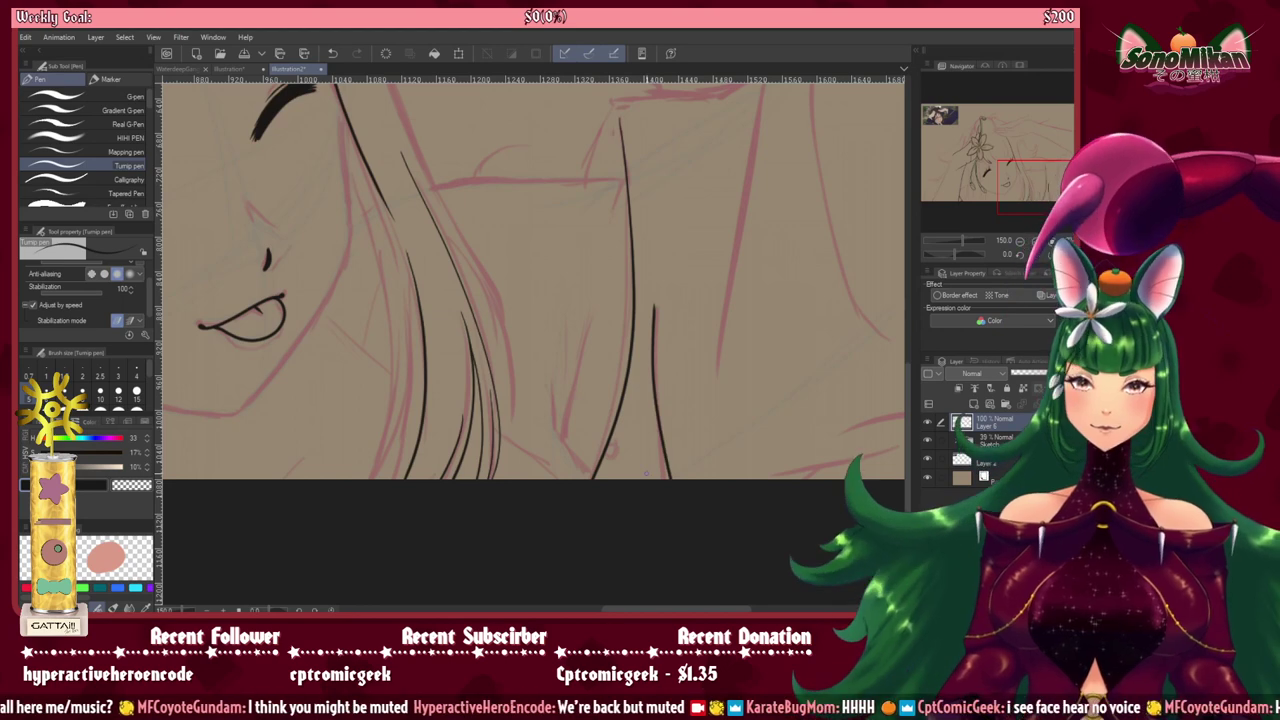
# Step: Ink the short hooked fold line meeting the long vertical line, plus the two slanted fold lines in the canvas's lower right corner
pyautogui.moveTo(608, 392); pyautogui.dragTo(570, 382)
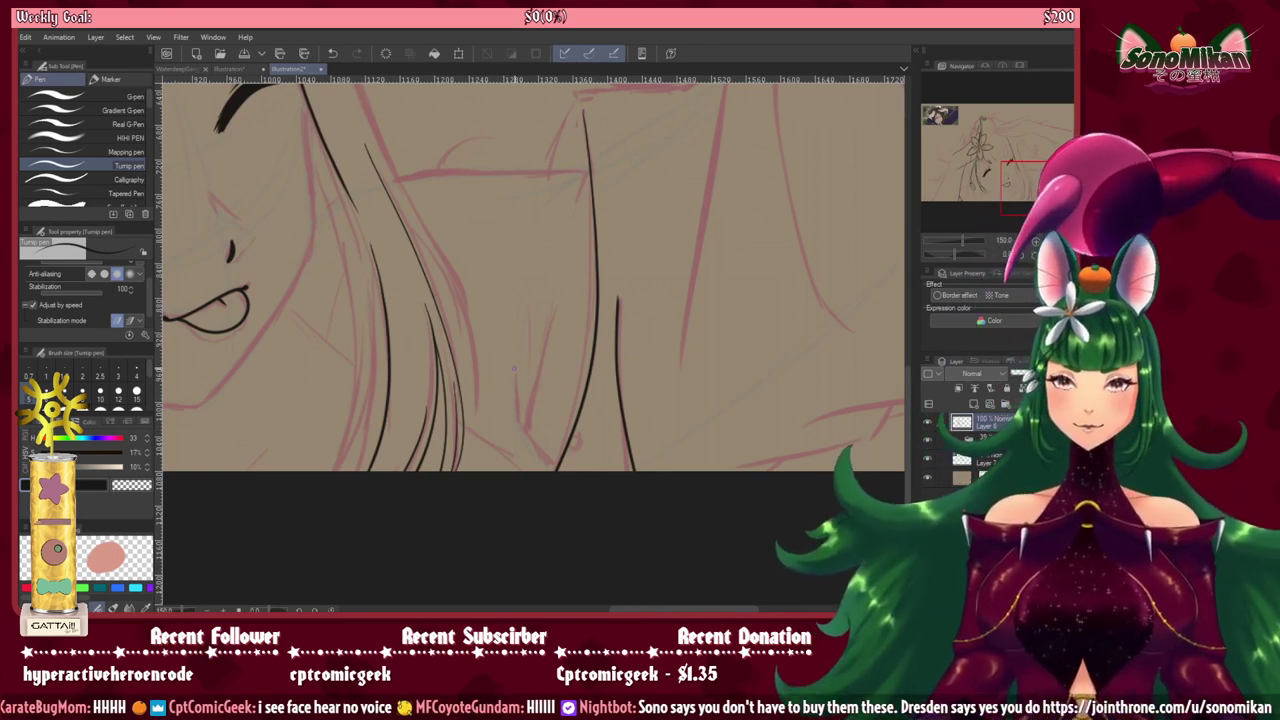
pyautogui.moveTo(515, 369)
pyautogui.mouseDown()
pyautogui.moveTo(526, 434)
pyautogui.moveTo(556, 466)
pyautogui.mouseUp()
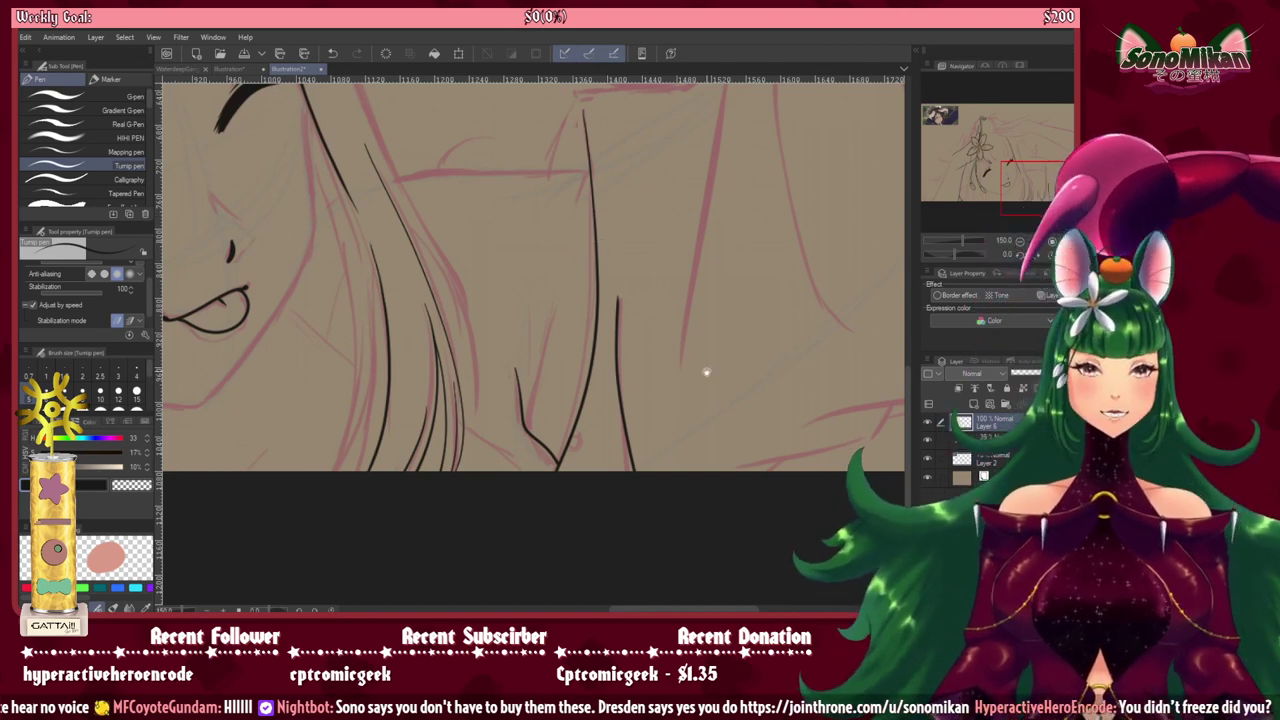
pyautogui.moveTo(684, 393); pyautogui.dragTo(524, 368)
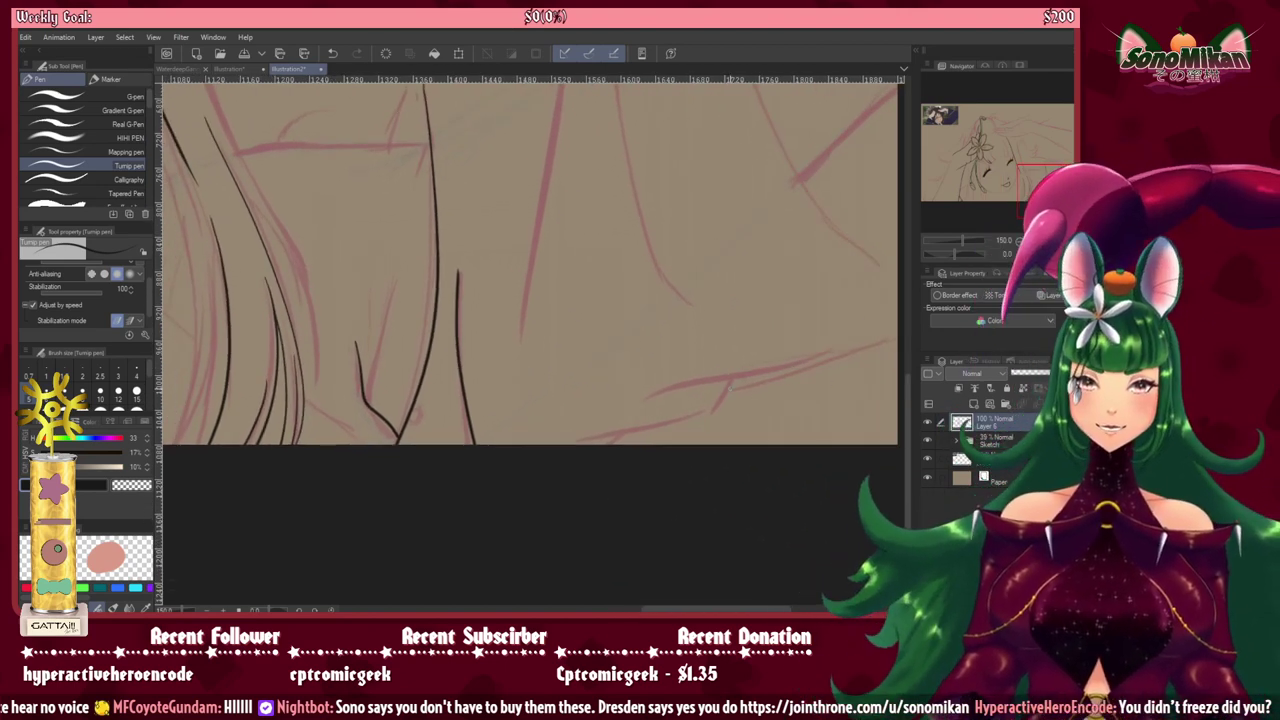
pyautogui.moveTo(692, 327); pyautogui.dragTo(582, 278)
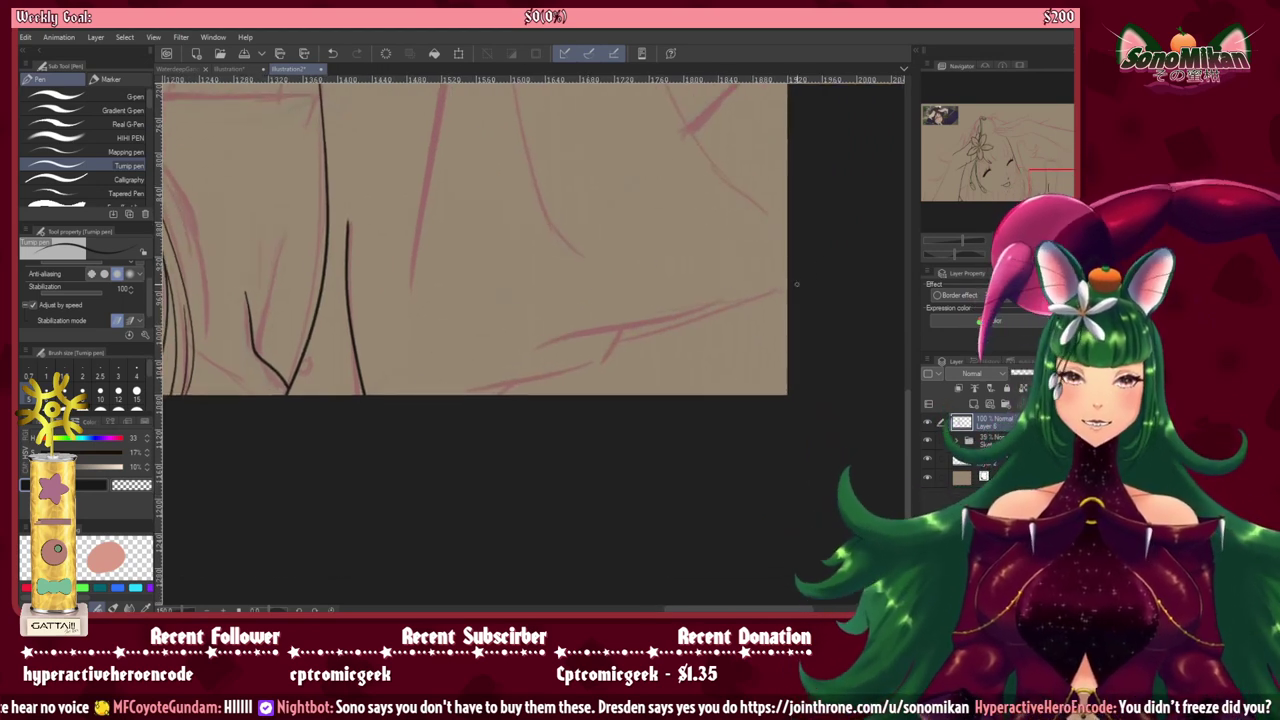
pyautogui.moveTo(796, 284); pyautogui.dragTo(540, 348)
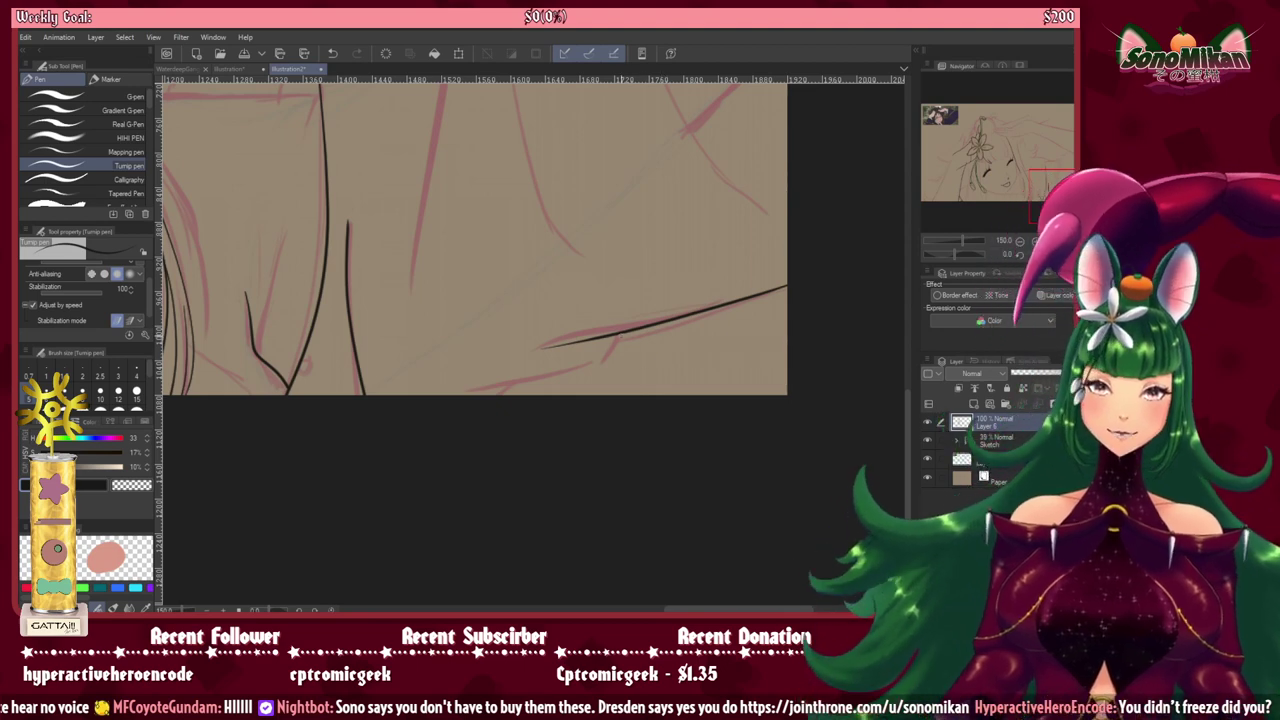
pyautogui.moveTo(620, 333)
pyautogui.mouseDown()
pyautogui.moveTo(591, 364)
pyautogui.moveTo(466, 395)
pyautogui.mouseUp()
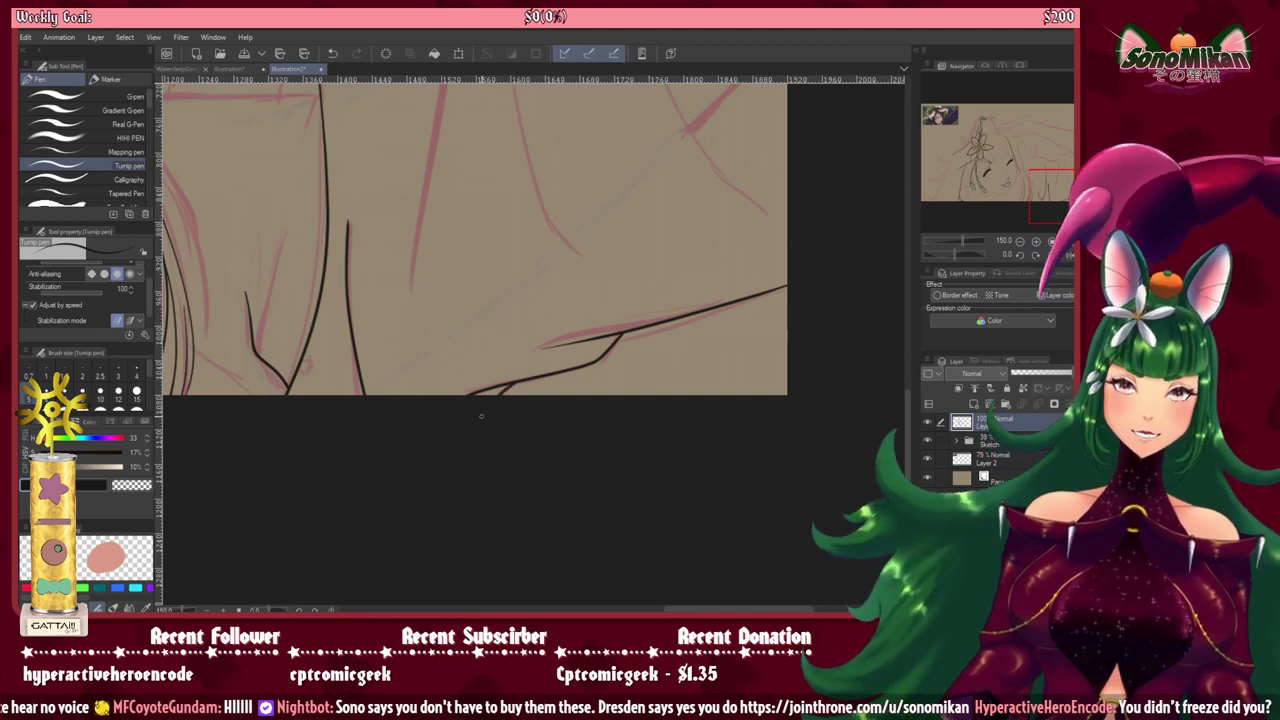
# Step: Ink both sides of the long pointed fingernail on the finger just left of the already inked nail above the flower
pyautogui.moveTo(466, 281)
pyautogui.mouseDown()
pyautogui.moveTo(527, 507)
pyautogui.moveTo(678, 426)
pyautogui.mouseUp()
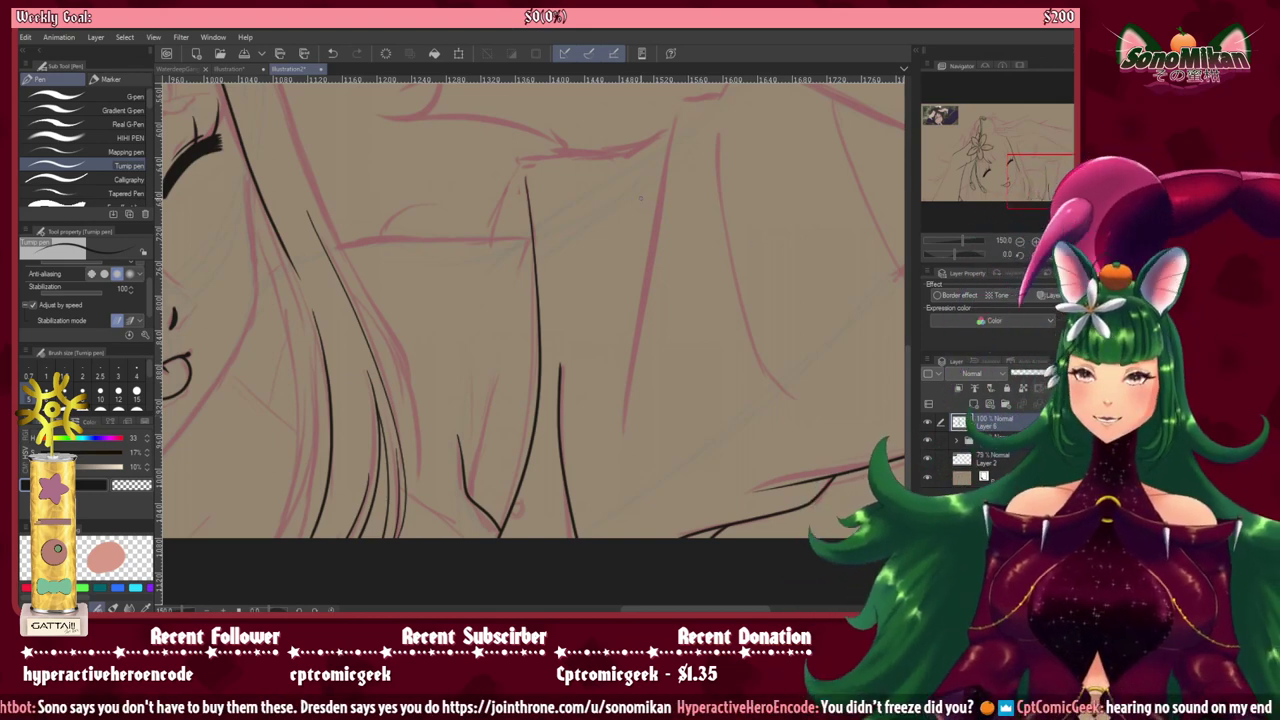
pyautogui.moveTo(591, 210); pyautogui.dragTo(514, 284)
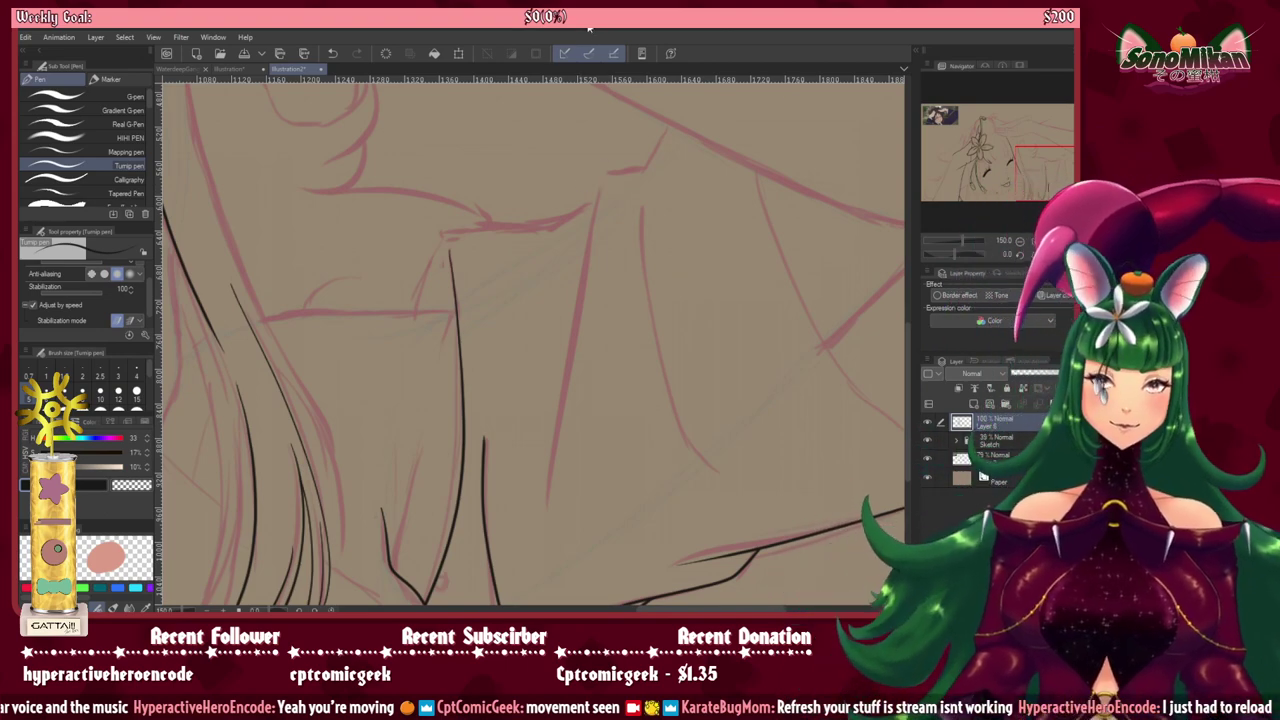
pyautogui.moveTo(547, 346); pyautogui.dragTo(952, 264)
pyautogui.moveTo(733, 216); pyautogui.dragTo(371, 477)
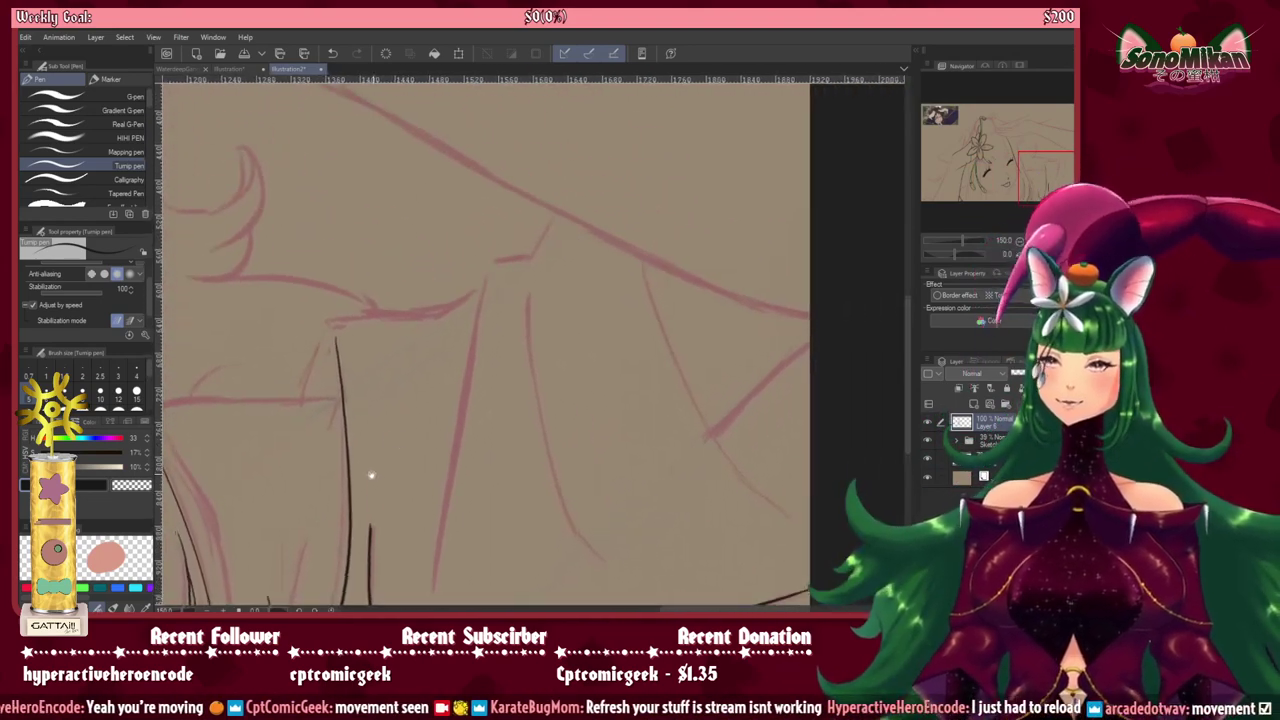
pyautogui.moveTo(459, 393)
pyautogui.mouseDown()
pyautogui.moveTo(443, 449)
pyautogui.moveTo(491, 423)
pyautogui.moveTo(471, 329)
pyautogui.moveTo(562, 316)
pyautogui.moveTo(374, 371)
pyautogui.moveTo(726, 477)
pyautogui.moveTo(558, 302)
pyautogui.moveTo(440, 271)
pyautogui.moveTo(557, 251)
pyautogui.moveTo(603, 266)
pyautogui.mouseUp()
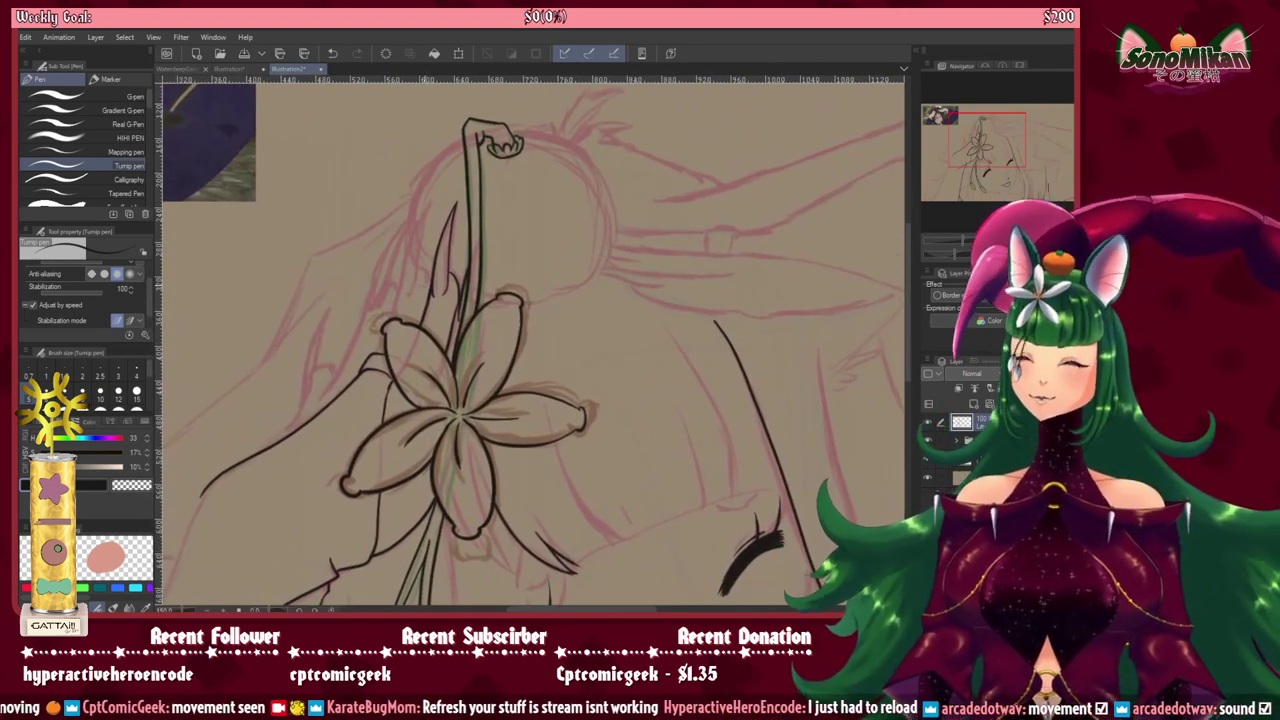
pyautogui.scroll(1, 424, 288)
pyautogui.moveTo(443, 317); pyautogui.dragTo(592, 337)
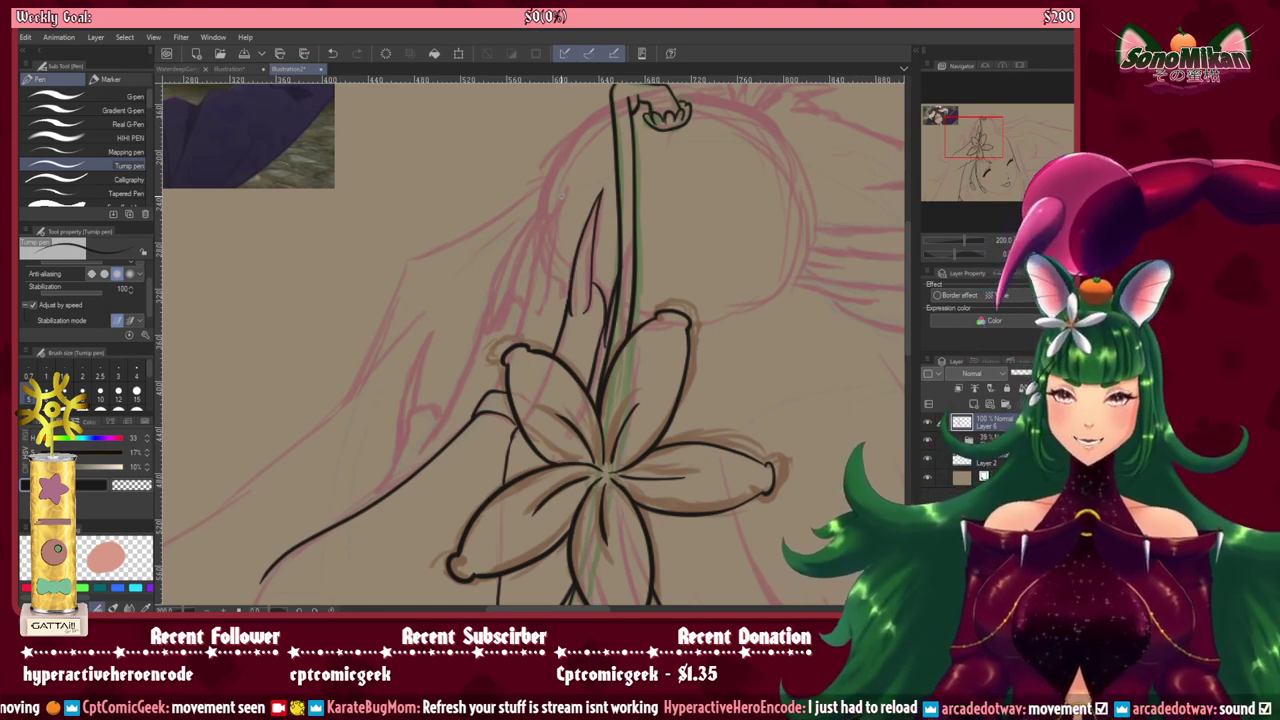
pyautogui.moveTo(566, 192); pyautogui.dragTo(522, 286)
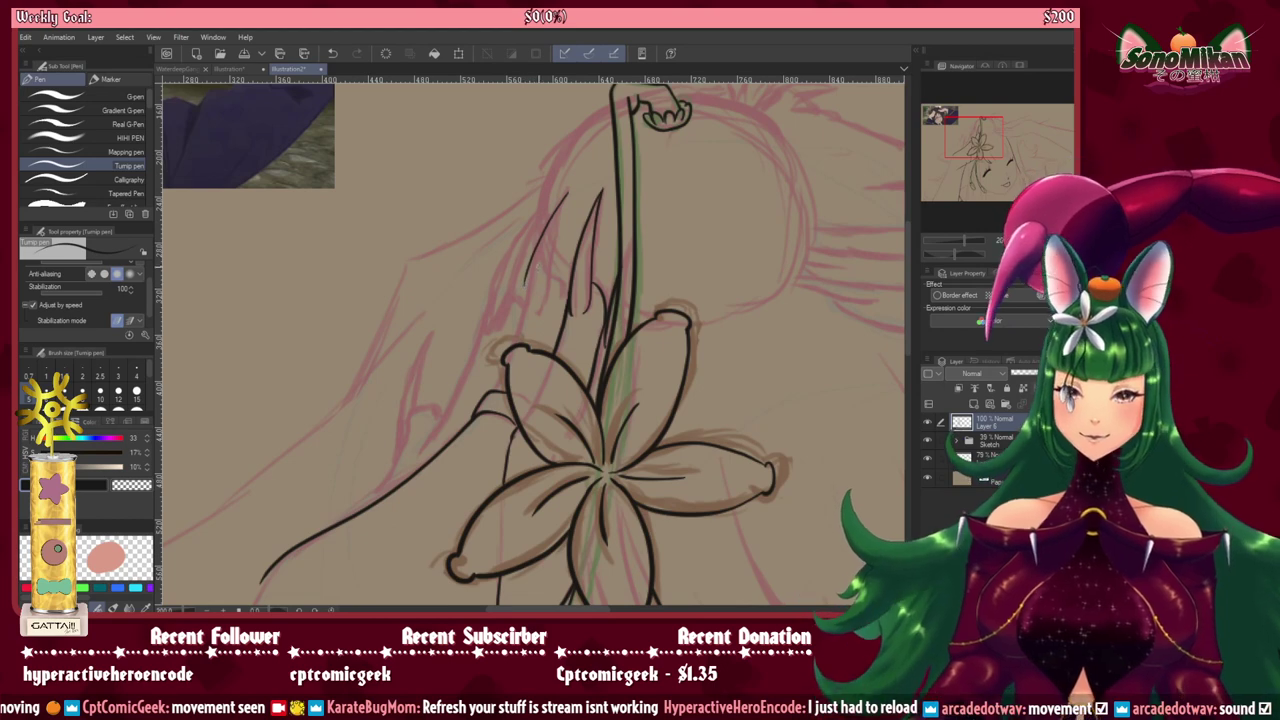
pyautogui.hotkey('ctrl', 'z')
pyautogui.moveTo(566, 190); pyautogui.dragTo(527, 318)
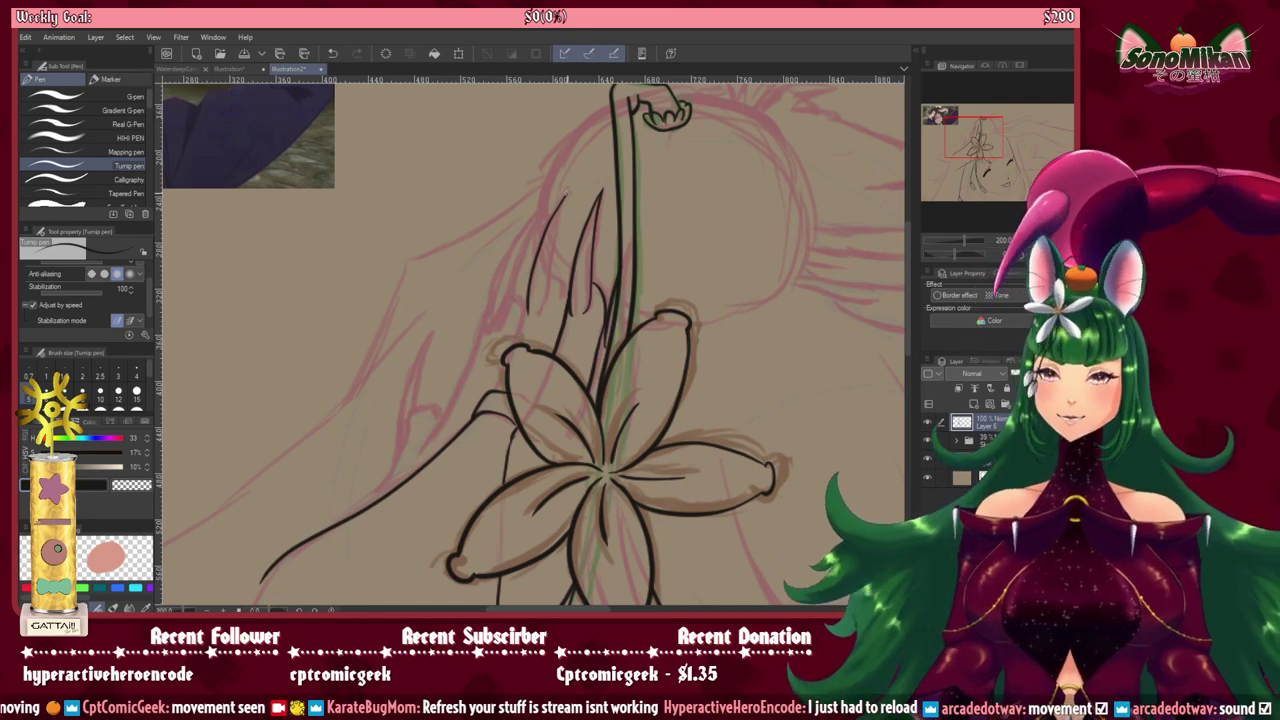
pyautogui.moveTo(566, 193); pyautogui.dragTo(530, 322)
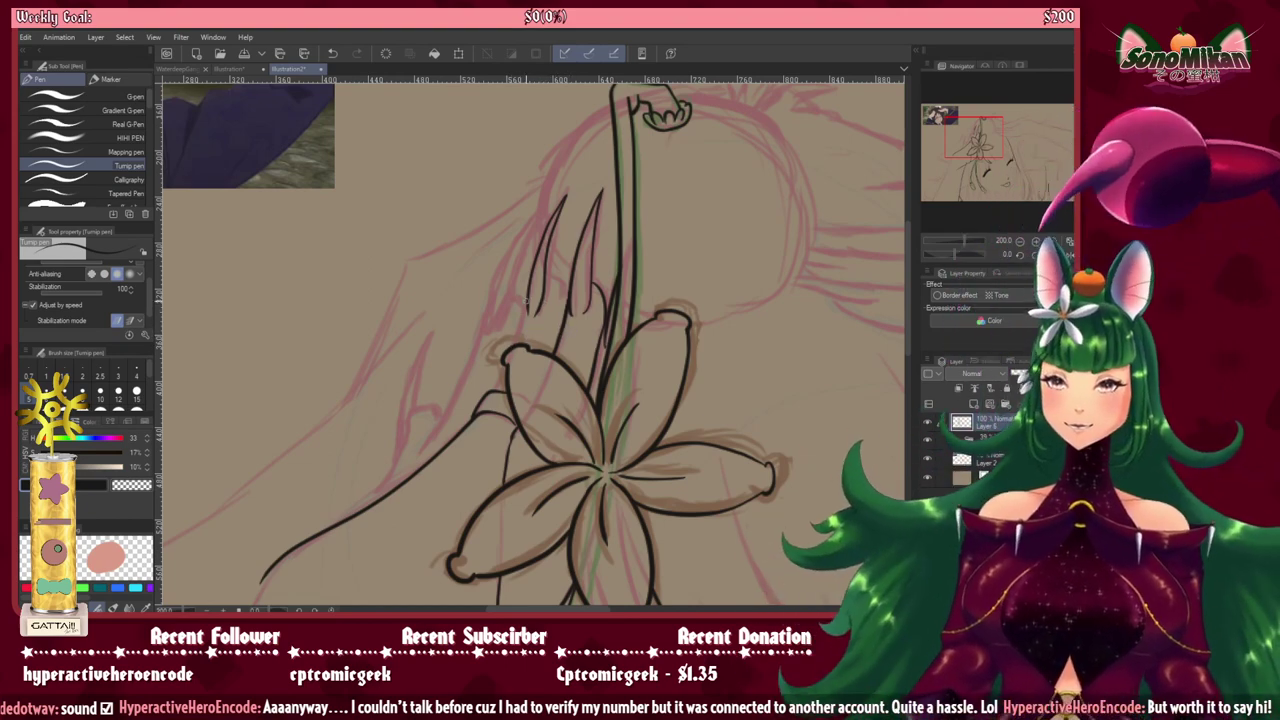
# Step: Ink the finger's outer edge from the new nail down to the flower petal and a short line along the inked wrist contour
pyautogui.moveTo(528, 298); pyautogui.dragTo(512, 349)
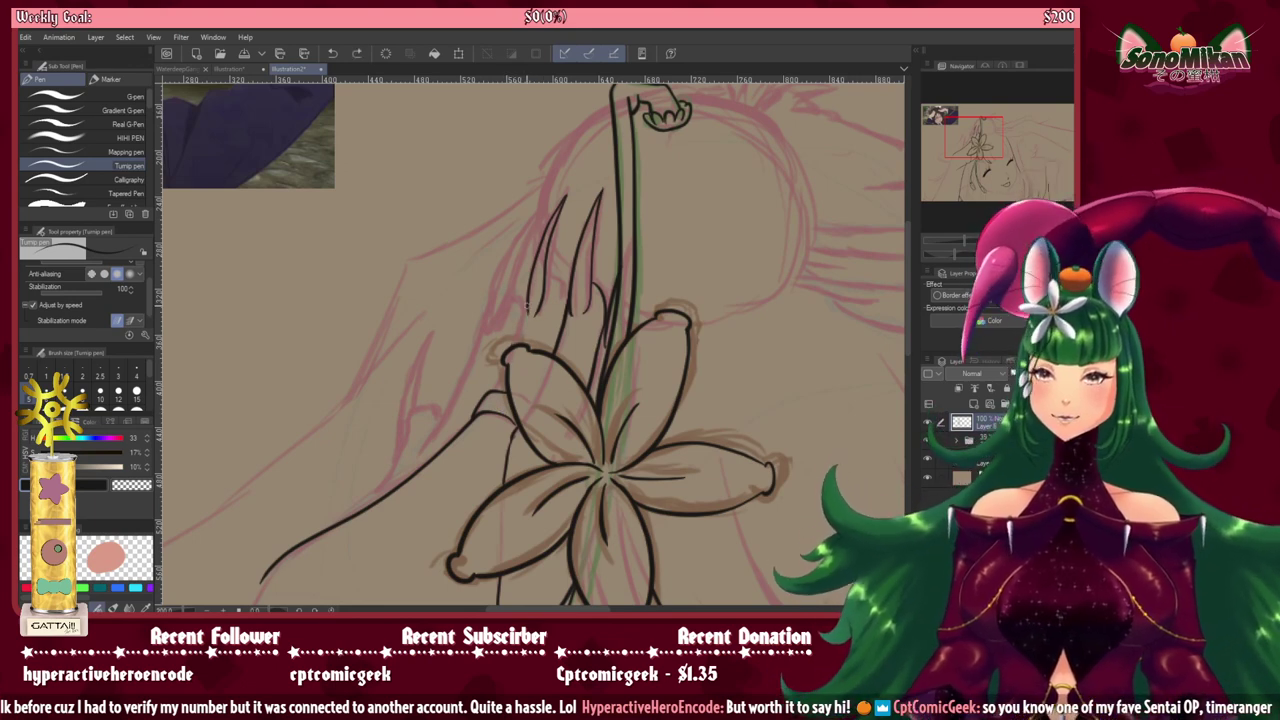
pyautogui.moveTo(527, 305); pyautogui.dragTo(512, 349)
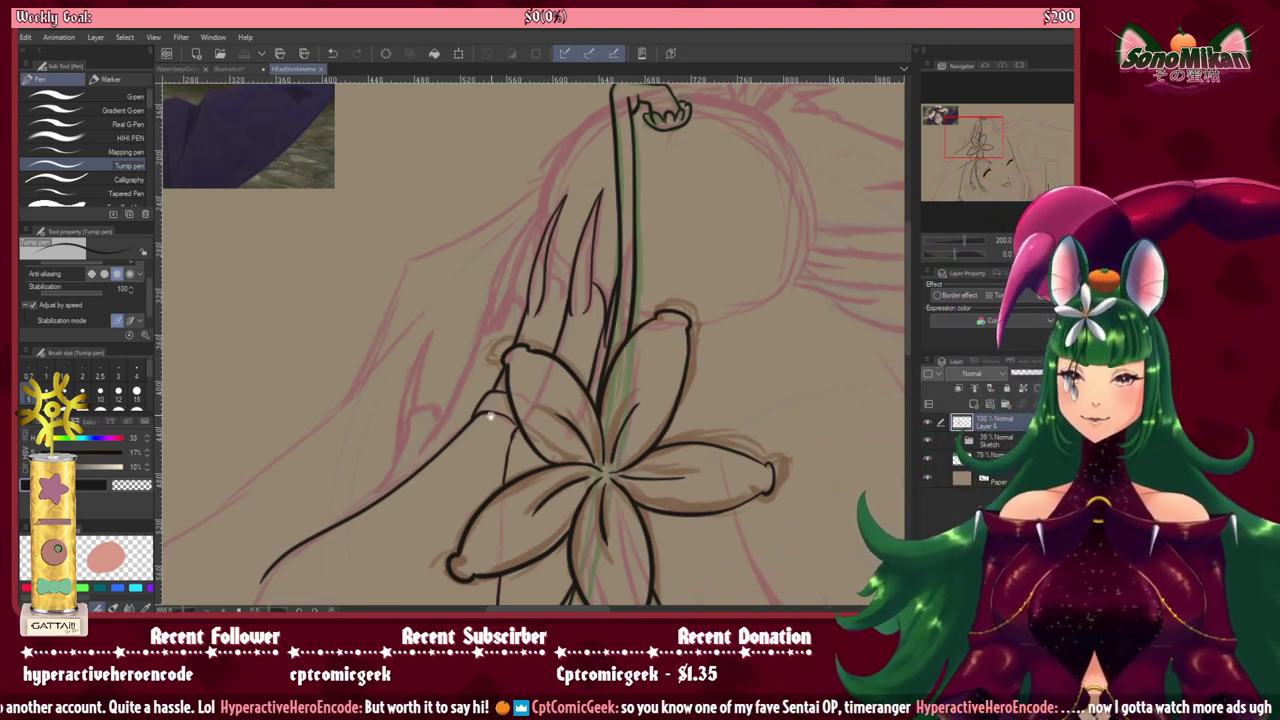
pyautogui.moveTo(490, 417)
pyautogui.mouseDown()
pyautogui.moveTo(562, 318)
pyautogui.moveTo(607, 213)
pyautogui.moveTo(638, 357)
pyautogui.moveTo(616, 396)
pyautogui.moveTo(552, 416)
pyautogui.moveTo(445, 494)
pyautogui.mouseUp()
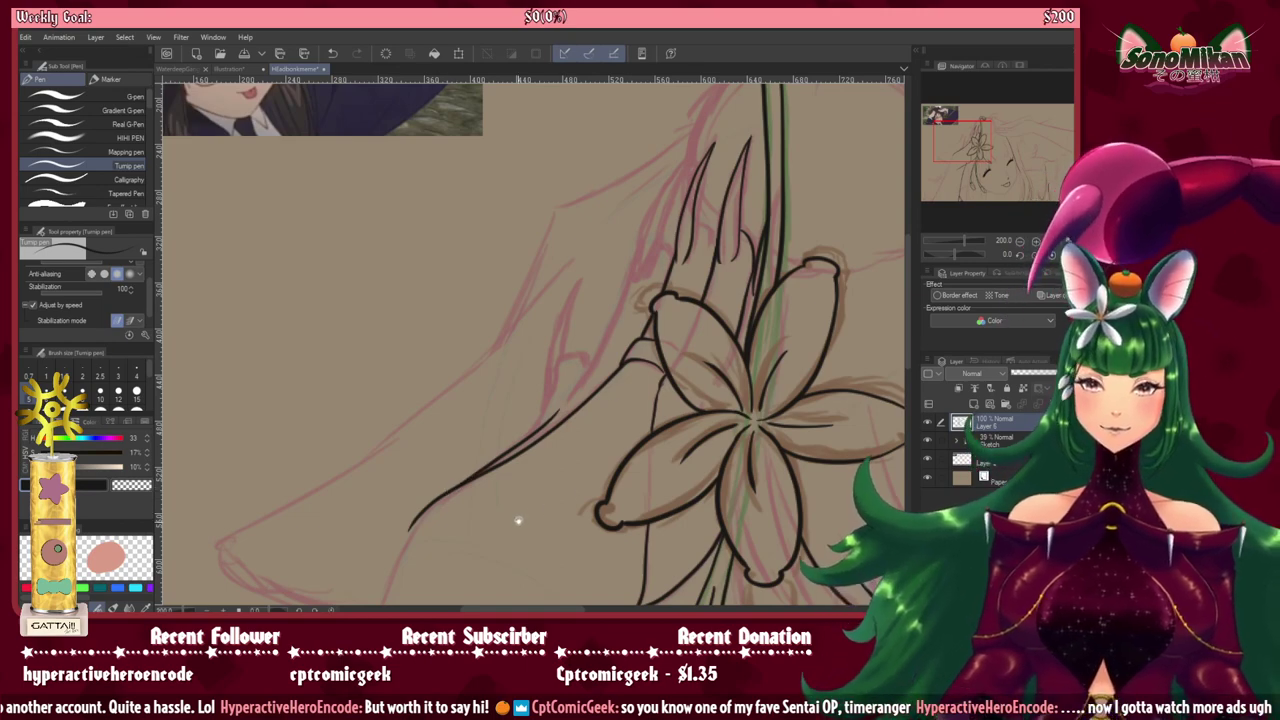
# Step: Ink the outermost finger's pointed nail on both sides and the hand's outer edge from that nail down towards the wrist
pyautogui.moveTo(518, 521)
pyautogui.mouseDown()
pyautogui.moveTo(640, 126)
pyautogui.moveTo(620, 394)
pyautogui.moveTo(535, 529)
pyautogui.mouseUp()
pyautogui.moveTo(660, 336); pyautogui.dragTo(528, 506)
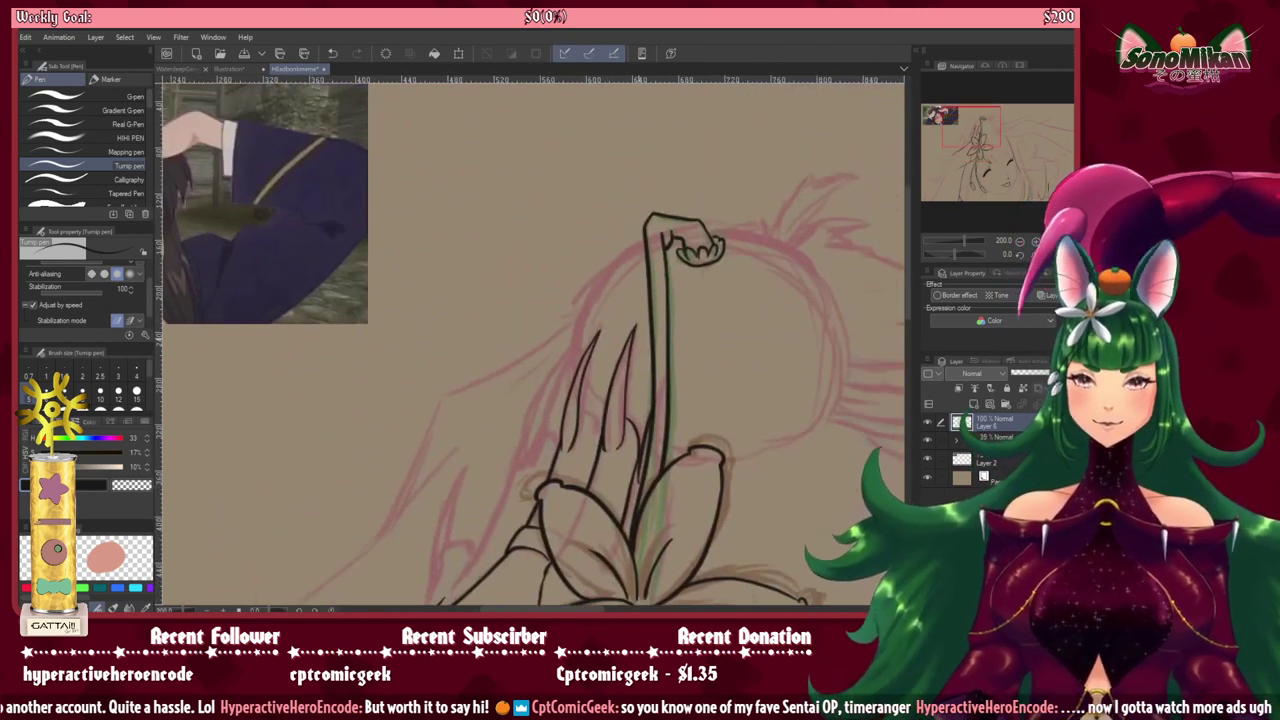
pyautogui.moveTo(539, 458); pyautogui.dragTo(623, 336)
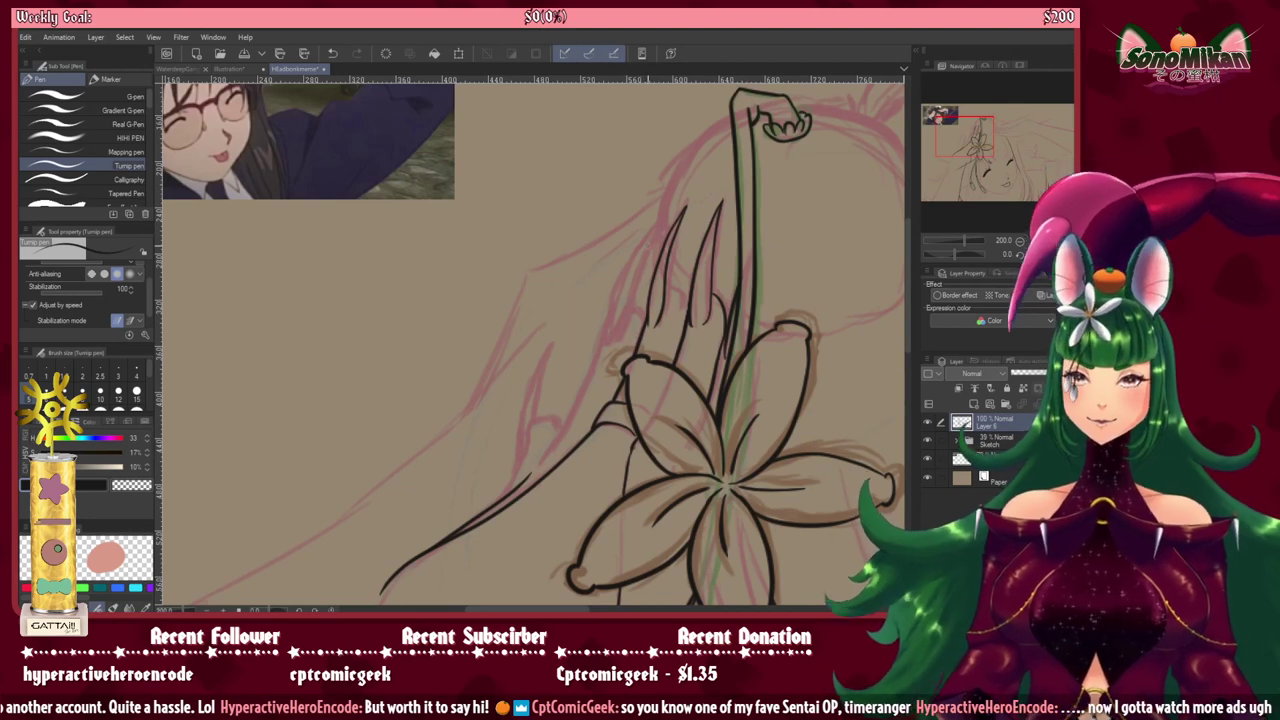
pyautogui.moveTo(661, 220); pyautogui.dragTo(601, 351)
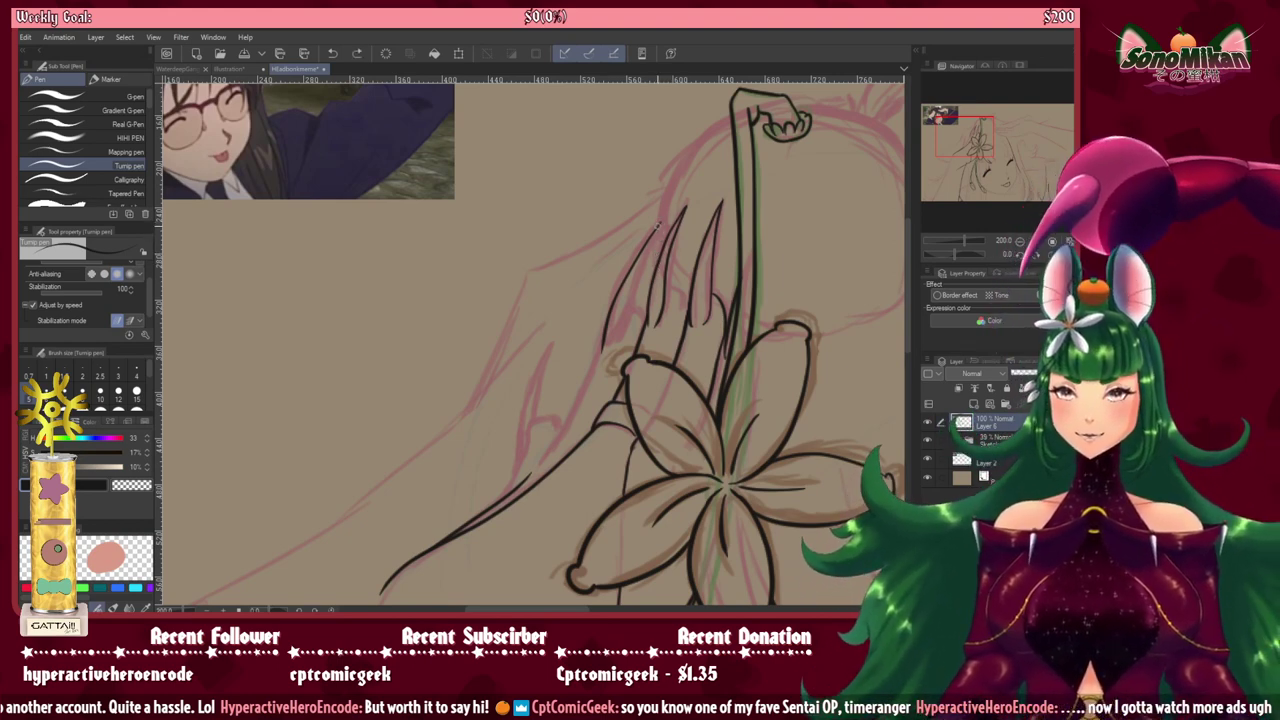
pyautogui.moveTo(648, 240); pyautogui.dragTo(602, 352)
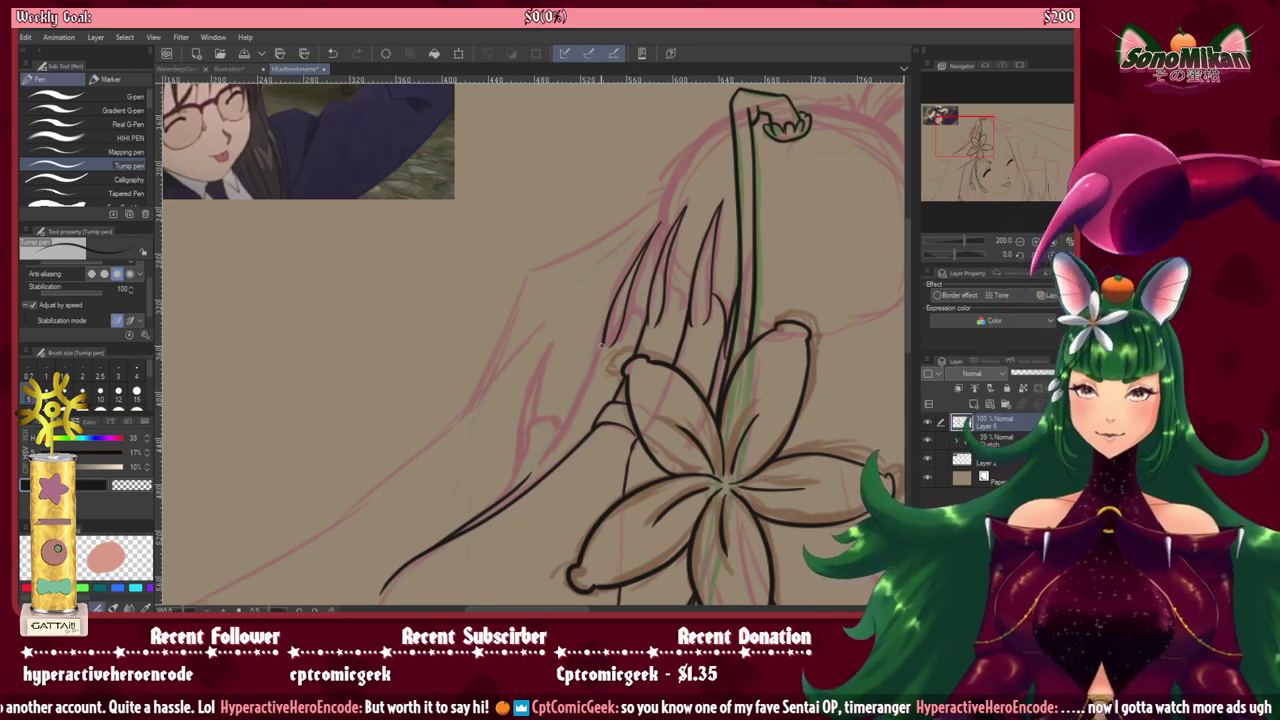
pyautogui.moveTo(600, 338); pyautogui.dragTo(566, 422)
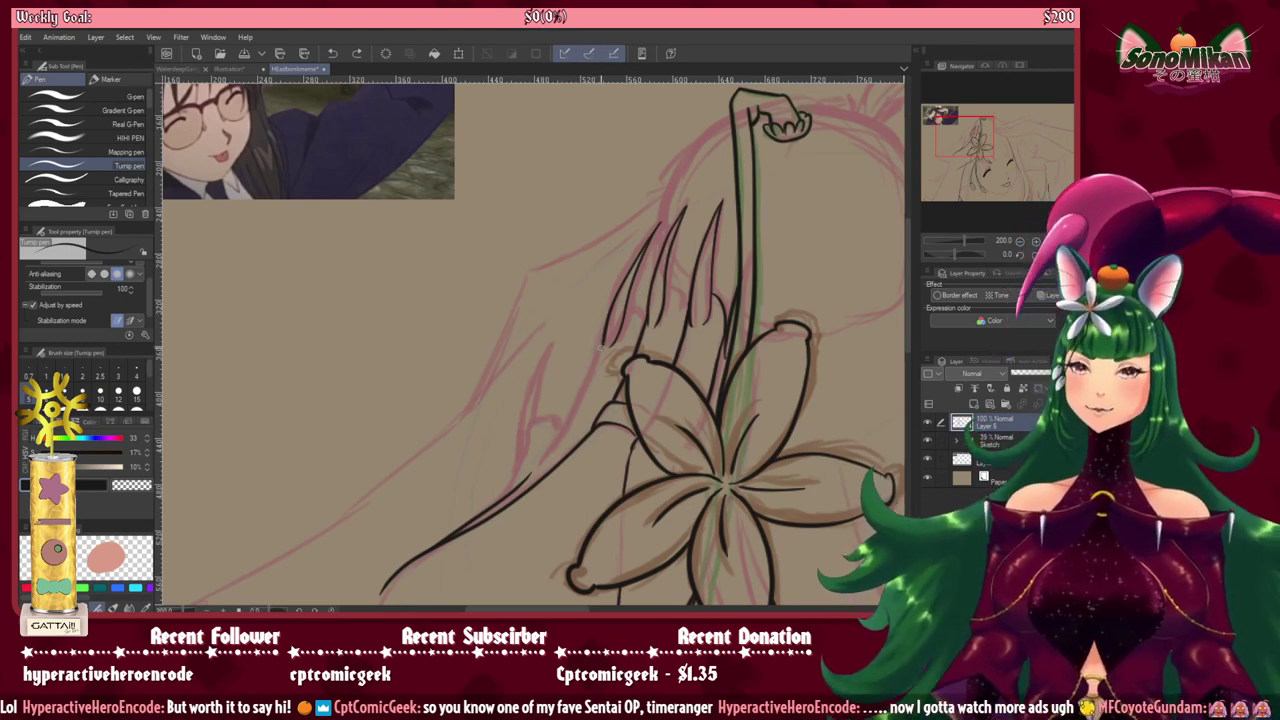
pyautogui.moveTo(601, 345); pyautogui.dragTo(536, 464)
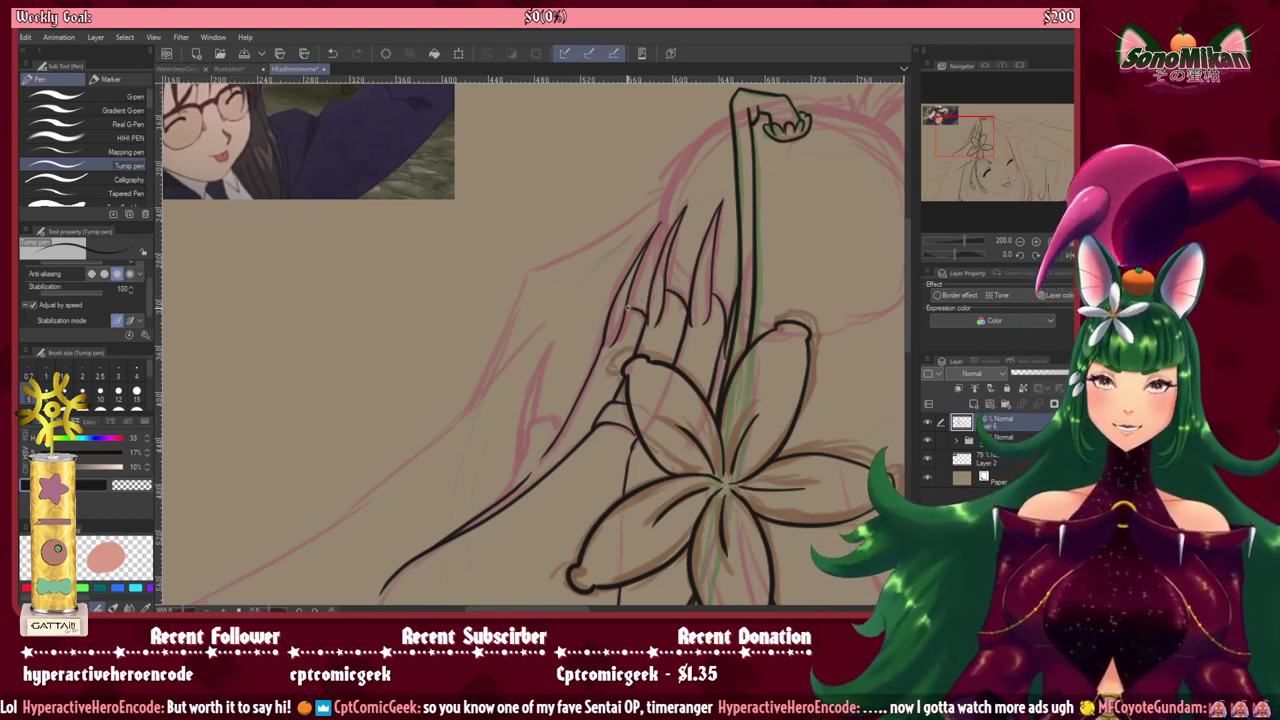
# Step: Ink the rounded thumb tip running down to the wrist and the outer edge of its long pointed nail
pyautogui.moveTo(656, 360); pyautogui.dragTo(714, 294)
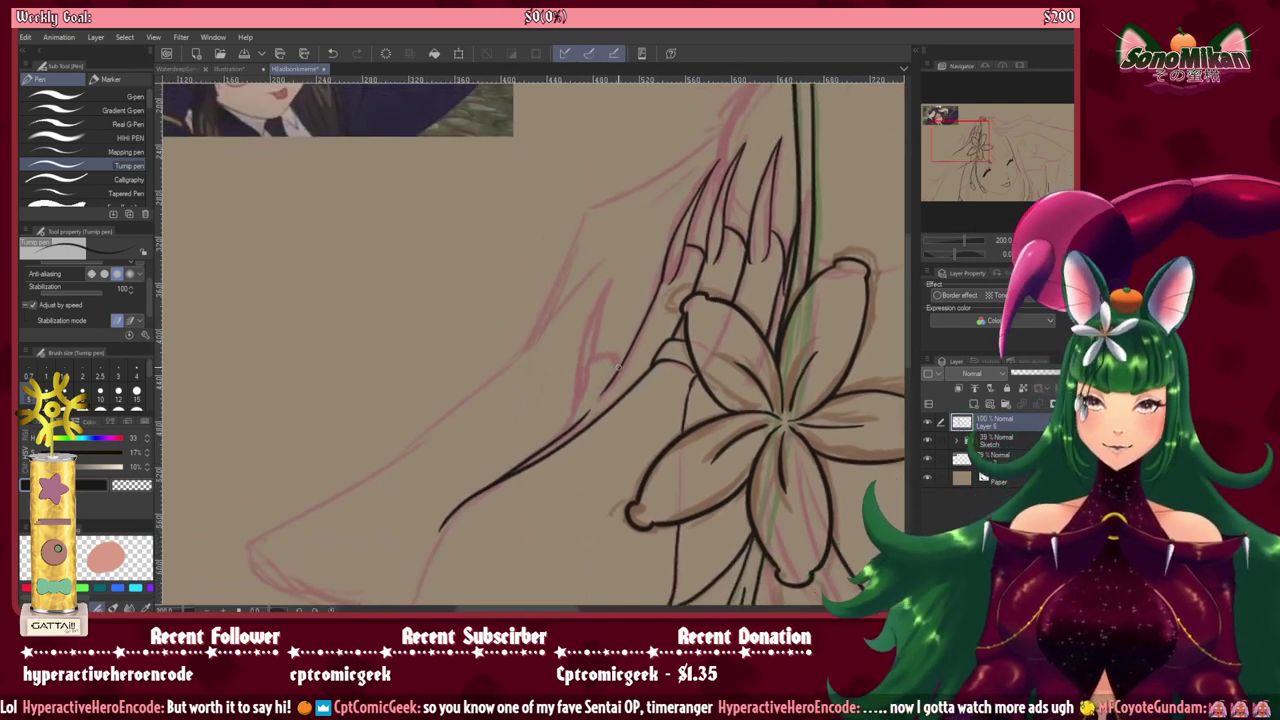
pyautogui.moveTo(618, 363)
pyautogui.mouseDown()
pyautogui.moveTo(592, 360)
pyautogui.moveTo(574, 412)
pyautogui.moveTo(538, 454)
pyautogui.mouseUp()
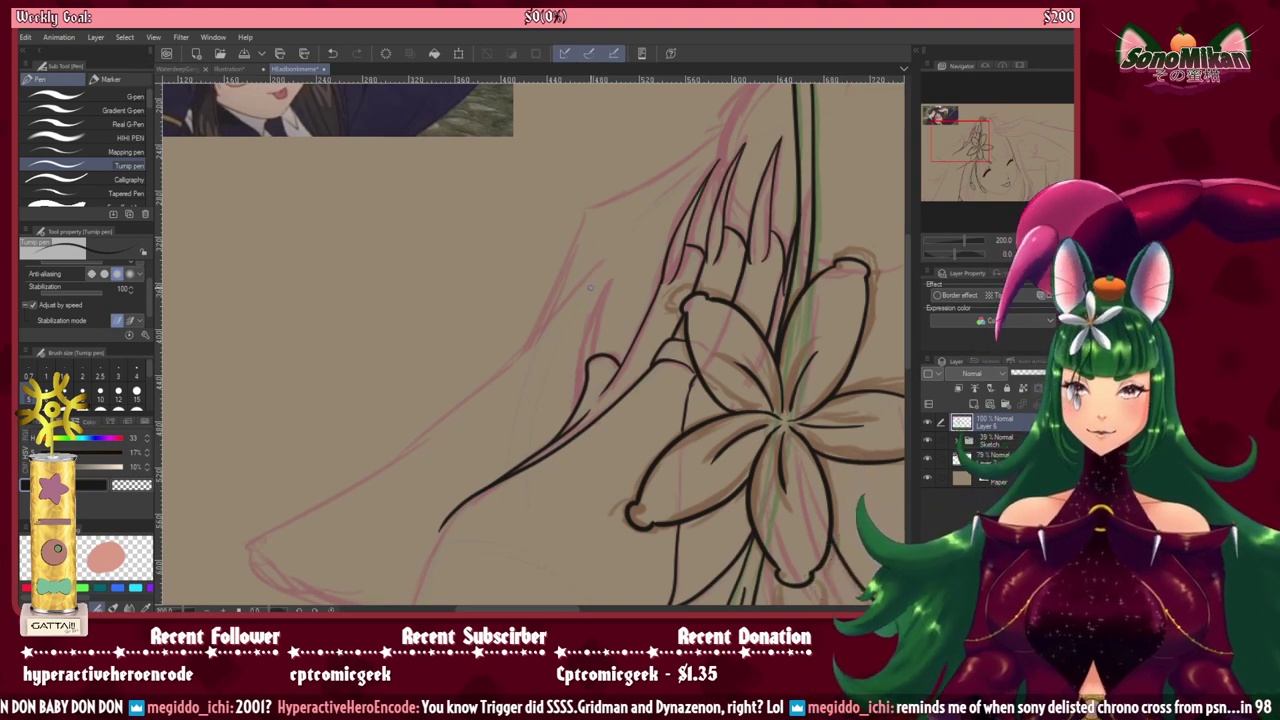
pyautogui.moveTo(590, 287); pyautogui.dragTo(581, 400)
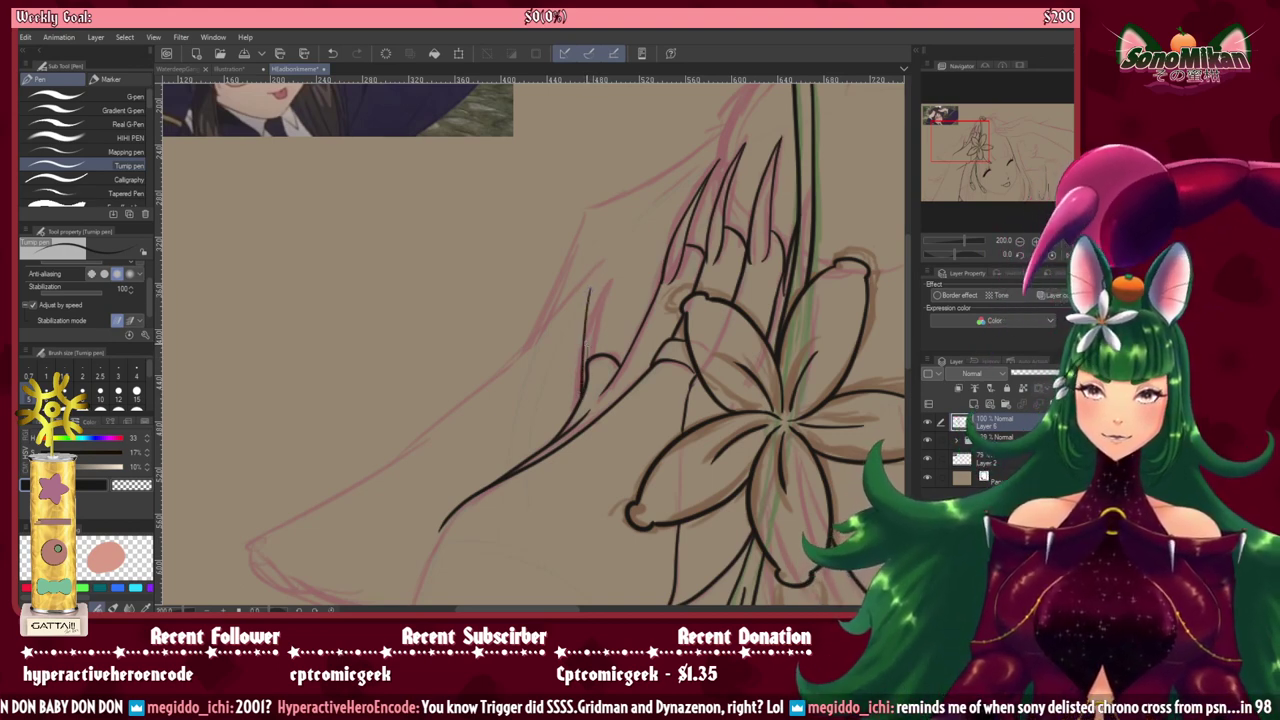
pyautogui.moveTo(588, 344); pyautogui.dragTo(584, 380)
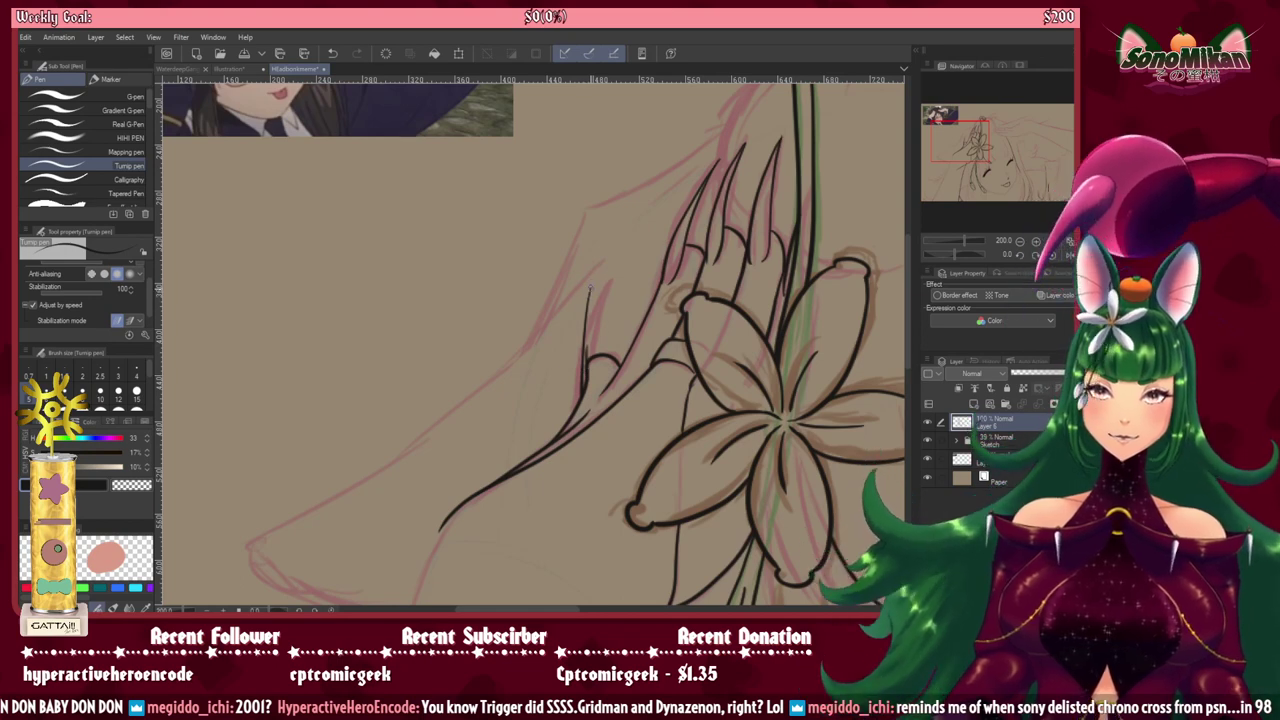
pyautogui.moveTo(590, 286)
pyautogui.mouseDown()
pyautogui.moveTo(601, 357)
pyautogui.moveTo(794, 95)
pyautogui.moveTo(803, 369)
pyautogui.moveTo(834, 267)
pyautogui.mouseUp()
pyautogui.scroll(-5, 590, 315)
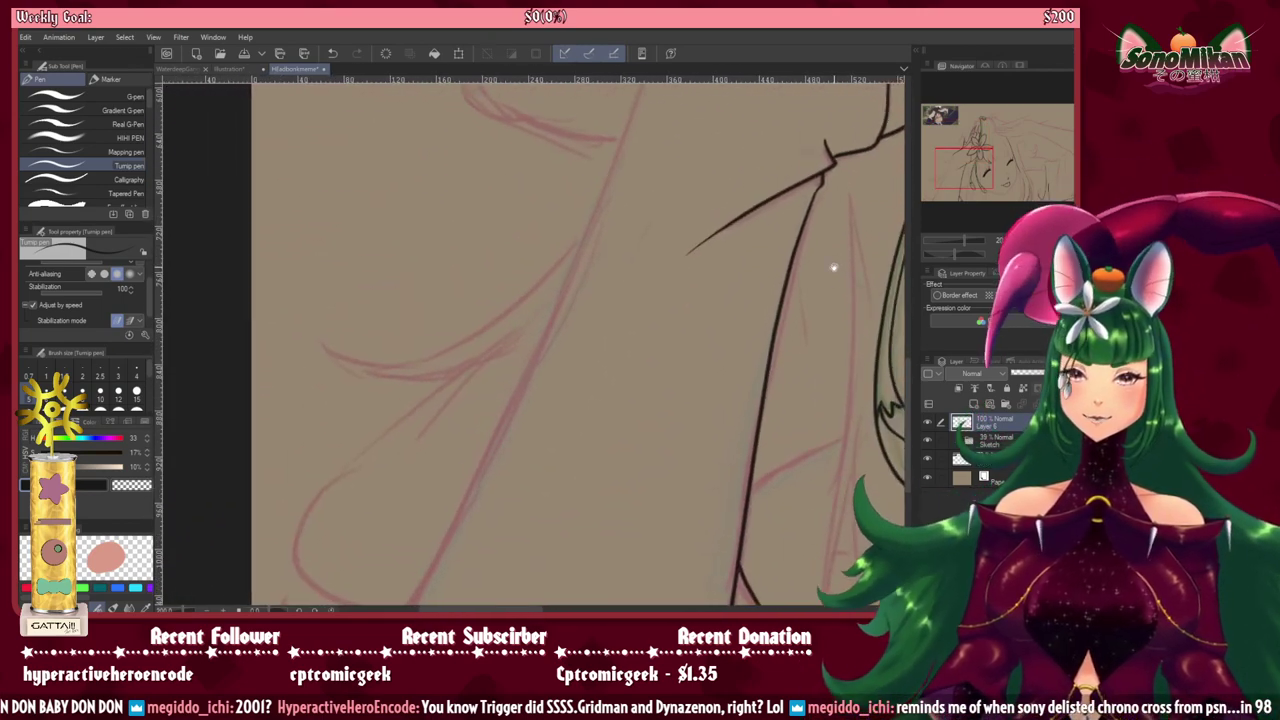
pyautogui.press('^')
pyautogui.press('-')
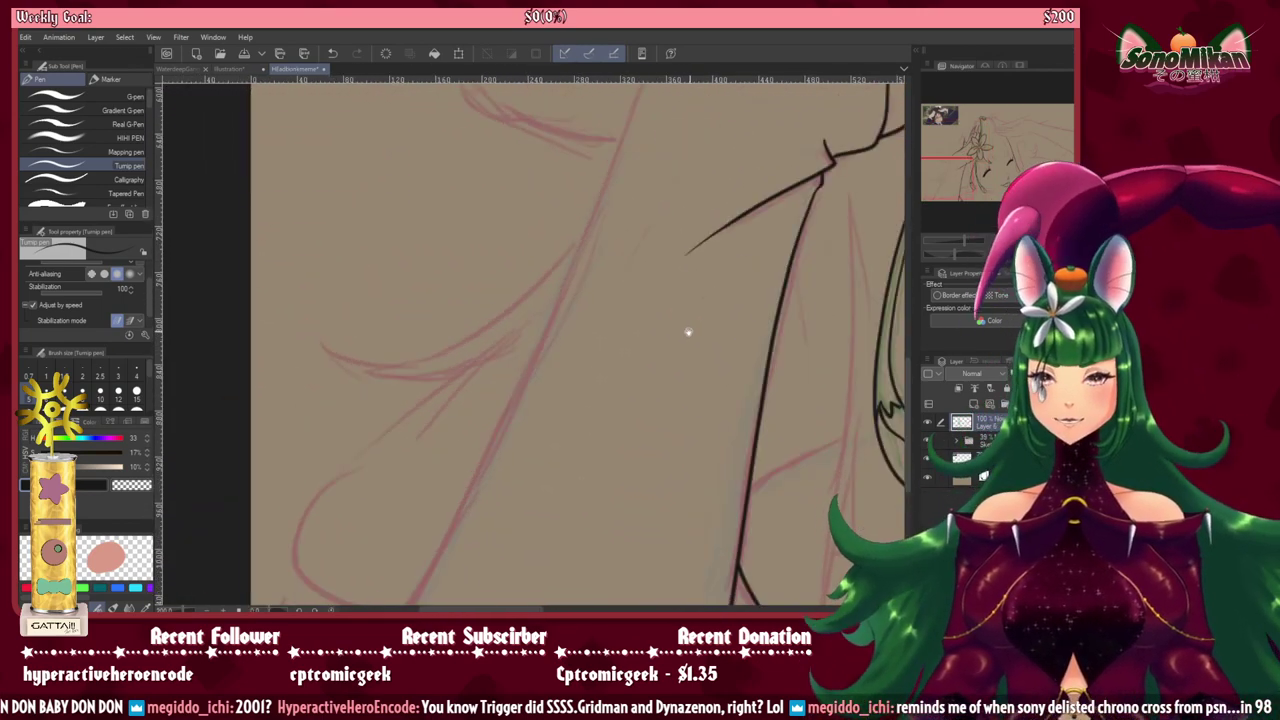
pyautogui.moveTo(688, 332); pyautogui.dragTo(690, 340)
pyautogui.scroll(-1, 742, 228)
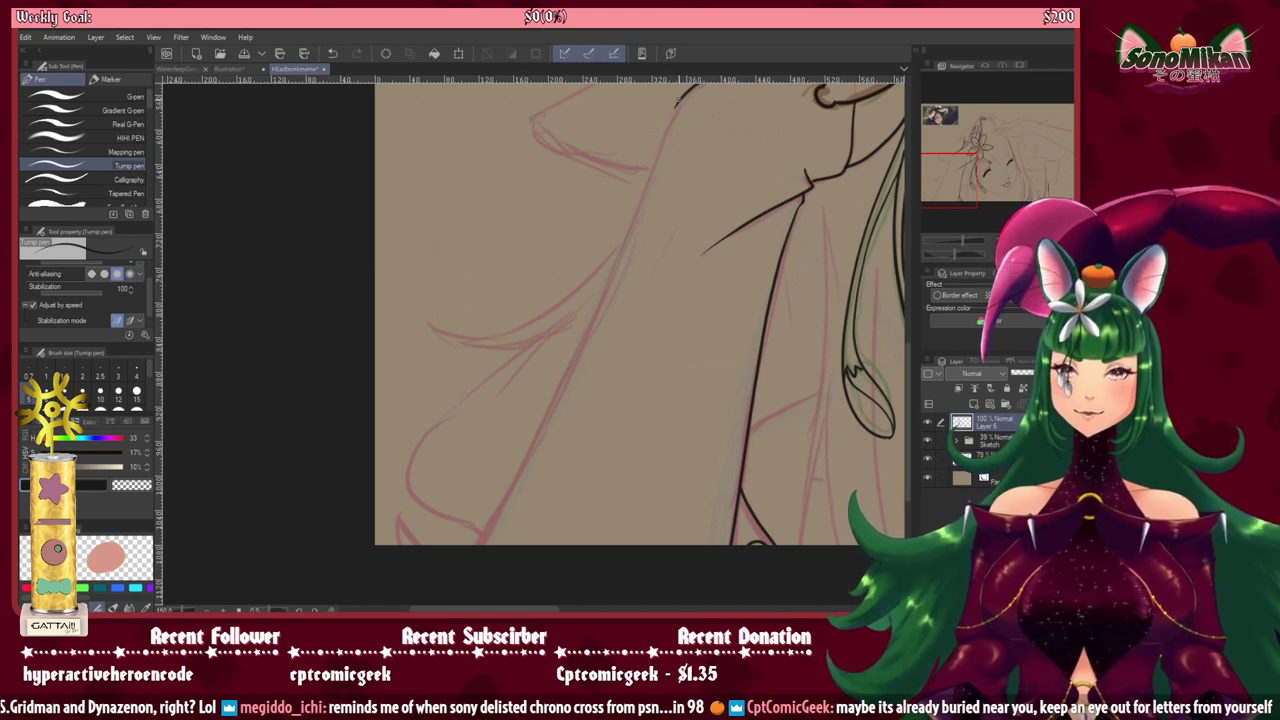
pyautogui.moveTo(680, 100); pyautogui.dragTo(595, 276)
pyautogui.moveTo(549, 370); pyautogui.dragTo(544, 378)
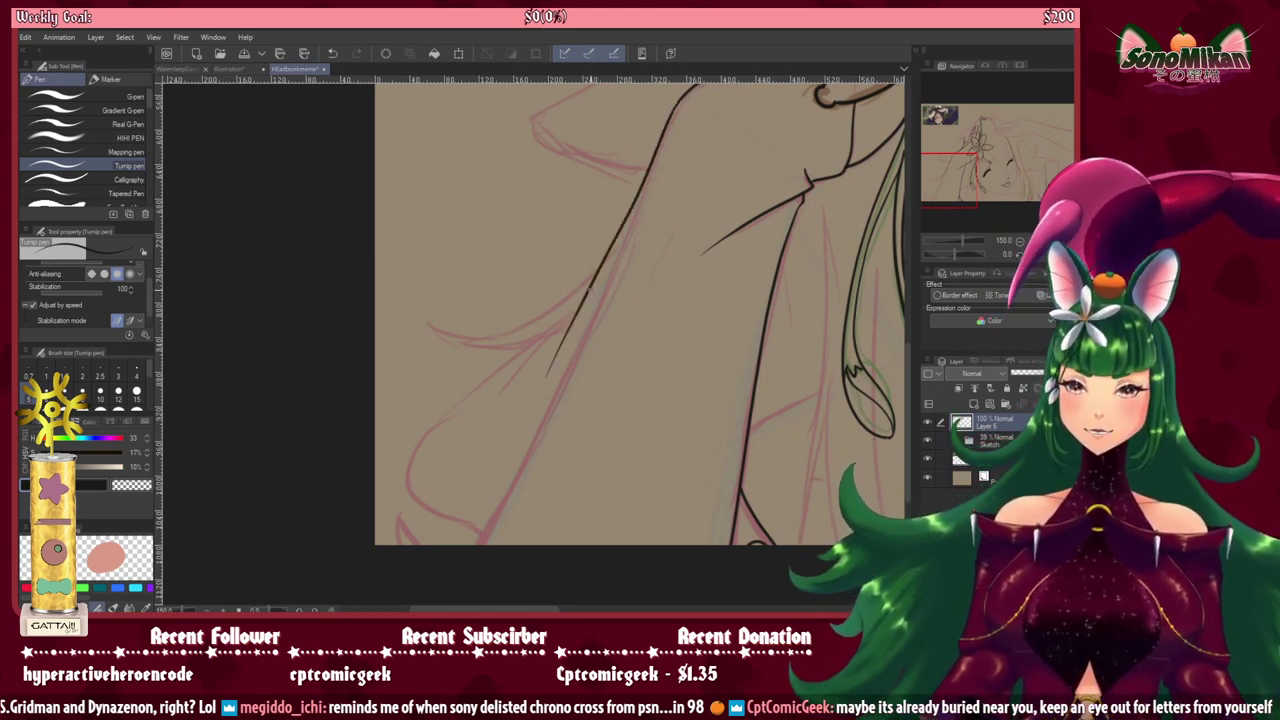
pyautogui.hotkey('ctrl', 'z')
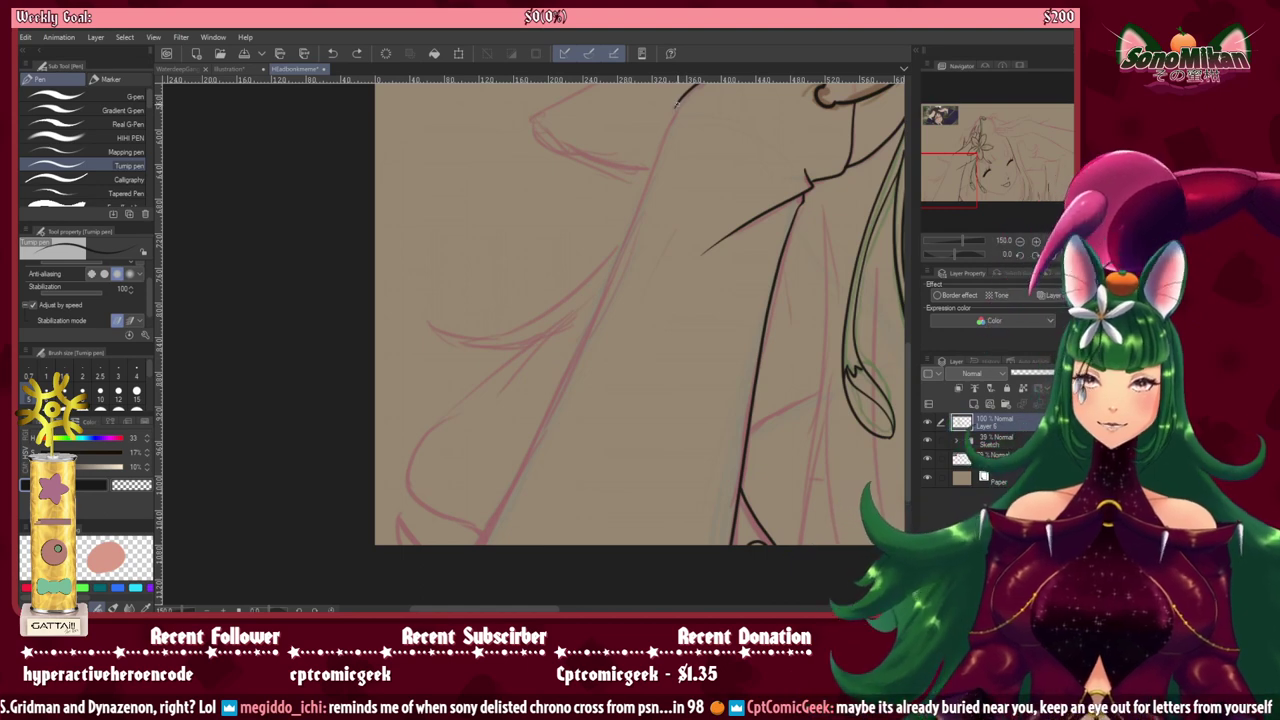
pyautogui.moveTo(678, 102); pyautogui.dragTo(634, 208)
pyautogui.hotkey('ctrl', 'z')
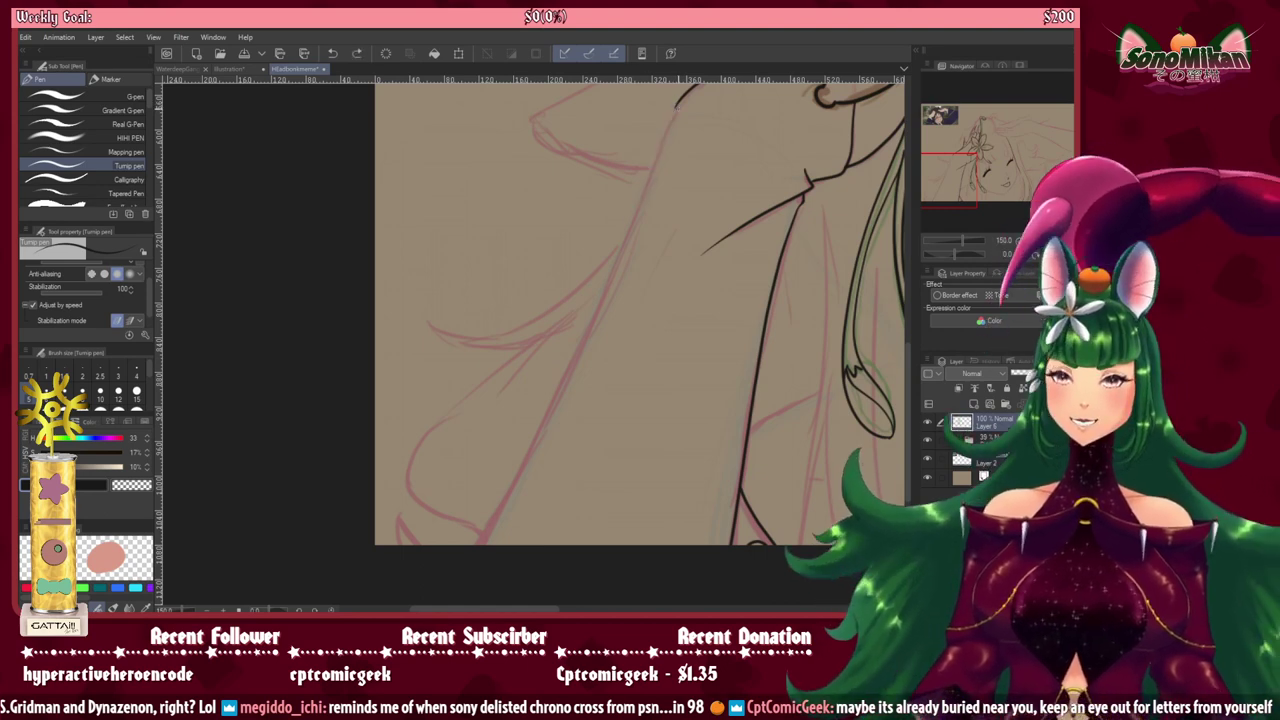
pyautogui.moveTo(695, 88); pyautogui.dragTo(652, 162)
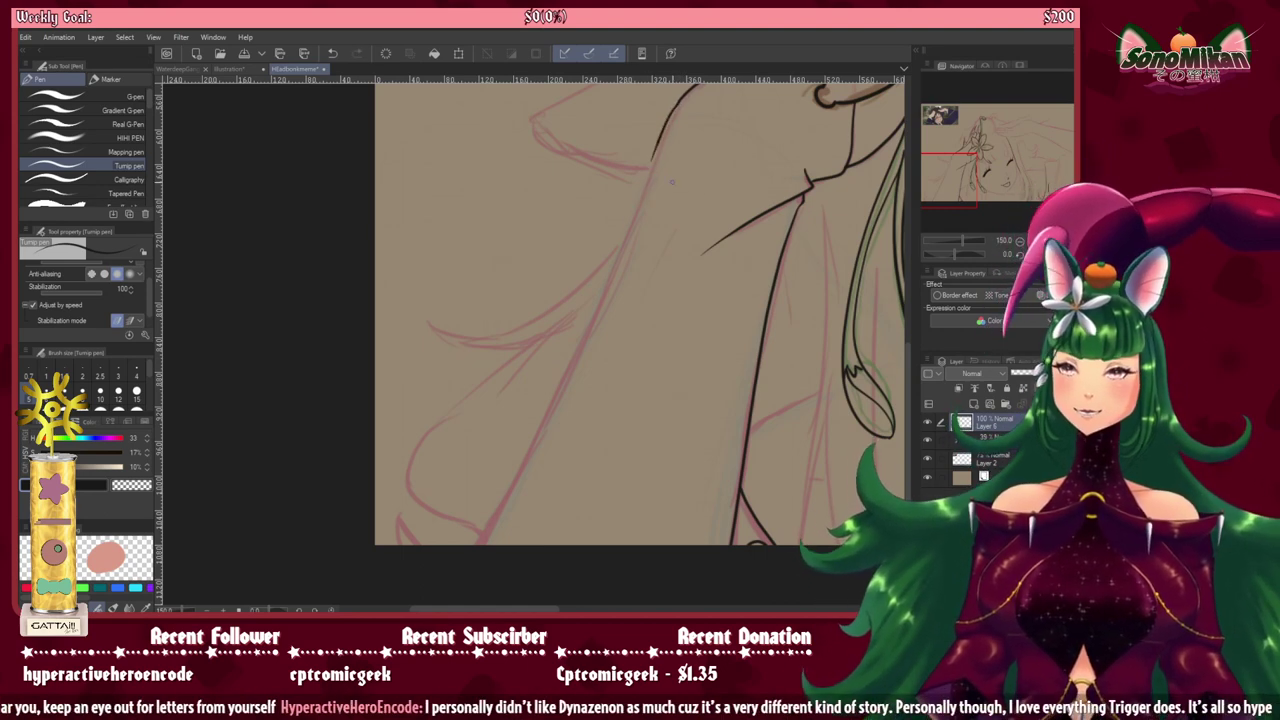
pyautogui.hotkey('ctrl', 'z')
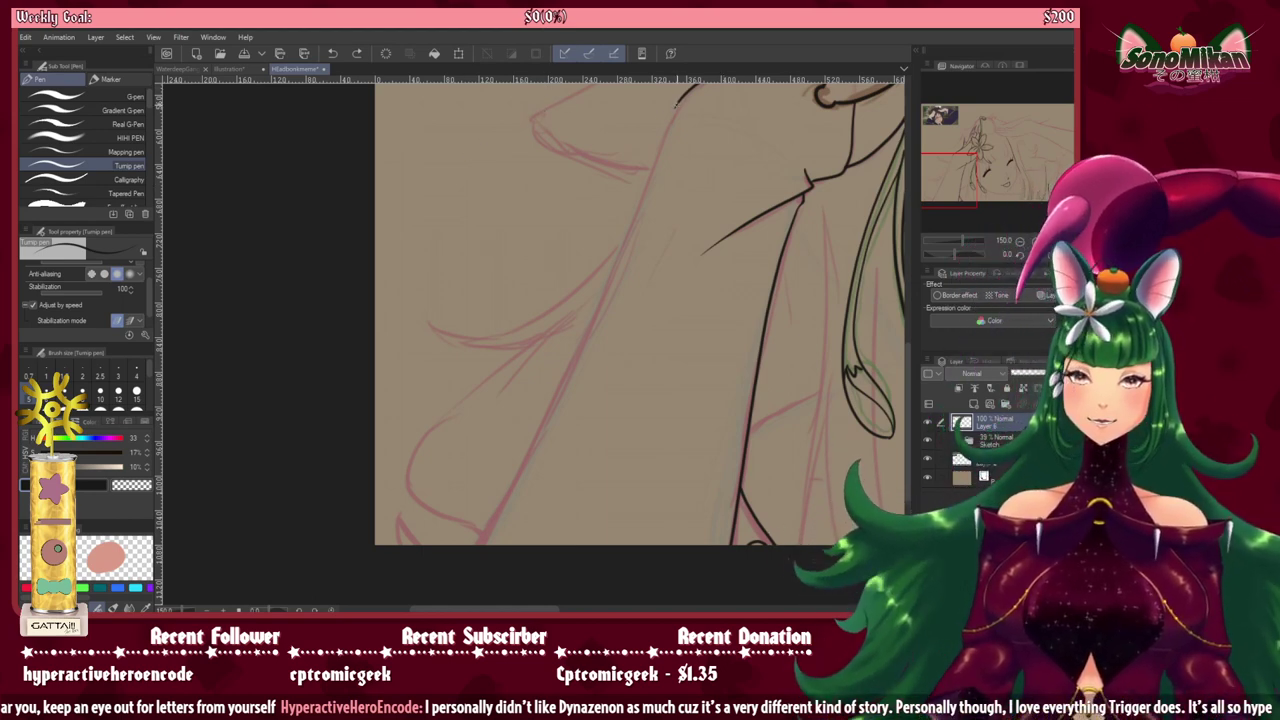
pyautogui.moveTo(678, 98); pyautogui.dragTo(634, 213)
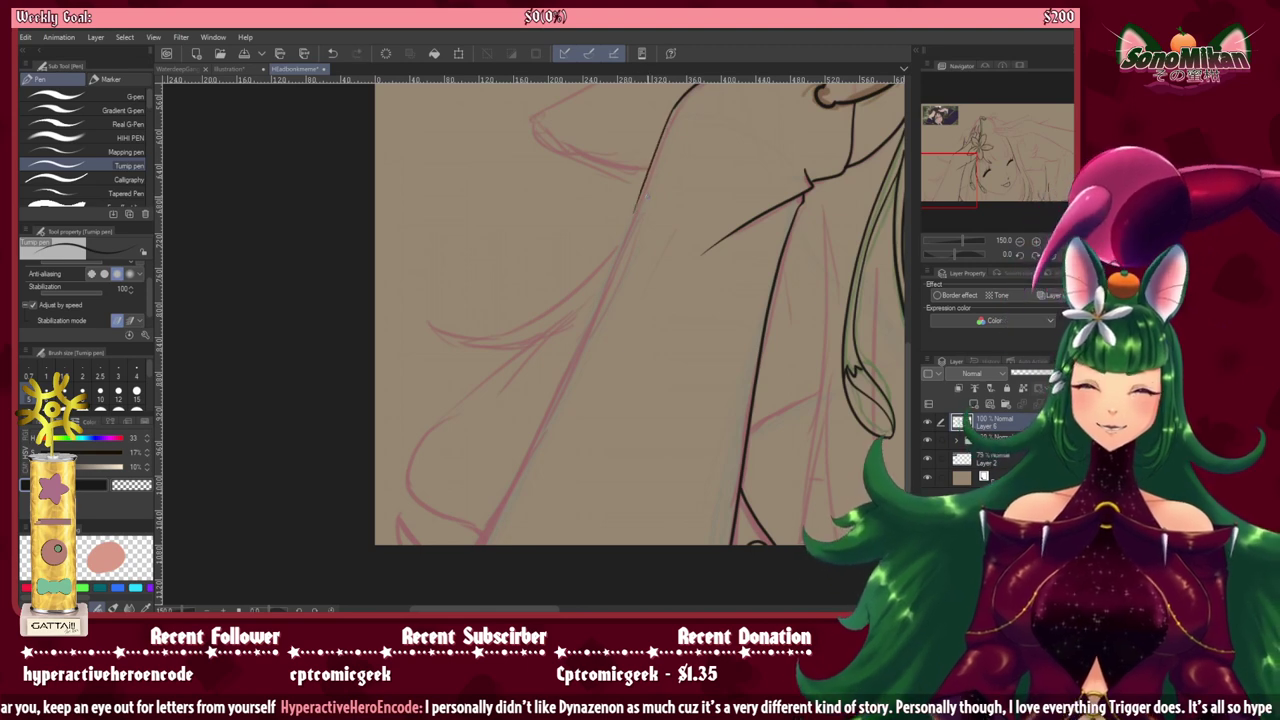
pyautogui.hotkey('ctrl', 'z')
pyautogui.moveTo(678, 98)
pyautogui.mouseDown()
pyautogui.moveTo(561, 375)
pyautogui.moveTo(468, 545)
pyautogui.mouseUp()
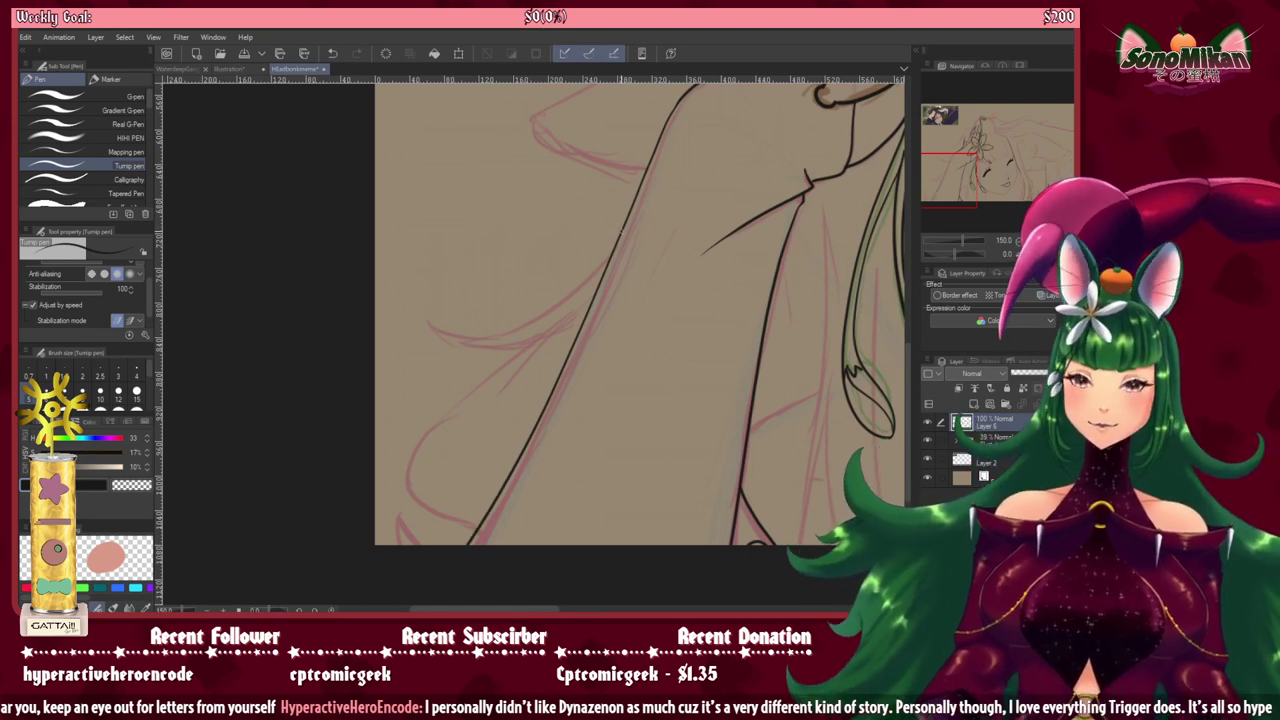
pyautogui.hotkey('ctrl', 'z')
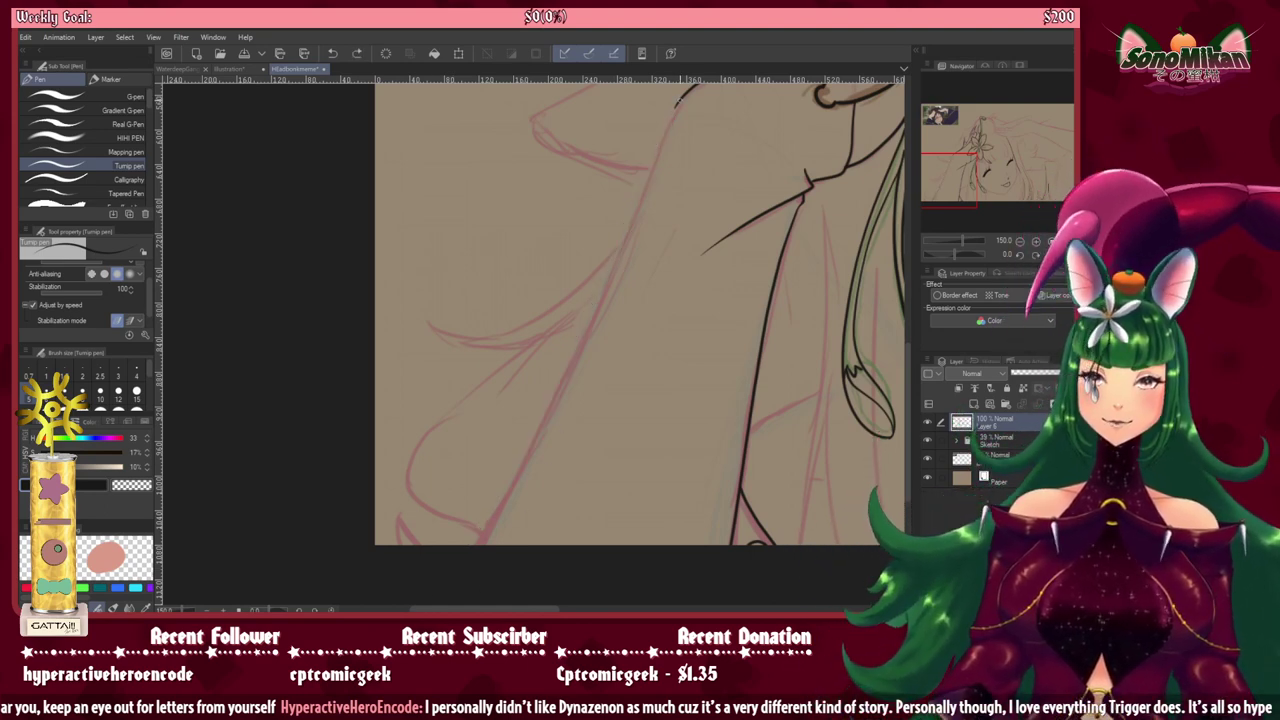
# Step: Ink the forearm's long outer edge from below the wrist to the canvas's bottom edge, plus a short line branching off its lower end
pyautogui.moveTo(676, 100)
pyautogui.mouseDown()
pyautogui.moveTo(581, 349)
pyautogui.moveTo(476, 545)
pyautogui.mouseUp()
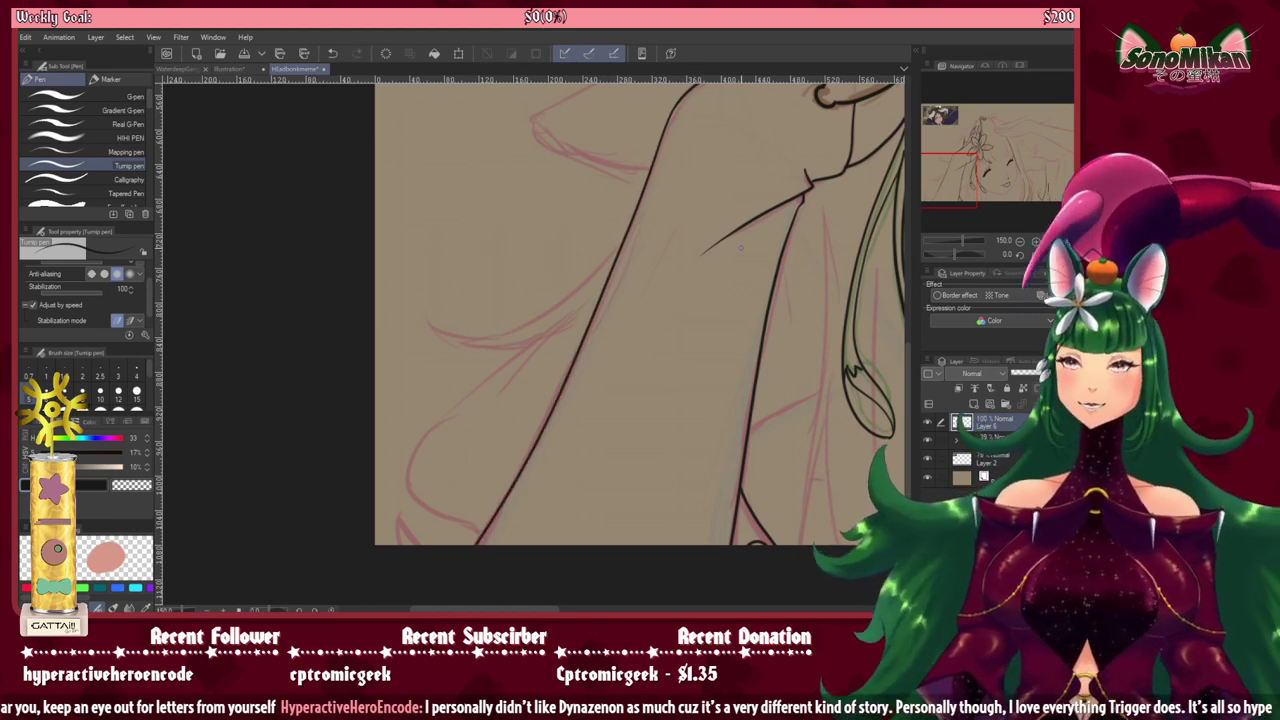
pyautogui.moveTo(668, 419); pyautogui.dragTo(528, 307)
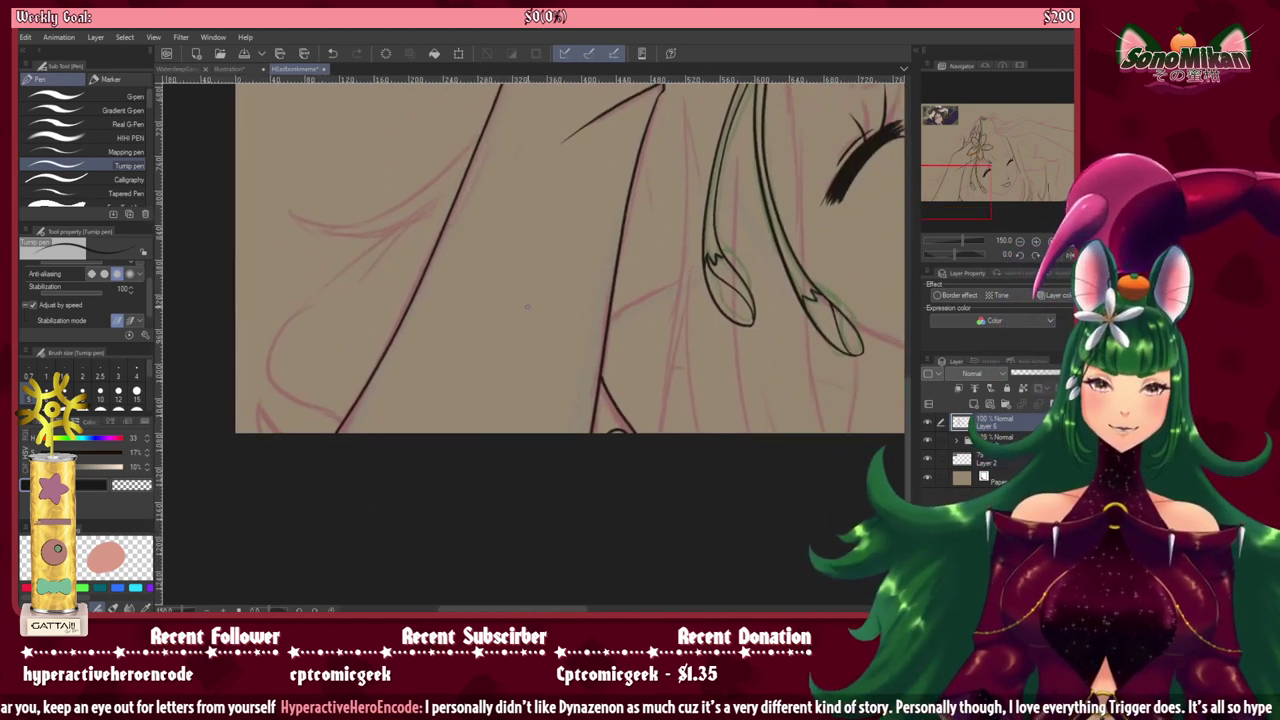
pyautogui.scroll(-1, 547, 420)
pyautogui.moveTo(528, 447); pyautogui.dragTo(681, 432)
pyautogui.scroll(2, 508, 406)
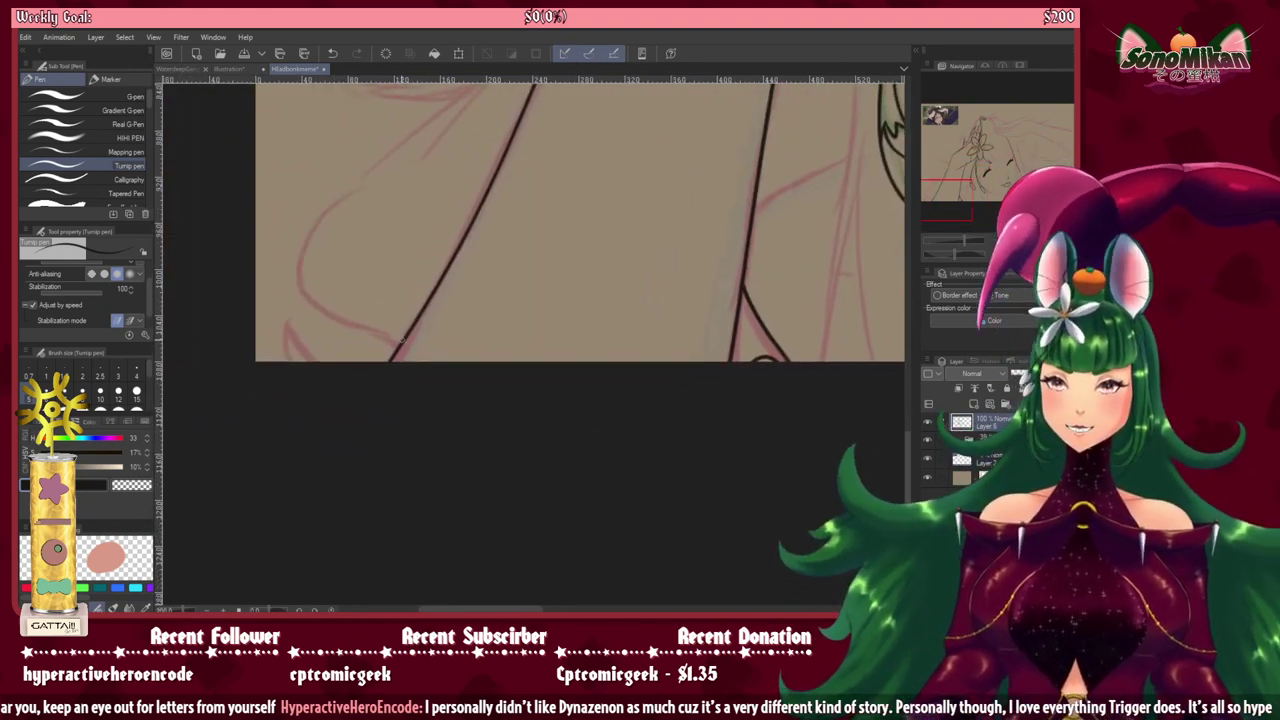
pyautogui.moveTo(410, 325); pyautogui.dragTo(360, 376)
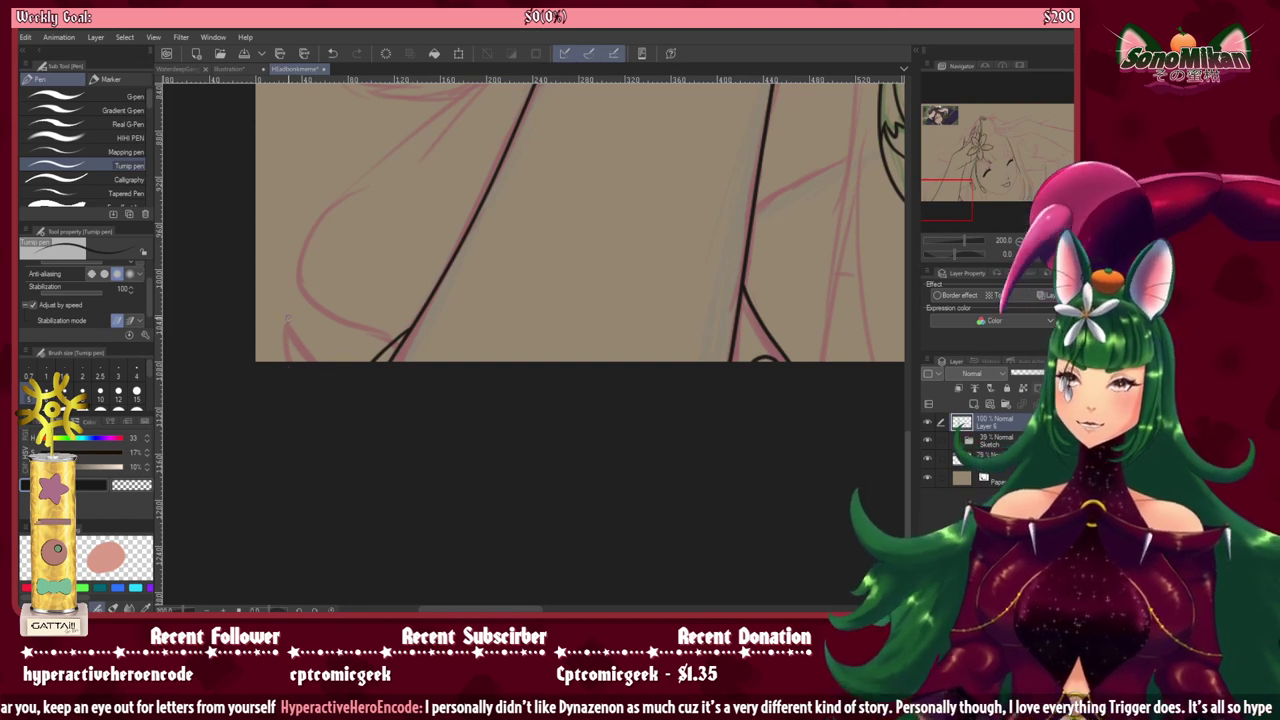
# Step: Ink the small pointed tip at the canvas's bottom edge and the large rounded shape curving off the forearm's lower outer edge
pyautogui.moveTo(287, 318); pyautogui.dragTo(341, 388)
pyautogui.moveTo(290, 310); pyautogui.dragTo(281, 365)
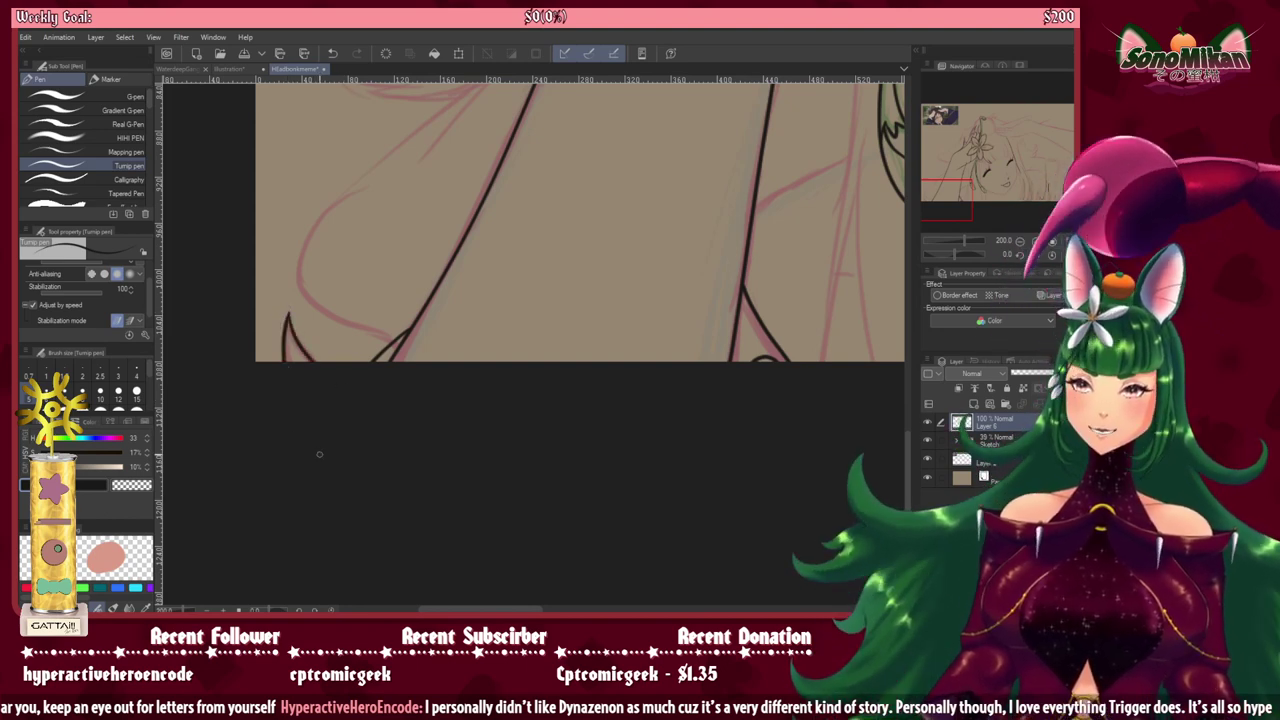
pyautogui.moveTo(449, 269)
pyautogui.mouseDown()
pyautogui.moveTo(506, 414)
pyautogui.moveTo(531, 407)
pyautogui.mouseUp()
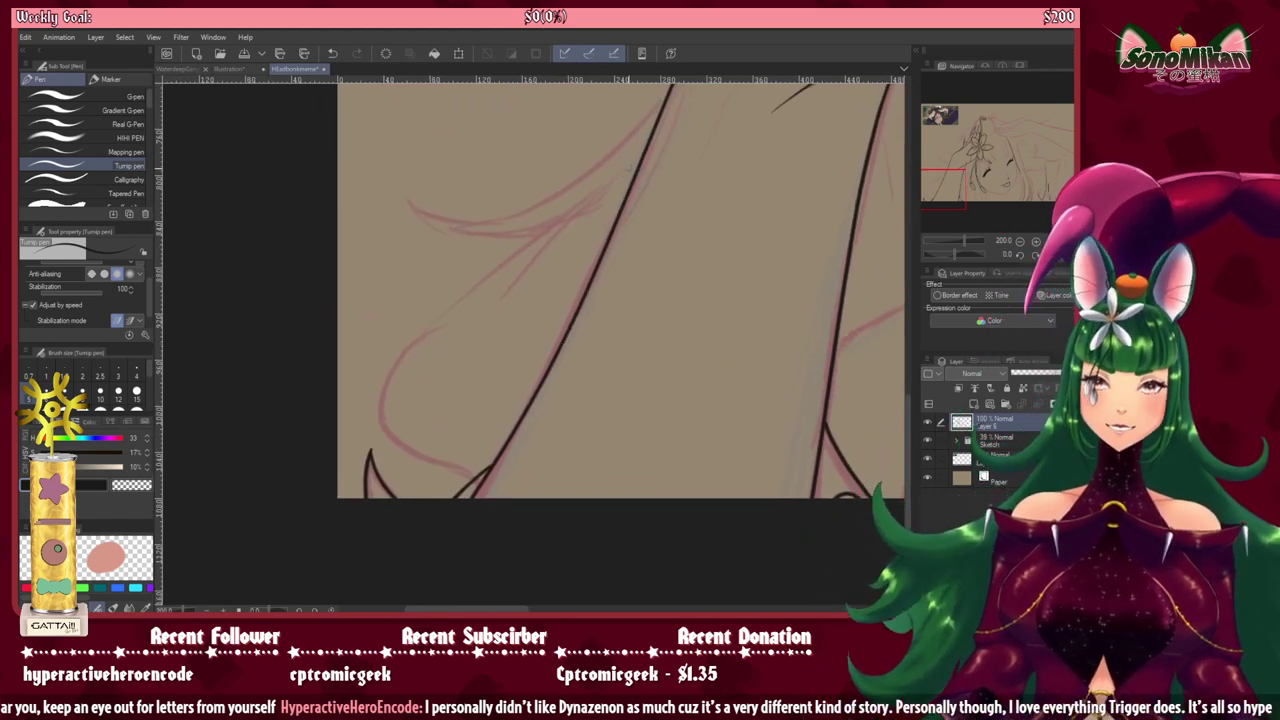
pyautogui.moveTo(631, 167)
pyautogui.mouseDown()
pyautogui.moveTo(576, 228)
pyautogui.moveTo(389, 370)
pyautogui.moveTo(395, 433)
pyautogui.moveTo(490, 467)
pyautogui.mouseUp()
# Step: Ink both edges of the hooked, pointed shape sweeping out from the forearm just above the rounded one
pyautogui.moveTo(624, 308); pyautogui.dragTo(605, 487)
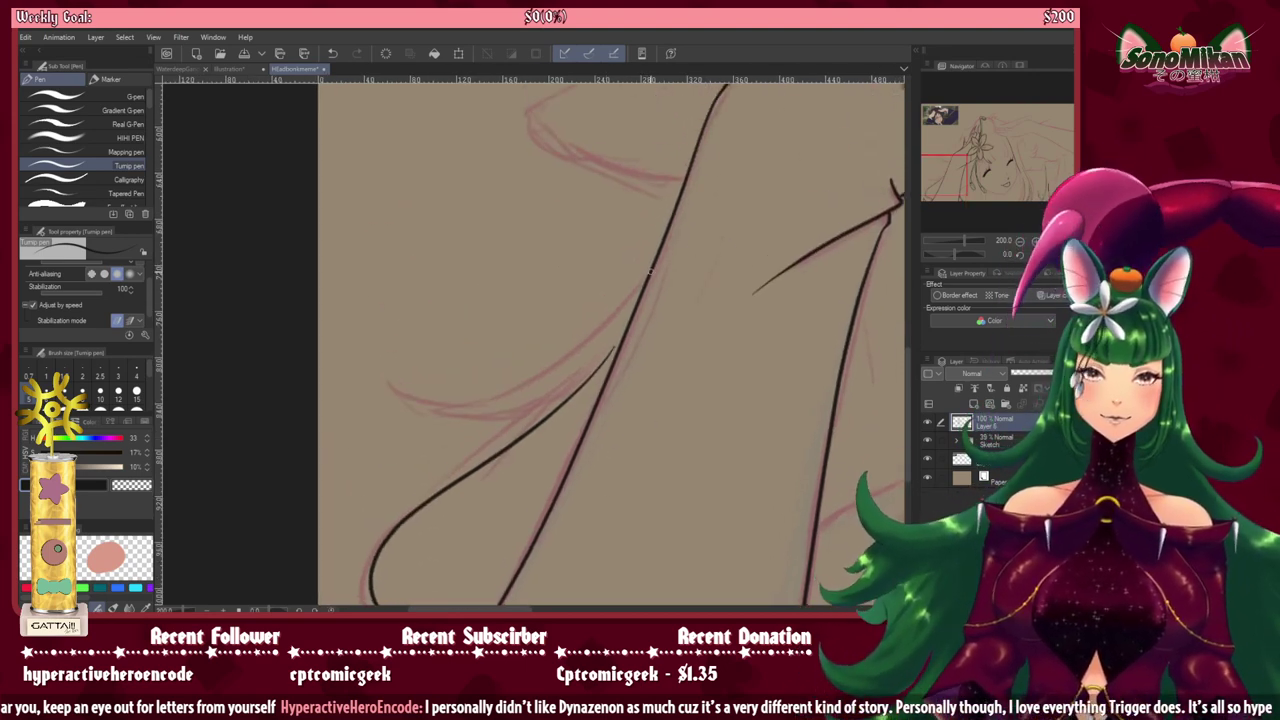
pyautogui.moveTo(650, 274)
pyautogui.mouseDown()
pyautogui.moveTo(523, 372)
pyautogui.moveTo(396, 405)
pyautogui.moveTo(382, 366)
pyautogui.mouseUp()
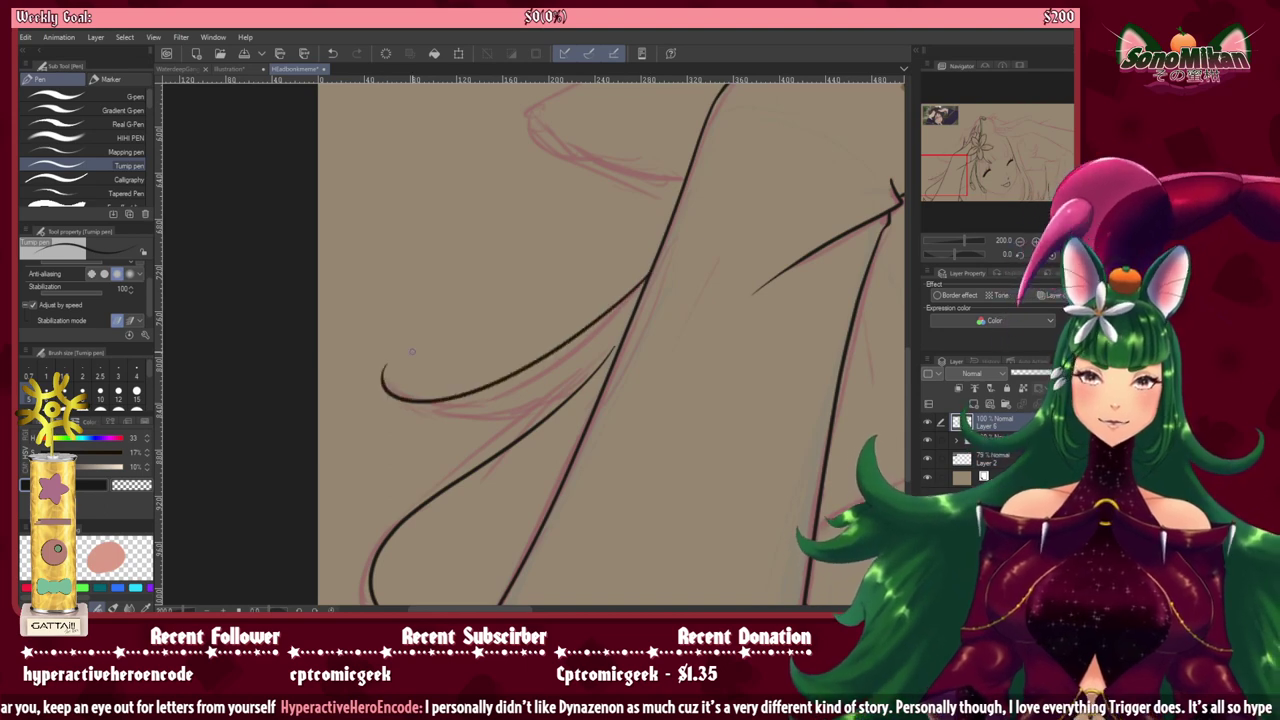
pyautogui.press('^')
pyautogui.press('^')
pyautogui.press('^')
pyautogui.press('^')
pyautogui.press('^')
pyautogui.press('^')
pyautogui.press('^')
pyautogui.press('^')
pyautogui.press('^')
pyautogui.press('^')
pyautogui.press('^')
pyautogui.press('^')
pyautogui.press('^')
pyautogui.press('^')
pyautogui.press('^')
pyautogui.press('^')
pyautogui.press('^')
pyautogui.press('^')
pyautogui.press('^')
pyautogui.press('^')
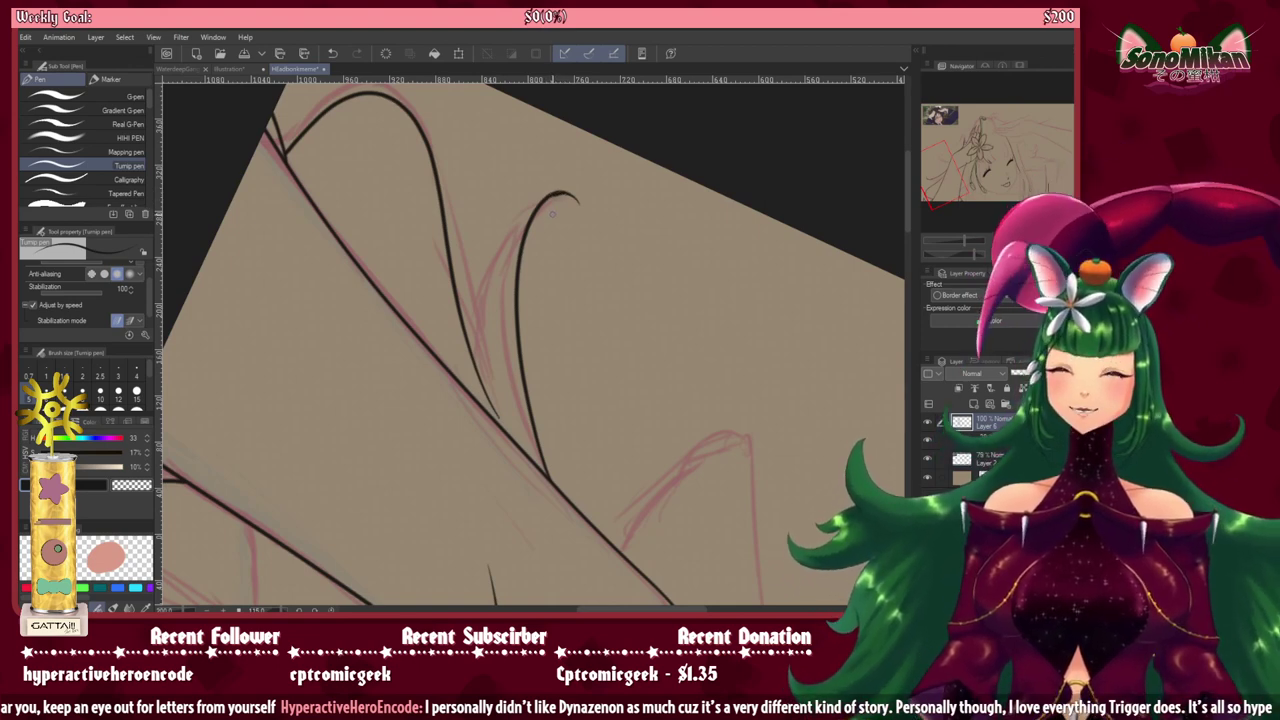
pyautogui.moveTo(560, 192)
pyautogui.mouseDown()
pyautogui.moveTo(511, 233)
pyautogui.moveTo(495, 270)
pyautogui.mouseUp()
pyautogui.hotkey('ctrl', 'z')
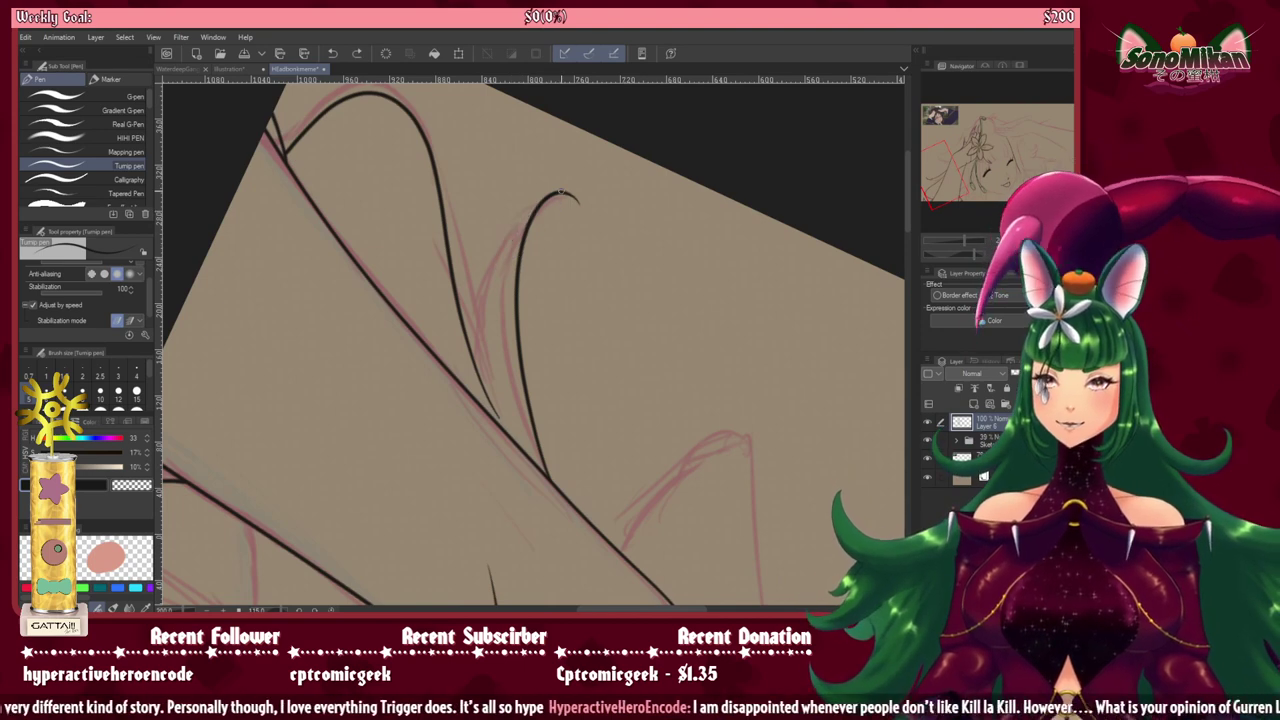
pyautogui.moveTo(557, 192)
pyautogui.mouseDown()
pyautogui.moveTo(517, 215)
pyautogui.moveTo(478, 291)
pyautogui.moveTo(471, 346)
pyautogui.moveTo(490, 415)
pyautogui.mouseUp()
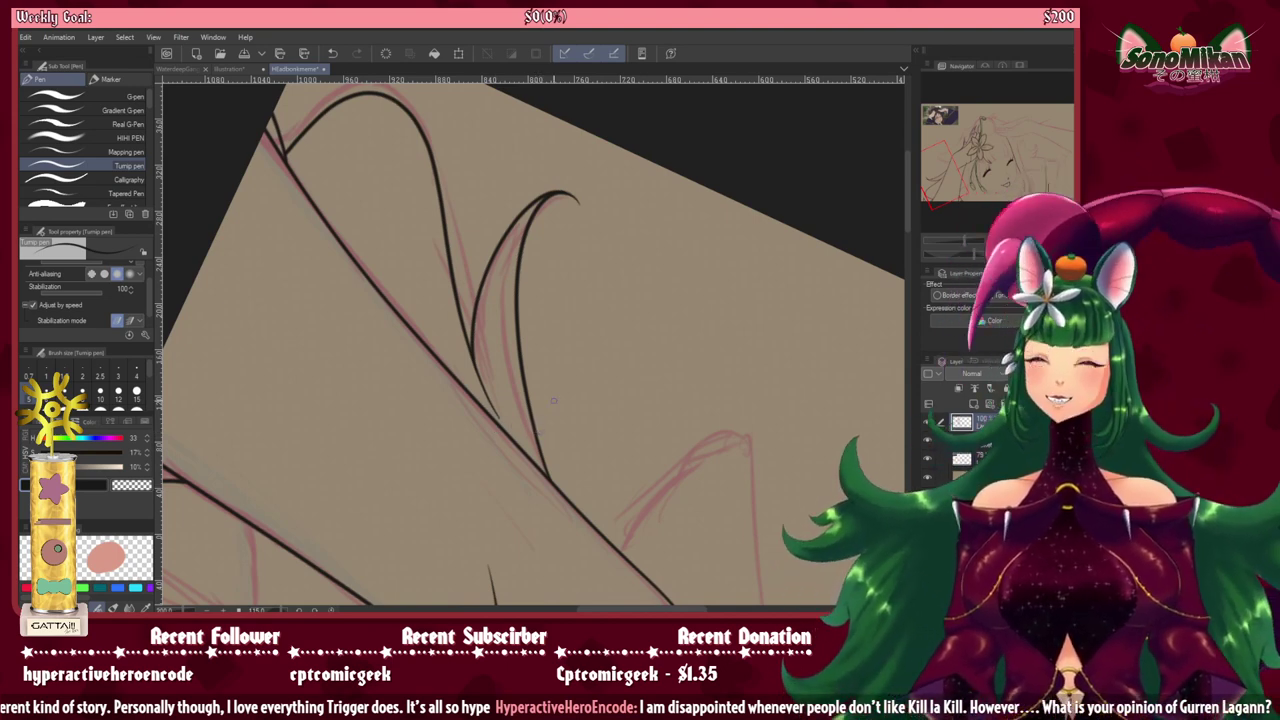
pyautogui.hotkey('ctrl', '@')
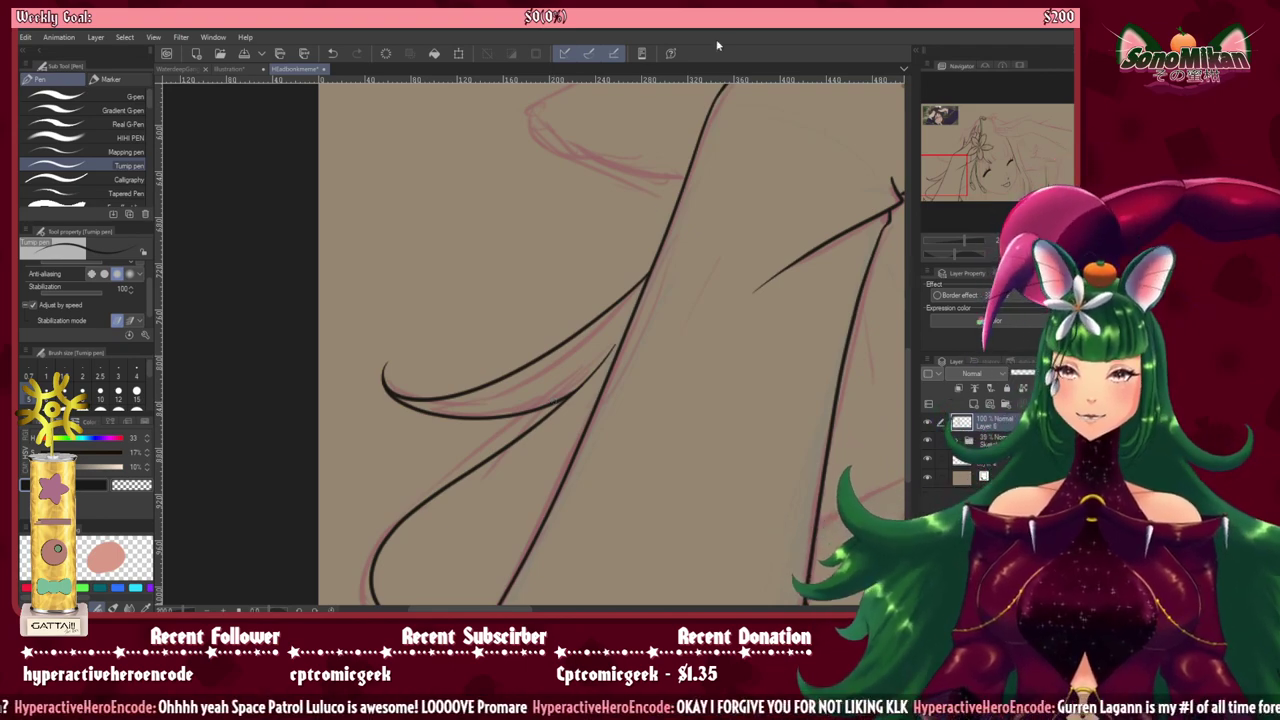
# Step: Ink the jawline on the right side of the face from the cheek down to the chin's point
pyautogui.moveTo(722, 346)
pyautogui.mouseDown()
pyautogui.moveTo(414, 406)
pyautogui.moveTo(451, 249)
pyautogui.moveTo(480, 243)
pyautogui.moveTo(374, 311)
pyautogui.moveTo(386, 391)
pyautogui.moveTo(374, 336)
pyautogui.moveTo(369, 374)
pyautogui.moveTo(354, 346)
pyautogui.moveTo(300, 428)
pyautogui.moveTo(291, 391)
pyautogui.moveTo(306, 354)
pyautogui.moveTo(404, 300)
pyautogui.moveTo(457, 403)
pyautogui.moveTo(457, 586)
pyautogui.moveTo(463, 378)
pyautogui.moveTo(500, 229)
pyautogui.moveTo(466, 171)
pyautogui.moveTo(520, 366)
pyautogui.moveTo(343, 452)
pyautogui.moveTo(434, 431)
pyautogui.moveTo(394, 400)
pyautogui.mouseUp()
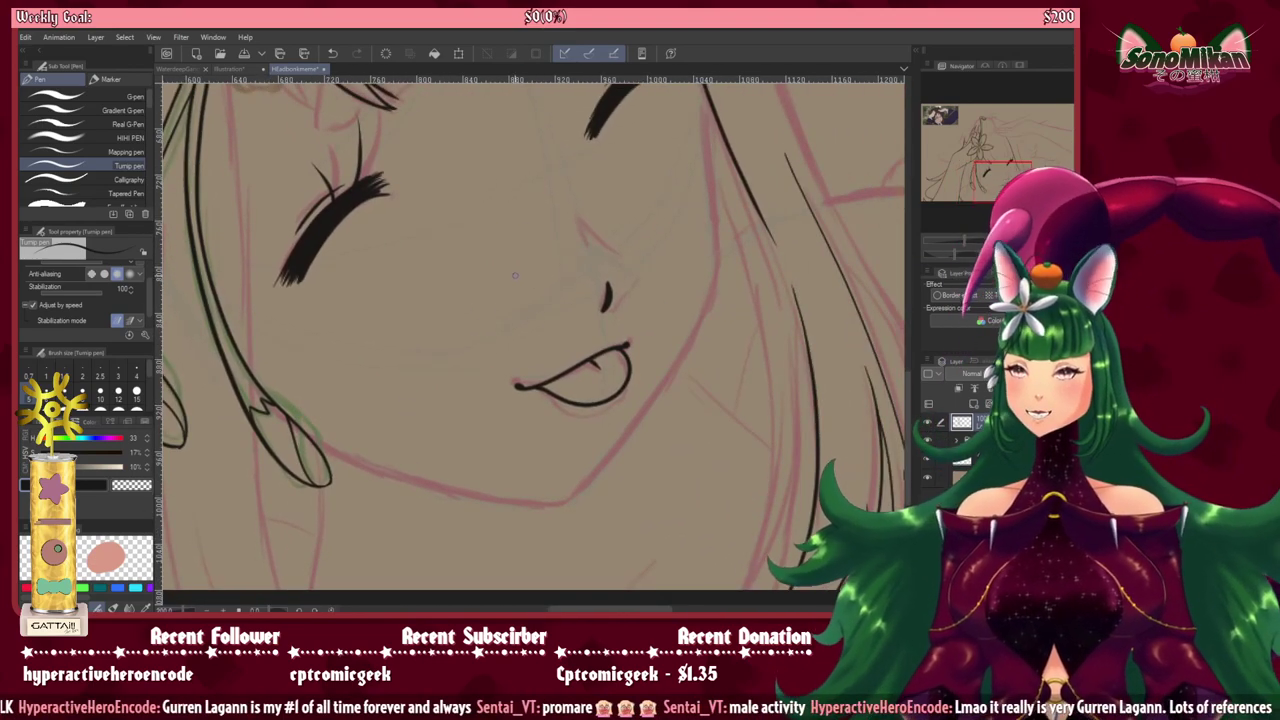
pyautogui.moveTo(517, 314); pyautogui.dragTo(618, 278)
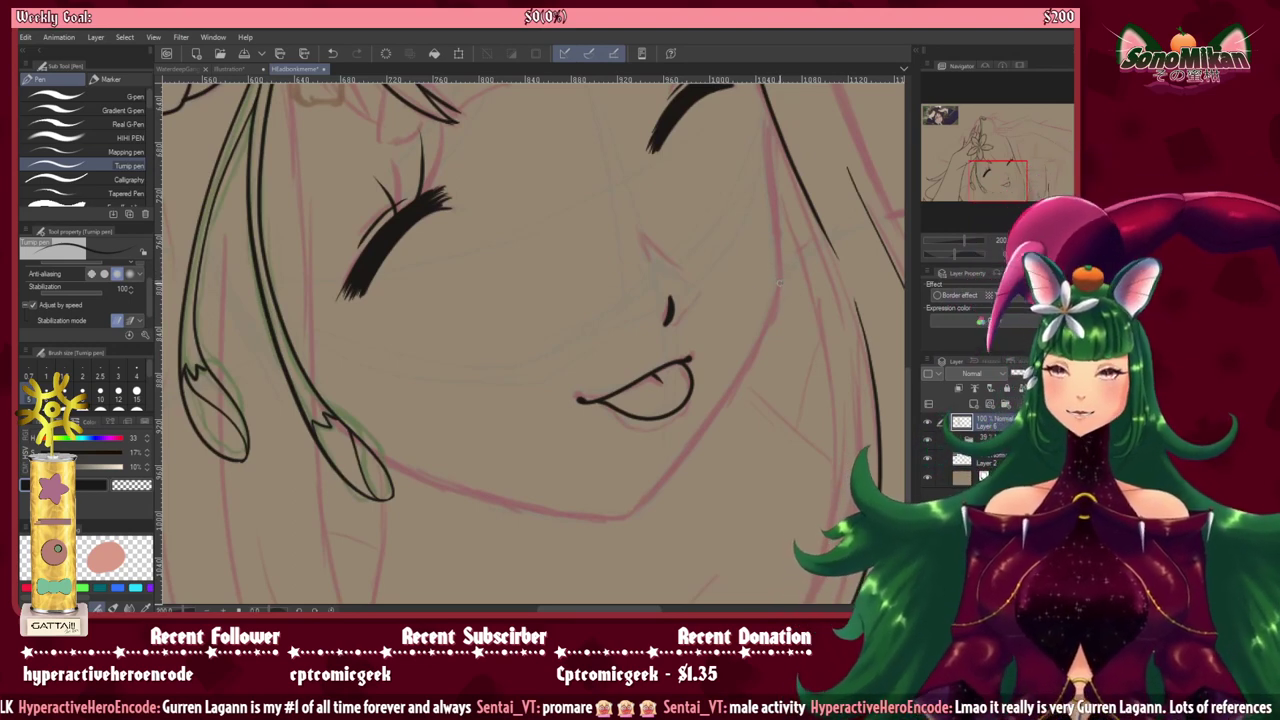
pyautogui.moveTo(782, 266)
pyautogui.mouseDown()
pyautogui.moveTo(735, 396)
pyautogui.moveTo(630, 518)
pyautogui.mouseUp()
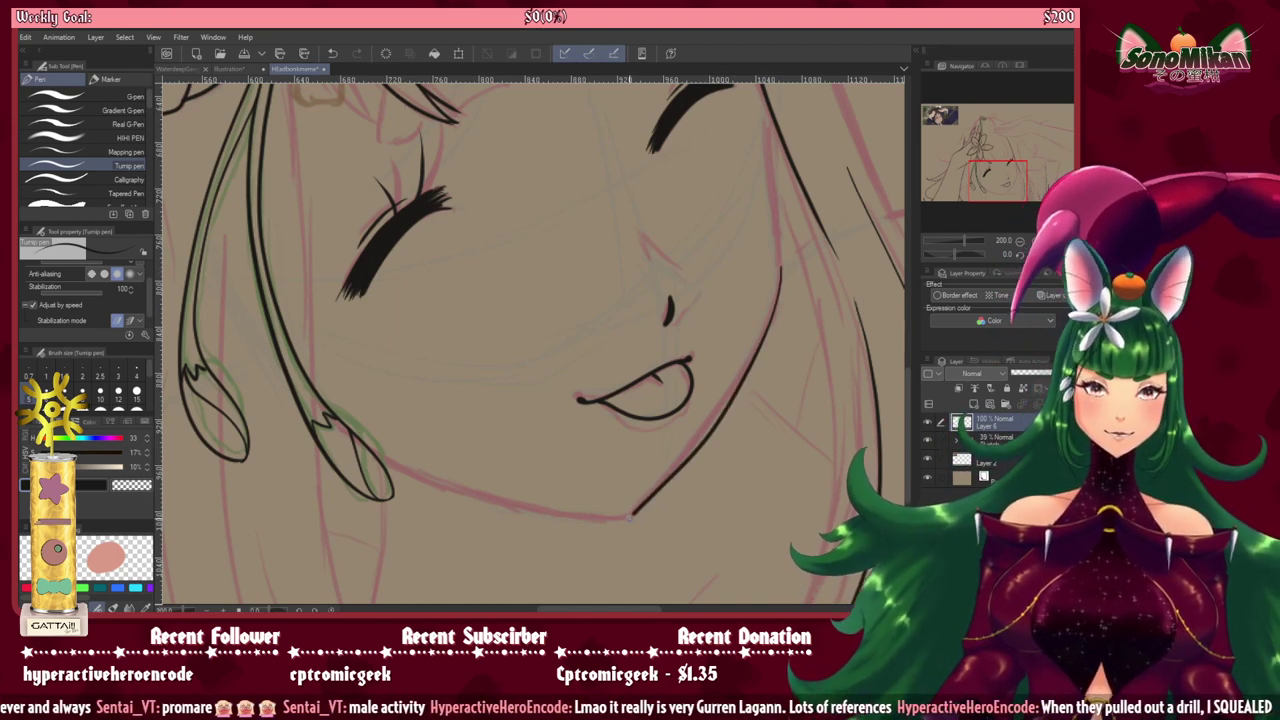
# Step: Ink the face's right contour from the hair strand beside the eye down the cheek to join the inked jawline
pyautogui.moveTo(742, 267)
pyautogui.mouseDown()
pyautogui.moveTo(648, 506)
pyautogui.moveTo(672, 456)
pyautogui.moveTo(640, 437)
pyautogui.moveTo(626, 320)
pyautogui.moveTo(651, 360)
pyautogui.moveTo(648, 345)
pyautogui.moveTo(626, 363)
pyautogui.mouseUp()
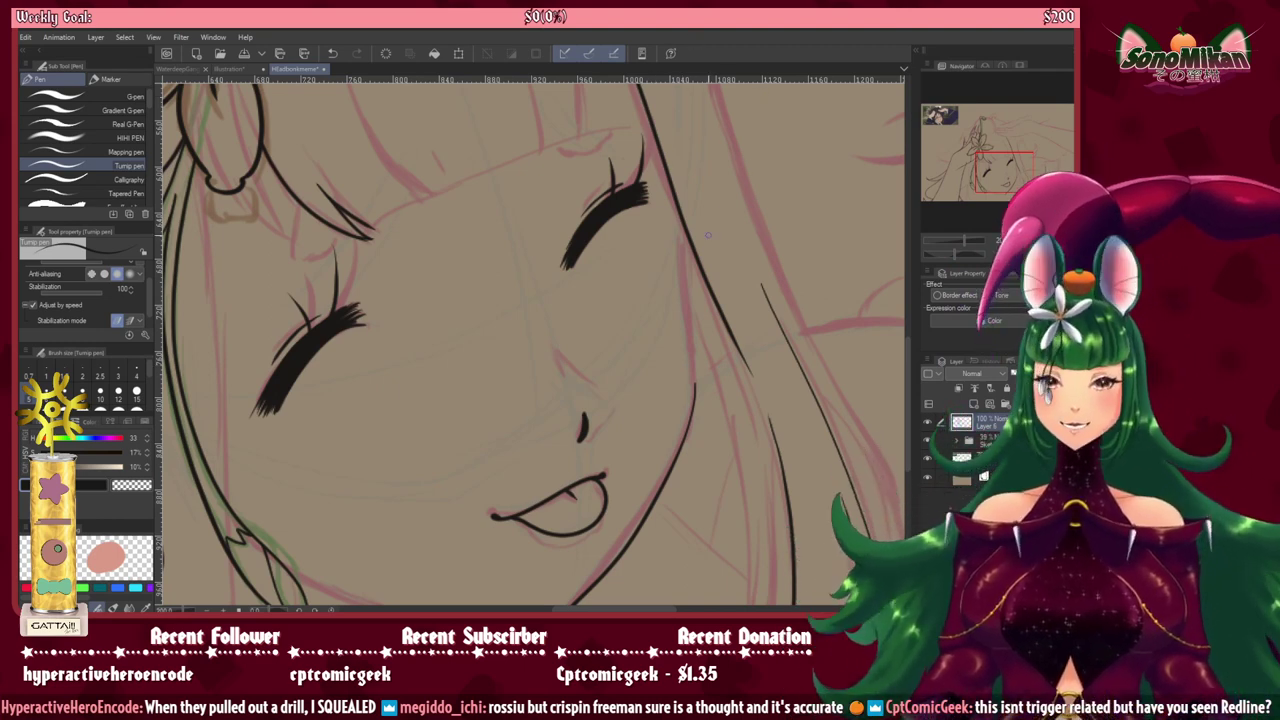
pyautogui.scroll(2, 706, 238)
pyautogui.moveTo(640, 380); pyautogui.dragTo(567, 308)
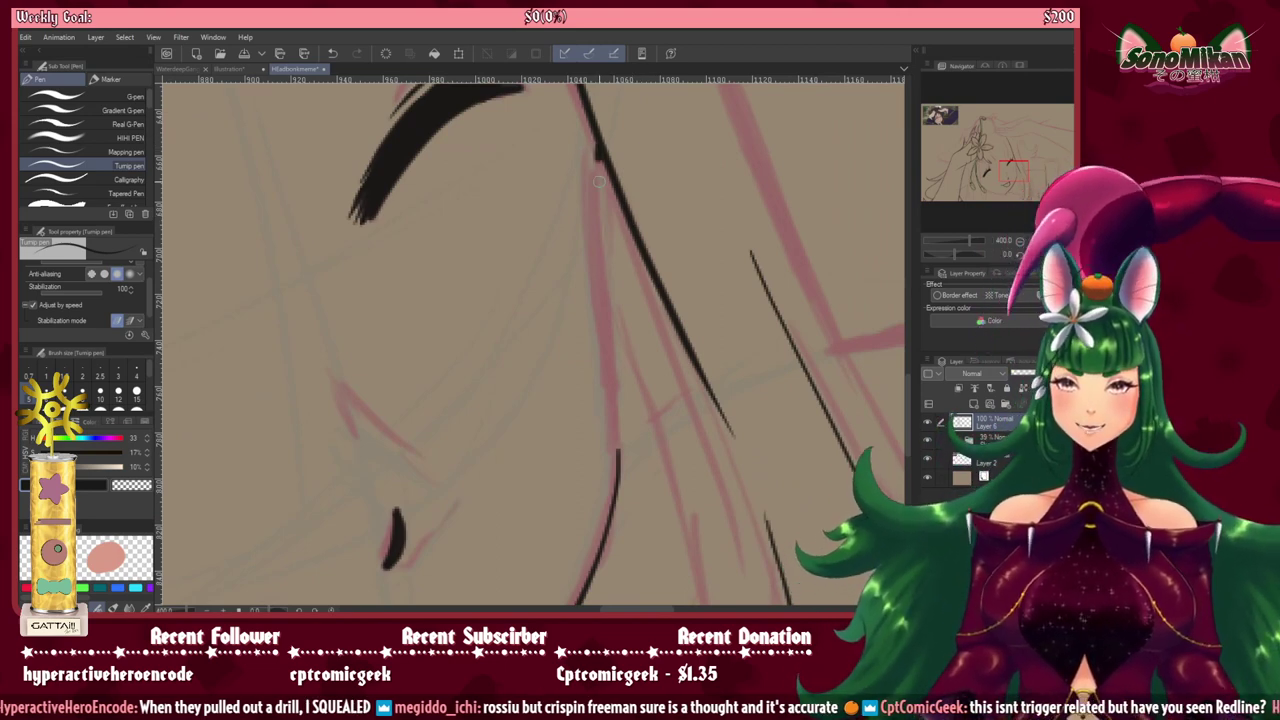
pyautogui.moveTo(598, 182)
pyautogui.mouseDown()
pyautogui.moveTo(620, 468)
pyautogui.moveTo(609, 522)
pyautogui.mouseUp()
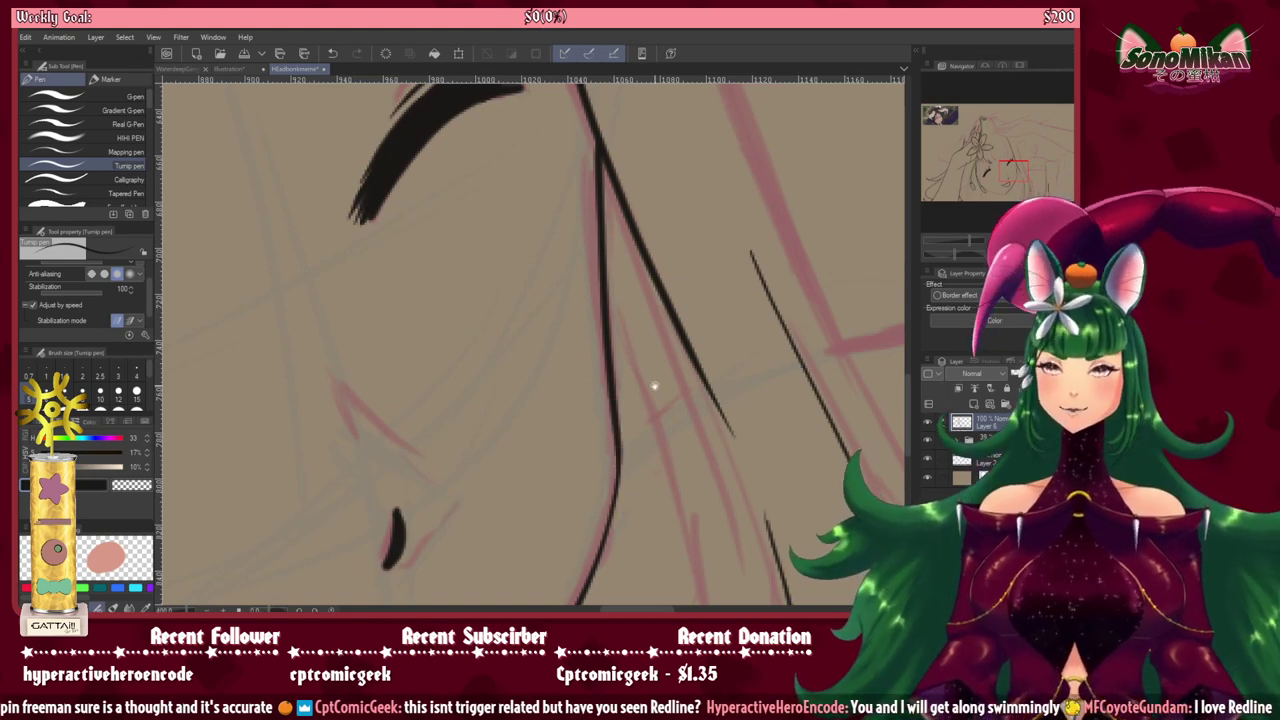
# Step: Ink the jawline on the left side of the face from the hanging teardrop-shaped ornament tip to the chin's point
pyautogui.scroll(-1, 680, 365)
pyautogui.scroll(-2, 660, 390)
pyautogui.moveTo(649, 401); pyautogui.dragTo(651, 300)
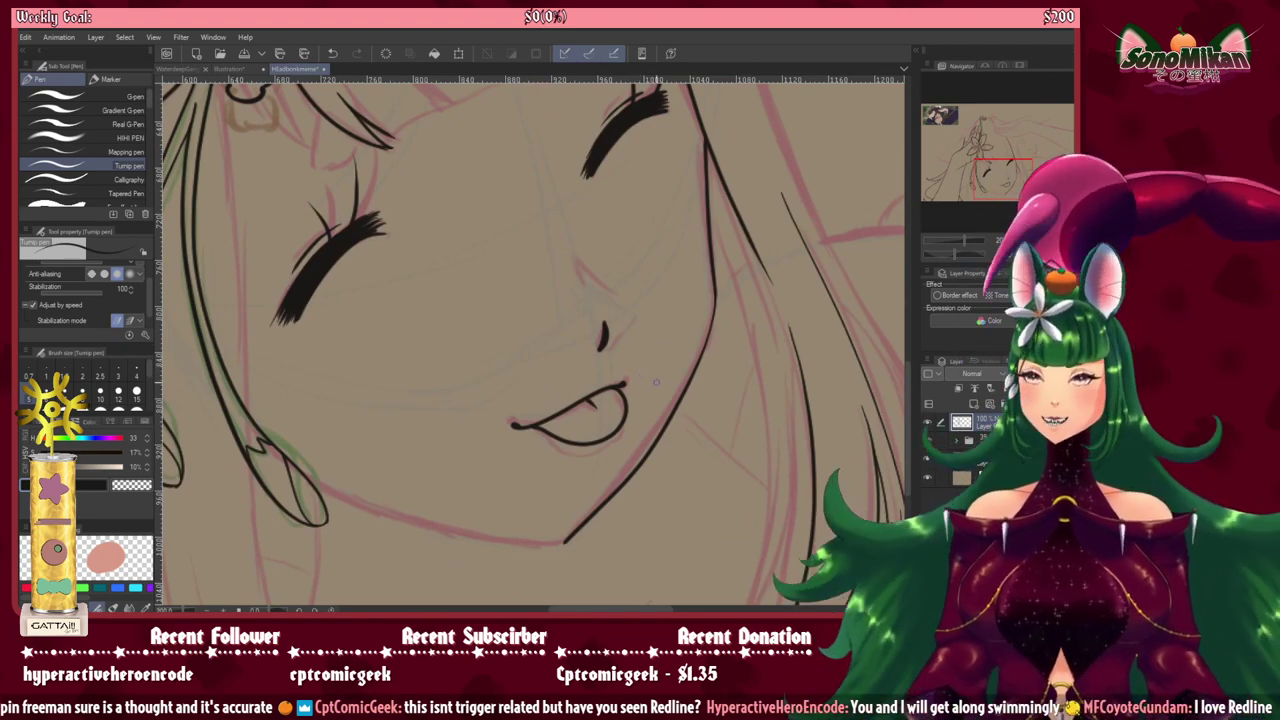
pyautogui.press('^')
pyautogui.press('^')
pyautogui.press('^')
pyautogui.press('^')
pyautogui.press('^')
pyautogui.press('^')
pyautogui.press('^')
pyautogui.press('^')
pyautogui.press('^')
pyautogui.press('^')
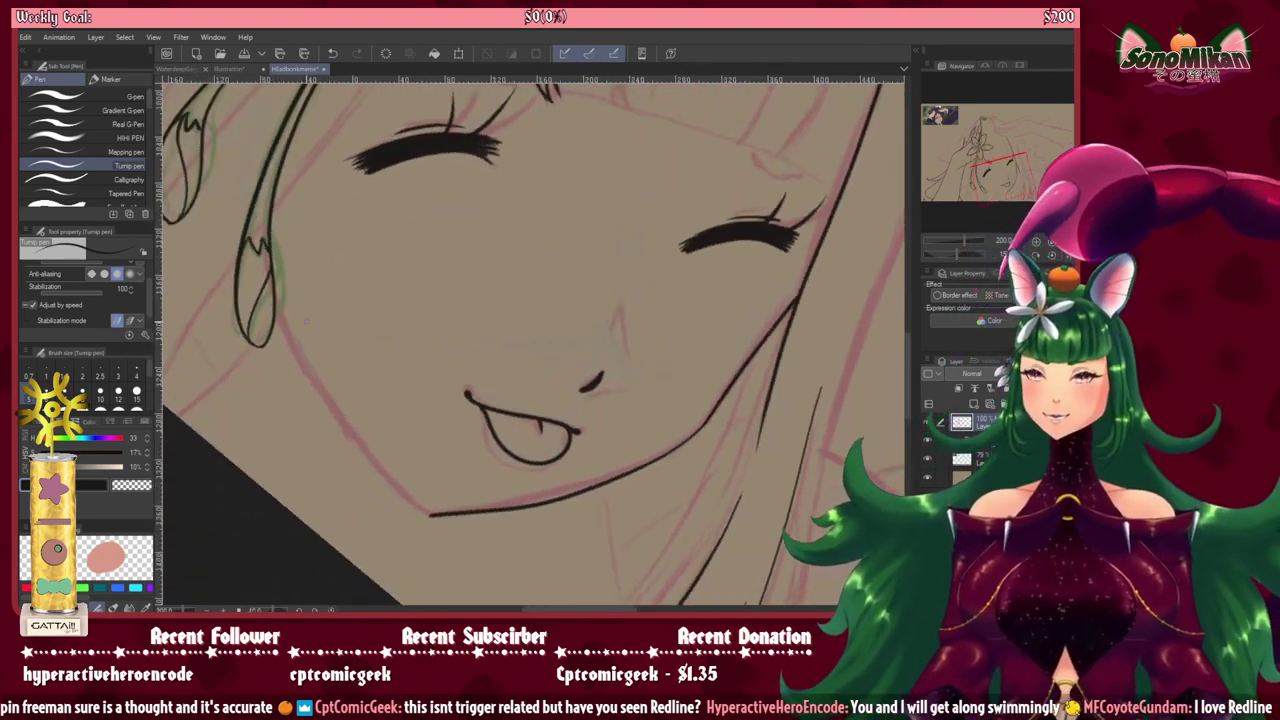
pyautogui.scroll(2, 450, 262)
pyautogui.moveTo(392, 308); pyautogui.dragTo(546, 144)
pyautogui.moveTo(344, 194); pyautogui.dragTo(358, 218)
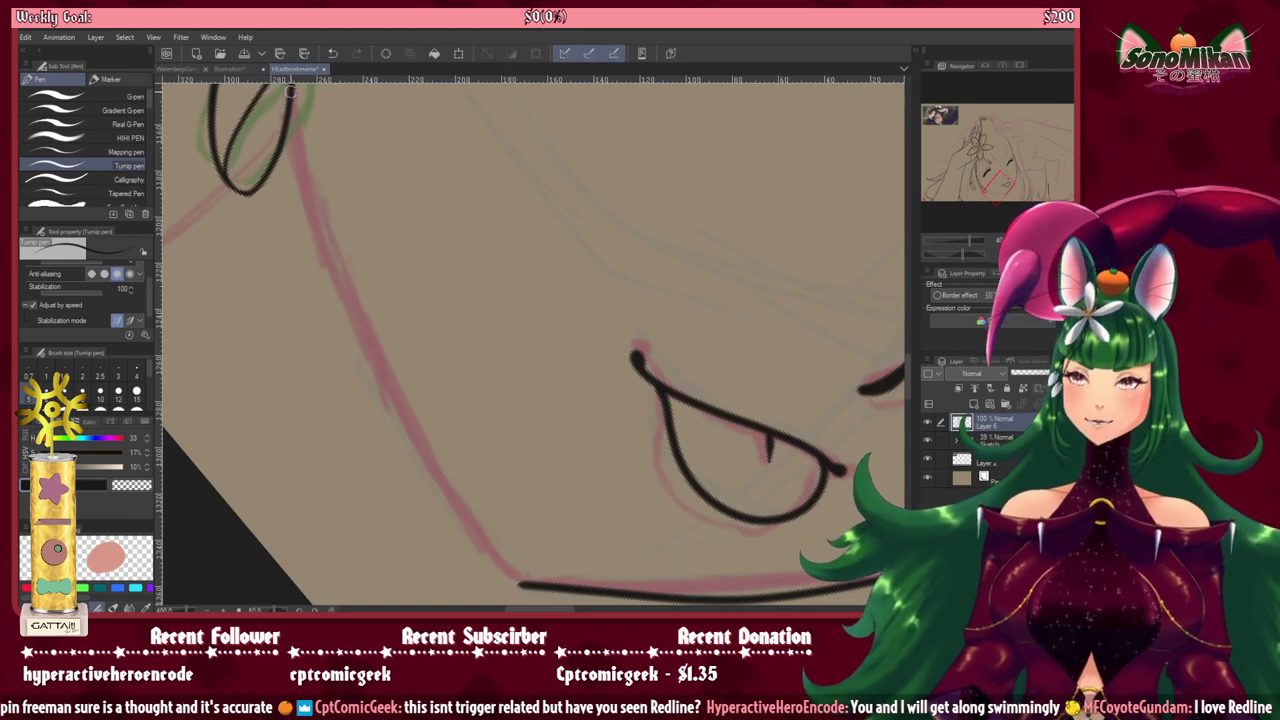
pyautogui.moveTo(290, 113)
pyautogui.mouseDown()
pyautogui.moveTo(323, 279)
pyautogui.moveTo(468, 521)
pyautogui.mouseUp()
pyautogui.moveTo(501, 568); pyautogui.dragTo(526, 586)
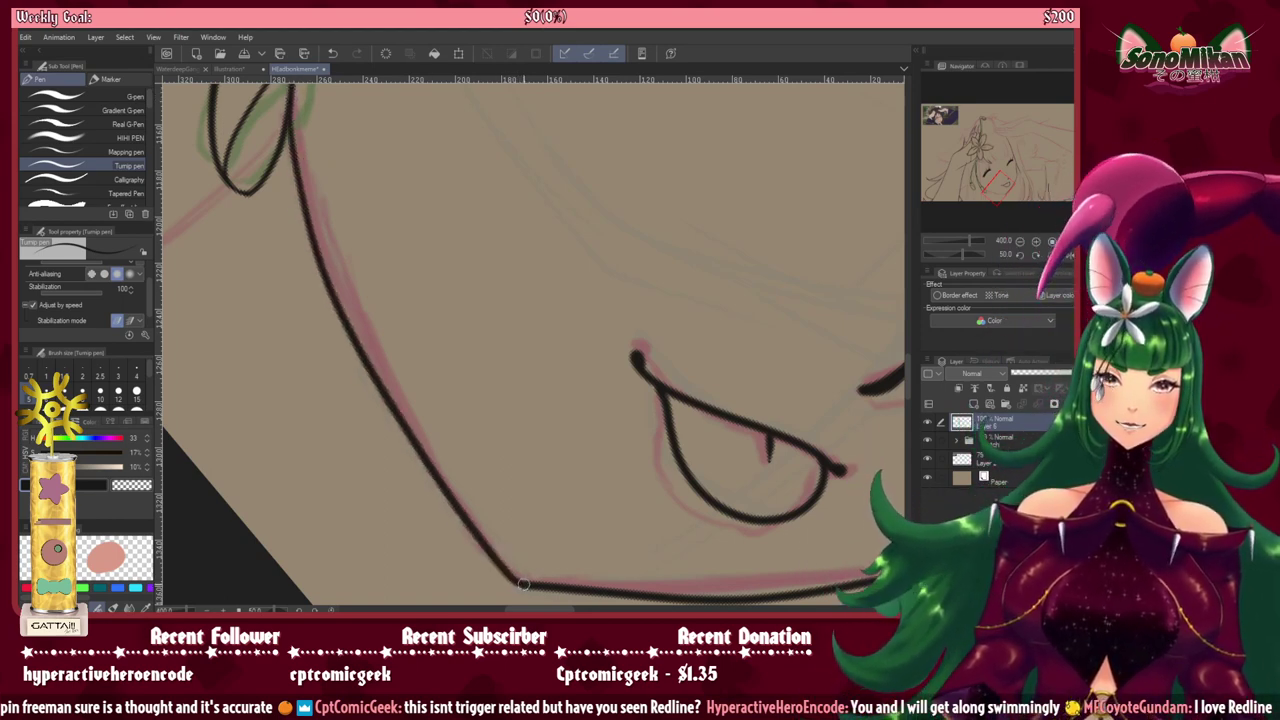
pyautogui.hotkey('ctrl', '@')
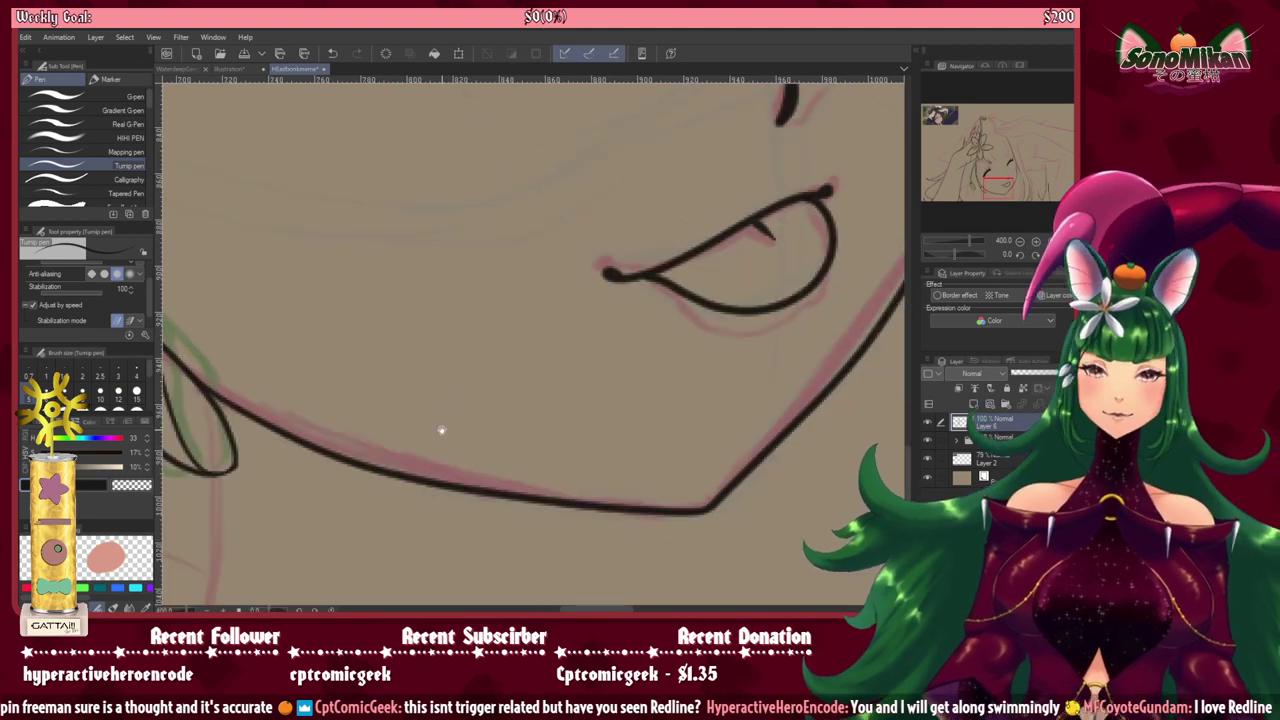
pyautogui.moveTo(441, 431); pyautogui.dragTo(449, 365)
pyautogui.scroll(-2, 452, 400)
pyautogui.moveTo(421, 450); pyautogui.dragTo(509, 477)
pyautogui.moveTo(422, 292)
pyautogui.mouseDown()
pyautogui.moveTo(535, 420)
pyautogui.moveTo(575, 579)
pyautogui.moveTo(487, 257)
pyautogui.mouseUp()
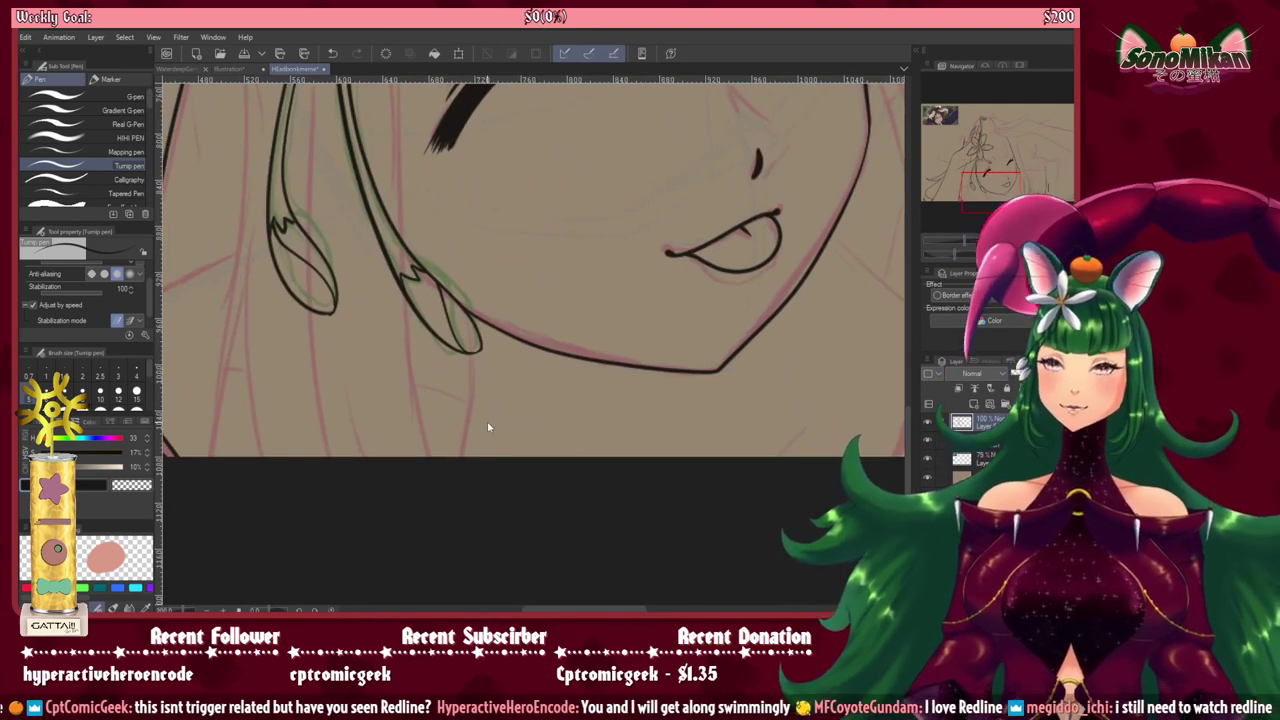
# Step: Ink the line running from the tip of the hanging ornament nearest the chin down to the canvas's lower edge
pyautogui.scroll(2, 487, 421)
pyautogui.moveTo(497, 381)
pyautogui.mouseDown()
pyautogui.moveTo(503, 348)
pyautogui.moveTo(507, 376)
pyautogui.mouseUp()
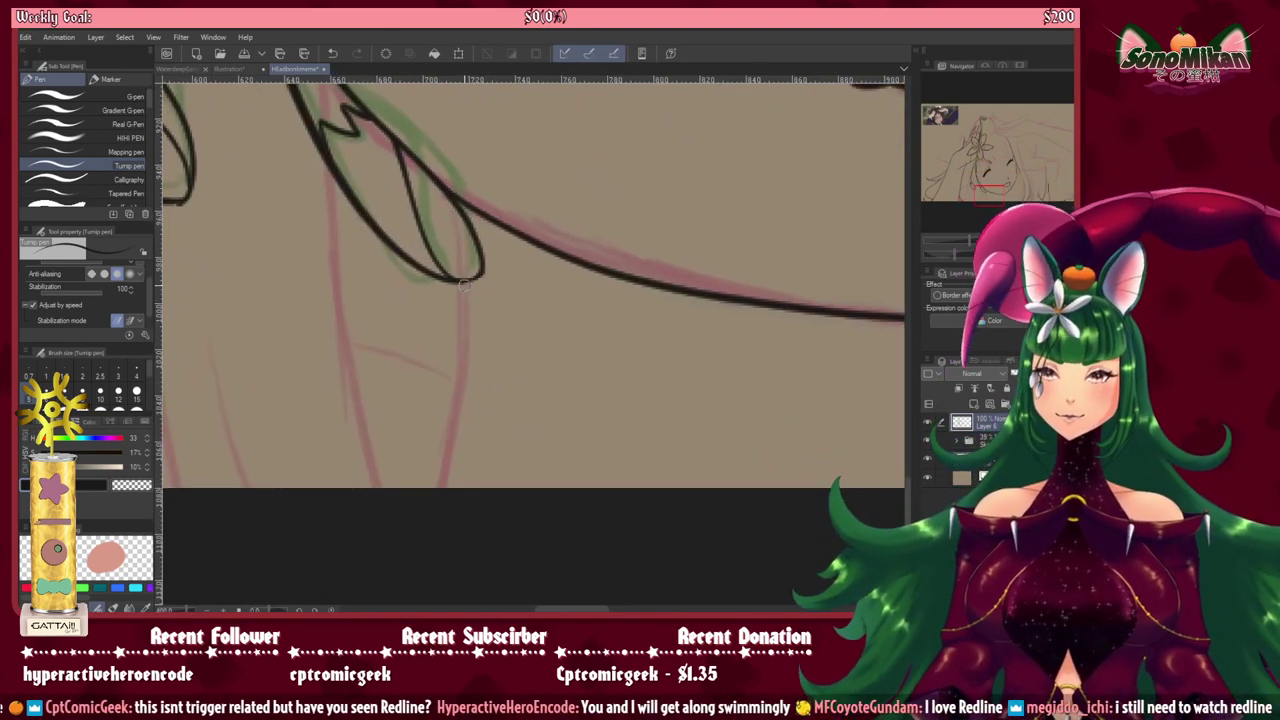
pyautogui.moveTo(465, 281)
pyautogui.mouseDown()
pyautogui.moveTo(448, 440)
pyautogui.moveTo(406, 549)
pyautogui.mouseUp()
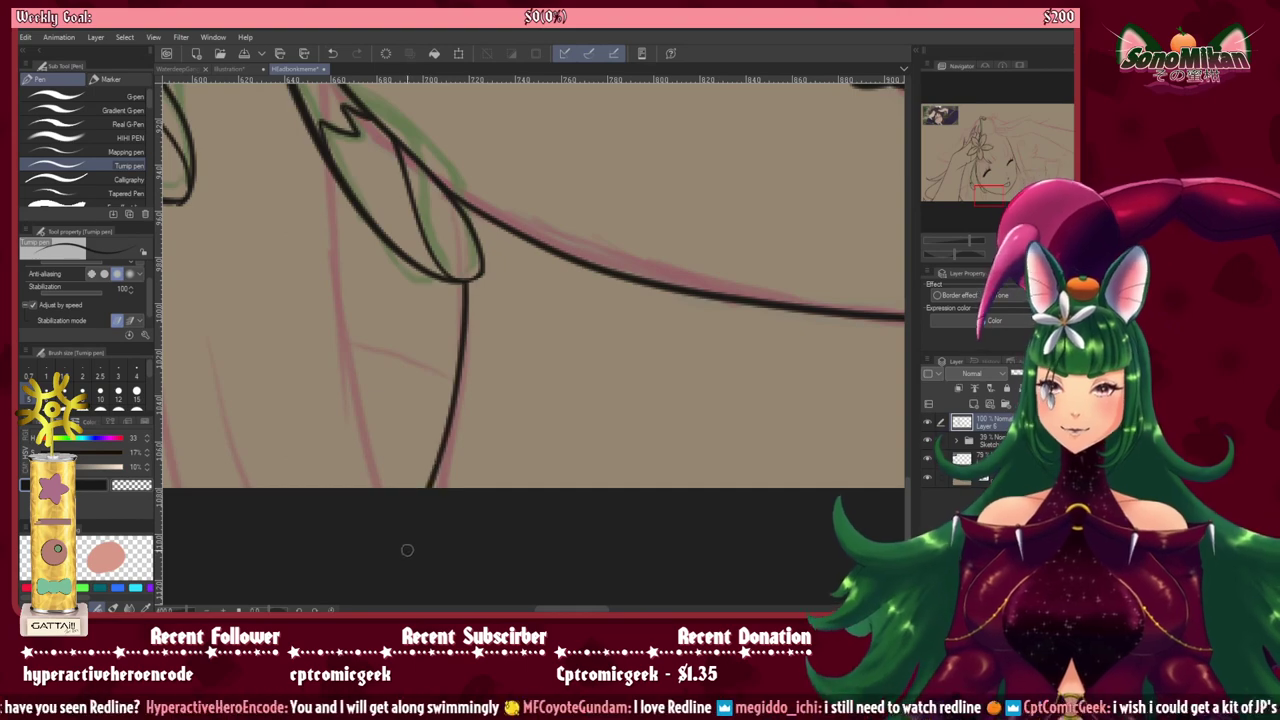
# Step: Ink the hair strand falling from beside the cheek, past the jaw, down to the canvas's lower edge
pyautogui.moveTo(585, 415); pyautogui.dragTo(300, 485)
pyautogui.moveTo(512, 420)
pyautogui.mouseDown()
pyautogui.moveTo(300, 483)
pyautogui.moveTo(425, 463)
pyautogui.moveTo(388, 477)
pyautogui.mouseUp()
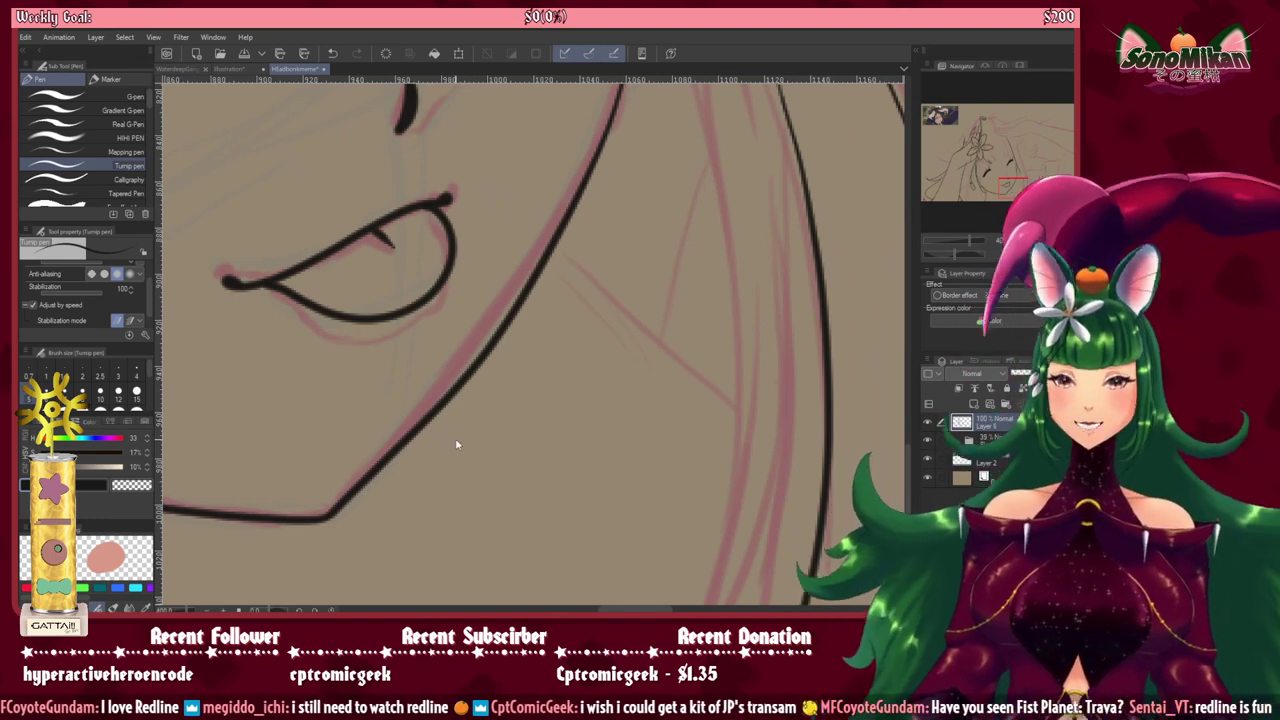
pyautogui.scroll(-2, 457, 442)
pyautogui.moveTo(580, 417); pyautogui.dragTo(545, 436)
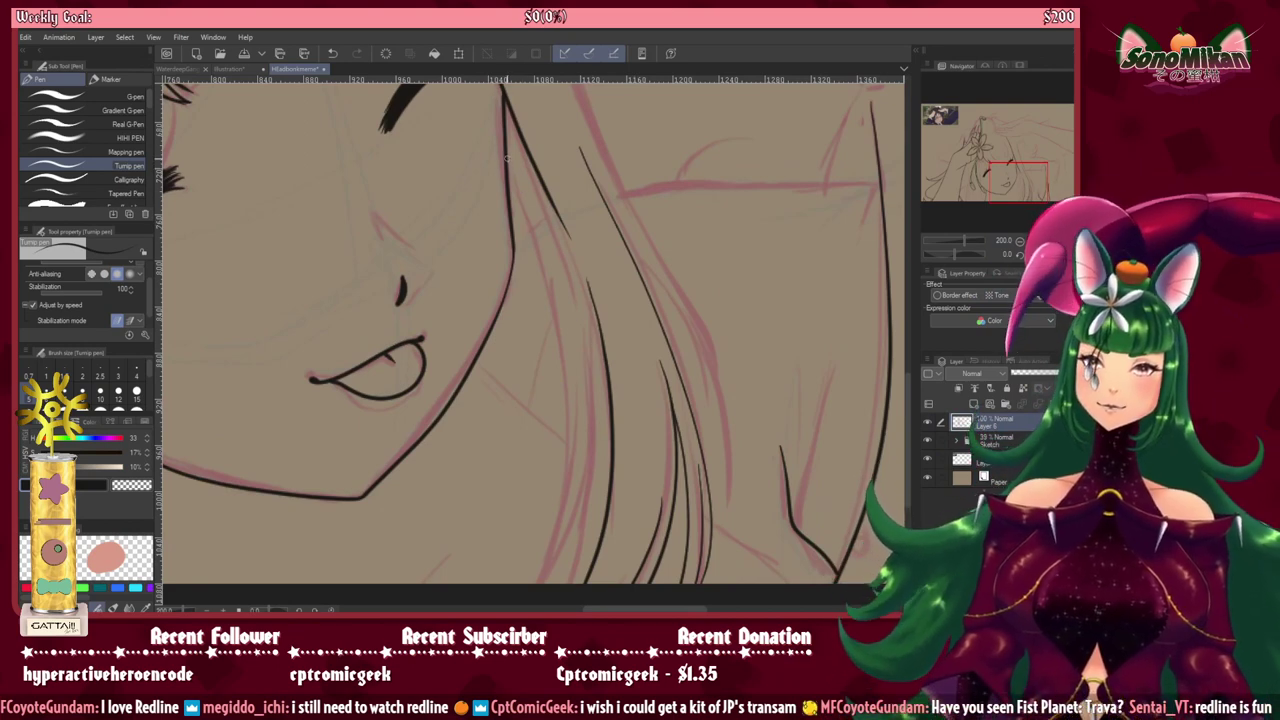
pyautogui.moveTo(505, 152)
pyautogui.mouseDown()
pyautogui.moveTo(552, 258)
pyautogui.moveTo(582, 407)
pyautogui.moveTo(582, 525)
pyautogui.moveTo(549, 596)
pyautogui.mouseUp()
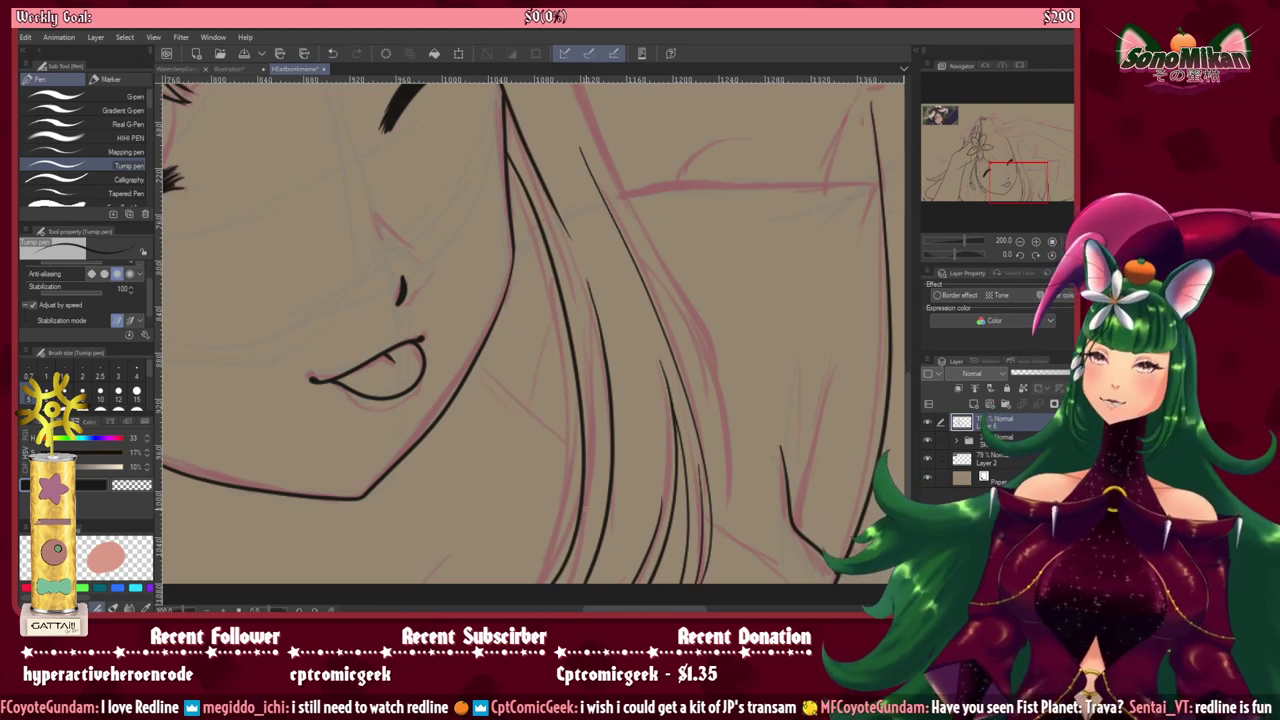
pyautogui.moveTo(611, 408); pyautogui.dragTo(590, 515)
pyautogui.hotkey('ctrl', 'z')
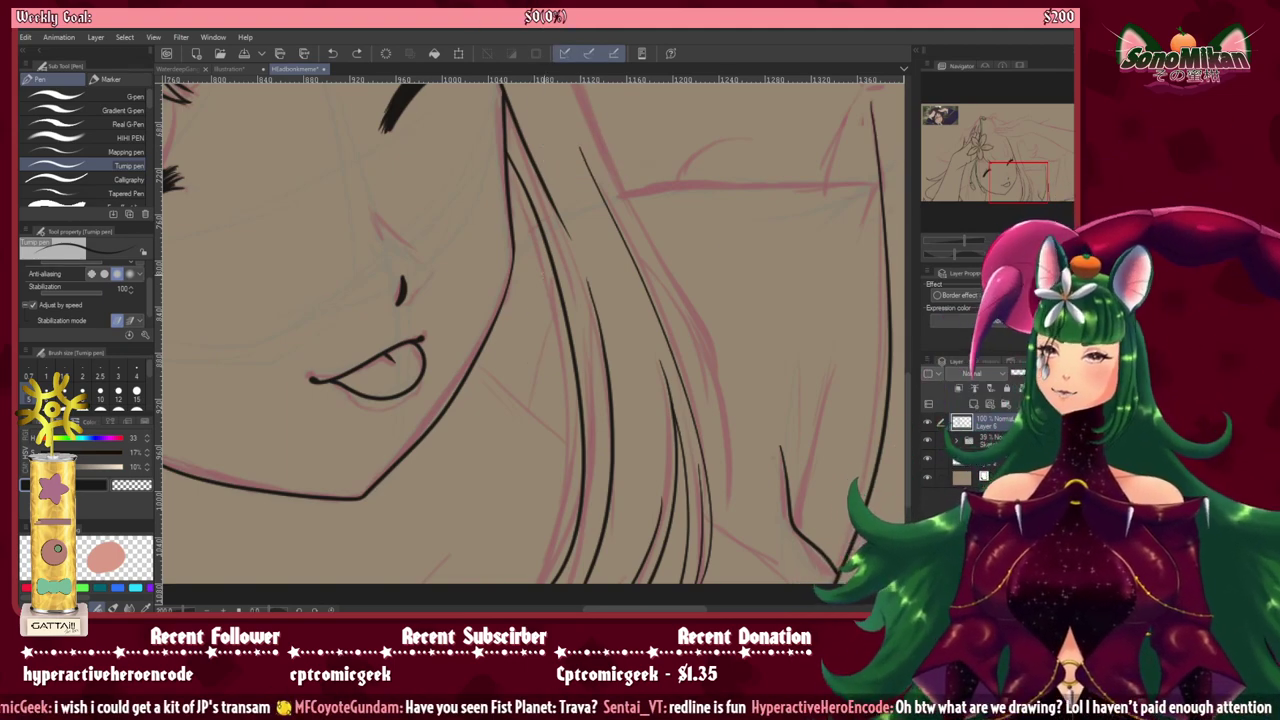
# Step: Check the inked line art on the full canvas with the sketch hidden, and show the sketch again
pyautogui.hotkey('ctrl', '0')
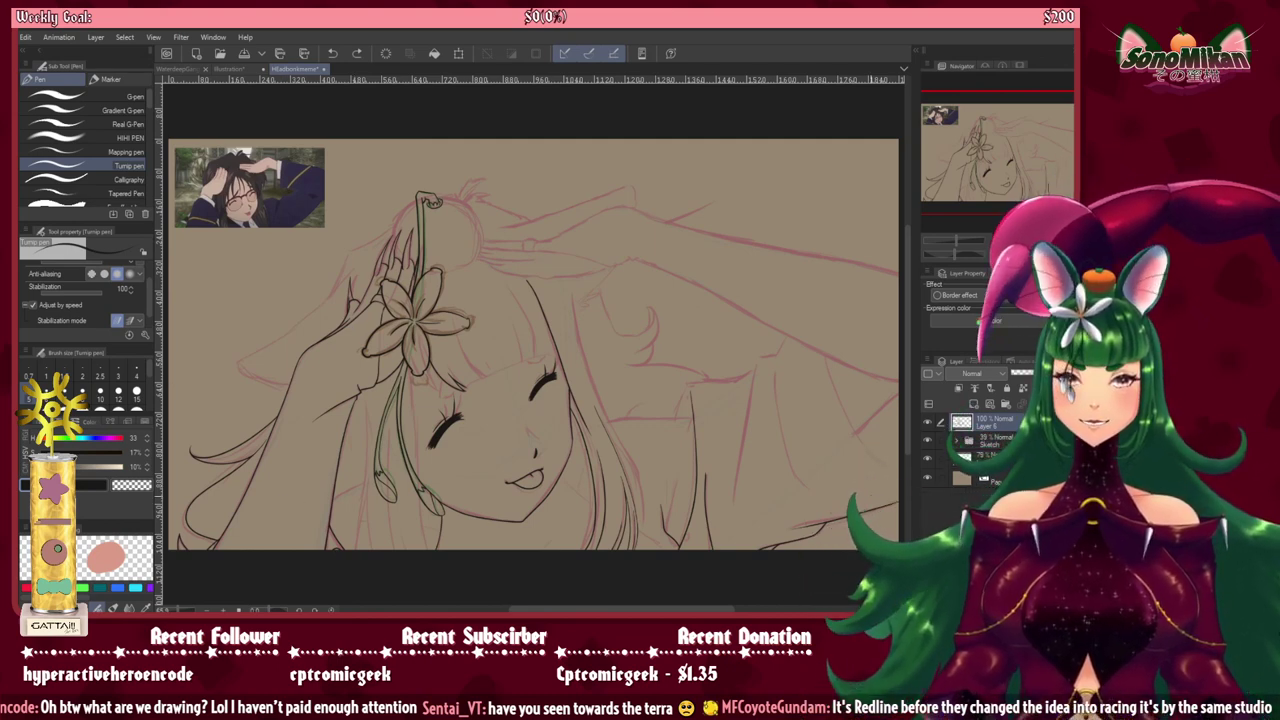
pyautogui.click(925, 440)
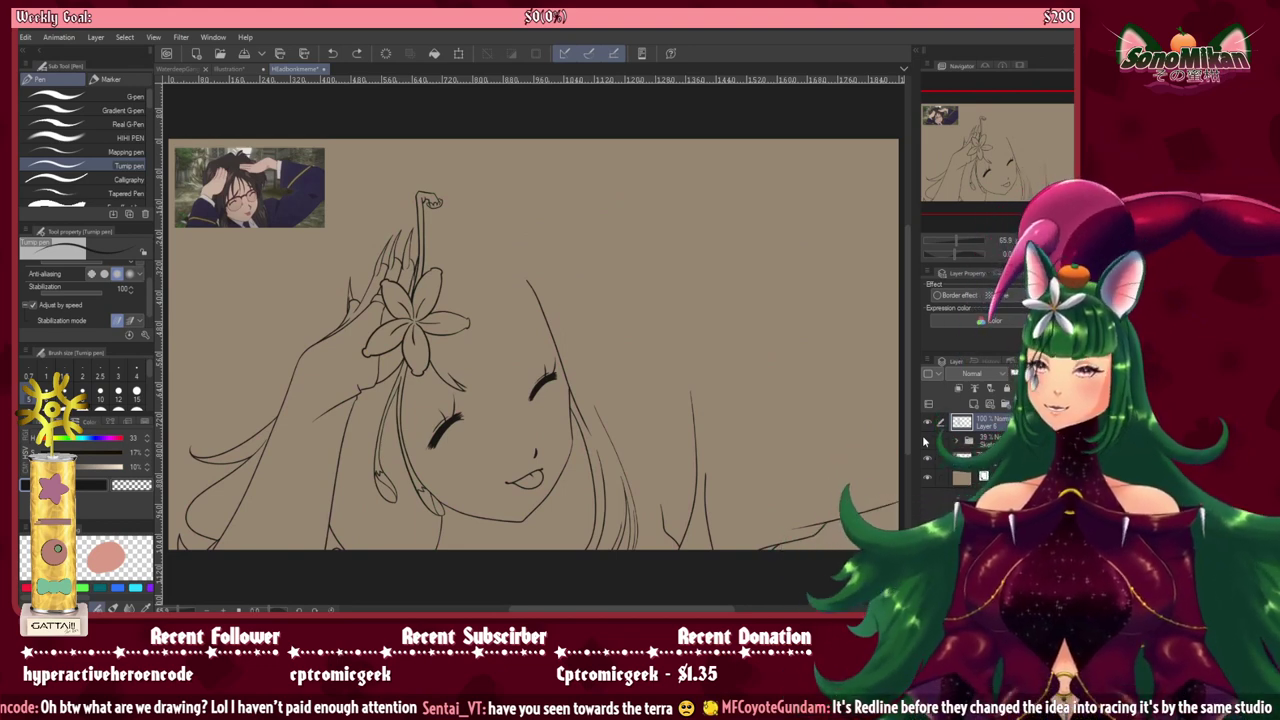
pyautogui.click(925, 441)
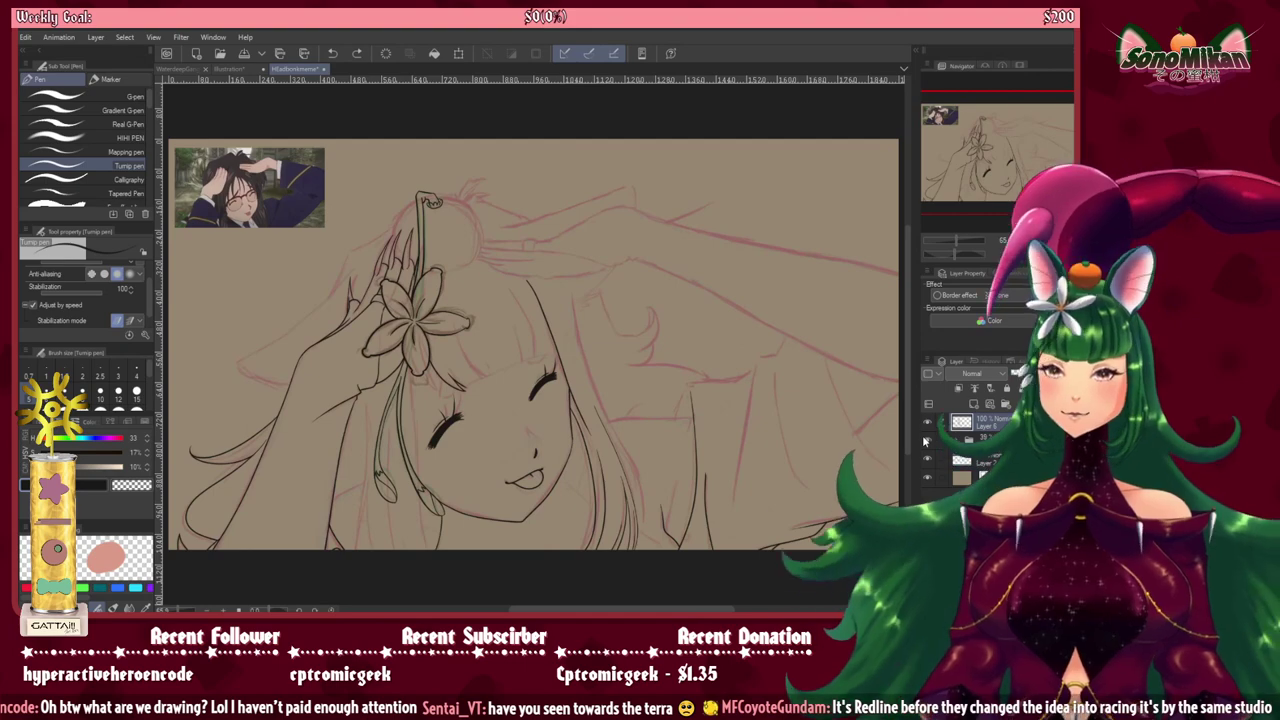
# Step: Ink the long outer contour of the hair lock beside the face, from above eye level down to its tip
pyautogui.hotkey('ctrl', '+')
pyautogui.scroll(1, 569, 312)
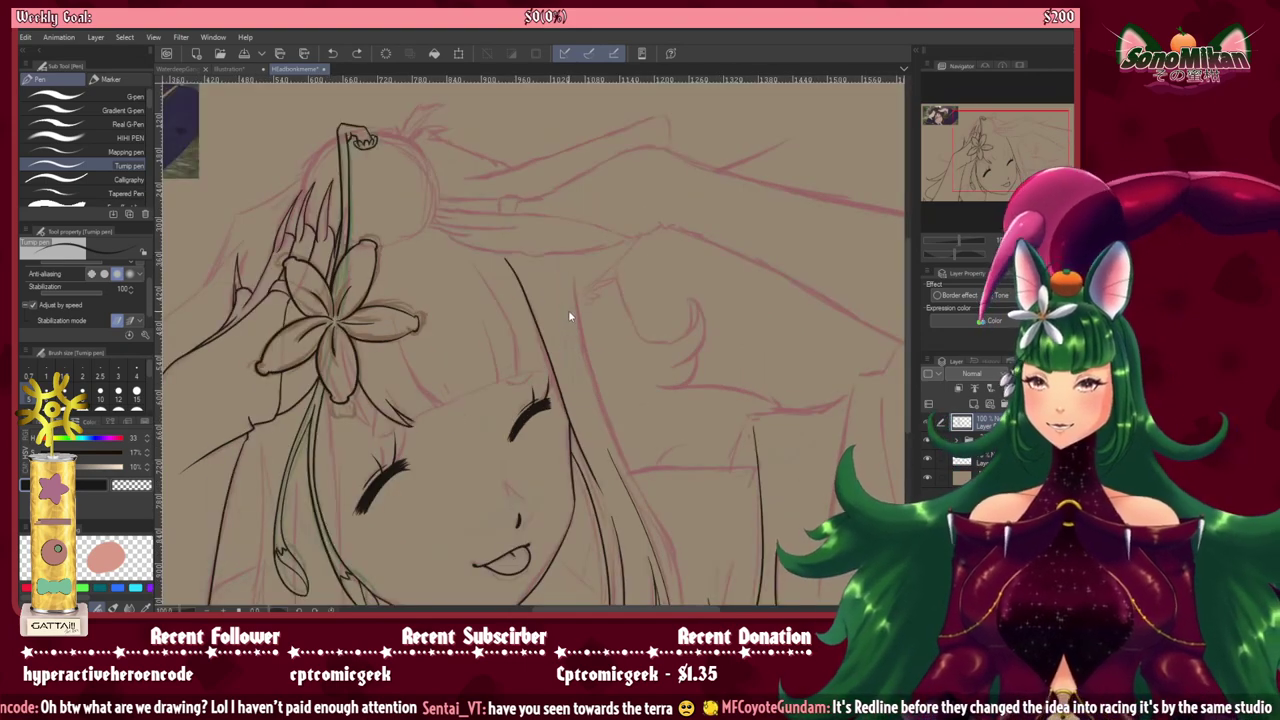
pyautogui.scroll(1, 511, 412)
pyautogui.moveTo(511, 413); pyautogui.dragTo(372, 274)
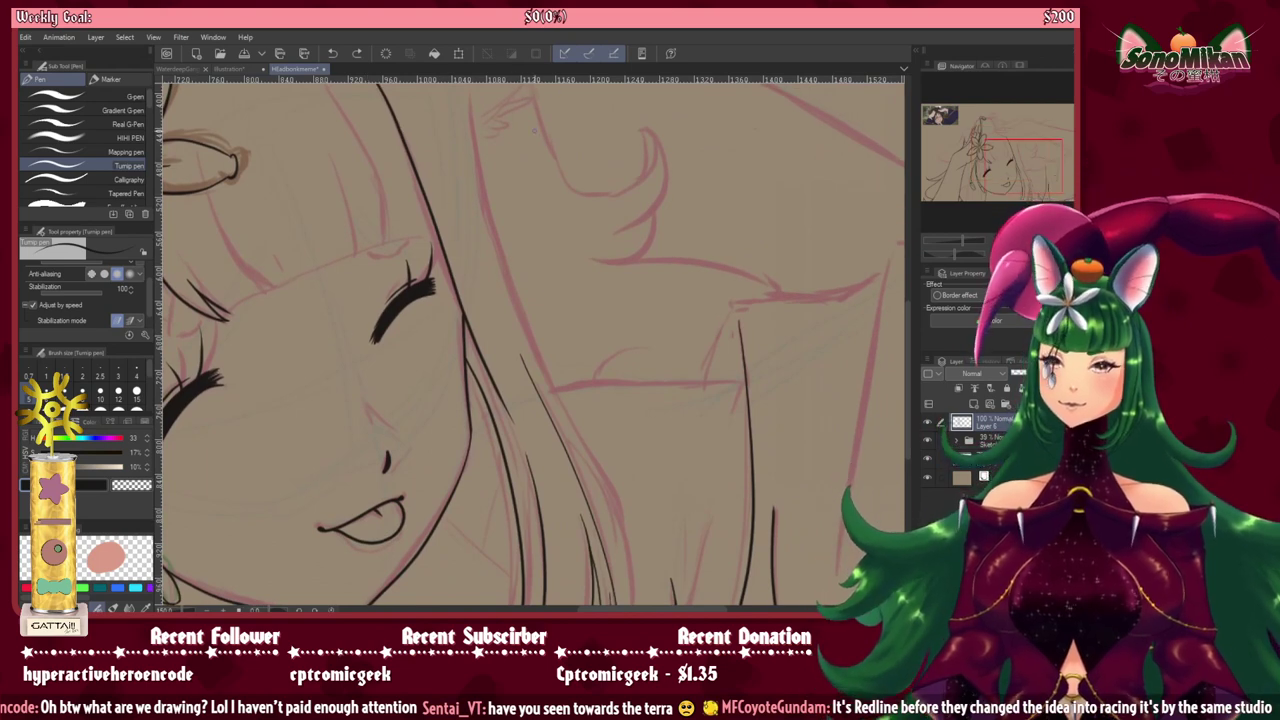
pyautogui.moveTo(470, 92)
pyautogui.mouseDown()
pyautogui.moveTo(514, 274)
pyautogui.moveTo(618, 488)
pyautogui.moveTo(637, 584)
pyautogui.mouseUp()
pyautogui.moveTo(627, 386); pyautogui.dragTo(548, 243)
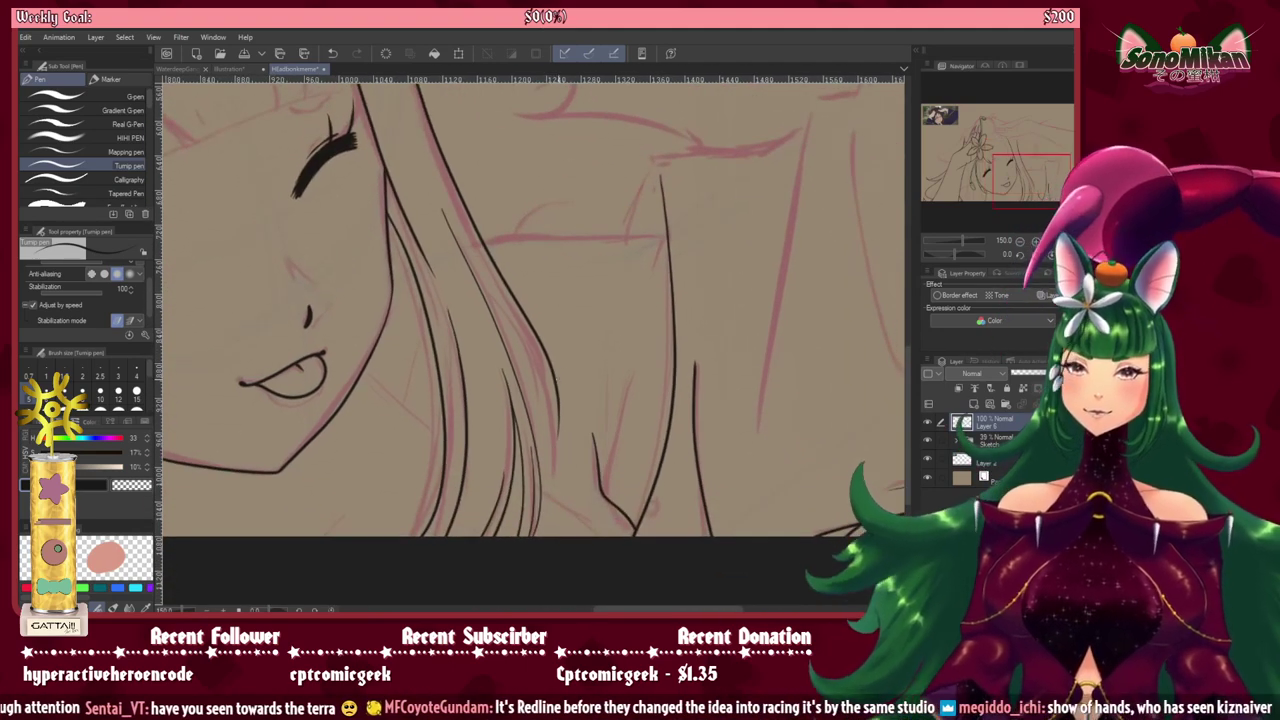
# Step: Ink the short diagonal line from the hair ends down to the canvas's lower edge, beside the V-shaped notch in the clothing
pyautogui.scroll(1, 570, 377)
pyautogui.moveTo(572, 372); pyautogui.dragTo(554, 276)
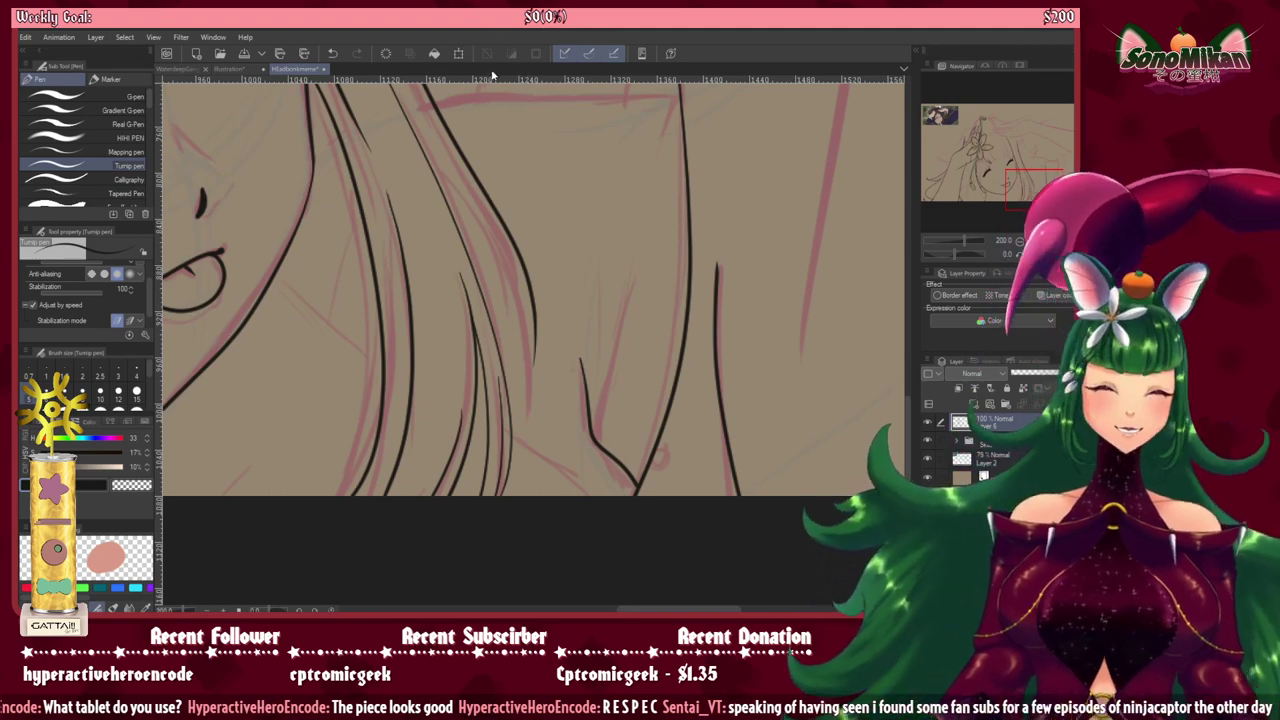
pyautogui.press('^')
pyautogui.press('^')
pyautogui.press('^')
pyautogui.moveTo(465, 255)
pyautogui.mouseDown()
pyautogui.moveTo(438, 268)
pyautogui.moveTo(424, 251)
pyautogui.mouseUp()
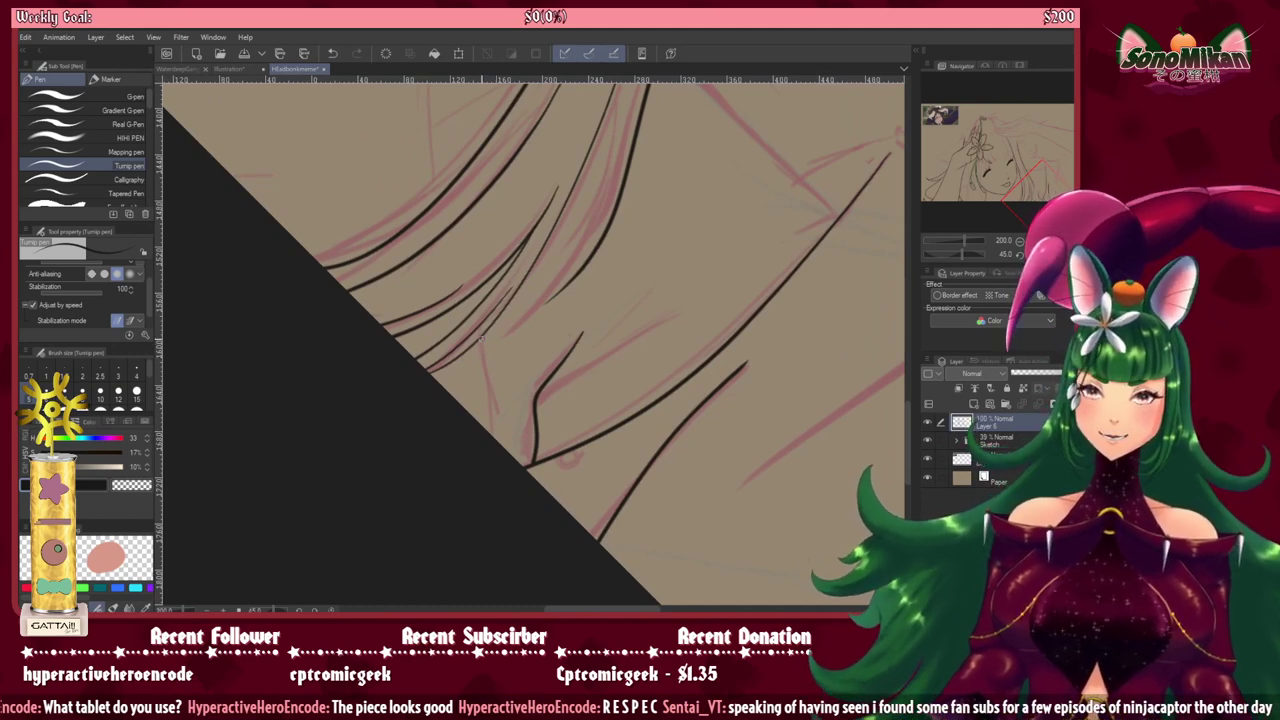
pyautogui.moveTo(480, 338); pyautogui.dragTo(491, 478)
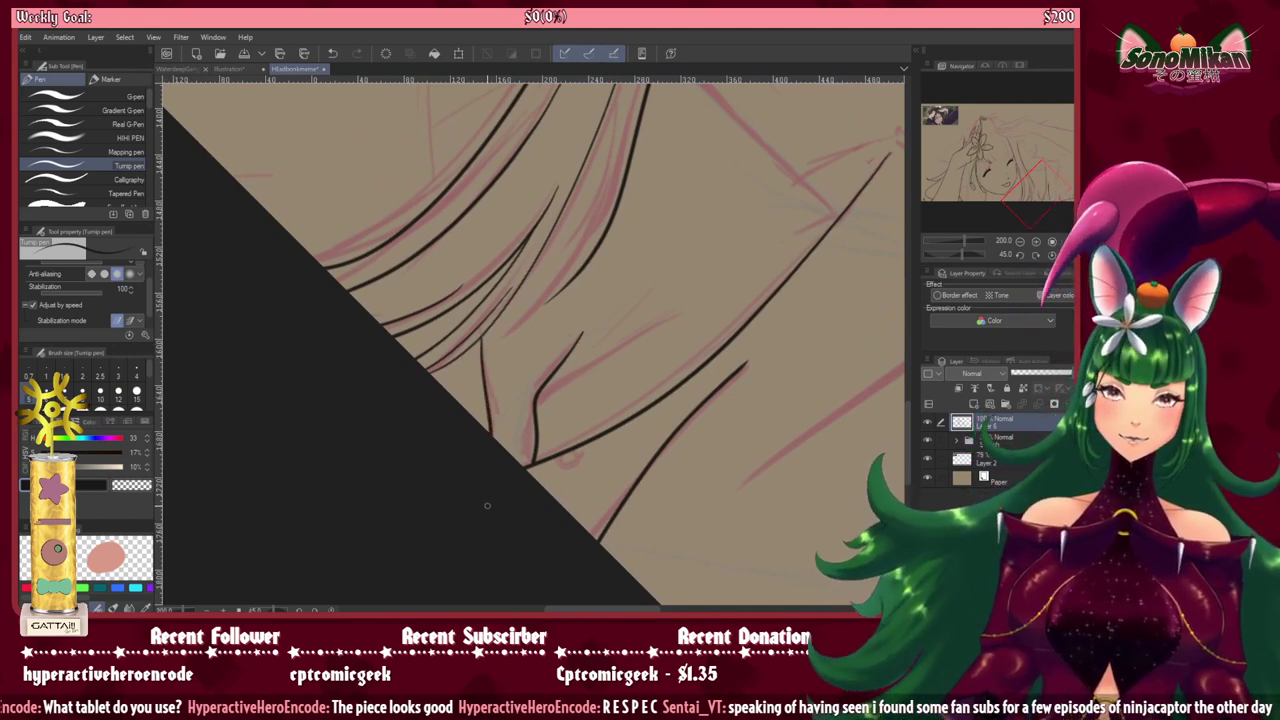
pyautogui.hotkey('ctrl', 'z')
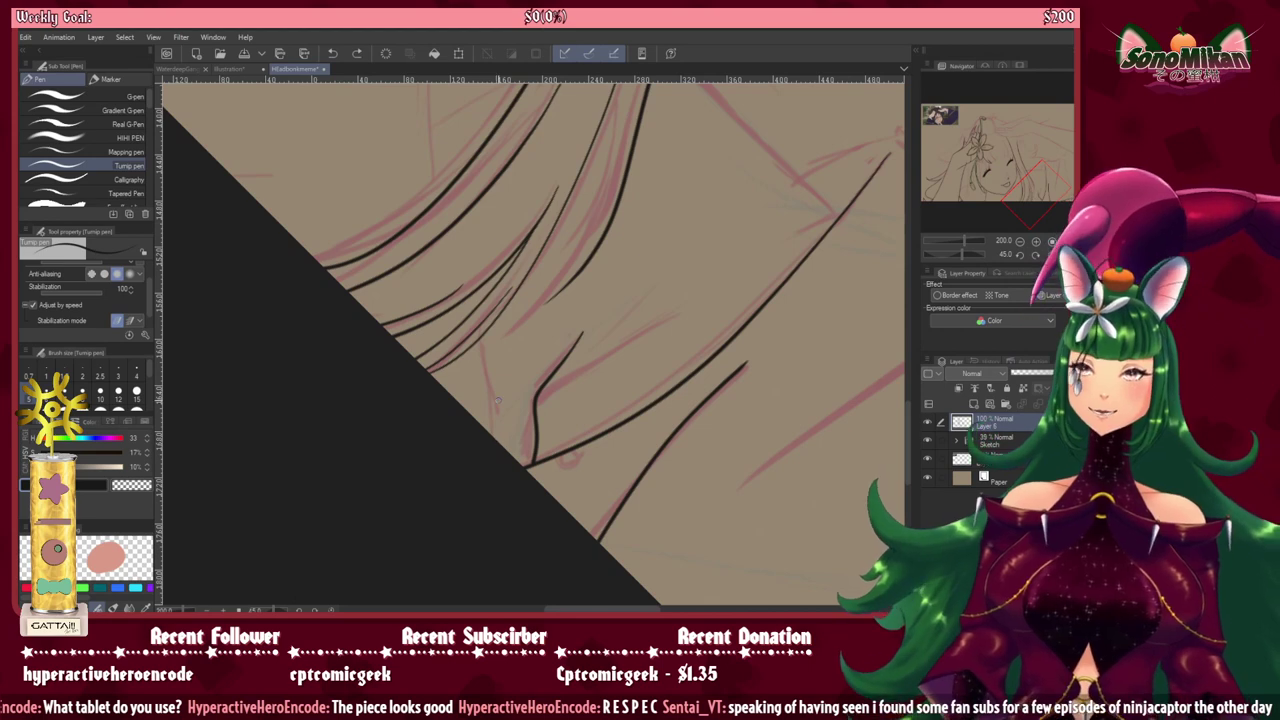
pyautogui.moveTo(484, 334); pyautogui.dragTo(490, 500)
pyautogui.press('-')
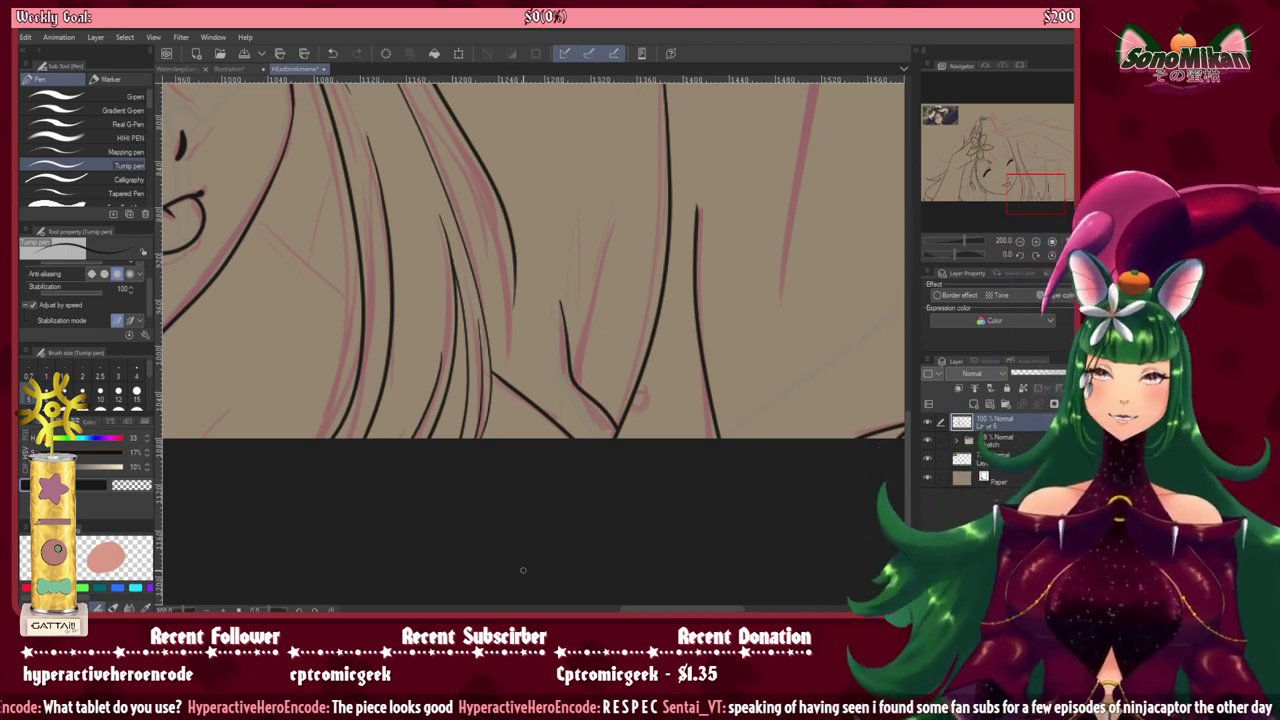
# Step: Ink the inner edge of the outer hair lock, from the upper end of its inner strand down to the lock's tip
pyautogui.moveTo(507, 288); pyautogui.dragTo(528, 458)
pyautogui.press('^')
pyautogui.press('^')
pyautogui.press('^')
pyautogui.press('^')
pyautogui.press('^')
pyautogui.press('^')
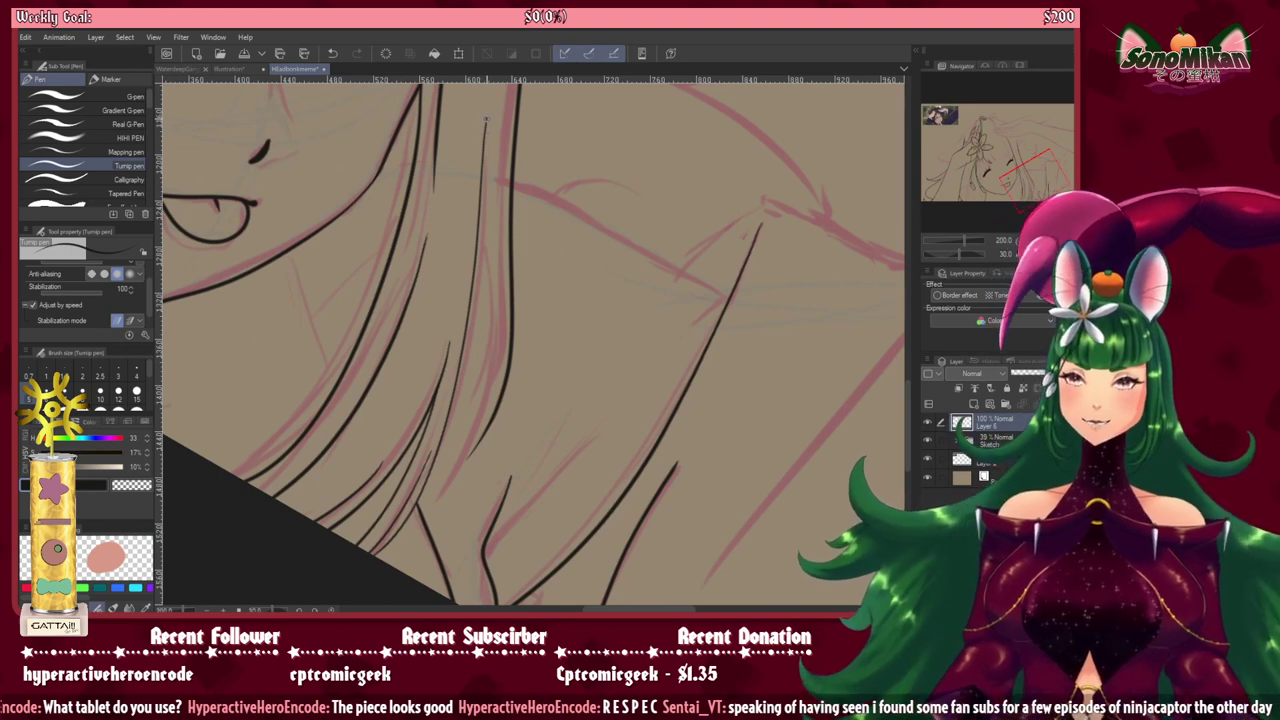
pyautogui.moveTo(486, 115)
pyautogui.mouseDown()
pyautogui.moveTo(499, 355)
pyautogui.moveTo(491, 417)
pyautogui.moveTo(450, 481)
pyautogui.moveTo(485, 432)
pyautogui.moveTo(461, 461)
pyautogui.mouseUp()
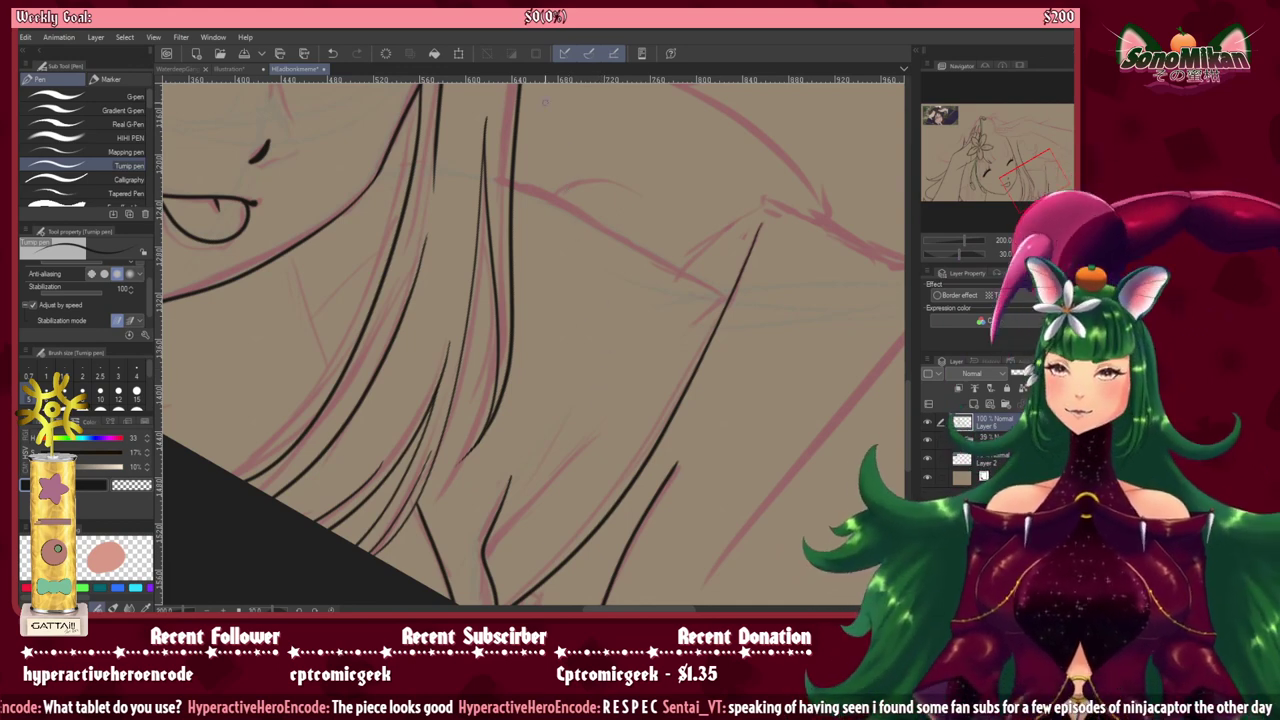
pyautogui.press('-')
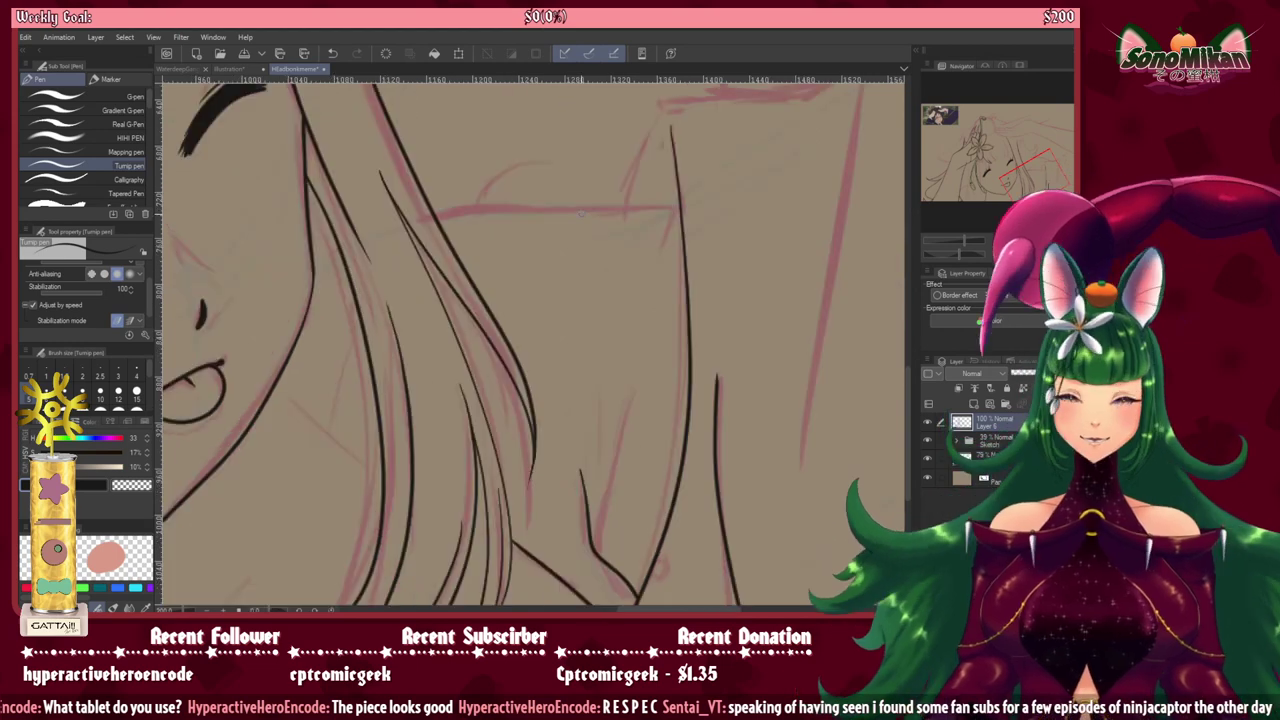
# Step: Ink the slanted fold line rising from the corner of the V-shaped notch, between the hair and the long clothing line
pyautogui.moveTo(556, 426); pyautogui.dragTo(468, 341)
pyautogui.press('-')
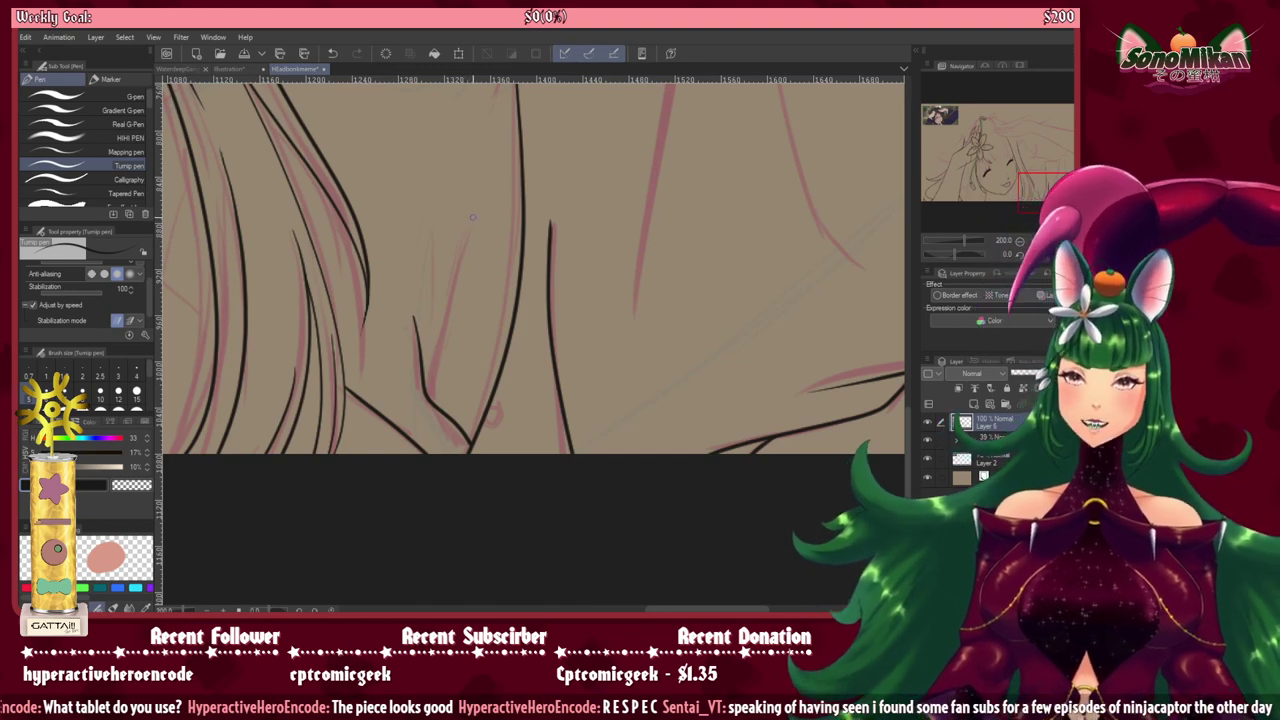
pyautogui.moveTo(472, 216); pyautogui.dragTo(430, 404)
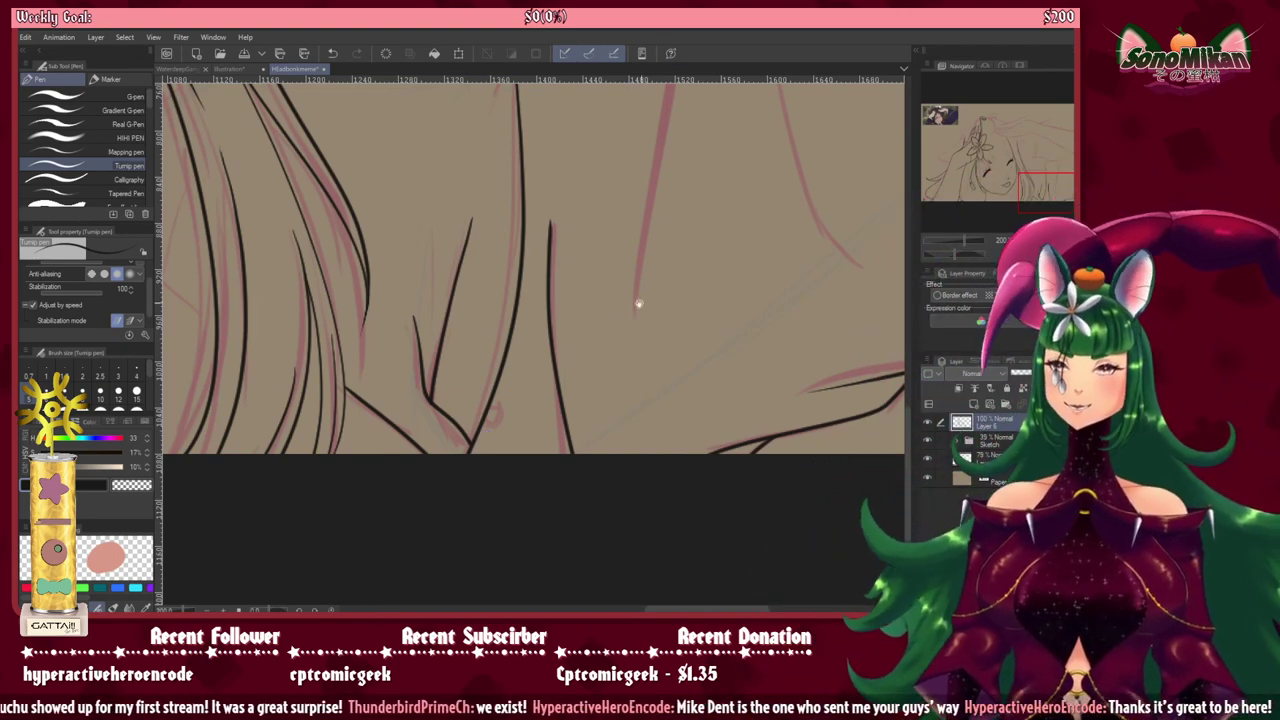
# Step: Ink the clothing edge above the long fold line: the slanted side, the flat top and the short rise to the next fold
pyautogui.moveTo(638, 303); pyautogui.dragTo(574, 563)
pyautogui.moveTo(589, 425)
pyautogui.mouseDown()
pyautogui.moveTo(566, 534)
pyautogui.moveTo(557, 397)
pyautogui.moveTo(582, 519)
pyautogui.moveTo(707, 508)
pyautogui.mouseUp()
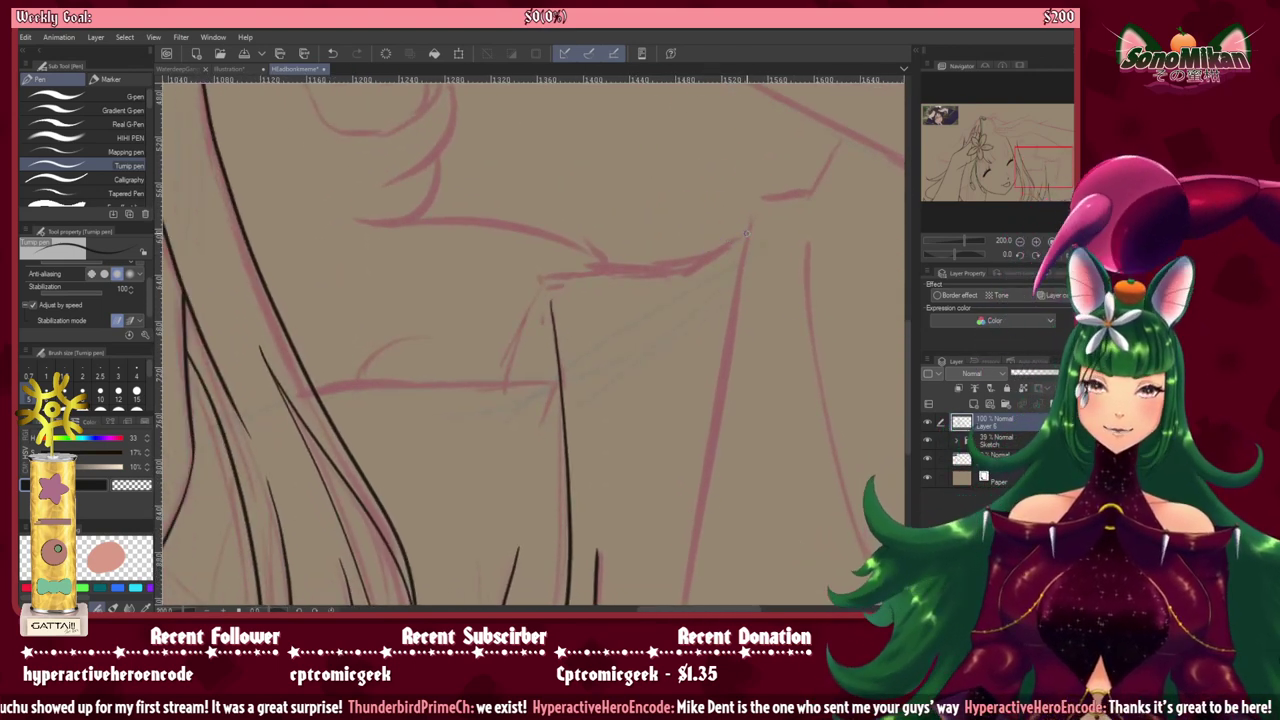
pyautogui.moveTo(745, 233)
pyautogui.mouseDown()
pyautogui.moveTo(676, 272)
pyautogui.moveTo(535, 277)
pyautogui.moveTo(519, 348)
pyautogui.mouseUp()
pyautogui.hotkey('ctrl', 'z')
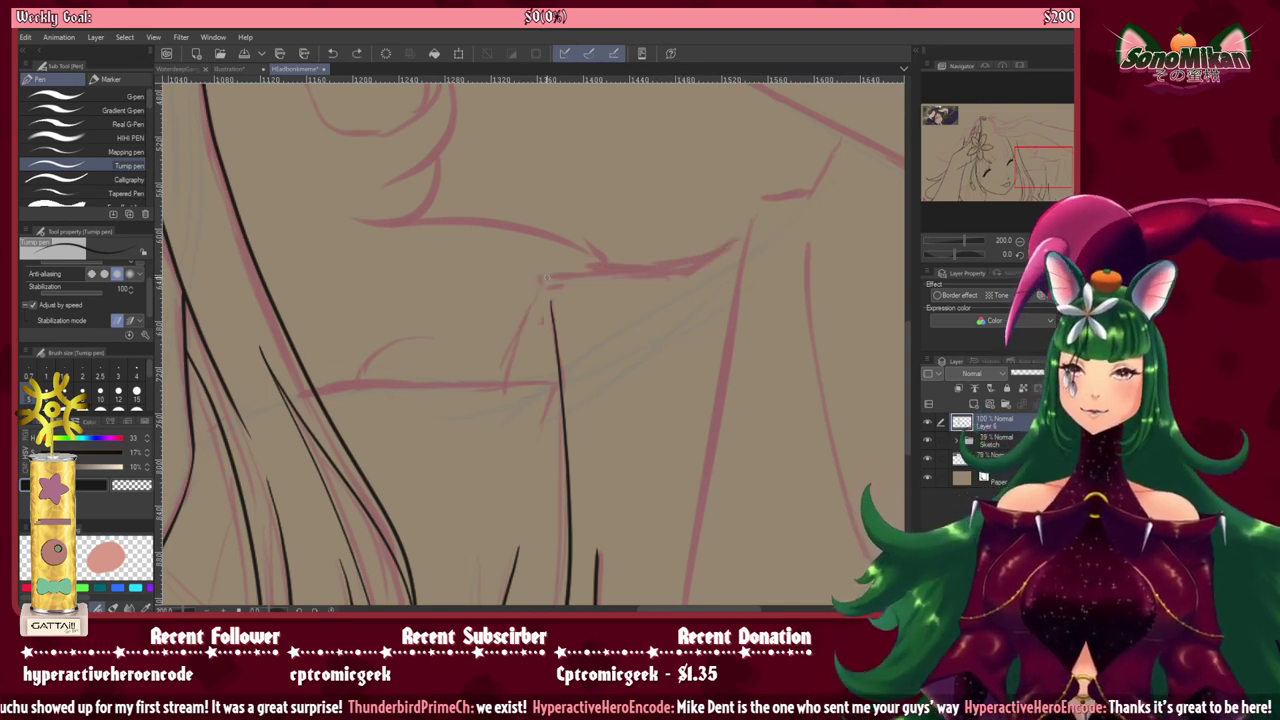
pyautogui.moveTo(550, 276); pyautogui.dragTo(494, 380)
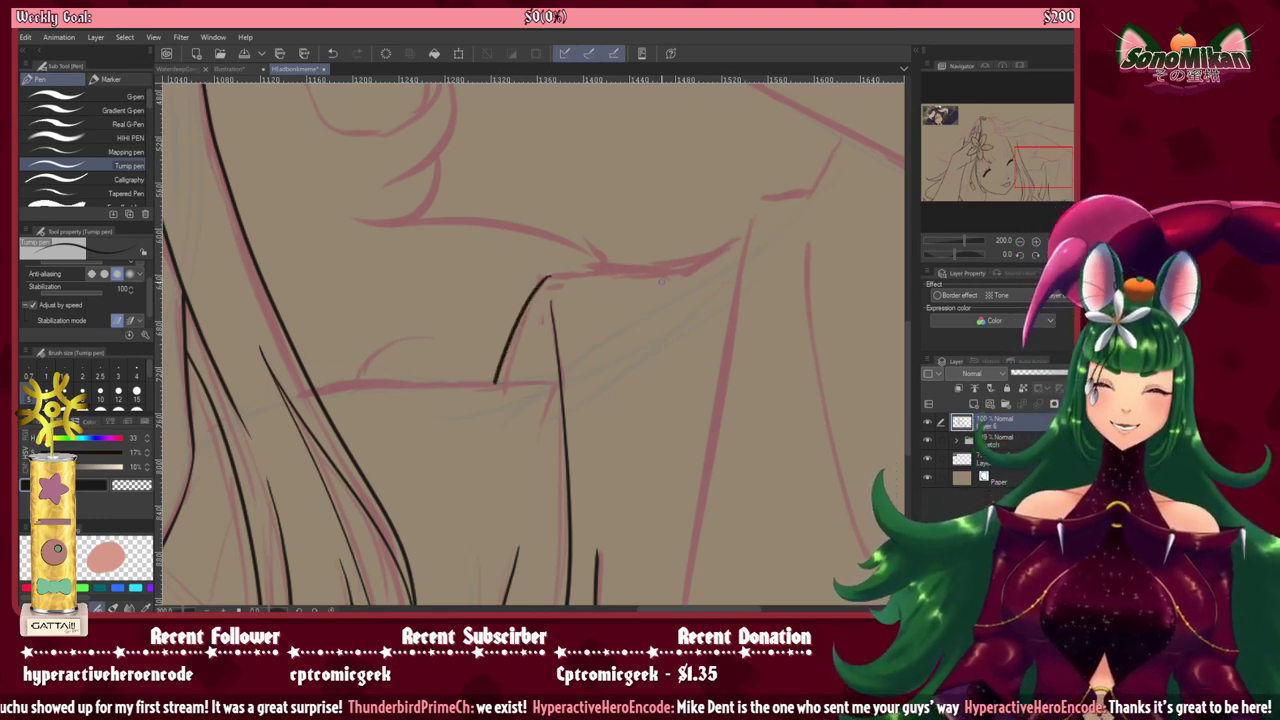
pyautogui.moveTo(688, 268)
pyautogui.mouseDown()
pyautogui.moveTo(552, 274)
pyautogui.moveTo(531, 289)
pyautogui.mouseUp()
pyautogui.hotkey('ctrl', 'z')
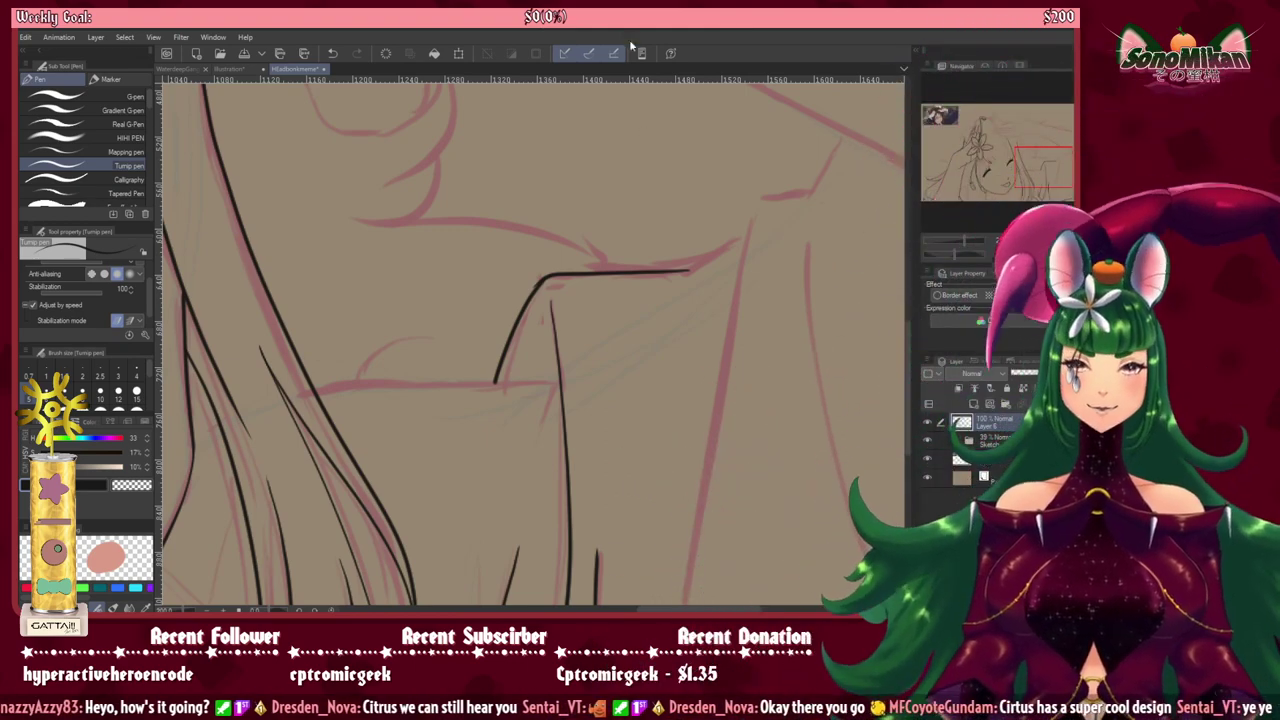
pyautogui.moveTo(680, 337); pyautogui.dragTo(557, 289)
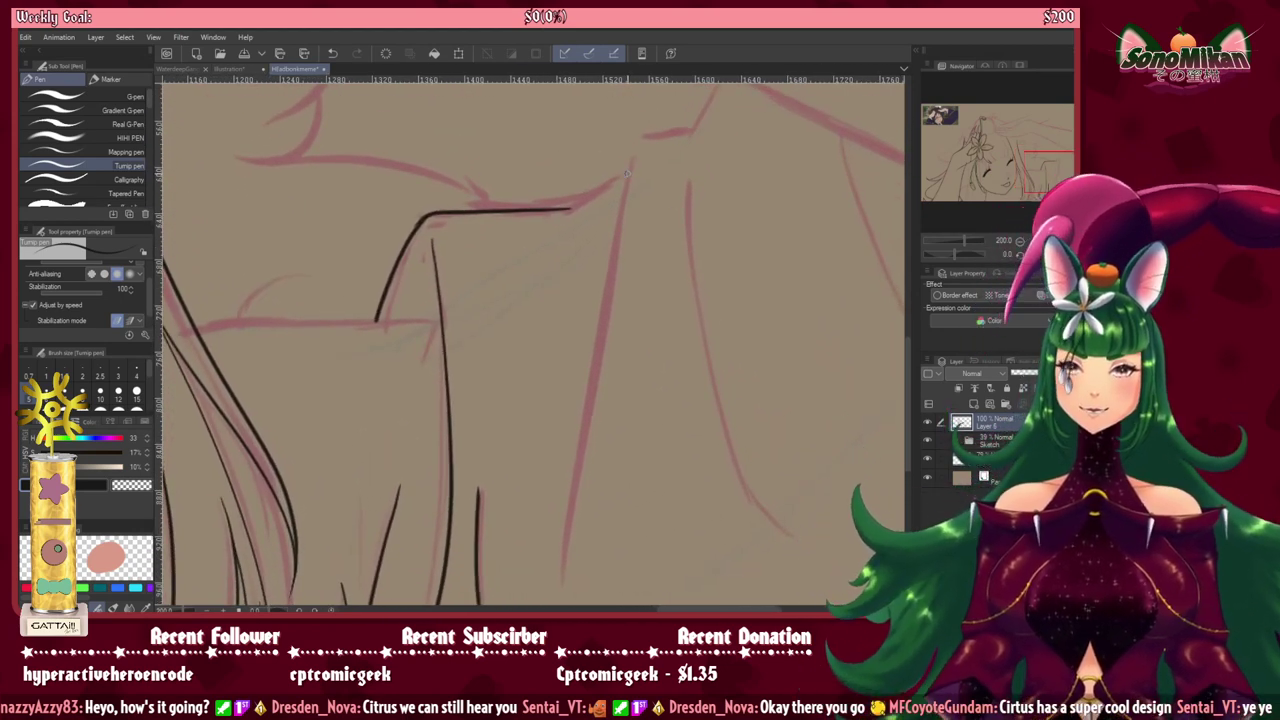
pyautogui.moveTo(626, 172); pyautogui.dragTo(560, 210)
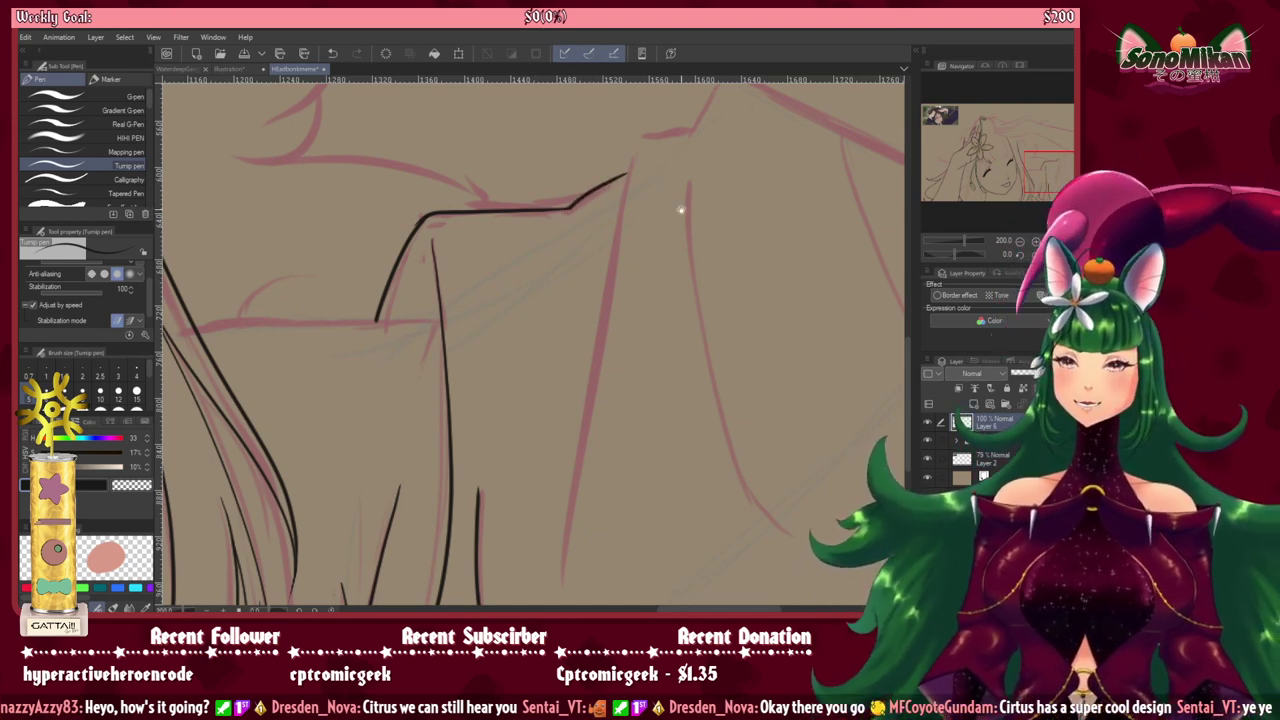
# Step: Ink the next fold's rounded top and long downward side, and extend its top up to the sketched arm line
pyautogui.moveTo(633, 249); pyautogui.dragTo(623, 249)
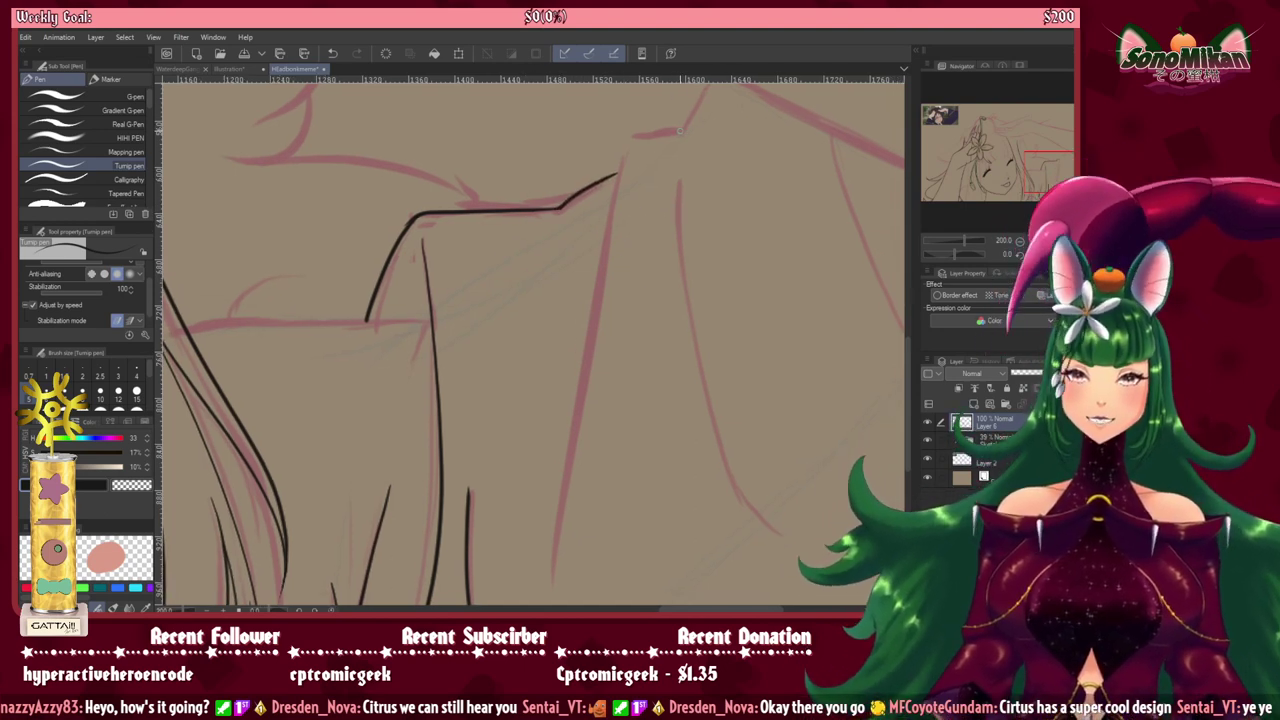
pyautogui.moveTo(682, 130)
pyautogui.mouseDown()
pyautogui.moveTo(626, 143)
pyautogui.moveTo(544, 576)
pyautogui.mouseUp()
pyautogui.moveTo(672, 327); pyautogui.dragTo(599, 438)
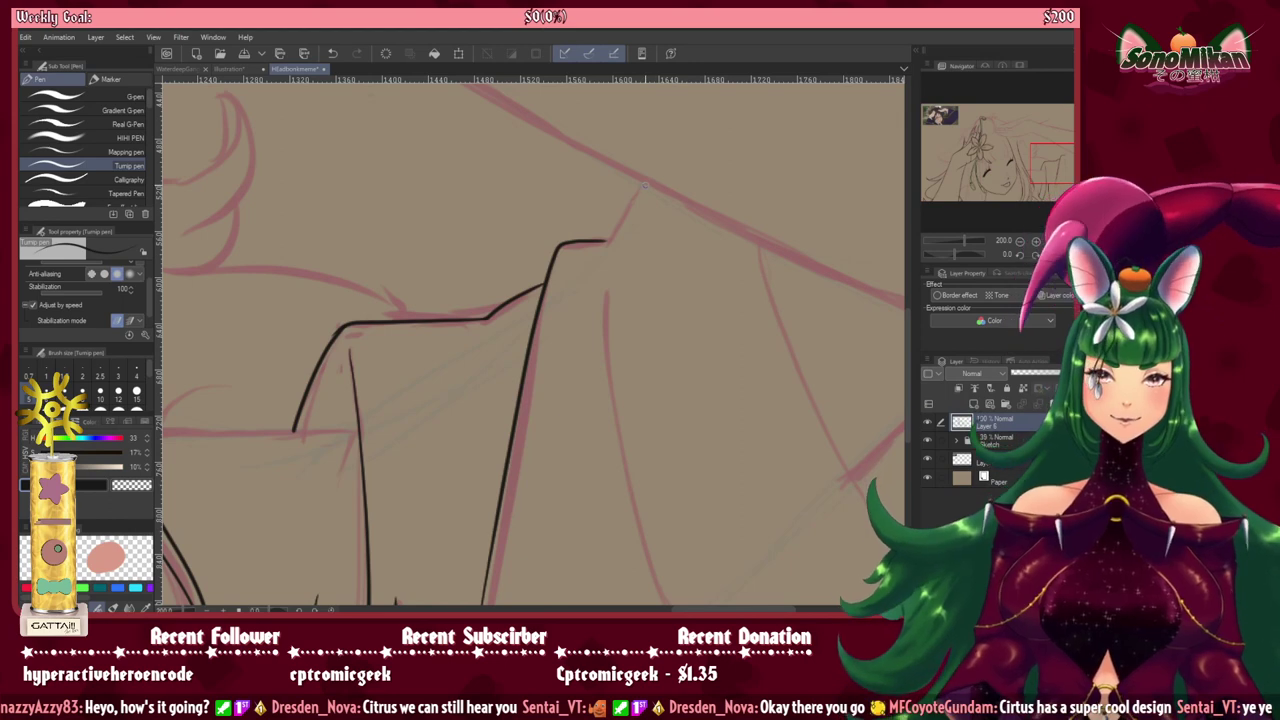
pyautogui.moveTo(645, 183)
pyautogui.mouseDown()
pyautogui.moveTo(609, 240)
pyautogui.moveTo(594, 241)
pyautogui.mouseUp()
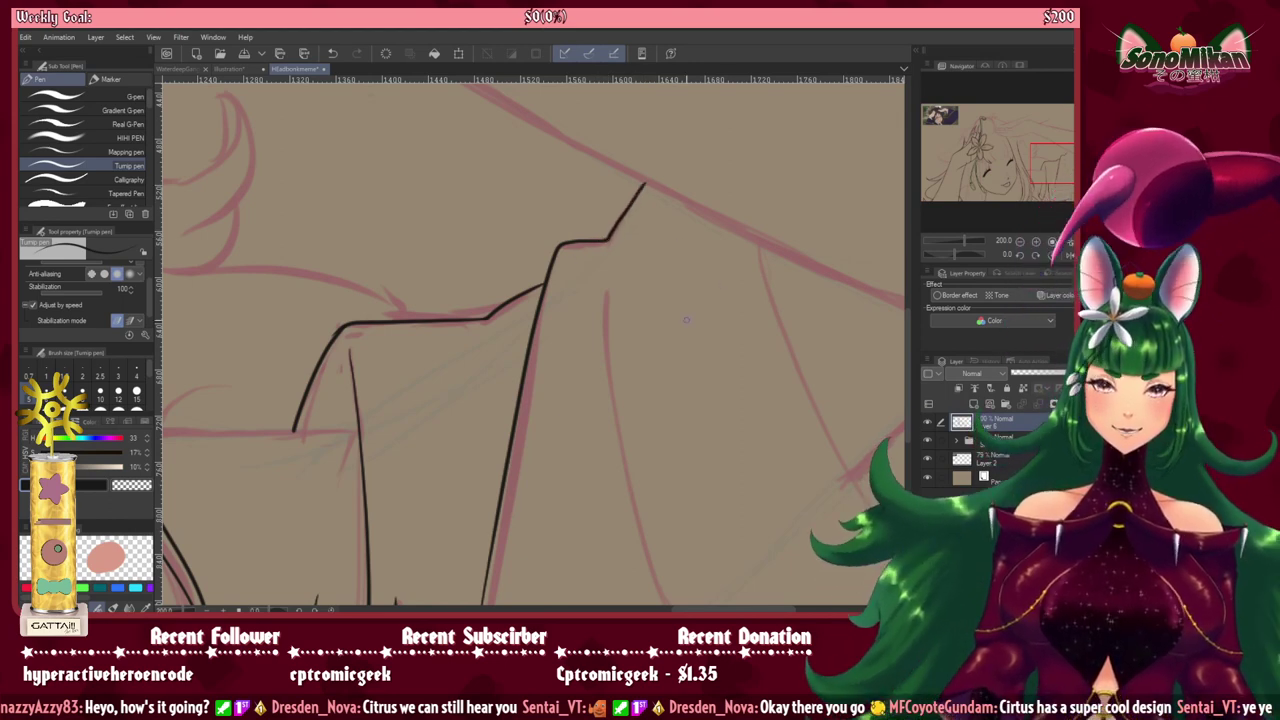
# Step: Ink the long curved fold line sweeping down and outward beside the newly inked straight fold, redrawing it with a wider curve
pyautogui.moveTo(600, 398)
pyautogui.mouseDown()
pyautogui.moveTo(527, 254)
pyautogui.moveTo(531, 237)
pyautogui.mouseUp()
pyautogui.moveTo(537, 116); pyautogui.dragTo(644, 538)
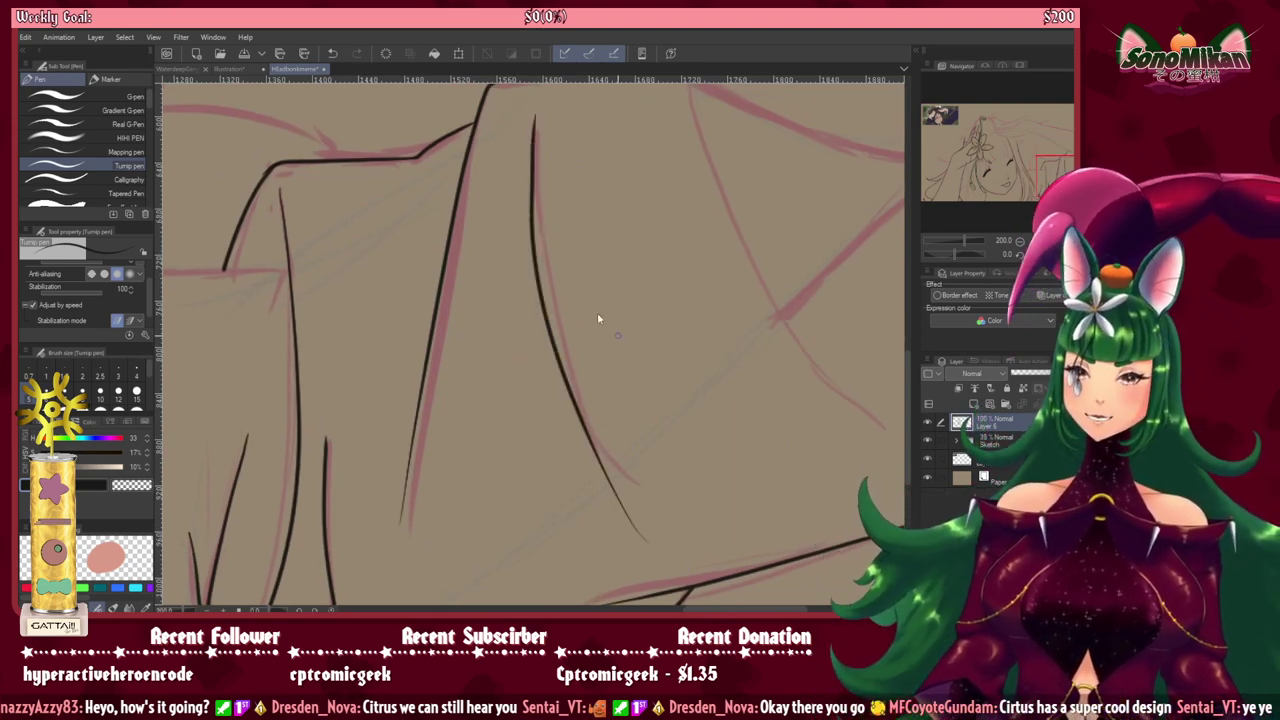
pyautogui.hotkey('ctrl', 'z')
pyautogui.moveTo(536, 128)
pyautogui.mouseDown()
pyautogui.moveTo(560, 338)
pyautogui.moveTo(654, 497)
pyautogui.moveTo(688, 512)
pyautogui.mouseUp()
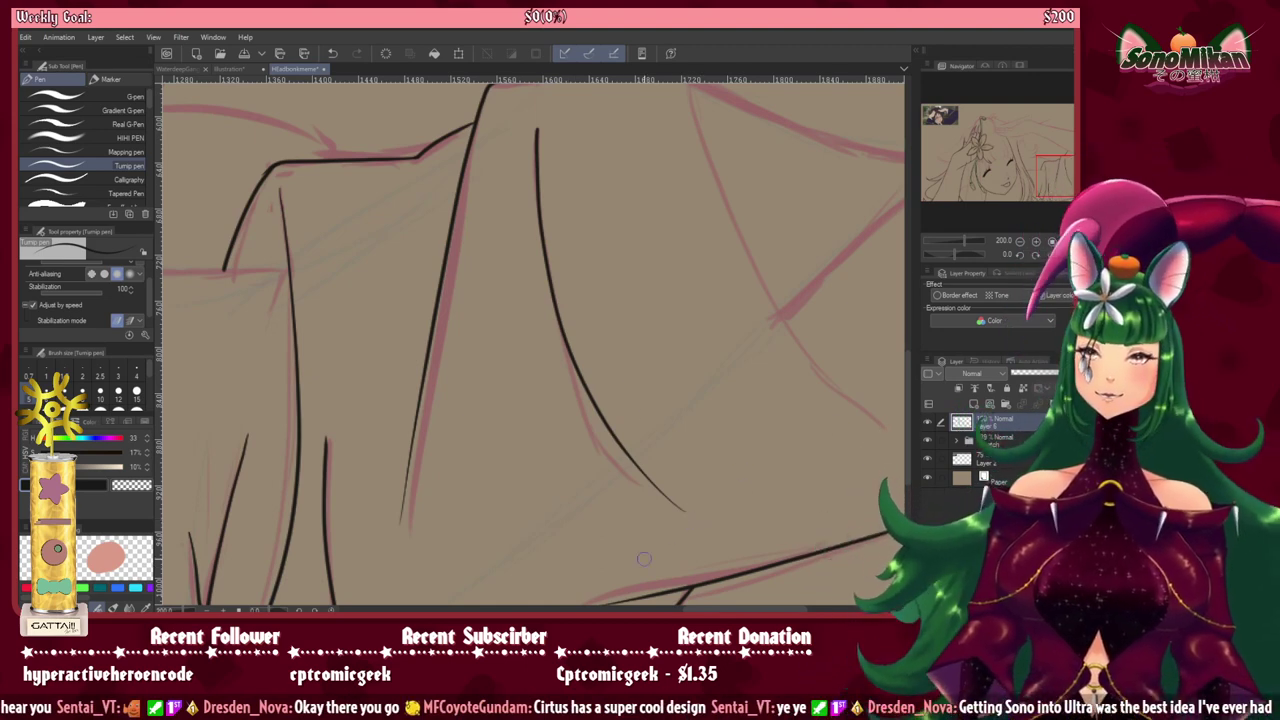
pyautogui.moveTo(523, 283)
pyautogui.mouseDown()
pyautogui.moveTo(469, 454)
pyautogui.moveTo(470, 422)
pyautogui.mouseUp()
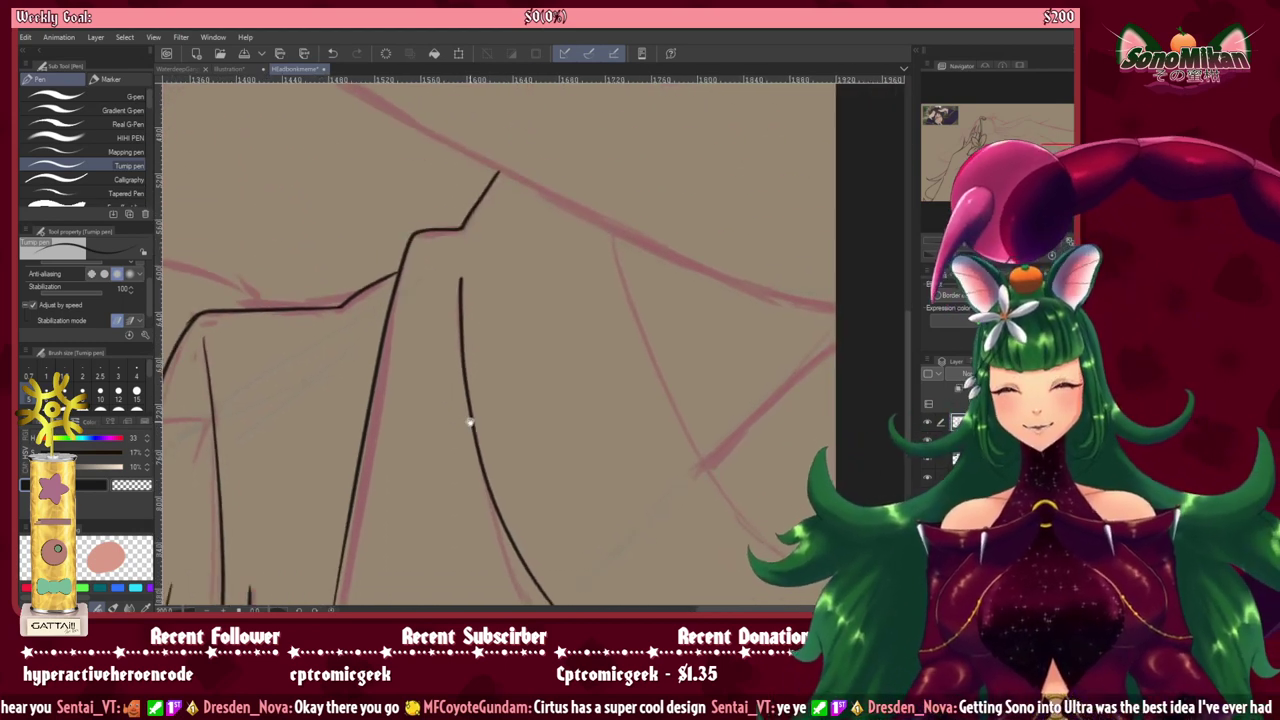
pyautogui.moveTo(470, 422); pyautogui.dragTo(635, 316)
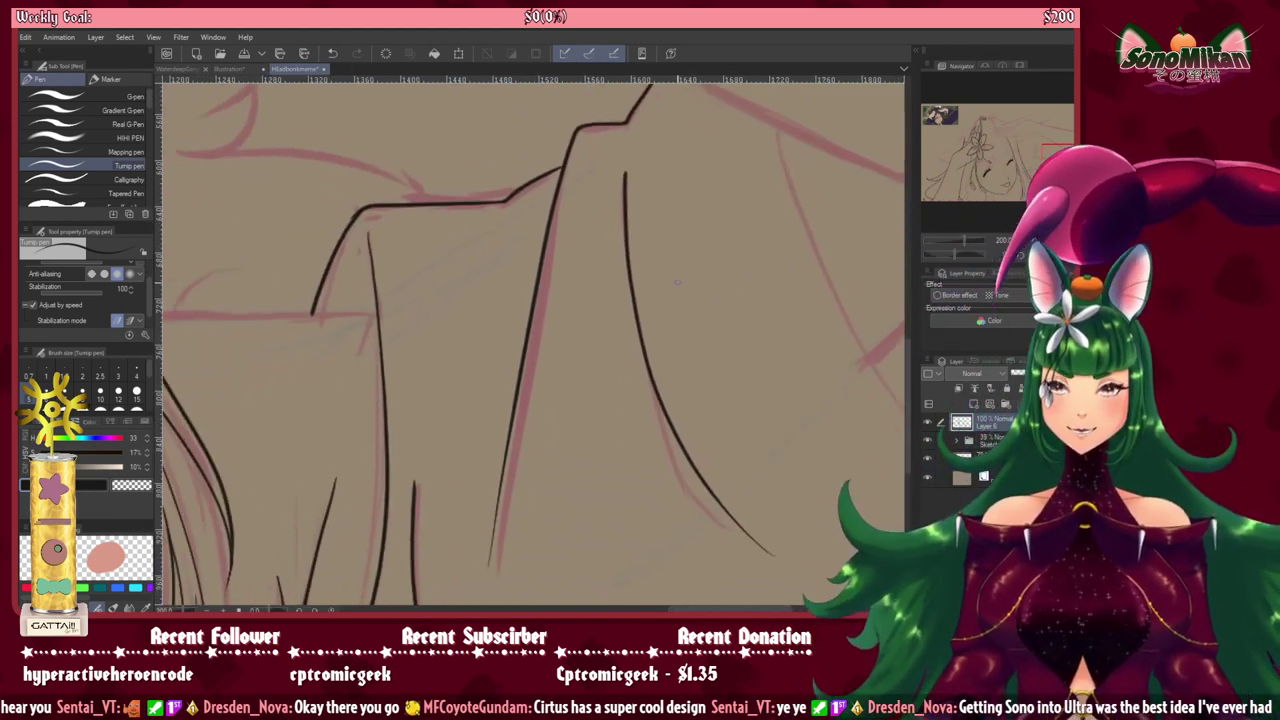
# Step: Ink a short crease just below the far end of the clothing edge's flat top
pyautogui.moveTo(506, 215); pyautogui.dragTo(509, 239)
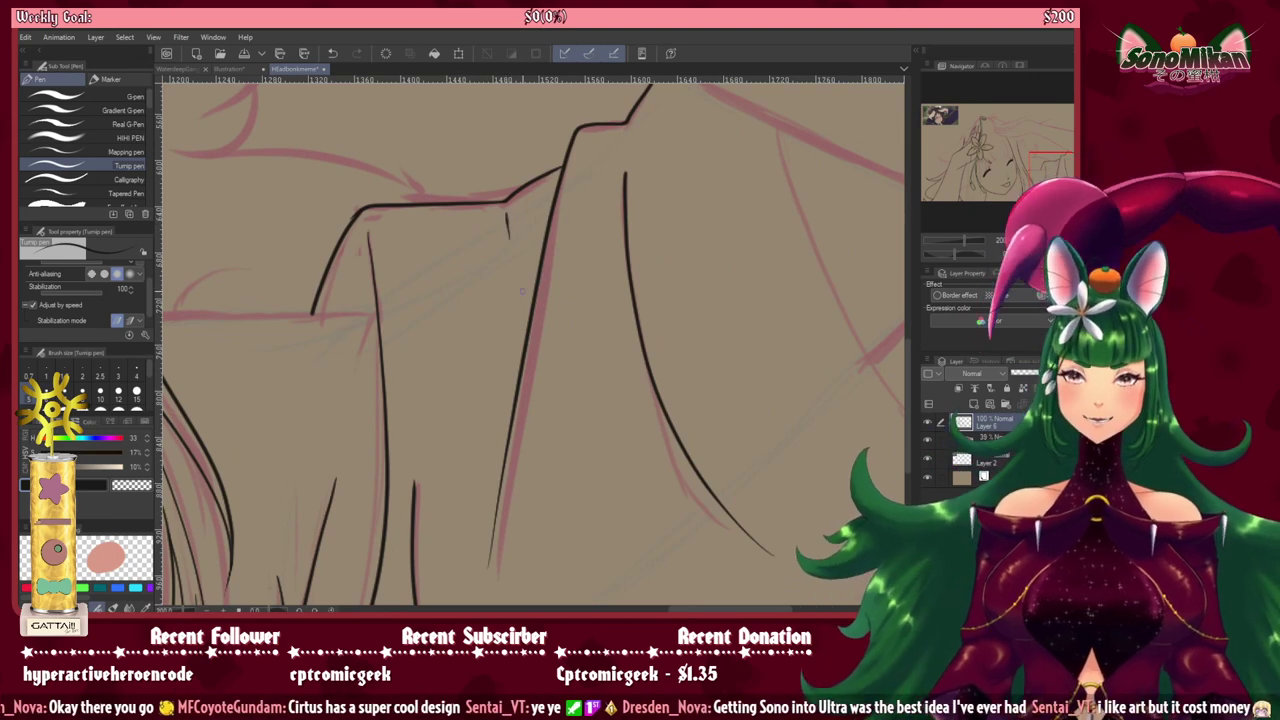
pyautogui.moveTo(517, 349); pyautogui.dragTo(697, 207)
pyautogui.moveTo(581, 317); pyautogui.dragTo(719, 450)
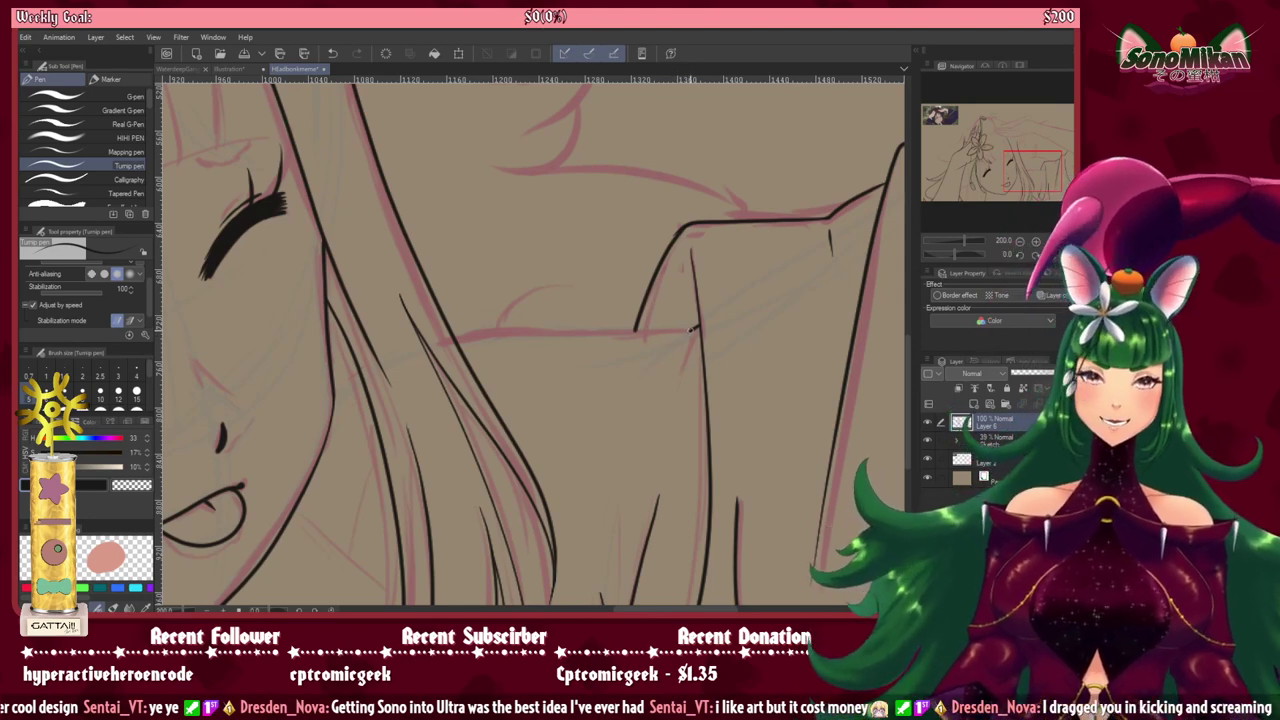
# Step: Try to ink the nearly flat clothing edge running from the long fold line towards the side hair
pyautogui.moveTo(672, 333); pyautogui.dragTo(483, 340)
pyautogui.hotkey('ctrl', 'z')
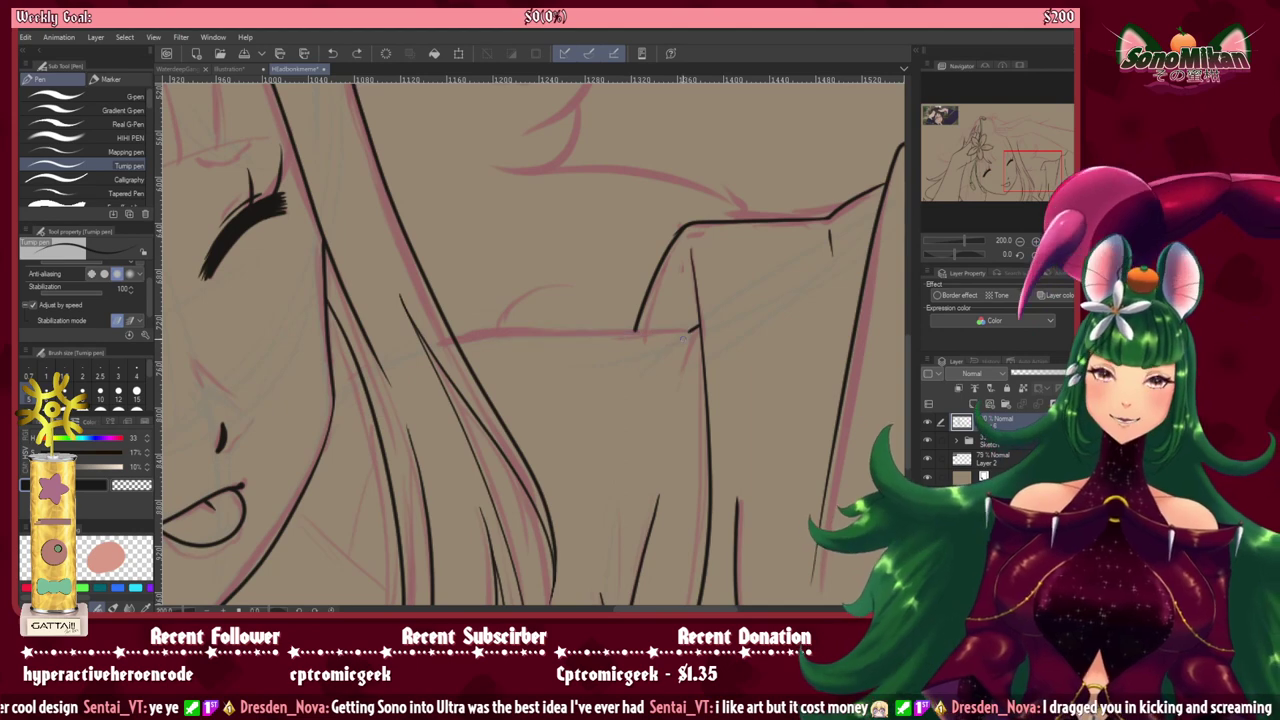
pyautogui.moveTo(690, 330); pyautogui.dragTo(687, 332)
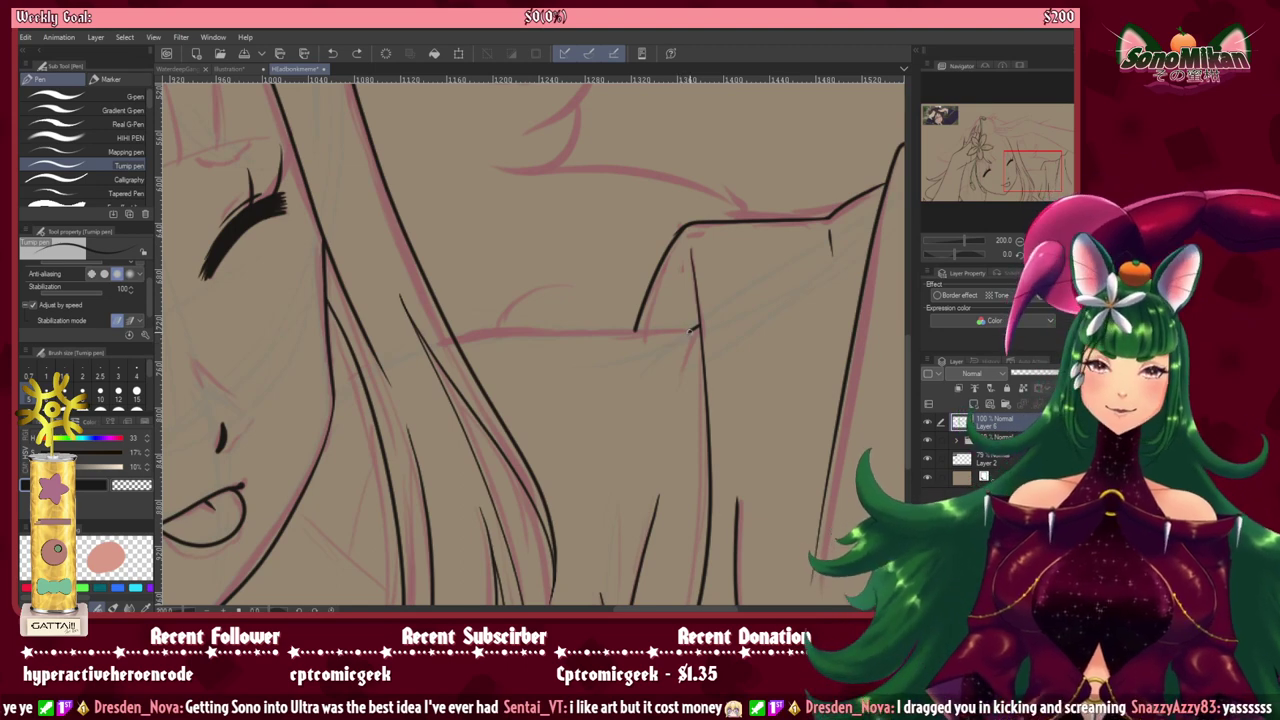
pyautogui.moveTo(688, 330); pyautogui.dragTo(485, 340)
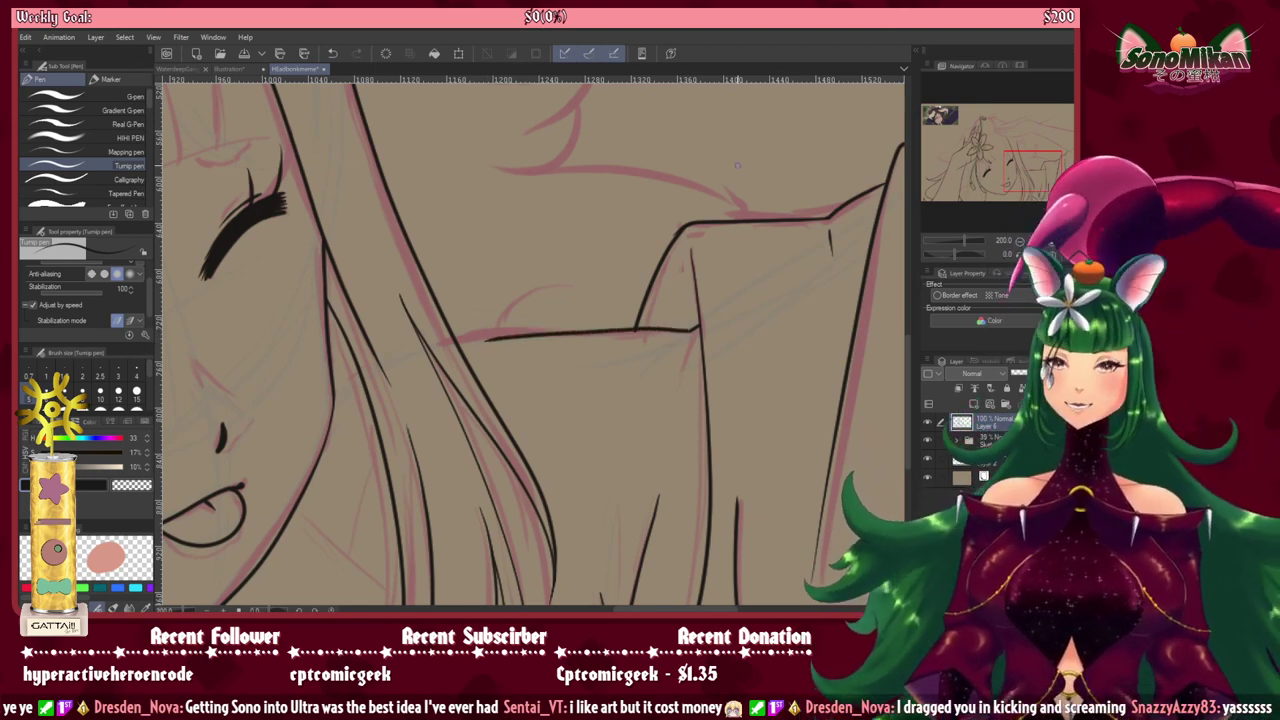
pyautogui.press('^')
pyautogui.press('^')
pyautogui.press('^')
pyautogui.press('^')
pyautogui.press('^')
pyautogui.press('^')
pyautogui.press('^')
pyautogui.press('^')
pyautogui.press('^')
pyautogui.press('^')
pyautogui.press('^')
pyautogui.press('^')
pyautogui.press('^')
pyautogui.press('^')
pyautogui.press('^')
pyautogui.press('^')
pyautogui.press('^')
pyautogui.press('^')
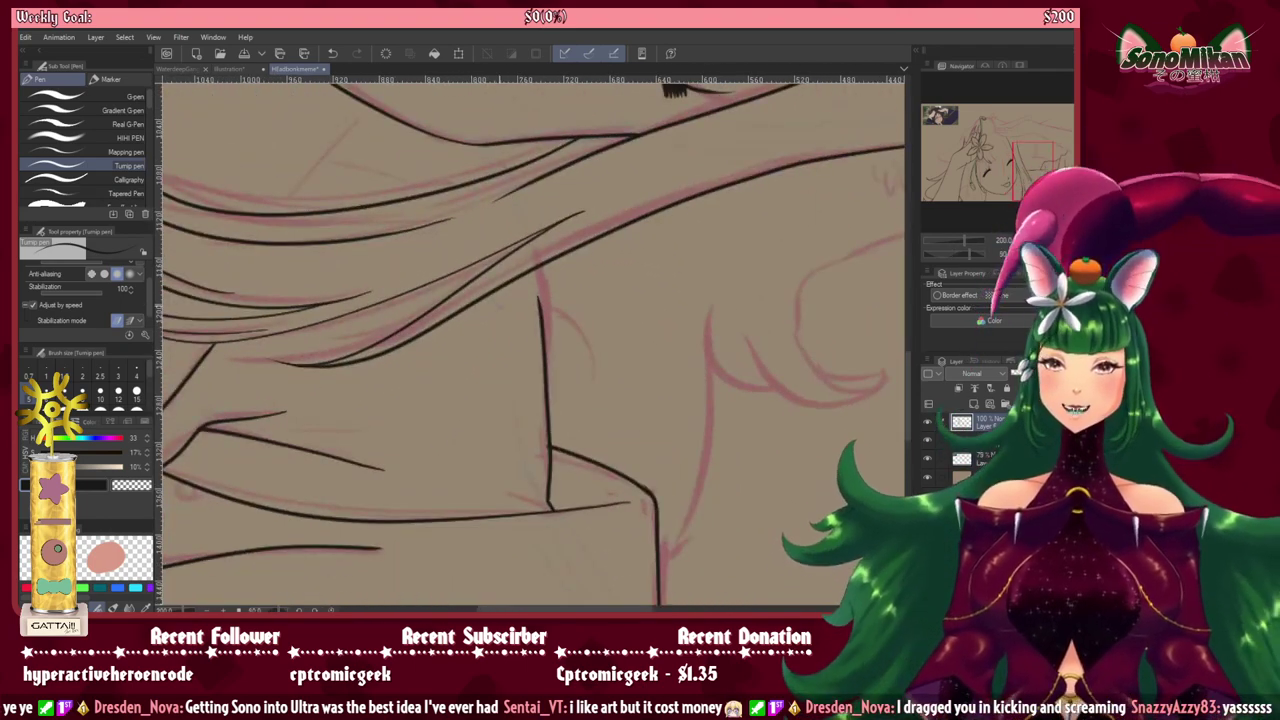
pyautogui.hotkey('ctrl', 'z')
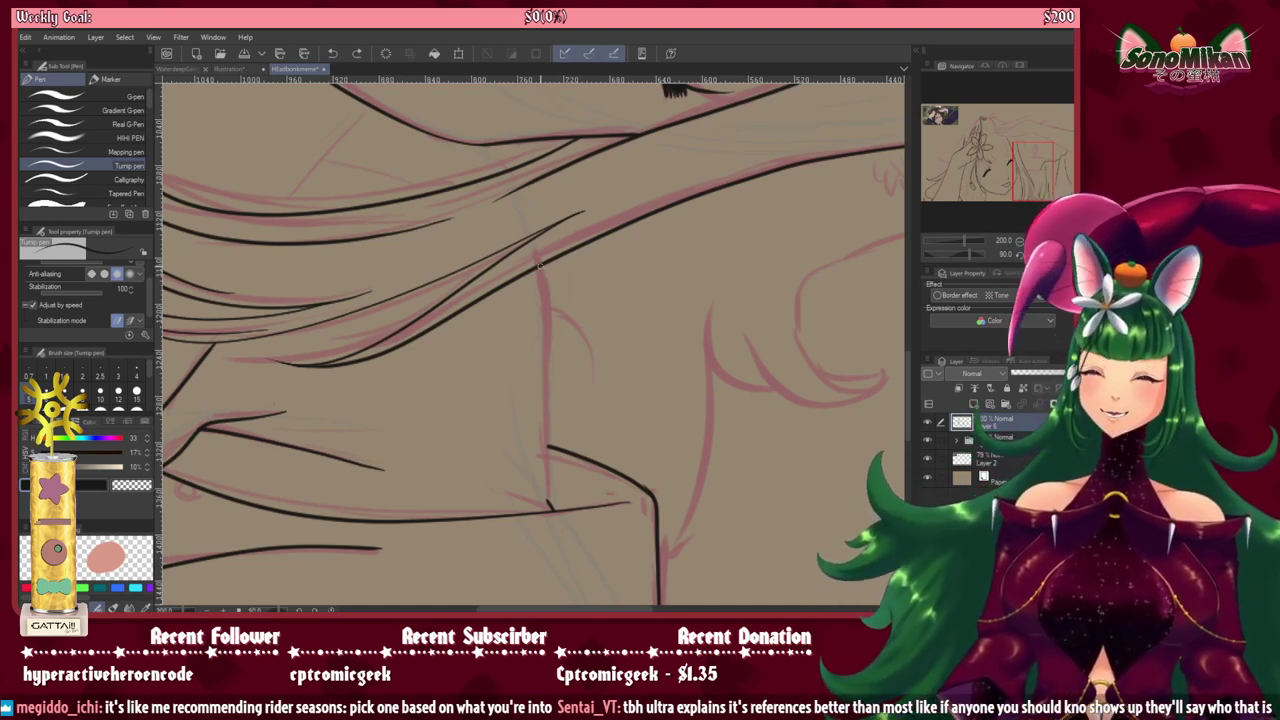
# Step: Ink the clothing edge as a gentle arch running from the side hair's outer line to the base of the fold
pyautogui.moveTo(540, 264)
pyautogui.mouseDown()
pyautogui.moveTo(556, 340)
pyautogui.moveTo(550, 507)
pyautogui.mouseUp()
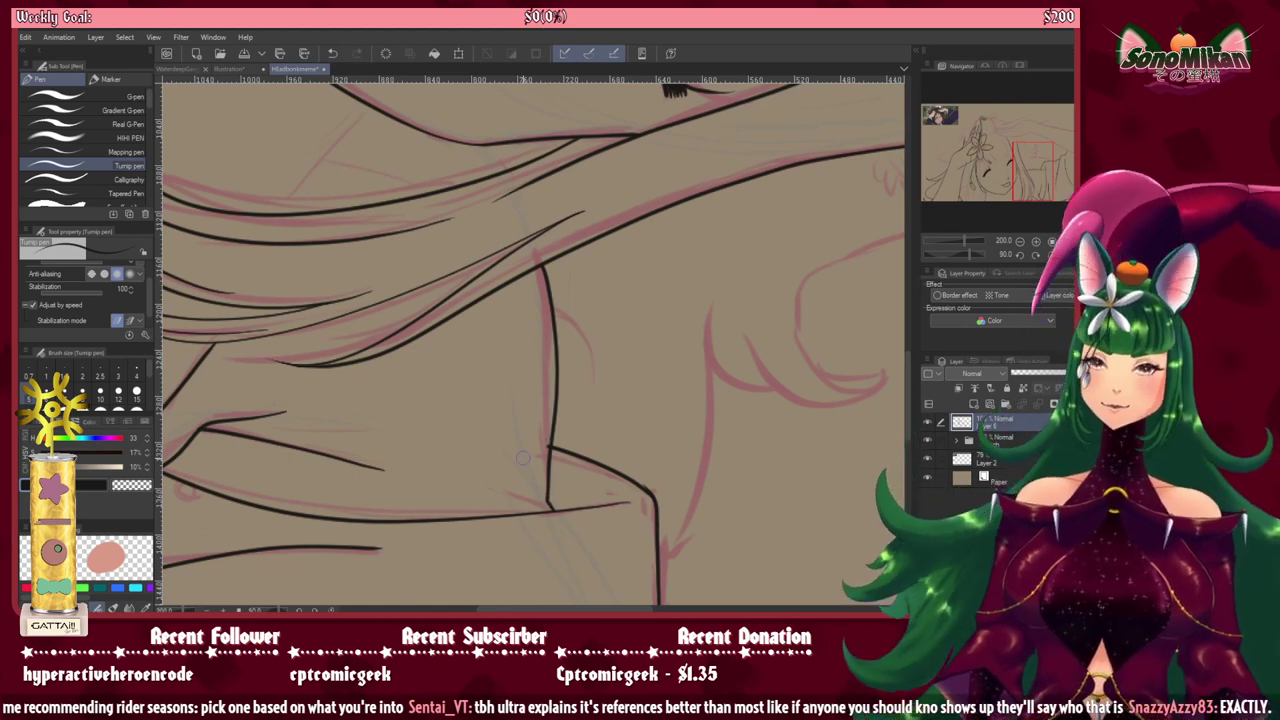
pyautogui.scroll(2, 540, 464)
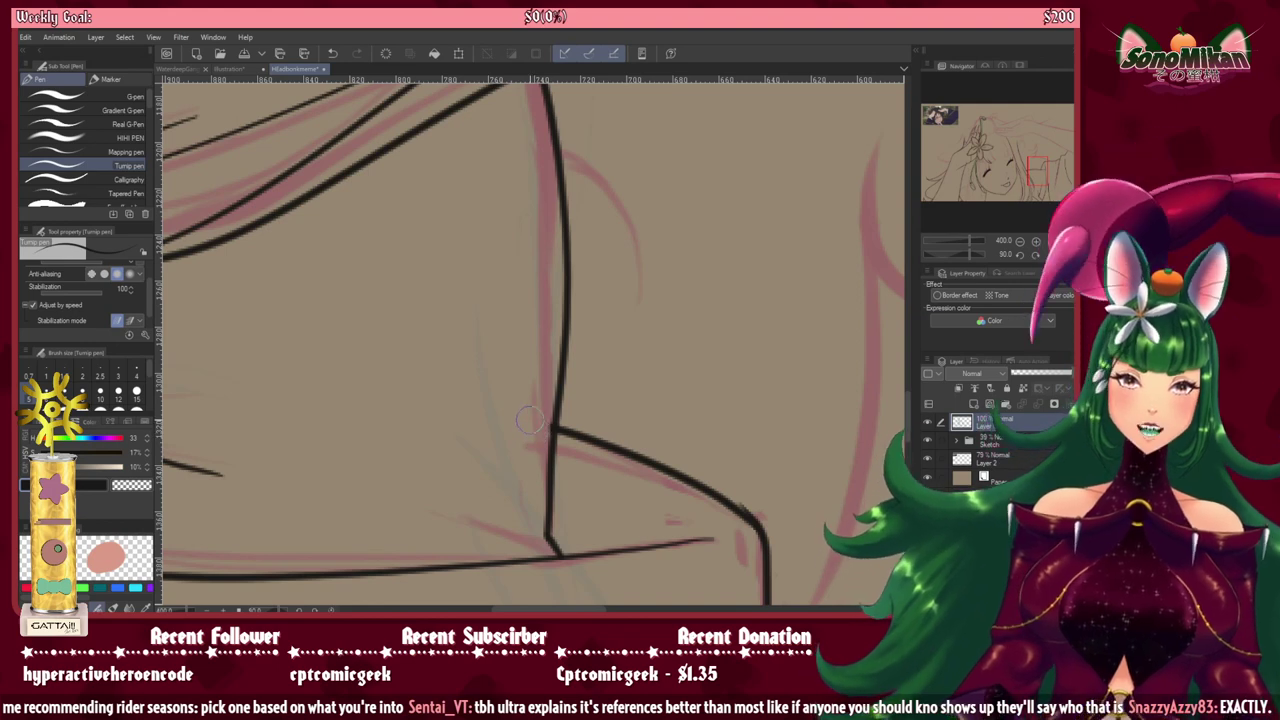
pyautogui.press('-')
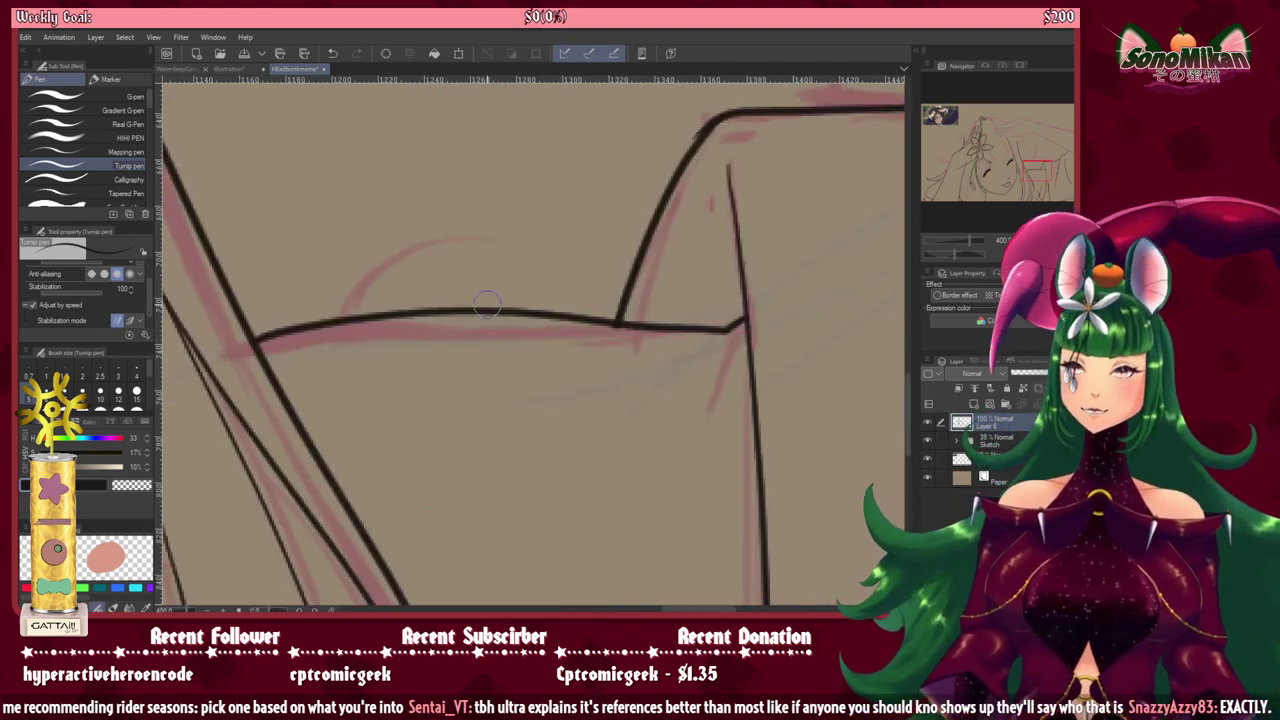
# Step: Examine the newly inked clothing edge against the hair and face at different rotations and zoom levels
pyautogui.press('^')
pyautogui.press('^')
pyautogui.press('^')
pyautogui.press('^')
pyautogui.press('^')
pyautogui.press('^')
pyautogui.press('^')
pyautogui.press('^')
pyautogui.press('^')
pyautogui.press('^')
pyautogui.press('^')
pyautogui.press('^')
pyautogui.press('^')
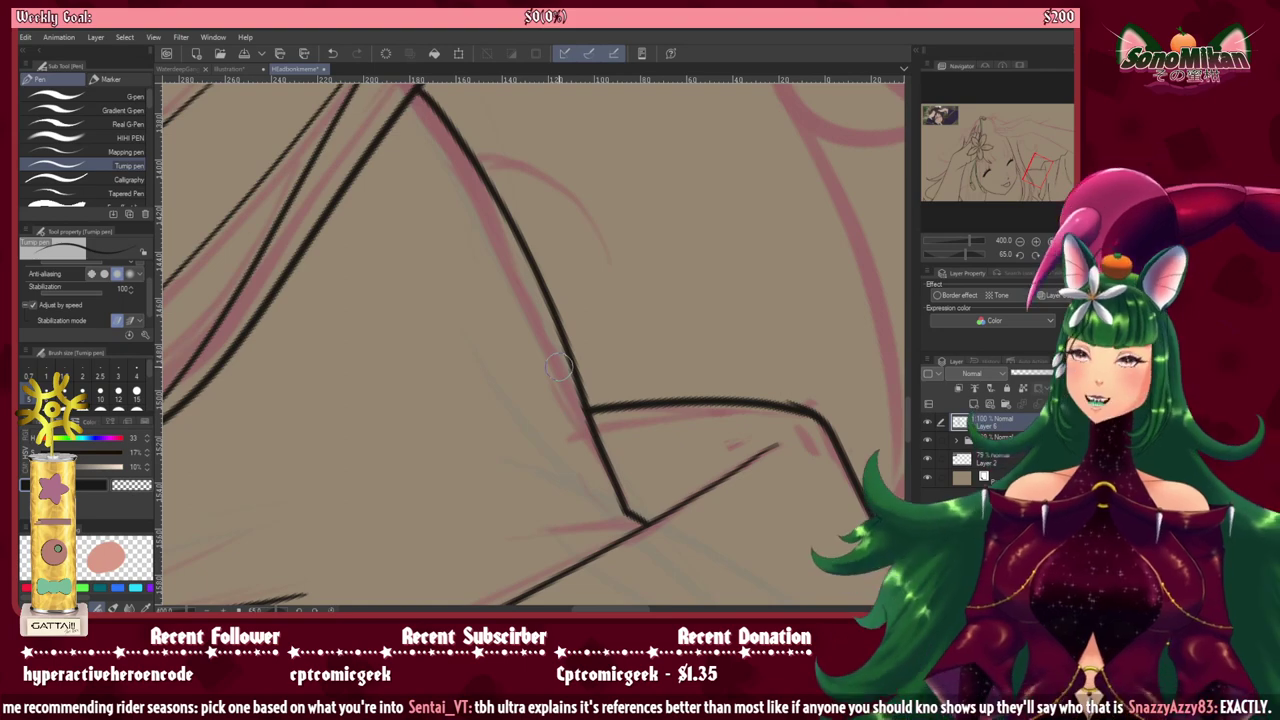
pyautogui.hotkey('ctrl', '@')
pyautogui.scroll(-5, 558, 367)
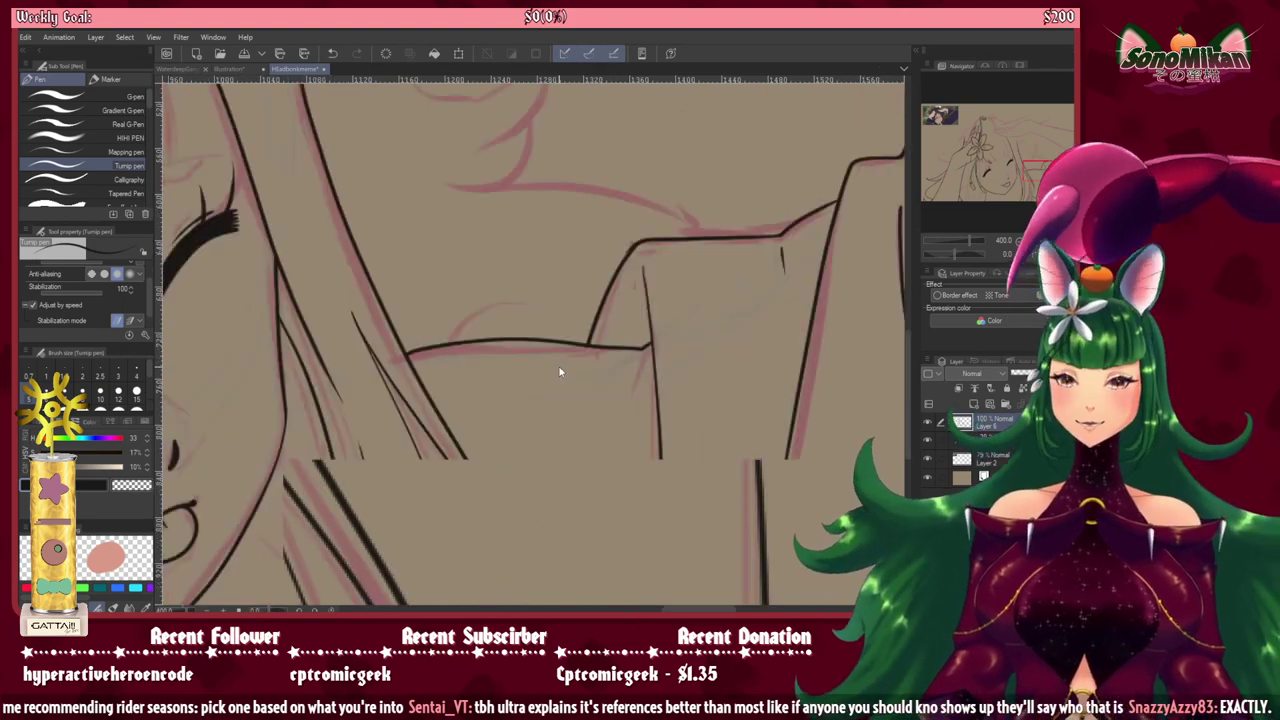
pyautogui.moveTo(482, 368); pyautogui.dragTo(503, 366)
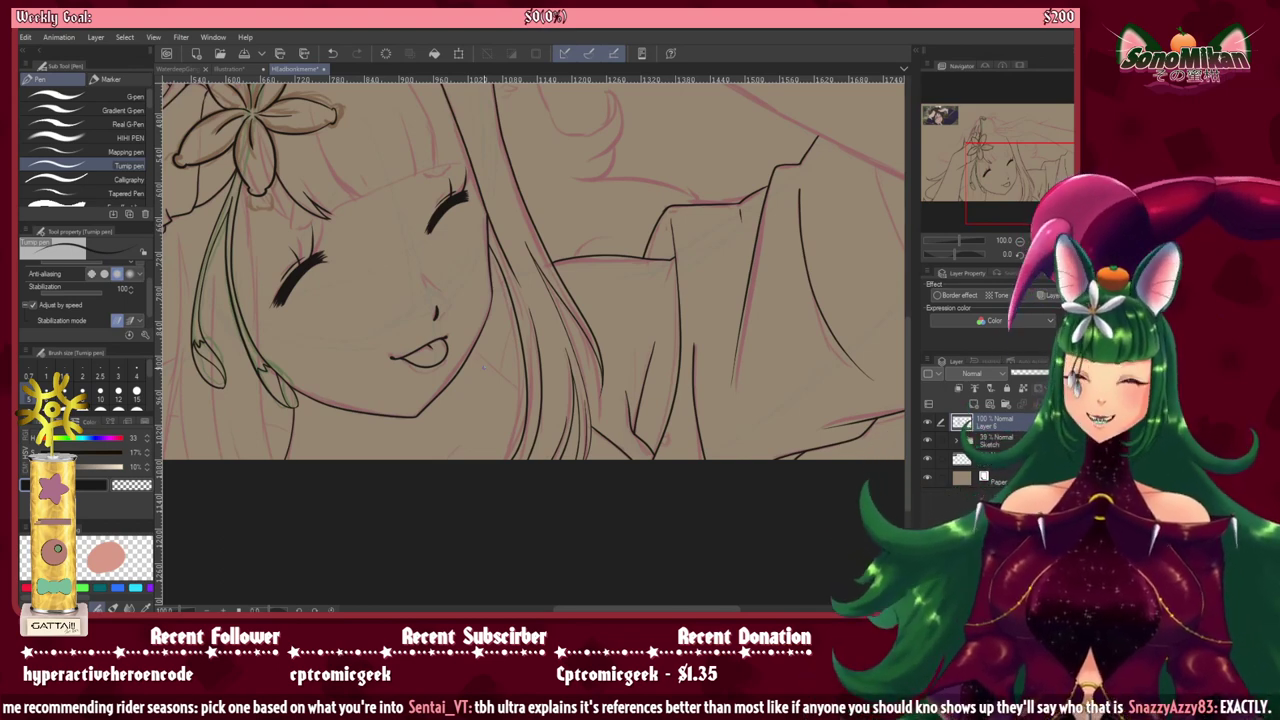
# Step: Ink a thin strand branching from the side hair's curved line down to the canvas's lower edge, redrawing it once
pyautogui.scroll(2, 458, 347)
pyautogui.moveTo(607, 470); pyautogui.dragTo(443, 225)
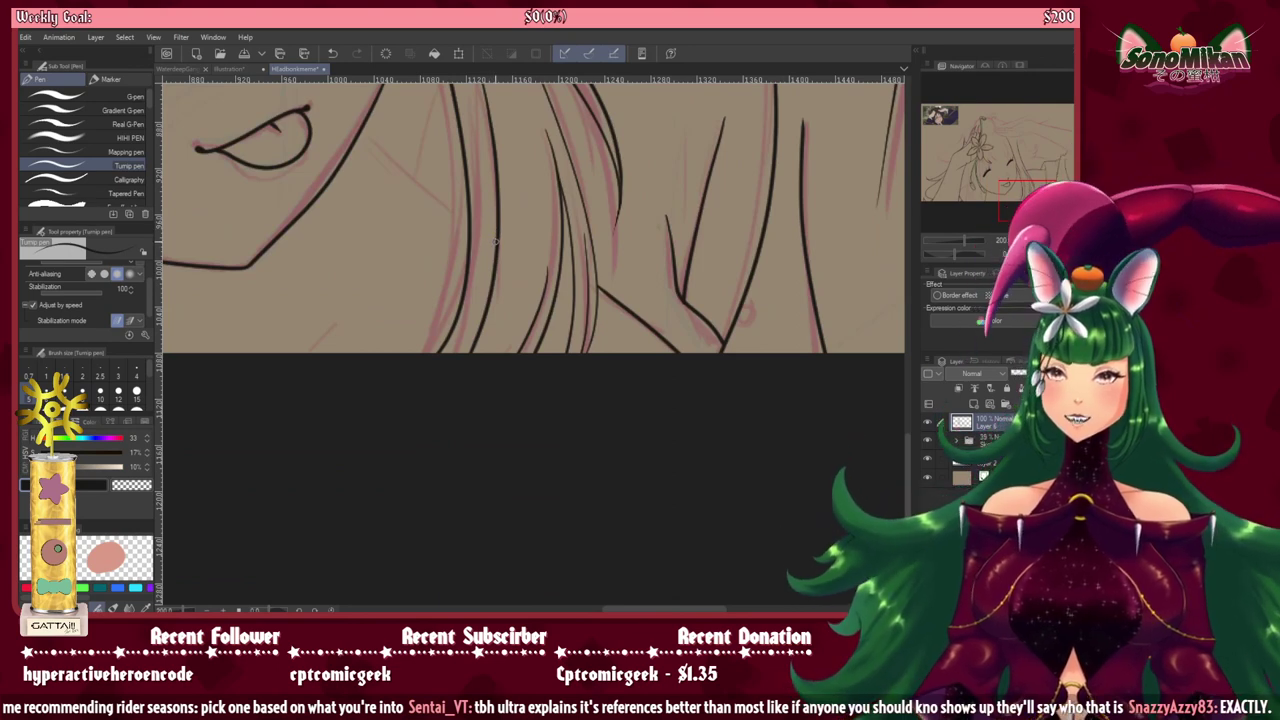
pyautogui.moveTo(497, 240); pyautogui.dragTo(456, 366)
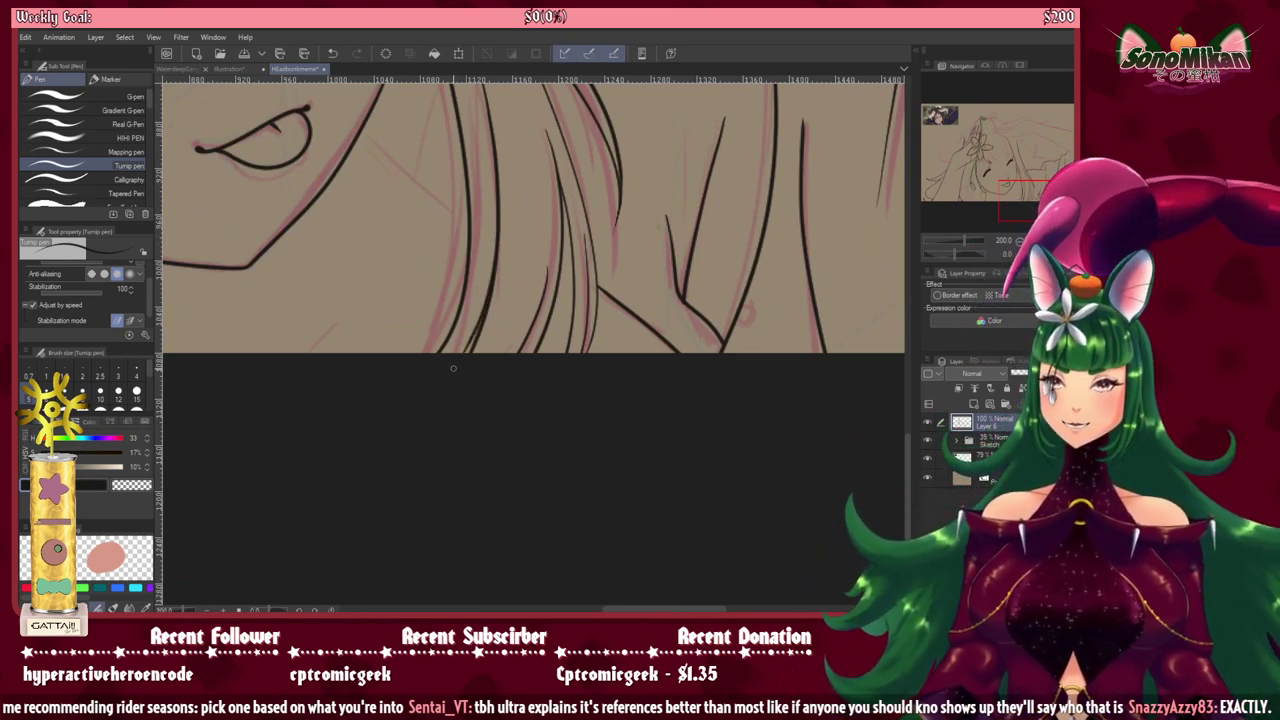
pyautogui.hotkey('ctrl', 'z')
pyautogui.moveTo(494, 248); pyautogui.dragTo(452, 352)
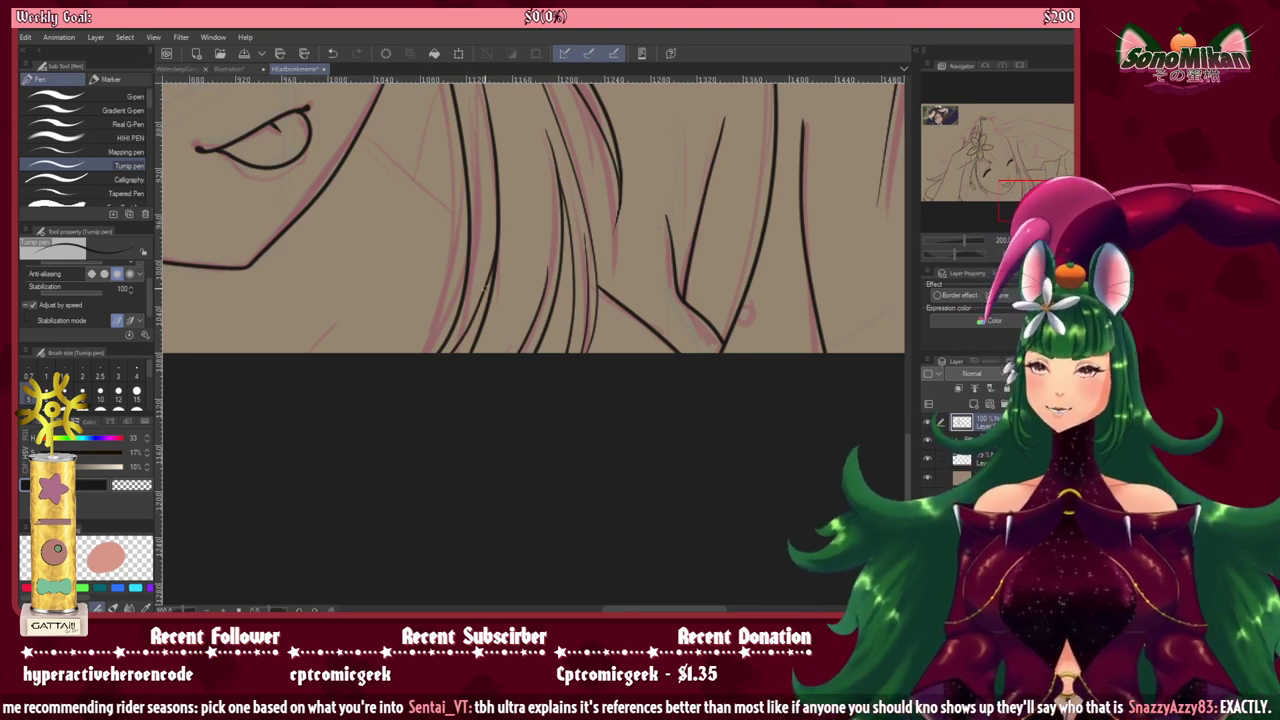
# Step: Try to ink the neck line from the jaw down to the inner side hair line
pyautogui.moveTo(407, 272)
pyautogui.mouseDown()
pyautogui.moveTo(431, 377)
pyautogui.moveTo(457, 391)
pyautogui.mouseUp()
pyautogui.press('^')
pyautogui.press('^')
pyautogui.press('^')
pyautogui.press('^')
pyautogui.press('^')
pyautogui.press('^')
pyautogui.press('^')
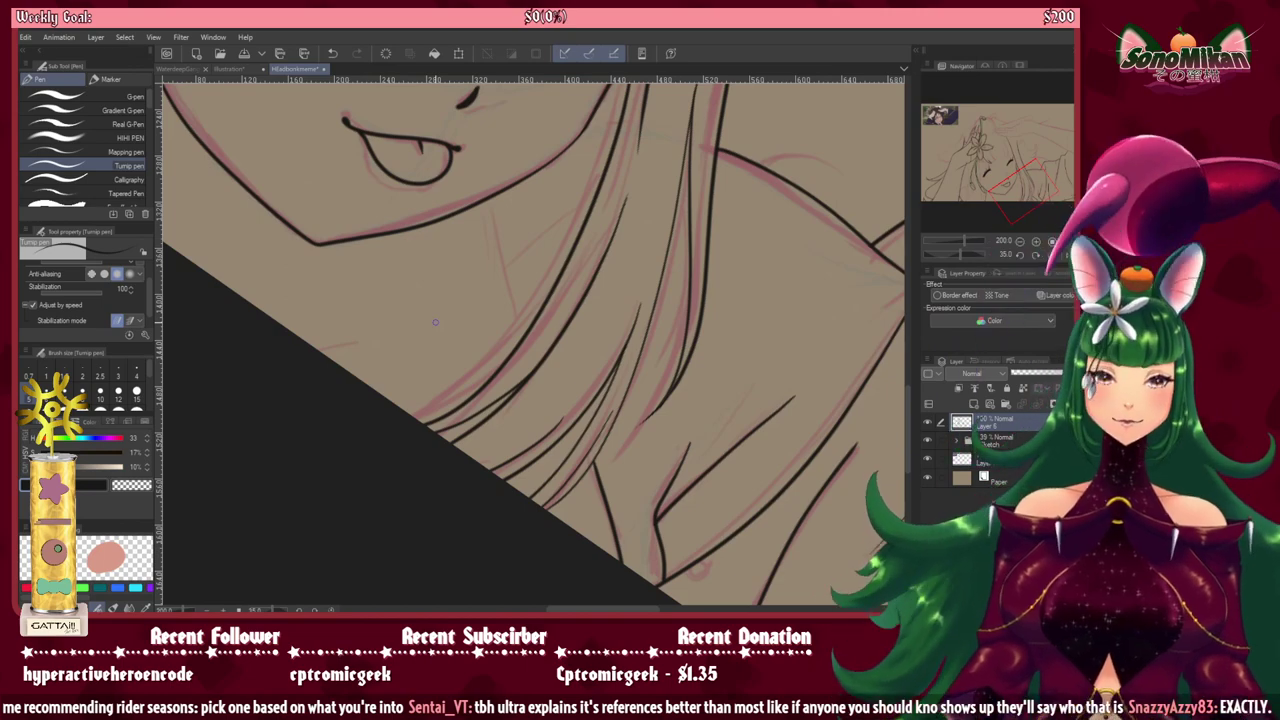
pyautogui.scroll(3, 435, 322)
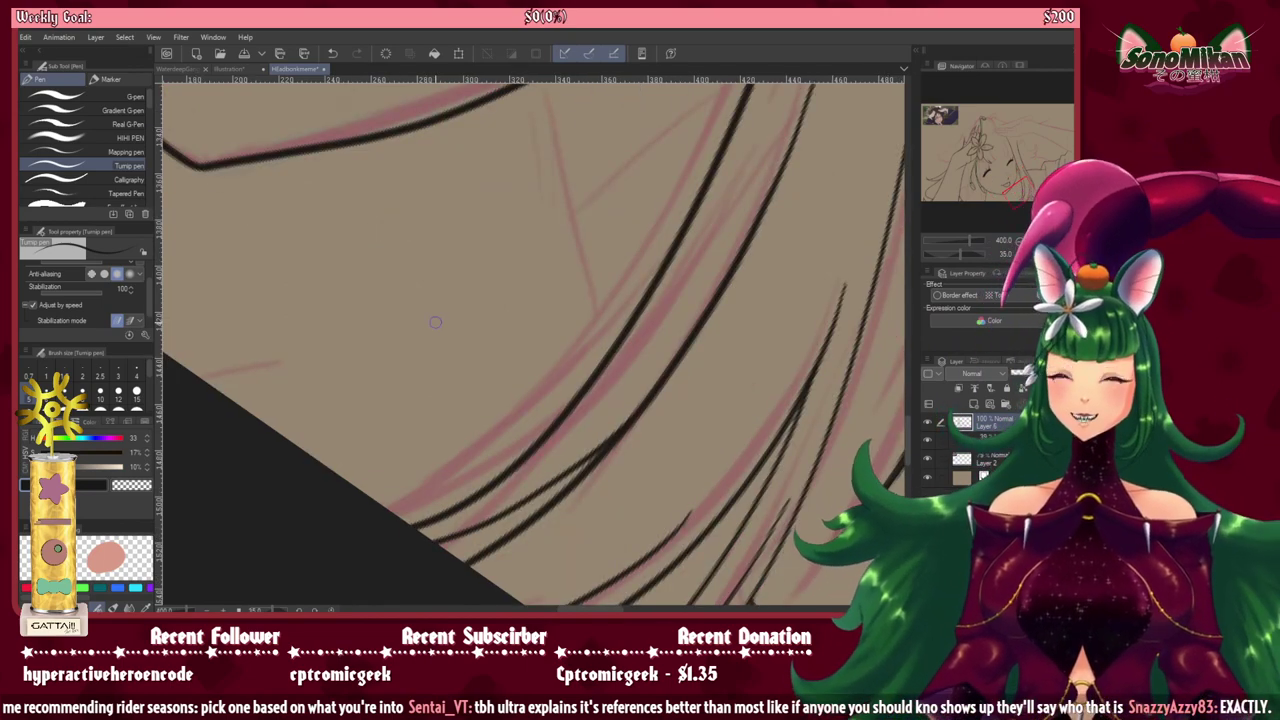
pyautogui.moveTo(435, 331); pyautogui.dragTo(372, 438)
pyautogui.moveTo(440, 349); pyautogui.dragTo(458, 298)
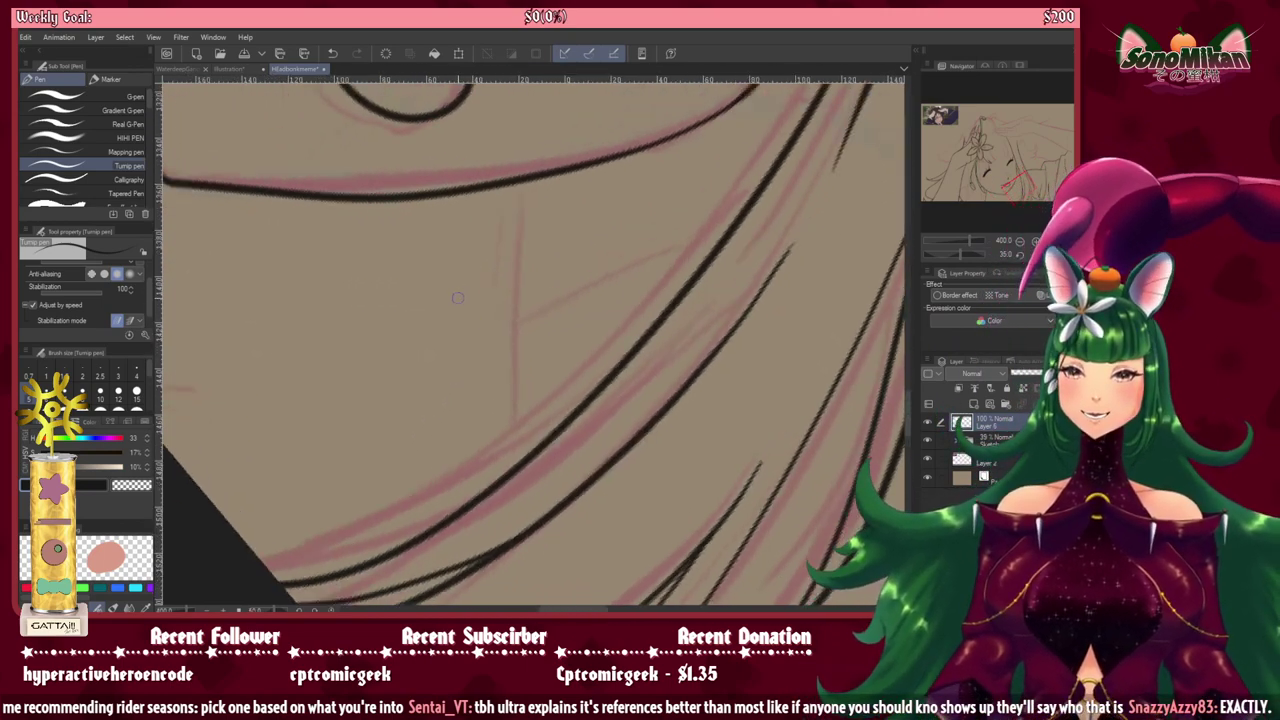
pyautogui.press('^')
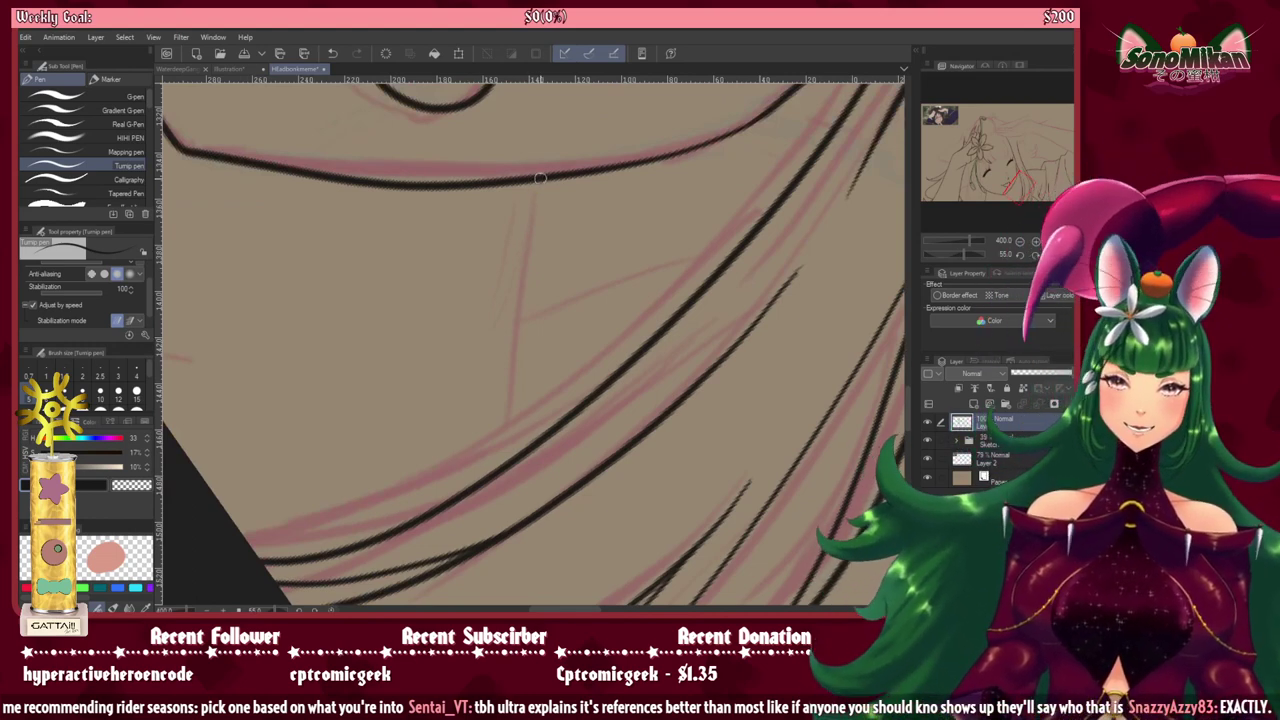
pyautogui.moveTo(540, 178); pyautogui.dragTo(520, 375)
pyautogui.hotkey('ctrl', 'z')
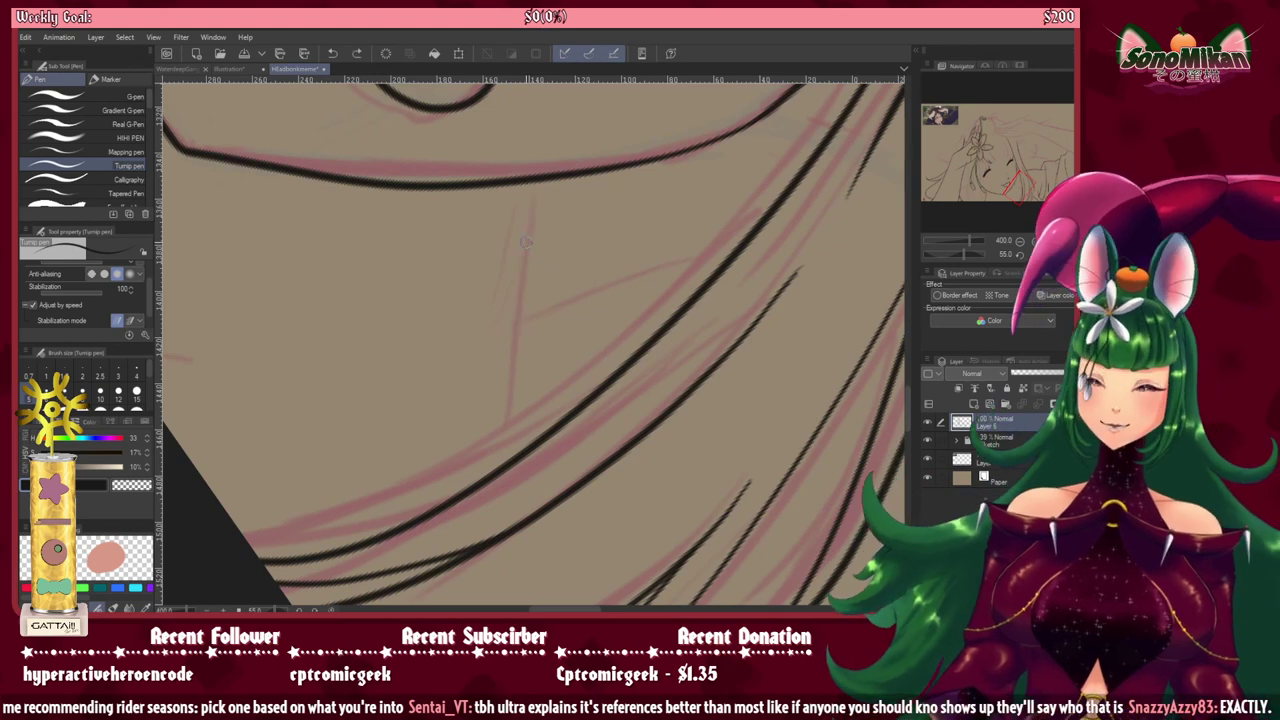
pyautogui.moveTo(537, 180); pyautogui.dragTo(519, 340)
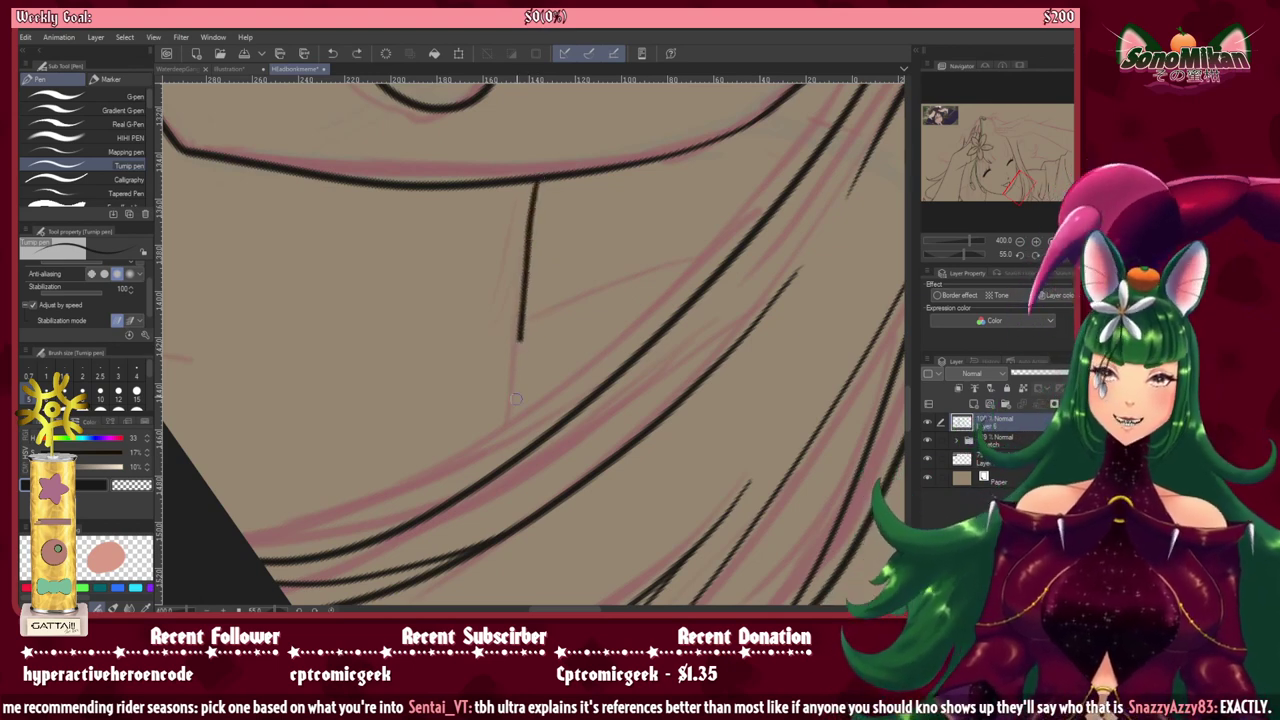
pyautogui.moveTo(516, 398); pyautogui.dragTo(521, 452)
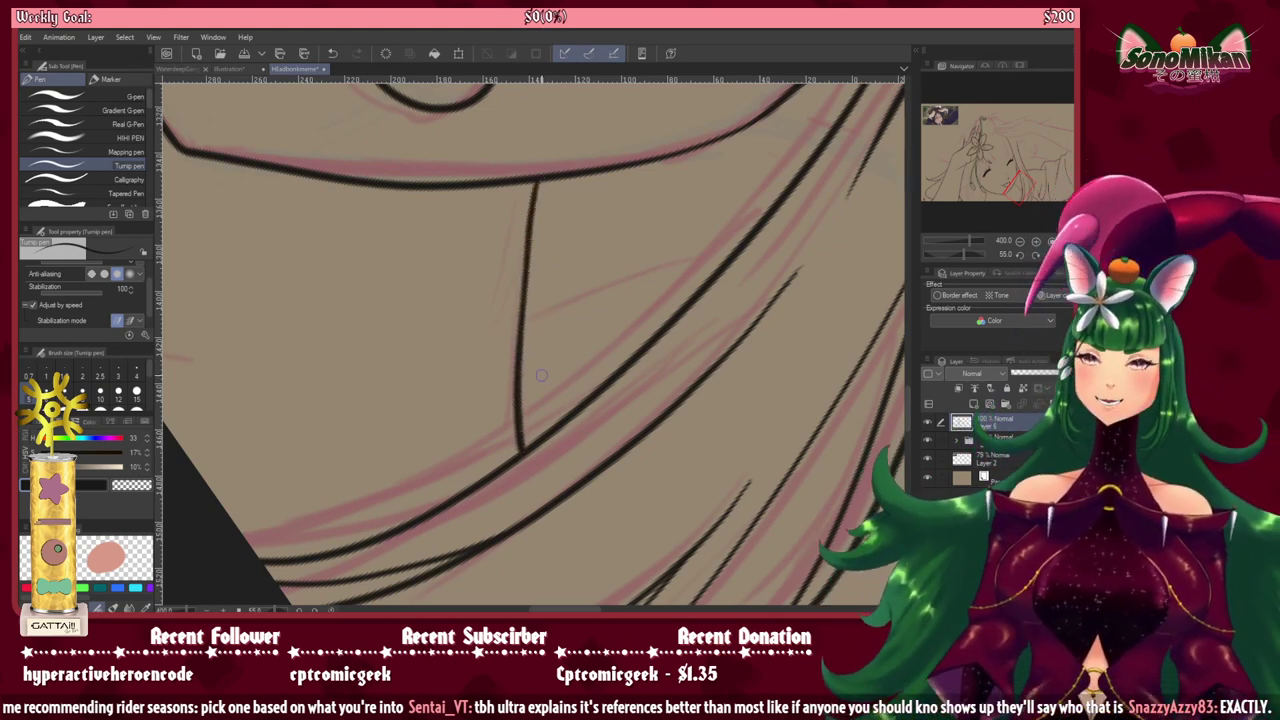
pyautogui.hotkey('ctrl', '@')
pyautogui.moveTo(482, 455)
pyautogui.mouseDown()
pyautogui.moveTo(340, 400)
pyautogui.moveTo(277, 266)
pyautogui.moveTo(311, 323)
pyautogui.moveTo(395, 344)
pyautogui.mouseUp()
pyautogui.hotkey('ctrl', 'z')
# Step: Try to ink a short piece of the shoulder line across the gap between the lower hair strands
pyautogui.press('^')
pyautogui.press('^')
pyautogui.press('^')
pyautogui.press('^')
pyautogui.press('^')
pyautogui.press('^')
pyautogui.press('^')
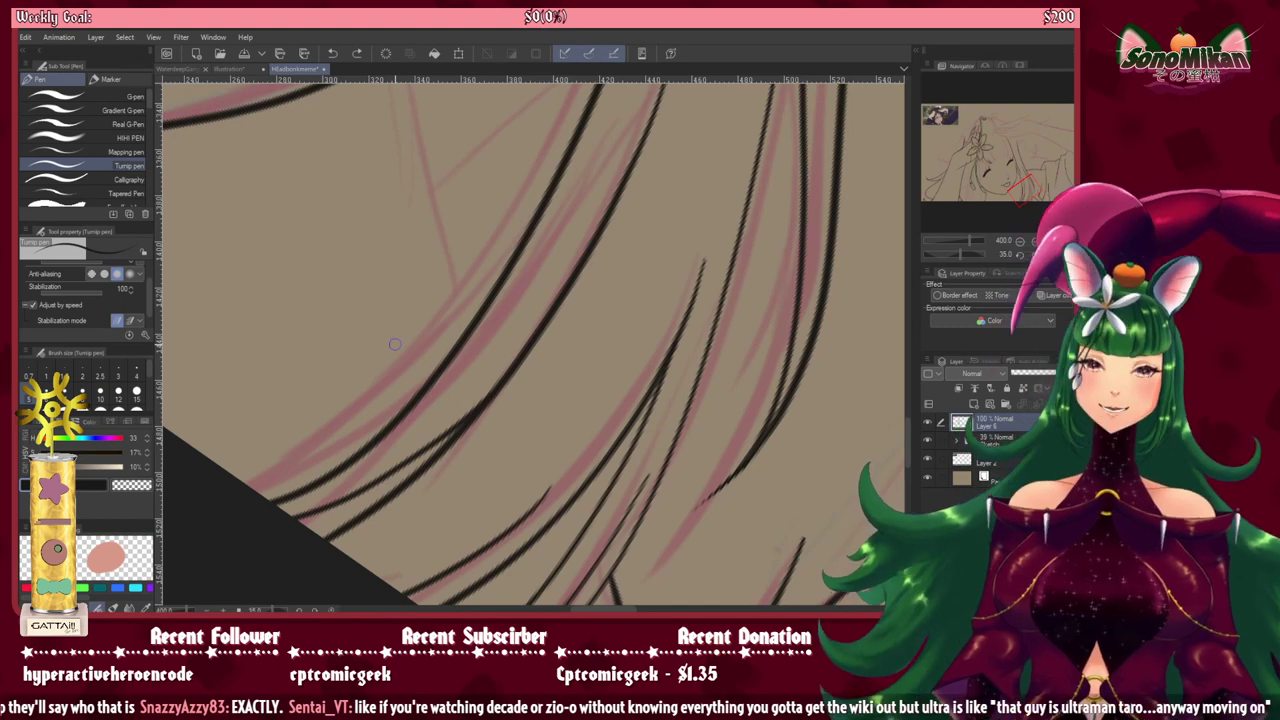
pyautogui.moveTo(593, 527); pyautogui.dragTo(565, 482)
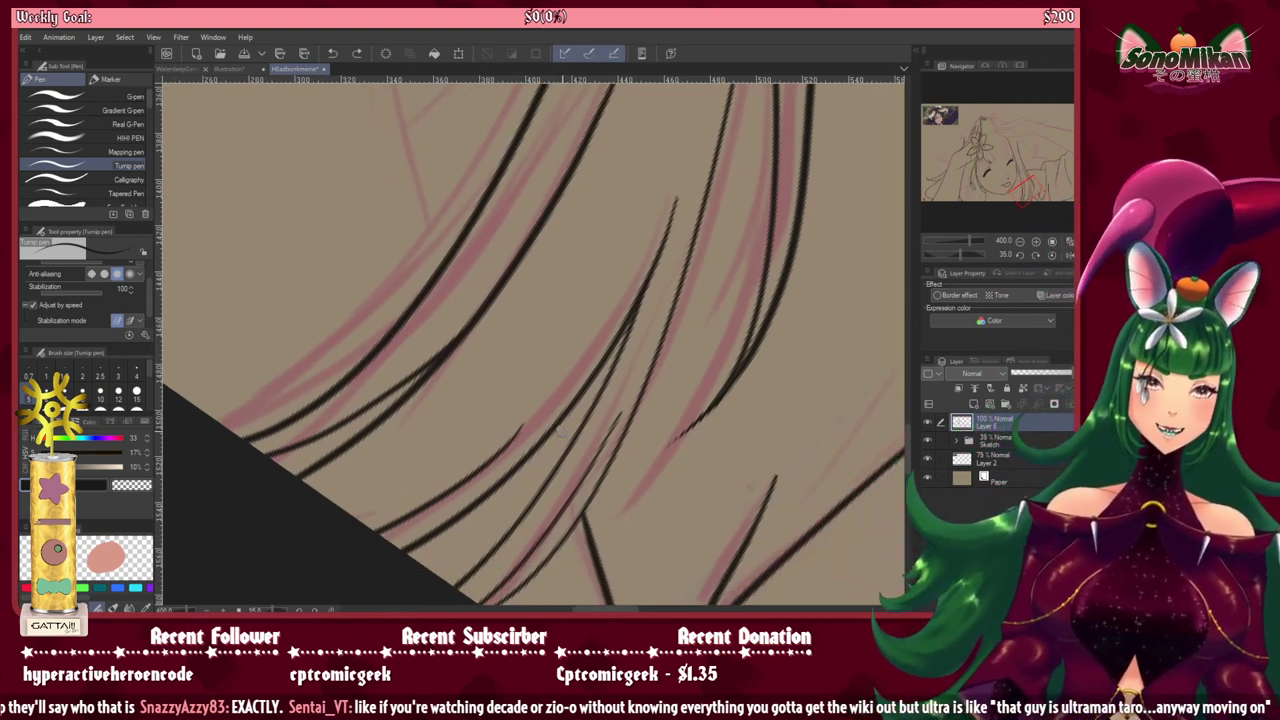
pyautogui.moveTo(561, 421); pyautogui.dragTo(566, 444)
pyautogui.hotkey('ctrl', 'z')
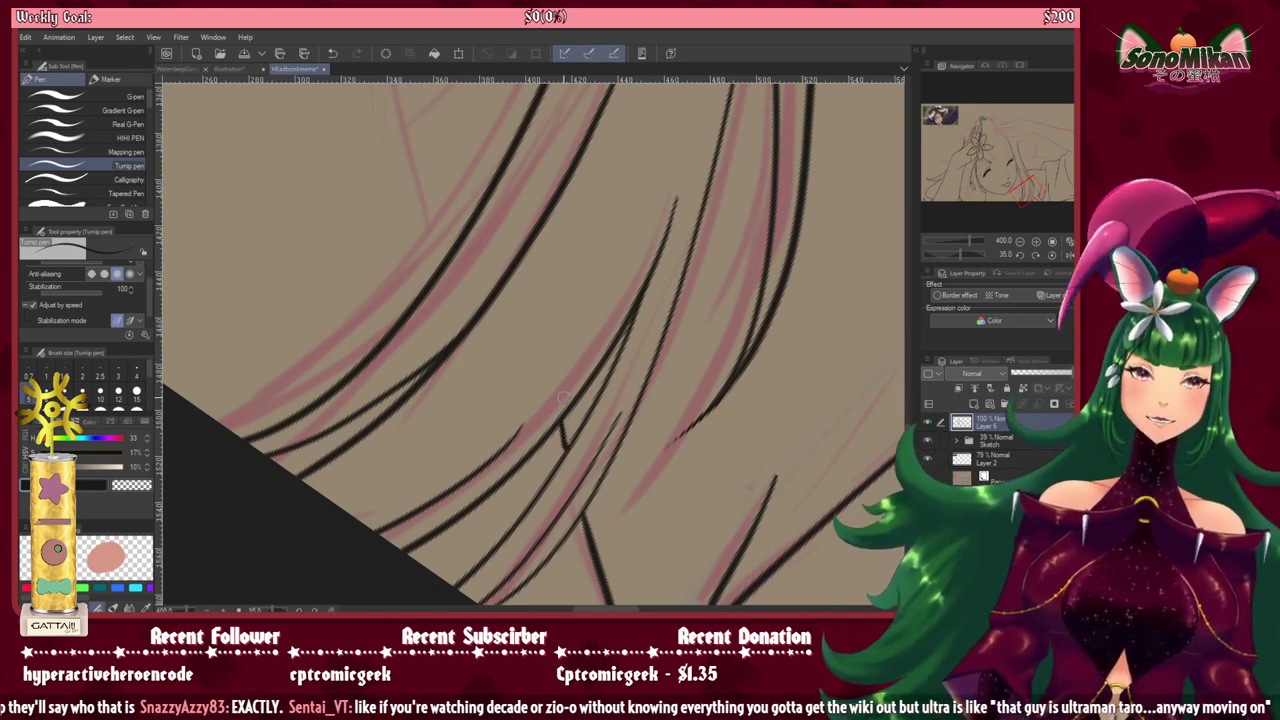
pyautogui.hotkey('ctrl', '@')
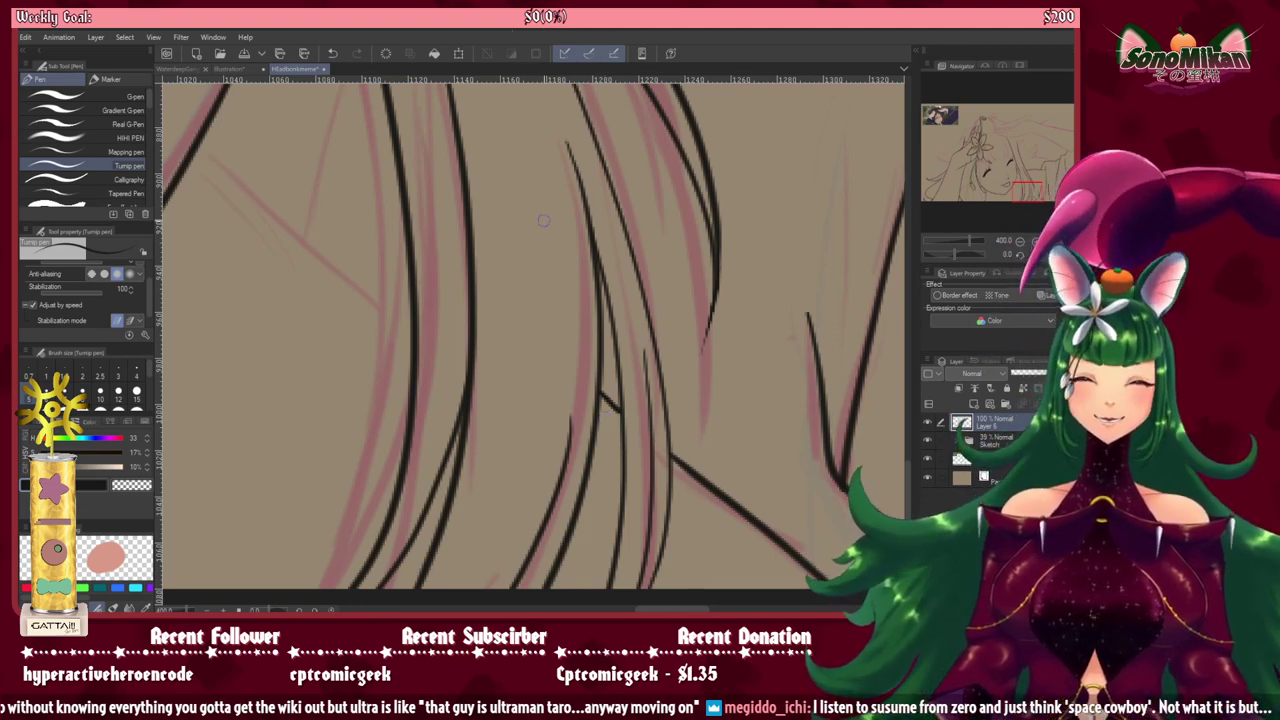
pyautogui.press('^')
pyautogui.press('^')
pyautogui.press('^')
pyautogui.press('^')
pyautogui.press('^')
pyautogui.press('^')
pyautogui.press('^')
pyautogui.press('^')
pyautogui.press('^')
pyautogui.press('^')
pyautogui.press('^')
pyautogui.press('^')
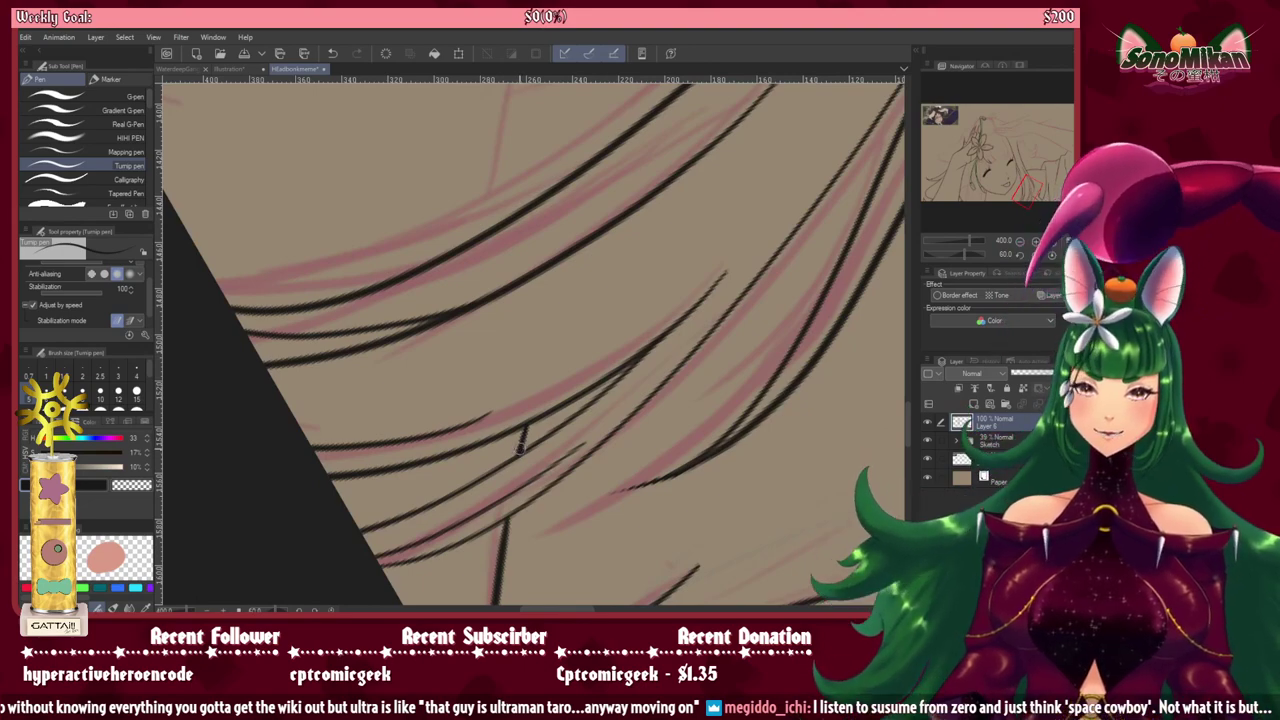
pyautogui.press('-')
pyautogui.press('-')
pyautogui.press('-')
pyautogui.press('-')
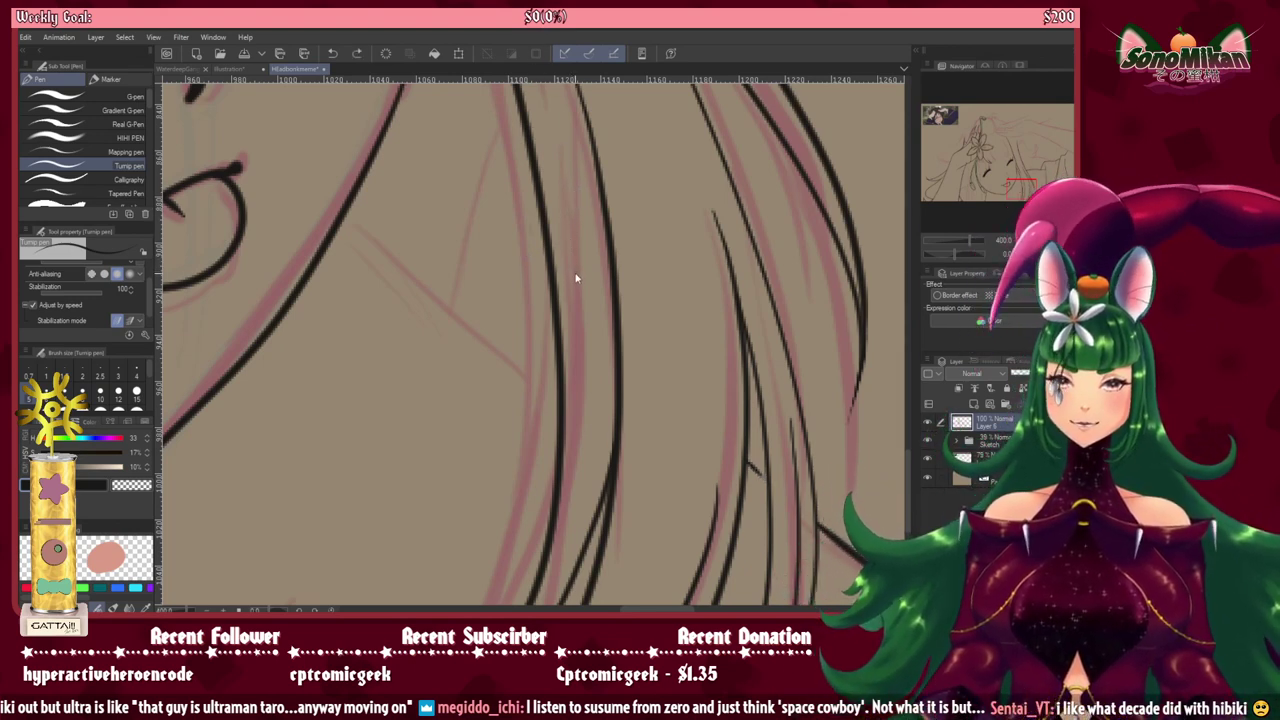
pyautogui.hotkey('ctrl', 'z')
# Step: Ink the slanted neck line from the jaw down to the inner side hair line
pyautogui.moveTo(575, 278)
pyautogui.mouseDown()
pyautogui.moveTo(449, 383)
pyautogui.moveTo(382, 244)
pyautogui.mouseUp()
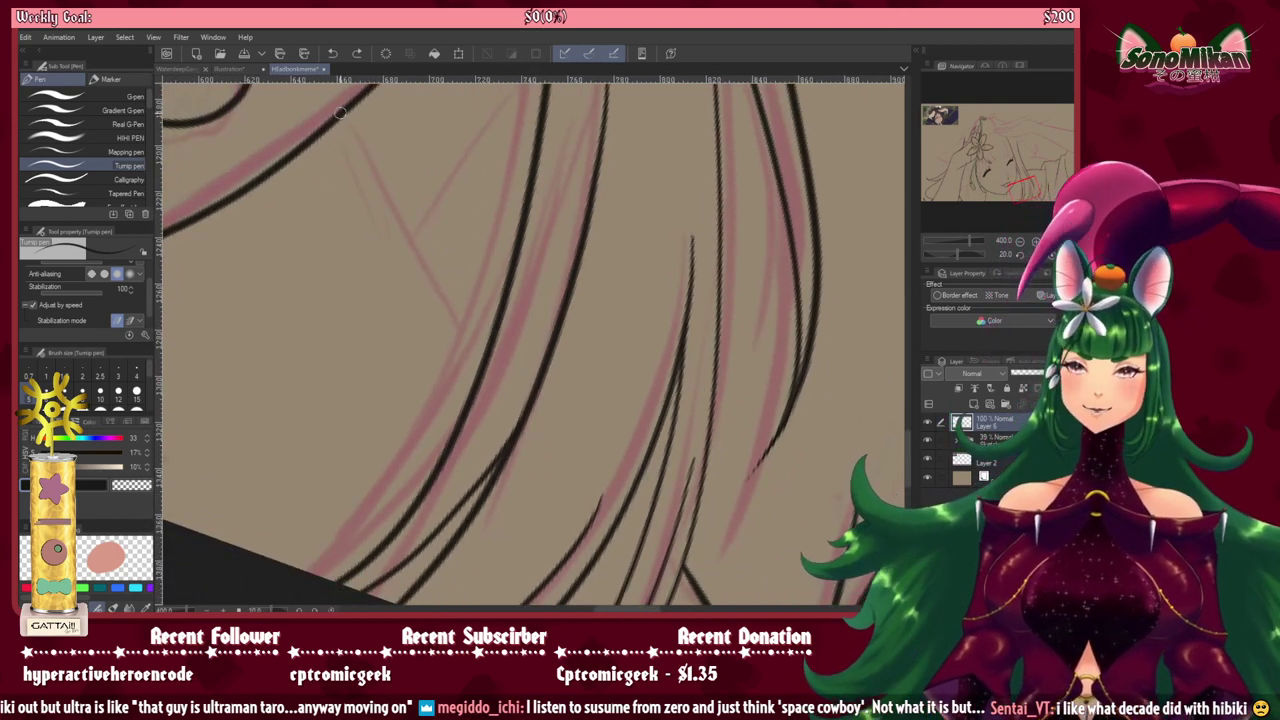
pyautogui.moveTo(341, 113)
pyautogui.mouseDown()
pyautogui.moveTo(410, 264)
pyautogui.moveTo(482, 370)
pyautogui.mouseUp()
# Step: Try again to ink the short shoulder line in the gap between the lower hair strands
pyautogui.press('^')
pyautogui.press('^')
pyautogui.press('^')
pyautogui.press('^')
pyautogui.press('^')
pyautogui.press('^')
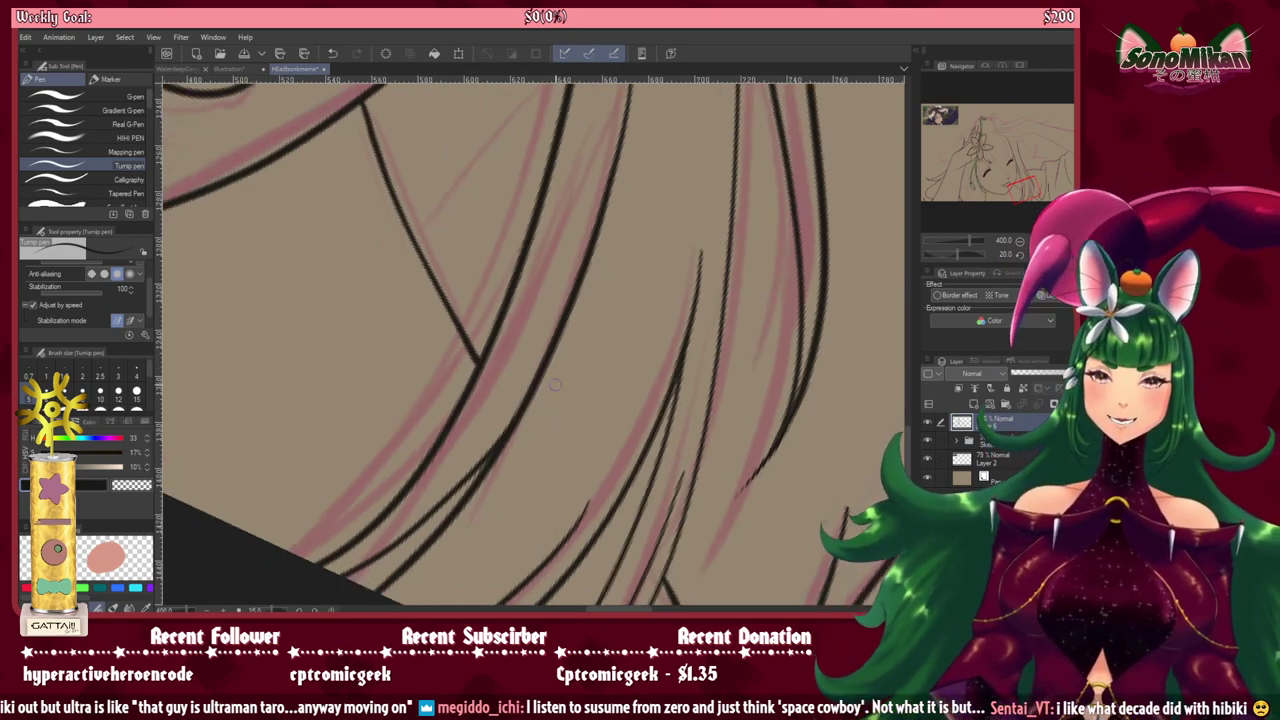
pyautogui.moveTo(533, 485); pyautogui.dragTo(442, 355)
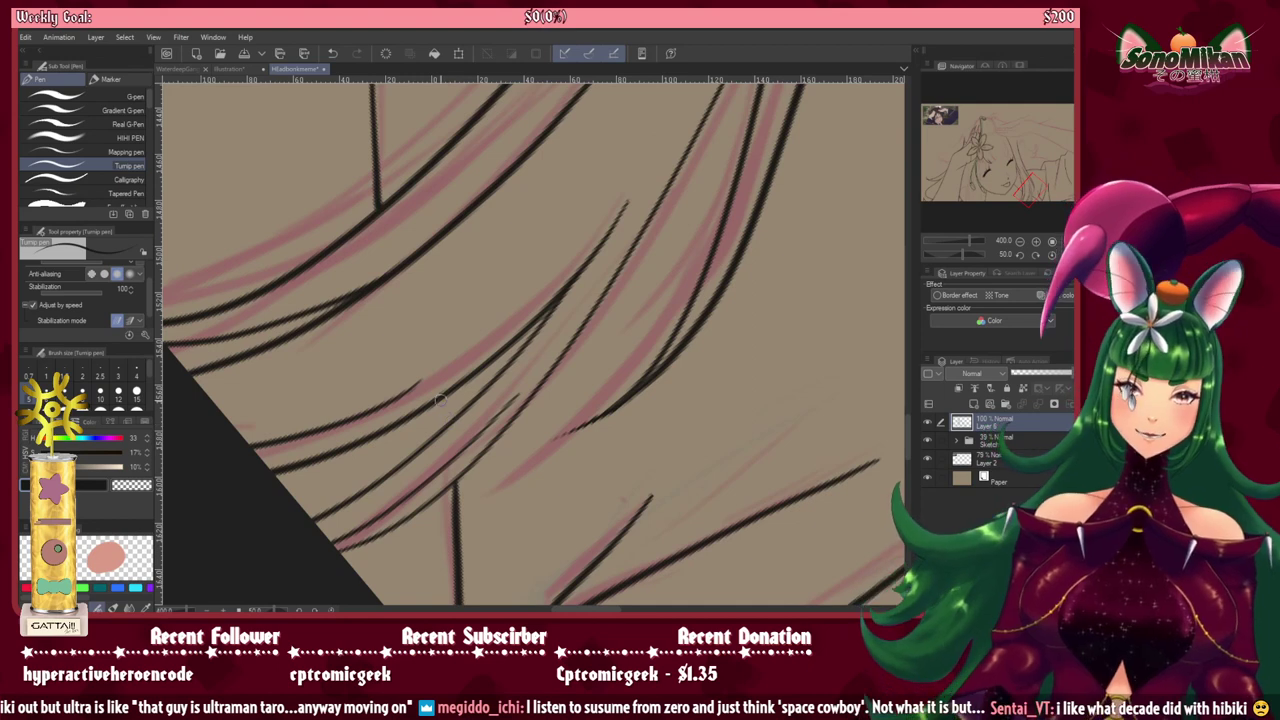
pyautogui.moveTo(440, 402); pyautogui.dragTo(447, 424)
pyautogui.hotkey('ctrl', '@')
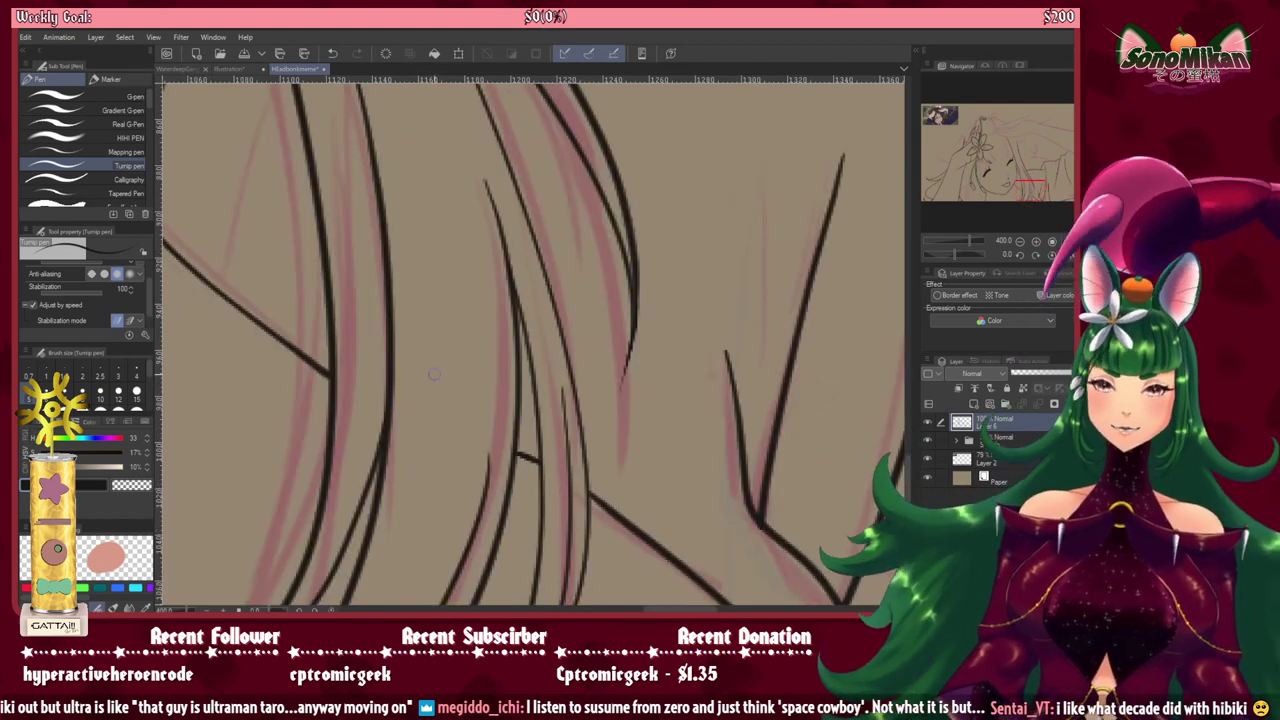
pyautogui.hotkey('ctrl', 'z')
pyautogui.hotkey('ctrl', 'z')
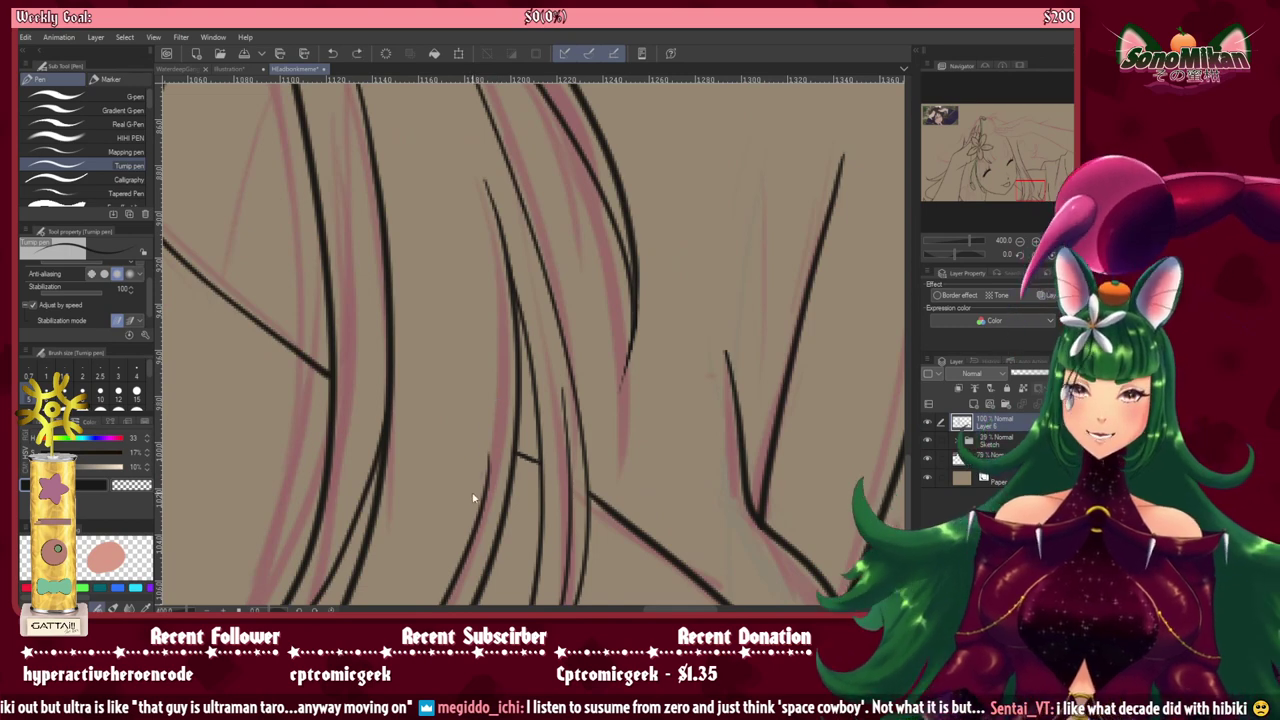
pyautogui.hotkey('ctrl', 'z')
# Step: Ink the short shoulder line across the narrow gap between the lower hair strands
pyautogui.press('-')
pyautogui.press('-')
pyautogui.press('-')
pyautogui.press('-')
pyautogui.press('-')
pyautogui.press('-')
pyautogui.press('-')
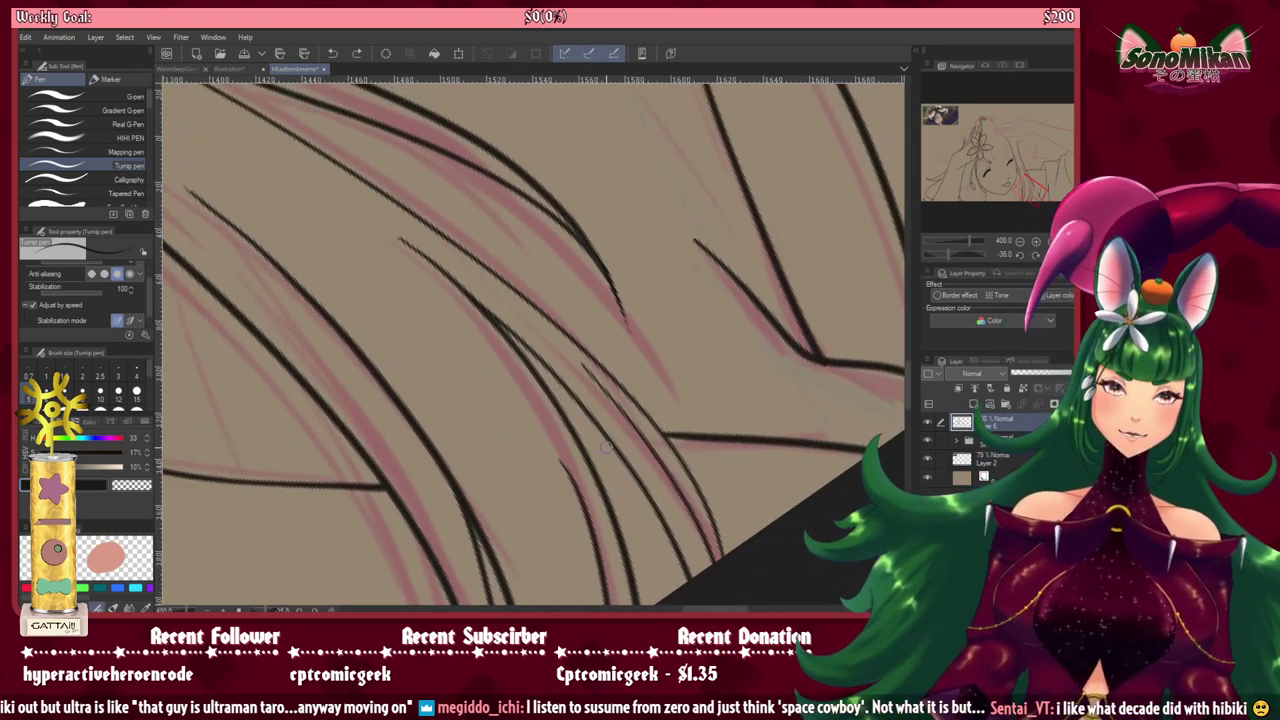
pyautogui.moveTo(588, 449); pyautogui.dragTo(606, 444)
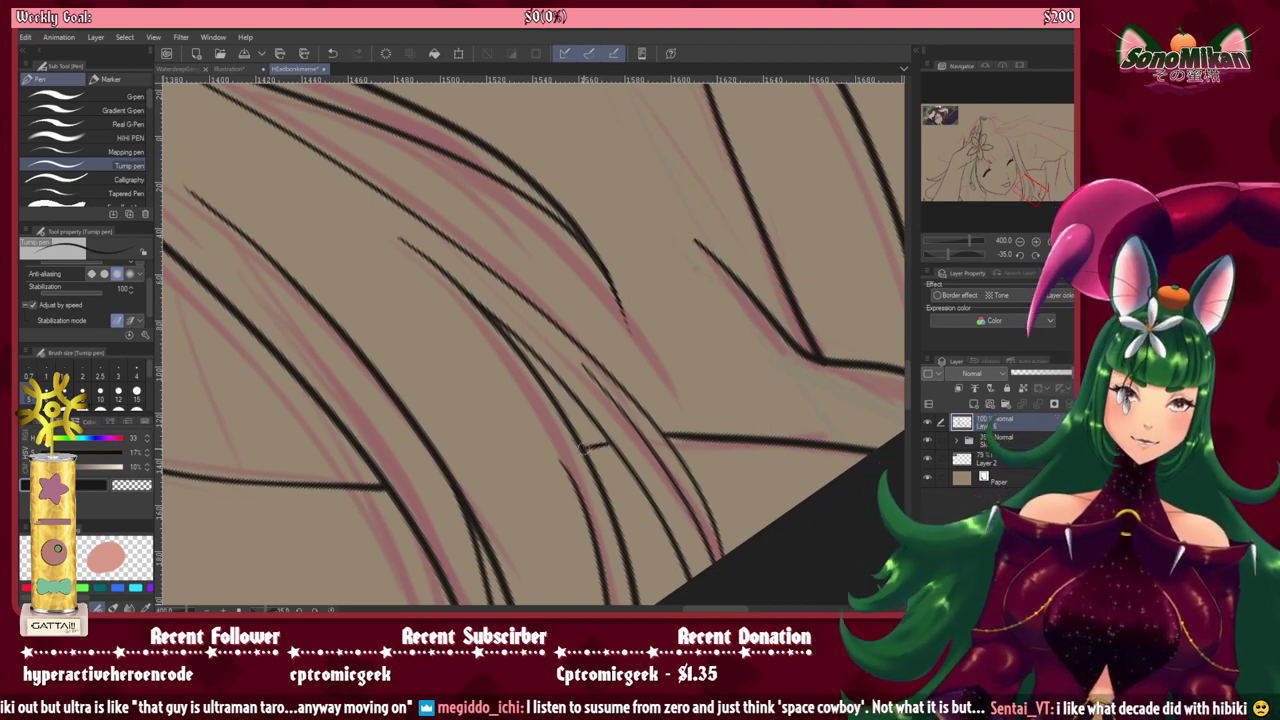
# Step: Ink the bang strand's edge from the underside of the flower petal down to the fringe line, ending in a forked tip
pyautogui.press('^')
pyautogui.press('^')
pyautogui.press('^')
pyautogui.press('^')
pyautogui.press('^')
pyautogui.press('^')
pyautogui.press('^')
pyautogui.moveTo(369, 275)
pyautogui.mouseDown()
pyautogui.moveTo(531, 289)
pyautogui.moveTo(674, 280)
pyautogui.moveTo(650, 183)
pyautogui.moveTo(546, 197)
pyautogui.moveTo(703, 143)
pyautogui.moveTo(742, 147)
pyautogui.mouseUp()
pyautogui.moveTo(486, 438); pyautogui.dragTo(674, 366)
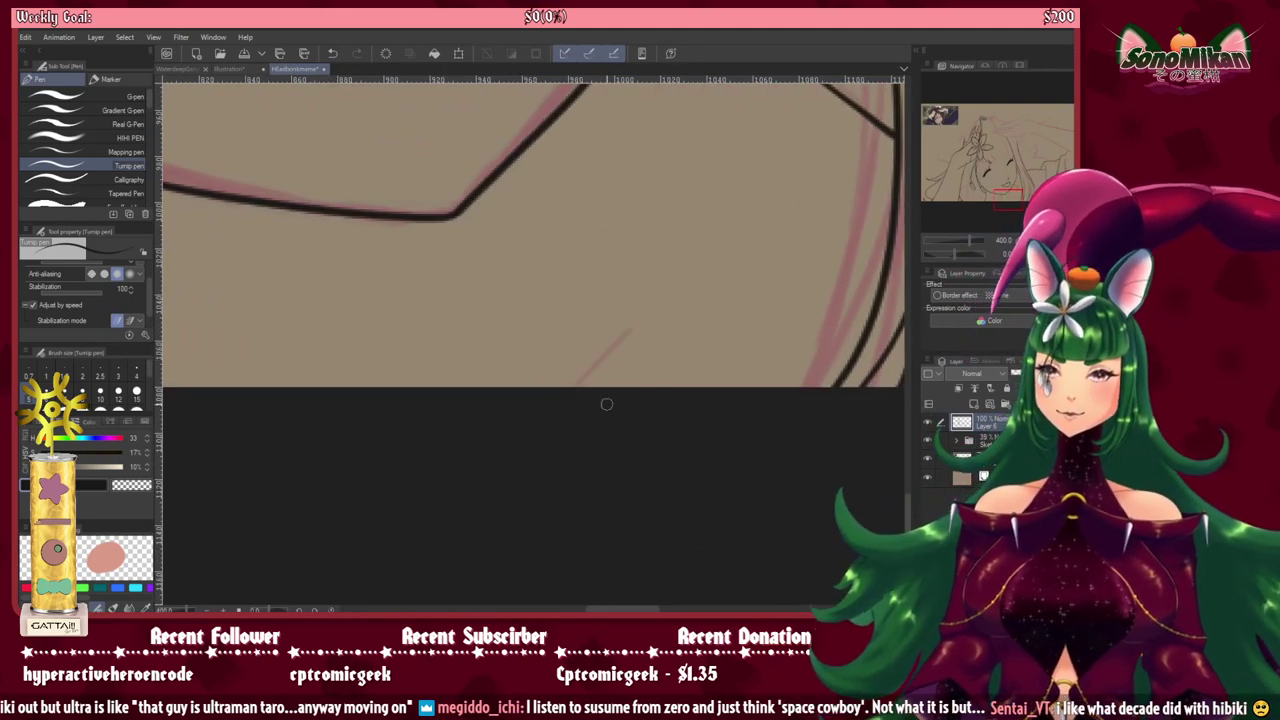
pyautogui.moveTo(656, 320); pyautogui.dragTo(540, 404)
pyautogui.moveTo(366, 412); pyautogui.dragTo(620, 490)
pyautogui.moveTo(508, 441); pyautogui.dragTo(762, 444)
pyautogui.moveTo(557, 418)
pyautogui.mouseDown()
pyautogui.moveTo(666, 523)
pyautogui.moveTo(776, 569)
pyautogui.mouseUp()
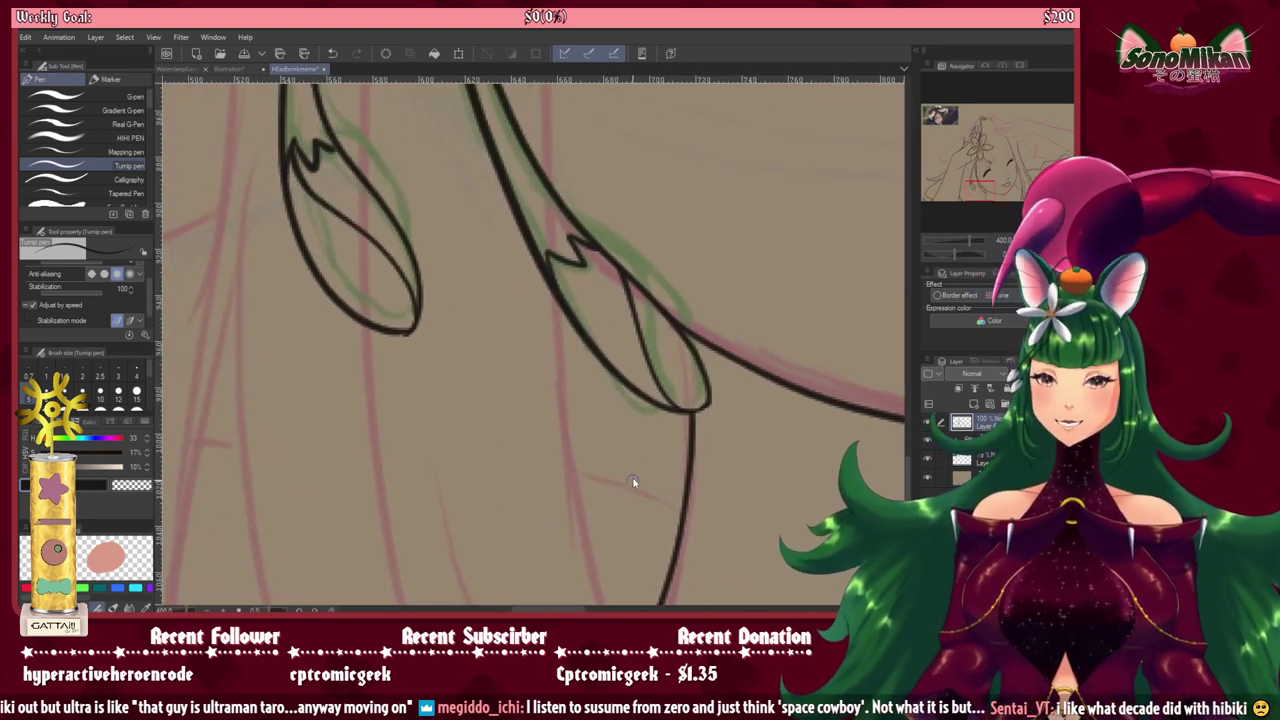
pyautogui.scroll(-2, 634, 483)
pyautogui.moveTo(484, 428); pyautogui.dragTo(429, 473)
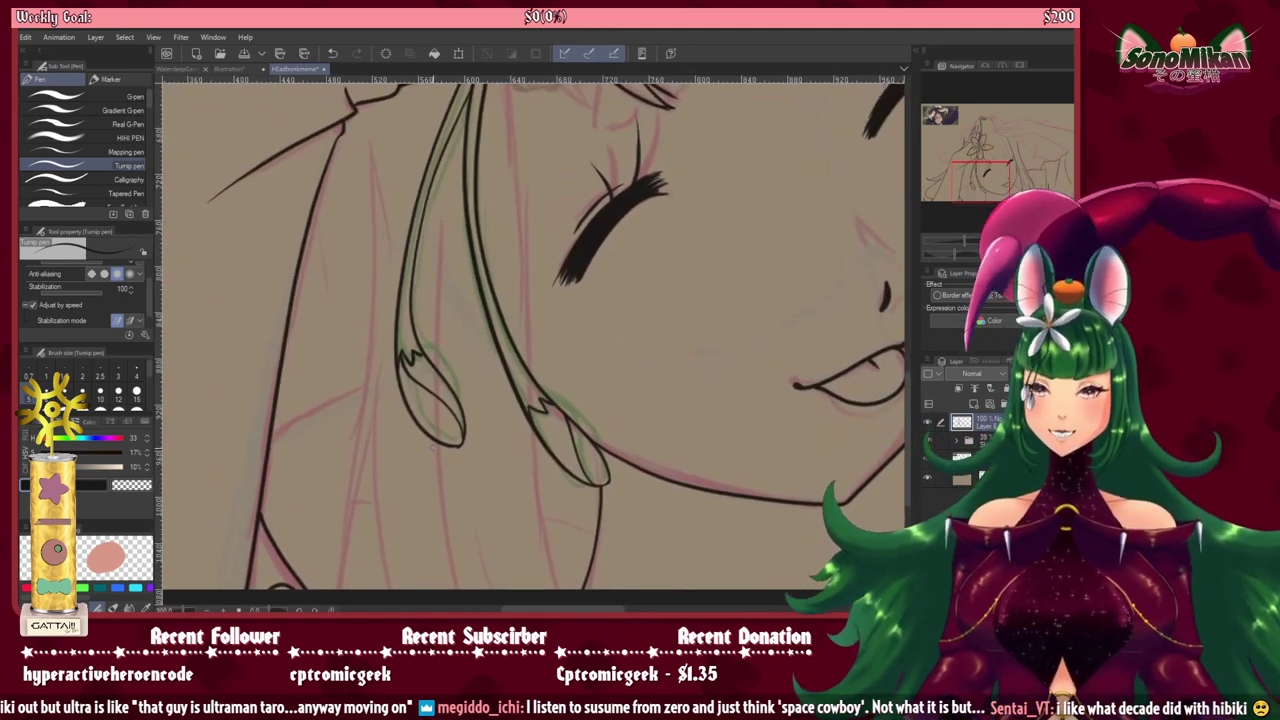
pyautogui.moveTo(406, 424); pyautogui.dragTo(277, 594)
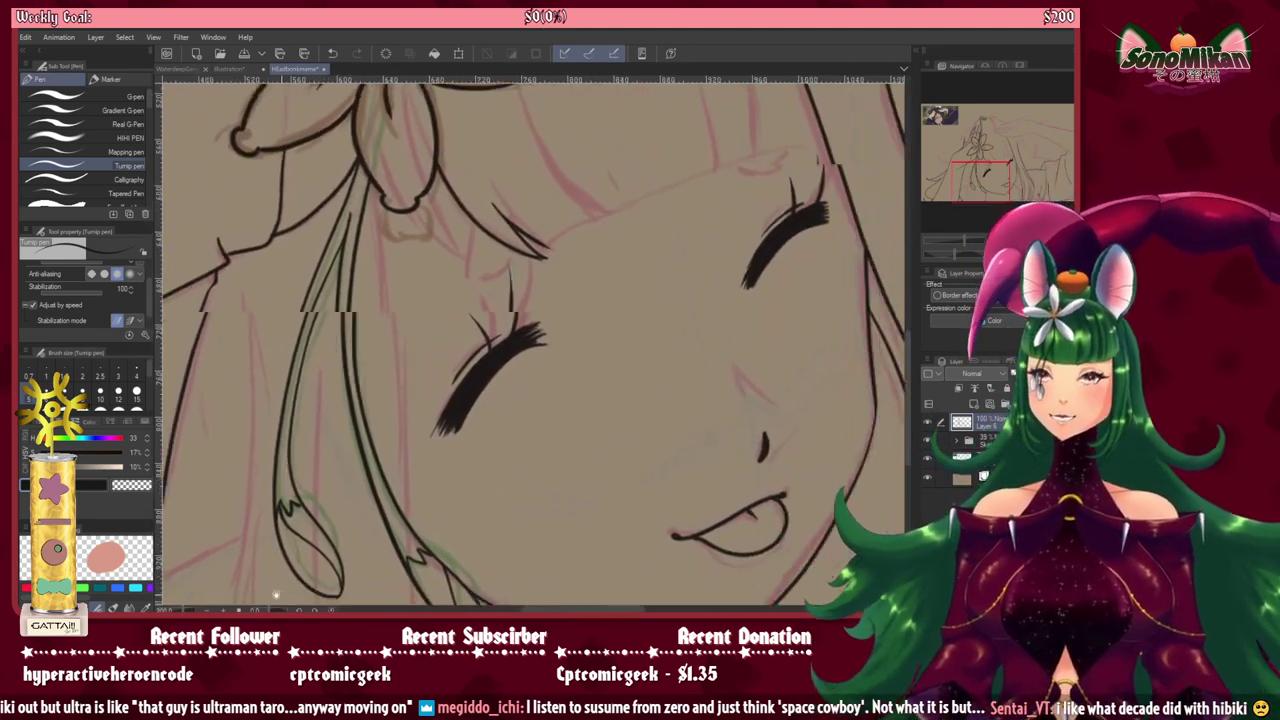
pyautogui.moveTo(366, 355); pyautogui.dragTo(274, 451)
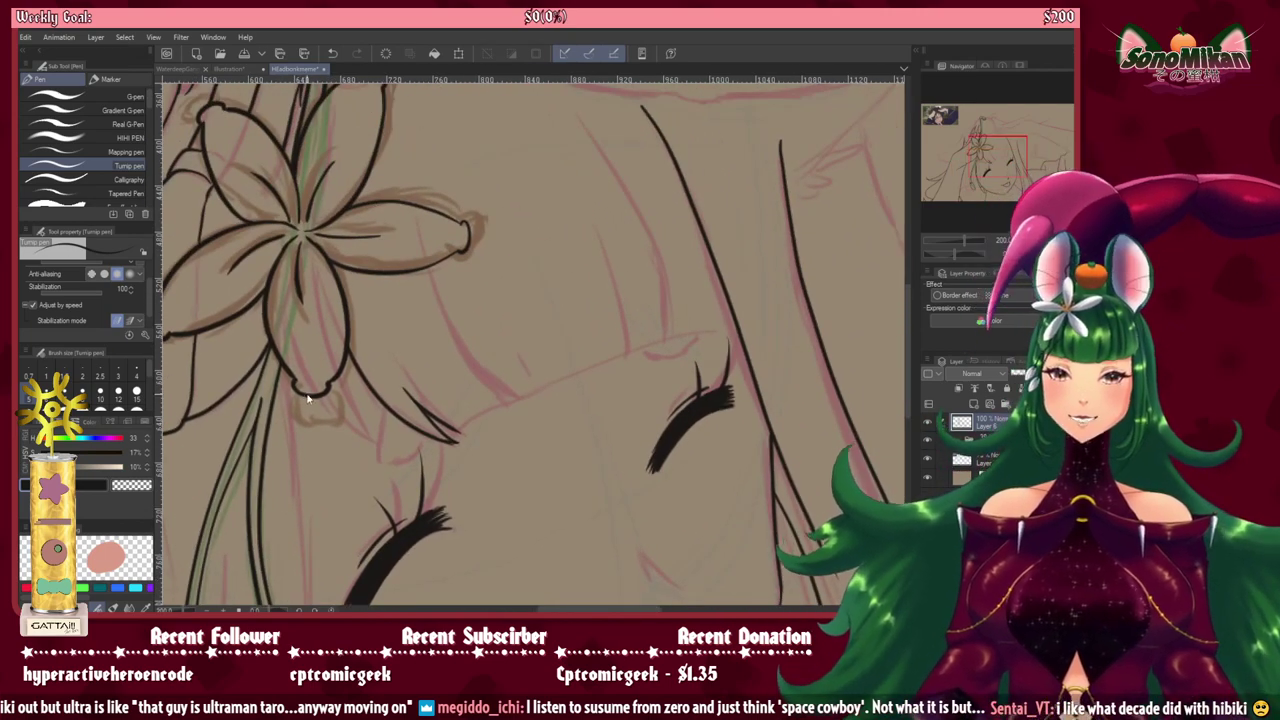
pyautogui.scroll(2, 320, 386)
pyautogui.moveTo(335, 376)
pyautogui.mouseDown()
pyautogui.moveTo(223, 517)
pyautogui.moveTo(152, 421)
pyautogui.mouseUp()
pyautogui.press('^')
pyautogui.press('^')
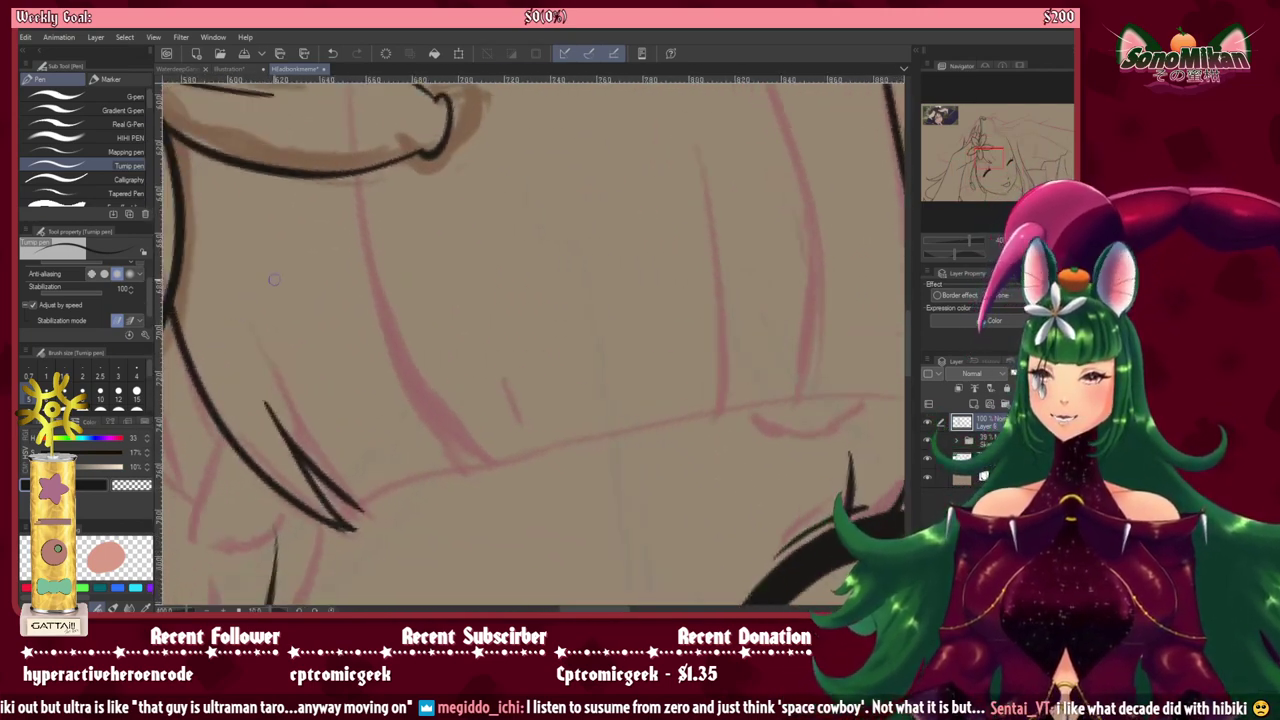
pyautogui.press('^')
pyautogui.press('^')
pyautogui.press('^')
pyautogui.press('^')
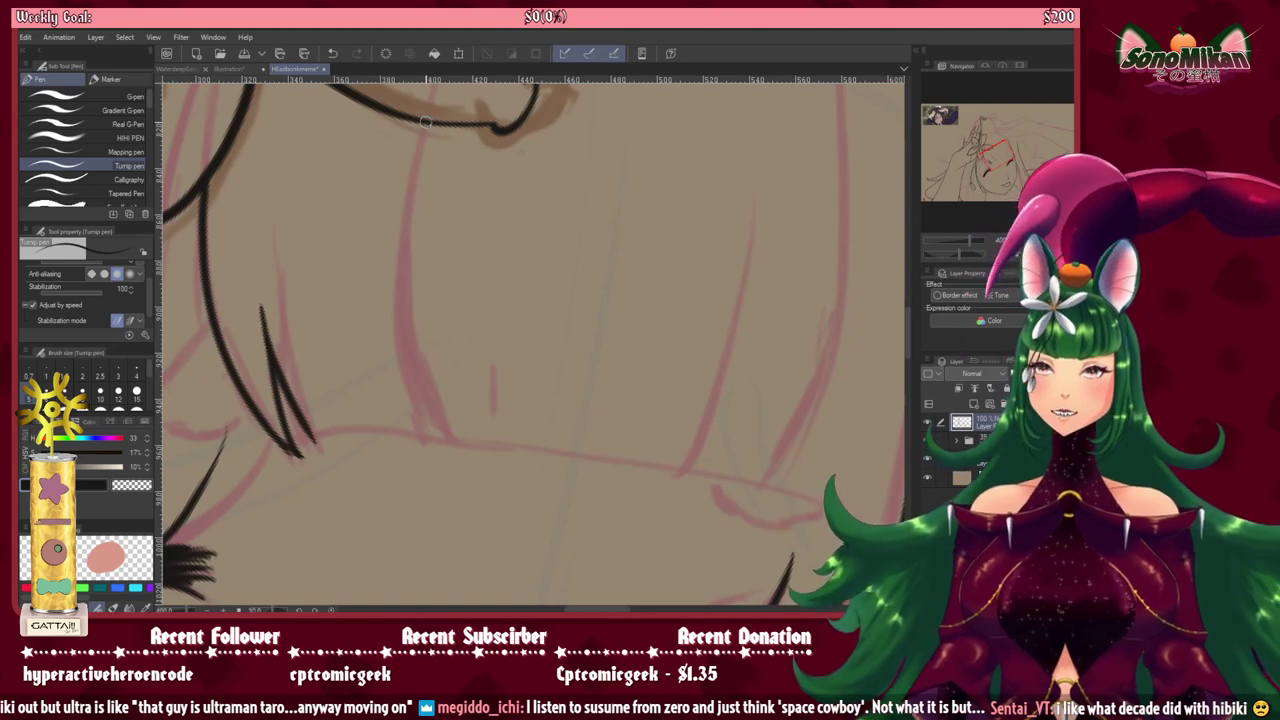
pyautogui.moveTo(425, 126)
pyautogui.mouseDown()
pyautogui.moveTo(400, 305)
pyautogui.moveTo(417, 440)
pyautogui.mouseUp()
pyautogui.moveTo(405, 255)
pyautogui.mouseDown()
pyautogui.moveTo(410, 358)
pyautogui.moveTo(448, 446)
pyautogui.mouseUp()
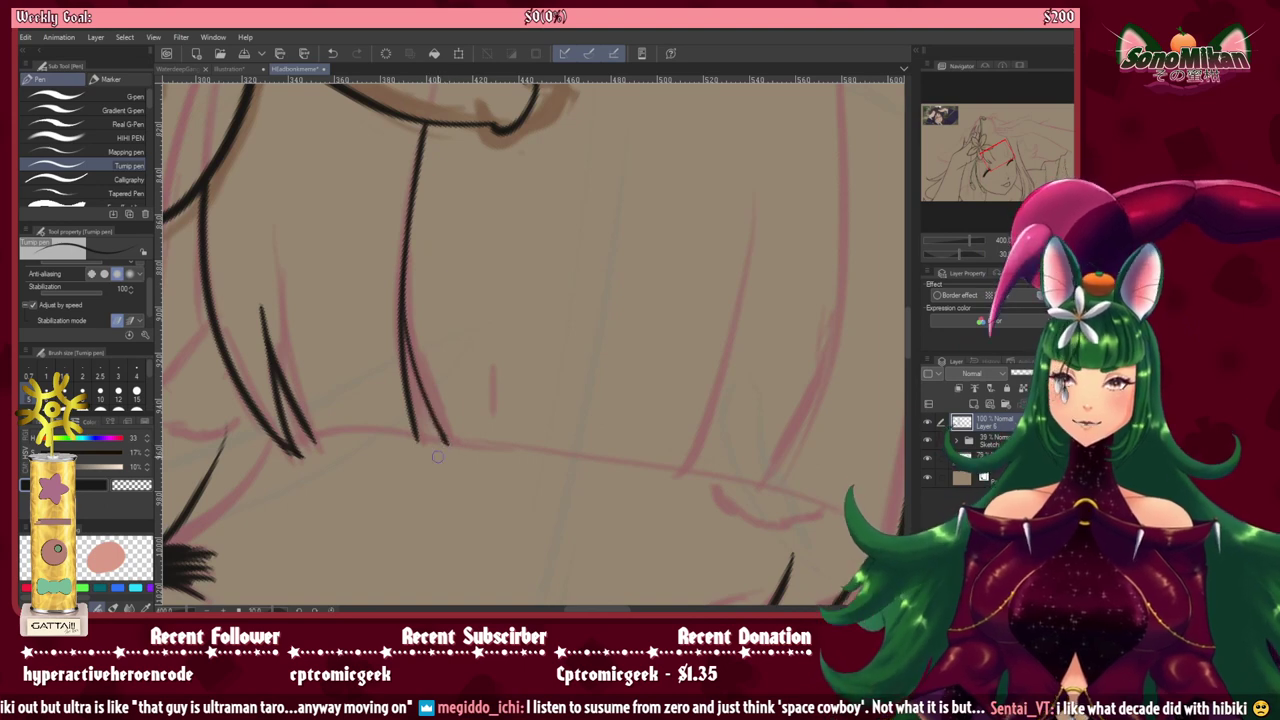
# Step: Ink the short fringe edge joining the tip of the strand under the flower to the neighbouring forked strand
pyautogui.press('^')
pyautogui.press('^')
pyautogui.press('^')
pyautogui.press('^')
pyautogui.press('^')
pyautogui.press('^')
pyautogui.press('^')
pyautogui.press('^')
pyautogui.press('^')
pyautogui.press('^')
pyautogui.press('^')
pyautogui.press('^')
pyautogui.press('^')
pyautogui.press('^')
pyautogui.press('^')
pyautogui.press('^')
pyautogui.press('^')
pyautogui.press('^')
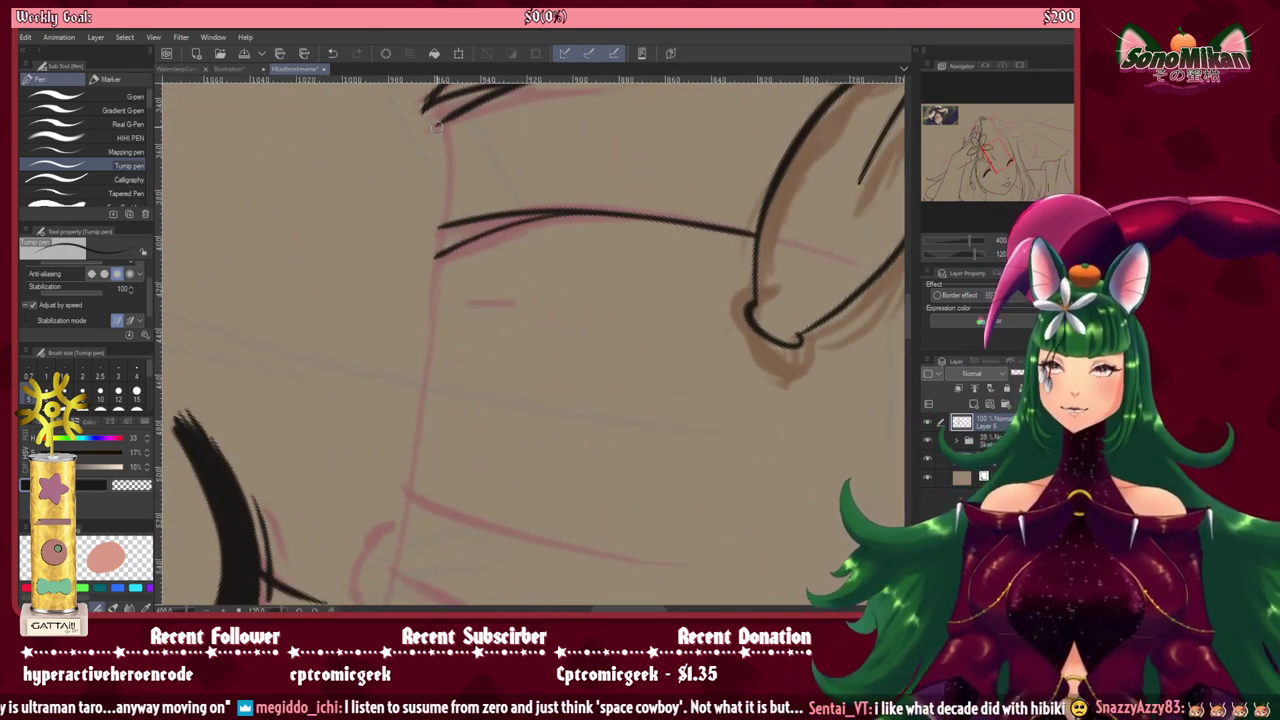
pyautogui.moveTo(436, 122); pyautogui.dragTo(437, 224)
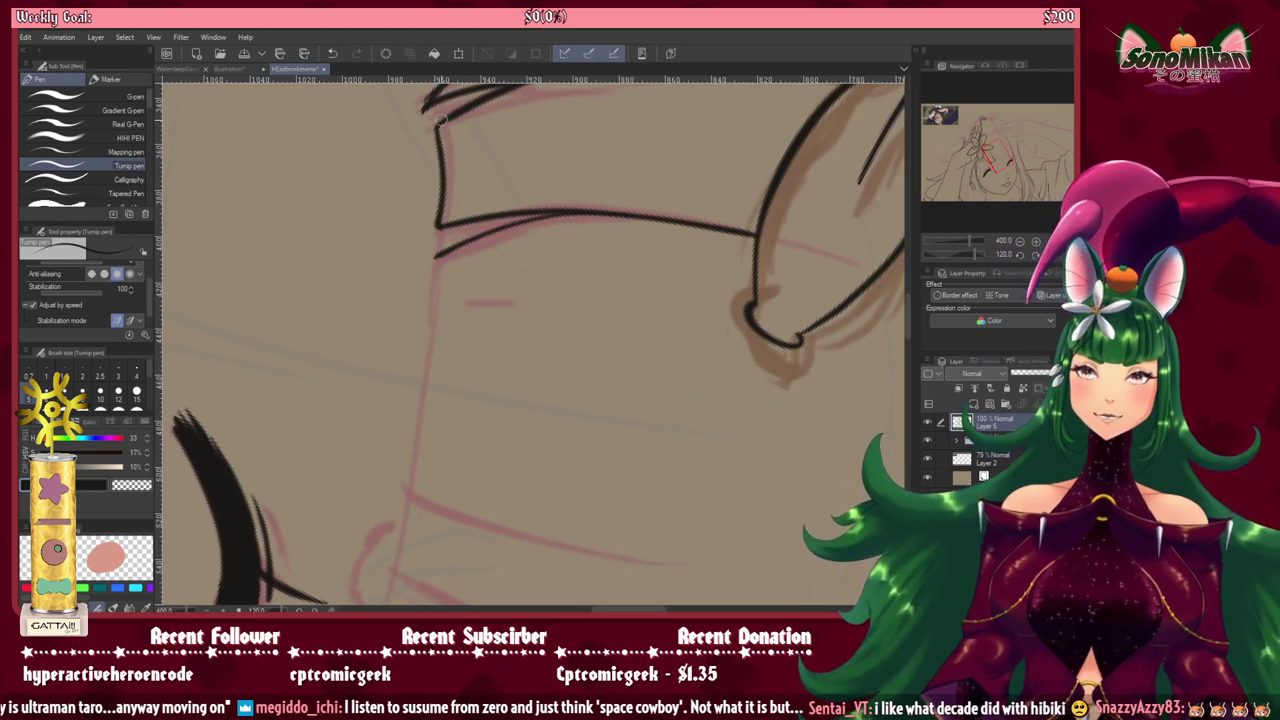
# Step: Ink one long and one short inner hair line in the bang section below the flower petal
pyautogui.hotkey('ctrl', '@')
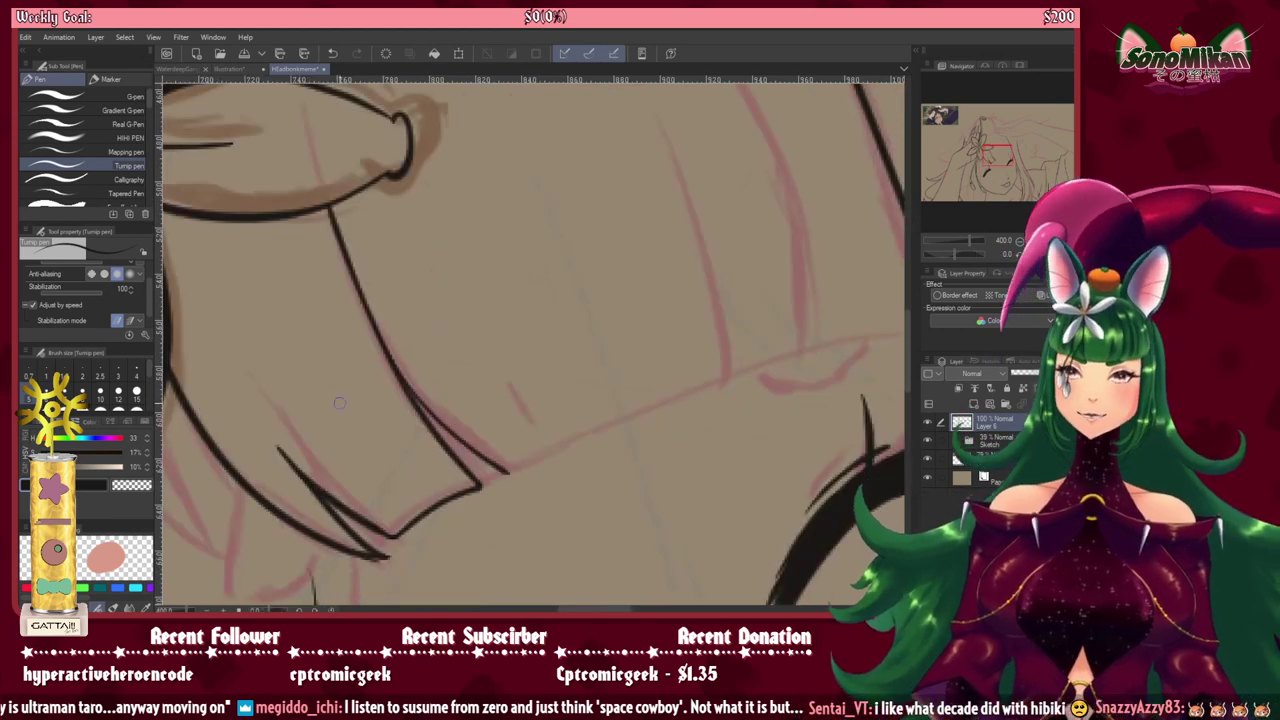
pyautogui.press('^')
pyautogui.press('^')
pyautogui.press('^')
pyautogui.press('^')
pyautogui.press('^')
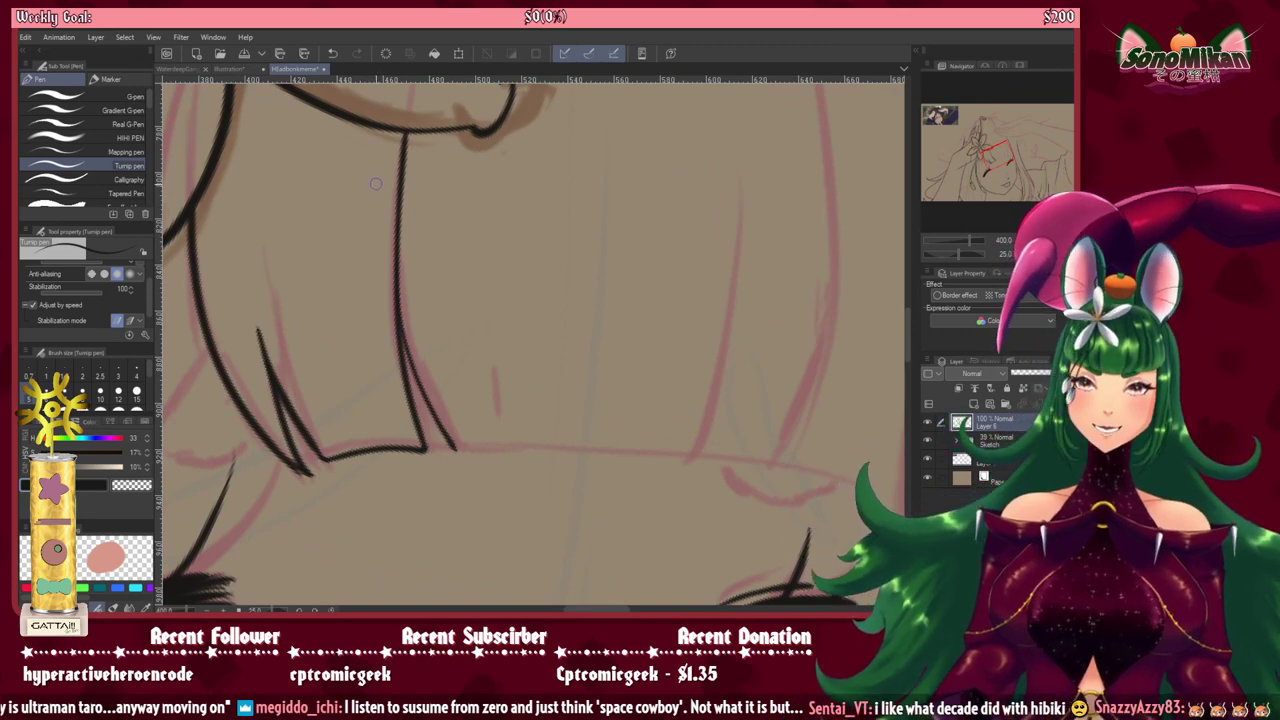
pyautogui.moveTo(375, 178); pyautogui.dragTo(378, 410)
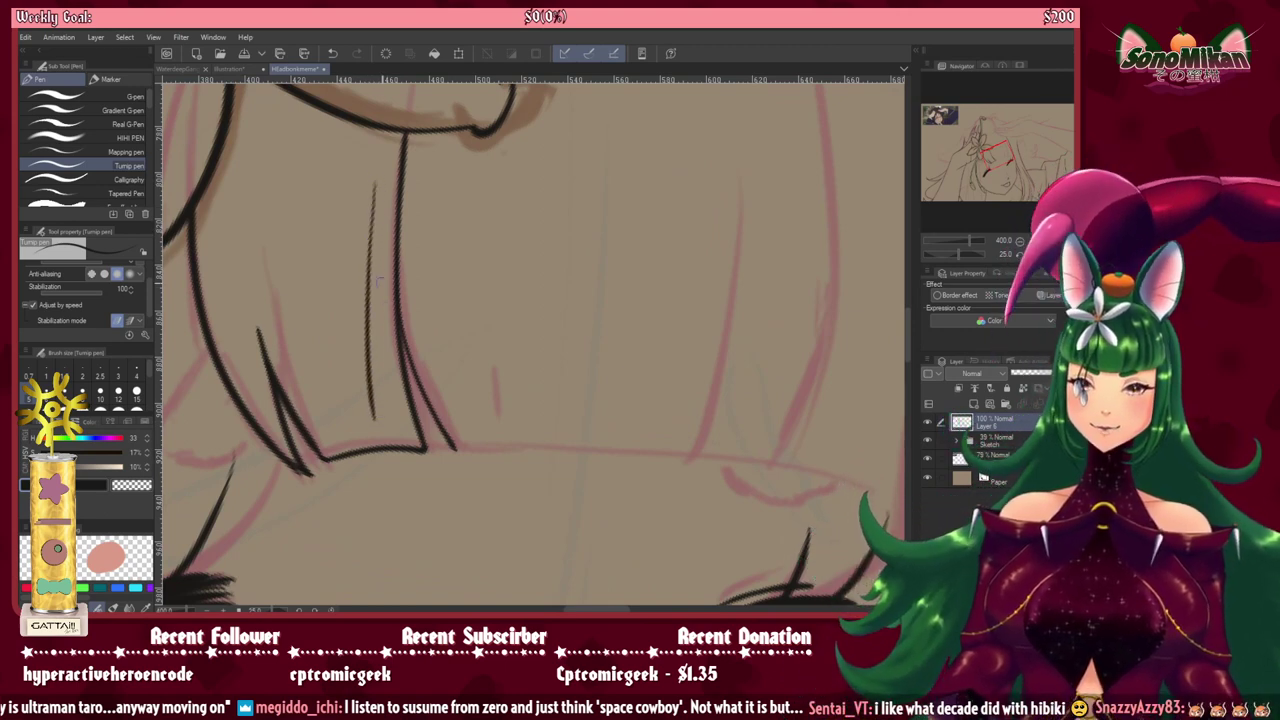
pyautogui.hotkey('ctrl', 'z')
pyautogui.moveTo(374, 188); pyautogui.dragTo(397, 448)
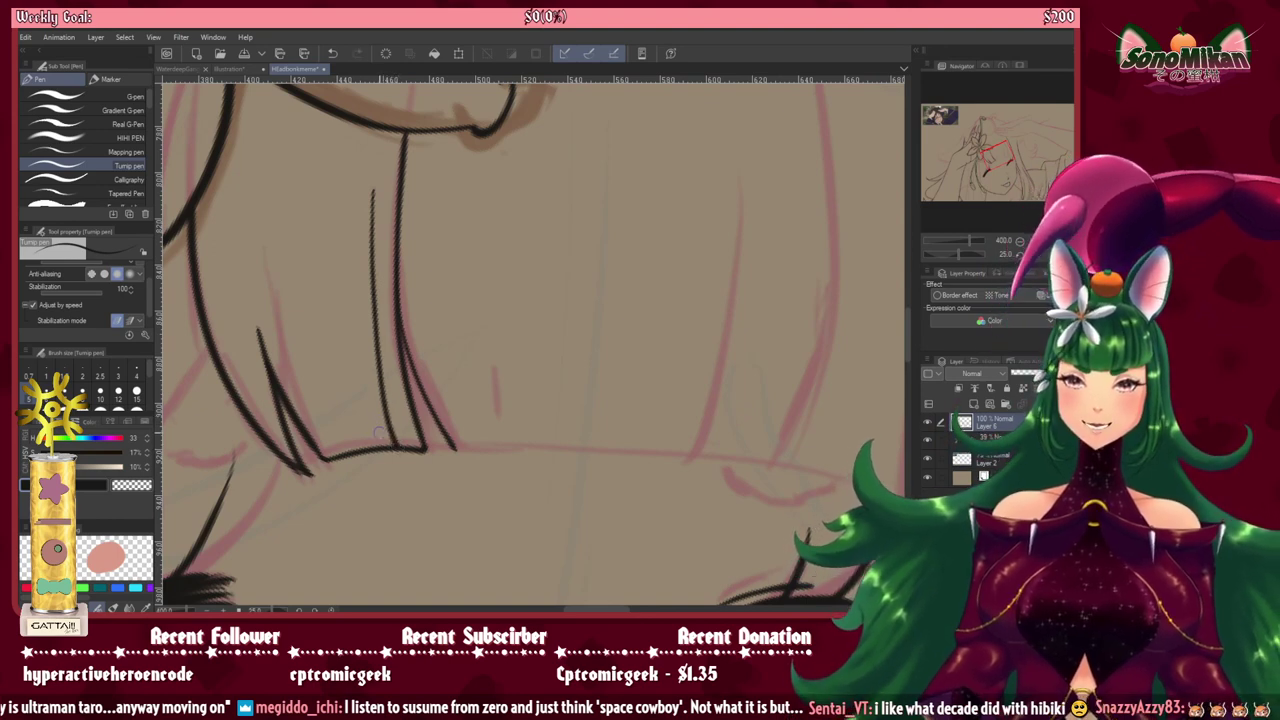
pyautogui.moveTo(360, 383); pyautogui.dragTo(387, 452)
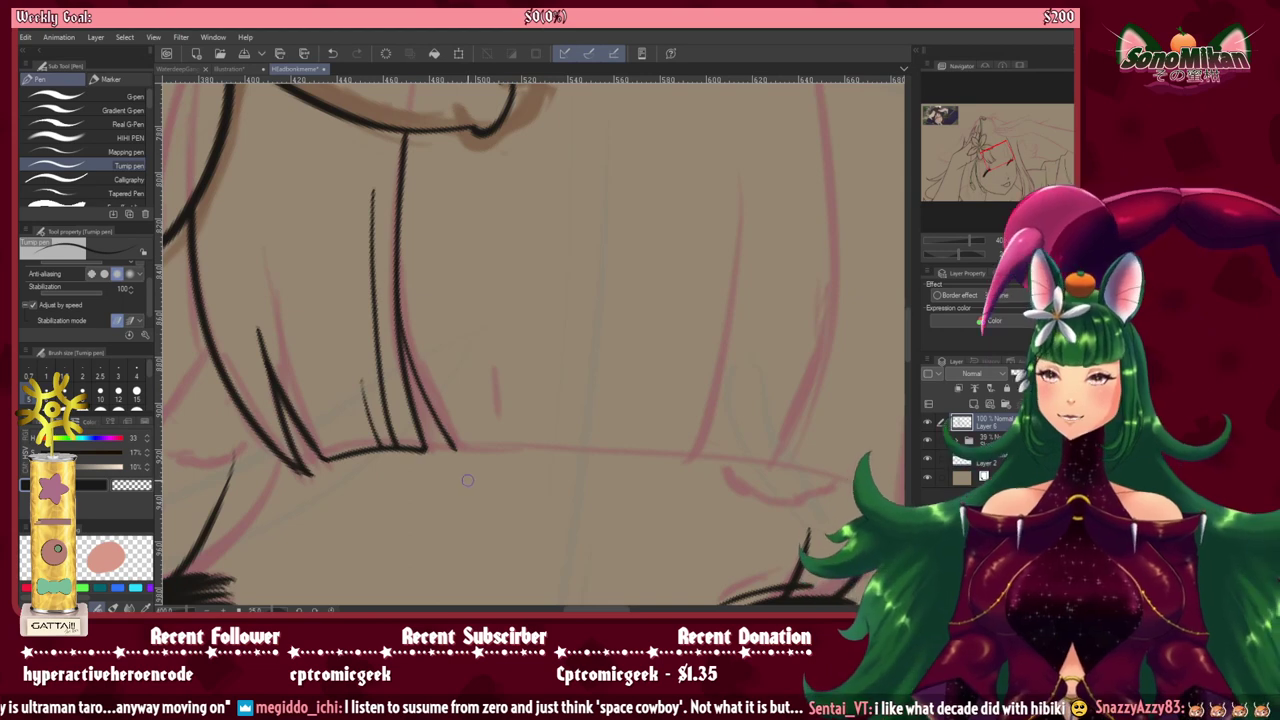
# Step: Ink the long curved bang strand on the far side of the fringe from the flower, splitting its lower tip
pyautogui.moveTo(469, 389)
pyautogui.mouseDown()
pyautogui.moveTo(371, 449)
pyautogui.moveTo(338, 513)
pyautogui.mouseUp()
pyautogui.moveTo(396, 437)
pyautogui.mouseDown()
pyautogui.moveTo(389, 462)
pyautogui.moveTo(377, 456)
pyautogui.mouseUp()
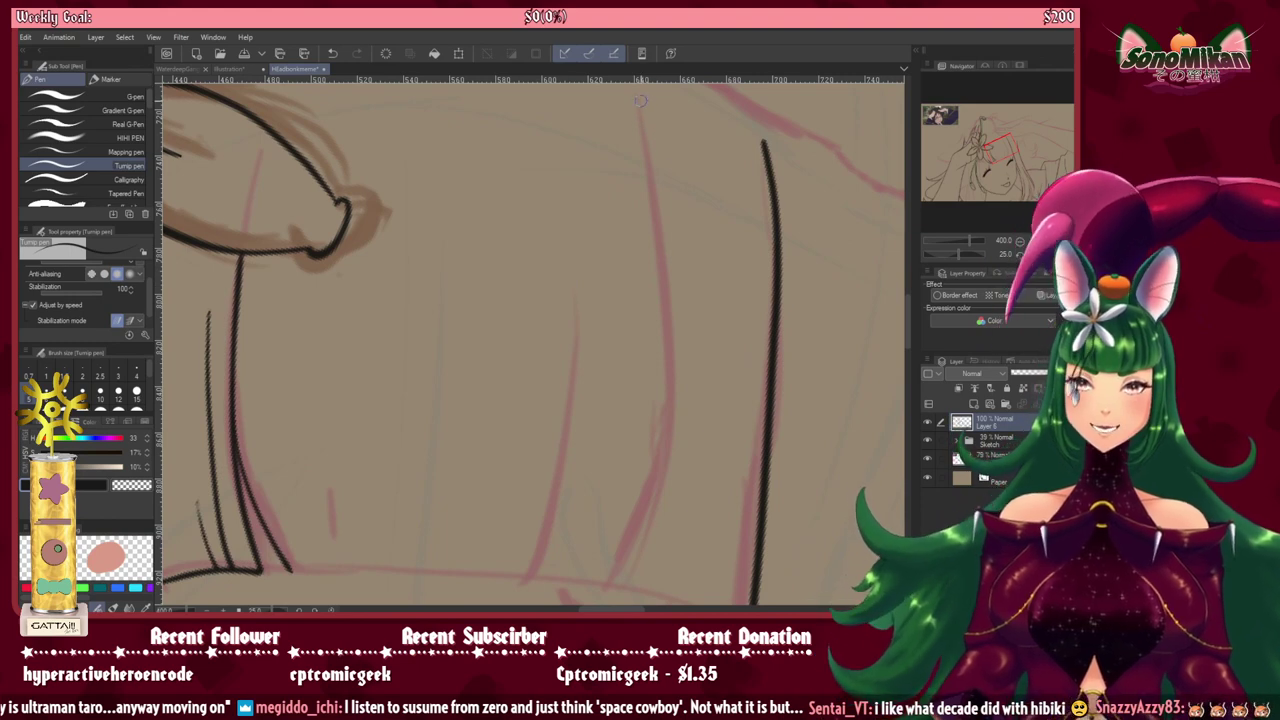
pyautogui.moveTo(641, 102)
pyautogui.mouseDown()
pyautogui.moveTo(673, 243)
pyautogui.moveTo(669, 409)
pyautogui.moveTo(646, 497)
pyautogui.moveTo(595, 589)
pyautogui.mouseUp()
pyautogui.moveTo(584, 471); pyautogui.dragTo(526, 339)
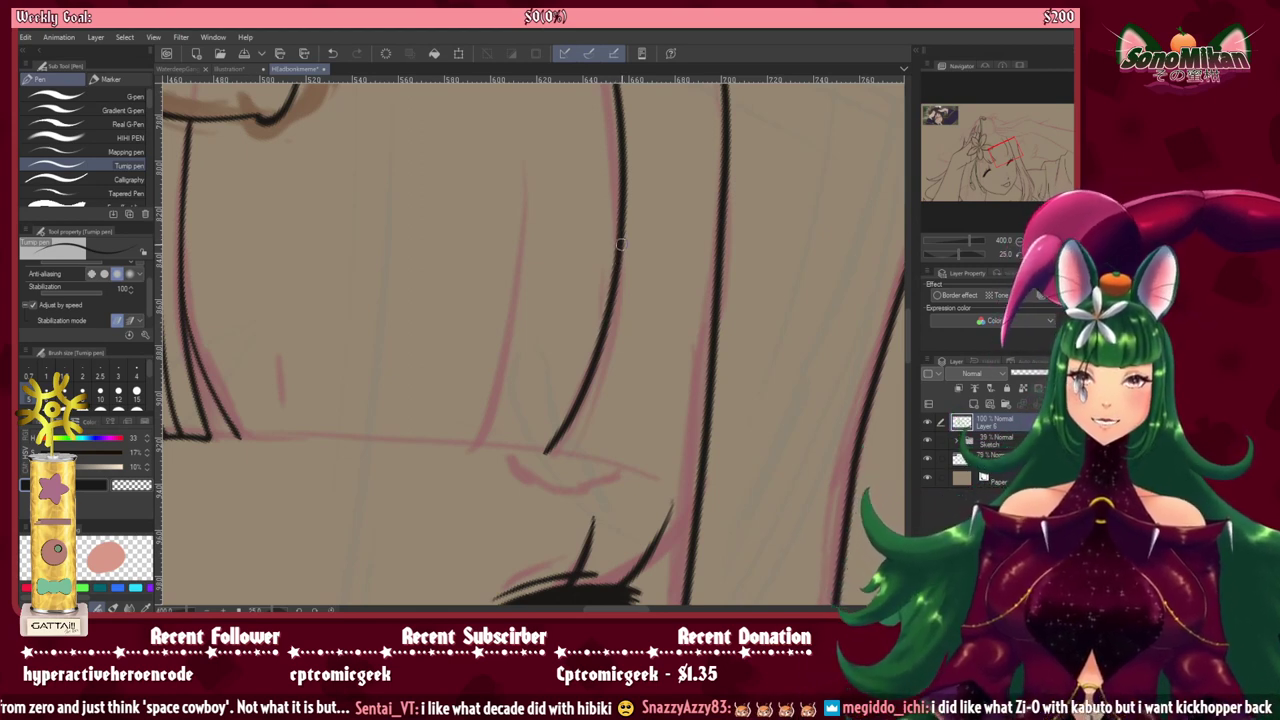
pyautogui.moveTo(621, 239)
pyautogui.mouseDown()
pyautogui.moveTo(603, 362)
pyautogui.moveTo(562, 456)
pyautogui.mouseUp()
# Step: Ink the slanted fringe edge from the far bang strand's tip to the long side hair line, redrawing it once
pyautogui.press('-')
pyautogui.press('-')
pyautogui.press('-')
pyautogui.press('-')
pyautogui.press('-')
pyautogui.press('-')
pyautogui.press('-')
pyautogui.press('-')
pyautogui.press('-')
pyautogui.press('-')
pyautogui.press('-')
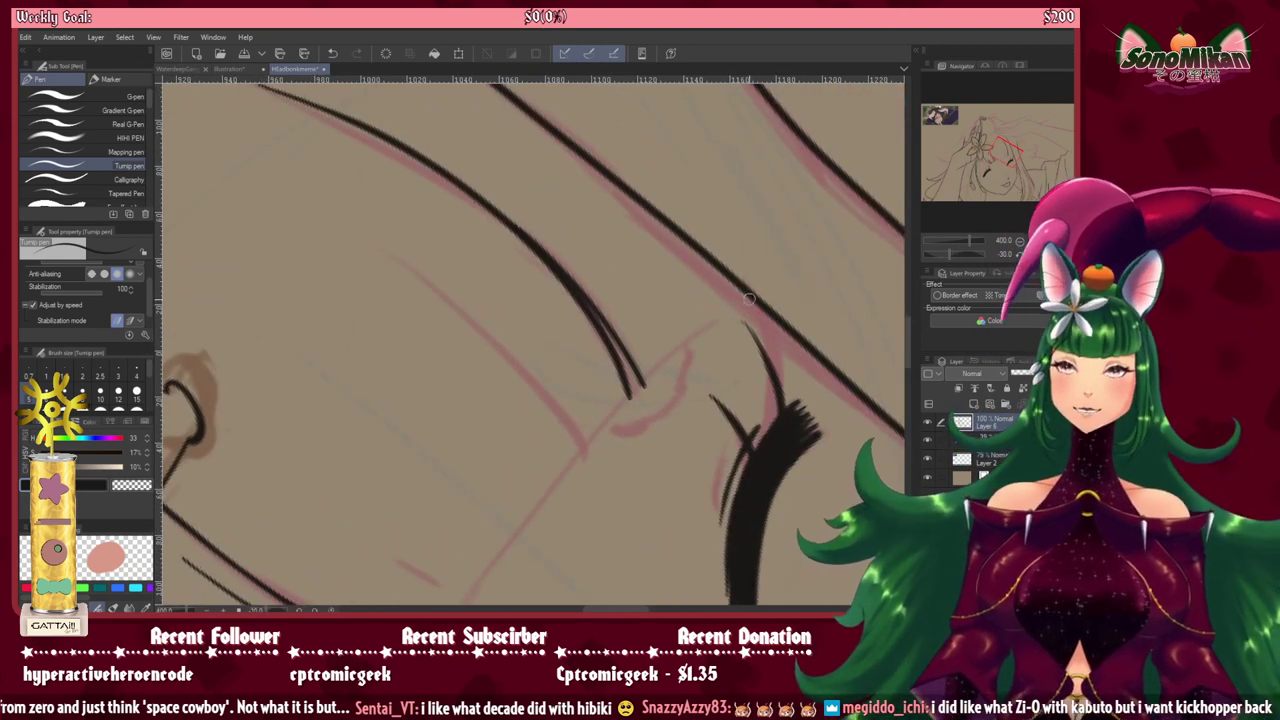
pyautogui.moveTo(745, 298); pyautogui.dragTo(640, 386)
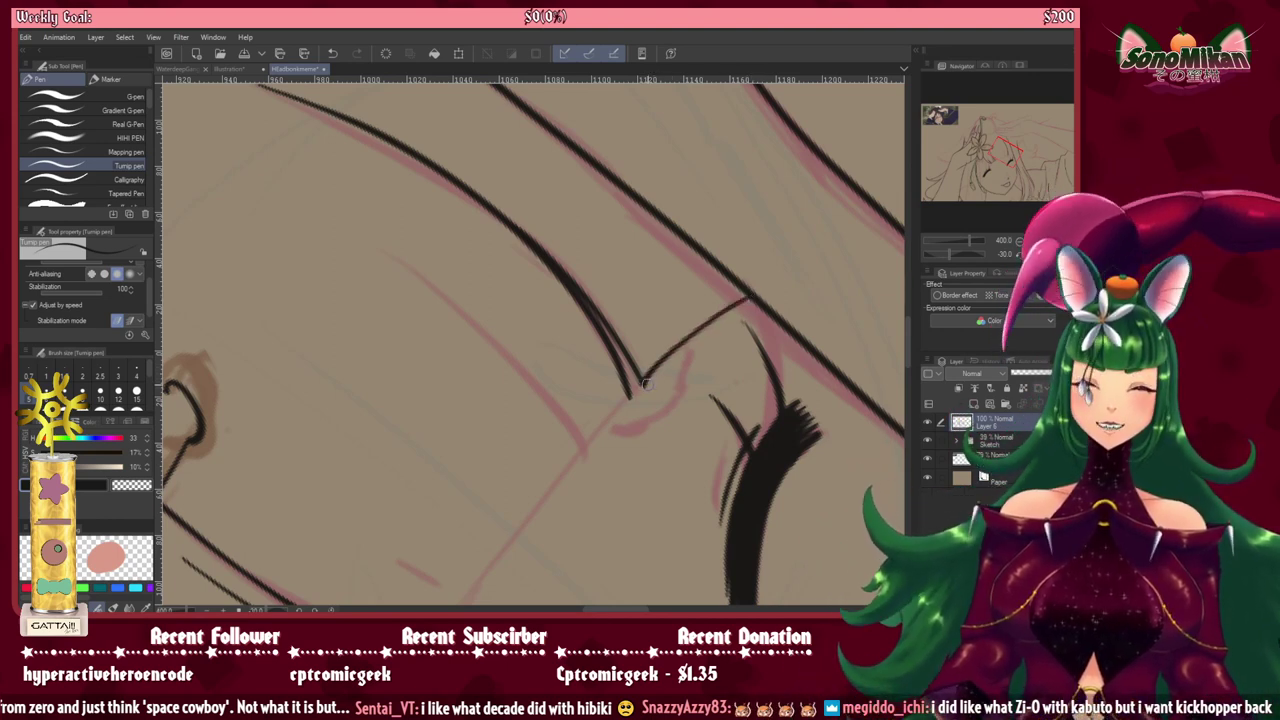
pyautogui.hotkey('ctrl', 'z')
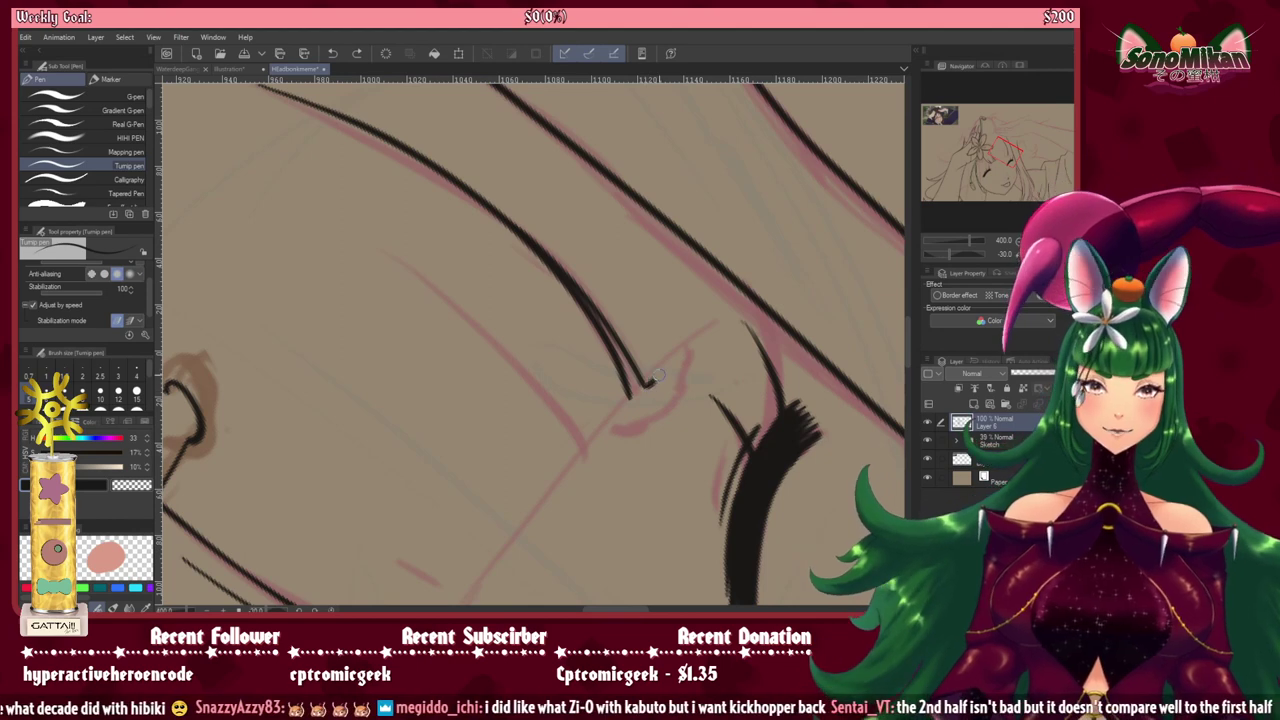
pyautogui.moveTo(647, 385); pyautogui.dragTo(755, 296)
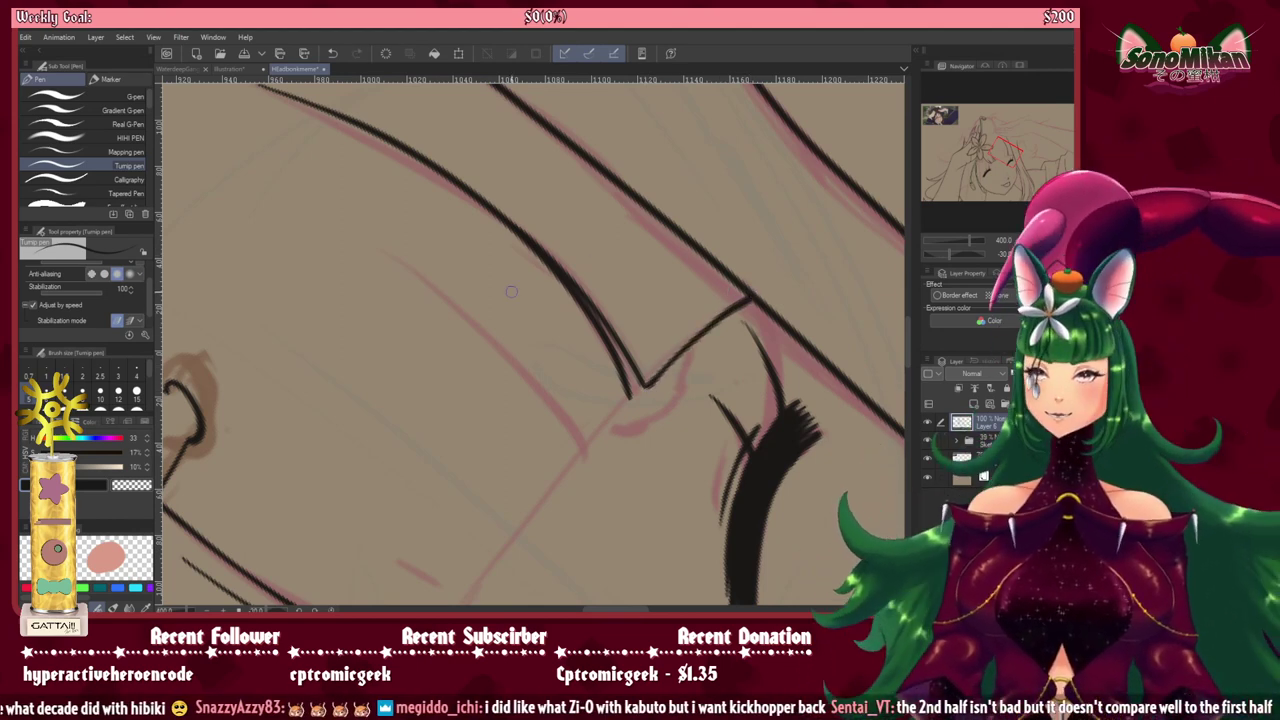
# Step: Ink the long lower edge of the fringe between the forked tips of the two bang strands
pyautogui.press('^')
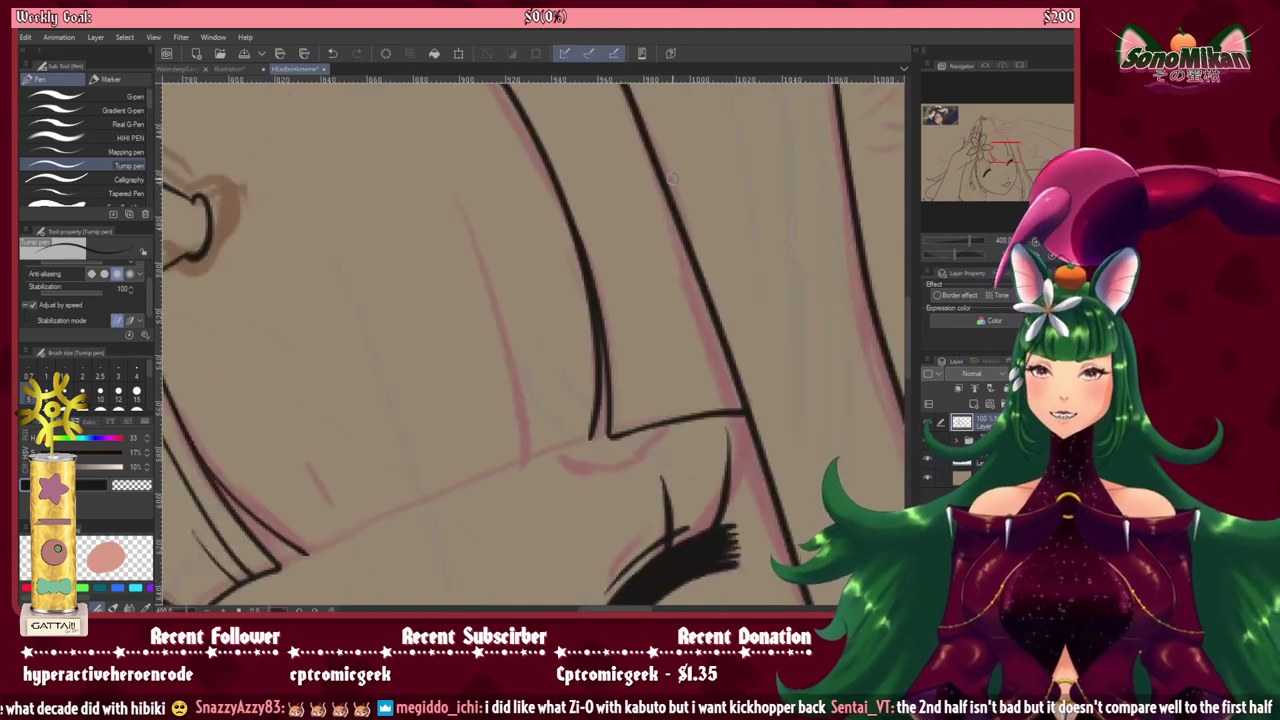
pyautogui.press('-')
pyautogui.press('-')
pyautogui.press('-')
pyautogui.press('-')
pyautogui.press('-')
pyautogui.press('-')
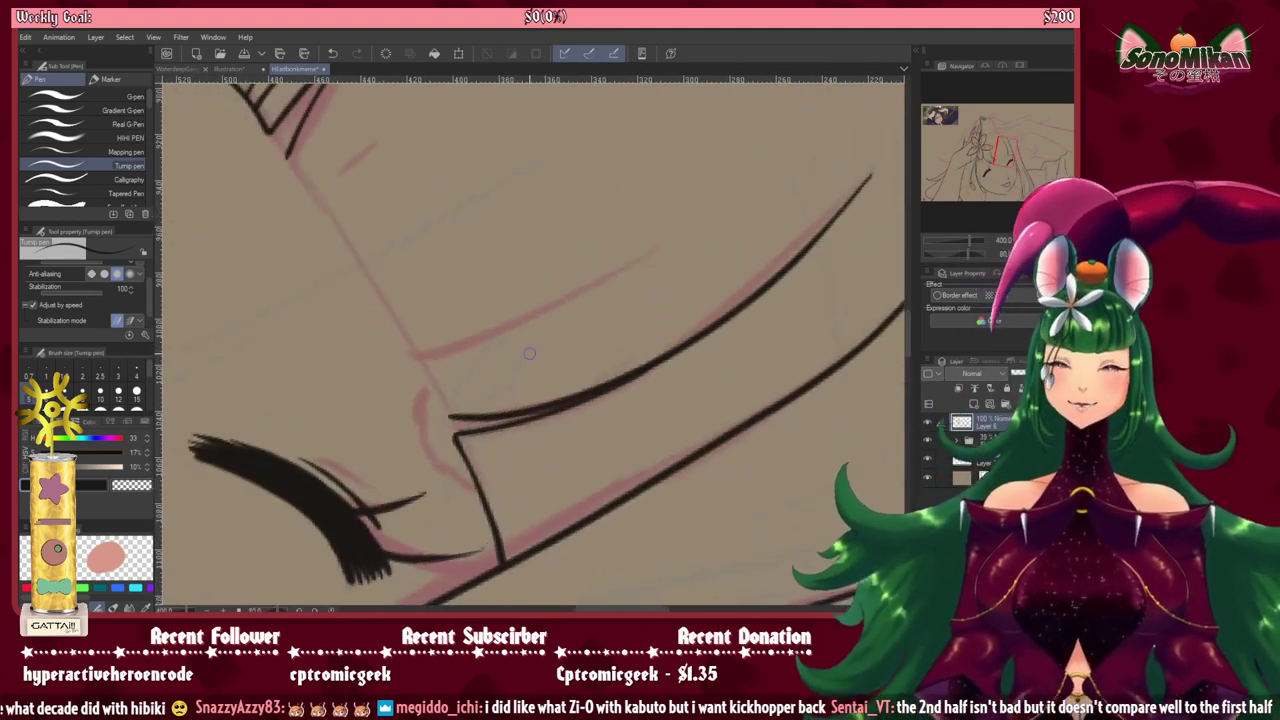
pyautogui.press('-')
pyautogui.press('-')
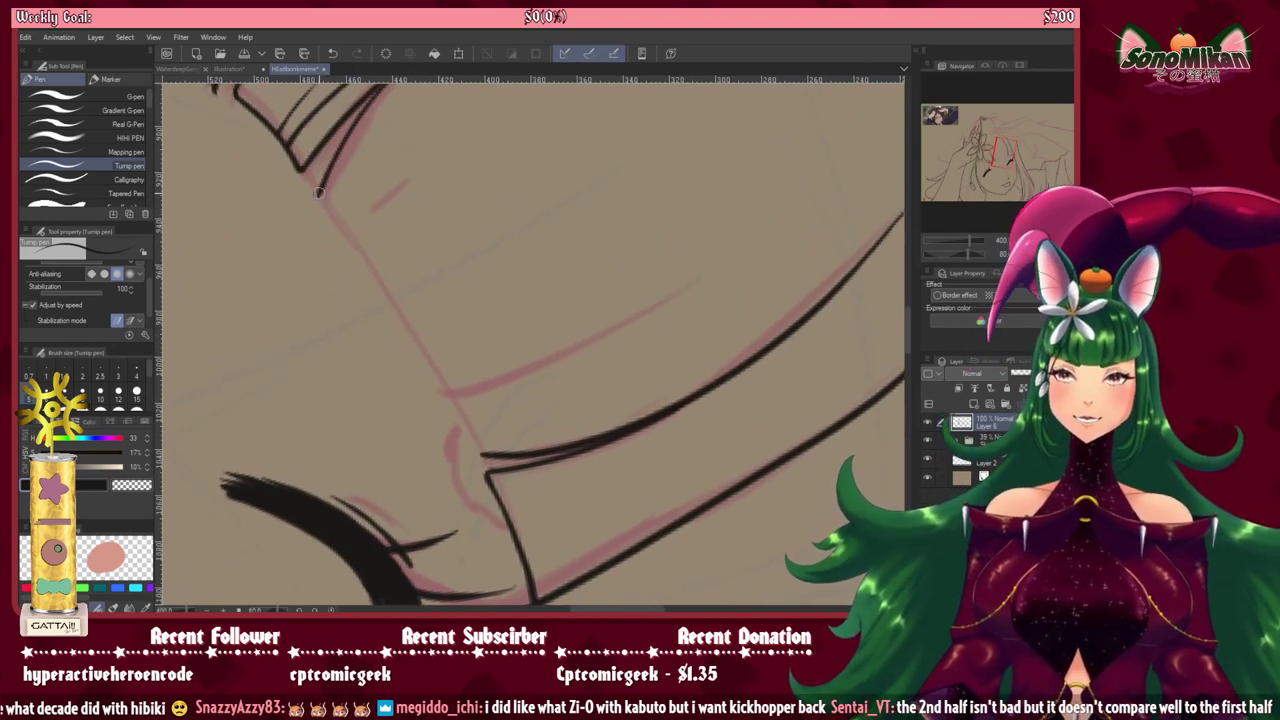
pyautogui.moveTo(319, 193); pyautogui.dragTo(490, 455)
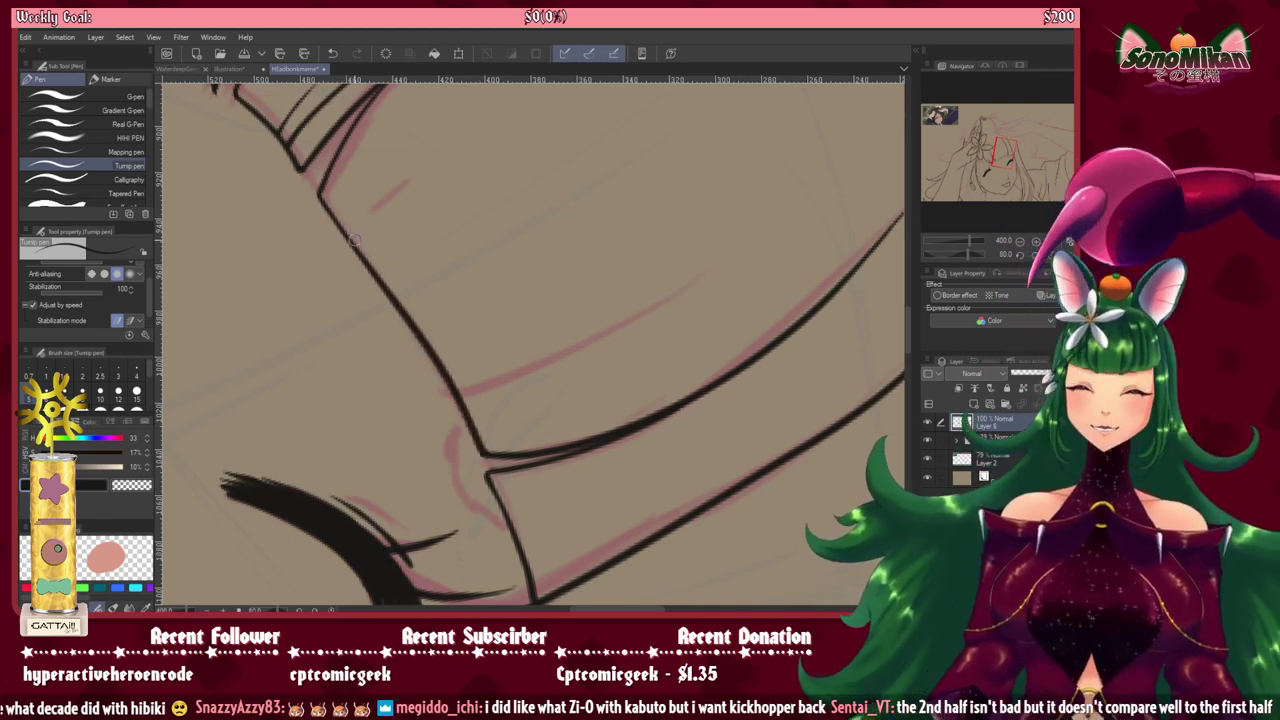
# Step: Ink a long inner hair line rising from the fringe edge near the far bang strand, and try a short line beside it
pyautogui.hotkey('ctrl', '@')
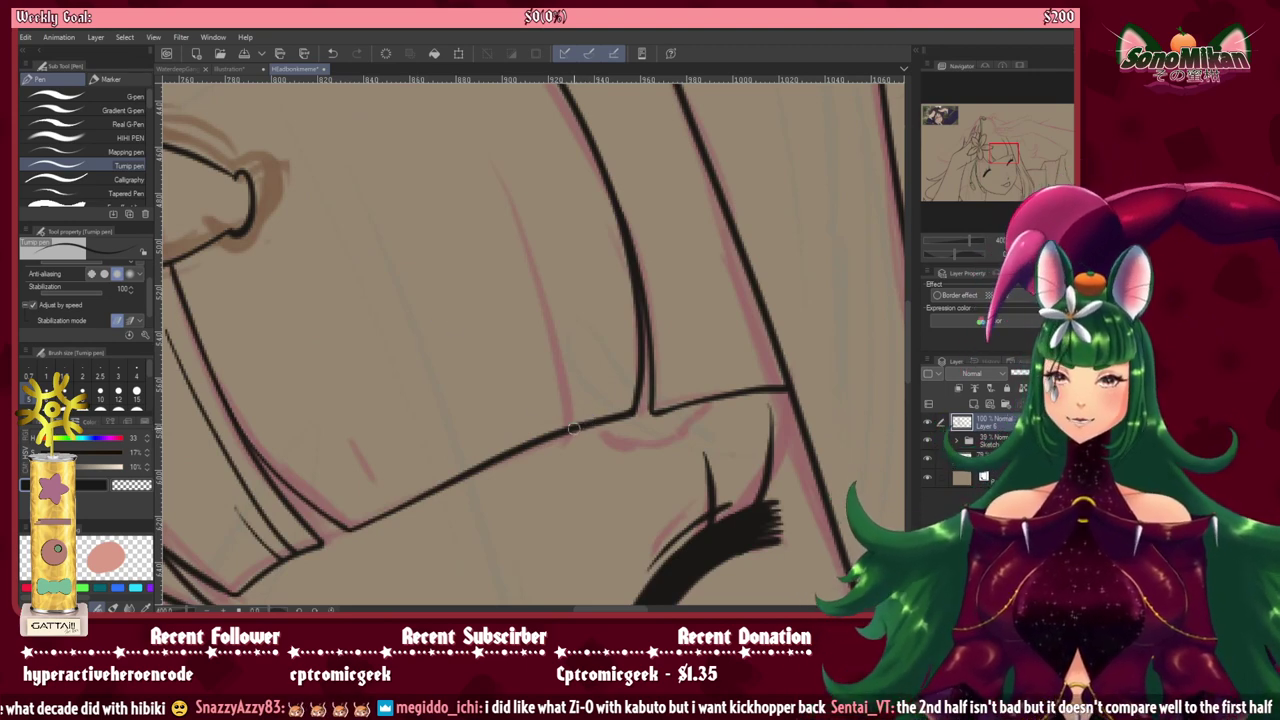
pyautogui.moveTo(573, 418)
pyautogui.mouseDown()
pyautogui.moveTo(561, 315)
pyautogui.moveTo(480, 160)
pyautogui.mouseUp()
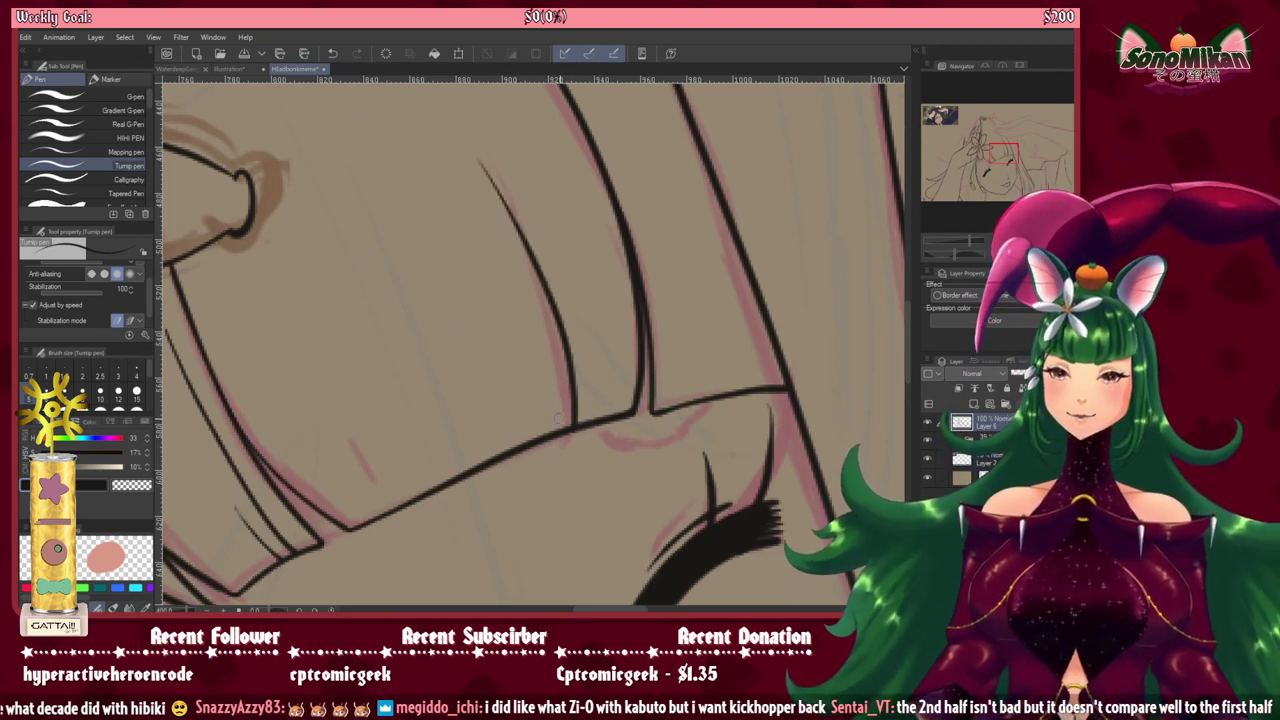
pyautogui.hotkey('ctrl', 'z')
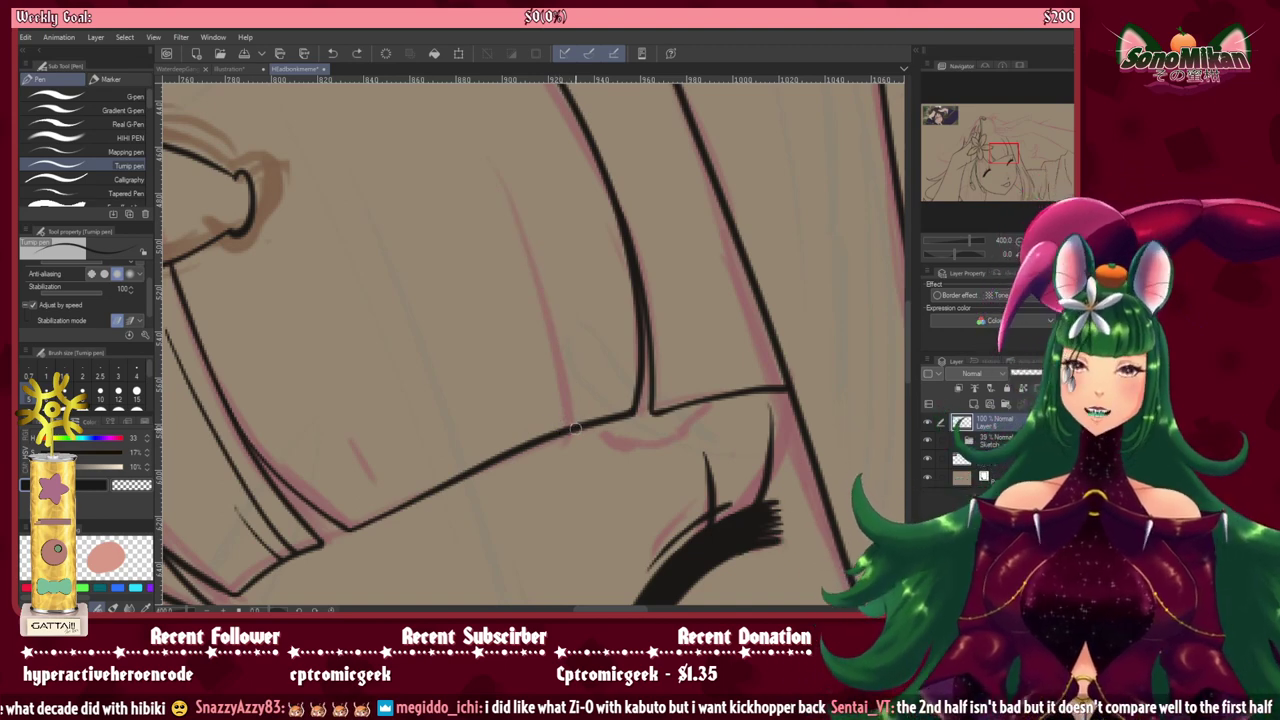
pyautogui.moveTo(575, 428)
pyautogui.mouseDown()
pyautogui.moveTo(541, 259)
pyautogui.moveTo(478, 148)
pyautogui.mouseUp()
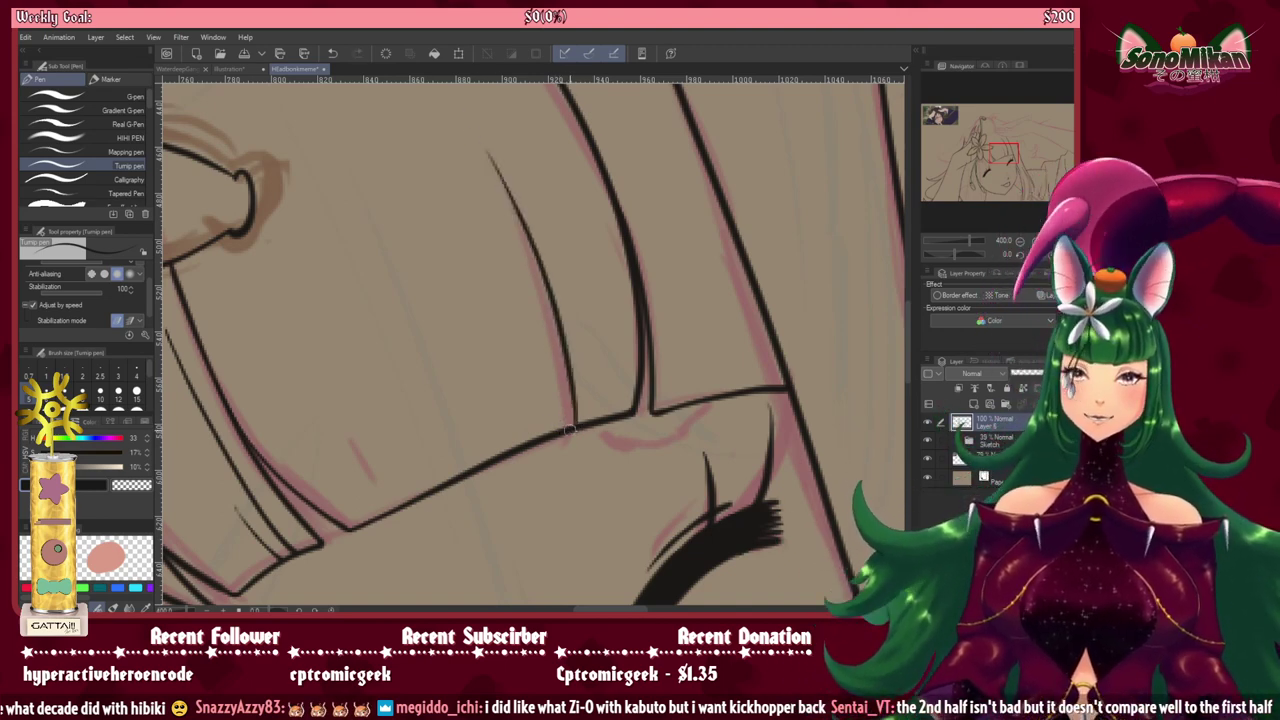
pyautogui.moveTo(556, 432); pyautogui.dragTo(541, 368)
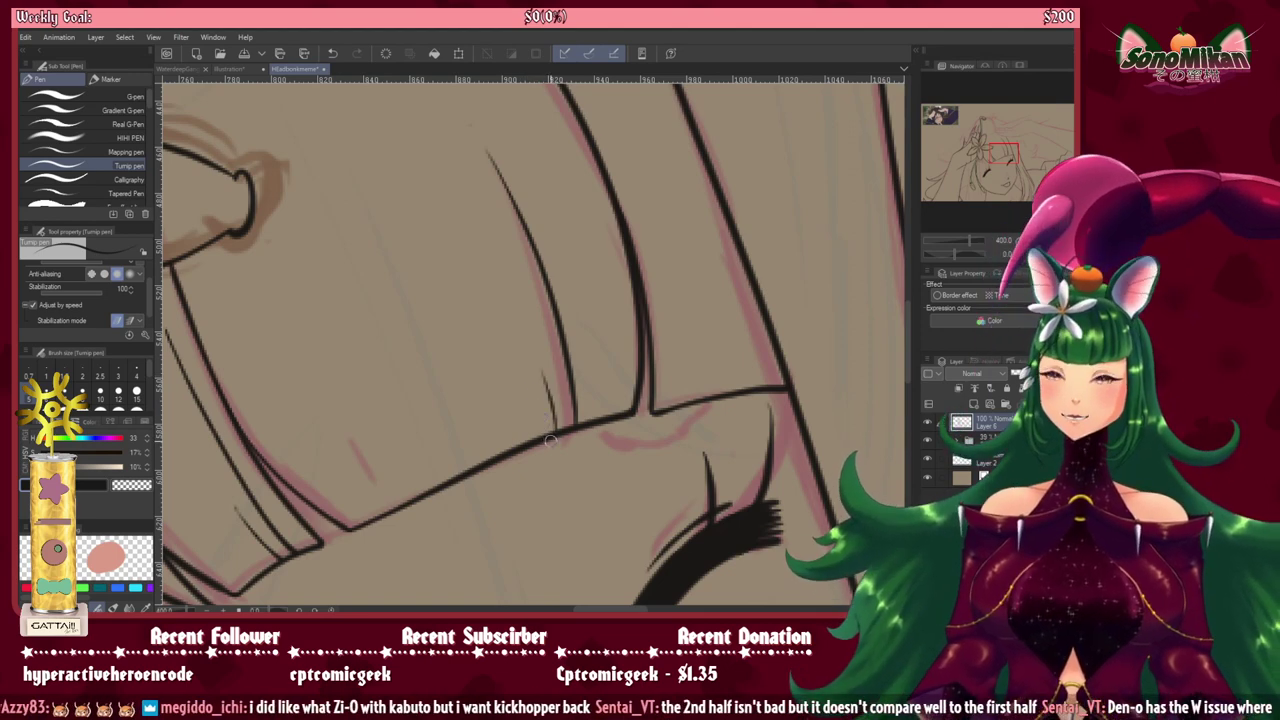
pyautogui.hotkey('ctrl', 'z')
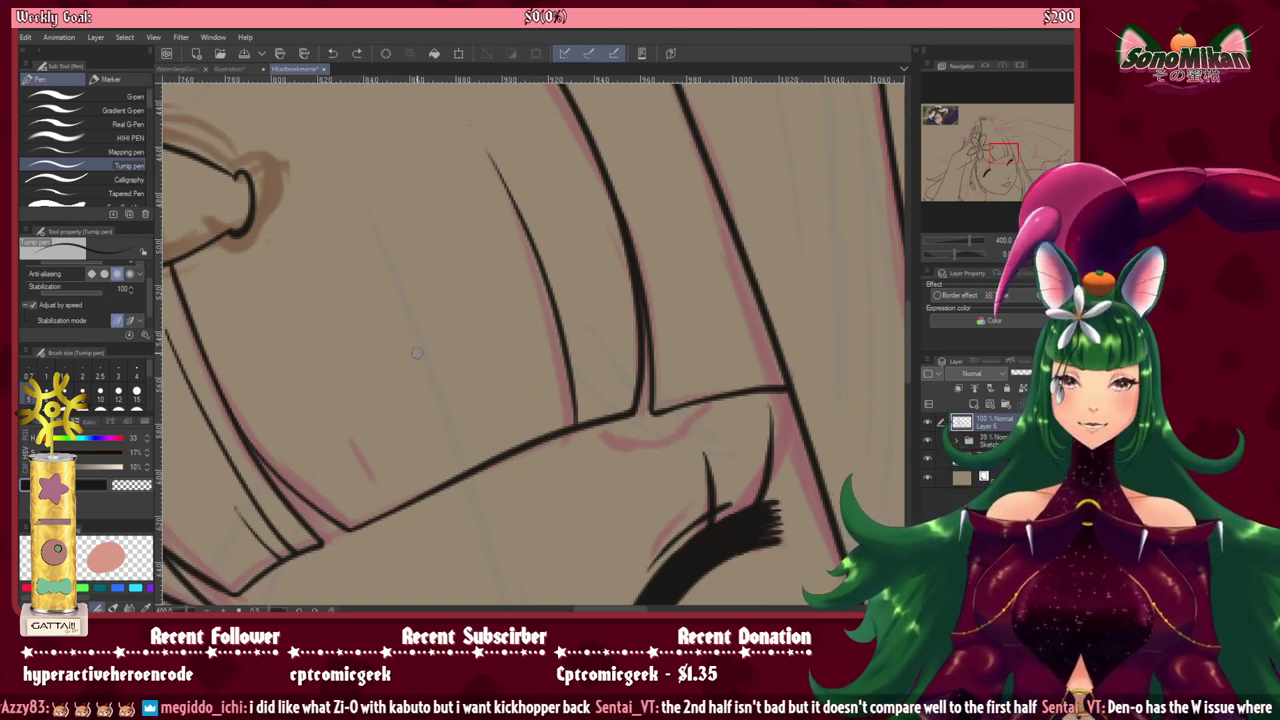
# Step: Ink a thin inner hair line in the middle bang section, above the short sketch mark beside the flower-side strand
pyautogui.moveTo(417, 353); pyautogui.dragTo(373, 246)
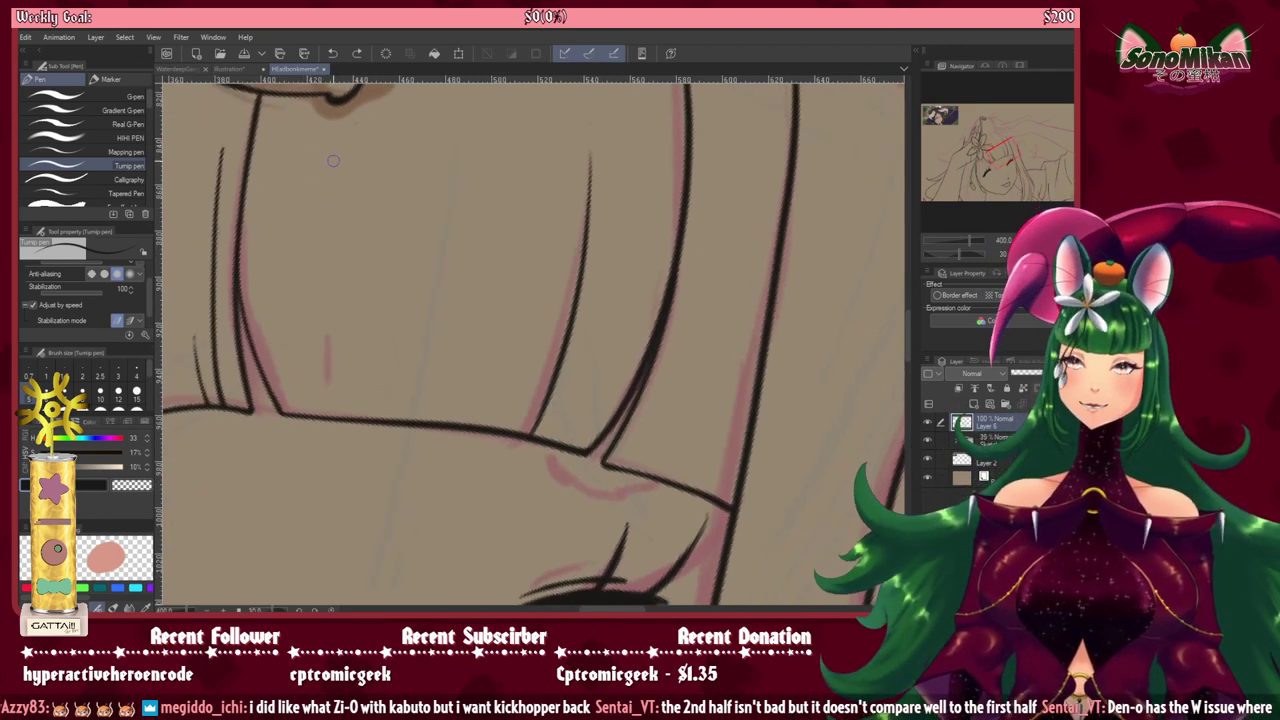
pyautogui.moveTo(340, 172); pyautogui.dragTo(318, 335)
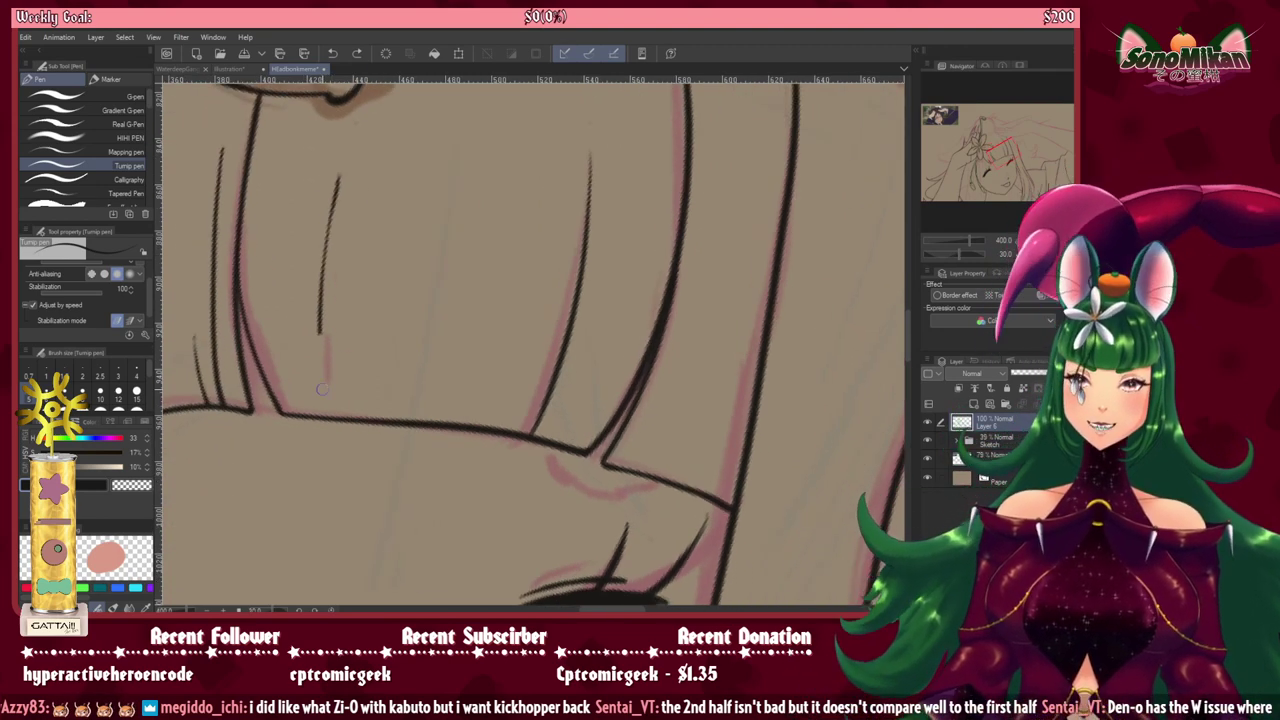
# Step: Continue the thin middle bang hair line down to the fringe edge and ink a short parallel line beside it
pyautogui.moveTo(322, 388); pyautogui.dragTo(330, 419)
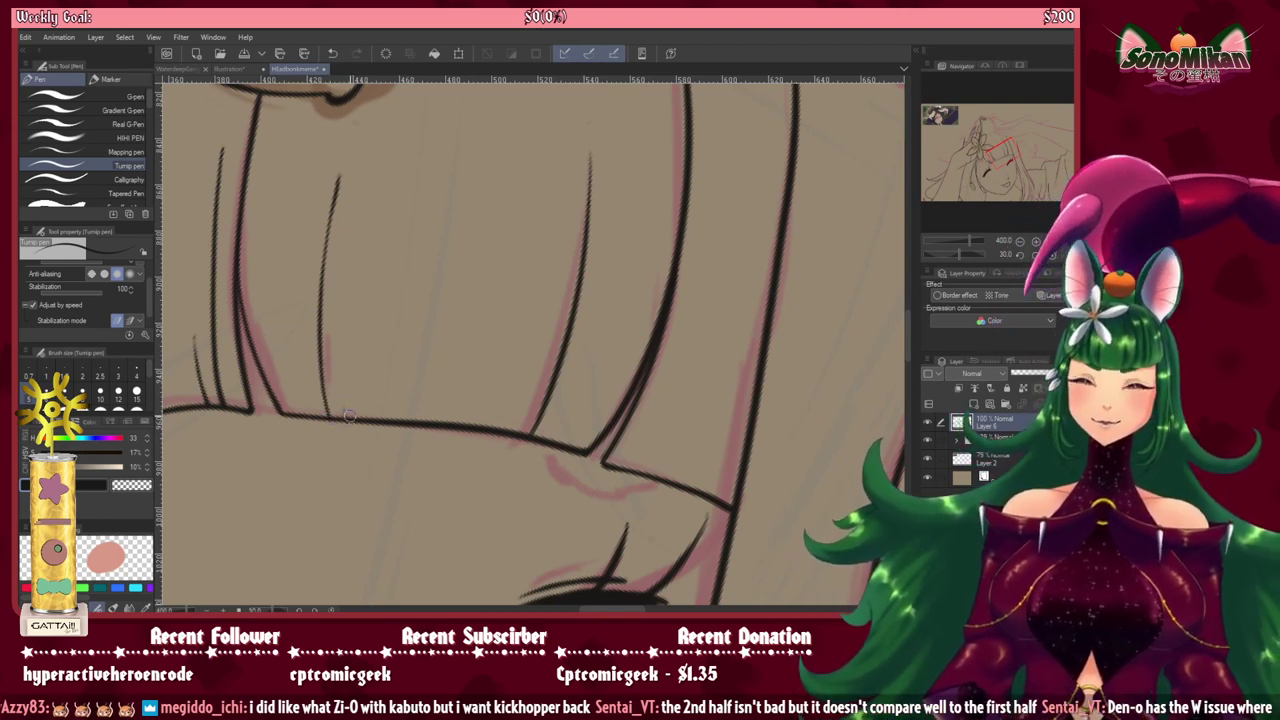
pyautogui.moveTo(342, 370); pyautogui.dragTo(346, 410)
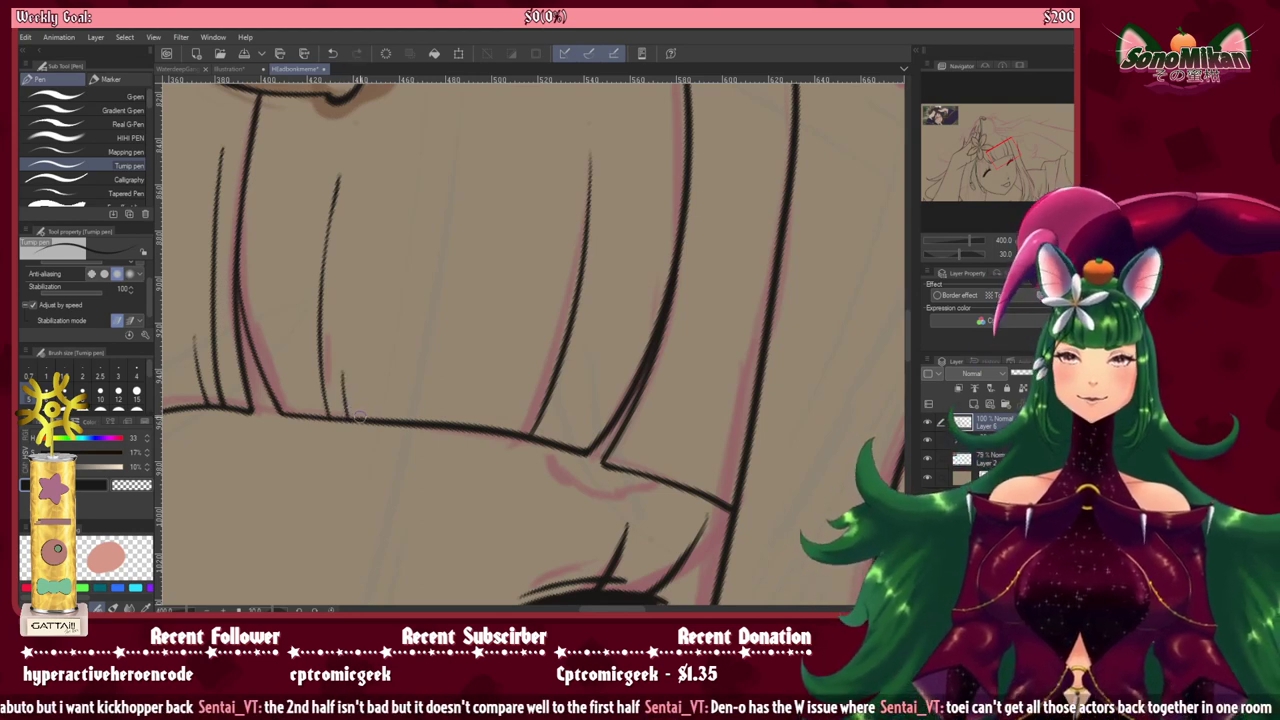
# Step: Ink the small curved lock end below the fringe at the tip of the far bang strand
pyautogui.press('-')
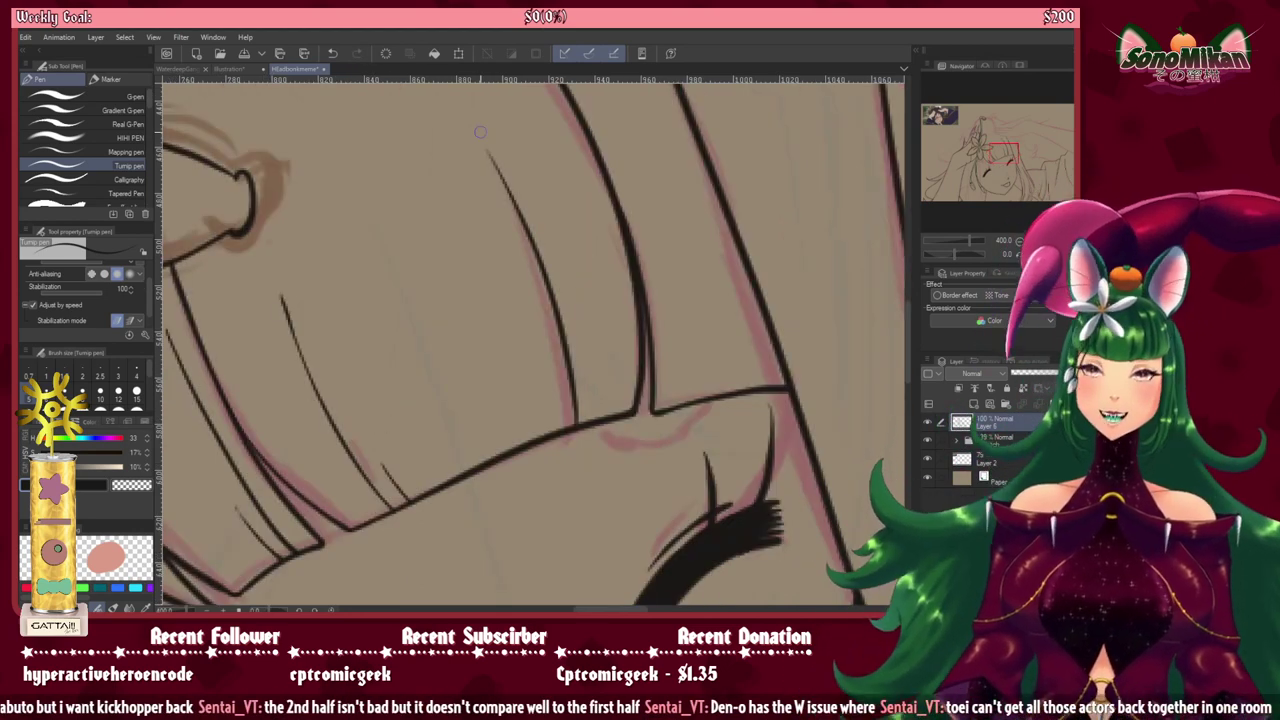
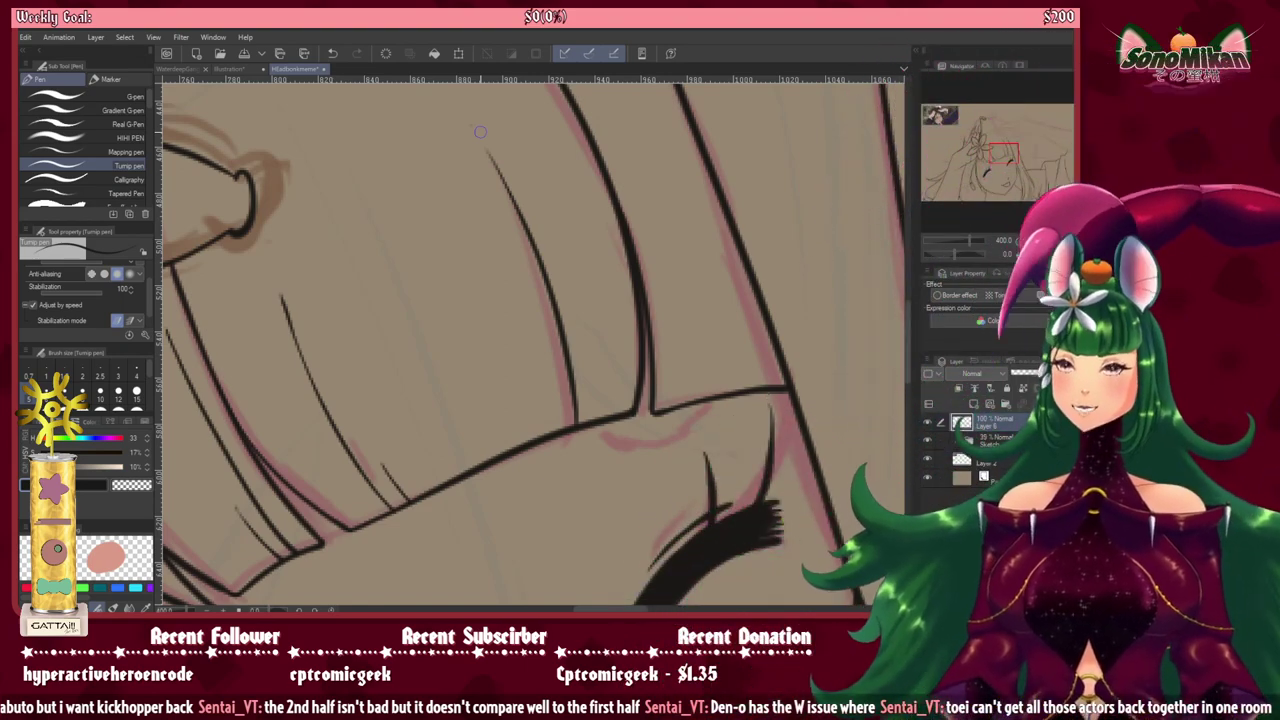
pyautogui.moveTo(550, 40); pyautogui.dragTo(815, 463)
pyautogui.moveTo(356, 422)
pyautogui.mouseDown()
pyautogui.moveTo(371, 391)
pyautogui.moveTo(517, 312)
pyautogui.mouseUp()
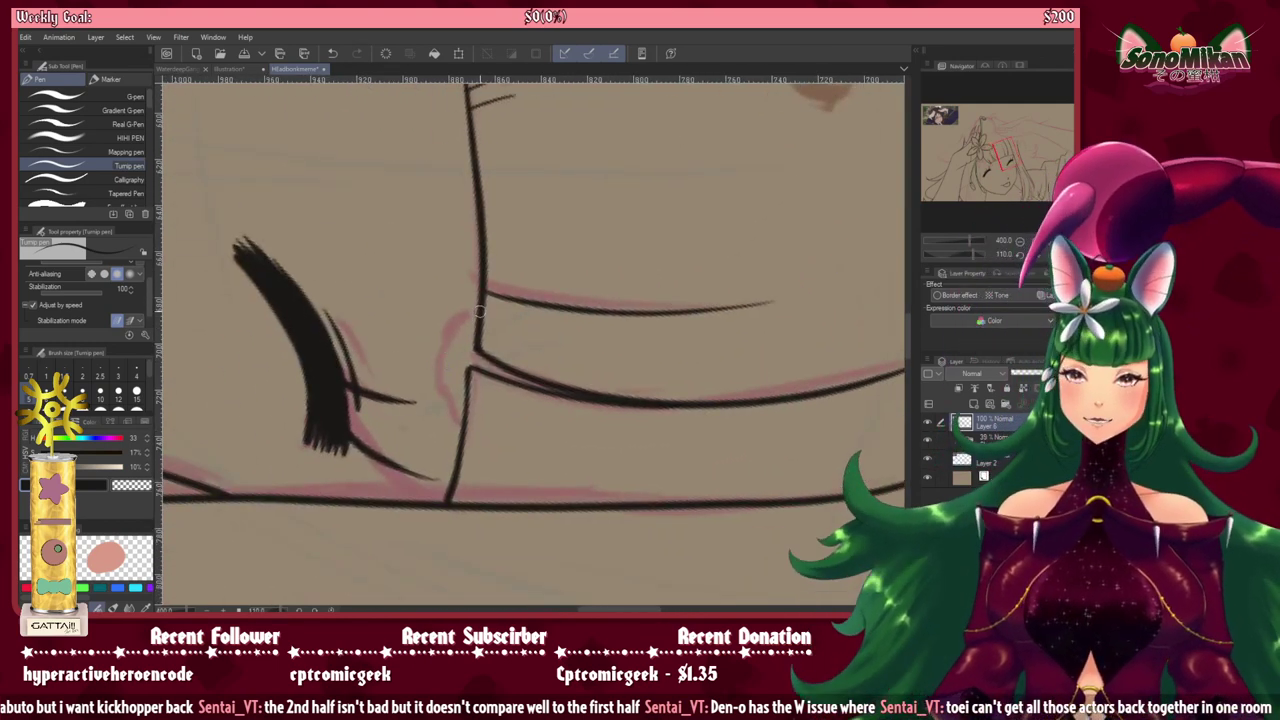
pyautogui.moveTo(478, 311)
pyautogui.mouseDown()
pyautogui.moveTo(449, 340)
pyautogui.moveTo(445, 380)
pyautogui.moveTo(464, 434)
pyautogui.mouseUp()
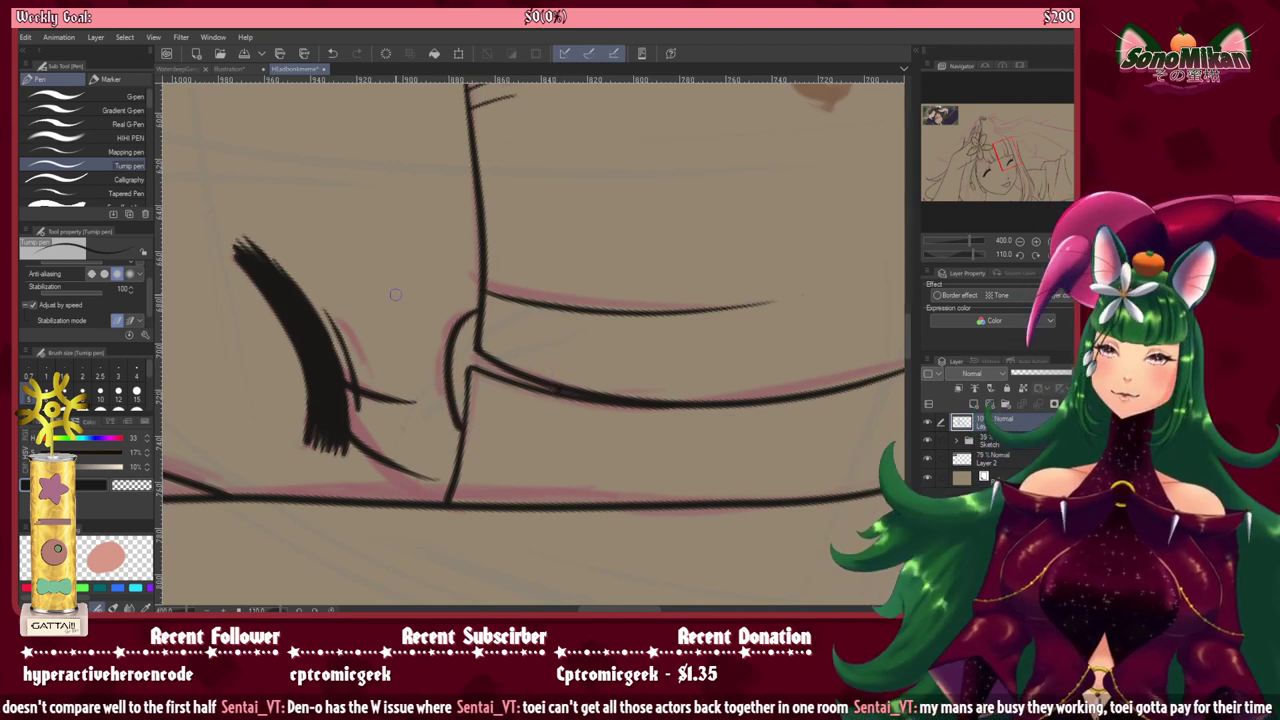
# Step: Ink the rounded lock end beneath the flower-side bang strand and touch up the forked tip beside it
pyautogui.hotkey('ctrl', '@')
pyautogui.moveTo(349, 436); pyautogui.dragTo(478, 414)
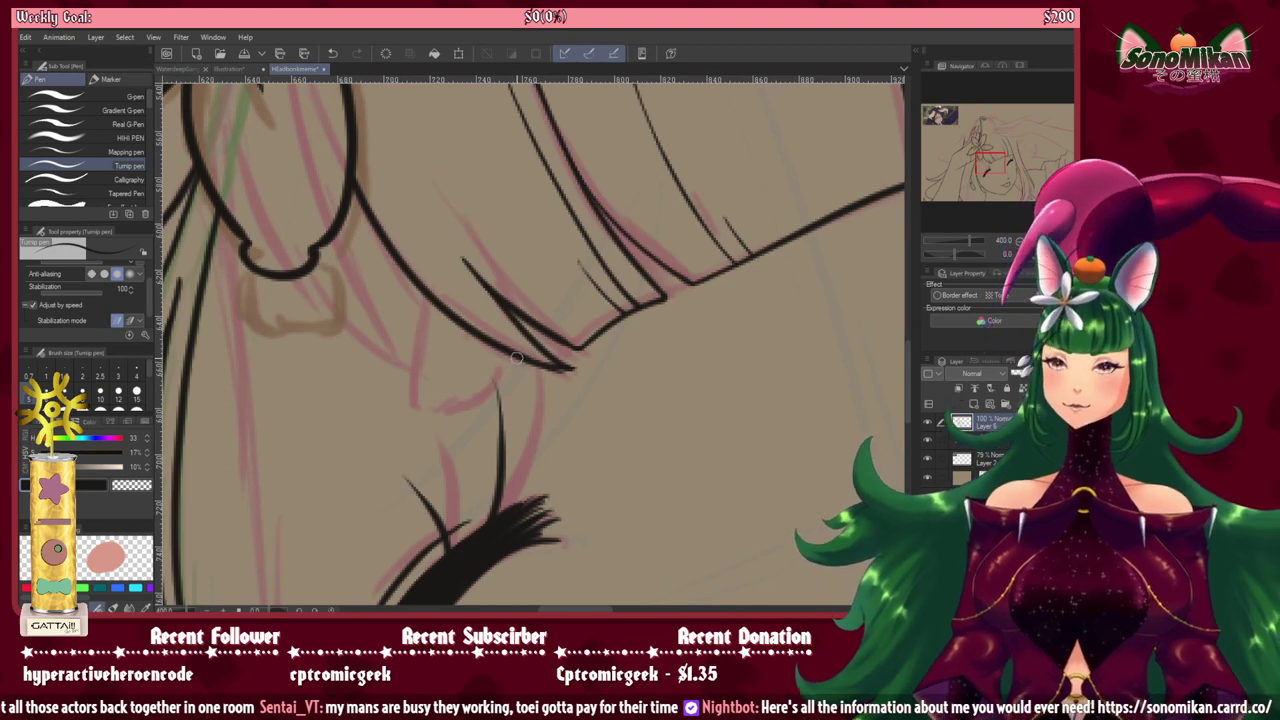
pyautogui.moveTo(516, 358)
pyautogui.mouseDown()
pyautogui.moveTo(484, 395)
pyautogui.moveTo(416, 409)
pyautogui.mouseUp()
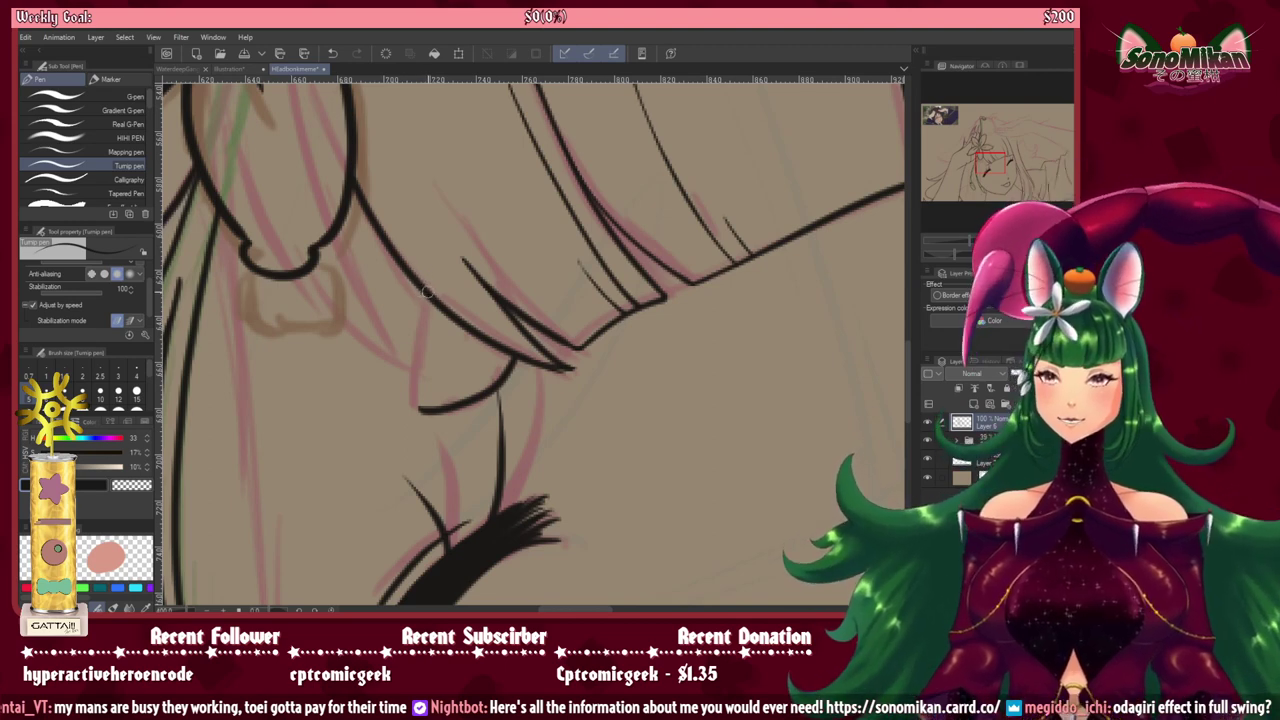
pyautogui.moveTo(426, 296)
pyautogui.mouseDown()
pyautogui.moveTo(410, 388)
pyautogui.moveTo(432, 414)
pyautogui.mouseUp()
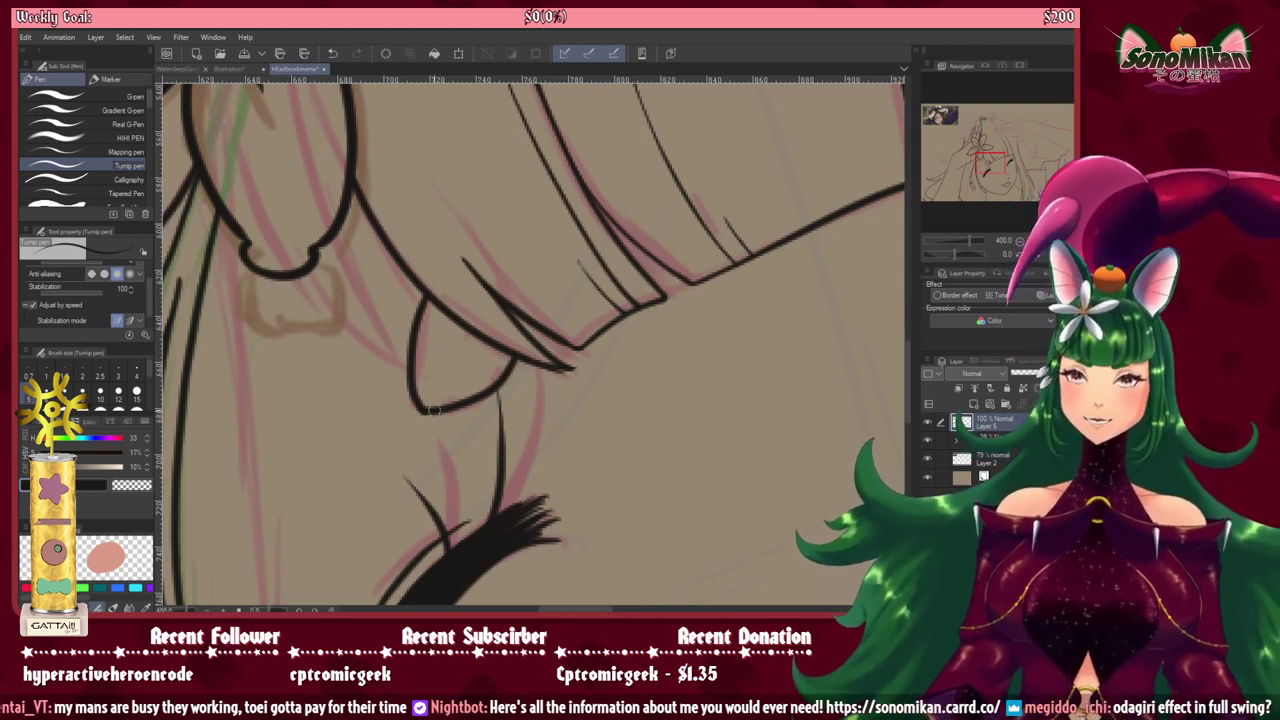
pyautogui.moveTo(514, 315); pyautogui.dragTo(522, 329)
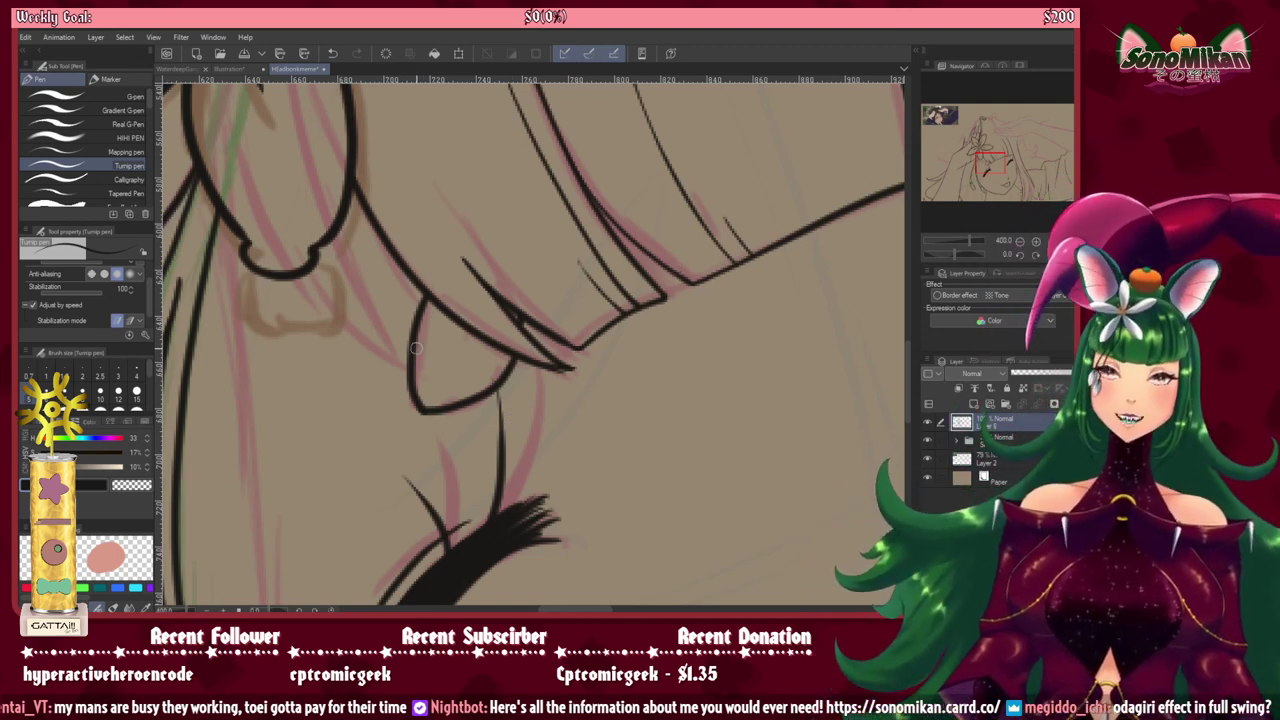
# Step: Examine the inked fringe, lock ends and closed eyes at different rotations and zoom levels
pyautogui.press('^')
pyautogui.press('^')
pyautogui.press('^')
pyautogui.press('^')
pyautogui.press('^')
pyautogui.press('^')
pyautogui.press('^')
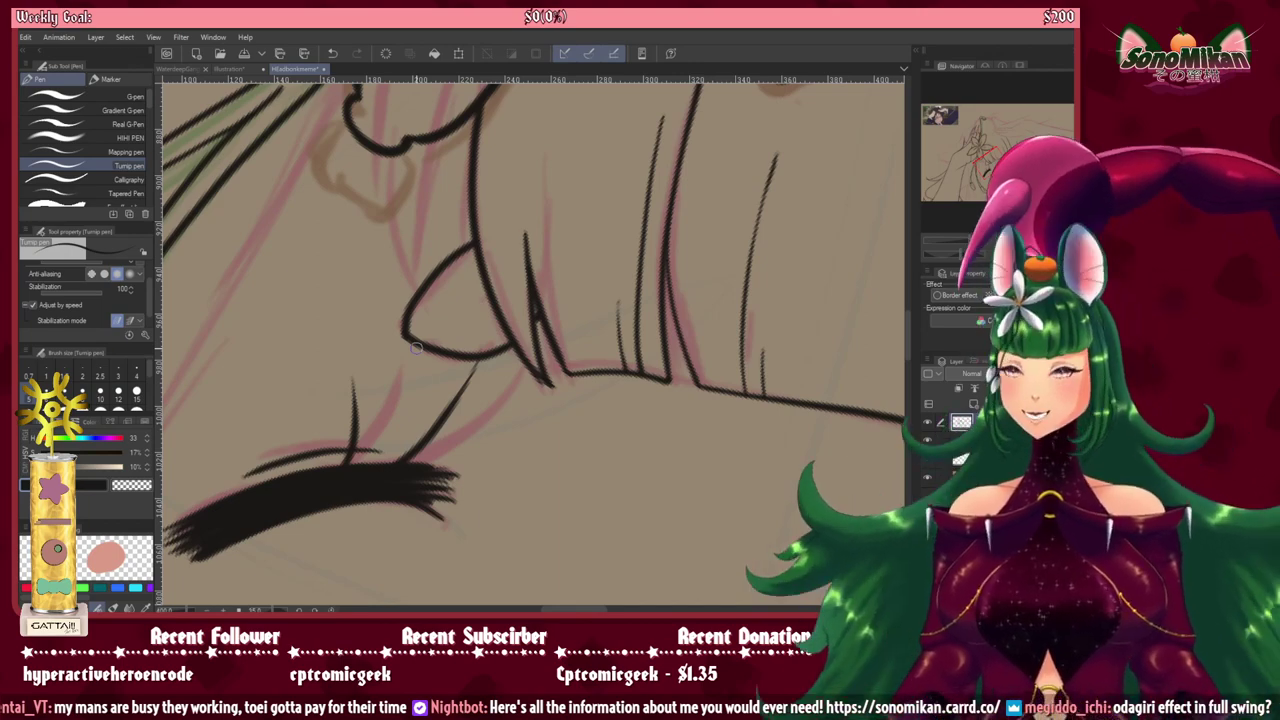
pyautogui.hotkey('ctrl', '@')
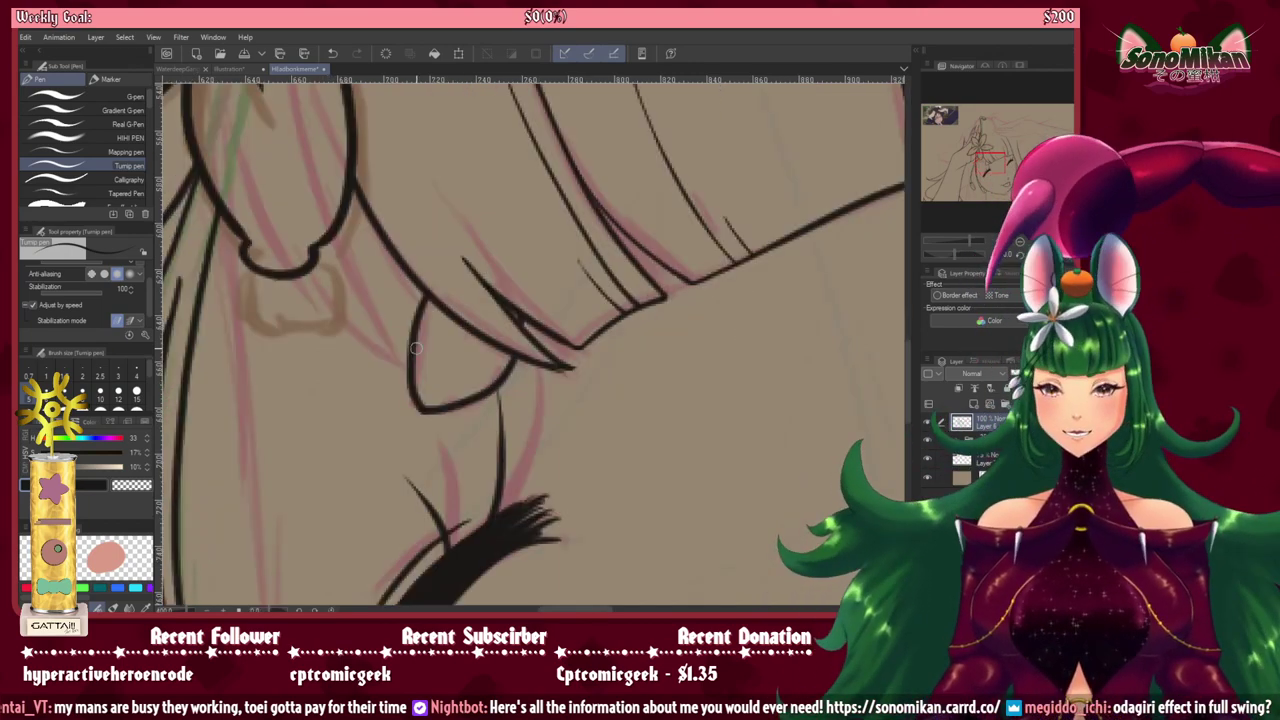
pyautogui.scroll(-4, 417, 350)
pyautogui.moveTo(418, 461); pyautogui.dragTo(382, 459)
pyautogui.scroll(4, 406, 480)
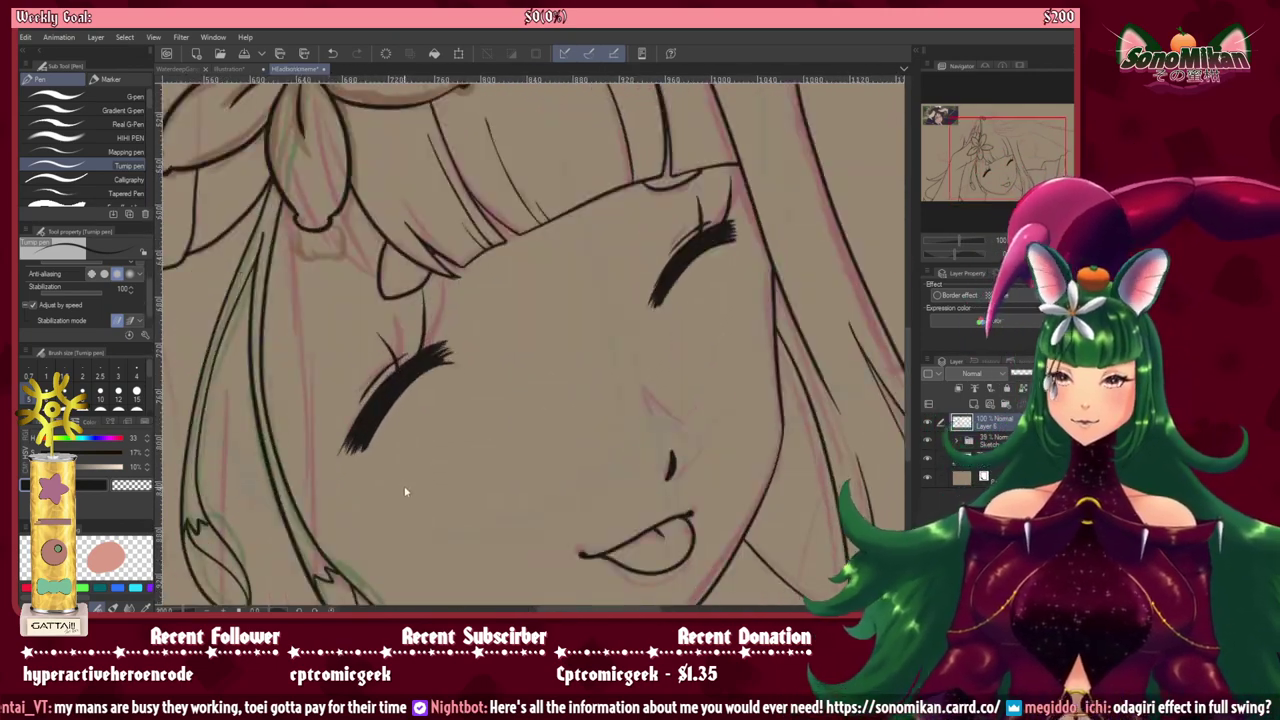
pyautogui.moveTo(380, 339); pyautogui.dragTo(340, 566)
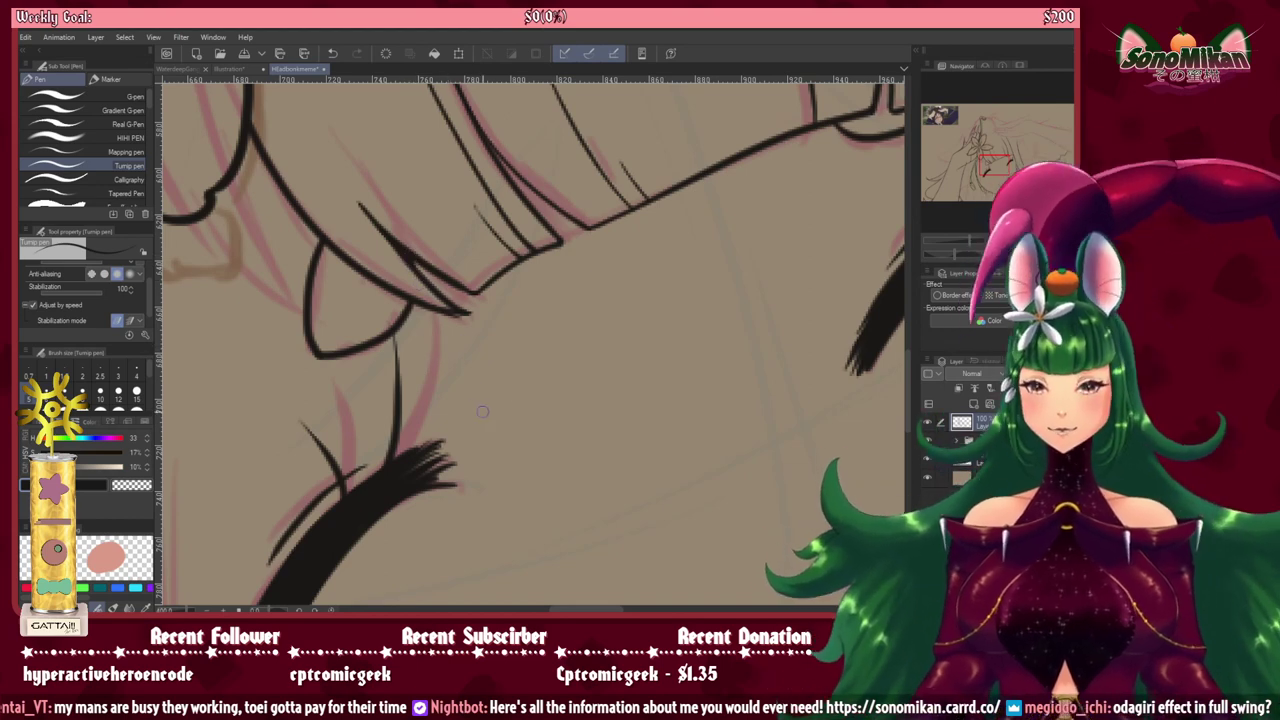
pyautogui.scroll(-4, 454, 378)
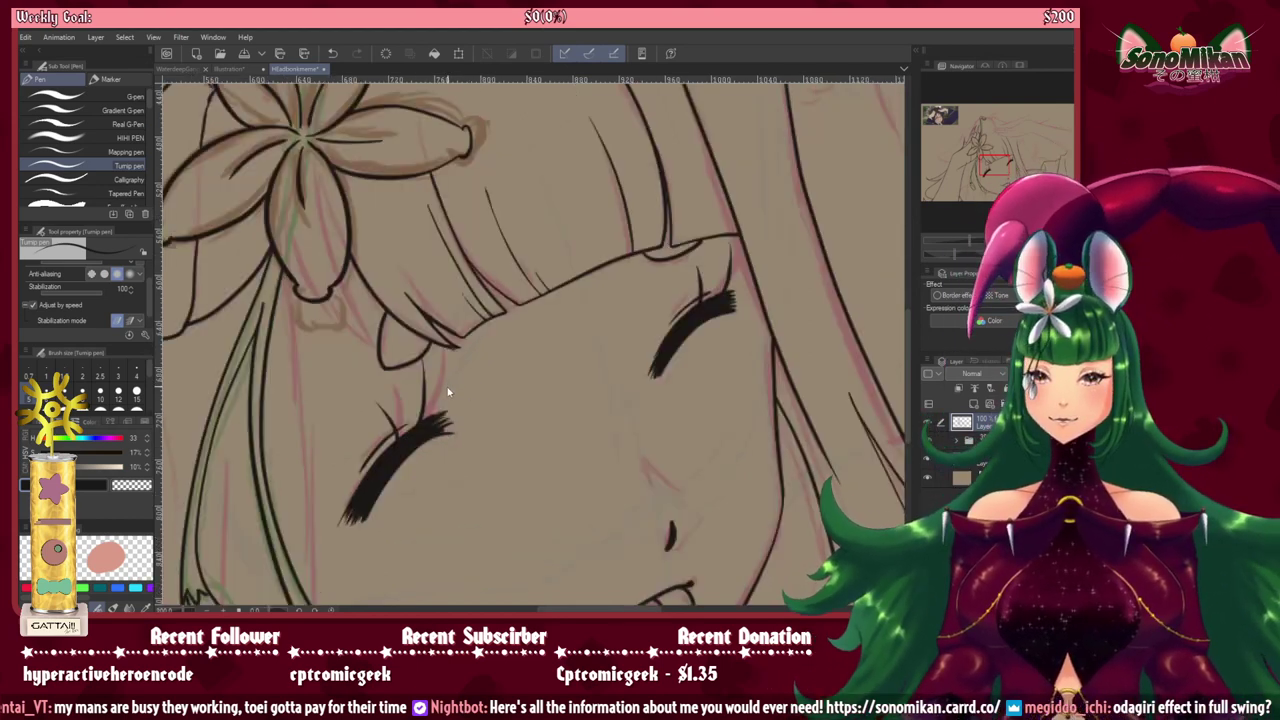
# Step: Ink a short line joining the cheek contour to the side hair, and a curved line between the side hair and the diagonal line behind the jaw
pyautogui.moveTo(430, 410); pyautogui.dragTo(213, 314)
pyautogui.moveTo(366, 386); pyautogui.dragTo(375, 305)
pyautogui.scroll(3, 375, 305)
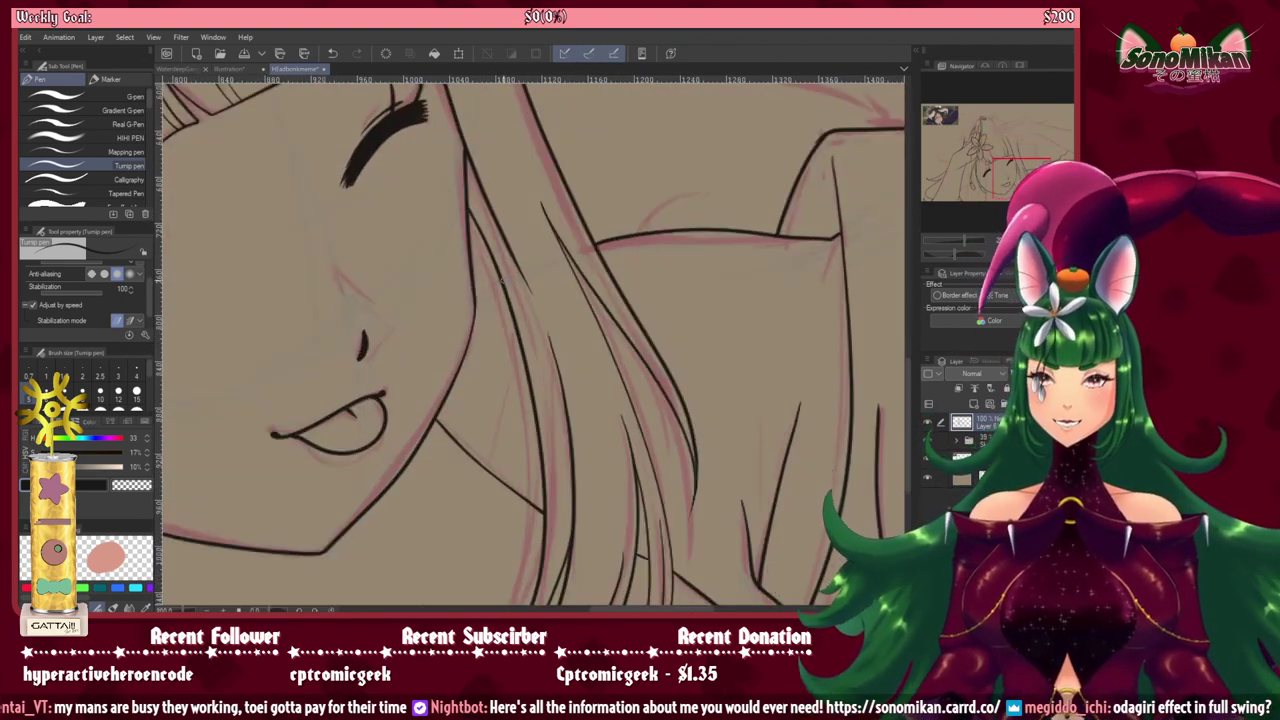
pyautogui.scroll(2, 486, 300)
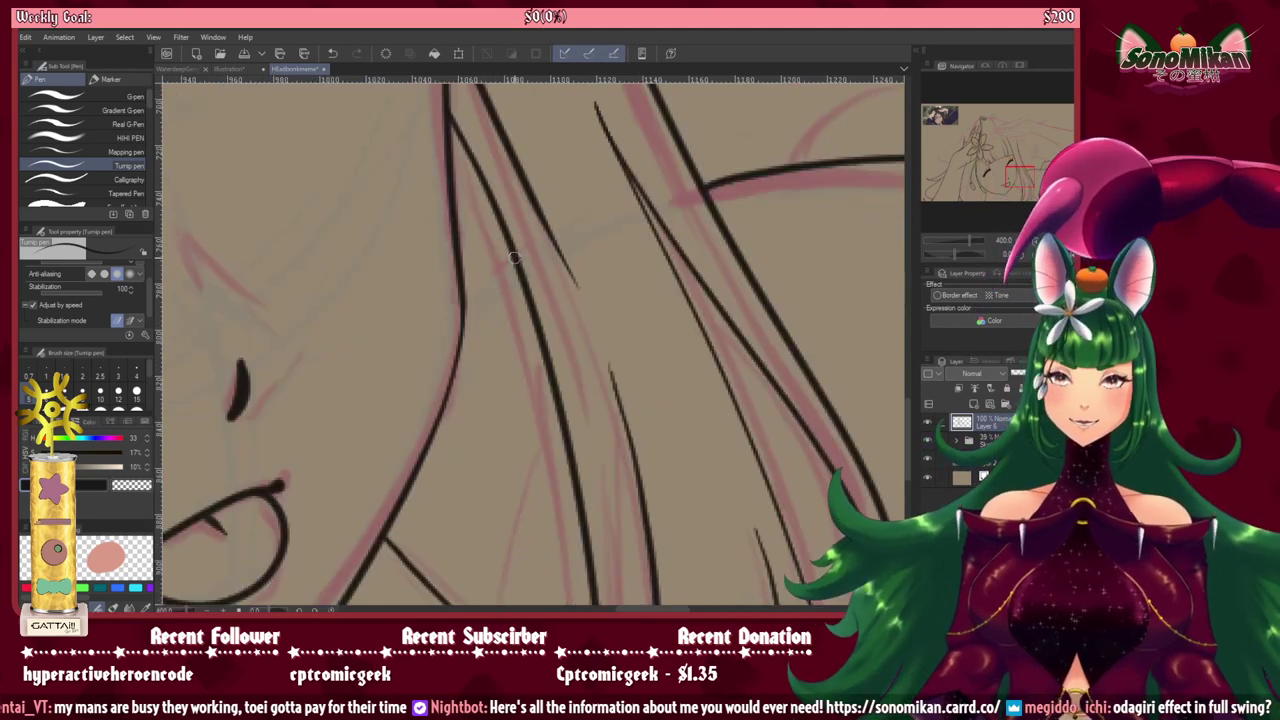
pyautogui.moveTo(514, 256); pyautogui.dragTo(457, 311)
pyautogui.moveTo(438, 430); pyautogui.dragTo(440, 225)
pyautogui.moveTo(554, 228); pyautogui.dragTo(489, 434)
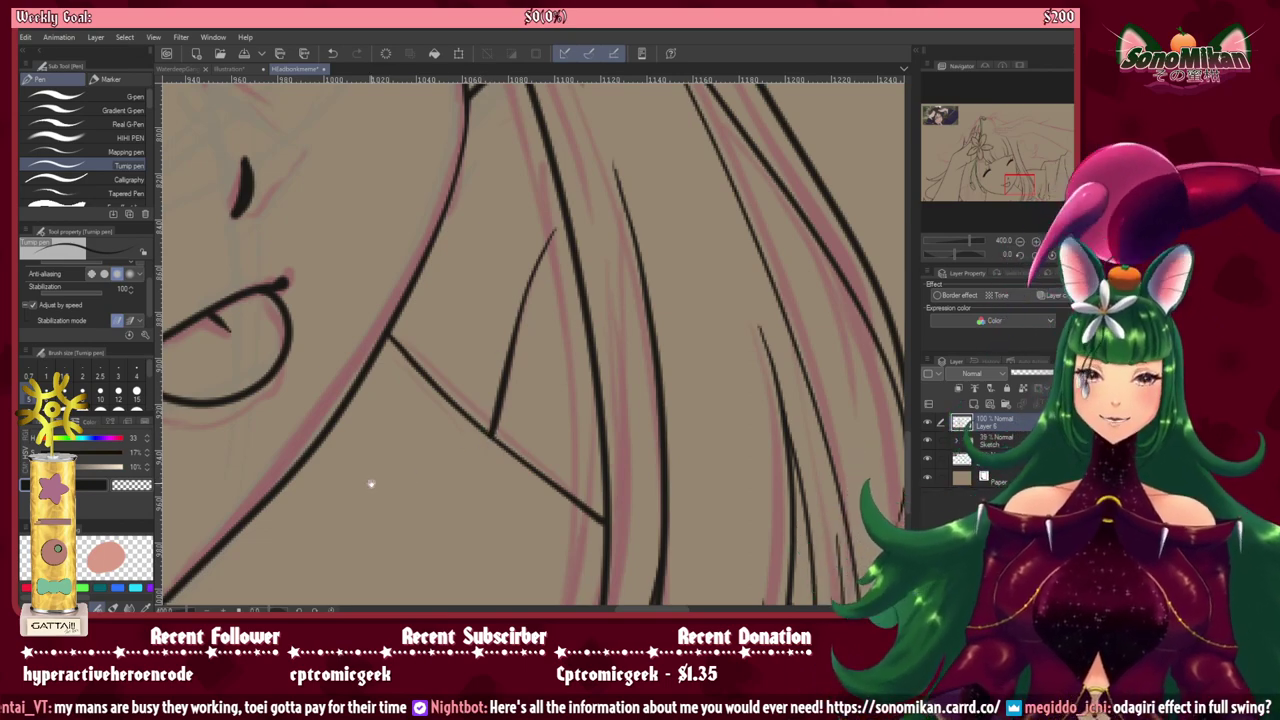
# Step: Try several times to ink a thin curved line in the neck area below the ribbon ends, running off the canvas edge
pyautogui.moveTo(371, 484); pyautogui.dragTo(846, 109)
pyautogui.moveTo(444, 267); pyautogui.dragTo(826, 309)
pyautogui.moveTo(424, 308)
pyautogui.mouseDown()
pyautogui.moveTo(474, 351)
pyautogui.moveTo(551, 503)
pyautogui.moveTo(480, 294)
pyautogui.moveTo(501, 346)
pyautogui.mouseUp()
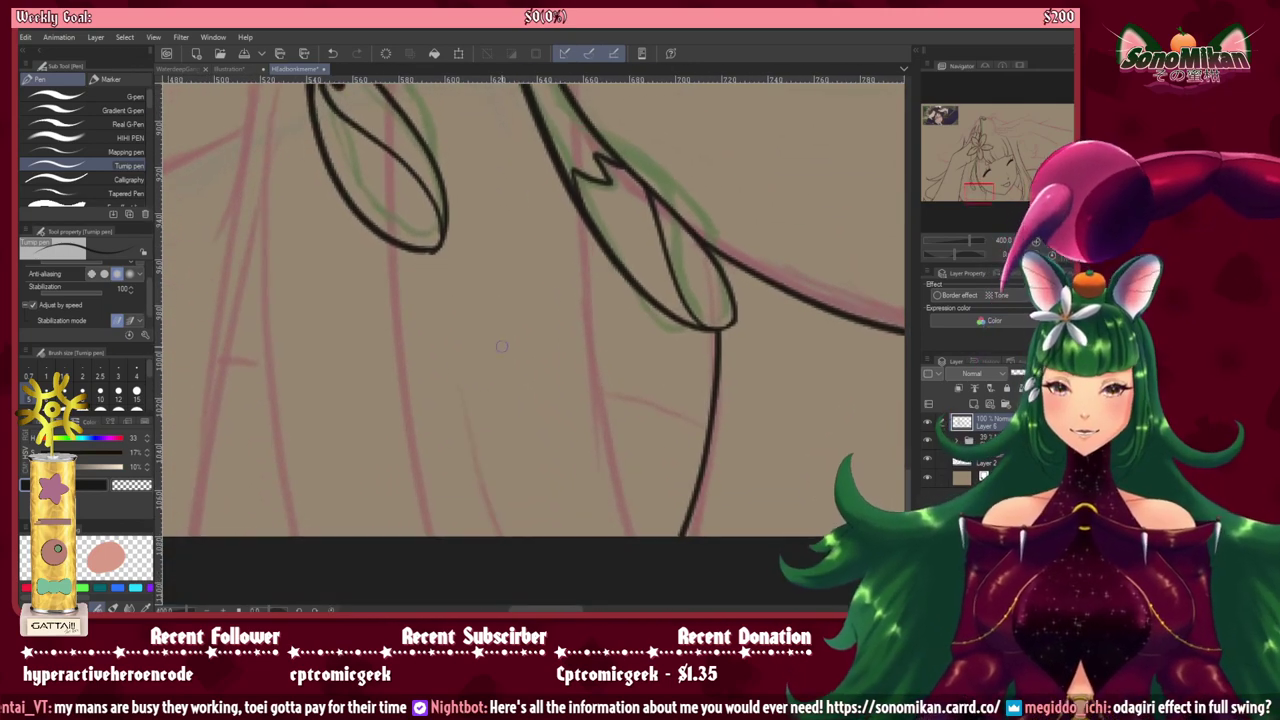
pyautogui.scroll(-2, 490, 367)
pyautogui.moveTo(446, 391)
pyautogui.mouseDown()
pyautogui.moveTo(449, 446)
pyautogui.moveTo(411, 391)
pyautogui.mouseUp()
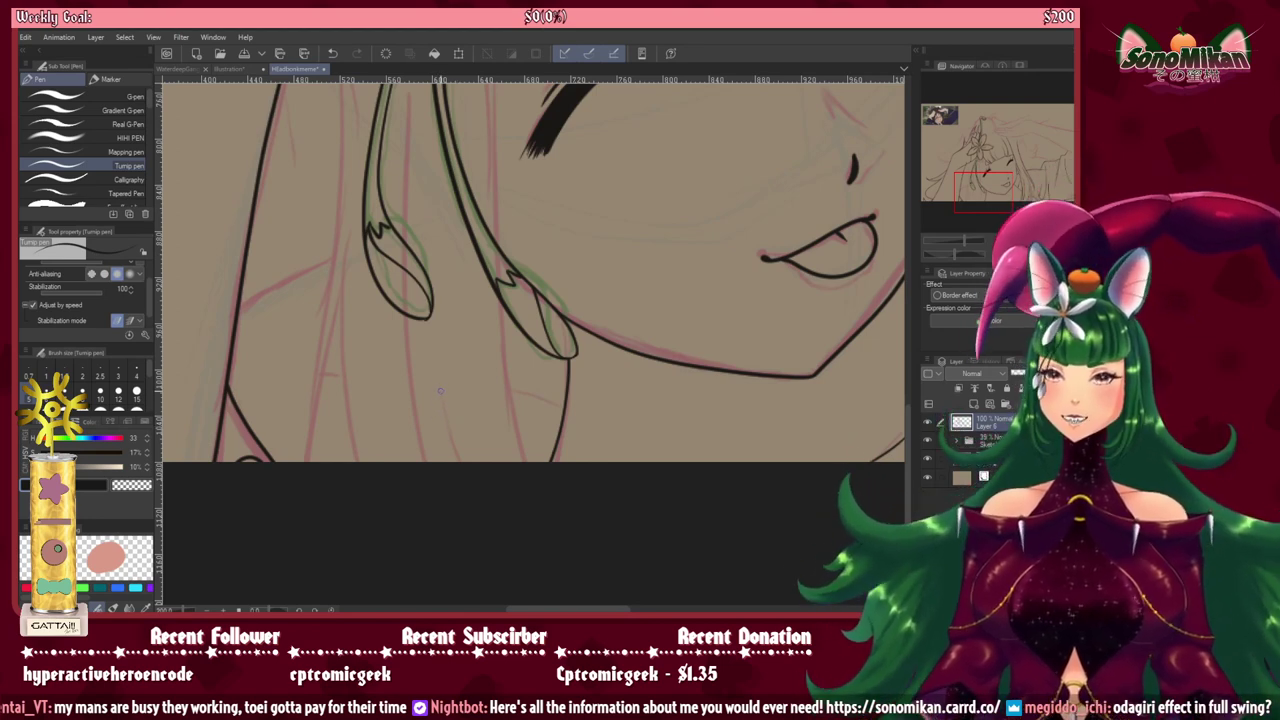
pyautogui.moveTo(437, 367); pyautogui.dragTo(456, 462)
pyautogui.hotkey('ctrl', 'z')
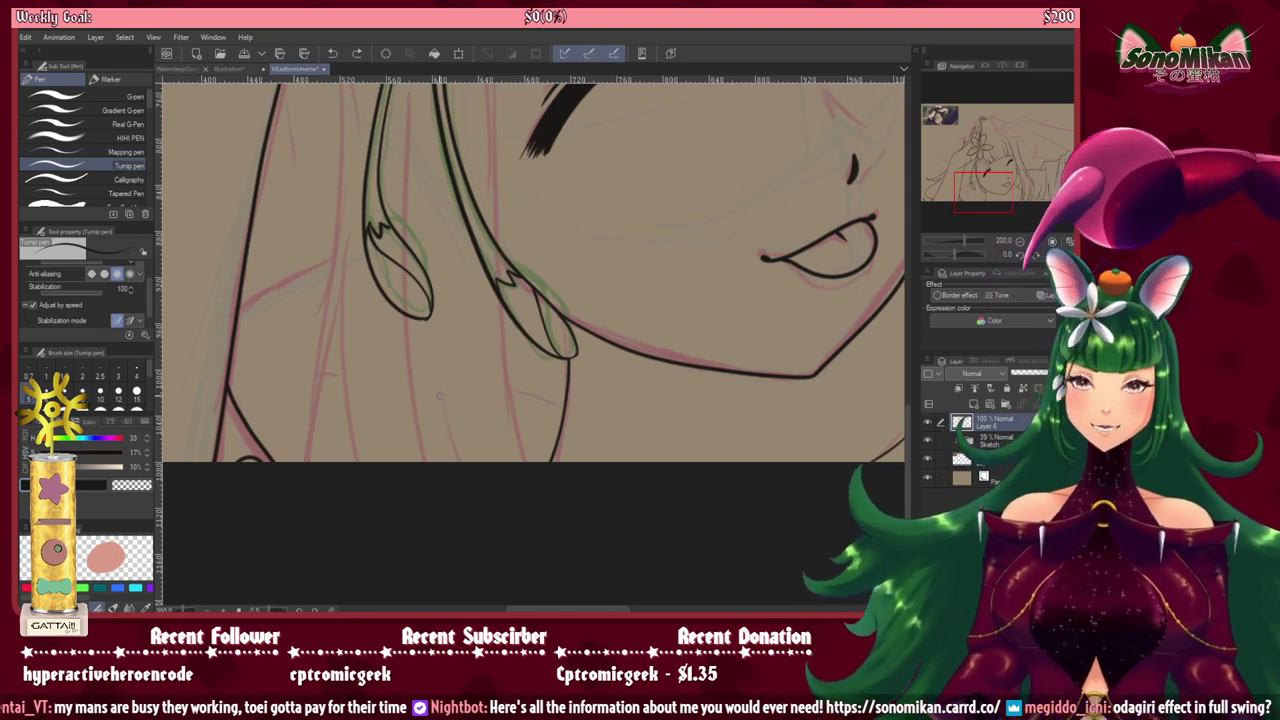
pyautogui.moveTo(439, 381)
pyautogui.mouseDown()
pyautogui.moveTo(451, 455)
pyautogui.moveTo(489, 540)
pyautogui.mouseUp()
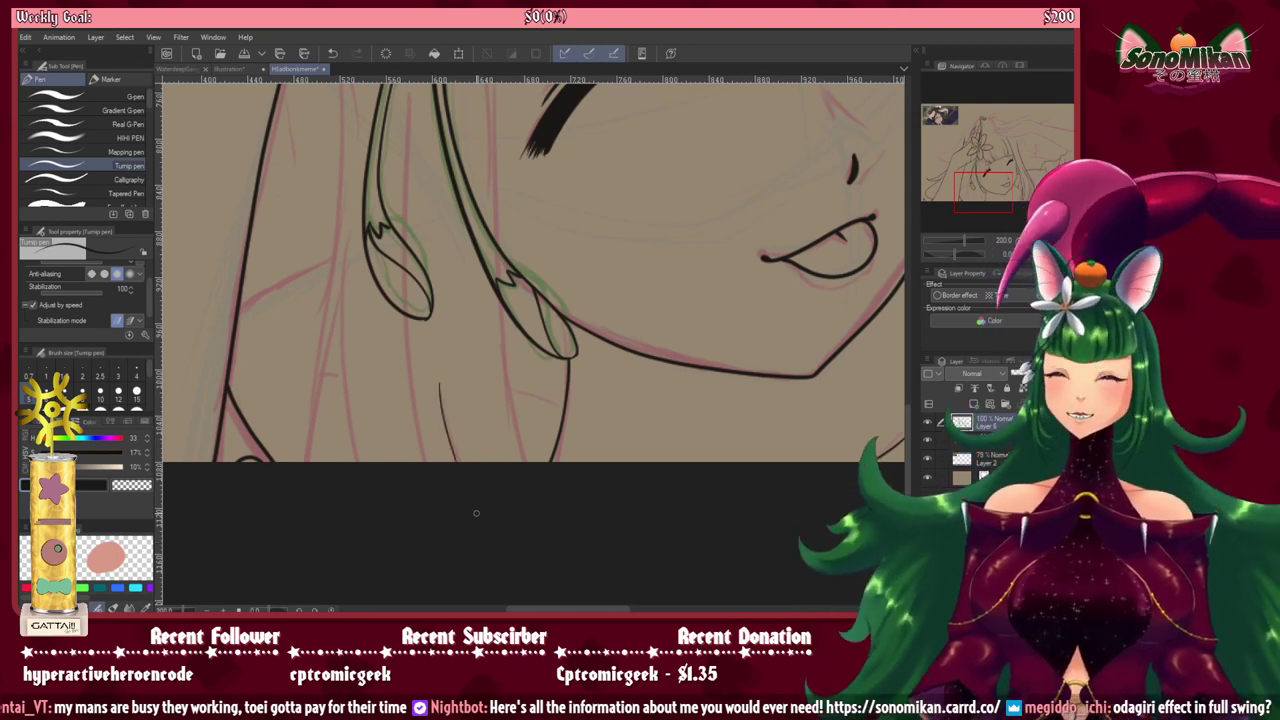
pyautogui.hotkey('ctrl', 'z')
pyautogui.moveTo(440, 388); pyautogui.dragTo(497, 548)
pyautogui.hotkey('ctrl', 'z')
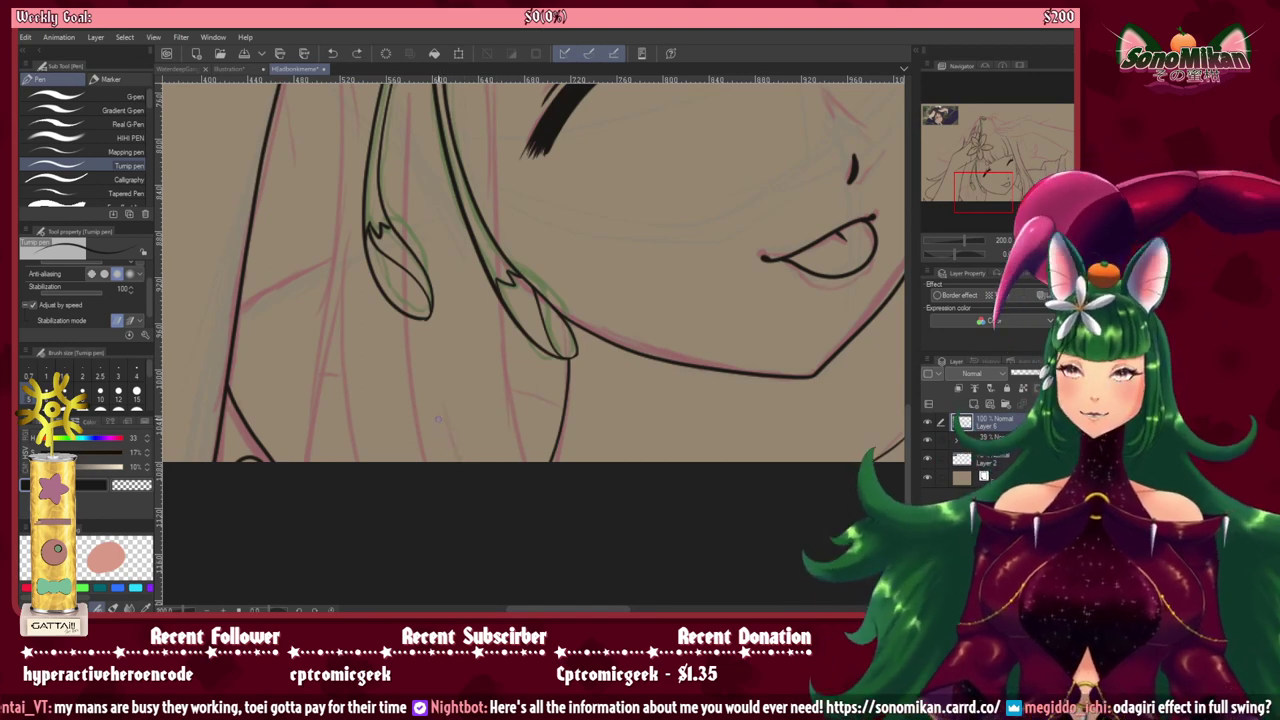
pyautogui.moveTo(438, 386); pyautogui.dragTo(496, 549)
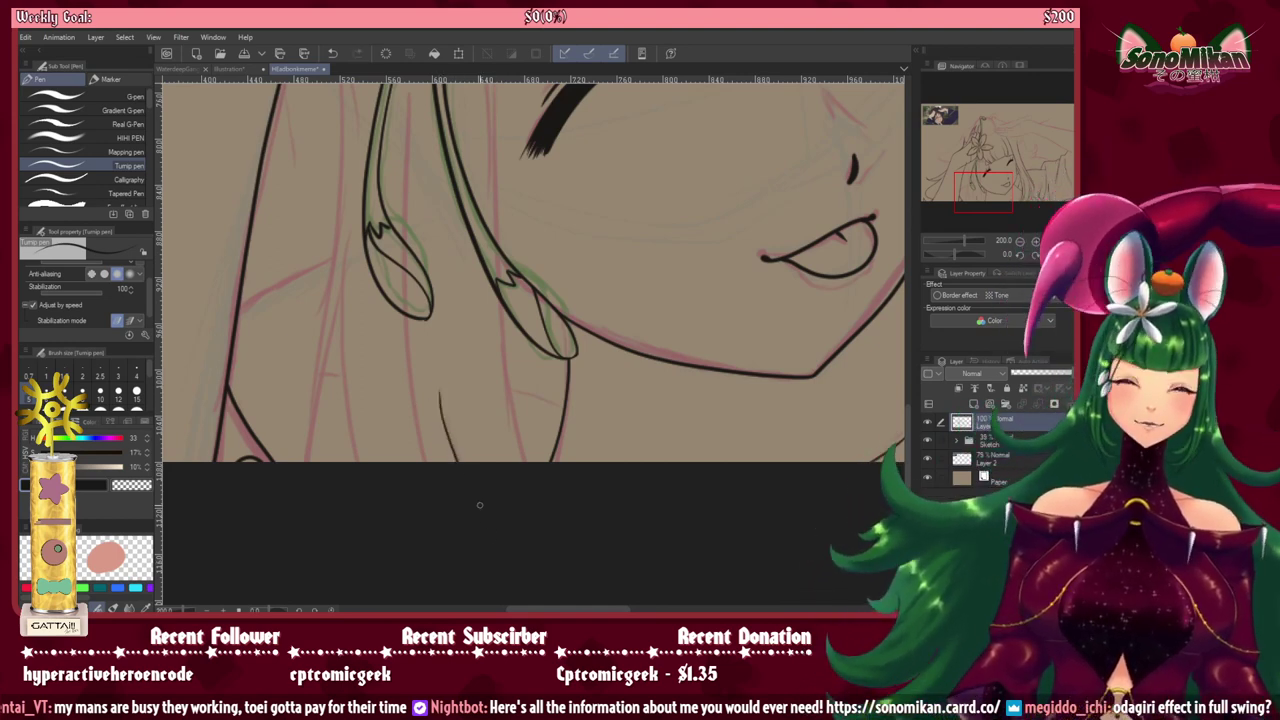
pyautogui.hotkey('ctrl', 'z')
# Step: Extend the short outline stroke of the outer hand along the pink sketch toward the wrist
pyautogui.moveTo(483, 311); pyautogui.dragTo(508, 566)
pyautogui.moveTo(508, 467); pyautogui.dragTo(558, 405)
pyautogui.moveTo(484, 258); pyautogui.dragTo(810, 440)
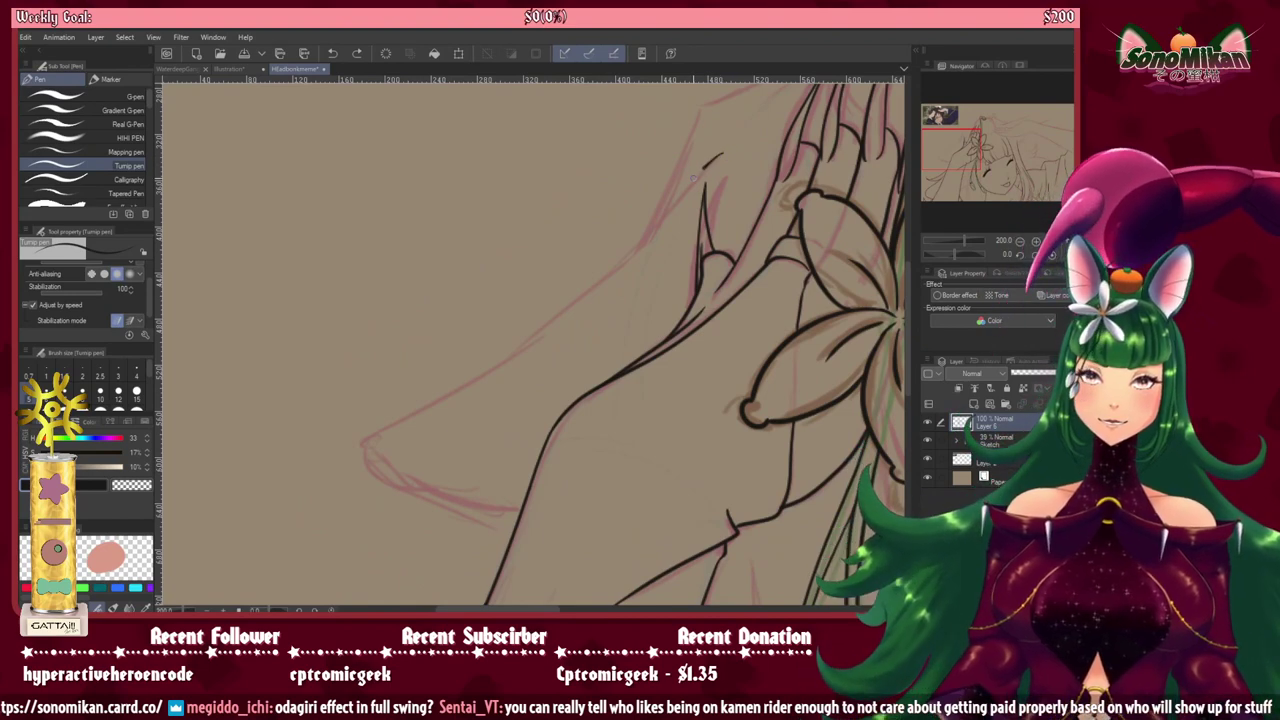
pyautogui.moveTo(703, 166); pyautogui.dragTo(650, 232)
# Step: Ink the long rising upper edge of the sketched shape beside the pink circle, curving around its far end
pyautogui.moveTo(644, 245)
pyautogui.mouseDown()
pyautogui.moveTo(380, 456)
pyautogui.moveTo(388, 480)
pyautogui.moveTo(446, 504)
pyautogui.moveTo(522, 511)
pyautogui.mouseUp()
pyautogui.moveTo(640, 378); pyautogui.dragTo(394, 557)
pyautogui.moveTo(474, 490); pyautogui.dragTo(234, 462)
pyautogui.moveTo(444, 443)
pyautogui.mouseDown()
pyautogui.moveTo(280, 445)
pyautogui.moveTo(324, 452)
pyautogui.moveTo(403, 432)
pyautogui.moveTo(162, 414)
pyautogui.mouseUp()
pyautogui.moveTo(486, 425); pyautogui.dragTo(513, 557)
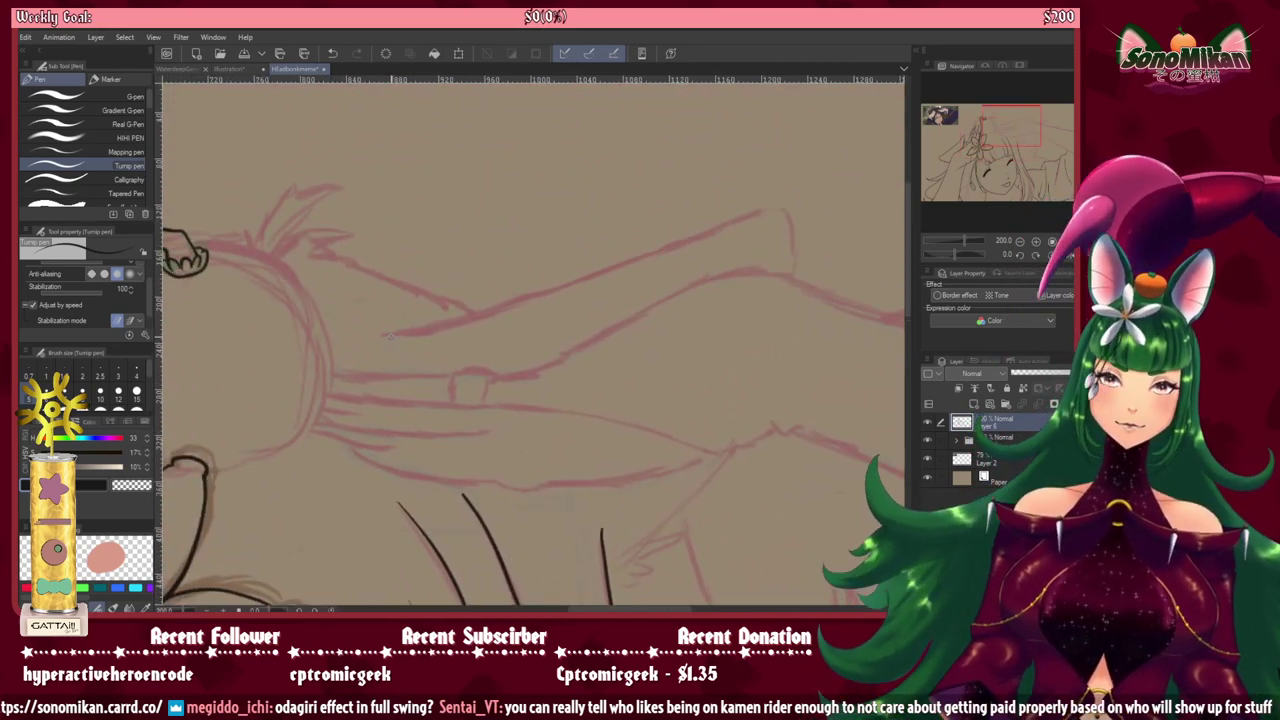
pyautogui.moveTo(390, 336)
pyautogui.mouseDown()
pyautogui.moveTo(618, 271)
pyautogui.moveTo(780, 198)
pyautogui.moveTo(793, 283)
pyautogui.mouseUp()
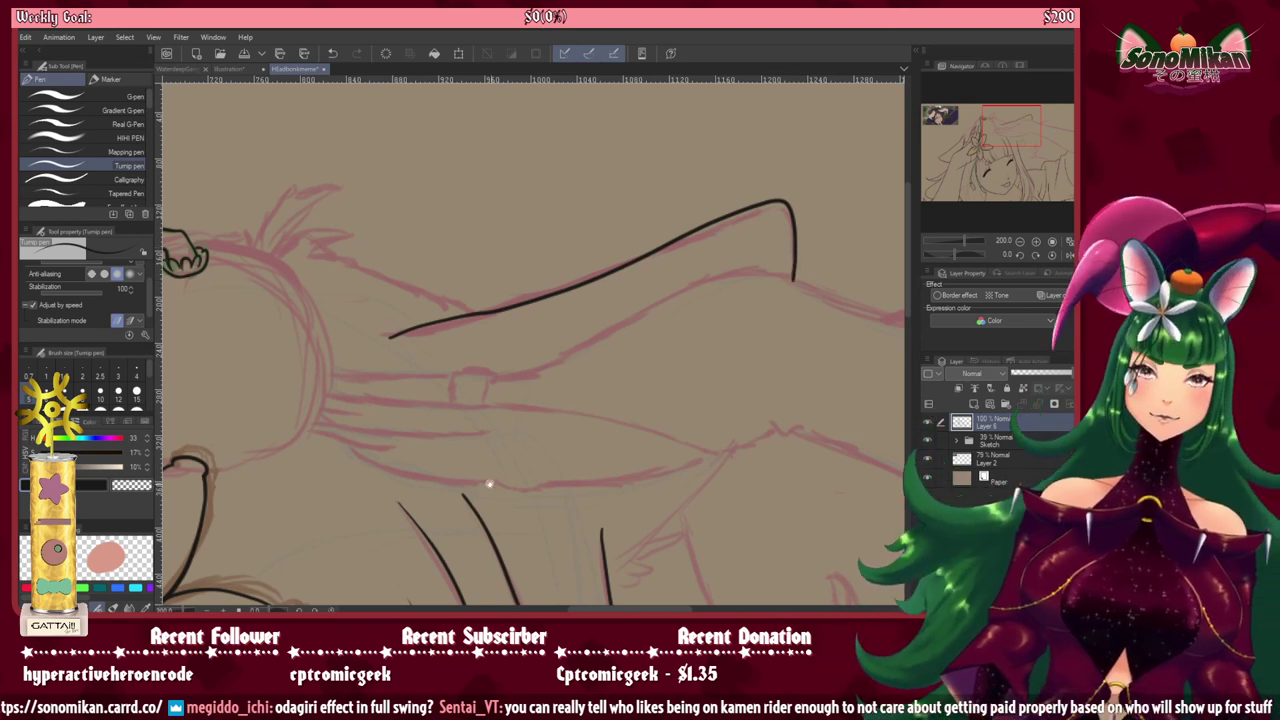
# Step: Add a new layer directly above the Sketch folder
pyautogui.moveTo(487, 472); pyautogui.dragTo(719, 399)
pyautogui.click(988, 444)
pyautogui.click(973, 404)
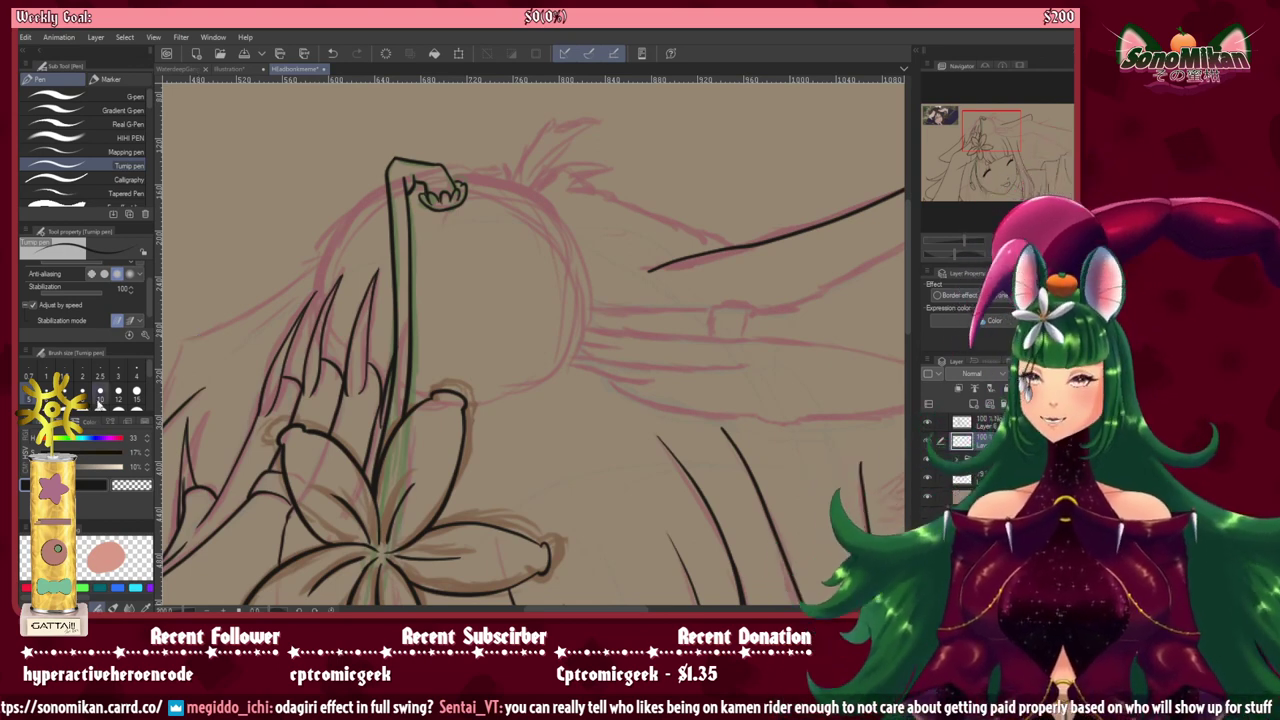
# Step: Create a Concentric circle special ruler on the new layer, near the sketched pink circle
pyautogui.press('u')
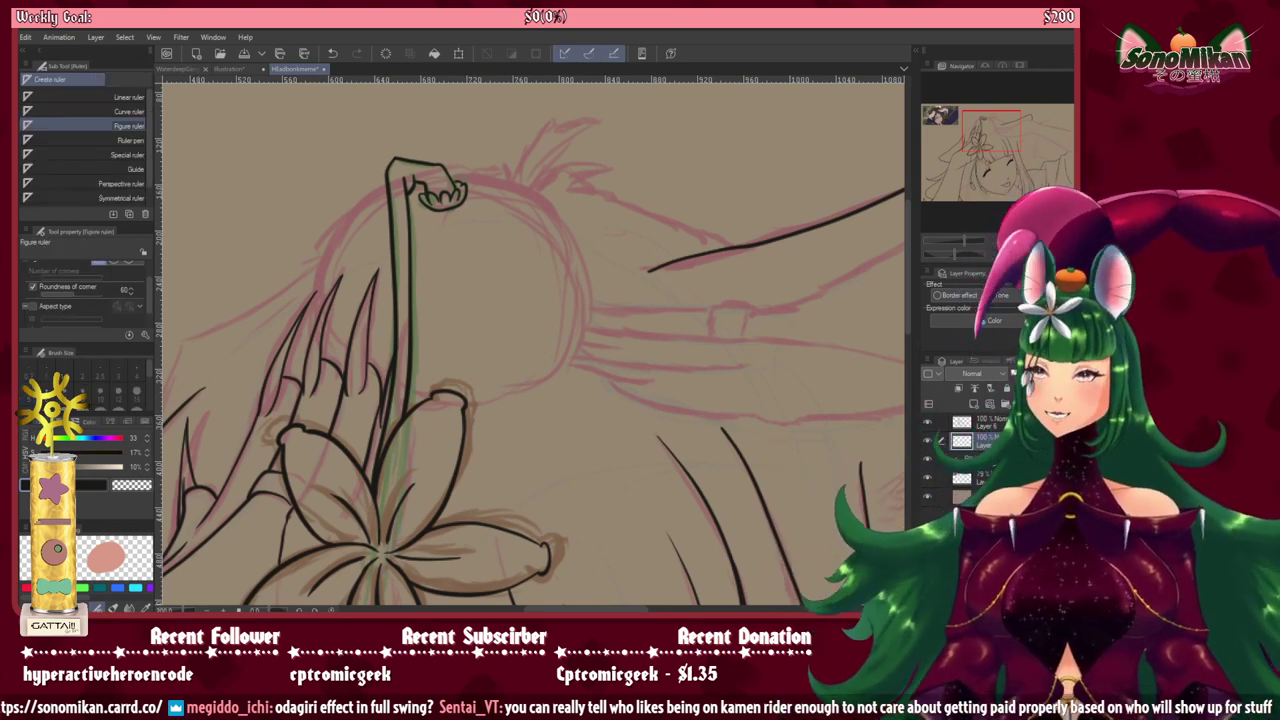
pyautogui.click(95, 154)
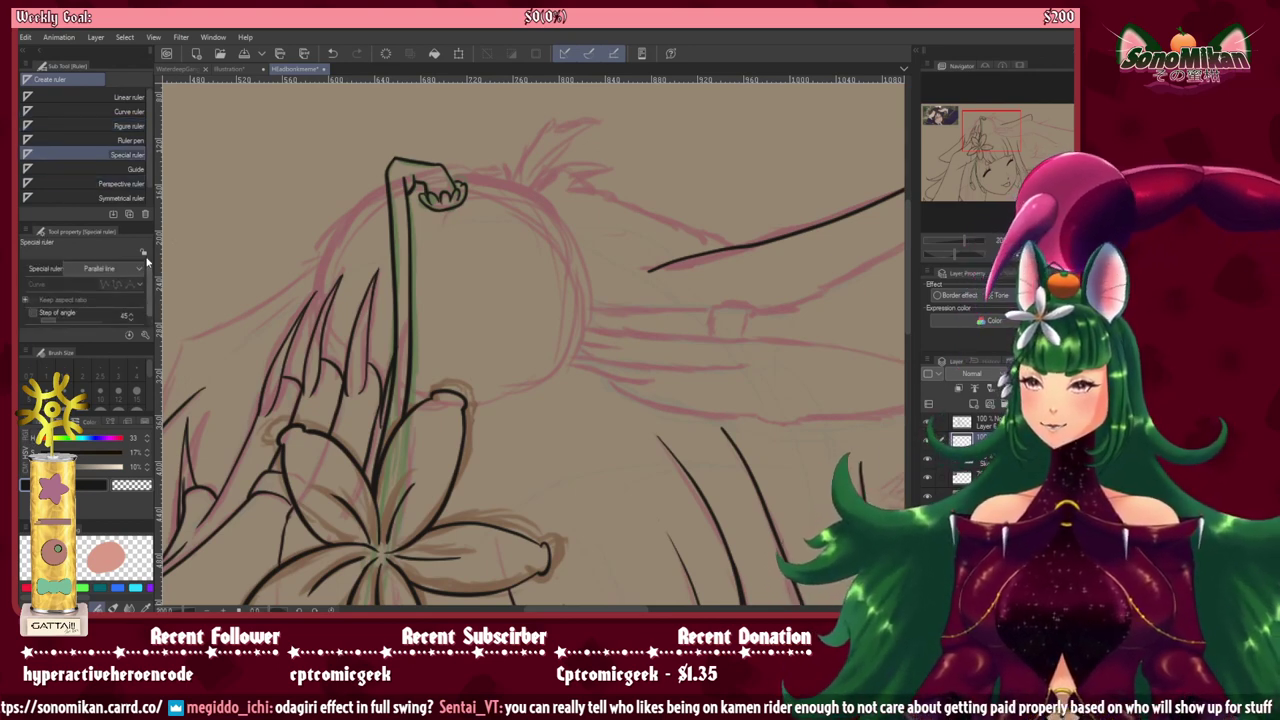
pyautogui.click(100, 268)
pyautogui.click(110, 338)
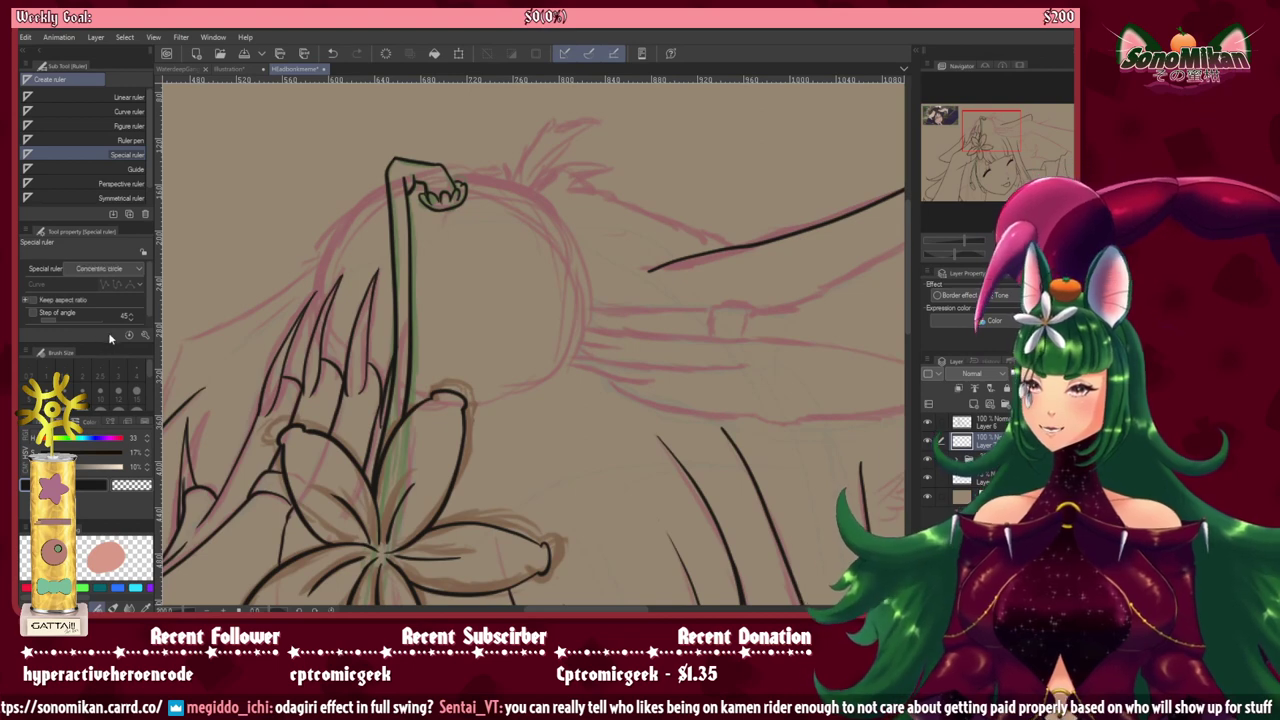
pyautogui.moveTo(358, 212); pyautogui.dragTo(461, 281)
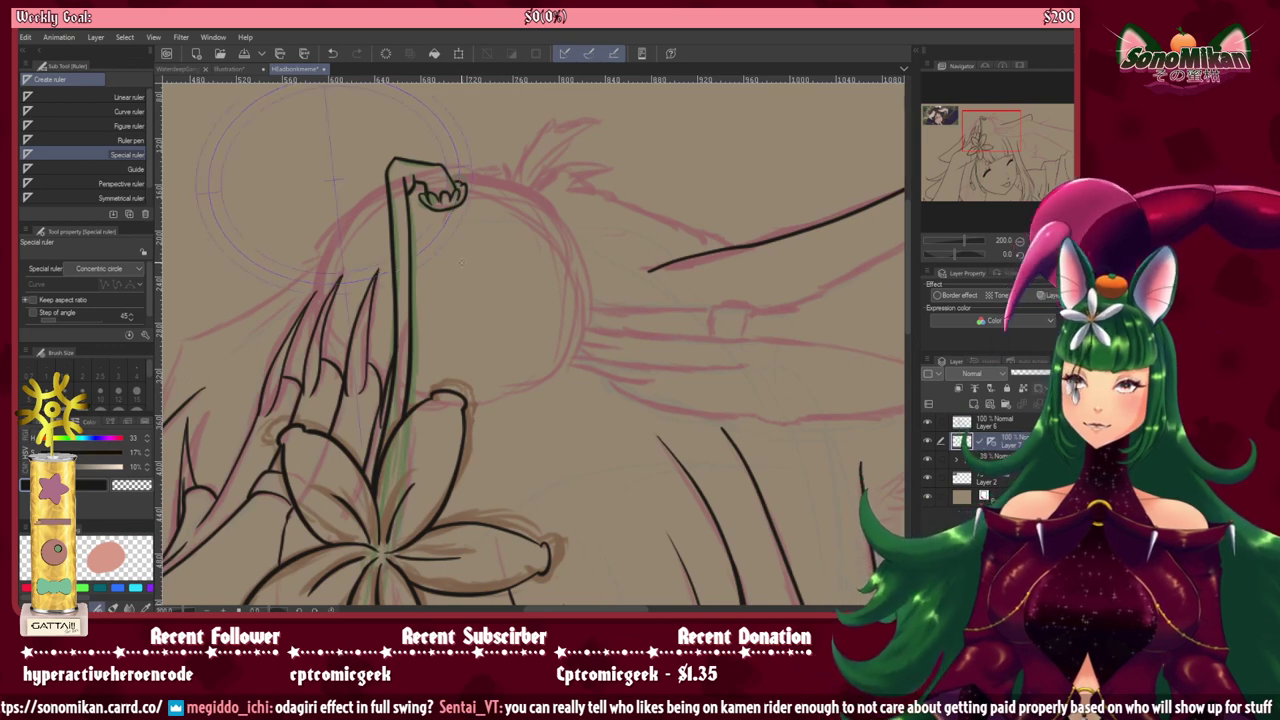
# Step: Move the concentric circle ruler over the sketched pink circle behind the flower stem
pyautogui.press('o')
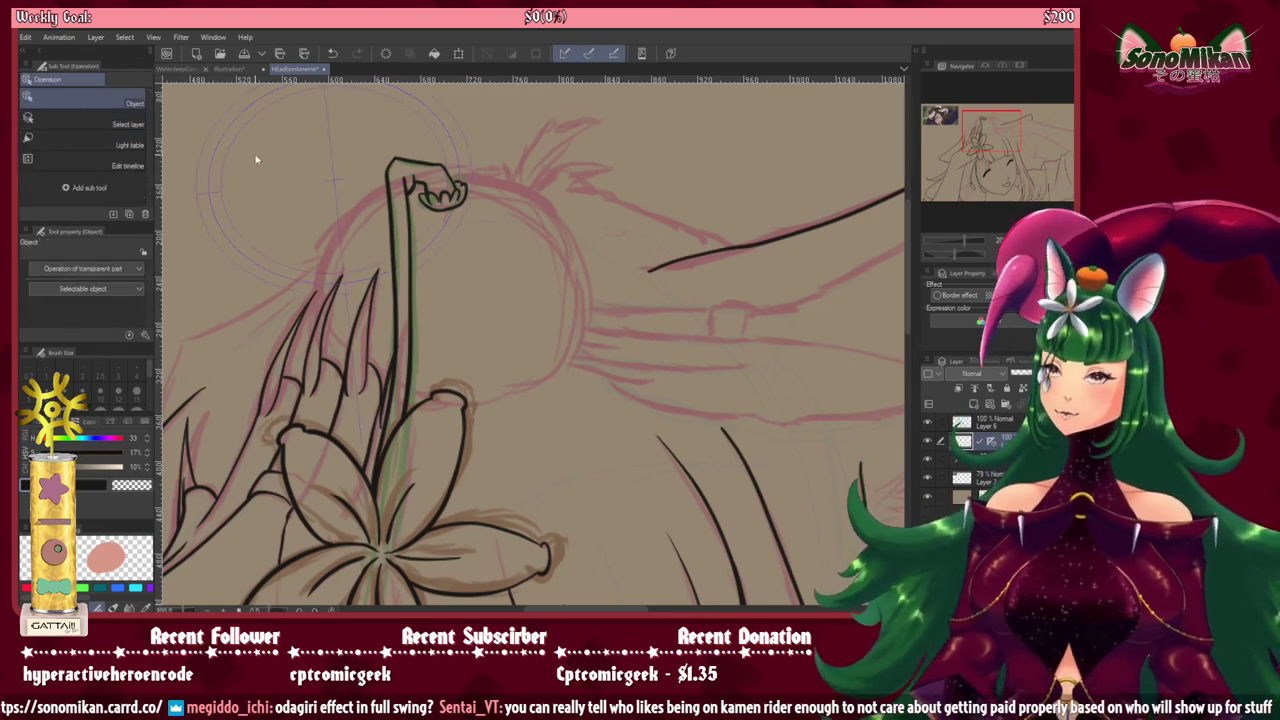
pyautogui.click(333, 176)
pyautogui.moveTo(335, 178); pyautogui.dragTo(452, 286)
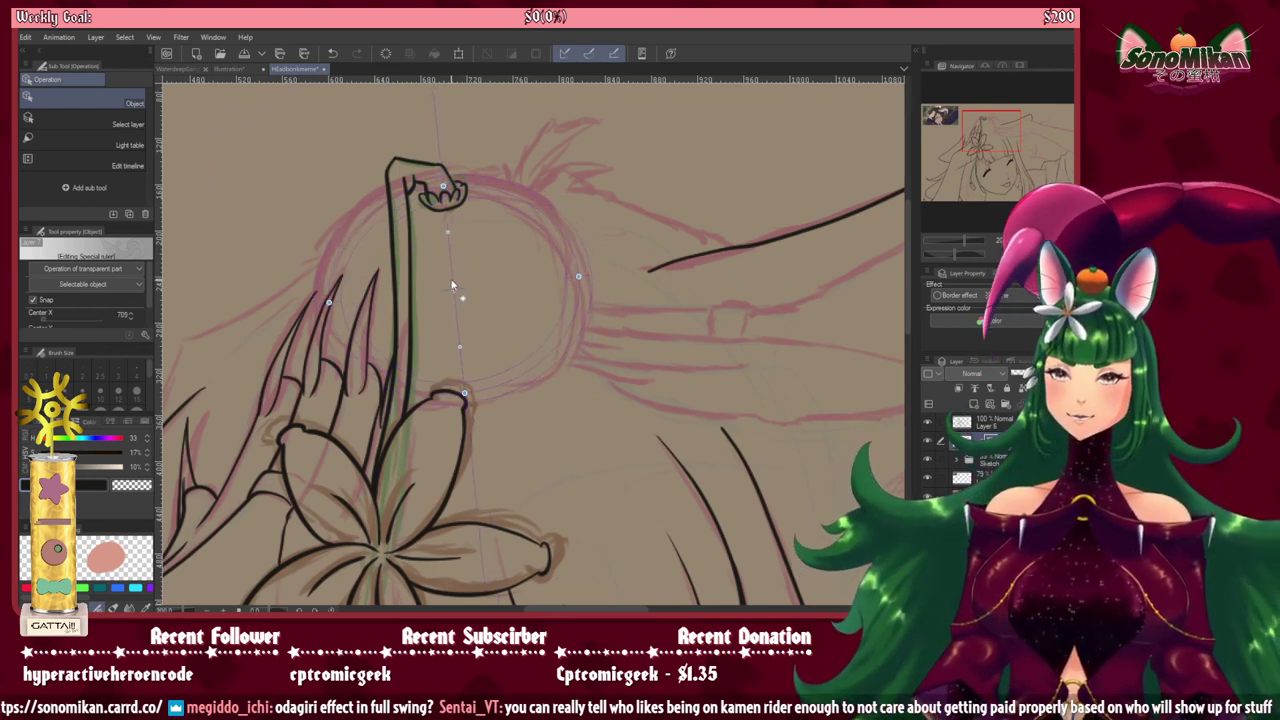
pyautogui.click(1021, 446)
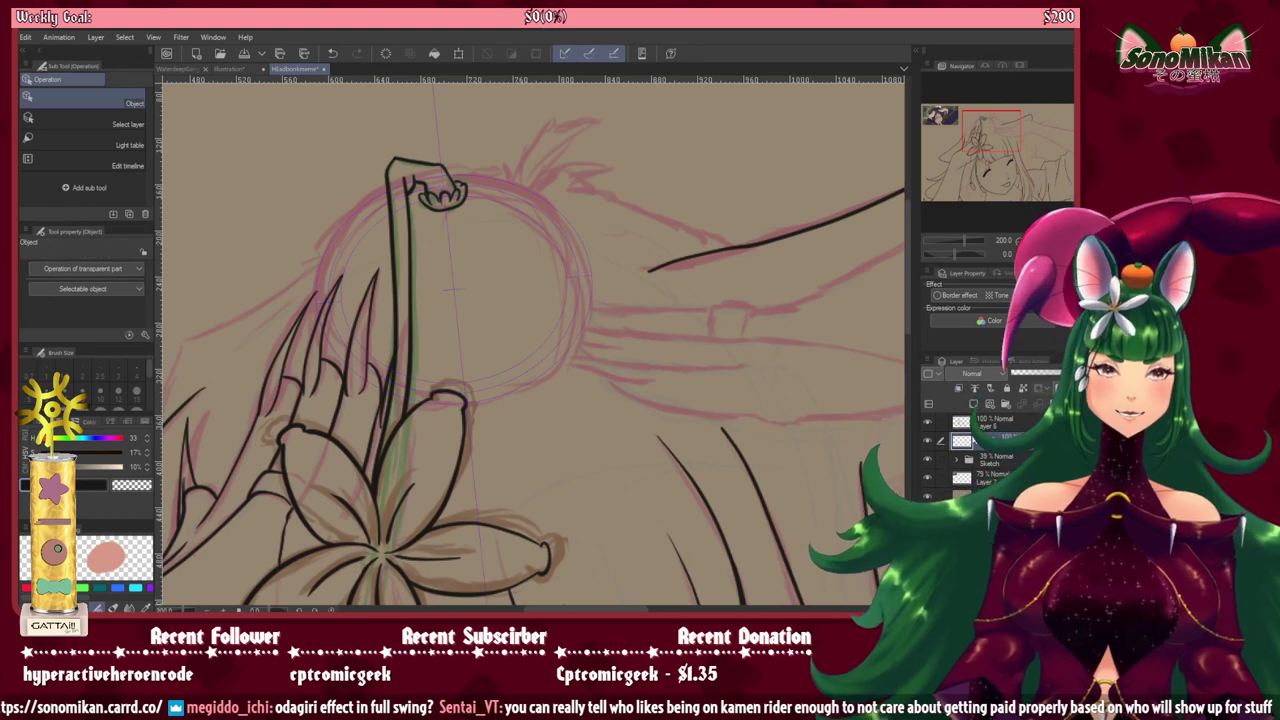
# Step: Transfer the concentric circle ruler from Layer 7 to Layer 6 and switch to the Turnip pen
pyautogui.moveTo(991, 442); pyautogui.dragTo(1006, 423)
pyautogui.click(1006, 425)
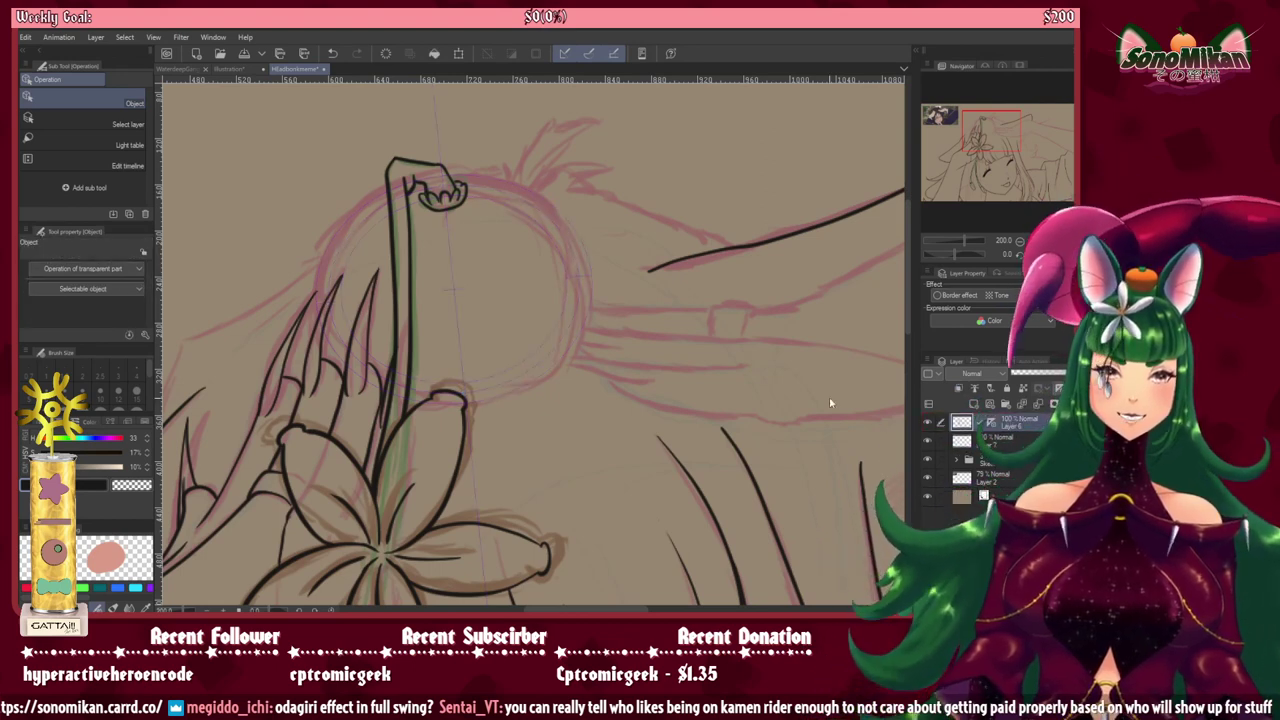
pyautogui.press('p')
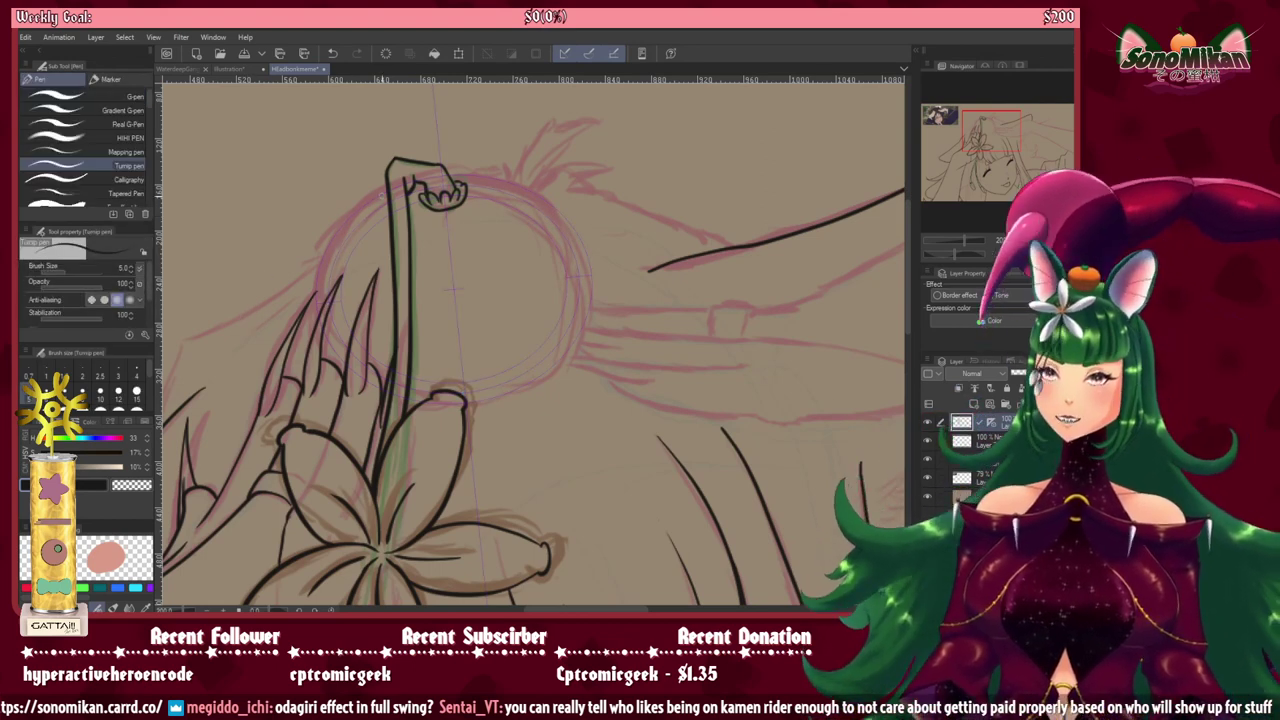
pyautogui.moveTo(387, 190)
pyautogui.mouseDown()
pyautogui.moveTo(335, 225)
pyautogui.moveTo(318, 315)
pyautogui.mouseUp()
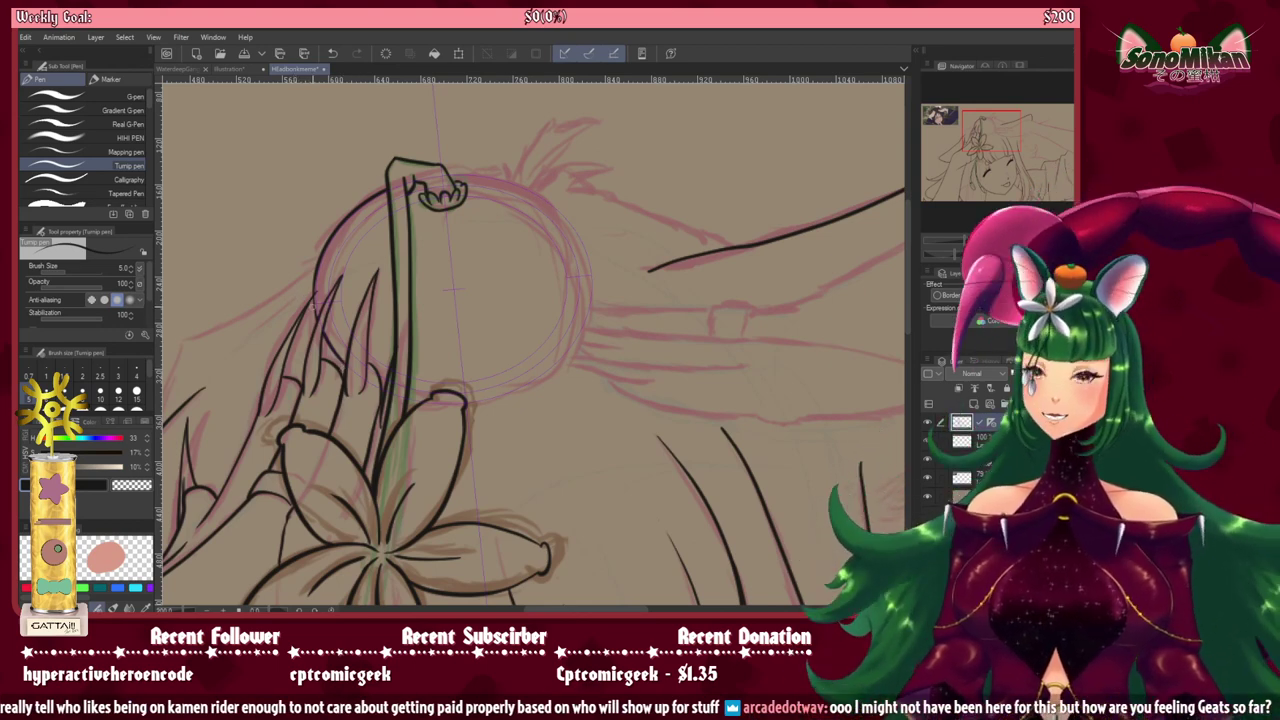
pyautogui.hotkey('ctrl', 'z')
pyautogui.hotkey('ctrl', 'z')
pyautogui.hotkey('ctrl', 'z')
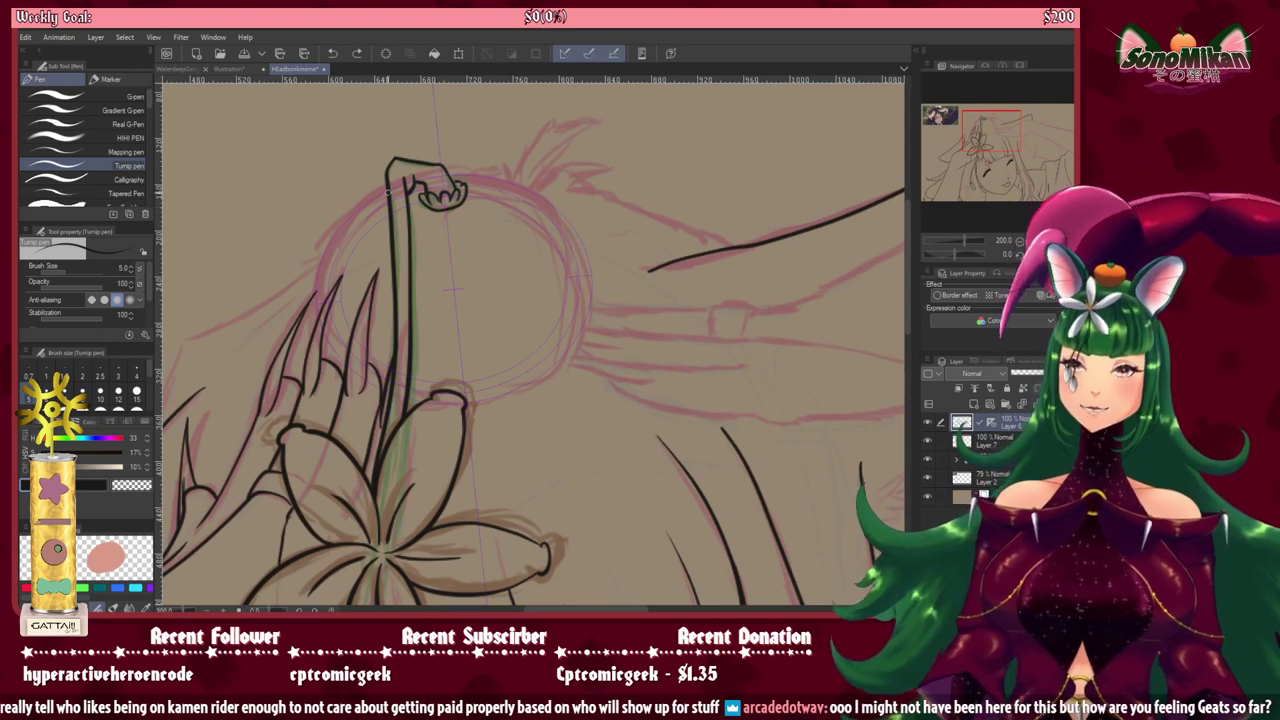
pyautogui.moveTo(388, 190)
pyautogui.mouseDown()
pyautogui.moveTo(335, 228)
pyautogui.moveTo(300, 322)
pyautogui.mouseUp()
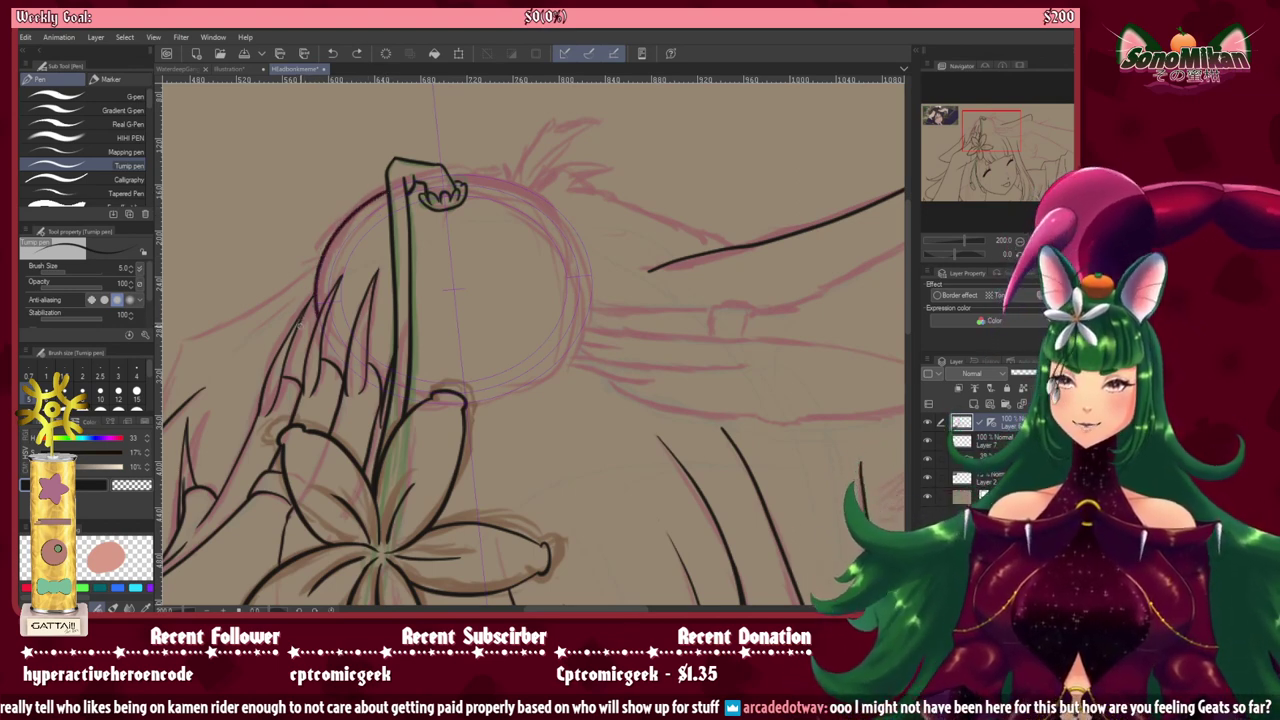
pyautogui.hotkey('ctrl', 'z')
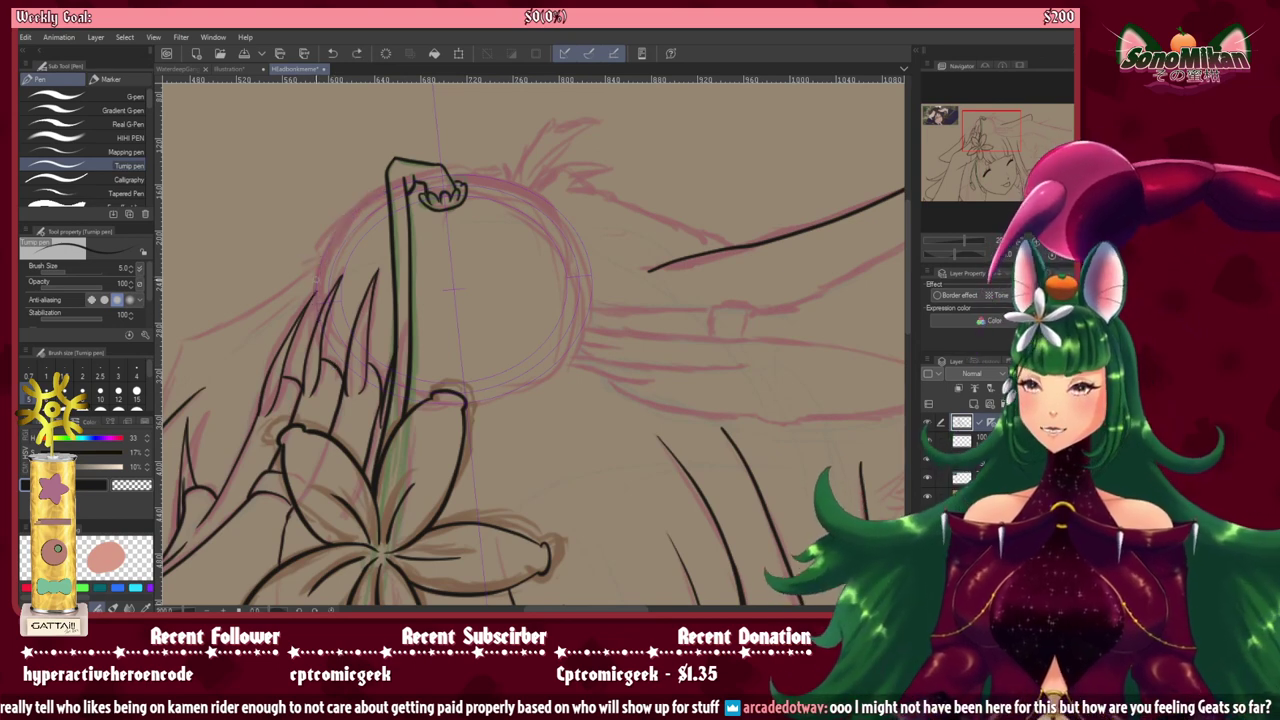
# Step: Ink the large circle along the ruler on Layer 6, leaving gaps where the flower stem, fingers and petal overlap it
pyautogui.moveTo(316, 318)
pyautogui.mouseDown()
pyautogui.moveTo(323, 233)
pyautogui.moveTo(387, 177)
pyautogui.mouseUp()
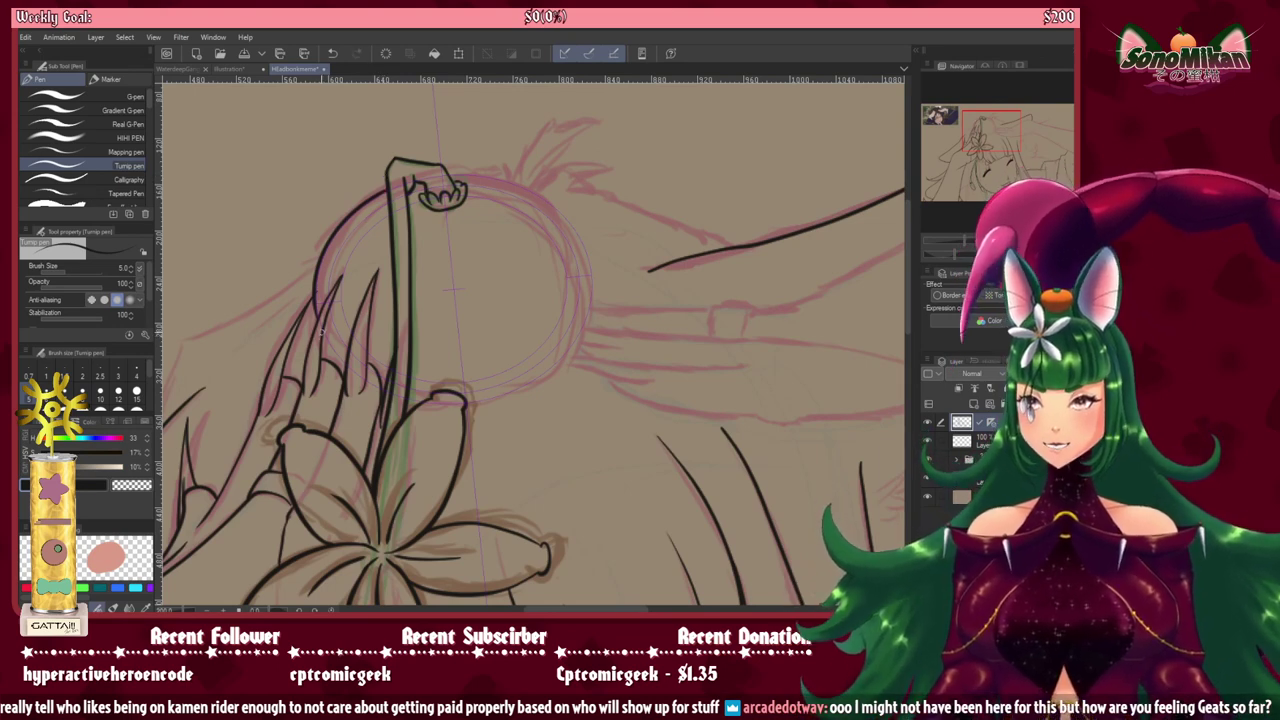
pyautogui.moveTo(324, 329); pyautogui.dragTo(342, 371)
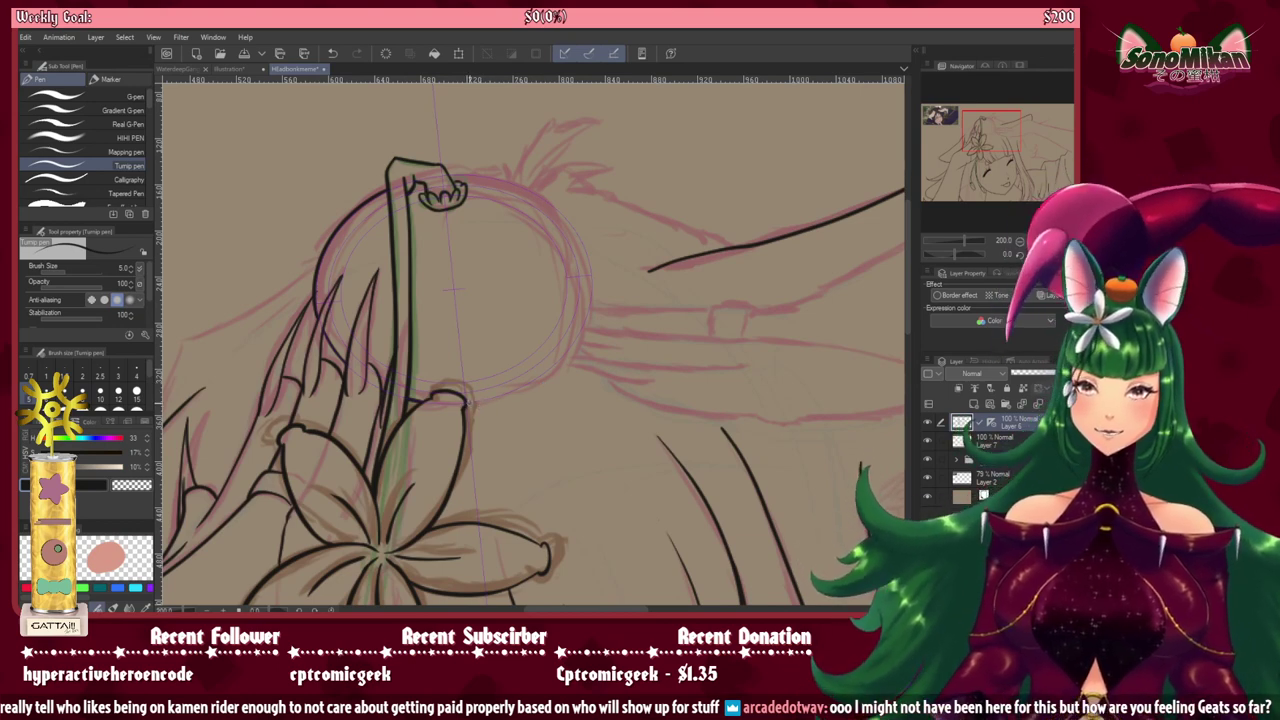
pyautogui.moveTo(466, 403)
pyautogui.mouseDown()
pyautogui.moveTo(550, 372)
pyautogui.moveTo(594, 300)
pyautogui.moveTo(574, 226)
pyautogui.moveTo(526, 188)
pyautogui.moveTo(460, 172)
pyautogui.moveTo(453, 192)
pyautogui.mouseUp()
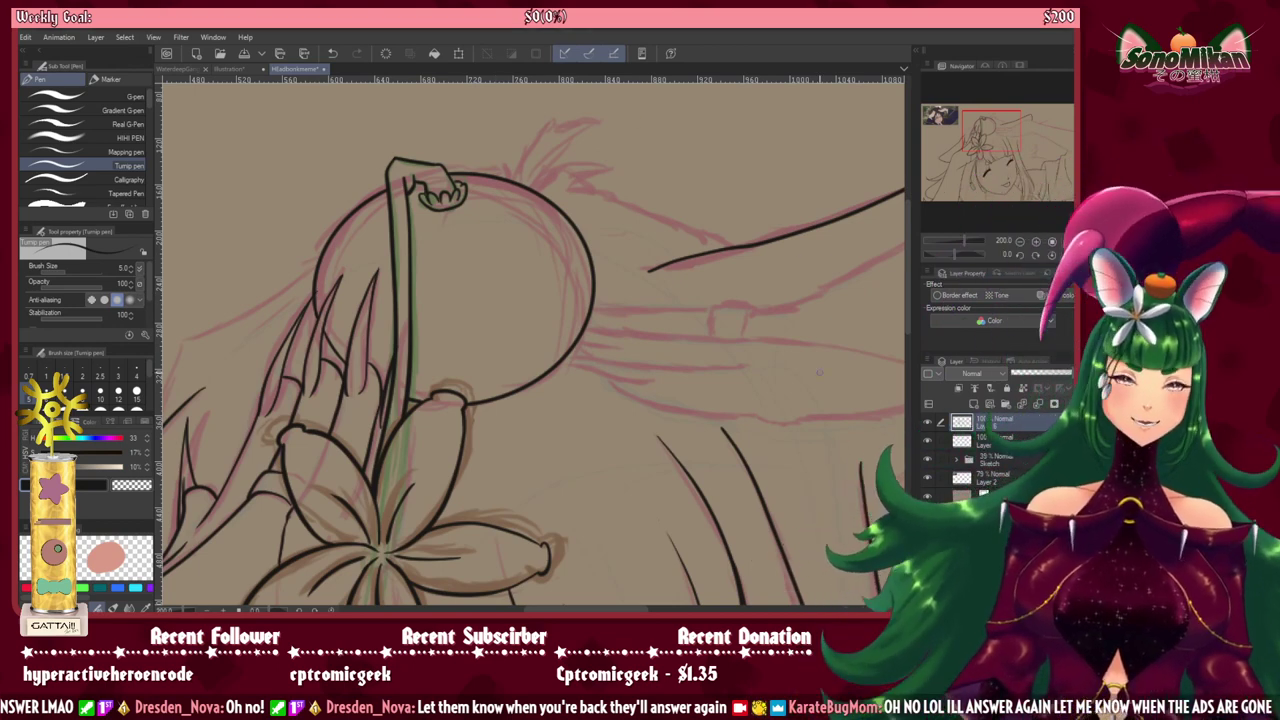
# Step: On Layer 7, ink two short lines fanning out from the circle's edge at the start of the sketched tapered shape
pyautogui.click(988, 446)
pyautogui.moveTo(612, 400); pyautogui.dragTo(391, 400)
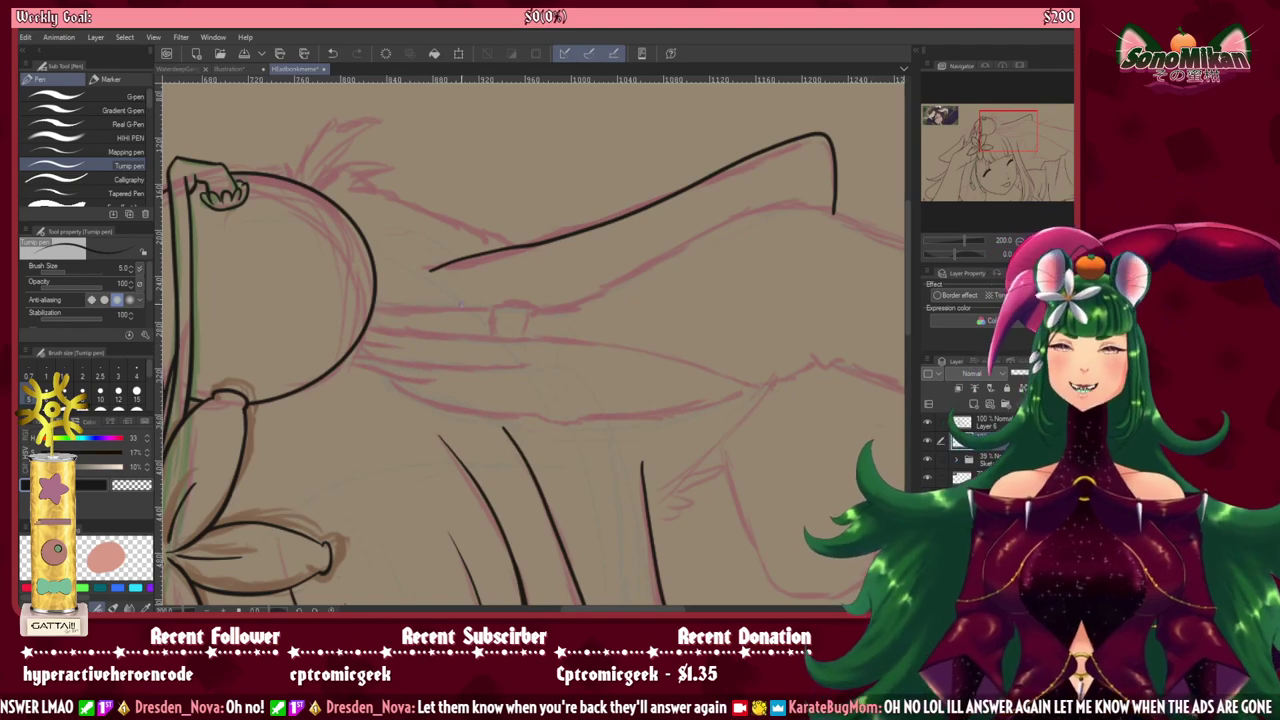
pyautogui.press('^')
pyautogui.press('^')
pyautogui.press('^')
pyautogui.press('^')
pyautogui.press('^')
pyautogui.press('^')
pyautogui.press('^')
pyautogui.press('^')
pyautogui.press('^')
pyautogui.press('^')
pyautogui.press('^')
pyautogui.press('^')
pyautogui.press('^')
pyautogui.press('^')
pyautogui.press('^')
pyautogui.press('^')
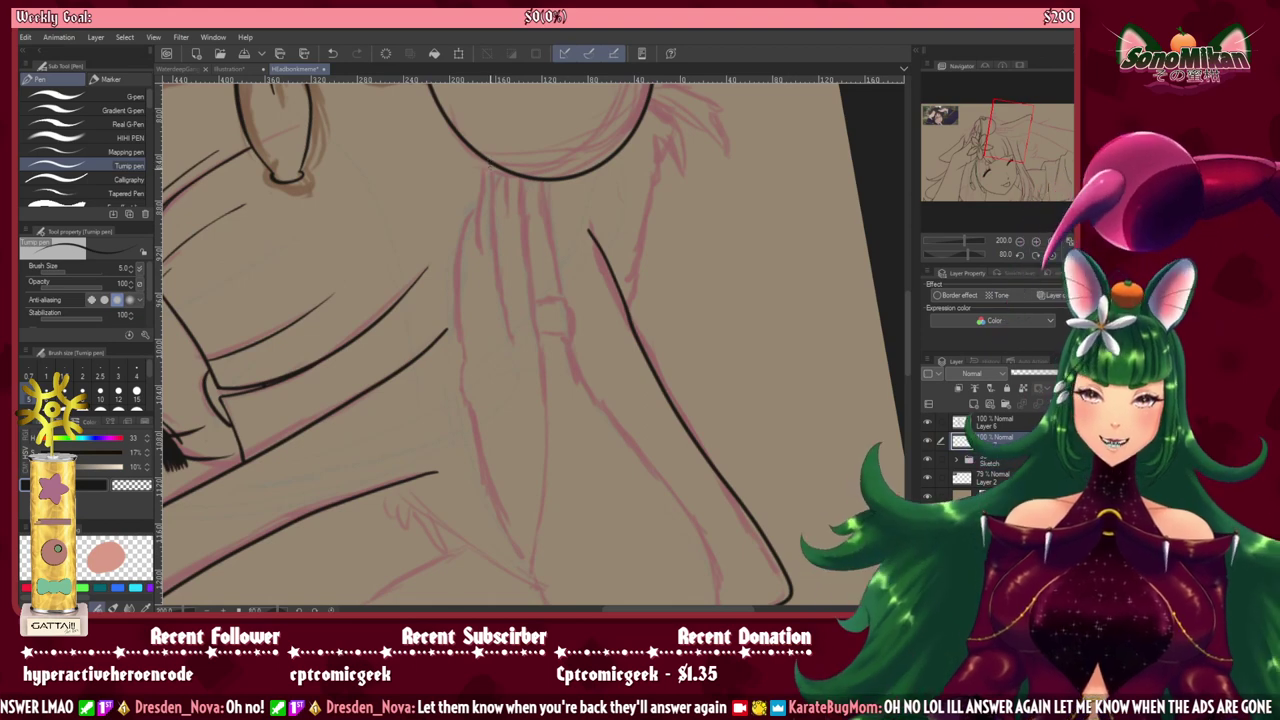
pyautogui.moveTo(490, 164)
pyautogui.mouseDown()
pyautogui.moveTo(492, 248)
pyautogui.moveTo(478, 226)
pyautogui.moveTo(485, 156)
pyautogui.mouseUp()
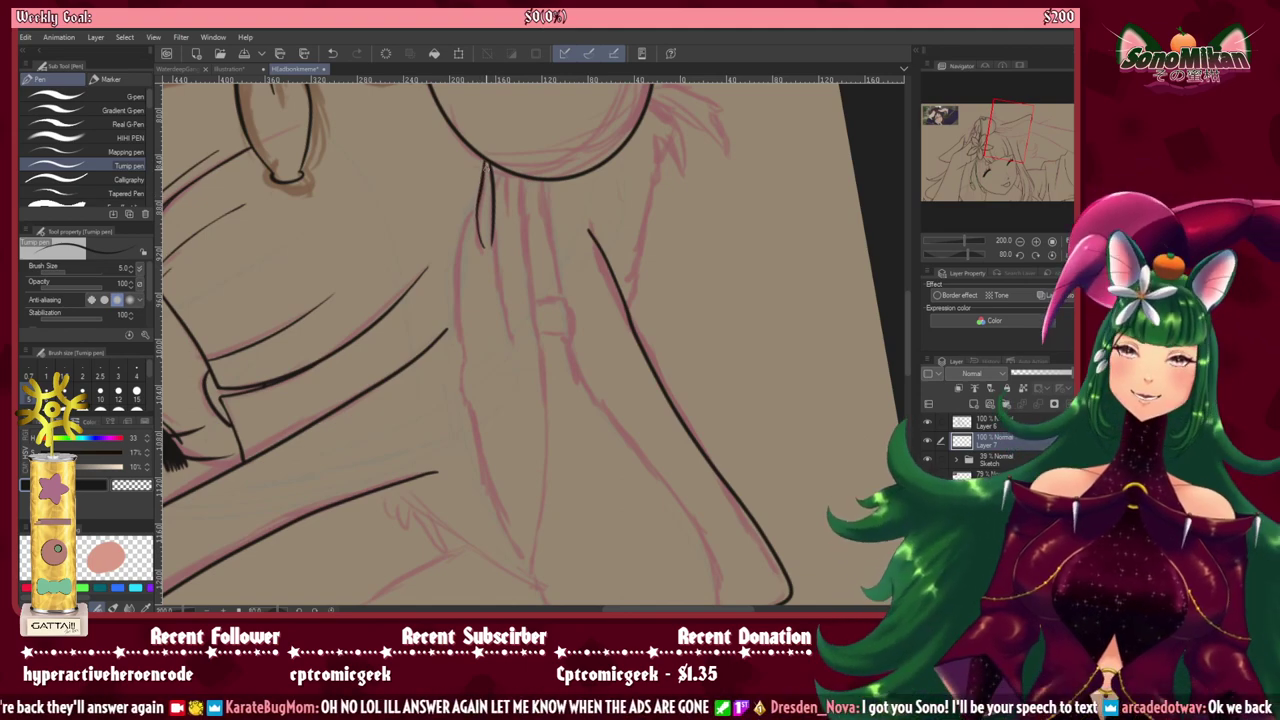
pyautogui.hotkey('ctrl', 'z')
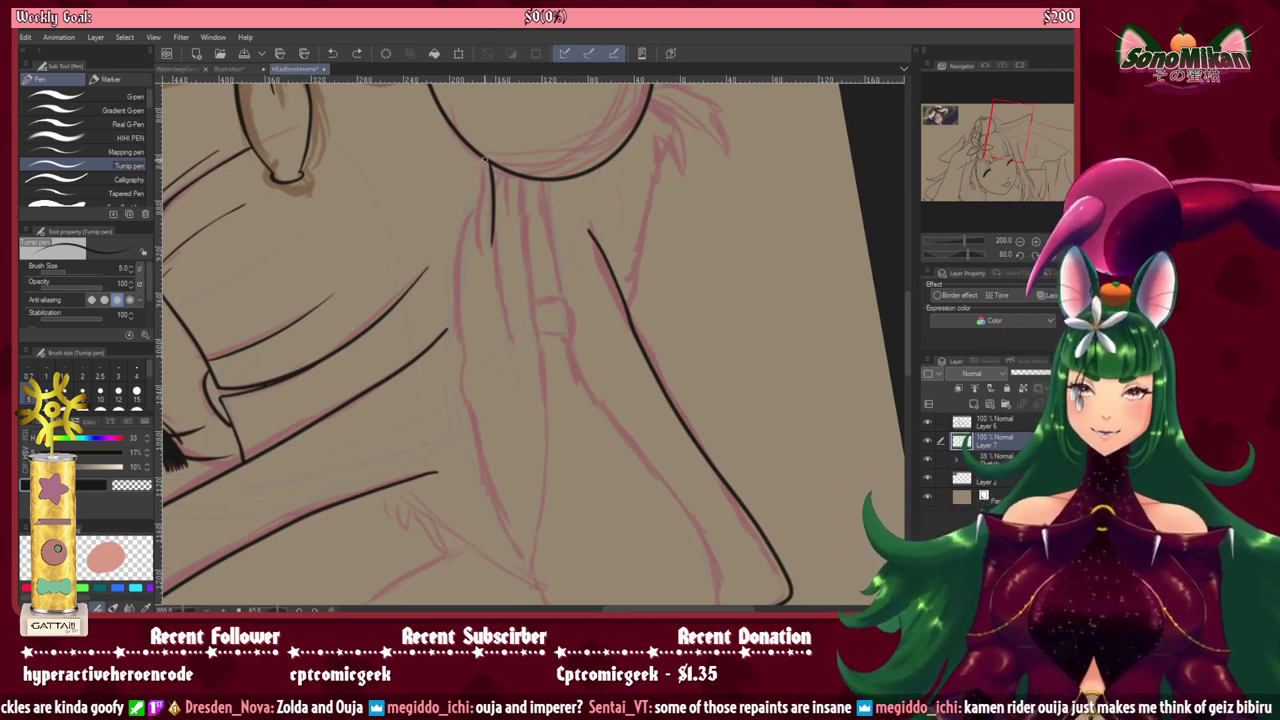
pyautogui.moveTo(484, 158); pyautogui.dragTo(478, 250)
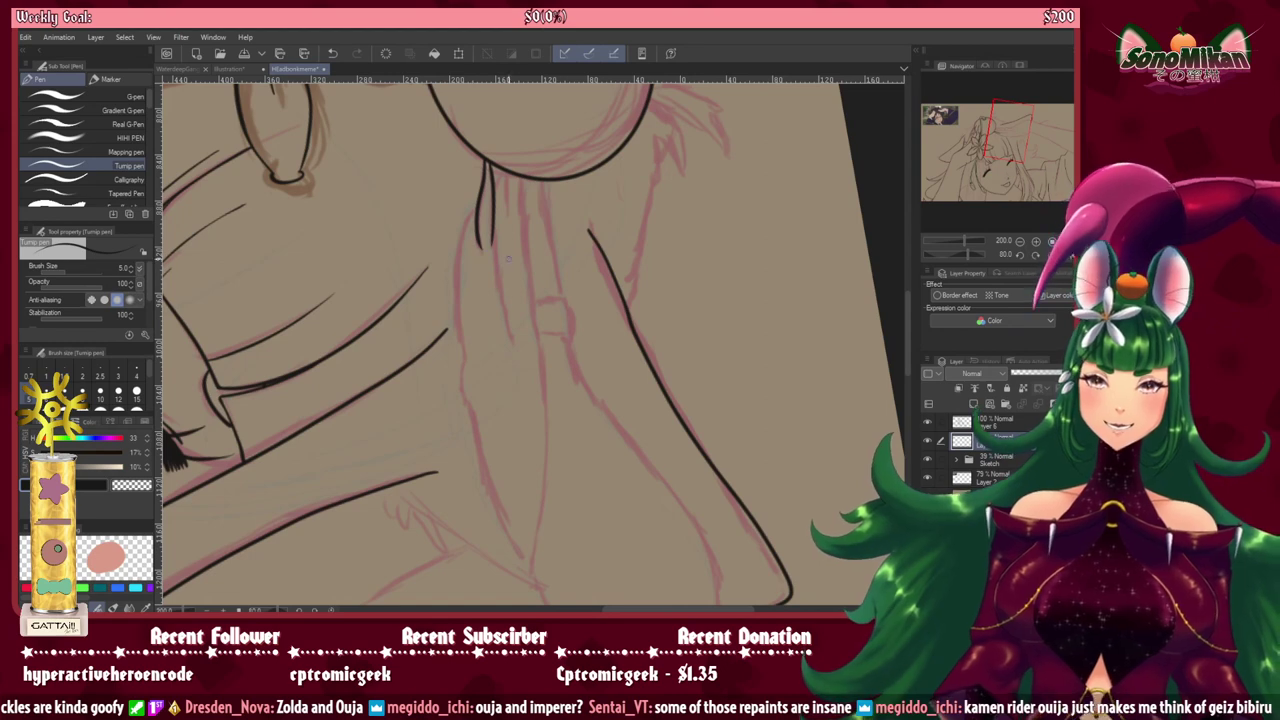
# Step: Extend the inner of the two short lines along the pink sketch, away from the circle
pyautogui.moveTo(494, 218); pyautogui.dragTo(501, 320)
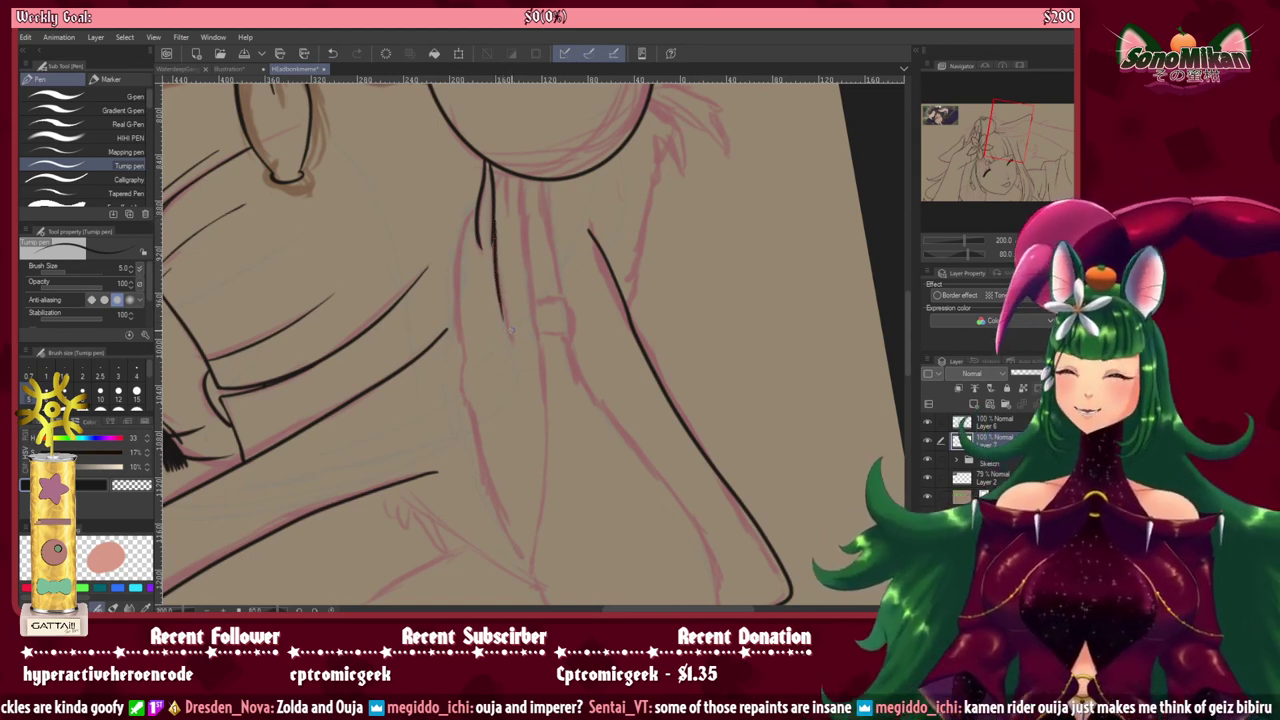
pyautogui.hotkey('ctrl', 'z')
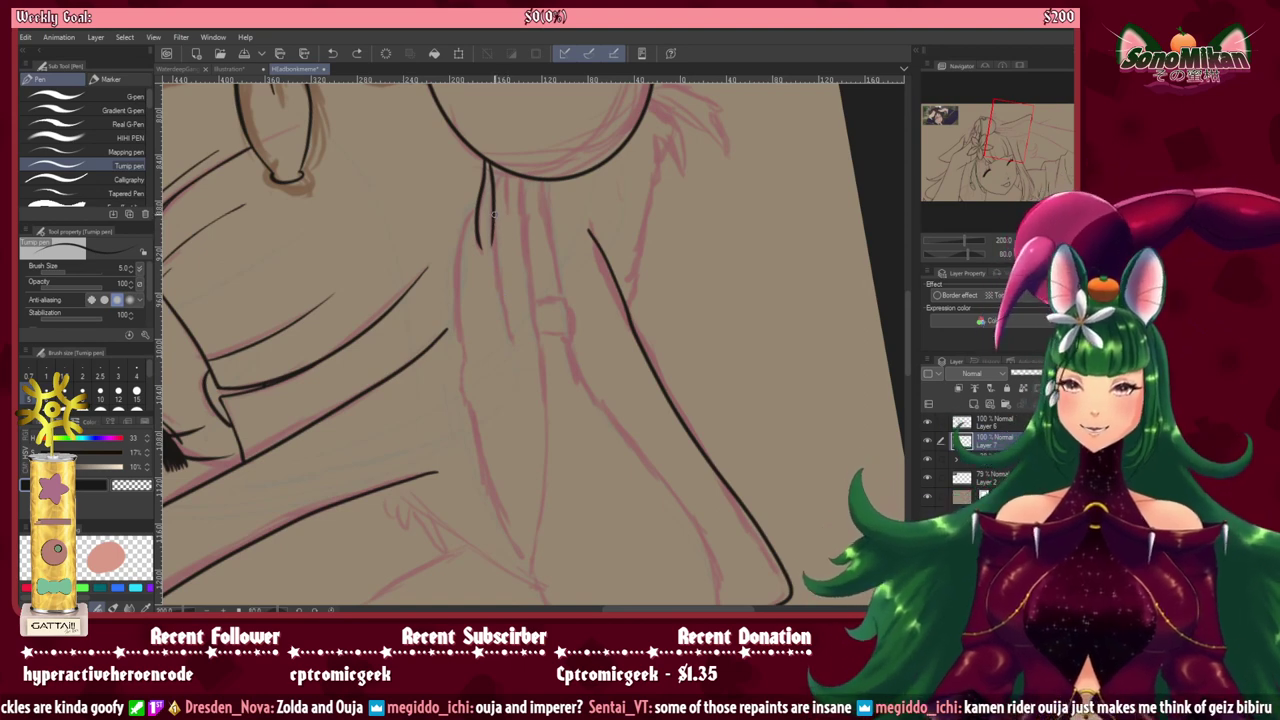
pyautogui.moveTo(493, 214); pyautogui.dragTo(503, 316)
pyautogui.hotkey('ctrl', 'z')
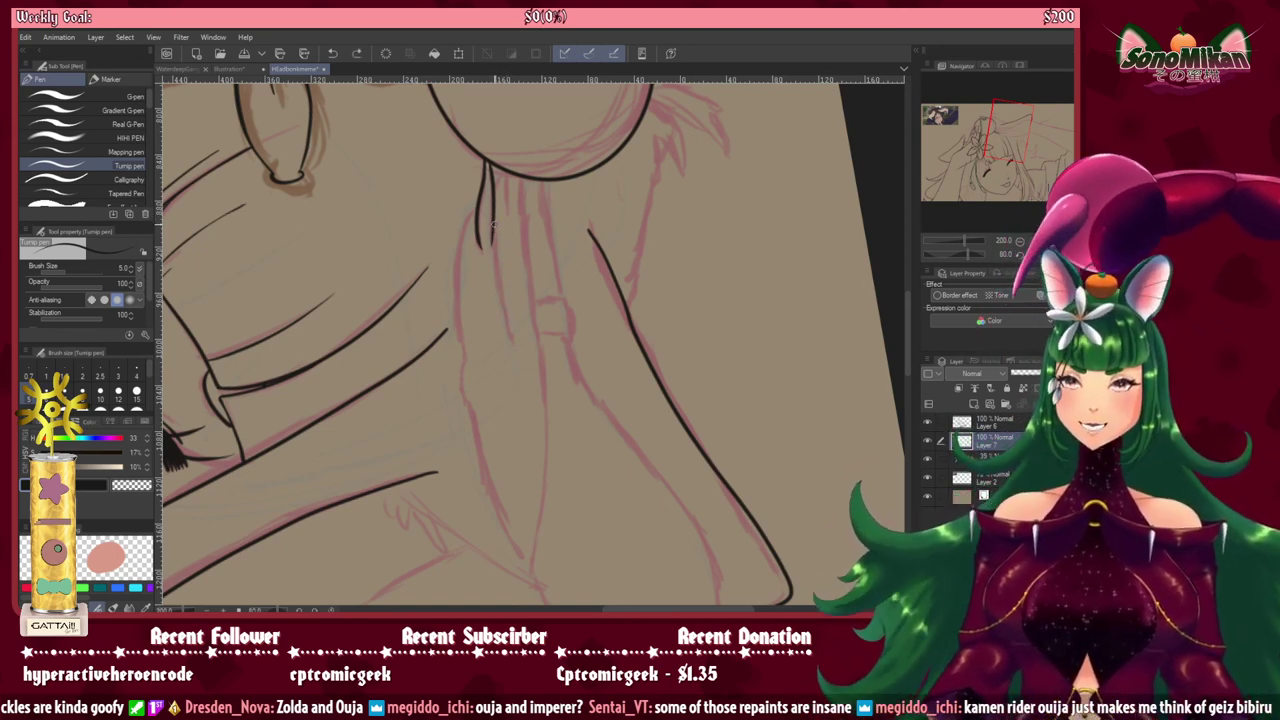
pyautogui.moveTo(492, 218); pyautogui.dragTo(508, 340)
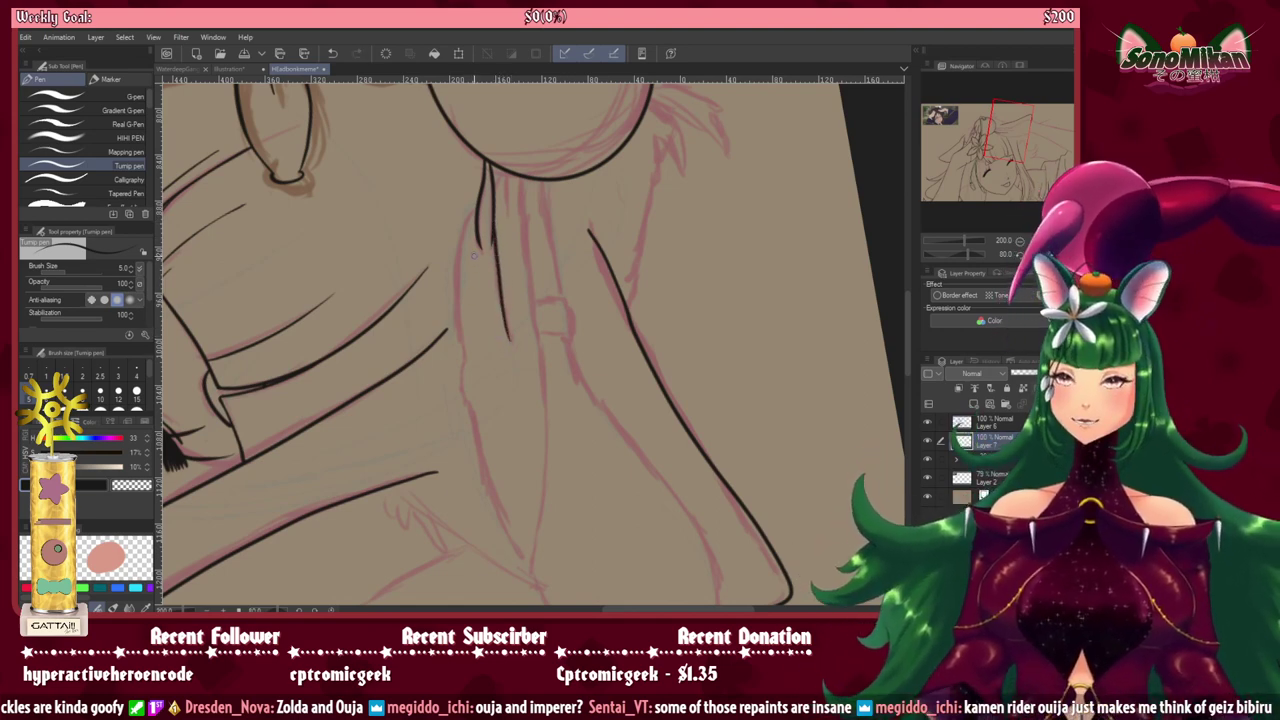
# Step: Ink the long curved outer edge of the tapered shape, from the short lines at the circle to its pointed tip
pyautogui.moveTo(558, 265); pyautogui.dragTo(613, 206)
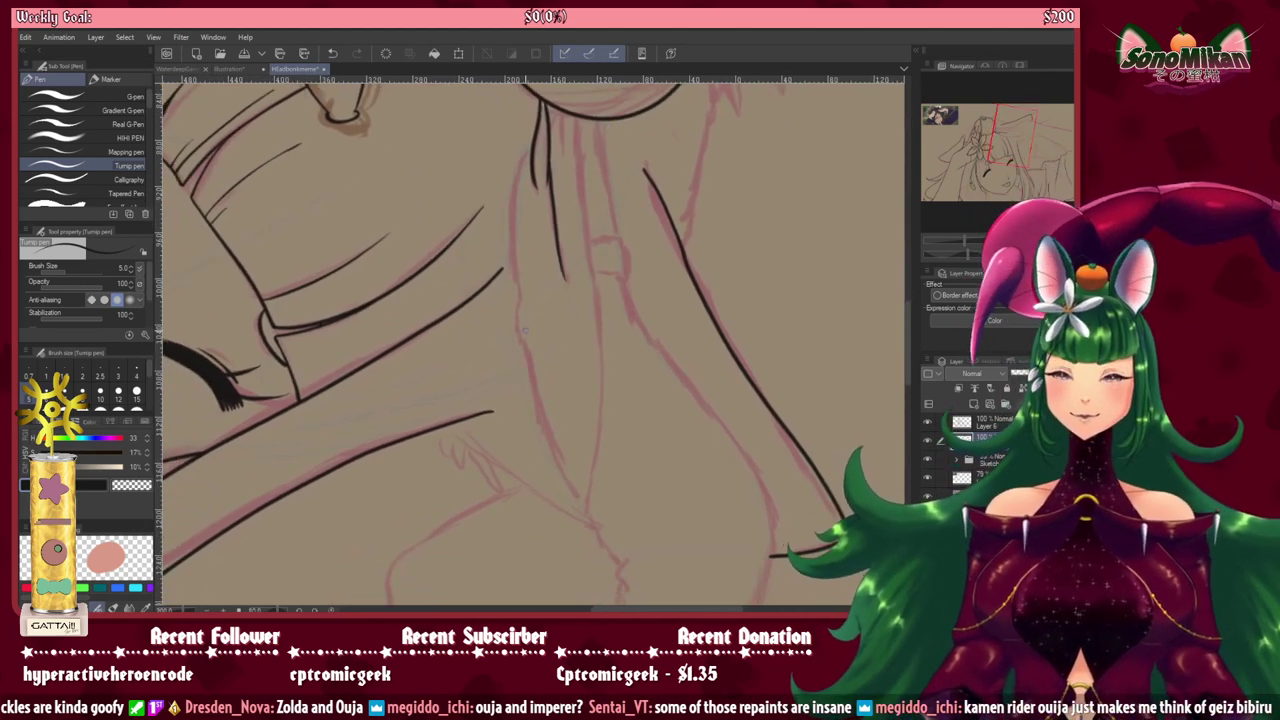
pyautogui.moveTo(520, 298)
pyautogui.mouseDown()
pyautogui.moveTo(552, 454)
pyautogui.moveTo(589, 506)
pyautogui.mouseUp()
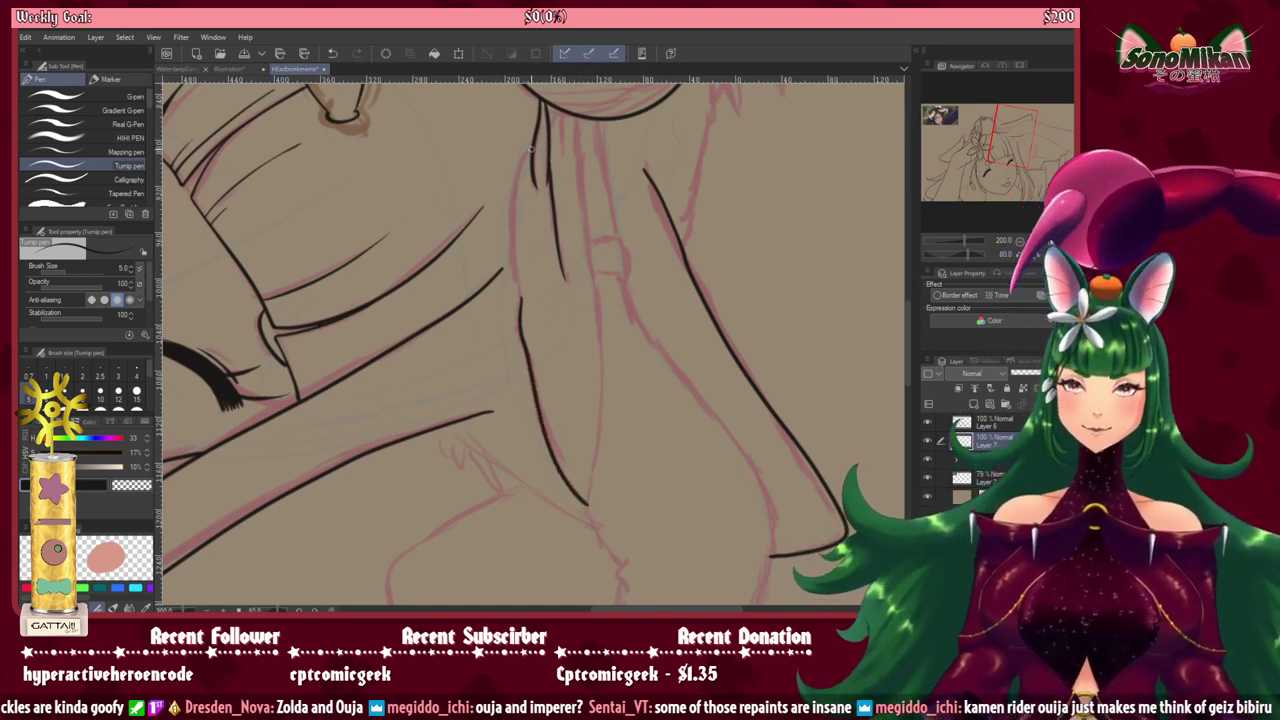
pyautogui.moveTo(531, 148); pyautogui.dragTo(508, 242)
pyautogui.hotkey('ctrl', 'z')
pyautogui.moveTo(531, 143); pyautogui.dragTo(512, 248)
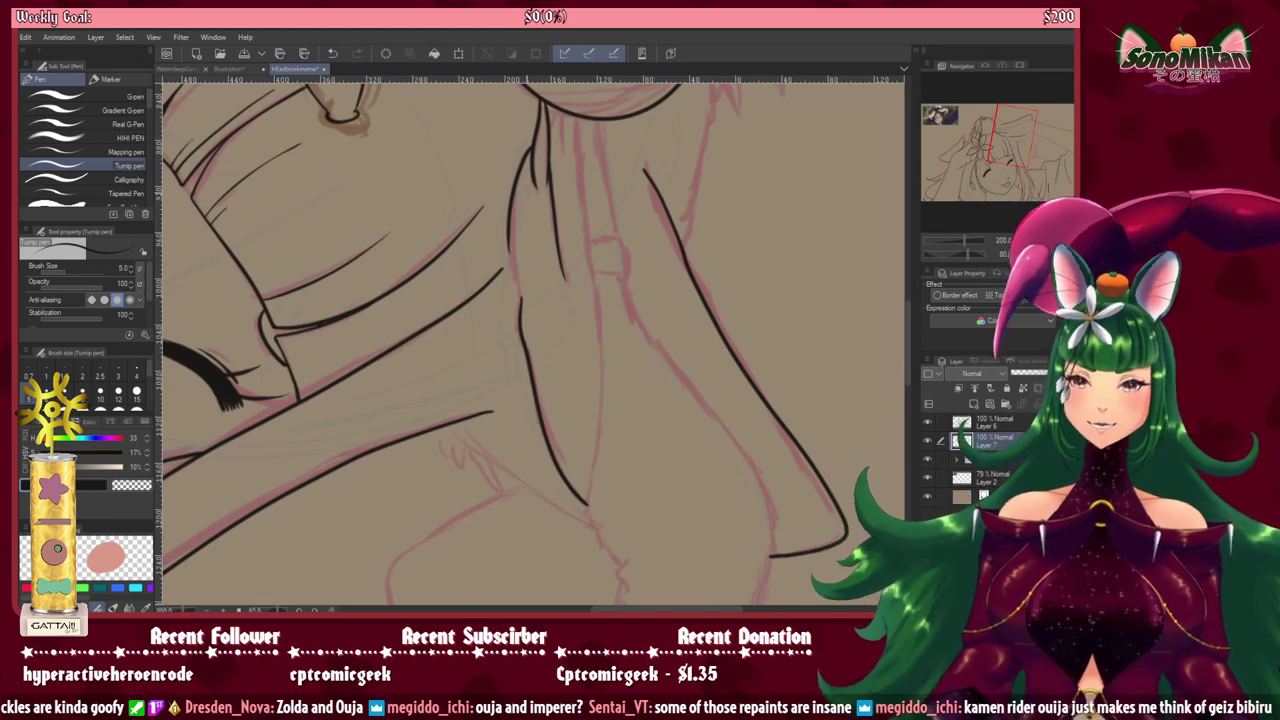
pyautogui.hotkey('ctrl', 'z')
pyautogui.moveTo(531, 146)
pyautogui.mouseDown()
pyautogui.moveTo(513, 214)
pyautogui.moveTo(519, 314)
pyautogui.moveTo(575, 362)
pyautogui.mouseUp()
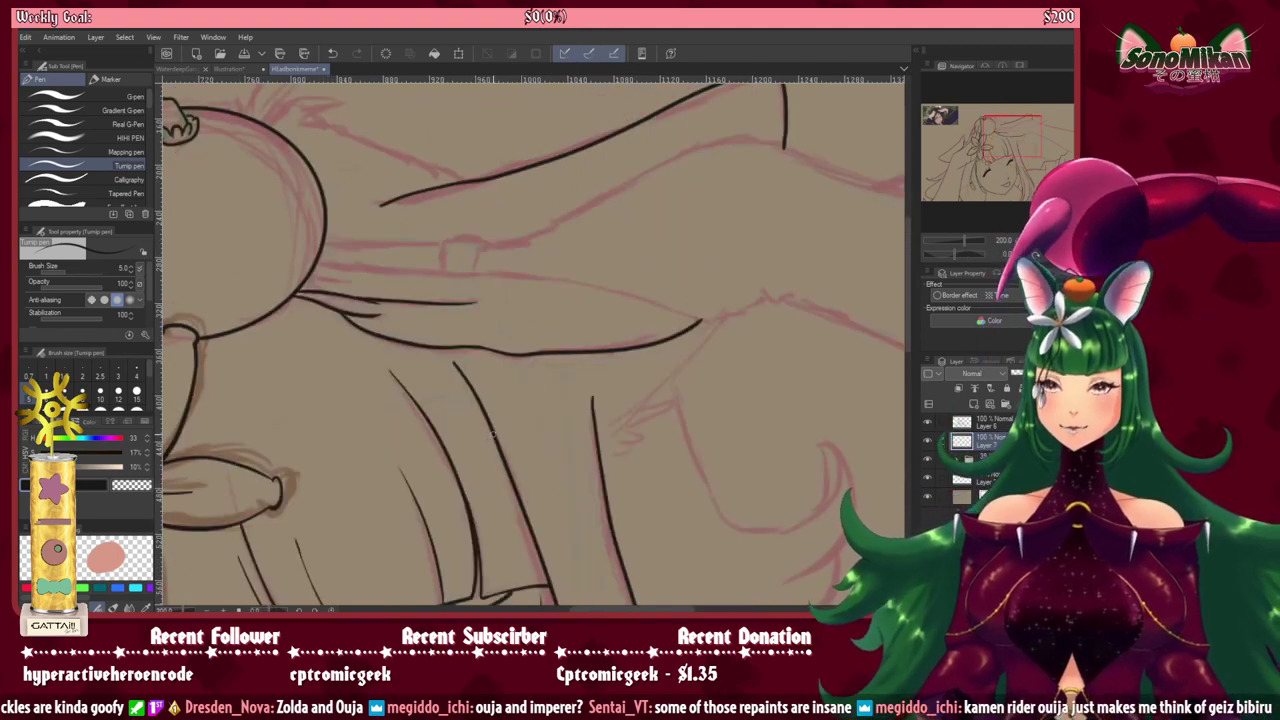
# Step: Ink a short crease at the circle's edge and the upper part of the tapered shape's opposite edge
pyautogui.moveTo(493, 435); pyautogui.dragTo(483, 428)
pyautogui.moveTo(482, 314)
pyautogui.mouseDown()
pyautogui.moveTo(485, 213)
pyautogui.moveTo(511, 161)
pyautogui.moveTo(552, 120)
pyautogui.moveTo(645, 150)
pyautogui.mouseUp()
pyautogui.moveTo(488, 354); pyautogui.dragTo(359, 381)
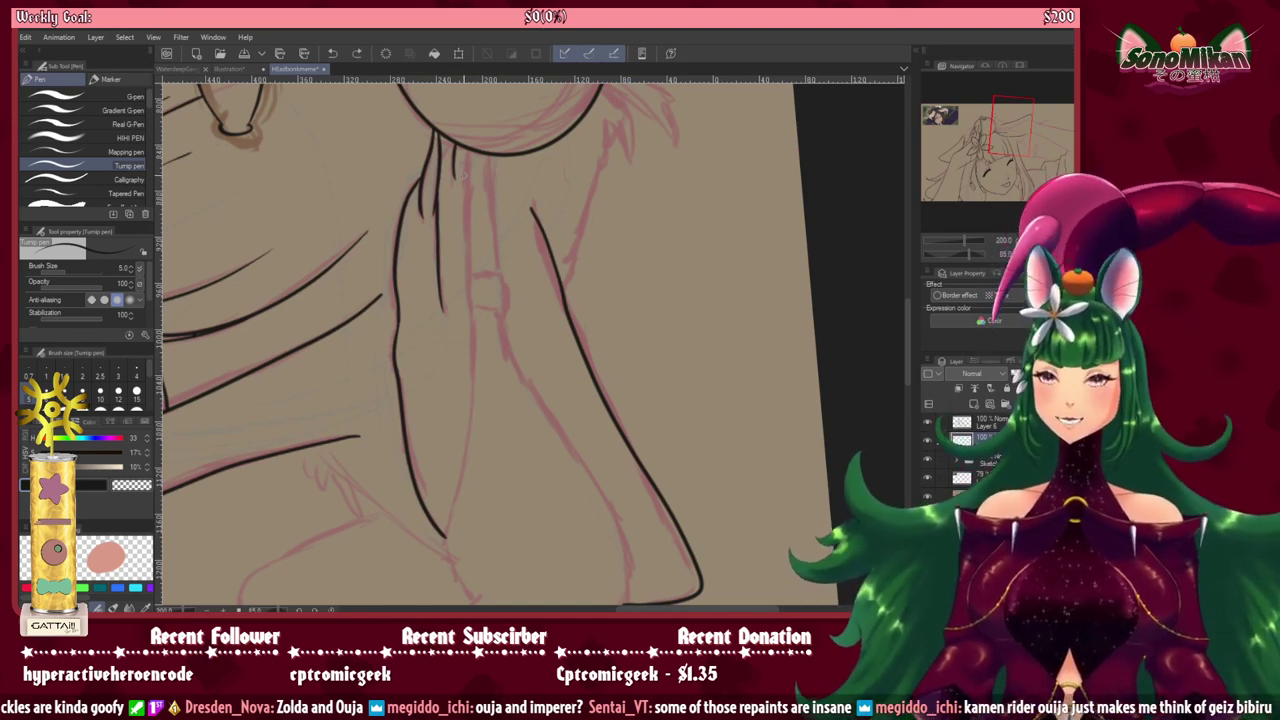
pyautogui.moveTo(468, 153); pyautogui.dragTo(465, 178)
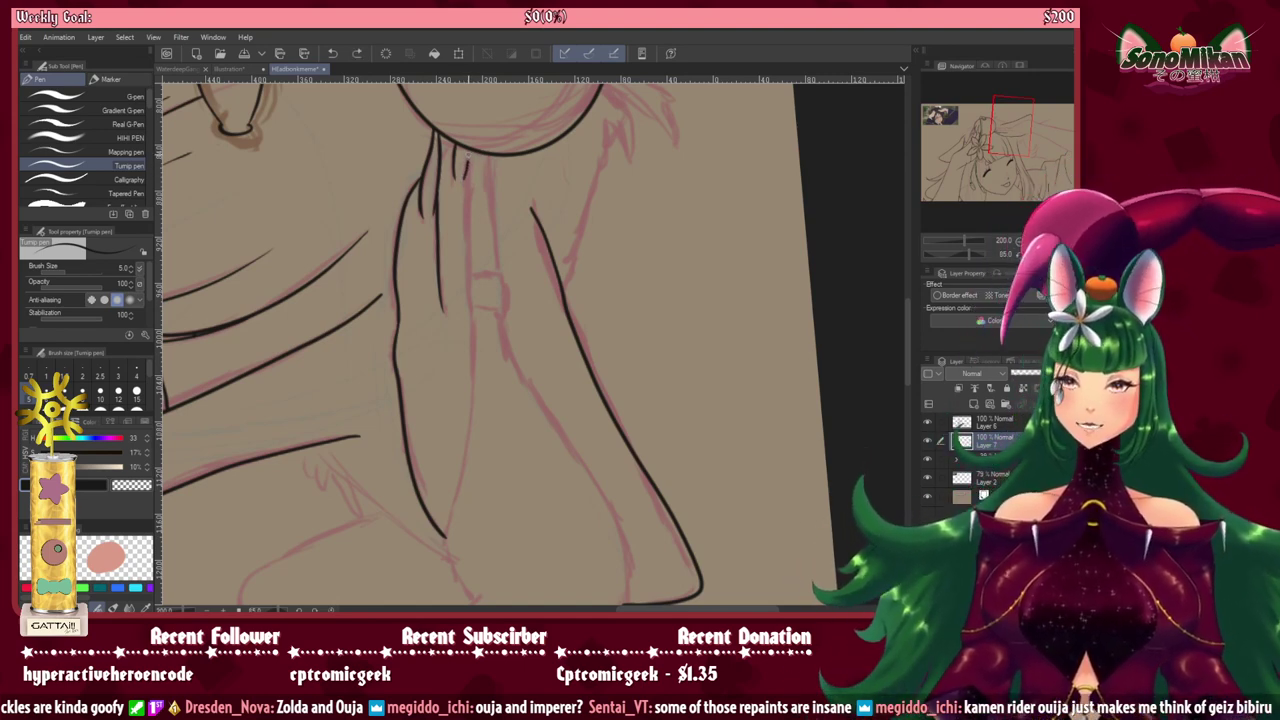
pyautogui.hotkey('ctrl', 'z')
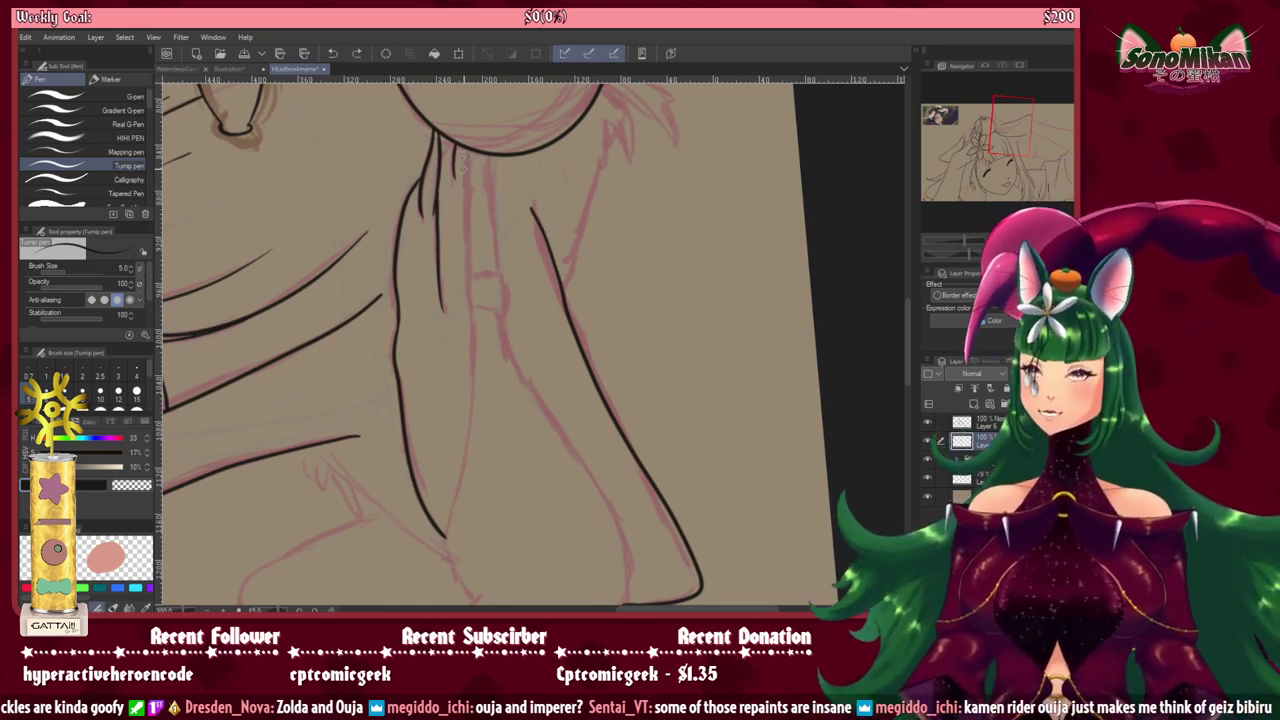
pyautogui.moveTo(467, 145)
pyautogui.mouseDown()
pyautogui.moveTo(465, 184)
pyautogui.moveTo(442, 168)
pyautogui.moveTo(438, 187)
pyautogui.moveTo(445, 162)
pyautogui.moveTo(438, 174)
pyautogui.moveTo(468, 170)
pyautogui.moveTo(472, 318)
pyautogui.mouseUp()
pyautogui.hotkey('ctrl', 'z')
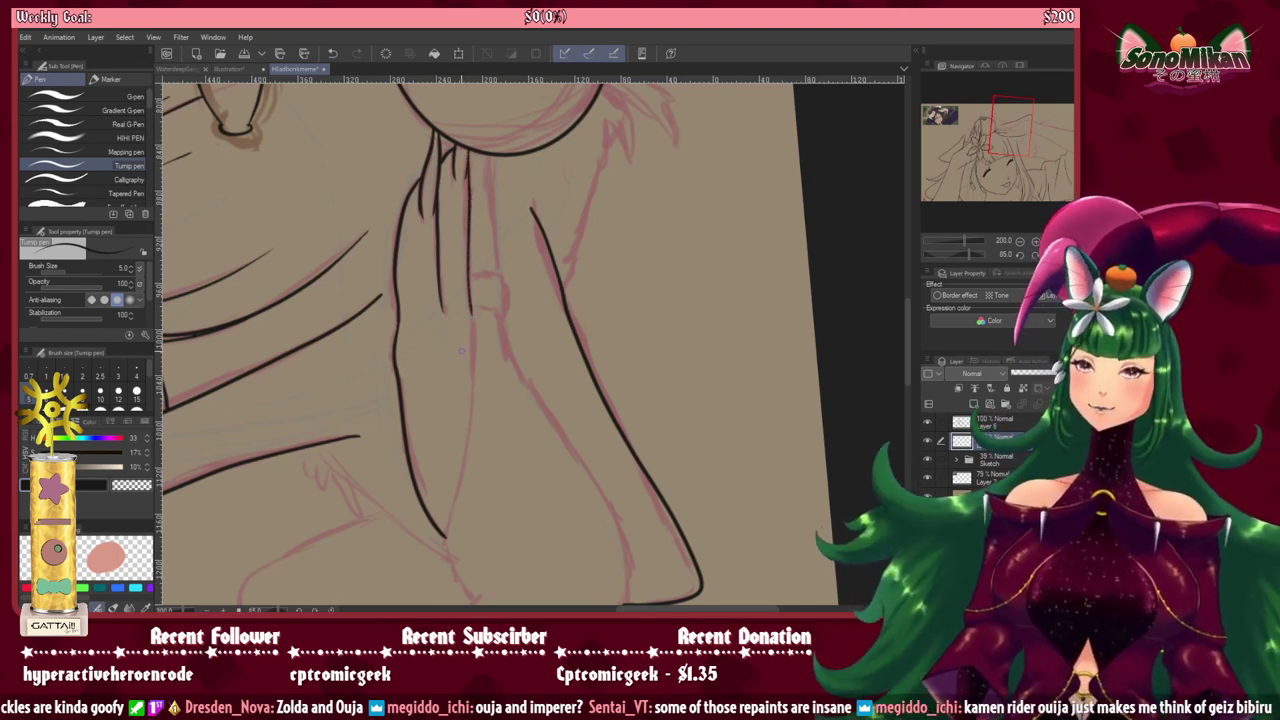
pyautogui.moveTo(399, 374); pyautogui.dragTo(483, 334)
pyautogui.hotkey('ctrl', '@')
pyautogui.press('-')
pyautogui.press('-')
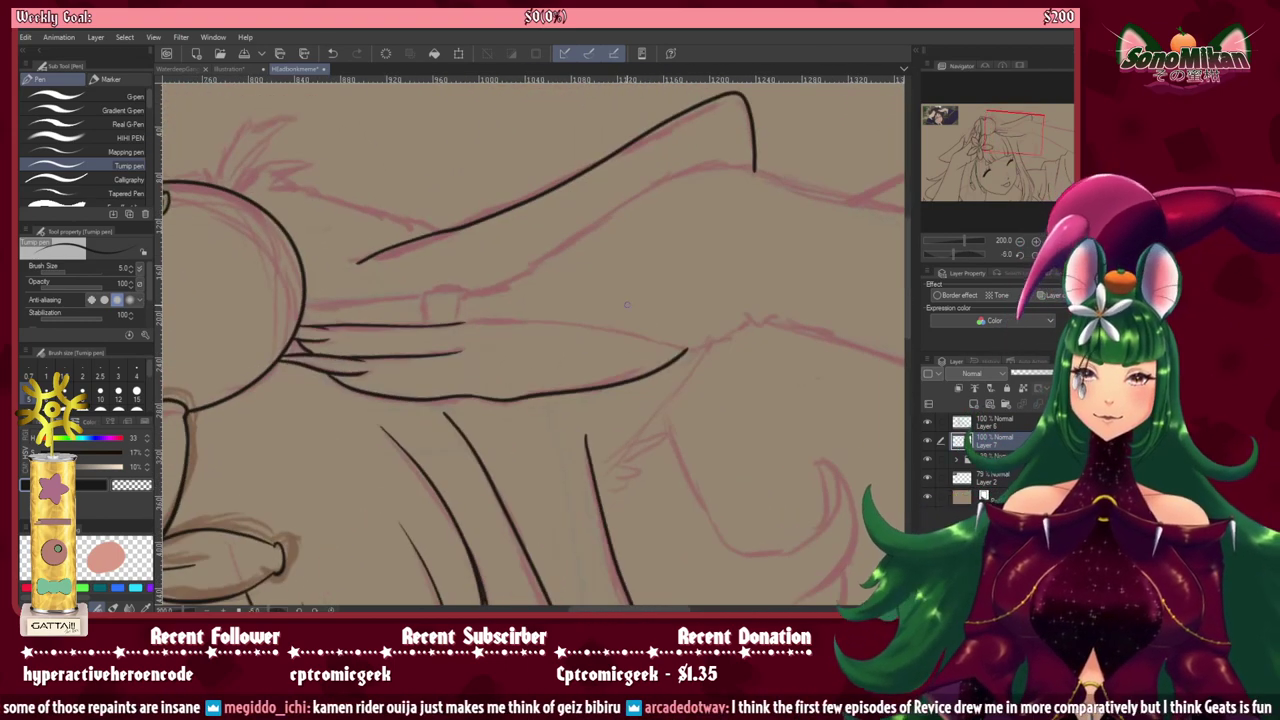
pyautogui.moveTo(551, 403)
pyautogui.mouseDown()
pyautogui.moveTo(438, 384)
pyautogui.moveTo(450, 386)
pyautogui.mouseUp()
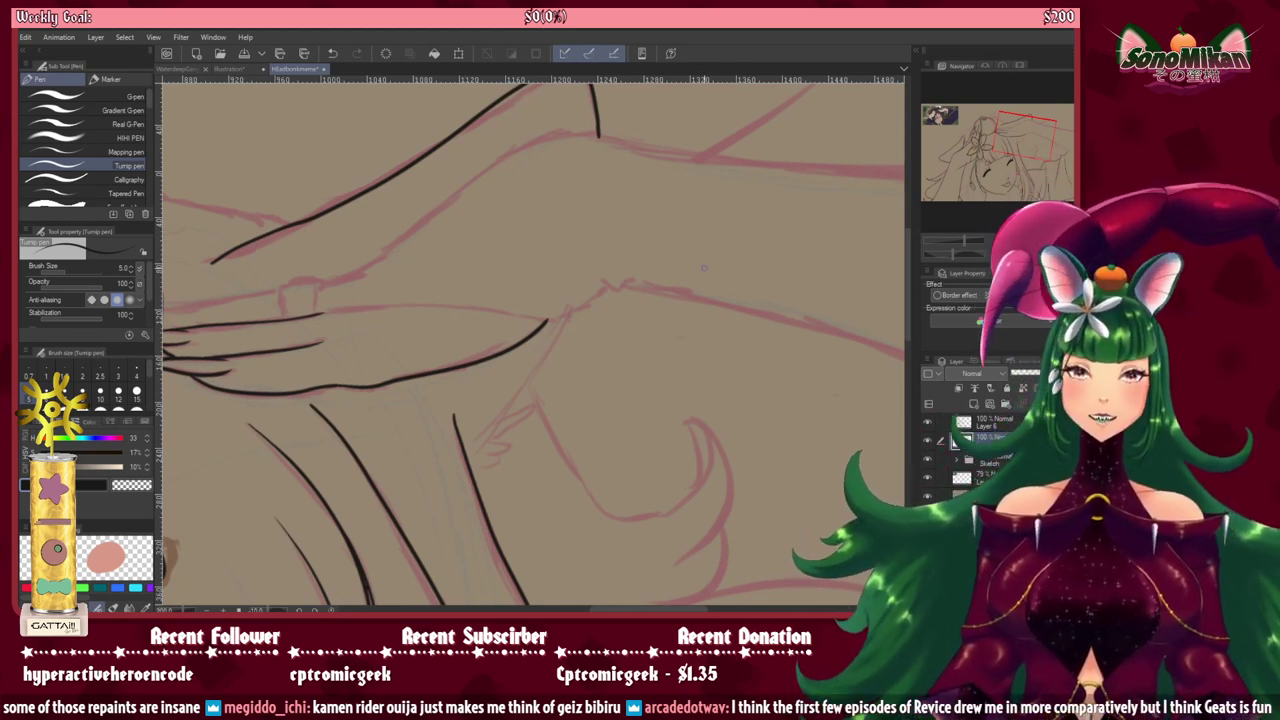
pyautogui.moveTo(640, 154); pyautogui.dragTo(641, 168)
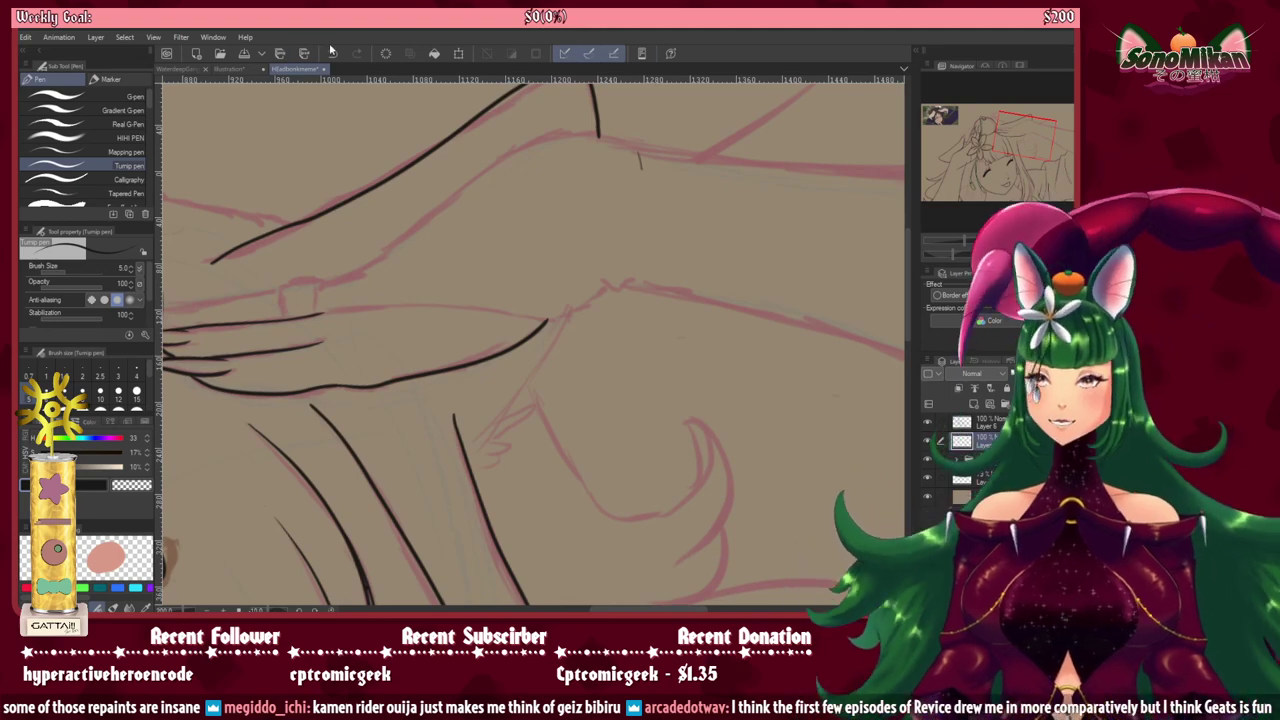
pyautogui.click(332, 53)
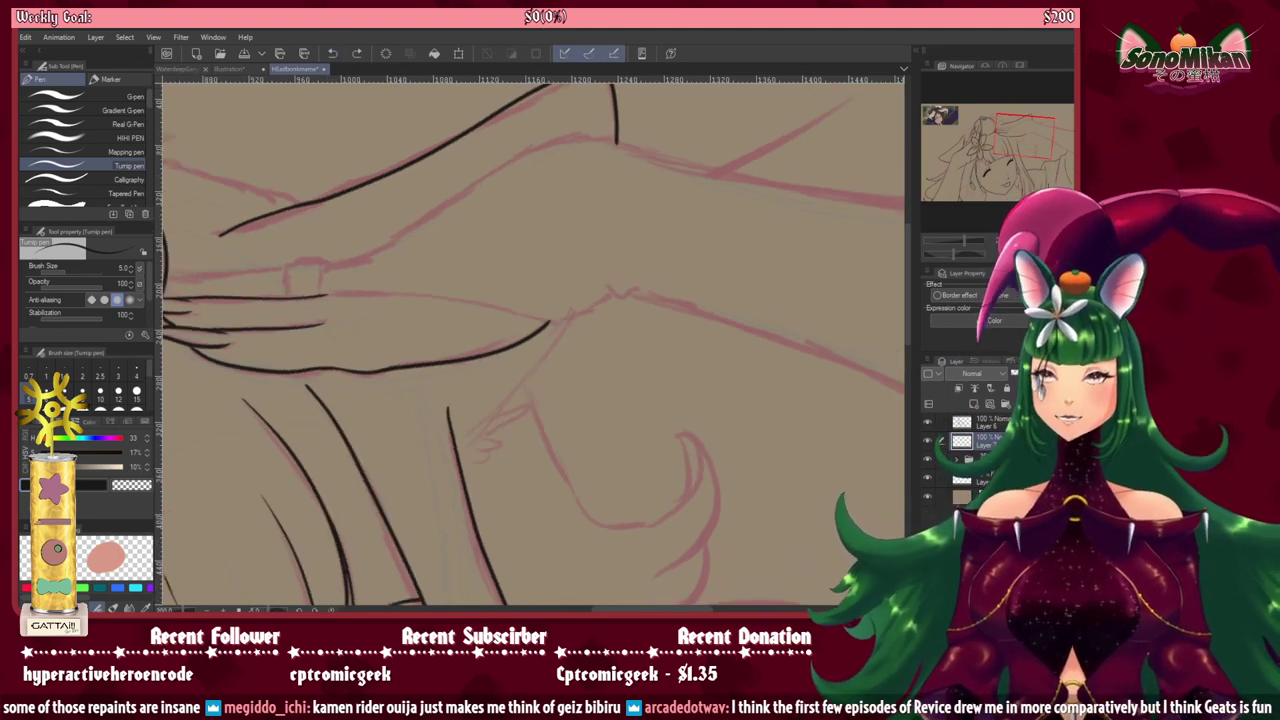
# Step: Continue the opposite edge of the tapered shape down to its tip, closing the point
pyautogui.press('^')
pyautogui.press('^')
pyautogui.press('^')
pyautogui.press('^')
pyautogui.press('^')
pyautogui.press('^')
pyautogui.press('^')
pyautogui.press('^')
pyautogui.press('^')
pyautogui.press('^')
pyautogui.press('^')
pyautogui.press('^')
pyautogui.press('^')
pyautogui.press('^')
pyautogui.press('^')
pyautogui.press('^')
pyautogui.press('^')
pyautogui.press('^')
pyautogui.press('^')
pyautogui.moveTo(444, 259); pyautogui.dragTo(338, 293)
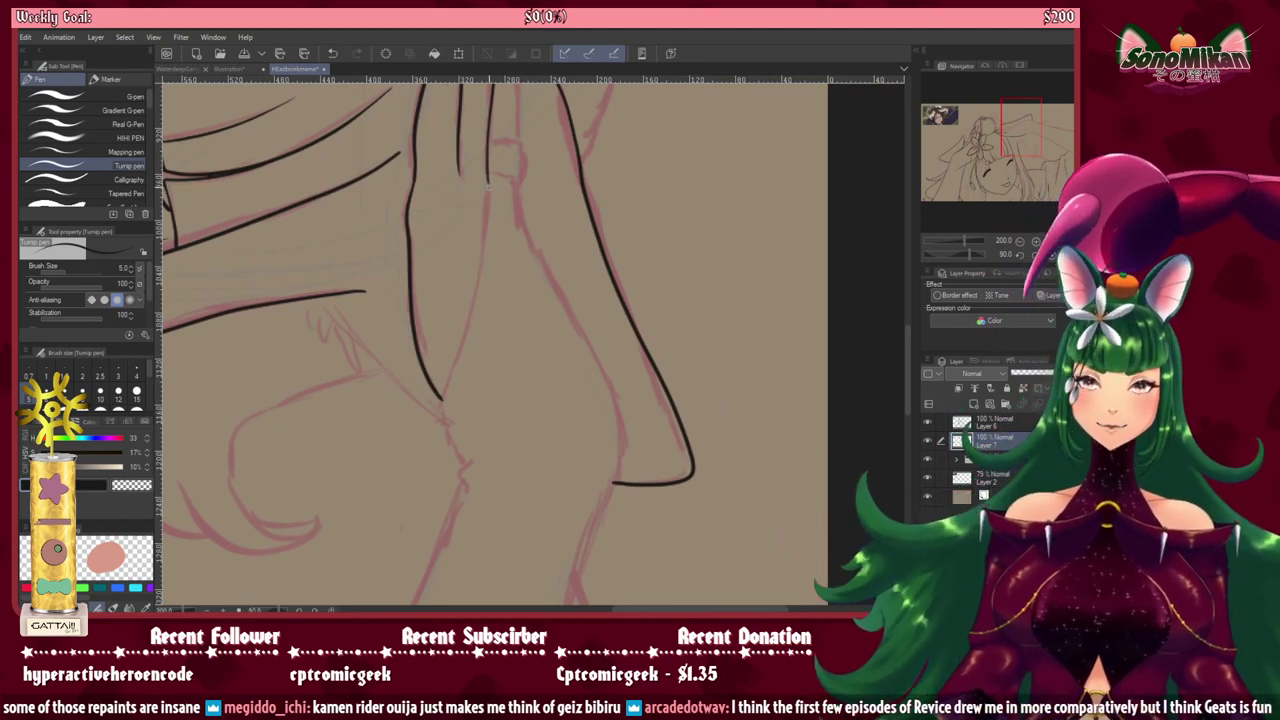
pyautogui.moveTo(488, 186); pyautogui.dragTo(490, 213)
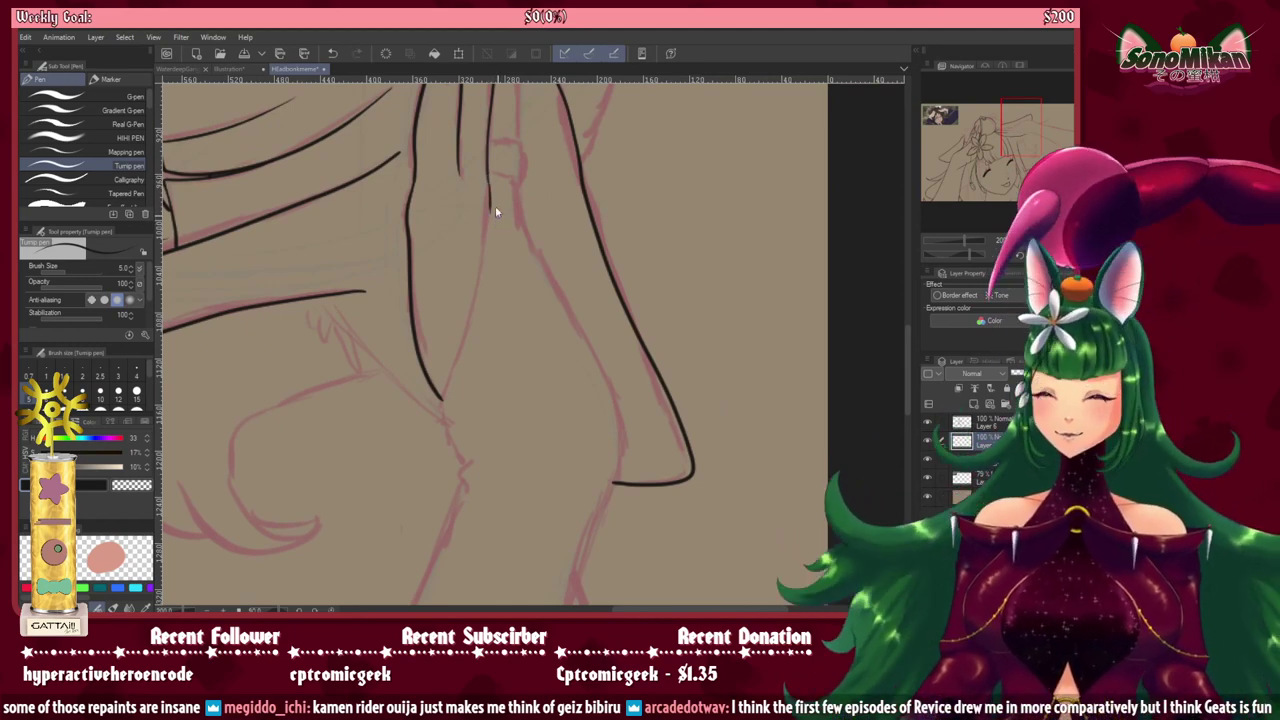
pyautogui.hotkey('ctrl', 'z')
pyautogui.moveTo(488, 176)
pyautogui.mouseDown()
pyautogui.moveTo(481, 284)
pyautogui.moveTo(442, 408)
pyautogui.mouseUp()
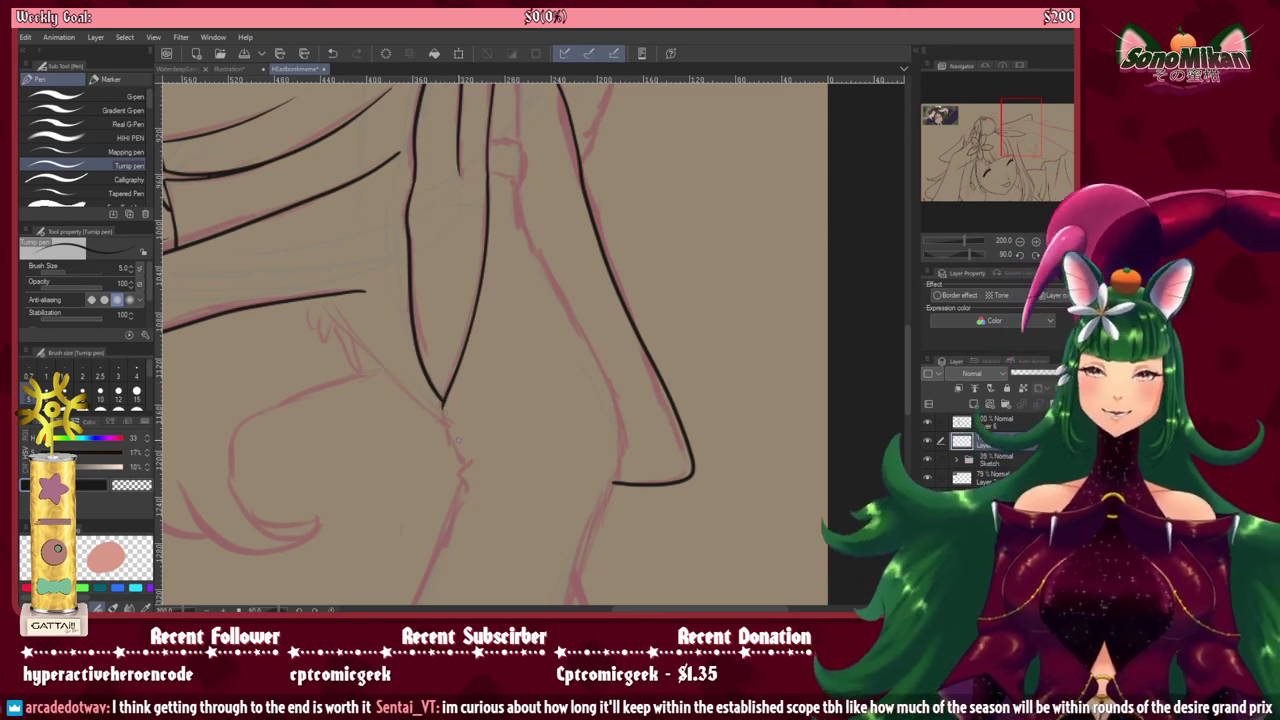
pyautogui.press('^')
pyautogui.press('^')
pyautogui.press('^')
pyautogui.press('^')
pyautogui.press('^')
pyautogui.press('^')
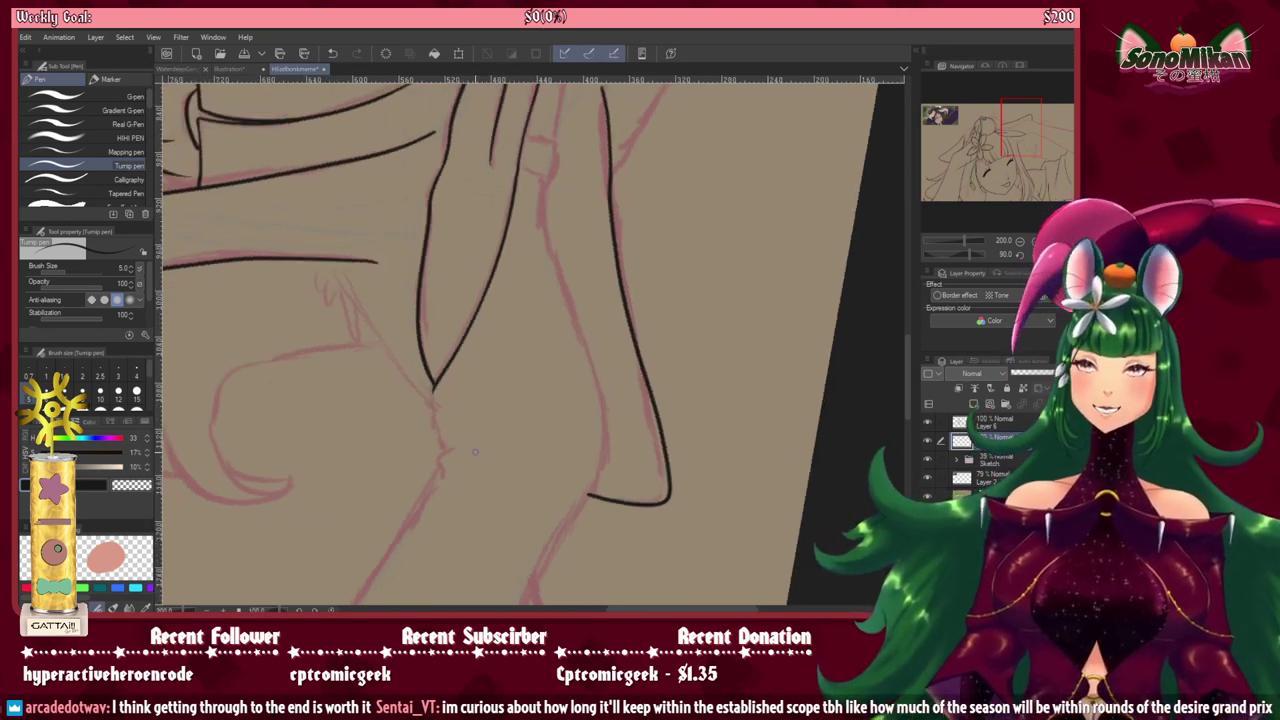
pyautogui.moveTo(487, 395); pyautogui.dragTo(512, 330)
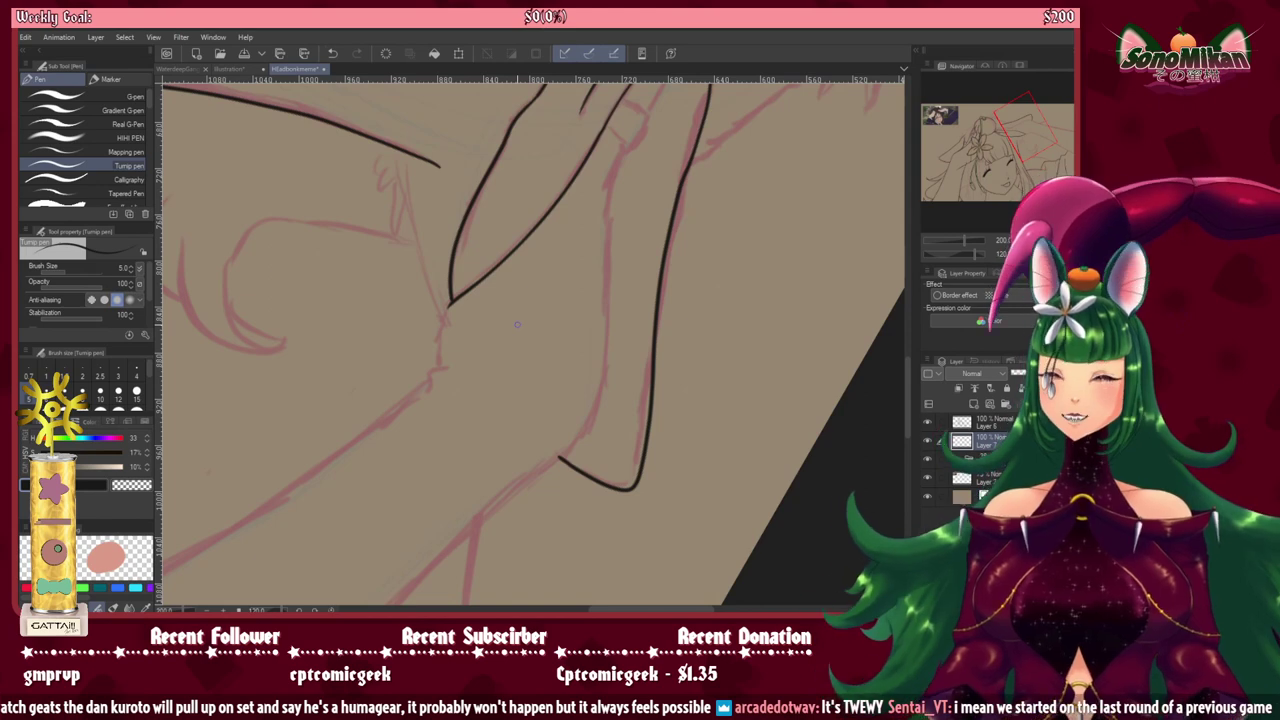
# Step: Ink a short line extending from the tapered shape's pointed tip along the pink sketch
pyautogui.hotkey('ctrl', '@')
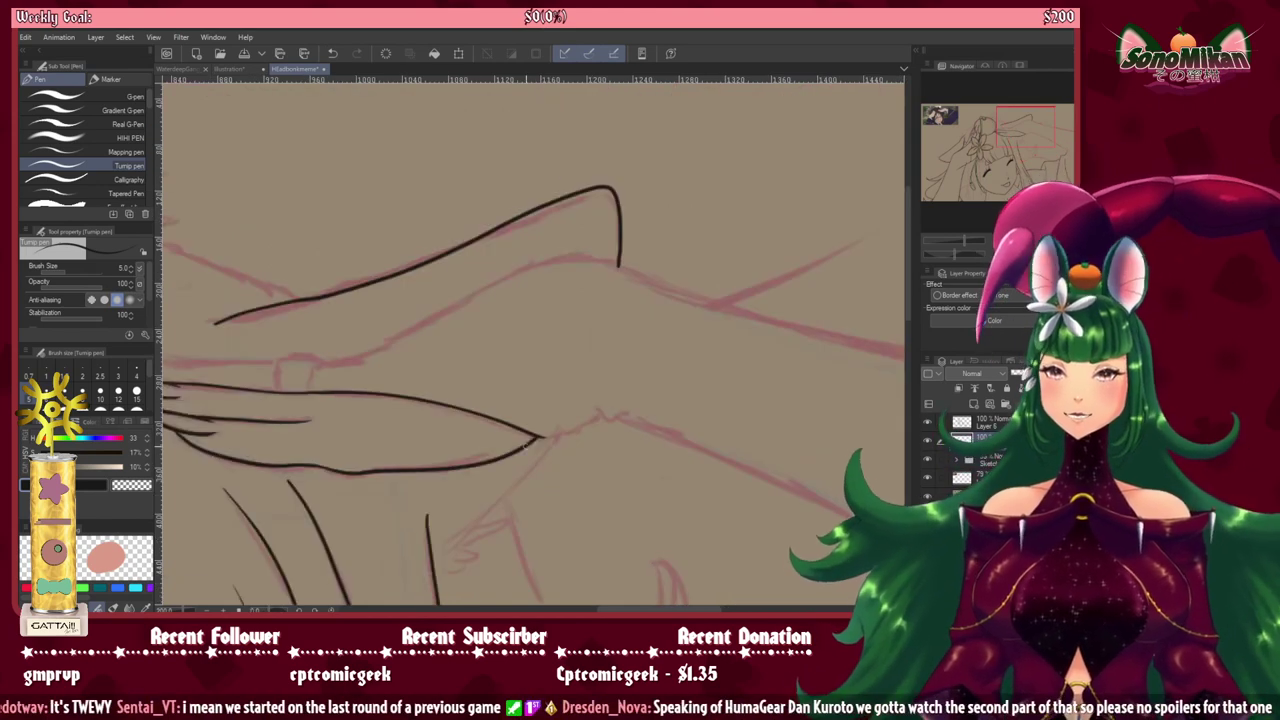
pyautogui.press('-')
pyautogui.press('-')
pyautogui.press('-')
pyautogui.press('-')
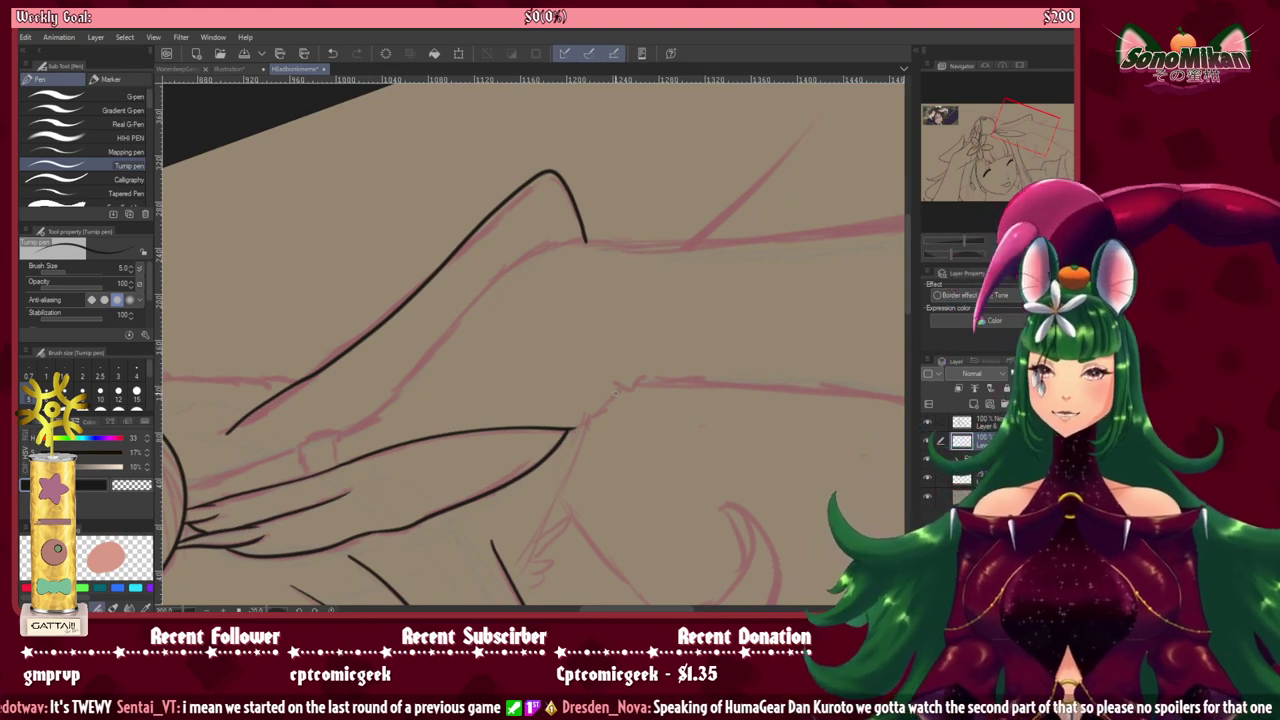
pyautogui.moveTo(618, 388); pyautogui.dragTo(556, 428)
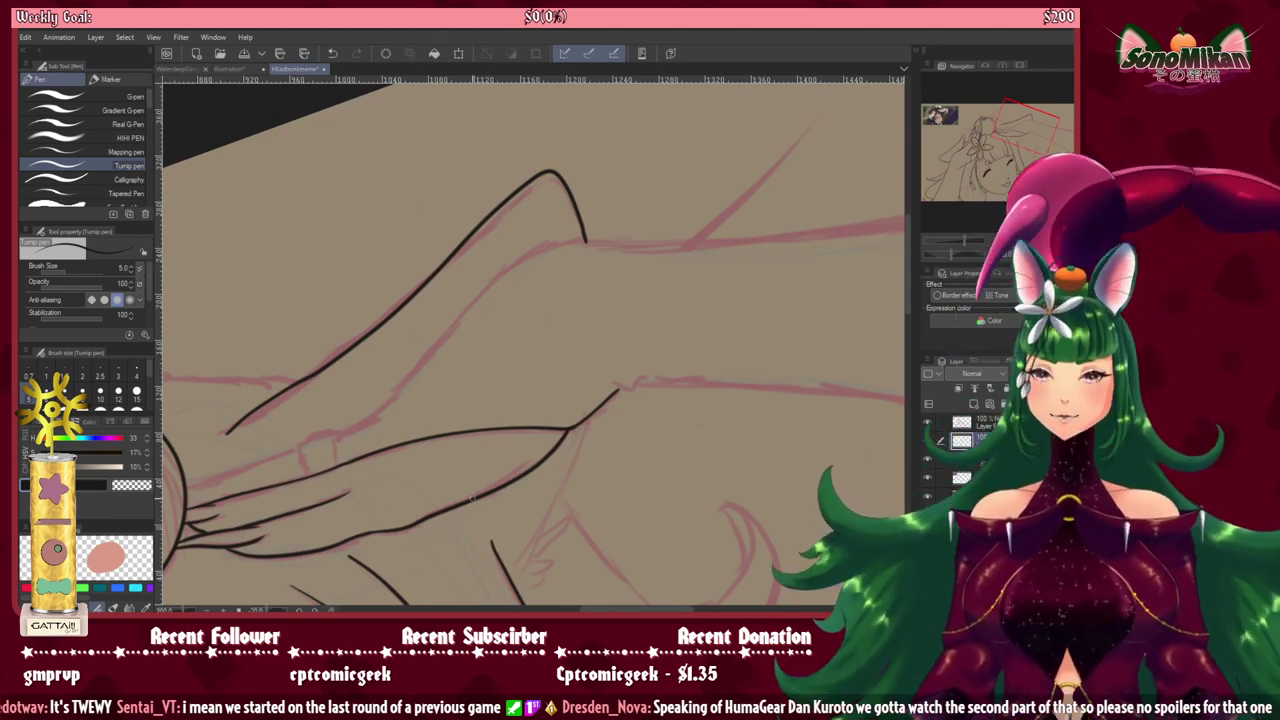
# Step: Ink the small curved band on the outer edge of the tapered shape, between the circle and the tip
pyautogui.press('^')
pyautogui.press('^')
pyautogui.press('^')
pyautogui.press('^')
pyautogui.press('^')
pyautogui.press('^')
pyautogui.press('^')
pyautogui.press('^')
pyautogui.press('^')
pyautogui.press('^')
pyautogui.moveTo(367, 394); pyautogui.dragTo(490, 430)
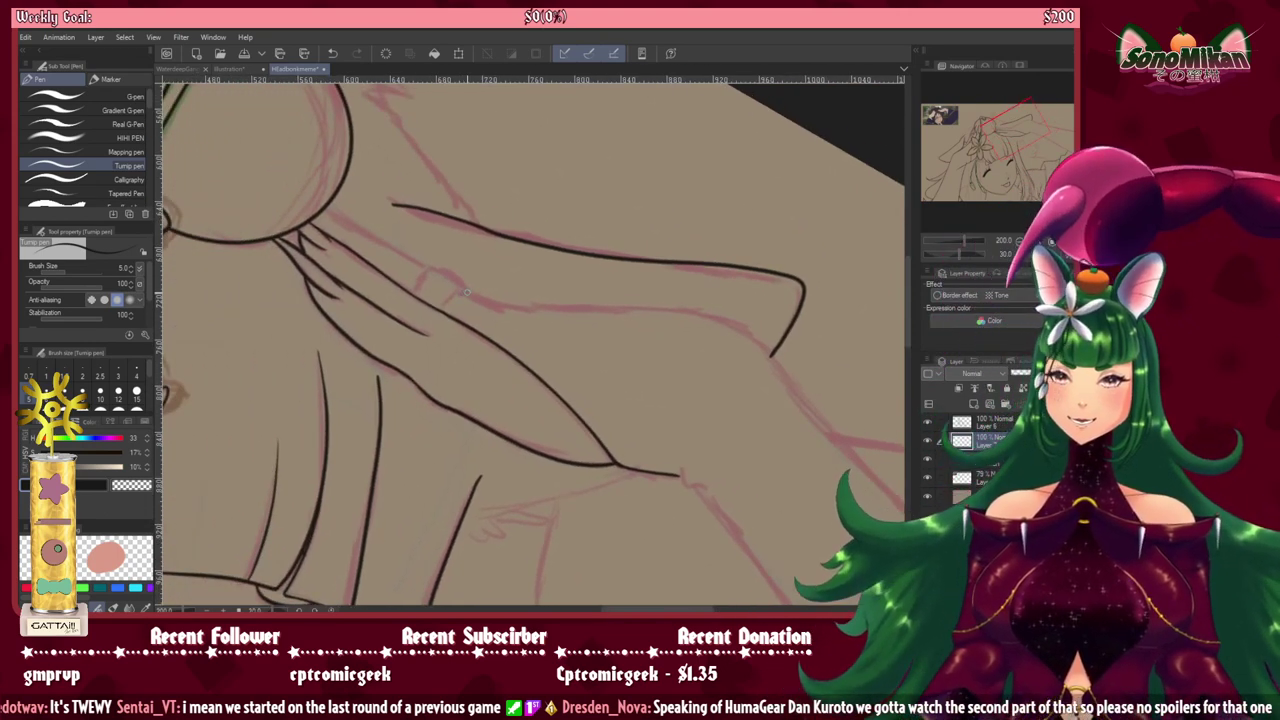
pyautogui.moveTo(467, 293)
pyautogui.mouseDown()
pyautogui.moveTo(445, 314)
pyautogui.moveTo(470, 288)
pyautogui.moveTo(440, 270)
pyautogui.mouseUp()
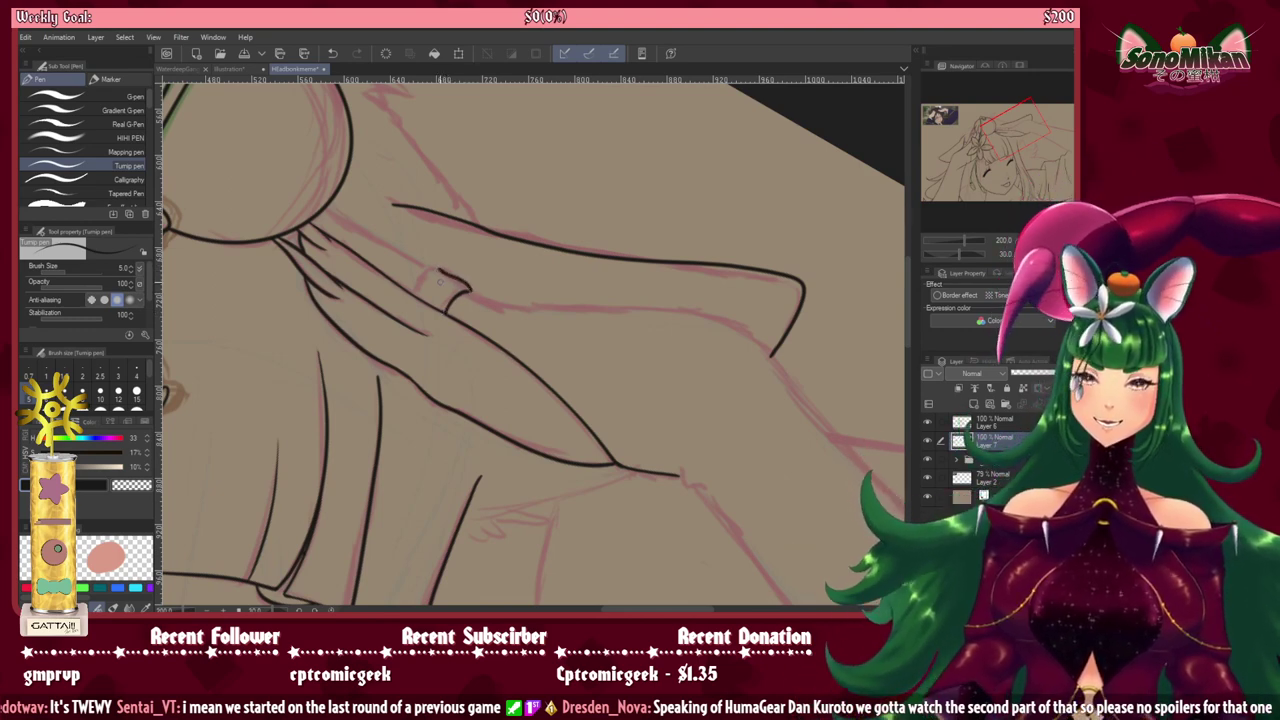
pyautogui.hotkey('ctrl', 'z')
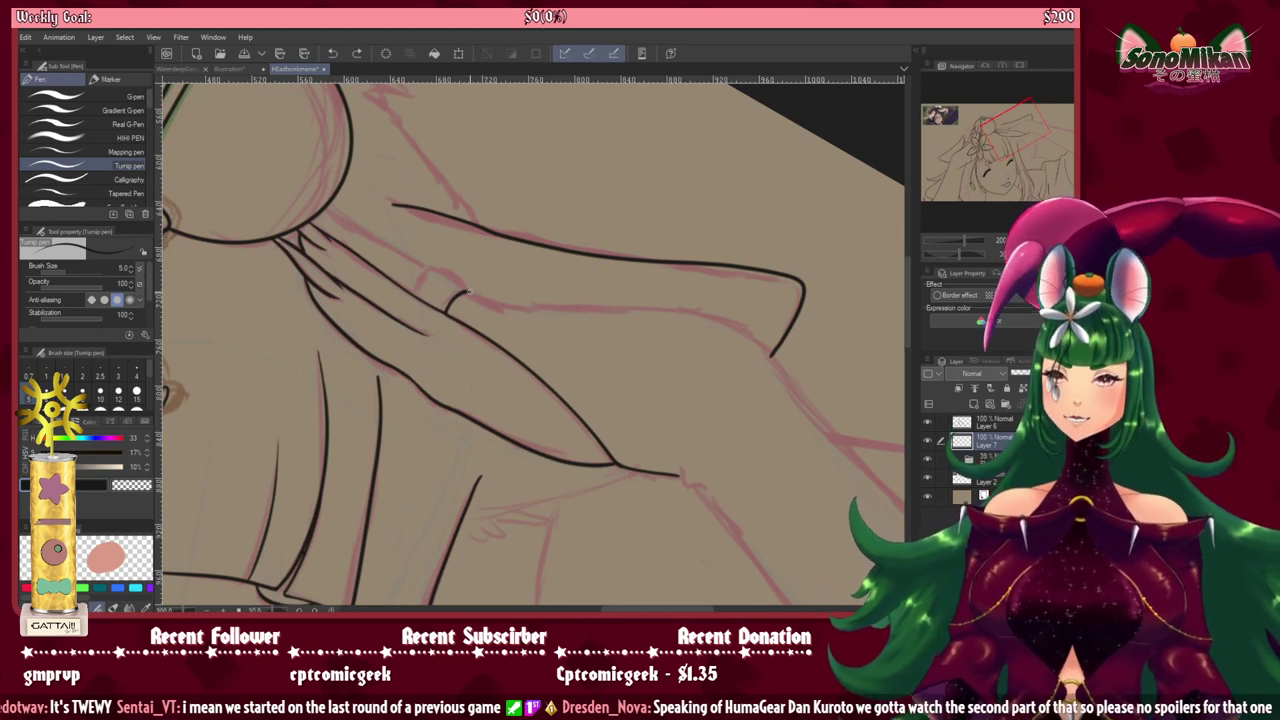
pyautogui.moveTo(468, 296)
pyautogui.mouseDown()
pyautogui.moveTo(433, 272)
pyautogui.moveTo(422, 301)
pyautogui.moveTo(471, 292)
pyautogui.moveTo(445, 271)
pyautogui.moveTo(421, 302)
pyautogui.mouseUp()
pyautogui.hotkey('ctrl', 'z')
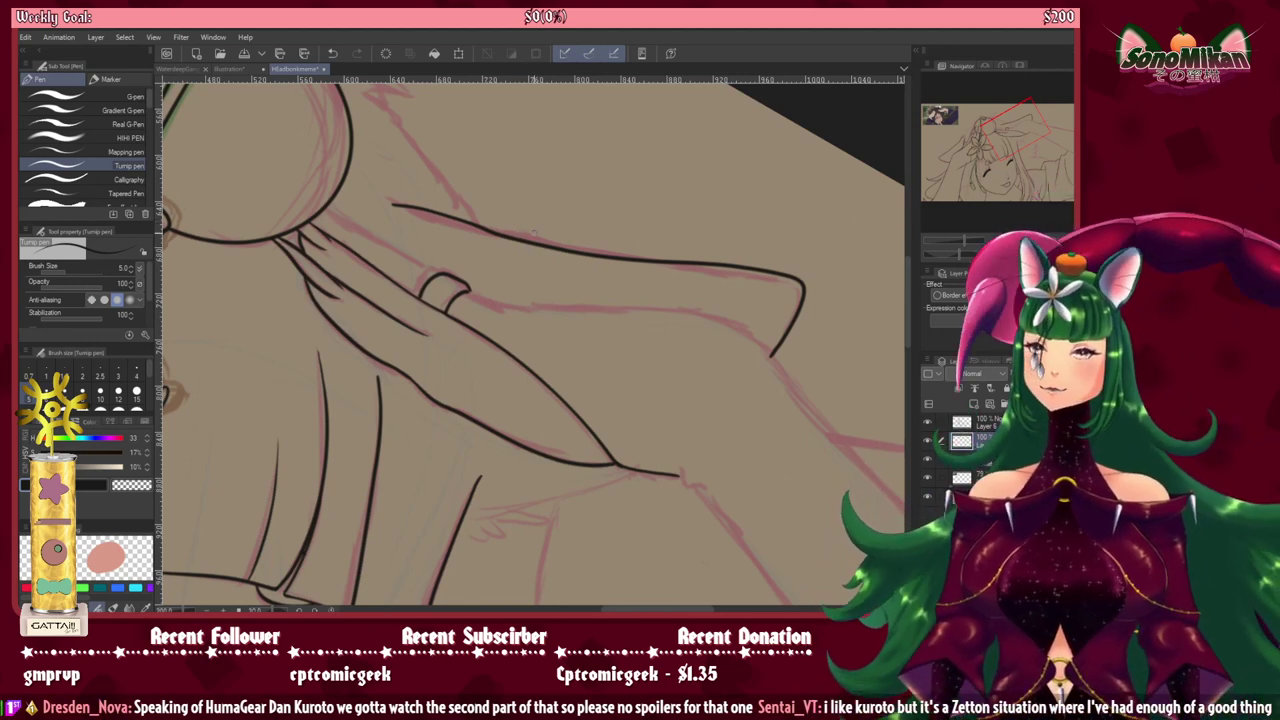
# Step: Ink short crease lines at the circle's edge beside the tapered shape, joined to its edge by a small connecting stroke
pyautogui.press('^')
pyautogui.press('^')
pyautogui.press('^')
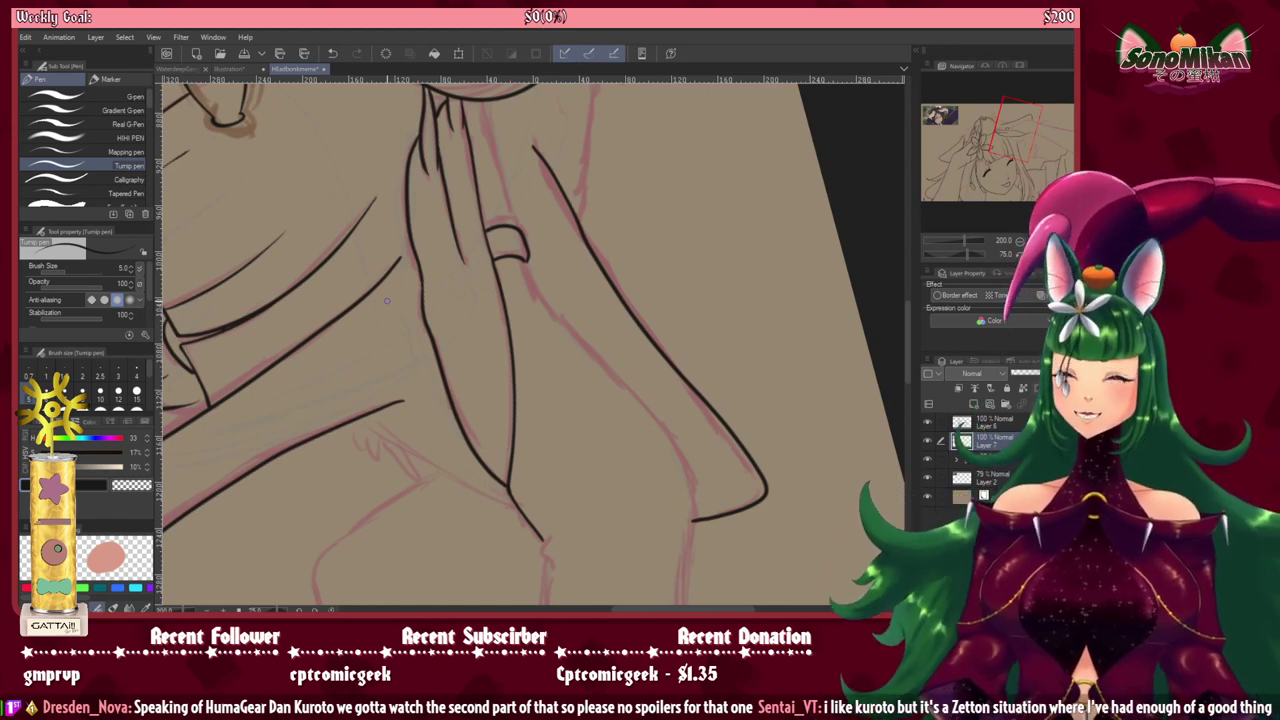
pyautogui.scroll(2, 551, 221)
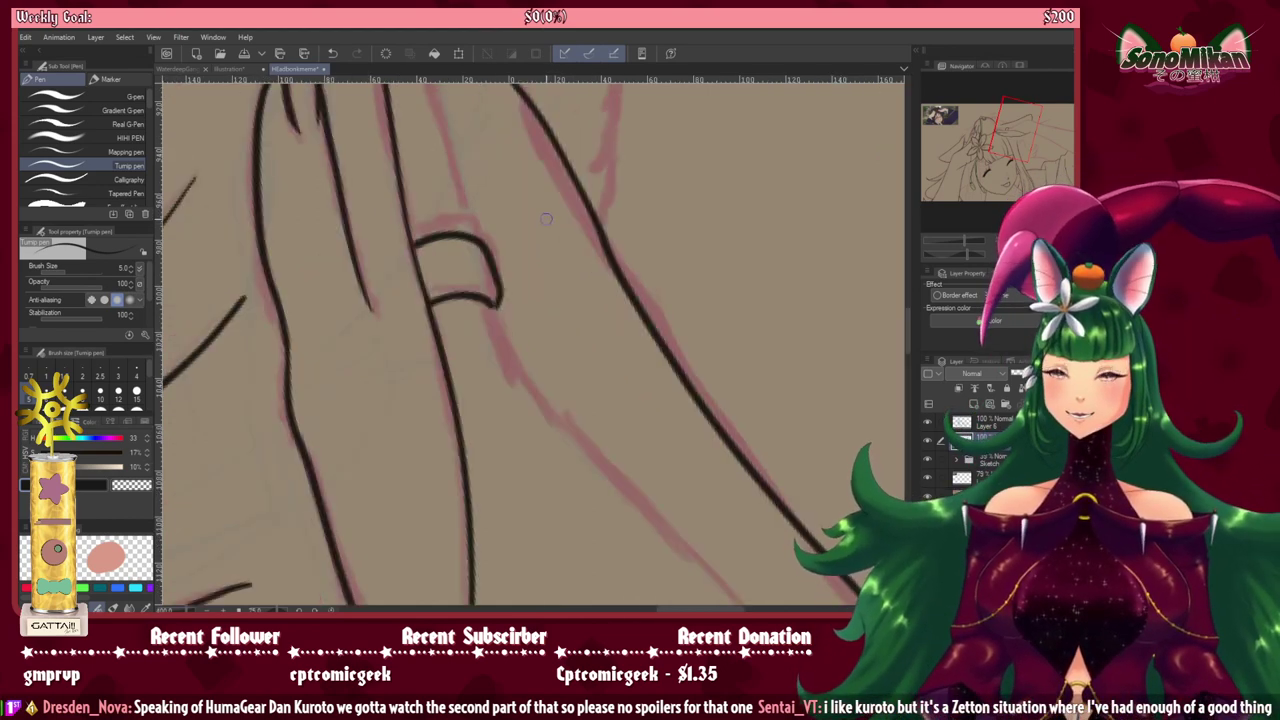
pyautogui.moveTo(458, 290); pyautogui.dragTo(544, 485)
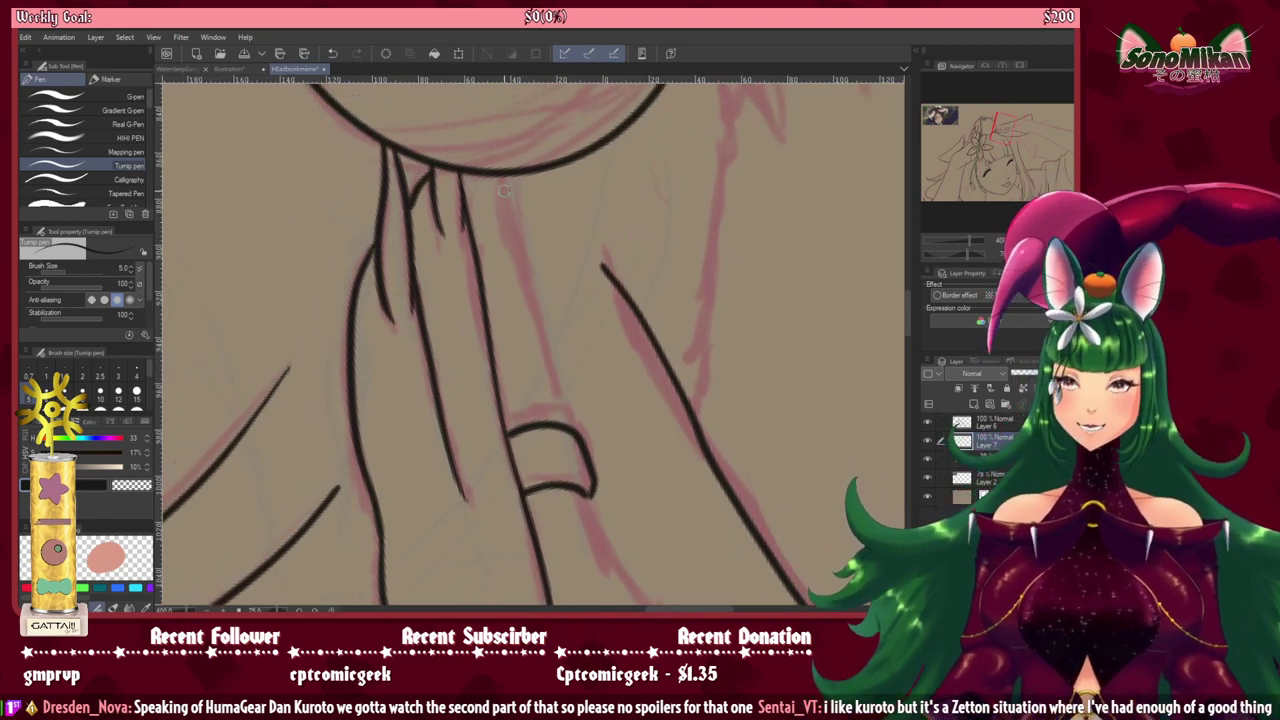
pyautogui.moveTo(500, 175); pyautogui.dragTo(508, 242)
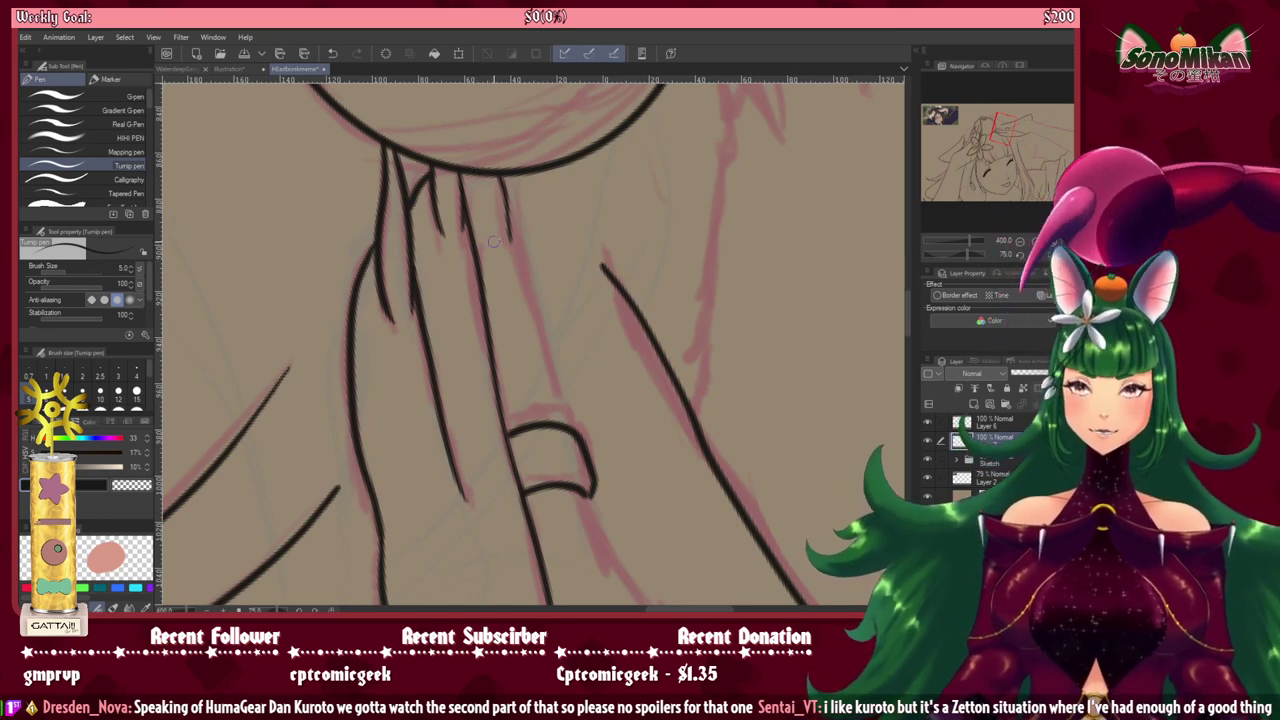
pyautogui.moveTo(493, 241); pyautogui.dragTo(479, 170)
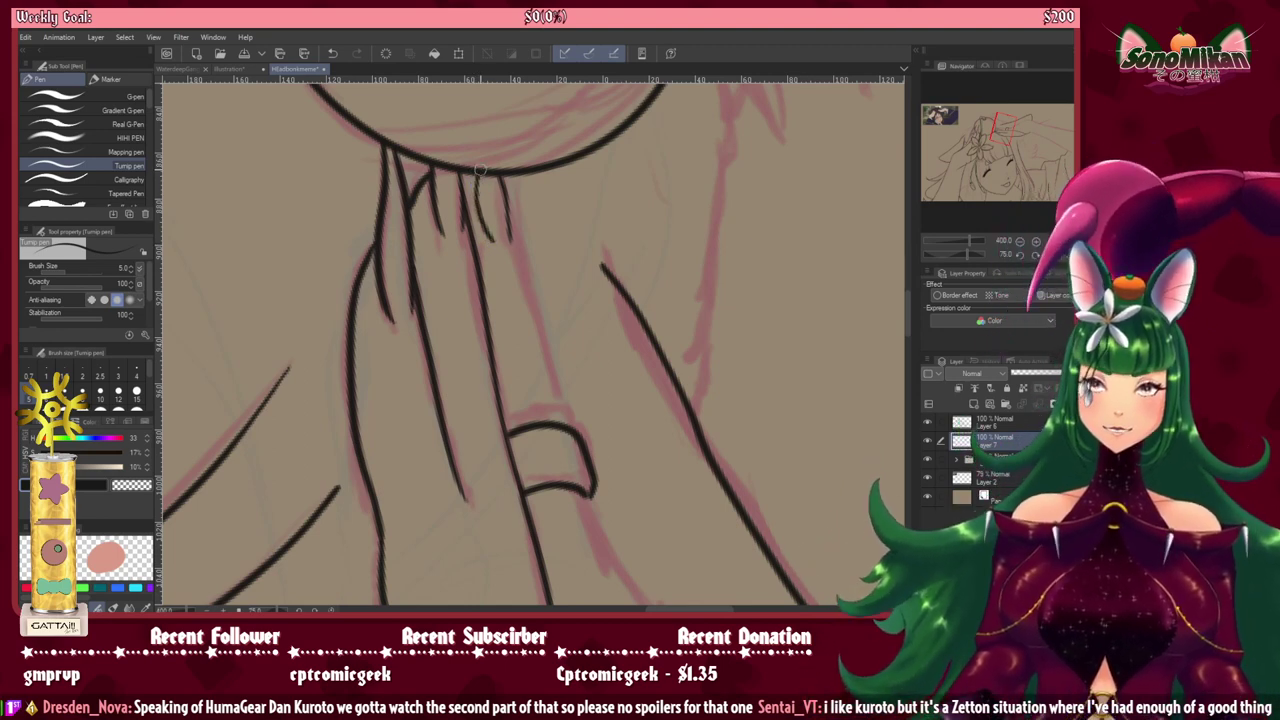
pyautogui.hotkey('ctrl', 'z')
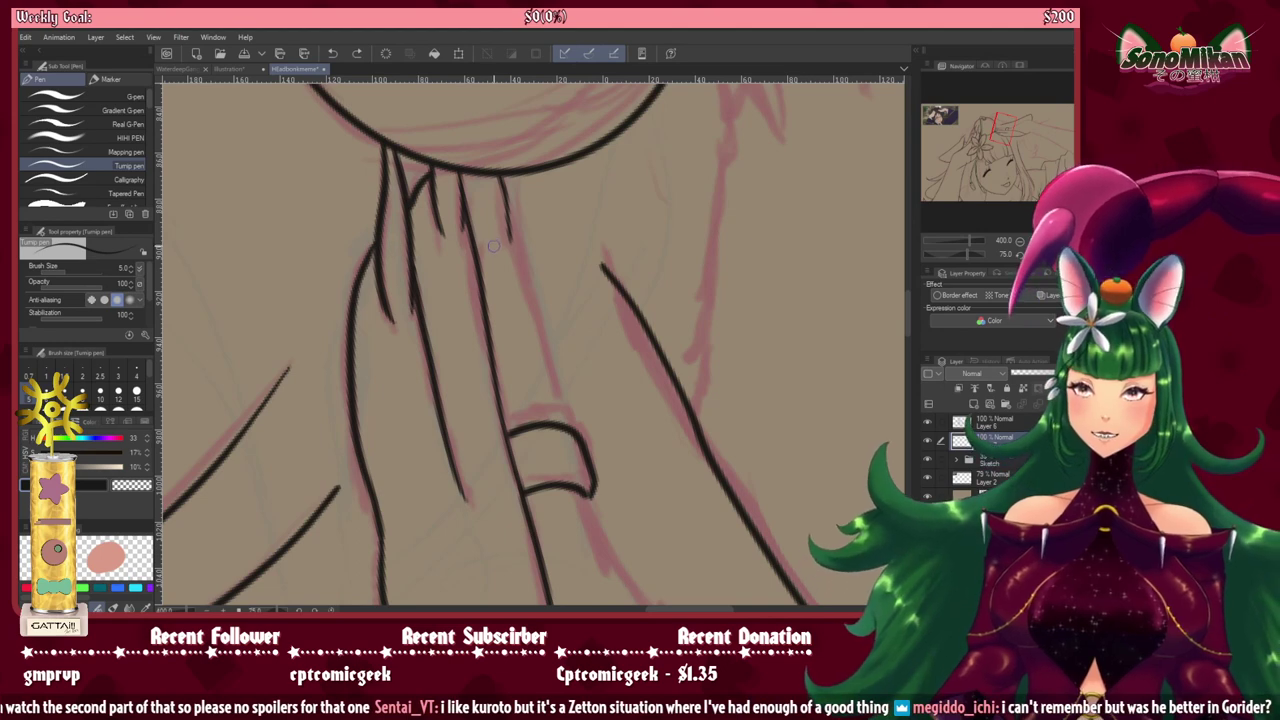
pyautogui.moveTo(486, 232)
pyautogui.mouseDown()
pyautogui.moveTo(481, 174)
pyautogui.moveTo(466, 219)
pyautogui.mouseUp()
pyautogui.hotkey('ctrl', 'z')
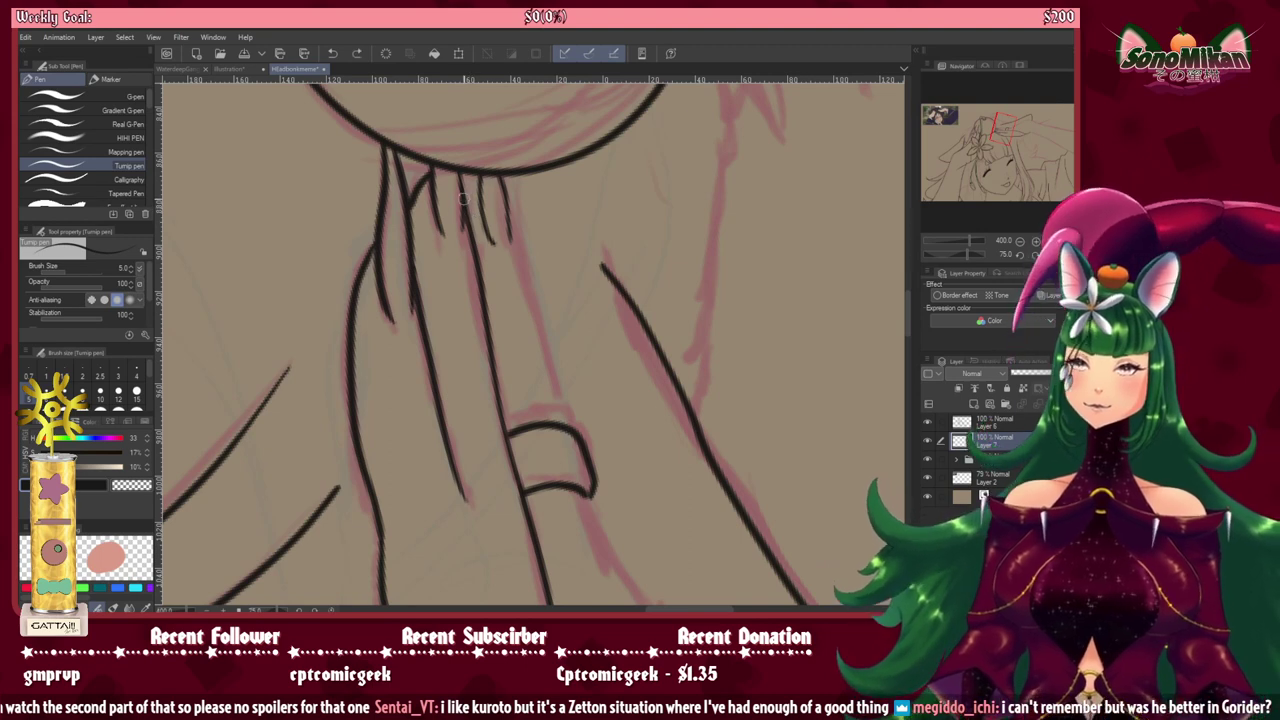
pyautogui.moveTo(477, 186); pyautogui.dragTo(458, 216)
pyautogui.hotkey('ctrl', 'z')
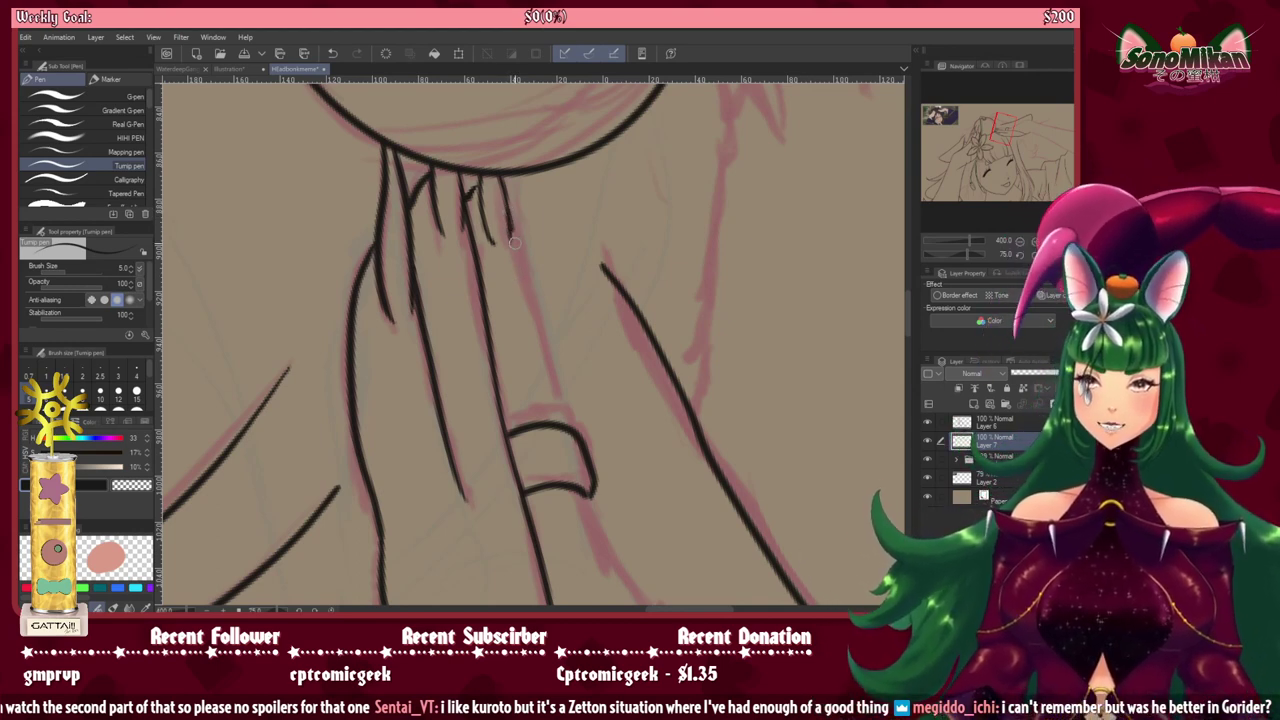
# Step: Ink the edge from the creases at the circle to the small band, and continue it beyond the band along the sketch
pyautogui.moveTo(513, 242); pyautogui.dragTo(530, 305)
pyautogui.hotkey('ctrl', 'z')
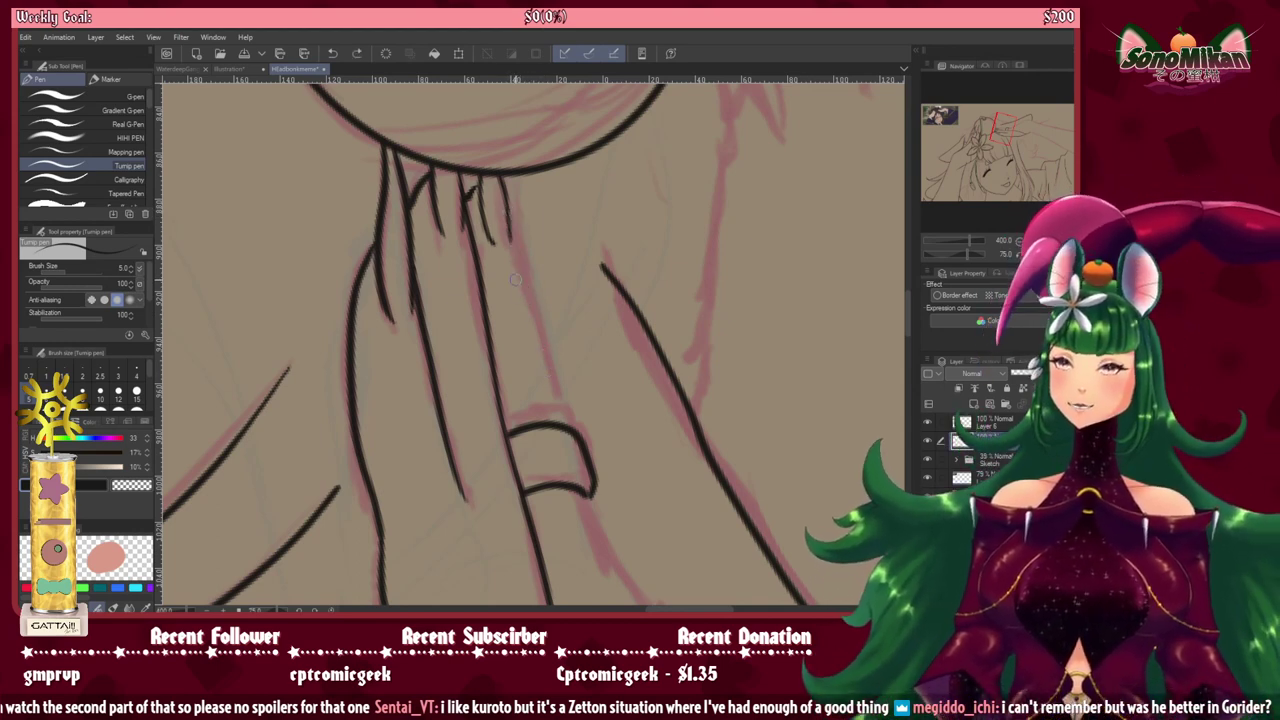
pyautogui.moveTo(507, 206)
pyautogui.mouseDown()
pyautogui.moveTo(570, 434)
pyautogui.moveTo(554, 423)
pyautogui.moveTo(293, 465)
pyautogui.moveTo(275, 484)
pyautogui.mouseUp()
pyautogui.hotkey('ctrl', '@')
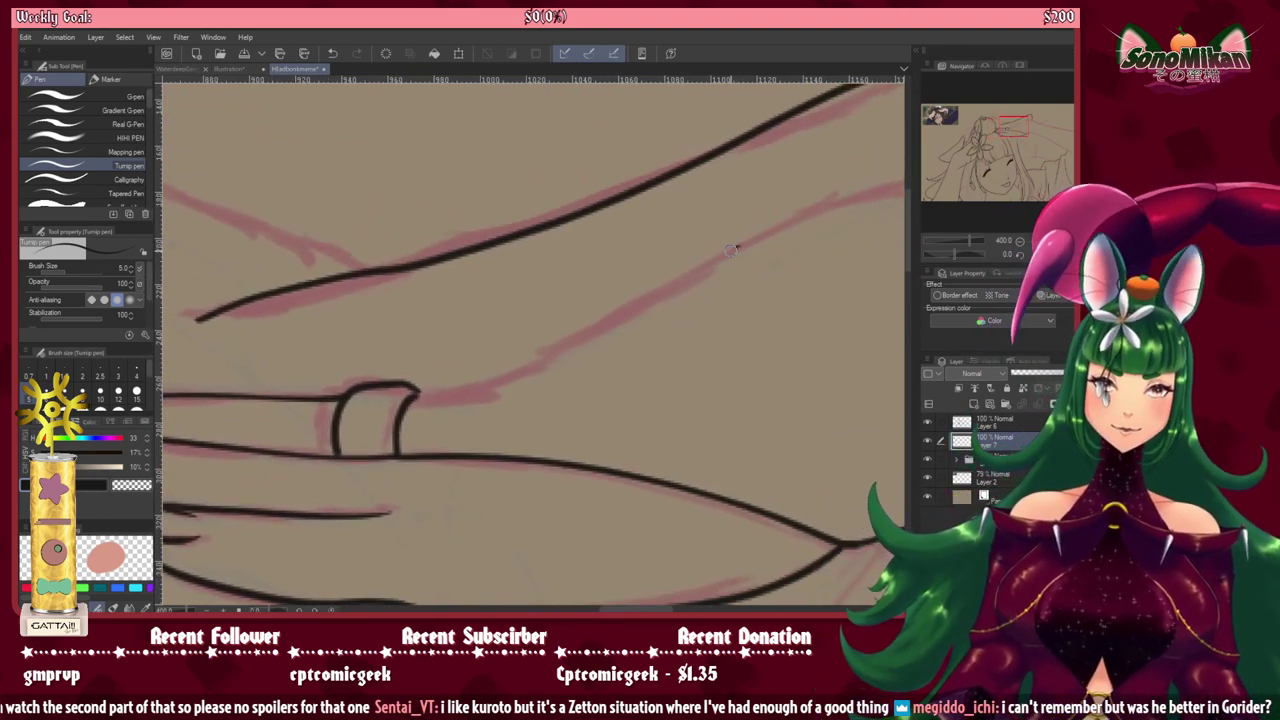
pyautogui.moveTo(733, 248)
pyautogui.mouseDown()
pyautogui.moveTo(562, 349)
pyautogui.moveTo(408, 400)
pyautogui.mouseUp()
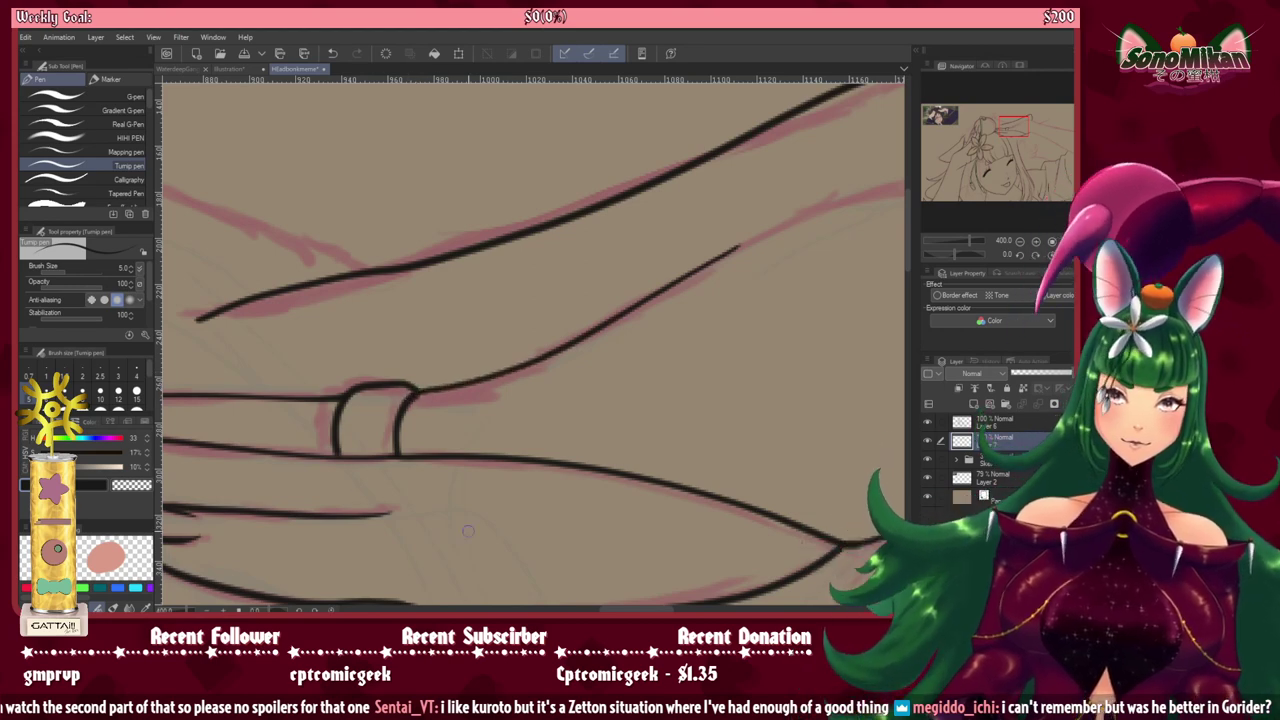
pyautogui.moveTo(588, 342); pyautogui.dragTo(272, 439)
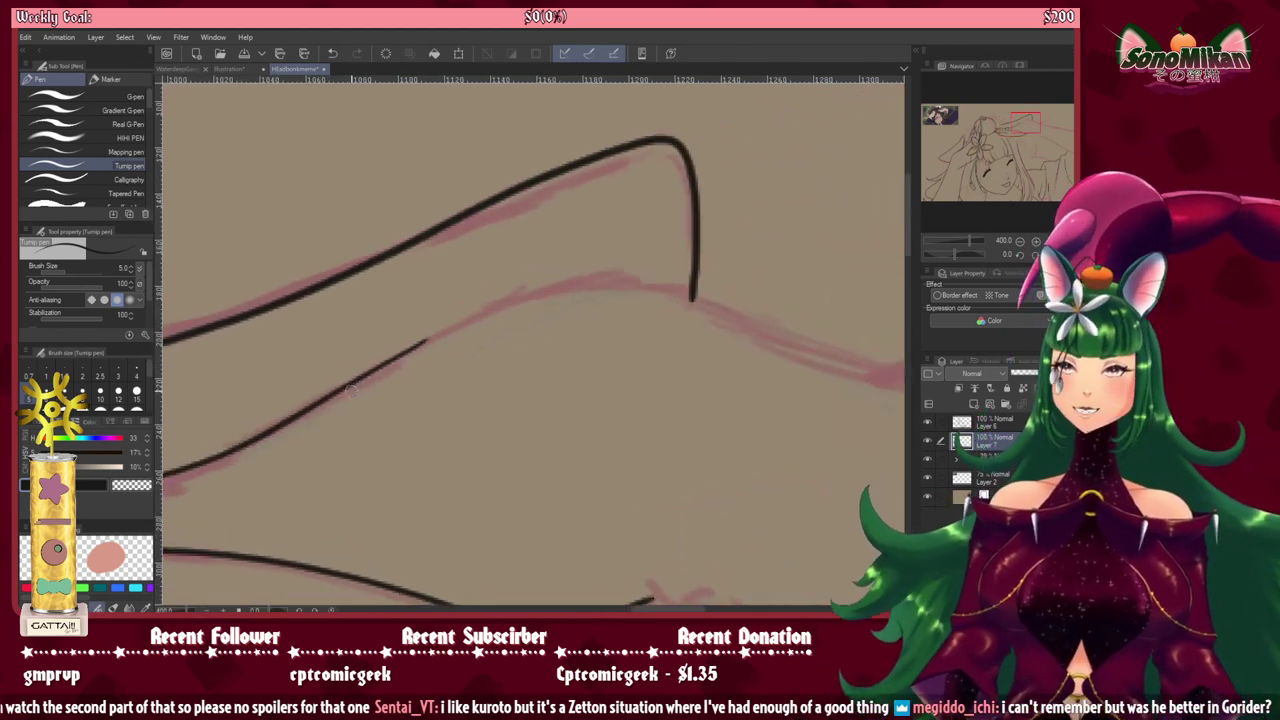
pyautogui.press('^')
pyautogui.press('^')
pyautogui.press('^')
pyautogui.press('^')
pyautogui.press('^')
pyautogui.press('^')
pyautogui.press('^')
pyautogui.press('^')
pyautogui.press('^')
pyautogui.press('^')
pyautogui.press('^')
pyautogui.press('^')
pyautogui.press('^')
pyautogui.press('^')
pyautogui.press('^')
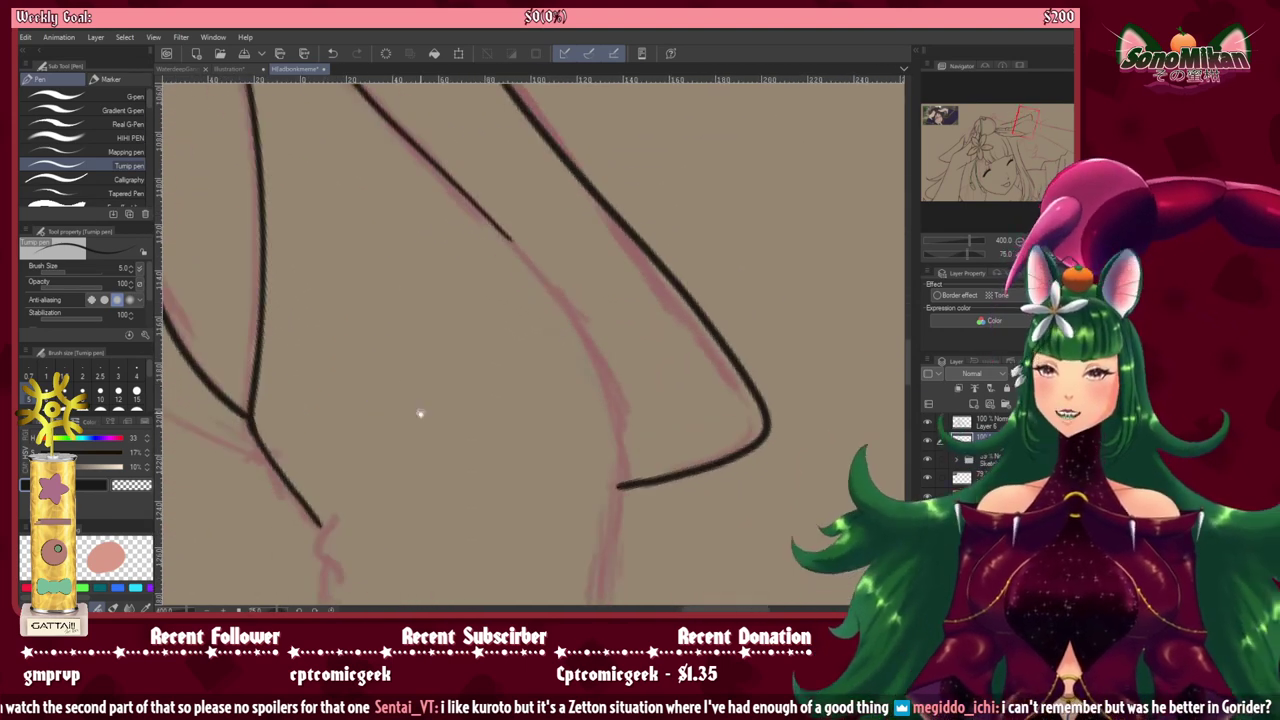
pyautogui.moveTo(420, 413)
pyautogui.mouseDown()
pyautogui.moveTo(320, 348)
pyautogui.moveTo(520, 237)
pyautogui.mouseUp()
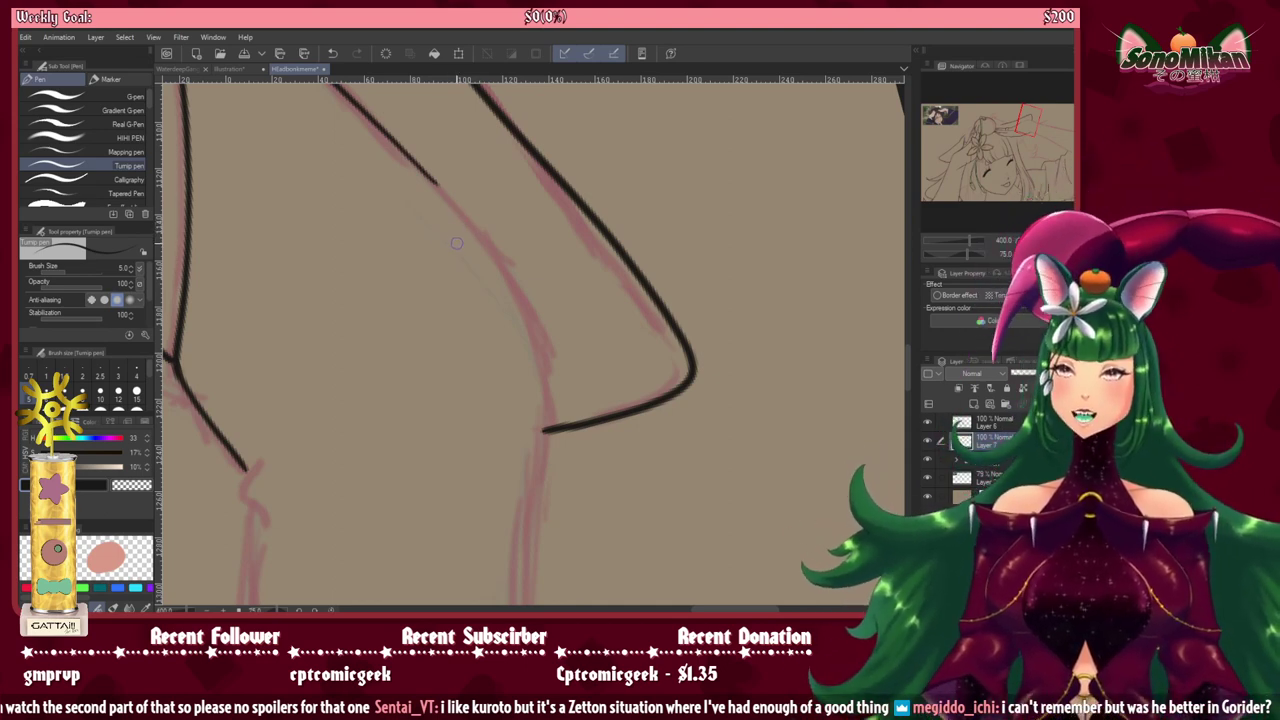
pyautogui.moveTo(484, 345)
pyautogui.mouseDown()
pyautogui.moveTo(446, 294)
pyautogui.moveTo(465, 275)
pyautogui.mouseUp()
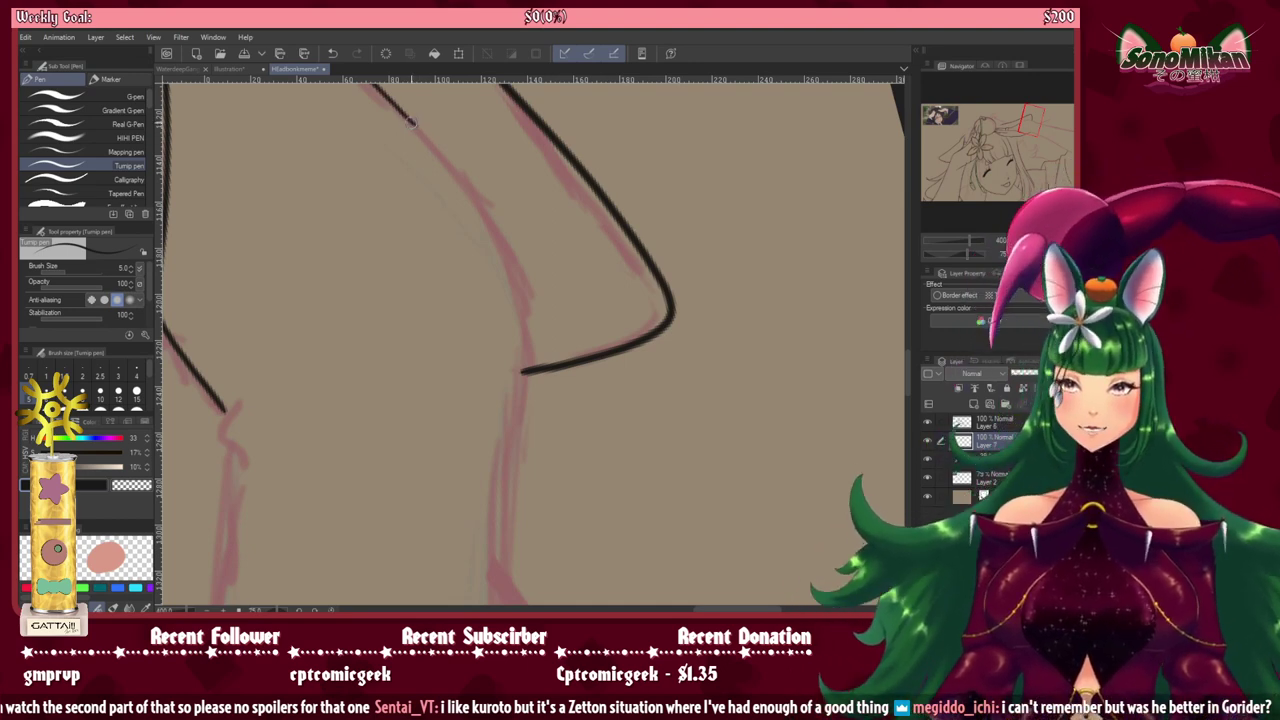
pyautogui.moveTo(418, 130); pyautogui.dragTo(441, 157)
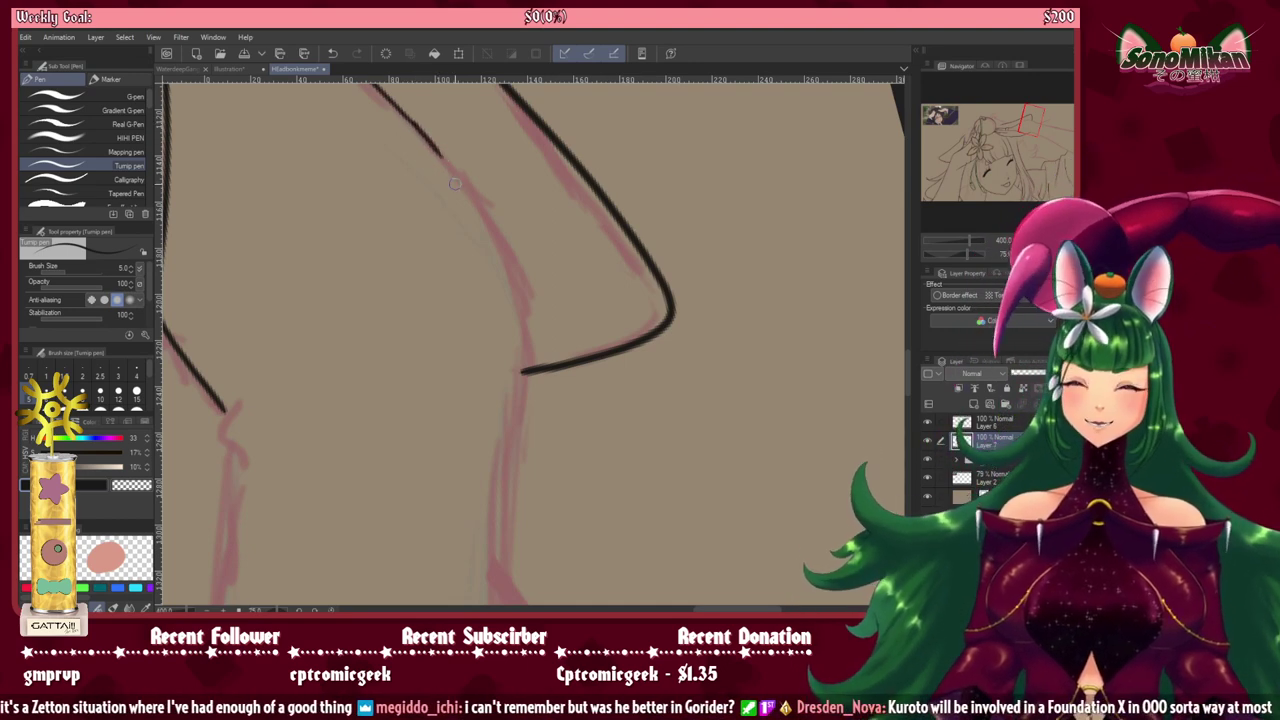
pyautogui.hotkey('ctrl', 'z')
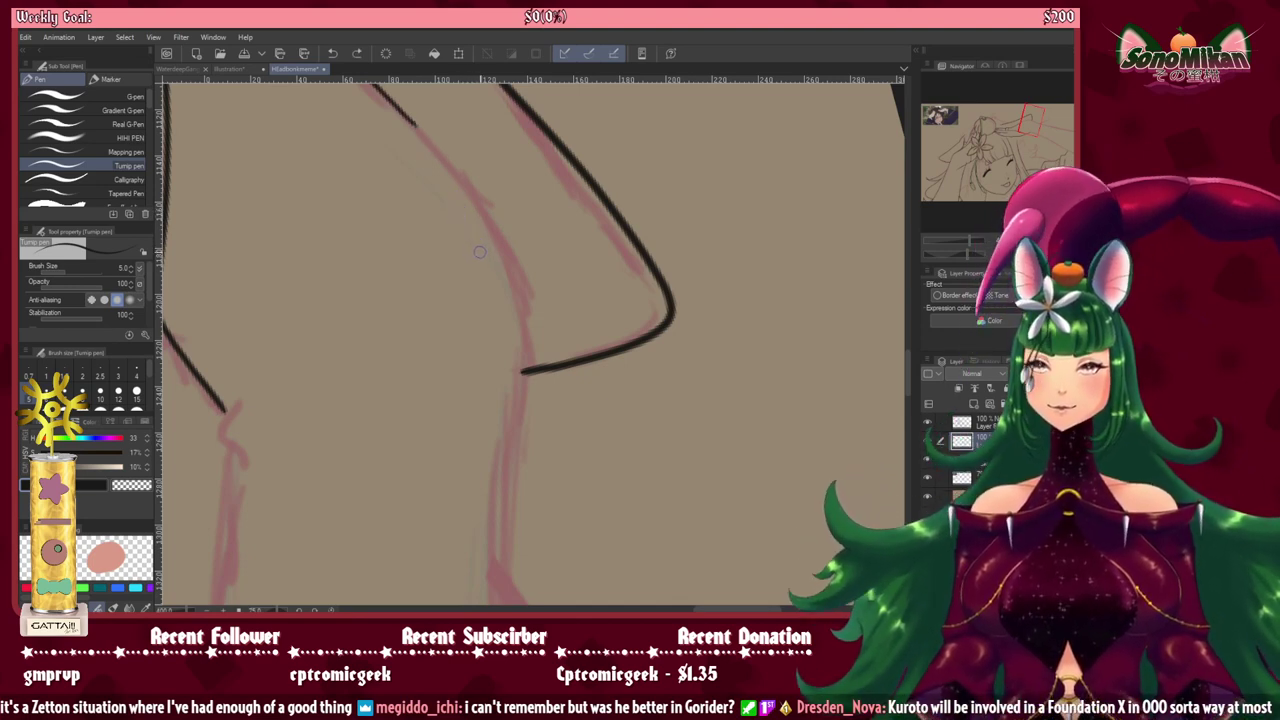
# Step: Ink a small notch at the end of the line from the tapered shape's tip, with a thin curve tapering outward from it
pyautogui.moveTo(554, 409)
pyautogui.mouseDown()
pyautogui.moveTo(557, 367)
pyautogui.moveTo(583, 329)
pyautogui.mouseUp()
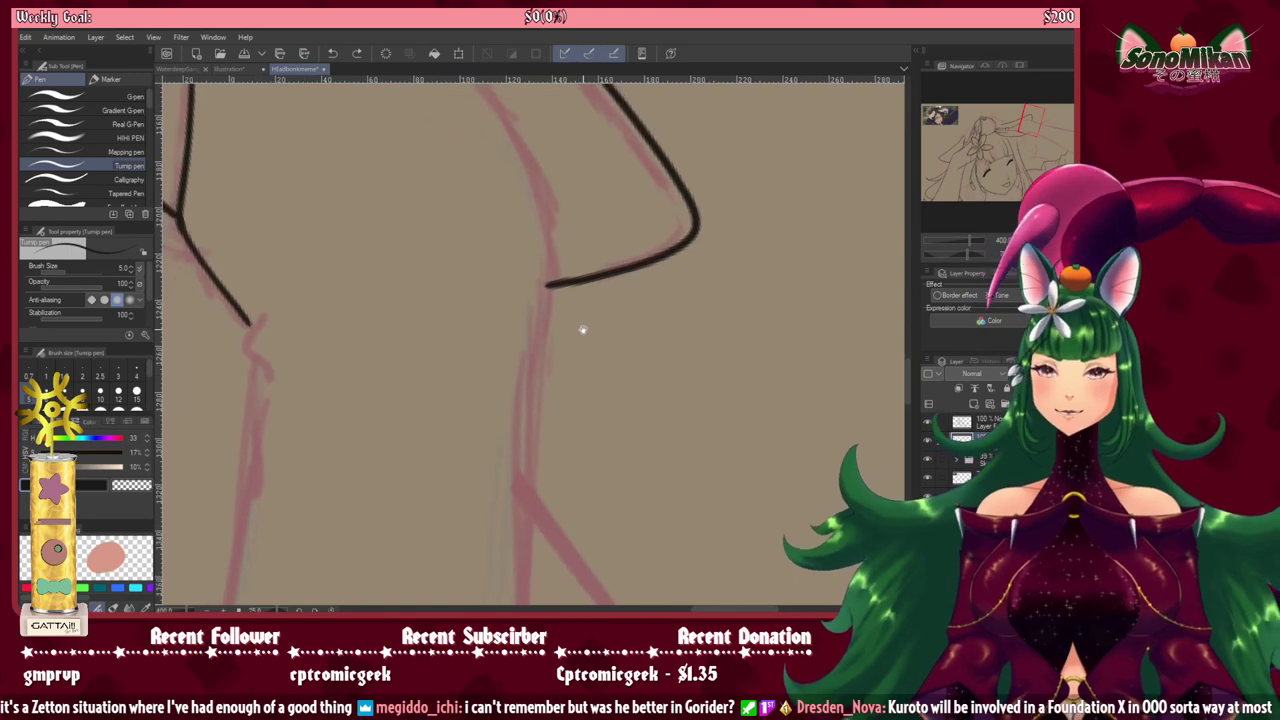
pyautogui.moveTo(474, 432); pyautogui.dragTo(659, 270)
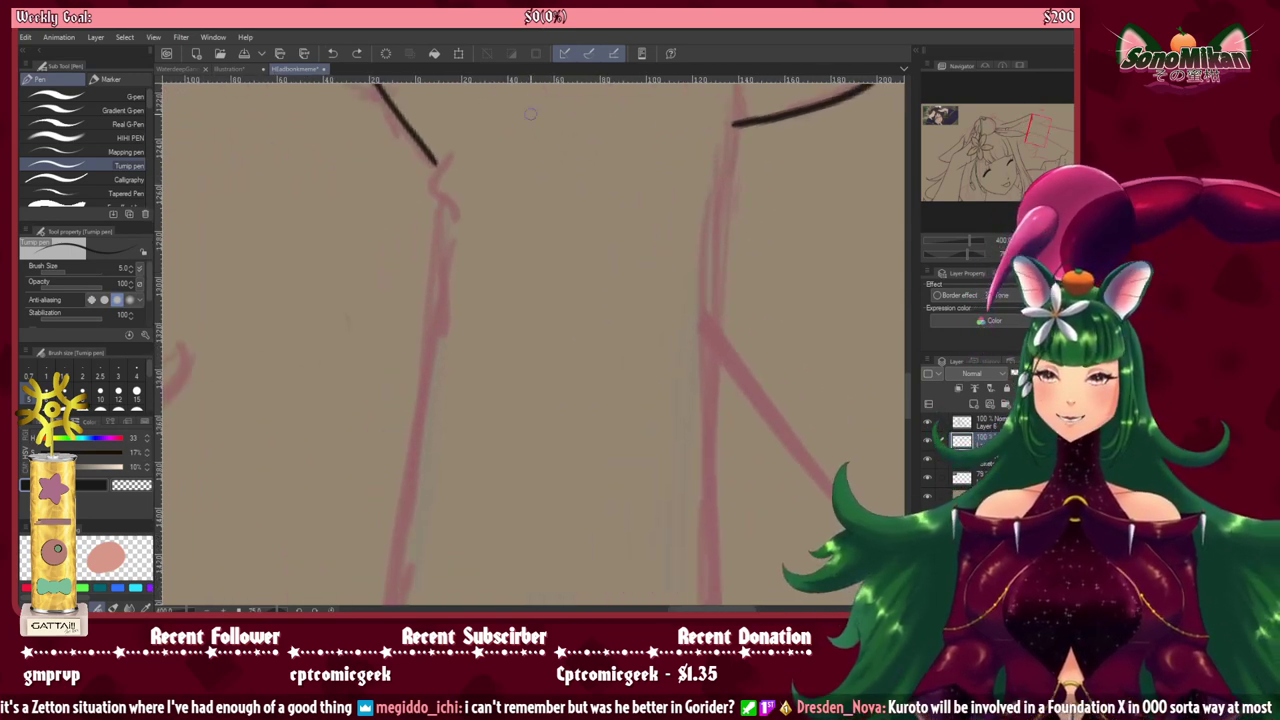
pyautogui.moveTo(443, 158)
pyautogui.mouseDown()
pyautogui.moveTo(483, 260)
pyautogui.moveTo(516, 378)
pyautogui.mouseUp()
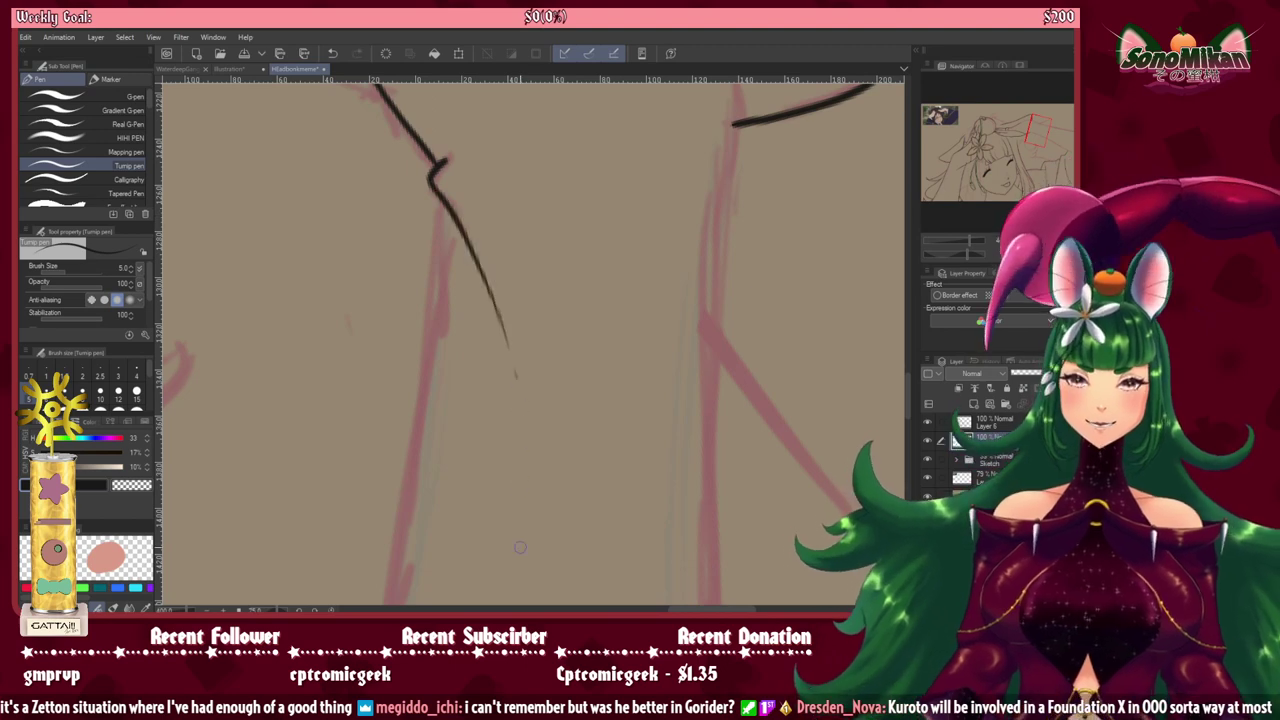
# Step: Ink the diagonal edge branching from the line past the tapered shape's tip, ending it in small zigzag points
pyautogui.moveTo(595, 441); pyautogui.dragTo(586, 351)
pyautogui.hotkey('ctrl', '@')
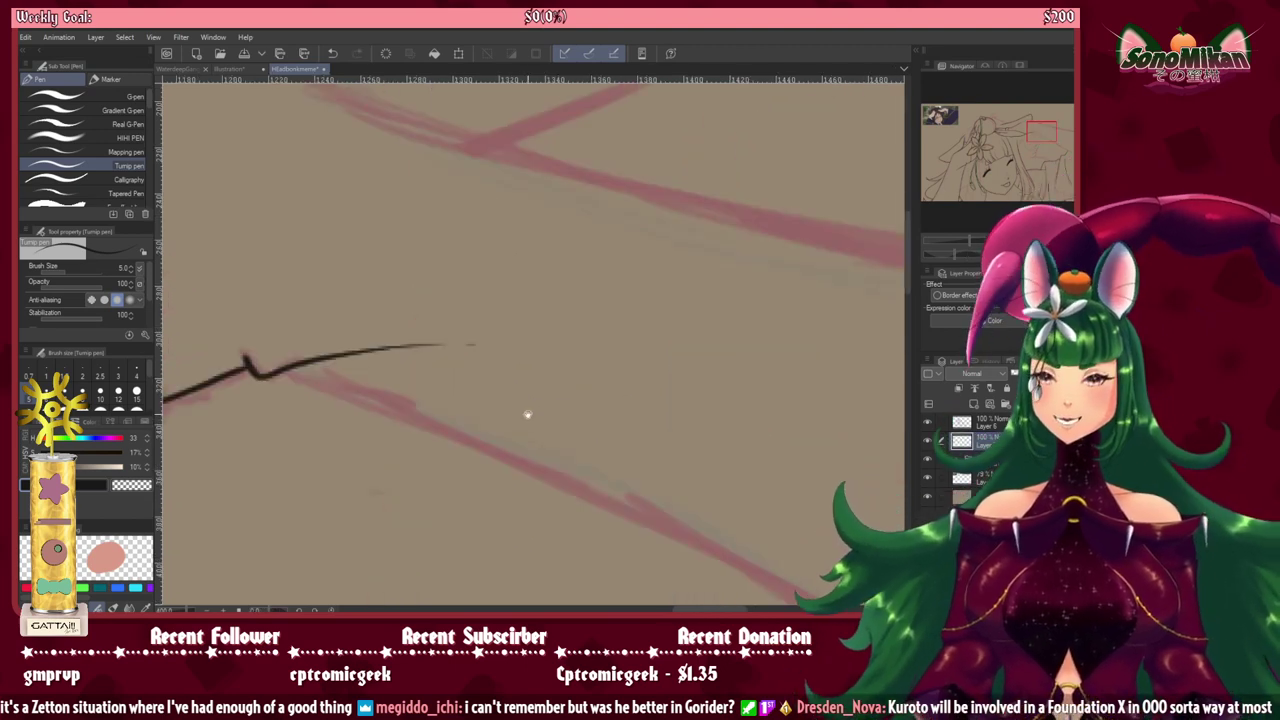
pyautogui.scroll(-3, 540, 437)
pyautogui.moveTo(491, 457); pyautogui.dragTo(464, 338)
pyautogui.press('^')
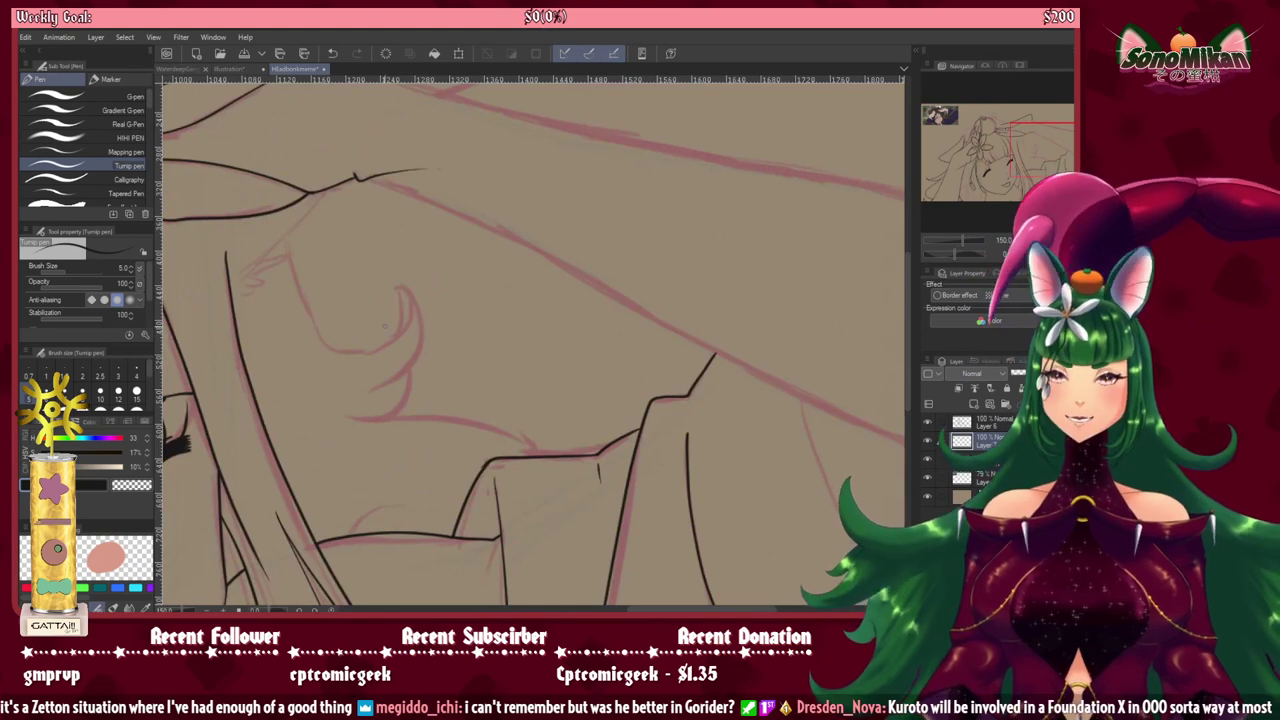
pyautogui.moveTo(360, 350); pyautogui.dragTo(551, 380)
pyautogui.scroll(1, 432, 238)
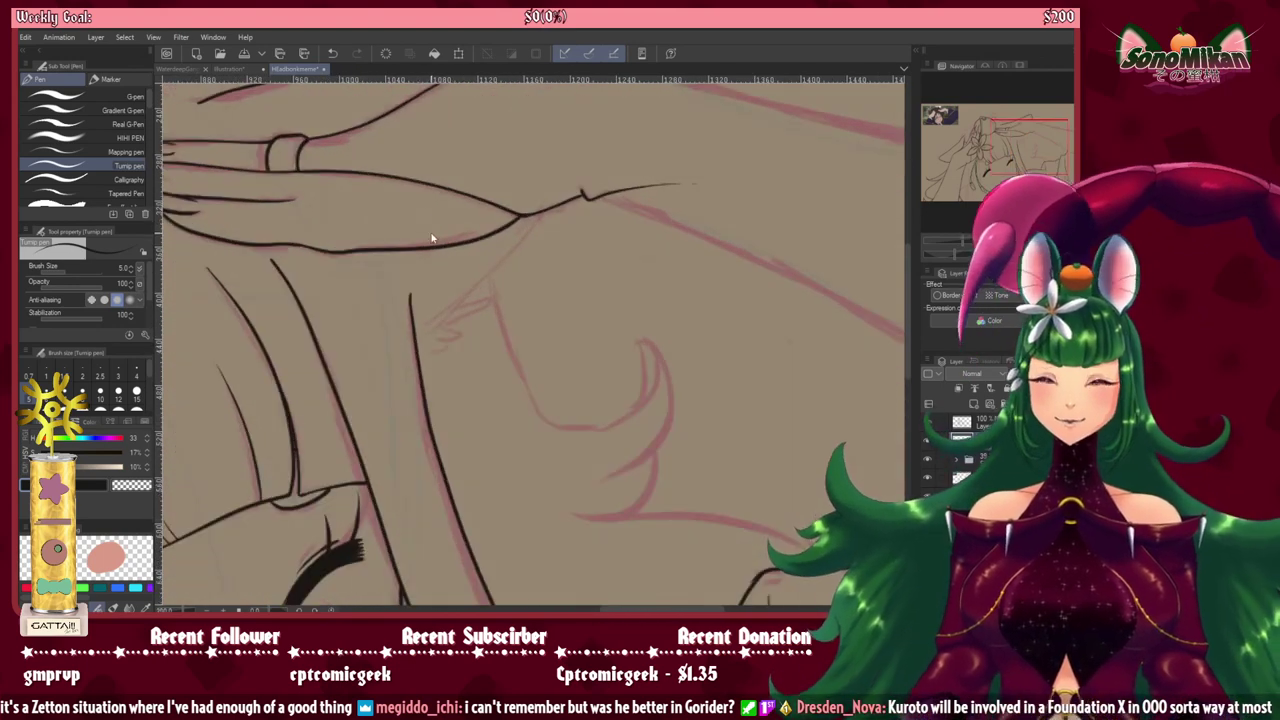
pyautogui.scroll(2, 436, 238)
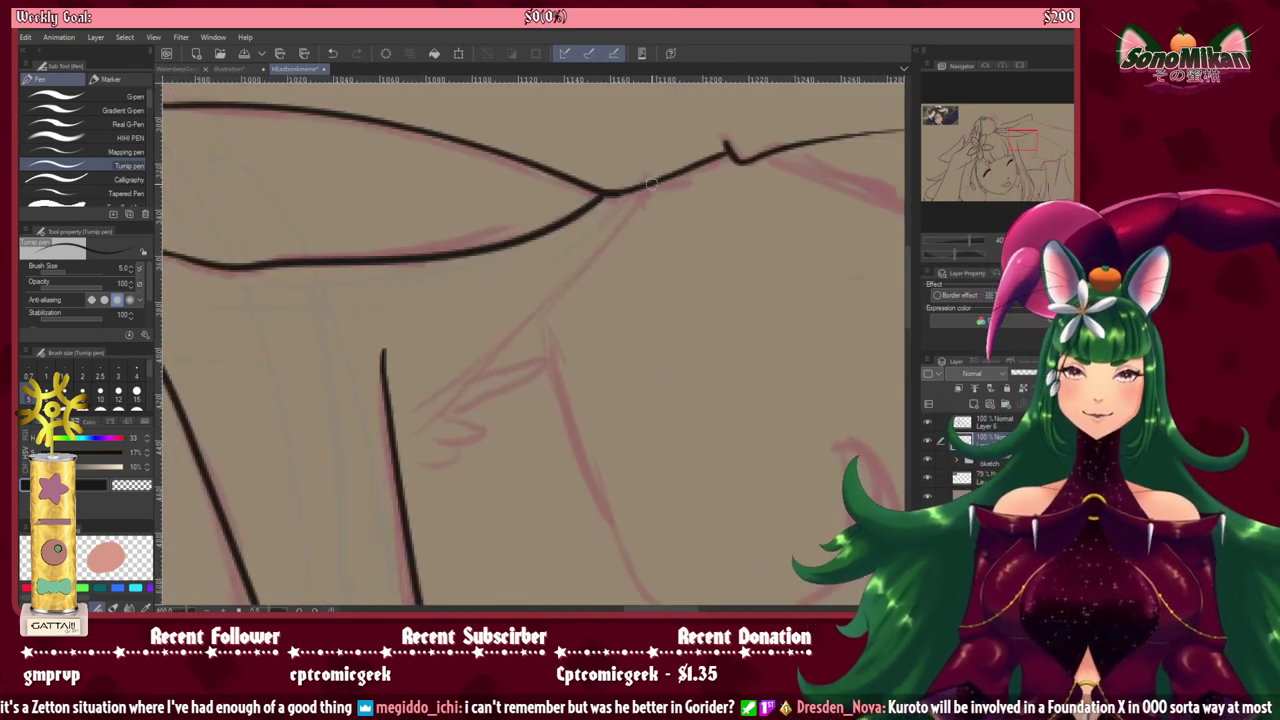
pyautogui.moveTo(650, 183)
pyautogui.mouseDown()
pyautogui.moveTo(600, 254)
pyautogui.moveTo(472, 380)
pyautogui.moveTo(534, 360)
pyautogui.moveTo(448, 418)
pyautogui.moveTo(494, 408)
pyautogui.moveTo(422, 440)
pyautogui.mouseUp()
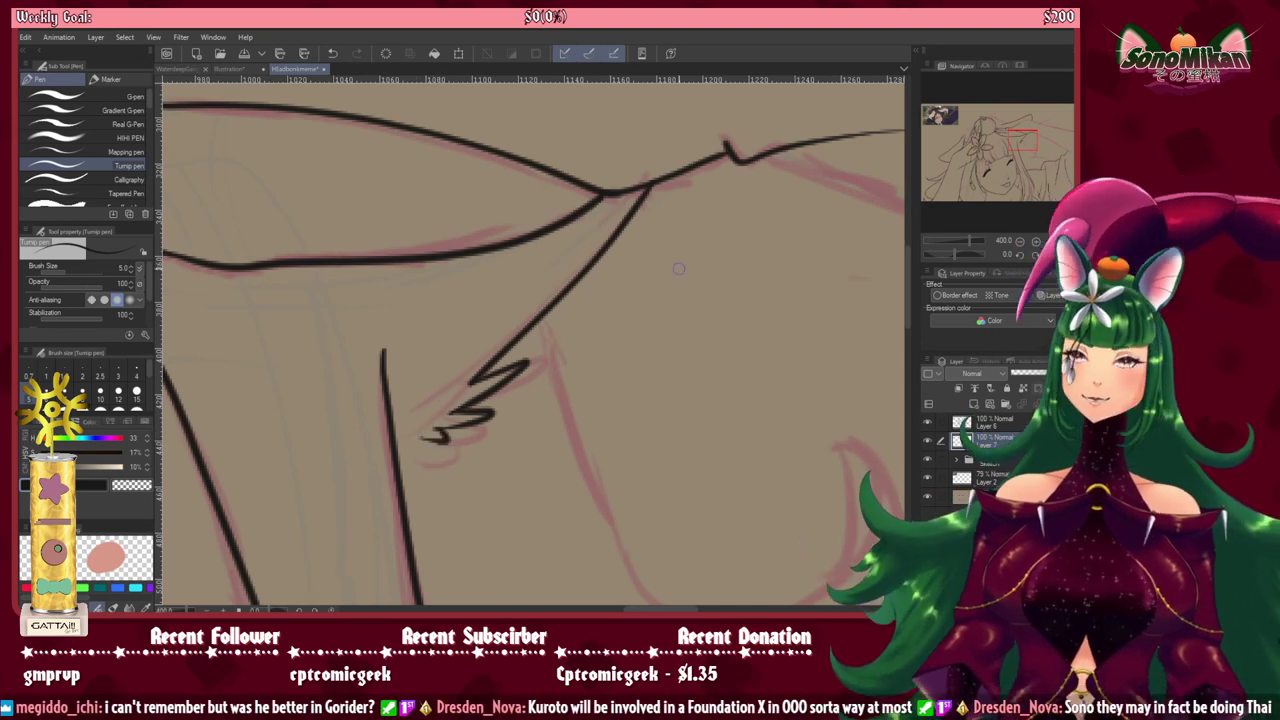
# Step: Ink the curved edge descending from the diagonal line above the zigzag points and bending along the sketch toward the curl
pyautogui.moveTo(505, 476); pyautogui.dragTo(360, 404)
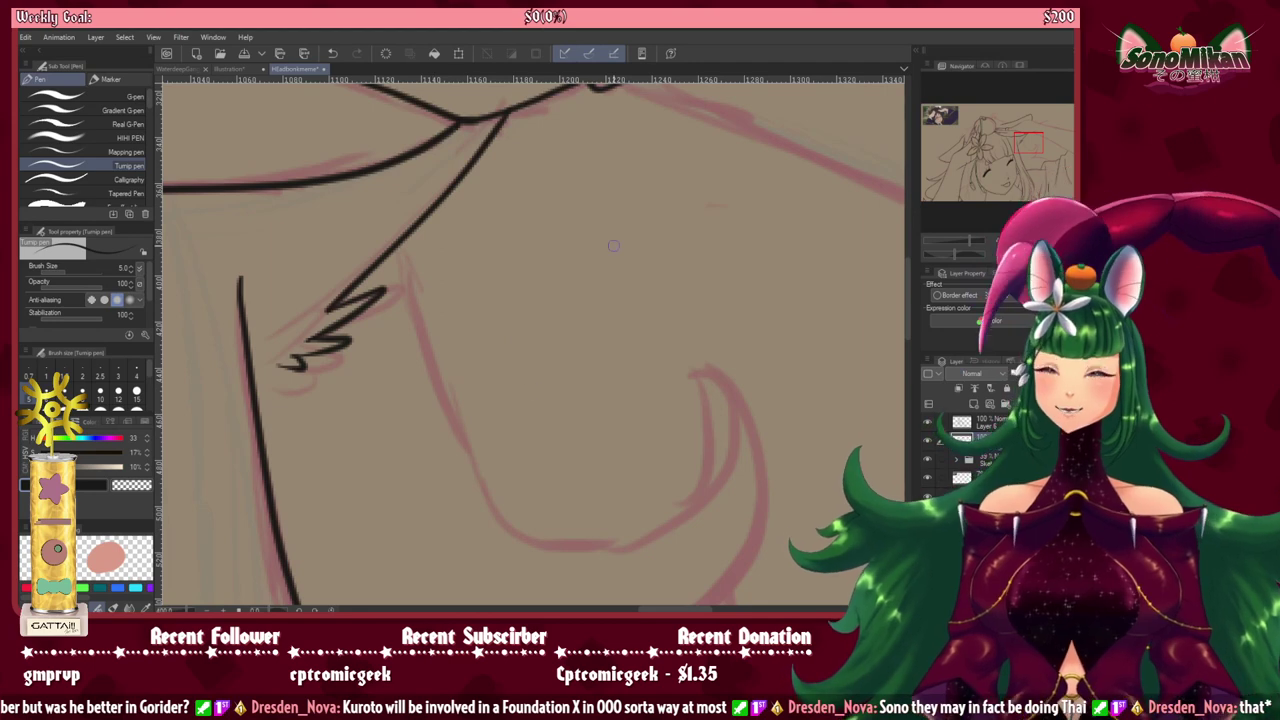
pyautogui.moveTo(549, 373); pyautogui.dragTo(563, 324)
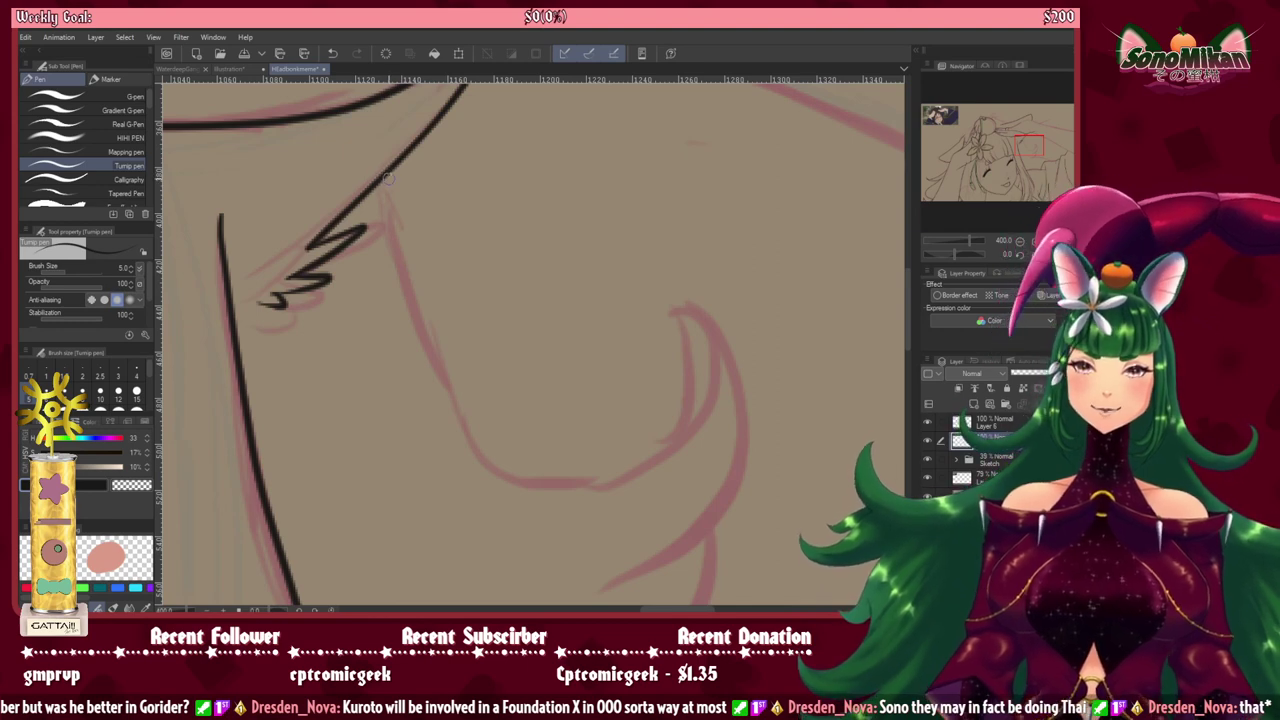
pyautogui.moveTo(387, 178)
pyautogui.mouseDown()
pyautogui.moveTo(418, 314)
pyautogui.moveTo(482, 450)
pyautogui.moveTo(610, 484)
pyautogui.mouseUp()
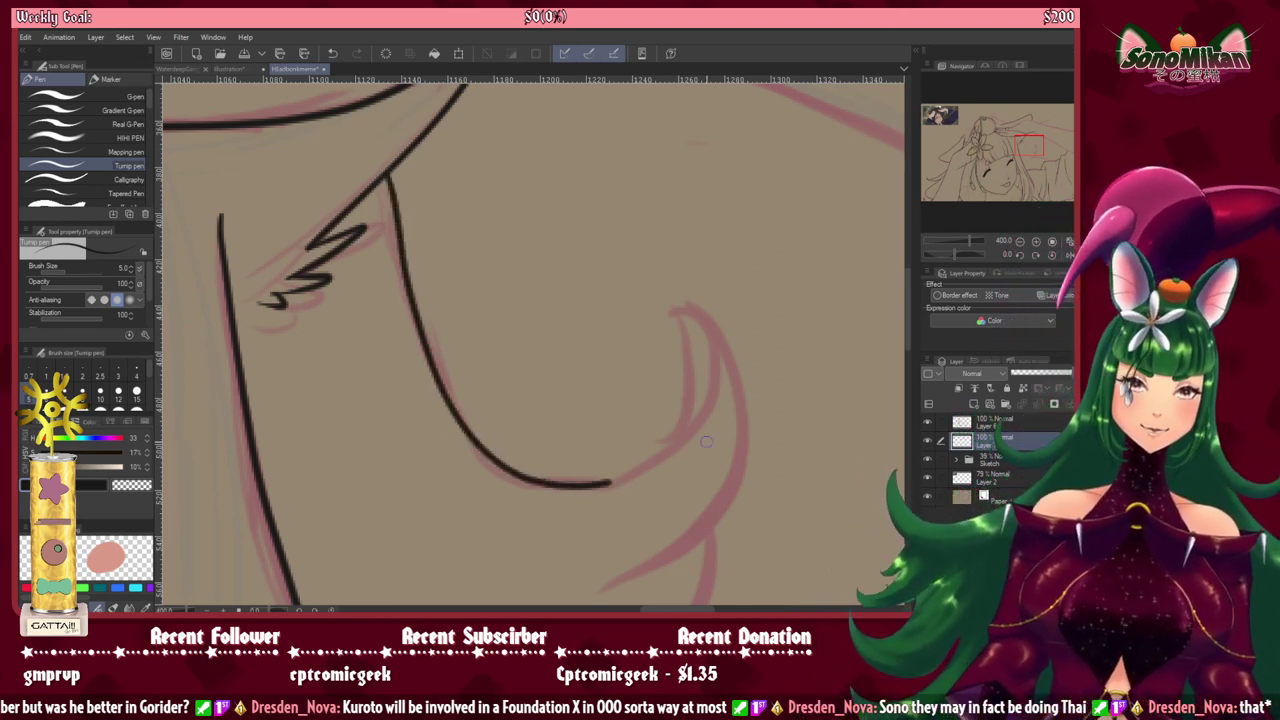
# Step: Extend the curl's inner edge to a pointed tip, add a crease line inside it, and ink its outer edge sweeping back underneath
pyautogui.moveTo(706, 441)
pyautogui.mouseDown()
pyautogui.moveTo(723, 361)
pyautogui.moveTo(701, 314)
pyautogui.moveTo(665, 294)
pyautogui.moveTo(625, 297)
pyautogui.mouseUp()
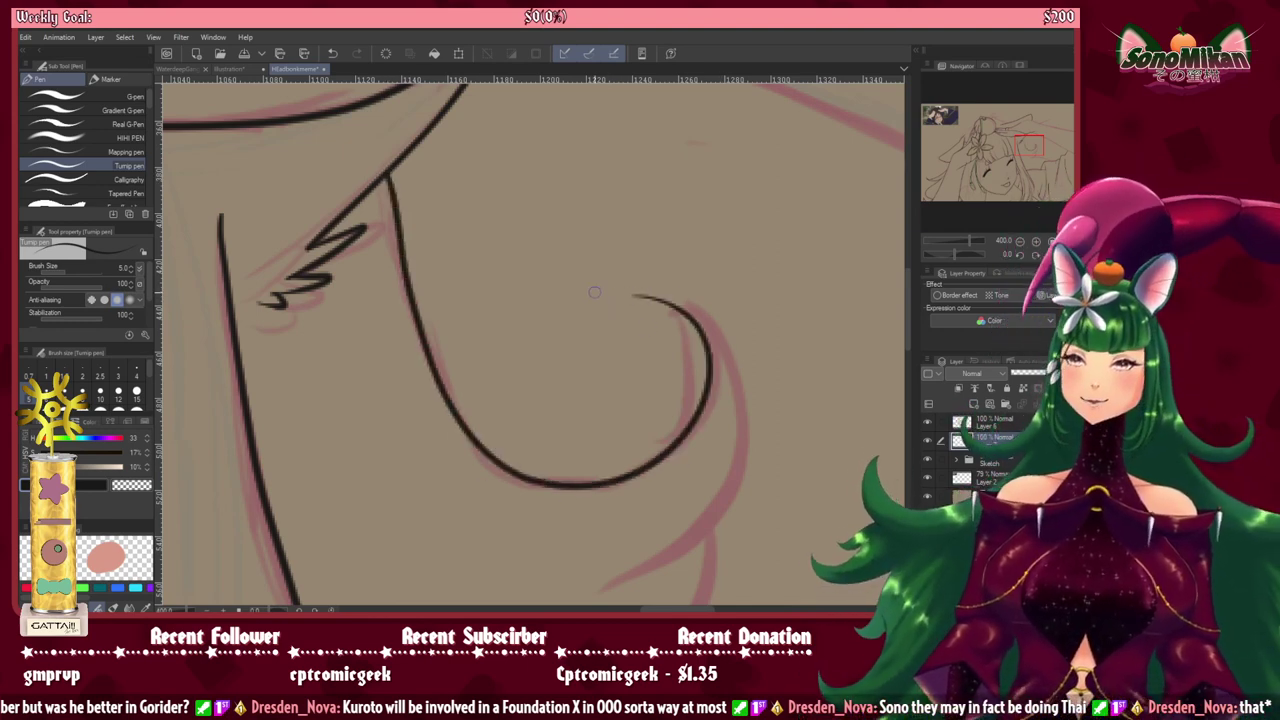
pyautogui.moveTo(634, 296)
pyautogui.mouseDown()
pyautogui.moveTo(680, 335)
pyautogui.moveTo(690, 392)
pyautogui.moveTo(650, 468)
pyautogui.mouseUp()
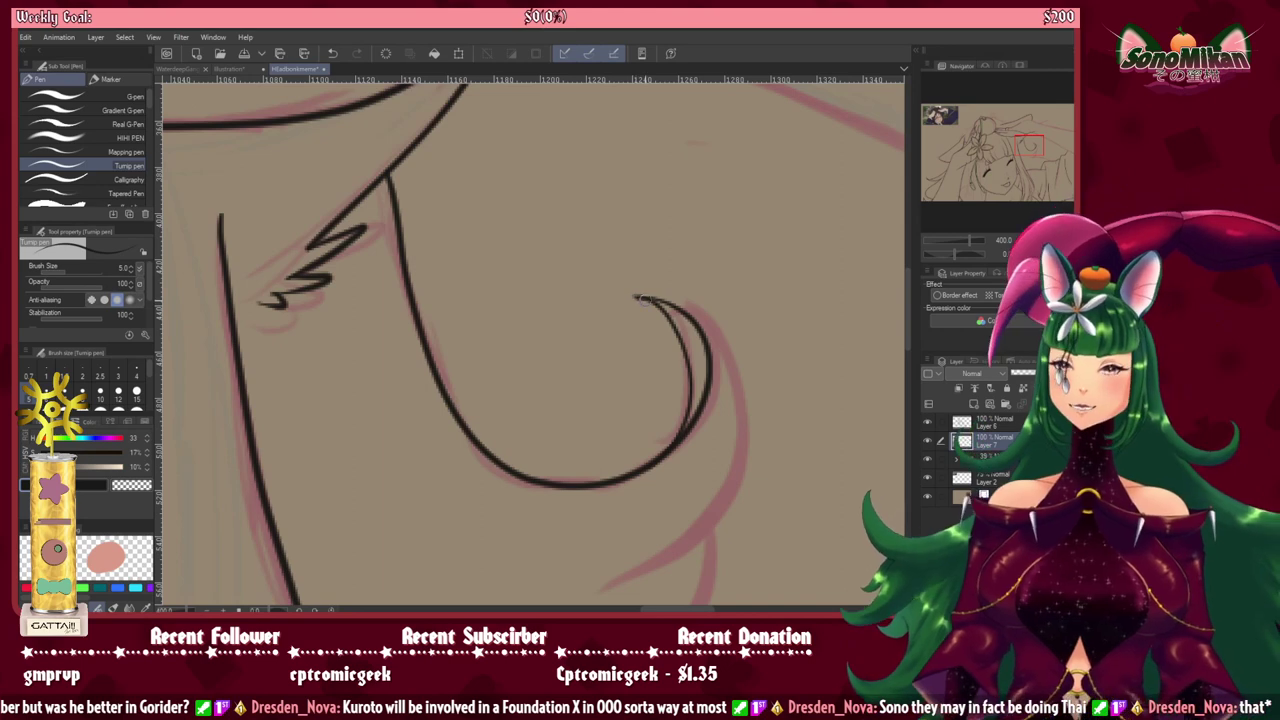
pyautogui.moveTo(632, 351); pyautogui.dragTo(586, 246)
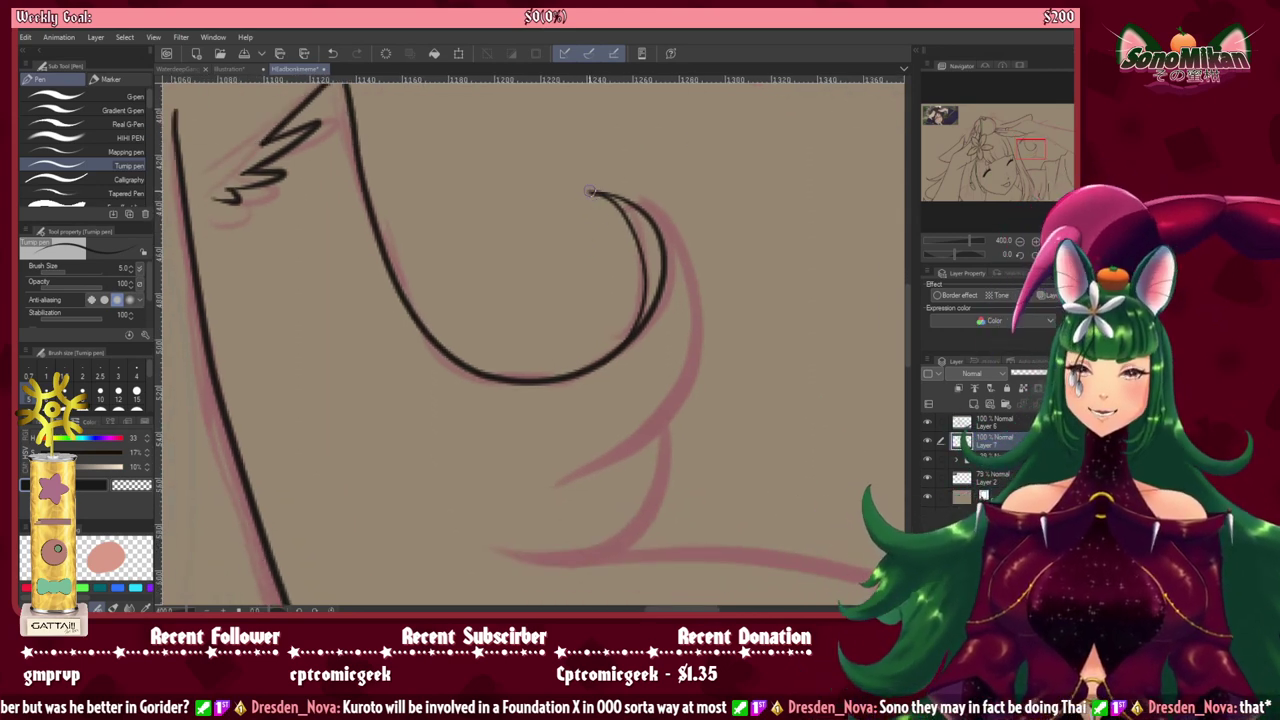
pyautogui.moveTo(591, 192)
pyautogui.mouseDown()
pyautogui.moveTo(671, 216)
pyautogui.moveTo(708, 302)
pyautogui.mouseUp()
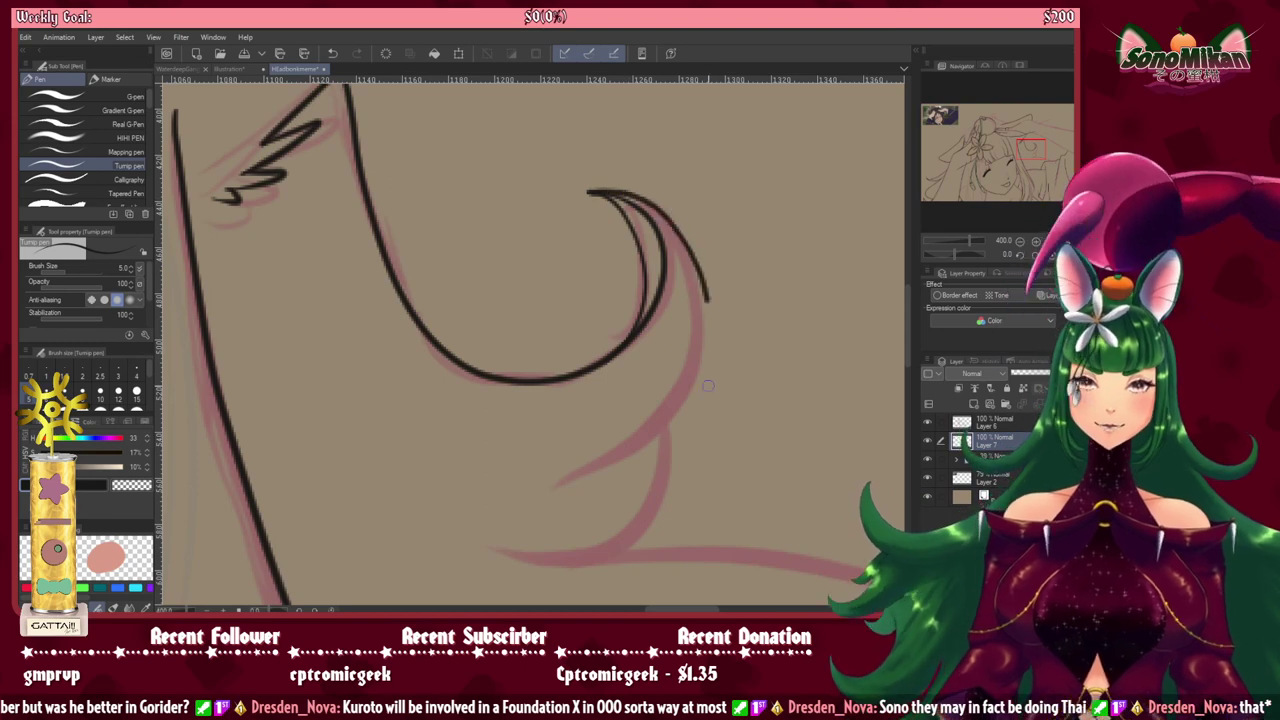
pyautogui.moveTo(707, 385)
pyautogui.mouseDown()
pyautogui.moveTo(678, 447)
pyautogui.moveTo(629, 488)
pyautogui.moveTo(567, 500)
pyautogui.moveTo(495, 489)
pyautogui.moveTo(457, 465)
pyautogui.mouseUp()
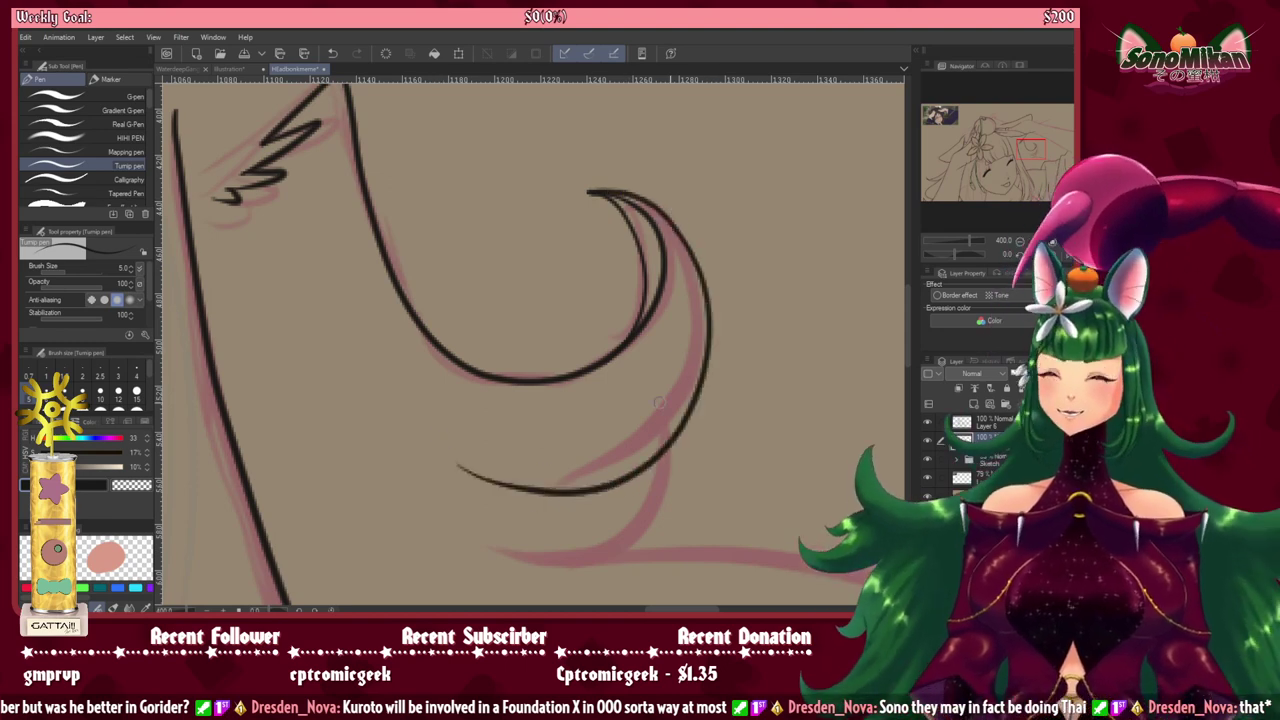
# Step: Ink a second curved point branching from the curl's outer edge beneath the first, redrawing it closer to the sketch
pyautogui.moveTo(691, 437)
pyautogui.mouseDown()
pyautogui.moveTo(718, 302)
pyautogui.moveTo(690, 360)
pyautogui.moveTo(613, 393)
pyautogui.moveTo(520, 384)
pyautogui.mouseUp()
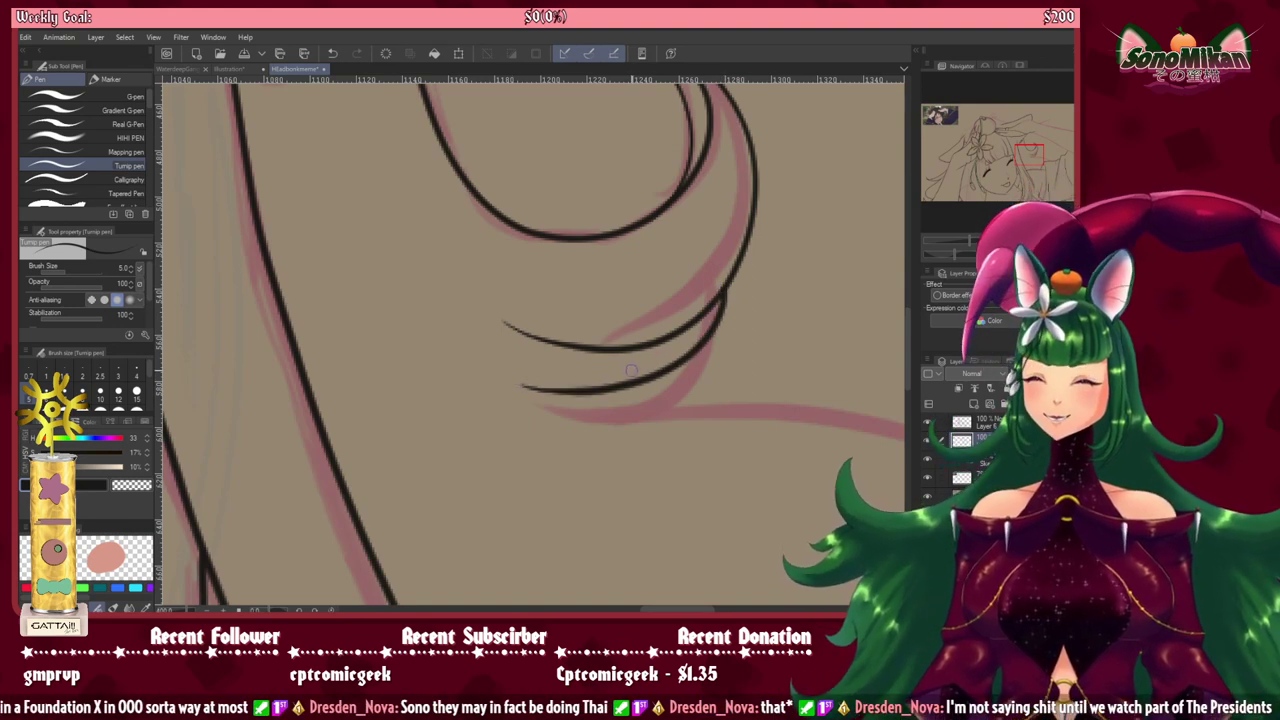
pyautogui.hotkey('ctrl', 'z')
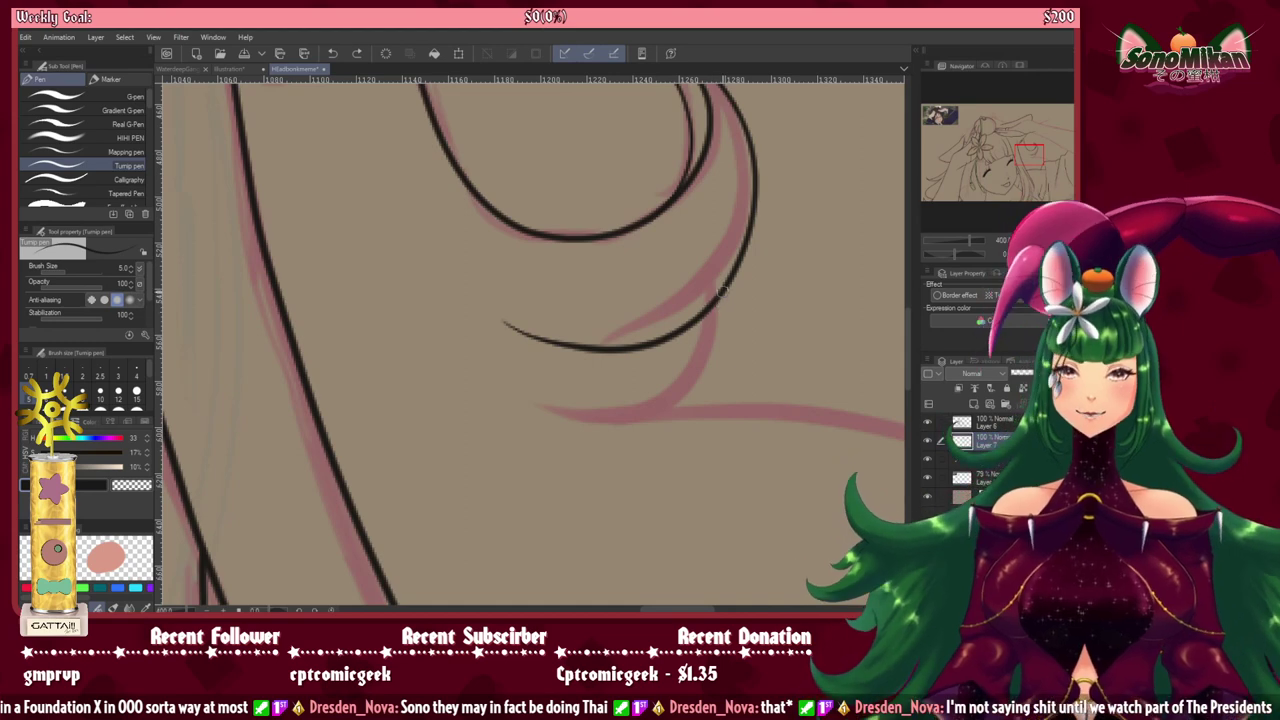
pyautogui.moveTo(722, 289)
pyautogui.mouseDown()
pyautogui.moveTo(721, 334)
pyautogui.moveTo(654, 402)
pyautogui.moveTo(609, 421)
pyautogui.moveTo(560, 419)
pyautogui.moveTo(530, 400)
pyautogui.mouseUp()
# Step: Ink the long arched edge from the curl's lower point down to the line beside the fabric corner
pyautogui.moveTo(623, 414); pyautogui.dragTo(320, 349)
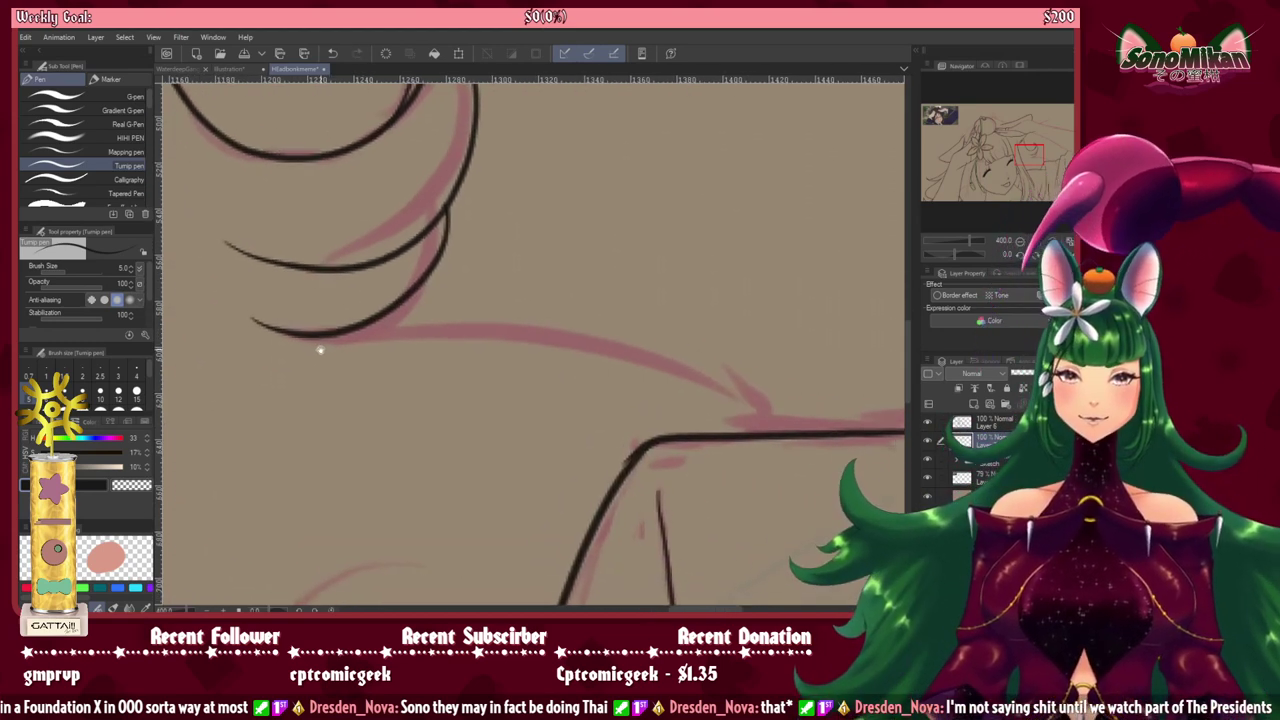
pyautogui.press('^')
pyautogui.press('^')
pyautogui.press('^')
pyautogui.press('^')
pyautogui.press('^')
pyautogui.press('^')
pyautogui.press('^')
pyautogui.press('^')
pyautogui.press('^')
pyautogui.press('^')
pyautogui.press('^')
pyautogui.press('^')
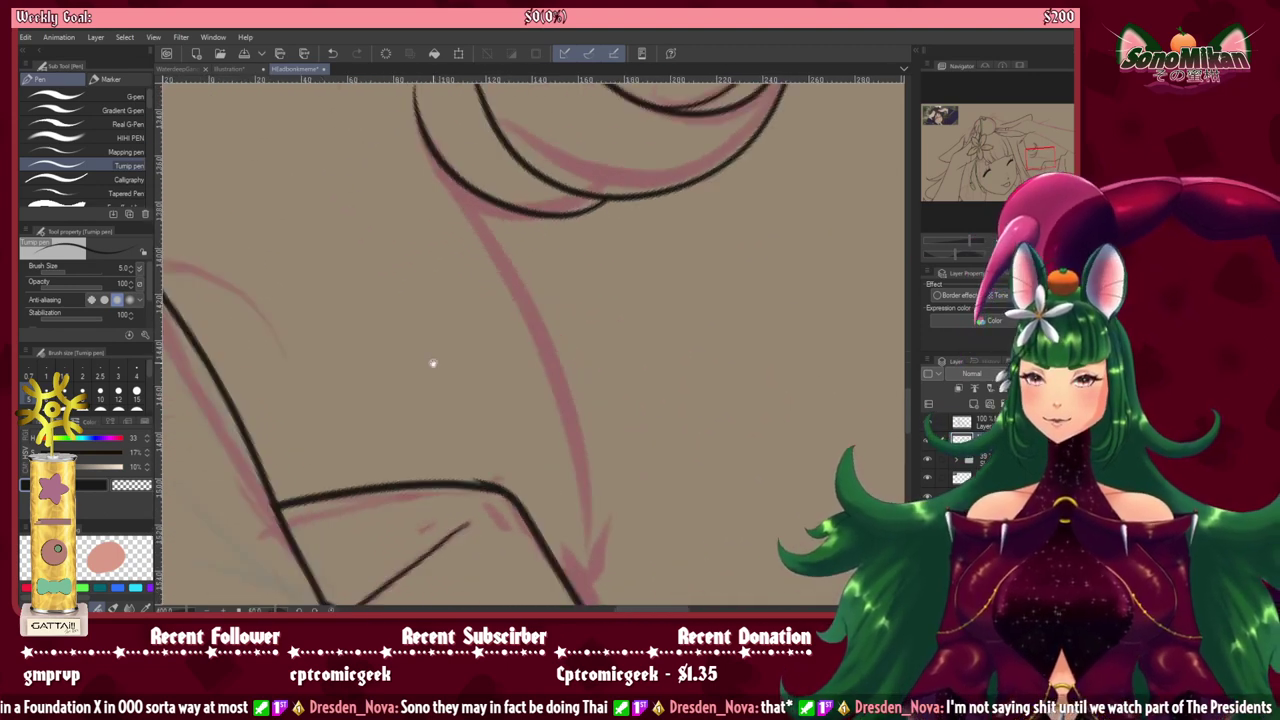
pyautogui.moveTo(431, 363); pyautogui.dragTo(389, 294)
pyautogui.moveTo(428, 206); pyautogui.dragTo(514, 263)
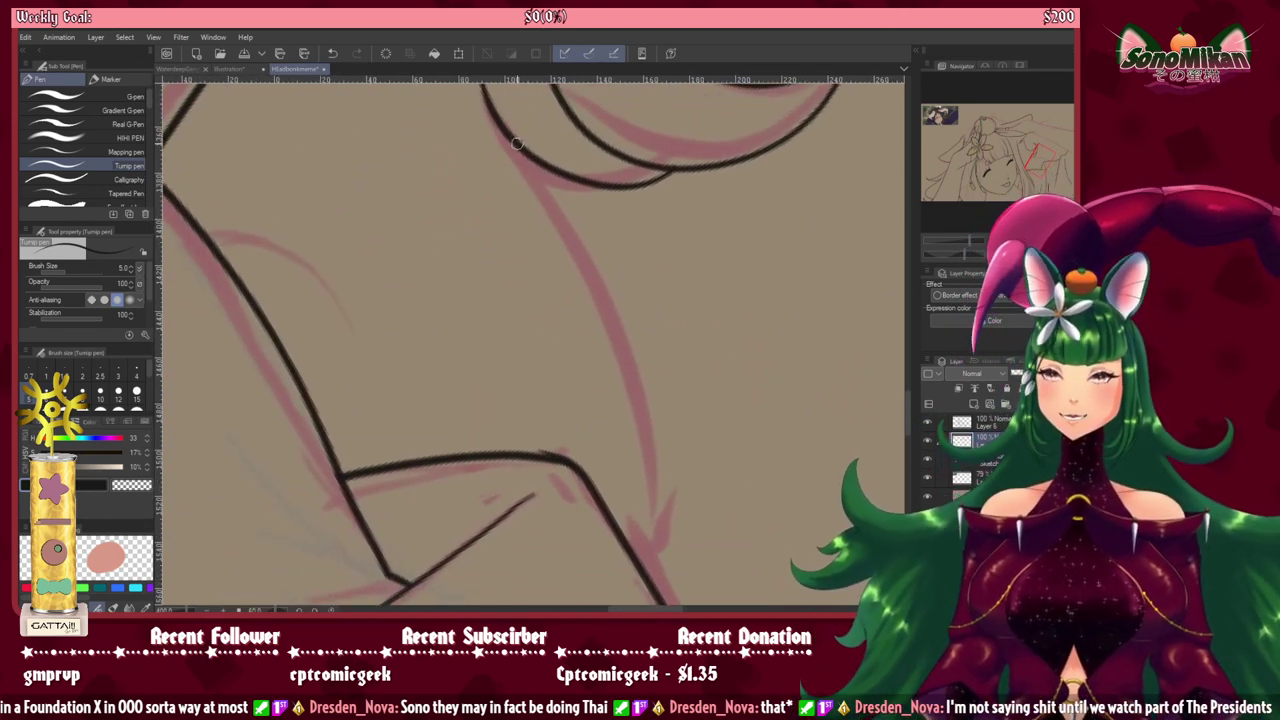
pyautogui.moveTo(514, 142)
pyautogui.mouseDown()
pyautogui.moveTo(604, 262)
pyautogui.moveTo(642, 356)
pyautogui.moveTo(662, 445)
pyautogui.moveTo(645, 575)
pyautogui.mouseUp()
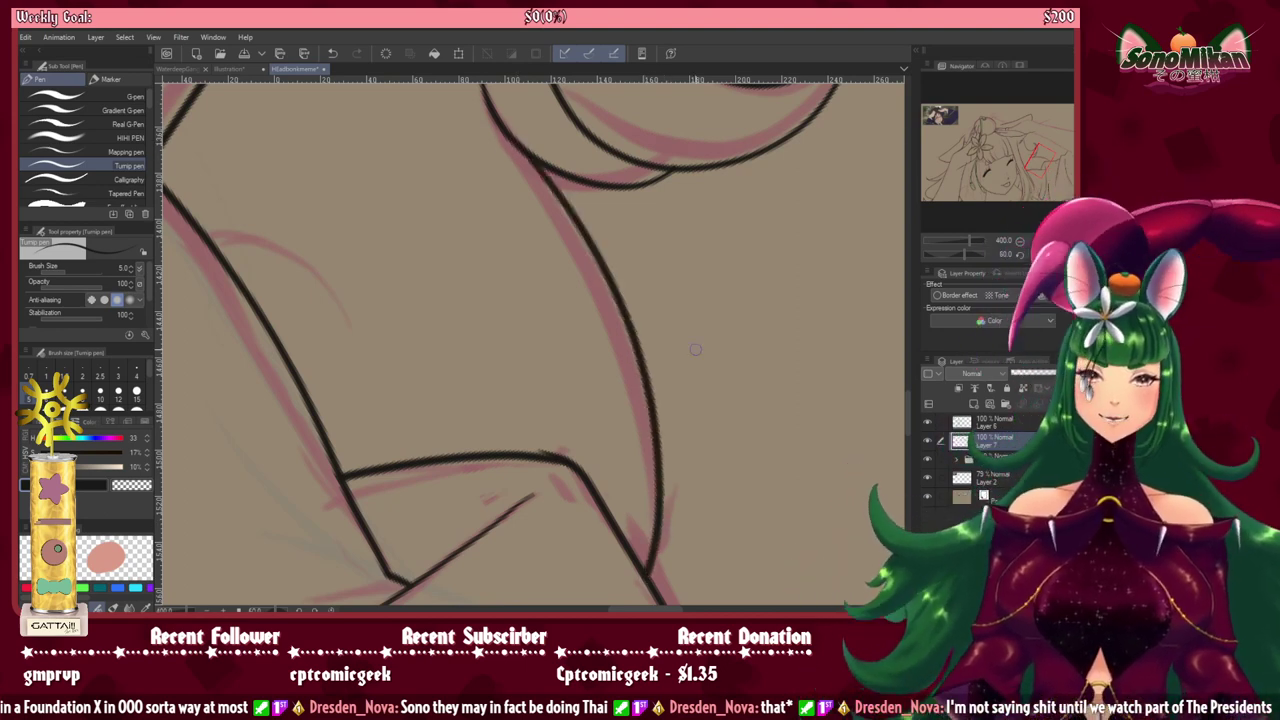
# Step: Ink the small arc rising from the nearly horizontal edge below the curl, redrawing it to match the sketch
pyautogui.hotkey('ctrl', '@')
pyautogui.moveTo(547, 409); pyautogui.dragTo(586, 389)
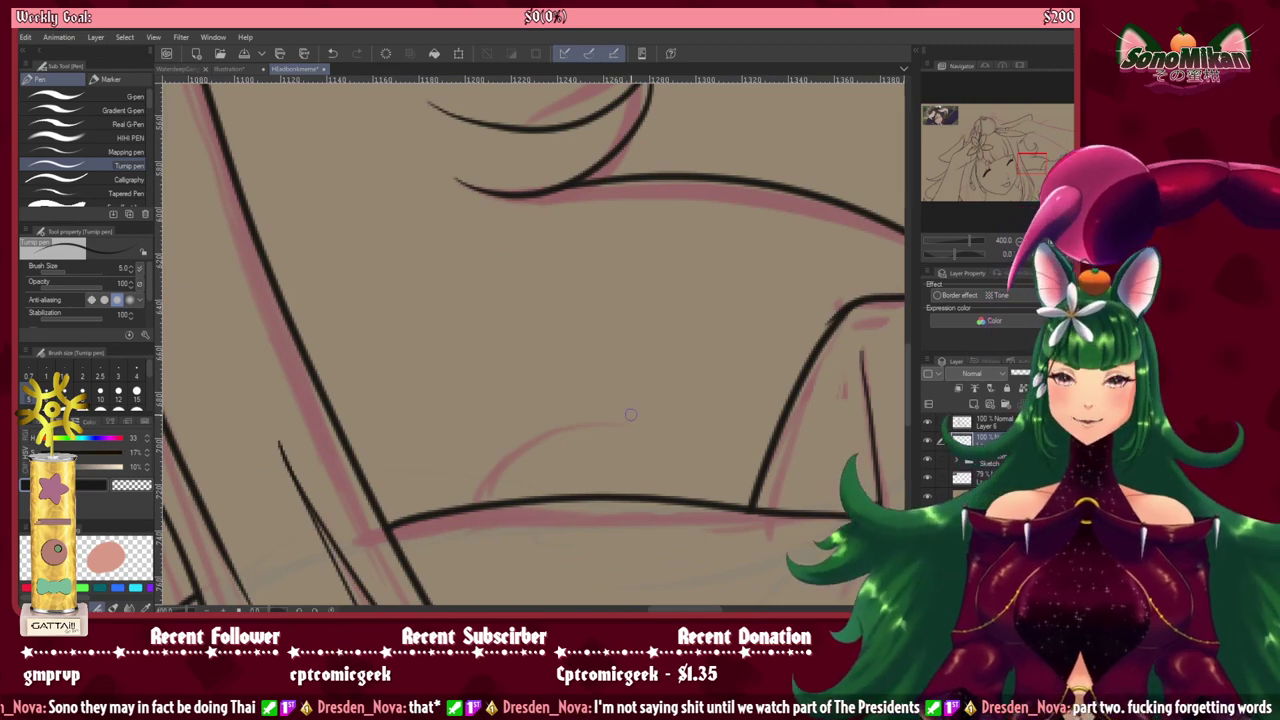
pyautogui.moveTo(630, 414)
pyautogui.mouseDown()
pyautogui.moveTo(583, 410)
pyautogui.moveTo(533, 436)
pyautogui.moveTo(491, 505)
pyautogui.mouseUp()
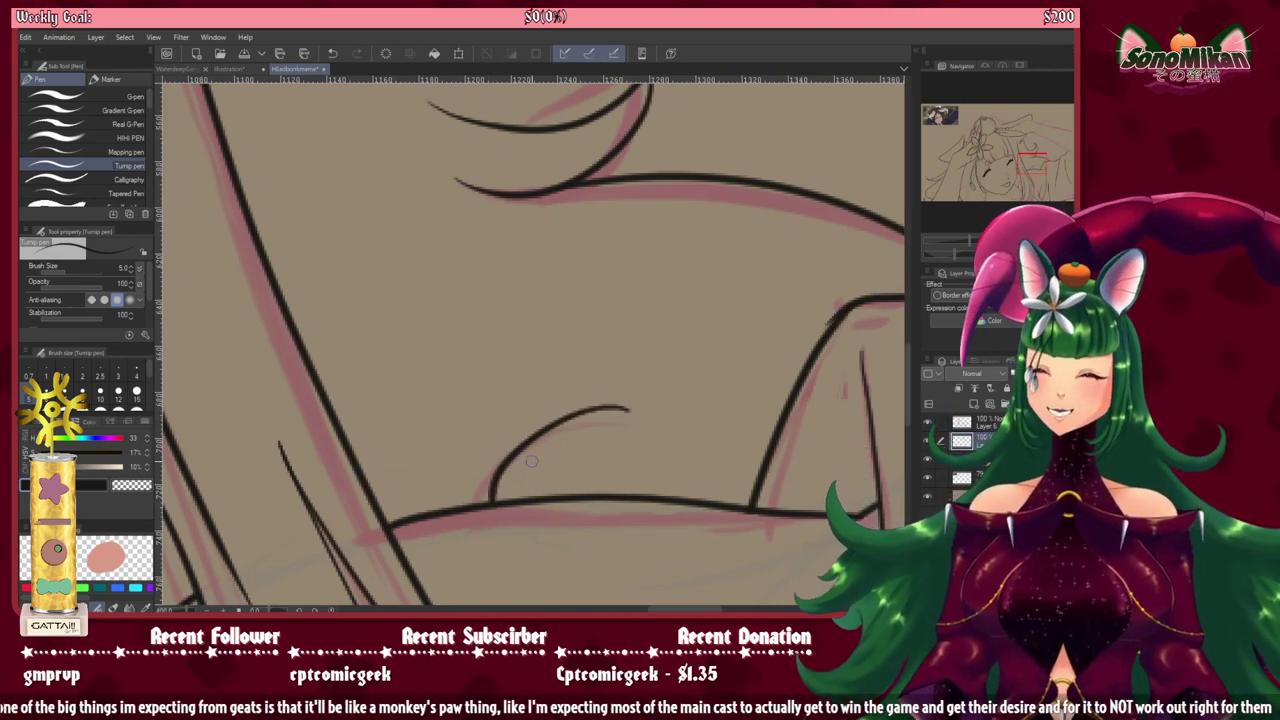
pyautogui.hotkey('ctrl', 'z')
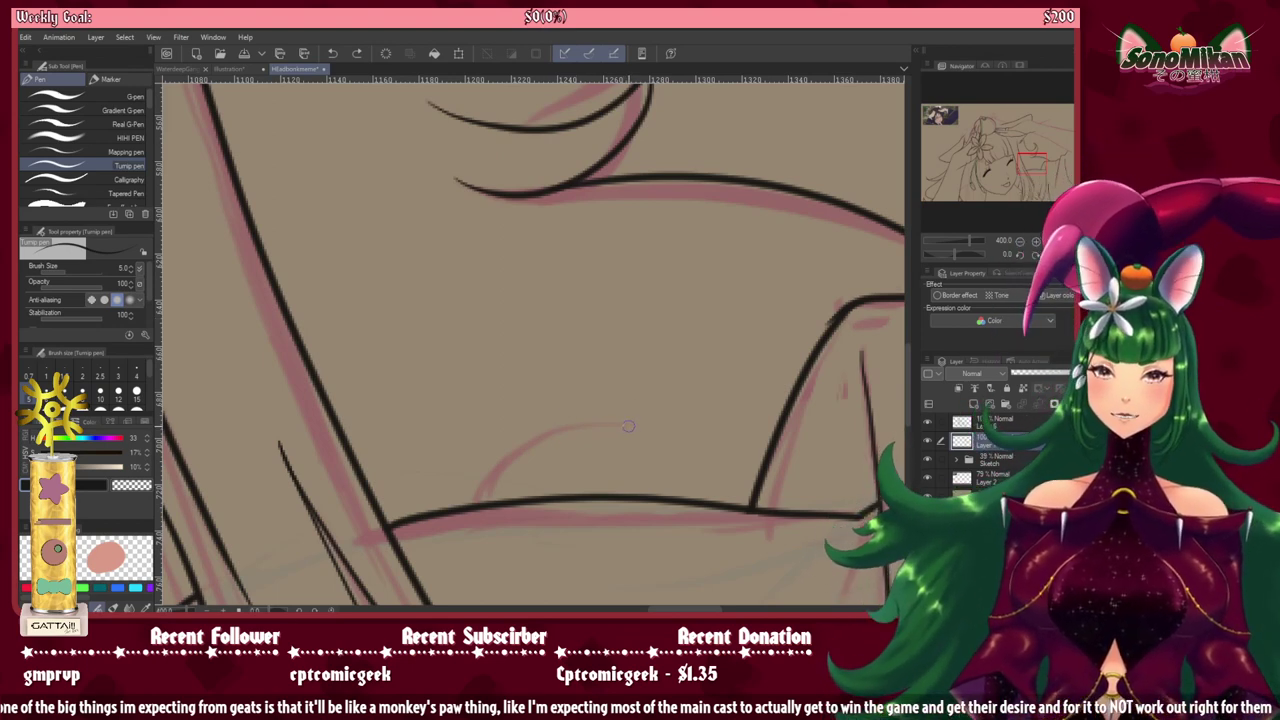
pyautogui.moveTo(628, 425)
pyautogui.mouseDown()
pyautogui.moveTo(543, 432)
pyautogui.moveTo(492, 465)
pyautogui.moveTo(471, 505)
pyautogui.mouseUp()
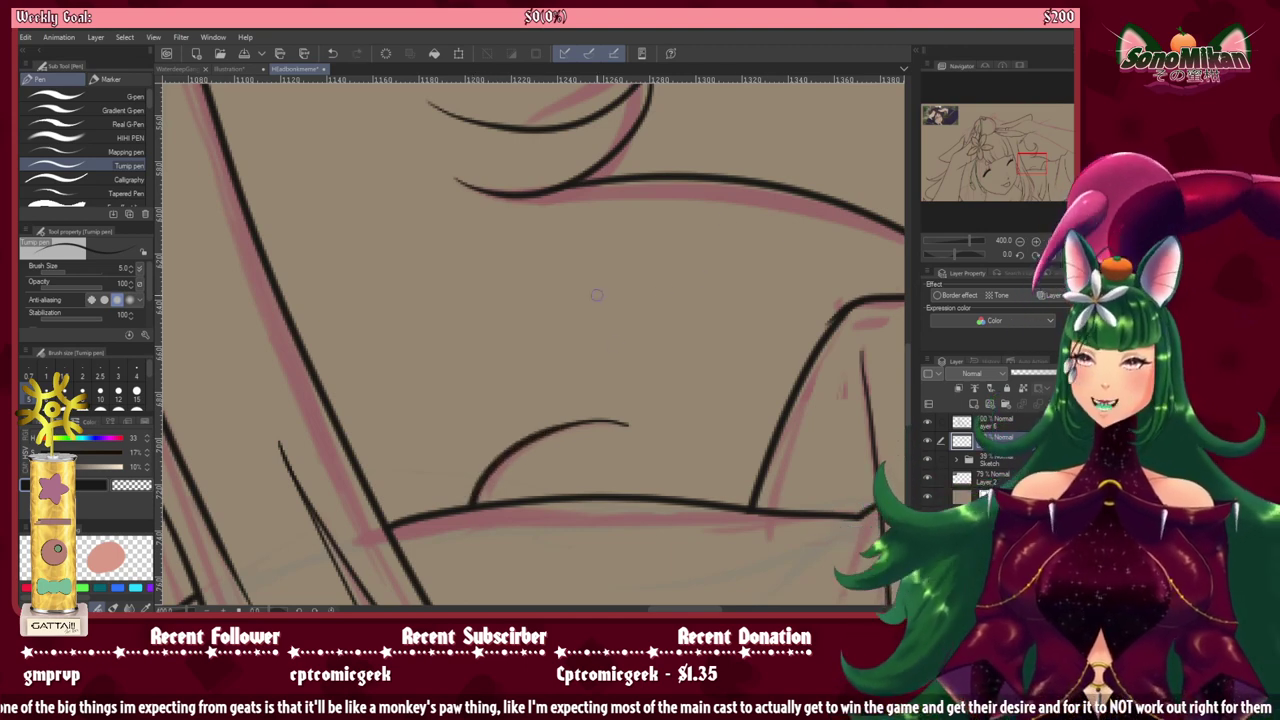
# Step: Ink the long diagonal edge from the small notch past the fabric corner, following the sketch toward the canvas edge
pyautogui.moveTo(541, 381); pyautogui.dragTo(563, 551)
pyautogui.moveTo(529, 325); pyautogui.dragTo(531, 514)
pyautogui.moveTo(457, 340); pyautogui.dragTo(597, 508)
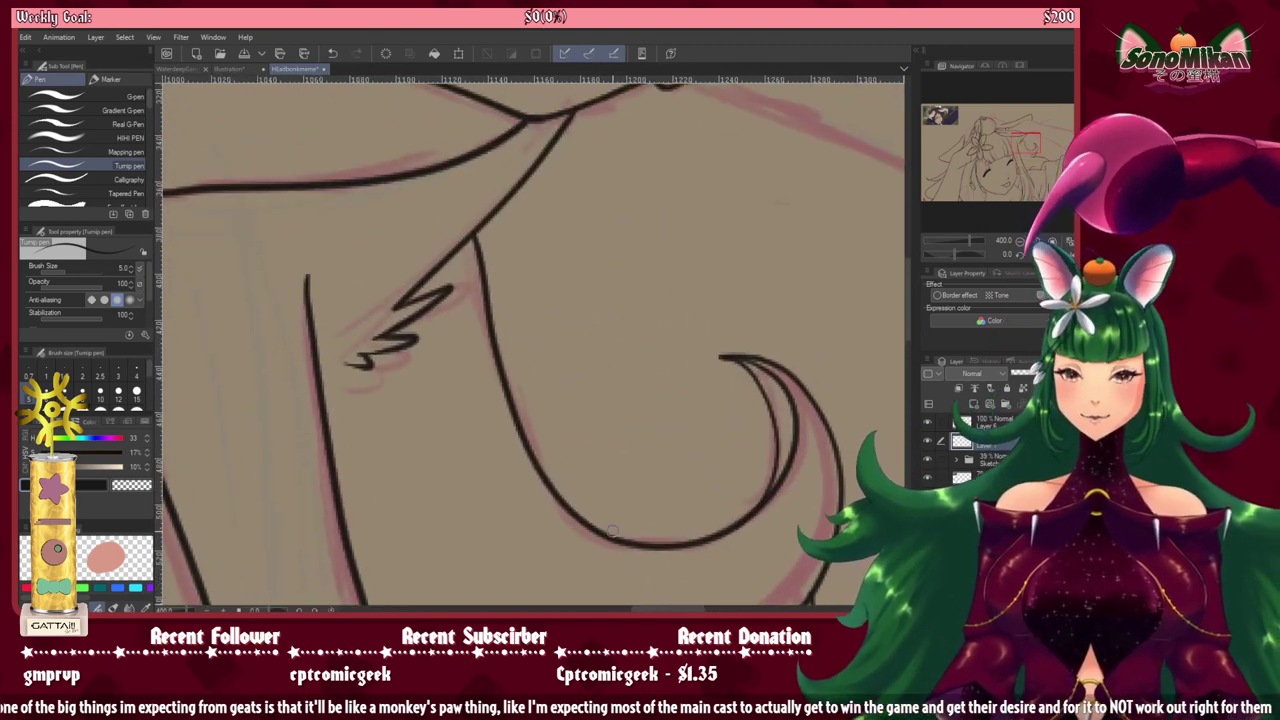
pyautogui.scroll(-5, 612, 532)
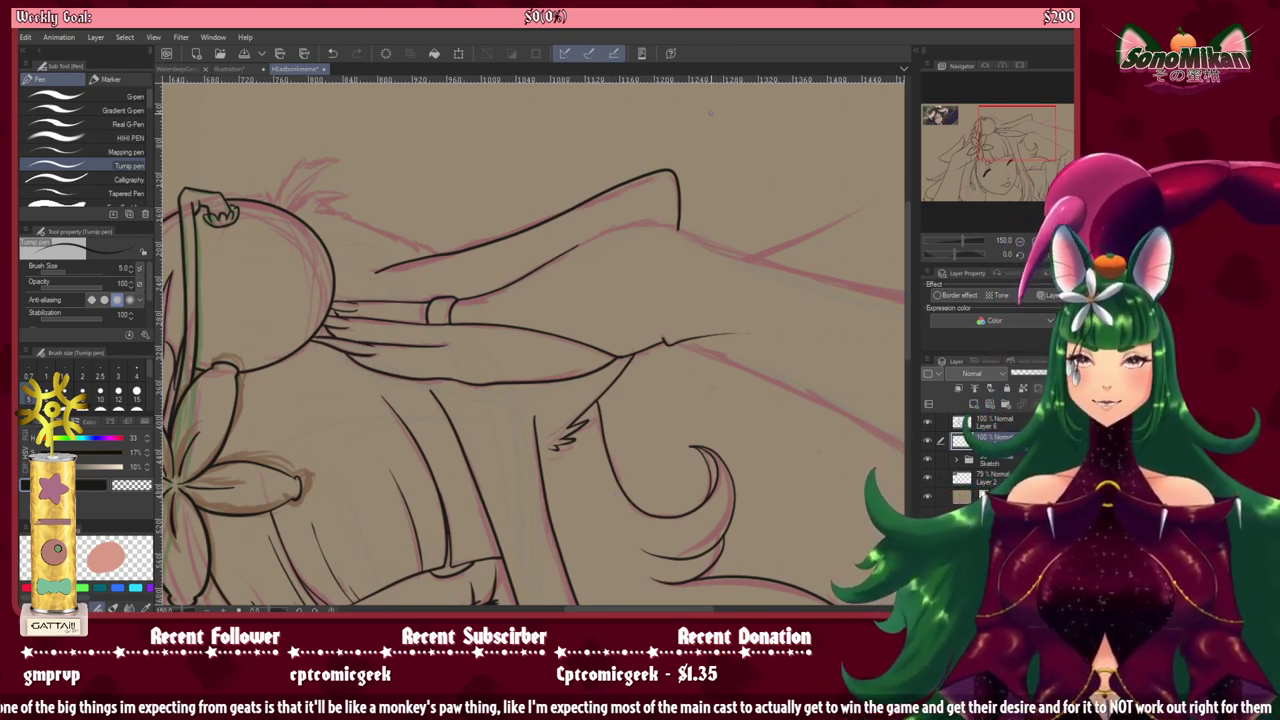
pyautogui.moveTo(654, 555)
pyautogui.mouseDown()
pyautogui.moveTo(575, 584)
pyautogui.moveTo(469, 580)
pyautogui.moveTo(335, 250)
pyautogui.moveTo(350, 220)
pyautogui.moveTo(405, 207)
pyautogui.moveTo(428, 251)
pyautogui.mouseUp()
pyautogui.scroll(-1, 460, 327)
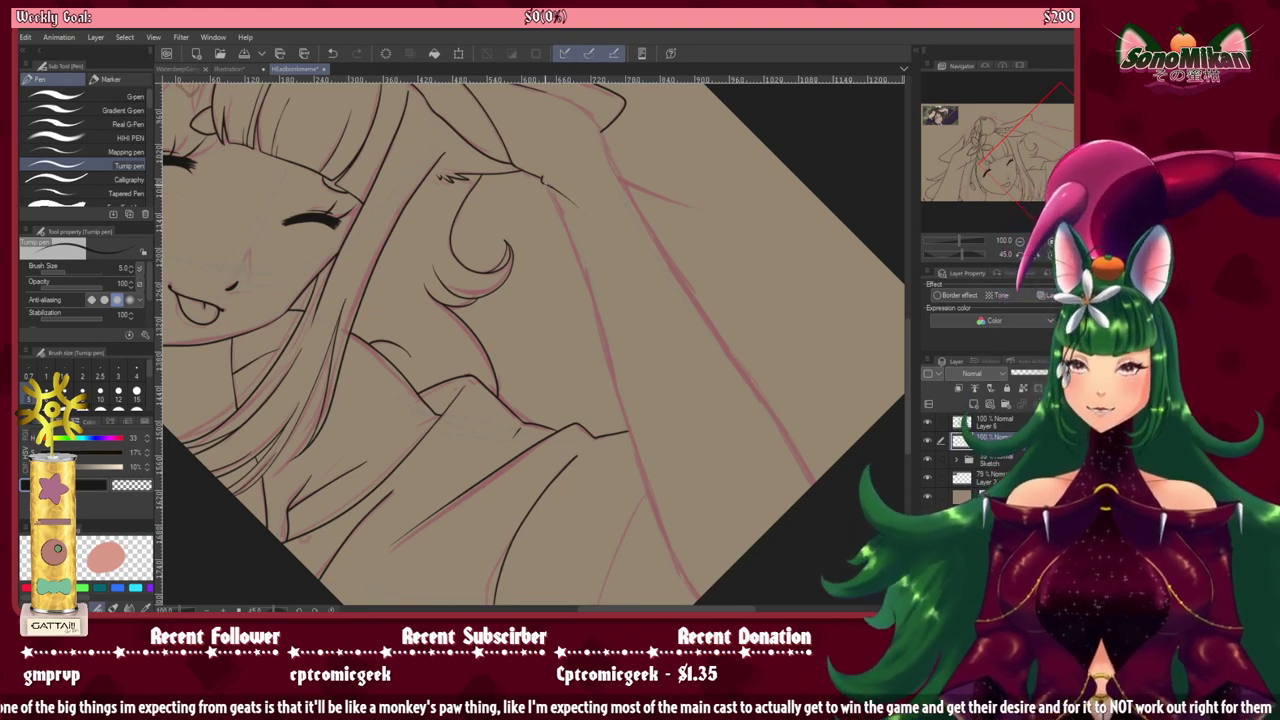
pyautogui.moveTo(548, 192)
pyautogui.mouseDown()
pyautogui.moveTo(663, 545)
pyautogui.moveTo(694, 602)
pyautogui.mouseUp()
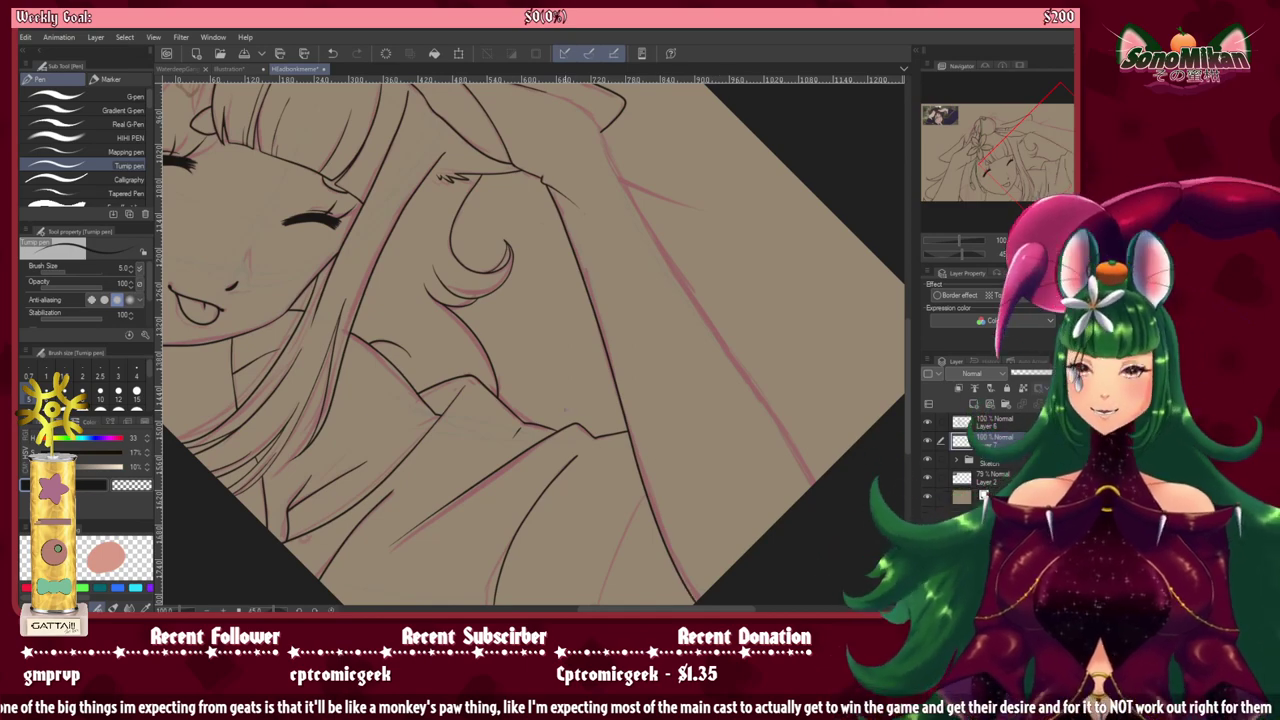
# Step: Ink the missing stretch of the edge beyond the small band, curving it to meet the open end of the pointed flap
pyautogui.hotkey('ctrl', '@')
pyautogui.moveTo(478, 323); pyautogui.dragTo(611, 422)
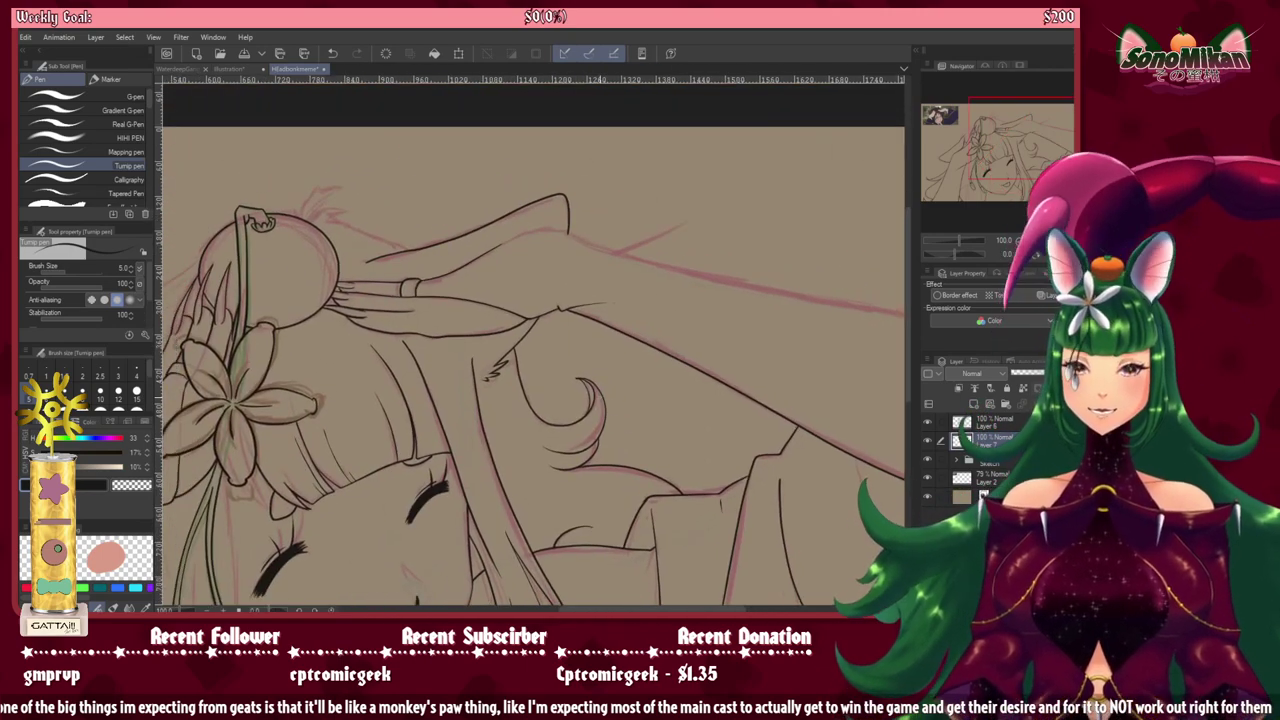
pyautogui.scroll(1, 602, 402)
pyautogui.scroll(1, 560, 364)
pyautogui.moveTo(520, 356); pyautogui.dragTo(571, 537)
pyautogui.scroll(2, 556, 488)
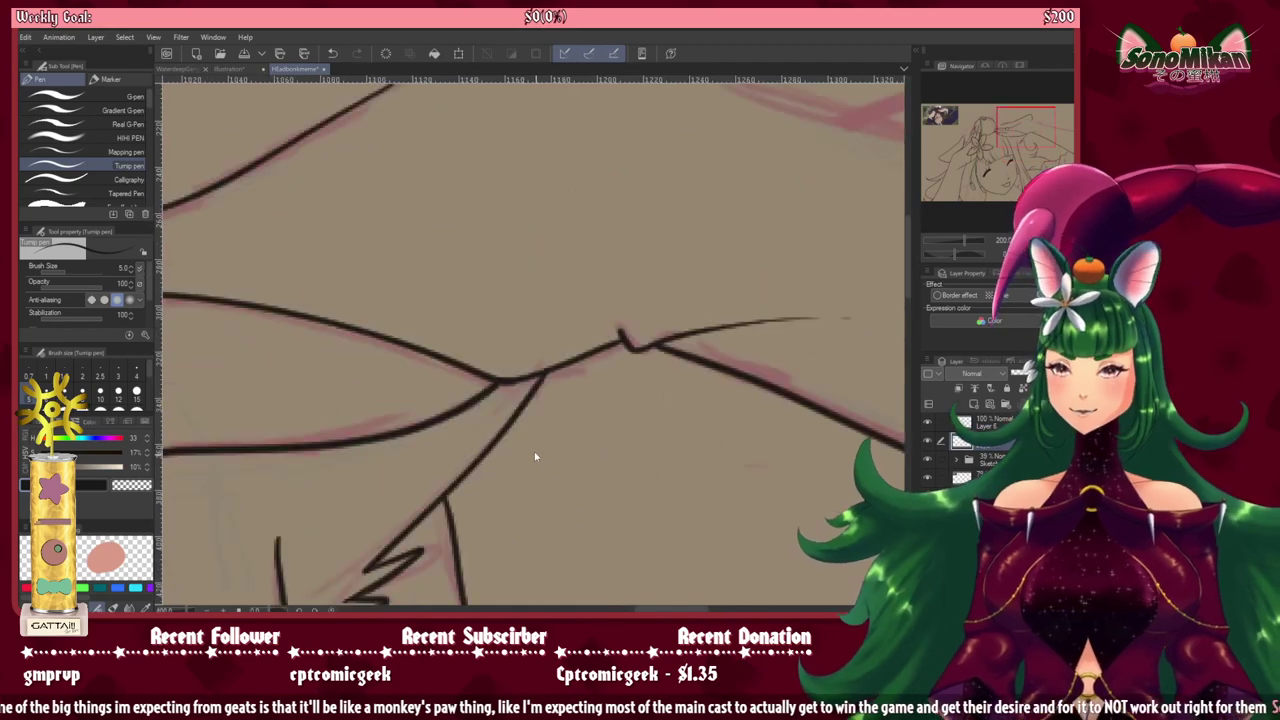
pyautogui.moveTo(528, 446); pyautogui.dragTo(472, 606)
pyautogui.press('^')
pyautogui.press('^')
pyautogui.press('^')
pyautogui.press('^')
pyautogui.press('^')
pyautogui.press('^')
pyautogui.press('^')
pyautogui.press('^')
pyautogui.press('^')
pyautogui.press('^')
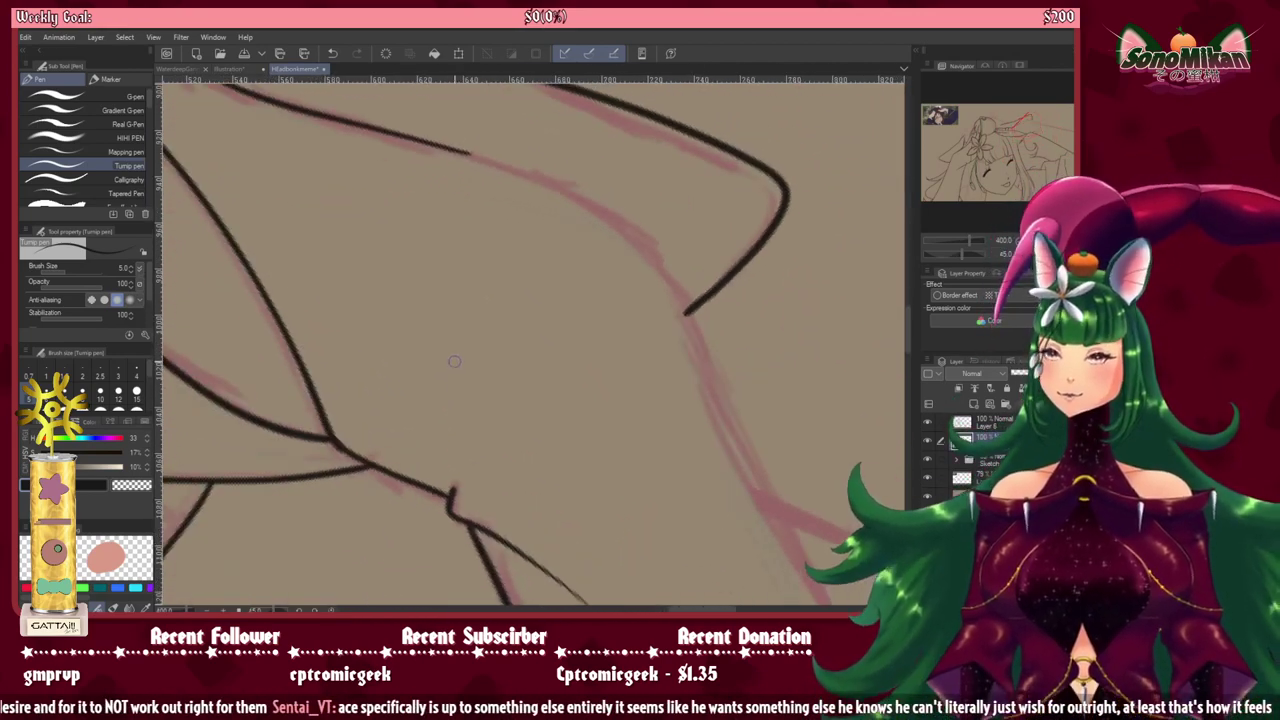
pyautogui.moveTo(483, 350)
pyautogui.mouseDown()
pyautogui.moveTo(379, 429)
pyautogui.moveTo(387, 361)
pyautogui.moveTo(381, 378)
pyautogui.mouseUp()
pyautogui.press('^')
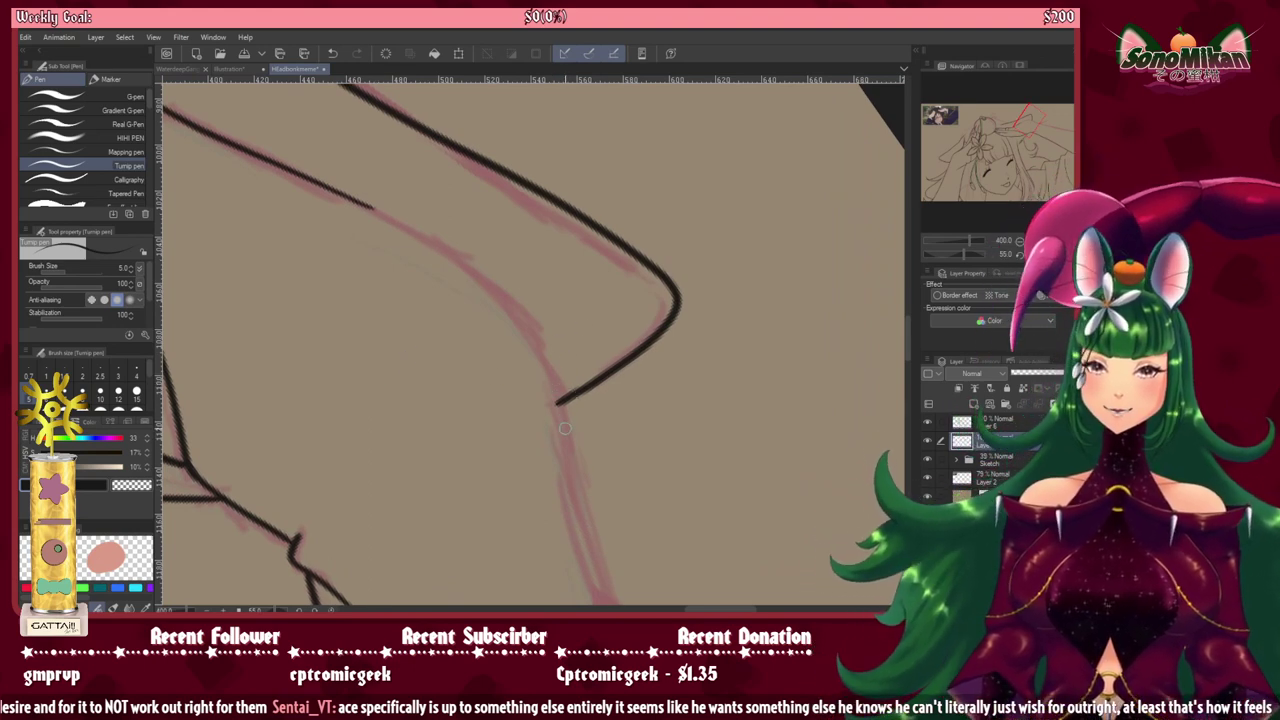
pyautogui.moveTo(565, 434)
pyautogui.mouseDown()
pyautogui.moveTo(537, 350)
pyautogui.moveTo(470, 273)
pyautogui.mouseUp()
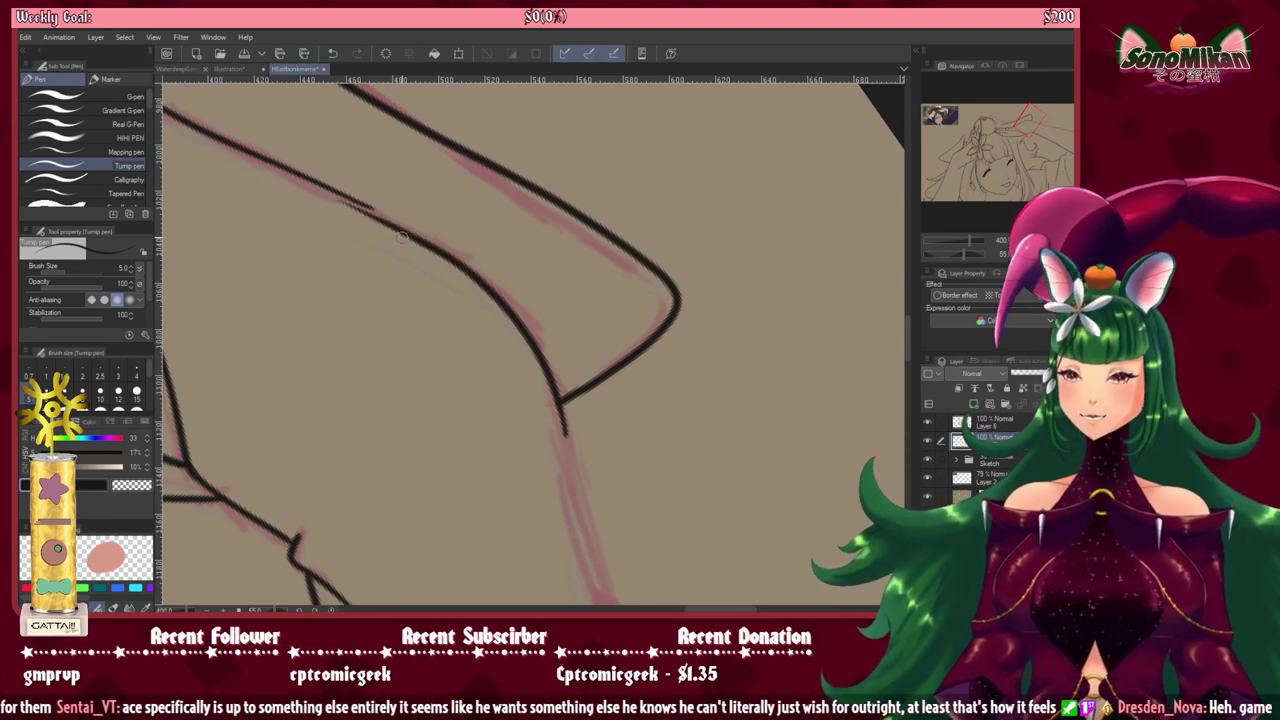
pyautogui.hotkey('ctrl', 'z')
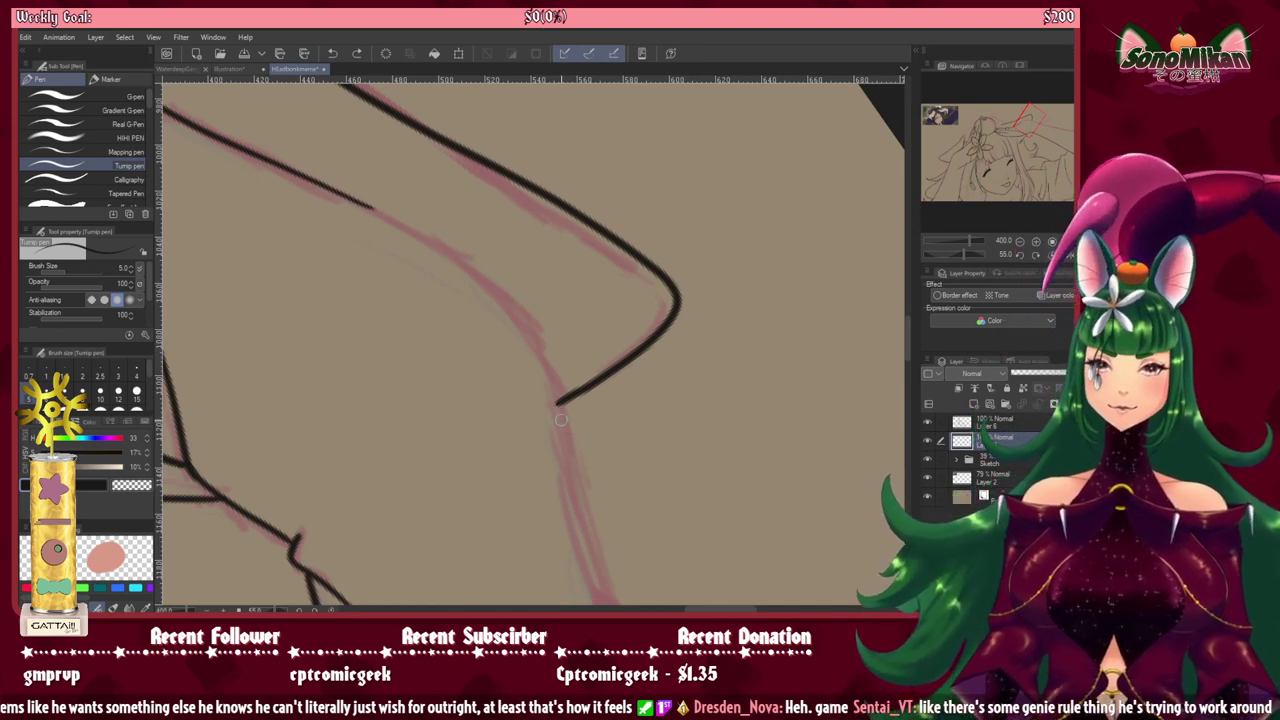
pyautogui.moveTo(560, 410)
pyautogui.mouseDown()
pyautogui.moveTo(530, 338)
pyautogui.moveTo(478, 275)
pyautogui.moveTo(330, 187)
pyautogui.mouseUp()
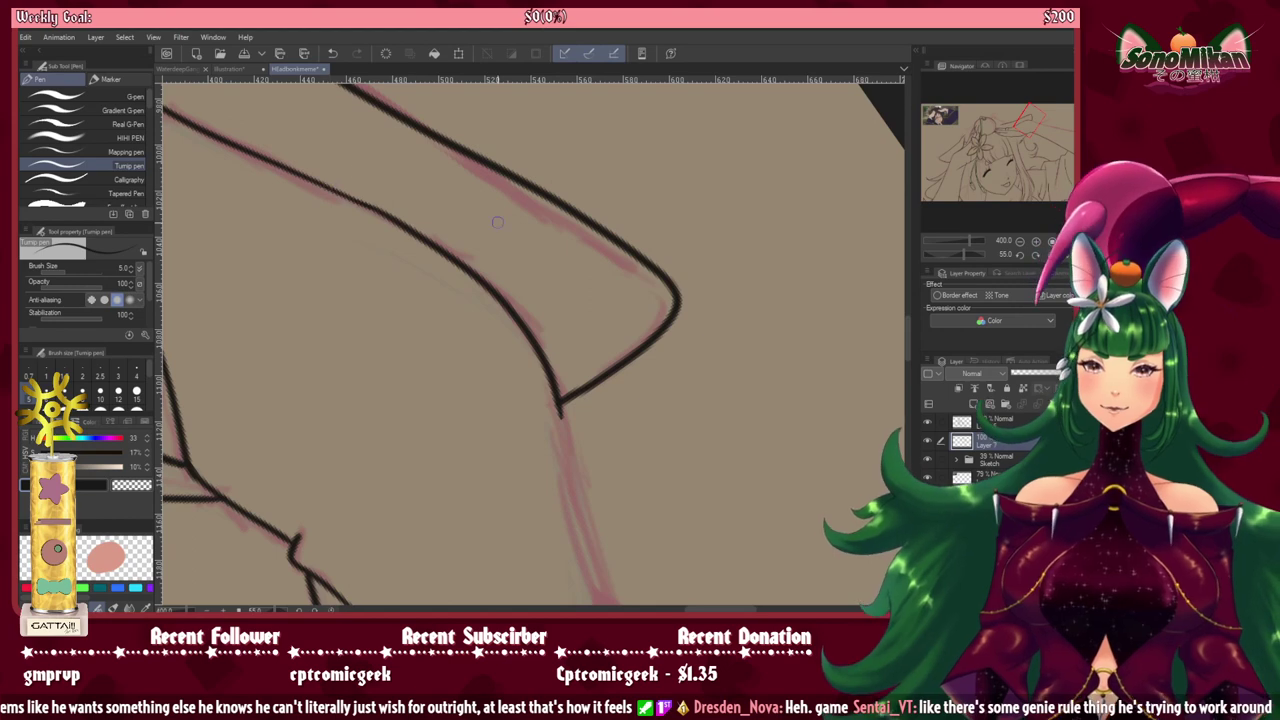
# Step: Review the whole line art with the sketch temporarily hidden, and inspect the face and flower ornament with the sketch shown again
pyautogui.hotkey('ctrl', '@')
pyautogui.moveTo(460, 403); pyautogui.dragTo(229, 351)
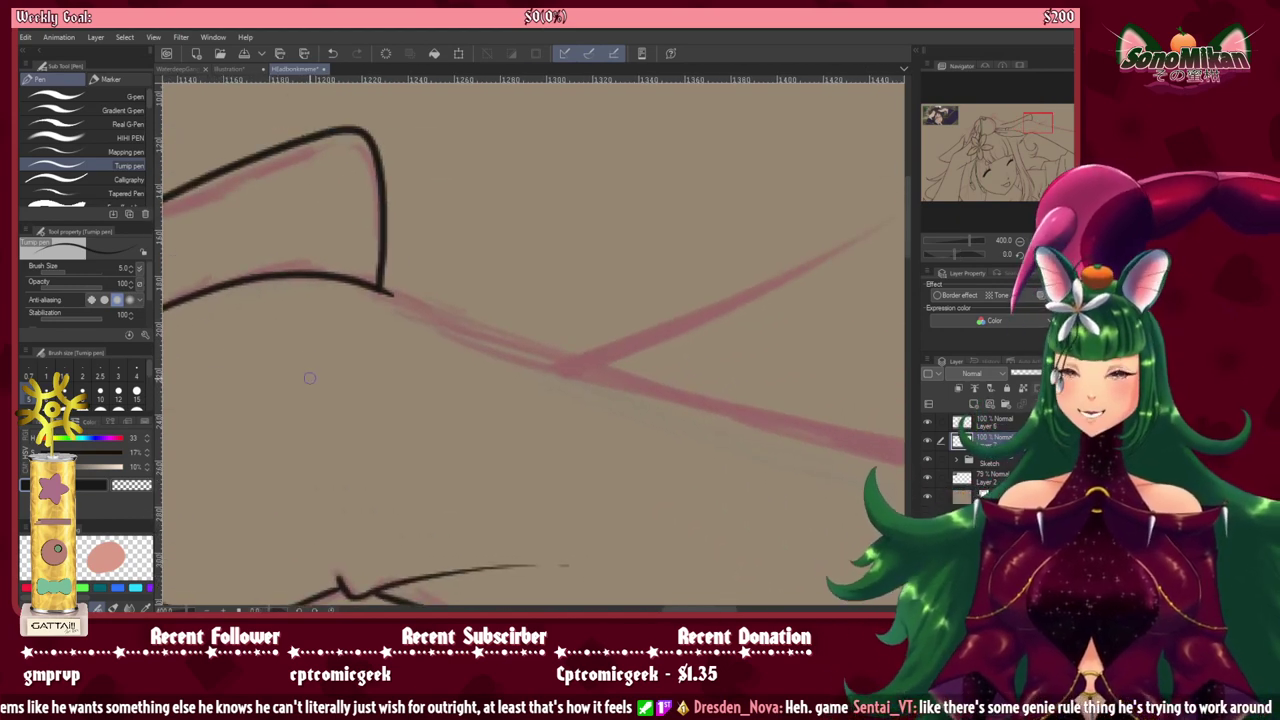
pyautogui.scroll(-3, 306, 360)
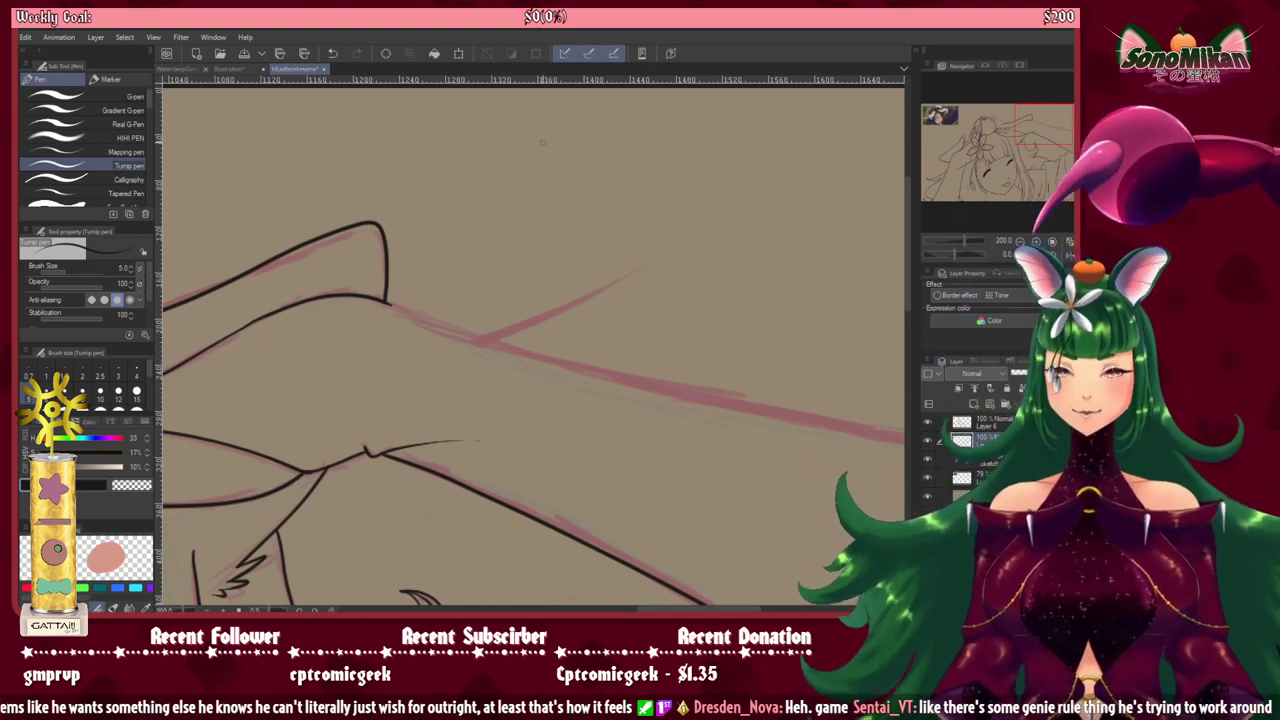
pyautogui.scroll(-2, 486, 423)
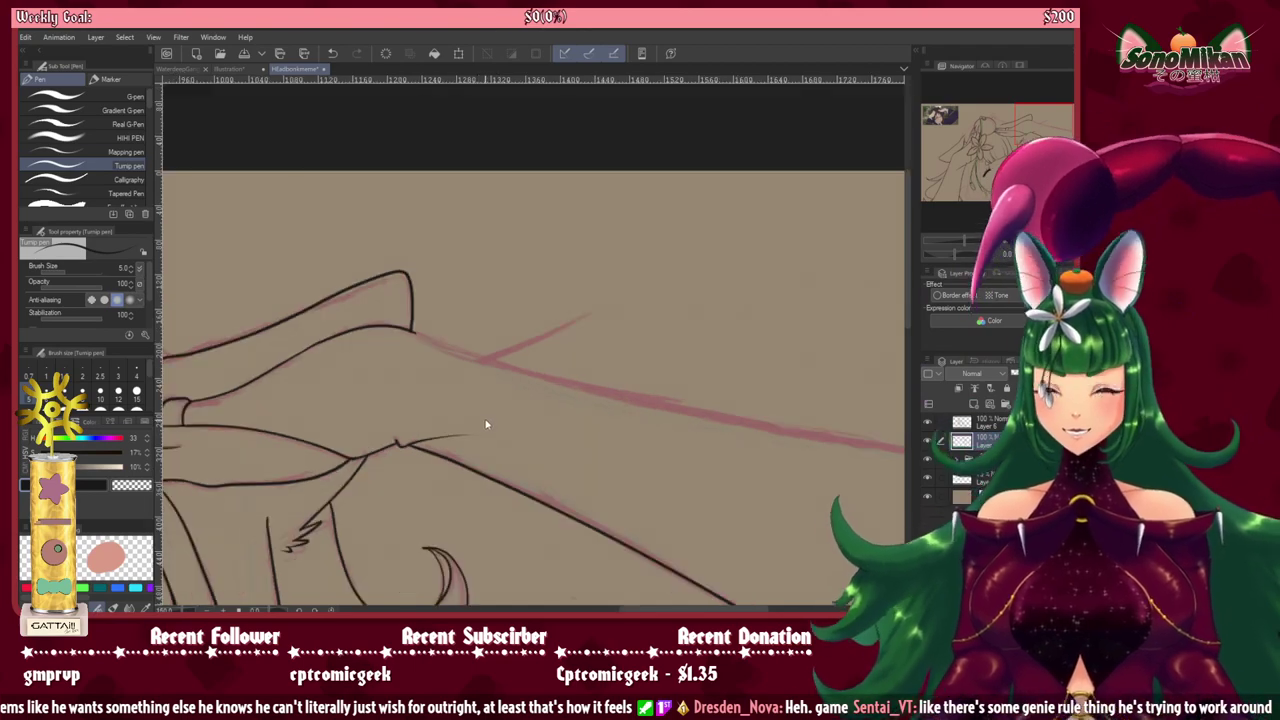
pyautogui.moveTo(398, 443); pyautogui.dragTo(1032, 196)
pyautogui.moveTo(974, 524); pyautogui.dragTo(837, 315)
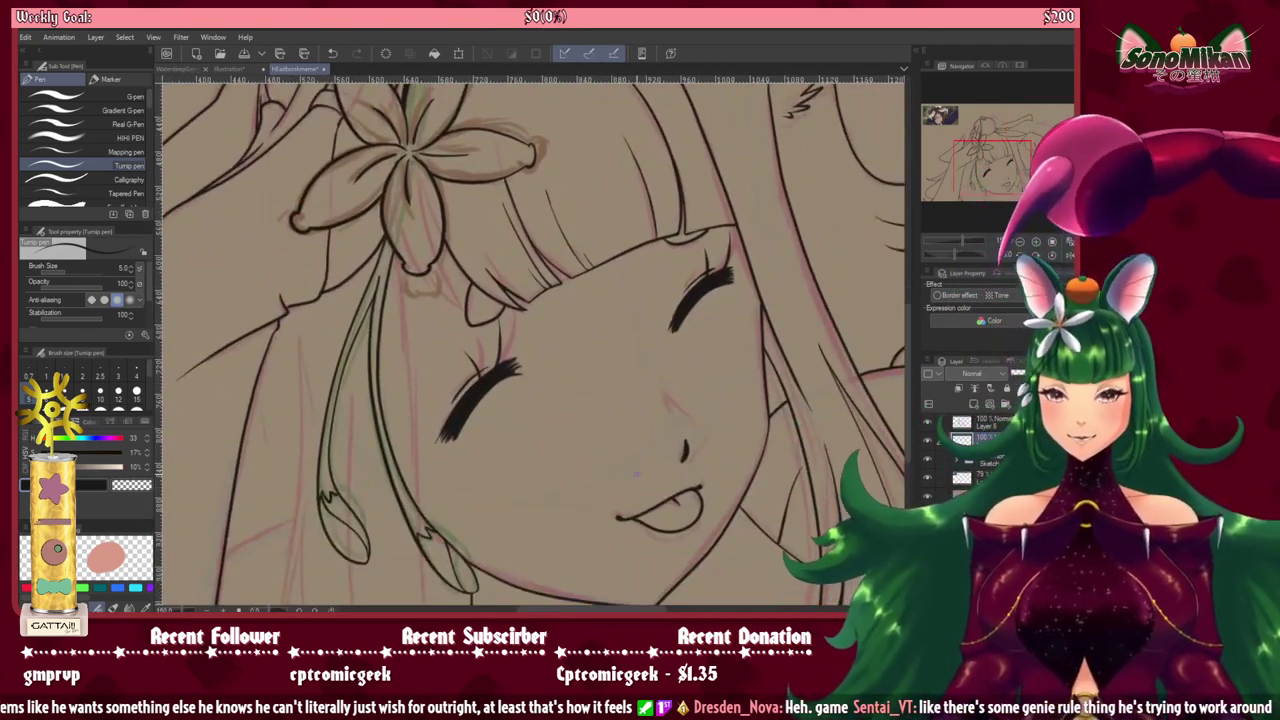
pyautogui.scroll(-2, 632, 484)
pyautogui.scroll(-3, 633, 485)
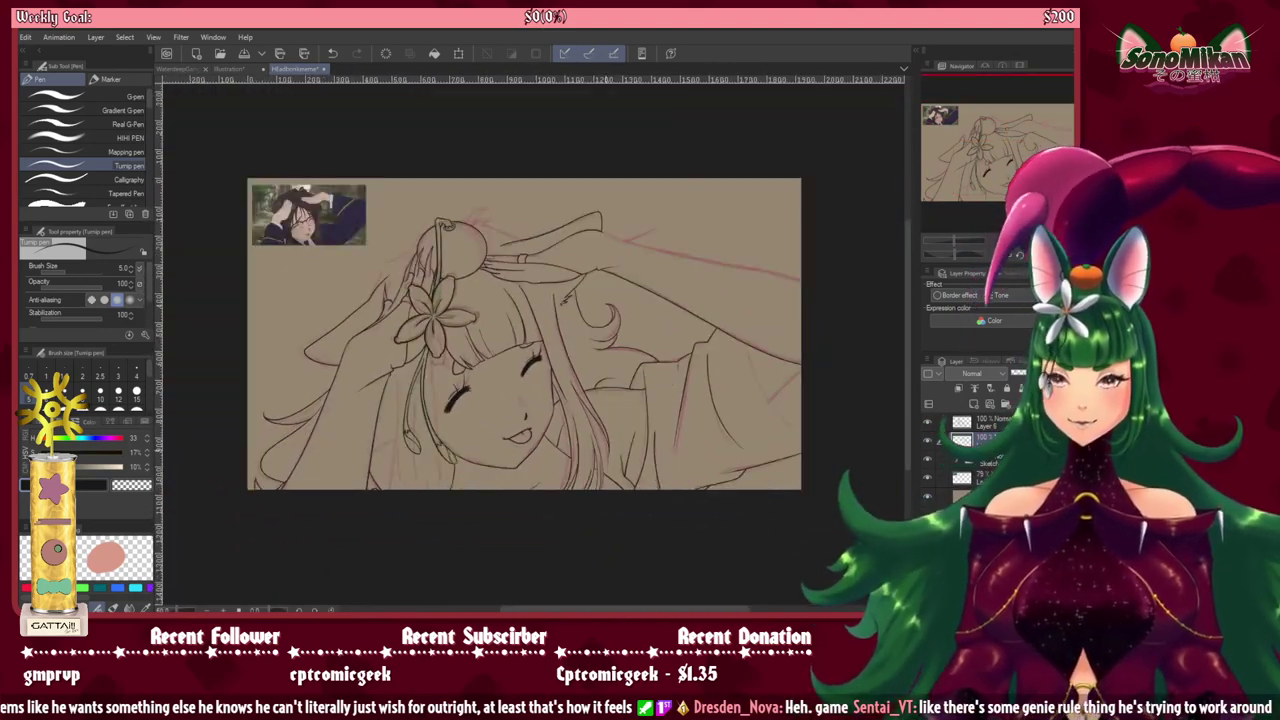
pyautogui.click(928, 464)
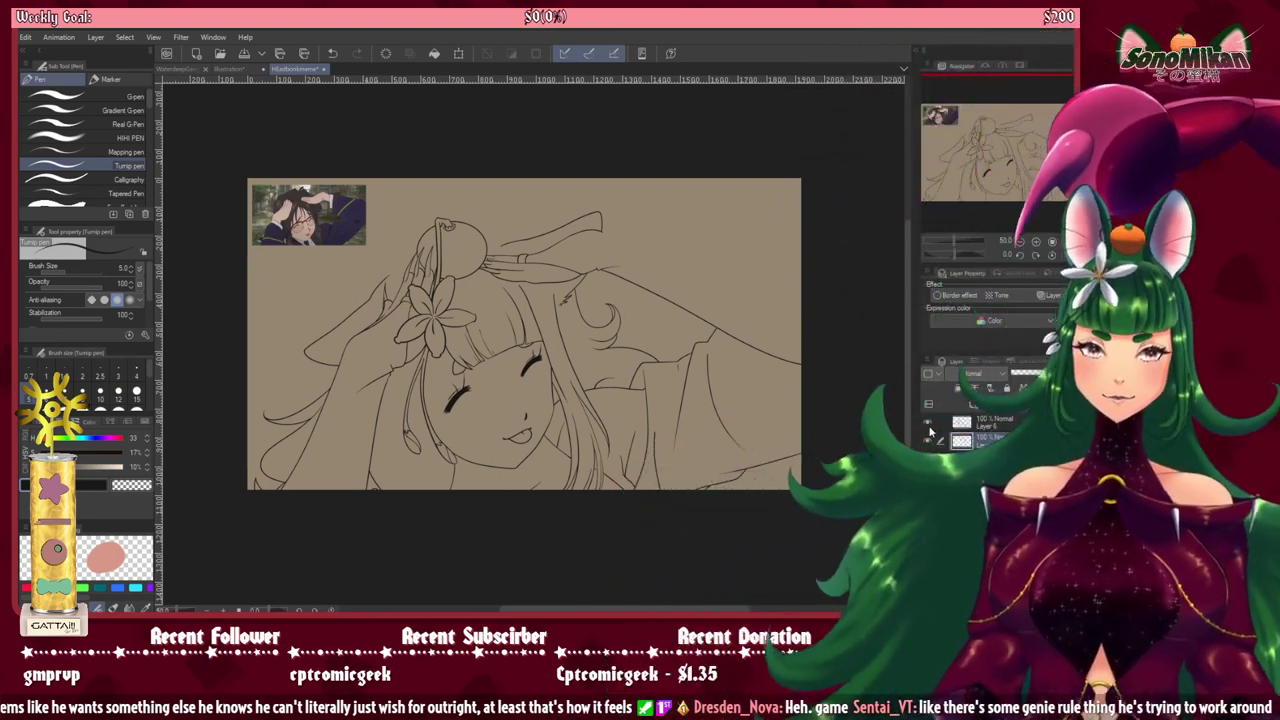
pyautogui.click(928, 460)
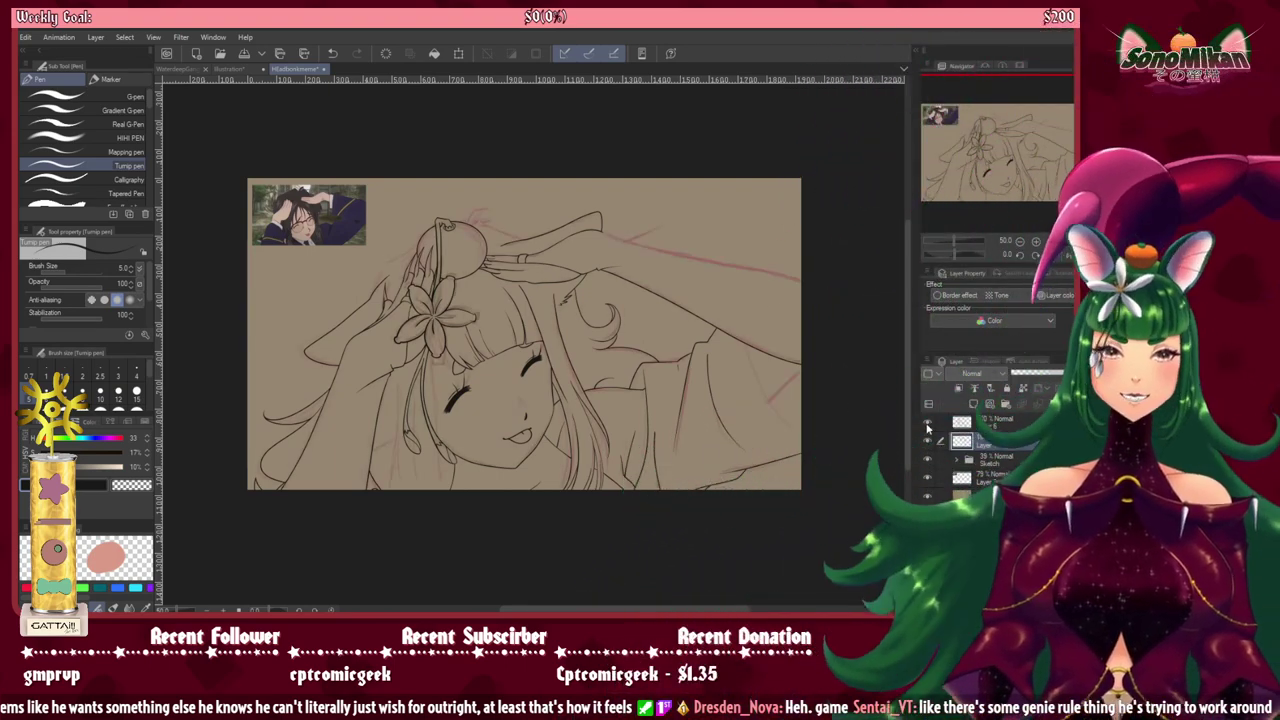
pyautogui.scroll(4, 460, 357)
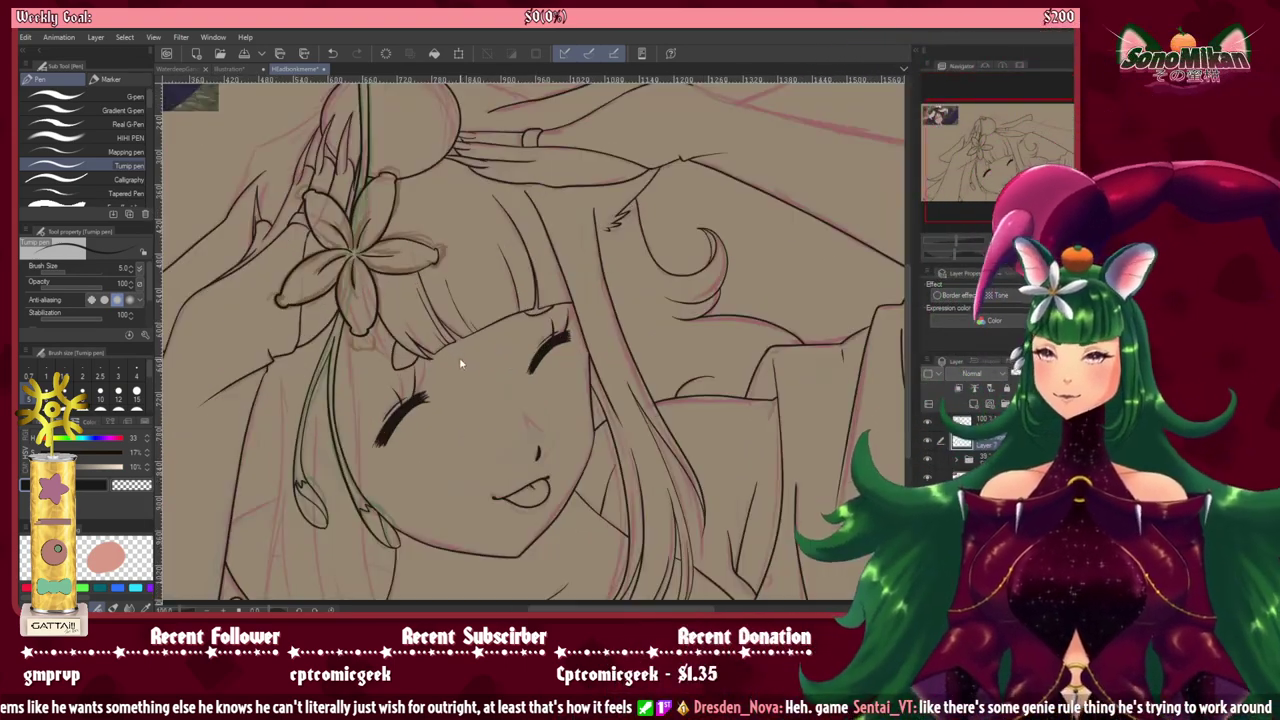
pyautogui.moveTo(424, 341); pyautogui.dragTo(657, 363)
pyautogui.scroll(1, 600, 304)
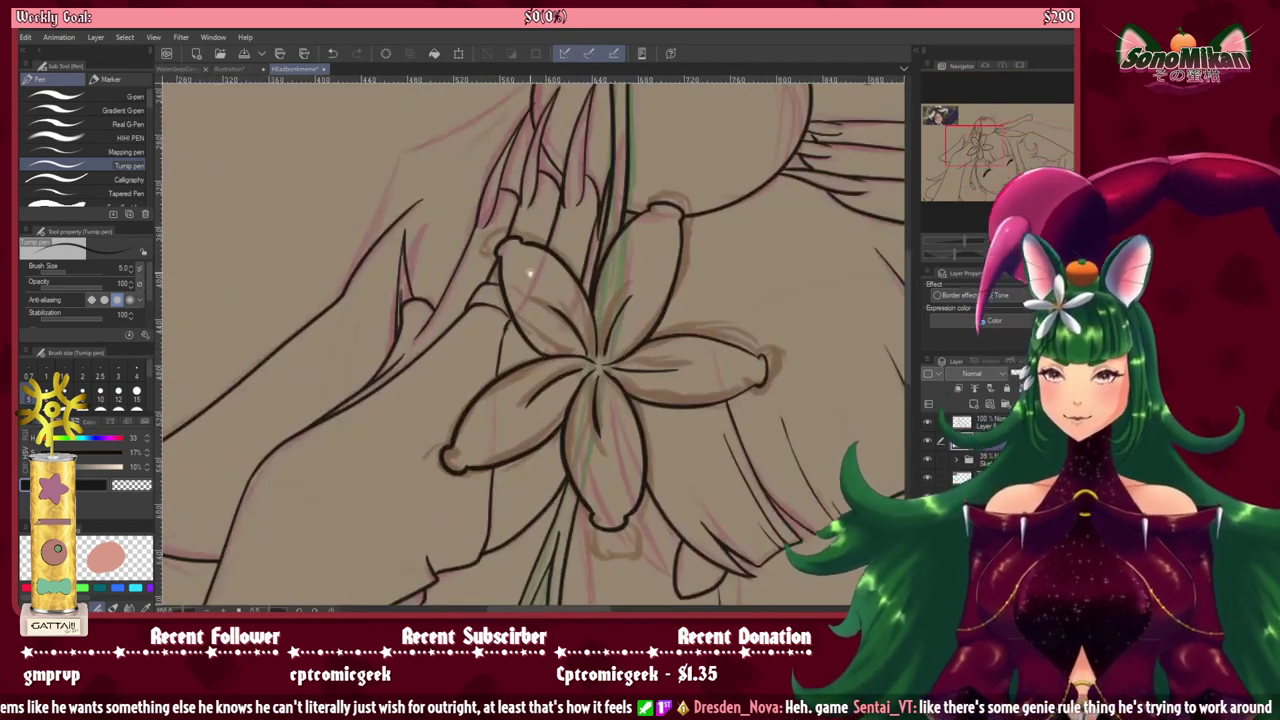
# Step: Ink the long hair strand line running from beneath the wrist to the canvas edge, between the sleeve edge and the hanging ribbon
pyautogui.moveTo(558, 208); pyautogui.dragTo(614, 322)
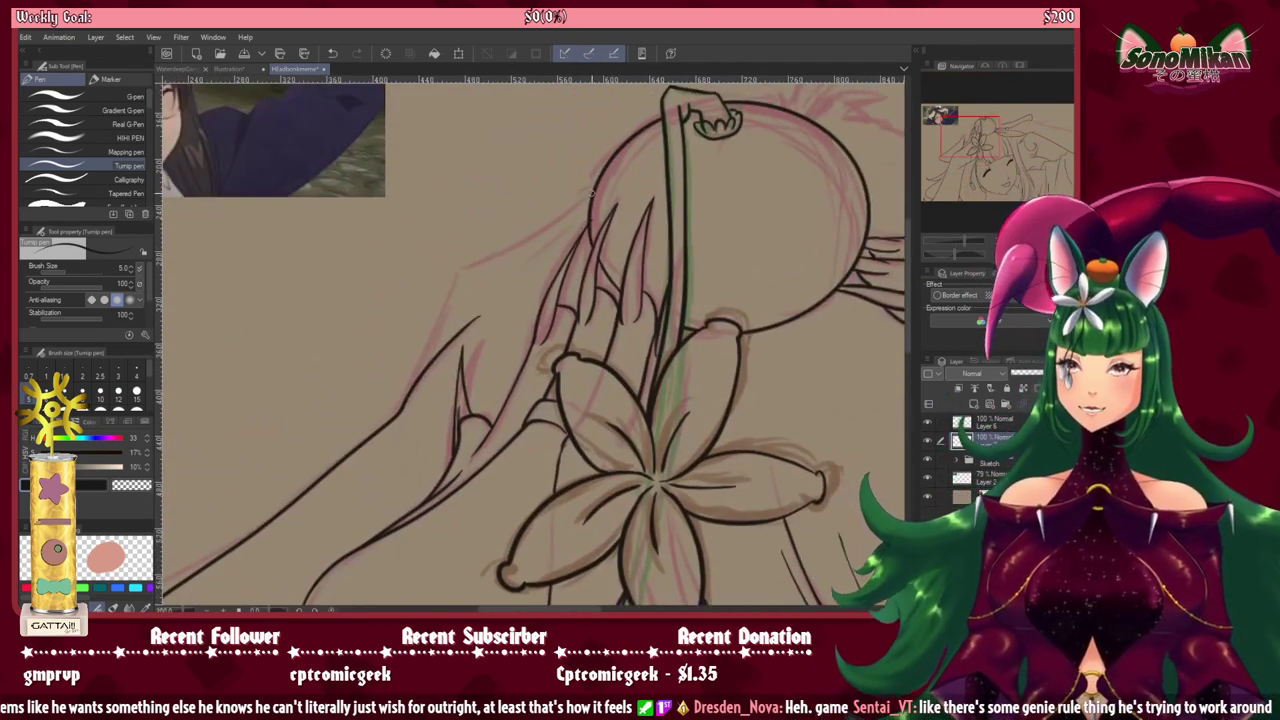
pyautogui.moveTo(595, 190)
pyautogui.mouseDown()
pyautogui.moveTo(457, 270)
pyautogui.moveTo(412, 396)
pyautogui.mouseUp()
pyautogui.moveTo(519, 497)
pyautogui.mouseDown()
pyautogui.moveTo(605, 232)
pyautogui.moveTo(640, 494)
pyautogui.moveTo(643, 308)
pyautogui.mouseUp()
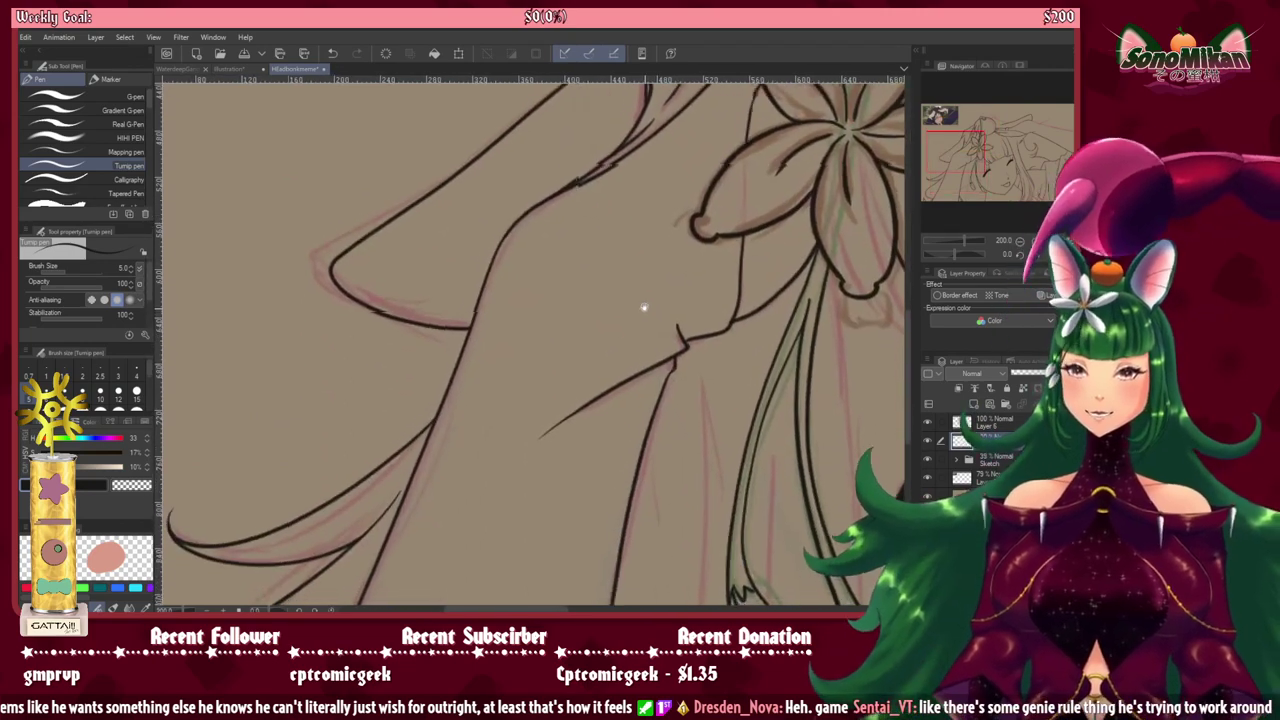
pyautogui.moveTo(748, 600)
pyautogui.mouseDown()
pyautogui.moveTo(574, 382)
pyautogui.moveTo(568, 421)
pyautogui.moveTo(587, 346)
pyautogui.mouseUp()
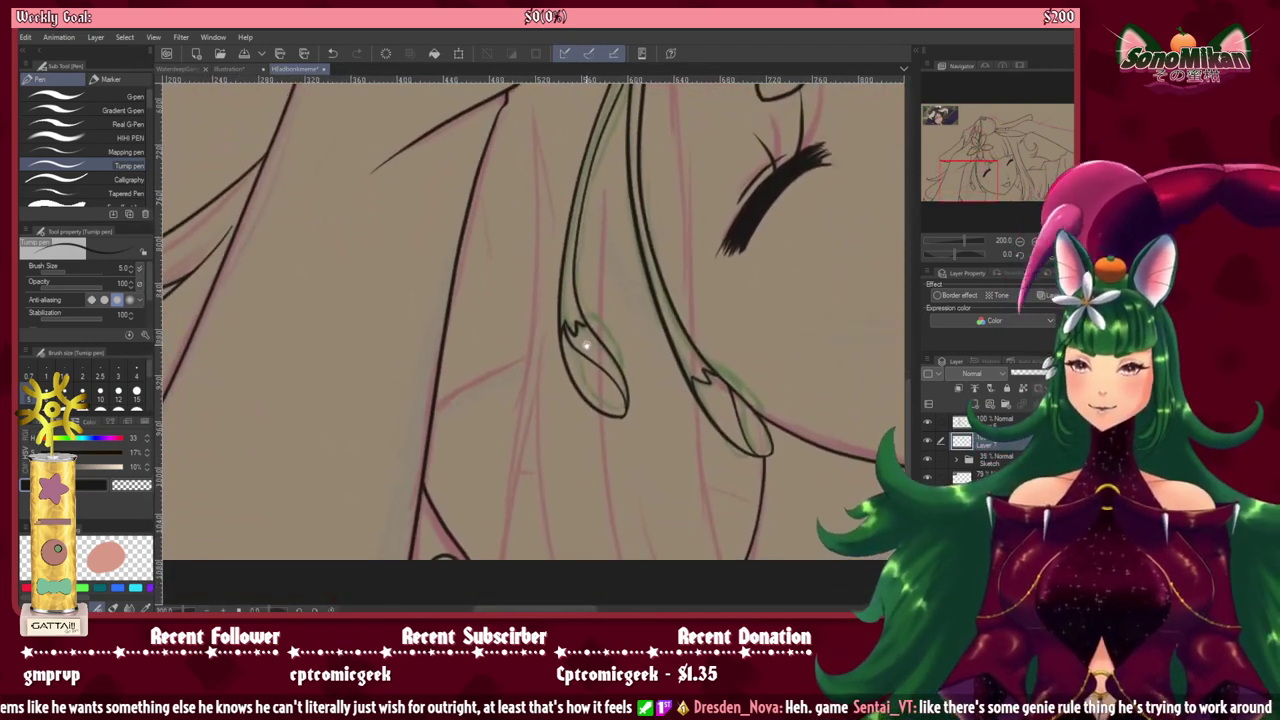
pyautogui.moveTo(537, 193); pyautogui.dragTo(511, 231)
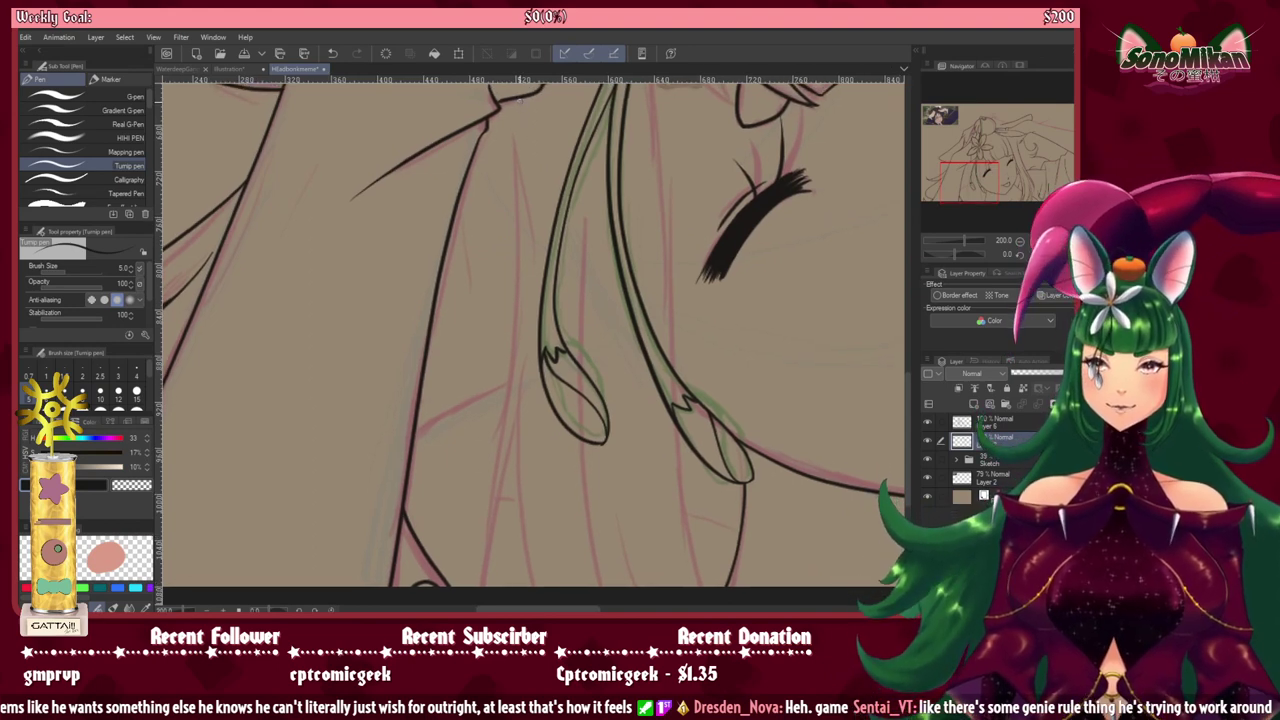
pyautogui.moveTo(521, 106)
pyautogui.mouseDown()
pyautogui.moveTo(522, 297)
pyautogui.moveTo(478, 588)
pyautogui.mouseUp()
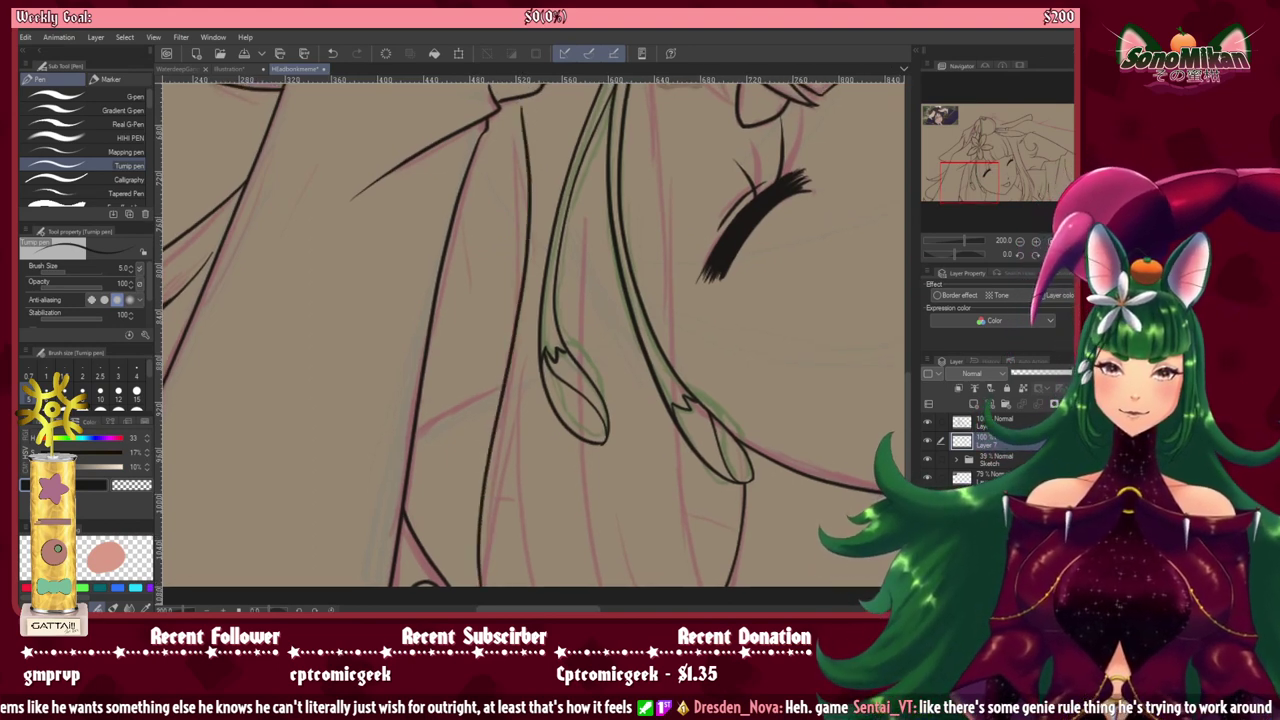
# Step: Ink the neighbouring hair strand down to the canvas edge, redrawing it to match the sketch, and add the thin inner line branching from it
pyautogui.moveTo(524, 345)
pyautogui.mouseDown()
pyautogui.moveTo(512, 546)
pyautogui.moveTo(528, 588)
pyautogui.mouseUp()
pyautogui.hotkey('ctrl', 'z')
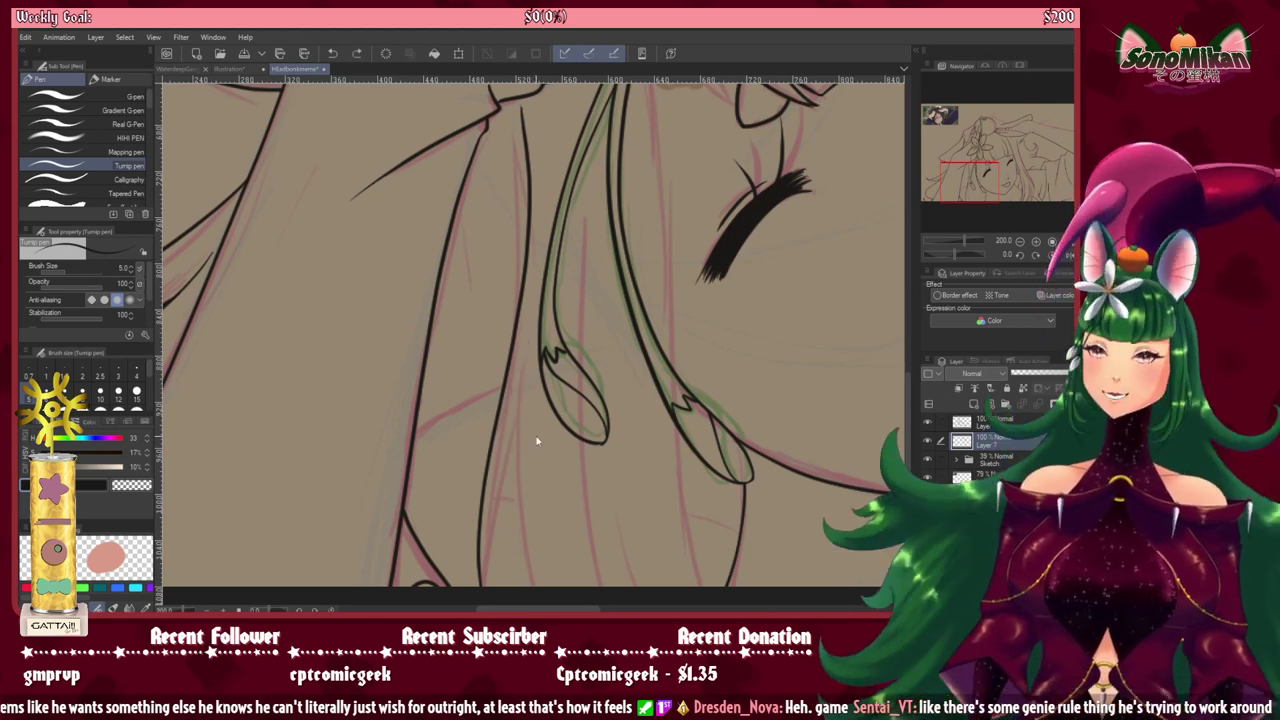
pyautogui.moveTo(522, 348)
pyautogui.mouseDown()
pyautogui.moveTo(517, 505)
pyautogui.moveTo(532, 588)
pyautogui.mouseUp()
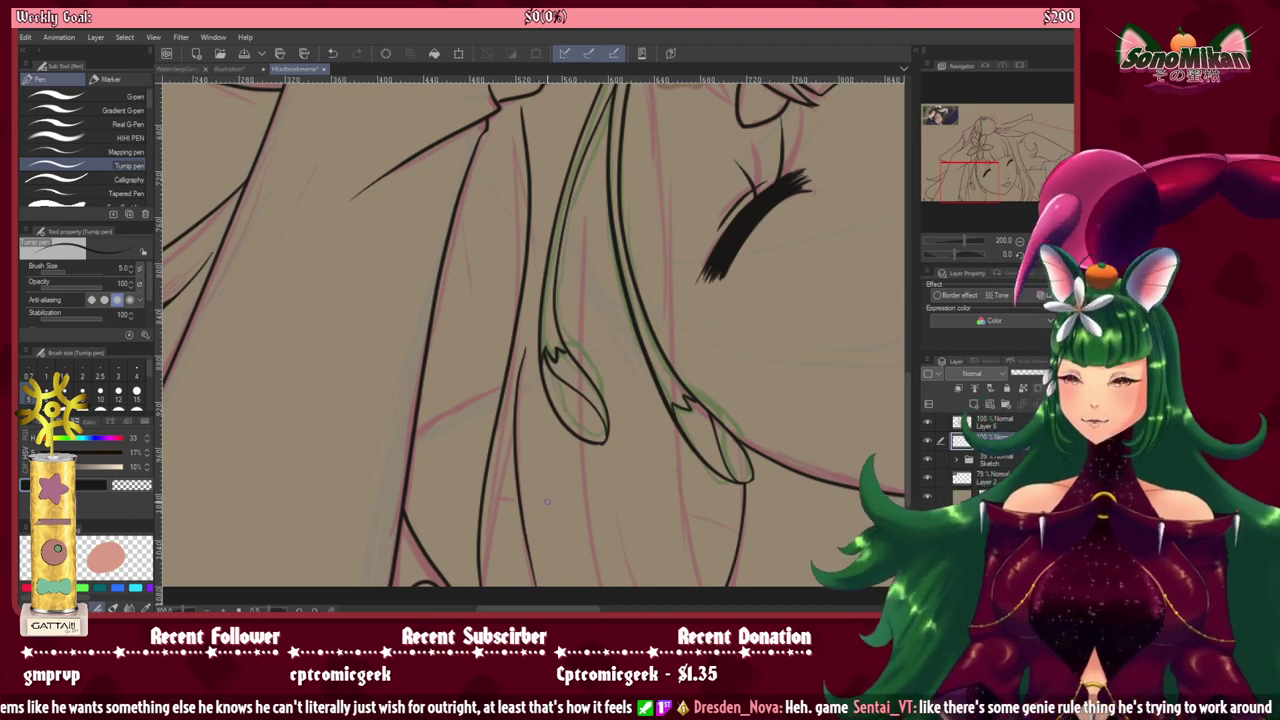
pyautogui.hotkey('ctrl', 'z')
pyautogui.moveTo(524, 344); pyautogui.dragTo(522, 576)
pyautogui.hotkey('ctrl', 'z')
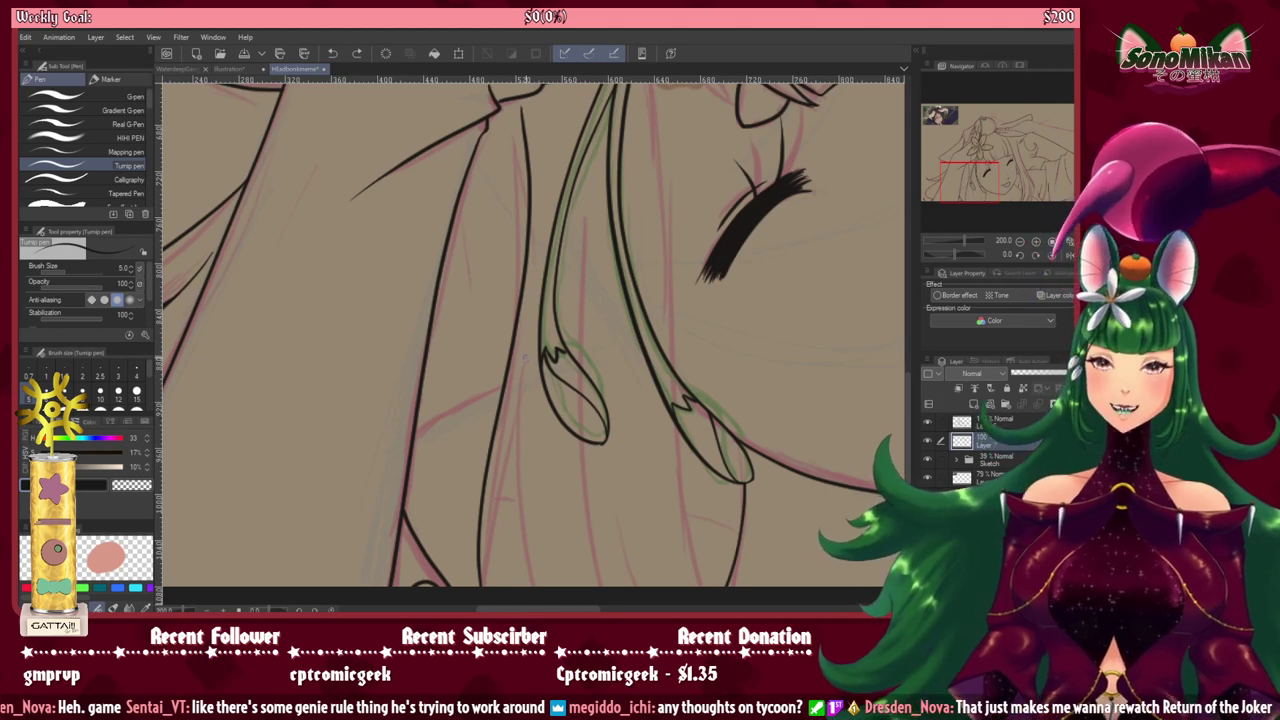
pyautogui.moveTo(522, 364); pyautogui.dragTo(531, 586)
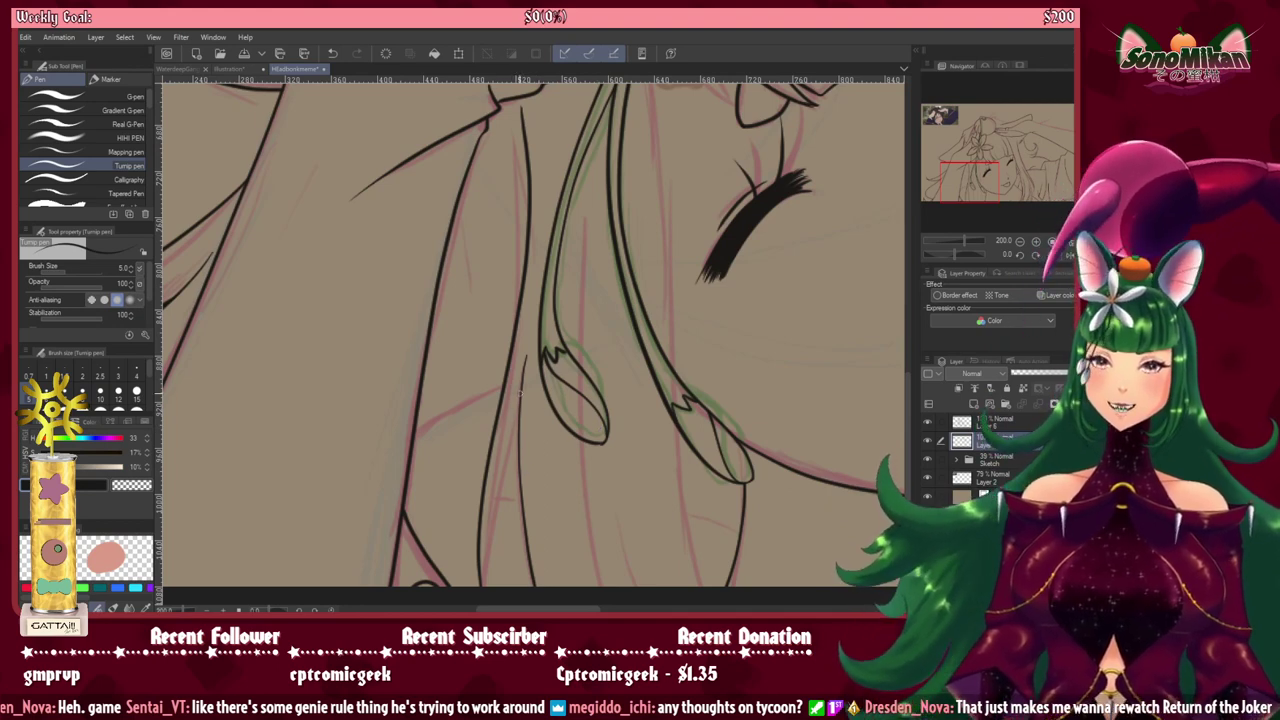
pyautogui.moveTo(521, 390); pyautogui.dragTo(484, 588)
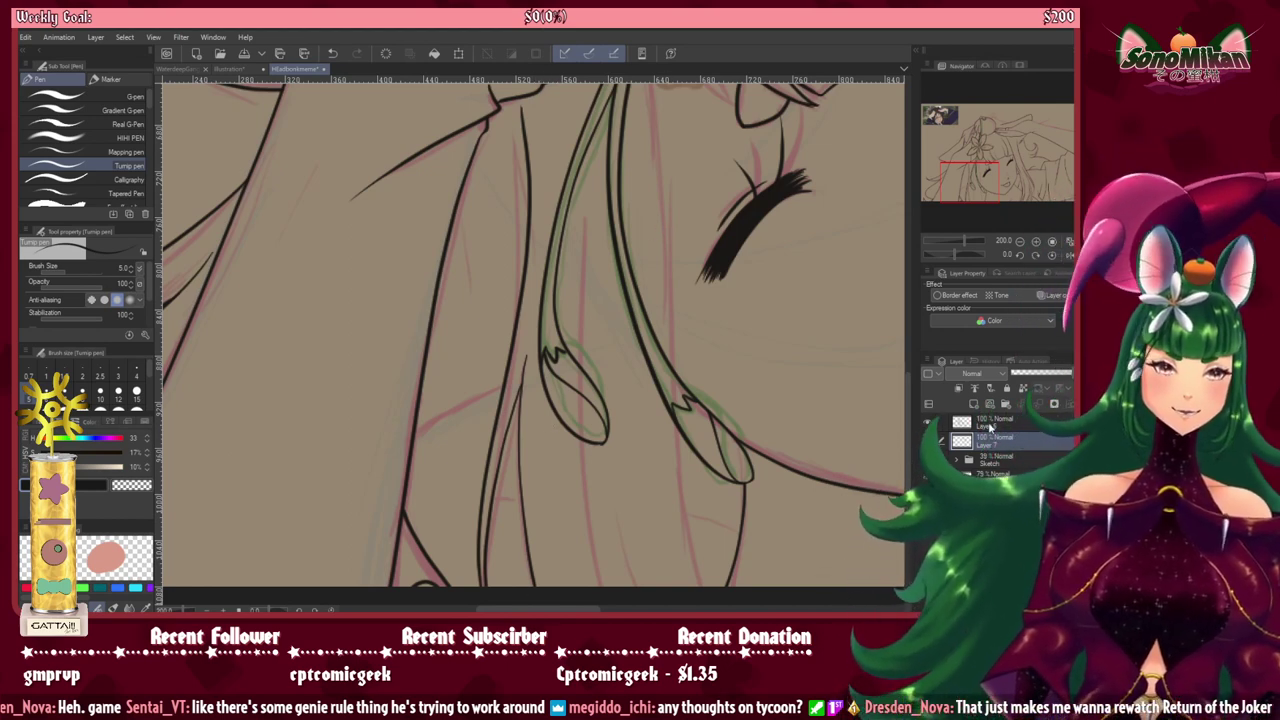
pyautogui.click(928, 423)
pyautogui.click(928, 423)
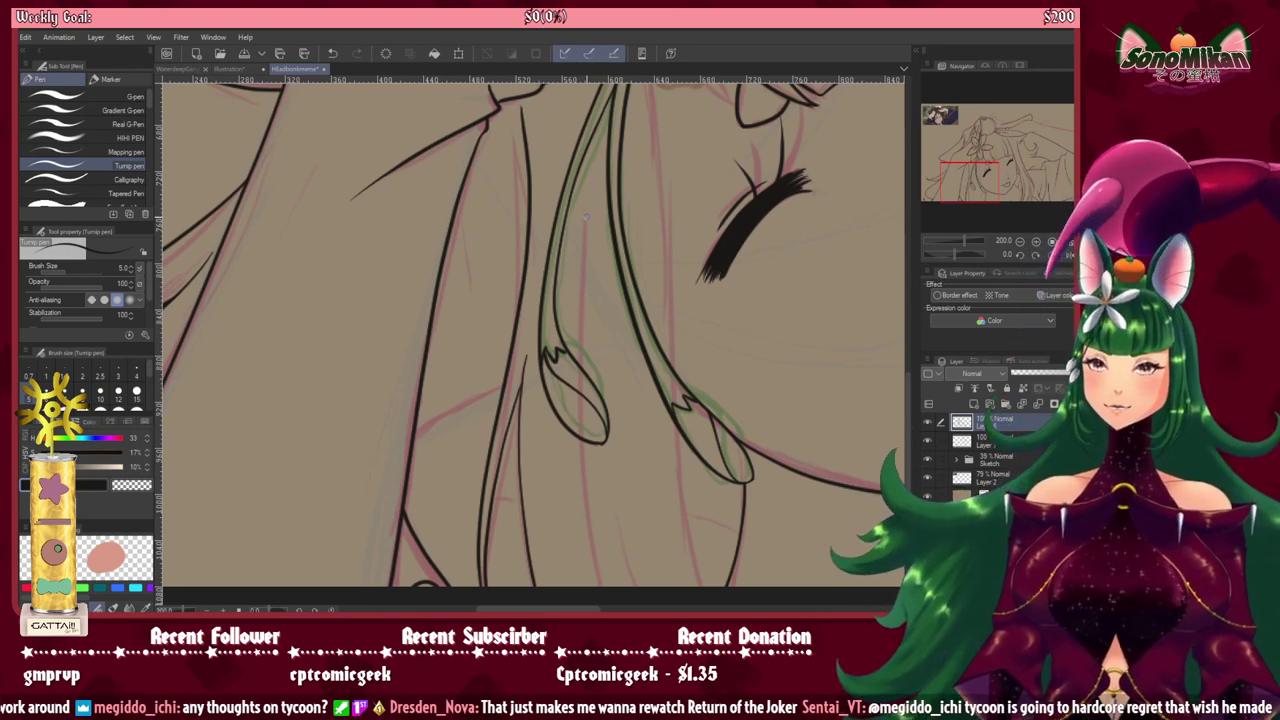
pyautogui.moveTo(586, 215)
pyautogui.mouseDown()
pyautogui.moveTo(574, 515)
pyautogui.moveTo(594, 588)
pyautogui.mouseUp()
pyautogui.moveTo(586, 460); pyautogui.dragTo(620, 588)
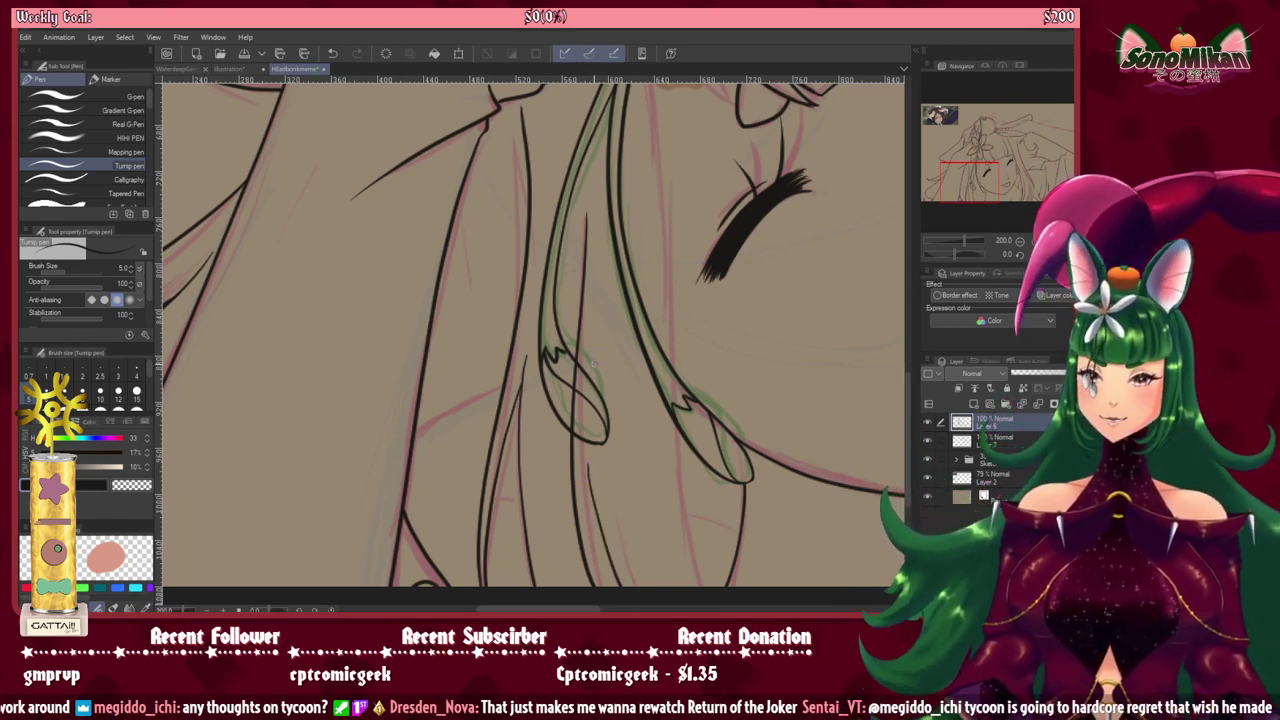
pyautogui.hotkey('ctrl', 'z')
pyautogui.moveTo(590, 458); pyautogui.dragTo(621, 586)
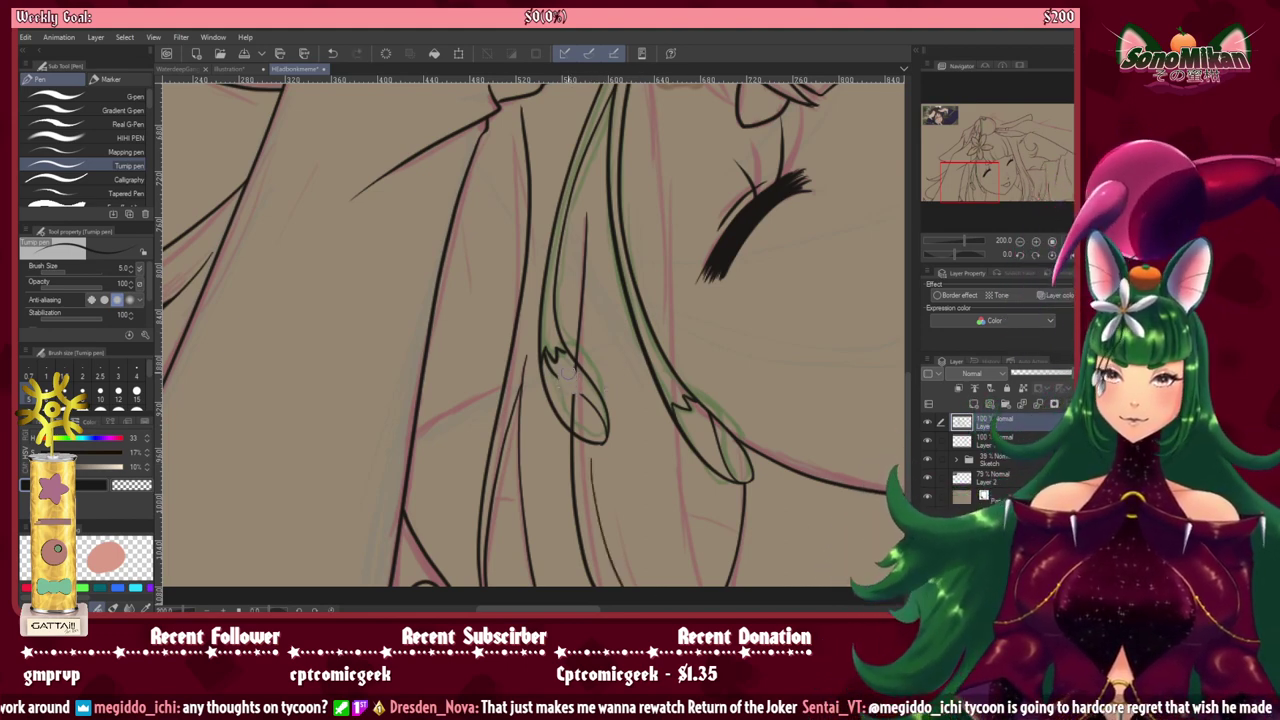
pyautogui.hotkey('ctrl', 'z')
pyautogui.hotkey('ctrl', 'z')
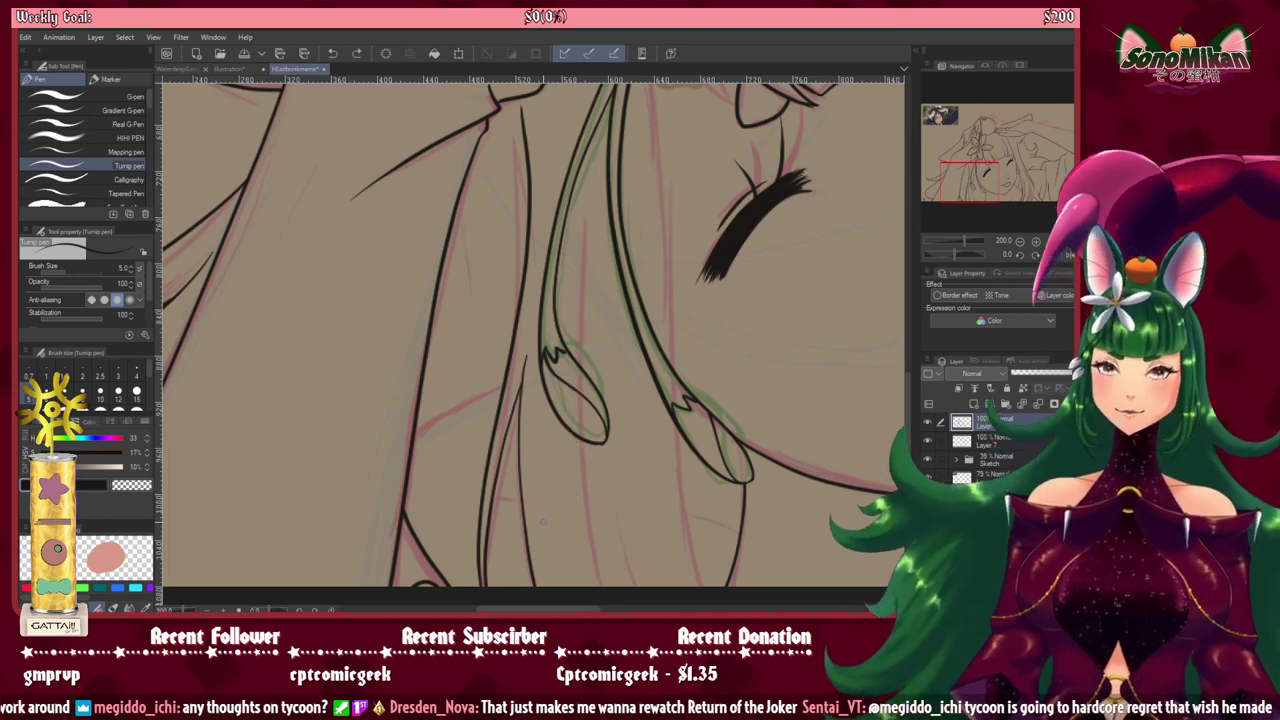
# Step: Check which lines belong to the layers by toggling visibility, and add a new layer between Layer 6 and Layer 7
pyautogui.click(927, 441)
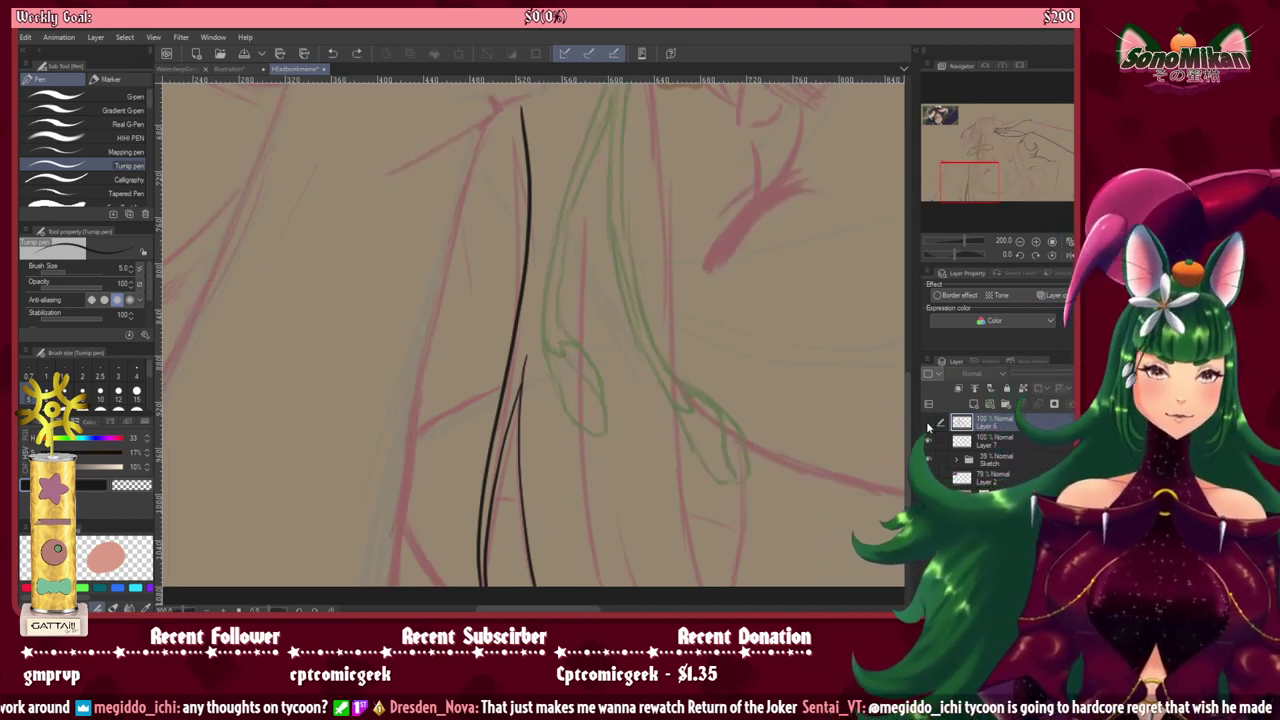
pyautogui.click(927, 441)
pyautogui.click(973, 404)
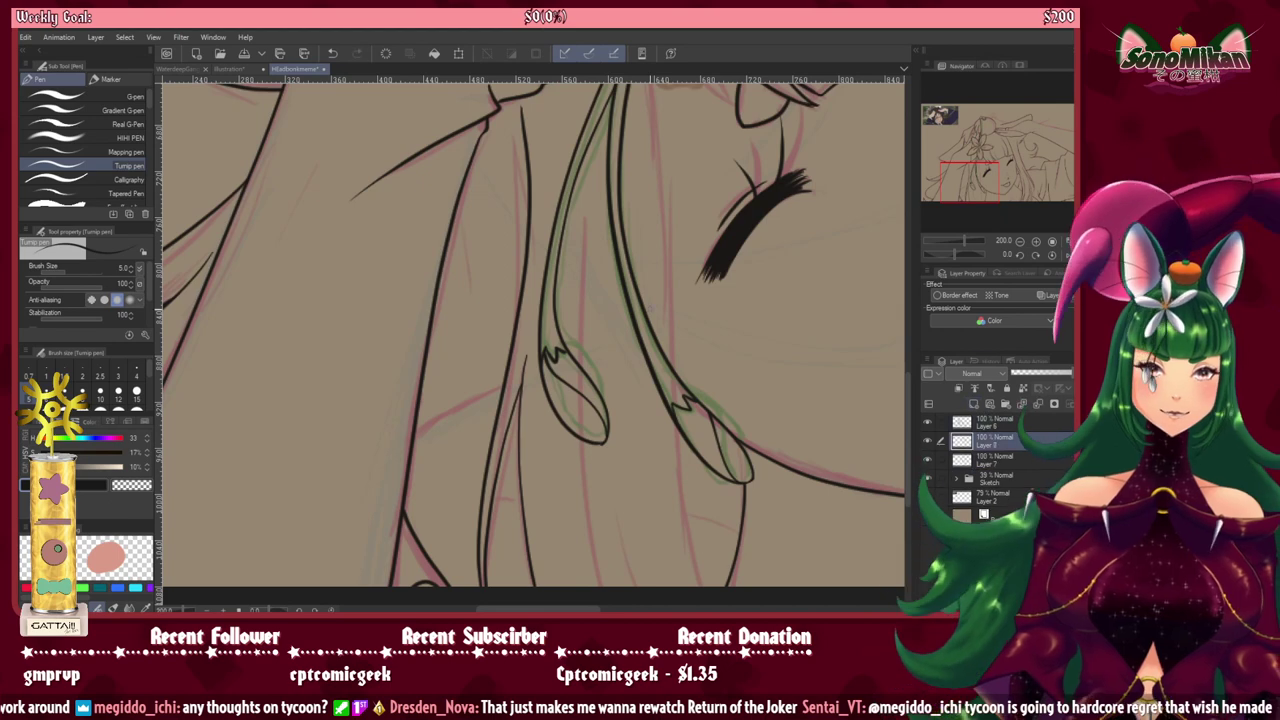
# Step: Ink the long hair strand passing behind the shorter ribbon's tip and the short strand beside it on the new layer, redrawing both
pyautogui.moveTo(586, 224)
pyautogui.mouseDown()
pyautogui.moveTo(571, 458)
pyautogui.moveTo(580, 588)
pyautogui.mouseUp()
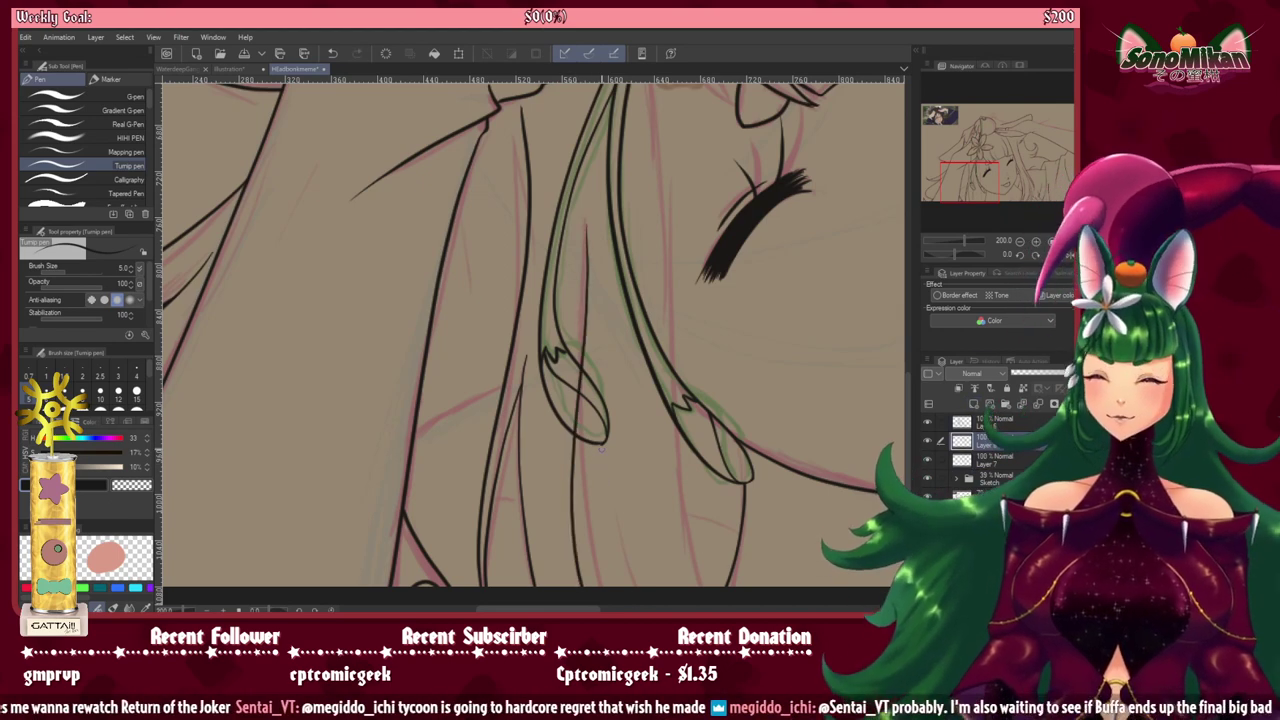
pyautogui.hotkey('ctrl', 'z')
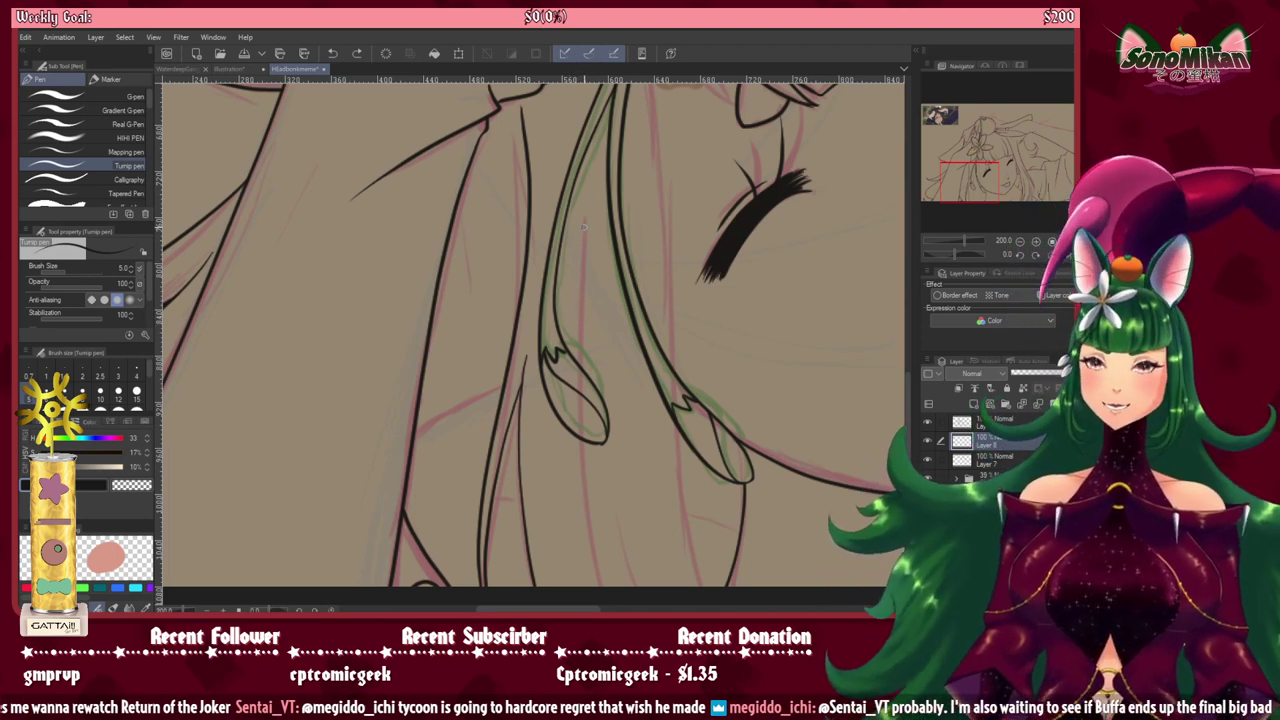
pyautogui.moveTo(584, 226)
pyautogui.mouseDown()
pyautogui.moveTo(576, 435)
pyautogui.moveTo(600, 588)
pyautogui.mouseUp()
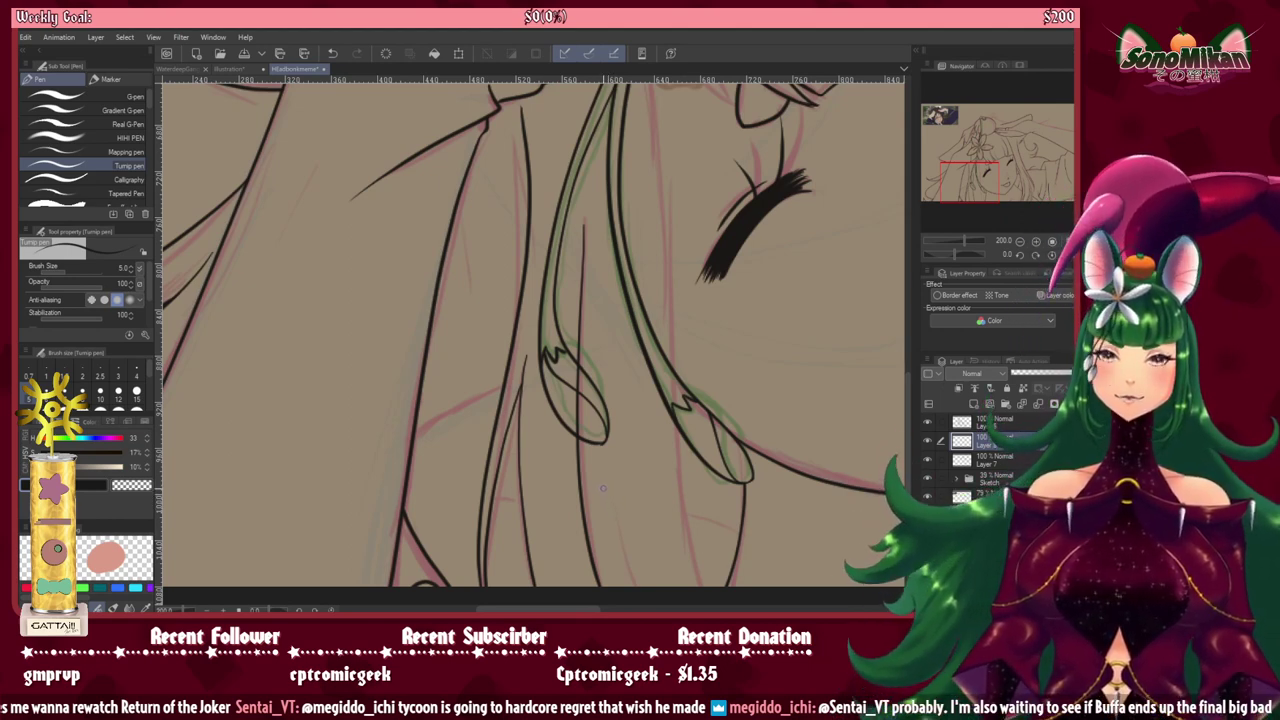
pyautogui.moveTo(604, 476); pyautogui.dragTo(632, 588)
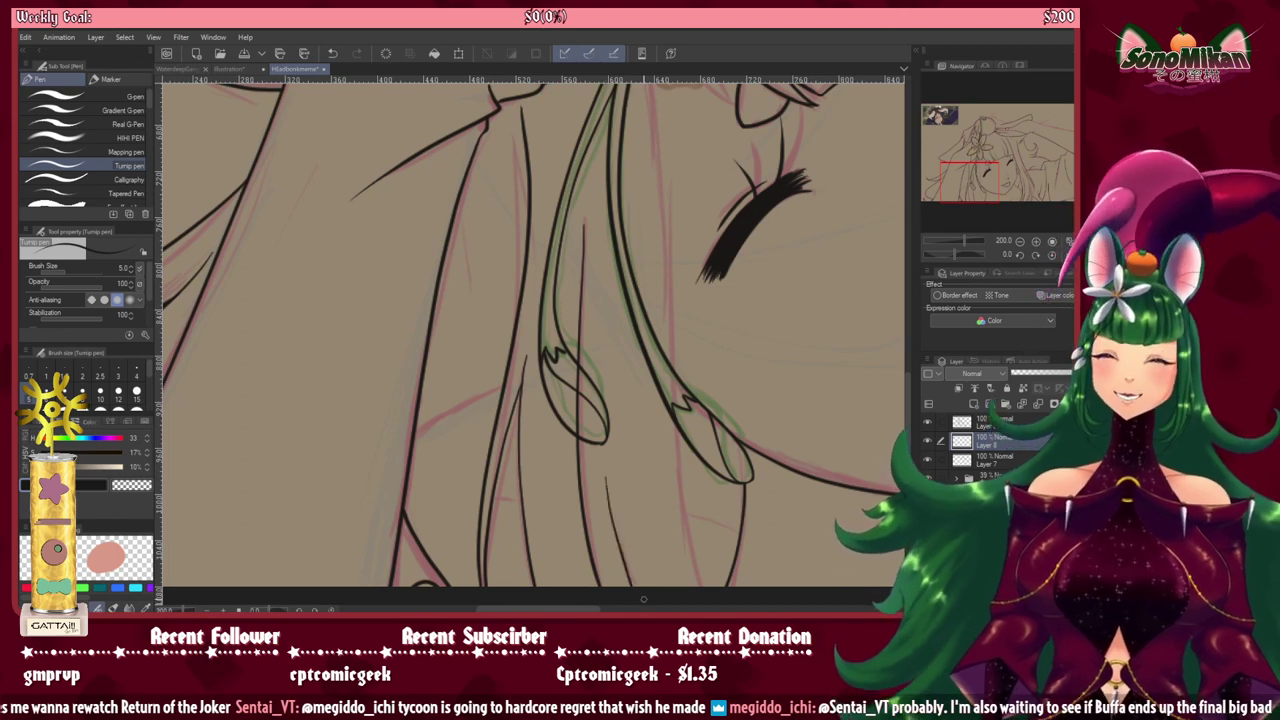
pyautogui.hotkey('ctrl', 'z')
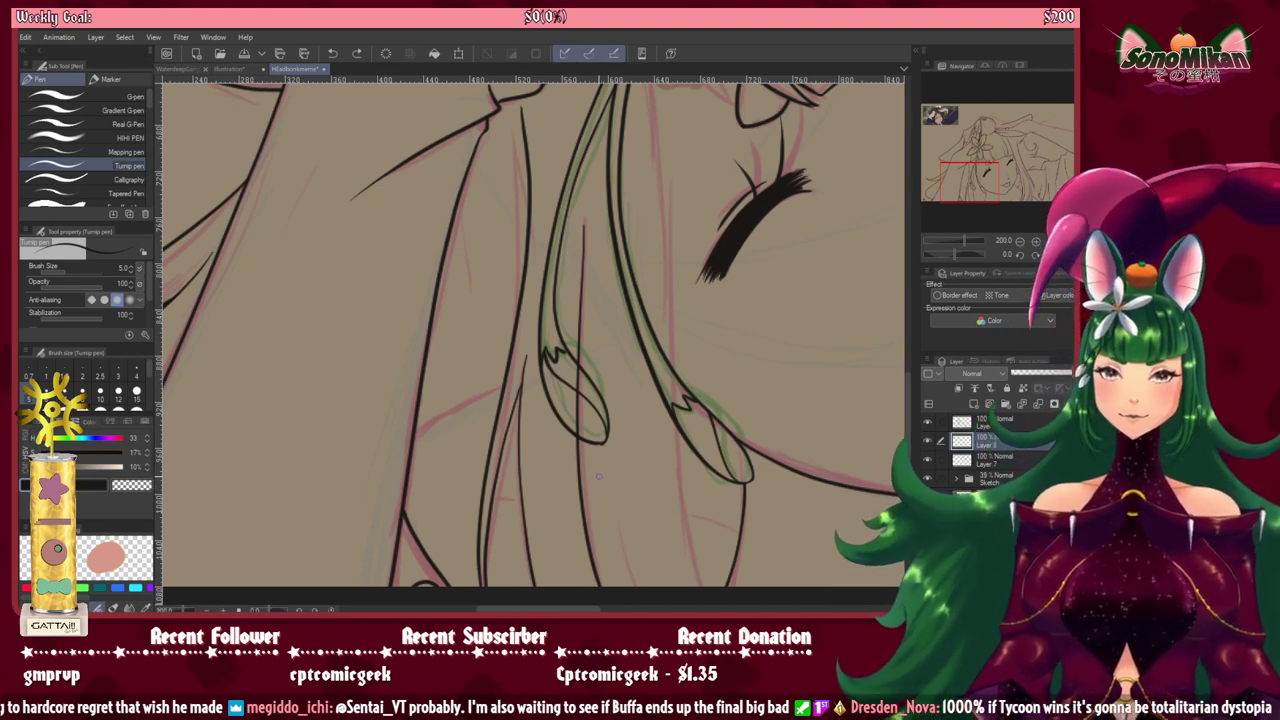
pyautogui.moveTo(597, 472); pyautogui.dragTo(636, 585)
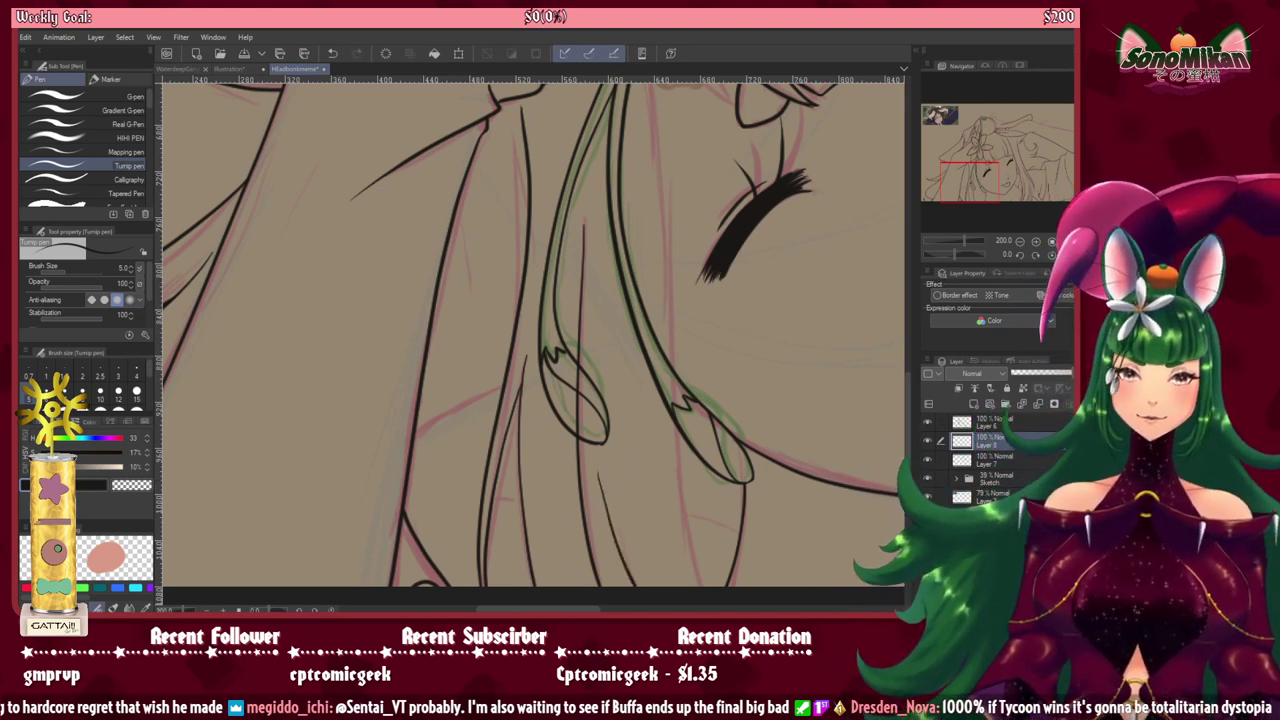
# Step: Ink the long hair line from the flower's lower petal past the longer ribbon to the canvas edge
pyautogui.moveTo(669, 287)
pyautogui.mouseDown()
pyautogui.moveTo(686, 423)
pyautogui.moveTo(680, 357)
pyautogui.moveTo(685, 367)
pyautogui.moveTo(628, 350)
pyautogui.mouseUp()
pyautogui.scroll(-1, 701, 380)
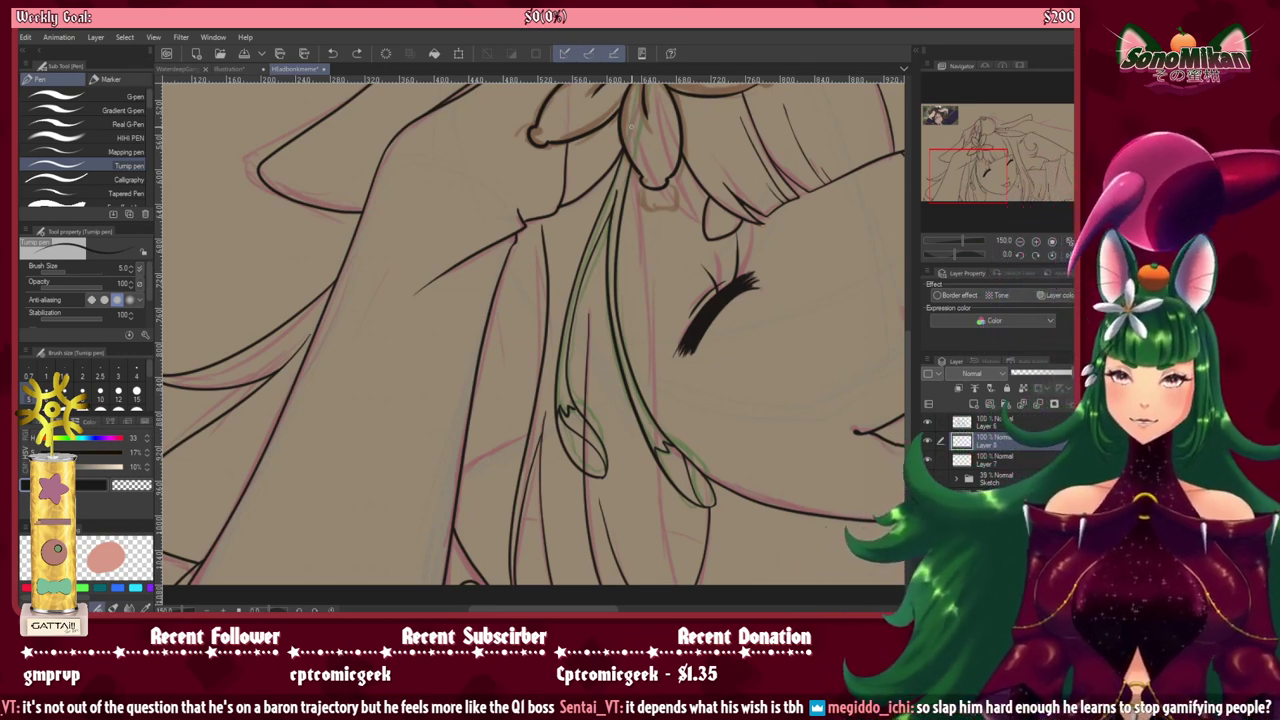
pyautogui.moveTo(636, 120); pyautogui.dragTo(674, 584)
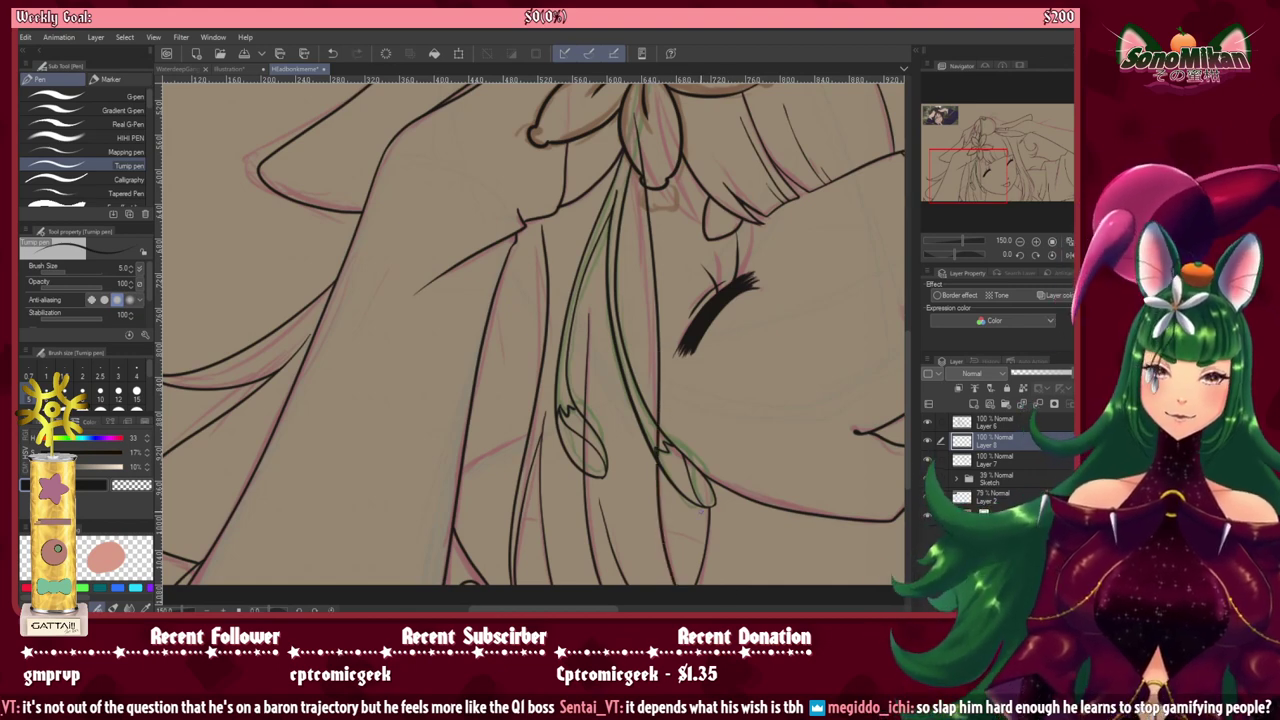
# Step: Erase the parts of the new hair lines that overlap the ribbons, their tips and the lower flower petal
pyautogui.moveTo(586, 434)
pyautogui.mouseDown()
pyautogui.moveTo(588, 467)
pyautogui.moveTo(576, 433)
pyautogui.mouseUp()
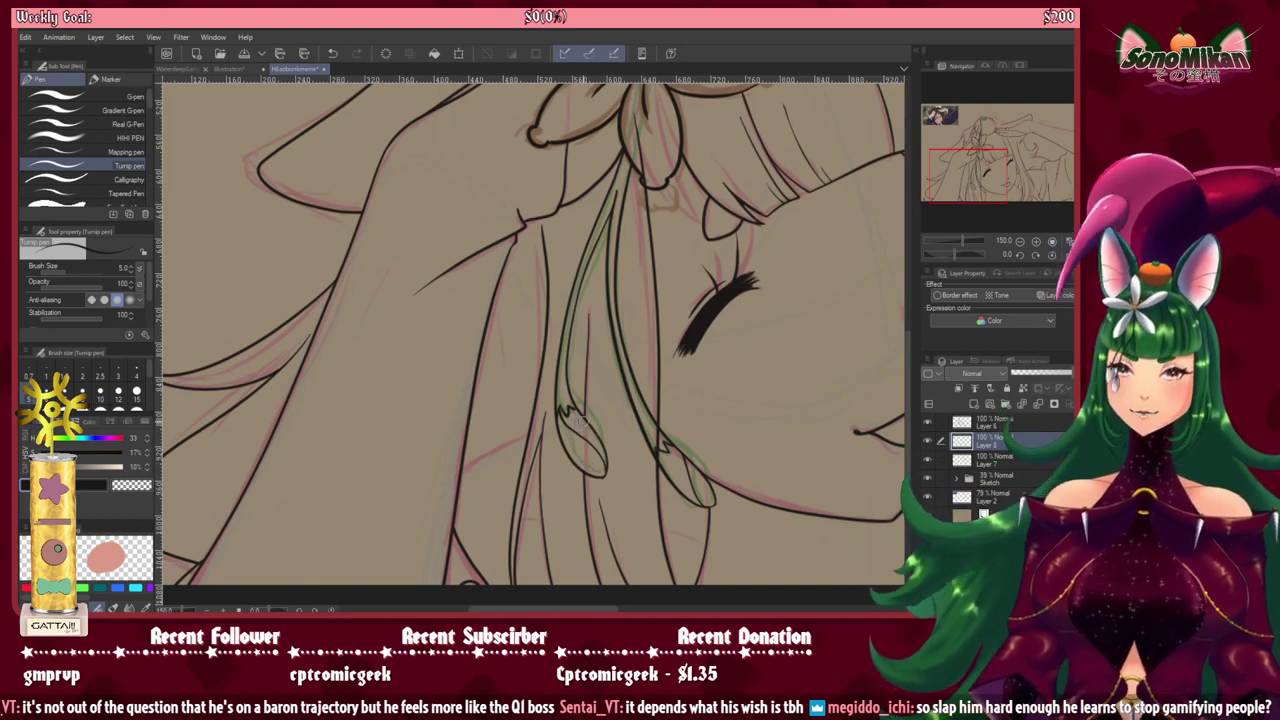
pyautogui.scroll(1, 699, 141)
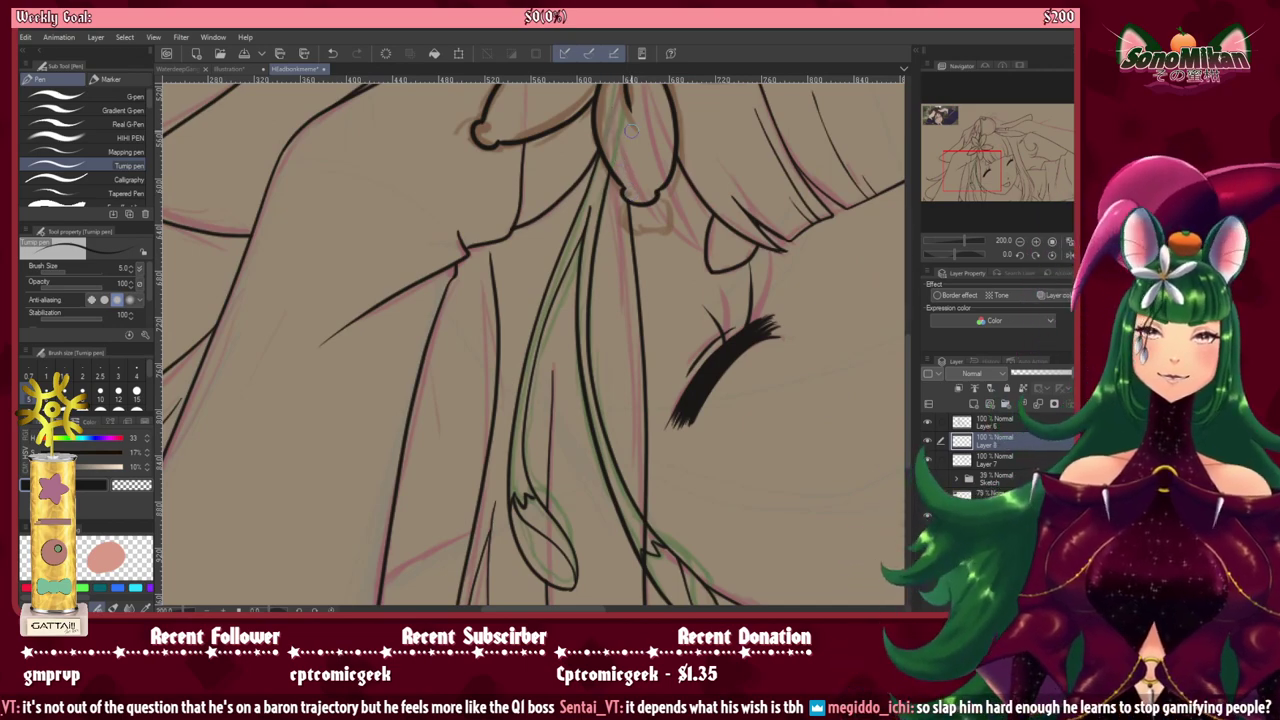
pyautogui.moveTo(690, 312); pyautogui.dragTo(570, 433)
pyautogui.moveTo(555, 285)
pyautogui.mouseDown()
pyautogui.moveTo(583, 308)
pyautogui.moveTo(550, 410)
pyautogui.moveTo(531, 272)
pyautogui.mouseUp()
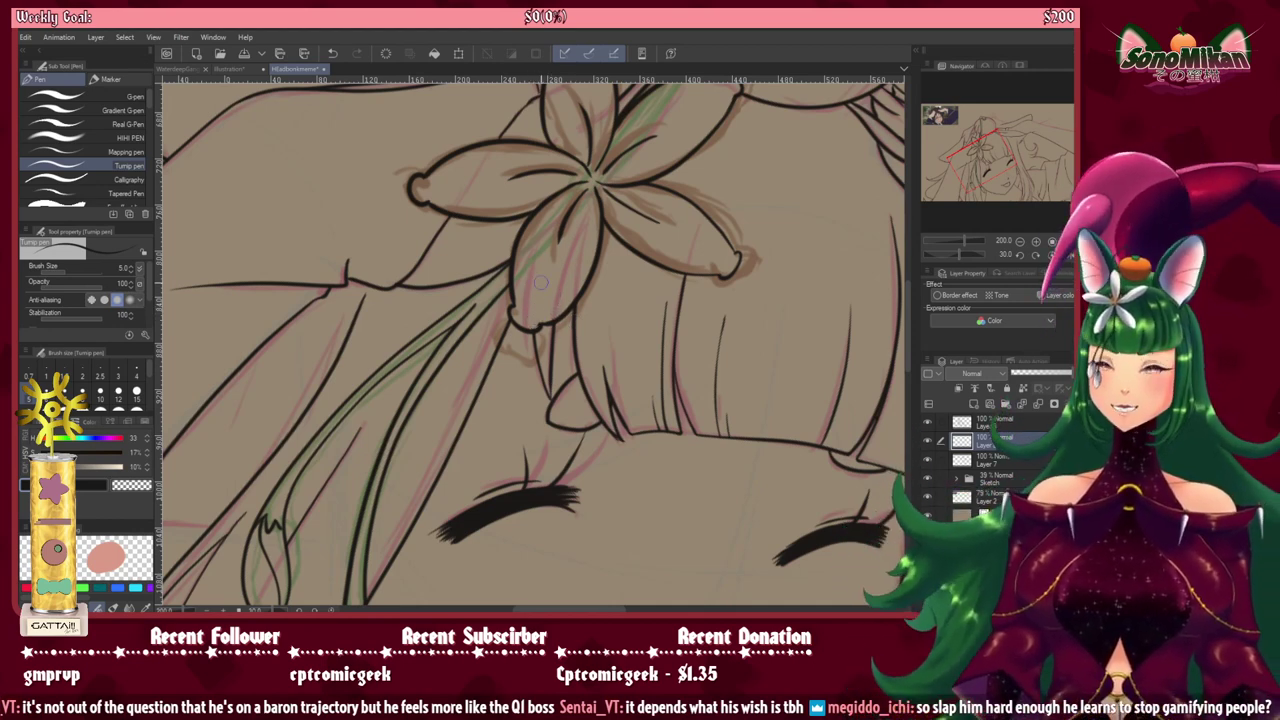
pyautogui.press('-')
pyautogui.moveTo(565, 471); pyautogui.dragTo(643, 129)
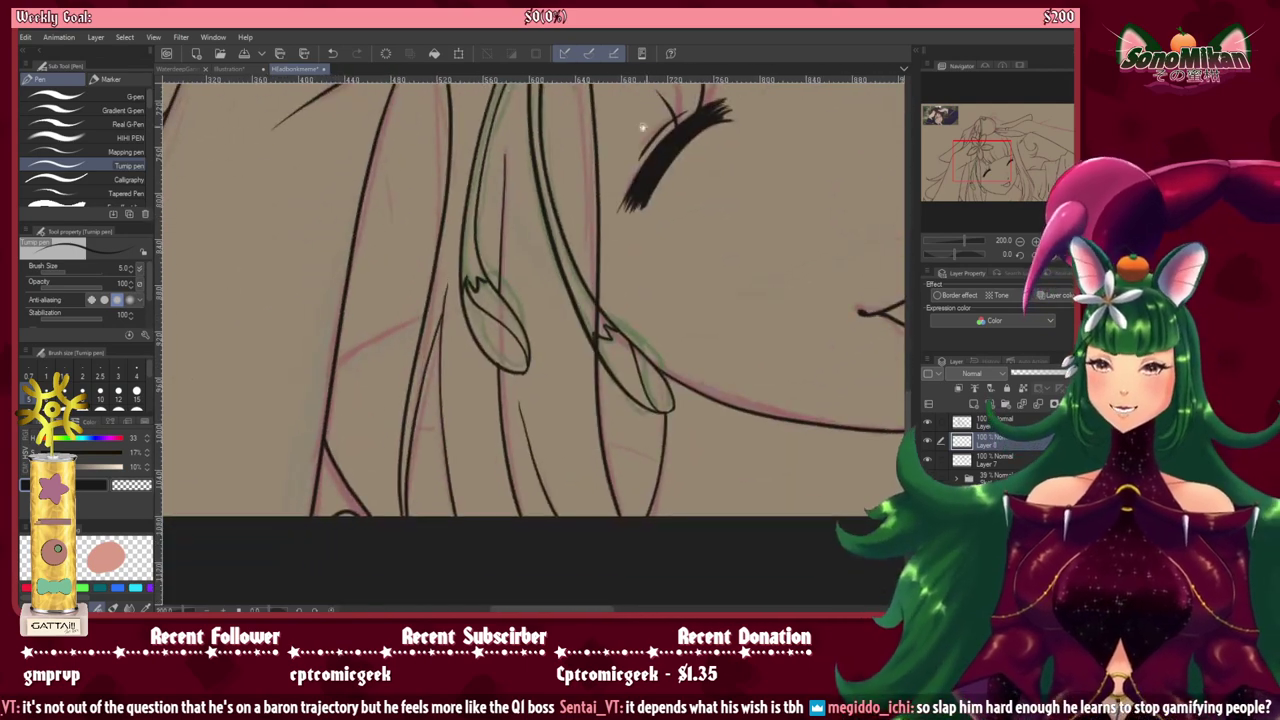
pyautogui.moveTo(598, 336); pyautogui.dragTo(556, 368)
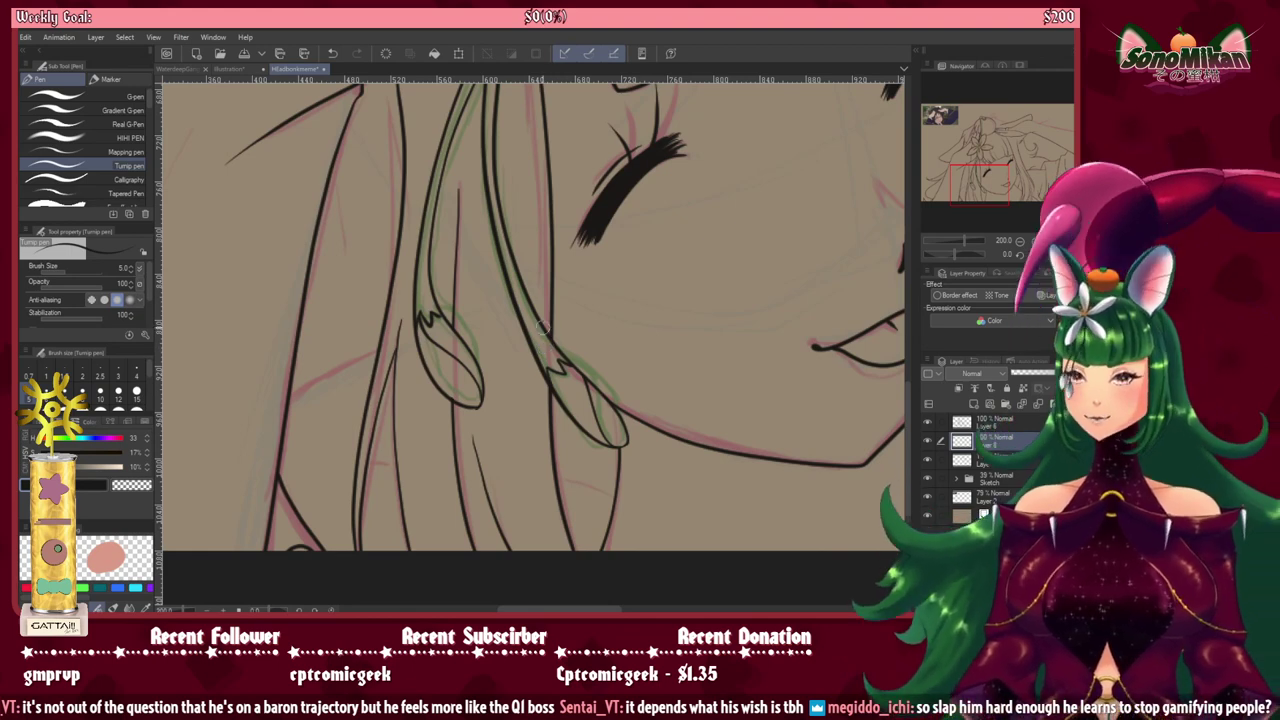
# Step: Ink the short curved edge joining the sleeve edge to the hair strand on Layer 7, redrawing it over the sketch
pyautogui.moveTo(583, 506); pyautogui.dragTo(800, 461)
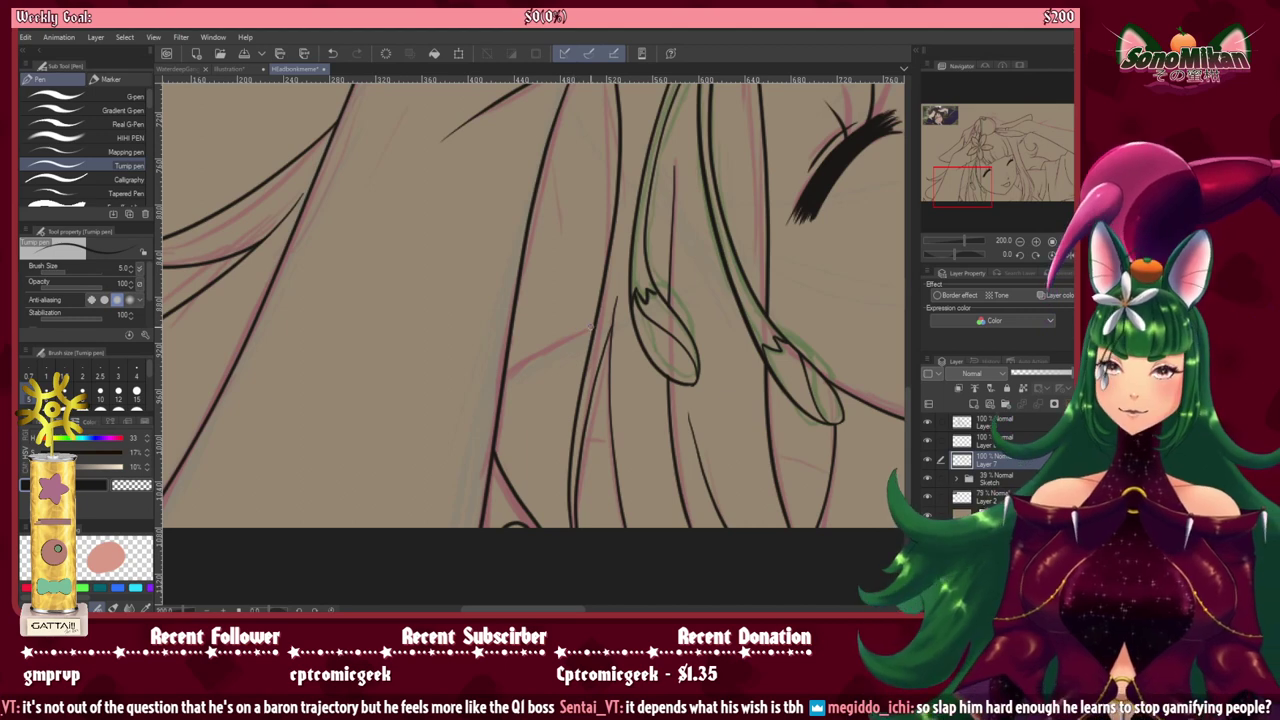
pyautogui.moveTo(594, 326); pyautogui.dragTo(505, 368)
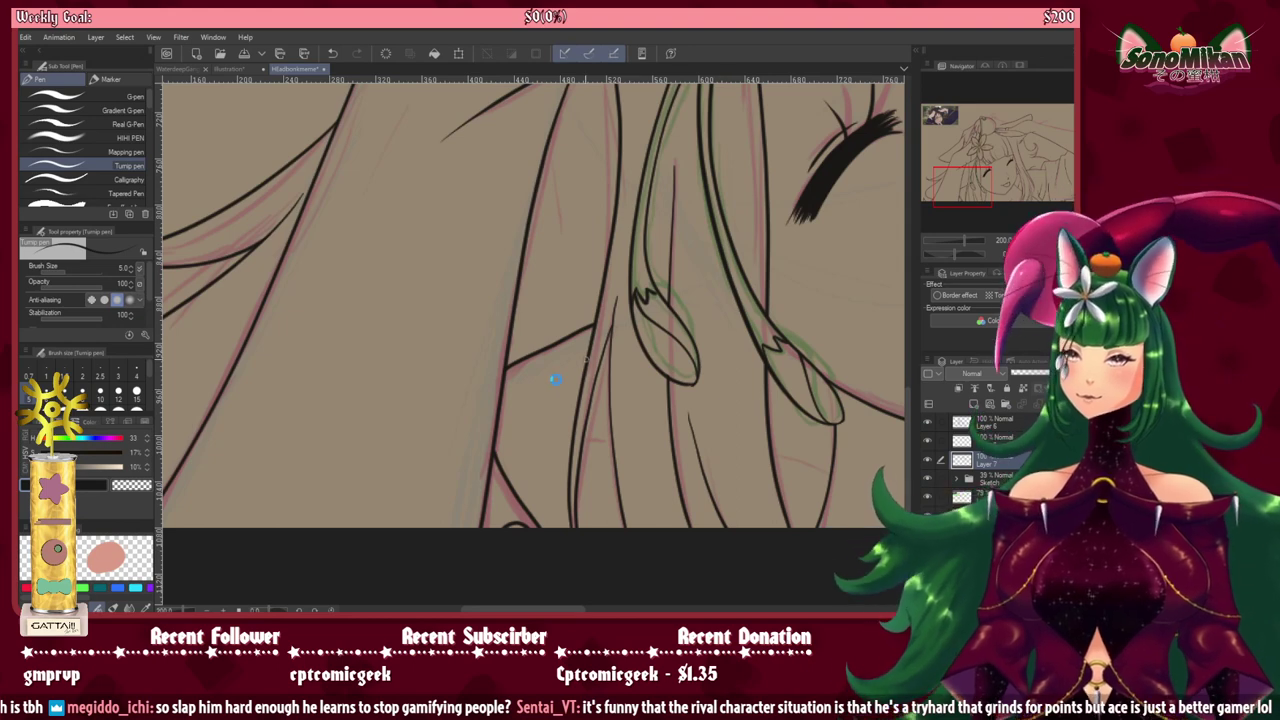
pyautogui.hotkey('ctrl', 'z')
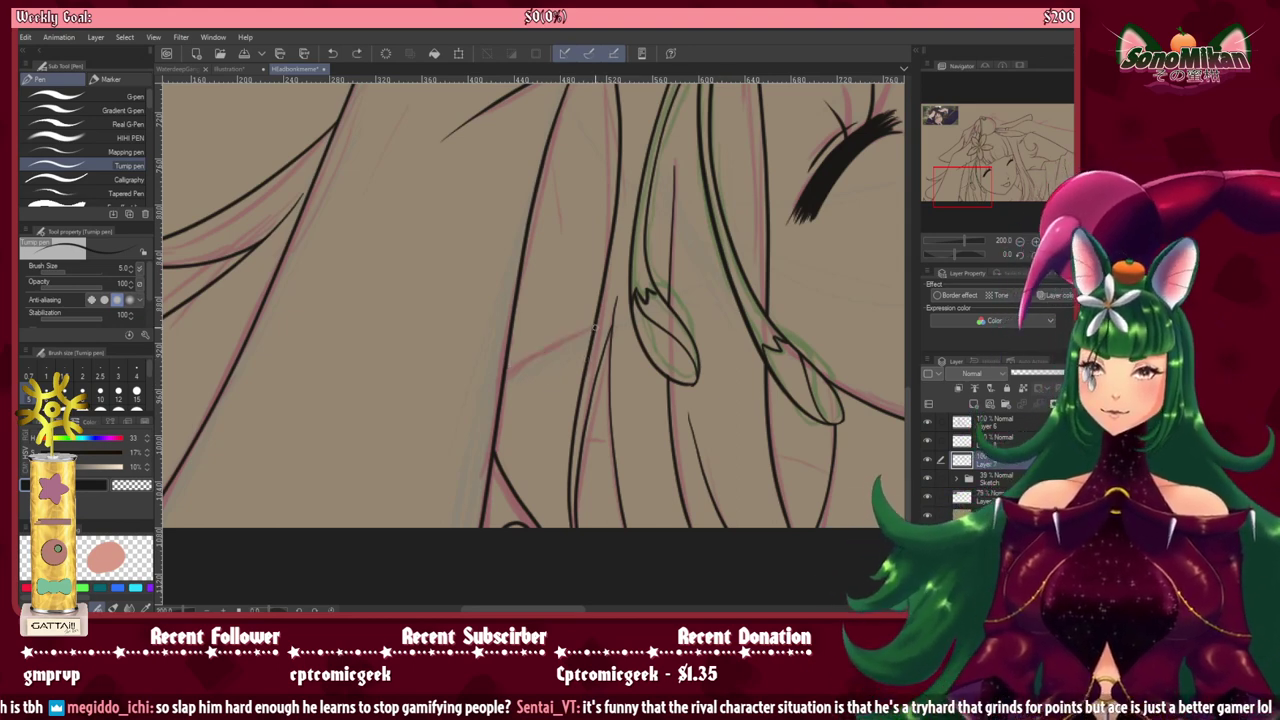
pyautogui.moveTo(596, 324); pyautogui.dragTo(505, 369)
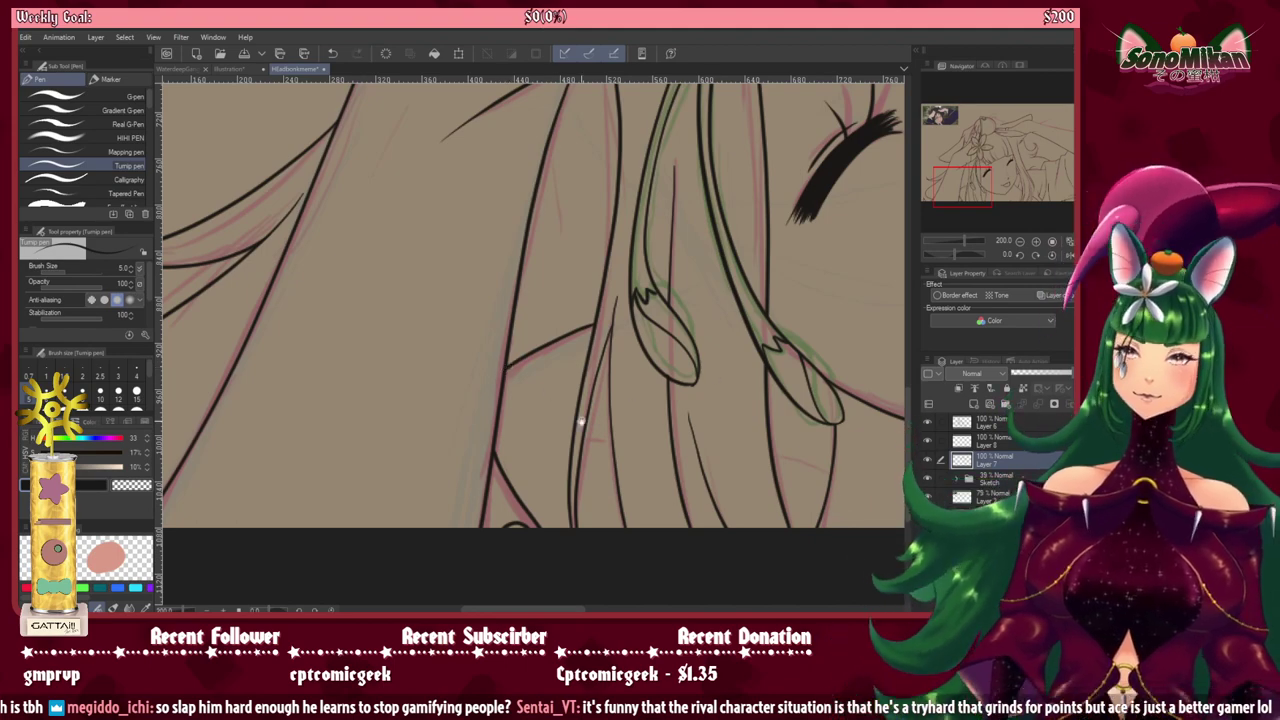
# Step: Ink the curved fold line running down to the sleeve edge just above the short connecting edge, redrawing it once
pyautogui.moveTo(578, 421); pyautogui.dragTo(745, 273)
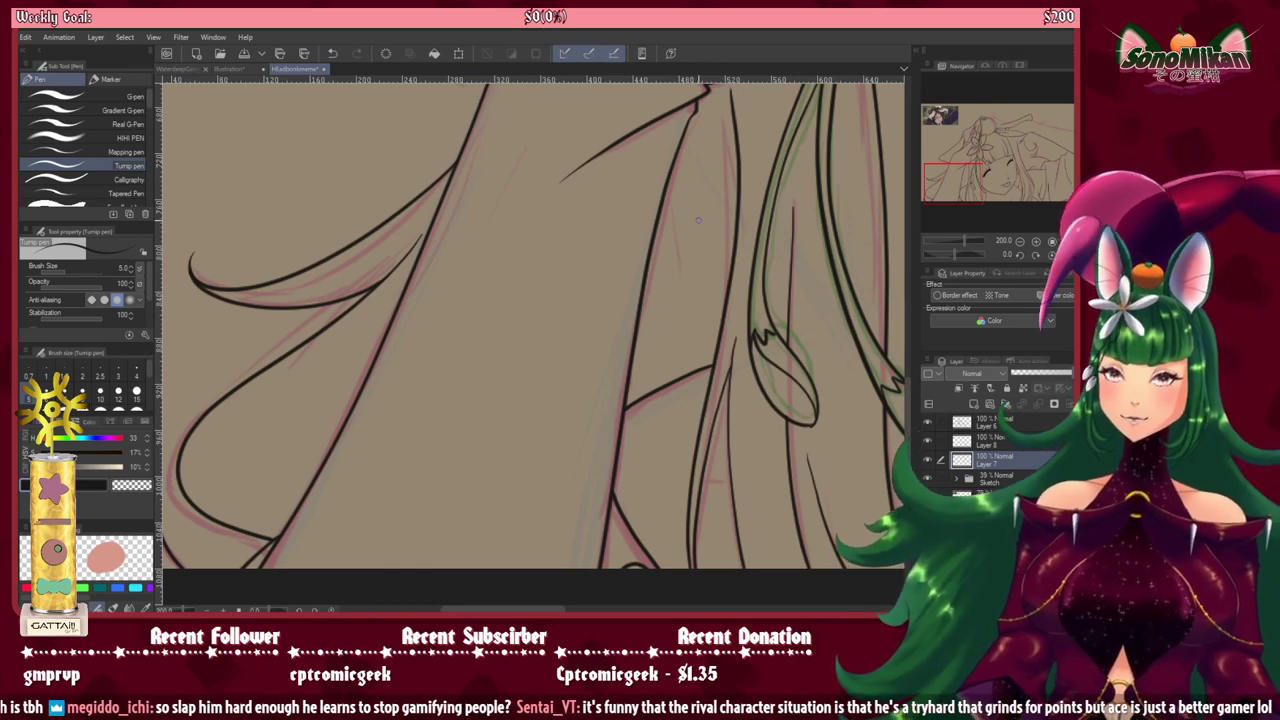
pyautogui.moveTo(698, 220); pyautogui.dragTo(645, 352)
pyautogui.hotkey('ctrl', 'z')
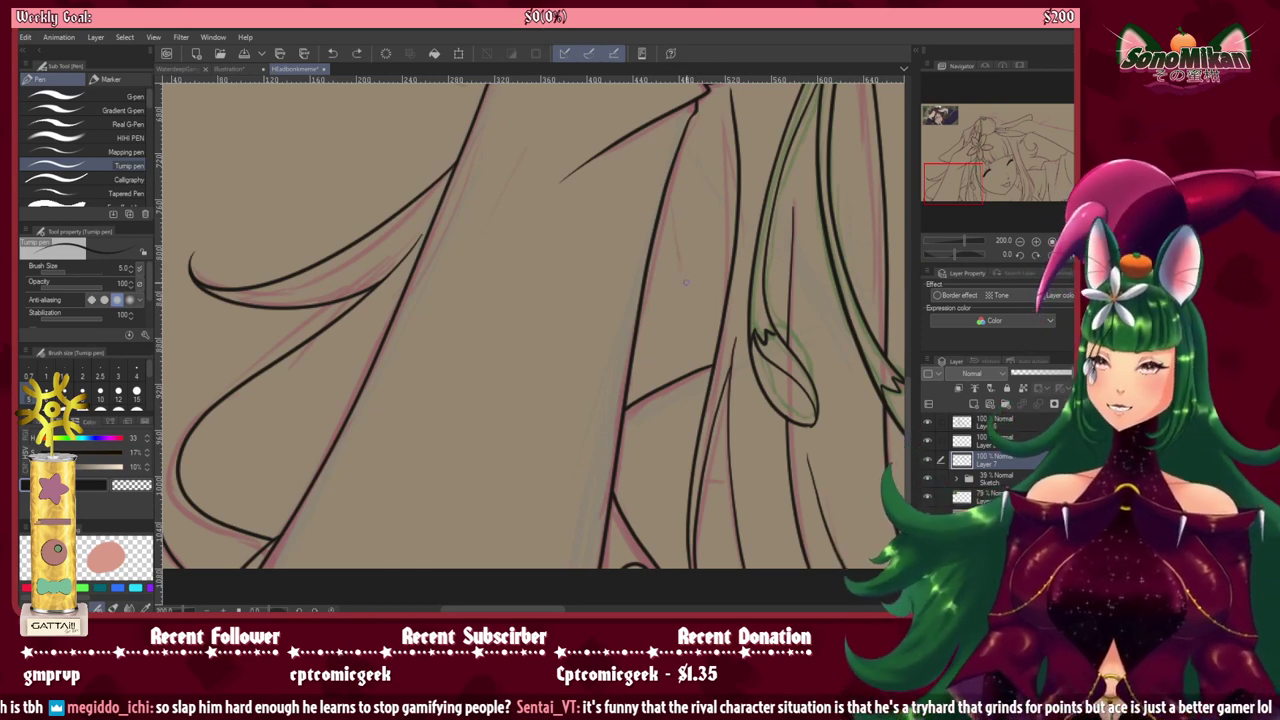
pyautogui.moveTo(692, 228)
pyautogui.mouseDown()
pyautogui.moveTo(681, 281)
pyautogui.moveTo(625, 387)
pyautogui.mouseUp()
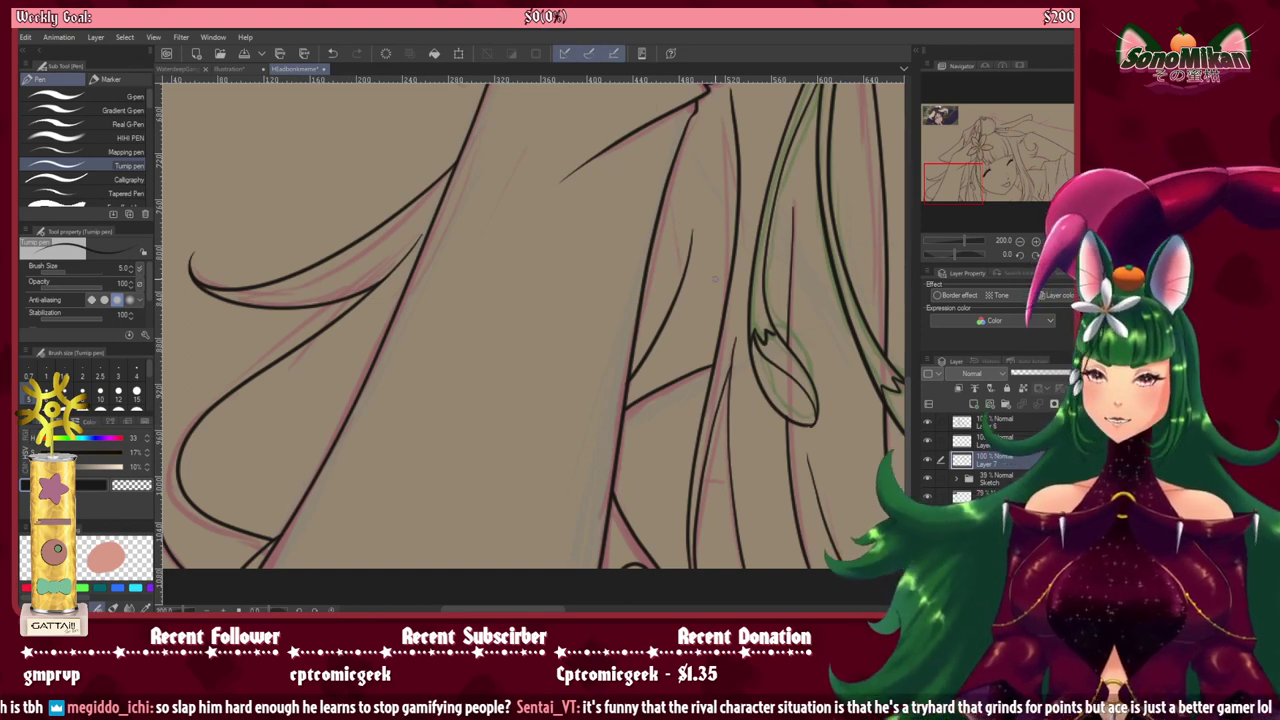
pyautogui.moveTo(699, 350); pyautogui.dragTo(674, 384)
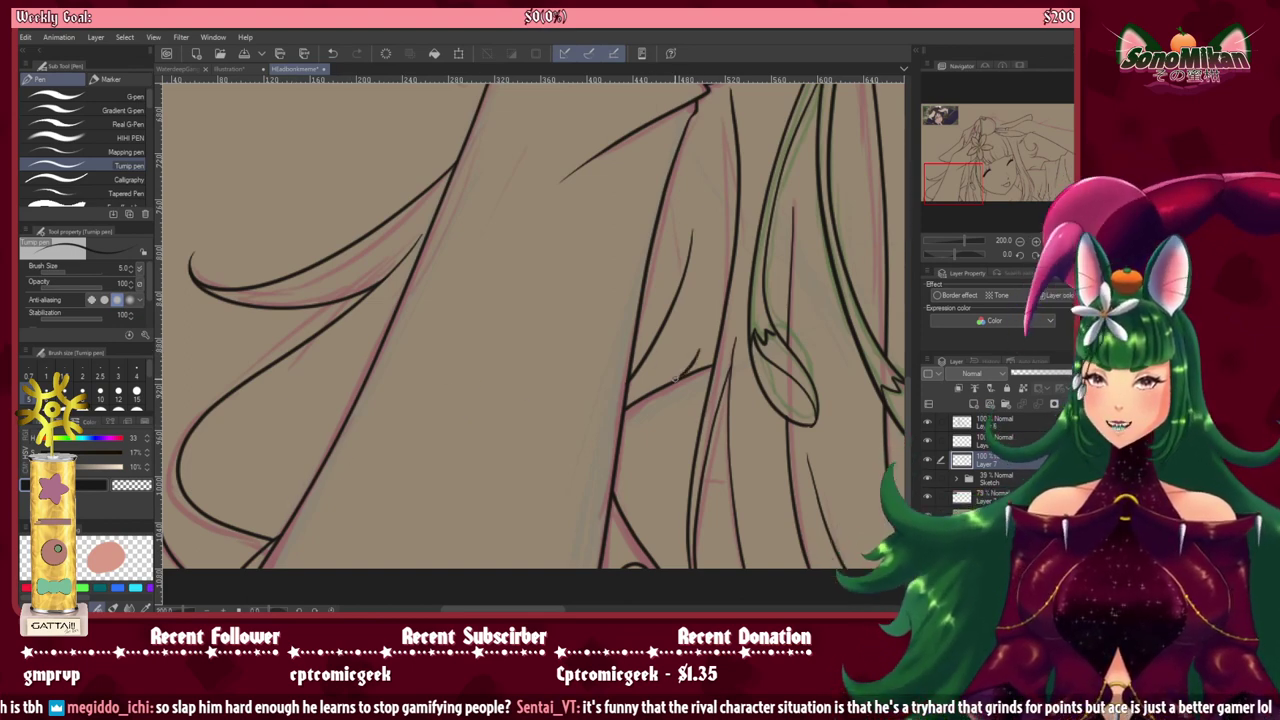
pyautogui.hotkey('ctrl', 'z')
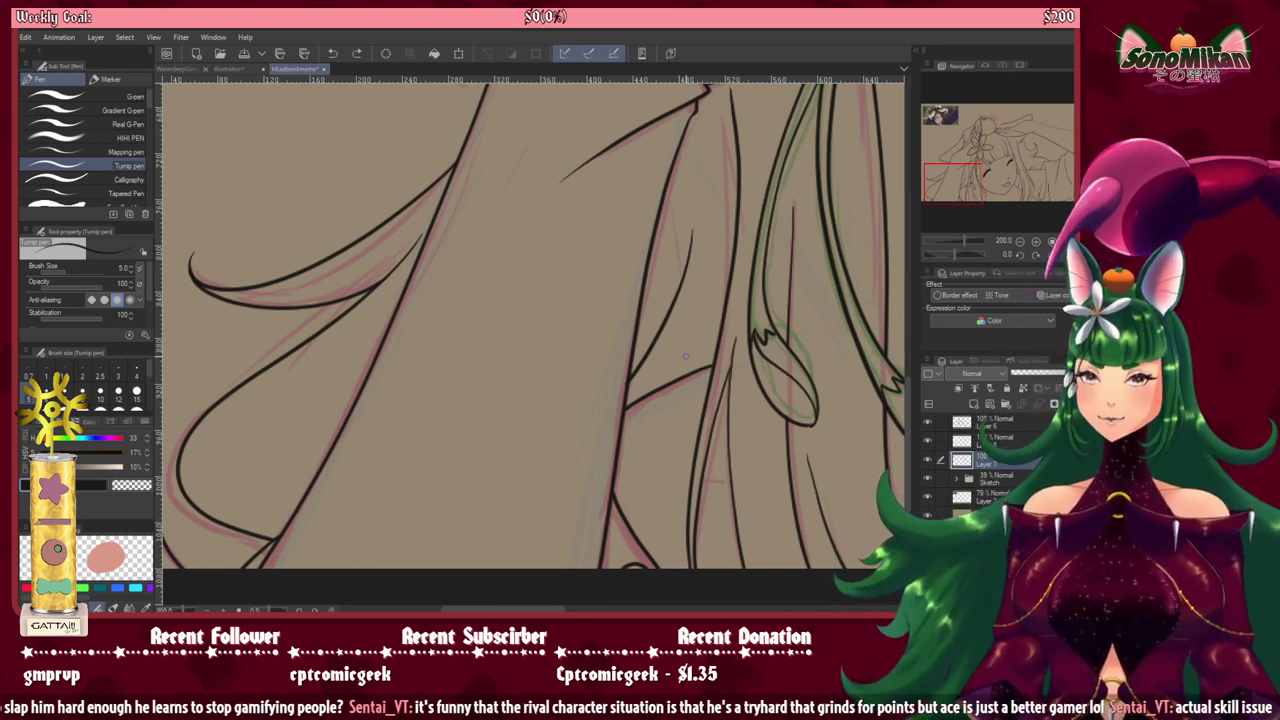
# Step: Ink a long curved line across the lower hair strands beside the ribbon tips, redrawing it on Layer 6
pyautogui.moveTo(686, 358)
pyautogui.mouseDown()
pyautogui.moveTo(668, 386)
pyautogui.moveTo(311, 500)
pyautogui.mouseUp()
pyautogui.moveTo(578, 428); pyautogui.dragTo(201, 399)
pyautogui.moveTo(387, 415); pyautogui.dragTo(731, 243)
pyautogui.press('^')
pyautogui.press('^')
pyautogui.press('^')
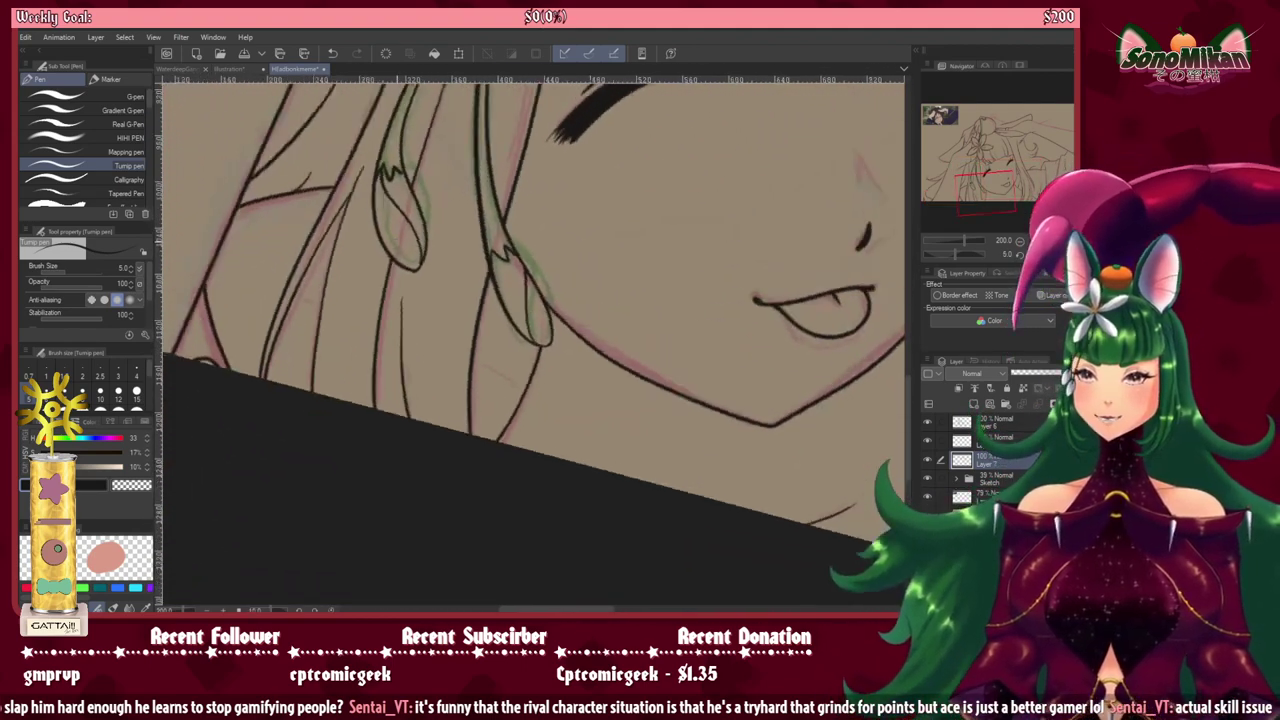
pyautogui.press('^')
pyautogui.press('^')
pyautogui.press('^')
pyautogui.press('^')
pyautogui.press('^')
pyautogui.press('^')
pyautogui.press('^')
pyautogui.press('^')
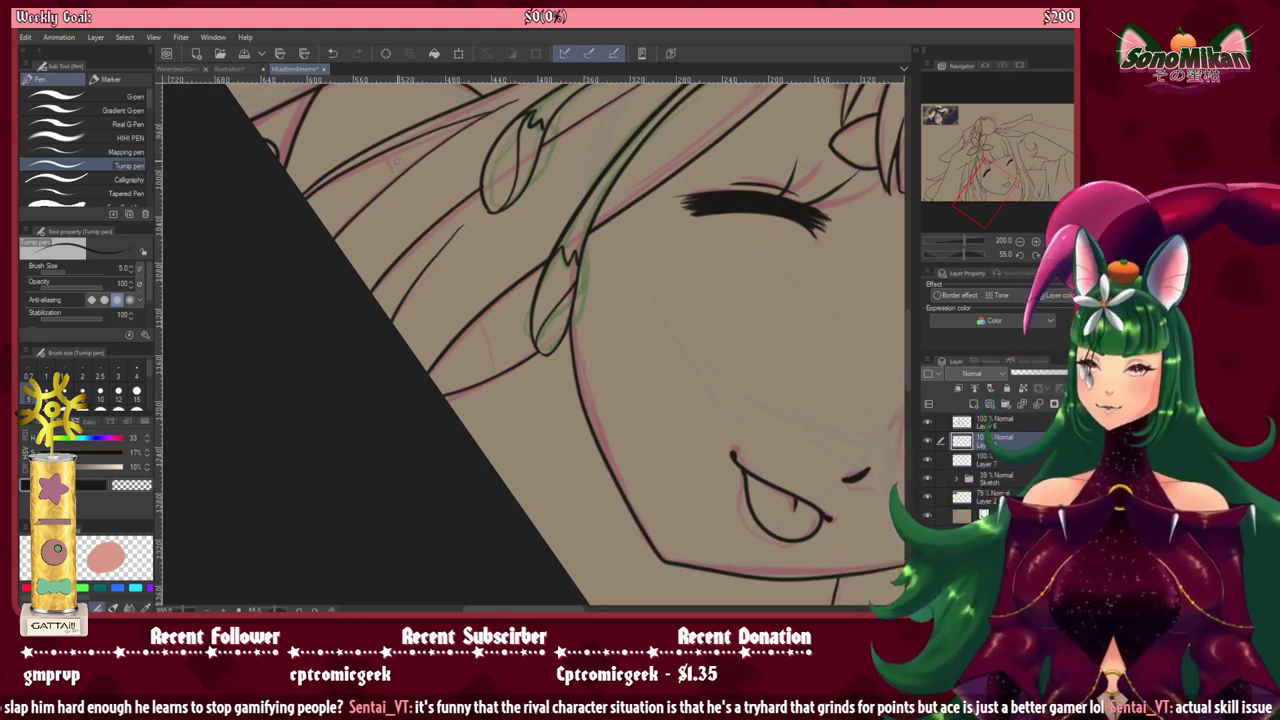
pyautogui.moveTo(398, 162)
pyautogui.mouseDown()
pyautogui.moveTo(437, 212)
pyautogui.moveTo(496, 396)
pyautogui.mouseUp()
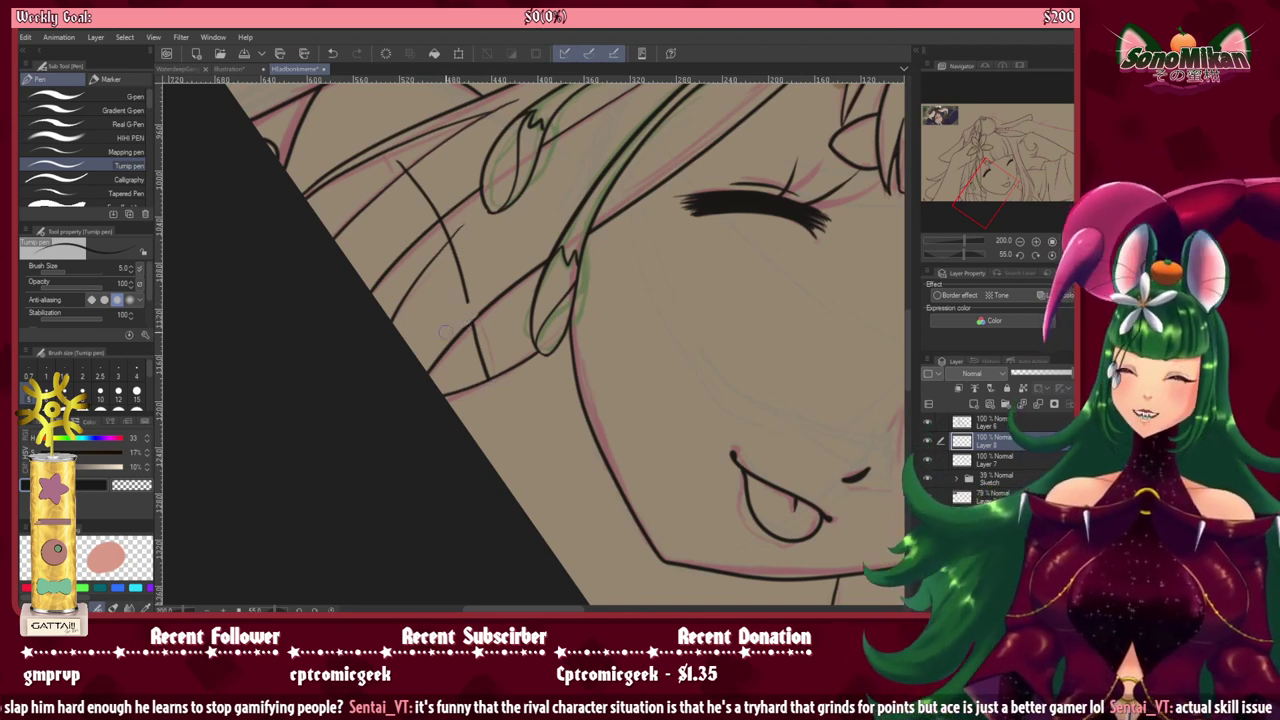
pyautogui.hotkey('ctrl', 'z')
pyautogui.hotkey('ctrl', 'z')
pyautogui.hotkey('ctrl', 'z')
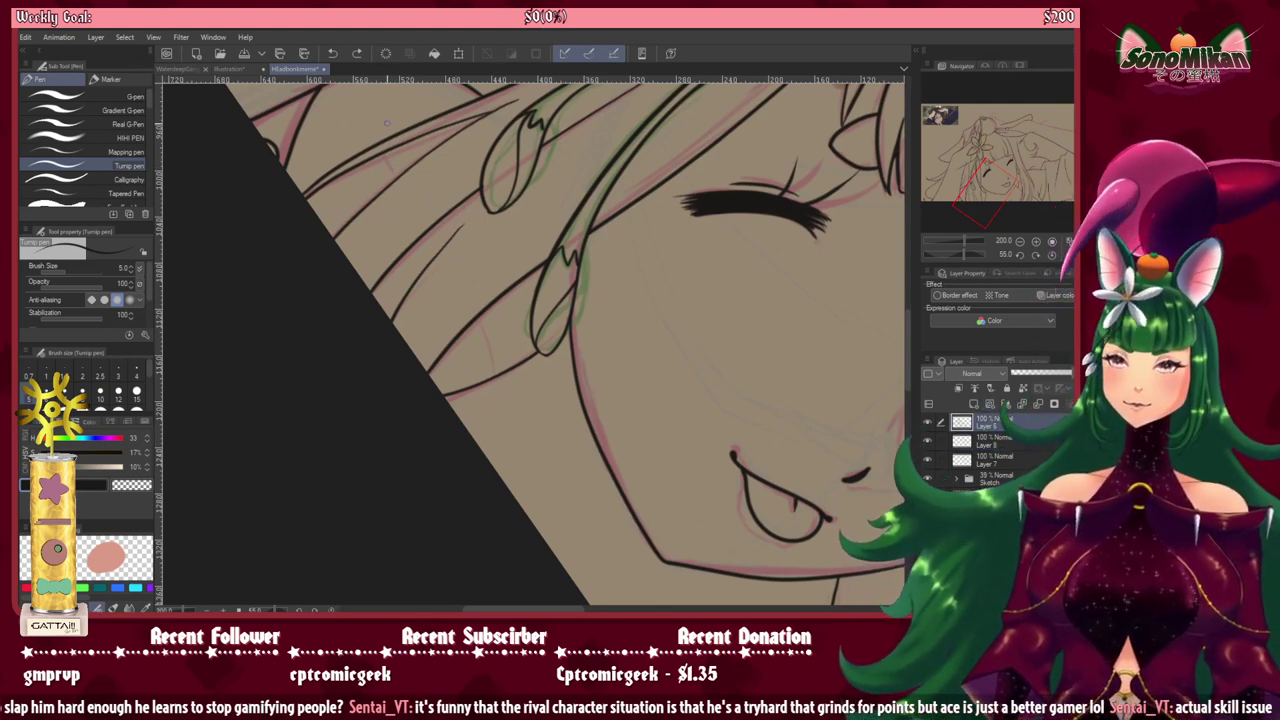
pyautogui.moveTo(406, 100)
pyautogui.mouseDown()
pyautogui.moveTo(470, 344)
pyautogui.moveTo(500, 395)
pyautogui.mouseUp()
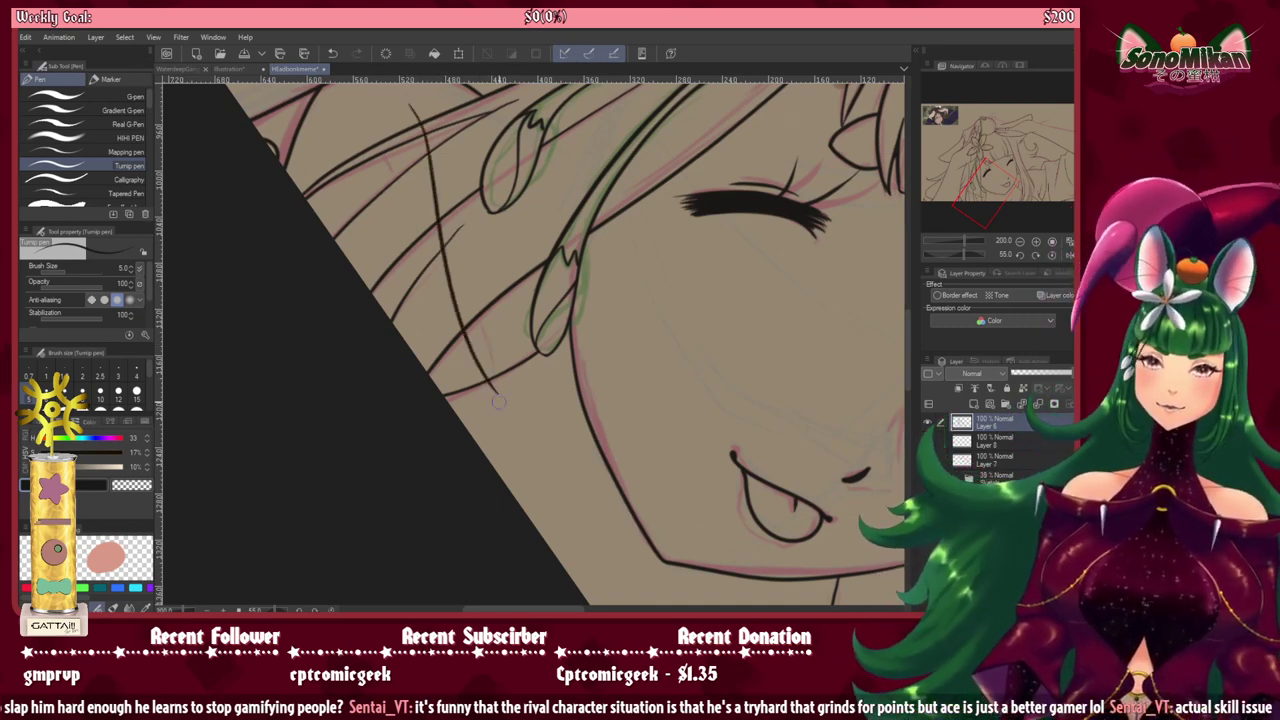
# Step: Erase the new curved line where it crosses the hair strands, keeping only the short pieces in the gaps between them
pyautogui.moveTo(495, 389); pyautogui.dragTo(493, 386)
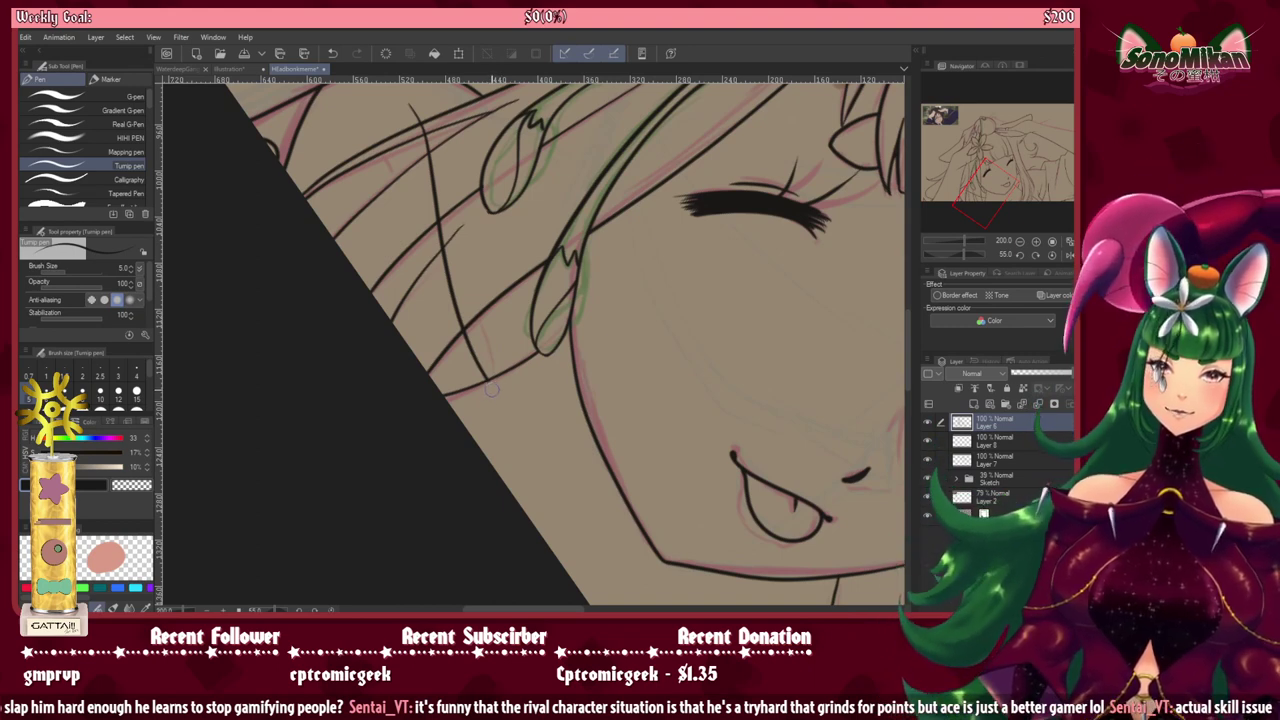
pyautogui.moveTo(462, 305); pyautogui.dragTo(453, 324)
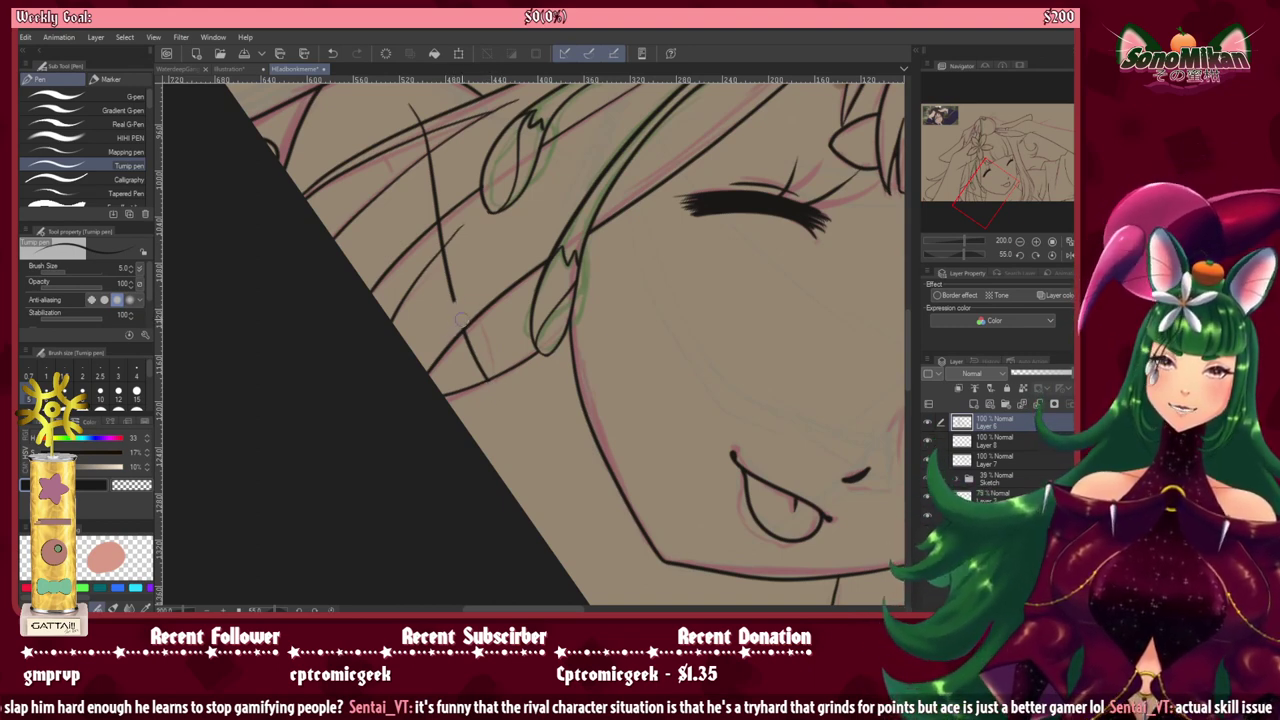
pyautogui.moveTo(447, 270)
pyautogui.mouseDown()
pyautogui.moveTo(450, 288)
pyautogui.moveTo(443, 240)
pyautogui.mouseUp()
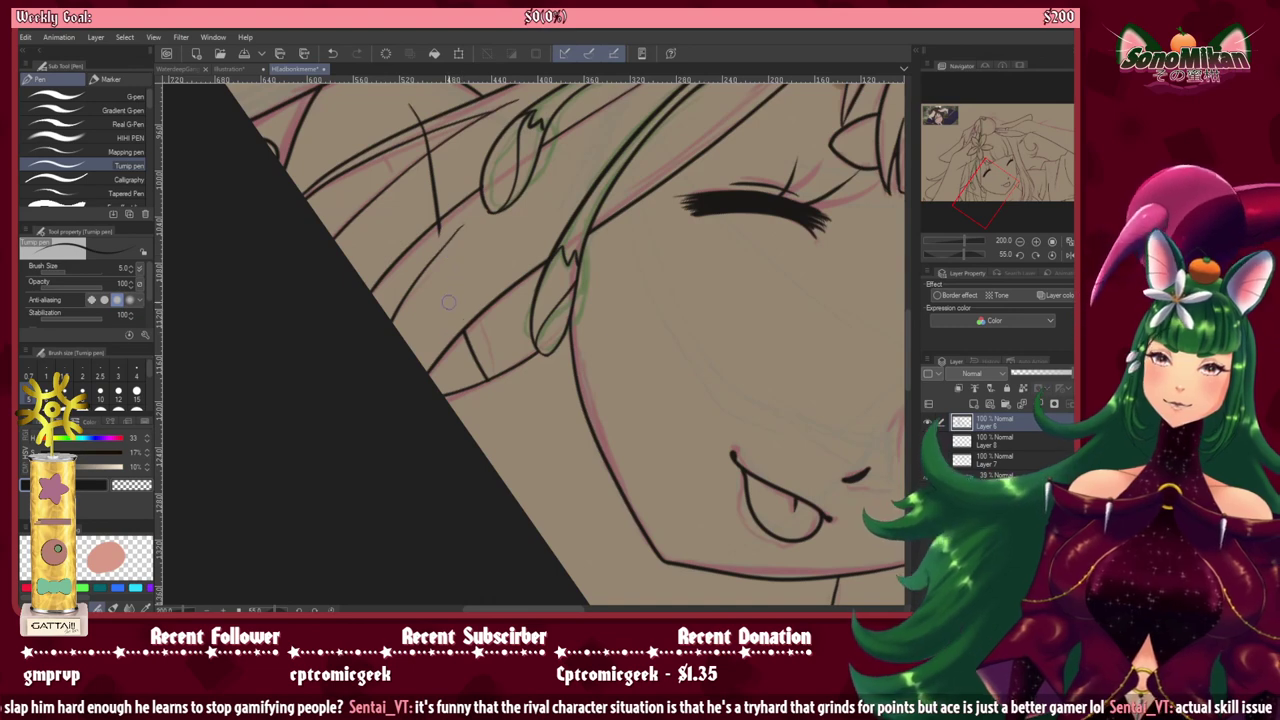
pyautogui.moveTo(440, 182)
pyautogui.mouseDown()
pyautogui.moveTo(430, 162)
pyautogui.moveTo(439, 238)
pyautogui.mouseUp()
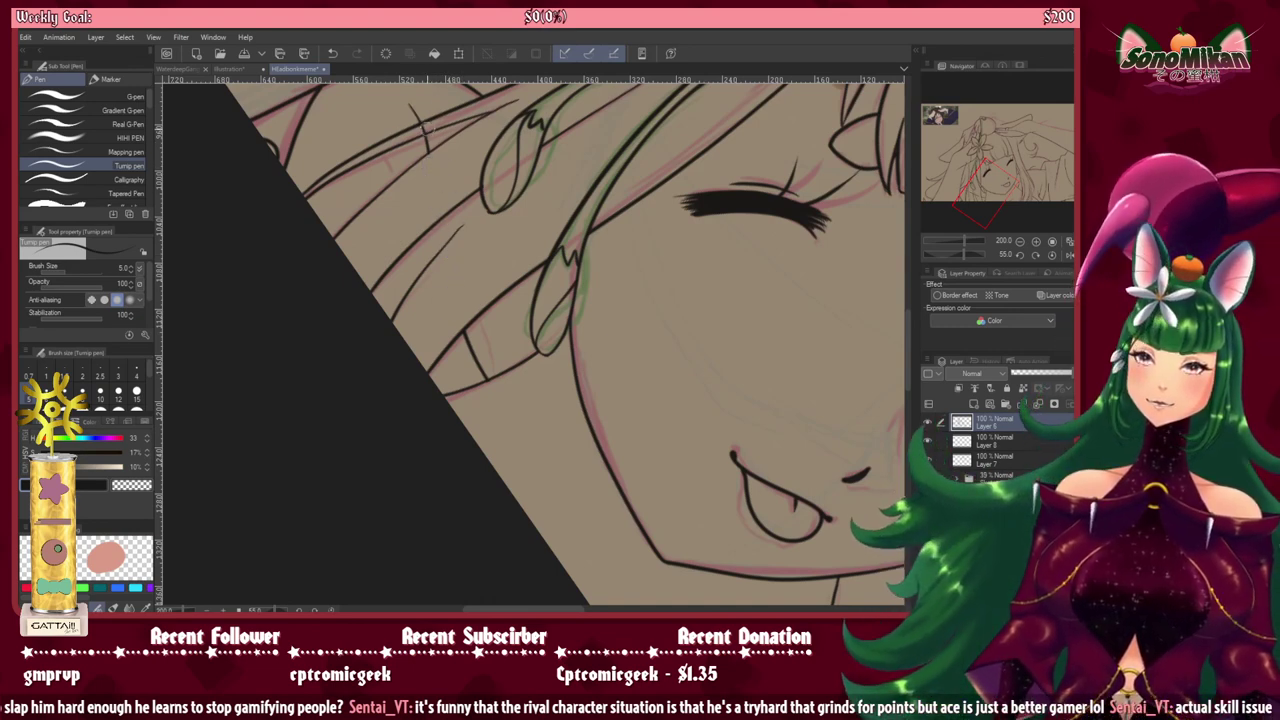
pyautogui.moveTo(428, 128); pyautogui.dragTo(422, 131)
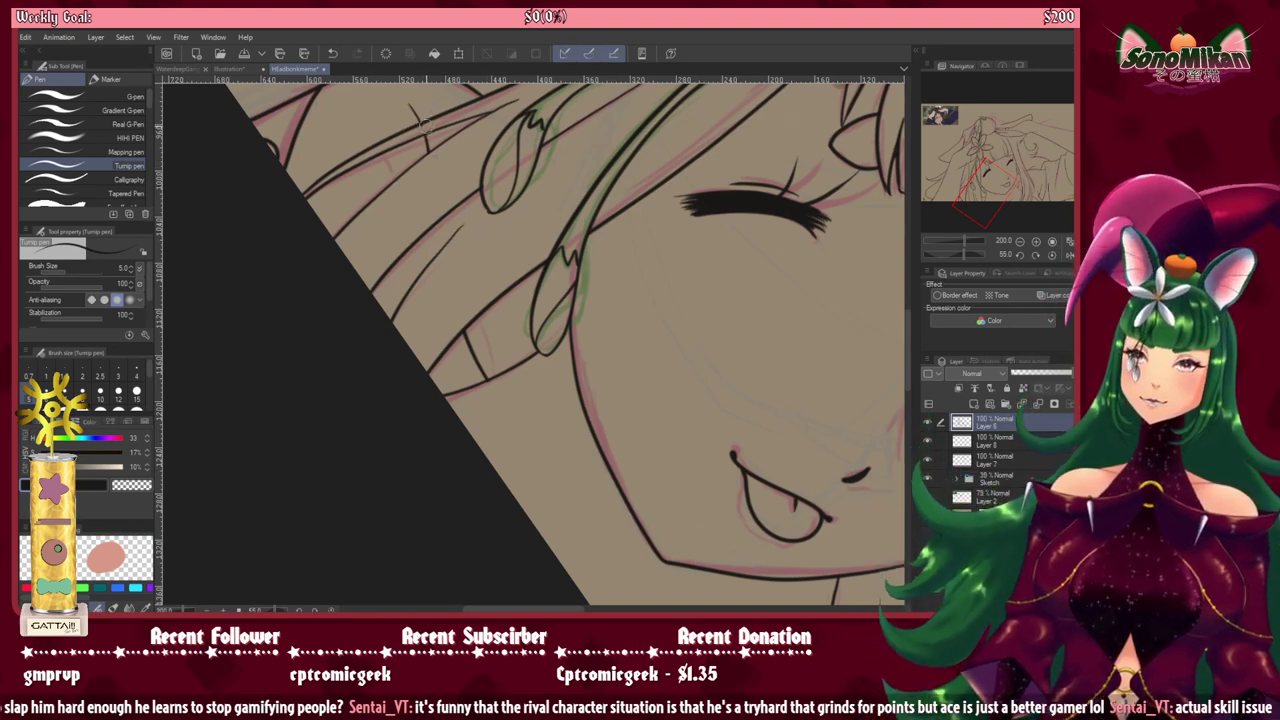
# Step: Ink the pointed tufts sprouting from the top of the round bun on Layer 7, undoing the stray stroke
pyautogui.hotkey('ctrl', '@')
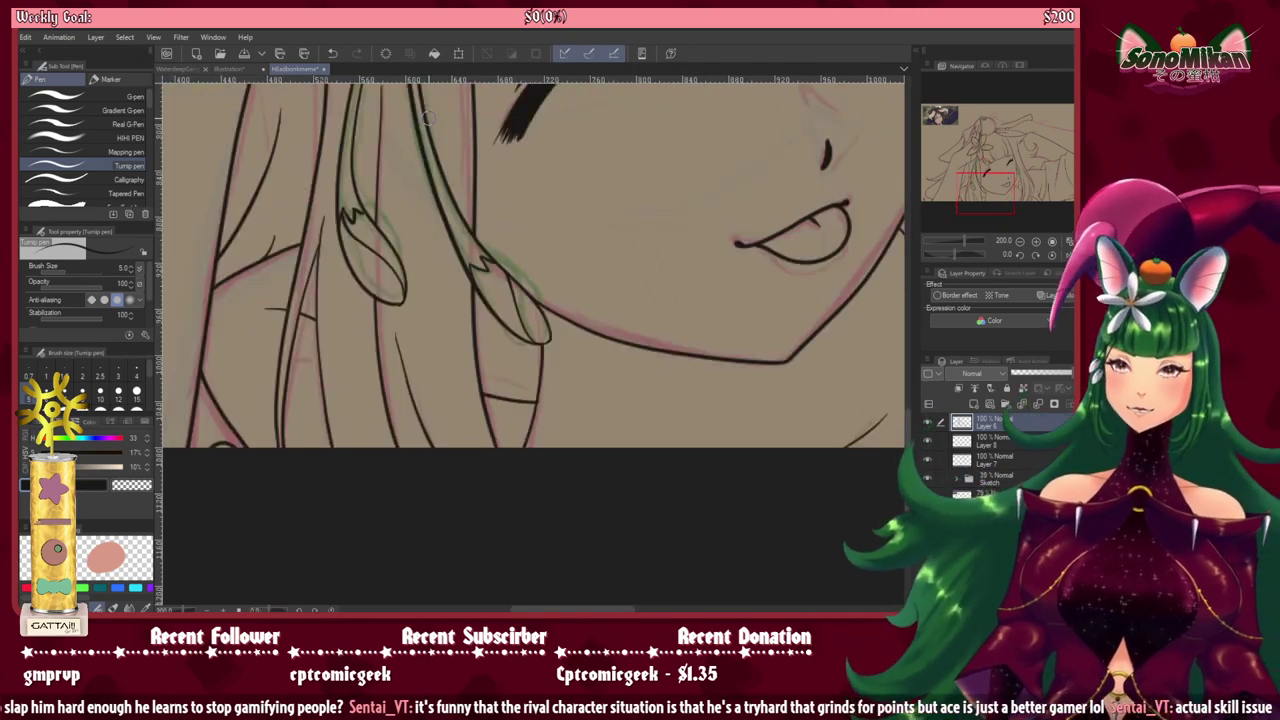
pyautogui.scroll(-3, 564, 341)
pyautogui.moveTo(570, 336)
pyautogui.mouseDown()
pyautogui.moveTo(409, 488)
pyautogui.moveTo(417, 427)
pyautogui.moveTo(513, 433)
pyautogui.moveTo(494, 437)
pyautogui.moveTo(484, 462)
pyautogui.moveTo(505, 503)
pyautogui.mouseUp()
pyautogui.scroll(5, 569, 383)
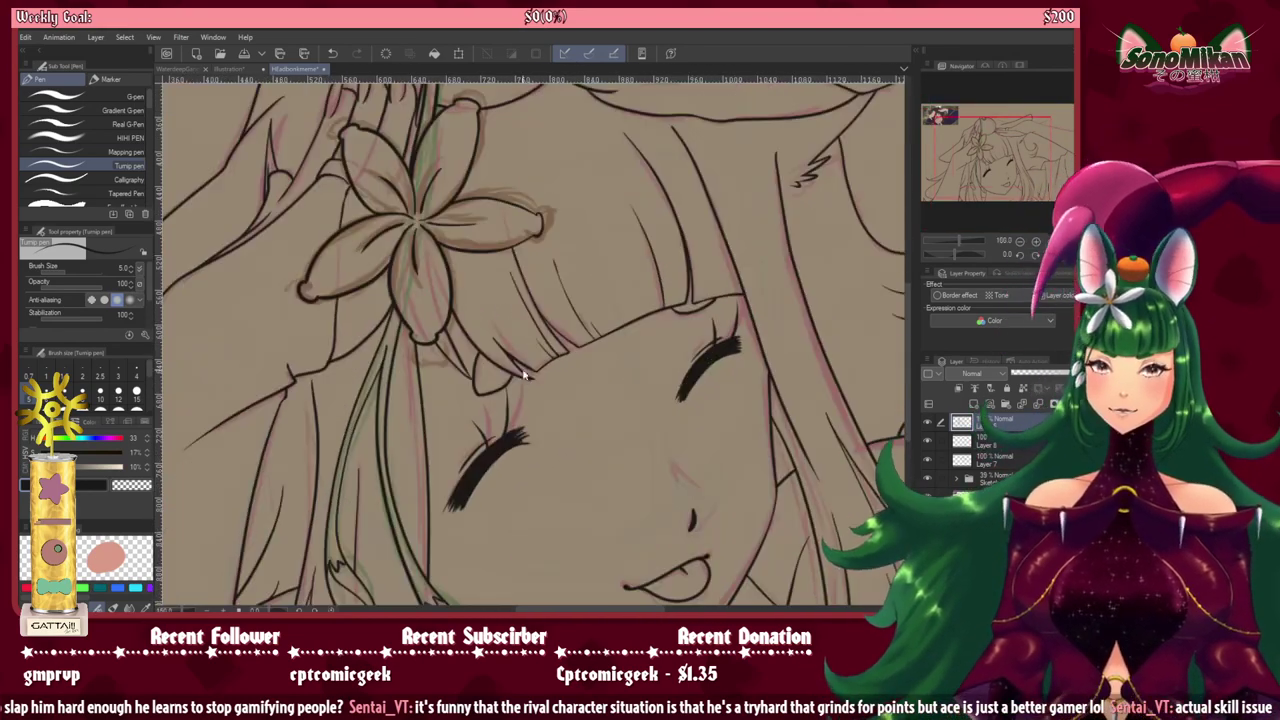
pyautogui.scroll(1, 570, 383)
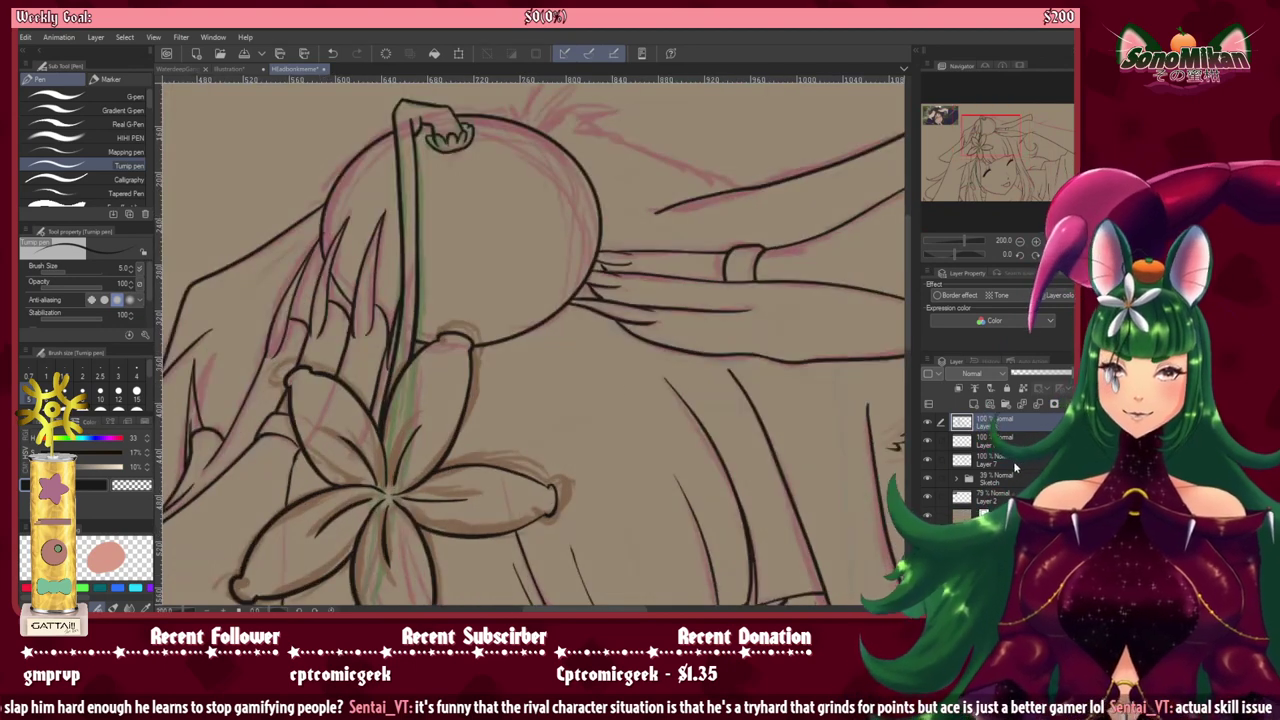
pyautogui.click(1014, 467)
pyautogui.moveTo(735, 267); pyautogui.dragTo(805, 510)
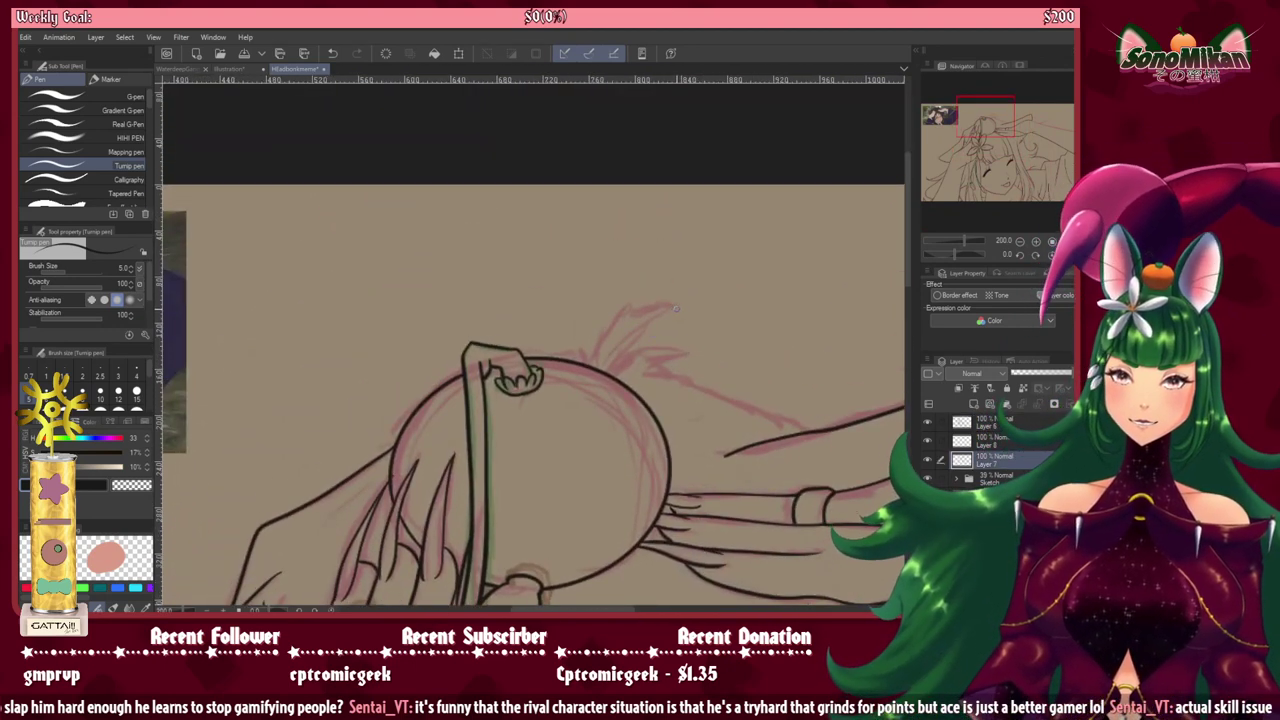
pyautogui.moveTo(678, 306); pyautogui.dragTo(600, 373)
pyautogui.moveTo(676, 307)
pyautogui.mouseDown()
pyautogui.moveTo(622, 320)
pyautogui.moveTo(590, 370)
pyautogui.moveTo(578, 354)
pyautogui.moveTo(546, 361)
pyautogui.moveTo(670, 353)
pyautogui.moveTo(712, 367)
pyautogui.mouseUp()
pyautogui.hotkey('ctrl', 'z')
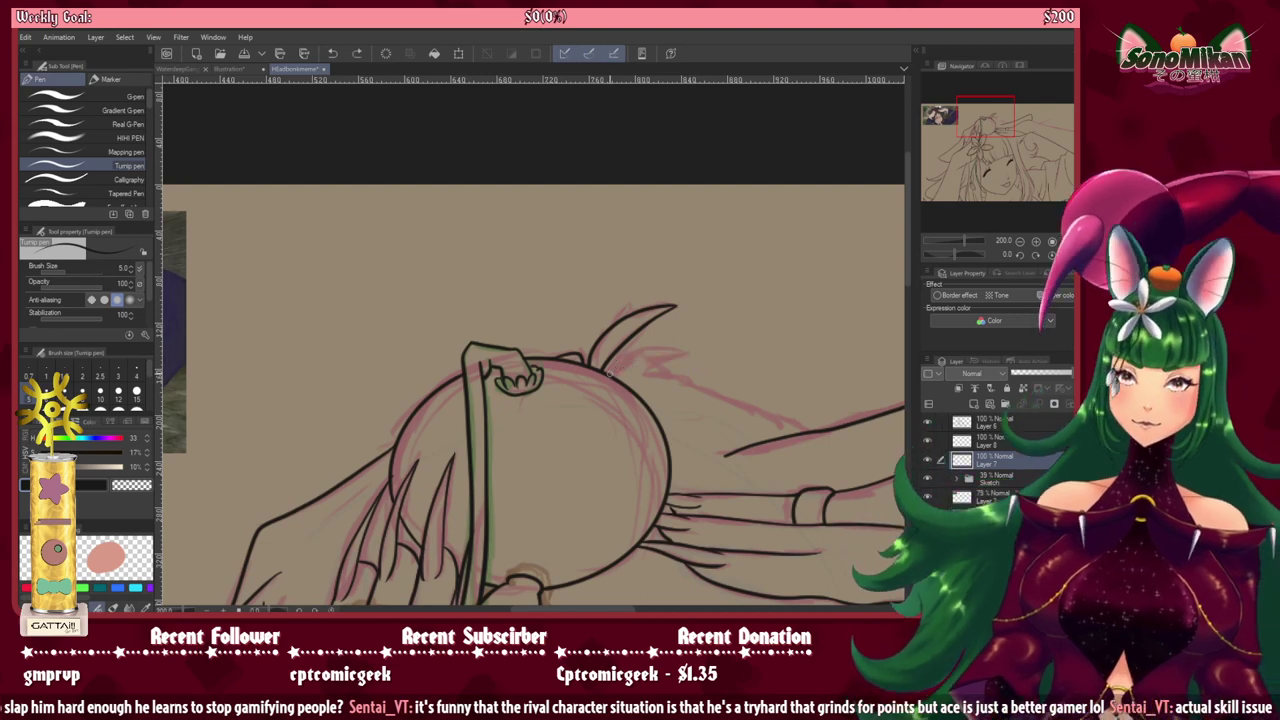
pyautogui.moveTo(606, 372)
pyautogui.mouseDown()
pyautogui.moveTo(636, 358)
pyautogui.moveTo(710, 370)
pyautogui.moveTo(665, 375)
pyautogui.mouseUp()
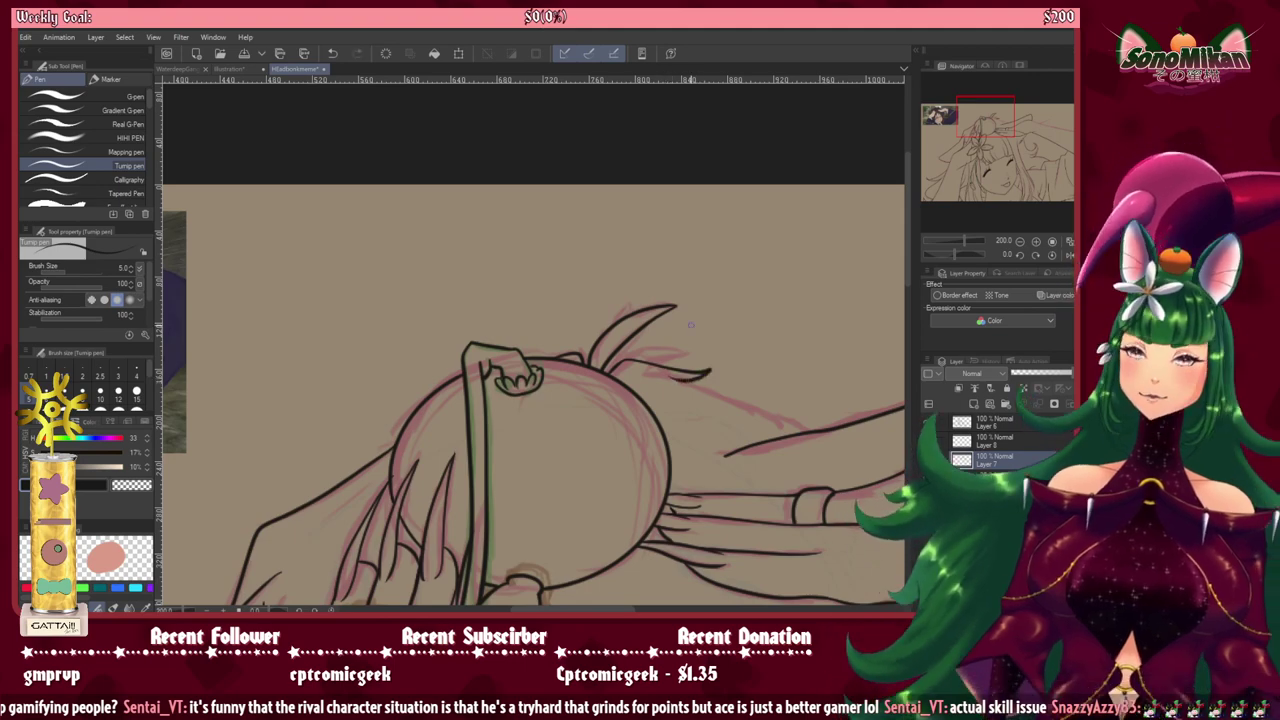
# Step: Ink the line running from the lower tuft beside the bun to the upper edge of the reaching hand
pyautogui.press('^')
pyautogui.press('^')
pyautogui.press('^')
pyautogui.press('^')
pyautogui.press('^')
pyautogui.press('^')
pyautogui.press('^')
pyautogui.press('^')
pyautogui.press('^')
pyautogui.press('^')
pyautogui.press('^')
pyautogui.press('^')
pyautogui.press('^')
pyautogui.press('^')
pyautogui.moveTo(467, 471)
pyautogui.mouseDown()
pyautogui.moveTo(434, 423)
pyautogui.moveTo(436, 258)
pyautogui.mouseUp()
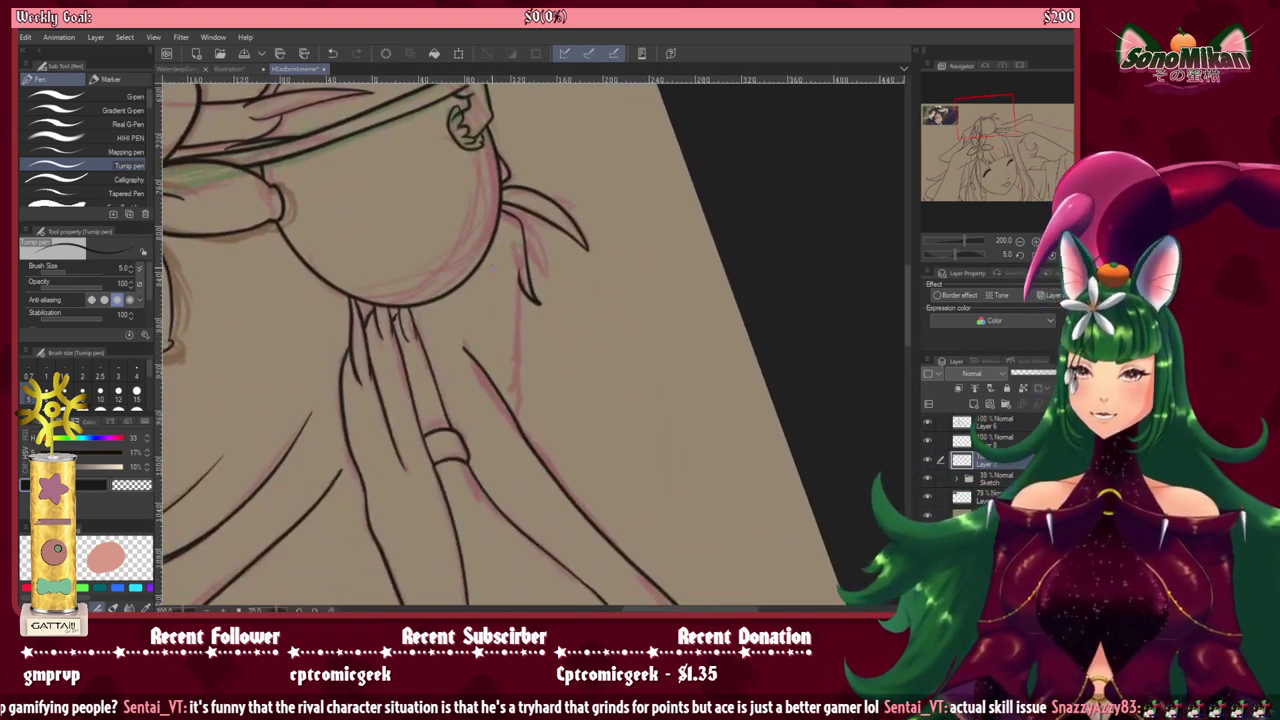
pyautogui.moveTo(519, 270)
pyautogui.mouseDown()
pyautogui.moveTo(515, 423)
pyautogui.moveTo(486, 407)
pyautogui.moveTo(369, 163)
pyautogui.mouseUp()
# Step: Ink the long upper edge of the raised arm's sleeve from the cuff to the canvas edge, redrawing it until it follows the sketch
pyautogui.hotkey('ctrl', '@')
pyautogui.moveTo(446, 359)
pyautogui.mouseDown()
pyautogui.moveTo(339, 388)
pyautogui.moveTo(309, 420)
pyautogui.mouseUp()
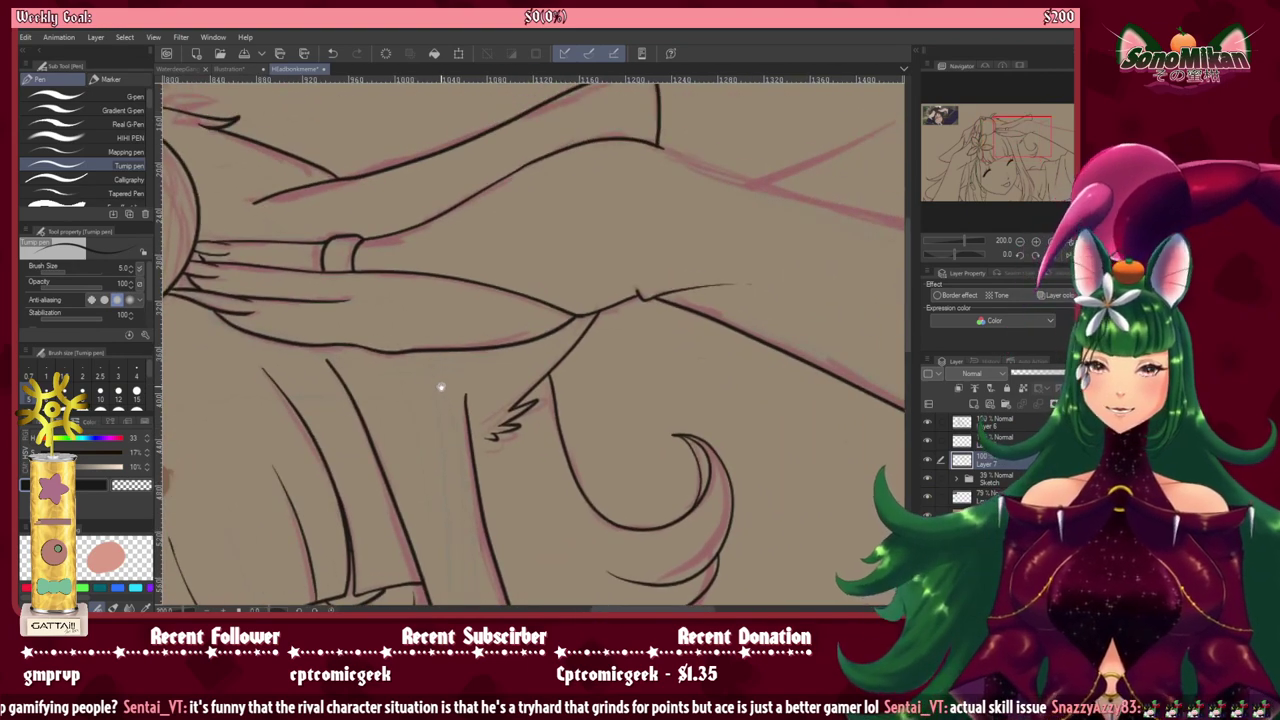
pyautogui.moveTo(512, 352); pyautogui.dragTo(389, 486)
pyautogui.moveTo(361, 438); pyautogui.dragTo(203, 358)
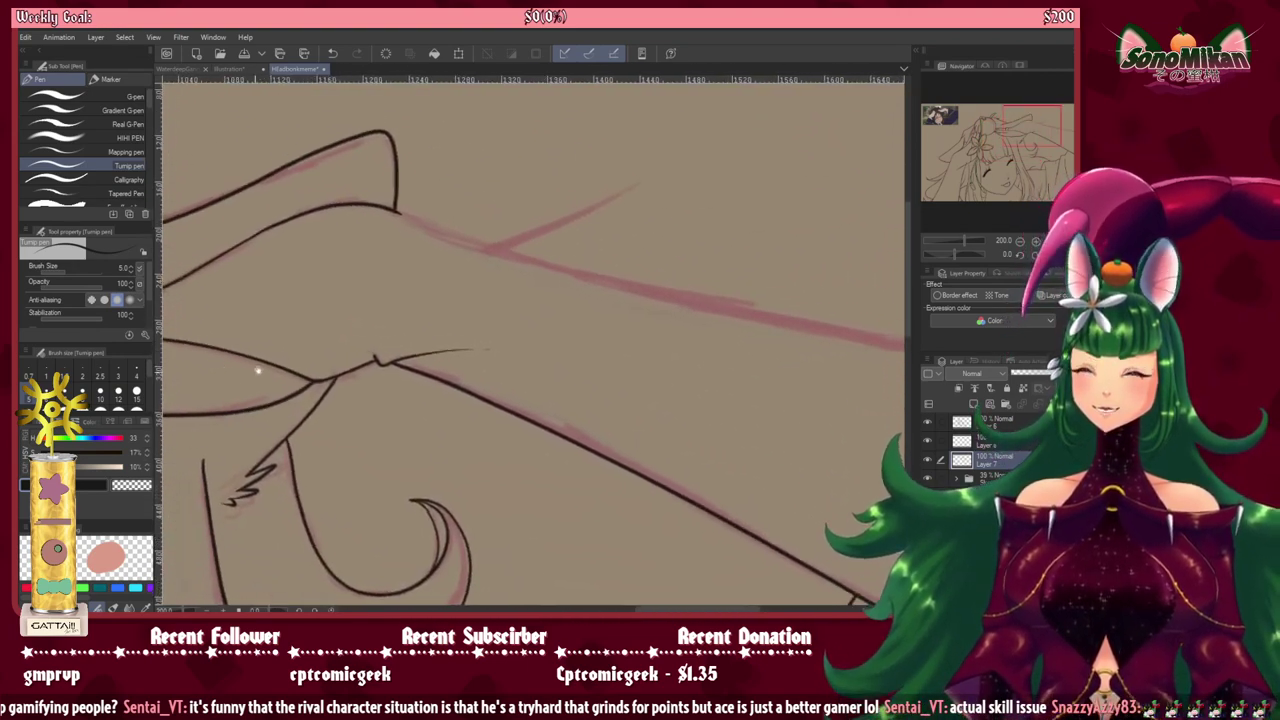
pyautogui.press('^')
pyautogui.press('^')
pyautogui.press('^')
pyautogui.press('^')
pyautogui.press('^')
pyautogui.press('^')
pyautogui.press('^')
pyautogui.press('^')
pyautogui.press('^')
pyautogui.moveTo(473, 403)
pyautogui.mouseDown()
pyautogui.moveTo(426, 378)
pyautogui.moveTo(416, 401)
pyautogui.mouseUp()
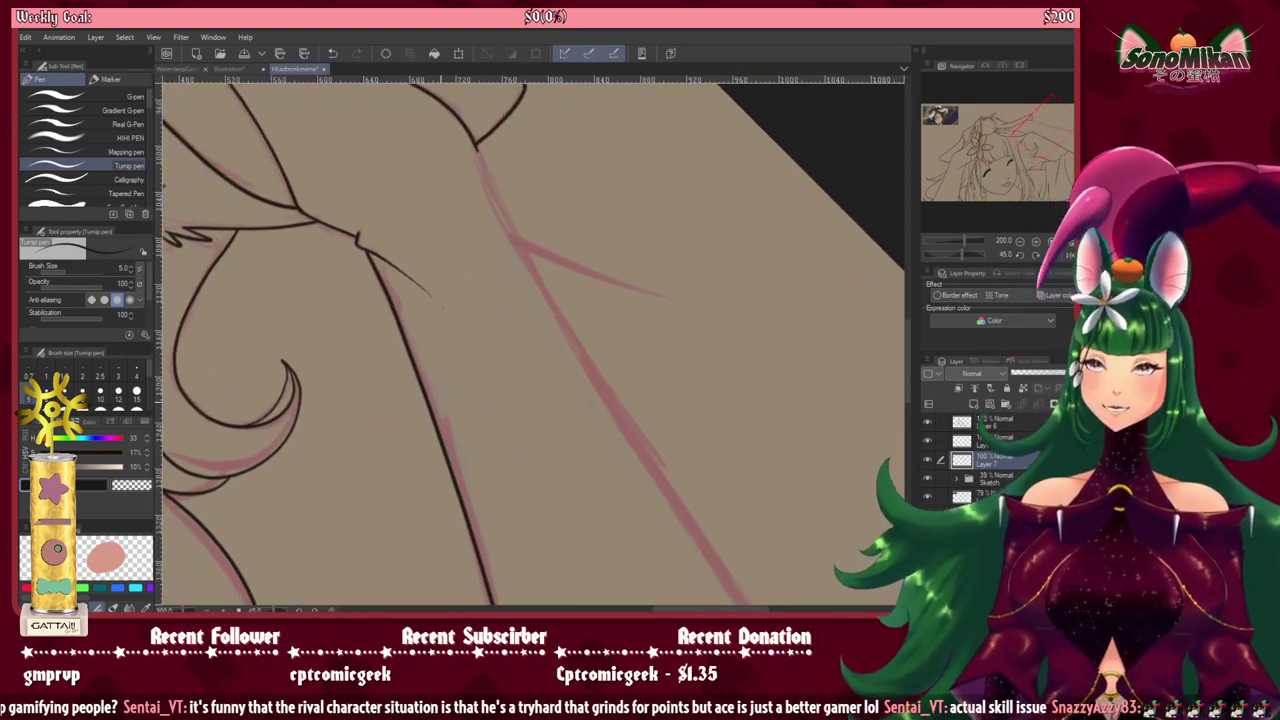
pyautogui.moveTo(486, 377)
pyautogui.mouseDown()
pyautogui.moveTo(434, 371)
pyautogui.moveTo(420, 326)
pyautogui.moveTo(486, 343)
pyautogui.moveTo(506, 311)
pyautogui.moveTo(542, 313)
pyautogui.moveTo(511, 312)
pyautogui.mouseUp()
pyautogui.hotkey('ctrl', '-')
pyautogui.scroll(-1, 500, 349)
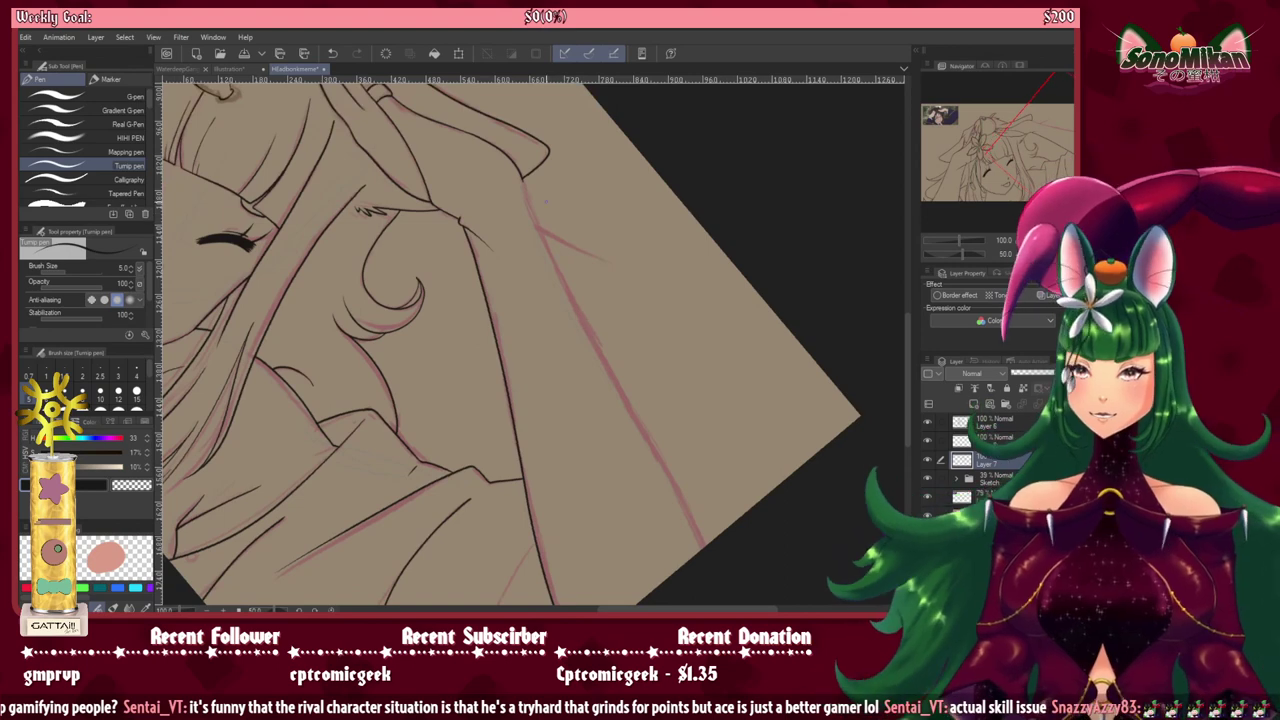
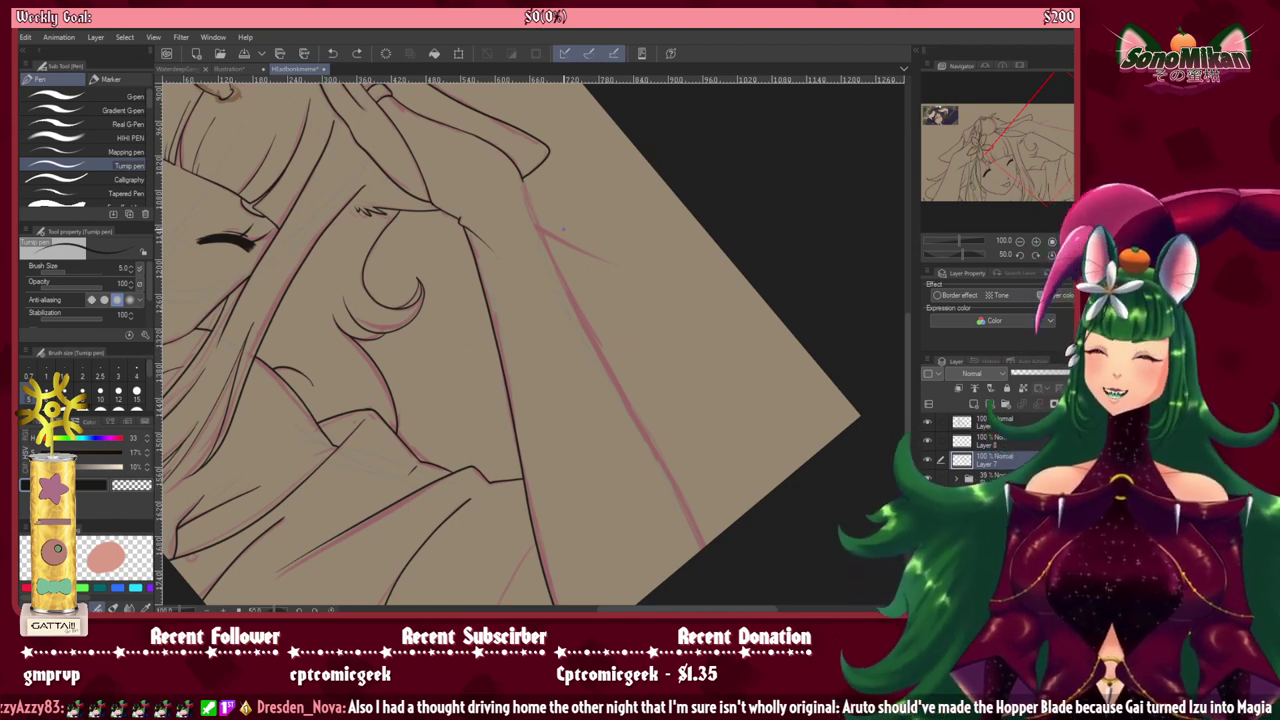
pyautogui.press('^')
pyautogui.press('^')
pyautogui.press('^')
pyautogui.press('^')
pyautogui.press('^')
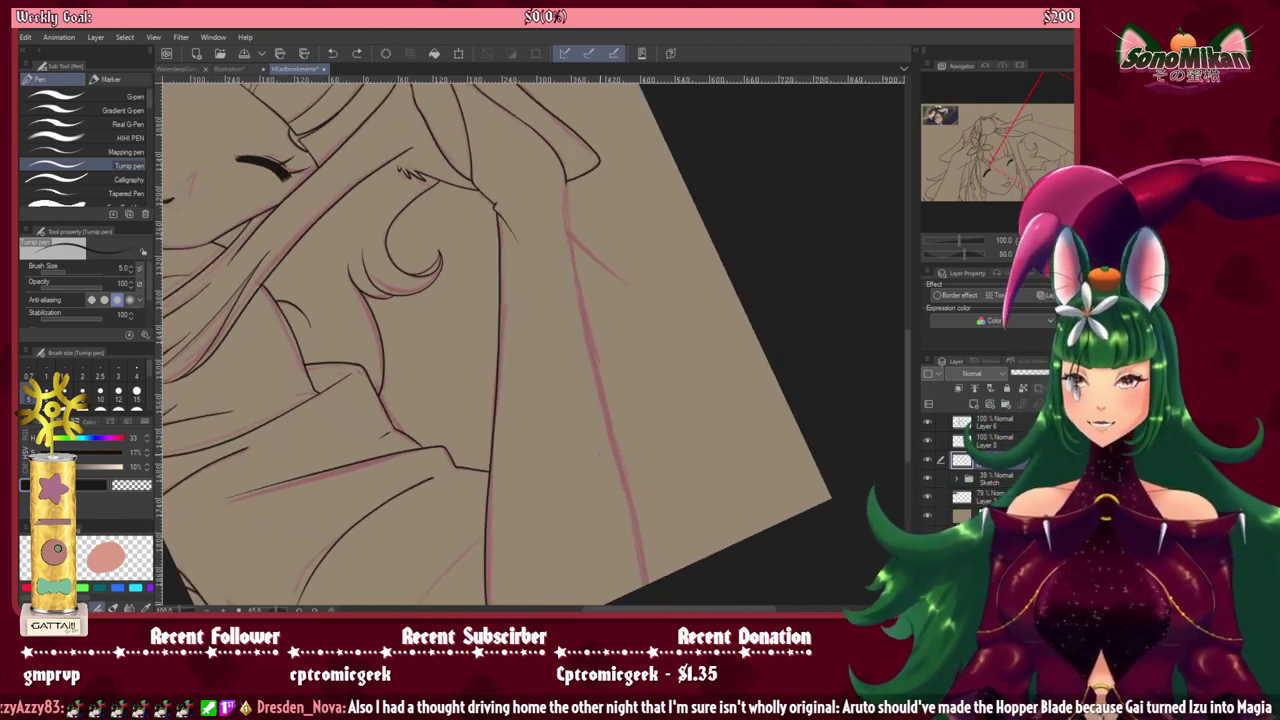
pyautogui.moveTo(541, 465); pyautogui.dragTo(514, 410)
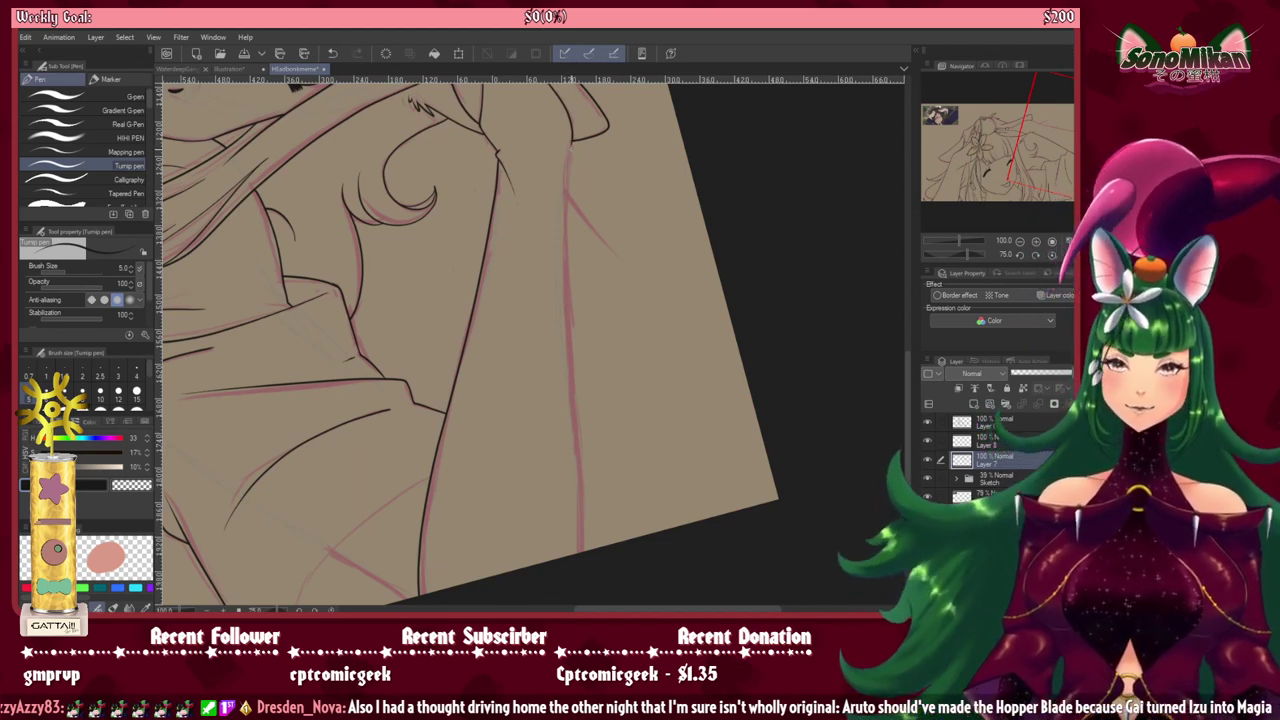
pyautogui.moveTo(569, 148)
pyautogui.mouseDown()
pyautogui.moveTo(579, 598)
pyautogui.moveTo(582, 552)
pyautogui.mouseUp()
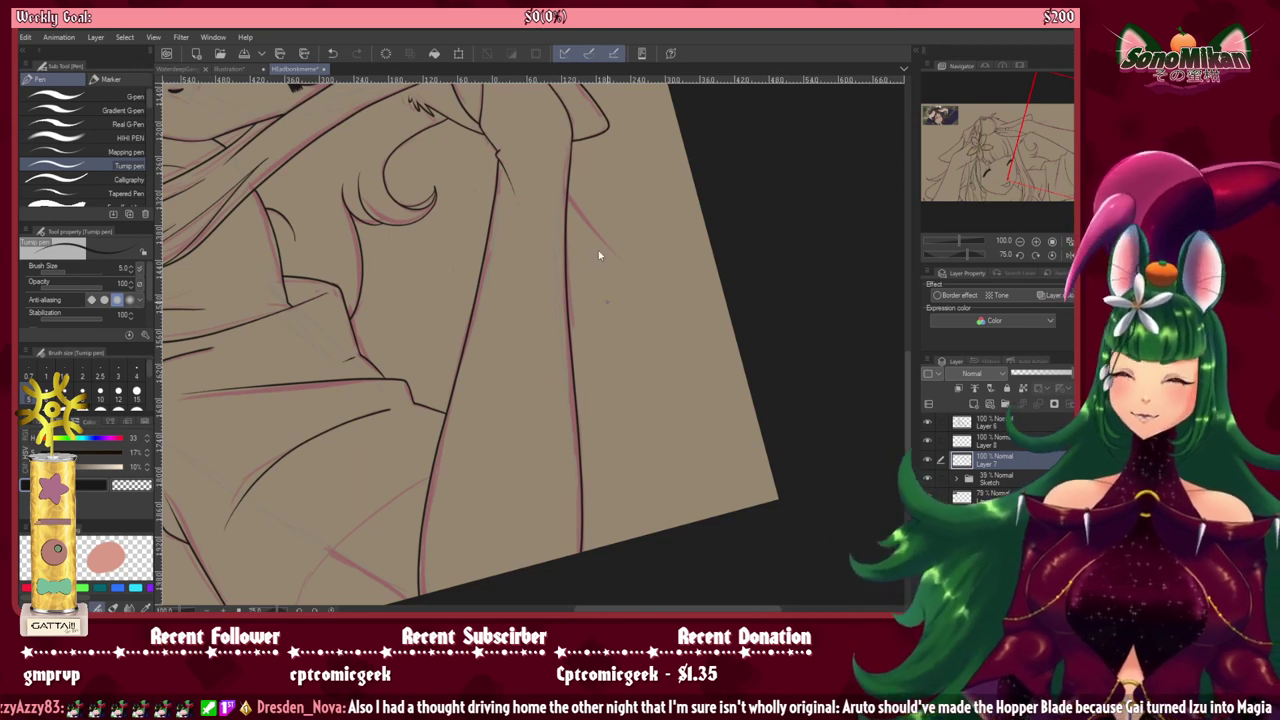
pyautogui.hotkey('ctrl', 'z')
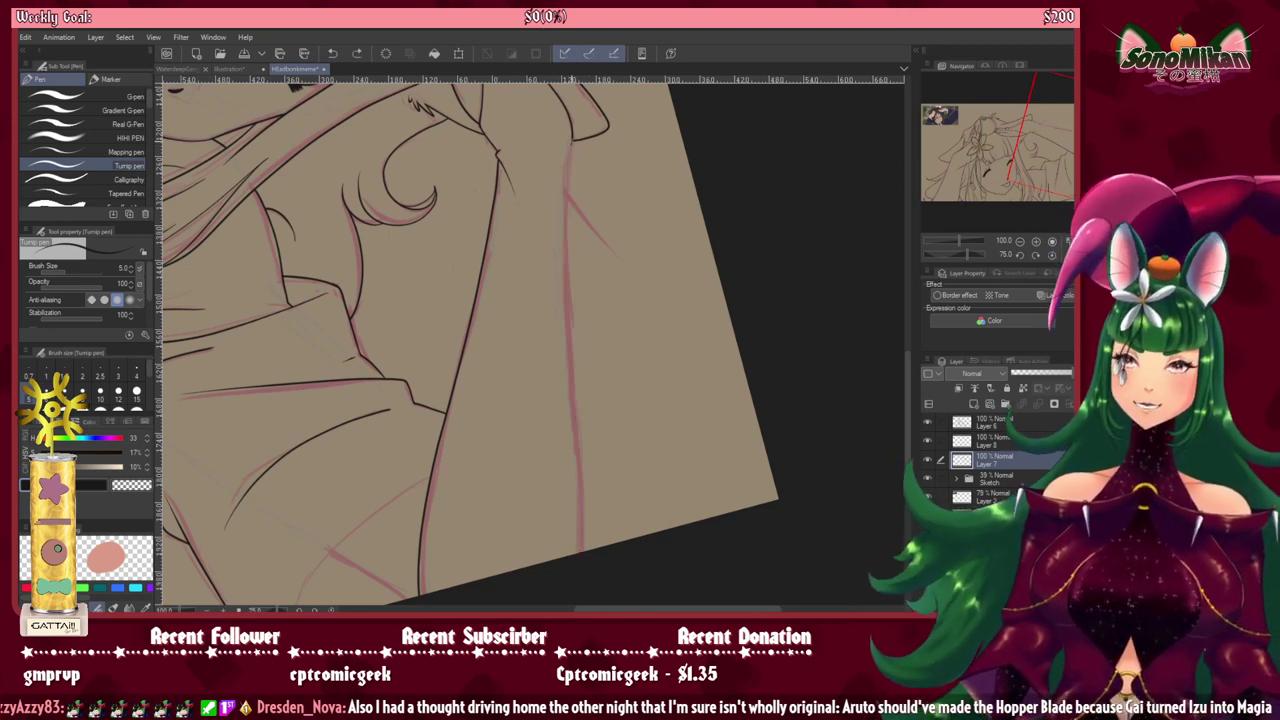
pyautogui.moveTo(572, 142); pyautogui.dragTo(568, 169)
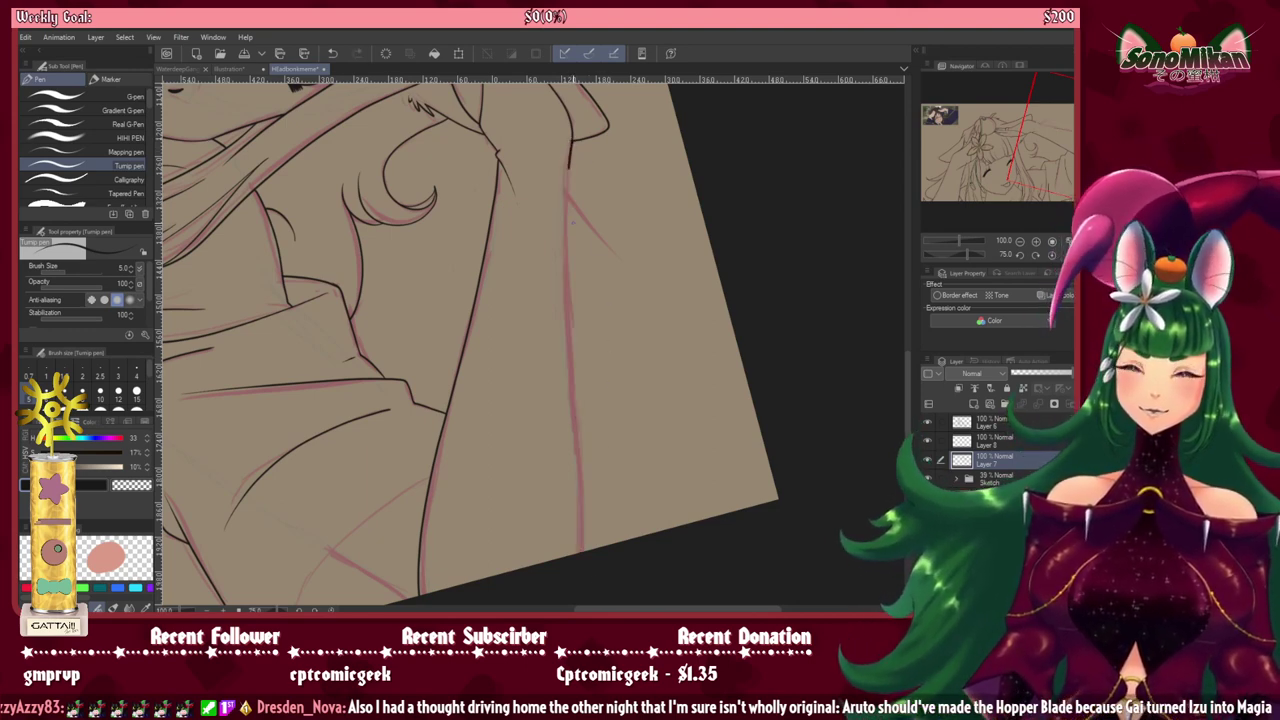
pyautogui.hotkey('ctrl', 'z')
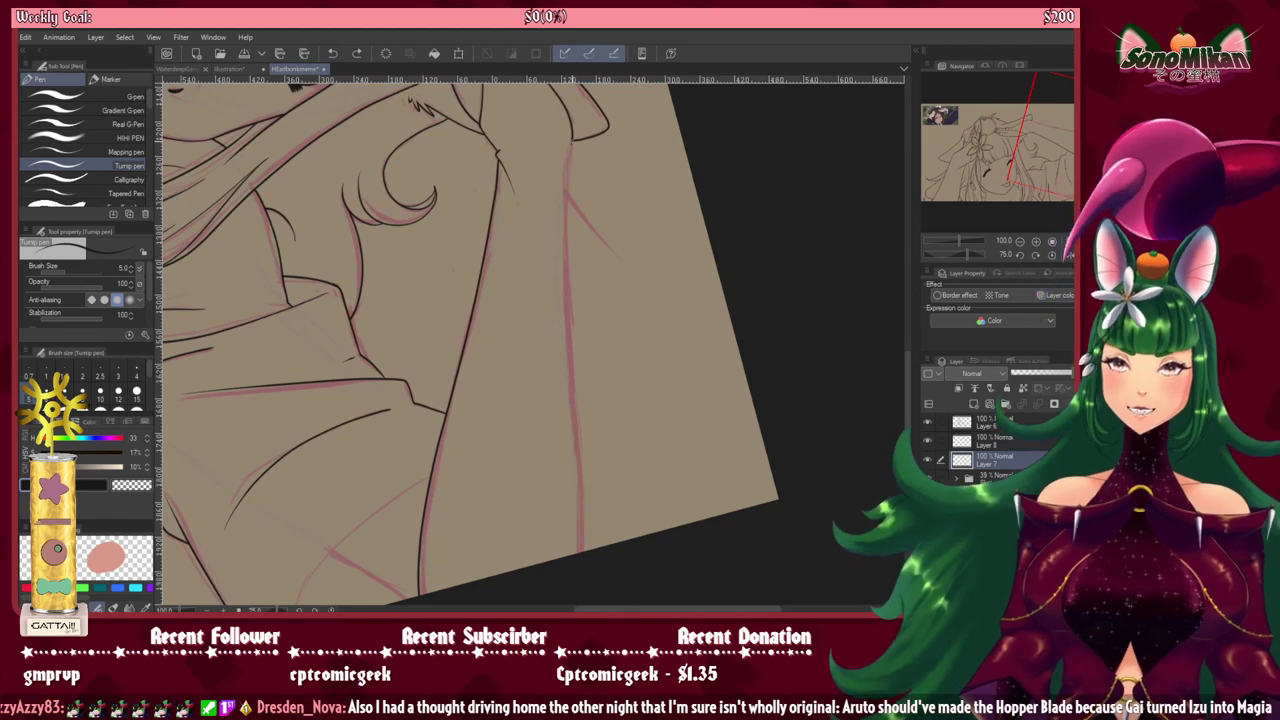
pyautogui.moveTo(569, 145); pyautogui.dragTo(577, 556)
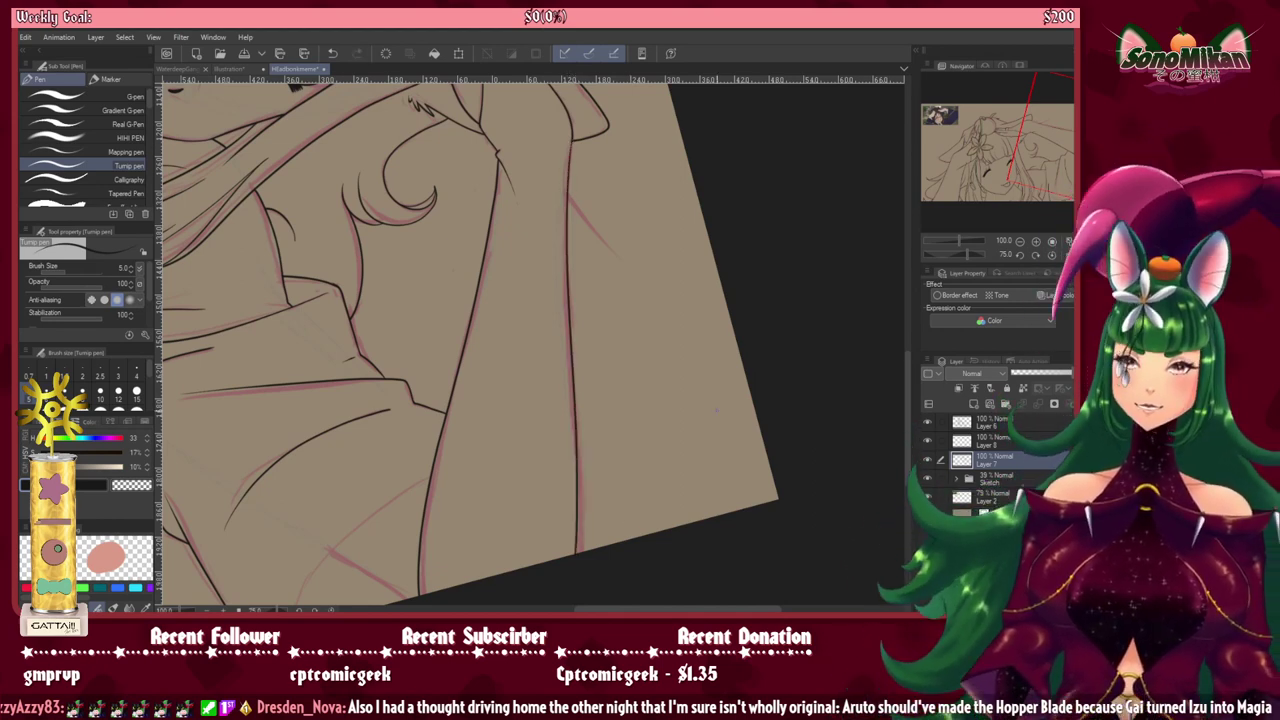
# Step: Ink the curved fold line sketched inside the sleeve near the canvas edge
pyautogui.hotkey('ctrl', '@')
pyautogui.moveTo(557, 482); pyautogui.dragTo(394, 258)
pyautogui.scroll(1, 431, 367)
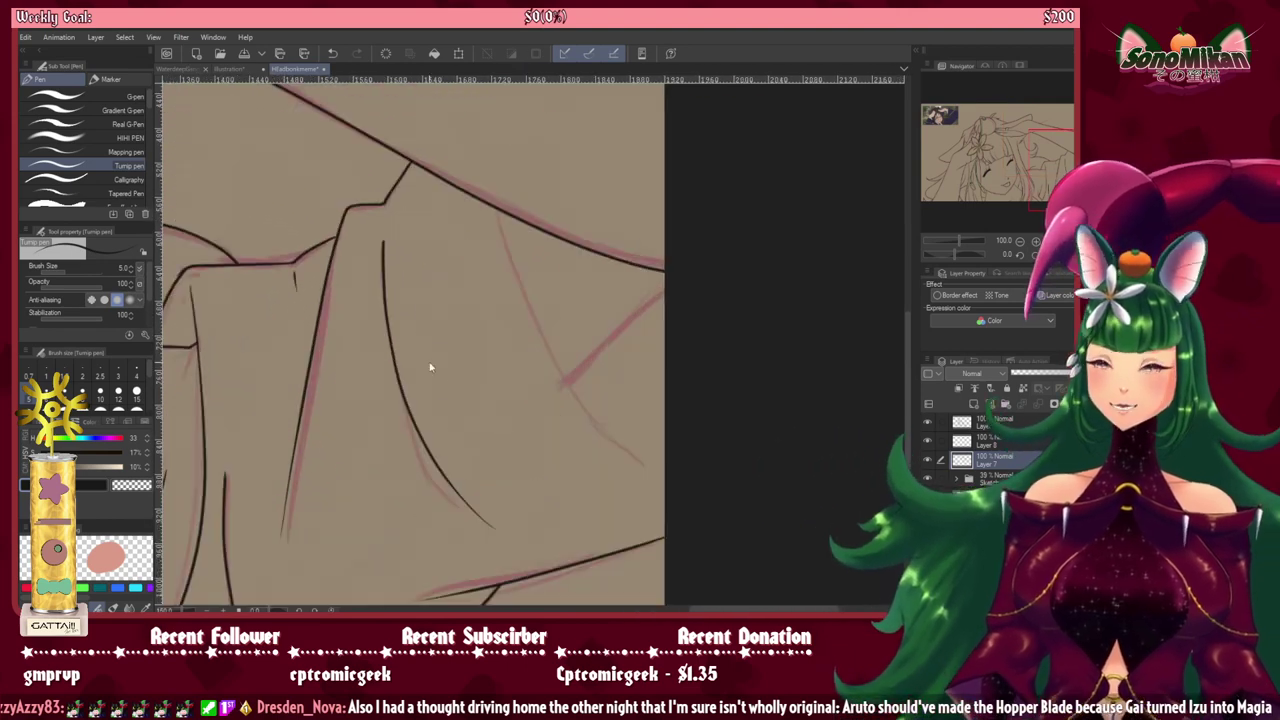
pyautogui.scroll(1, 437, 404)
pyautogui.moveTo(437, 406); pyautogui.dragTo(329, 390)
pyautogui.press('^')
pyautogui.press('^')
pyautogui.press('^')
pyautogui.press('^')
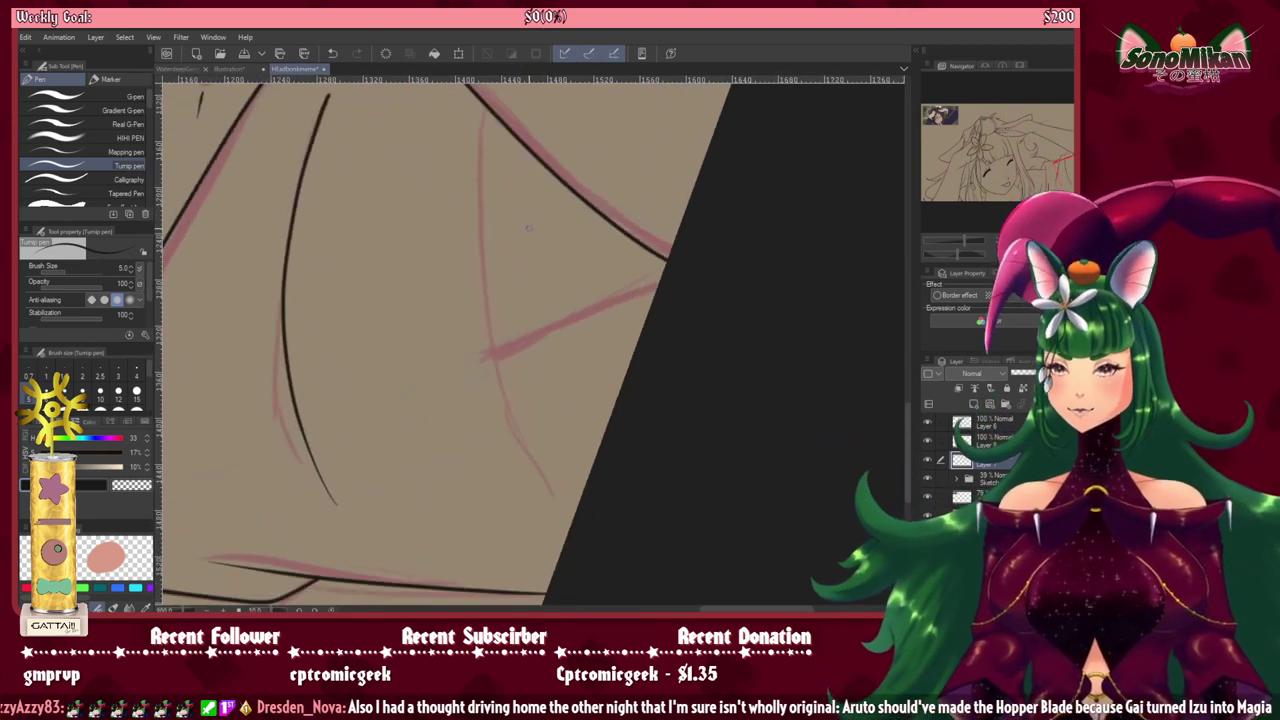
# Step: Ink the long curved fold and the short branching crease at the sleeve's outer end over the pink sketch with the Turnip pen
pyautogui.moveTo(485, 102)
pyautogui.mouseDown()
pyautogui.moveTo(481, 268)
pyautogui.moveTo(507, 418)
pyautogui.moveTo(556, 562)
pyautogui.mouseUp()
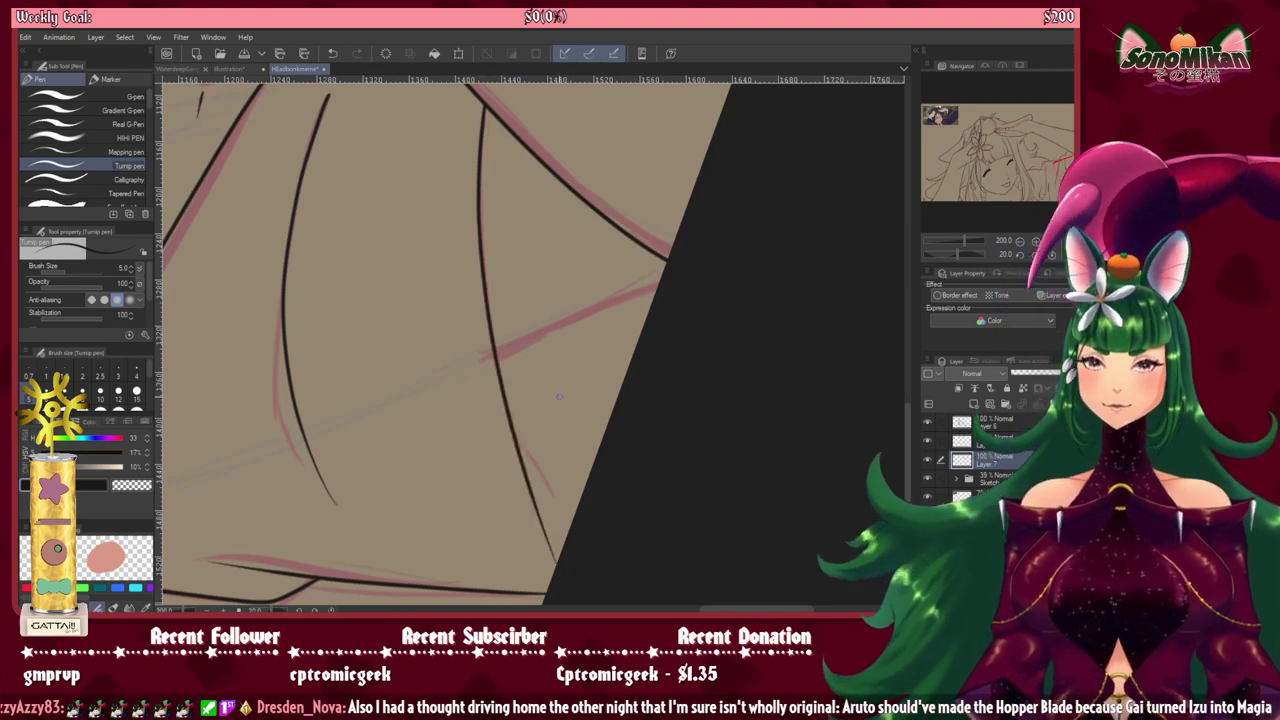
pyautogui.moveTo(656, 288); pyautogui.dragTo(494, 353)
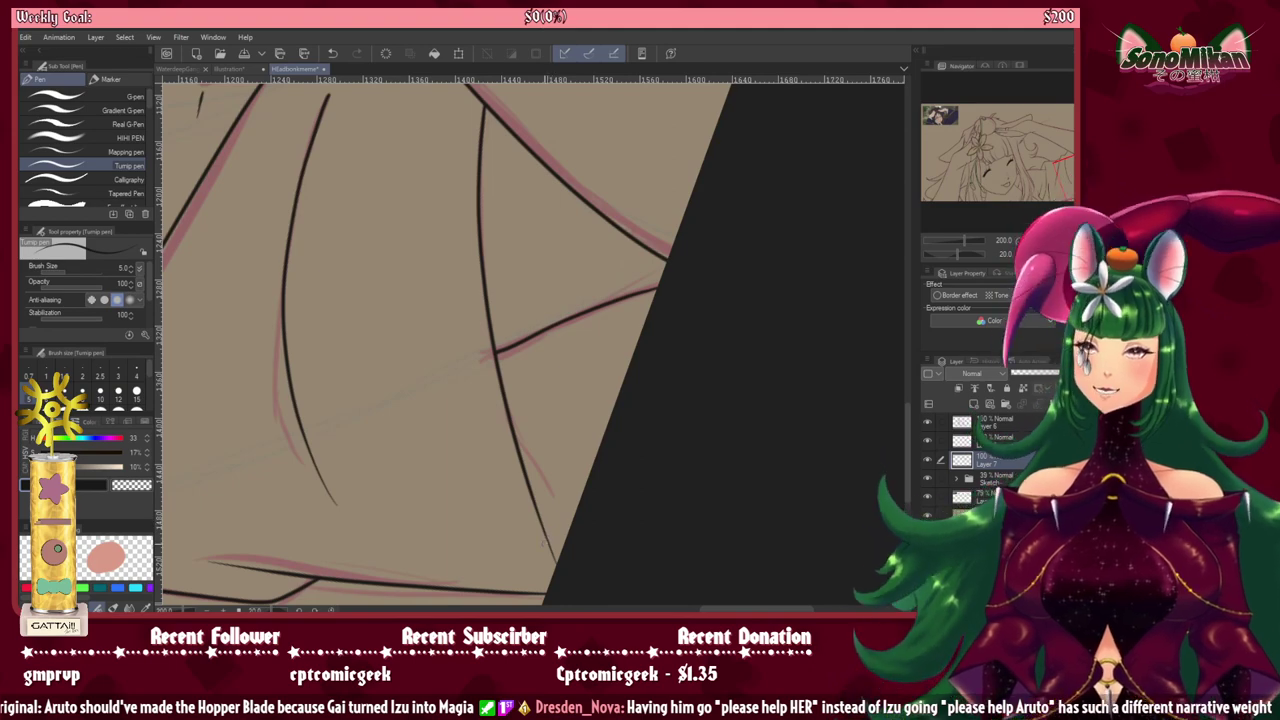
# Step: Ink the small rounded details beside the lower sleeve fold and at the upper corner of the garment's shoulder edge
pyautogui.press('-')
pyautogui.moveTo(428, 491); pyautogui.dragTo(857, 444)
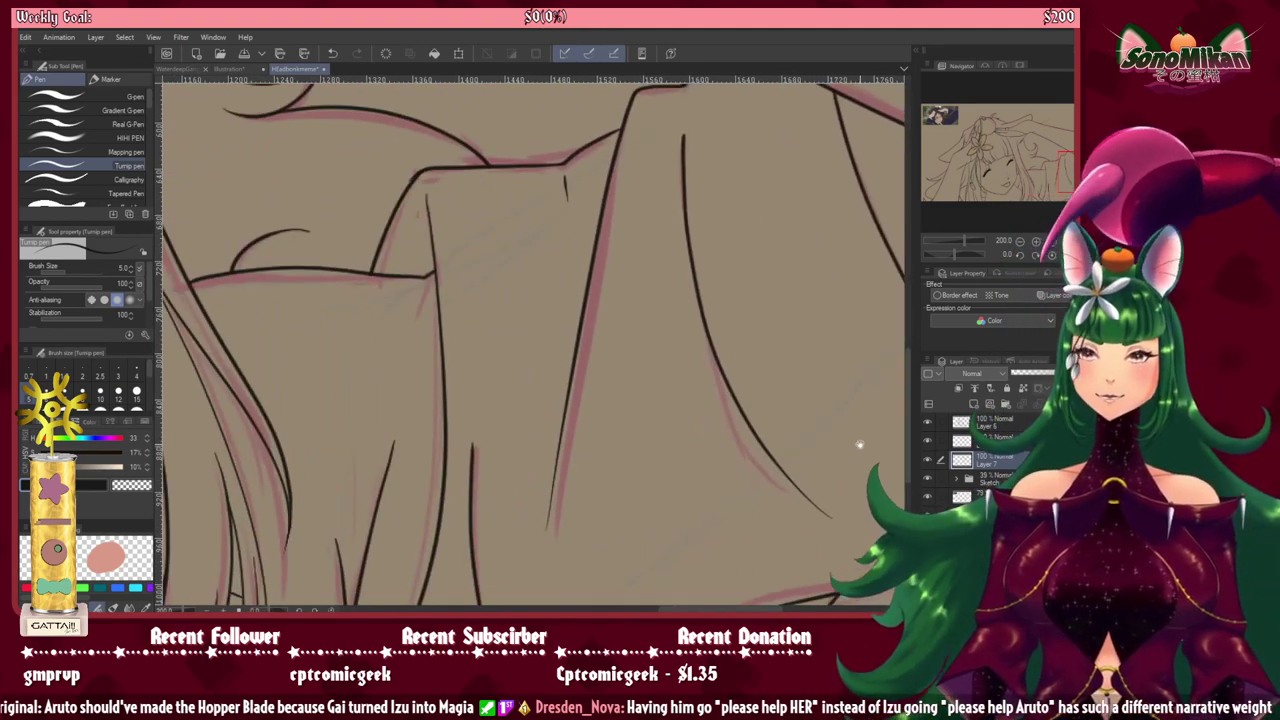
pyautogui.moveTo(519, 493)
pyautogui.mouseDown()
pyautogui.moveTo(452, 587)
pyautogui.moveTo(634, 457)
pyautogui.moveTo(366, 514)
pyautogui.moveTo(539, 470)
pyautogui.moveTo(583, 149)
pyautogui.moveTo(585, 165)
pyautogui.mouseUp()
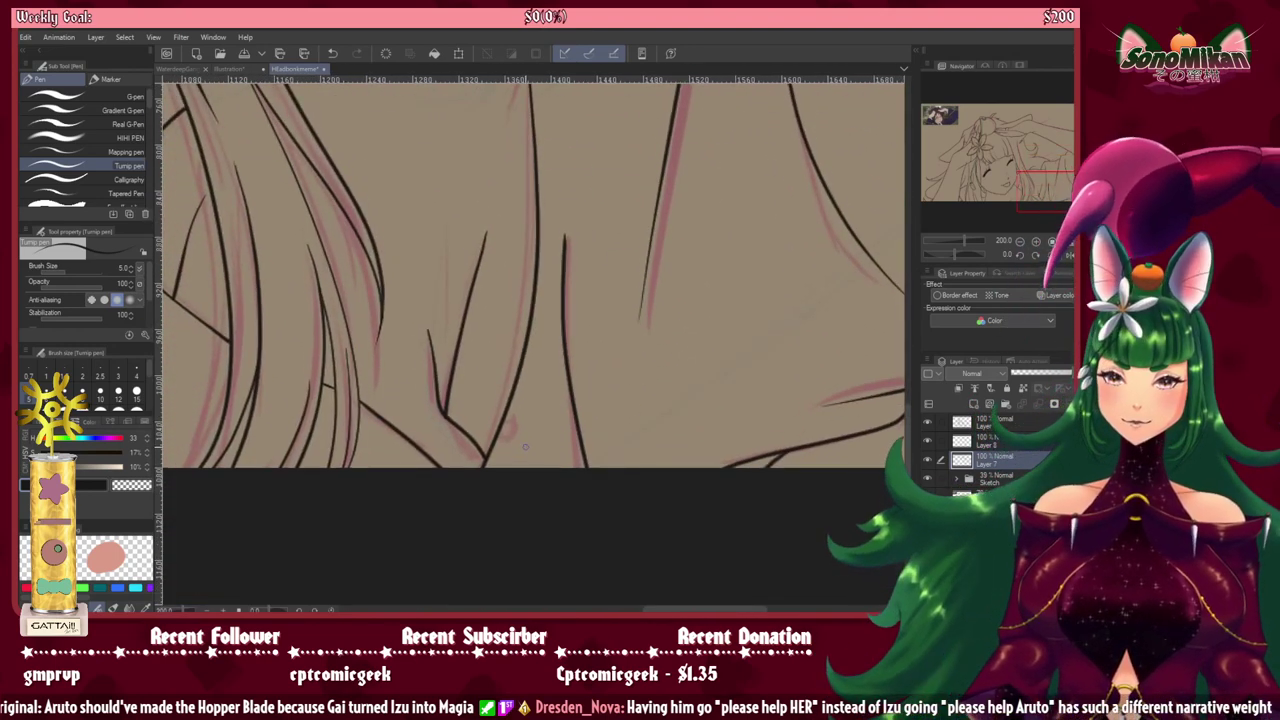
pyautogui.moveTo(524, 447)
pyautogui.mouseDown()
pyautogui.moveTo(499, 467)
pyautogui.moveTo(520, 479)
pyautogui.moveTo(527, 444)
pyautogui.moveTo(519, 451)
pyautogui.moveTo(544, 469)
pyautogui.moveTo(536, 459)
pyautogui.moveTo(558, 467)
pyautogui.mouseUp()
pyautogui.scroll(5, 686, 238)
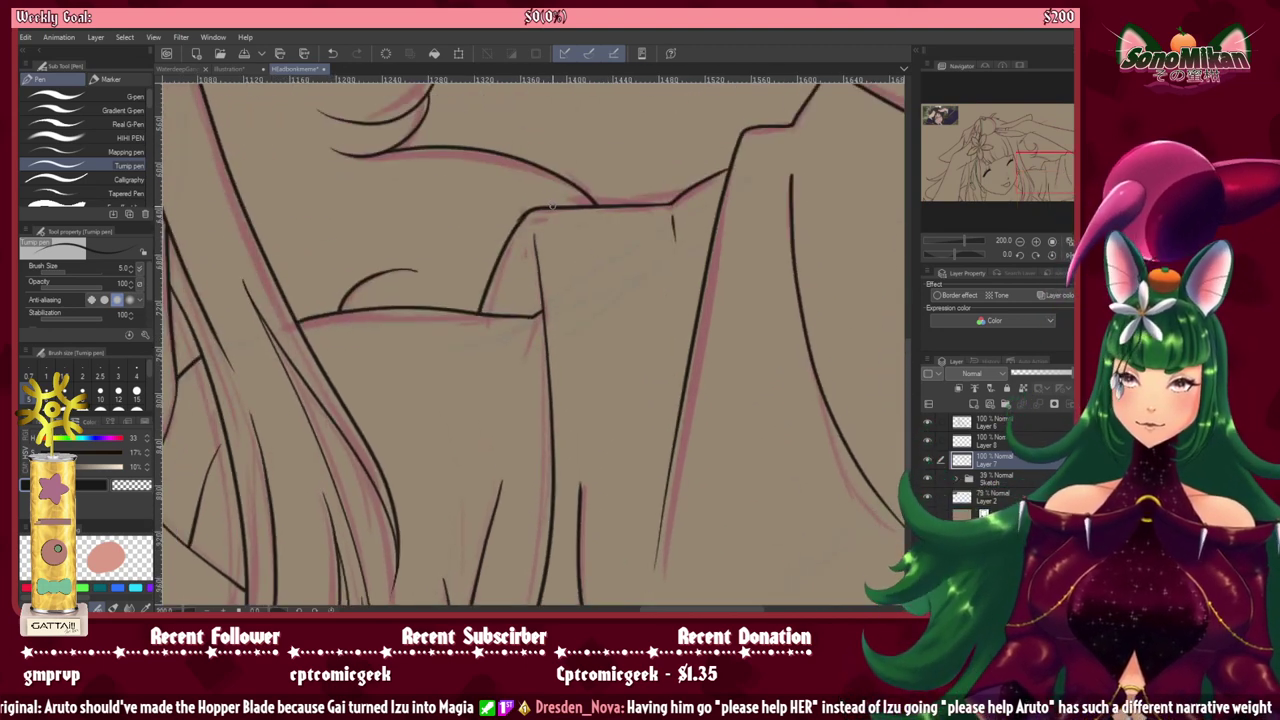
pyautogui.moveTo(524, 222); pyautogui.dragTo(518, 206)
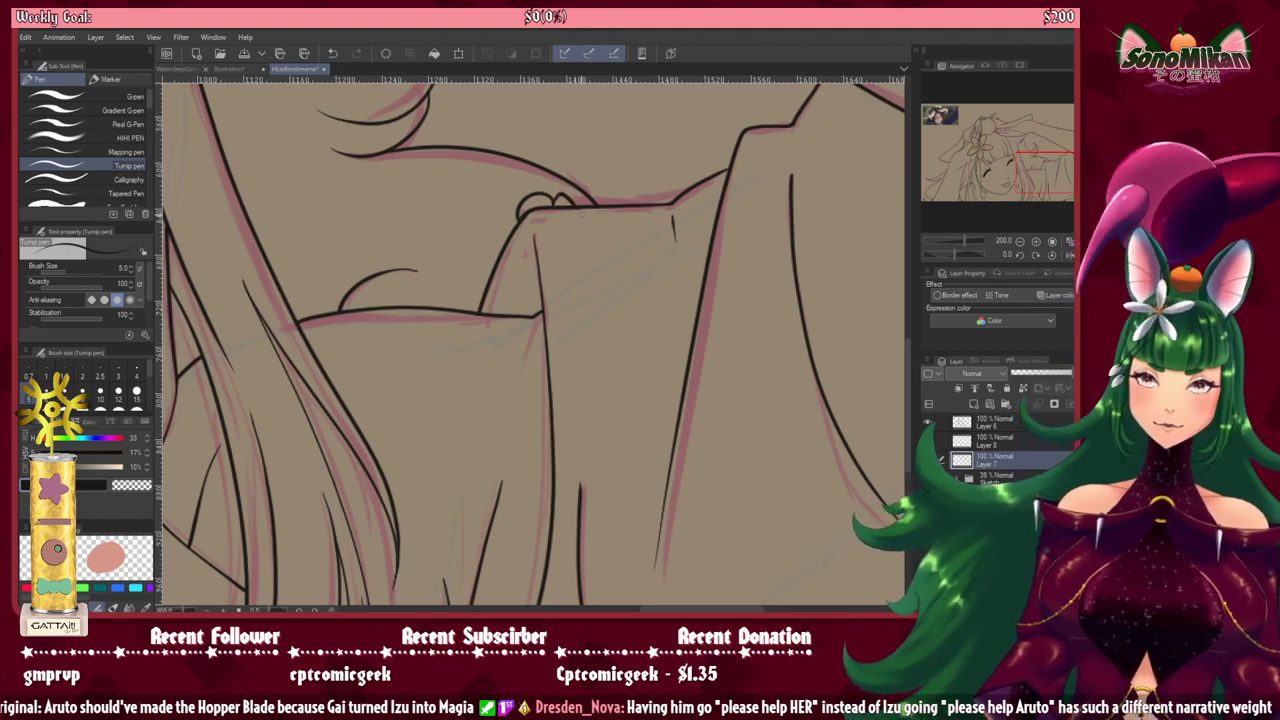
# Step: Look over the line art and hide the Sketch folder
pyautogui.moveTo(646, 495); pyautogui.dragTo(1012, 163)
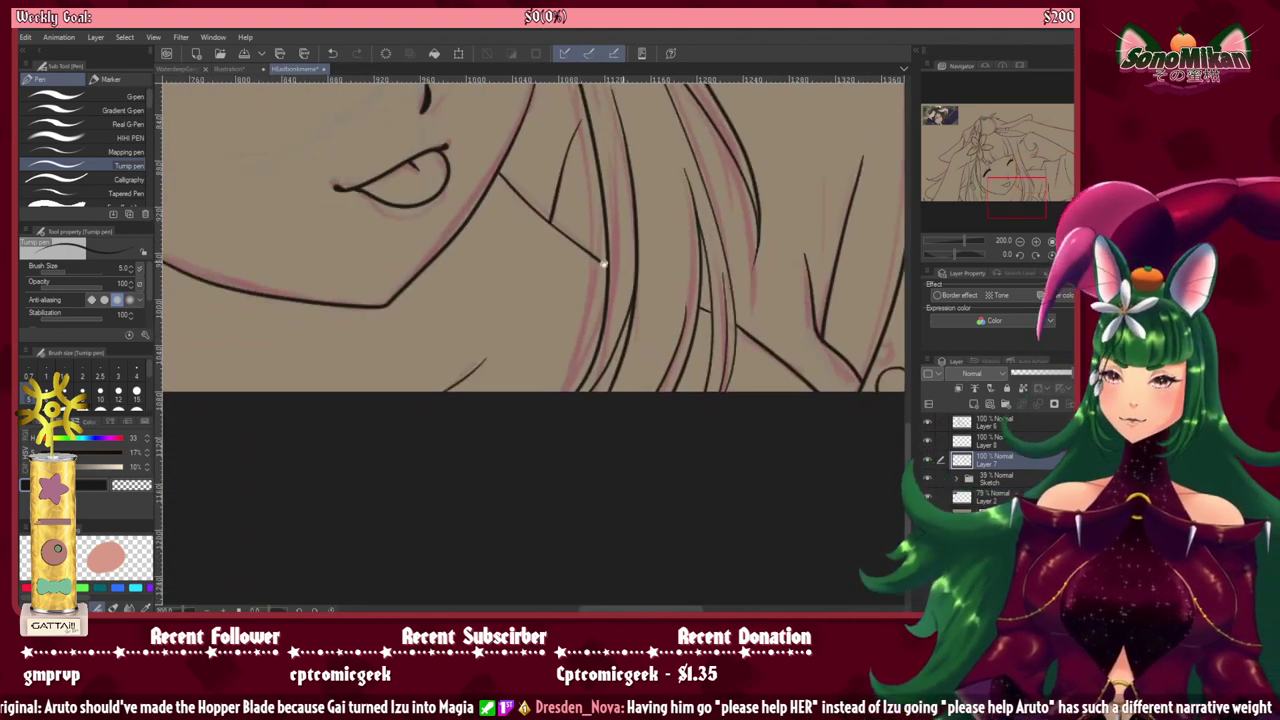
pyautogui.moveTo(325, 265); pyautogui.dragTo(1128, 403)
pyautogui.moveTo(850, 150); pyautogui.dragTo(797, 492)
pyautogui.moveTo(785, 375); pyautogui.dragTo(640, 590)
pyautogui.moveTo(665, 525); pyautogui.dragTo(471, 618)
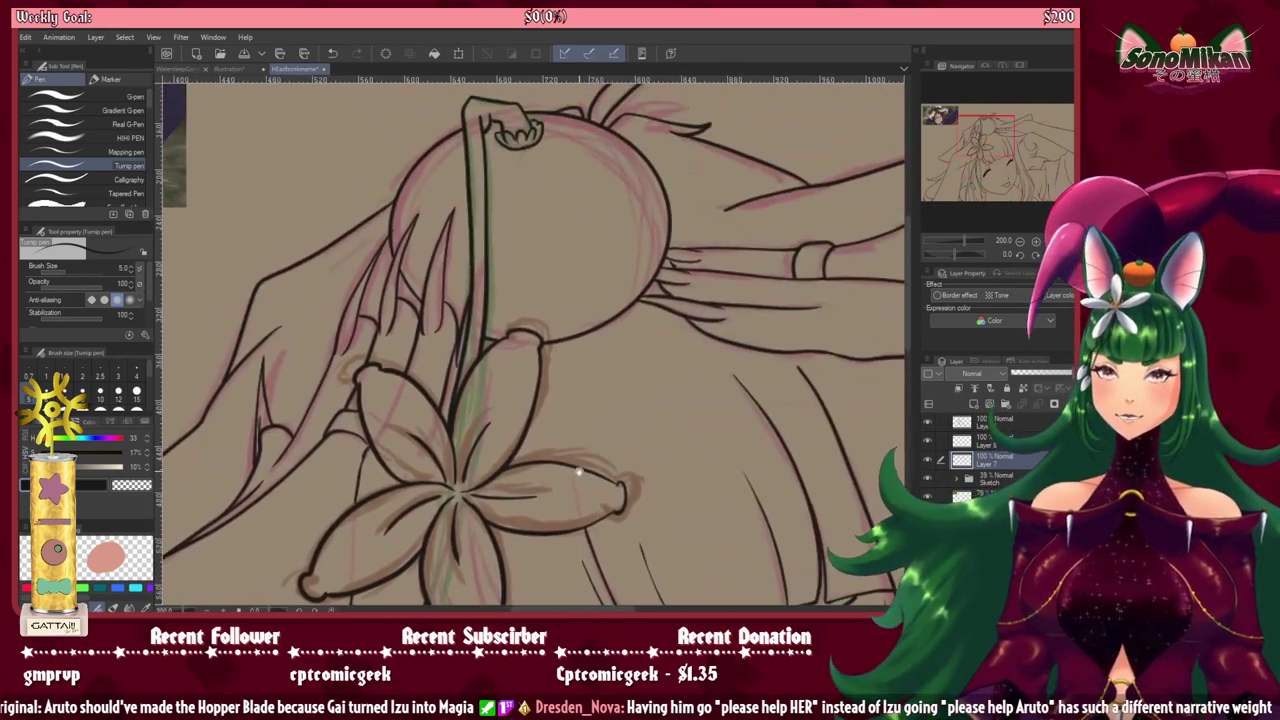
pyautogui.moveTo(577, 473); pyautogui.dragTo(403, 562)
pyautogui.hotkey('ctrl', '0')
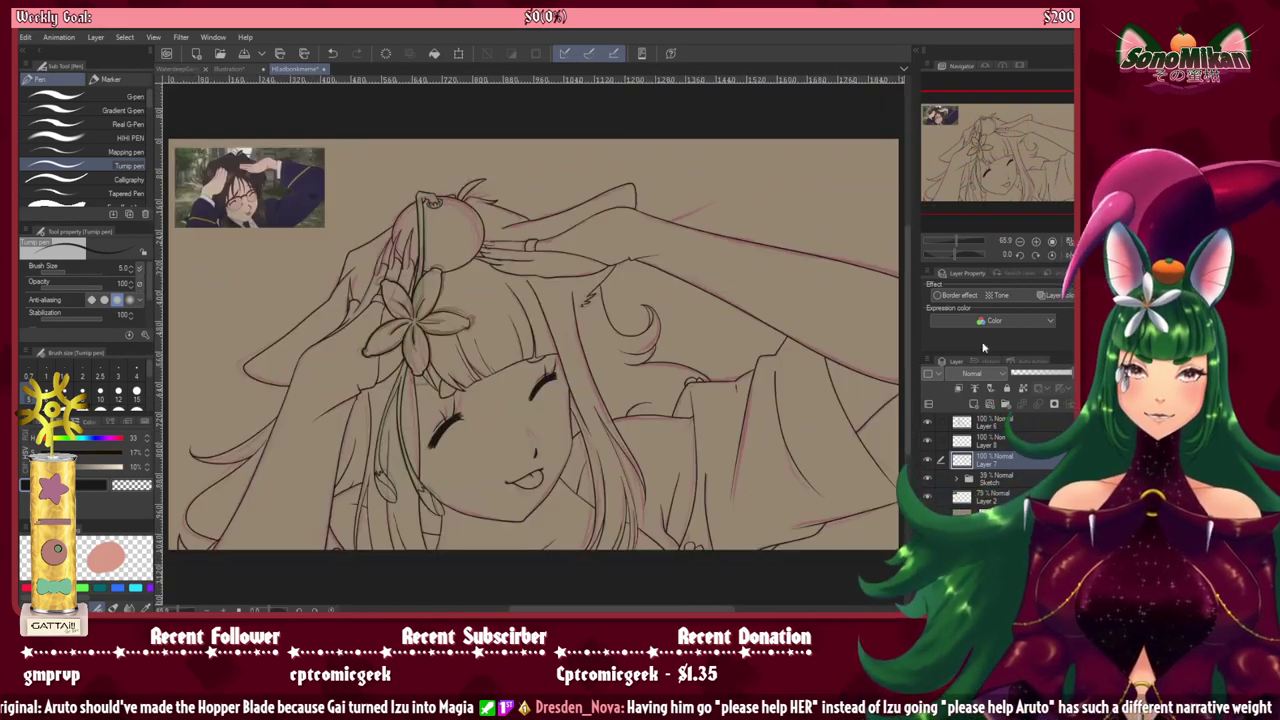
pyautogui.click(926, 480)
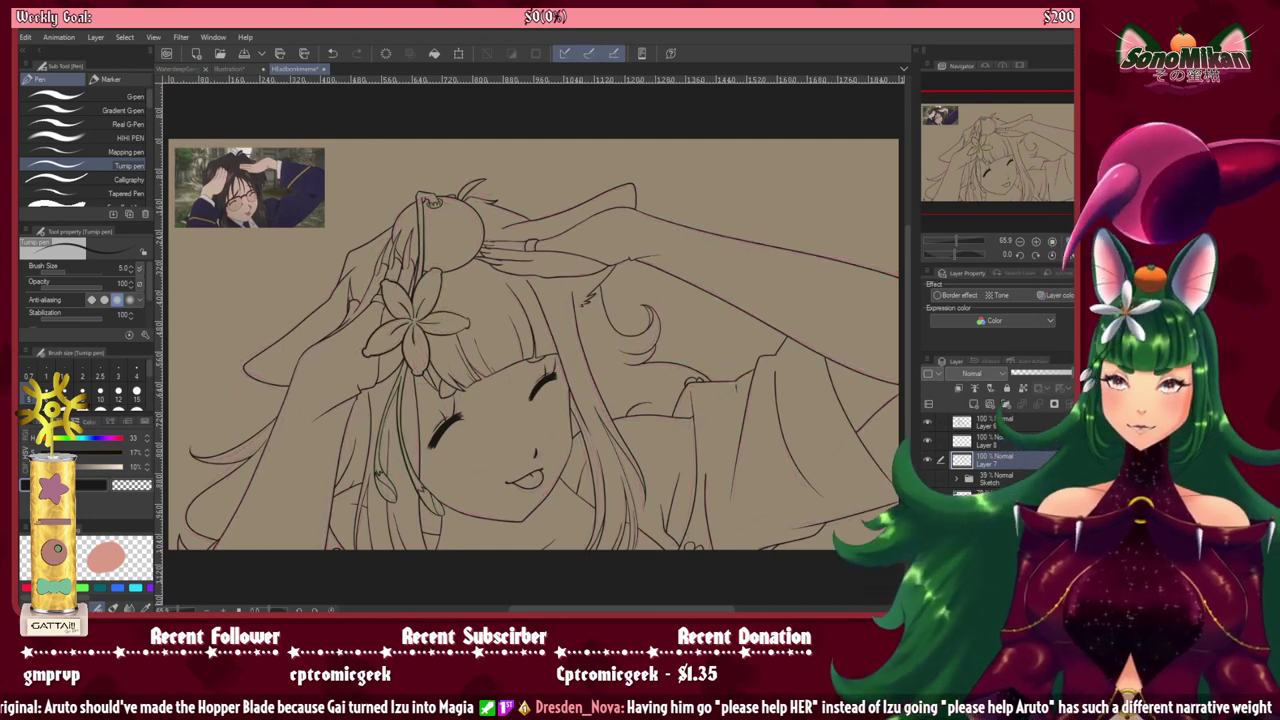
pyautogui.moveTo(688, 505)
pyautogui.mouseDown()
pyautogui.moveTo(754, 431)
pyautogui.moveTo(666, 495)
pyautogui.moveTo(698, 481)
pyautogui.moveTo(692, 491)
pyautogui.mouseUp()
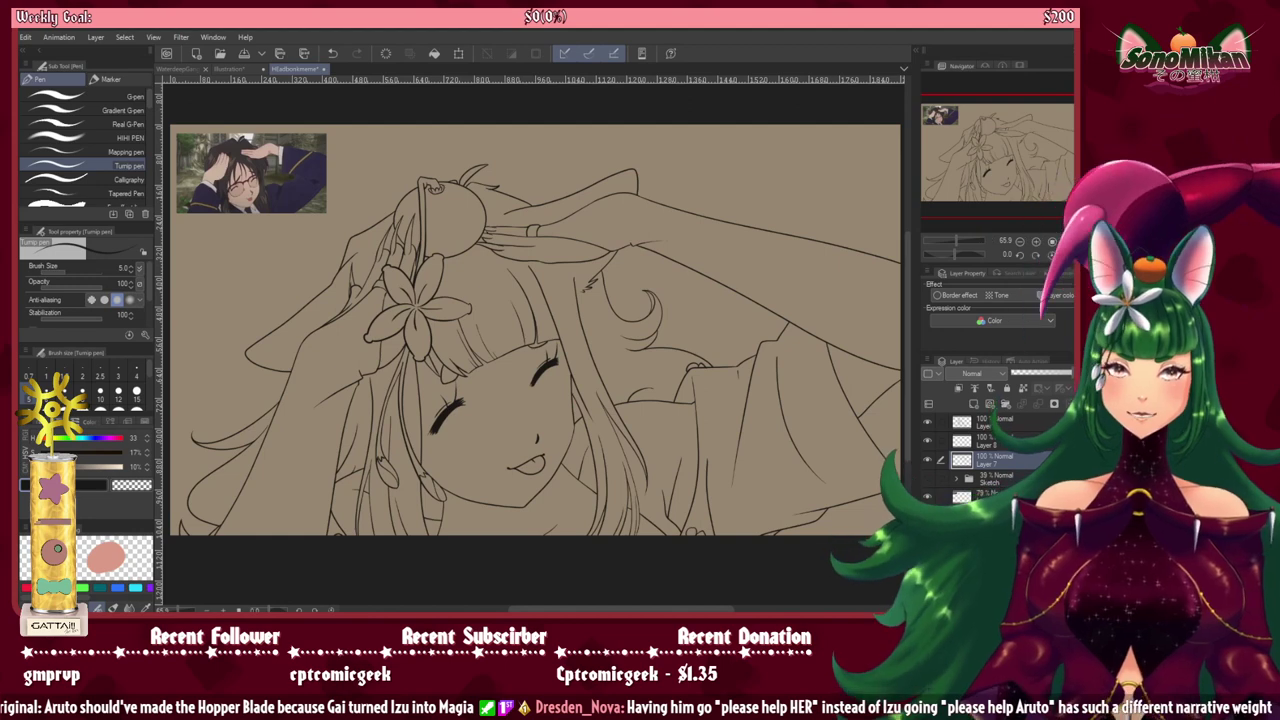
# Step: Sample the main orange from the Orange & Flower palette of the character reference and add a colour layer below Layer 7
pyautogui.click(1020, 66)
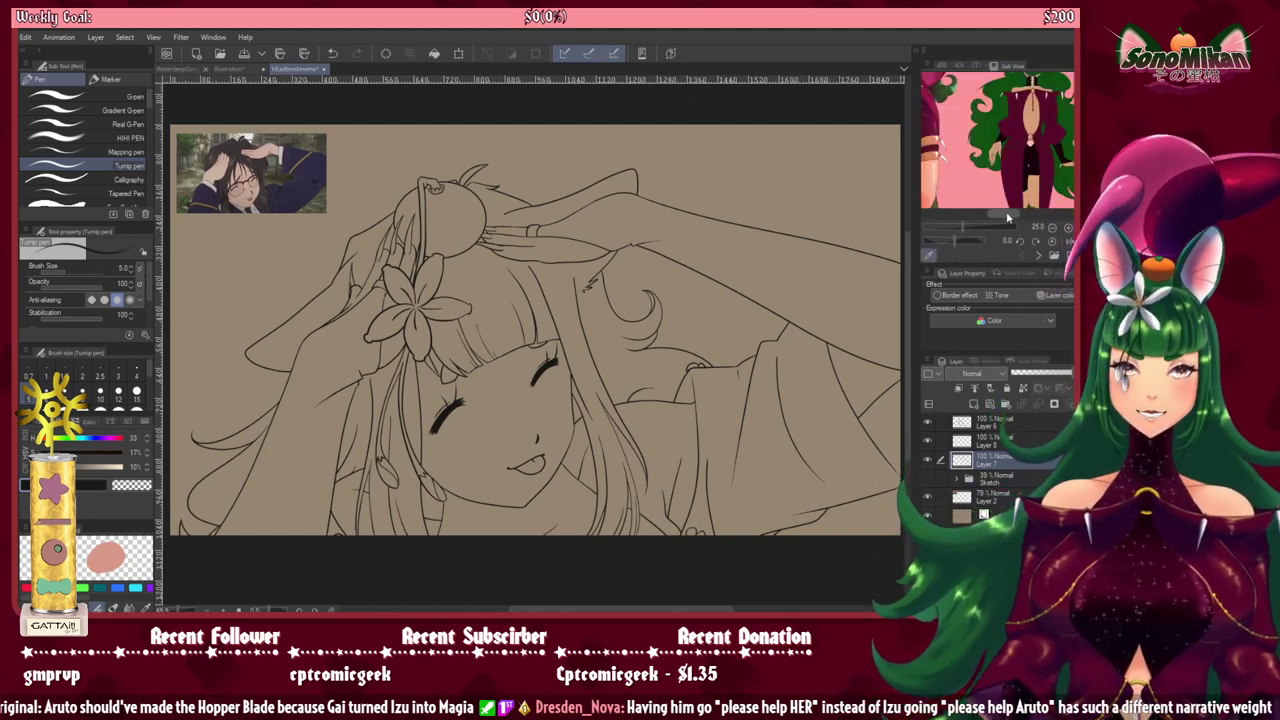
pyautogui.moveTo(1008, 217); pyautogui.dragTo(1039, 220)
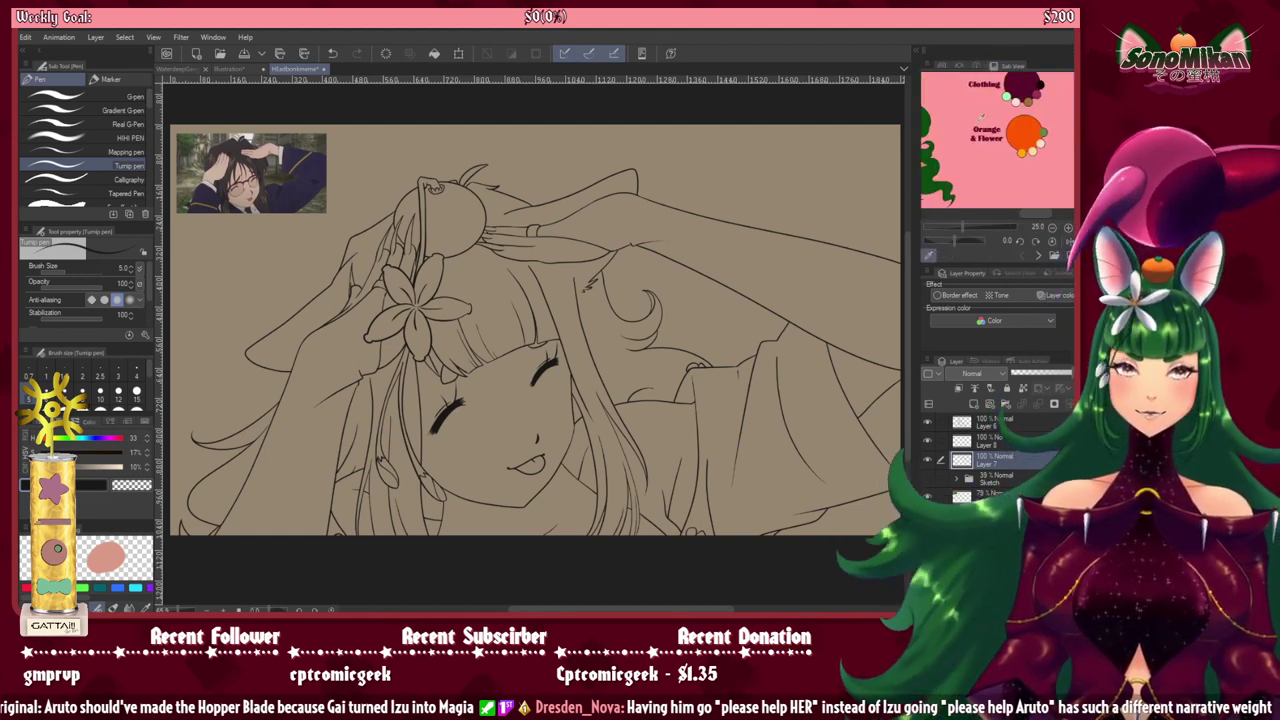
pyautogui.click(1025, 131)
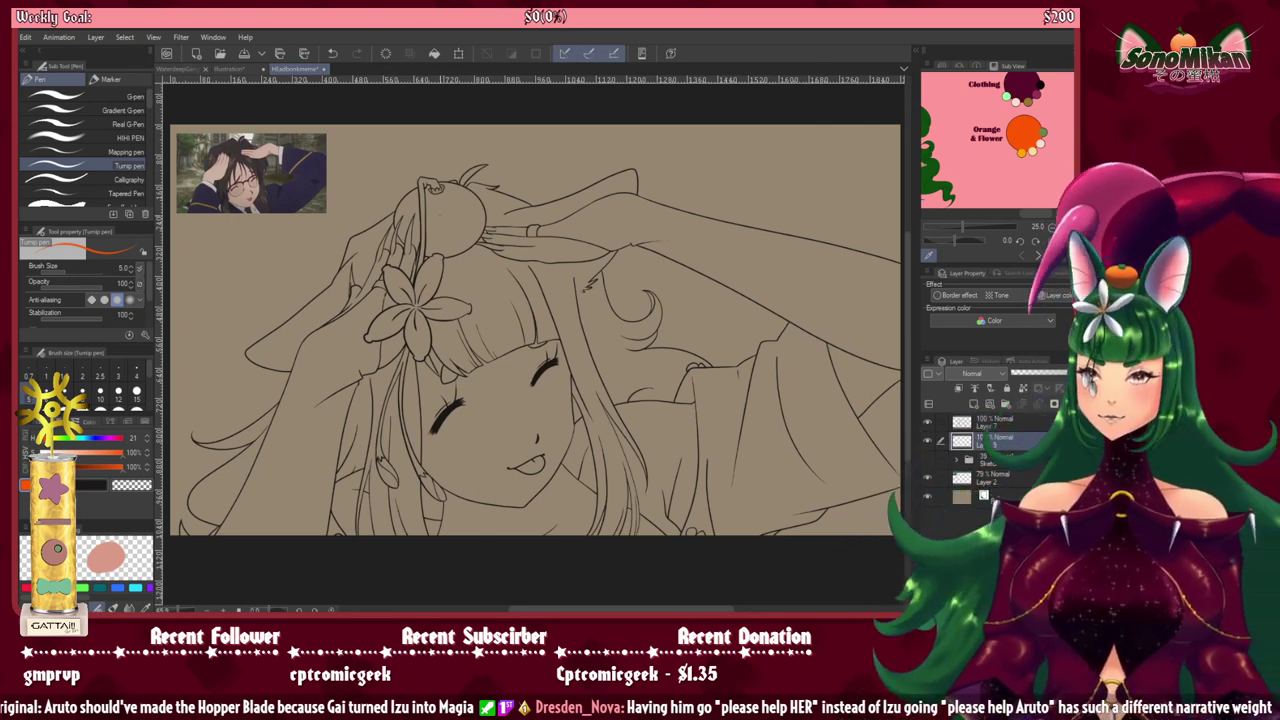
# Step: Test Auto select, referring to all layers, on the orange fruit and set its area scaling to 2
pyautogui.press('w')
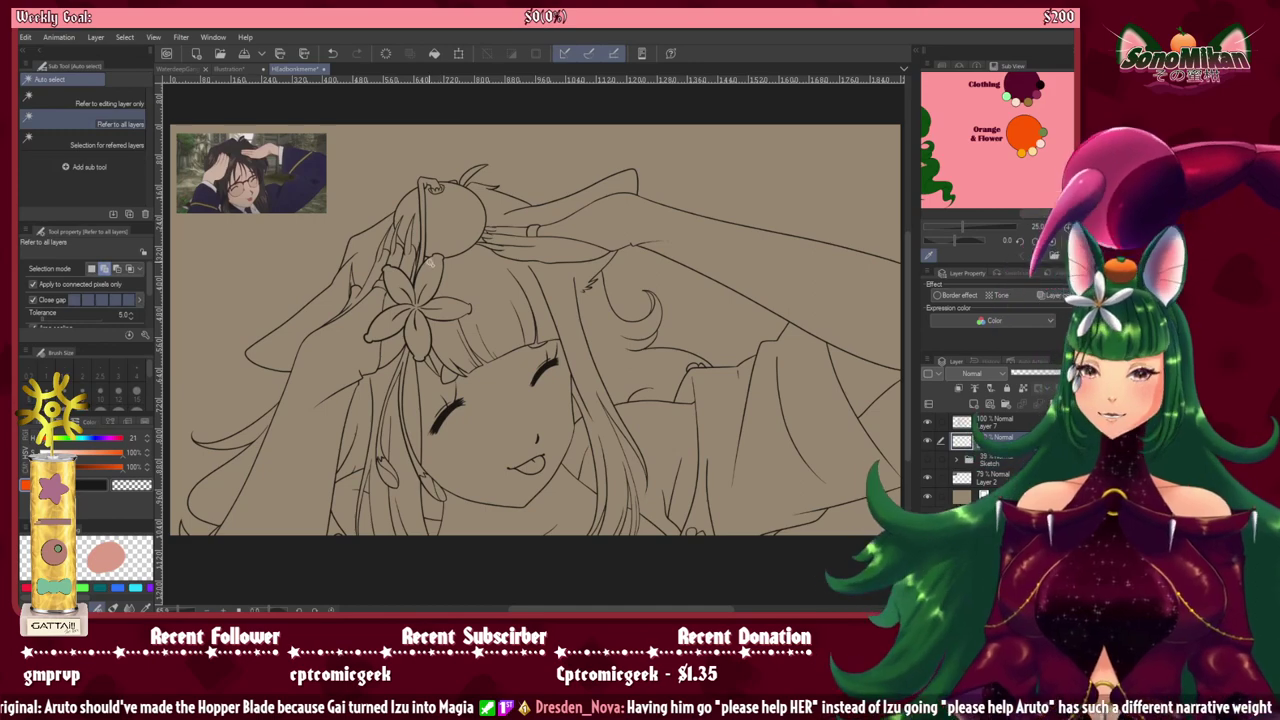
pyautogui.scroll(5, 430, 262)
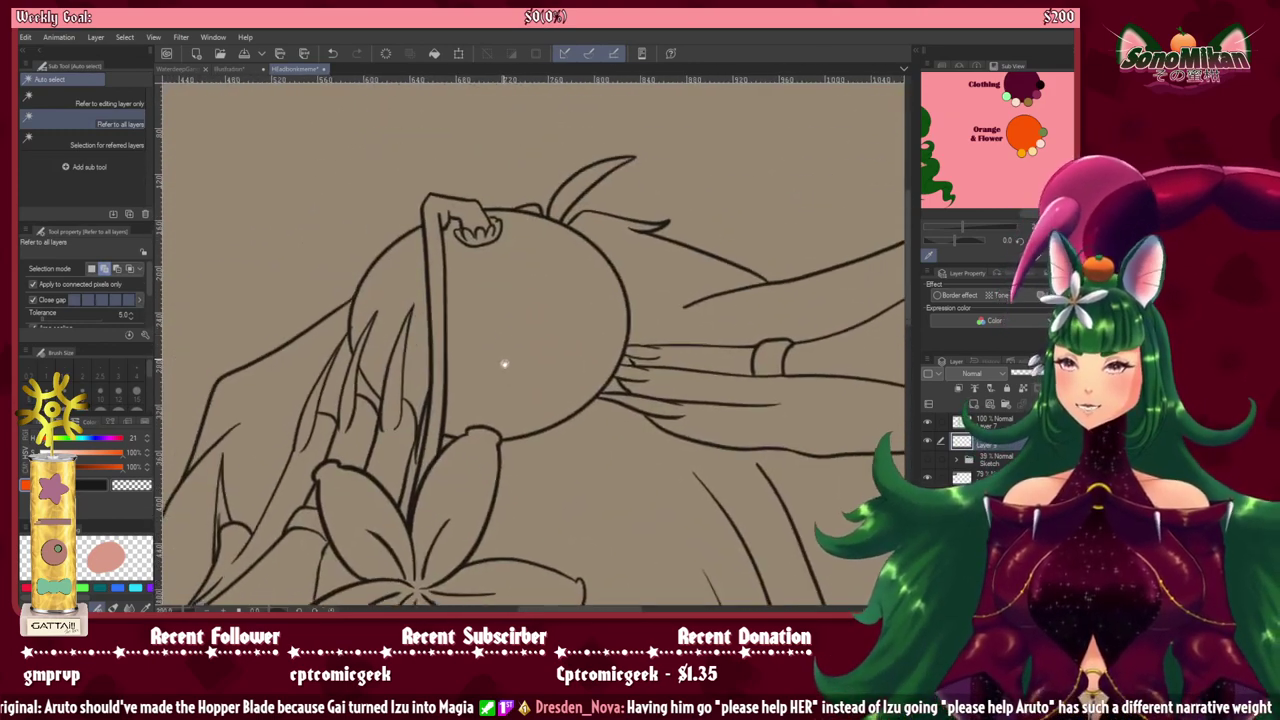
pyautogui.click(504, 364)
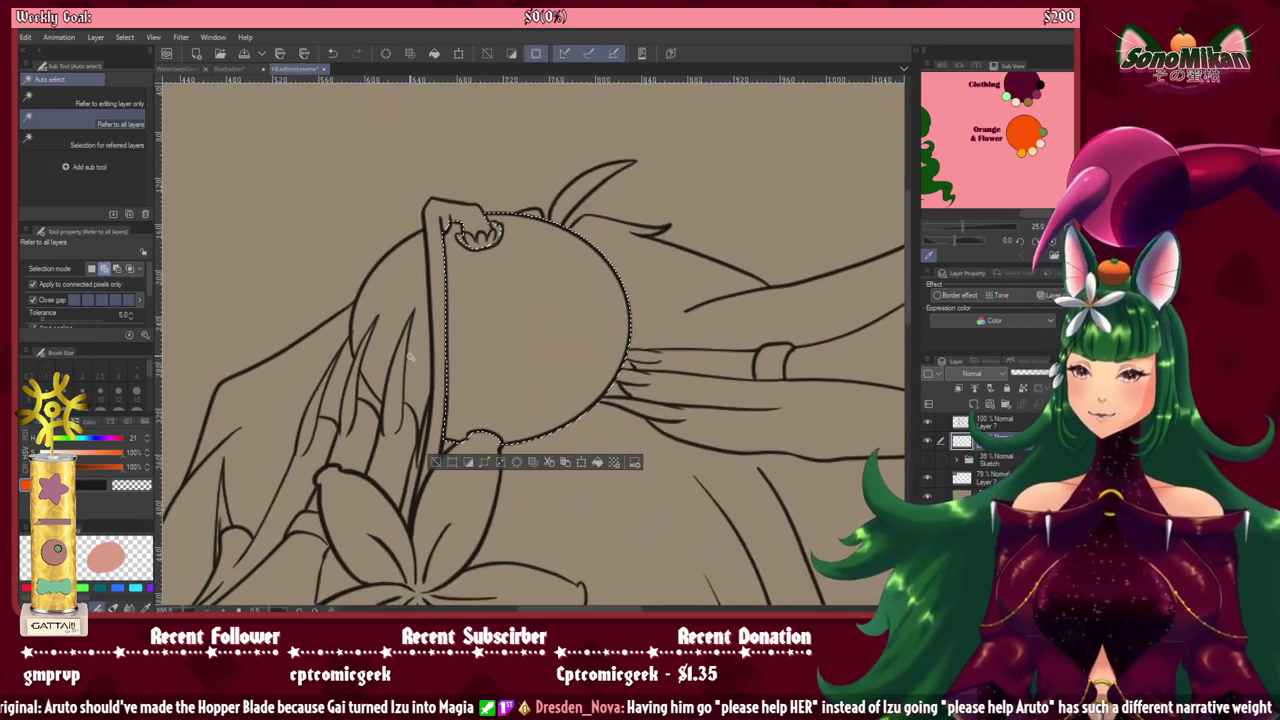
pyautogui.hotkey('ctrl', 'd')
pyautogui.moveTo(148, 281); pyautogui.dragTo(147, 303)
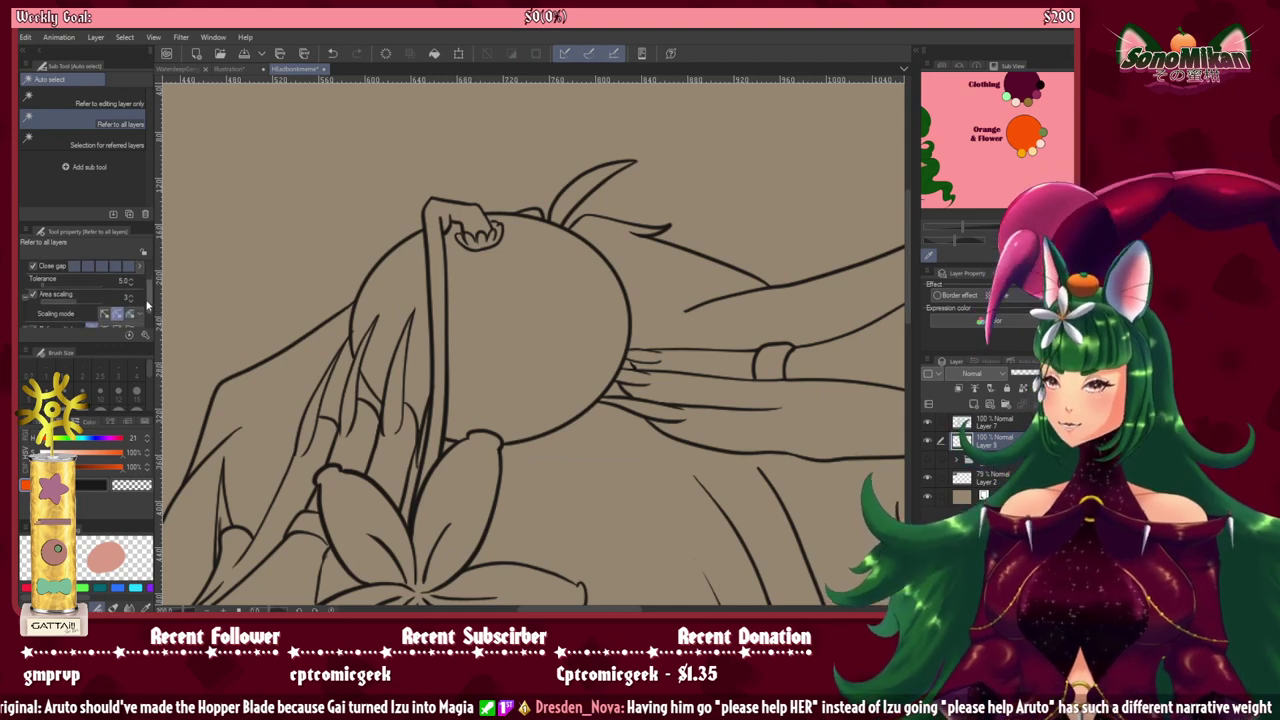
pyautogui.click(510, 351)
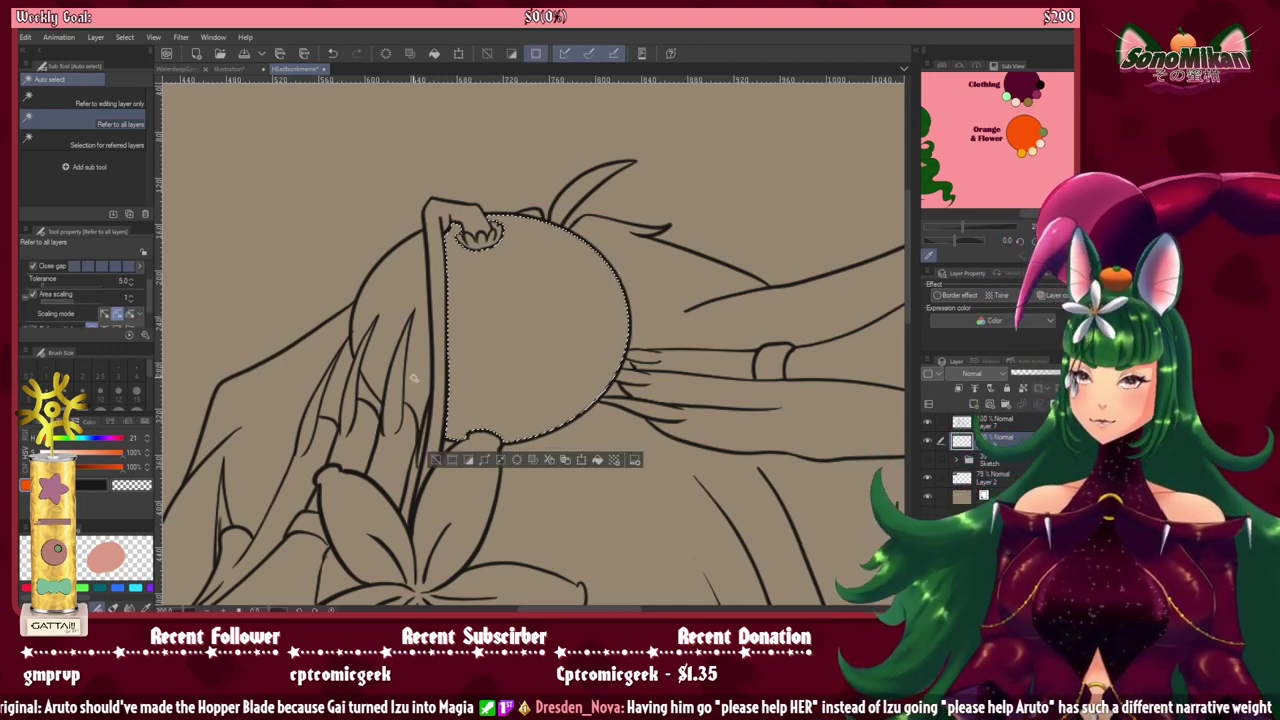
pyautogui.hotkey('ctrl', 'd')
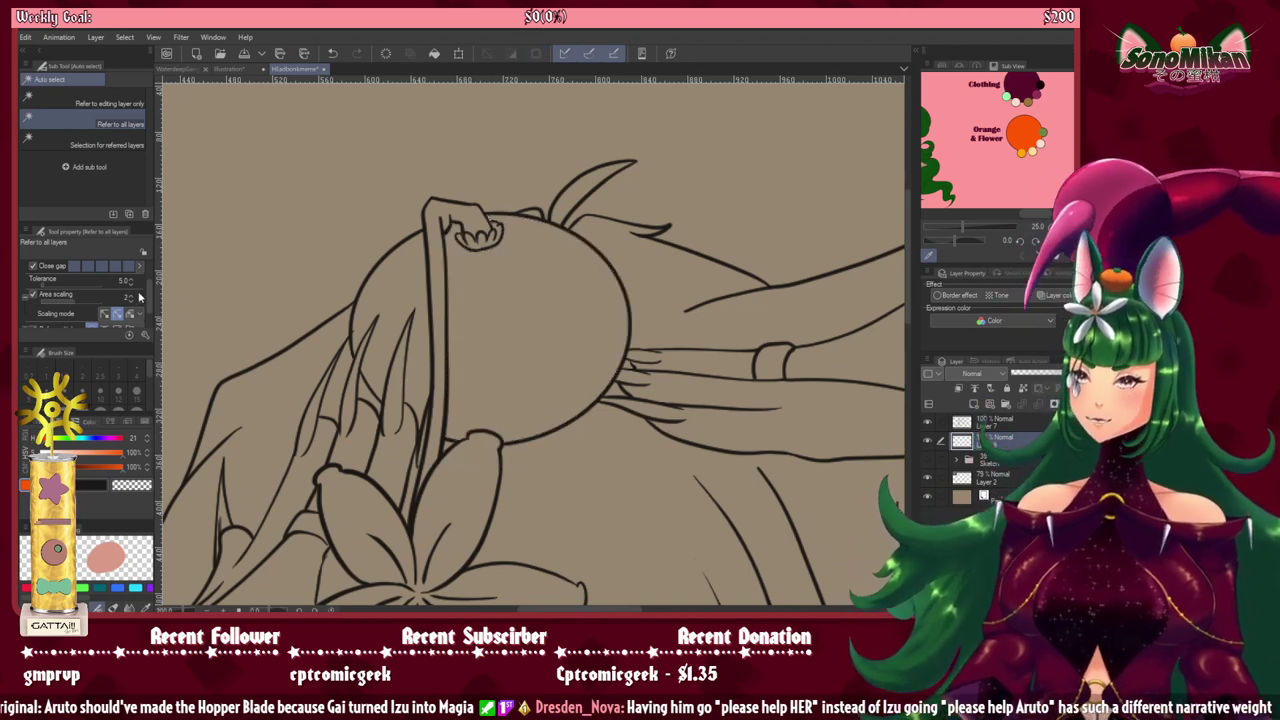
# Step: Select all visible parts of the orange fruit, add the missed spots between the fingers with Lasso, fill them with orange and deselect
pyautogui.click(523, 376)
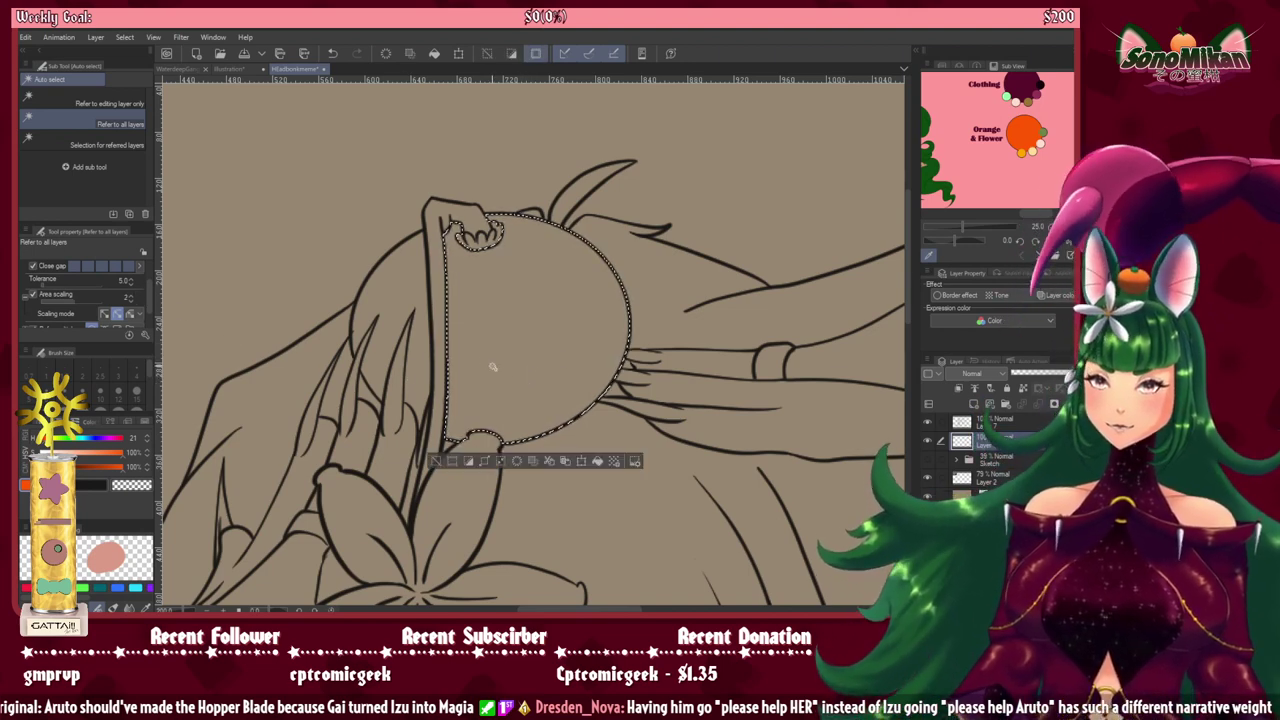
pyautogui.keyDown('shift'); pyautogui.click(419, 313); pyautogui.keyUp('shift')
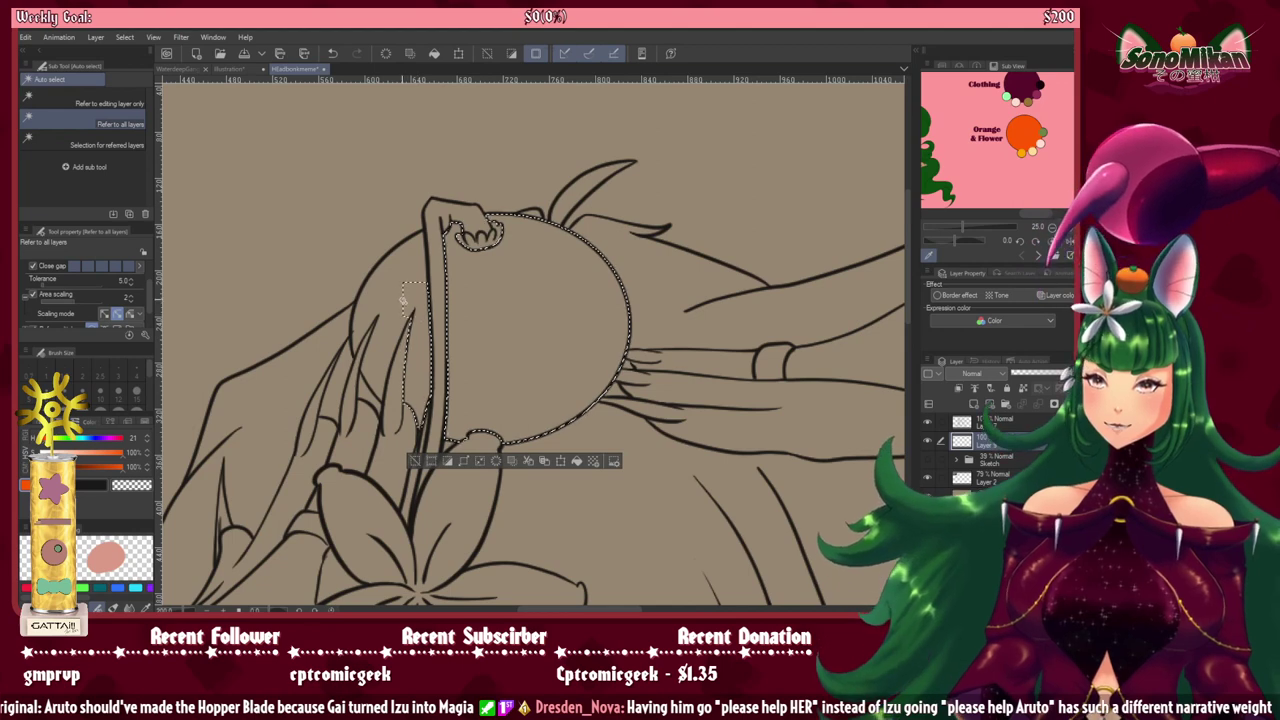
pyautogui.keyDown('shift'); pyautogui.click(396, 320); pyautogui.keyUp('shift')
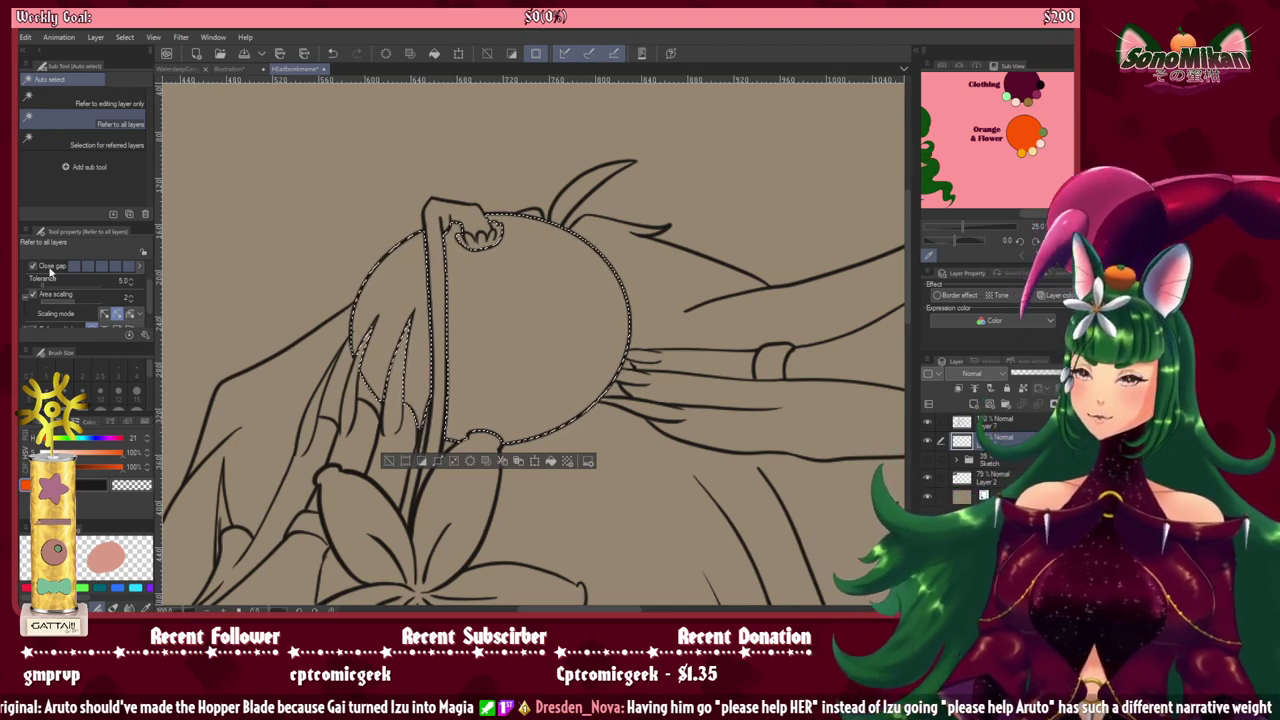
pyautogui.press('m')
pyautogui.scroll(2, 490, 420)
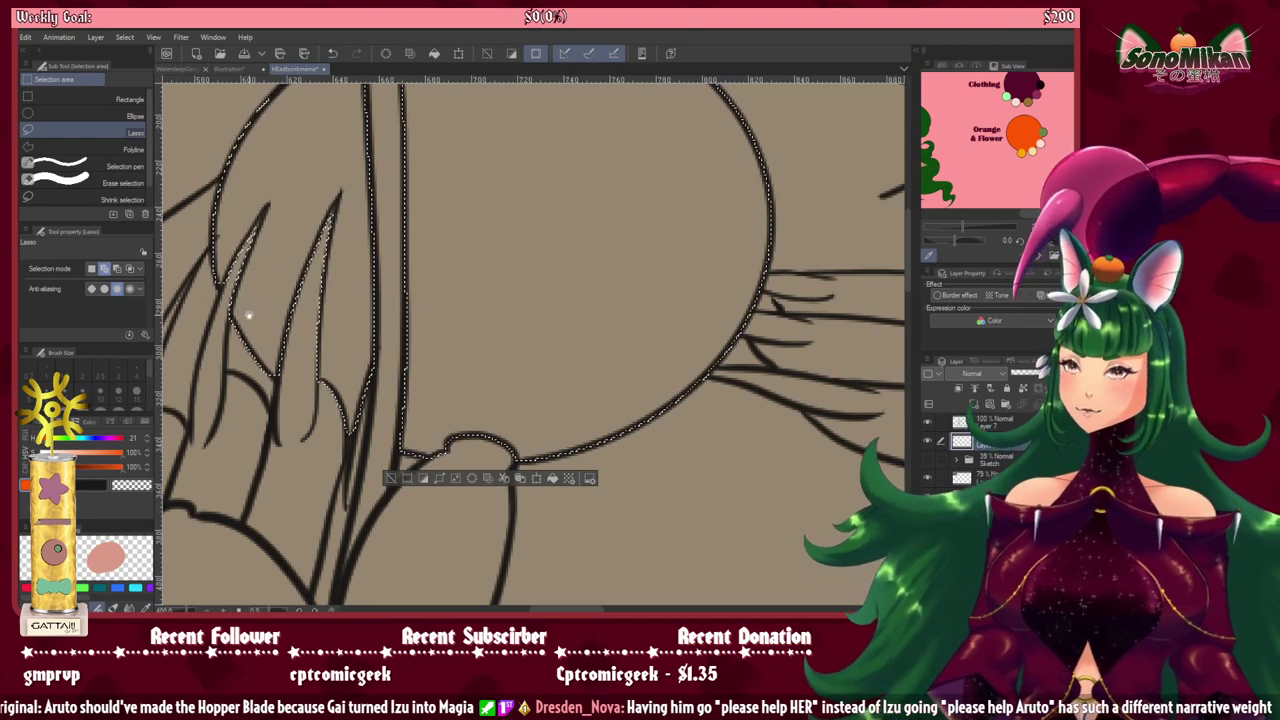
pyautogui.moveTo(246, 314); pyautogui.dragTo(276, 356)
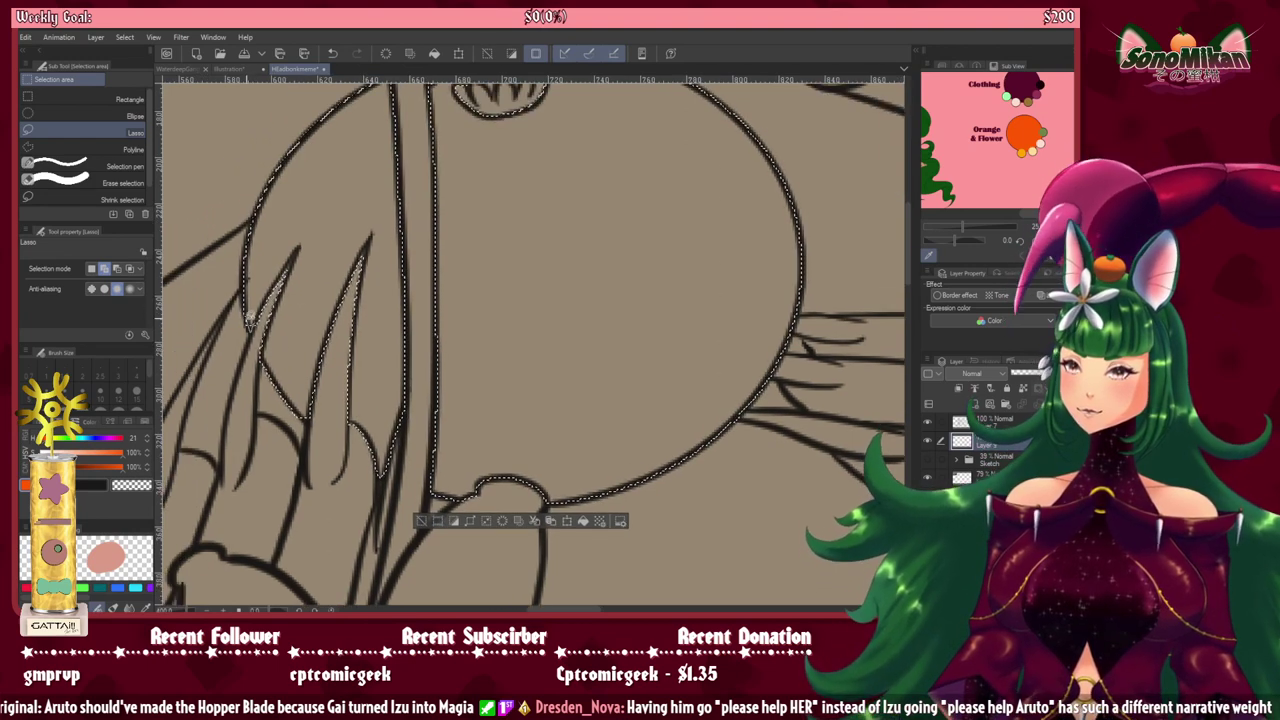
pyautogui.click(583, 521)
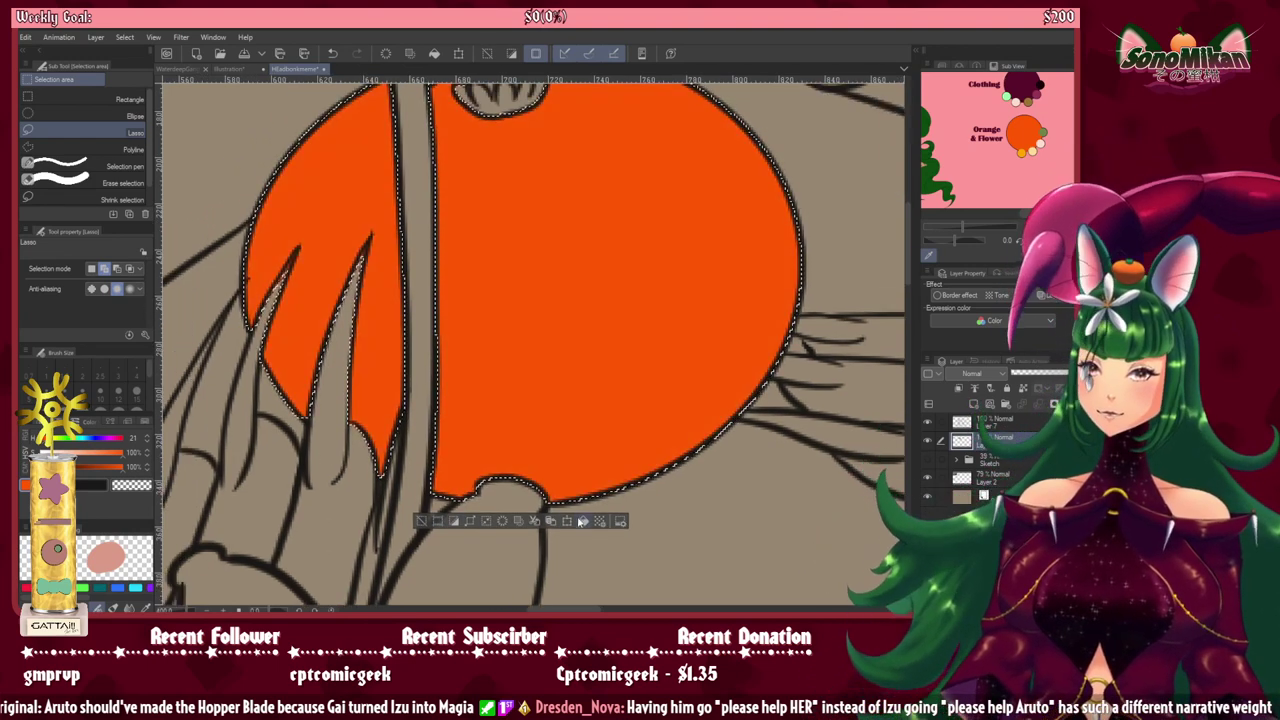
pyautogui.hotkey('ctrl', 'd')
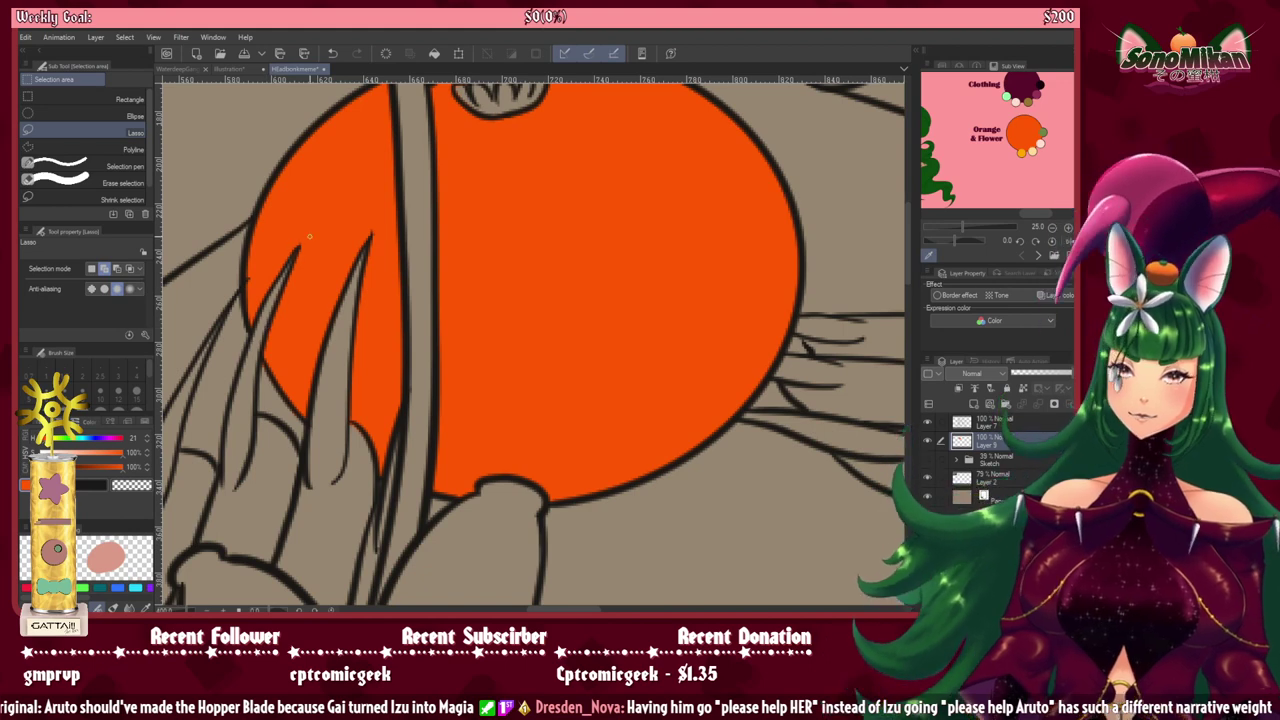
# Step: Sample the green from the Orange & Flower palette of the character reference and switch to Auto select referring to all layers
pyautogui.scroll(-5, 313, 232)
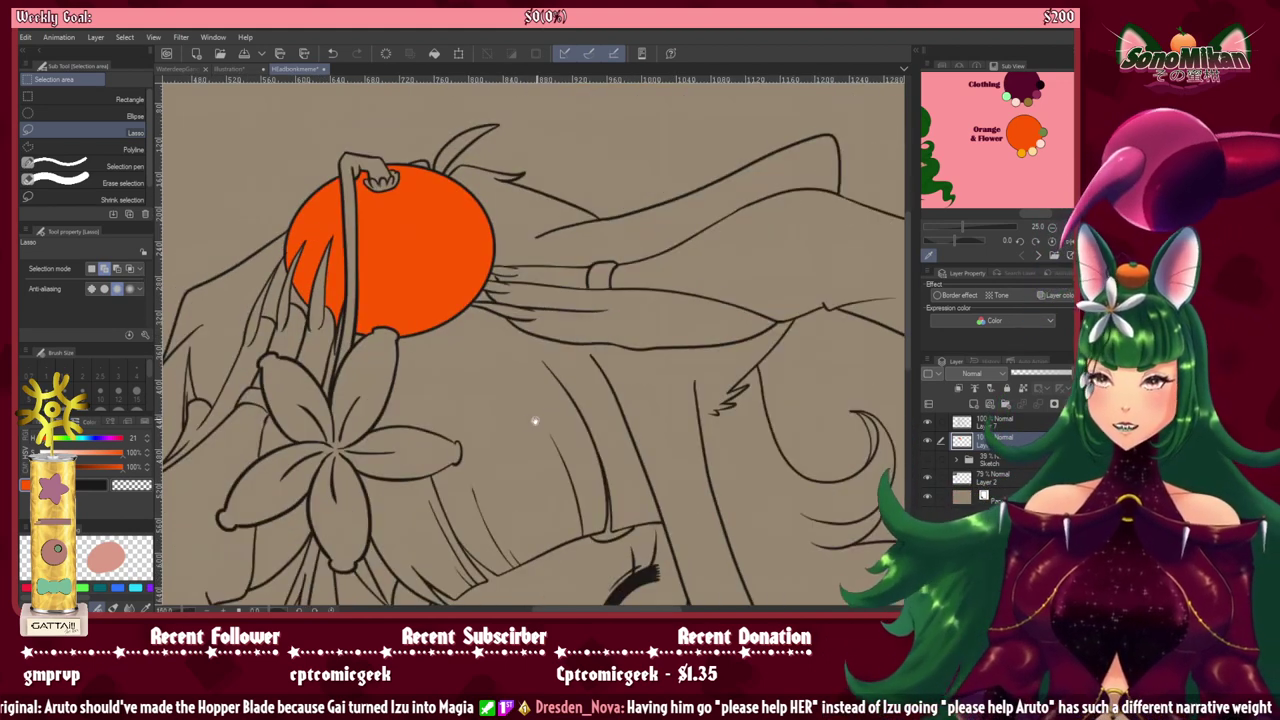
pyautogui.moveTo(534, 420); pyautogui.dragTo(563, 449)
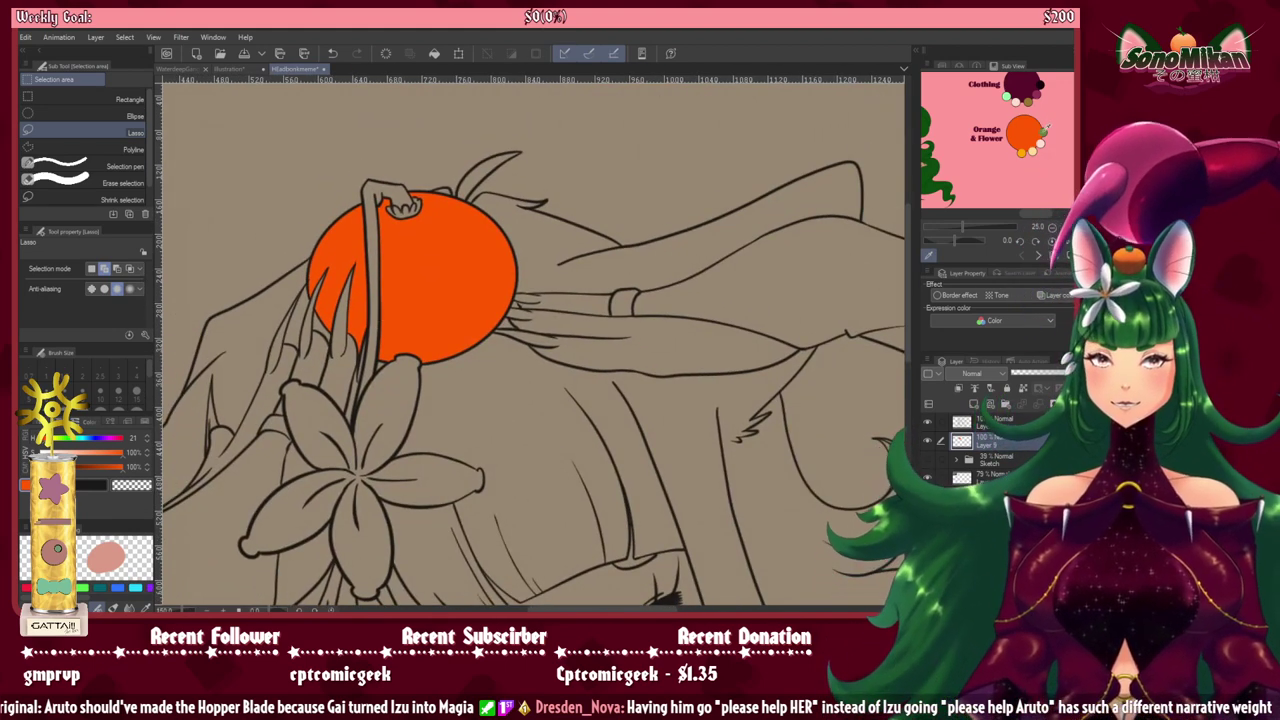
pyautogui.press('w')
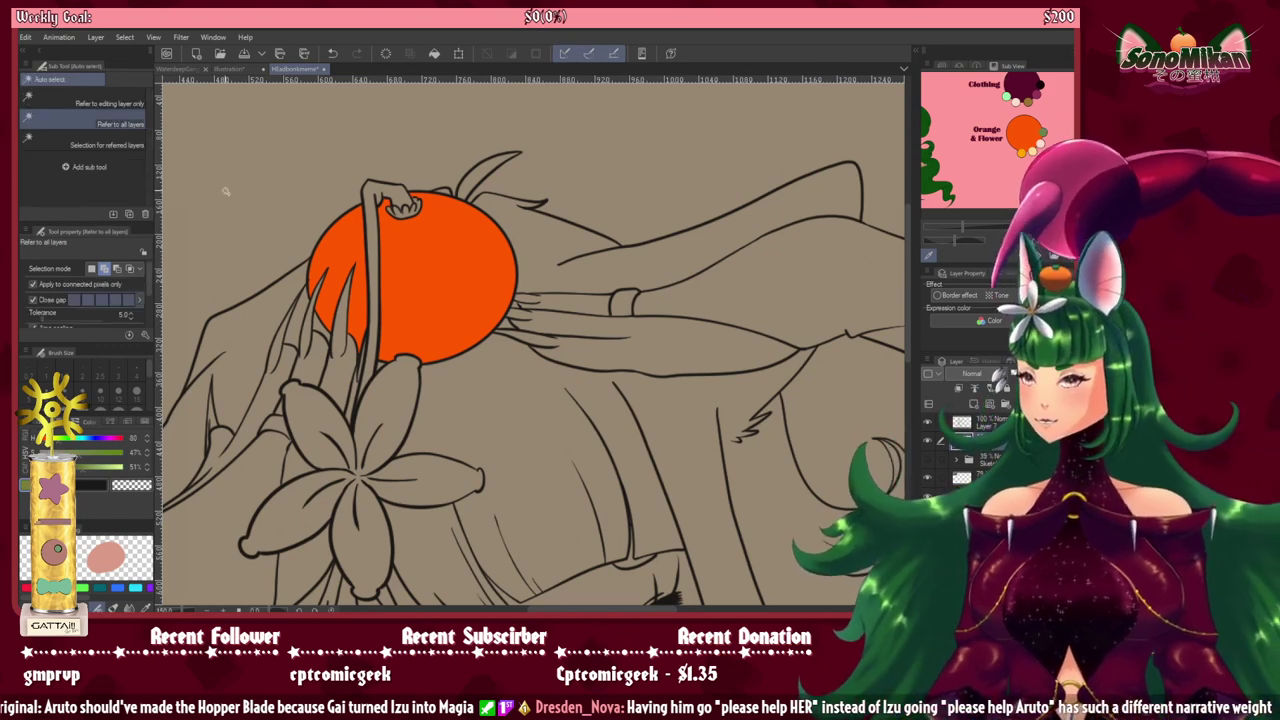
pyautogui.click(398, 197)
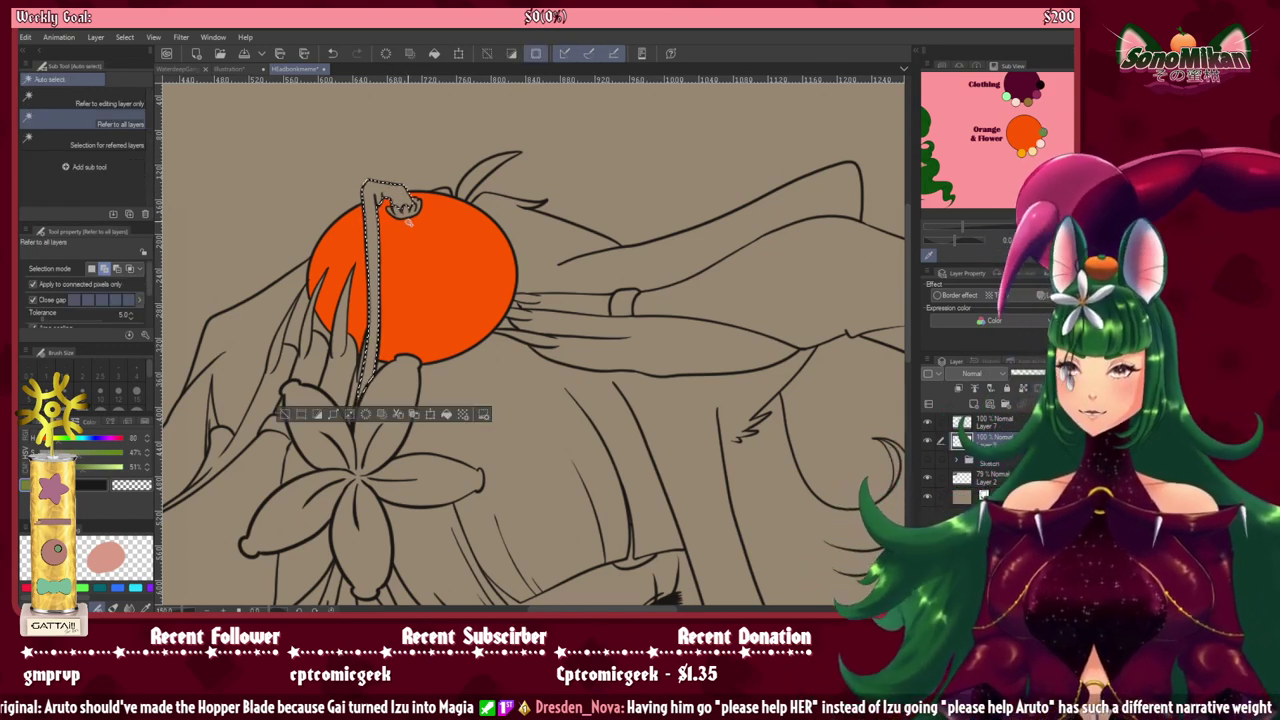
pyautogui.click(410, 210)
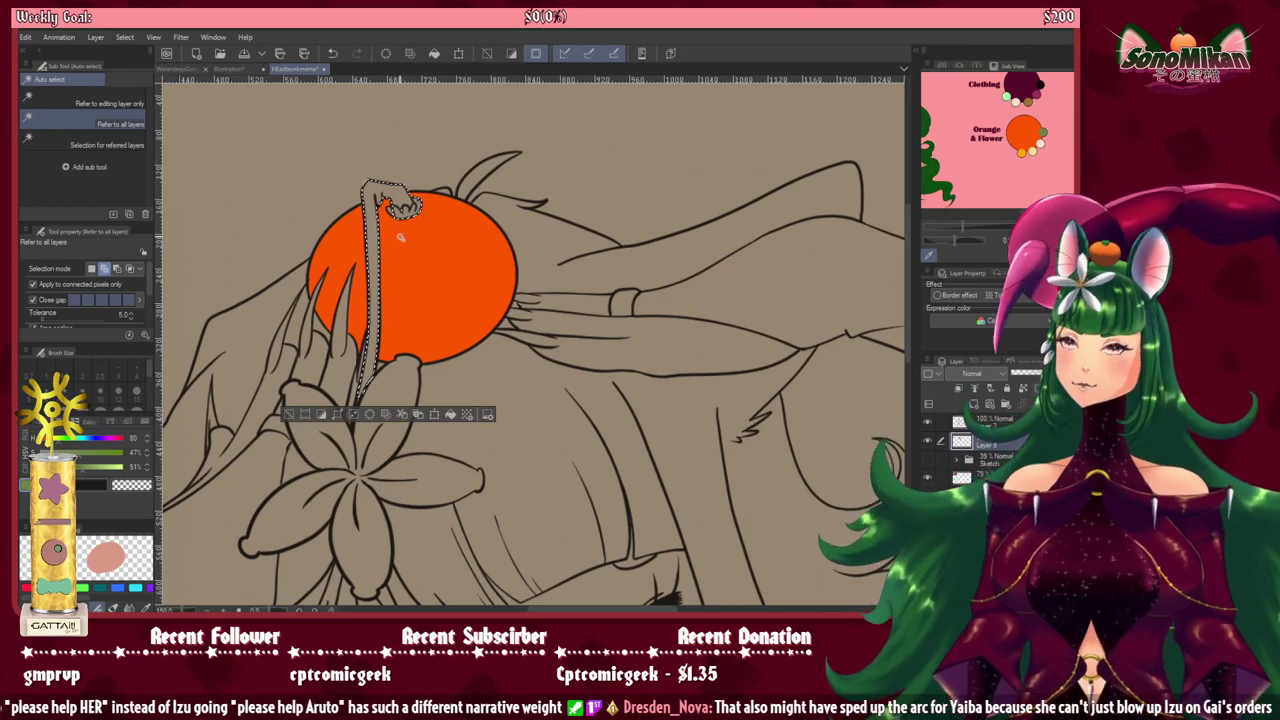
pyautogui.scroll(7, 406, 244)
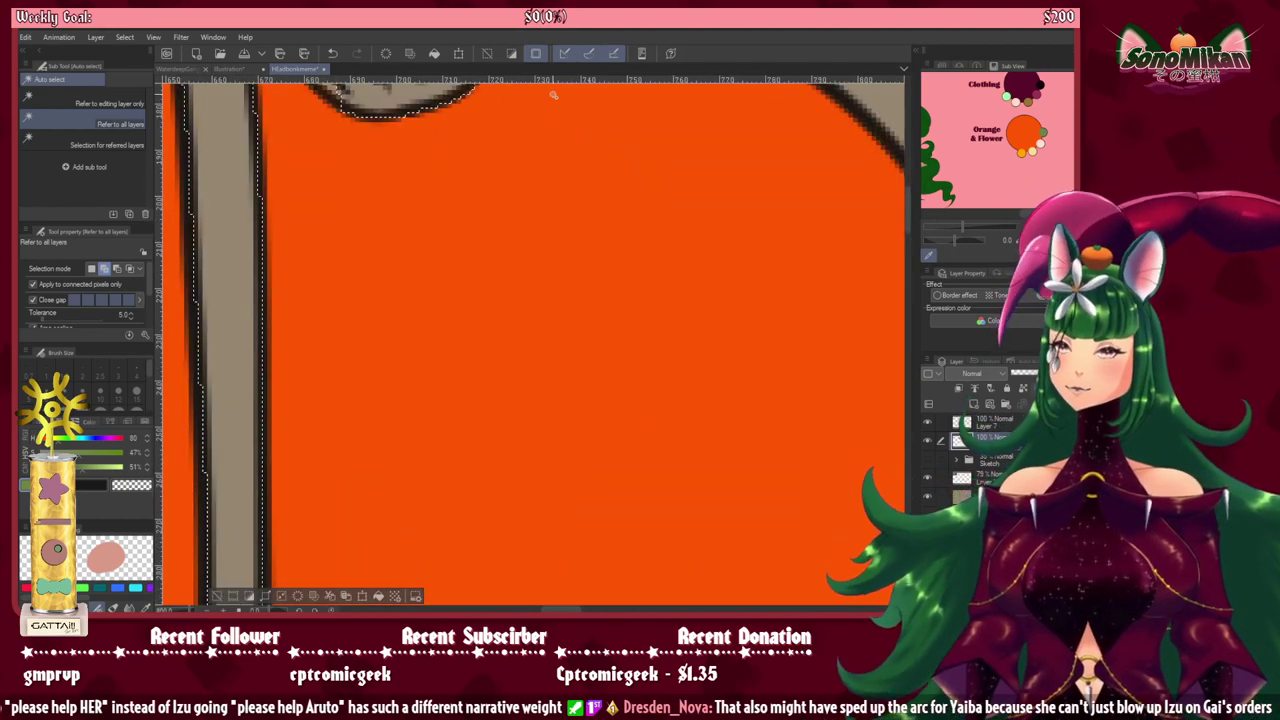
pyautogui.moveTo(474, 266); pyautogui.dragTo(520, 438)
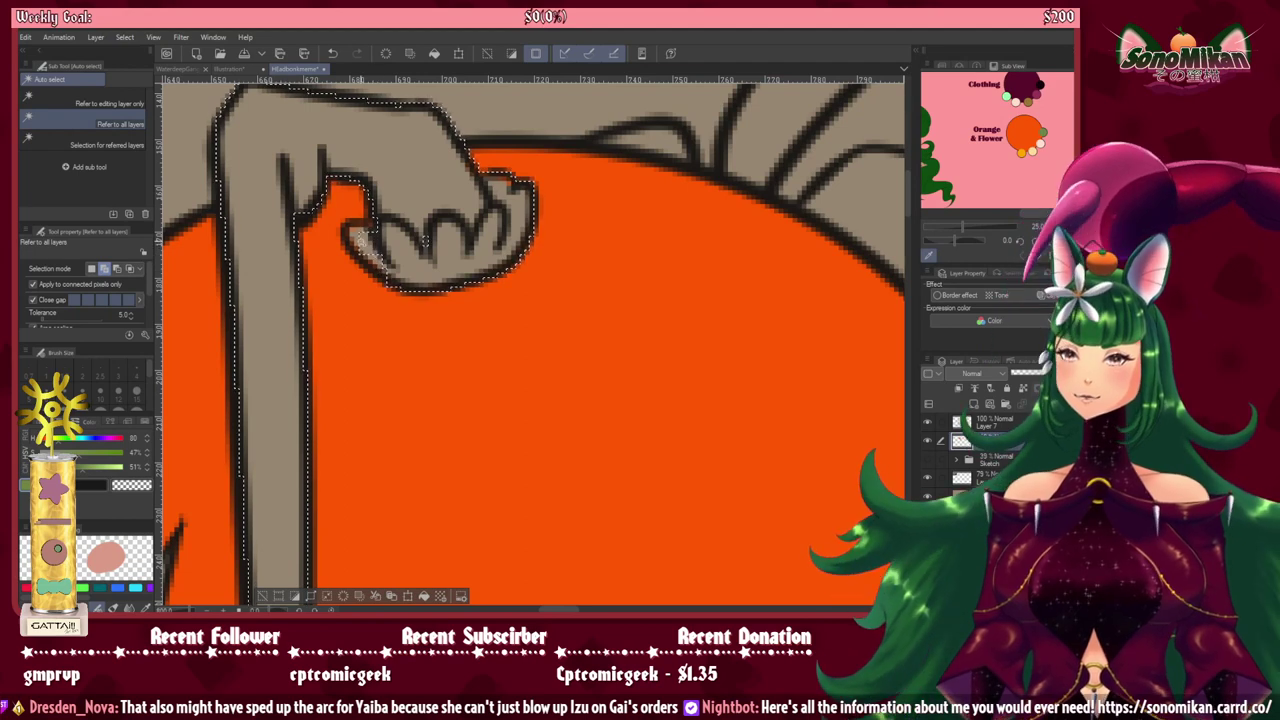
pyautogui.press('m')
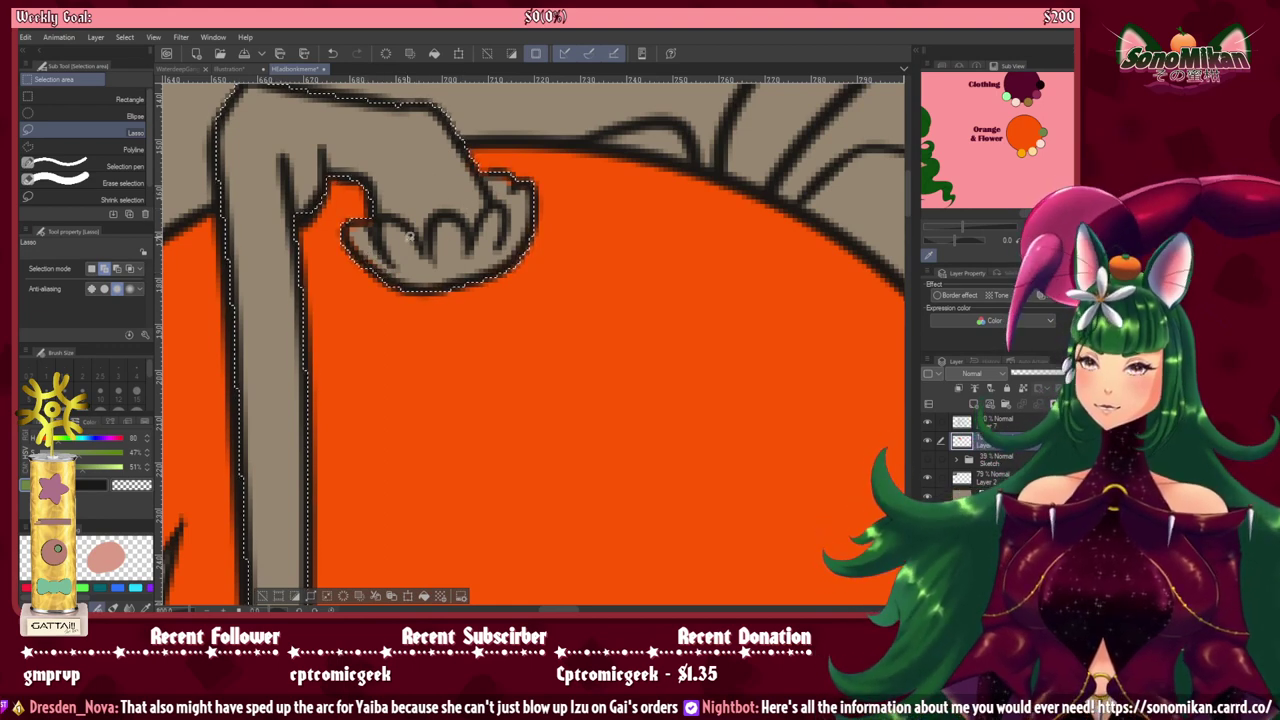
pyautogui.moveTo(380, 328); pyautogui.dragTo(494, 297)
pyautogui.hotkey('ctrl', 'd')
pyautogui.moveTo(477, 364); pyautogui.dragTo(482, 359)
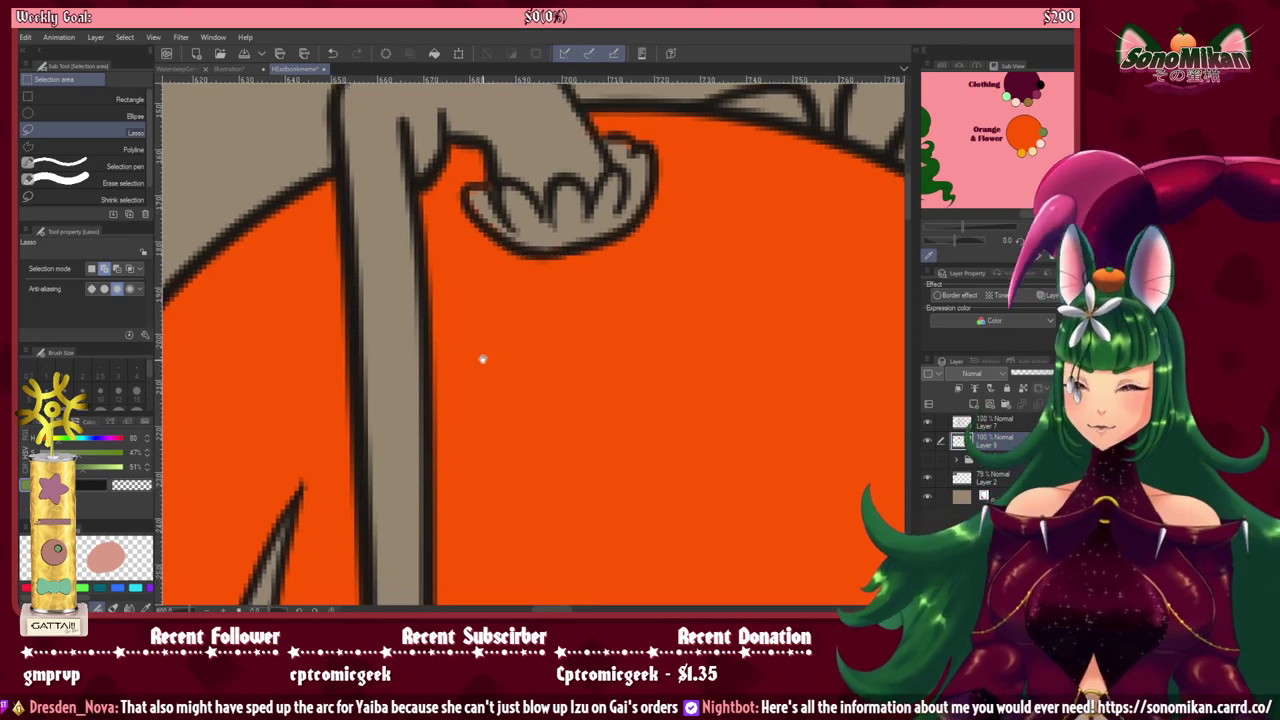
# Step: Select the stem crossing the orange with Auto select and add a new colour layer directly above the Sketch folder
pyautogui.scroll(-5, 482, 359)
pyautogui.scroll(1, 472, 372)
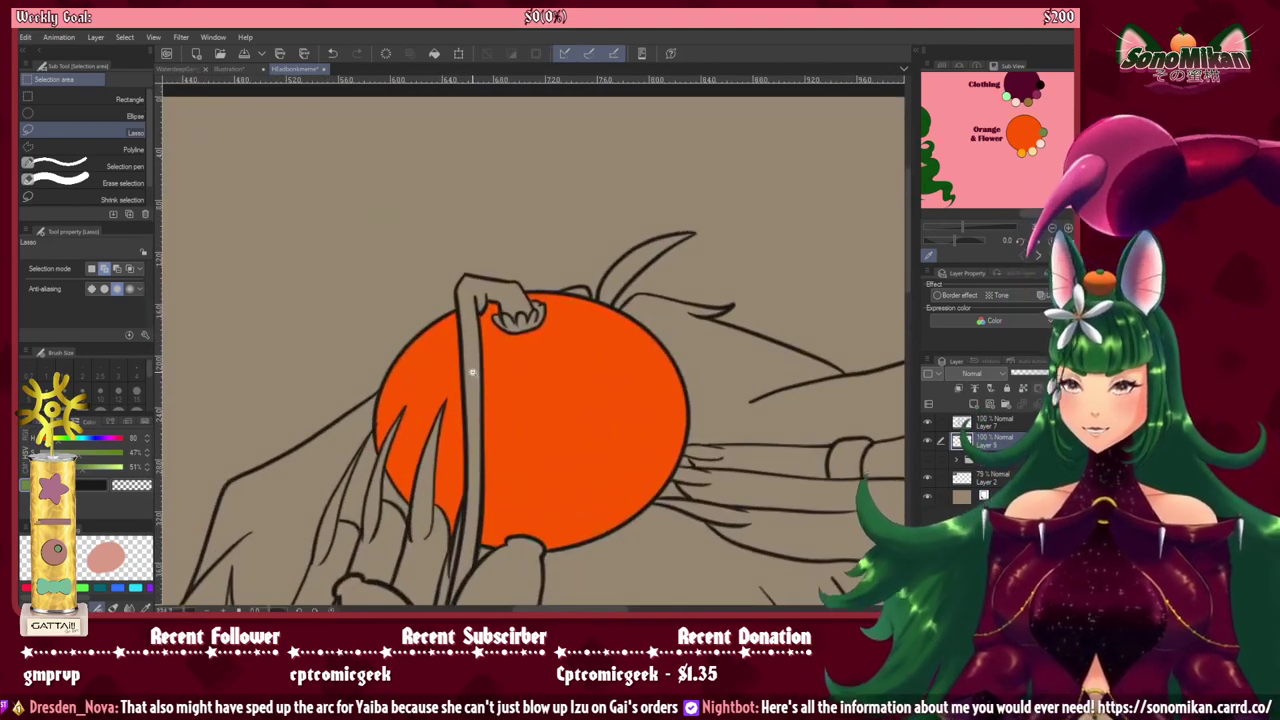
pyautogui.scroll(1, 472, 372)
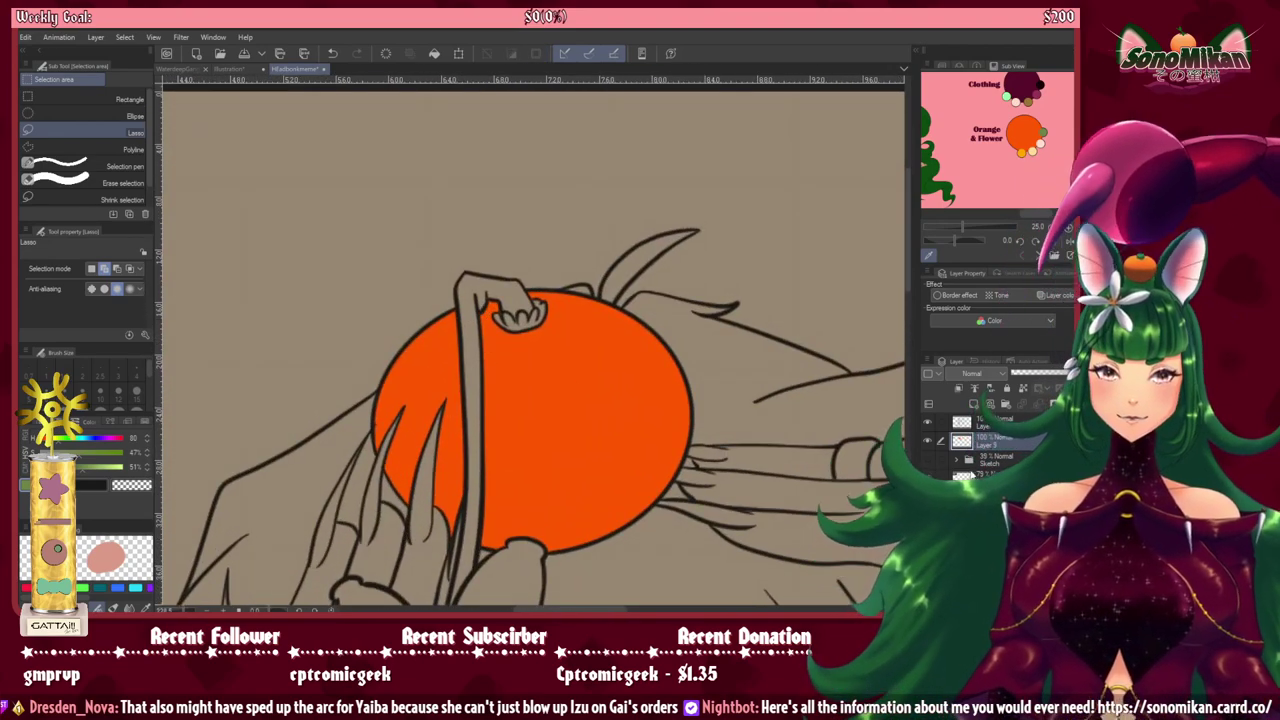
pyautogui.scroll(5, 714, 394)
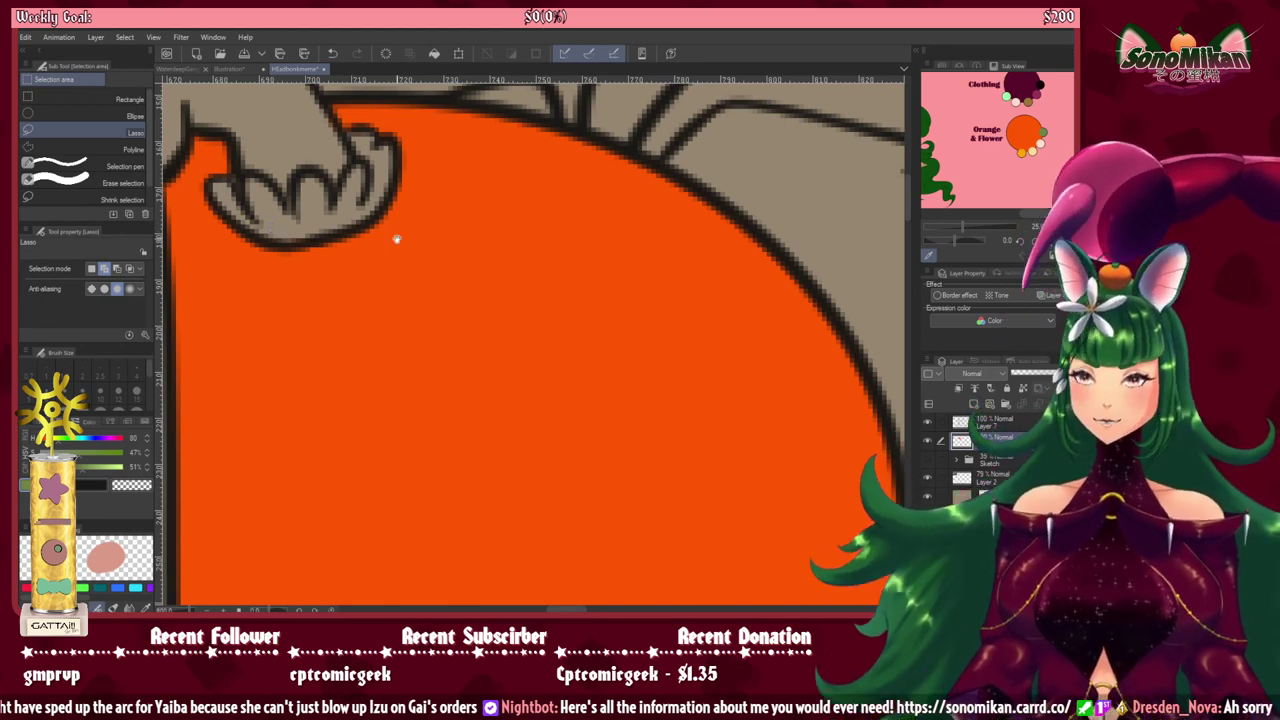
pyautogui.moveTo(342, 170); pyautogui.dragTo(620, 388)
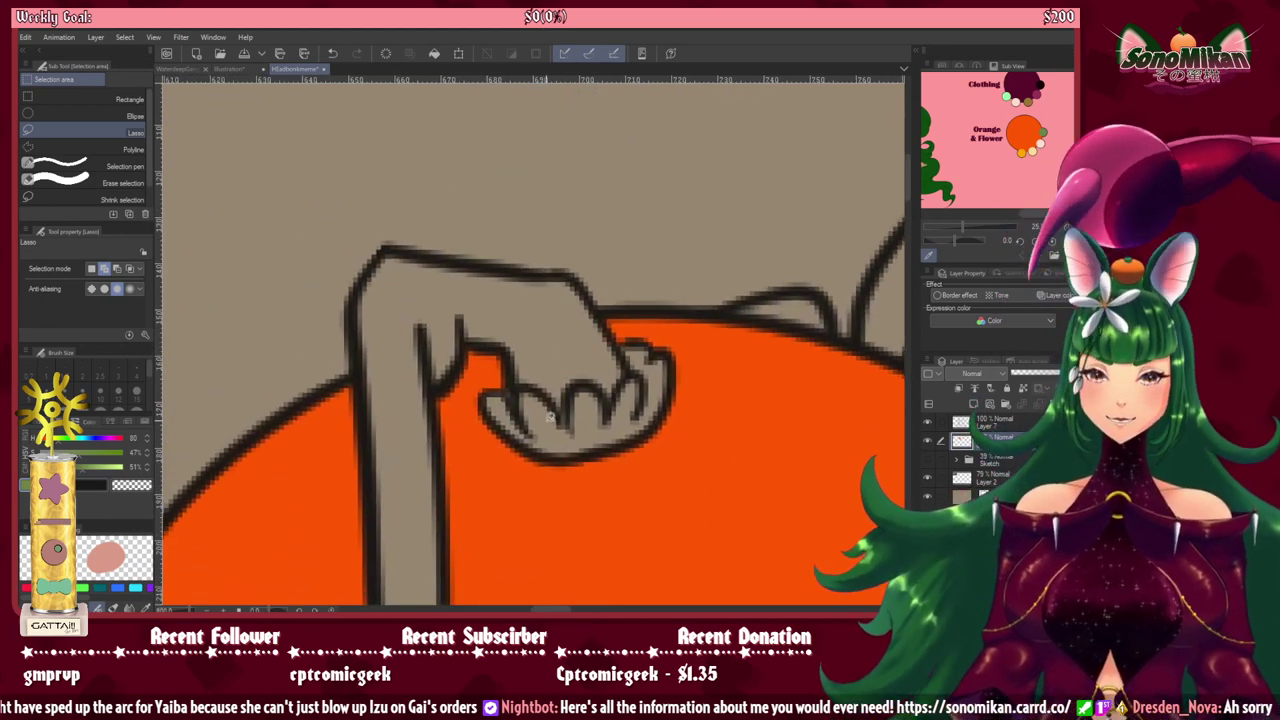
pyautogui.scroll(-5, 620, 388)
pyautogui.moveTo(493, 178); pyautogui.dragTo(497, 111)
pyautogui.moveTo(460, 415); pyautogui.dragTo(440, 295)
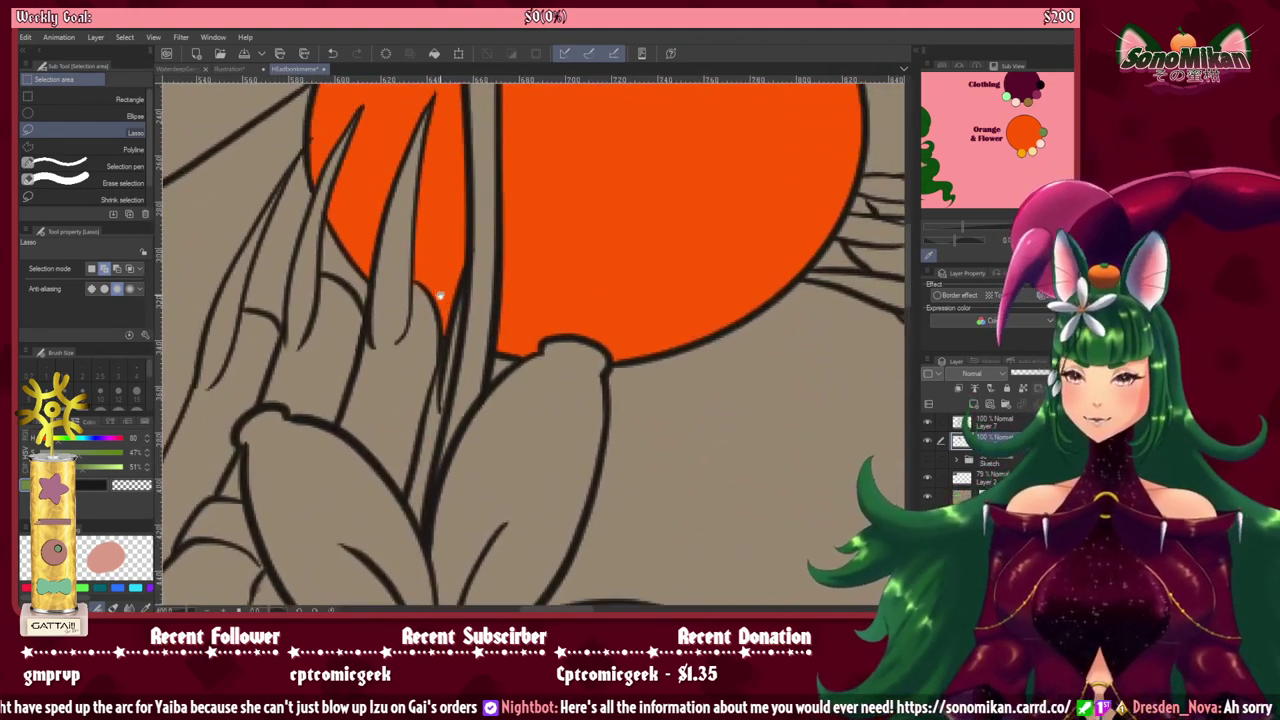
pyautogui.press('w')
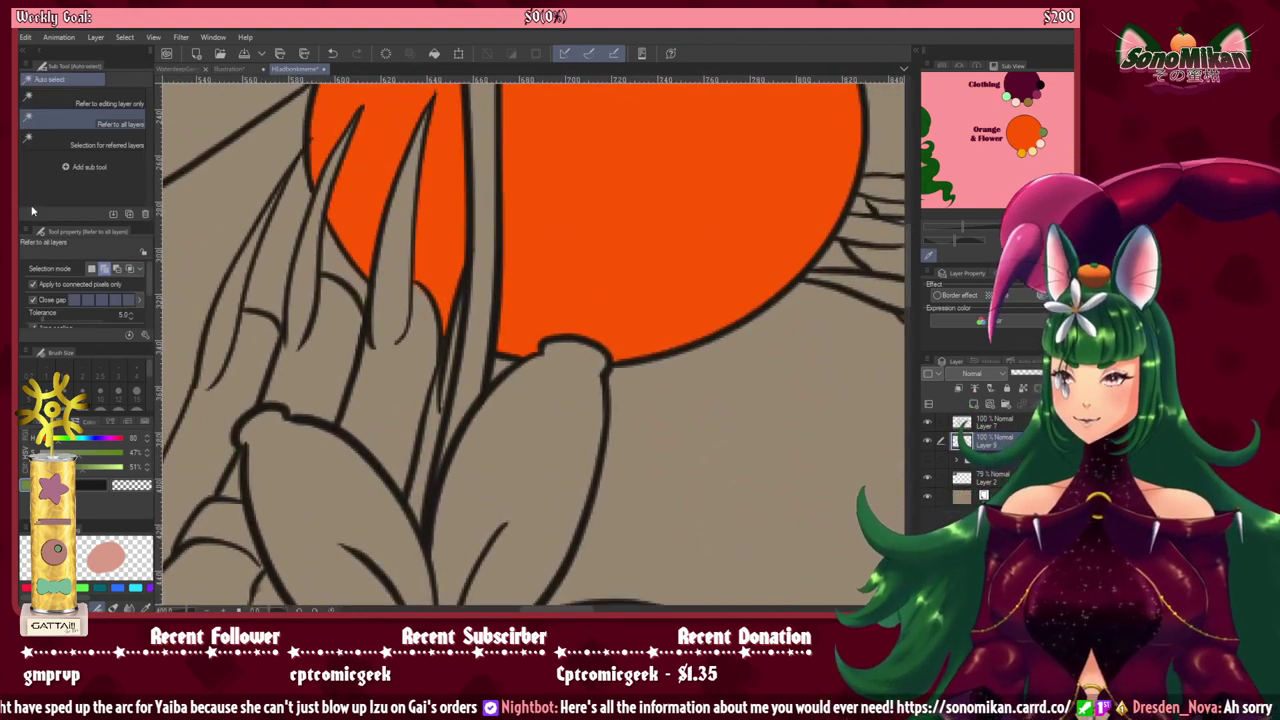
pyautogui.click(472, 340)
pyautogui.click(975, 404)
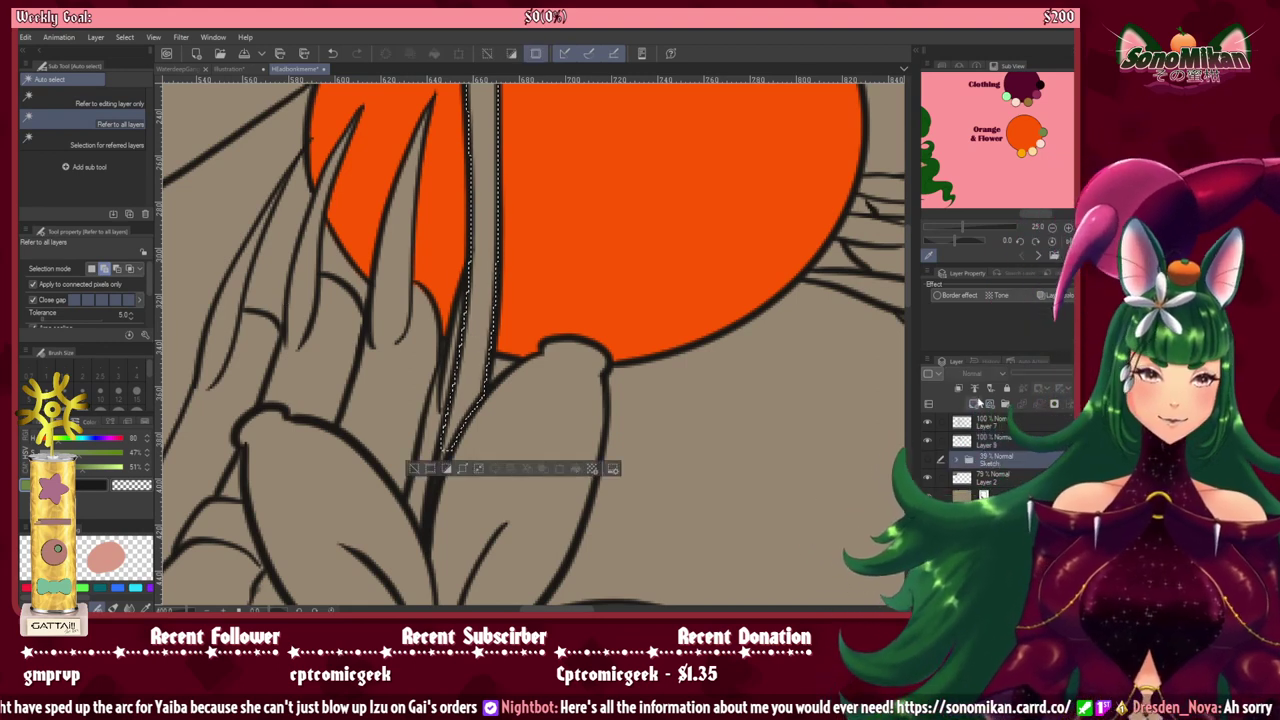
pyautogui.click(979, 405)
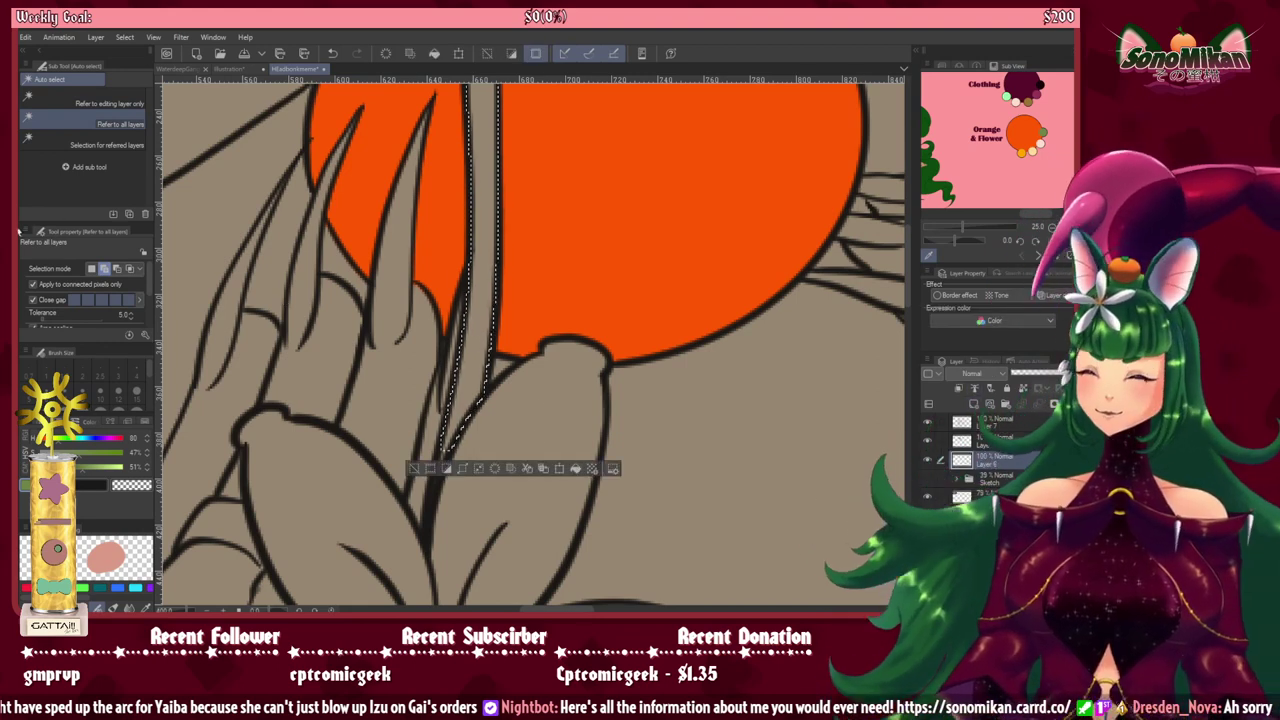
# Step: Add the stem's lower tip and its scalloped cap to the selection, fill it with green on its own layer and deselect
pyautogui.press('m')
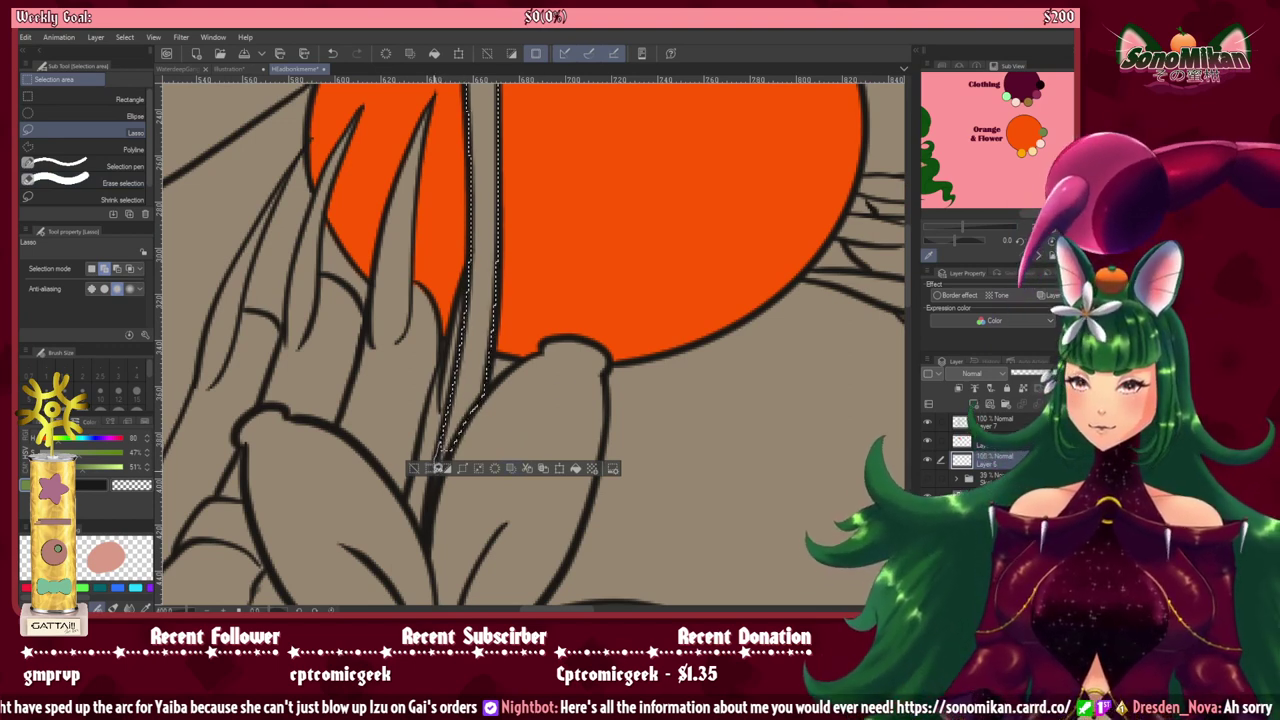
pyautogui.moveTo(432, 497); pyautogui.dragTo(455, 443)
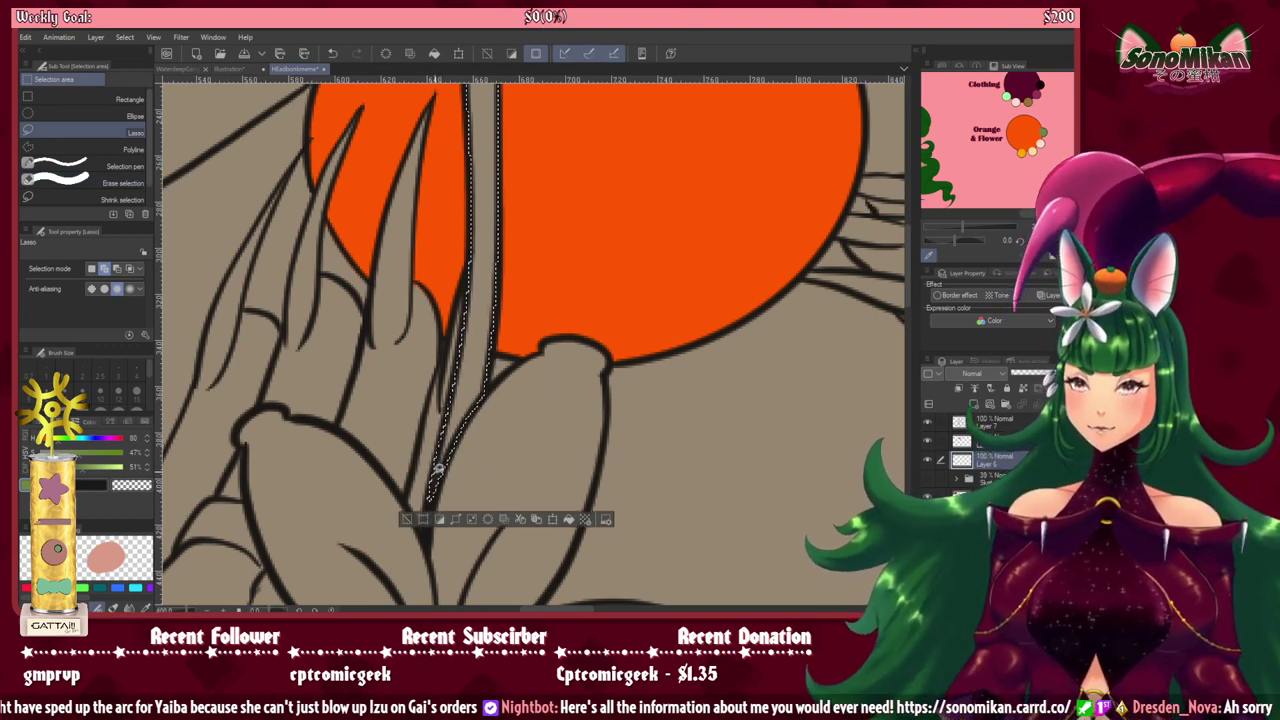
pyautogui.scroll(5, 512, 260)
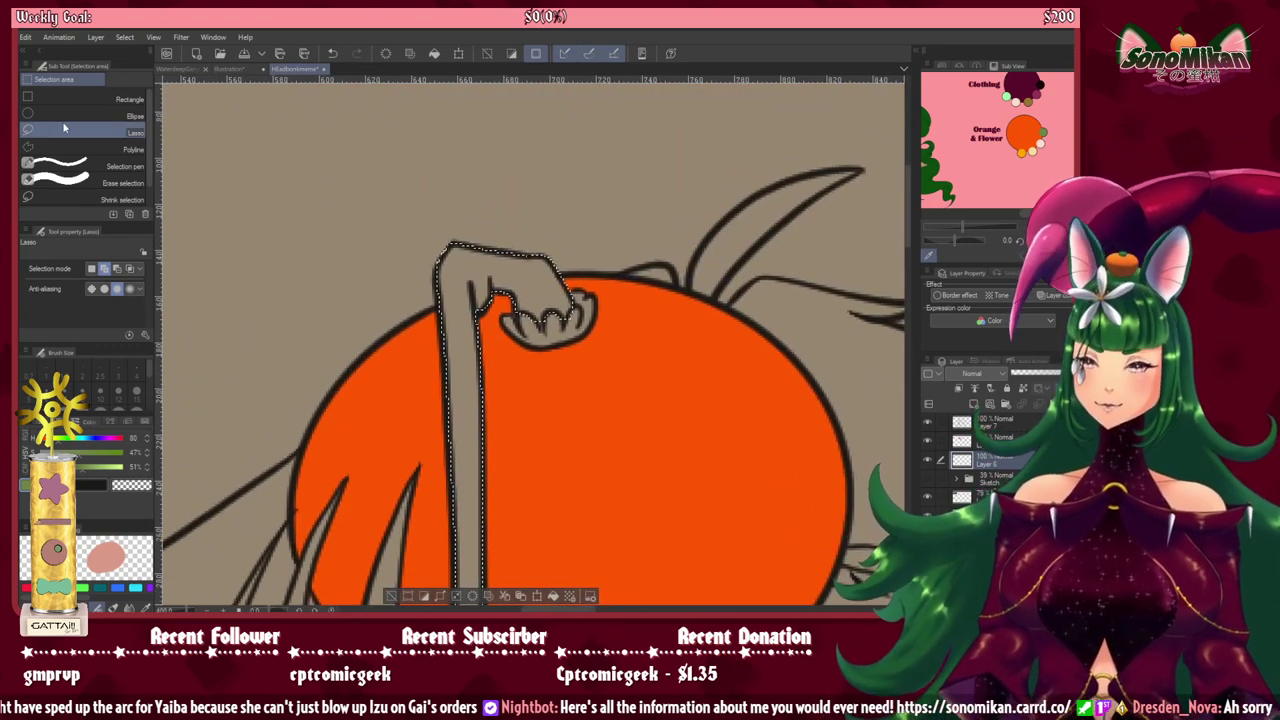
pyautogui.press('w')
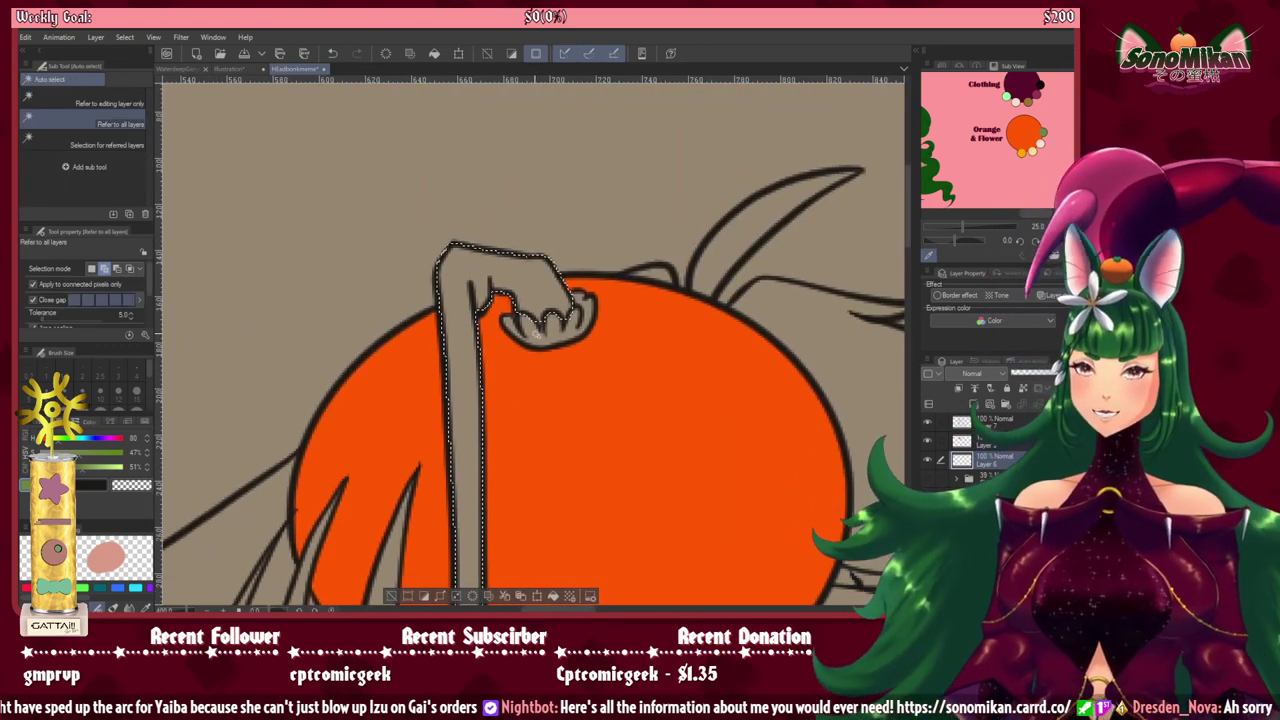
pyautogui.click(537, 334)
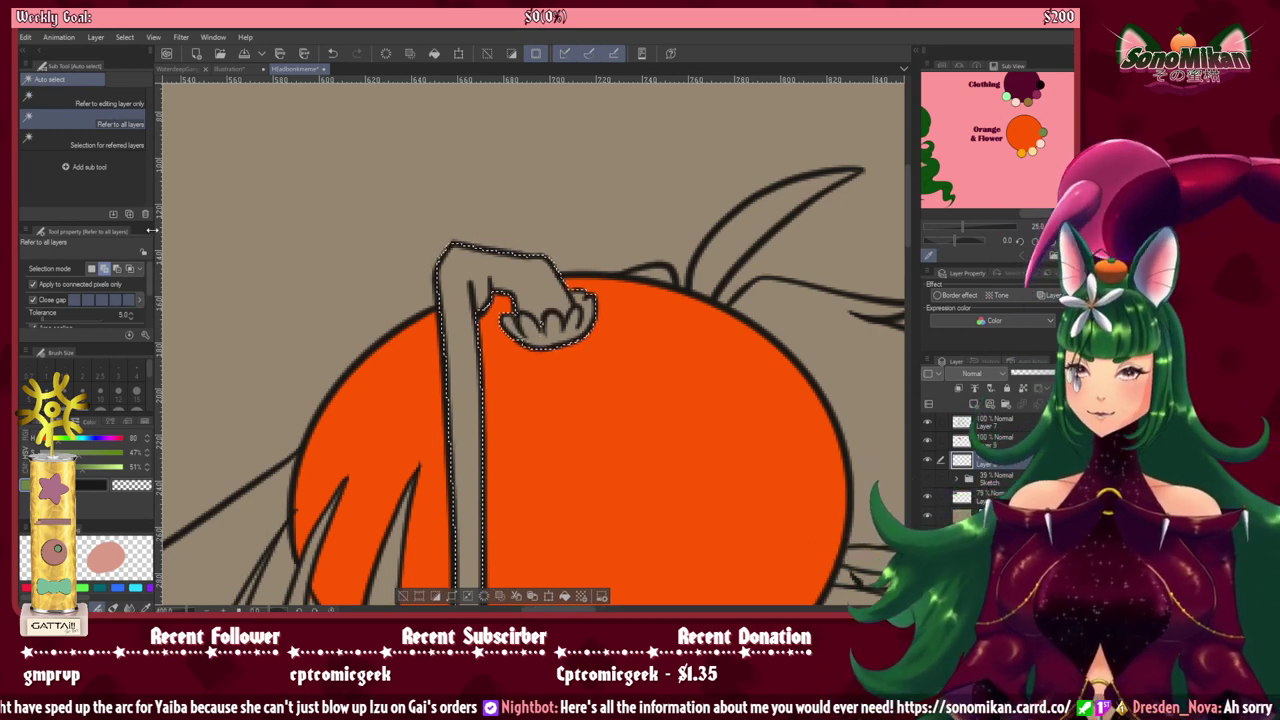
pyautogui.press('m')
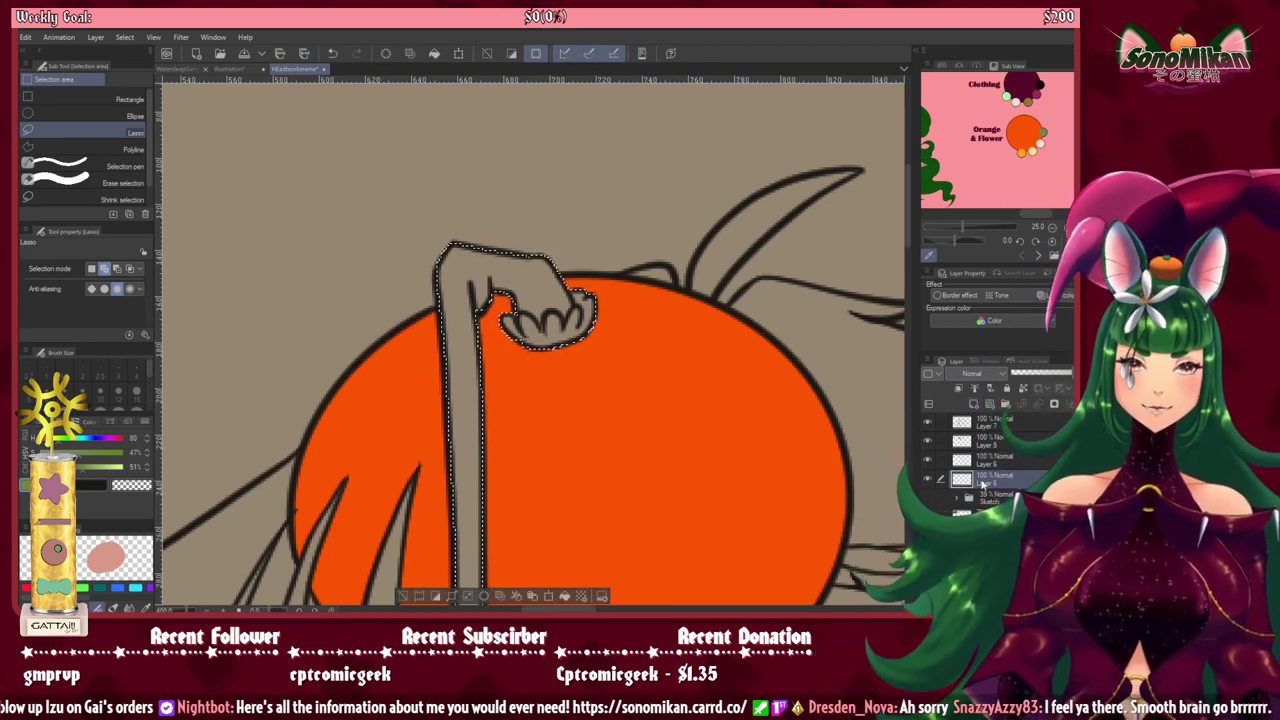
pyautogui.click(565, 597)
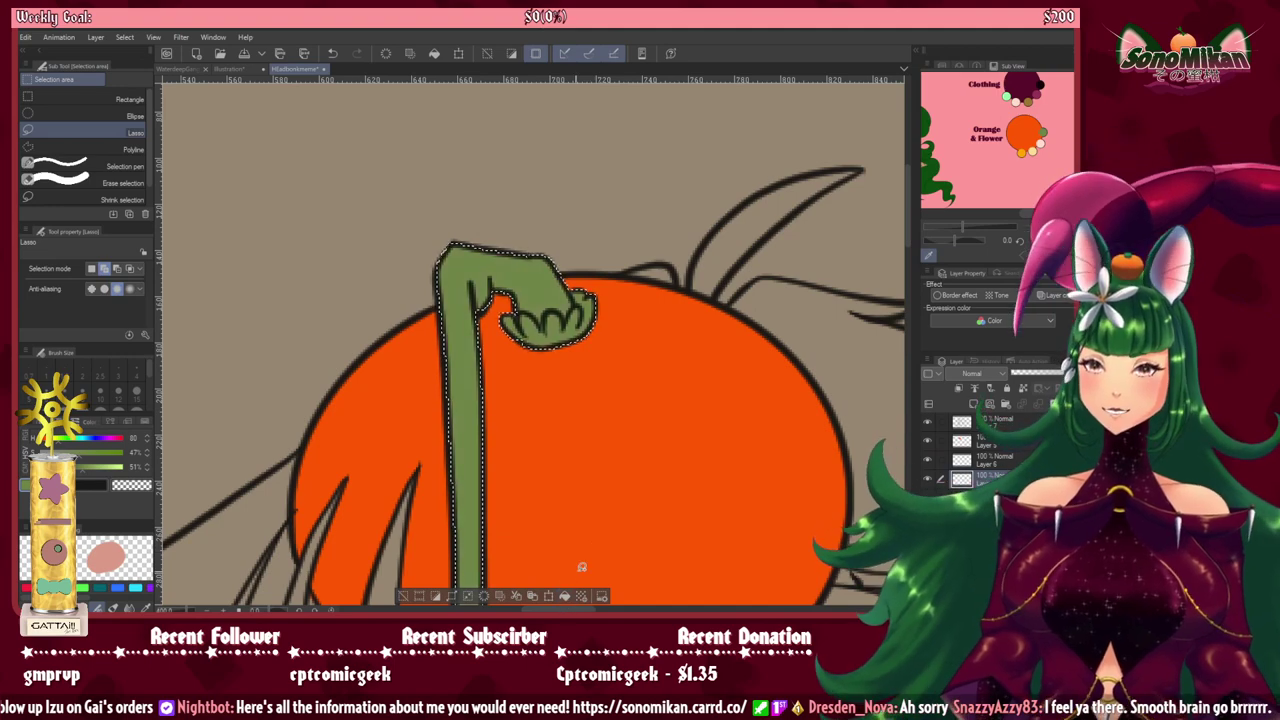
pyautogui.hotkey('ctrl', 'd')
# Step: Select the two hanging stems above the flower buds, refine their jagged ends with Lasso, fill them with green and deselect
pyautogui.moveTo(557, 529); pyautogui.dragTo(604, 213)
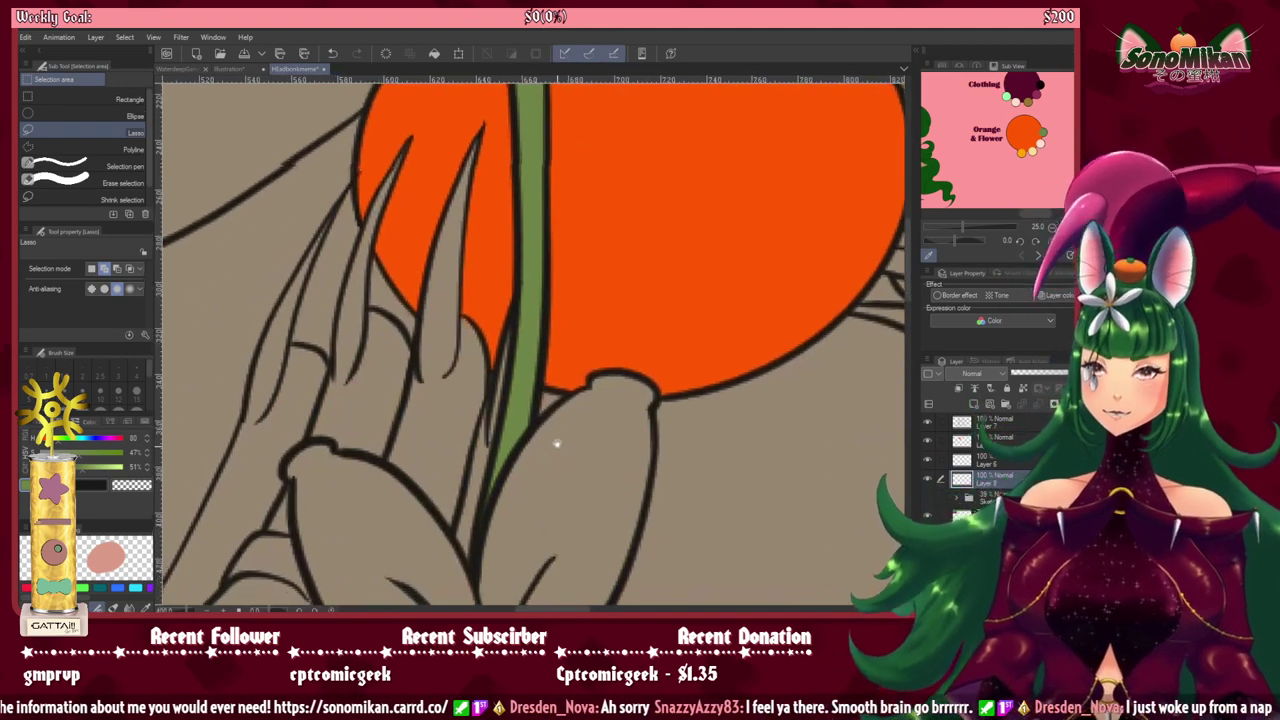
pyautogui.moveTo(557, 443); pyautogui.dragTo(637, 148)
pyautogui.moveTo(543, 502)
pyautogui.mouseDown()
pyautogui.moveTo(623, 123)
pyautogui.moveTo(617, 50)
pyautogui.mouseUp()
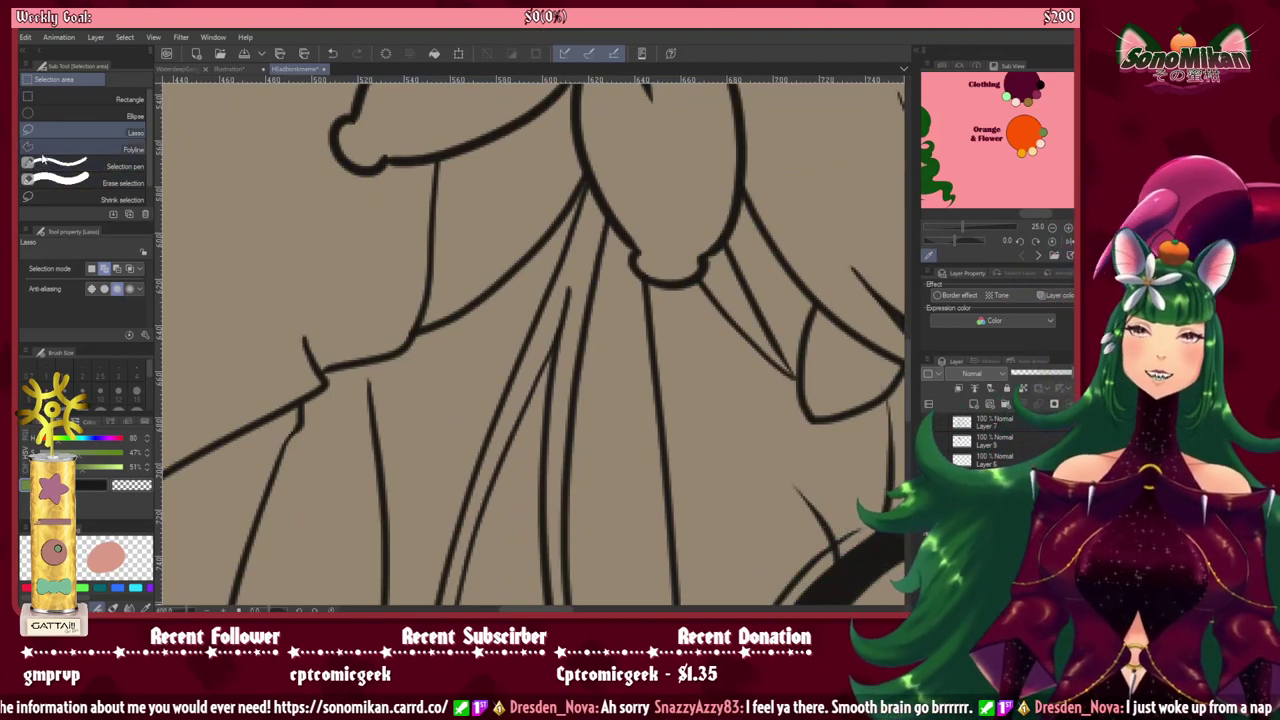
pyautogui.click(36, 176)
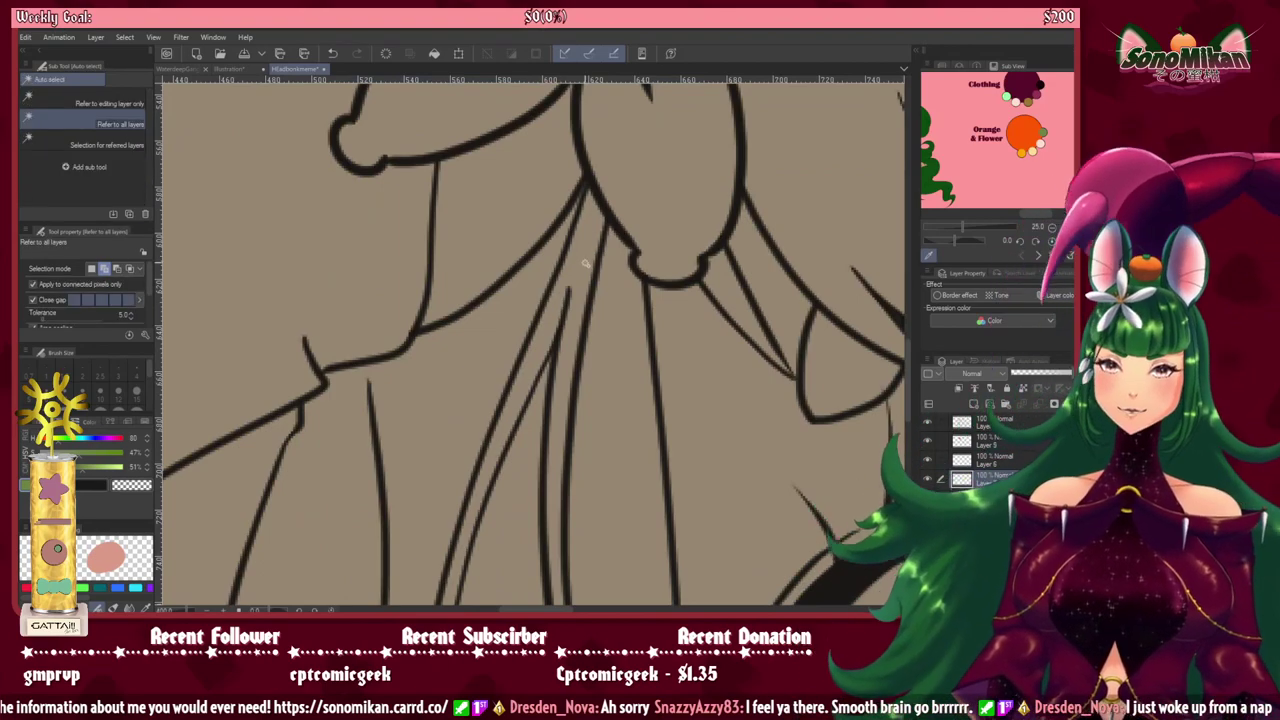
pyautogui.click(586, 263)
pyautogui.scroll(-5, 523, 451)
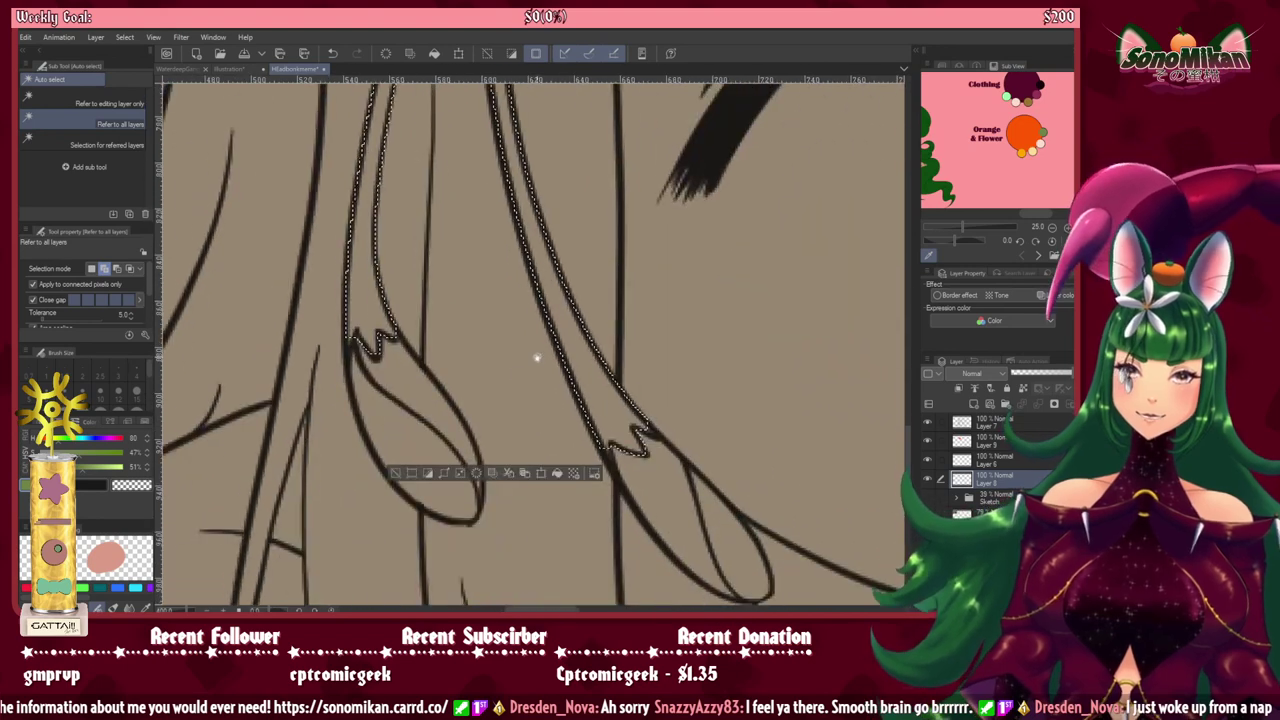
pyautogui.moveTo(537, 357); pyautogui.dragTo(545, 351)
pyautogui.press('m')
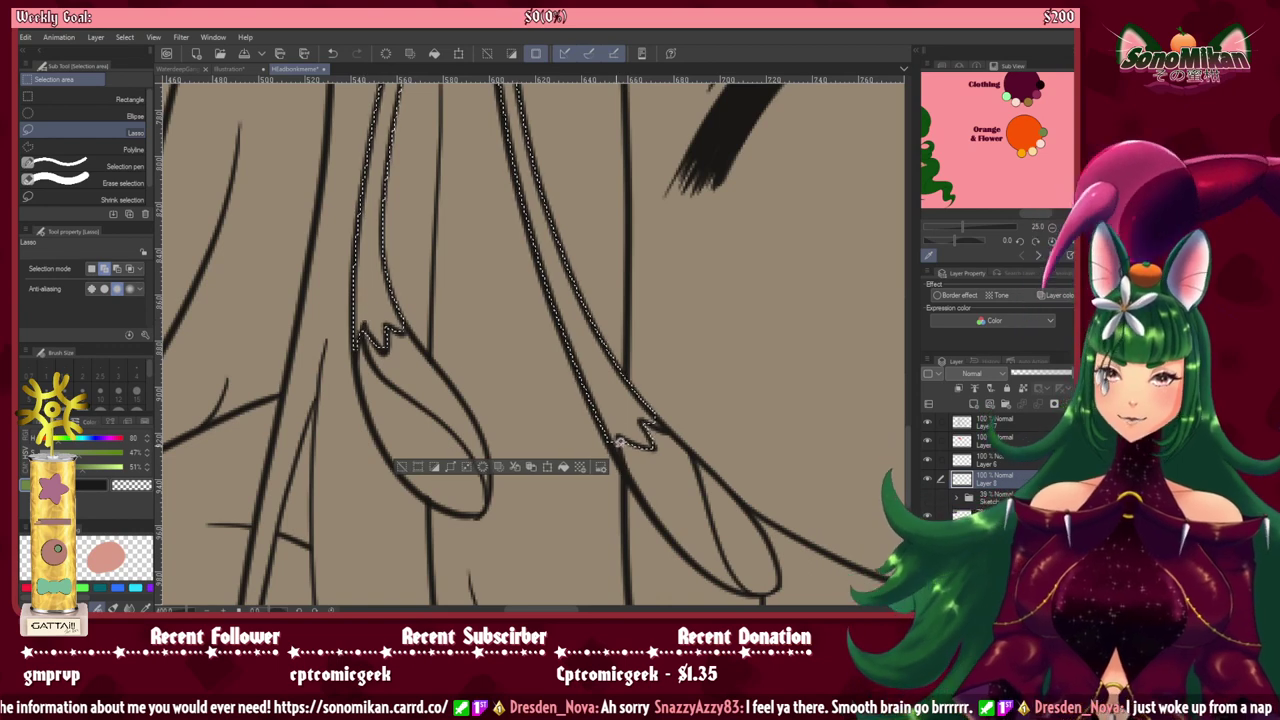
pyautogui.moveTo(616, 444); pyautogui.dragTo(617, 432)
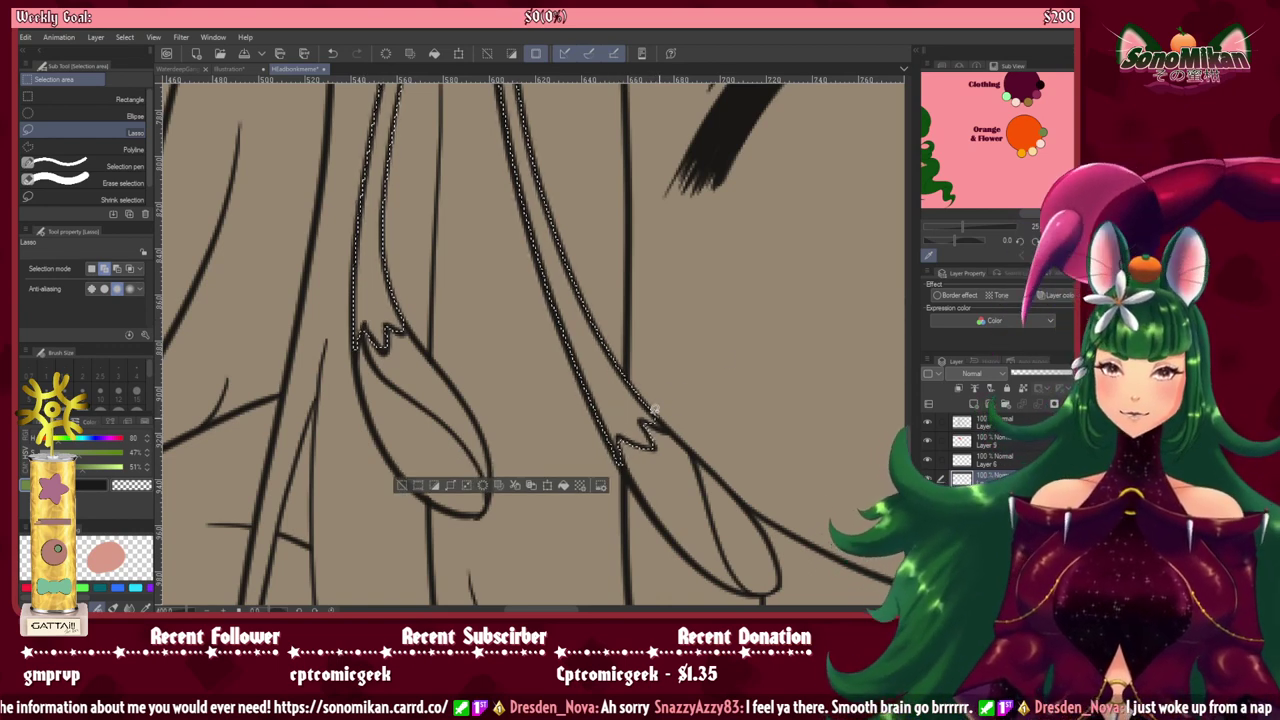
pyautogui.moveTo(647, 410); pyautogui.dragTo(630, 372)
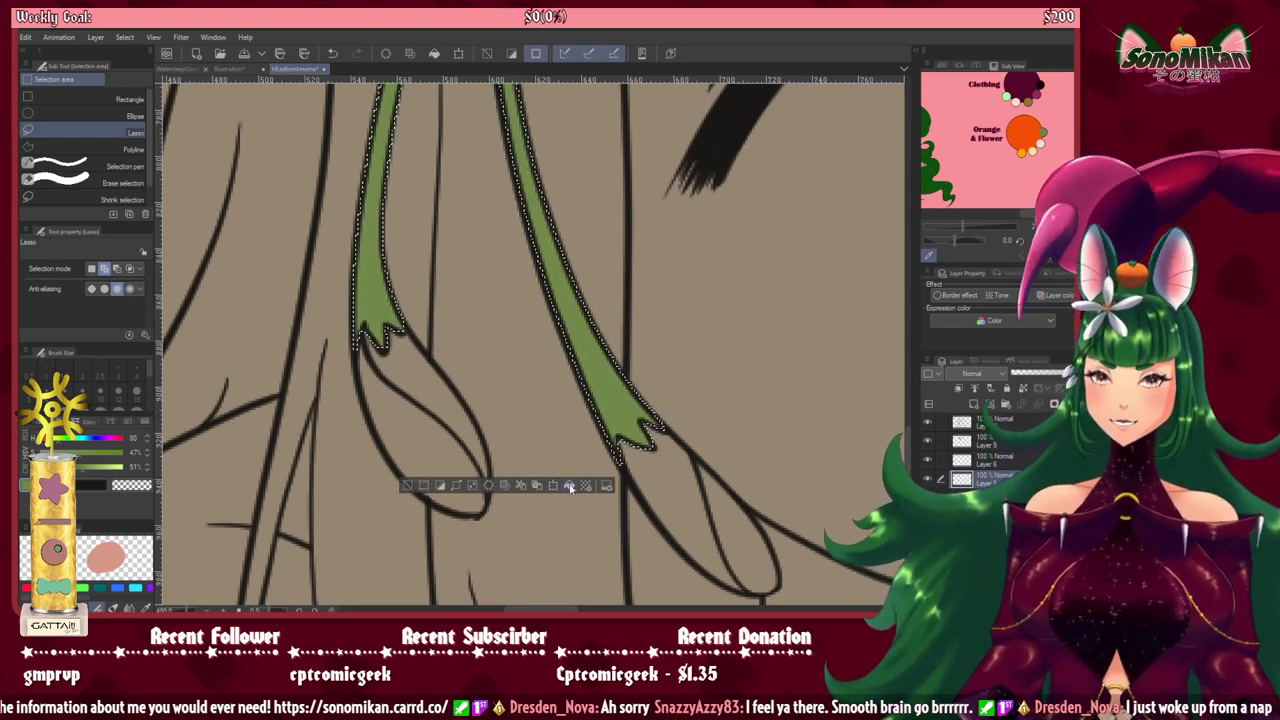
pyautogui.hotkey('ctrl', 'd')
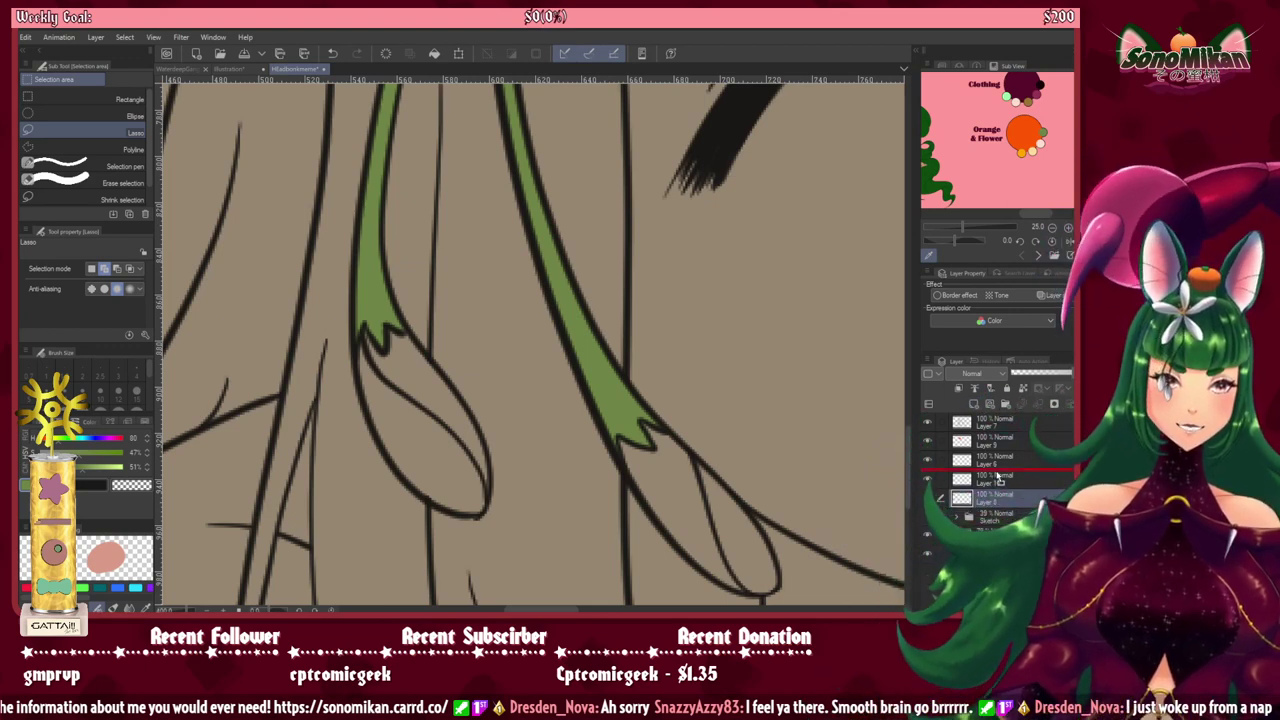
# Step: Move the new colour layer above the green stem layer, sample the pale peach from the Orange & Flower palette and choose the Felt pen marker
pyautogui.moveTo(997, 480); pyautogui.dragTo(997, 477)
pyautogui.click(1040, 144)
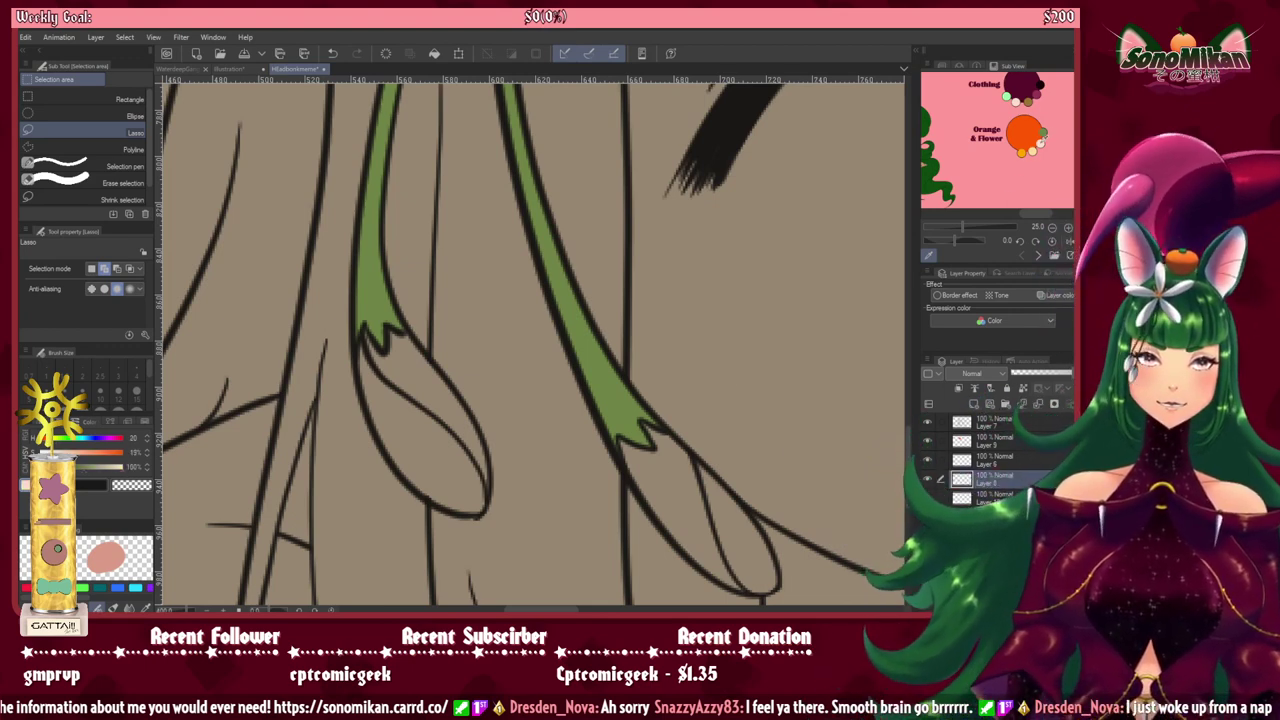
pyautogui.press('p')
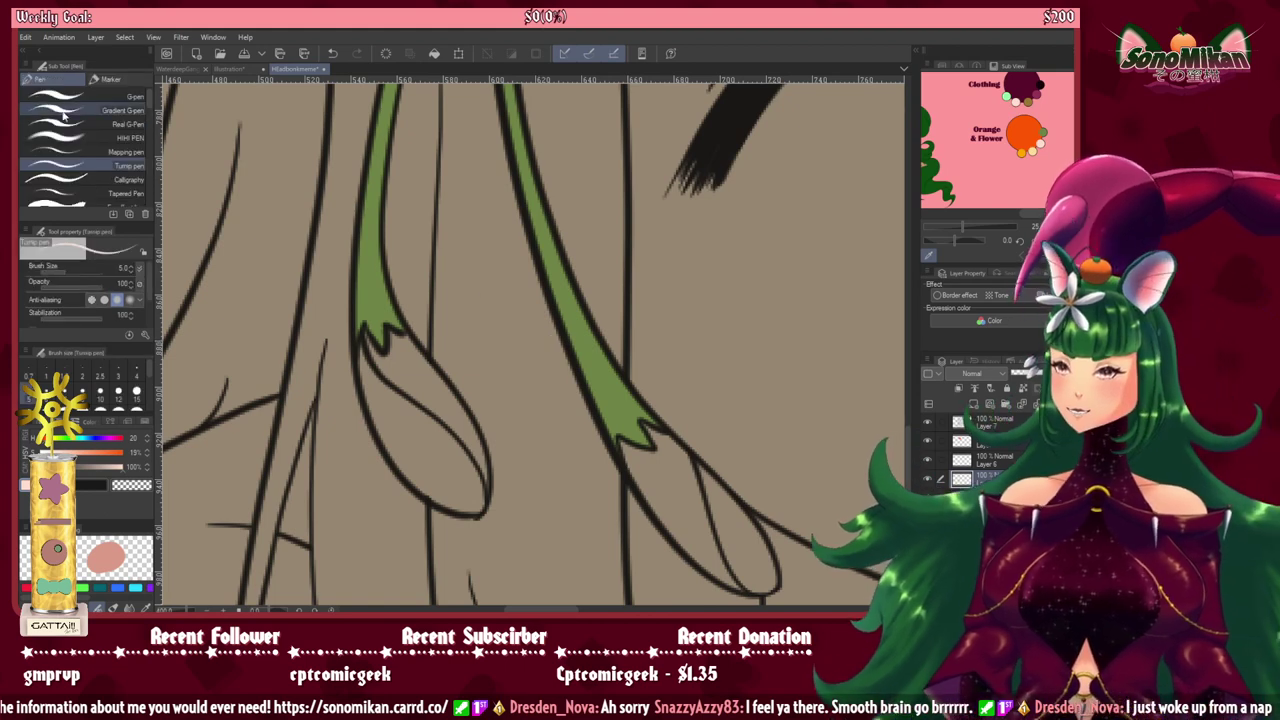
pyautogui.press('p')
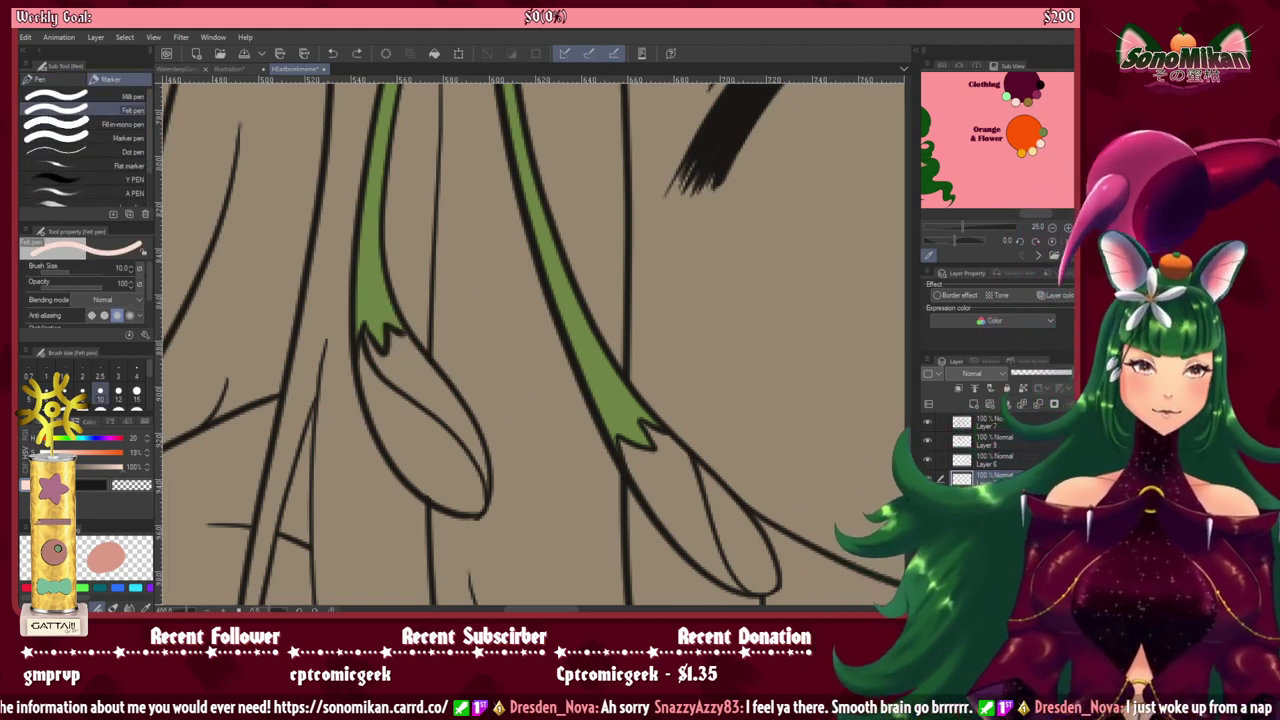
# Step: Paint the two hanging flower buds below the green stems pale peach with the Felt pen marker
pyautogui.moveTo(410, 344)
pyautogui.mouseDown()
pyautogui.moveTo(378, 342)
pyautogui.moveTo(374, 402)
pyautogui.moveTo(416, 484)
pyautogui.moveTo(470, 508)
pyautogui.moveTo(475, 455)
pyautogui.moveTo(440, 386)
pyautogui.moveTo(394, 340)
pyautogui.moveTo(465, 470)
pyautogui.moveTo(385, 370)
pyautogui.moveTo(445, 485)
pyautogui.moveTo(430, 478)
pyautogui.moveTo(458, 490)
pyautogui.mouseUp()
pyautogui.moveTo(633, 445)
pyautogui.mouseDown()
pyautogui.moveTo(483, 380)
pyautogui.moveTo(436, 321)
pyautogui.mouseUp()
pyautogui.press('^')
pyautogui.press('^')
pyautogui.press('^')
pyautogui.press('^')
pyautogui.moveTo(473, 283)
pyautogui.mouseDown()
pyautogui.moveTo(498, 348)
pyautogui.moveTo(478, 294)
pyautogui.moveTo(514, 388)
pyautogui.moveTo(511, 463)
pyautogui.moveTo(462, 387)
pyautogui.moveTo(467, 407)
pyautogui.moveTo(444, 298)
pyautogui.moveTo(466, 364)
pyautogui.mouseUp()
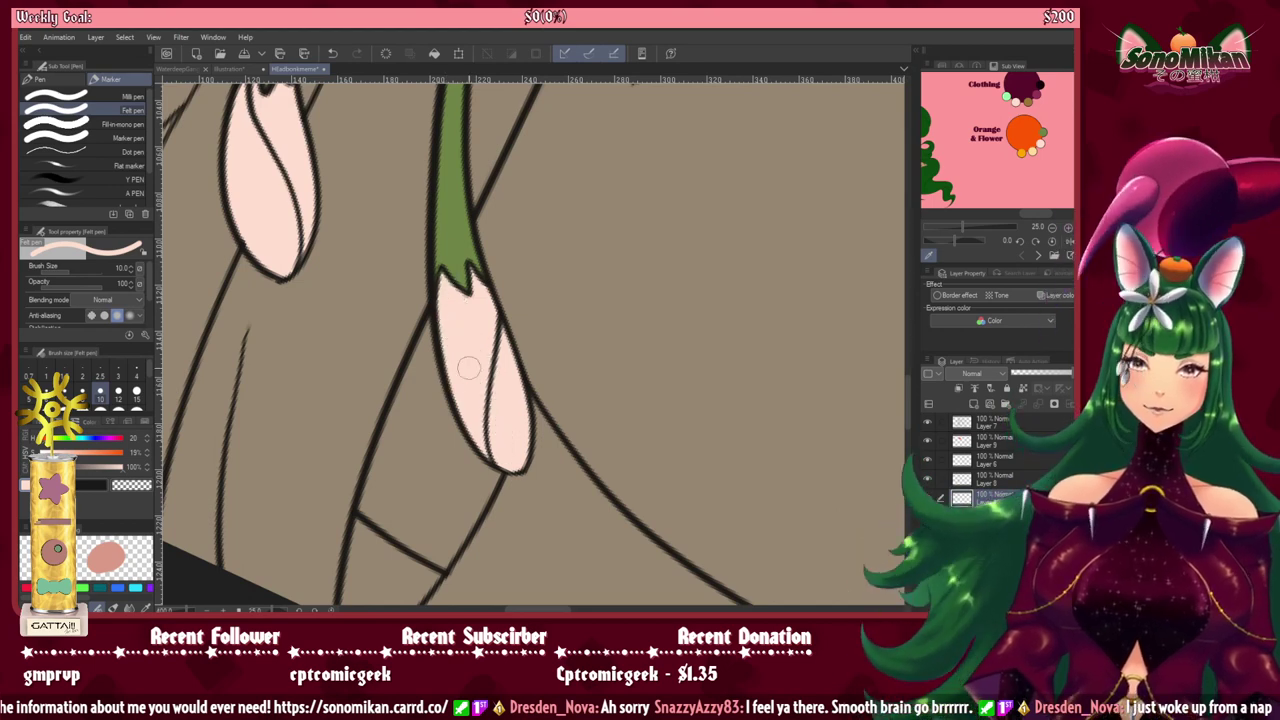
pyautogui.press('-')
pyautogui.press('-')
pyautogui.press('-')
pyautogui.press('-')
pyautogui.press('-')
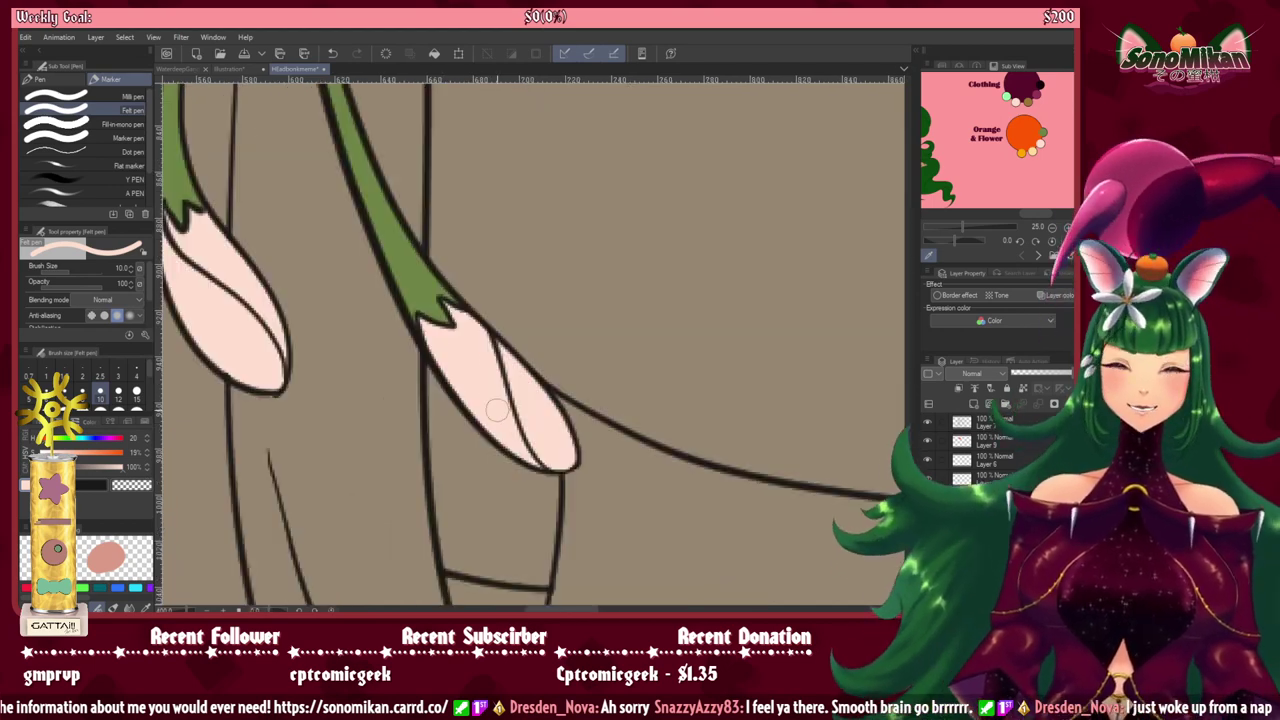
# Step: Select all five petals of the large flower with Auto select, referring to all layers
pyautogui.moveTo(404, 272); pyautogui.dragTo(520, 513)
pyautogui.moveTo(430, 190); pyautogui.dragTo(514, 523)
pyautogui.moveTo(509, 219); pyautogui.dragTo(467, 530)
pyautogui.scroll(-2, 508, 464)
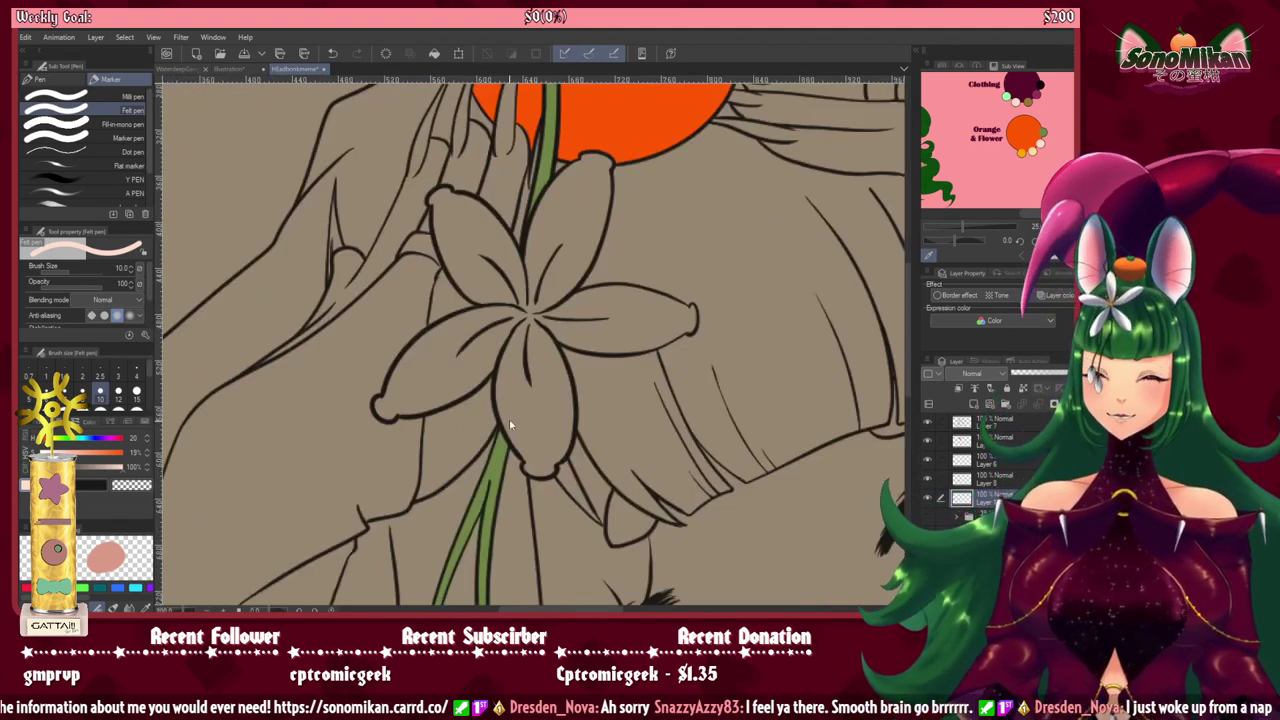
pyautogui.moveTo(508, 464); pyautogui.dragTo(487, 509)
pyautogui.press('w')
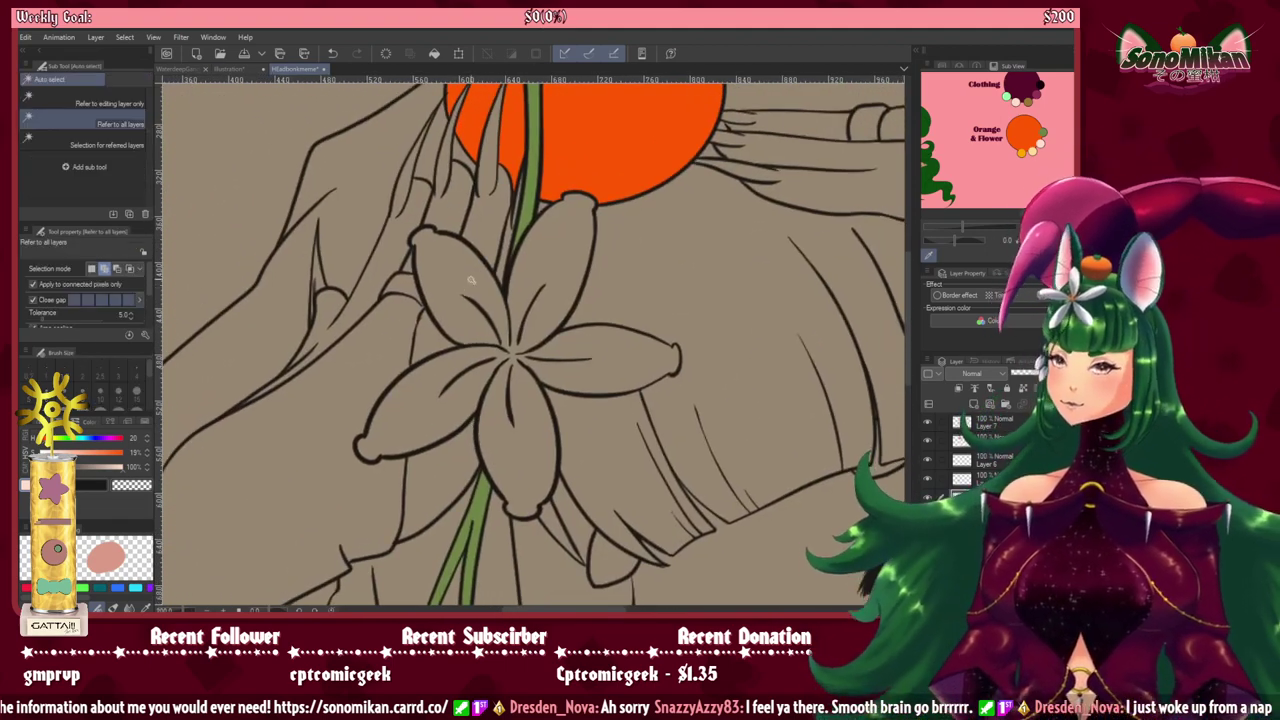
pyautogui.click(465, 284)
pyautogui.click(560, 274)
pyautogui.click(603, 353)
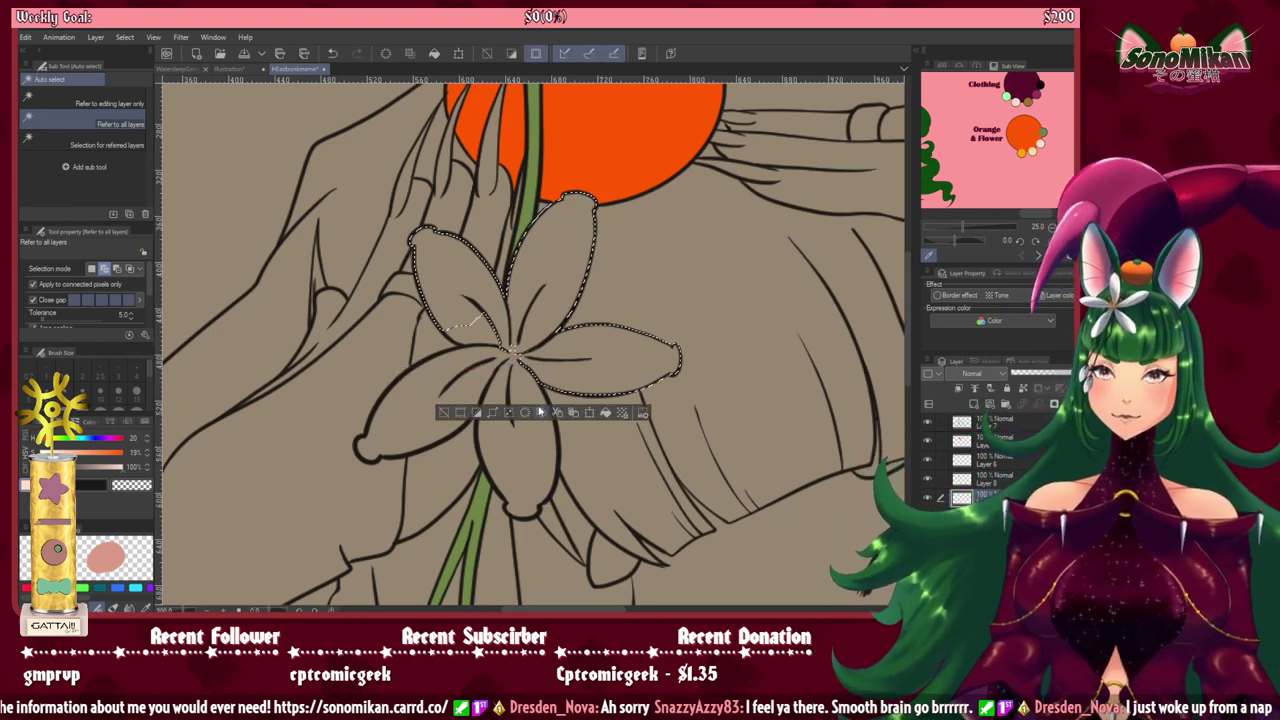
pyautogui.click(540, 414)
pyautogui.click(428, 408)
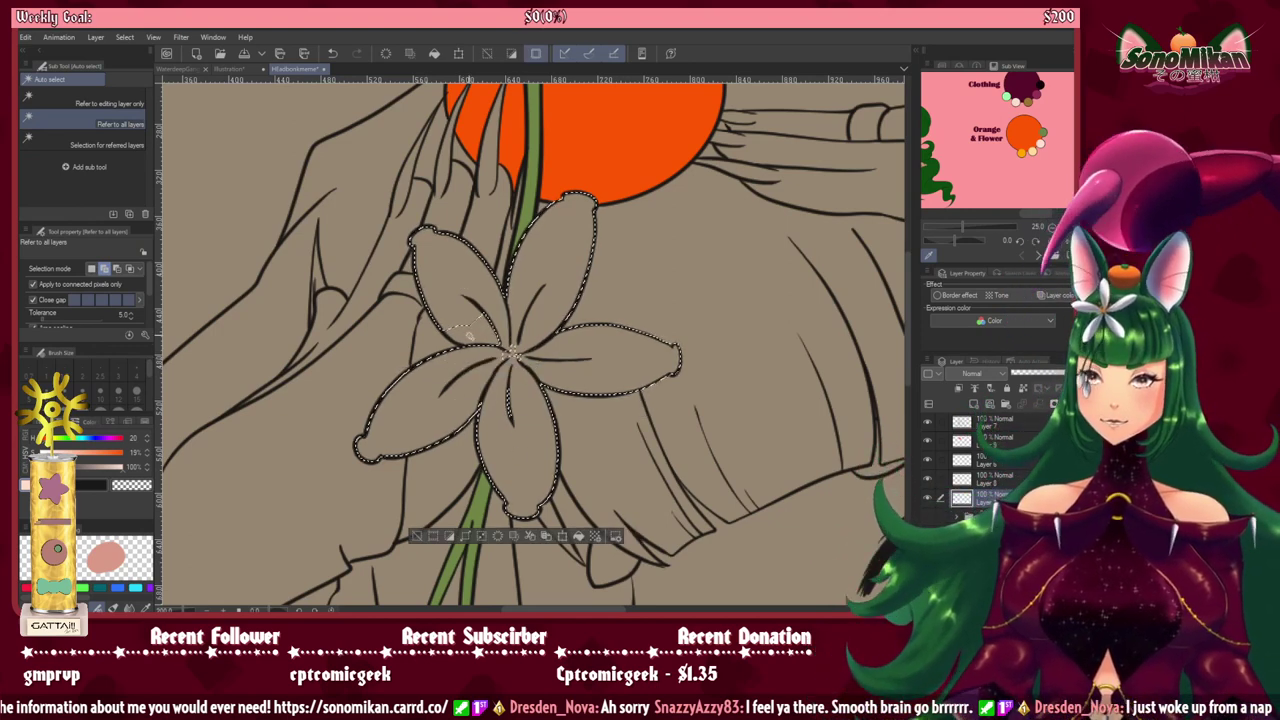
# Step: Add the gaps at the flower's centre and the petal lines to the selection with Lasso, fill it with pale peach and deselect
pyautogui.scroll(2, 465, 360)
pyautogui.scroll(1, 458, 381)
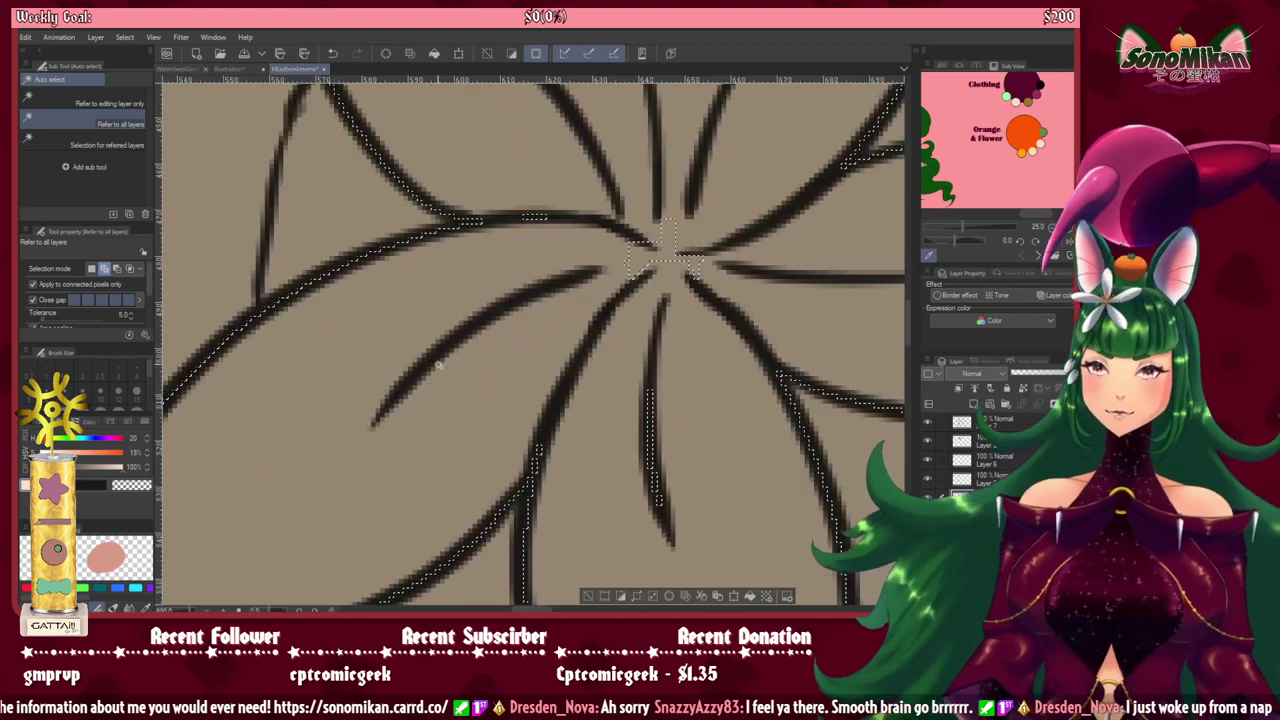
pyautogui.scroll(-1, 458, 381)
pyautogui.press('m')
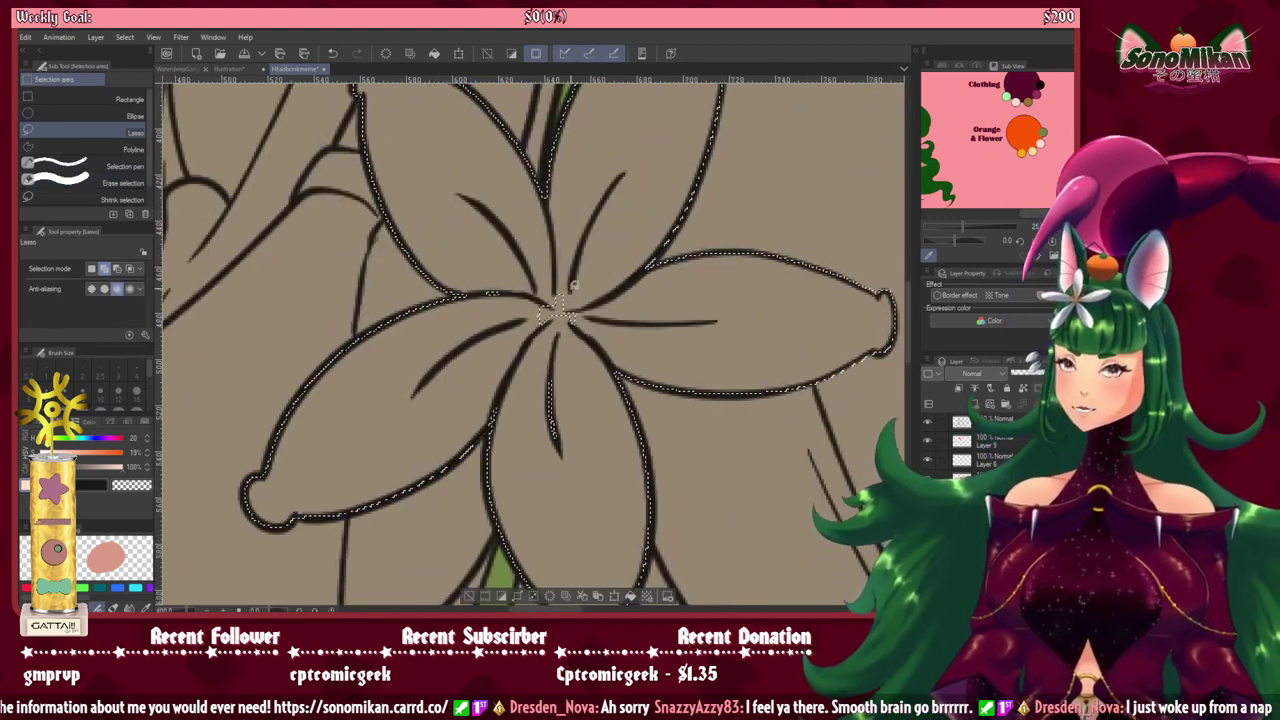
pyautogui.moveTo(488, 262)
pyautogui.mouseDown()
pyautogui.moveTo(479, 393)
pyautogui.moveTo(500, 424)
pyautogui.moveTo(594, 406)
pyautogui.moveTo(585, 262)
pyautogui.moveTo(492, 262)
pyautogui.mouseUp()
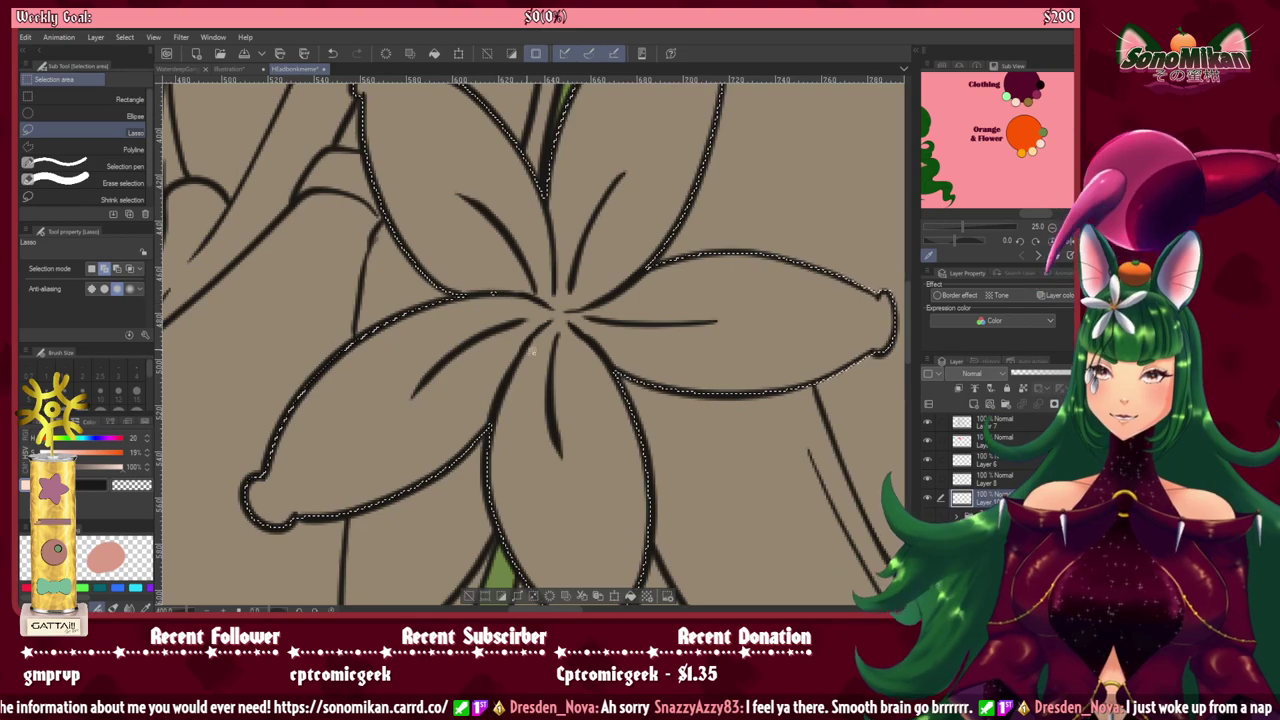
pyautogui.click(630, 596)
pyautogui.hotkey('ctrl', 'd')
pyautogui.scroll(-4, 609, 527)
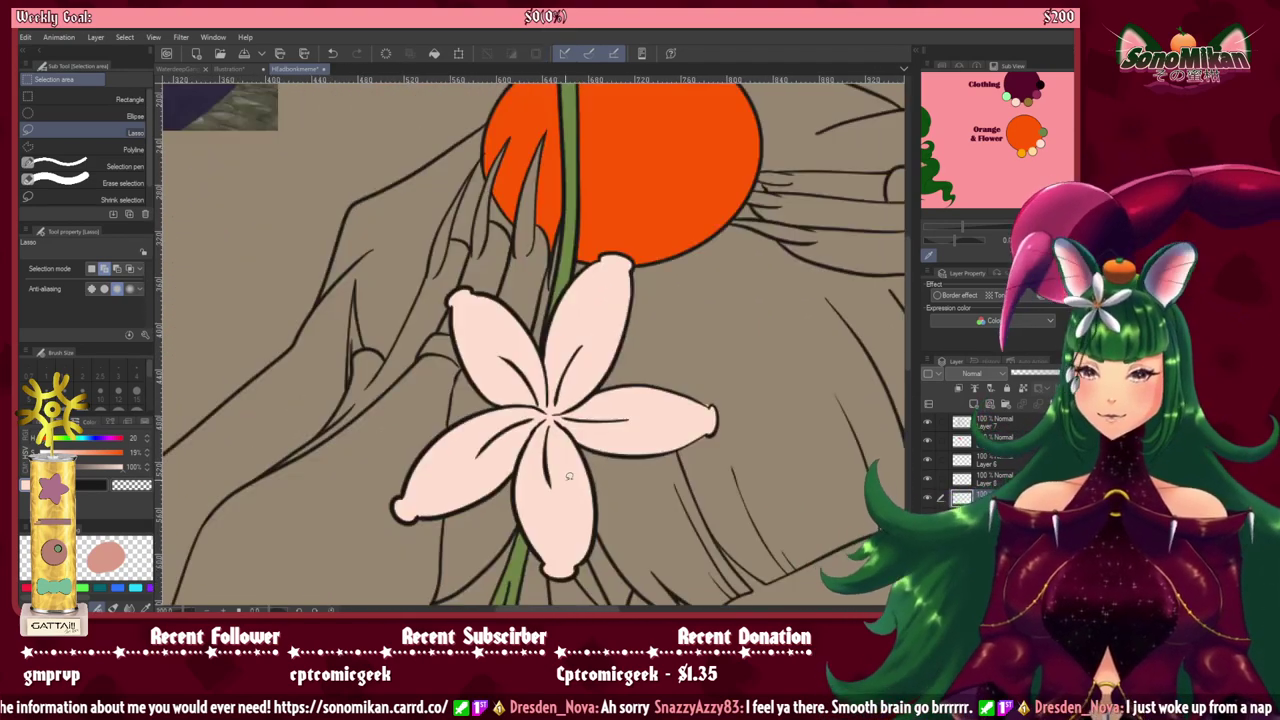
pyautogui.moveTo(569, 476); pyautogui.dragTo(523, 424)
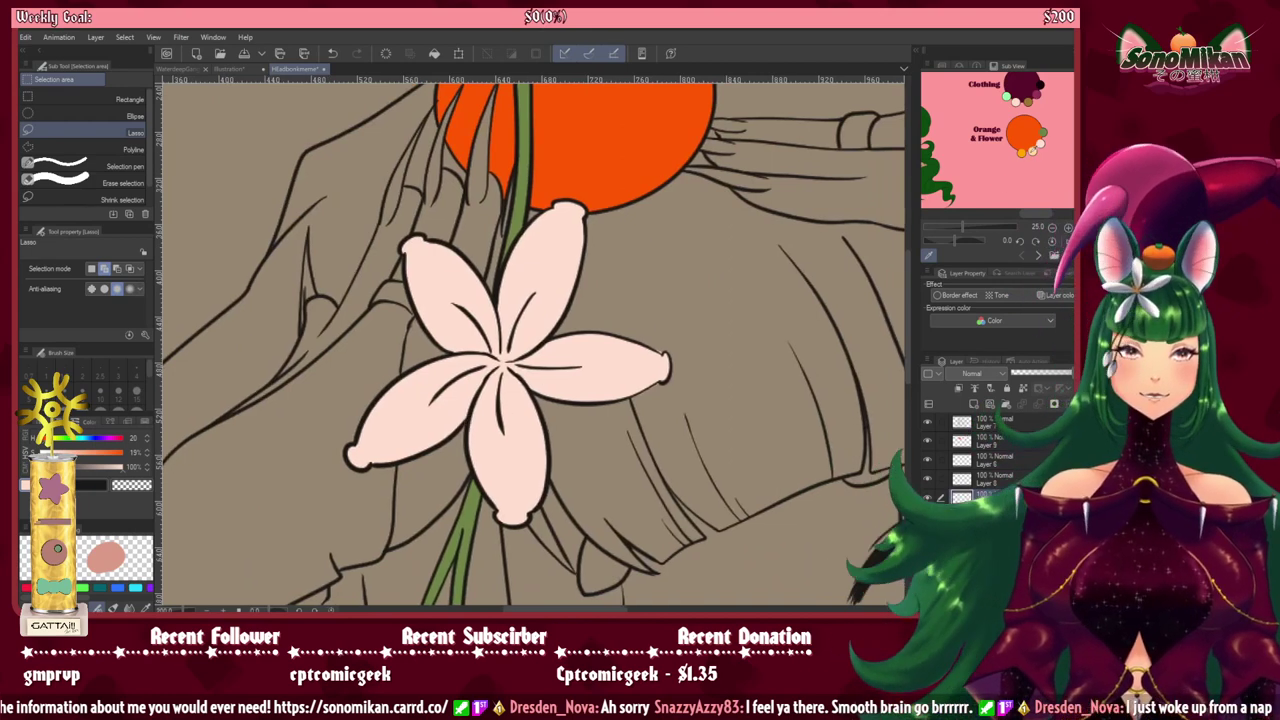
# Step: Choose the Turnip pen with the pale yellow of the Orange & Flower palette and add a new layer at the top of the colour layers
pyautogui.press('p')
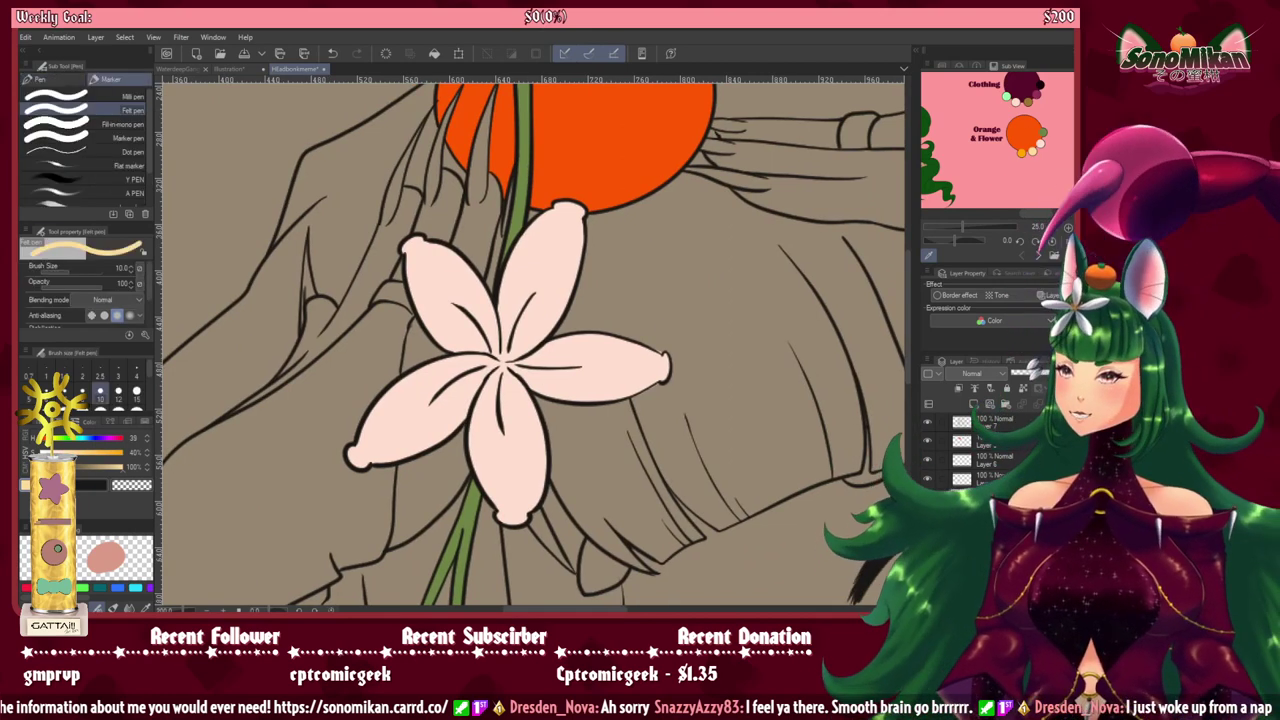
pyautogui.click(48, 79)
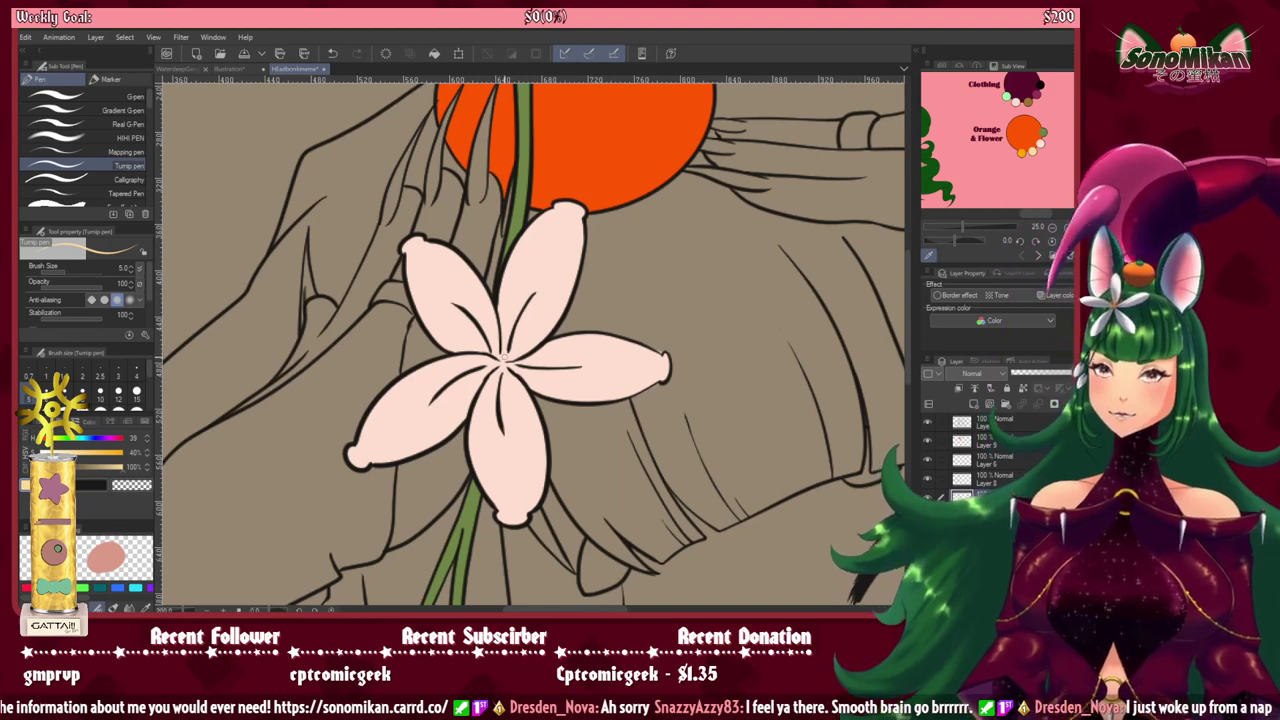
pyautogui.moveTo(503, 357); pyautogui.dragTo(383, 257)
pyautogui.hotkey('ctrl', 'z')
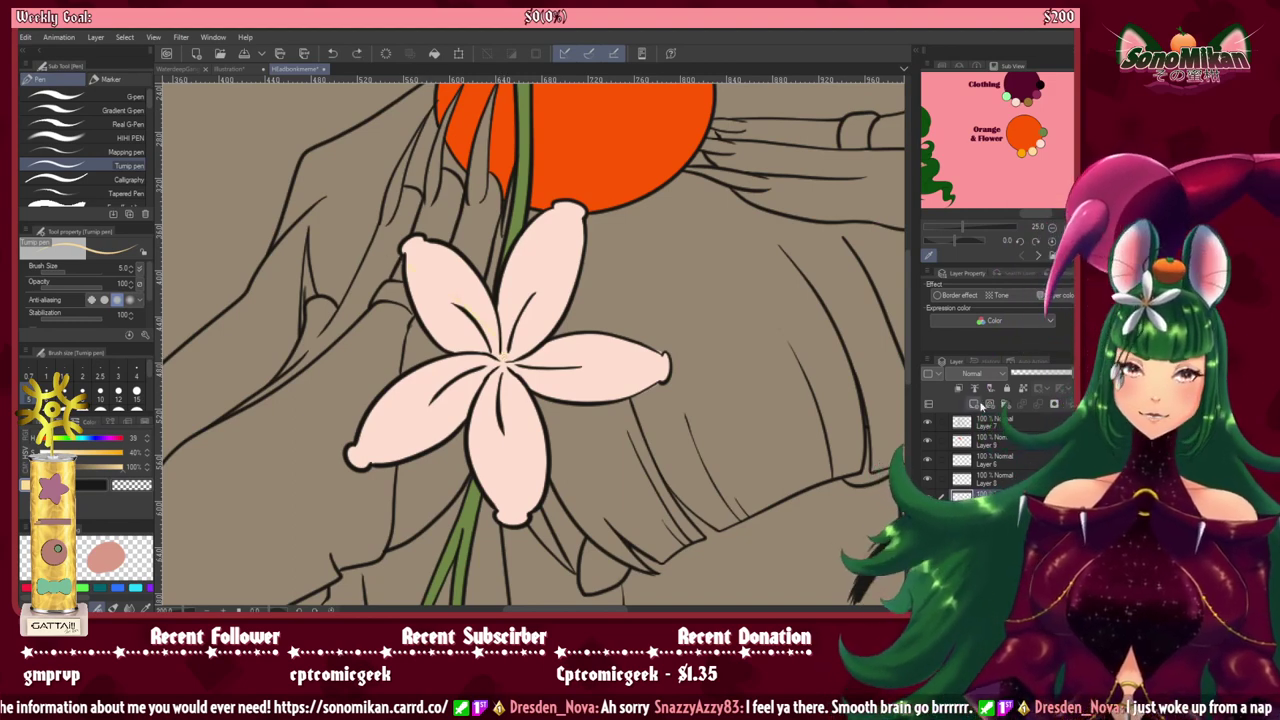
pyautogui.click(974, 390)
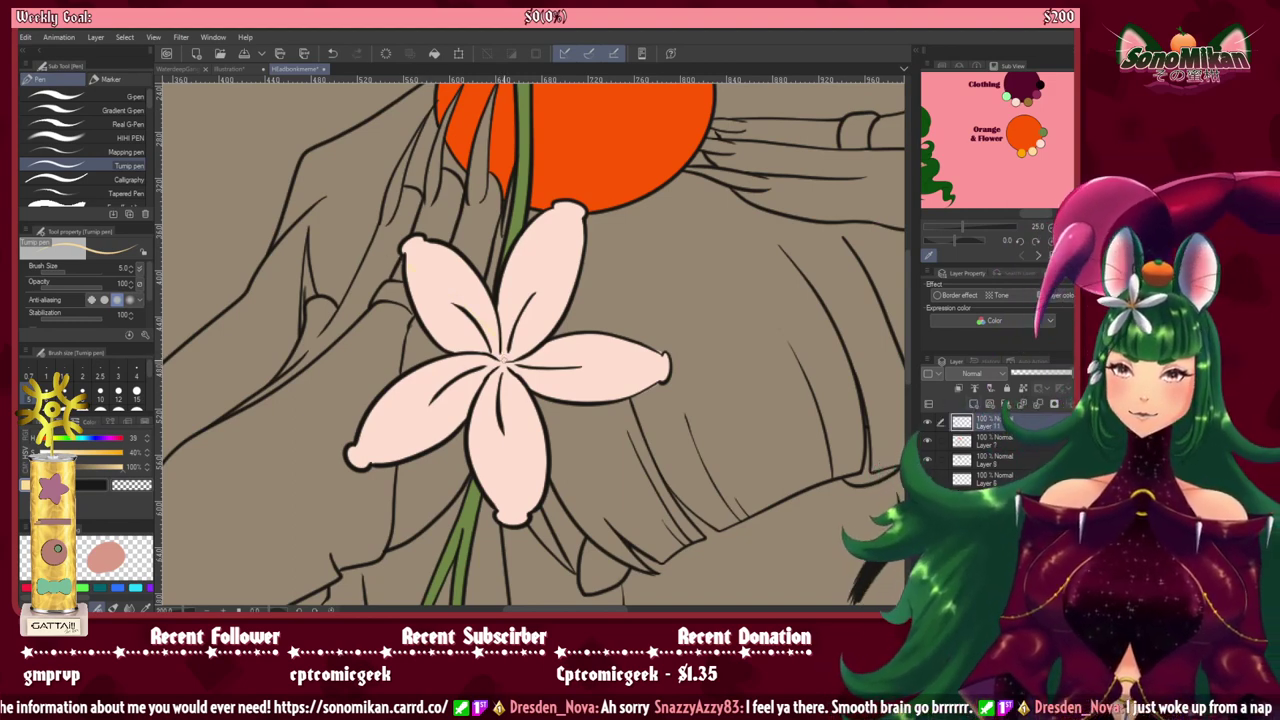
# Step: Draw four thin pale yellow stamens radiating from the flower's centre over the upper petals
pyautogui.moveTo(503, 358); pyautogui.dragTo(458, 281)
pyautogui.moveTo(500, 355); pyautogui.dragTo(393, 305)
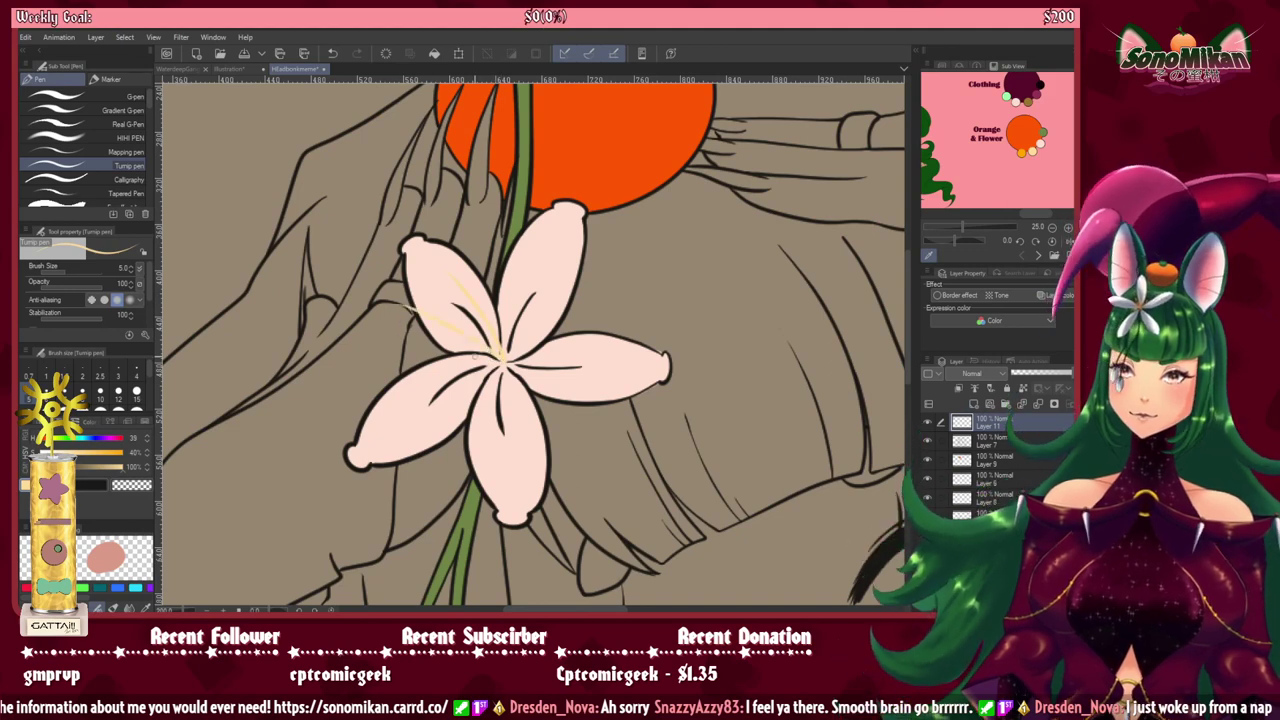
pyautogui.moveTo(508, 348); pyautogui.dragTo(600, 272)
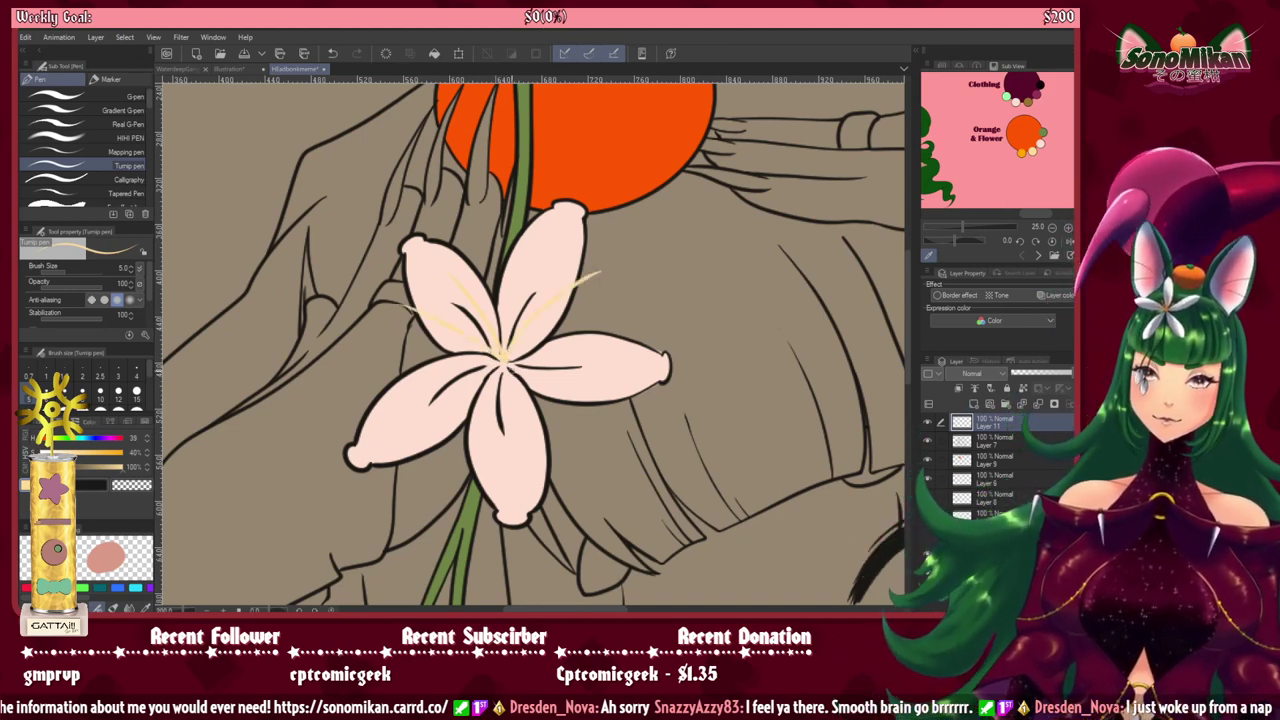
pyautogui.moveTo(509, 362); pyautogui.dragTo(550, 346)
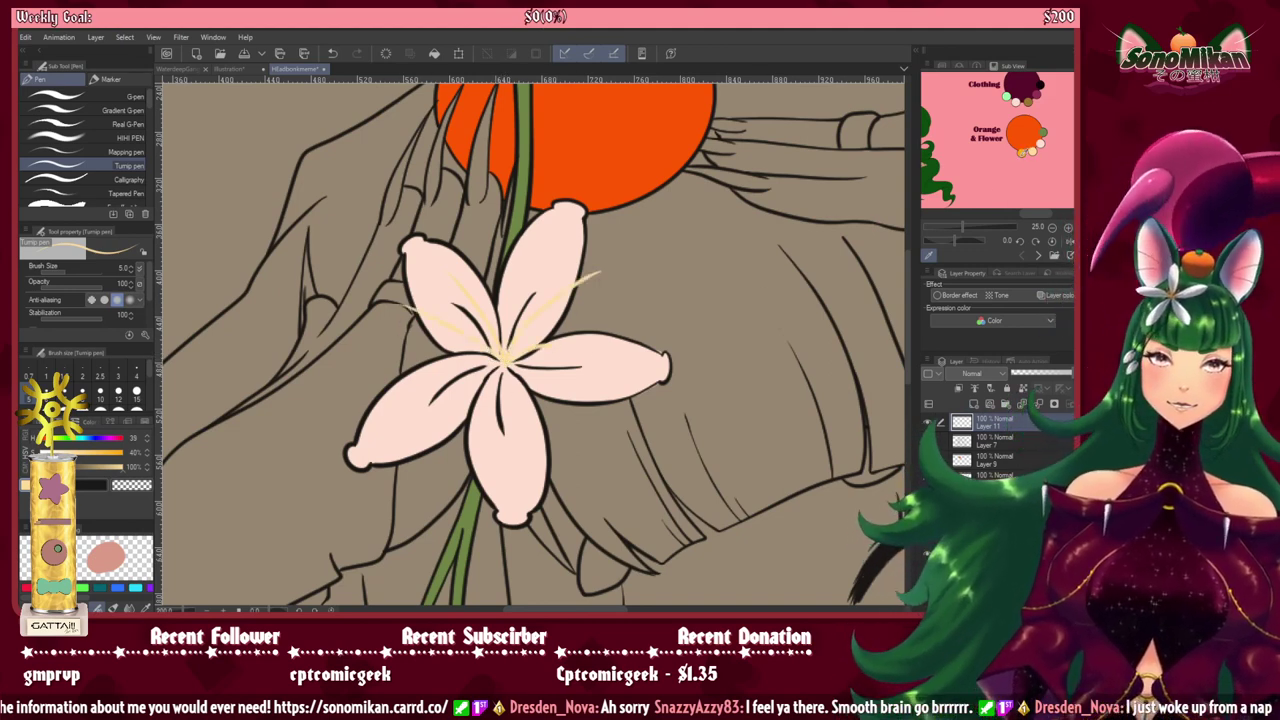
# Step: Sample the yellow-orange from the Orange & Flower palette and paint a small oval anther on the tip of each stamen
pyautogui.click(1021, 153)
pyautogui.moveTo(603, 272)
pyautogui.mouseDown()
pyautogui.moveTo(592, 275)
pyautogui.moveTo(604, 271)
pyautogui.mouseUp()
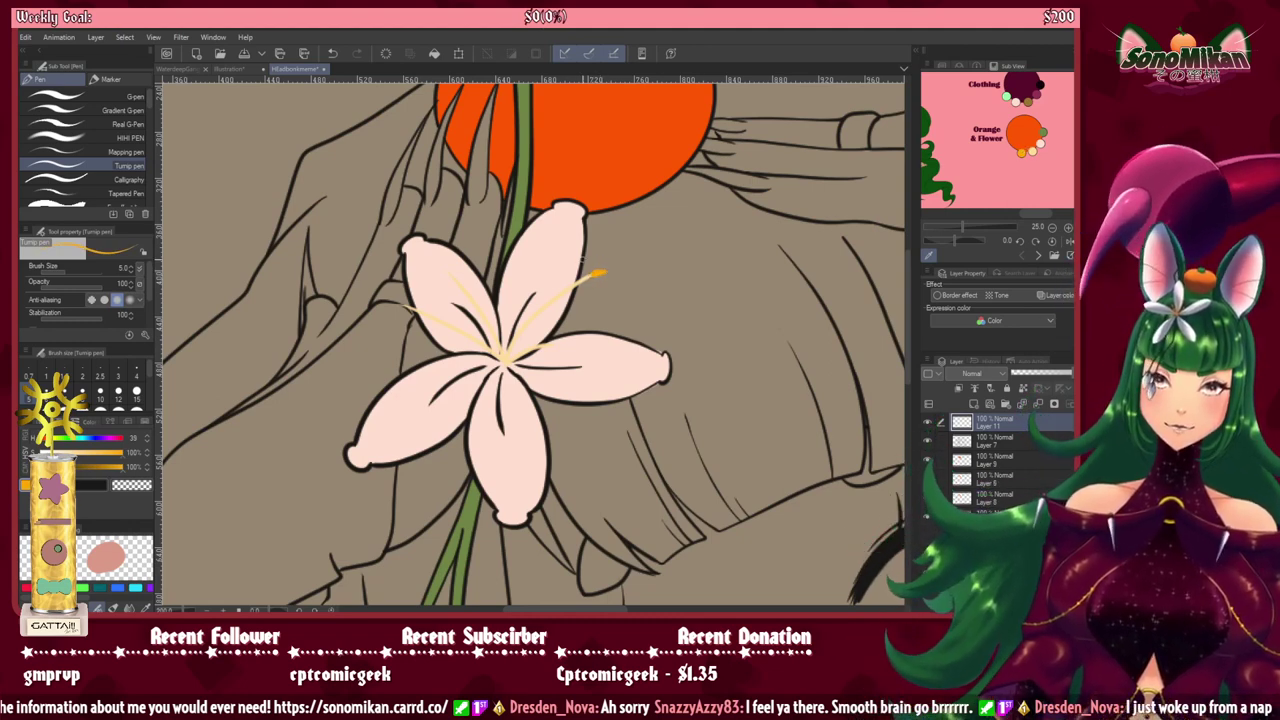
pyautogui.moveTo(441, 270)
pyautogui.mouseDown()
pyautogui.moveTo(455, 280)
pyautogui.moveTo(447, 272)
pyautogui.moveTo(391, 305)
pyautogui.moveTo(416, 310)
pyautogui.mouseUp()
pyautogui.hotkey('ctrl', 'z')
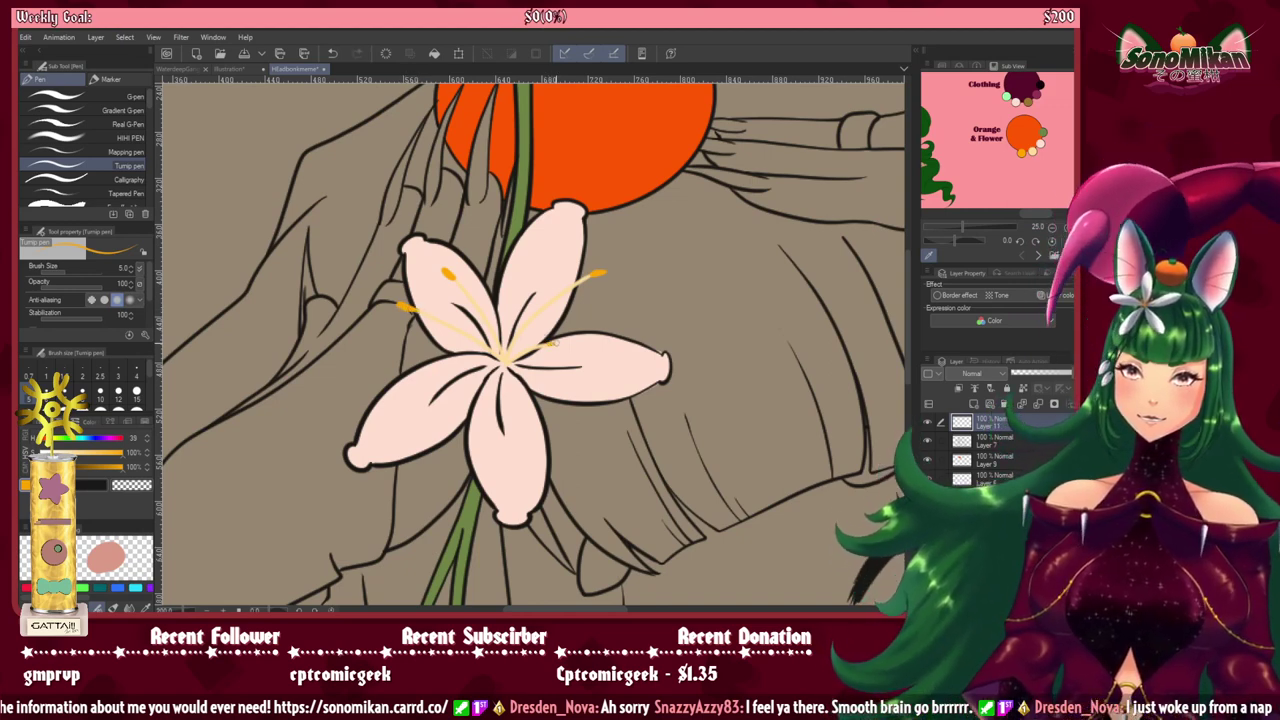
pyautogui.moveTo(561, 346)
pyautogui.mouseDown()
pyautogui.moveTo(531, 434)
pyautogui.moveTo(528, 554)
pyautogui.moveTo(569, 231)
pyautogui.mouseUp()
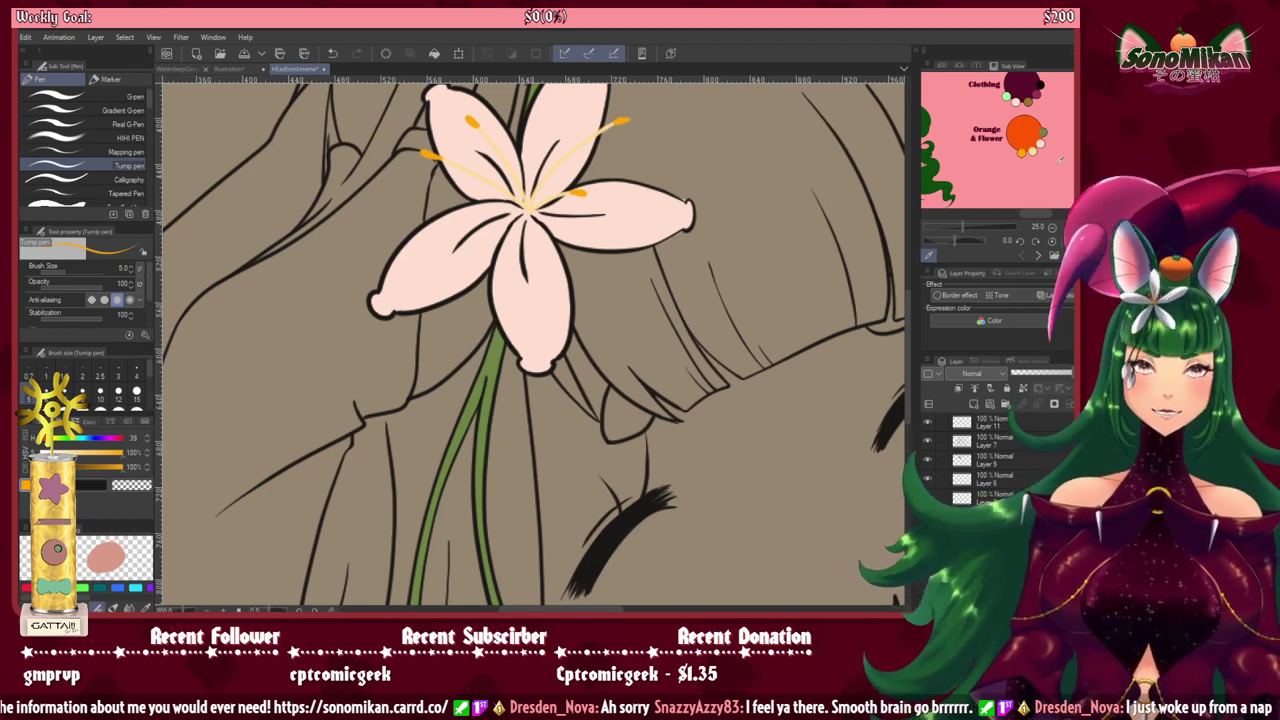
# Step: Sample the tan from the Body, Eyes, Claws & Tail palette and select the face and the skin gaps beside the bangs with Auto select
pyautogui.scroll(2, 998, 140)
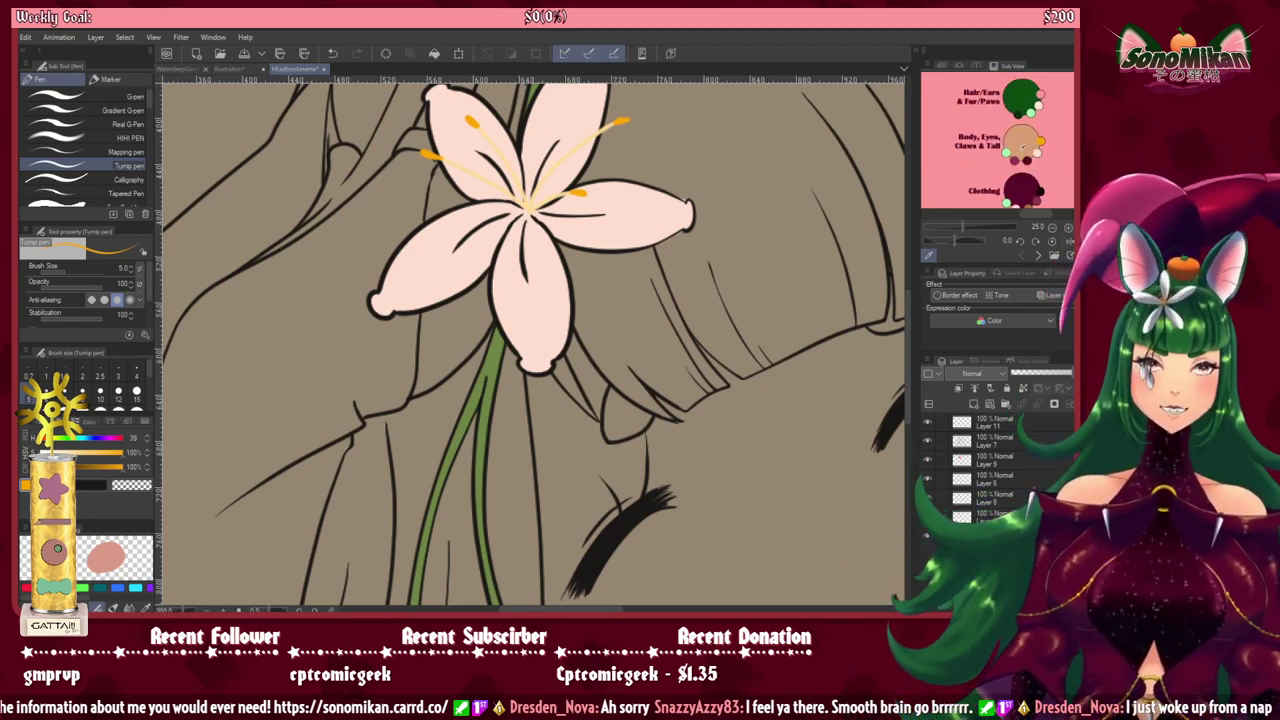
pyautogui.click(1022, 147)
pyautogui.moveTo(658, 454); pyautogui.dragTo(555, 324)
pyautogui.scroll(-1, 558, 352)
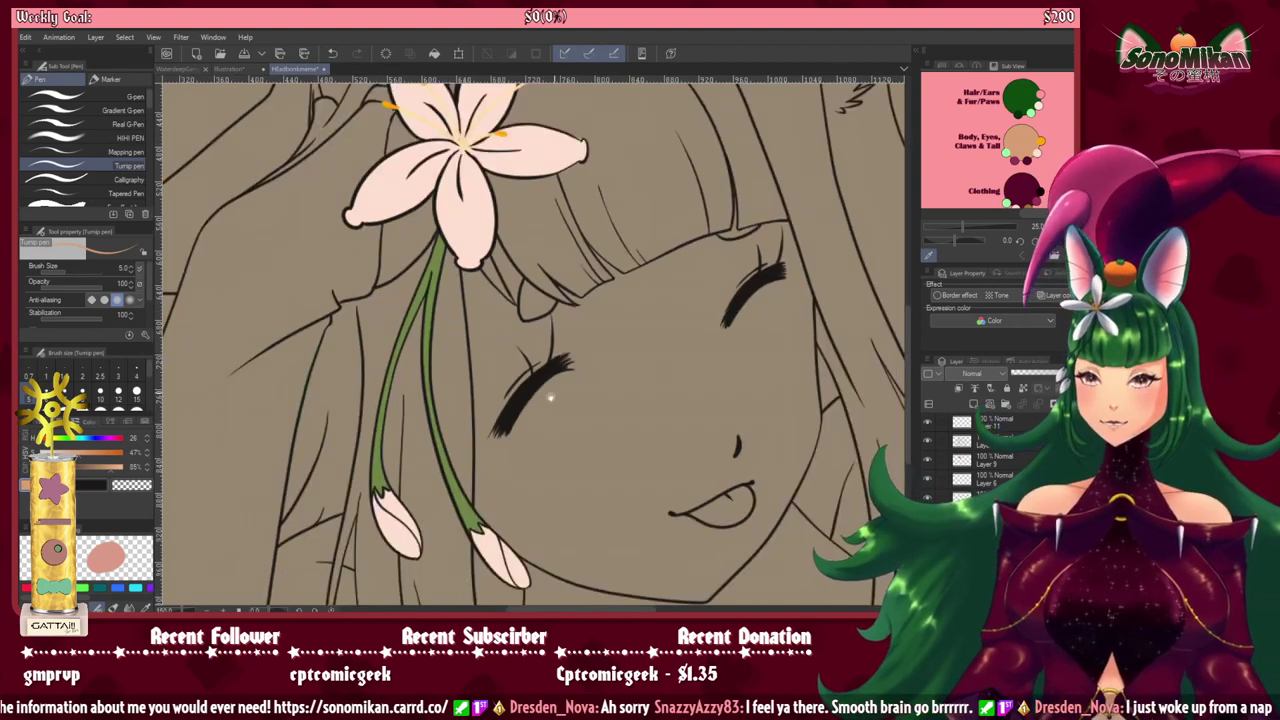
pyautogui.moveTo(550, 398); pyautogui.dragTo(508, 388)
pyautogui.click(15, 180)
pyautogui.click(563, 387)
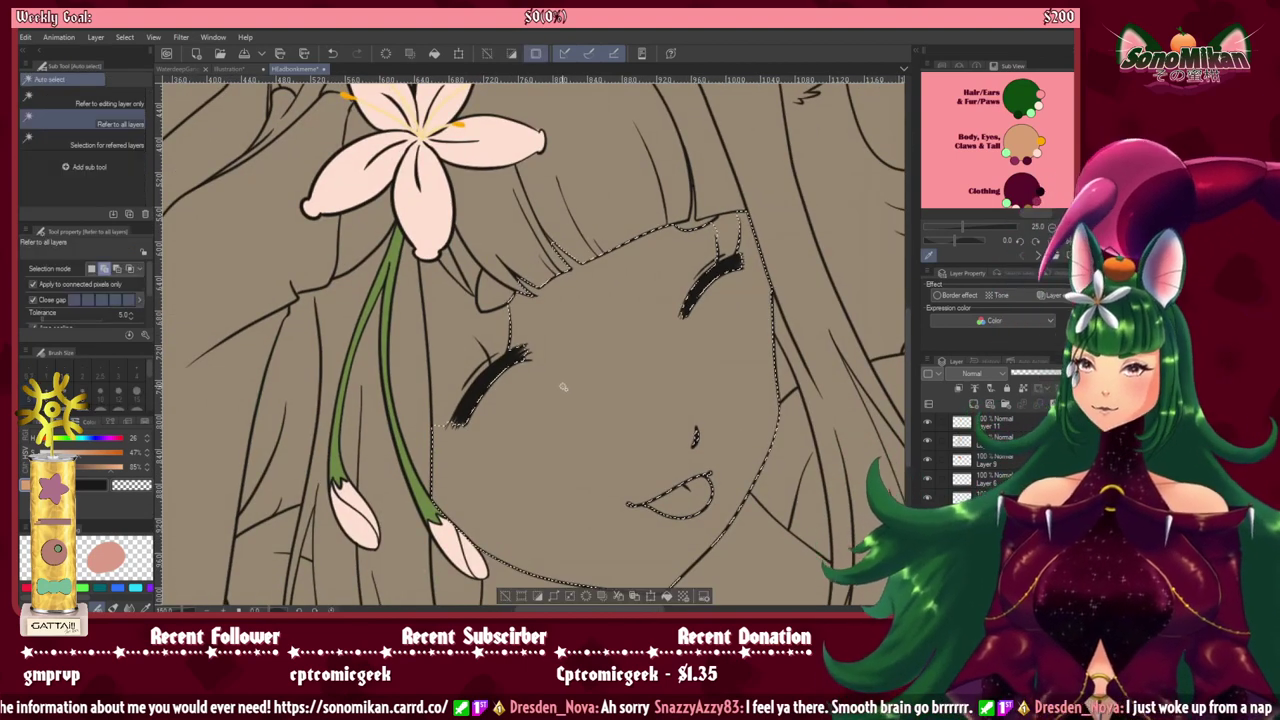
pyautogui.click(457, 322)
pyautogui.click(466, 277)
pyautogui.click(502, 292)
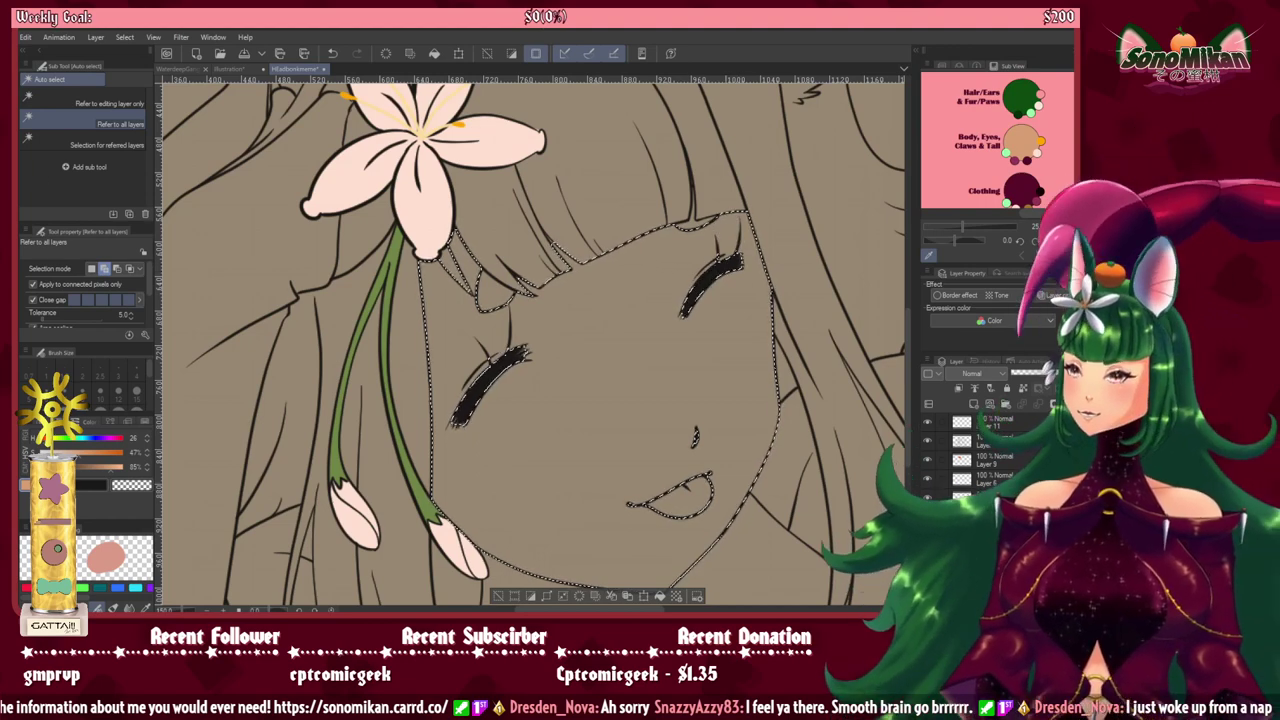
# Step: Add the first eye's lashes, nose and mouth to the face selection with Lasso and refine its edge along the bangs
pyautogui.press('m')
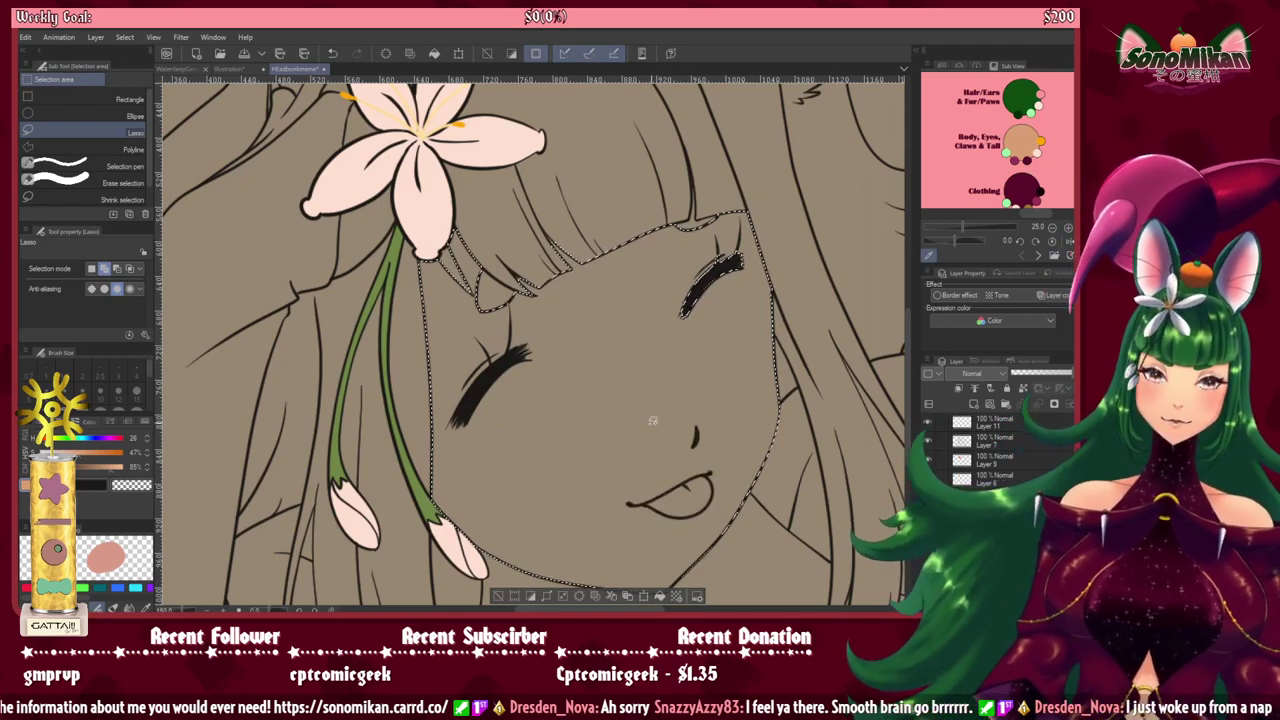
pyautogui.scroll(1, 634, 386)
pyautogui.moveTo(648, 280); pyautogui.dragTo(609, 431)
pyautogui.scroll(2, 611, 426)
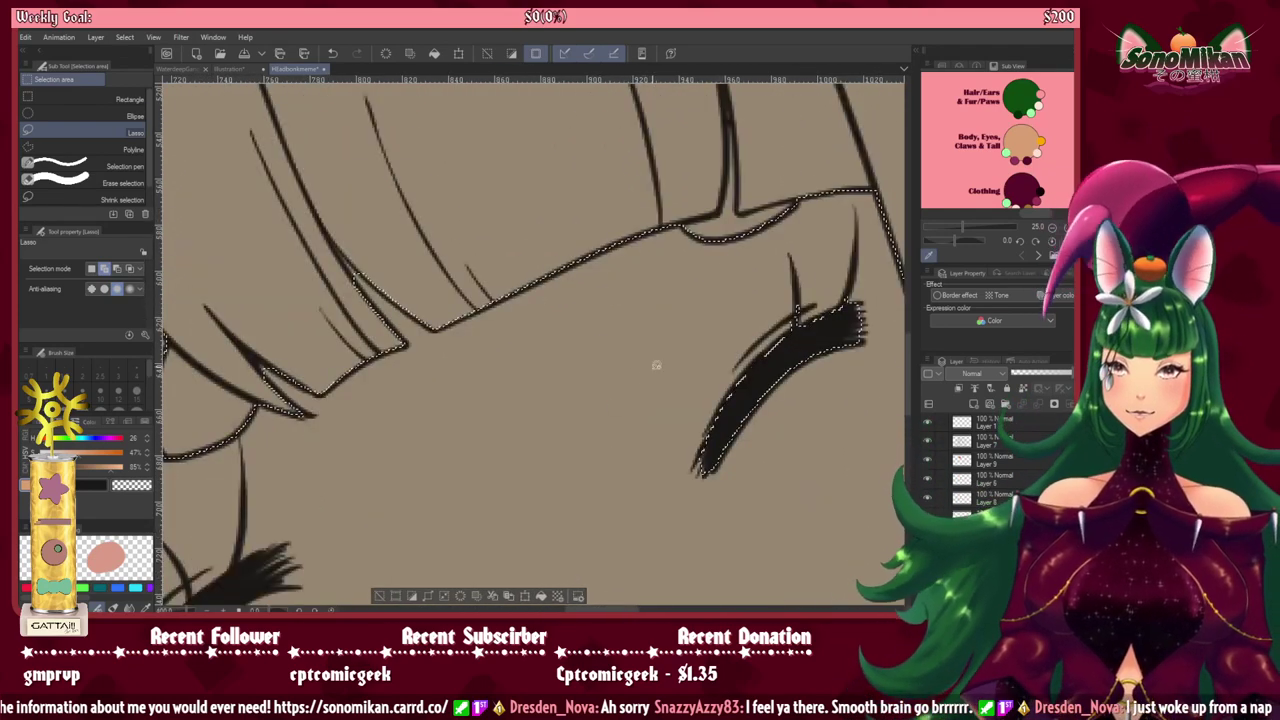
pyautogui.moveTo(656, 365); pyautogui.dragTo(580, 507)
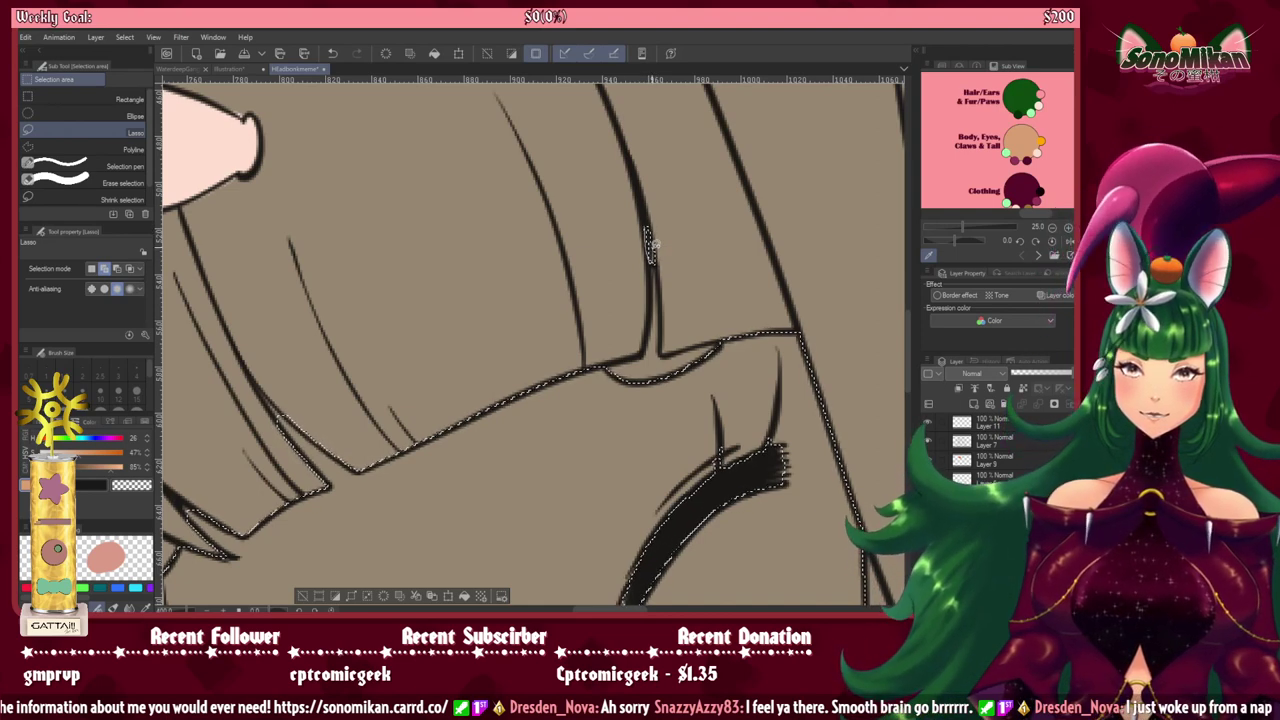
pyautogui.moveTo(640, 423); pyautogui.dragTo(810, 348)
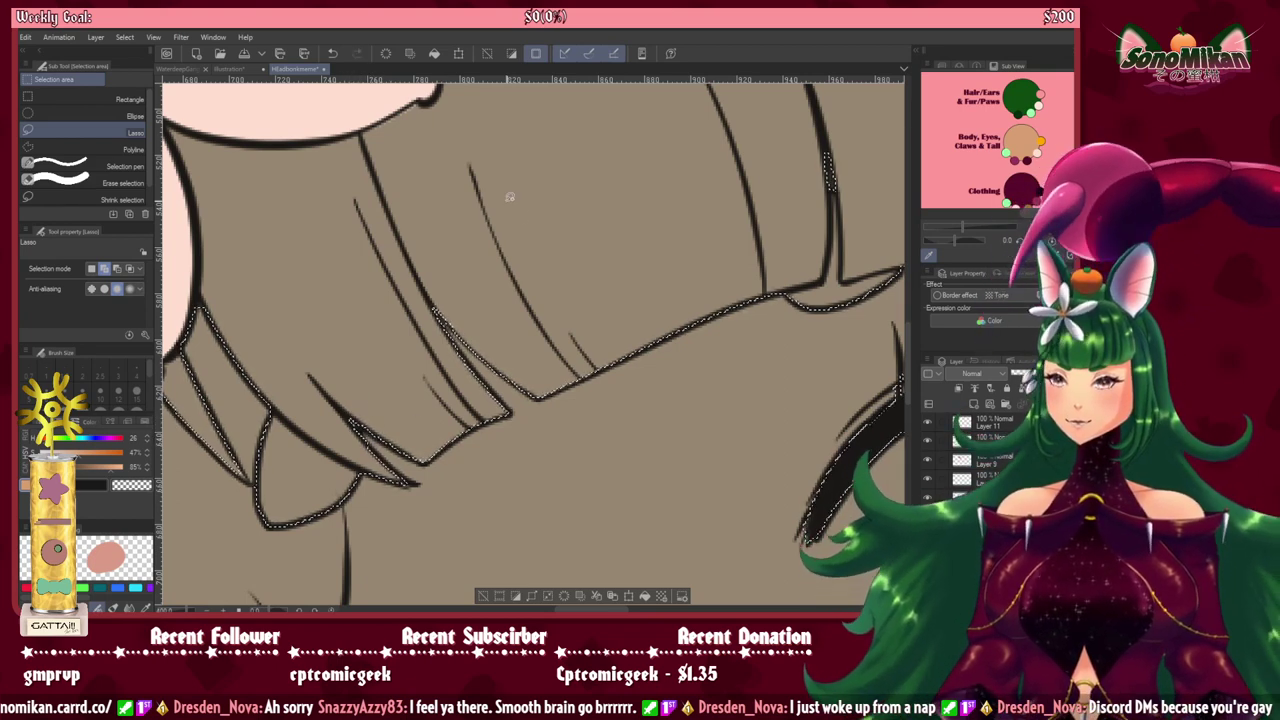
pyautogui.moveTo(474, 380); pyautogui.dragTo(618, 306)
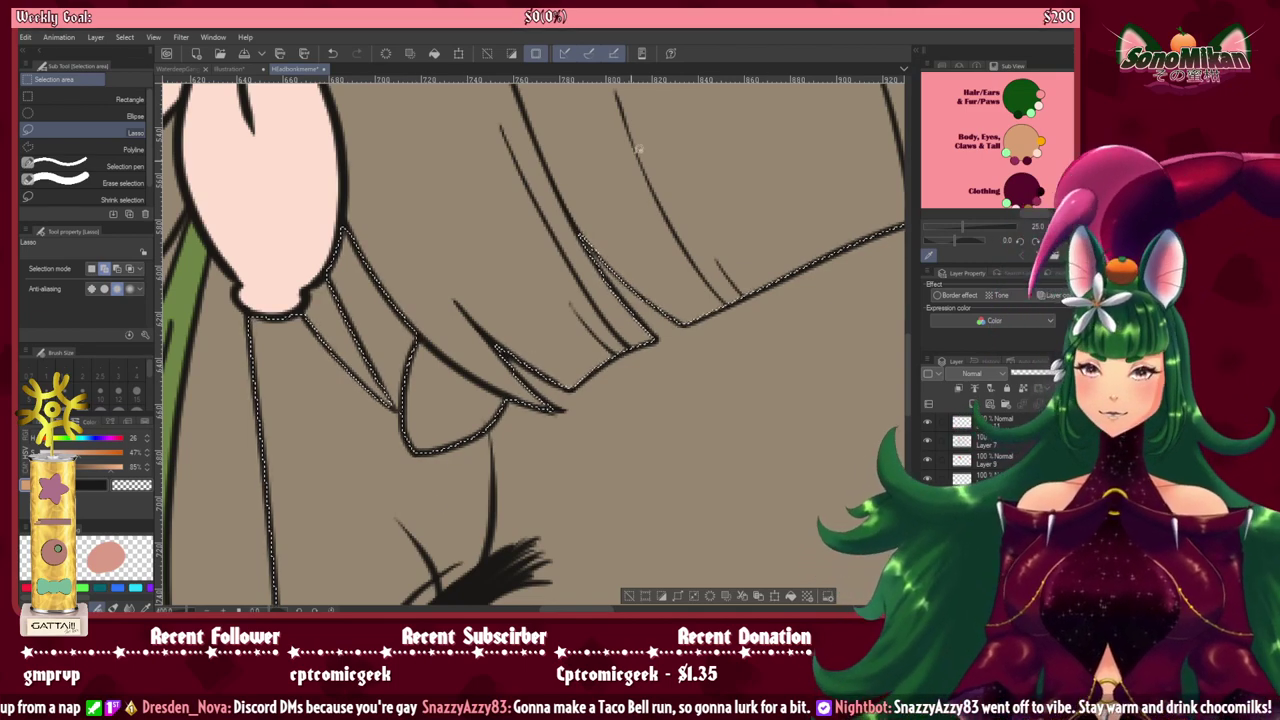
pyautogui.moveTo(701, 388); pyautogui.dragTo(347, 565)
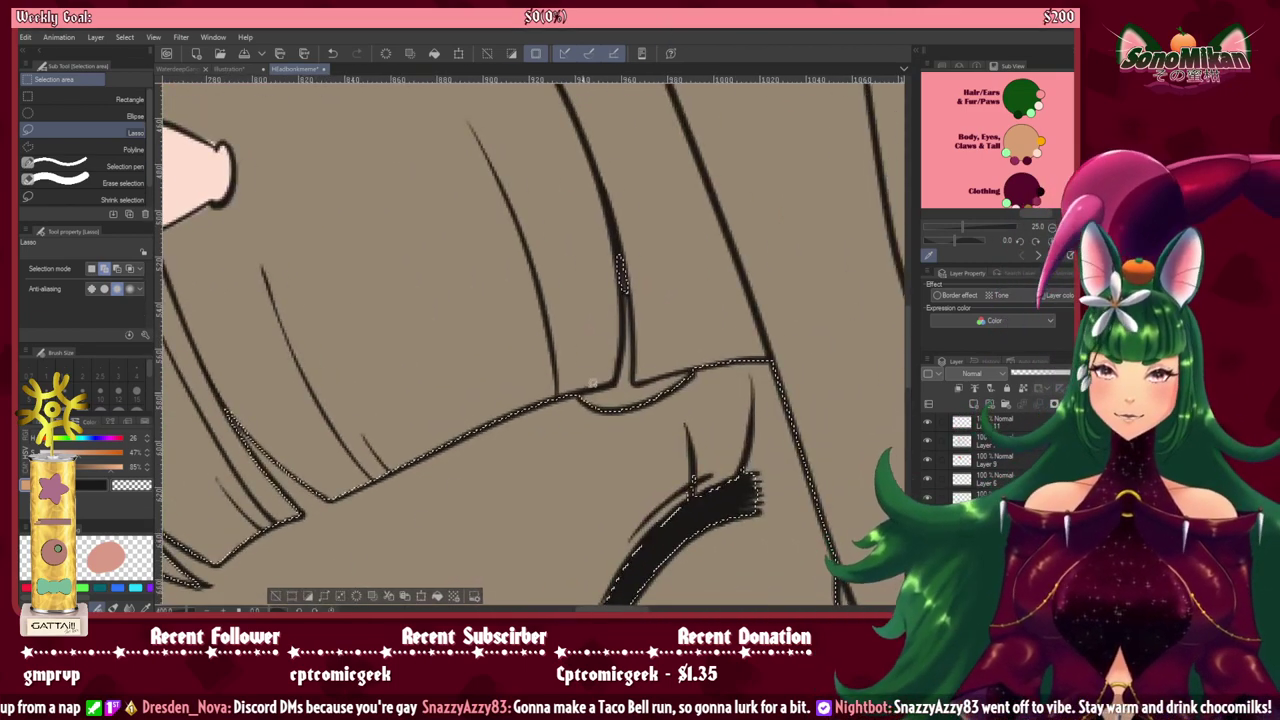
pyautogui.moveTo(697, 486); pyautogui.dragTo(736, 319)
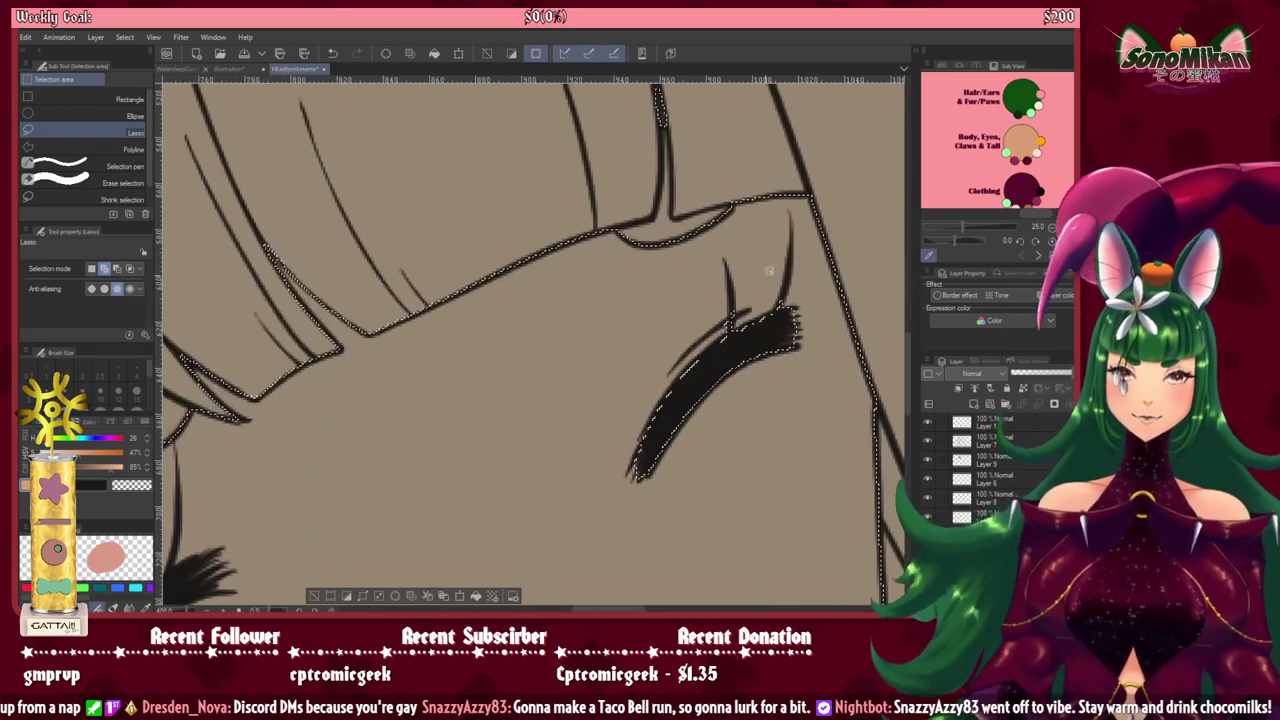
# Step: Add the remaining eye's lashes to the face selection with Lasso and check the outline down to the chin
pyautogui.moveTo(768, 271)
pyautogui.mouseDown()
pyautogui.moveTo(703, 497)
pyautogui.moveTo(770, 272)
pyautogui.mouseUp()
pyautogui.moveTo(553, 487); pyautogui.dragTo(717, 257)
pyautogui.moveTo(460, 463); pyautogui.dragTo(377, 340)
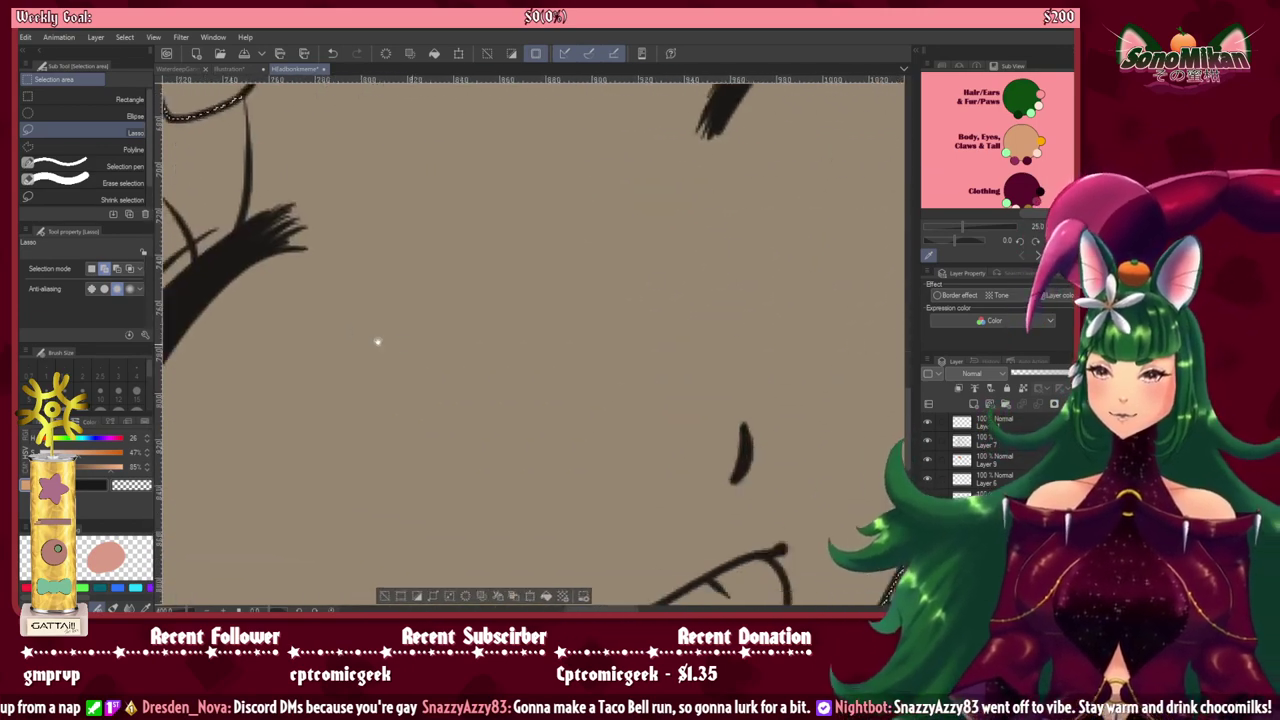
pyautogui.moveTo(522, 403); pyautogui.dragTo(471, 203)
pyautogui.moveTo(517, 546); pyautogui.dragTo(569, 353)
pyautogui.scroll(-3, 530, 394)
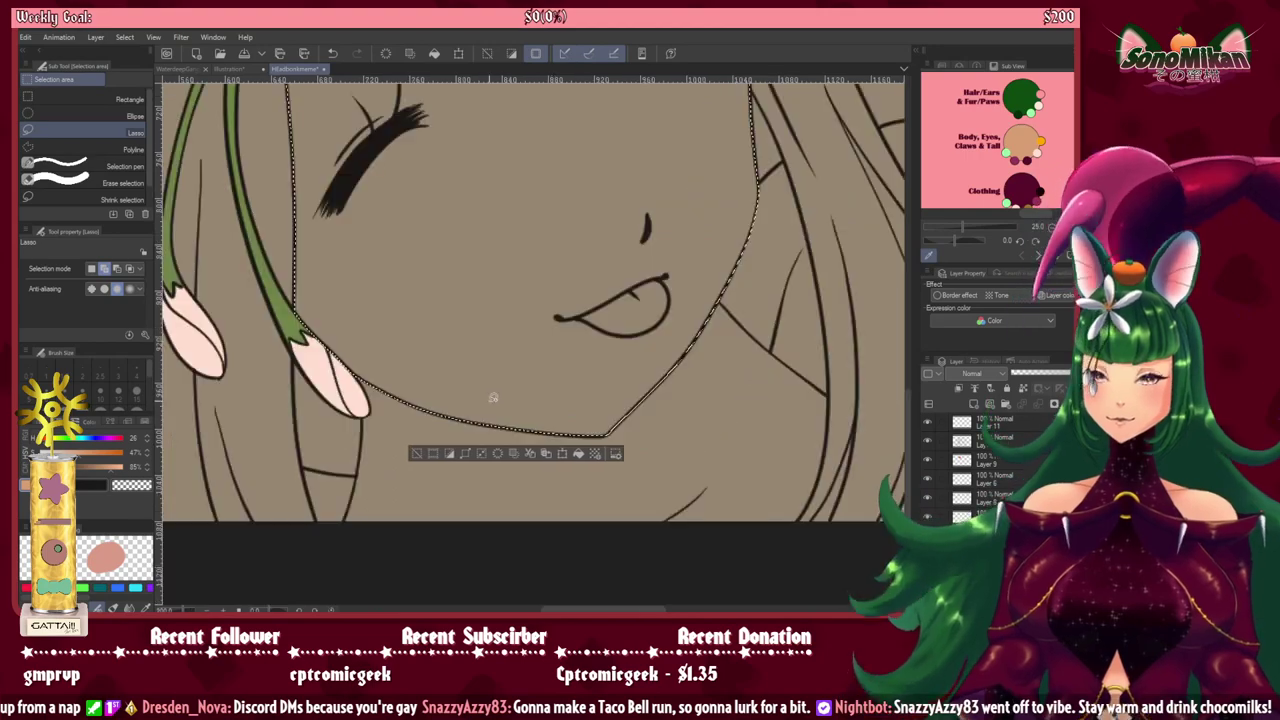
pyautogui.moveTo(437, 397); pyautogui.dragTo(578, 427)
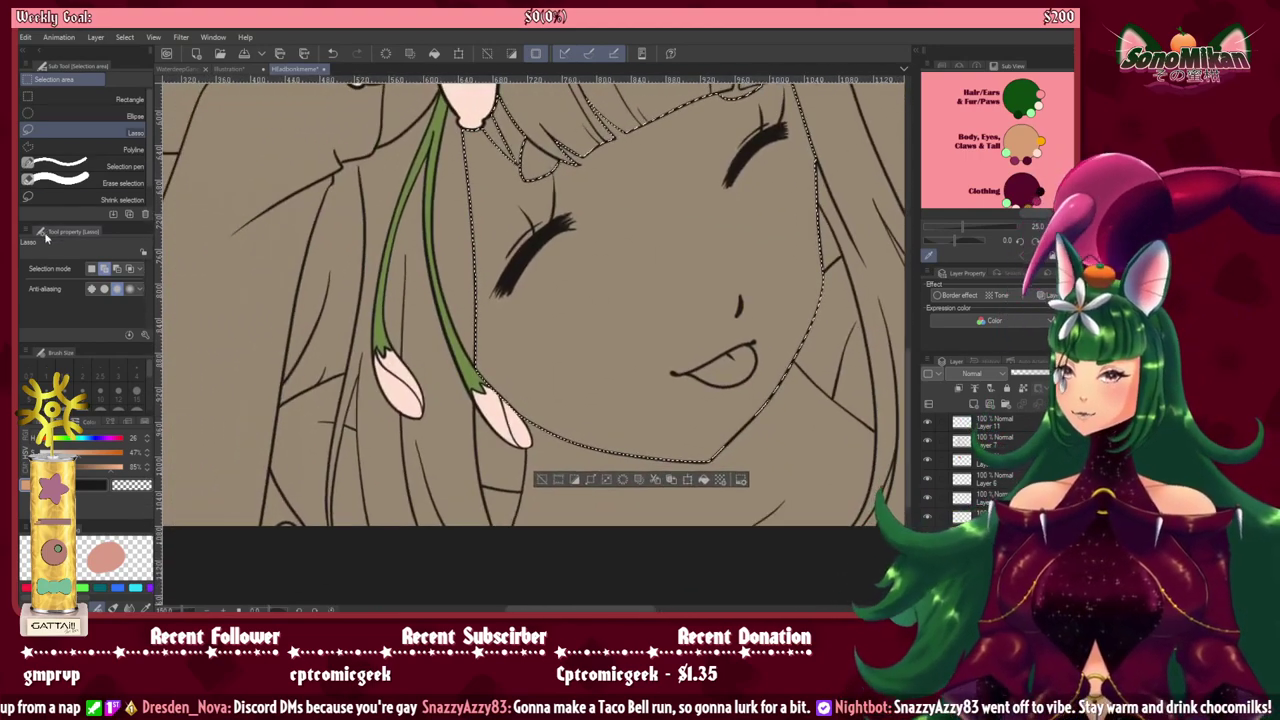
# Step: Add the skin areas below the flower buds and between the nearby hair strands to the selection with Auto select
pyautogui.press('w')
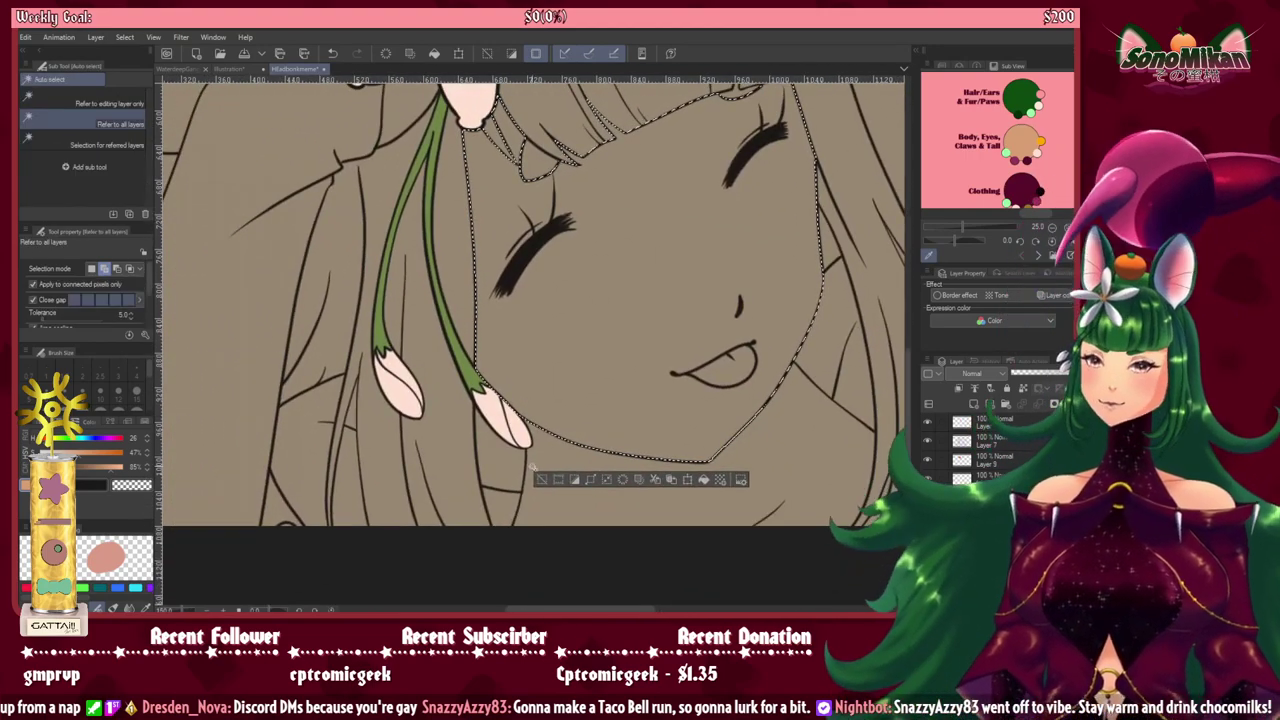
pyautogui.click(500, 492)
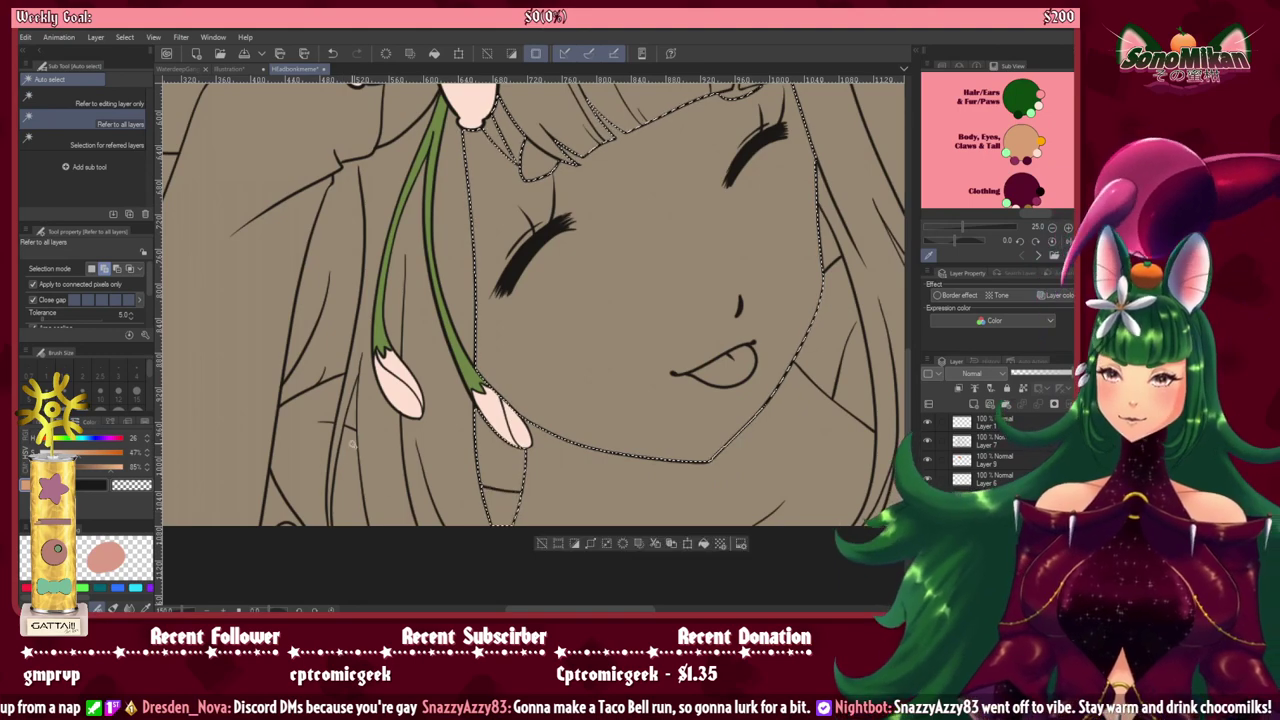
pyautogui.click(338, 496)
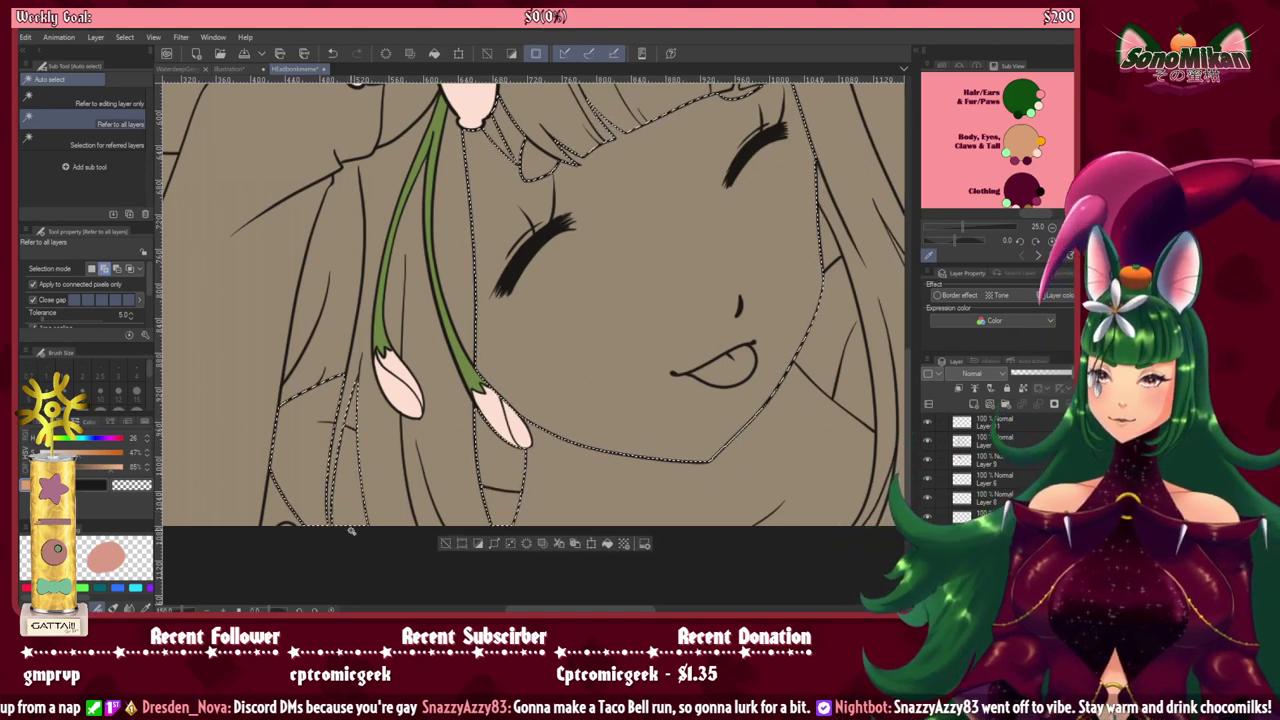
# Step: Hide the stamen layer, add the hand between the orange and flower to the selection, and include its narrow wrist edge with Lasso
pyautogui.scroll(5, 338, 496)
pyautogui.scroll(3, 378, 441)
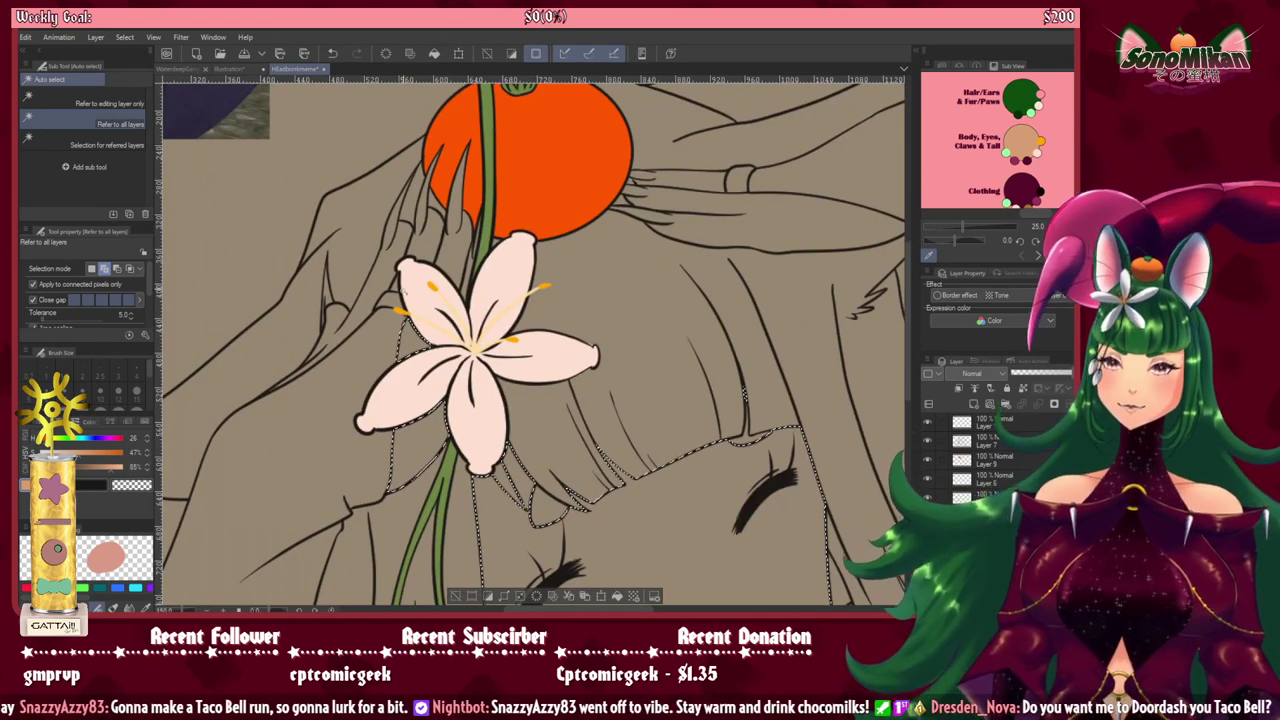
pyautogui.click(927, 424)
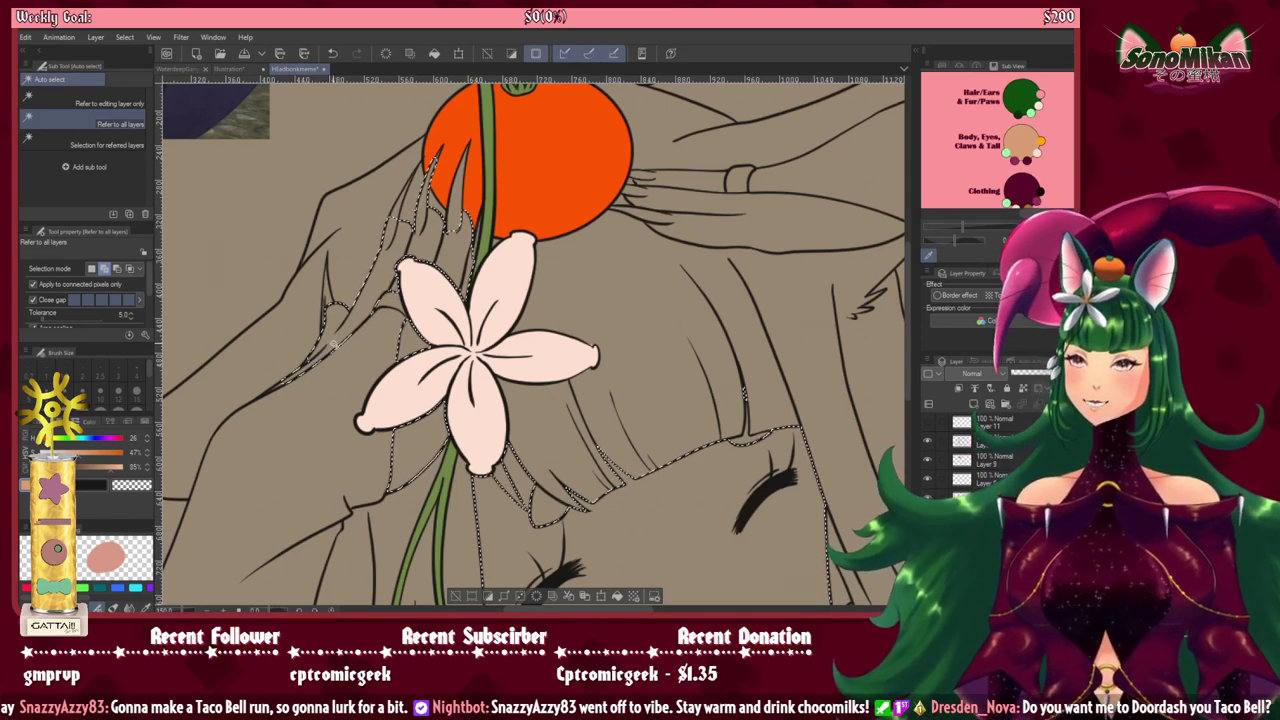
pyautogui.scroll(5, 354, 340)
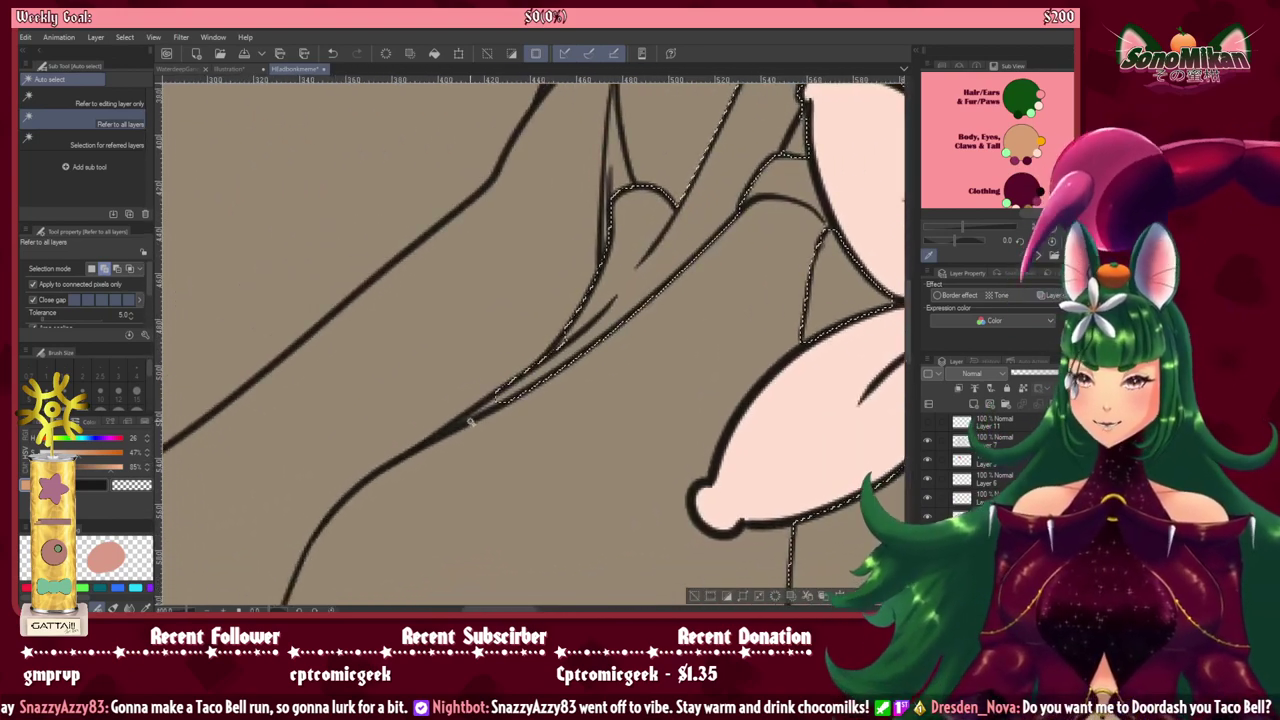
pyautogui.press('m')
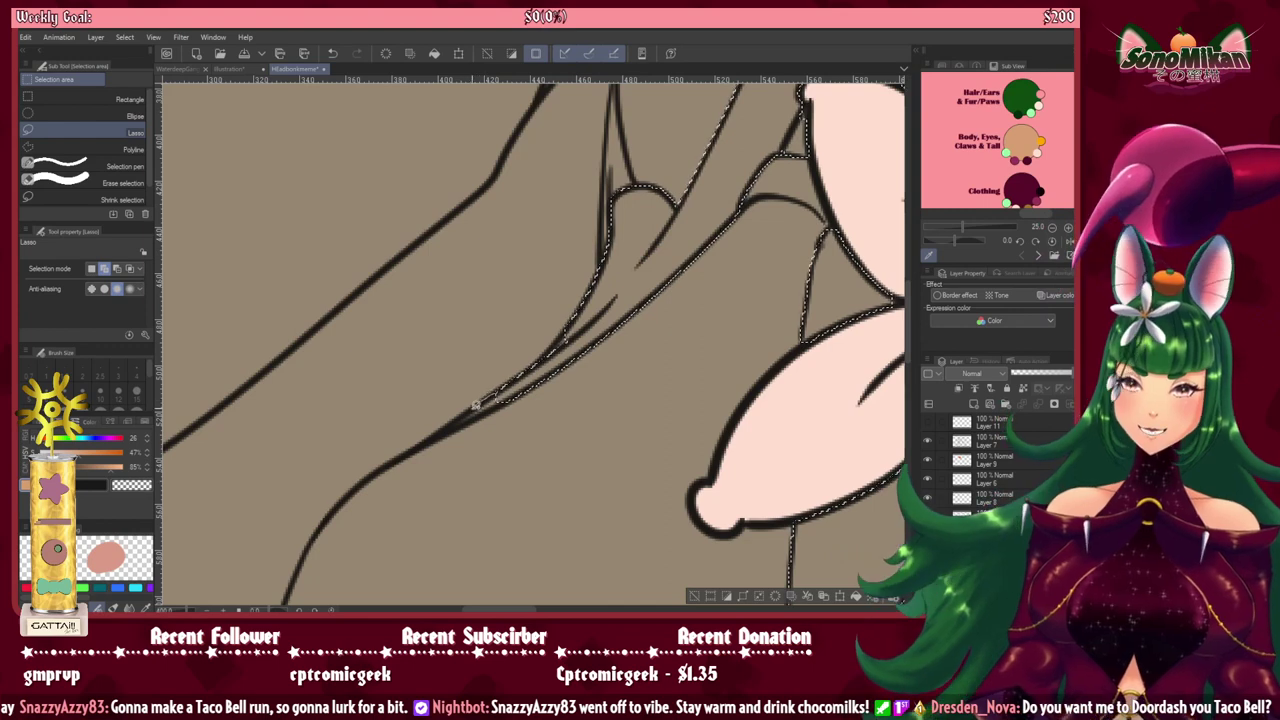
pyautogui.moveTo(440, 433); pyautogui.dragTo(675, 262)
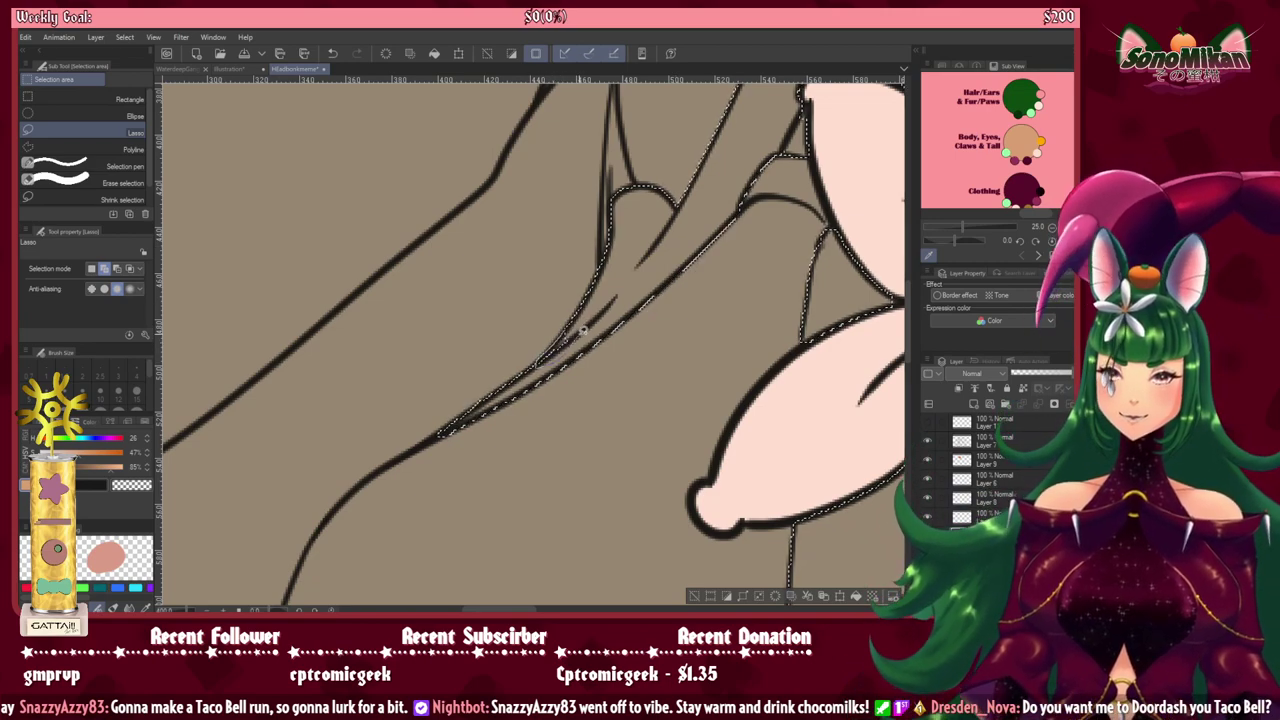
# Step: Check the selection outline around the hand's fingers and claws and along the flower petals for missed gaps
pyautogui.moveTo(683, 263); pyautogui.dragTo(526, 466)
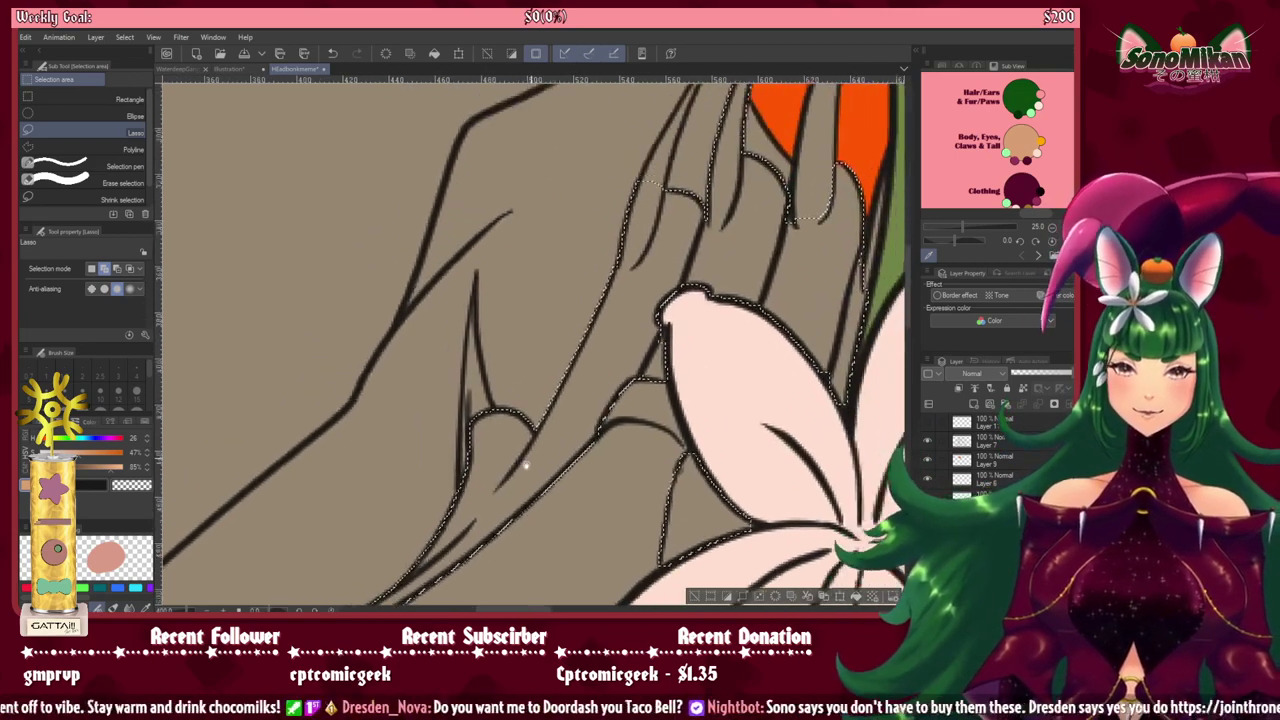
pyautogui.moveTo(608, 362); pyautogui.dragTo(557, 426)
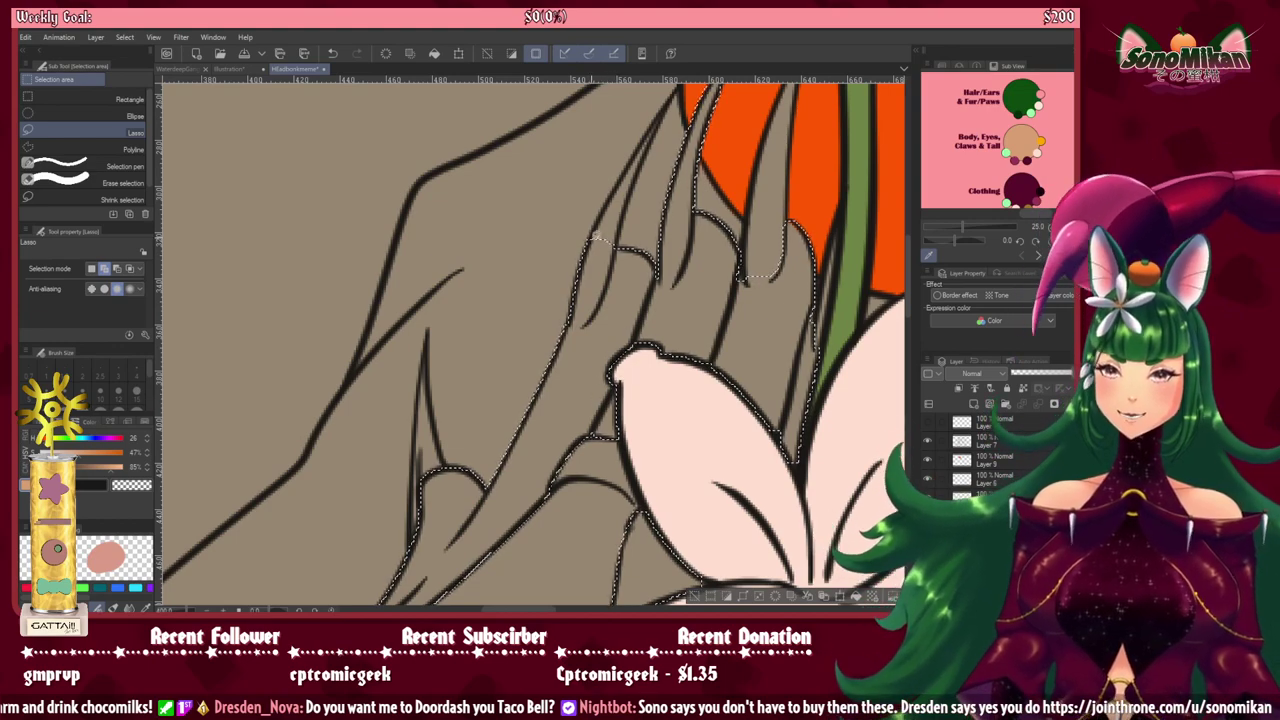
pyautogui.moveTo(666, 323); pyautogui.dragTo(567, 349)
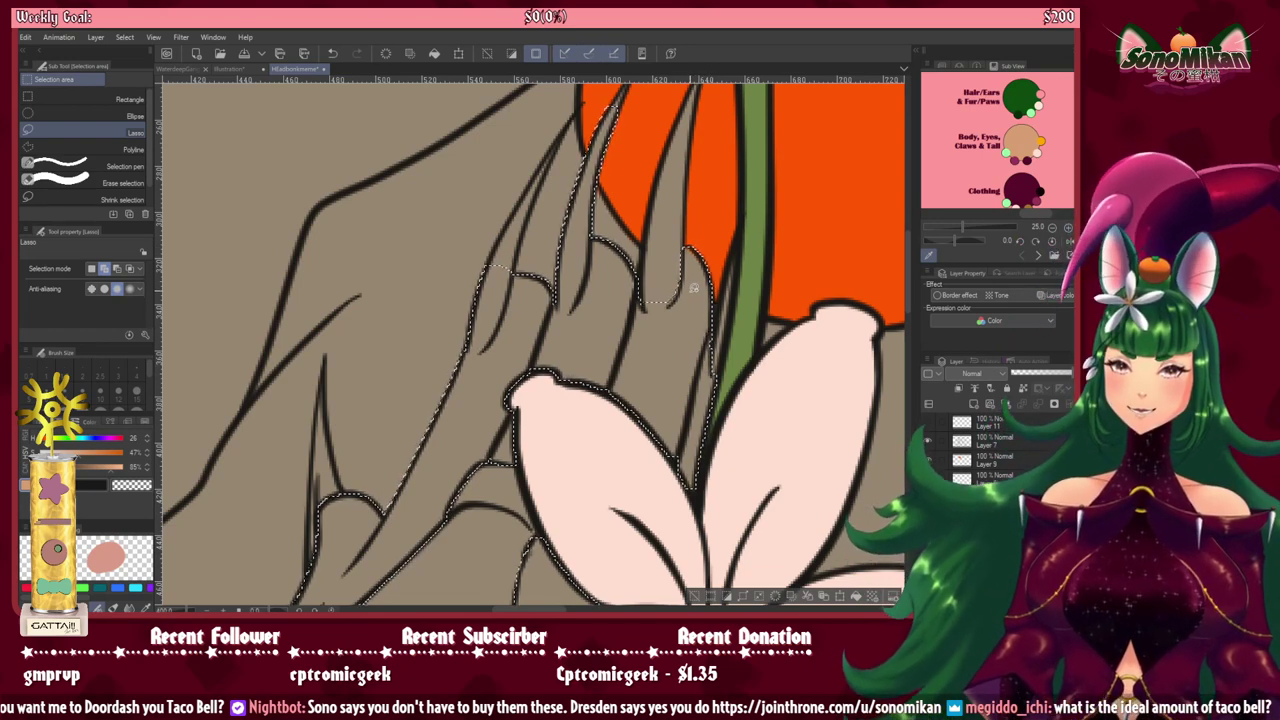
pyautogui.scroll(-3, 637, 406)
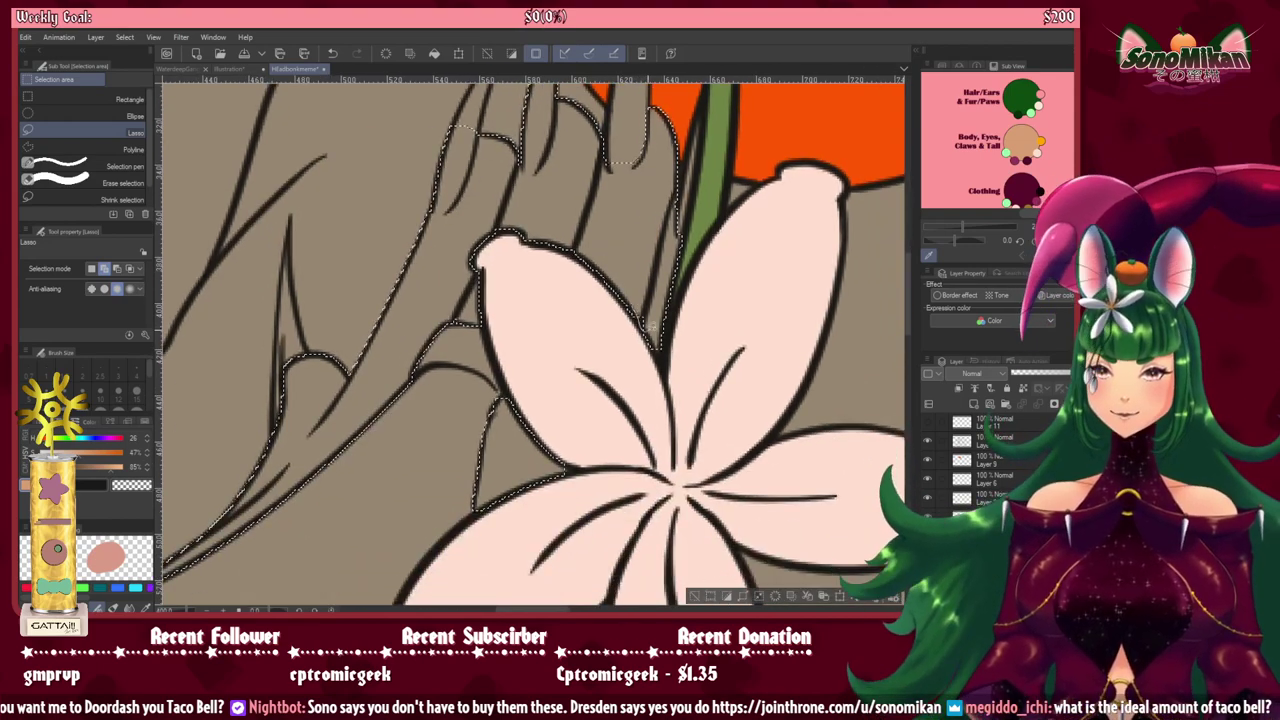
pyautogui.moveTo(582, 208); pyautogui.dragTo(632, 313)
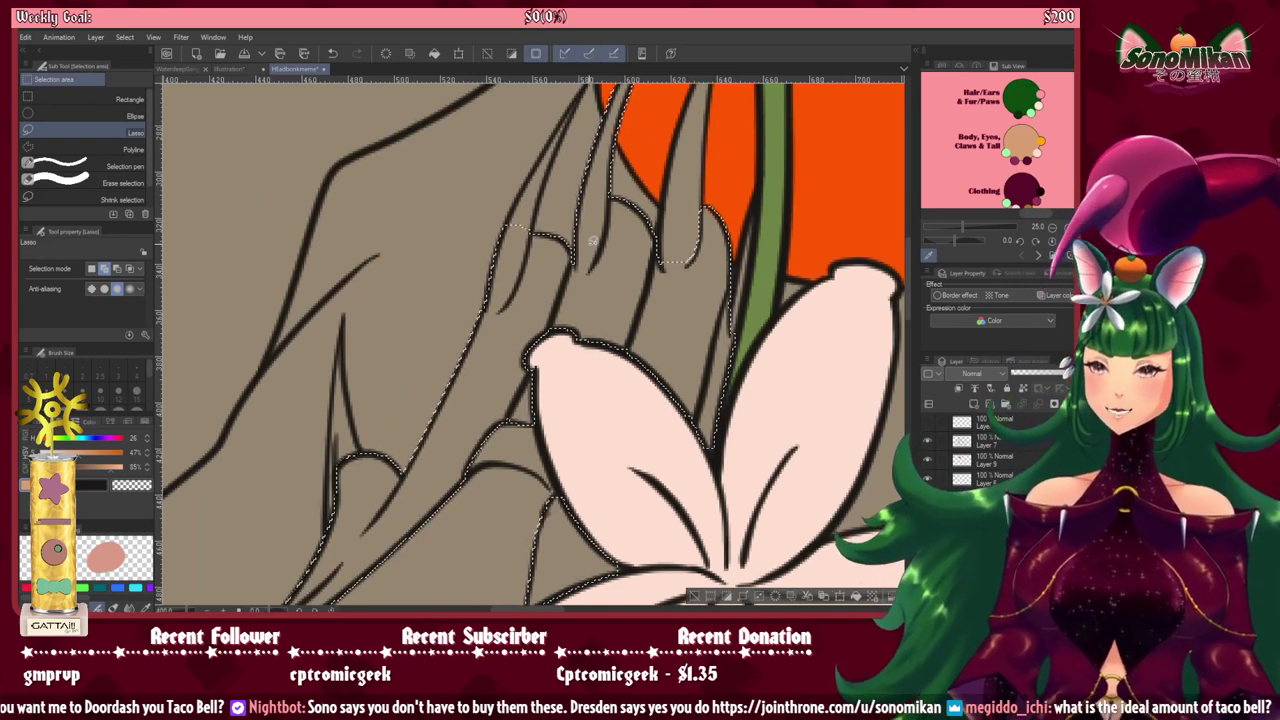
pyautogui.moveTo(390, 485); pyautogui.dragTo(461, 420)
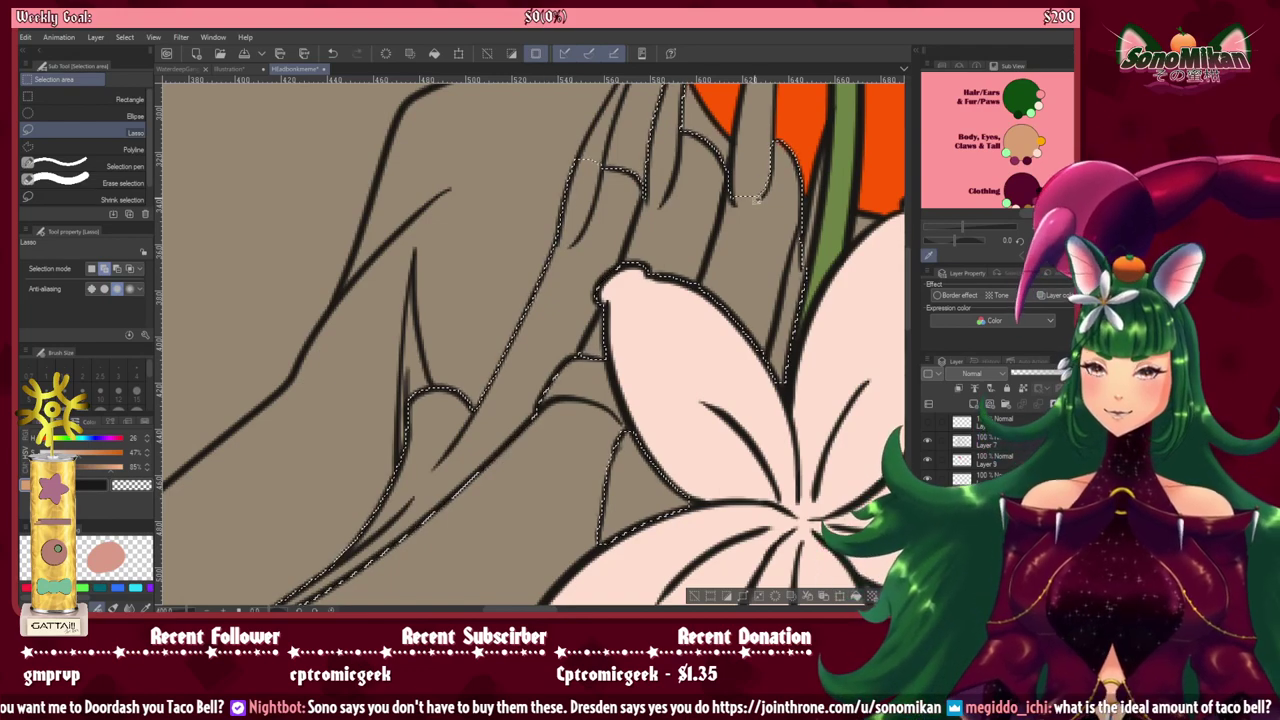
pyautogui.moveTo(635, 374); pyautogui.dragTo(577, 434)
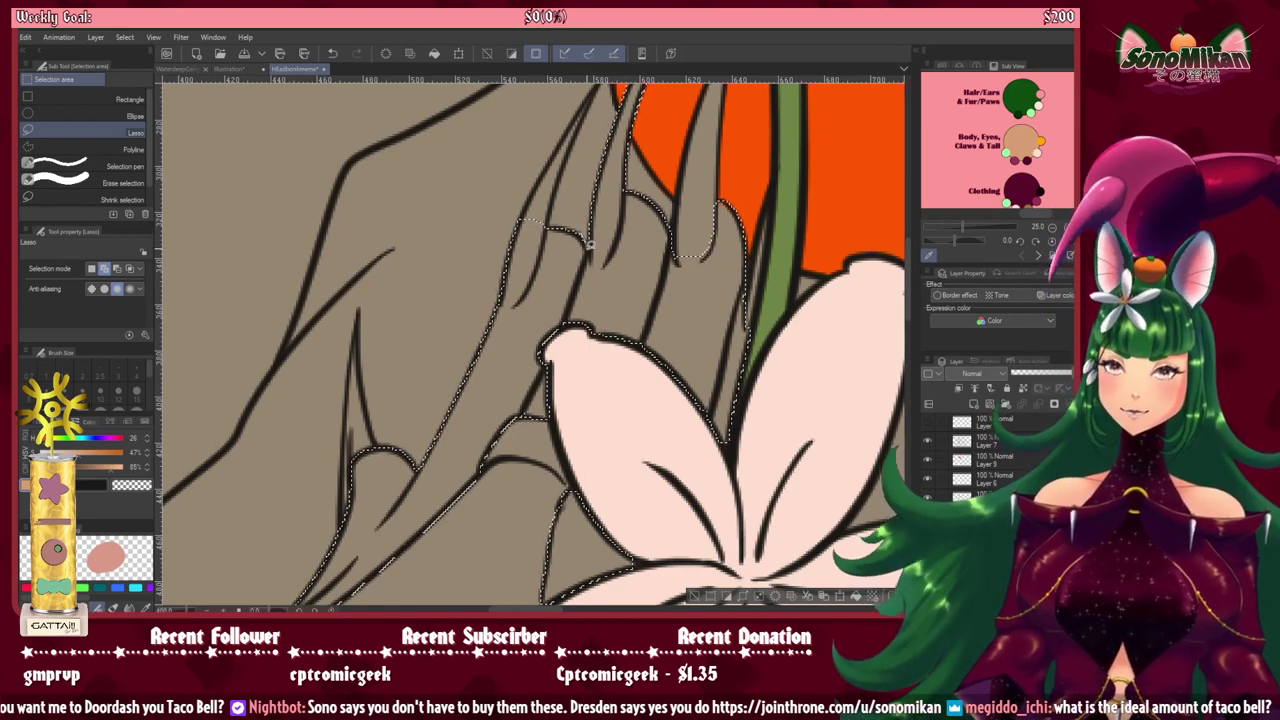
pyautogui.moveTo(710, 422); pyautogui.dragTo(656, 115)
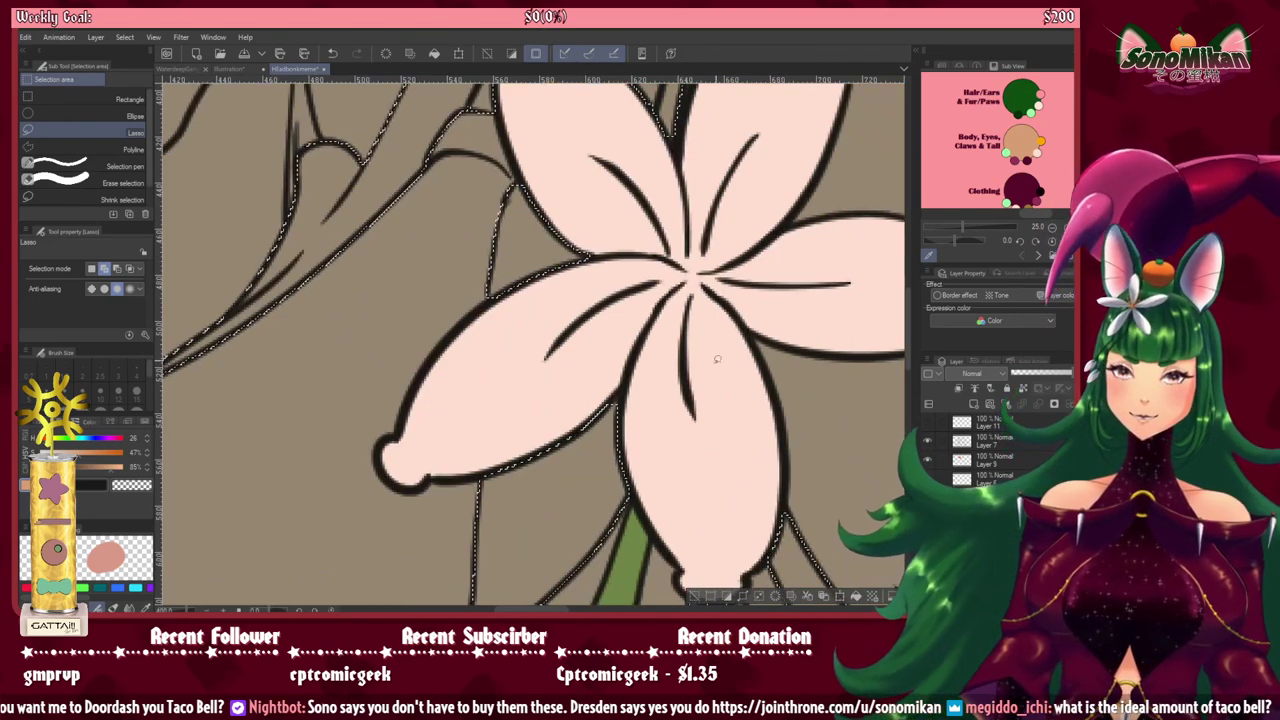
pyautogui.moveTo(541, 501); pyautogui.dragTo(486, 518)
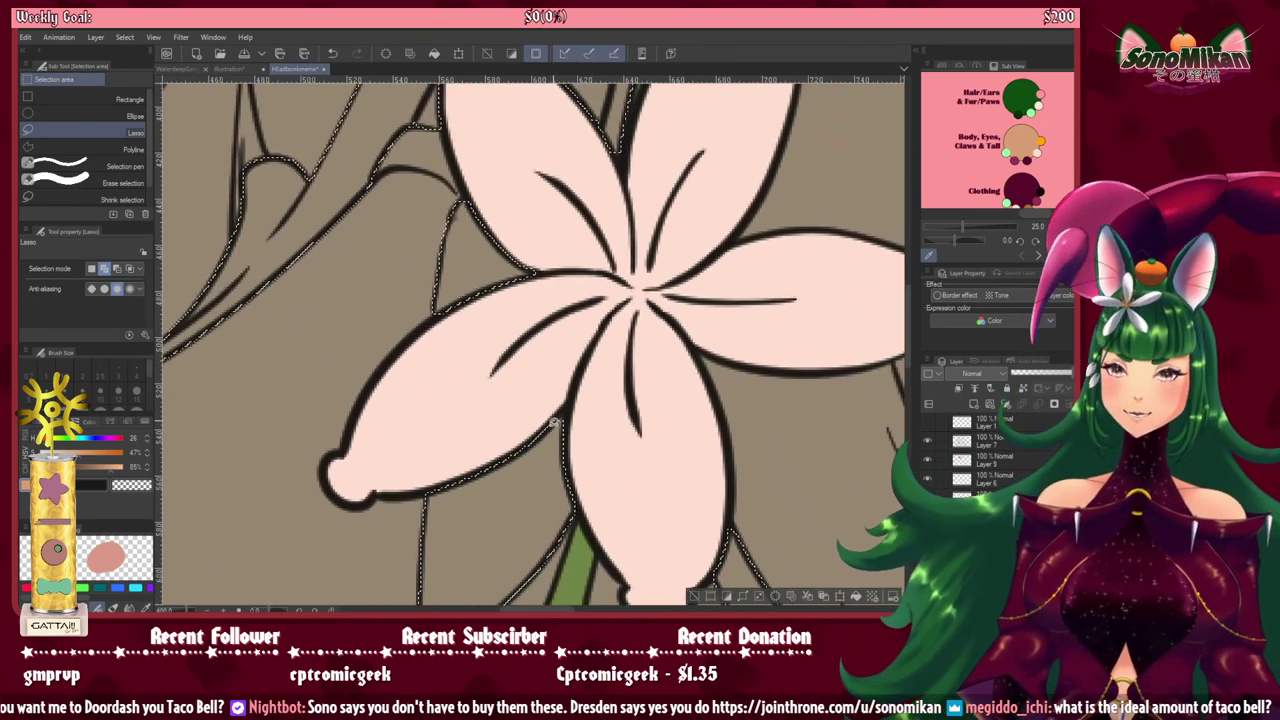
pyautogui.moveTo(554, 422)
pyautogui.mouseDown()
pyautogui.moveTo(567, 408)
pyautogui.moveTo(563, 430)
pyautogui.moveTo(618, 270)
pyautogui.moveTo(642, 270)
pyautogui.mouseUp()
pyautogui.moveTo(543, 465); pyautogui.dragTo(655, 332)
pyautogui.moveTo(536, 427); pyautogui.dragTo(823, 294)
pyautogui.moveTo(555, 98)
pyautogui.mouseDown()
pyautogui.moveTo(686, 269)
pyautogui.moveTo(682, 529)
pyautogui.moveTo(440, 514)
pyautogui.mouseUp()
pyautogui.moveTo(728, 420); pyautogui.dragTo(400, 478)
pyautogui.moveTo(746, 392)
pyautogui.mouseDown()
pyautogui.moveTo(537, 380)
pyautogui.moveTo(349, 493)
pyautogui.mouseUp()
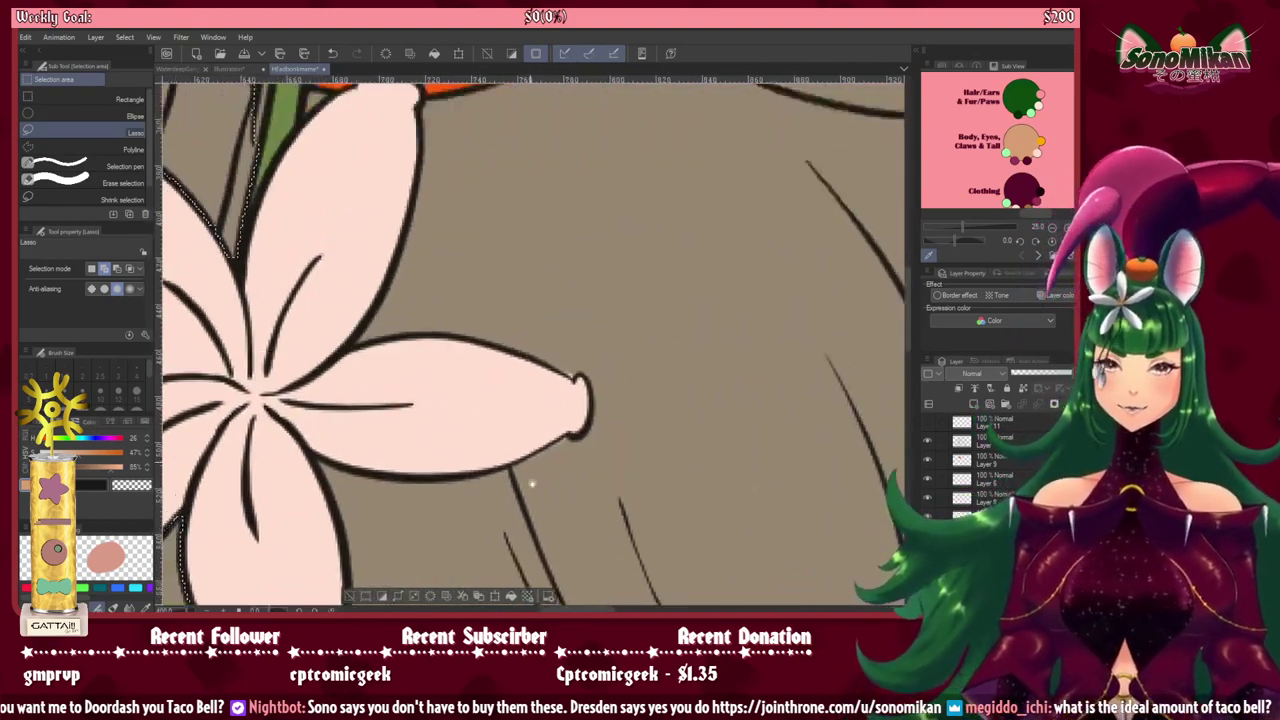
pyautogui.moveTo(532, 484)
pyautogui.mouseDown()
pyautogui.moveTo(486, 297)
pyautogui.moveTo(469, 314)
pyautogui.moveTo(176, 332)
pyautogui.mouseUp()
# Step: Add the neck, the shoulder areas between the hair strands, and the other hand beside the orange to the selection with Auto select
pyautogui.scroll(-4, 520, 393)
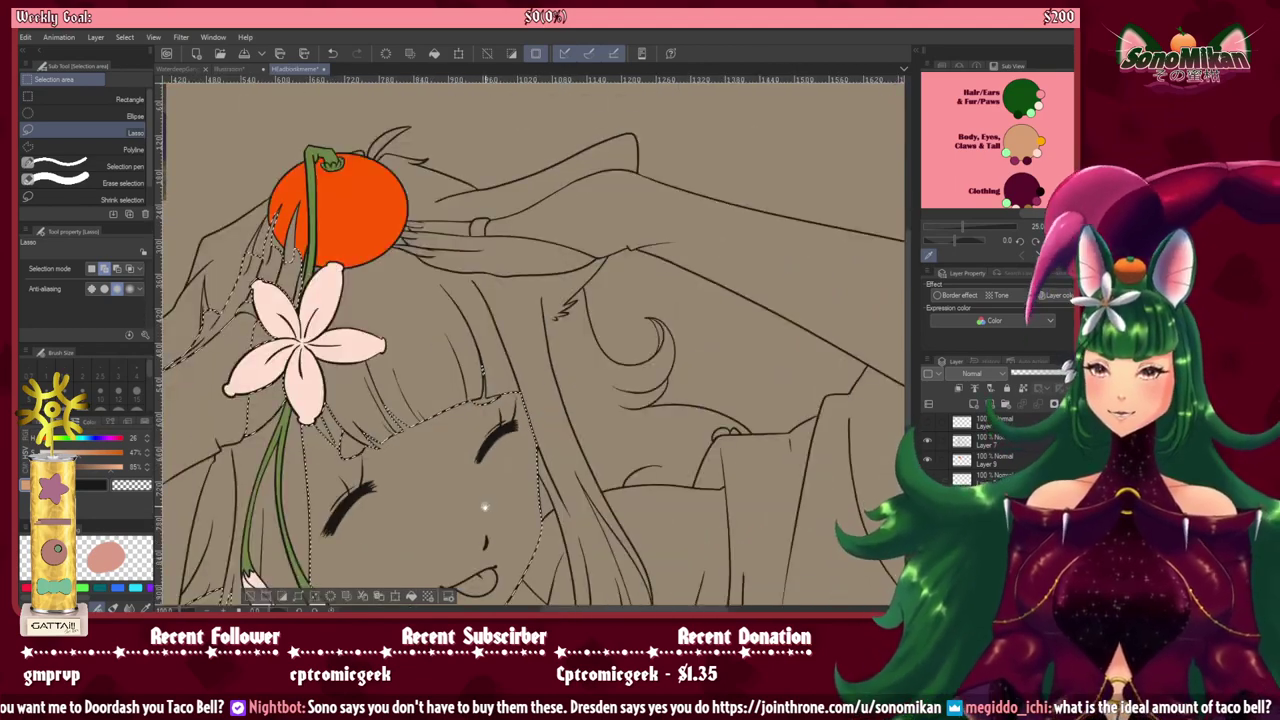
pyautogui.moveTo(485, 507); pyautogui.dragTo(523, 337)
pyautogui.press('w')
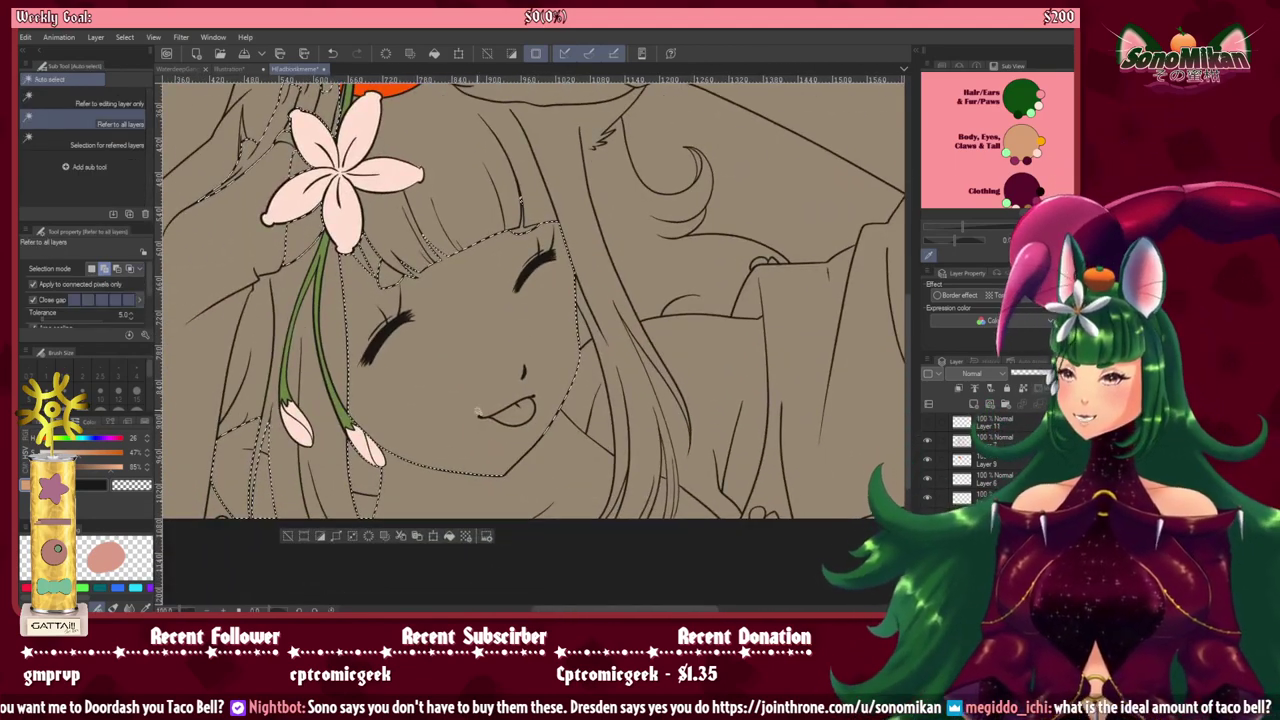
pyautogui.click(583, 391)
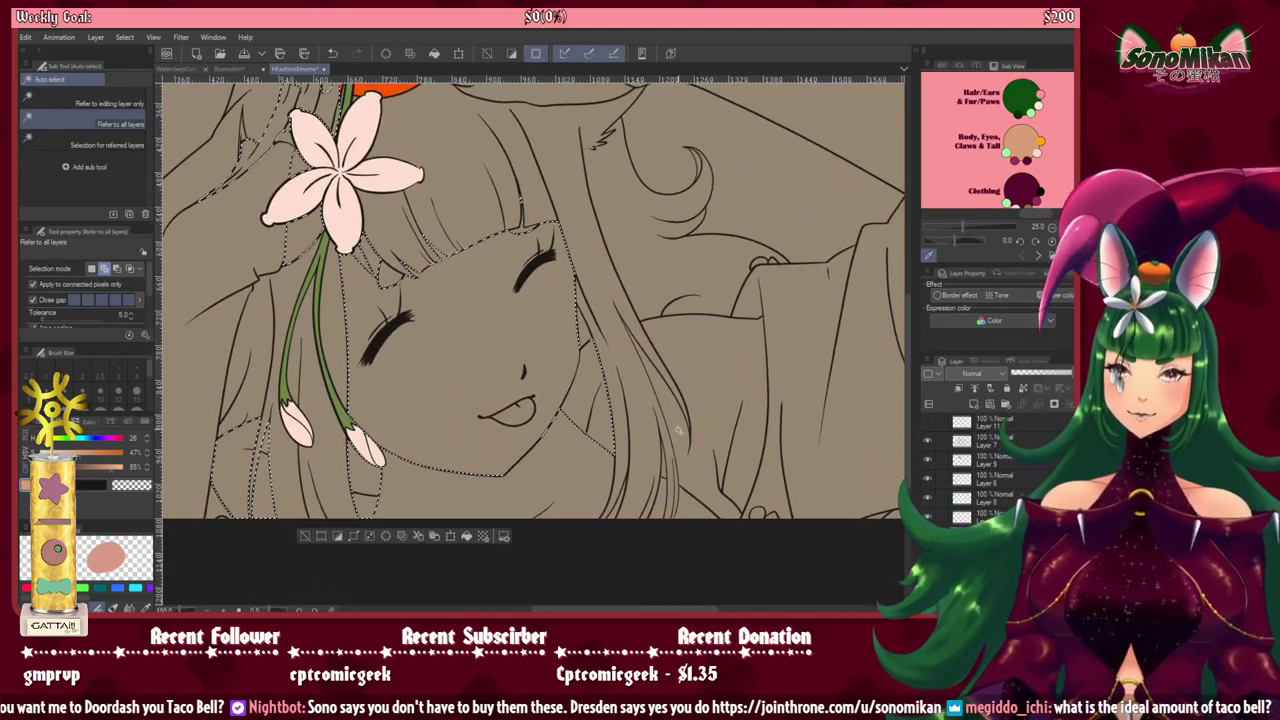
pyautogui.click(682, 452)
pyautogui.click(712, 470)
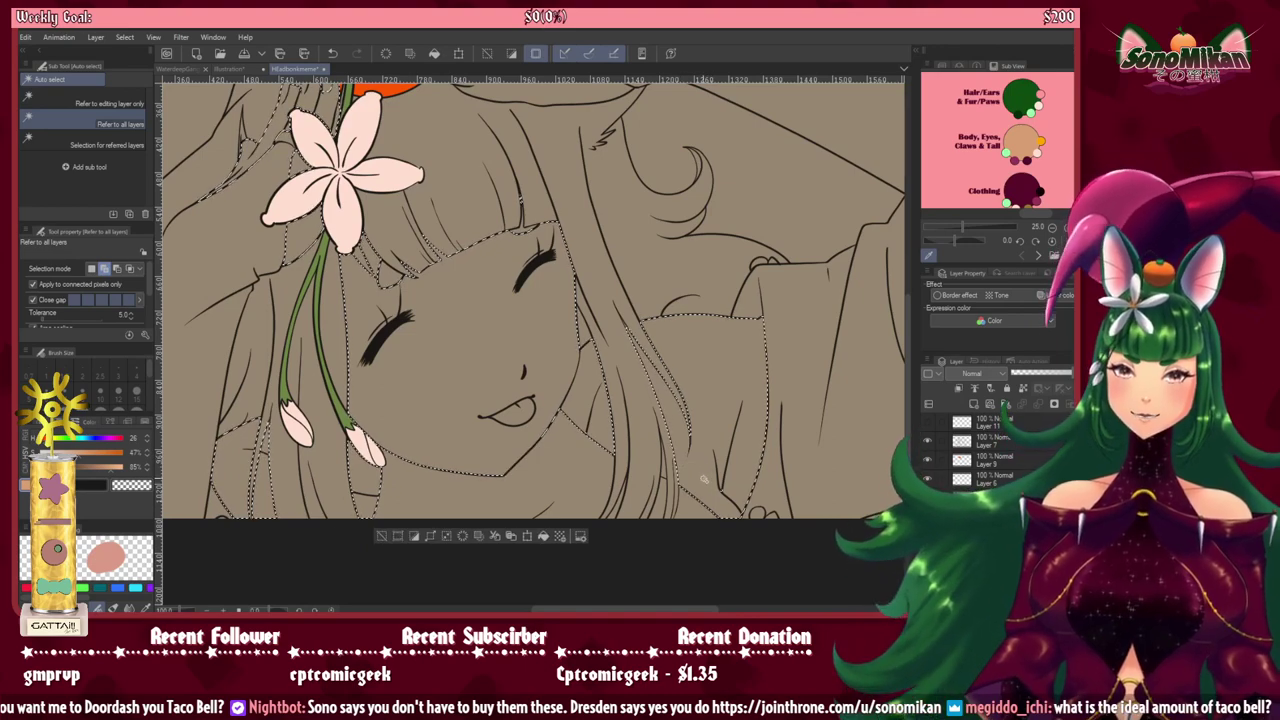
pyautogui.moveTo(712, 335); pyautogui.dragTo(771, 505)
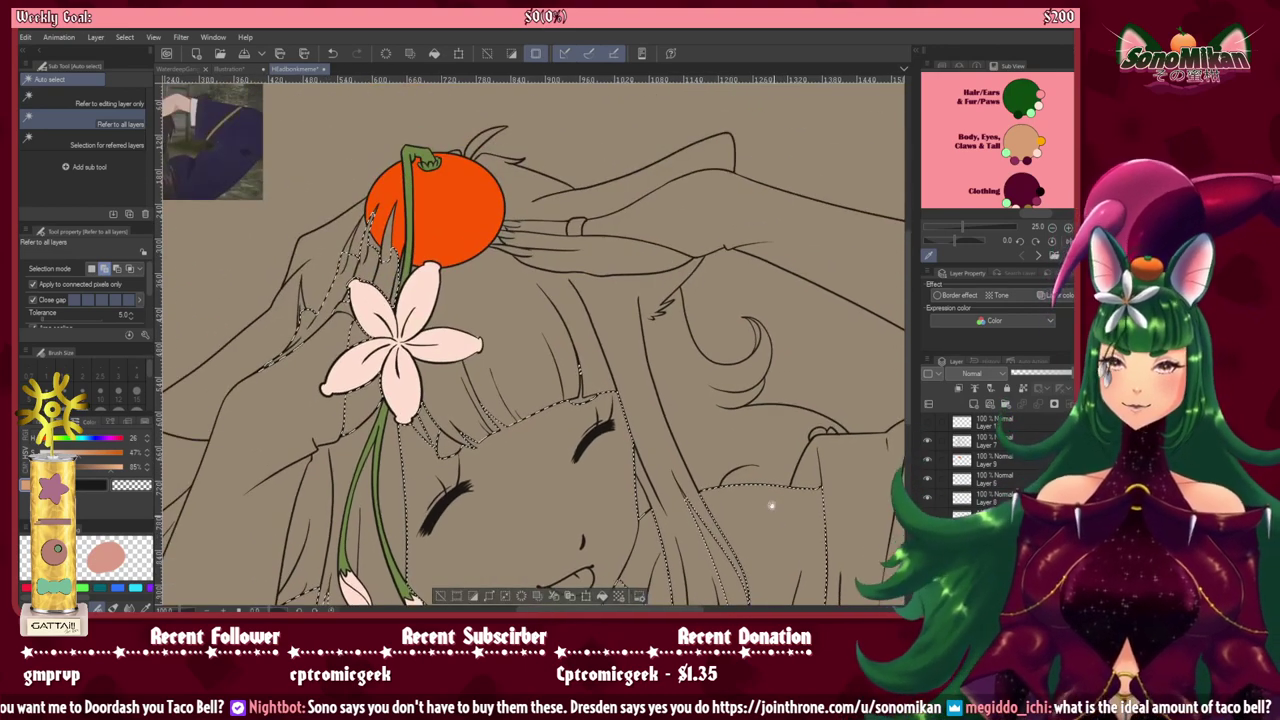
pyautogui.click(600, 252)
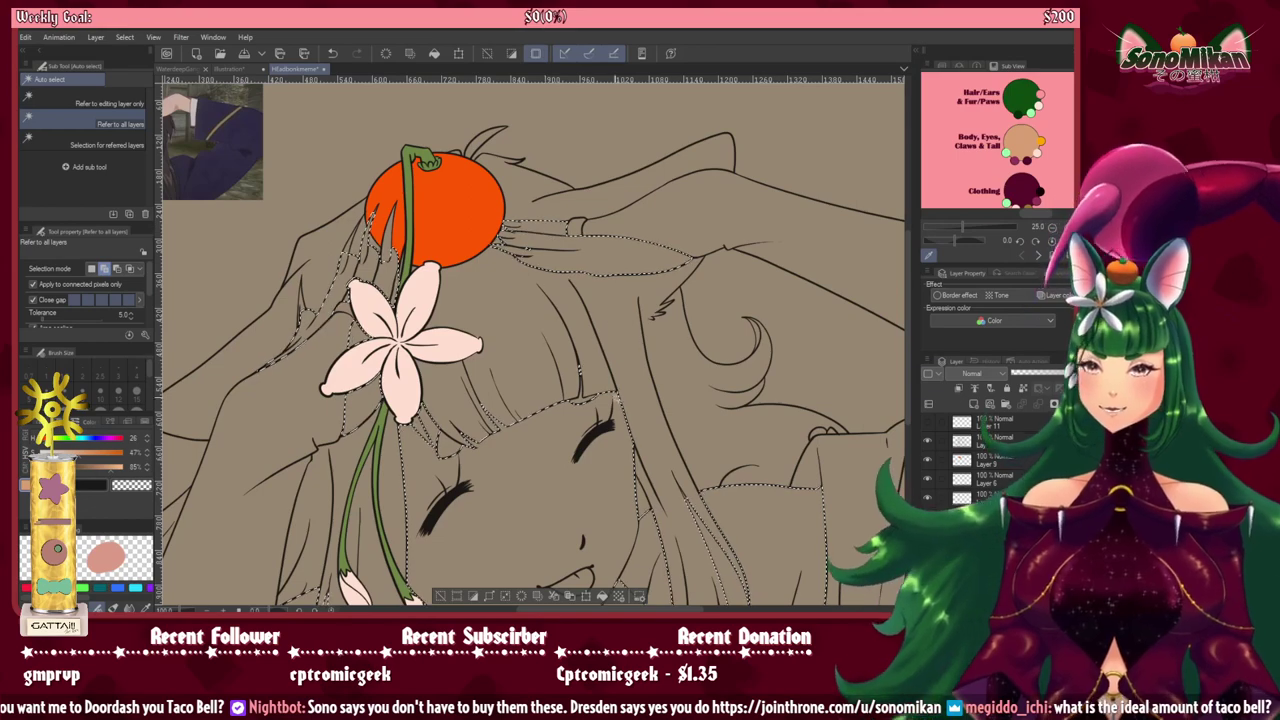
# Step: Check the selection edges along the hair strands falling over the shoulder, including where the line art leaves a gap
pyautogui.moveTo(697, 578); pyautogui.dragTo(575, 384)
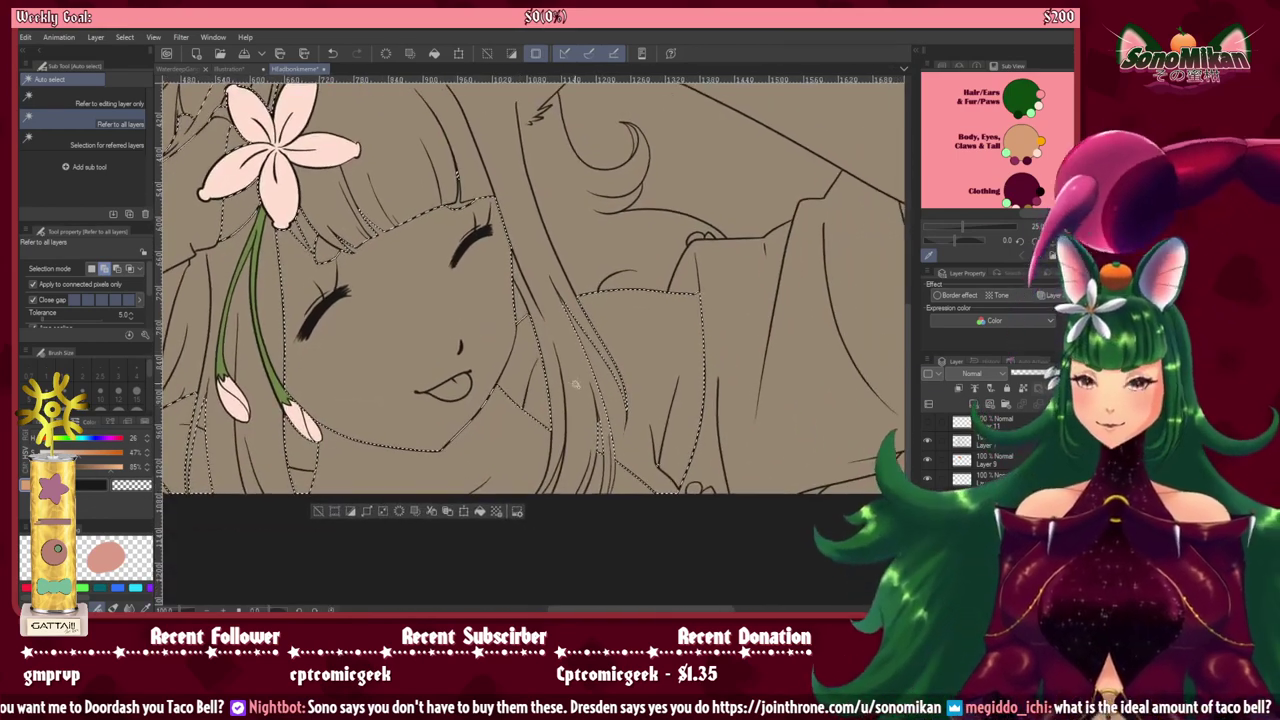
pyautogui.scroll(5, 575, 383)
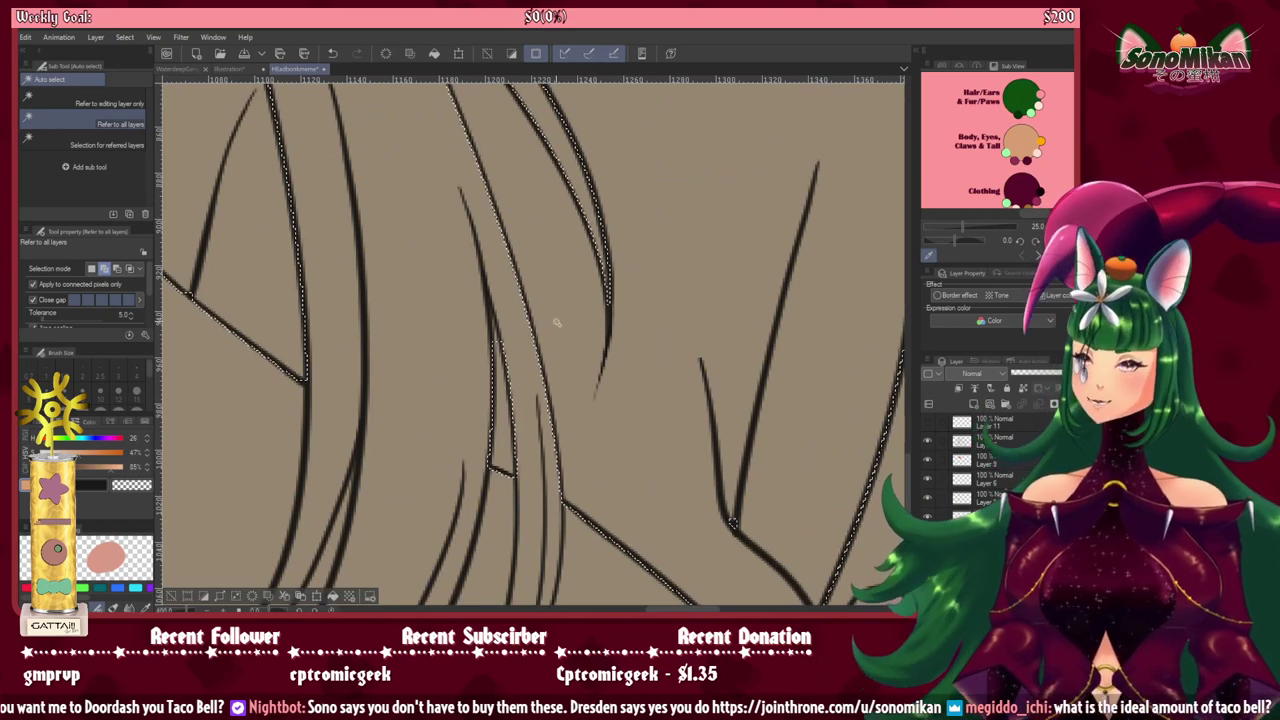
pyautogui.press('m')
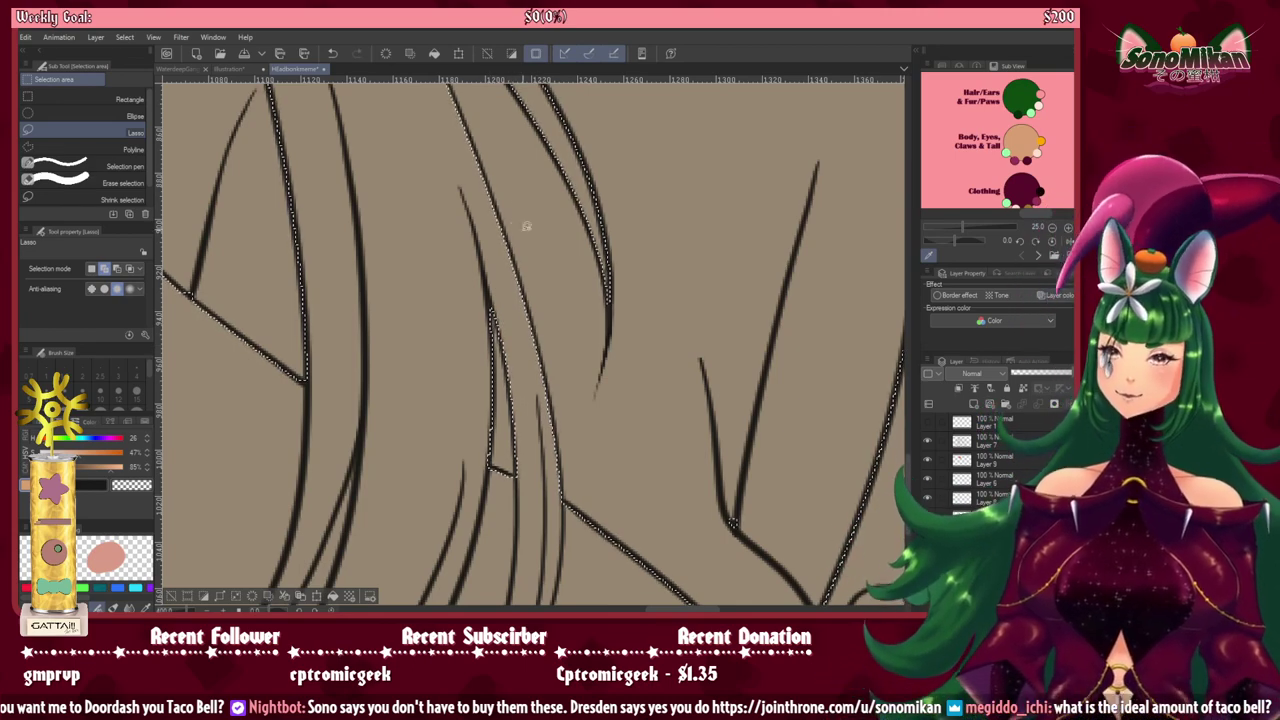
pyautogui.moveTo(490, 267); pyautogui.dragTo(591, 506)
pyautogui.moveTo(545, 385)
pyautogui.mouseDown()
pyautogui.moveTo(614, 443)
pyautogui.moveTo(654, 560)
pyautogui.mouseUp()
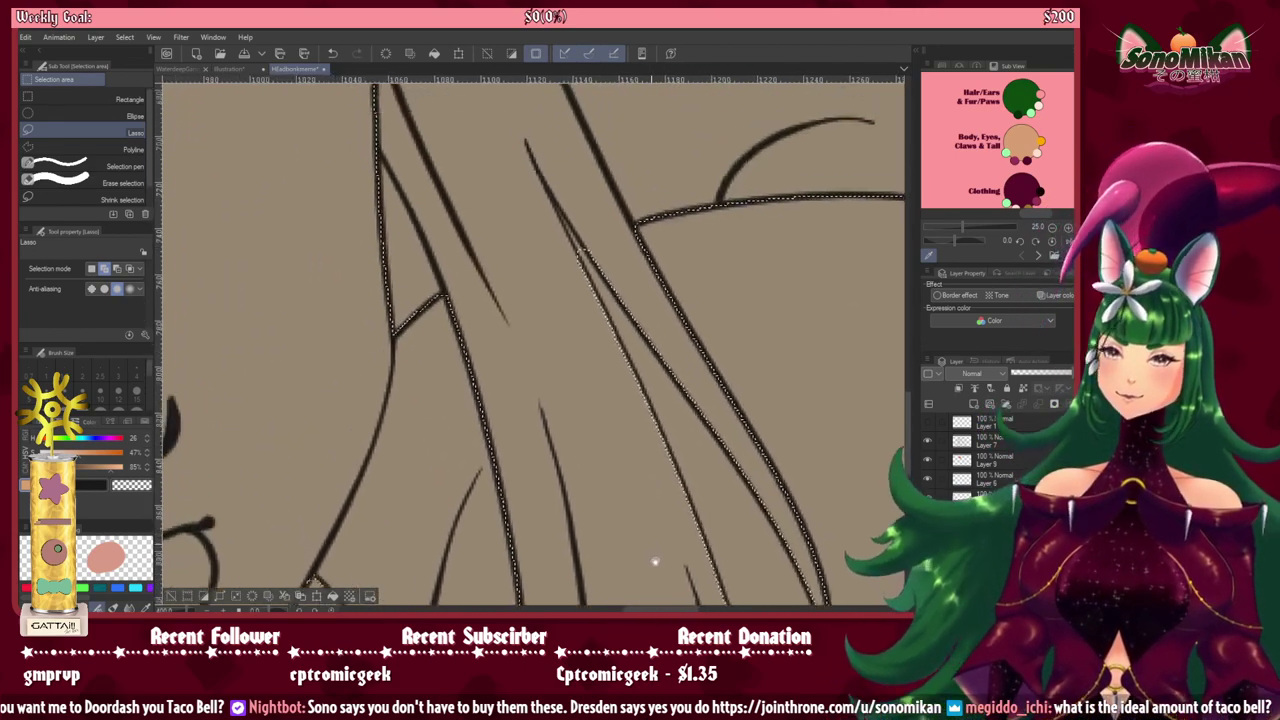
pyautogui.moveTo(598, 360)
pyautogui.mouseDown()
pyautogui.moveTo(653, 603)
pyautogui.moveTo(477, 189)
pyautogui.mouseUp()
pyautogui.moveTo(616, 490)
pyautogui.mouseDown()
pyautogui.moveTo(509, 234)
pyautogui.moveTo(515, 296)
pyautogui.mouseUp()
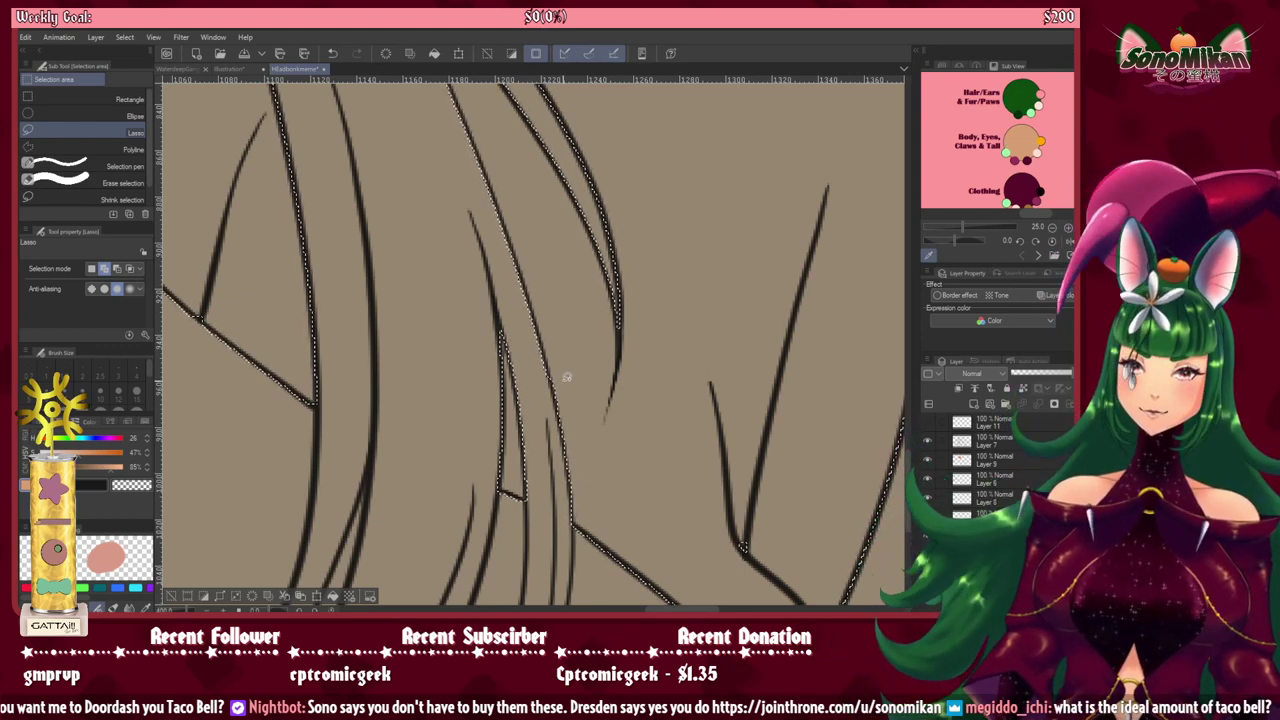
pyautogui.moveTo(566, 374)
pyautogui.mouseDown()
pyautogui.moveTo(627, 512)
pyautogui.moveTo(611, 455)
pyautogui.mouseUp()
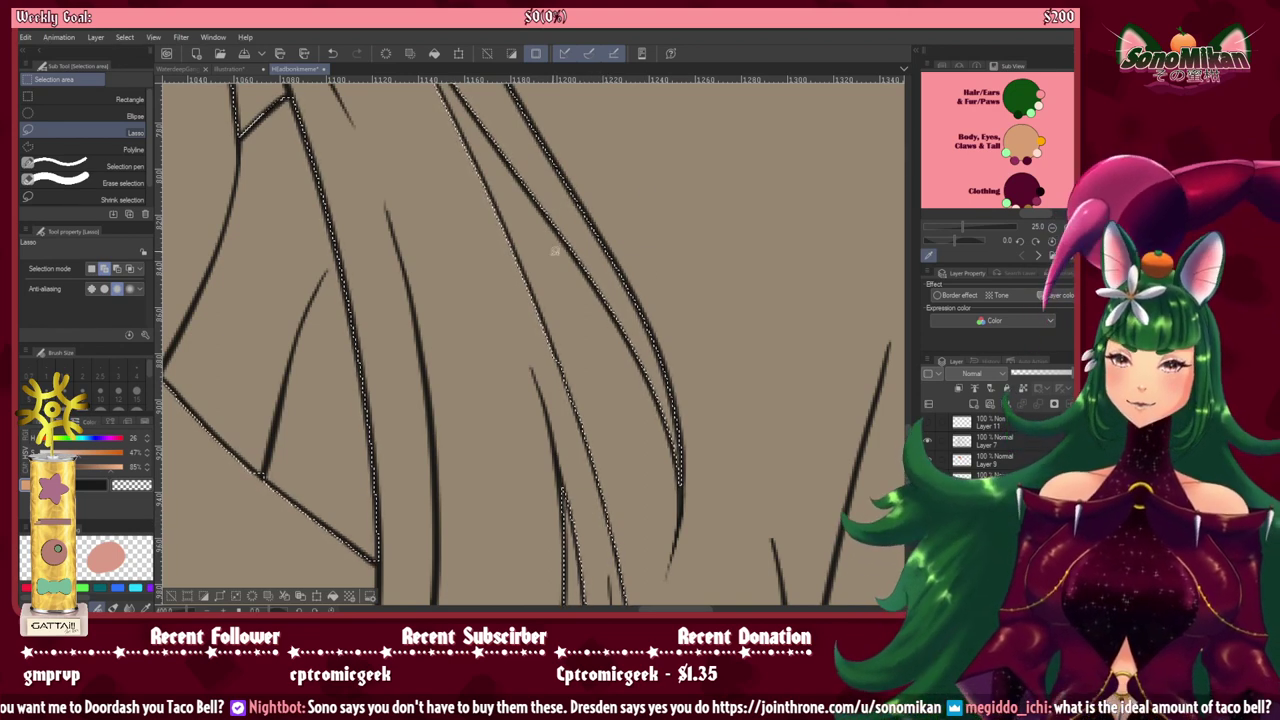
pyautogui.moveTo(553, 250); pyautogui.dragTo(569, 451)
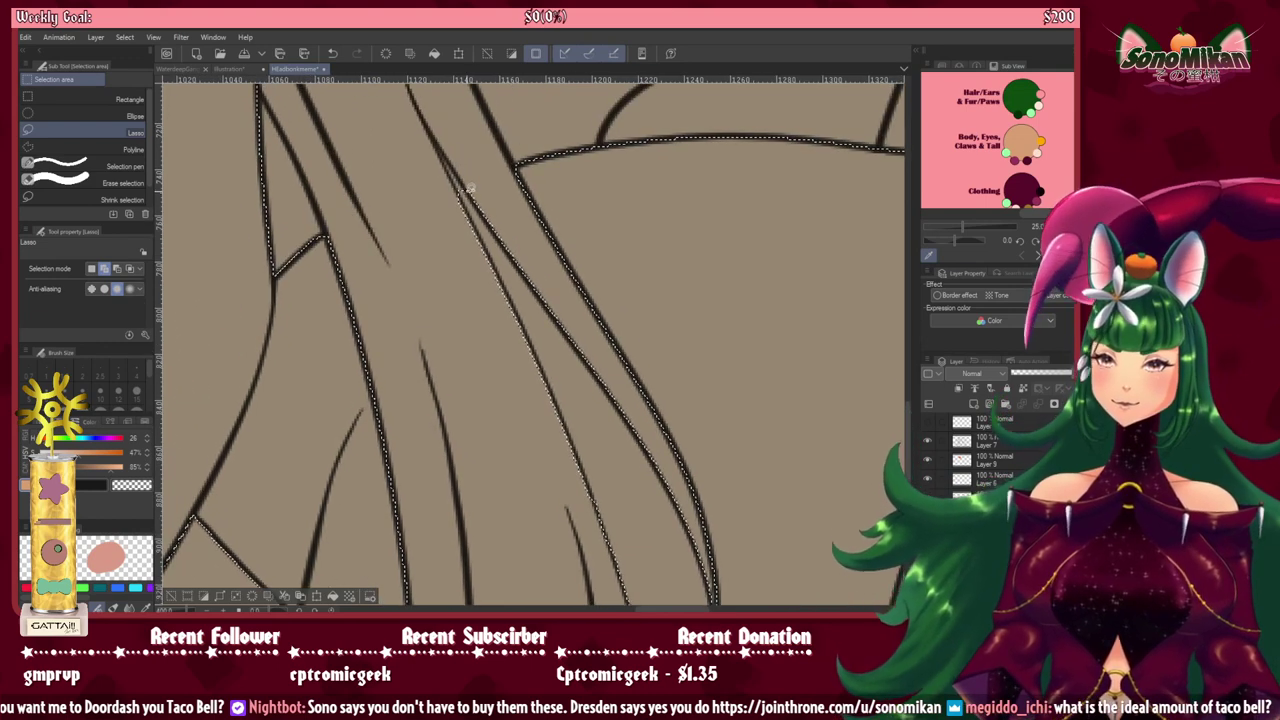
pyautogui.moveTo(467, 189); pyautogui.dragTo(443, 153)
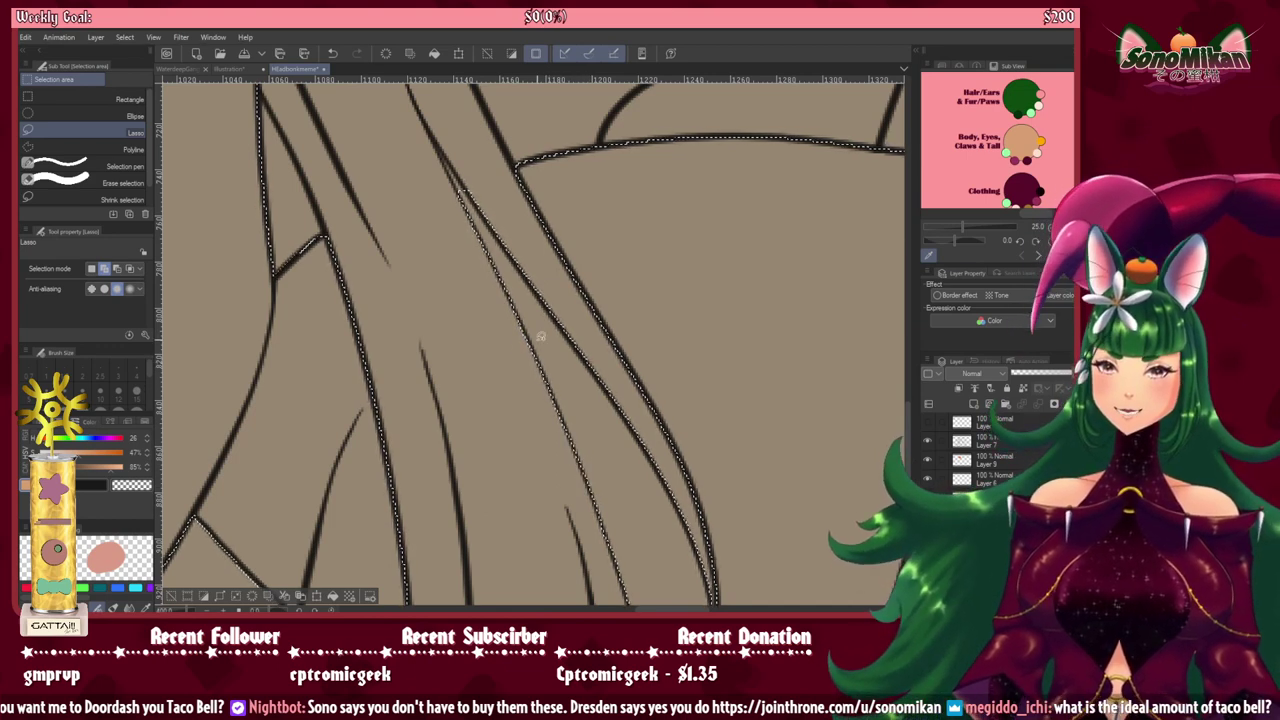
# Step: Add the missed slivers along the claw and finger lines of the hand beside the orange to the selection with Lasso
pyautogui.moveTo(625, 349); pyautogui.dragTo(538, 464)
pyautogui.scroll(10, 538, 464)
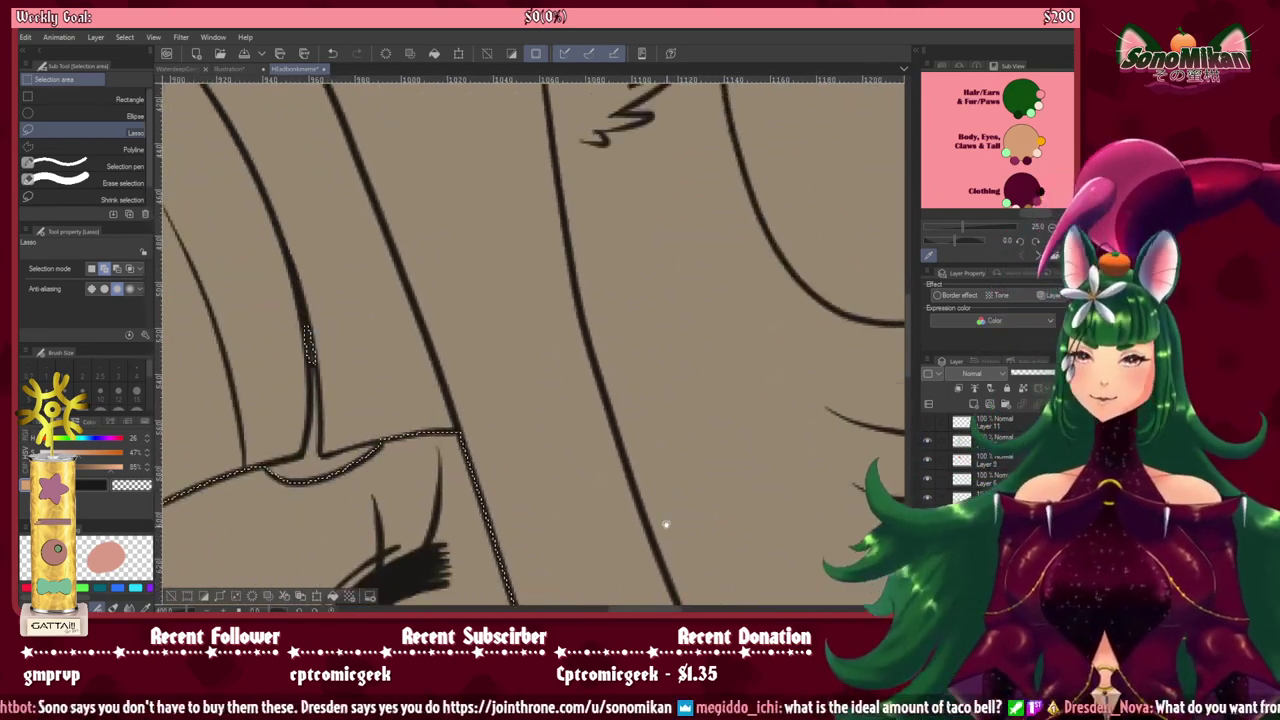
pyautogui.moveTo(661, 556); pyautogui.dragTo(611, 391)
pyautogui.scroll(-3, 609, 432)
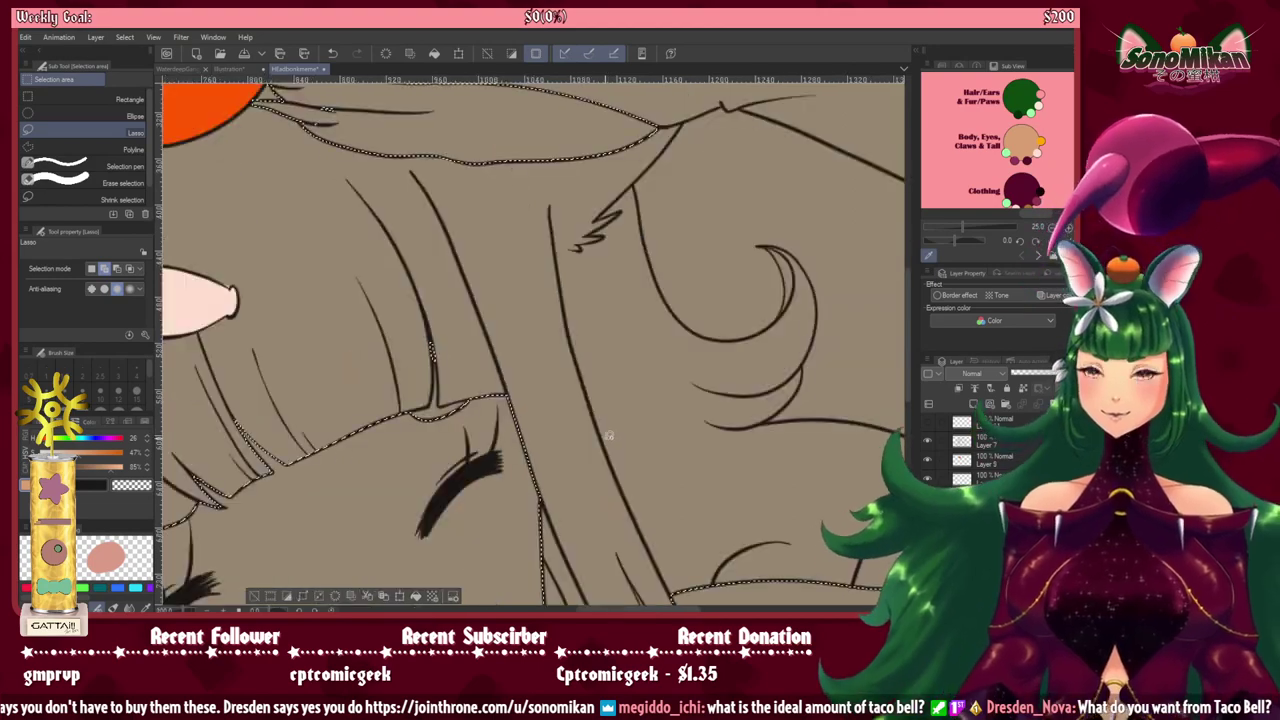
pyautogui.scroll(6, 576, 425)
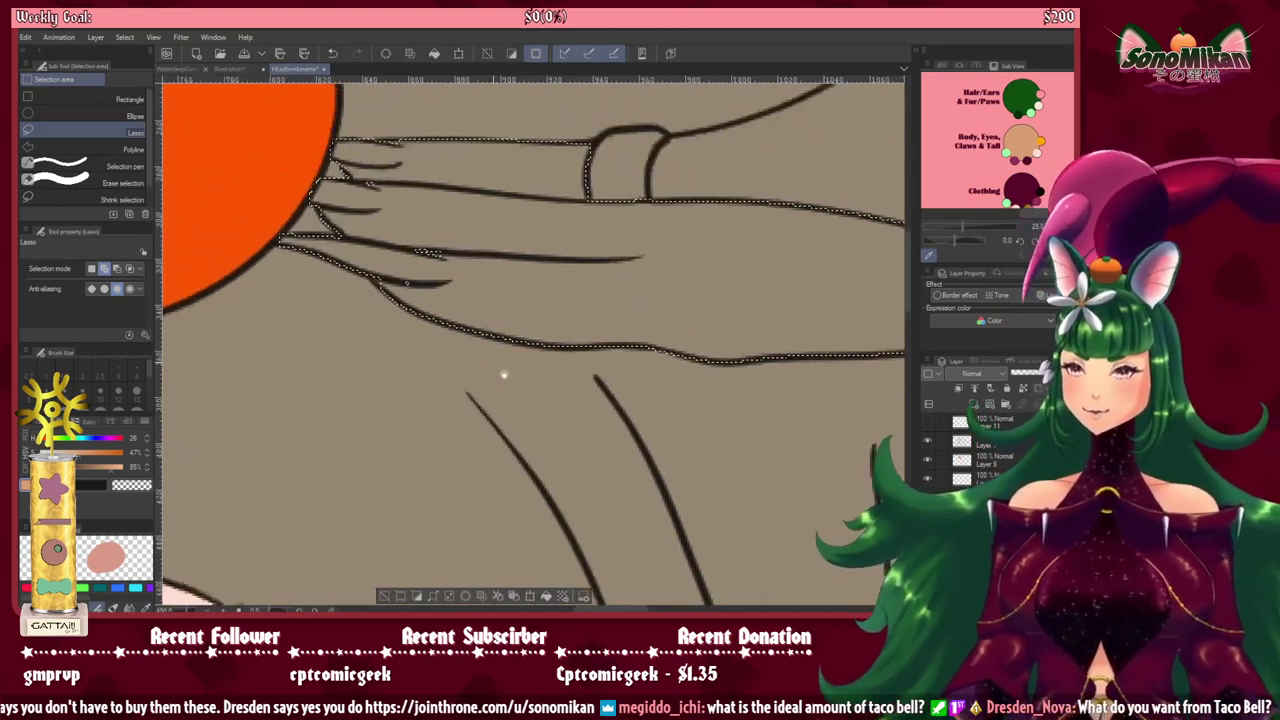
pyautogui.scroll(3, 561, 403)
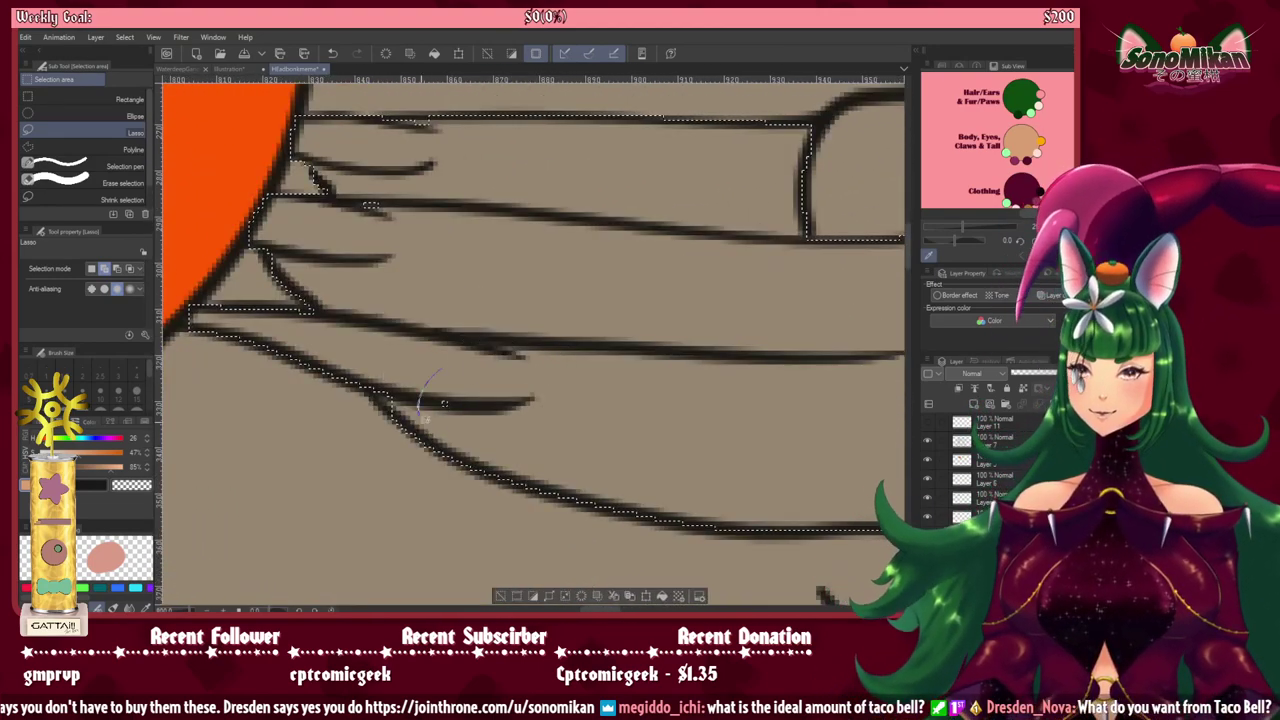
pyautogui.moveTo(429, 326); pyautogui.dragTo(512, 442)
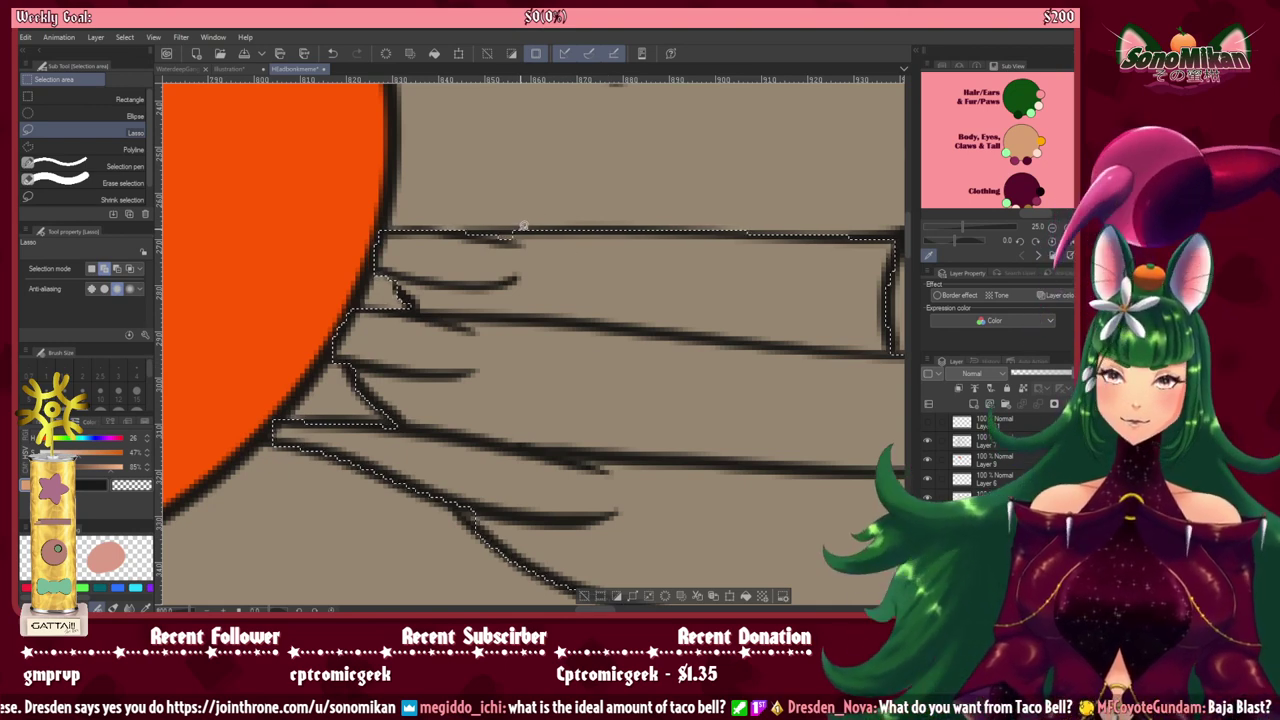
pyautogui.moveTo(479, 229)
pyautogui.mouseDown()
pyautogui.moveTo(557, 257)
pyautogui.moveTo(540, 235)
pyautogui.mouseUp()
# Step: Check the selection edge beside the ring and touch up the fingertip meeting the orange with Lasso
pyautogui.moveTo(769, 422)
pyautogui.mouseDown()
pyautogui.moveTo(654, 497)
pyautogui.moveTo(577, 518)
pyautogui.mouseUp()
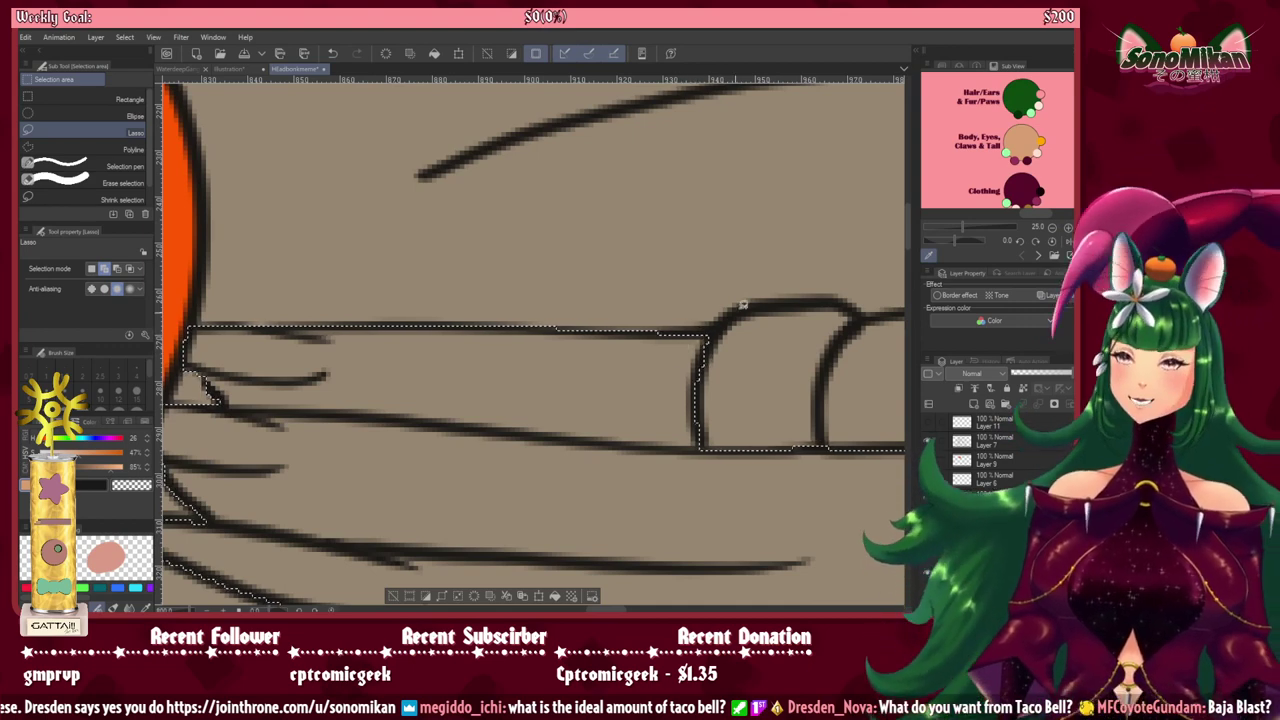
pyautogui.moveTo(653, 389); pyautogui.dragTo(609, 395)
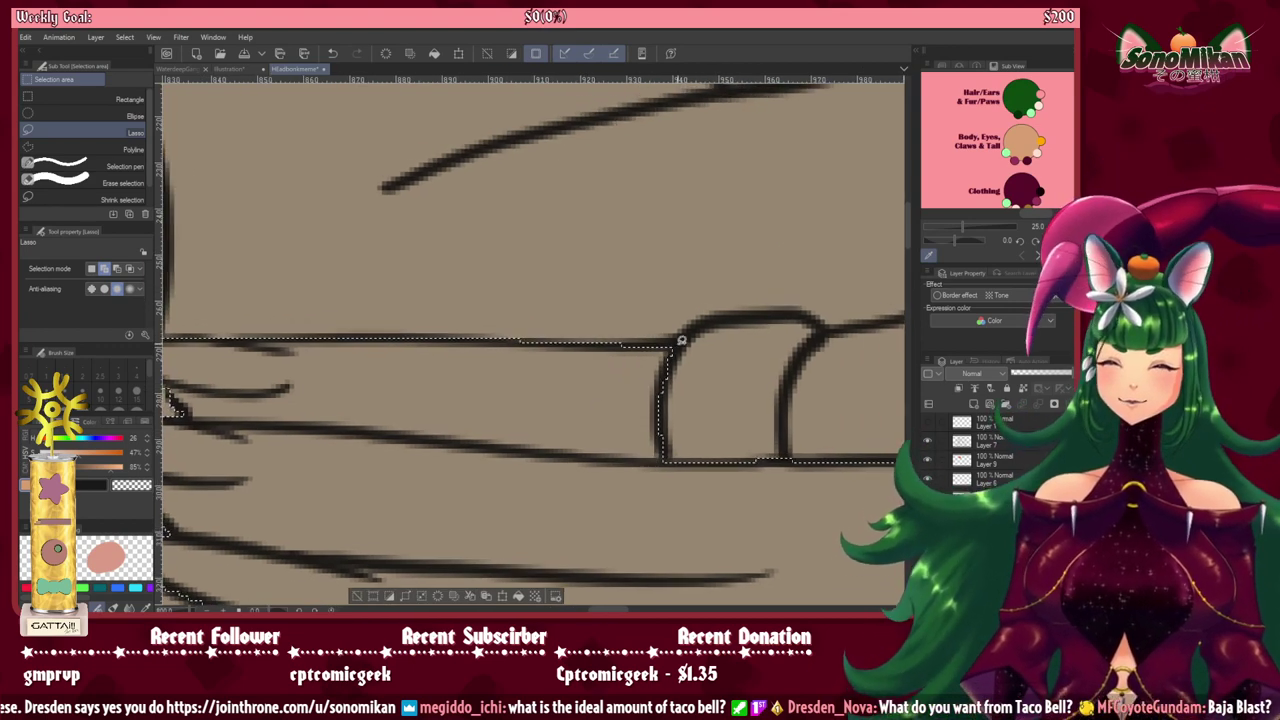
pyautogui.moveTo(600, 515); pyautogui.dragTo(796, 374)
pyautogui.moveTo(459, 386); pyautogui.dragTo(632, 402)
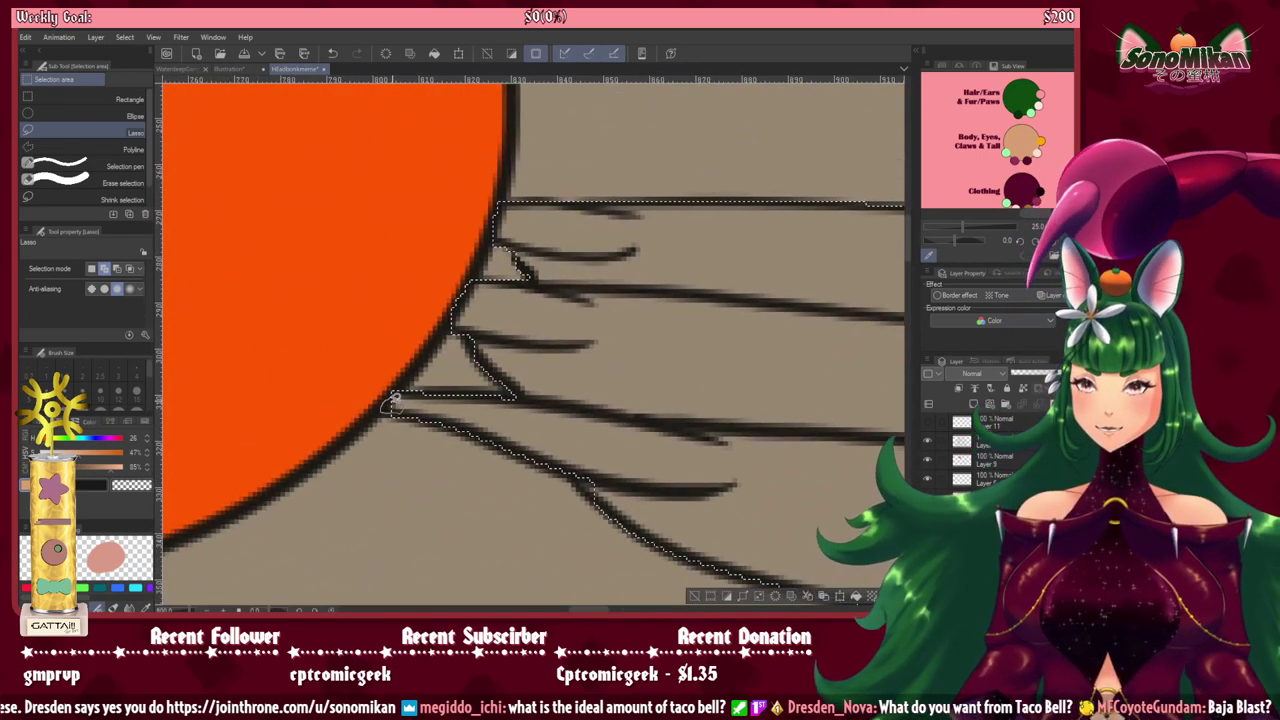
pyautogui.scroll(-2, 414, 491)
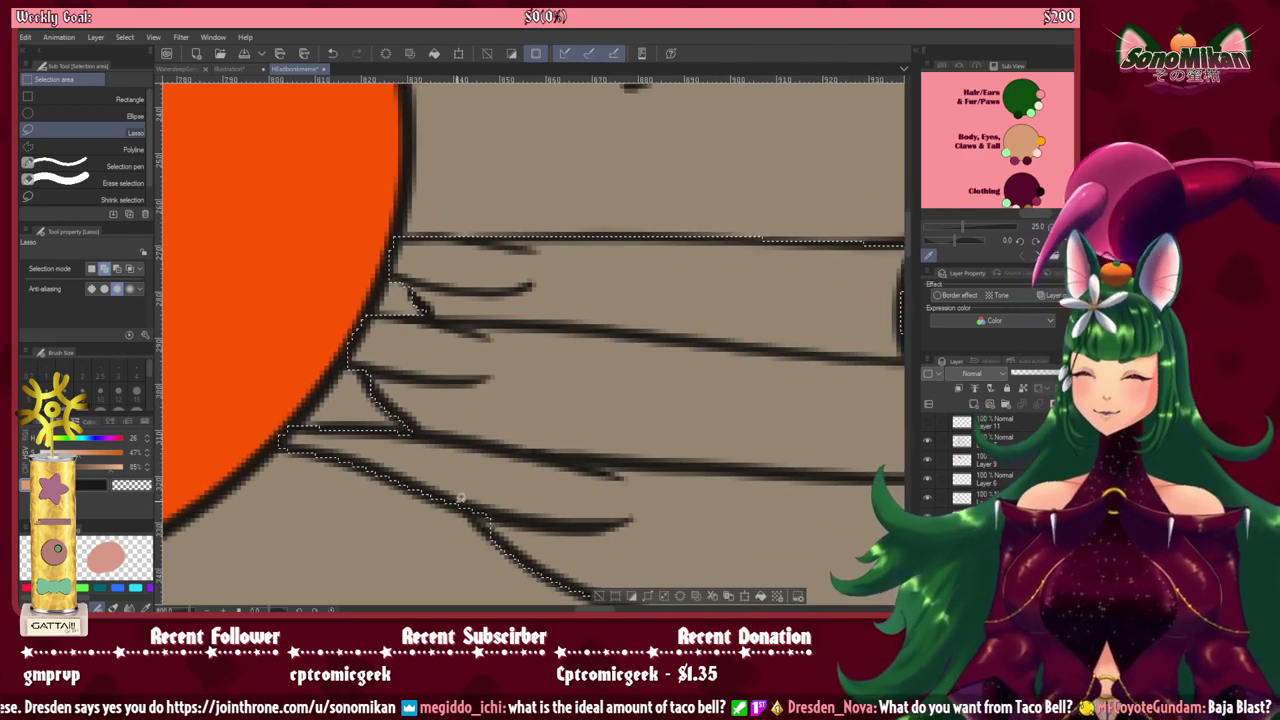
# Step: Fill the finished skin selection with the tan skin colour and deselect it
pyautogui.scroll(-1, 483, 533)
pyautogui.scroll(-3, 483, 533)
pyautogui.moveTo(483, 533); pyautogui.dragTo(555, 316)
pyautogui.click(665, 596)
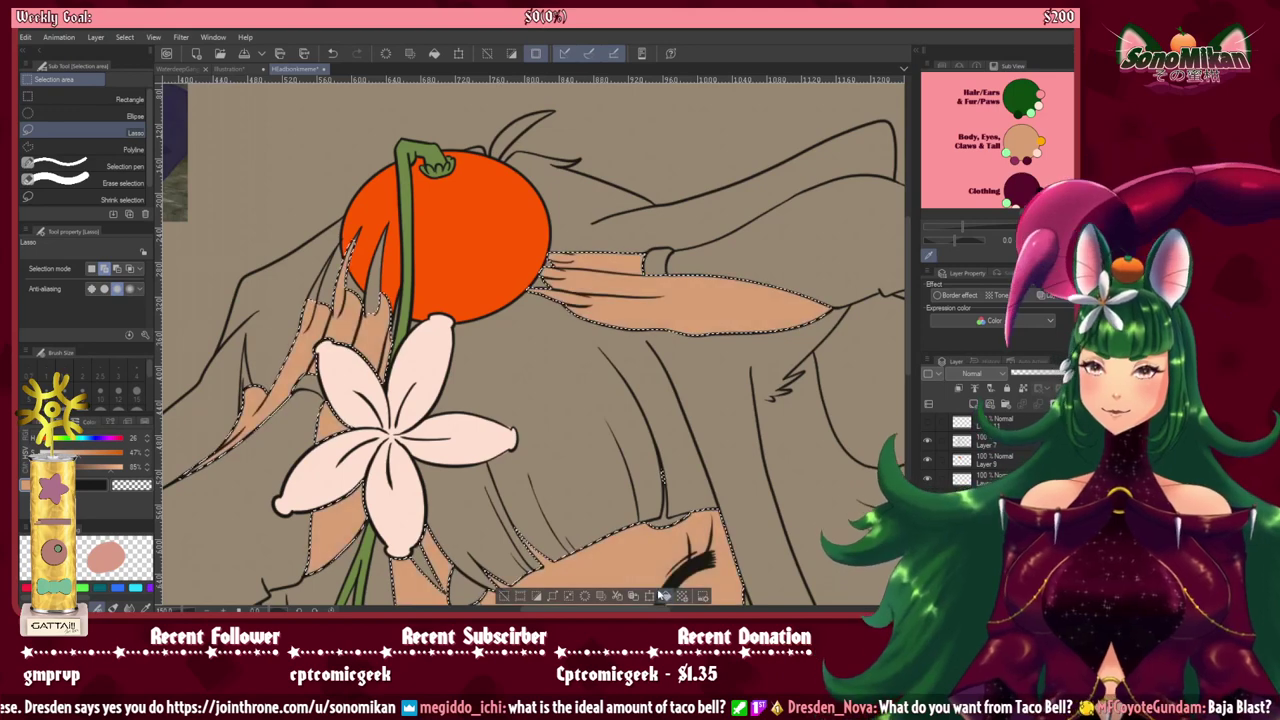
pyautogui.hotkey('ctrl', 'd')
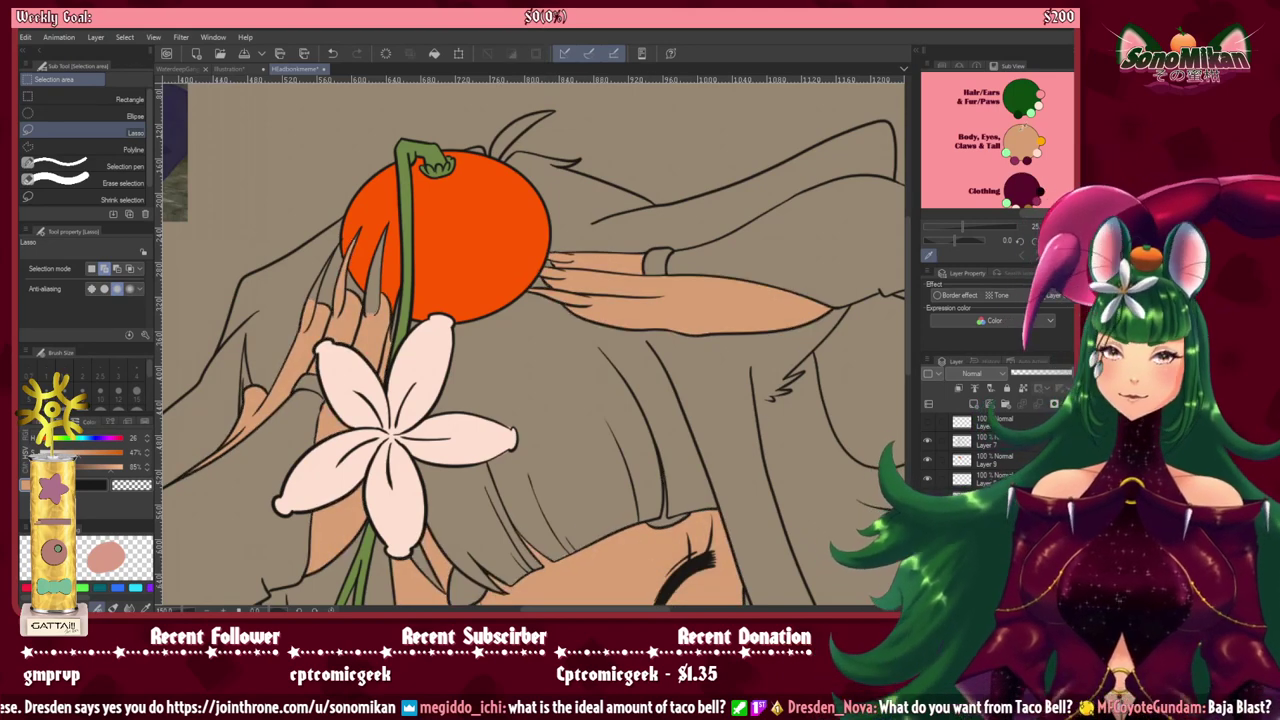
# Step: Pick the pale claw colour from the reference and paint the lower part of the claw nearest the stem with Felt pen at size 7
pyautogui.click(1038, 152)
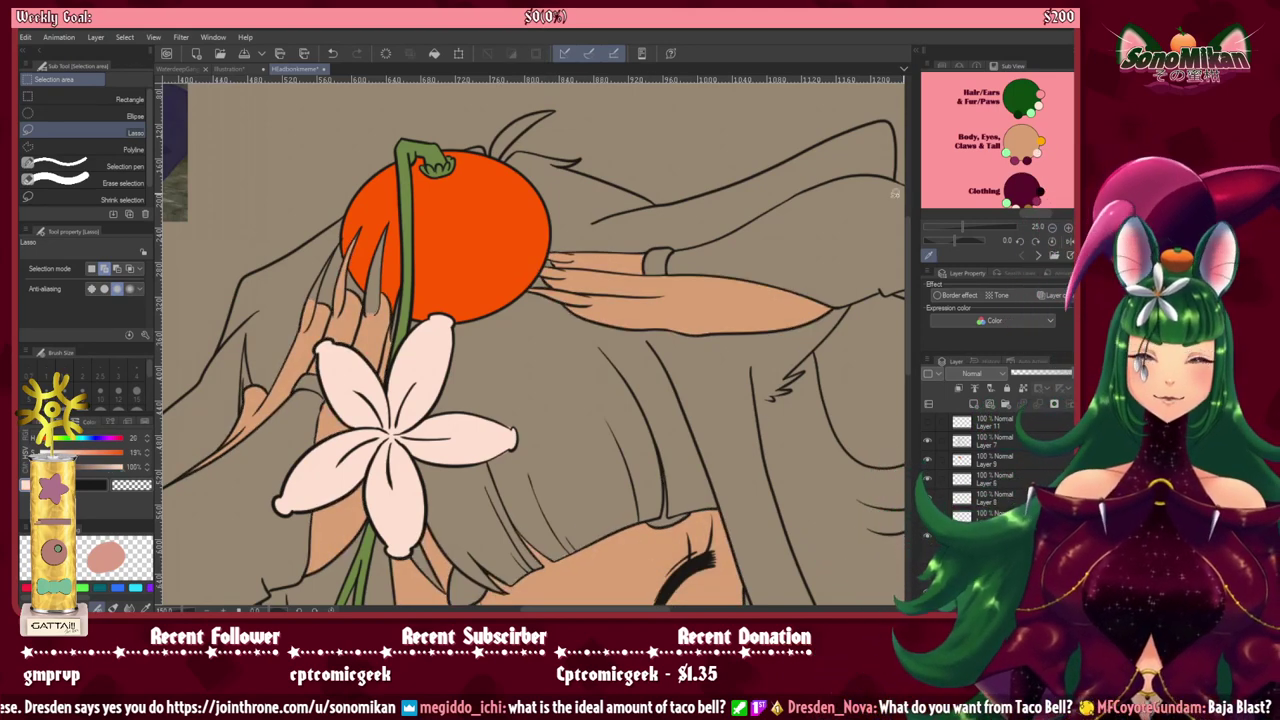
pyautogui.scroll(2, 513, 330)
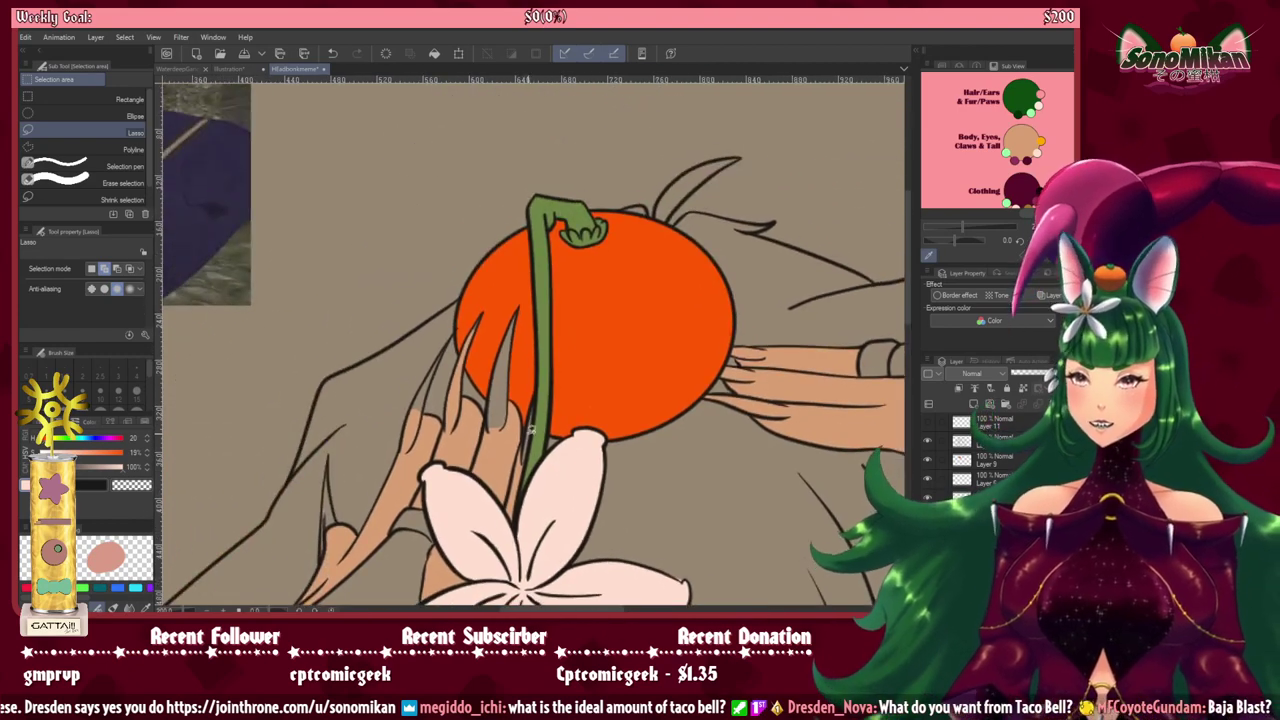
pyautogui.scroll(1, 522, 435)
pyautogui.scroll(2, 522, 435)
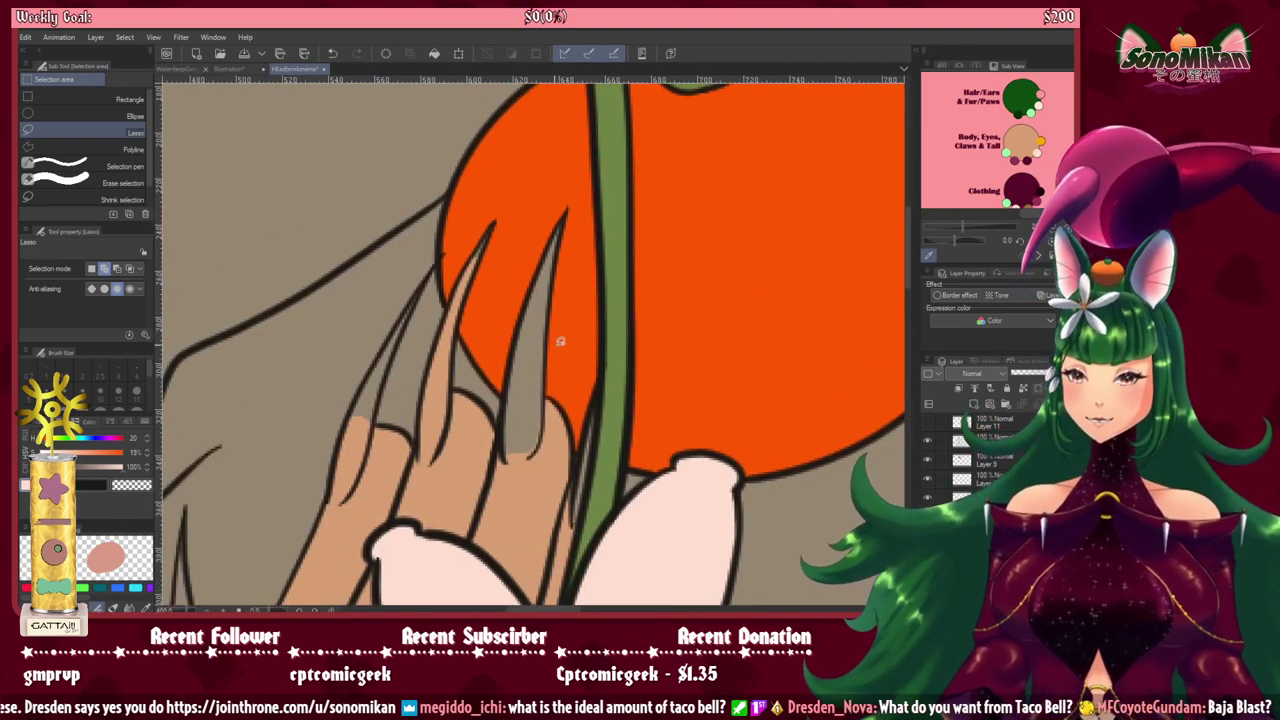
pyautogui.press('p')
pyautogui.press('p')
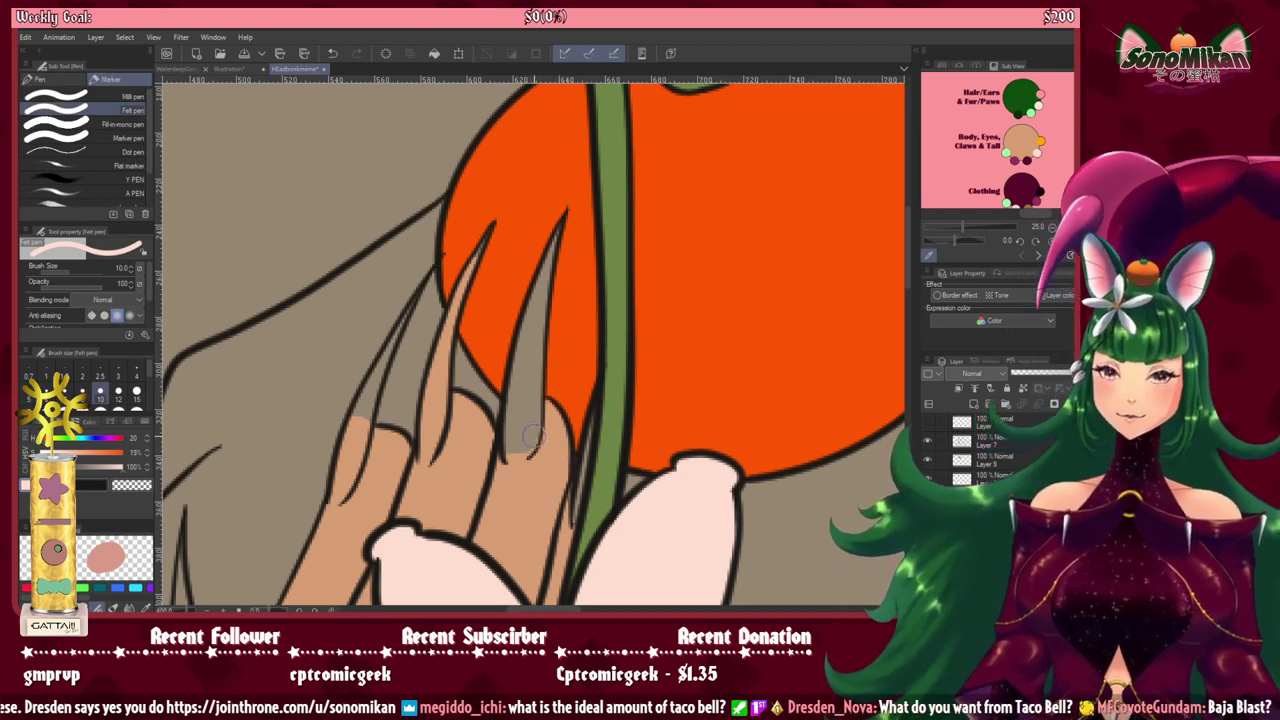
pyautogui.press('[')
pyautogui.press('[')
pyautogui.moveTo(534, 420)
pyautogui.mouseDown()
pyautogui.moveTo(514, 457)
pyautogui.moveTo(530, 416)
pyautogui.mouseUp()
pyautogui.press(']')
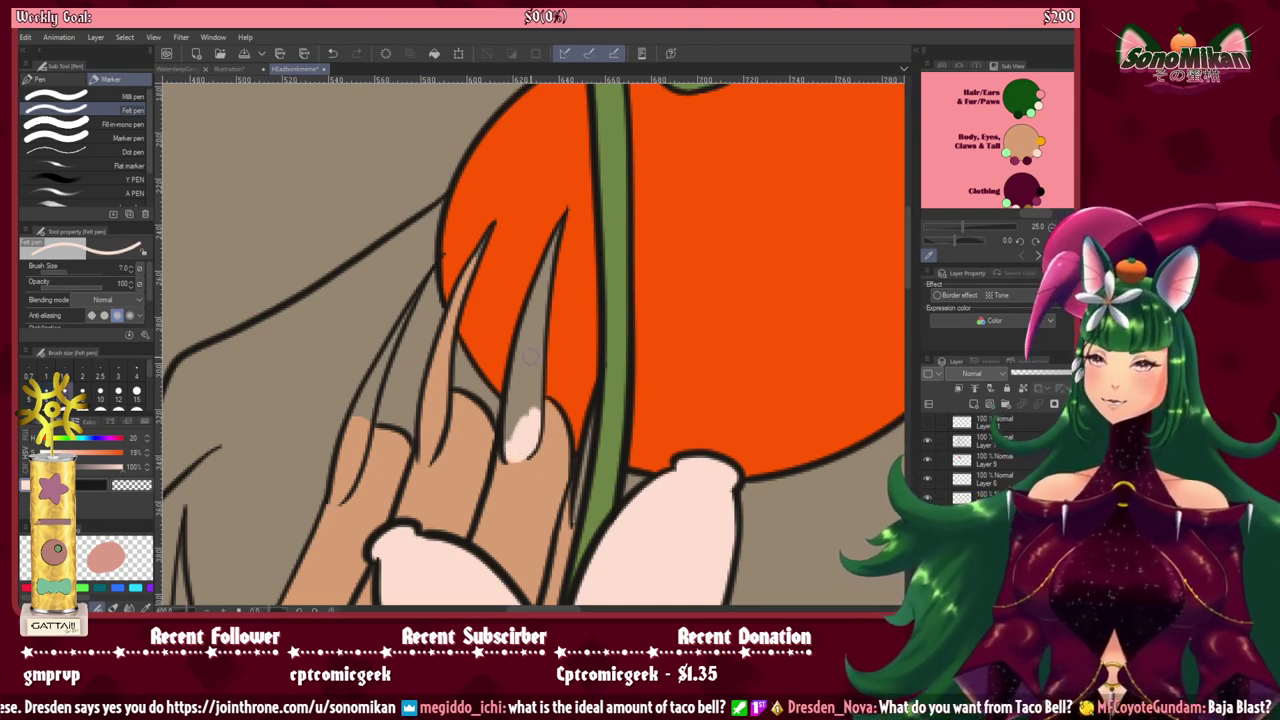
pyautogui.moveTo(530, 338)
pyautogui.mouseDown()
pyautogui.moveTo(508, 440)
pyautogui.moveTo(512, 395)
pyautogui.moveTo(510, 440)
pyautogui.moveTo(534, 392)
pyautogui.moveTo(540, 290)
pyautogui.moveTo(535, 306)
pyautogui.mouseUp()
# Step: Paint the narrow tip of the same claw up to its point with the Felt pen at size 3
pyautogui.press('[')
pyautogui.press('[')
pyautogui.press('[')
pyautogui.press('[')
pyautogui.press('[')
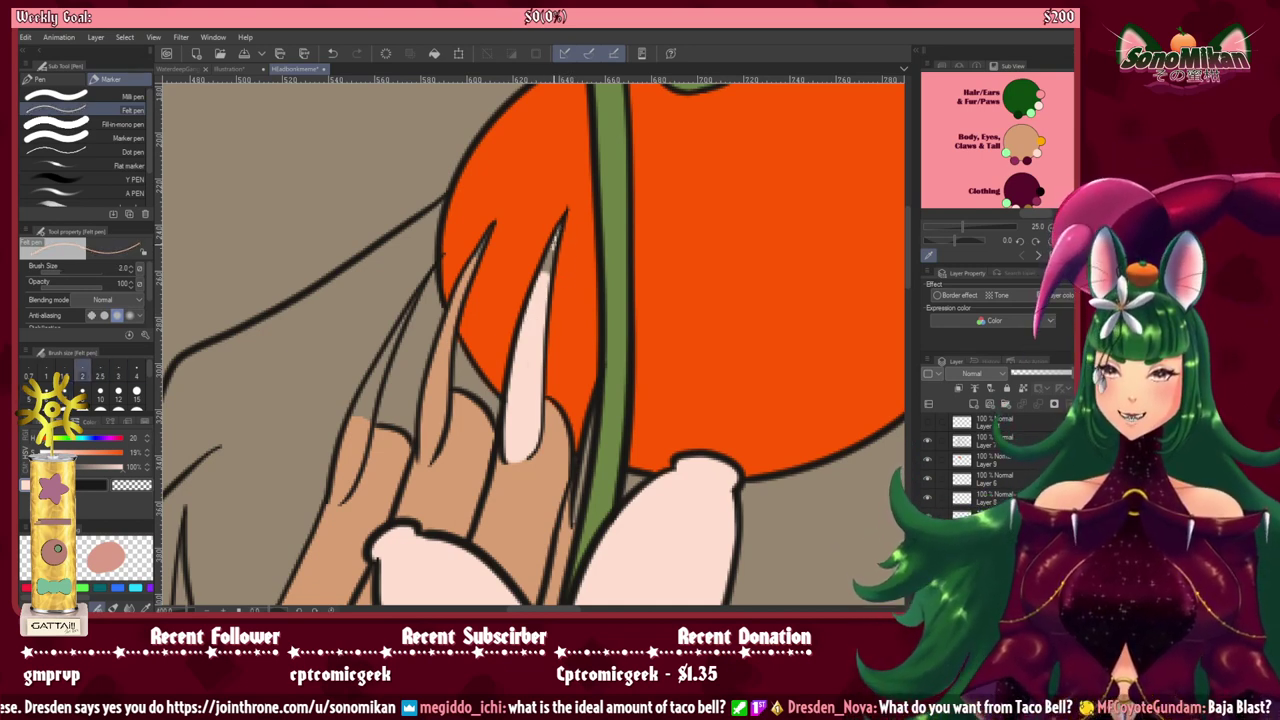
pyautogui.press(']')
pyautogui.press(']')
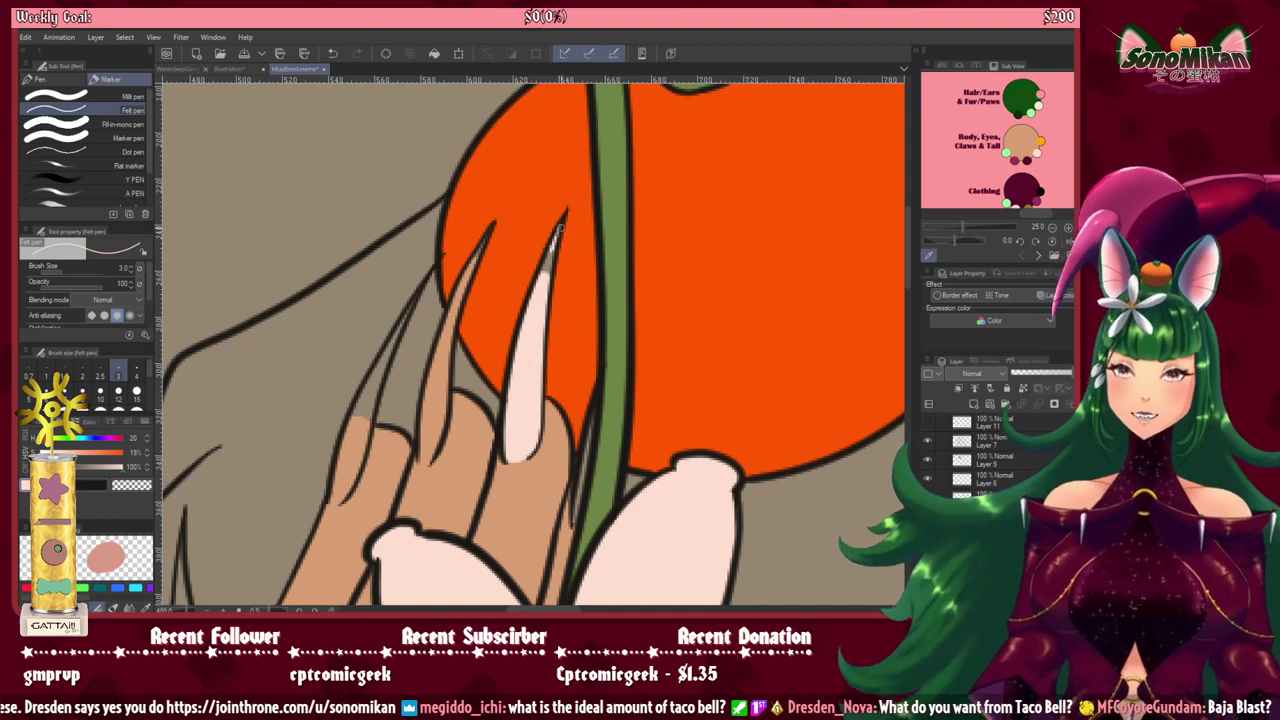
pyautogui.moveTo(560, 228); pyautogui.dragTo(544, 268)
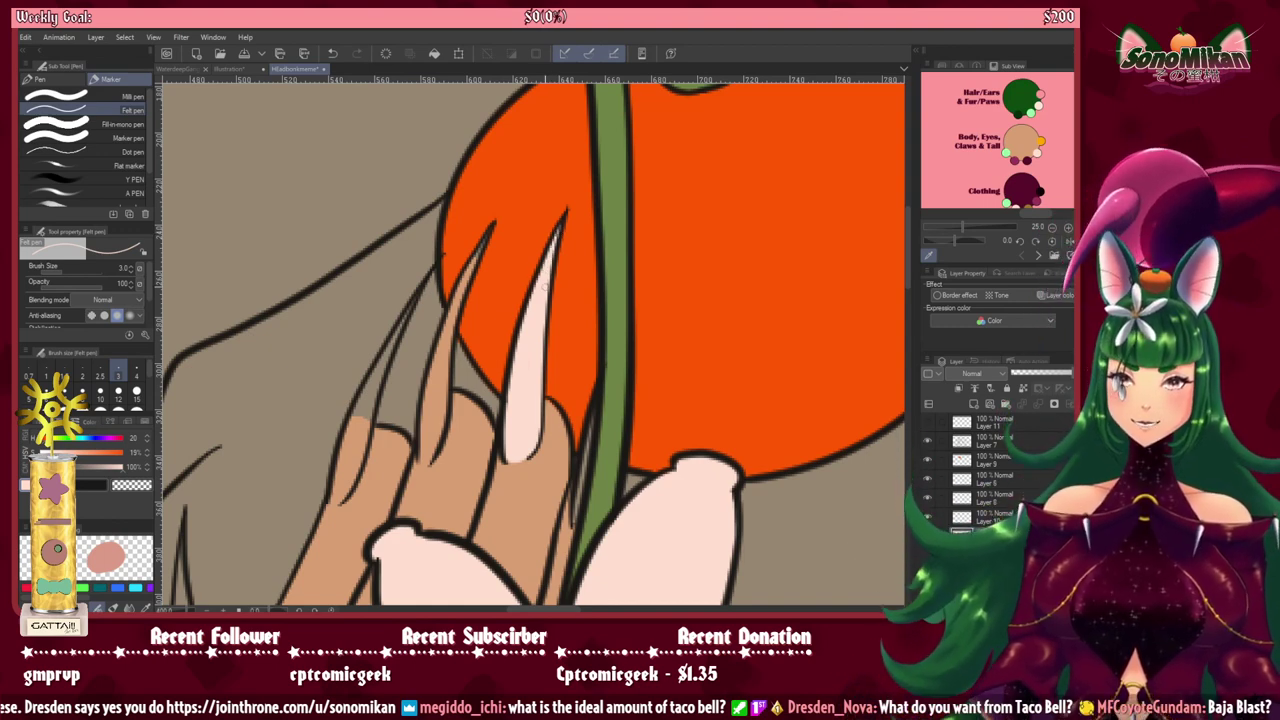
# Step: Paint the neighbouring claw over the orange's edge from tip to base with the pale colour at brush sizes 3 and 5
pyautogui.press('[')
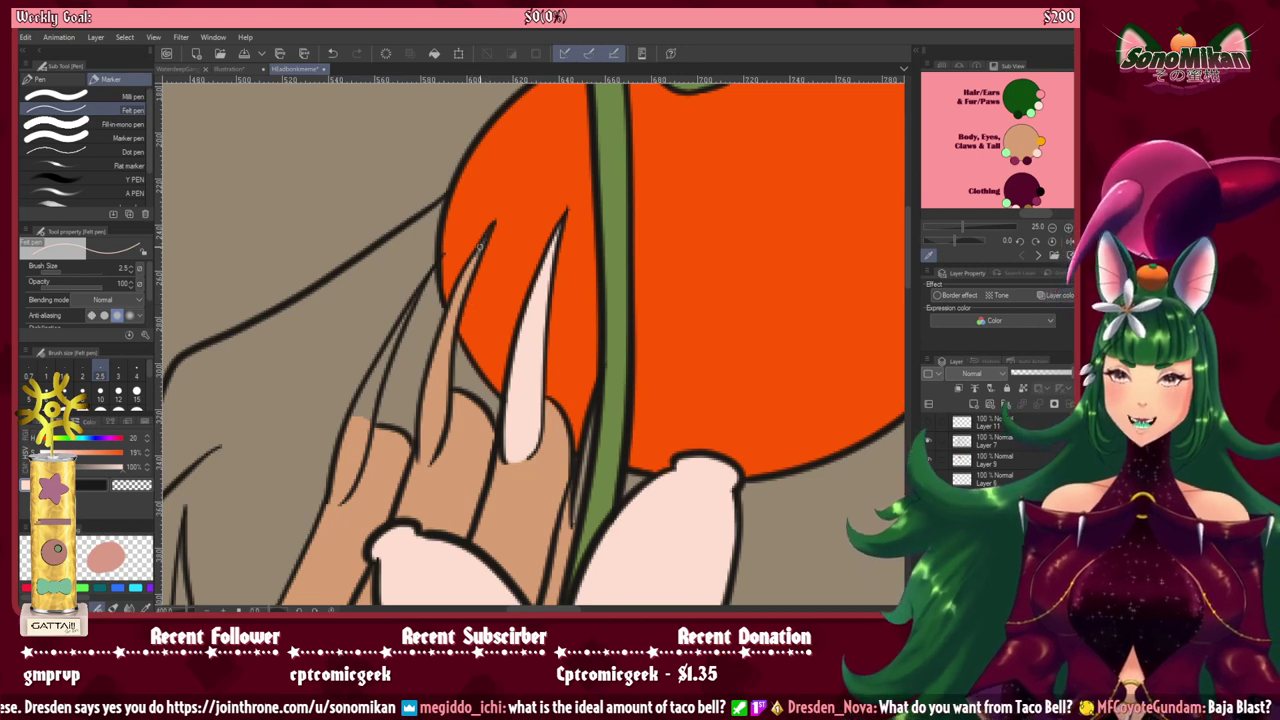
pyautogui.press(']')
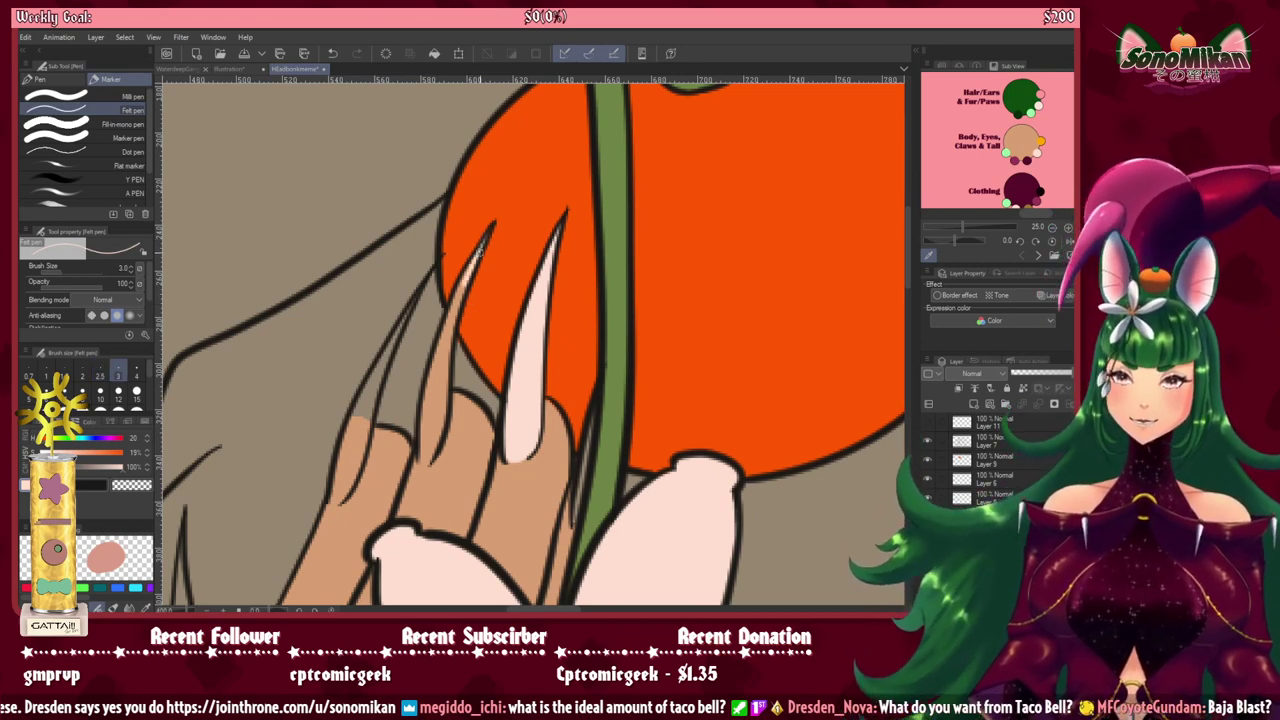
pyautogui.moveTo(474, 258); pyautogui.dragTo(458, 298)
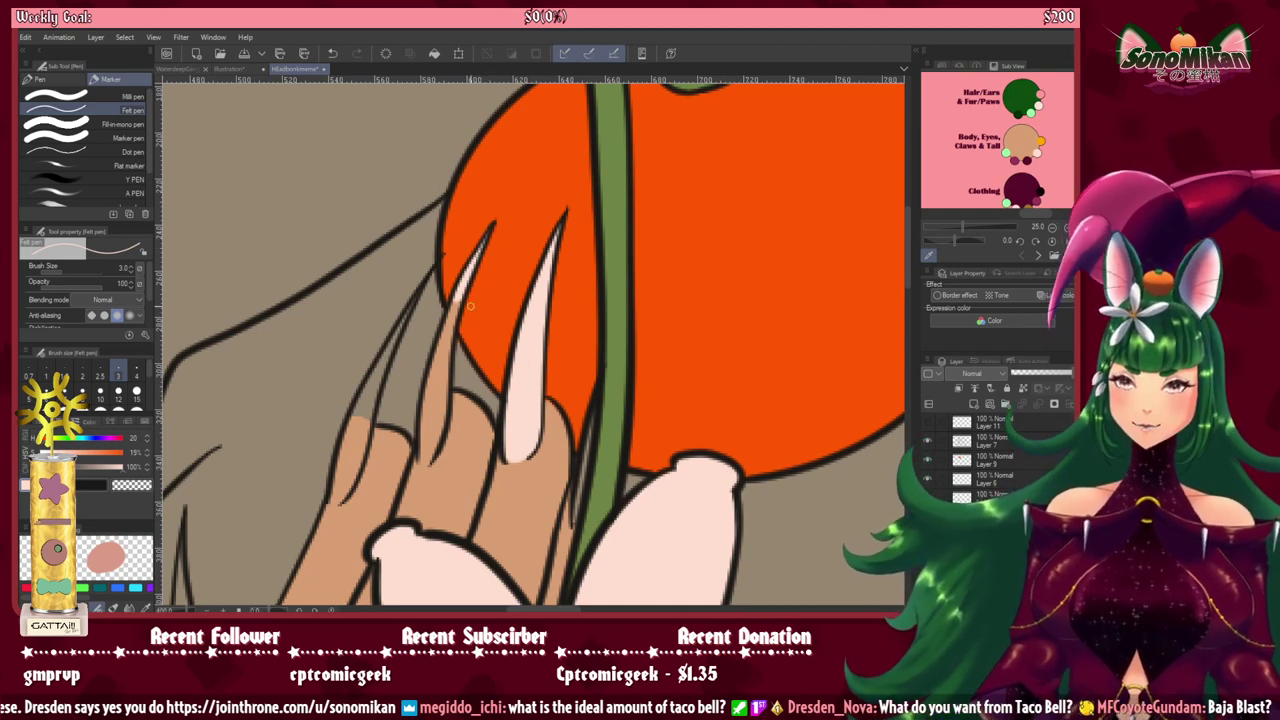
pyautogui.press(']')
pyautogui.press(']')
pyautogui.moveTo(458, 302); pyautogui.dragTo(446, 353)
pyautogui.moveTo(452, 317); pyautogui.dragTo(439, 410)
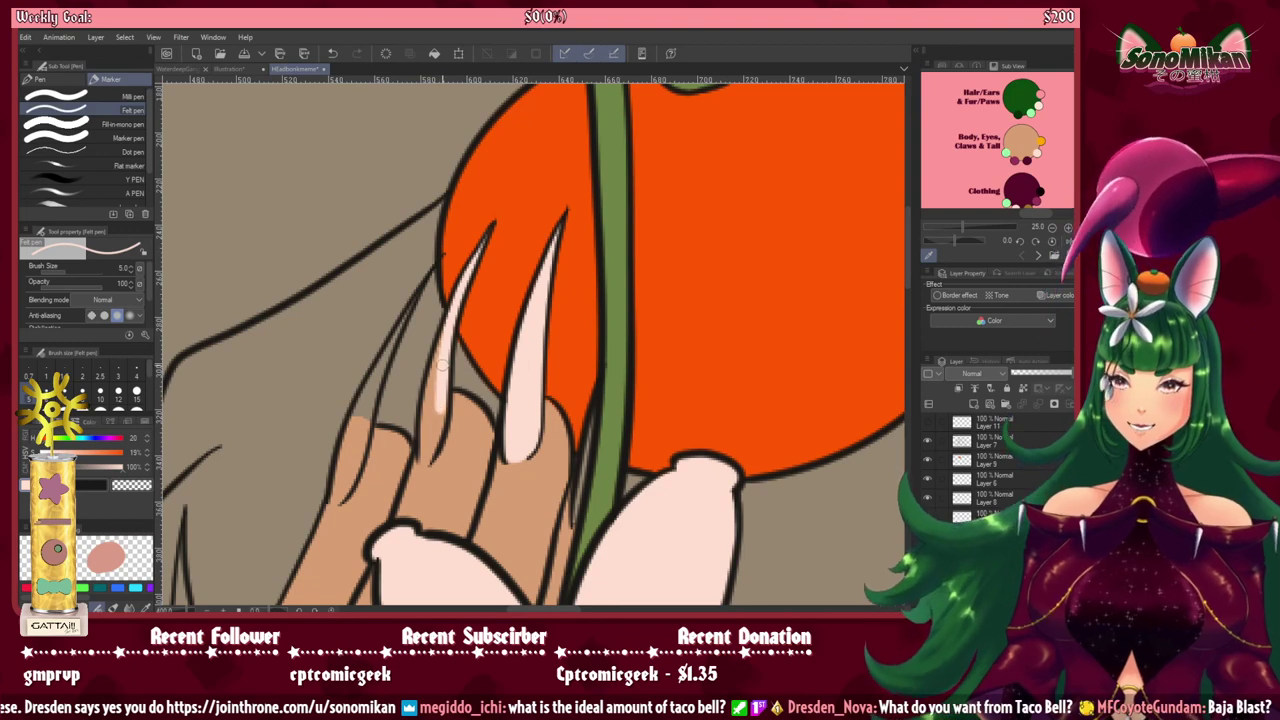
pyautogui.moveTo(442, 365)
pyautogui.mouseDown()
pyautogui.moveTo(440, 421)
pyautogui.moveTo(449, 321)
pyautogui.moveTo(425, 460)
pyautogui.moveTo(437, 389)
pyautogui.mouseUp()
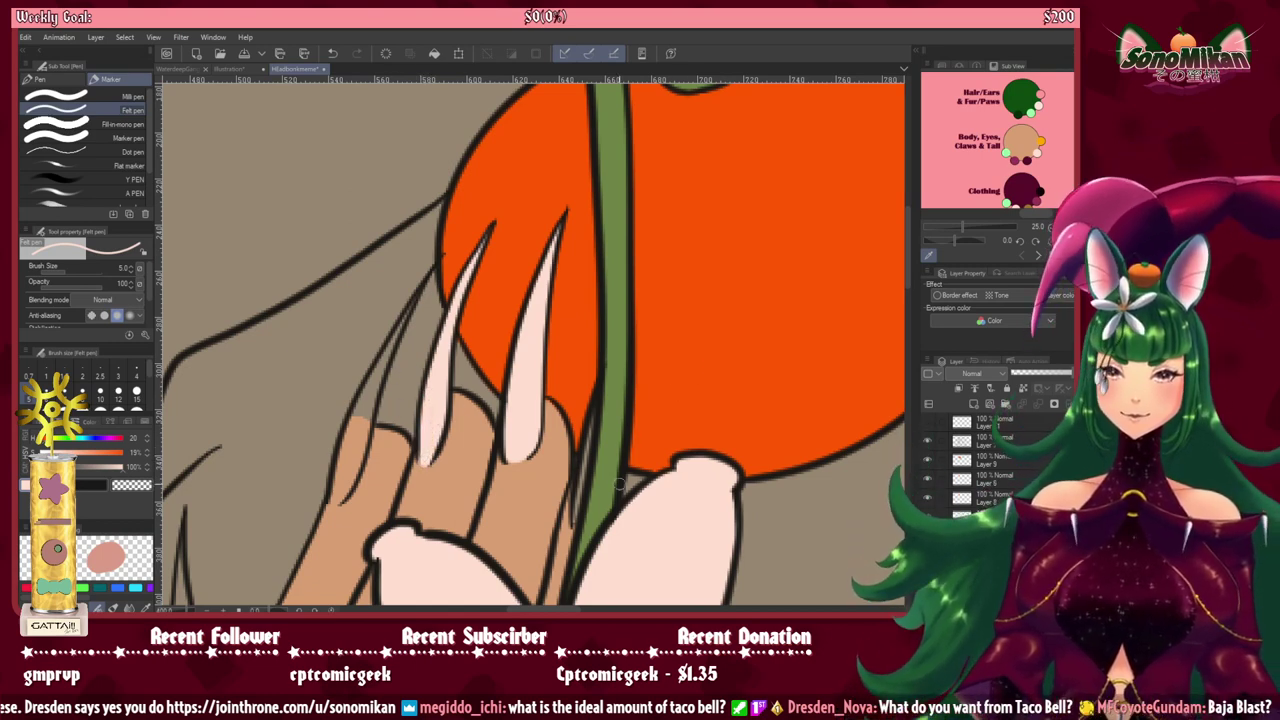
# Step: Paint the thin claw squeezed between the finger and the green stem, redoing the first stroke at brush size 4
pyautogui.press('[')
pyautogui.press('[')
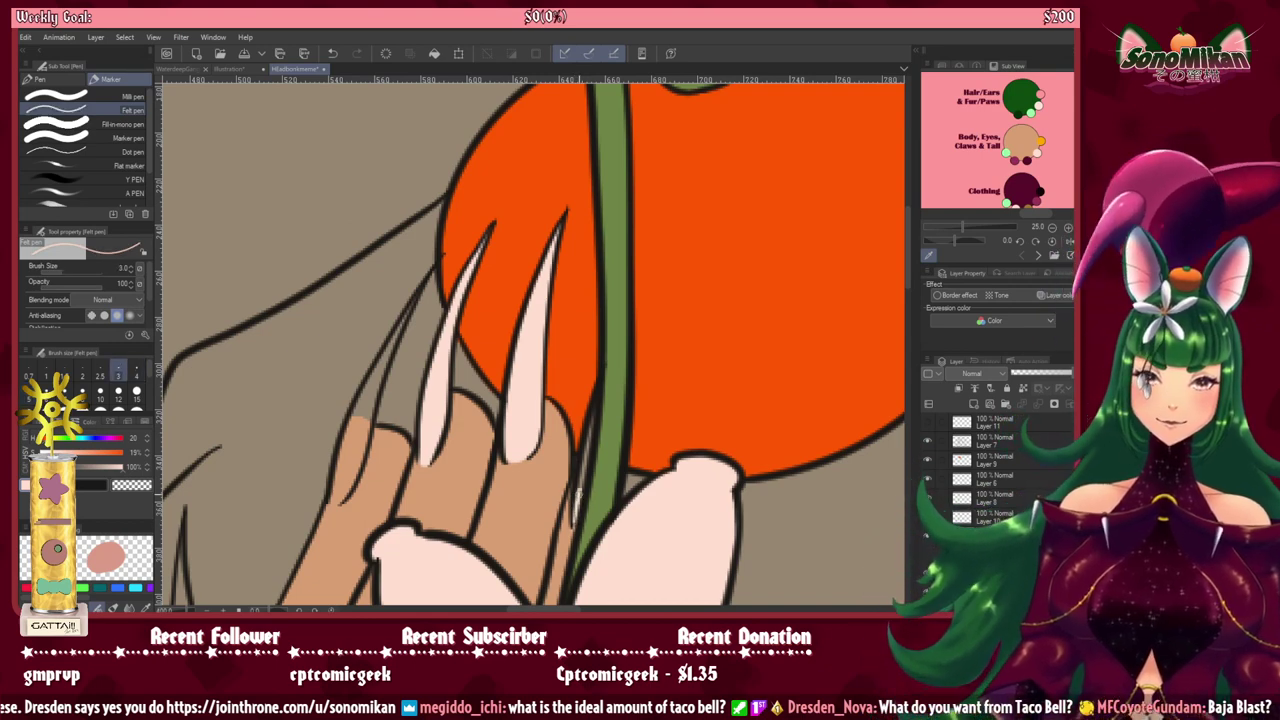
pyautogui.hotkey('ctrl', 'z')
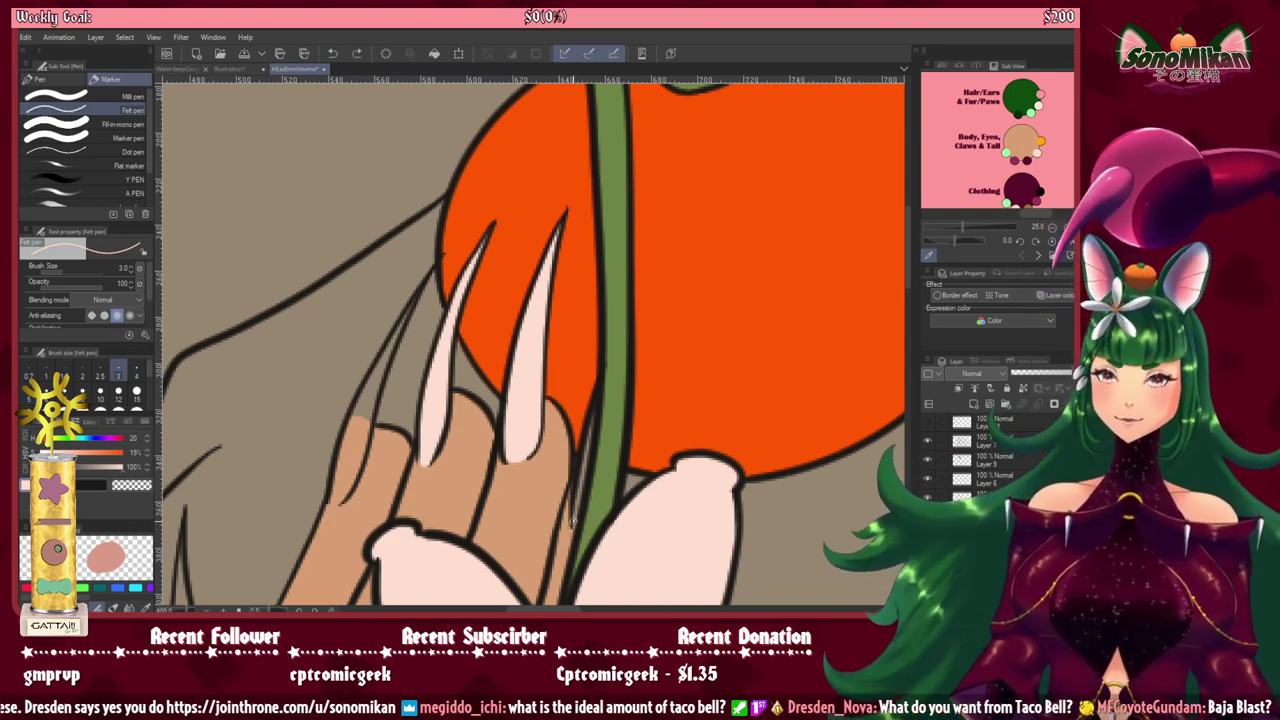
pyautogui.press(']')
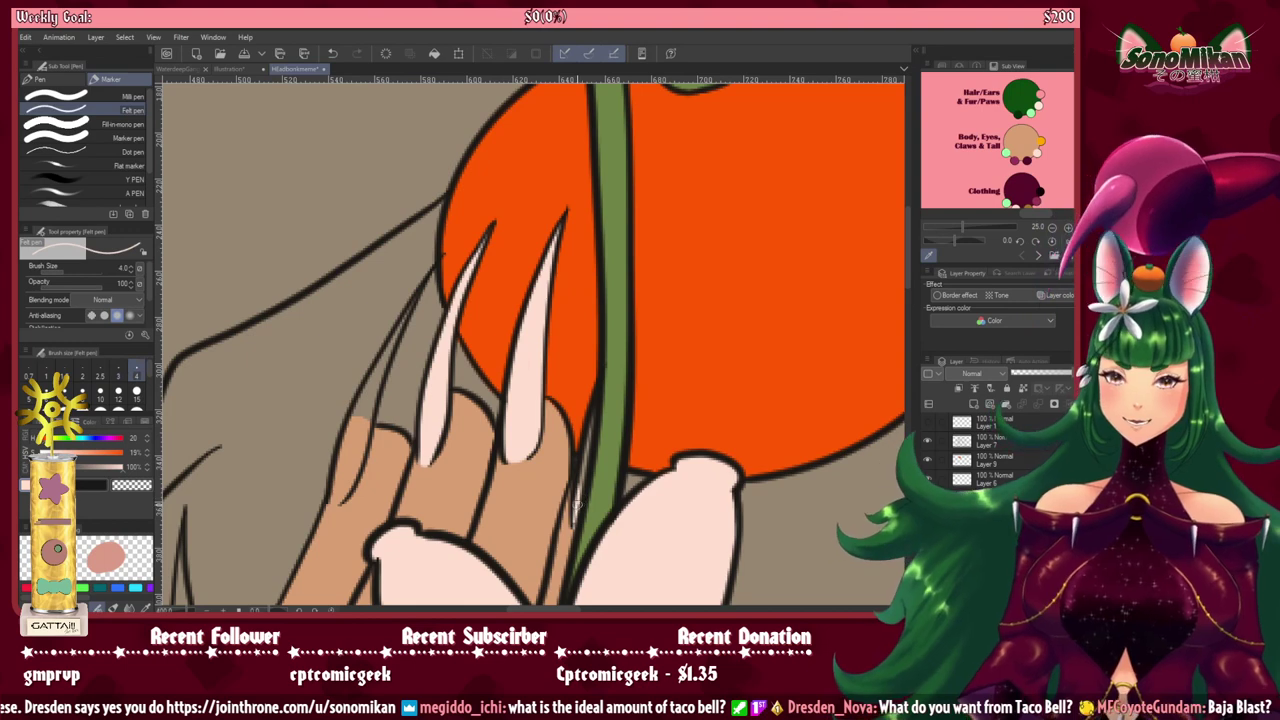
pyautogui.moveTo(576, 508)
pyautogui.mouseDown()
pyautogui.moveTo(592, 415)
pyautogui.moveTo(658, 349)
pyautogui.moveTo(750, 357)
pyautogui.mouseUp()
# Step: Paint the claw of the finger farthest from the stem down to its base with the pale colour, using brush sizes 3 to 6
pyautogui.press('[')
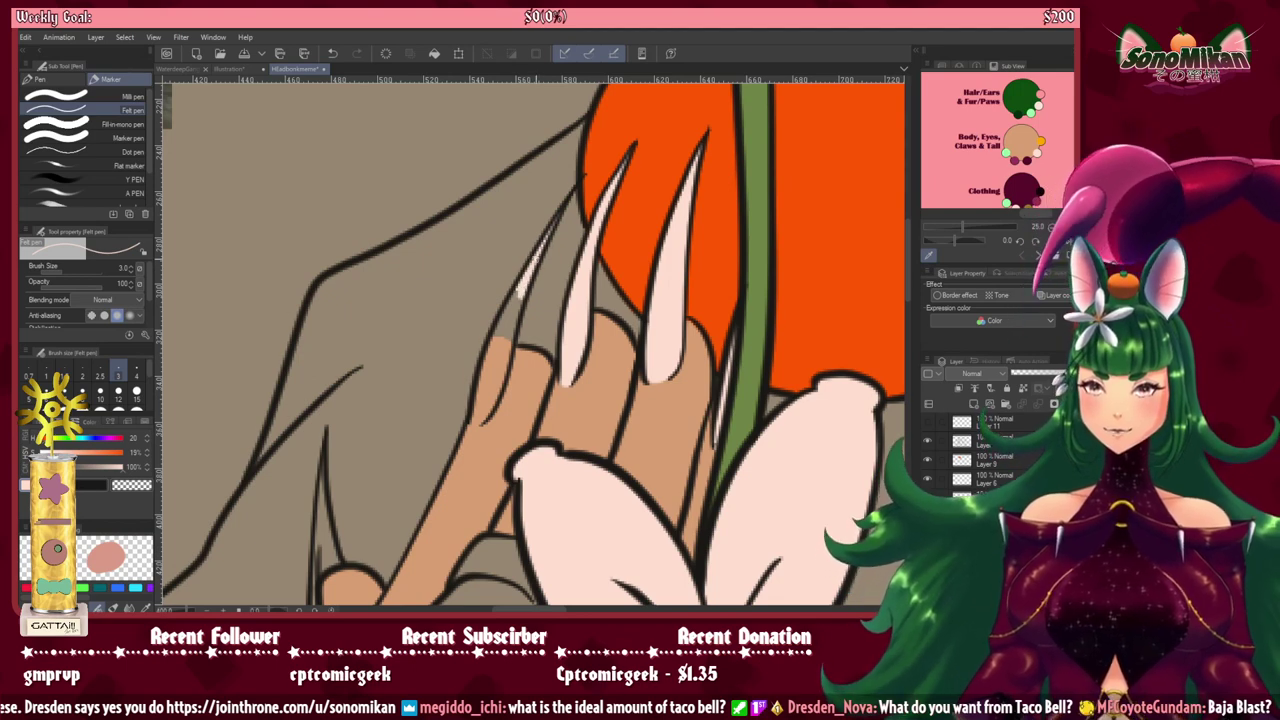
pyautogui.press(']')
pyautogui.press(']')
pyautogui.moveTo(477, 404)
pyautogui.mouseDown()
pyautogui.moveTo(478, 419)
pyautogui.moveTo(510, 322)
pyautogui.moveTo(491, 395)
pyautogui.mouseUp()
pyautogui.press(']')
pyautogui.press(']')
pyautogui.press('[')
pyautogui.moveTo(508, 338)
pyautogui.mouseDown()
pyautogui.moveTo(515, 298)
pyautogui.moveTo(504, 346)
pyautogui.mouseUp()
# Step: Paint the thumb's claw, including the thin sliver beside the thumb and the pointed tip, with brush sizes from 6 down to 3
pyautogui.moveTo(596, 357); pyautogui.dragTo(811, 186)
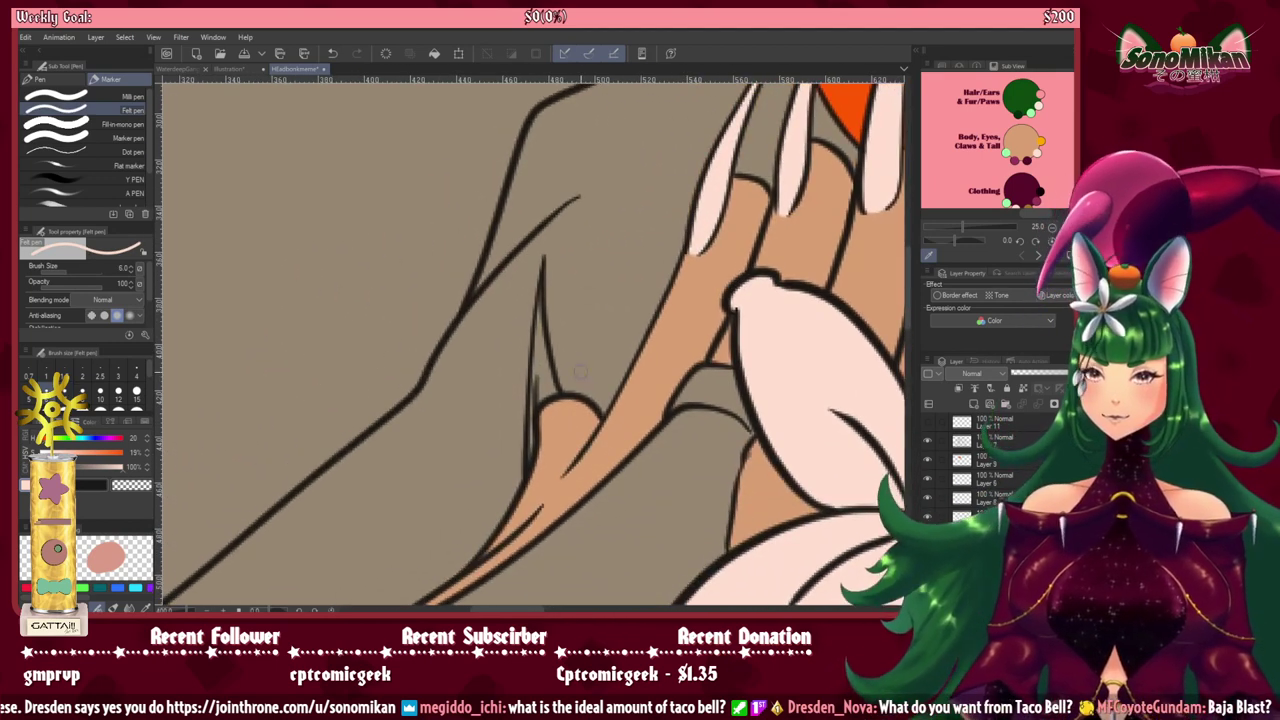
pyautogui.press('[')
pyautogui.press('[')
pyautogui.moveTo(530, 458); pyautogui.dragTo(533, 382)
pyautogui.press(']')
pyautogui.press(']')
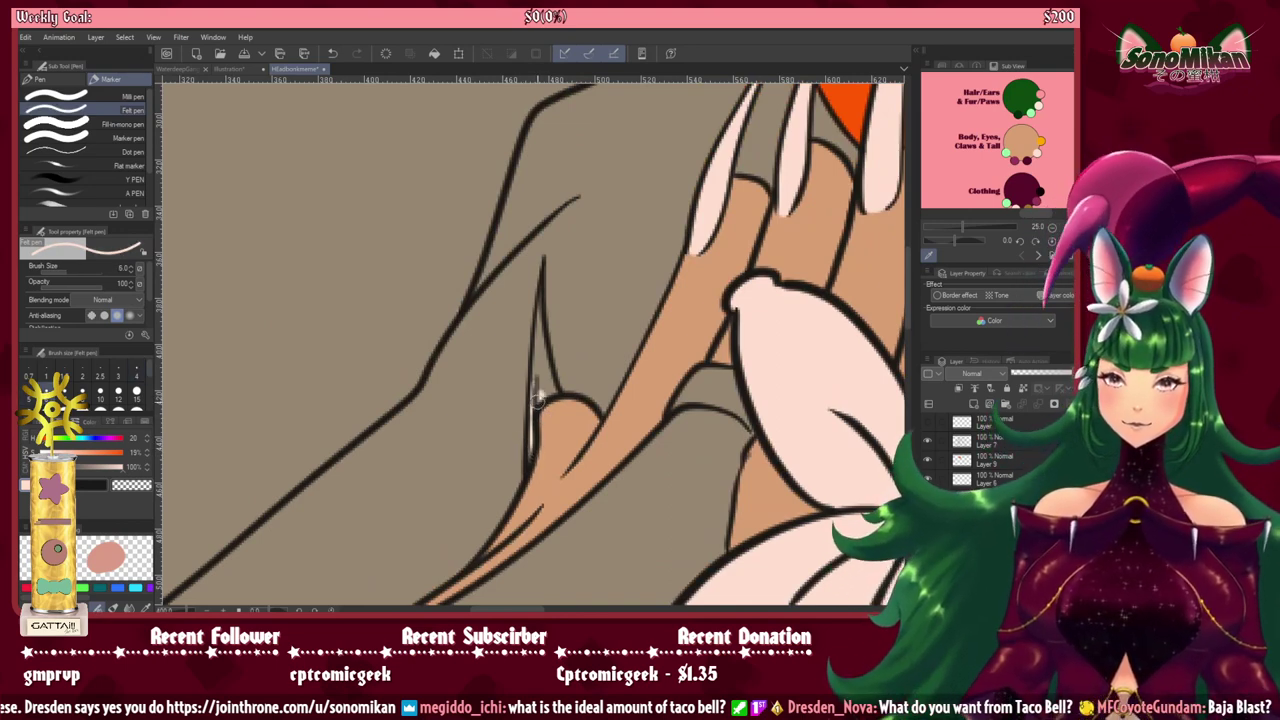
pyautogui.moveTo(548, 394)
pyautogui.mouseDown()
pyautogui.moveTo(541, 342)
pyautogui.moveTo(535, 391)
pyautogui.mouseUp()
pyautogui.press('[')
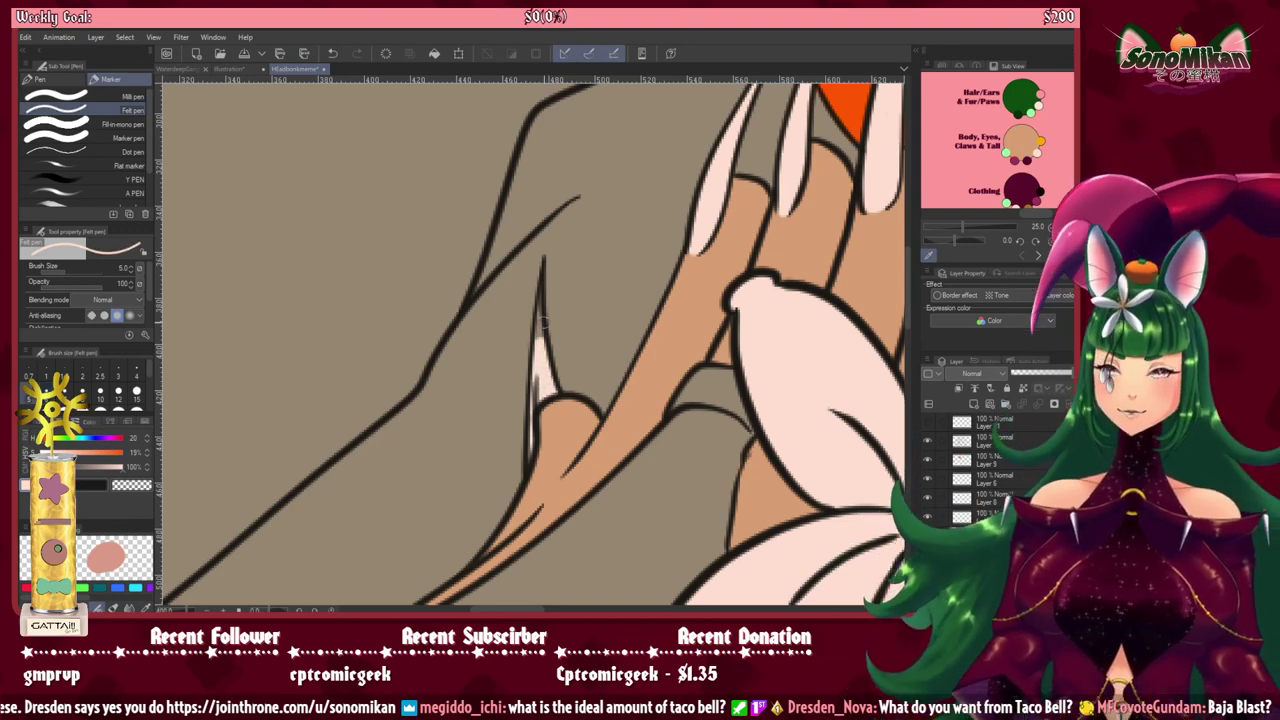
pyautogui.press('[')
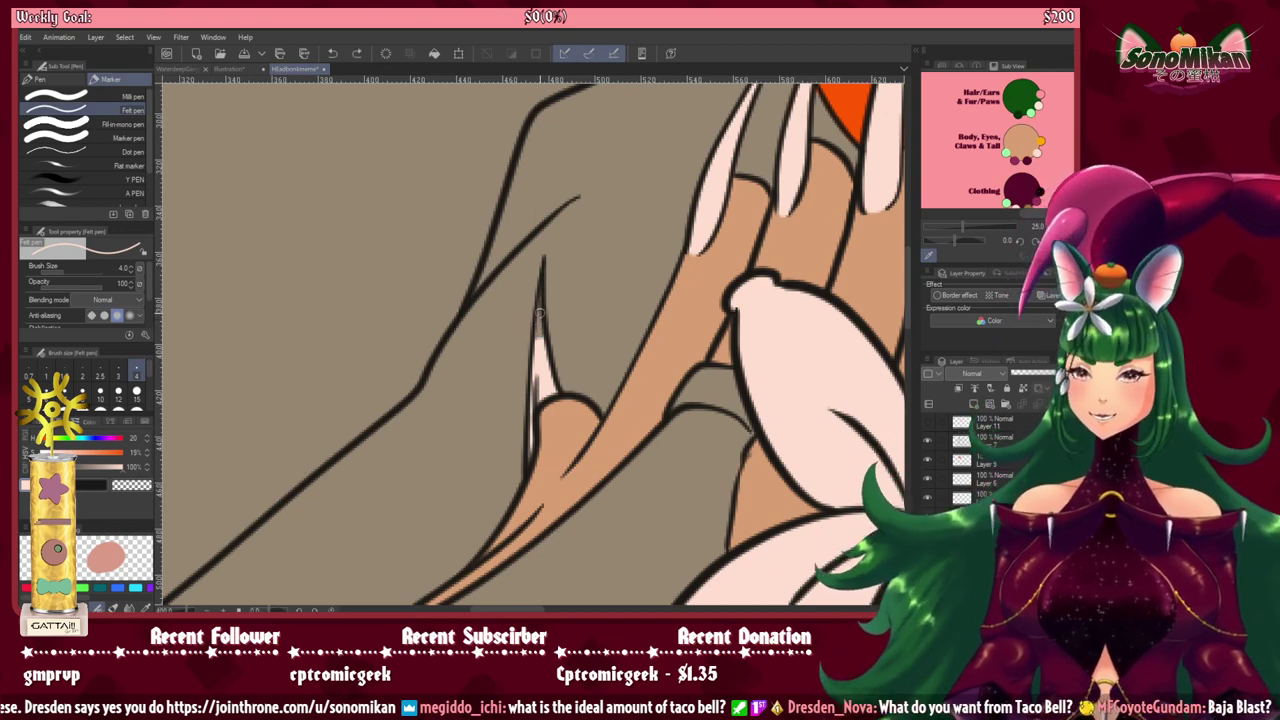
pyautogui.press('[')
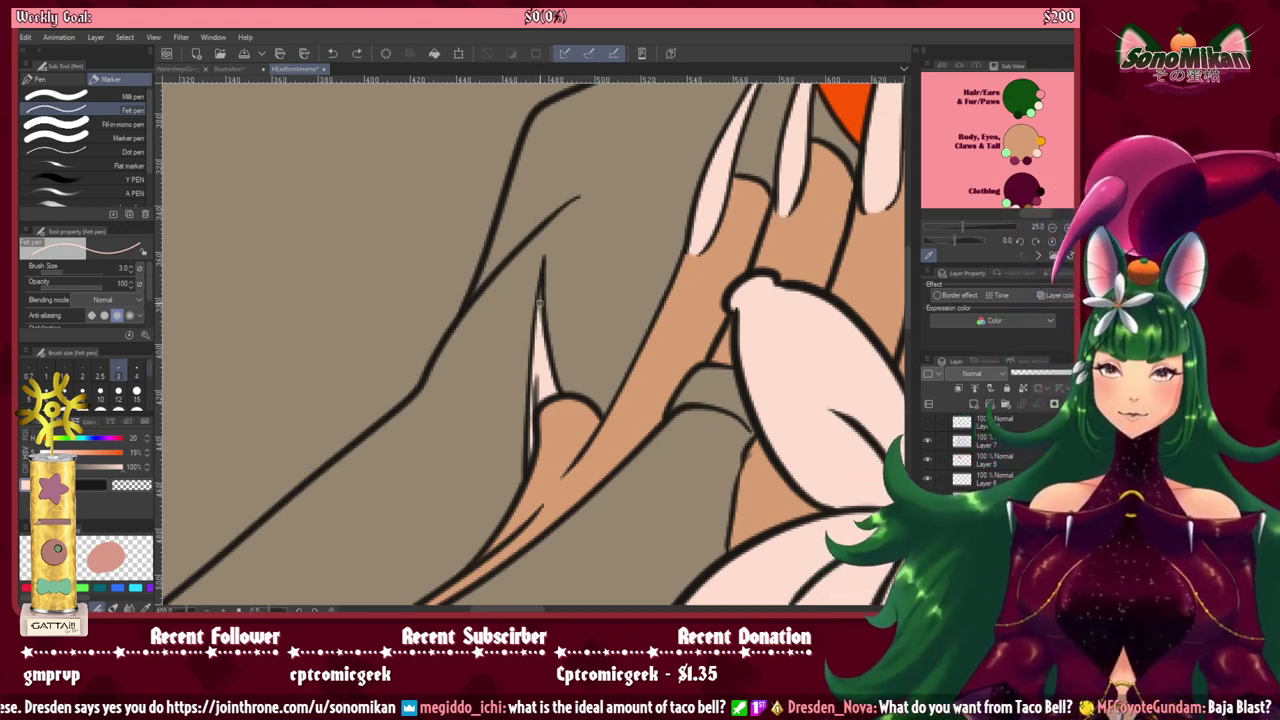
# Step: Paint the two upper claws of the hand on the orange's other side with the pale colour at brush size 6
pyautogui.moveTo(785, 330); pyautogui.dragTo(505, 367)
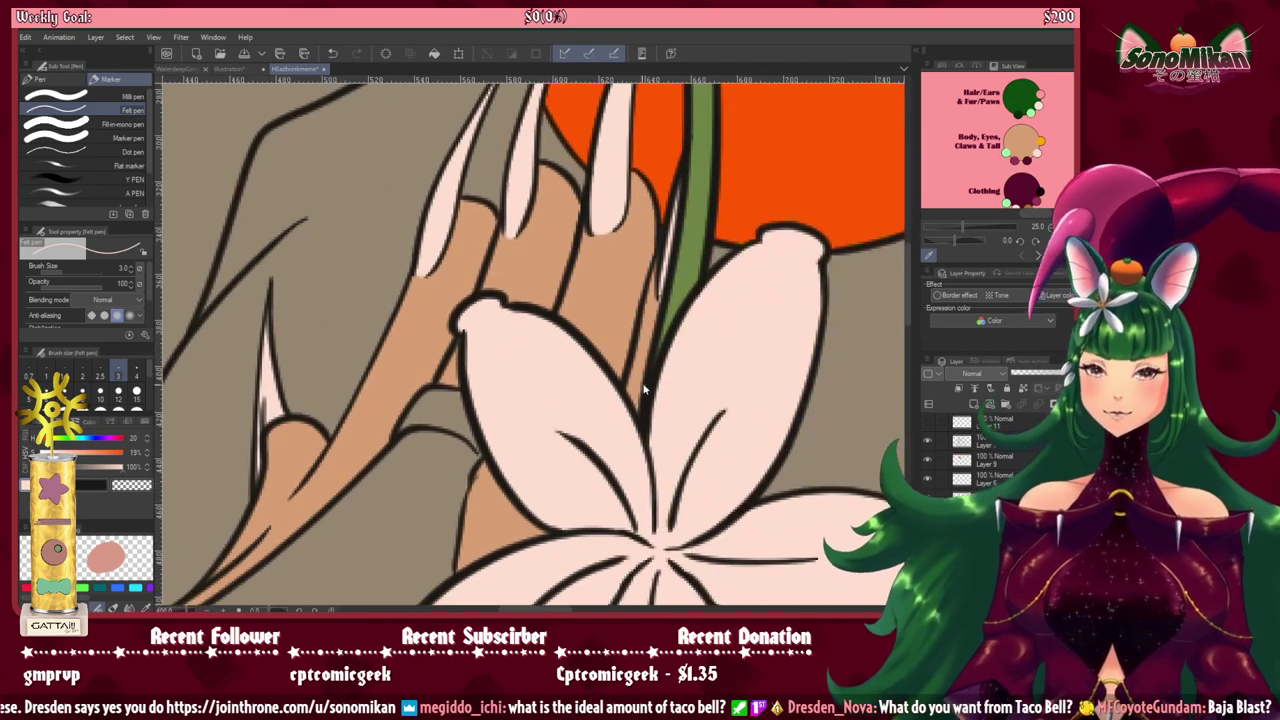
pyautogui.scroll(-3, 680, 355)
pyautogui.moveTo(684, 343); pyautogui.dragTo(452, 385)
pyautogui.scroll(5, 452, 384)
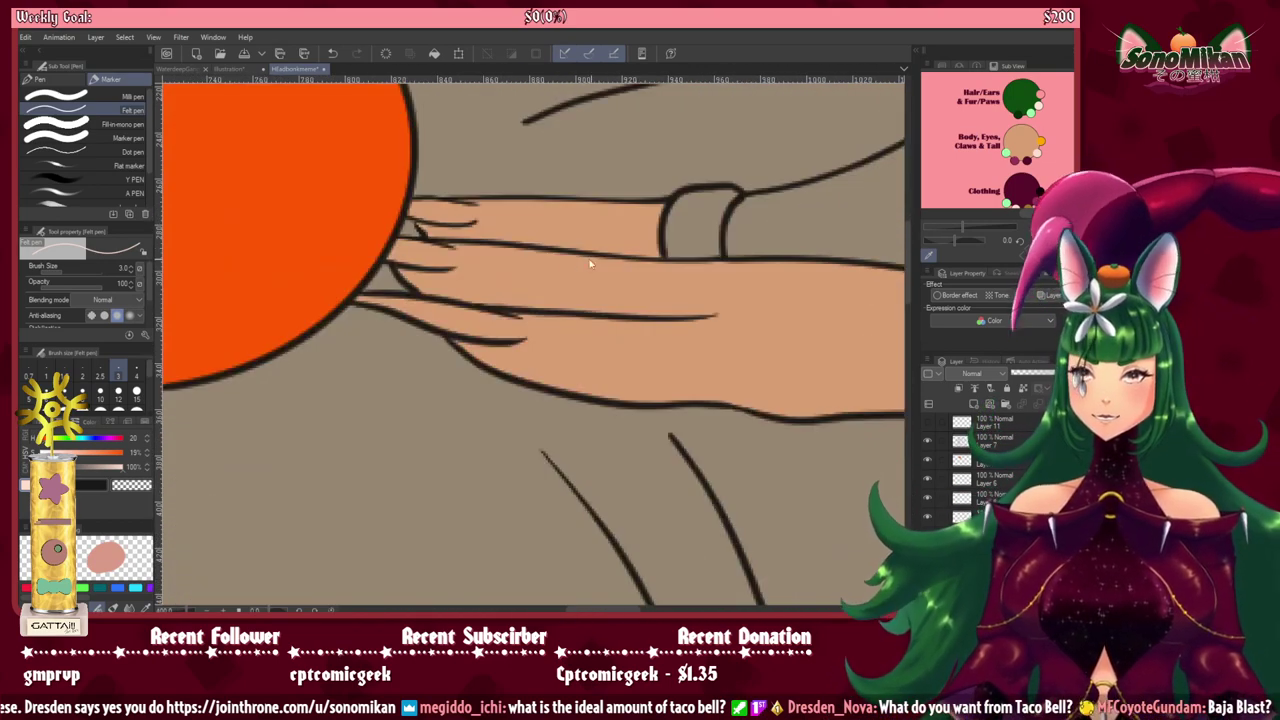
pyautogui.press(']')
pyautogui.press(']')
pyautogui.press(']')
pyautogui.scroll(2, 616, 266)
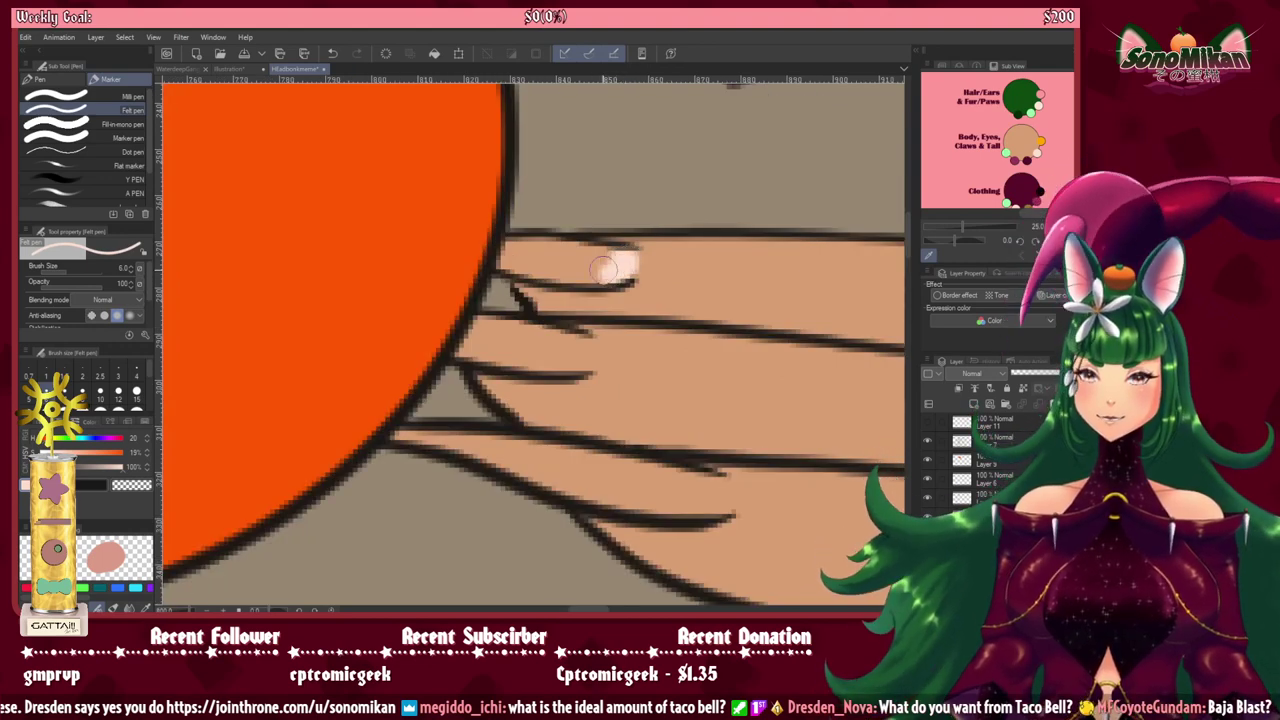
pyautogui.scroll(-2, 600, 279)
pyautogui.moveTo(606, 272); pyautogui.dragTo(556, 268)
pyautogui.moveTo(583, 315)
pyautogui.mouseDown()
pyautogui.moveTo(529, 309)
pyautogui.moveTo(570, 319)
pyautogui.moveTo(542, 320)
pyautogui.moveTo(578, 322)
pyautogui.mouseUp()
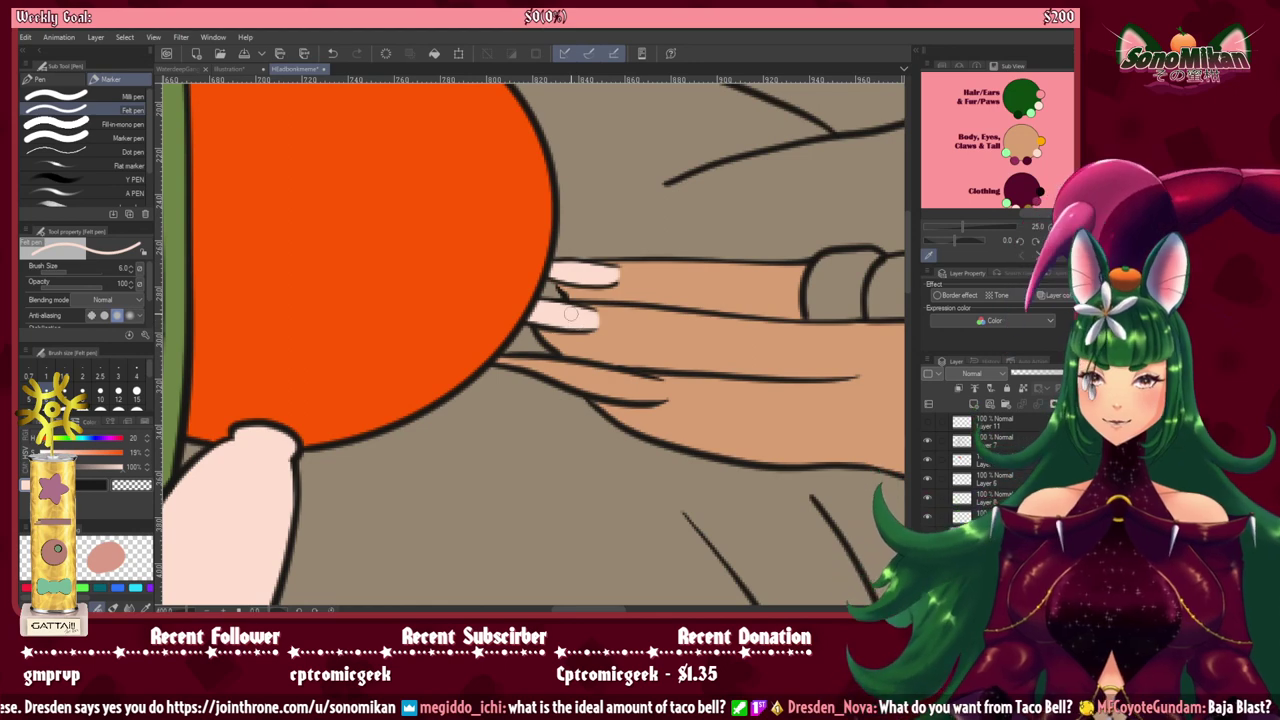
# Step: Paint that hand's lowest, longest claw with the pale colour and clean up its edge with the skin colour at brush size 2.5
pyautogui.press('^')
pyautogui.press('^')
pyautogui.press('^')
pyautogui.press('^')
pyautogui.press('^')
pyautogui.press('^')
pyautogui.press('^')
pyautogui.press('^')
pyautogui.press('^')
pyautogui.press('^')
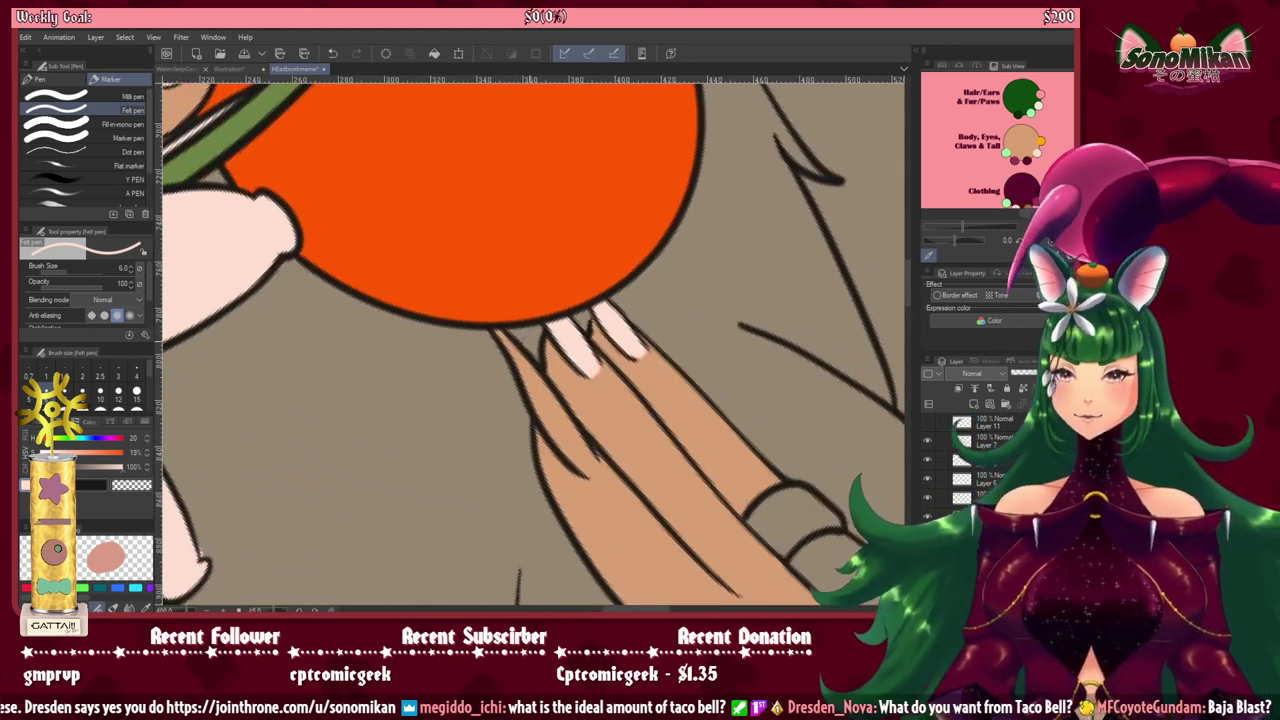
pyautogui.moveTo(577, 456)
pyautogui.mouseDown()
pyautogui.moveTo(572, 478)
pyautogui.moveTo(550, 436)
pyautogui.mouseUp()
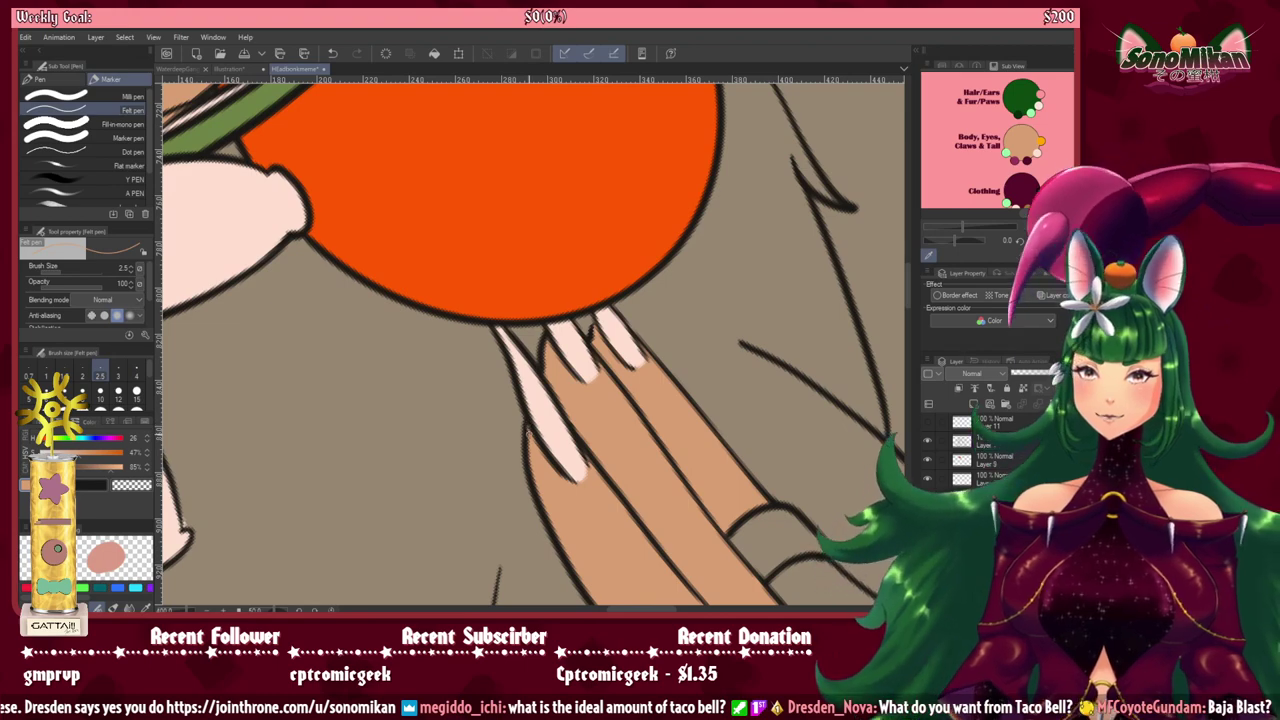
pyautogui.scroll(-3, 606, 447)
pyautogui.moveTo(562, 452); pyautogui.dragTo(639, 346)
pyautogui.hotkey('ctrl', '@')
# Step: Auto-select the tongue area, fill it with the mint green from the reference, and clear the selection
pyautogui.moveTo(571, 467); pyautogui.dragTo(576, 205)
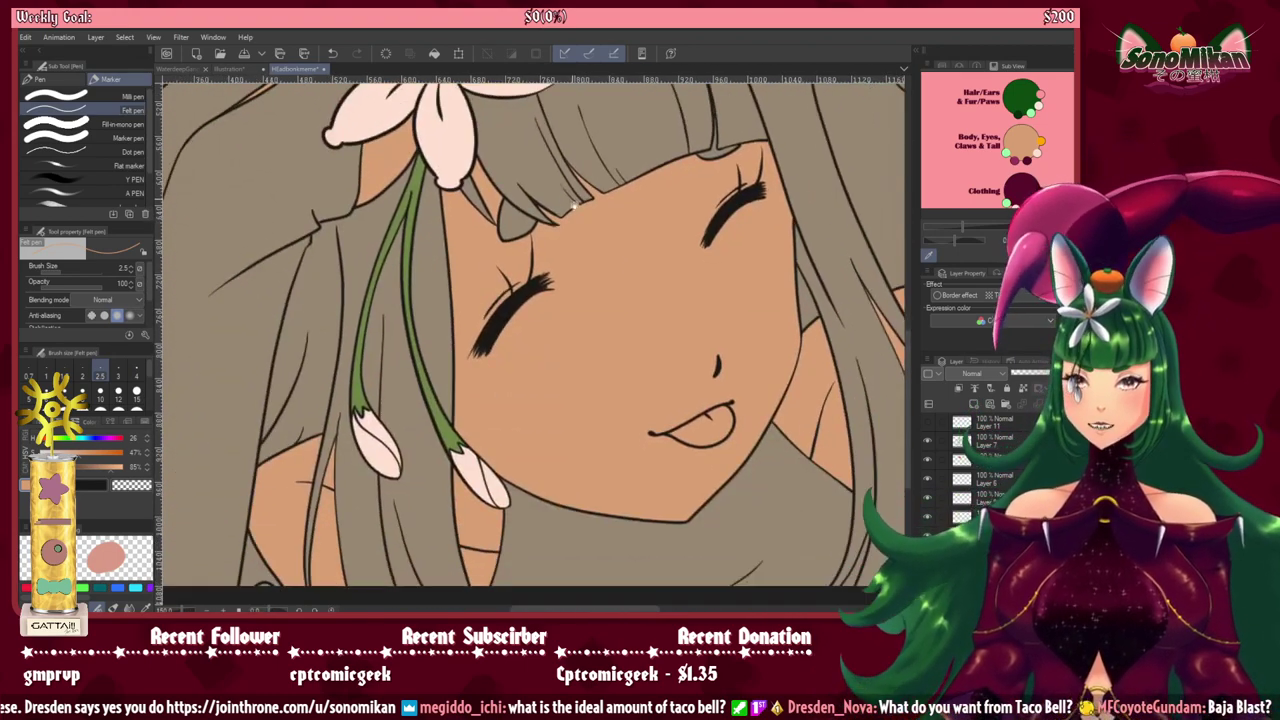
pyautogui.moveTo(575, 375); pyautogui.dragTo(407, 326)
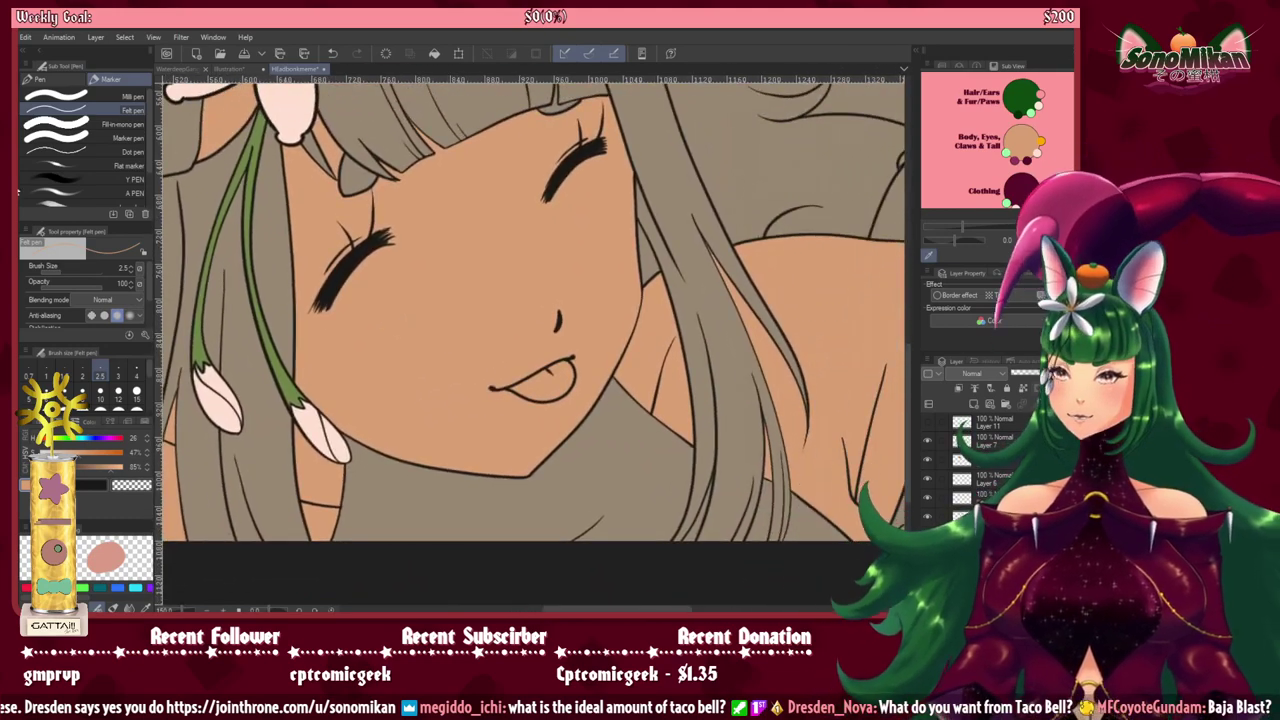
pyautogui.press('w')
pyautogui.click(545, 379)
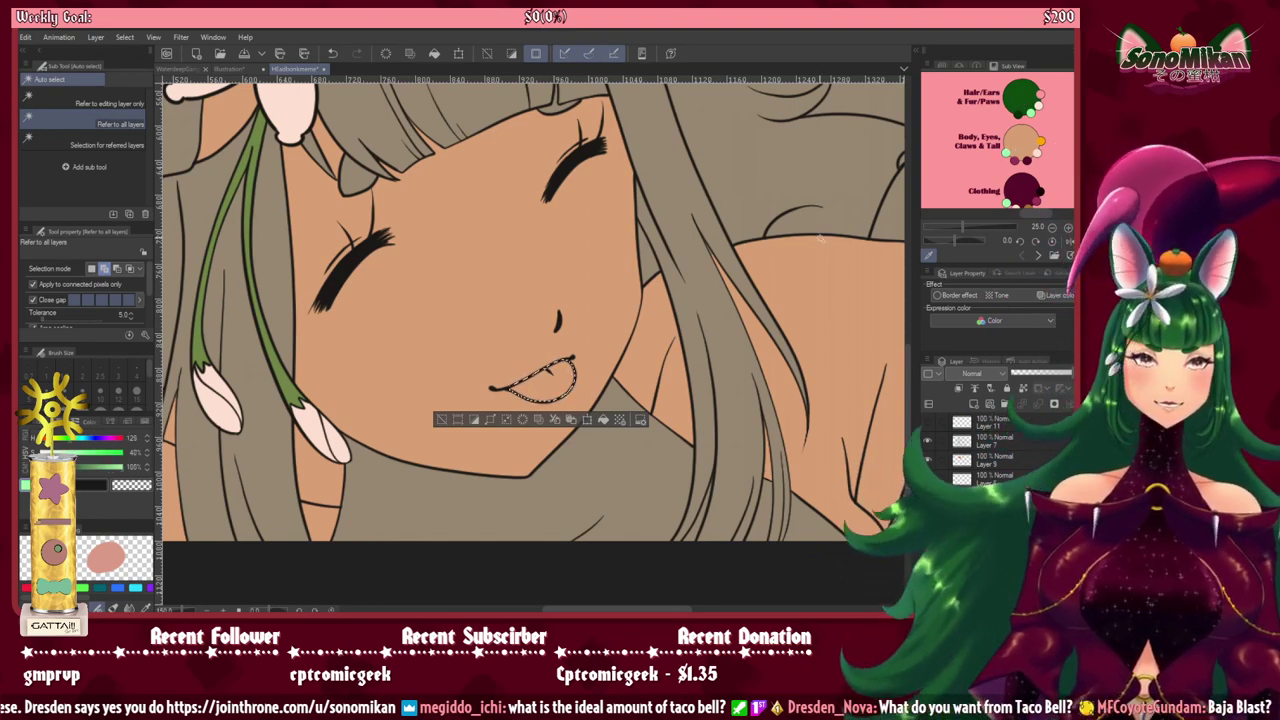
pyautogui.click(603, 420)
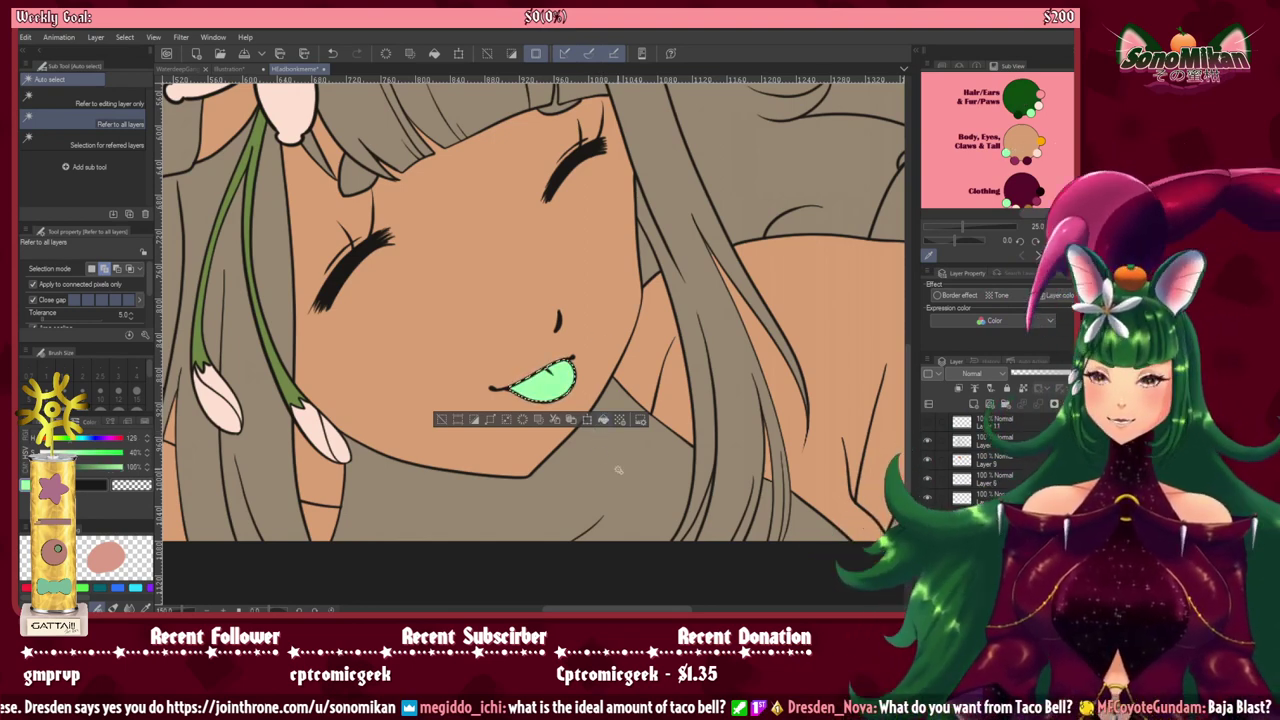
pyautogui.hotkey('ctrl', 'd')
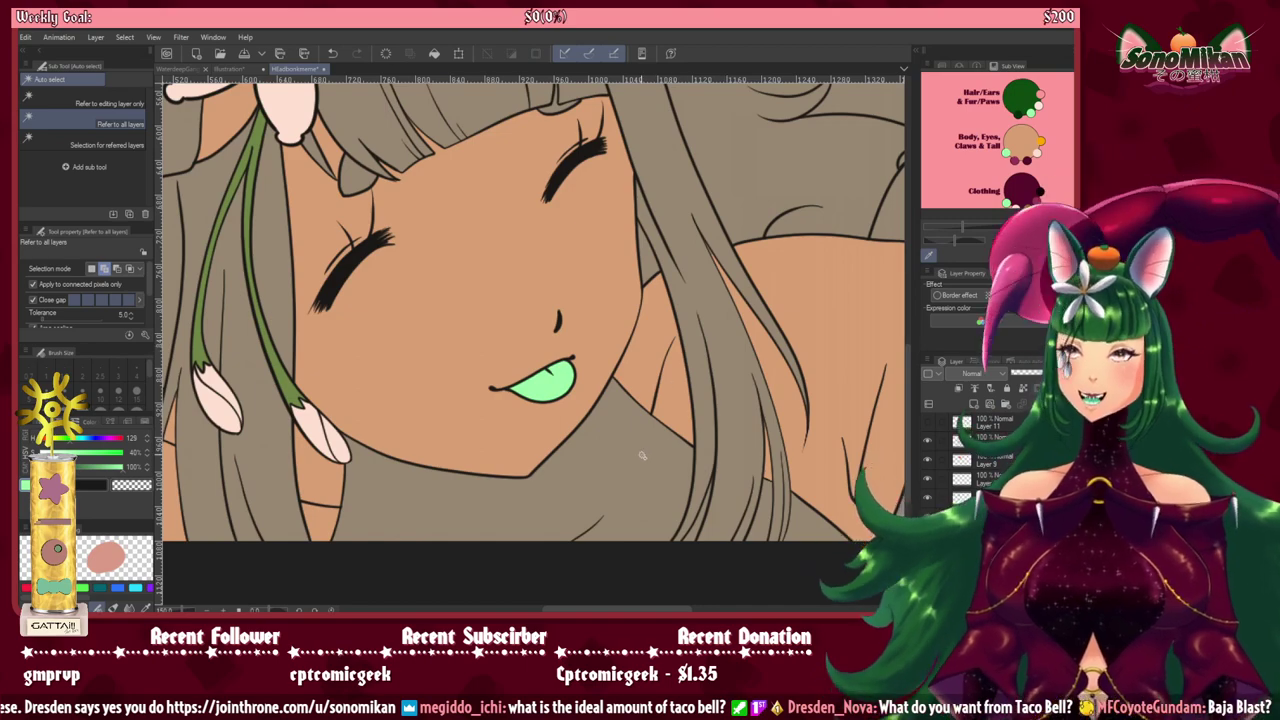
# Step: Pick the dark maroon from the Clothing reference and select the small garment patch beside the skin at the canvas's lower edge
pyautogui.moveTo(548, 338); pyautogui.dragTo(561, 484)
pyautogui.scroll(3, 562, 484)
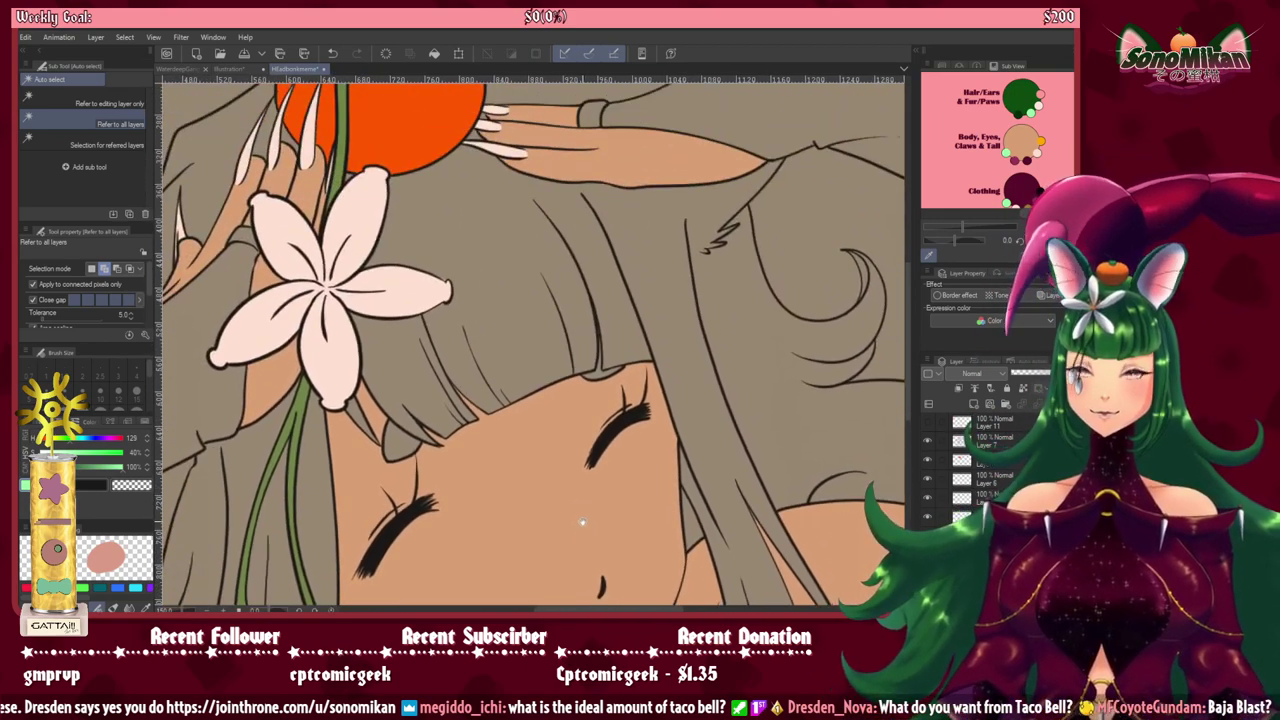
pyautogui.scroll(-3, 582, 484)
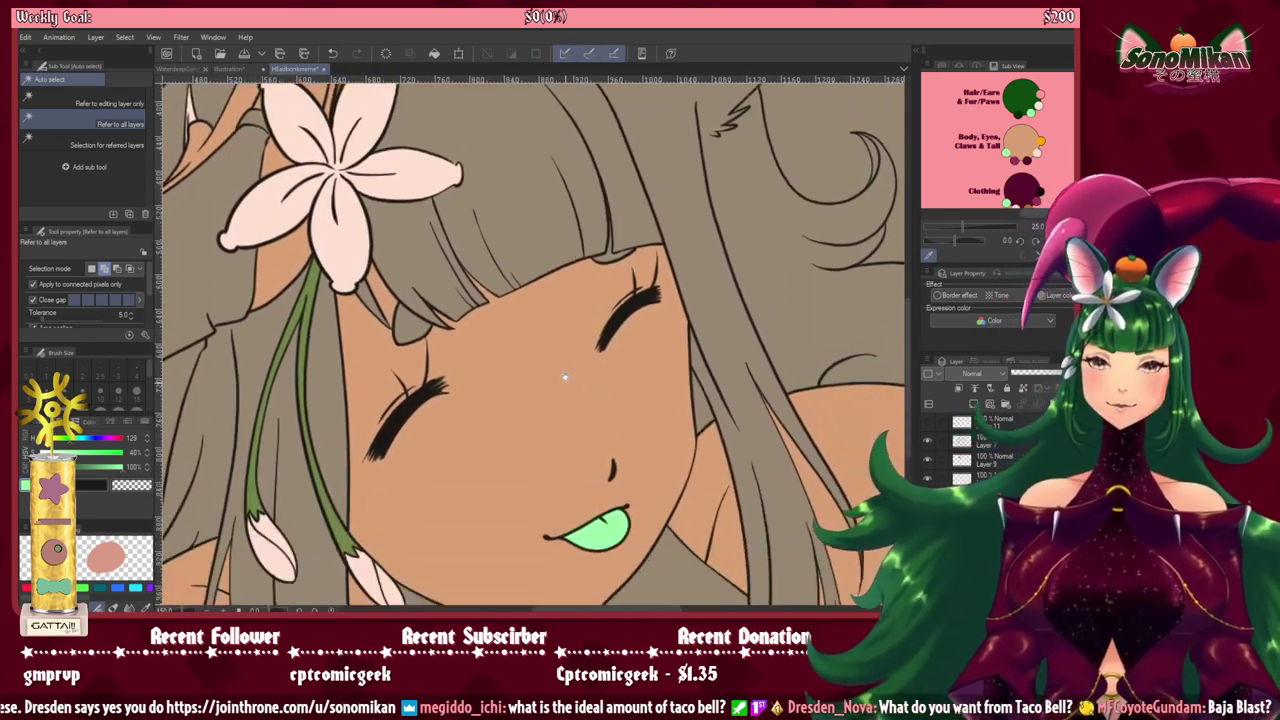
pyautogui.moveTo(593, 384)
pyautogui.mouseDown()
pyautogui.moveTo(578, 375)
pyautogui.moveTo(557, 434)
pyautogui.moveTo(651, 552)
pyautogui.moveTo(670, 467)
pyautogui.mouseUp()
pyautogui.scroll(1, 670, 466)
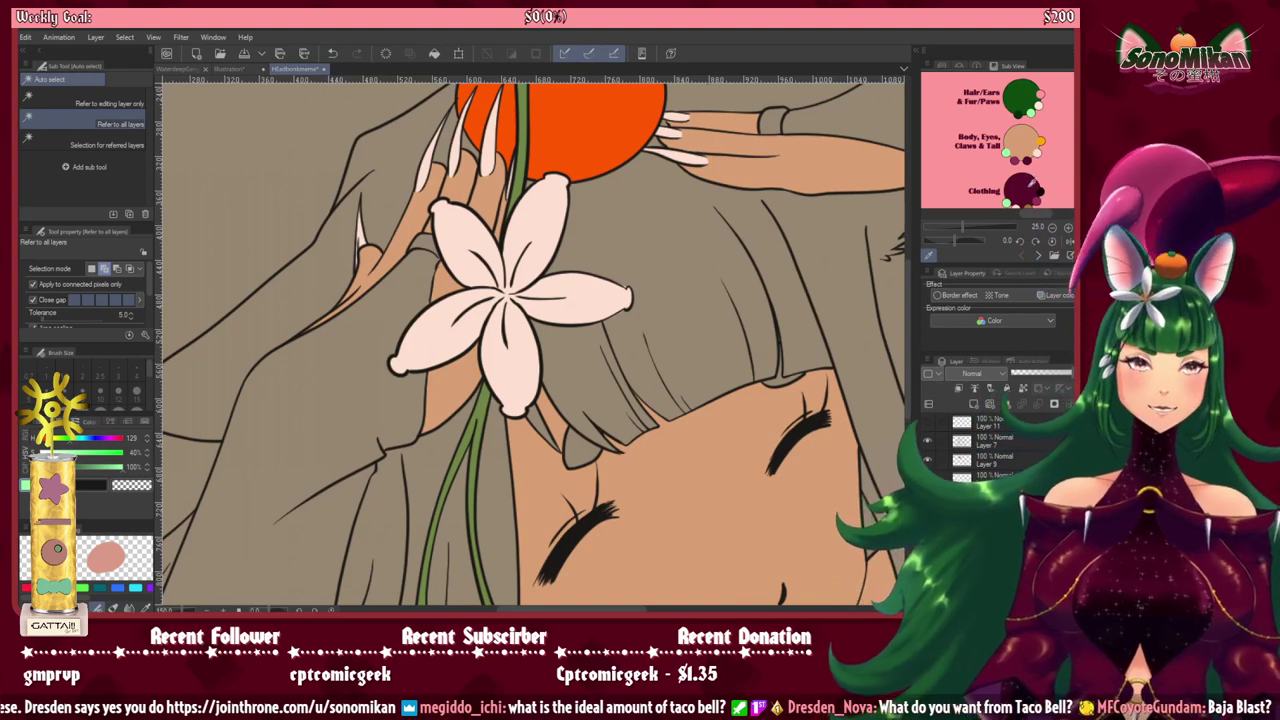
pyautogui.click(1017, 187)
pyautogui.moveTo(1027, 216)
pyautogui.mouseDown()
pyautogui.moveTo(986, 214)
pyautogui.moveTo(1027, 215)
pyautogui.mouseUp()
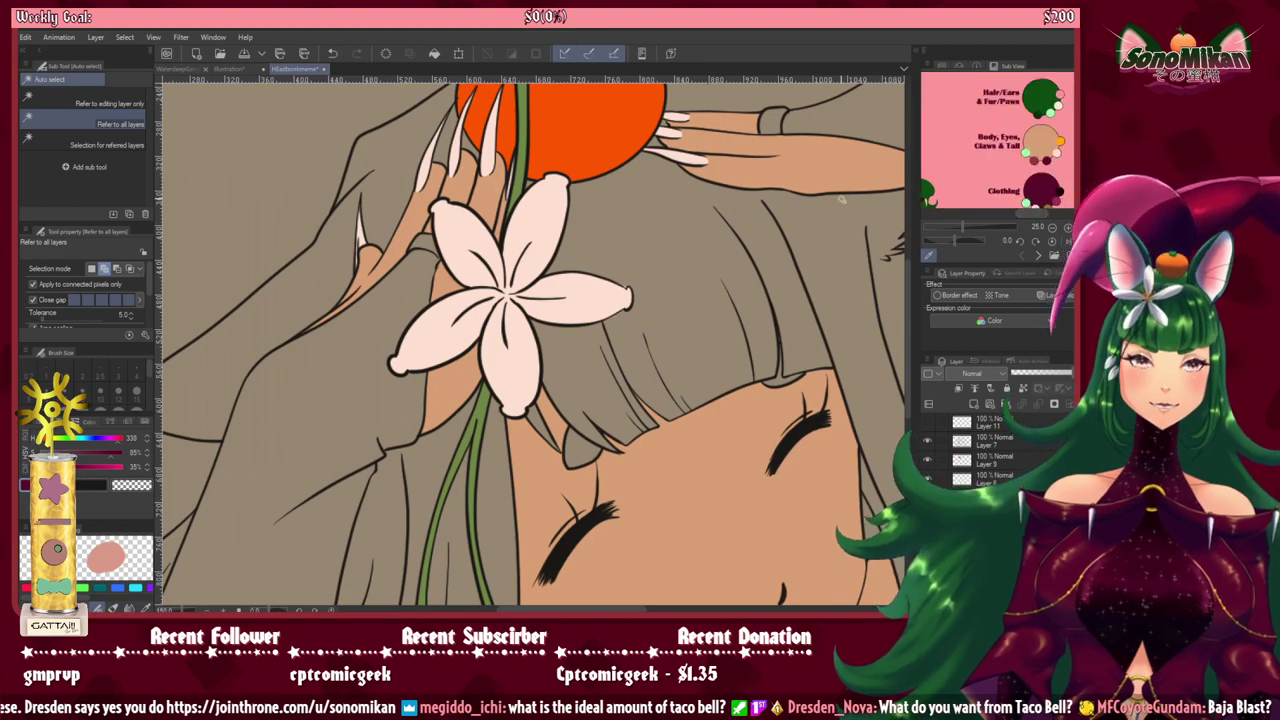
pyautogui.moveTo(602, 450)
pyautogui.mouseDown()
pyautogui.moveTo(597, 291)
pyautogui.moveTo(707, 461)
pyautogui.moveTo(698, 475)
pyautogui.mouseUp()
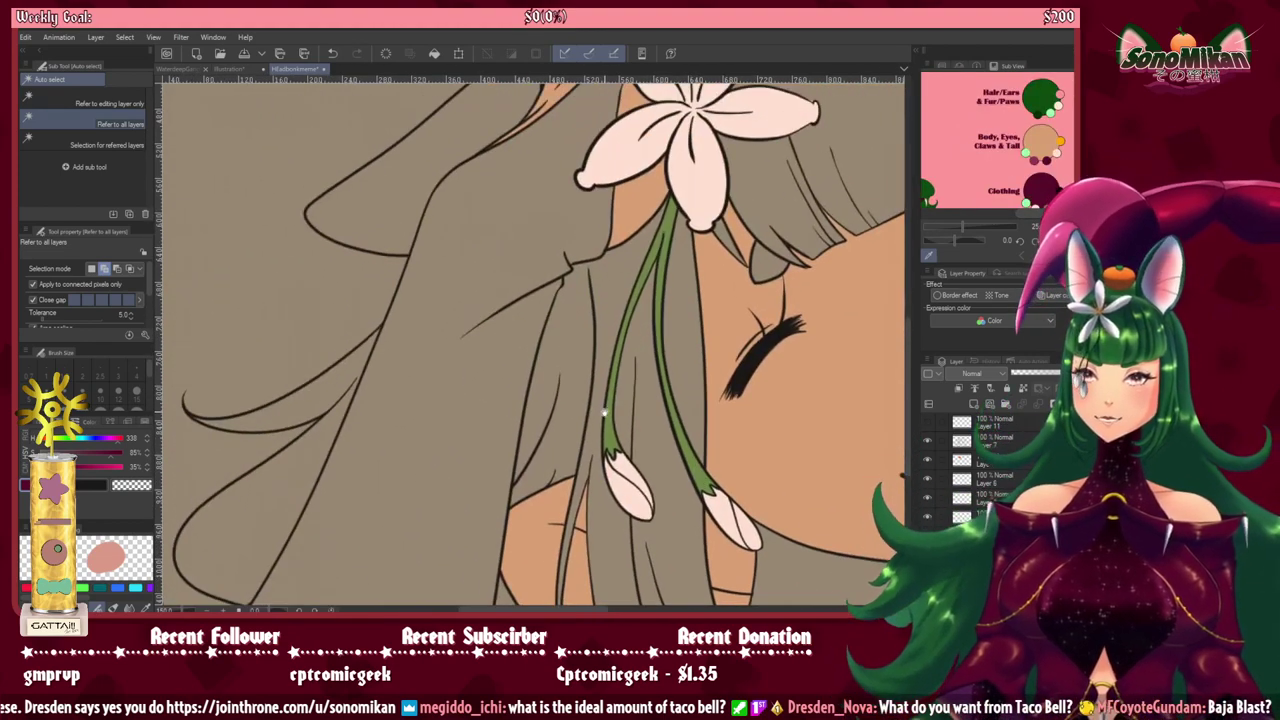
pyautogui.moveTo(659, 567); pyautogui.dragTo(573, 365)
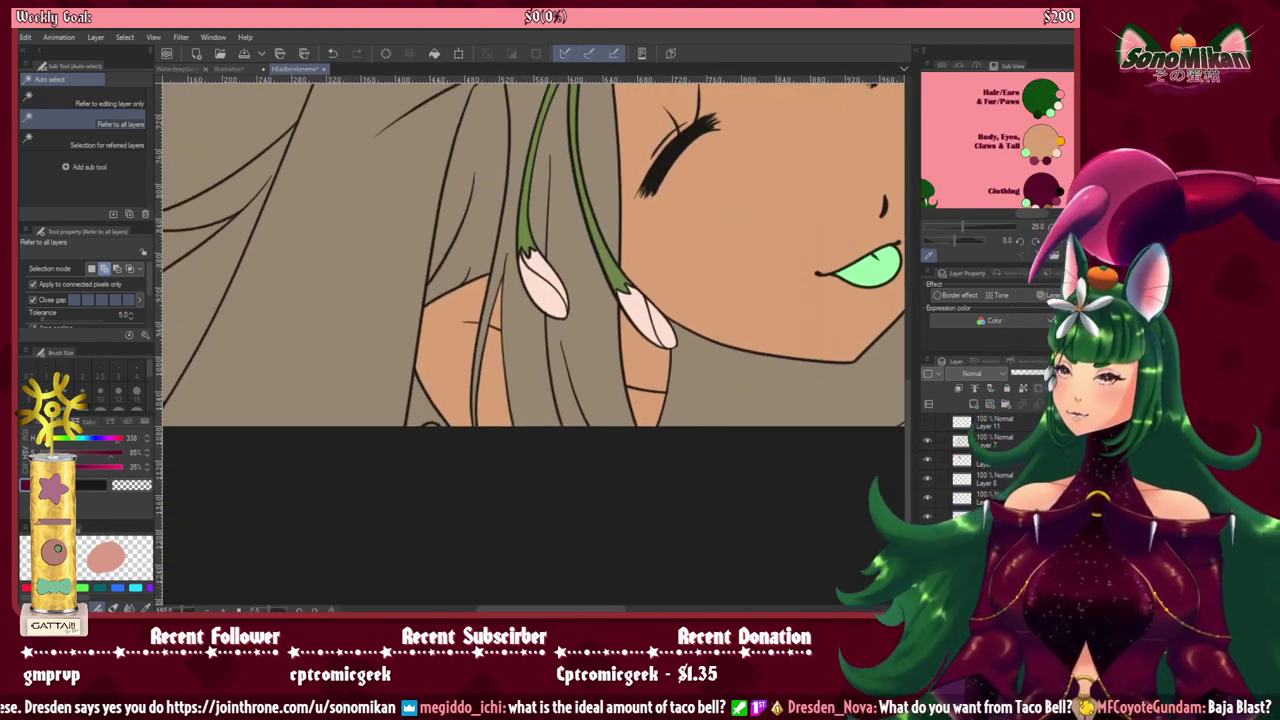
pyautogui.click(424, 414)
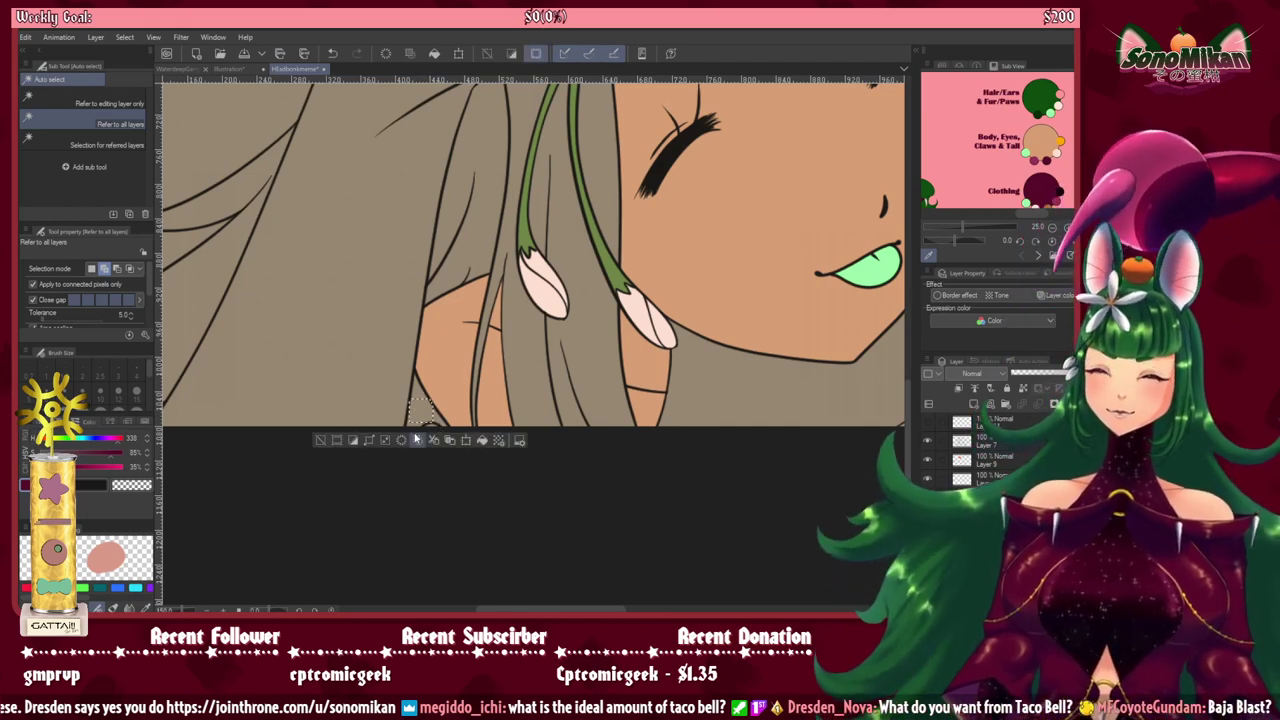
pyautogui.click(419, 400)
pyautogui.click(425, 425)
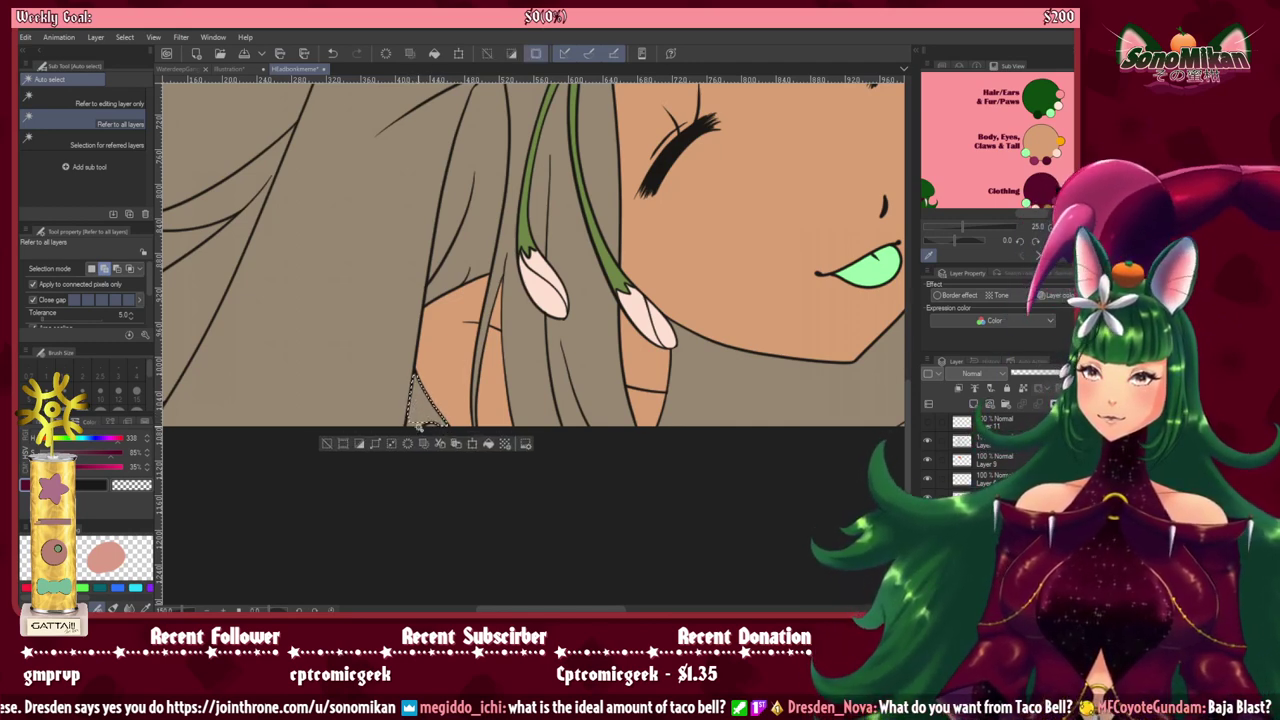
# Step: Add the large garment area beside the bare shoulder to the selection
pyautogui.moveTo(490, 456)
pyautogui.mouseDown()
pyautogui.moveTo(249, 441)
pyautogui.moveTo(546, 517)
pyautogui.moveTo(218, 495)
pyautogui.mouseUp()
pyautogui.moveTo(666, 480); pyautogui.dragTo(255, 541)
pyautogui.click(584, 369)
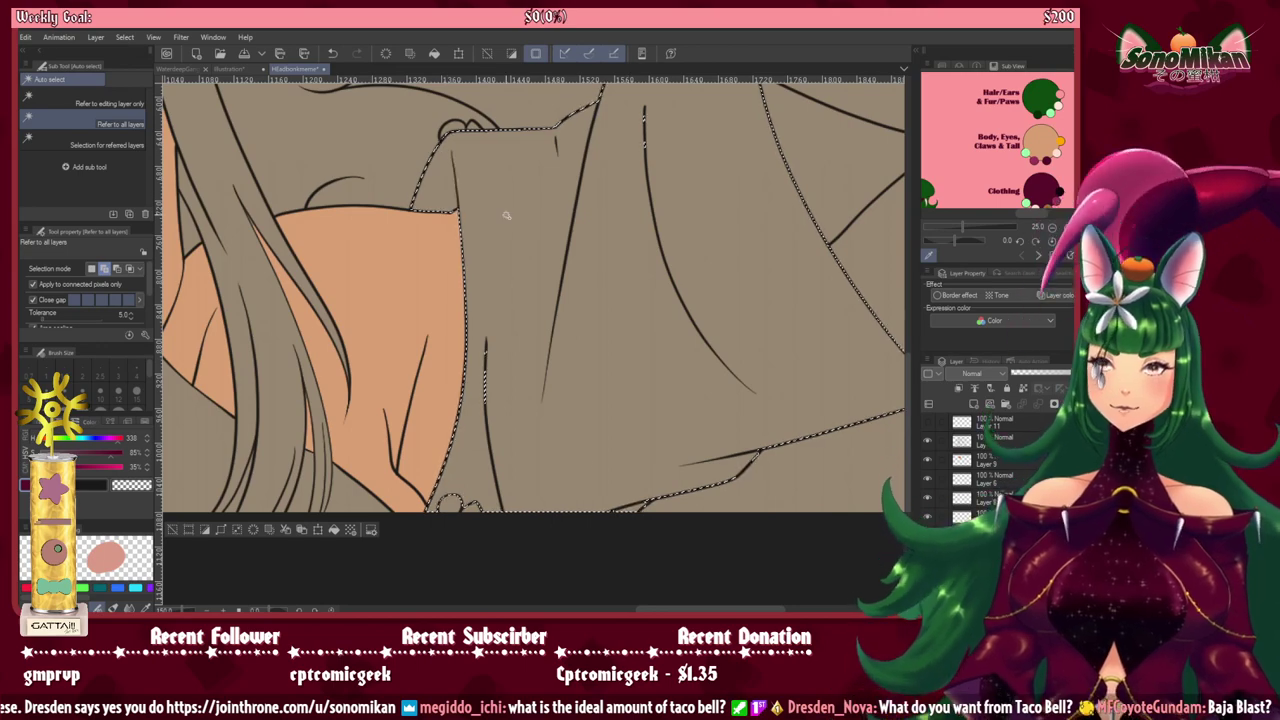
pyautogui.moveTo(612, 257); pyautogui.dragTo(501, 418)
pyautogui.hscroll(3, 635, 408)
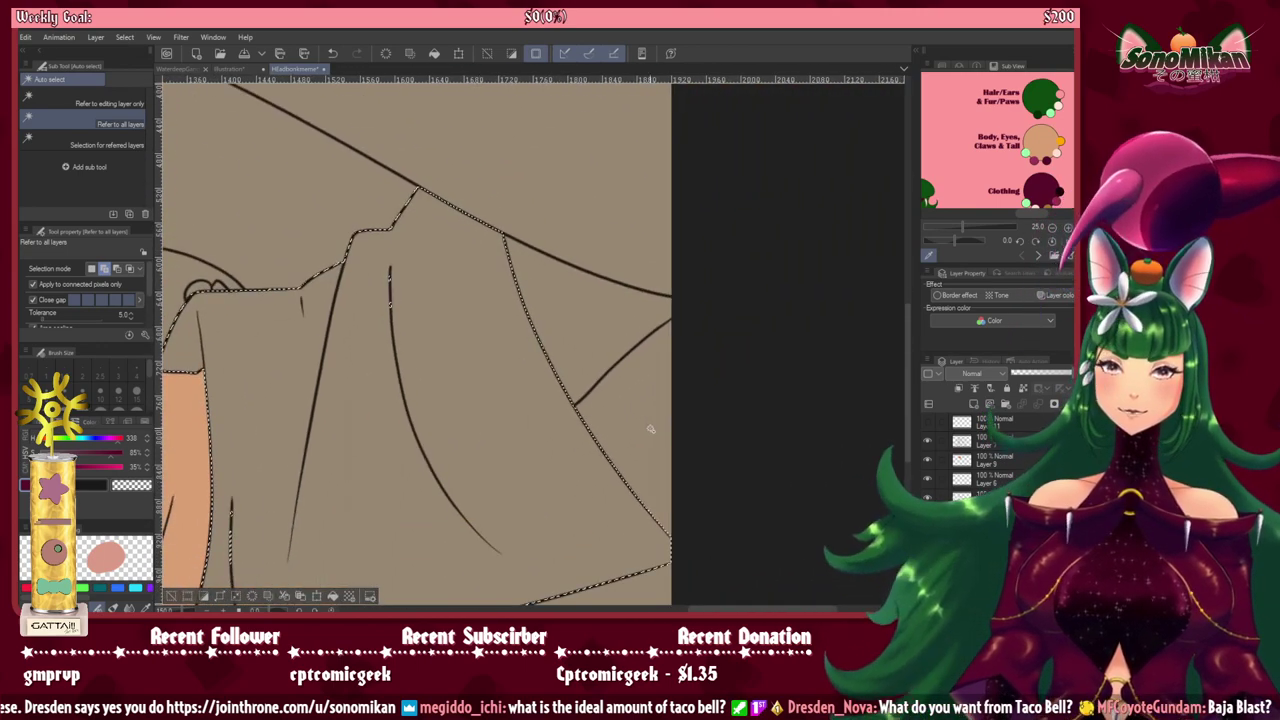
pyautogui.hscroll(-5, 618, 413)
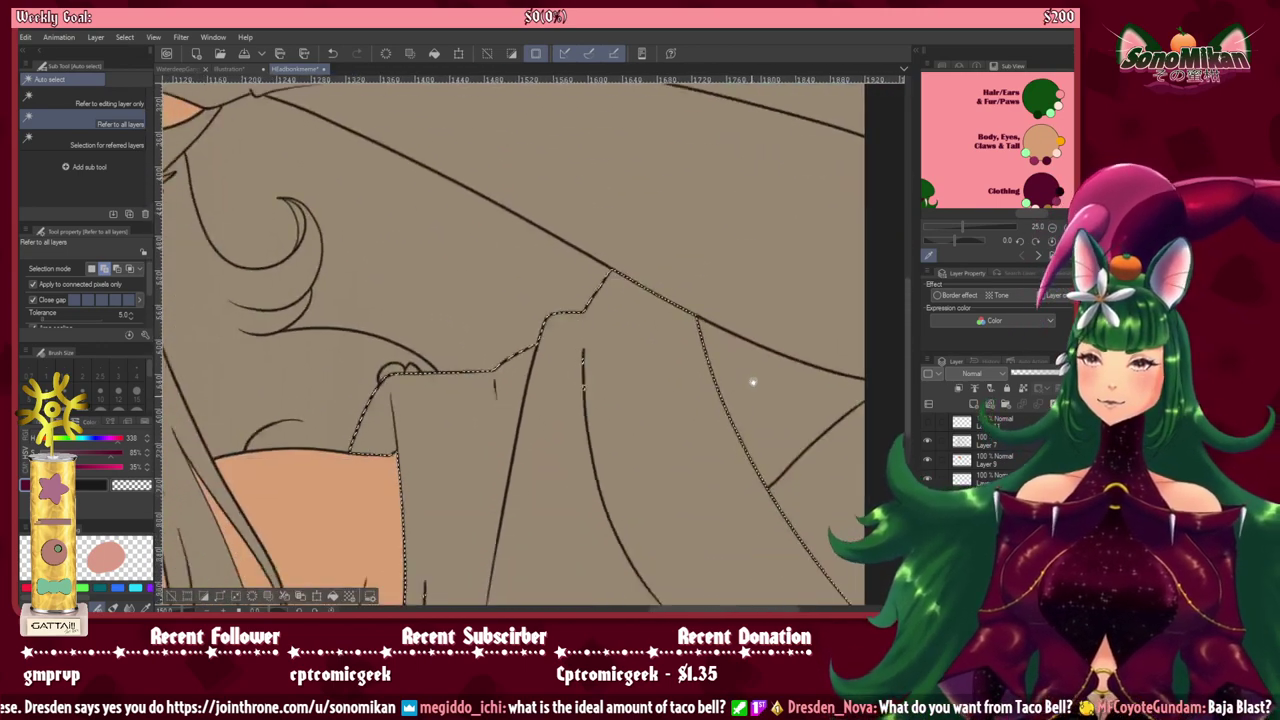
# Step: Touch up the garment selection with the Lasso at the line junction along its lower edge
pyautogui.press('m')
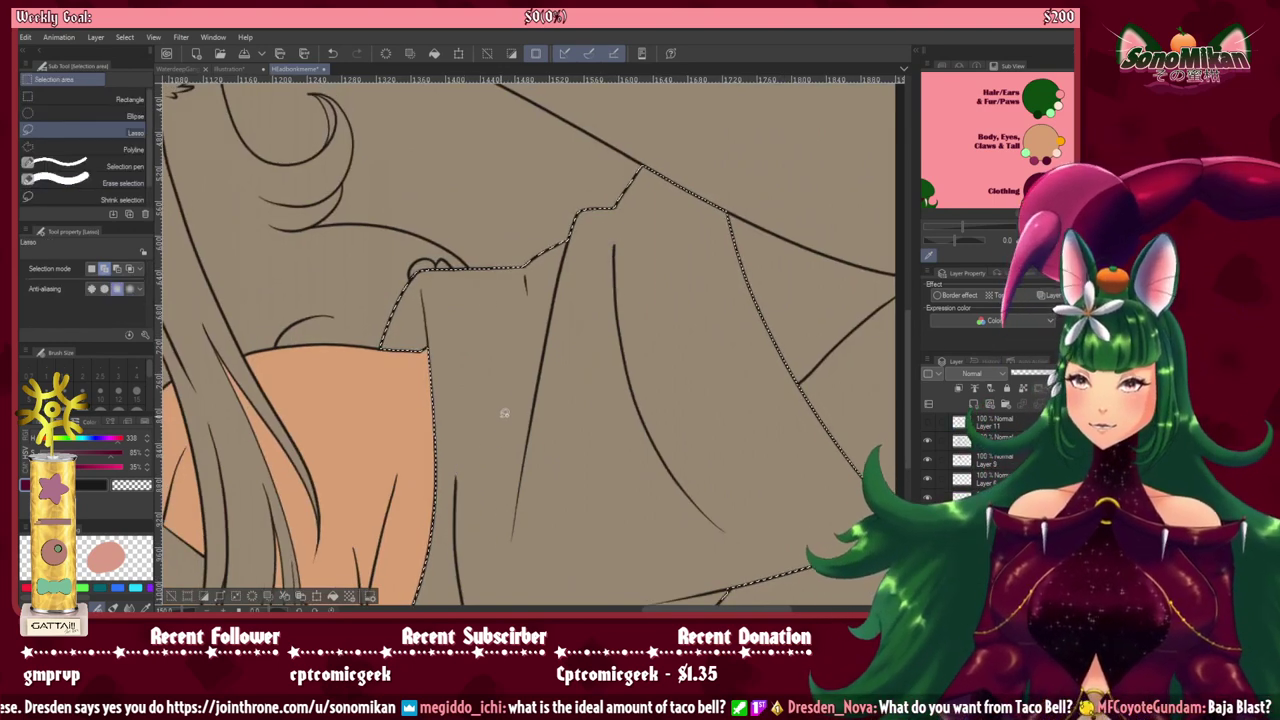
pyautogui.scroll(8, 516, 428)
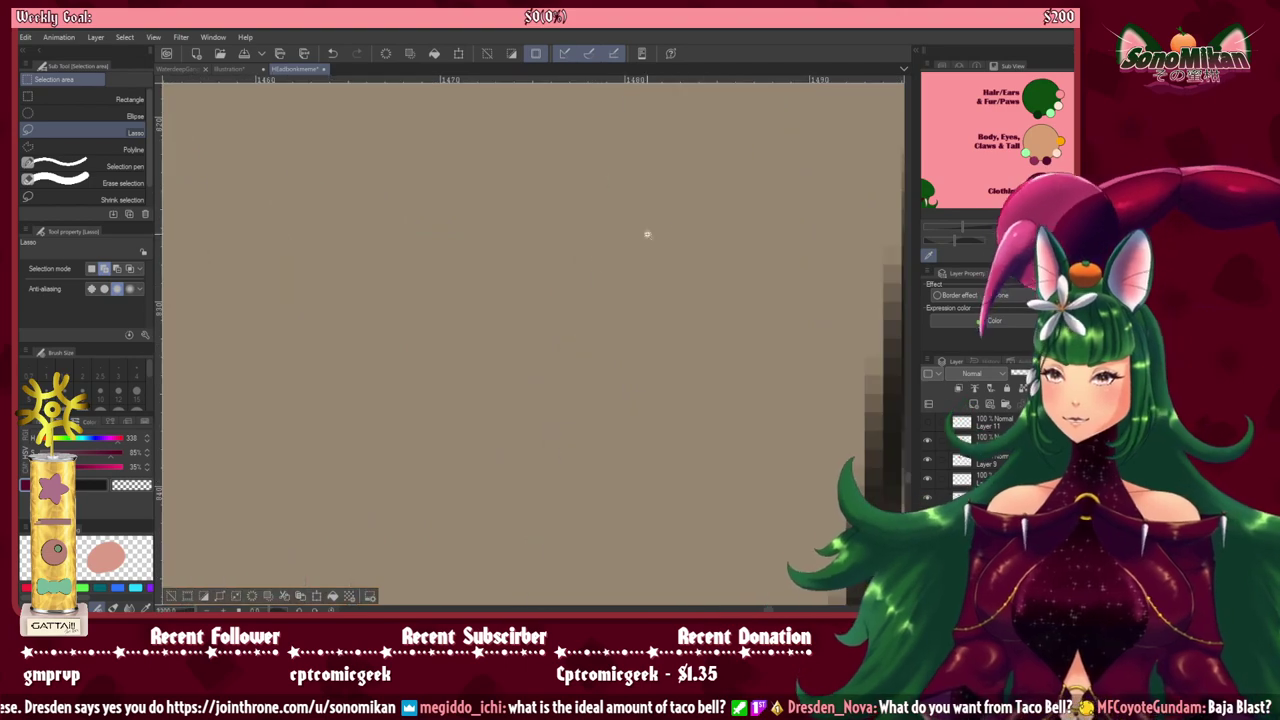
pyautogui.scroll(-1, 553, 426)
pyautogui.scroll(-8, 570, 425)
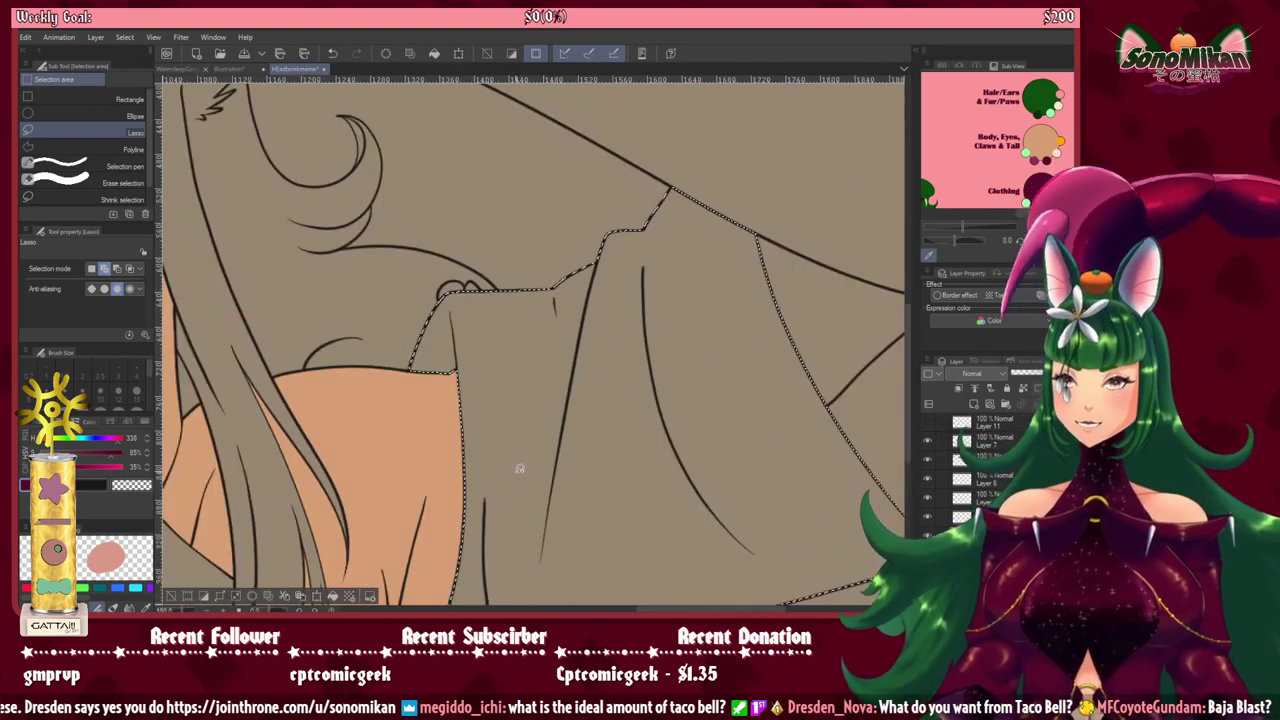
pyautogui.scroll(3, 529, 352)
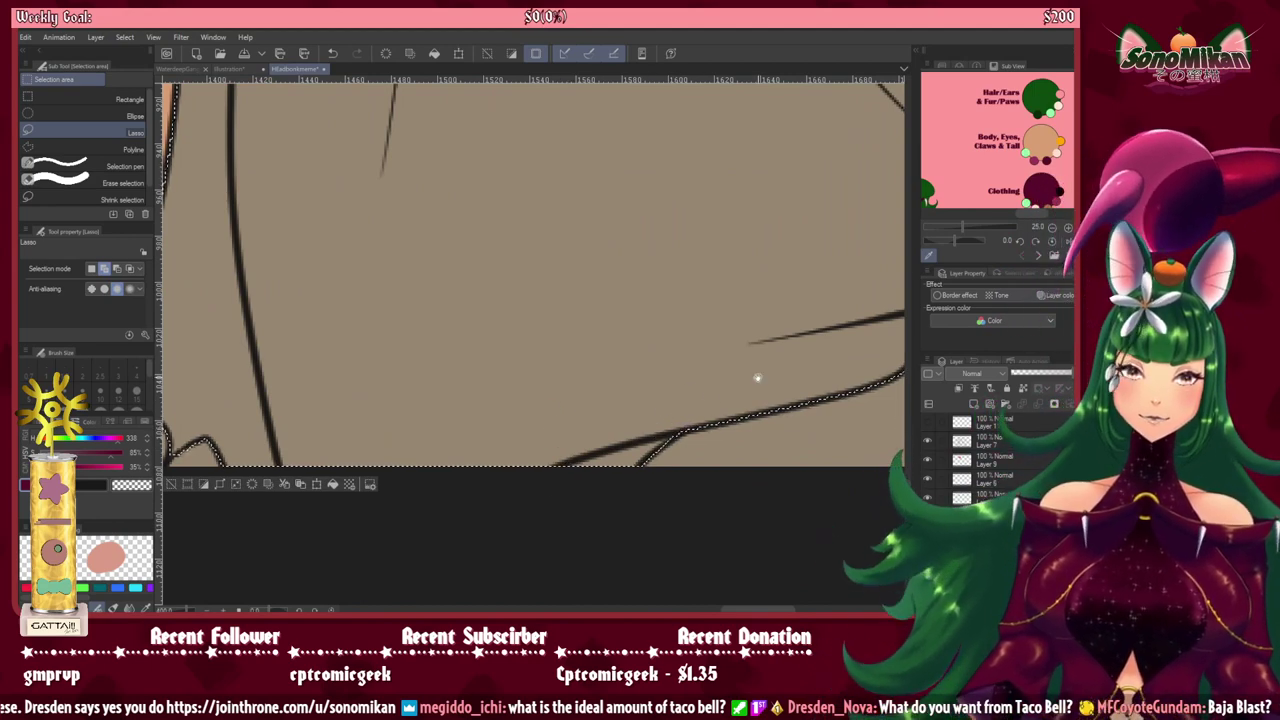
pyautogui.moveTo(758, 378); pyautogui.dragTo(469, 470)
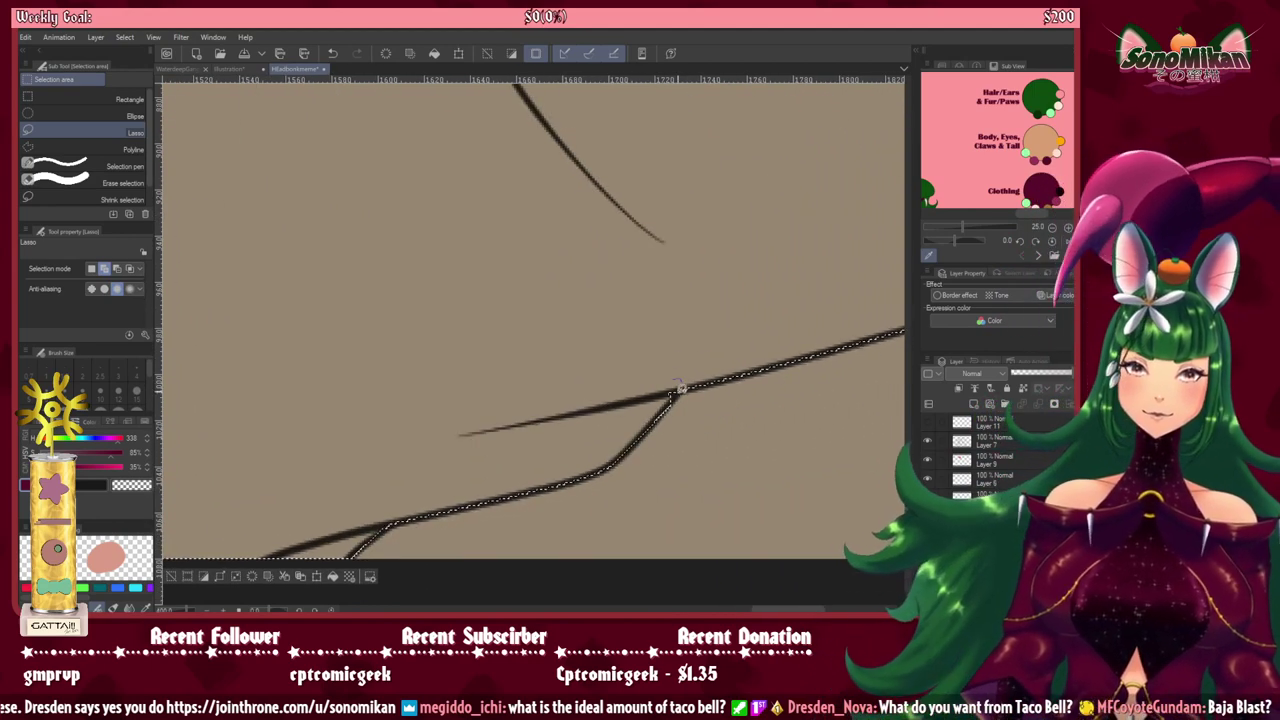
pyautogui.moveTo(678, 391)
pyautogui.mouseDown()
pyautogui.moveTo(657, 371)
pyautogui.moveTo(571, 494)
pyautogui.mouseUp()
pyautogui.moveTo(580, 363); pyautogui.dragTo(640, 552)
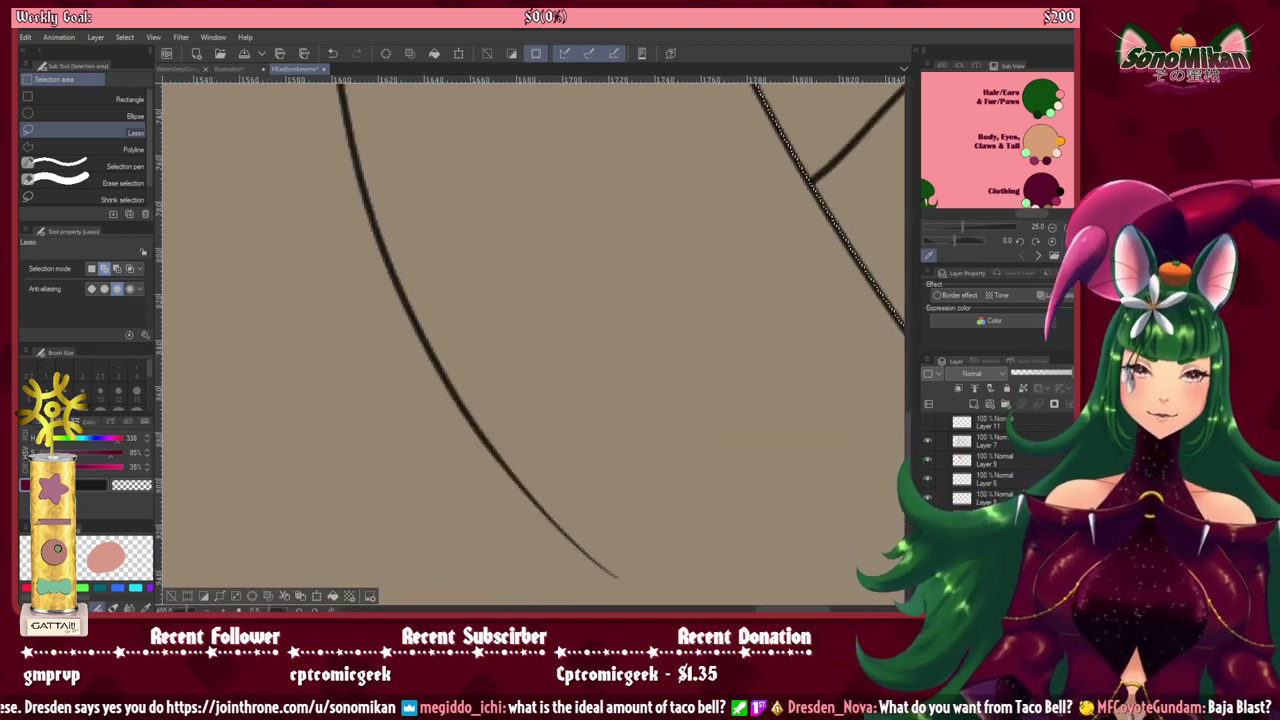
pyautogui.moveTo(796, 407); pyautogui.dragTo(384, 367)
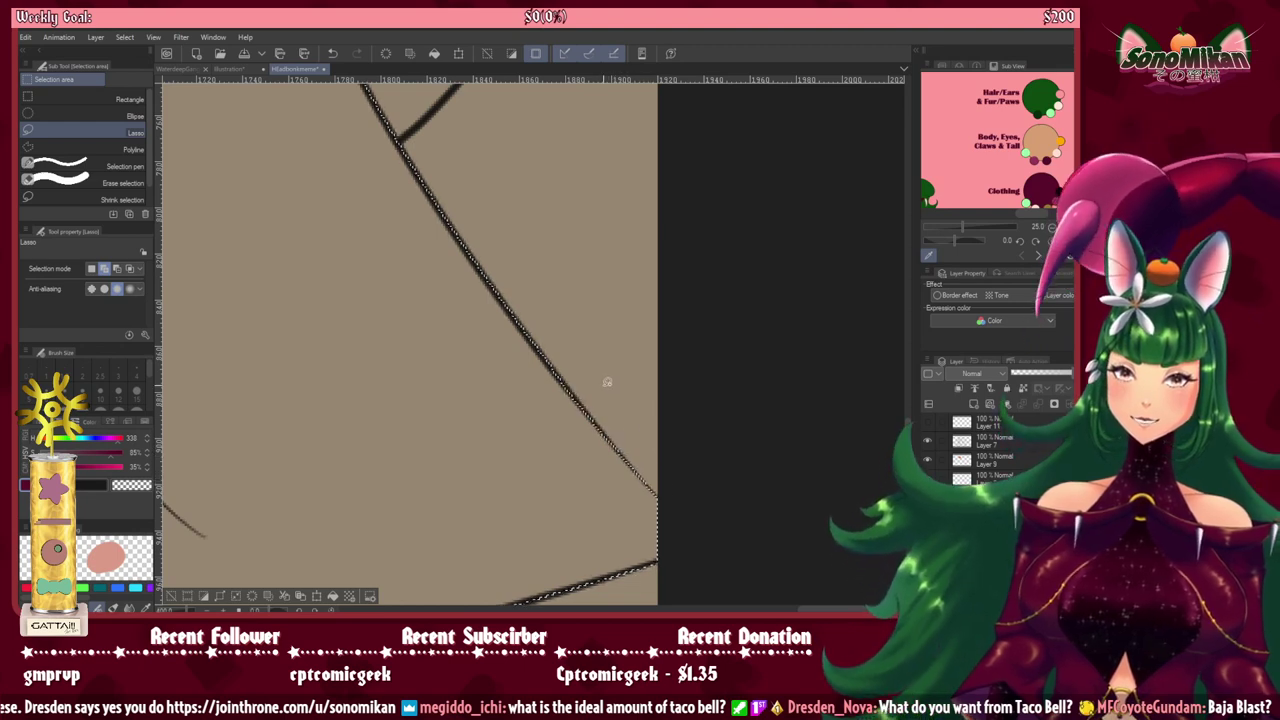
# Step: Fill the selected garment areas with dark maroon on a new layer and clear the selection
pyautogui.click(981, 438)
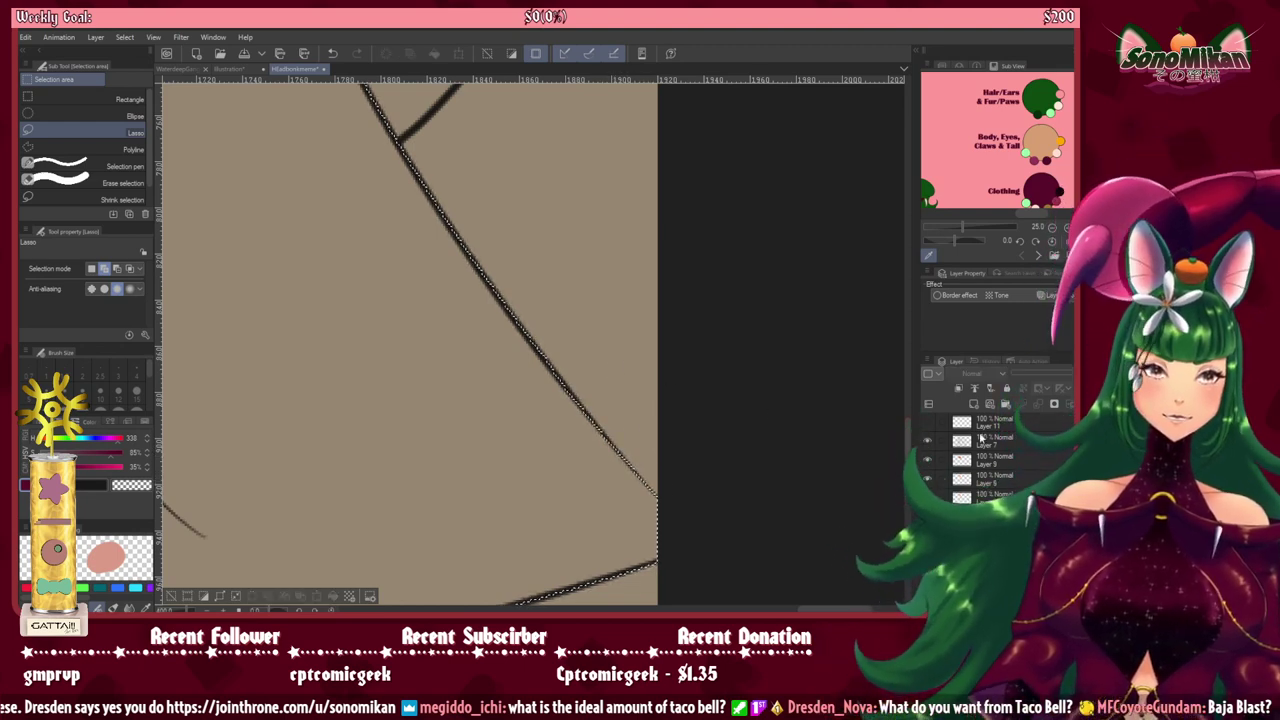
pyautogui.click(971, 405)
pyautogui.scroll(-3, 447, 422)
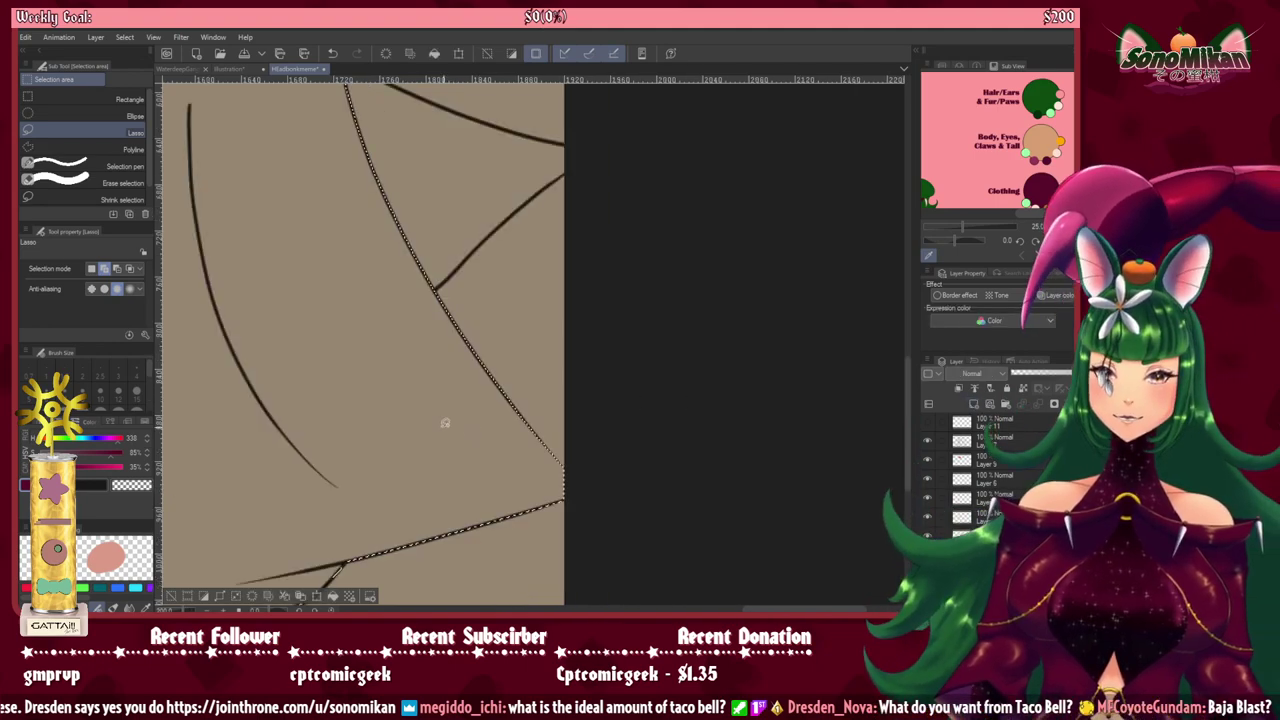
pyautogui.moveTo(412, 420); pyautogui.dragTo(825, 352)
pyautogui.scroll(-1, 710, 387)
pyautogui.moveTo(534, 462); pyautogui.dragTo(727, 435)
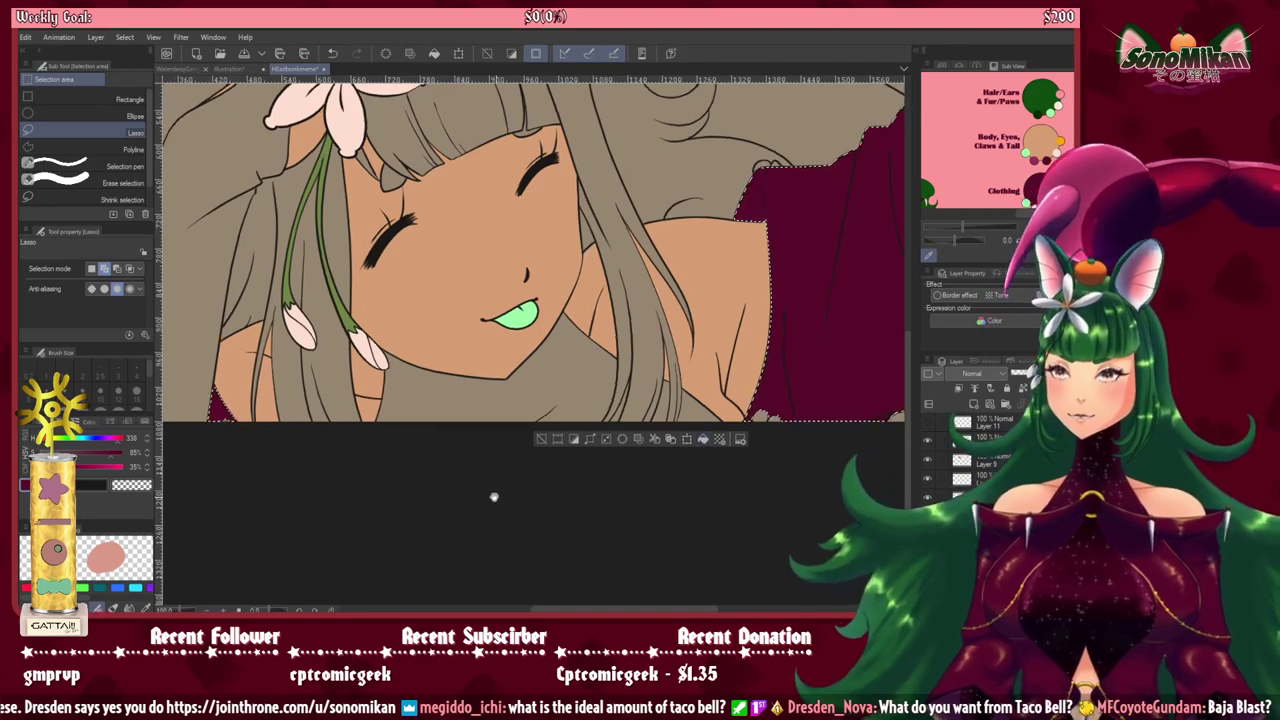
pyautogui.moveTo(494, 497); pyautogui.dragTo(737, 511)
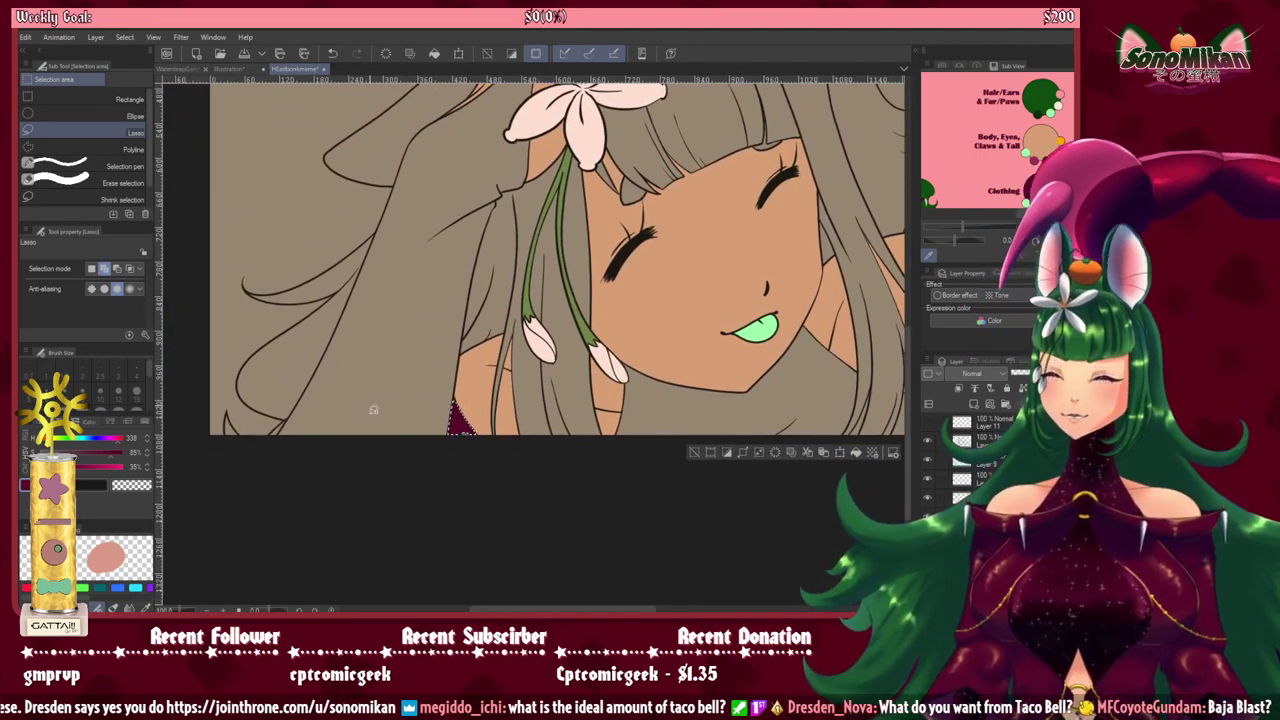
pyautogui.hotkey('ctrl', 'd')
# Step: Select the thin garment sliver between the lines at the canvas's lower-left corner, extending it into its narrow tips with the Lasso
pyautogui.scroll(4, 264, 459)
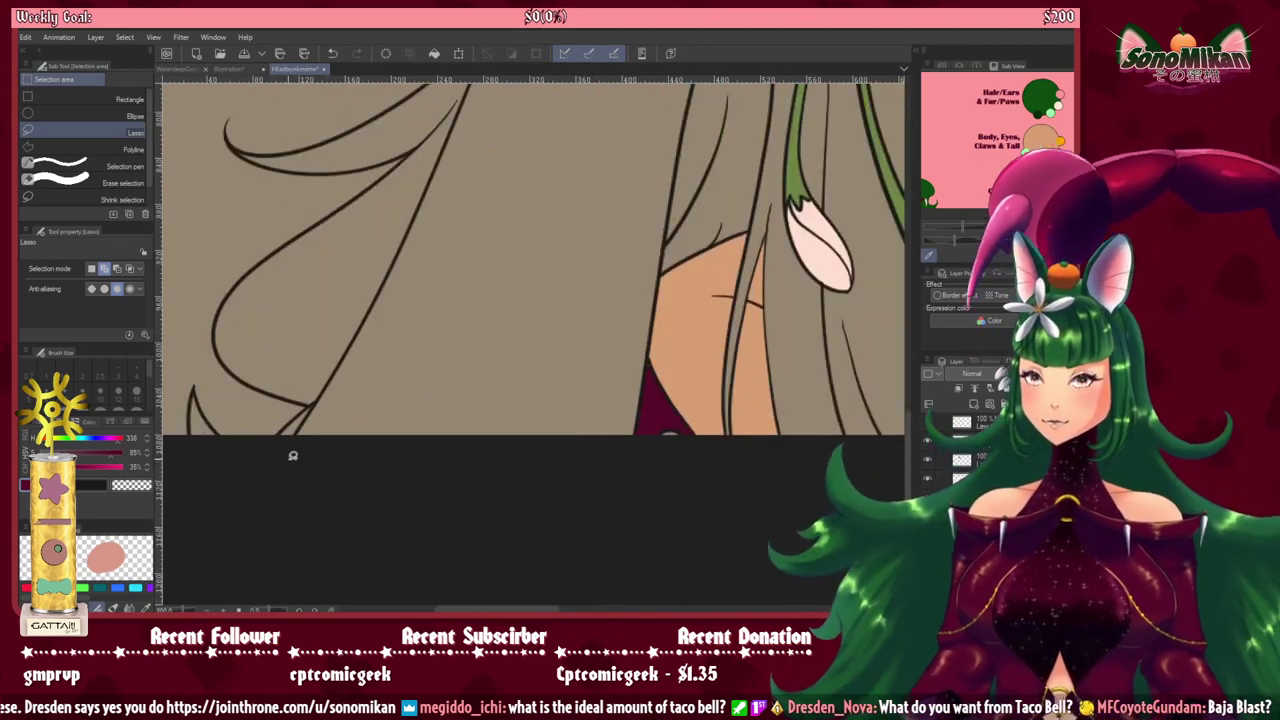
pyautogui.press('w')
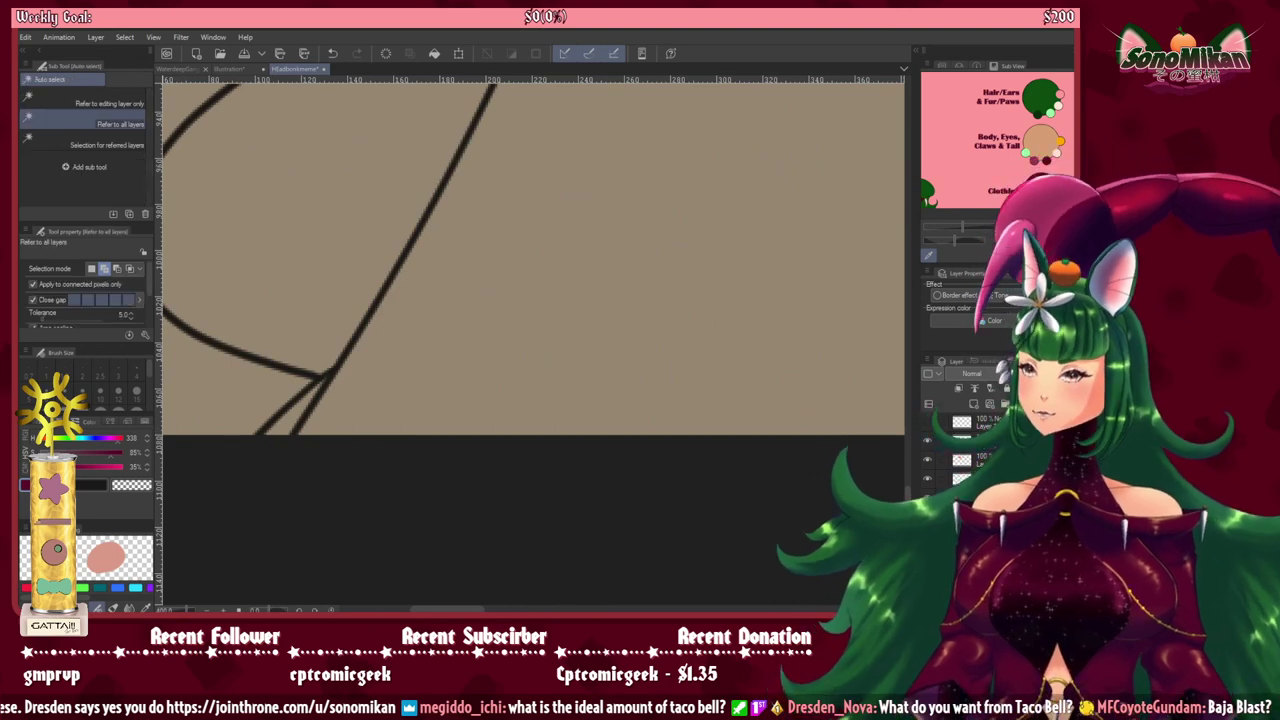
pyautogui.click(289, 423)
pyautogui.press('m')
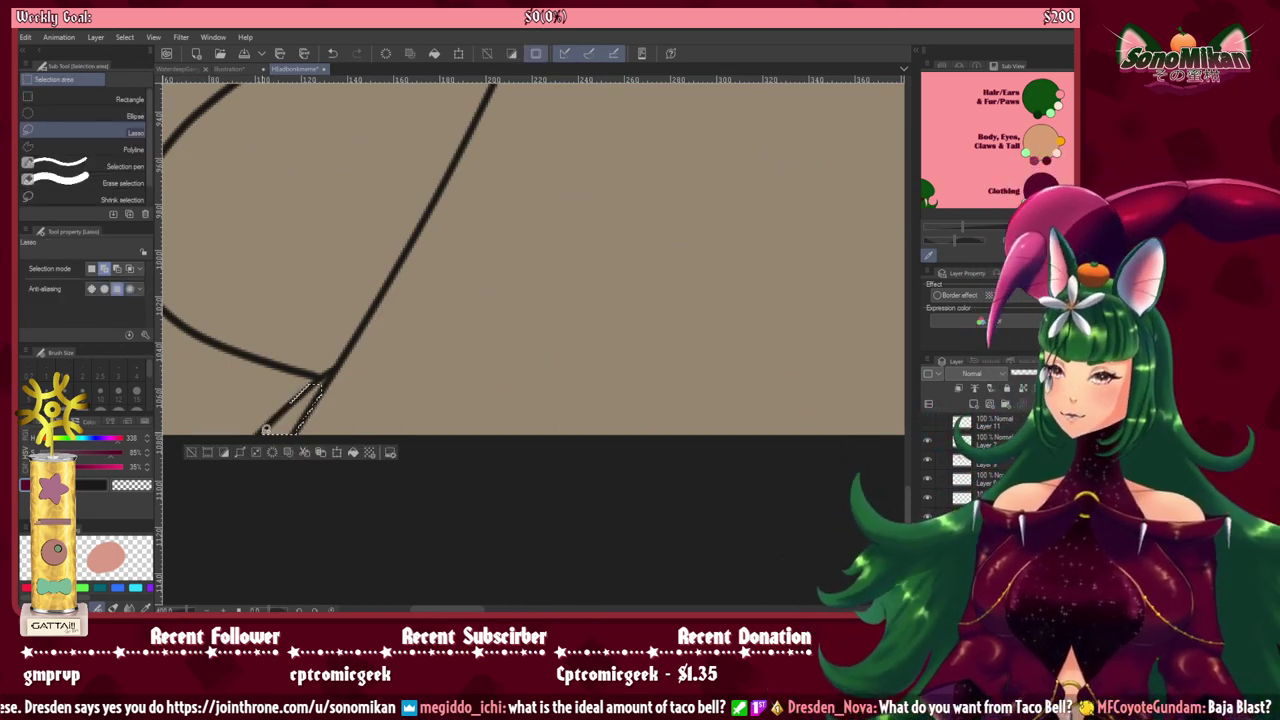
pyautogui.moveTo(265, 428); pyautogui.dragTo(285, 409)
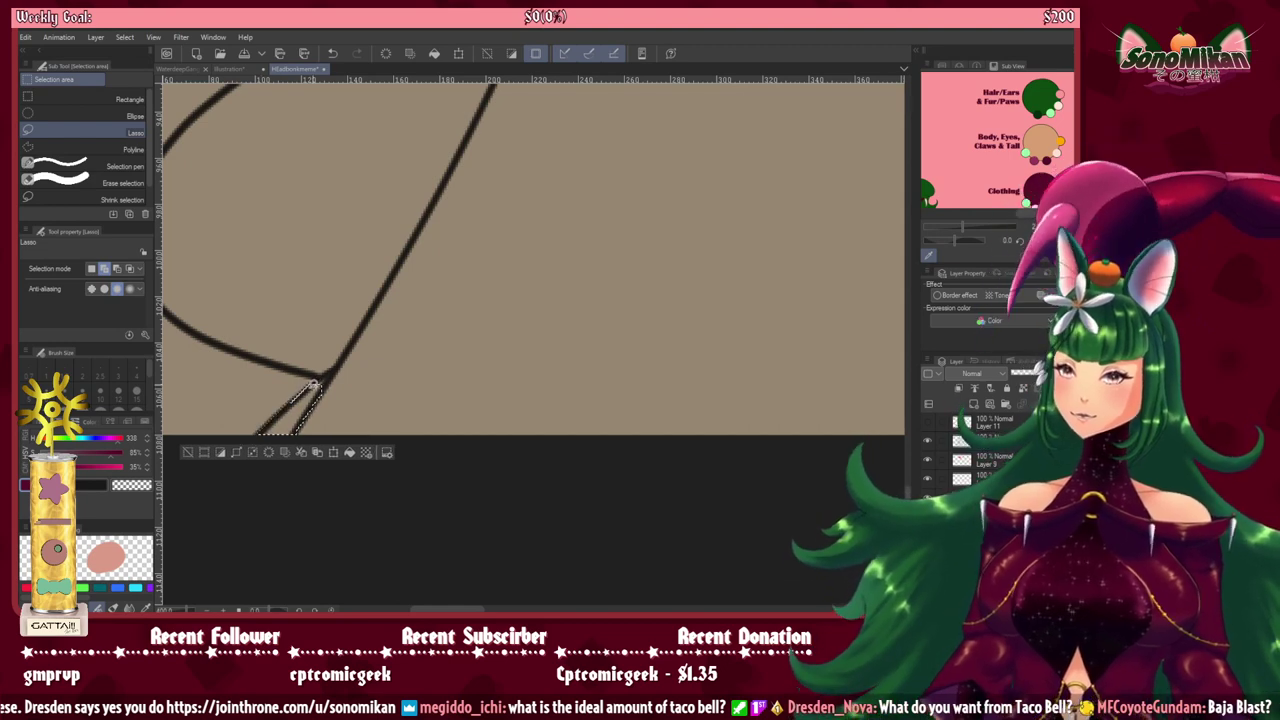
pyautogui.moveTo(310, 406); pyautogui.dragTo(305, 414)
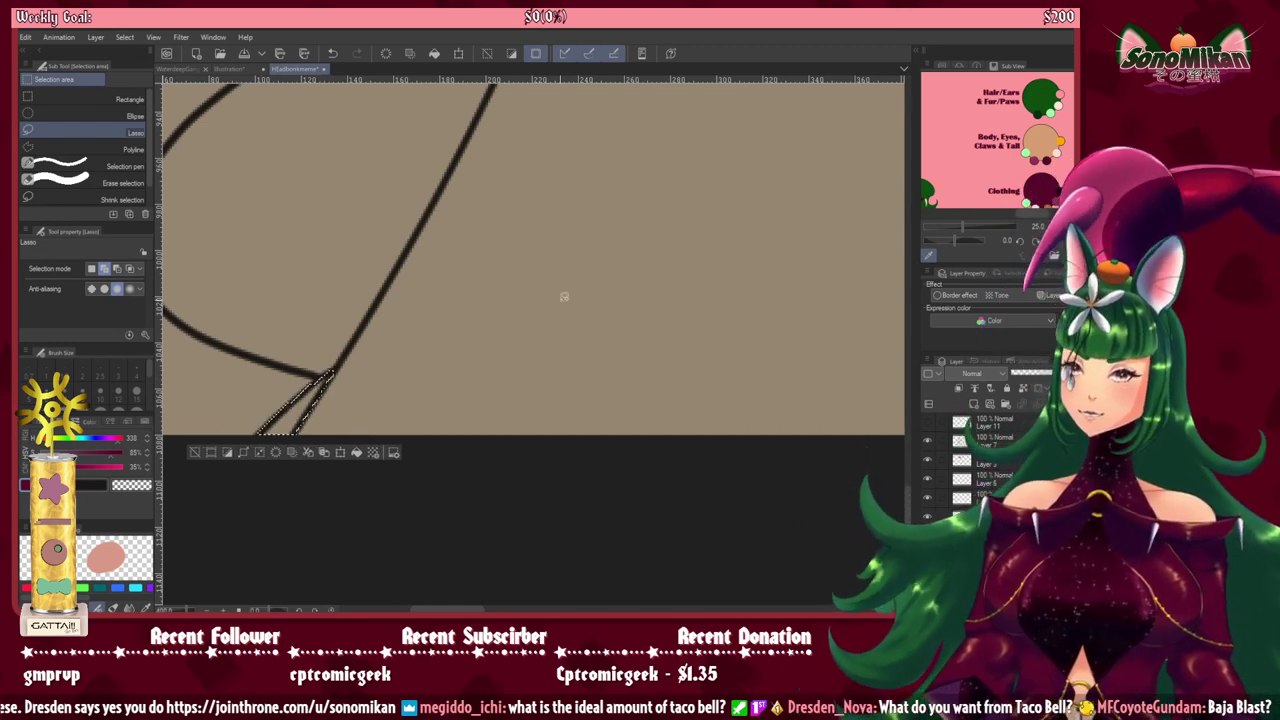
# Step: Add the pointed upper tip of the small garment patch to the selection, fill it with dark maroon and clear the selection
pyautogui.moveTo(683, 423)
pyautogui.mouseDown()
pyautogui.moveTo(632, 437)
pyautogui.moveTo(211, 455)
pyautogui.mouseUp()
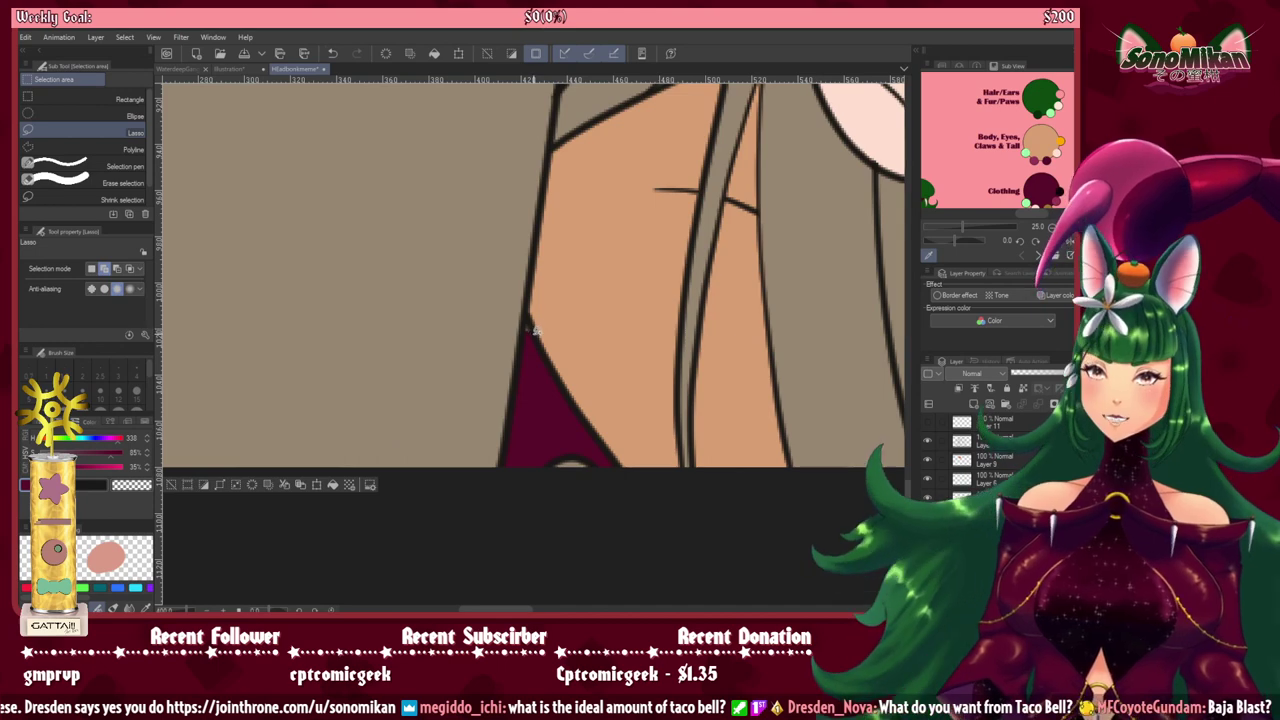
pyautogui.moveTo(530, 320); pyautogui.dragTo(526, 345)
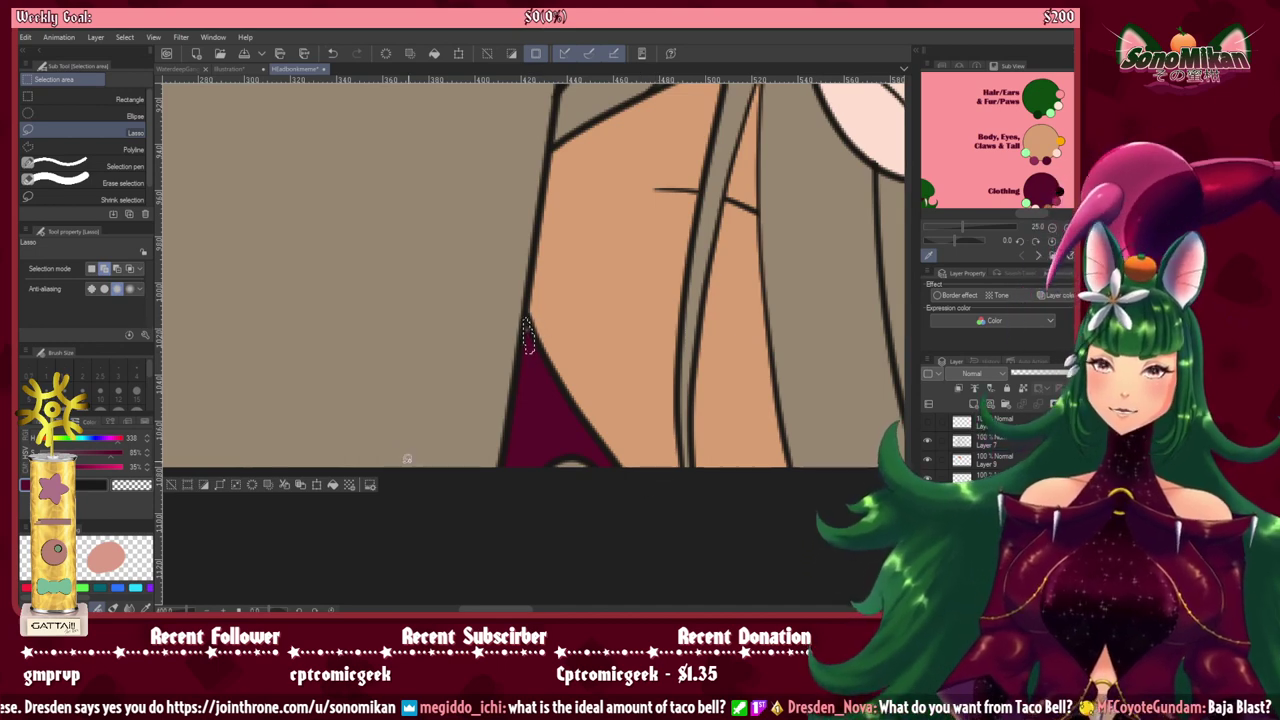
pyautogui.click(333, 485)
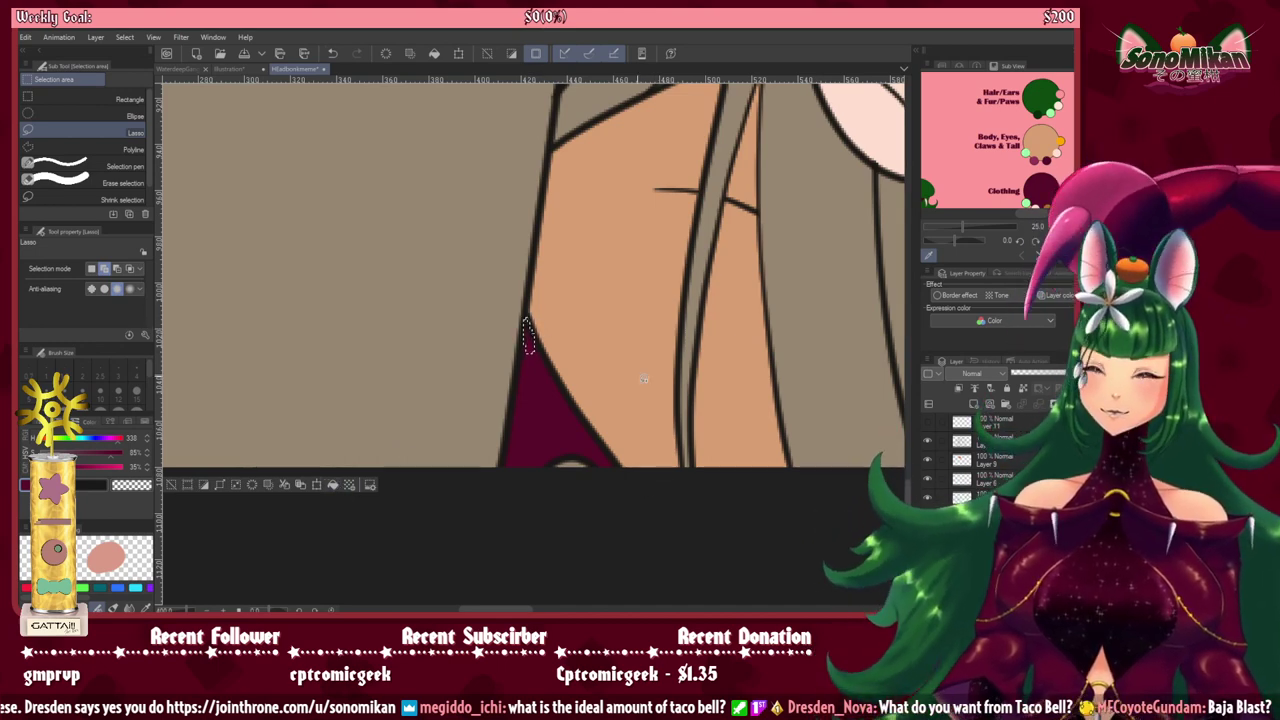
pyautogui.hotkey('ctrl', 'd')
# Step: Pick the lighter magenta from the Clothing reference for the garment's inner areas
pyautogui.moveTo(738, 430); pyautogui.dragTo(283, 466)
pyautogui.moveTo(800, 460); pyautogui.dragTo(168, 462)
pyautogui.moveTo(739, 462); pyautogui.dragTo(267, 476)
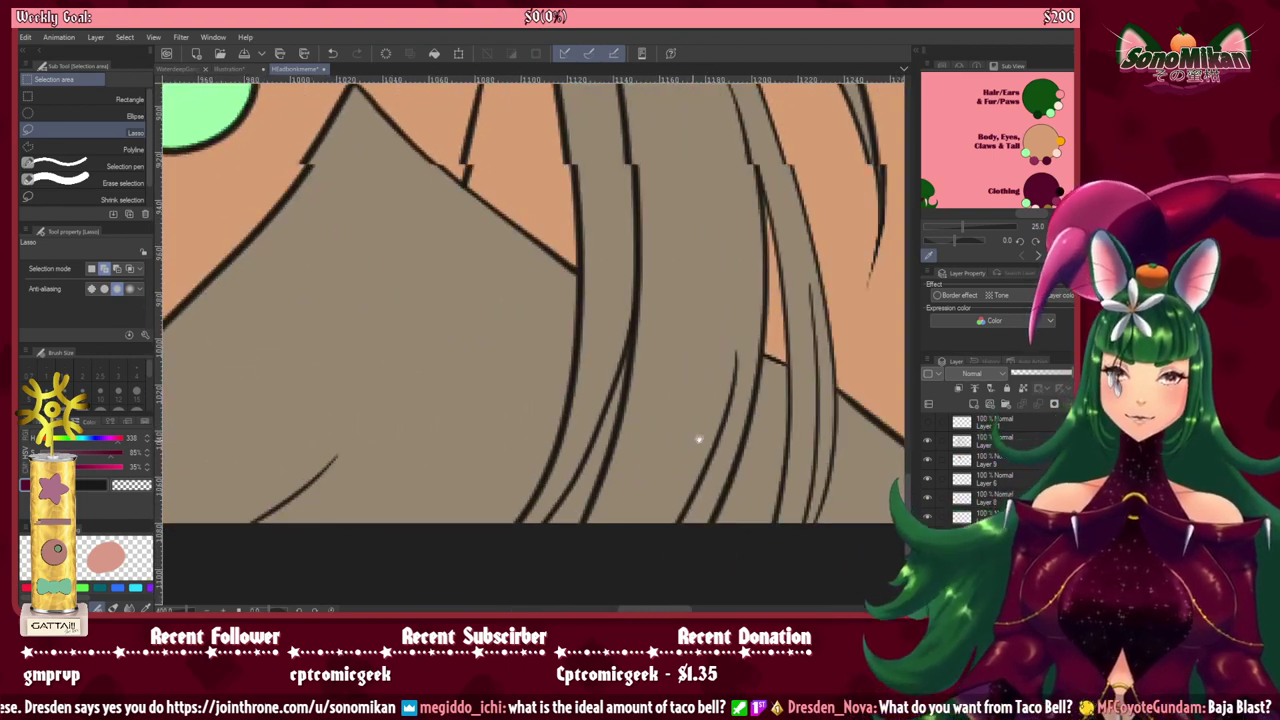
pyautogui.hscroll(4, 698, 438)
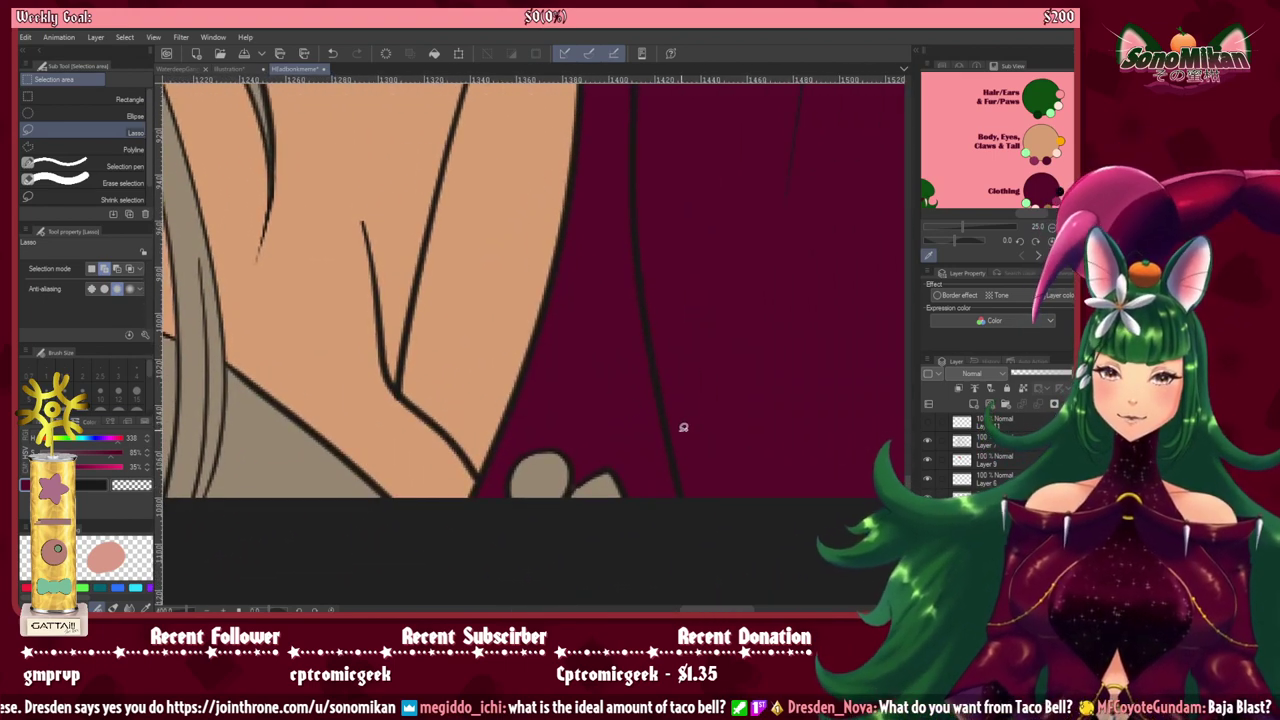
pyautogui.press('p')
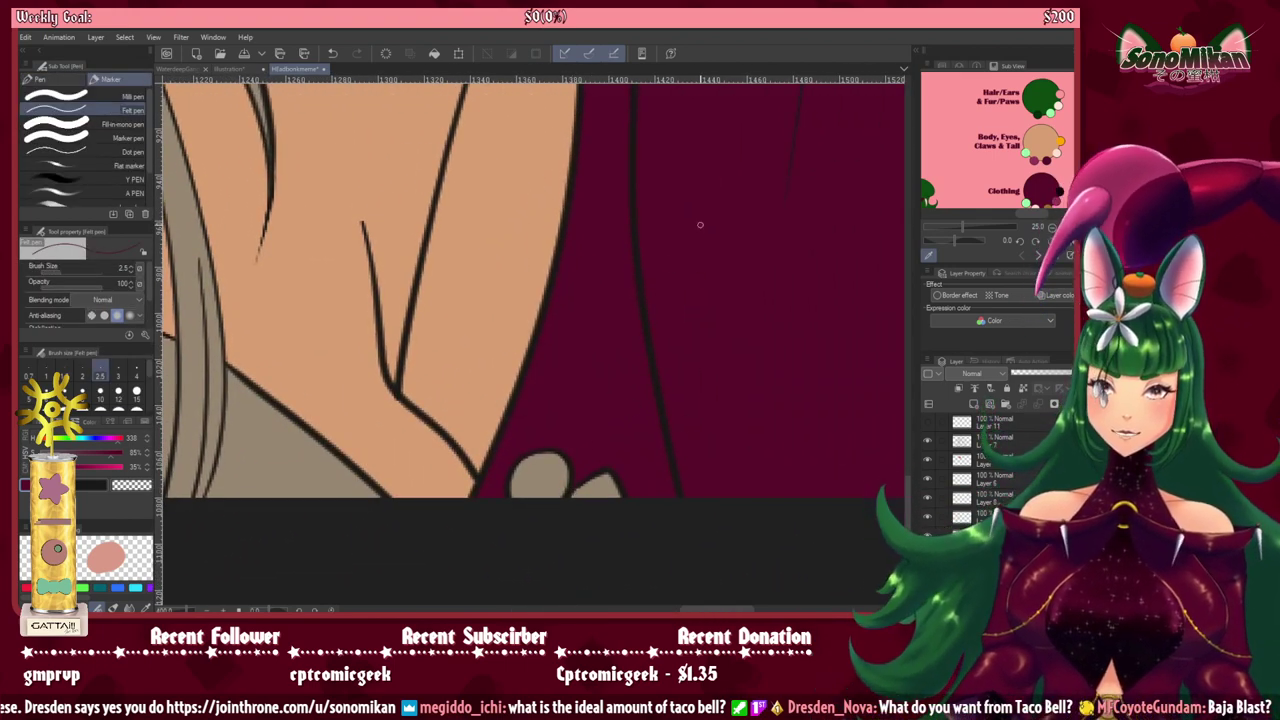
pyautogui.hscroll(4, 580, 454)
pyautogui.scroll(-4, 580, 329)
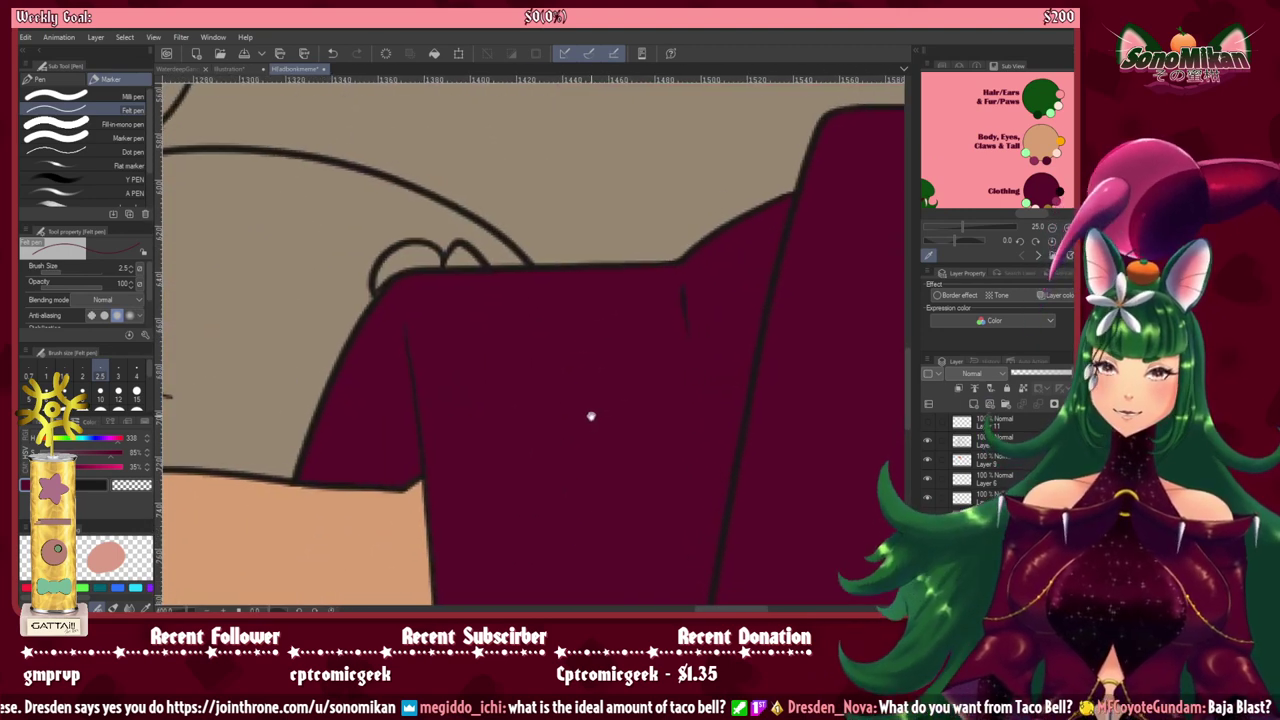
pyautogui.hscroll(5, 590, 416)
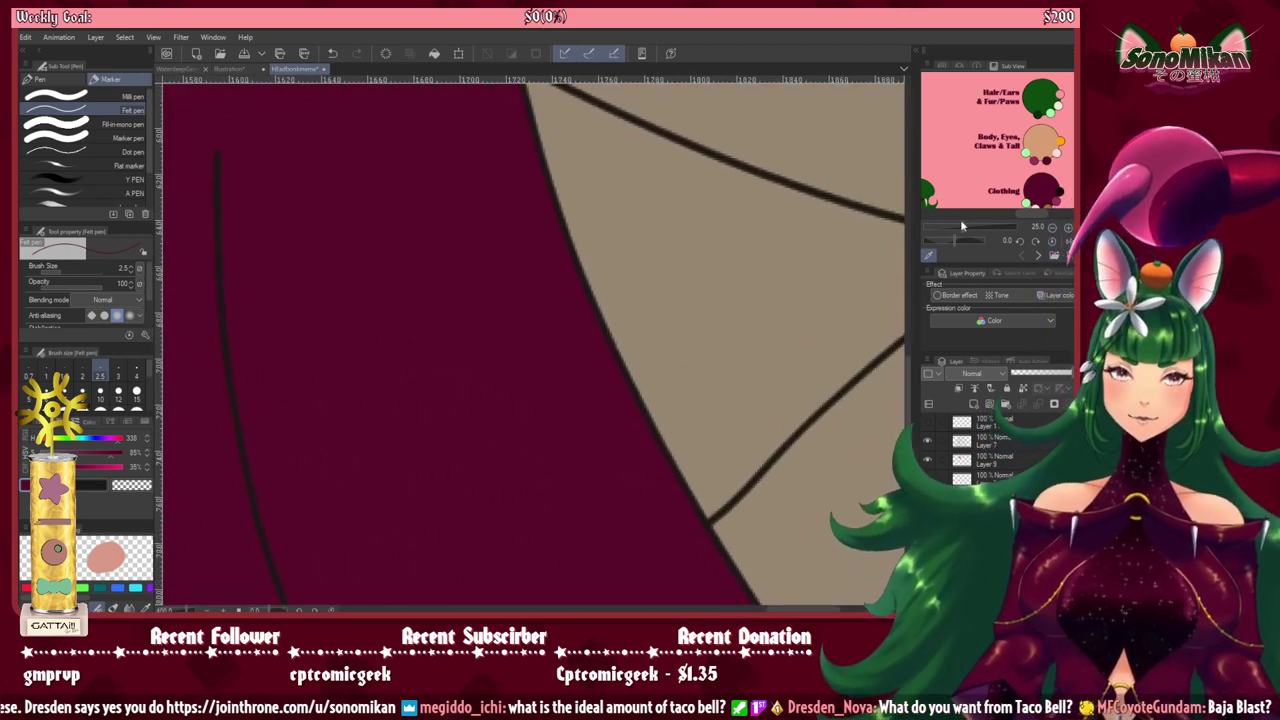
pyautogui.hscroll(2, 550, 325)
pyautogui.scroll(-3, 550, 325)
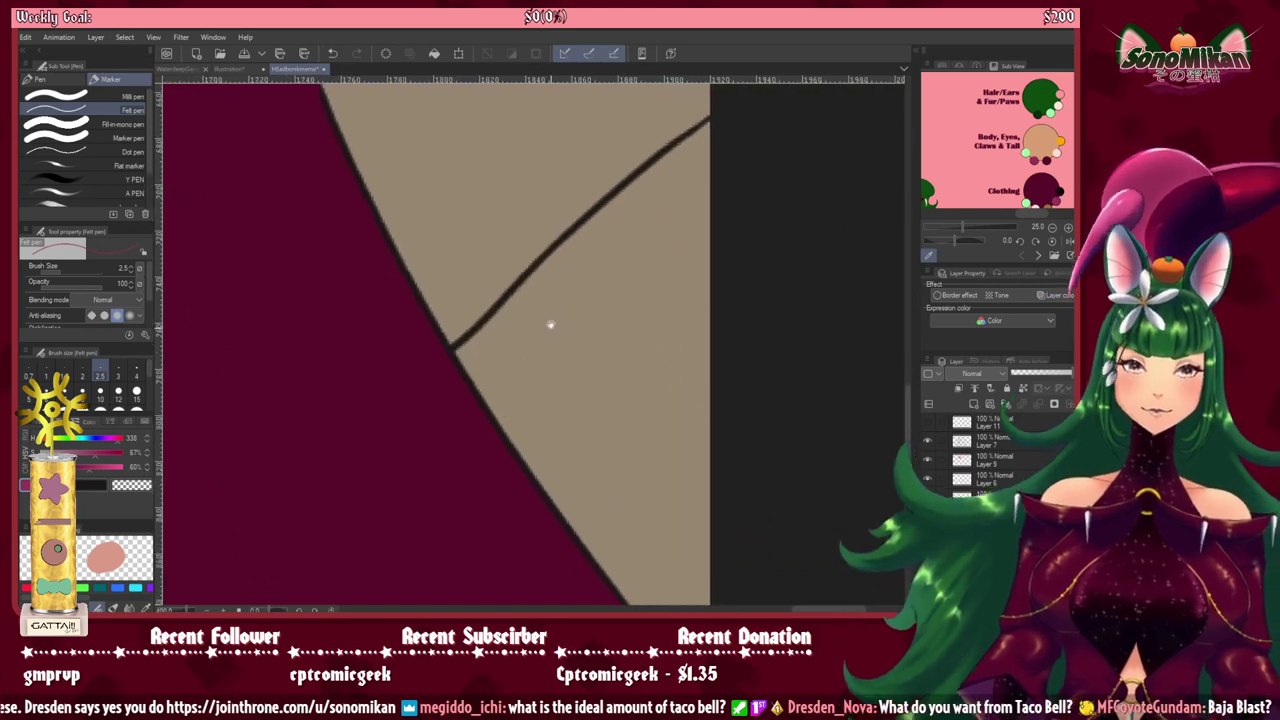
pyautogui.scroll(-3, 550, 325)
pyautogui.hscroll(-1, 800, 437)
# Step: Select the garment area at the canvas's right edge beside the dark maroon, fill it with magenta and clear the selection
pyautogui.click(942, 517)
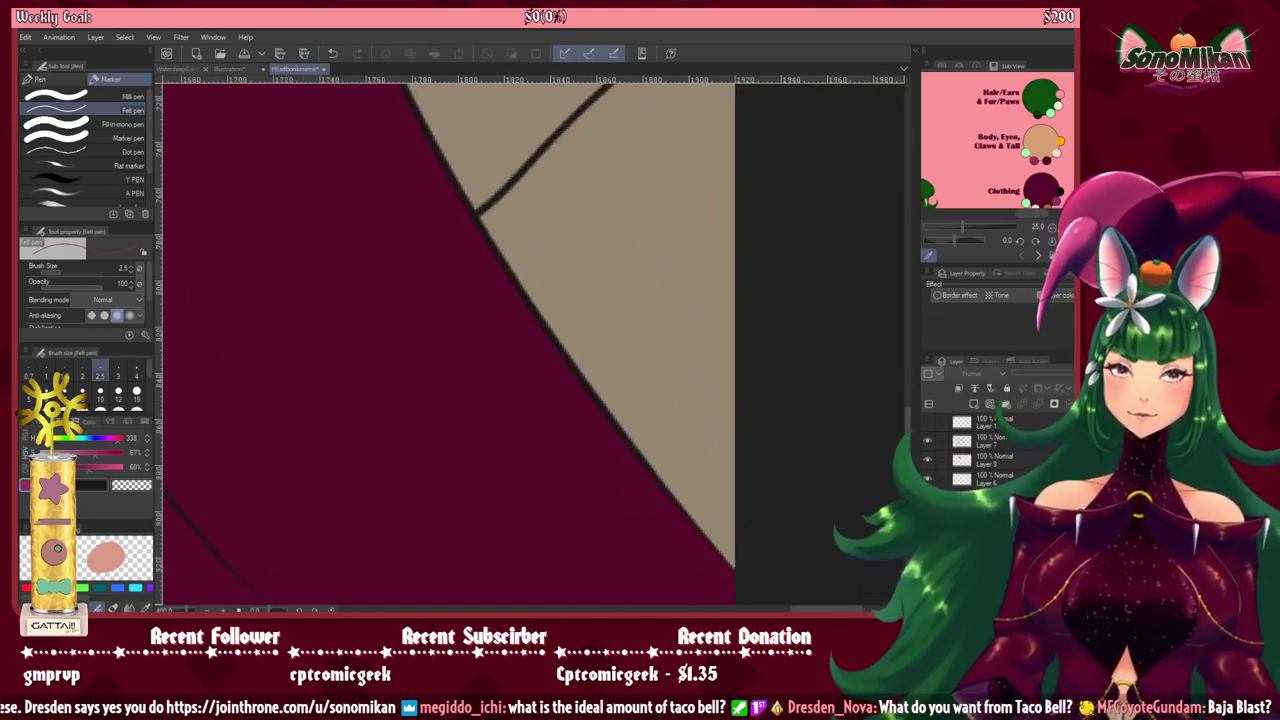
pyautogui.press('w')
pyautogui.click(660, 304)
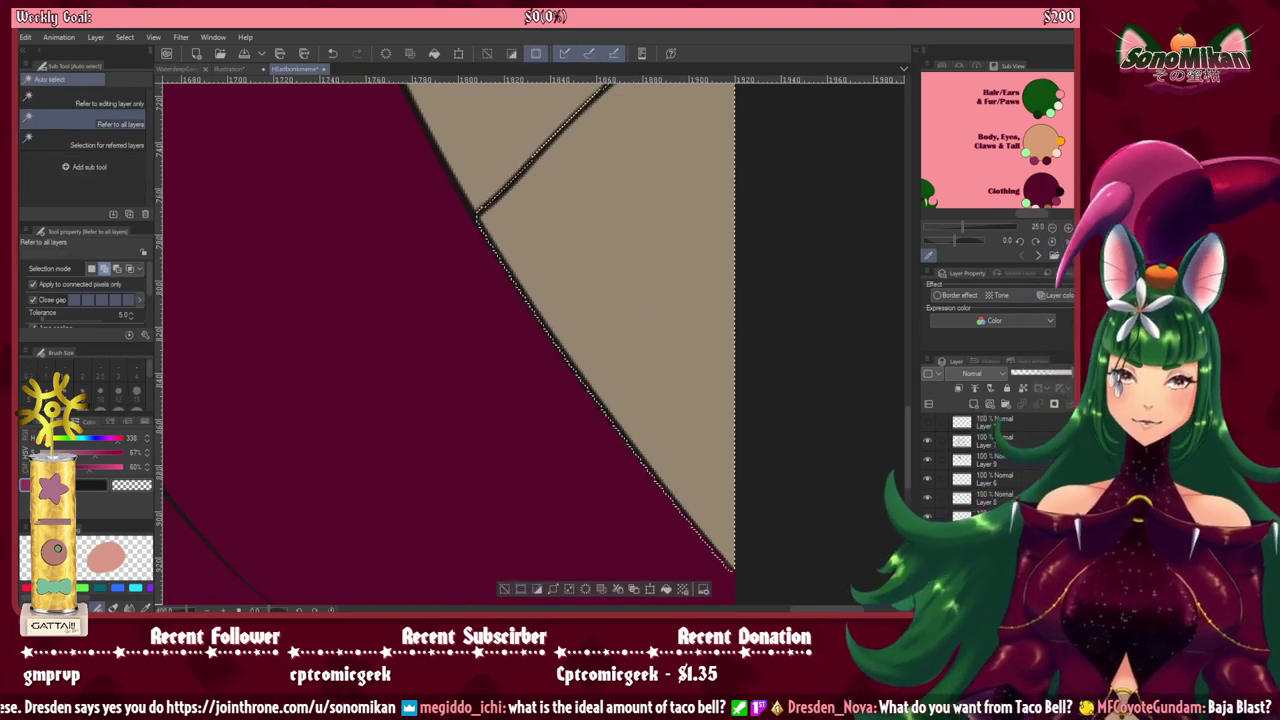
pyautogui.click(667, 589)
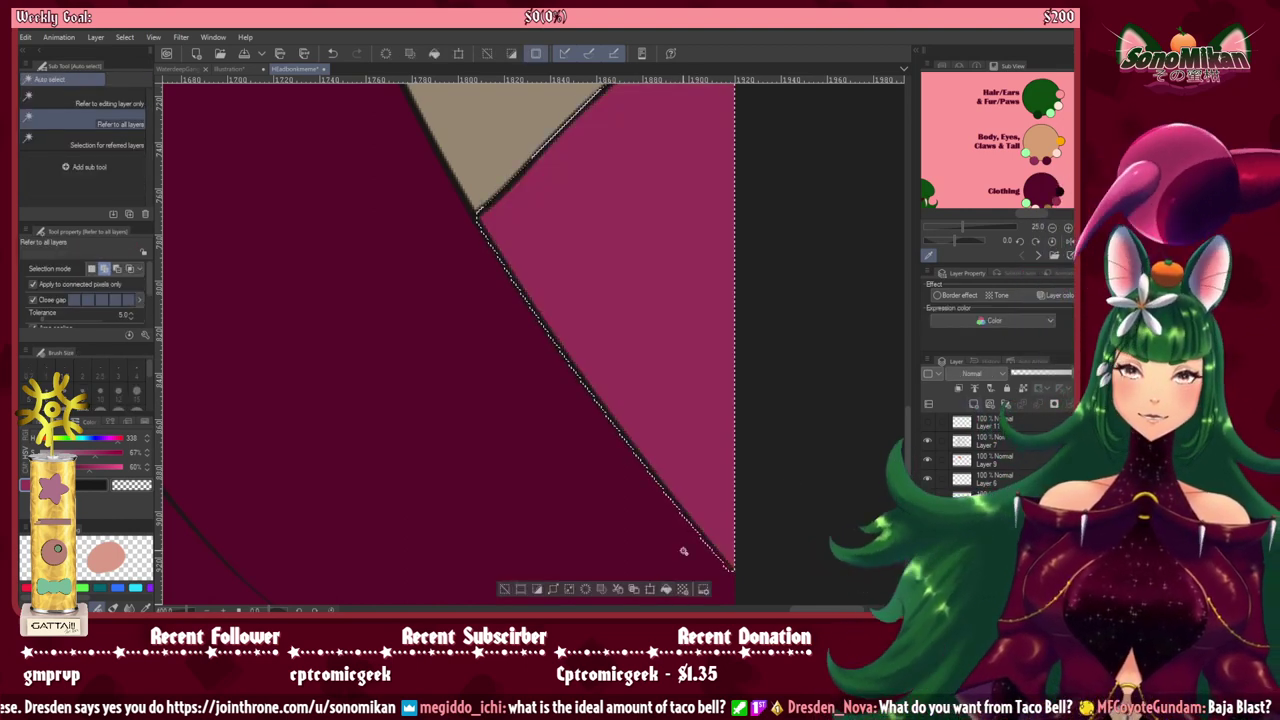
pyautogui.hotkey('ctrl', 'd')
# Step: Paint the inside of the garment opening above the bare shoulder magenta with the Felt pen at size 12
pyautogui.moveTo(548, 335); pyautogui.dragTo(647, 552)
pyautogui.moveTo(393, 328); pyautogui.dragTo(868, 608)
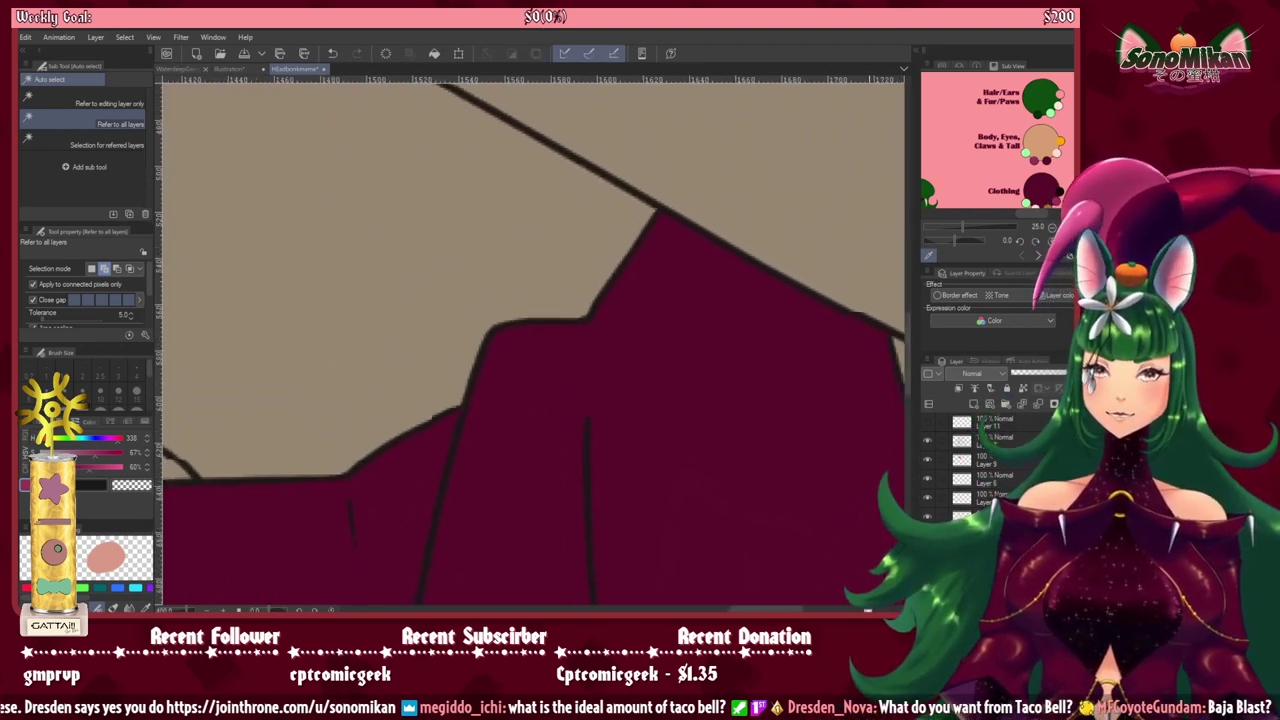
pyautogui.moveTo(425, 560); pyautogui.dragTo(903, 350)
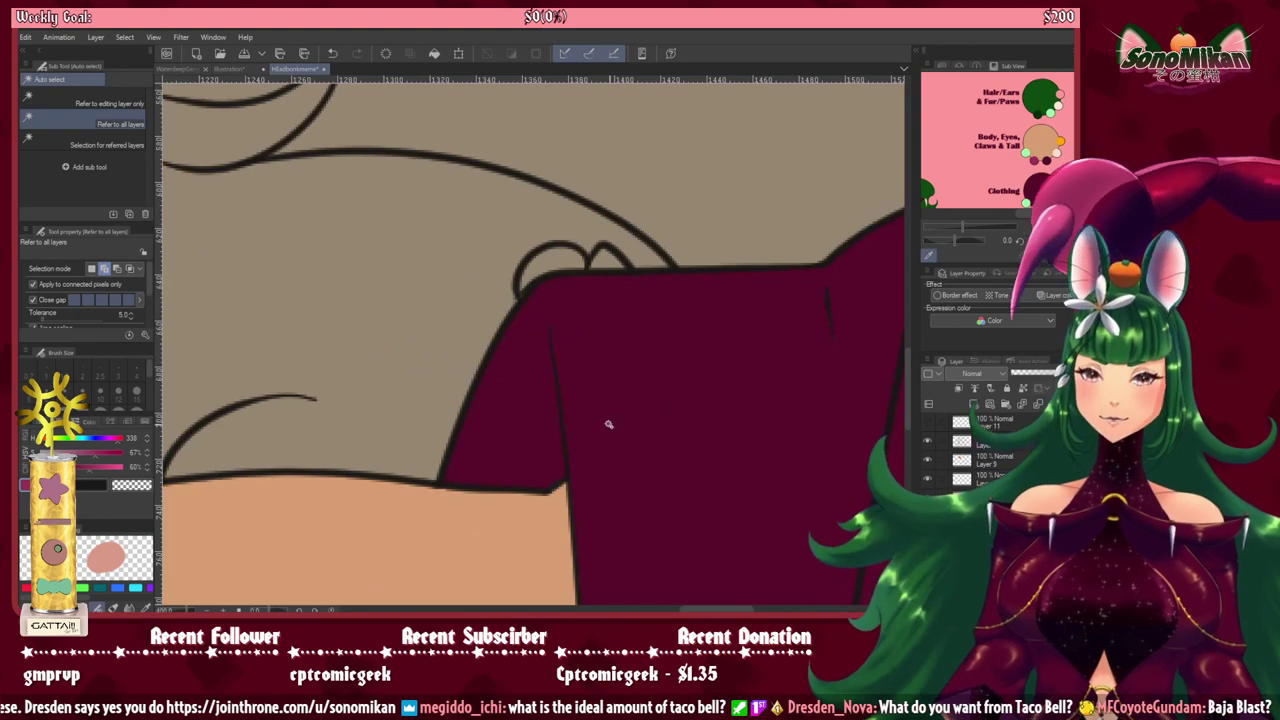
pyautogui.press('p')
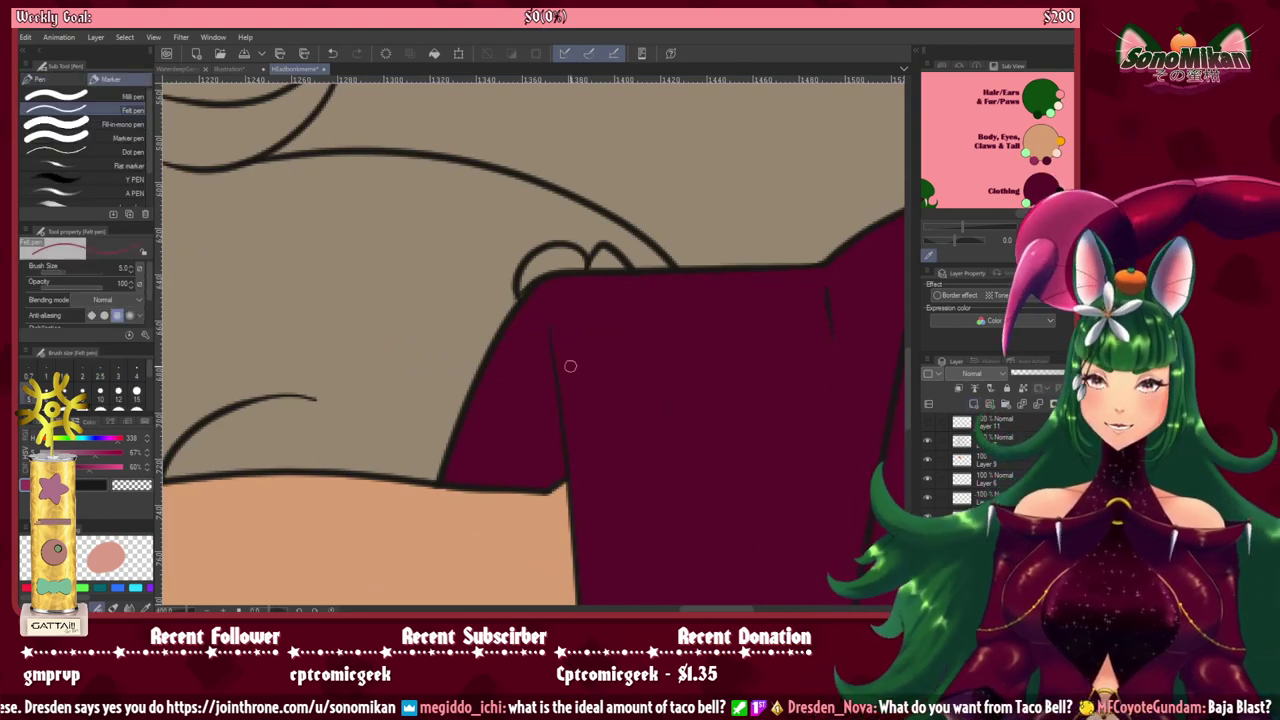
pyautogui.press(']')
pyautogui.press(']')
pyautogui.press(']')
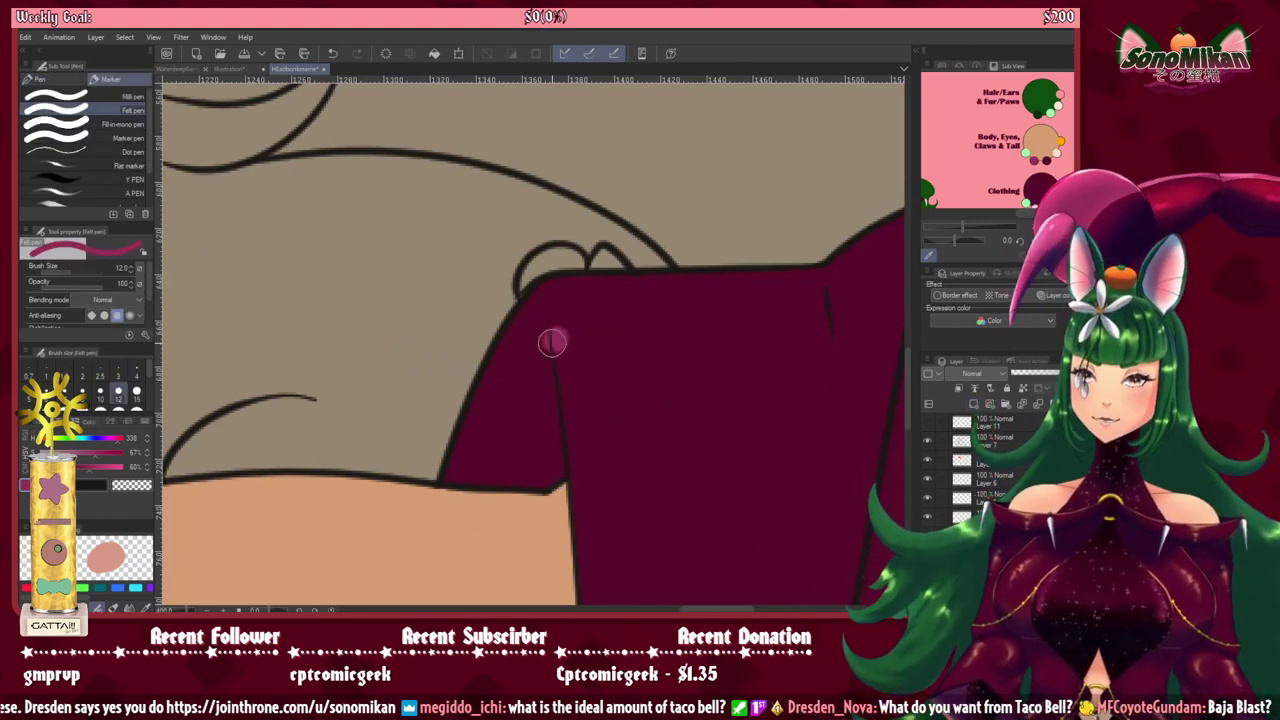
pyautogui.moveTo(527, 371)
pyautogui.mouseDown()
pyautogui.moveTo(487, 444)
pyautogui.moveTo(484, 489)
pyautogui.moveTo(547, 483)
pyautogui.moveTo(541, 449)
pyautogui.moveTo(555, 476)
pyautogui.moveTo(540, 368)
pyautogui.mouseUp()
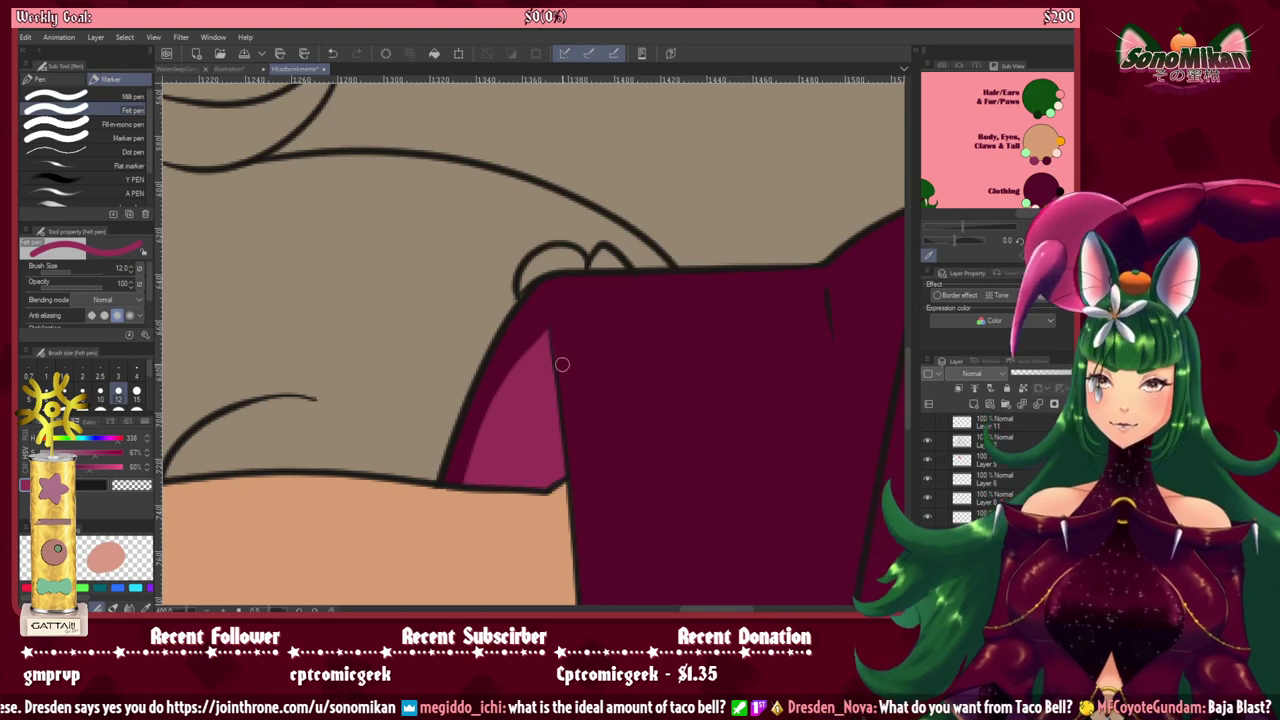
# Step: Pick the near-black from the Clothing reference and select both raised sleeves and the garment area beneath the chin
pyautogui.scroll(-4, 588, 354)
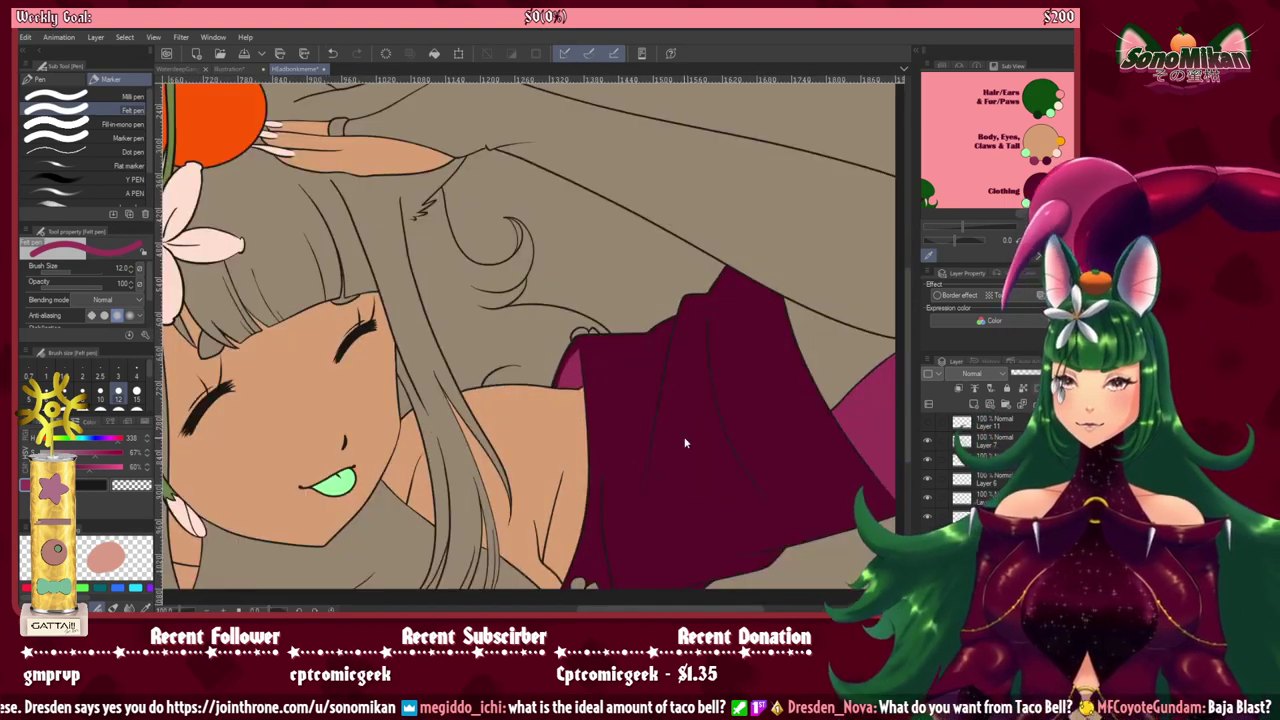
pyautogui.scroll(-1, 686, 427)
pyautogui.moveTo(598, 494)
pyautogui.mouseDown()
pyautogui.moveTo(613, 481)
pyautogui.moveTo(725, 475)
pyautogui.moveTo(698, 488)
pyautogui.mouseUp()
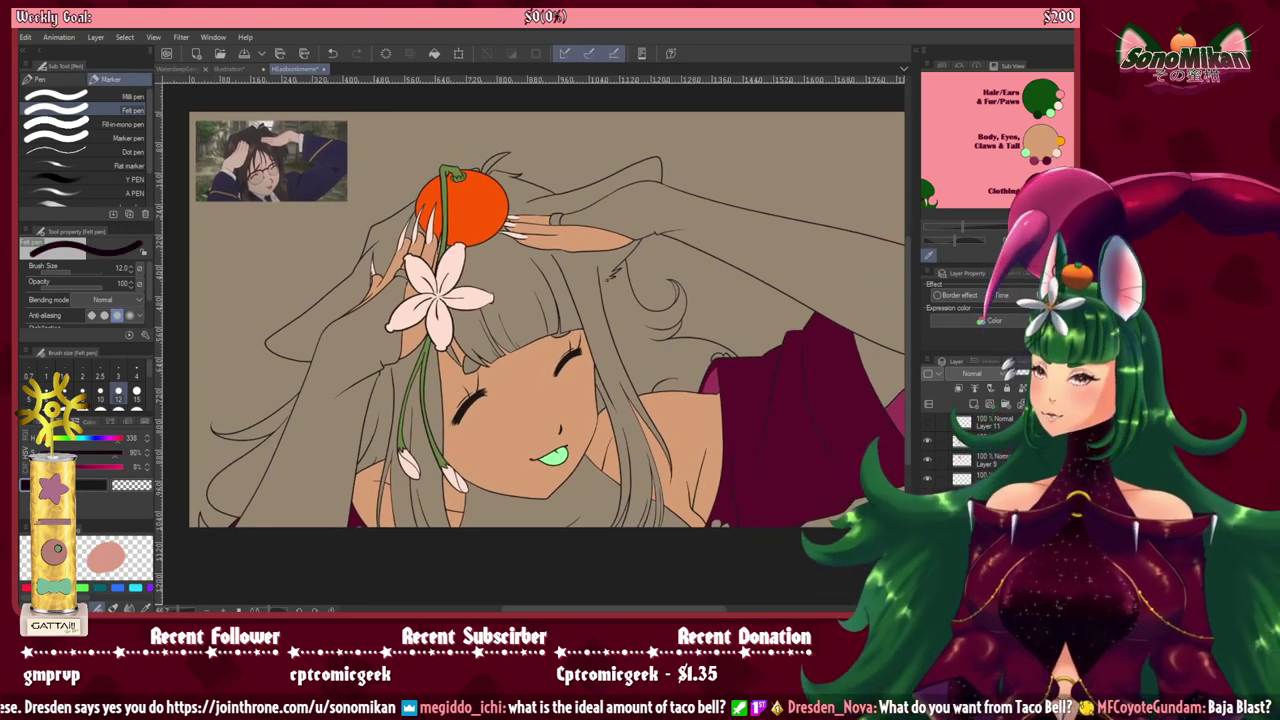
pyautogui.press('w')
pyautogui.click(375, 393)
pyautogui.click(548, 517)
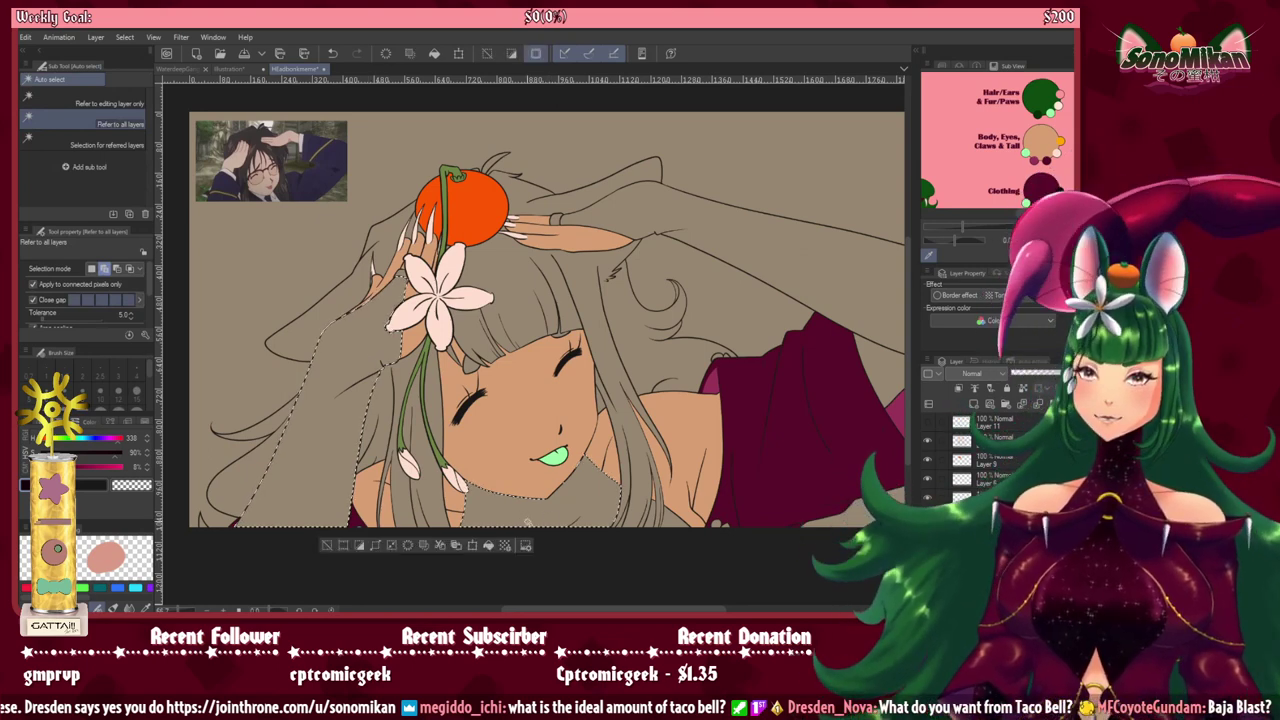
pyautogui.click(737, 255)
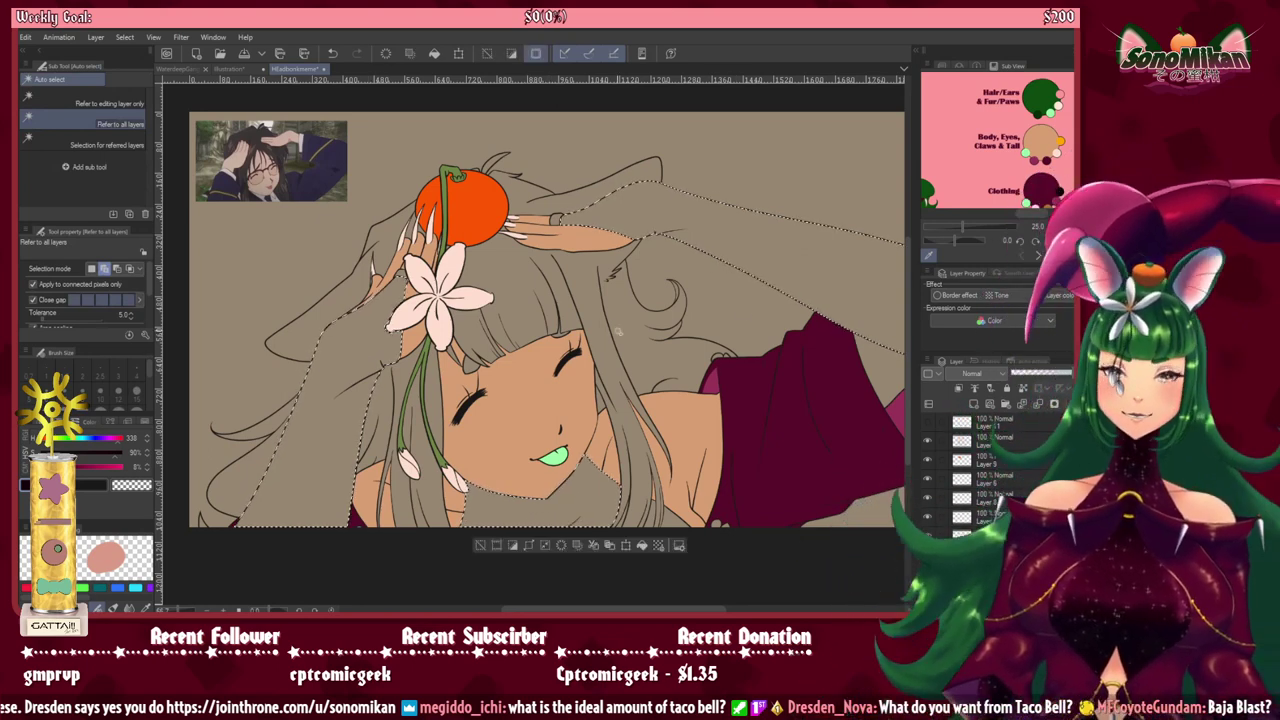
# Step: Examine the selection outline along both raised sleeves and around the area beneath the chin for gaps
pyautogui.scroll(3, 705, 285)
pyautogui.moveTo(639, 375); pyautogui.dragTo(505, 549)
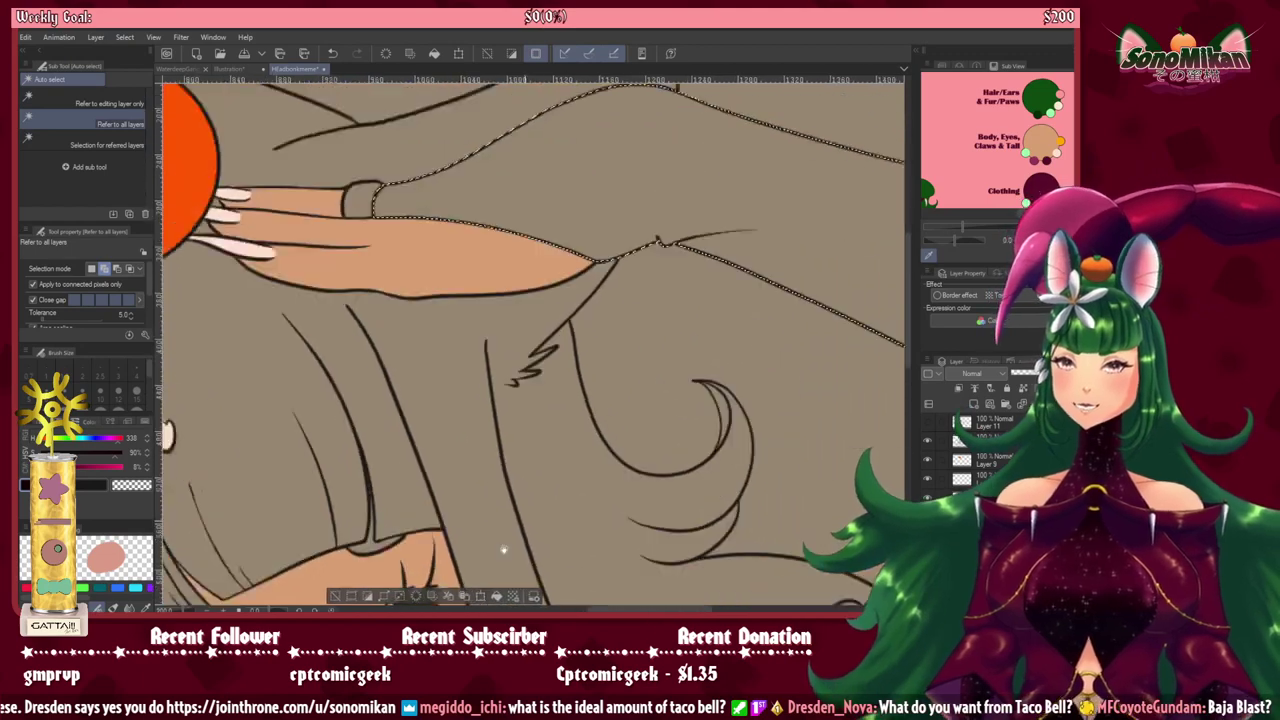
pyautogui.moveTo(629, 353); pyautogui.dragTo(574, 494)
pyautogui.moveTo(733, 514); pyautogui.dragTo(347, 401)
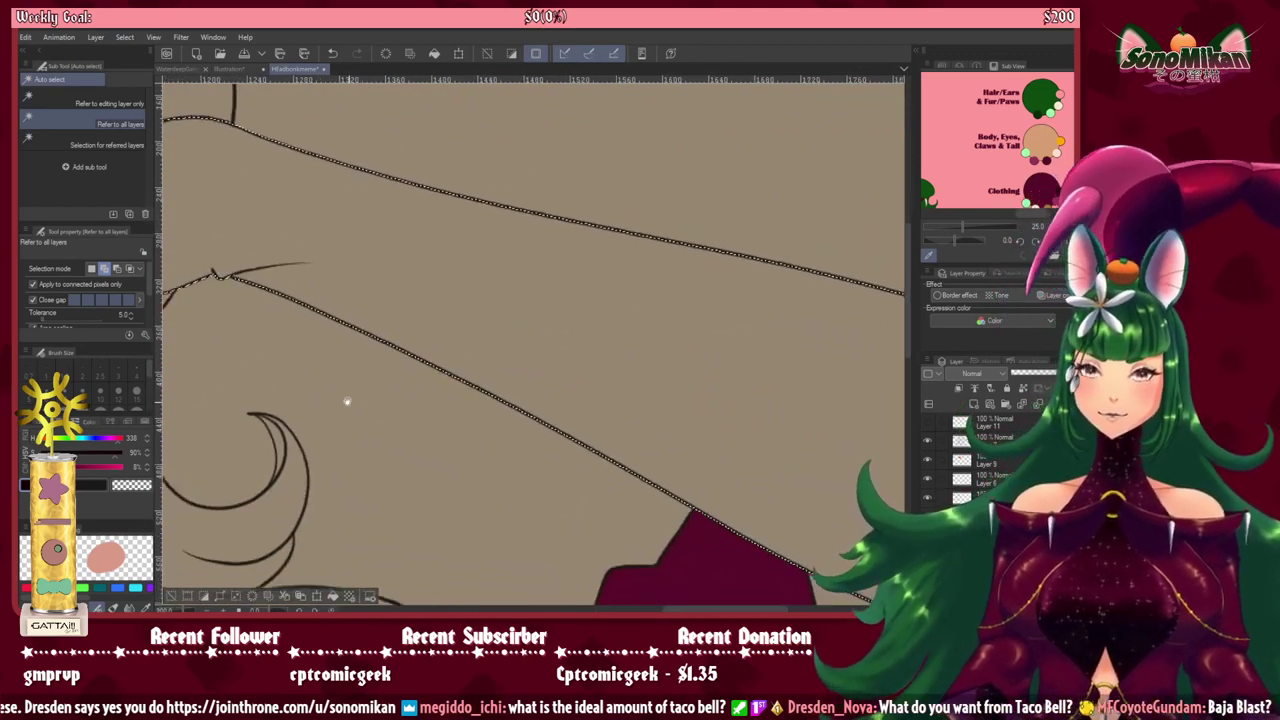
pyautogui.moveTo(548, 478); pyautogui.dragTo(395, 317)
pyautogui.moveTo(560, 380); pyautogui.dragTo(545, 283)
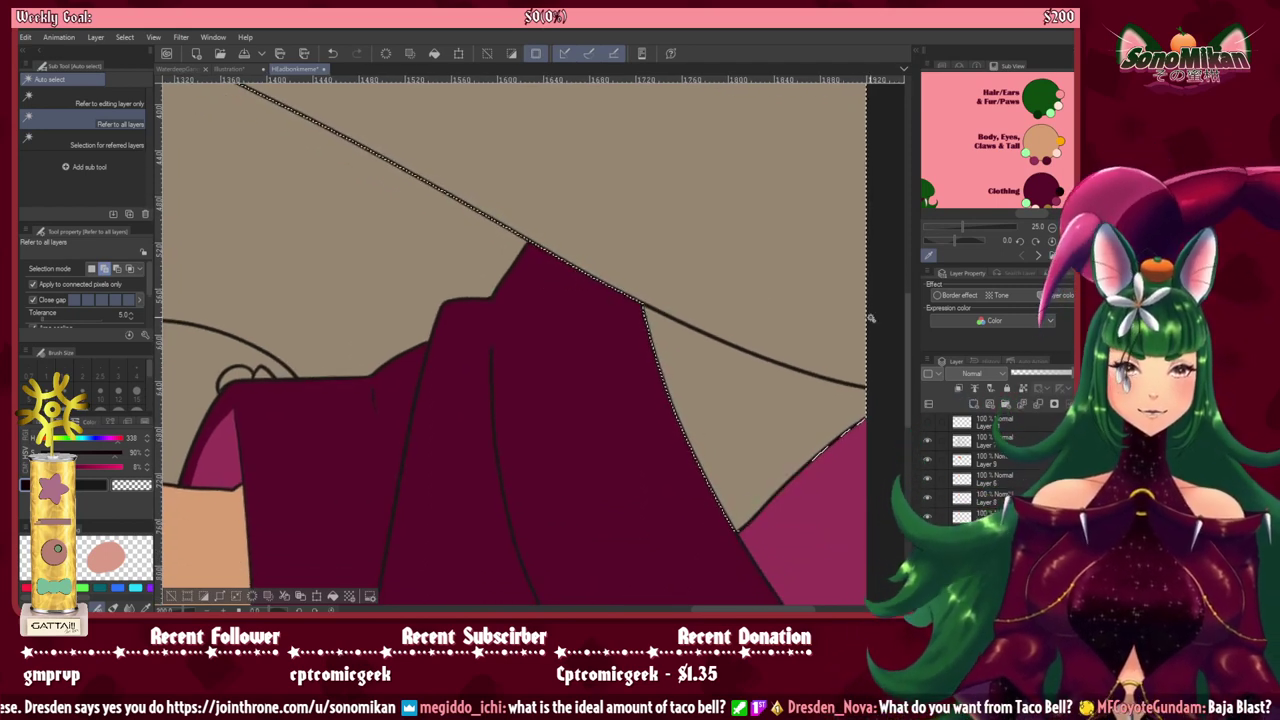
pyautogui.moveTo(431, 197)
pyautogui.mouseDown()
pyautogui.moveTo(651, 400)
pyautogui.moveTo(886, 438)
pyautogui.mouseUp()
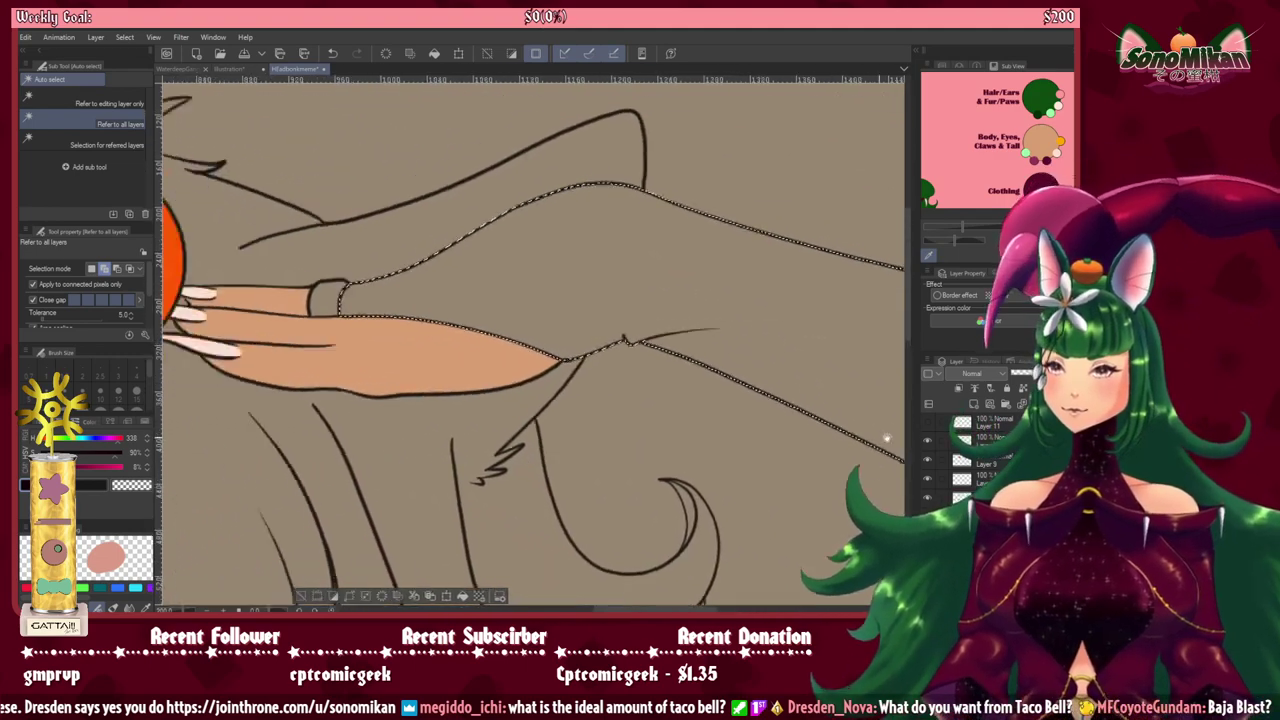
pyautogui.moveTo(371, 434)
pyautogui.mouseDown()
pyautogui.moveTo(494, 431)
pyautogui.moveTo(830, 352)
pyautogui.mouseUp()
pyautogui.moveTo(275, 465)
pyautogui.mouseDown()
pyautogui.moveTo(443, 426)
pyautogui.moveTo(571, 251)
pyautogui.moveTo(621, 132)
pyautogui.mouseUp()
pyautogui.moveTo(552, 600)
pyautogui.mouseDown()
pyautogui.moveTo(563, 397)
pyautogui.moveTo(437, 443)
pyautogui.mouseUp()
pyautogui.moveTo(737, 463); pyautogui.dragTo(469, 406)
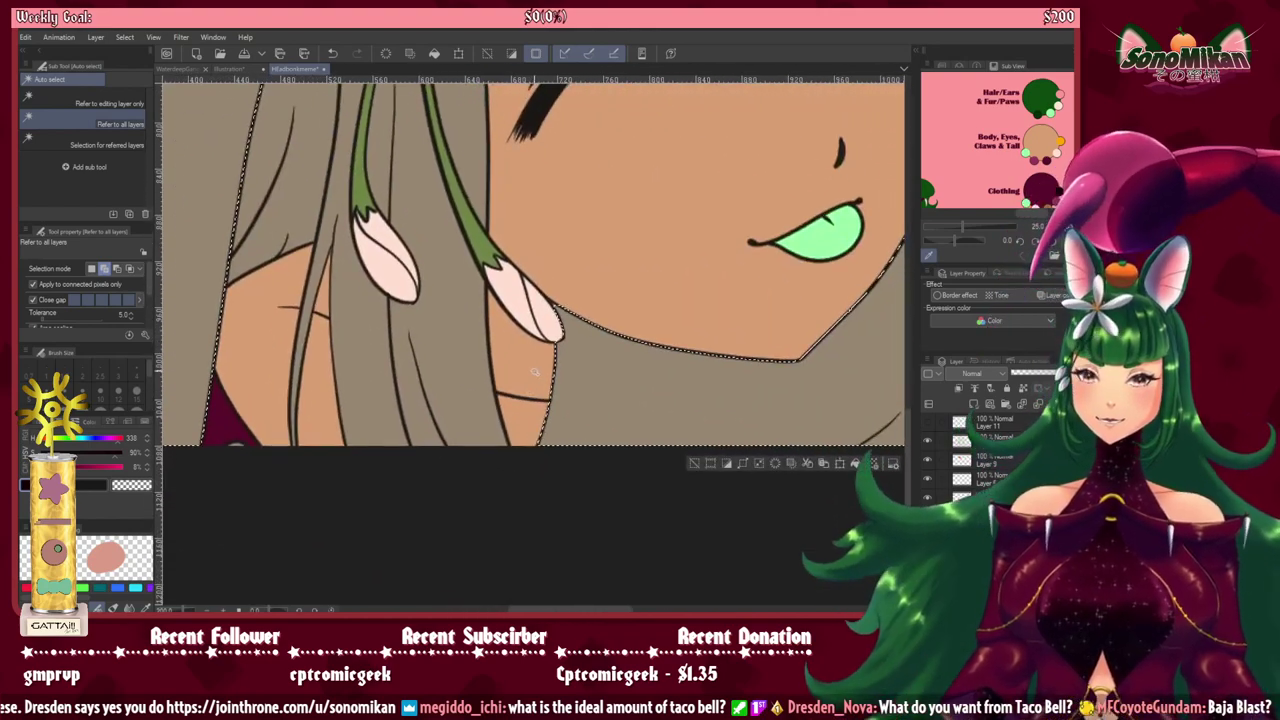
# Step: Extend the selection beneath the chin with the lasso into the missed corner between the hanging flower bud and the jawline
pyautogui.scroll(2, 555, 383)
pyautogui.scroll(2, 615, 351)
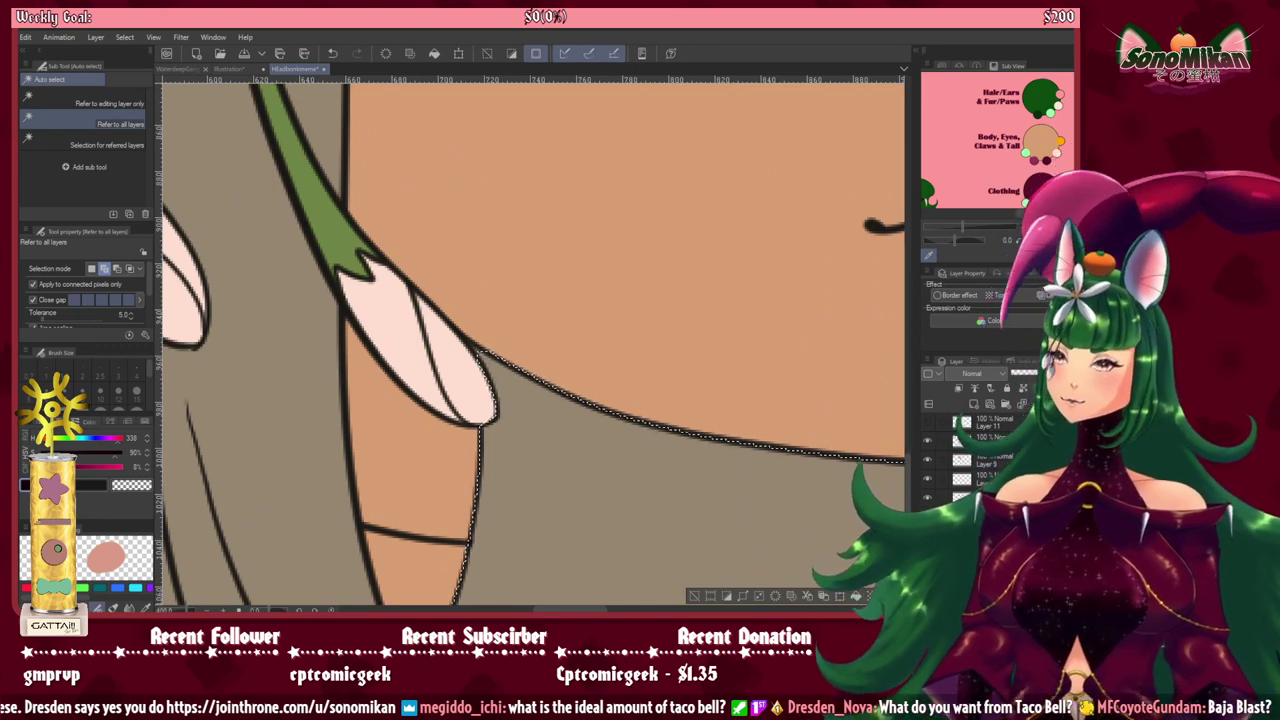
pyautogui.press('m')
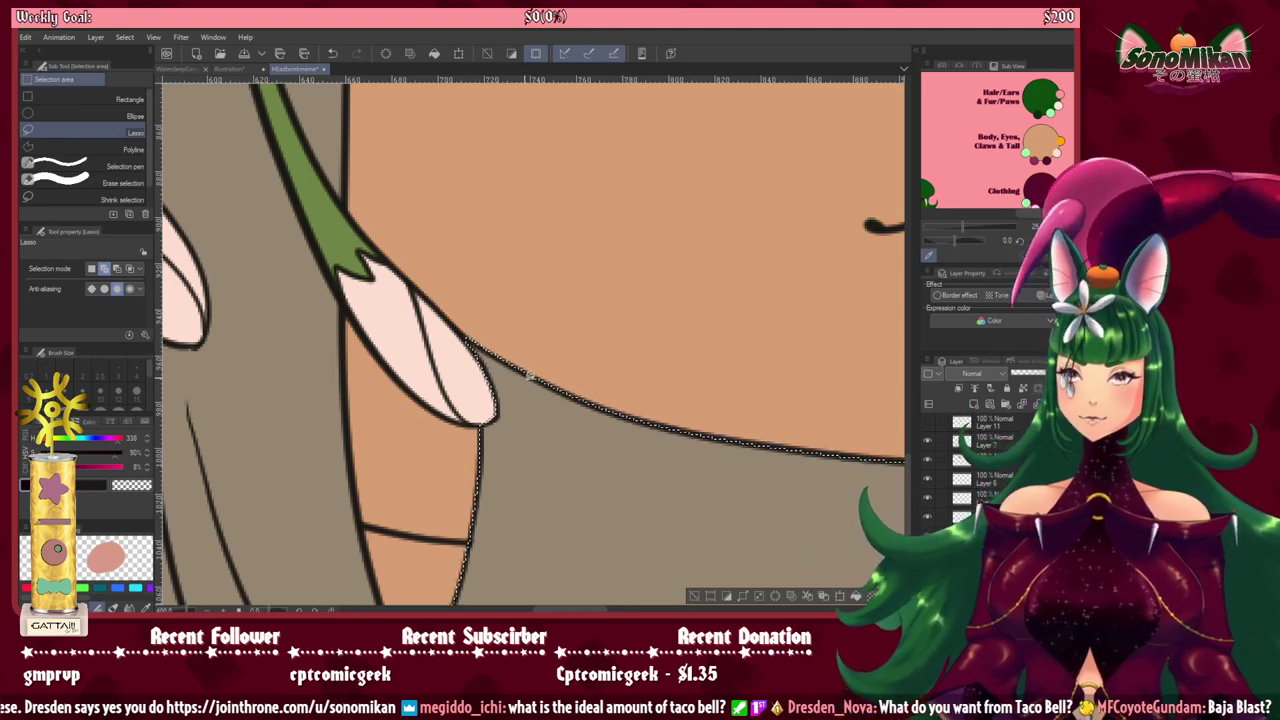
pyautogui.moveTo(813, 477); pyautogui.dragTo(411, 471)
pyautogui.moveTo(736, 420); pyautogui.dragTo(568, 531)
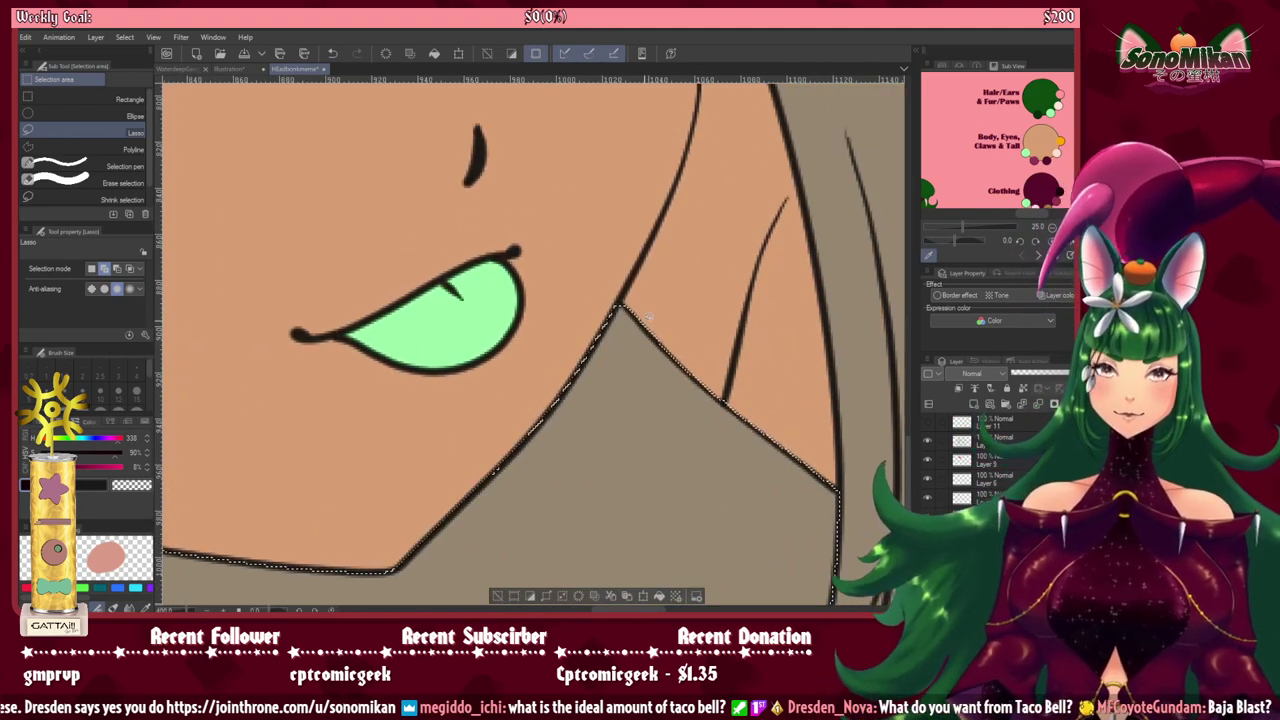
pyautogui.moveTo(784, 505); pyautogui.dragTo(587, 265)
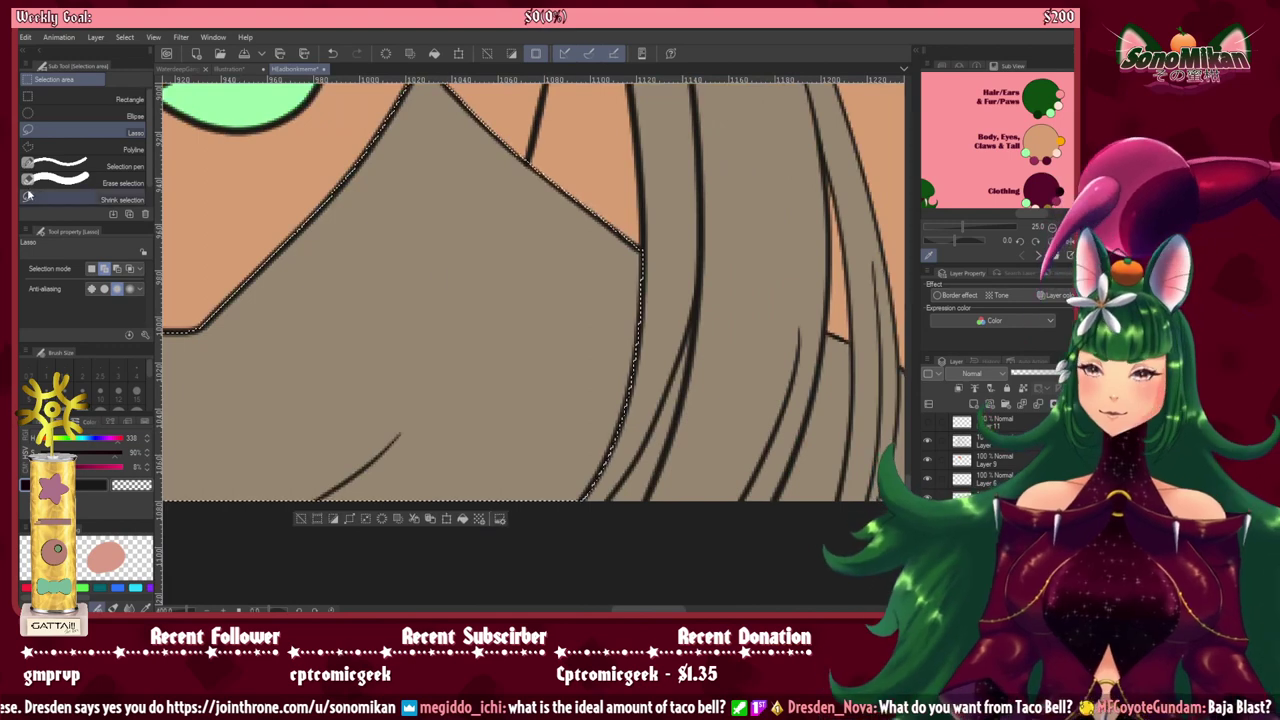
# Step: Add the garment areas showing between the hair strands above the bare shoulder to the selection
pyautogui.press('w')
pyautogui.moveTo(723, 451); pyautogui.dragTo(477, 349)
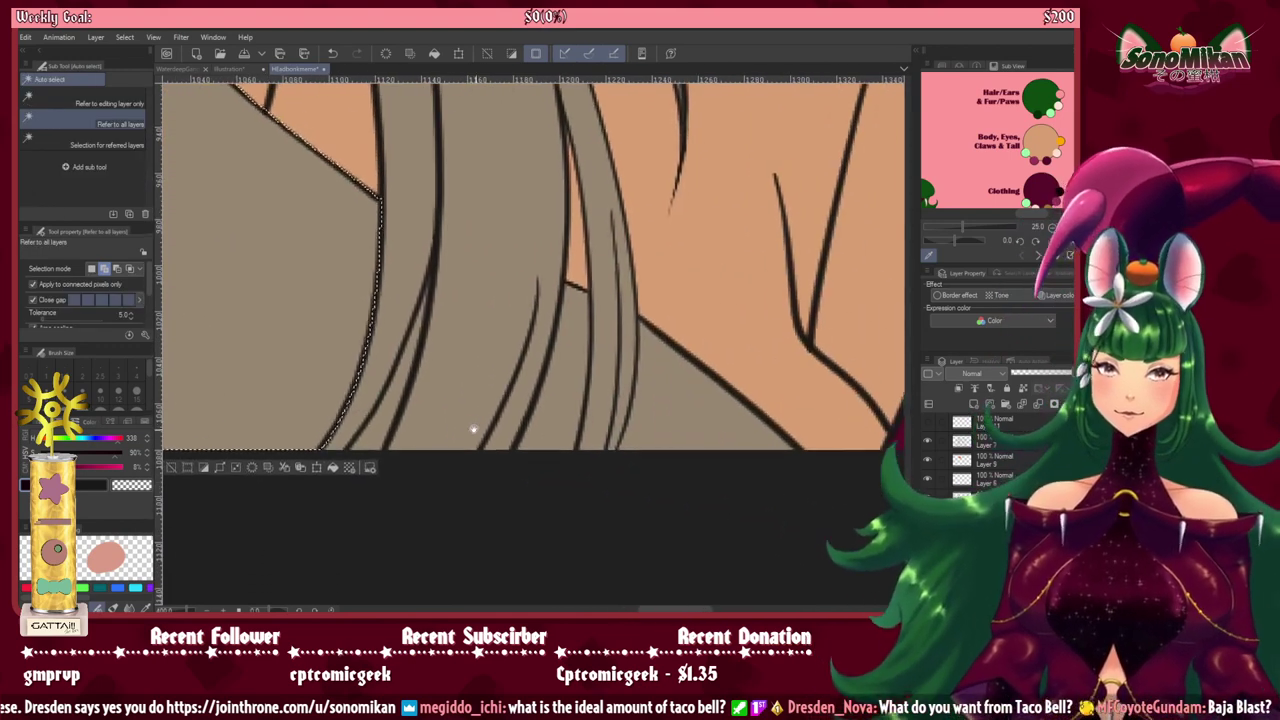
pyautogui.click(668, 420)
pyautogui.click(567, 414)
pyautogui.click(380, 428)
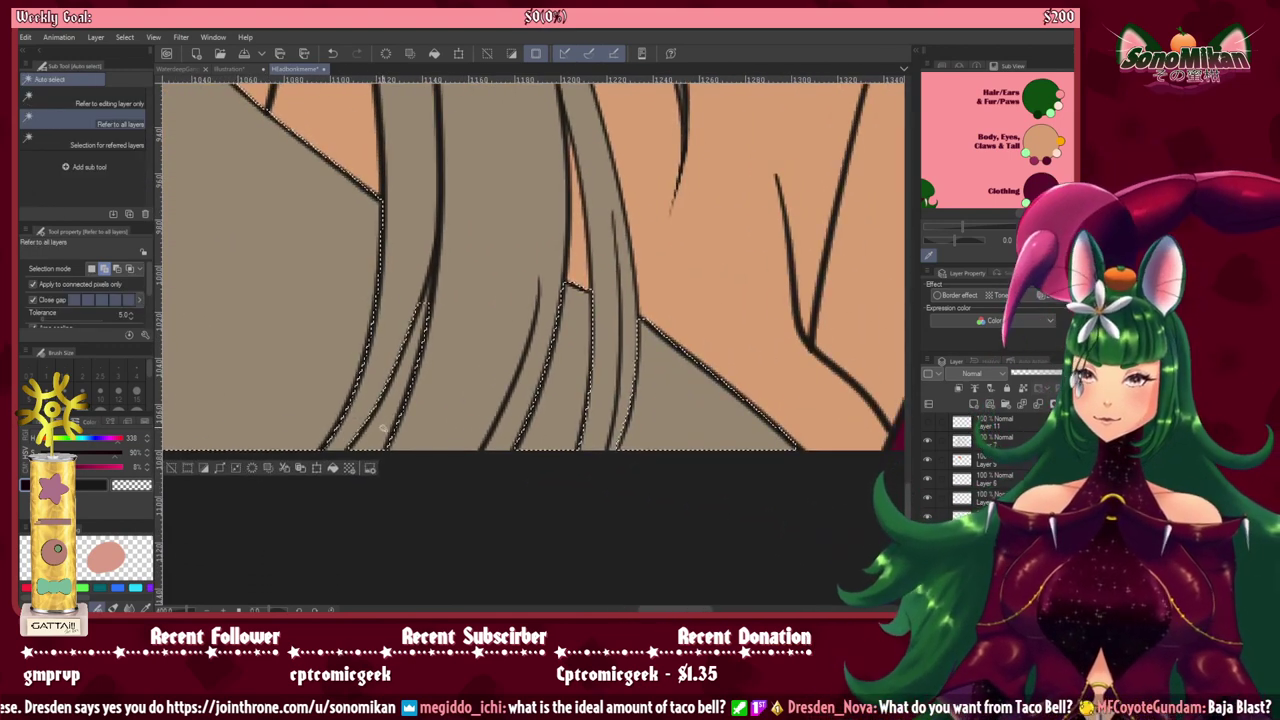
# Step: Lasso the missed tip between the hair strands into the selection, fill everything selected with near-black and clear the selection
pyautogui.press('m')
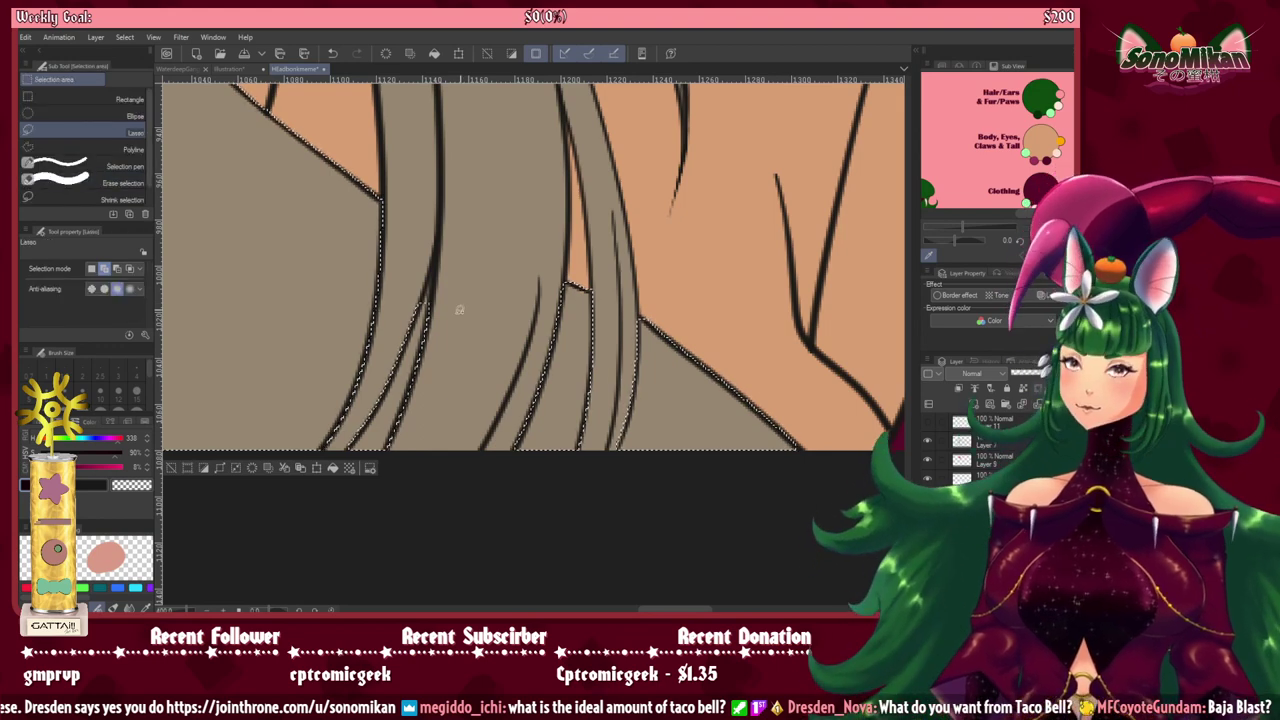
pyautogui.moveTo(422, 303)
pyautogui.mouseDown()
pyautogui.moveTo(438, 257)
pyautogui.moveTo(428, 314)
pyautogui.mouseUp()
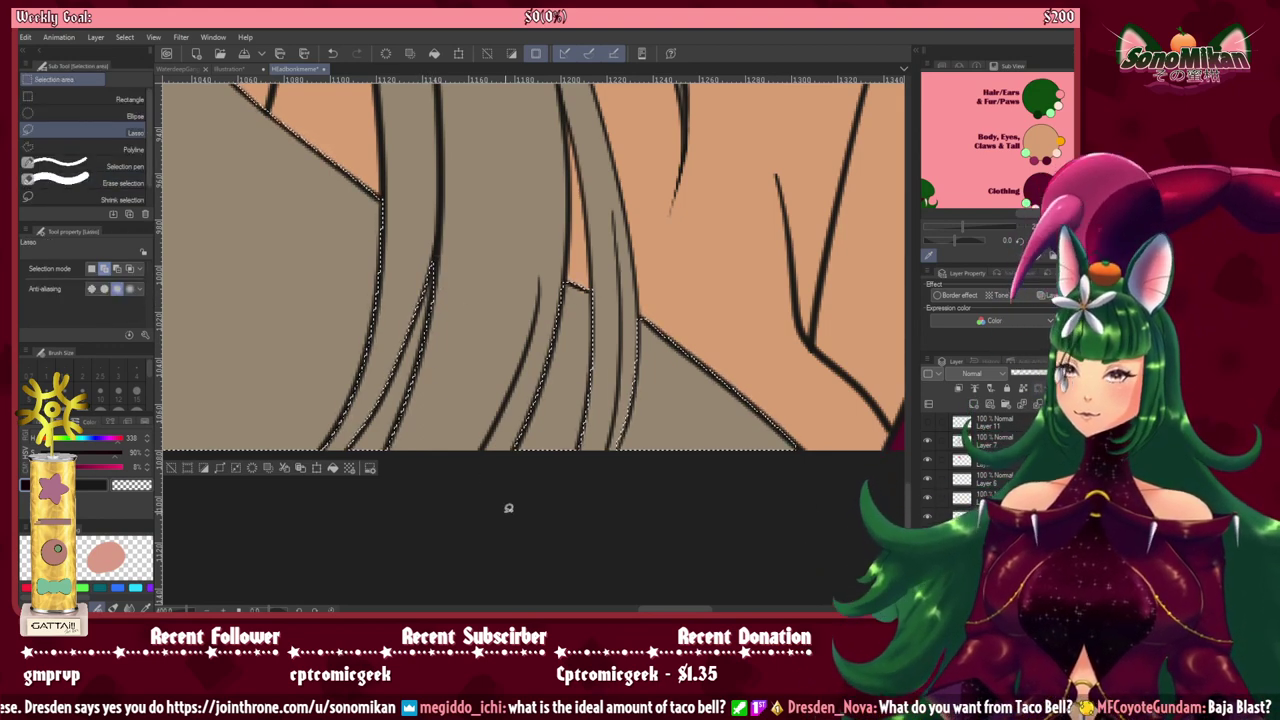
pyautogui.click(333, 467)
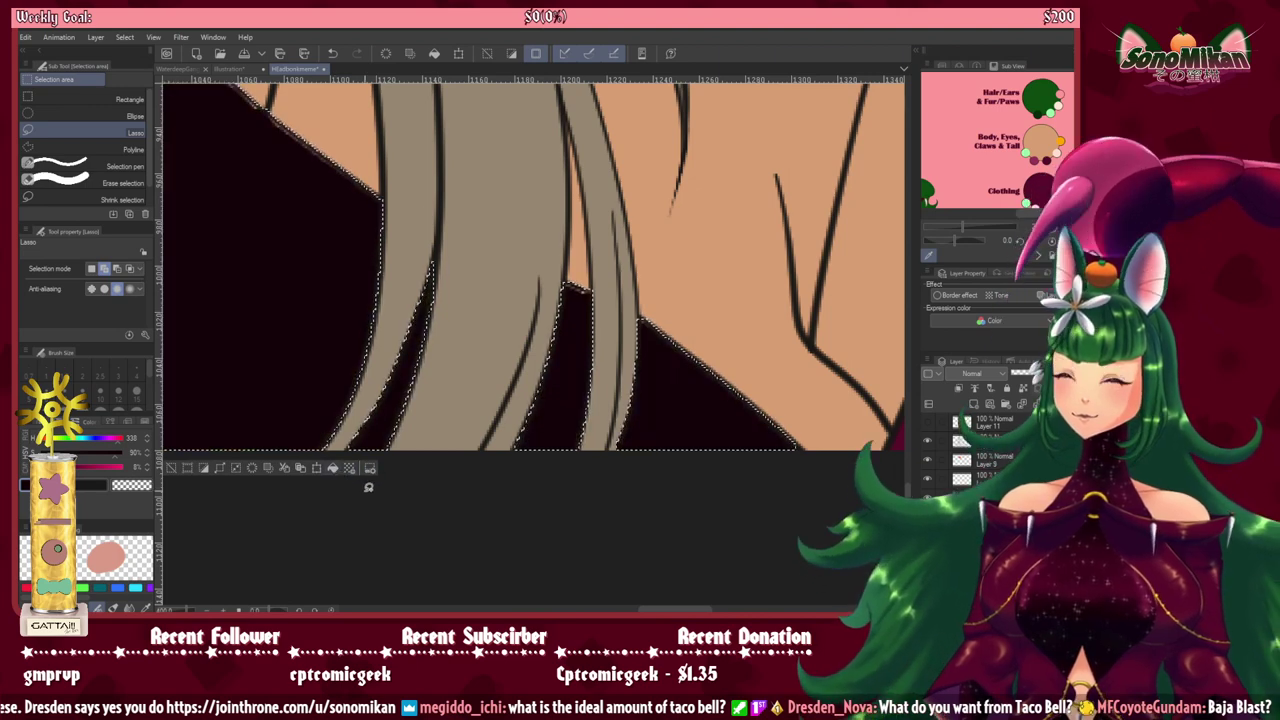
pyautogui.hotkey('ctrl', 'd')
# Step: Examine the near-black fill along the neck, the hair strands and the raised sleeve beside the flower for missed spots
pyautogui.moveTo(537, 463); pyautogui.dragTo(480, 497)
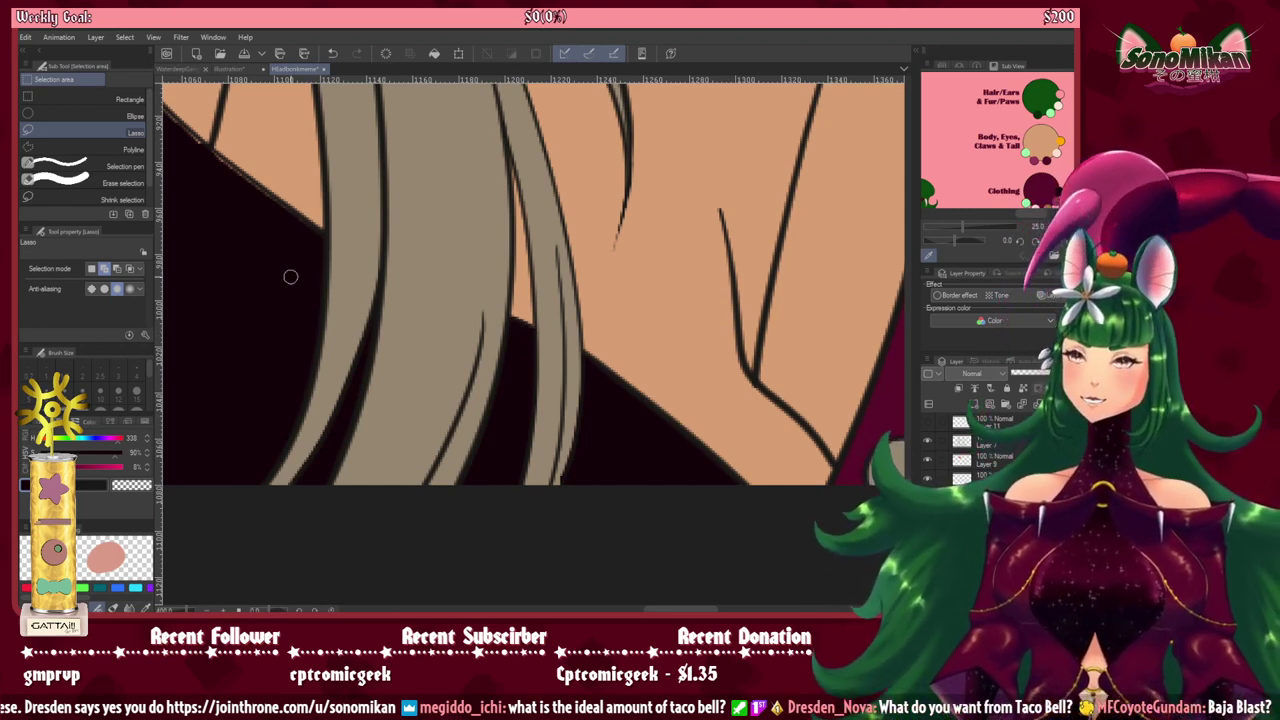
pyautogui.moveTo(387, 262); pyautogui.dragTo(657, 438)
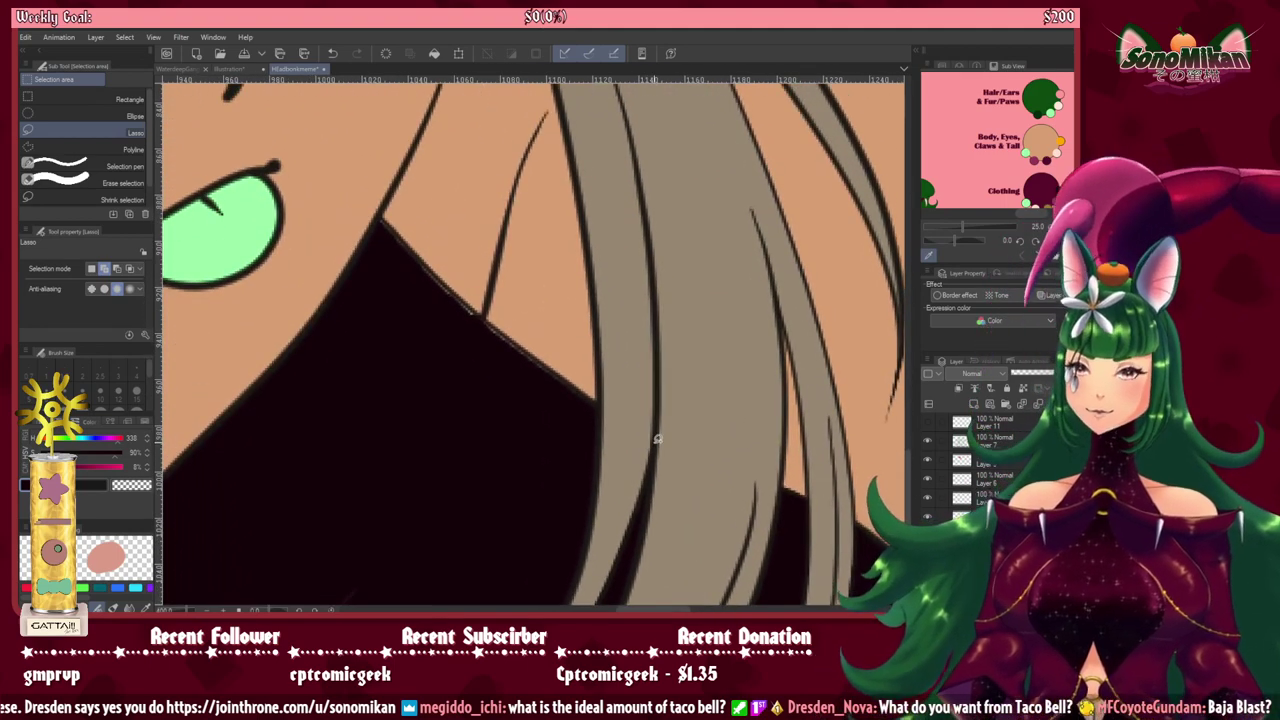
pyautogui.press('^')
pyautogui.press('^')
pyautogui.press('^')
pyautogui.press('^')
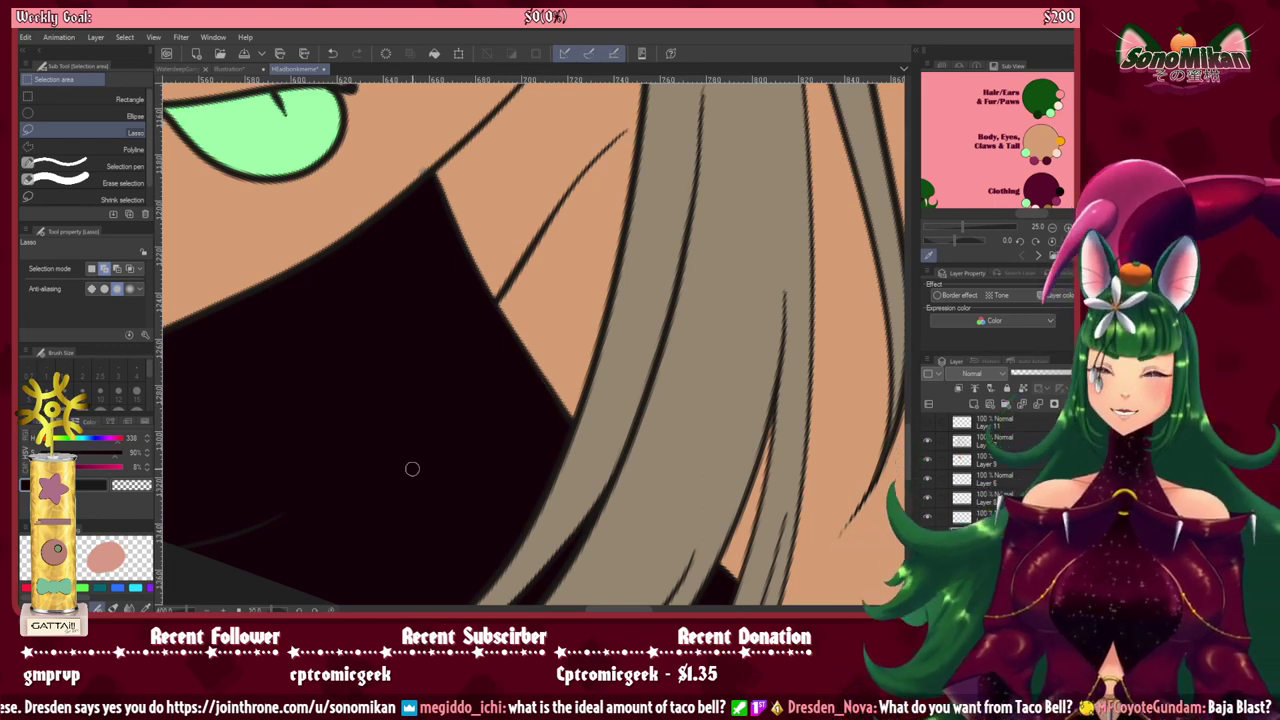
pyautogui.moveTo(446, 256); pyautogui.dragTo(690, 290)
pyautogui.moveTo(480, 312); pyautogui.dragTo(790, 400)
pyautogui.moveTo(444, 253); pyautogui.dragTo(703, 337)
pyautogui.moveTo(485, 146); pyautogui.dragTo(916, 632)
pyautogui.moveTo(770, 150); pyautogui.dragTo(659, 570)
pyautogui.moveTo(791, 271); pyautogui.dragTo(542, 568)
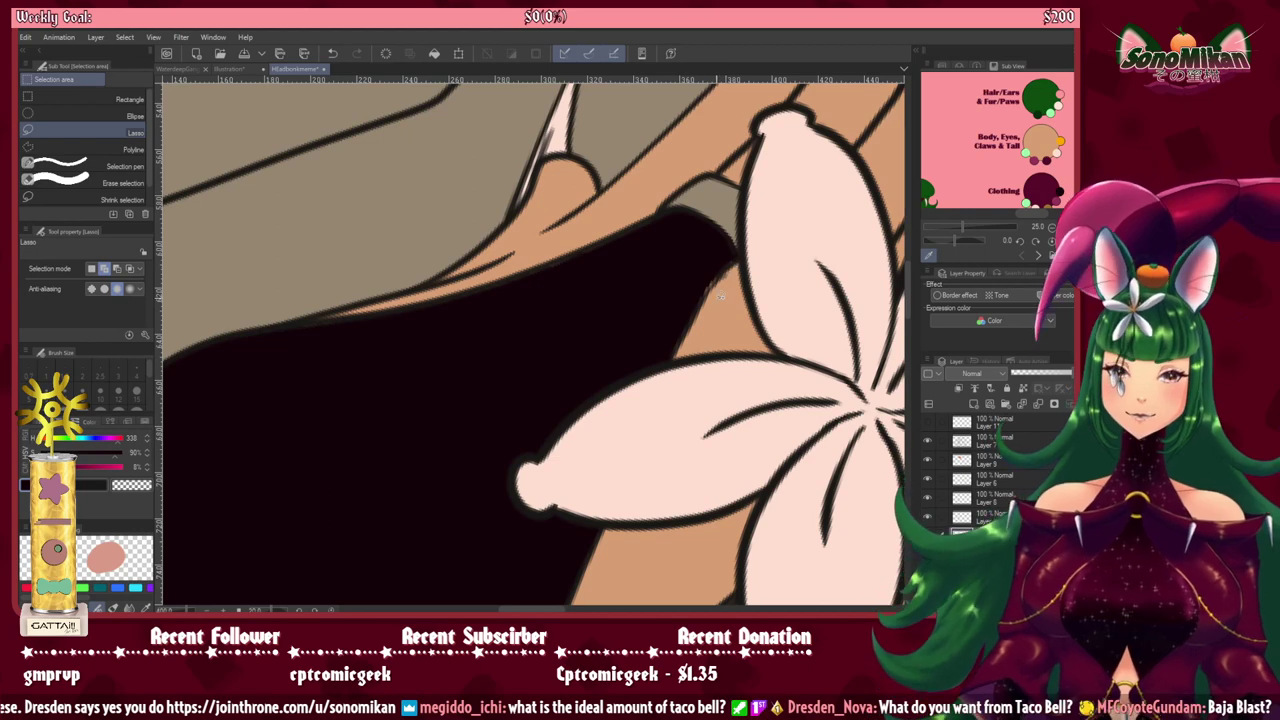
pyautogui.press('p')
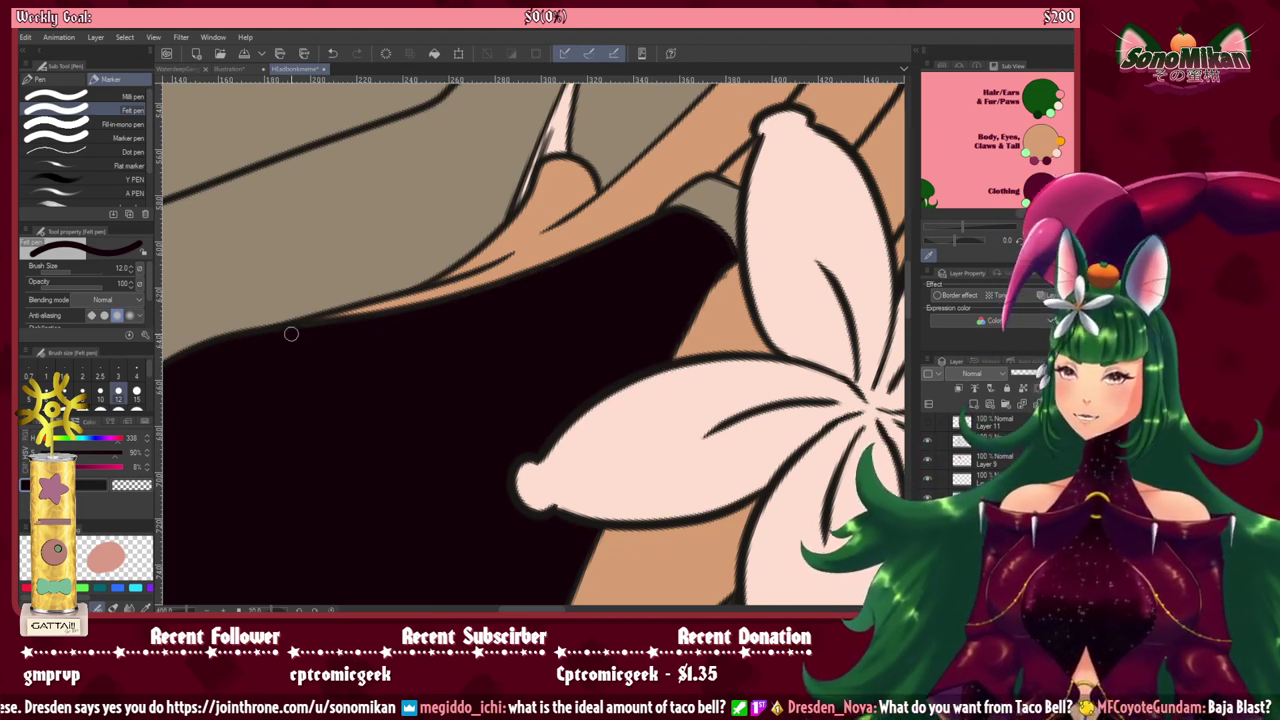
pyautogui.press('-')
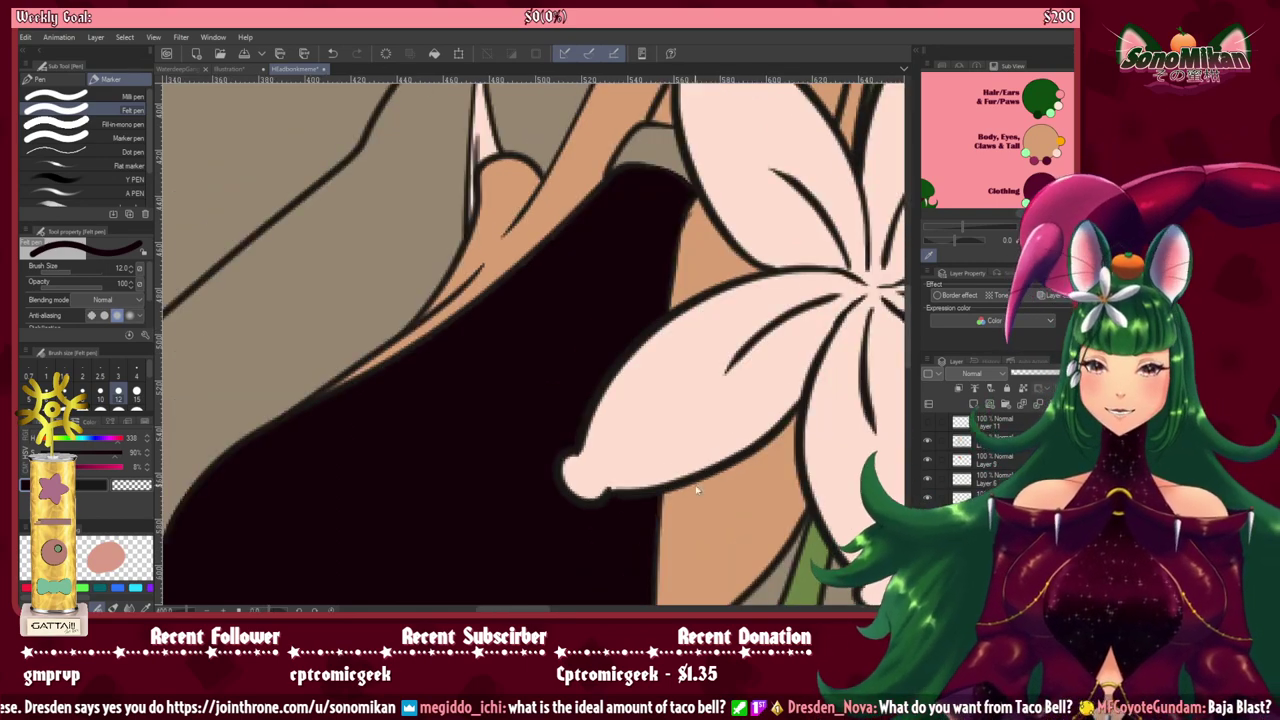
pyautogui.scroll(-3, 700, 488)
pyautogui.moveTo(709, 479); pyautogui.dragTo(436, 382)
pyautogui.moveTo(496, 556); pyautogui.dragTo(522, 615)
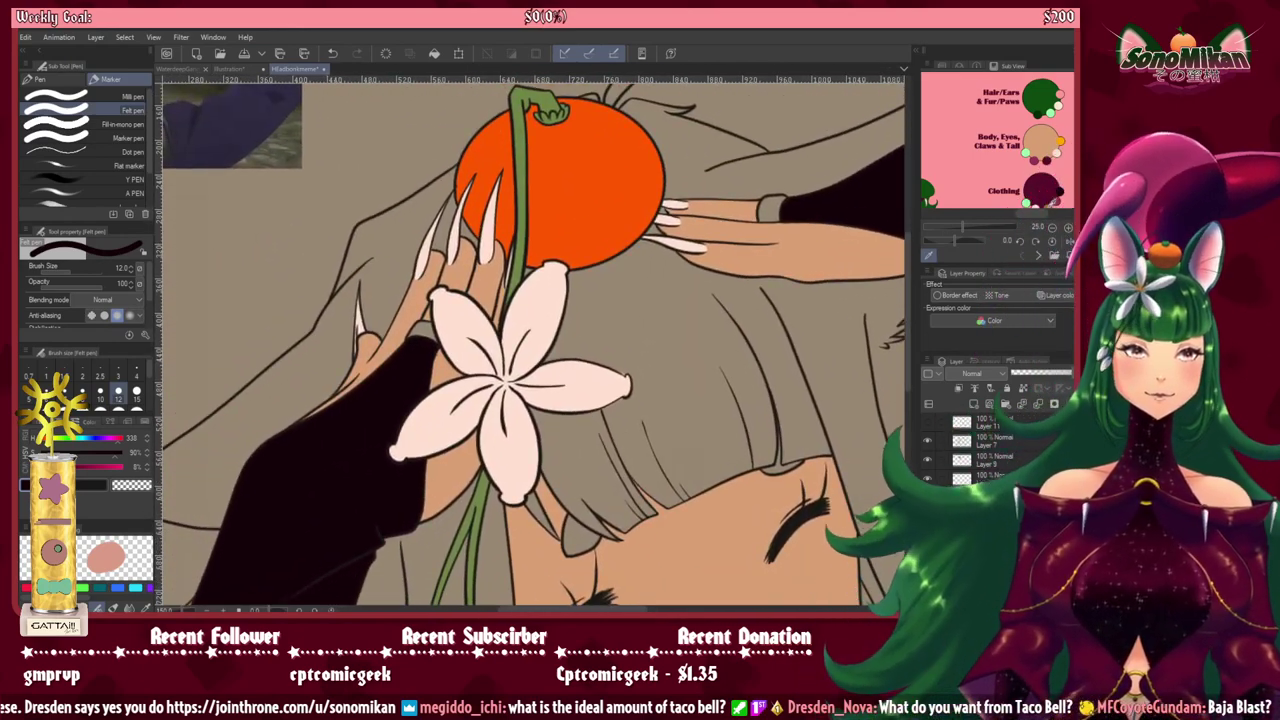
# Step: Pick the gold from the Clothing reference and select the small bands at the ends of both raised sleeves
pyautogui.click(1048, 204)
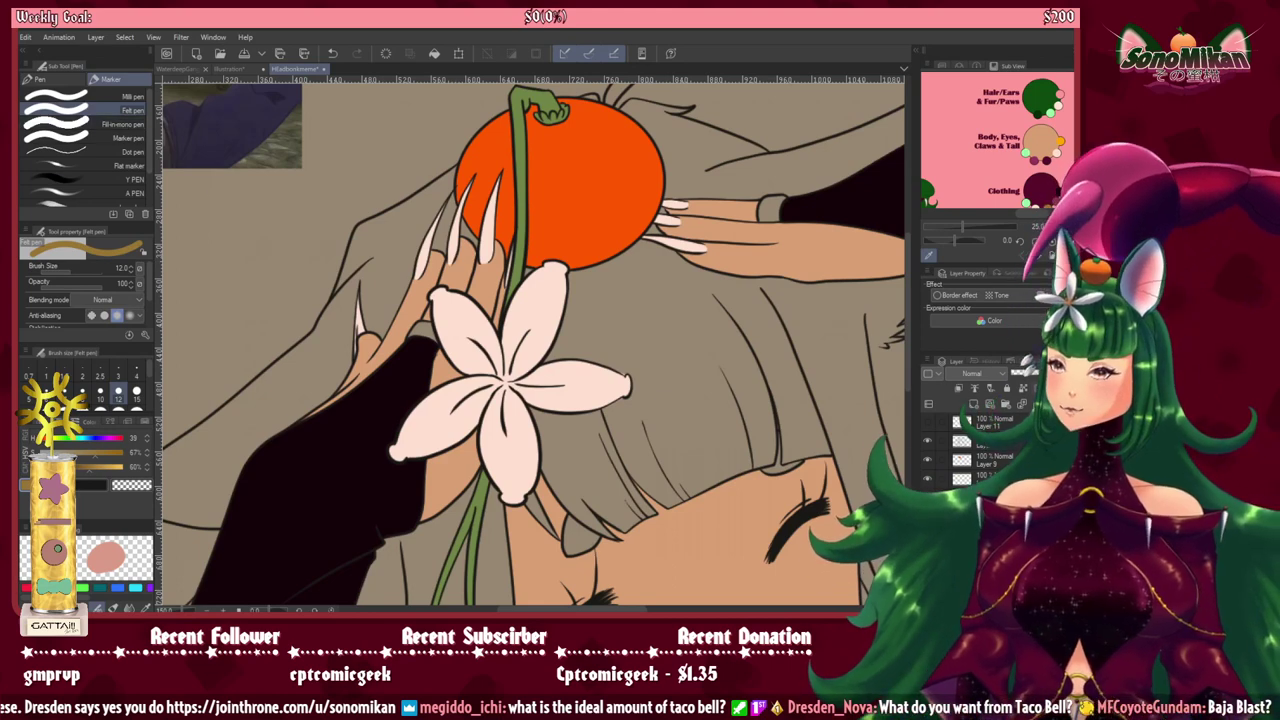
pyautogui.press('w')
pyautogui.click(423, 331)
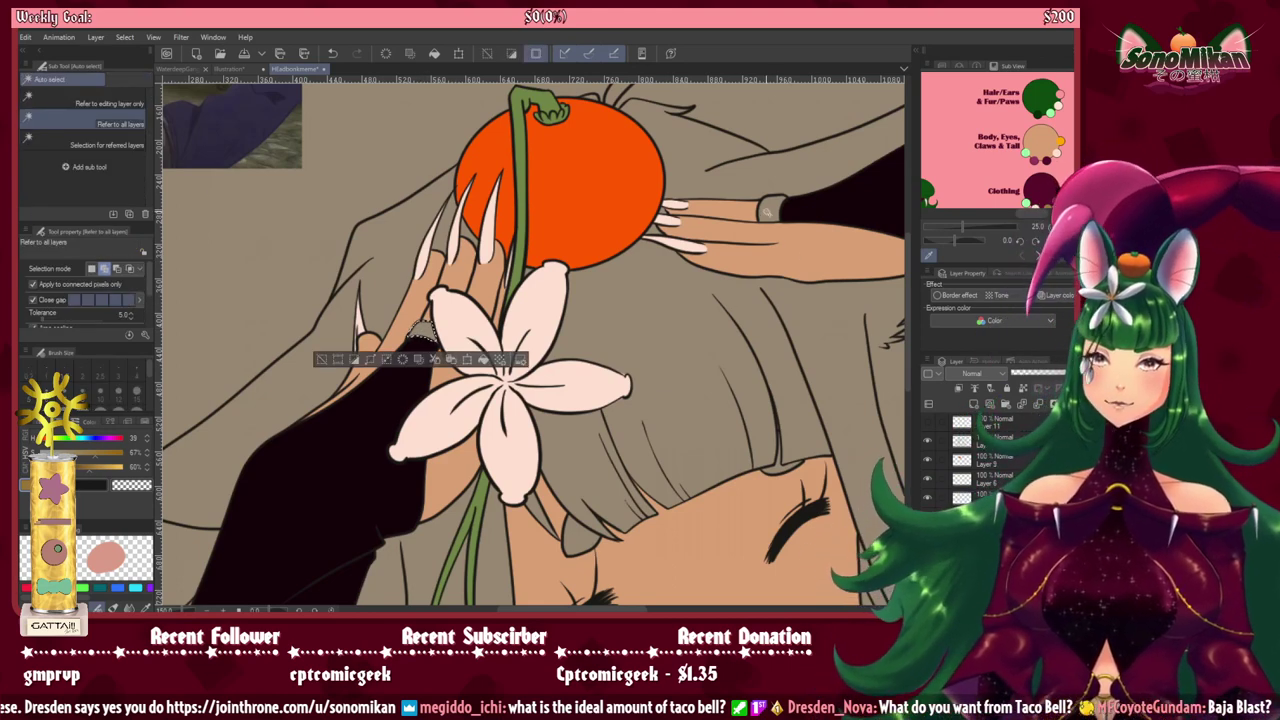
pyautogui.click(768, 212)
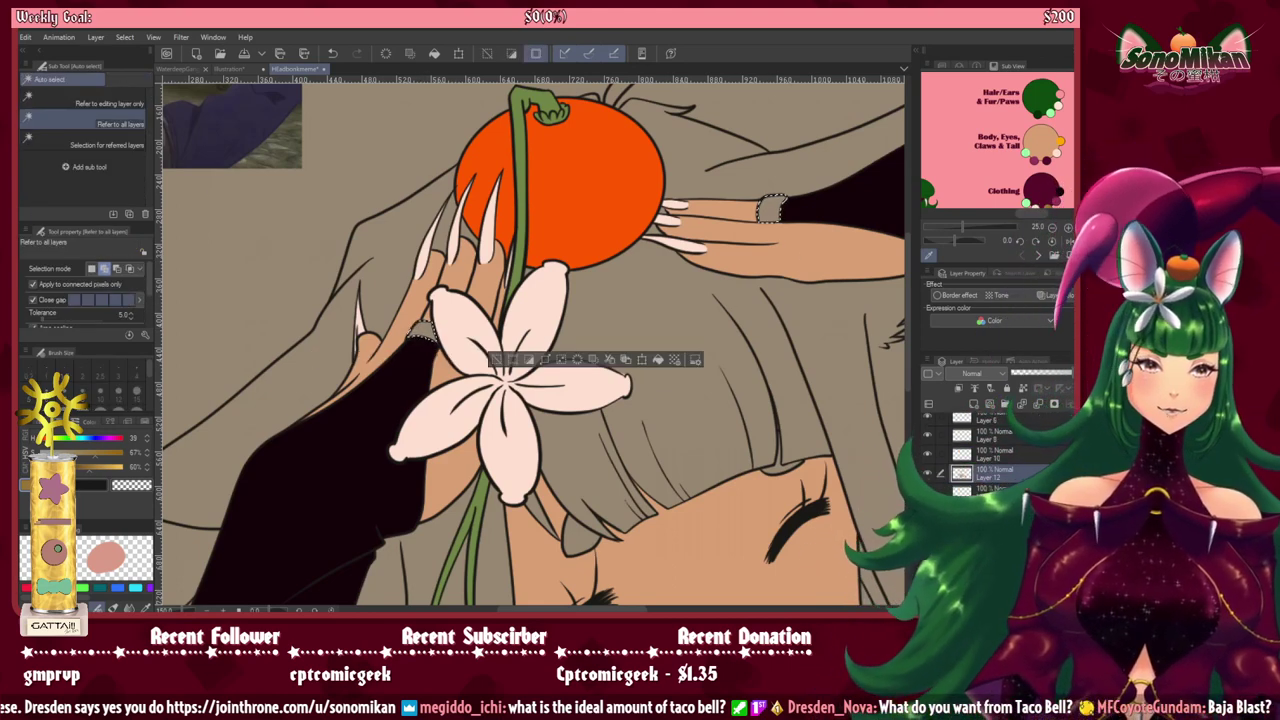
# Step: Add a new raster layer directly beneath Layer 12 for the gold bands
pyautogui.scroll(-5, 990, 455)
pyautogui.click(992, 492)
pyautogui.click(973, 404)
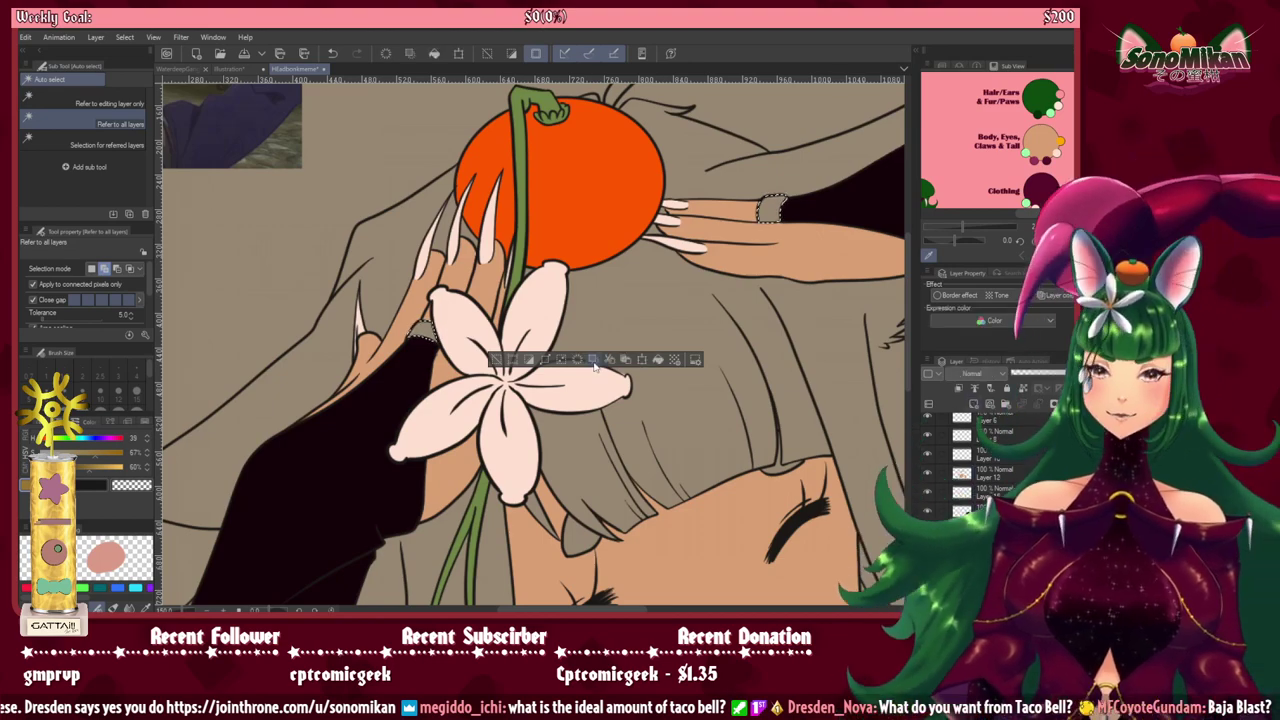
# Step: Lasso the missed corners of the band beside the flower into the selection, fill both bands with gold and clear the selection
pyautogui.scroll(4, 590, 366)
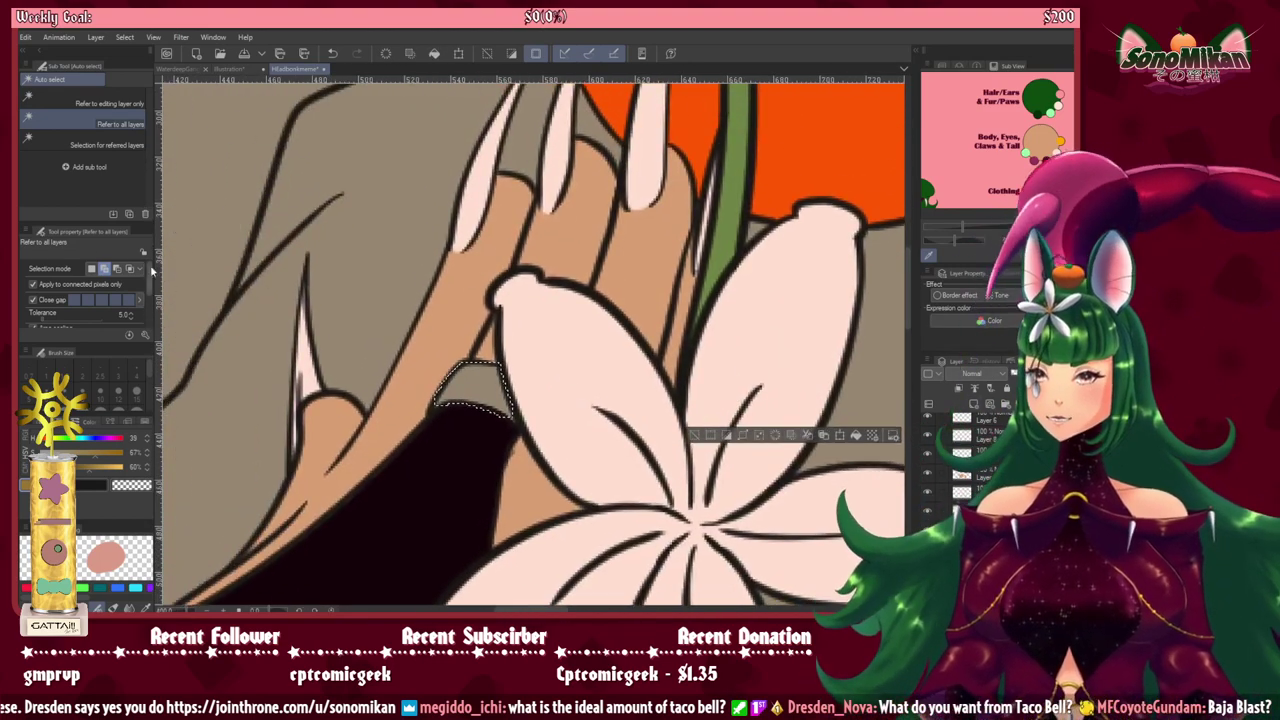
pyautogui.press('m')
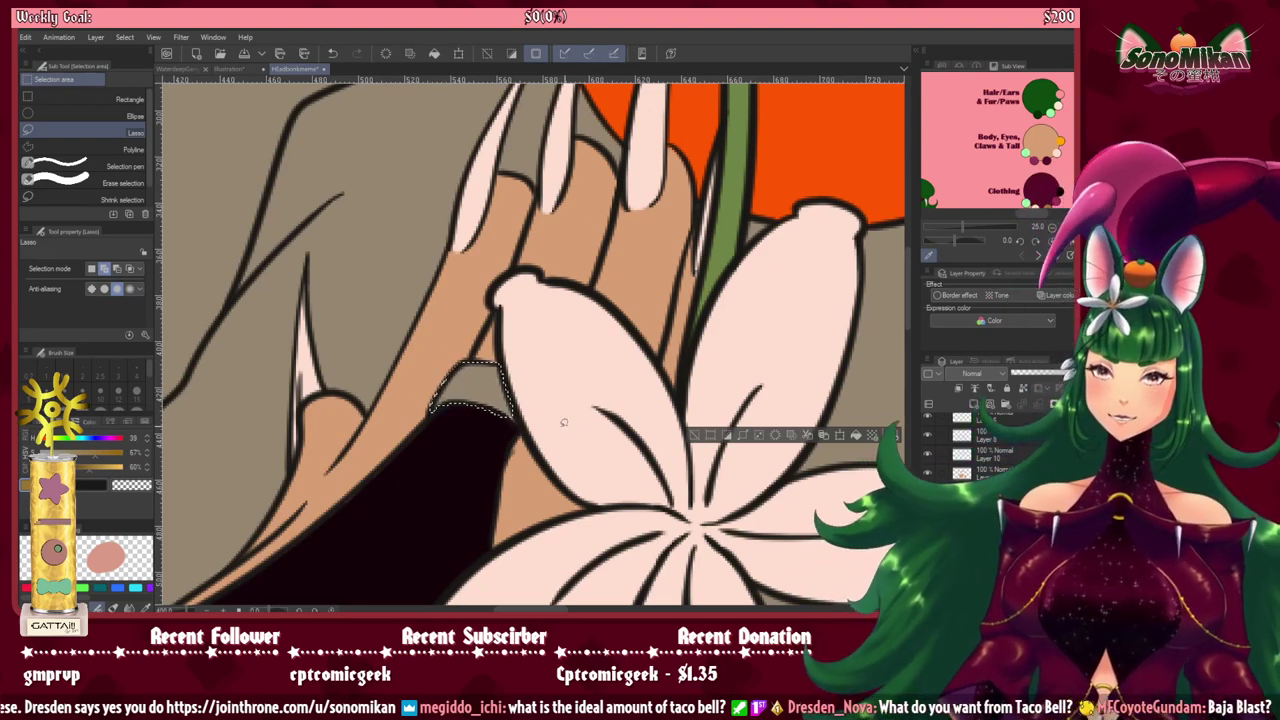
pyautogui.moveTo(521, 410); pyautogui.dragTo(500, 373)
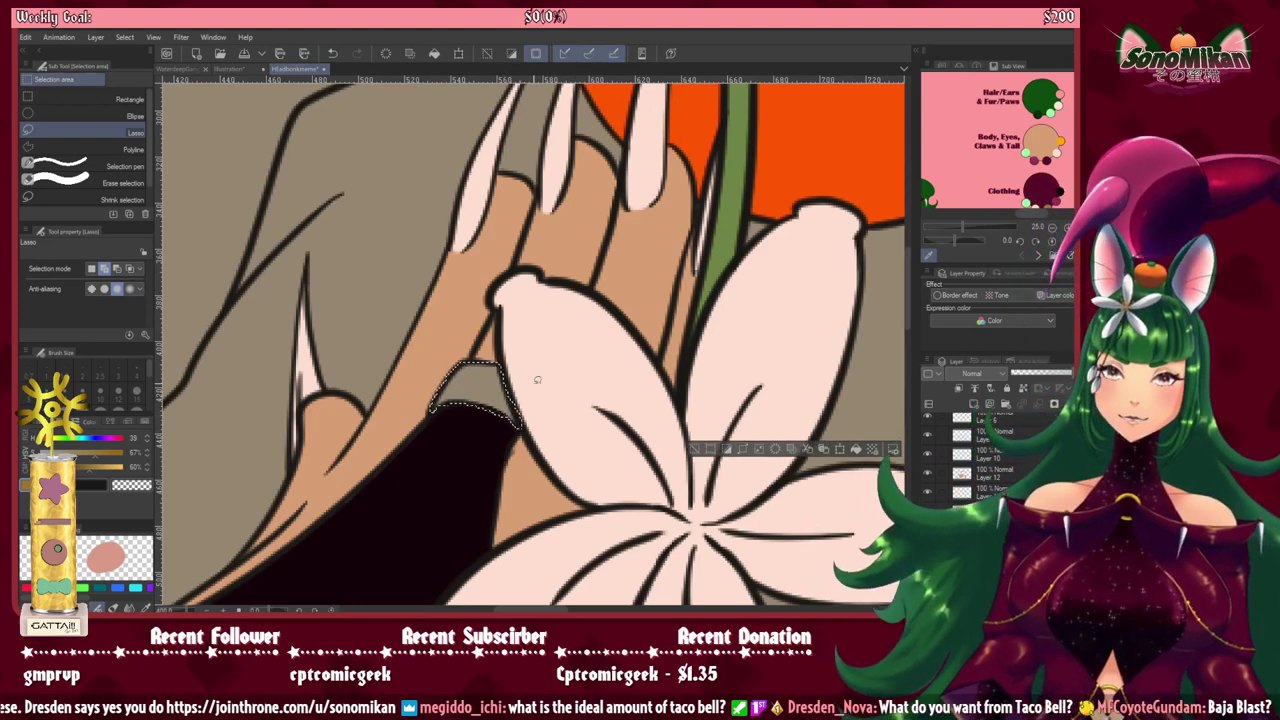
pyautogui.moveTo(812, 371); pyautogui.dragTo(408, 548)
pyautogui.moveTo(753, 338); pyautogui.dragTo(692, 362)
pyautogui.hscroll(5, 692, 360)
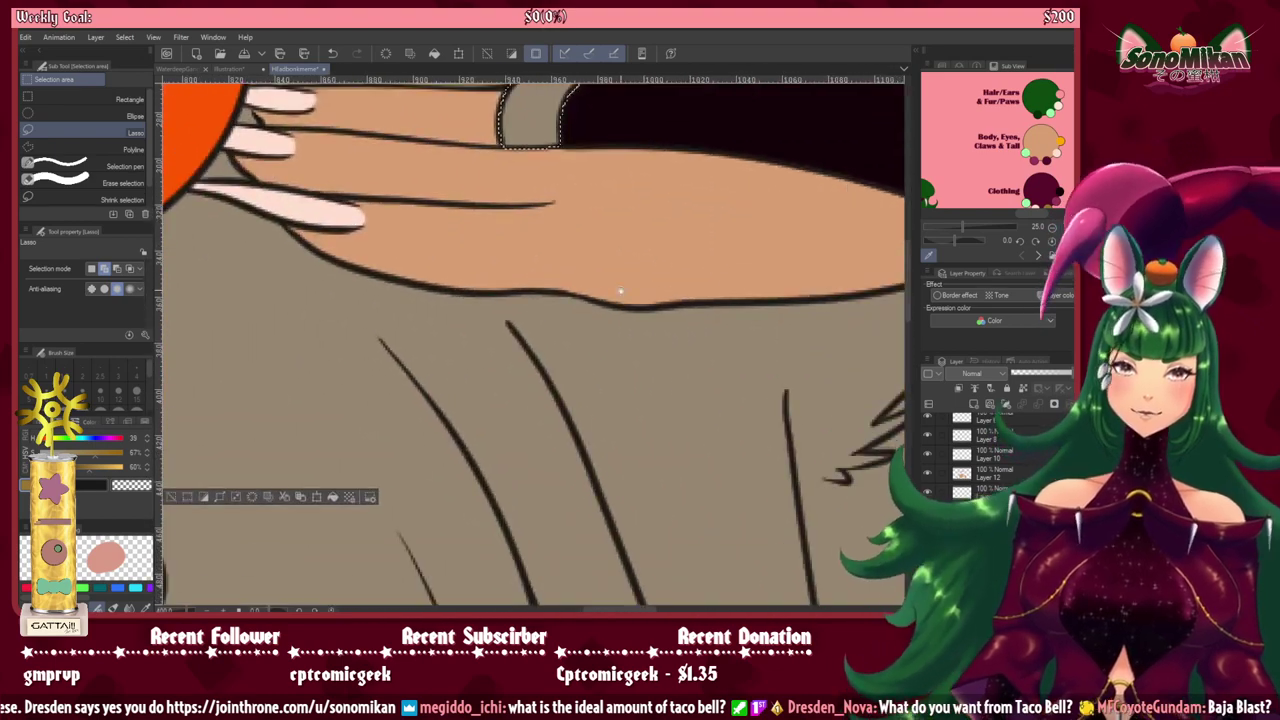
pyautogui.scroll(3, 636, 410)
pyautogui.click(334, 597)
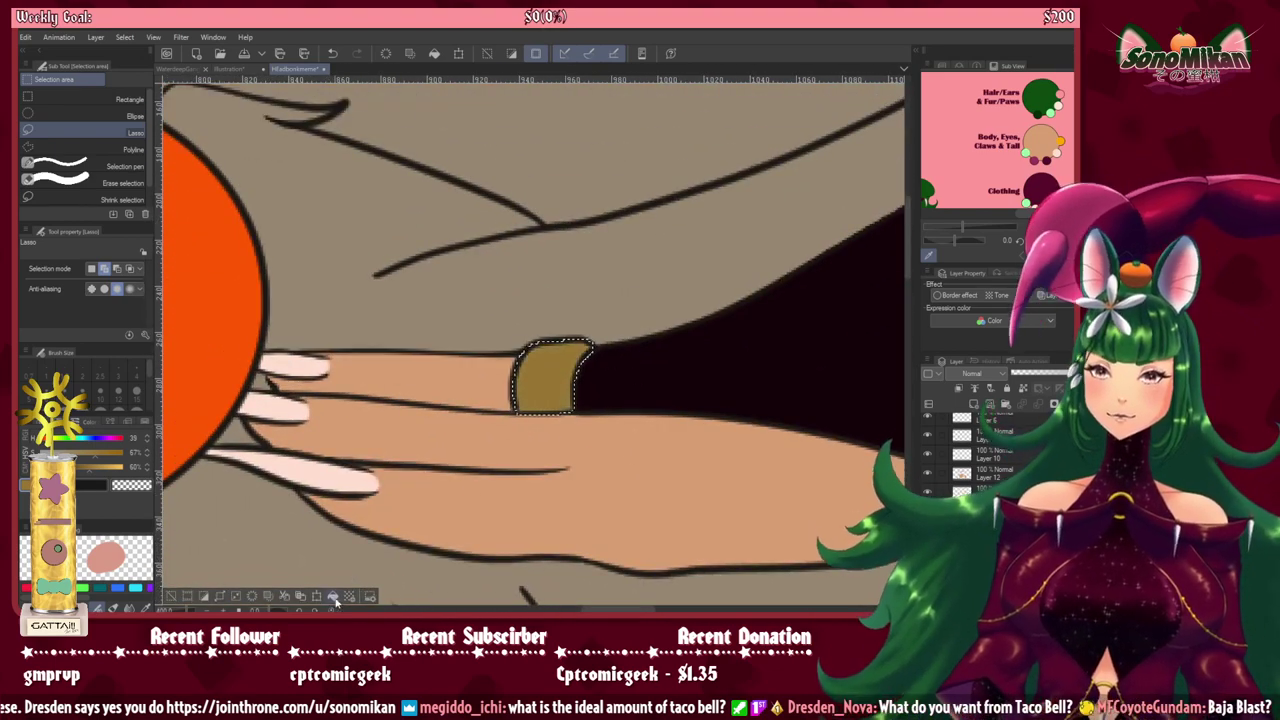
pyautogui.hotkey('ctrl', 'd')
# Step: Examine the face, raised sleeve, neck and maroon garment for areas that still lack a flat colour
pyautogui.moveTo(395, 549); pyautogui.dragTo(671, 443)
pyautogui.scroll(-2, 675, 567)
pyautogui.scroll(-1, 689, 529)
pyautogui.moveTo(591, 552); pyautogui.dragTo(560, 371)
pyautogui.moveTo(541, 457); pyautogui.dragTo(557, 400)
pyautogui.scroll(-5, 556, 399)
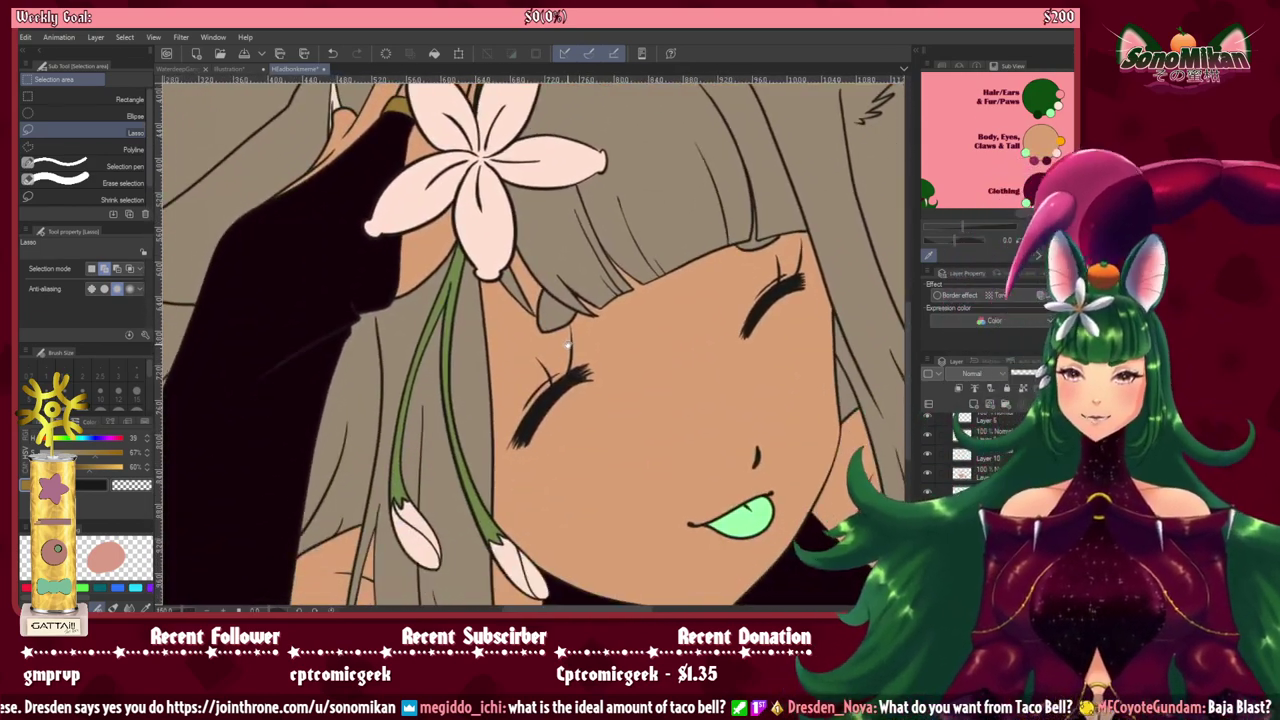
pyautogui.hscroll(-4, 726, 431)
pyautogui.scroll(-4, 726, 432)
pyautogui.hscroll(-3, 600, 440)
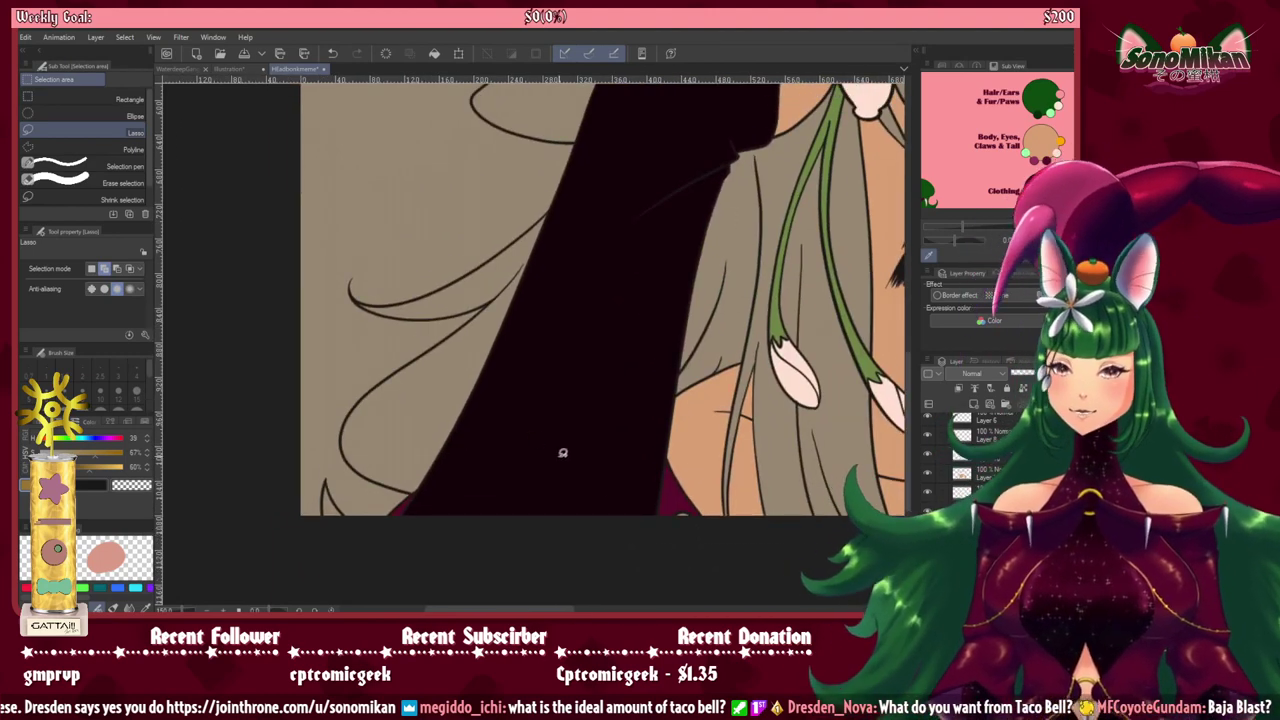
pyautogui.hscroll(4, 562, 453)
pyautogui.press('p')
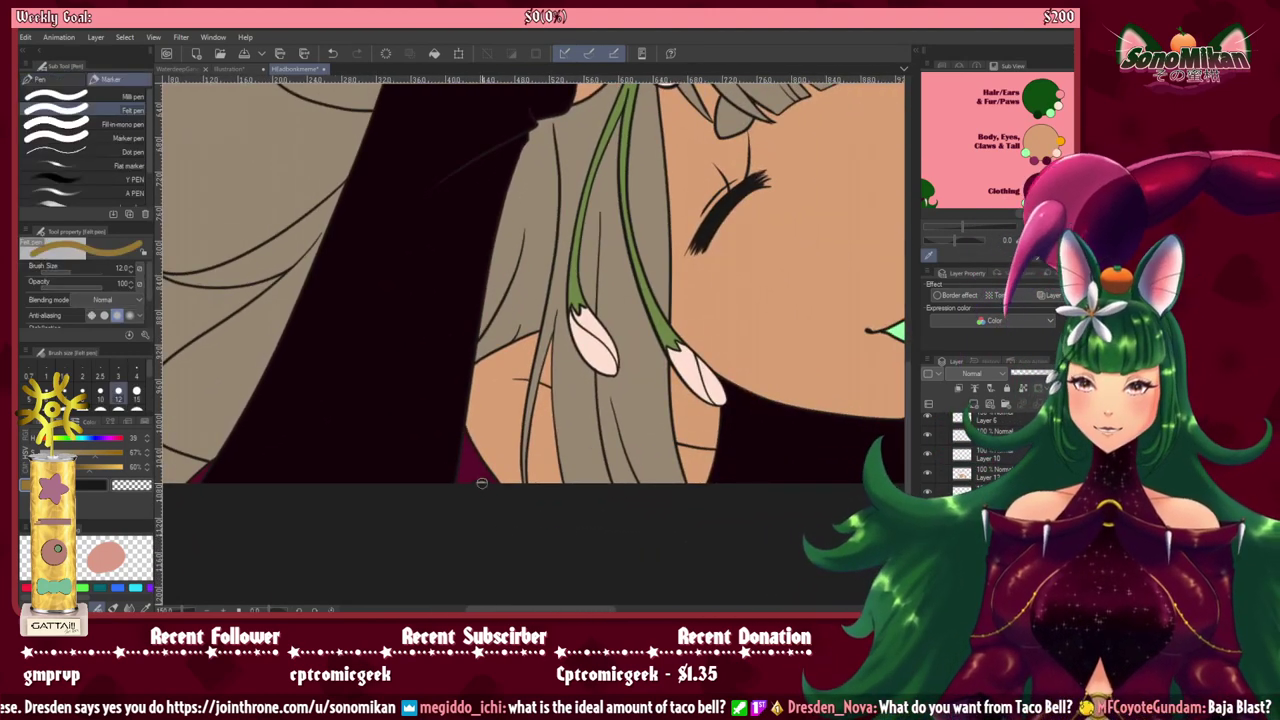
pyautogui.hscroll(12, 735, 441)
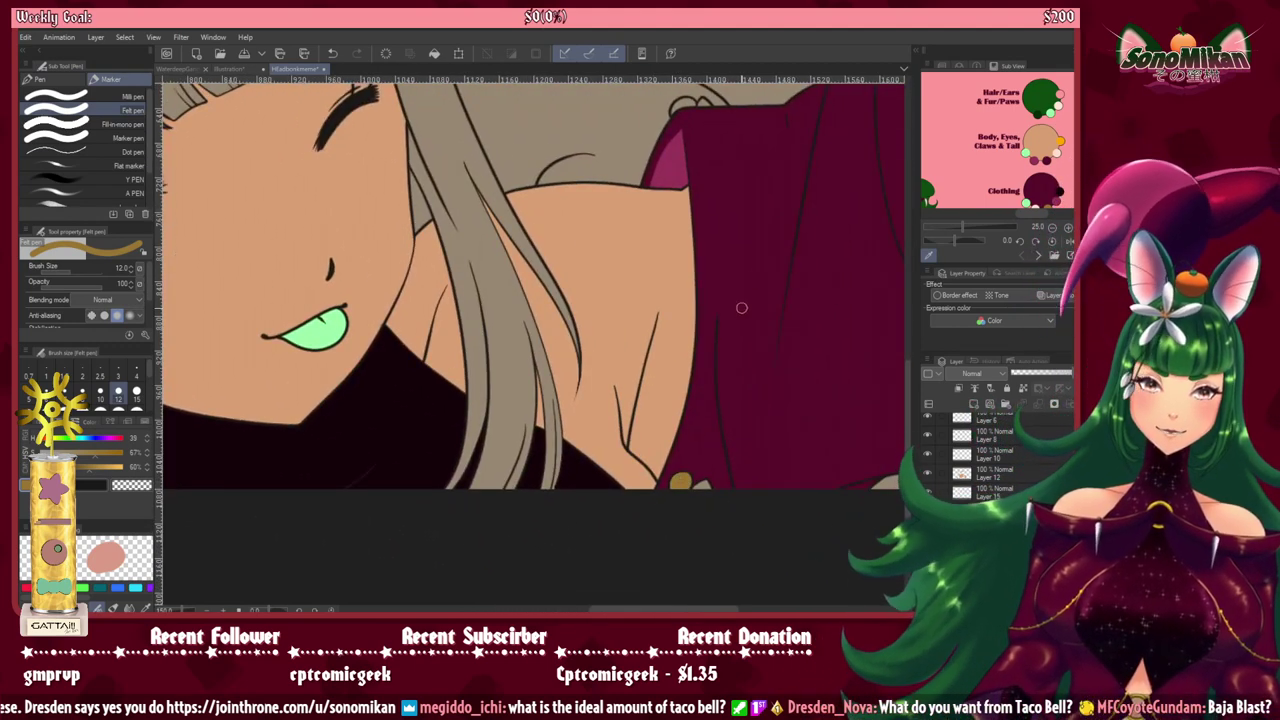
# Step: Pick the pale colour from the Clothing reference and select the small spike beside the gold bead at the garment's upper edge
pyautogui.scroll(4, 741, 307)
pyautogui.scroll(1, 608, 300)
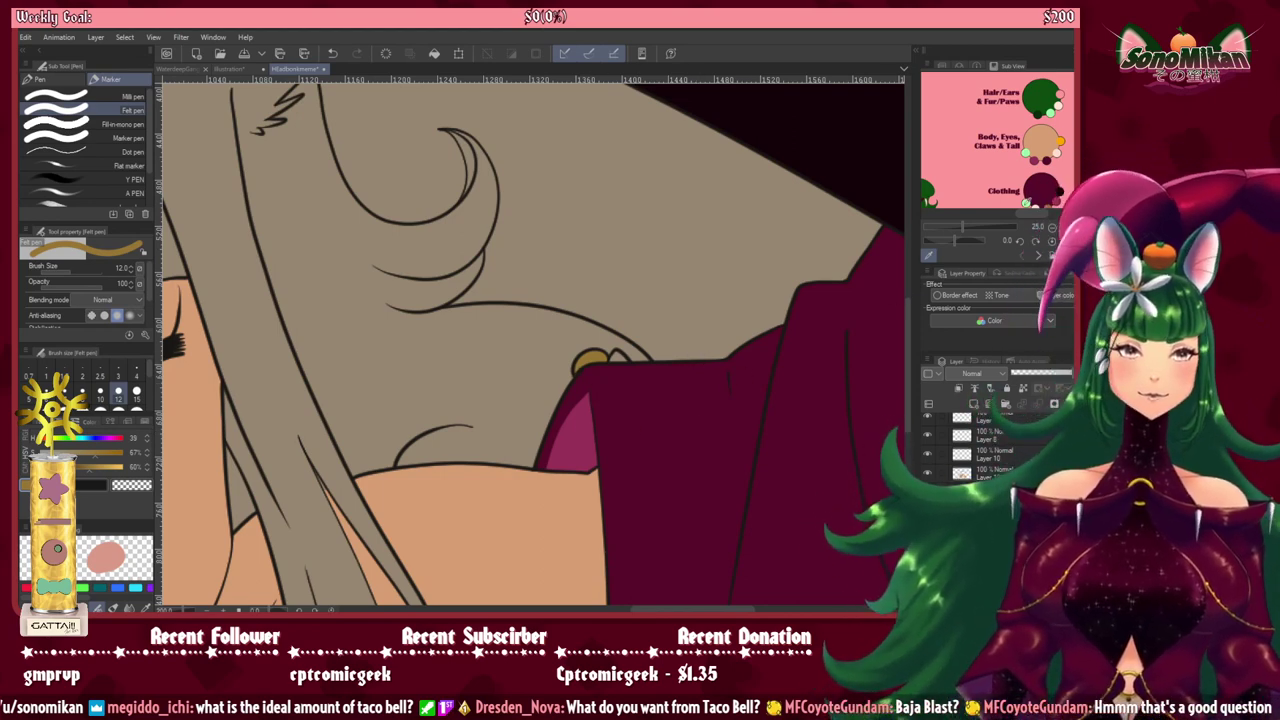
pyautogui.click(1039, 201)
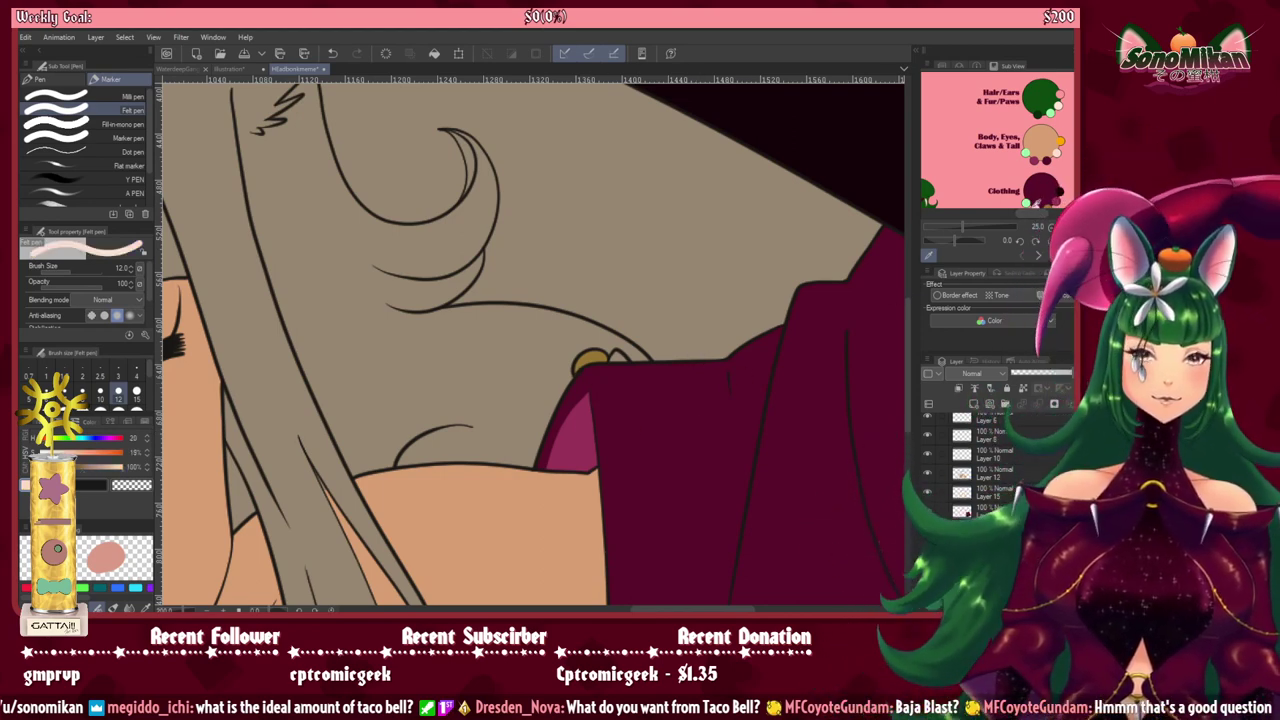
pyautogui.press('w')
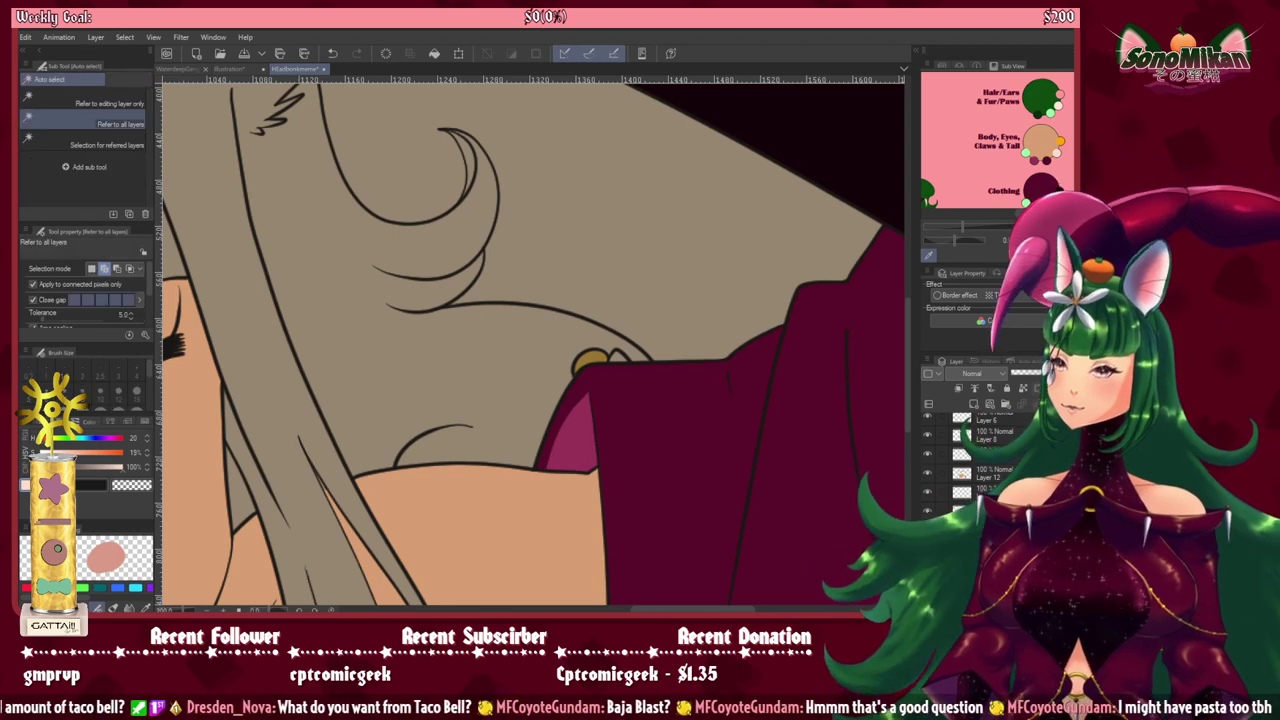
pyautogui.click(618, 357)
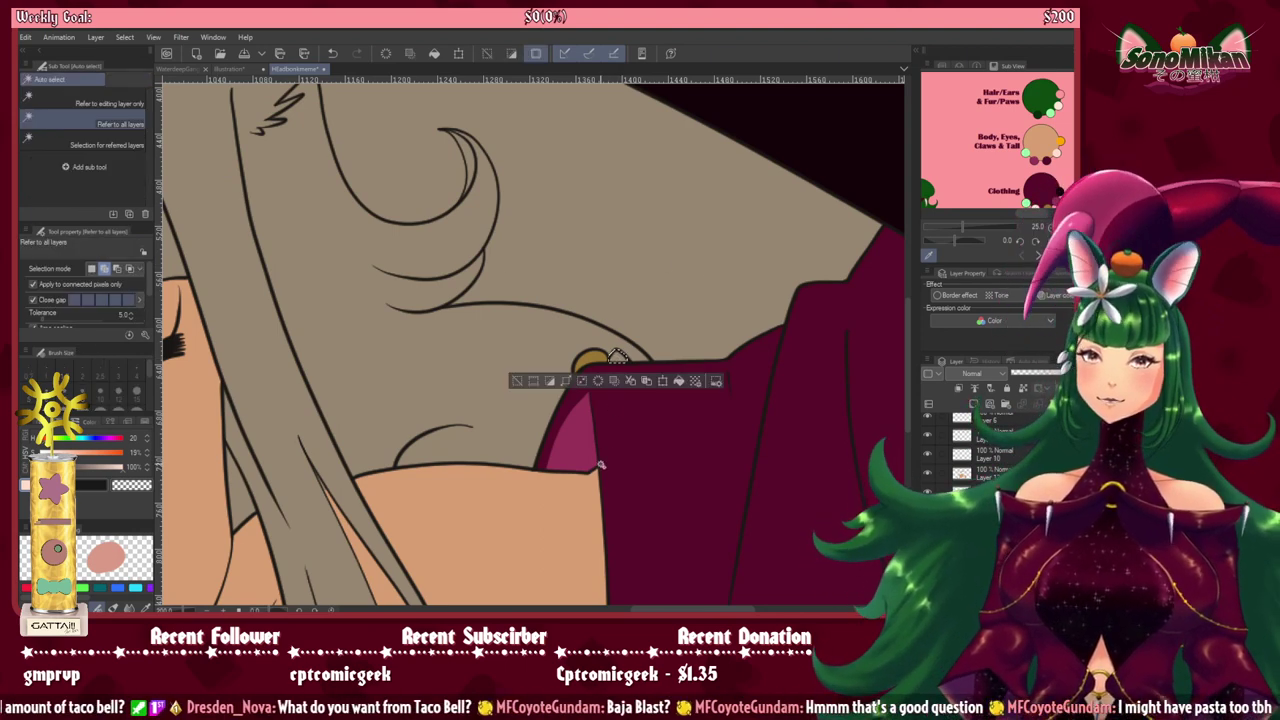
# Step: Add the matching spike at the garment's lower edge to the selection, fill both with the pale colour and clear the selection
pyautogui.scroll(-5, 605, 480)
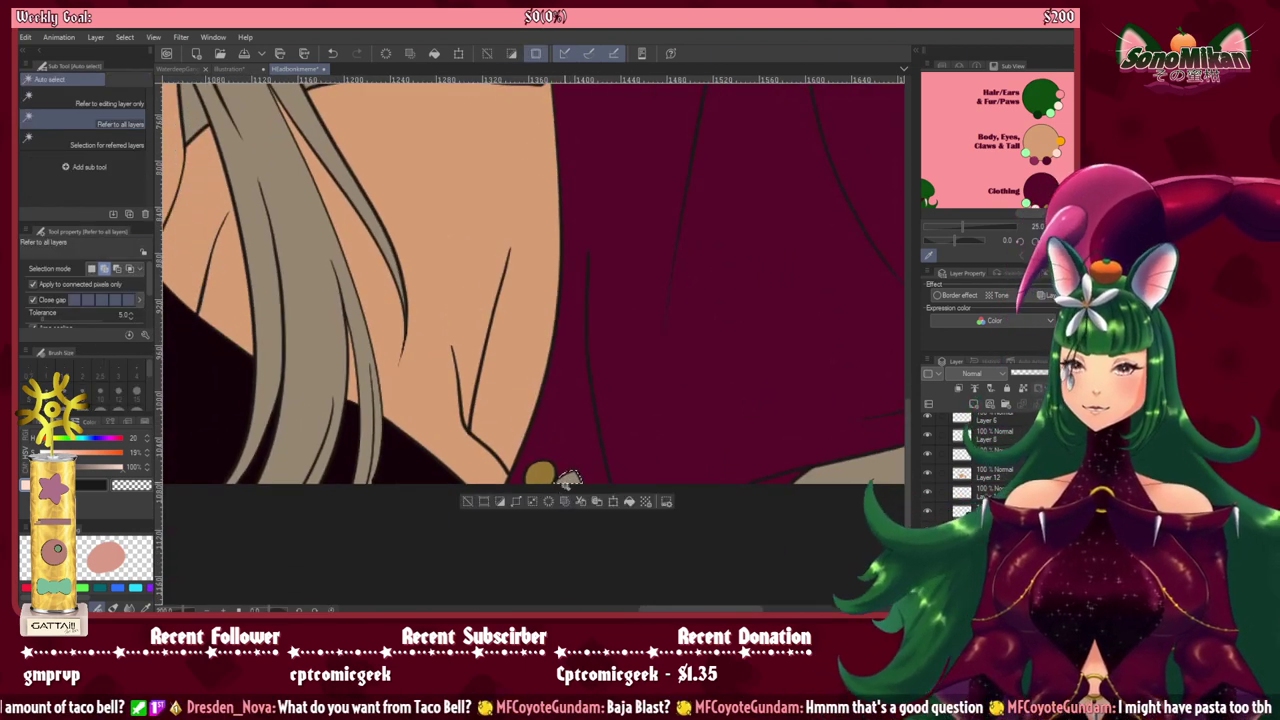
pyautogui.hscroll(-10, 580, 487)
pyautogui.hscroll(10, 713, 483)
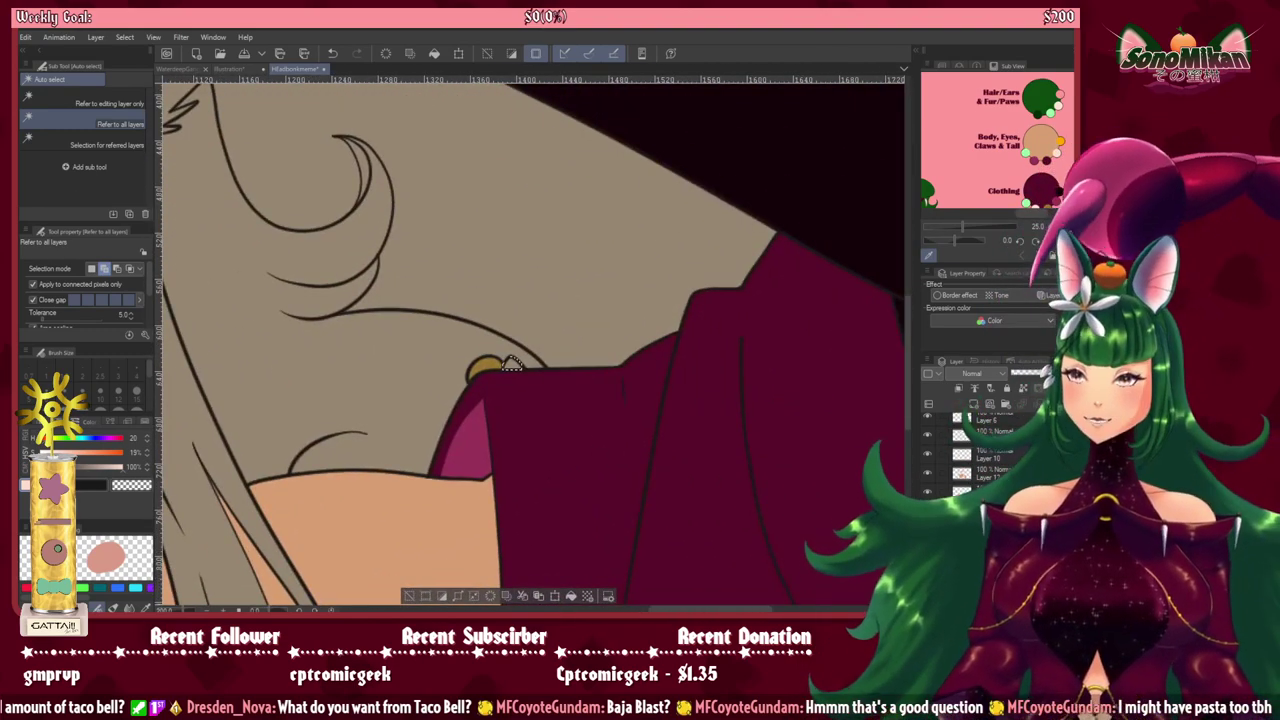
pyautogui.press('m')
pyautogui.scroll(2, 644, 333)
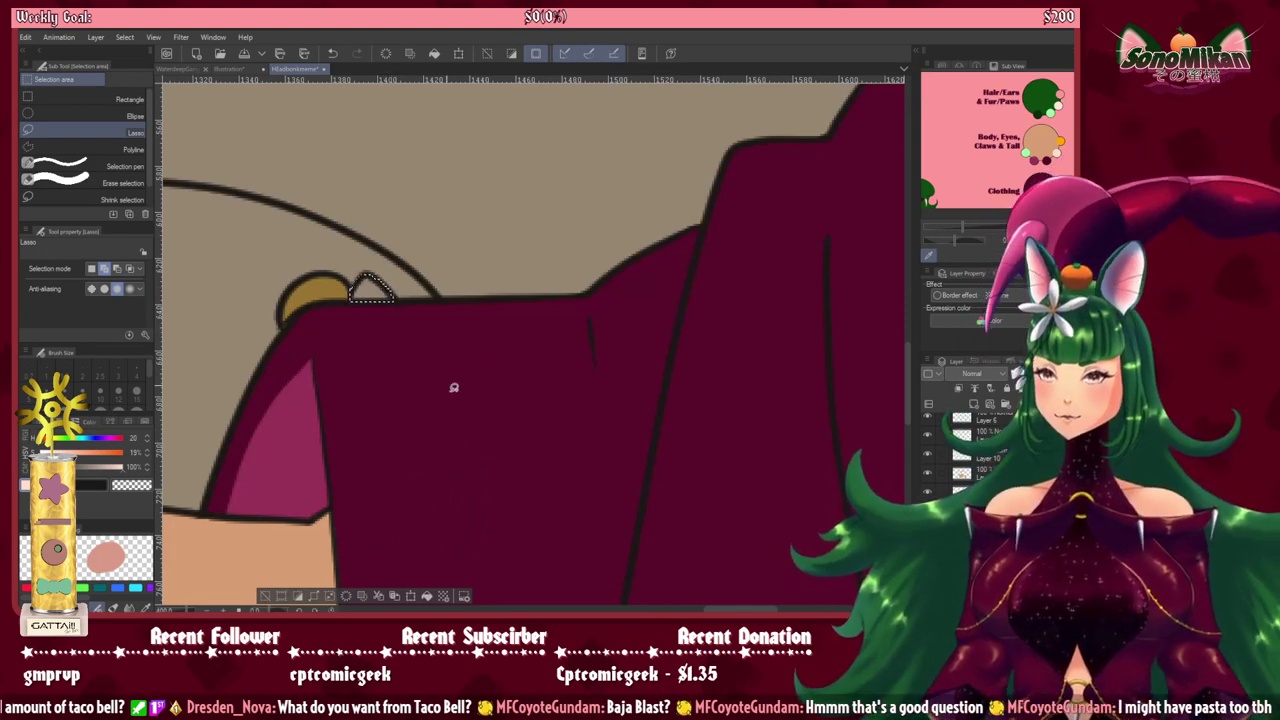
pyautogui.hotkey('ctrl', 'd')
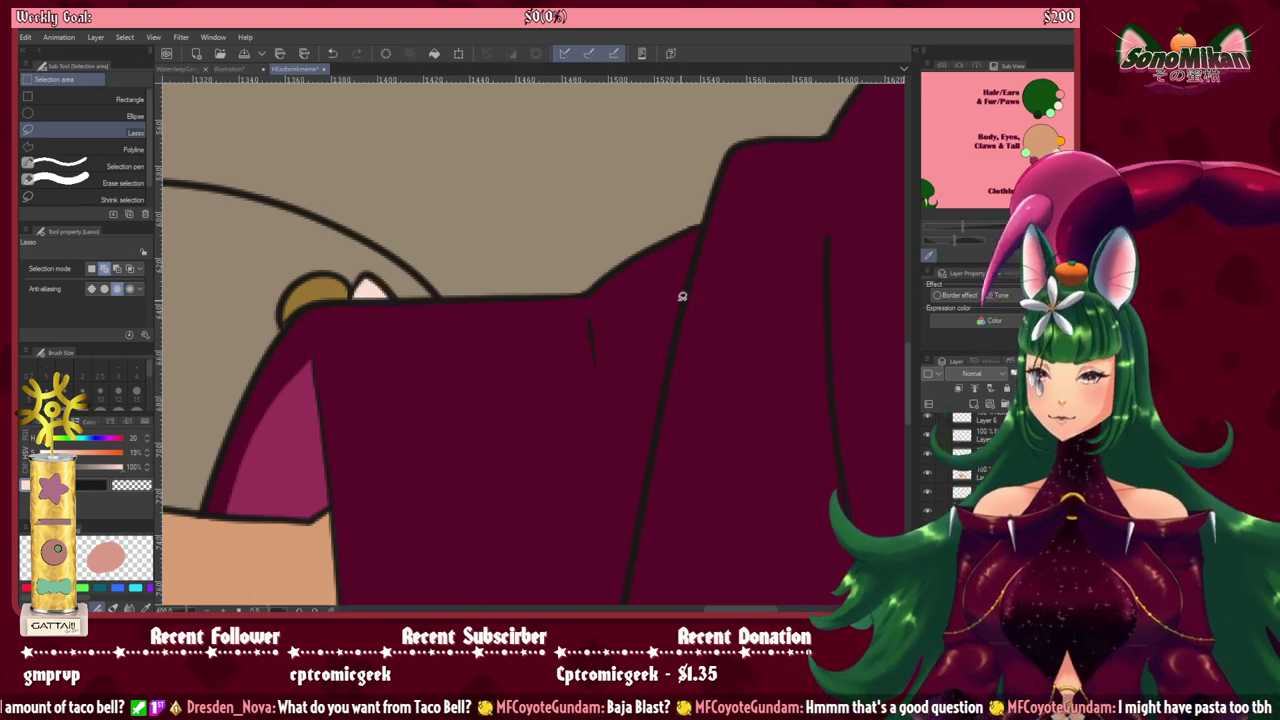
# Step: Load the near-black sleeves and neckpiece as a selection from their layer and pick the gold from the Clothing reference
pyautogui.scroll(-5, 647, 400)
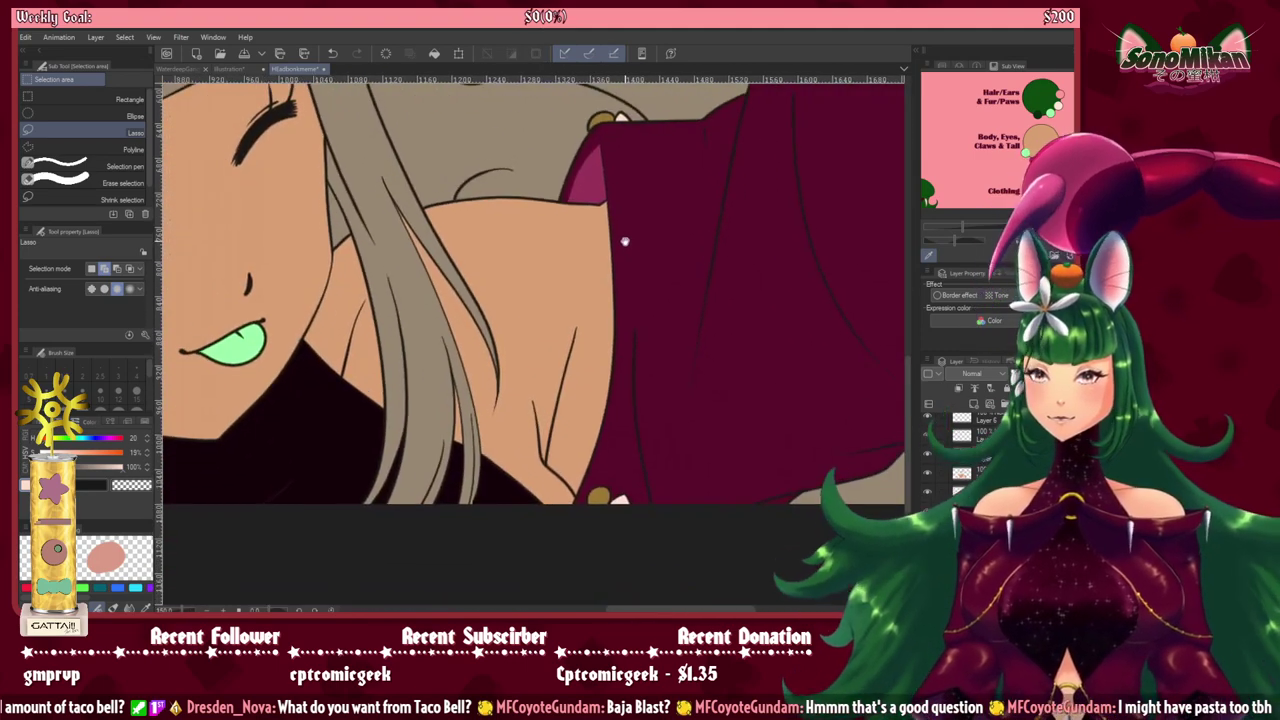
pyautogui.moveTo(625, 241); pyautogui.dragTo(843, 337)
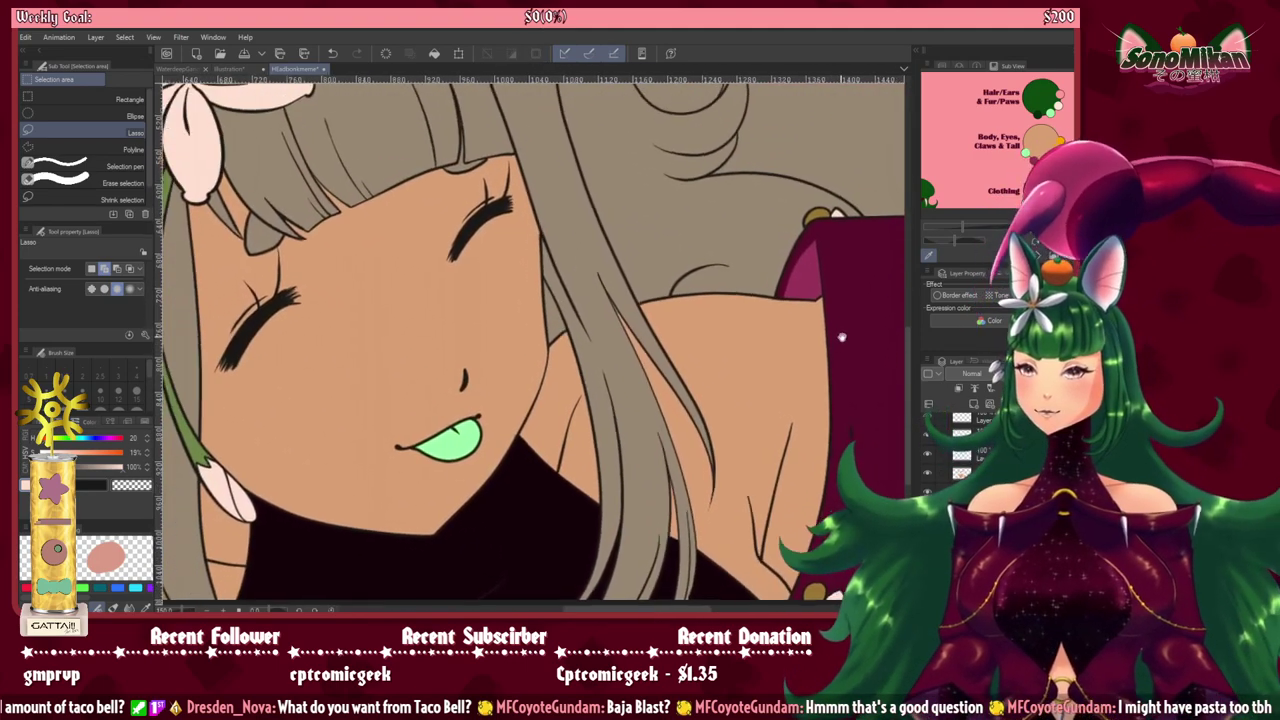
pyautogui.scroll(-5, 631, 441)
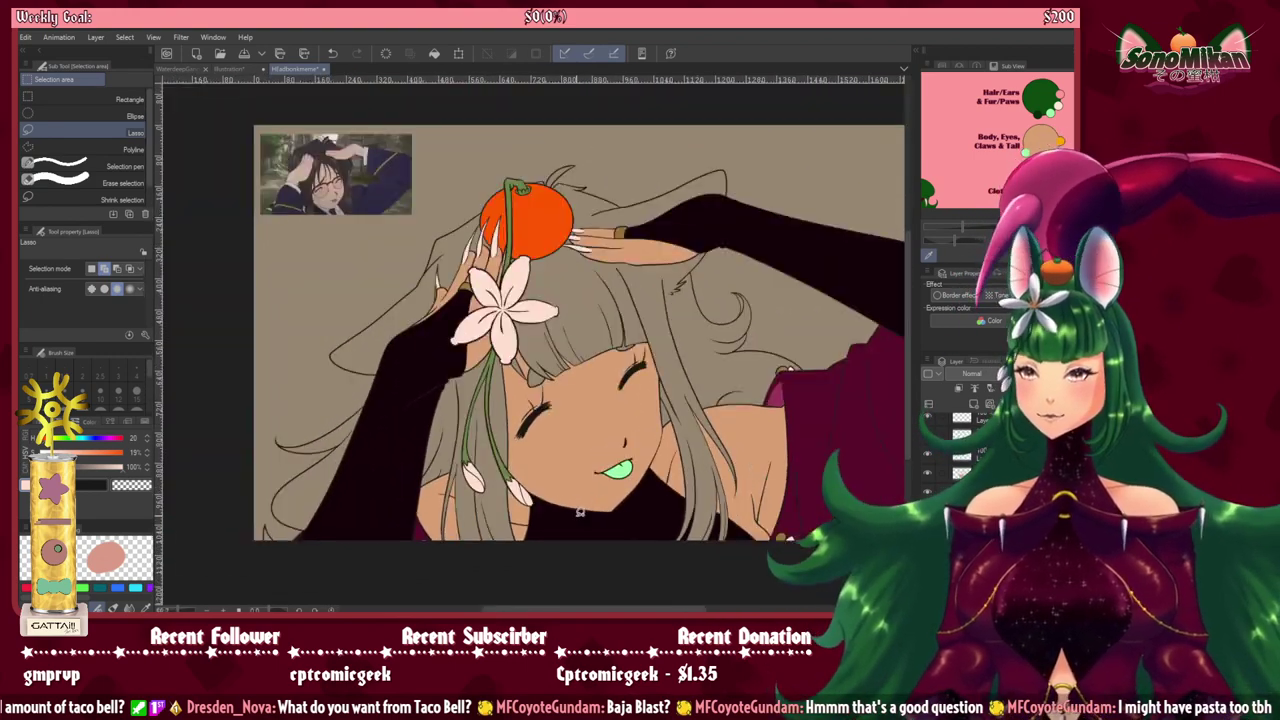
pyautogui.moveTo(498, 485); pyautogui.dragTo(459, 472)
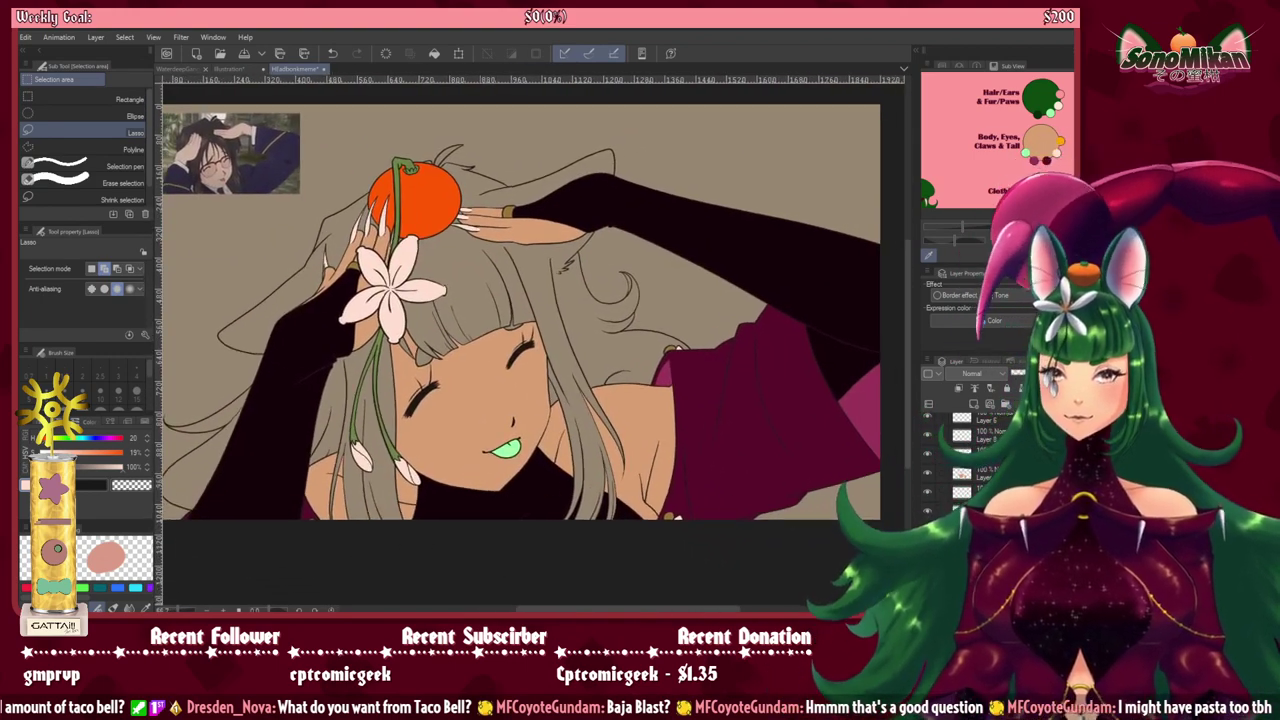
pyautogui.keyDown('ctrl'); pyautogui.click(962, 454); pyautogui.keyUp('ctrl')
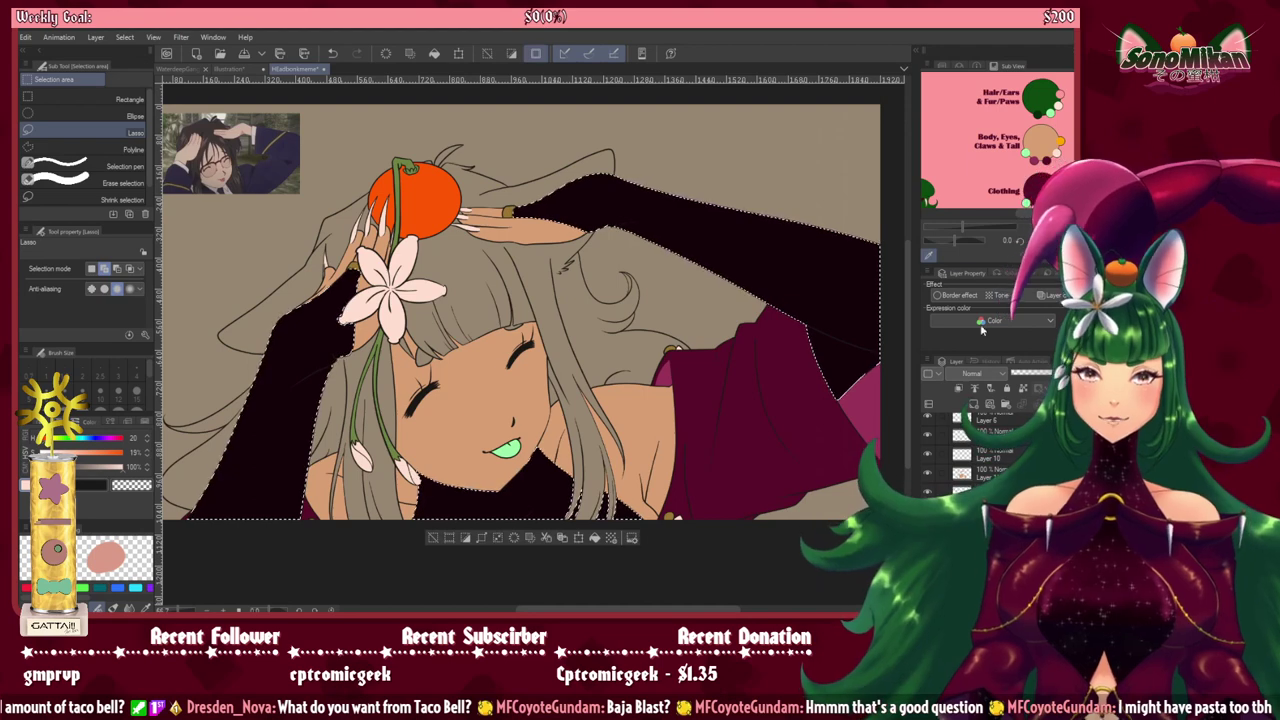
pyautogui.moveTo(1039, 186); pyautogui.dragTo(1041, 132)
pyautogui.click(1040, 147)
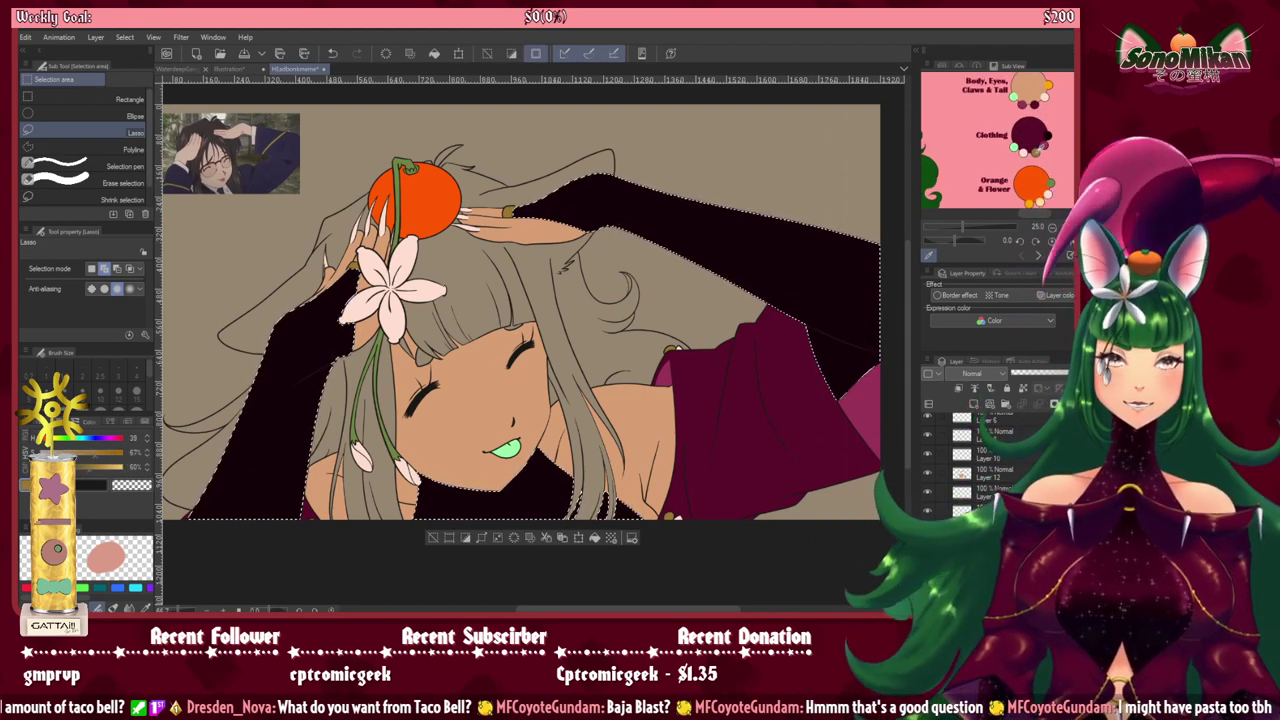
# Step: Choose the Glitter circle cross decoration brush and set its brush size to 150 and particle size to 25
pyautogui.press('p')
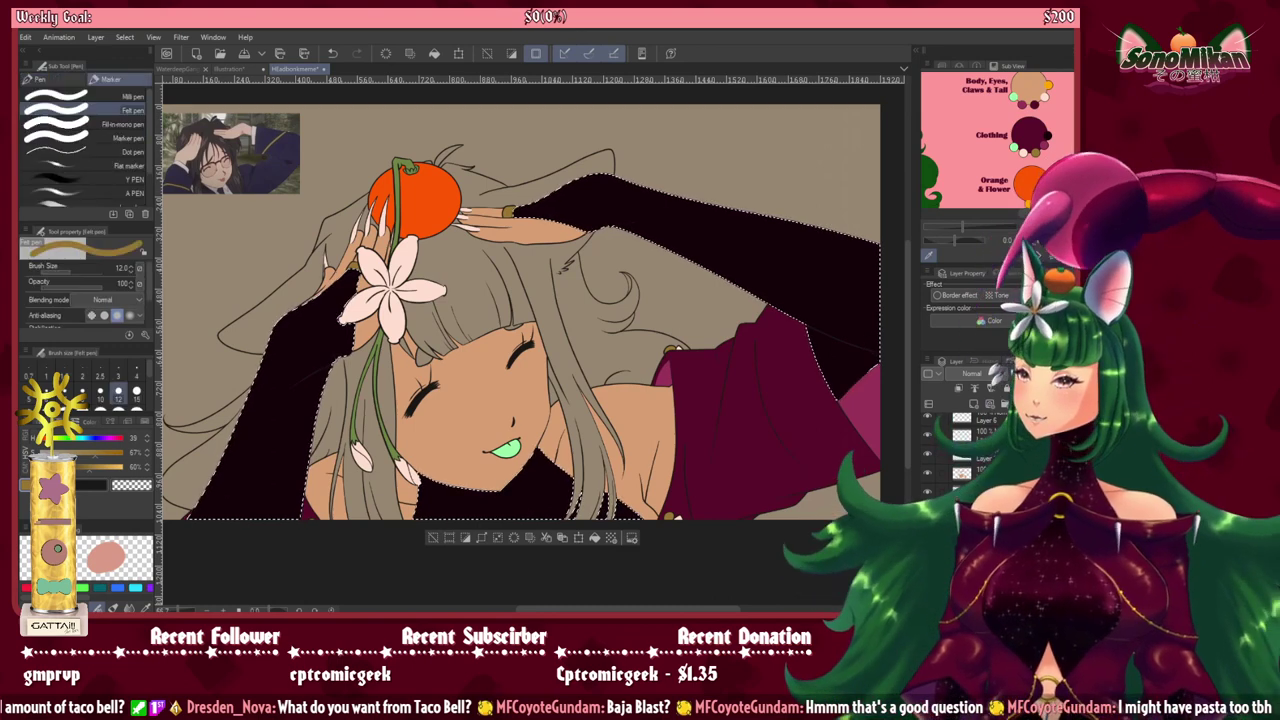
pyautogui.press('b')
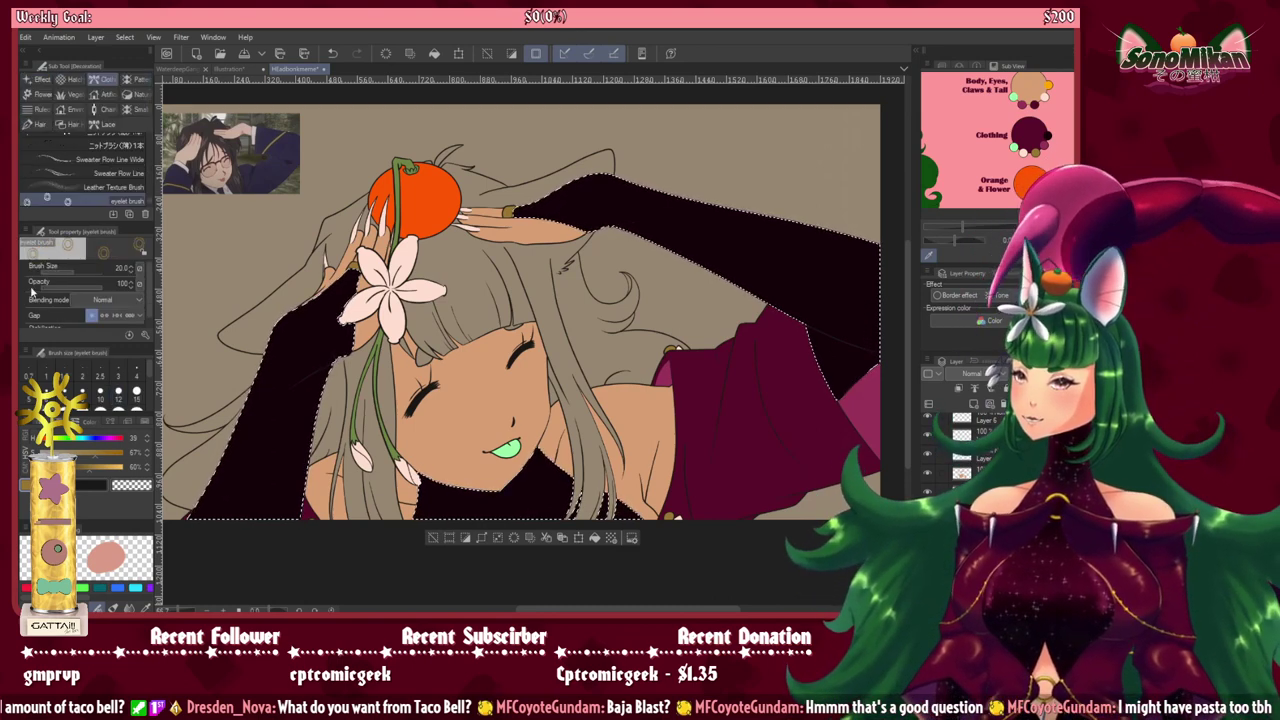
pyautogui.click(40, 79)
pyautogui.scroll(-2, 100, 175)
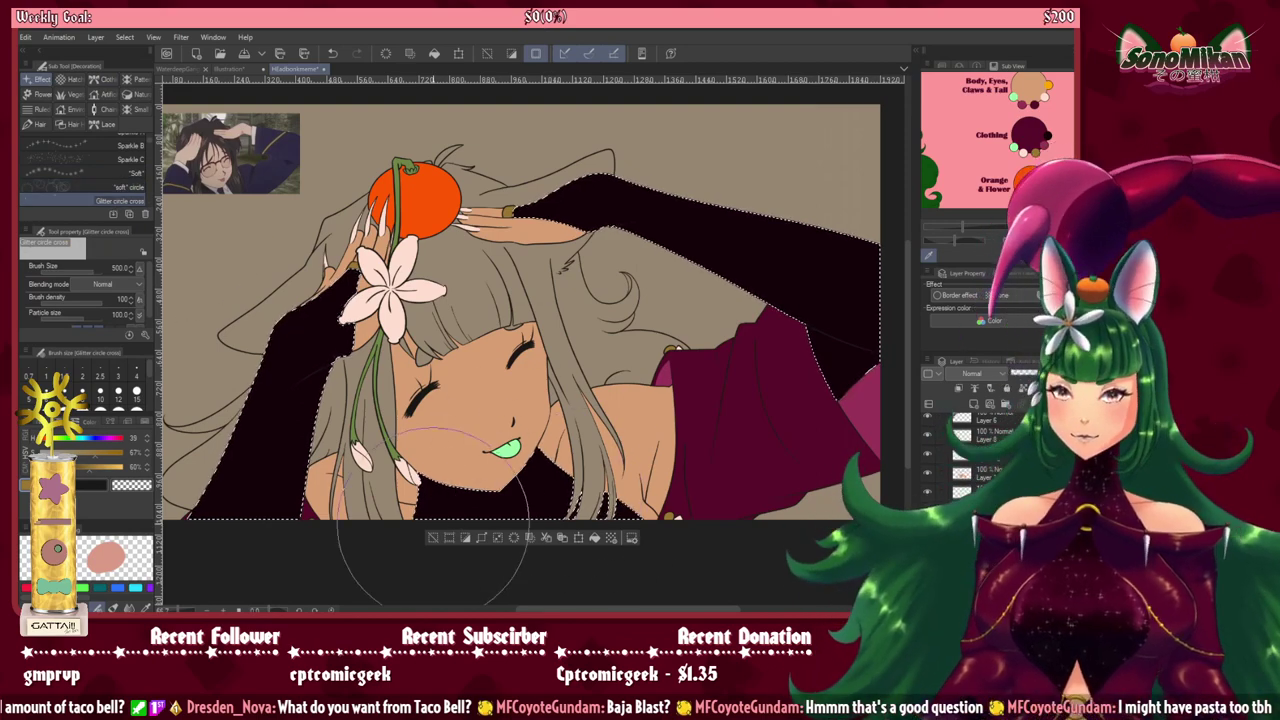
pyautogui.hotkey('ctrl', '+')
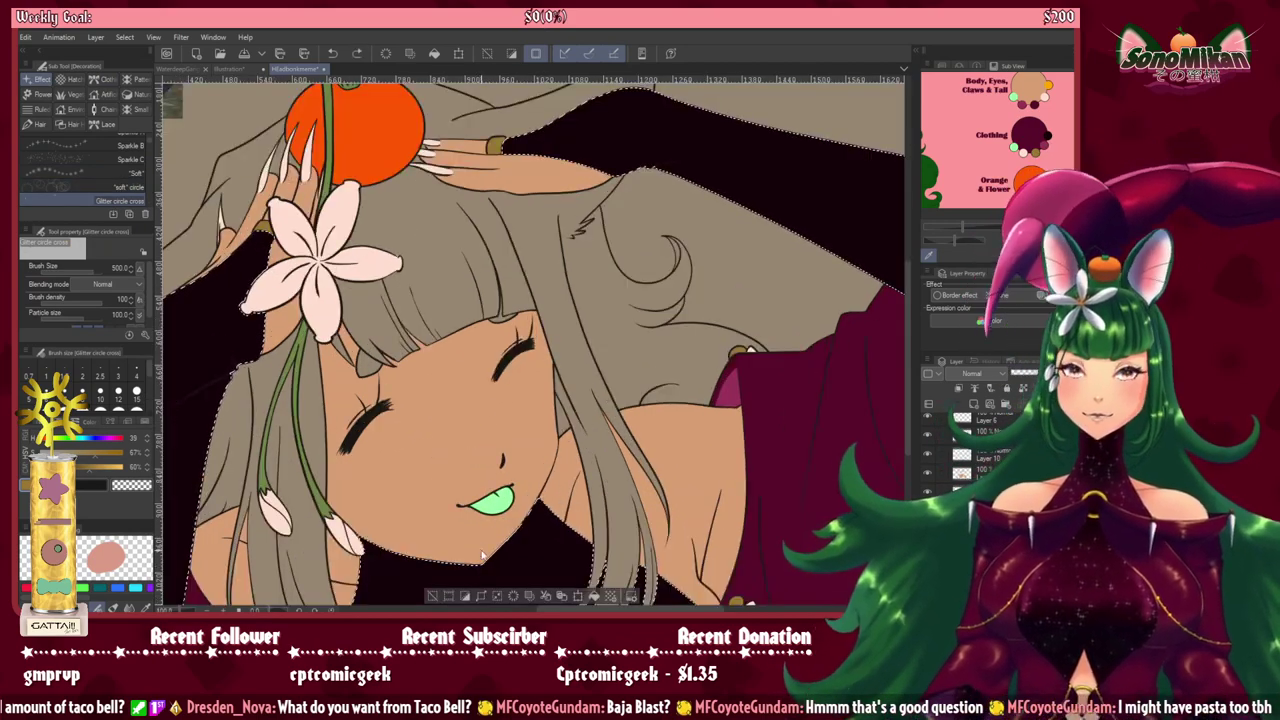
pyautogui.moveTo(535, 490); pyautogui.dragTo(548, 261)
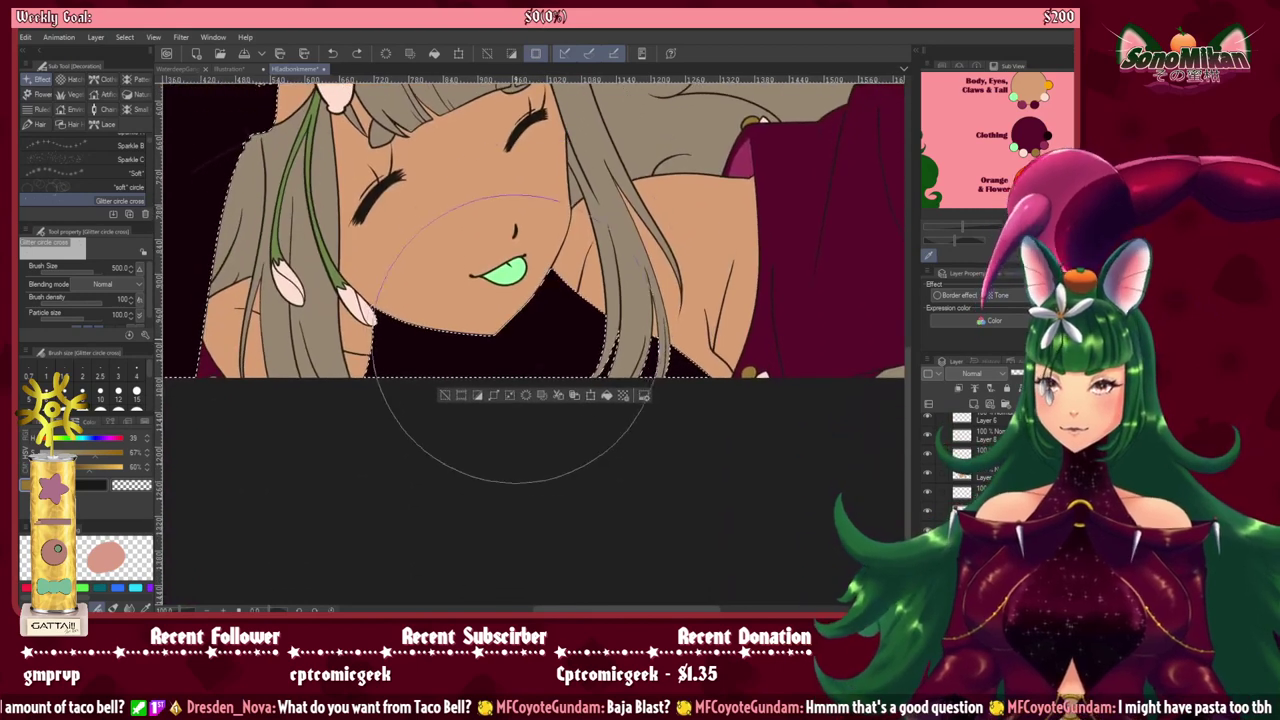
pyautogui.press('[')
pyautogui.press('[')
pyautogui.press('[')
pyautogui.press('[')
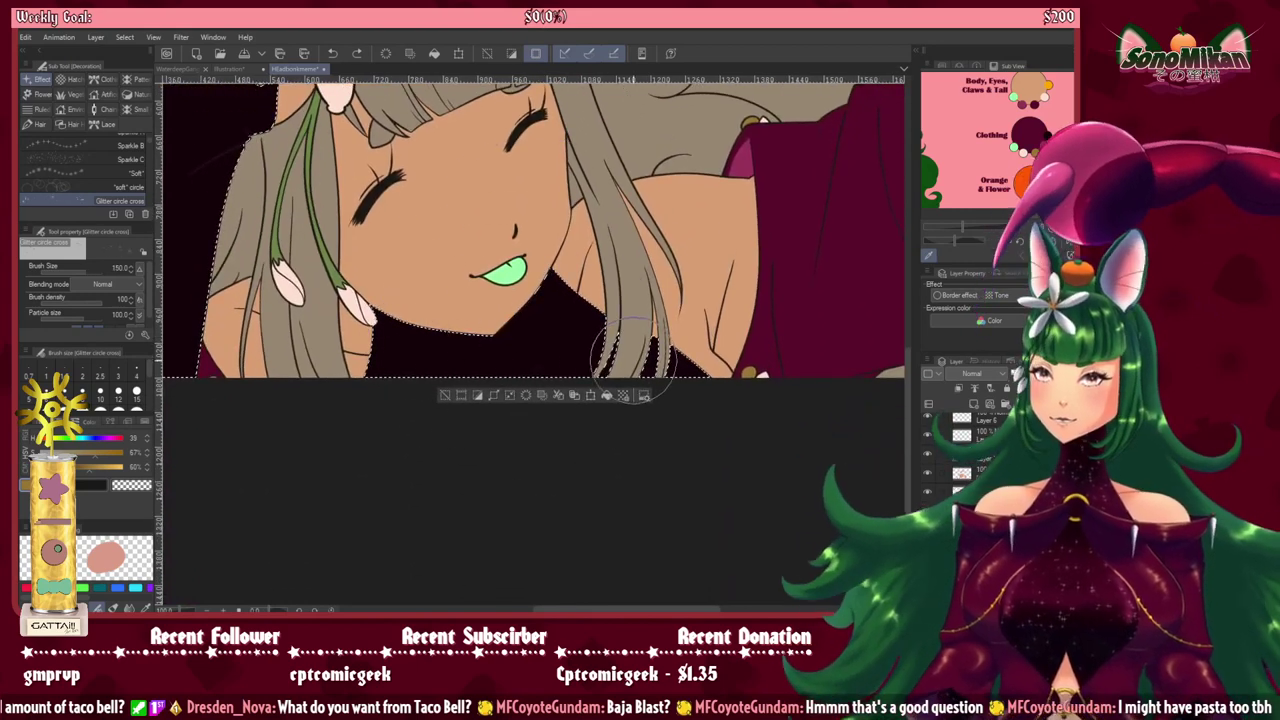
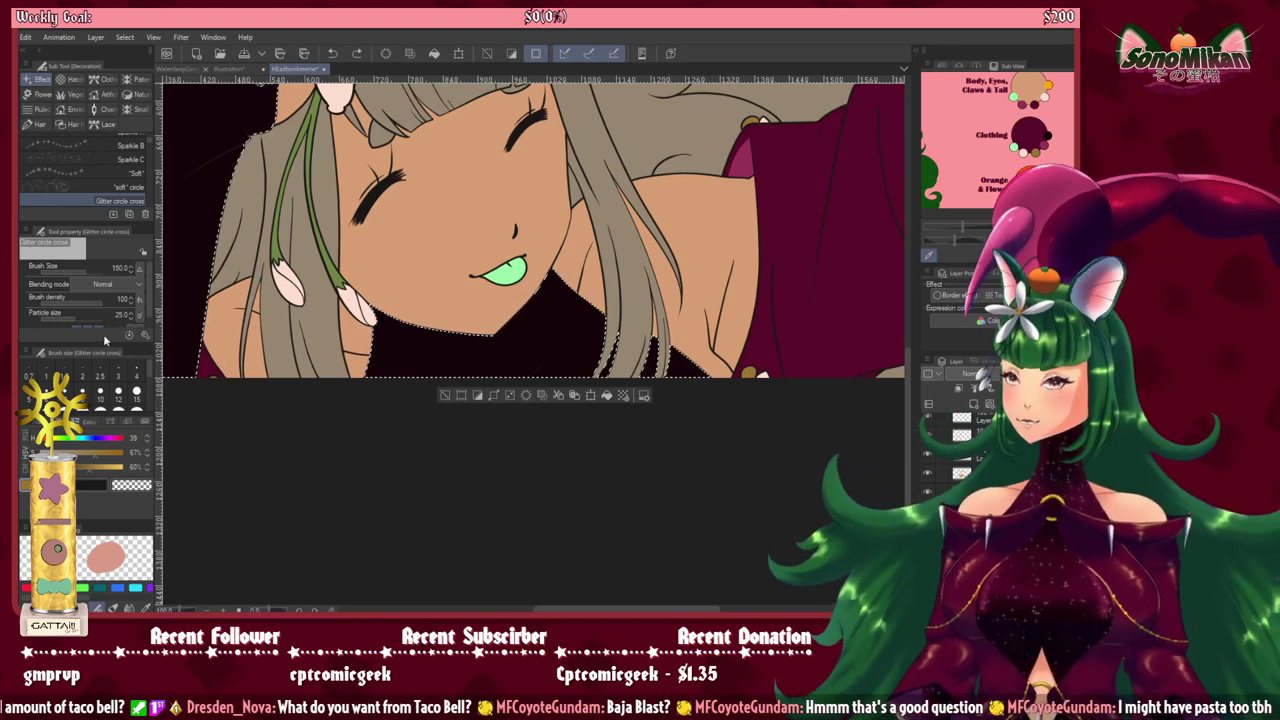
pyautogui.scroll(-1, 90, 328)
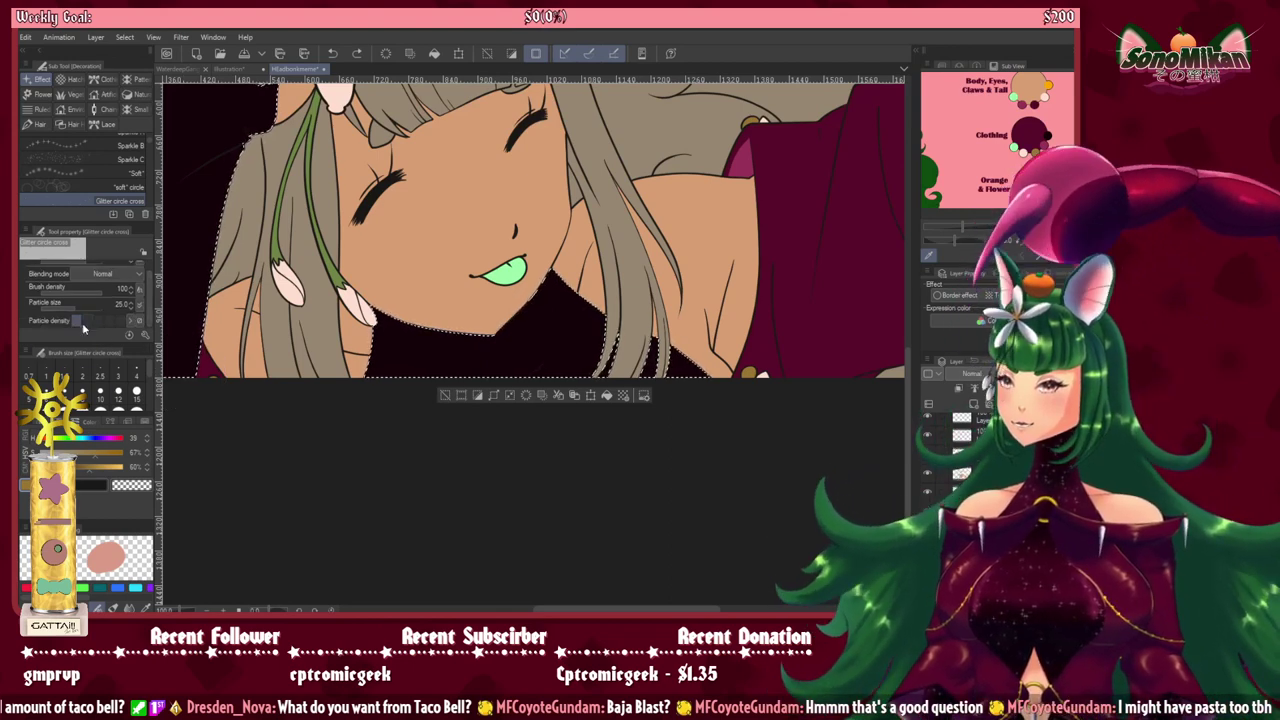
# Step: Paint gold glitter over the near-black neckpiece and both raised sleeves within the selection
pyautogui.click(537, 385)
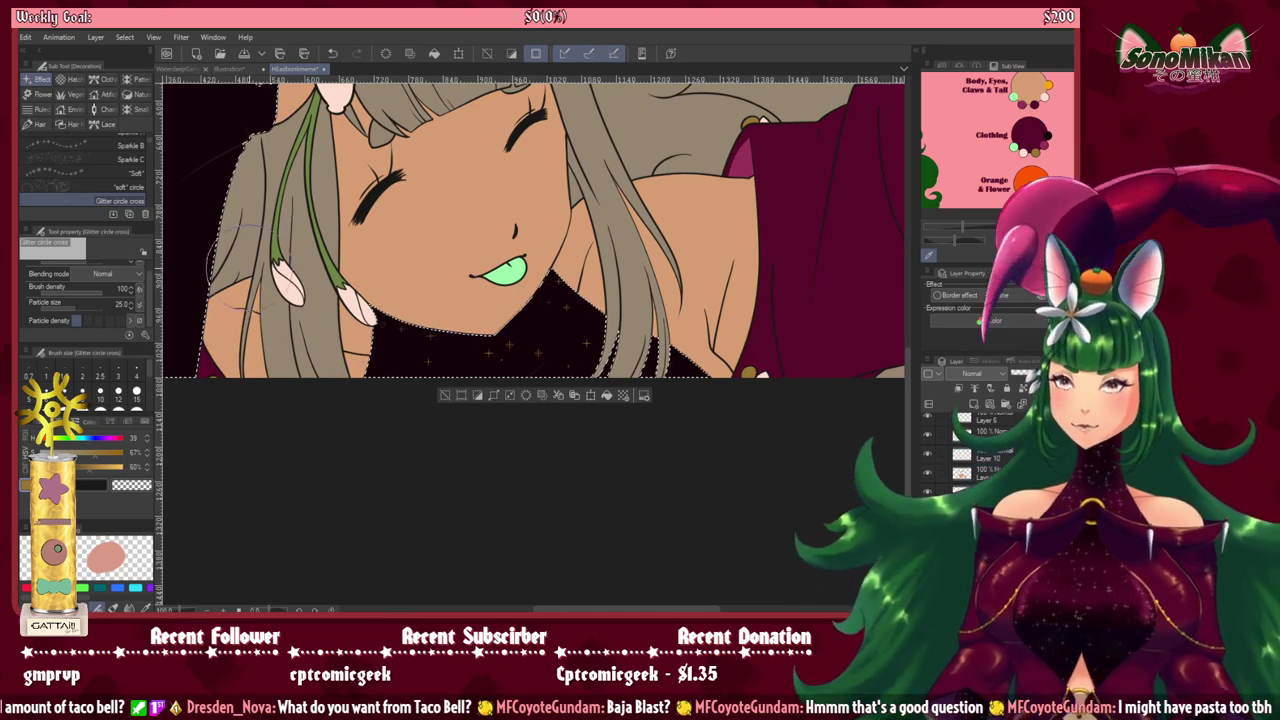
pyautogui.moveTo(309, 345)
pyautogui.mouseDown()
pyautogui.moveTo(448, 433)
pyautogui.moveTo(548, 447)
pyautogui.mouseUp()
pyautogui.moveTo(500, 135)
pyautogui.mouseDown()
pyautogui.moveTo(482, 172)
pyautogui.moveTo(510, 250)
pyautogui.moveTo(372, 210)
pyautogui.moveTo(372, 310)
pyautogui.moveTo(437, 465)
pyautogui.moveTo(262, 400)
pyautogui.moveTo(310, 515)
pyautogui.moveTo(247, 525)
pyautogui.mouseUp()
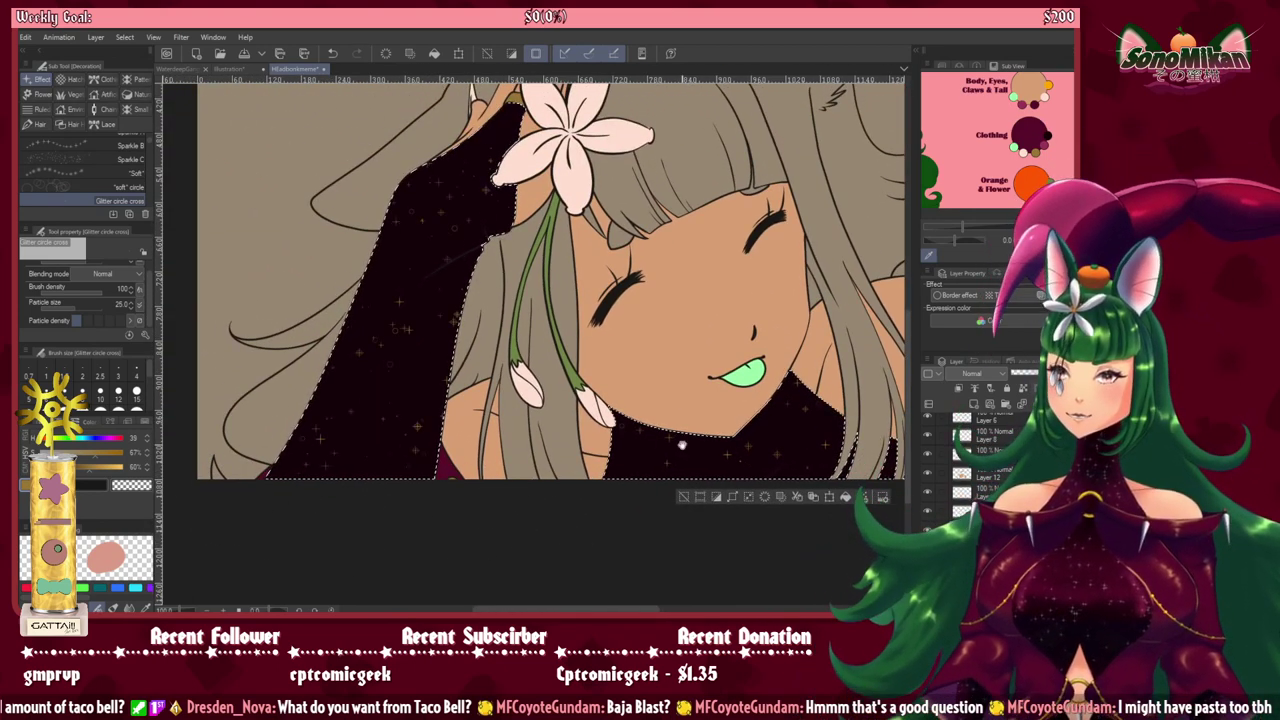
pyautogui.moveTo(715, 408); pyautogui.dragTo(480, 548)
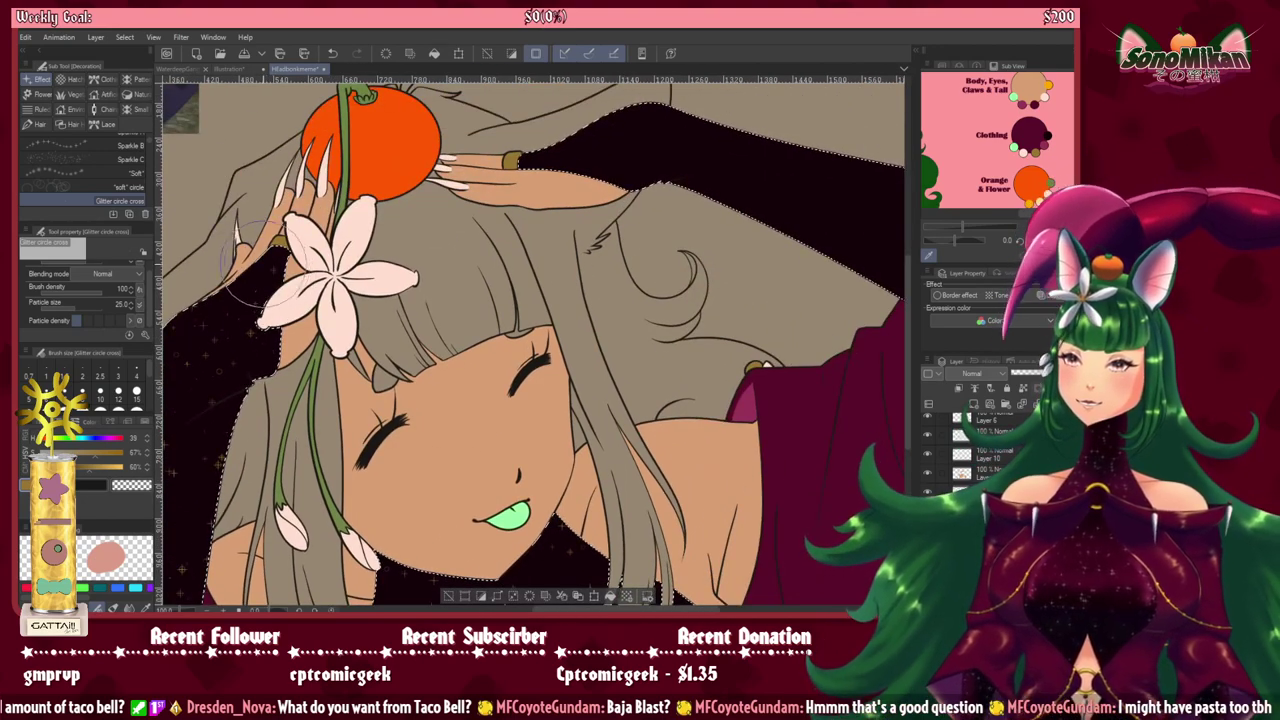
pyautogui.moveTo(720, 366); pyautogui.dragTo(463, 463)
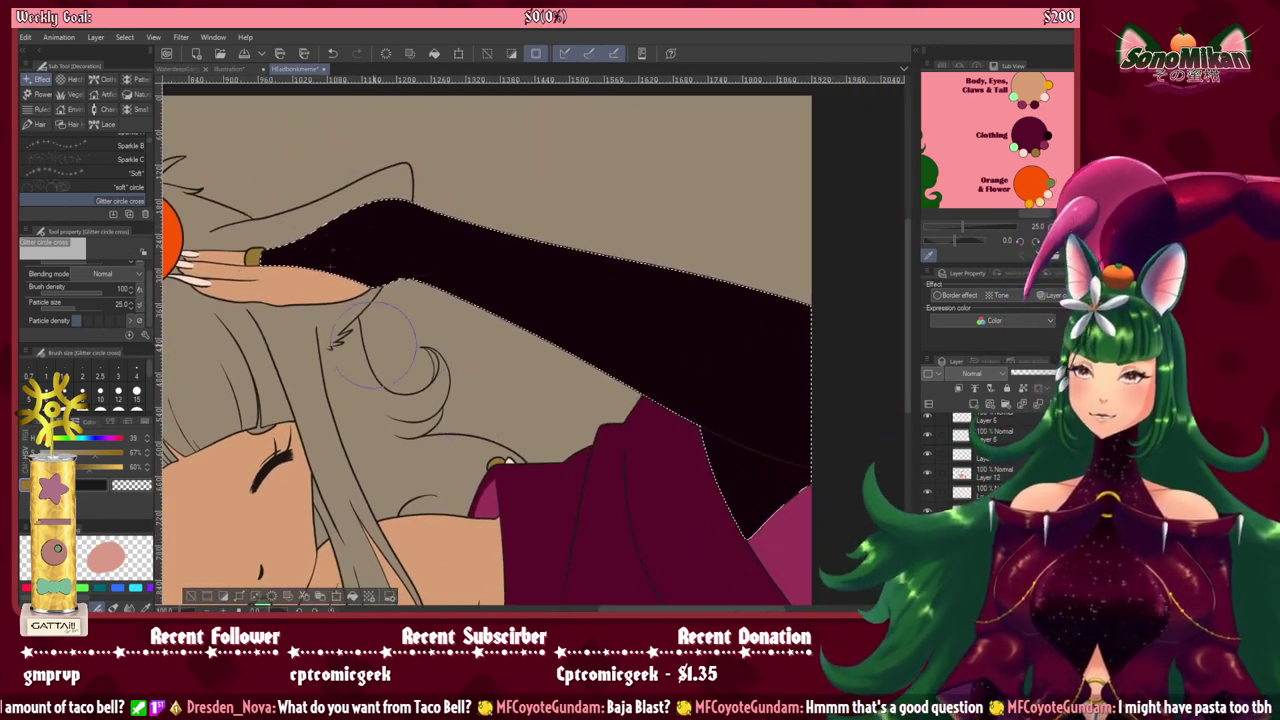
pyautogui.moveTo(453, 197)
pyautogui.mouseDown()
pyautogui.moveTo(601, 405)
pyautogui.moveTo(675, 372)
pyautogui.mouseUp()
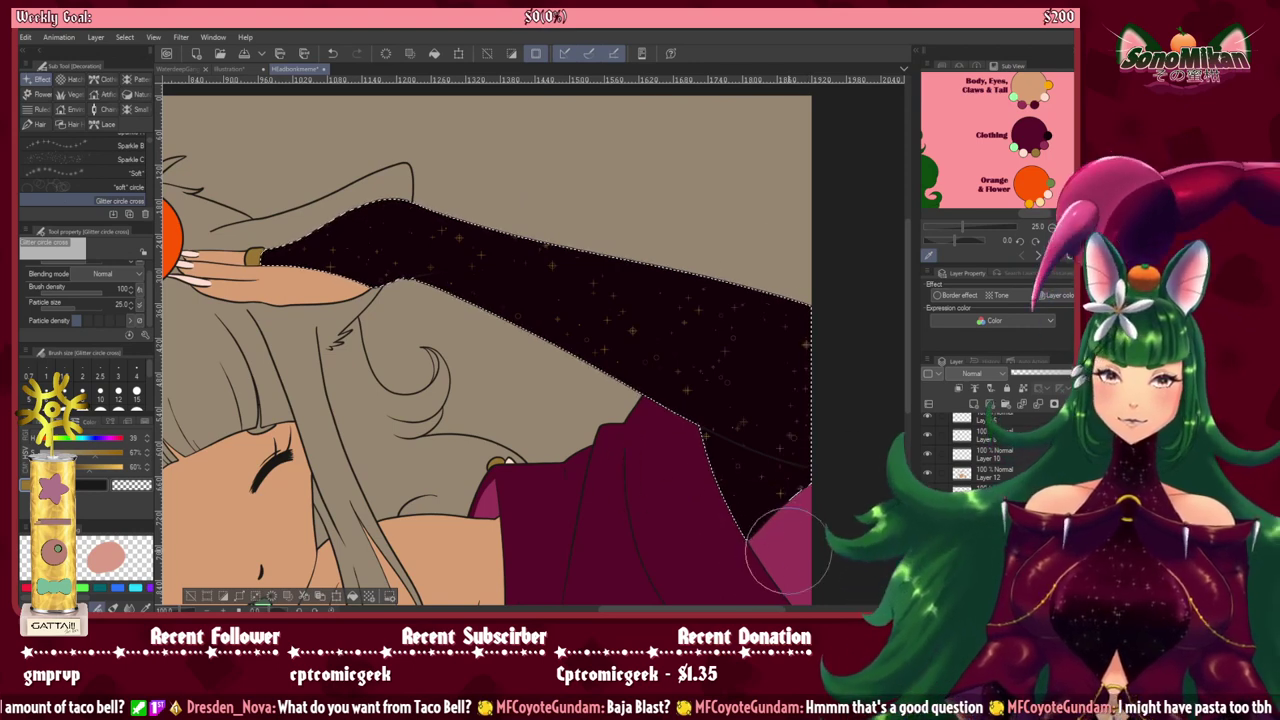
# Step: Set the glitter layer's blending mode to Add (Glow), duplicate the layer and clear the selection
pyautogui.moveTo(564, 477); pyautogui.dragTo(721, 467)
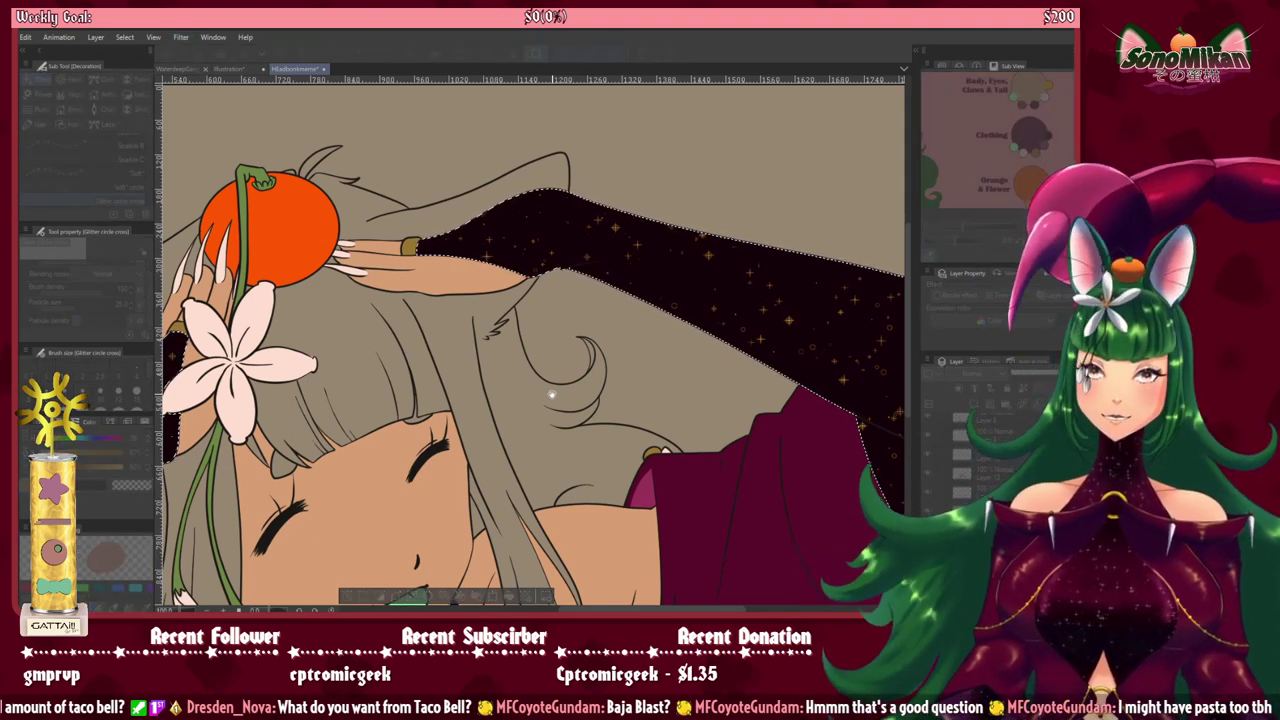
pyautogui.press('Return')
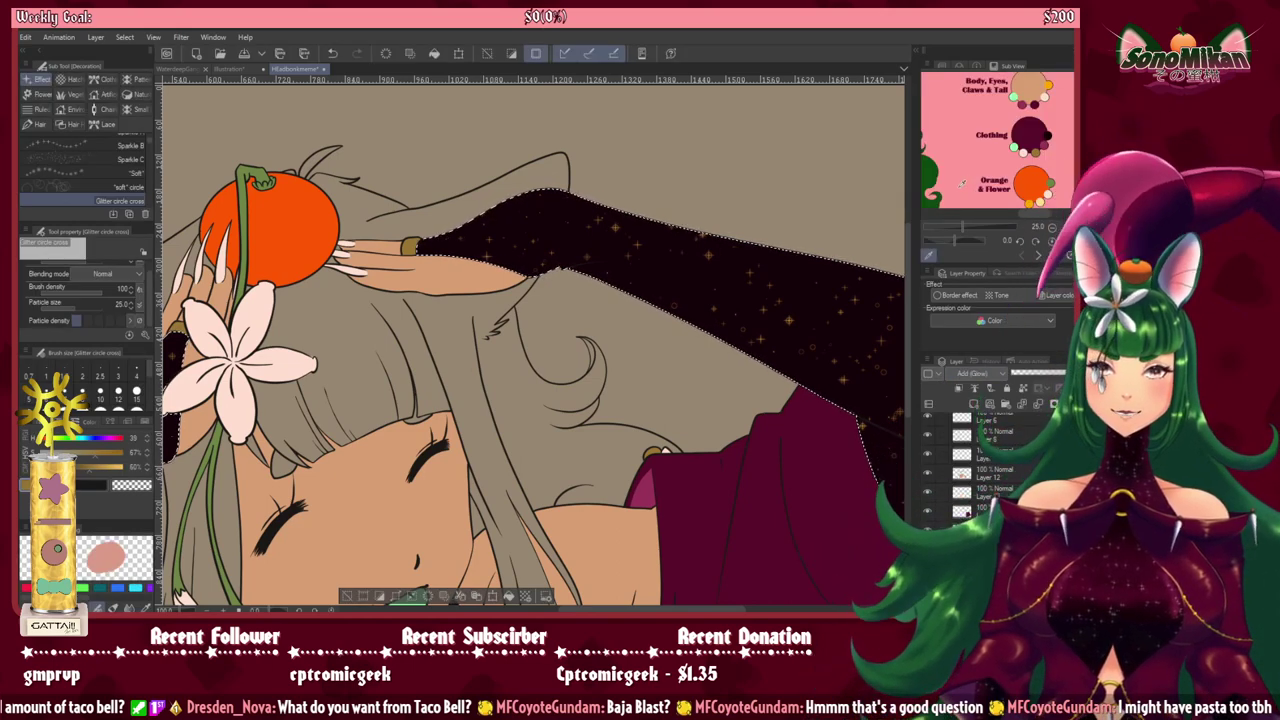
pyautogui.hotkey('ctrl', 'd')
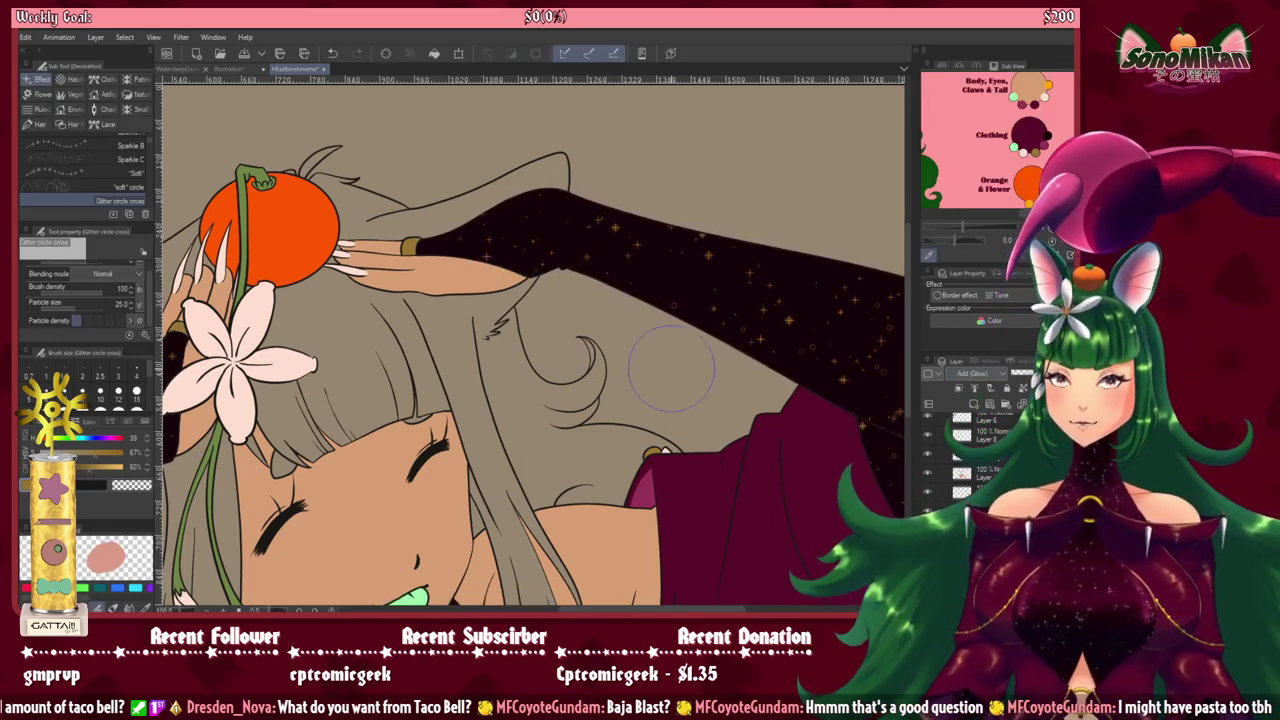
# Step: Add a new raster layer for the hair and pick the dark green from the Hair/Ears & Fur/Paws reference
pyautogui.moveTo(639, 470)
pyautogui.mouseDown()
pyautogui.moveTo(843, 160)
pyautogui.moveTo(825, 230)
pyautogui.moveTo(959, 298)
pyautogui.moveTo(852, 430)
pyautogui.mouseUp()
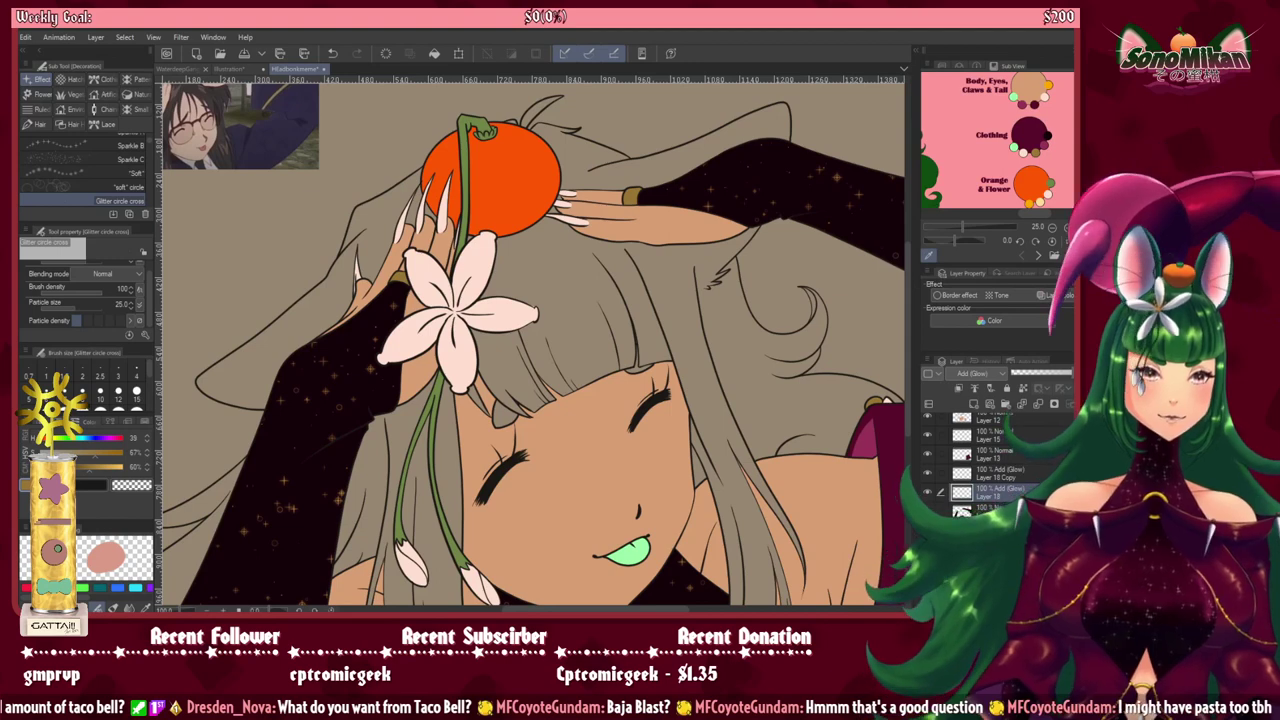
pyautogui.click(984, 450)
pyautogui.click(973, 405)
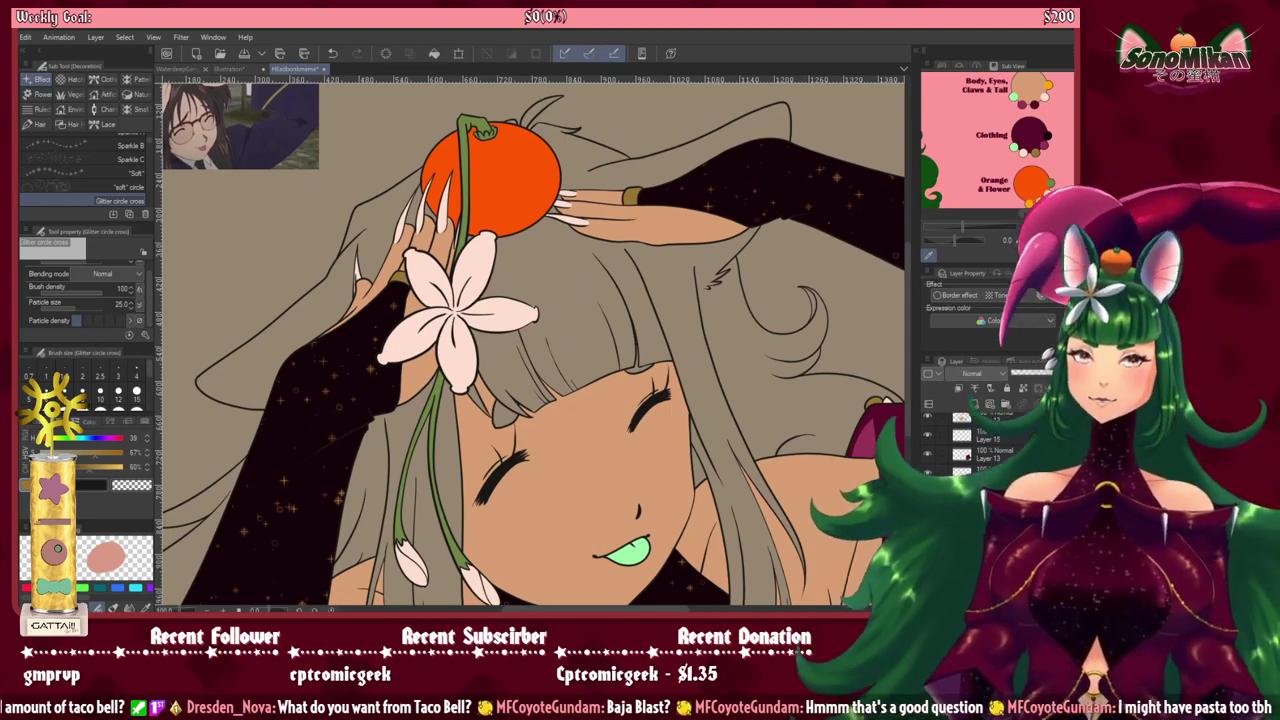
pyautogui.moveTo(994, 100); pyautogui.dragTo(997, 236)
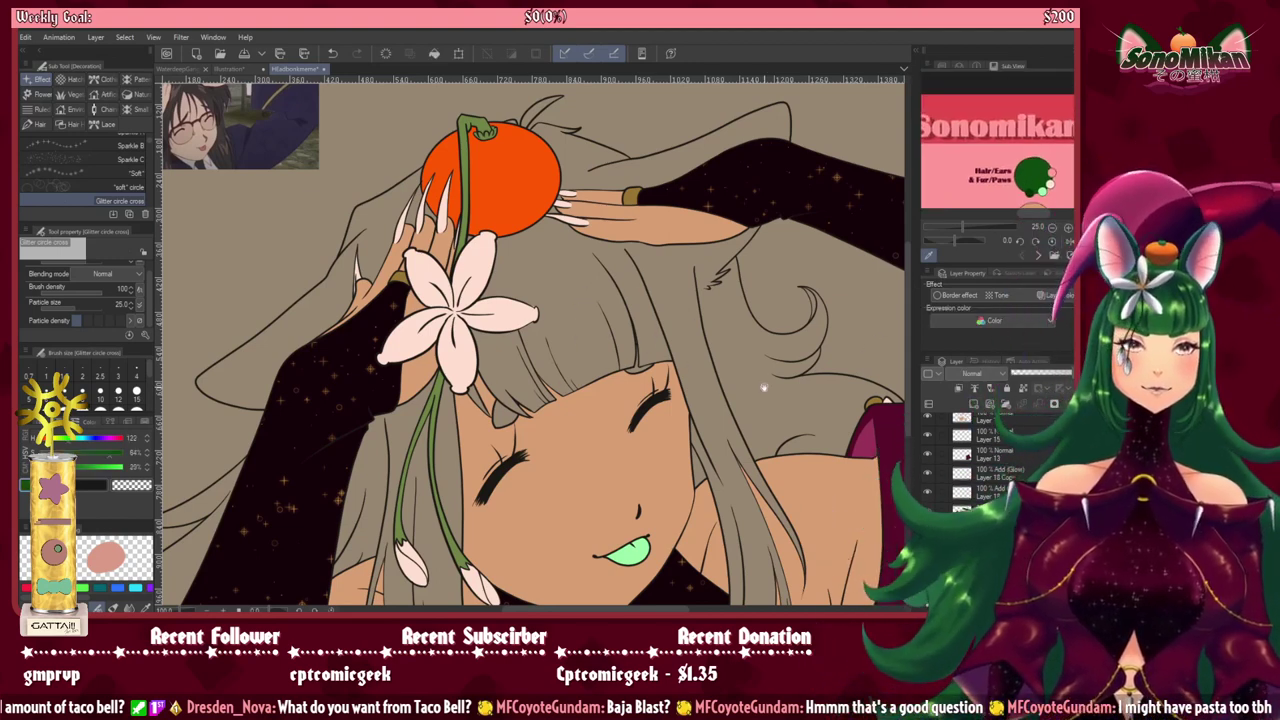
# Step: Auto-select the hair locks outside the left sleeve near the canvas's bottom corner, referring to all layers
pyautogui.moveTo(464, 296); pyautogui.dragTo(621, 133)
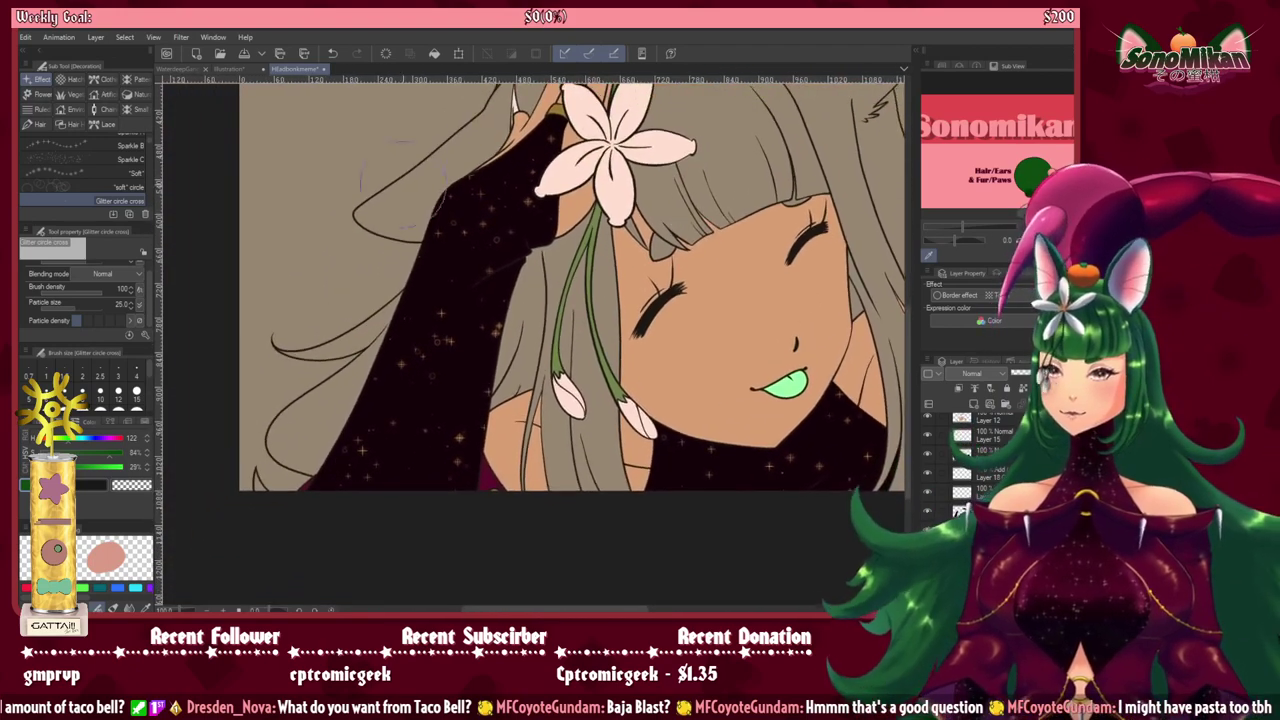
pyautogui.press('w')
pyautogui.click(259, 486)
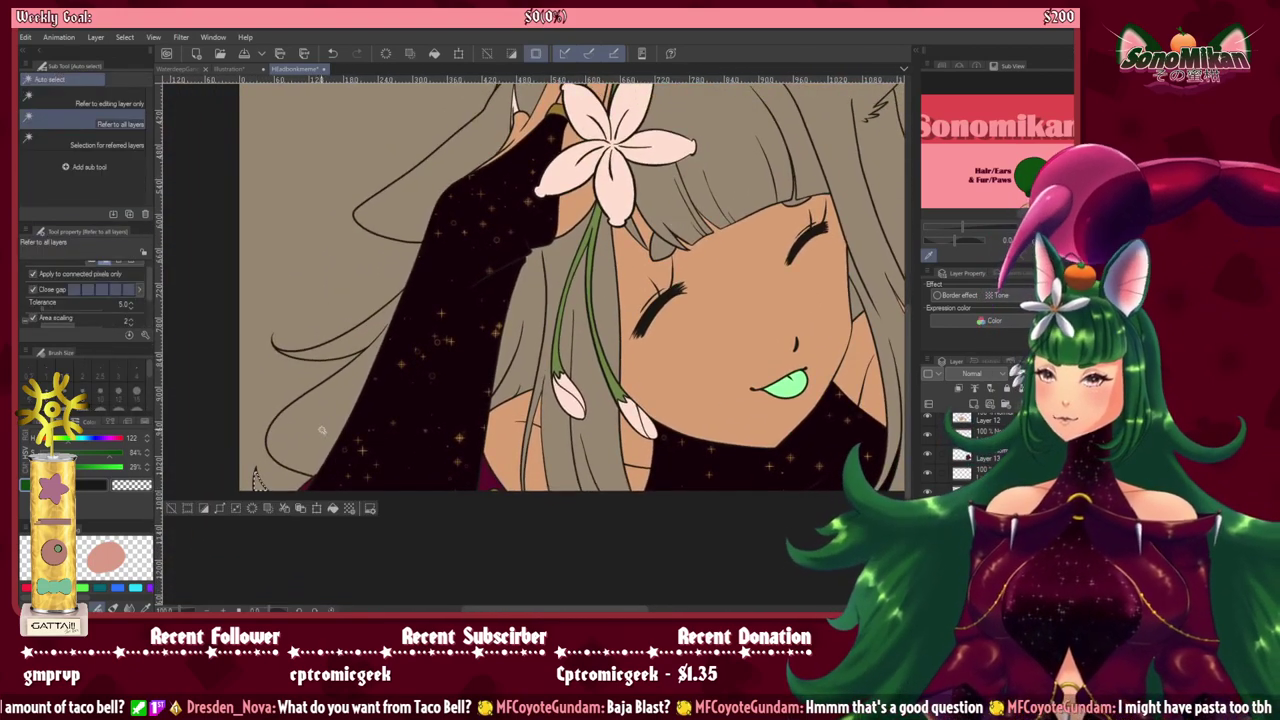
pyautogui.click(321, 428)
pyautogui.click(397, 309)
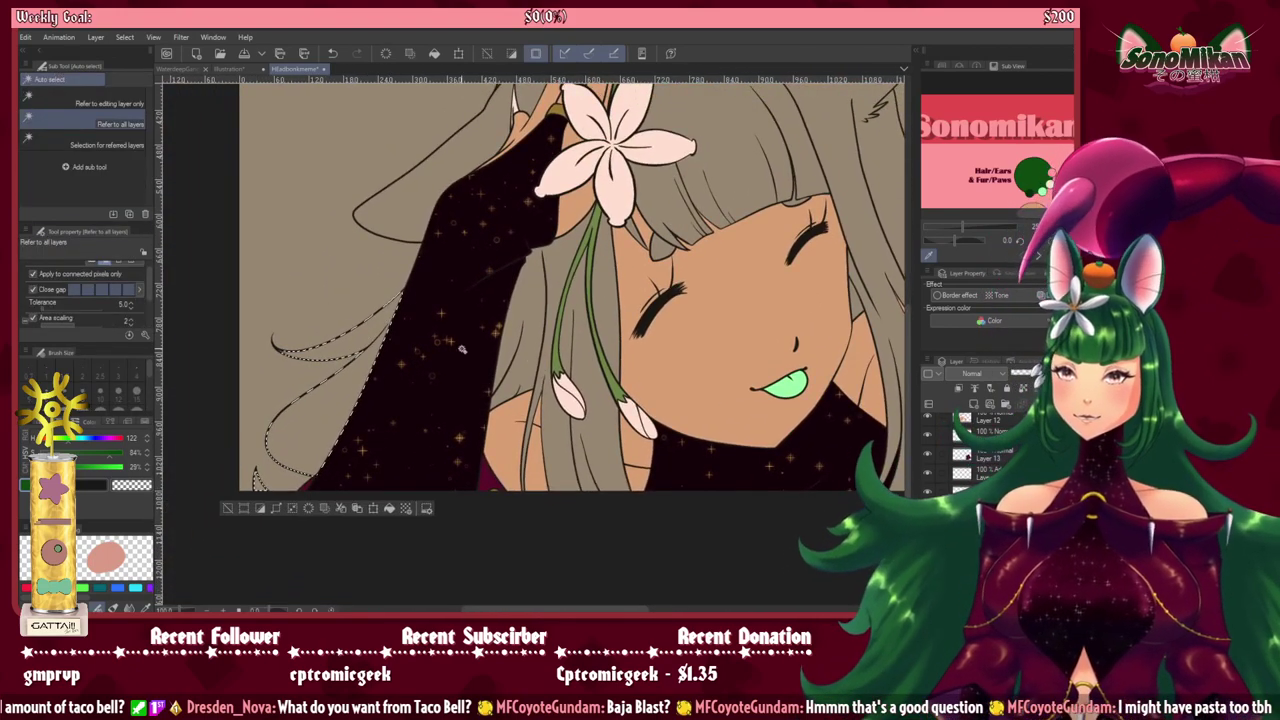
# Step: Add the hair strands between the left sleeve and the face, including those around the hanging flower stems, to the selection
pyautogui.keyDown('shift'); pyautogui.click(520, 350); pyautogui.keyUp('shift')
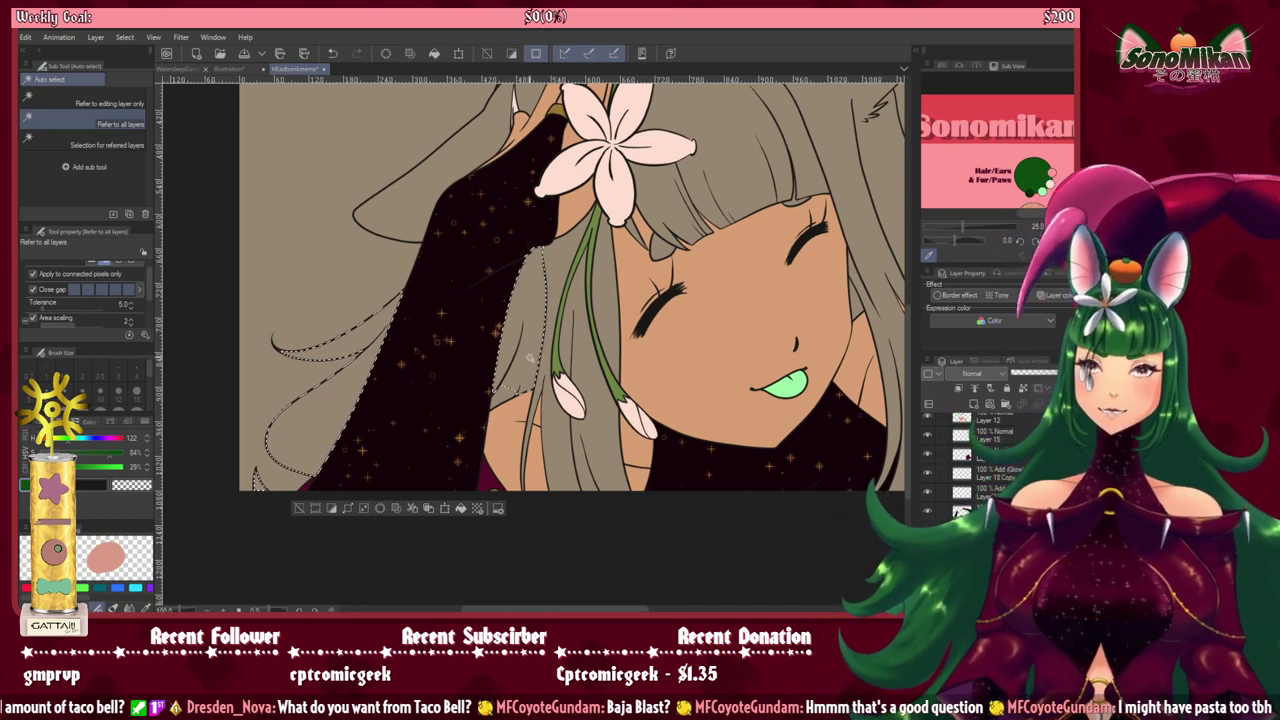
pyautogui.keyDown('shift'); pyautogui.click(552, 430); pyautogui.keyUp('shift')
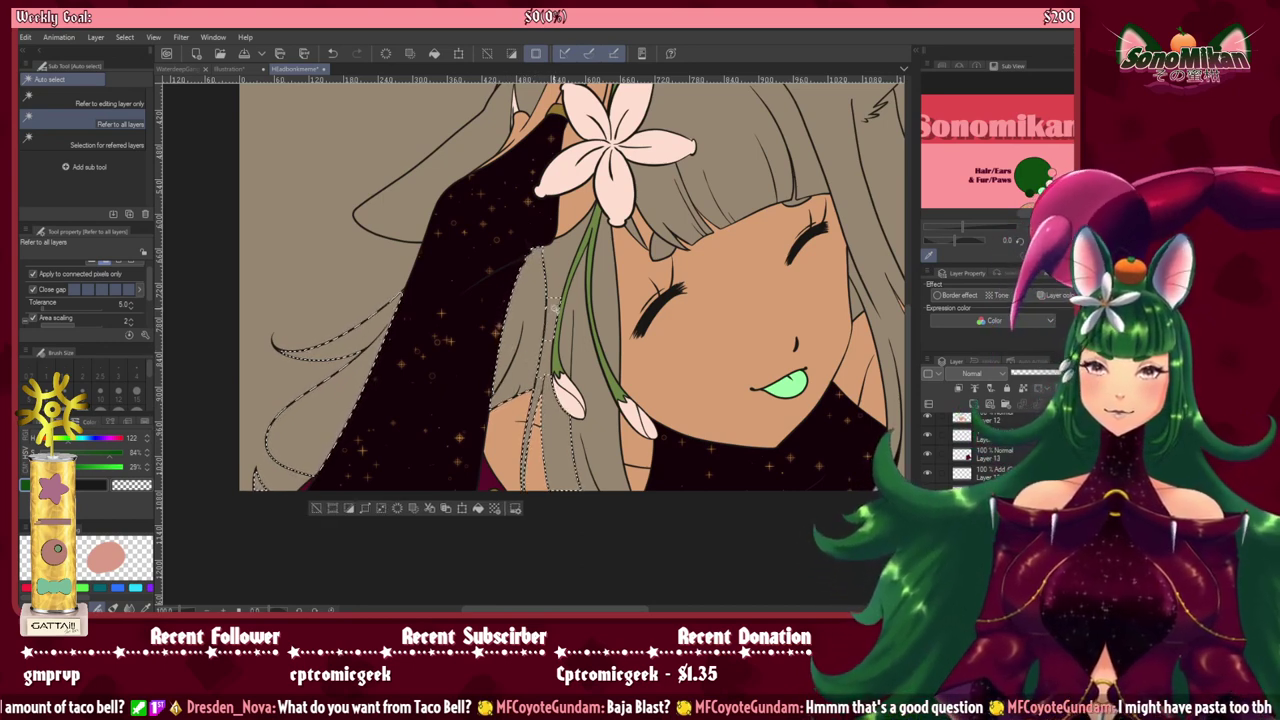
pyautogui.keyDown('shift'); pyautogui.click(557, 278); pyautogui.keyUp('shift')
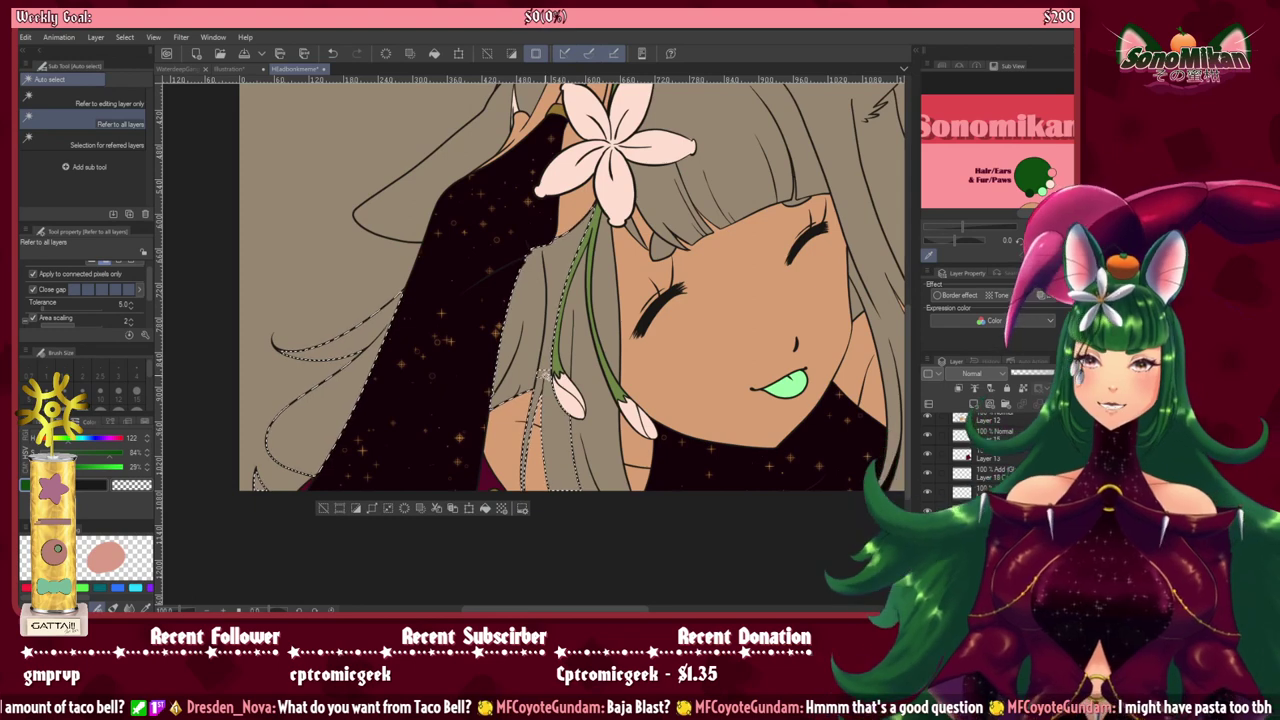
pyautogui.keyDown('shift'); pyautogui.click(577, 354); pyautogui.keyUp('shift')
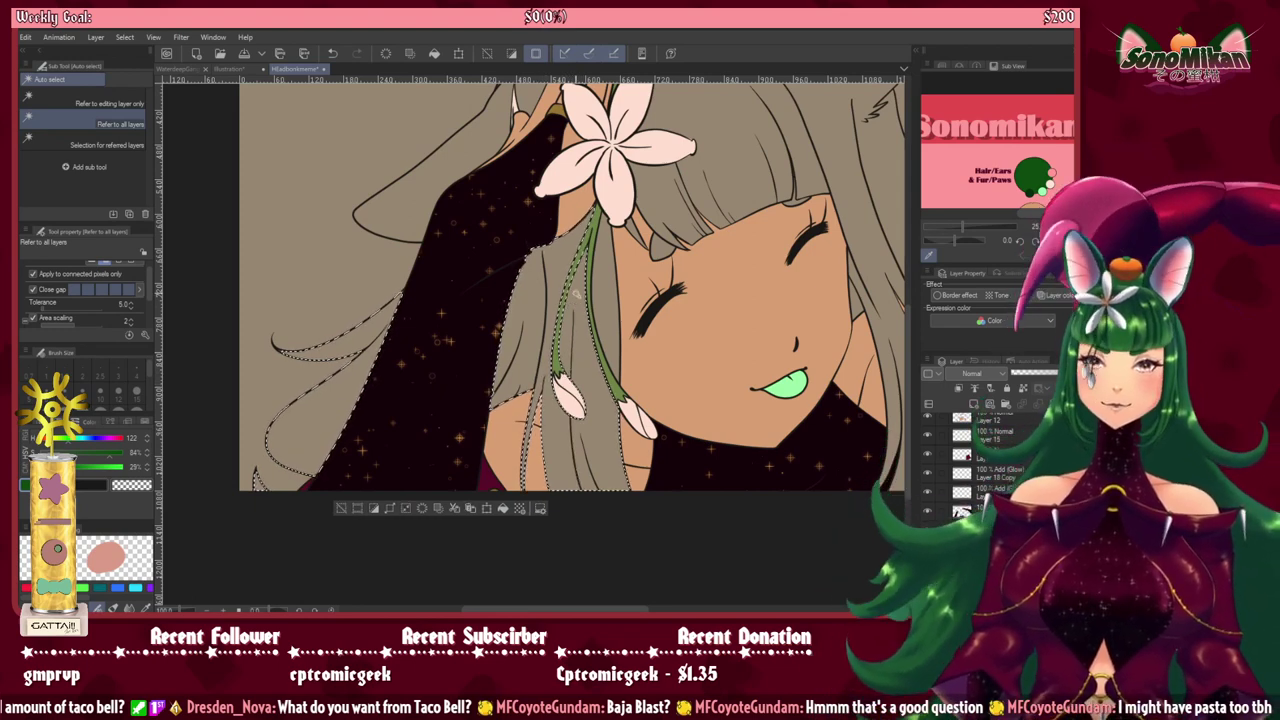
# Step: Add the bangs, the small lock at the temple and the hair on top of the head to the selection
pyautogui.scroll(3, 616, 418)
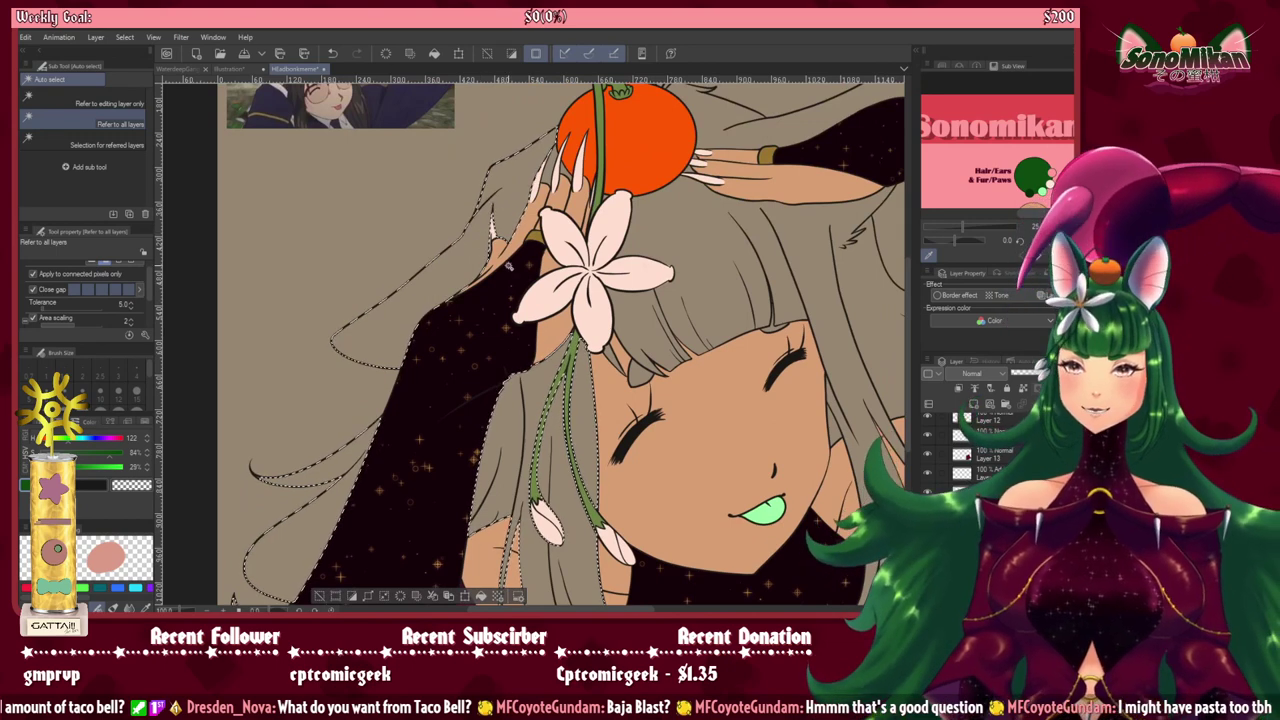
pyautogui.click(612, 356)
pyautogui.click(640, 373)
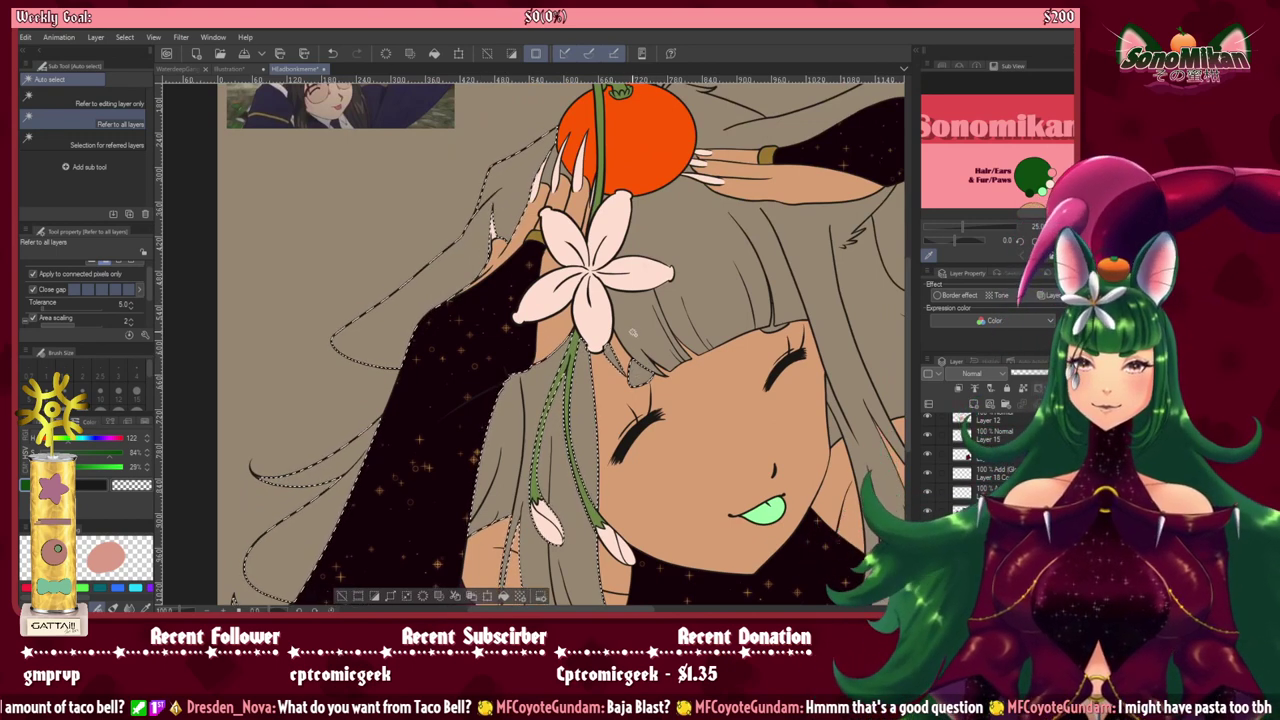
pyautogui.click(678, 345)
pyautogui.click(735, 315)
pyautogui.keyDown('shift'); pyautogui.click(769, 276); pyautogui.keyUp('shift')
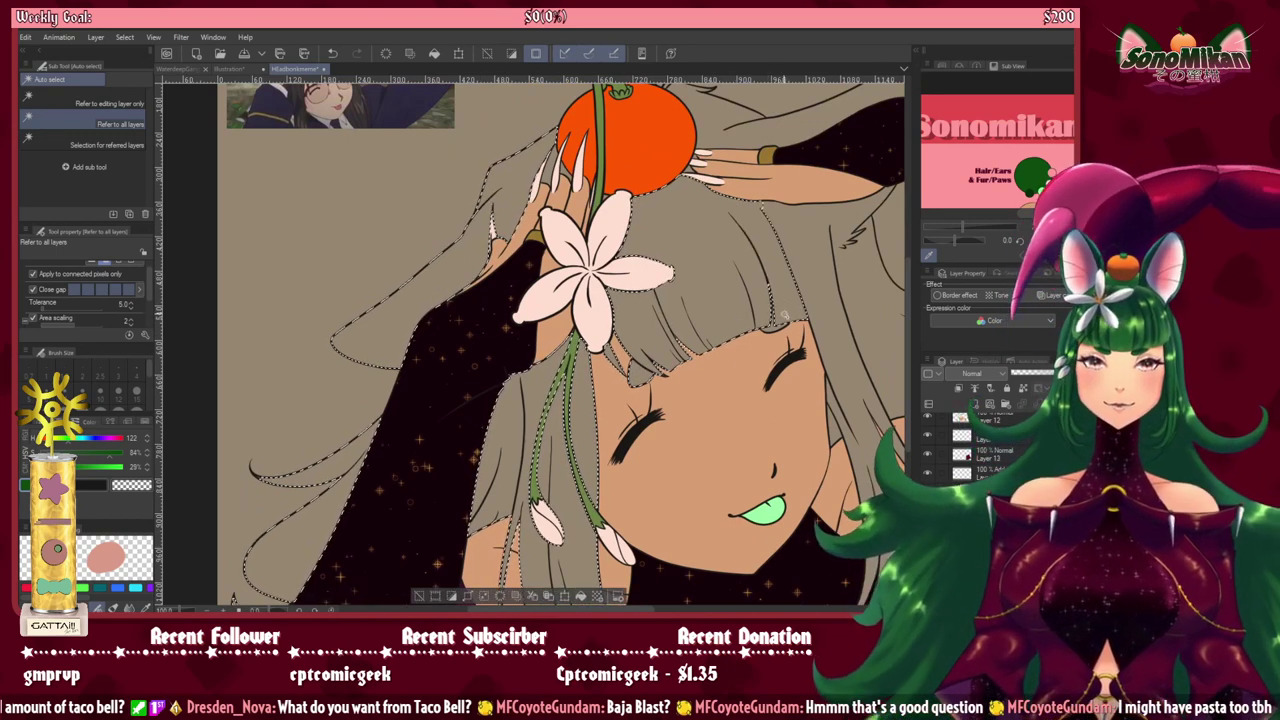
# Step: Add the long locks right of the face, the curled hair behind them and the tufts above the orange to the selection
pyautogui.moveTo(846, 407); pyautogui.dragTo(720, 402)
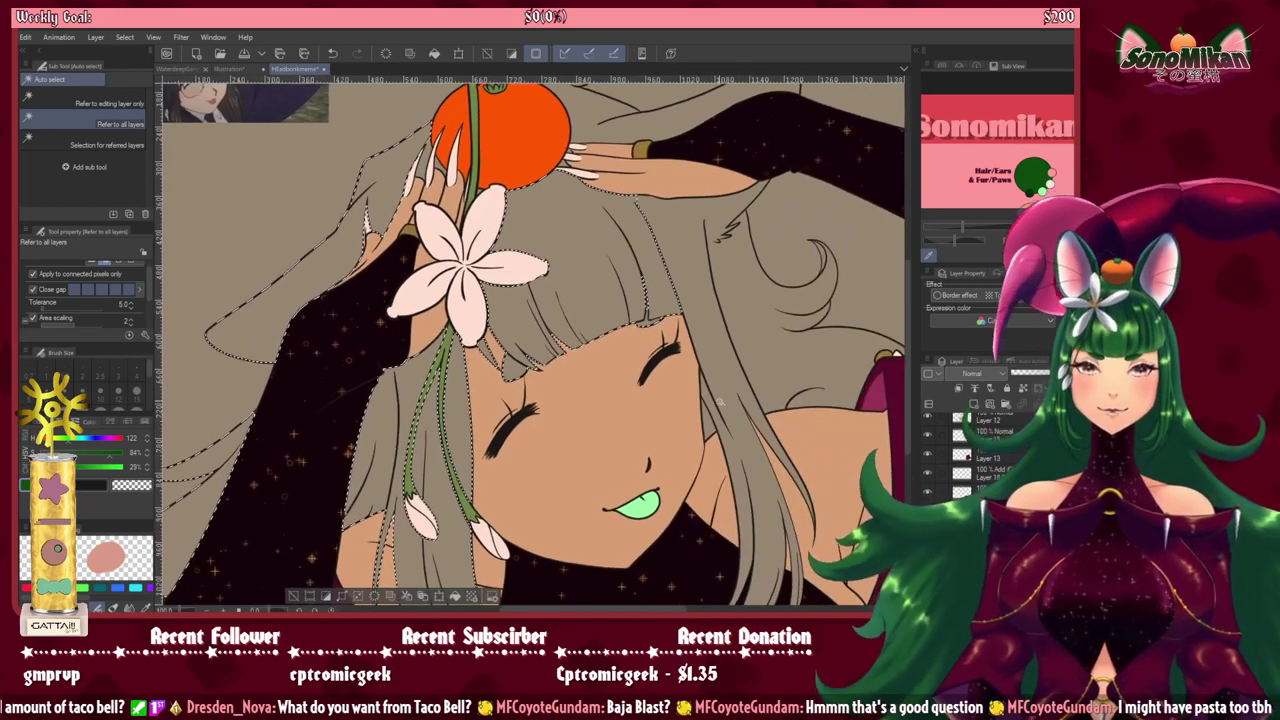
pyautogui.click(710, 422)
pyautogui.click(733, 391)
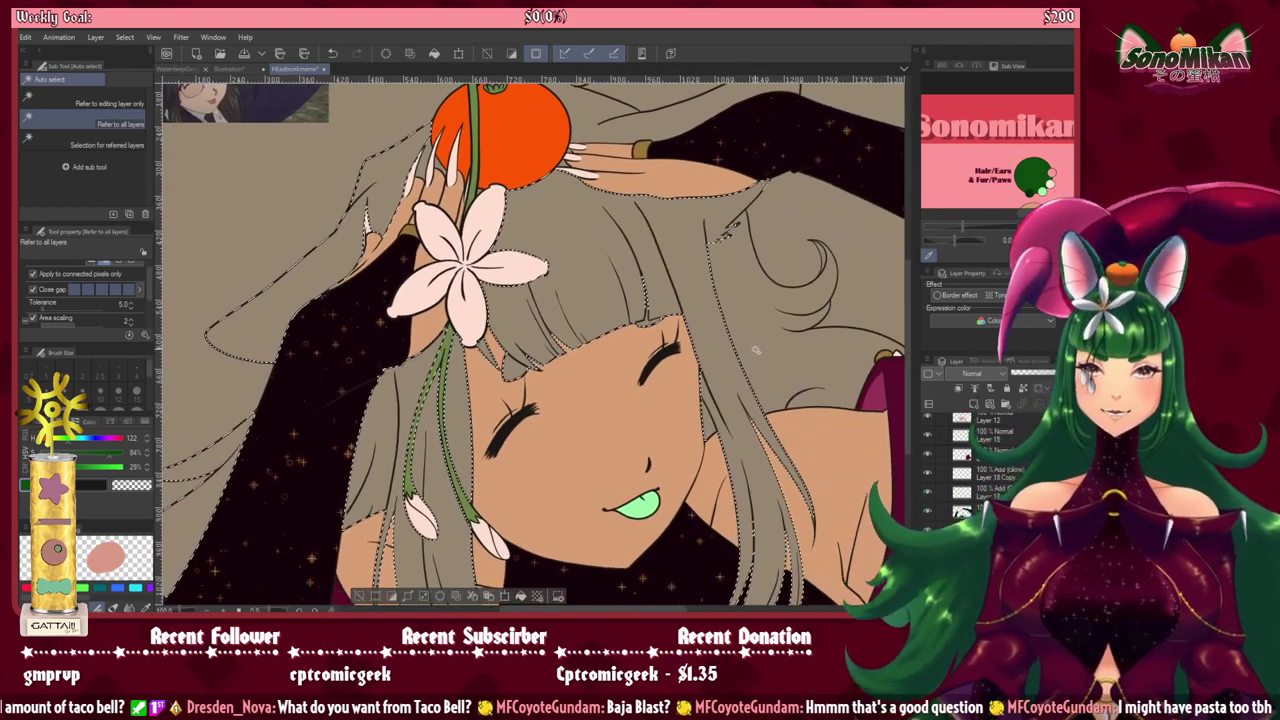
pyautogui.click(780, 337)
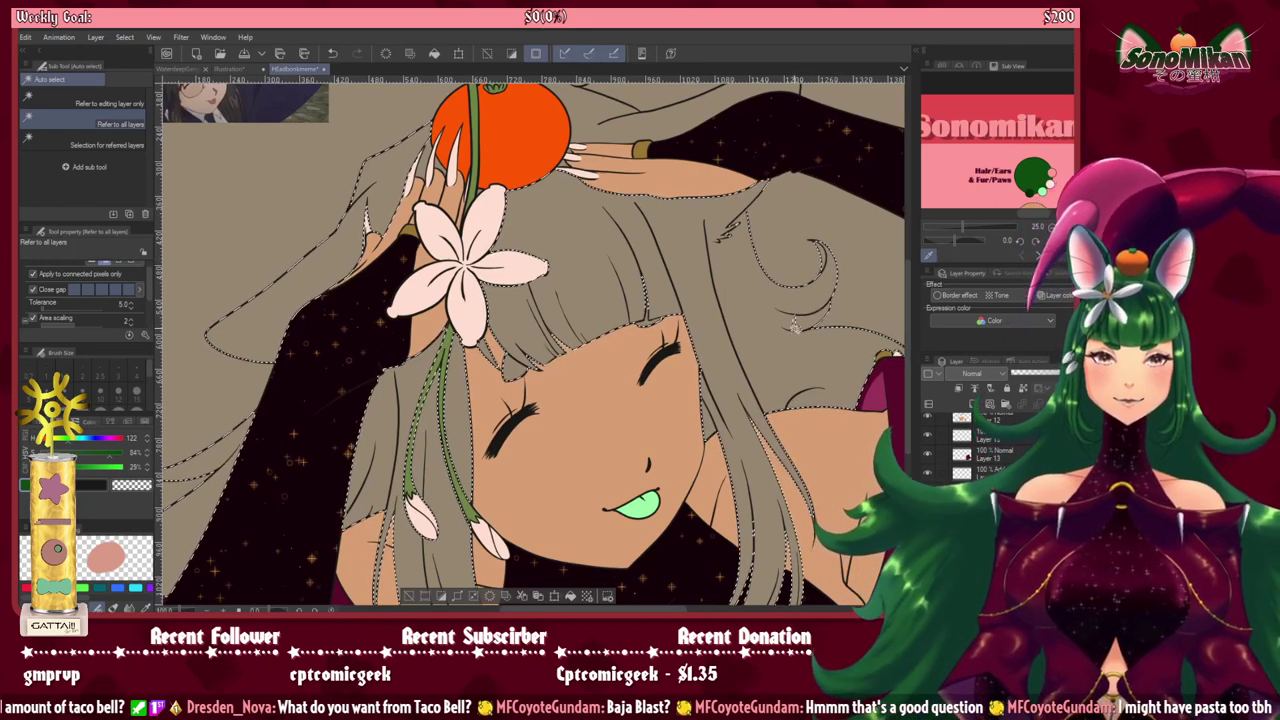
pyautogui.moveTo(796, 371); pyautogui.dragTo(694, 524)
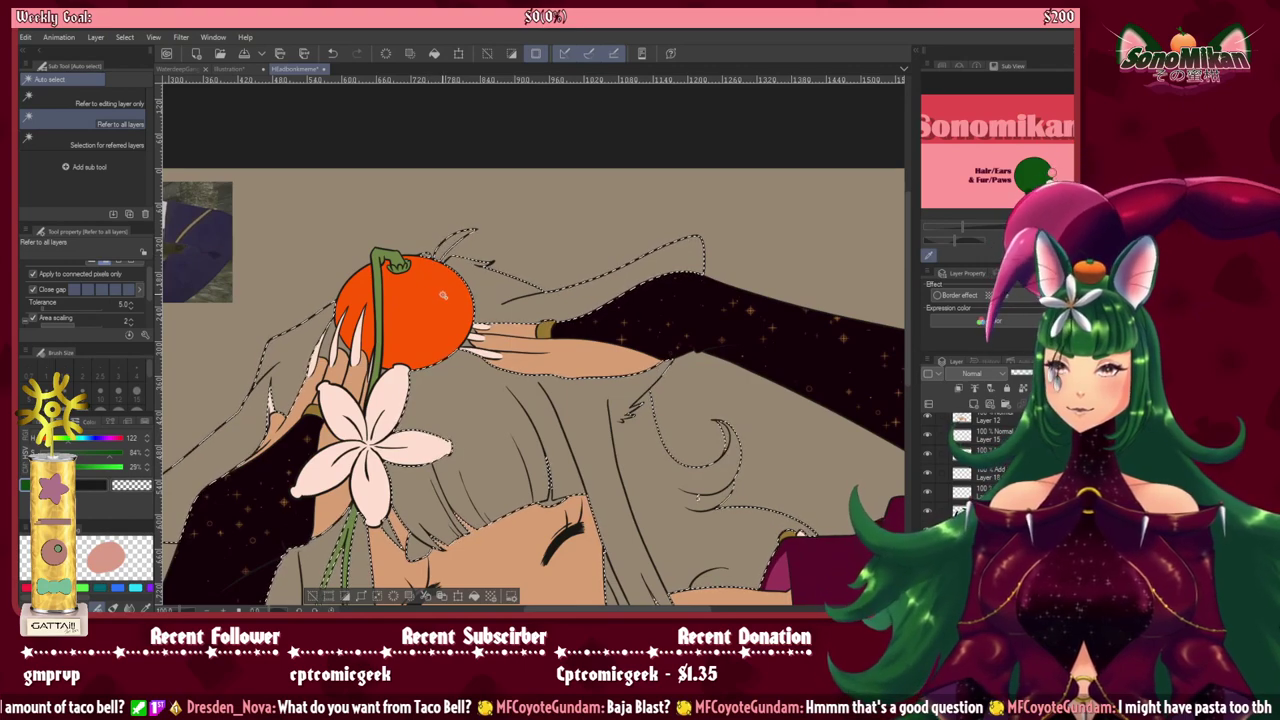
# Step: Lasso the missed tips and corners of the hair around the orange and the right sleeve into the selection
pyautogui.scroll(5, 520, 412)
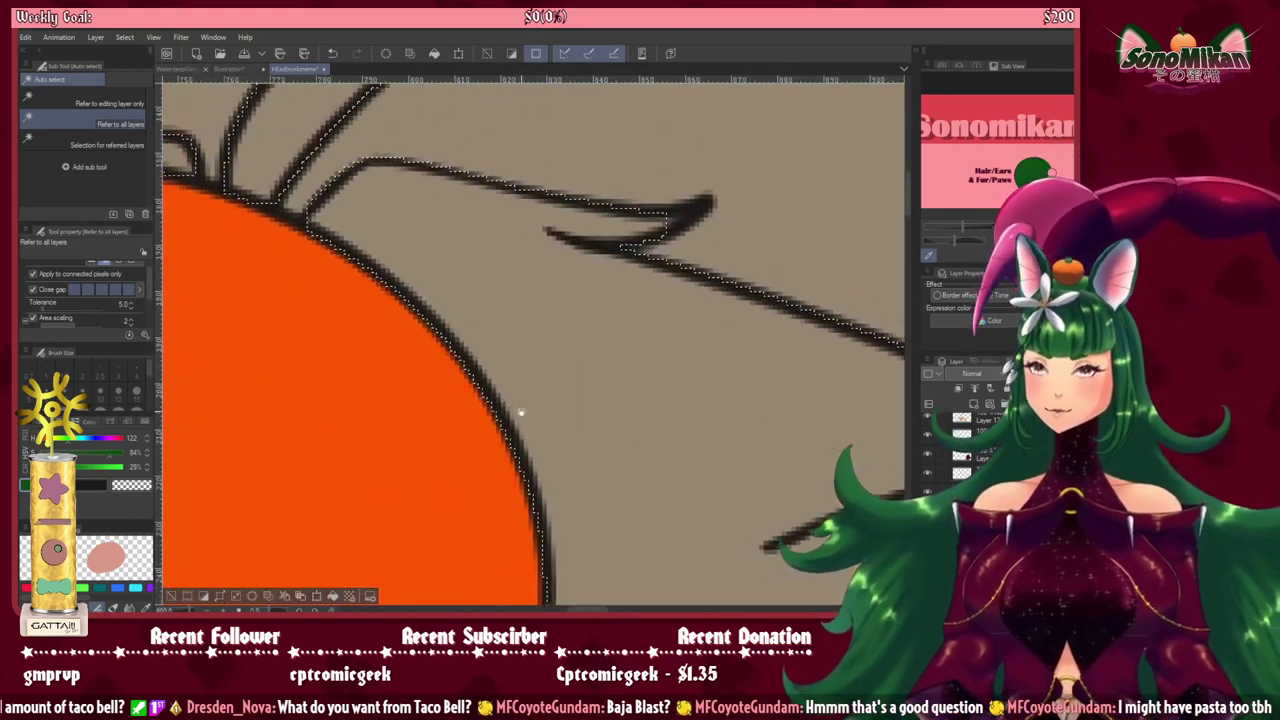
pyautogui.scroll(-4, 520, 412)
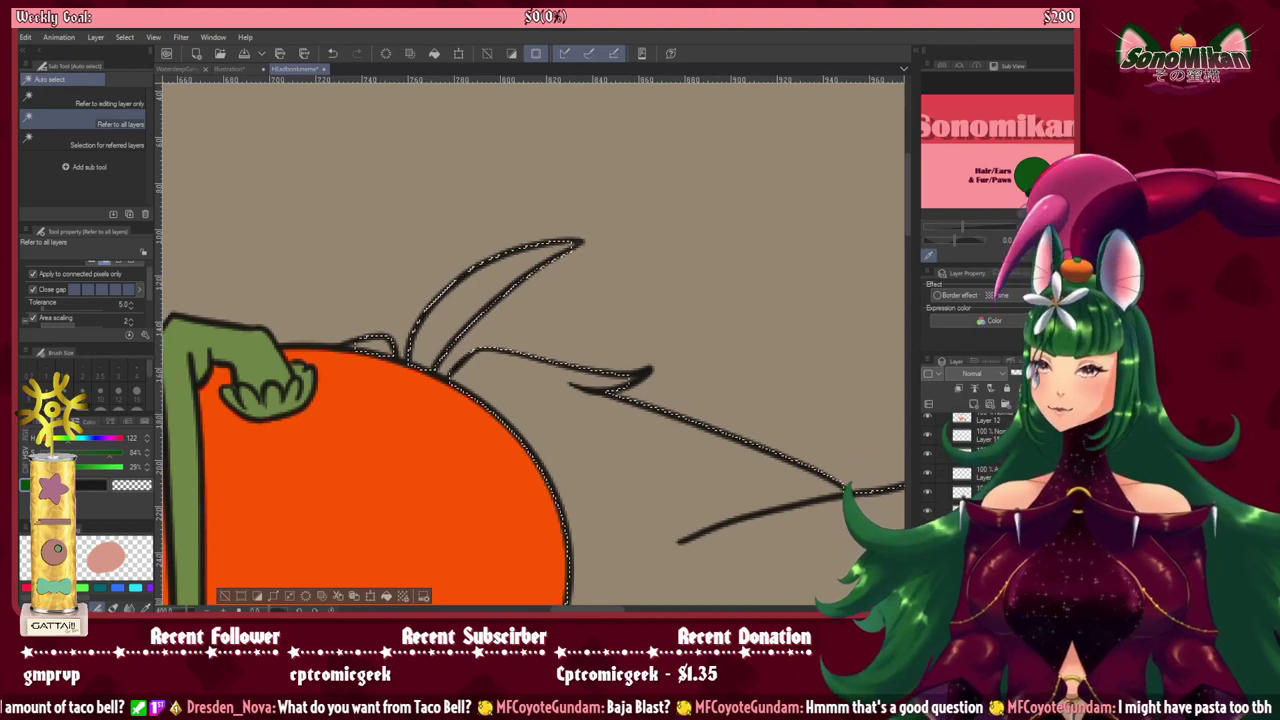
pyautogui.press('m')
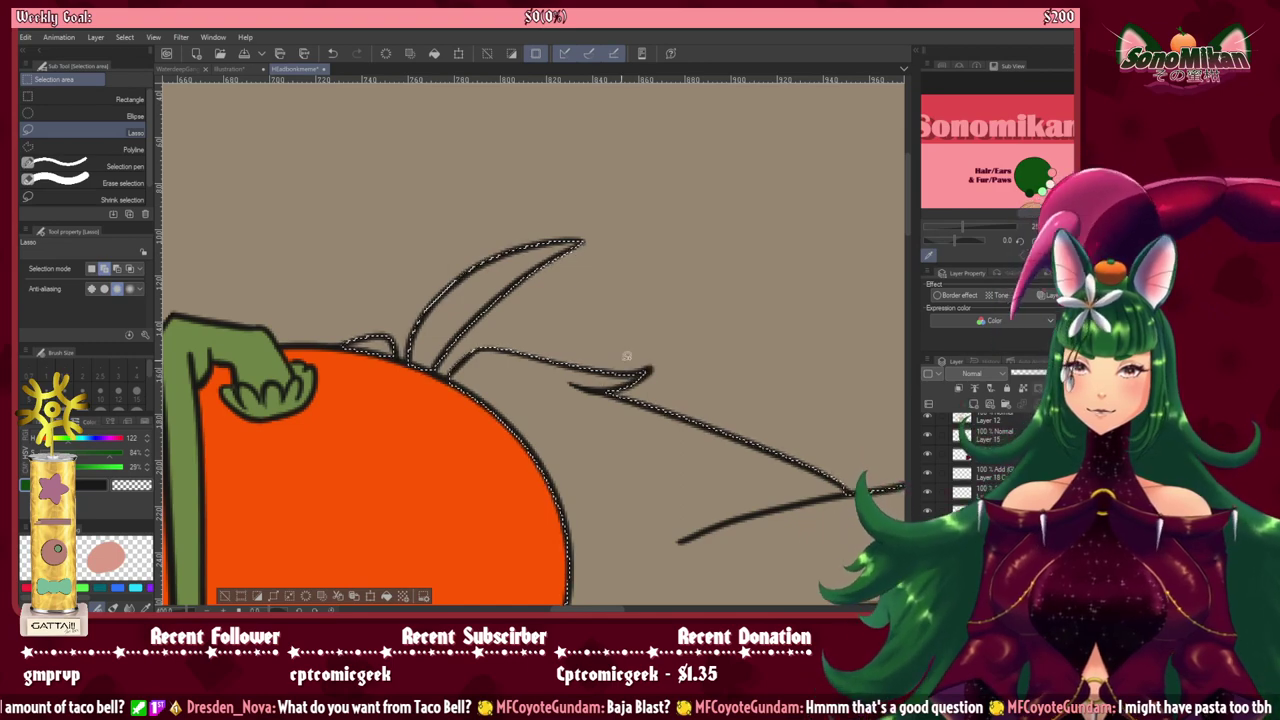
pyautogui.moveTo(597, 533); pyautogui.dragTo(212, 477)
pyautogui.moveTo(677, 420); pyautogui.dragTo(363, 442)
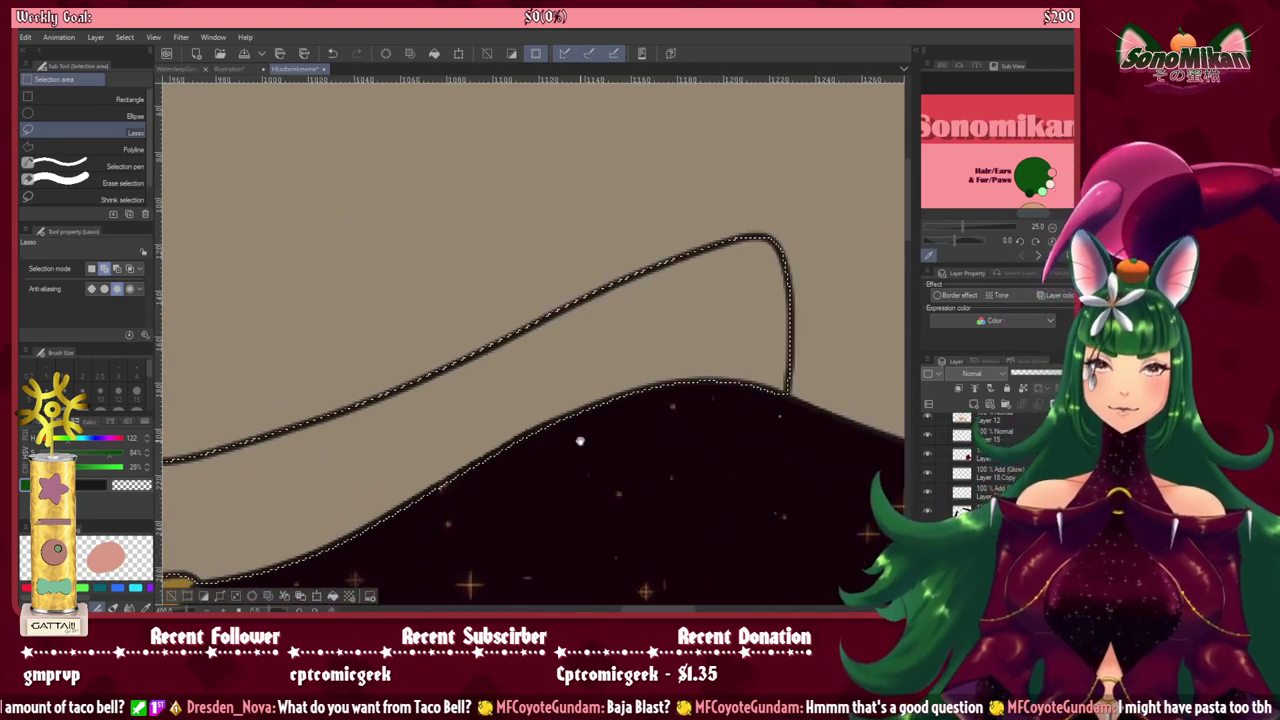
pyautogui.moveTo(617, 446); pyautogui.dragTo(730, 147)
pyautogui.moveTo(576, 350); pyautogui.dragTo(589, 296)
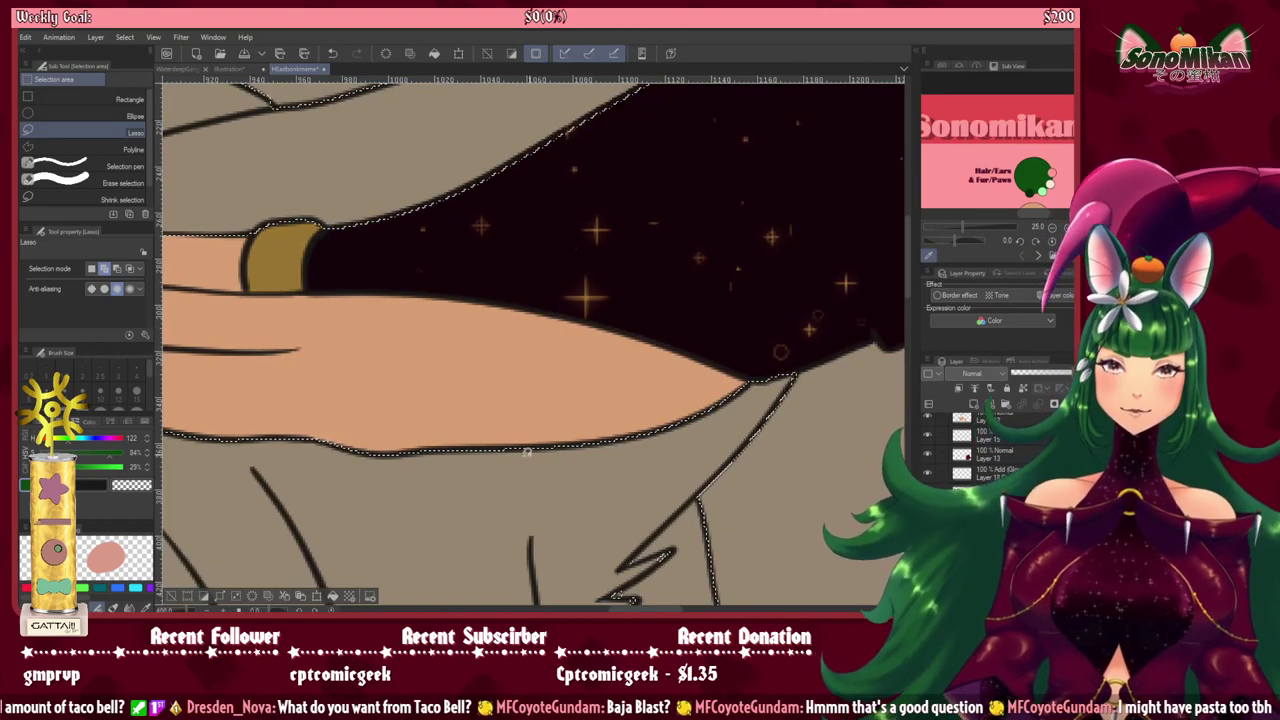
pyautogui.moveTo(502, 486)
pyautogui.mouseDown()
pyautogui.moveTo(812, 304)
pyautogui.moveTo(978, 357)
pyautogui.moveTo(978, 382)
pyautogui.mouseUp()
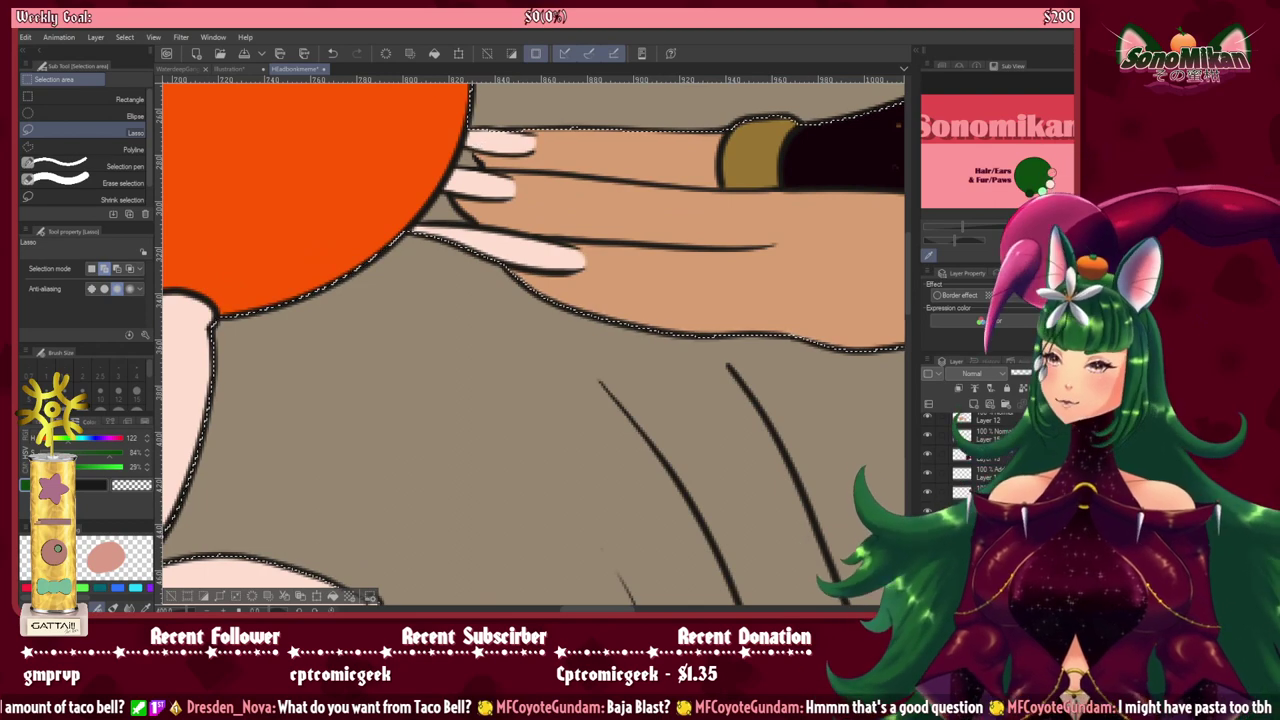
# Step: Add the hair gaps between the fingertips at the orange's right edge and lasso the missed corners between the flower petals
pyautogui.press('w')
pyautogui.click(440, 212)
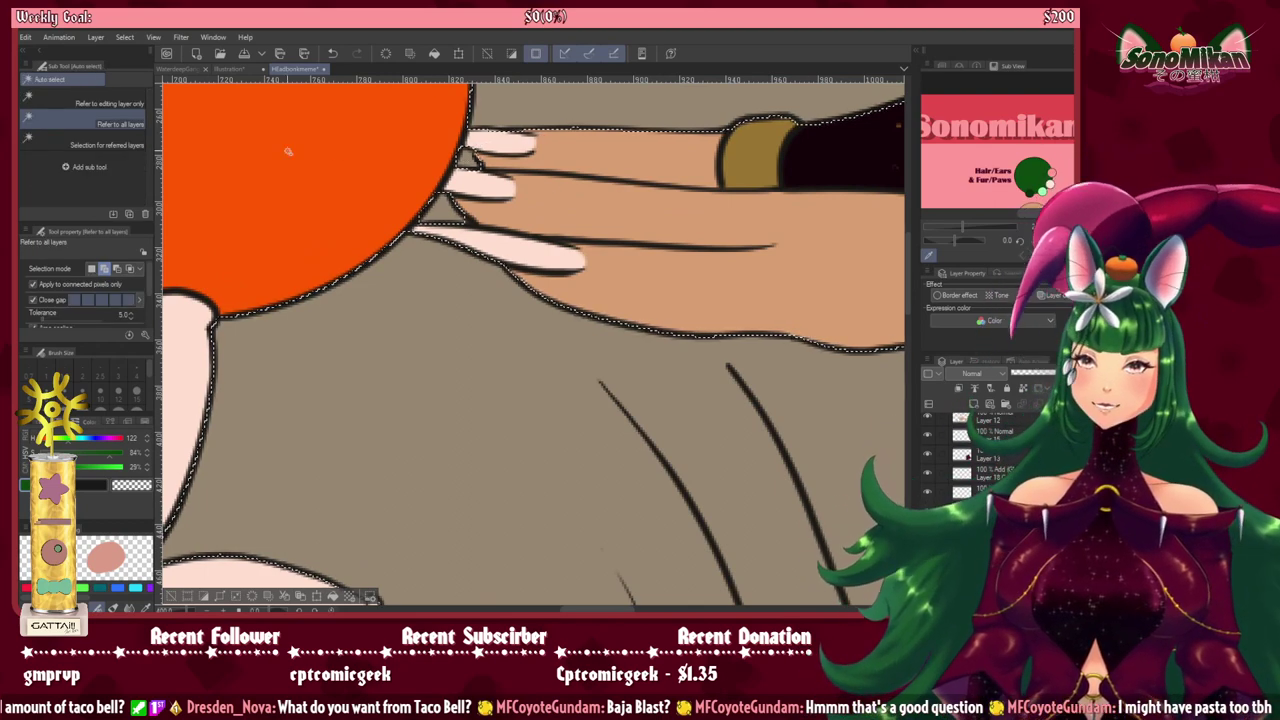
pyautogui.press('m')
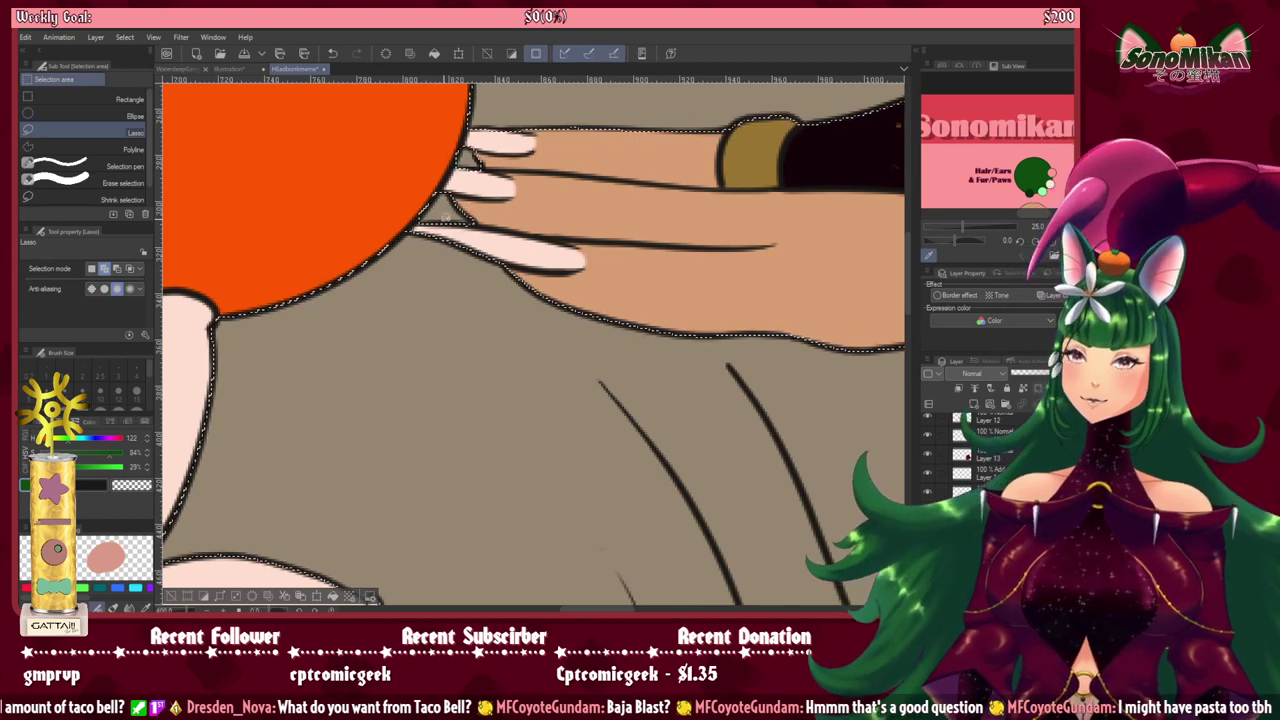
pyautogui.moveTo(325, 421); pyautogui.dragTo(607, 244)
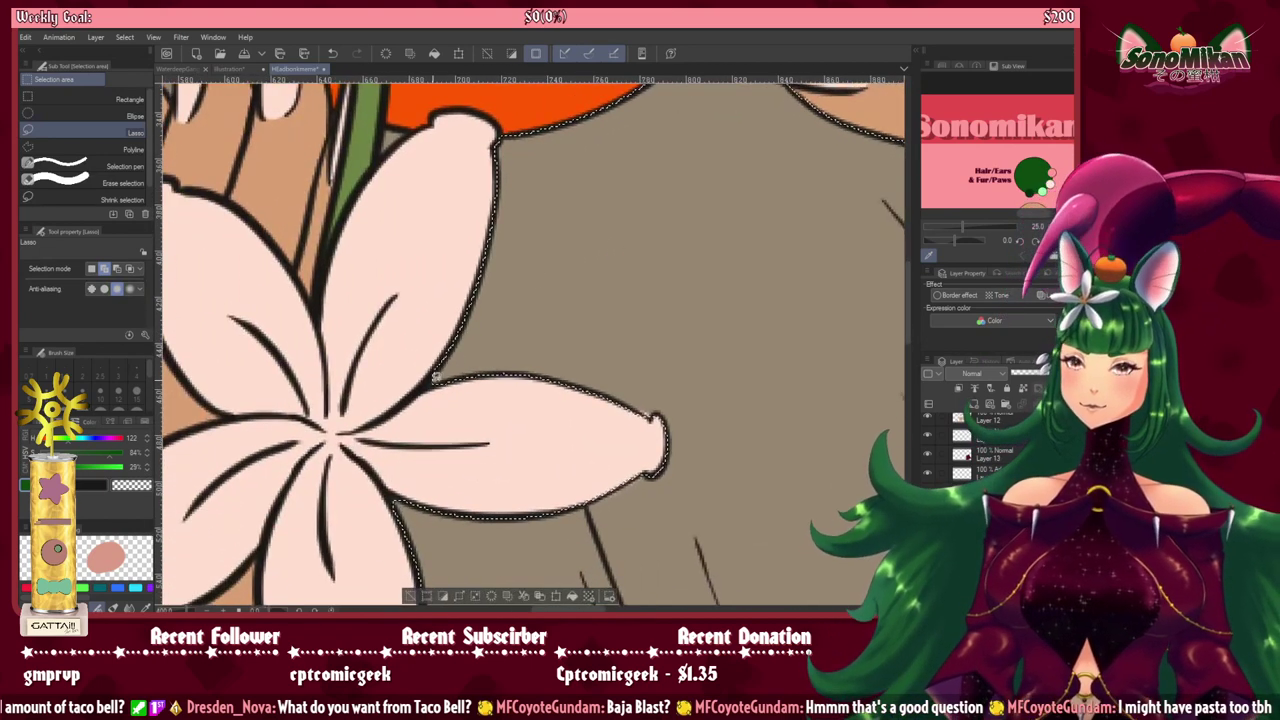
pyautogui.scroll(-1, 455, 441)
pyautogui.hscroll(-1, 455, 441)
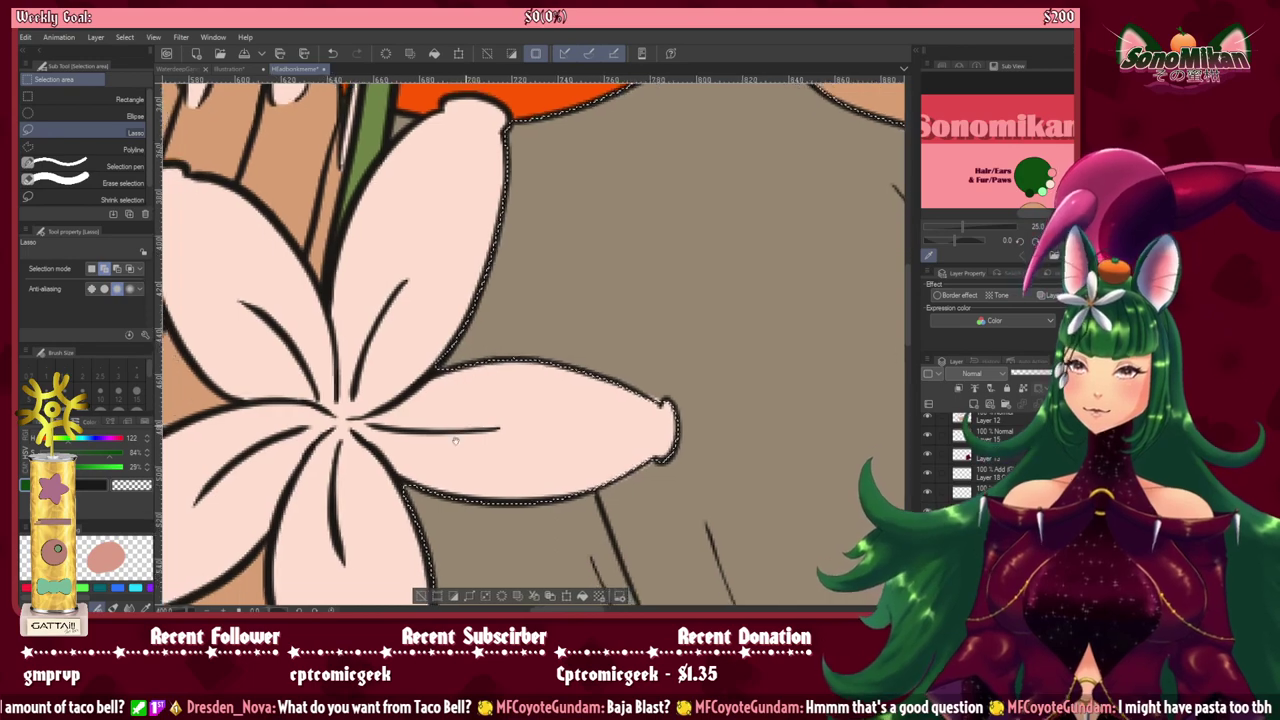
pyautogui.scroll(3, 455, 441)
pyautogui.hscroll(-2, 455, 441)
# Step: Auto-select the small hair gaps beside the flower's stem and between the left hand's long nails
pyautogui.press('w')
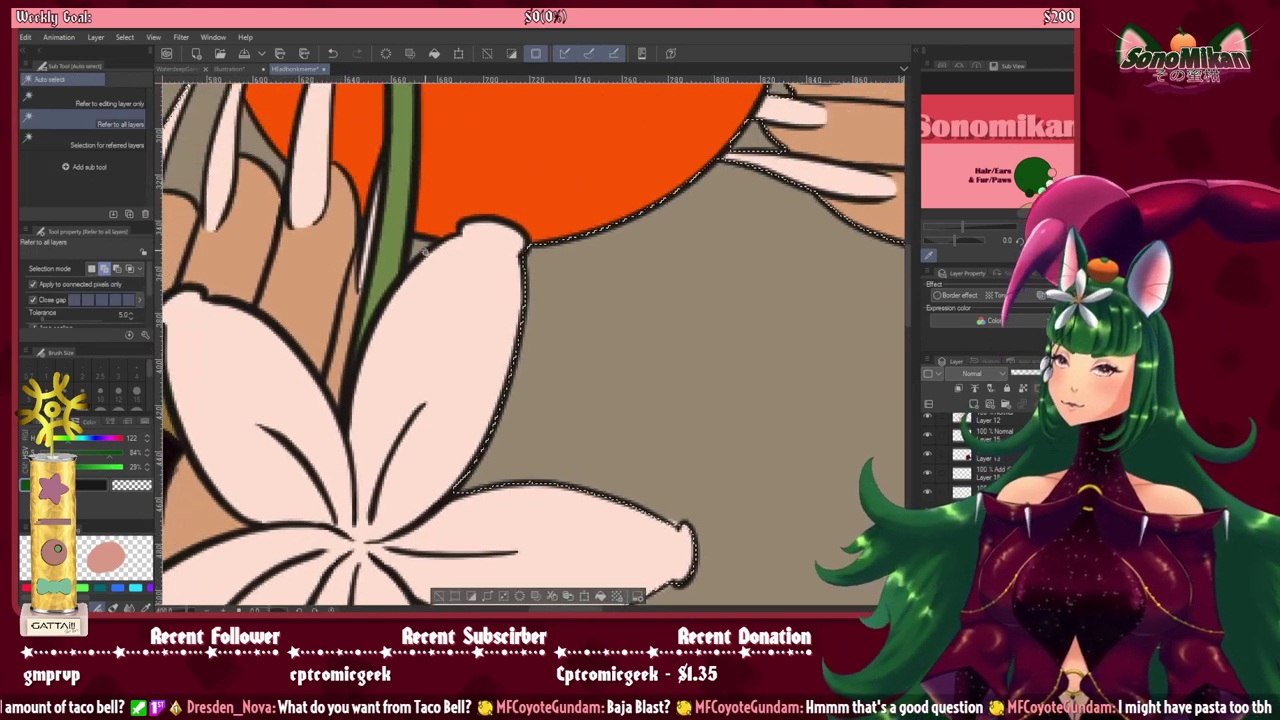
pyautogui.click(424, 249)
pyautogui.click(262, 148)
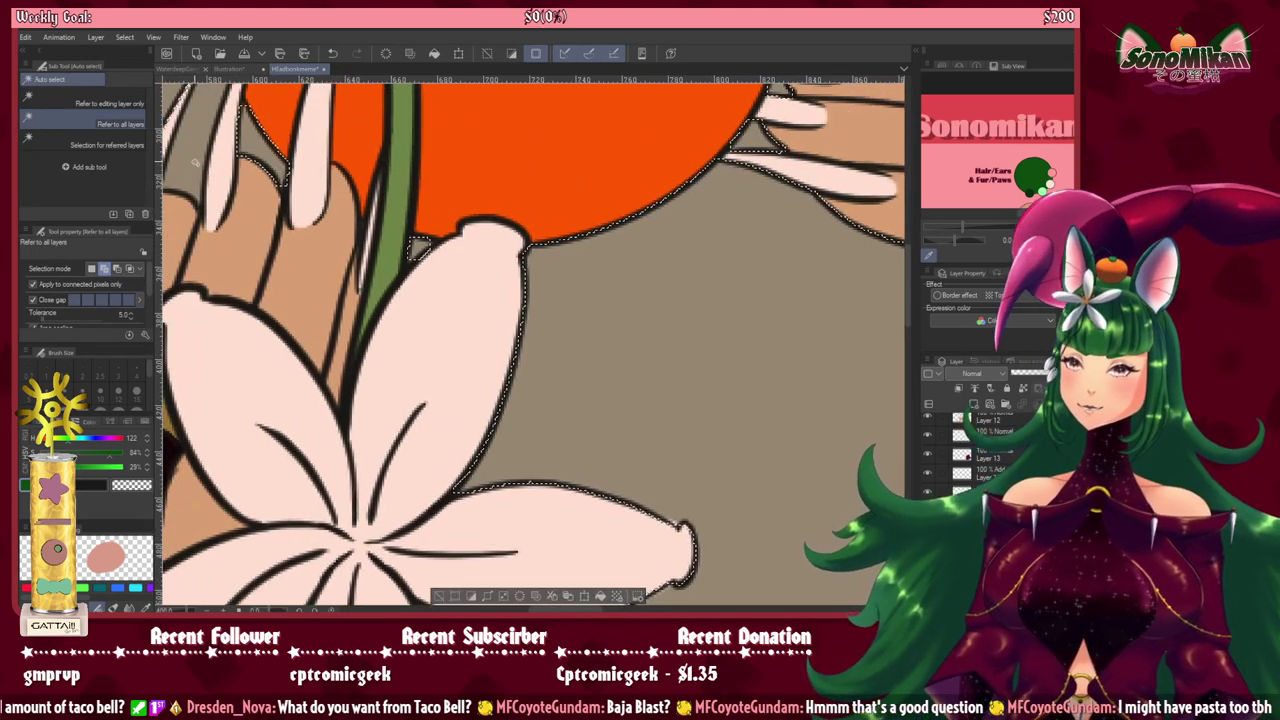
pyautogui.click(195, 162)
pyautogui.moveTo(197, 160); pyautogui.dragTo(415, 388)
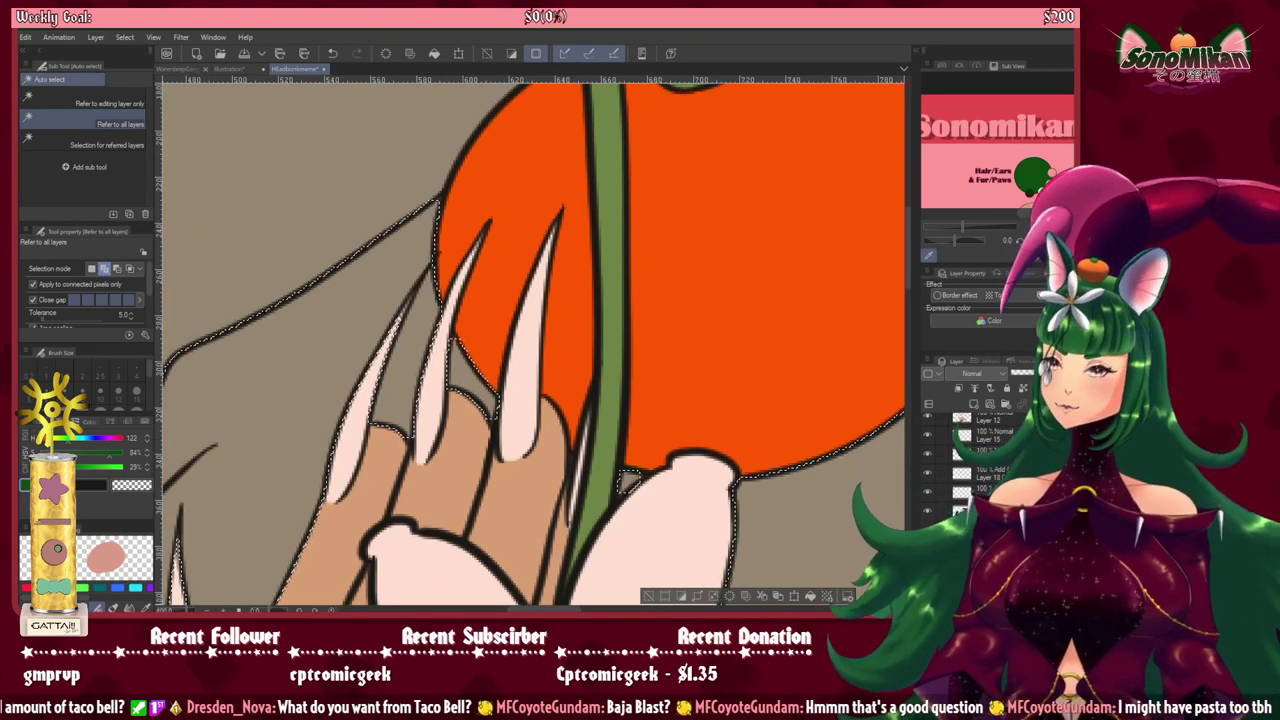
# Step: Lasso the missed hair slivers around the left hand's nails, the lower petals and the tops of the hanging stems into the selection
pyautogui.press('m')
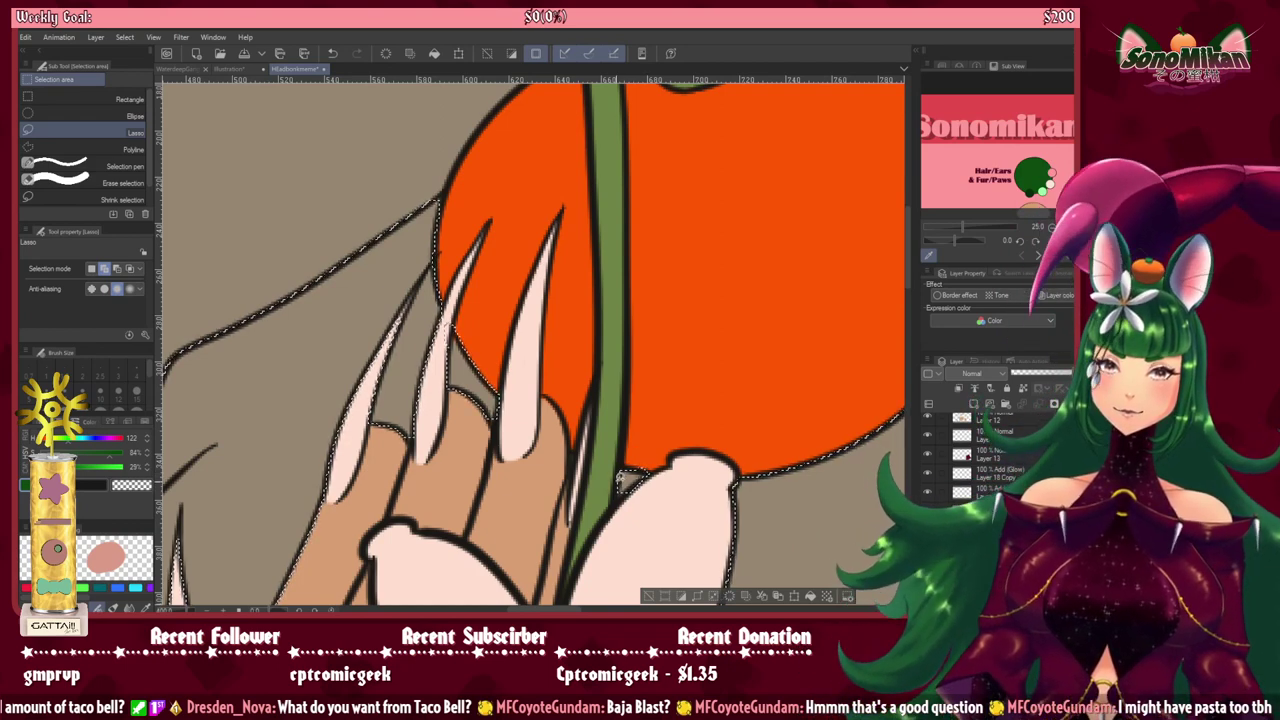
pyautogui.moveTo(783, 368); pyautogui.dragTo(718, 110)
pyautogui.moveTo(576, 435); pyautogui.dragTo(614, 187)
pyautogui.scroll(-5, 613, 186)
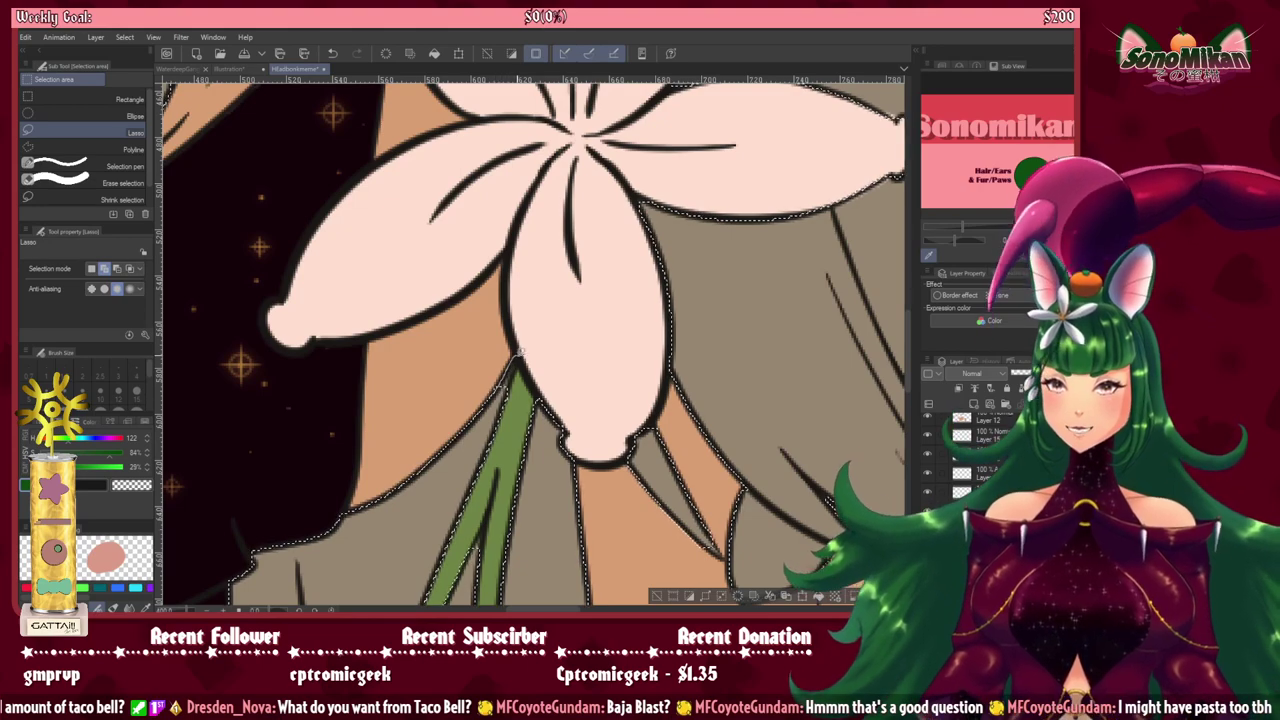
pyautogui.moveTo(423, 503); pyautogui.dragTo(488, 247)
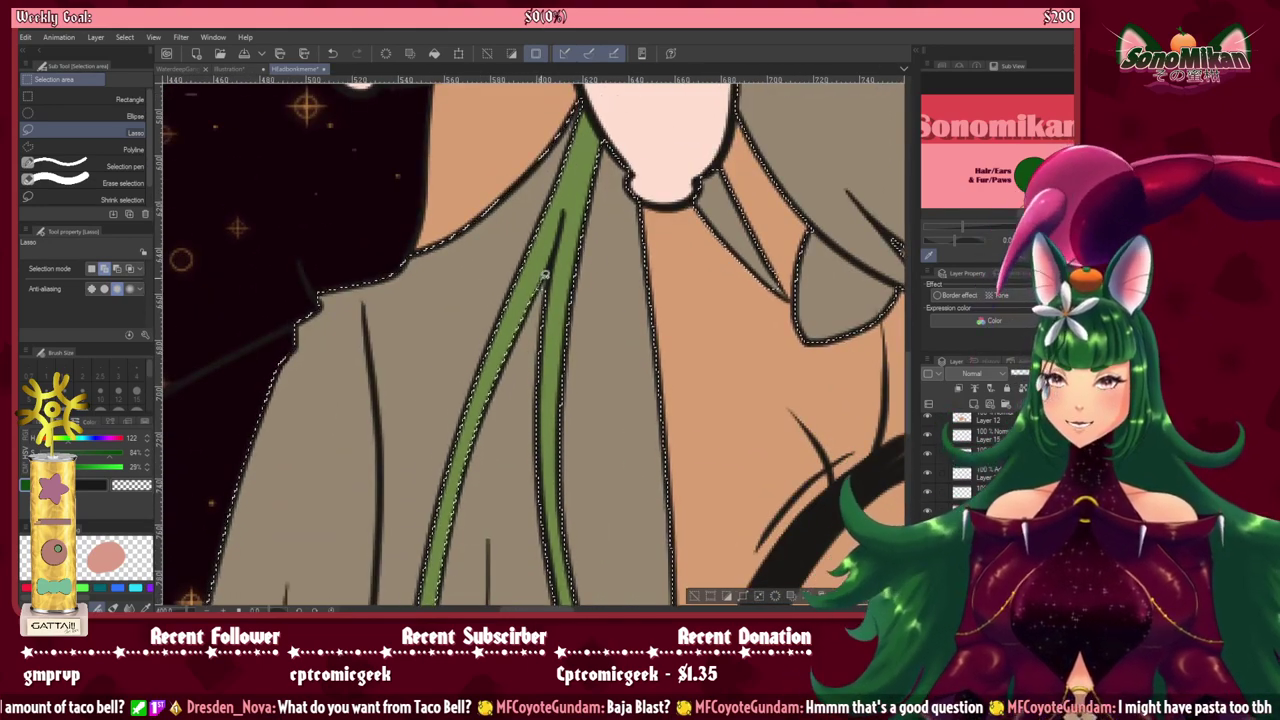
pyautogui.scroll(-6, 497, 535)
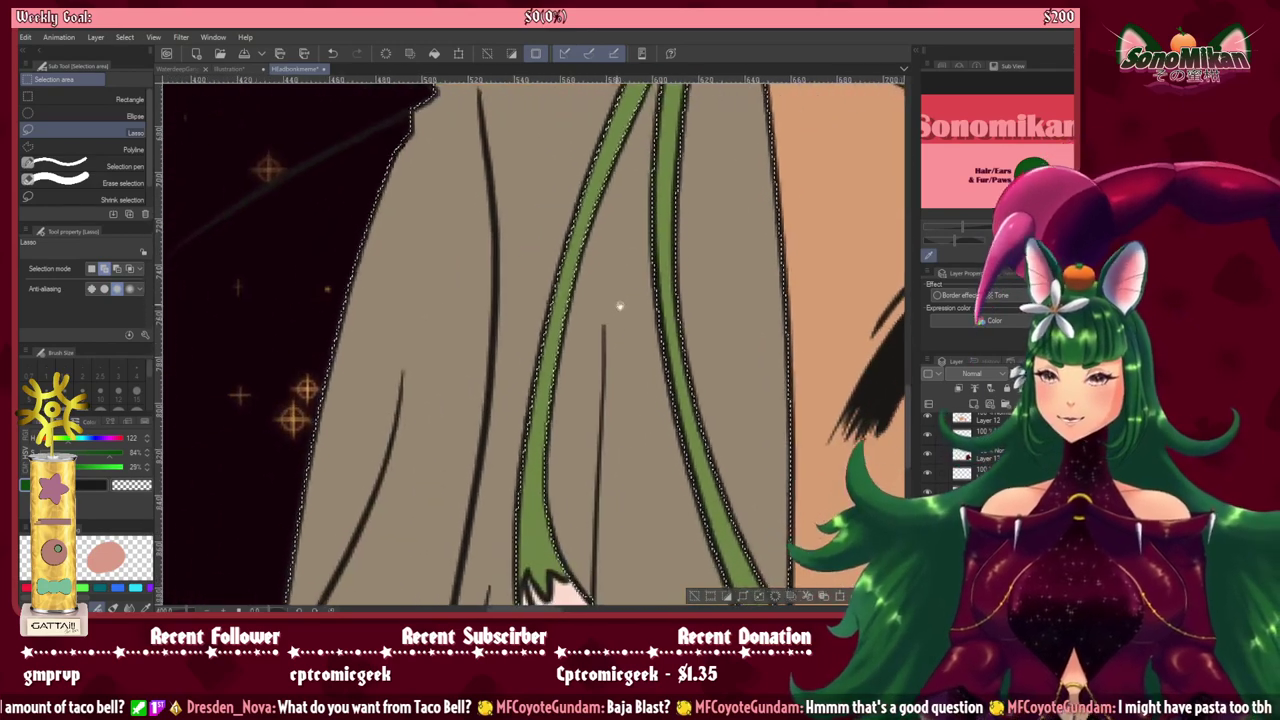
# Step: Lasso the missed hair corners around the two hanging flower buds and the strands beneath them into the selection
pyautogui.hscroll(3, 554, 336)
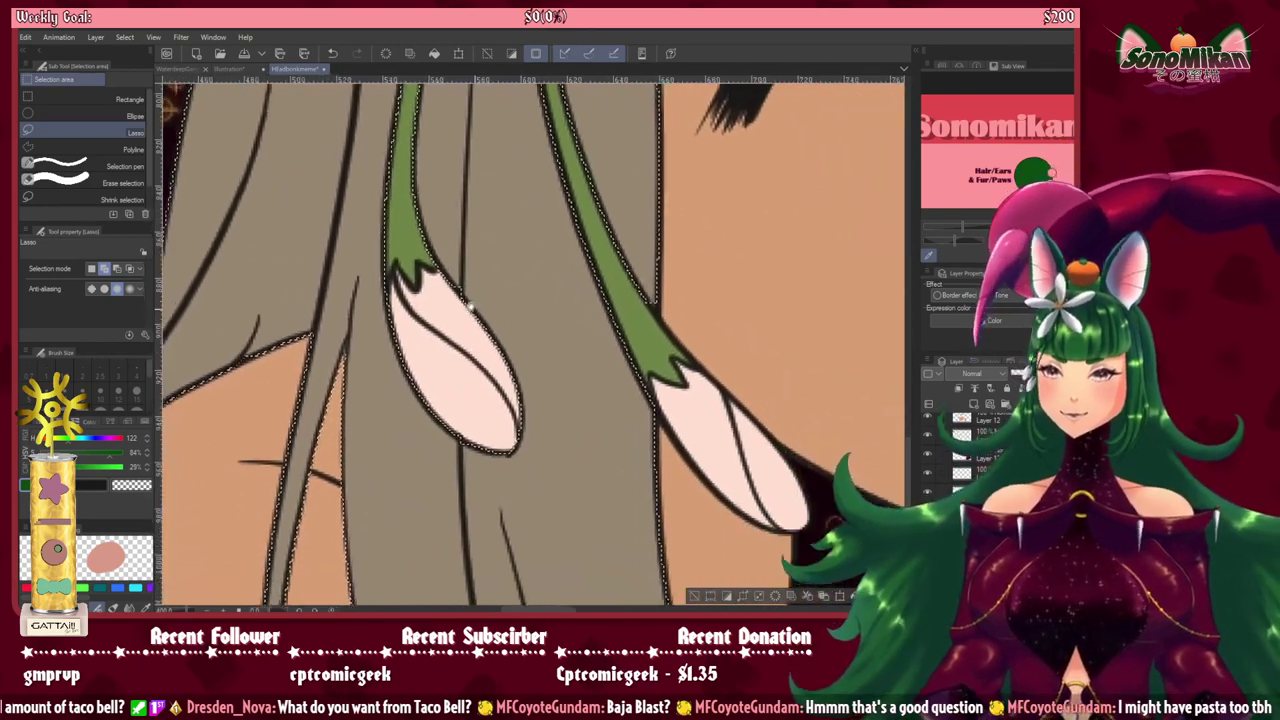
pyautogui.moveTo(590, 300); pyautogui.dragTo(595, 313)
pyautogui.moveTo(546, 569); pyautogui.dragTo(614, 345)
pyautogui.moveTo(596, 404); pyautogui.dragTo(266, 375)
pyautogui.moveTo(882, 382); pyautogui.dragTo(999, 380)
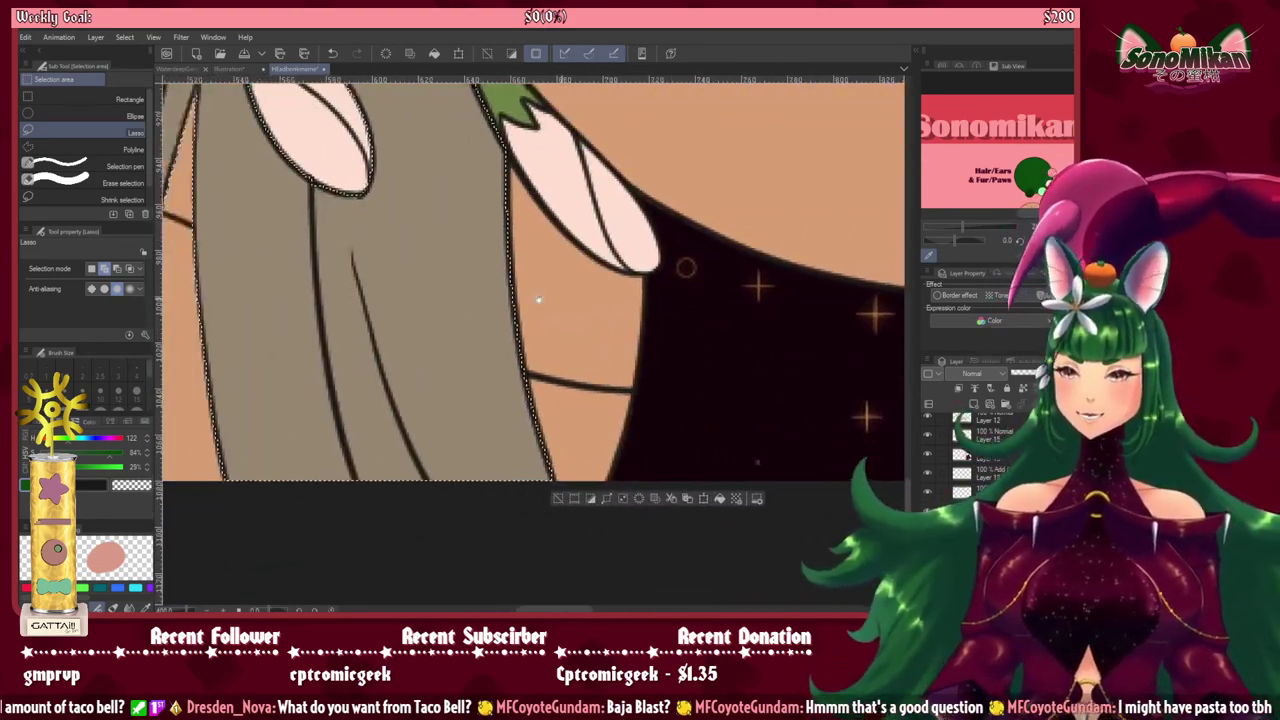
# Step: Lasso the missed hair slivers in the lower-left lock and around its curved strand tips beside the left sleeve into the selection
pyautogui.moveTo(537, 297); pyautogui.dragTo(1052, 396)
pyautogui.moveTo(497, 306); pyautogui.dragTo(935, 350)
pyautogui.moveTo(526, 386); pyautogui.dragTo(884, 301)
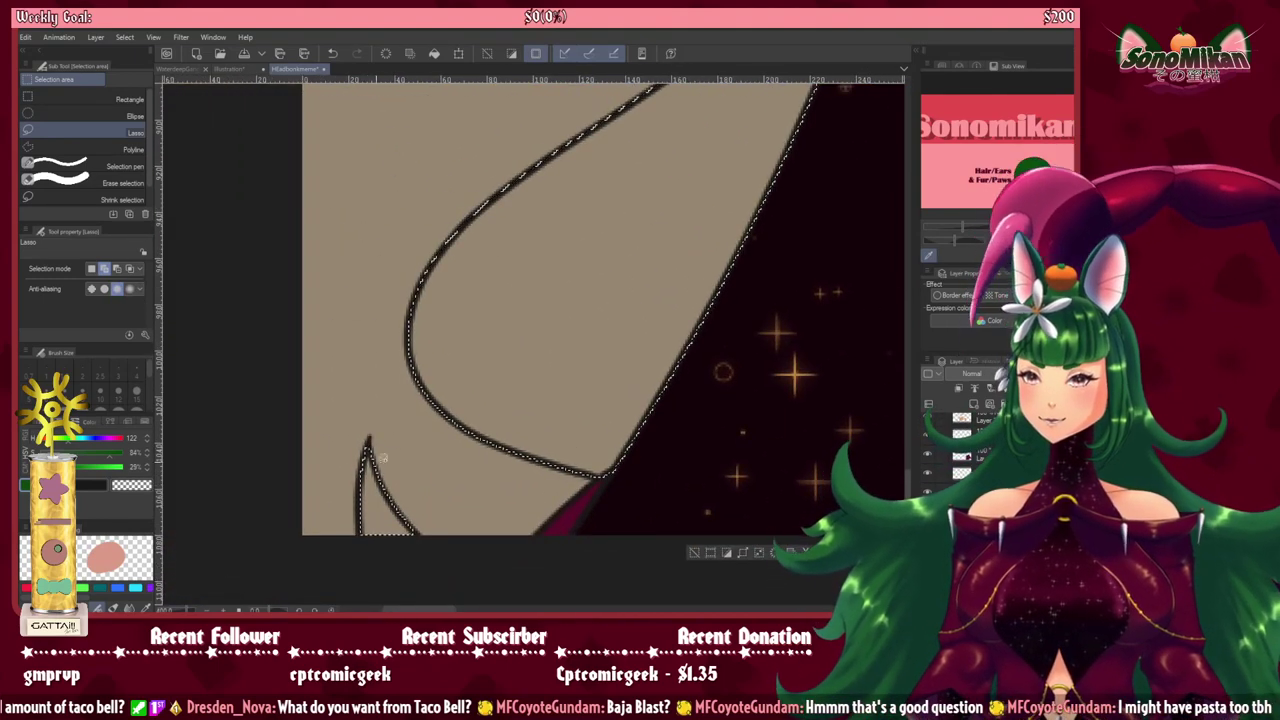
pyautogui.moveTo(669, 302); pyautogui.dragTo(565, 552)
pyautogui.moveTo(662, 298); pyautogui.dragTo(597, 438)
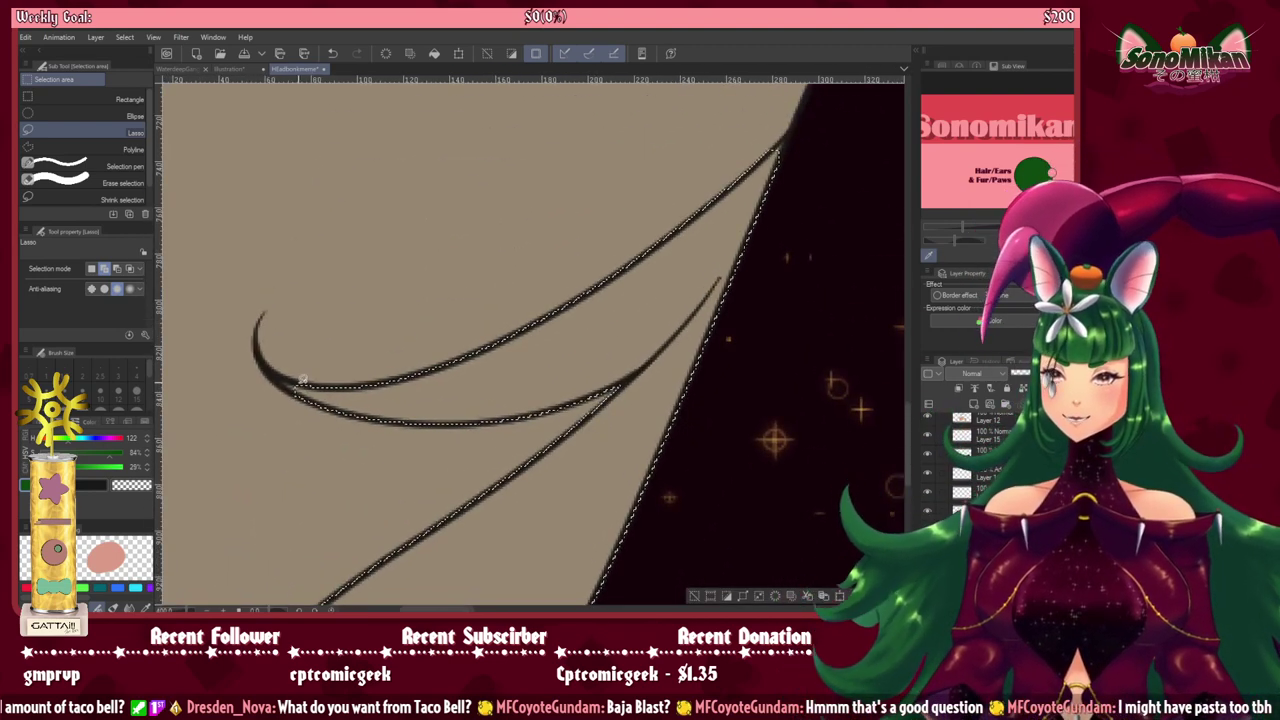
pyautogui.moveTo(303, 380)
pyautogui.mouseDown()
pyautogui.moveTo(275, 372)
pyautogui.moveTo(309, 393)
pyautogui.moveTo(406, 381)
pyautogui.mouseUp()
pyautogui.moveTo(694, 246); pyautogui.dragTo(559, 438)
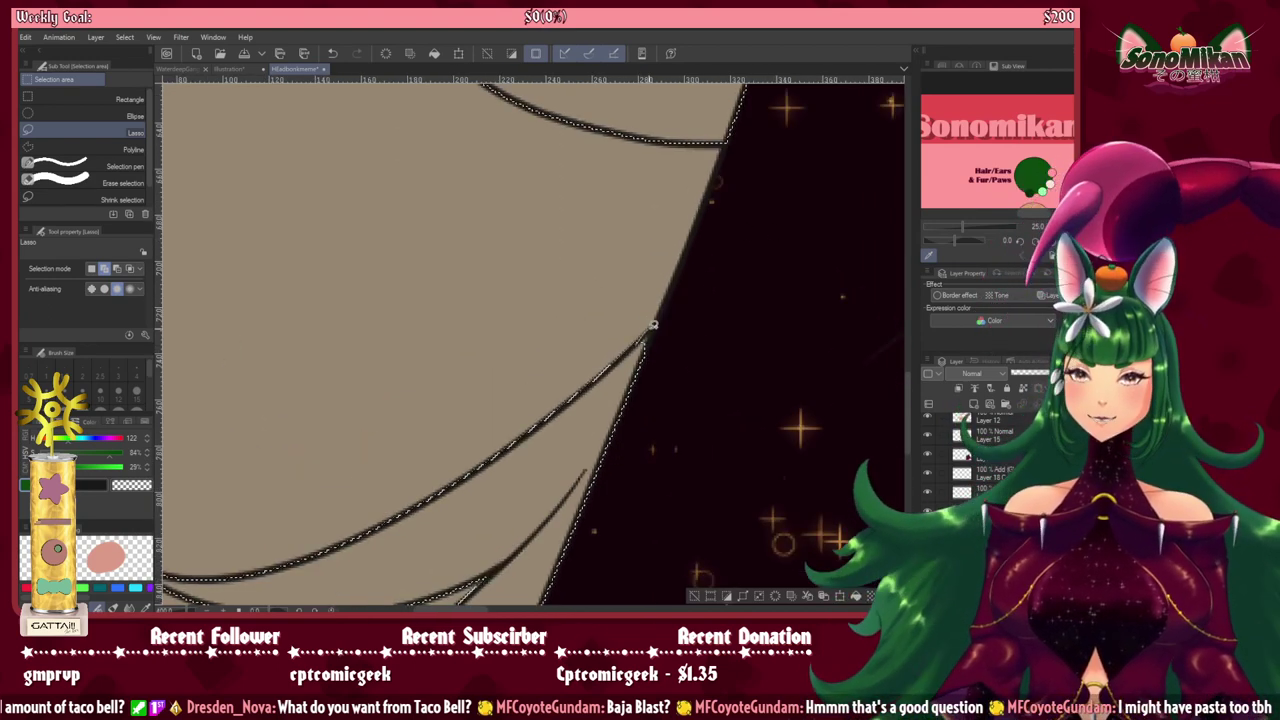
# Step: Lasso the missed hair corners along the left side strands and between the left hand's fingertips into the selection
pyautogui.moveTo(668, 209); pyautogui.dragTo(337, 551)
pyautogui.moveTo(780, 126); pyautogui.dragTo(543, 416)
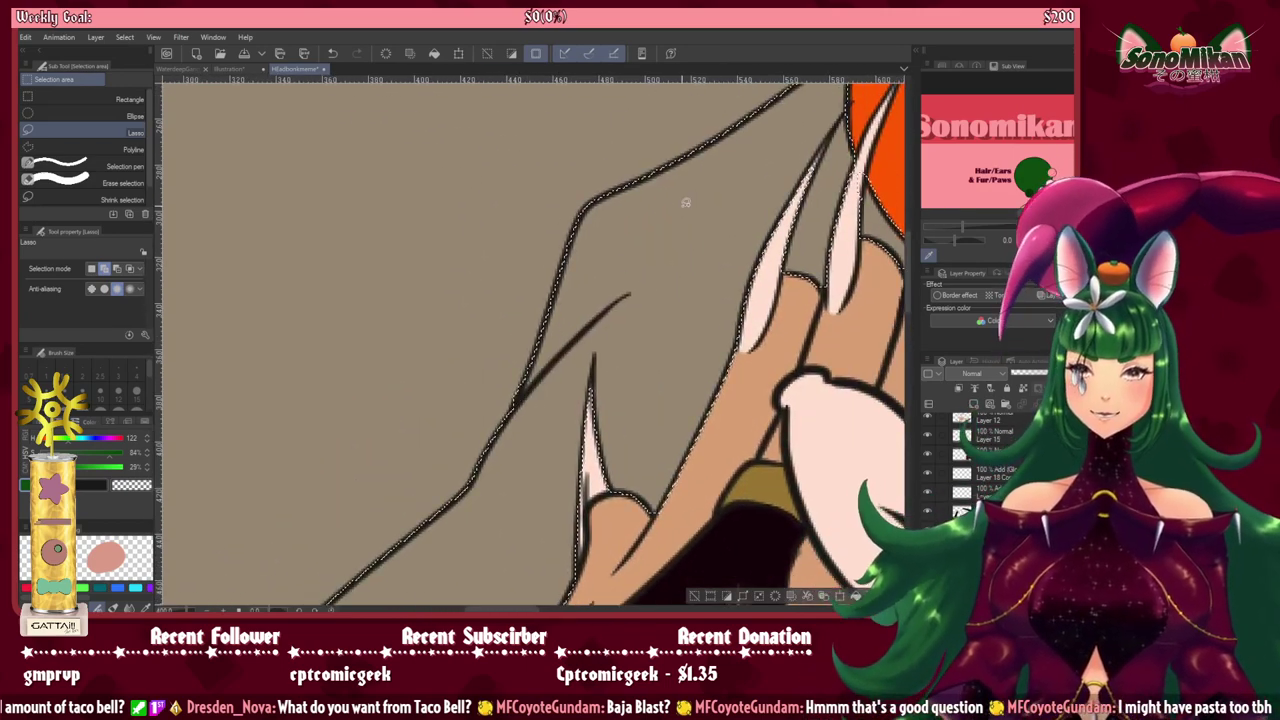
pyautogui.moveTo(686, 203)
pyautogui.mouseDown()
pyautogui.moveTo(600, 366)
pyautogui.moveTo(569, 474)
pyautogui.moveTo(531, 410)
pyautogui.mouseUp()
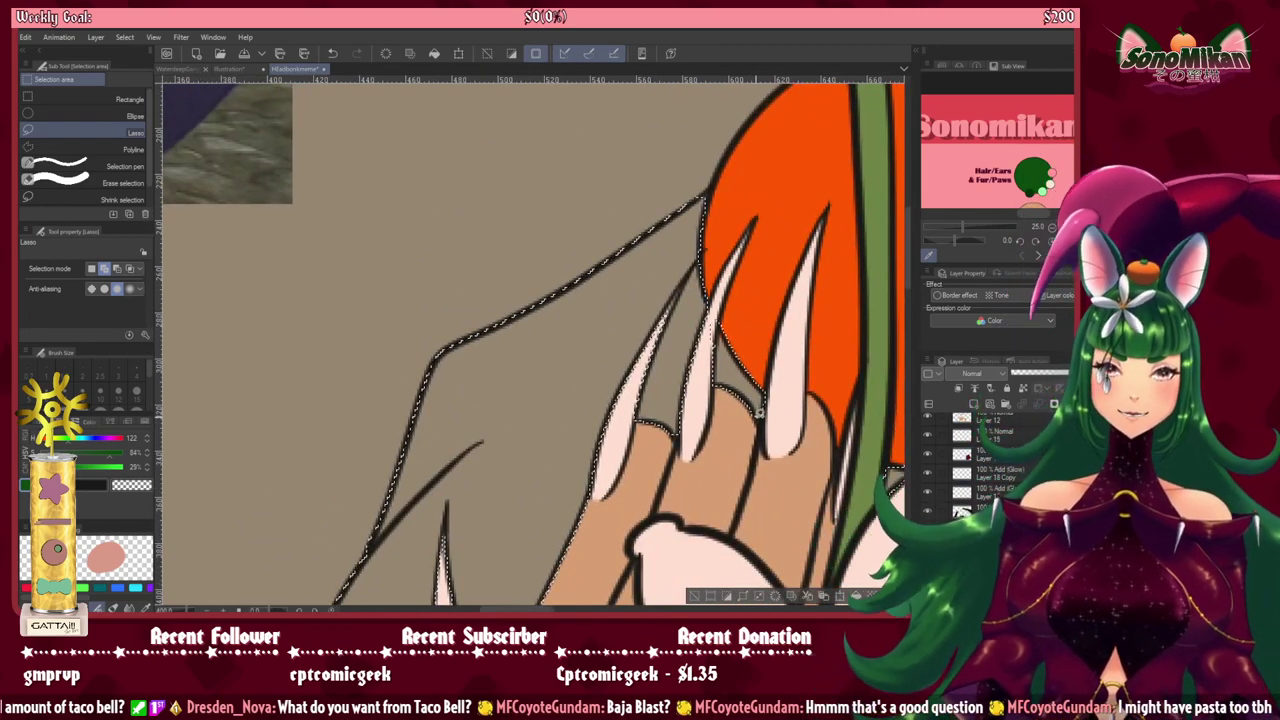
pyautogui.moveTo(756, 384); pyautogui.dragTo(723, 394)
pyautogui.moveTo(732, 459); pyautogui.dragTo(635, 383)
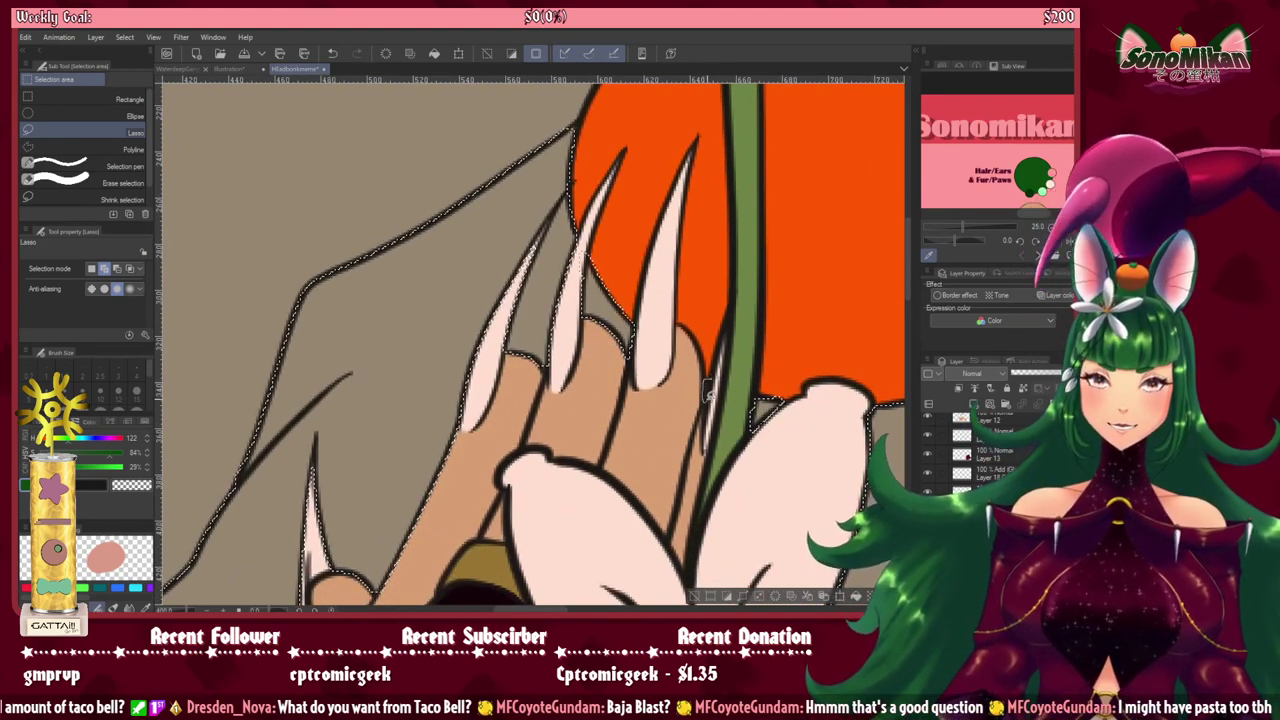
# Step: Try filling the hair selection with dark green to check its coverage over the whole figure
pyautogui.click(857, 598)
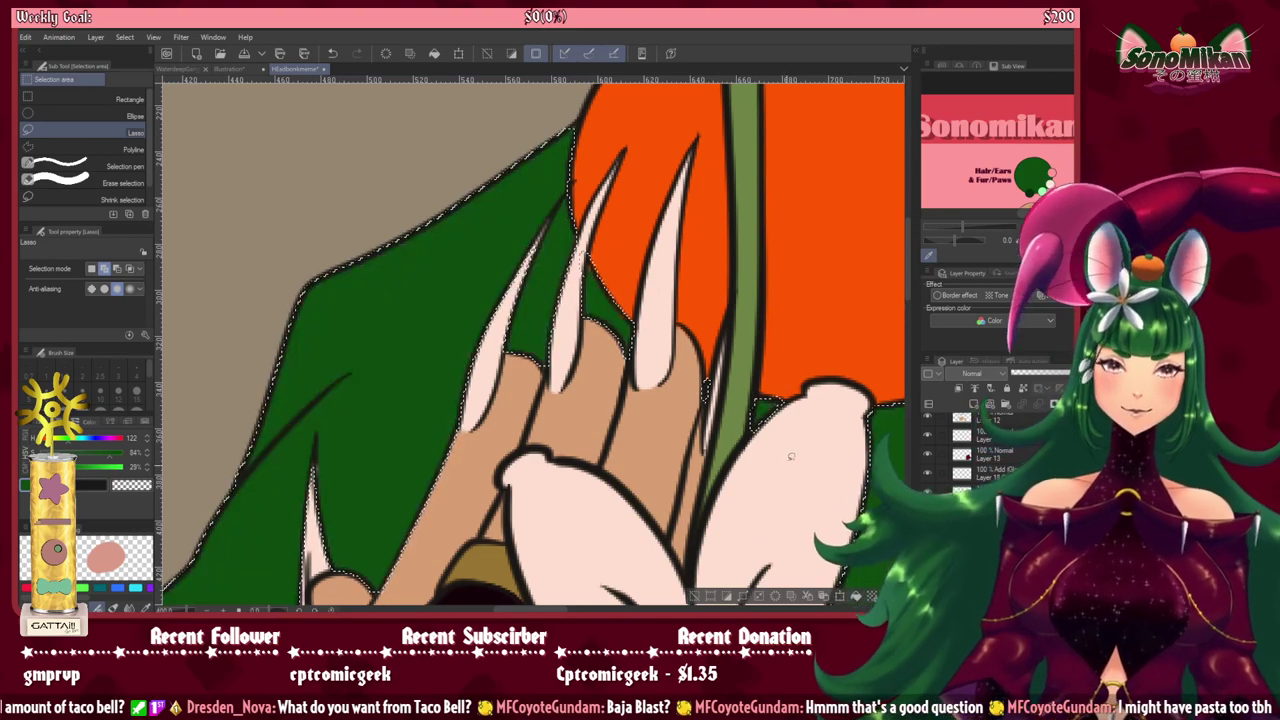
pyautogui.moveTo(752, 520); pyautogui.dragTo(522, 450)
pyautogui.moveTo(611, 500); pyautogui.dragTo(599, 533)
pyautogui.hotkey('ctrl', 'z')
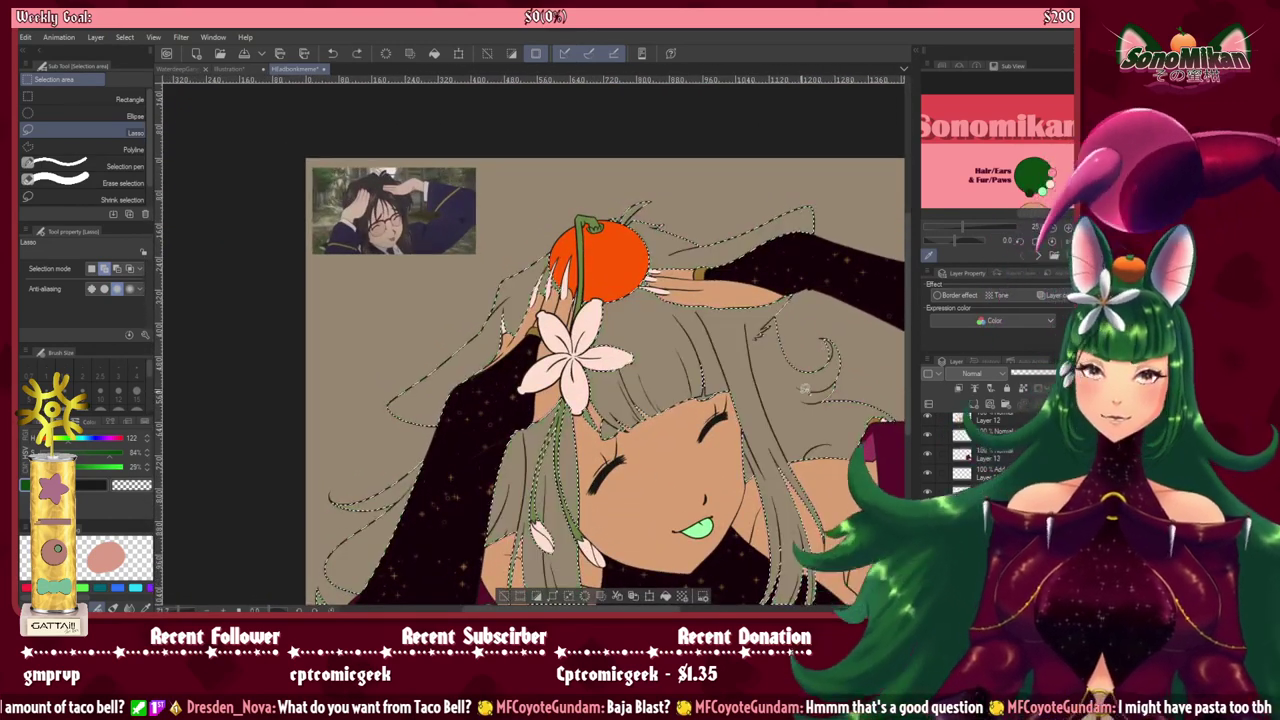
# Step: Lasso the missed slivers around the parting line and the pointed strand tips of the fringe into the hair selection
pyautogui.scroll(3, 747, 357)
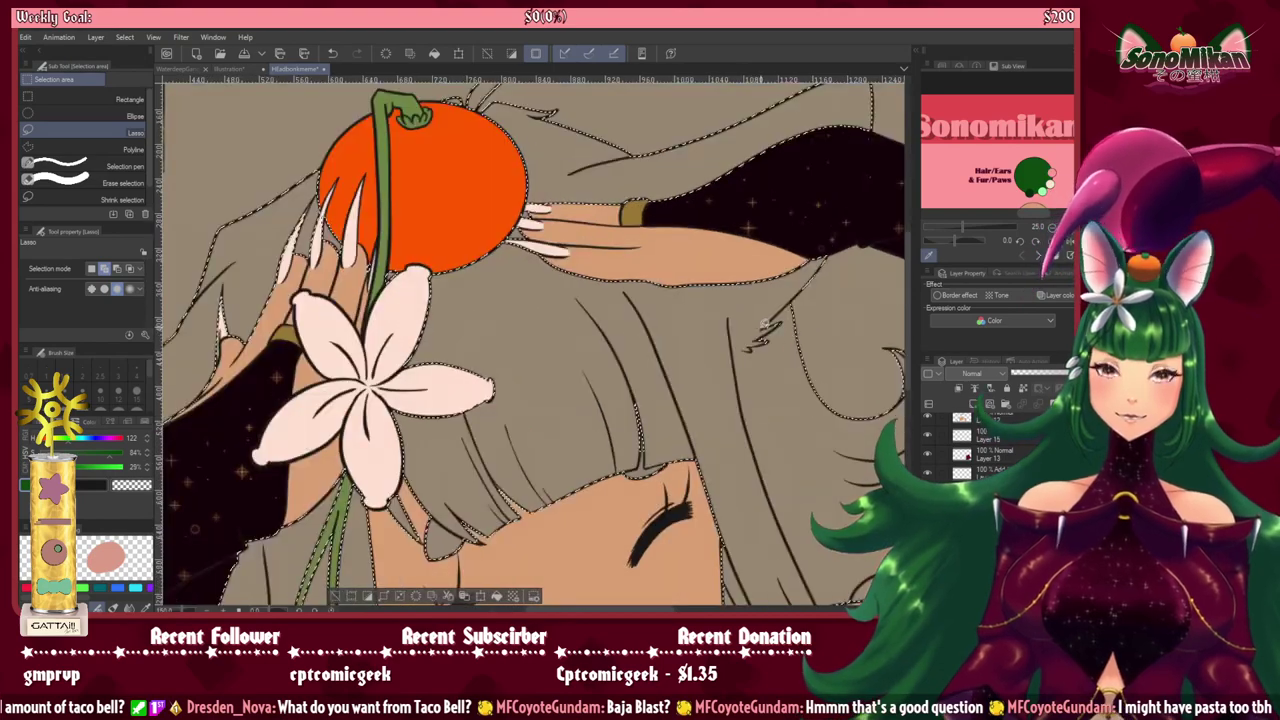
pyautogui.moveTo(583, 490); pyautogui.dragTo(598, 444)
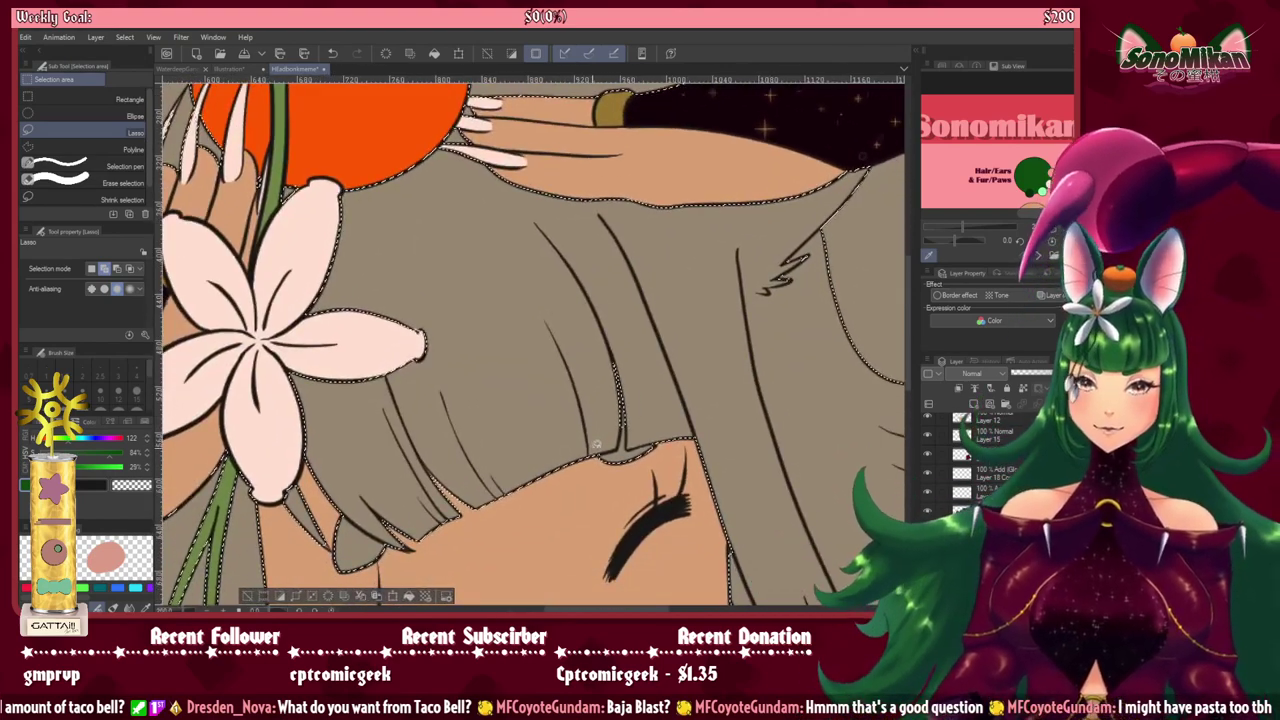
pyautogui.scroll(2, 597, 443)
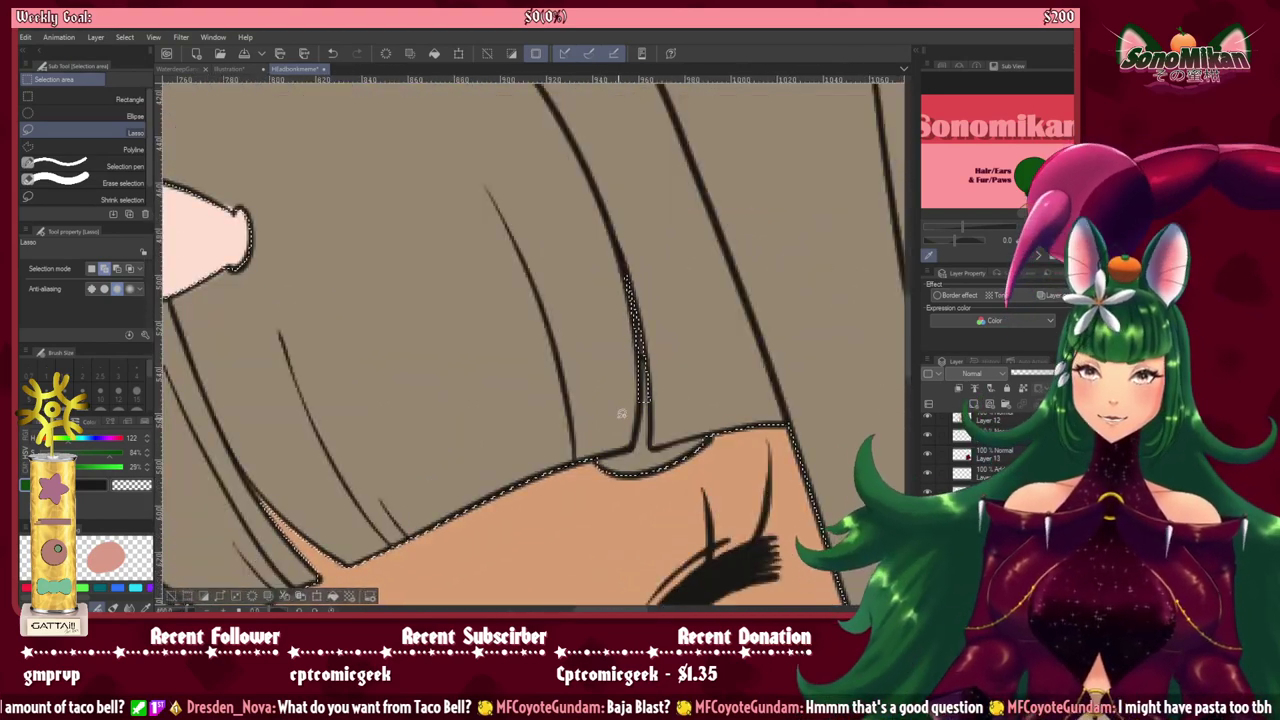
pyautogui.moveTo(622, 415)
pyautogui.mouseDown()
pyautogui.moveTo(583, 343)
pyautogui.moveTo(612, 412)
pyautogui.mouseUp()
pyautogui.moveTo(460, 454); pyautogui.dragTo(609, 329)
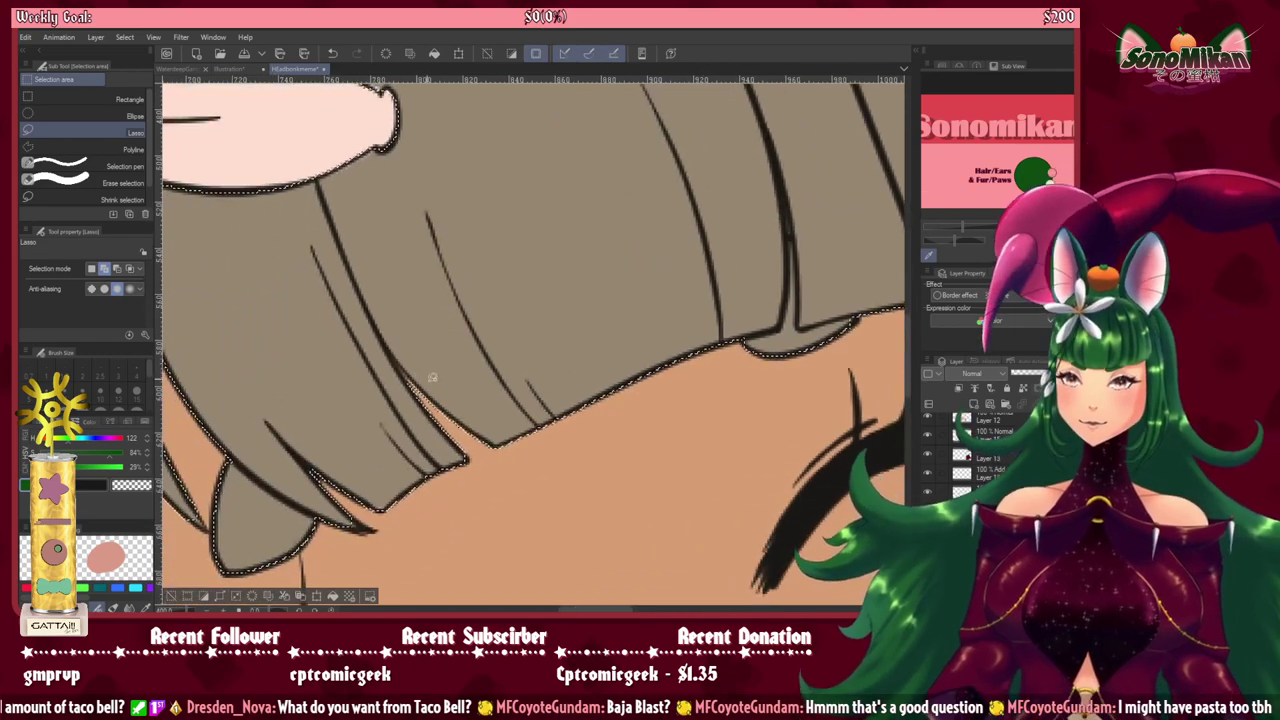
pyautogui.moveTo(349, 453); pyautogui.dragTo(446, 403)
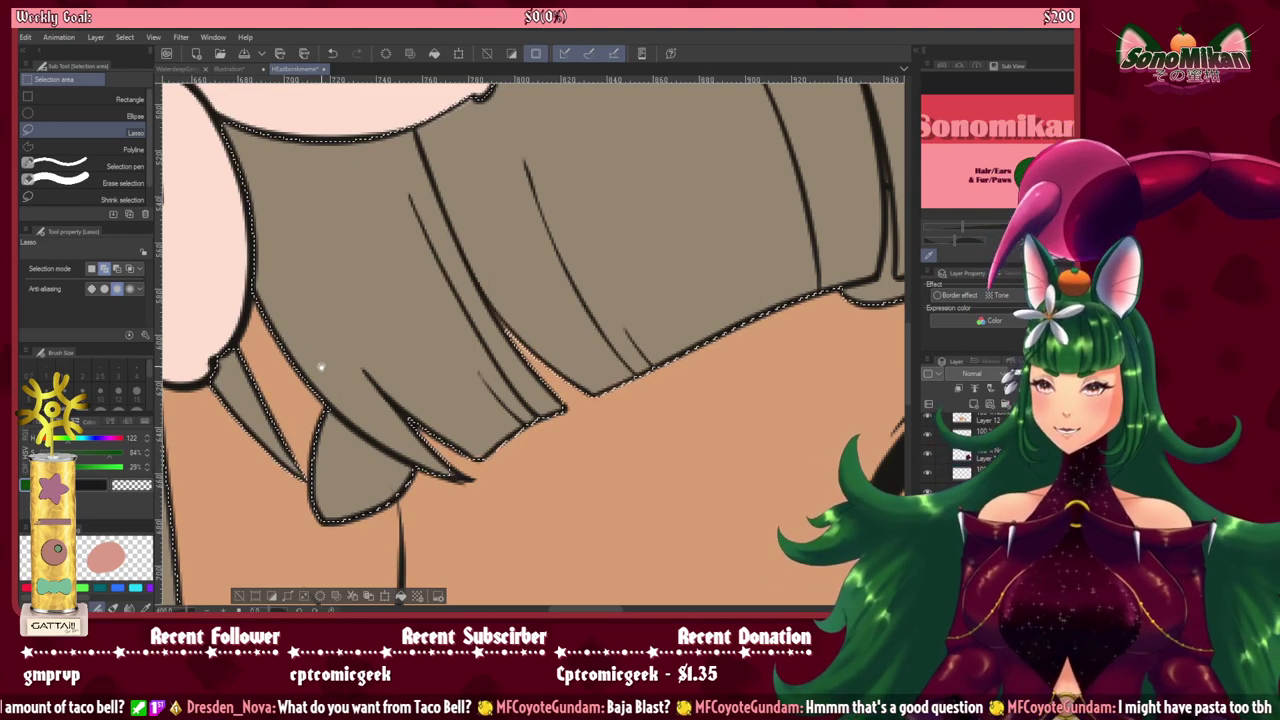
pyautogui.moveTo(323, 366); pyautogui.dragTo(291, 348)
# Step: Lasso the missed hair corners along the long strands beside the face and above the bare shoulder into the selection
pyautogui.moveTo(659, 349); pyautogui.dragTo(386, 379)
pyautogui.moveTo(636, 379); pyautogui.dragTo(522, 251)
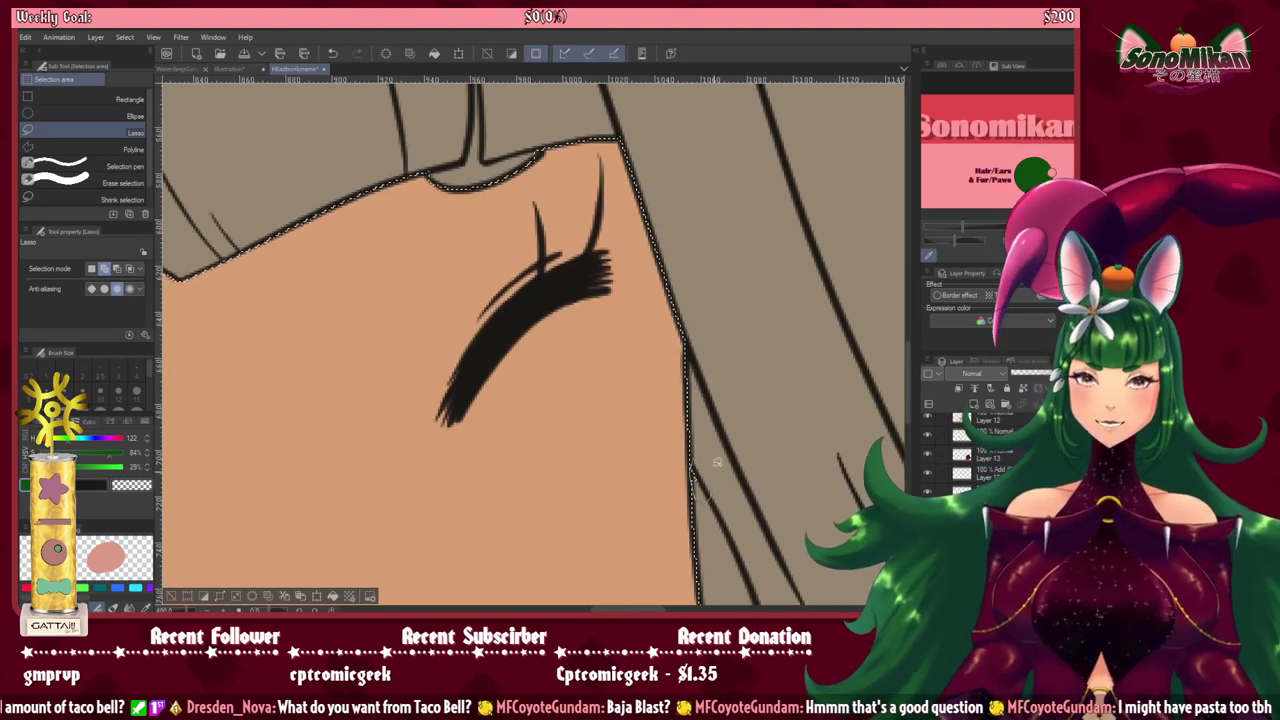
pyautogui.moveTo(726, 566); pyautogui.dragTo(651, 279)
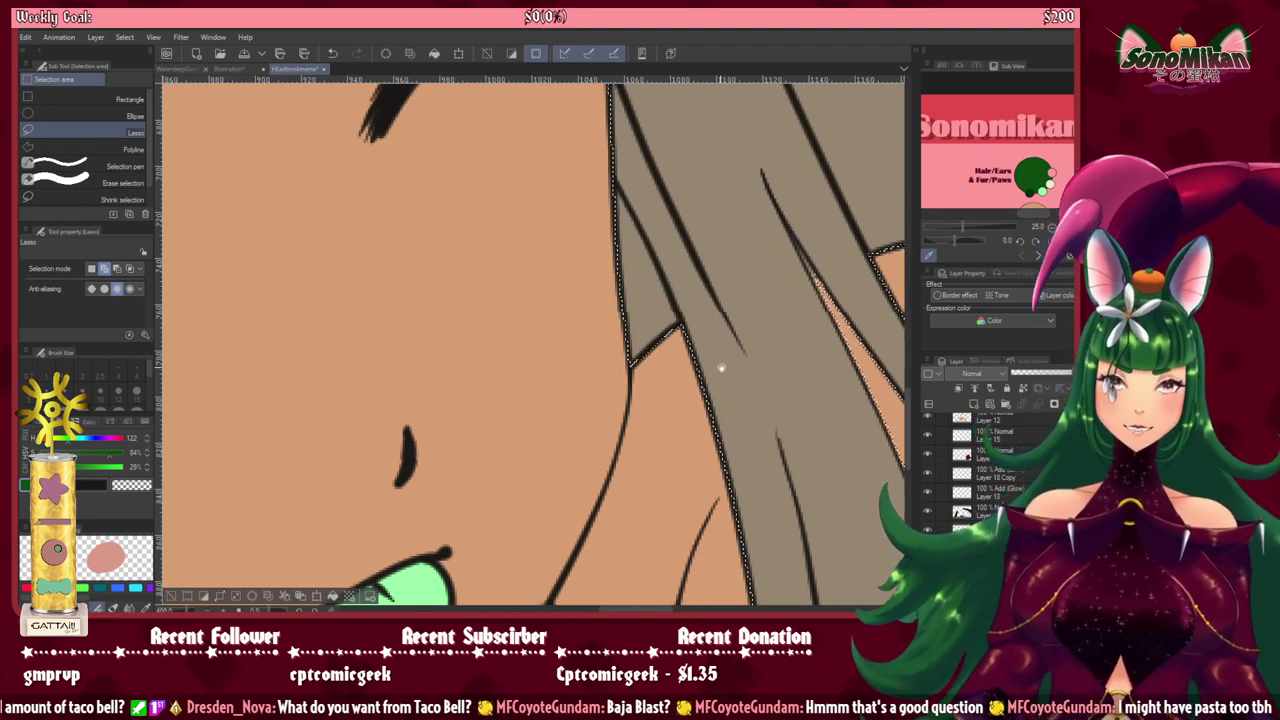
pyautogui.moveTo(720, 366); pyautogui.dragTo(598, 418)
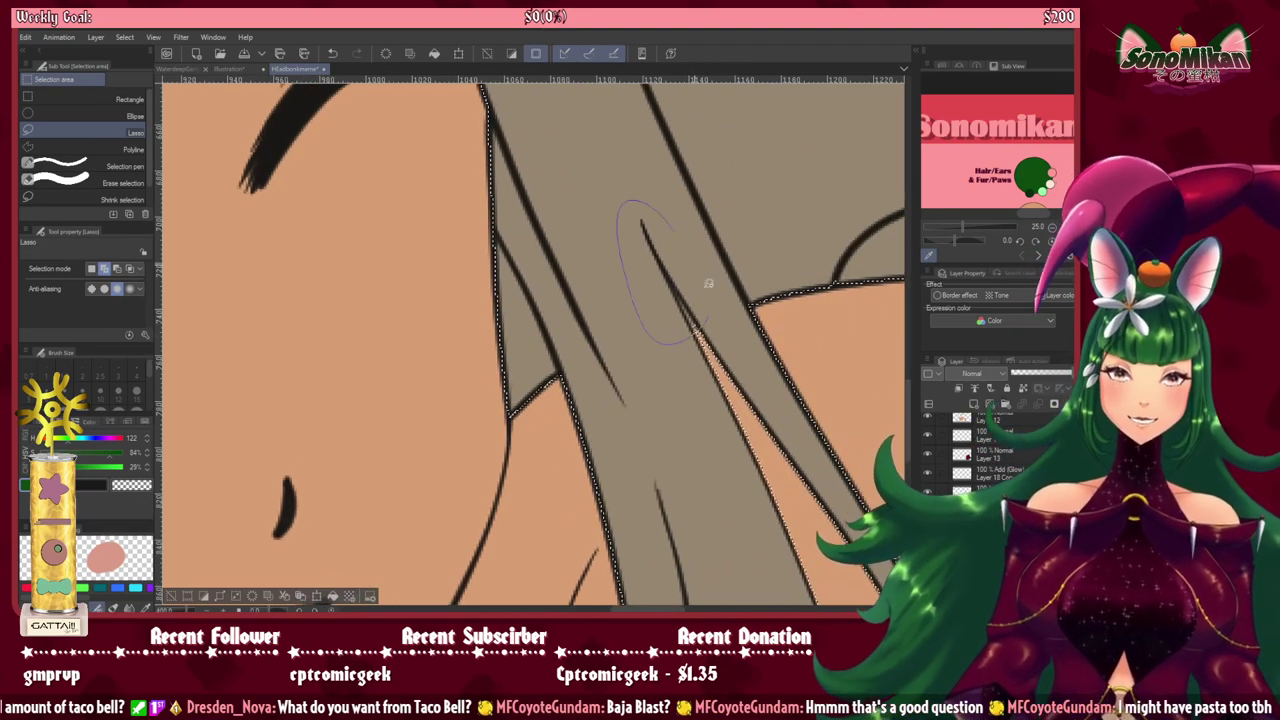
pyautogui.moveTo(737, 386); pyautogui.dragTo(587, 424)
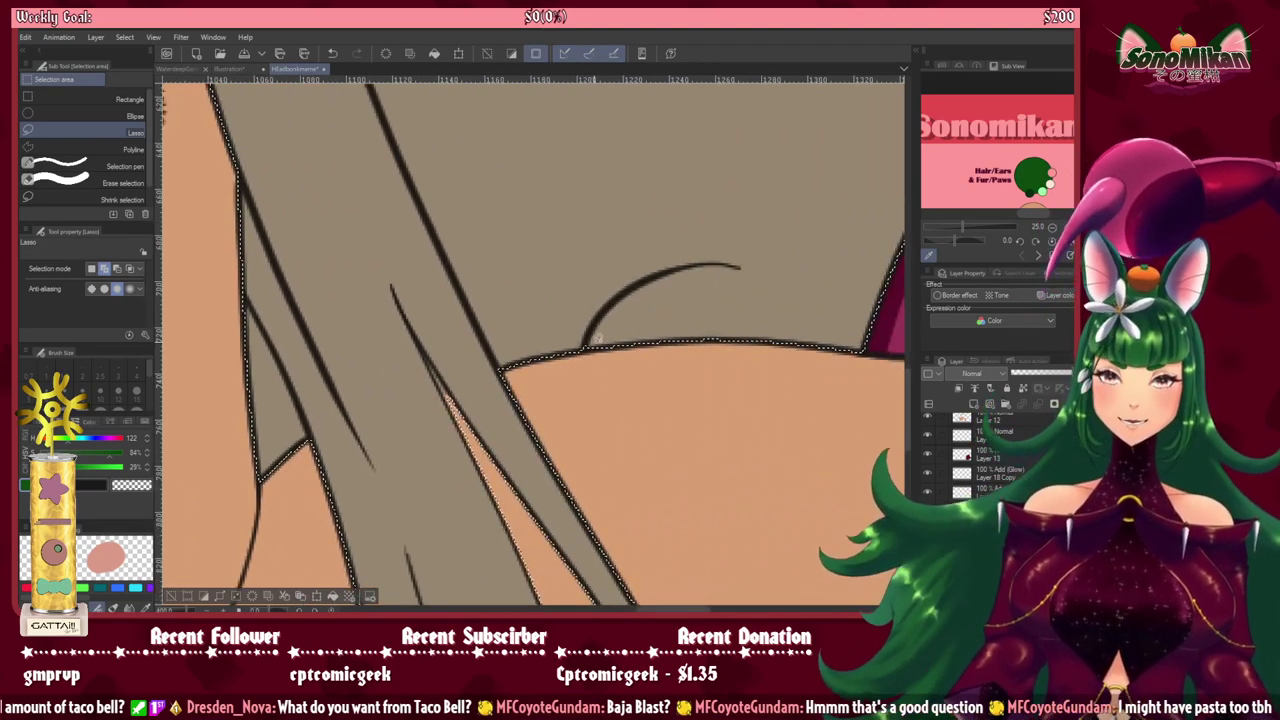
pyautogui.moveTo(728, 284); pyautogui.dragTo(586, 510)
pyautogui.moveTo(606, 335); pyautogui.dragTo(458, 364)
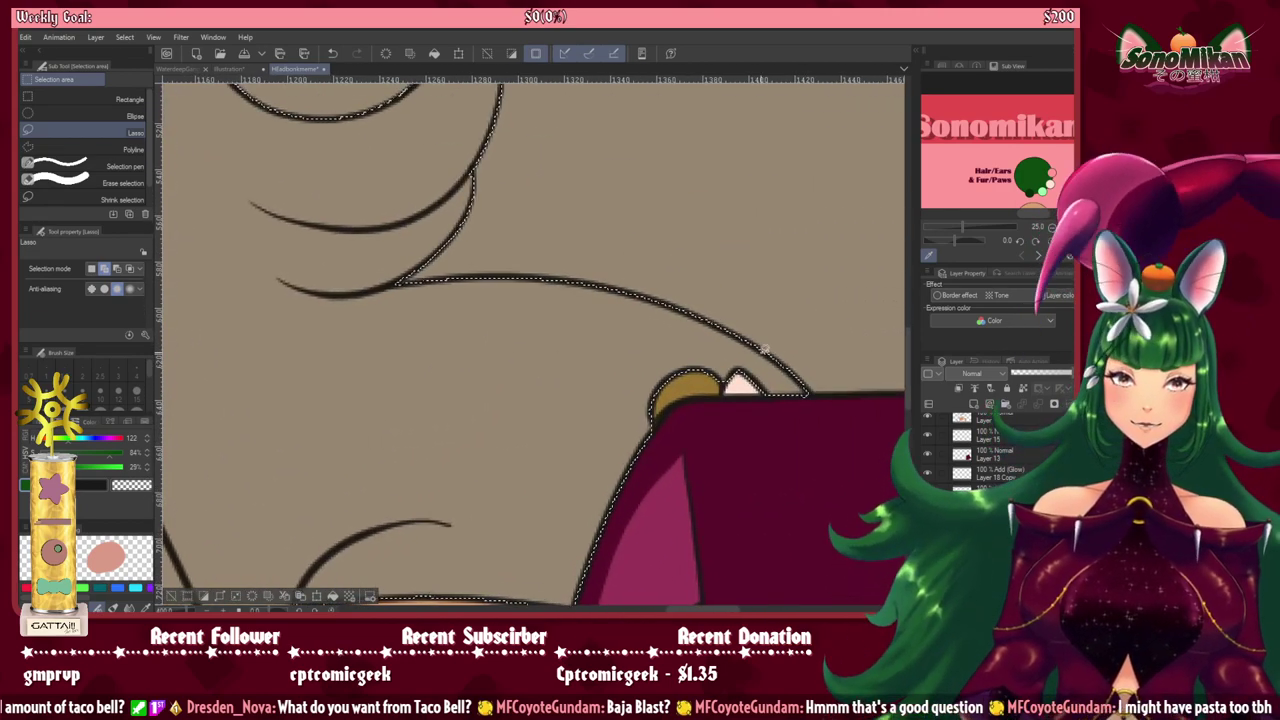
# Step: Lasso the missed hair around the curled lock and the zigzag strand marks beneath the forearm into the selection
pyautogui.moveTo(398, 170); pyautogui.dragTo(598, 446)
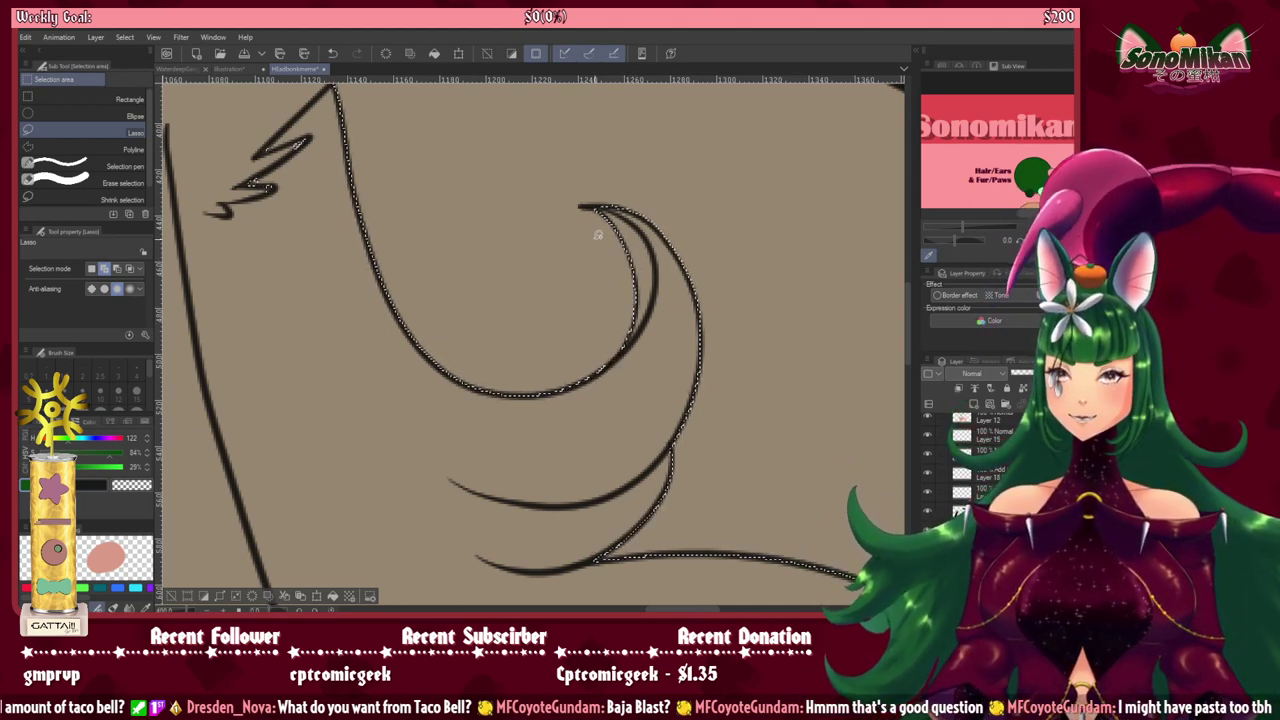
pyautogui.moveTo(476, 262); pyautogui.dragTo(588, 395)
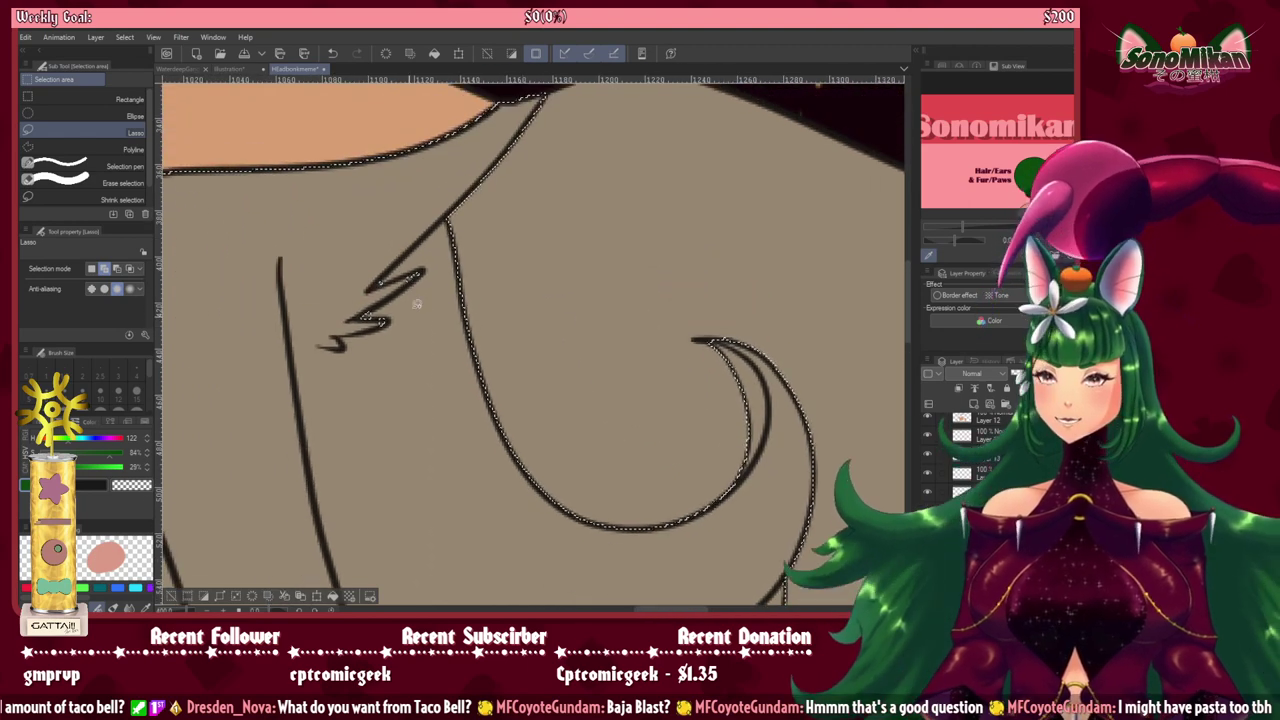
pyautogui.moveTo(417, 303)
pyautogui.mouseDown()
pyautogui.moveTo(320, 251)
pyautogui.moveTo(385, 232)
pyautogui.mouseUp()
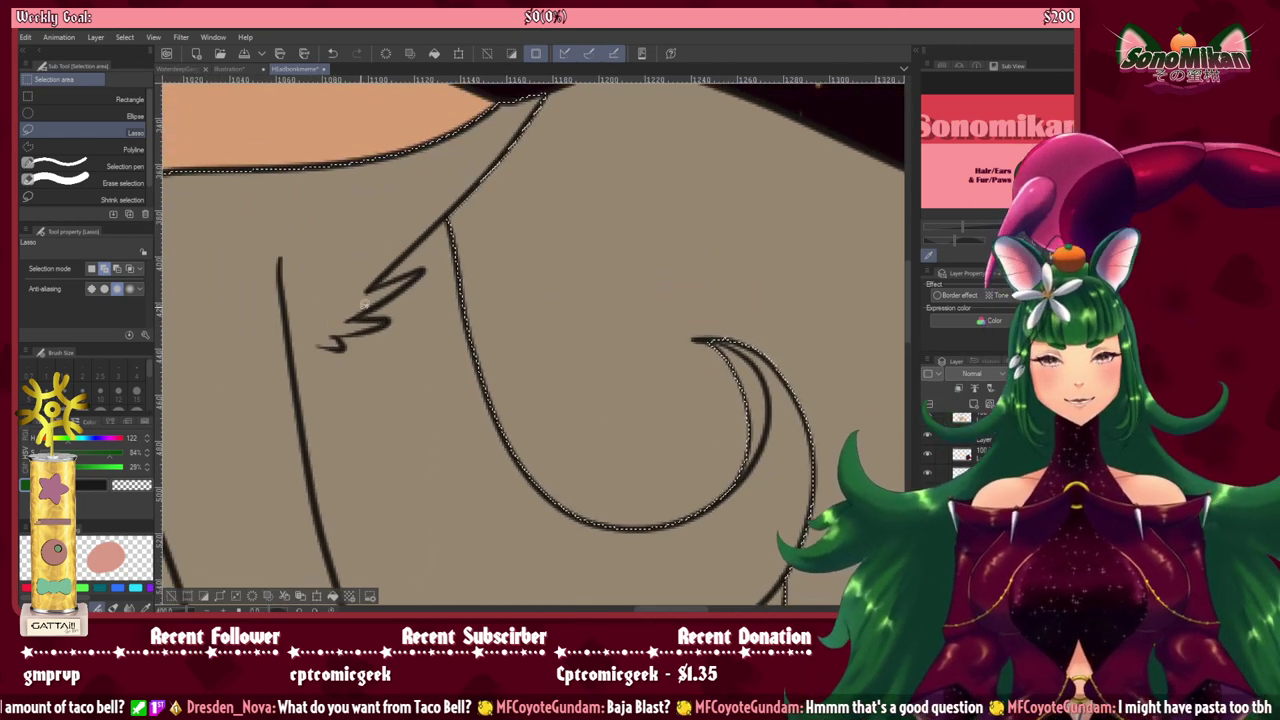
pyautogui.moveTo(505, 470); pyautogui.dragTo(854, 290)
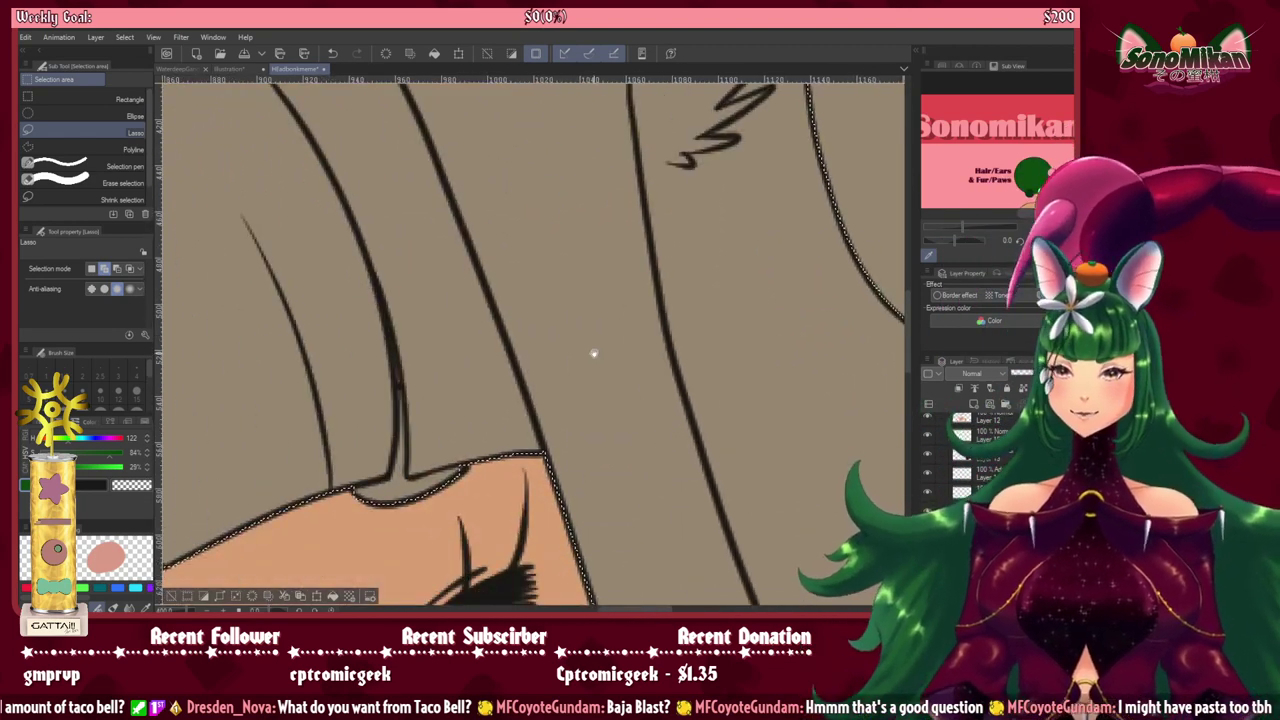
pyautogui.moveTo(594, 354); pyautogui.dragTo(725, 361)
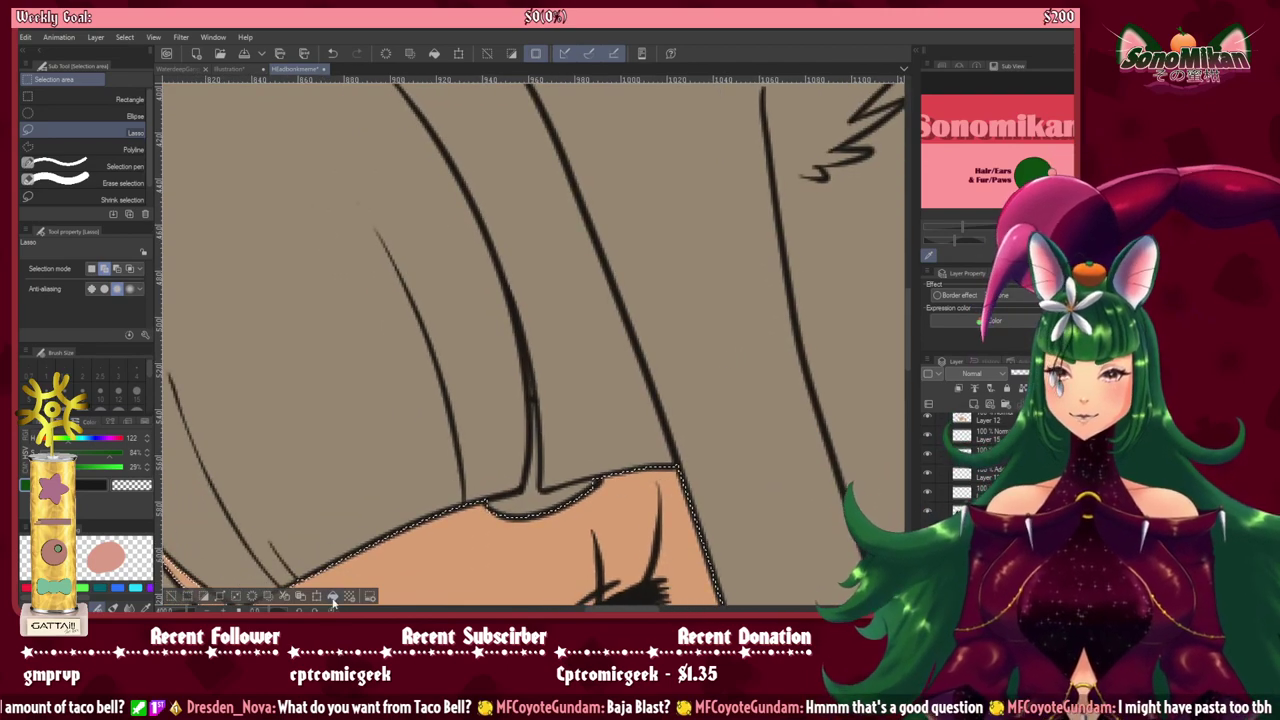
# Step: Fill the completed hair selection with dark green and deselect it
pyautogui.hotkey('alt', 'Delete')
pyautogui.scroll(-4, 400, 540)
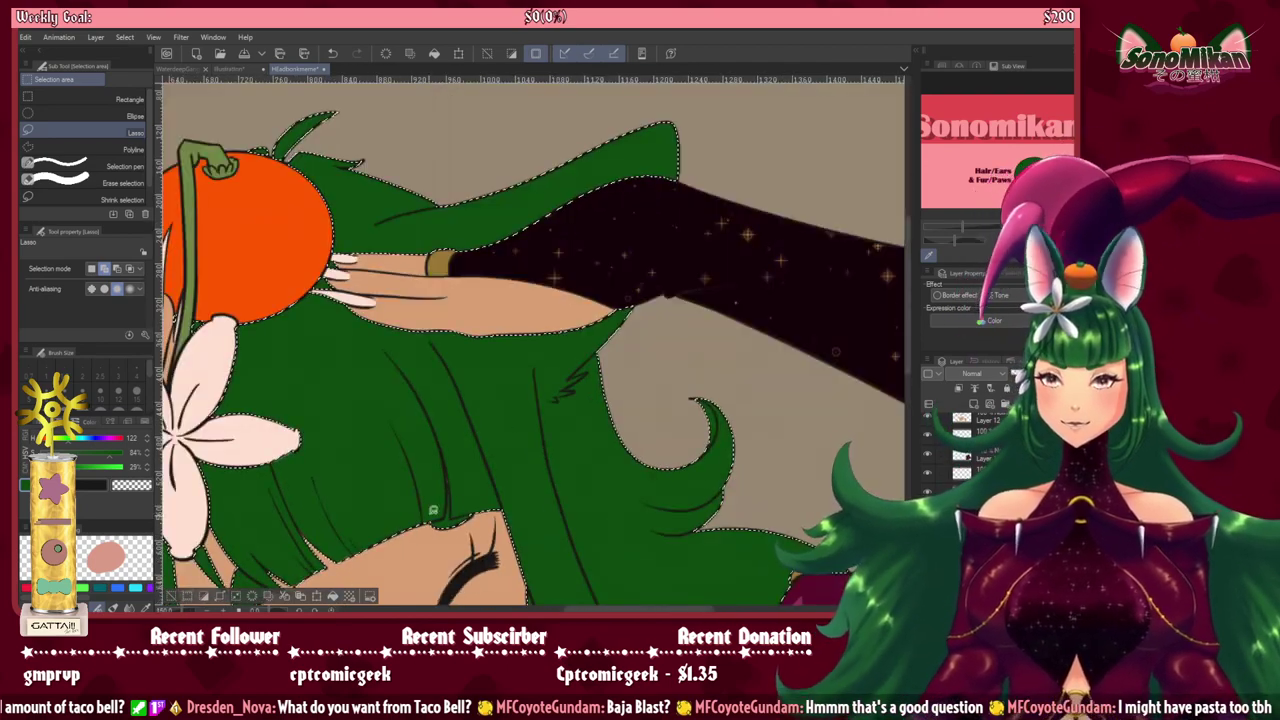
pyautogui.scroll(1, 430, 518)
pyautogui.moveTo(434, 517); pyautogui.dragTo(622, 352)
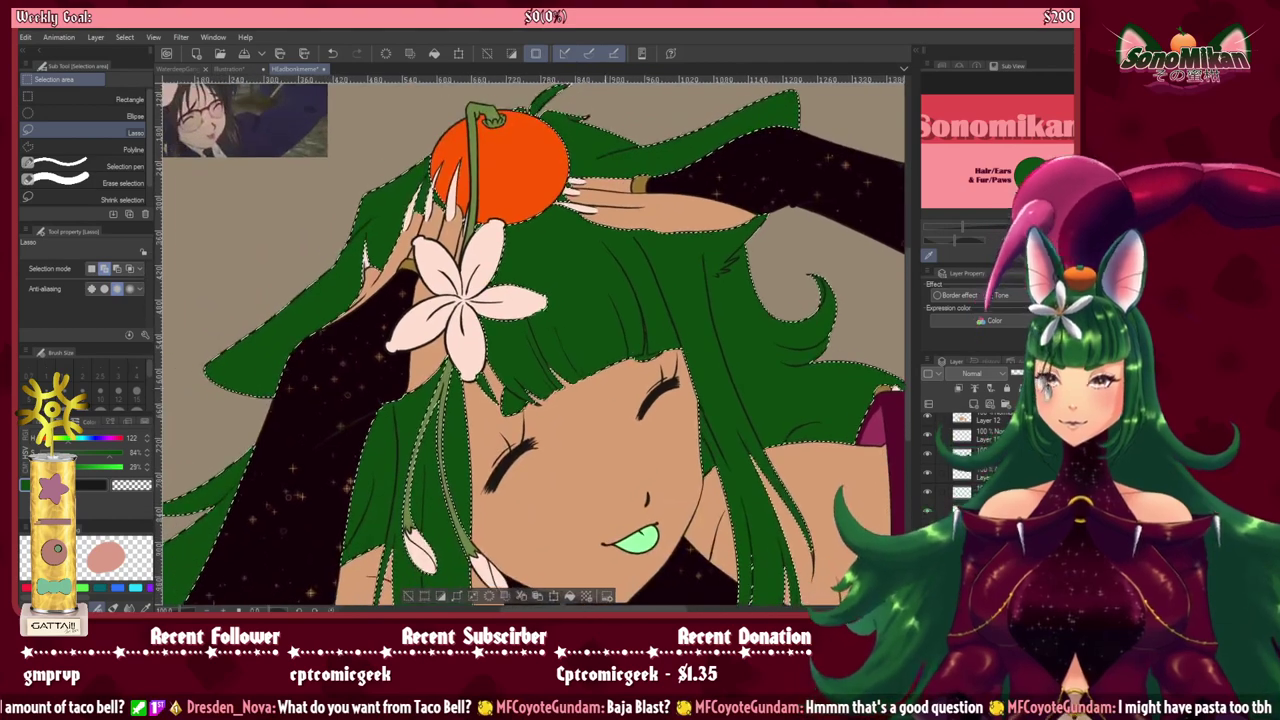
pyautogui.hotkey('ctrl', 'd')
# Step: Toggle Layer 10 and the layer beneath it to identify what each holds around the left hand's nails
pyautogui.moveTo(512, 398); pyautogui.dragTo(559, 428)
pyautogui.scroll(6, 448, 350)
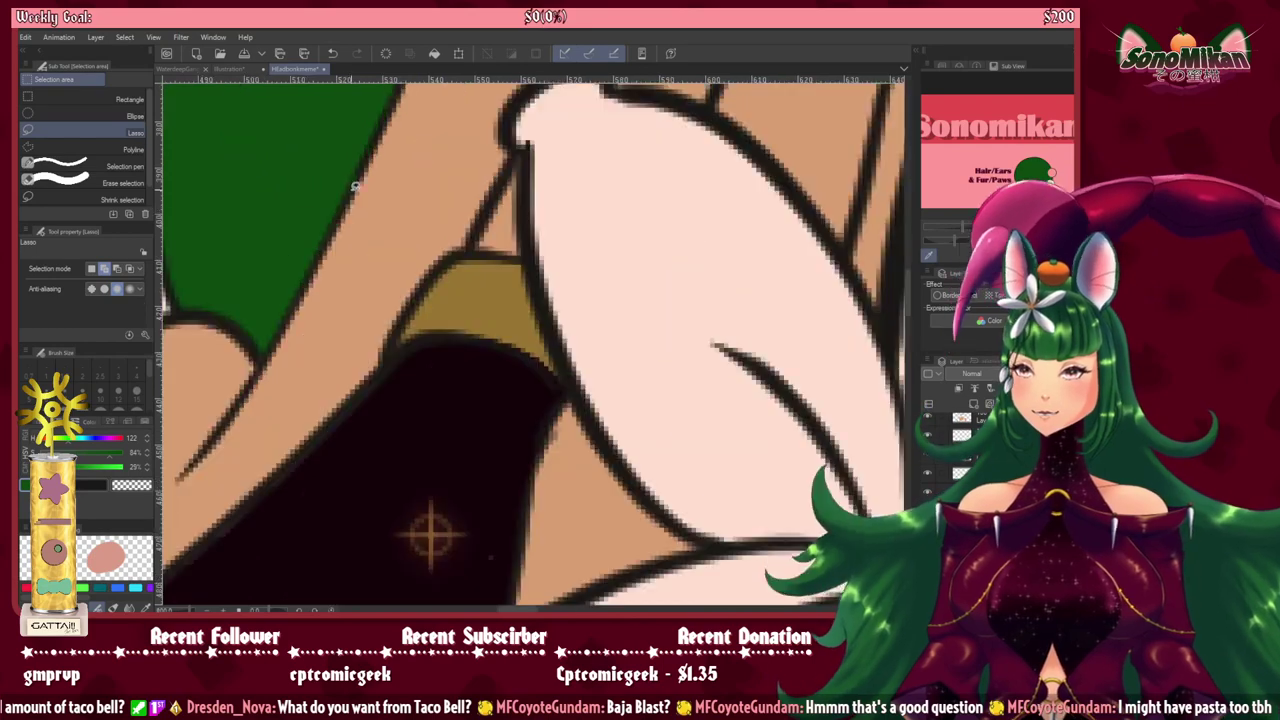
pyautogui.moveTo(342, 197); pyautogui.dragTo(553, 311)
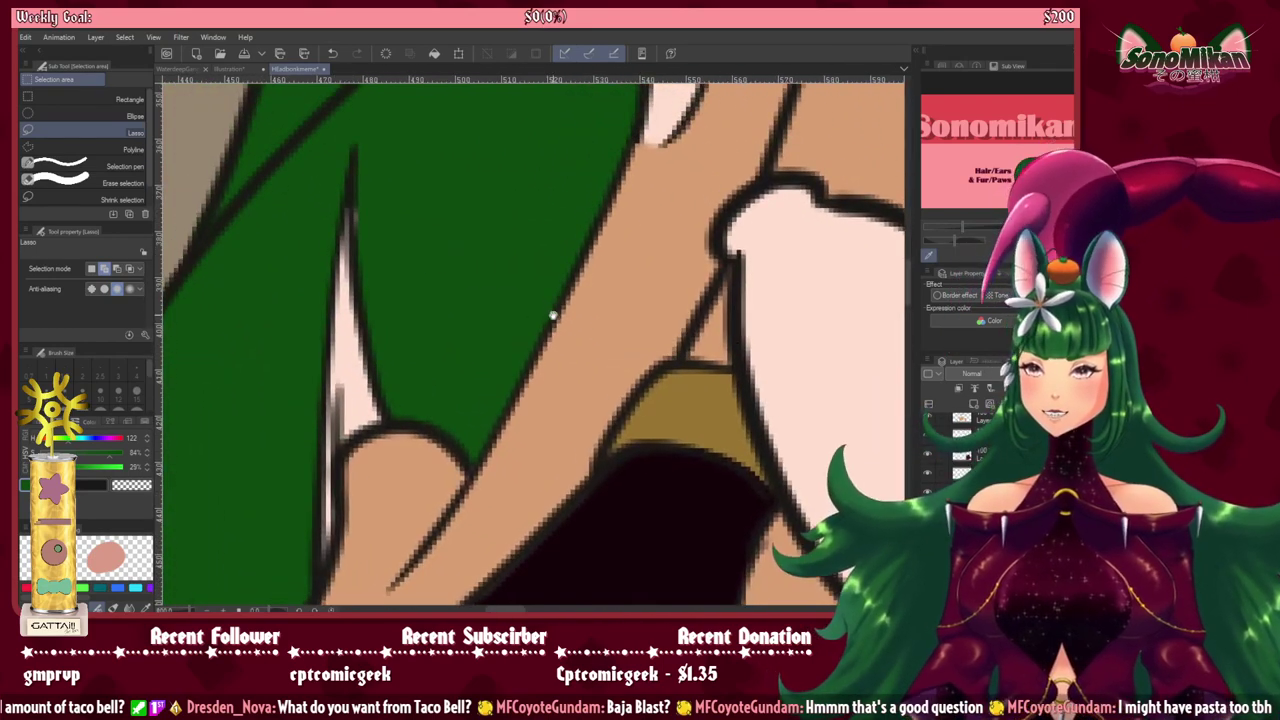
pyautogui.scroll(3, 1003, 480)
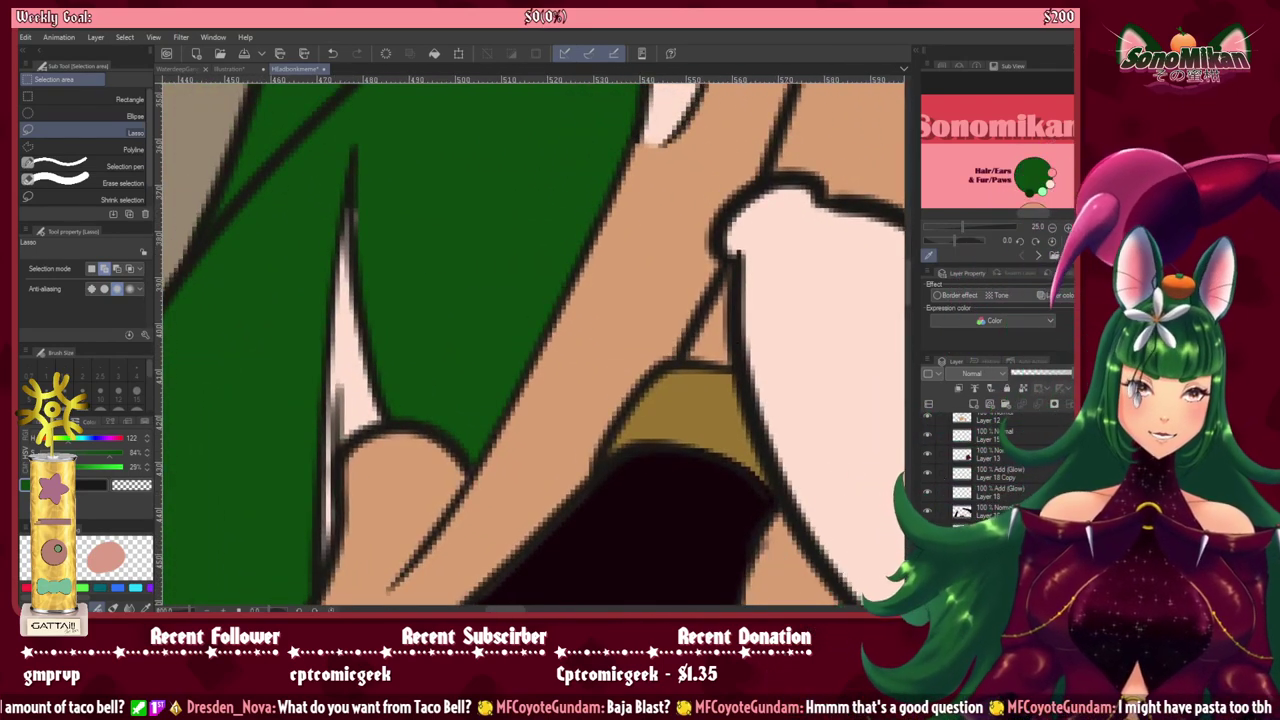
pyautogui.click(995, 468)
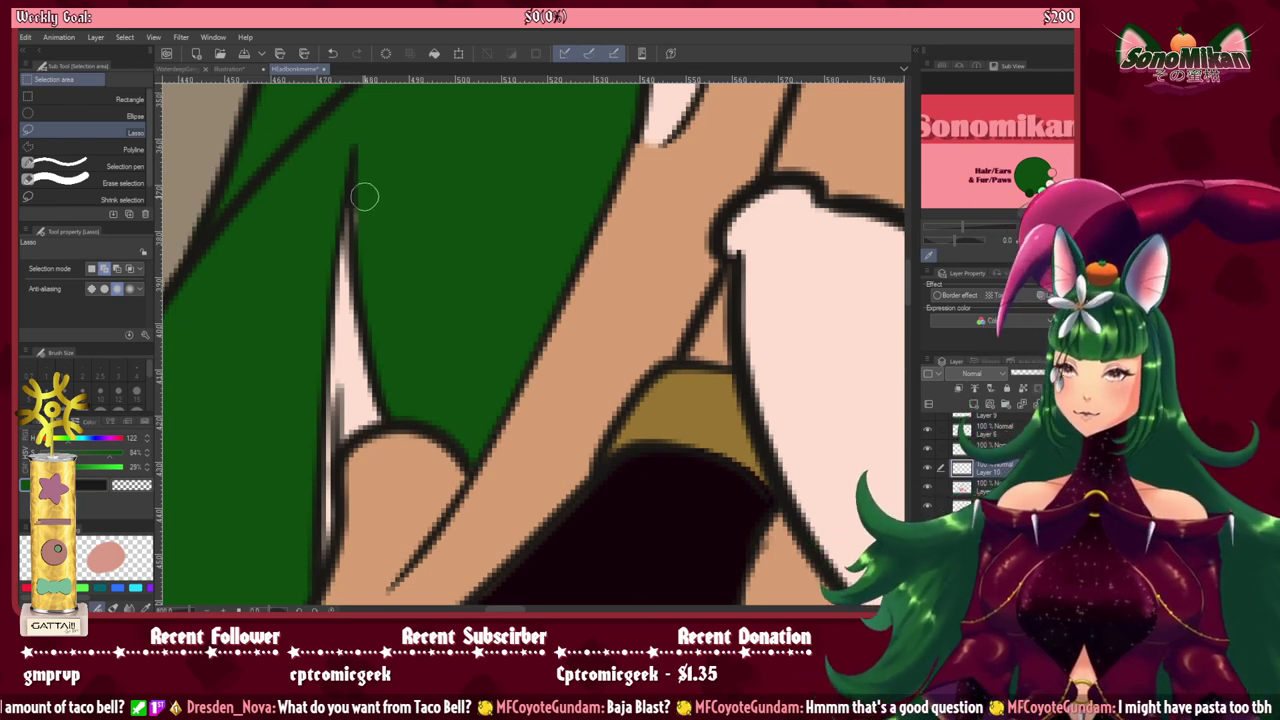
pyautogui.click(927, 467)
pyautogui.click(928, 469)
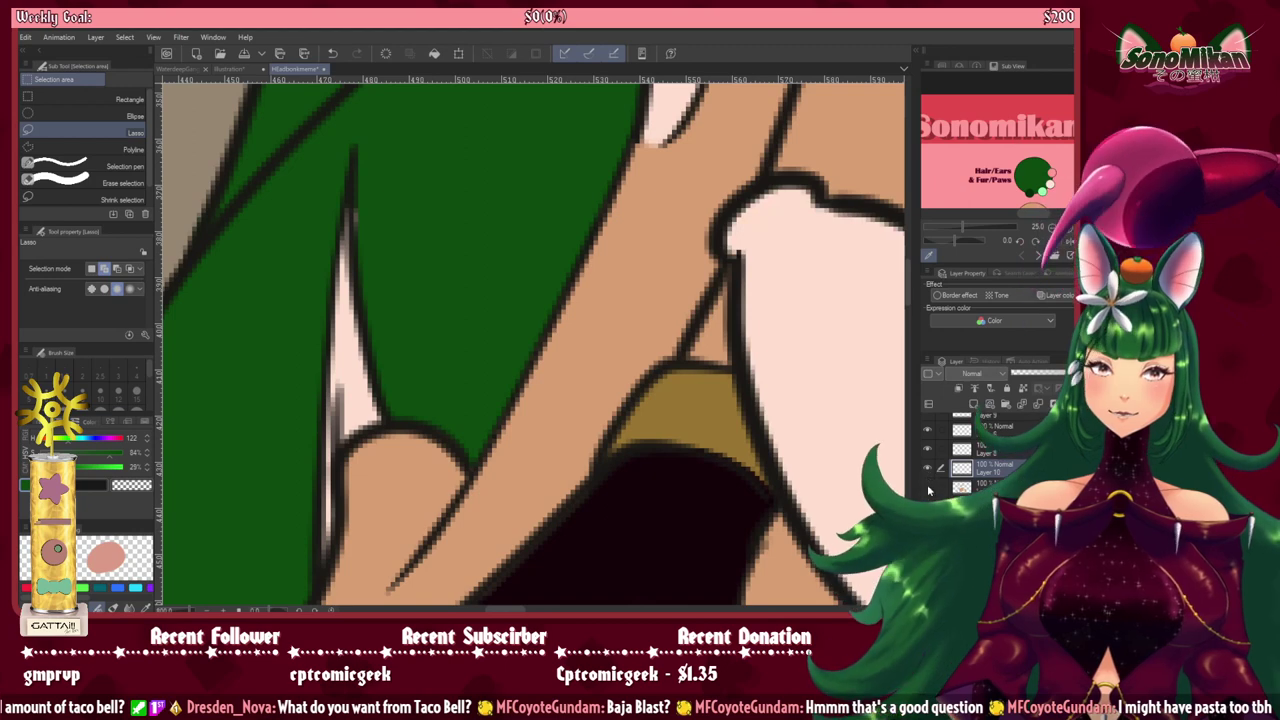
pyautogui.click(928, 487)
pyautogui.click(928, 487)
pyautogui.click(985, 488)
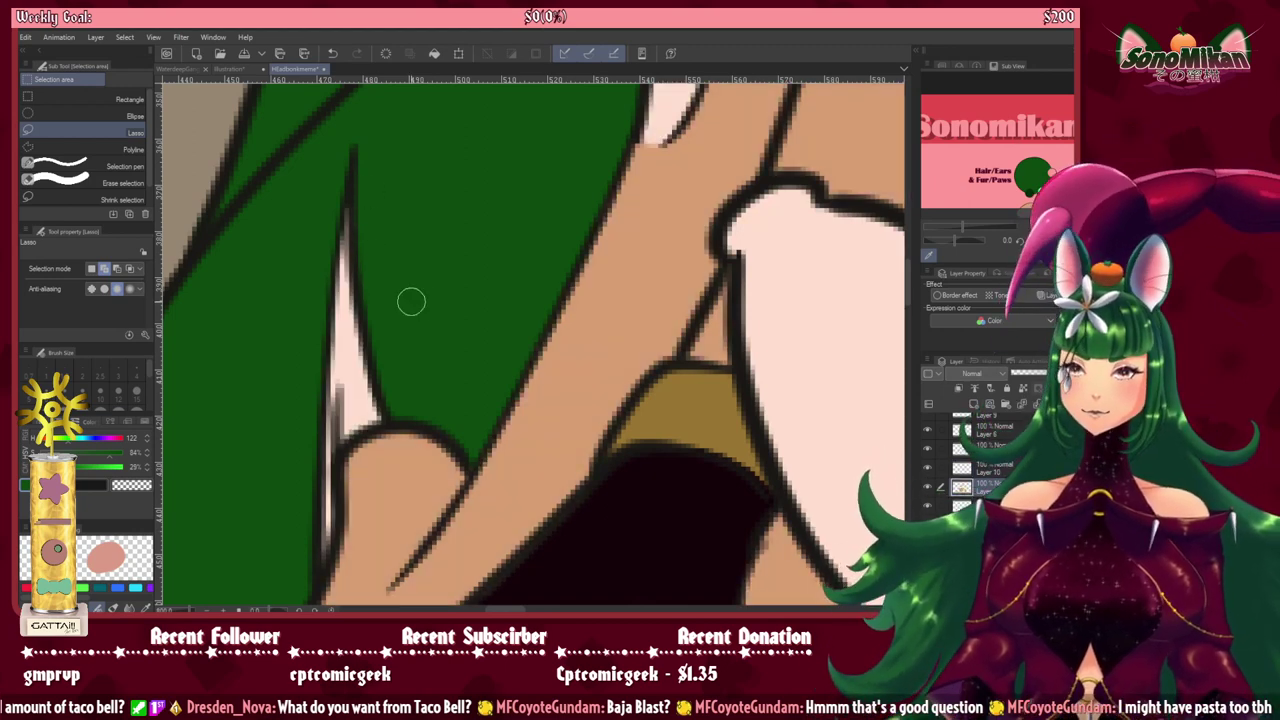
# Step: Hide and reshow the line art to check the colour under the hand's nails, and make Layer 9 active
pyautogui.scroll(-2, 409, 300)
pyautogui.moveTo(415, 298); pyautogui.dragTo(303, 465)
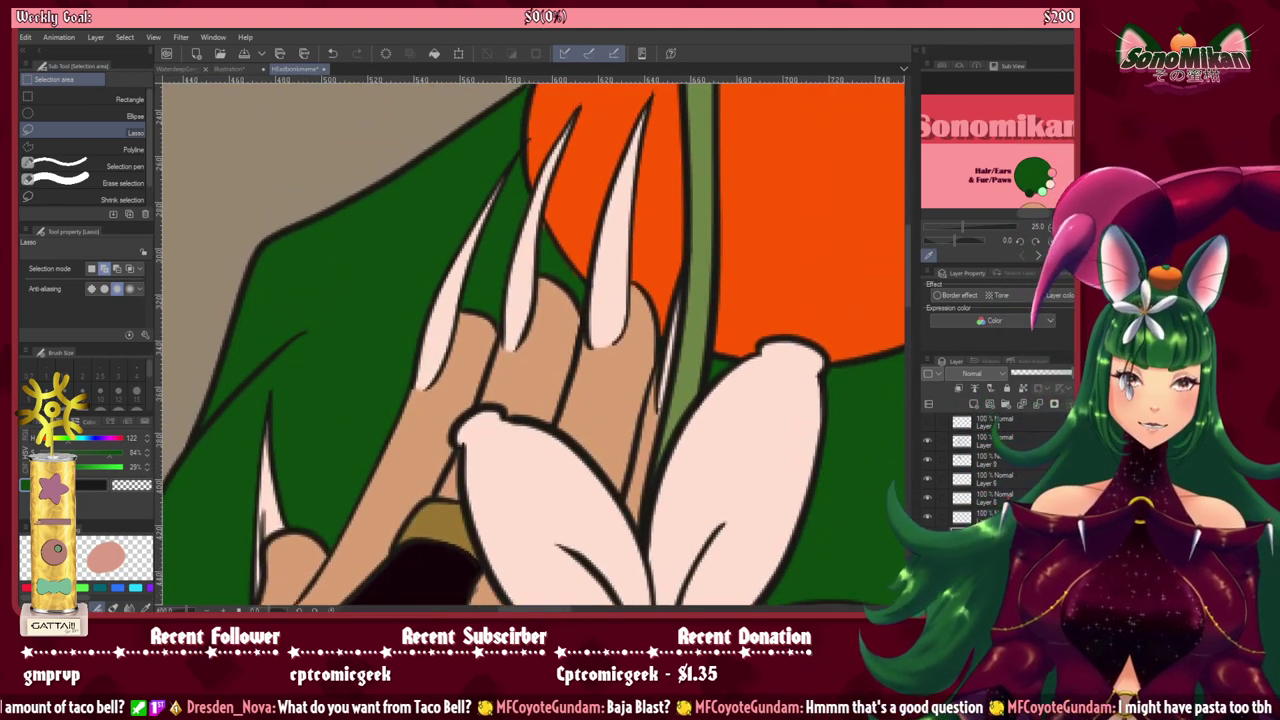
pyautogui.click(927, 460)
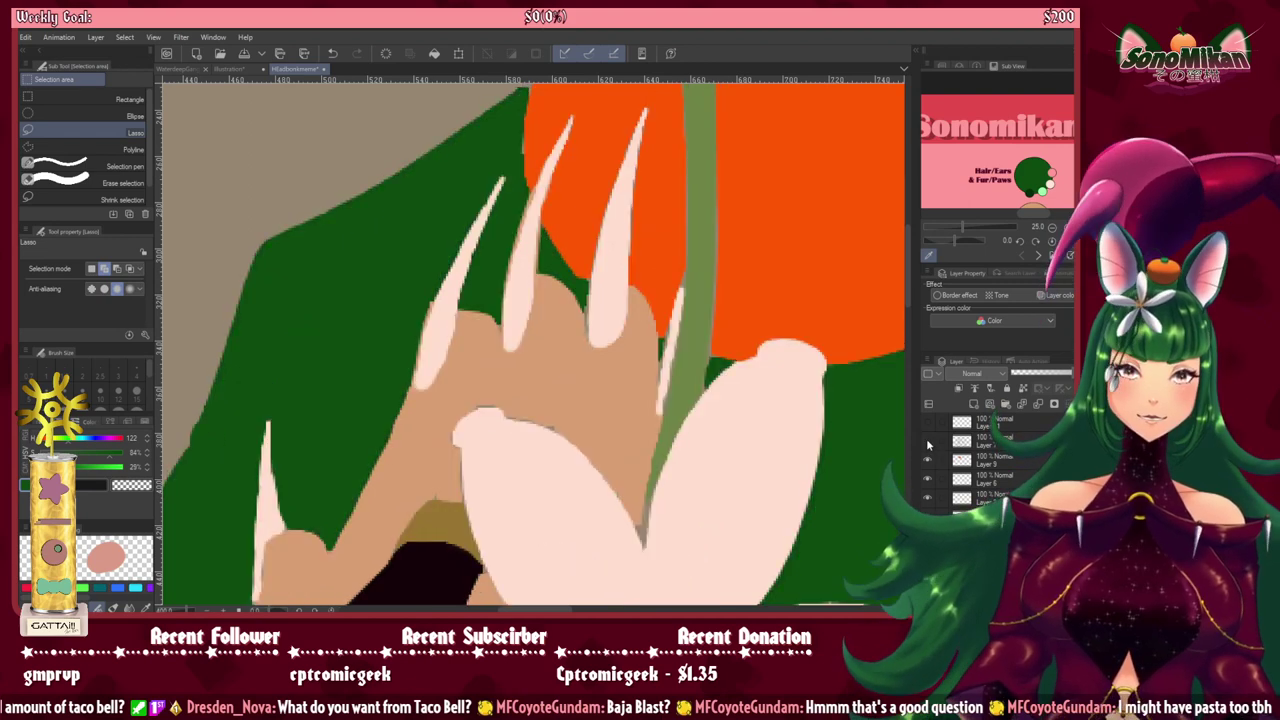
pyautogui.click(927, 460)
pyautogui.click(982, 461)
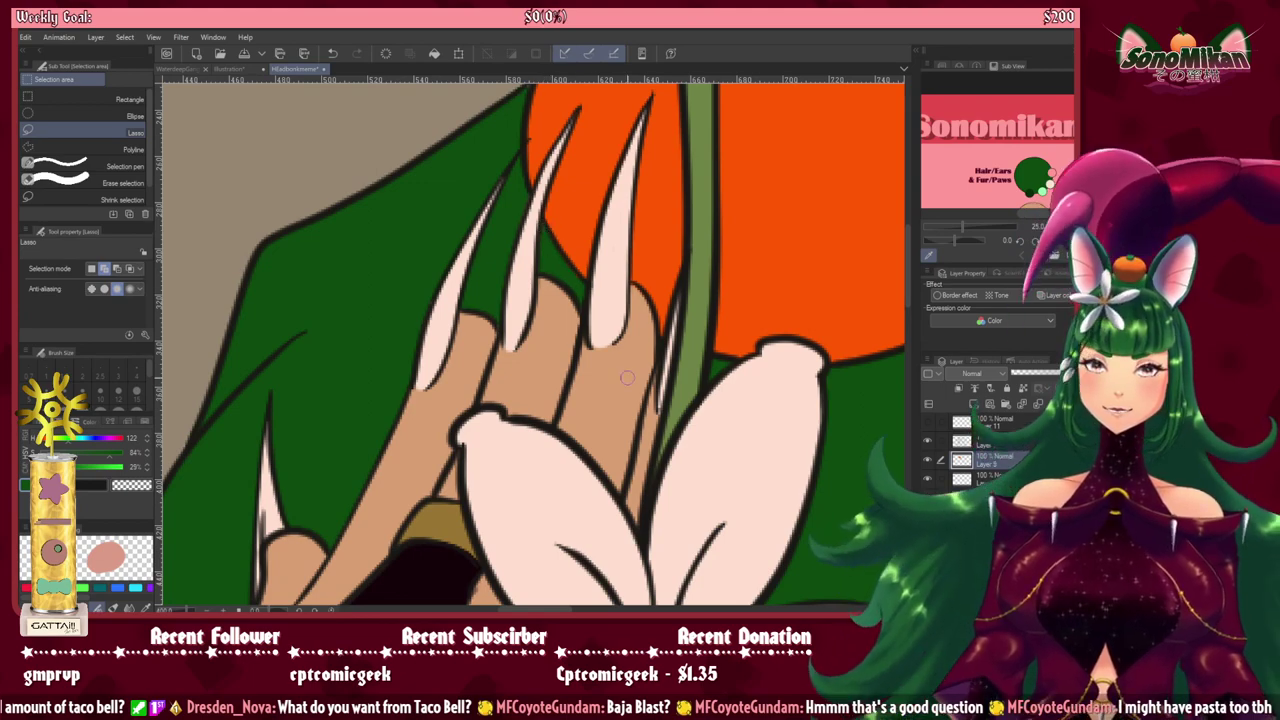
# Step: Switch to the Felt pen on Layer 12 at the fringe, and show the Navigator in place of the reference image
pyautogui.moveTo(859, 366); pyautogui.dragTo(587, 492)
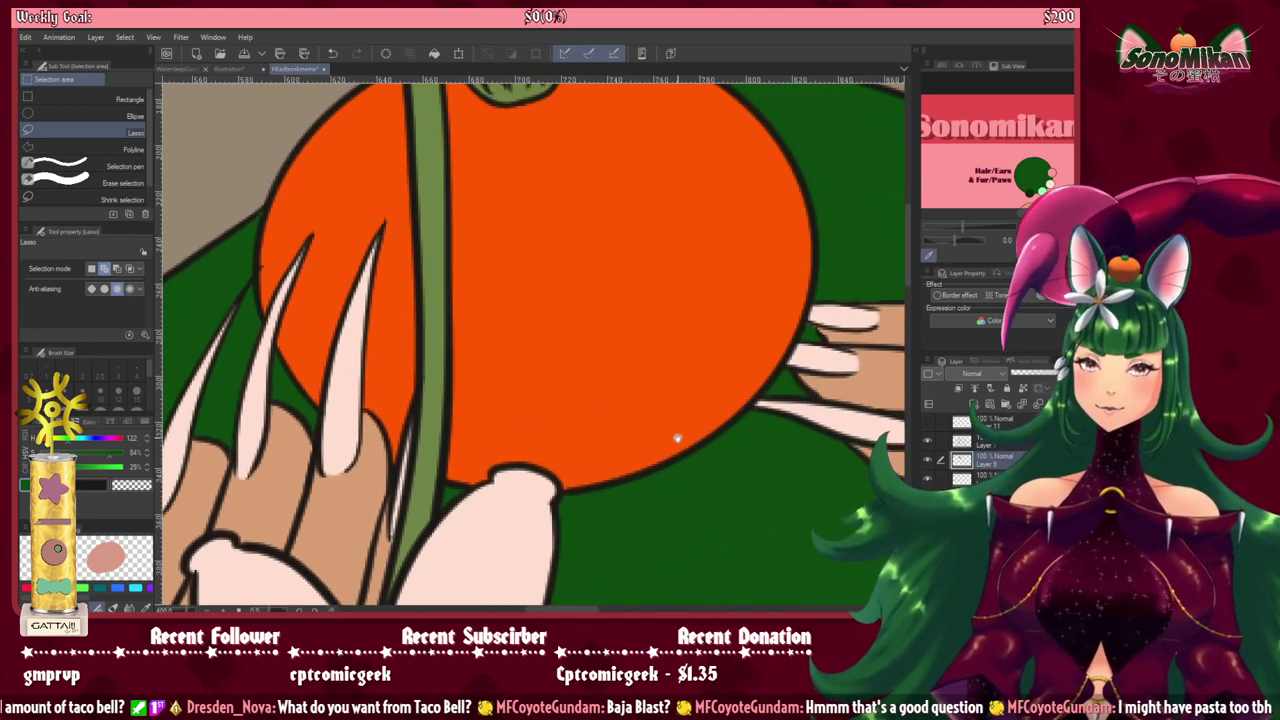
pyautogui.moveTo(713, 436); pyautogui.dragTo(512, 570)
pyautogui.moveTo(581, 467); pyautogui.dragTo(409, 352)
pyautogui.moveTo(697, 385); pyautogui.dragTo(357, 434)
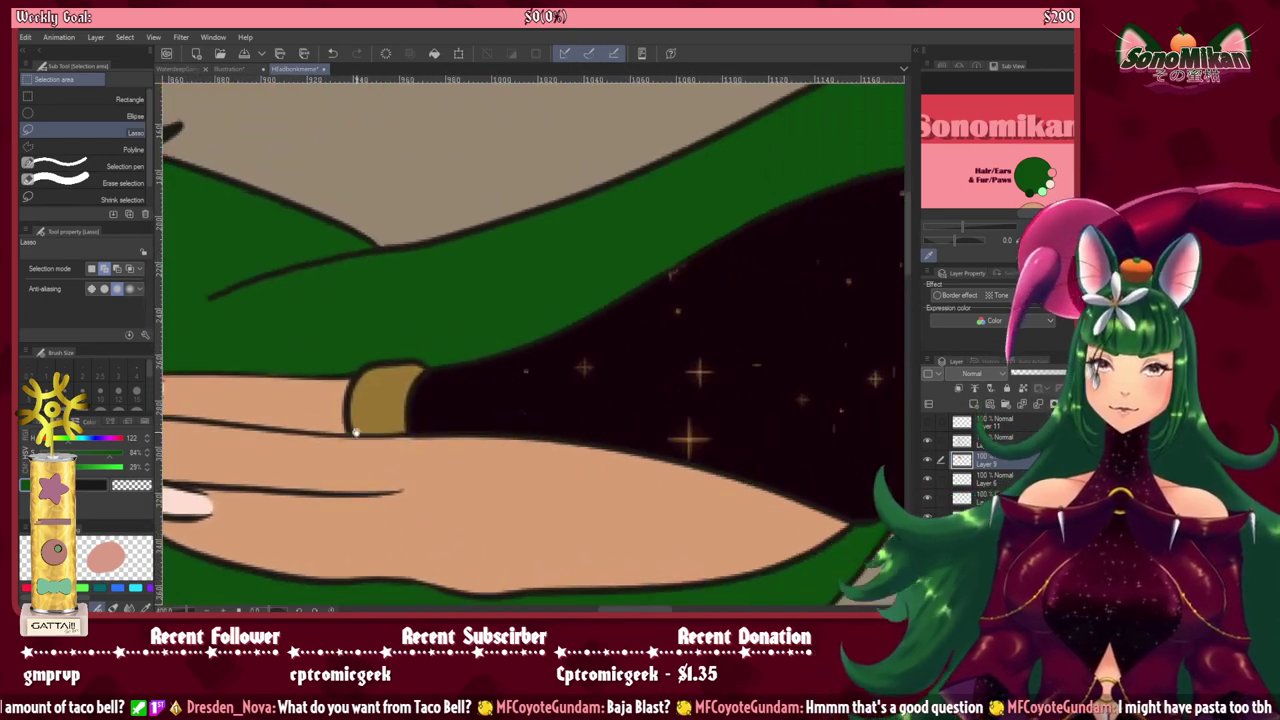
pyautogui.moveTo(637, 404)
pyautogui.mouseDown()
pyautogui.moveTo(360, 483)
pyautogui.moveTo(631, 373)
pyautogui.moveTo(560, 420)
pyautogui.moveTo(531, 289)
pyautogui.moveTo(677, 206)
pyautogui.moveTo(669, 176)
pyautogui.moveTo(720, 109)
pyautogui.moveTo(714, 98)
pyautogui.mouseUp()
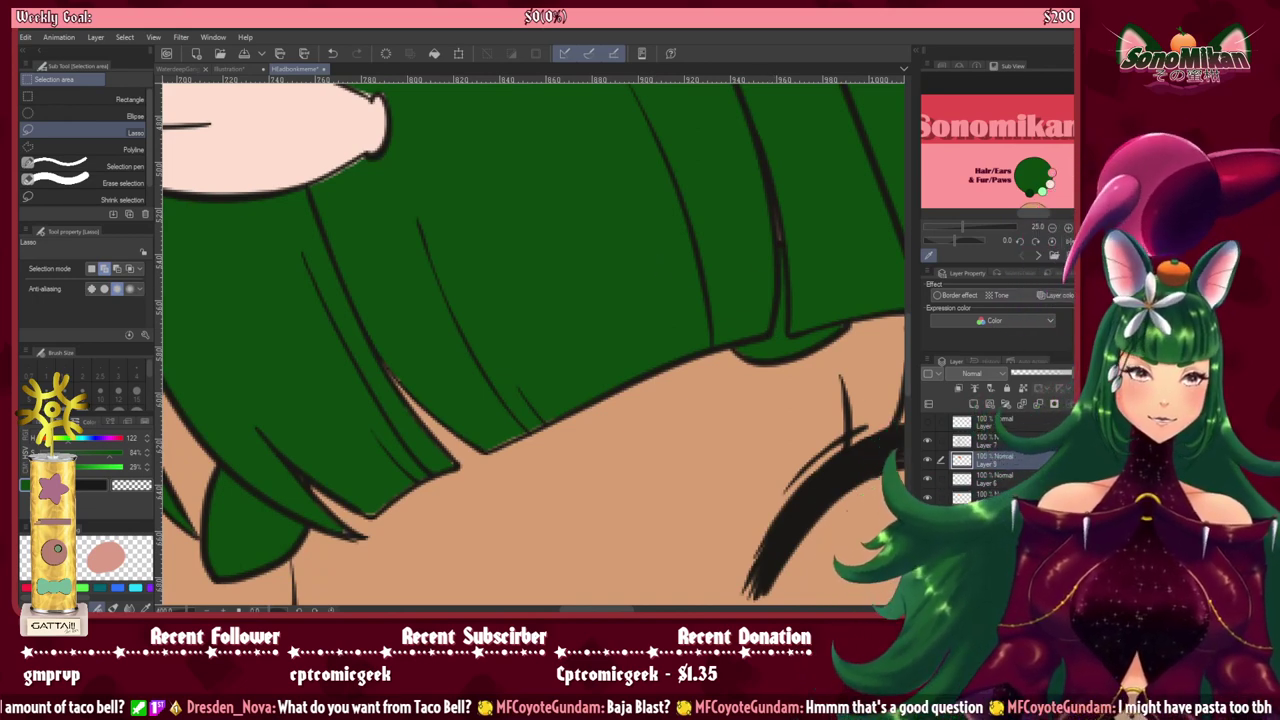
pyautogui.press('p')
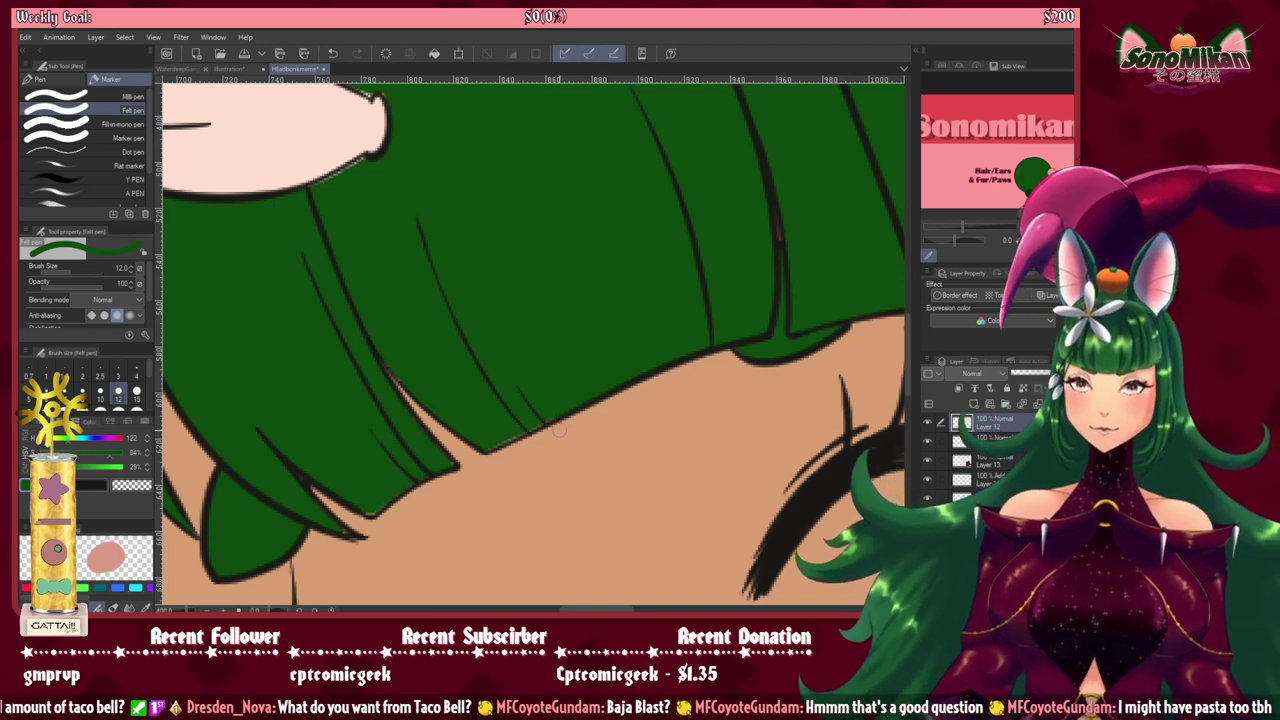
pyautogui.scroll(2, 497, 431)
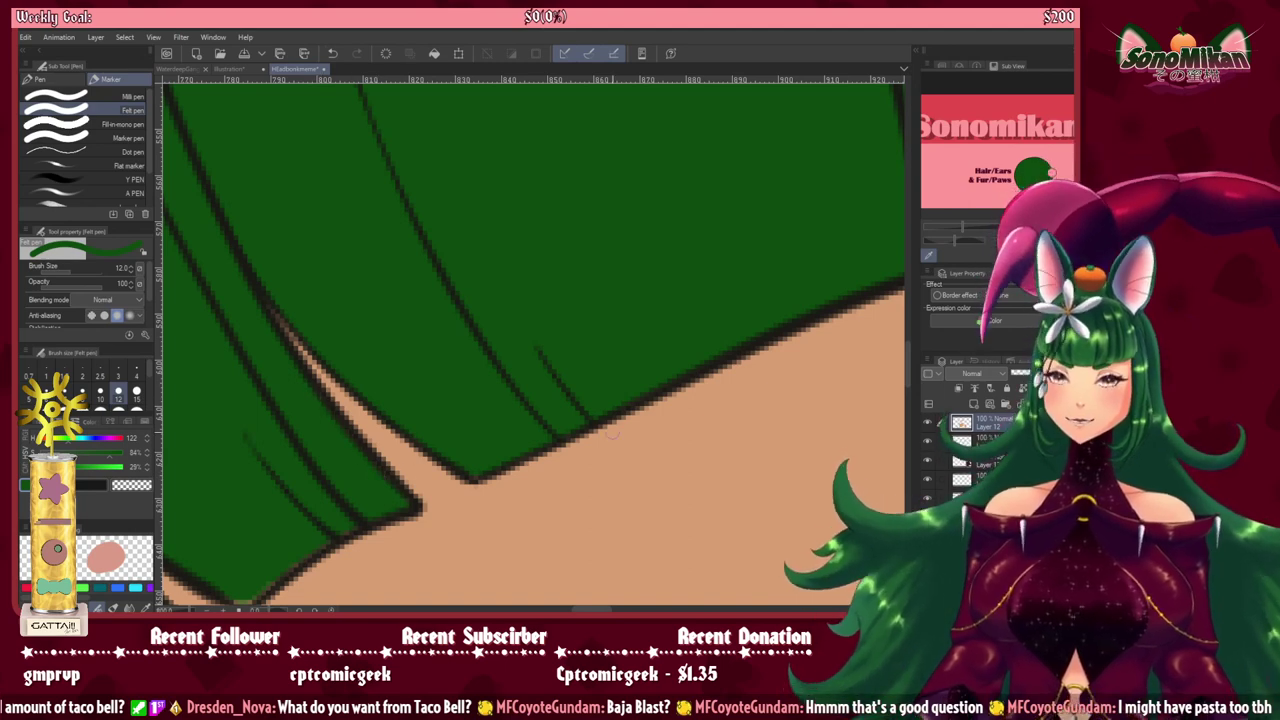
pyautogui.click(940, 67)
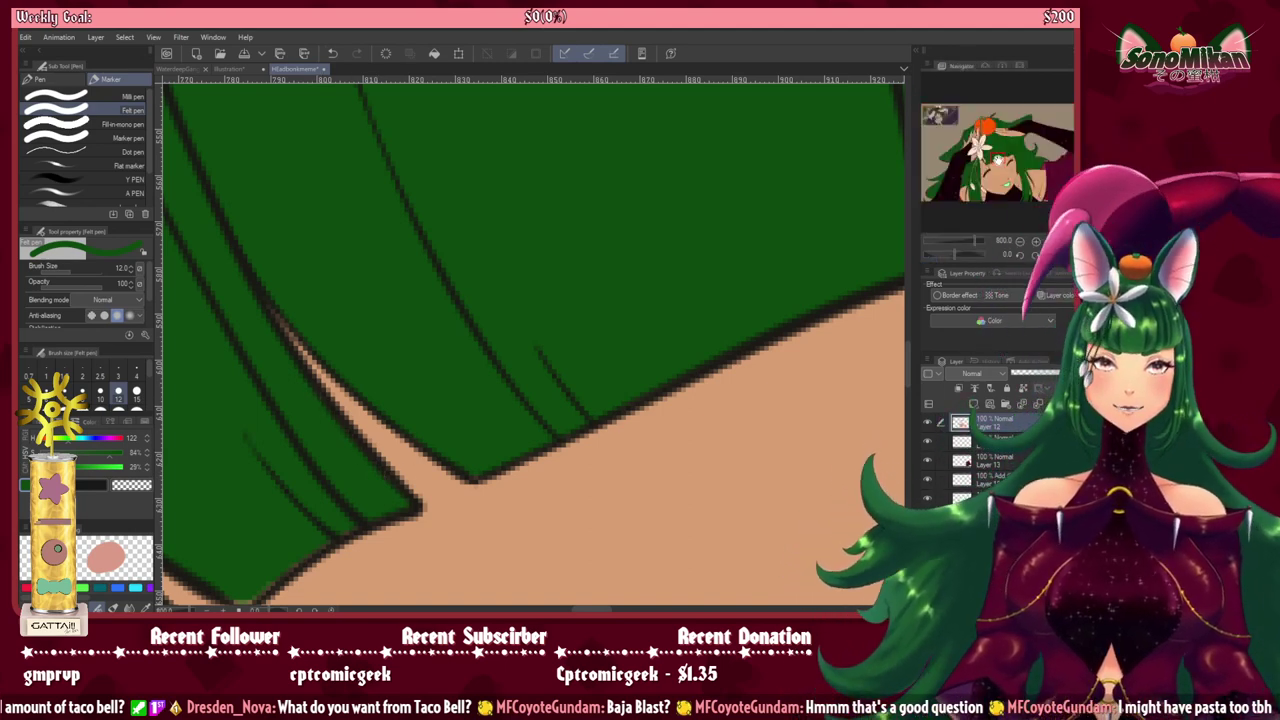
pyautogui.moveTo(983, 153); pyautogui.dragTo(981, 154)
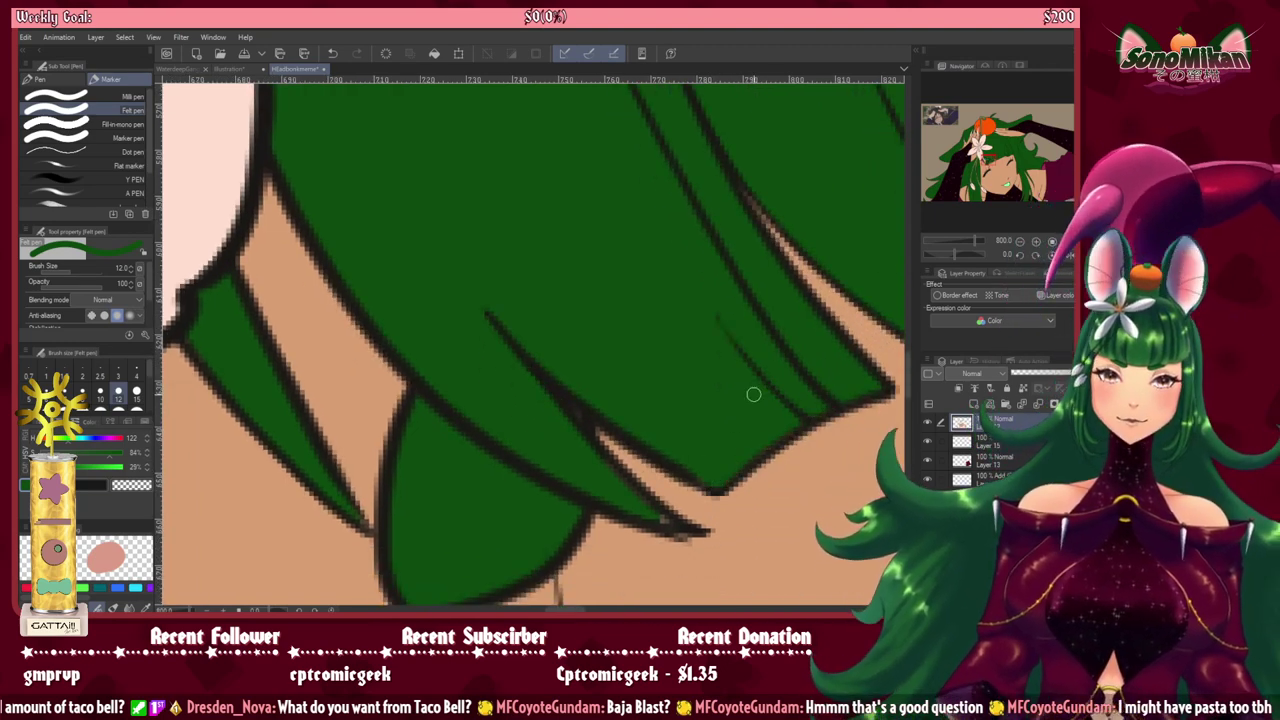
# Step: Reduce the Felt pen size to 2.5 and touch up the dark green at the pointed hair tips below the fringe
pyautogui.moveTo(791, 320)
pyautogui.mouseDown()
pyautogui.moveTo(557, 374)
pyautogui.moveTo(695, 313)
pyautogui.mouseUp()
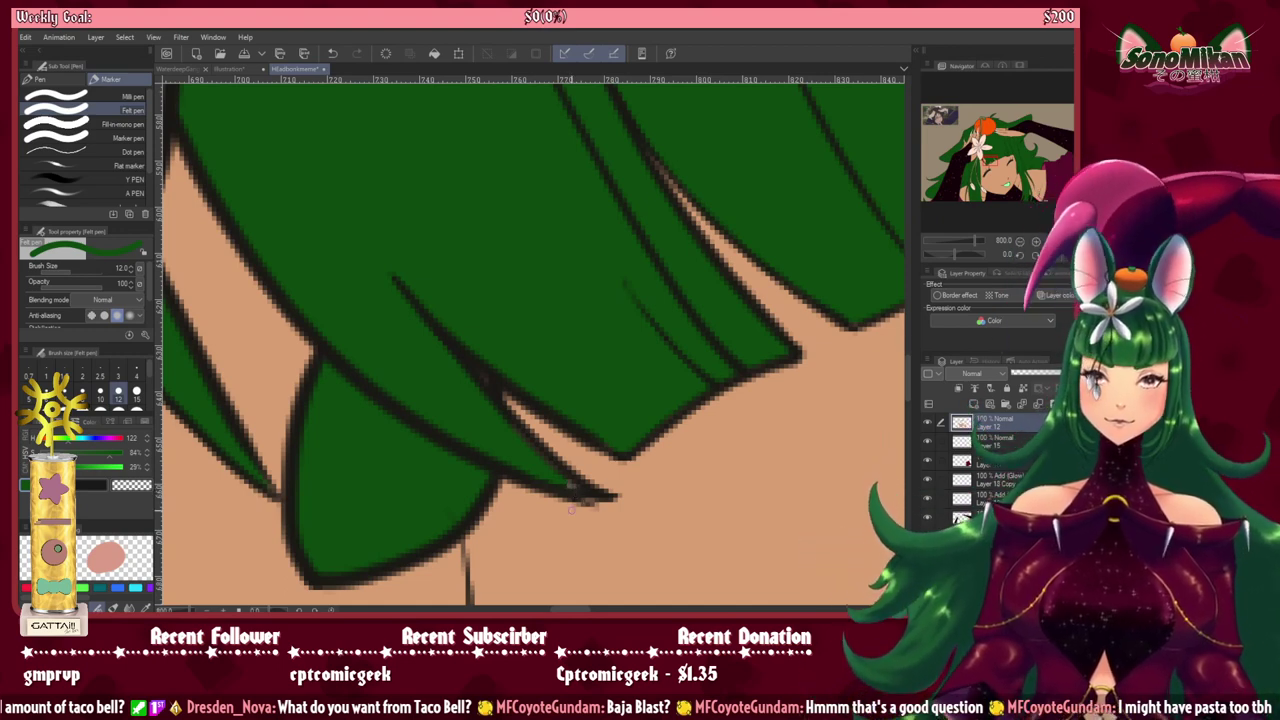
pyautogui.press('[')
pyautogui.press('[')
pyautogui.press('[')
pyautogui.press('[')
pyautogui.press('[')
pyautogui.press('[')
pyautogui.press('[')
pyautogui.press('[')
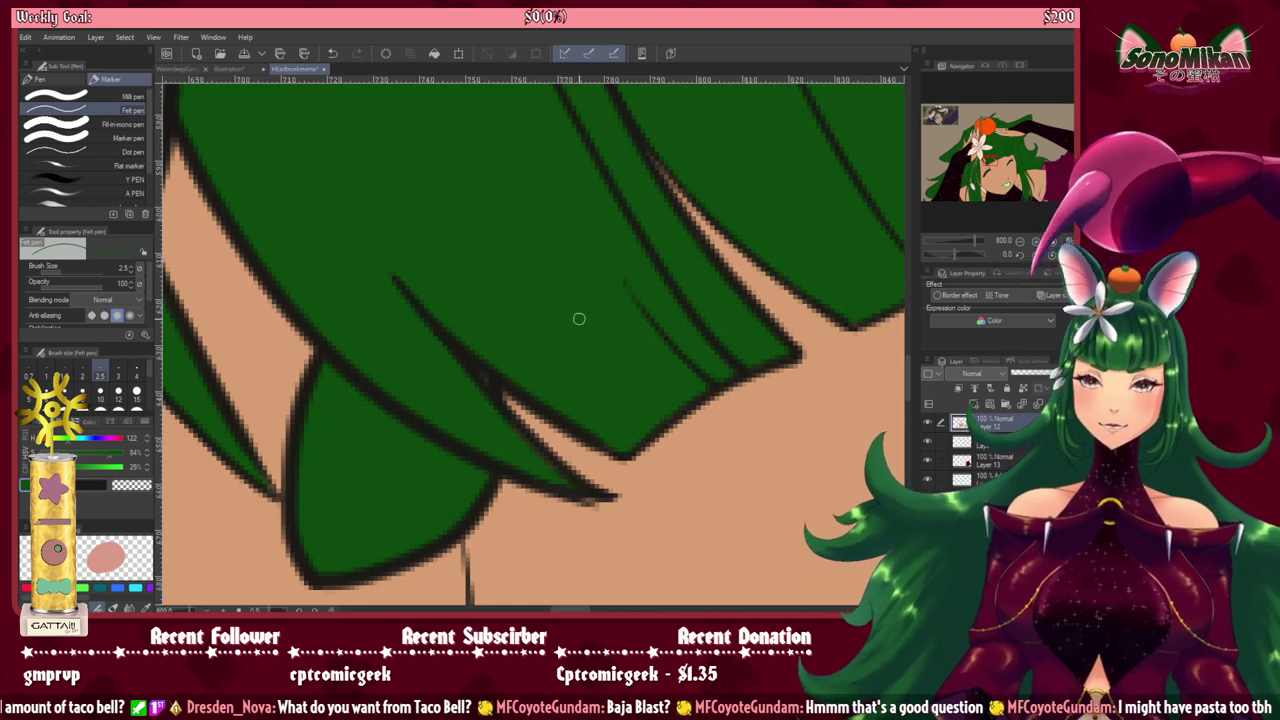
# Step: Reduce the Felt pen size to 1 and refine the narrow tip of the small hair strand beneath the flower petal
pyautogui.moveTo(415, 421); pyautogui.dragTo(628, 412)
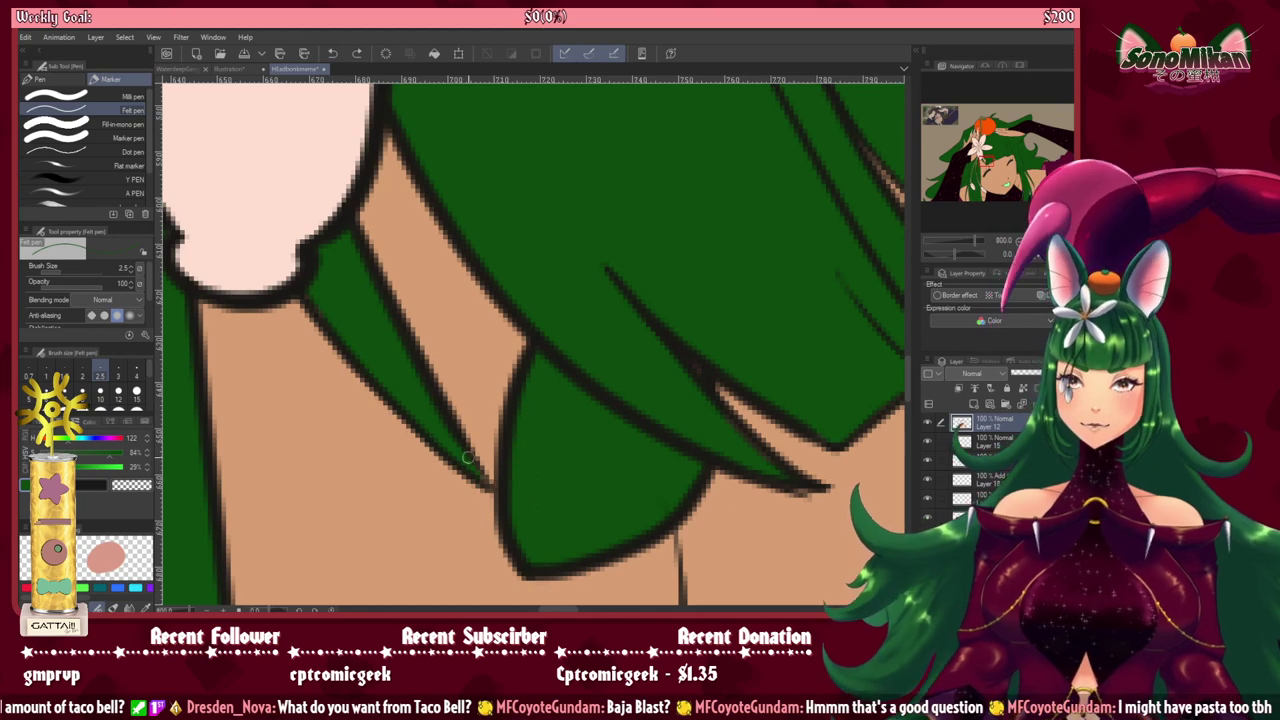
pyautogui.press('[')
pyautogui.press('[')
pyautogui.press('[')
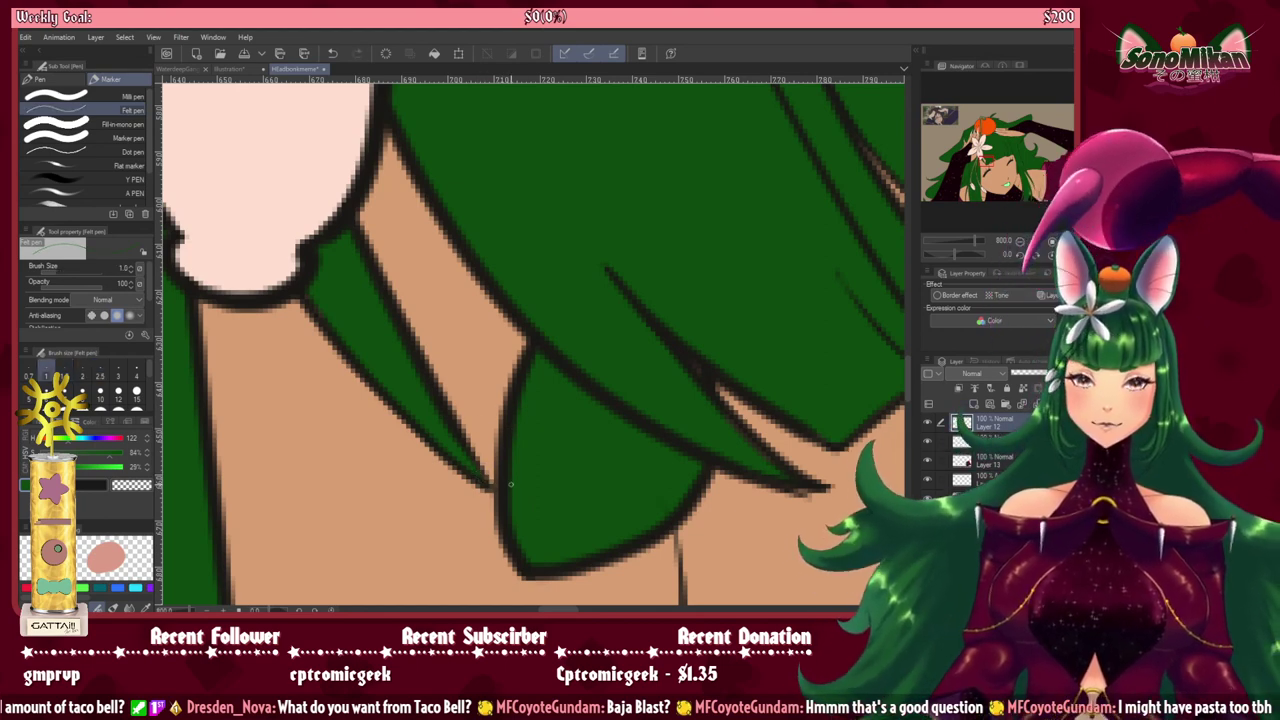
# Step: Sample the skin tone and paint over the gaps along the hair edges beside the thin strand near the hanging flower bud
pyautogui.moveTo(507, 425)
pyautogui.mouseDown()
pyautogui.moveTo(709, 417)
pyautogui.moveTo(806, 306)
pyautogui.moveTo(786, 90)
pyautogui.mouseUp()
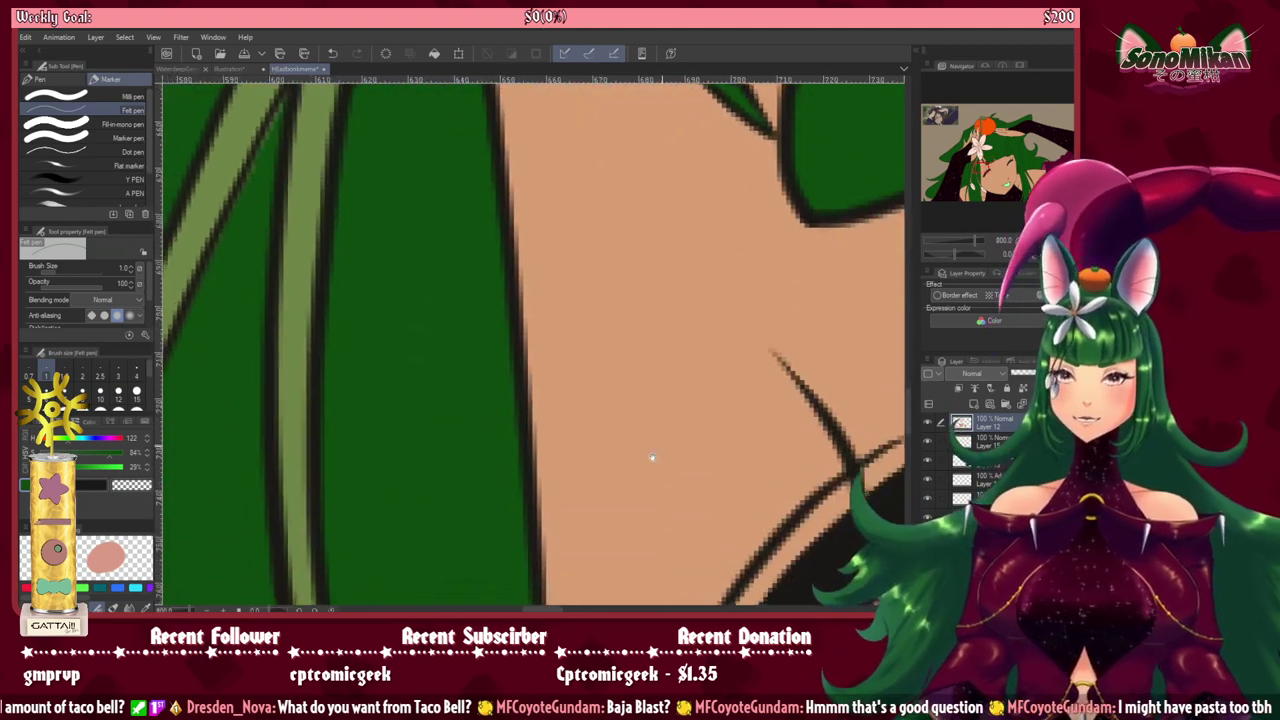
pyautogui.moveTo(651, 457); pyautogui.dragTo(700, 140)
pyautogui.scroll(-5, 616, 428)
pyautogui.hscroll(-1, 611, 332)
pyautogui.scroll(-5, 591, 406)
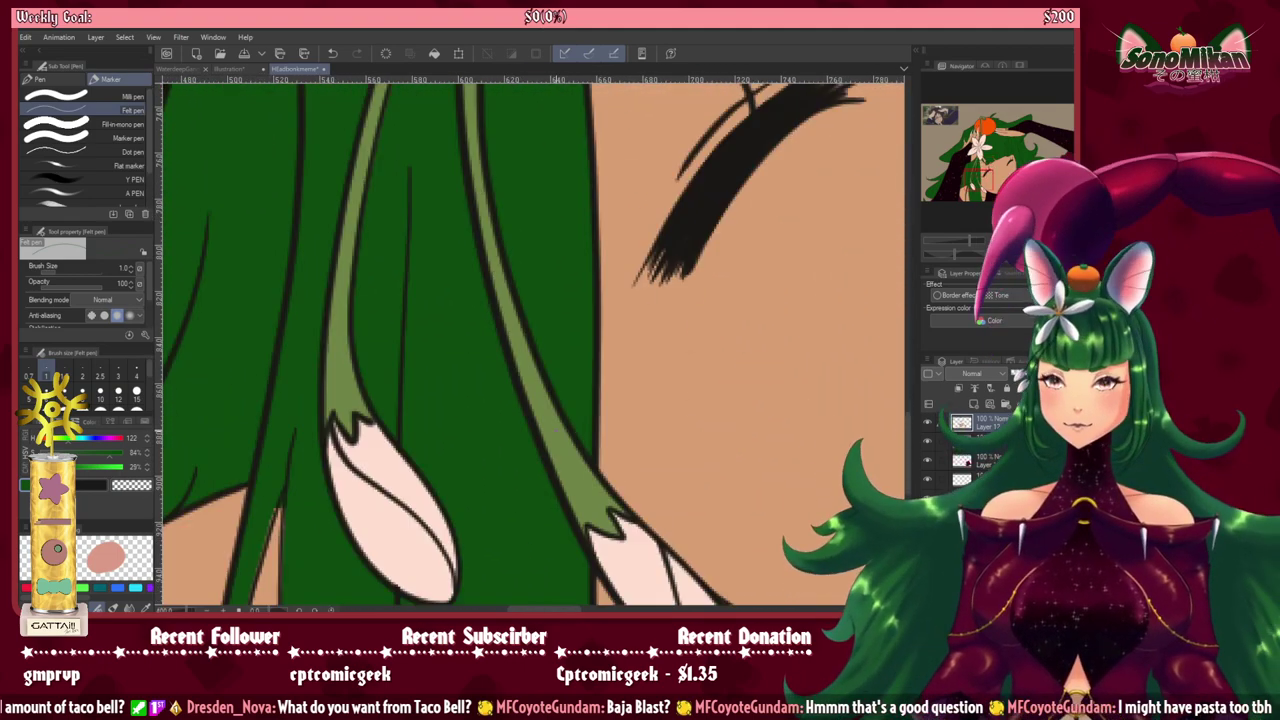
pyautogui.scroll(6, 591, 406)
pyautogui.hscroll(-4, 479, 444)
pyautogui.scroll(-3, 479, 444)
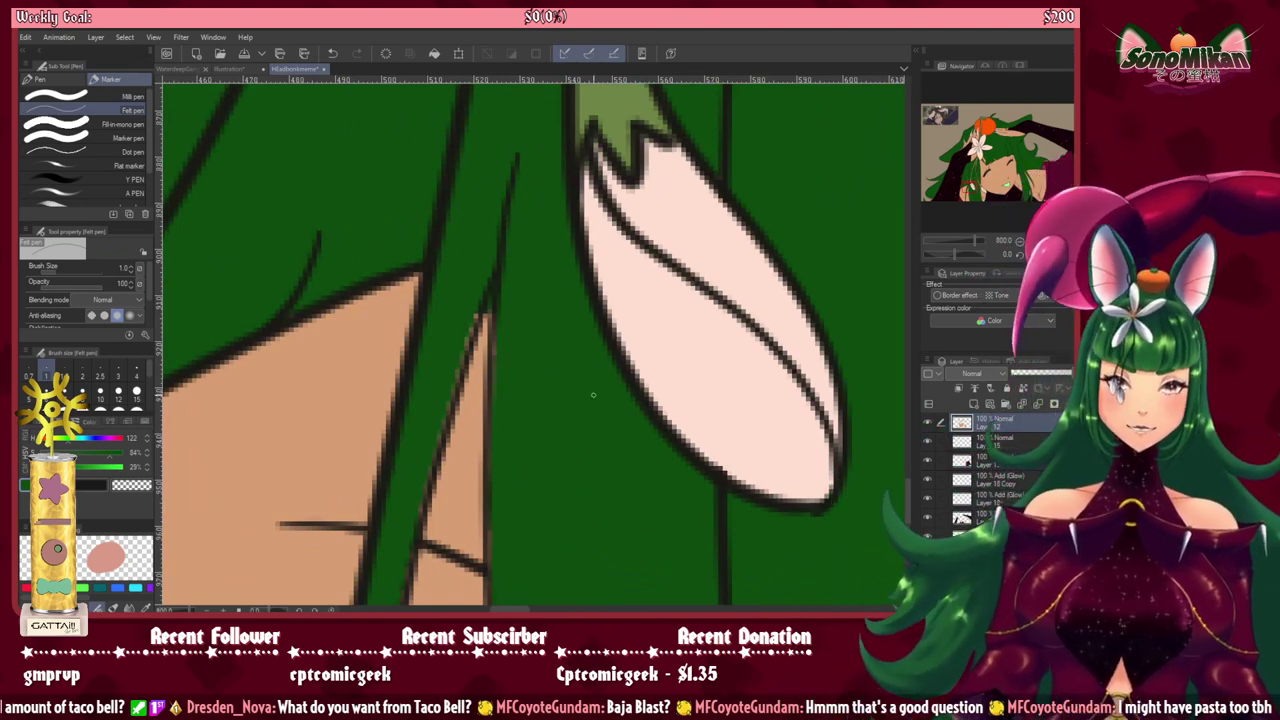
pyautogui.keyDown('alt'); pyautogui.click(306, 397); pyautogui.keyUp('alt')
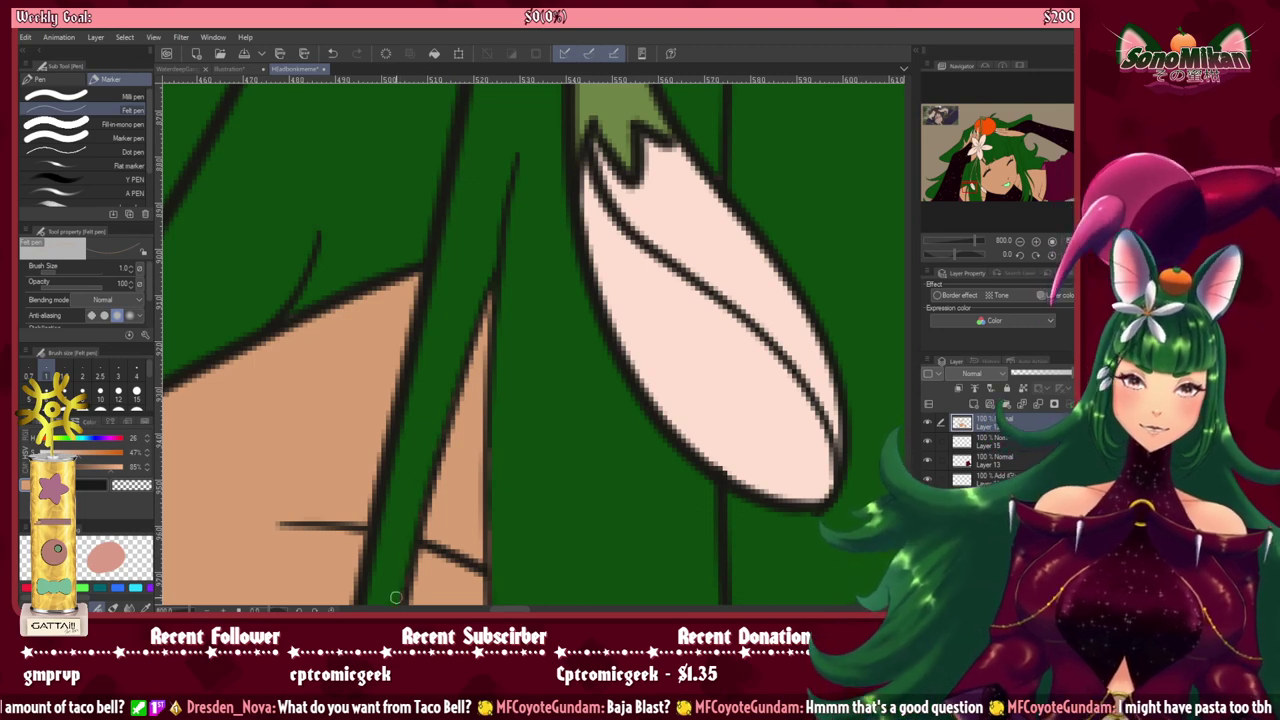
pyautogui.scroll(-5, 417, 425)
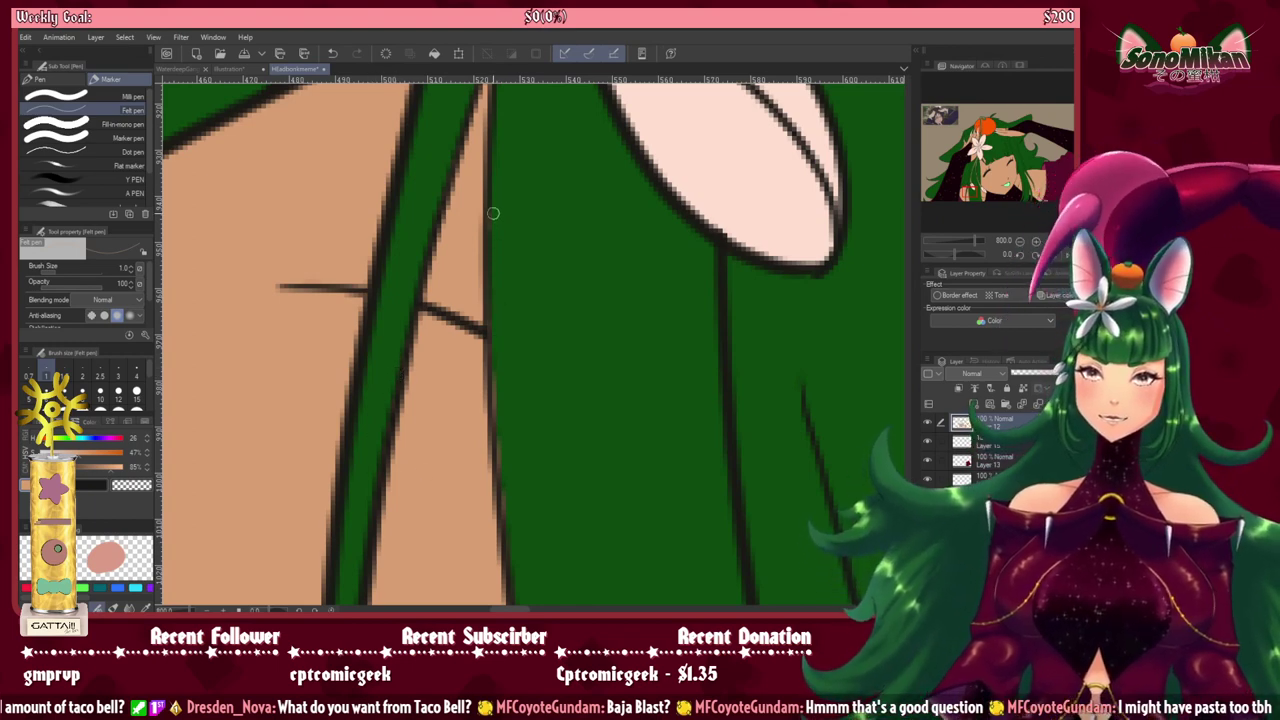
pyautogui.moveTo(496, 374); pyautogui.dragTo(497, 437)
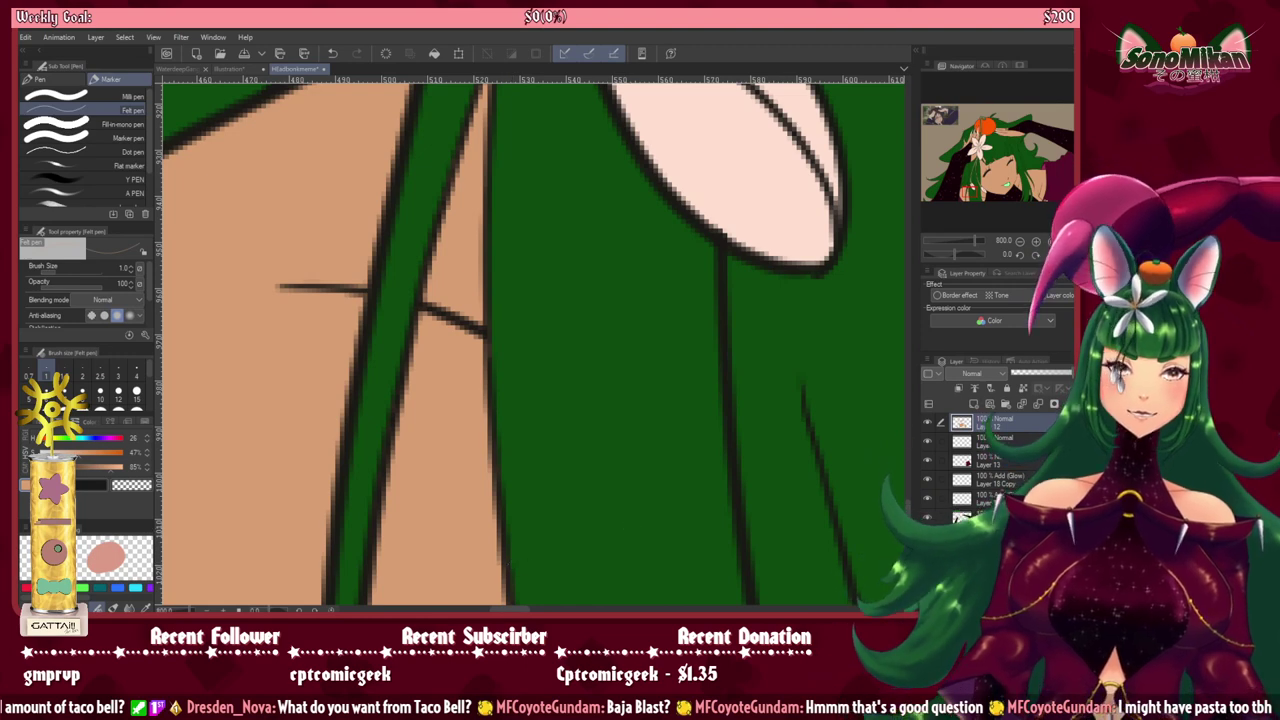
# Step: Check the flat colours around the hair lock and dark glove at the artwork's lower-left corner for gaps
pyautogui.scroll(-5, 530, 340)
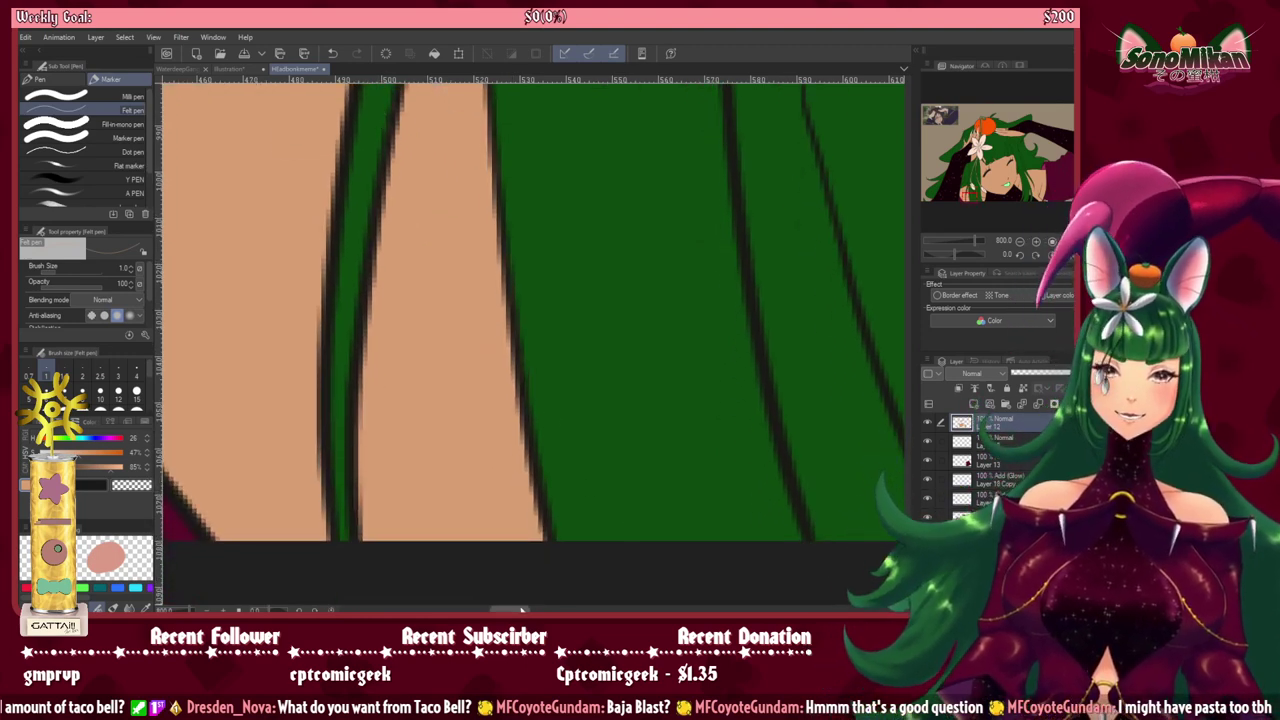
pyautogui.moveTo(517, 608); pyautogui.dragTo(410, 598)
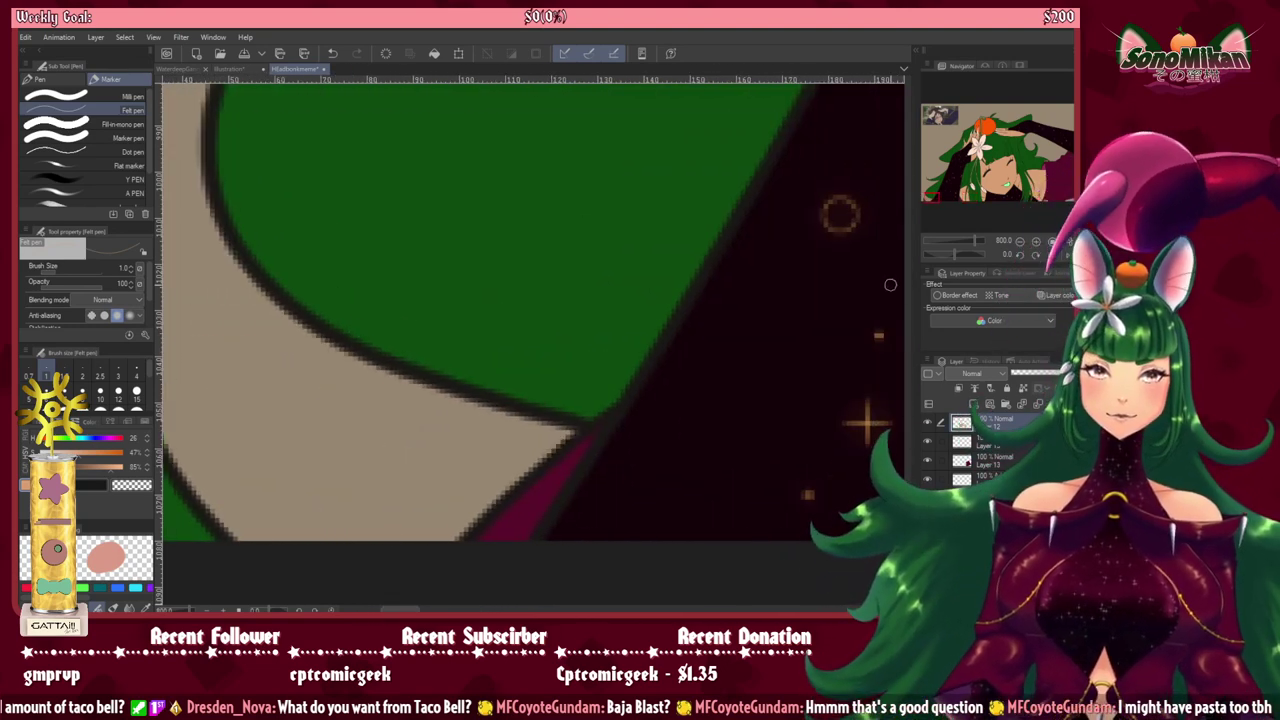
pyautogui.scroll(-2, 565, 500)
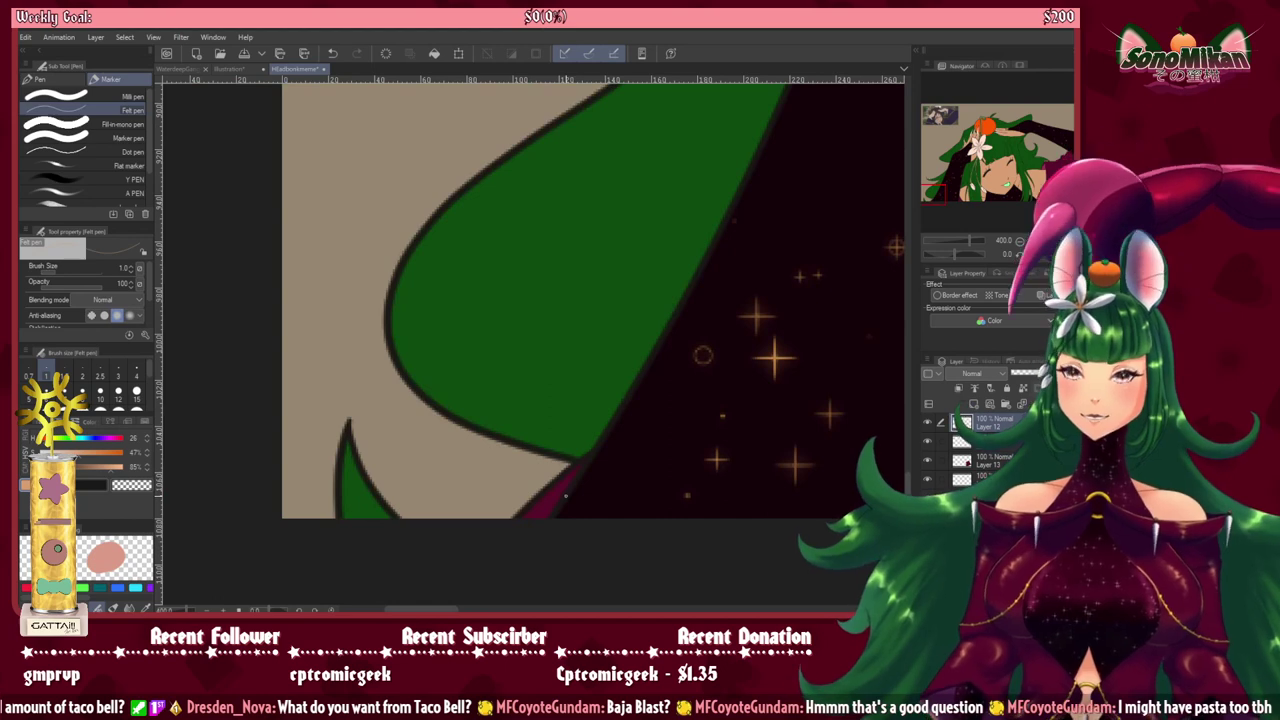
# Step: Inspect the hair, starry sleeves, flower buds and shoulder close up for gaps in the line art and flat colours
pyautogui.moveTo(772, 155); pyautogui.dragTo(636, 455)
pyautogui.moveTo(690, 320); pyautogui.dragTo(552, 525)
pyautogui.moveTo(718, 262); pyautogui.dragTo(560, 534)
pyautogui.moveTo(744, 170); pyautogui.dragTo(585, 445)
pyautogui.moveTo(665, 352); pyautogui.dragTo(523, 497)
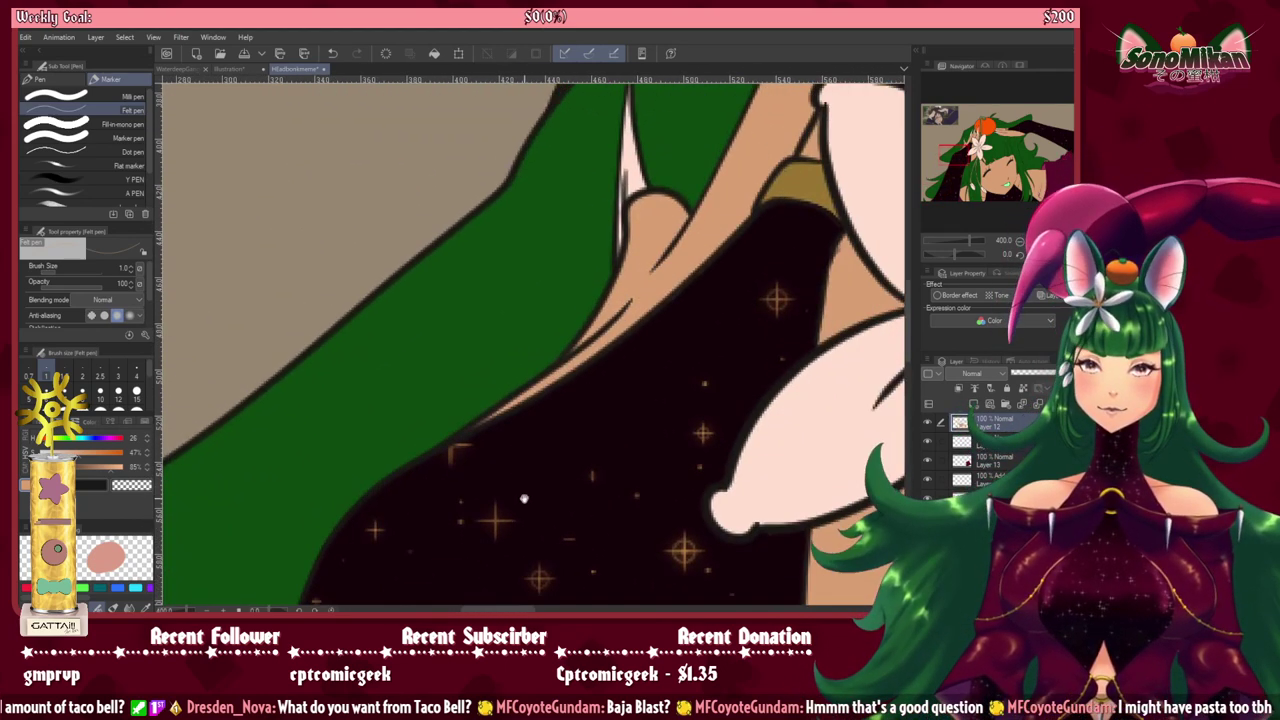
pyautogui.moveTo(569, 414); pyautogui.dragTo(486, 514)
pyautogui.moveTo(675, 337)
pyautogui.mouseDown()
pyautogui.moveTo(429, 143)
pyautogui.moveTo(412, 92)
pyautogui.mouseUp()
pyautogui.moveTo(741, 580)
pyautogui.mouseDown()
pyautogui.moveTo(664, 82)
pyautogui.moveTo(729, 149)
pyautogui.mouseUp()
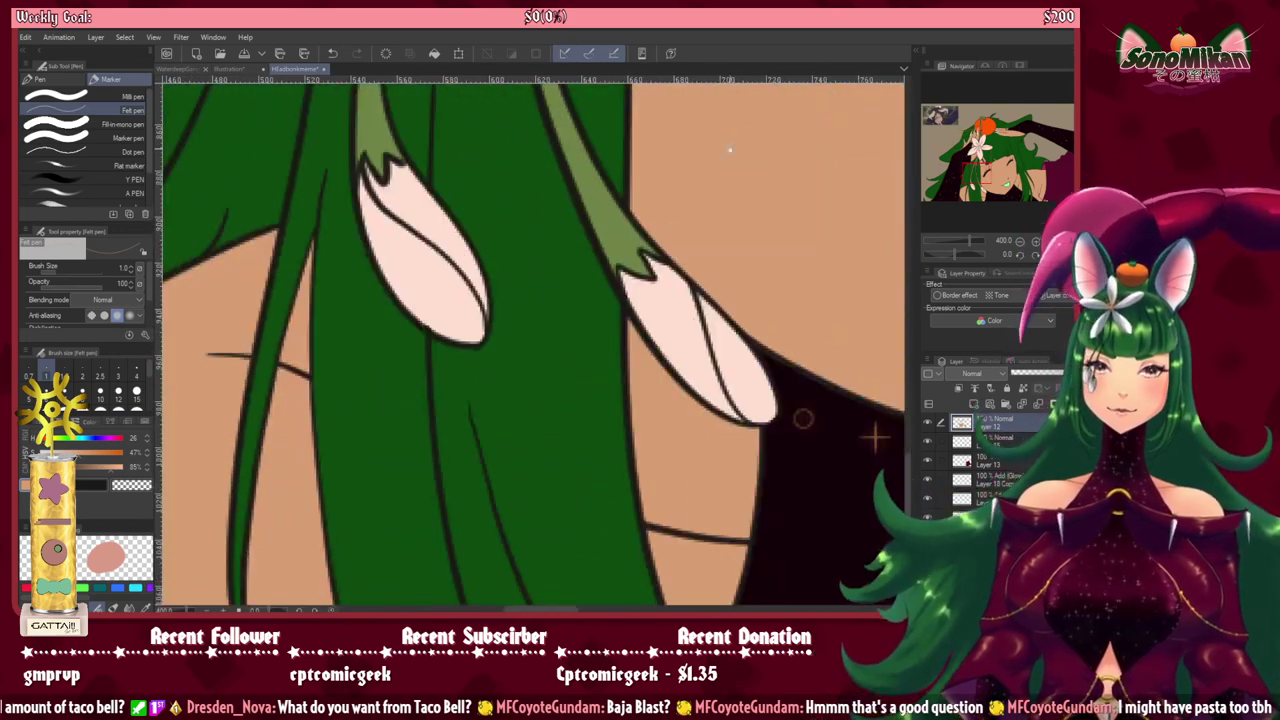
pyautogui.moveTo(491, 387)
pyautogui.mouseDown()
pyautogui.moveTo(731, 294)
pyautogui.moveTo(709, 557)
pyautogui.moveTo(416, 64)
pyautogui.mouseUp()
pyautogui.moveTo(659, 370); pyautogui.dragTo(603, 442)
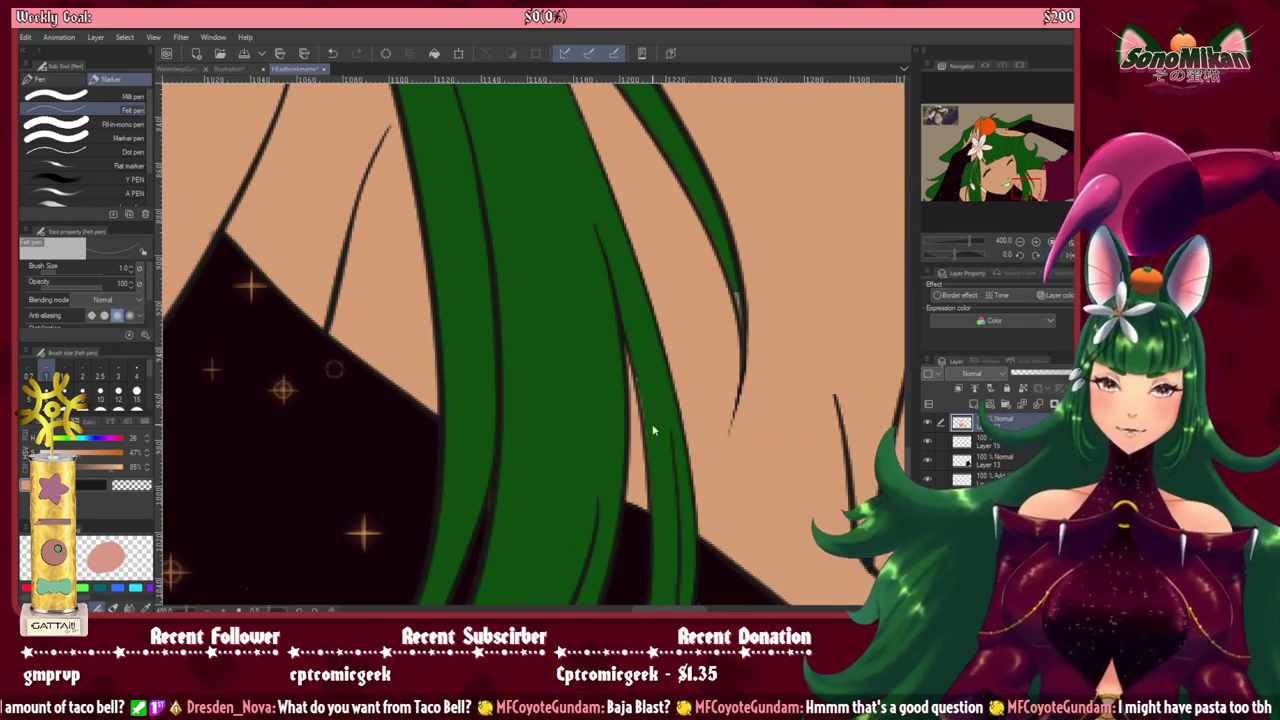
pyautogui.scroll(2, 637, 405)
pyautogui.moveTo(621, 346); pyautogui.dragTo(648, 570)
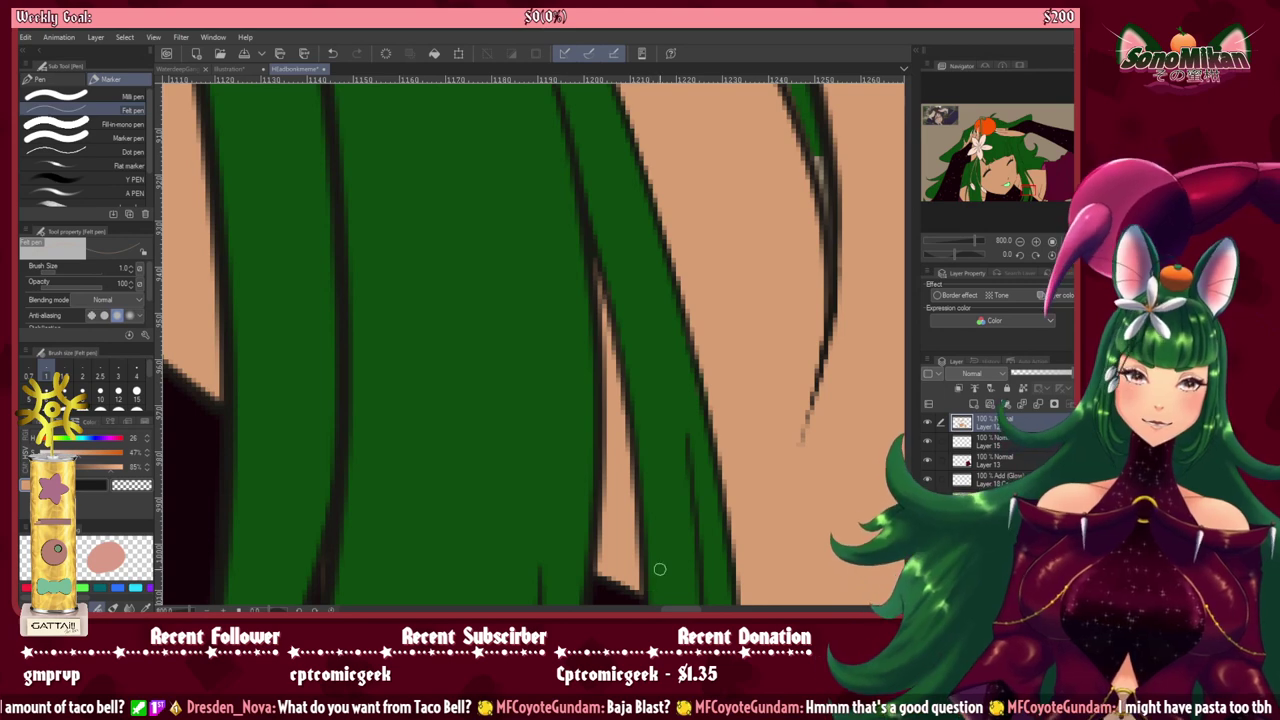
pyautogui.scroll(-4, 659, 566)
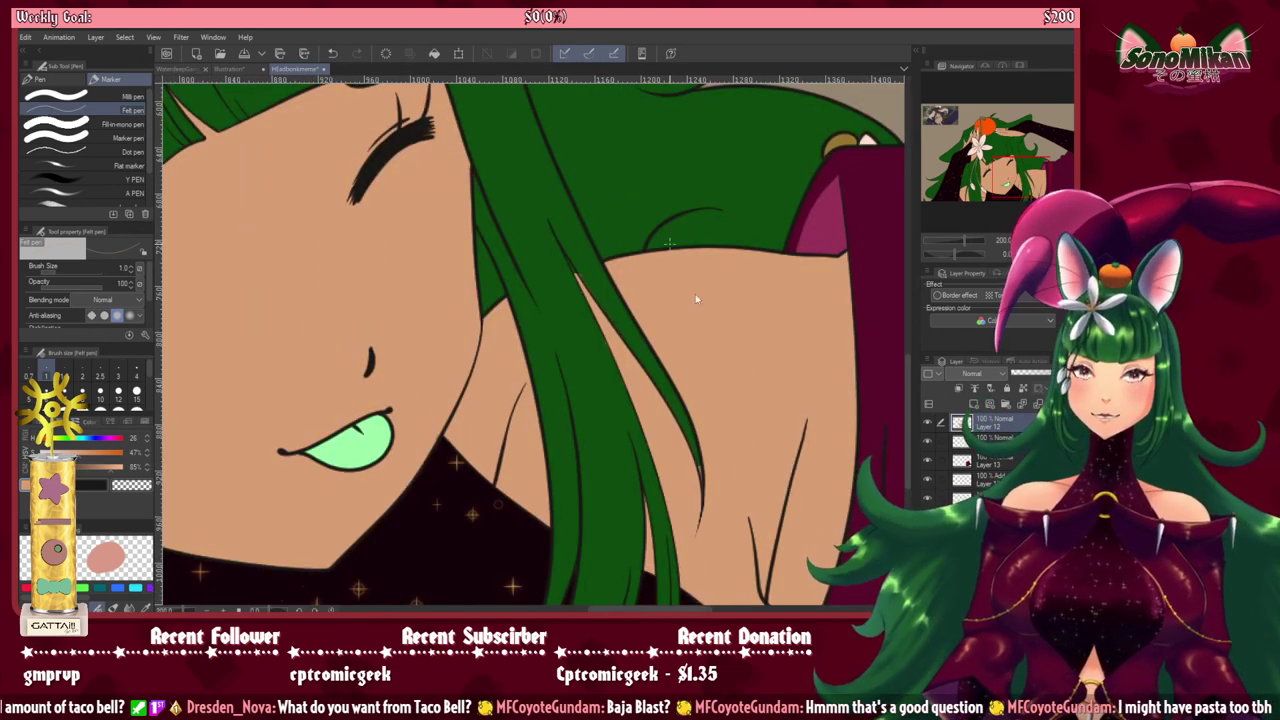
# Step: Fill the unpainted tip of the thin hair strand over the shoulder with the hair's green using the Darker pencil
pyautogui.scroll(4, 705, 370)
pyautogui.moveTo(684, 511); pyautogui.dragTo(640, 90)
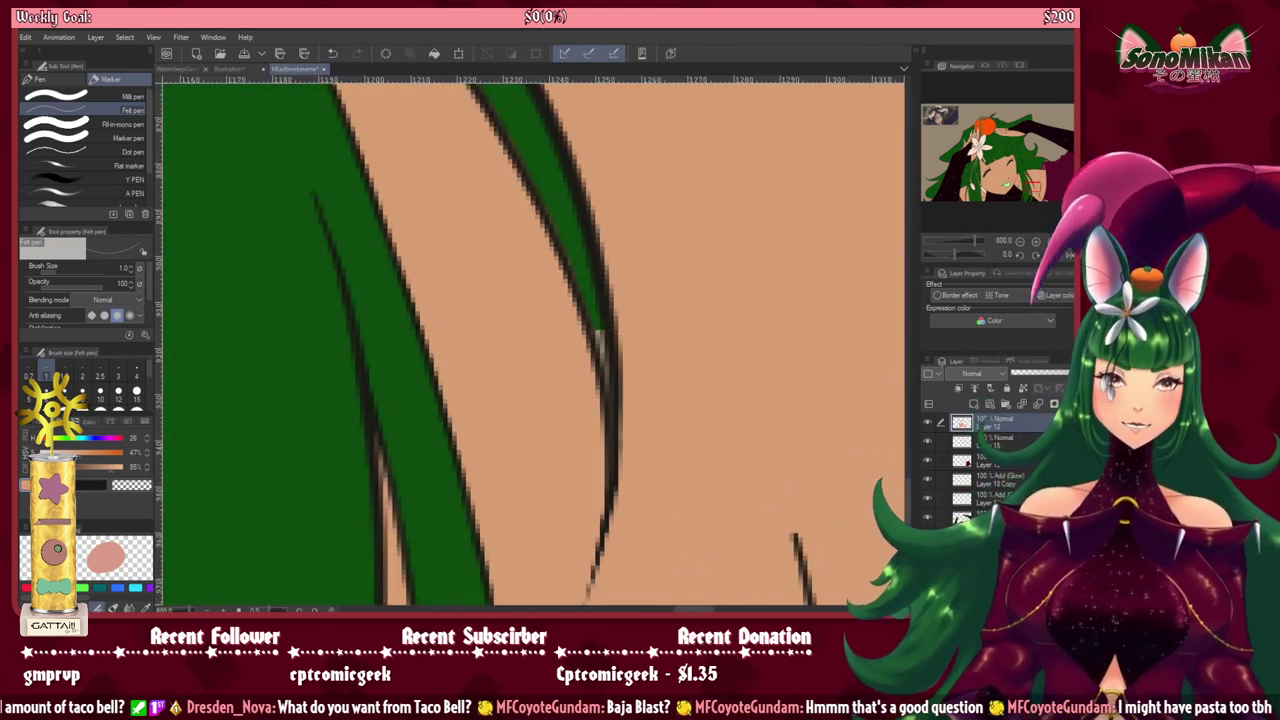
pyautogui.press('p')
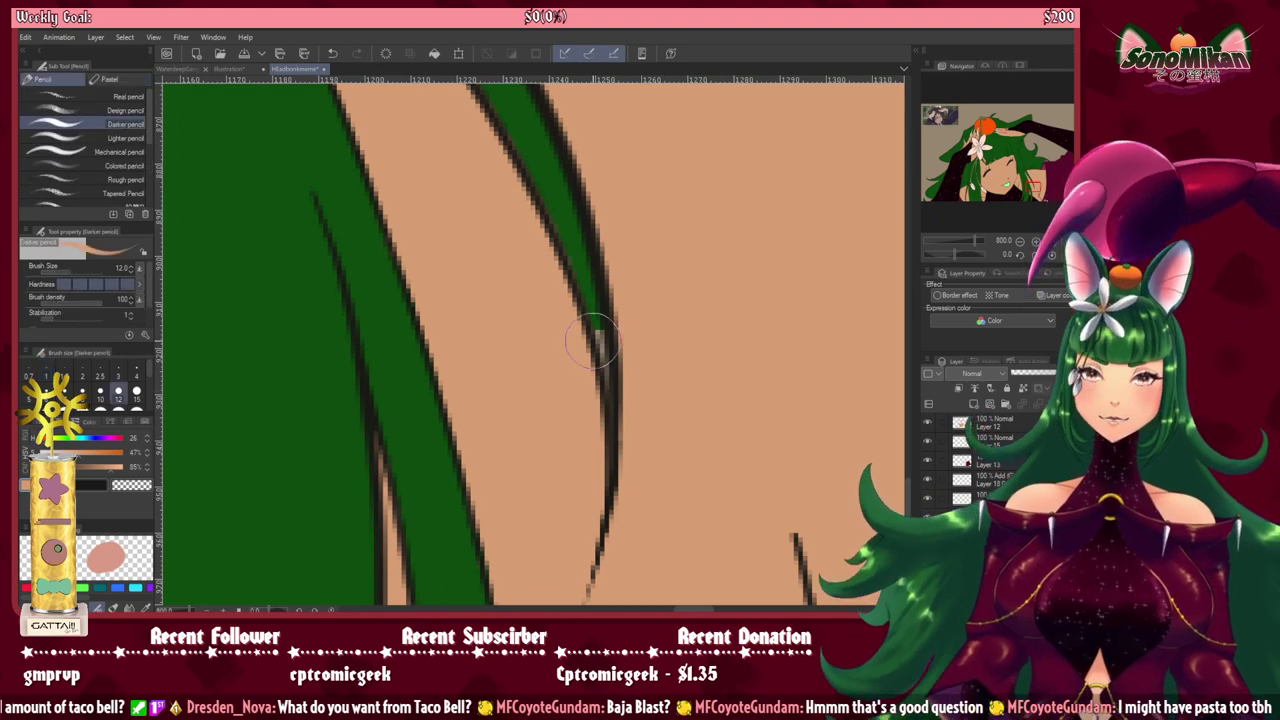
pyautogui.moveTo(595, 314); pyautogui.dragTo(606, 378)
pyautogui.hotkey('ctrl', 'z')
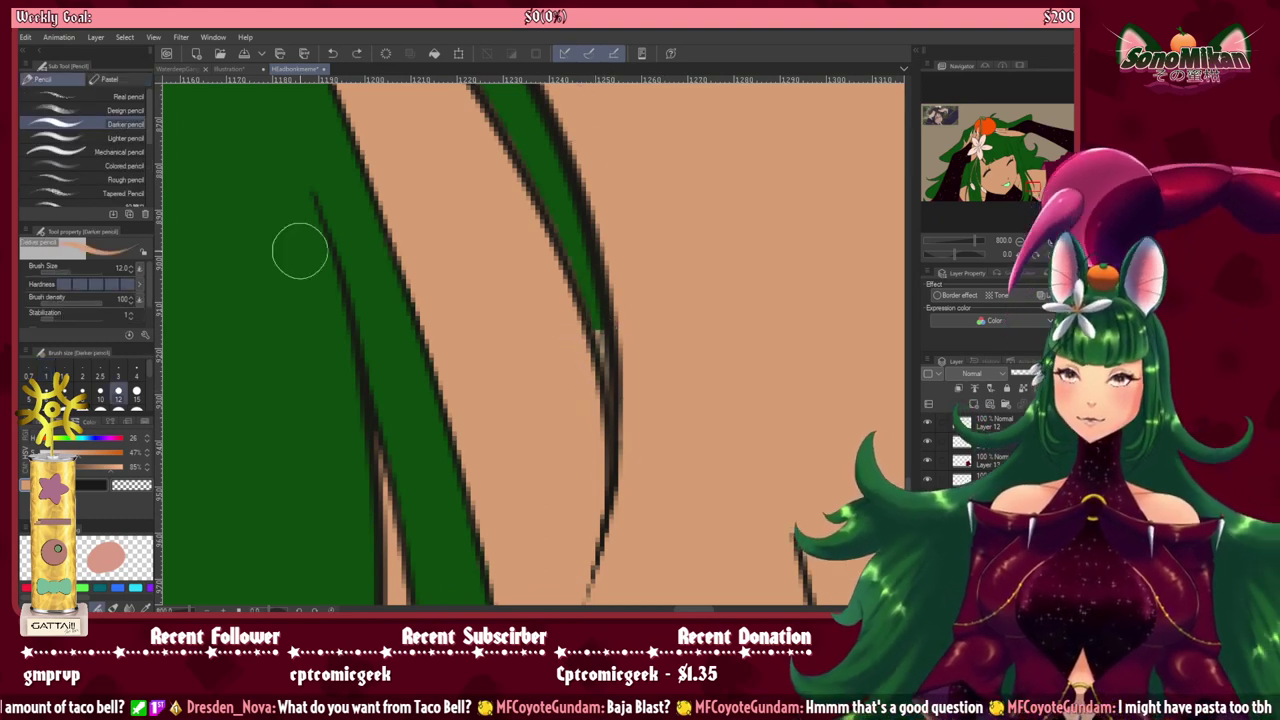
pyautogui.keyDown('alt'); pyautogui.click(298, 278); pyautogui.keyUp('alt')
pyautogui.moveTo(594, 382); pyautogui.dragTo(604, 361)
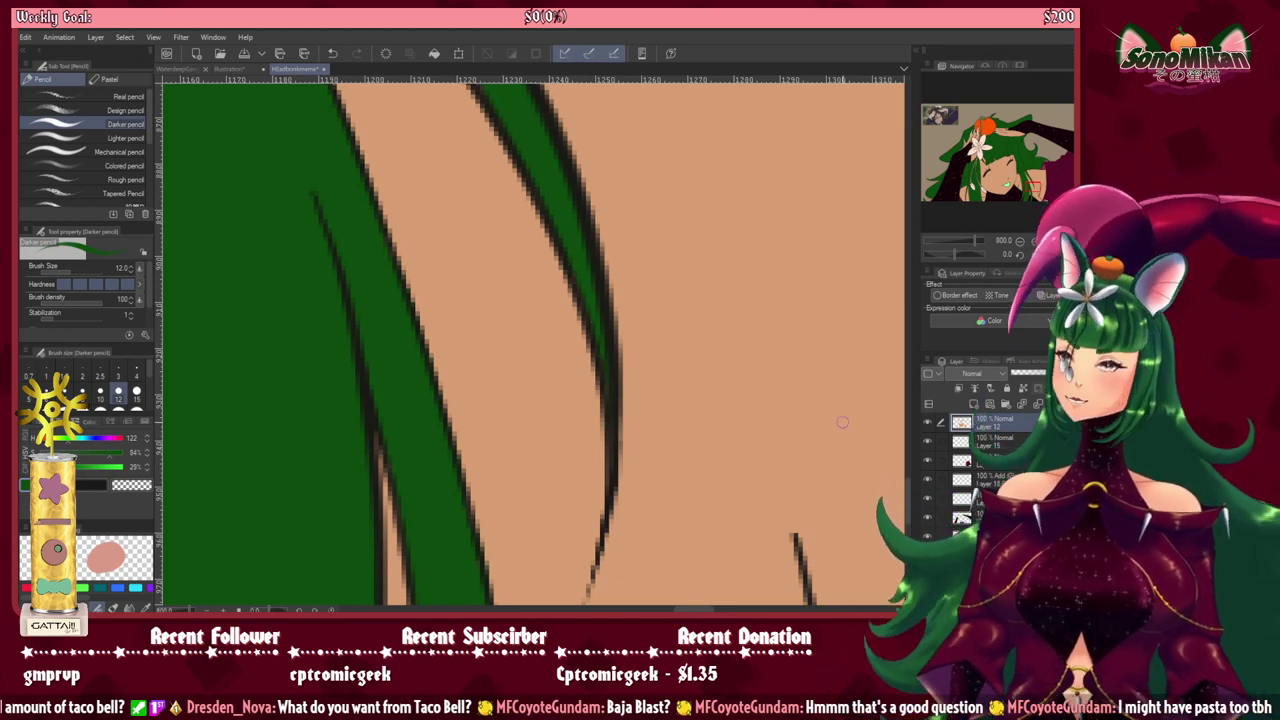
# Step: Paint green over the stray skin colour beside the narrow gap where the two hair strands split
pyautogui.scroll(5, 310, 364)
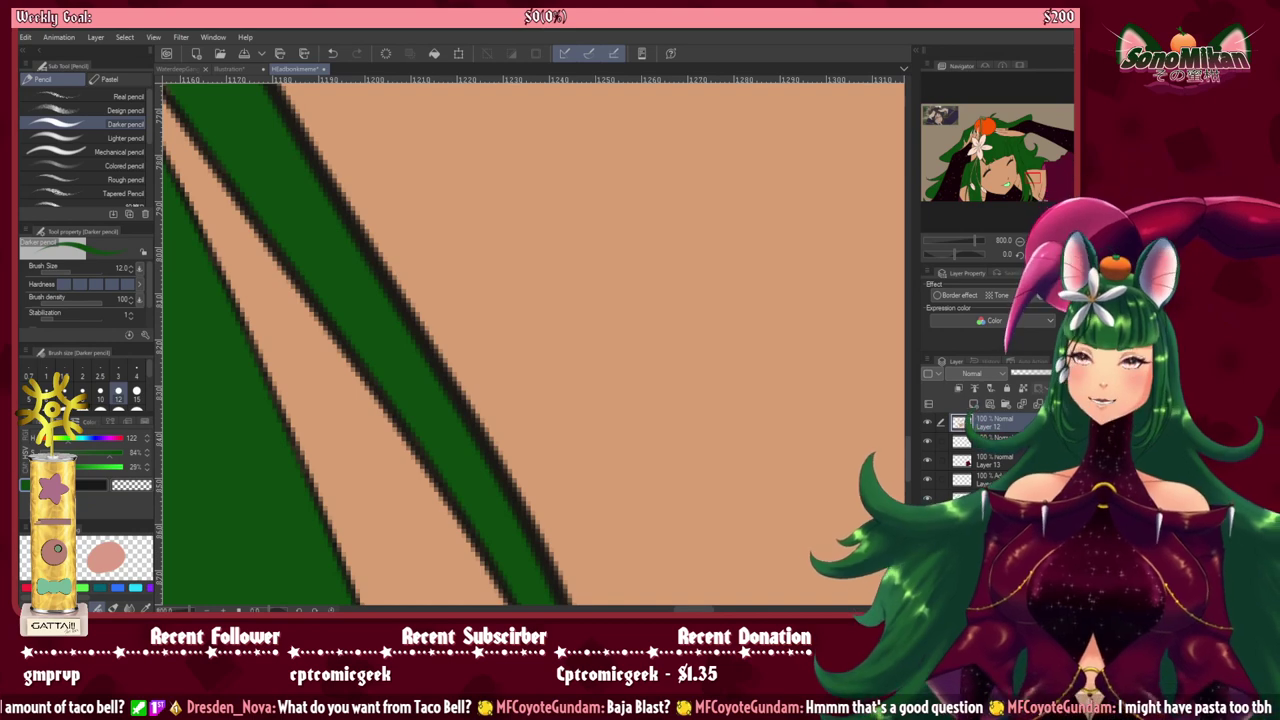
pyautogui.moveTo(367, 214); pyautogui.dragTo(622, 464)
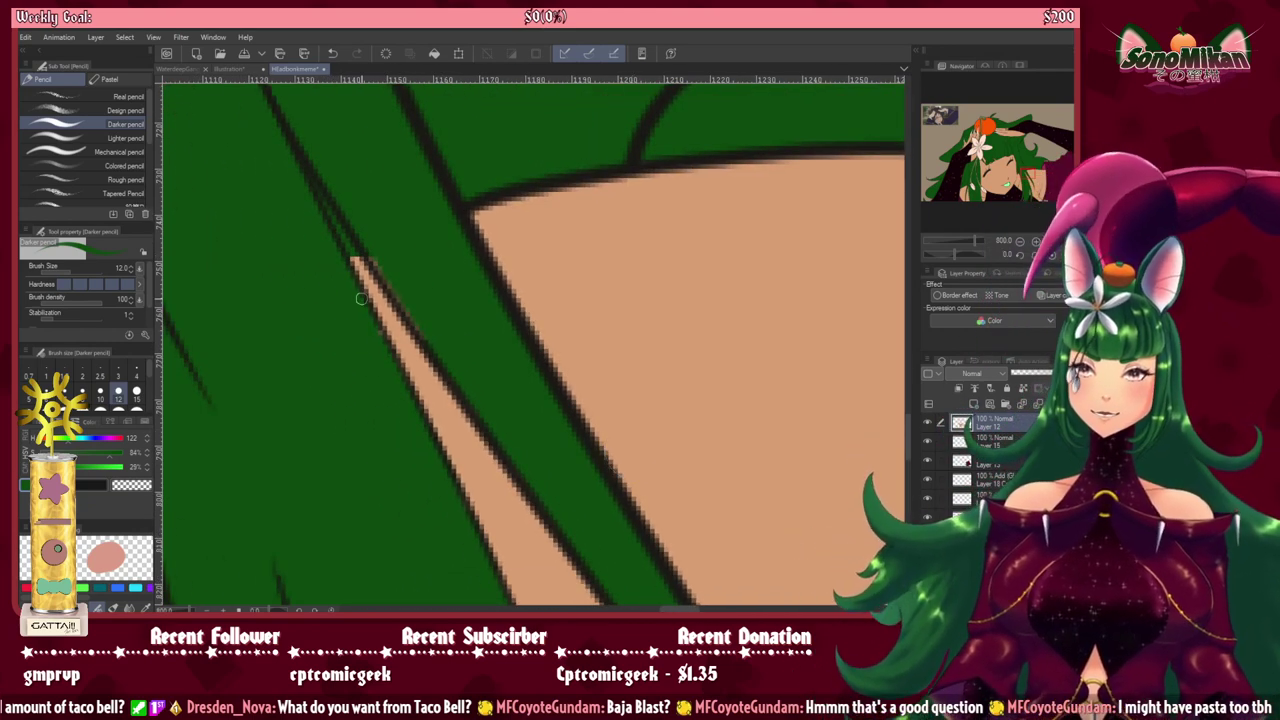
pyautogui.moveTo(377, 256); pyautogui.dragTo(407, 309)
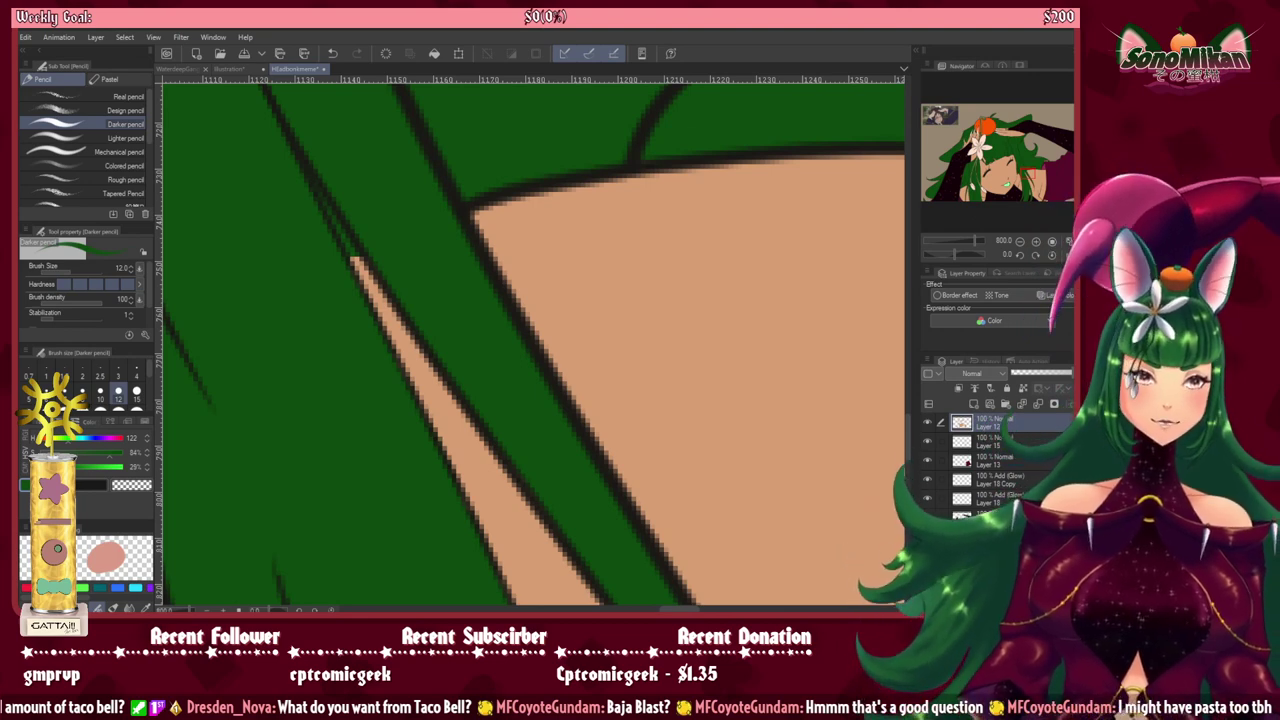
# Step: Switch to Layer 7, show the colour set, try the Turnip pen on the gap's tip and reduce it to size 3
pyautogui.click(1001, 423)
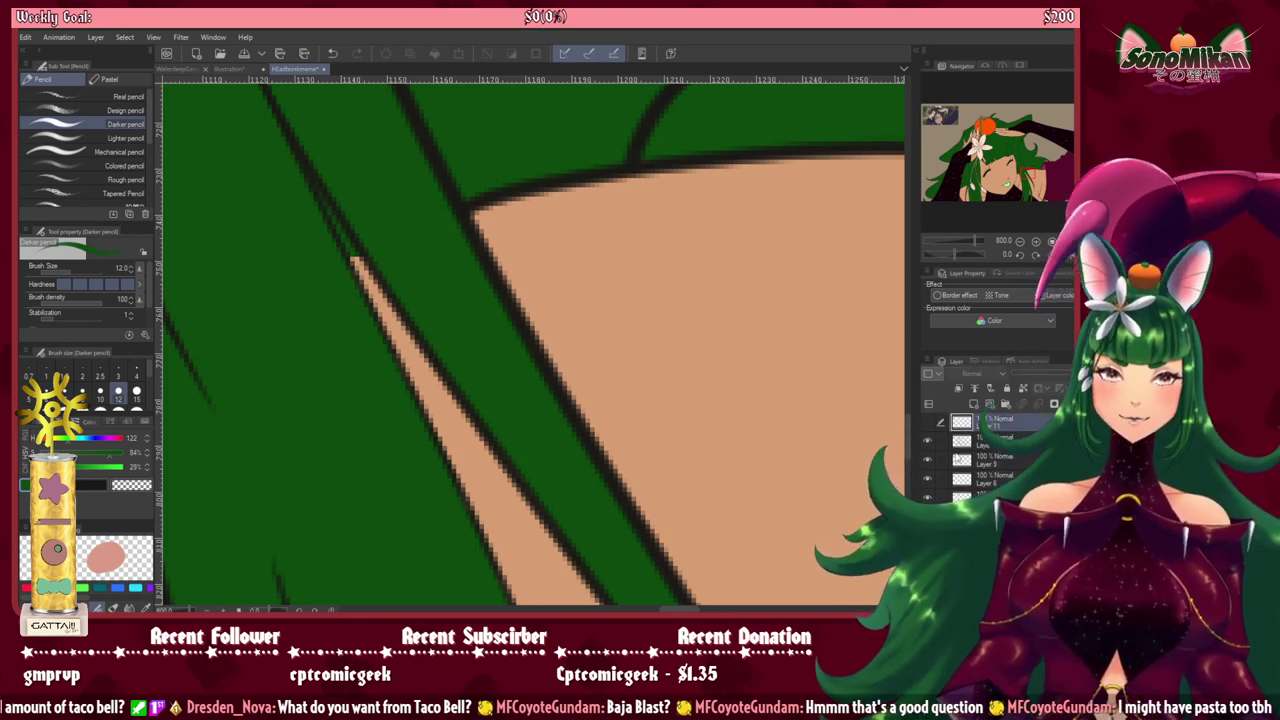
pyautogui.click(1001, 448)
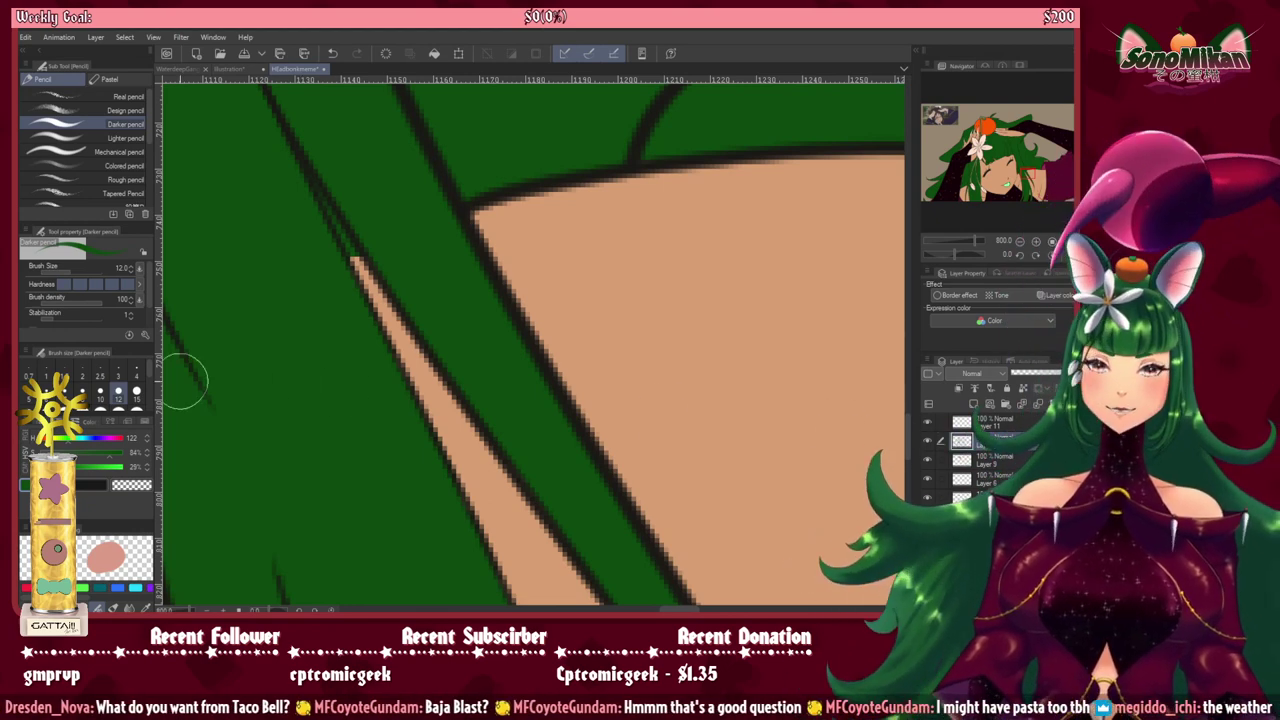
pyautogui.click(112, 422)
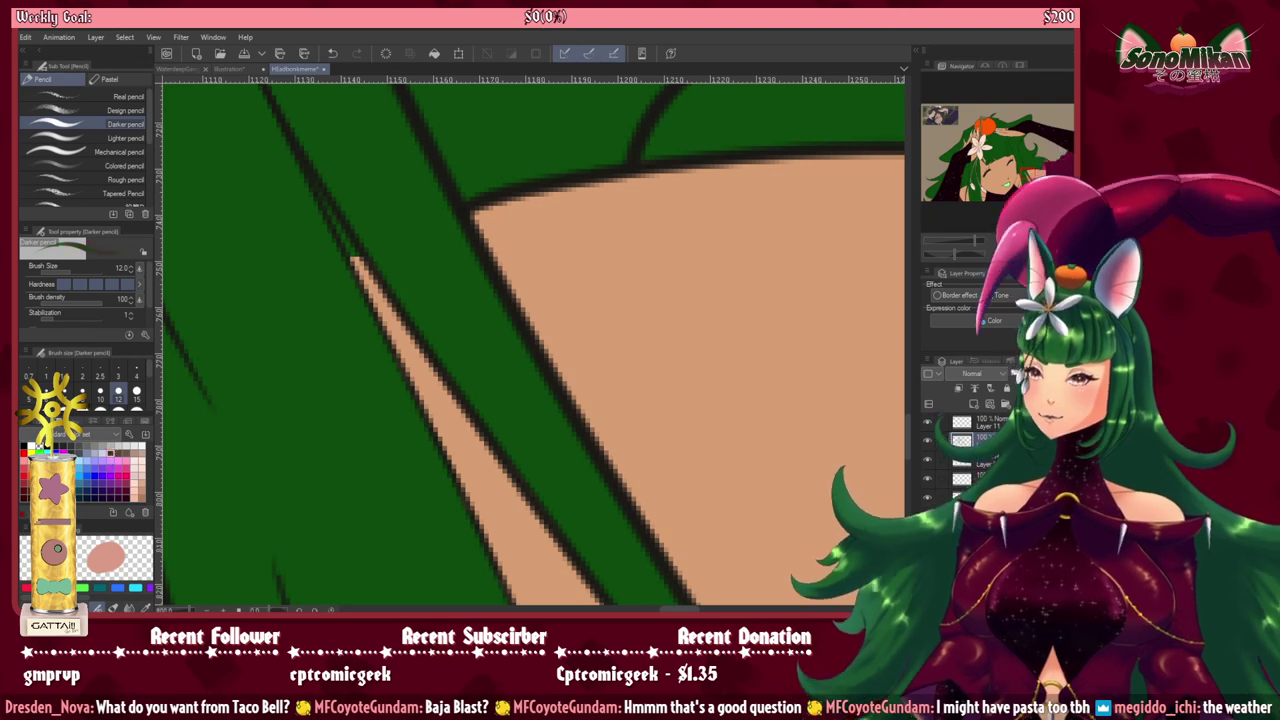
pyautogui.click(46, 80)
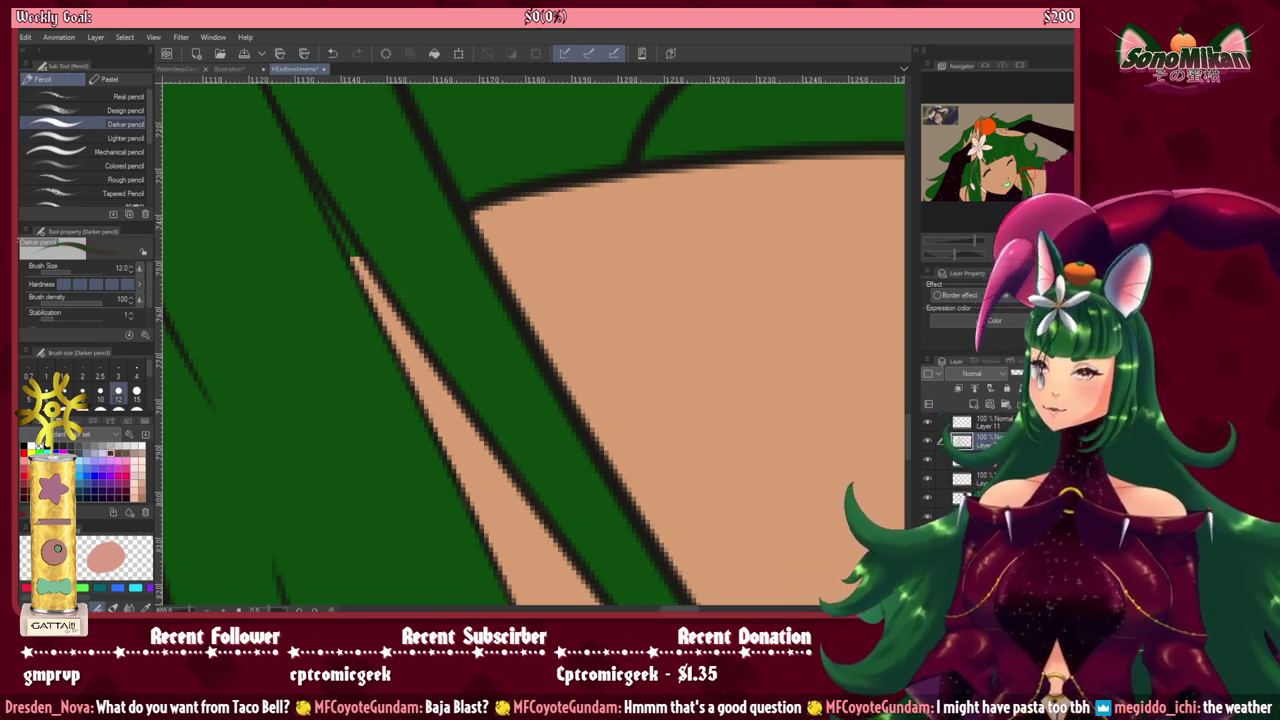
pyautogui.press('p')
pyautogui.click(50, 80)
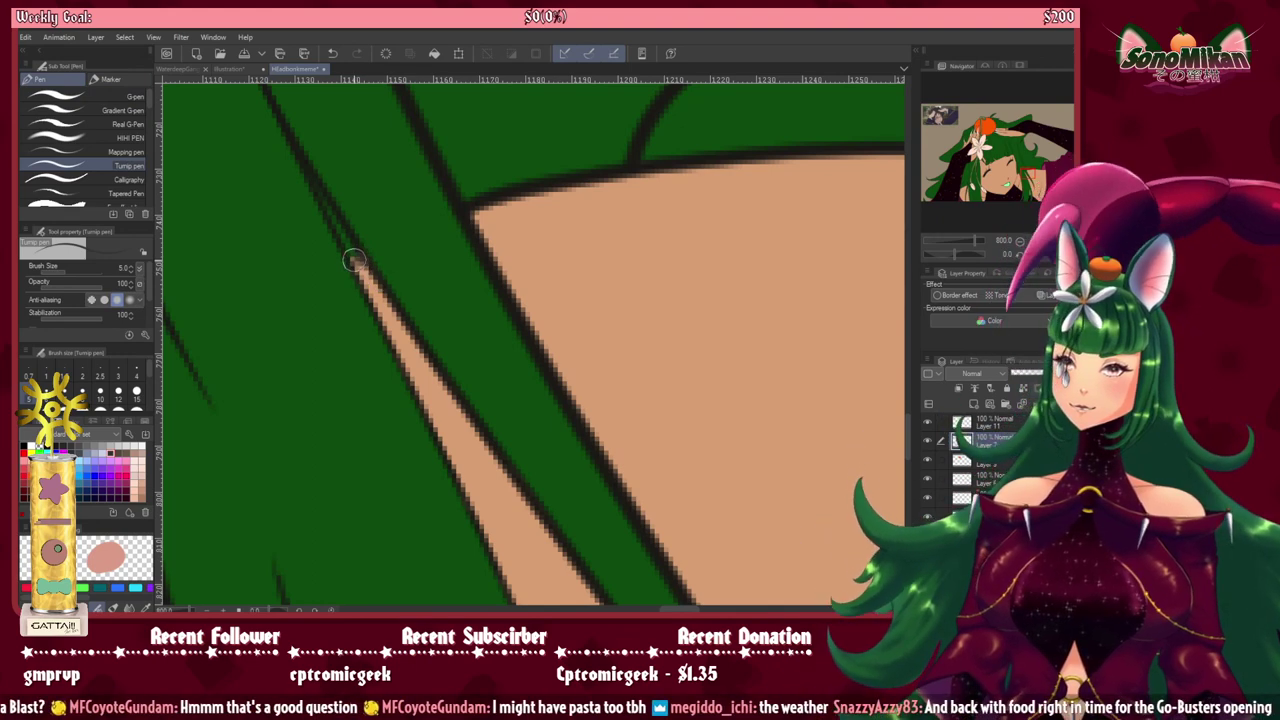
pyautogui.hotkey('ctrl', 'z')
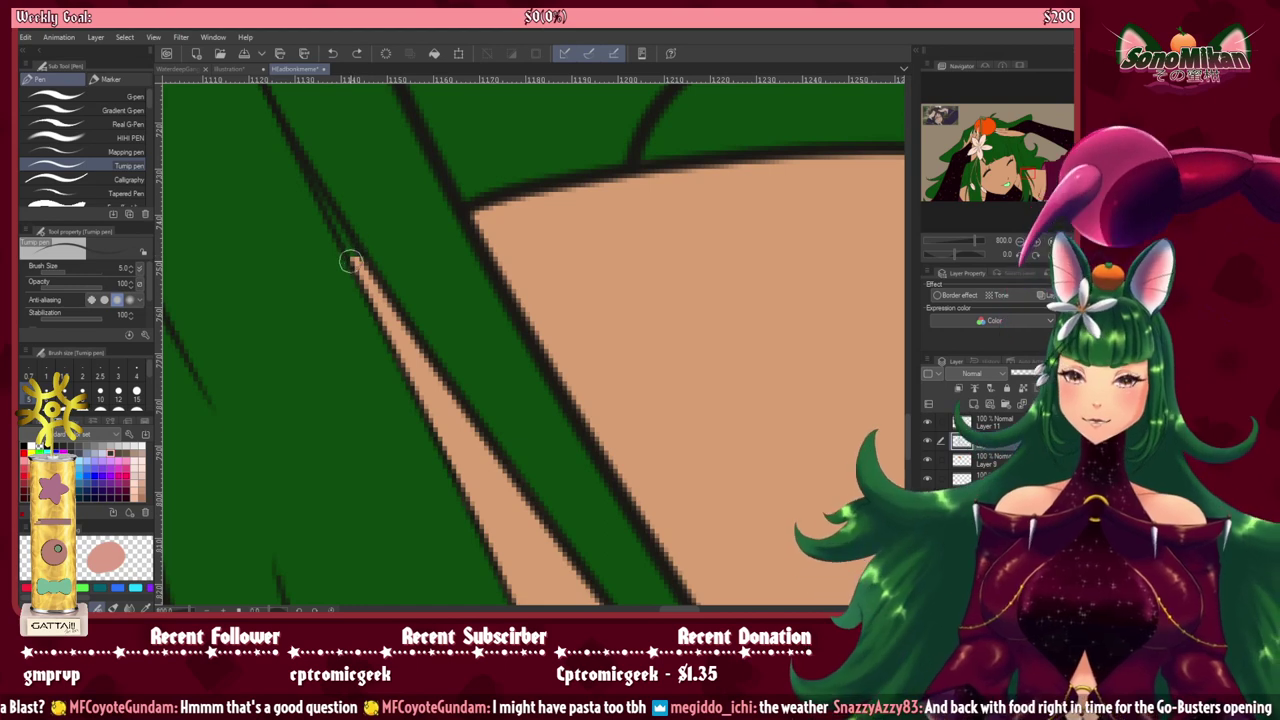
pyautogui.press('[')
pyautogui.press('[')
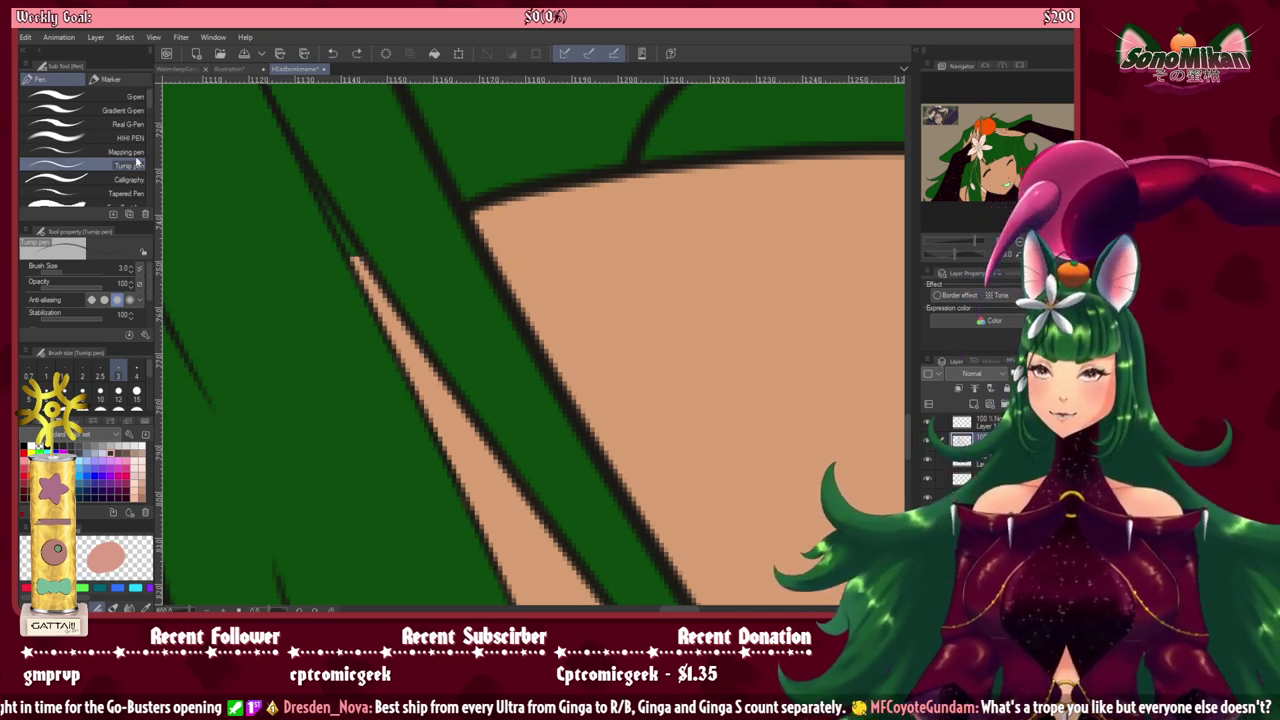
# Step: Set the G-pen to size 2 and draw a dark stroke at the tip of the gap between the hair strands
pyautogui.click(100, 96)
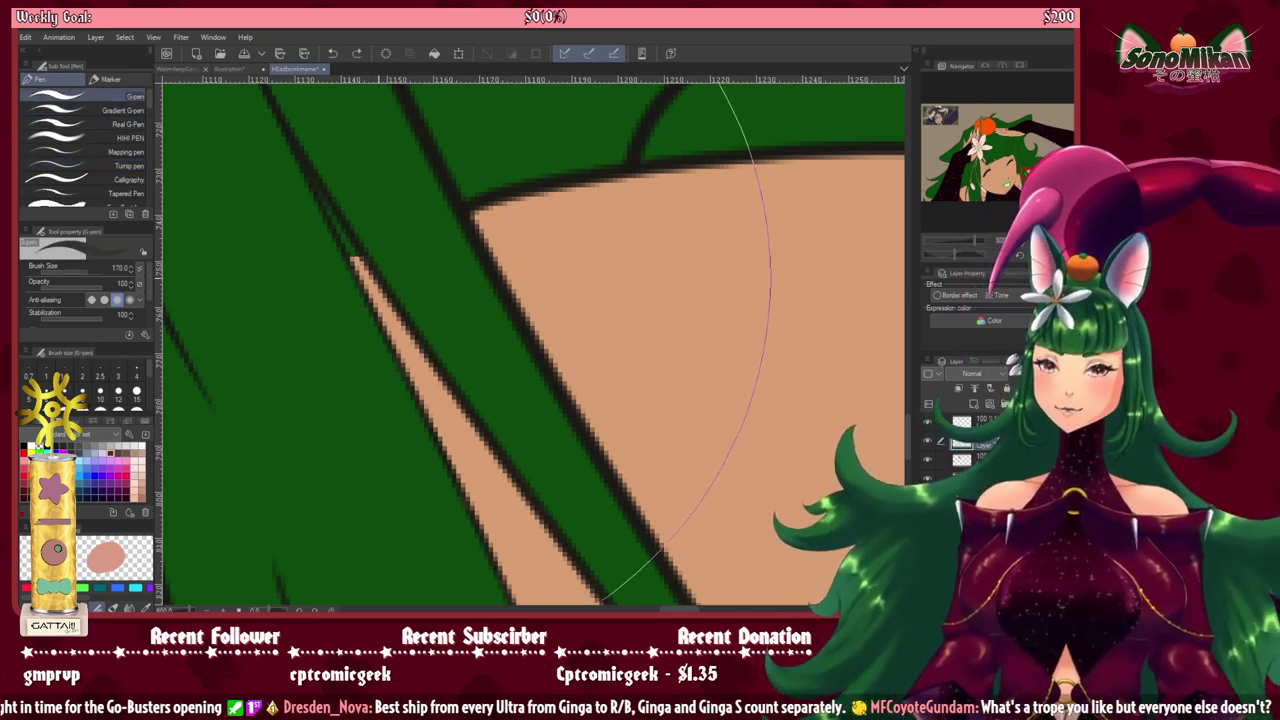
pyautogui.press('[')
pyautogui.press('[')
pyautogui.press('[')
pyautogui.press('[')
pyautogui.press('[')
pyautogui.press('[')
pyautogui.press('[')
pyautogui.press('[')
pyautogui.press('[')
pyautogui.press('[')
pyautogui.press('[')
pyautogui.press('[')
pyautogui.press('[')
pyautogui.press('[')
pyautogui.press('[')
pyautogui.press('[')
pyautogui.press('[')
pyautogui.press('[')
pyautogui.press('[')
pyautogui.press('[')
pyautogui.press('[')
pyautogui.press('[')
pyautogui.press('[')
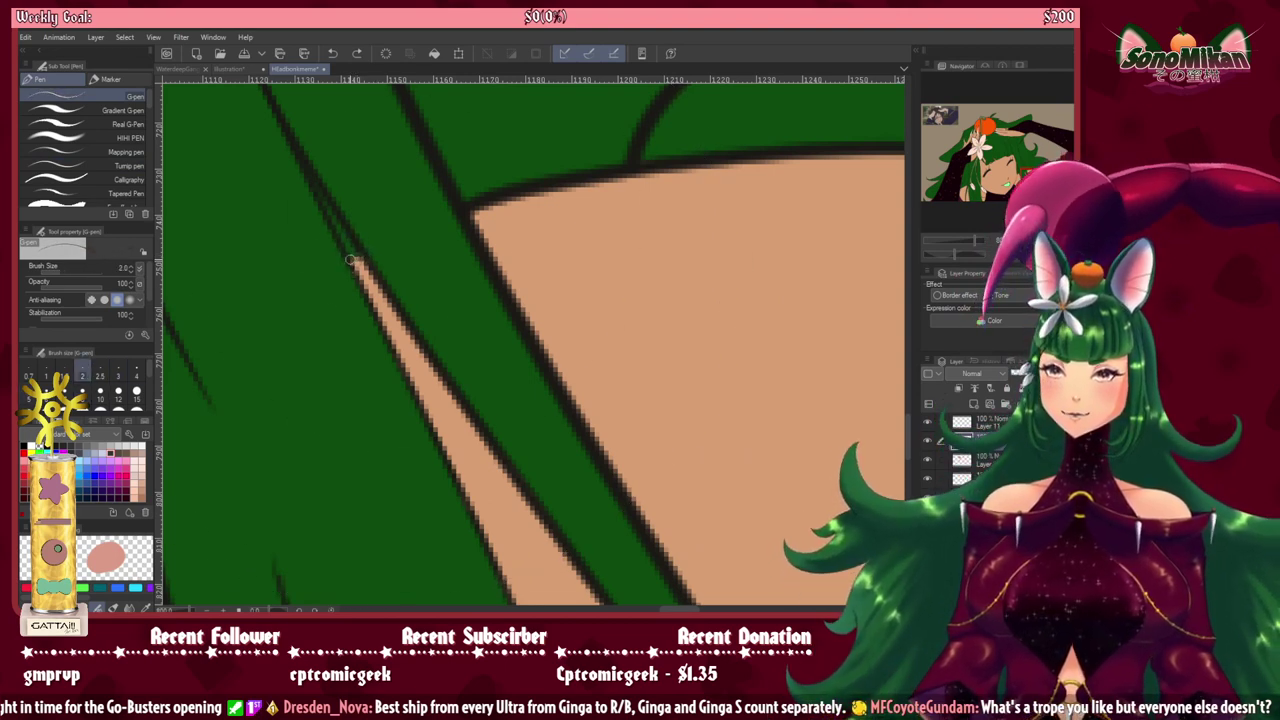
pyautogui.moveTo(352, 262); pyautogui.dragTo(361, 253)
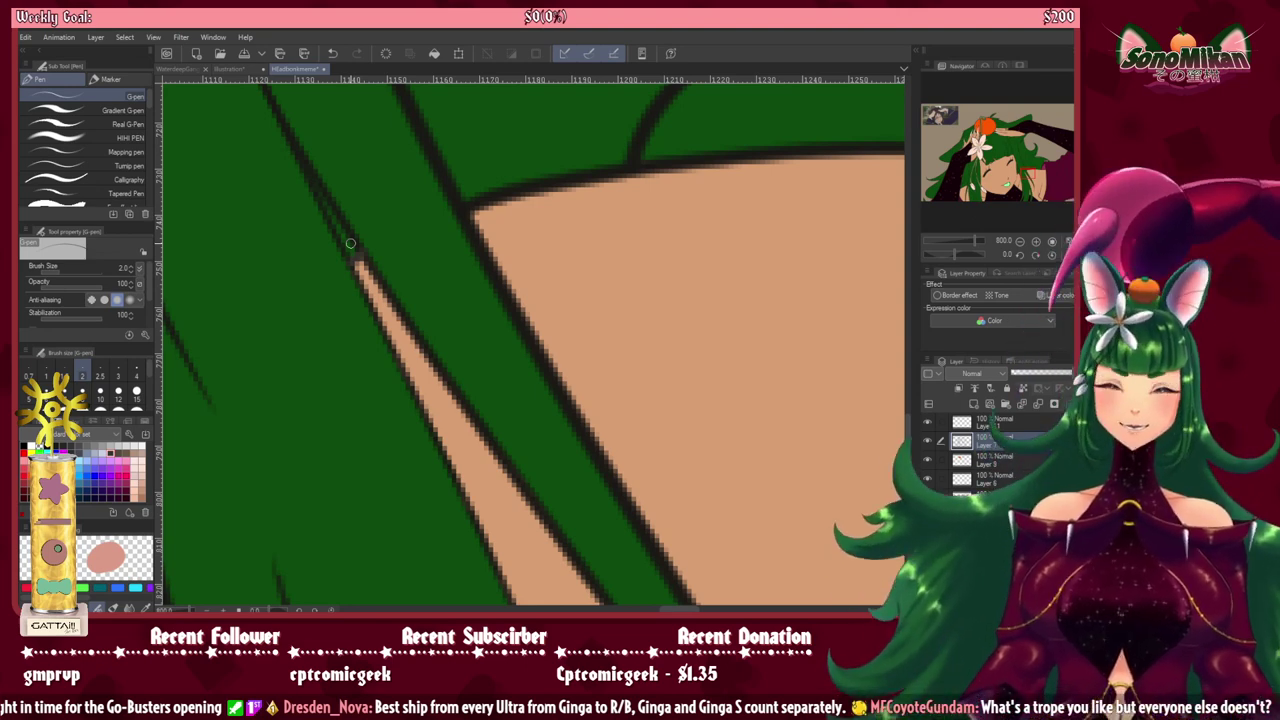
# Step: Draw a short dark G-pen stroke on Layer 11 to close the outline where the two hair strands meet
pyautogui.scroll(-5, 665, 425)
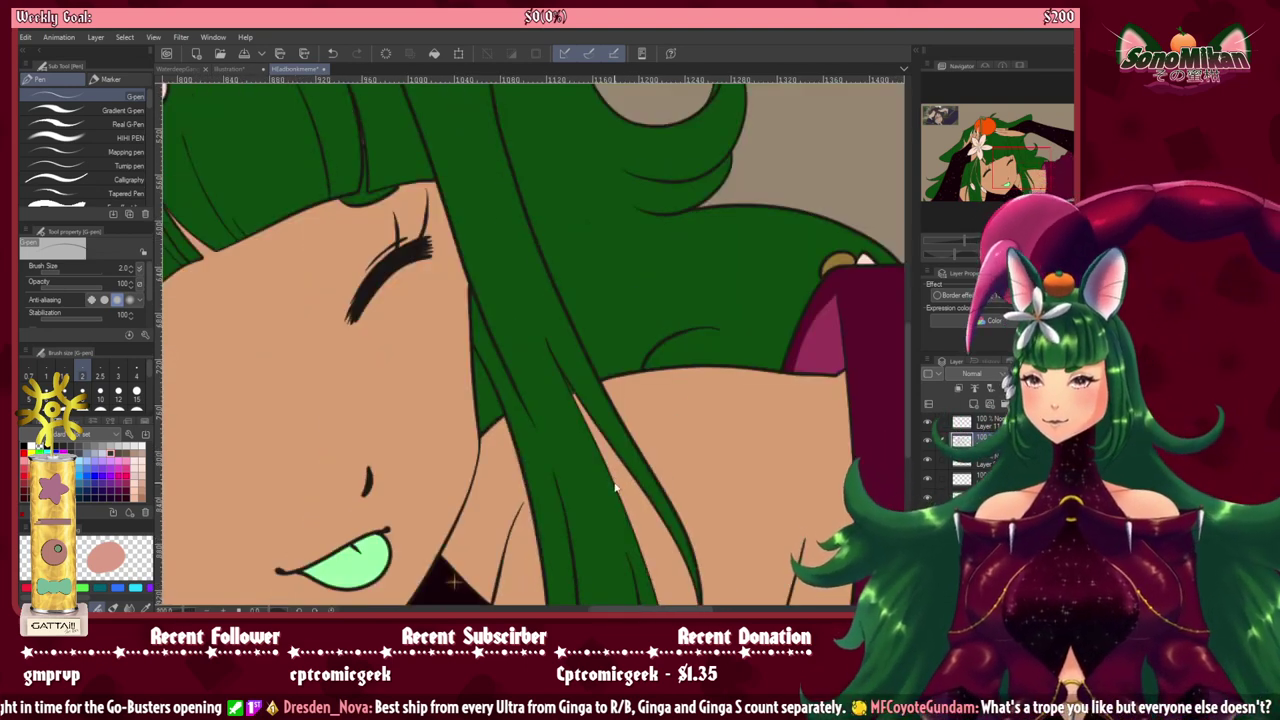
pyautogui.scroll(-1, 608, 492)
pyautogui.scroll(4, 610, 494)
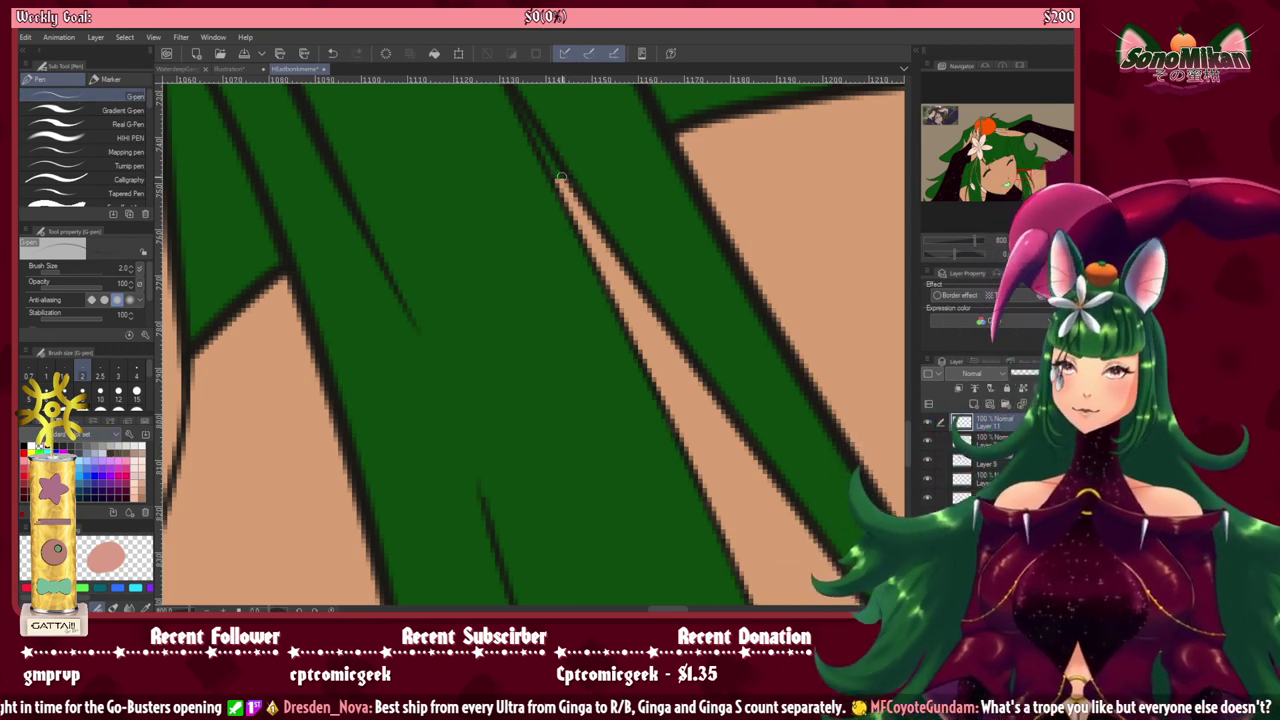
pyautogui.moveTo(557, 175); pyautogui.dragTo(562, 175)
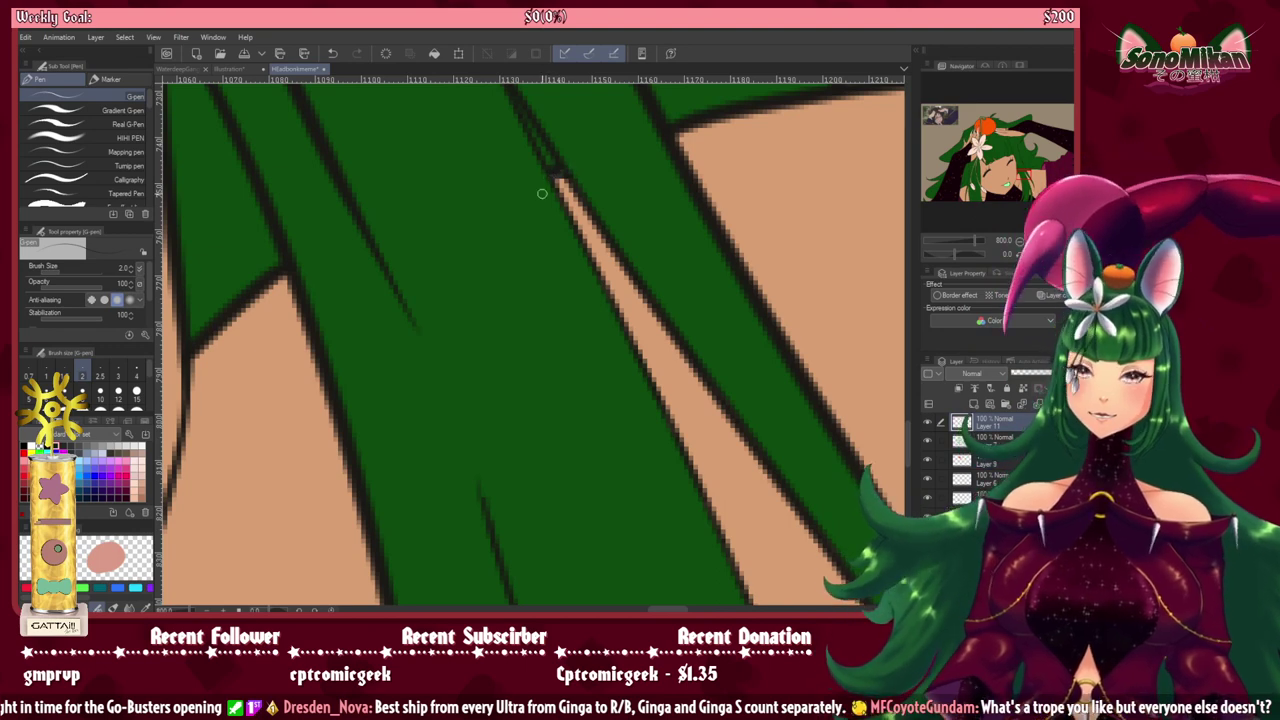
# Step: Look over the face, cloak, raised arm, orange and flower, and fit the whole illustration in view
pyautogui.scroll(-5, 600, 500)
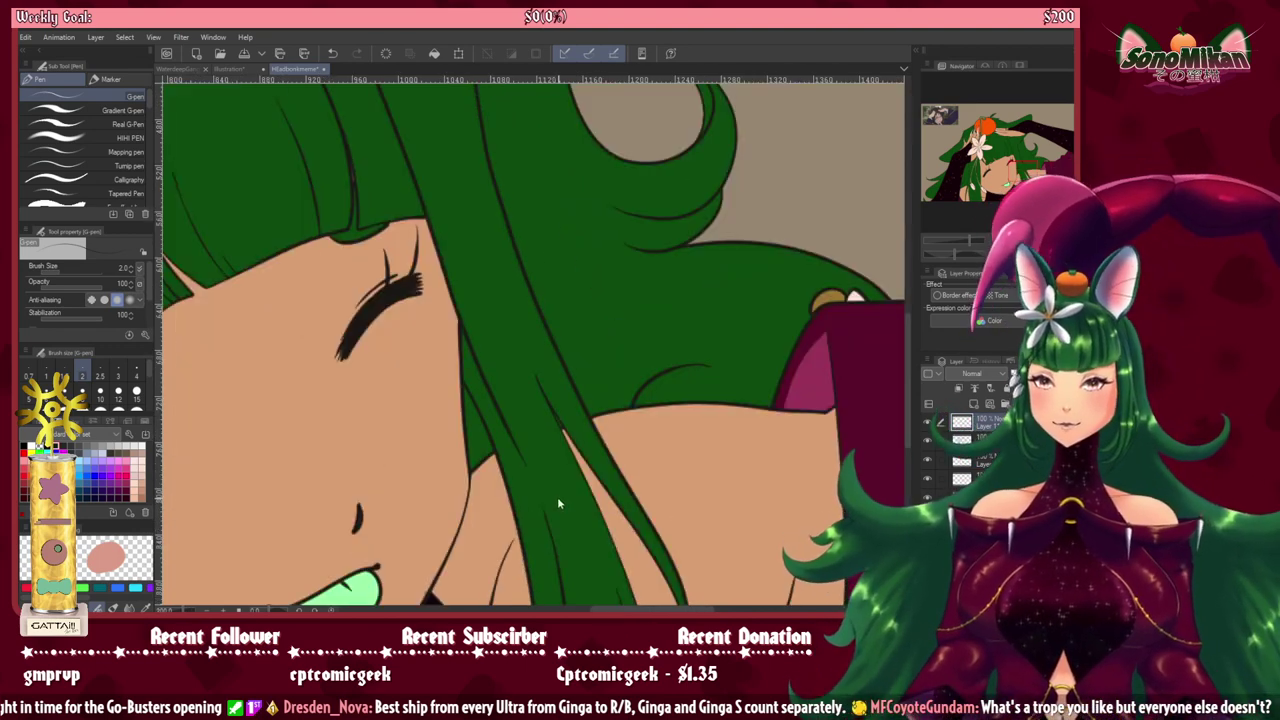
pyautogui.moveTo(508, 428); pyautogui.dragTo(409, 326)
pyautogui.scroll(-1, 412, 328)
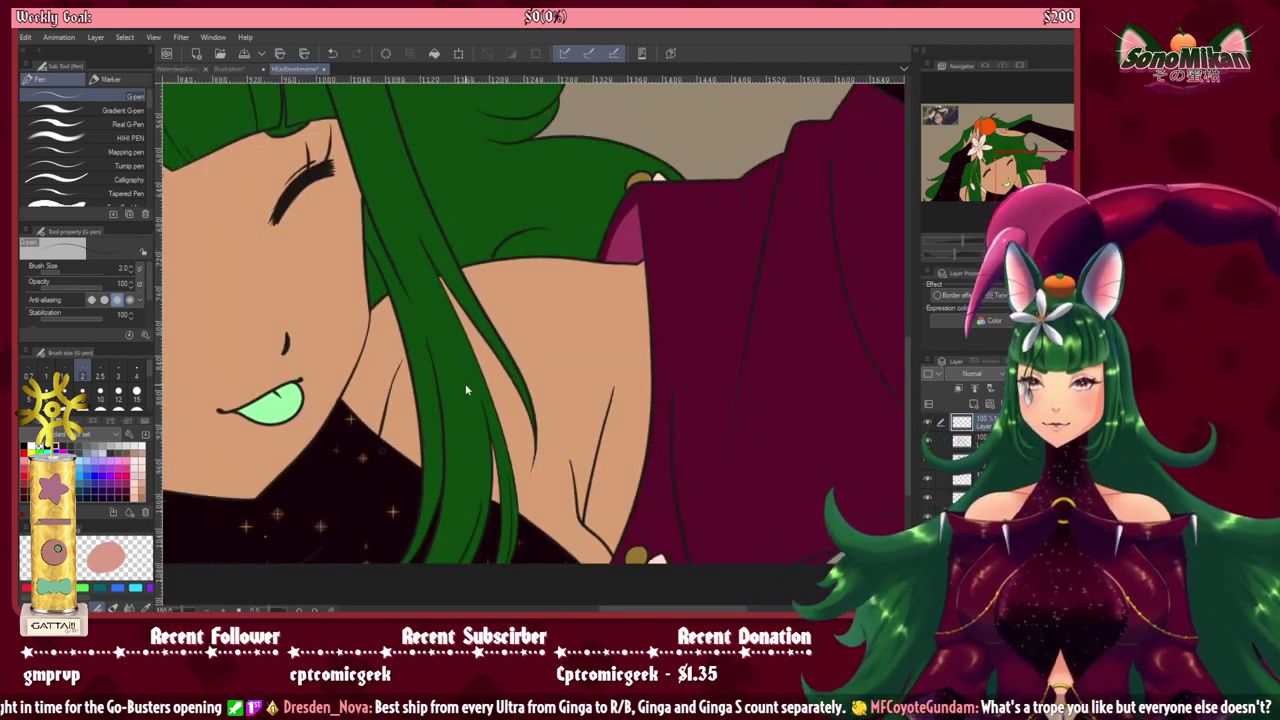
pyautogui.moveTo(647, 197); pyautogui.dragTo(476, 494)
pyautogui.moveTo(488, 371); pyautogui.dragTo(788, 486)
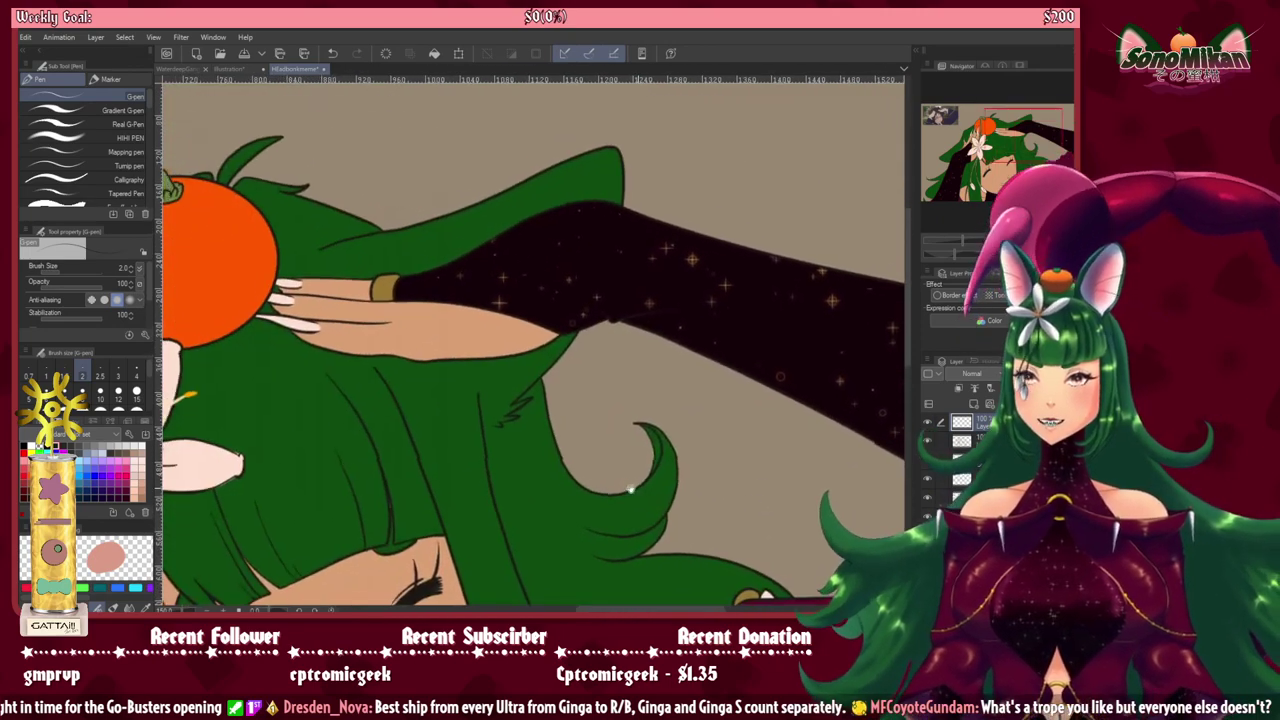
pyautogui.moveTo(629, 486); pyautogui.dragTo(832, 357)
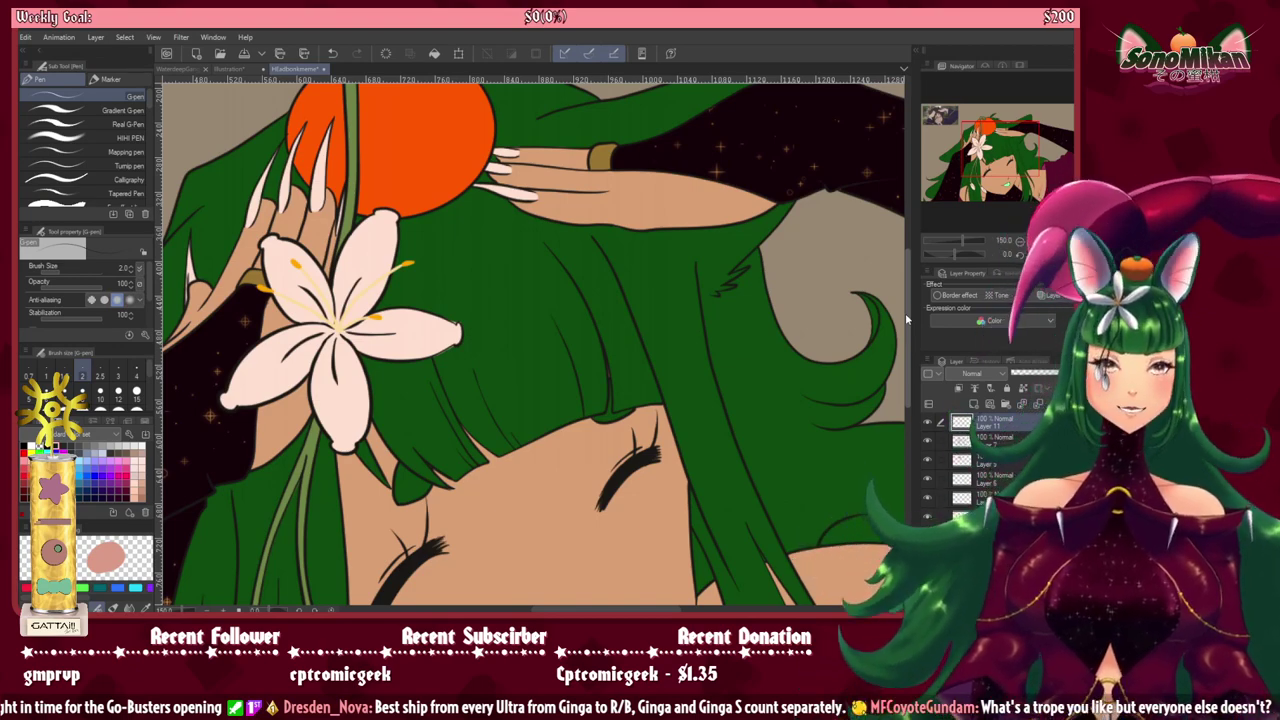
pyautogui.moveTo(527, 487); pyautogui.dragTo(515, 415)
pyautogui.hotkey('ctrl', '0')
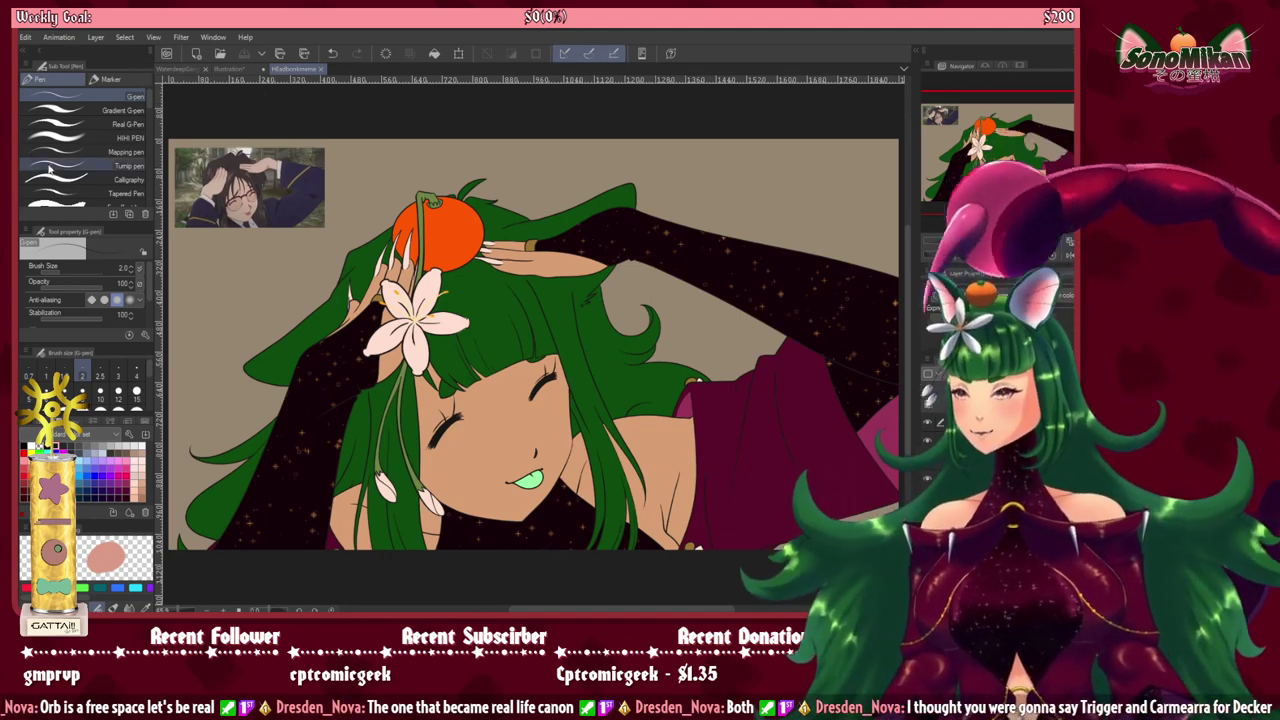
# Step: Switch to the Turnip pen, undo the small trial curl under the cloak's lower edge and set the brush size to 5
pyautogui.click(108, 168)
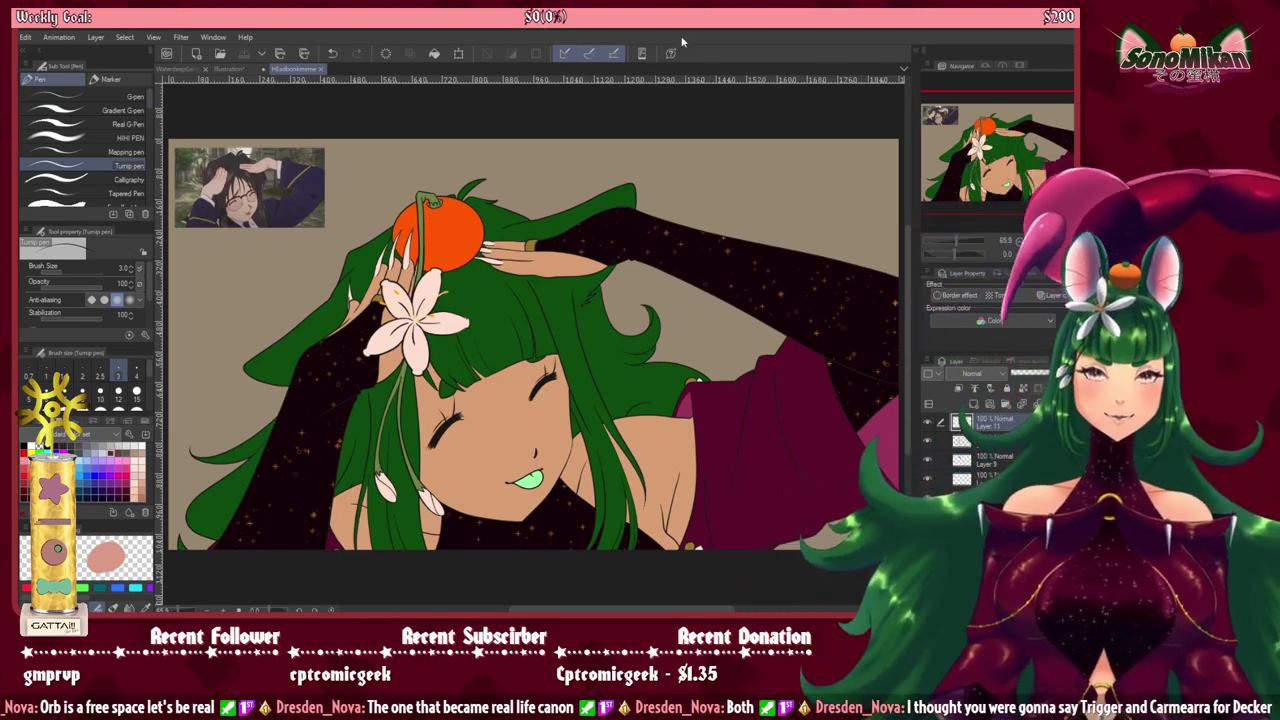
pyautogui.scroll(3, 655, 365)
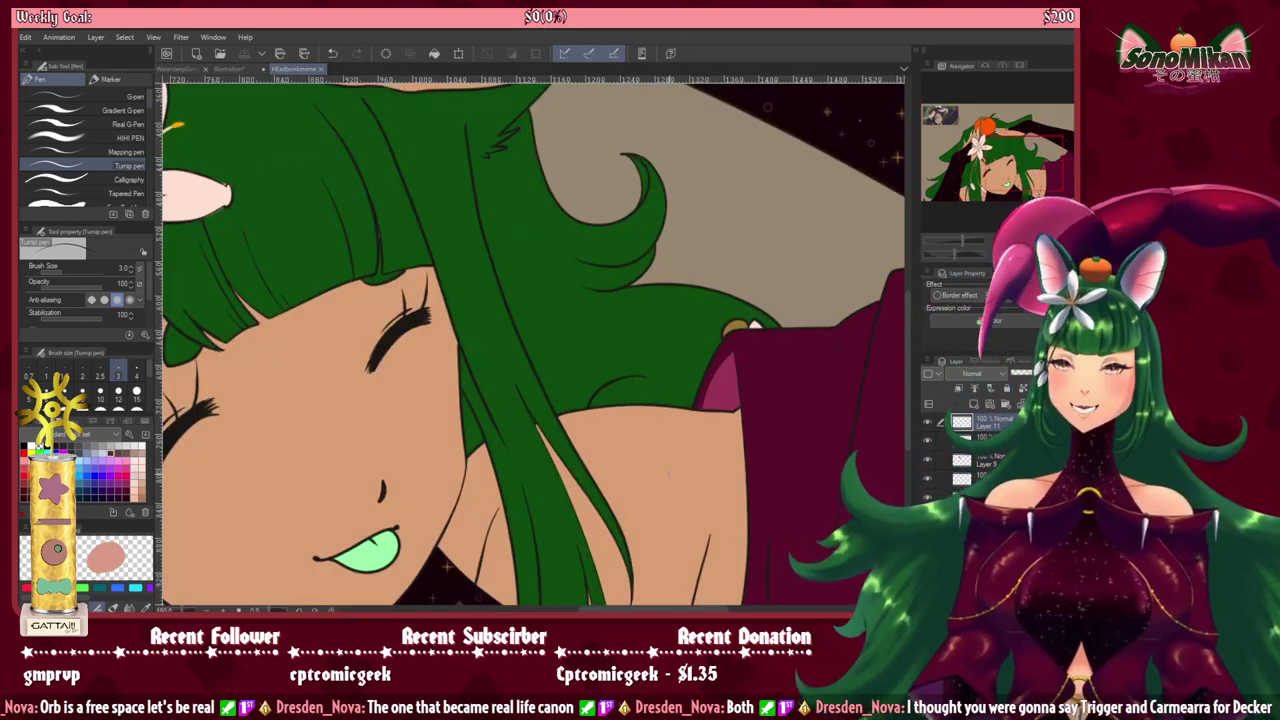
pyautogui.moveTo(660, 466); pyautogui.dragTo(389, 297)
pyautogui.scroll(-2, 540, 406)
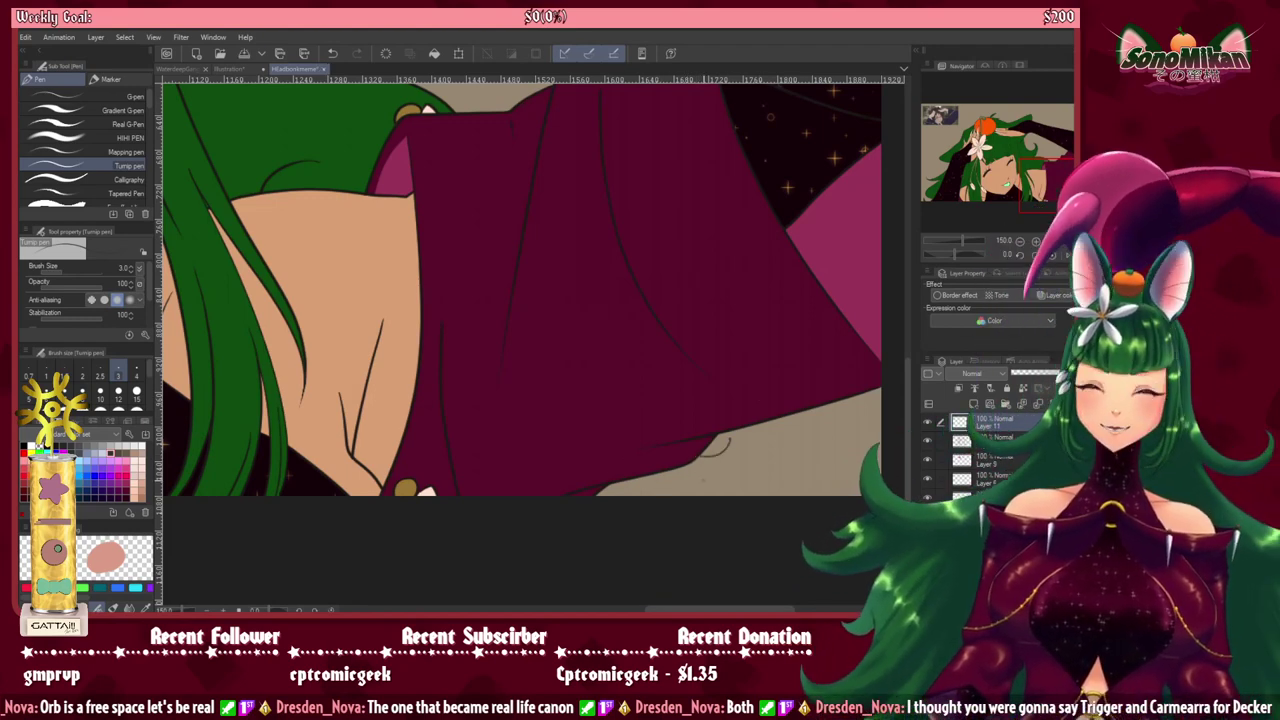
pyautogui.hotkey('ctrl', 'z')
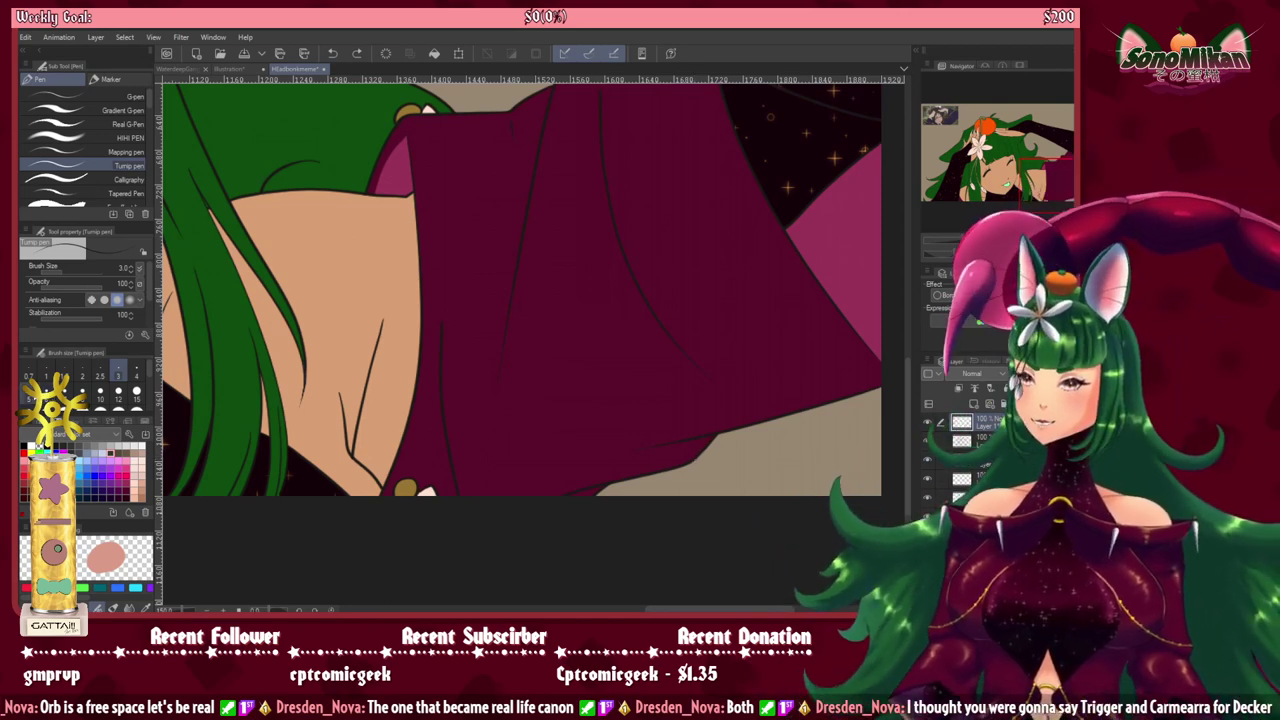
pyautogui.press(']')
pyautogui.press(']')
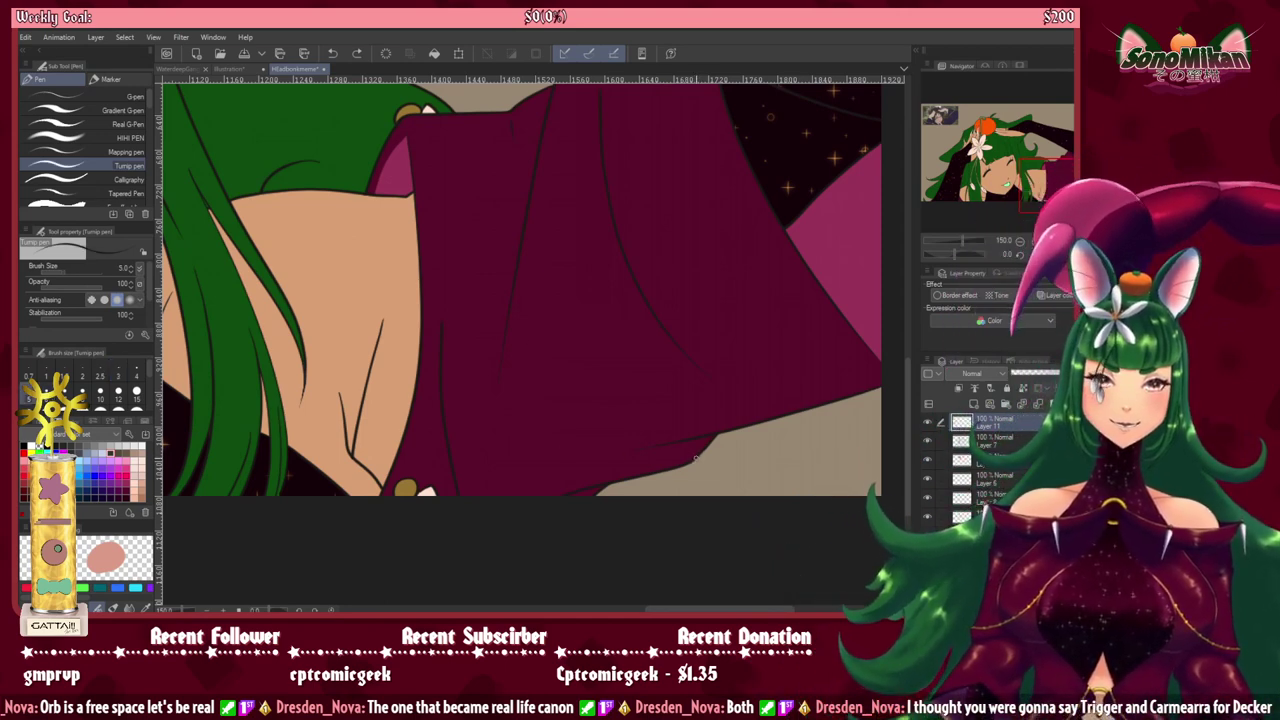
pyautogui.moveTo(695, 458)
pyautogui.mouseDown()
pyautogui.moveTo(733, 448)
pyautogui.moveTo(725, 434)
pyautogui.moveTo(741, 496)
pyautogui.mouseUp()
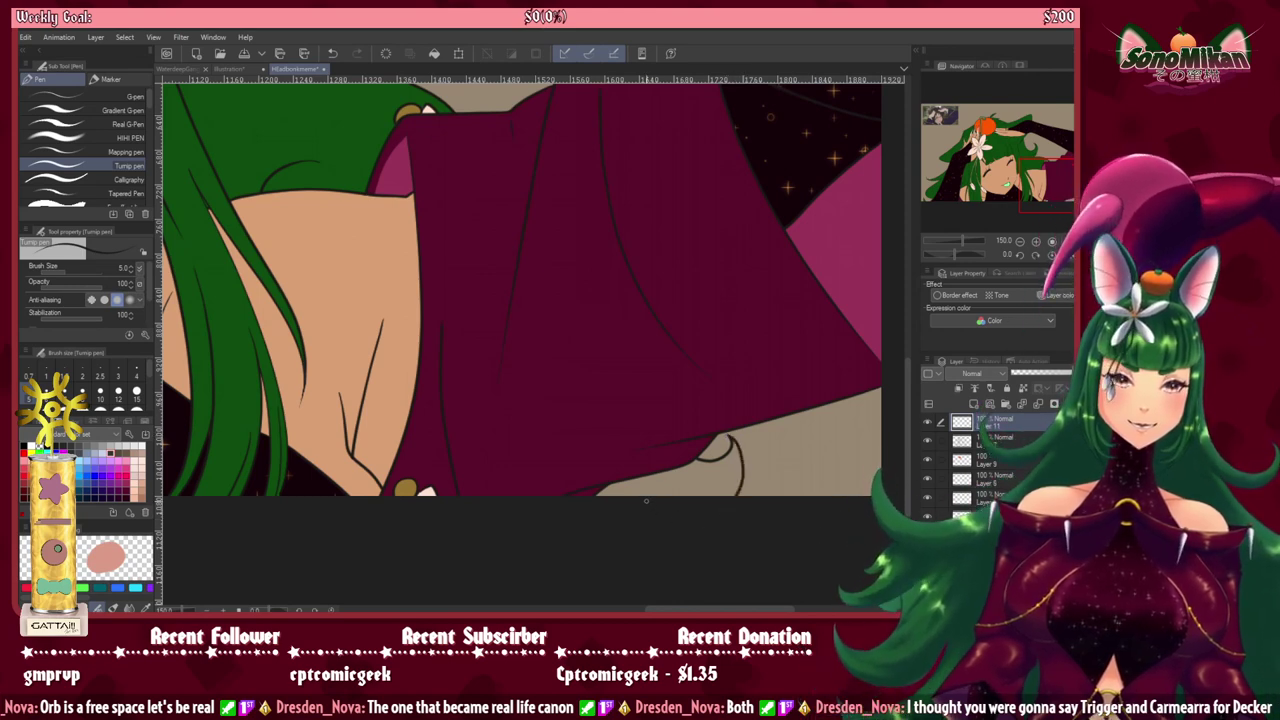
pyautogui.moveTo(654, 486); pyautogui.dragTo(644, 495)
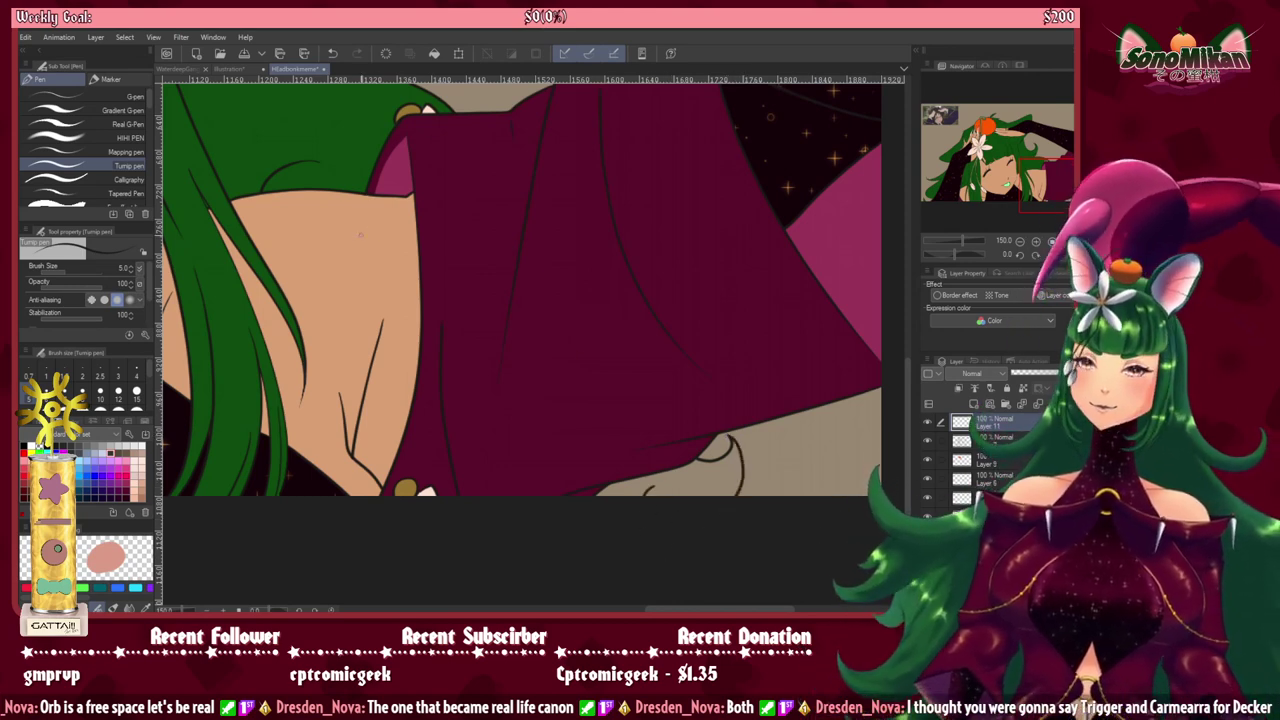
pyautogui.hotkey('ctrl', 'z')
pyautogui.hotkey('ctrl', 'z')
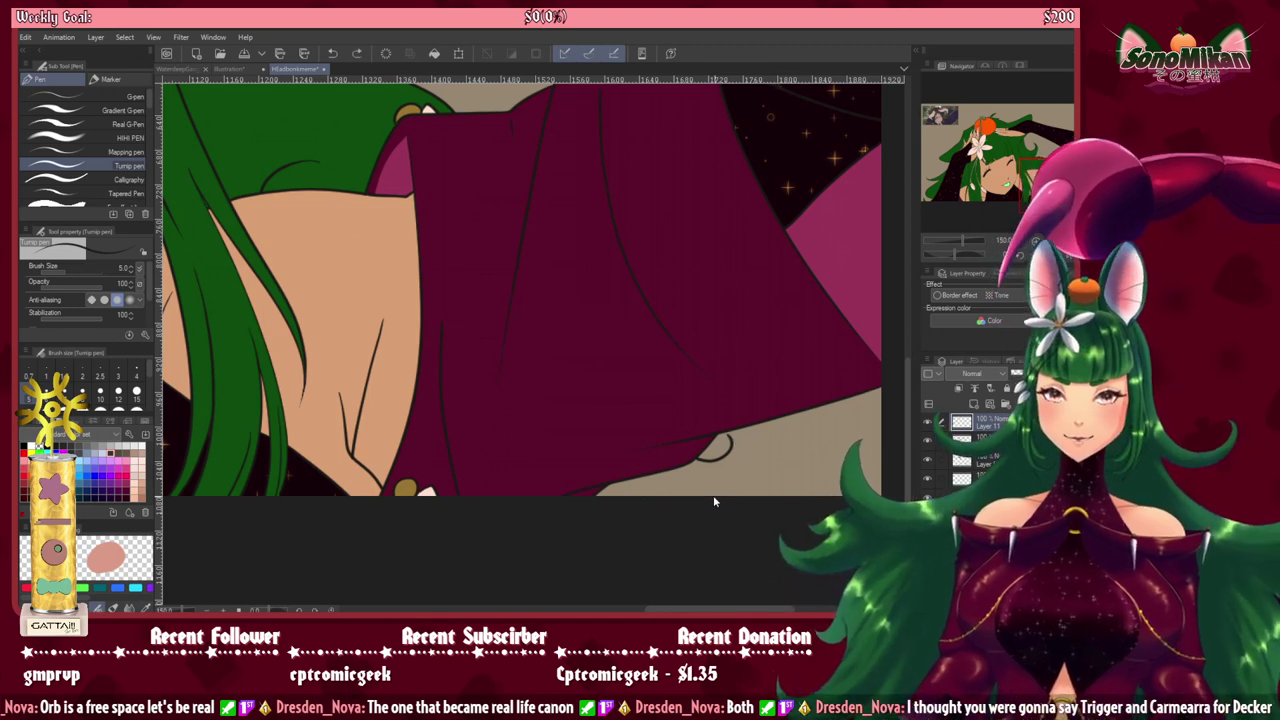
pyautogui.hotkey('ctrl', 'z')
# Step: Draw a dark curled hair tip extending from under the cloak's lower edge and auto-select its interior, referring to all layers
pyautogui.moveTo(685, 463)
pyautogui.mouseDown()
pyautogui.moveTo(723, 484)
pyautogui.moveTo(754, 475)
pyautogui.moveTo(748, 451)
pyautogui.moveTo(735, 452)
pyautogui.moveTo(768, 463)
pyautogui.moveTo(752, 493)
pyautogui.mouseUp()
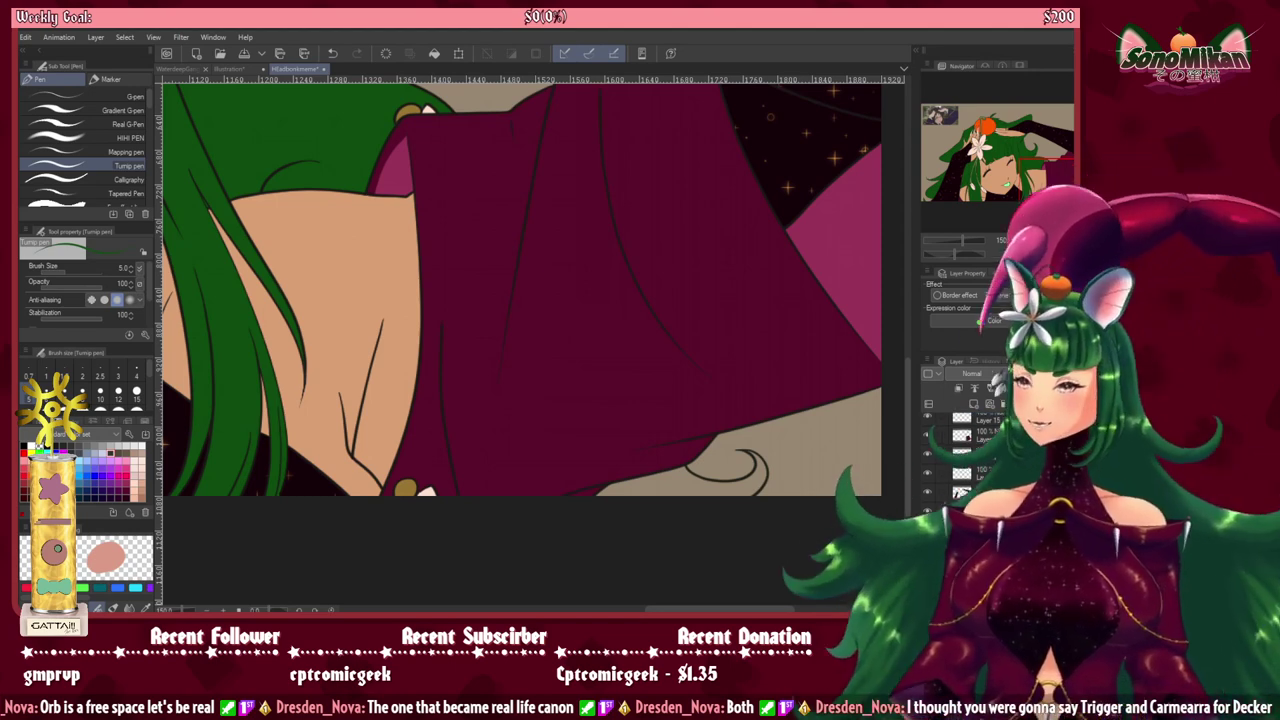
pyautogui.press('w')
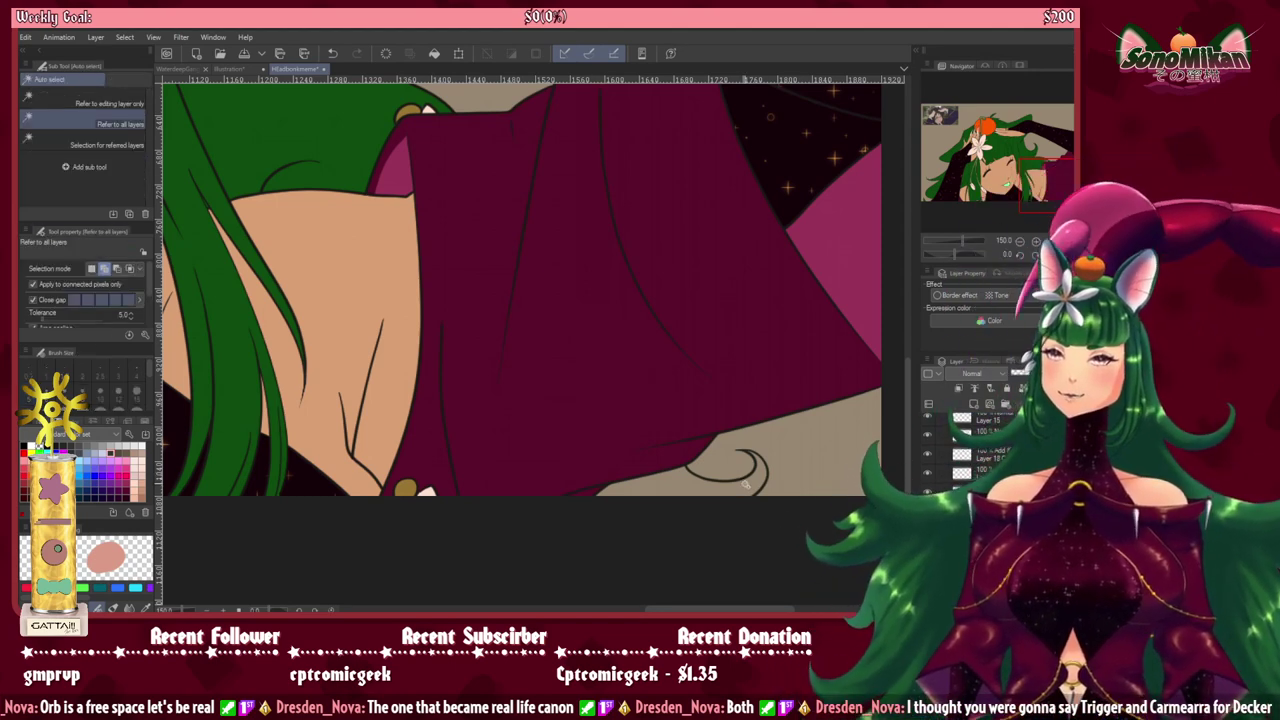
pyautogui.click(732, 489)
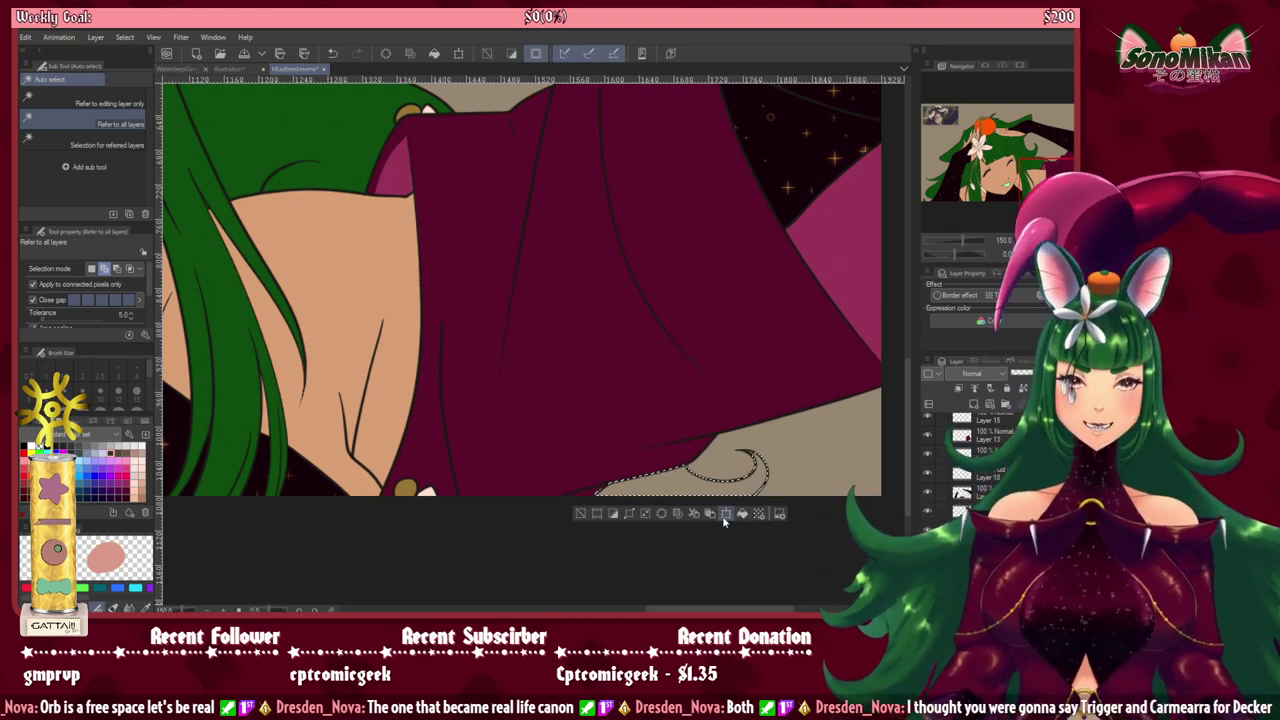
# Step: Fill the selected curled hair tip with the dark green hair colour and clear the selection
pyautogui.scroll(3, 790, 490)
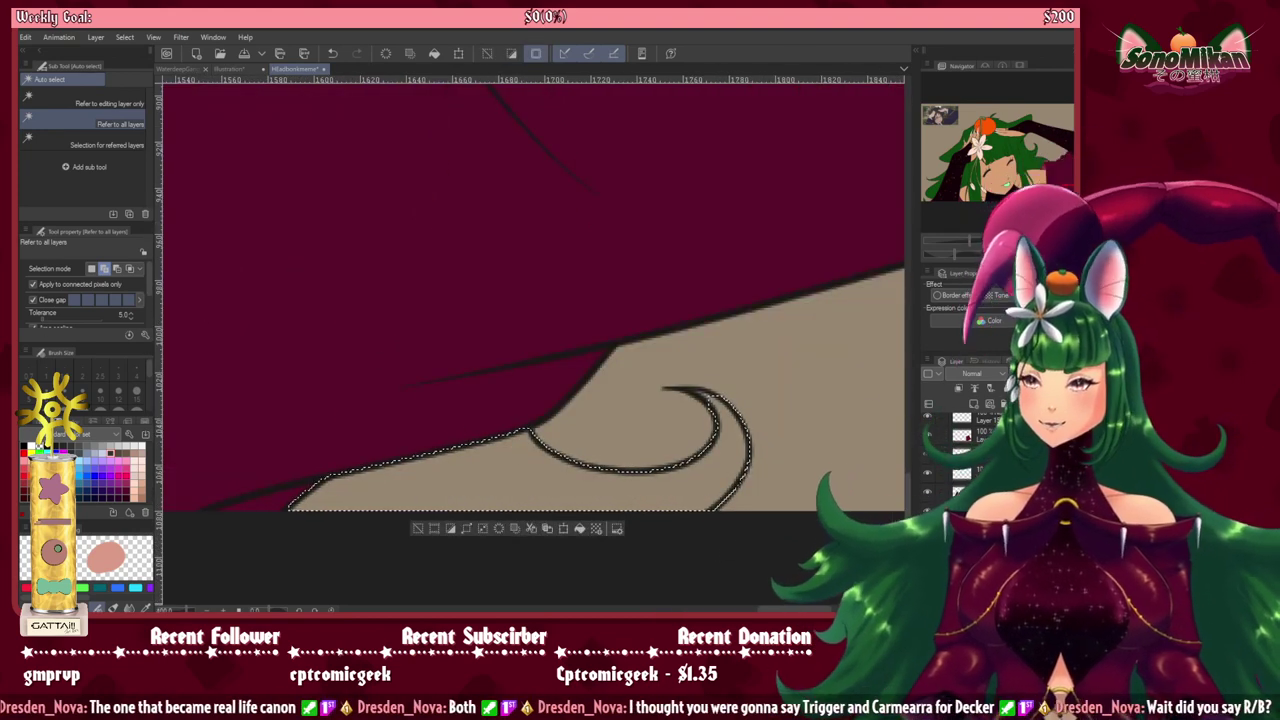
pyautogui.press('m')
pyautogui.press('^')
pyautogui.press('^')
pyautogui.press('^')
pyautogui.press('^')
pyautogui.press('^')
pyautogui.press('^')
pyautogui.press('^')
pyautogui.press('^')
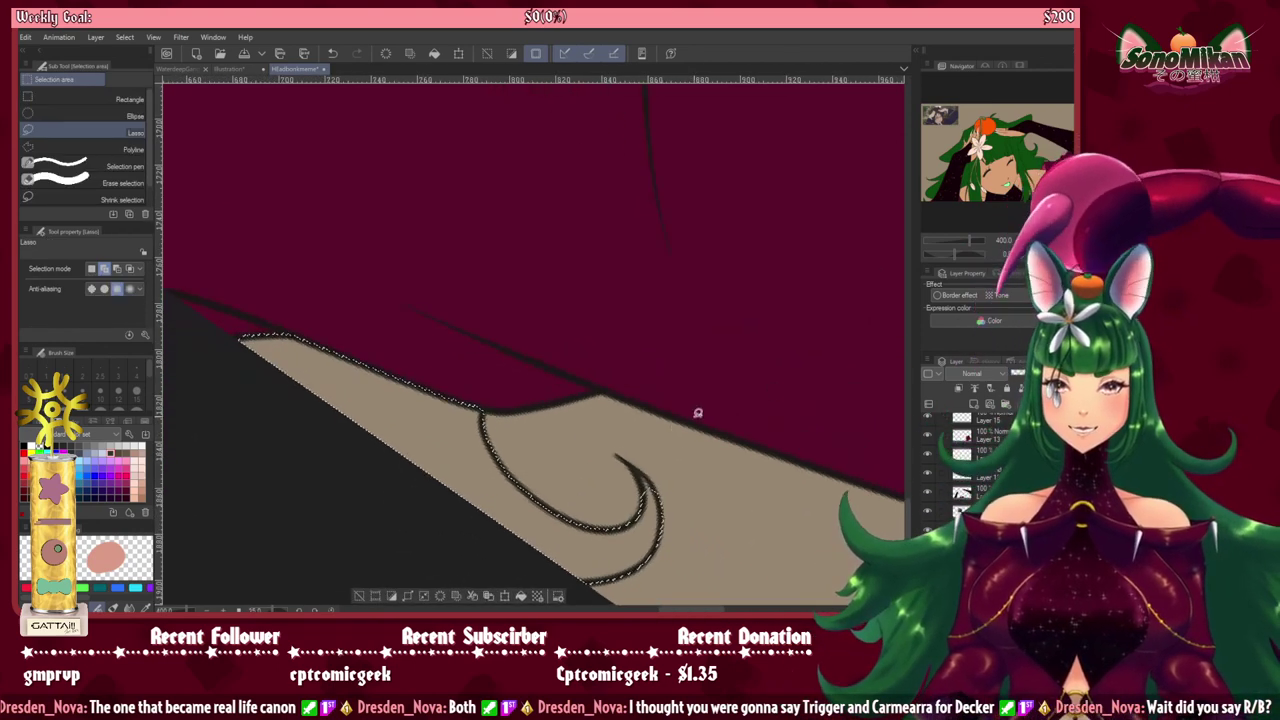
pyautogui.moveTo(538, 513); pyautogui.dragTo(453, 402)
pyautogui.scroll(2, 495, 420)
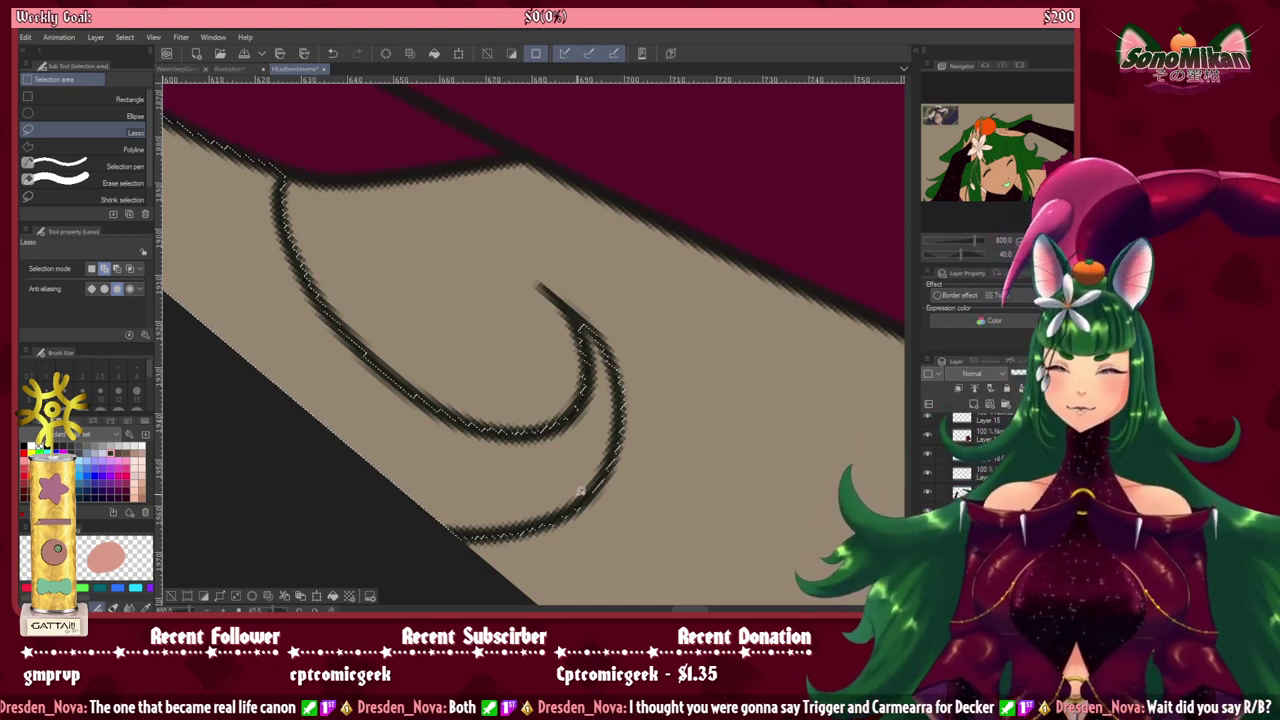
pyautogui.click(334, 596)
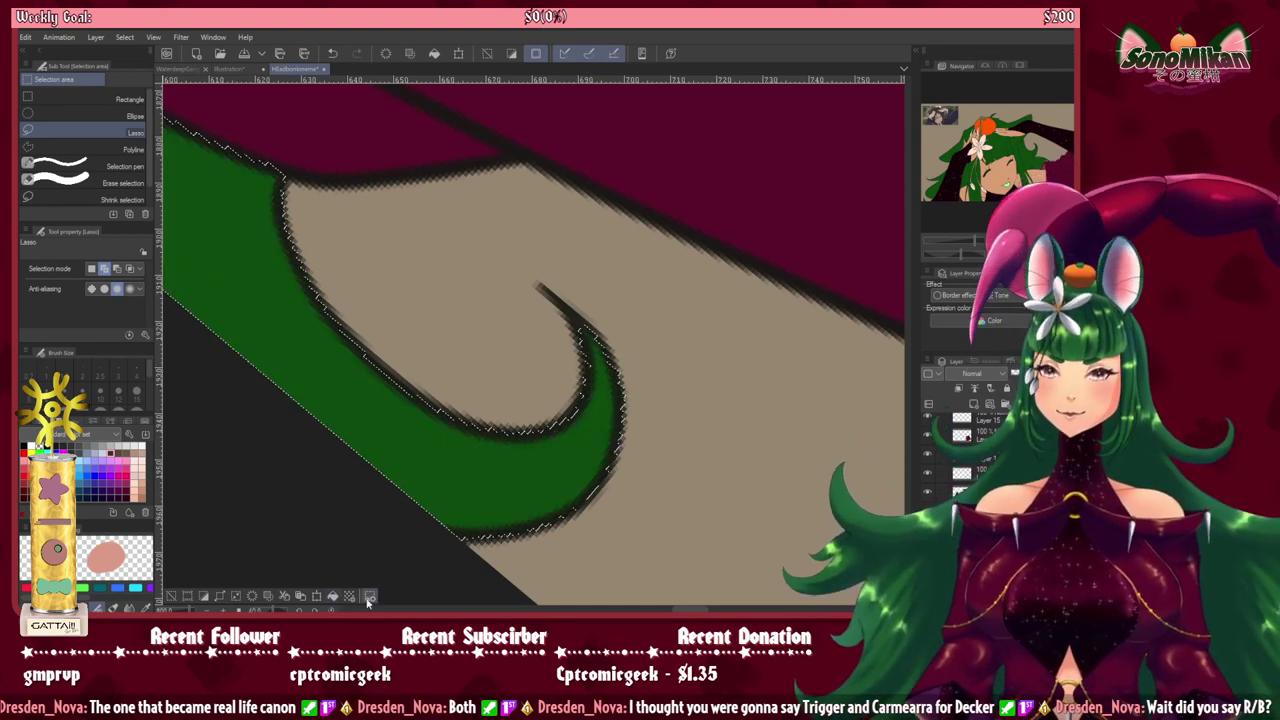
pyautogui.hotkey('ctrl', 'd')
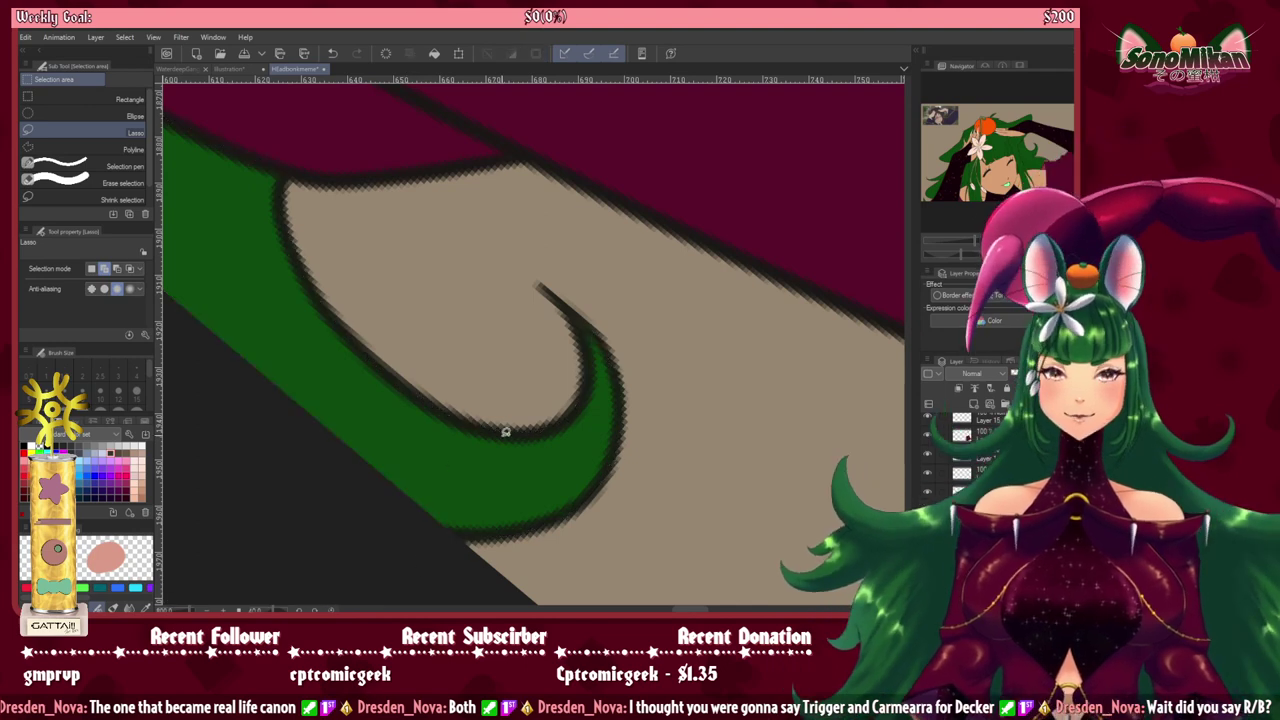
pyautogui.hotkey('ctrl', '@')
# Step: Examine the filled hair curl, cloak, face, flower, orange and raised arms for remaining gaps or colouring flaws
pyautogui.moveTo(476, 512); pyautogui.dragTo(660, 509)
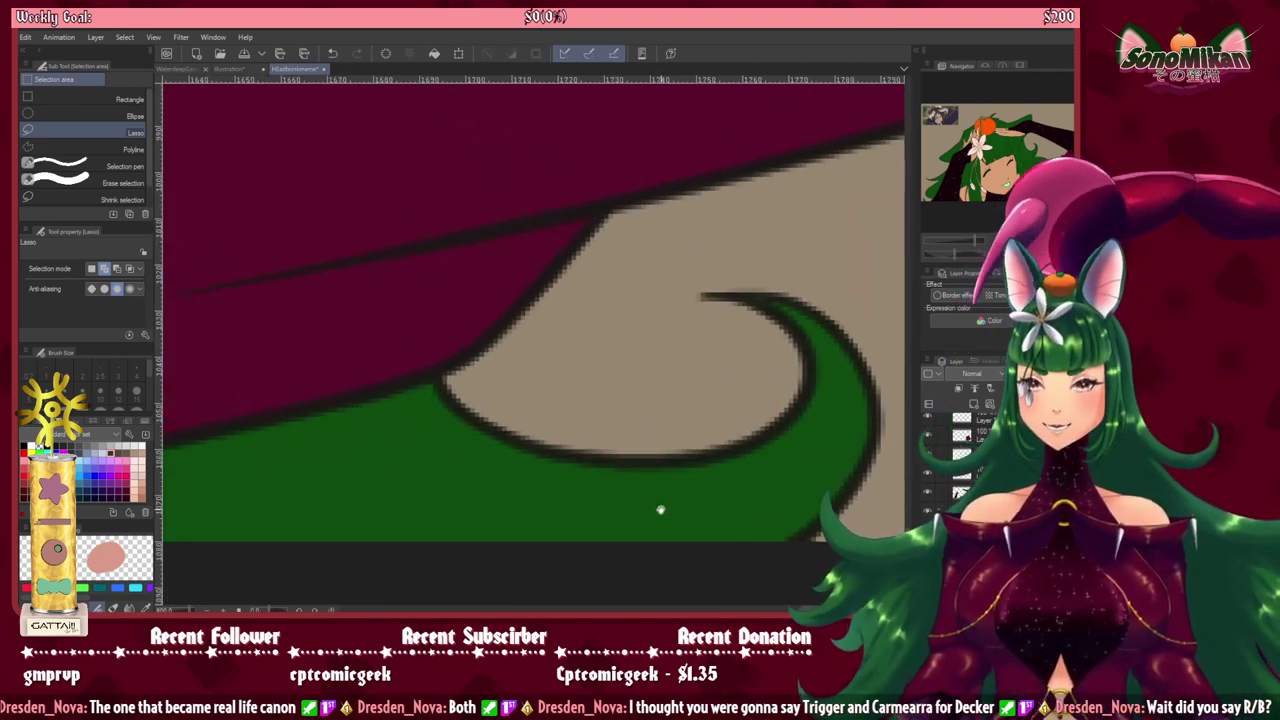
pyautogui.moveTo(590, 484)
pyautogui.mouseDown()
pyautogui.moveTo(643, 457)
pyautogui.moveTo(613, 457)
pyautogui.mouseUp()
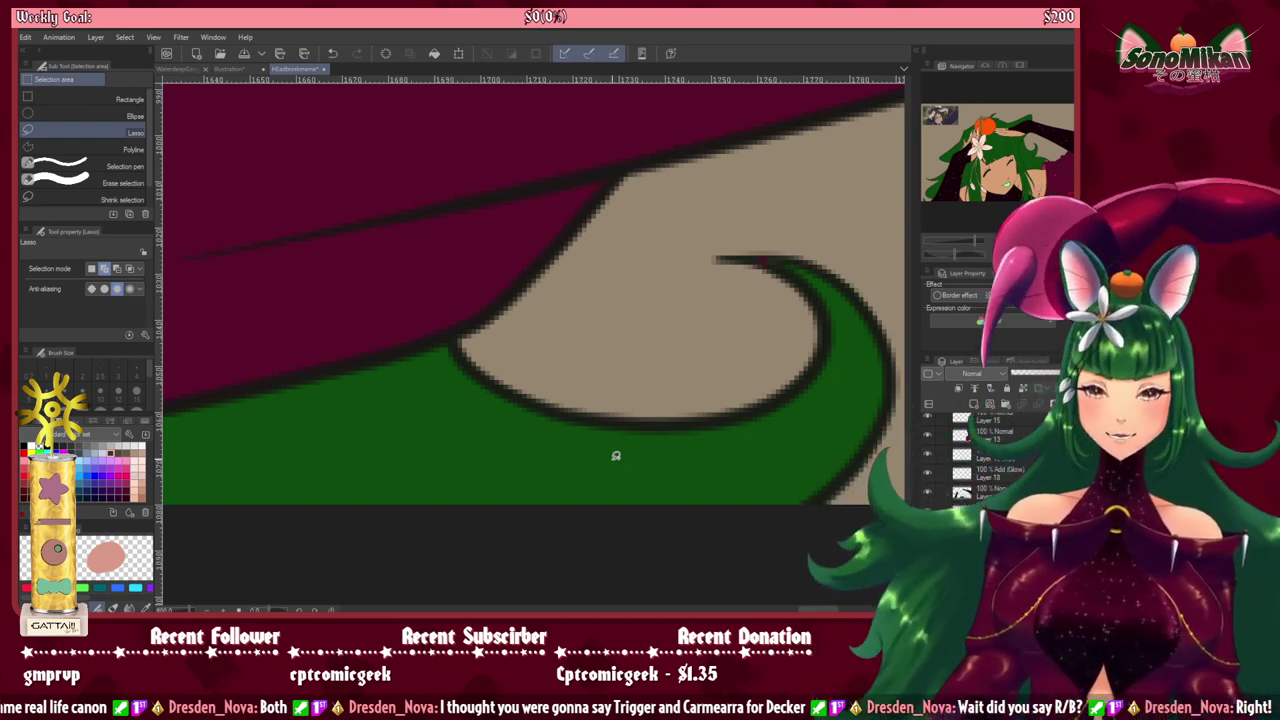
pyautogui.scroll(-5, 616, 455)
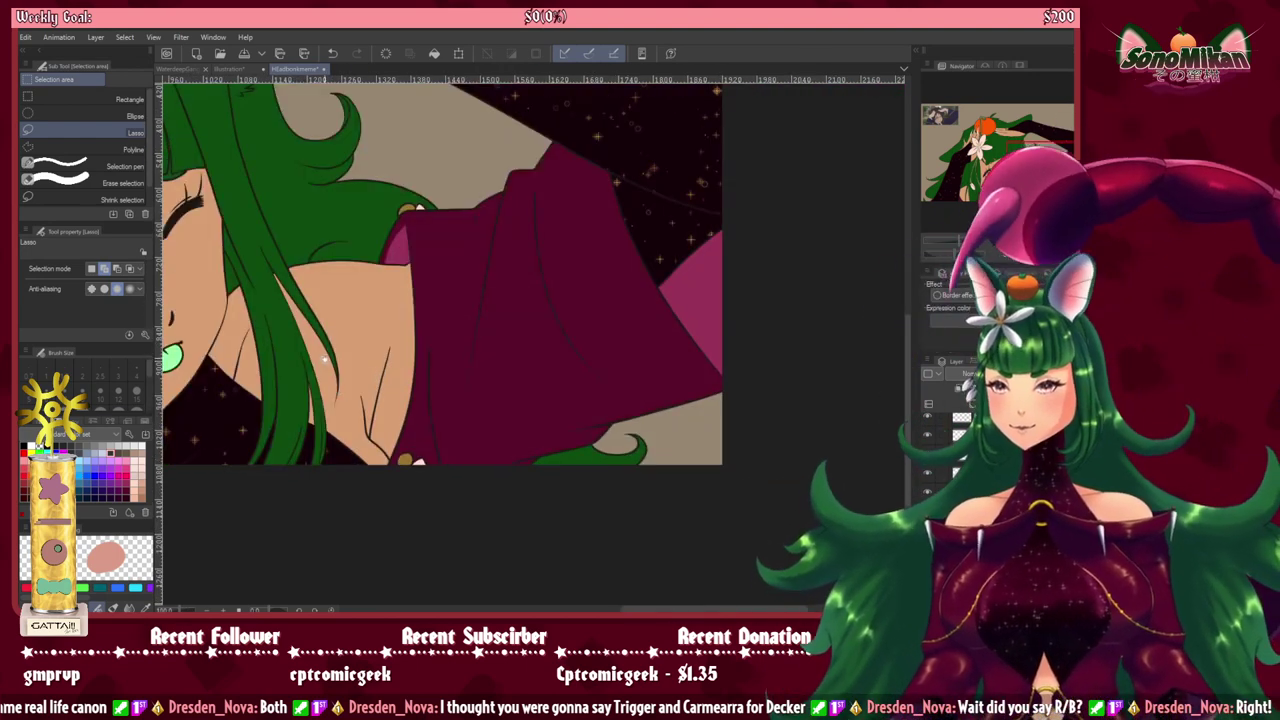
pyautogui.moveTo(324, 358); pyautogui.dragTo(746, 371)
pyautogui.moveTo(500, 314); pyautogui.dragTo(669, 457)
pyautogui.moveTo(620, 395)
pyautogui.mouseDown()
pyautogui.moveTo(586, 548)
pyautogui.moveTo(566, 543)
pyautogui.mouseUp()
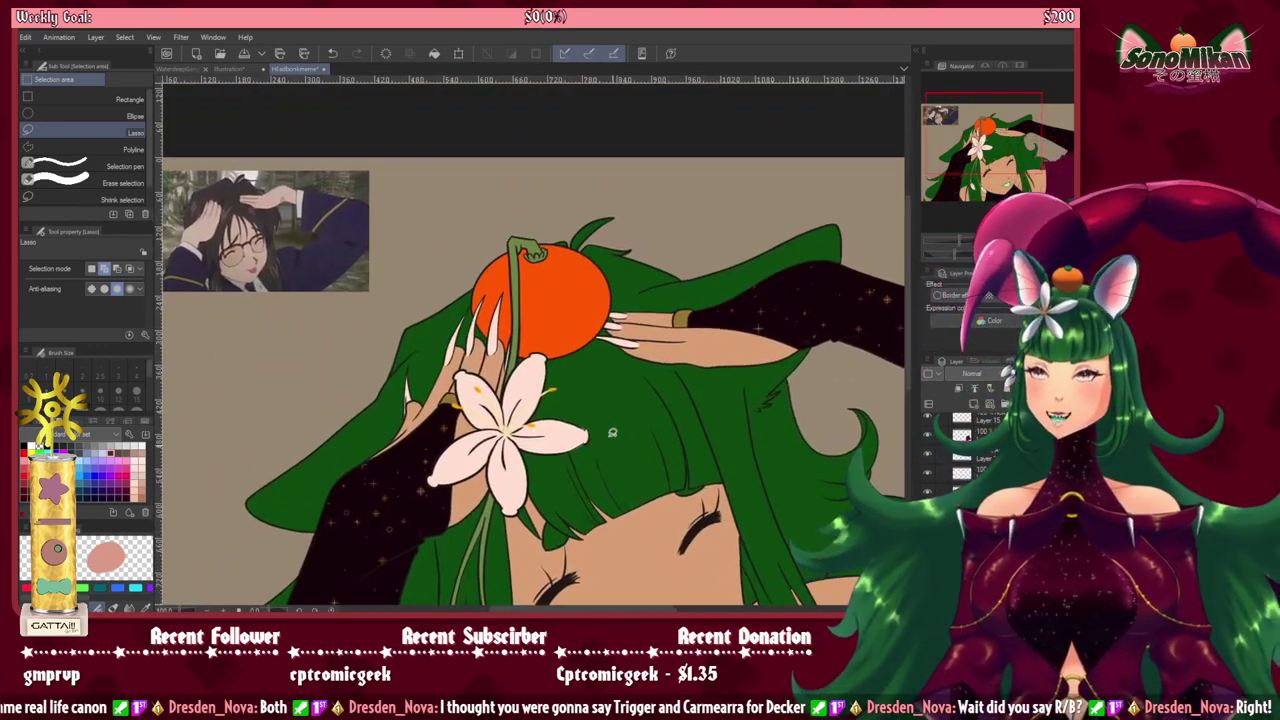
pyautogui.moveTo(559, 491); pyautogui.dragTo(513, 358)
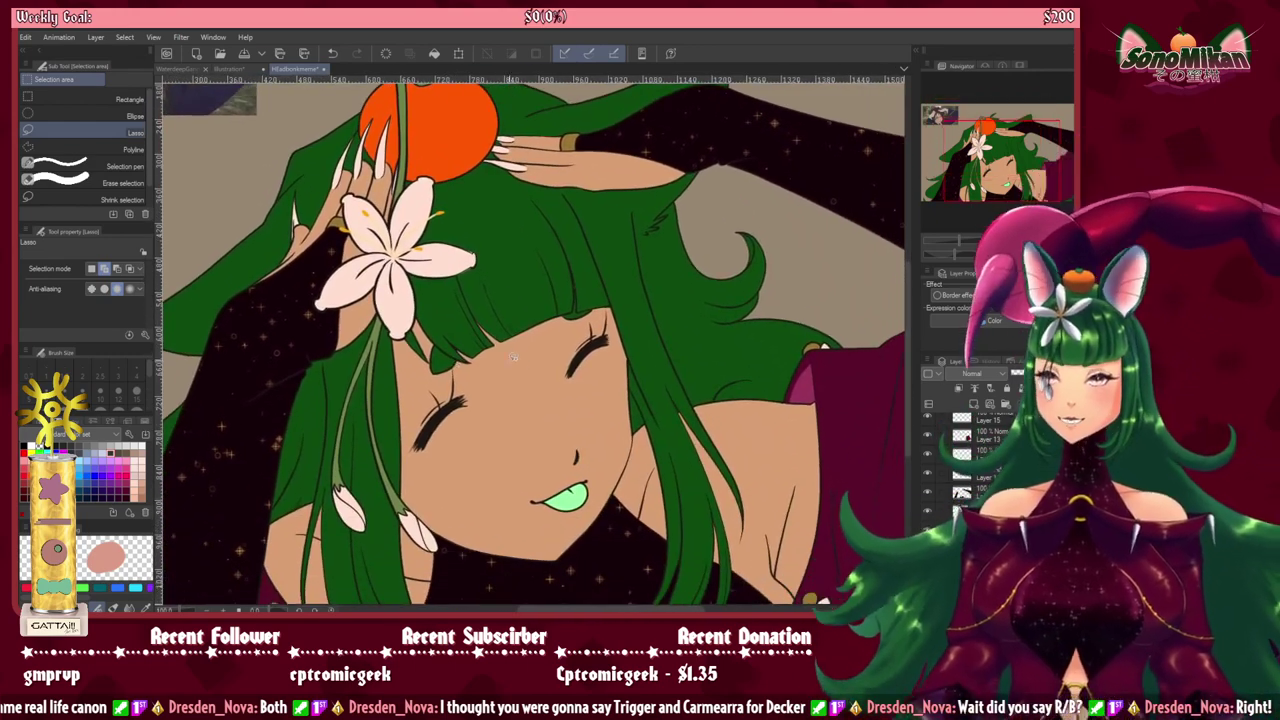
pyautogui.moveTo(489, 424); pyautogui.dragTo(547, 285)
pyautogui.moveTo(423, 254); pyautogui.dragTo(447, 220)
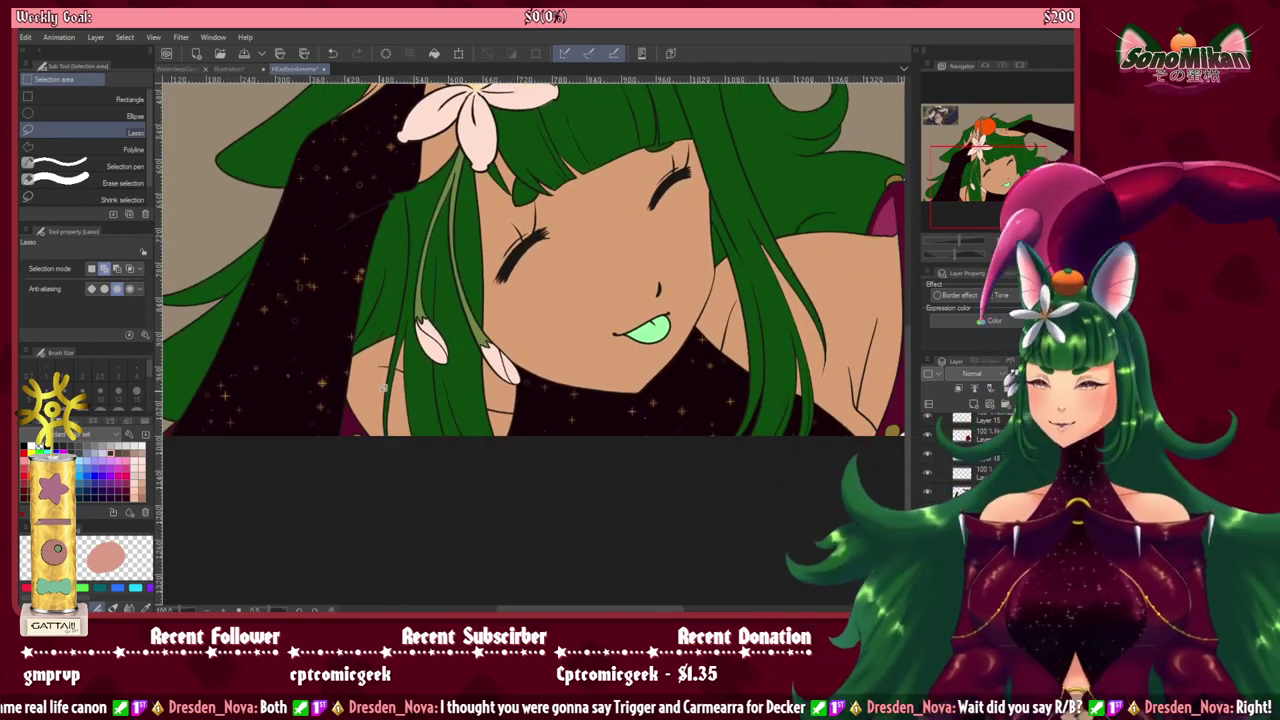
pyautogui.moveTo(381, 391); pyautogui.dragTo(315, 610)
pyautogui.moveTo(308, 562); pyautogui.dragTo(397, 494)
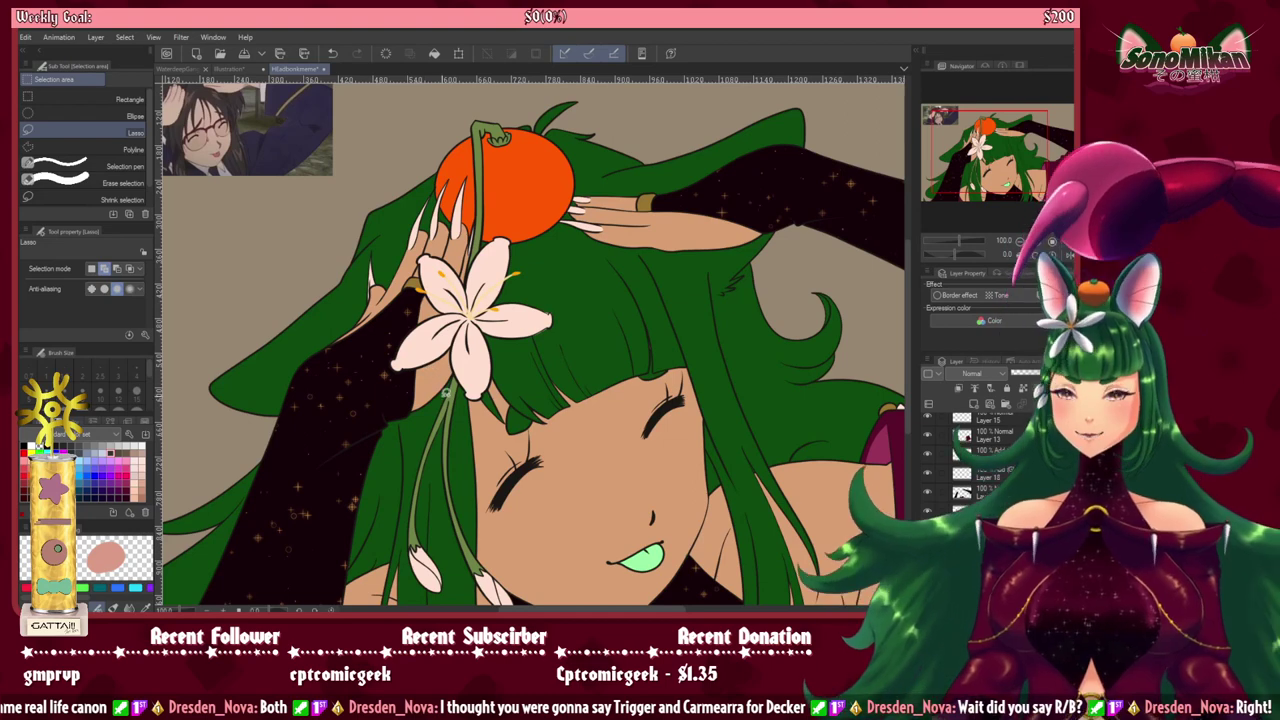
# Step: Return to the Turnip pen and set its brush size to 10
pyautogui.scroll(3, 497, 354)
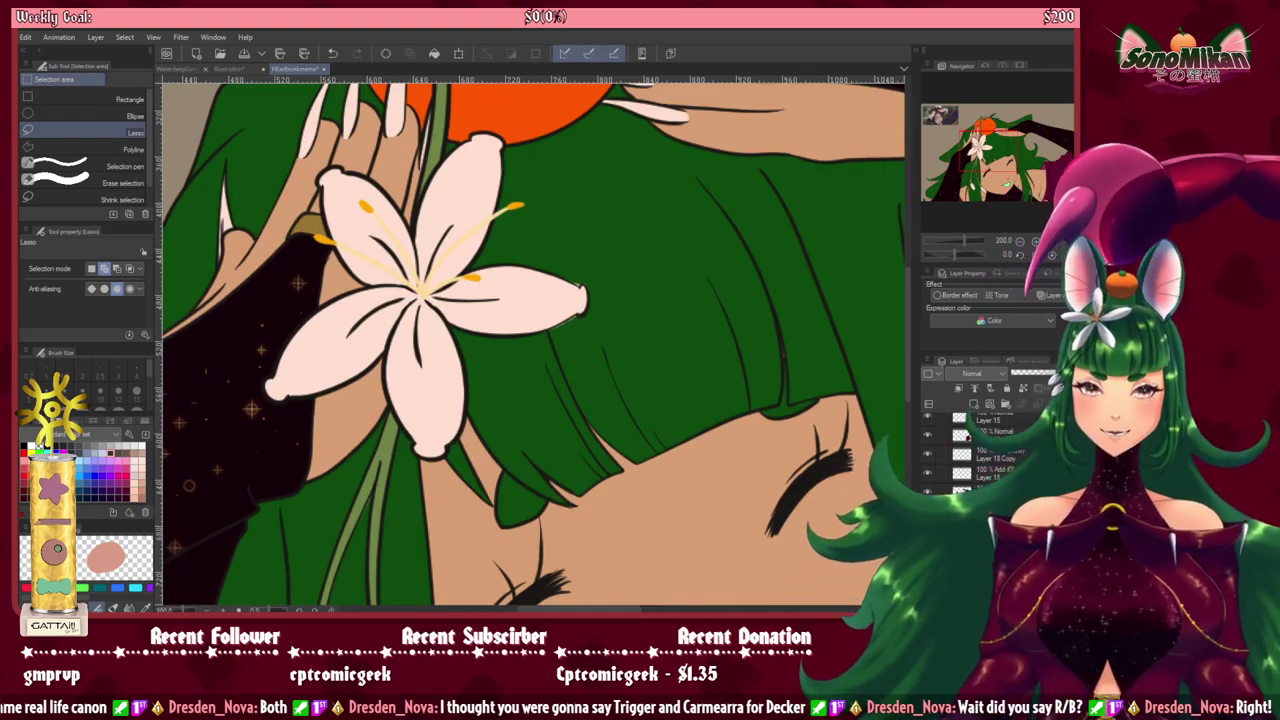
pyautogui.press('p')
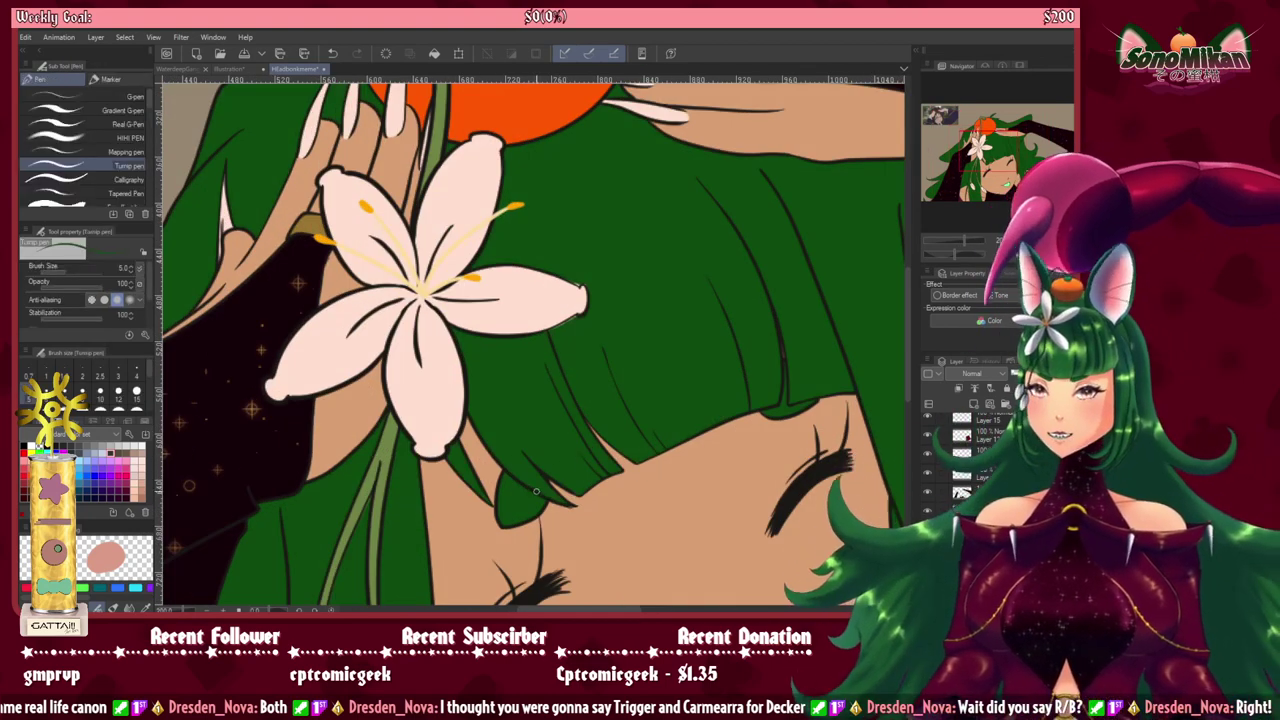
pyautogui.press(']')
pyautogui.press(']')
pyautogui.press(']')
pyautogui.press(']')
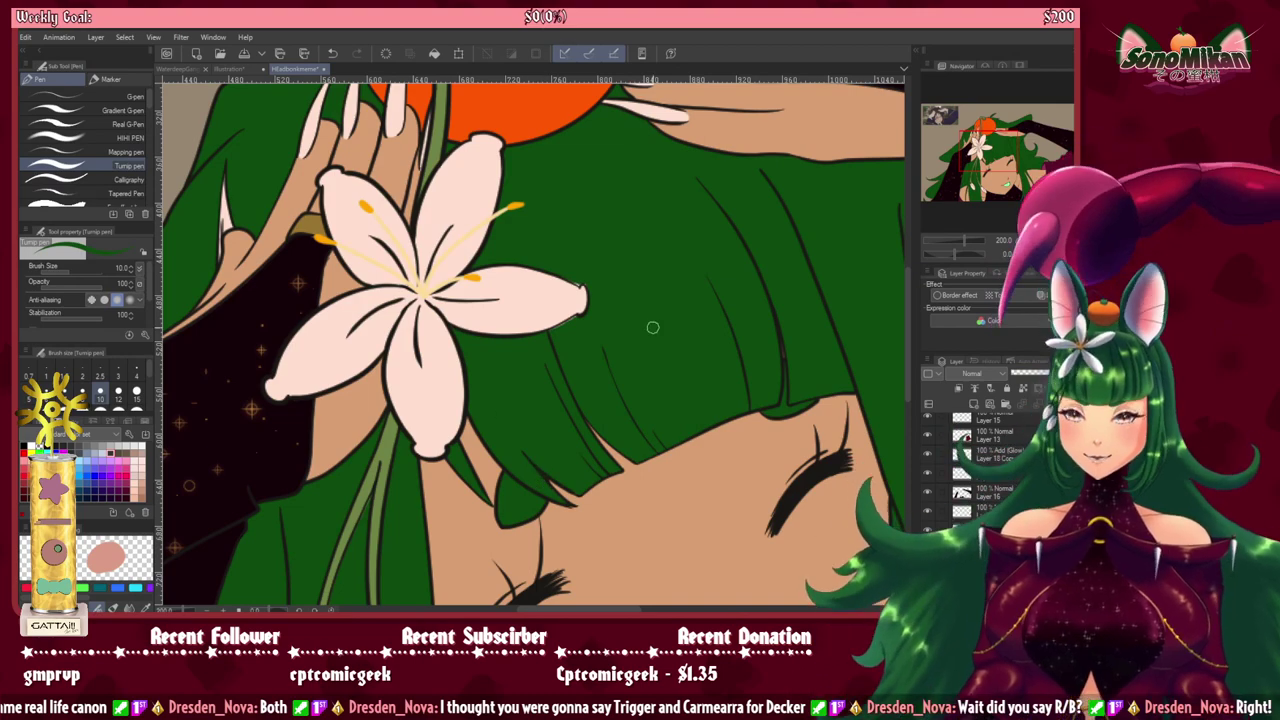
# Step: Toggle the visibility of Layer 7 and of layers further down the stack to identify which parts of the drawing they hold
pyautogui.scroll(-4, 605, 478)
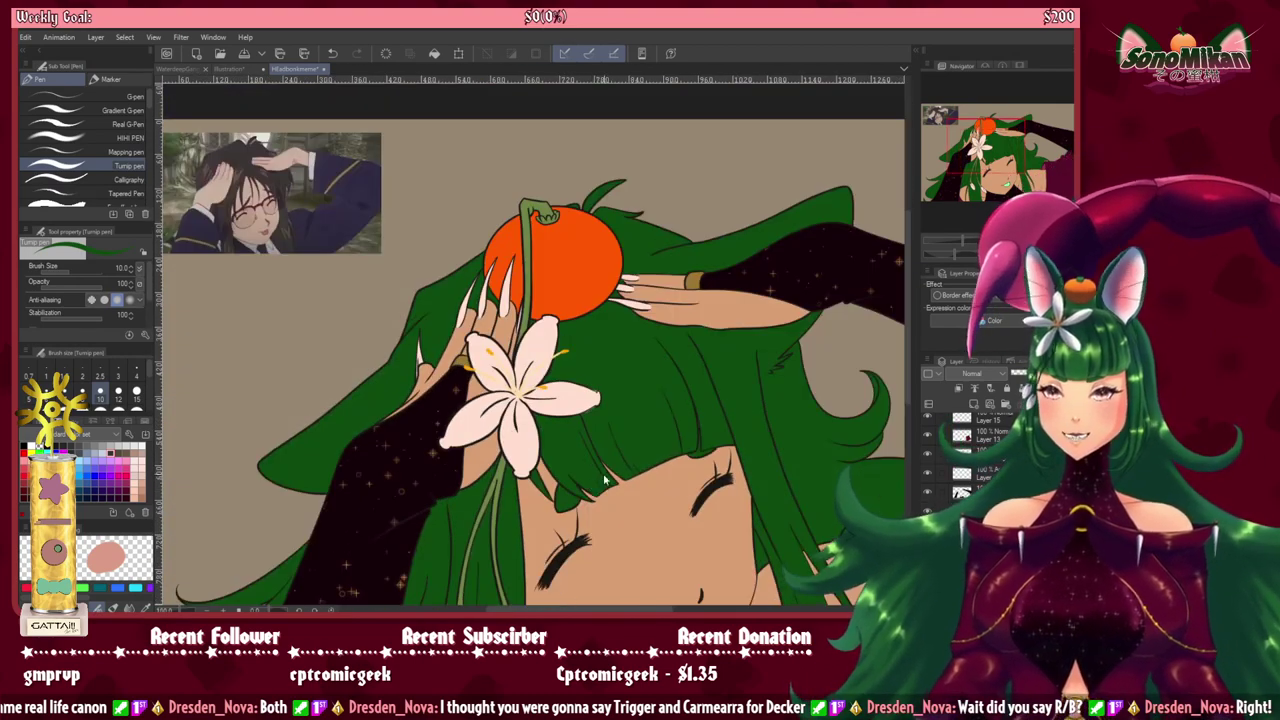
pyautogui.moveTo(570, 510)
pyautogui.mouseDown()
pyautogui.moveTo(543, 431)
pyautogui.moveTo(623, 449)
pyautogui.moveTo(641, 468)
pyautogui.moveTo(629, 315)
pyautogui.moveTo(632, 419)
pyautogui.moveTo(604, 469)
pyautogui.mouseUp()
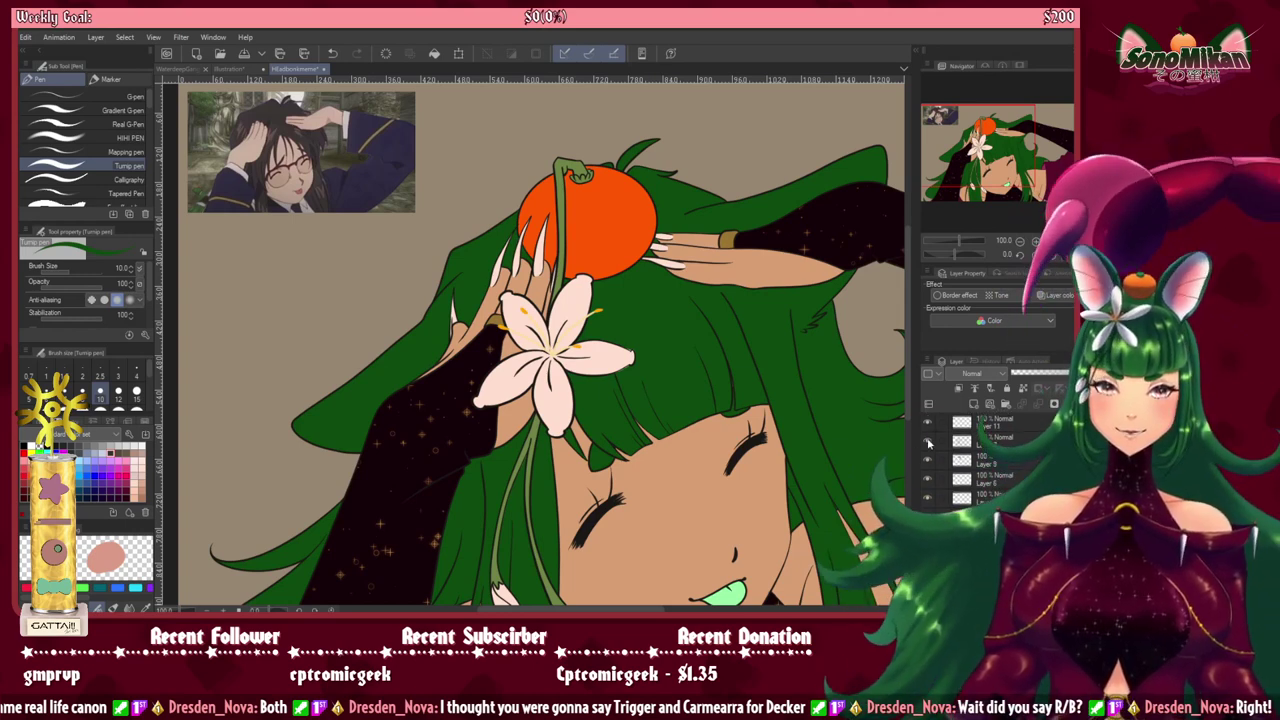
pyautogui.click(928, 441)
pyautogui.click(928, 443)
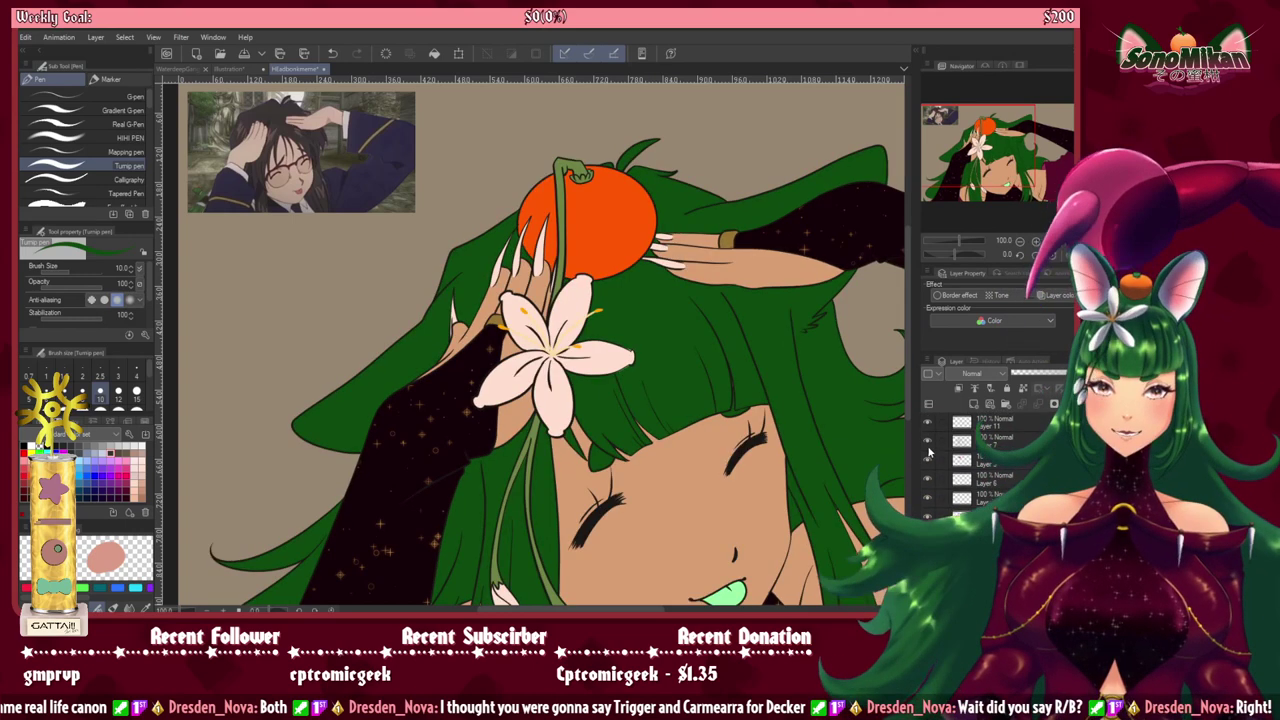
pyautogui.click(928, 501)
pyautogui.click(928, 505)
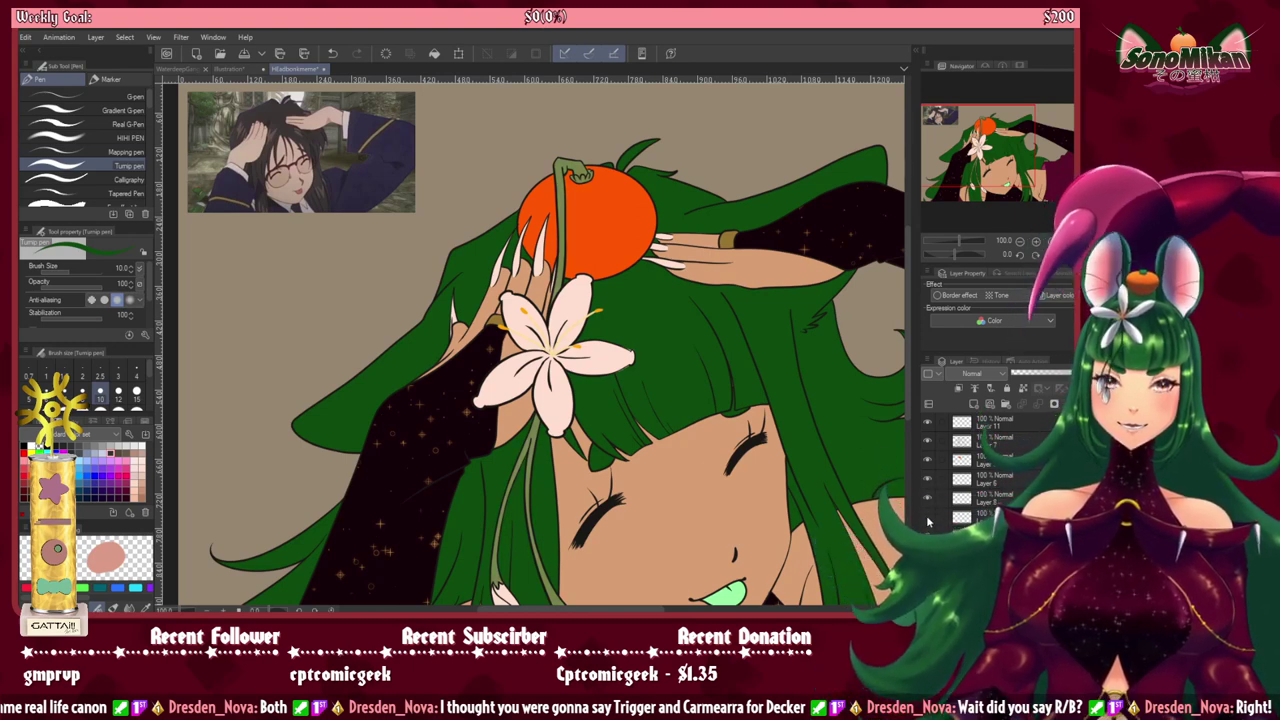
pyautogui.click(928, 521)
pyautogui.click(928, 521)
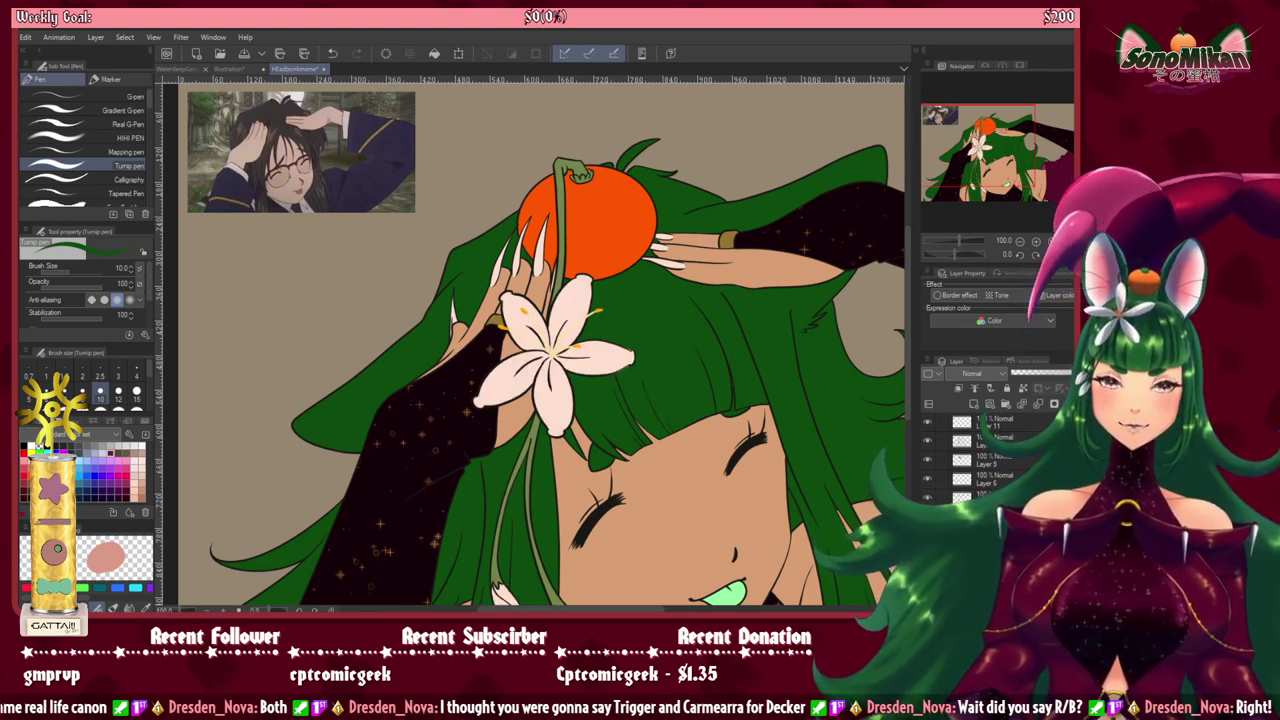
# Step: Inspect the fringe strands beside the flower and the area around the orange at close range
pyautogui.scroll(3, 766, 513)
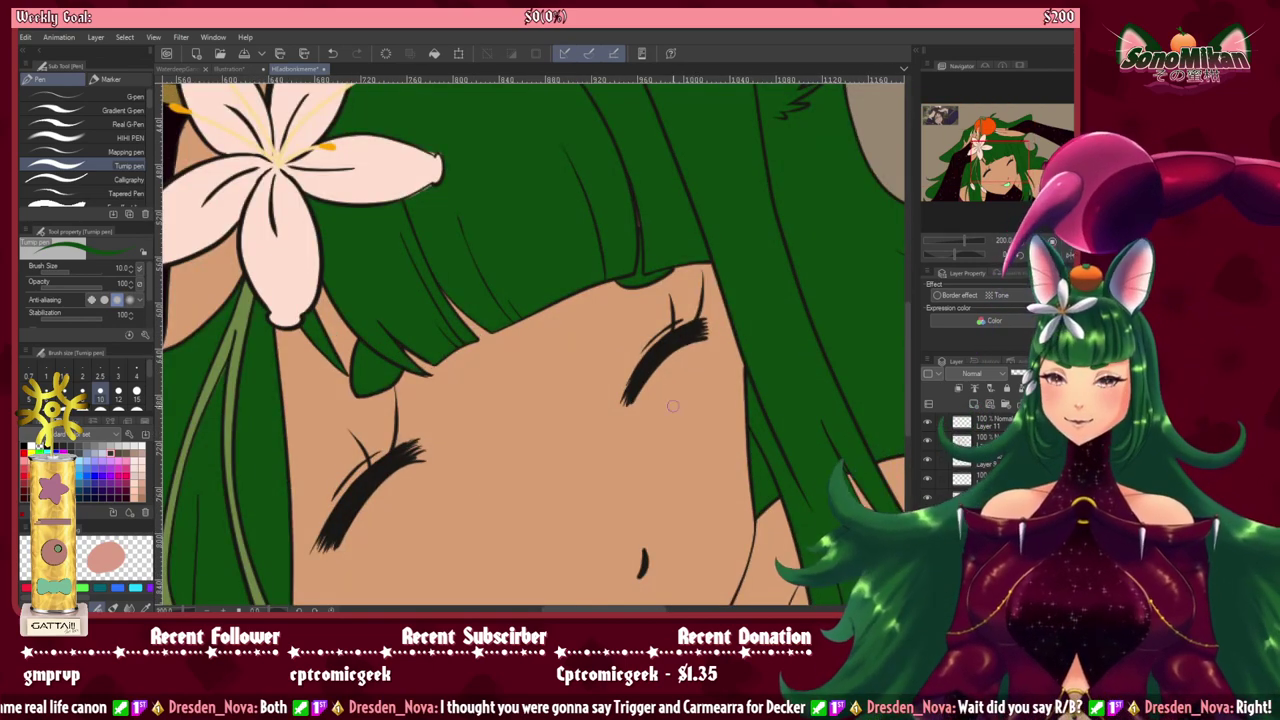
pyautogui.moveTo(542, 393); pyautogui.dragTo(611, 559)
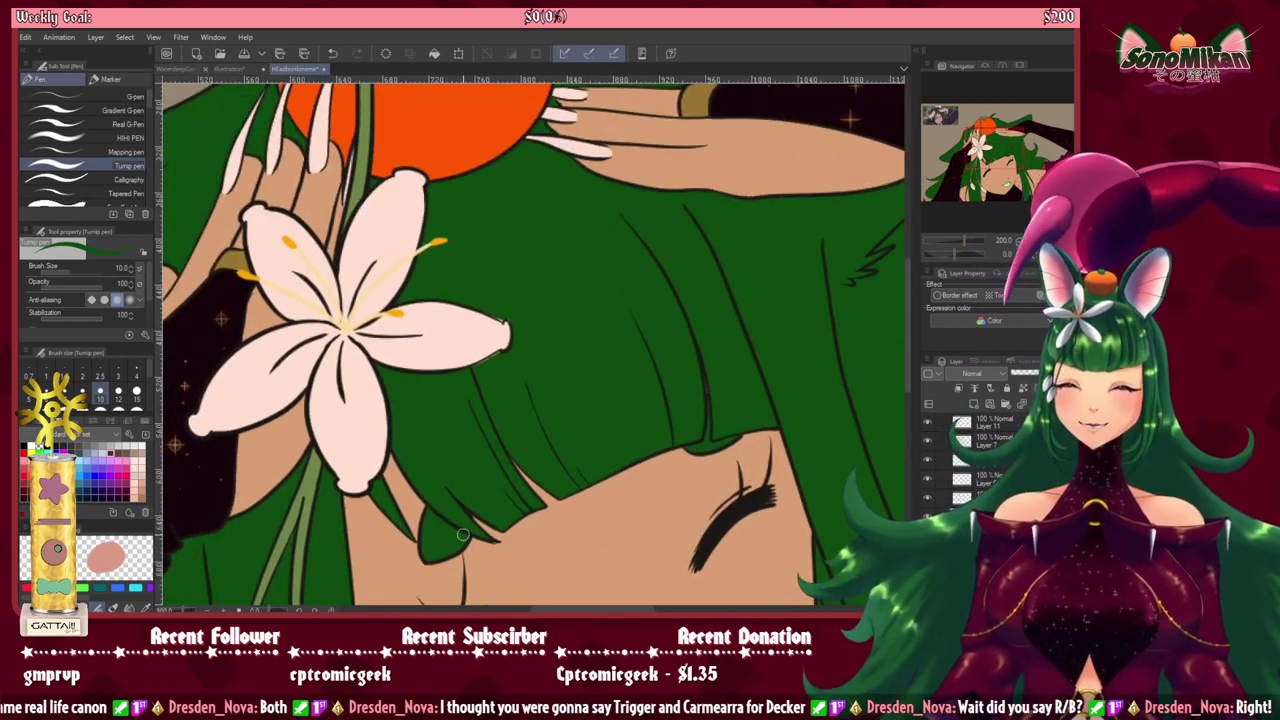
pyautogui.scroll(3, 463, 535)
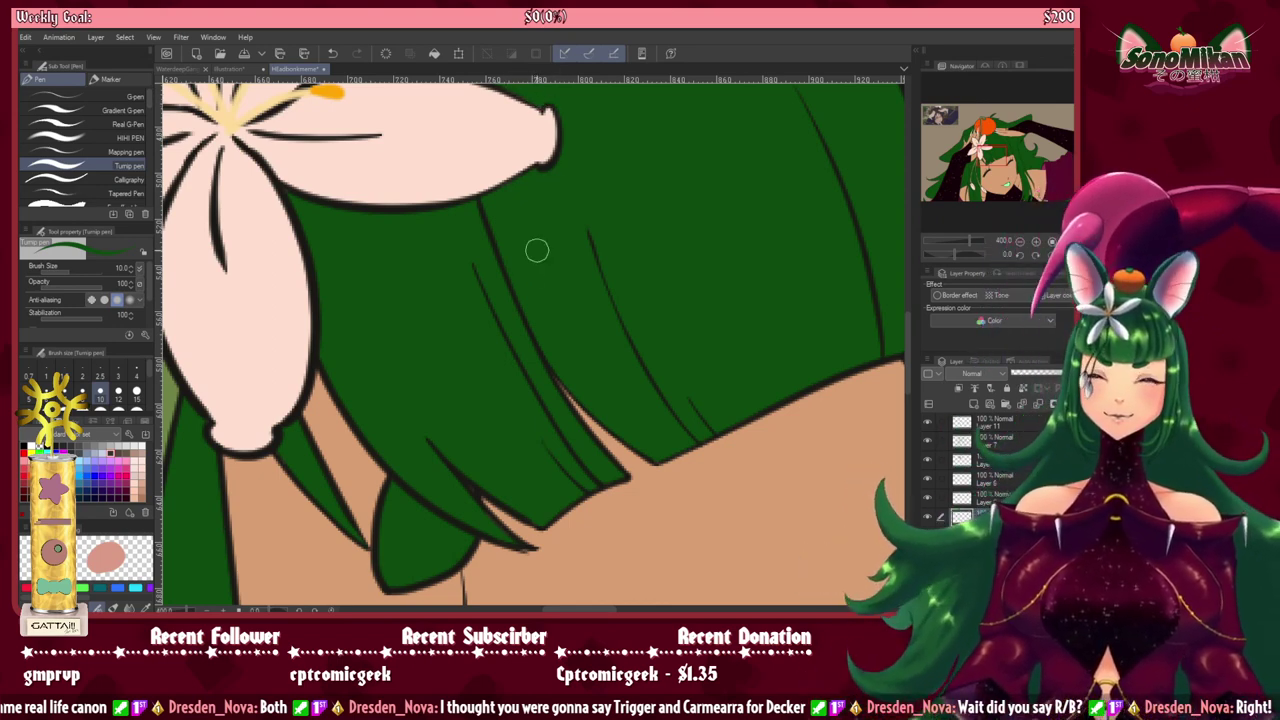
pyautogui.moveTo(516, 296); pyautogui.dragTo(600, 509)
pyautogui.moveTo(569, 419); pyautogui.dragTo(658, 572)
pyautogui.scroll(-5, 704, 422)
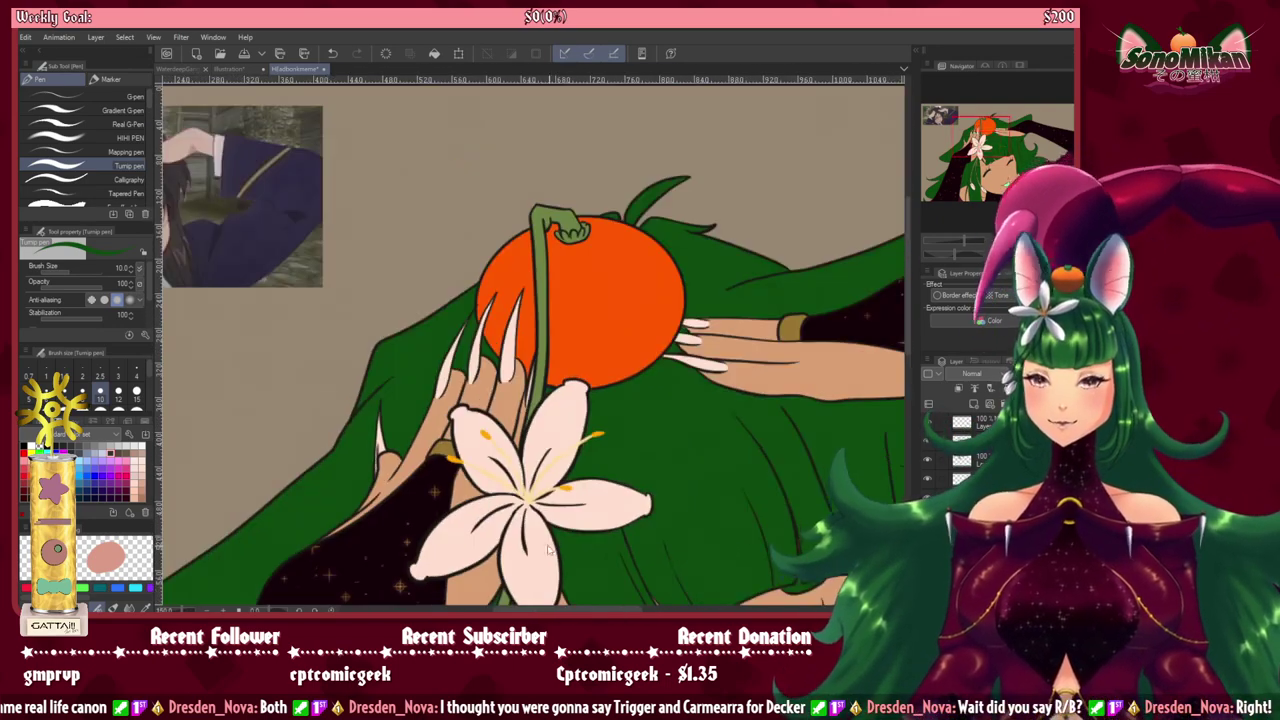
# Step: Make the Sketch folder visible again and add a new layer above it
pyautogui.scroll(3, 528, 352)
pyautogui.moveTo(527, 418); pyautogui.dragTo(559, 461)
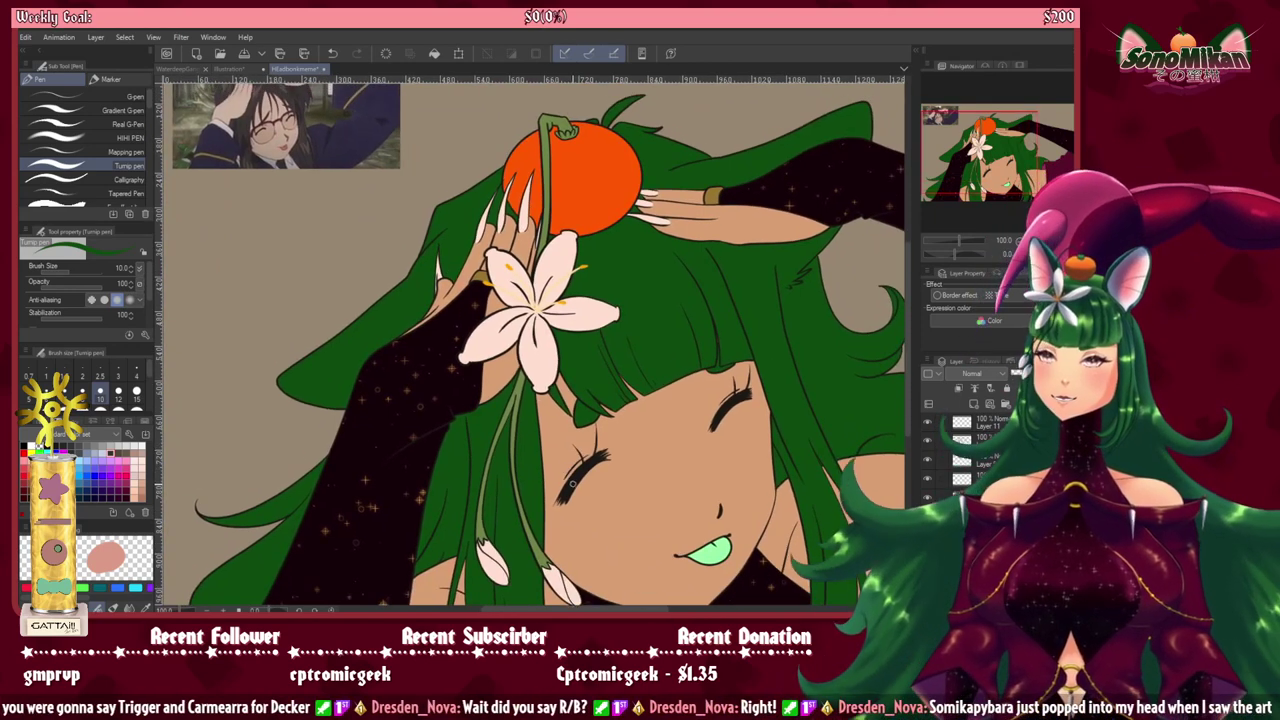
pyautogui.moveTo(544, 474); pyautogui.dragTo(578, 461)
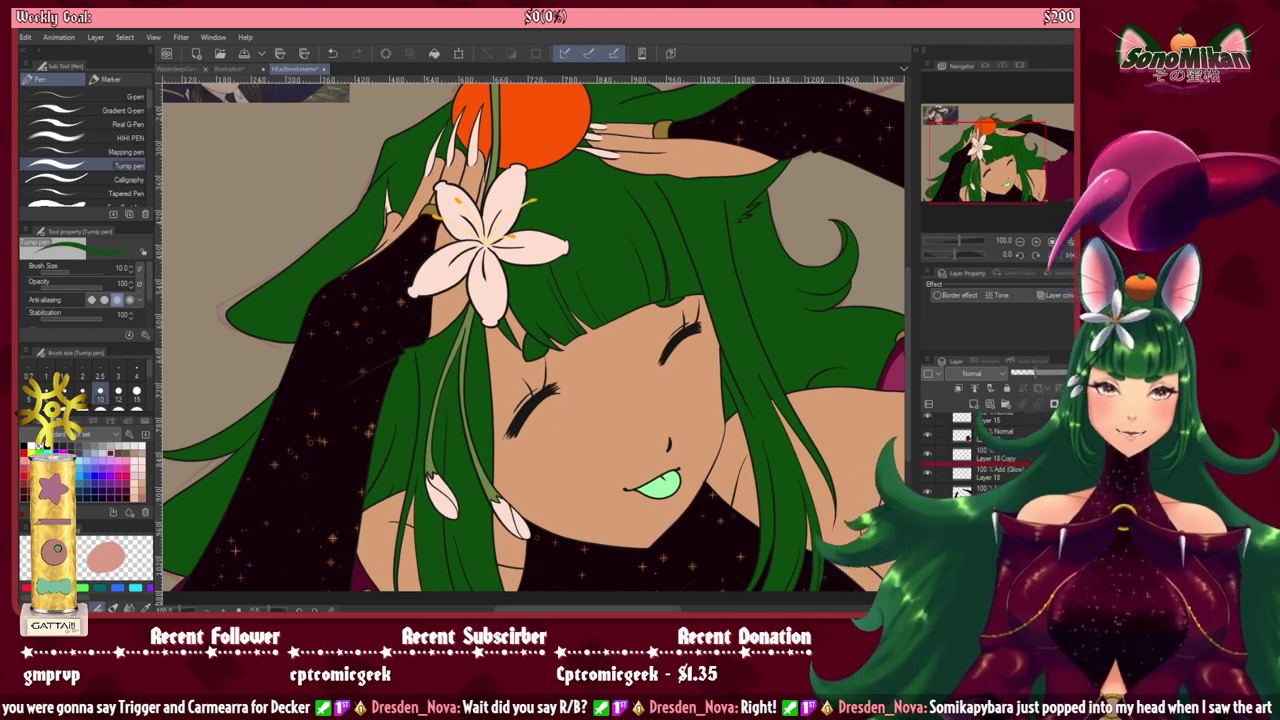
pyautogui.scroll(-3, 993, 422)
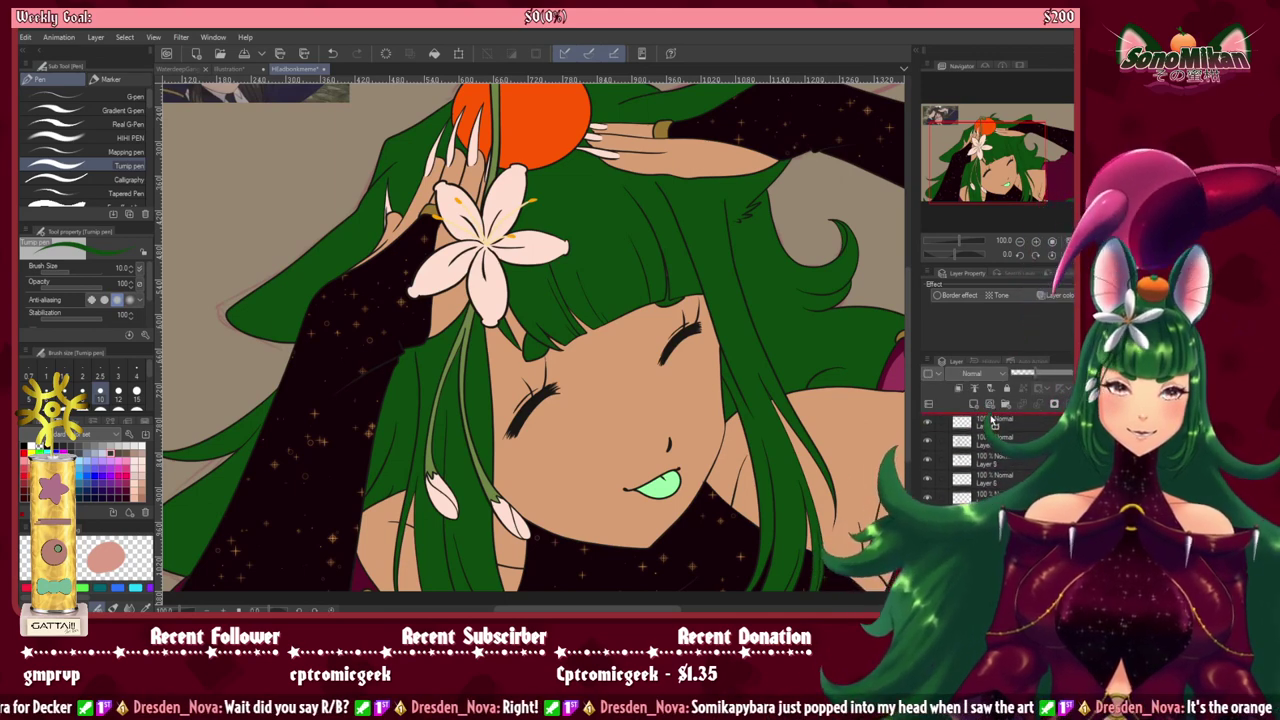
pyautogui.scroll(4, 987, 427)
pyautogui.click(927, 422)
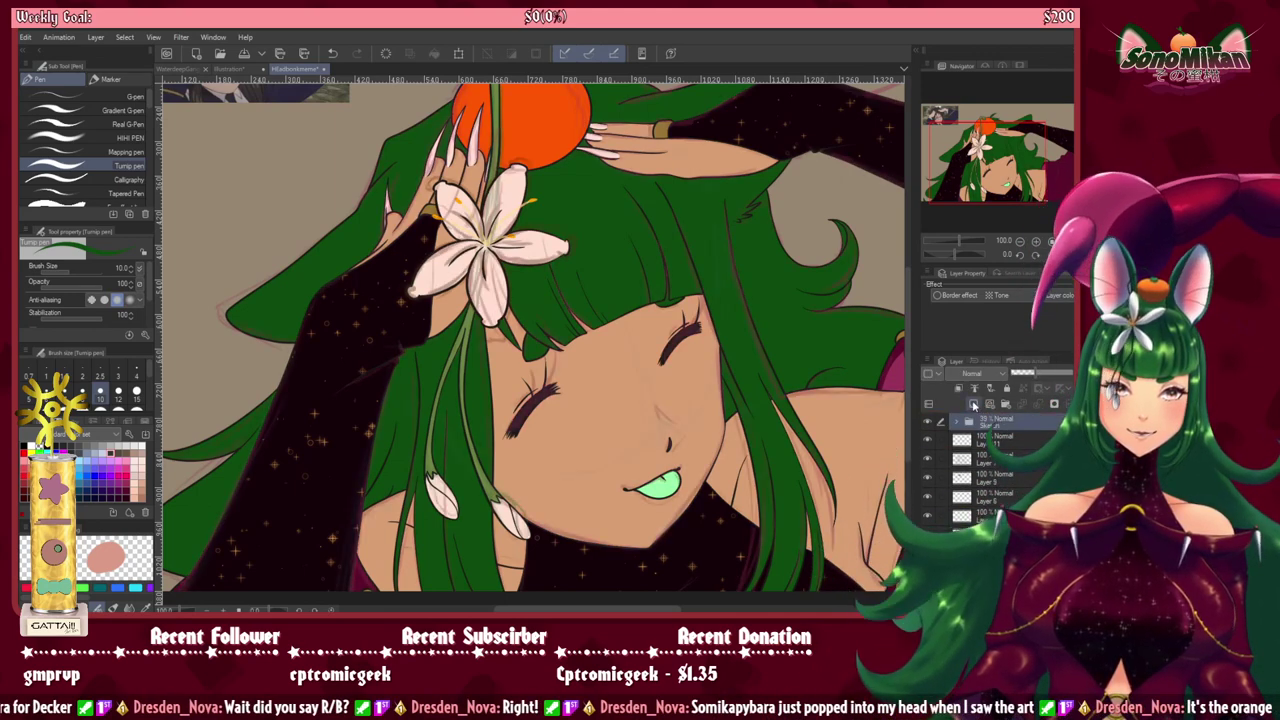
pyautogui.click(974, 404)
pyautogui.scroll(1, 668, 490)
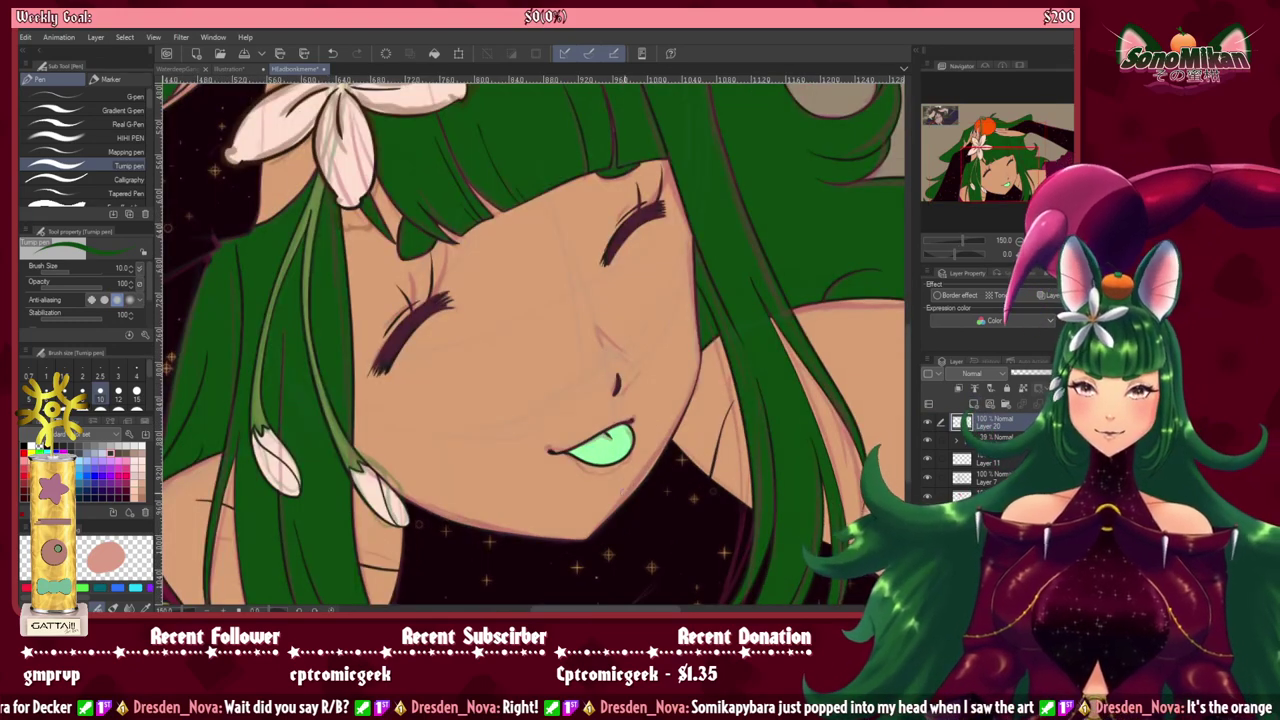
# Step: Sample the face's skin tone, darken it to 56% brightness, and set the Turnip pen's size to 4
pyautogui.scroll(1, 668, 490)
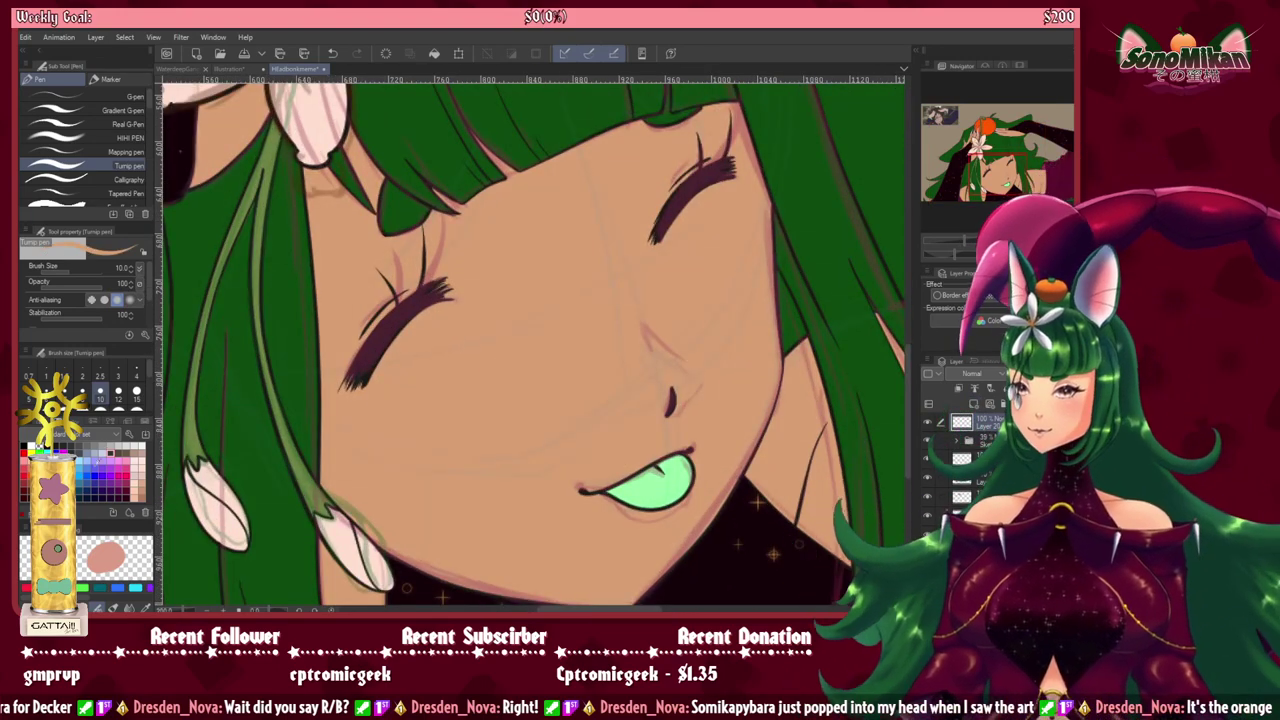
pyautogui.click(93, 421)
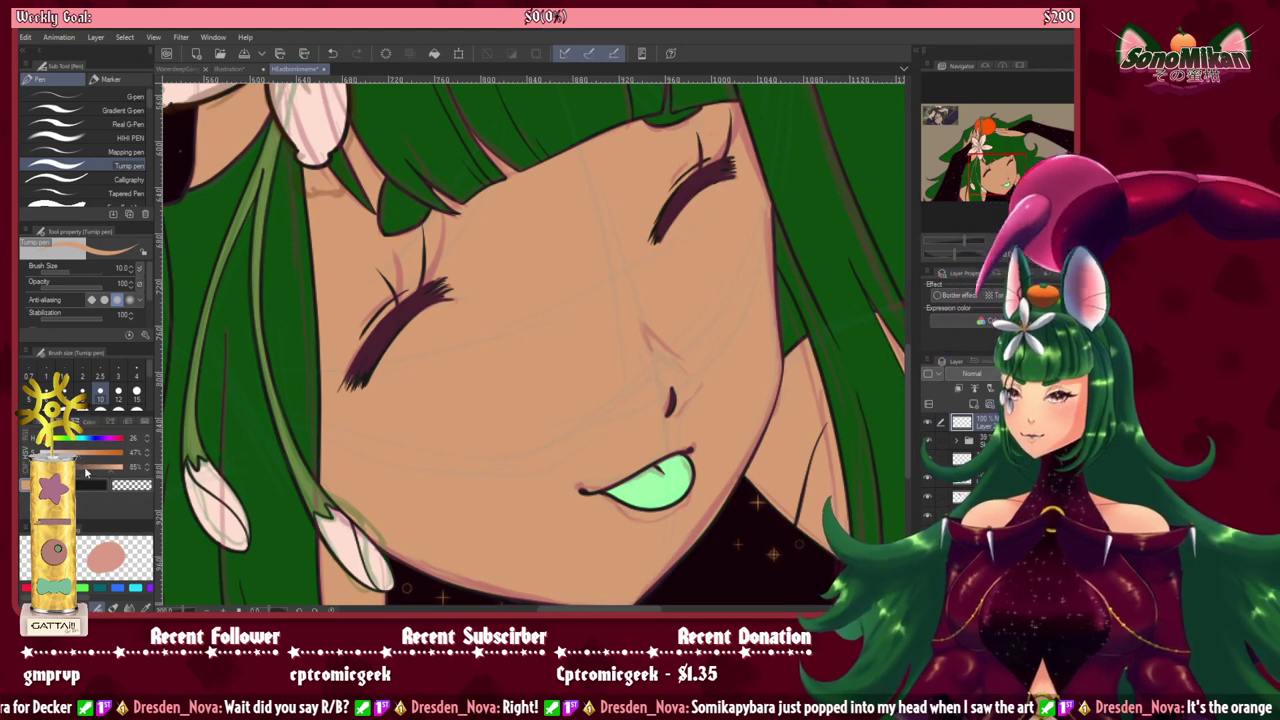
pyautogui.moveTo(110, 467); pyautogui.dragTo(93, 467)
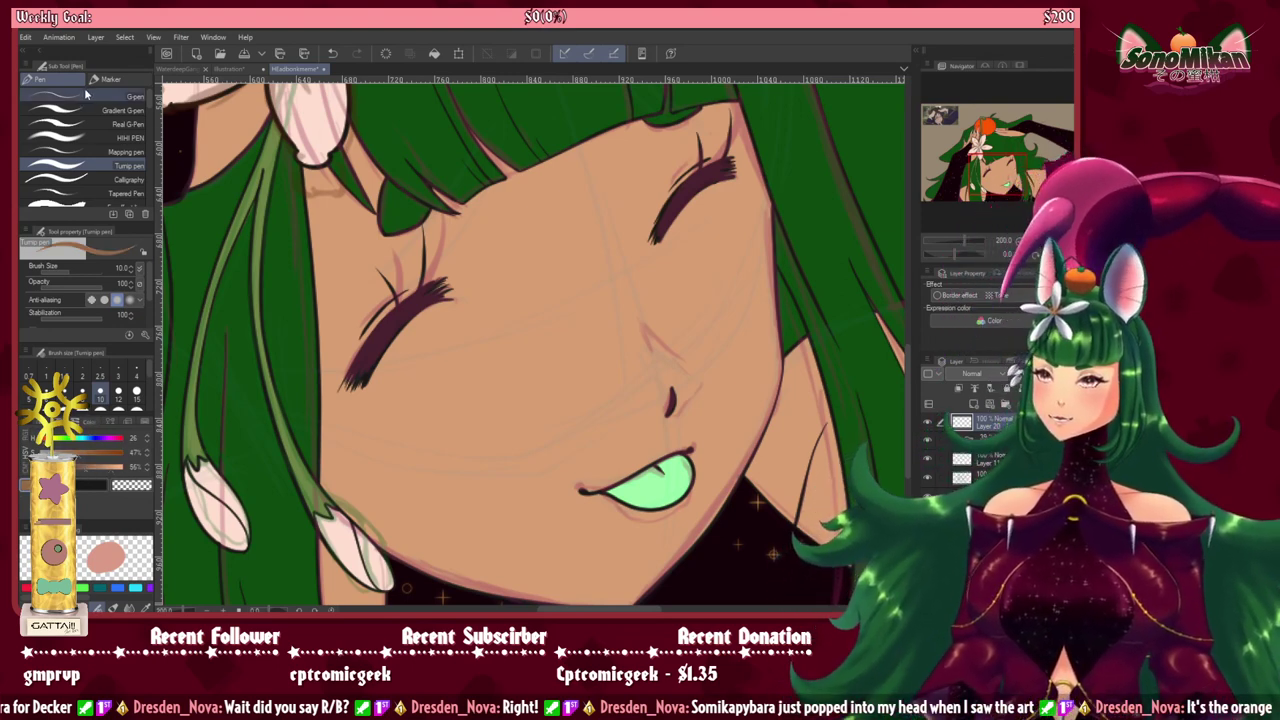
pyautogui.press('[')
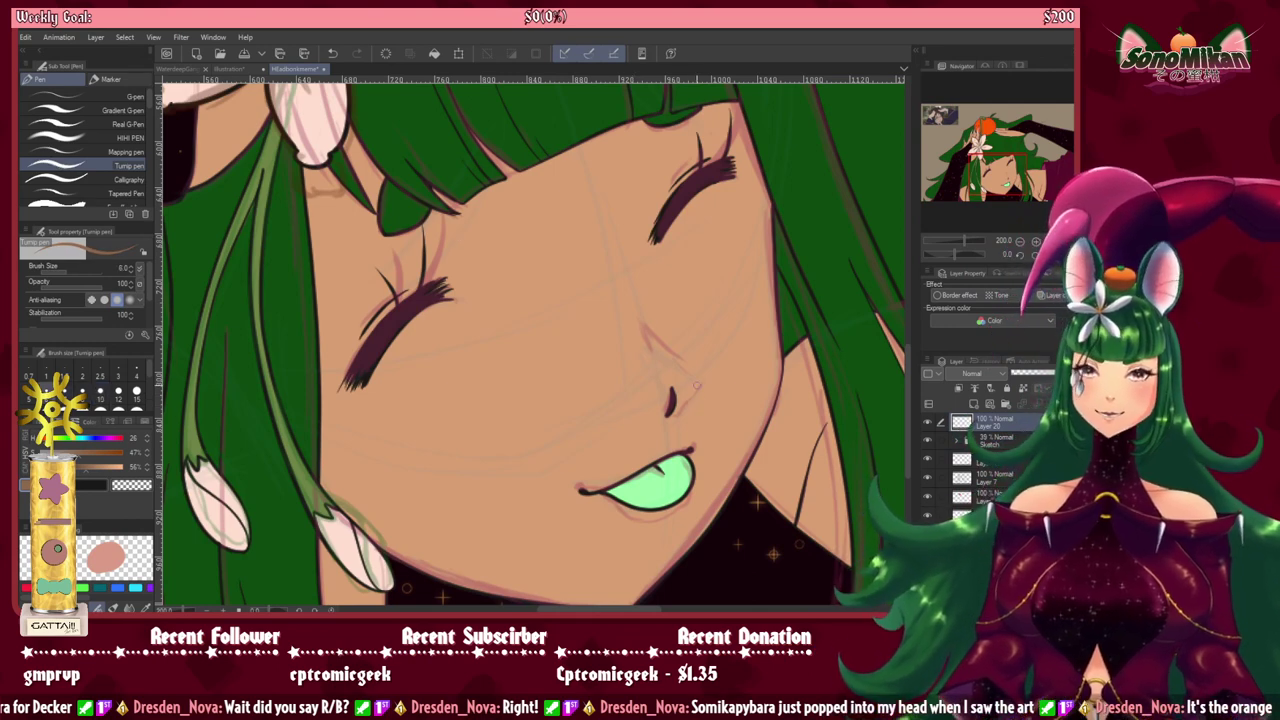
pyautogui.press('[')
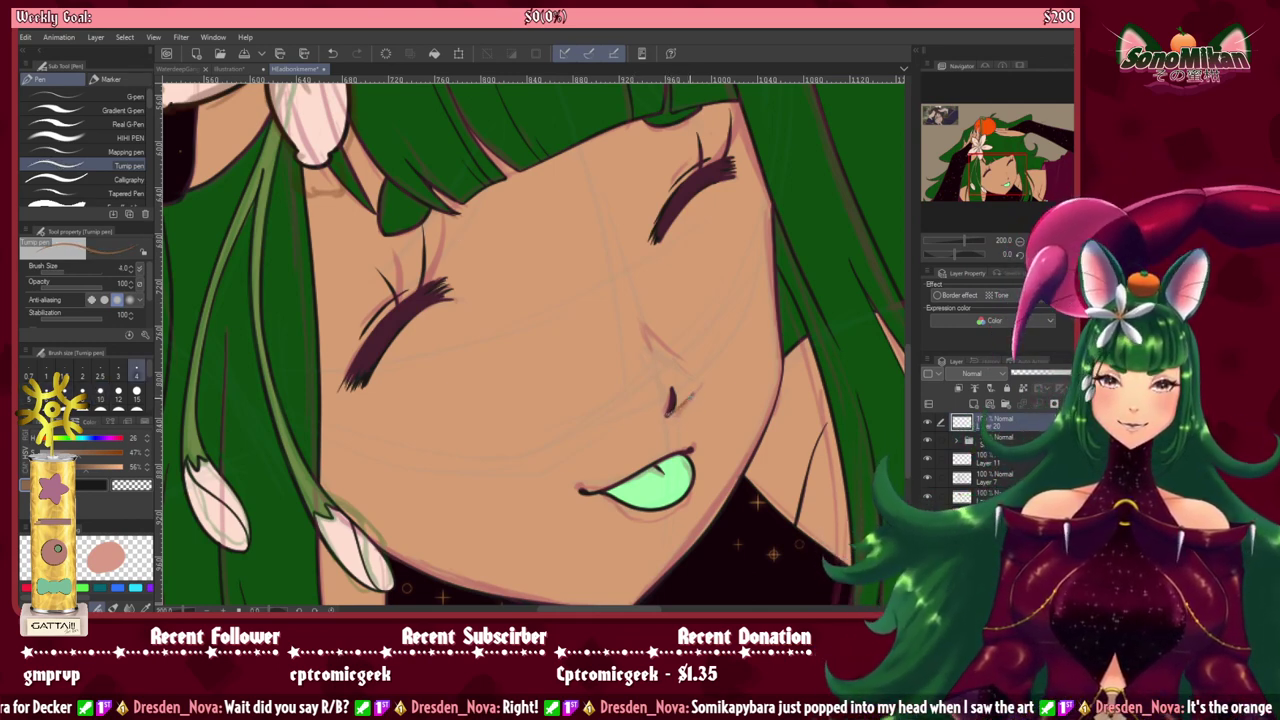
# Step: Add a new layer directly beneath Layer 7 and outline the nose shadow on it following the sketch
pyautogui.click(1009, 478)
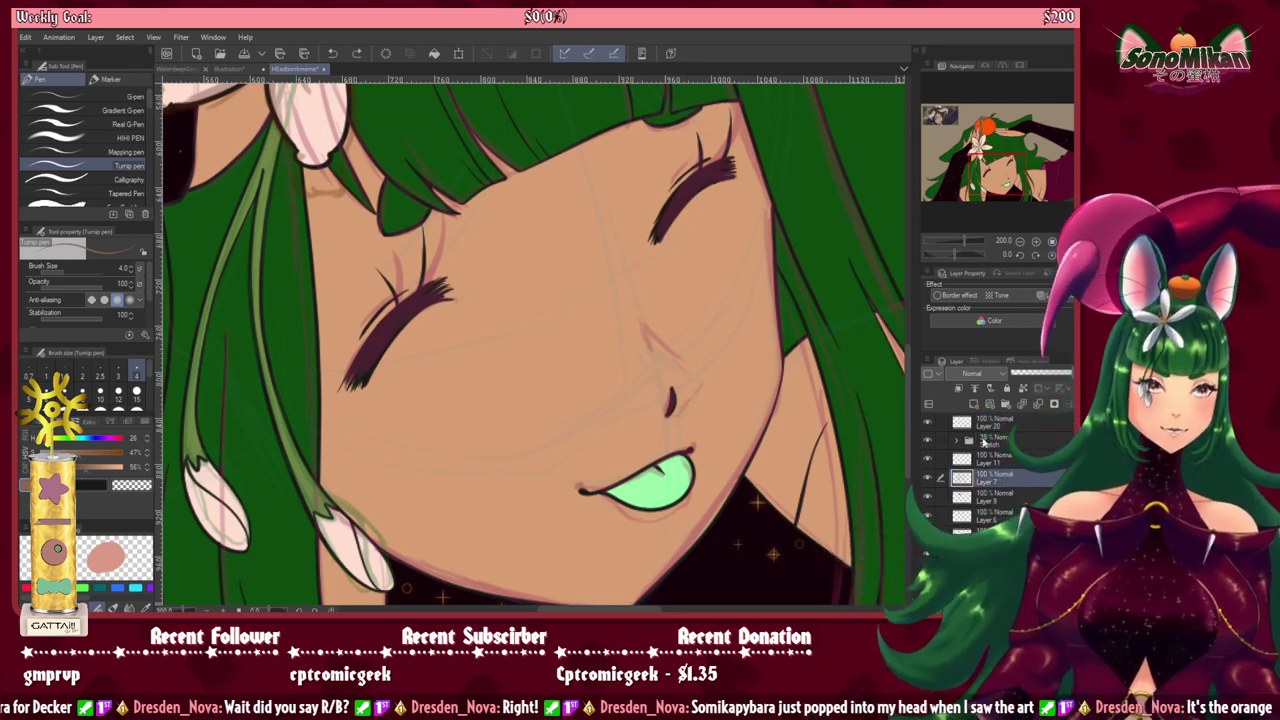
pyautogui.click(974, 404)
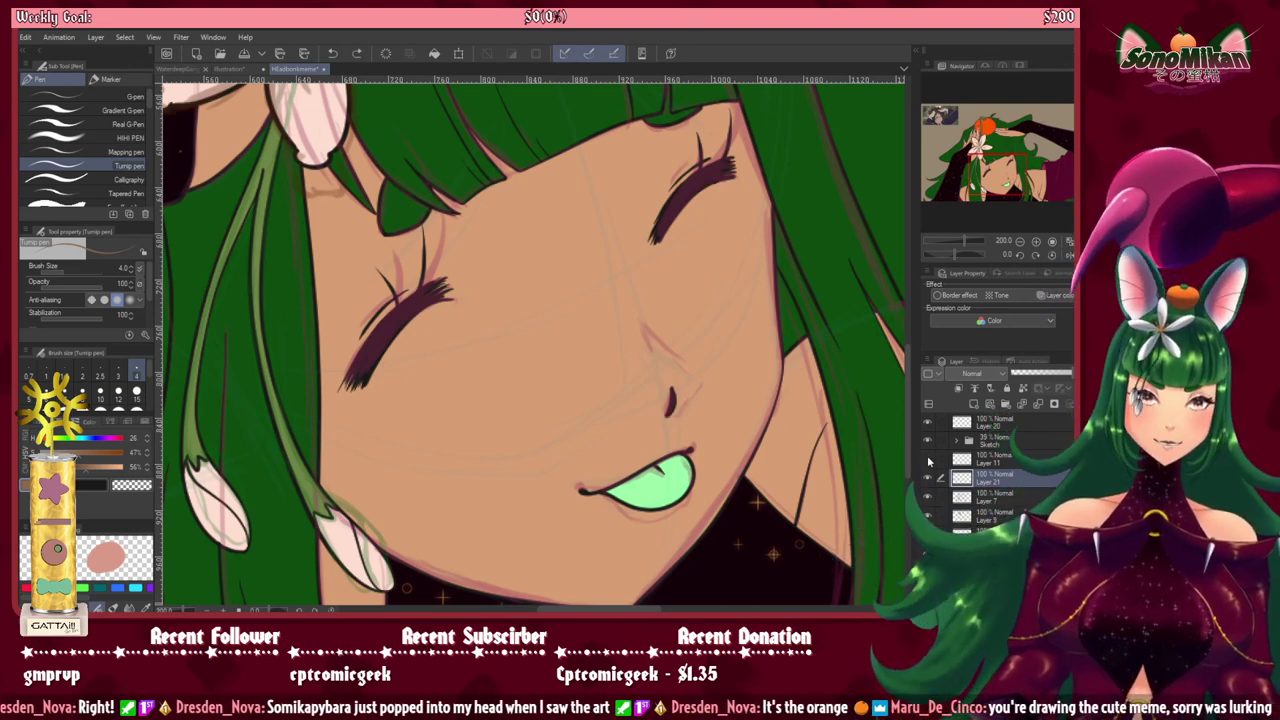
pyautogui.click(928, 497)
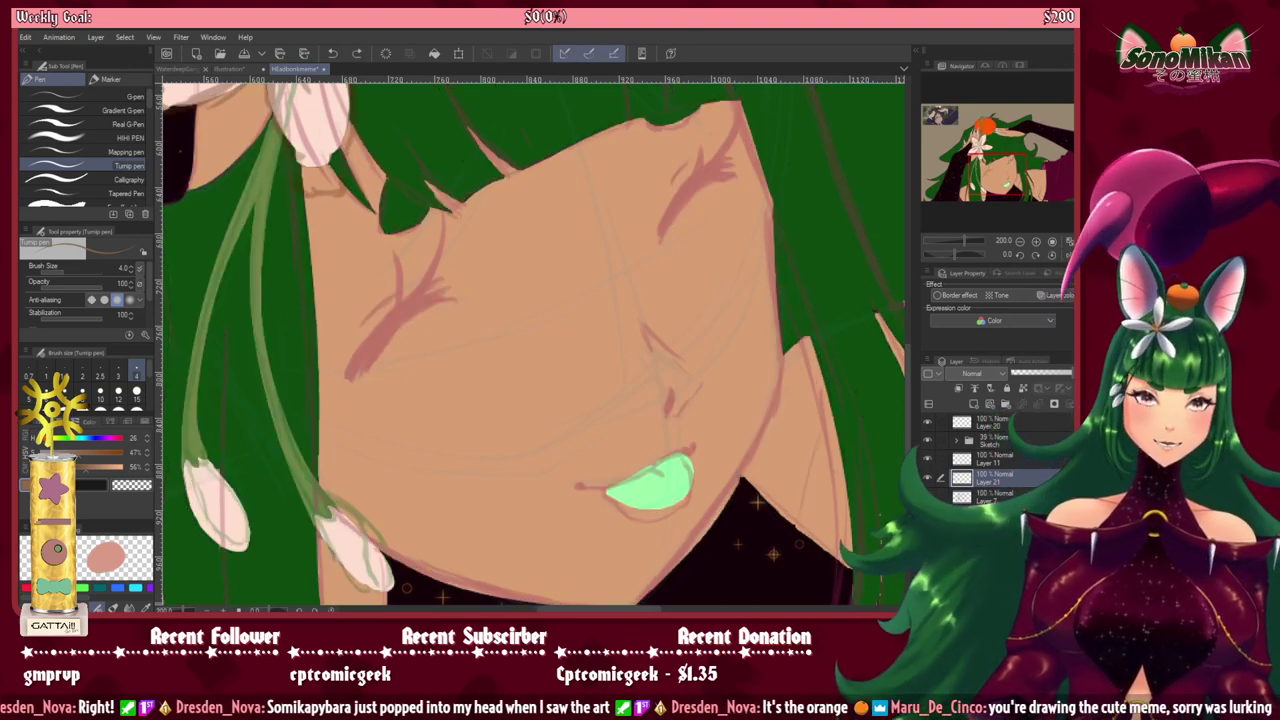
pyautogui.click(928, 497)
pyautogui.moveTo(985, 484); pyautogui.dragTo(985, 505)
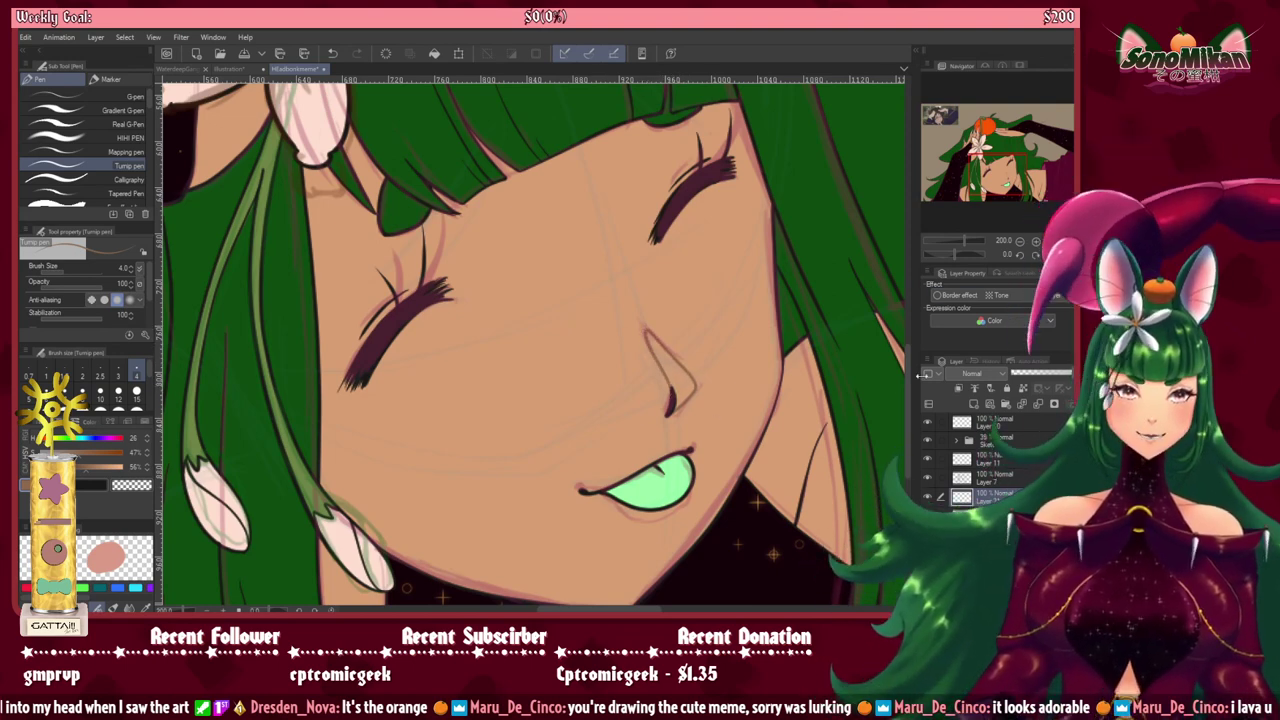
# Step: Hide the Sketch folder and start filling the lower part of the nose shadow with the Turnip pen at size 5
pyautogui.click(927, 441)
pyautogui.hotkey('ctrl', '0')
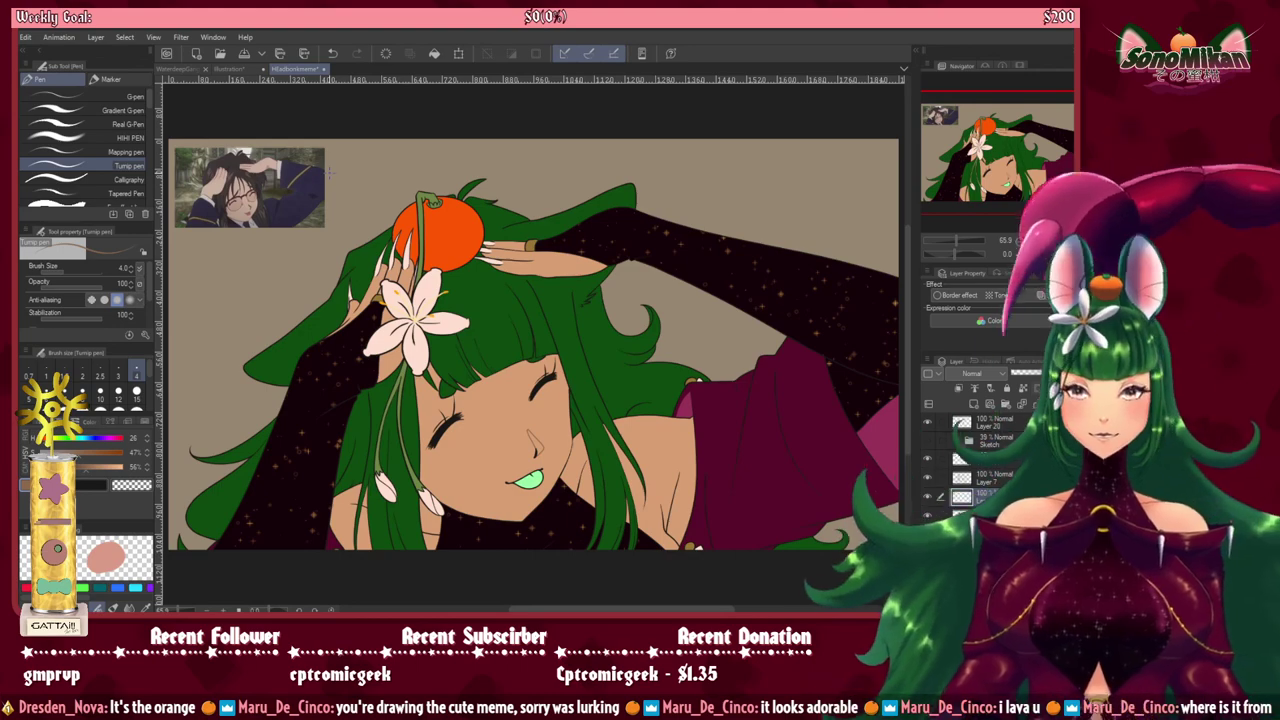
pyautogui.scroll(6, 544, 483)
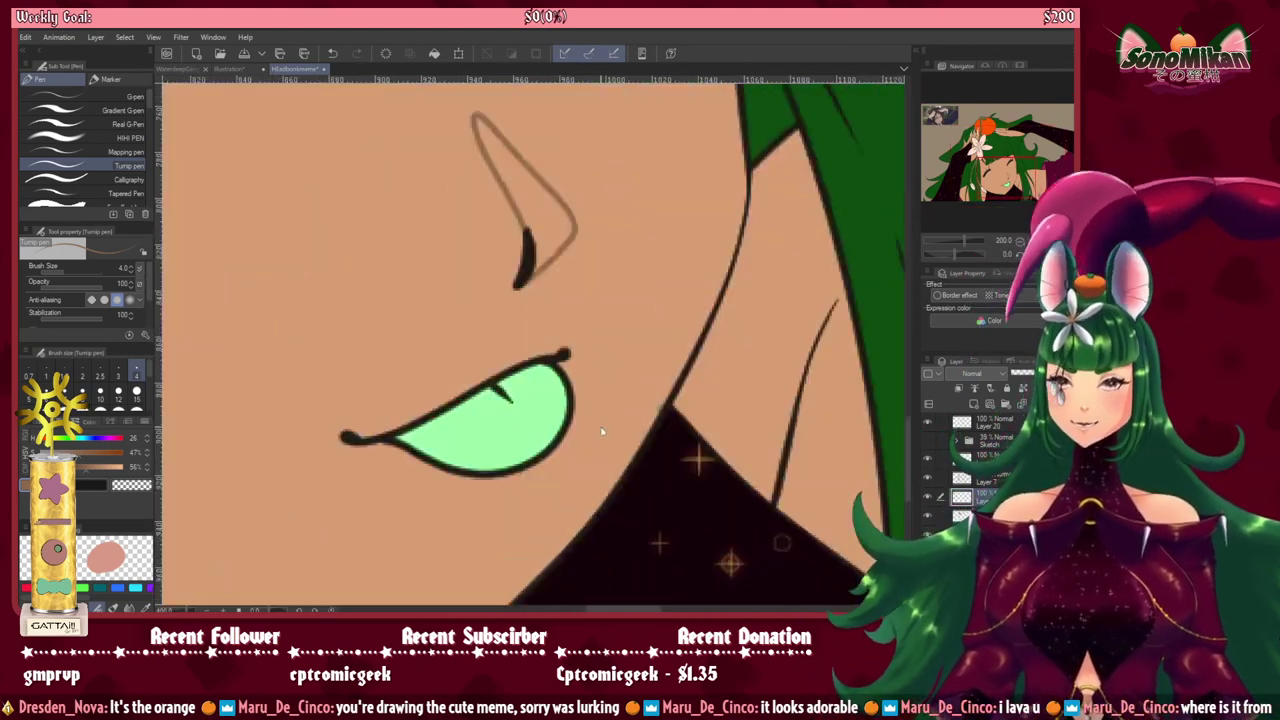
pyautogui.moveTo(549, 336); pyautogui.dragTo(534, 486)
pyautogui.press(']')
pyautogui.press(']')
pyautogui.press(']')
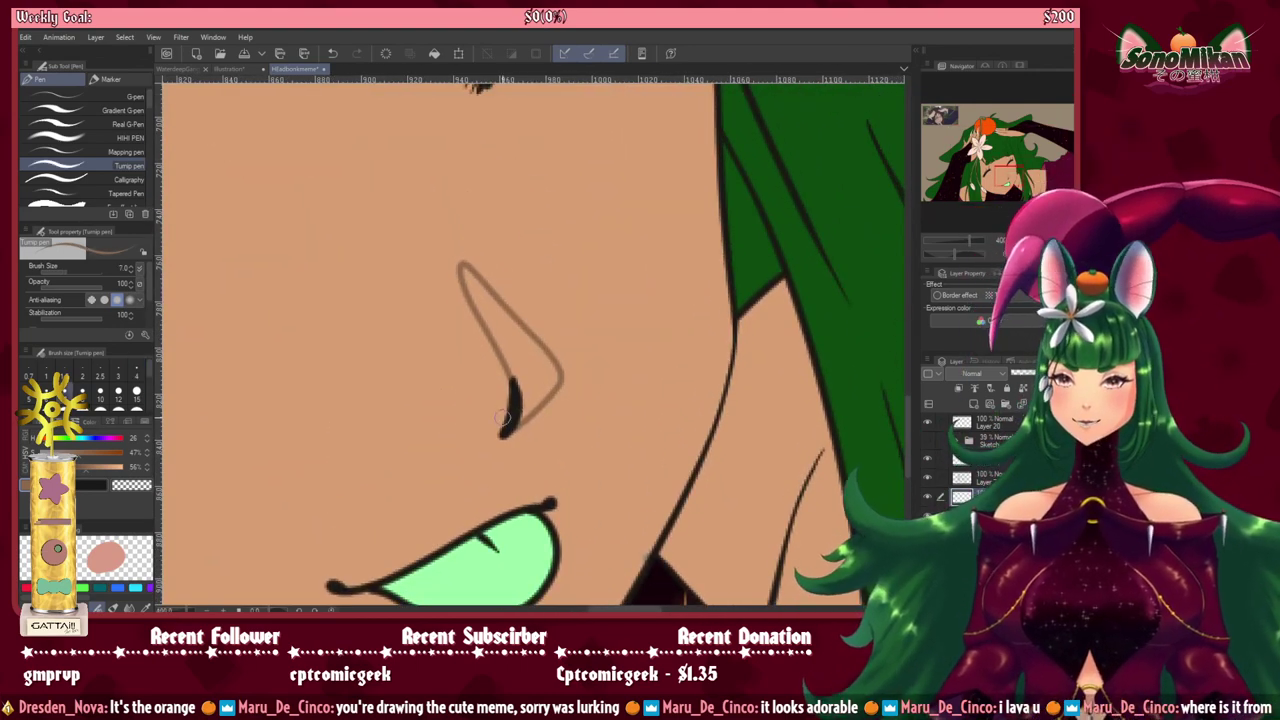
pyautogui.press('[')
pyautogui.press('[')
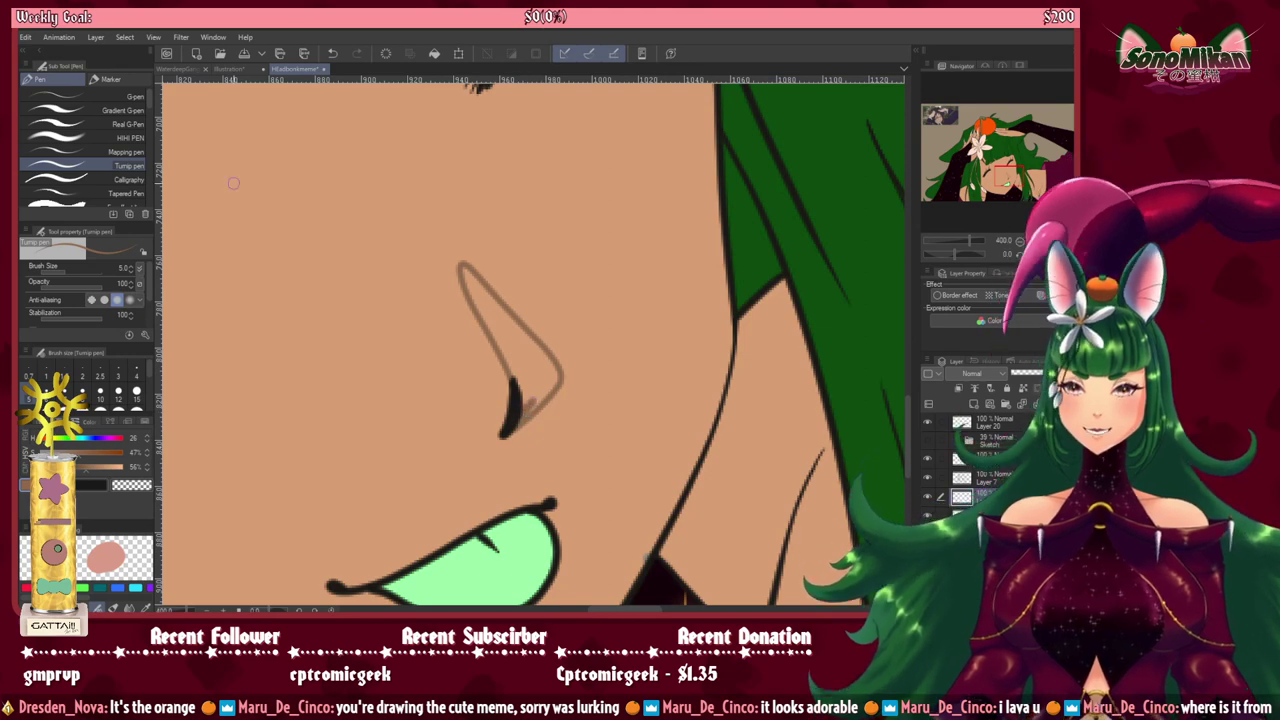
# Step: Switch to the Felt pen marker at size 6 and fill in the whole outlined nose shadow
pyautogui.click(118, 81)
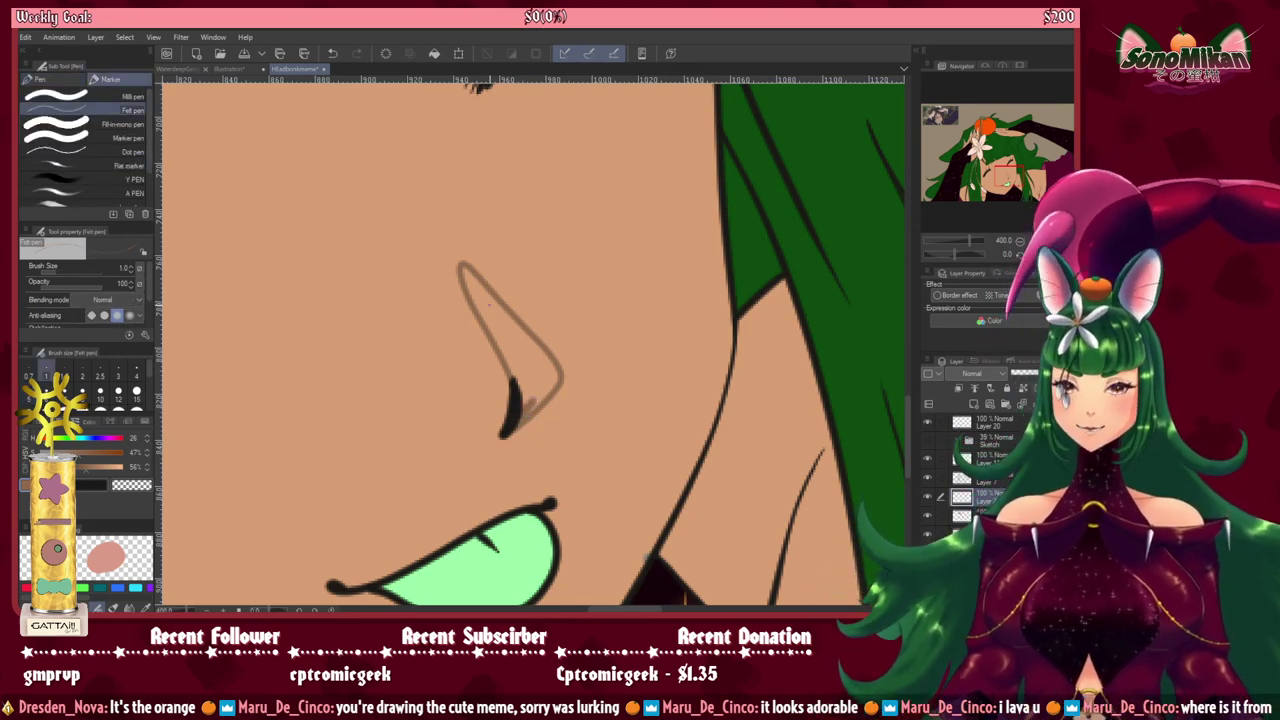
pyautogui.press(']')
pyautogui.press(']')
pyautogui.press(']')
pyautogui.press(']')
pyautogui.press(']')
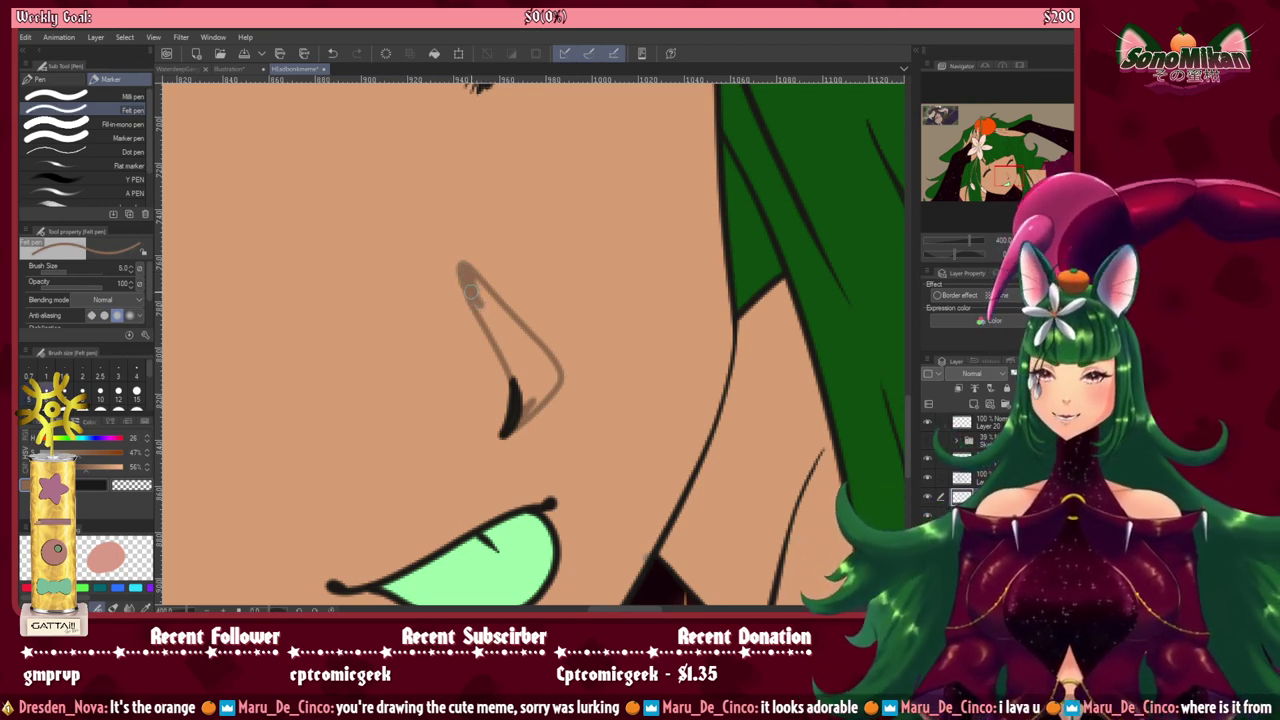
pyautogui.press(']')
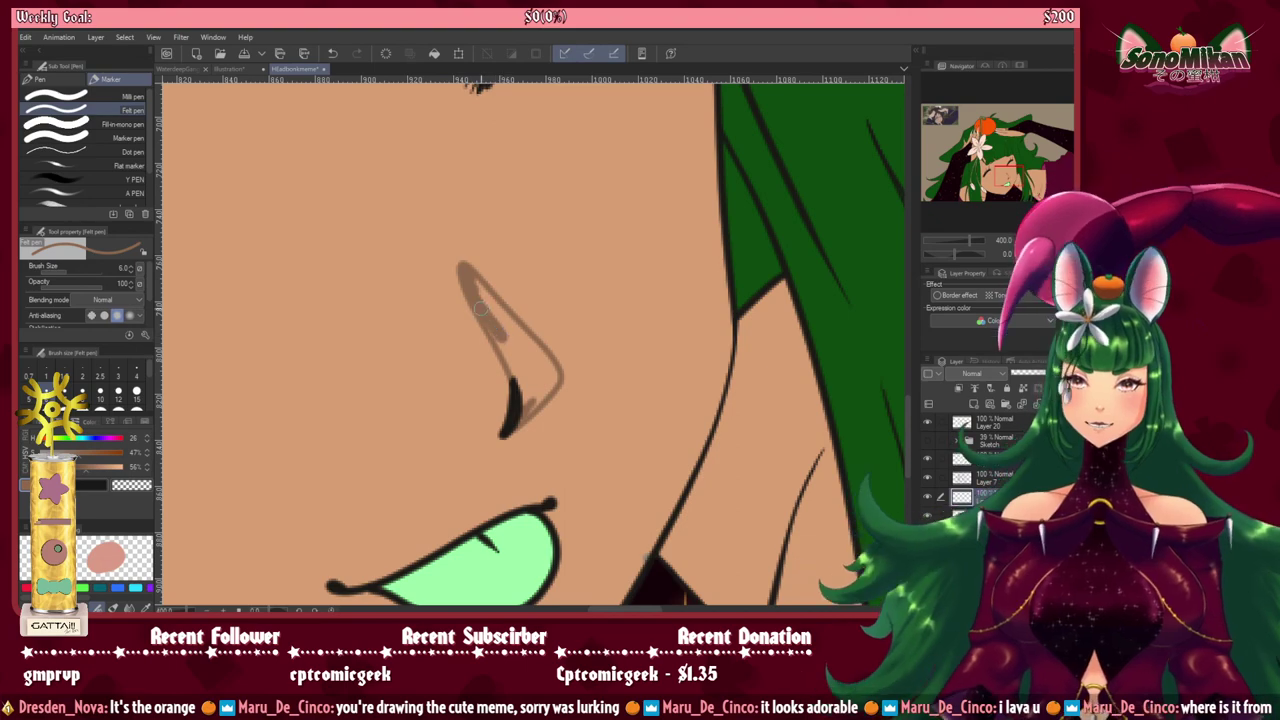
pyautogui.moveTo(499, 342); pyautogui.dragTo(519, 376)
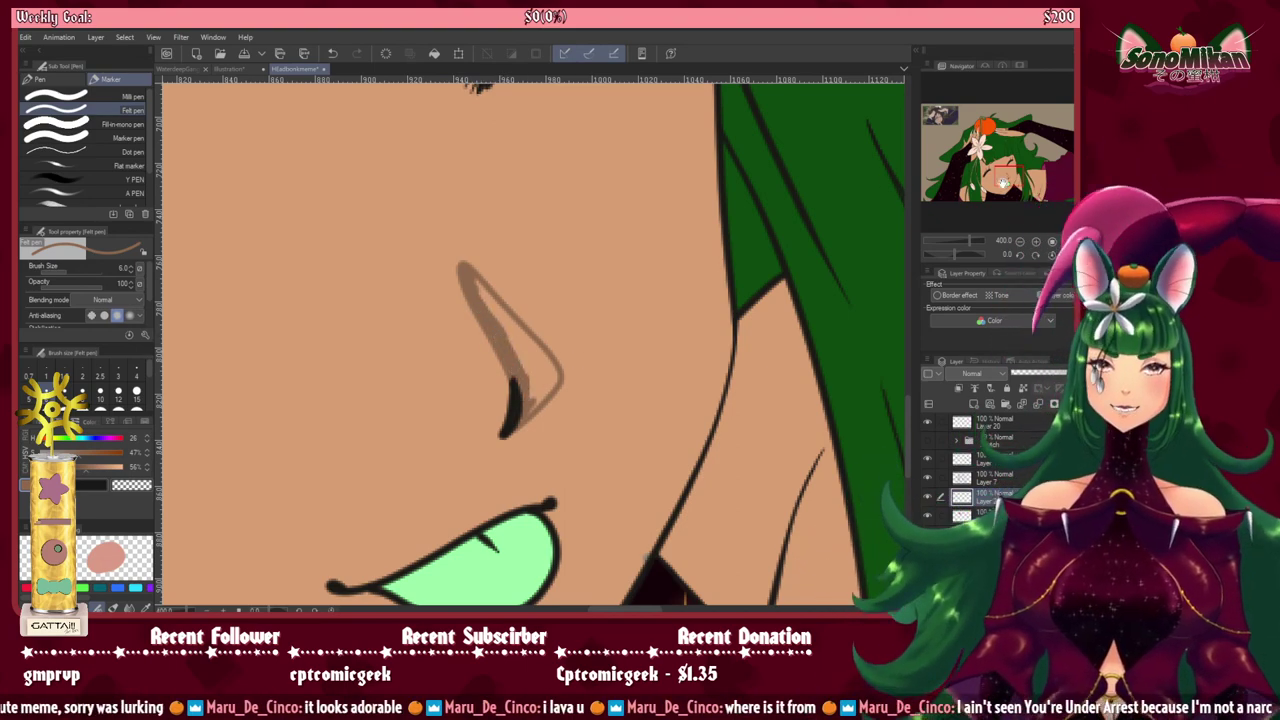
pyautogui.moveTo(1002, 181)
pyautogui.mouseDown()
pyautogui.moveTo(928, 116)
pyautogui.moveTo(989, 174)
pyautogui.moveTo(1005, 180)
pyautogui.moveTo(1003, 169)
pyautogui.mouseUp()
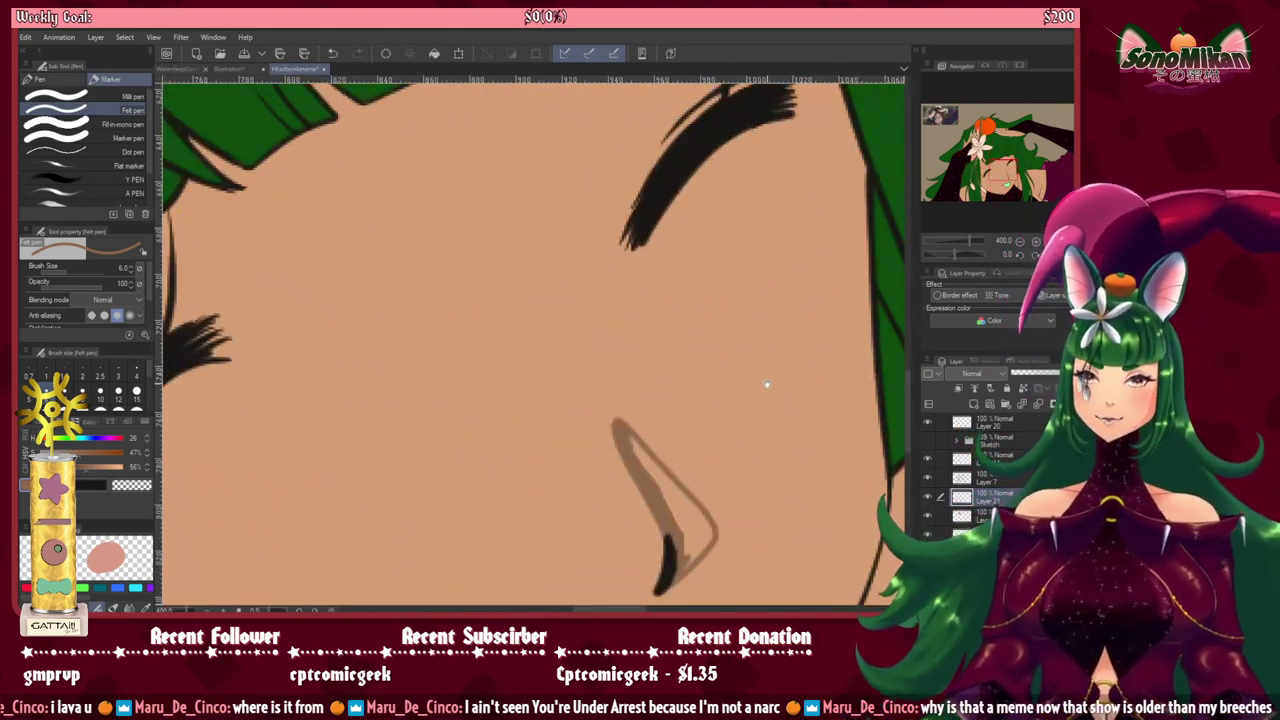
pyautogui.moveTo(662, 463)
pyautogui.mouseDown()
pyautogui.moveTo(602, 361)
pyautogui.moveTo(578, 360)
pyautogui.moveTo(617, 420)
pyautogui.moveTo(594, 376)
pyautogui.moveTo(643, 433)
pyautogui.moveTo(608, 475)
pyautogui.moveTo(641, 434)
pyautogui.moveTo(602, 404)
pyautogui.mouseUp()
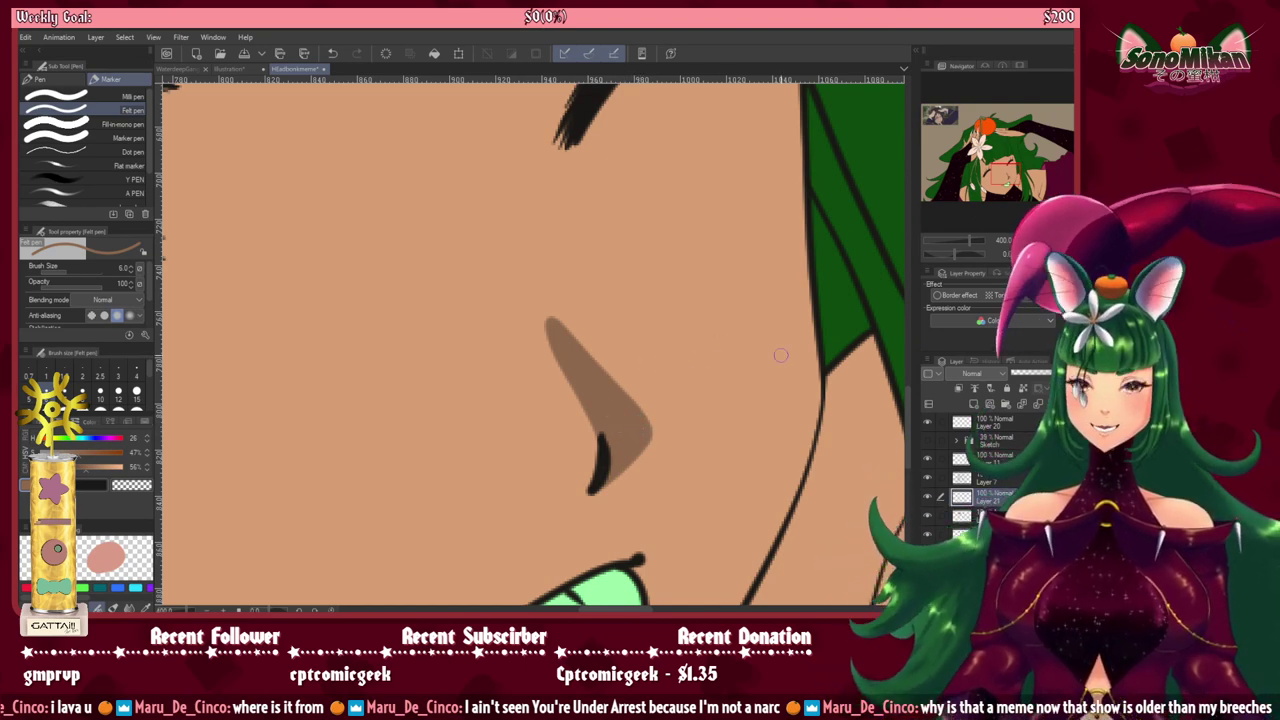
# Step: Raise the shadow colour's brightness to 64% and repaint the nose shadow using the Felt pen at size 25
pyautogui.scroll(-2, 781, 355)
pyautogui.moveTo(536, 469)
pyautogui.mouseDown()
pyautogui.moveTo(546, 522)
pyautogui.moveTo(549, 485)
pyautogui.mouseUp()
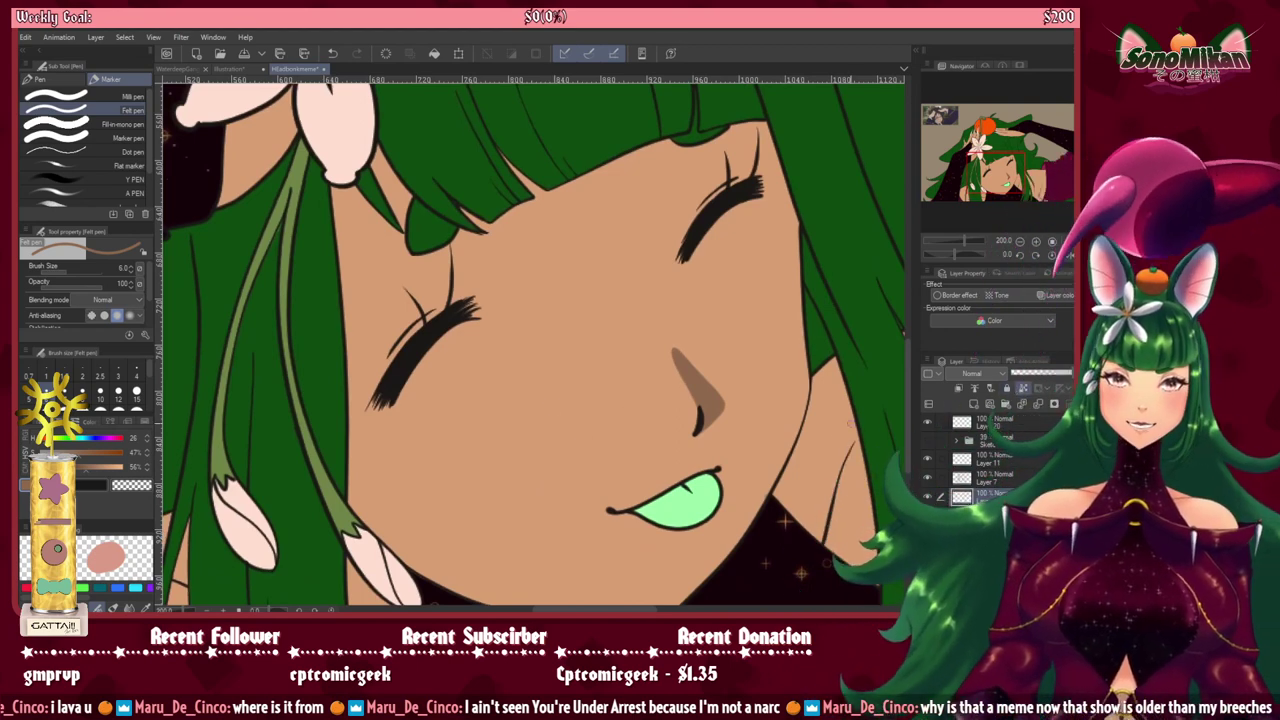
pyautogui.moveTo(92, 470); pyautogui.dragTo(95, 472)
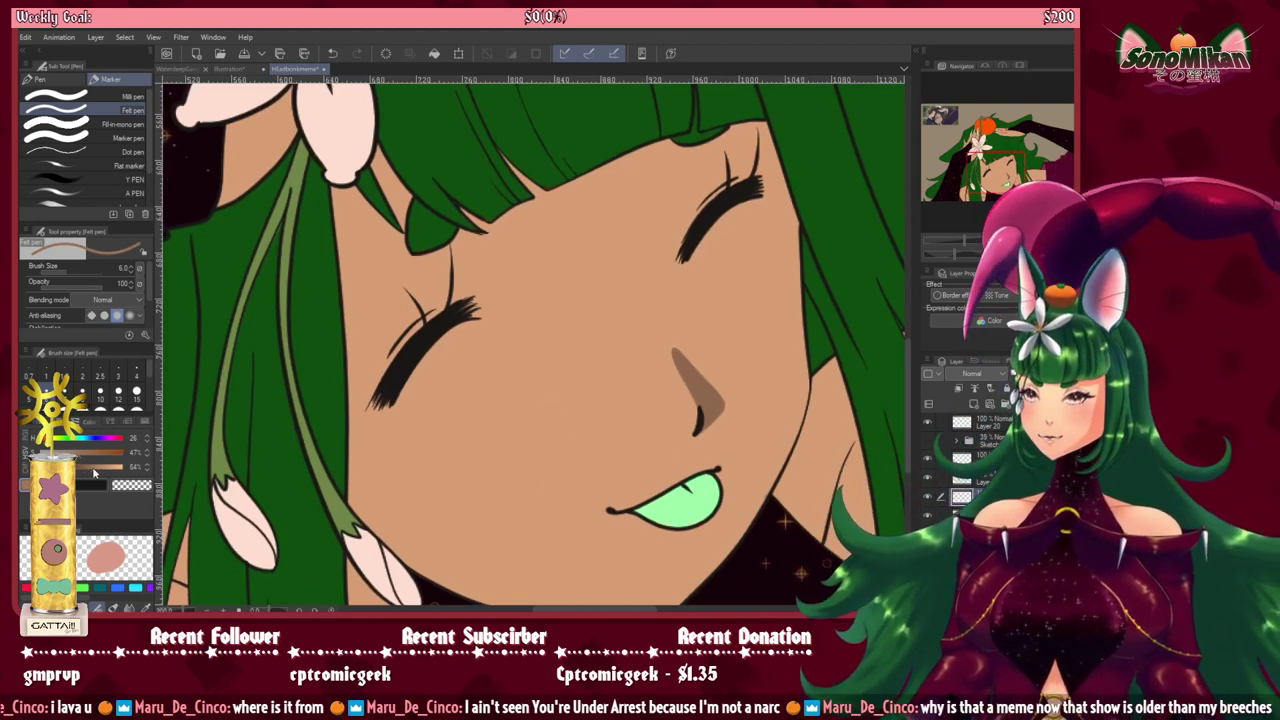
pyautogui.press('p')
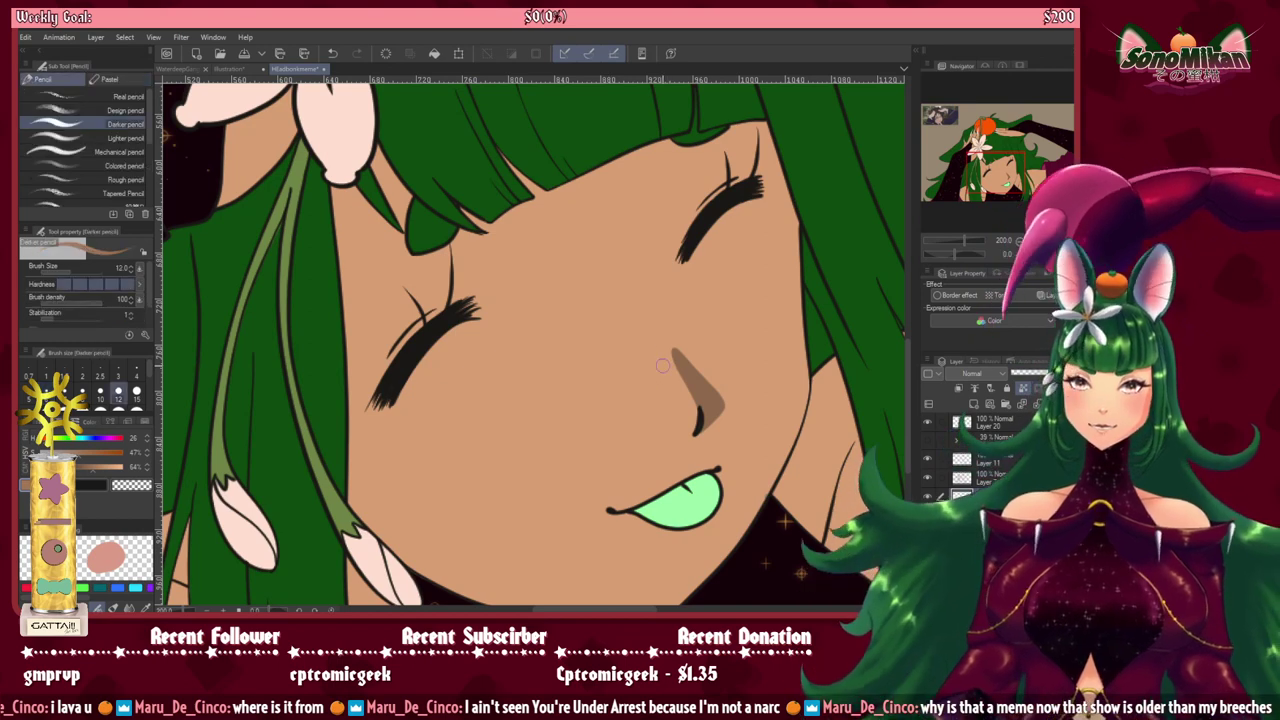
pyautogui.press('p')
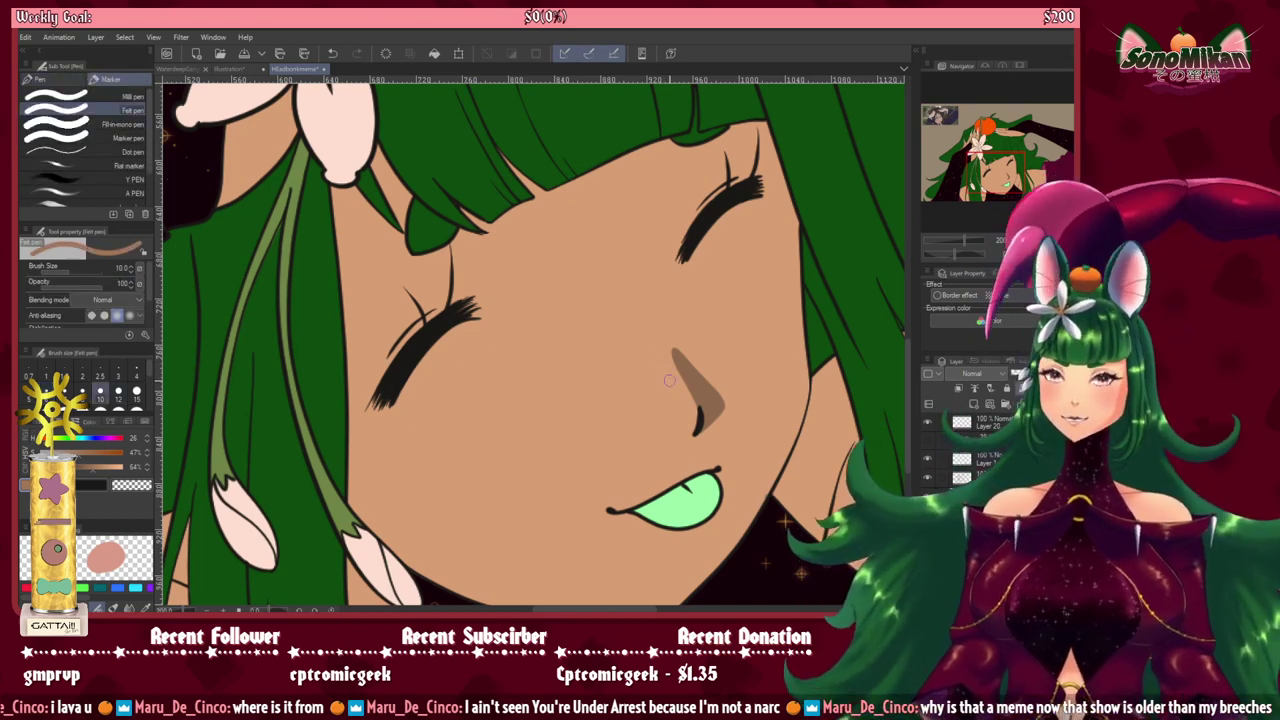
pyautogui.press(']')
pyautogui.press(']')
pyautogui.moveTo(671, 342)
pyautogui.mouseDown()
pyautogui.moveTo(721, 423)
pyautogui.moveTo(693, 408)
pyautogui.mouseUp()
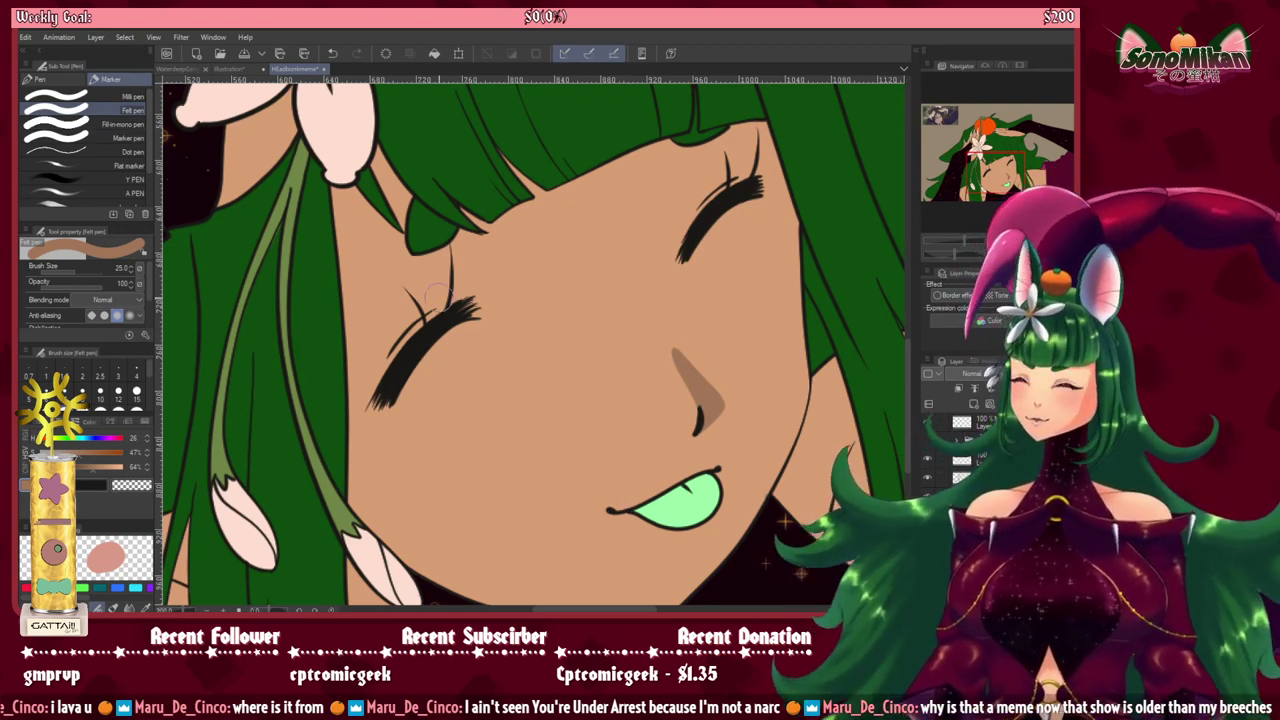
# Step: Sample the dark colour of the raised arm's starry sleeve and darken it slightly for shading
pyautogui.moveTo(628, 362); pyautogui.dragTo(641, 461)
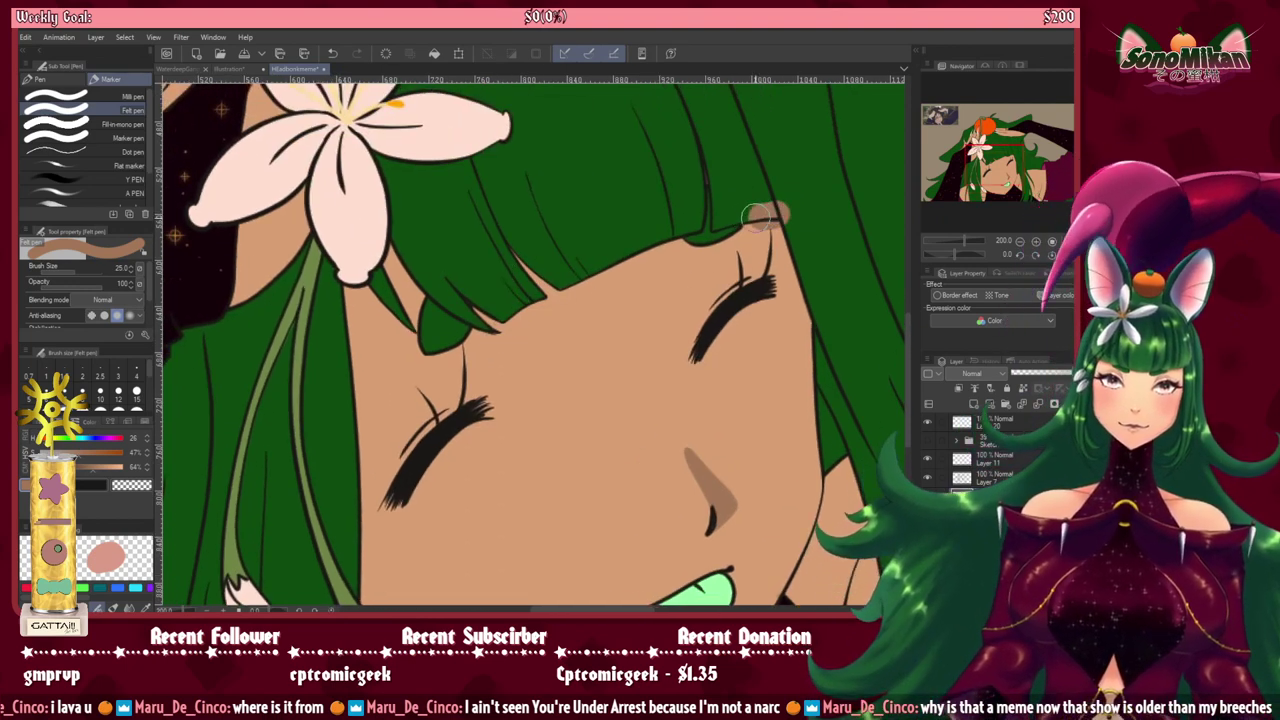
pyautogui.moveTo(573, 467); pyautogui.dragTo(683, 571)
pyautogui.moveTo(470, 300); pyautogui.dragTo(853, 512)
pyautogui.moveTo(483, 227); pyautogui.dragTo(745, 552)
pyautogui.moveTo(662, 485)
pyautogui.mouseDown()
pyautogui.moveTo(569, 476)
pyautogui.moveTo(293, 394)
pyautogui.mouseUp()
pyautogui.moveTo(805, 445); pyautogui.dragTo(342, 428)
pyautogui.moveTo(630, 428)
pyautogui.mouseDown()
pyautogui.moveTo(321, 419)
pyautogui.moveTo(330, 371)
pyautogui.mouseUp()
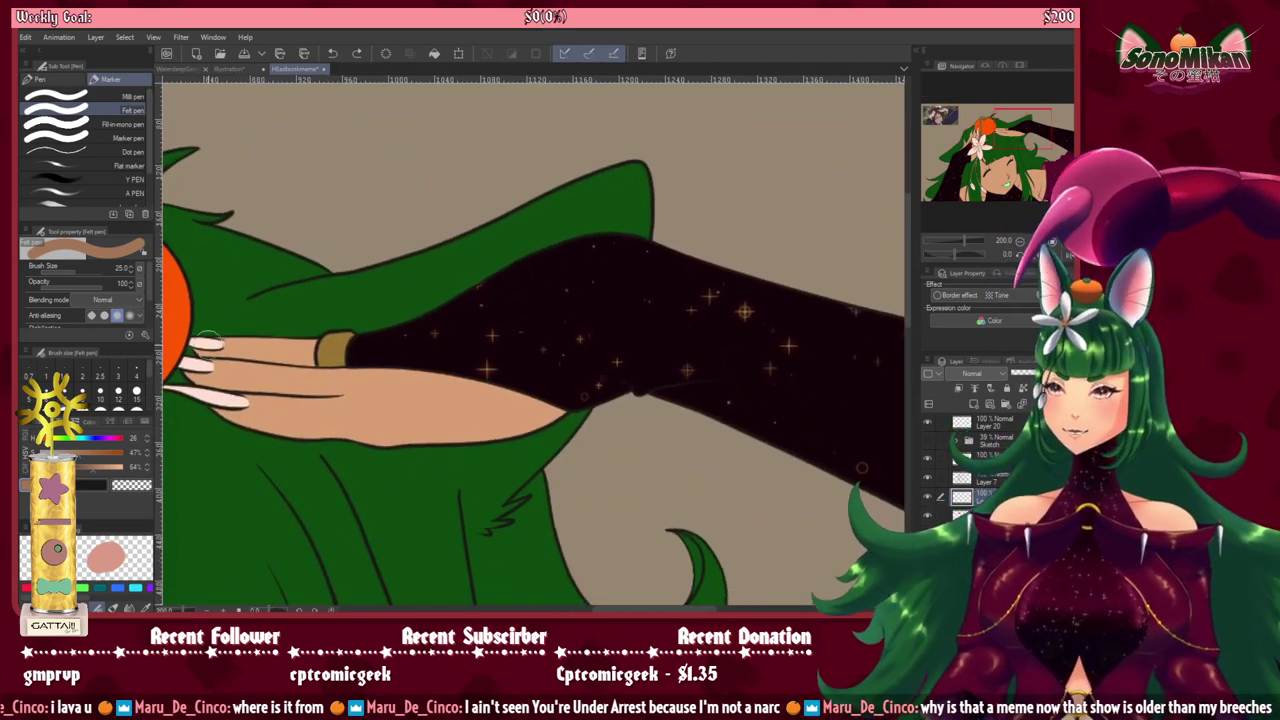
pyautogui.keyDown('alt'); pyautogui.click(648, 322); pyautogui.keyUp('alt')
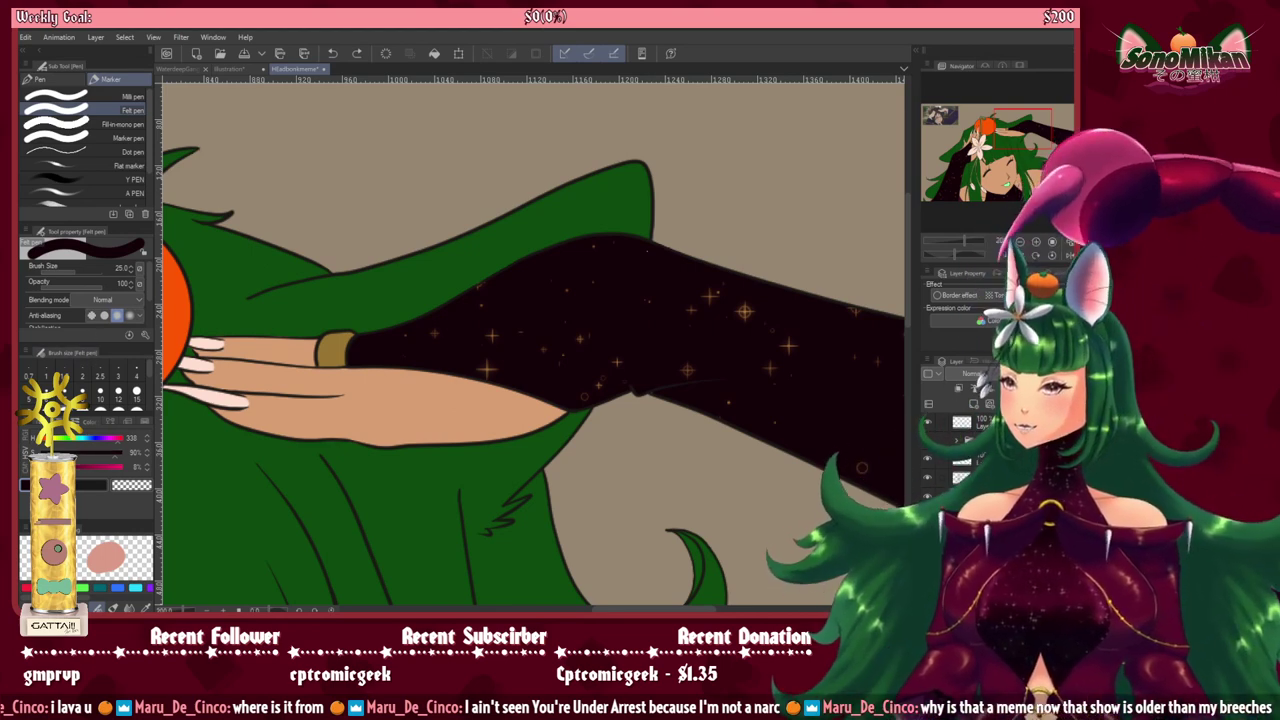
pyautogui.moveTo(76, 468); pyautogui.dragTo(51, 468)
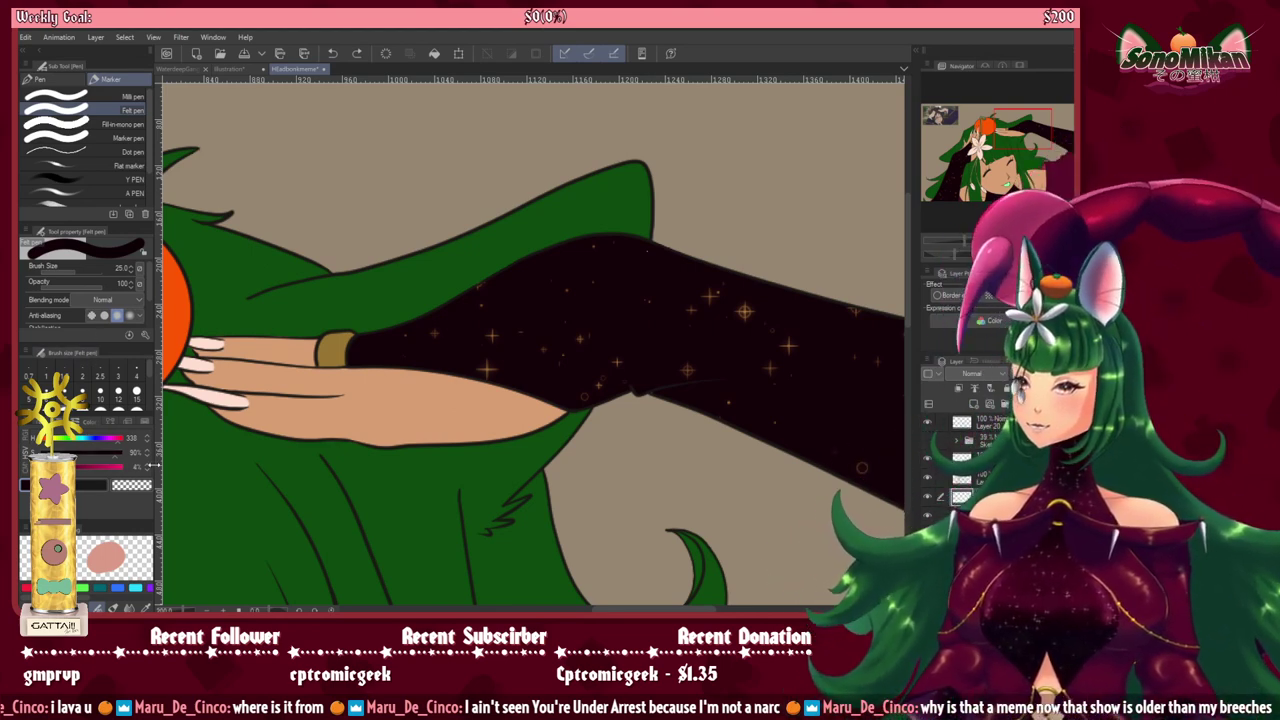
# Step: Reduce the Felt pen to size 6 and outline a fold shadow at the raised arm's elbow on the starry sleeve
pyautogui.scroll(2, 692, 497)
pyautogui.moveTo(692, 497); pyautogui.dragTo(586, 576)
pyautogui.press('[')
pyautogui.press('[')
pyautogui.press('[')
pyautogui.press('[')
pyautogui.press('[')
pyautogui.press('[')
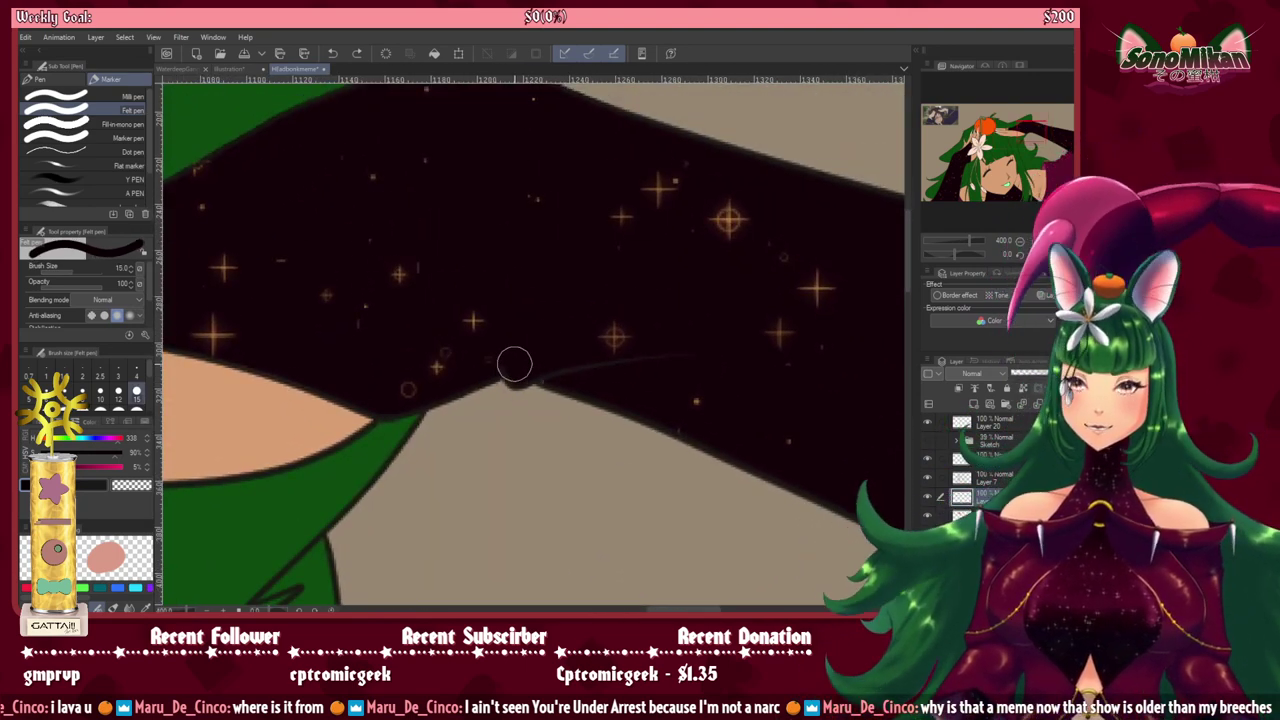
pyautogui.press('[')
pyautogui.press('[')
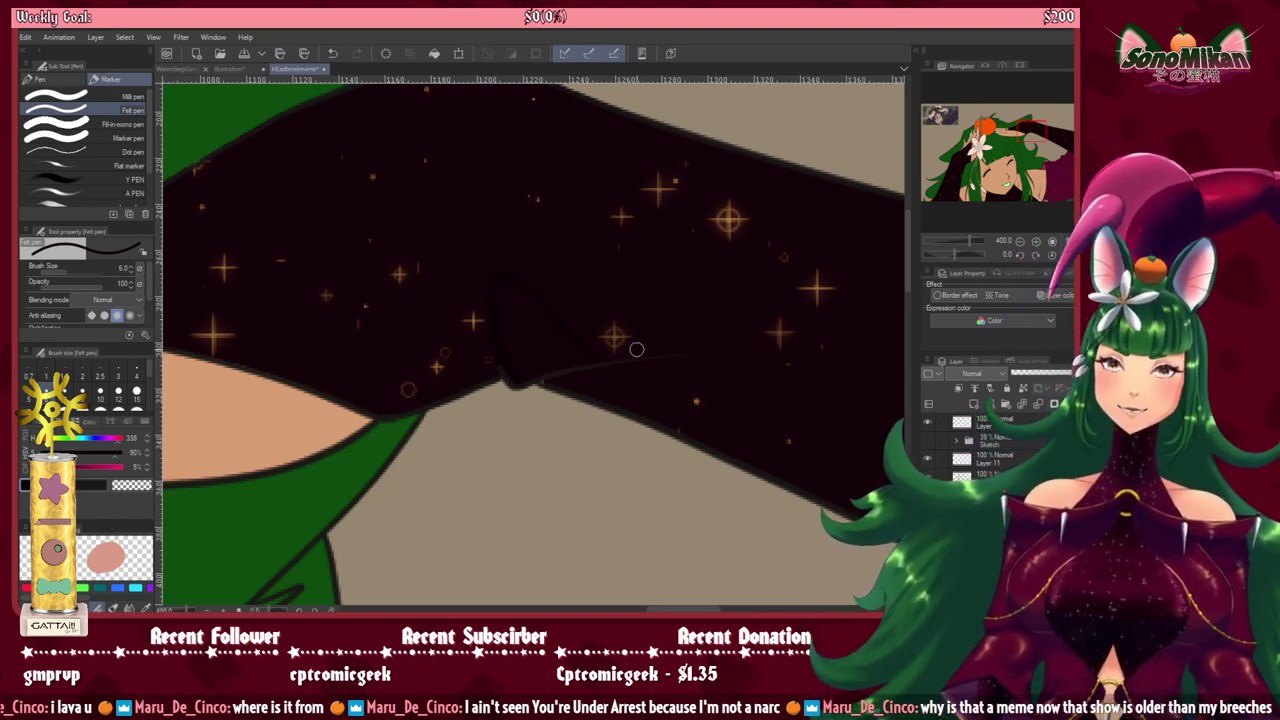
# Step: Refine the elbow fold shadow along the crease line with the Felt pen at sizes 2.5 and 4
pyautogui.press('[')
pyautogui.press('[')
pyautogui.press('[')
pyautogui.press('[')
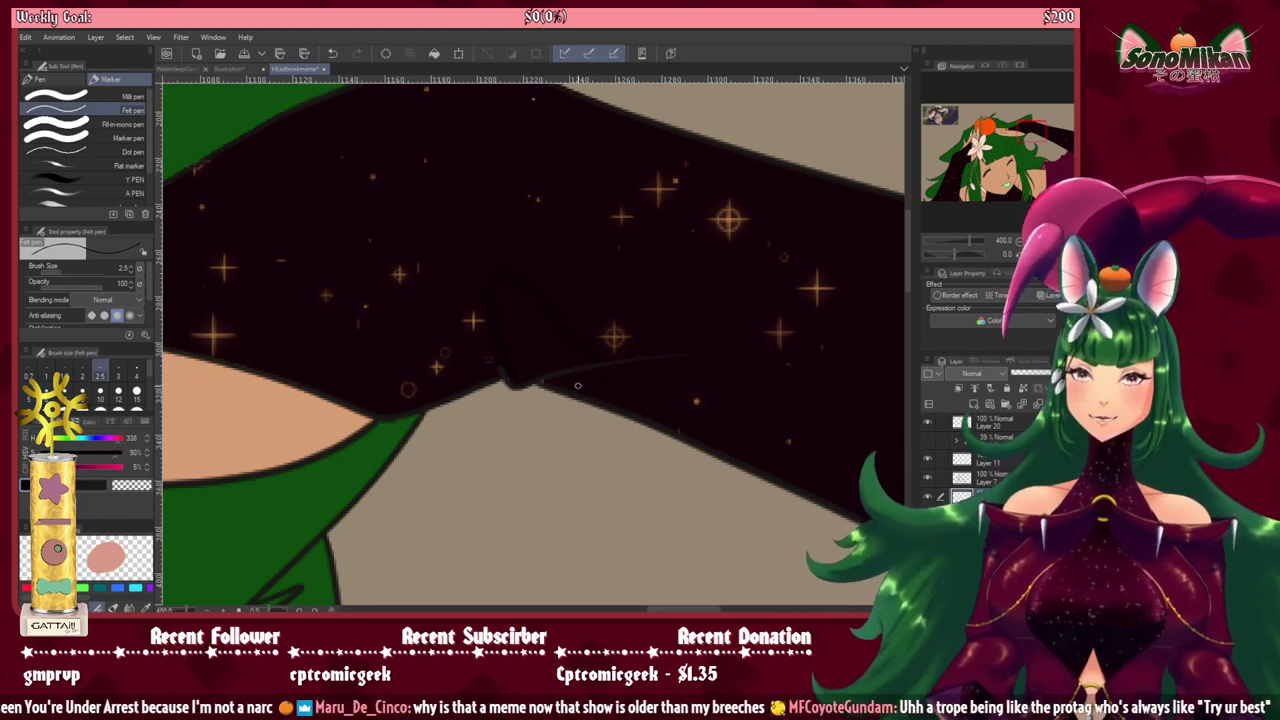
pyautogui.press(']')
pyautogui.press(']')
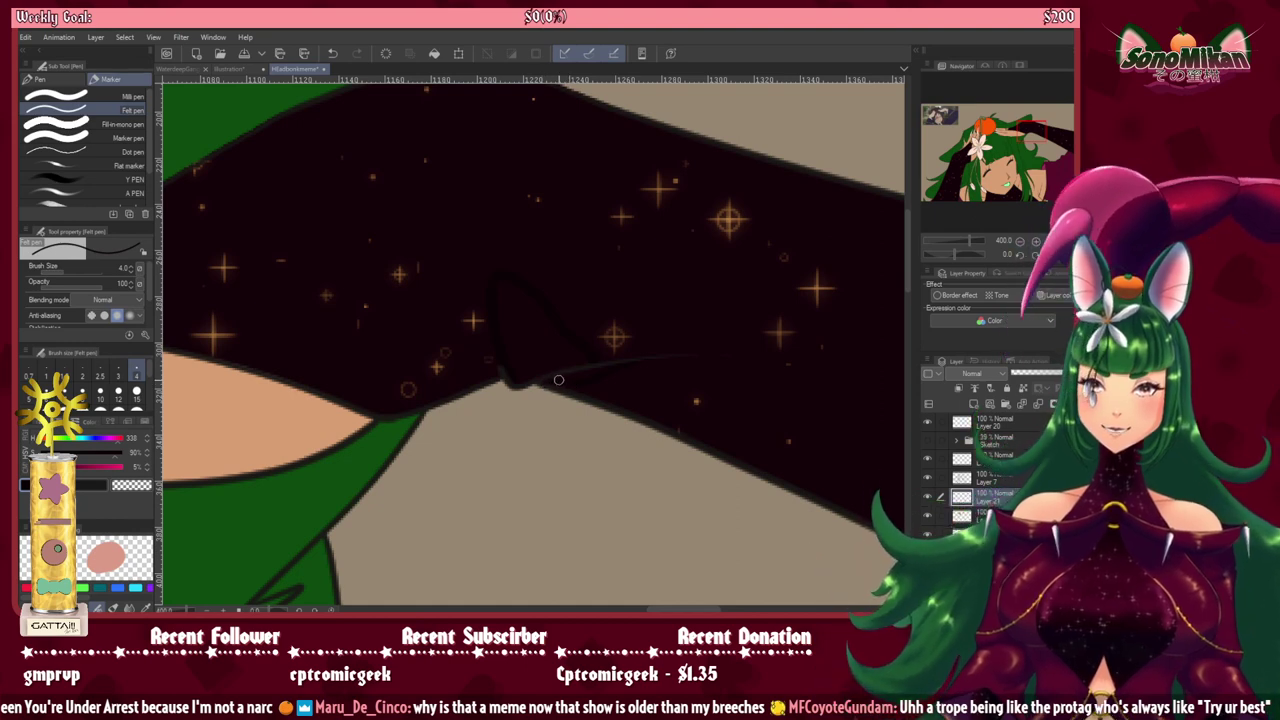
# Step: Fill in the outlined elbow fold shadow with the Felt pen at sizes 7 and 8
pyautogui.press(']')
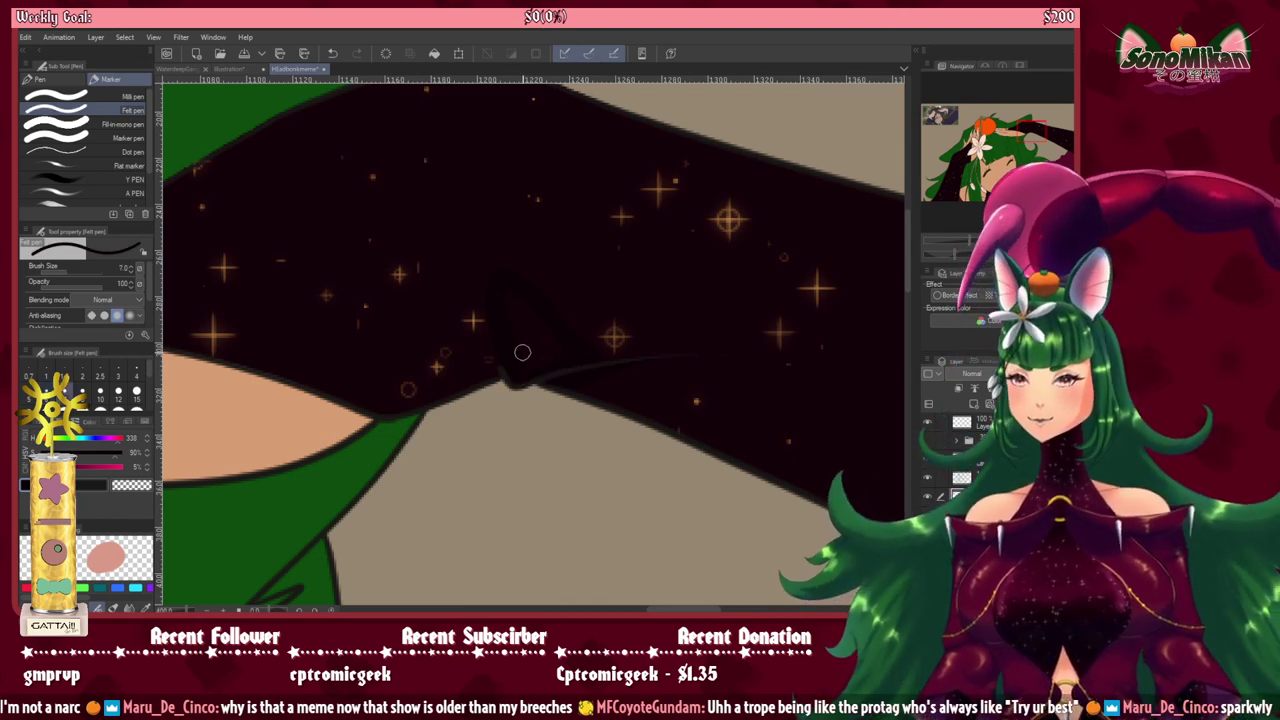
pyautogui.press(']')
pyautogui.press(']')
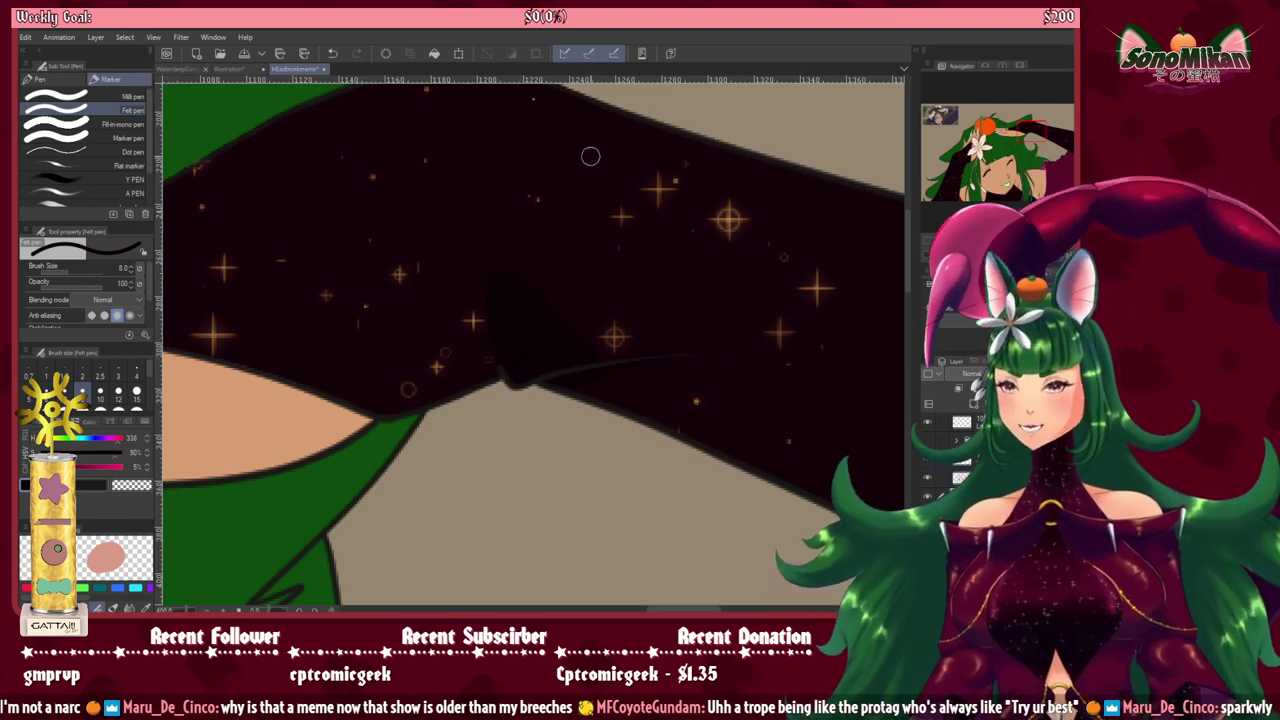
pyautogui.moveTo(467, 428); pyautogui.dragTo(601, 416)
pyautogui.scroll(-2, 601, 416)
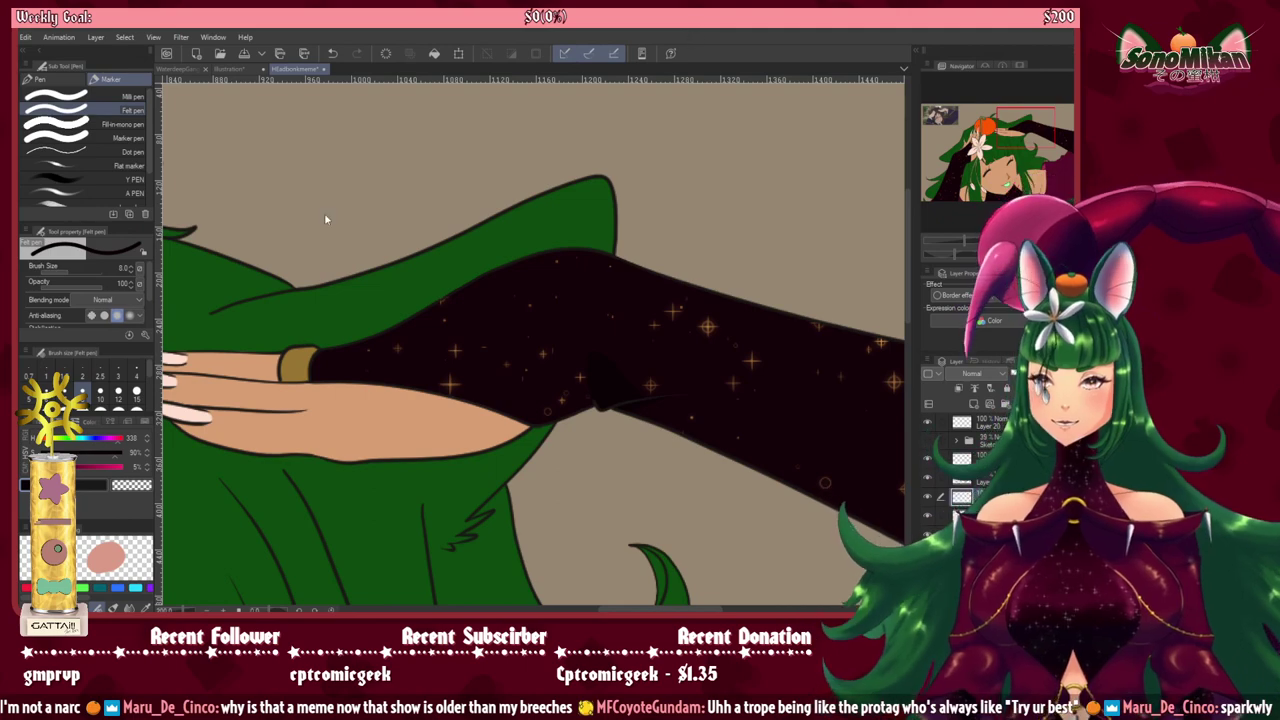
pyautogui.scroll(-2, 545, 375)
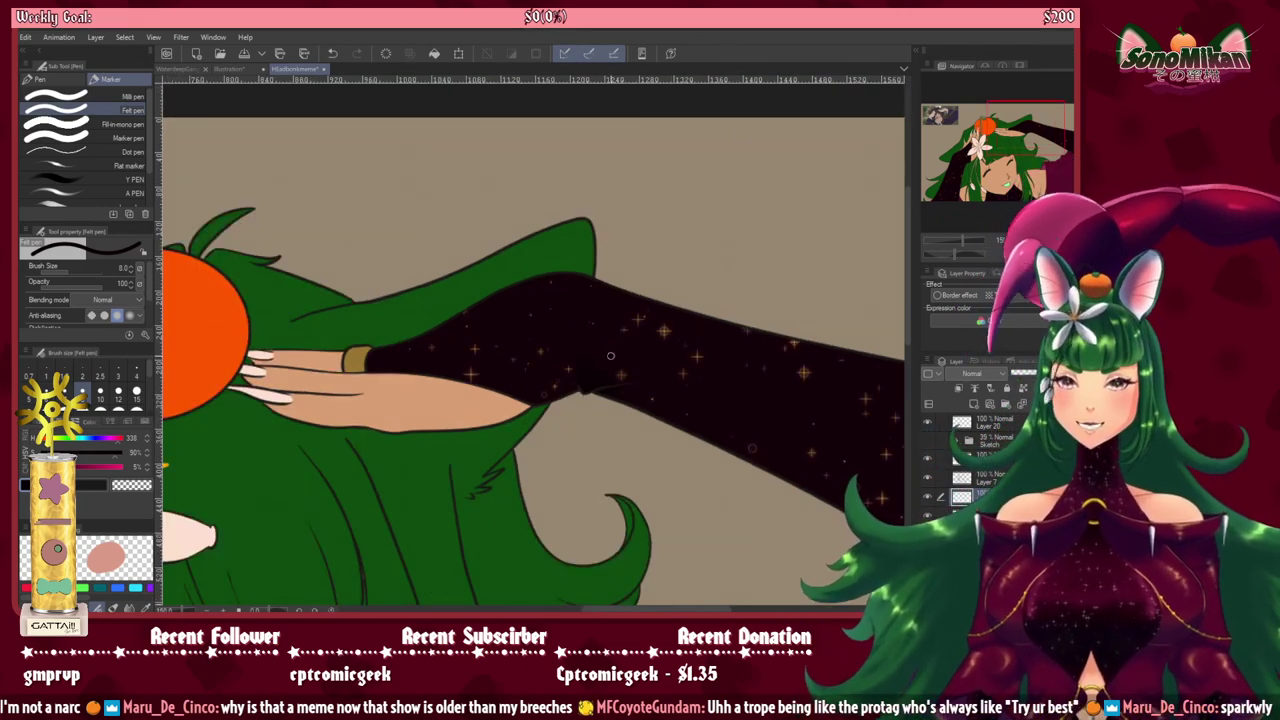
# Step: Select the starry sleeve area from its layer and paint a shadow along the purple cloak's edge using the Felt pen at size 17
pyautogui.moveTo(535, 486); pyautogui.dragTo(401, 402)
pyautogui.scroll(2, 623, 481)
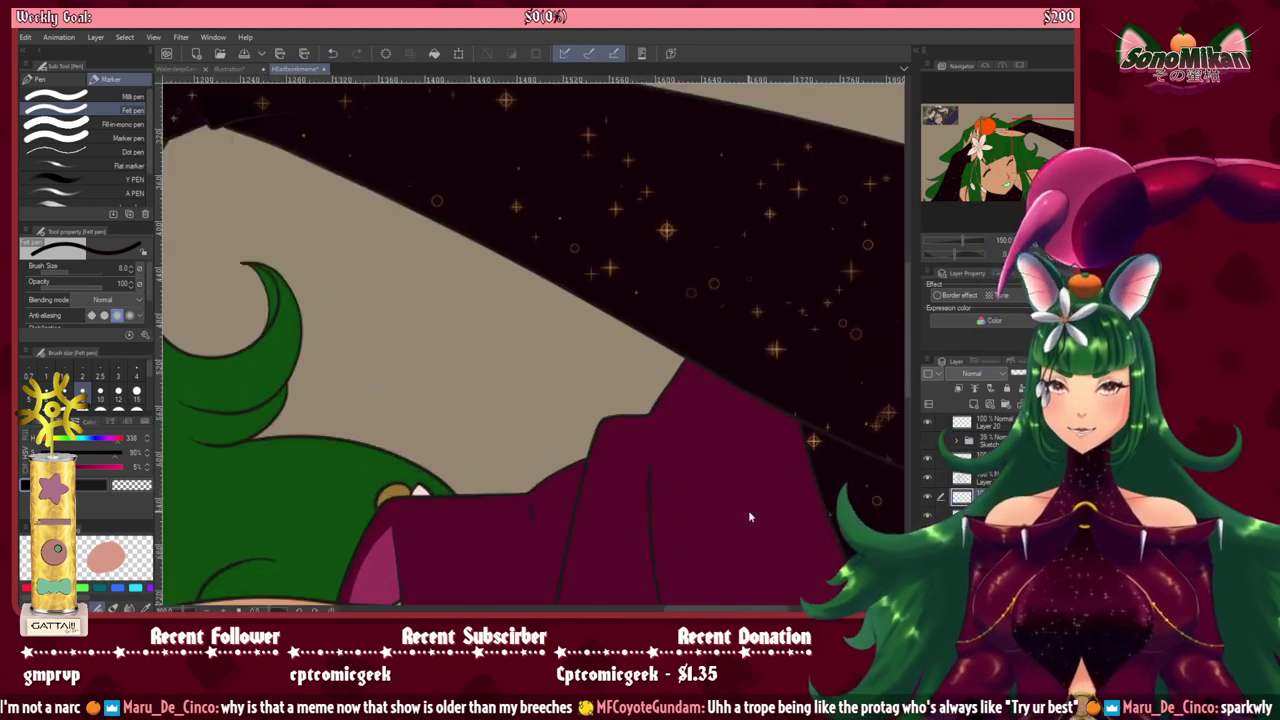
pyautogui.moveTo(748, 510); pyautogui.dragTo(417, 393)
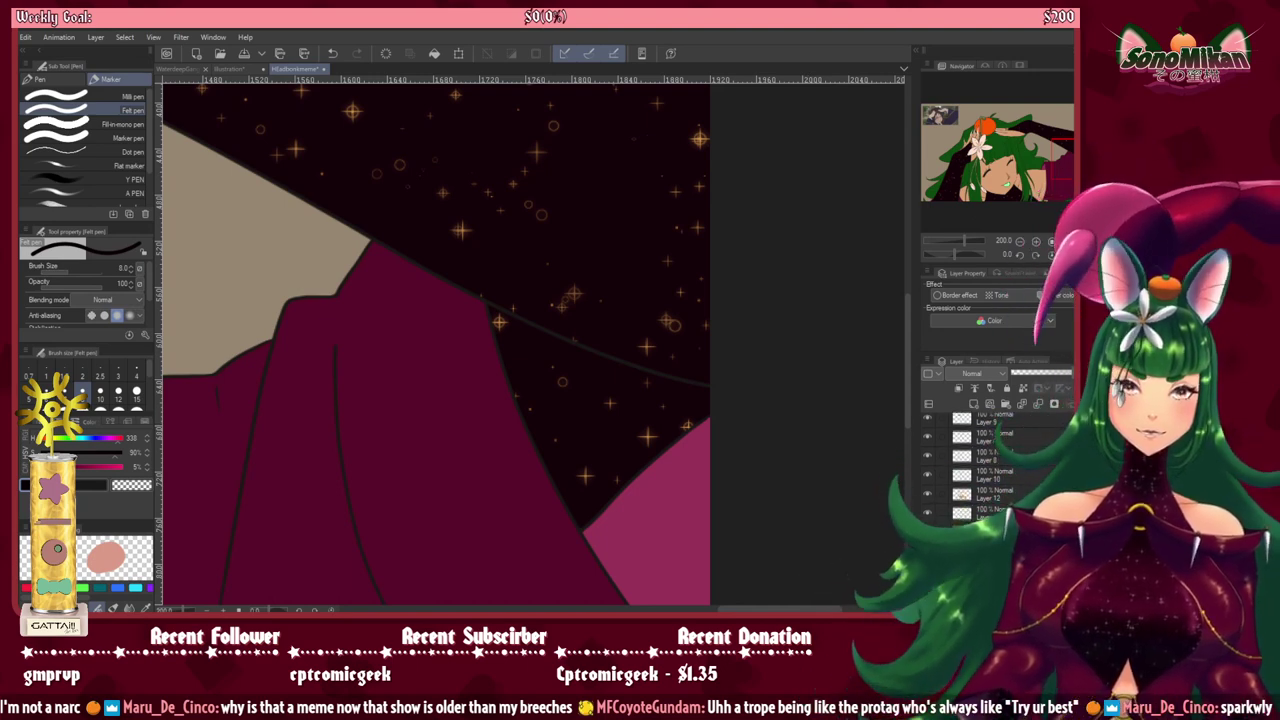
pyautogui.keyDown('ctrl'); pyautogui.click(961, 532); pyautogui.keyUp('ctrl')
pyautogui.press(']')
pyautogui.press(']')
pyautogui.press(']')
pyautogui.press(']')
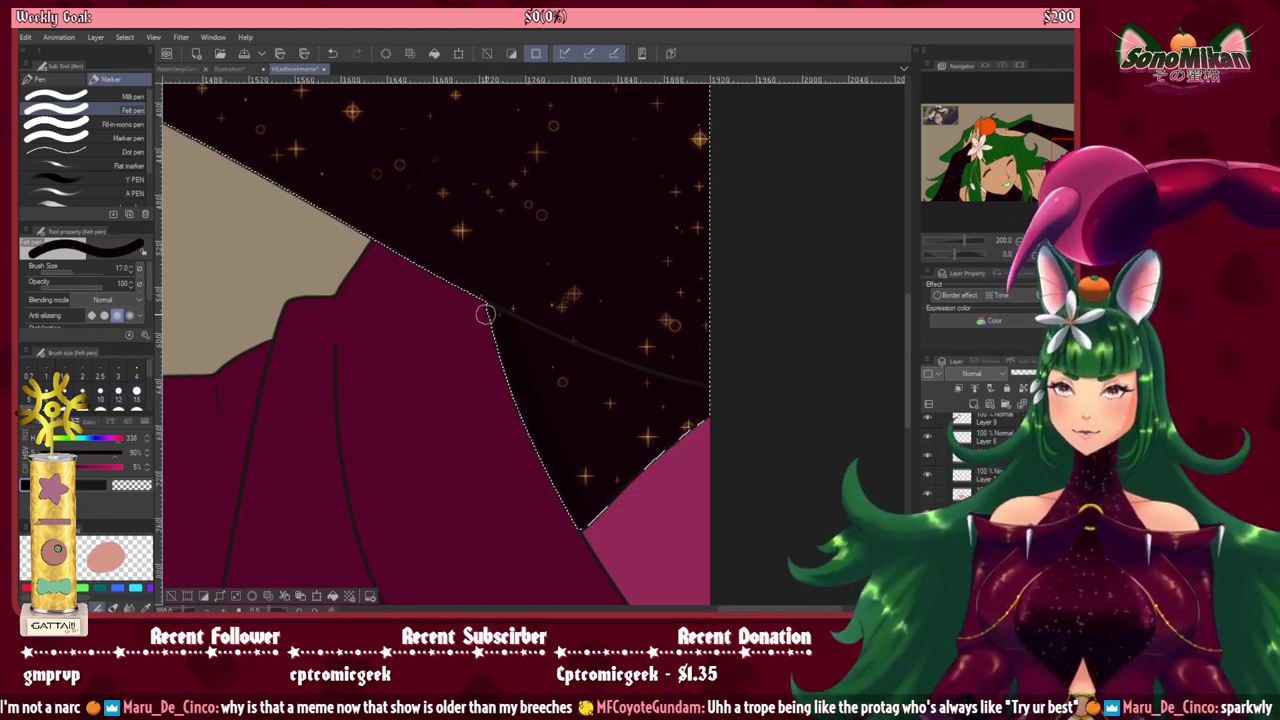
pyautogui.moveTo(528, 410); pyautogui.dragTo(552, 438)
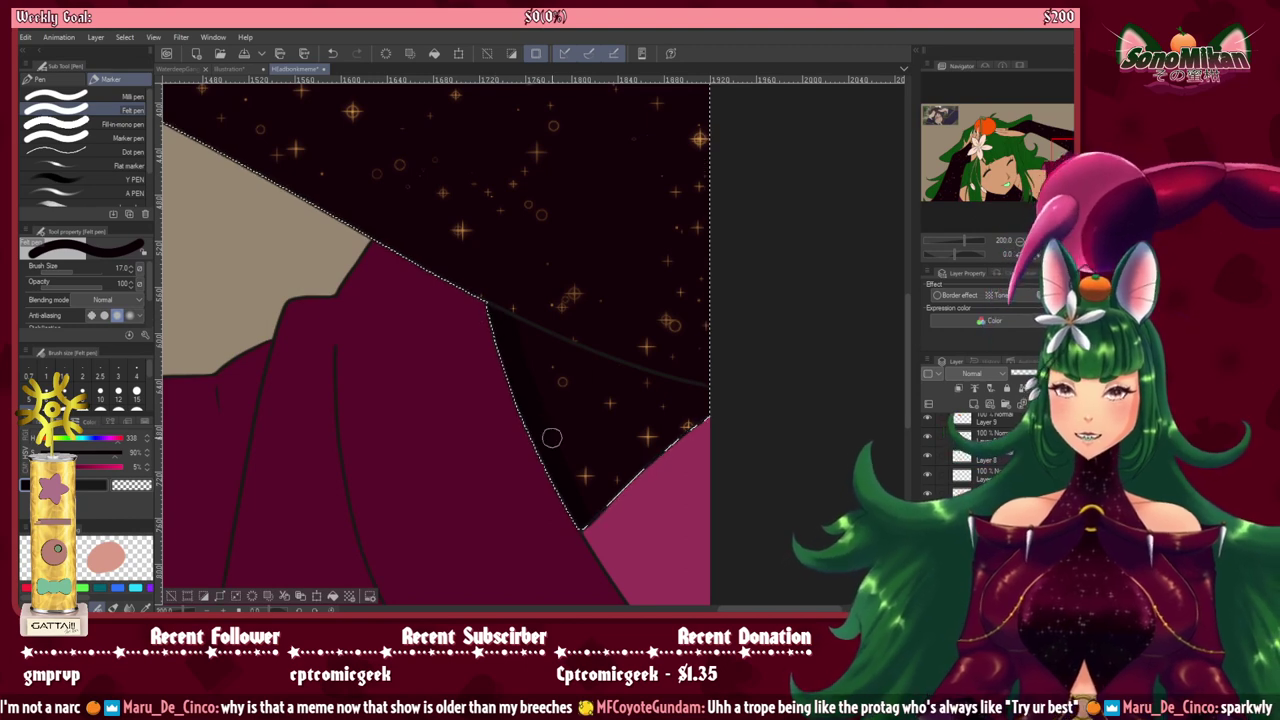
# Step: Try the Multiply and Overlay blending modes on the sleeve shadow layer and set the layer back to Normal
pyautogui.scroll(1, 982, 440)
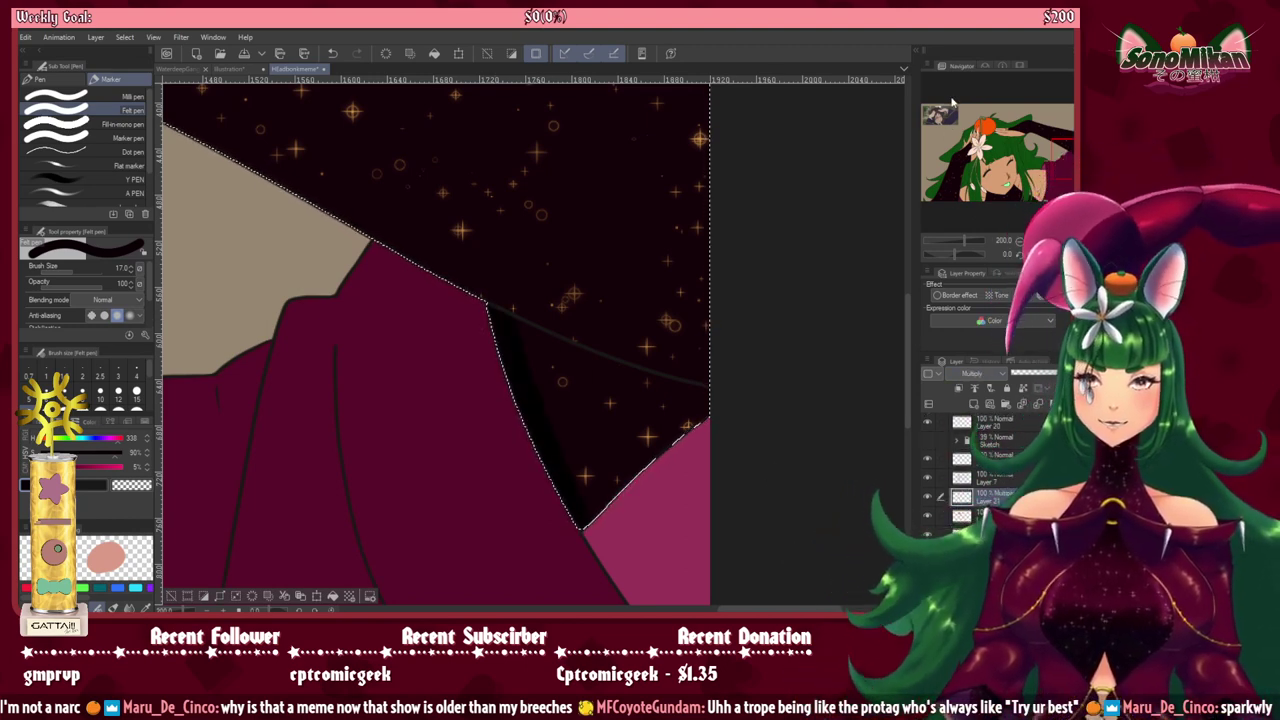
pyautogui.click(958, 213)
pyautogui.moveTo(472, 400); pyautogui.dragTo(830, 455)
pyautogui.moveTo(248, 305); pyautogui.dragTo(333, 200)
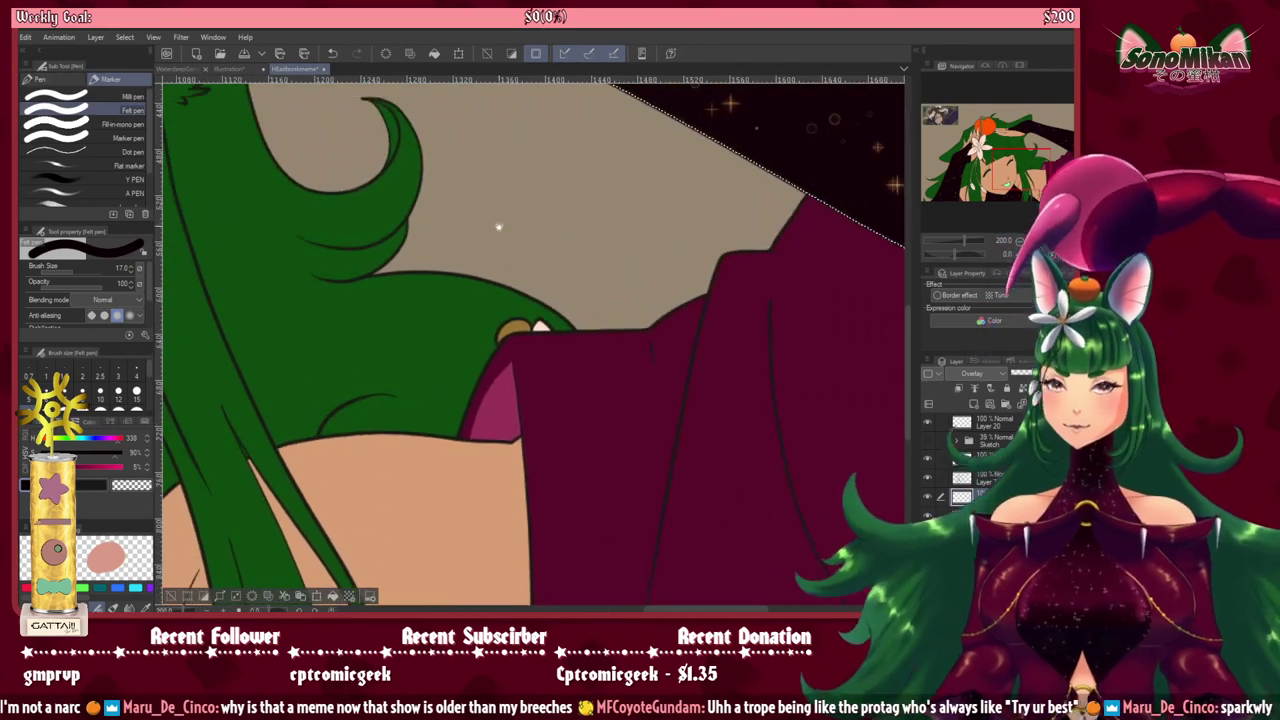
pyautogui.moveTo(580, 239); pyautogui.dragTo(340, 402)
pyautogui.moveTo(570, 366); pyautogui.dragTo(509, 278)
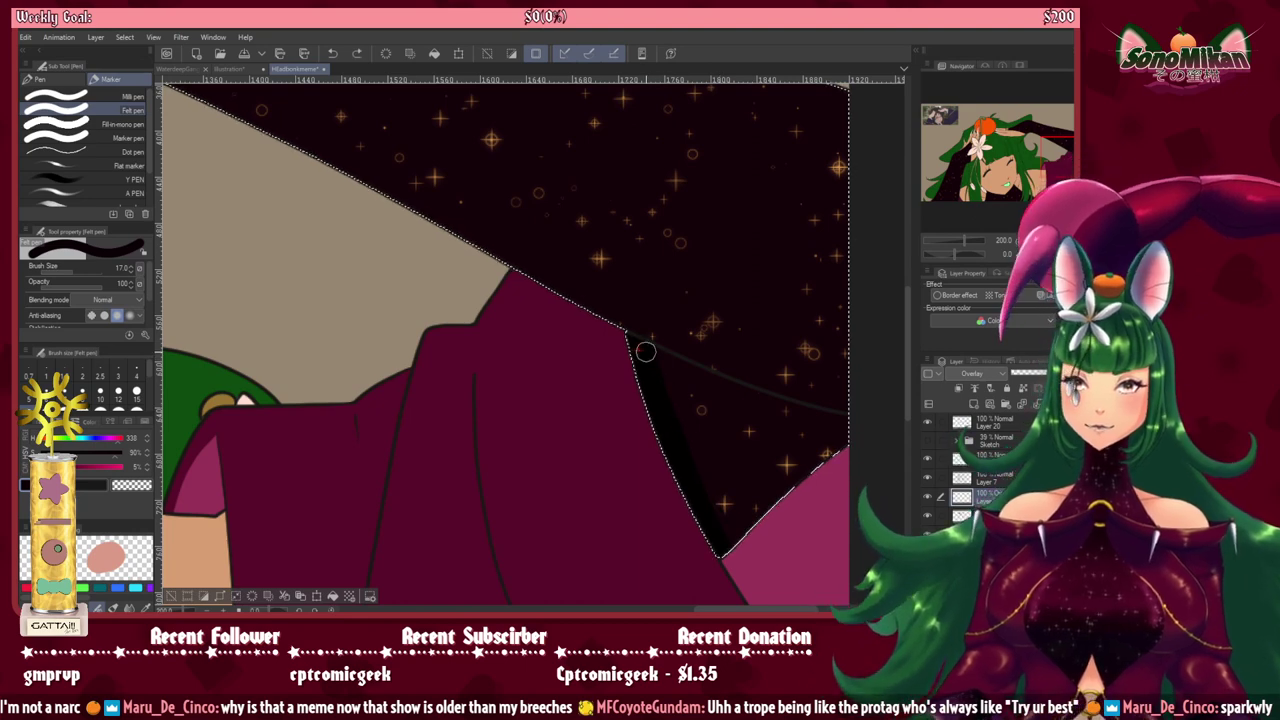
pyautogui.moveTo(710, 513); pyautogui.dragTo(683, 460)
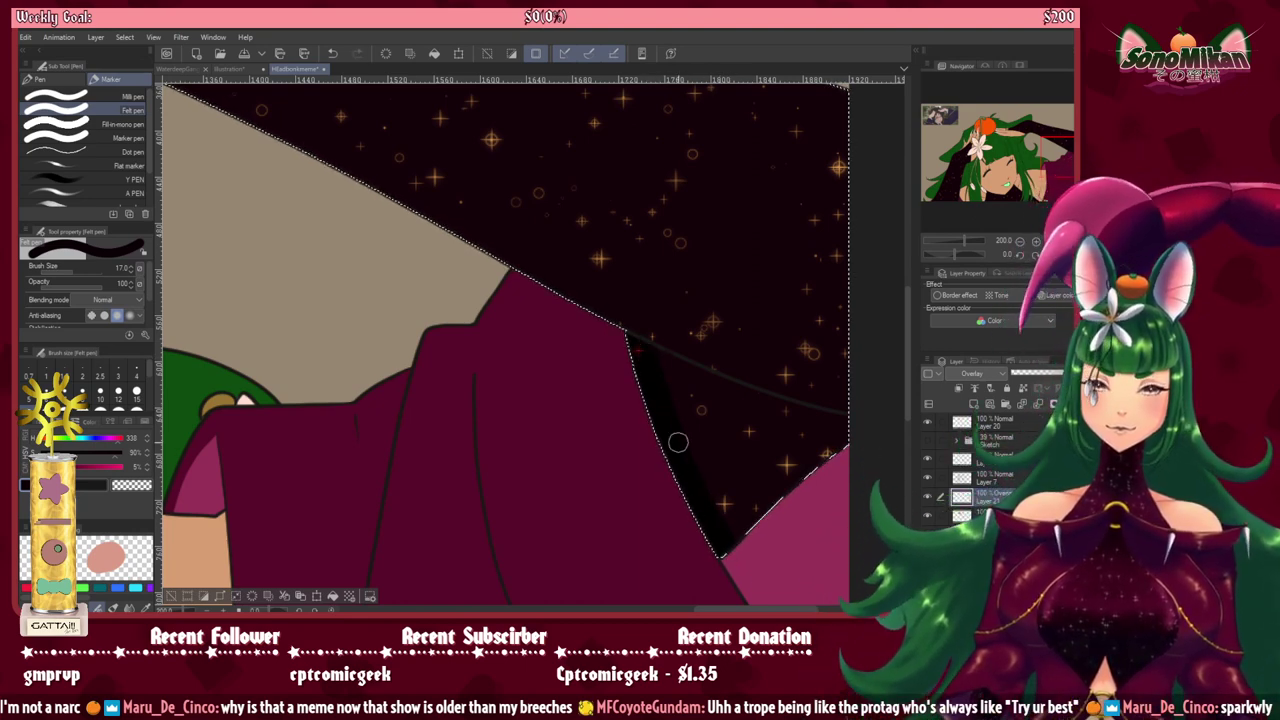
pyautogui.moveTo(475, 370)
pyautogui.mouseDown()
pyautogui.moveTo(441, 460)
pyautogui.moveTo(440, 405)
pyautogui.mouseUp()
pyautogui.press('^')
pyautogui.press('^')
pyautogui.press('^')
pyautogui.press('^')
pyautogui.press('^')
pyautogui.press('^')
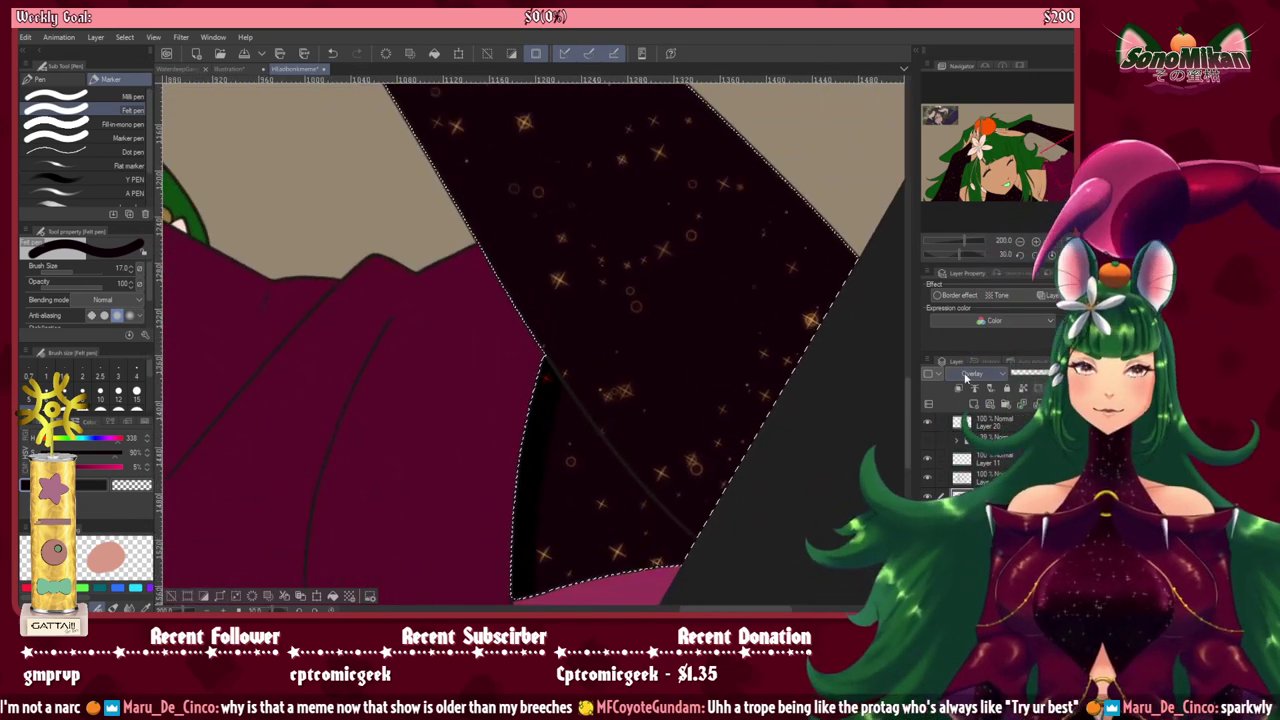
pyautogui.click(952, 90)
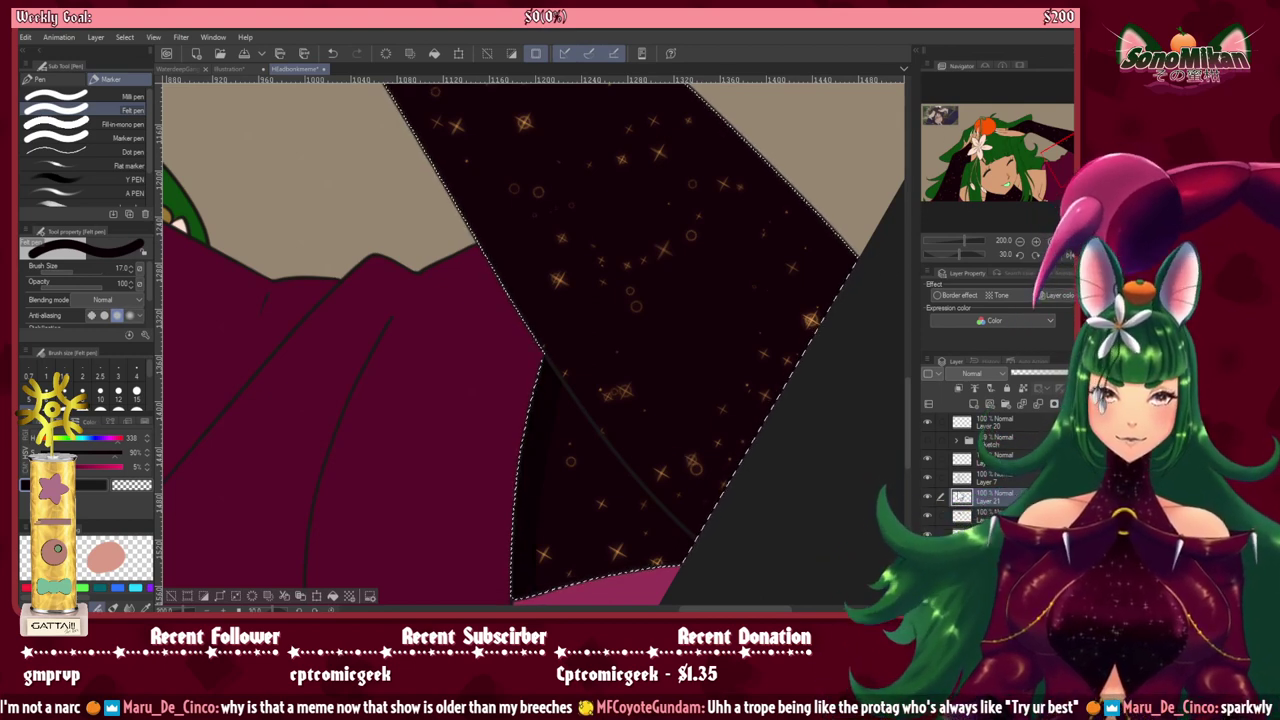
# Step: Shade the sleeve beneath the curved crease line beside the purple cloak, keeping the paint within the reselected sleeve area
pyautogui.hotkey('ctrl', 'd')
pyautogui.moveTo(580, 383); pyautogui.dragTo(688, 655)
pyautogui.moveTo(525, 301)
pyautogui.mouseDown()
pyautogui.moveTo(667, 514)
pyautogui.moveTo(610, 321)
pyautogui.moveTo(450, 145)
pyautogui.moveTo(408, 164)
pyautogui.moveTo(414, 82)
pyautogui.mouseUp()
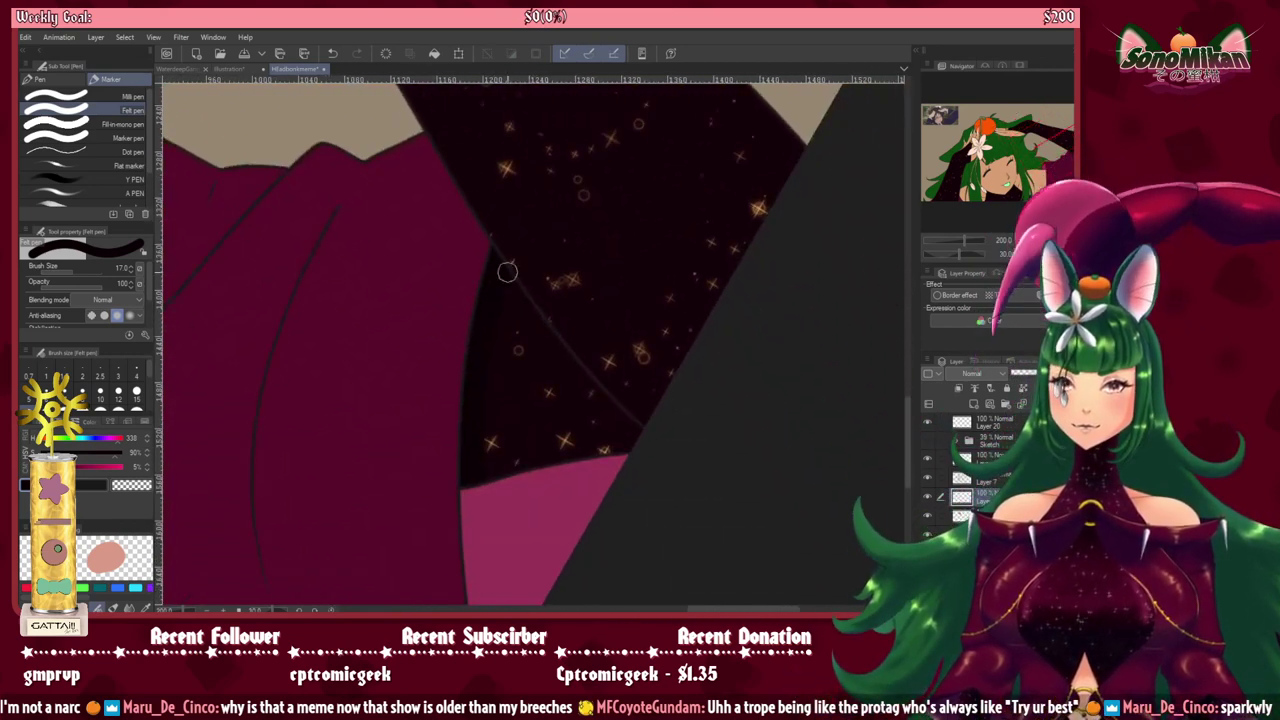
pyautogui.click(611, 417)
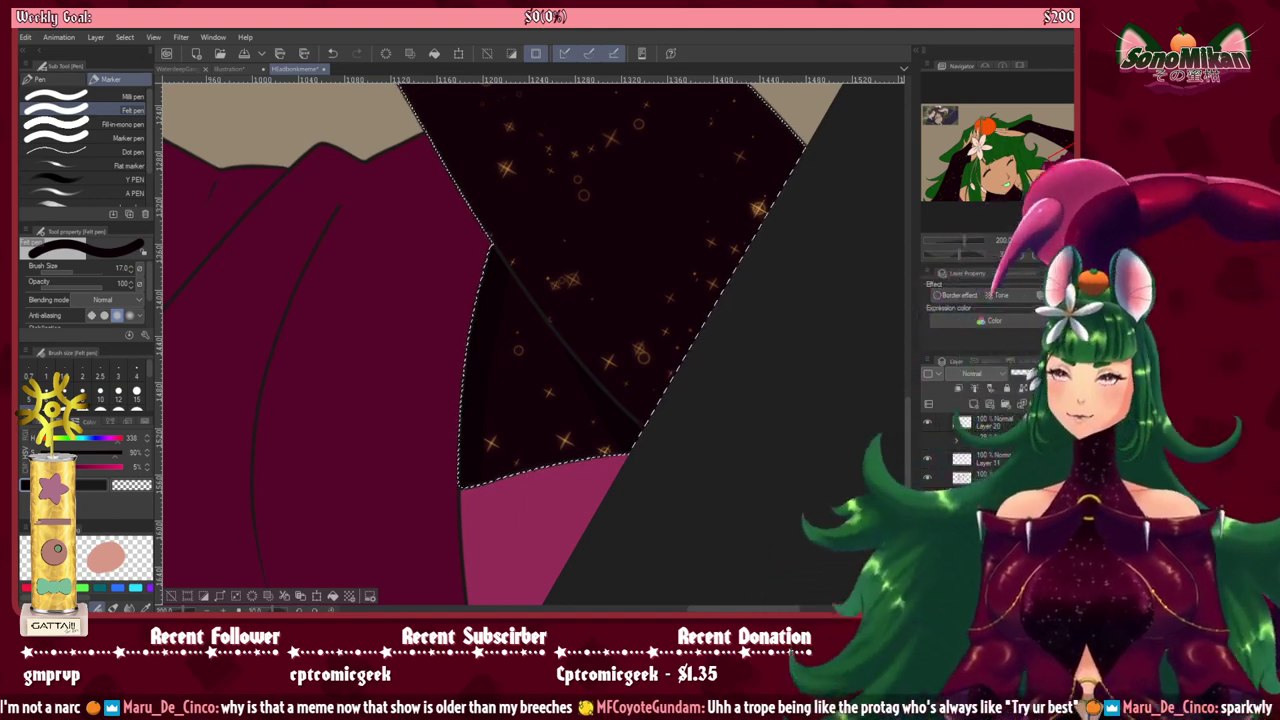
# Step: Examine the cloak, the neck area and the reference picture for further places that need fold shadows
pyautogui.moveTo(629, 240); pyautogui.dragTo(834, 457)
pyautogui.moveTo(551, 285); pyautogui.dragTo(851, 346)
pyautogui.moveTo(624, 550)
pyautogui.mouseDown()
pyautogui.moveTo(751, 346)
pyautogui.moveTo(744, 86)
pyautogui.moveTo(566, 90)
pyautogui.moveTo(570, 14)
pyautogui.mouseUp()
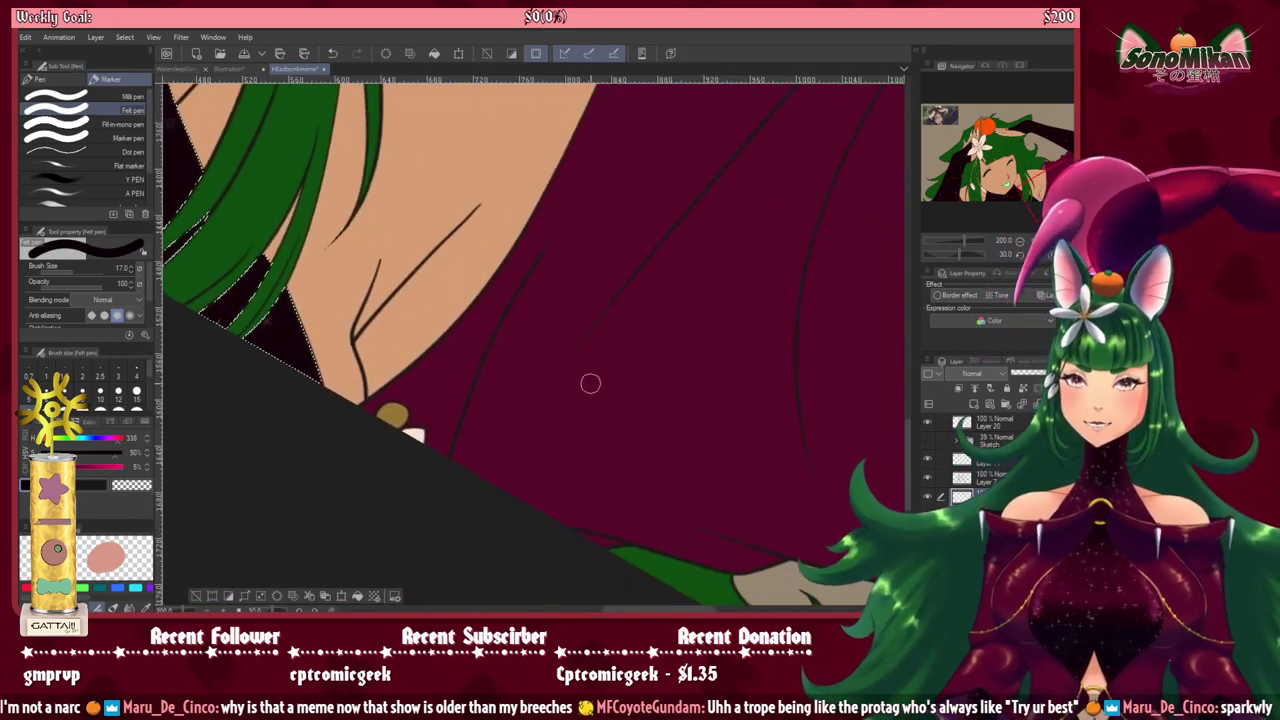
pyautogui.press('[')
pyautogui.press('[')
pyautogui.press('[')
pyautogui.press('[')
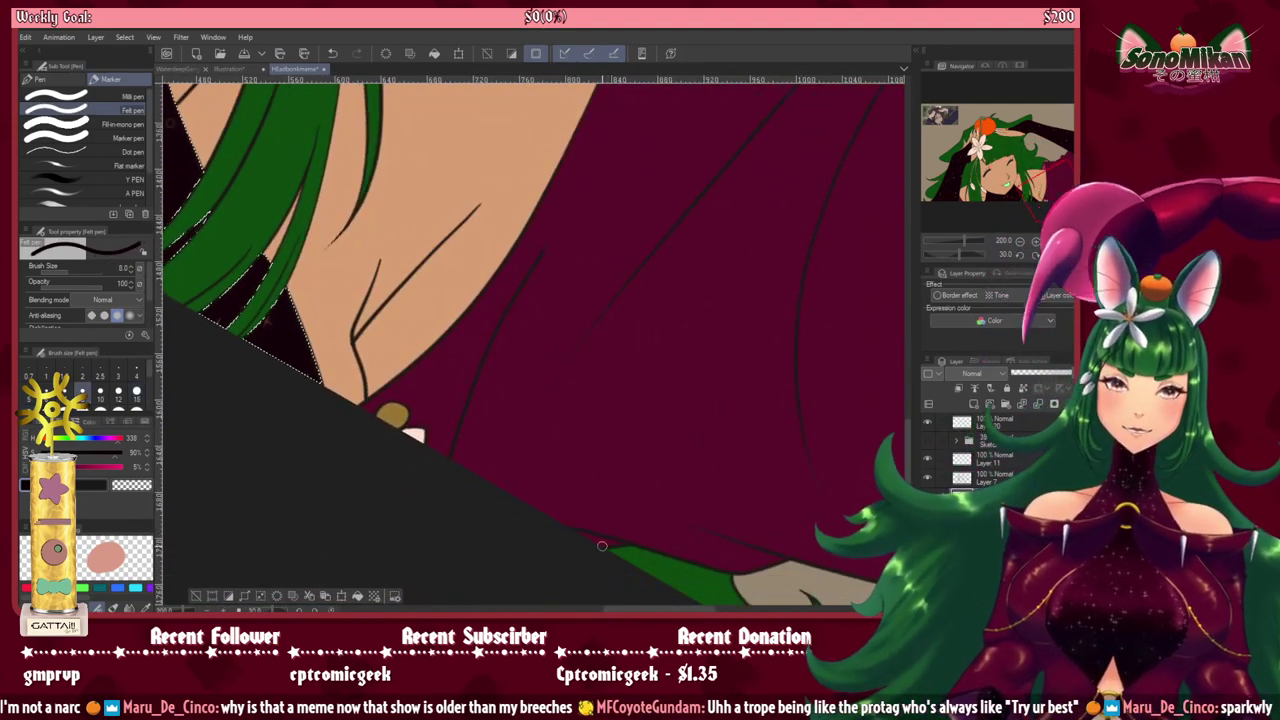
pyautogui.moveTo(401, 308)
pyautogui.mouseDown()
pyautogui.moveTo(629, 391)
pyautogui.moveTo(648, 553)
pyautogui.moveTo(781, 576)
pyautogui.mouseUp()
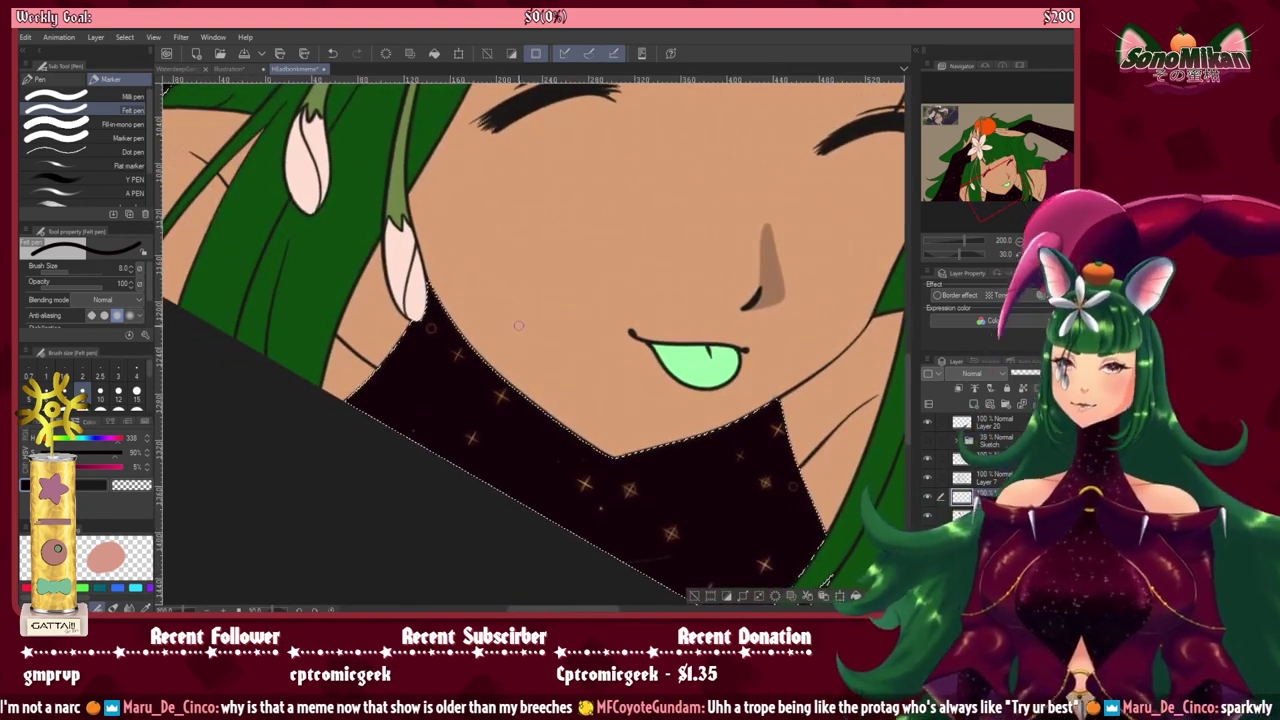
pyautogui.press('-')
pyautogui.click(938, 116)
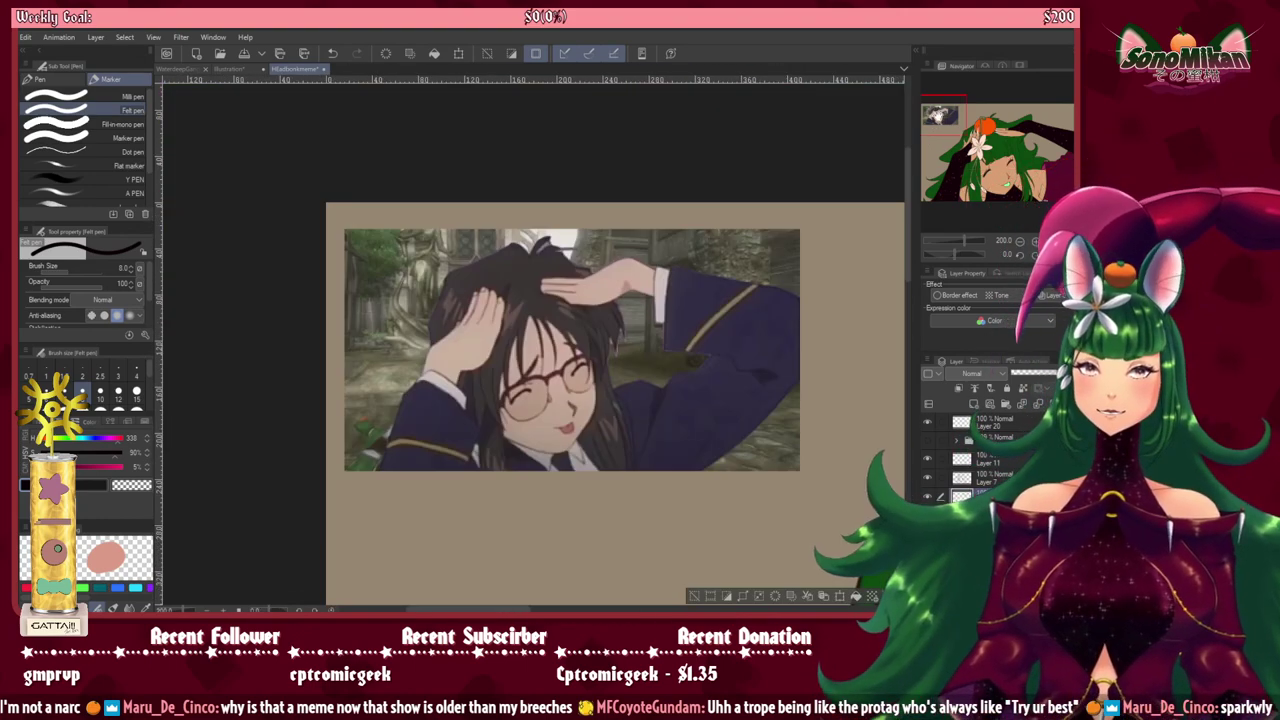
# Step: Add a small fold shadow above the crease at the bottom of the starry collar with the Felt pen at sizes 3 and 5
pyautogui.click(1005, 200)
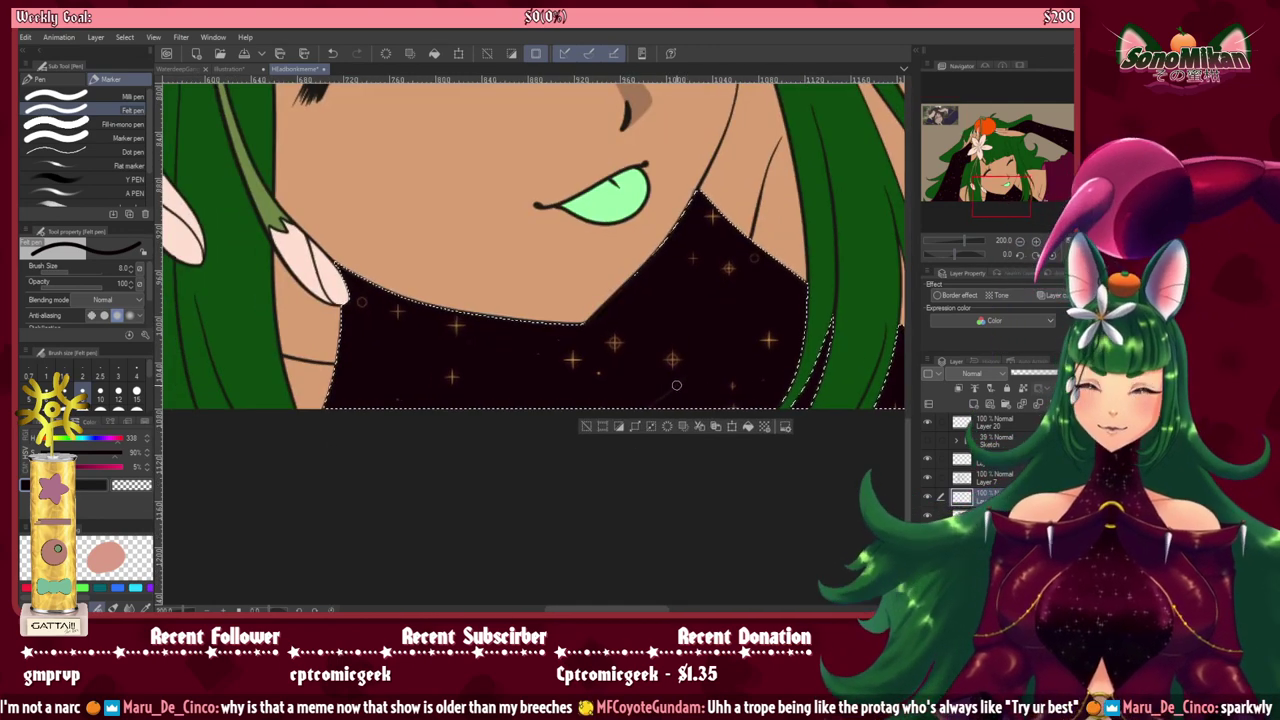
pyautogui.hotkey('ctrl', '-')
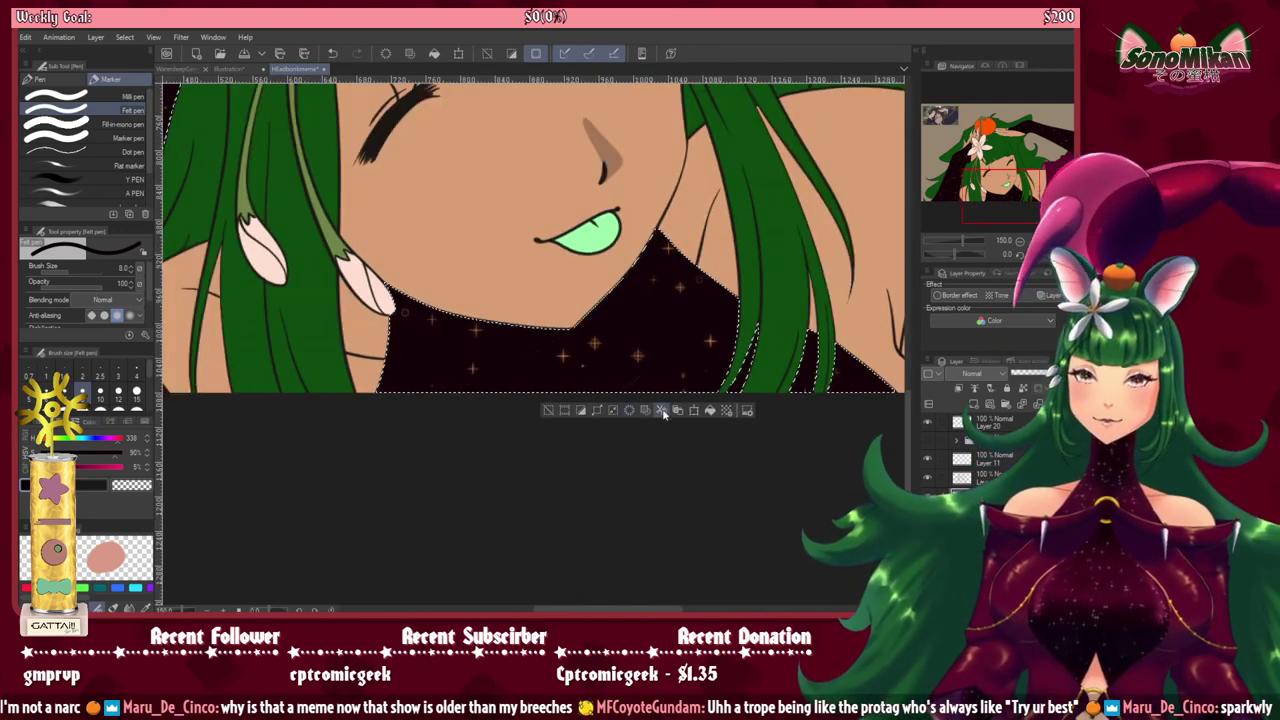
pyautogui.scroll(3, 625, 385)
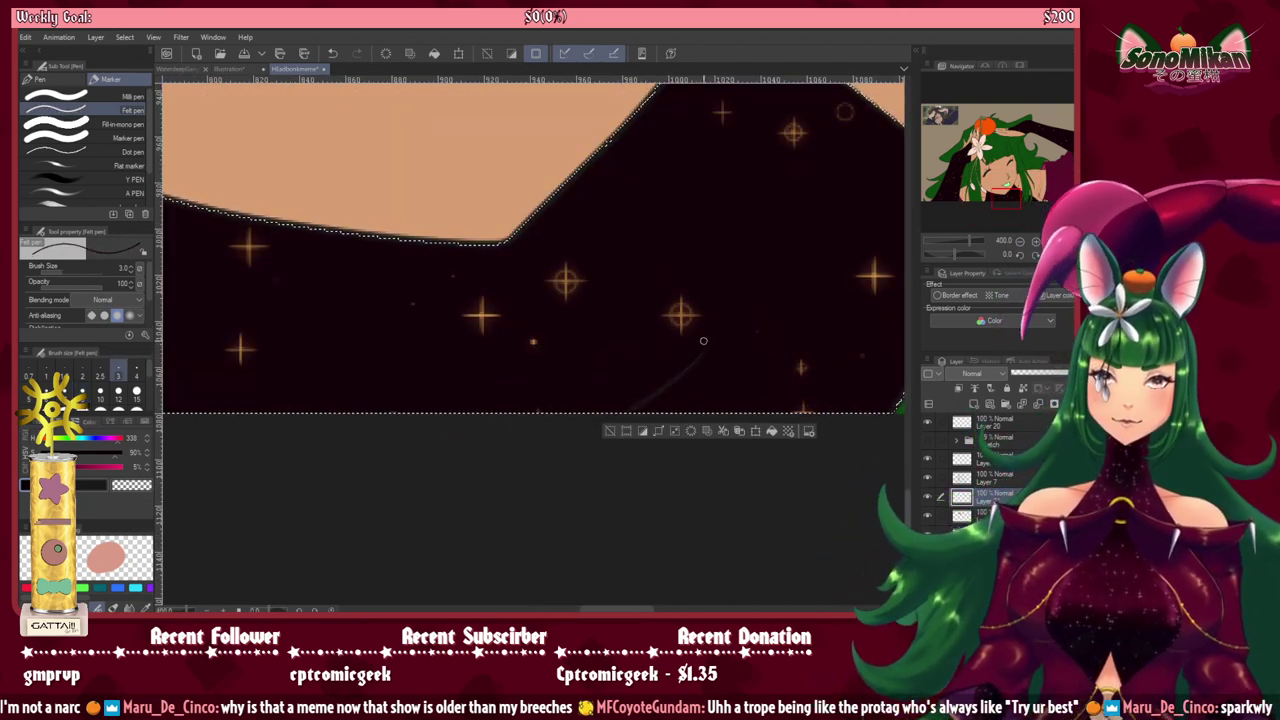
pyautogui.press(']')
pyautogui.press(']')
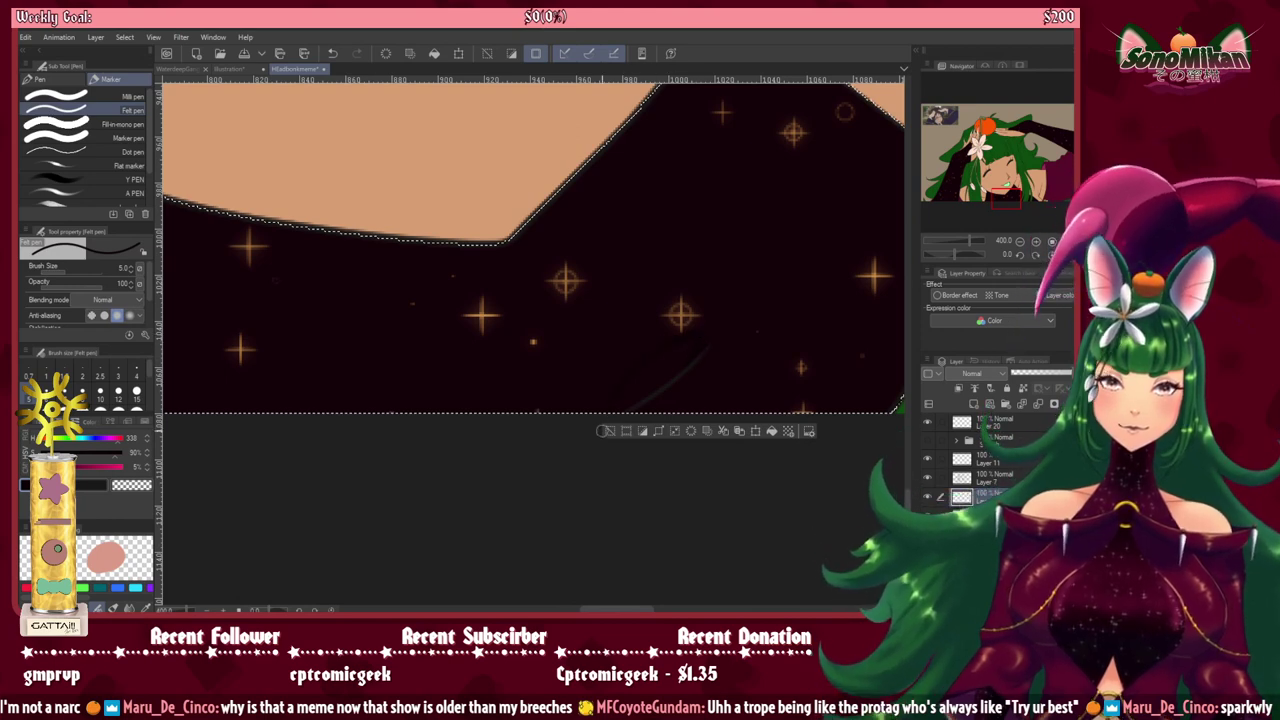
pyautogui.hotkey('ctrl', 'shift', 'n')
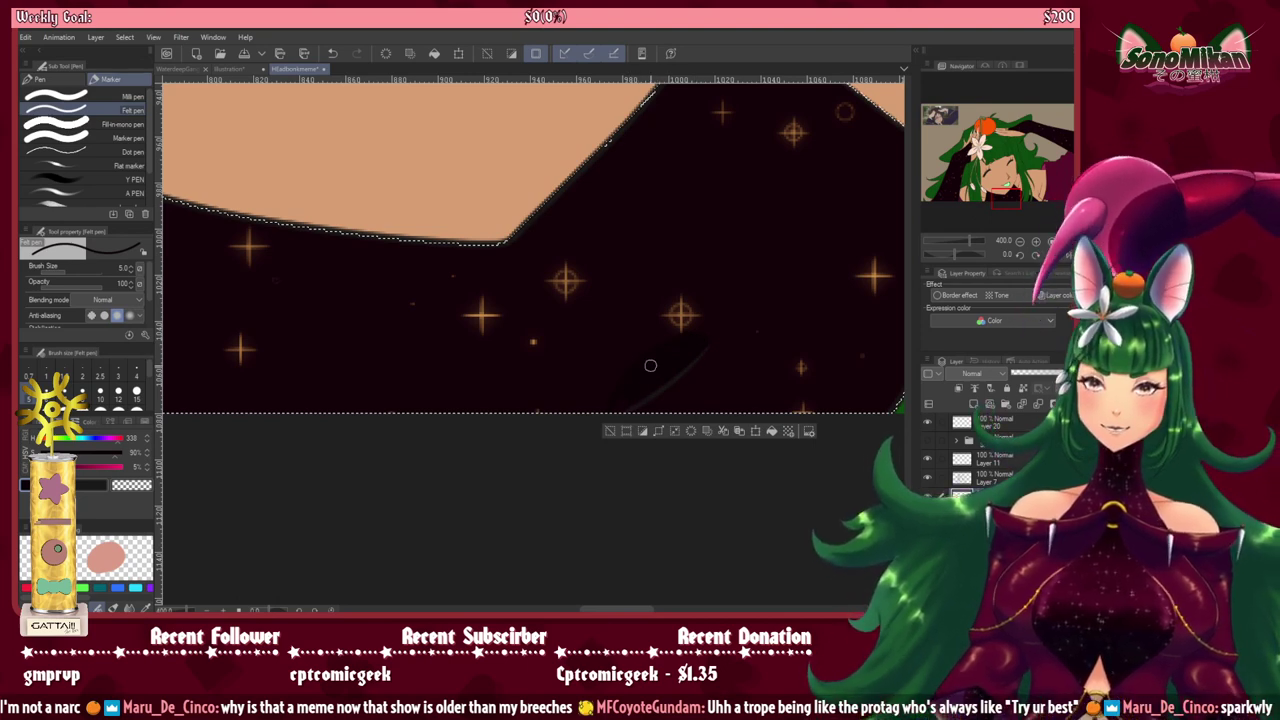
# Step: Enlarge the Felt pen to size 12 and paint a shadow on the starry collar along the jawline
pyautogui.moveTo(397, 447)
pyautogui.mouseDown()
pyautogui.moveTo(751, 546)
pyautogui.moveTo(683, 563)
pyautogui.mouseUp()
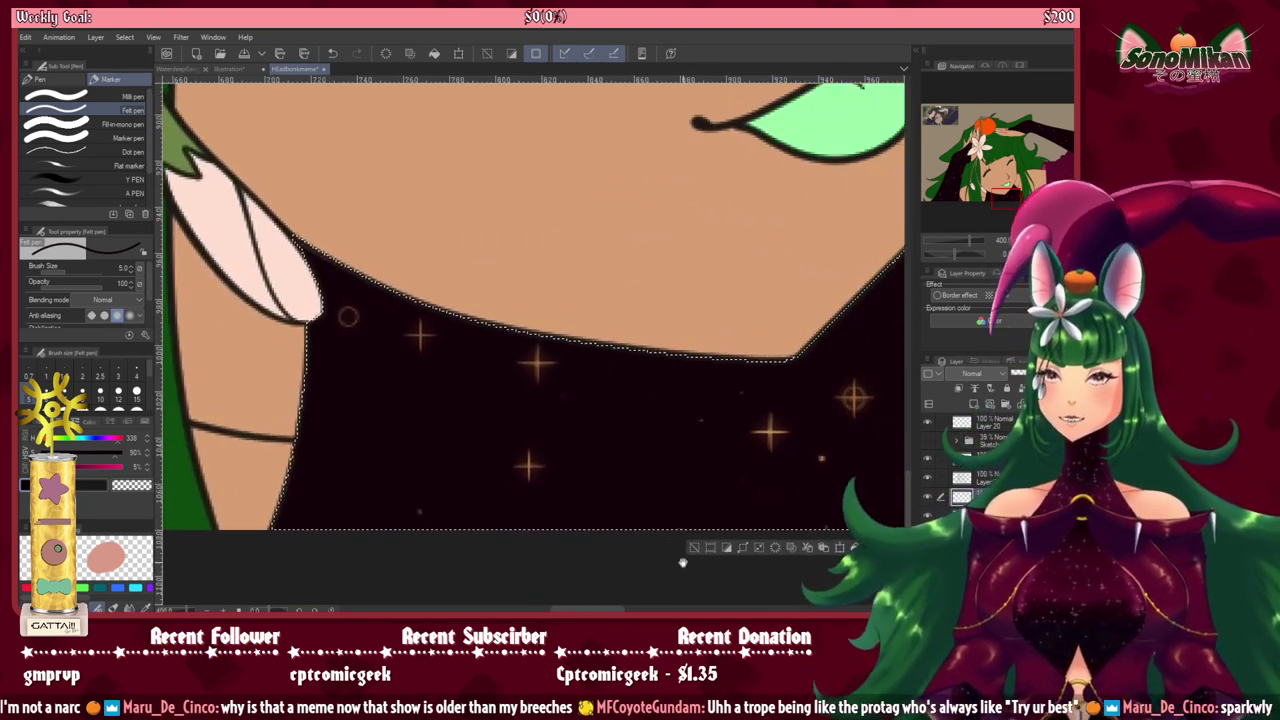
pyautogui.press(']')
pyautogui.press(']')
pyautogui.press(']')
pyautogui.press(']')
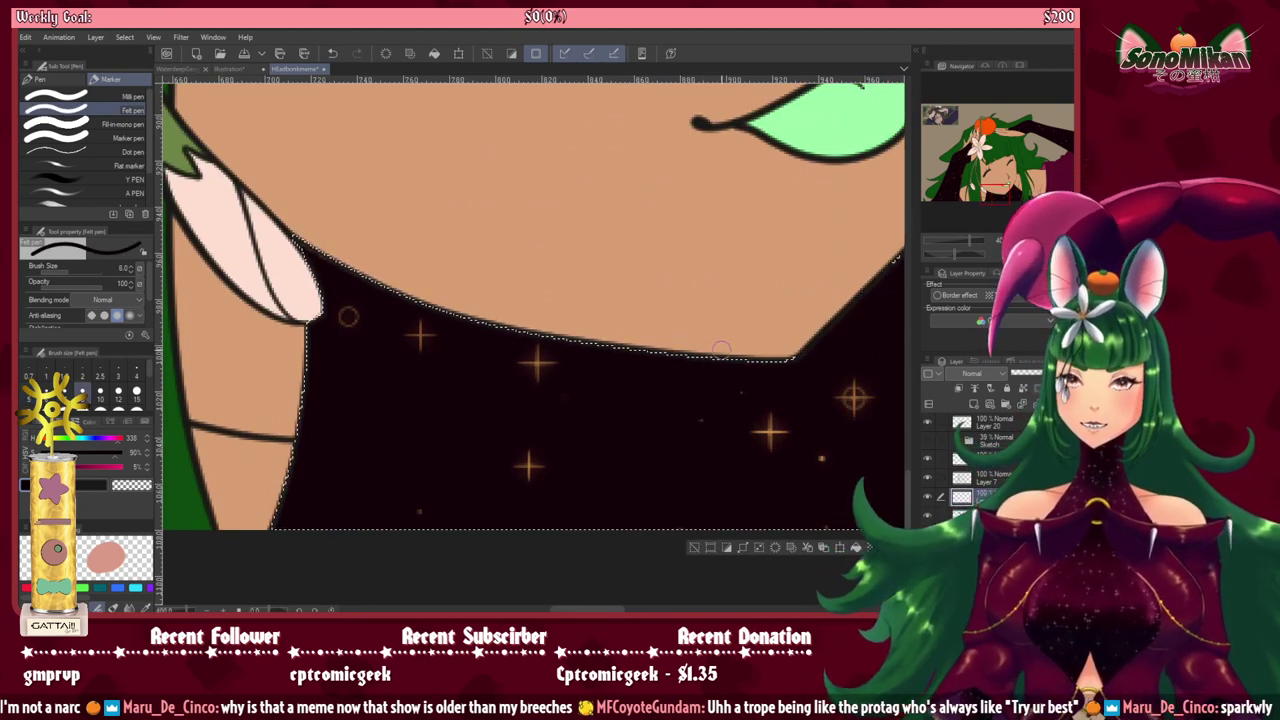
pyautogui.press(']')
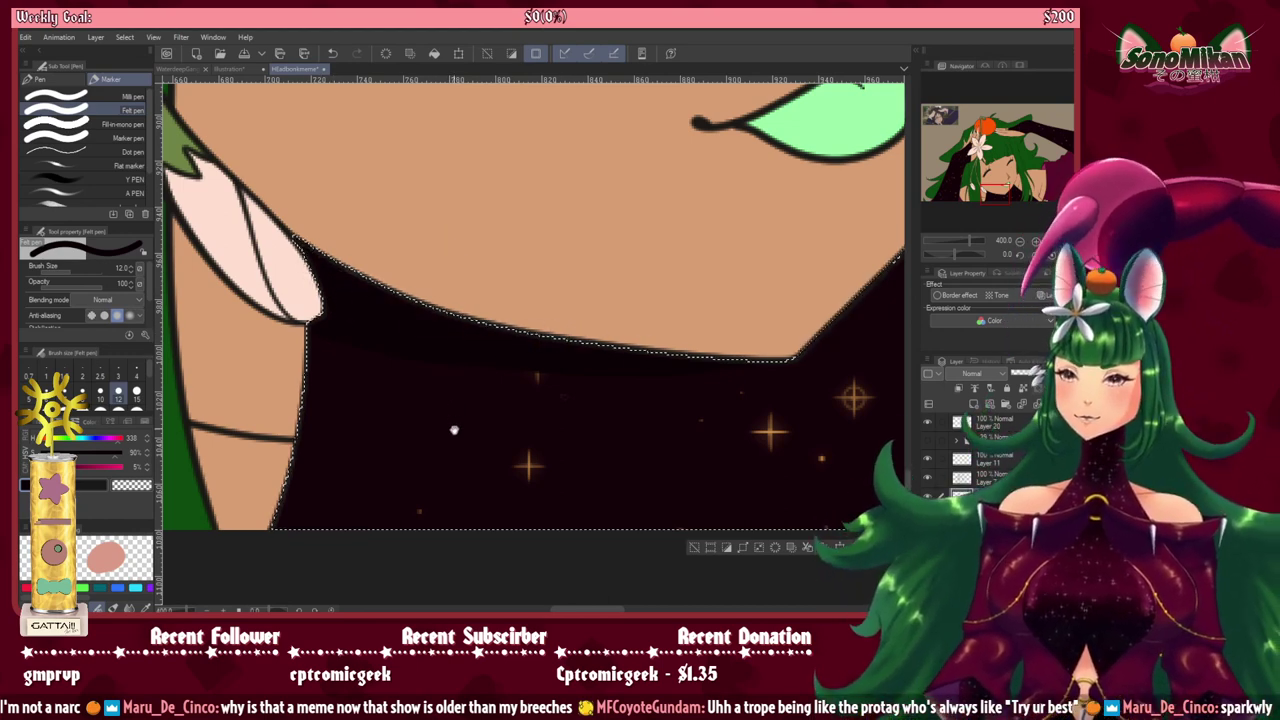
# Step: Paint a fold shadow above the crease at the other arm's elbow, below the white flower, with the Felt pen at size 12
pyautogui.moveTo(454, 430); pyautogui.dragTo(477, 557)
pyautogui.moveTo(512, 489); pyautogui.dragTo(427, 422)
pyautogui.scroll(-2, 411, 480)
pyautogui.moveTo(345, 450); pyautogui.dragTo(796, 484)
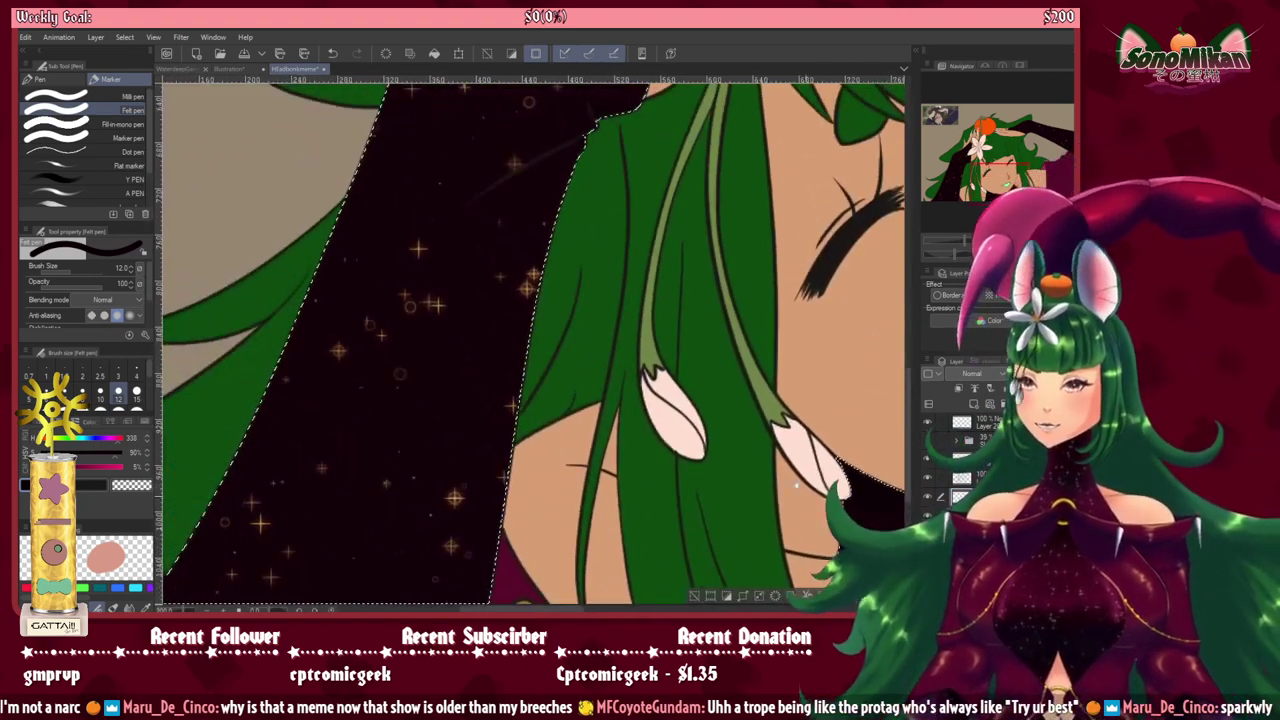
pyautogui.moveTo(571, 153); pyautogui.dragTo(532, 423)
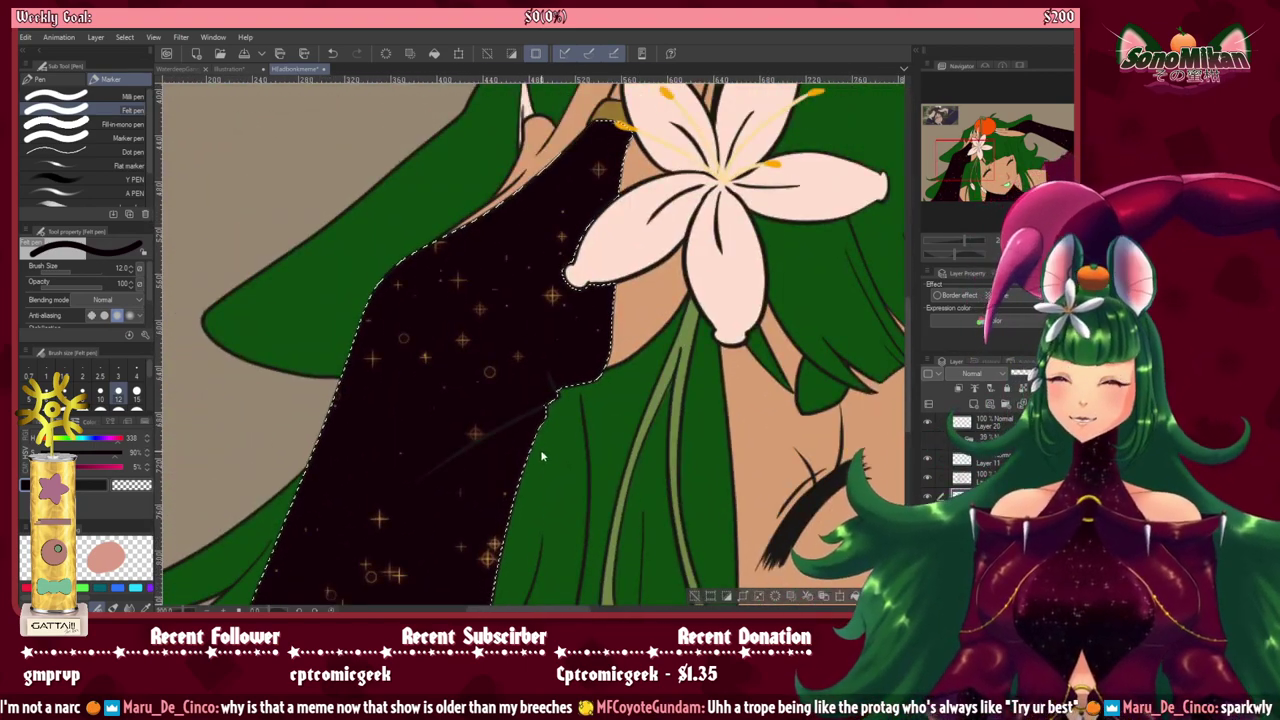
pyautogui.scroll(3, 541, 456)
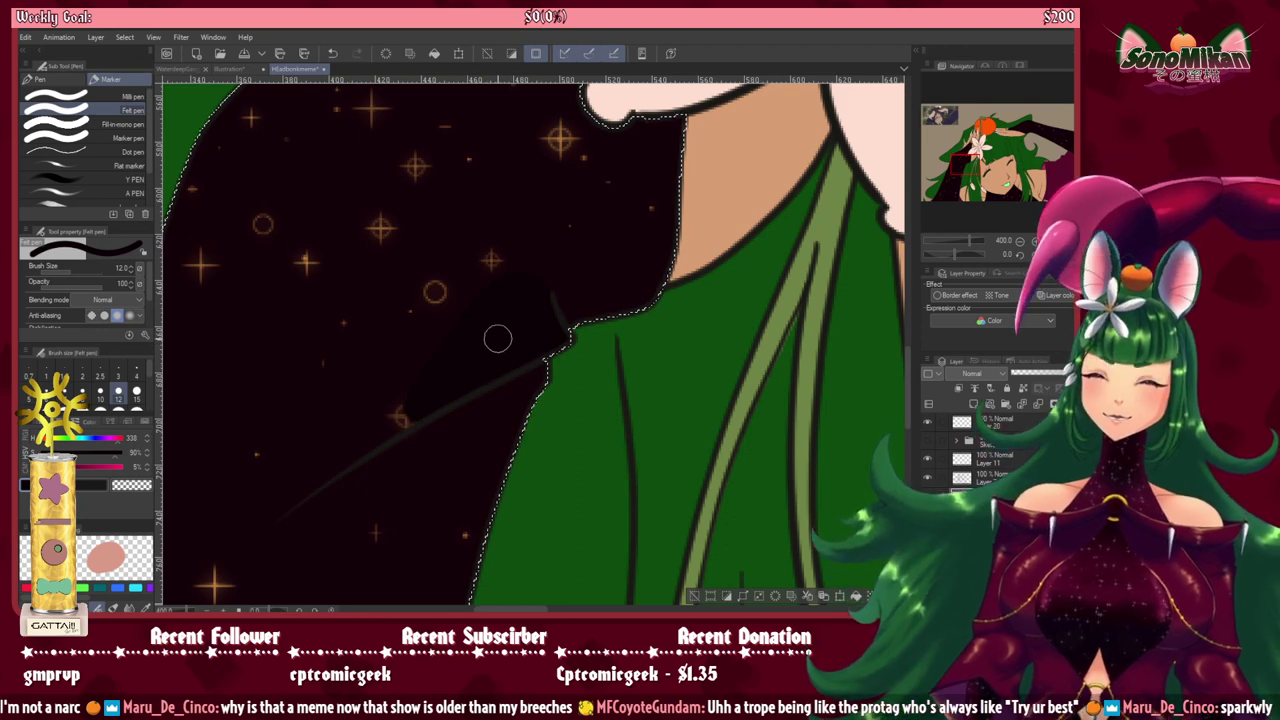
# Step: Extend the fold shadow above the elbow crease down to its tip with the Felt pen at sizes 6 and 4
pyautogui.press('[')
pyautogui.press('[')
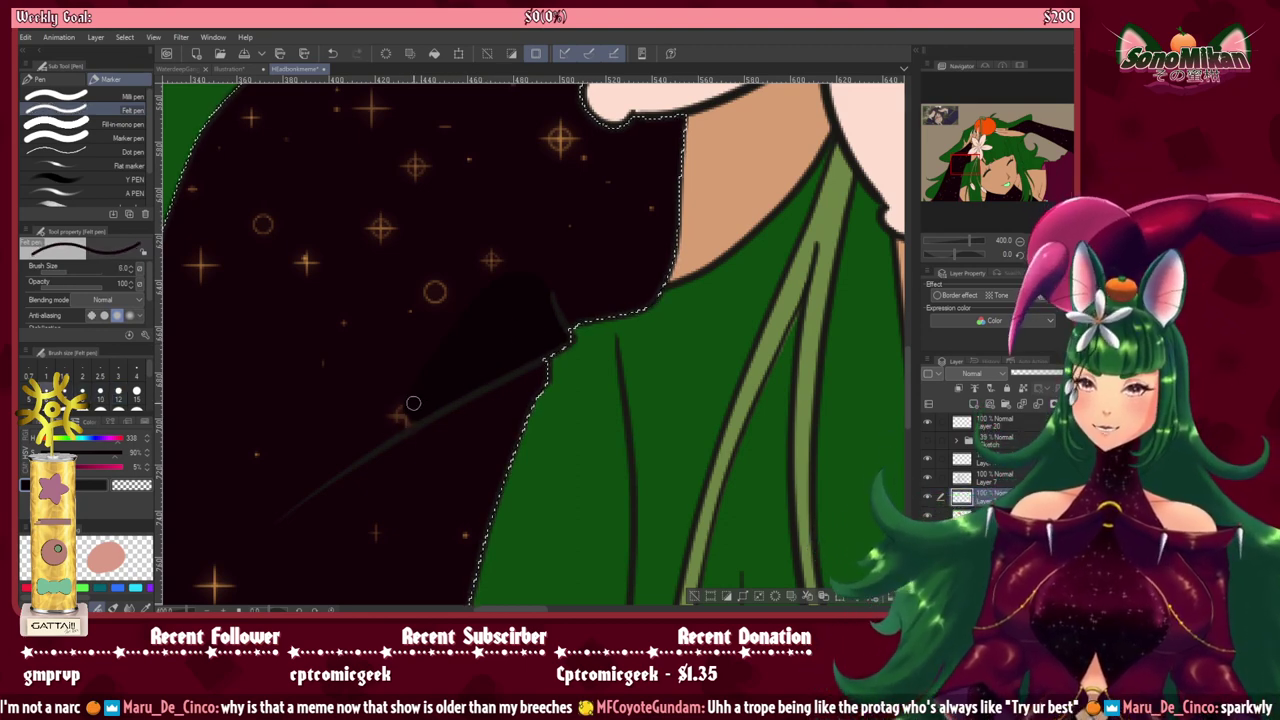
pyautogui.moveTo(412, 403); pyautogui.dragTo(386, 446)
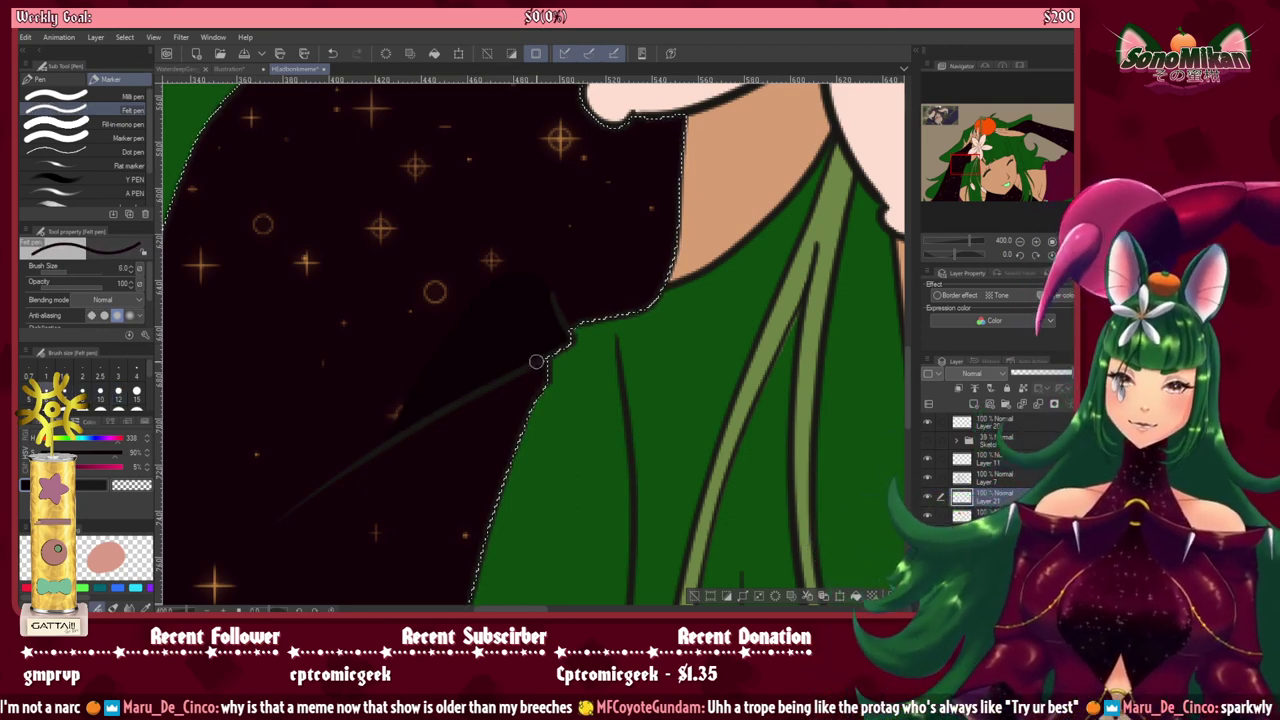
pyautogui.press('[')
pyautogui.press('[')
pyautogui.press('[')
pyautogui.press('[')
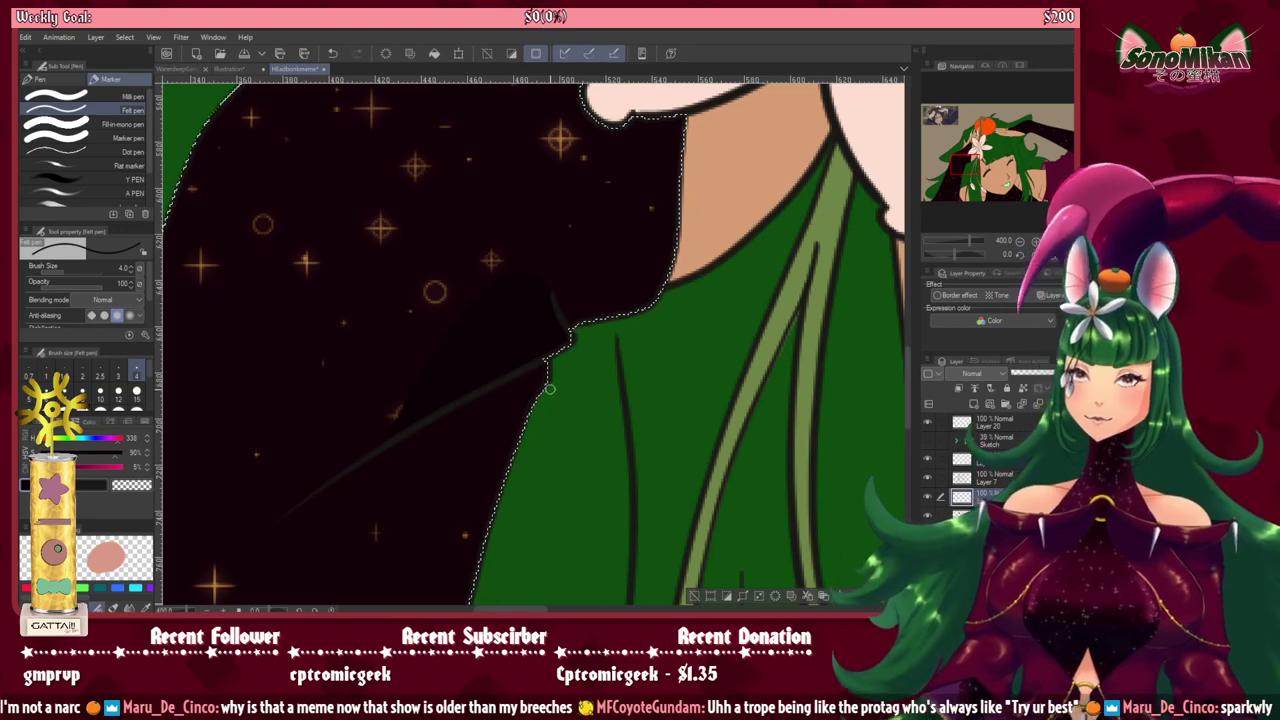
# Step: Enlarge the Felt pen to size 8 and paint a soft shadow below the elbow crease of the starry sleeve
pyautogui.press(']')
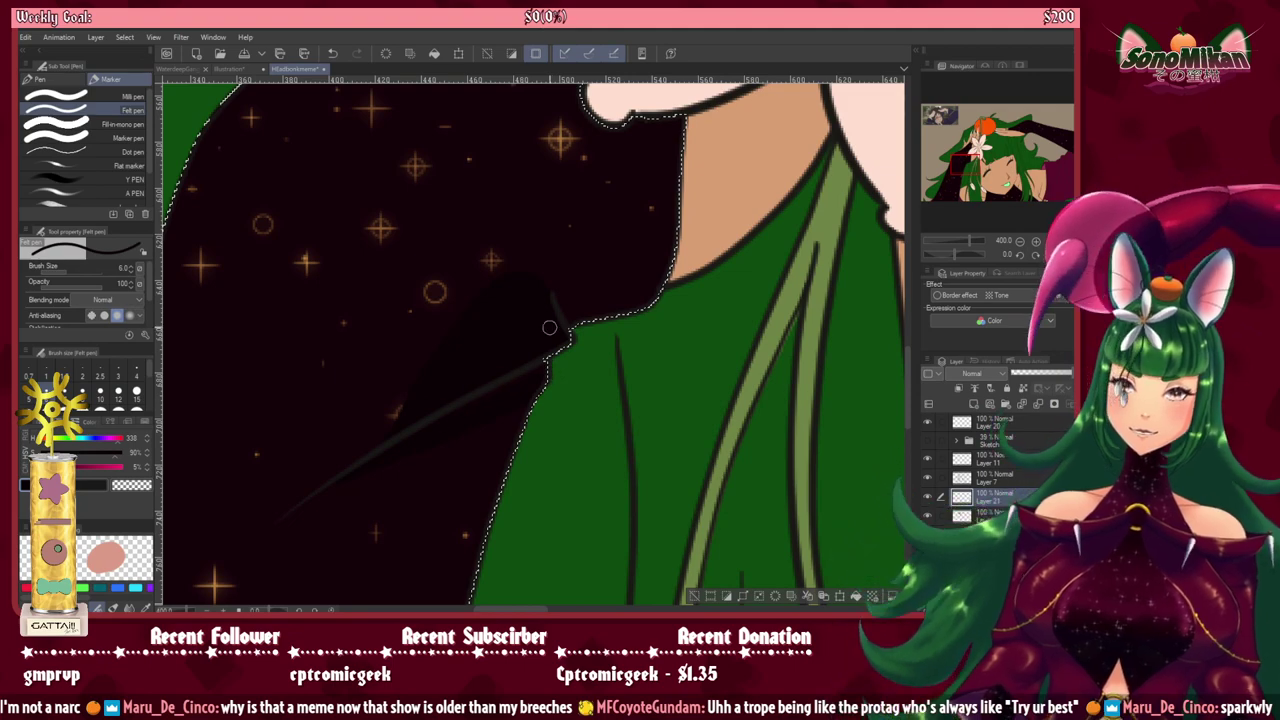
pyautogui.press(']')
pyautogui.press(']')
pyautogui.moveTo(449, 398)
pyautogui.mouseDown()
pyautogui.moveTo(446, 574)
pyautogui.moveTo(581, 640)
pyautogui.mouseUp()
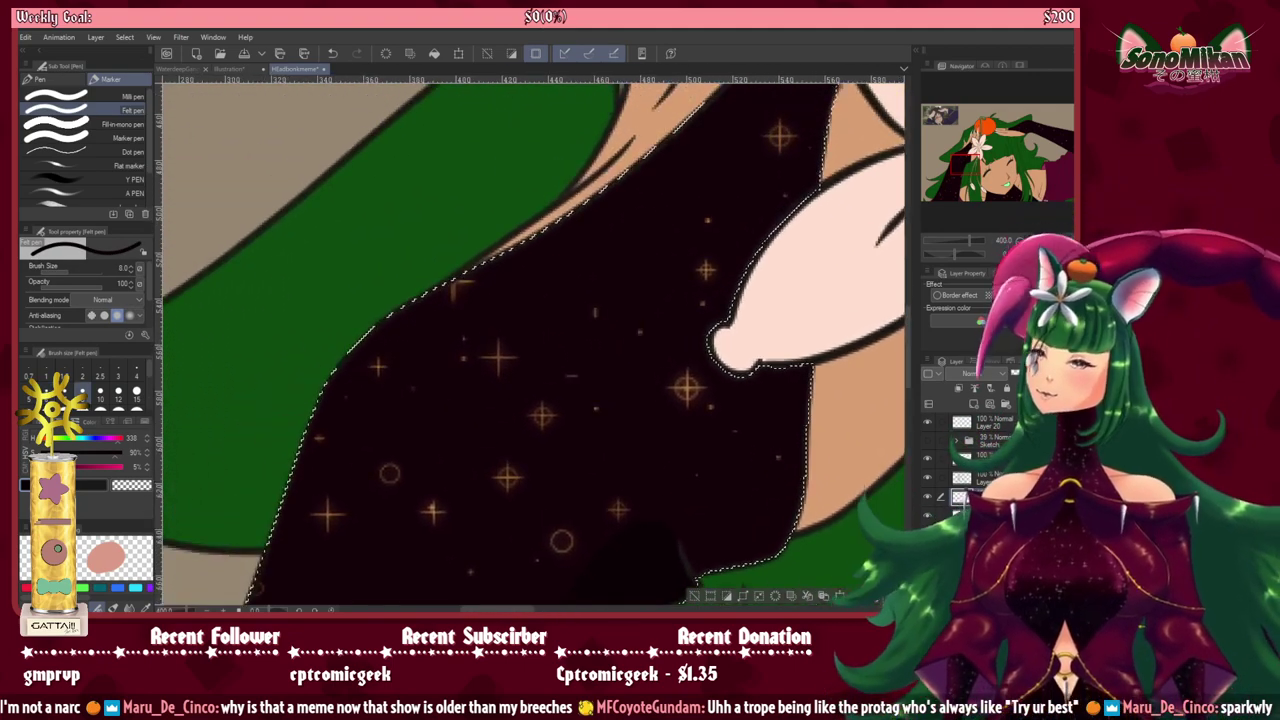
pyautogui.moveTo(310, 110); pyautogui.dragTo(566, 331)
pyautogui.moveTo(565, 155); pyautogui.dragTo(649, 443)
pyautogui.hotkey('ctrl', '-')
pyautogui.moveTo(535, 345); pyautogui.dragTo(387, 140)
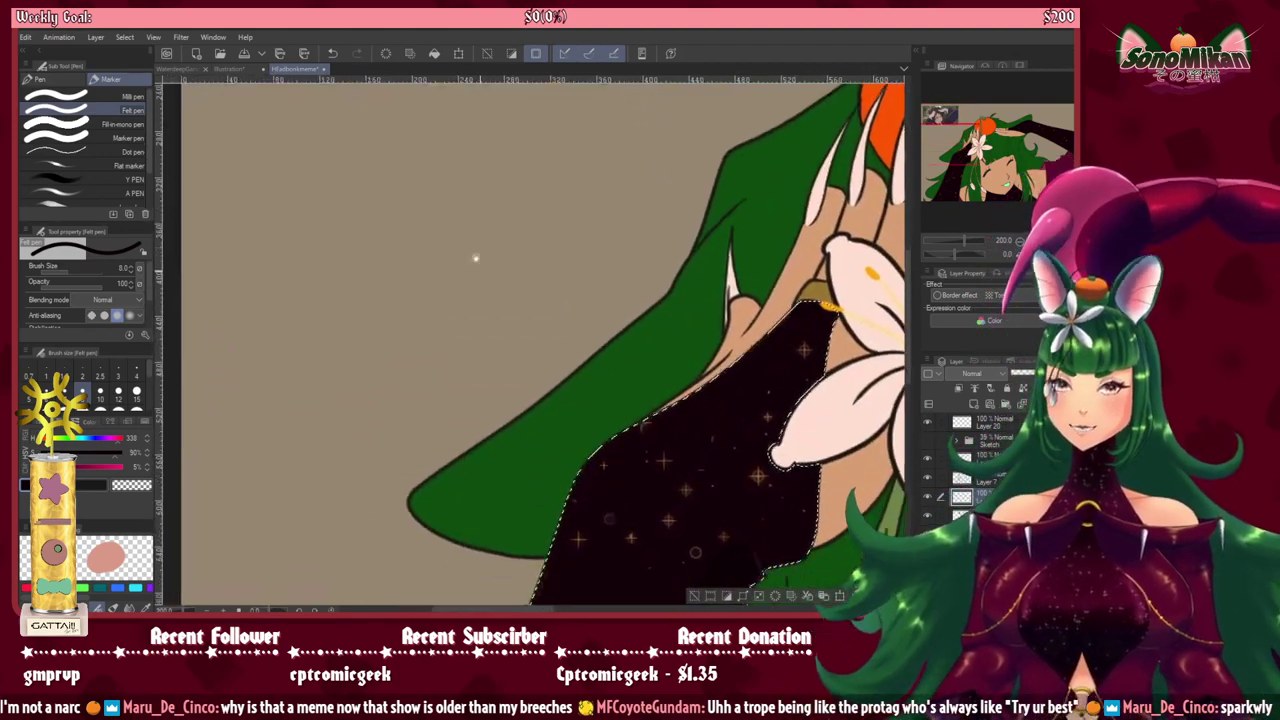
pyautogui.moveTo(475, 258)
pyautogui.mouseDown()
pyautogui.moveTo(423, 86)
pyautogui.moveTo(457, 214)
pyautogui.moveTo(449, 146)
pyautogui.mouseUp()
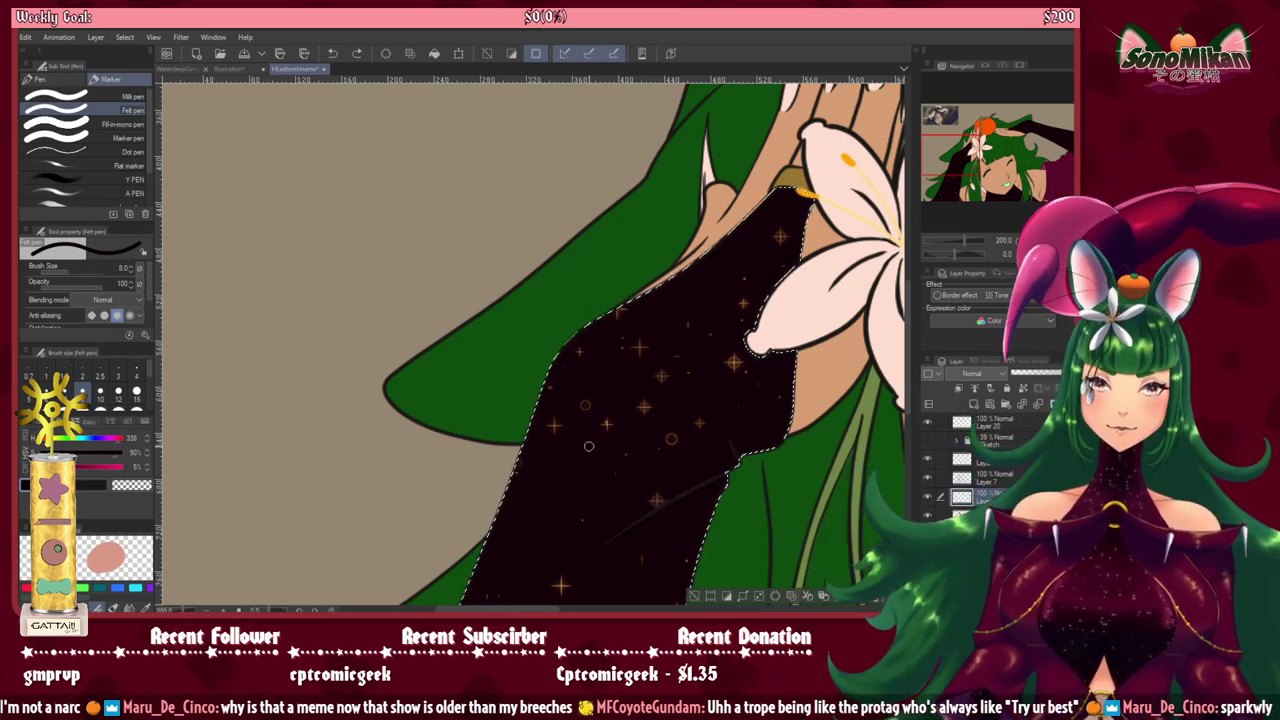
pyautogui.scroll(2, 696, 491)
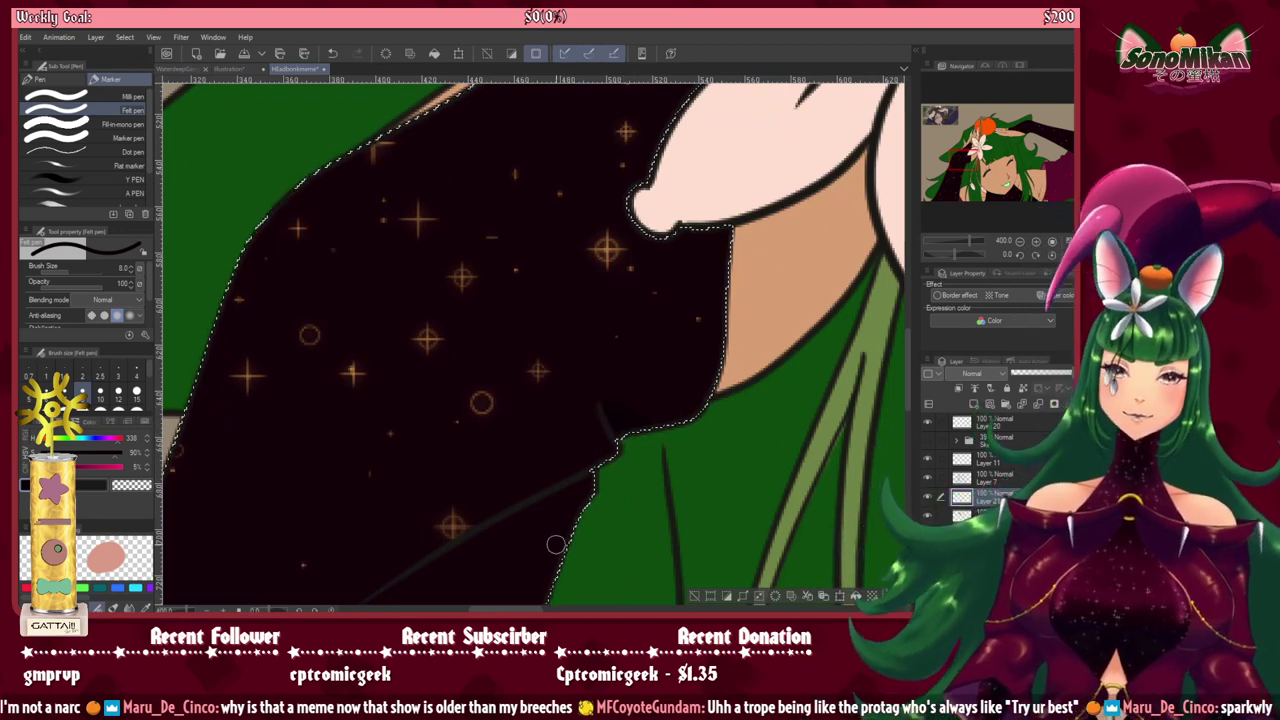
pyautogui.hotkey('ctrl', 'shift', 'n')
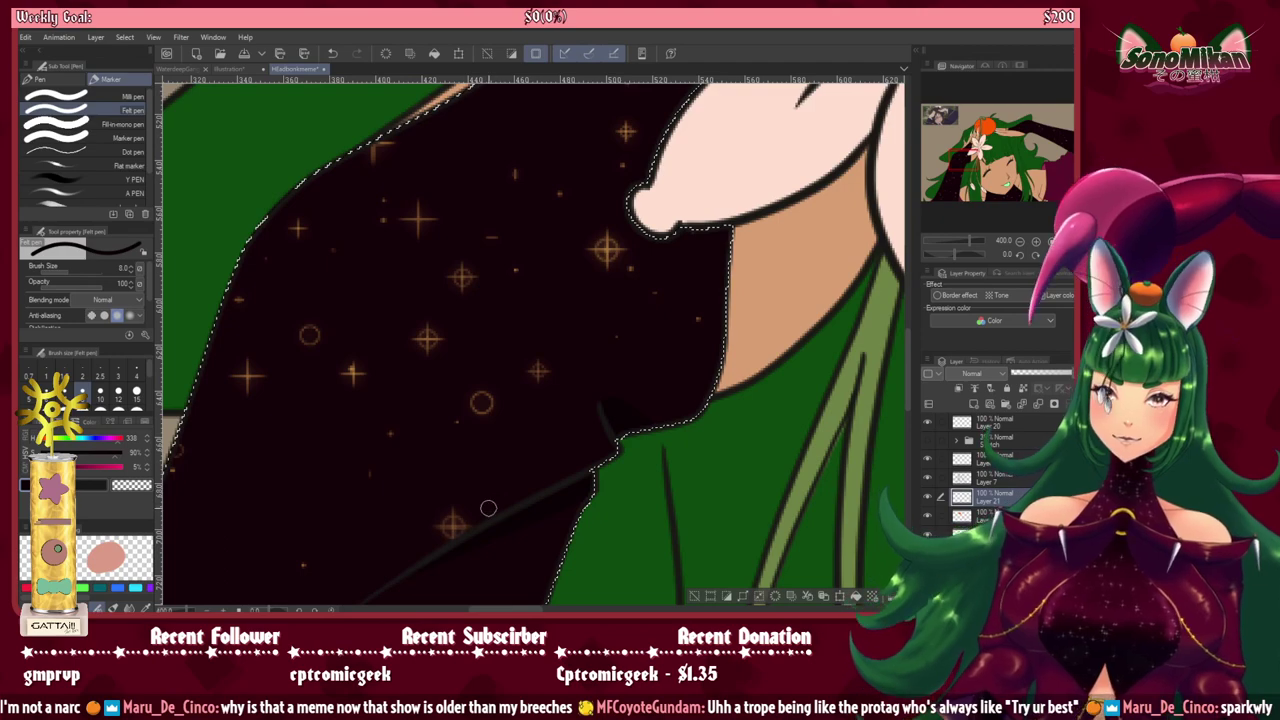
# Step: Select the skin area and paint a shadow on the neck beneath the hanging flower bud with the Felt pen at size 12
pyautogui.scroll(-3, 501, 500)
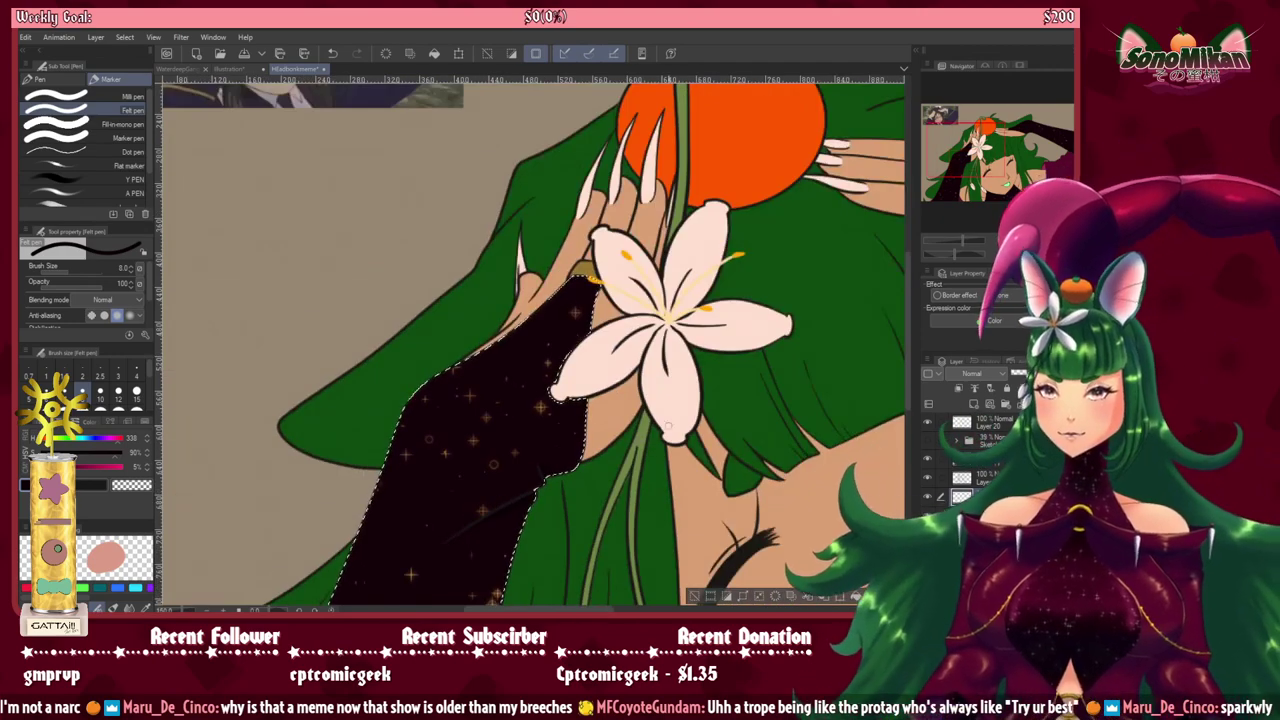
pyautogui.moveTo(626, 433)
pyautogui.mouseDown()
pyautogui.moveTo(618, 390)
pyautogui.moveTo(739, 115)
pyautogui.moveTo(671, 191)
pyautogui.moveTo(598, 90)
pyautogui.moveTo(400, 118)
pyautogui.moveTo(471, 395)
pyautogui.moveTo(461, 256)
pyautogui.moveTo(474, 226)
pyautogui.mouseUp()
pyautogui.moveTo(525, 300)
pyautogui.mouseDown()
pyautogui.moveTo(525, 397)
pyautogui.moveTo(468, 486)
pyautogui.moveTo(476, 556)
pyautogui.moveTo(449, 525)
pyautogui.moveTo(395, 354)
pyautogui.moveTo(419, 309)
pyautogui.moveTo(415, 257)
pyautogui.moveTo(488, 30)
pyautogui.mouseUp()
pyautogui.moveTo(505, 349); pyautogui.dragTo(522, 387)
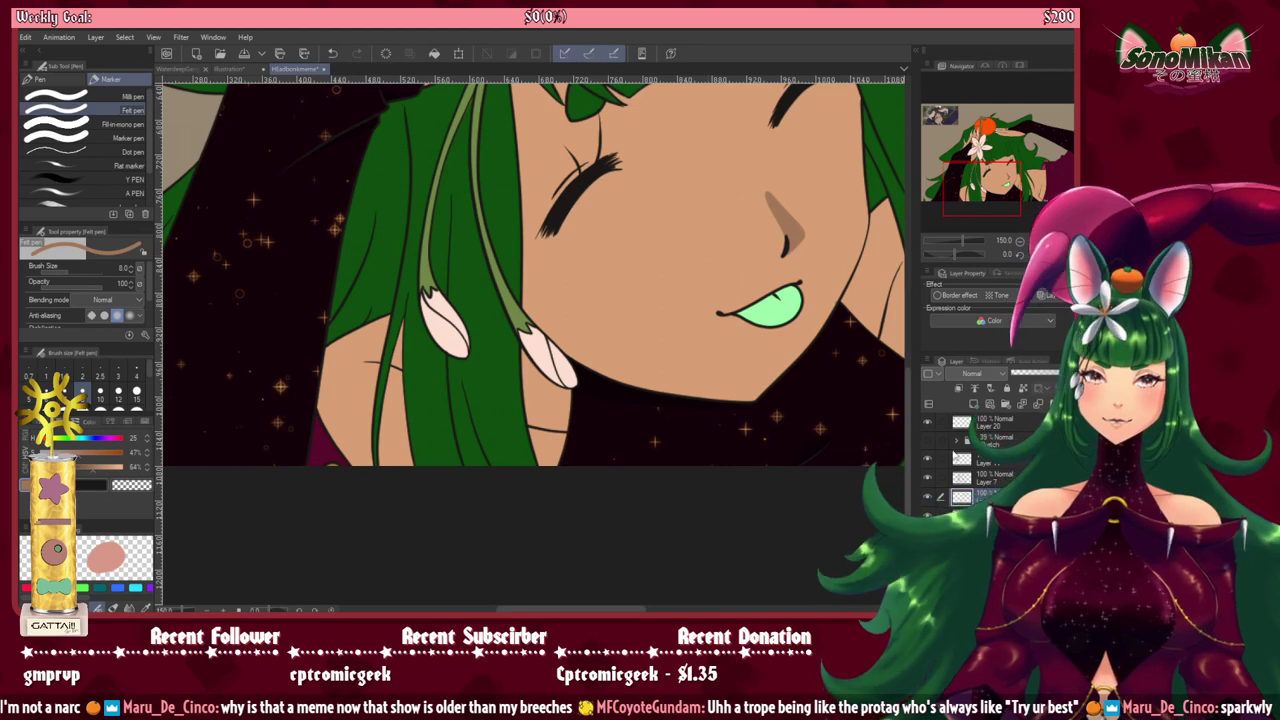
pyautogui.keyDown('ctrl'); pyautogui.click(961, 497); pyautogui.keyUp('ctrl')
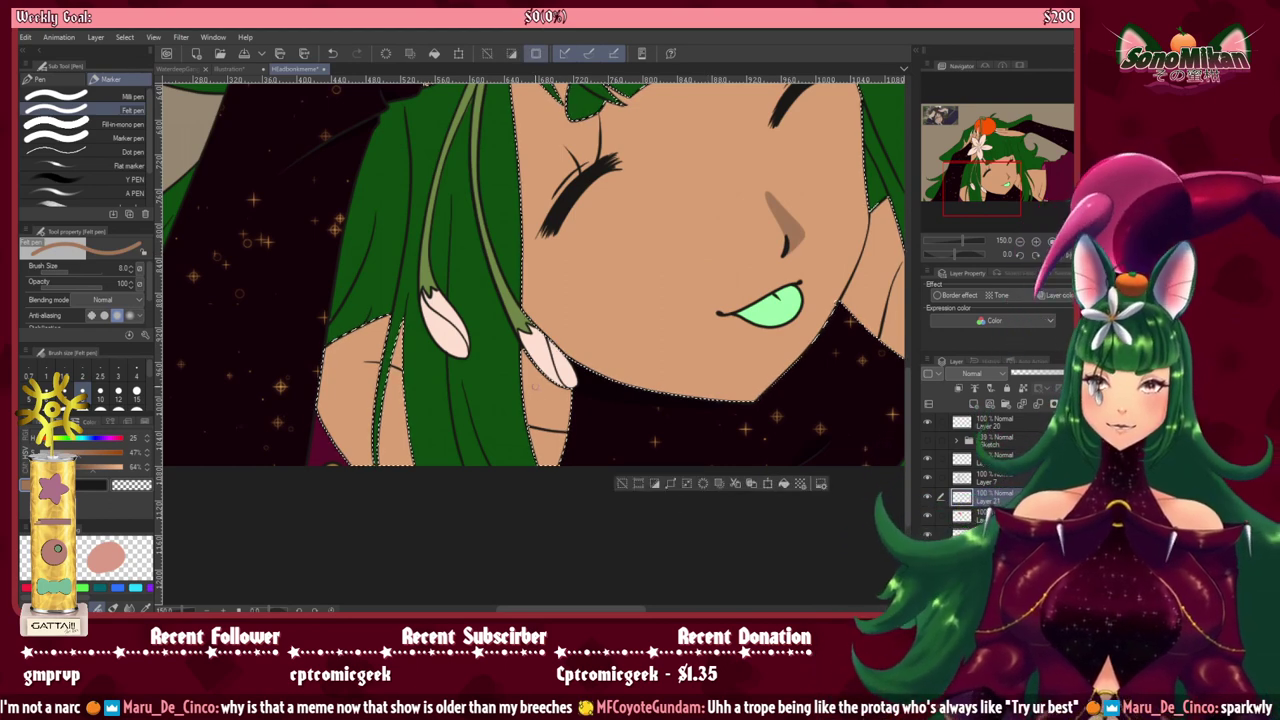
pyautogui.scroll(1, 546, 413)
pyautogui.scroll(4, 545, 413)
pyautogui.press(']')
pyautogui.press(']')
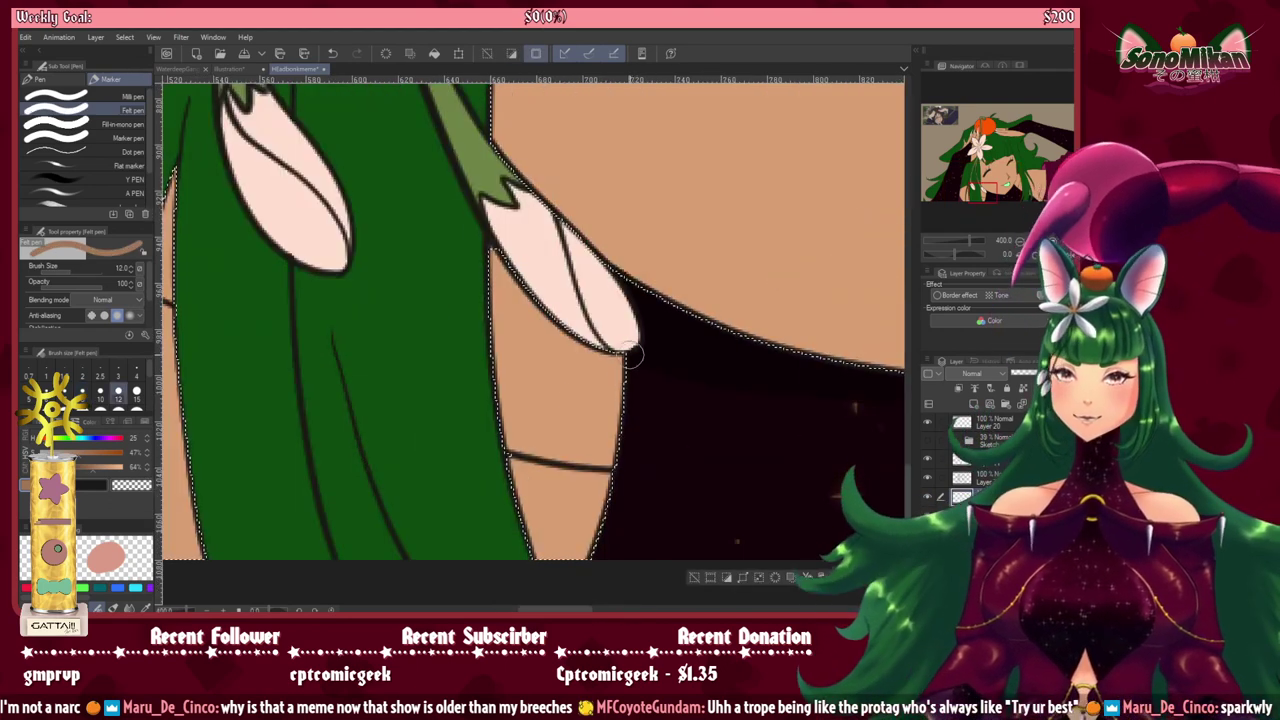
pyautogui.moveTo(614, 346)
pyautogui.mouseDown()
pyautogui.moveTo(552, 340)
pyautogui.moveTo(546, 327)
pyautogui.mouseUp()
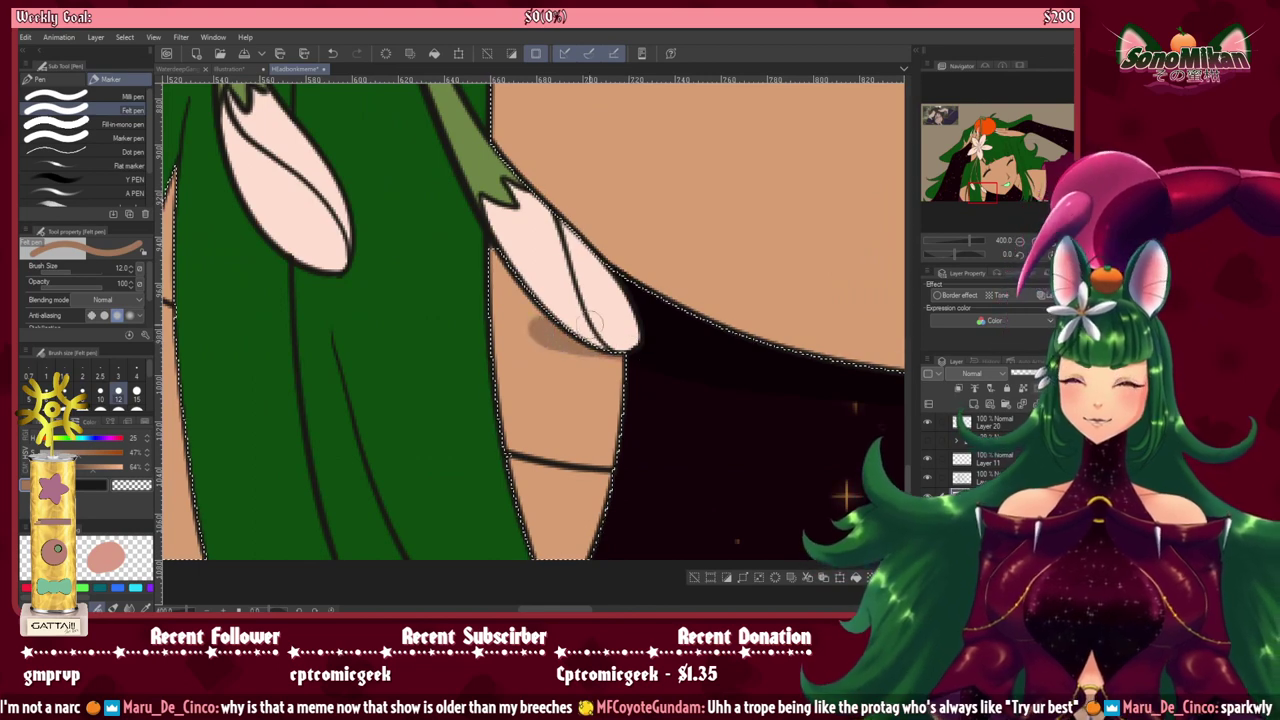
pyautogui.hotkey('ctrl', 'z')
pyautogui.moveTo(640, 358)
pyautogui.mouseDown()
pyautogui.moveTo(472, 289)
pyautogui.moveTo(627, 353)
pyautogui.moveTo(479, 302)
pyautogui.moveTo(525, 305)
pyautogui.moveTo(525, 250)
pyautogui.mouseUp()
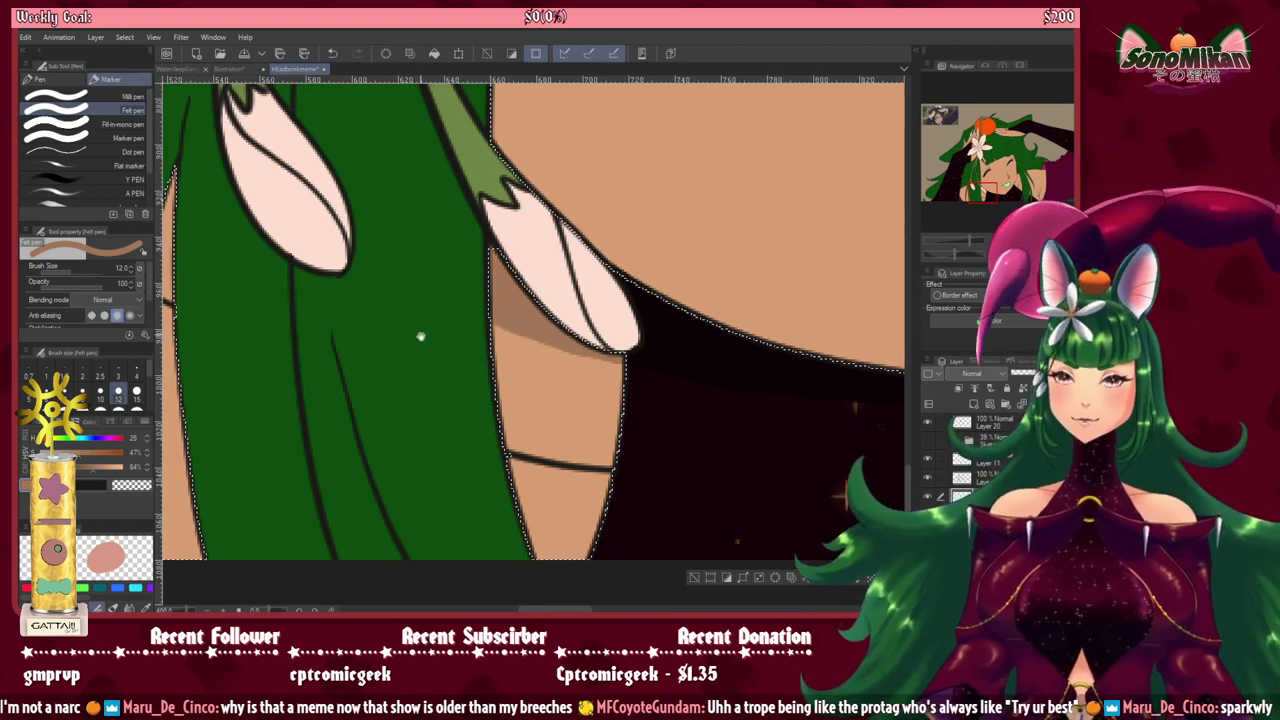
# Step: Clear the skin selection, shrink the Felt pen to size 5 and sample the skin and nose shadow colours
pyautogui.moveTo(420, 334); pyautogui.dragTo(506, 506)
pyautogui.moveTo(433, 444); pyautogui.dragTo(598, 362)
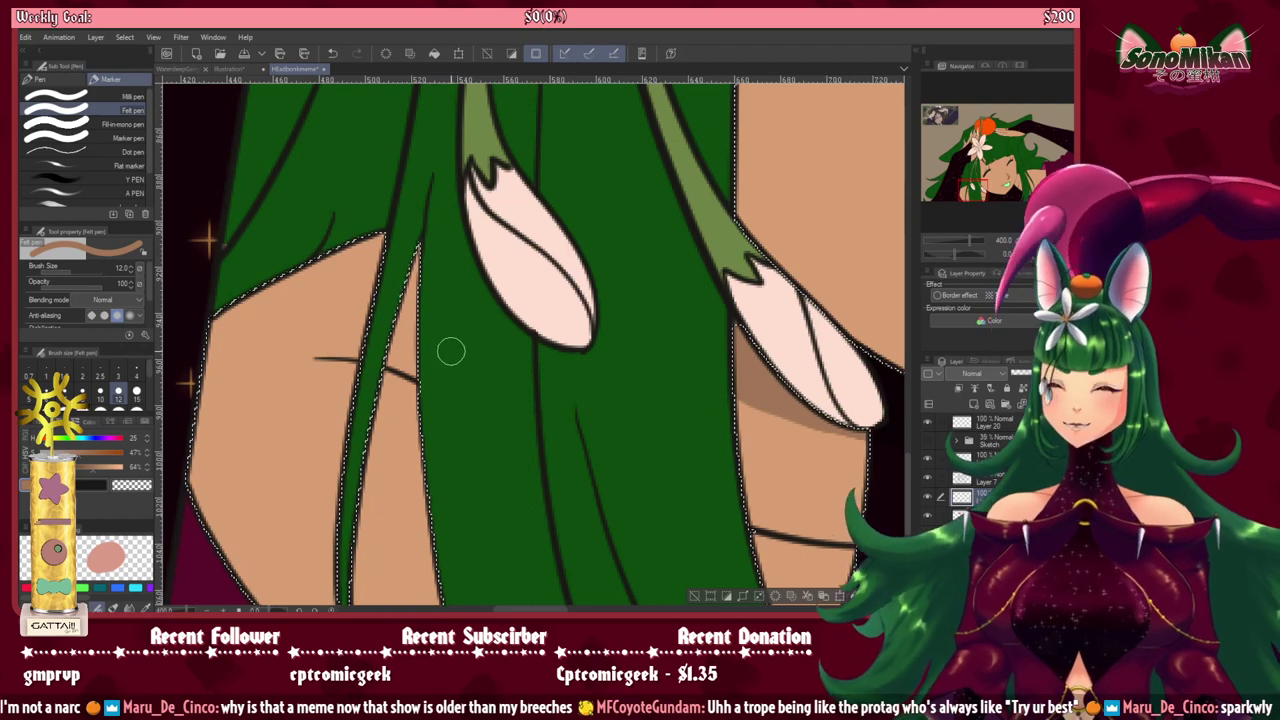
pyautogui.hotkey('ctrl', 'd')
pyautogui.press('[')
pyautogui.press('[')
pyautogui.press('[')
pyautogui.press('[')
pyautogui.press('[')
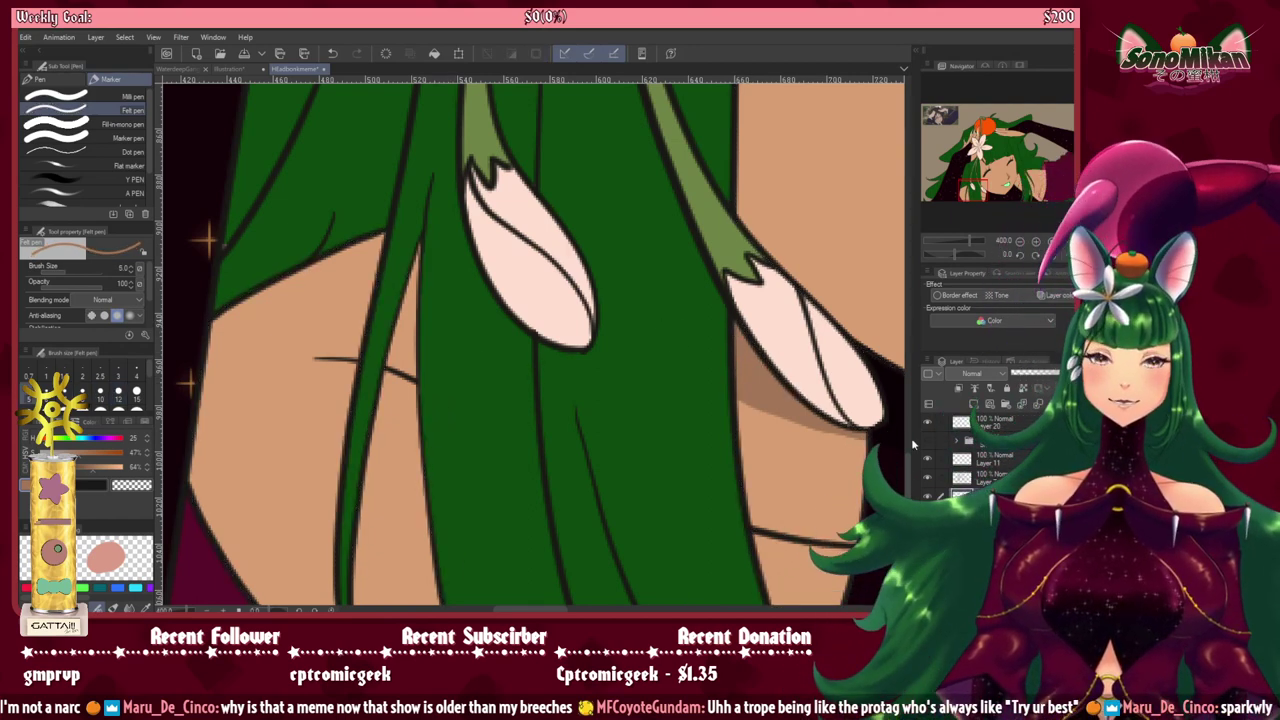
pyautogui.moveTo(892, 442); pyautogui.dragTo(400, 466)
pyautogui.moveTo(743, 440); pyautogui.dragTo(397, 560)
pyautogui.moveTo(655, 395)
pyautogui.mouseDown()
pyautogui.moveTo(541, 525)
pyautogui.moveTo(520, 579)
pyautogui.mouseUp()
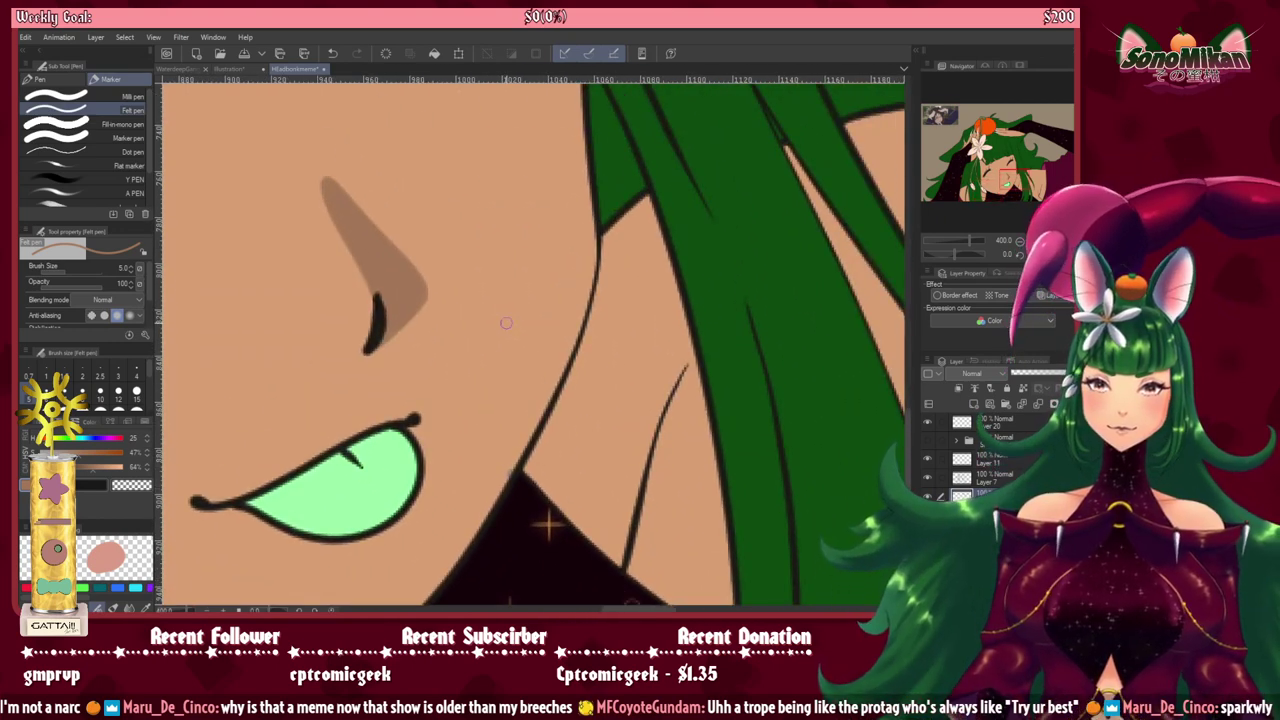
pyautogui.keyDown('alt'); pyautogui.click(503, 397); pyautogui.keyUp('alt')
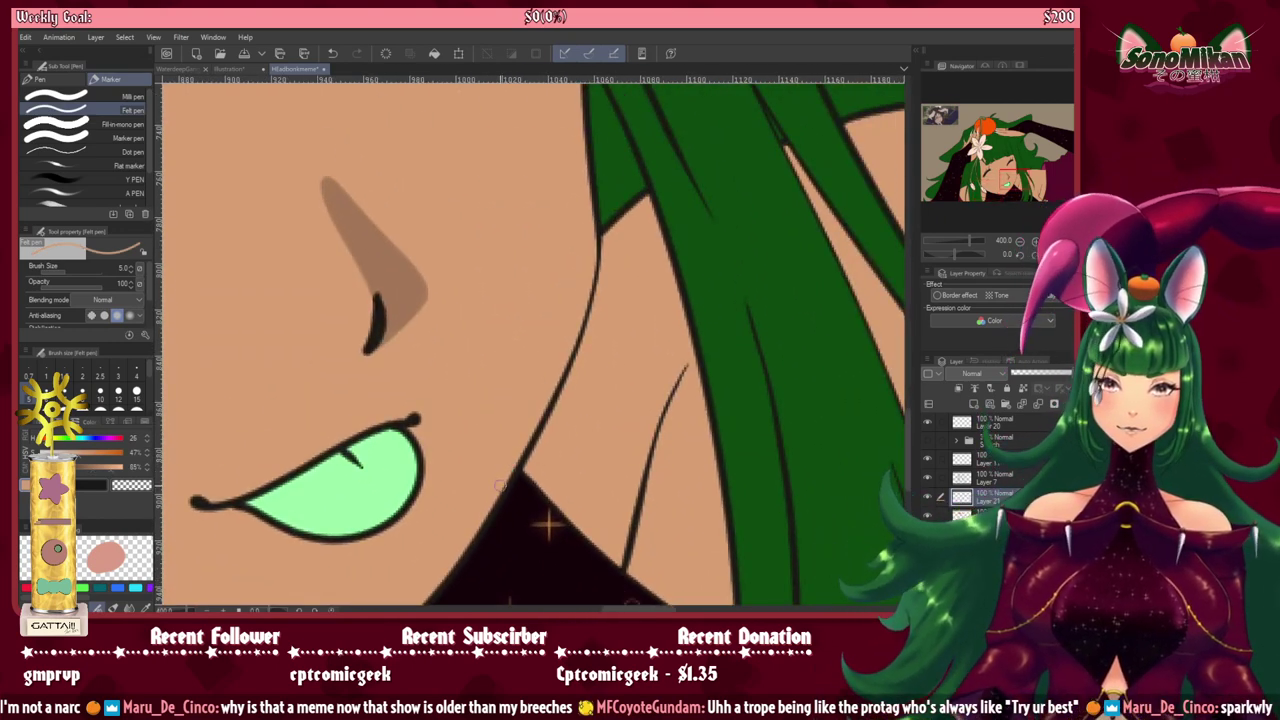
pyautogui.keyDown('alt'); pyautogui.click(405, 274); pyautogui.keyUp('alt')
# Step: Set the skin shadow layer's blending mode to Multiply and lower its opacity
pyautogui.scroll(-6, 521, 326)
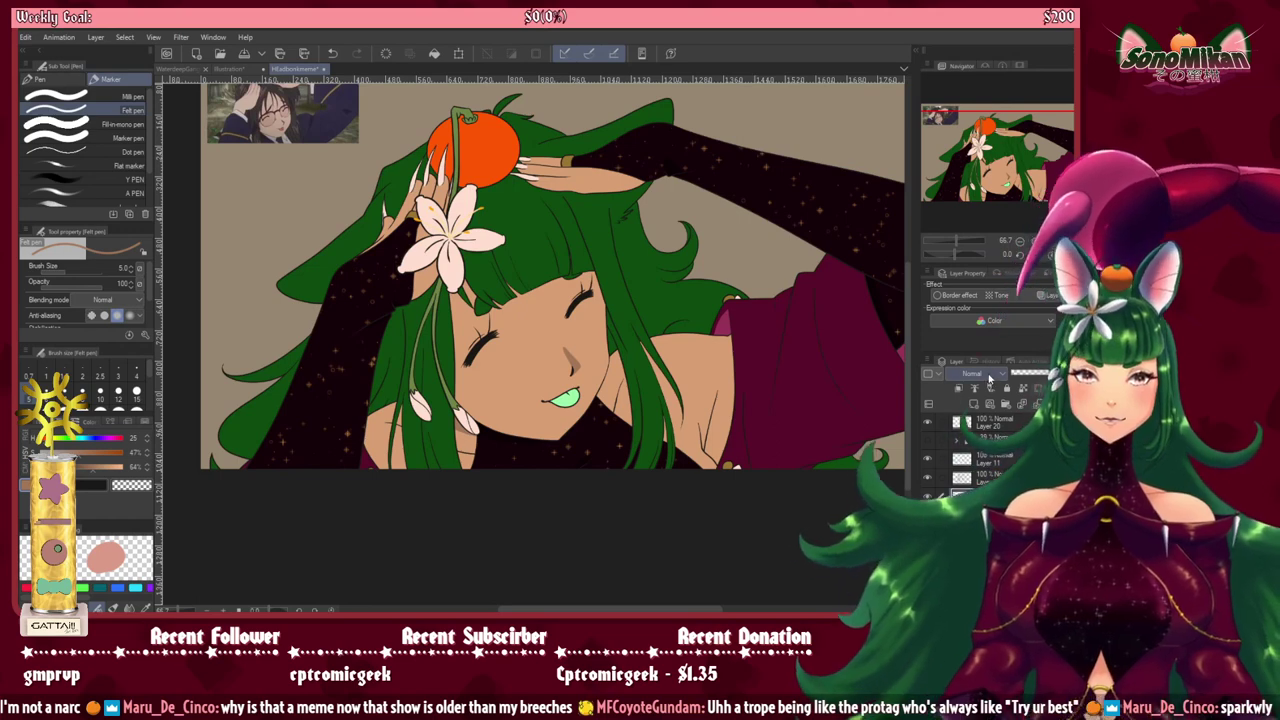
pyautogui.click(958, 93)
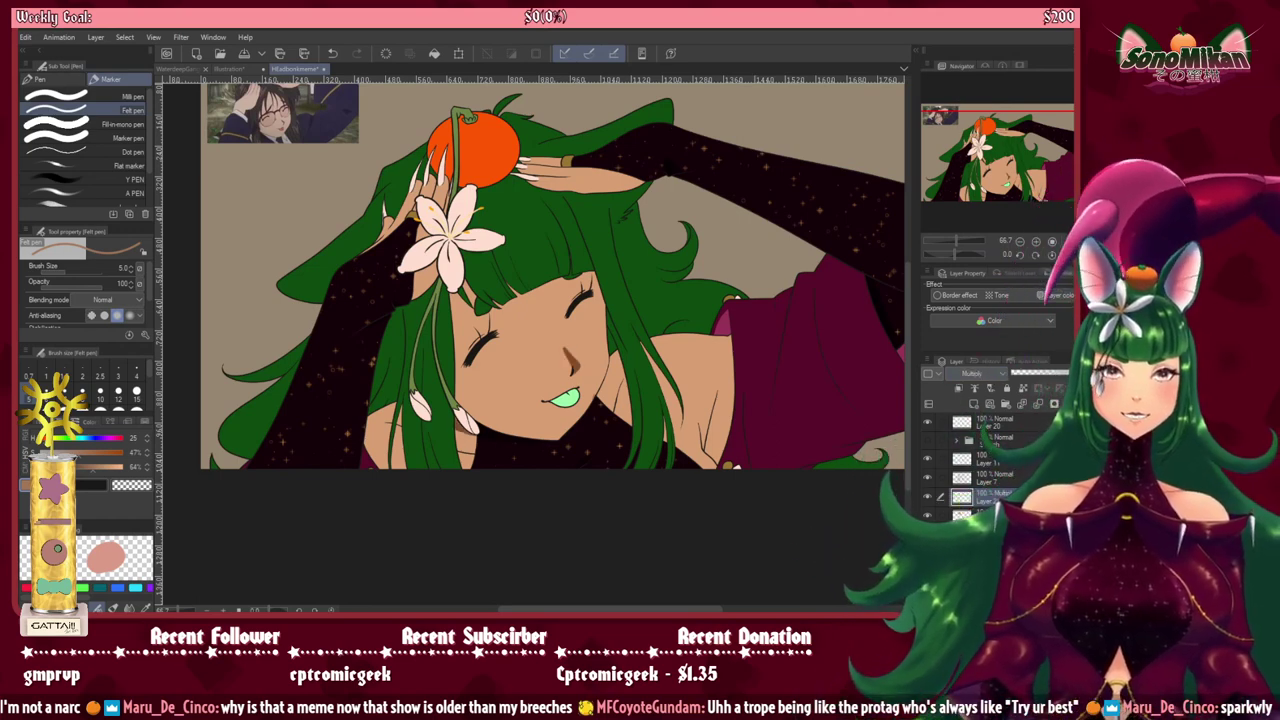
pyautogui.moveTo(1046, 373); pyautogui.dragTo(1043, 373)
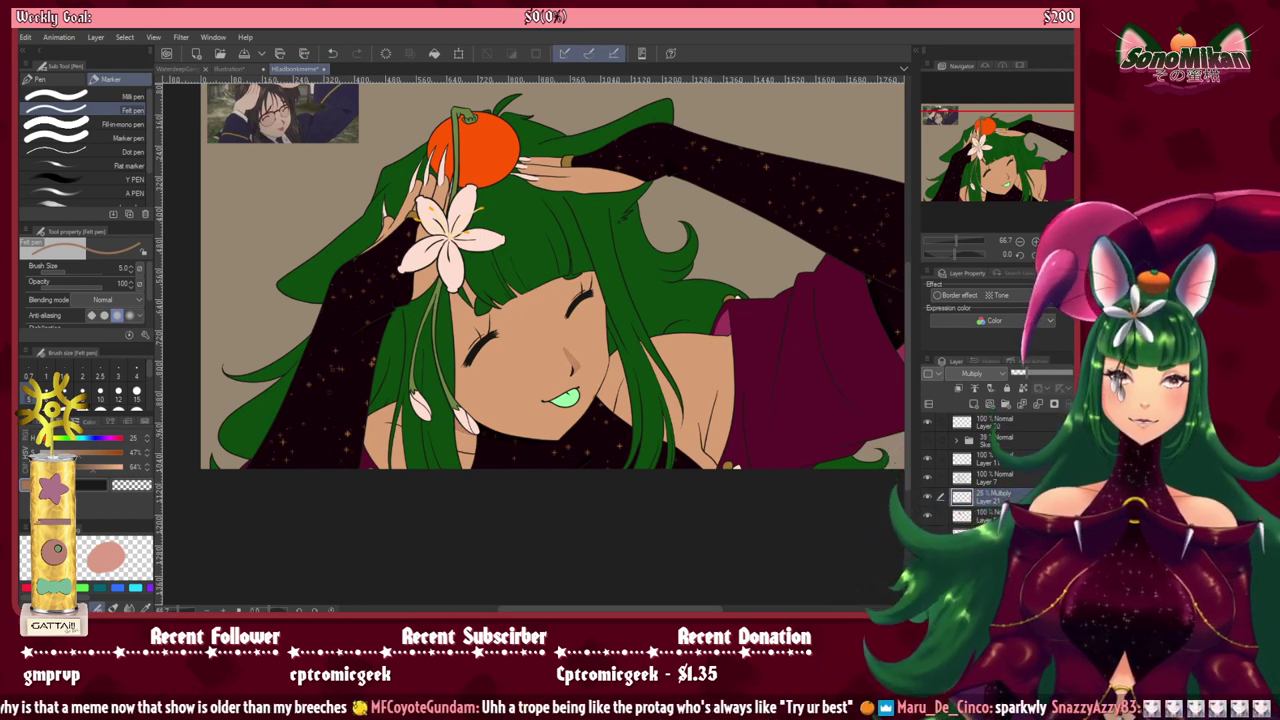
pyautogui.moveTo(720, 468); pyautogui.dragTo(658, 532)
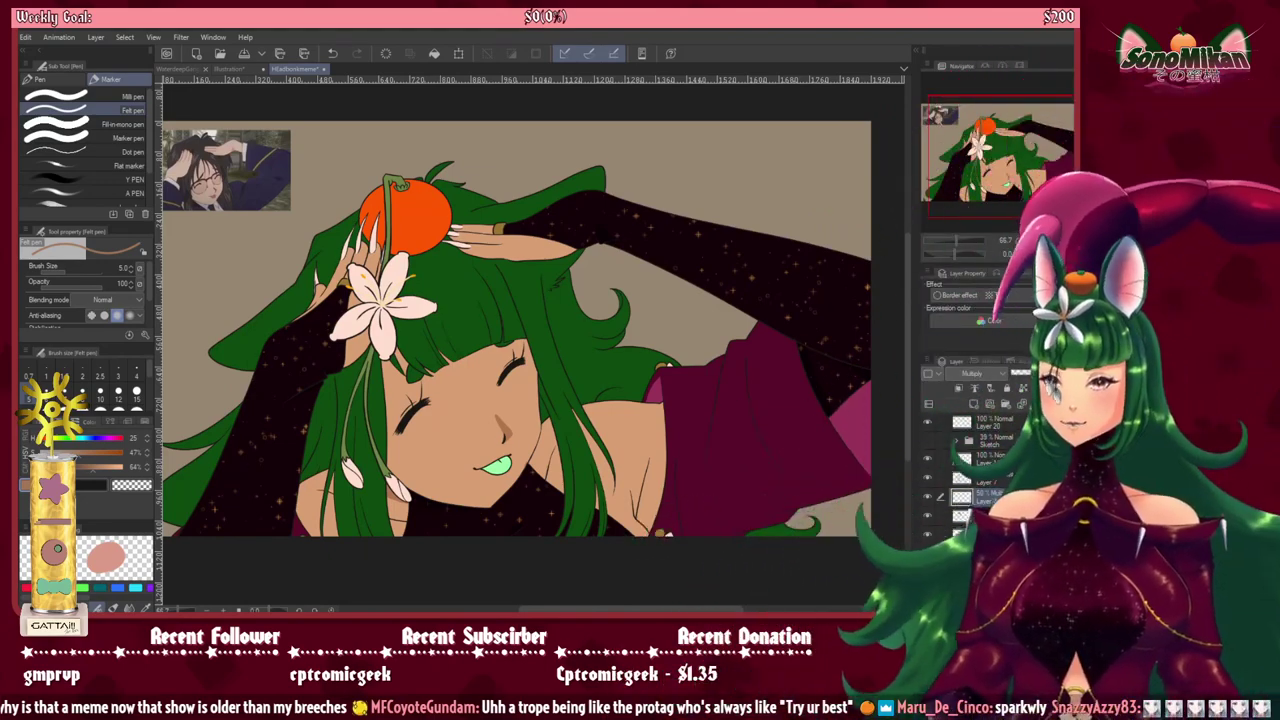
# Step: Reselect the skin area and paint shadows beneath the bangs beside the white flower with the Felt pen at size 17
pyautogui.scroll(5, 398, 398)
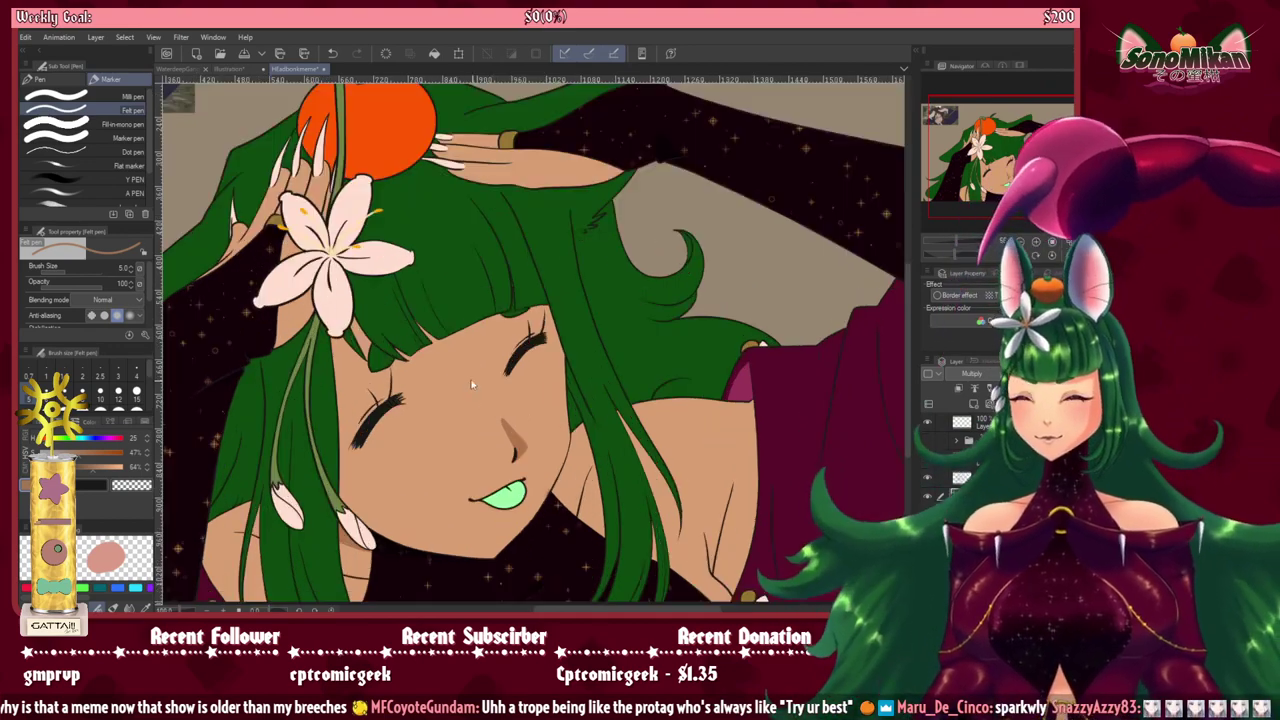
pyautogui.scroll(2, 398, 398)
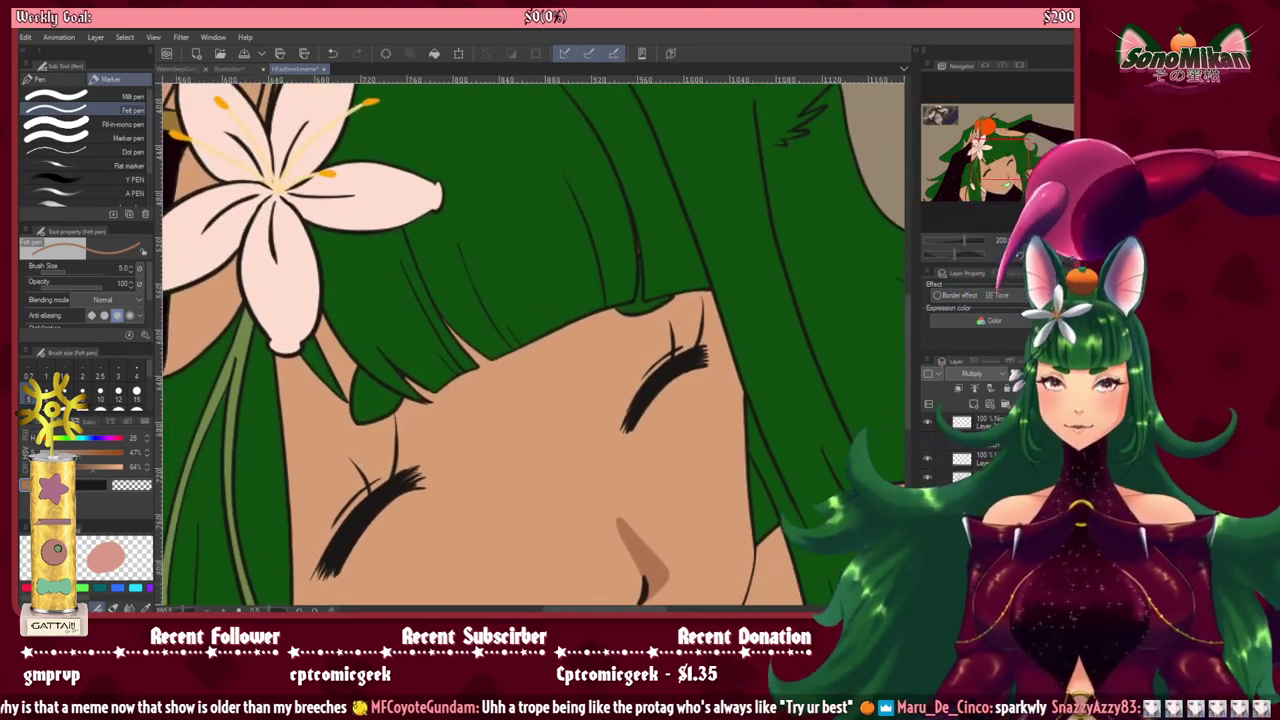
pyautogui.hotkey('ctrl', 'shift', 'd')
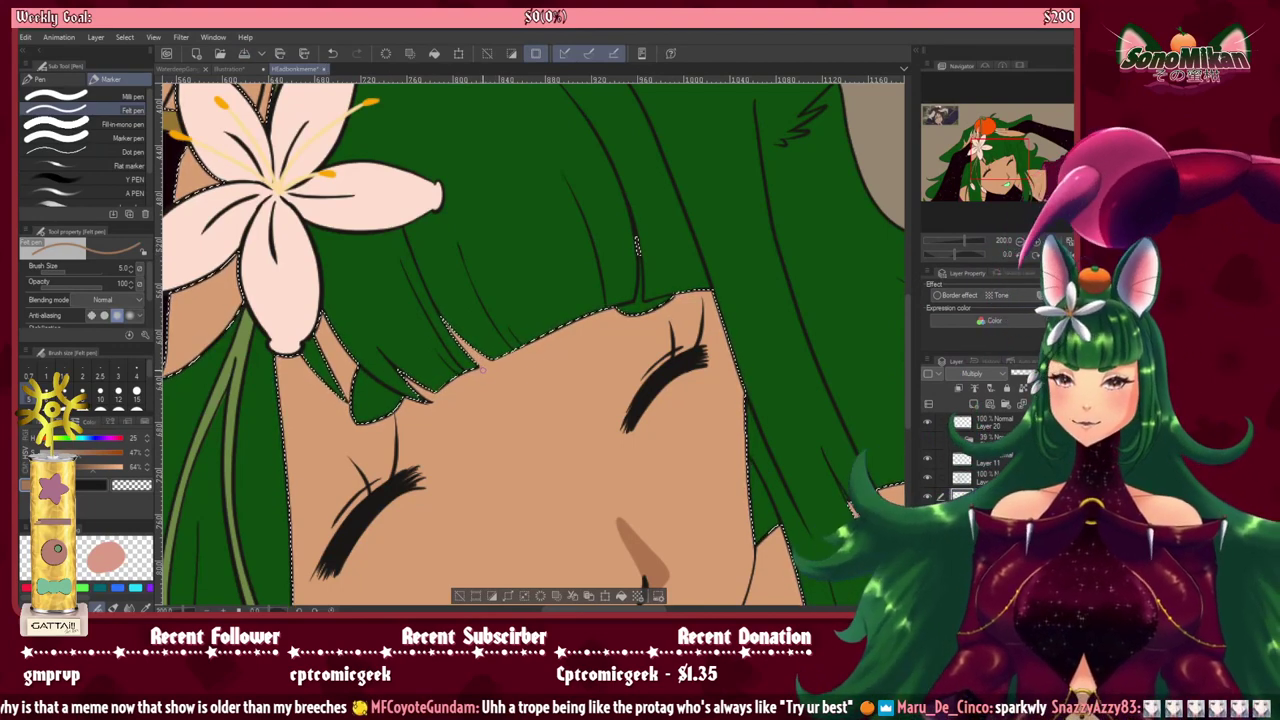
pyautogui.press(']')
pyautogui.press(']')
pyautogui.press(']')
pyautogui.press(']')
pyautogui.press(']')
pyautogui.press(']')
pyautogui.press(']')
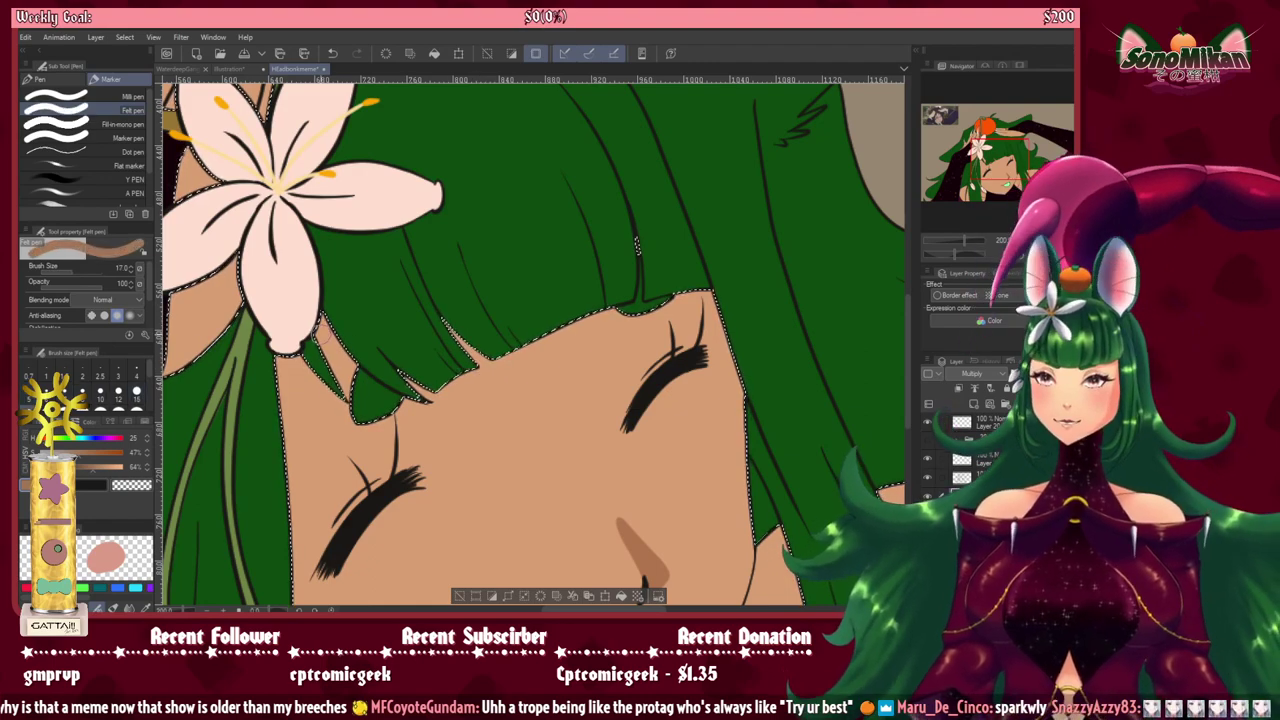
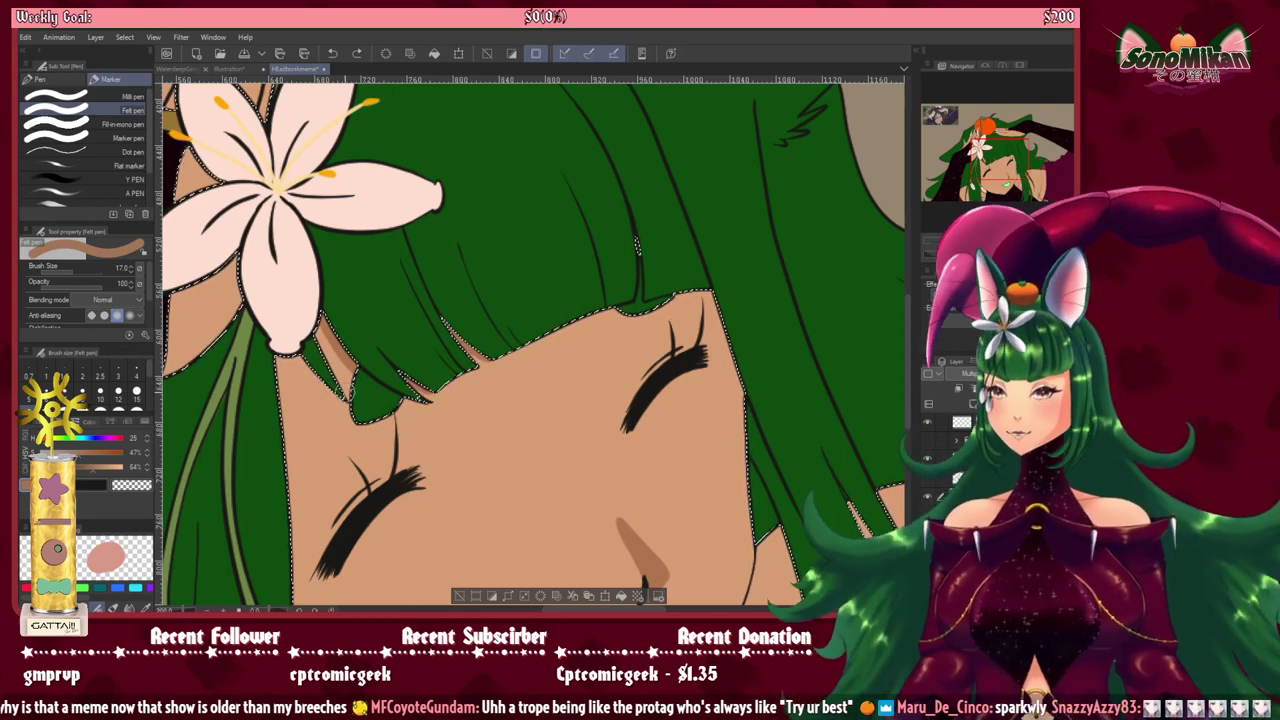
pyautogui.moveTo(358, 393); pyautogui.dragTo(346, 386)
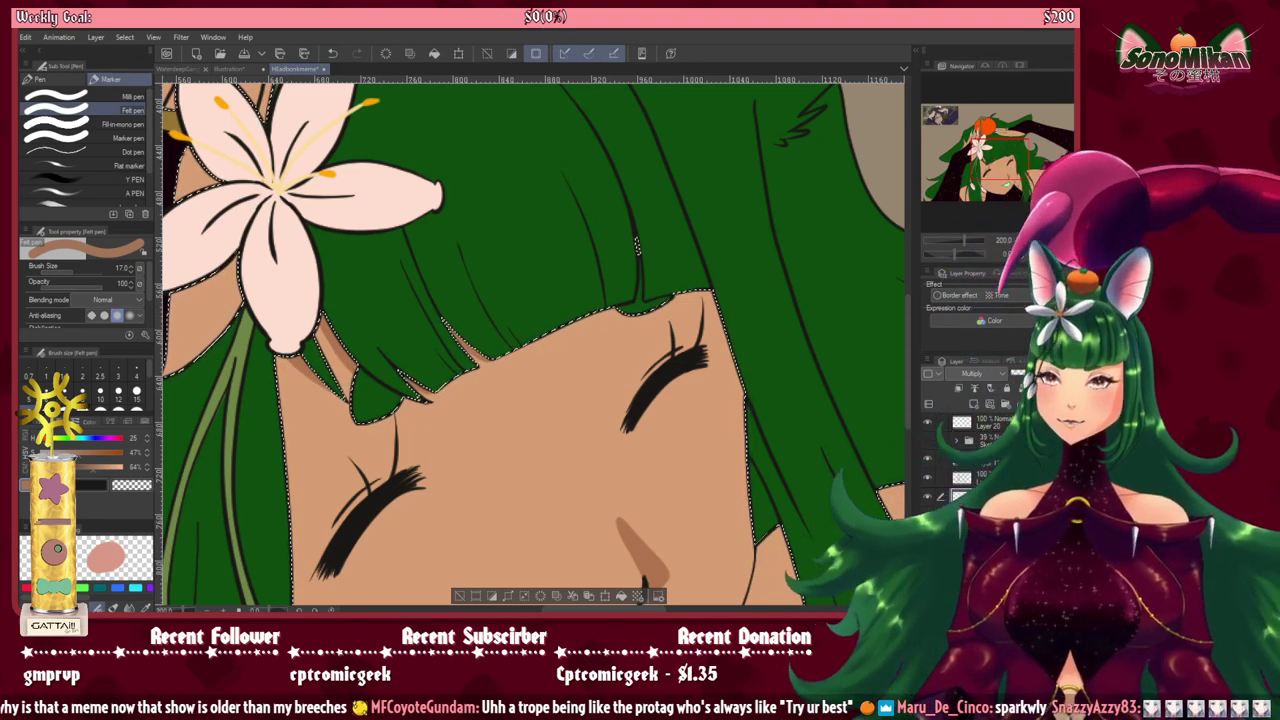
# Step: Paint a shadow on the skin along the side hair next to the far closed eye with the Felt pen at size 17
pyautogui.moveTo(620, 441); pyautogui.dragTo(474, 429)
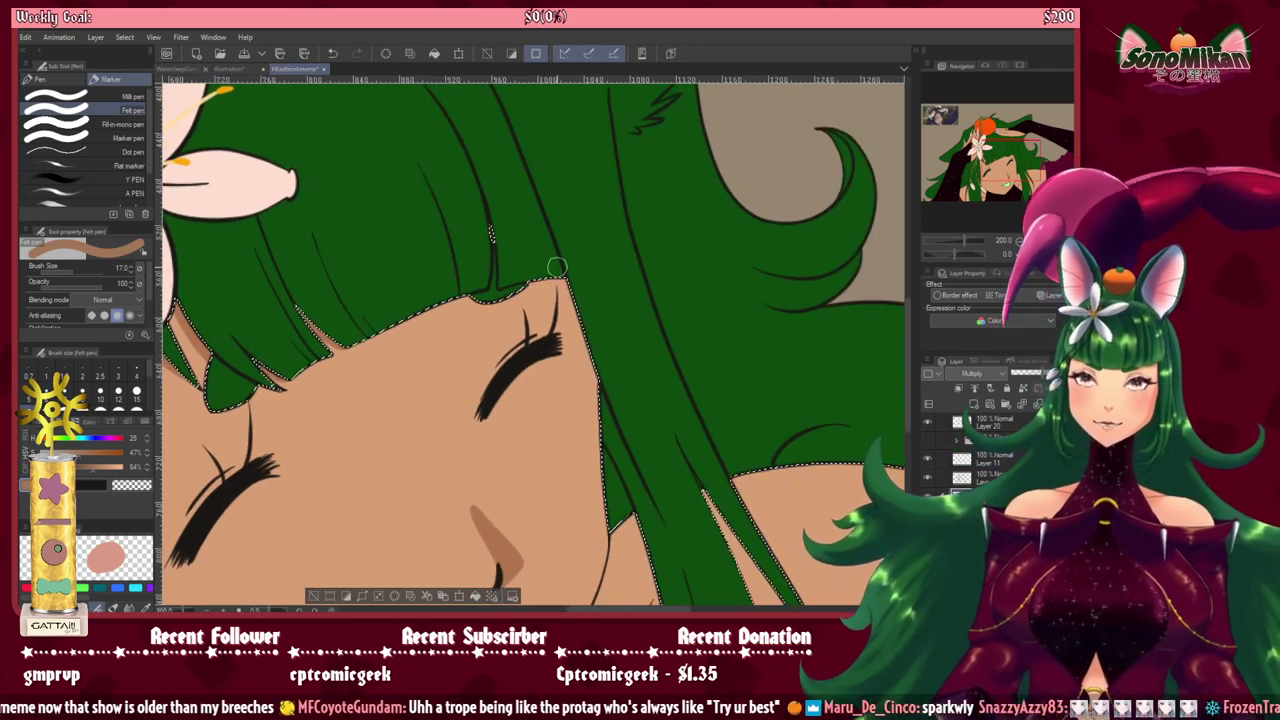
pyautogui.moveTo(563, 275); pyautogui.dragTo(608, 381)
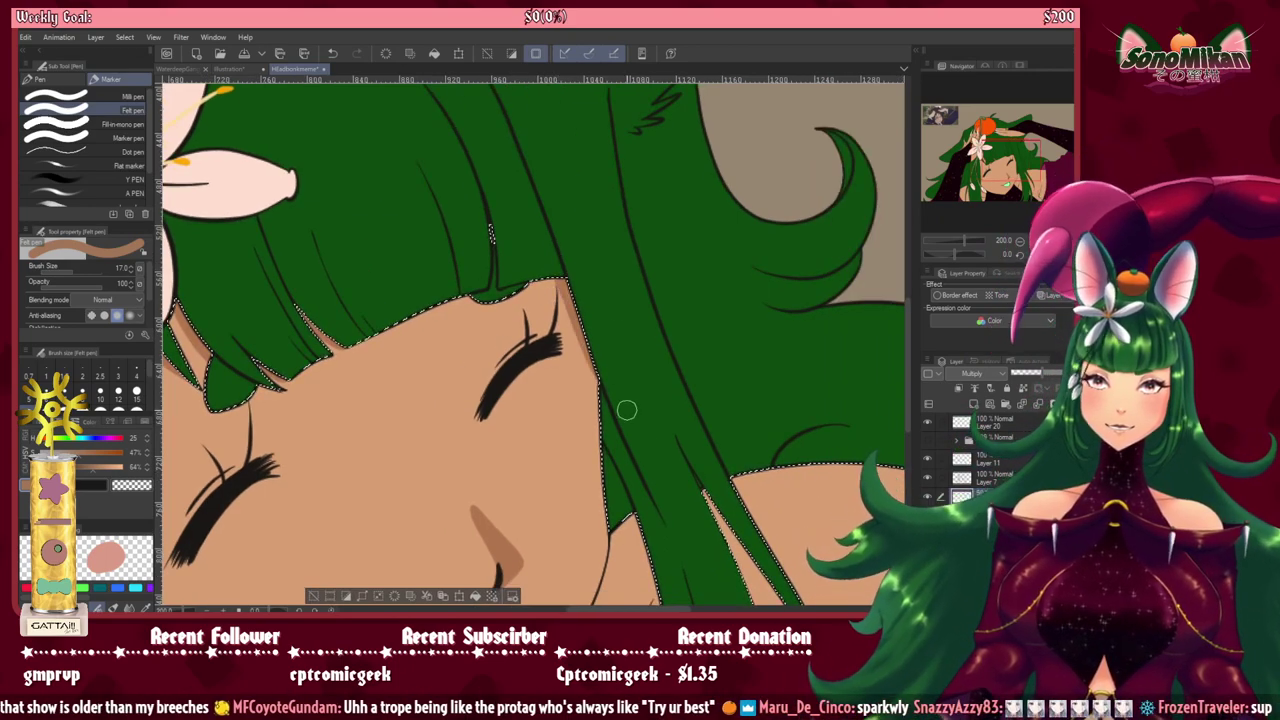
pyautogui.scroll(-5, 524, 325)
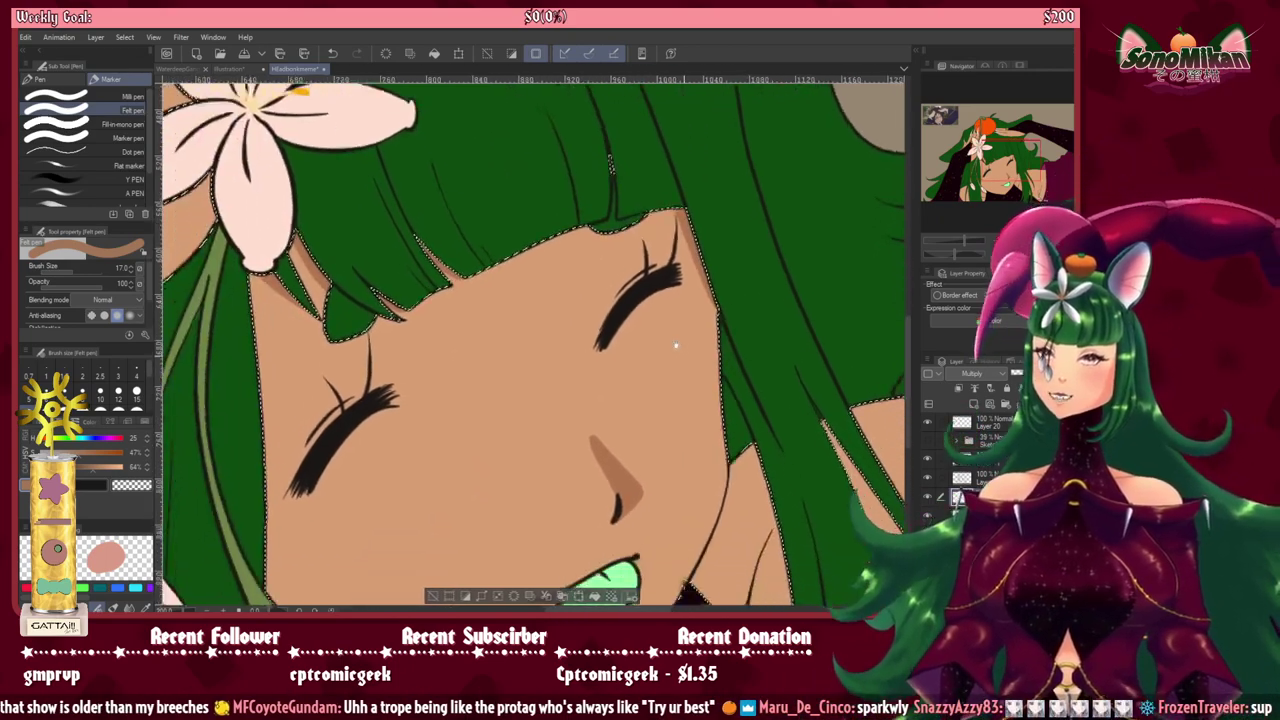
# Step: Paint a thin shadow along the near closed eye's lid crease with the Felt pen at size 8, ending with the skin deselected
pyautogui.moveTo(524, 326)
pyautogui.mouseDown()
pyautogui.moveTo(635, 277)
pyautogui.moveTo(603, 444)
pyautogui.moveTo(606, 432)
pyautogui.moveTo(612, 480)
pyautogui.moveTo(557, 402)
pyautogui.moveTo(577, 466)
pyautogui.moveTo(591, 426)
pyautogui.moveTo(628, 431)
pyautogui.mouseUp()
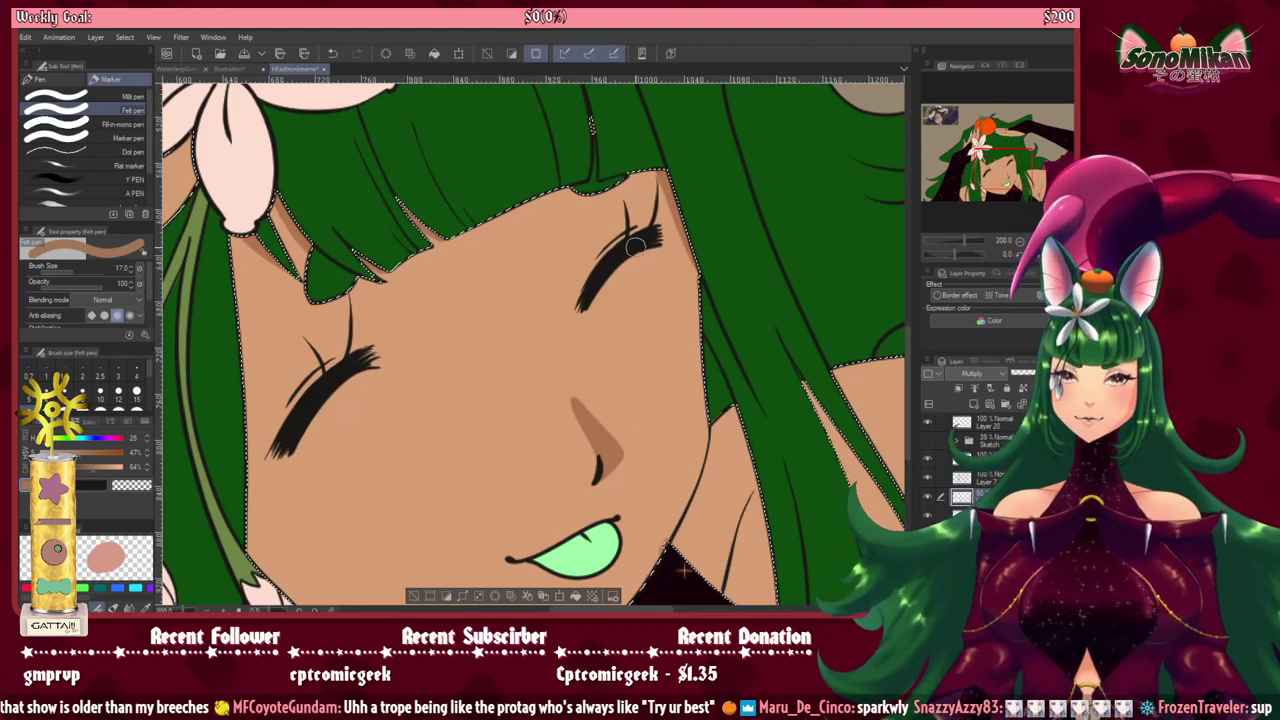
pyautogui.press('[')
pyautogui.press('[')
pyautogui.press('[')
pyautogui.press('[')
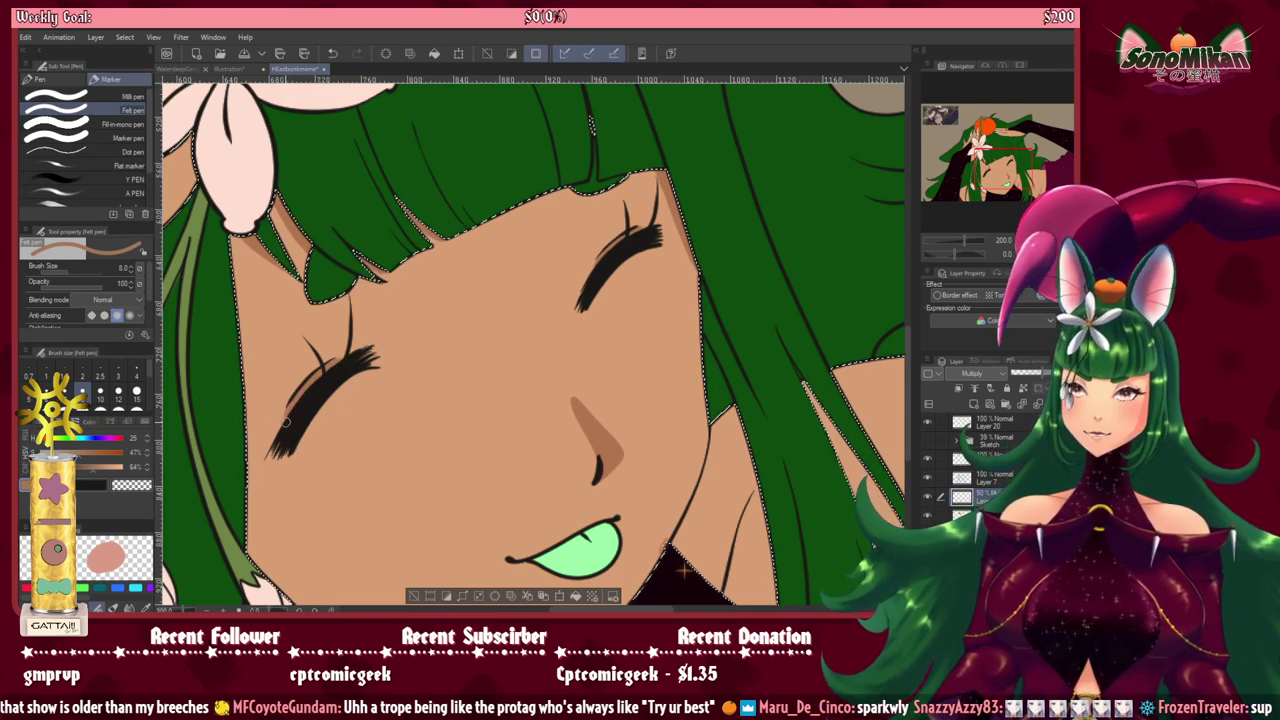
pyautogui.moveTo(481, 412); pyautogui.dragTo(766, 480)
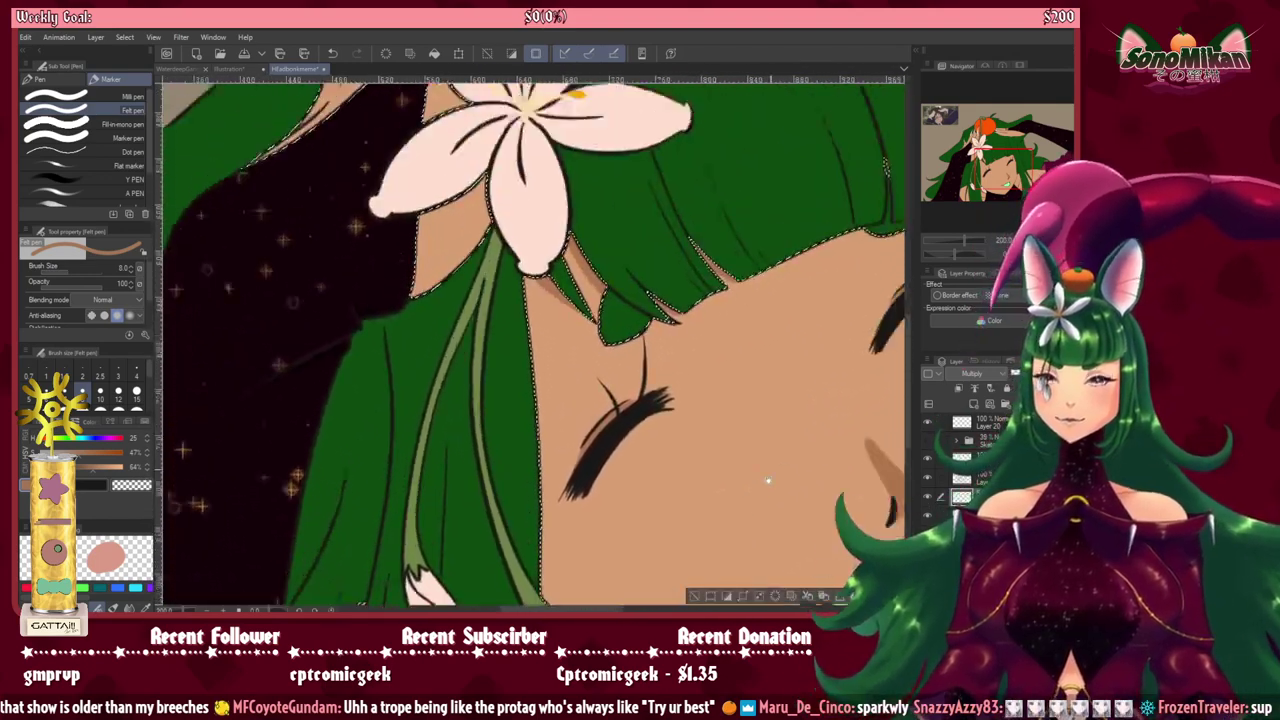
pyautogui.moveTo(717, 272); pyautogui.dragTo(814, 529)
pyautogui.moveTo(673, 335); pyautogui.dragTo(736, 409)
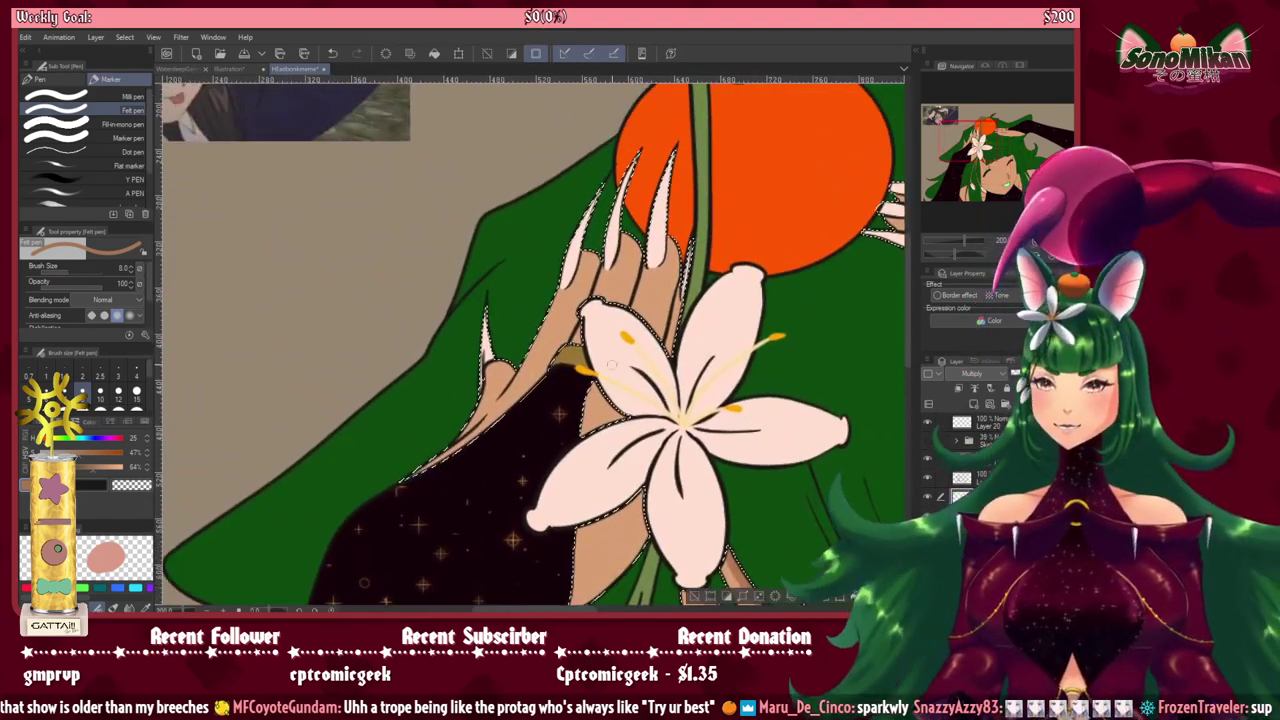
pyautogui.hotkey('ctrl', 'd')
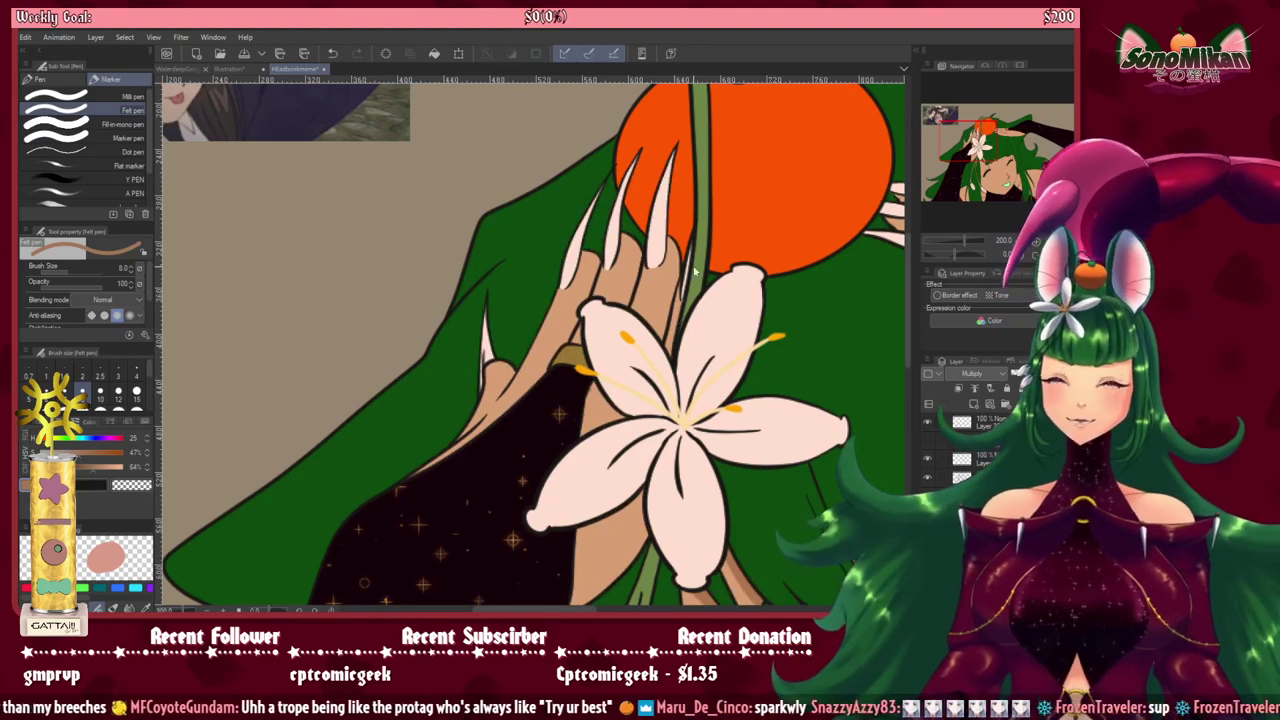
# Step: Reselect the skin area and paint a shadow on the skin along the thick hair lock beneath the flower buds, using sizes 12 to 15
pyautogui.moveTo(648, 455); pyautogui.dragTo(516, 408)
pyautogui.scroll(-2, 442, 345)
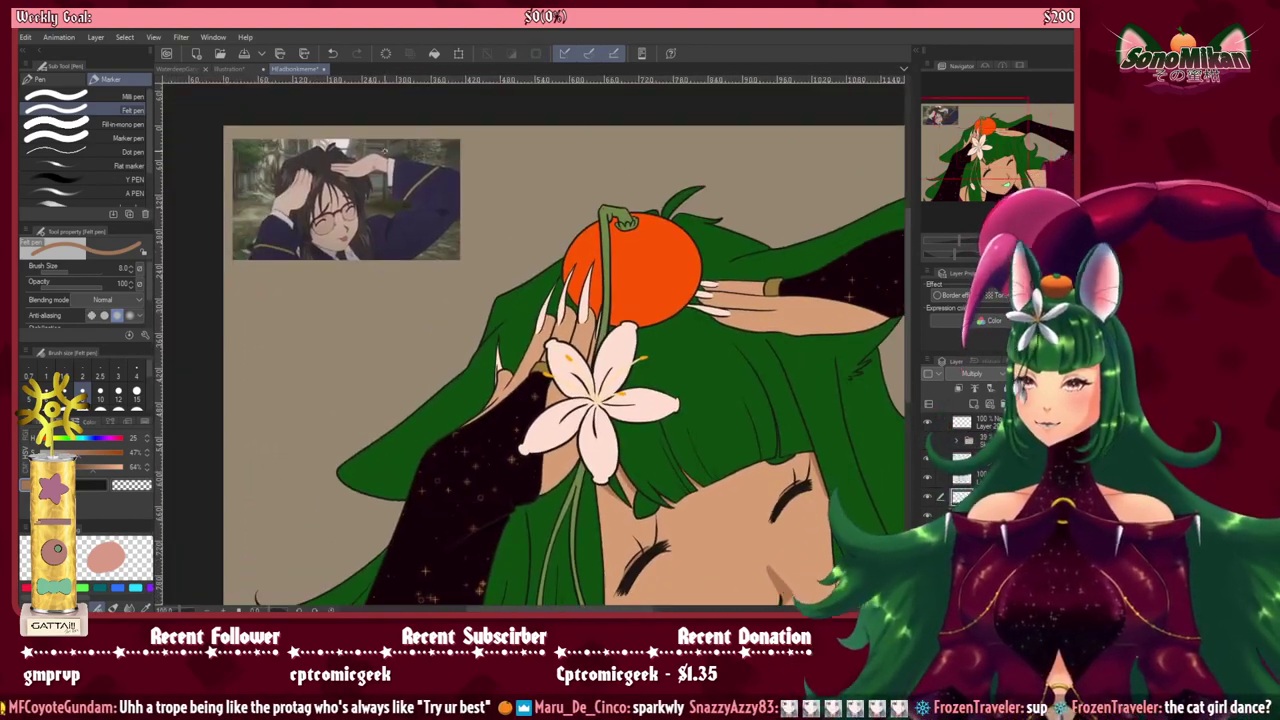
pyautogui.moveTo(592, 511); pyautogui.dragTo(503, 285)
pyautogui.scroll(3, 467, 428)
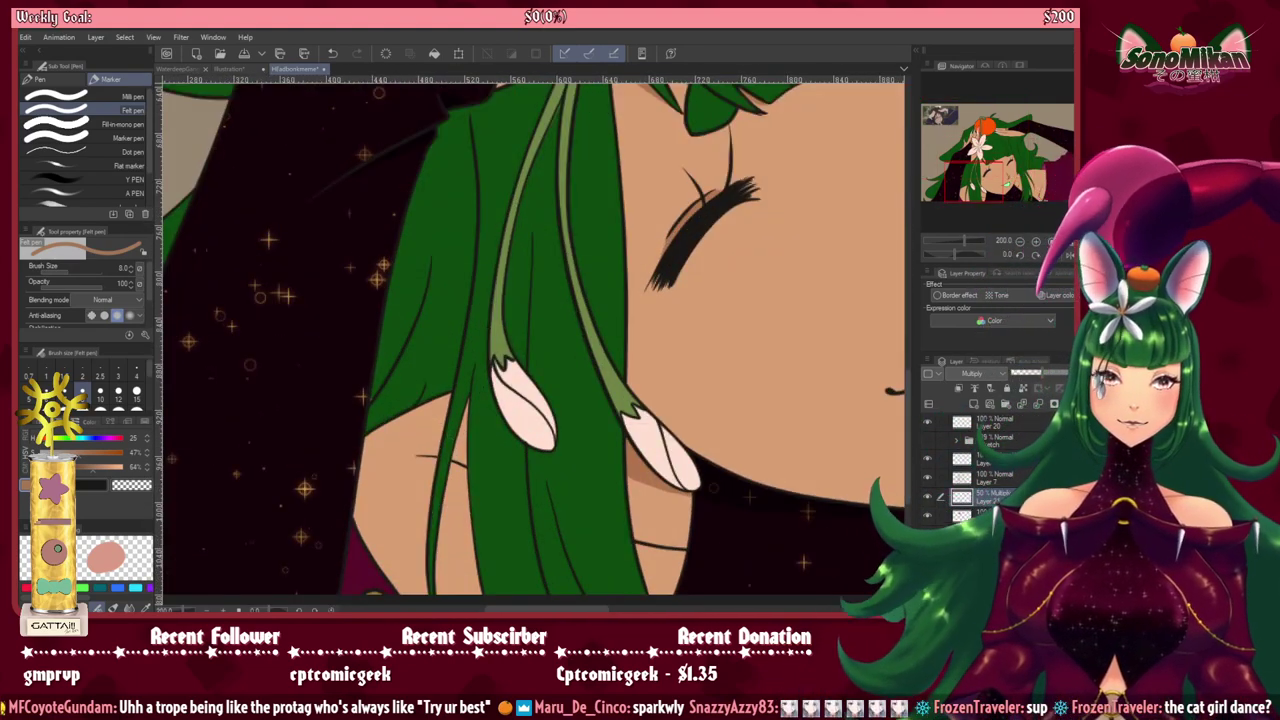
pyautogui.keyDown('ctrl'); pyautogui.click(962, 517); pyautogui.keyUp('ctrl')
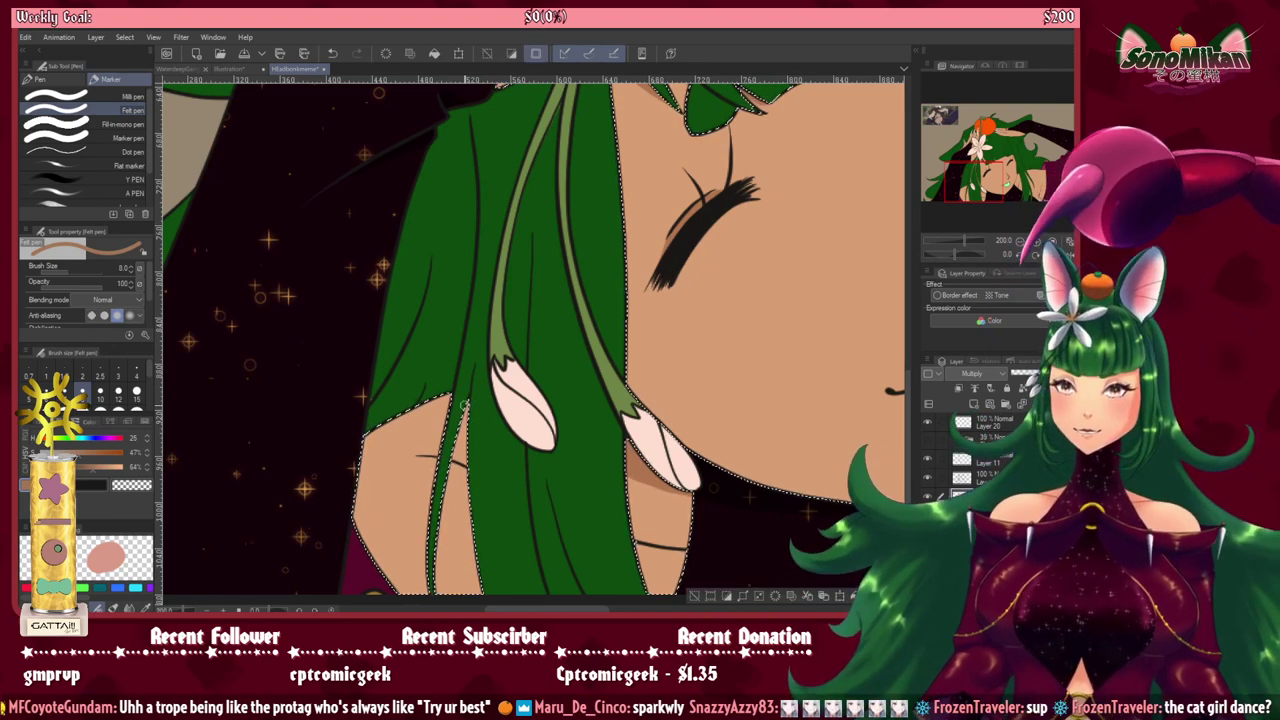
pyautogui.press(']')
pyautogui.press(']')
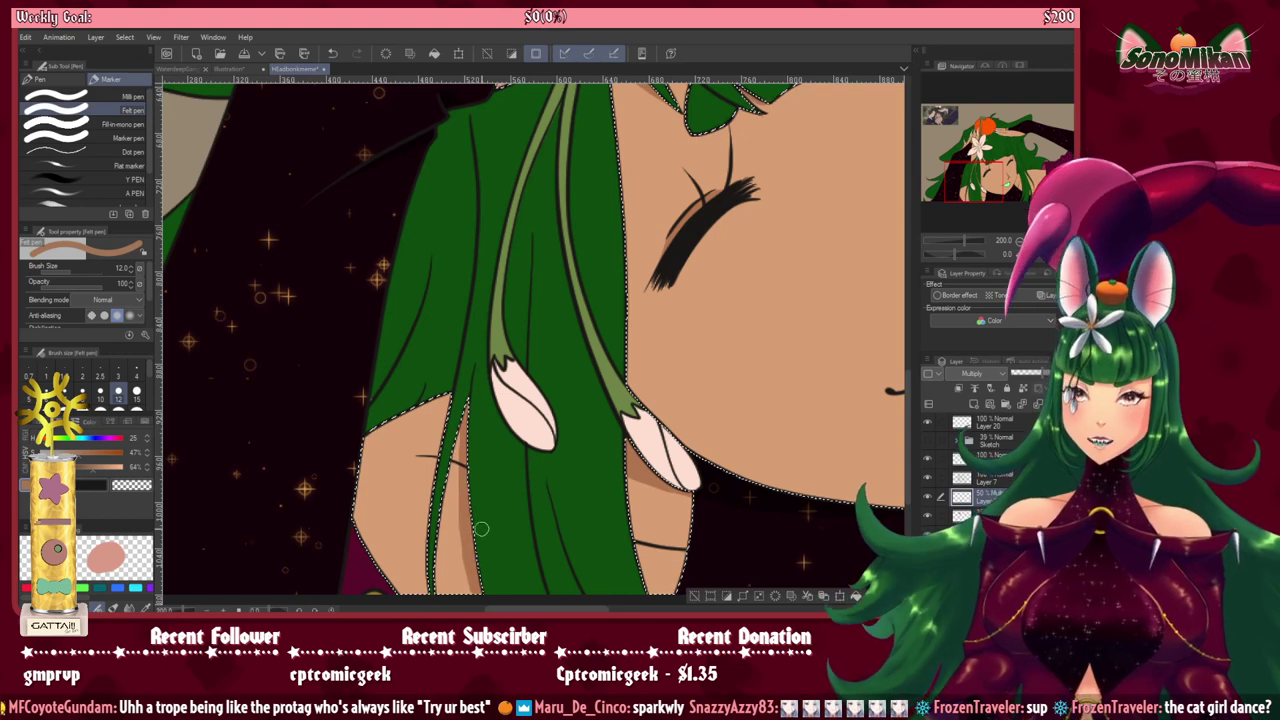
pyautogui.press(']')
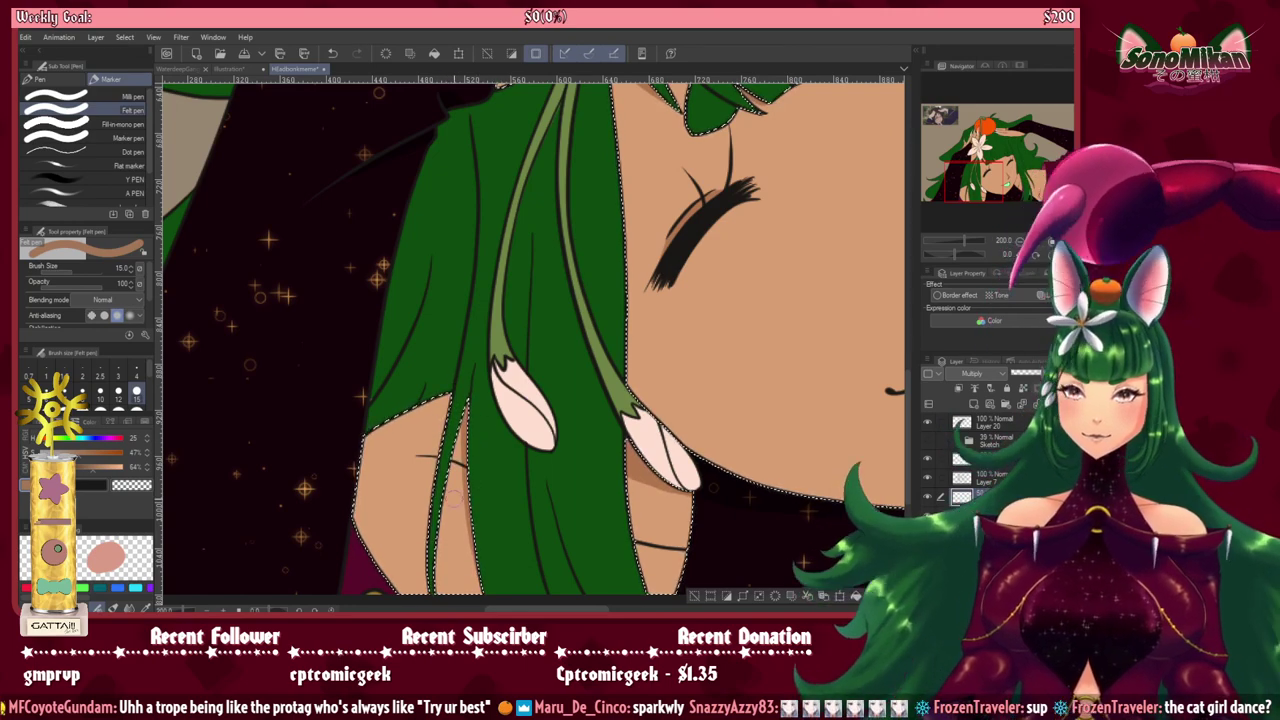
pyautogui.hotkey('ctrl', 'd')
# Step: Reselect the skin area and paint a tapered fold shadow along the armpit crease with the Felt pen at size 15
pyautogui.moveTo(525, 446); pyautogui.dragTo(666, 580)
pyautogui.moveTo(764, 324); pyautogui.dragTo(578, 407)
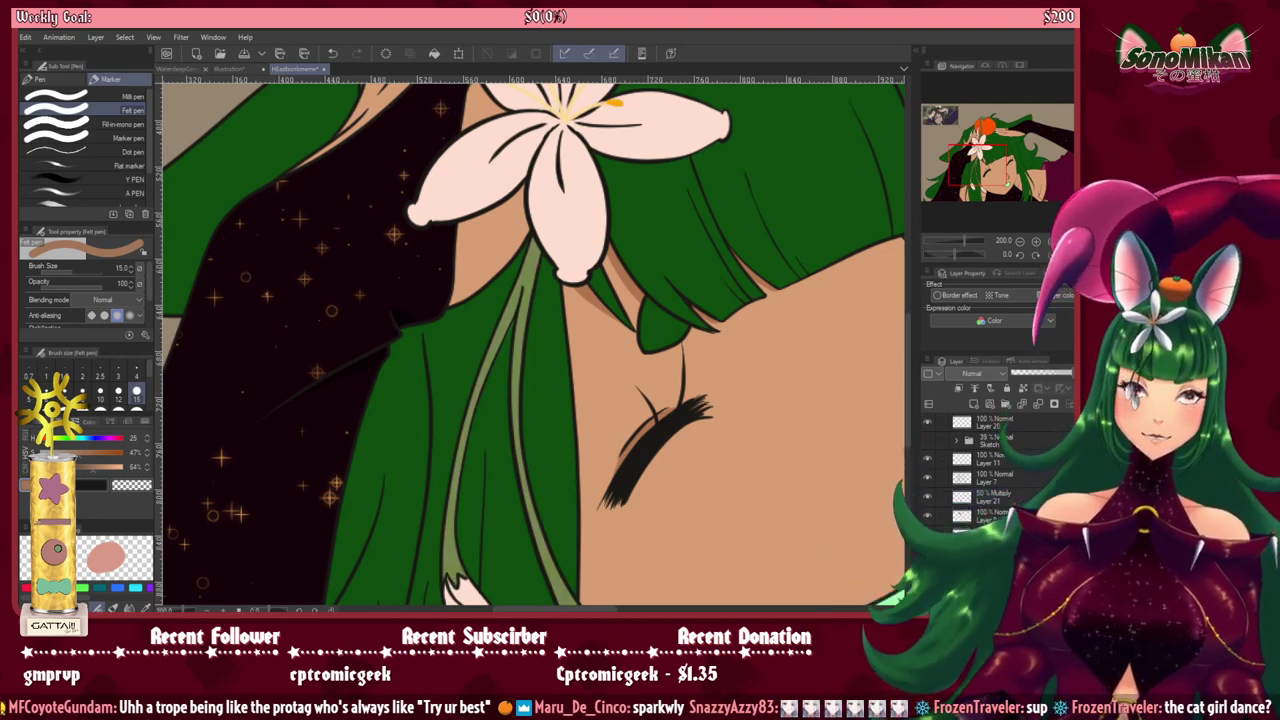
pyautogui.scroll(3, 522, 340)
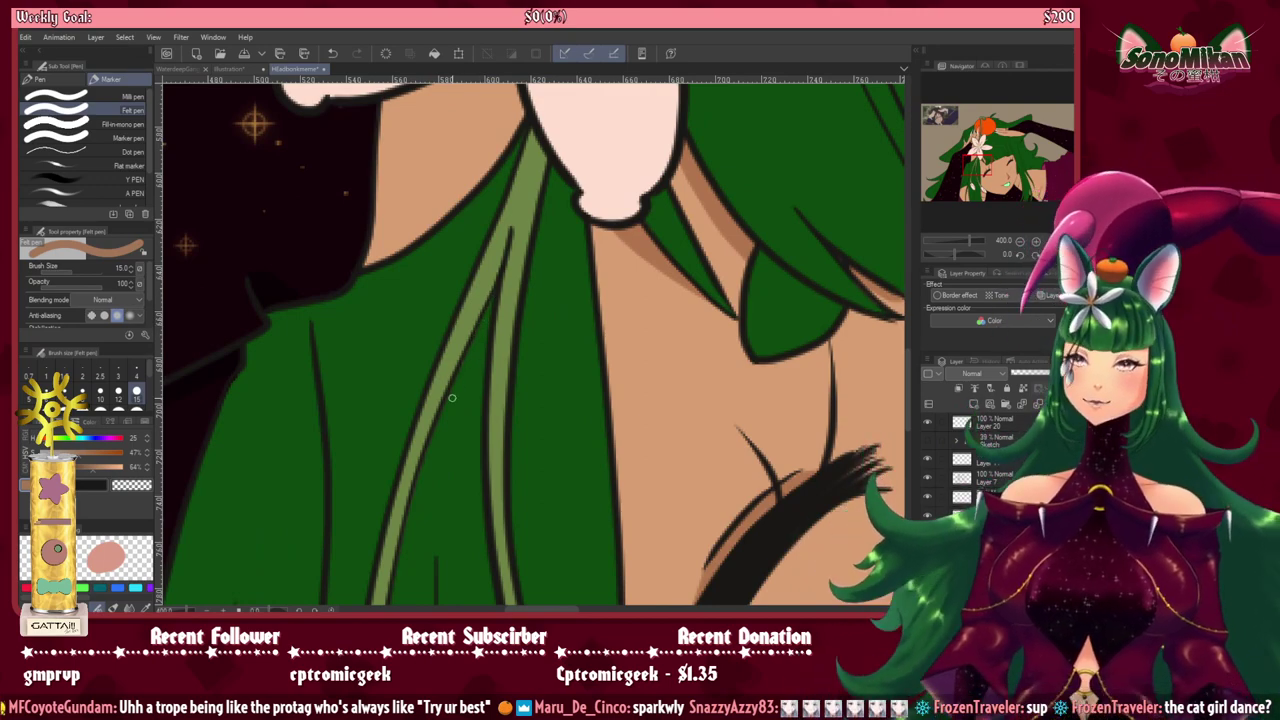
pyautogui.scroll(-5, 452, 403)
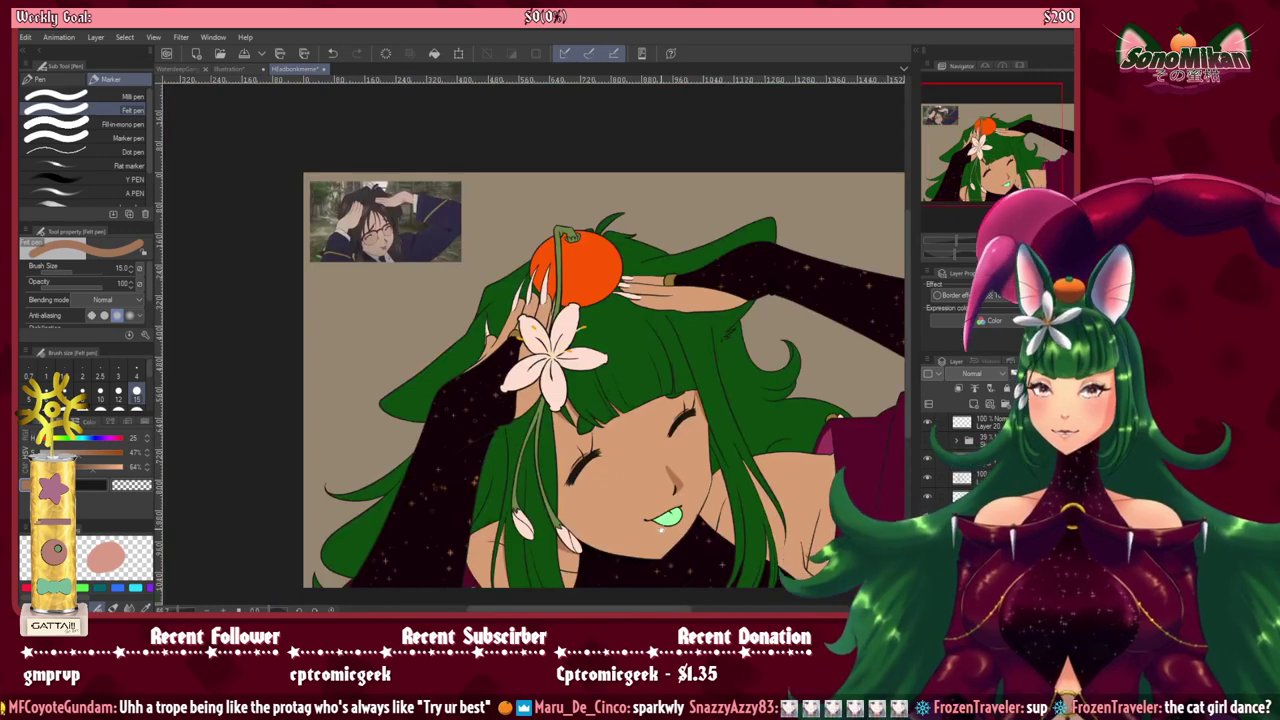
pyautogui.moveTo(661, 530); pyautogui.dragTo(551, 387)
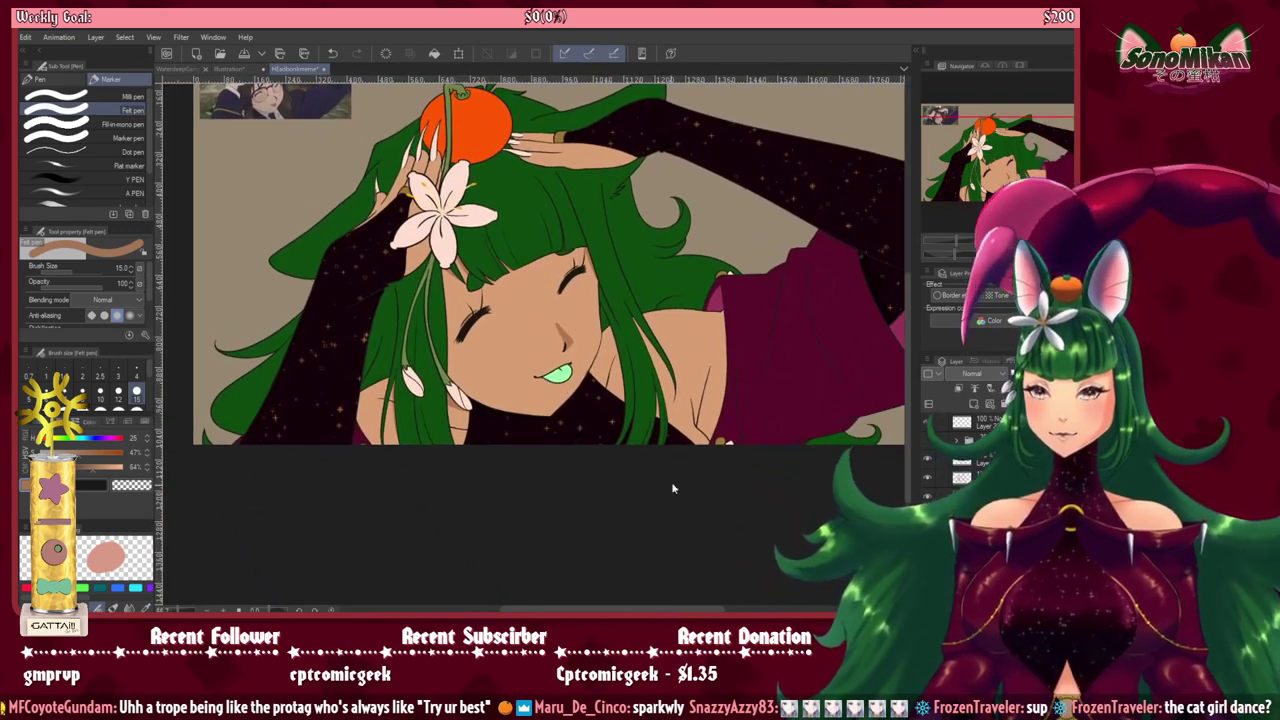
pyautogui.scroll(4, 673, 488)
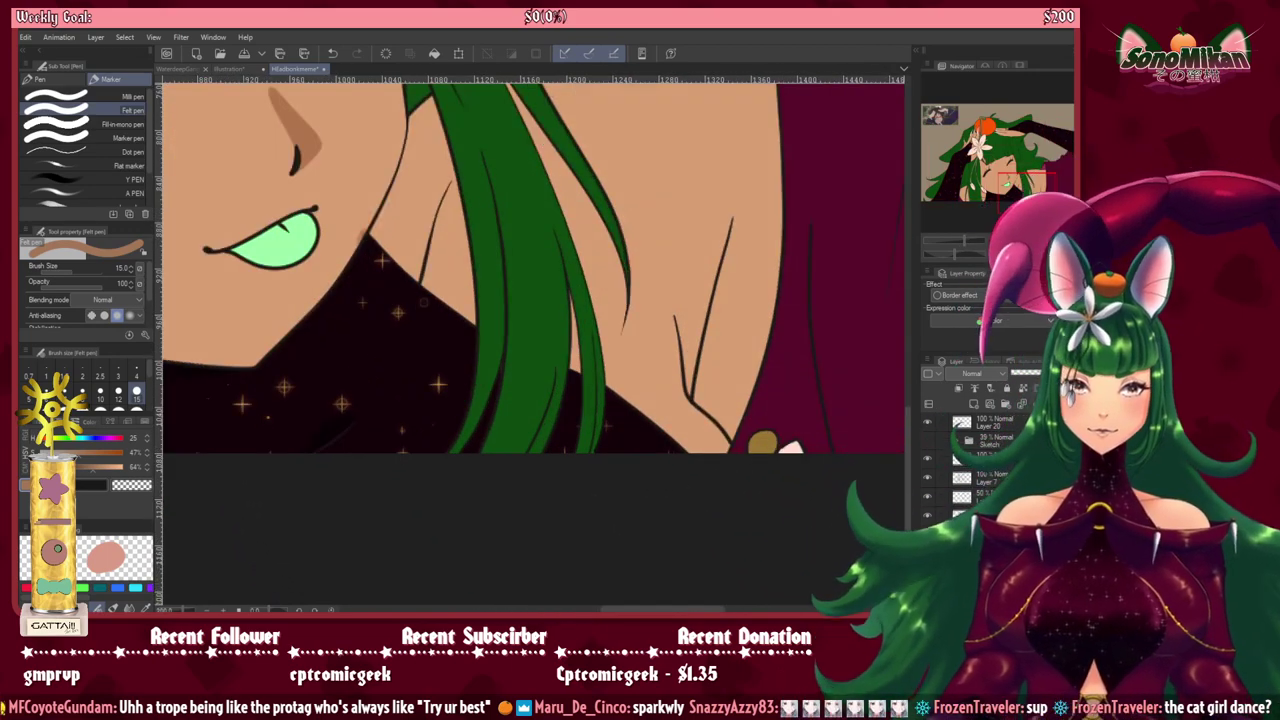
pyautogui.keyDown('ctrl'); pyautogui.click(962, 515); pyautogui.keyUp('ctrl')
pyautogui.moveTo(587, 438); pyautogui.dragTo(493, 447)
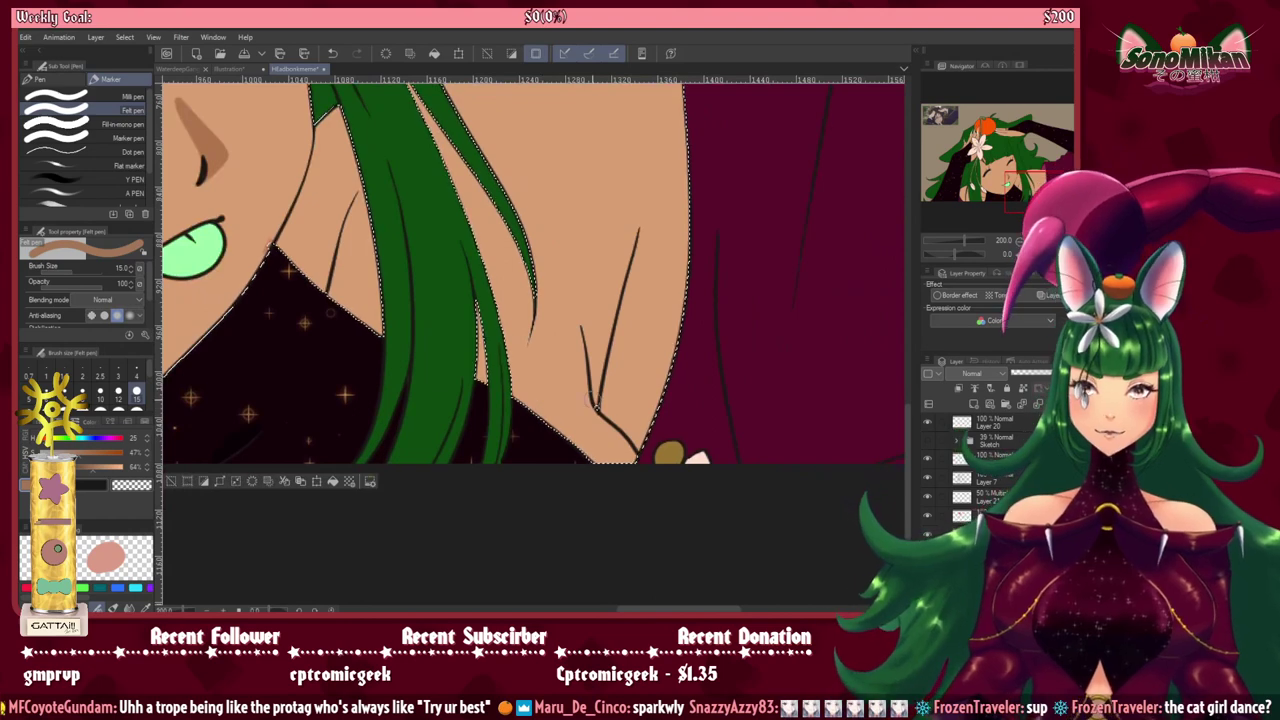
pyautogui.press('m')
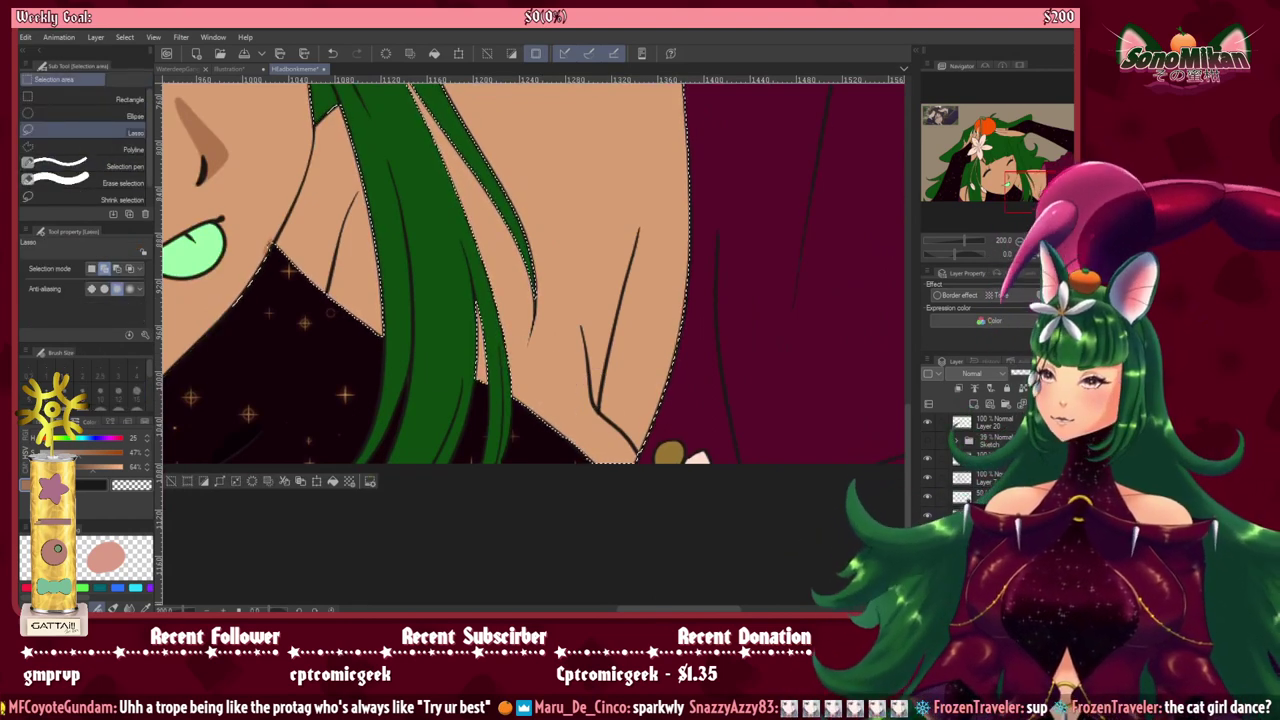
pyautogui.press('p')
pyautogui.moveTo(629, 240); pyautogui.dragTo(607, 428)
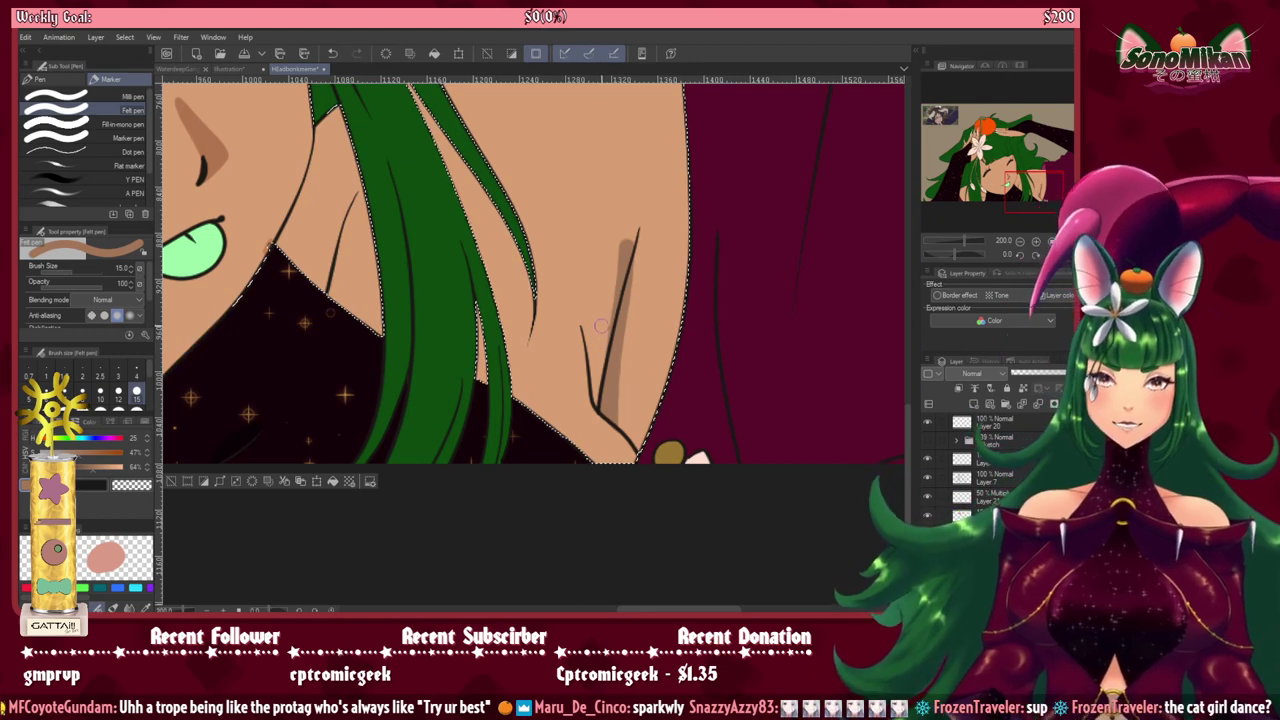
pyautogui.moveTo(612, 297); pyautogui.dragTo(619, 272)
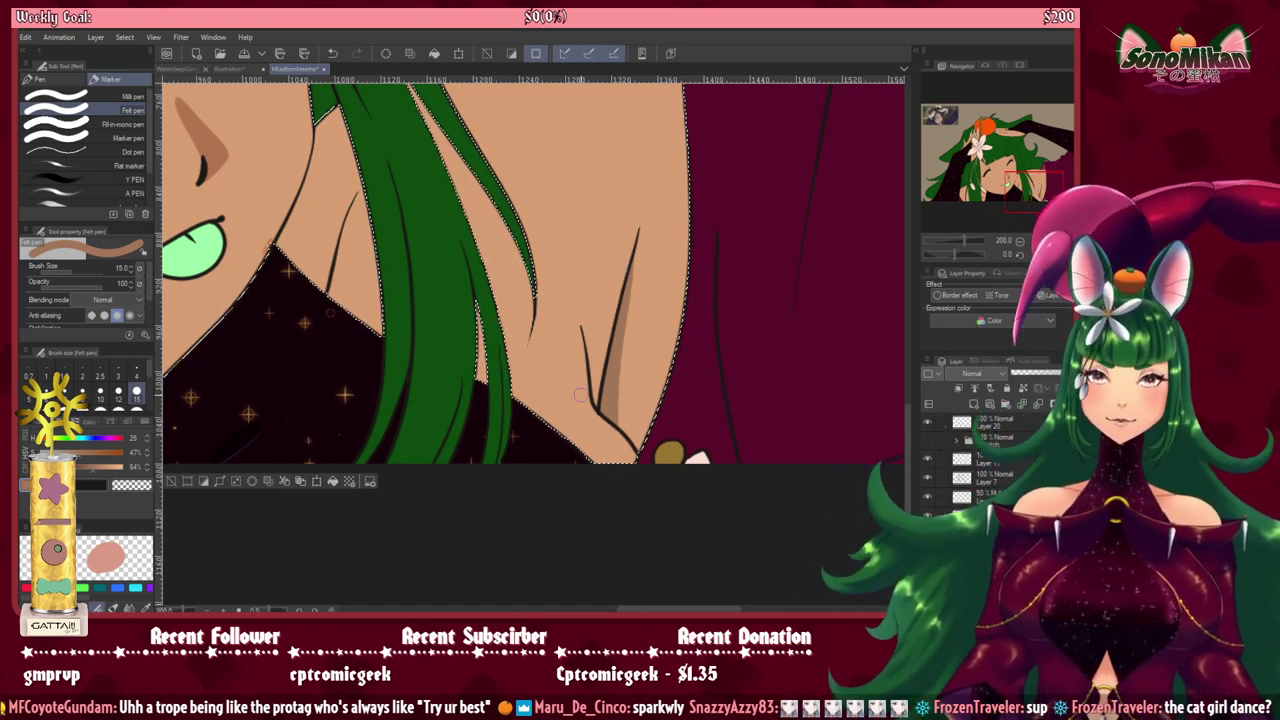
# Step: Paint shadows on the neck and shoulder skin along the side hair strands with the Felt pen at size 15, then clear the selection
pyautogui.moveTo(618, 212)
pyautogui.mouseDown()
pyautogui.moveTo(689, 380)
pyautogui.moveTo(723, 409)
pyautogui.moveTo(731, 337)
pyautogui.mouseUp()
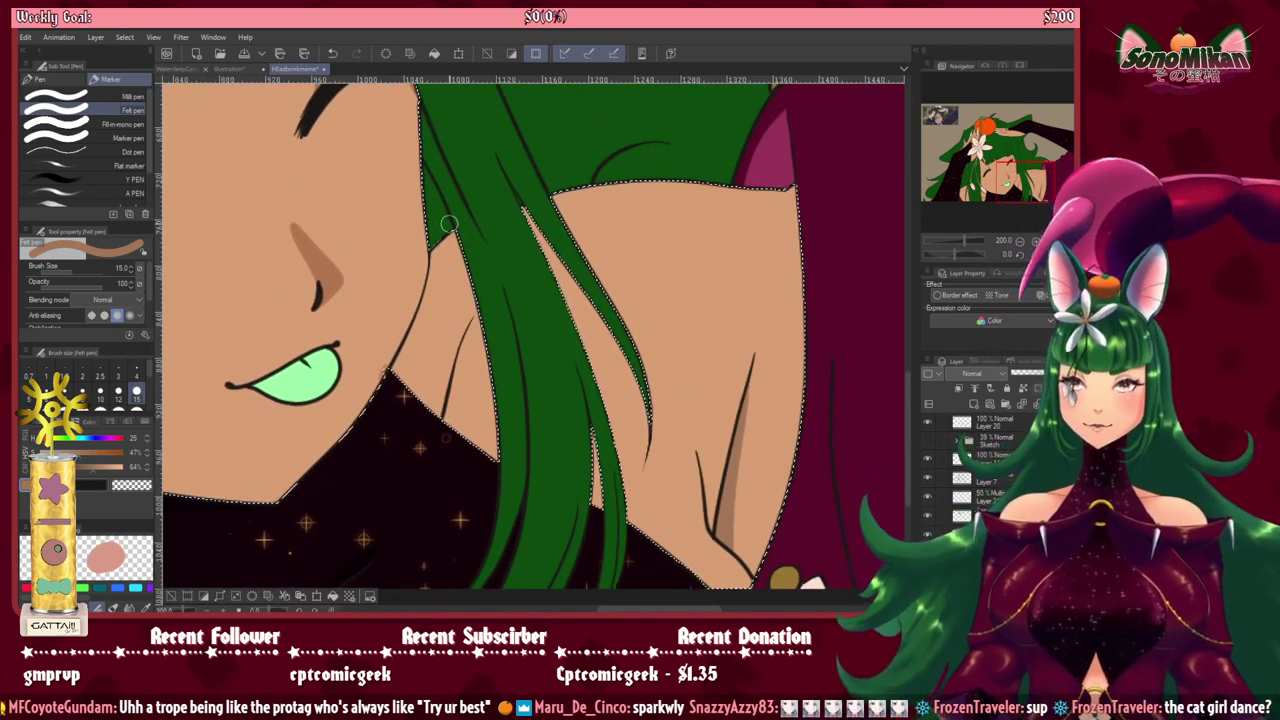
pyautogui.moveTo(448, 224)
pyautogui.mouseDown()
pyautogui.moveTo(483, 325)
pyautogui.moveTo(492, 500)
pyautogui.mouseUp()
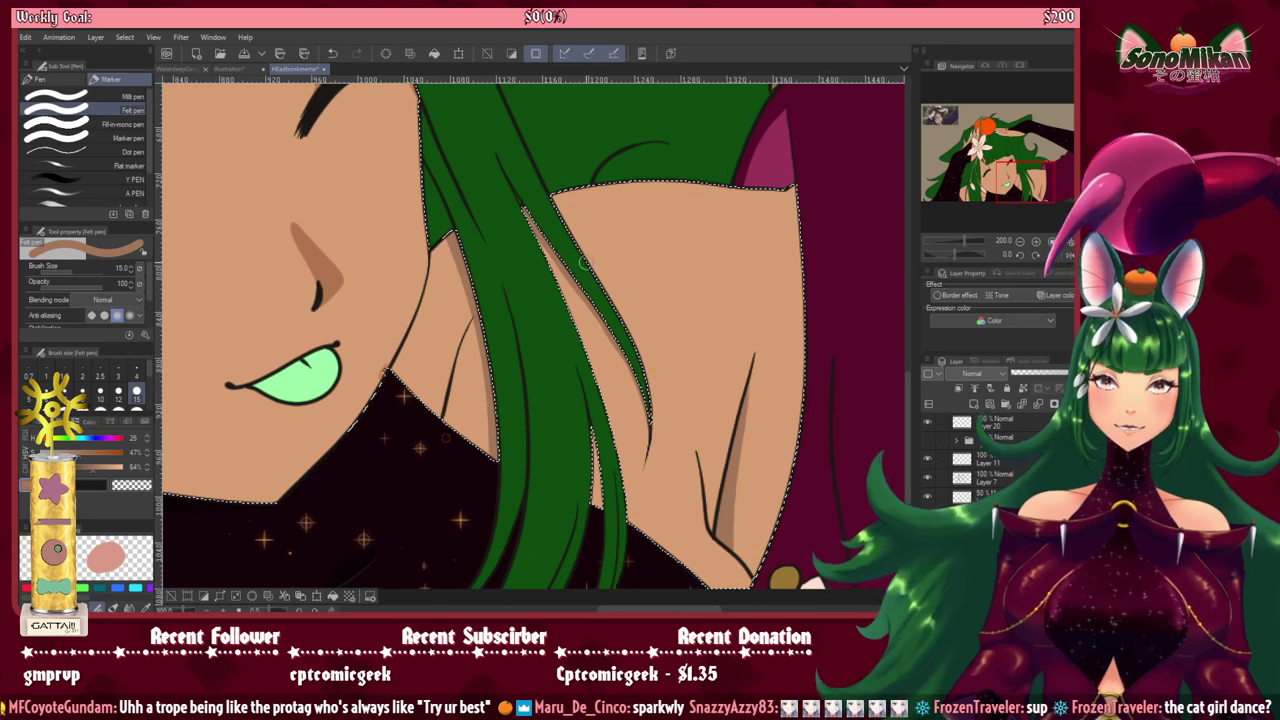
pyautogui.hotkey('ctrl', 'd')
# Step: Sample the hair green and darken it to 18% brightness
pyautogui.moveTo(545, 382)
pyautogui.mouseDown()
pyautogui.moveTo(623, 537)
pyautogui.moveTo(636, 518)
pyautogui.mouseUp()
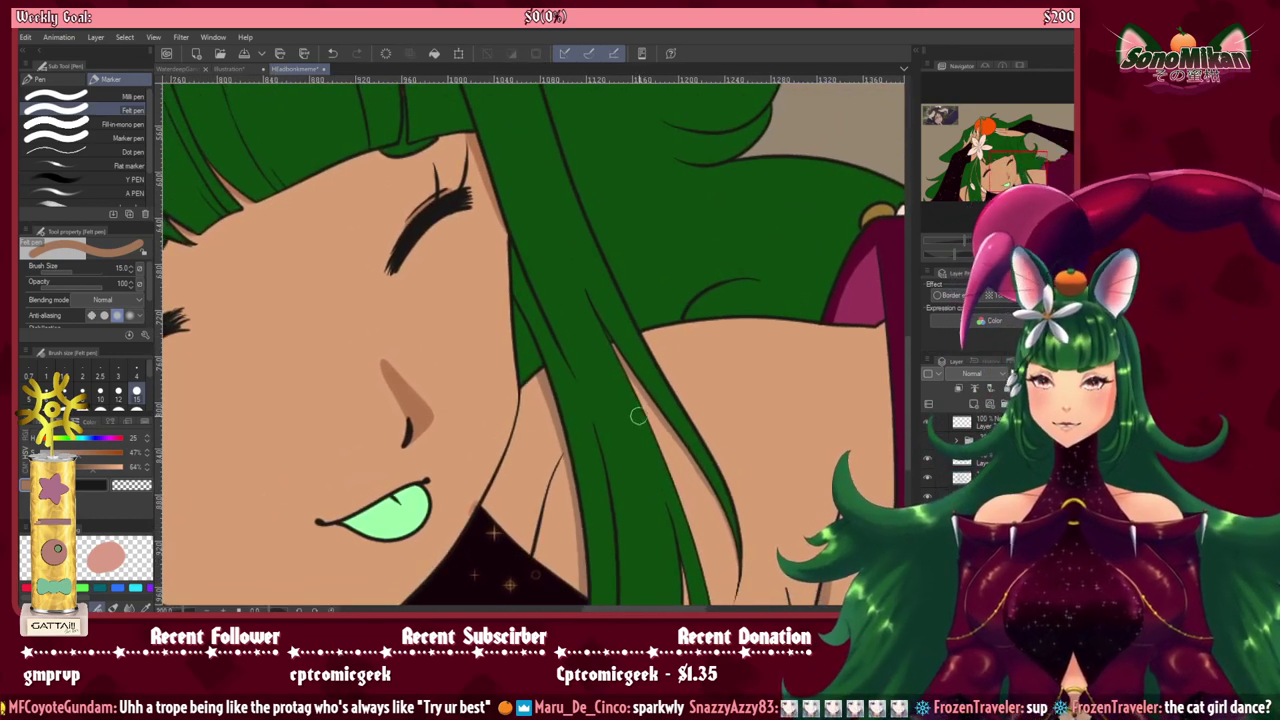
pyautogui.keyDown('alt'); pyautogui.click(565, 232); pyautogui.keyUp('alt')
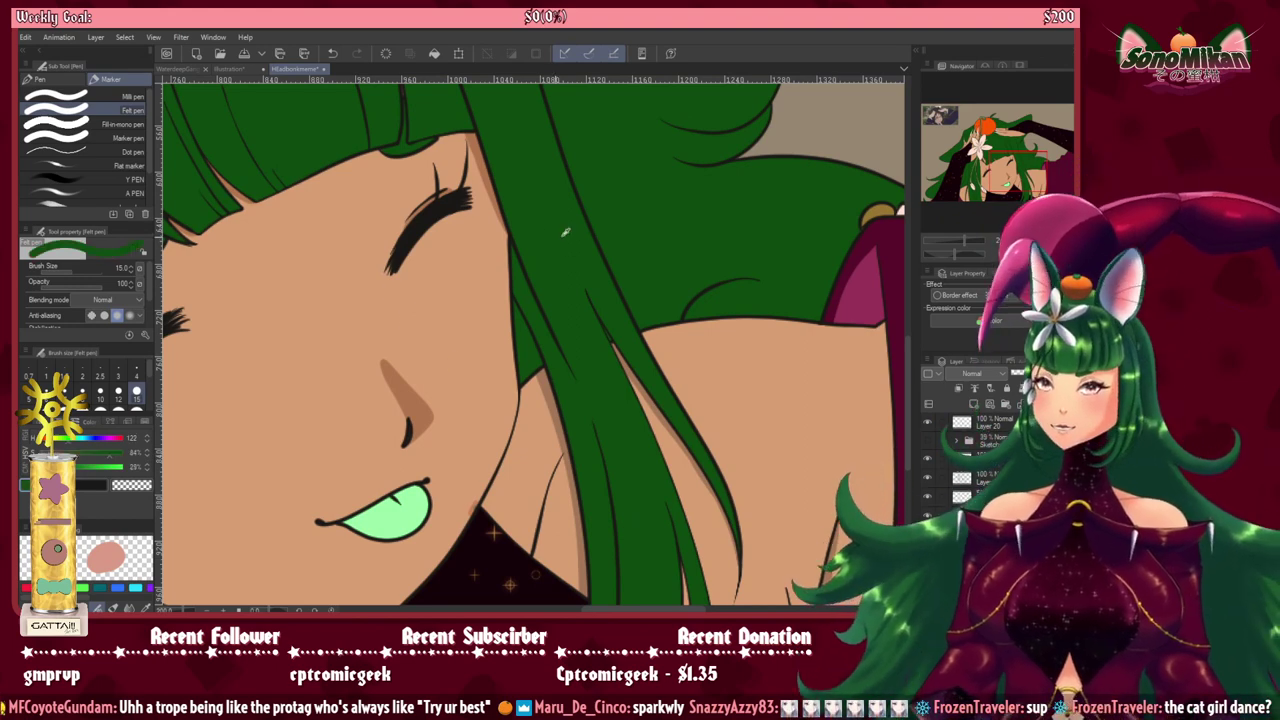
pyautogui.click(82, 422)
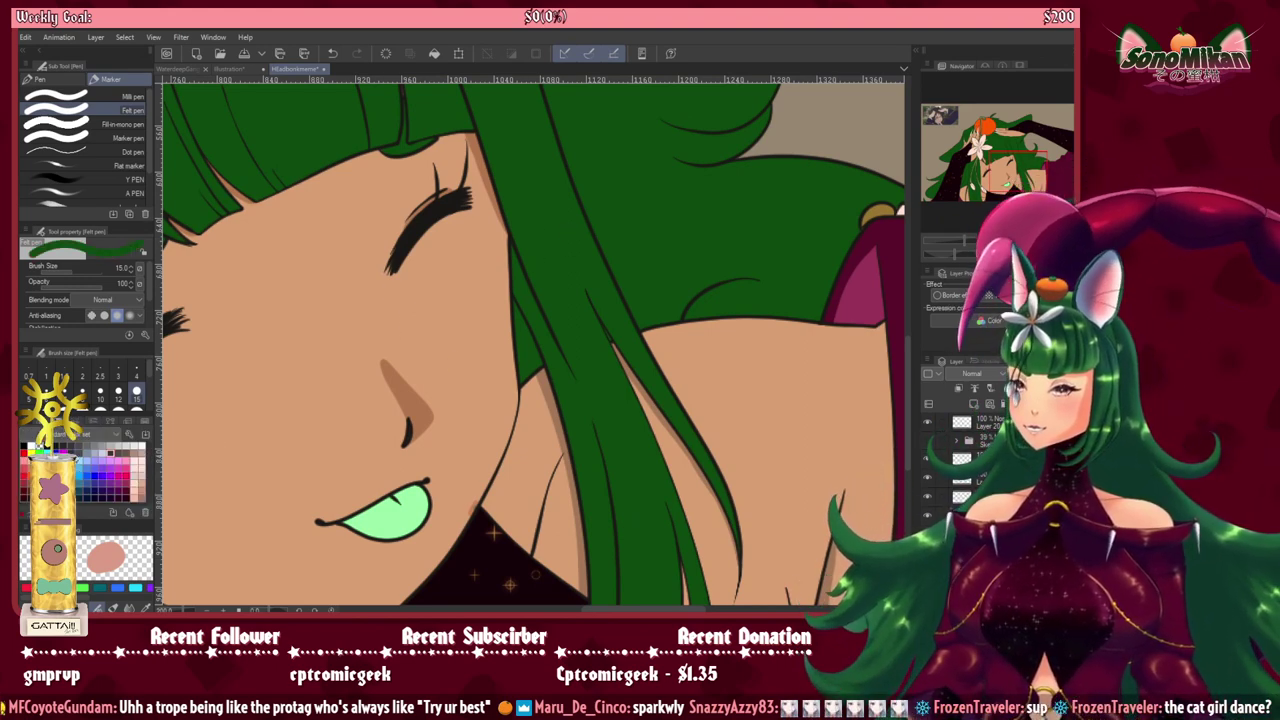
pyautogui.click(93, 427)
pyautogui.click(56, 467)
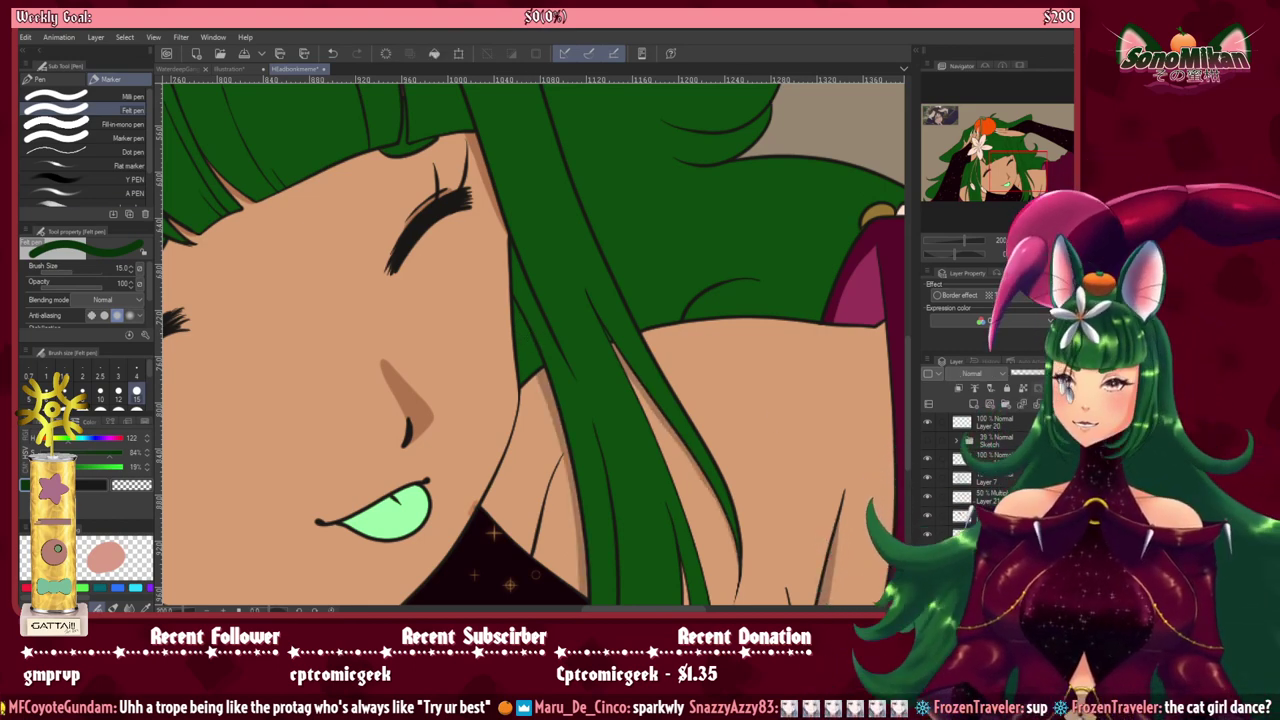
# Step: Auto-select the small hair patch between the jaw and side hair, paint it with the darker green and clear the selection
pyautogui.press('w')
pyautogui.click(530, 350)
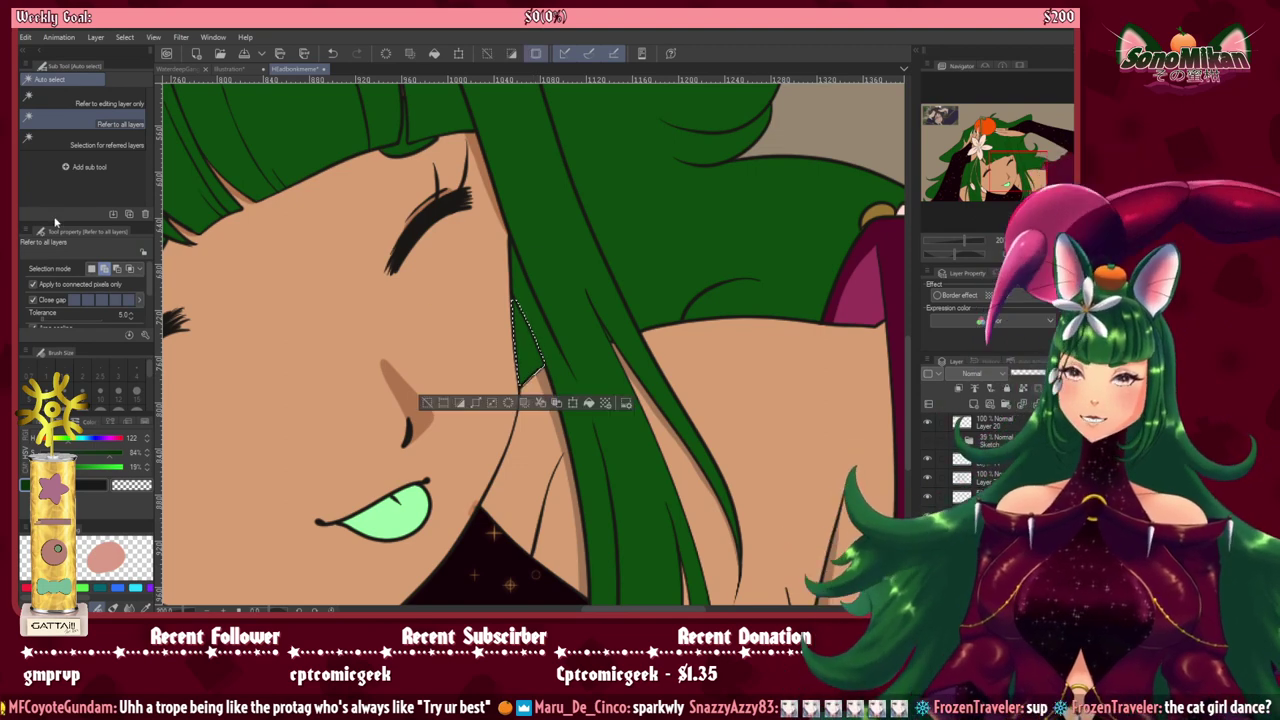
pyautogui.press('p')
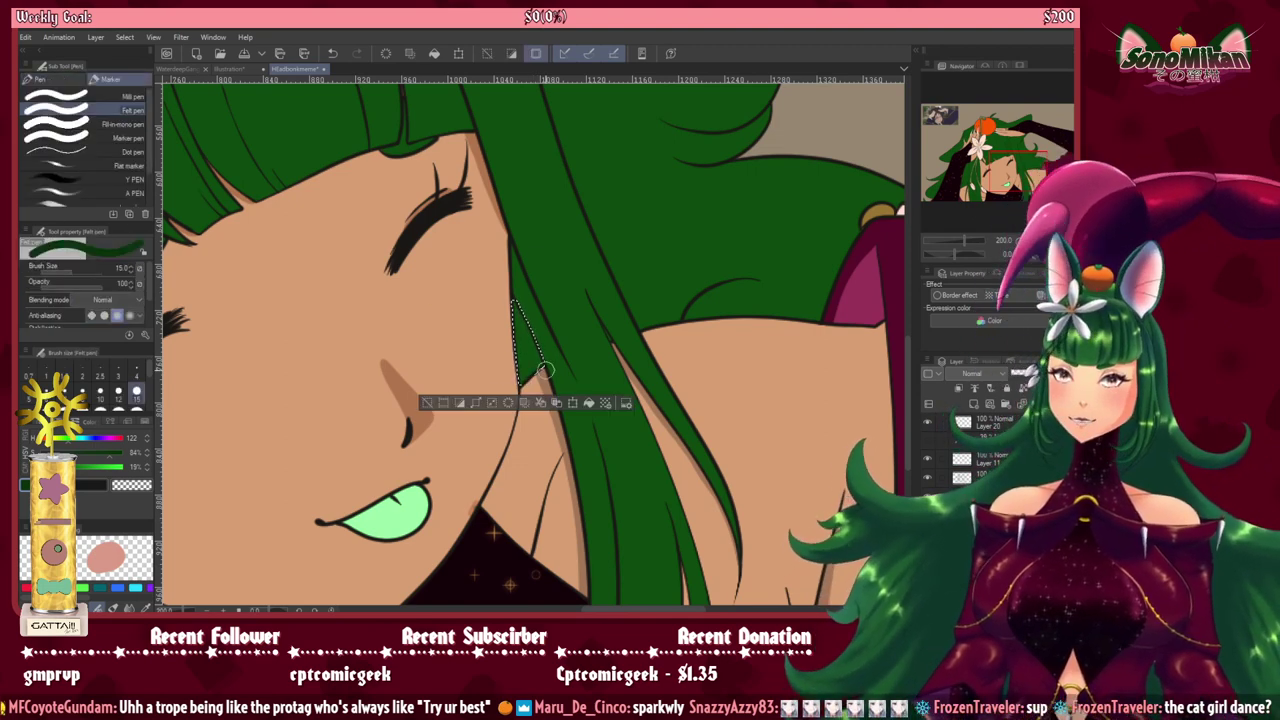
pyautogui.moveTo(543, 374); pyautogui.dragTo(531, 342)
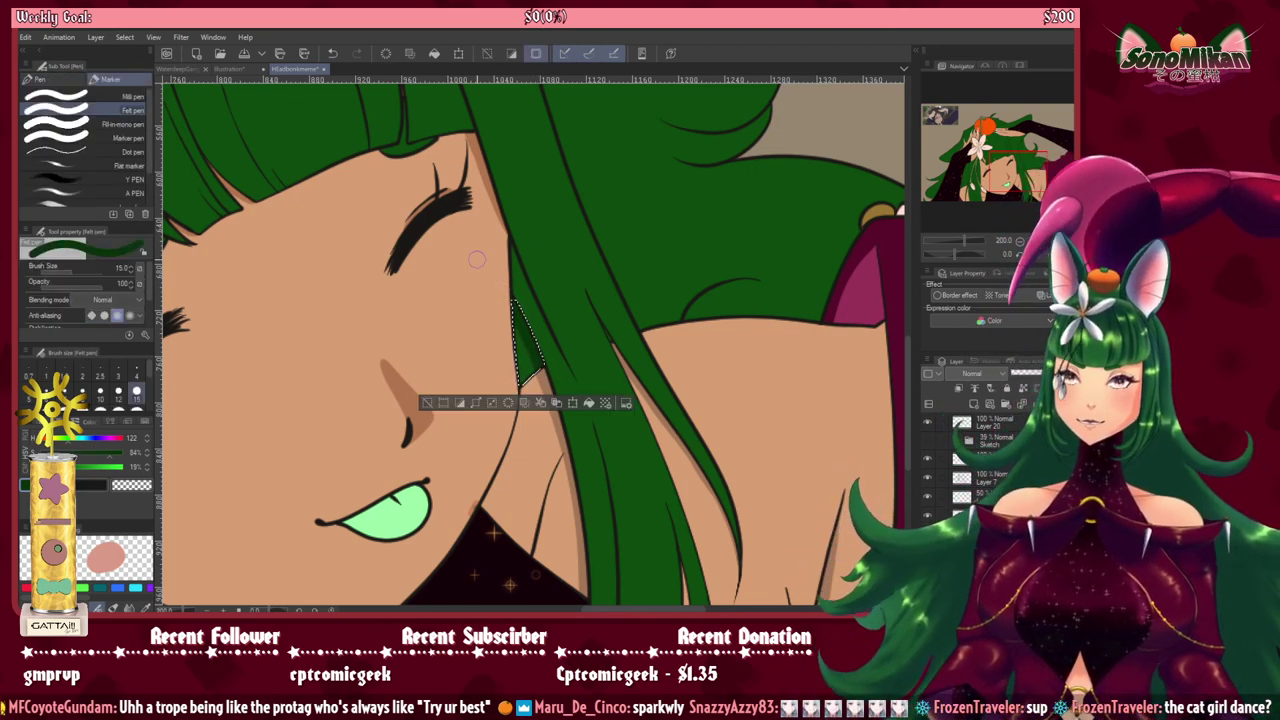
pyautogui.hotkey('ctrl', 'd')
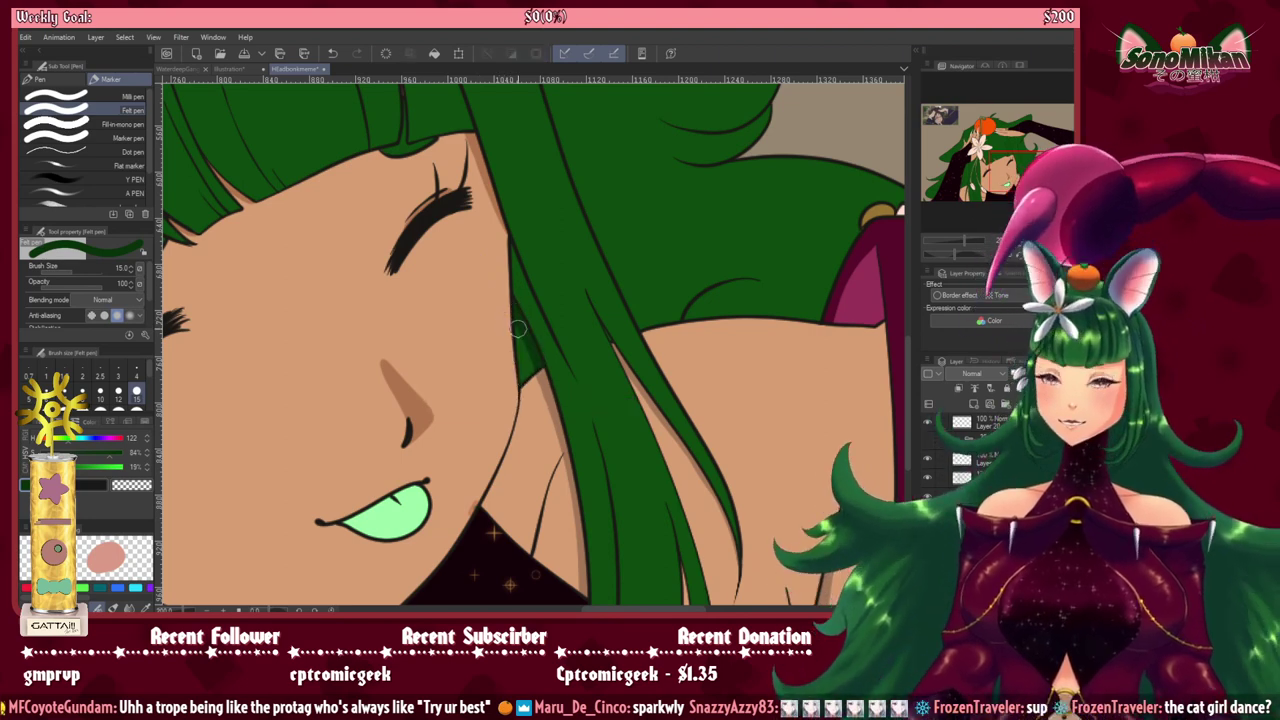
# Step: Reduce the Felt pen to size 4 for fine work around the dark hair patch beside the jaw
pyautogui.press('[')
pyautogui.press('[')
pyautogui.press('[')
pyautogui.press('[')
pyautogui.press('[')
pyautogui.press('[')
pyautogui.press('[')
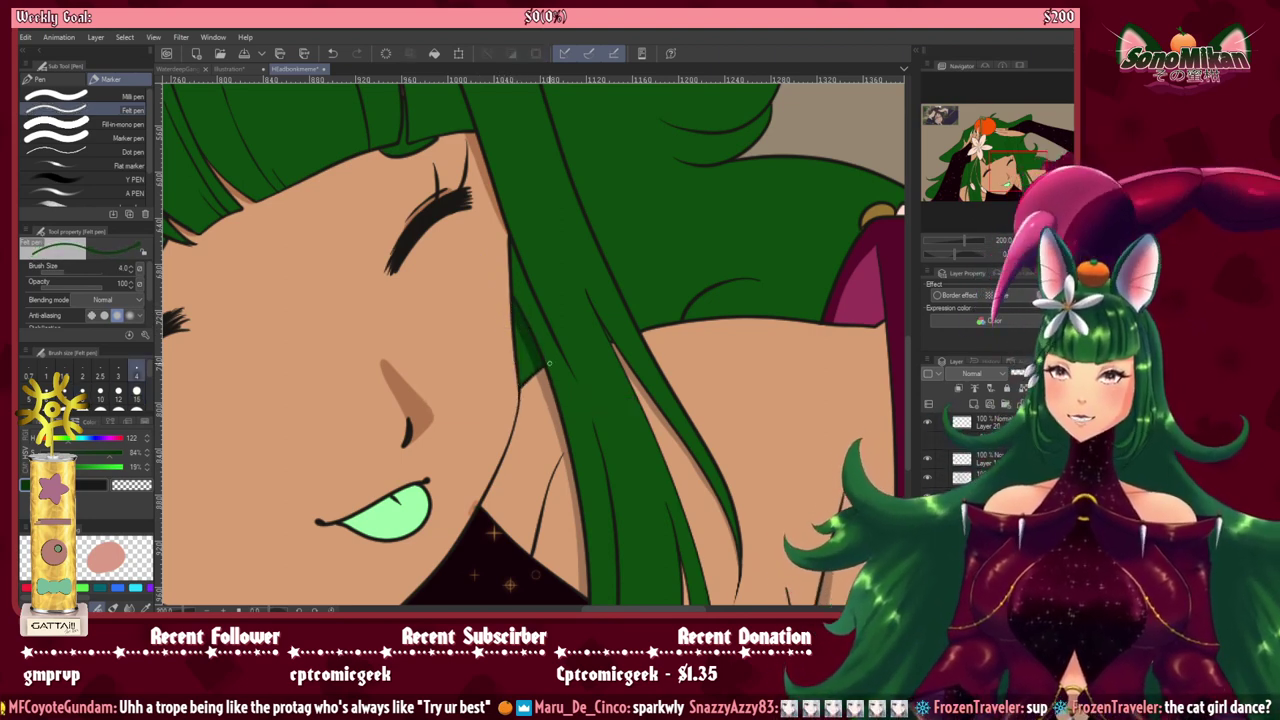
# Step: Return to the base hair green and enlarge the Felt pen to size 8 for touch-ups where the hair meets the near sleeve
pyautogui.moveTo(592, 345); pyautogui.dragTo(644, 590)
pyautogui.moveTo(344, 577); pyautogui.dragTo(1038, 214)
pyautogui.moveTo(607, 256); pyautogui.dragTo(555, 274)
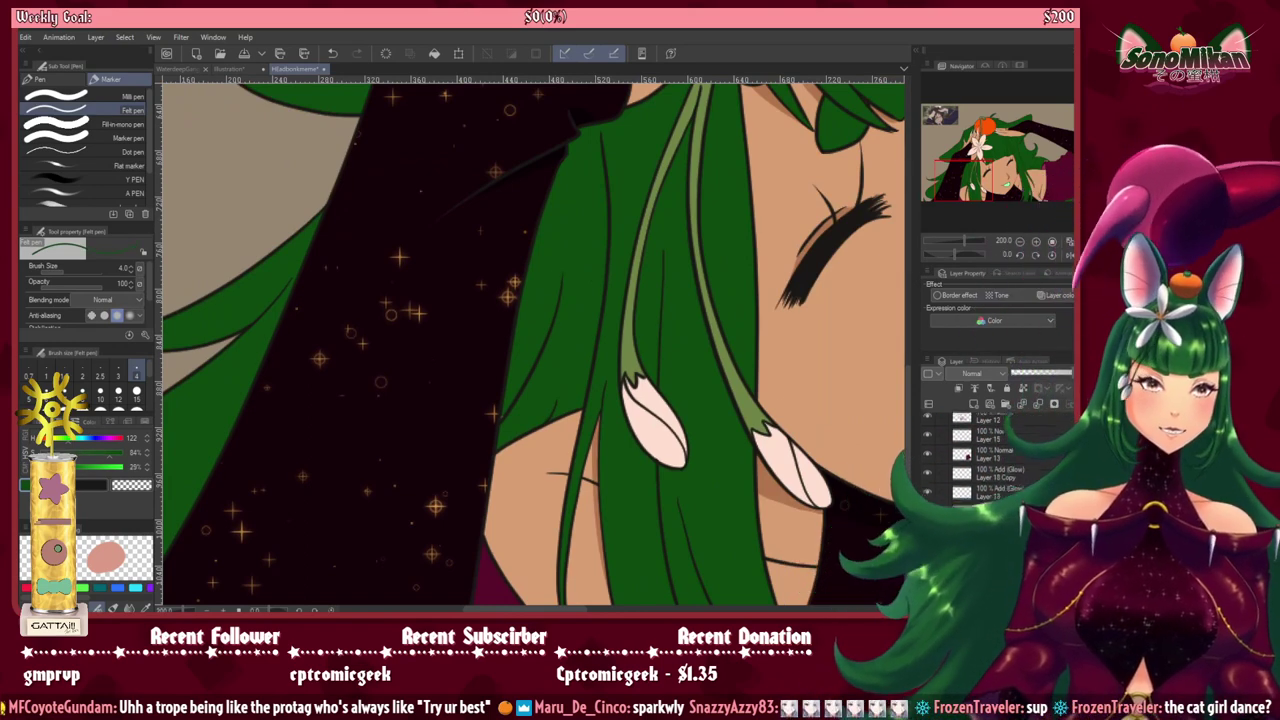
pyautogui.press(']')
pyautogui.press(']')
pyautogui.press(']')
pyautogui.press(']')
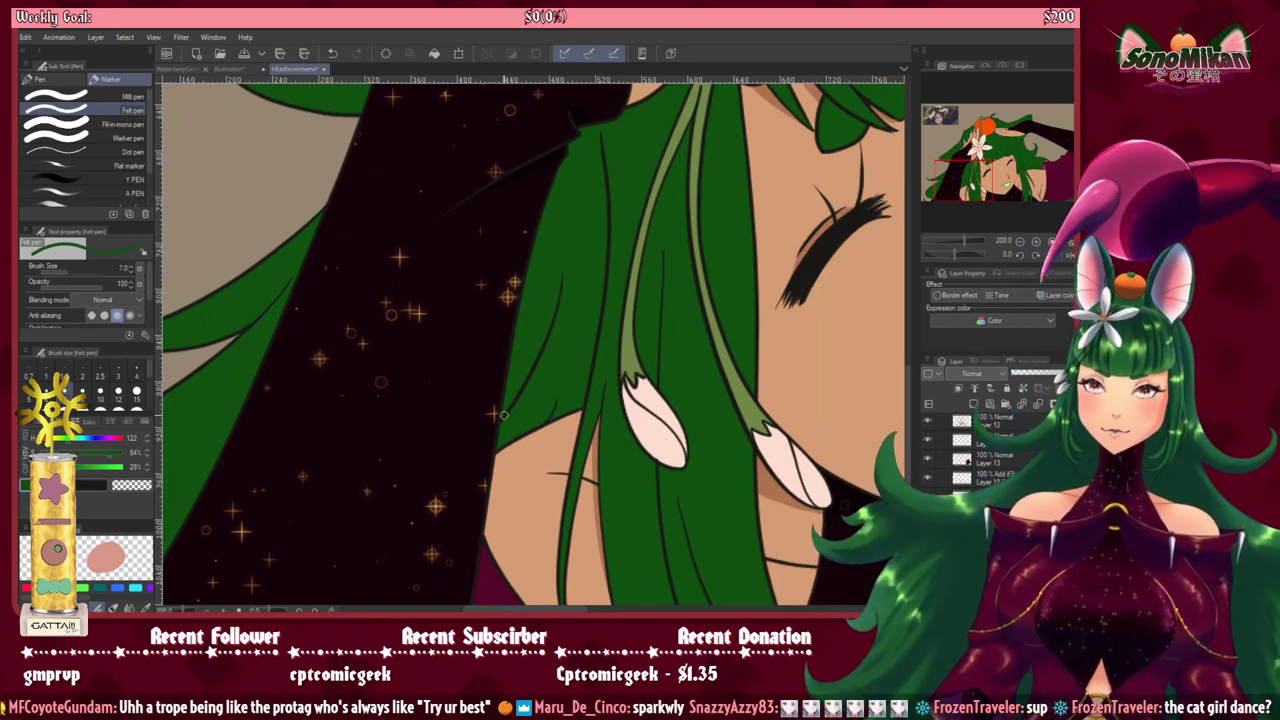
pyautogui.scroll(-2, 567, 402)
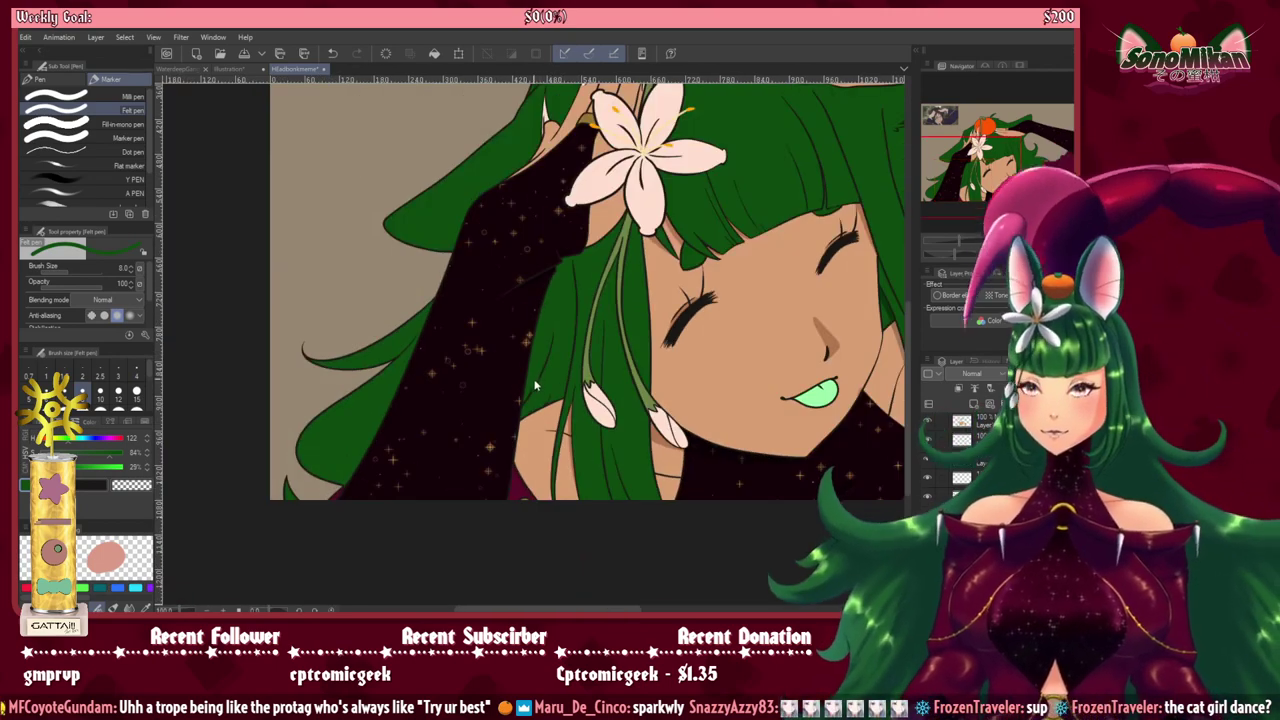
# Step: Select the maroon garment's area, sample its colour and shade the upper-edge fold and lower-edge creases with the Darker pencil at size 12
pyautogui.moveTo(556, 398); pyautogui.dragTo(420, 441)
pyautogui.moveTo(700, 505); pyautogui.dragTo(334, 493)
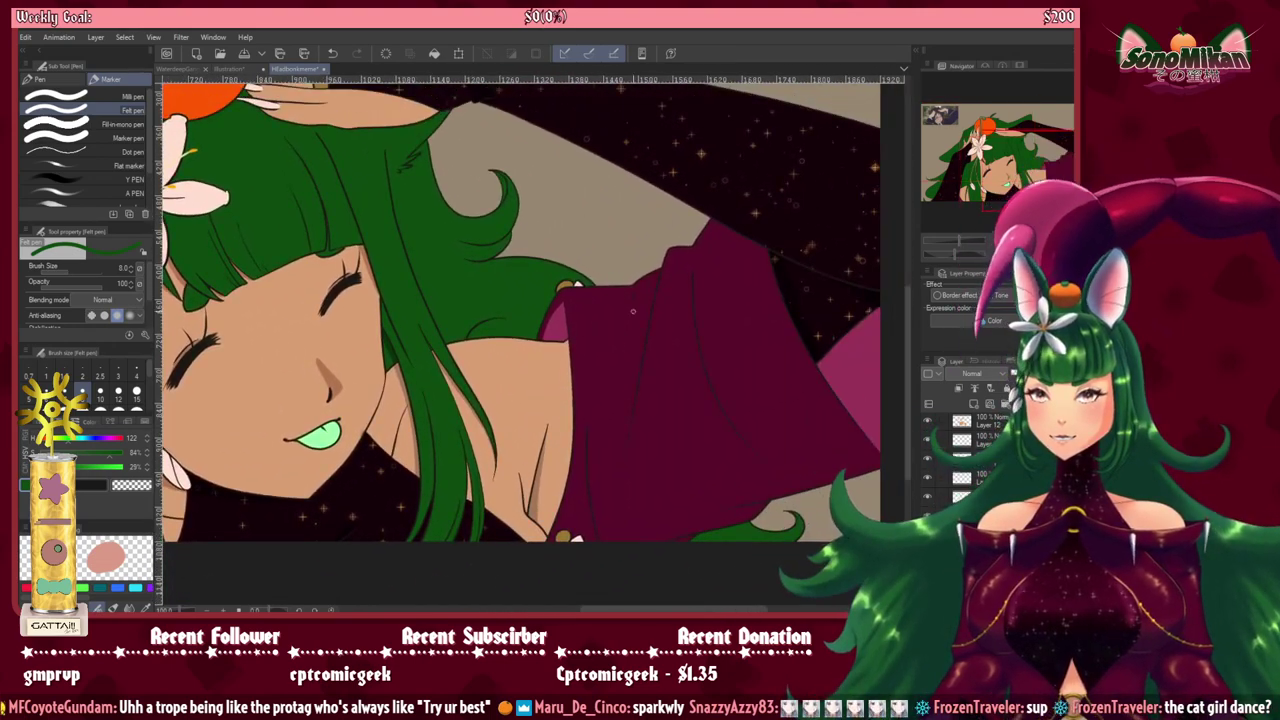
pyautogui.keyDown('alt'); pyautogui.click(606, 390); pyautogui.keyUp('alt')
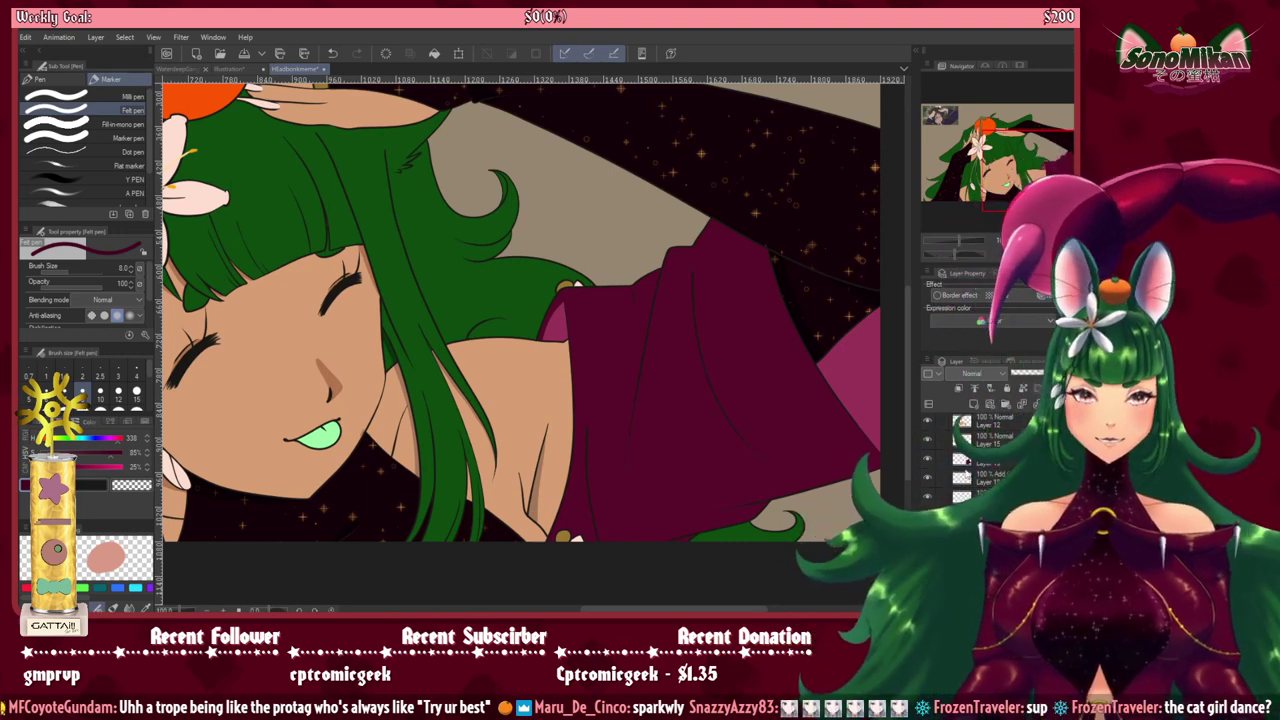
pyautogui.keyDown('ctrl'); pyautogui.click(963, 460); pyautogui.keyUp('ctrl')
pyautogui.scroll(1, 687, 406)
pyautogui.moveTo(687, 406); pyautogui.dragTo(624, 346)
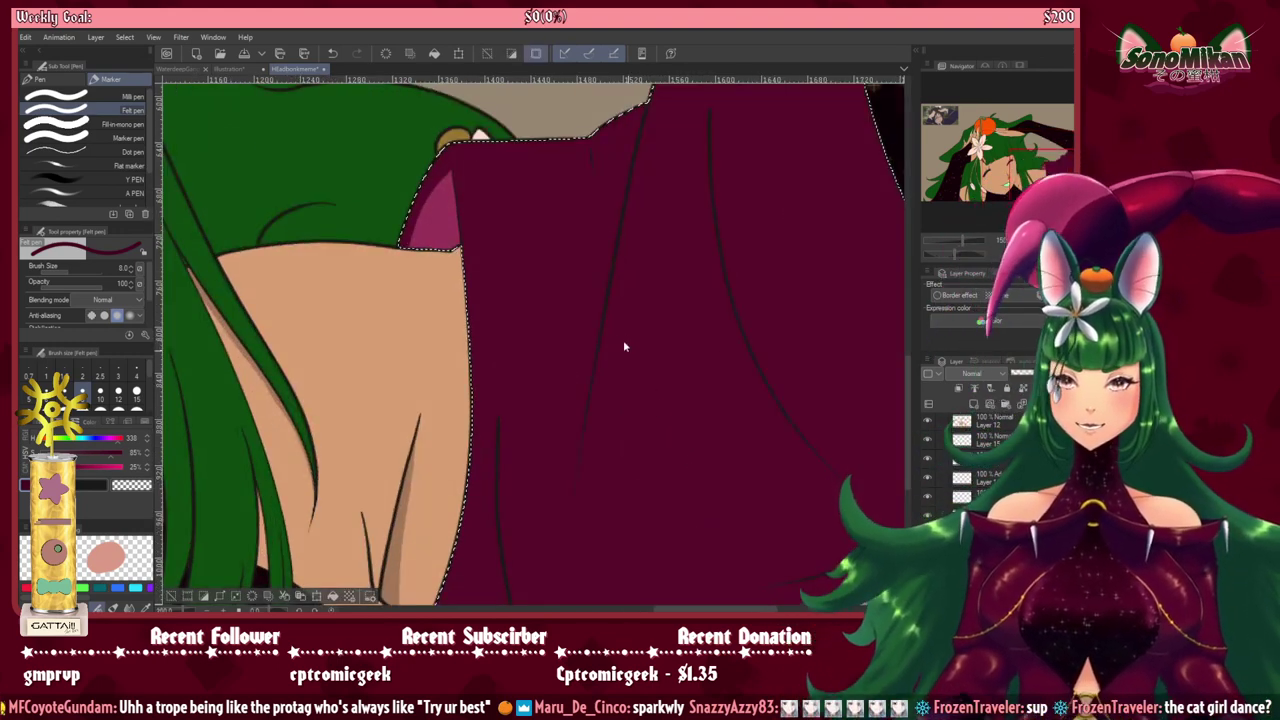
pyautogui.press('p')
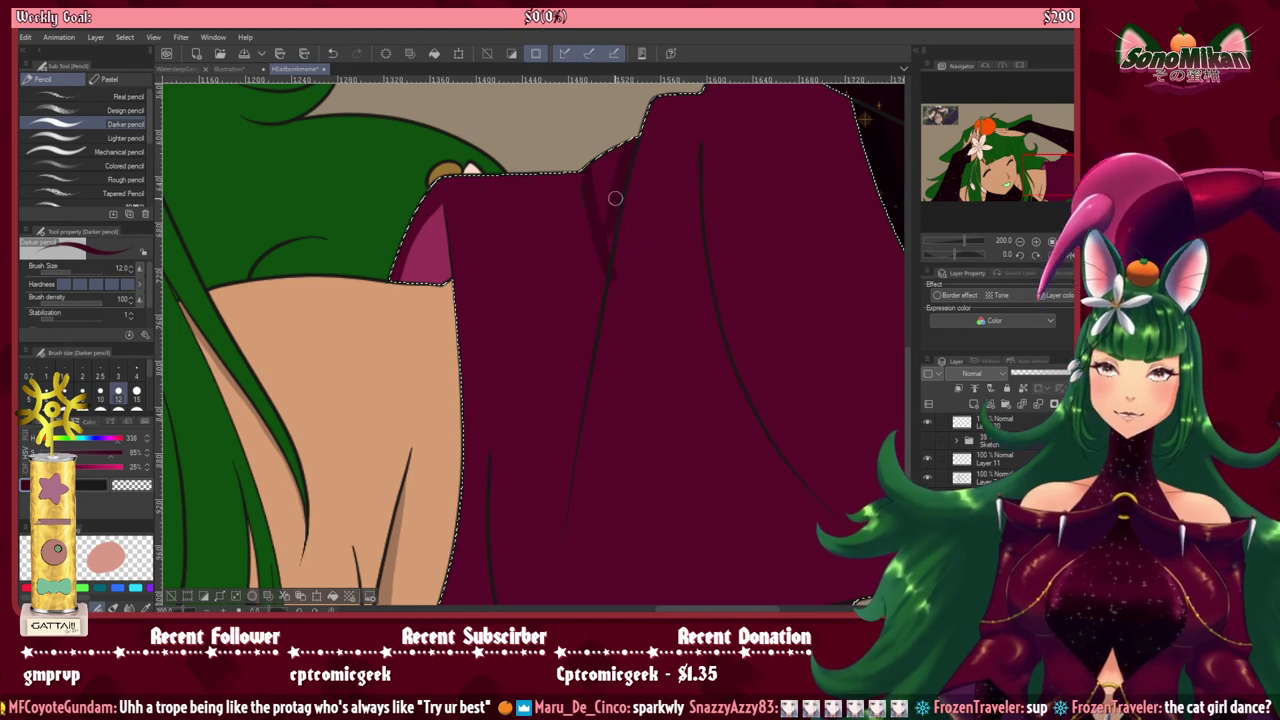
pyautogui.press('[')
pyautogui.press('[')
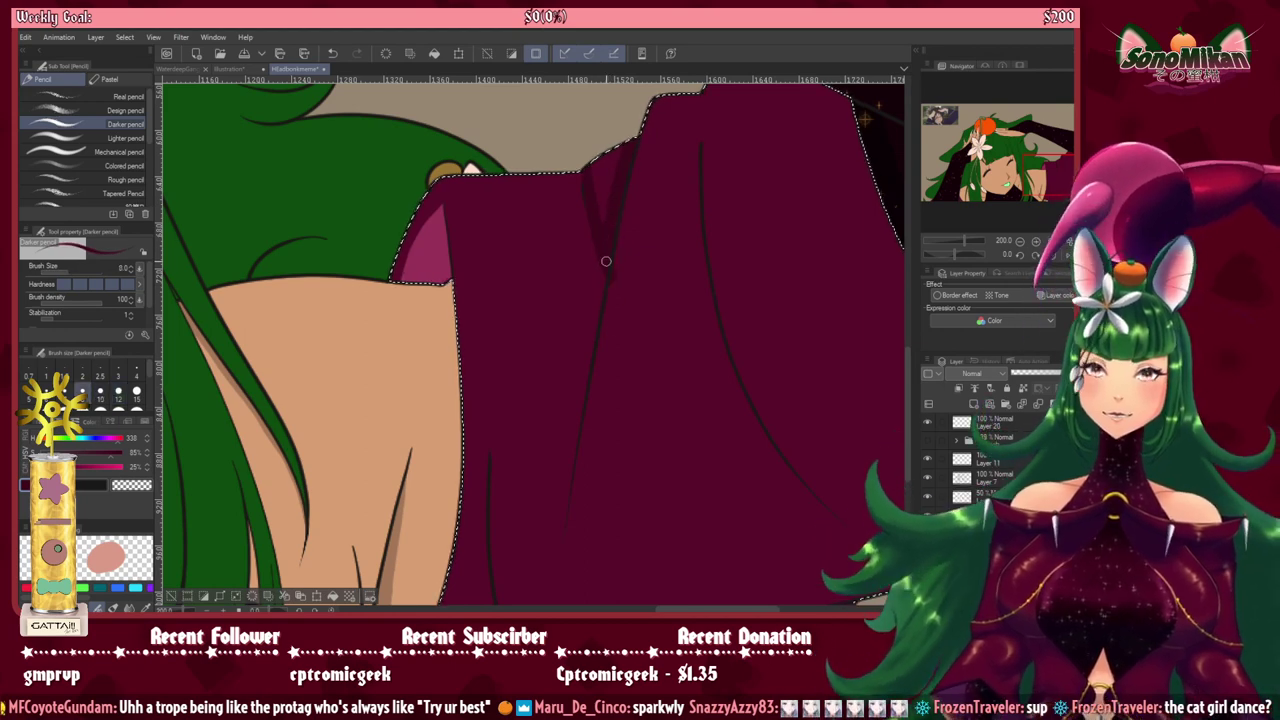
pyautogui.press(']')
pyautogui.press(']')
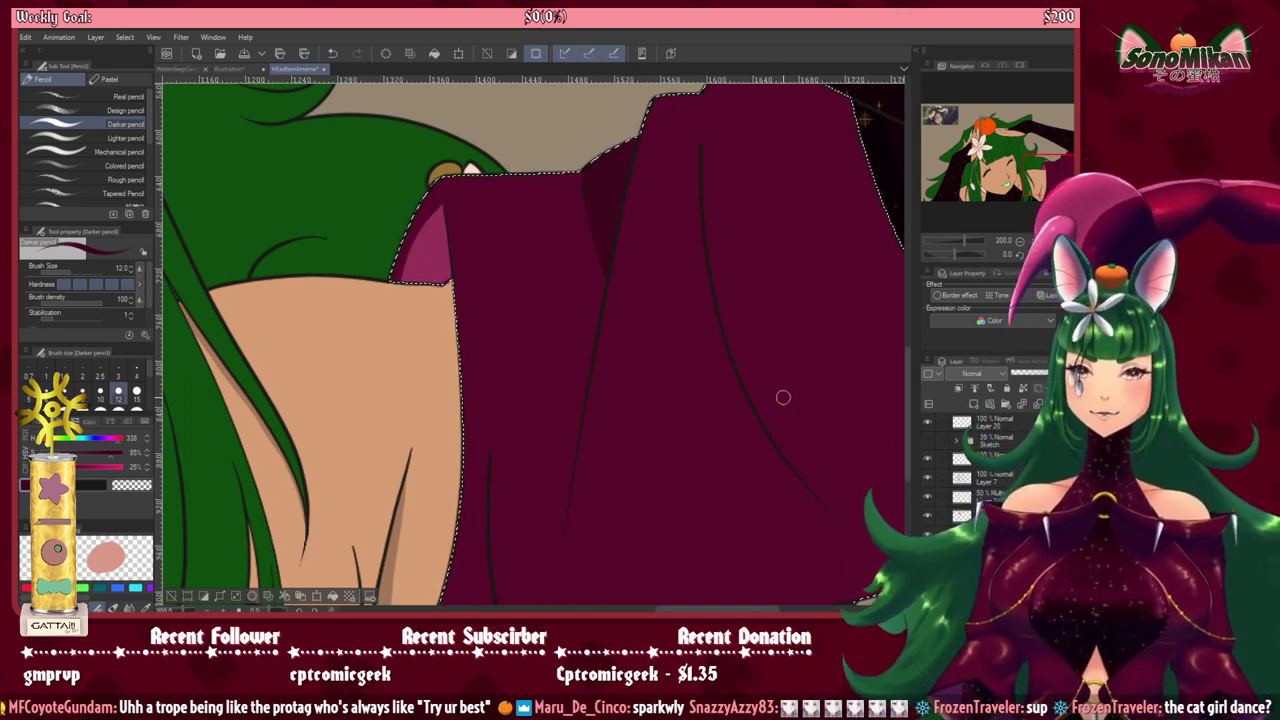
pyautogui.scroll(-5, 640, 340)
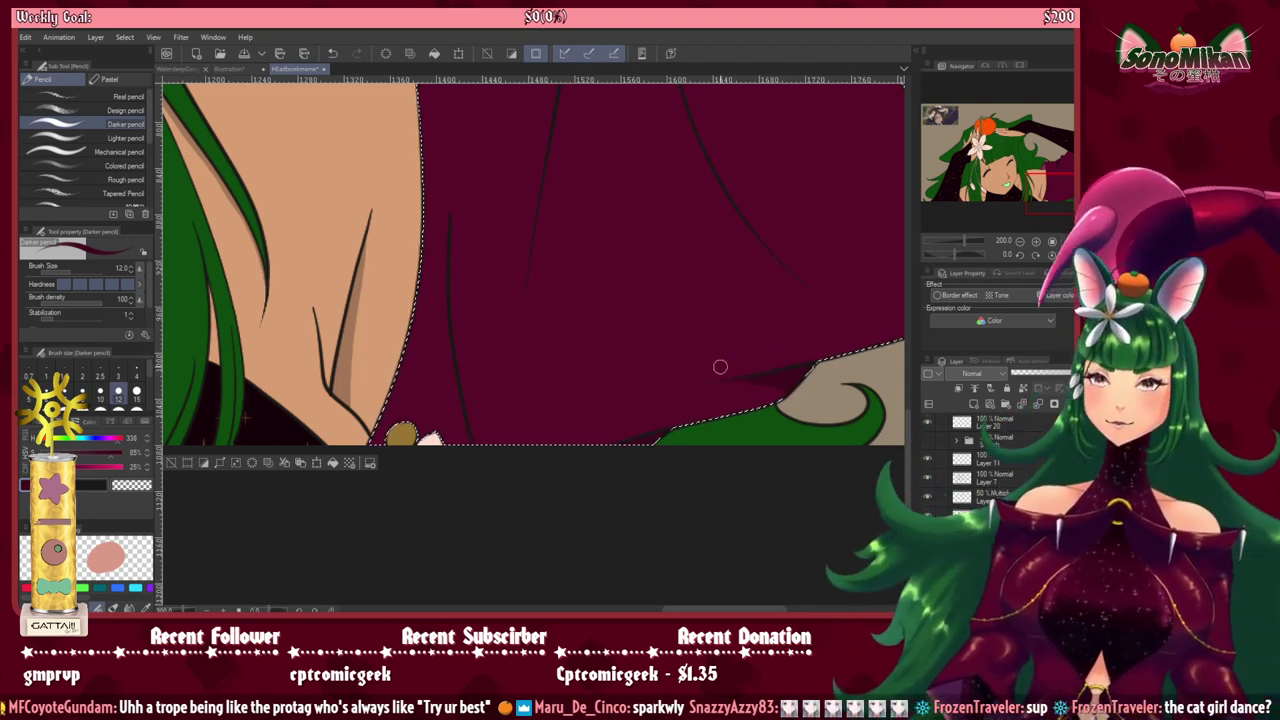
# Step: Shade along the garment's long curved fold with the Darker pencil, using sizes 7 and 10, and clear the selection
pyautogui.moveTo(674, 380)
pyautogui.mouseDown()
pyautogui.moveTo(586, 469)
pyautogui.moveTo(534, 557)
pyautogui.moveTo(485, 588)
pyautogui.moveTo(496, 533)
pyautogui.mouseUp()
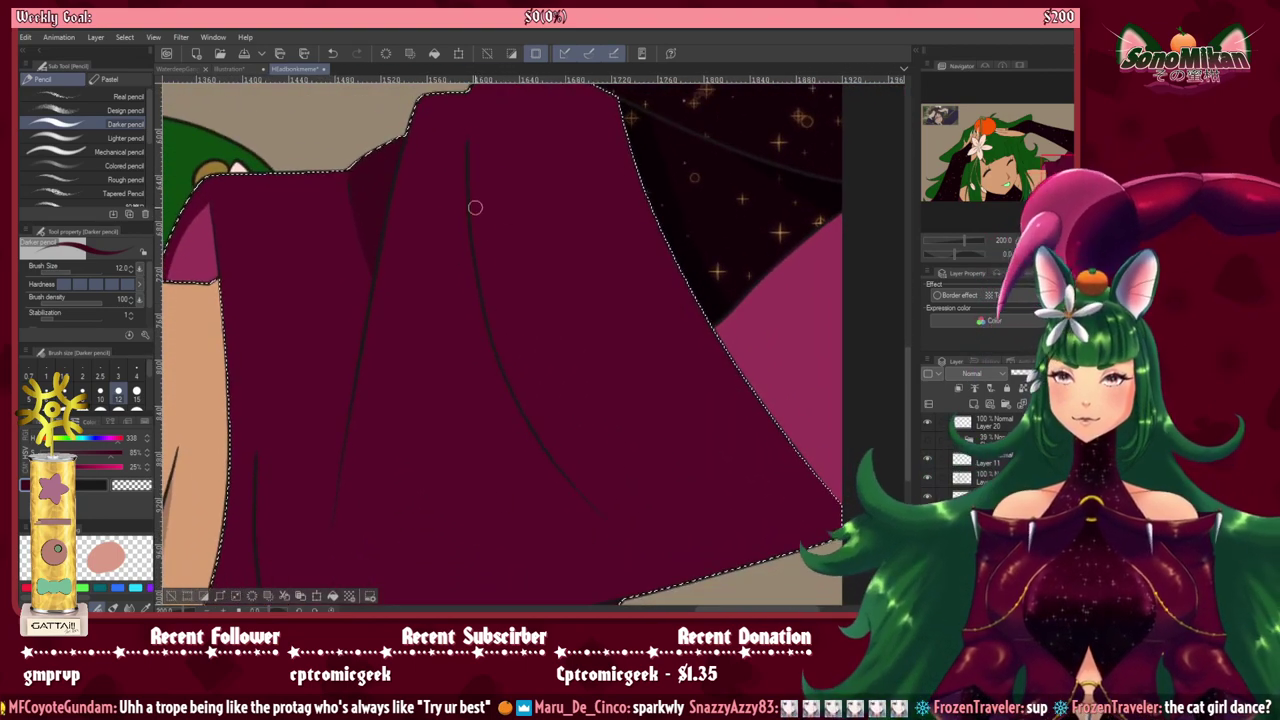
pyautogui.moveTo(492, 294); pyautogui.dragTo(529, 406)
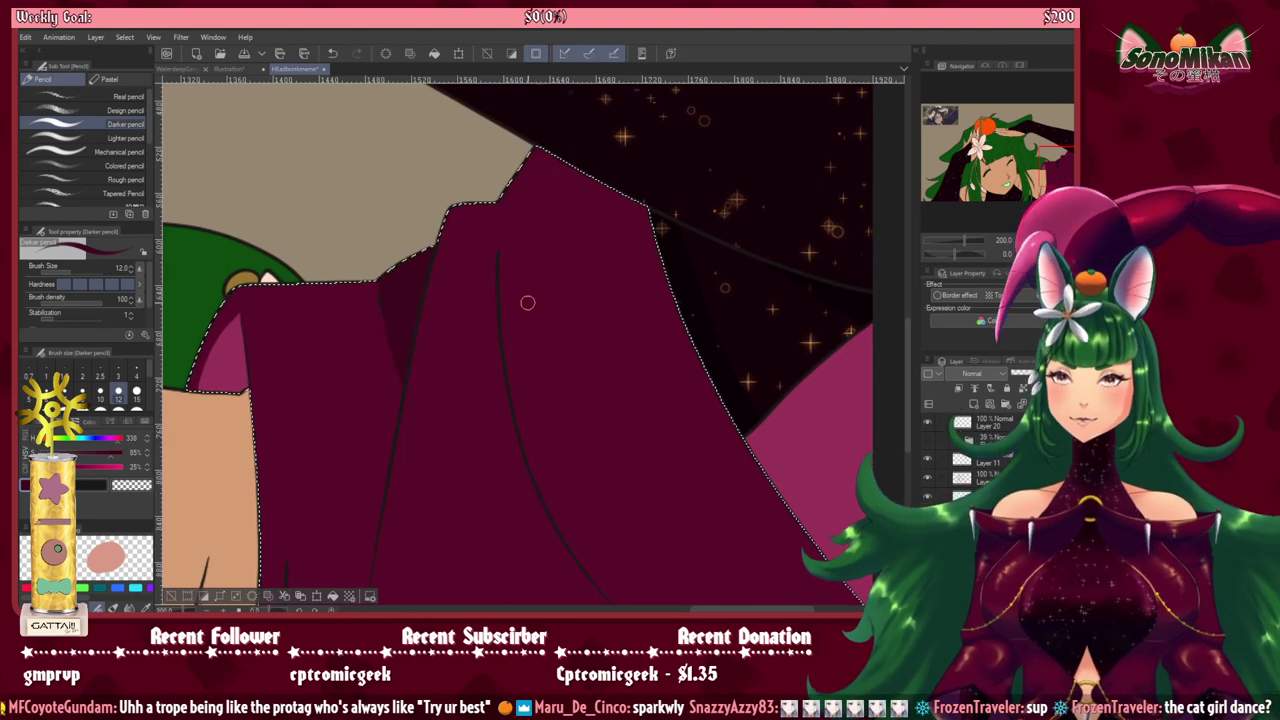
pyautogui.moveTo(532, 357)
pyautogui.mouseDown()
pyautogui.moveTo(534, 258)
pyautogui.moveTo(565, 270)
pyautogui.mouseUp()
pyautogui.press('[')
pyautogui.press('[')
pyautogui.press('[')
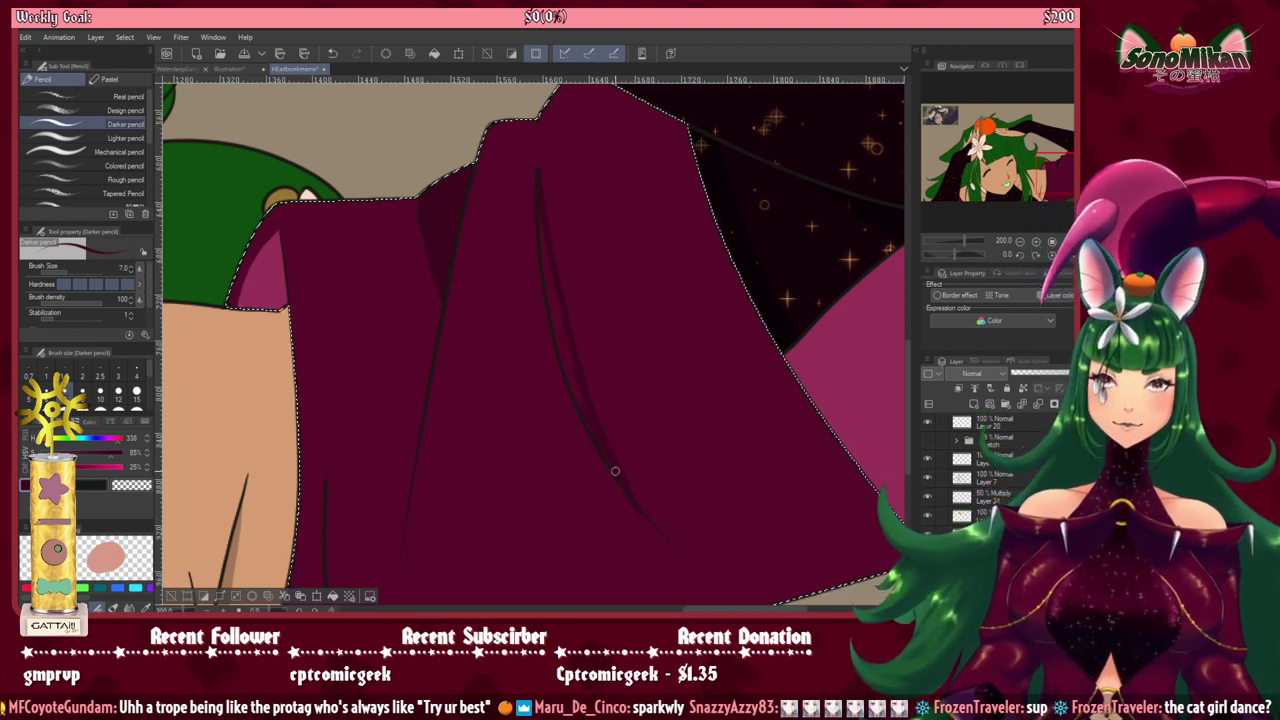
pyautogui.press(']')
pyautogui.press(']')
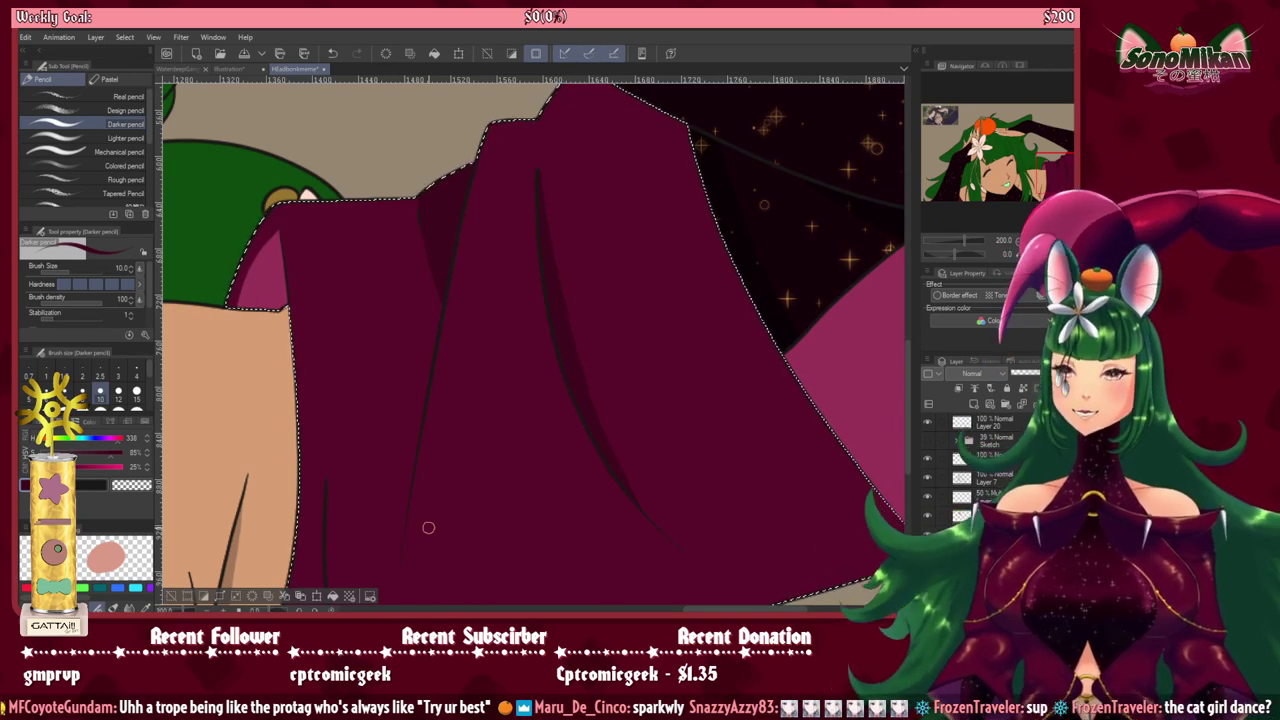
pyautogui.moveTo(618, 325)
pyautogui.mouseDown()
pyautogui.moveTo(571, 503)
pyautogui.moveTo(551, 437)
pyautogui.moveTo(580, 286)
pyautogui.moveTo(609, 259)
pyautogui.moveTo(637, 380)
pyautogui.moveTo(723, 371)
pyautogui.moveTo(671, 360)
pyautogui.moveTo(748, 350)
pyautogui.moveTo(806, 292)
pyautogui.moveTo(708, 263)
pyautogui.moveTo(678, 315)
pyautogui.moveTo(689, 299)
pyautogui.mouseUp()
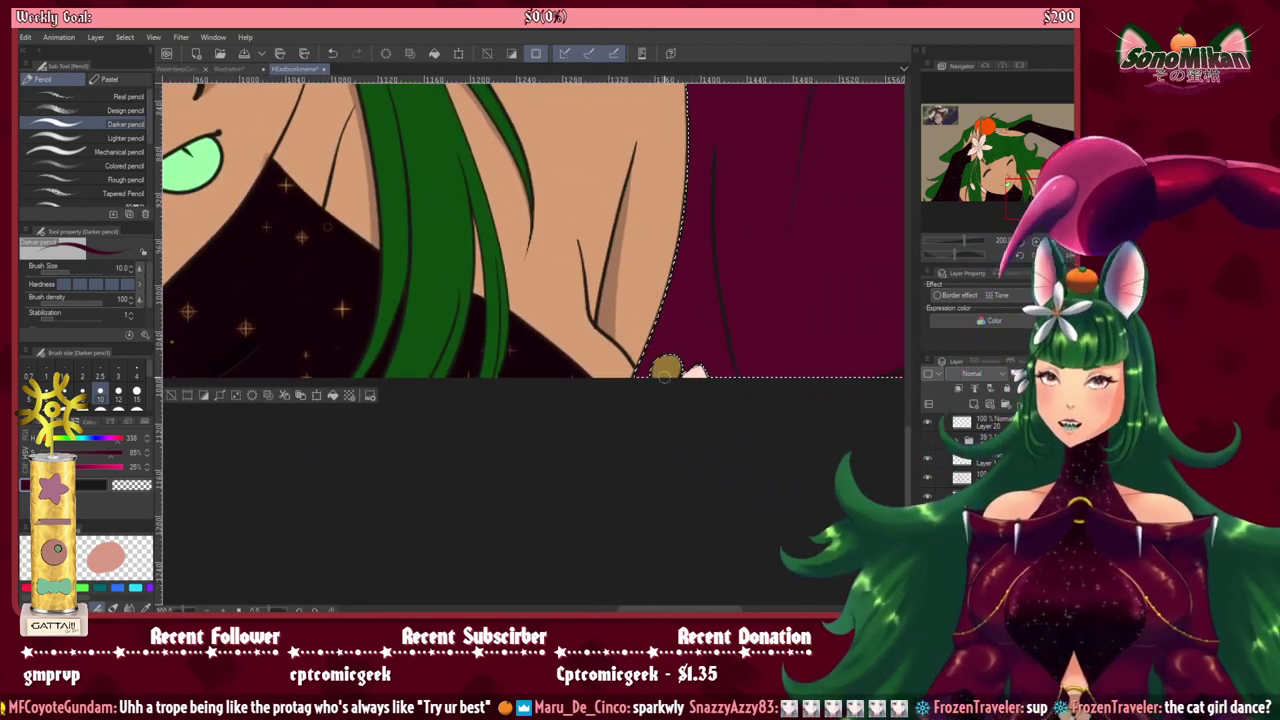
pyautogui.hotkey('ctrl', 'd')
# Step: Sample the gold of the garment's round ornaments, darken it to 46% brightness and shade both ornaments with the Darker pencil, finishing at size 8
pyautogui.keyDown('alt'); pyautogui.click(668, 370); pyautogui.keyUp('alt')
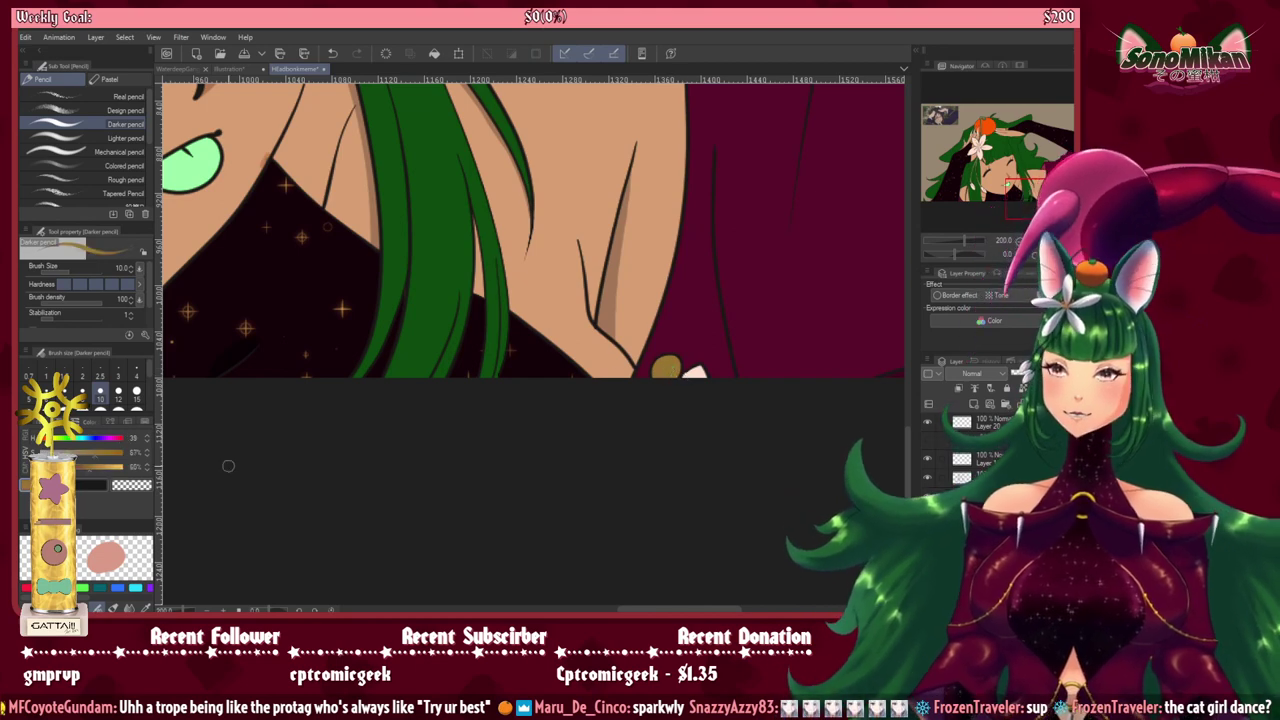
pyautogui.click(80, 468)
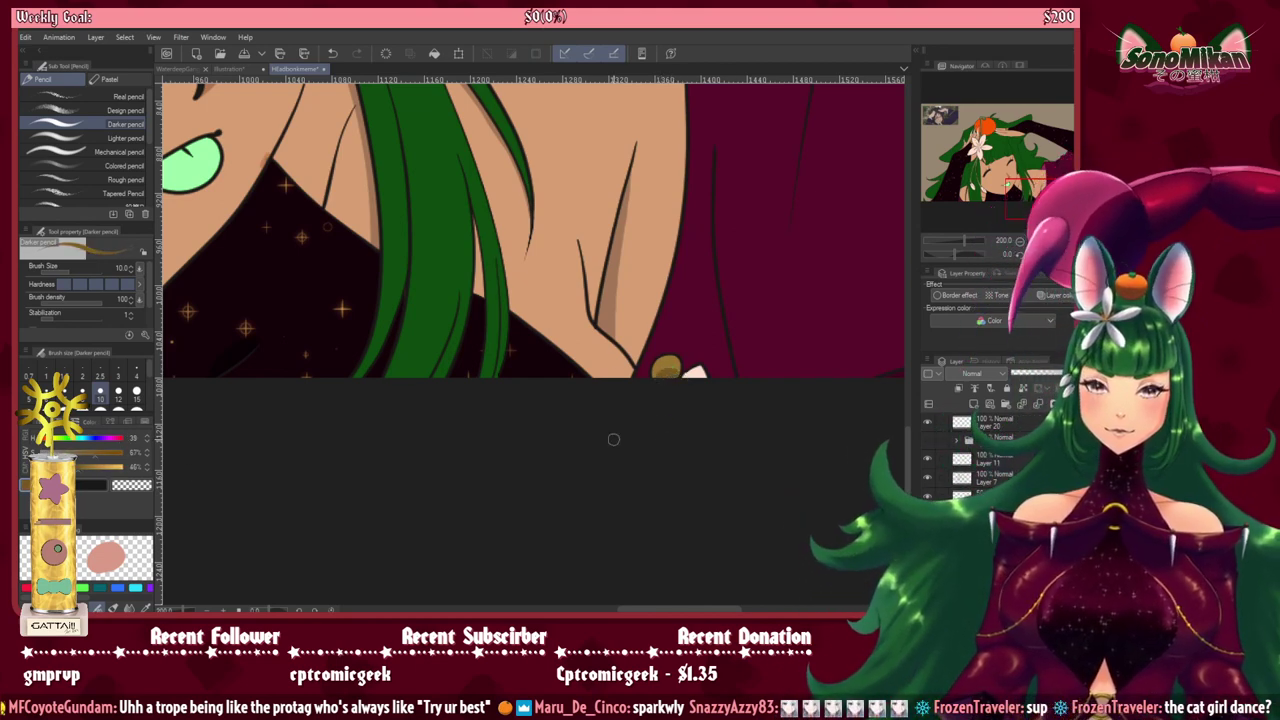
pyautogui.moveTo(518, 266); pyautogui.dragTo(475, 612)
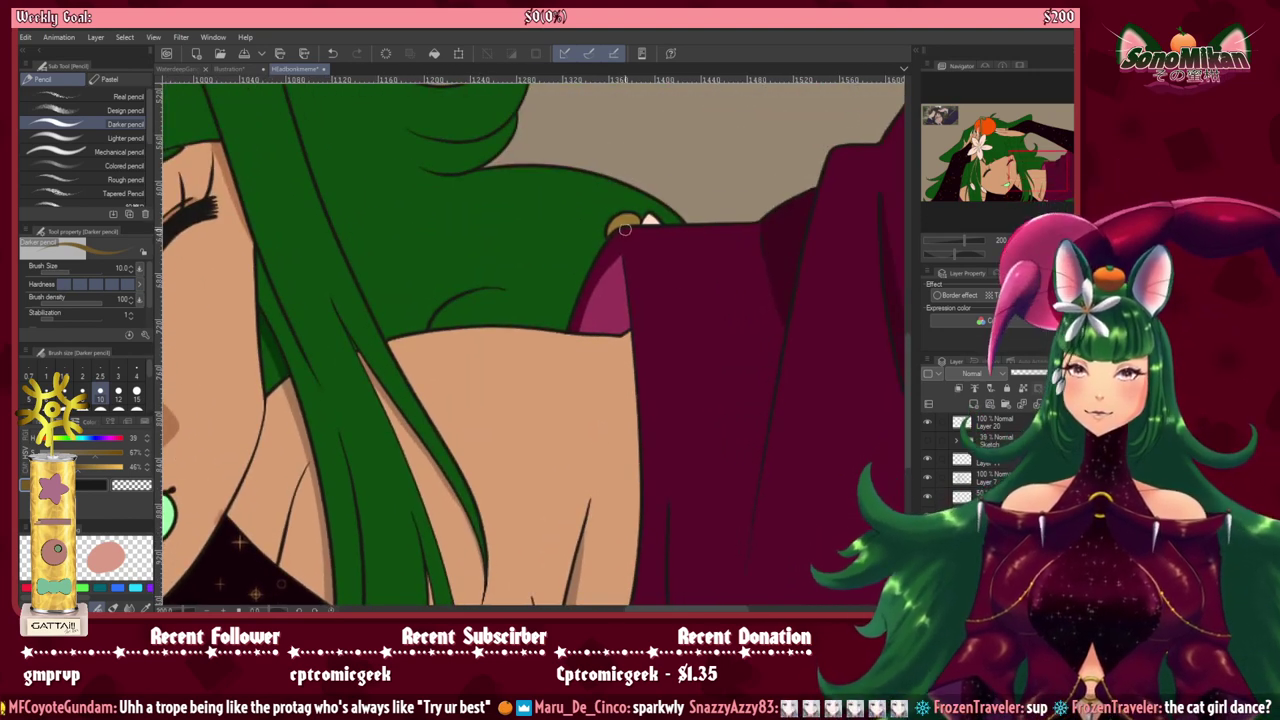
pyautogui.press('[')
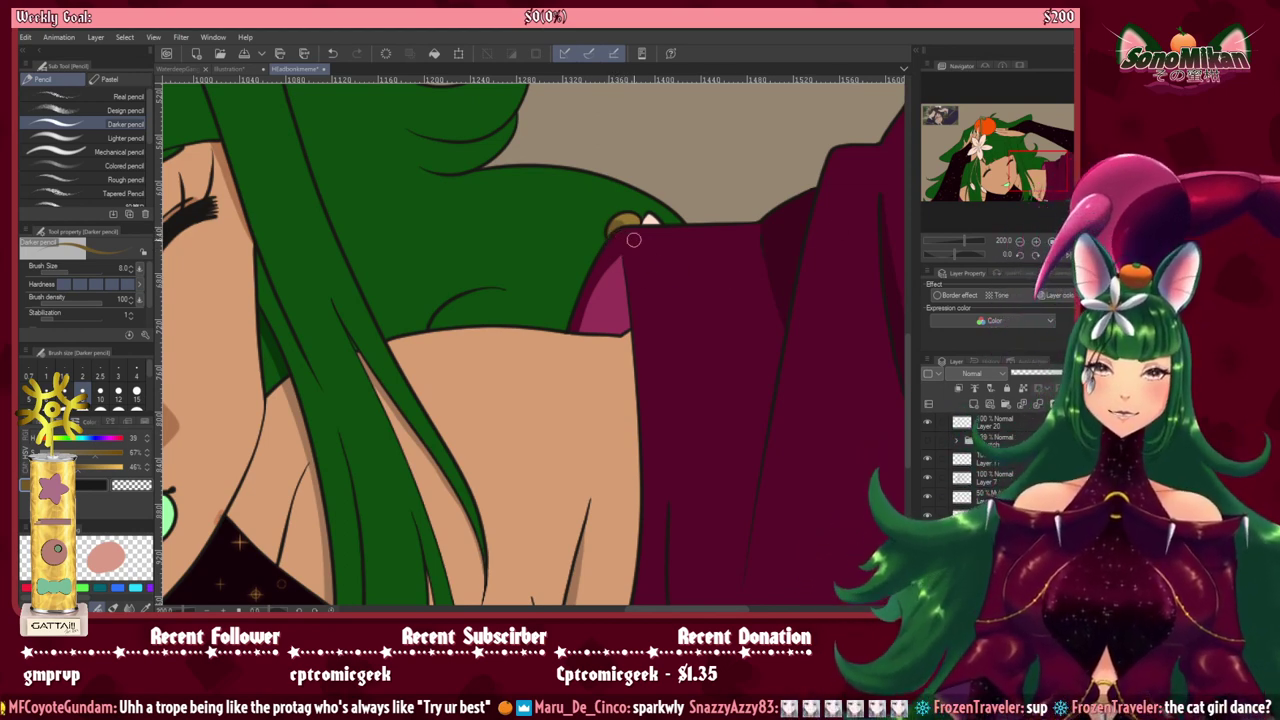
pyautogui.moveTo(430, 560); pyautogui.dragTo(704, 202)
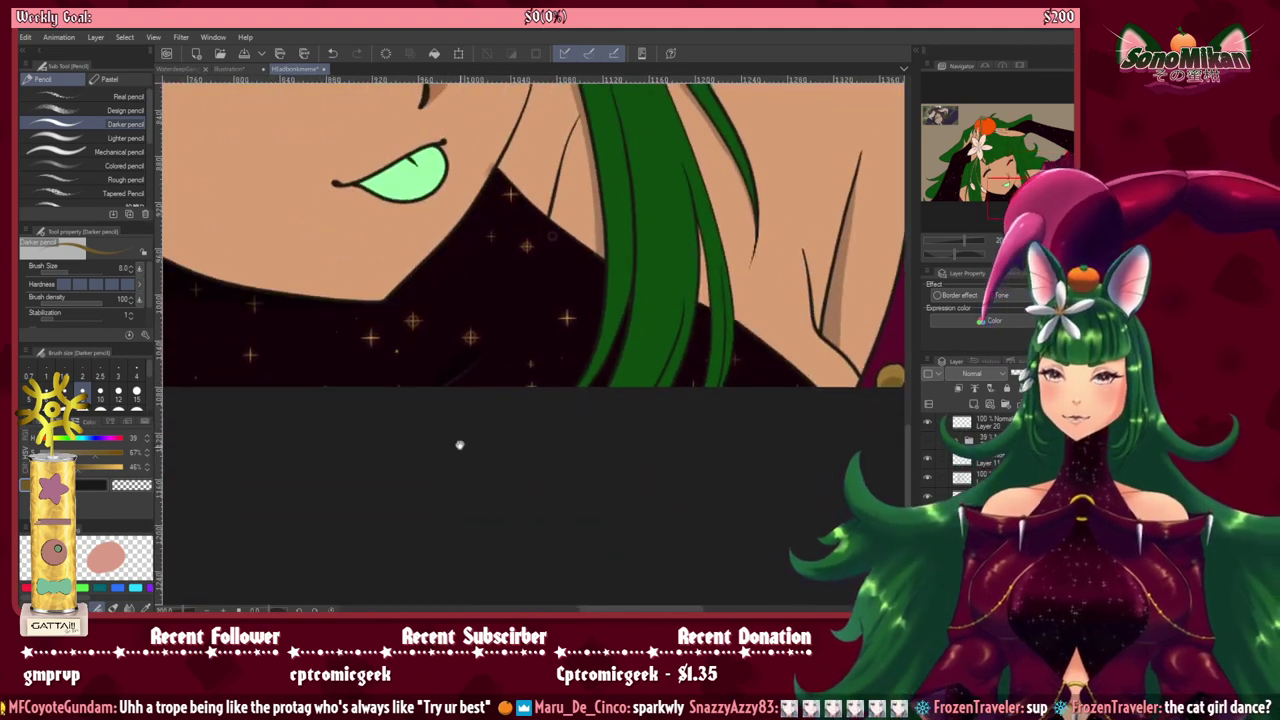
pyautogui.moveTo(460, 446); pyautogui.dragTo(900, 460)
pyautogui.moveTo(614, 434); pyautogui.dragTo(832, 444)
pyautogui.moveTo(705, 491); pyautogui.dragTo(284, 531)
pyautogui.moveTo(642, 508)
pyautogui.mouseDown()
pyautogui.moveTo(603, 523)
pyautogui.moveTo(272, 544)
pyautogui.mouseUp()
pyautogui.moveTo(600, 546); pyautogui.dragTo(428, 506)
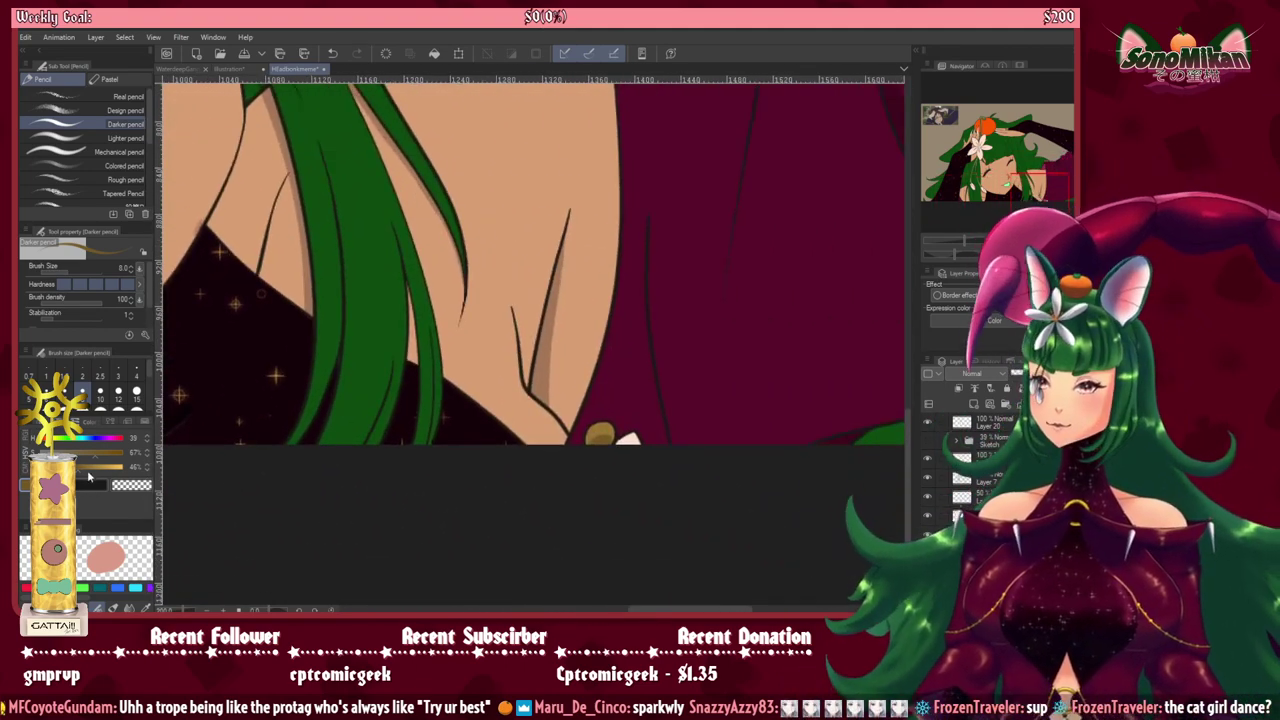
# Step: Raise the gold to 96% brightness and add small highlights to the garment's gold ornaments, undoing the stray stroke
pyautogui.click(119, 468)
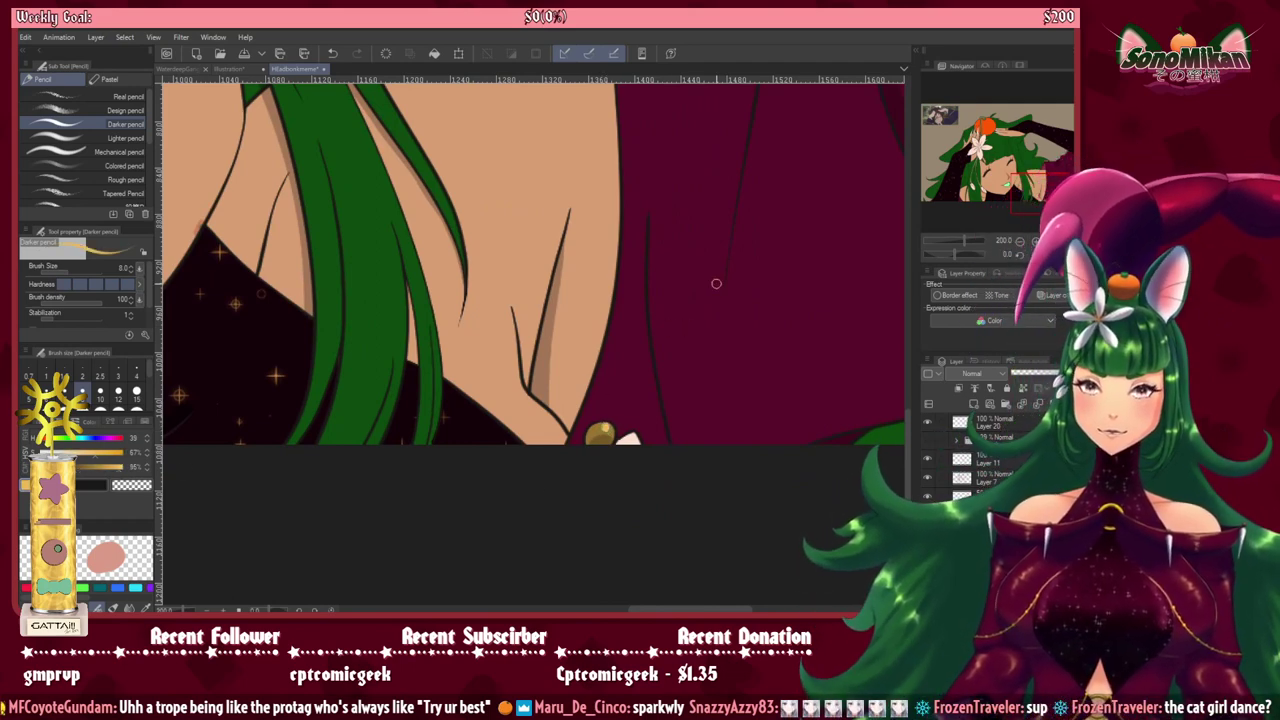
pyautogui.hotkey('ctrl', 'z')
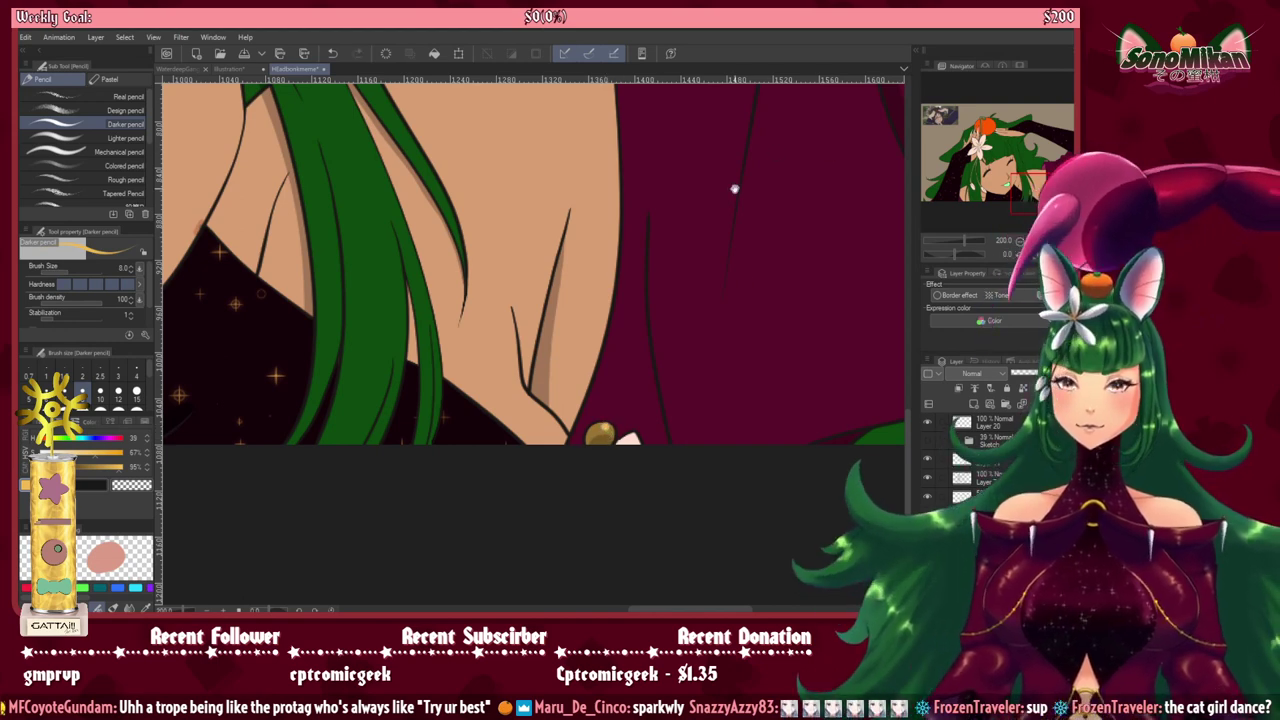
pyautogui.moveTo(734, 189); pyautogui.dragTo(712, 403)
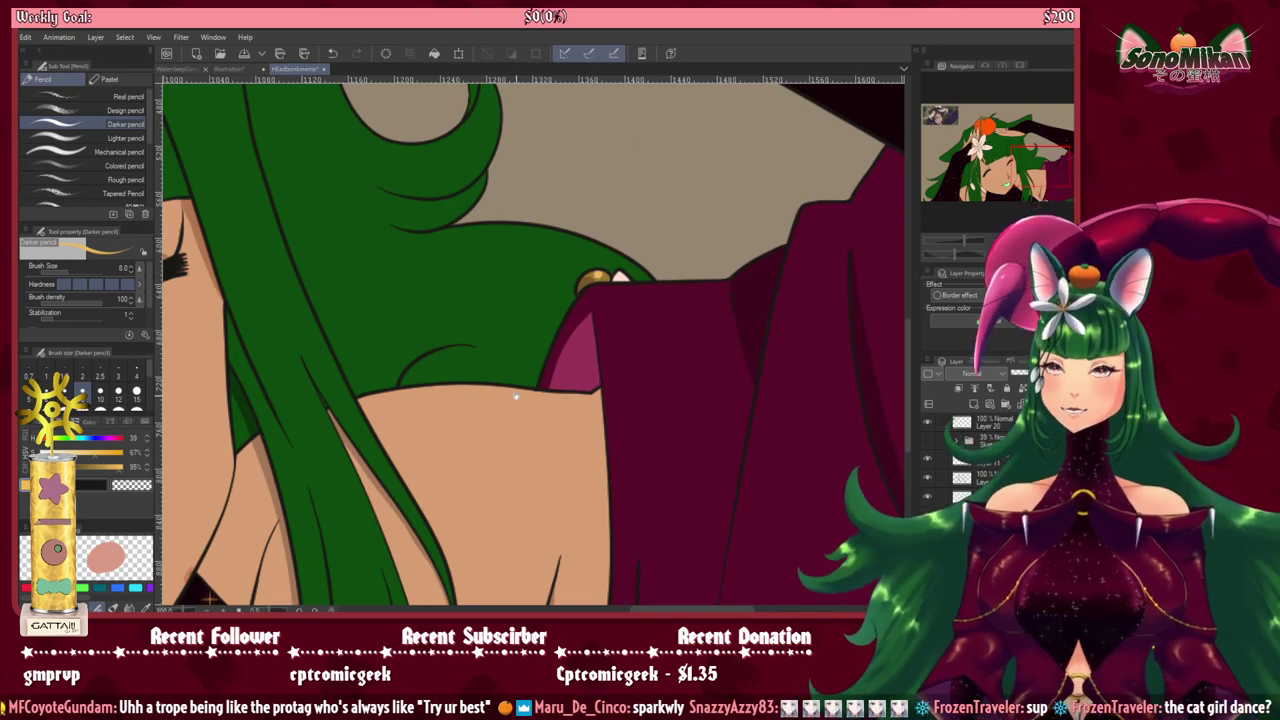
# Step: Look over the whole illustration for areas that still need shading
pyautogui.moveTo(516, 396); pyautogui.dragTo(694, 363)
pyautogui.moveTo(523, 357); pyautogui.dragTo(737, 286)
pyautogui.moveTo(506, 319); pyautogui.dragTo(734, 349)
pyautogui.moveTo(585, 160); pyautogui.dragTo(712, 371)
pyautogui.moveTo(400, 110)
pyautogui.mouseDown()
pyautogui.moveTo(779, 352)
pyautogui.moveTo(879, 380)
pyautogui.mouseUp()
pyautogui.moveTo(560, 286)
pyautogui.mouseDown()
pyautogui.moveTo(622, 455)
pyautogui.moveTo(470, 305)
pyautogui.moveTo(558, 344)
pyautogui.mouseUp()
pyautogui.scroll(-3, 612, 428)
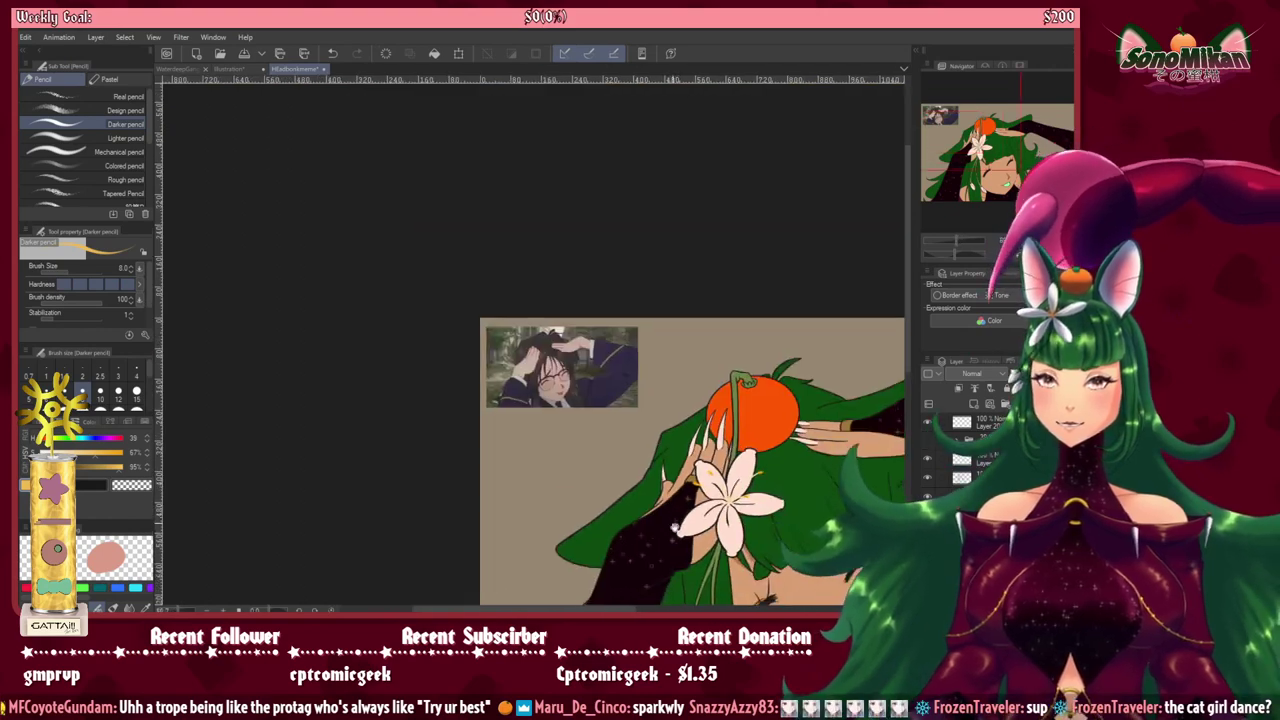
pyautogui.moveTo(669, 526)
pyautogui.mouseDown()
pyautogui.moveTo(479, 224)
pyautogui.moveTo(361, 294)
pyautogui.moveTo(404, 284)
pyautogui.moveTo(398, 272)
pyautogui.mouseUp()
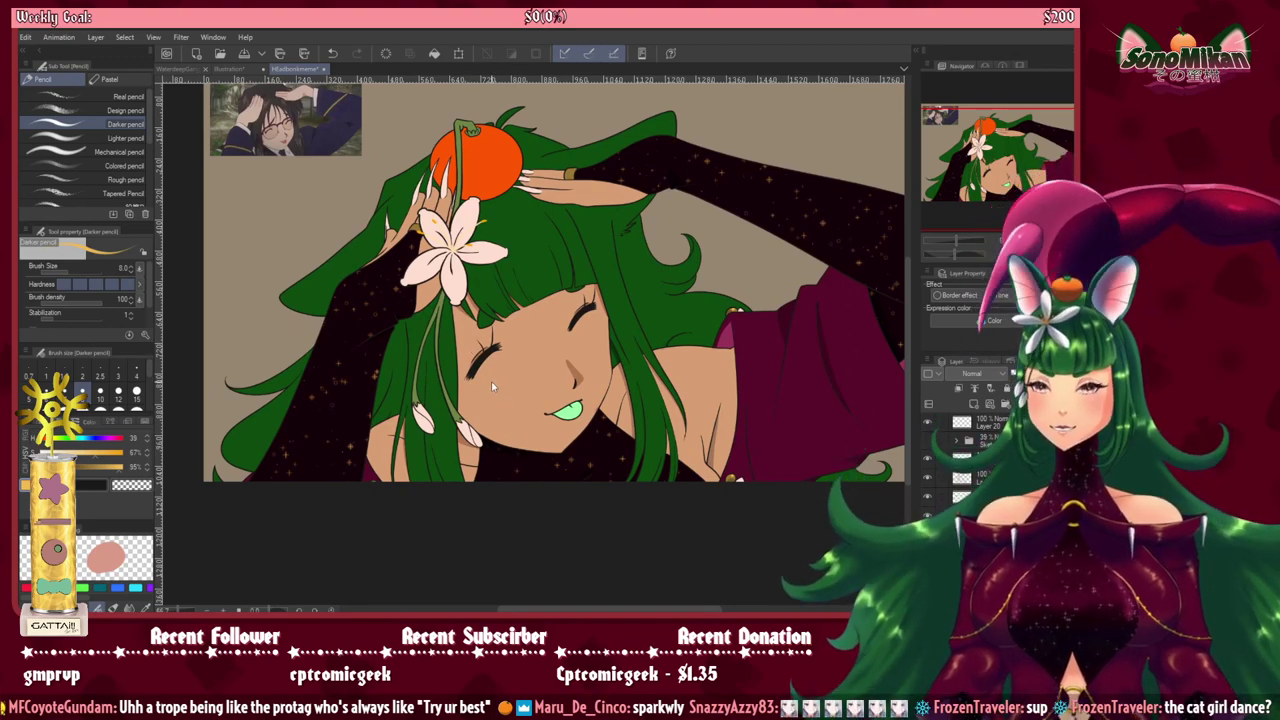
# Step: Select the orange, darken its sampled colour to 74% brightness and try an edge shadow with the Felt pen at size 20
pyautogui.scroll(5, 491, 381)
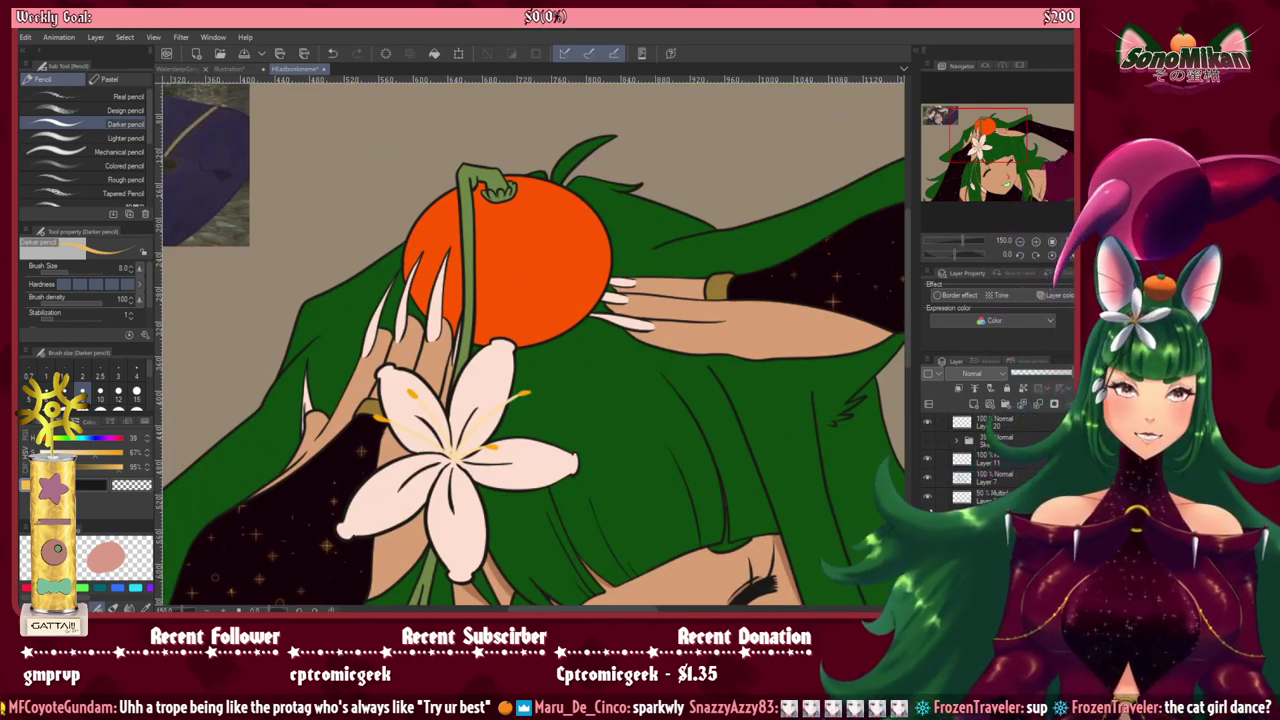
pyautogui.keyDown('ctrl'); pyautogui.click(962, 534); pyautogui.keyUp('ctrl')
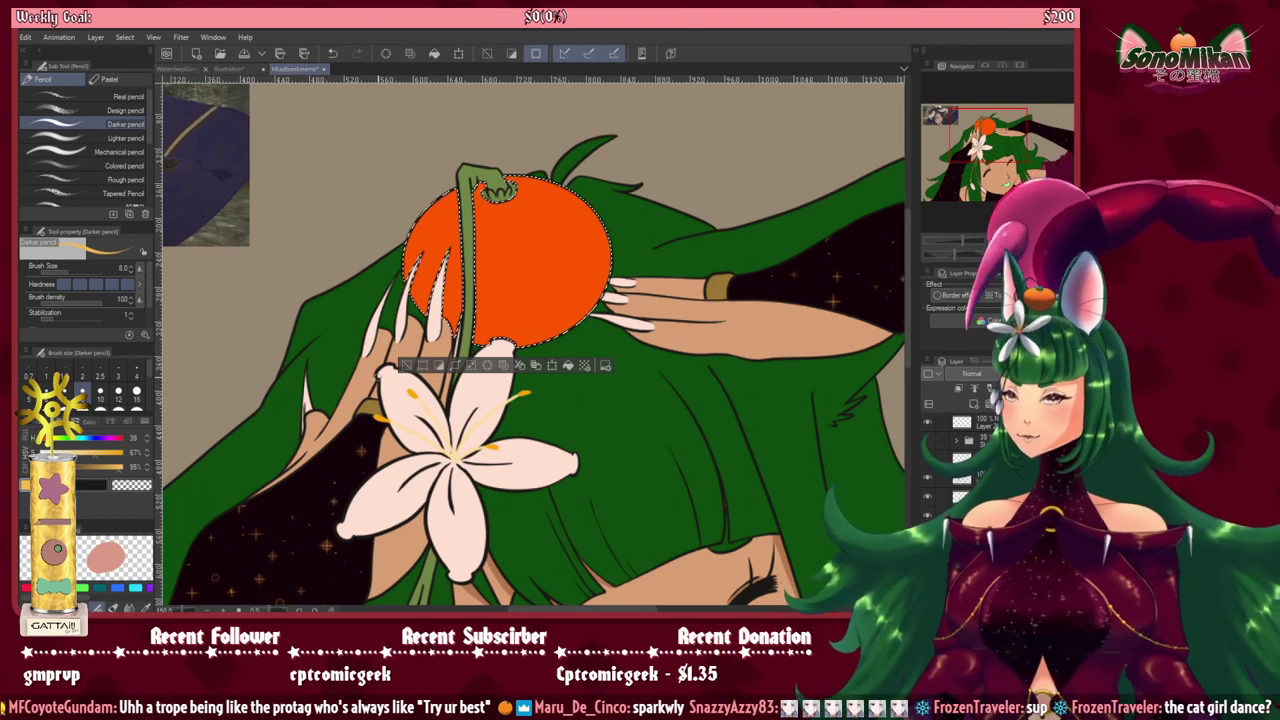
pyautogui.keyDown('alt'); pyautogui.click(530, 265); pyautogui.keyUp('alt')
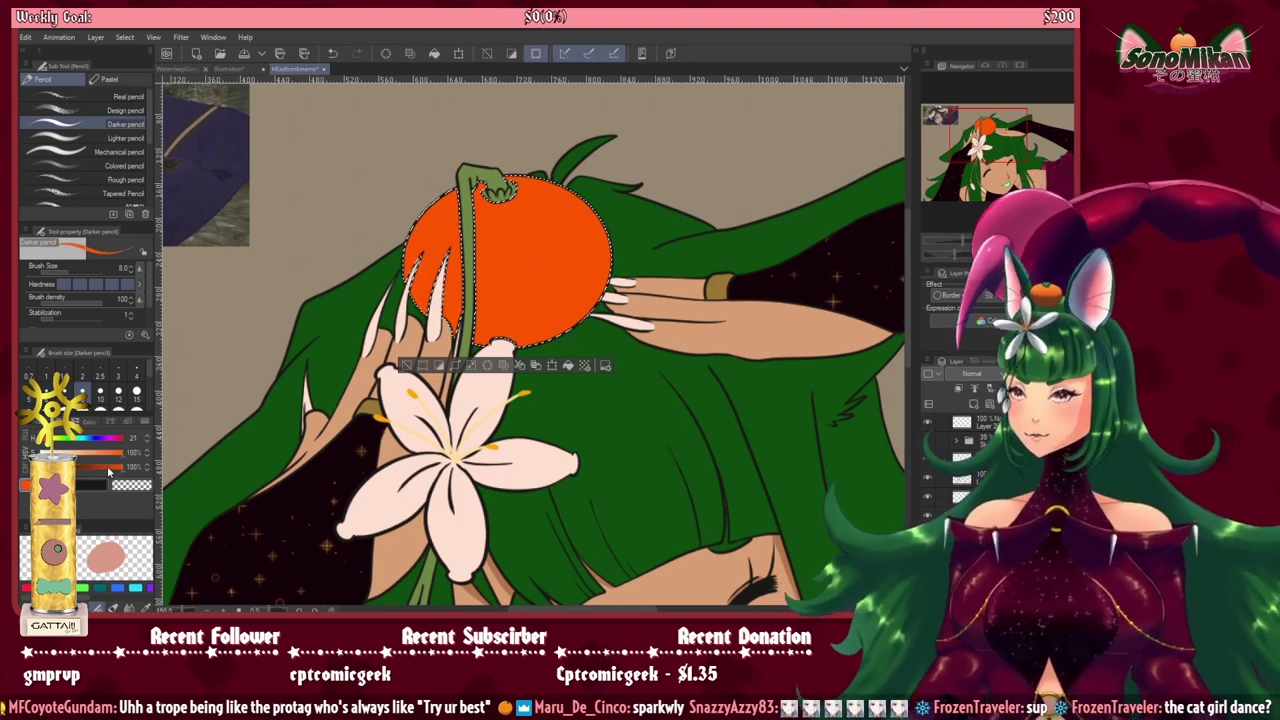
pyautogui.click(104, 467)
pyautogui.press('p')
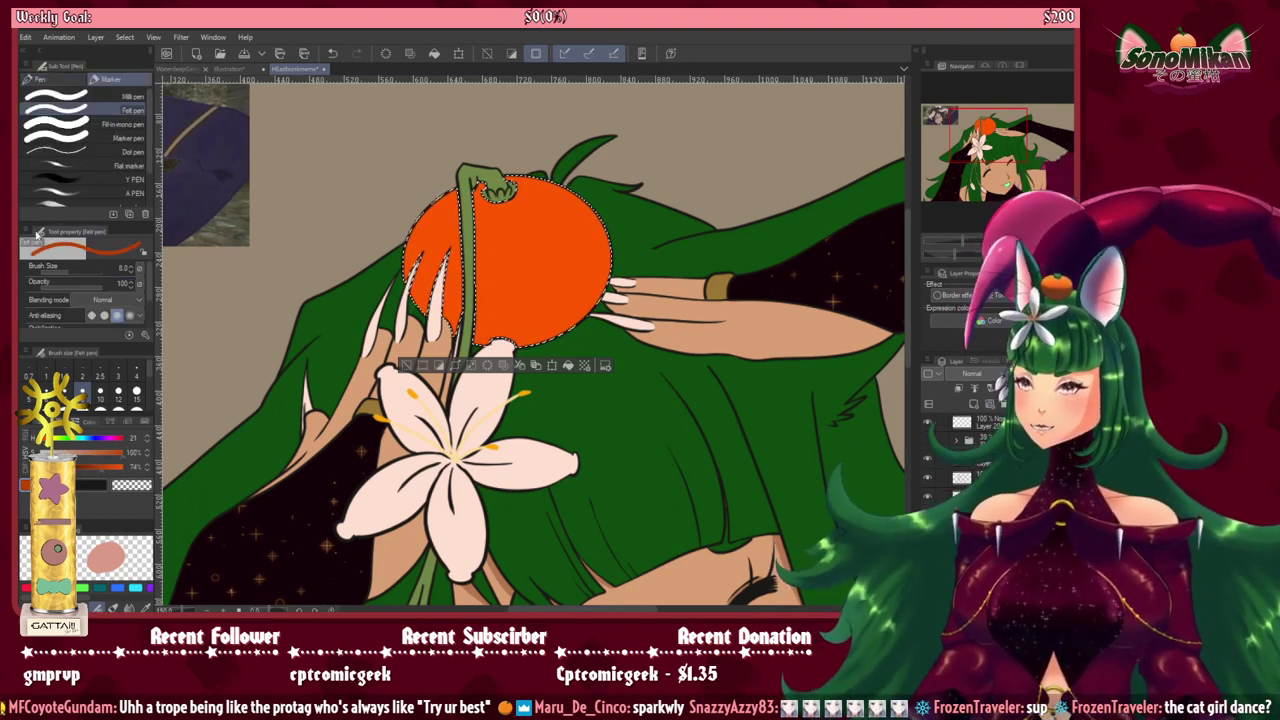
pyautogui.press(']')
pyautogui.press(']')
pyautogui.press(']')
pyautogui.press(']')
pyautogui.press(']')
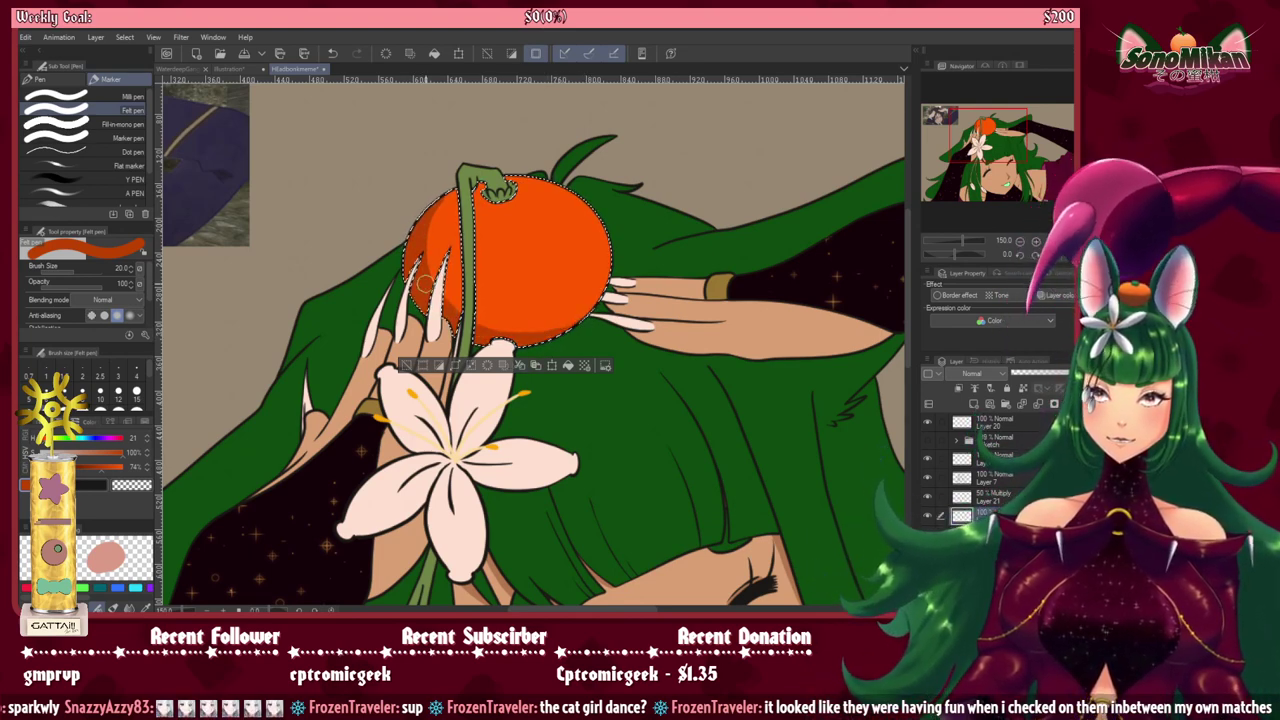
# Step: Try a small highlight near the orange's upper edge in a 75% saturation, 100% brightness tint and clear the selection
pyautogui.click(117, 466)
pyautogui.click(104, 452)
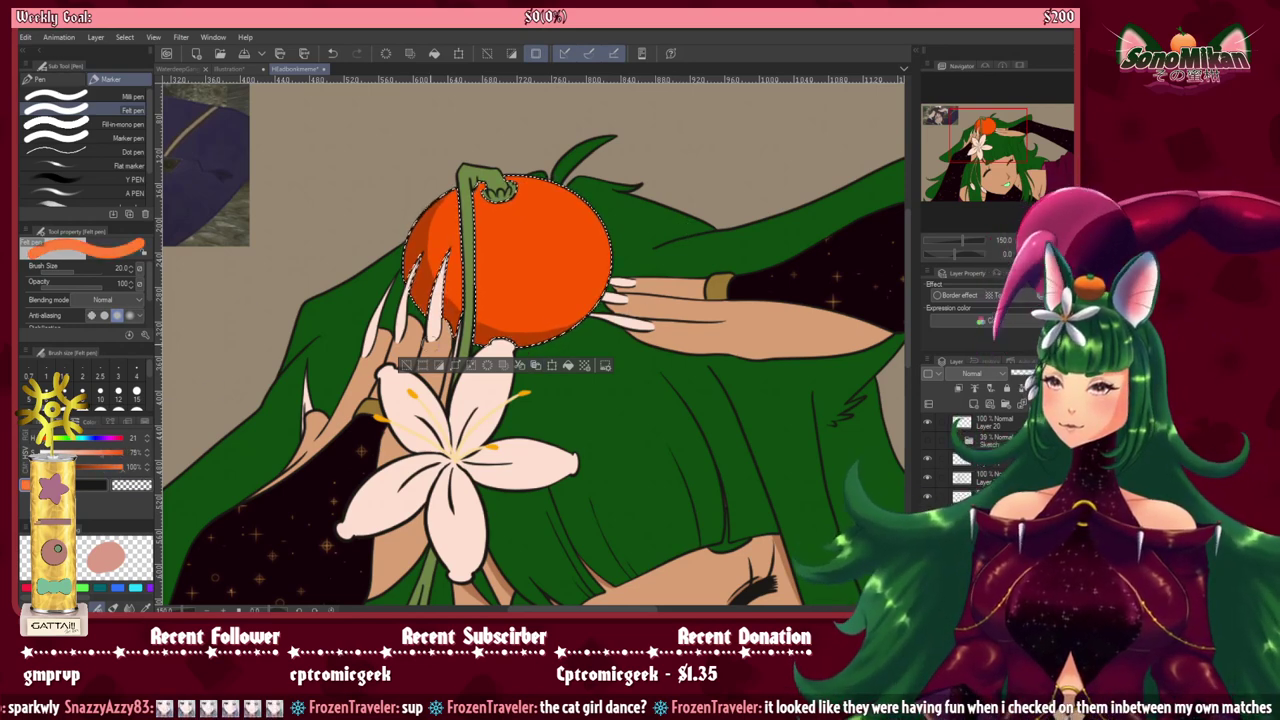
pyautogui.click(549, 194)
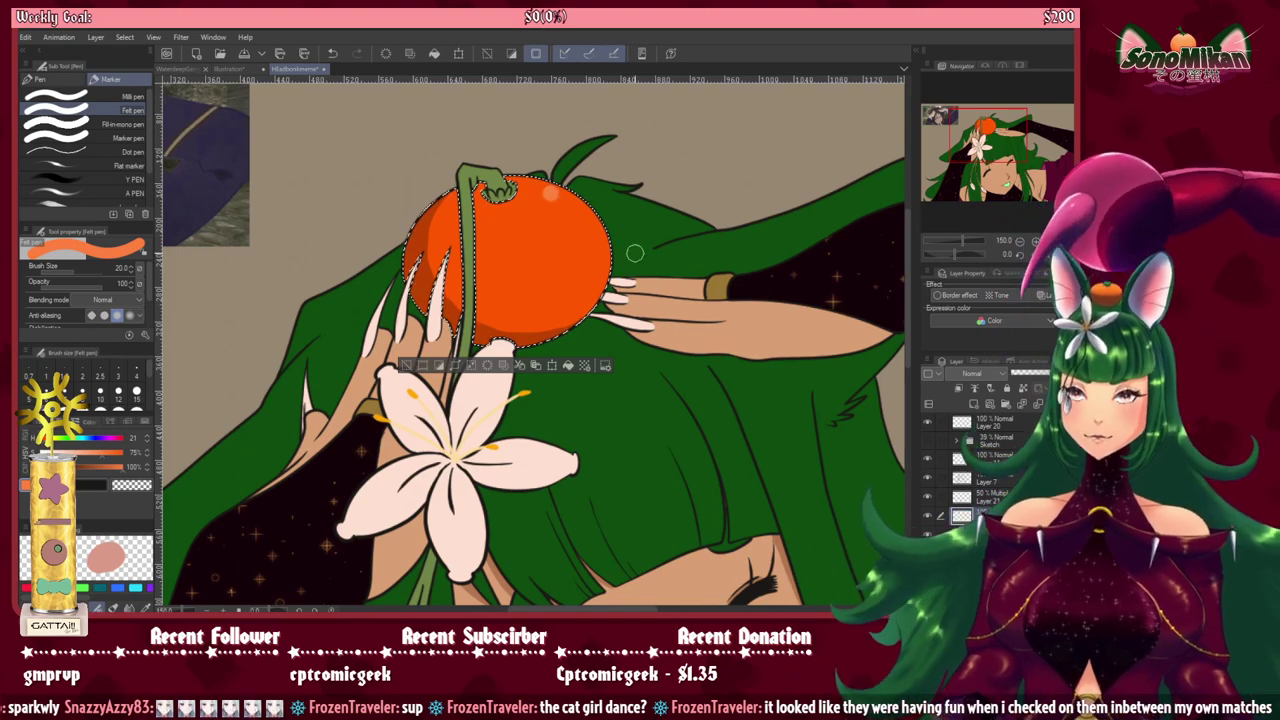
pyautogui.scroll(-2, 700, 428)
pyautogui.moveTo(699, 518)
pyautogui.mouseDown()
pyautogui.moveTo(555, 377)
pyautogui.moveTo(553, 388)
pyautogui.mouseUp()
pyautogui.hotkey('ctrl', 'd')
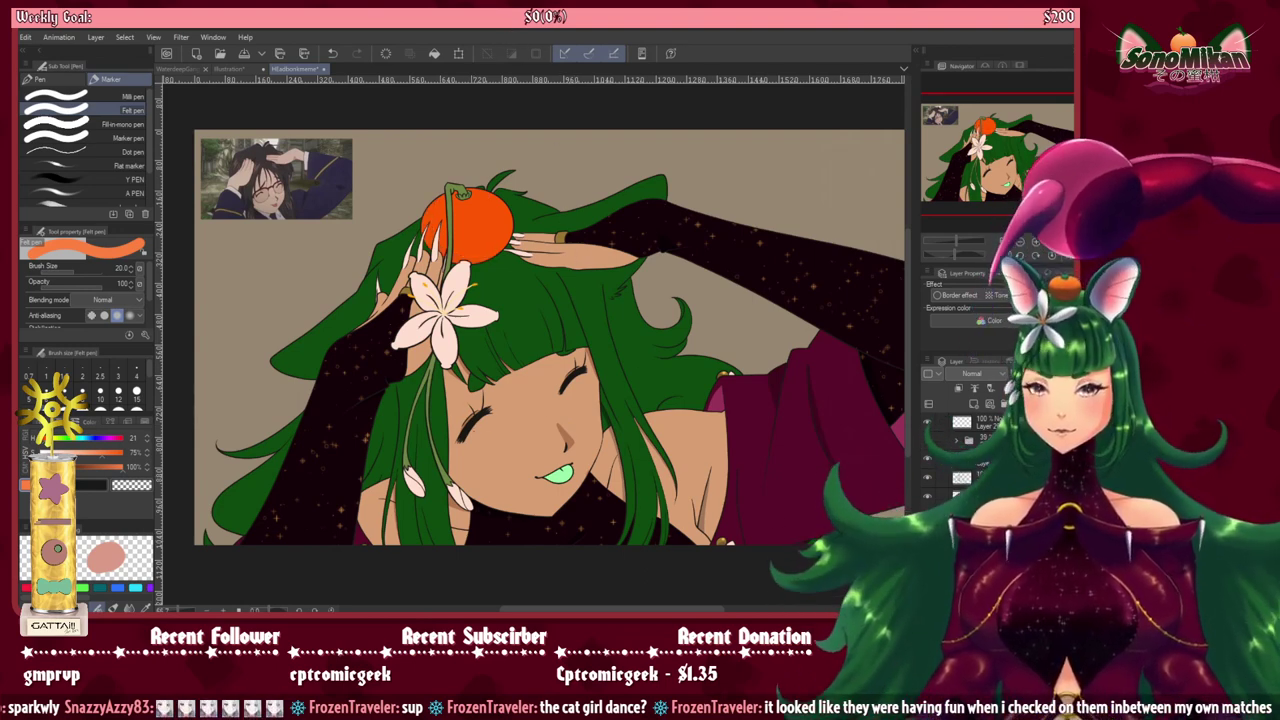
# Step: Select the orange's area, darken its sampled colour to 78% brightness and switch to the Darker pencil
pyautogui.keyDown('ctrl'); pyautogui.click(962, 478); pyautogui.keyUp('ctrl')
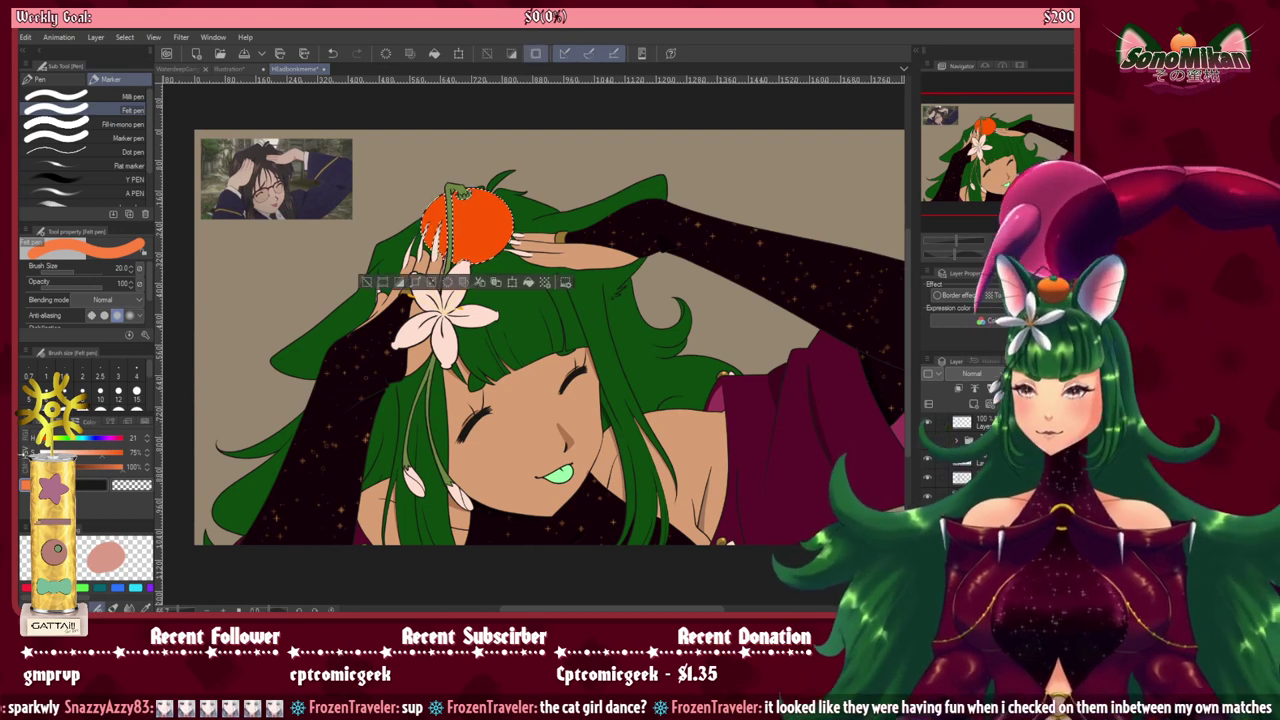
pyautogui.keyDown('alt'); pyautogui.click(485, 231); pyautogui.keyUp('alt')
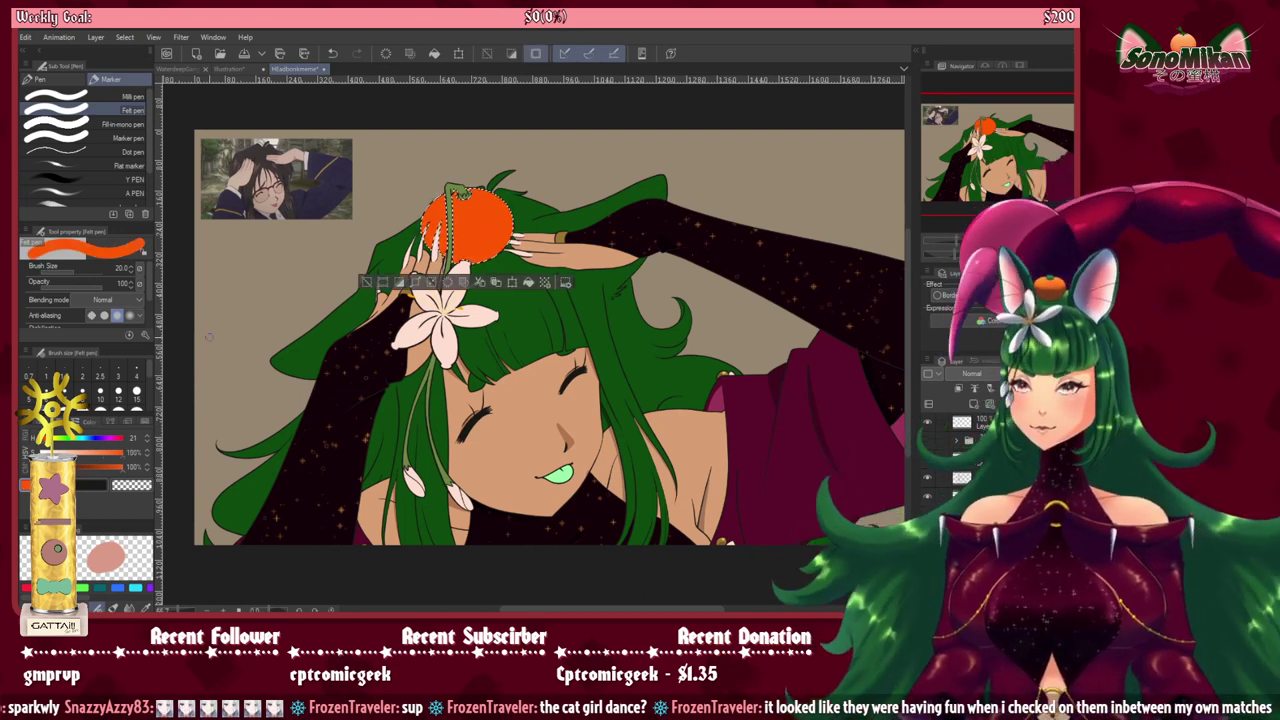
pyautogui.click(106, 468)
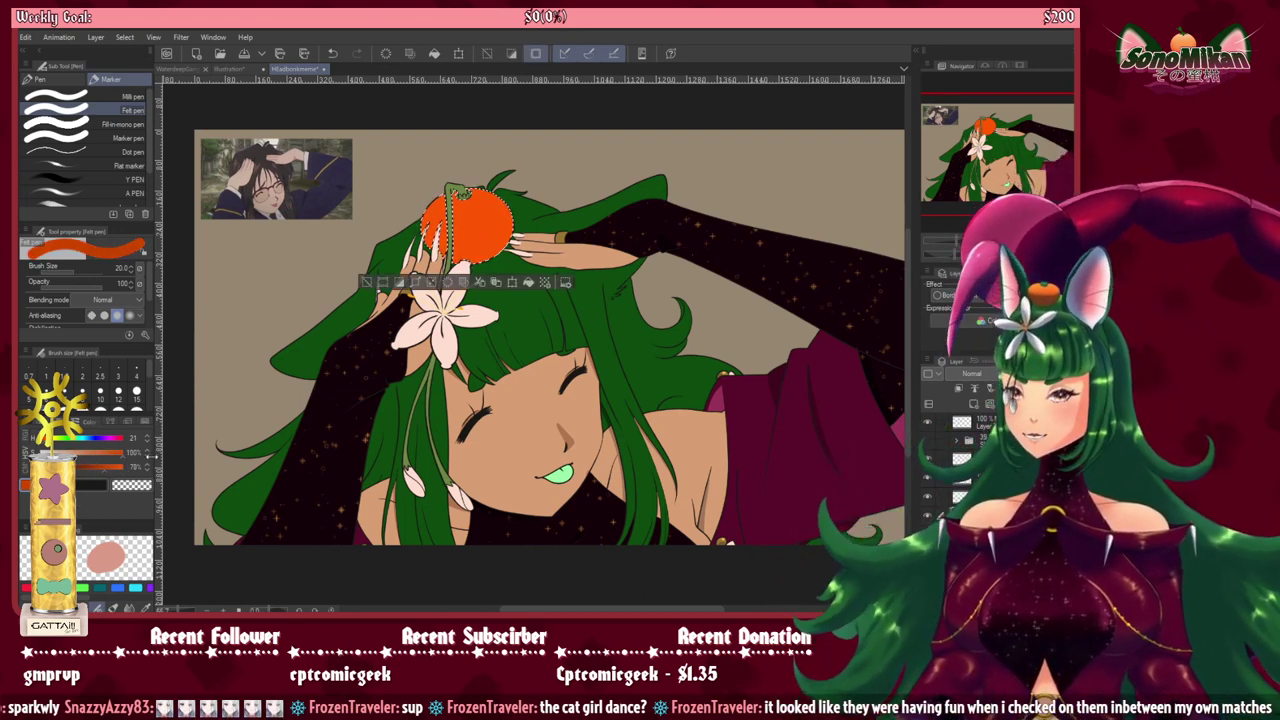
pyautogui.scroll(2, 420, 309)
pyautogui.scroll(-2, 516, 292)
pyautogui.press('p')
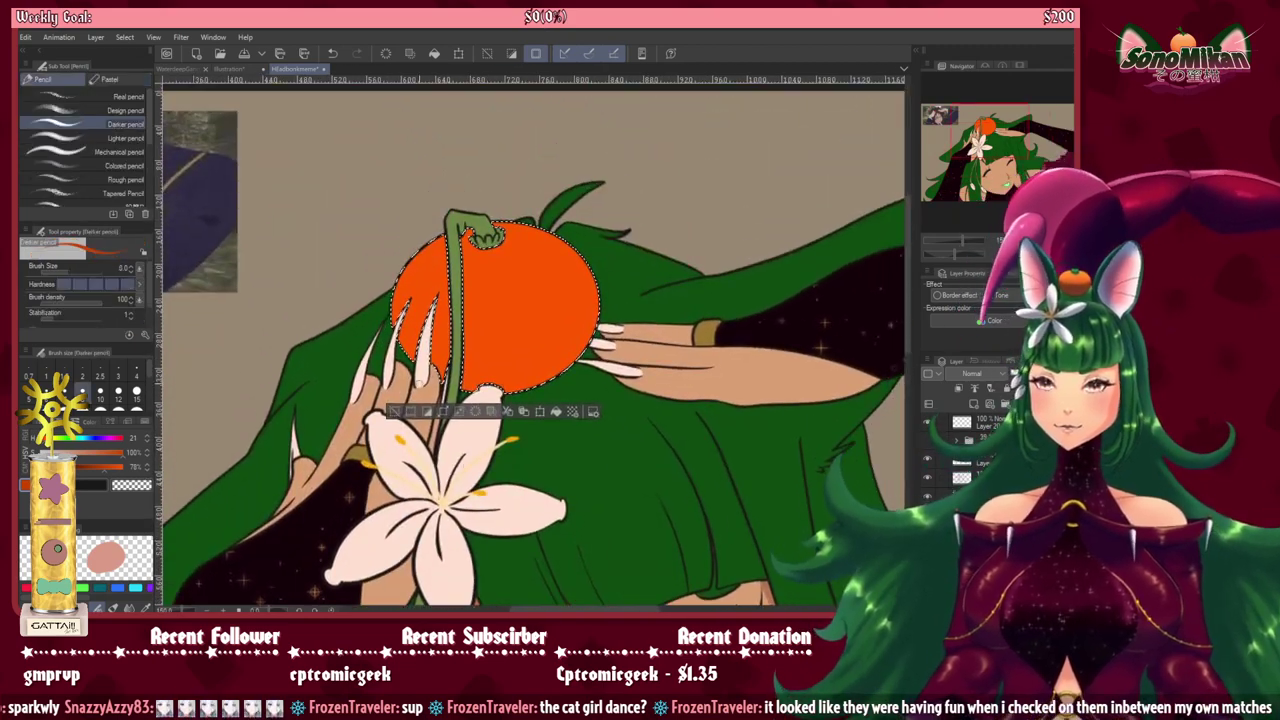
# Step: Try broad shadow strokes across the orange's lower left with the Darker pencil at size 150, undoing them
pyautogui.press(']')
pyautogui.press(']')
pyautogui.press(']')
pyautogui.press(']')
pyautogui.press(']')
pyautogui.press(']')
pyautogui.press(']')
pyautogui.press(']')
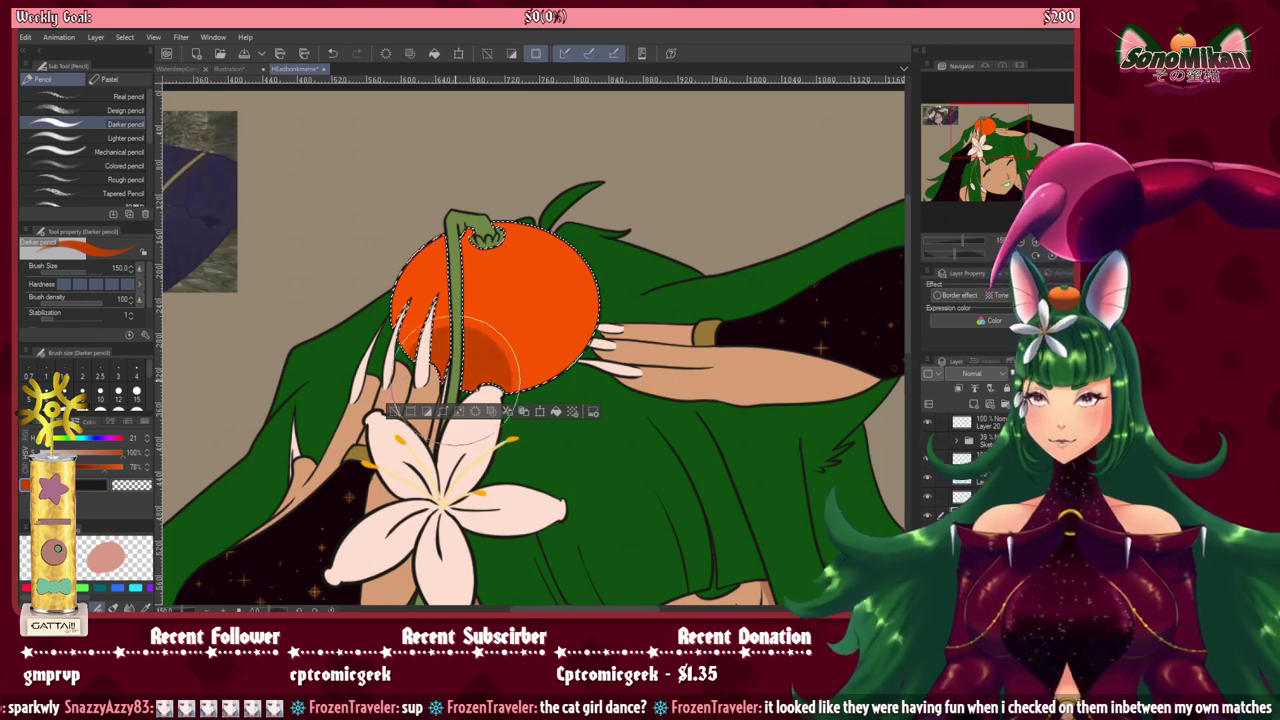
pyautogui.moveTo(451, 348)
pyautogui.mouseDown()
pyautogui.moveTo(478, 328)
pyautogui.moveTo(502, 372)
pyautogui.mouseUp()
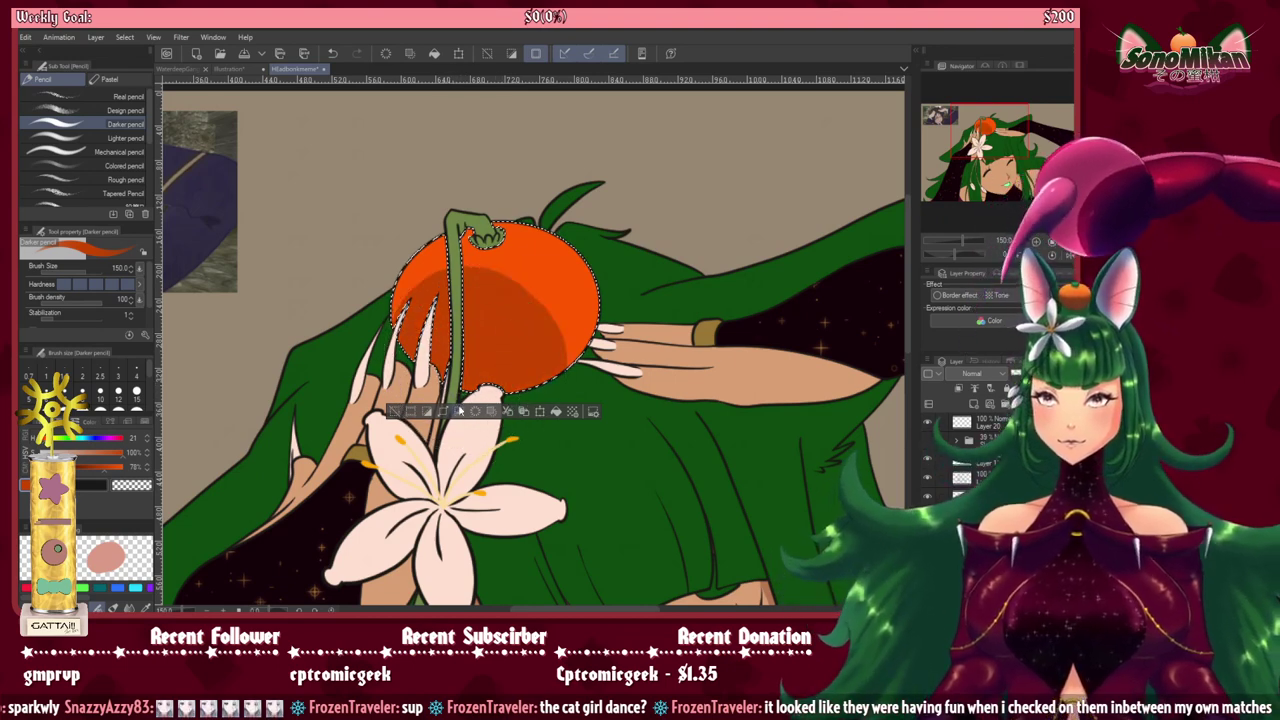
pyautogui.hotkey('ctrl', 'z')
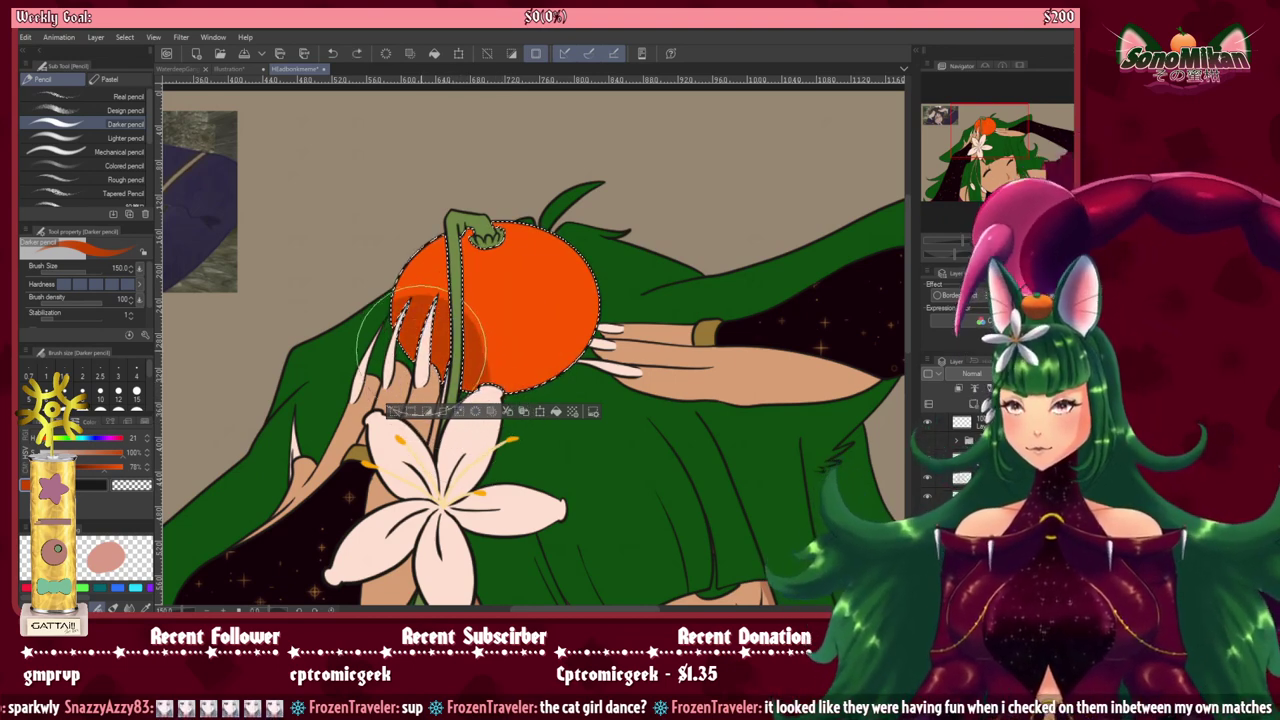
pyautogui.moveTo(491, 360); pyautogui.dragTo(492, 376)
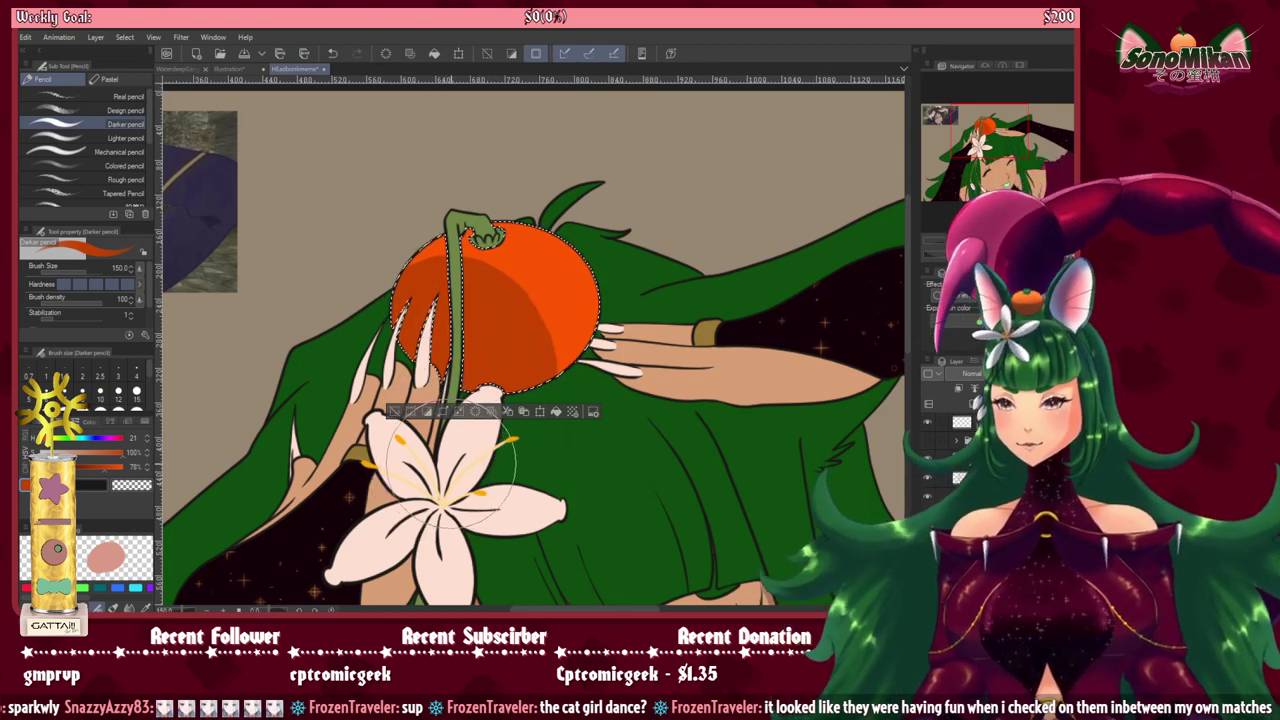
pyautogui.hotkey('ctrl', 'z')
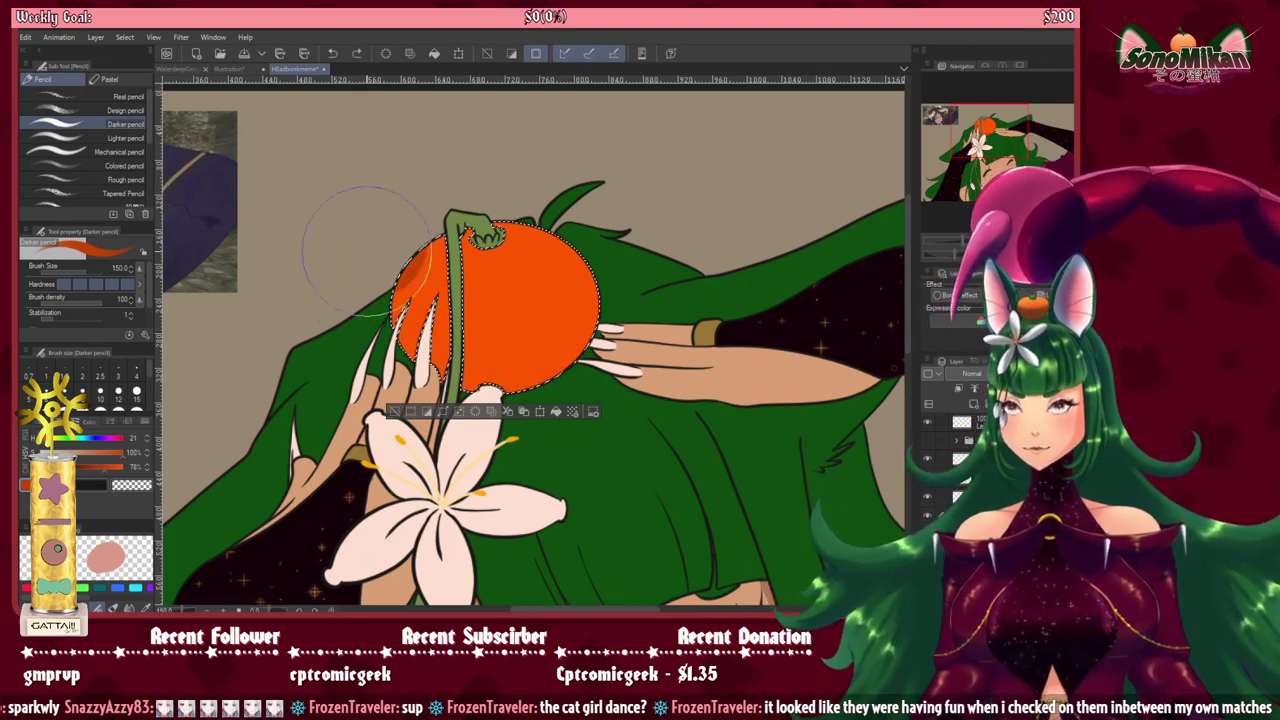
pyautogui.hotkey('ctrl', 'z')
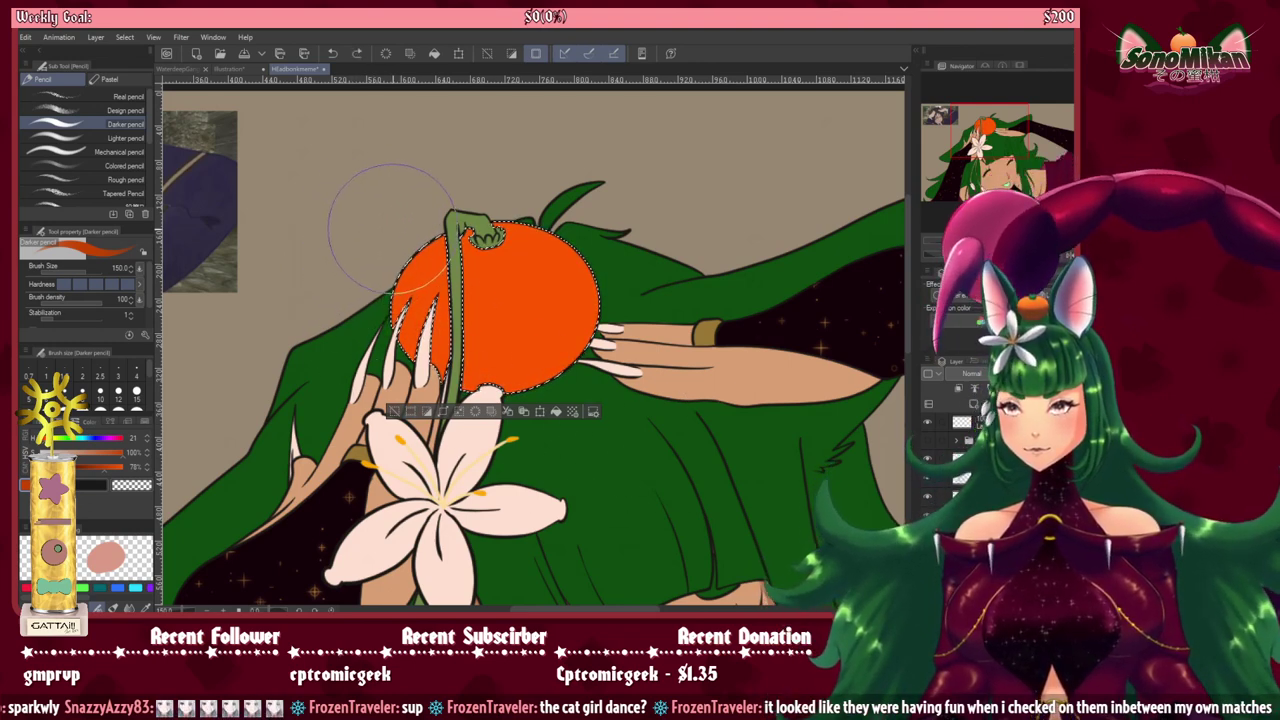
# Step: Shade the orange's left and lower edges with the Darker pencil at size 80, undoing the unwanted stroke
pyautogui.press('[')
pyautogui.press('[')
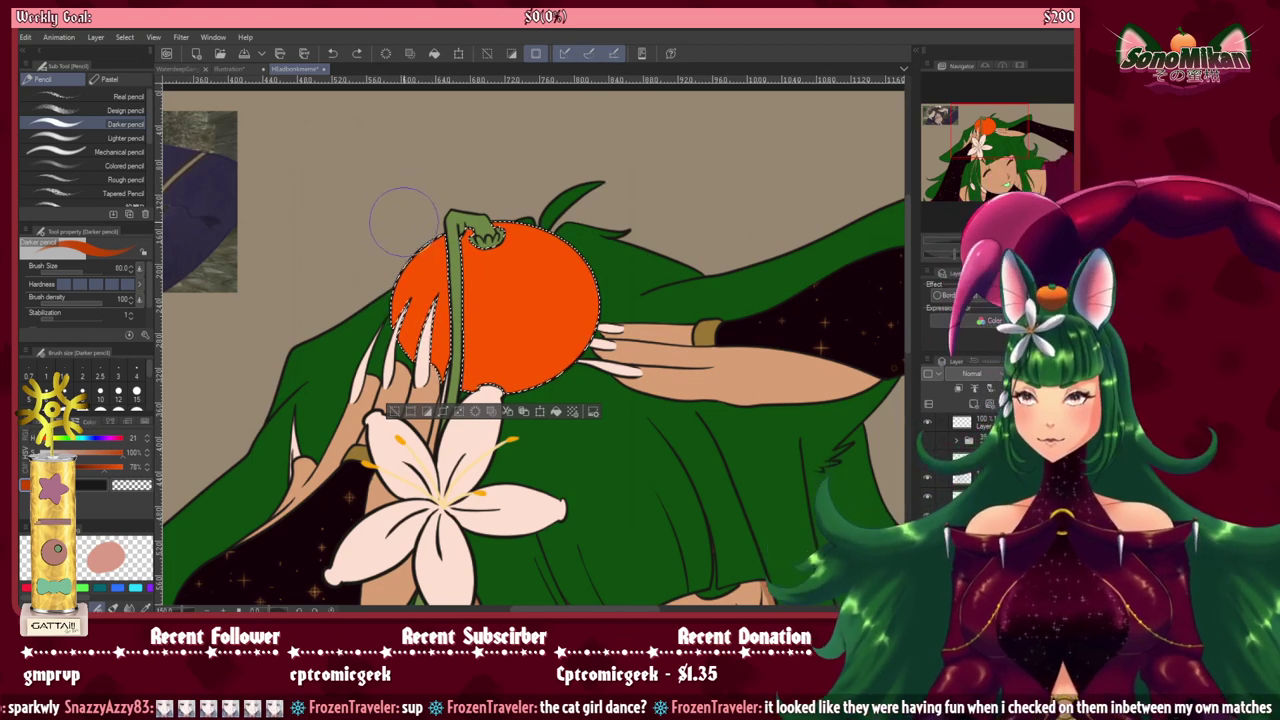
pyautogui.click(529, 411)
pyautogui.hotkey('ctrl', 'z')
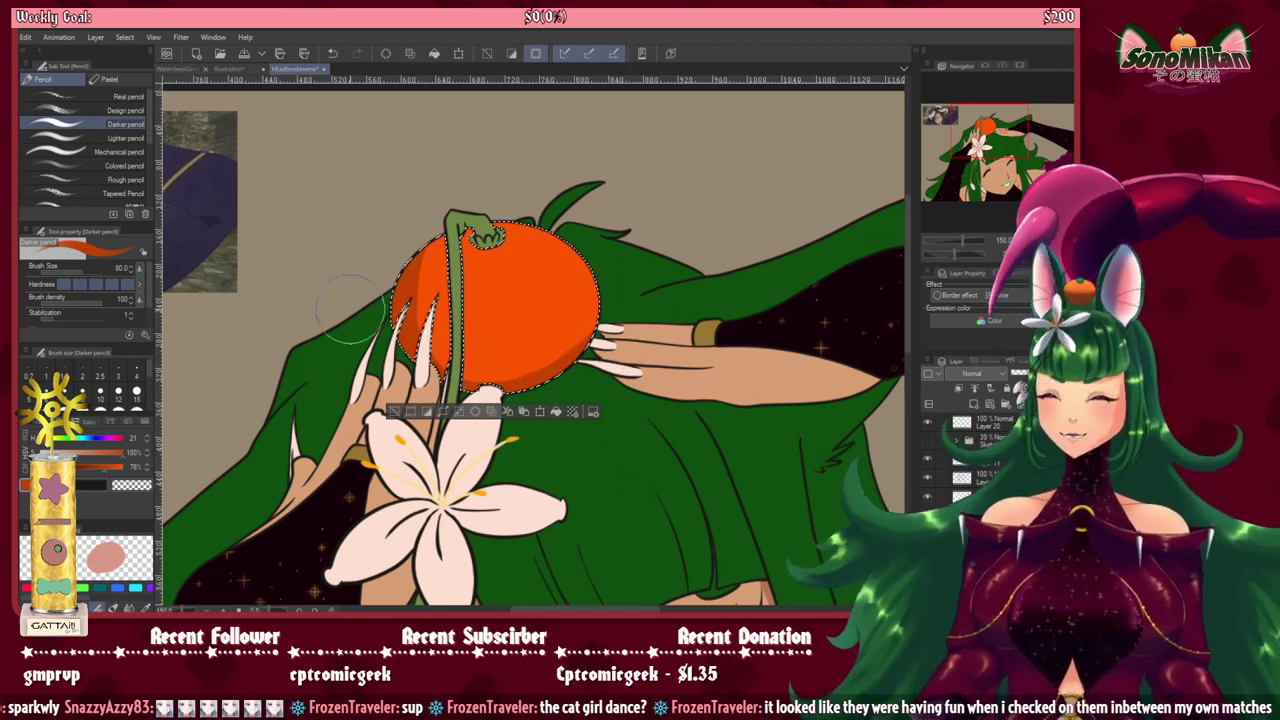
# Step: Sample the dark gold shadow colour from the garment's gold ornament and clear the orange's selection
pyautogui.moveTo(630, 506); pyautogui.dragTo(418, 31)
pyautogui.moveTo(830, 597); pyautogui.dragTo(534, 305)
pyautogui.scroll(3, 533, 305)
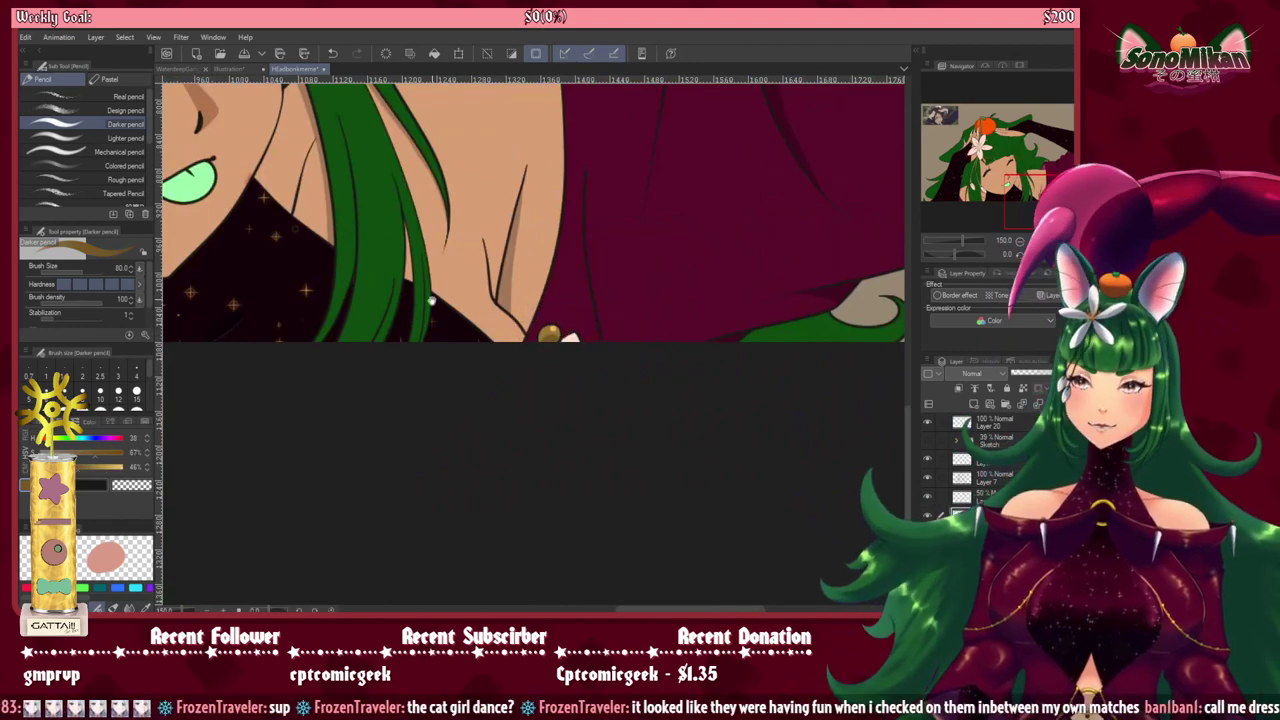
pyautogui.moveTo(408, 151); pyautogui.dragTo(589, 451)
pyautogui.moveTo(369, 237); pyautogui.dragTo(666, 337)
pyautogui.moveTo(522, 249)
pyautogui.mouseDown()
pyautogui.moveTo(705, 360)
pyautogui.moveTo(693, 454)
pyautogui.mouseUp()
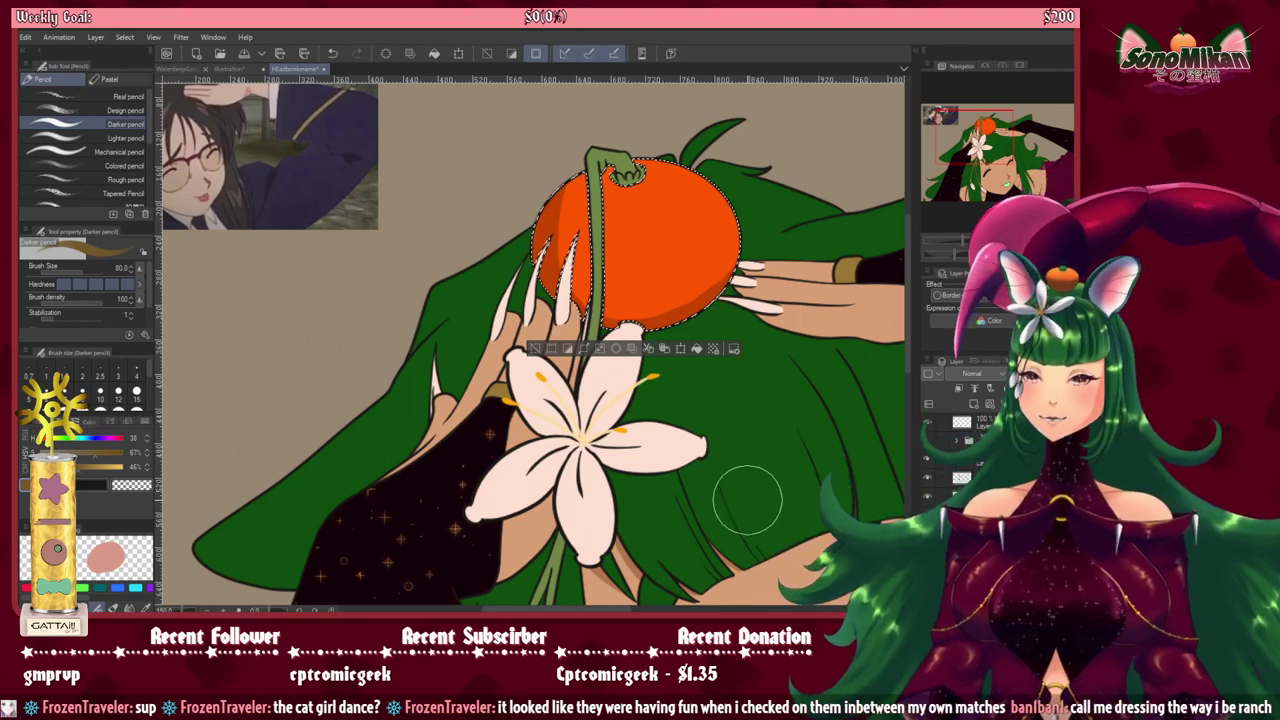
pyautogui.hotkey('ctrl', 'd')
pyautogui.moveTo(632, 376); pyautogui.dragTo(572, 430)
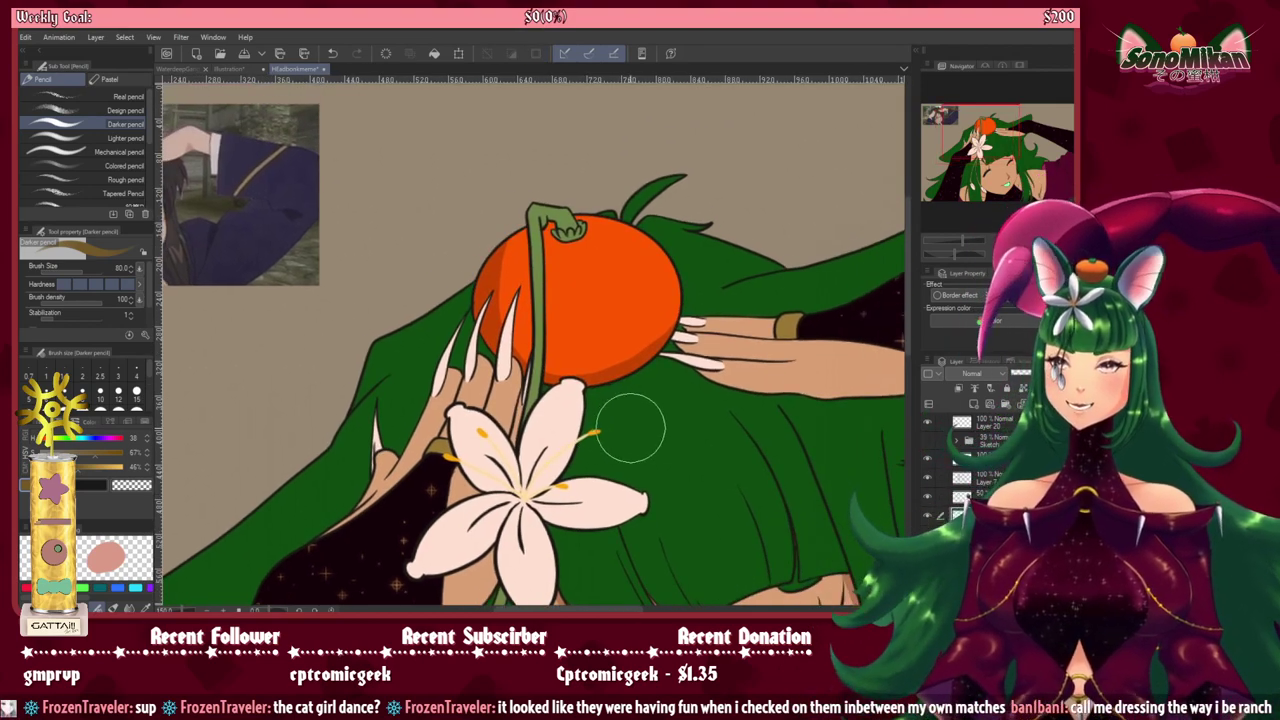
# Step: Select the gold sleeve band beside the flower and shade it in dark gold with the Felt pen at size 20
pyautogui.scroll(1, 550, 412)
pyautogui.scroll(2, 540, 405)
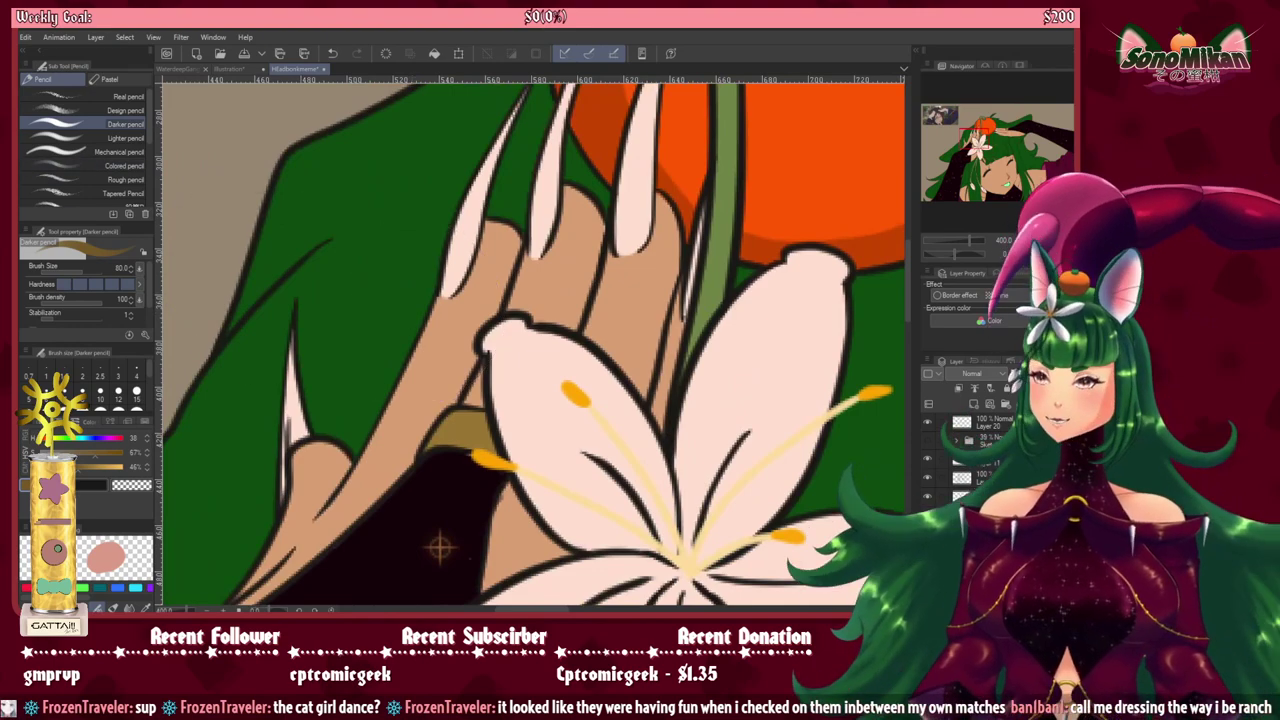
pyautogui.press('w')
pyautogui.click(455, 432)
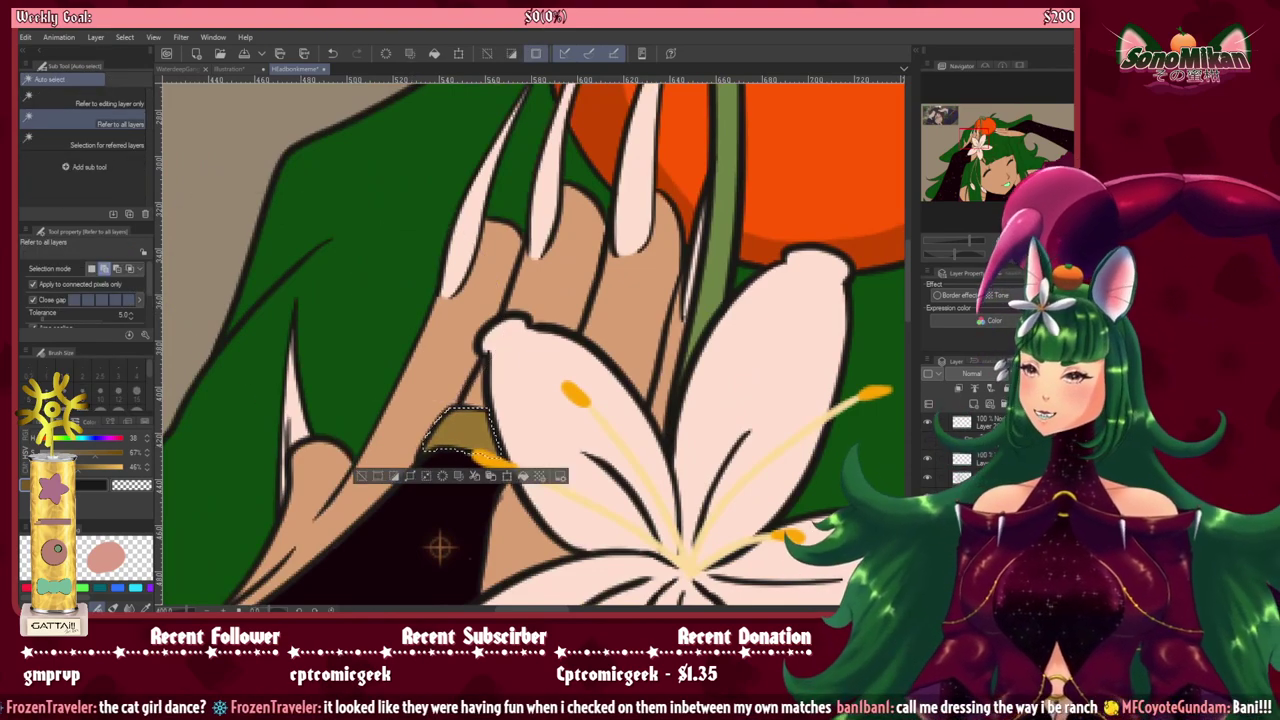
pyautogui.press('p')
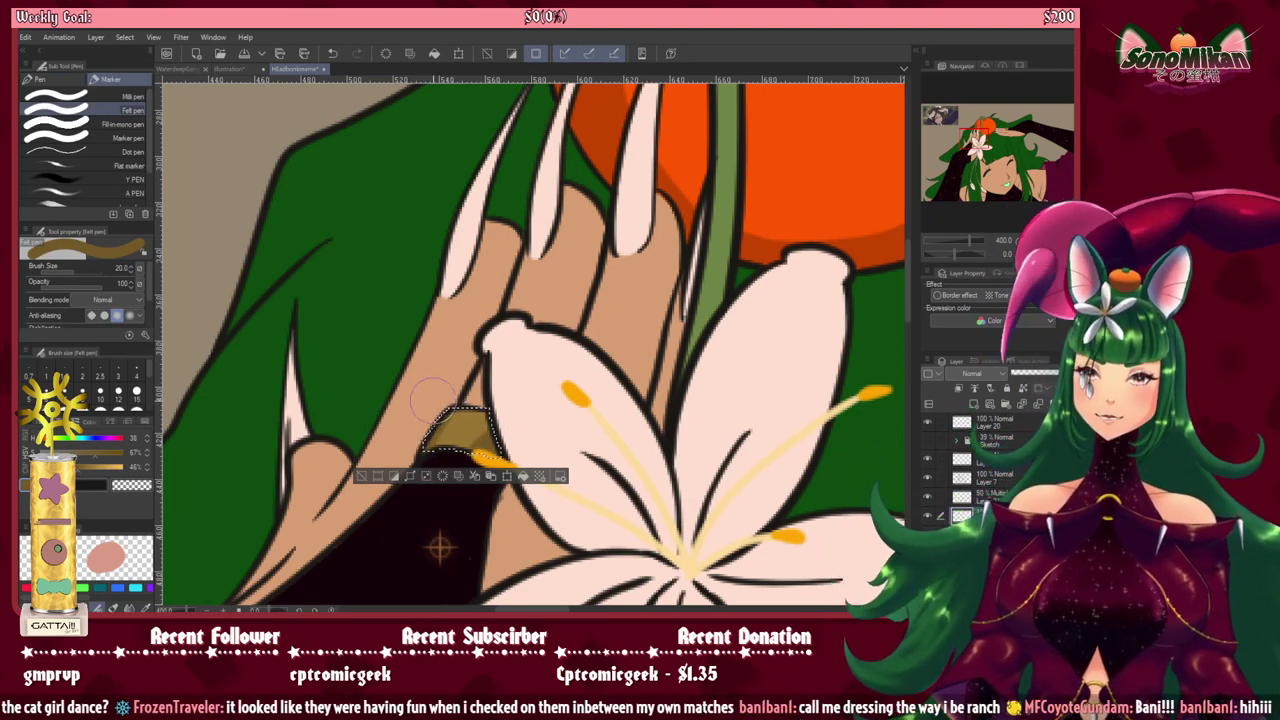
# Step: Undo the last two changes, select the gold band on the hand right of the orange and shade its lower part in dark gold
pyautogui.moveTo(757, 357); pyautogui.dragTo(311, 499)
pyautogui.moveTo(762, 466); pyautogui.dragTo(345, 427)
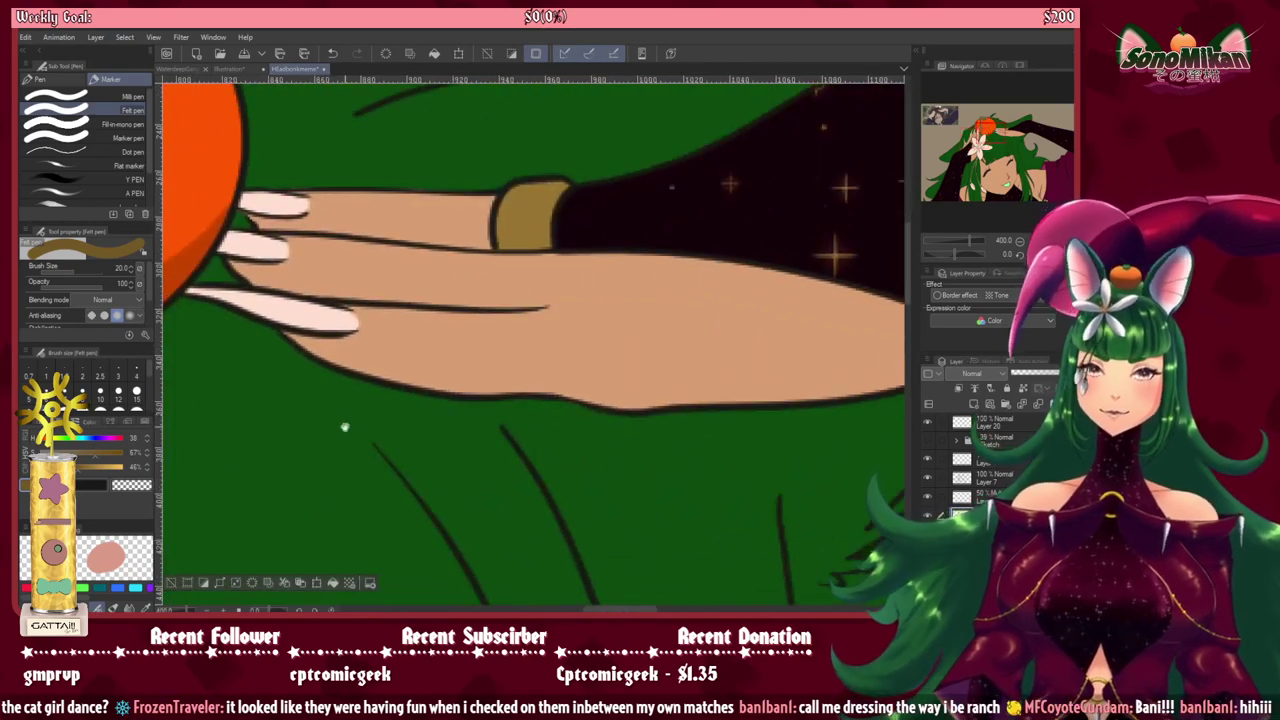
pyautogui.moveTo(602, 341); pyautogui.dragTo(520, 537)
pyautogui.hotkey('ctrl', 'z')
pyautogui.hotkey('ctrl', 'z')
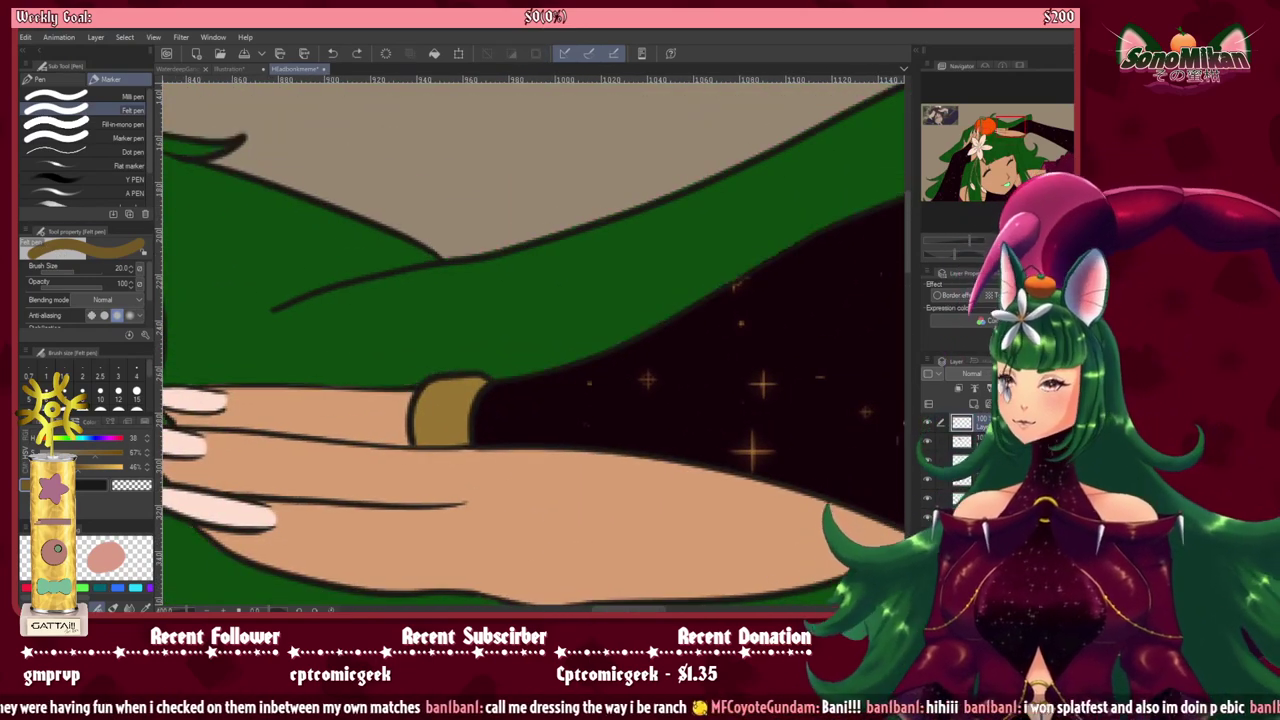
pyautogui.press('w')
pyautogui.click(476, 396)
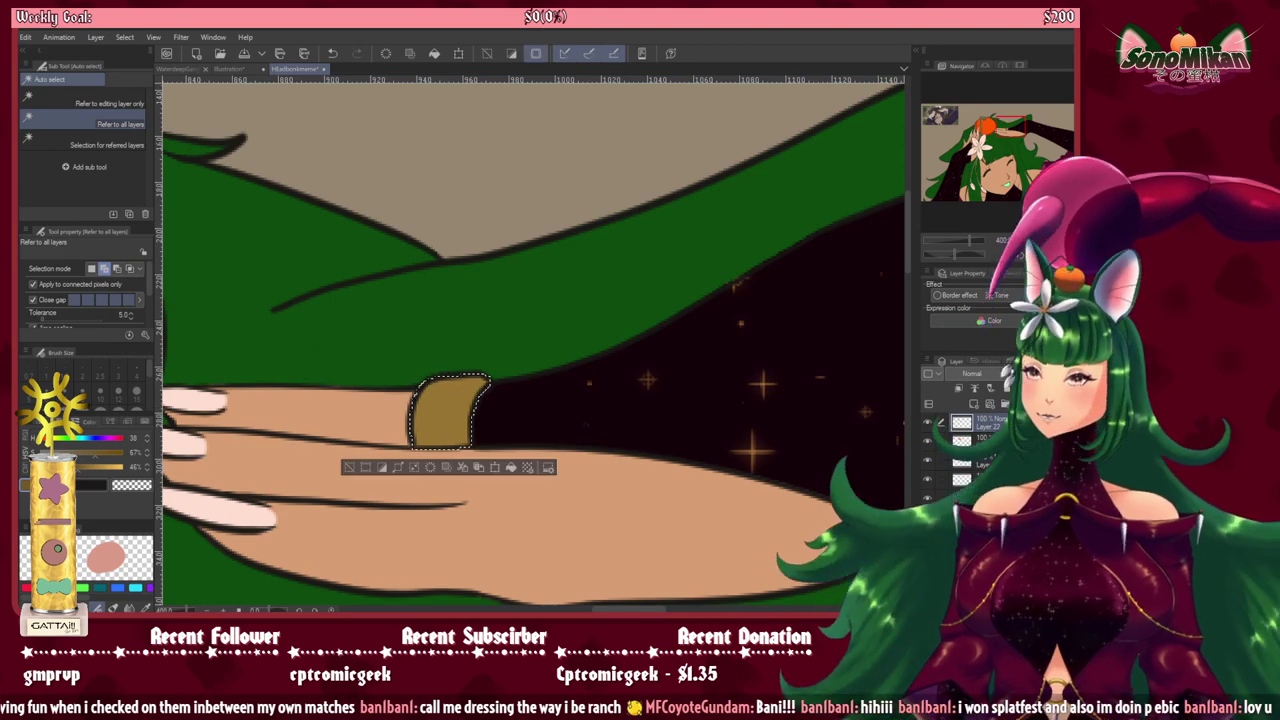
pyautogui.press('p')
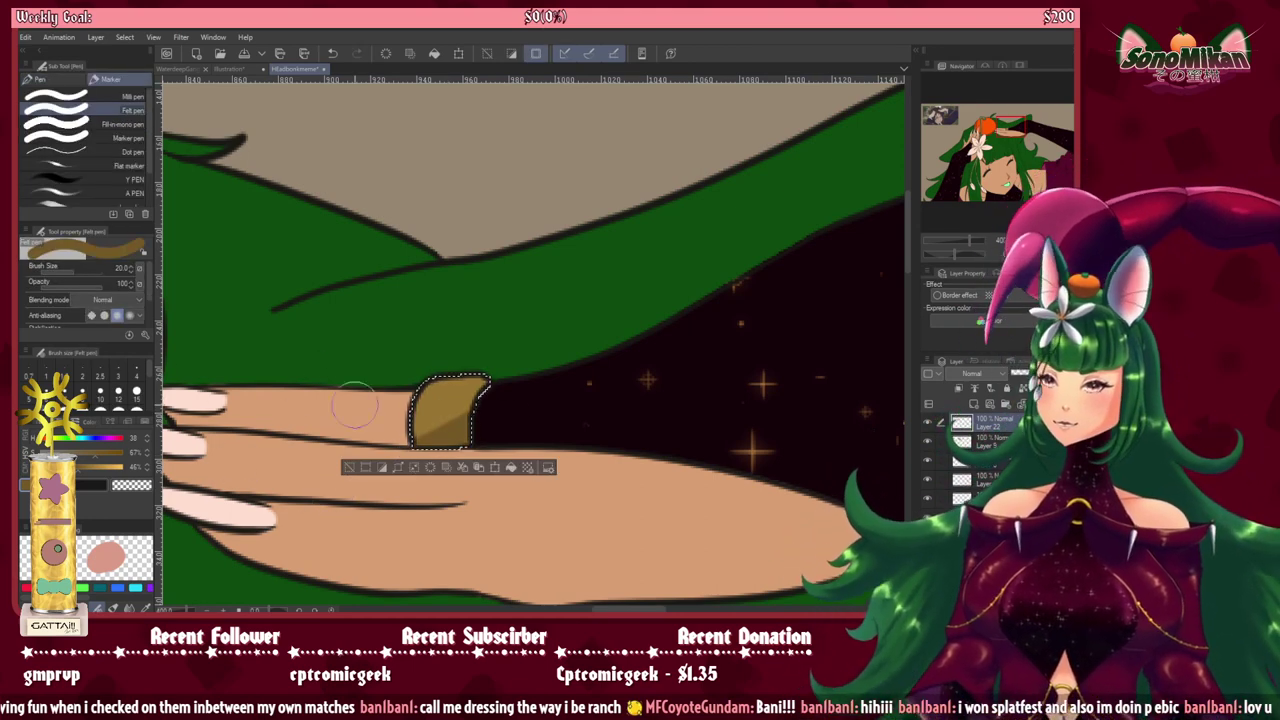
# Step: Sample the bright gold highlight colour from the garment's upper gold ornament for the selected sleeve band
pyautogui.moveTo(544, 509); pyautogui.dragTo(200, 110)
pyautogui.moveTo(818, 567)
pyautogui.mouseDown()
pyautogui.moveTo(480, 146)
pyautogui.moveTo(410, 133)
pyautogui.mouseUp()
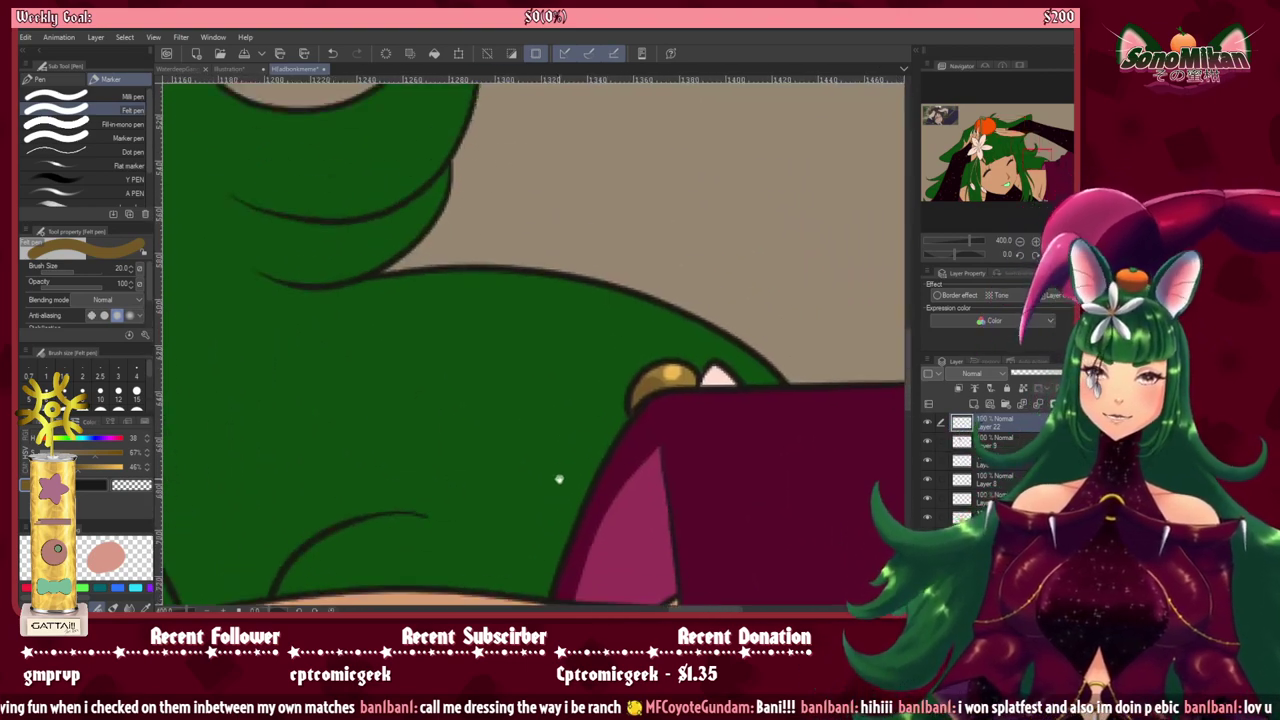
pyautogui.keyDown('alt'); pyautogui.click(682, 371); pyautogui.keyUp('alt')
pyautogui.keyDown('alt'); pyautogui.click(684, 368); pyautogui.keyUp('alt')
pyautogui.moveTo(394, 220); pyautogui.dragTo(530, 425)
pyautogui.moveTo(425, 200); pyautogui.dragTo(596, 490)
pyautogui.moveTo(437, 287); pyautogui.dragTo(657, 563)
pyautogui.moveTo(556, 354)
pyautogui.mouseDown()
pyautogui.moveTo(791, 477)
pyautogui.moveTo(797, 457)
pyautogui.mouseUp()
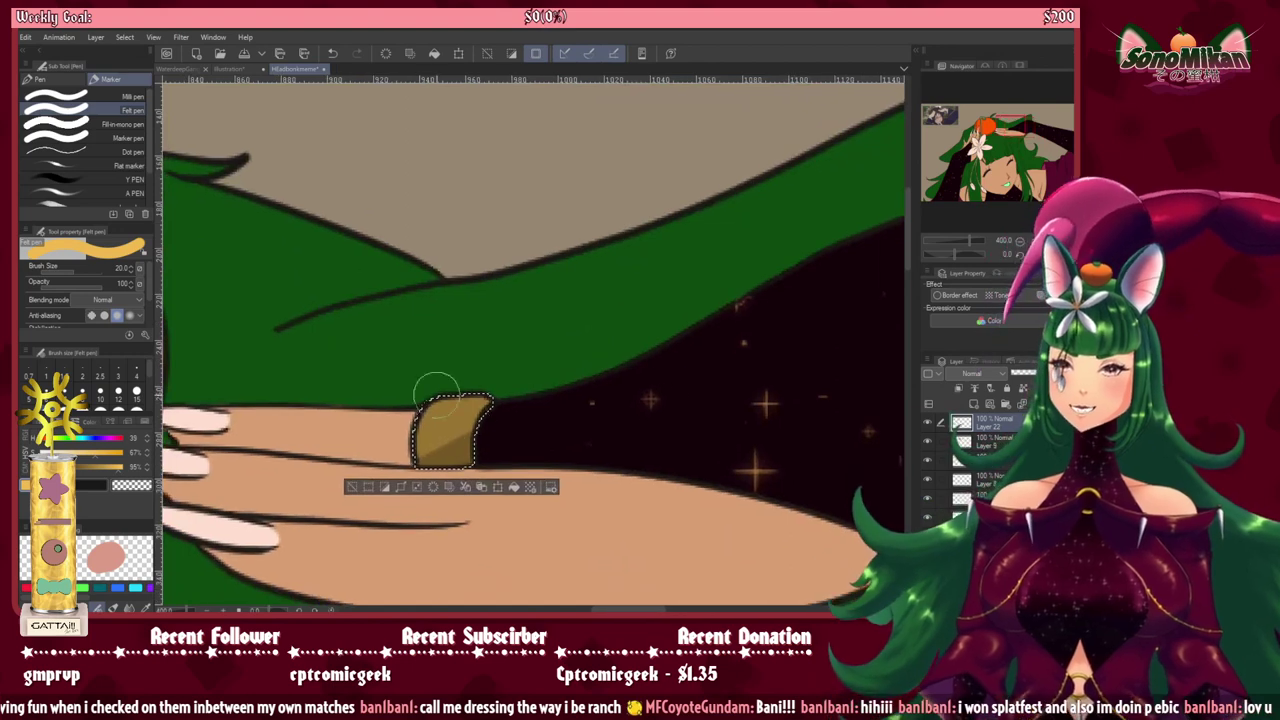
# Step: Add thin highlights to the gold band right of the orange with the Felt pen at size 4, undoing misplaced strokes
pyautogui.press('[')
pyautogui.press('[')
pyautogui.press('[')
pyautogui.press('[')
pyautogui.press('[')
pyautogui.press('[')
pyautogui.press('[')
pyautogui.press('[')
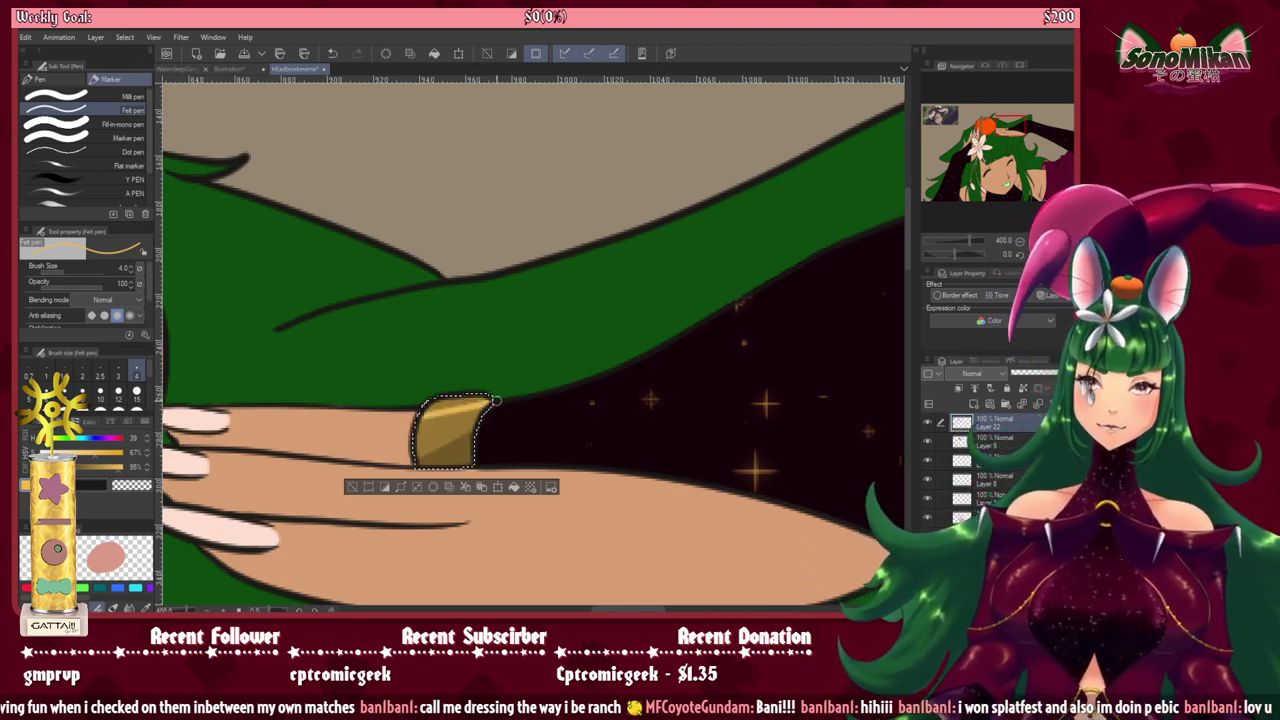
pyautogui.hotkey('ctrl', 'z')
pyautogui.hotkey('ctrl', 'z')
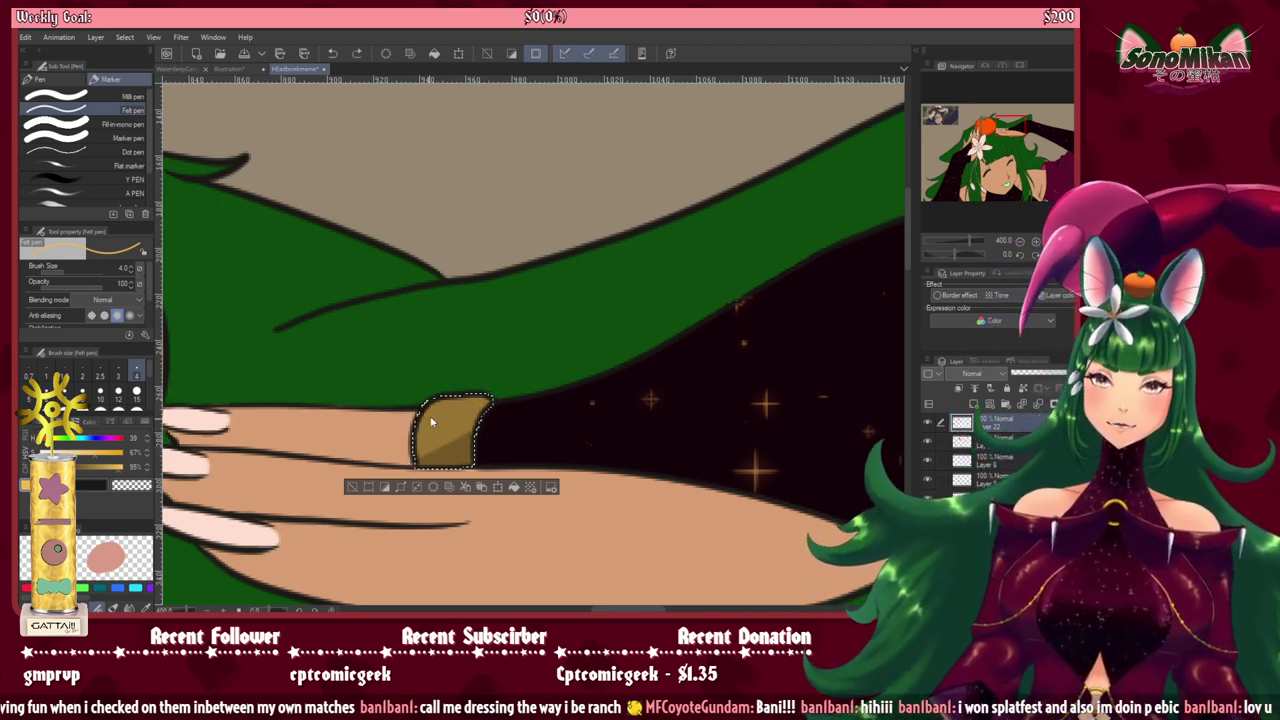
pyautogui.moveTo(452, 401)
pyautogui.mouseDown()
pyautogui.moveTo(478, 396)
pyautogui.moveTo(423, 424)
pyautogui.mouseUp()
pyautogui.hotkey('ctrl', 'z')
pyautogui.hotkey('ctrl', 'z')
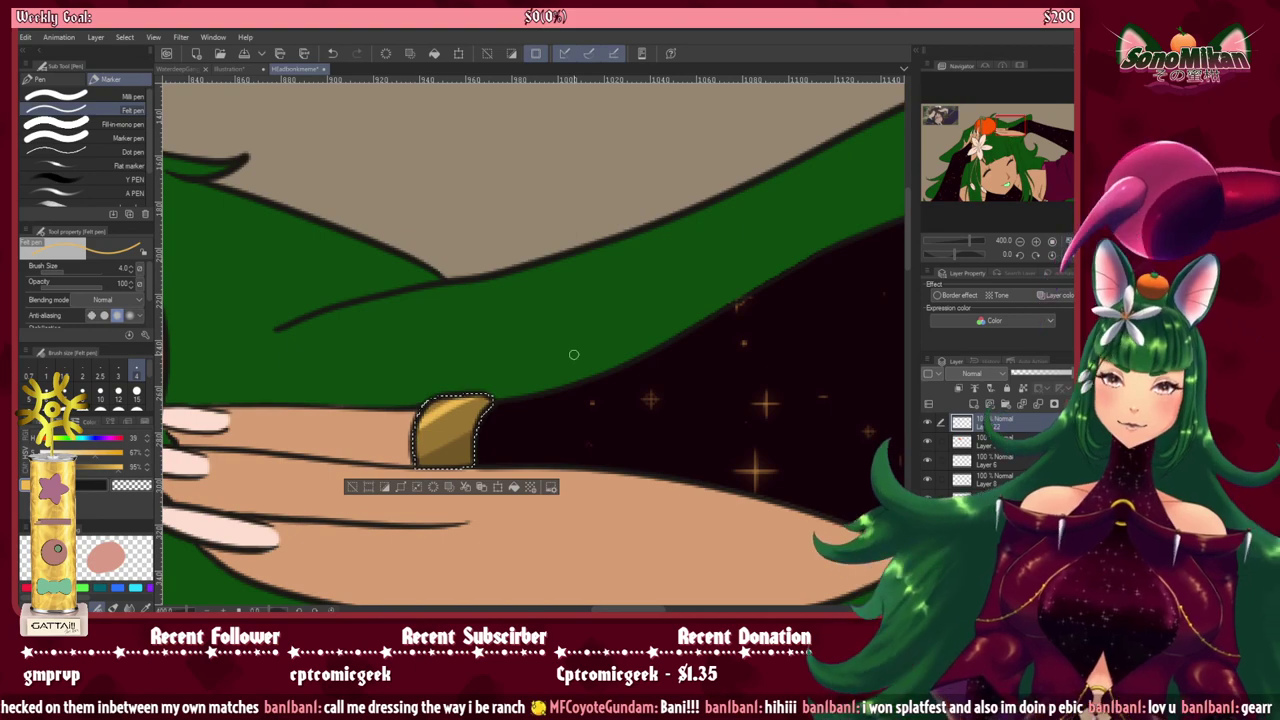
# Step: Clear the selection, add bright gold highlights to the sleeve band beside the flower and check the whole upper area
pyautogui.moveTo(340, 370); pyautogui.dragTo(846, 347)
pyautogui.moveTo(323, 560); pyautogui.dragTo(826, 273)
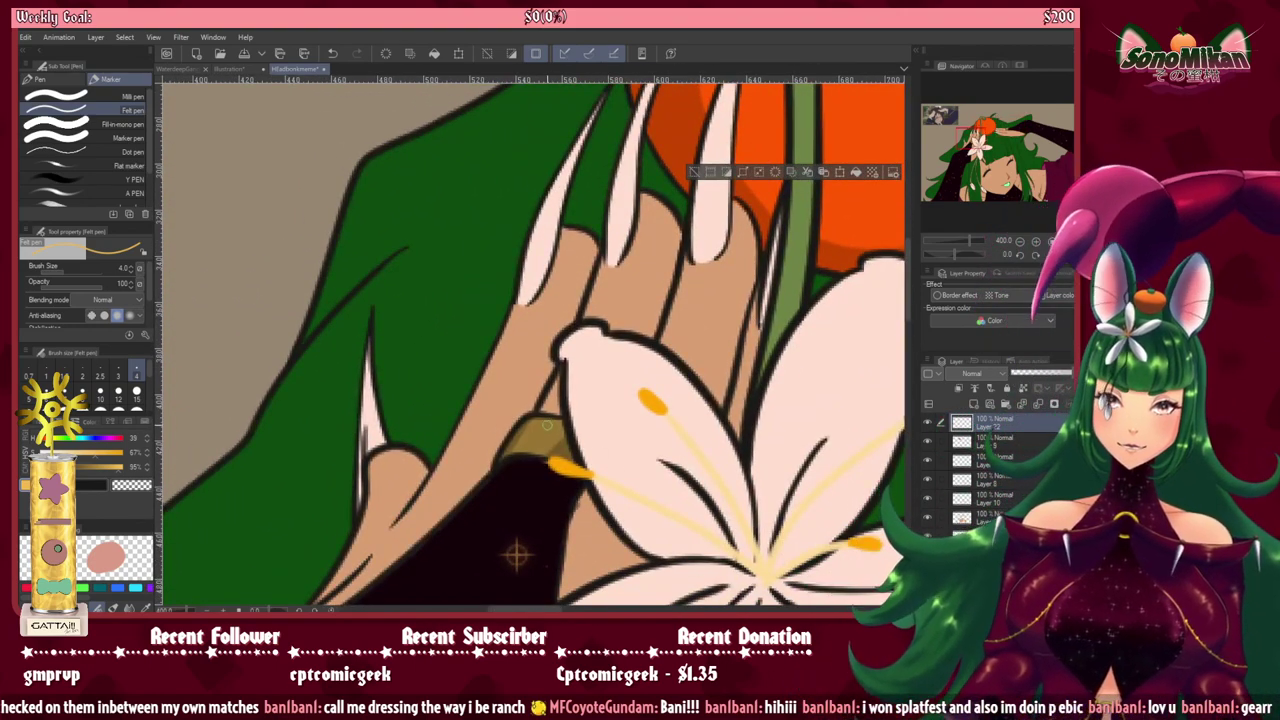
pyautogui.hotkey('ctrl', 'd')
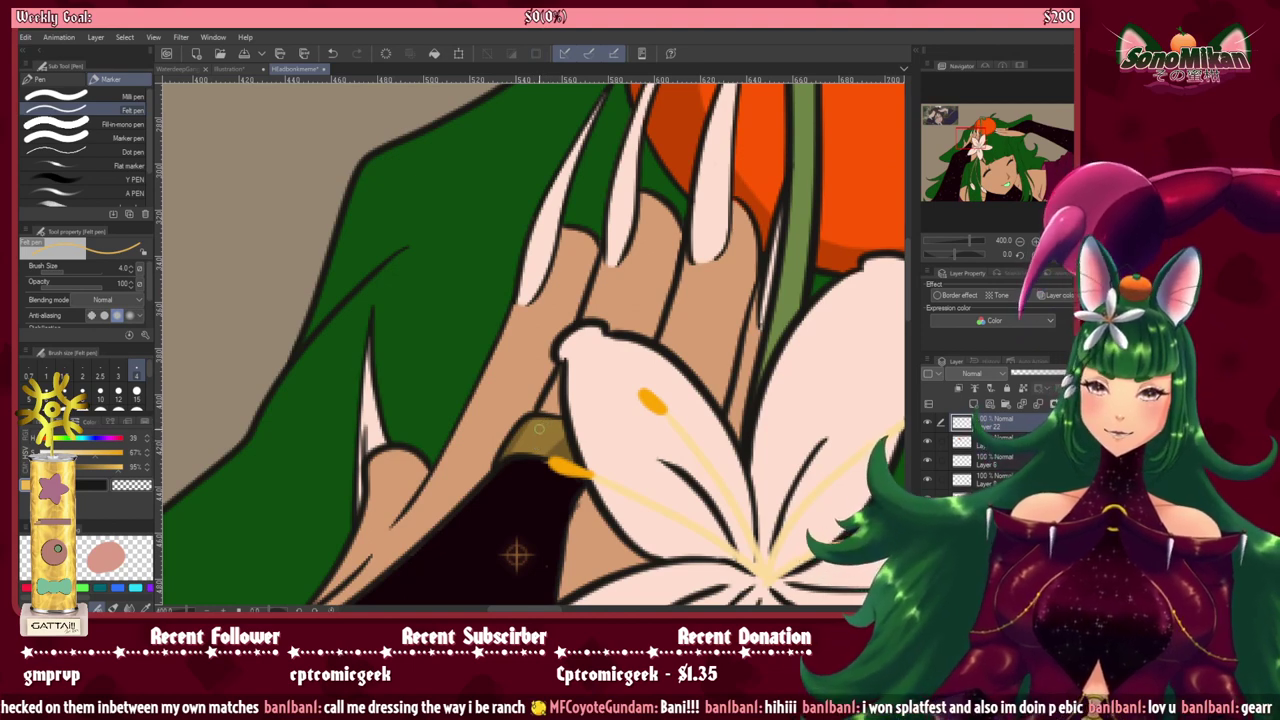
pyautogui.moveTo(548, 418); pyautogui.dragTo(520, 448)
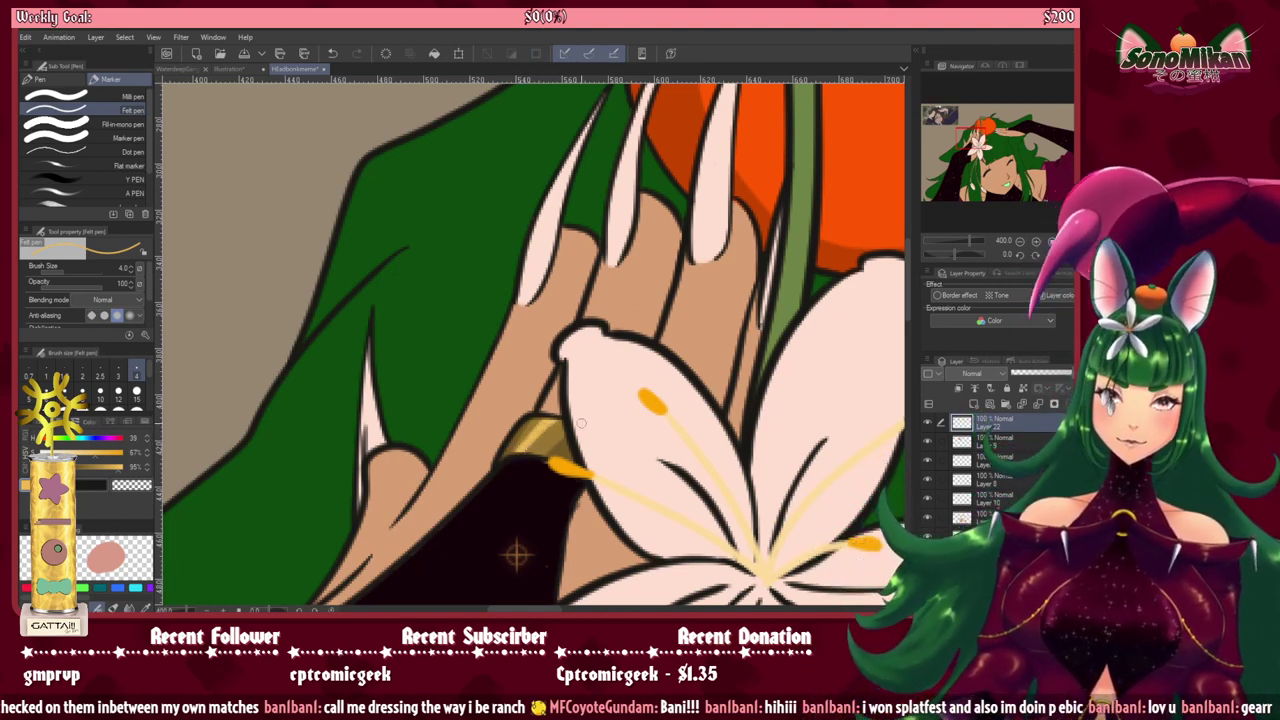
pyautogui.scroll(-3, 670, 421)
pyautogui.moveTo(648, 484); pyautogui.dragTo(392, 509)
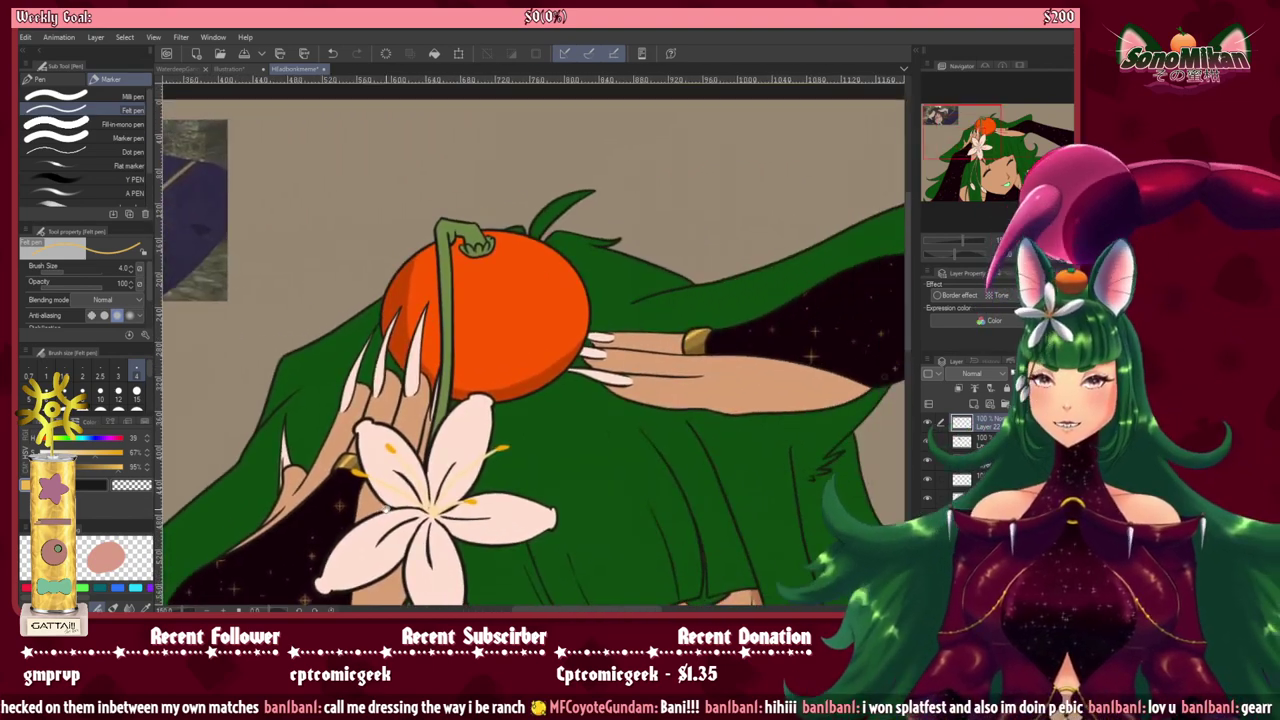
pyautogui.scroll(-1, 395, 510)
pyautogui.moveTo(487, 556); pyautogui.dragTo(587, 374)
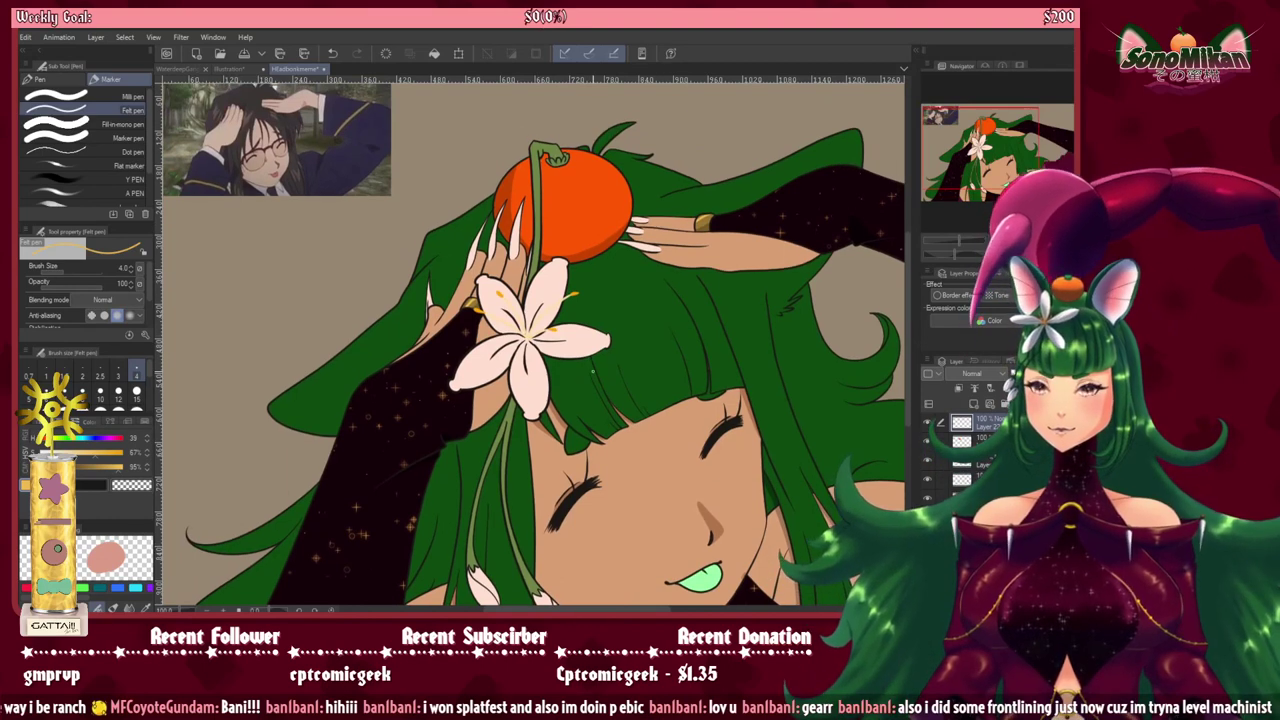
# Step: Sample the flower stem's green, darken it to 37% brightness, and select the stem area over the orange on its own layer
pyautogui.keyDown('alt'); pyautogui.click(532, 584); pyautogui.keyUp('alt')
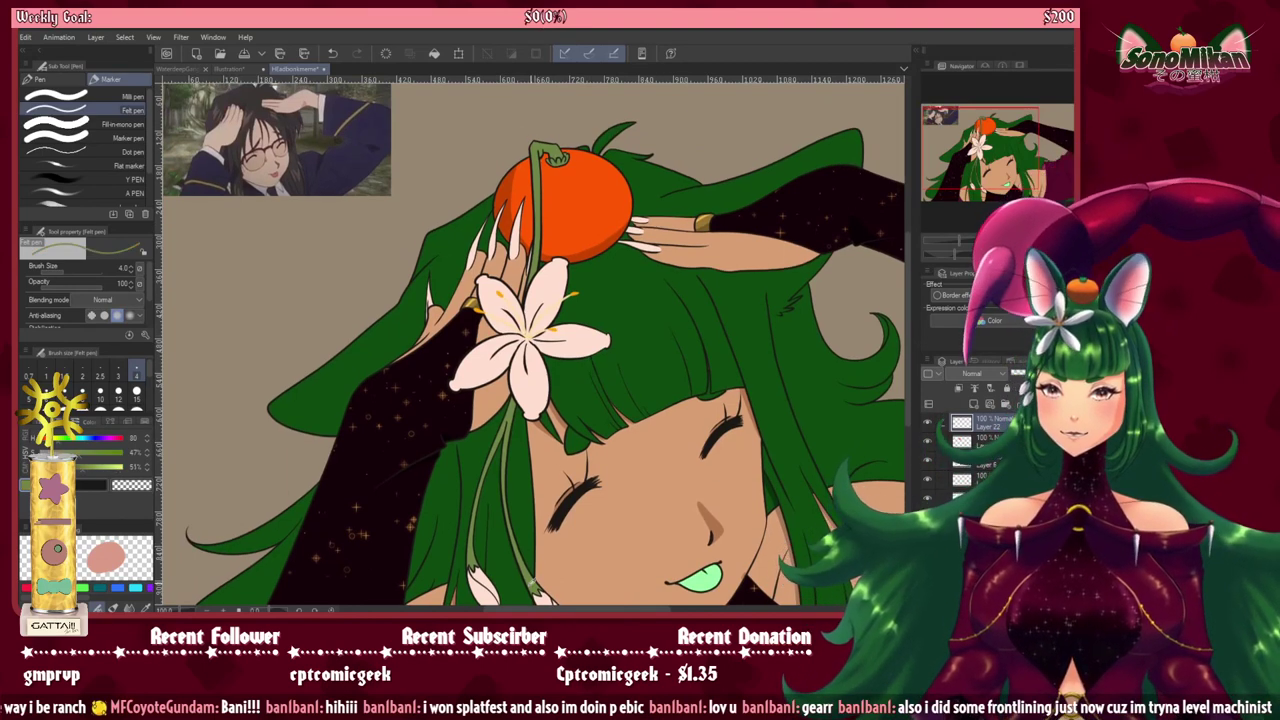
pyautogui.click(76, 462)
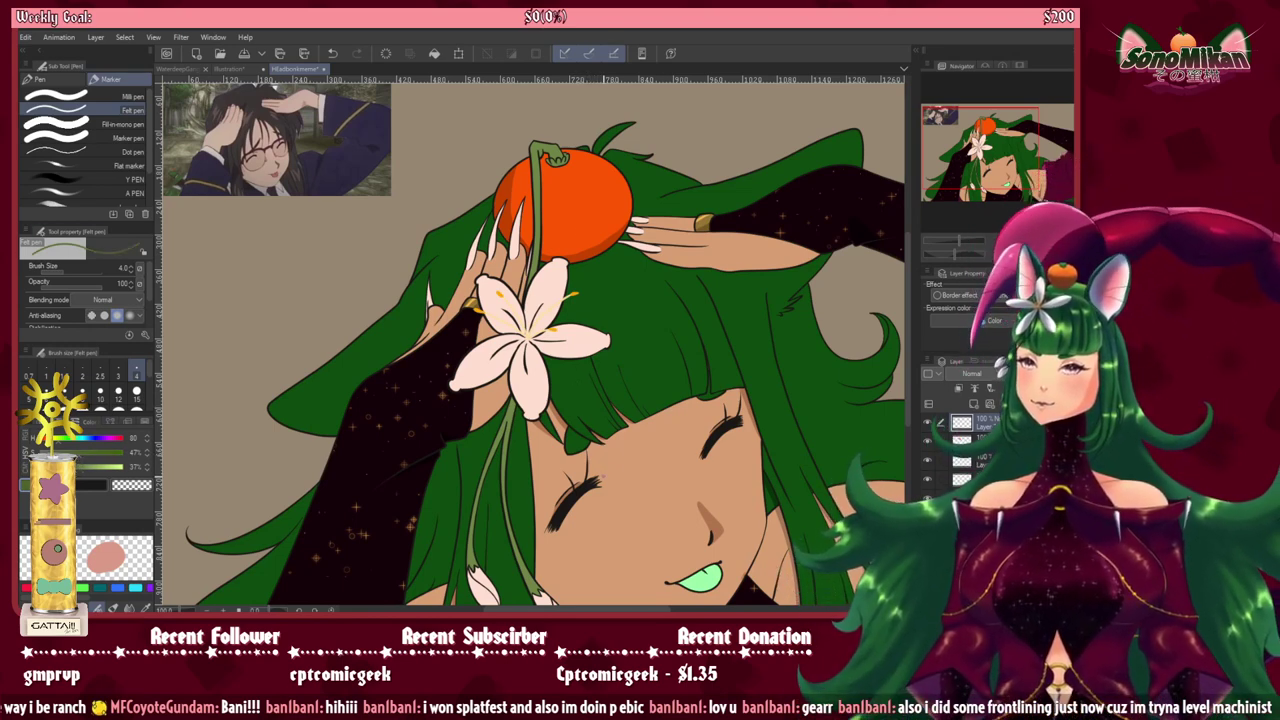
pyautogui.scroll(8, 561, 354)
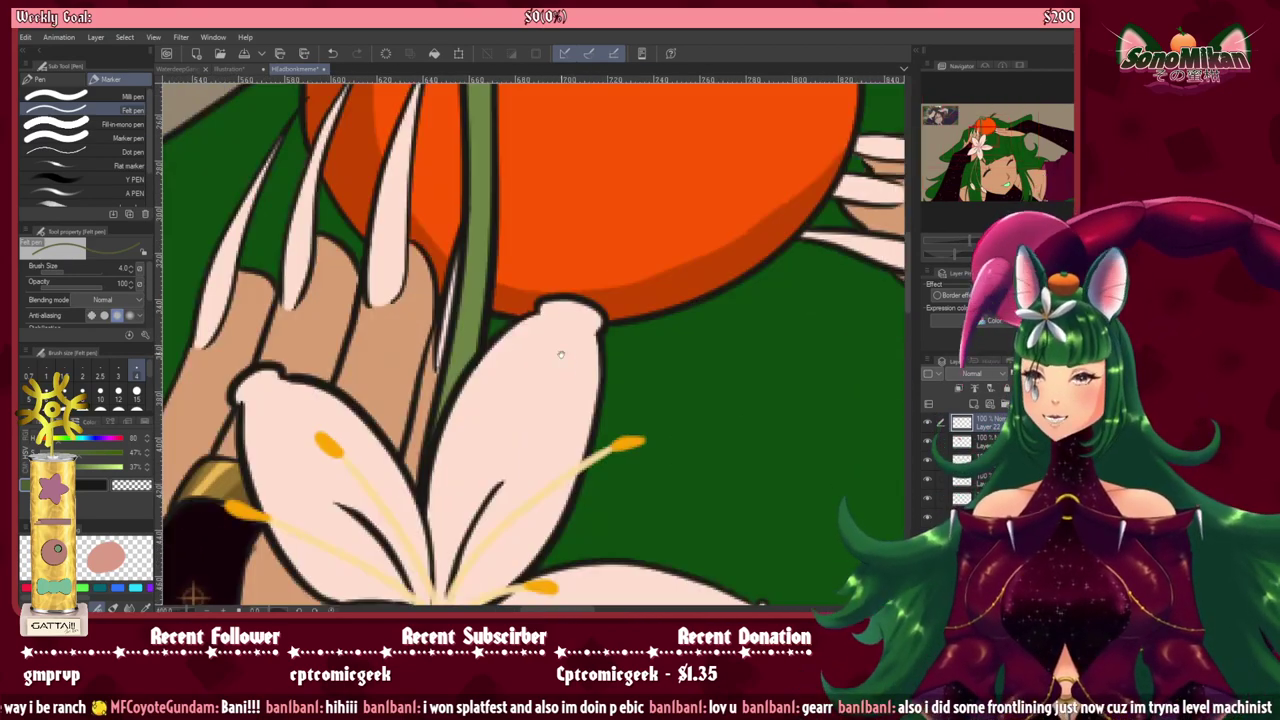
pyautogui.moveTo(561, 354); pyautogui.dragTo(546, 585)
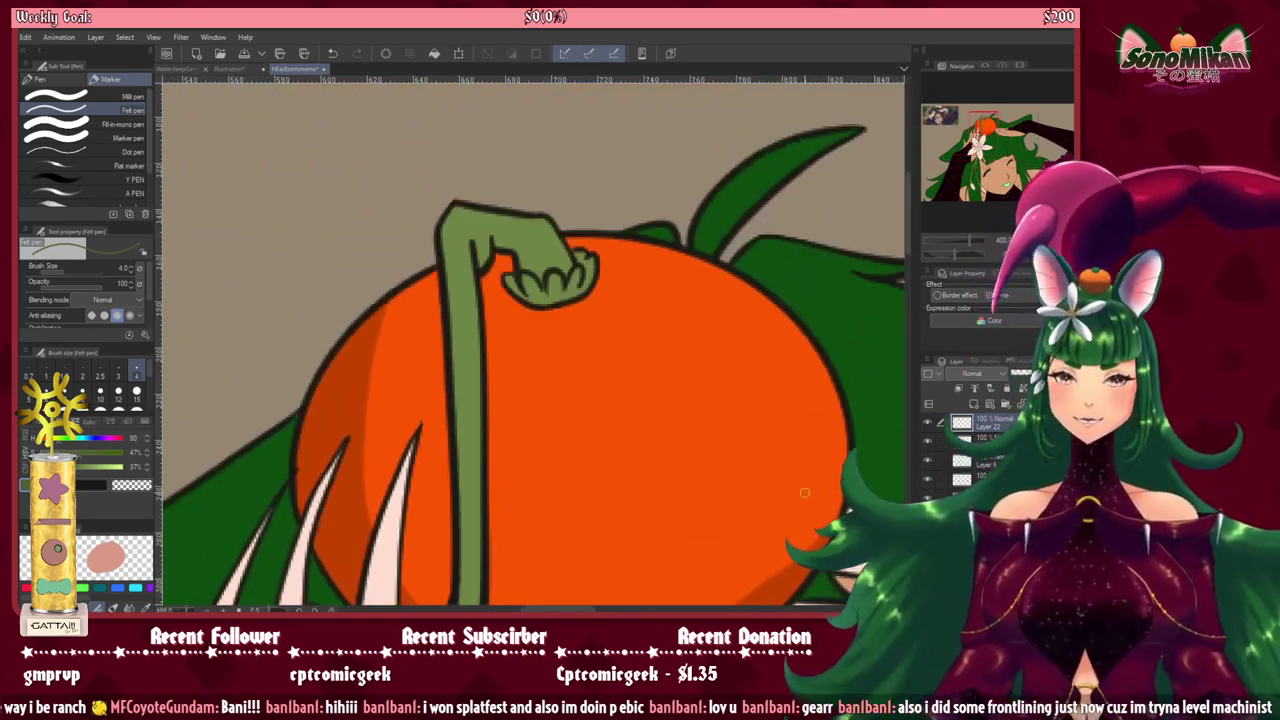
pyautogui.click(928, 482)
pyautogui.click(930, 482)
pyautogui.keyDown('ctrl'); pyautogui.click(961, 480); pyautogui.keyUp('ctrl')
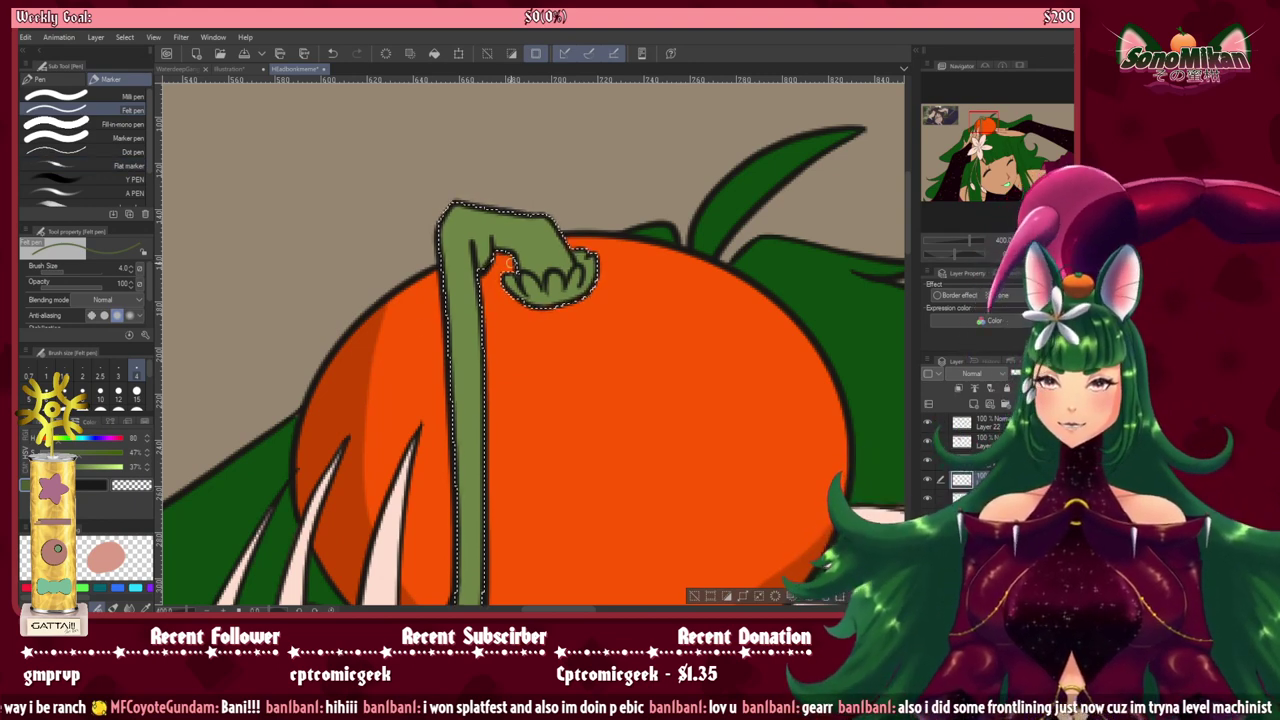
# Step: Shade the underside of the bent stem above the orange with the Felt pen at size 6 and clear the selection
pyautogui.press(']')
pyautogui.press(']')
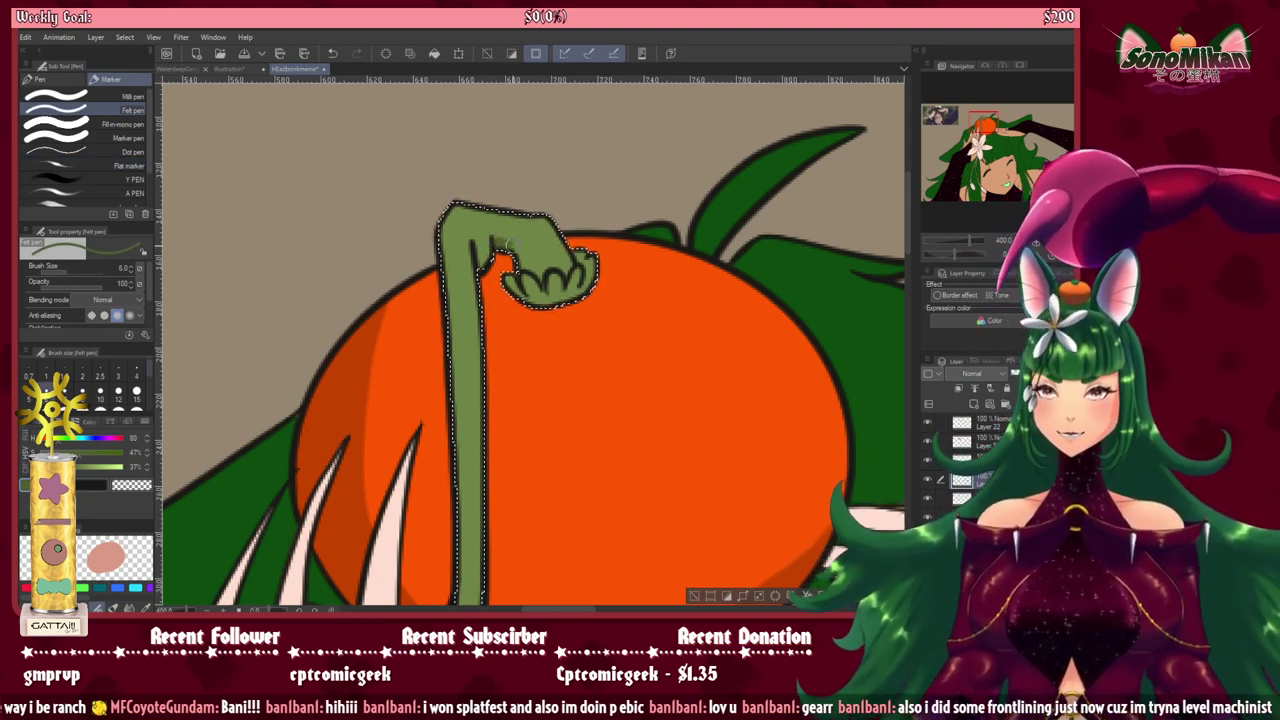
pyautogui.moveTo(512, 245); pyautogui.dragTo(527, 258)
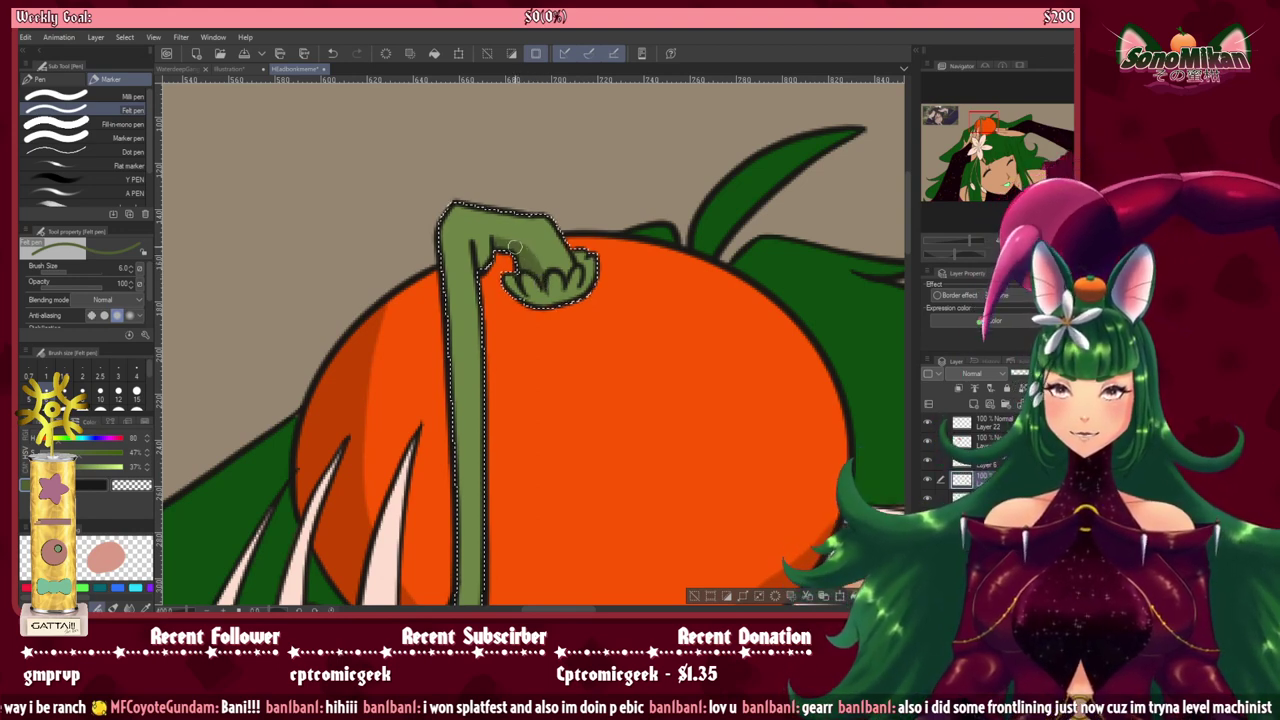
pyautogui.moveTo(516, 246)
pyautogui.mouseDown()
pyautogui.moveTo(524, 238)
pyautogui.moveTo(537, 259)
pyautogui.mouseUp()
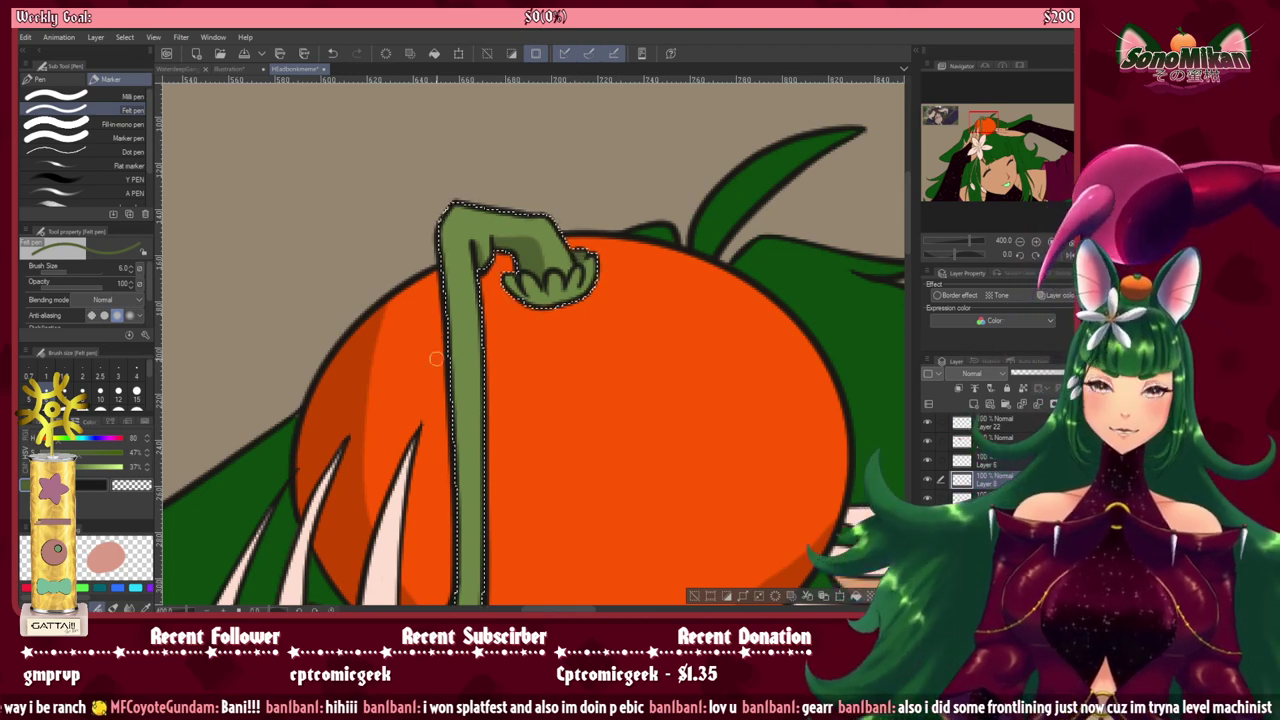
pyautogui.hotkey('ctrl', 'd')
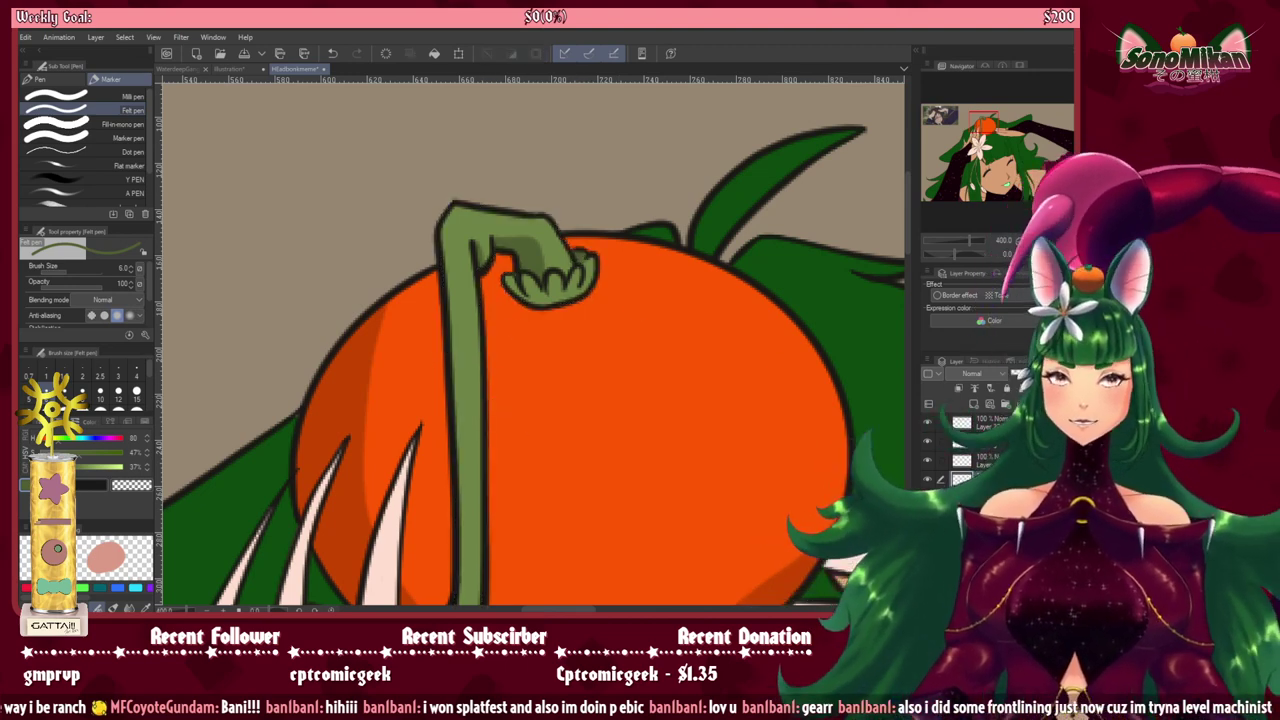
pyautogui.hotkey('ctrl', '0')
pyautogui.moveTo(680, 446)
pyautogui.mouseDown()
pyautogui.moveTo(717, 452)
pyautogui.moveTo(679, 430)
pyautogui.mouseUp()
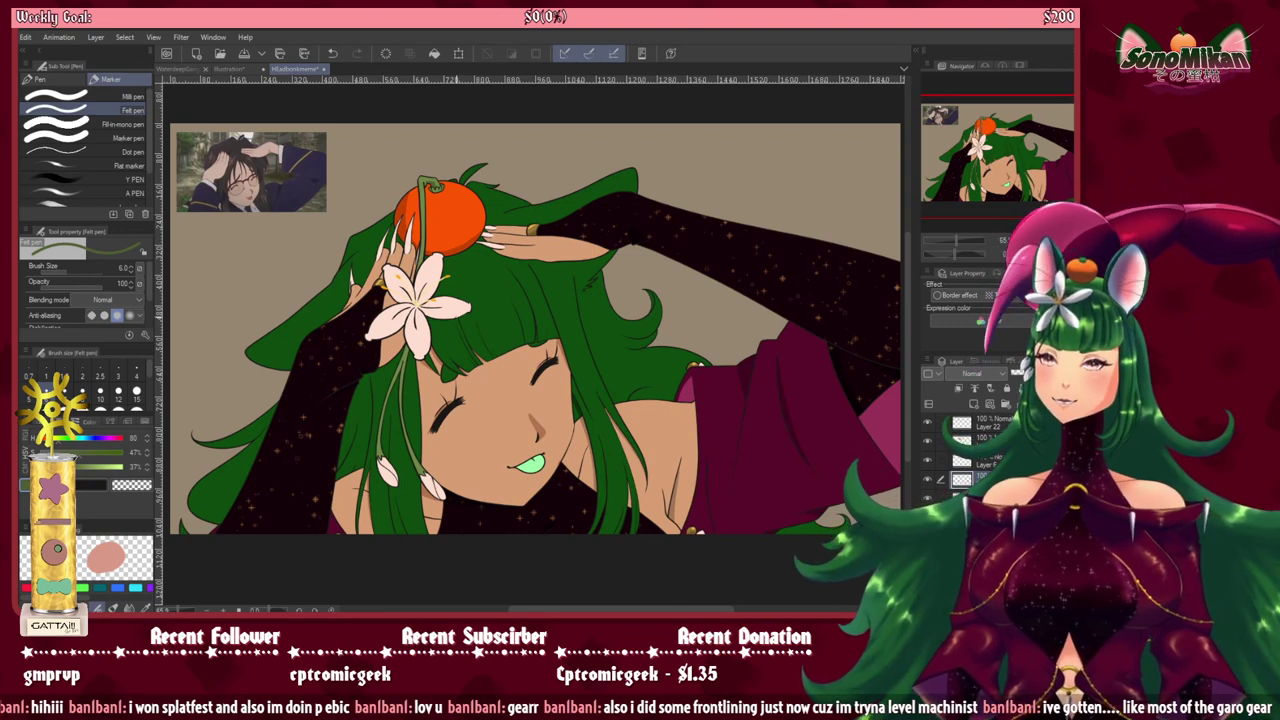
# Step: Sample the hair's dark green and turn it into a bright, less saturated highlight green at 78% brightness
pyautogui.keyDown('alt'); pyautogui.click(494, 283); pyautogui.keyUp('alt')
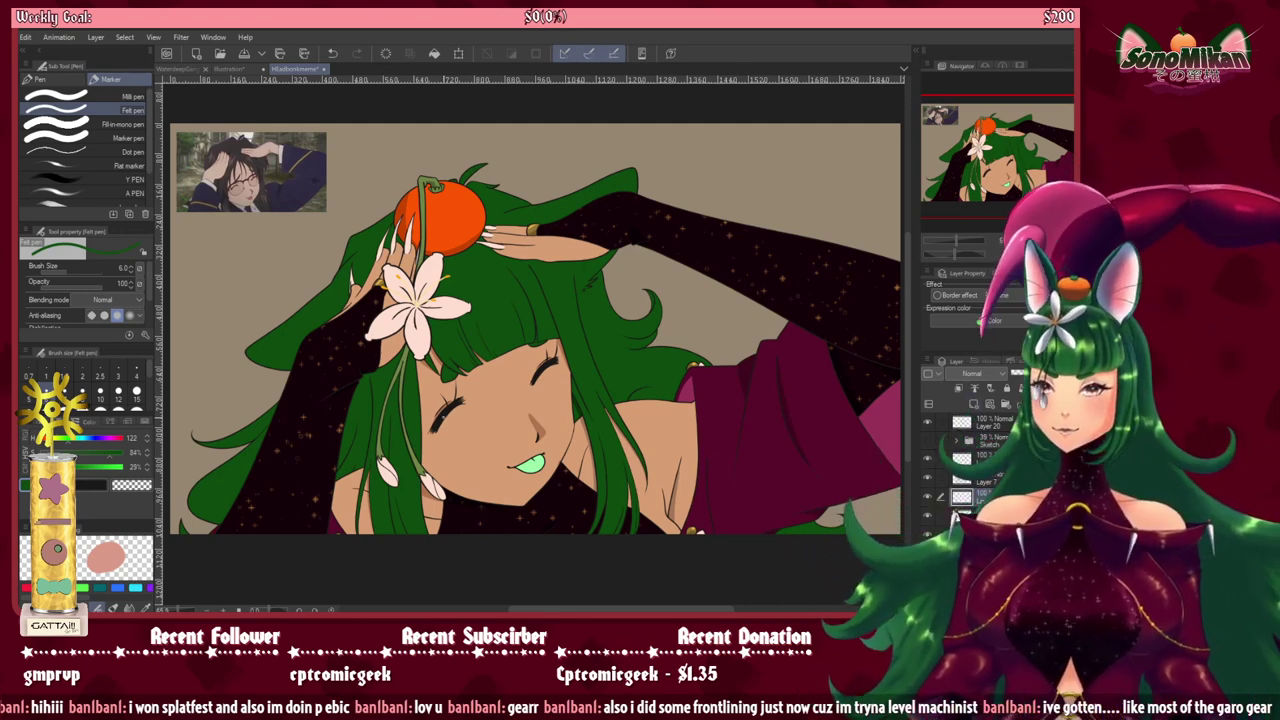
pyautogui.scroll(4, 551, 446)
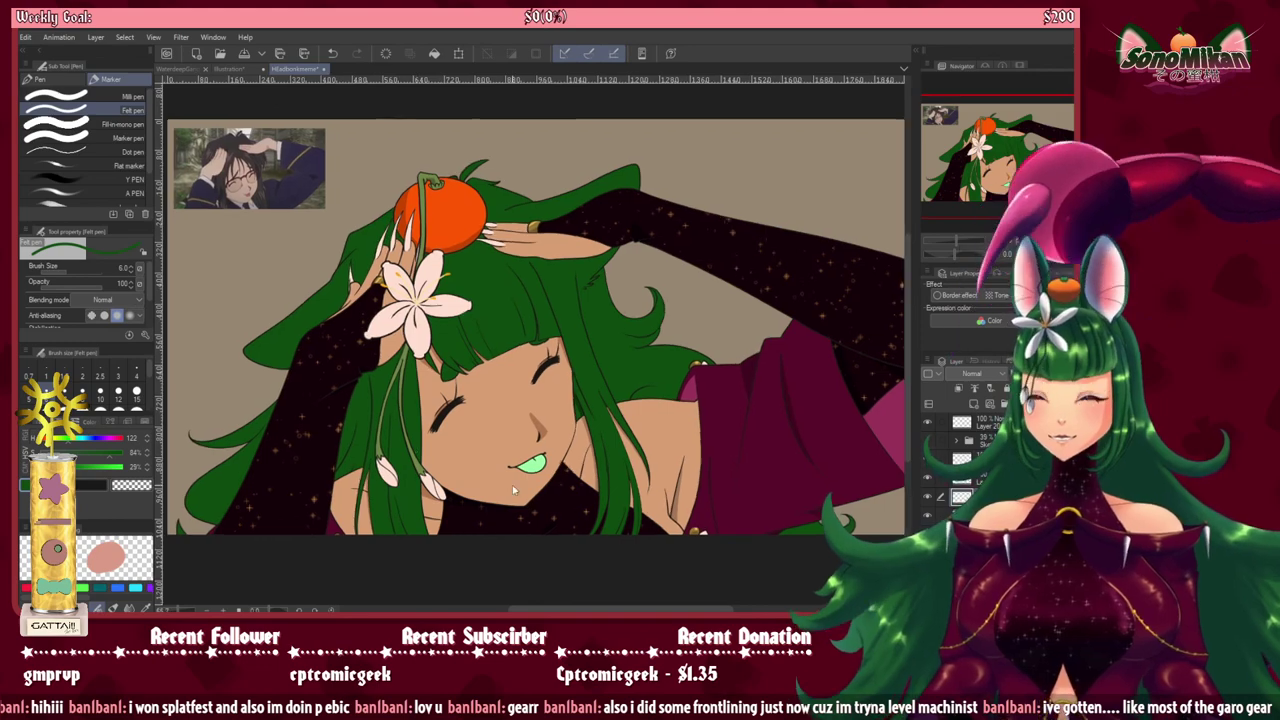
pyautogui.scroll(3, 551, 446)
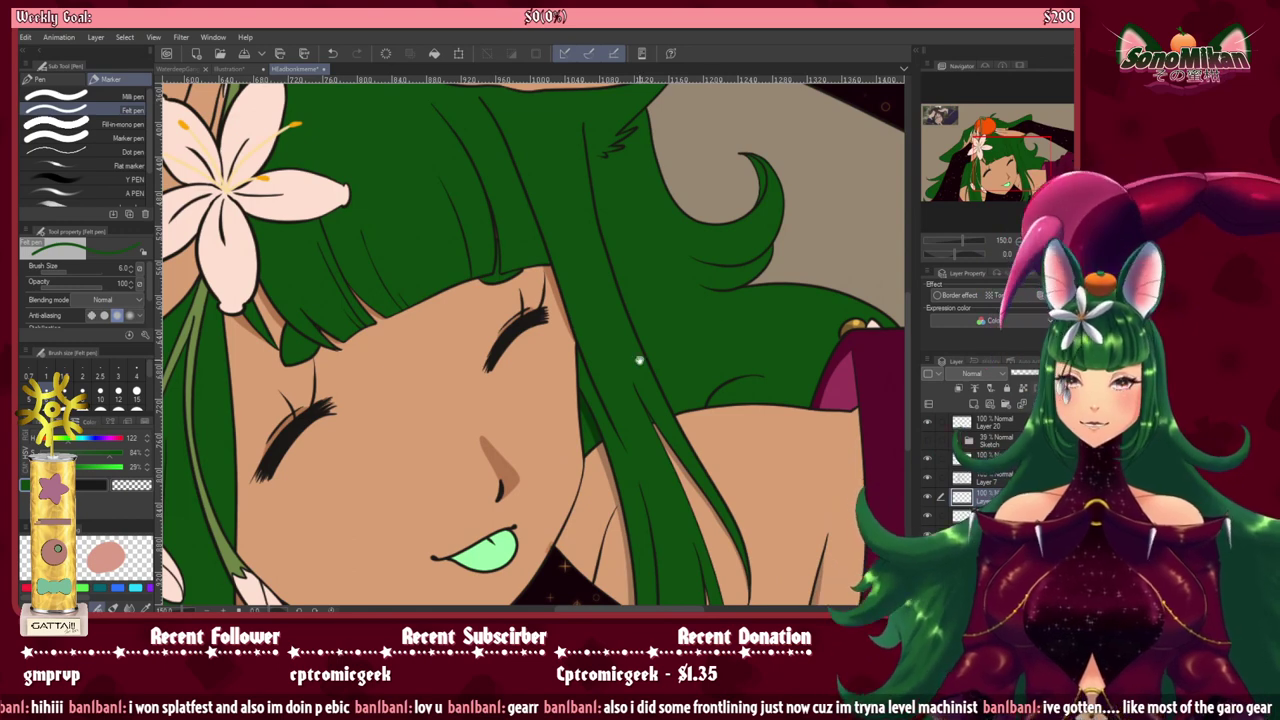
pyautogui.moveTo(639, 360); pyautogui.dragTo(647, 382)
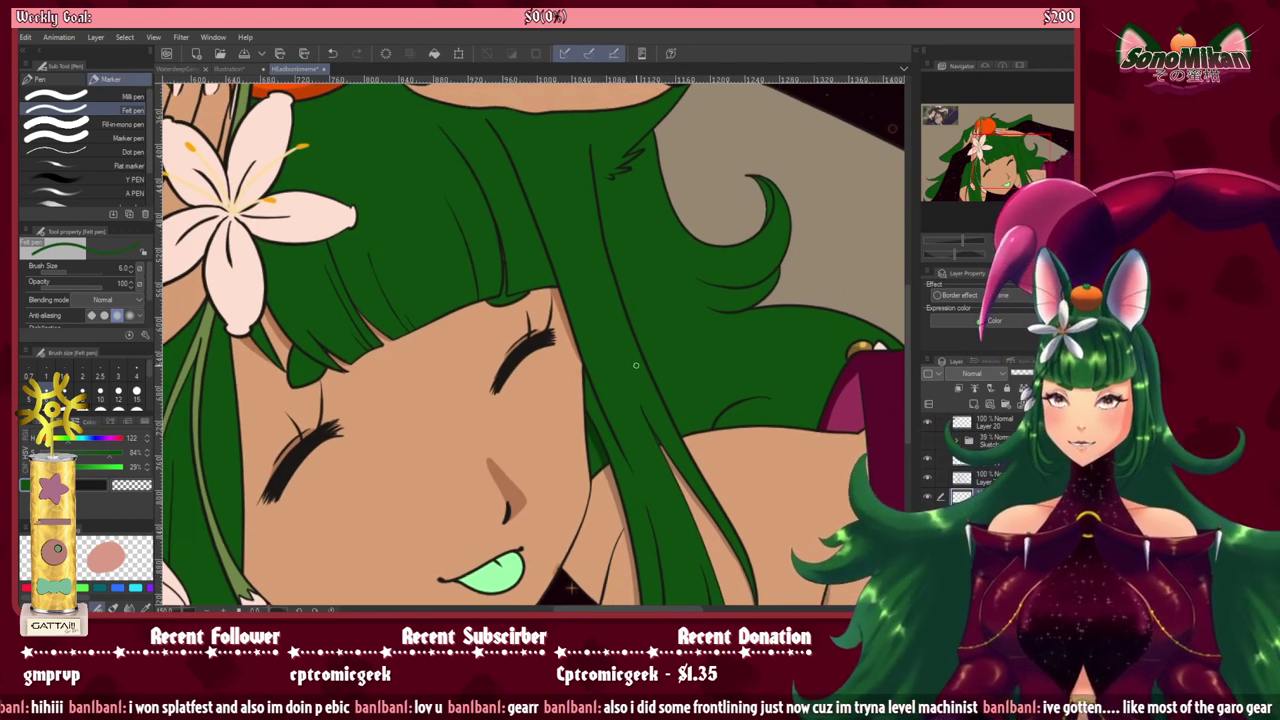
pyautogui.hotkey('ctrl', 'z')
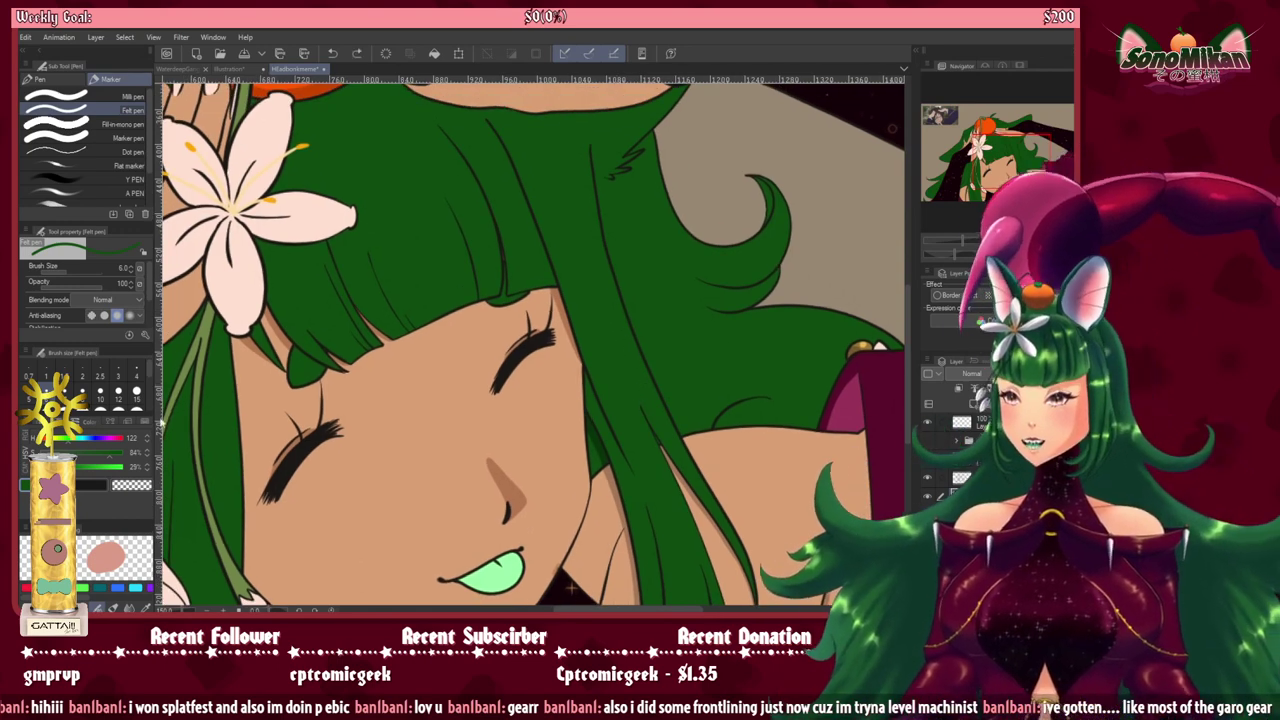
pyautogui.click(105, 469)
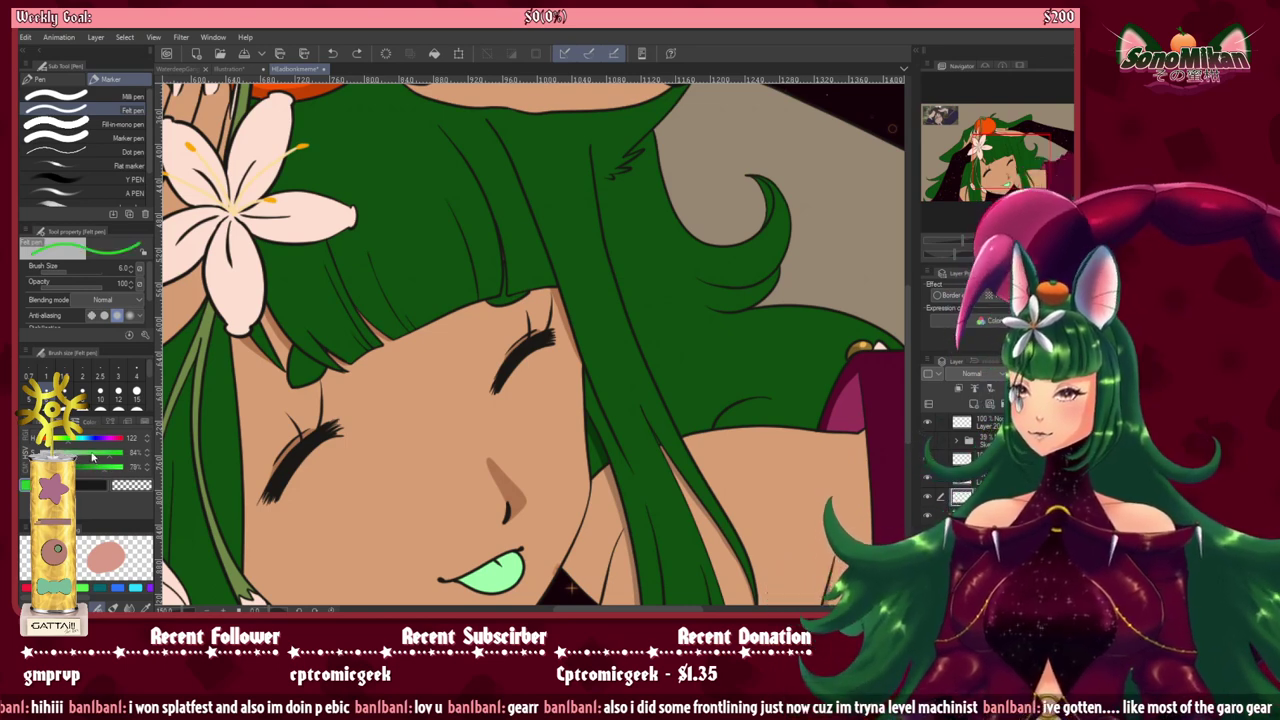
pyautogui.click(90, 455)
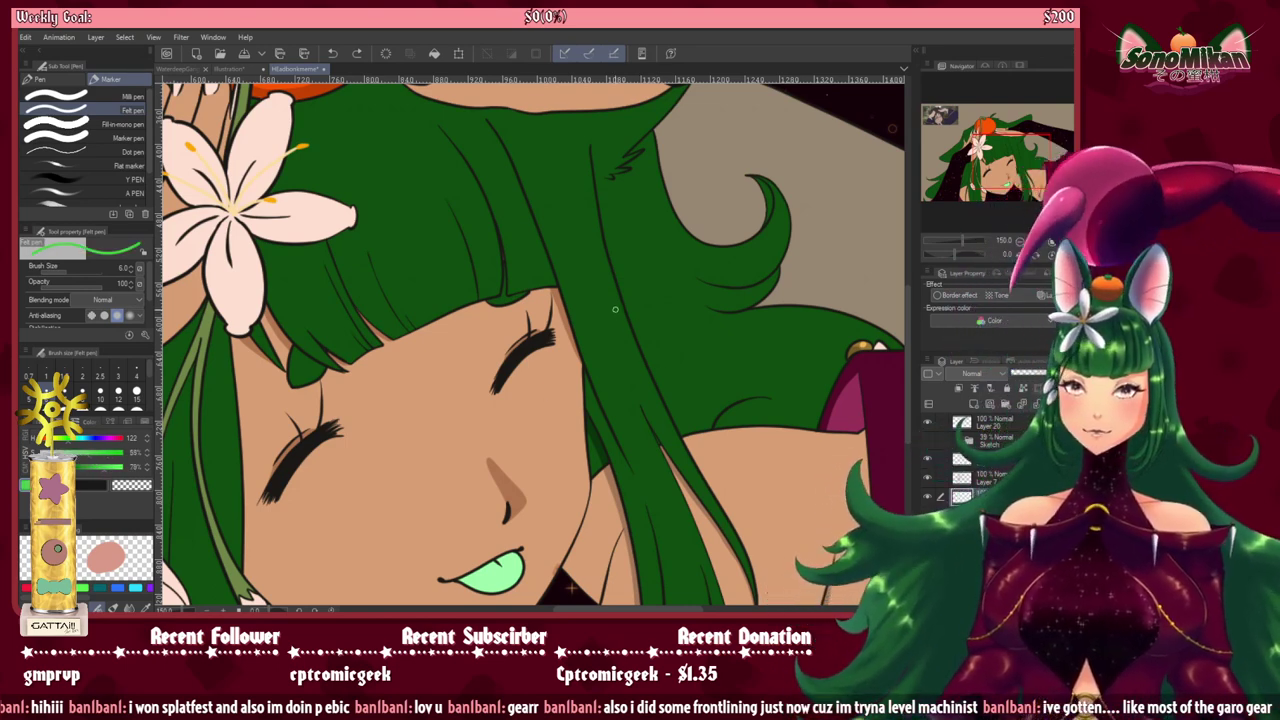
# Step: Try zigzag bright green highlights on the hair strand beside the face with the Felt and Turnip pens, and delete them
pyautogui.moveTo(614, 304); pyautogui.dragTo(643, 386)
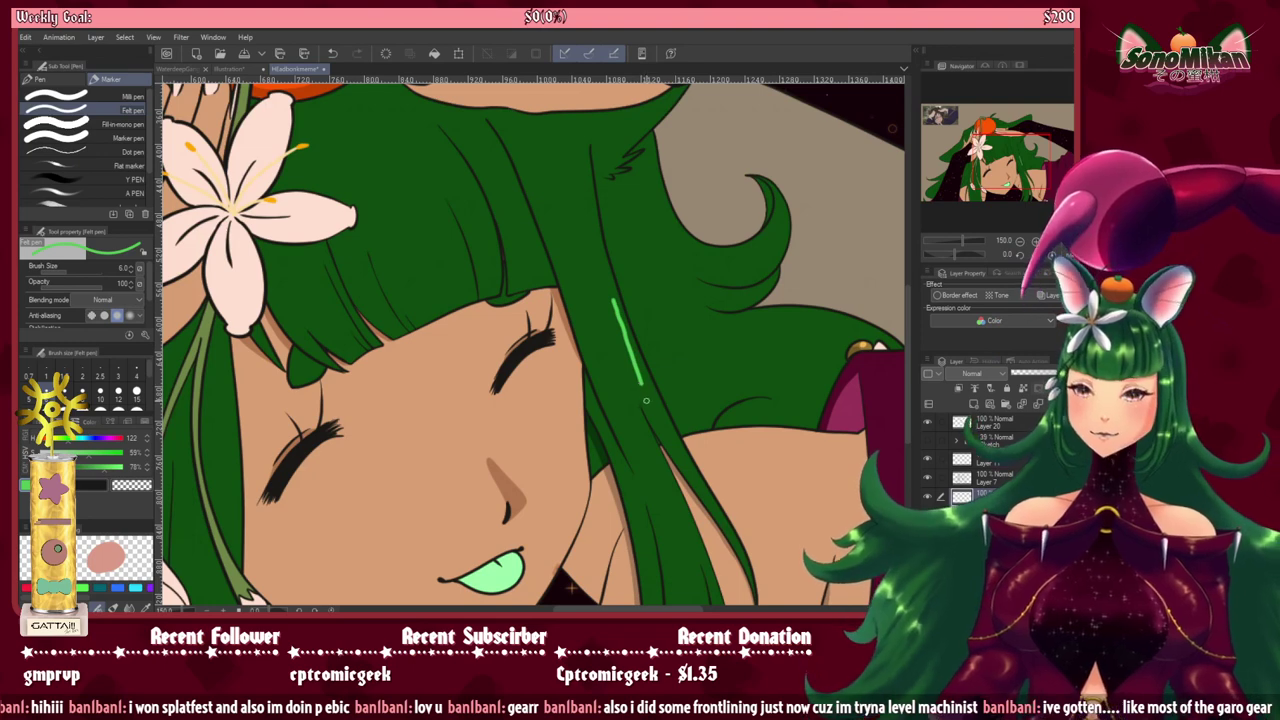
pyautogui.hotkey('ctrl', 'z')
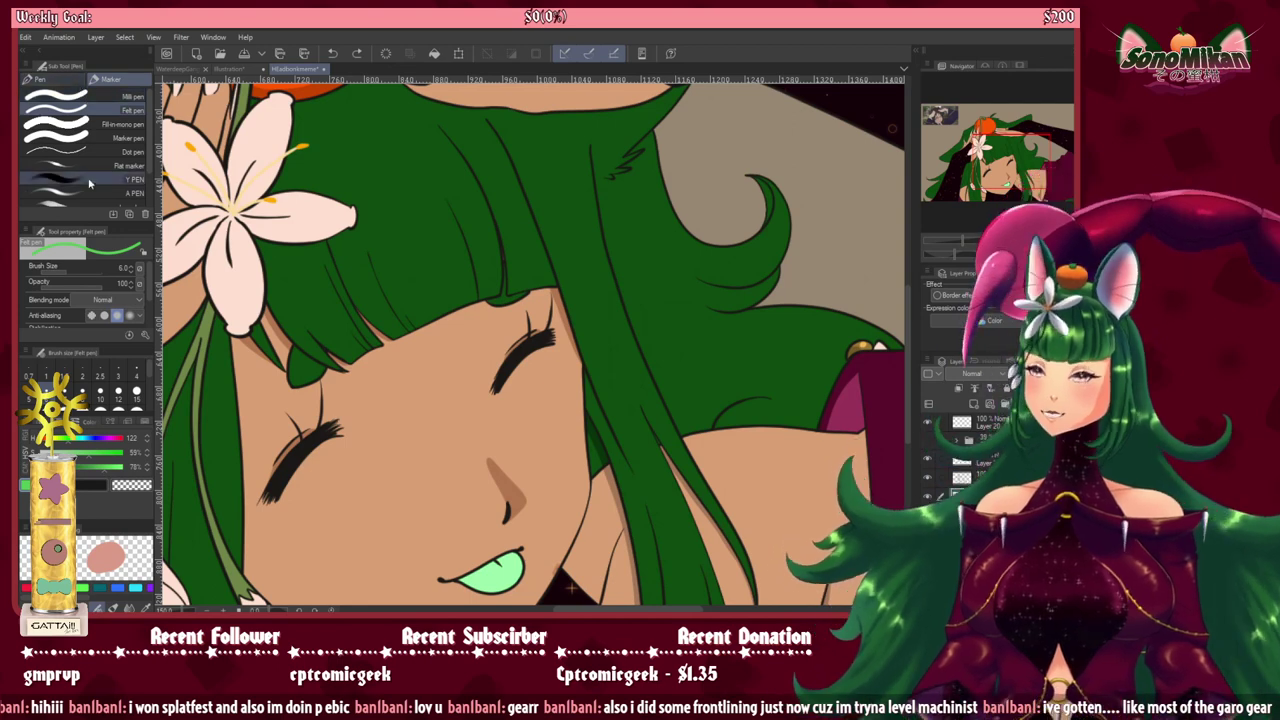
pyautogui.click(55, 80)
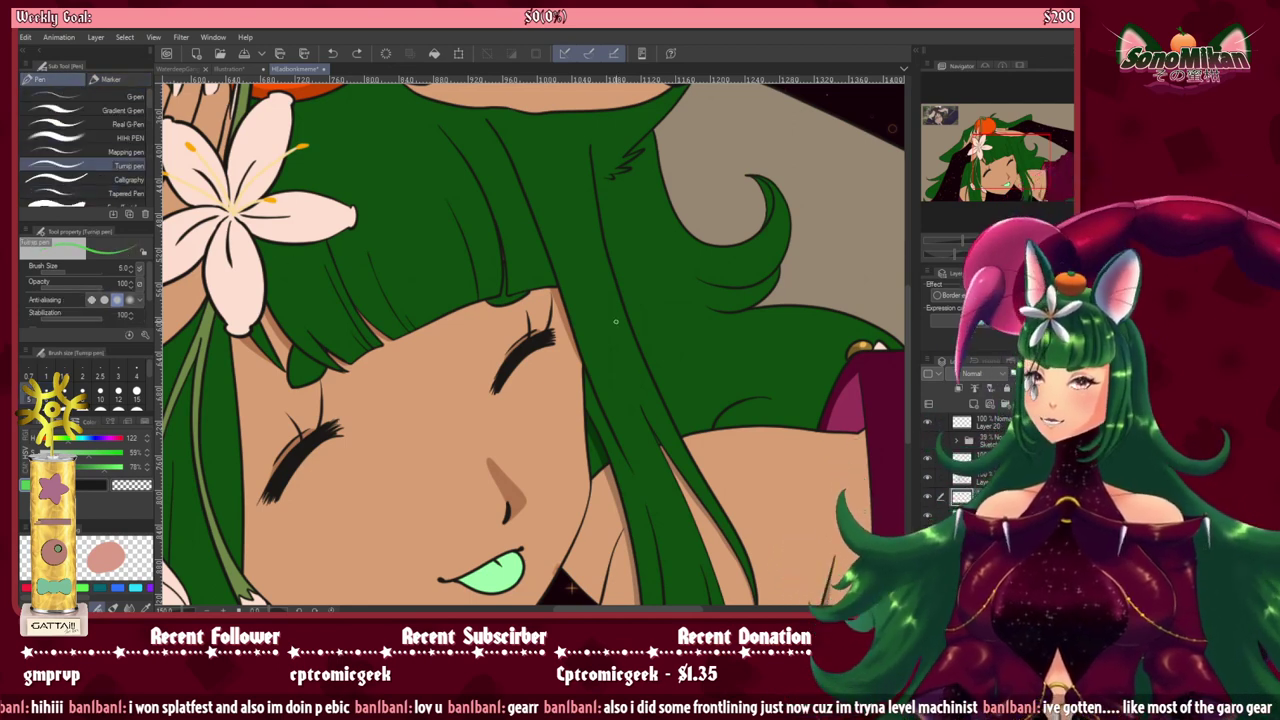
pyautogui.moveTo(617, 308); pyautogui.dragTo(644, 384)
pyautogui.moveTo(616, 310); pyautogui.dragTo(618, 345)
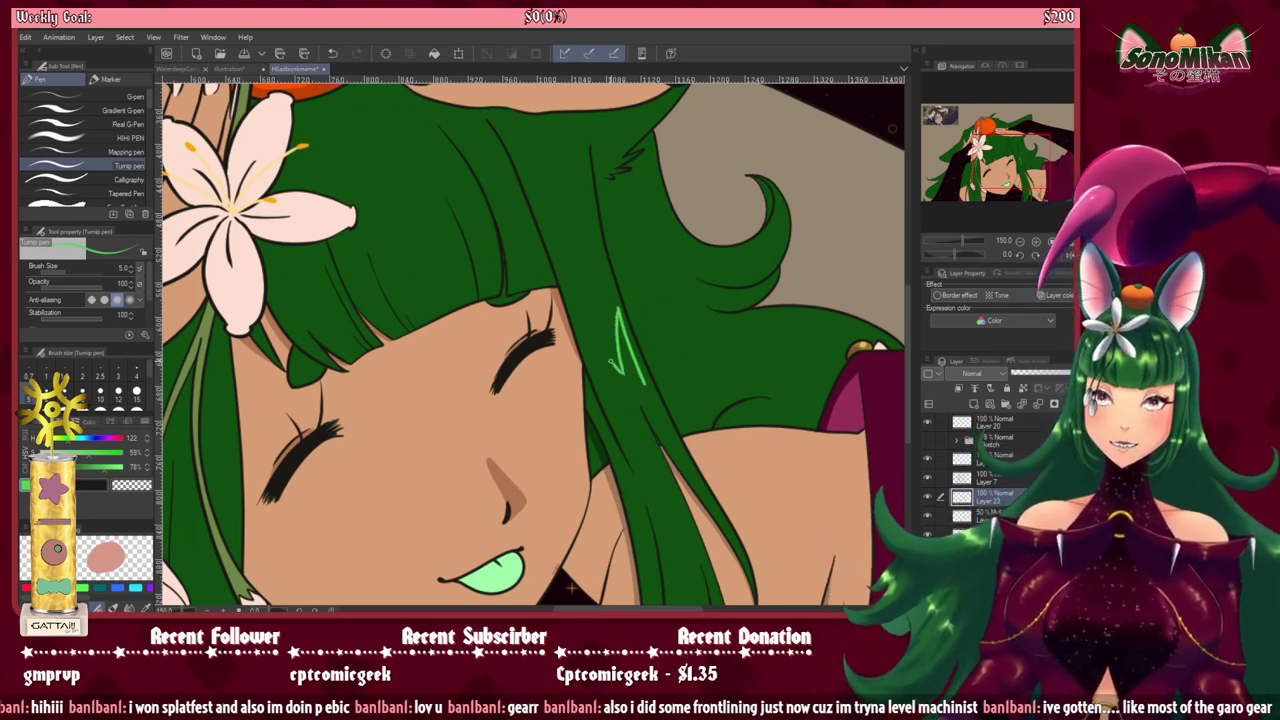
pyautogui.moveTo(613, 367); pyautogui.dragTo(618, 378)
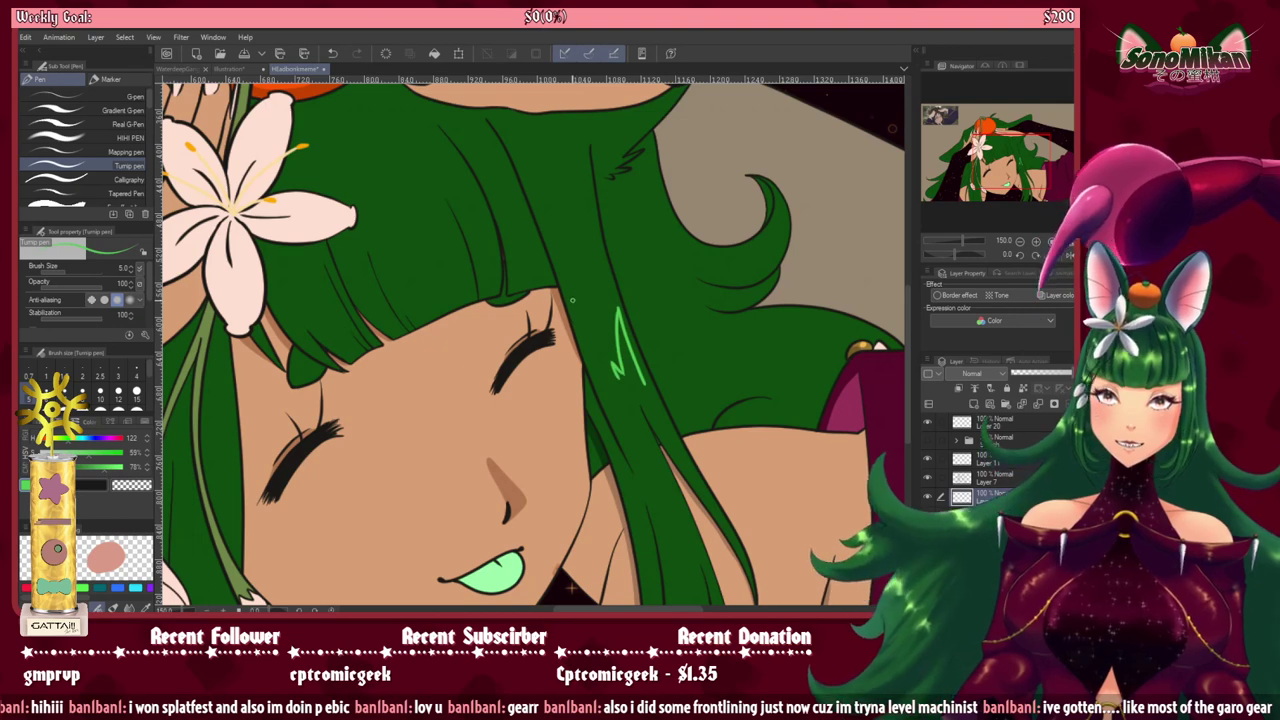
pyautogui.moveTo(572, 299); pyautogui.dragTo(621, 389)
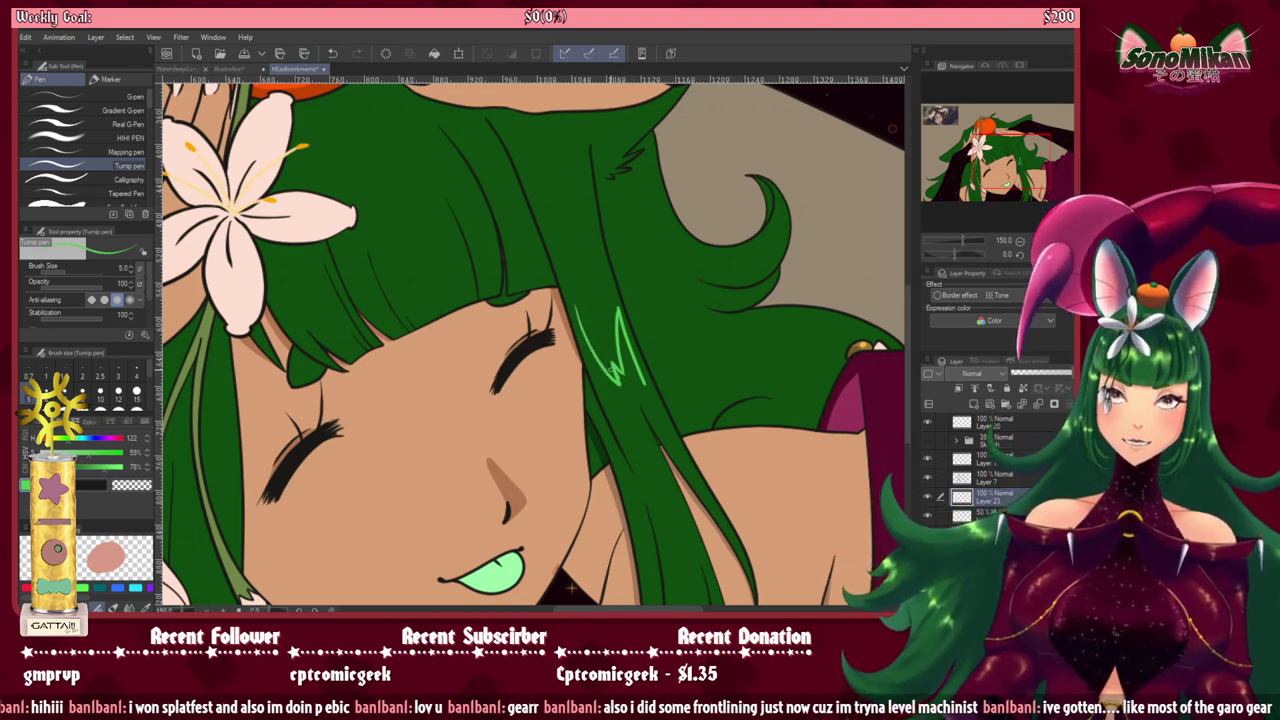
pyautogui.moveTo(577, 321); pyautogui.dragTo(643, 455)
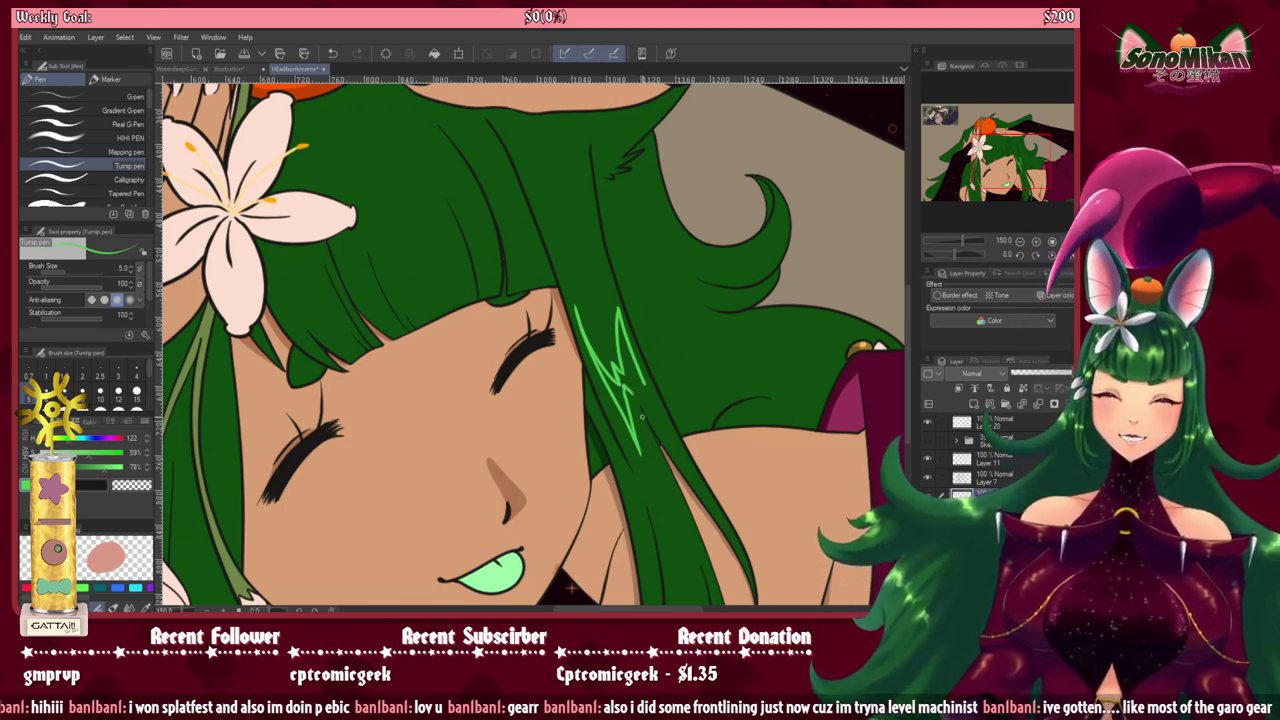
pyautogui.hotkey('ctrl', 'z')
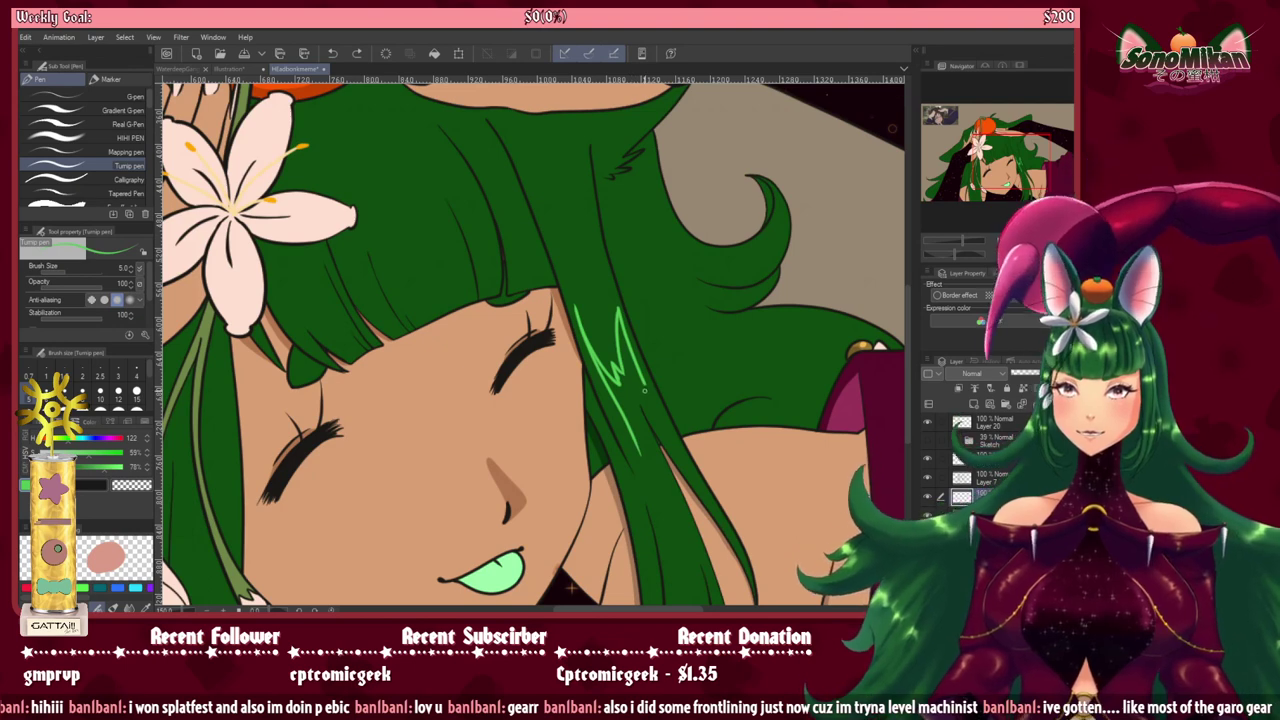
pyautogui.moveTo(643, 385)
pyautogui.mouseDown()
pyautogui.moveTo(637, 376)
pyautogui.moveTo(631, 398)
pyautogui.moveTo(641, 456)
pyautogui.moveTo(685, 408)
pyautogui.mouseUp()
pyautogui.press('Delete')
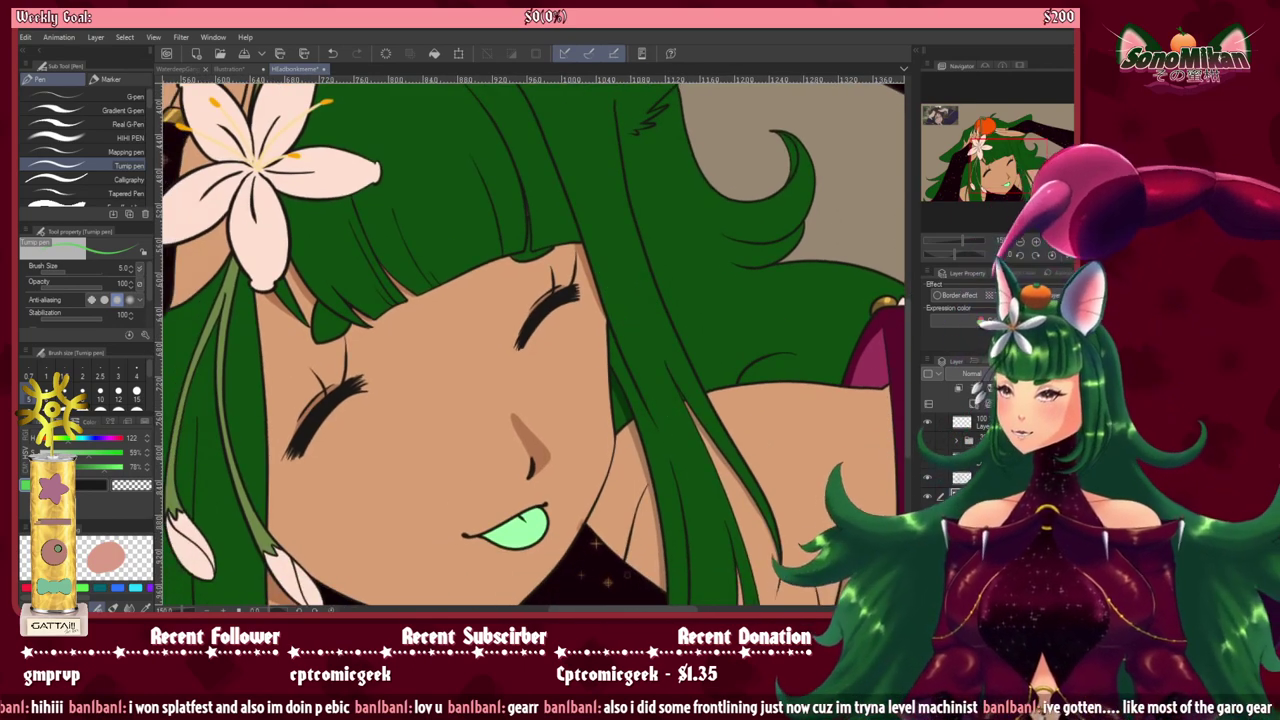
# Step: Bring up the decoration hair brushes and try a highlight band across the side strand with hair highlight 3 at size 80, undoing it
pyautogui.press('b')
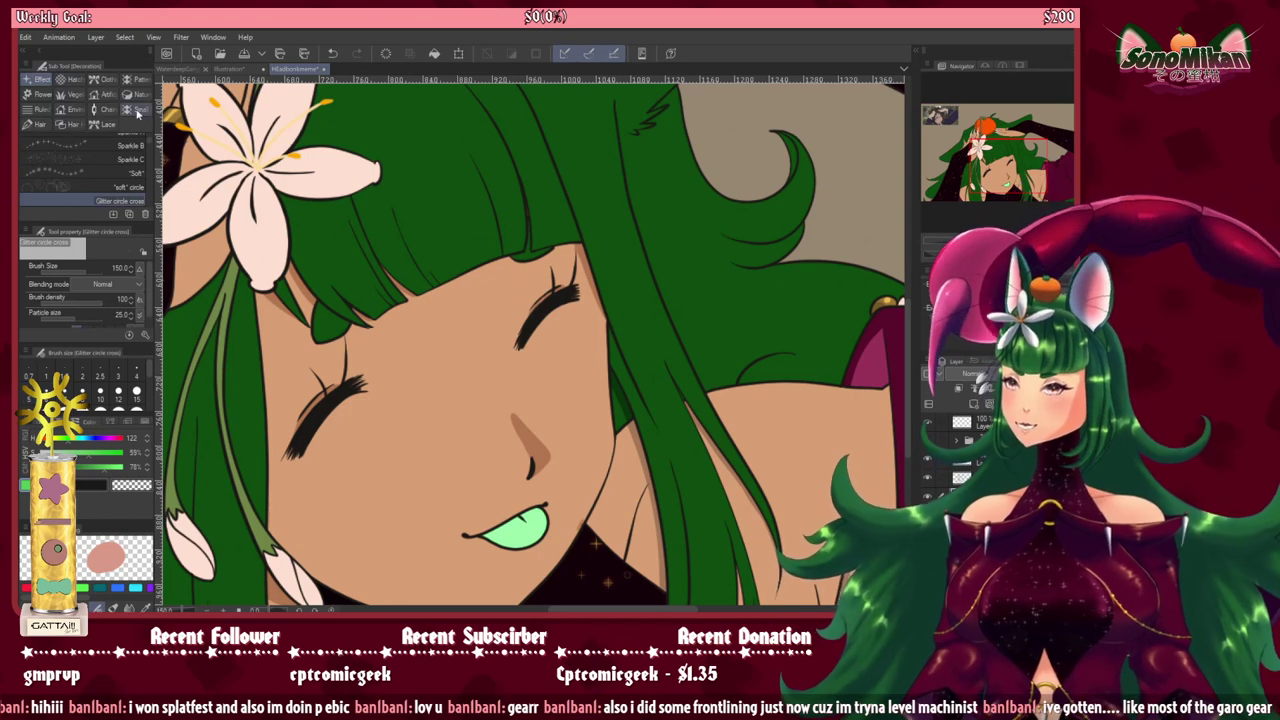
pyautogui.click(67, 124)
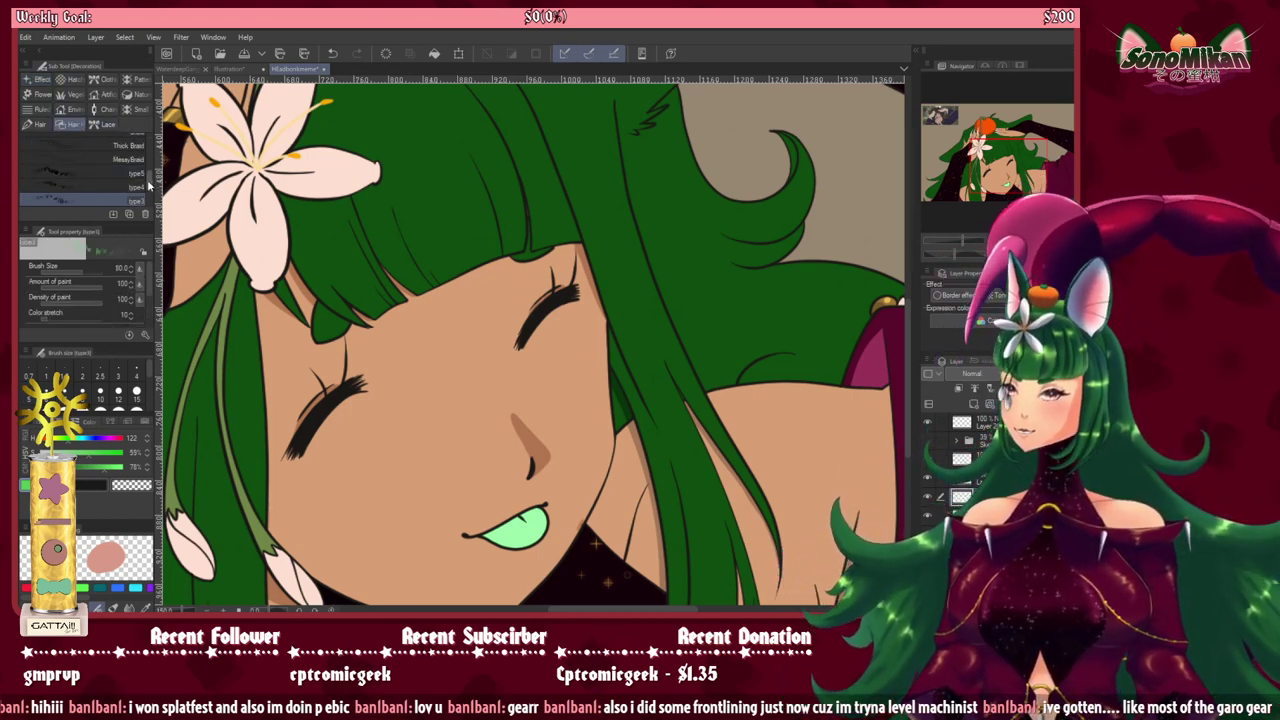
pyautogui.scroll(-5, 130, 180)
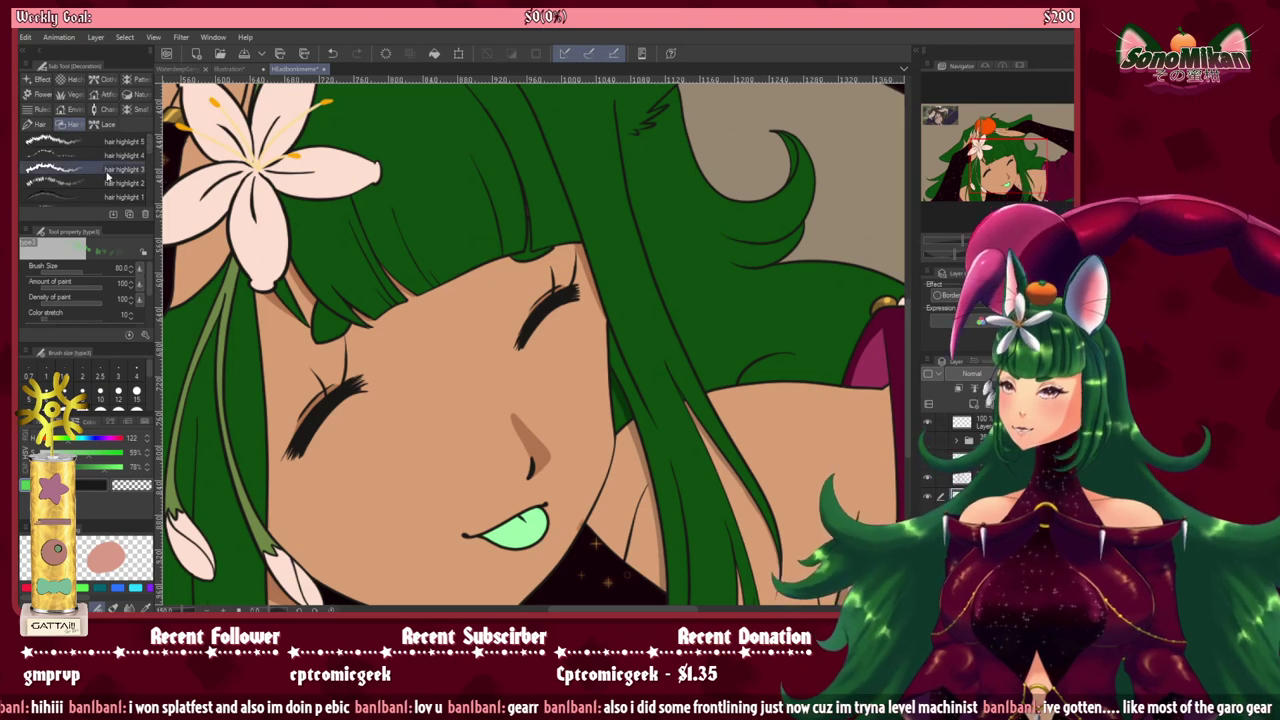
pyautogui.click(70, 172)
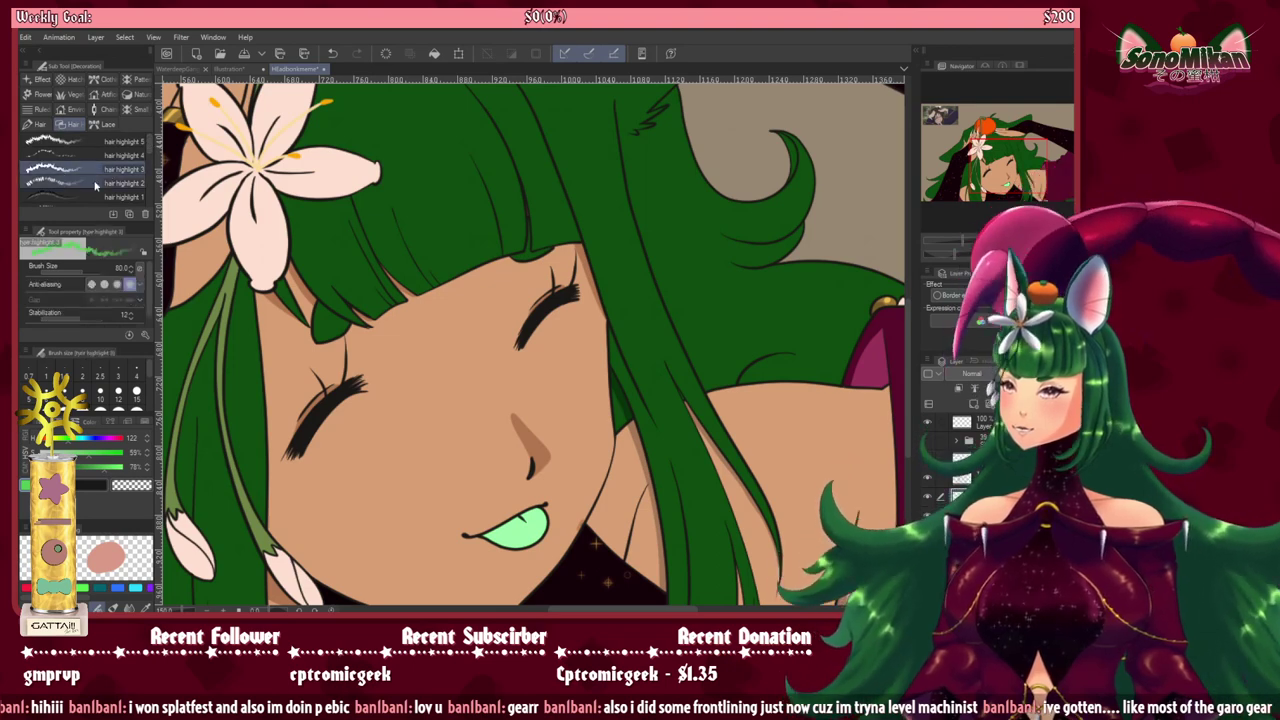
pyautogui.moveTo(675, 265); pyautogui.dragTo(560, 330)
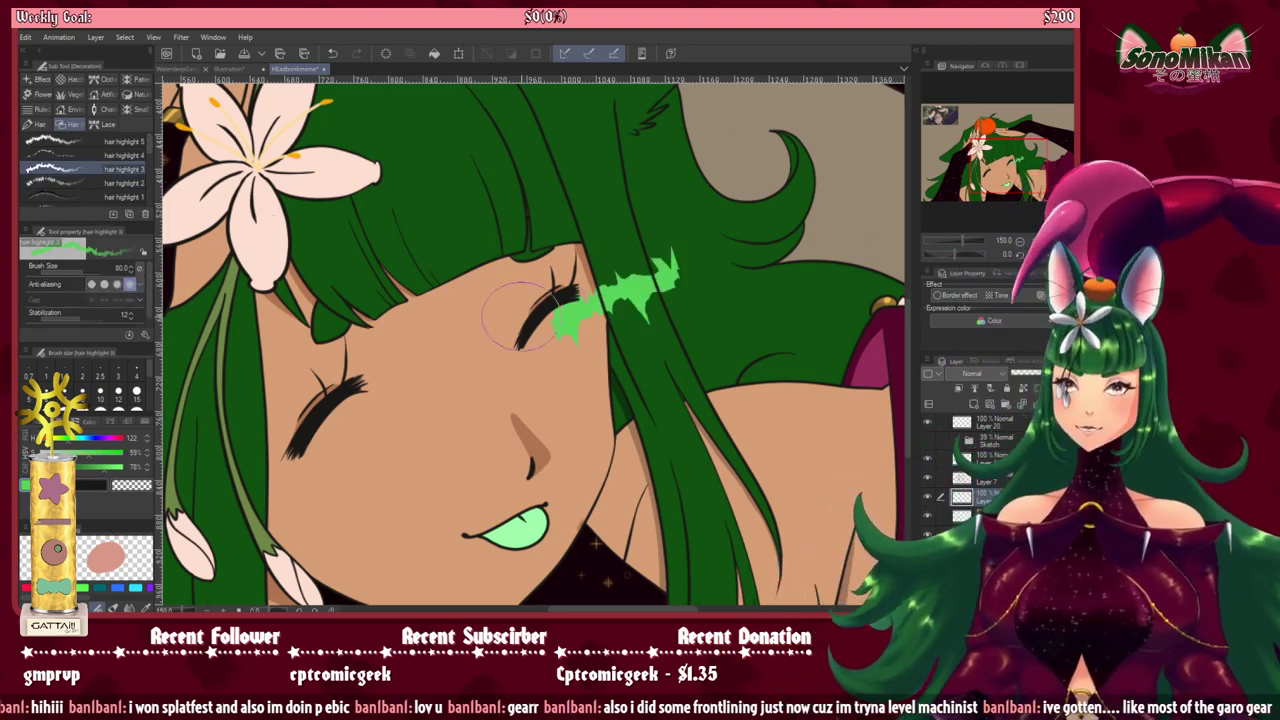
pyautogui.hotkey('ctrl', 'z')
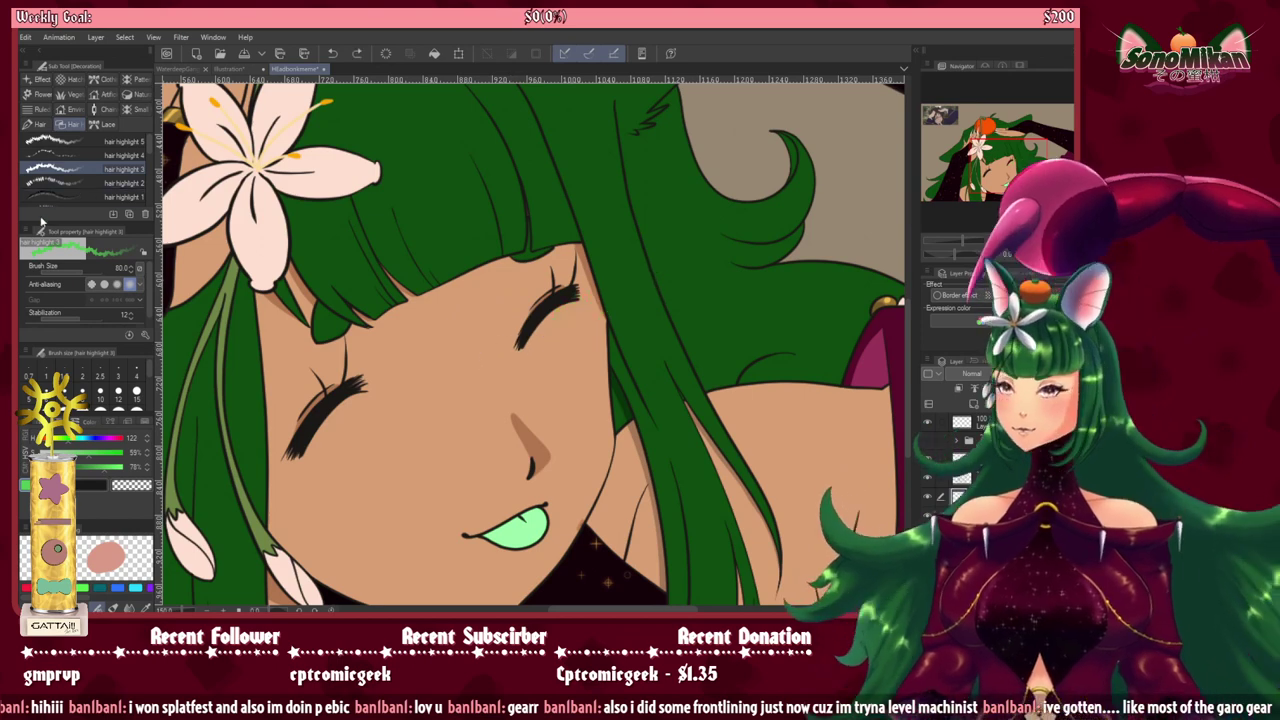
# Step: Try a highlight band across the side strand with the hair highlight 2 brush at size 150, undoing each attempt
pyautogui.click(70, 183)
pyautogui.moveTo(715, 288); pyautogui.dragTo(595, 325)
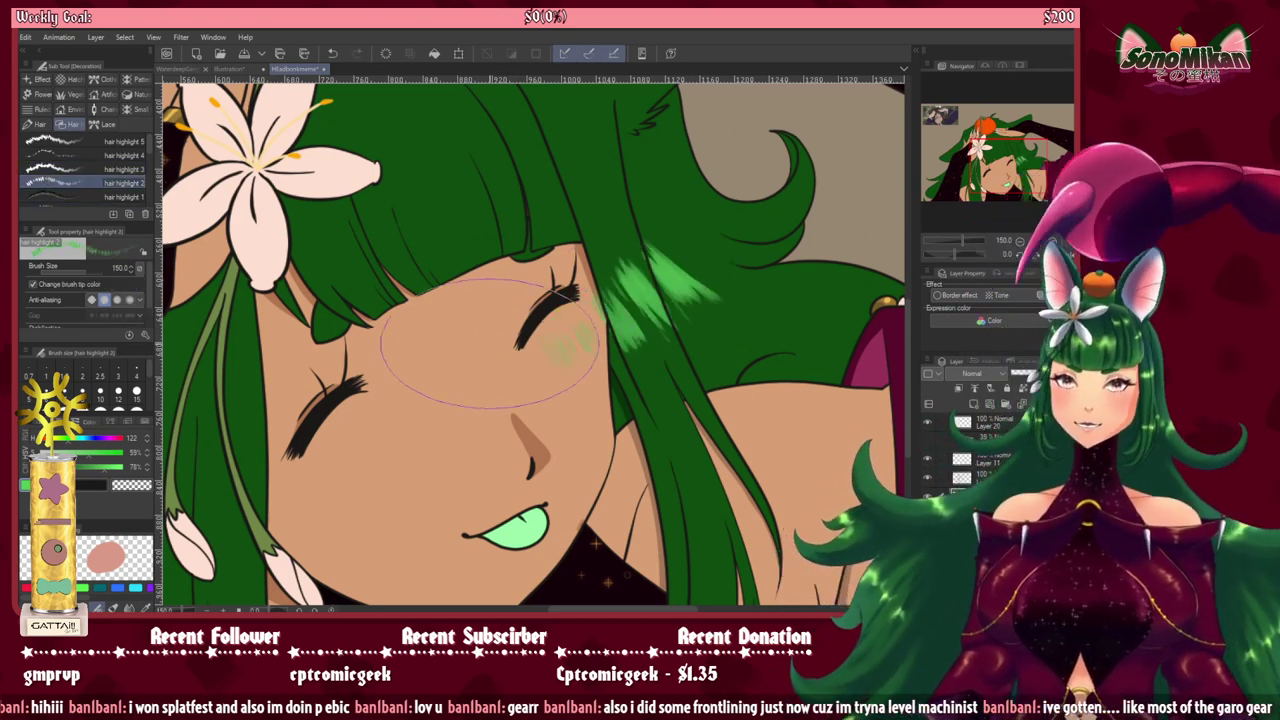
pyautogui.hotkey('ctrl', 'z')
pyautogui.moveTo(683, 266)
pyautogui.mouseDown()
pyautogui.moveTo(547, 297)
pyautogui.moveTo(470, 335)
pyautogui.mouseUp()
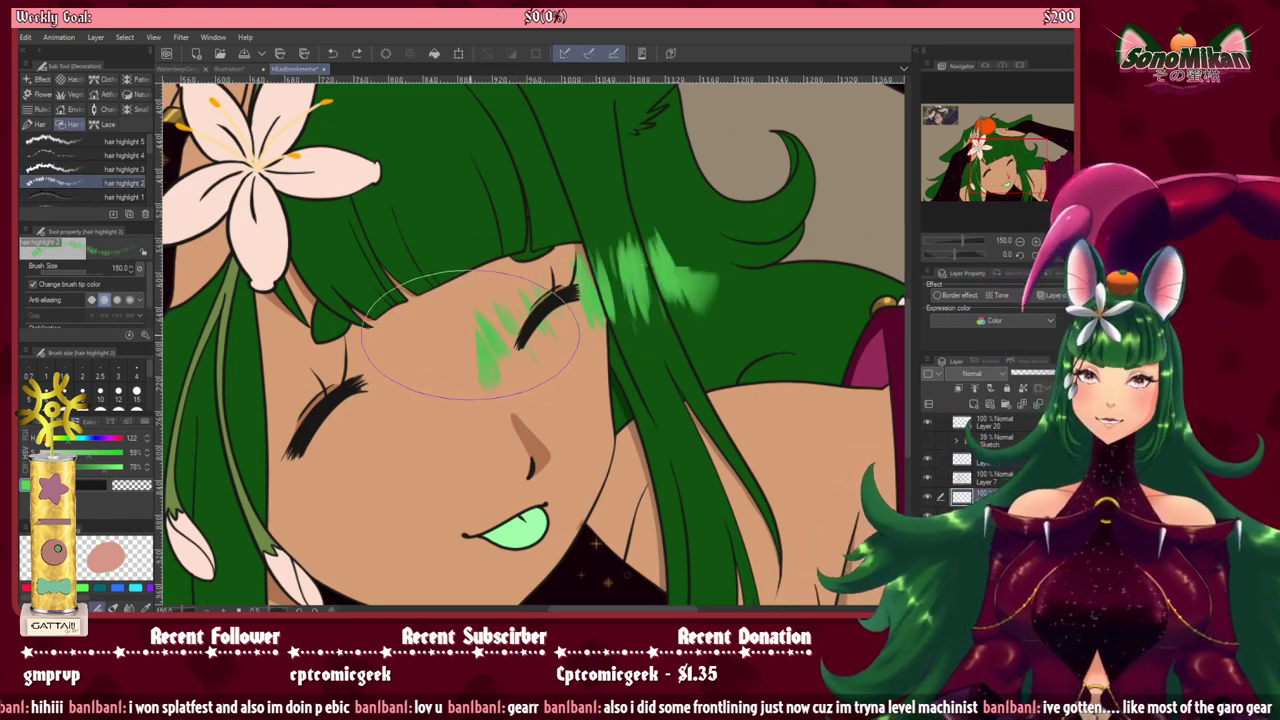
pyautogui.hotkey('ctrl', 'z')
pyautogui.moveTo(685, 265); pyautogui.dragTo(455, 332)
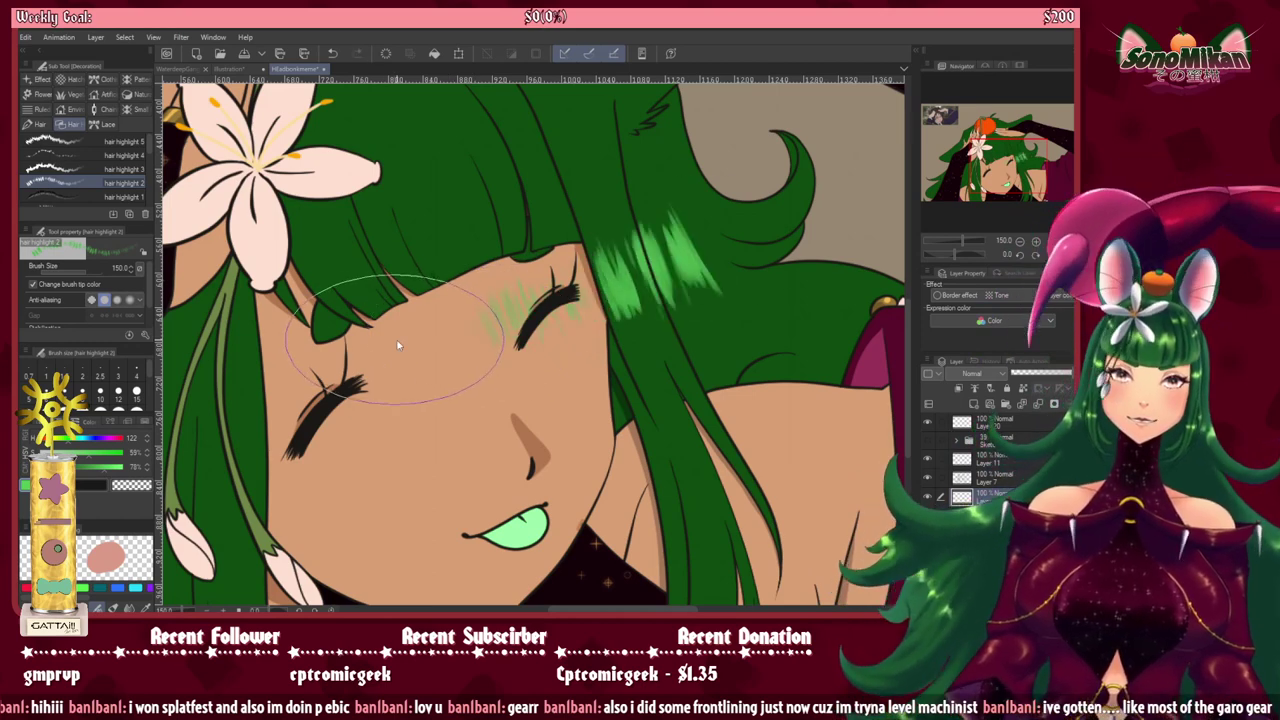
pyautogui.hotkey('ctrl', 'z')
pyautogui.hotkey('ctrl', 'z')
# Step: Try a bolder highlight band across the side strand with the hair highlight 5 brush at size 250, undoing it
pyautogui.click(55, 141)
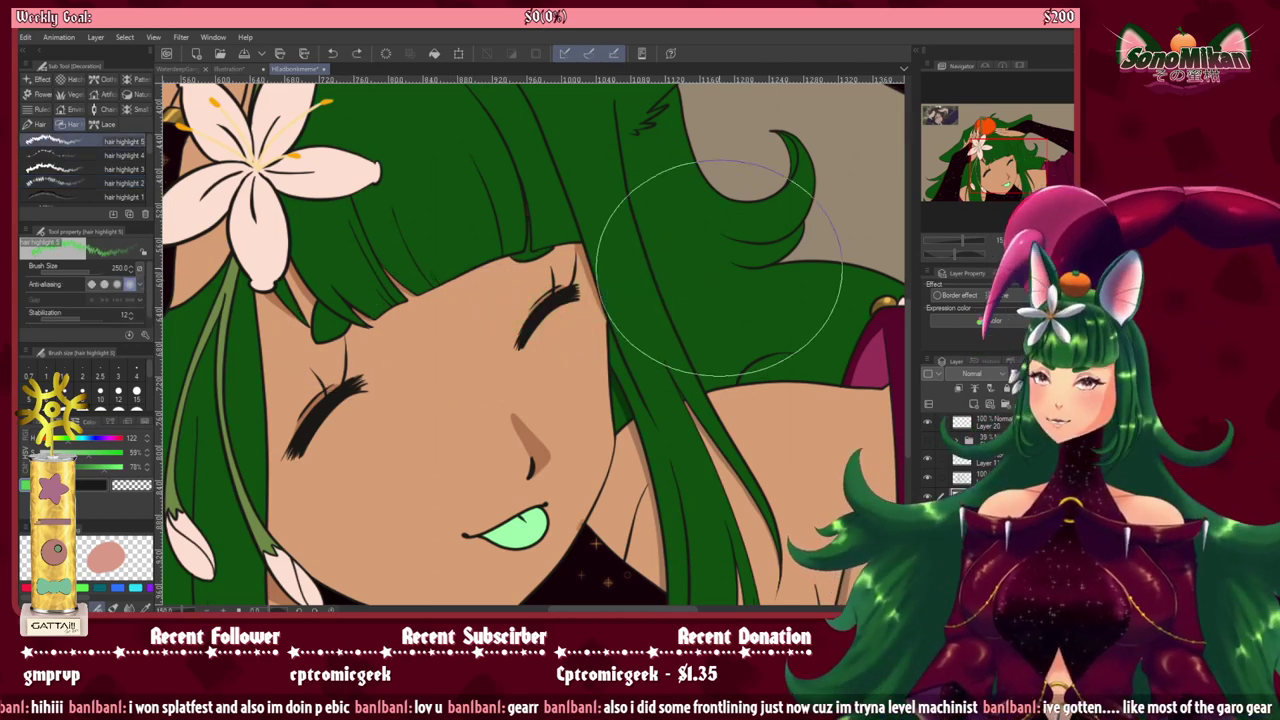
pyautogui.moveTo(719, 268); pyautogui.dragTo(468, 380)
pyautogui.hotkey('ctrl', 'z')
pyautogui.moveTo(687, 258); pyautogui.dragTo(502, 327)
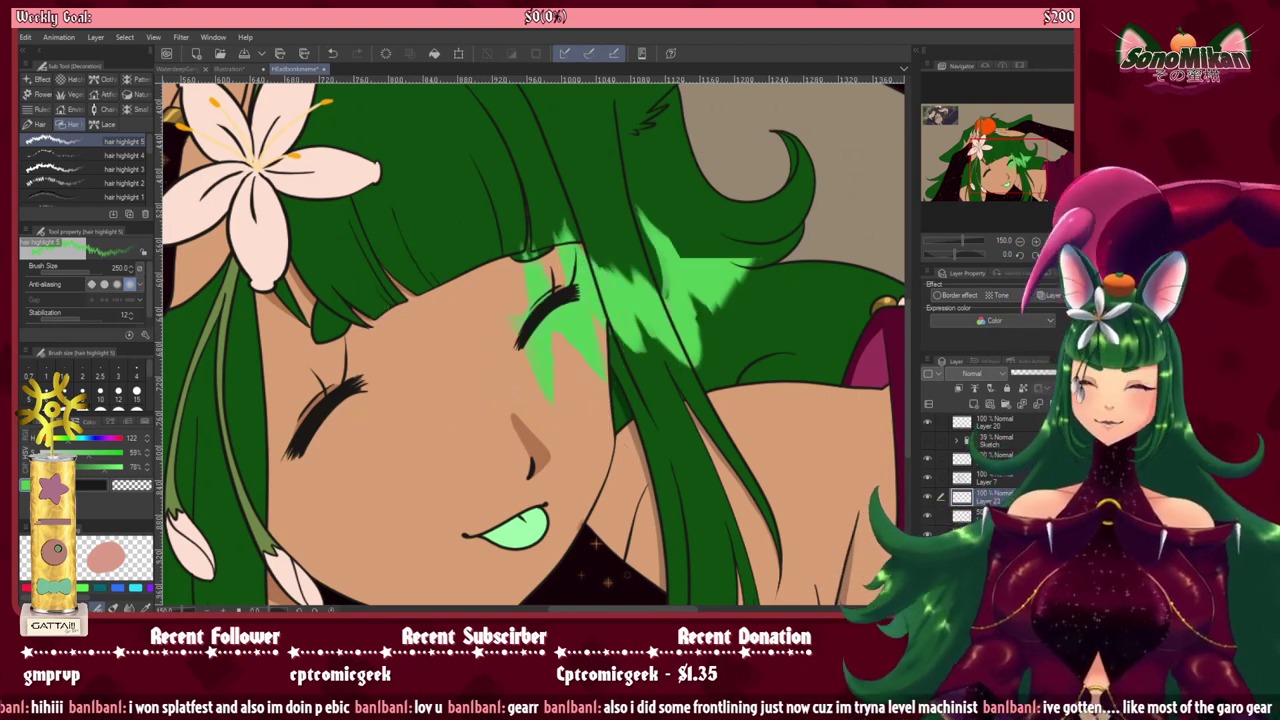
pyautogui.hotkey('ctrl', 'z')
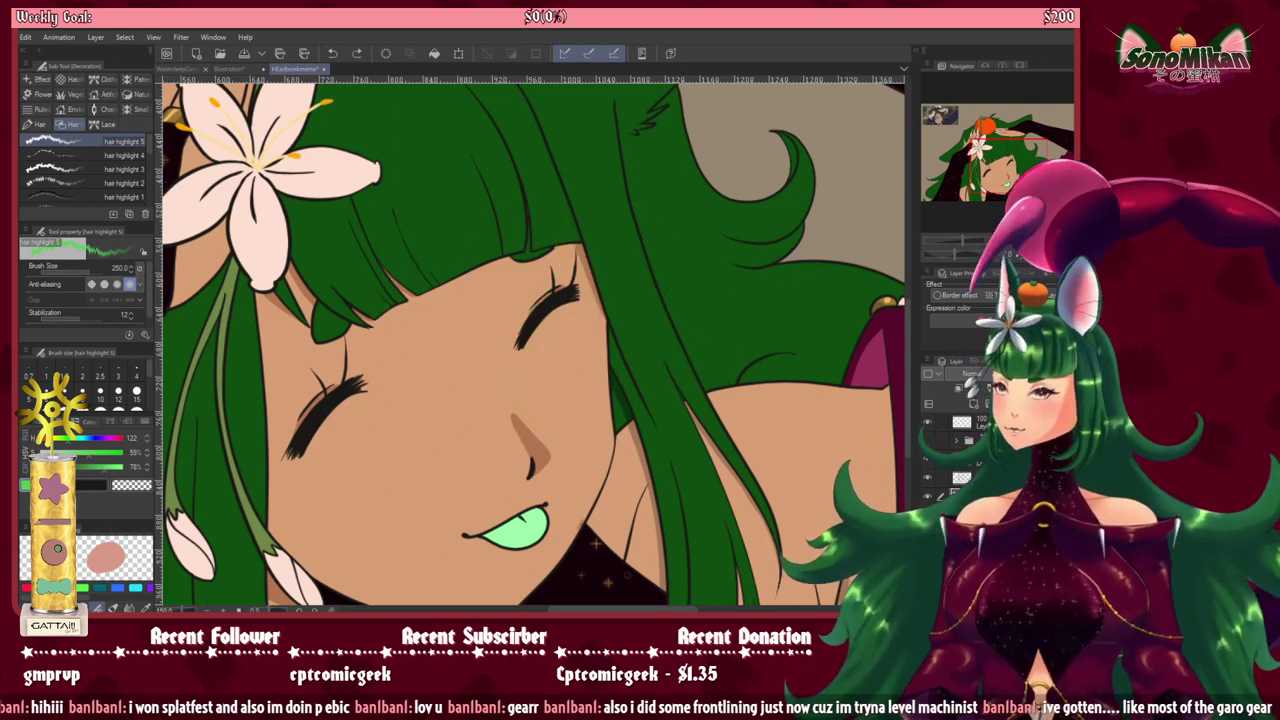
# Step: Outline a forked bright green highlight on the narrow fringe lock above the closed eye with the Turnip pen at size 5
pyautogui.press('p')
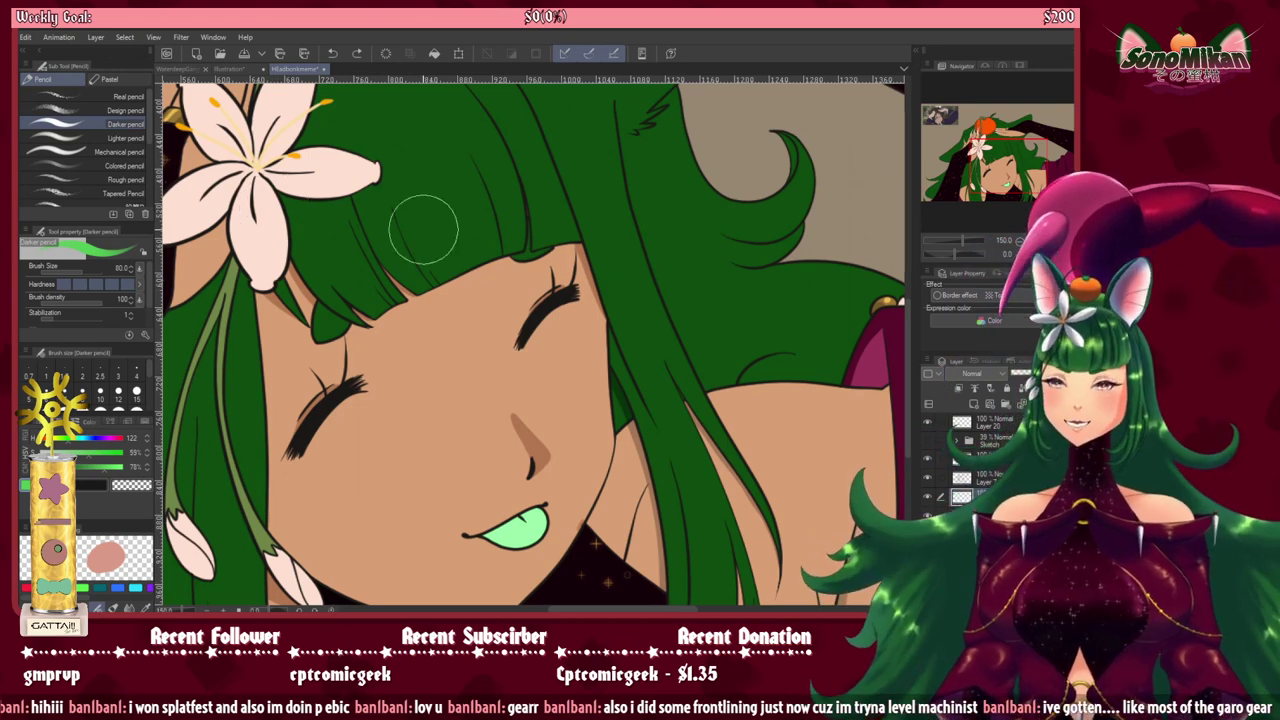
pyautogui.press('p')
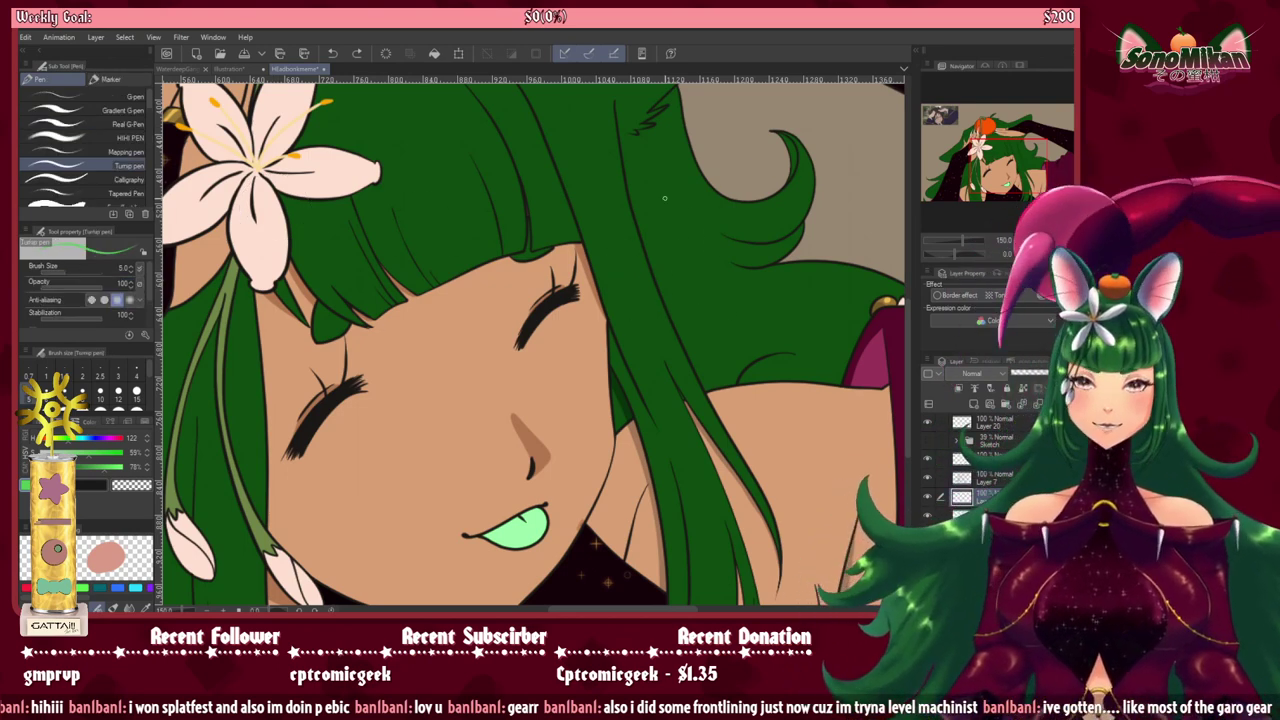
pyautogui.moveTo(645, 356); pyautogui.dragTo(718, 489)
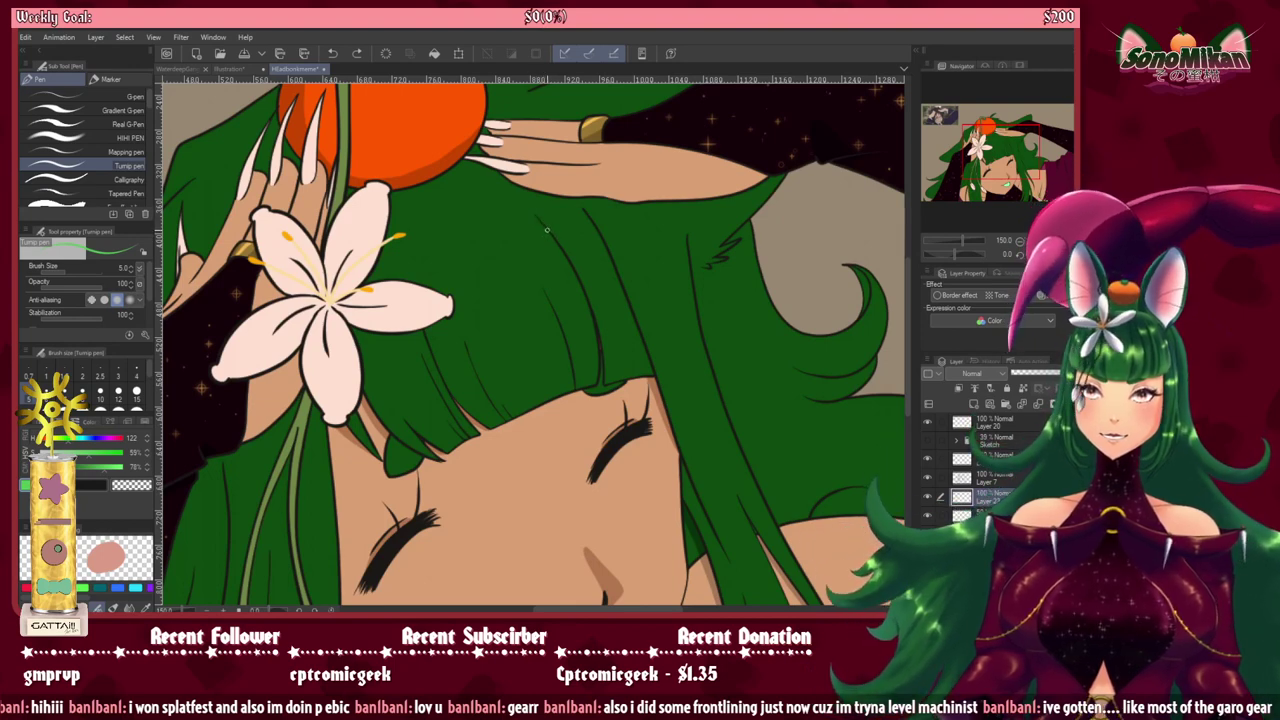
pyautogui.moveTo(546, 230)
pyautogui.mouseDown()
pyautogui.moveTo(574, 295)
pyautogui.moveTo(573, 312)
pyautogui.moveTo(554, 306)
pyautogui.mouseUp()
pyautogui.hotkey('ctrl', 'z')
pyautogui.hotkey('ctrl', 'z')
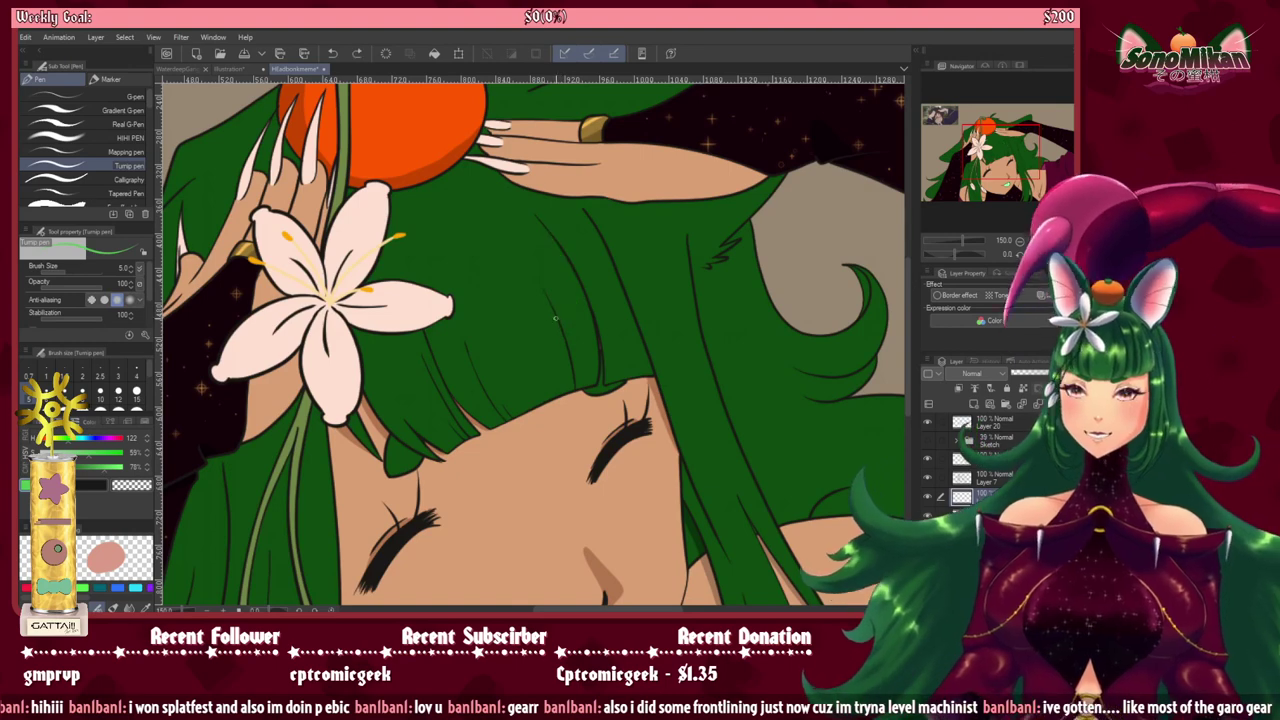
pyautogui.moveTo(567, 262)
pyautogui.mouseDown()
pyautogui.moveTo(581, 330)
pyautogui.moveTo(568, 337)
pyautogui.moveTo(558, 320)
pyautogui.mouseUp()
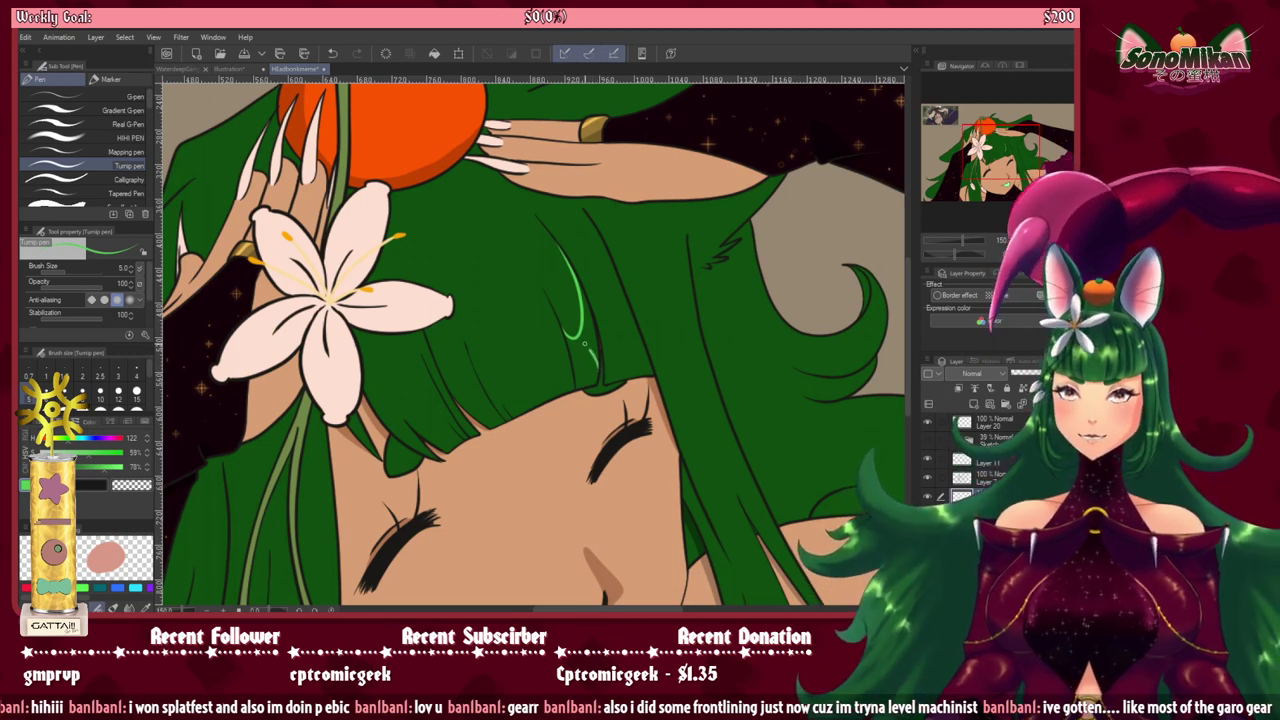
pyautogui.moveTo(585, 343); pyautogui.dragTo(575, 340)
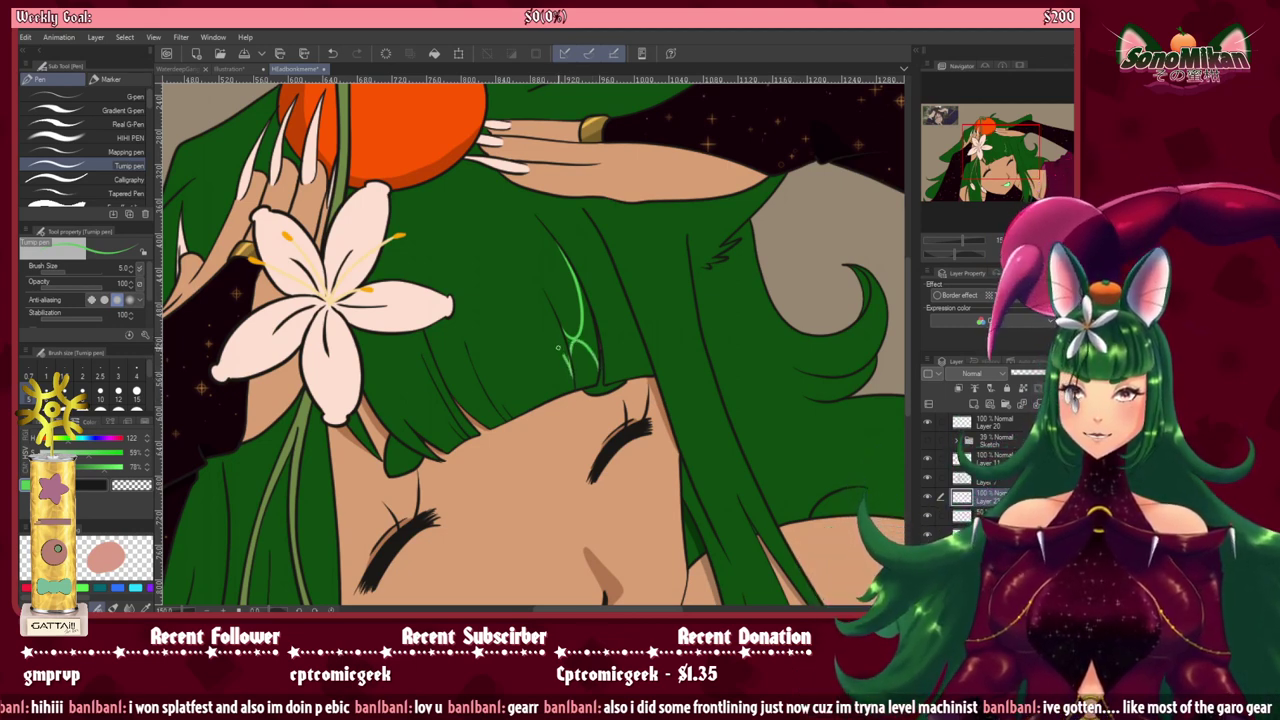
# Step: Try curved highlight outlines on the wide middle fringe lock and undo them
pyautogui.moveTo(552, 344)
pyautogui.mouseDown()
pyautogui.moveTo(516, 340)
pyautogui.moveTo(494, 398)
pyautogui.moveTo(506, 420)
pyautogui.mouseUp()
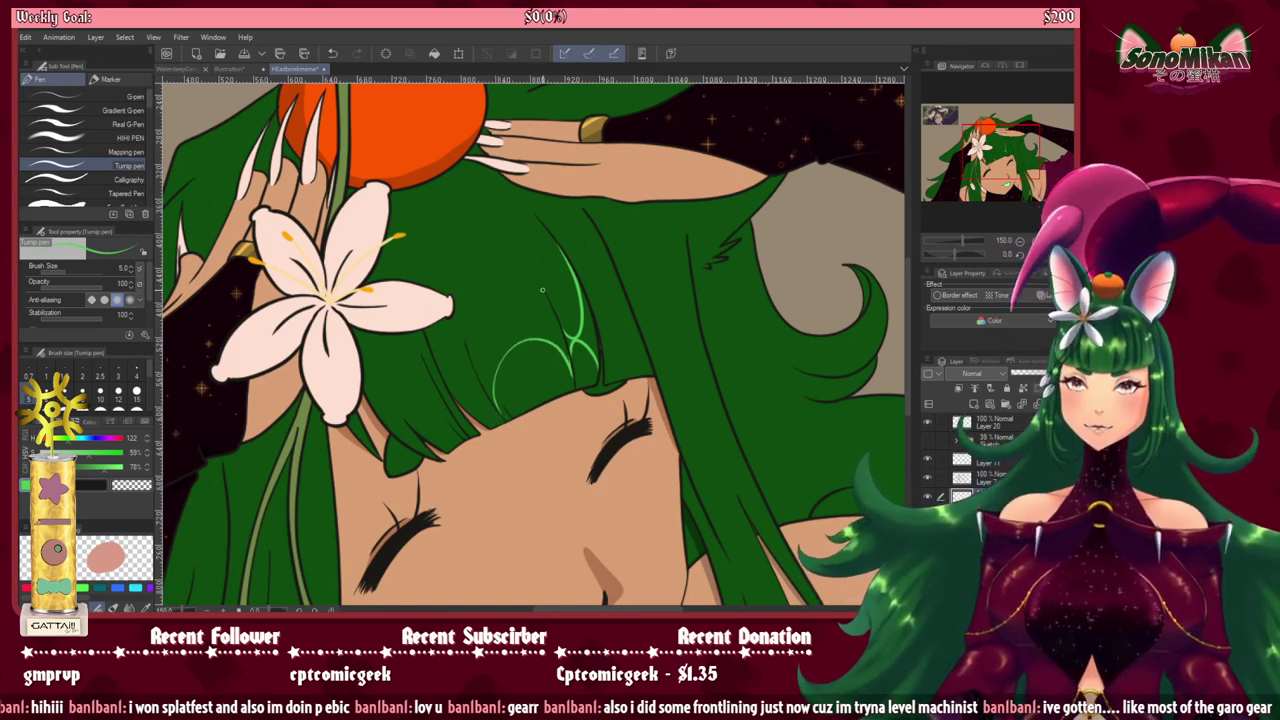
pyautogui.moveTo(546, 296); pyautogui.dragTo(550, 320)
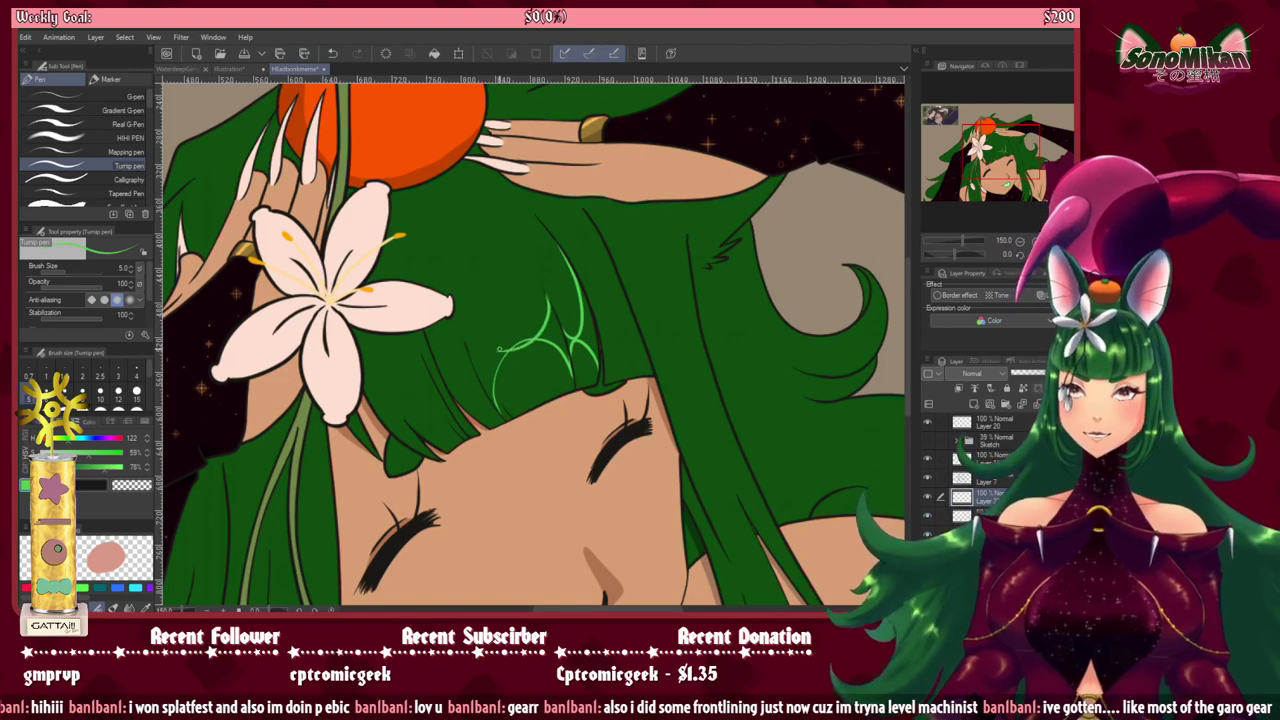
pyautogui.hotkey('ctrl', 'z')
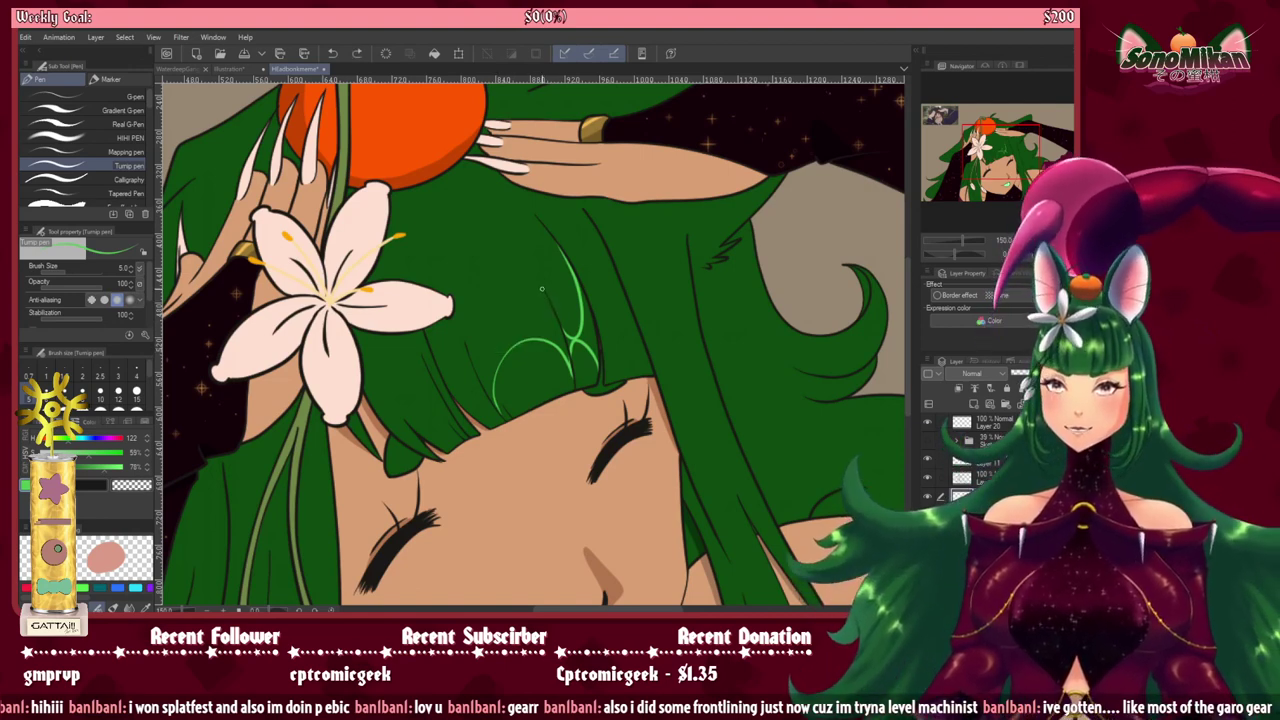
pyautogui.moveTo(548, 302)
pyautogui.mouseDown()
pyautogui.moveTo(531, 334)
pyautogui.moveTo(467, 343)
pyautogui.mouseUp()
pyautogui.hotkey('ctrl', 'z')
pyautogui.hotkey('ctrl', 'z')
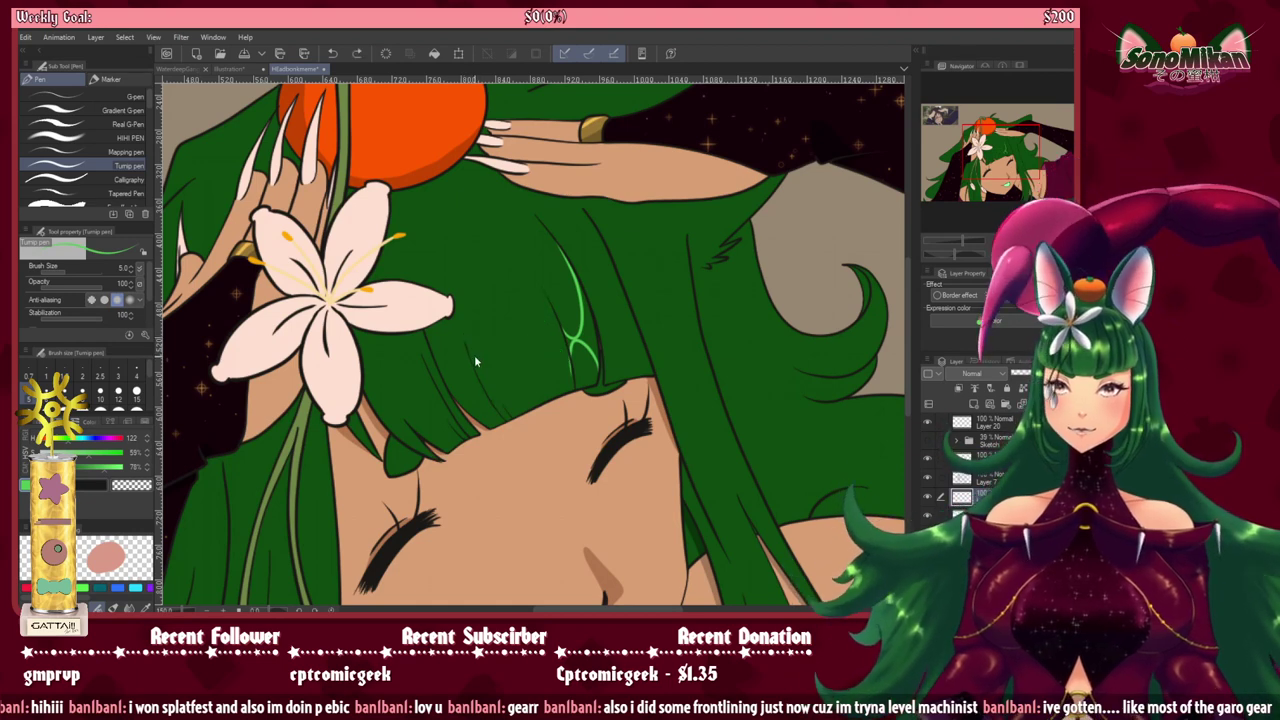
# Step: Outline the highlight with upper and lower curves across the wide middle fringe lock and the narrower lock toward the flower
pyautogui.moveTo(464, 342)
pyautogui.mouseDown()
pyautogui.moveTo(501, 373)
pyautogui.moveTo(530, 368)
pyautogui.moveTo(558, 318)
pyautogui.mouseUp()
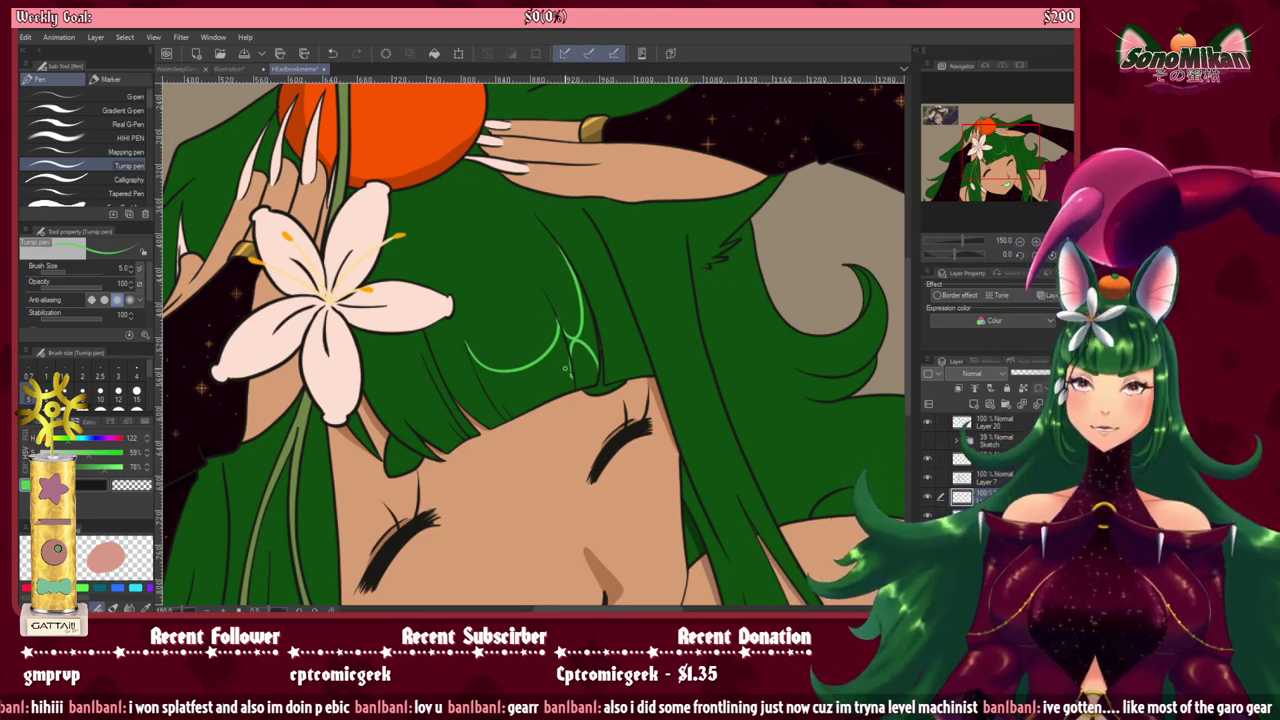
pyautogui.moveTo(504, 375); pyautogui.dragTo(491, 399)
pyautogui.hotkey('ctrl', 'z')
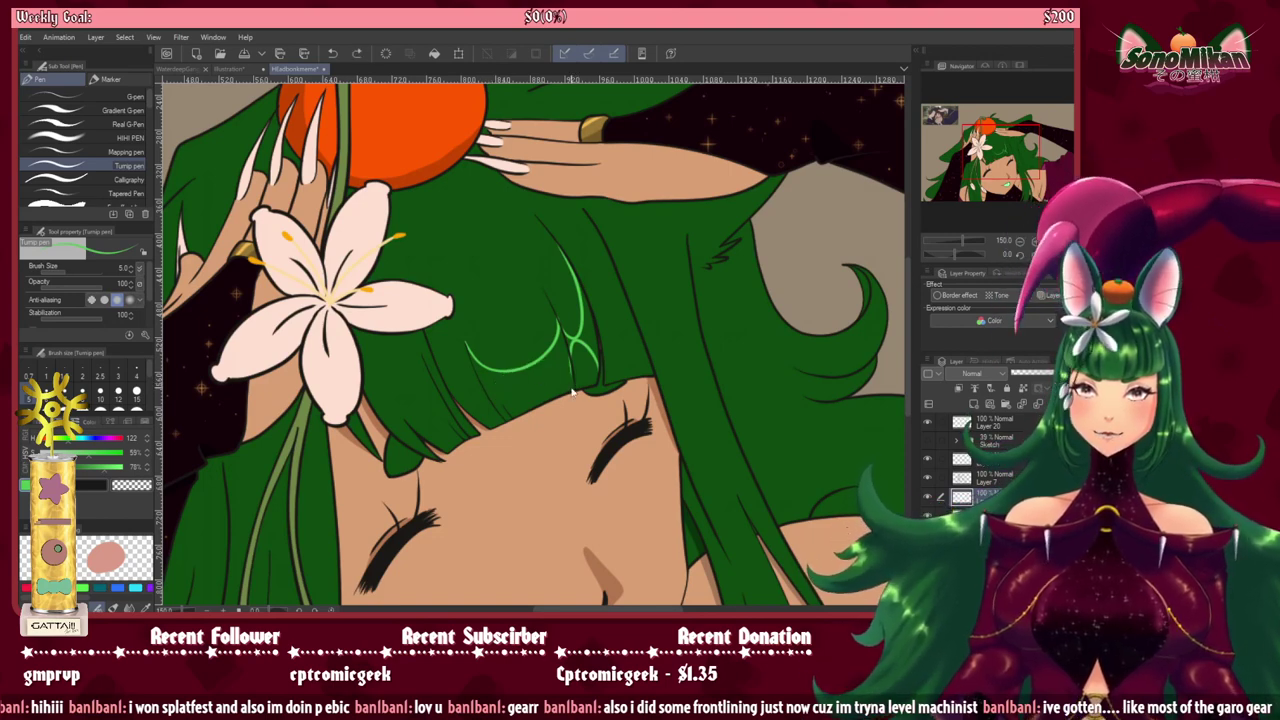
pyautogui.moveTo(544, 364)
pyautogui.mouseDown()
pyautogui.moveTo(513, 379)
pyautogui.moveTo(504, 423)
pyautogui.mouseUp()
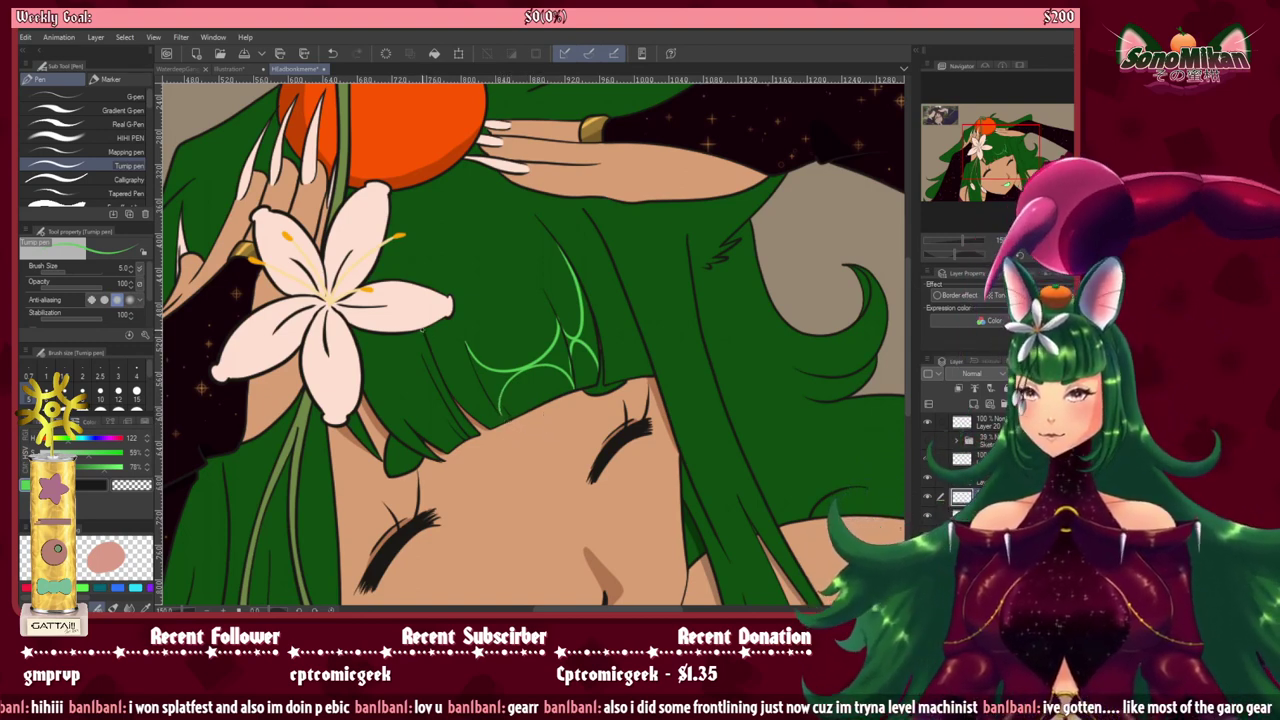
pyautogui.moveTo(441, 370)
pyautogui.mouseDown()
pyautogui.moveTo(467, 392)
pyautogui.moveTo(465, 345)
pyautogui.mouseUp()
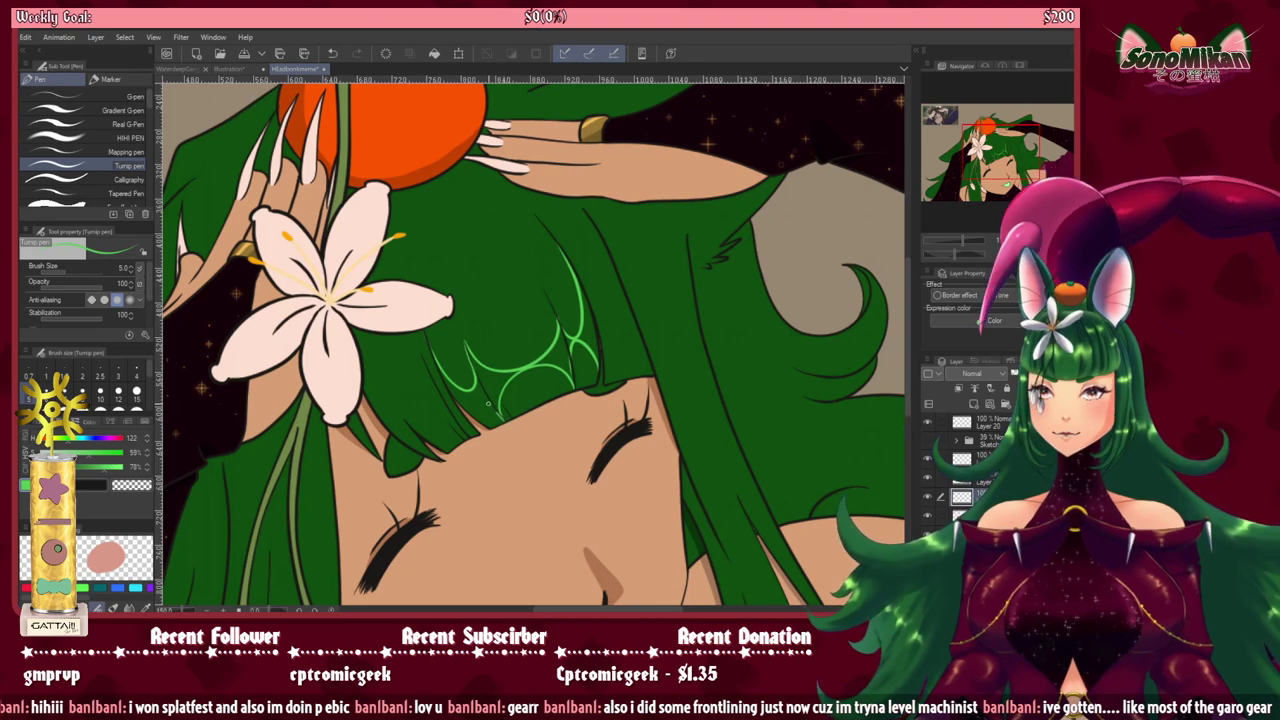
pyautogui.moveTo(471, 393)
pyautogui.mouseDown()
pyautogui.moveTo(466, 412)
pyautogui.moveTo(497, 431)
pyautogui.mouseUp()
# Step: Auto select the outlined highlight areas on the fringe across all layers, fill them with bright green and clear the selection
pyautogui.press('w')
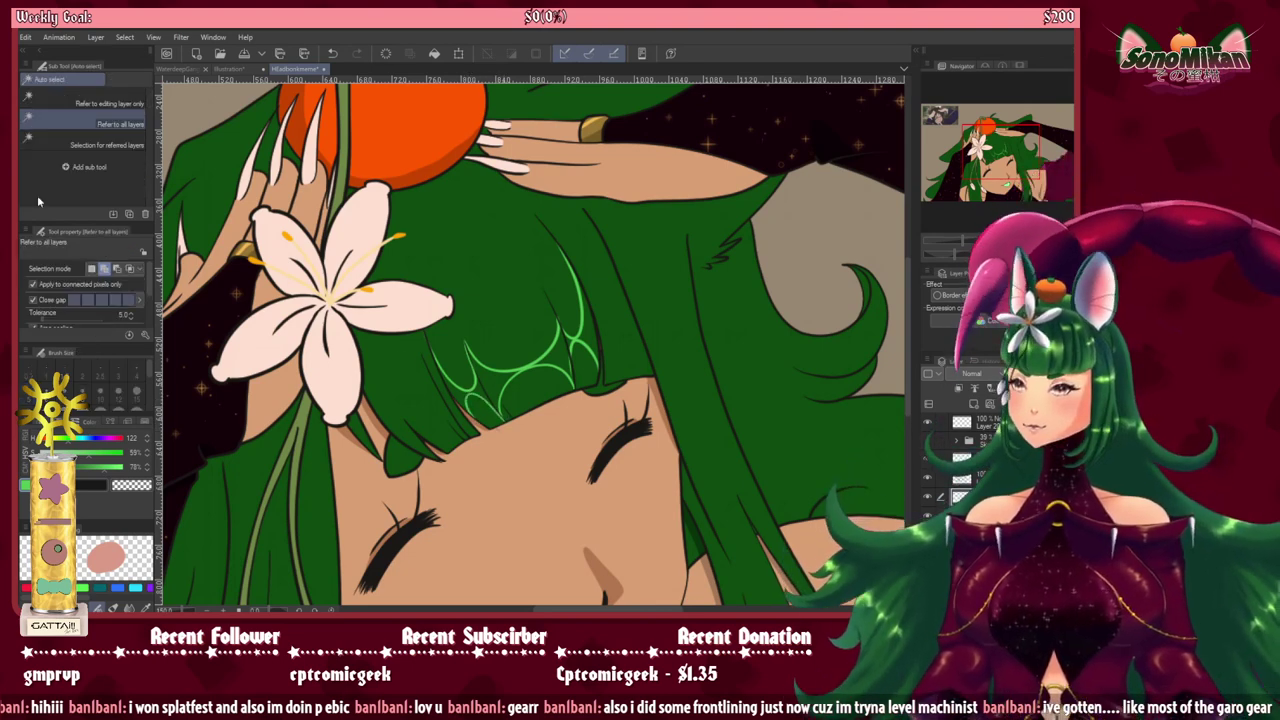
pyautogui.click(459, 397)
pyautogui.click(479, 398)
pyautogui.click(497, 390)
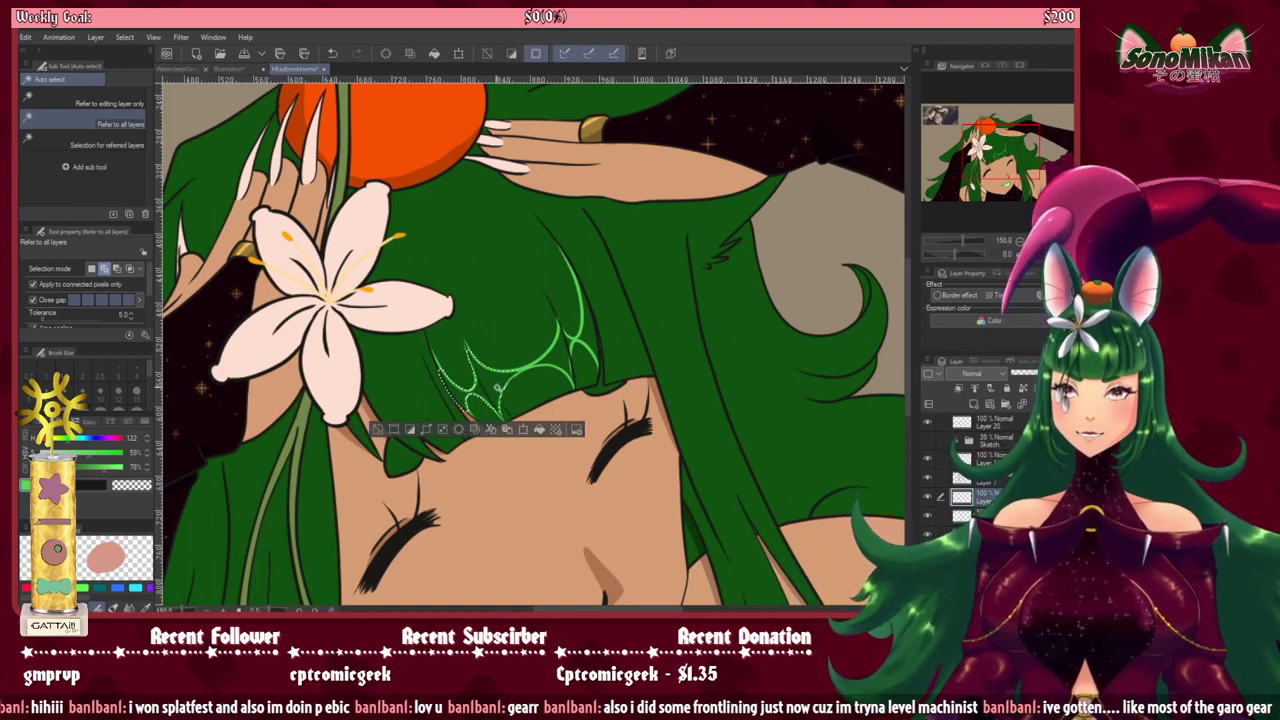
pyautogui.click(561, 358)
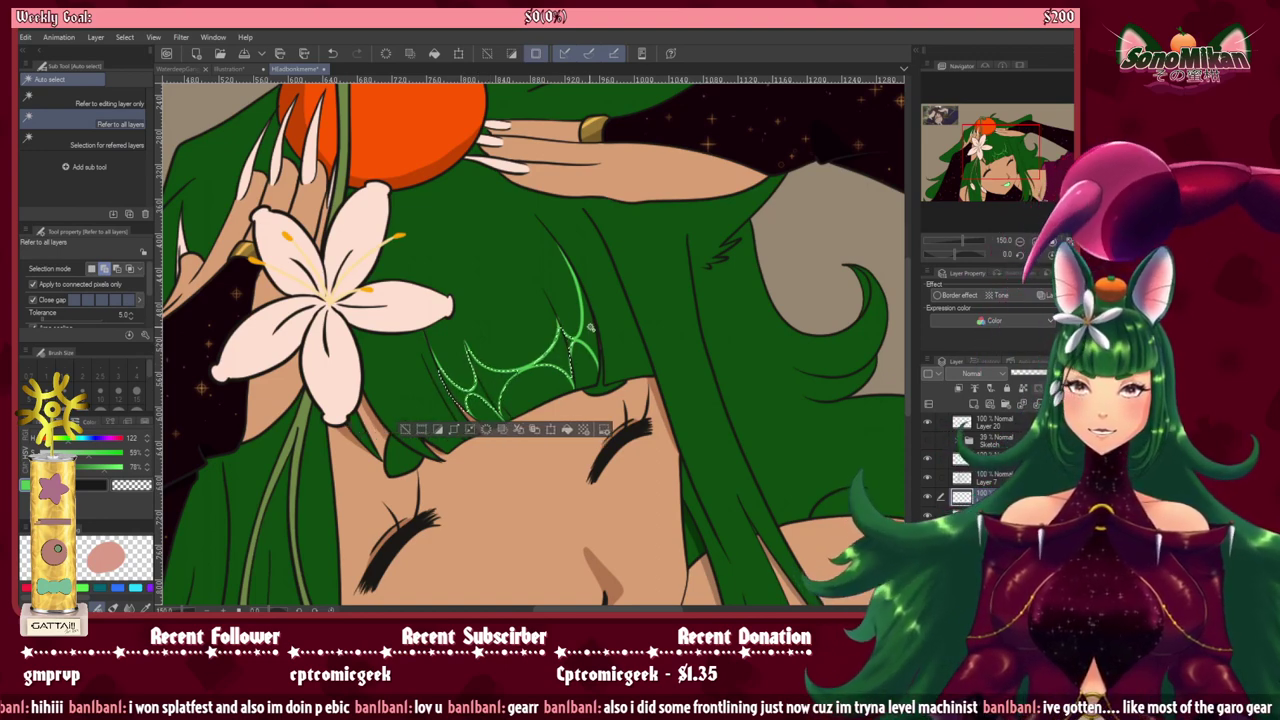
pyautogui.click(591, 329)
pyautogui.click(588, 427)
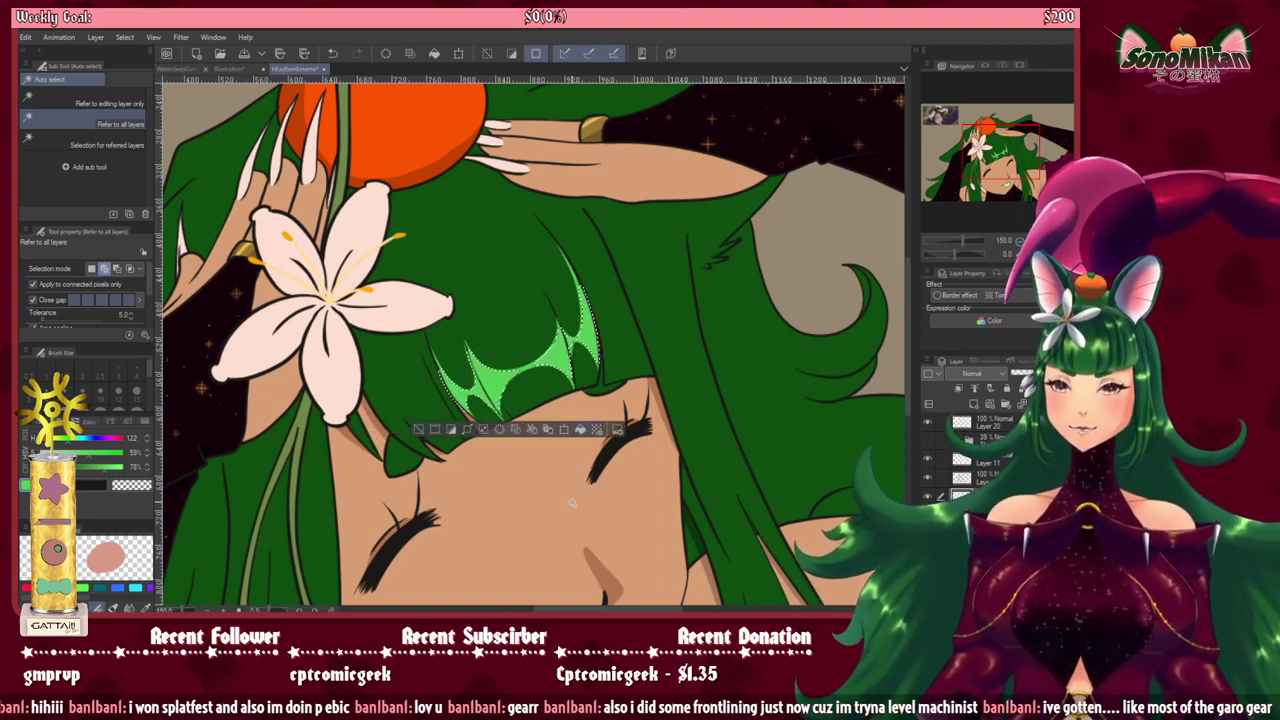
pyautogui.hotkey('ctrl', 'd')
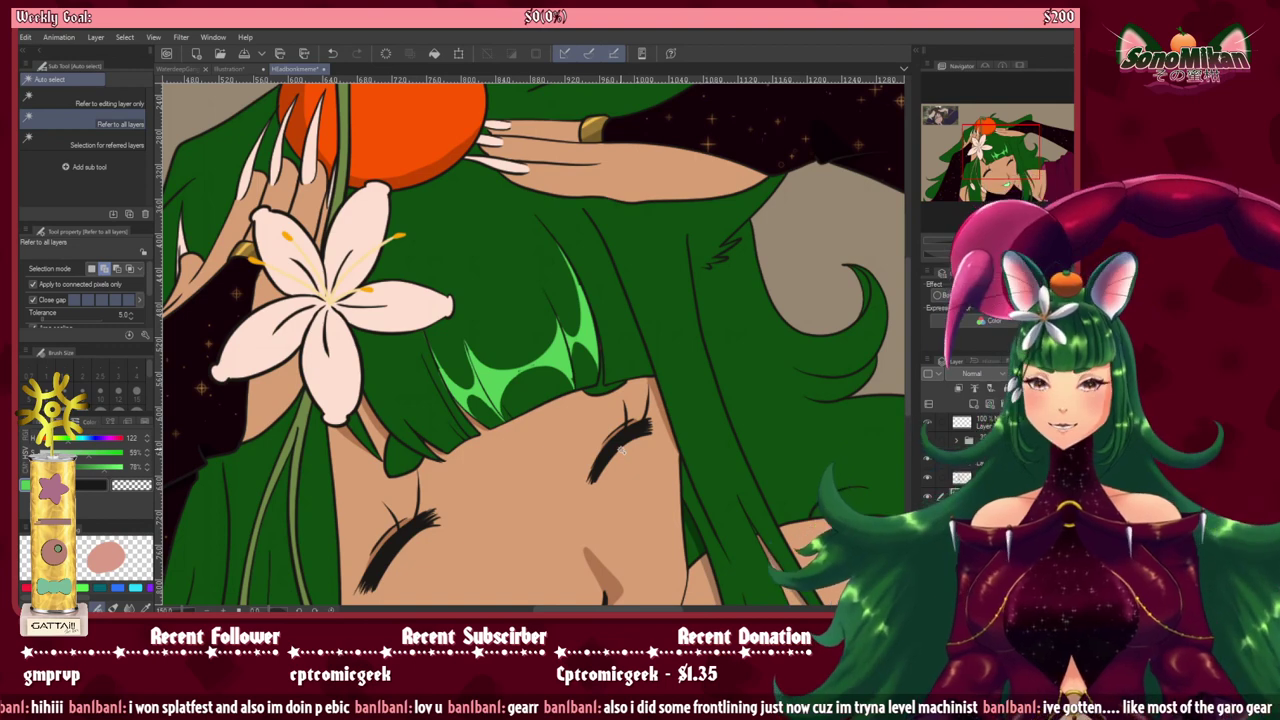
# Step: Draw thin bright green highlights on the small fringe strands beside the flower with the Turnip pen, undoing the first version
pyautogui.press('p')
pyautogui.scroll(1, 585, 300)
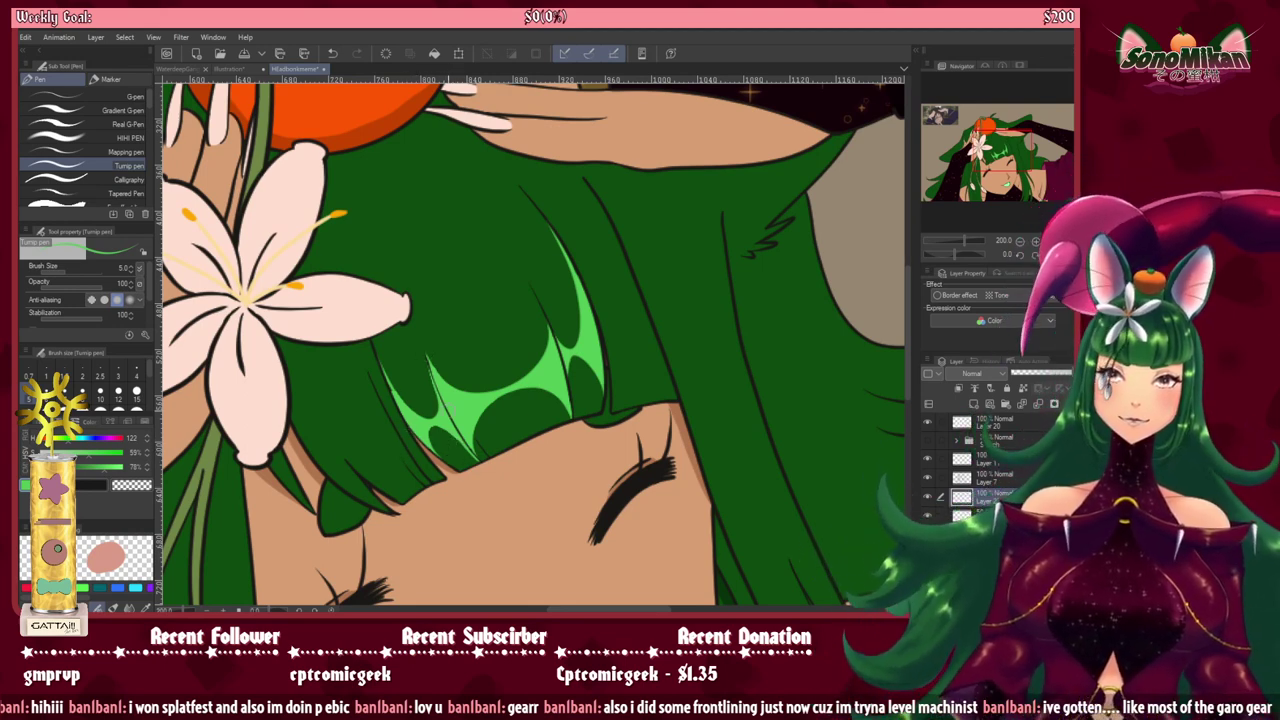
pyautogui.scroll(2, 471, 392)
pyautogui.press('p')
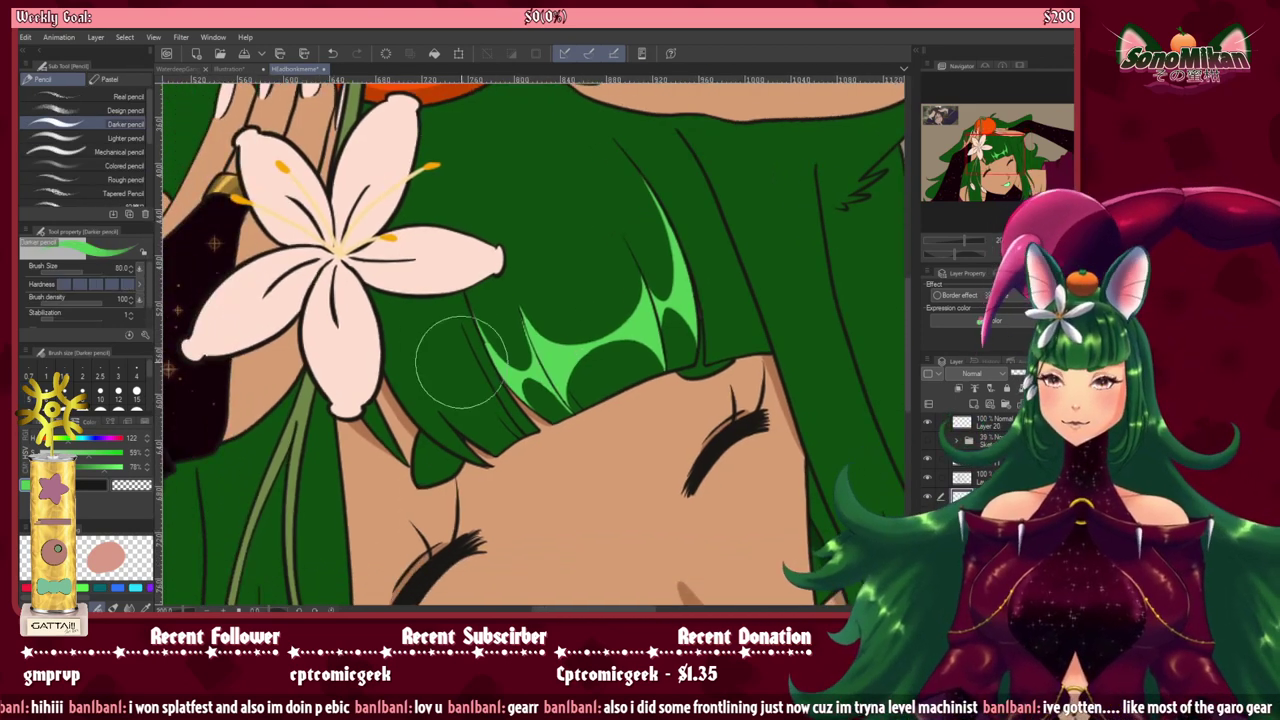
pyautogui.press('p')
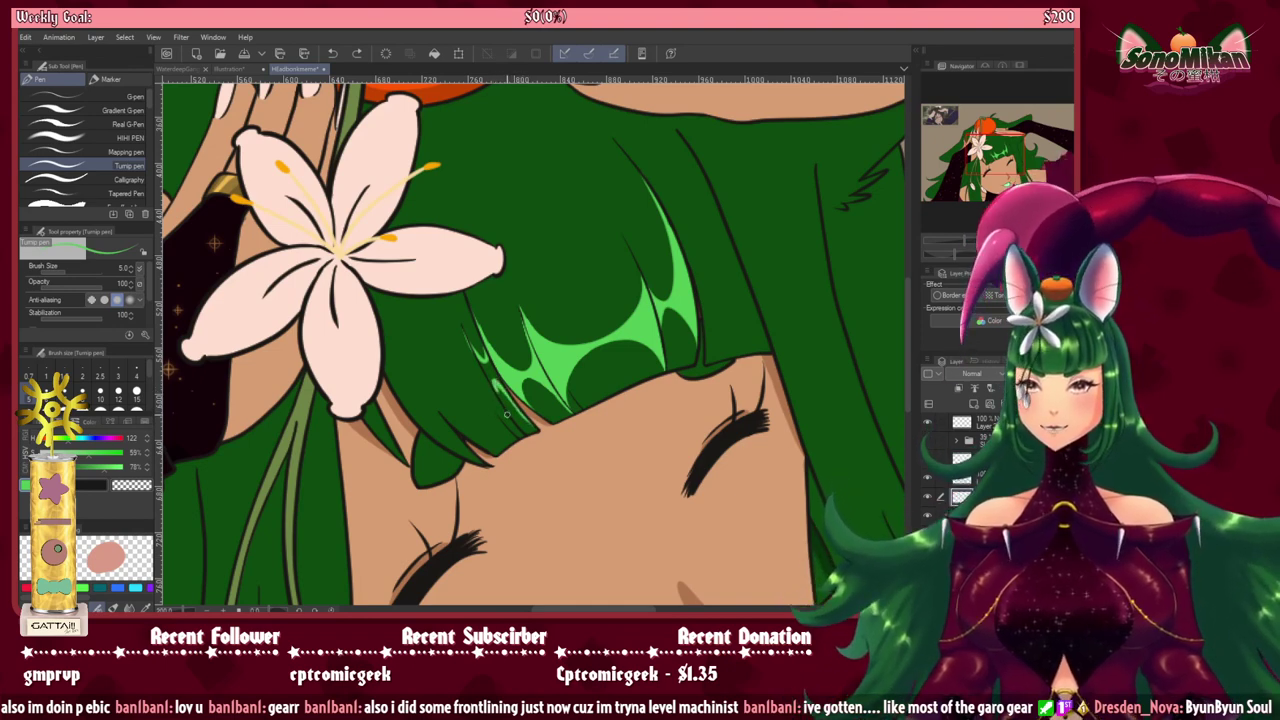
pyautogui.hotkey('ctrl', 'z')
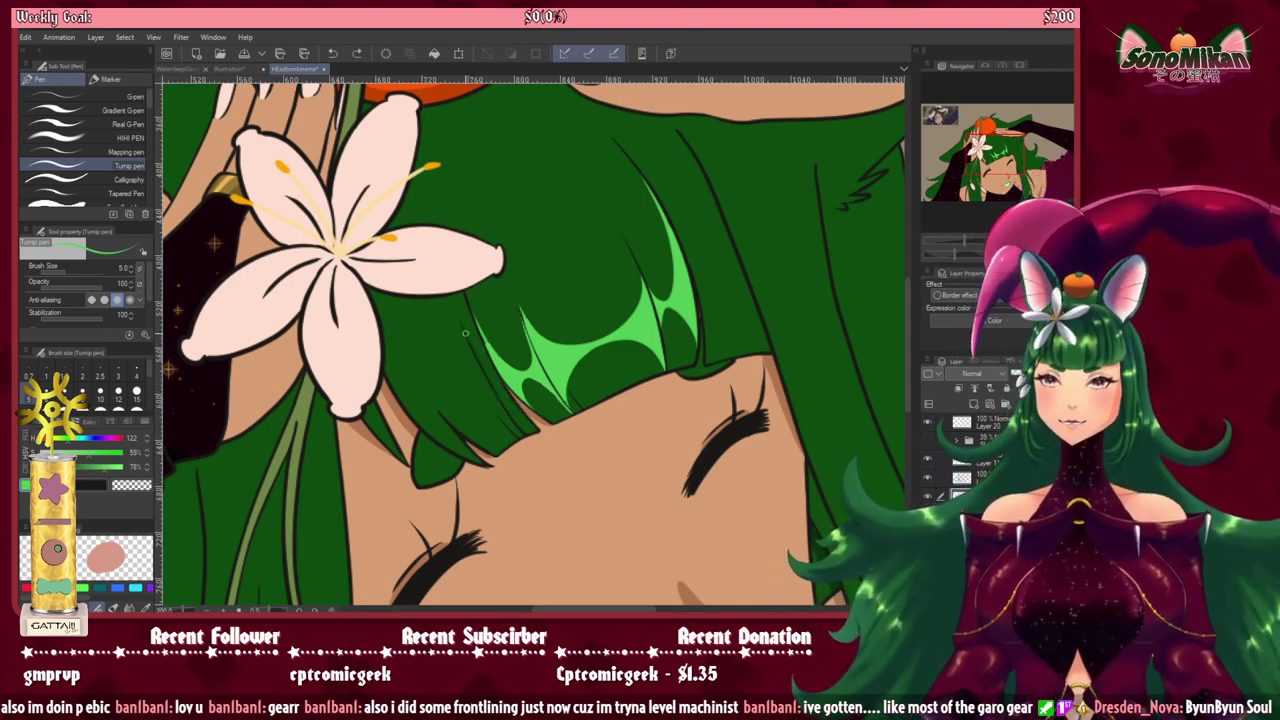
pyautogui.moveTo(462, 326)
pyautogui.mouseDown()
pyautogui.moveTo(492, 379)
pyautogui.moveTo(481, 334)
pyautogui.mouseUp()
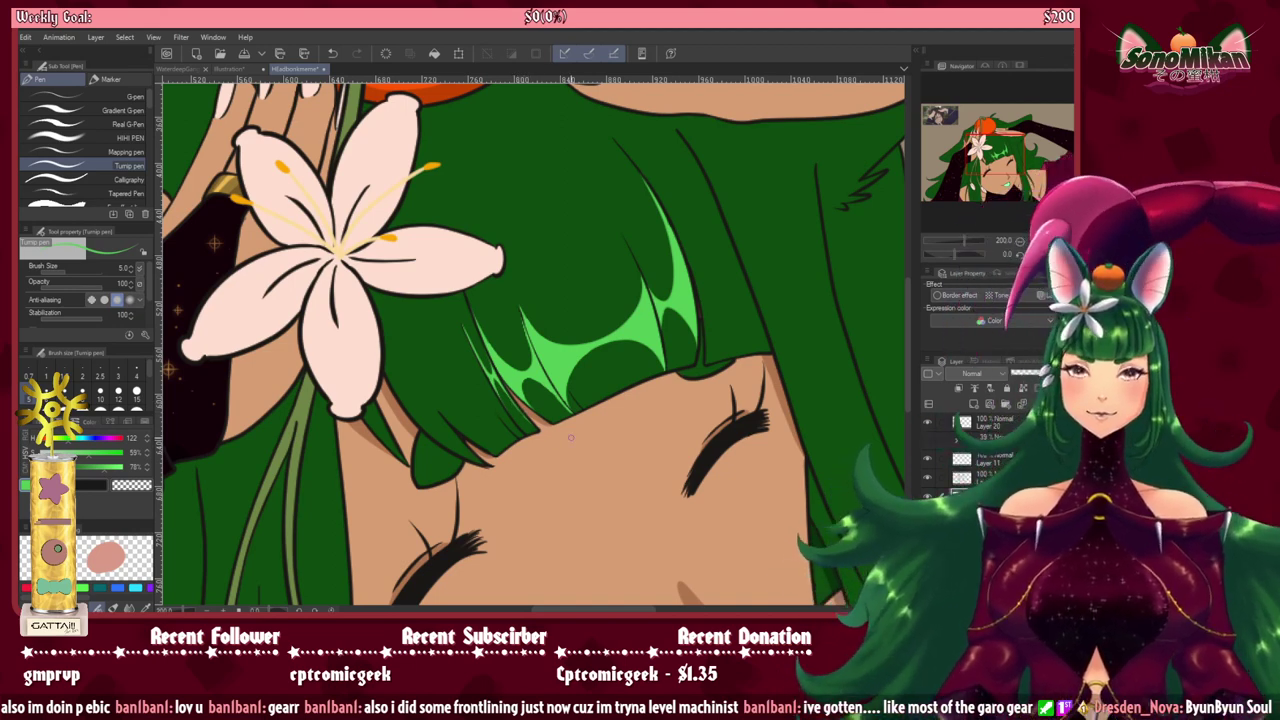
# Step: Outline a forked highlight with the Turnip pen on the outer fringe lock next to the long side strand
pyautogui.moveTo(755, 415); pyautogui.dragTo(658, 472)
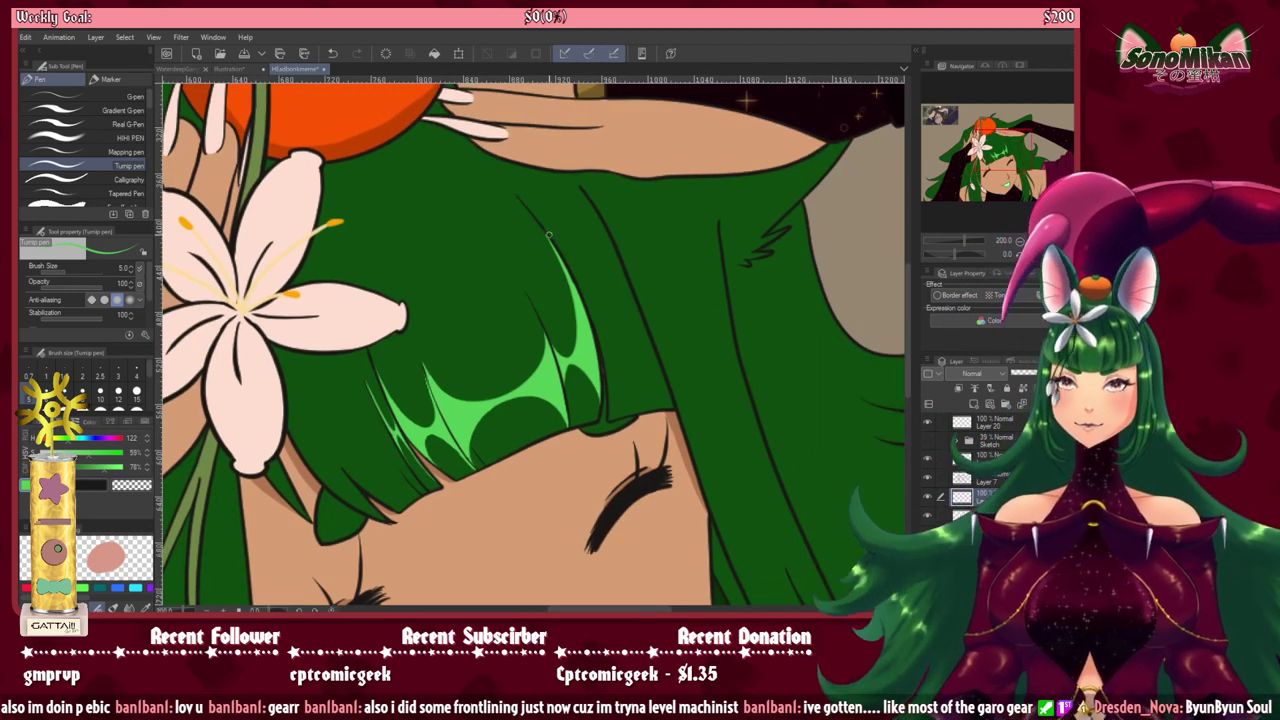
pyautogui.moveTo(564, 261)
pyautogui.mouseDown()
pyautogui.moveTo(628, 362)
pyautogui.moveTo(635, 323)
pyautogui.moveTo(606, 226)
pyautogui.moveTo(619, 268)
pyautogui.mouseUp()
pyautogui.moveTo(669, 404)
pyautogui.mouseDown()
pyautogui.moveTo(625, 356)
pyautogui.moveTo(608, 430)
pyautogui.mouseUp()
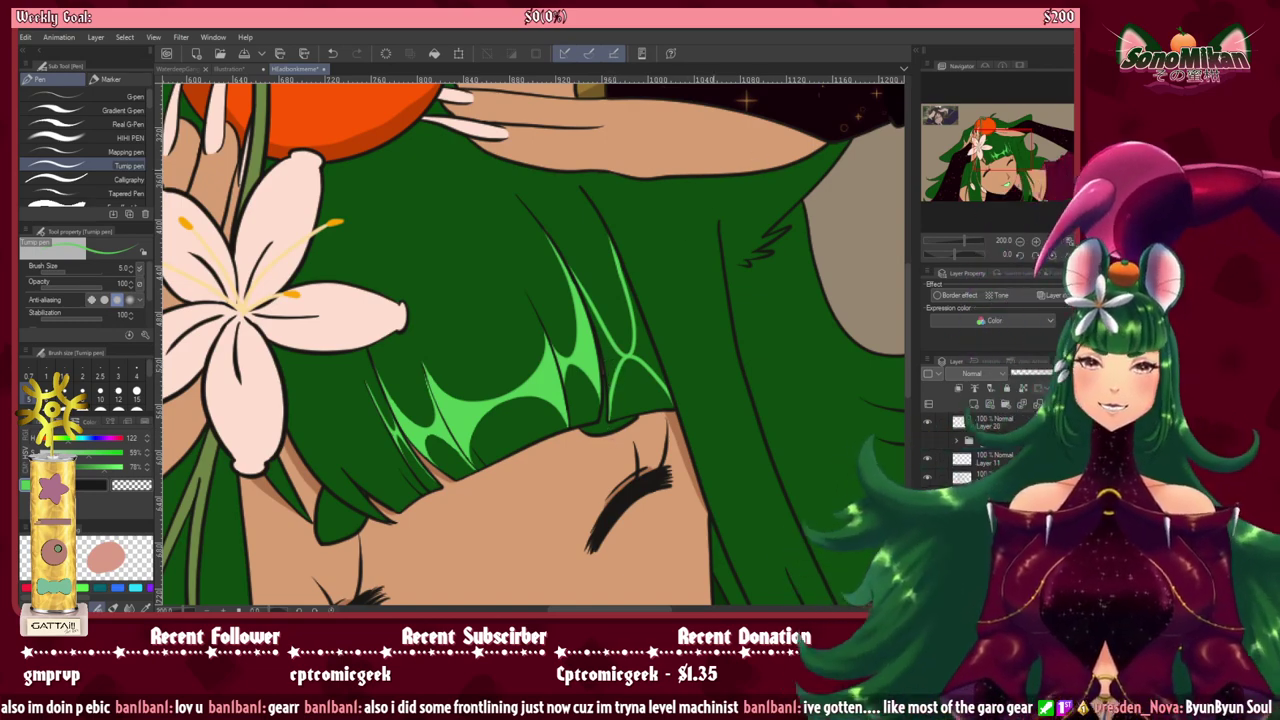
# Step: Auto select the outlined highlight on the outer fringe lock, fill it with bright green and clear the selection
pyautogui.moveTo(558, 380); pyautogui.dragTo(598, 342)
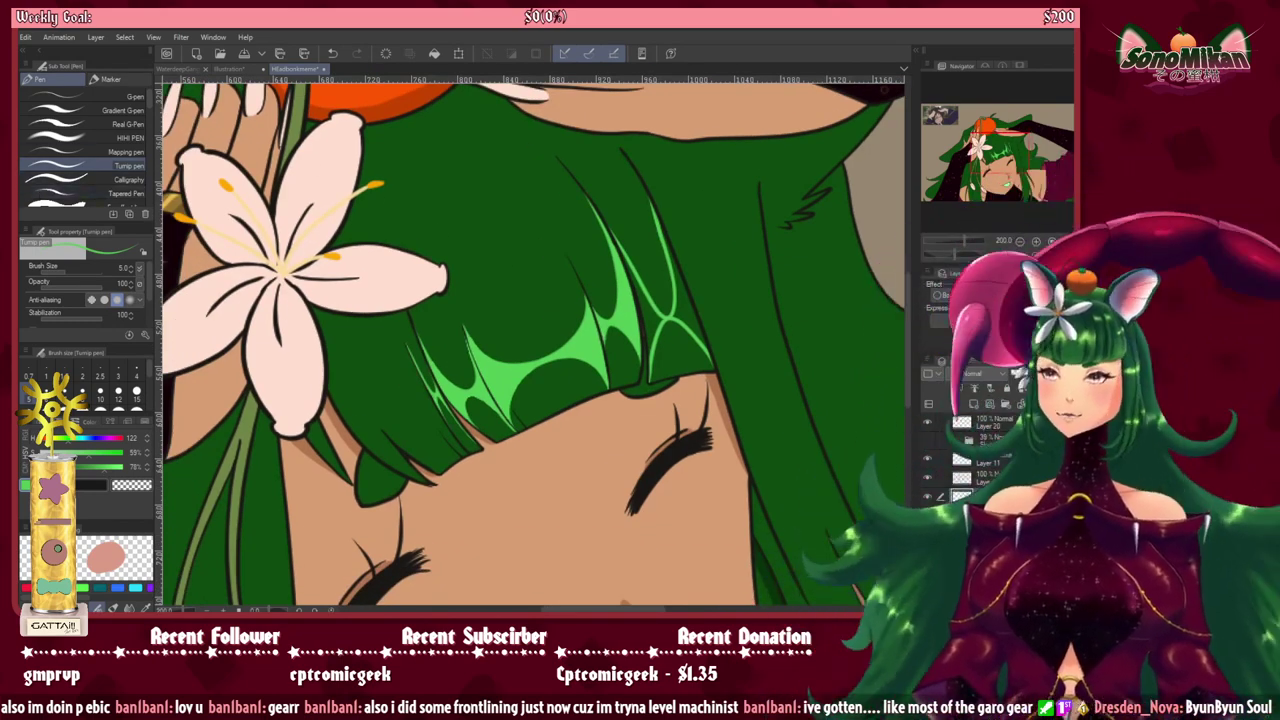
pyautogui.press('w')
pyautogui.click(672, 353)
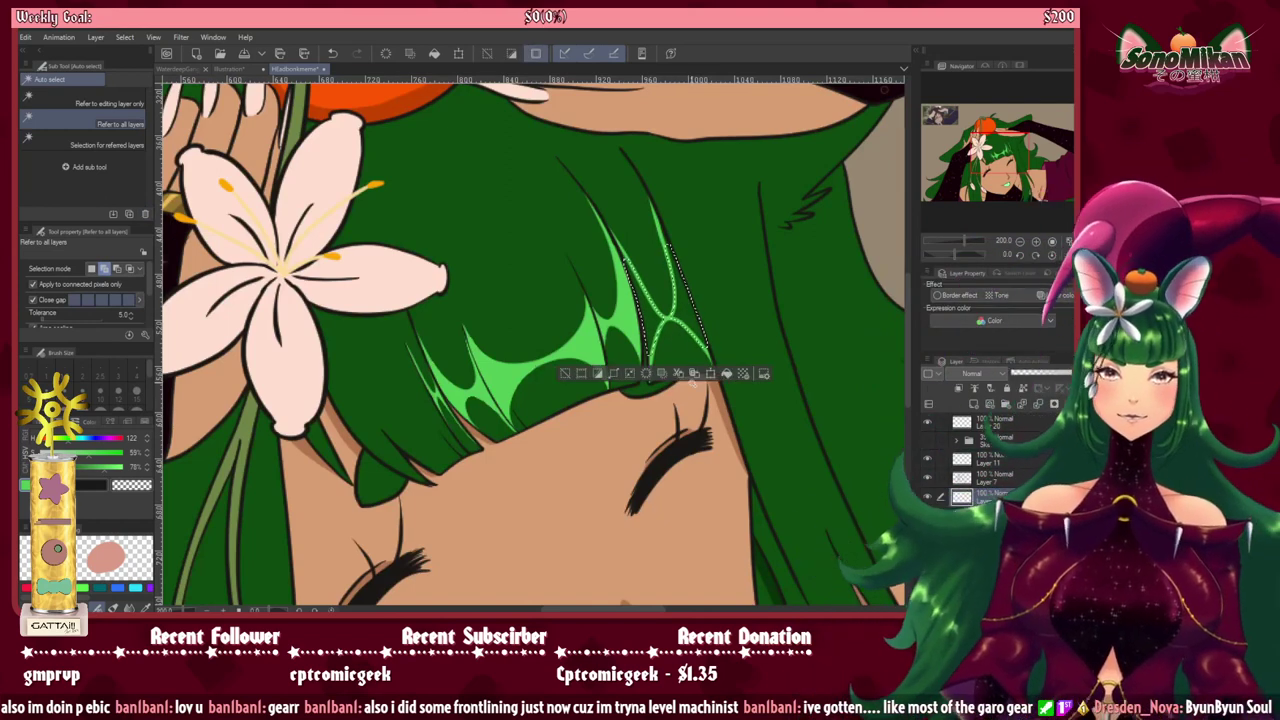
pyautogui.click(741, 374)
pyautogui.hotkey('ctrl', 'd')
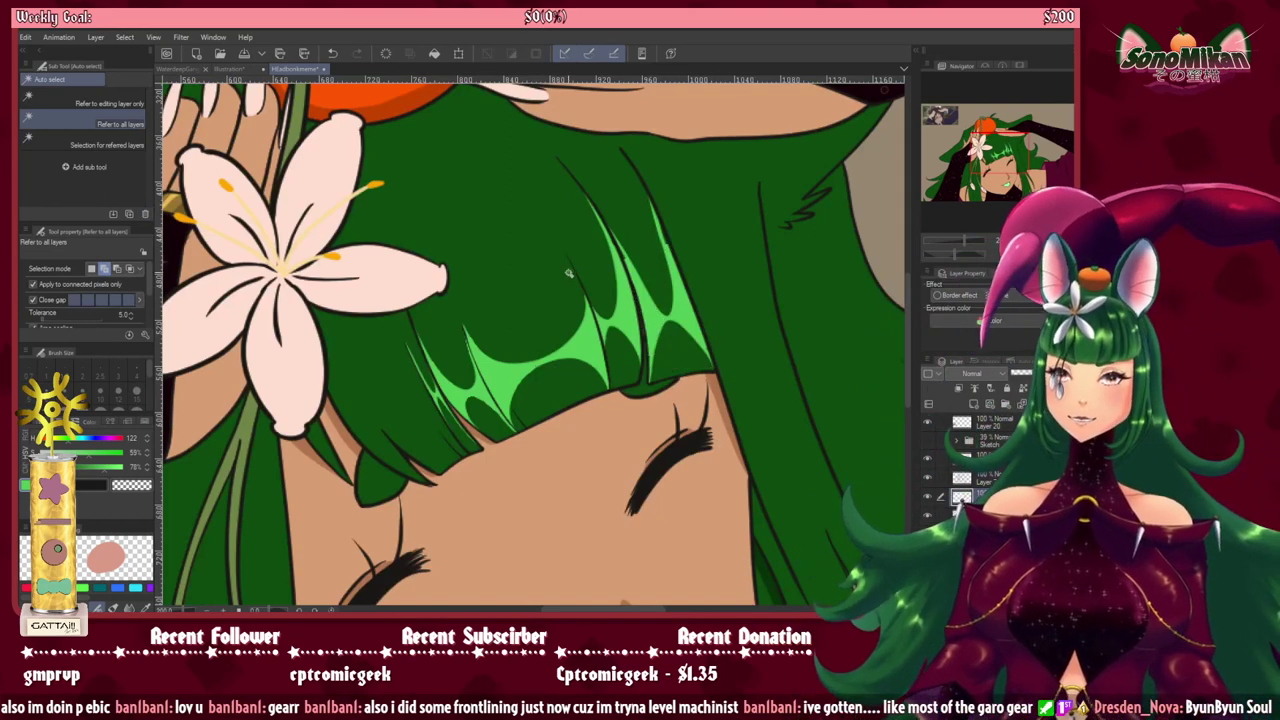
# Step: Draw pointed bright green highlights along the lowest fringe tips beside the flower with the Turnip pen, redoing one stroke
pyautogui.press('p')
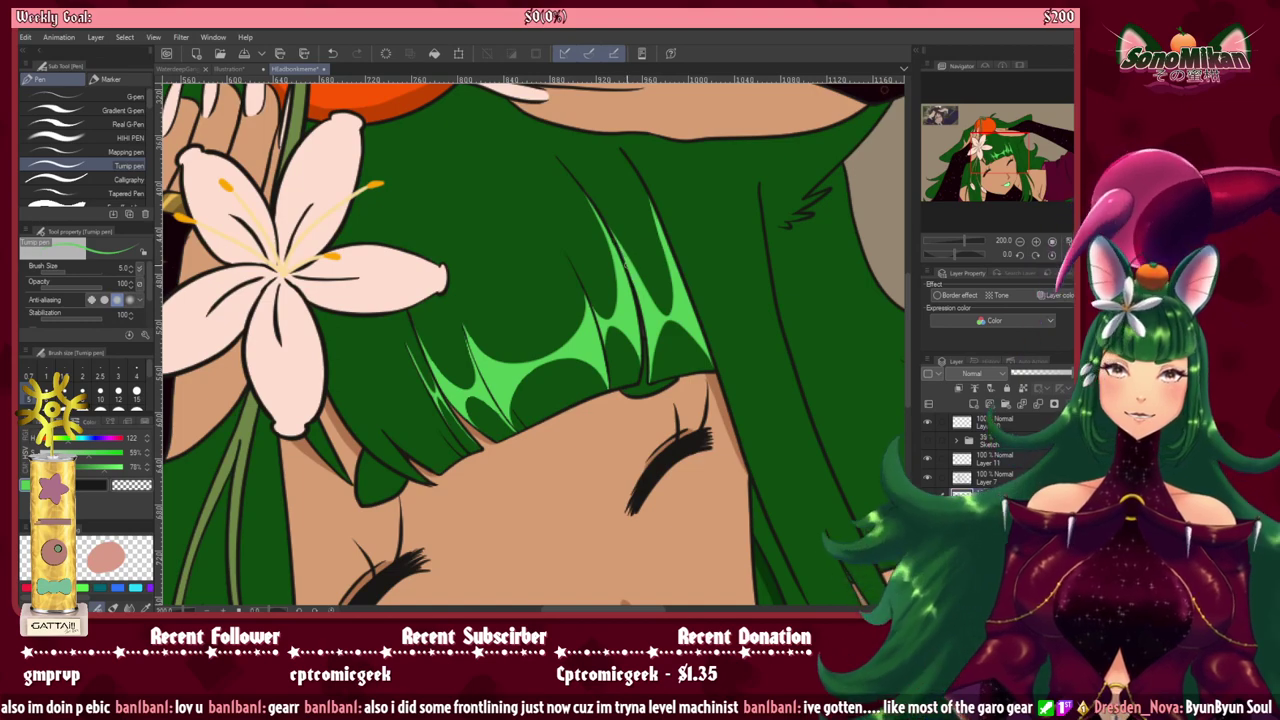
pyautogui.scroll(-3, 594, 282)
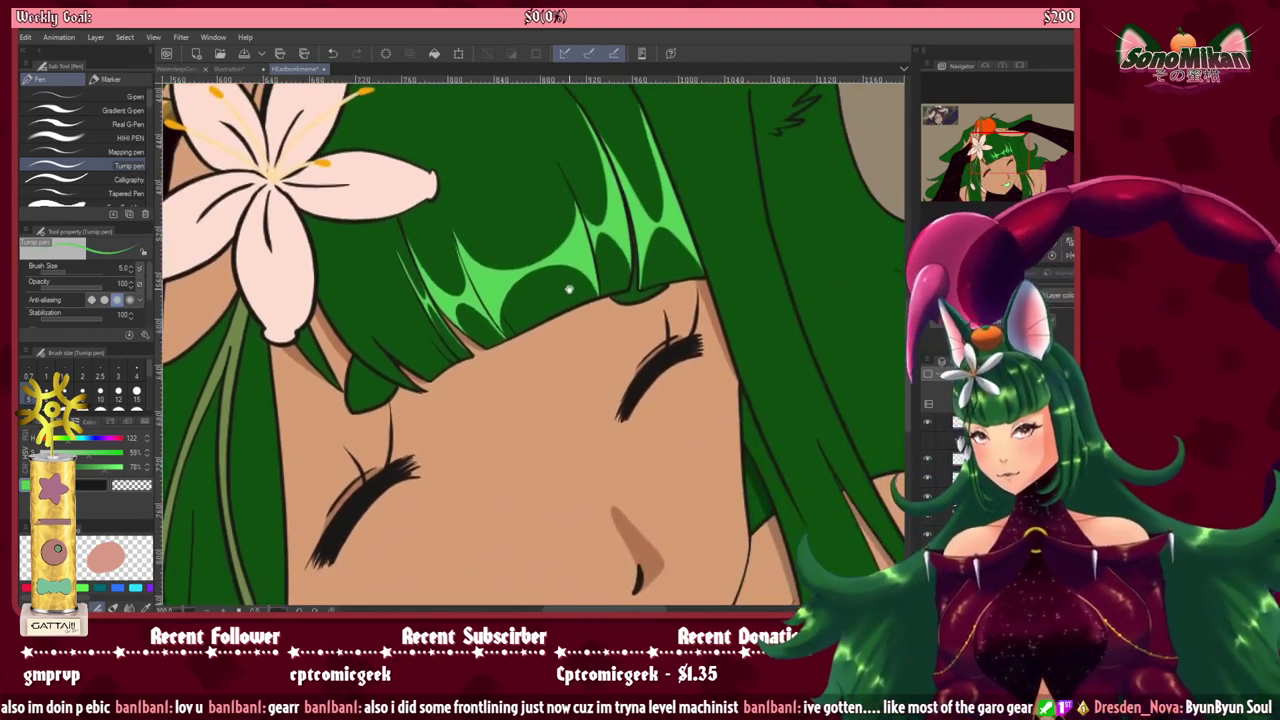
pyautogui.moveTo(569, 289)
pyautogui.mouseDown()
pyautogui.moveTo(609, 290)
pyautogui.moveTo(552, 319)
pyautogui.moveTo(487, 327)
pyautogui.moveTo(507, 303)
pyautogui.moveTo(570, 288)
pyautogui.mouseUp()
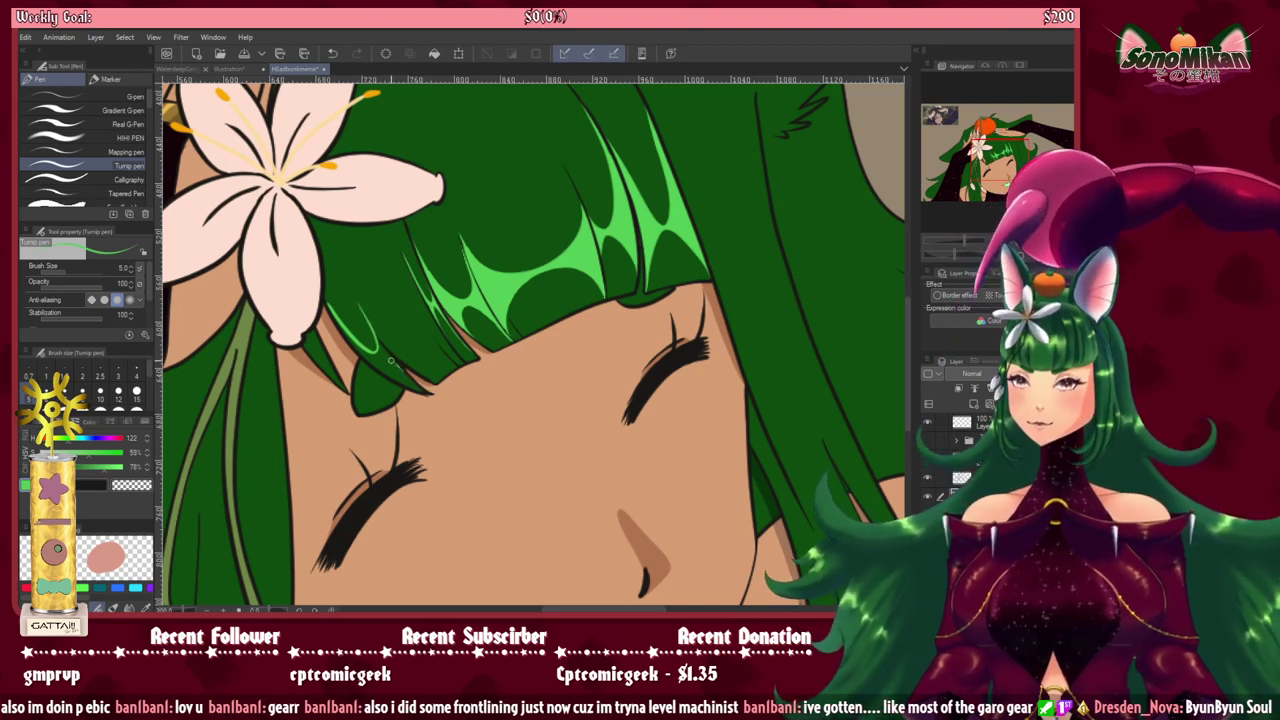
pyautogui.moveTo(374, 352); pyautogui.dragTo(420, 391)
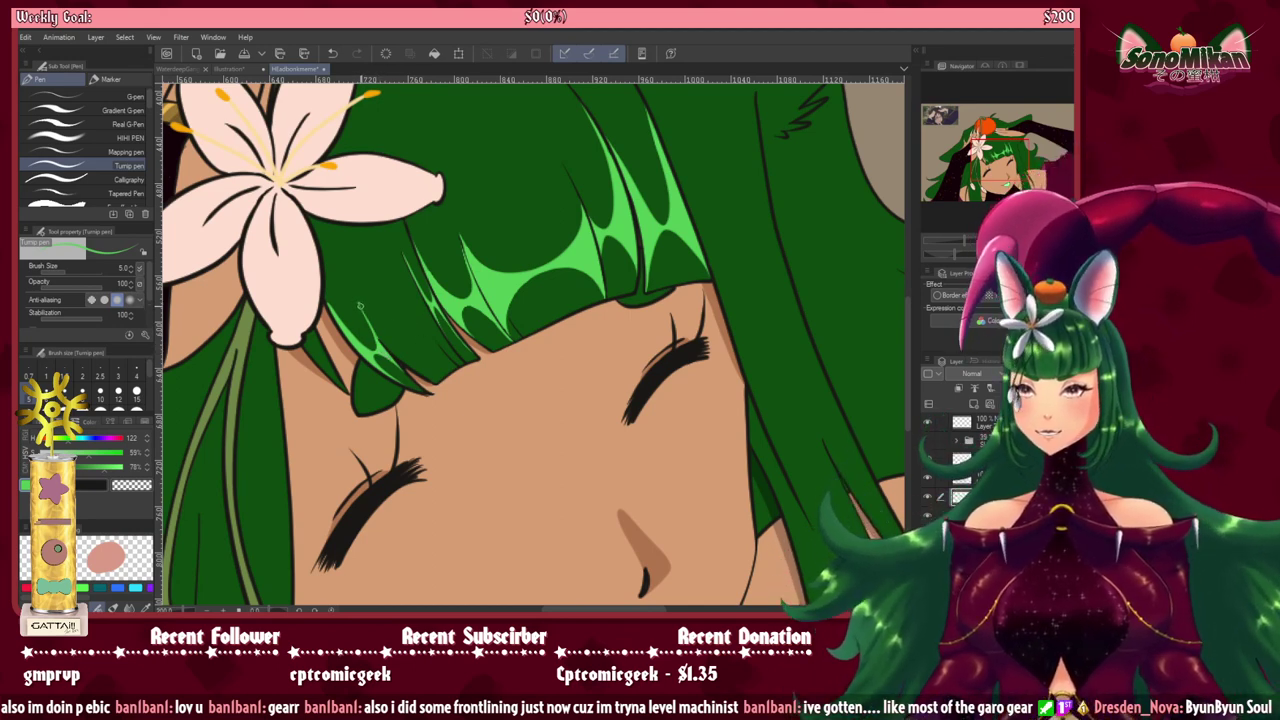
pyautogui.moveTo(358, 304)
pyautogui.mouseDown()
pyautogui.moveTo(386, 346)
pyautogui.moveTo(438, 355)
pyautogui.mouseUp()
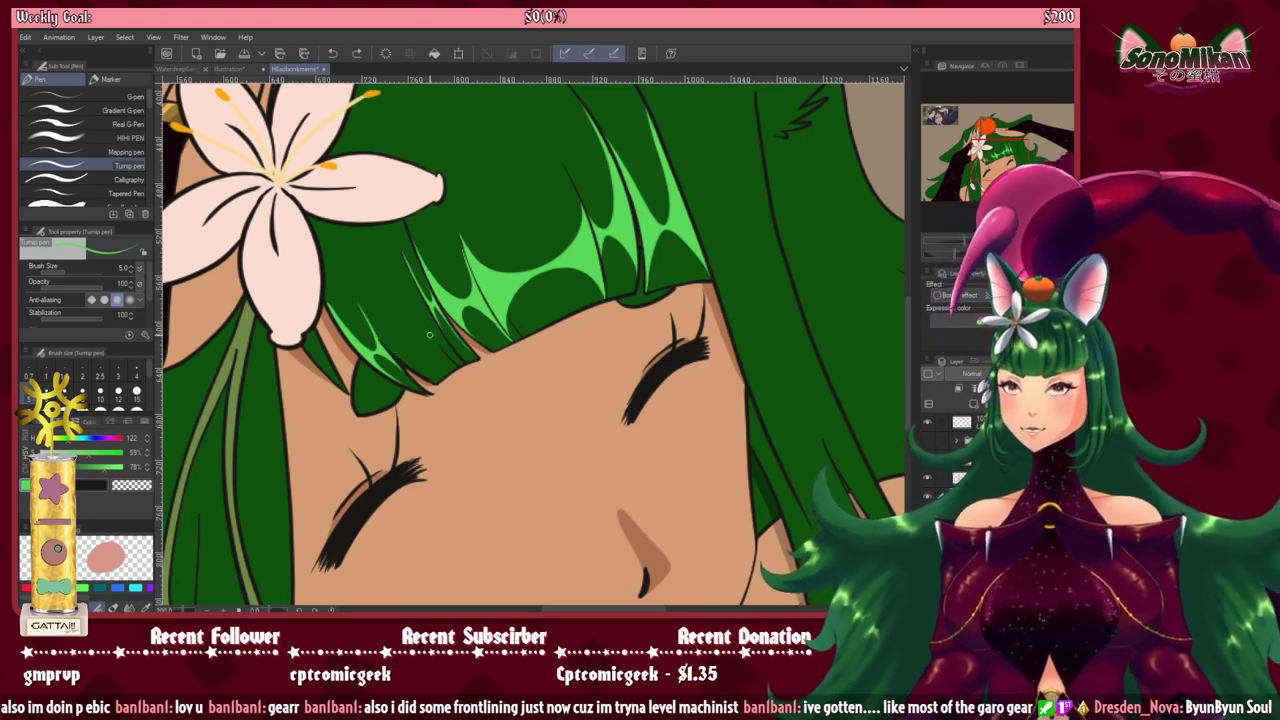
pyautogui.moveTo(432, 336)
pyautogui.mouseDown()
pyautogui.moveTo(444, 352)
pyautogui.moveTo(432, 368)
pyautogui.moveTo(403, 358)
pyautogui.moveTo(373, 320)
pyautogui.moveTo(444, 356)
pyautogui.moveTo(406, 360)
pyautogui.moveTo(375, 324)
pyautogui.mouseUp()
pyautogui.hotkey('ctrl', 'z')
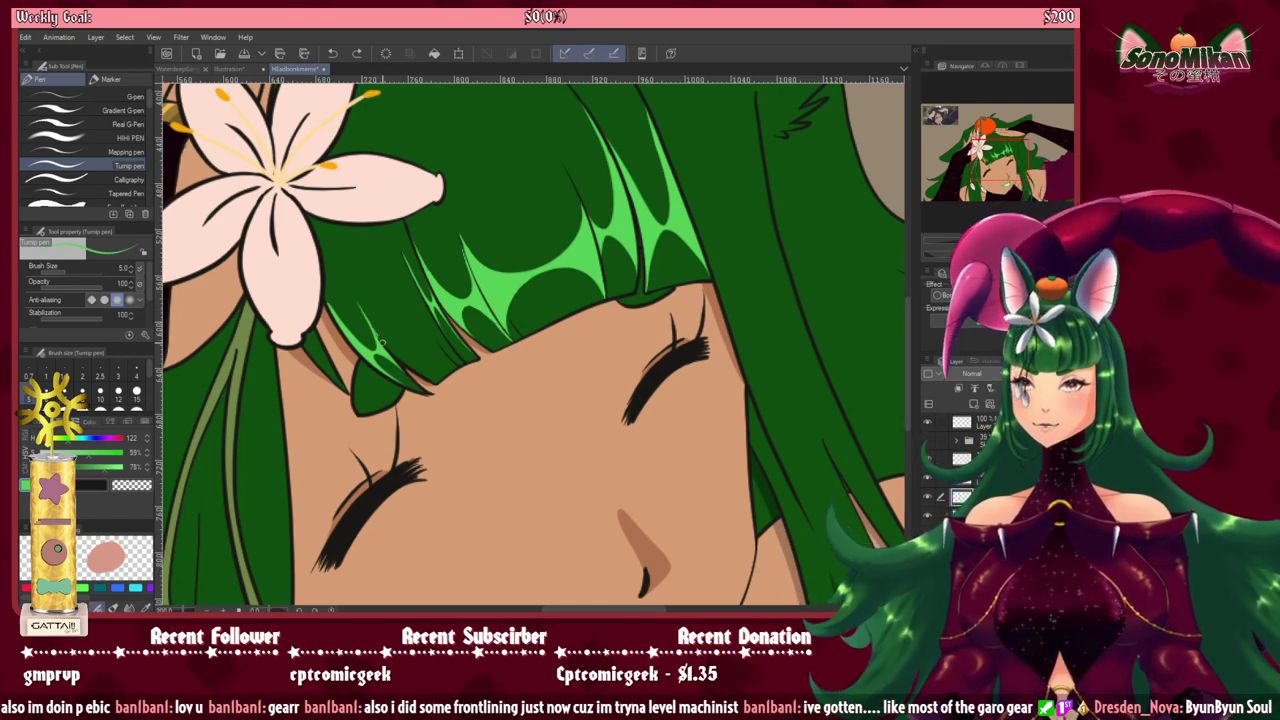
pyautogui.moveTo(416, 364)
pyautogui.mouseDown()
pyautogui.moveTo(443, 352)
pyautogui.moveTo(427, 329)
pyautogui.moveTo(443, 342)
pyautogui.mouseUp()
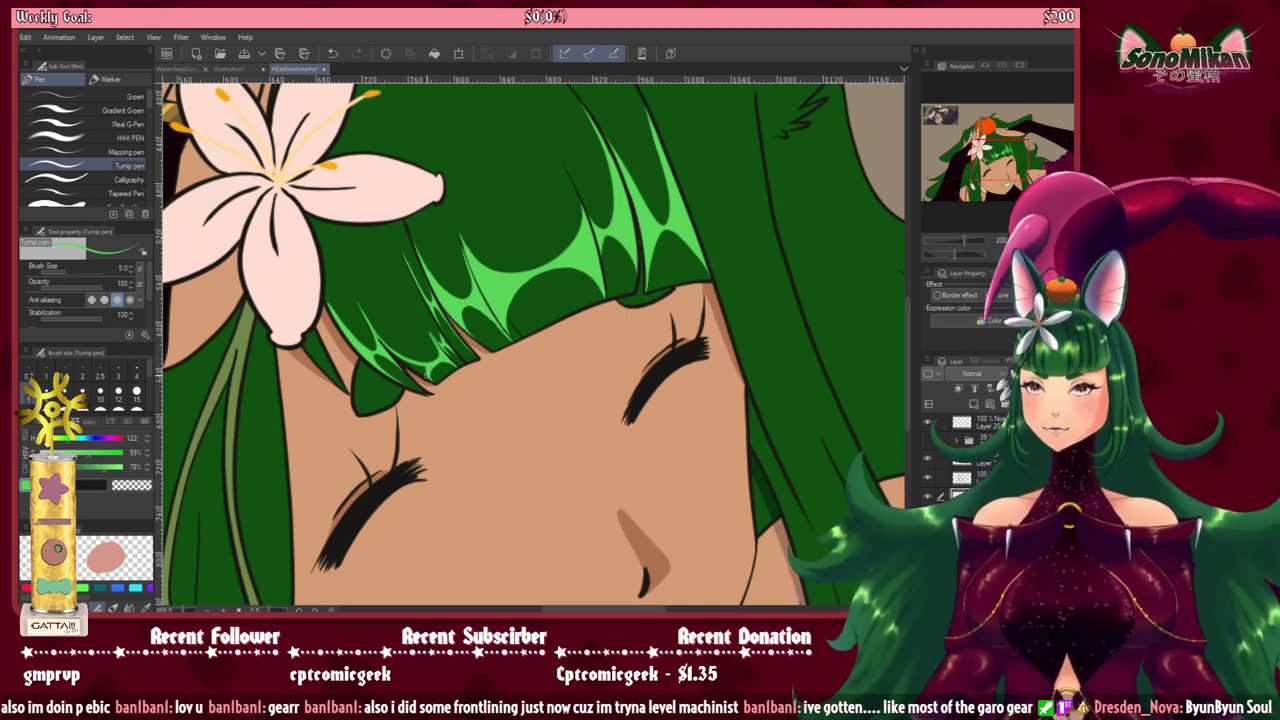
# Step: Touch up small gaps in the fringe highlights with the Felt pen, reducing its brush size to 2
pyautogui.click(110, 79)
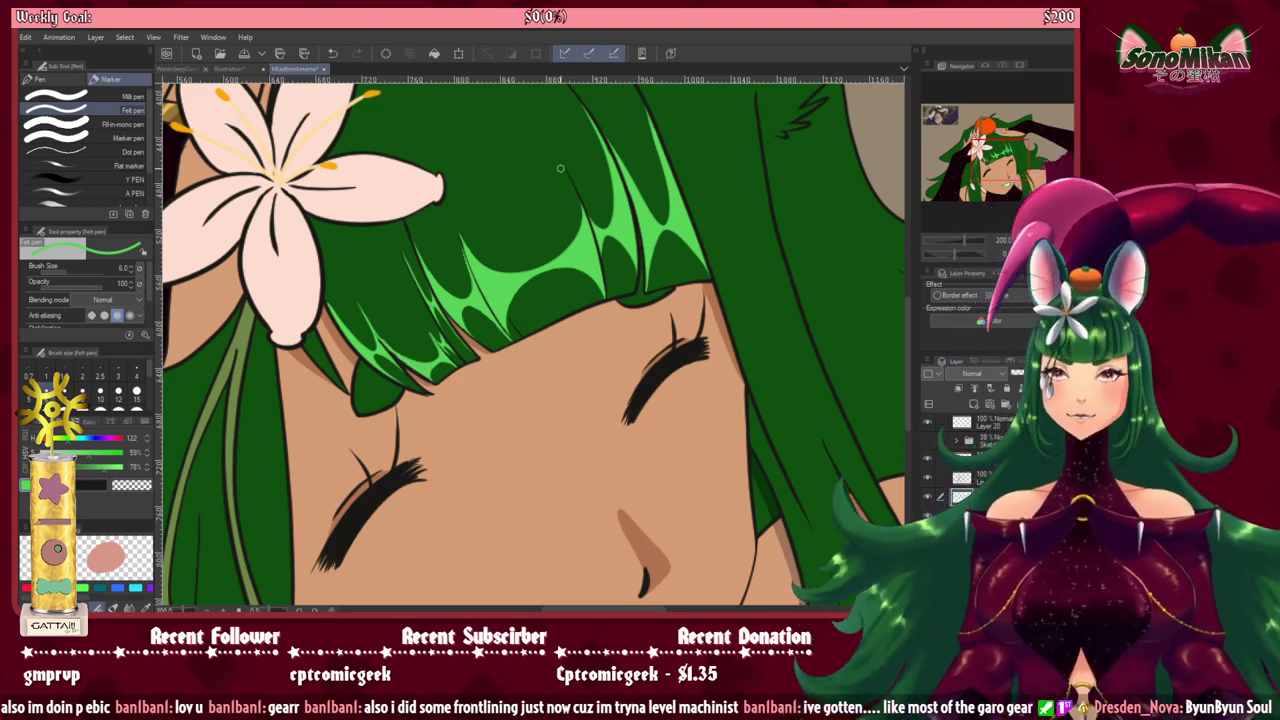
pyautogui.moveTo(535, 322)
pyautogui.mouseDown()
pyautogui.moveTo(477, 356)
pyautogui.moveTo(420, 431)
pyautogui.moveTo(442, 440)
pyautogui.moveTo(465, 411)
pyautogui.mouseUp()
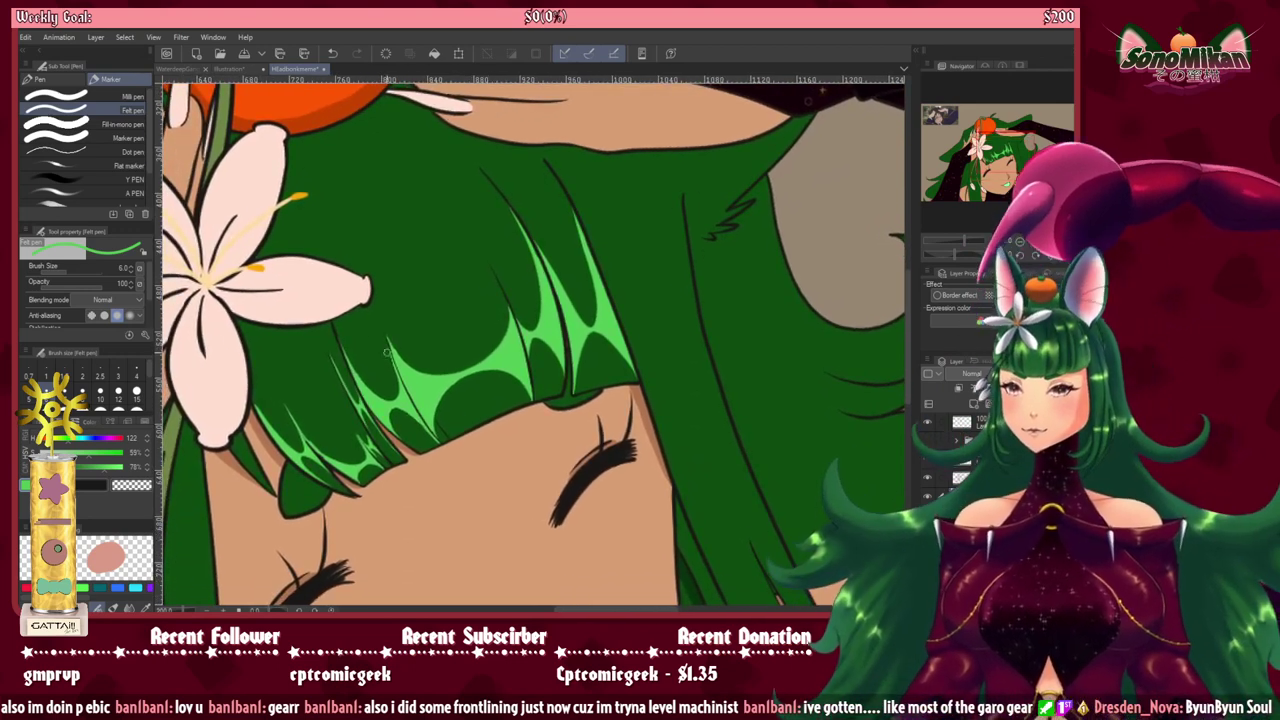
pyautogui.press('[')
pyautogui.press('[')
pyautogui.press('[')
pyautogui.press('[')
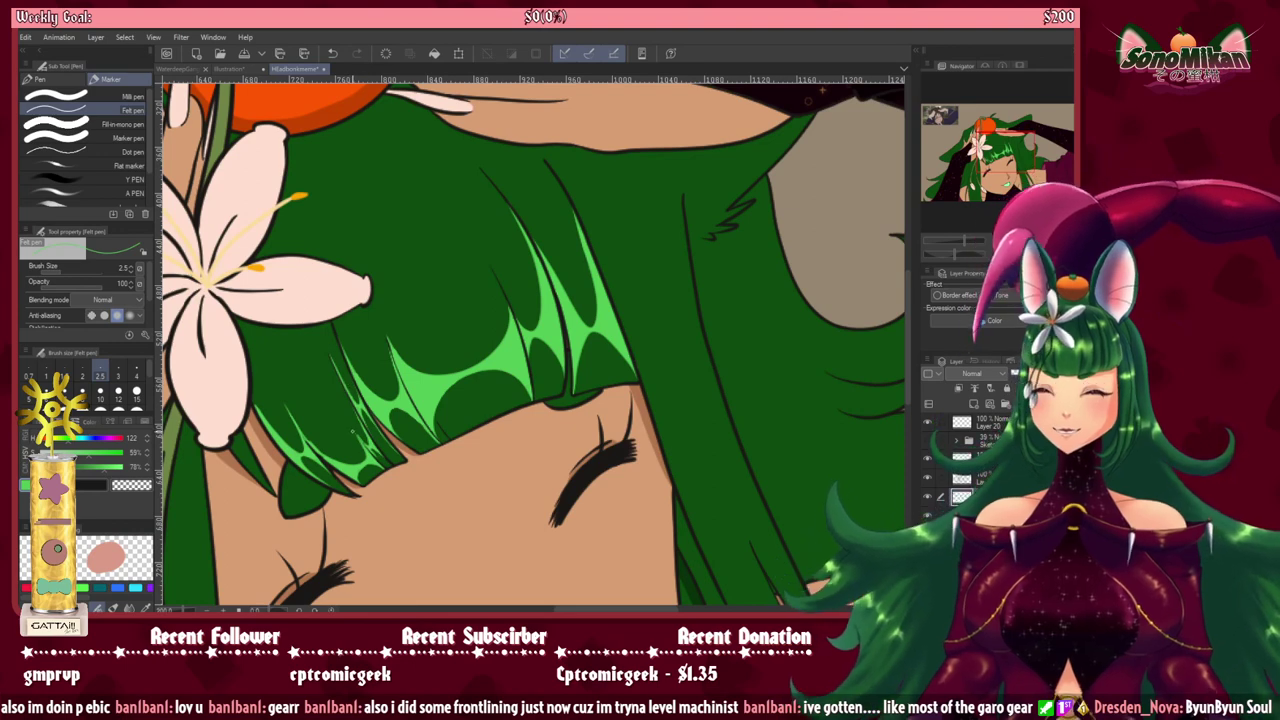
pyautogui.press('[')
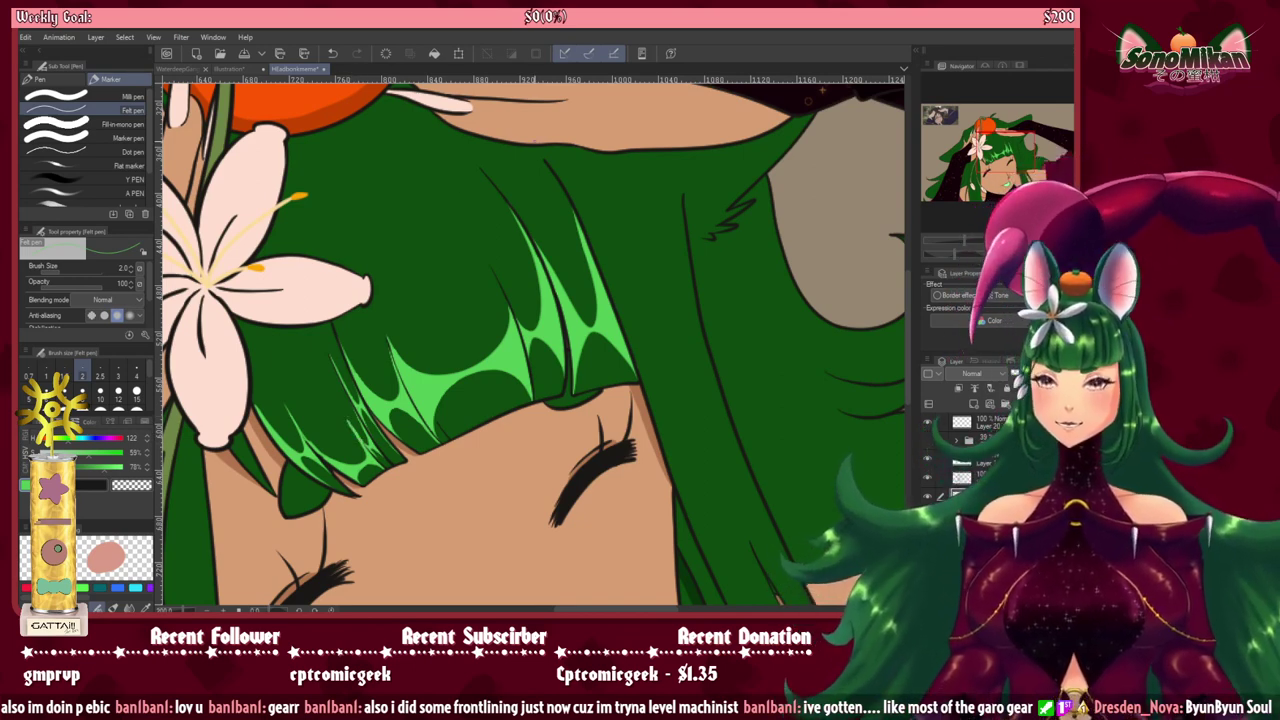
# Step: Outline a curved, pinched highlight on the long side strand beside the closed eye with the Turnip pen, redrawing the strokes that miss
pyautogui.moveTo(472, 432); pyautogui.dragTo(434, 378)
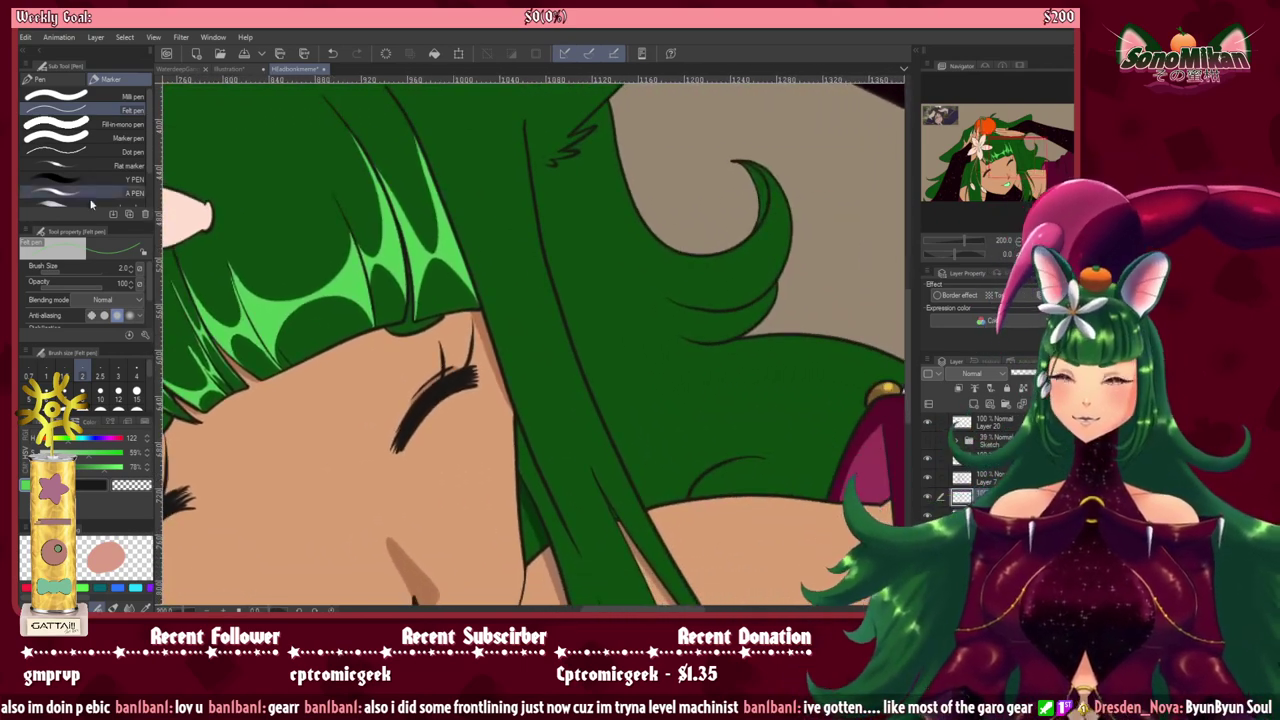
pyautogui.click(42, 79)
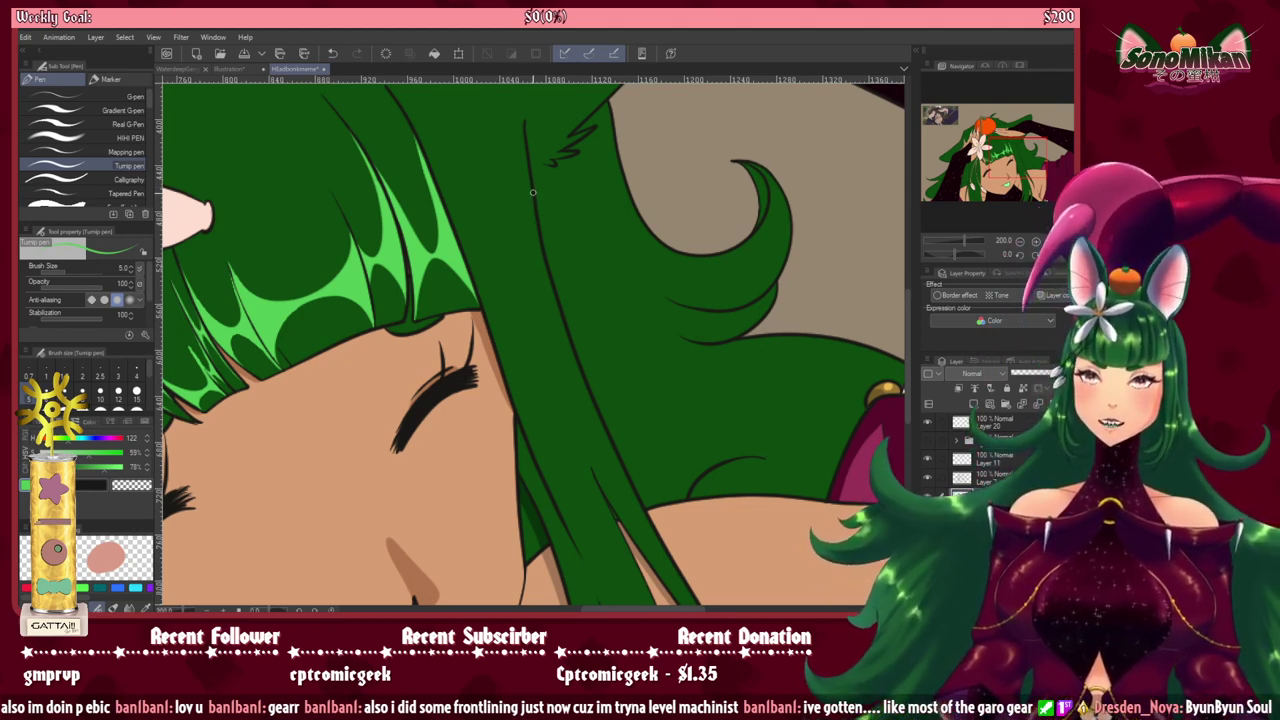
pyautogui.moveTo(543, 246); pyautogui.dragTo(553, 301)
pyautogui.hotkey('ctrl', 'z')
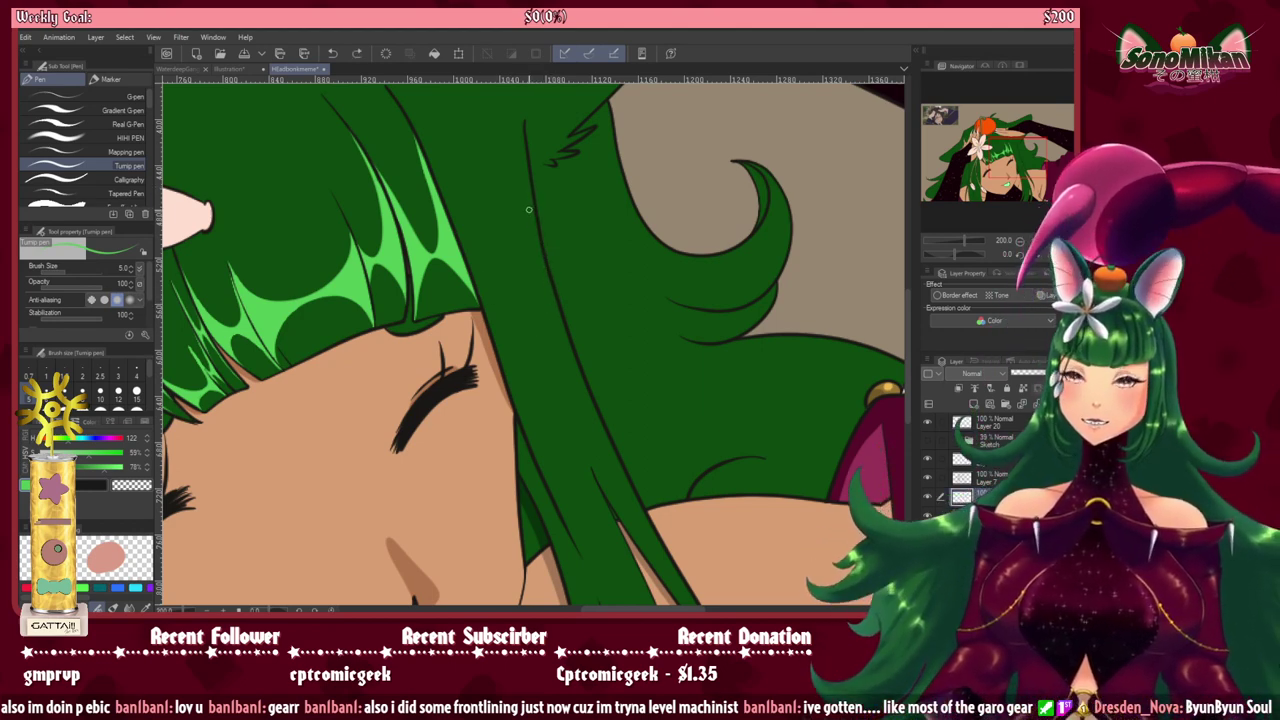
pyautogui.moveTo(533, 198)
pyautogui.mouseDown()
pyautogui.moveTo(576, 409)
pyautogui.moveTo(558, 450)
pyautogui.moveTo(528, 427)
pyautogui.moveTo(494, 352)
pyautogui.mouseUp()
pyautogui.moveTo(685, 463); pyautogui.dragTo(595, 343)
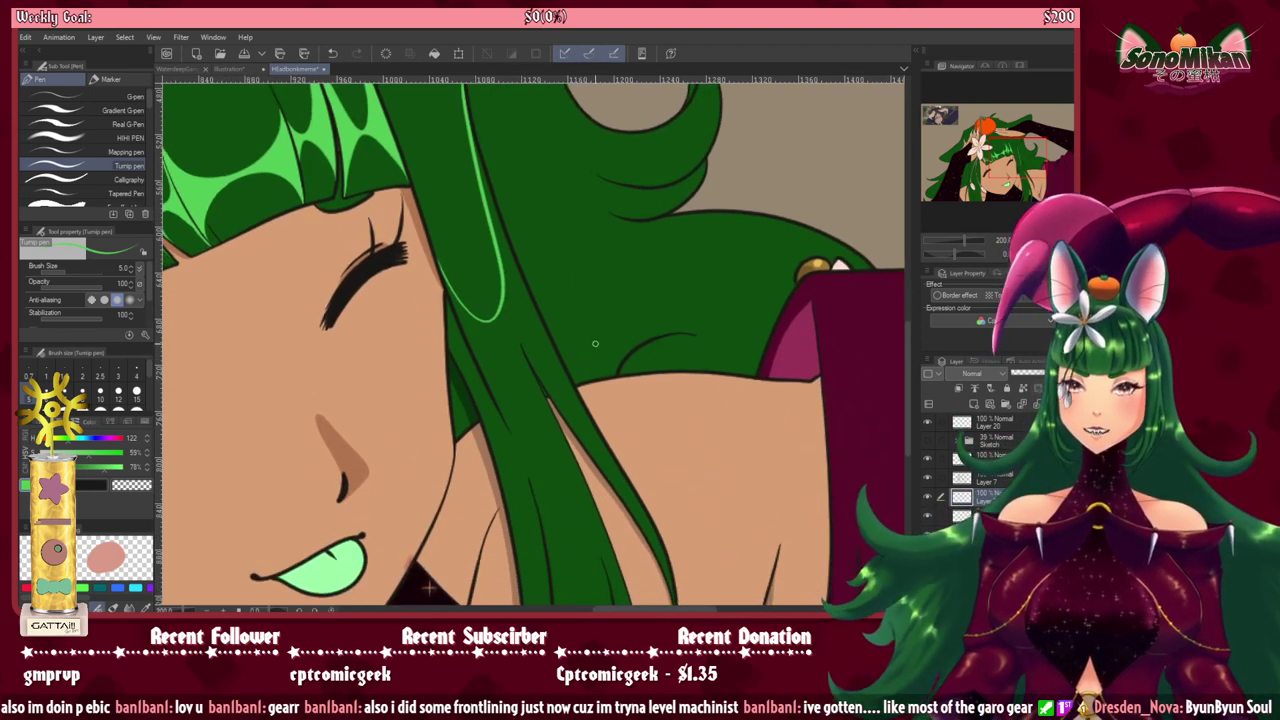
pyautogui.moveTo(610, 452)
pyautogui.mouseDown()
pyautogui.moveTo(541, 346)
pyautogui.moveTo(488, 326)
pyautogui.moveTo(479, 352)
pyautogui.moveTo(511, 433)
pyautogui.mouseUp()
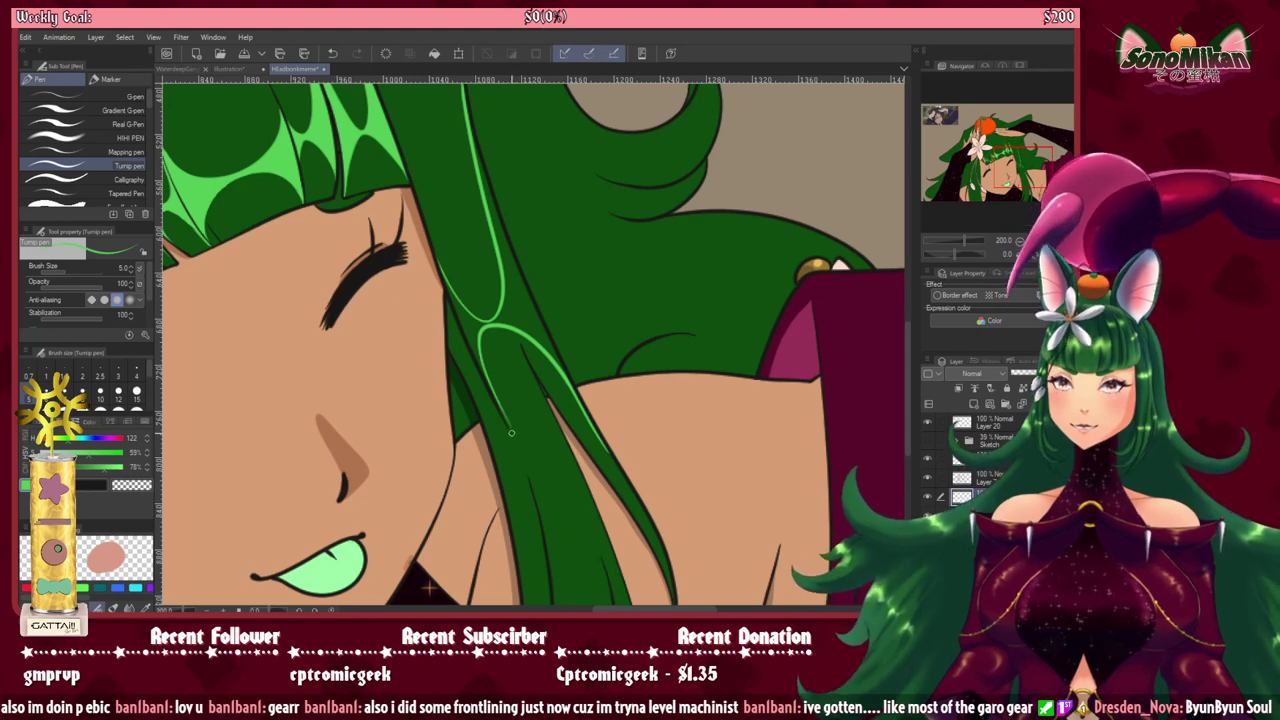
pyautogui.hotkey('ctrl', 'z')
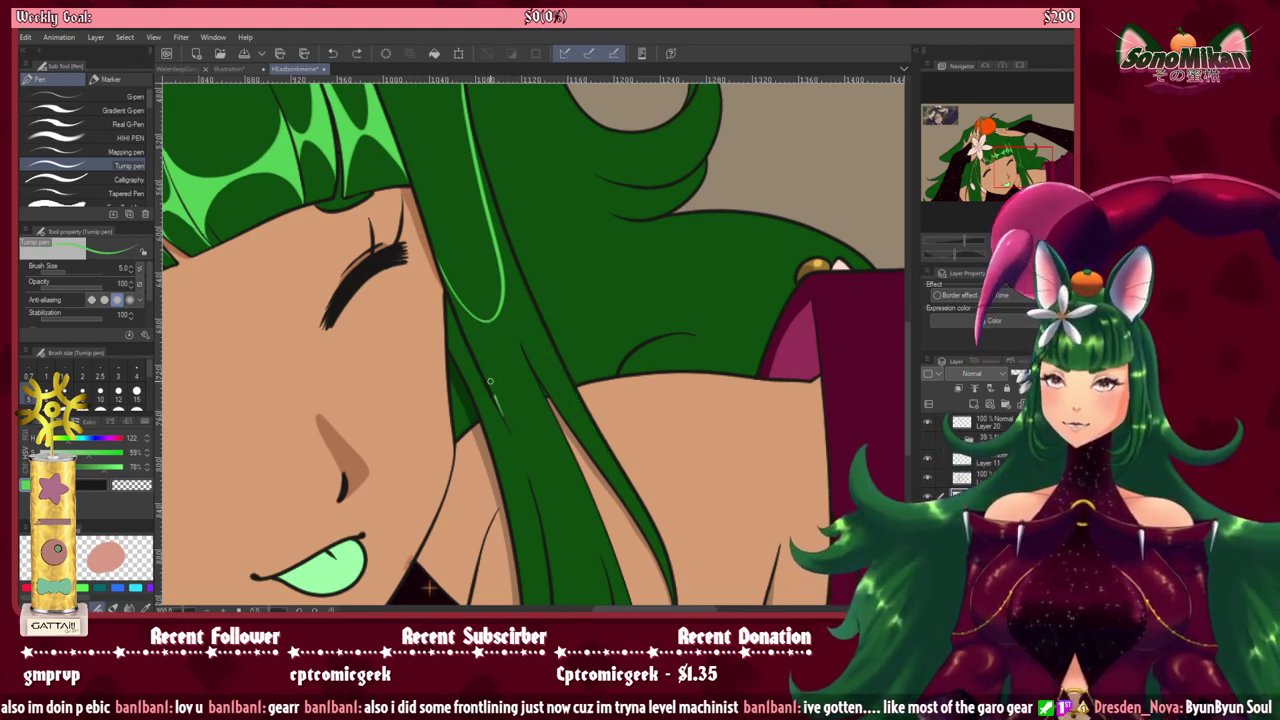
pyautogui.moveTo(490, 381)
pyautogui.mouseDown()
pyautogui.moveTo(485, 330)
pyautogui.moveTo(506, 316)
pyautogui.moveTo(554, 354)
pyautogui.moveTo(630, 482)
pyautogui.mouseUp()
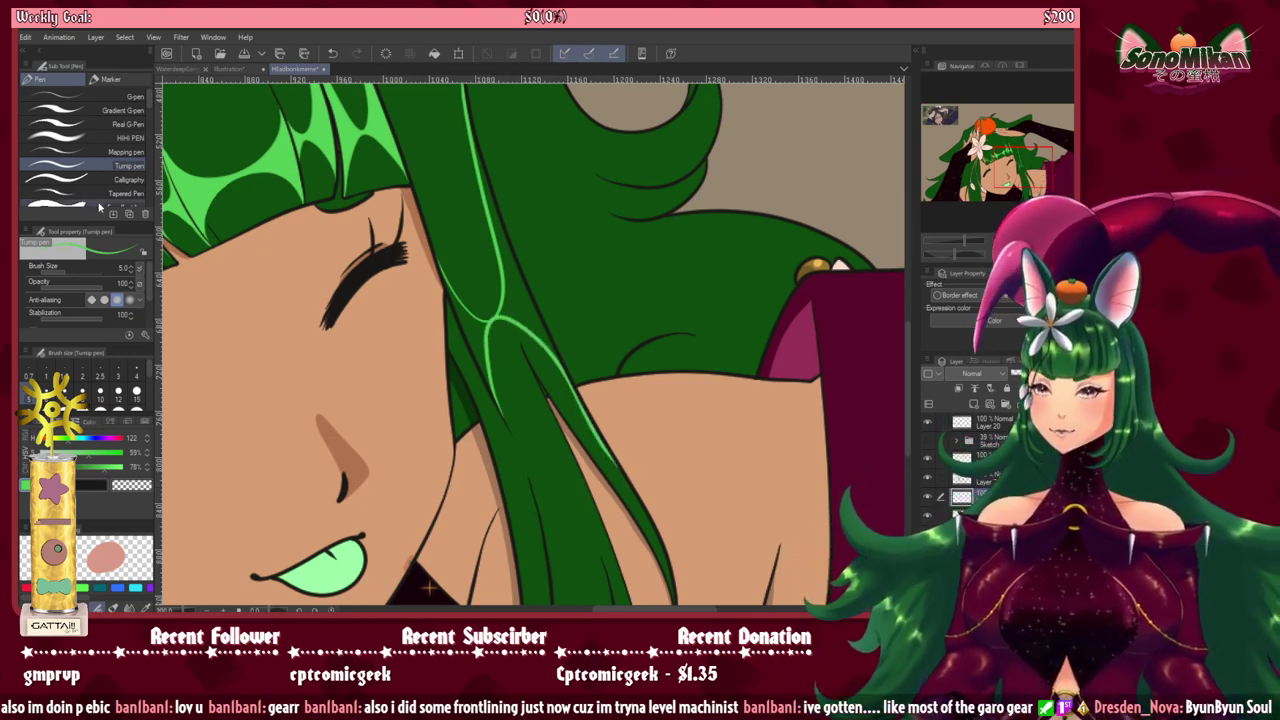
# Step: Auto select the outlined highlight on the long side strand across all layers, fill it with bright green and clear the selection
pyautogui.press('w')
pyautogui.click(477, 337)
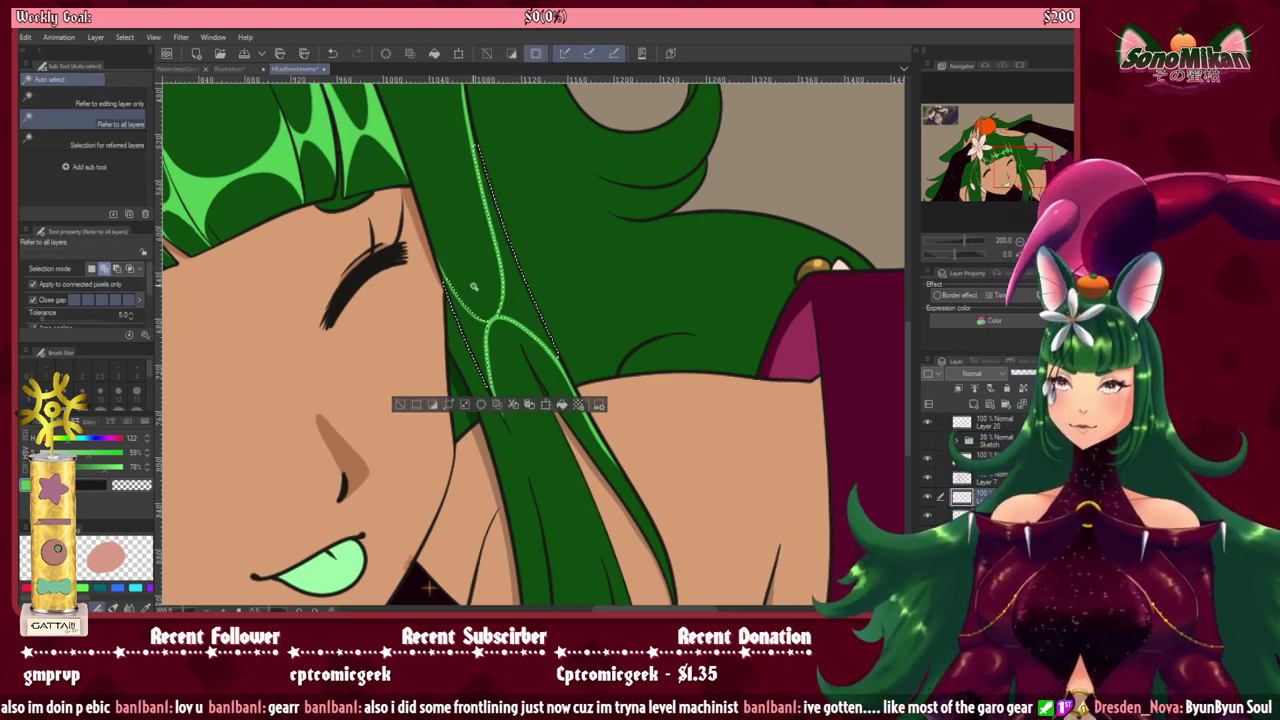
pyautogui.click(562, 405)
pyautogui.hotkey('ctrl', 'd')
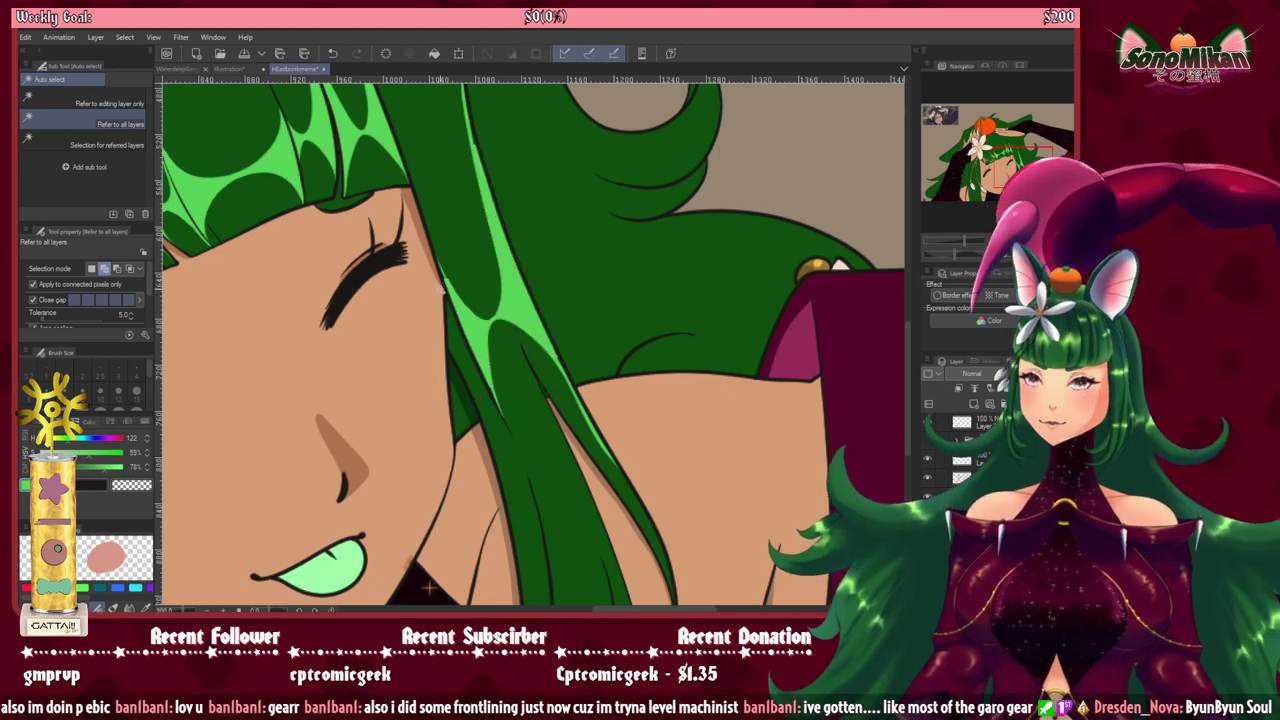
# Step: Outline a second highlight near the lower end of the long side strand with the Turnip pen at size 3, including the small split lock
pyautogui.press('p')
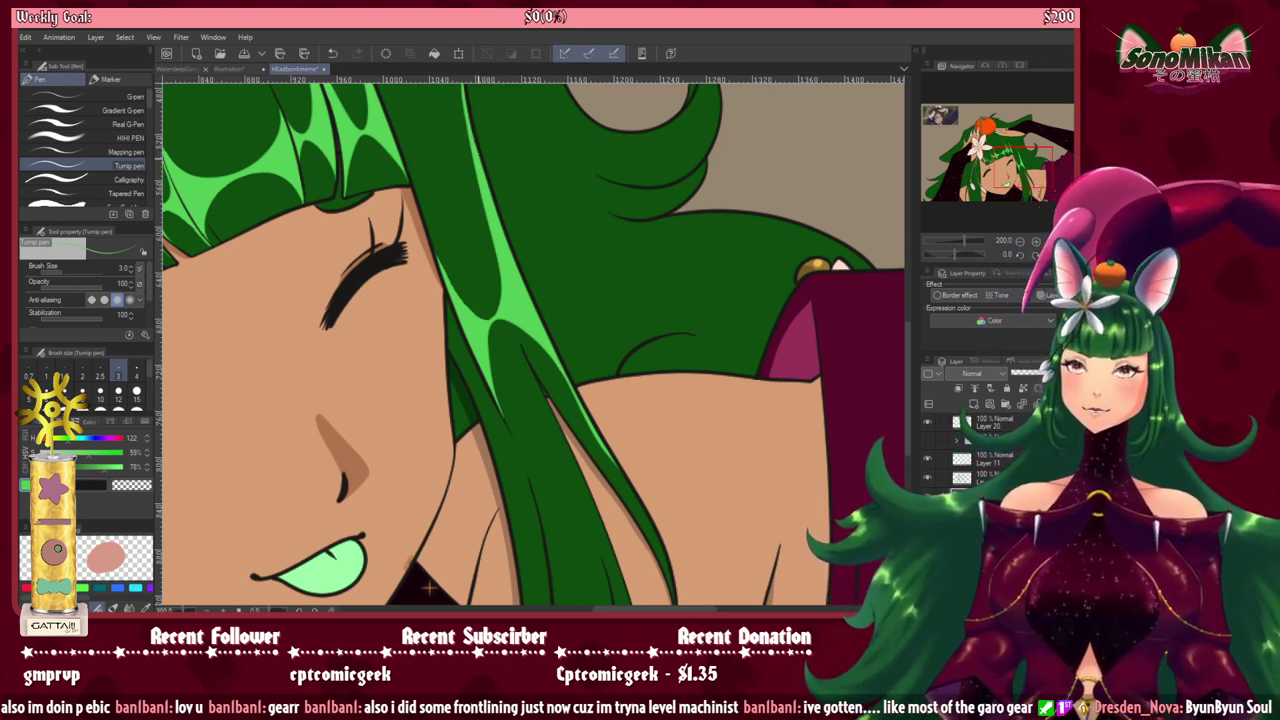
pyautogui.hotkey('ctrl', '-')
pyautogui.hotkey('ctrl', '-')
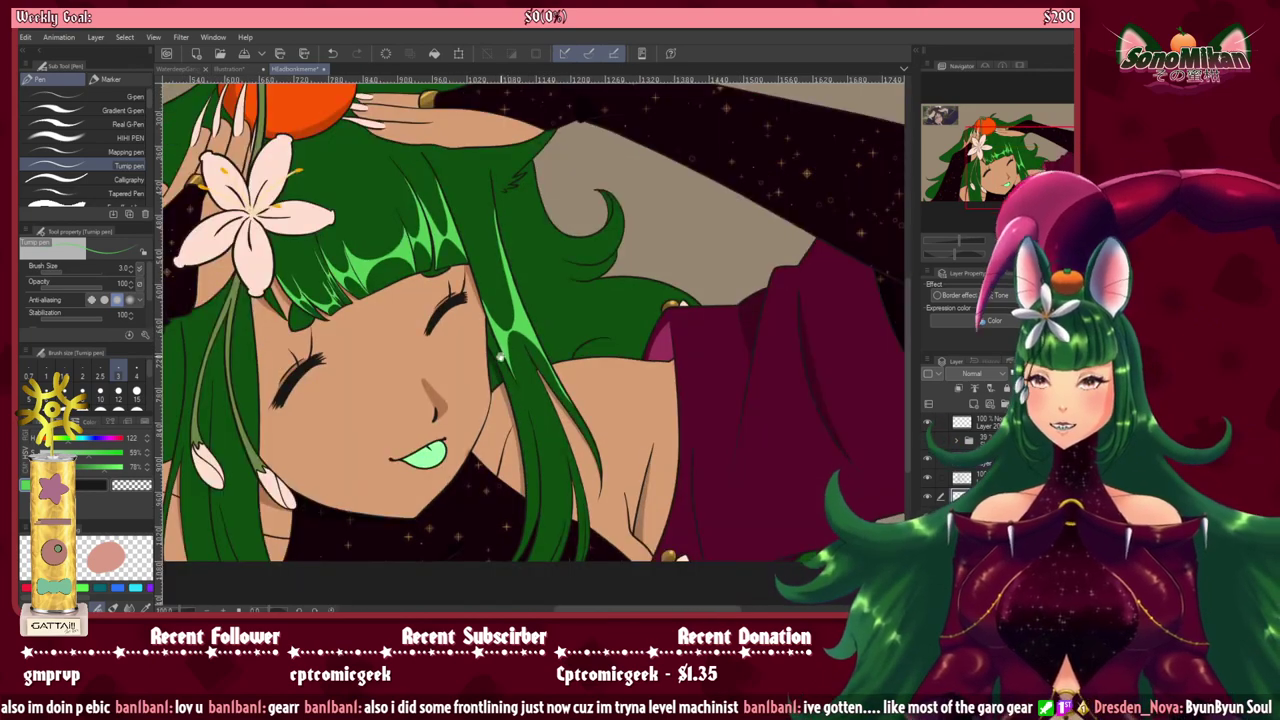
pyautogui.moveTo(538, 500); pyautogui.dragTo(645, 434)
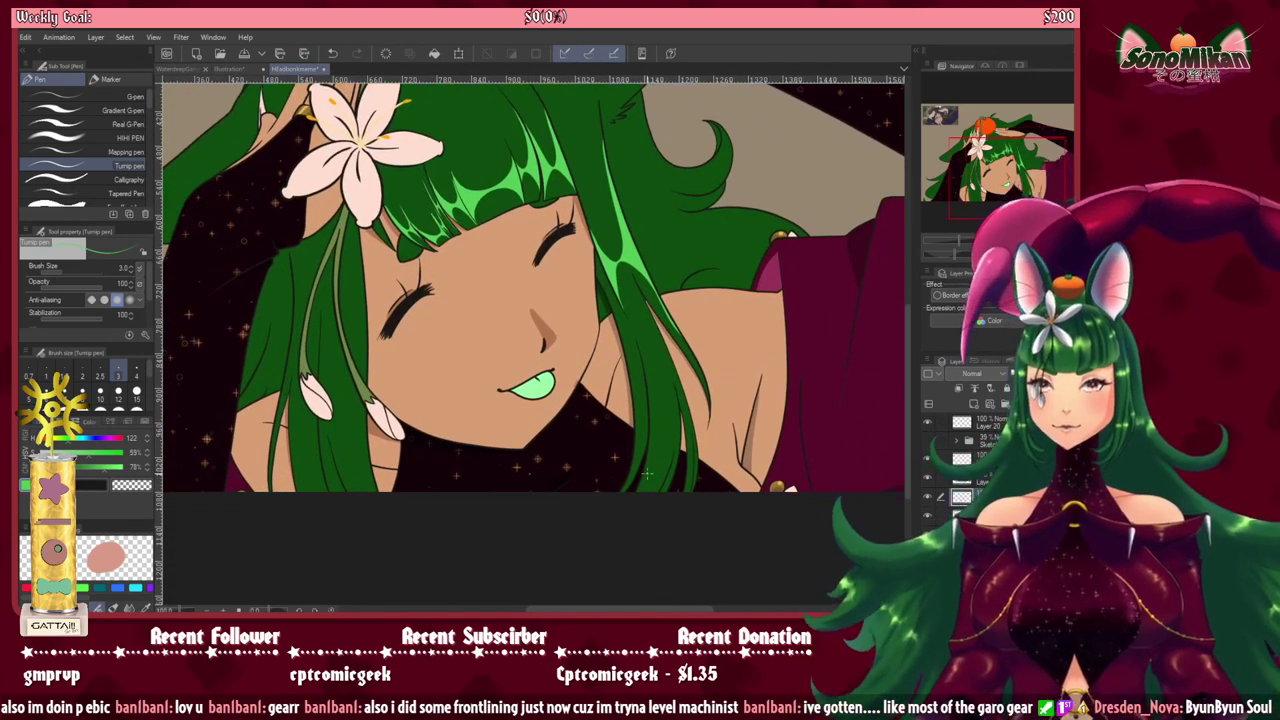
pyautogui.scroll(4, 652, 481)
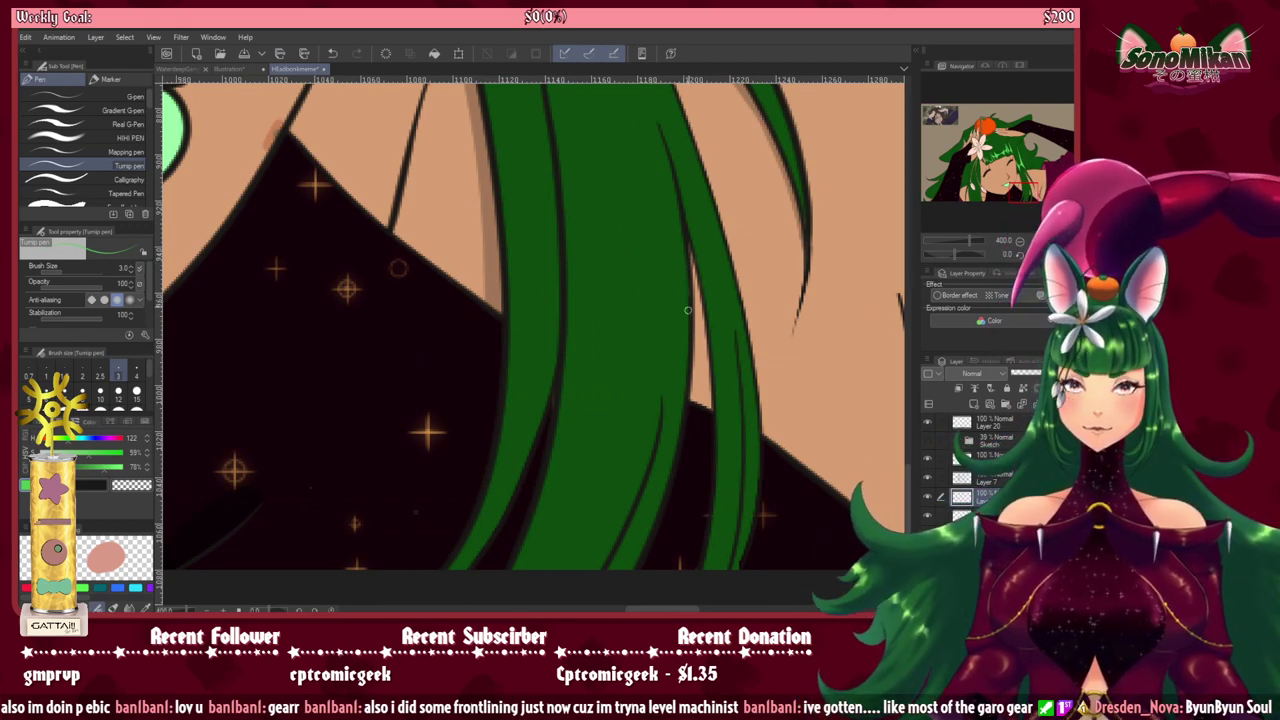
pyautogui.moveTo(688, 298)
pyautogui.mouseDown()
pyautogui.moveTo(660, 382)
pyautogui.moveTo(637, 393)
pyautogui.moveTo(604, 383)
pyautogui.moveTo(577, 302)
pyautogui.moveTo(548, 100)
pyautogui.mouseUp()
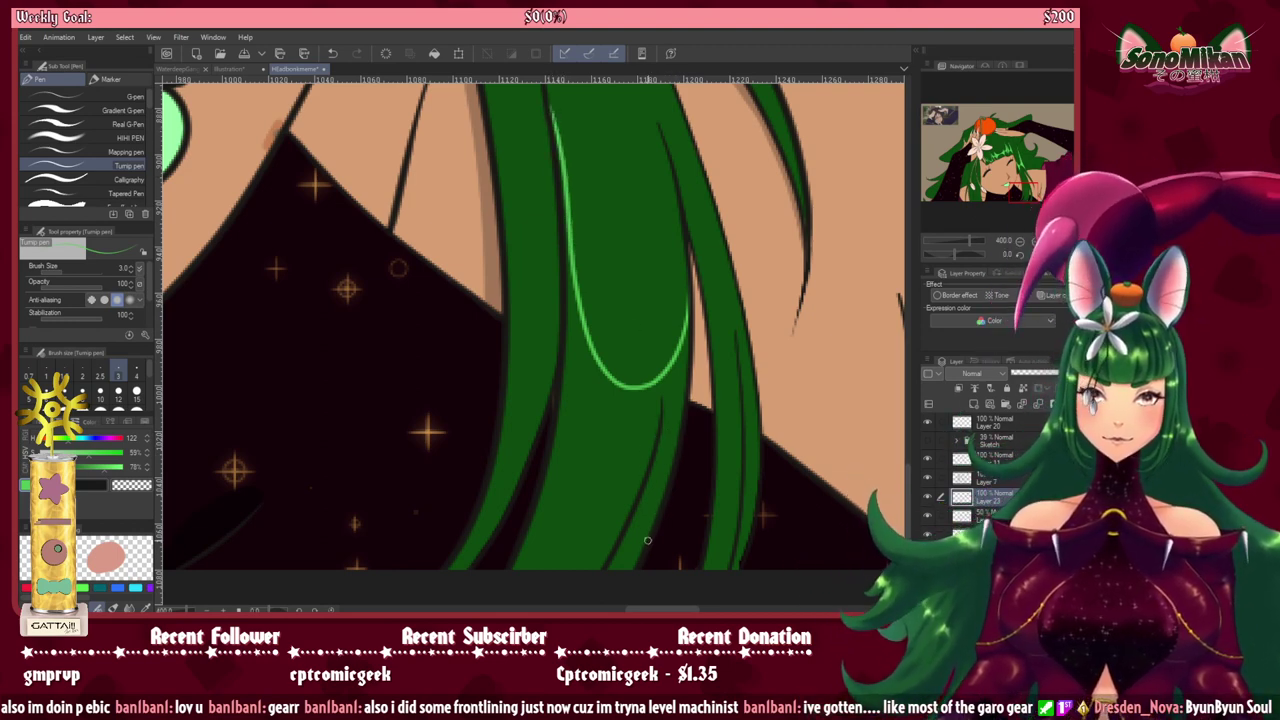
pyautogui.moveTo(669, 480); pyautogui.dragTo(645, 444)
pyautogui.hotkey('ctrl', 'z')
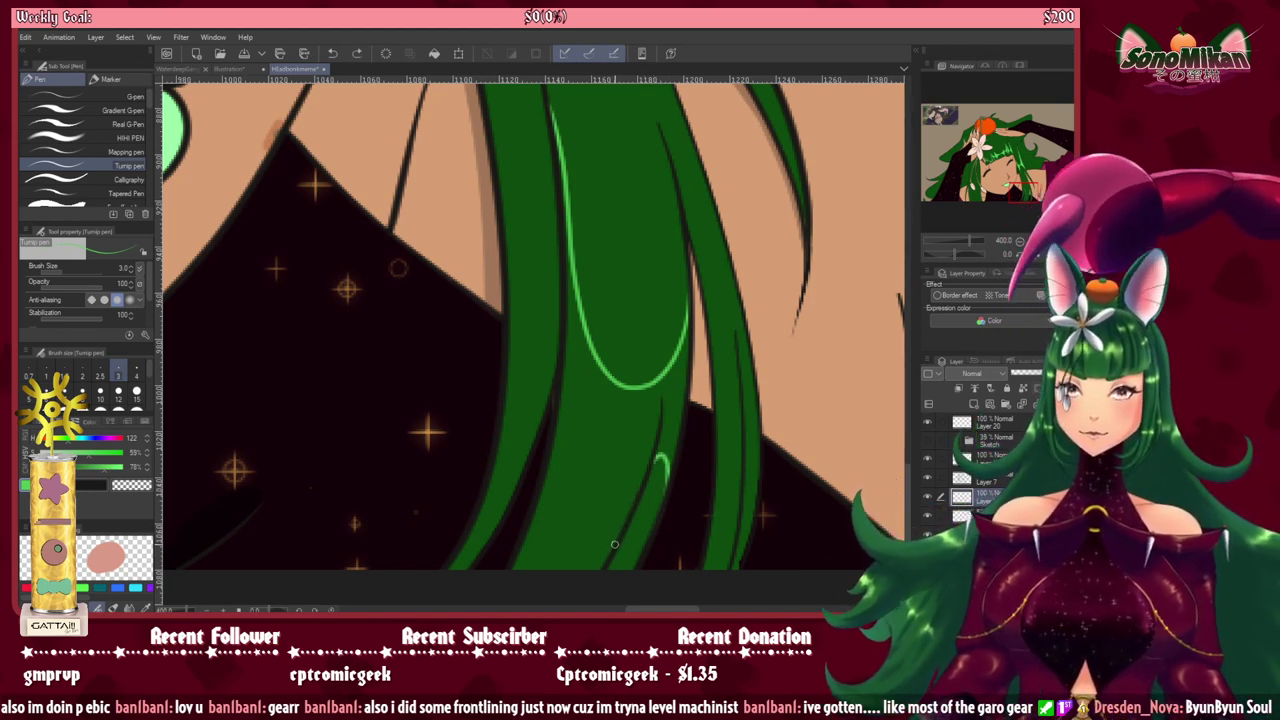
pyautogui.moveTo(624, 526)
pyautogui.mouseDown()
pyautogui.moveTo(642, 451)
pyautogui.moveTo(630, 399)
pyautogui.moveTo(610, 385)
pyautogui.moveTo(577, 399)
pyautogui.moveTo(518, 540)
pyautogui.mouseUp()
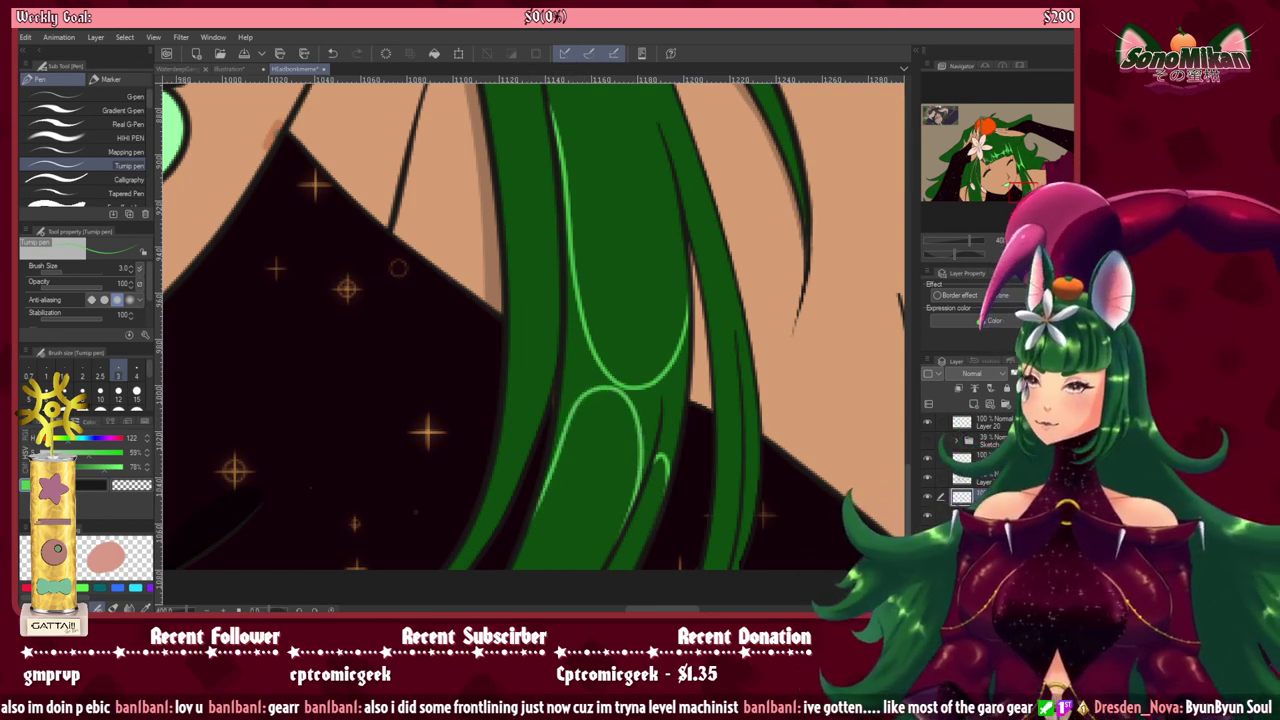
# Step: Auto select the outlined highlight near the strand's lower end, fill it with bright green and clear the selection
pyautogui.press('w')
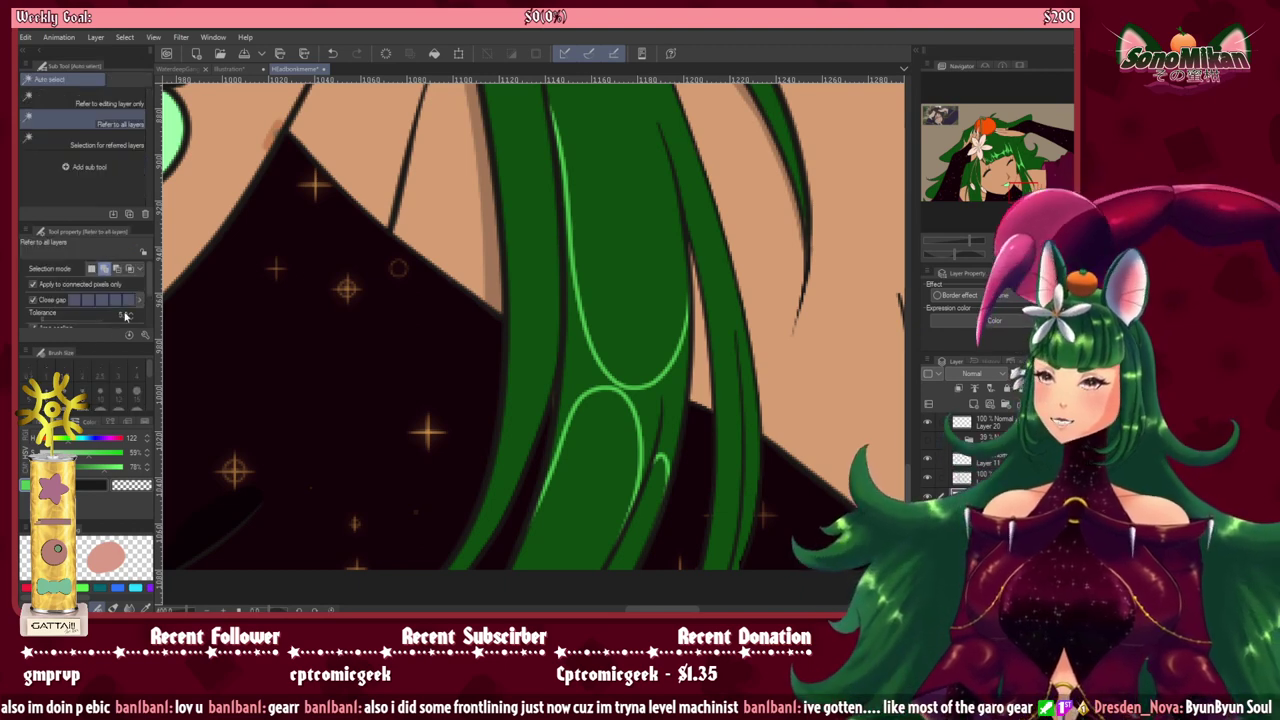
pyautogui.scroll(-3, 150, 290)
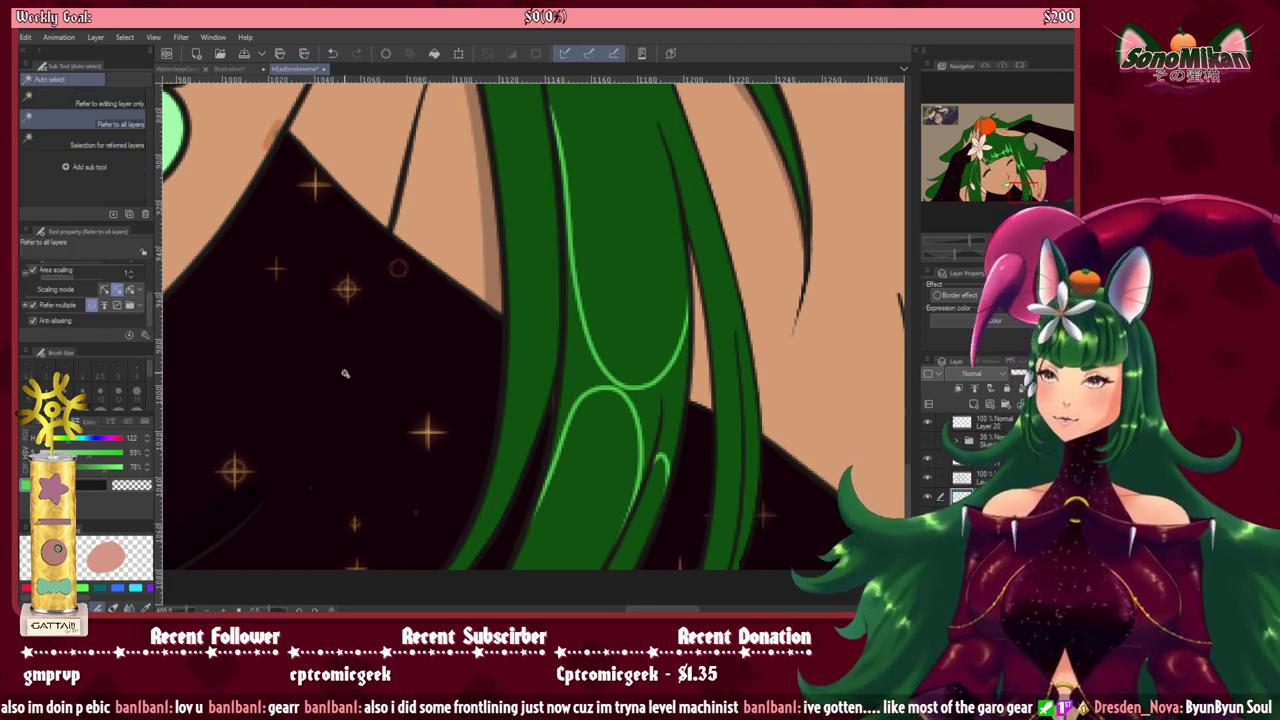
pyautogui.click(579, 382)
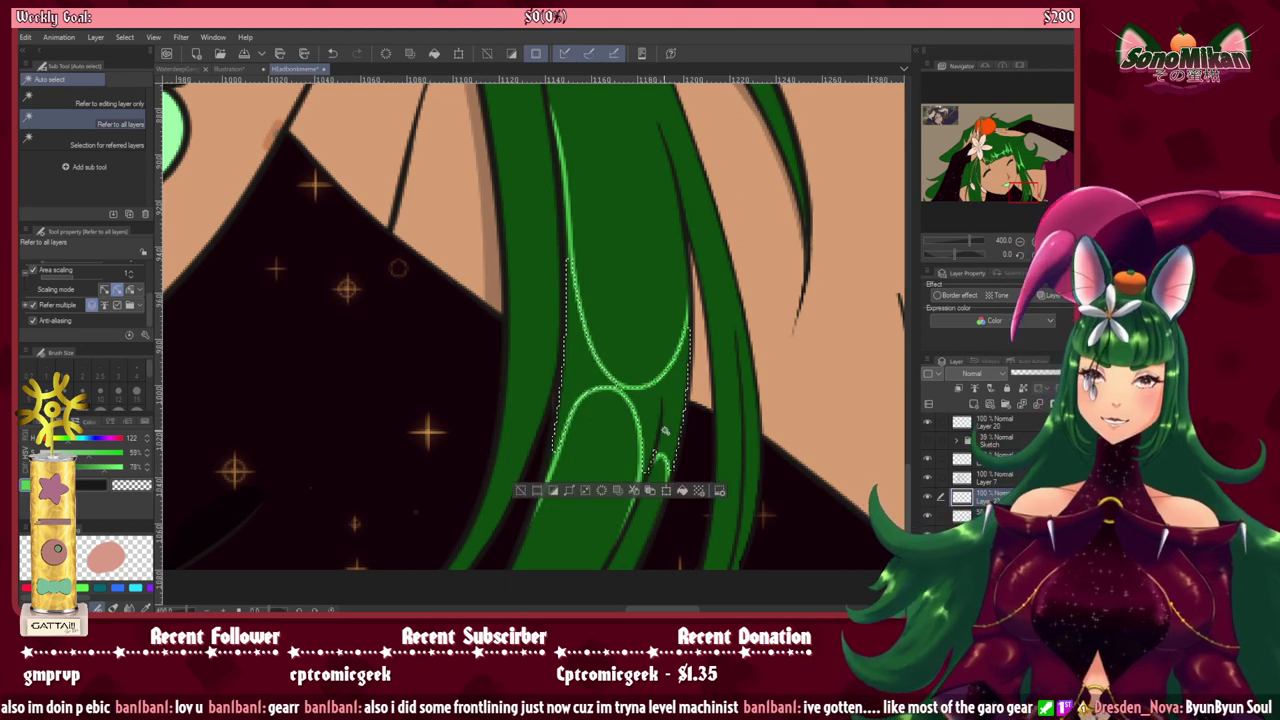
pyautogui.click(625, 490)
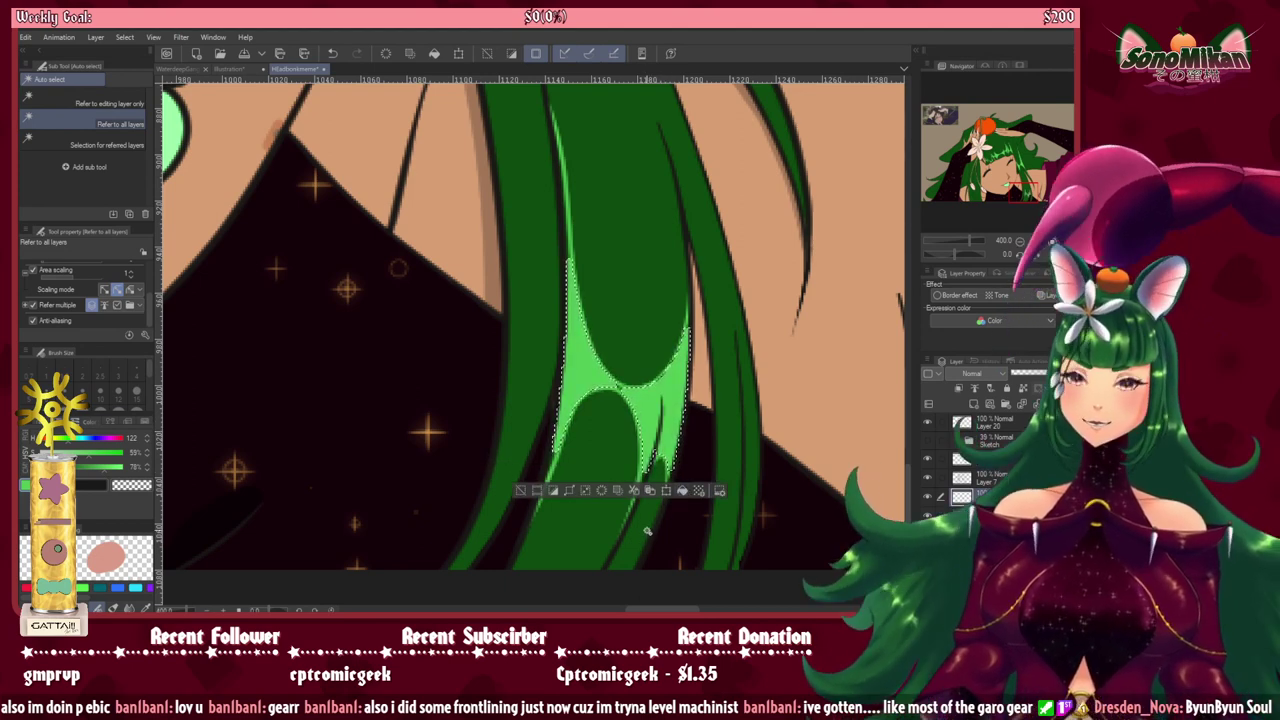
pyautogui.hotkey('ctrl', 'd')
# Step: Touch up the ragged edges of the filled highlight near the long side strand's lower end with the Felt pen at size 2.5
pyautogui.press('p')
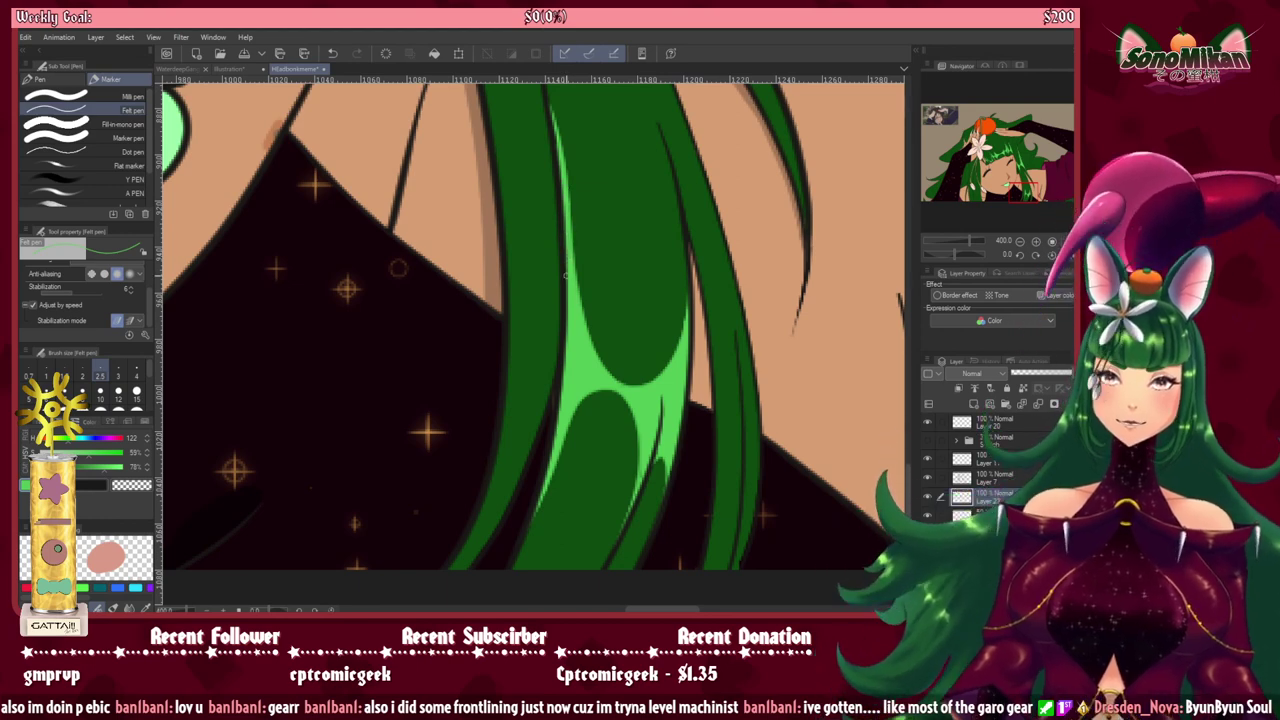
pyautogui.scroll(-4, 612, 242)
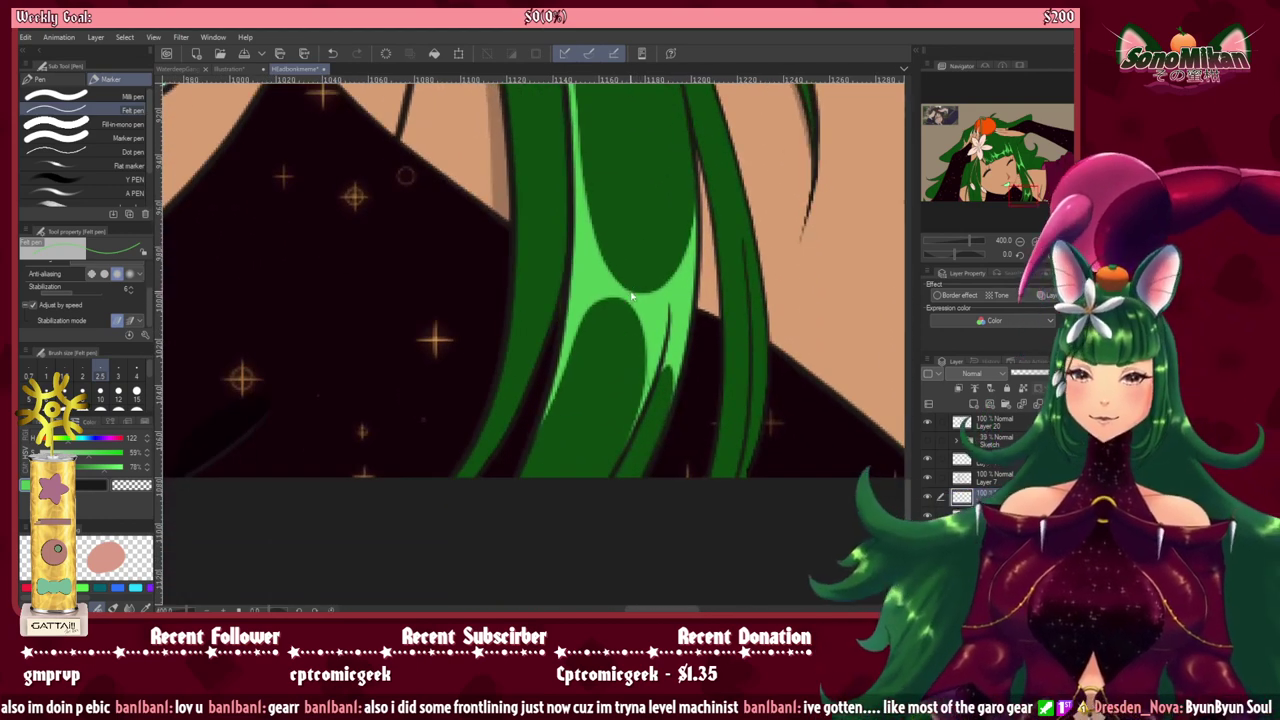
pyautogui.moveTo(615, 326); pyautogui.dragTo(610, 283)
pyautogui.scroll(2, 609, 284)
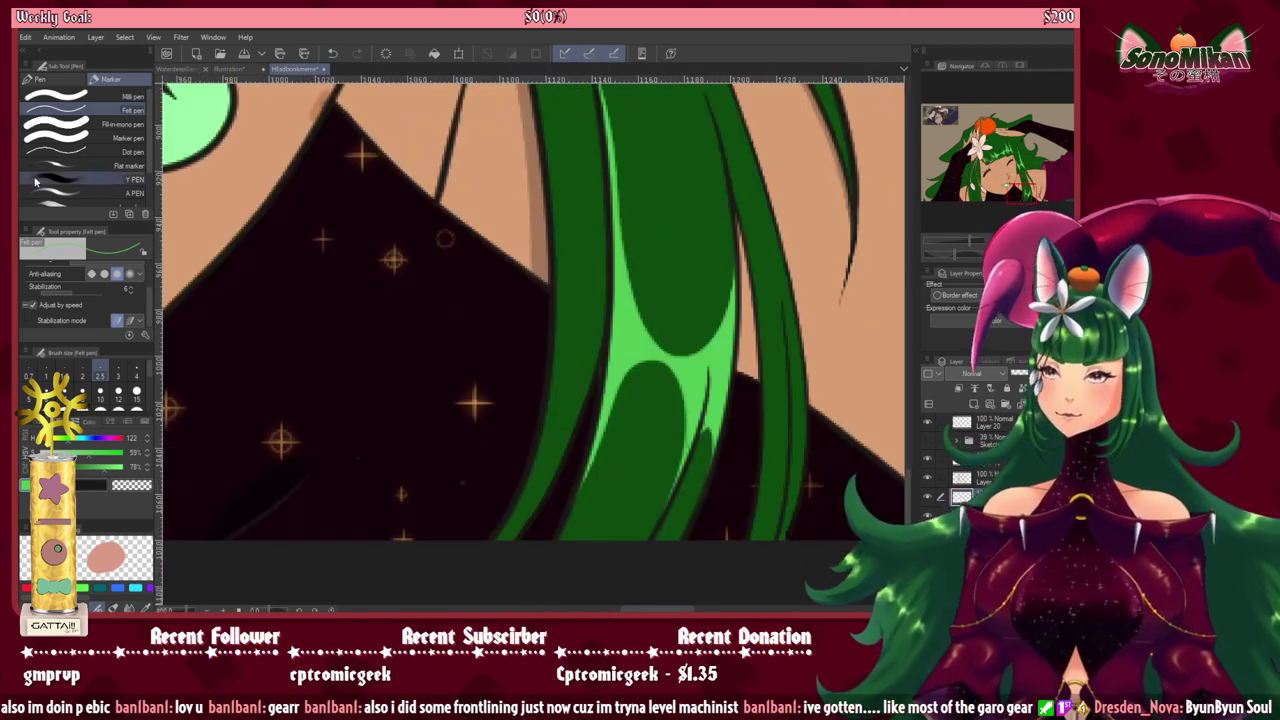
# Step: Outline a pinched highlight on the narrow lock beside the filled strand with the Turnip pen at size 3, redrawing the upper curve where it misses
pyautogui.click(56, 84)
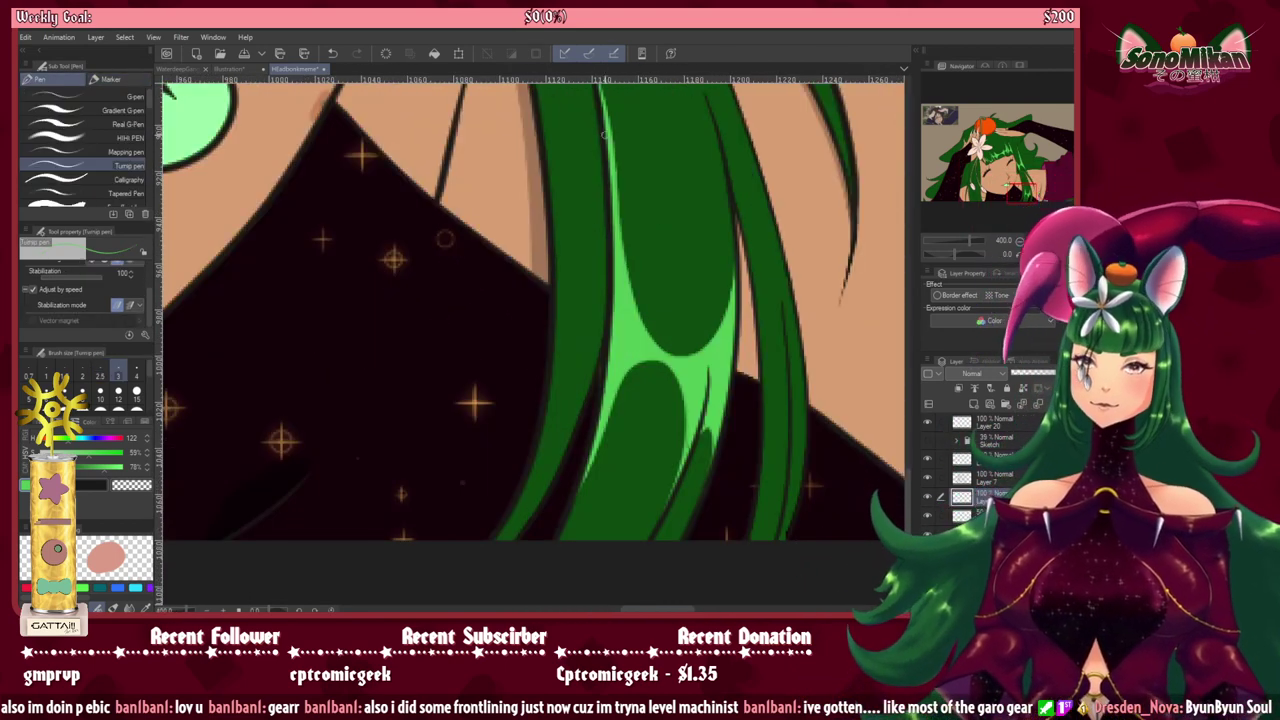
pyautogui.moveTo(599, 108)
pyautogui.mouseDown()
pyautogui.moveTo(597, 228)
pyautogui.moveTo(577, 280)
pyautogui.moveTo(557, 260)
pyautogui.moveTo(549, 206)
pyautogui.mouseUp()
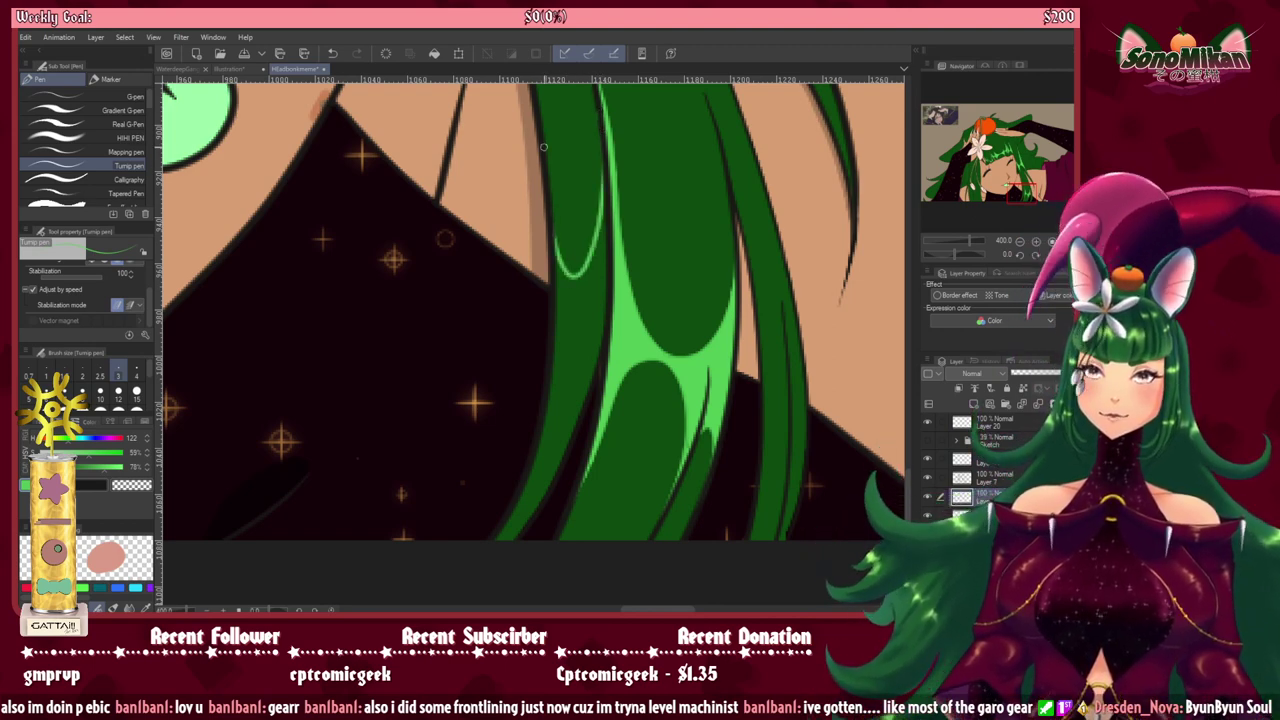
pyautogui.moveTo(579, 253); pyautogui.dragTo(593, 394)
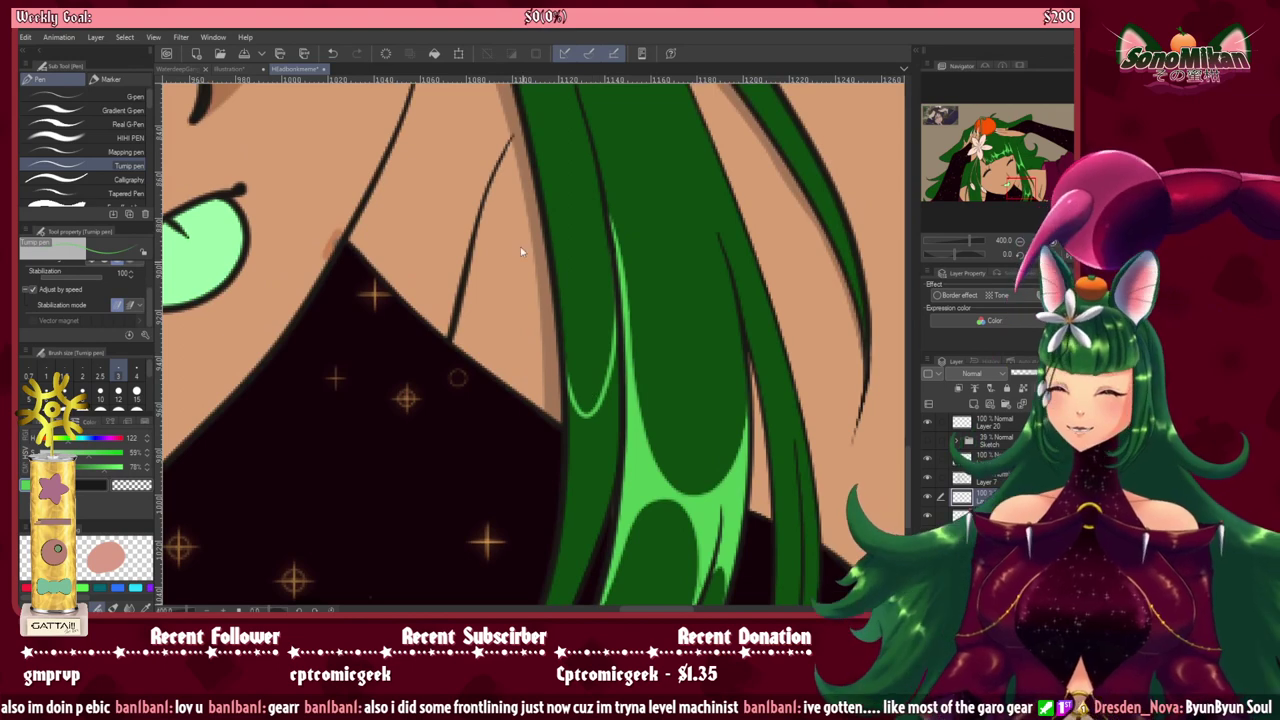
pyautogui.hotkey('ctrl', 'z')
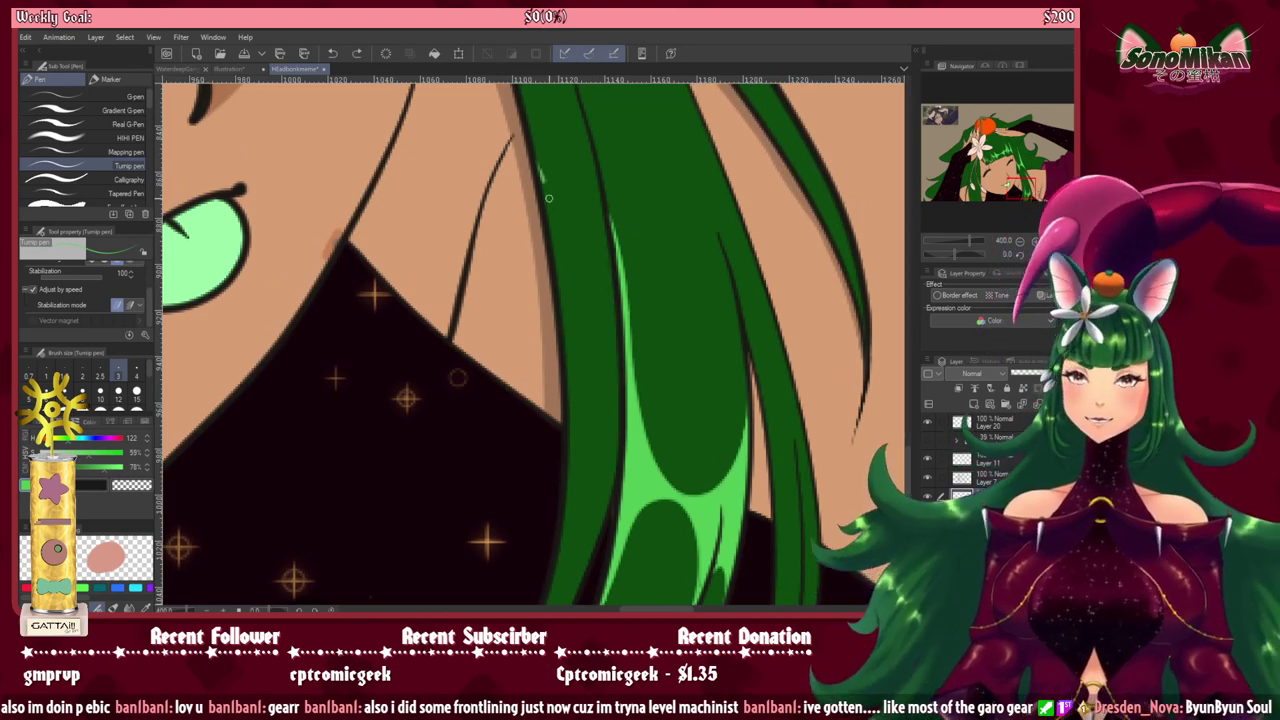
pyautogui.moveTo(548, 198); pyautogui.dragTo(600, 446)
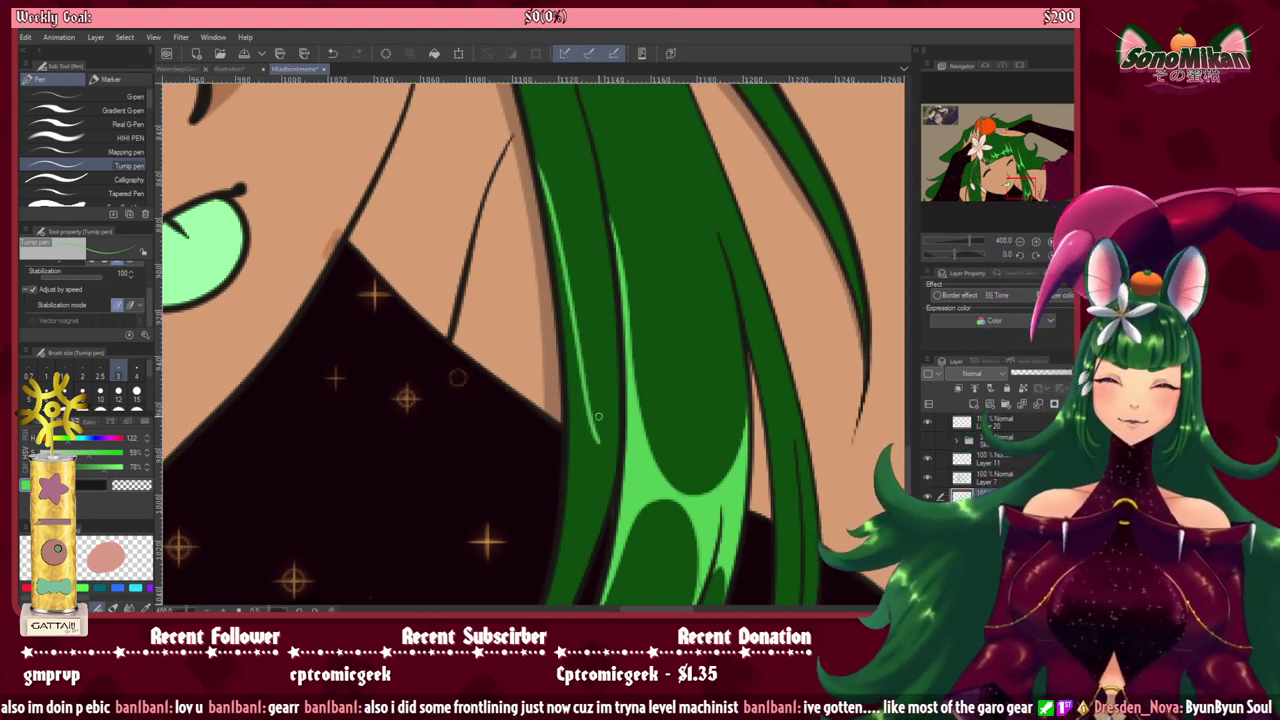
pyautogui.hotkey('ctrl', 'z')
pyautogui.moveTo(538, 178)
pyautogui.mouseDown()
pyautogui.moveTo(600, 416)
pyautogui.moveTo(617, 388)
pyautogui.moveTo(617, 290)
pyautogui.mouseUp()
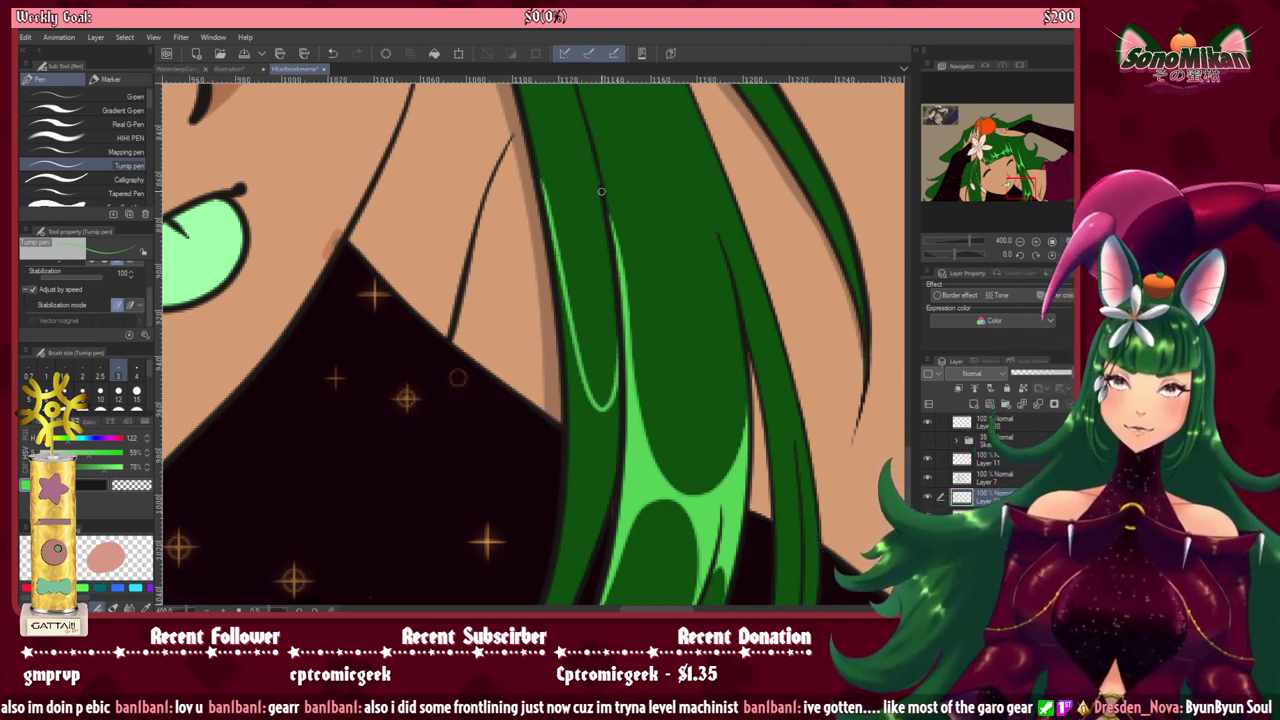
pyautogui.moveTo(601, 190); pyautogui.dragTo(616, 398)
pyautogui.moveTo(600, 512); pyautogui.dragTo(660, 434)
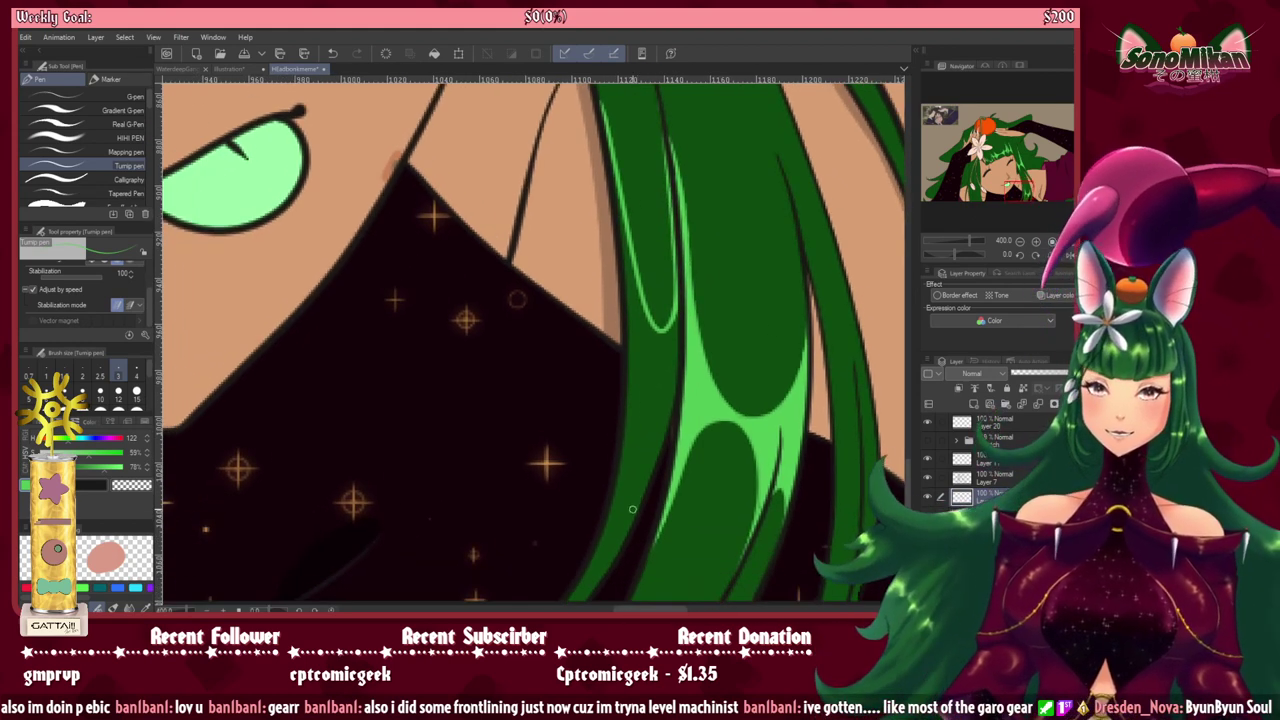
pyautogui.moveTo(641, 505)
pyautogui.mouseDown()
pyautogui.moveTo(670, 388)
pyautogui.moveTo(657, 338)
pyautogui.moveTo(579, 578)
pyautogui.mouseUp()
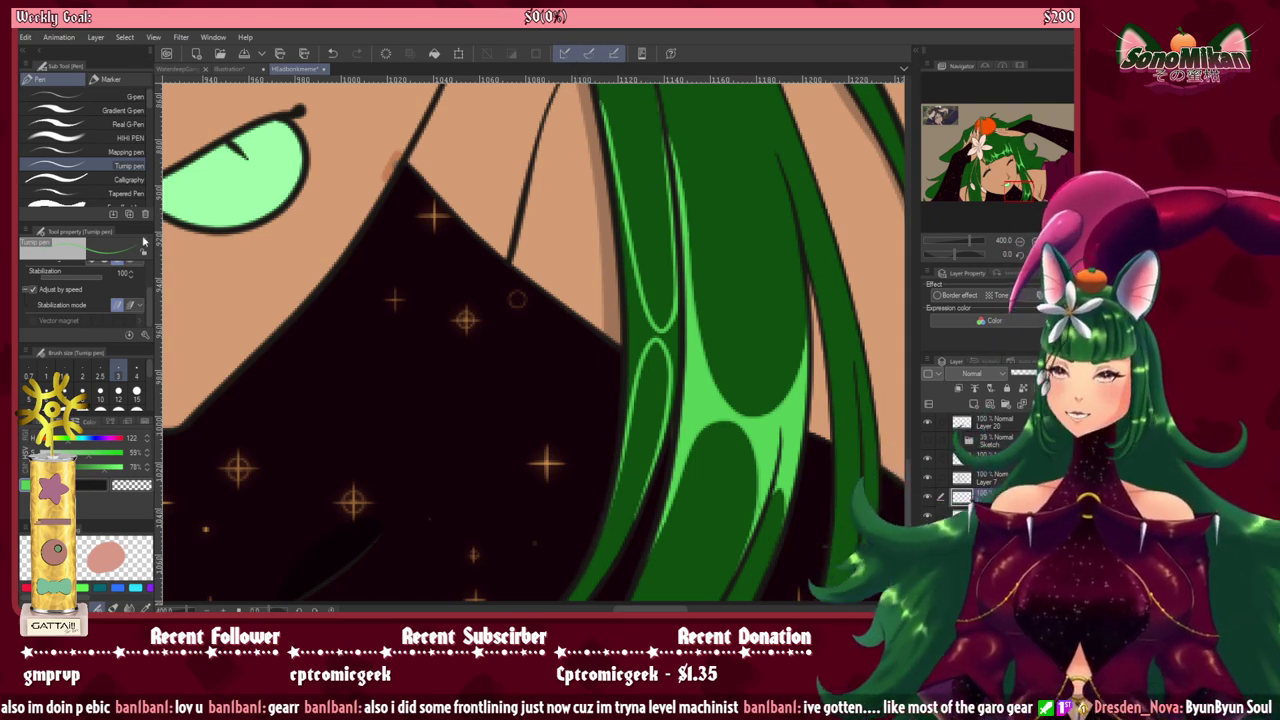
# Step: Auto select the outlined highlight on the narrow lock across all layers, fill it with bright green and clear the selection
pyautogui.press('w')
pyautogui.click(638, 330)
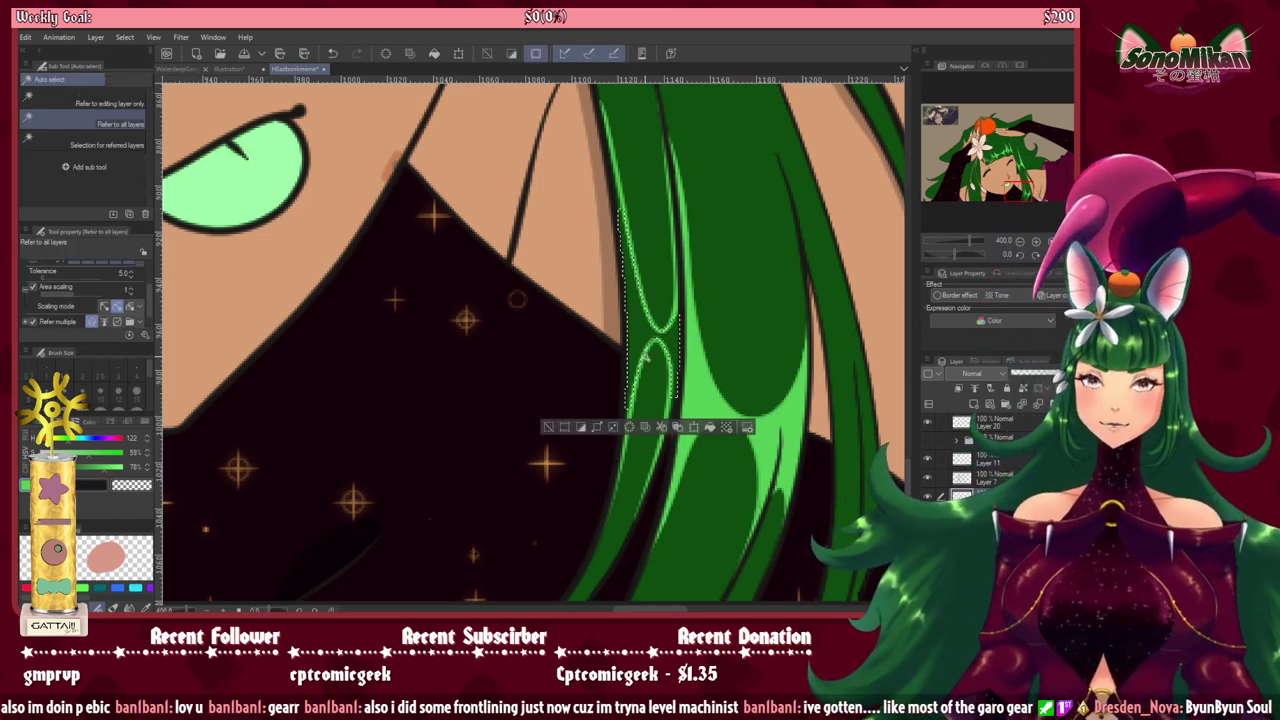
pyautogui.click(710, 427)
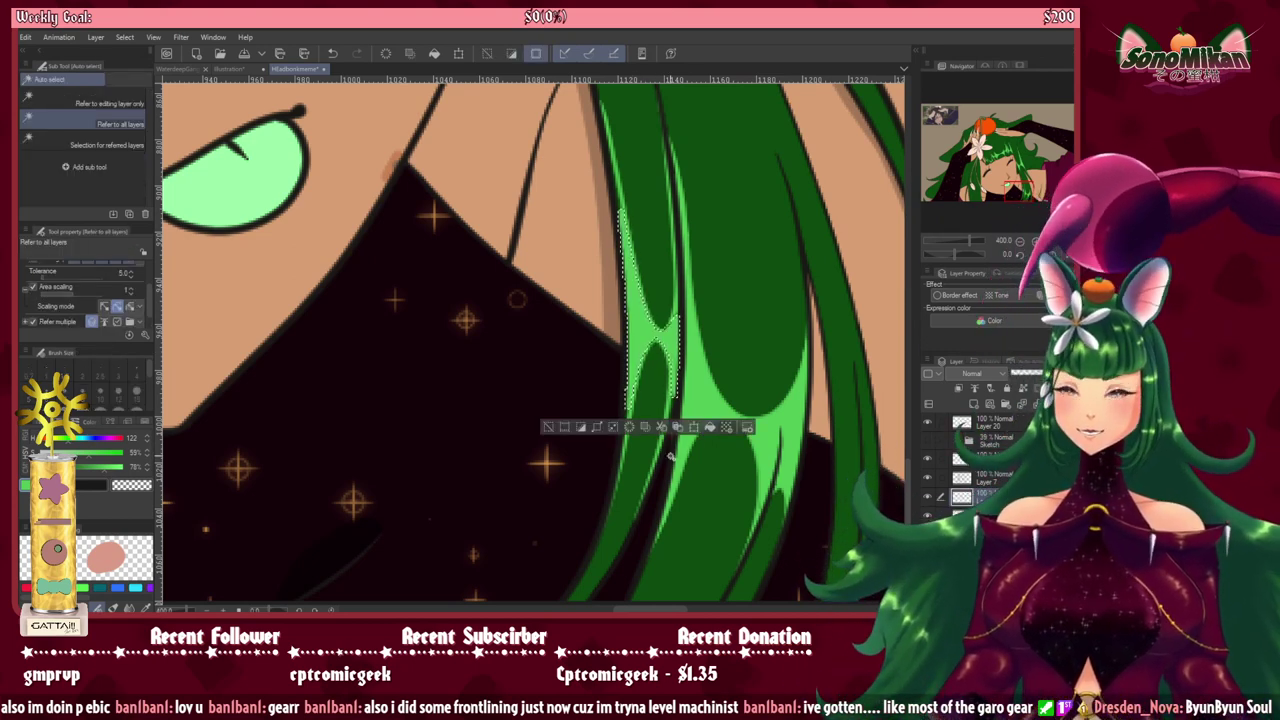
pyautogui.hotkey('ctrl', 'd')
# Step: Smooth the ragged ends of the narrow lock's filled highlight with the Felt pen at size 2.5
pyautogui.press('p')
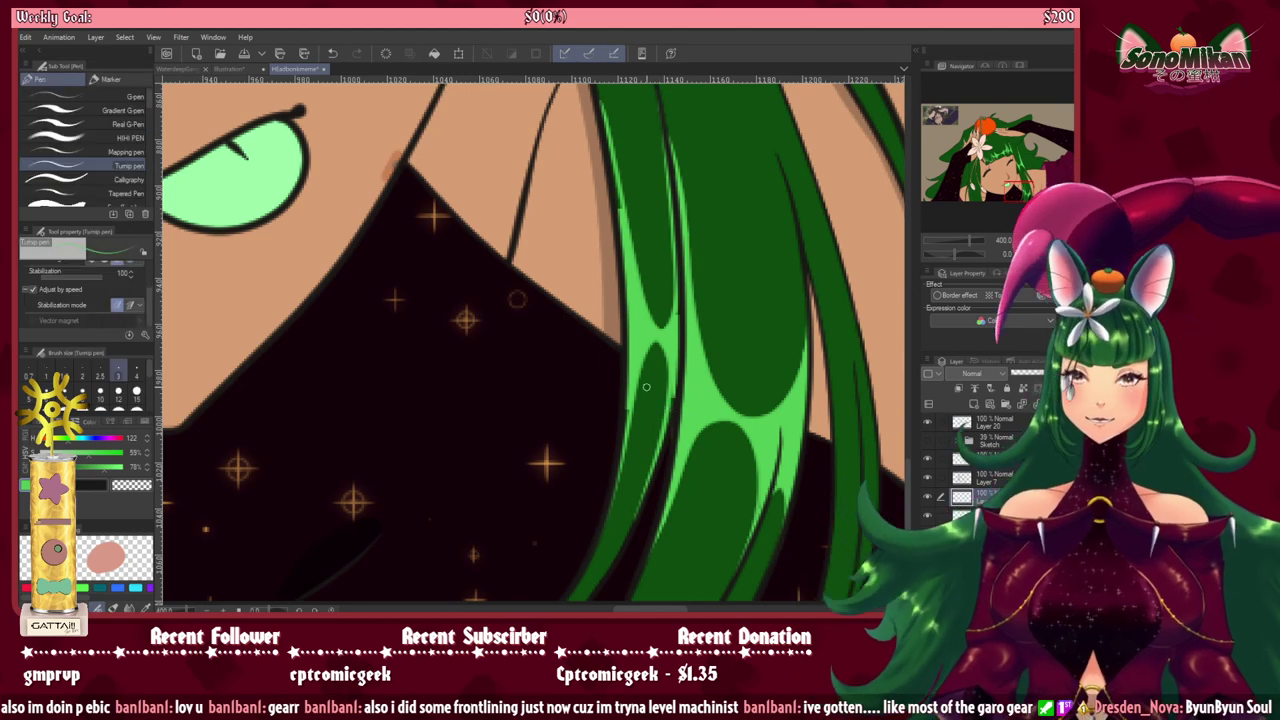
pyautogui.click(108, 79)
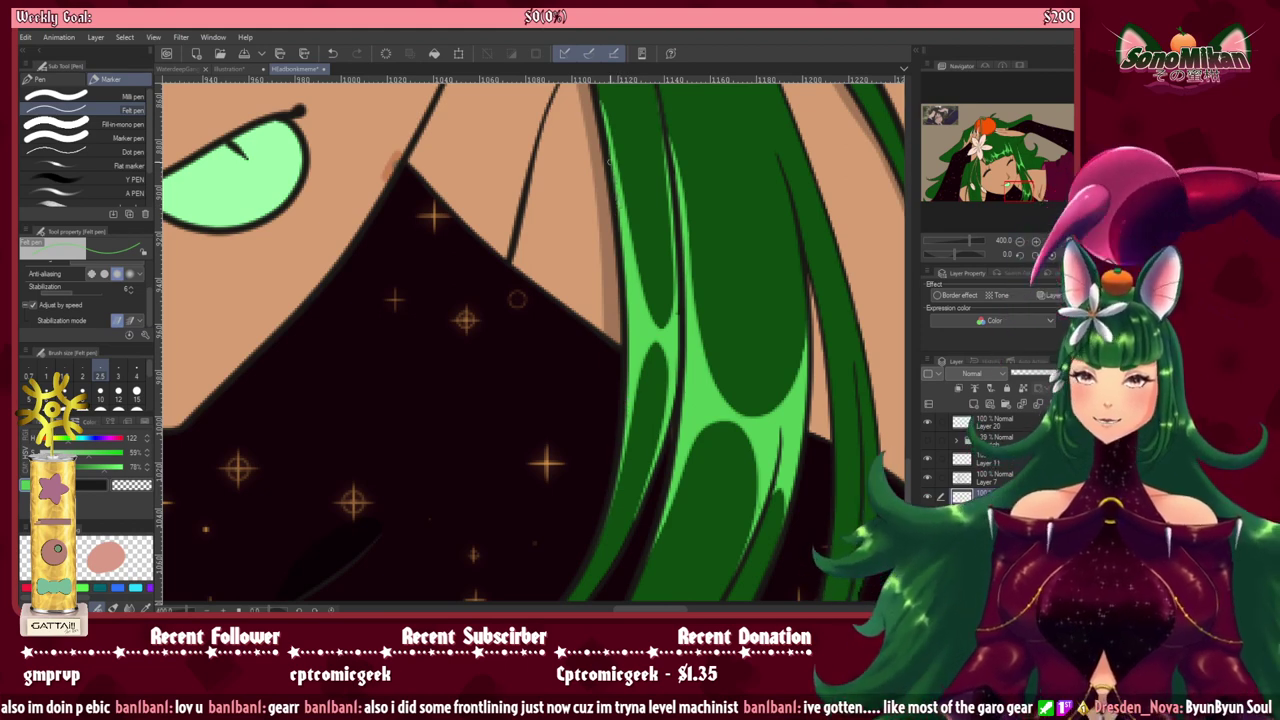
# Step: Switch to the Turnip pen for the thin hair strand hanging in front of the shoulder
pyautogui.moveTo(806, 350); pyautogui.dragTo(683, 514)
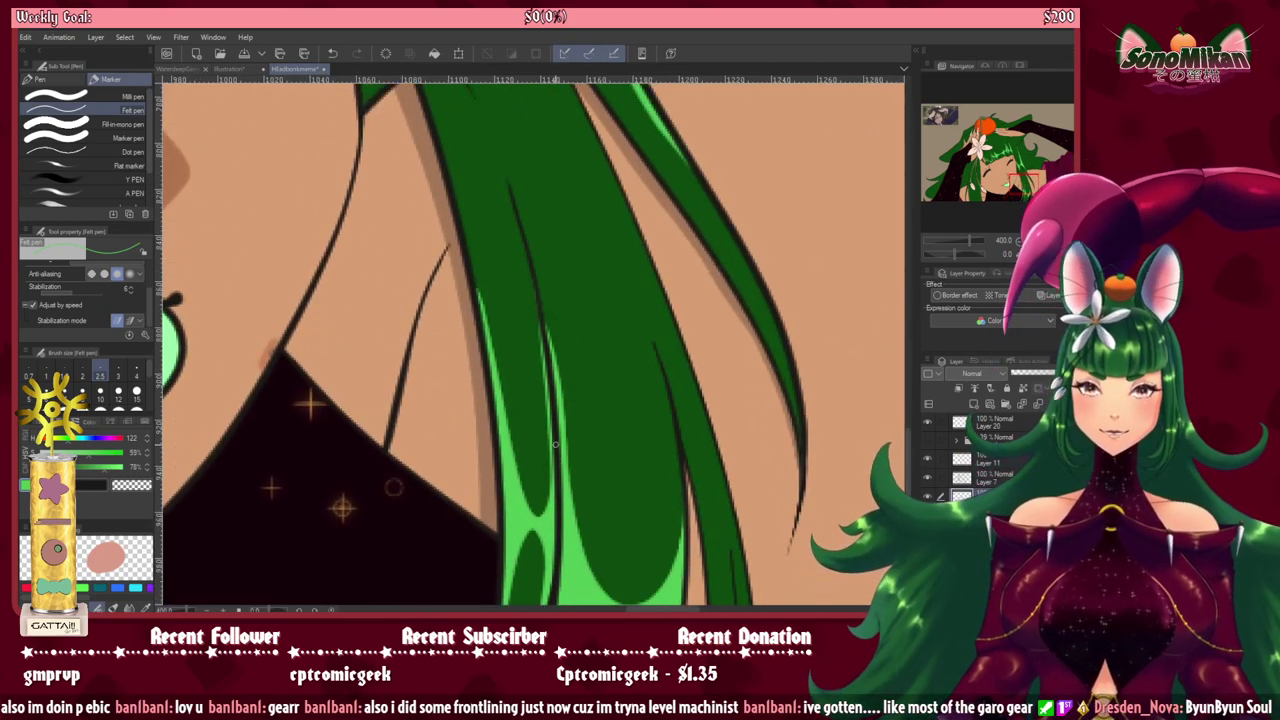
pyautogui.moveTo(708, 470); pyautogui.dragTo(633, 302)
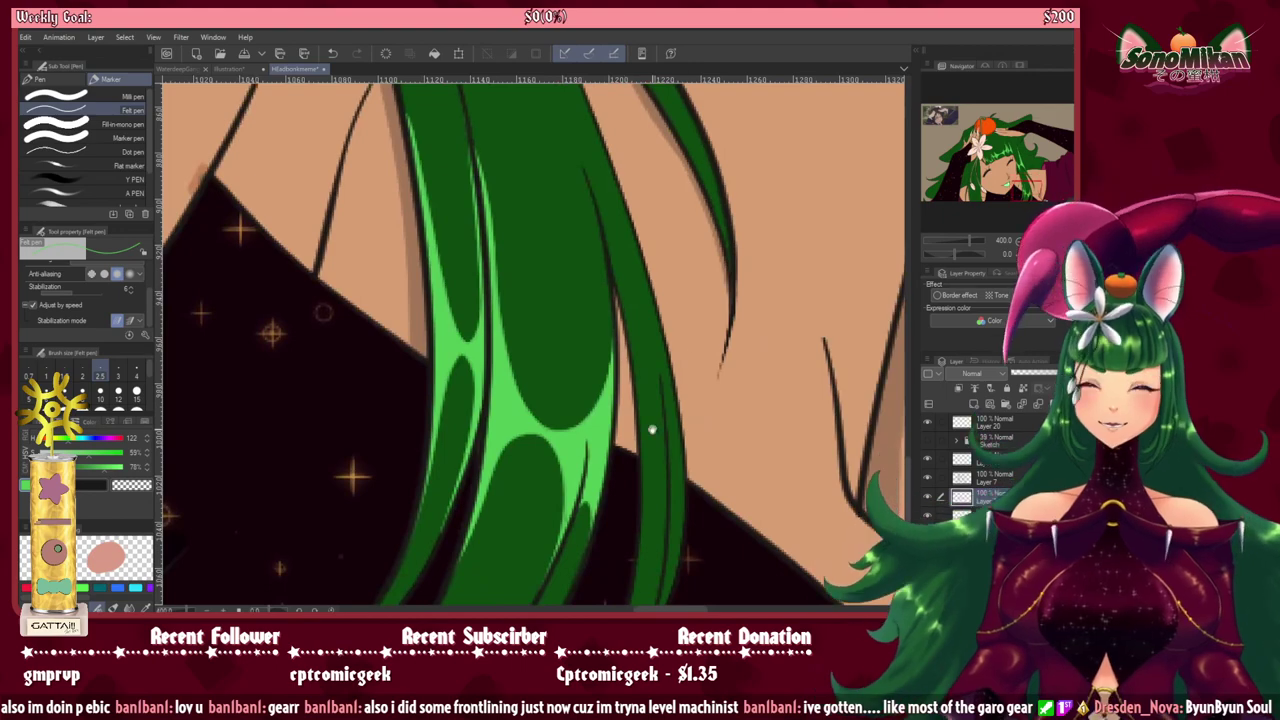
pyautogui.moveTo(653, 431); pyautogui.dragTo(664, 473)
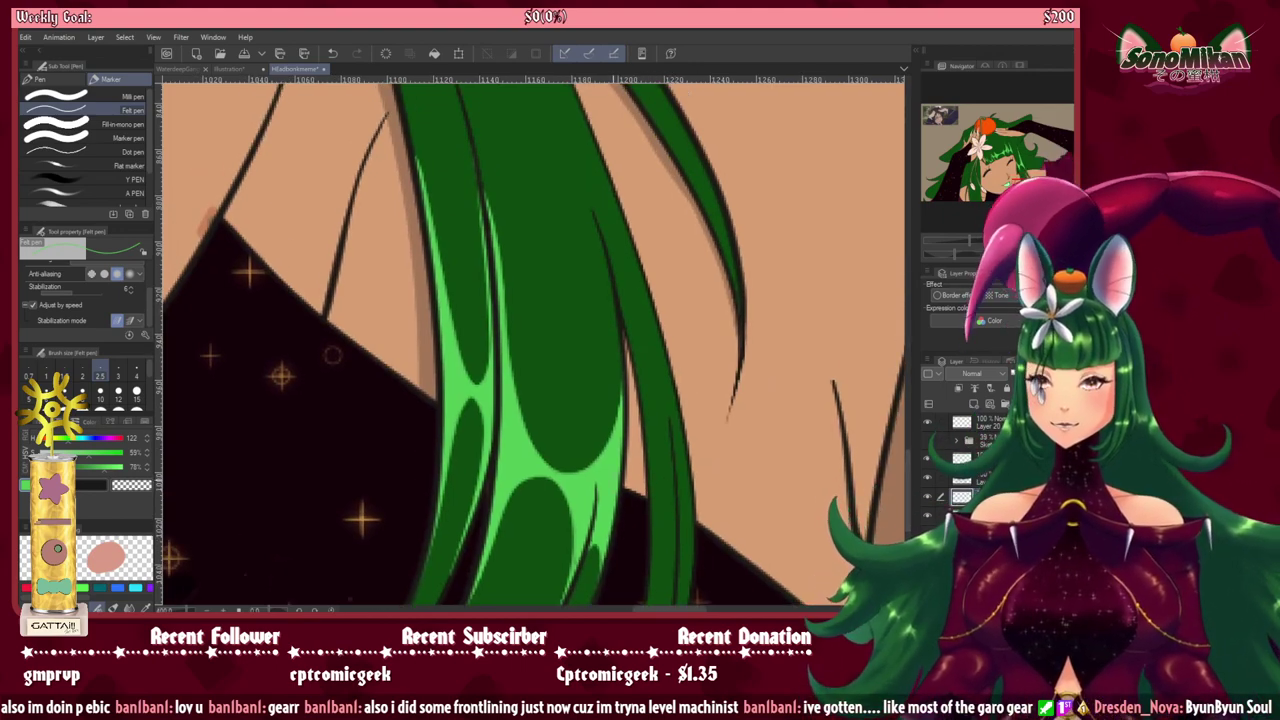
pyautogui.scroll(-2, 605, 457)
pyautogui.scroll(-4, 588, 420)
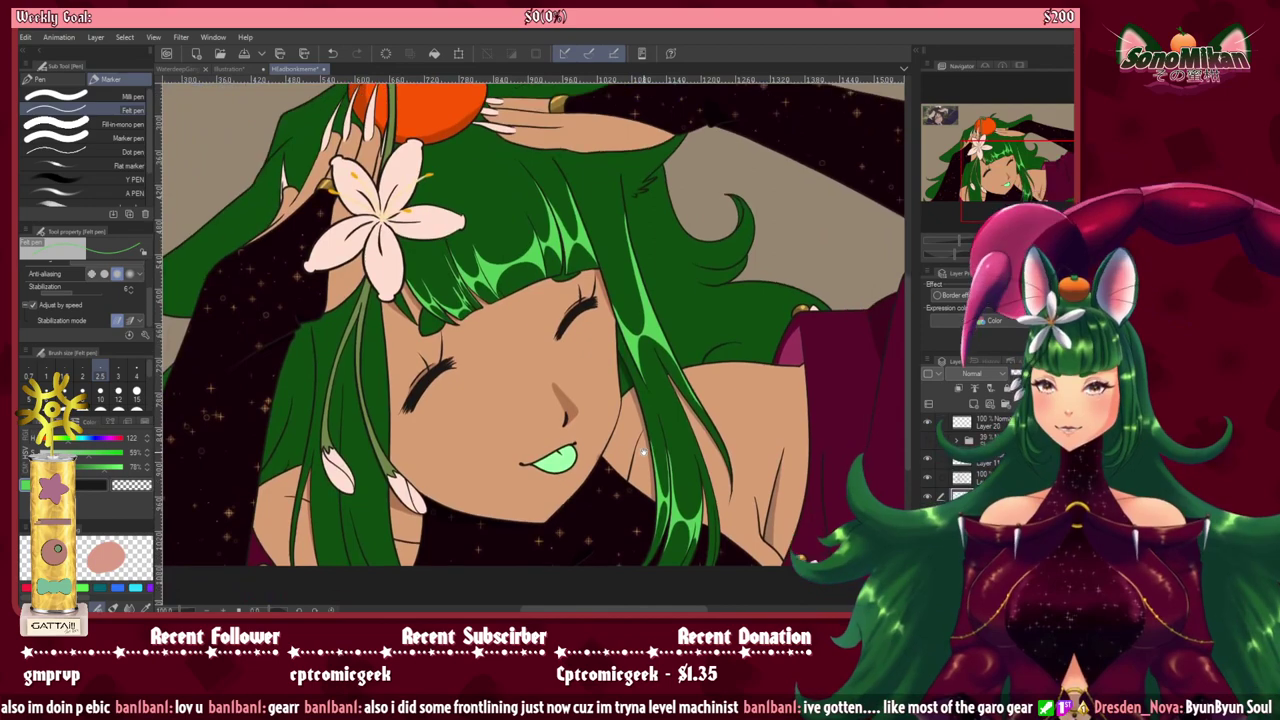
pyautogui.moveTo(643, 453); pyautogui.dragTo(673, 447)
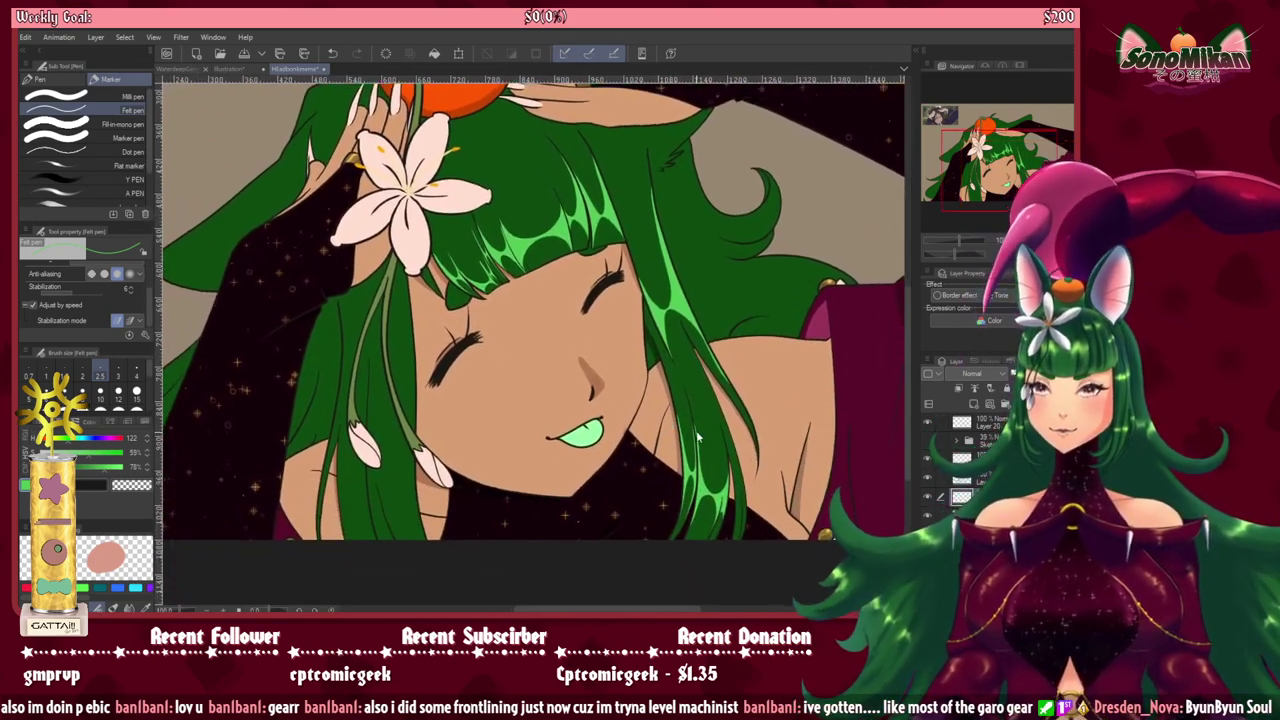
pyautogui.scroll(3, 704, 440)
pyautogui.scroll(2, 720, 510)
pyautogui.moveTo(734, 533); pyautogui.dragTo(502, 320)
pyautogui.click(35, 80)
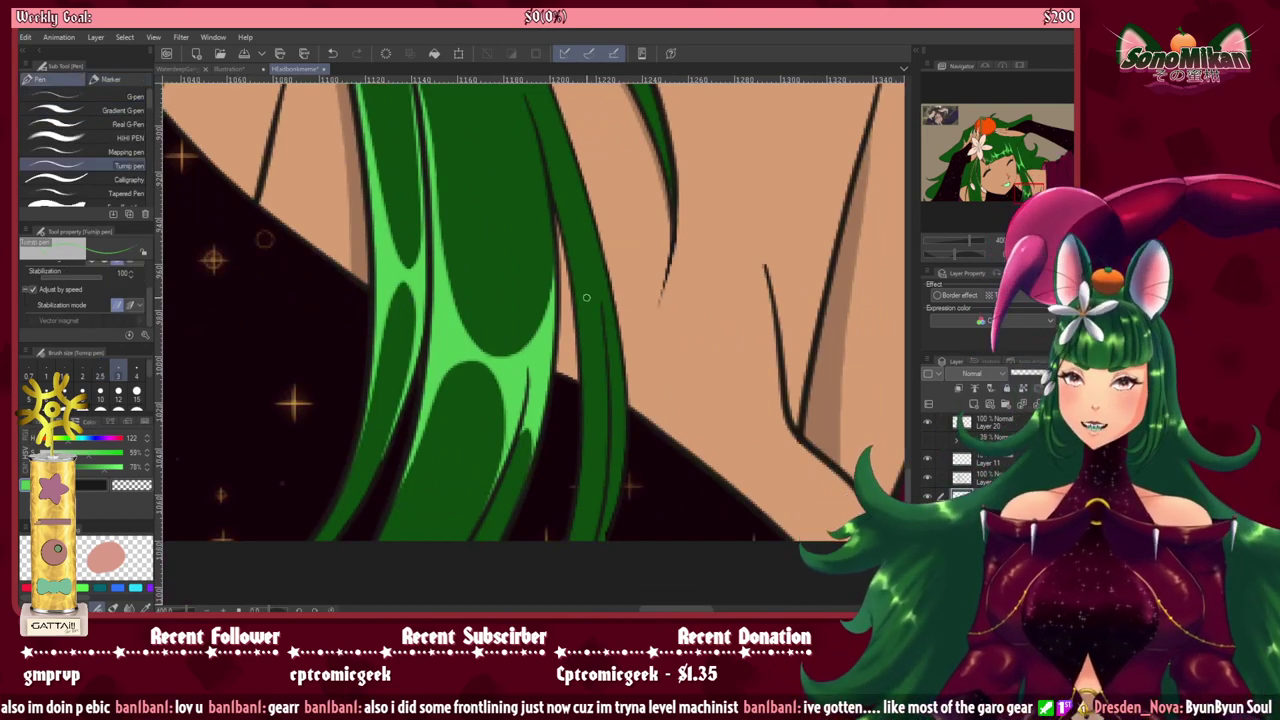
pyautogui.moveTo(567, 257)
pyautogui.mouseDown()
pyautogui.moveTo(599, 437)
pyautogui.moveTo(609, 399)
pyautogui.mouseUp()
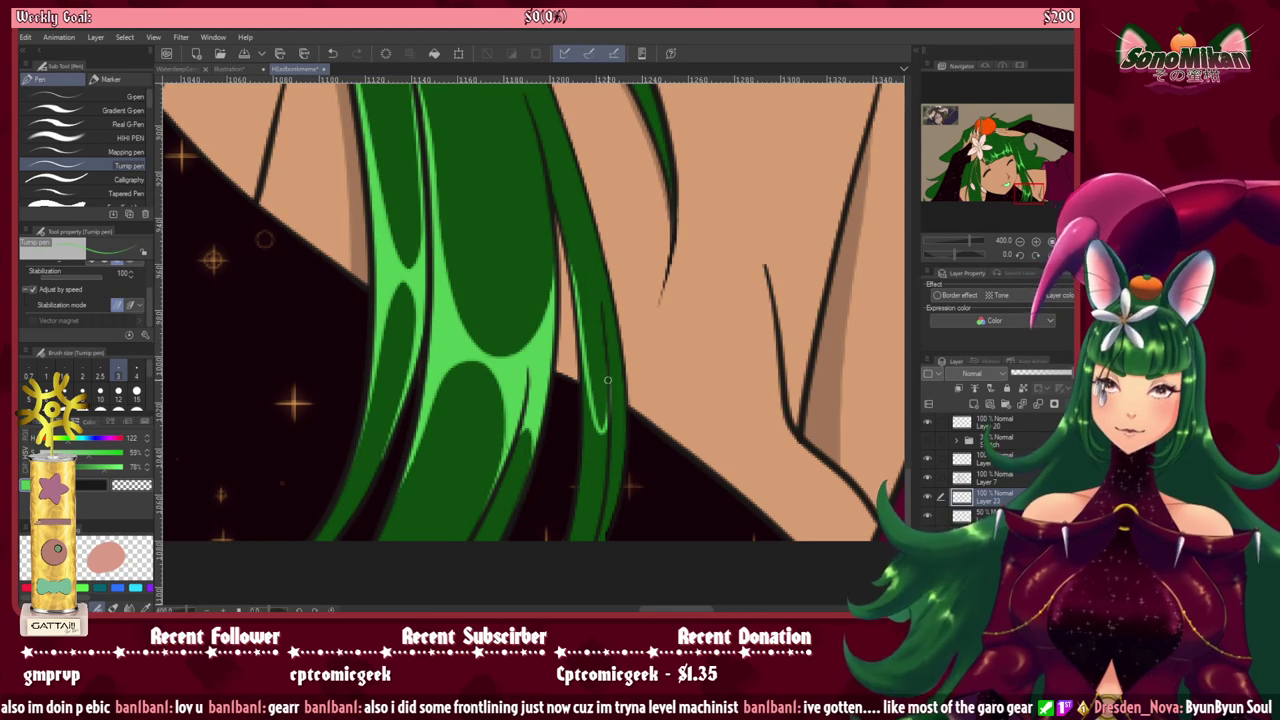
pyautogui.moveTo(605, 335)
pyautogui.mouseDown()
pyautogui.moveTo(613, 415)
pyautogui.moveTo(625, 411)
pyautogui.mouseUp()
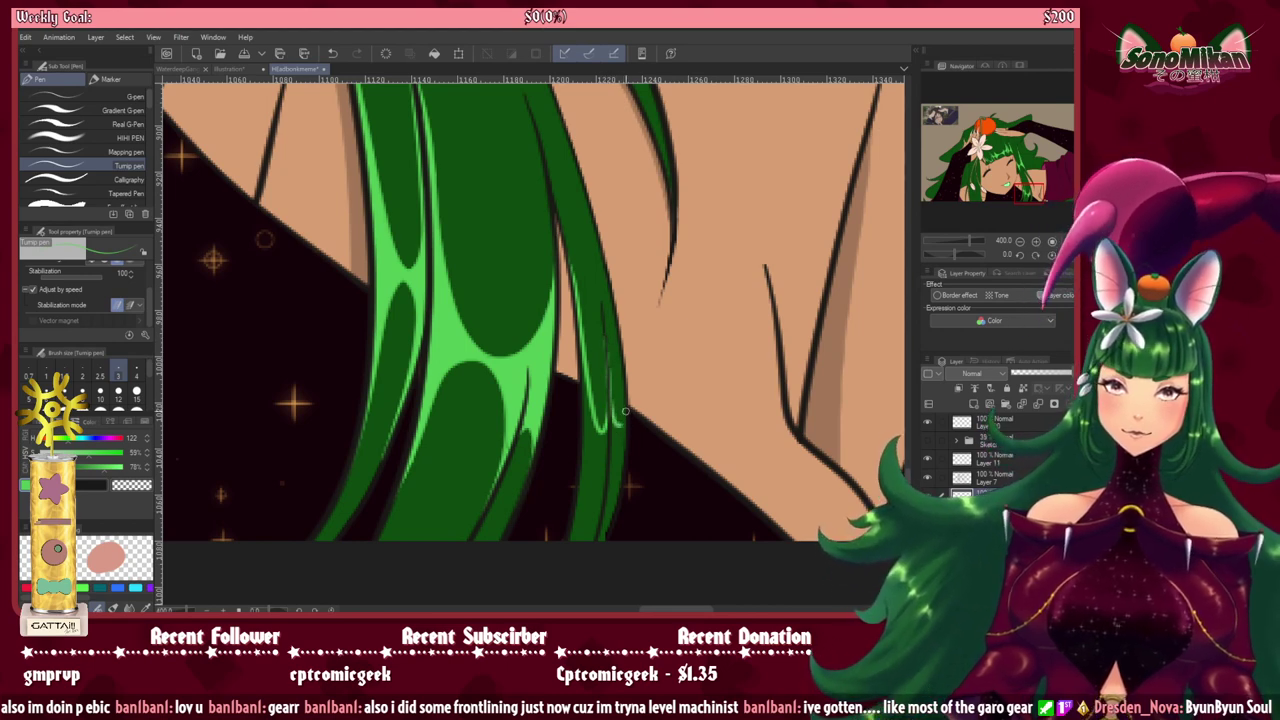
pyautogui.hotkey('ctrl', 'z')
pyautogui.hotkey('ctrl', 'z')
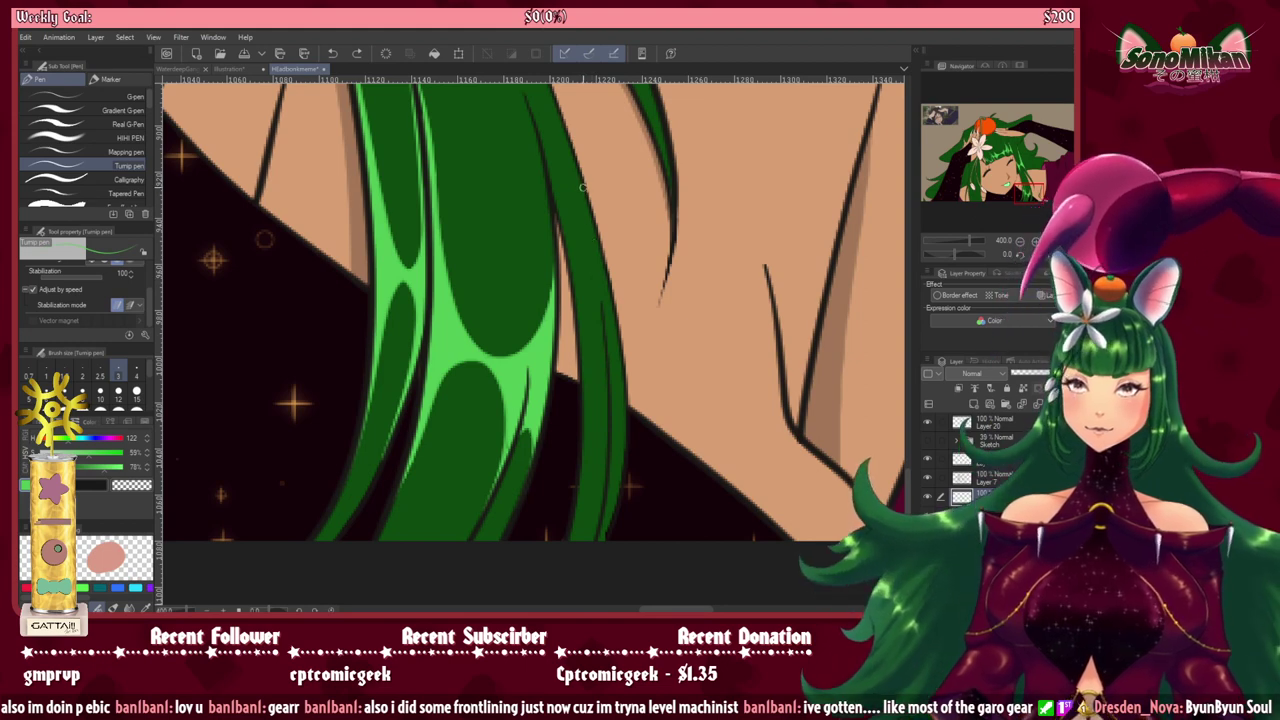
# Step: Outline light green highlight curves on the thin strand, one loop above and two narrow arches running down to the canvas edge
pyautogui.moveTo(579, 172)
pyautogui.mouseDown()
pyautogui.moveTo(603, 280)
pyautogui.moveTo(594, 326)
pyautogui.moveTo(555, 198)
pyautogui.mouseUp()
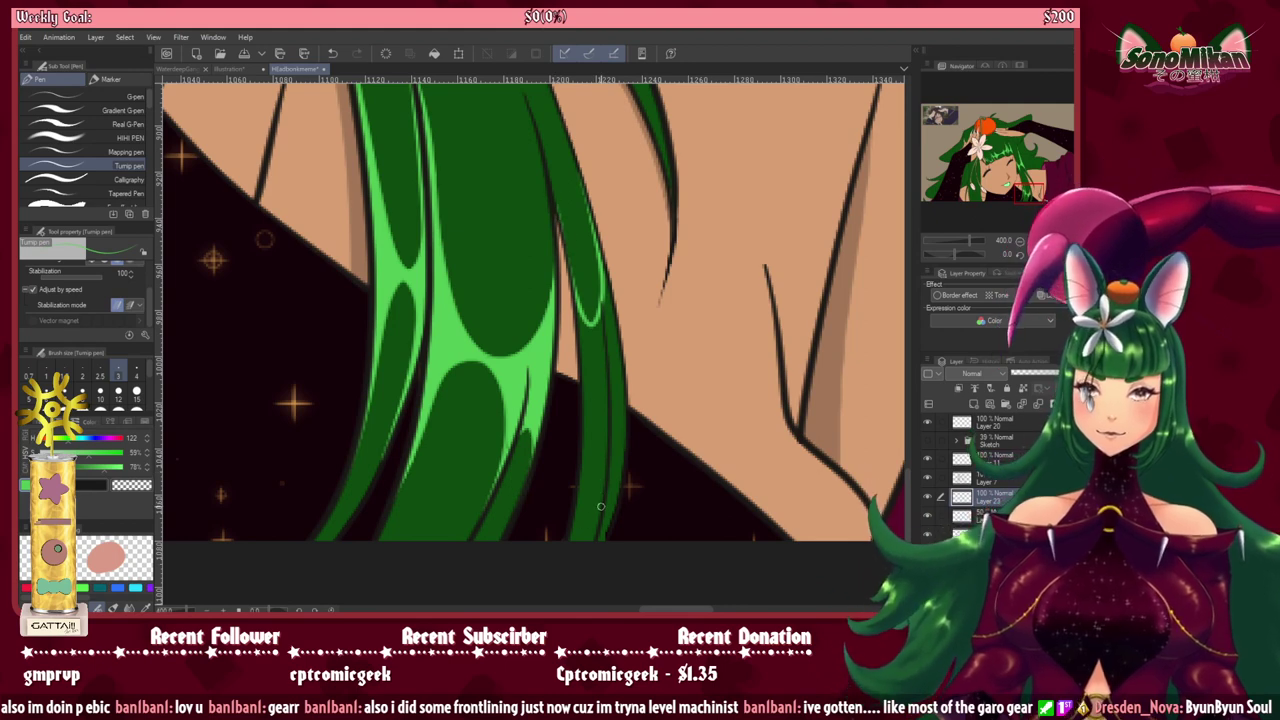
pyautogui.moveTo(601, 503)
pyautogui.mouseDown()
pyautogui.moveTo(605, 376)
pyautogui.moveTo(589, 335)
pyautogui.moveTo(571, 528)
pyautogui.mouseUp()
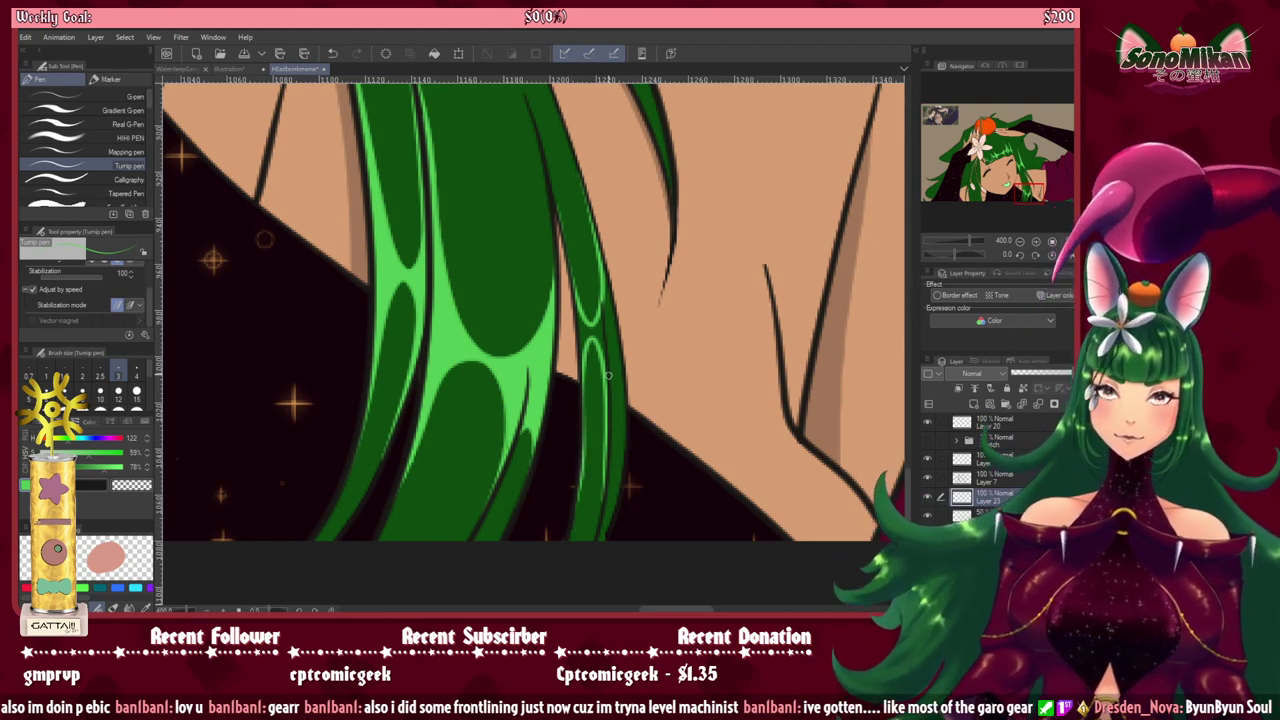
pyautogui.moveTo(607, 370)
pyautogui.mouseDown()
pyautogui.moveTo(614, 324)
pyautogui.moveTo(624, 443)
pyautogui.moveTo(601, 543)
pyautogui.mouseUp()
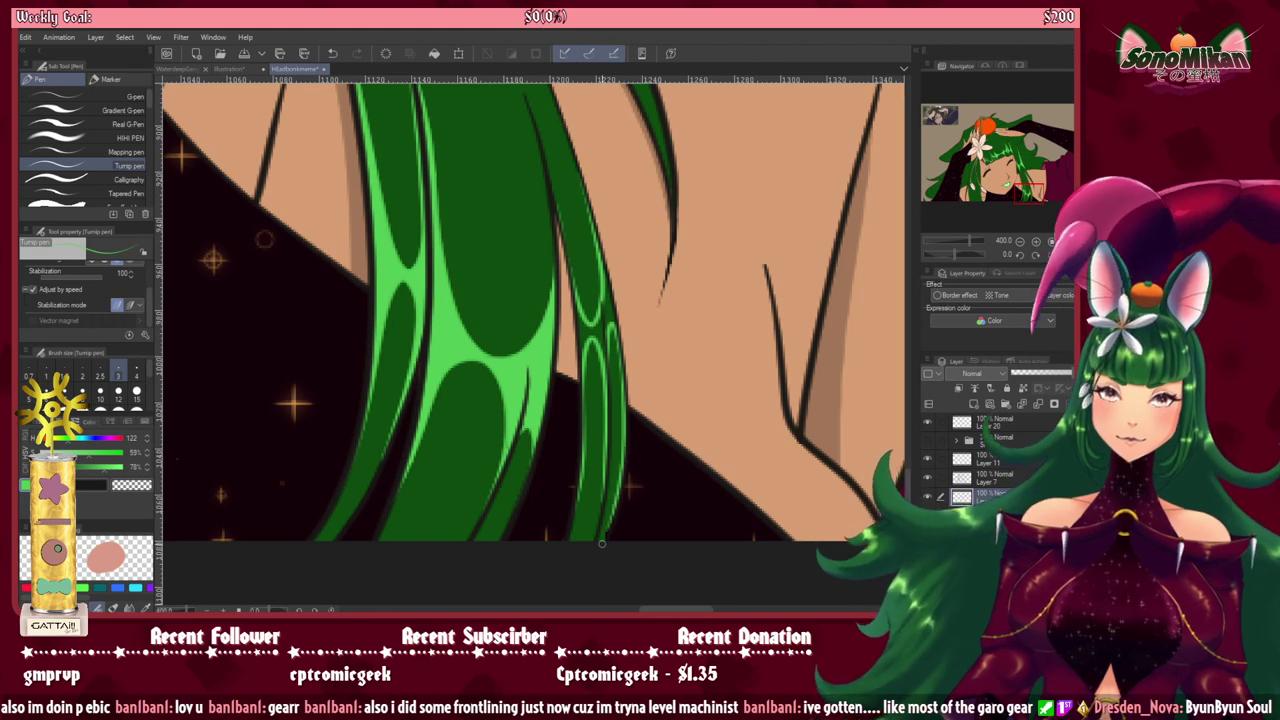
pyautogui.moveTo(606, 357); pyautogui.dragTo(607, 339)
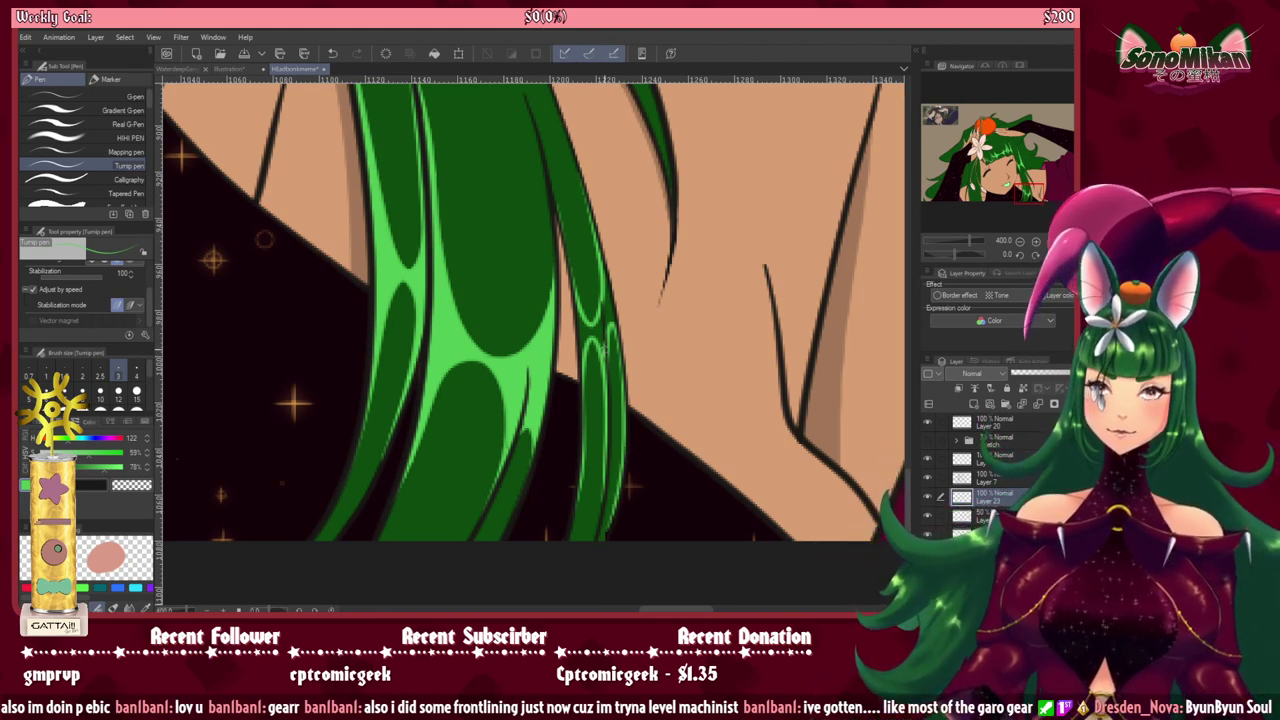
# Step: Fill the gaps between the thin strand's highlight outlines with light green using the Felt pen, ending at brush size 4
pyautogui.click(107, 79)
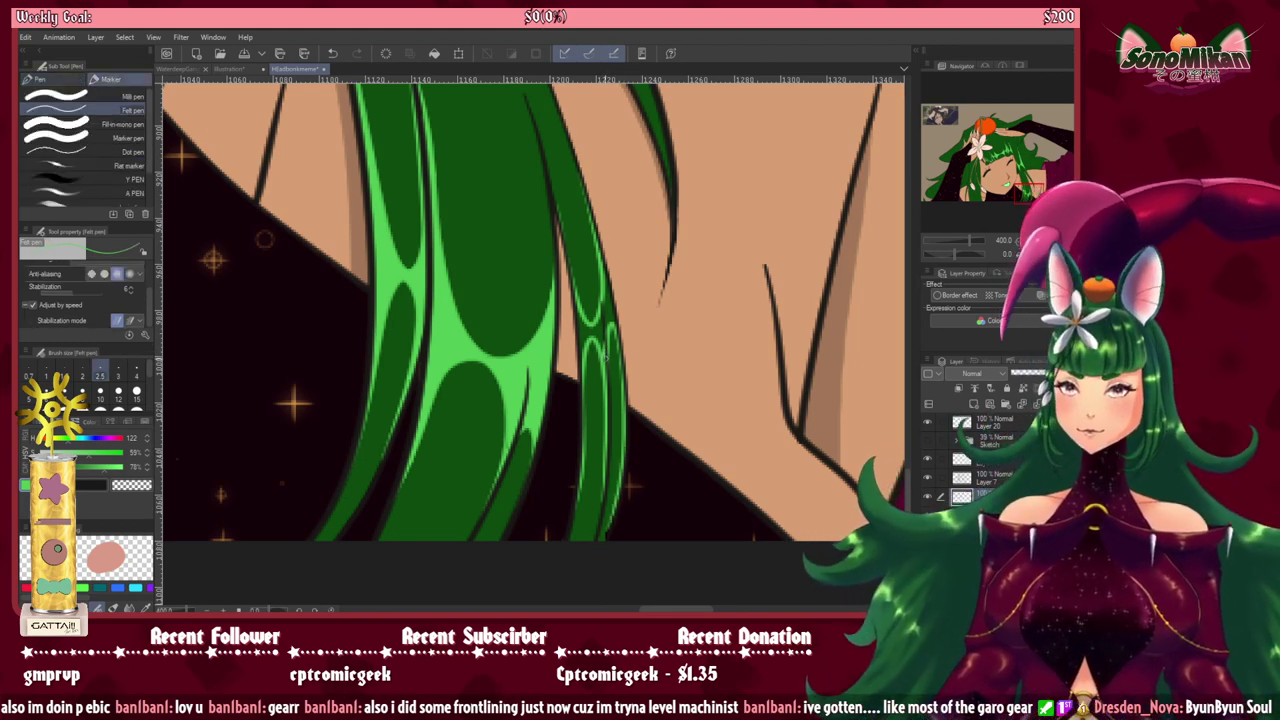
pyautogui.moveTo(601, 347)
pyautogui.mouseDown()
pyautogui.moveTo(607, 277)
pyautogui.moveTo(601, 325)
pyautogui.moveTo(592, 336)
pyautogui.moveTo(578, 319)
pyautogui.moveTo(581, 340)
pyautogui.mouseUp()
pyautogui.press(']')
pyautogui.press(']')
pyautogui.press('[')
pyautogui.press('[')
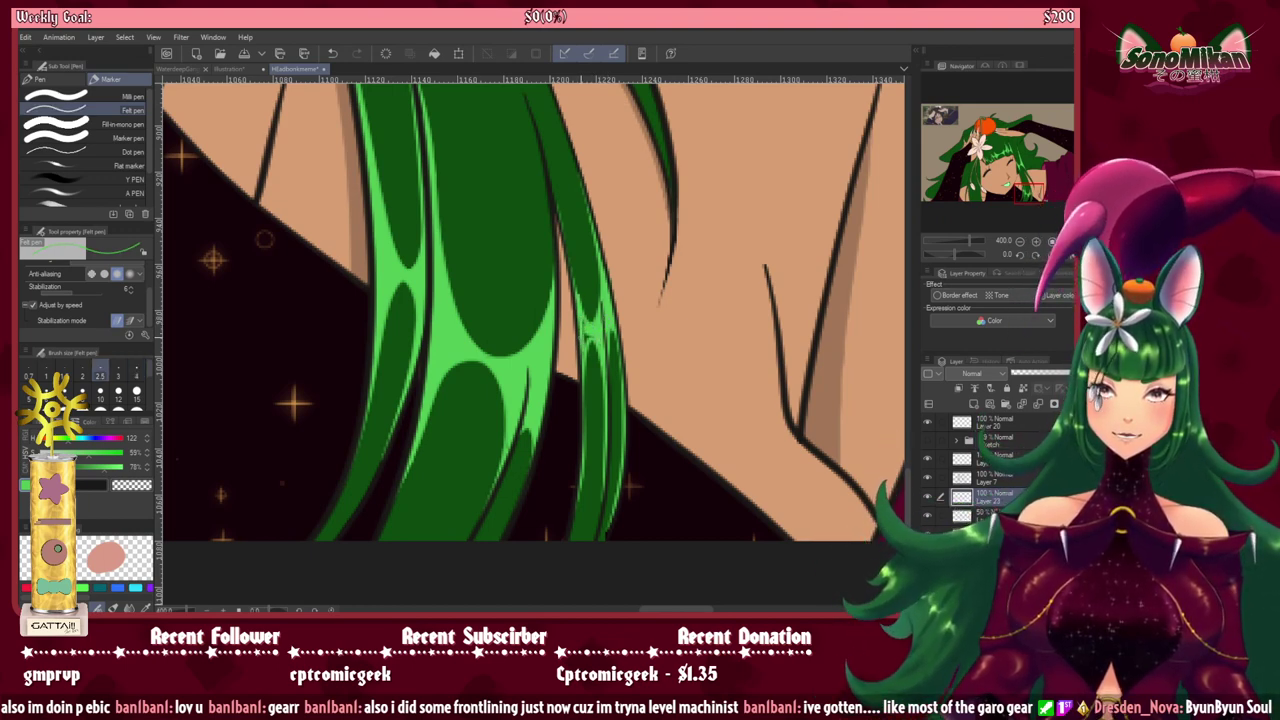
pyautogui.press(']')
pyautogui.press(']')
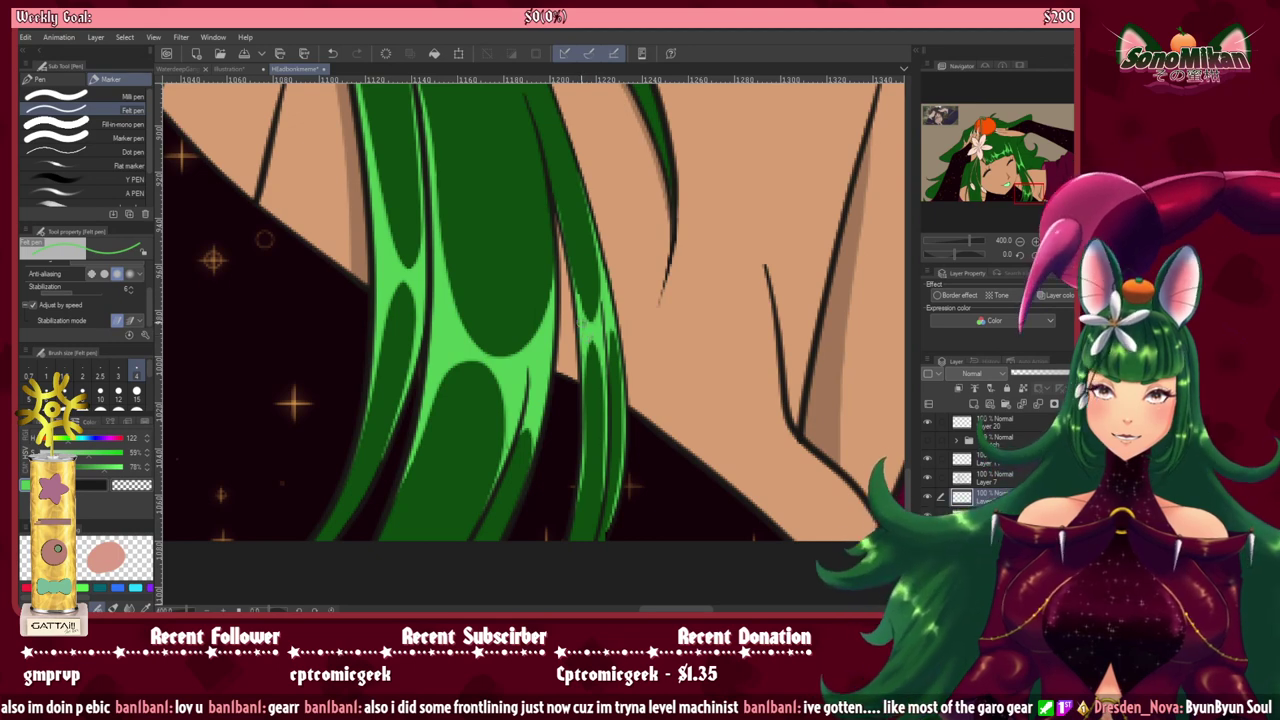
pyautogui.moveTo(604, 460); pyautogui.dragTo(608, 476)
# Step: Switch back to the Turnip pen for the rounded hair lock behind the starry sleeve
pyautogui.scroll(-4, 690, 370)
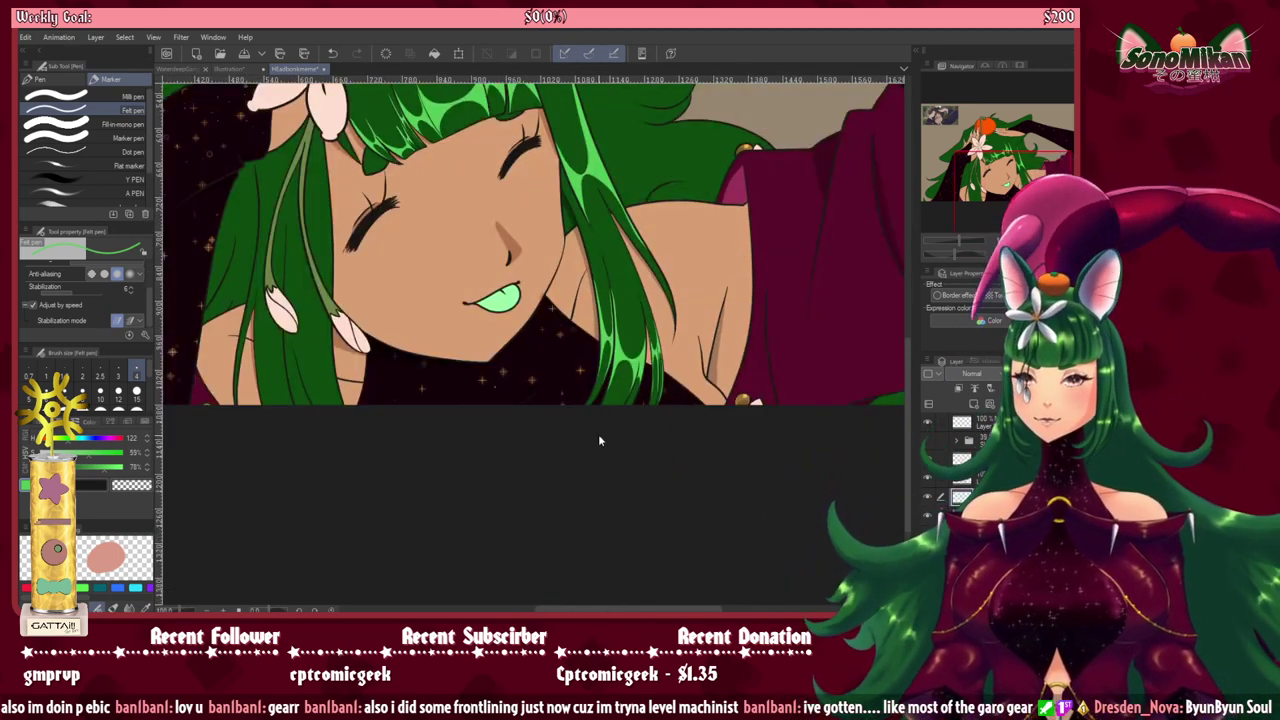
pyautogui.scroll(4, 598, 437)
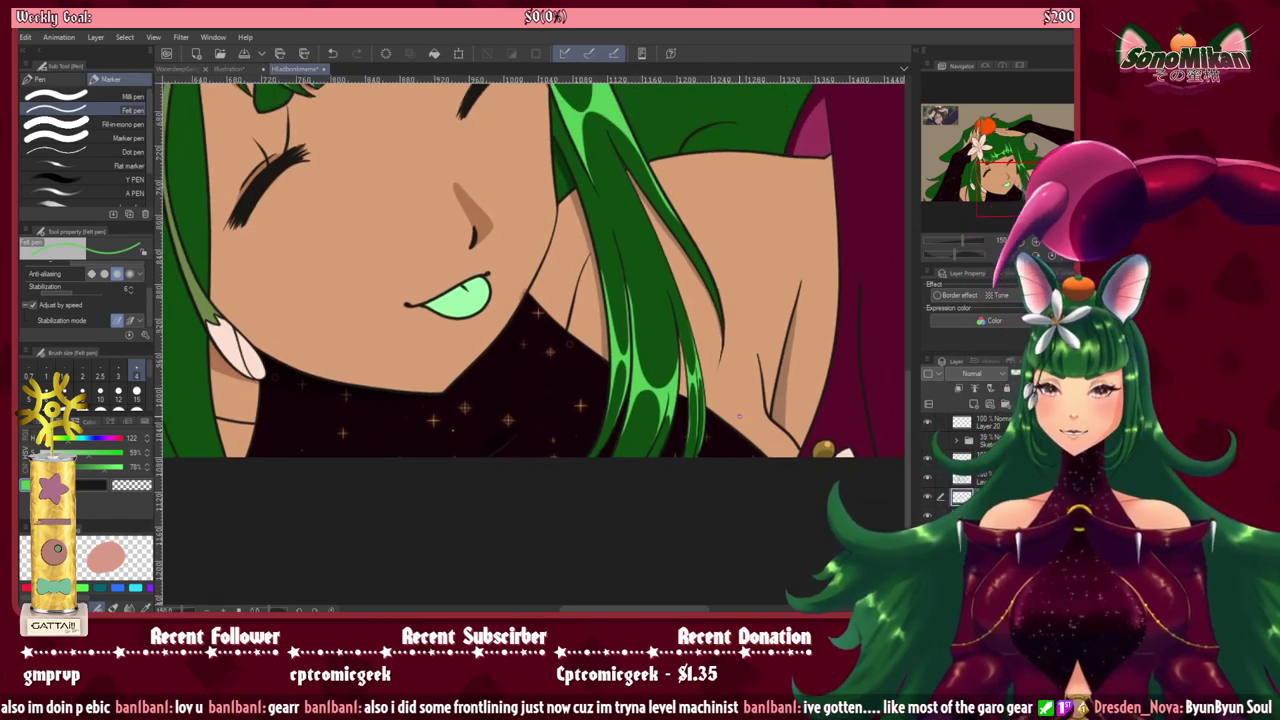
pyautogui.scroll(4, 665, 450)
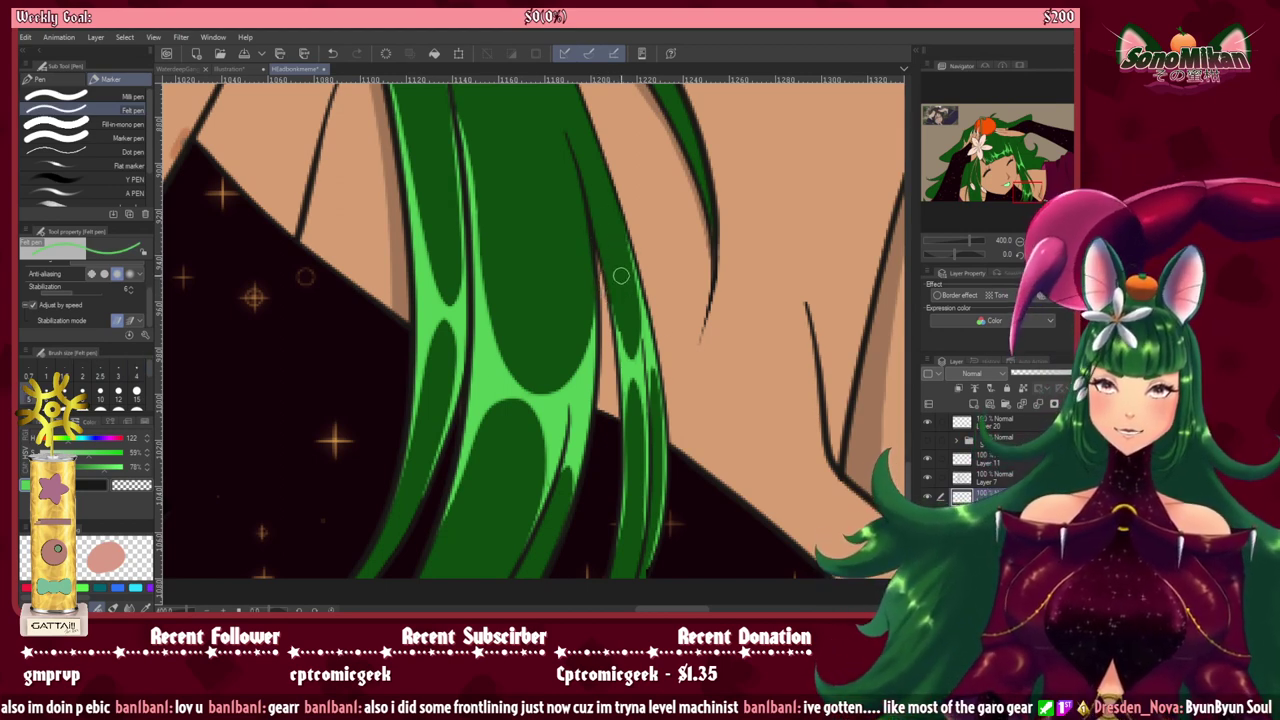
pyautogui.scroll(-5, 617, 236)
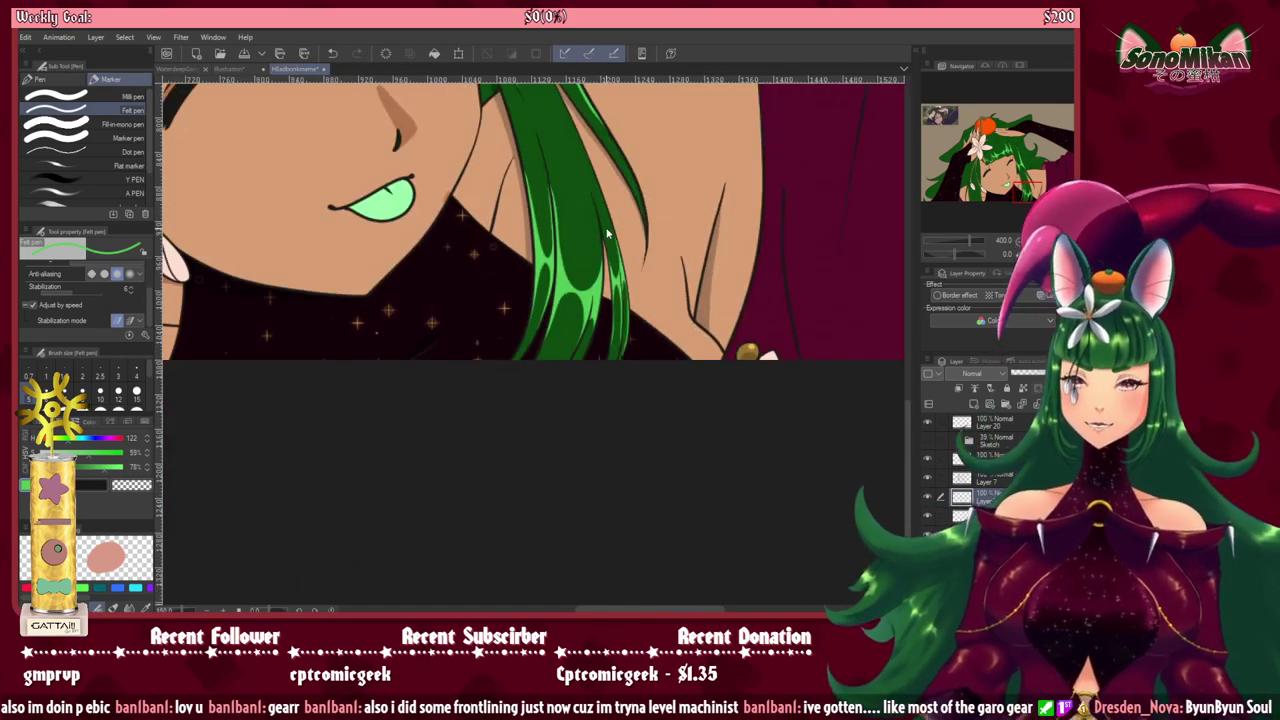
pyautogui.moveTo(662, 336); pyautogui.dragTo(950, 539)
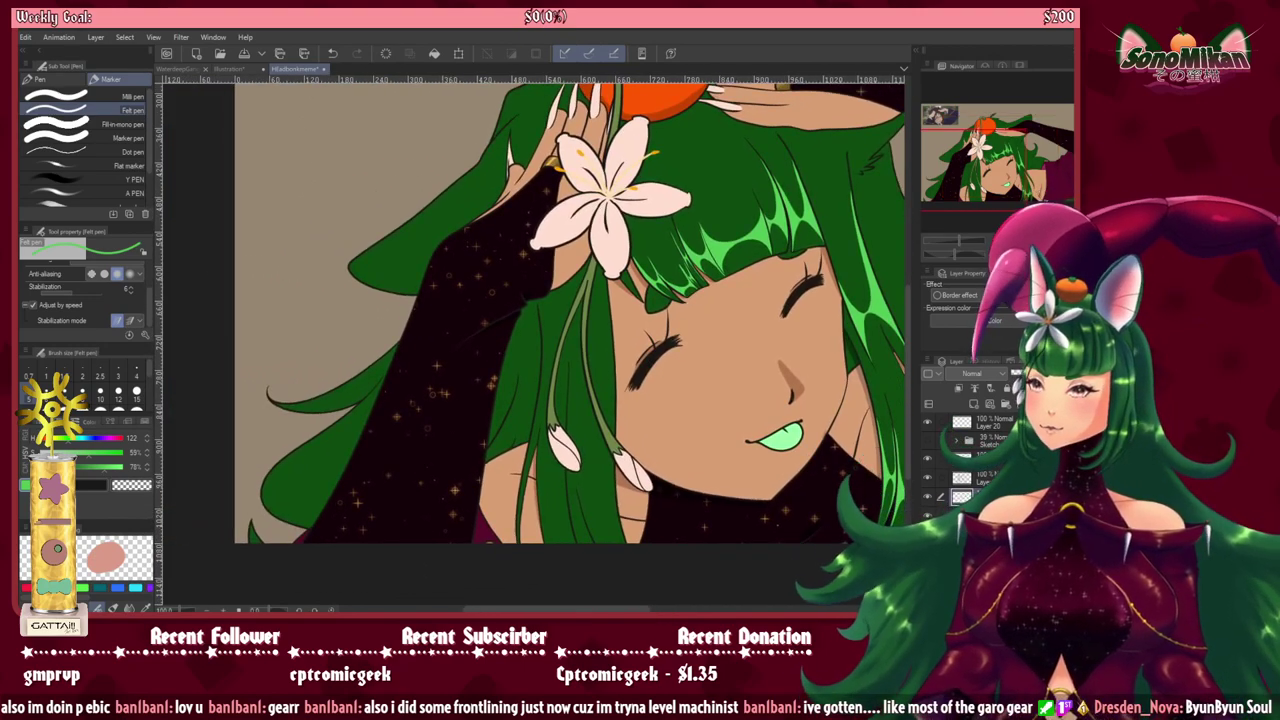
pyautogui.click(60, 77)
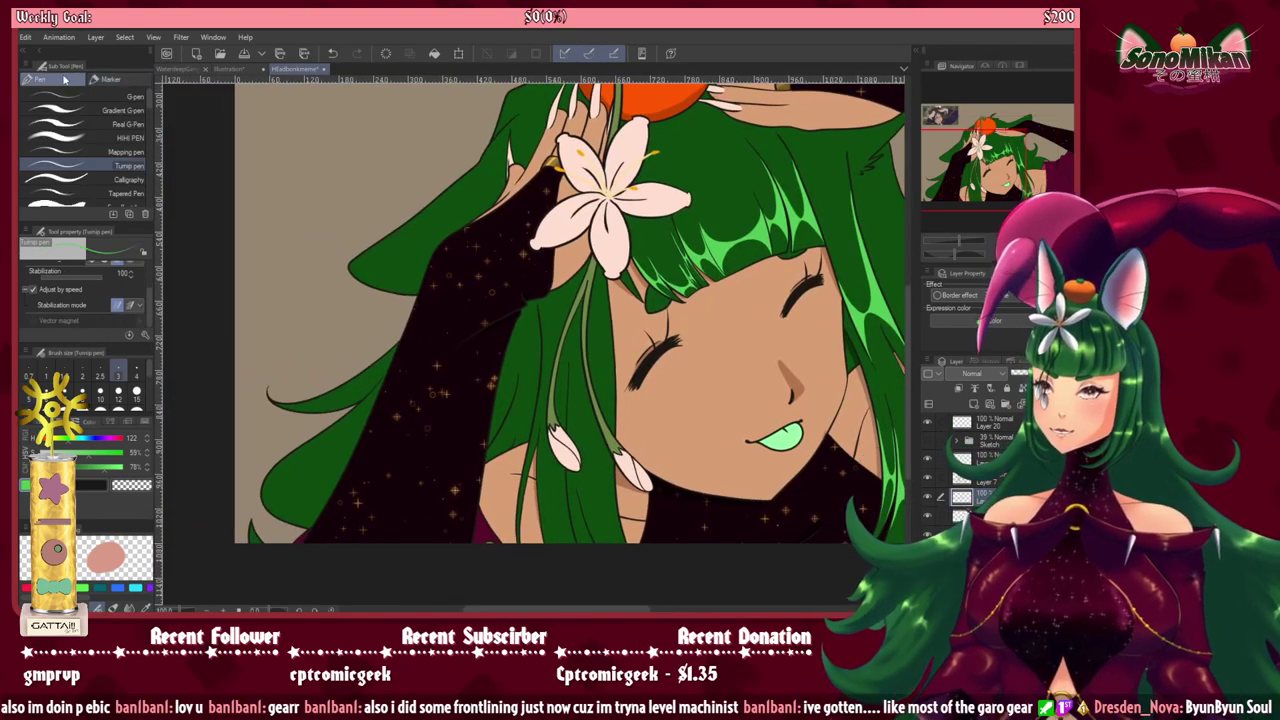
pyautogui.scroll(1, 357, 496)
pyautogui.scroll(1, 350, 510)
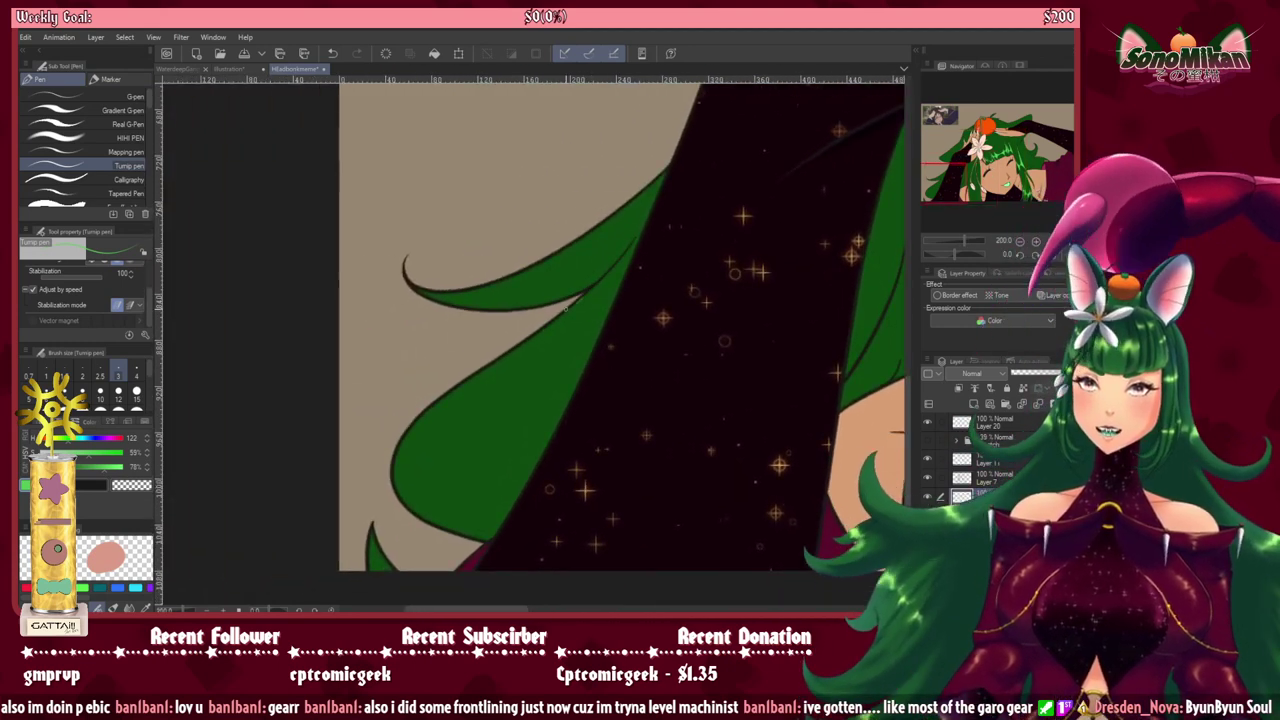
pyautogui.moveTo(493, 363); pyautogui.dragTo(446, 440)
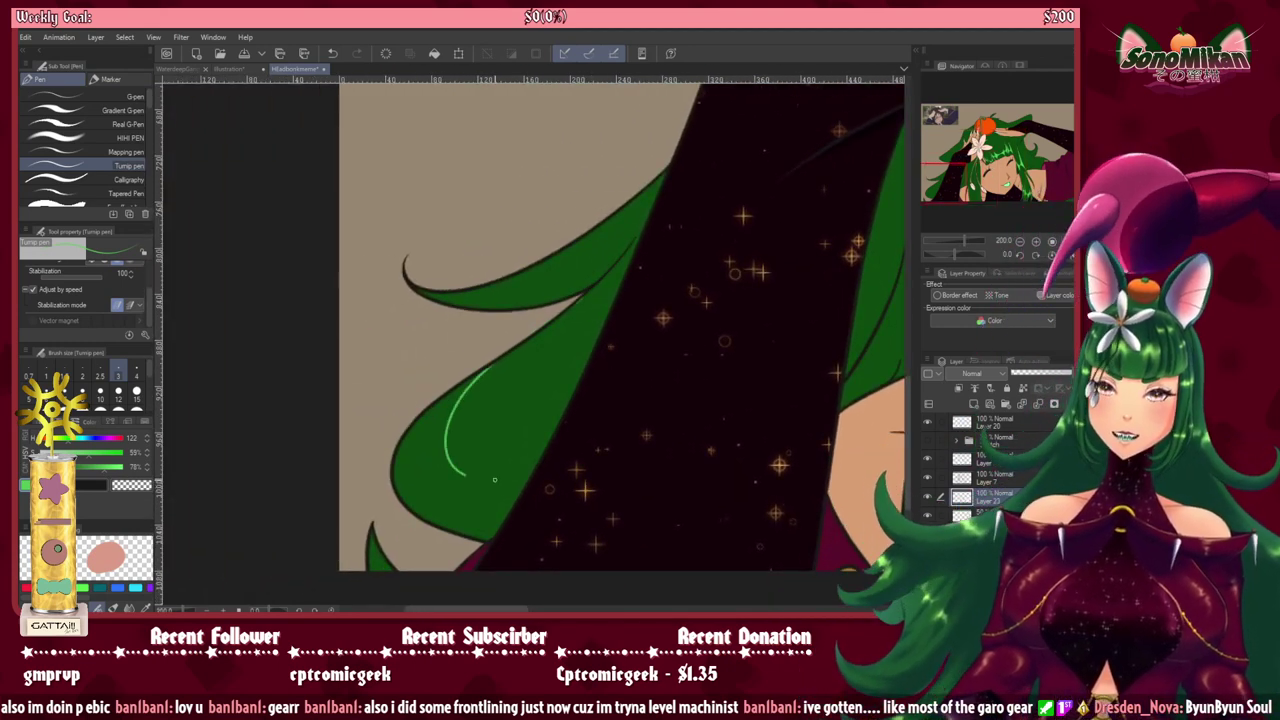
pyautogui.moveTo(539, 452); pyautogui.dragTo(559, 424)
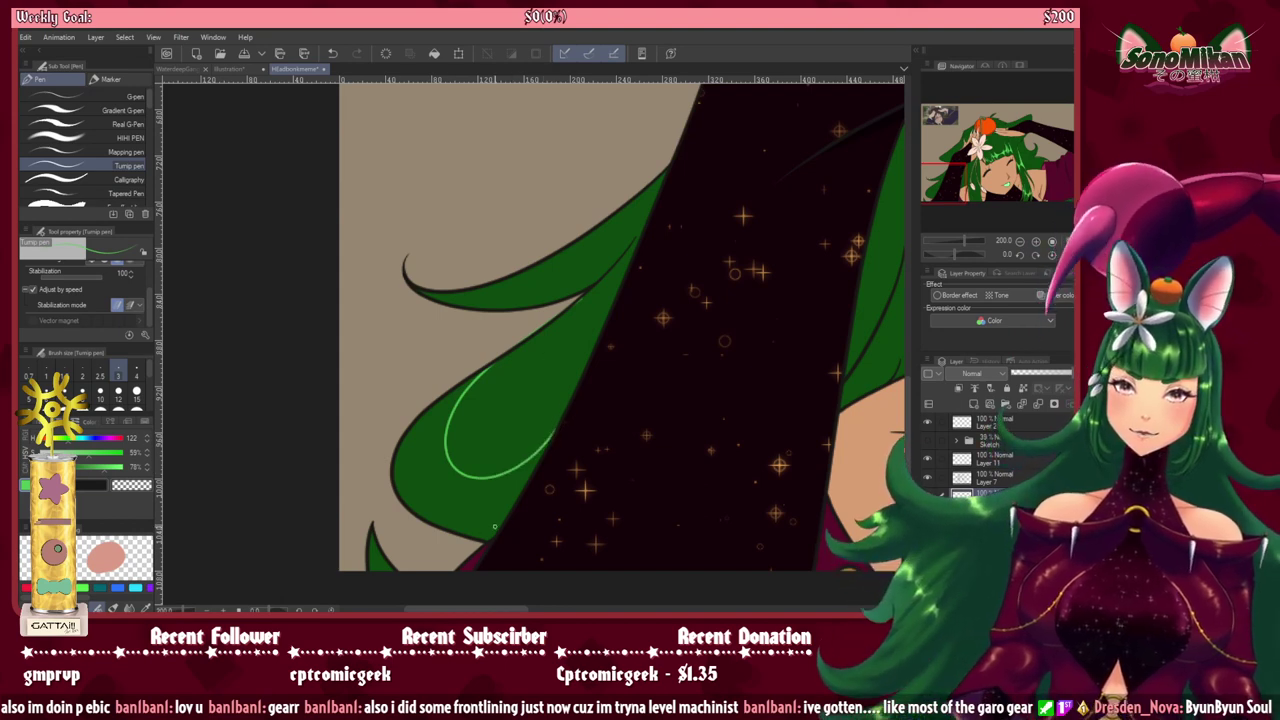
pyautogui.hotkey('ctrl', 'z')
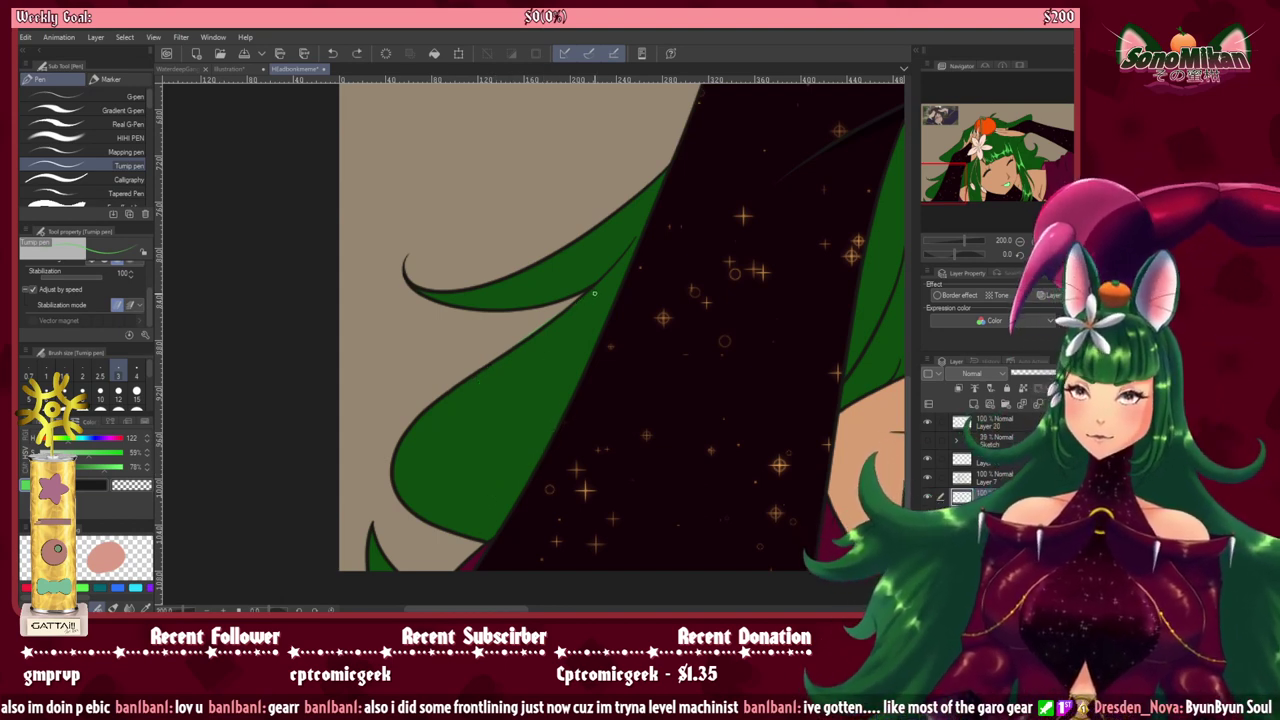
# Step: Outline the highlight on the rounded lock behind the sleeve with a tall light green curve and a smaller oval arc below it
pyautogui.moveTo(530, 340)
pyautogui.mouseDown()
pyautogui.moveTo(484, 372)
pyautogui.moveTo(459, 413)
pyautogui.mouseUp()
pyautogui.moveTo(540, 457); pyautogui.dragTo(562, 430)
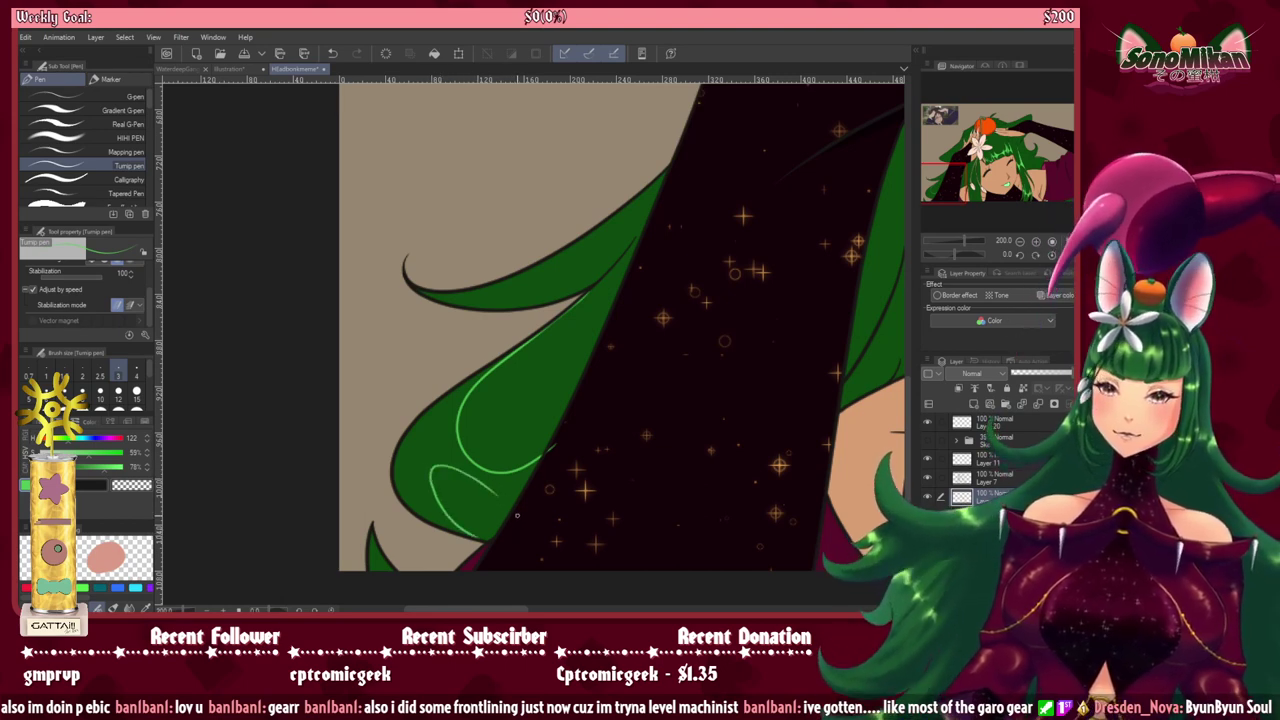
pyautogui.hotkey('ctrl', 'z')
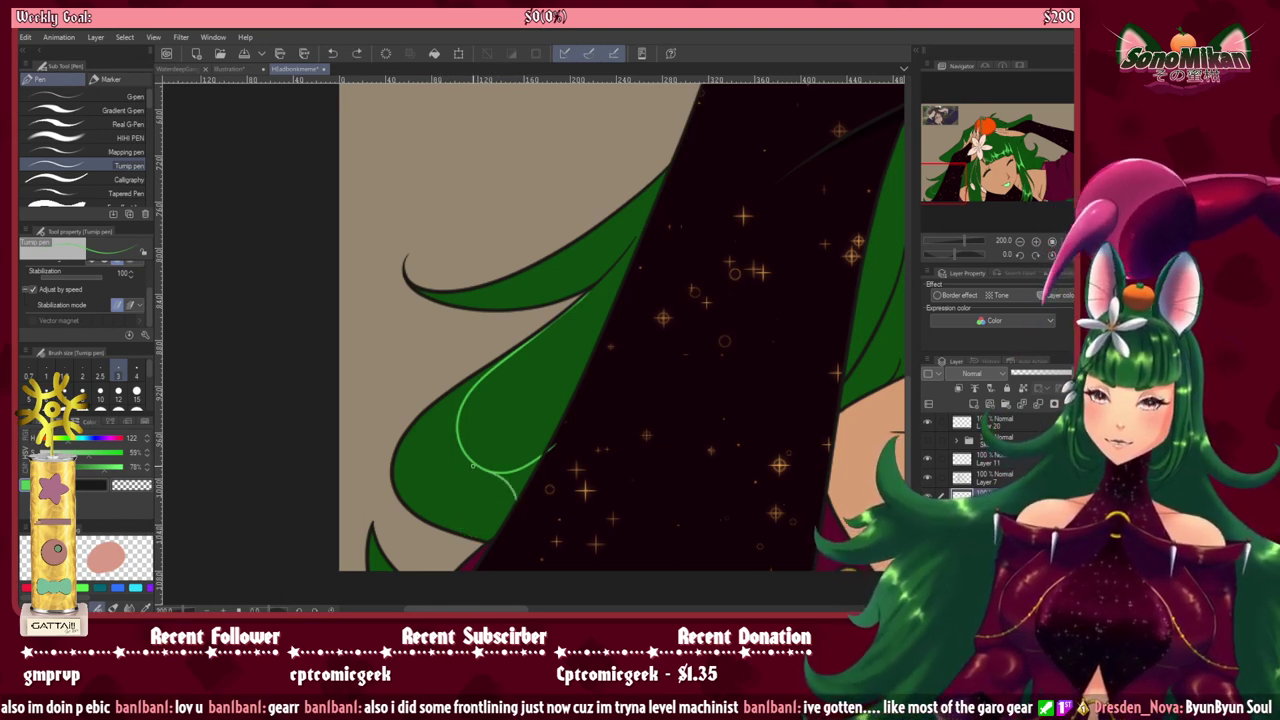
pyautogui.moveTo(461, 466); pyautogui.dragTo(430, 494)
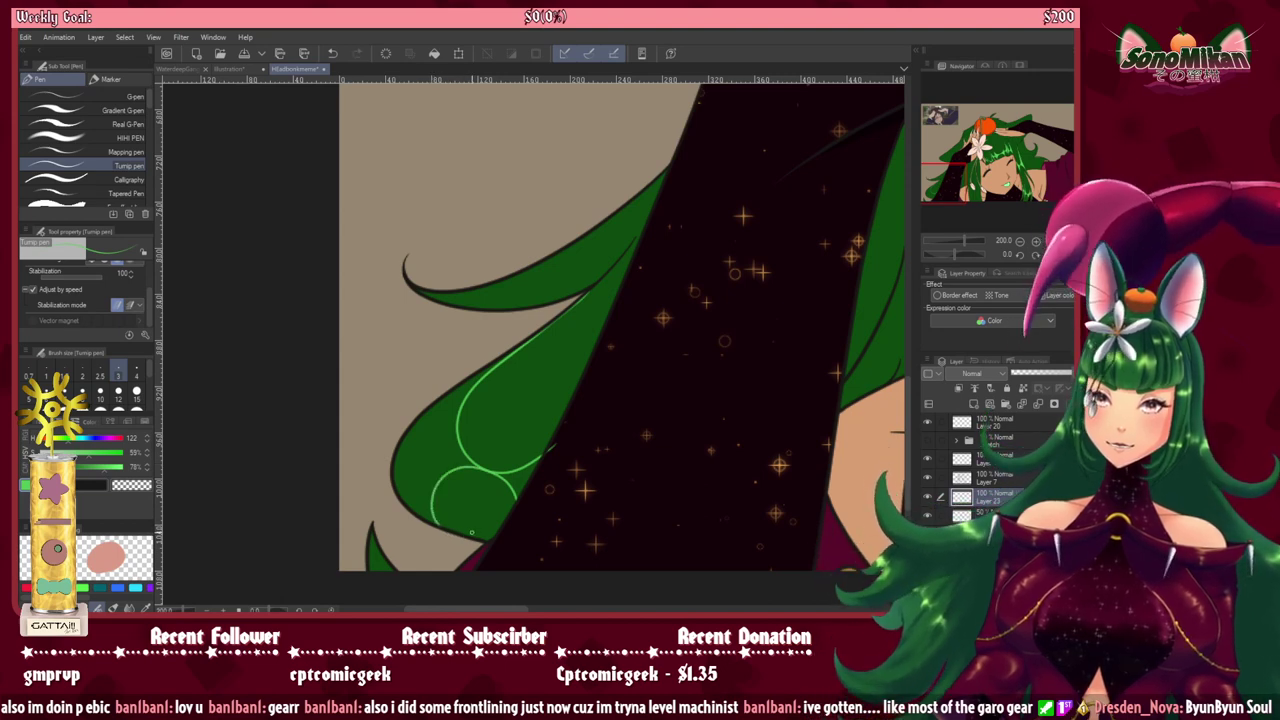
pyautogui.hotkey('ctrl', 'z')
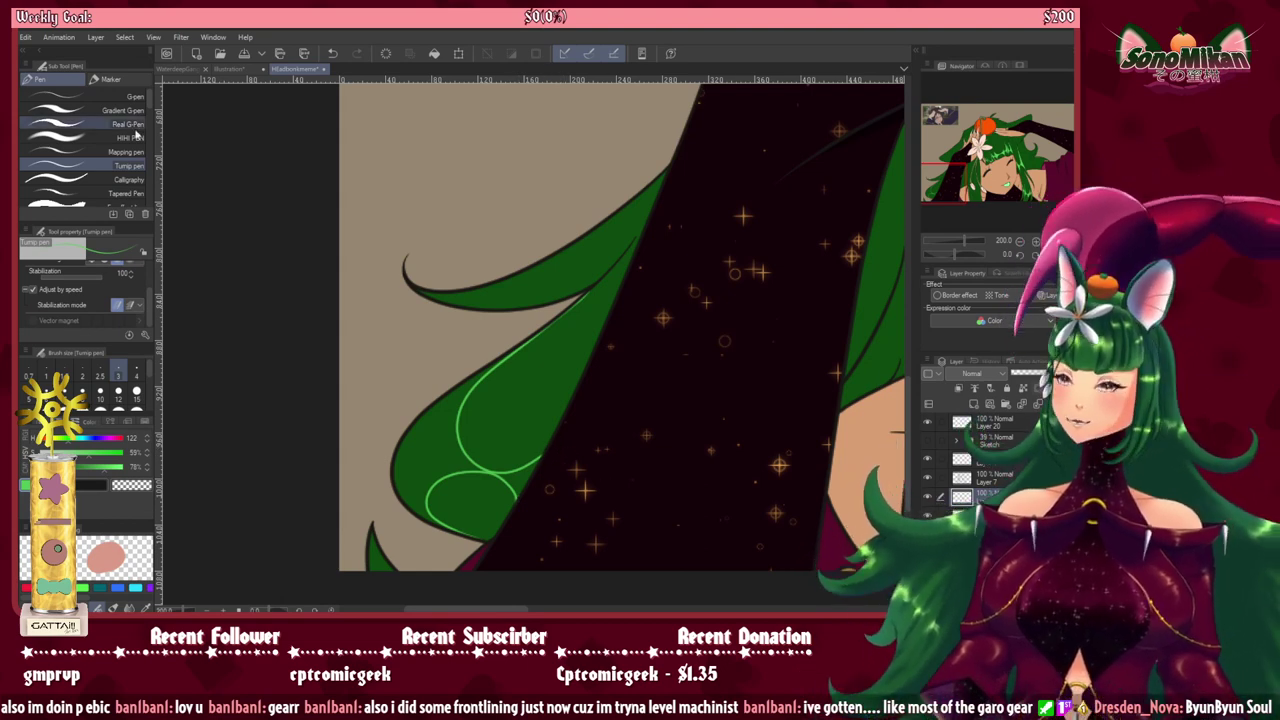
# Step: Auto-select the areas between the rounded lock's outlines, referring to all layers, fill them with light green and deselect
pyautogui.press('w')
pyautogui.click(472, 474)
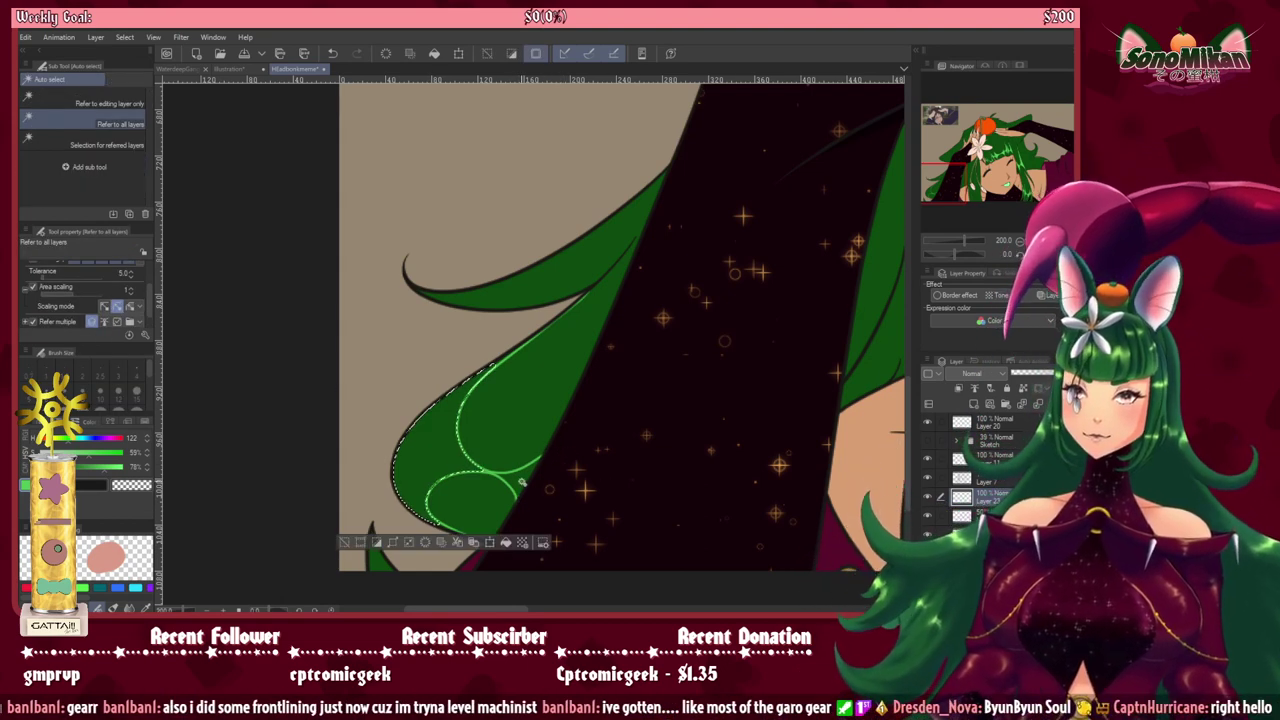
pyautogui.keyDown('shift'); pyautogui.click(507, 487); pyautogui.keyUp('shift')
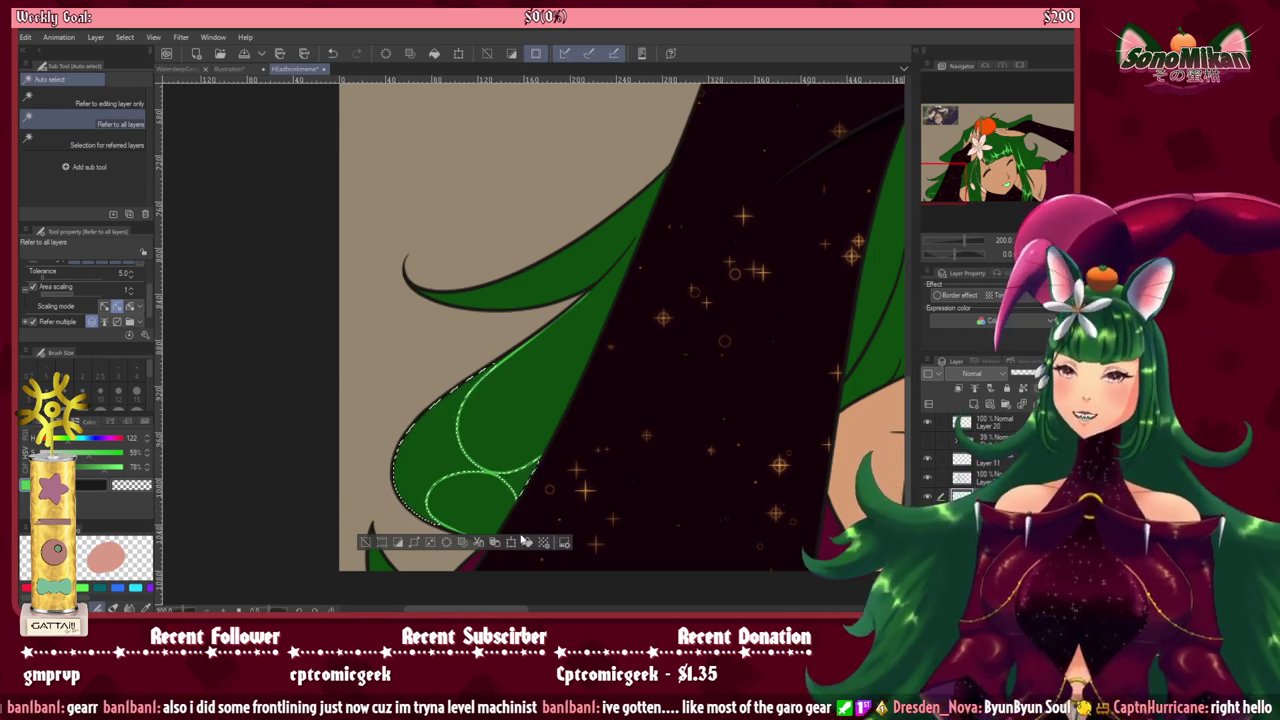
pyautogui.click(511, 542)
pyautogui.hotkey('ctrl', 'd')
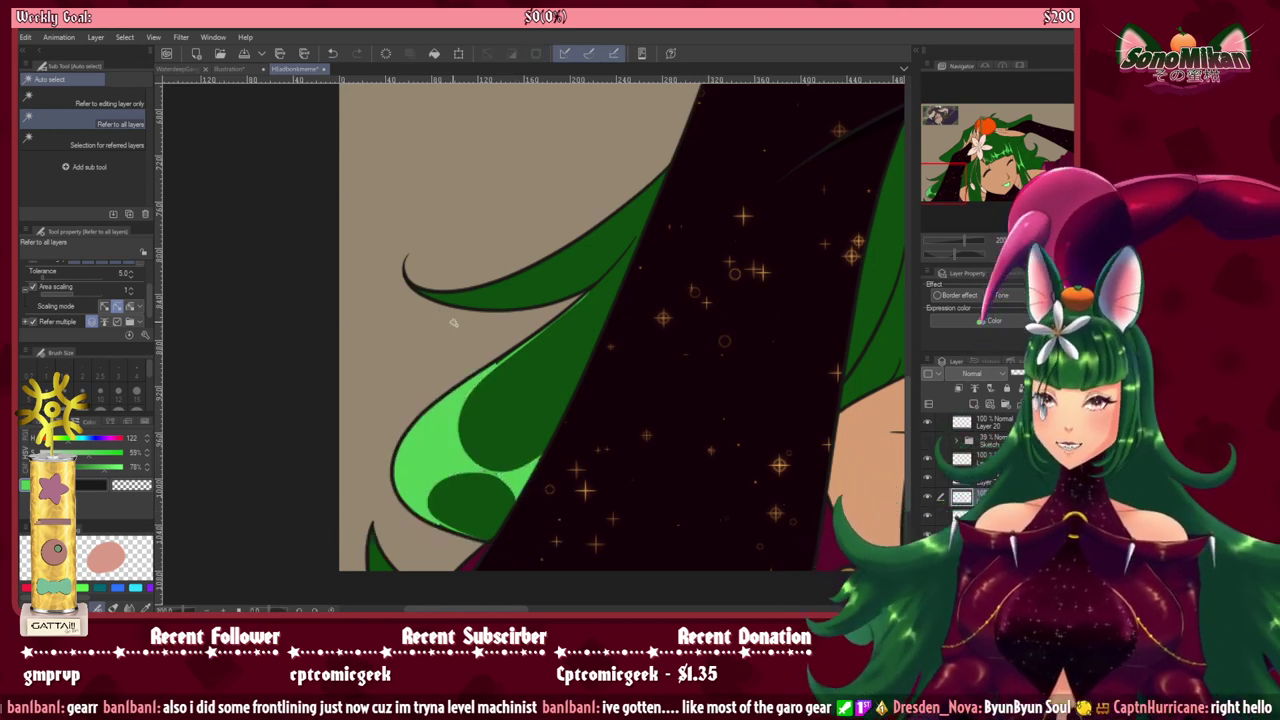
# Step: Touch up the gaps along the edges of the rounded lock's highlight in light green with the Felt pen, ending at brush size 3
pyautogui.scroll(2, 446, 375)
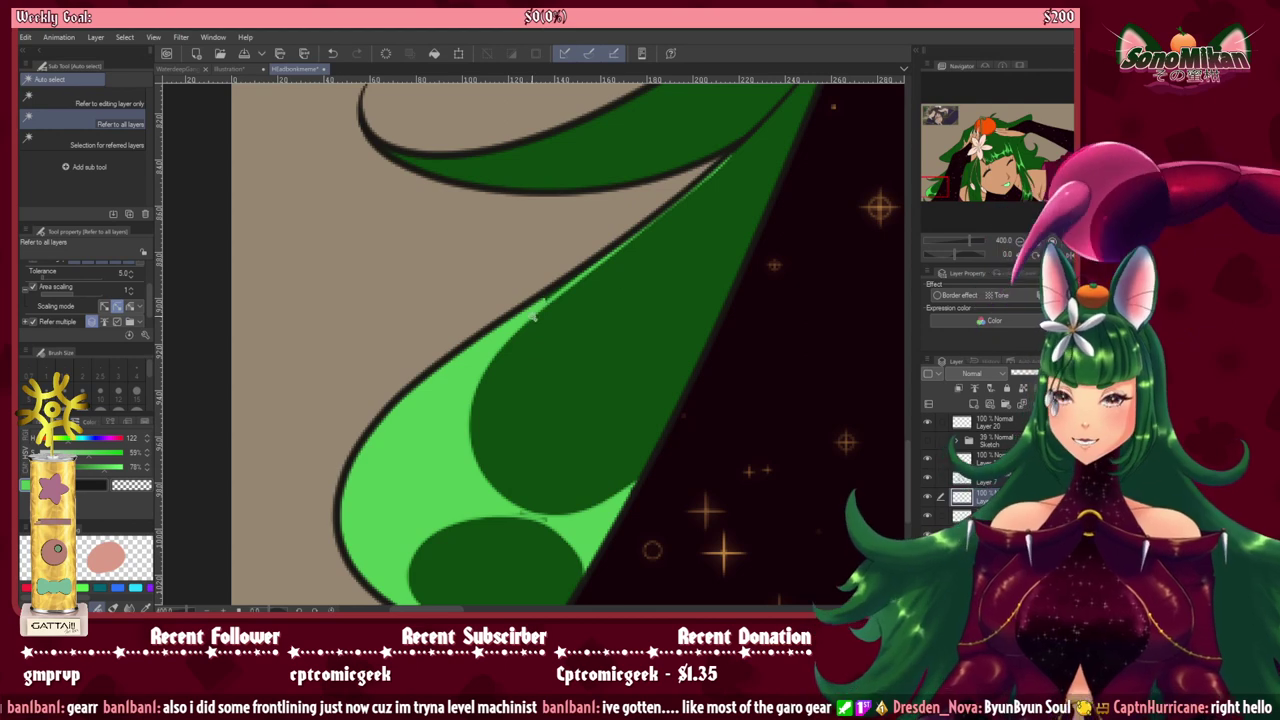
pyautogui.press('p')
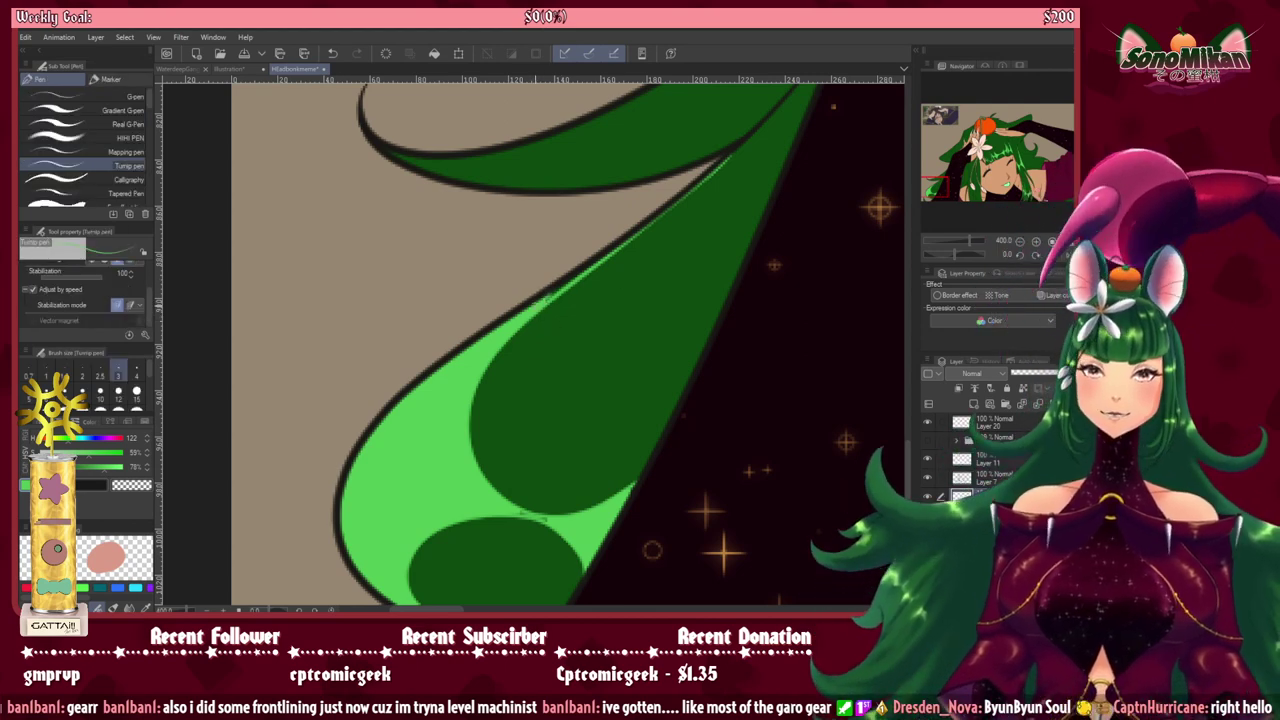
pyautogui.click(110, 79)
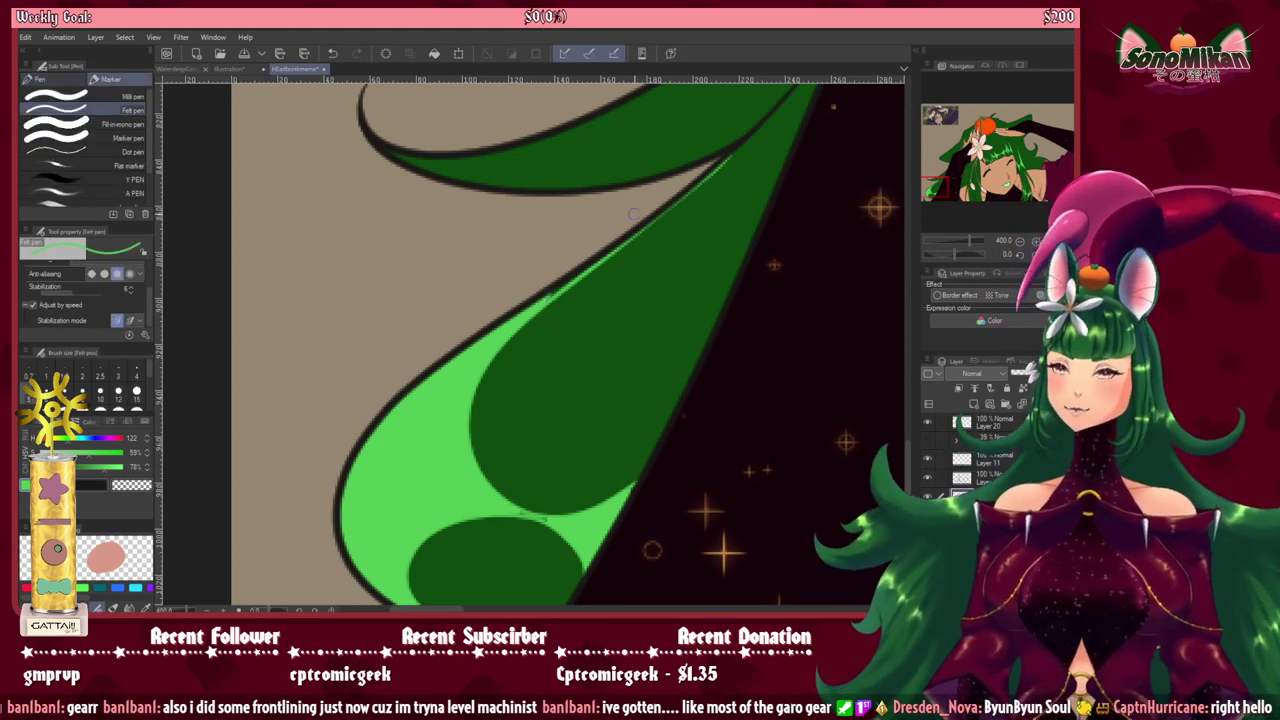
pyautogui.click(60, 109)
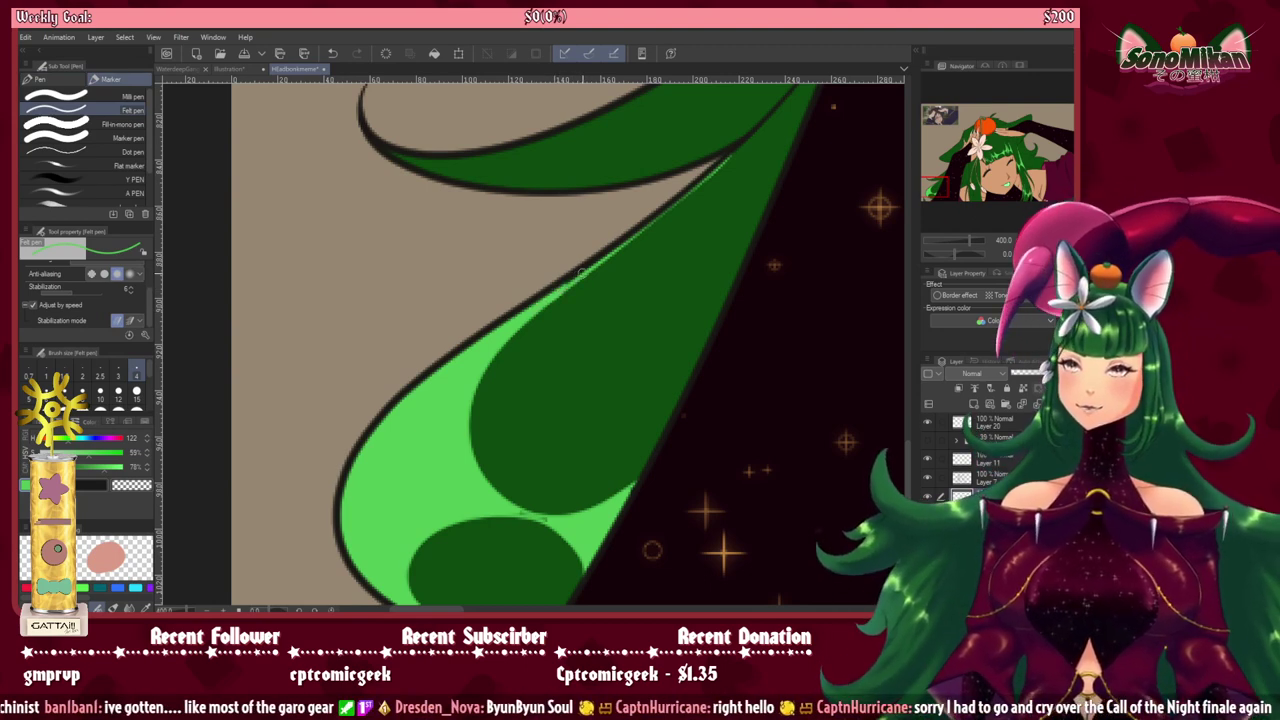
pyautogui.press('[')
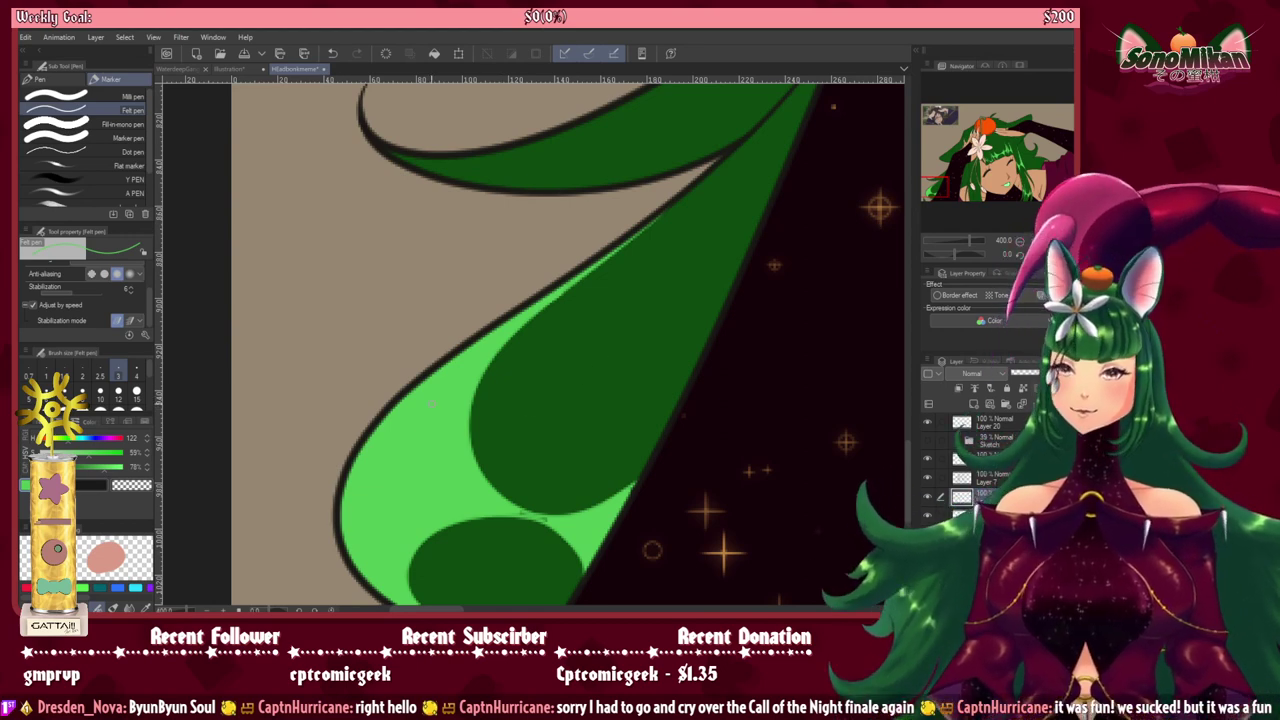
pyautogui.scroll(-4, 433, 403)
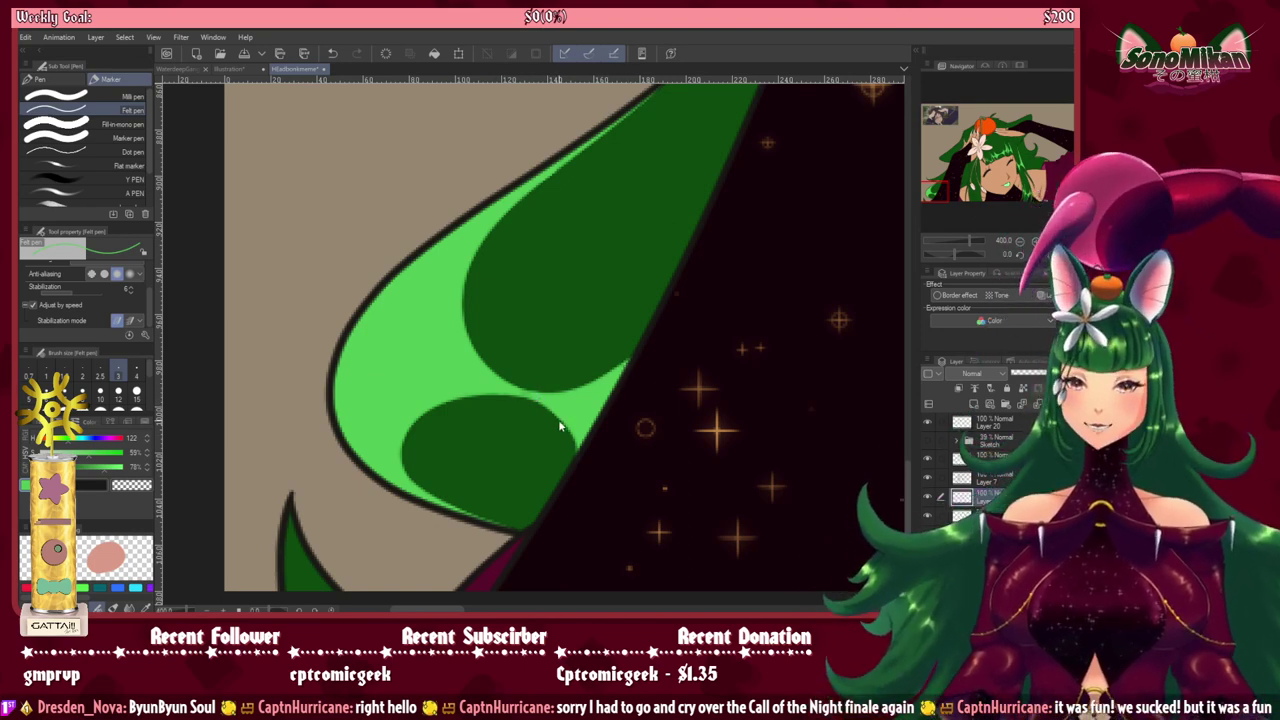
# Step: With the Turnip pen, outline a light green highlight below the first flower bud using a long U-shaped curve and a small arch beneath it
pyautogui.scroll(-8, 560, 427)
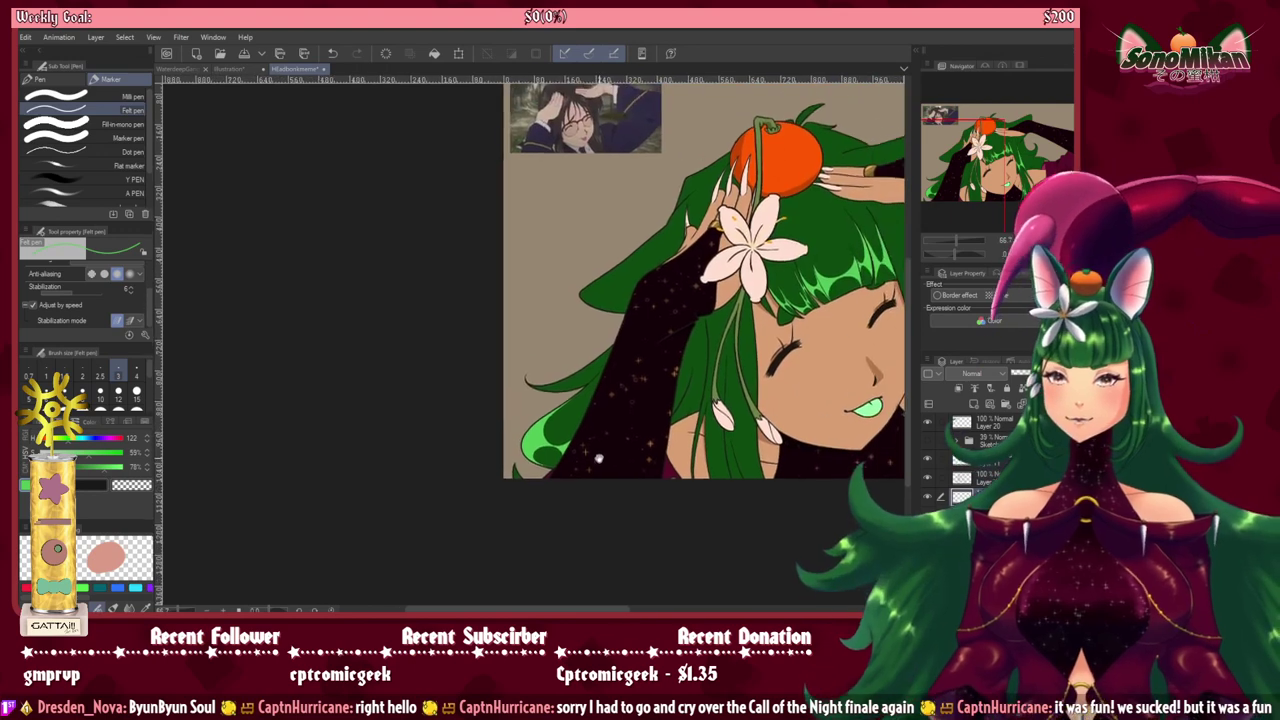
pyautogui.moveTo(599, 458); pyautogui.dragTo(608, 443)
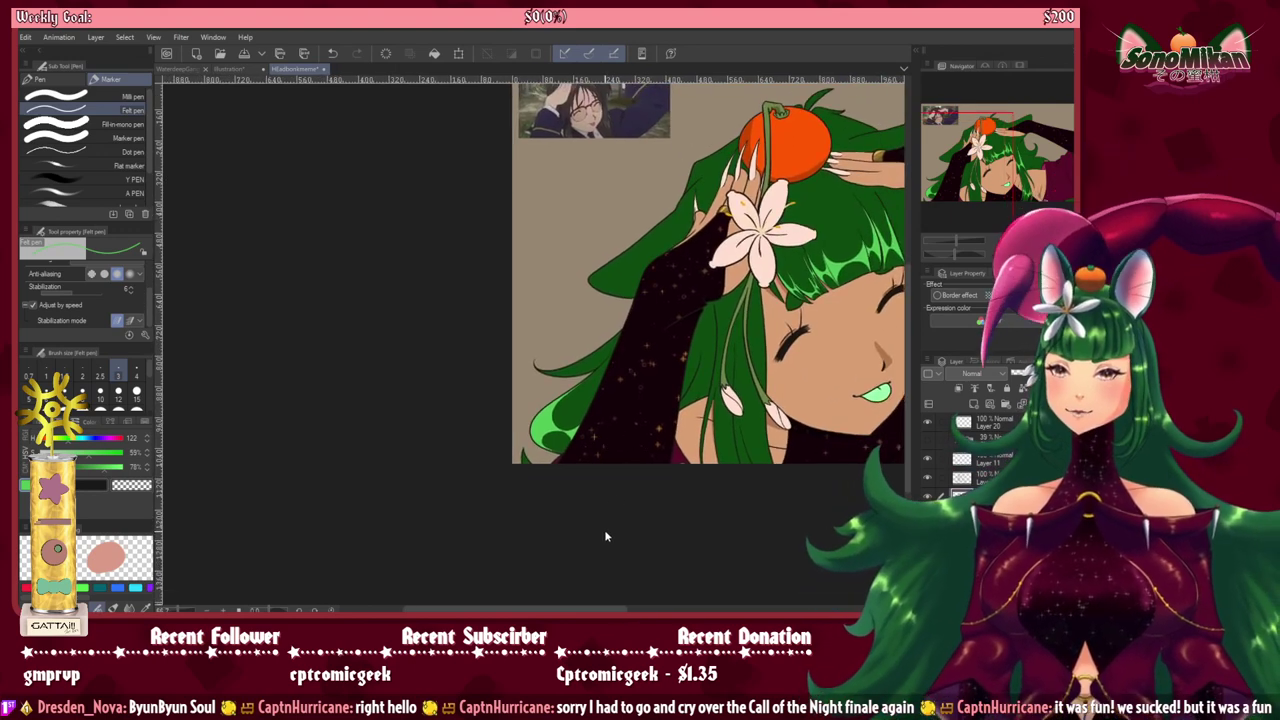
pyautogui.scroll(5, 613, 565)
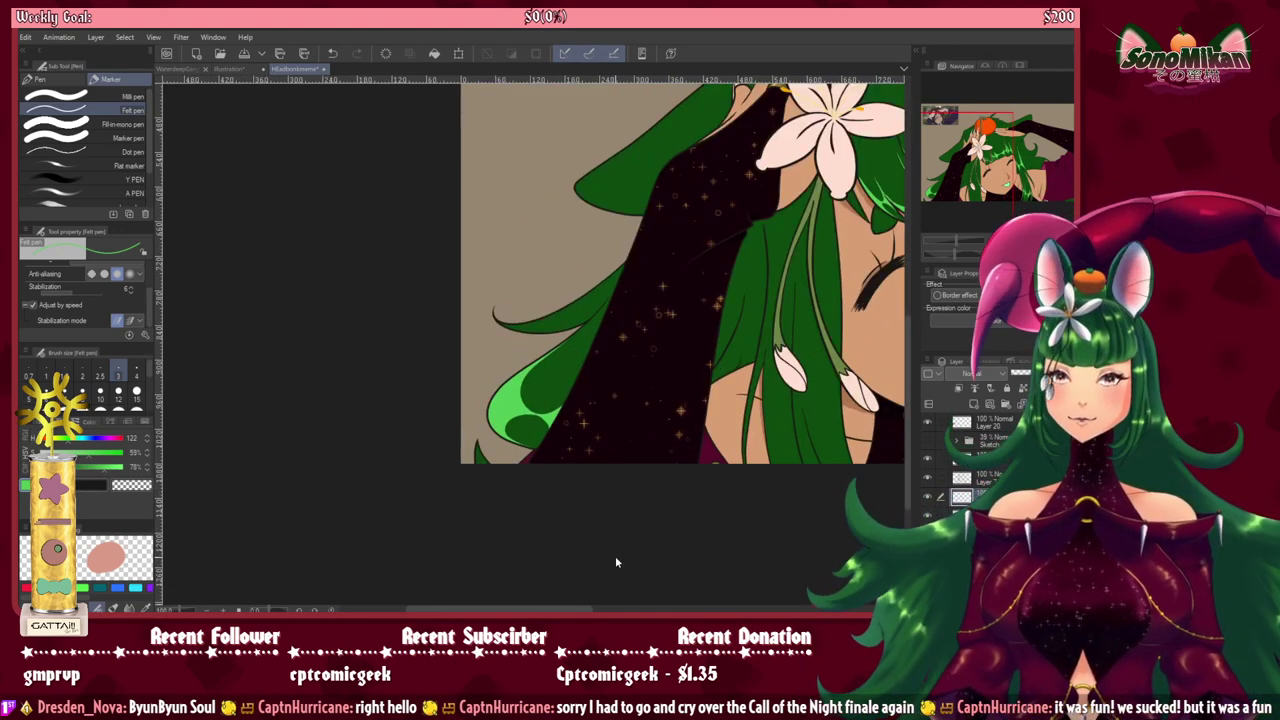
pyautogui.moveTo(472, 574); pyautogui.dragTo(397, 609)
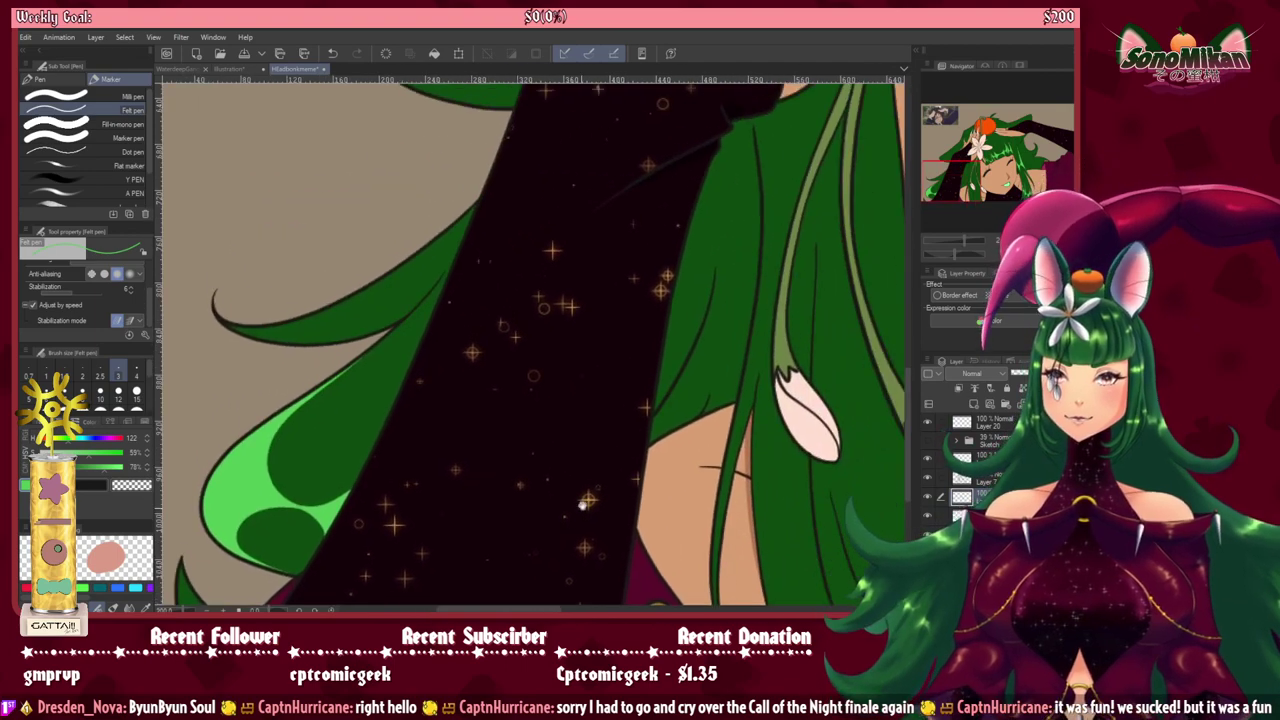
pyautogui.moveTo(730, 480); pyautogui.dragTo(567, 490)
pyautogui.moveTo(541, 458); pyautogui.dragTo(491, 412)
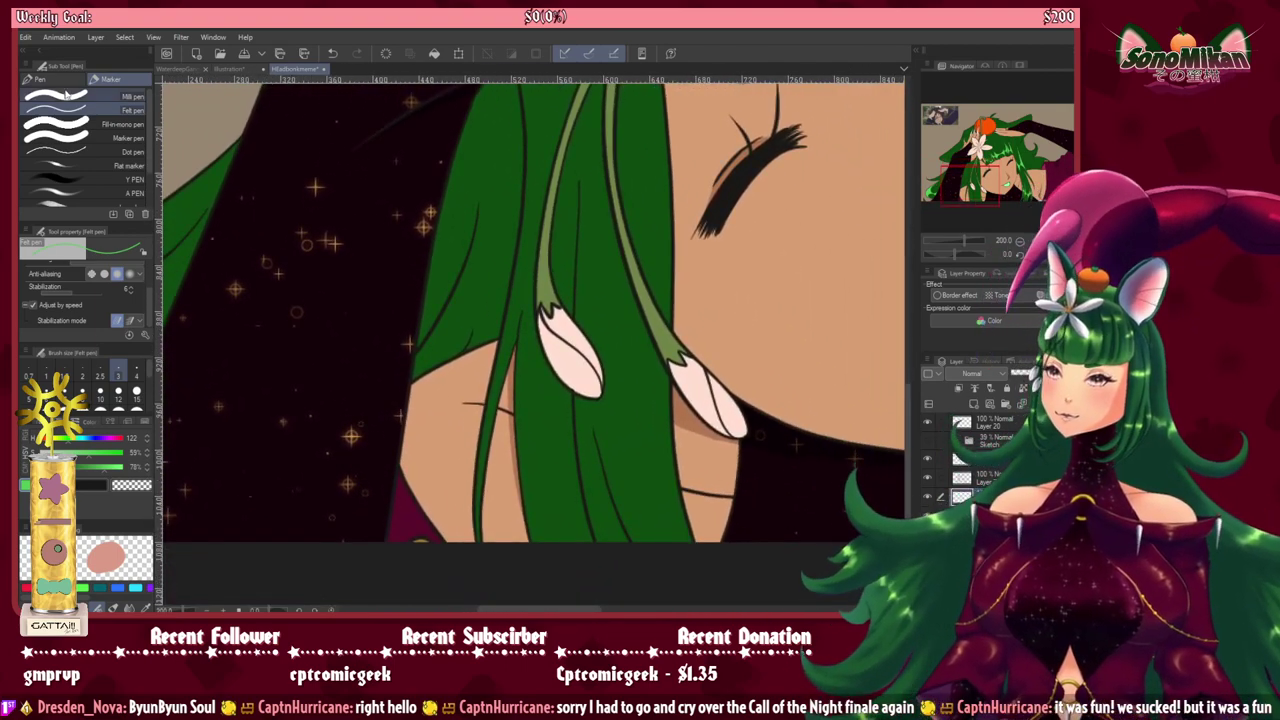
pyautogui.press('p')
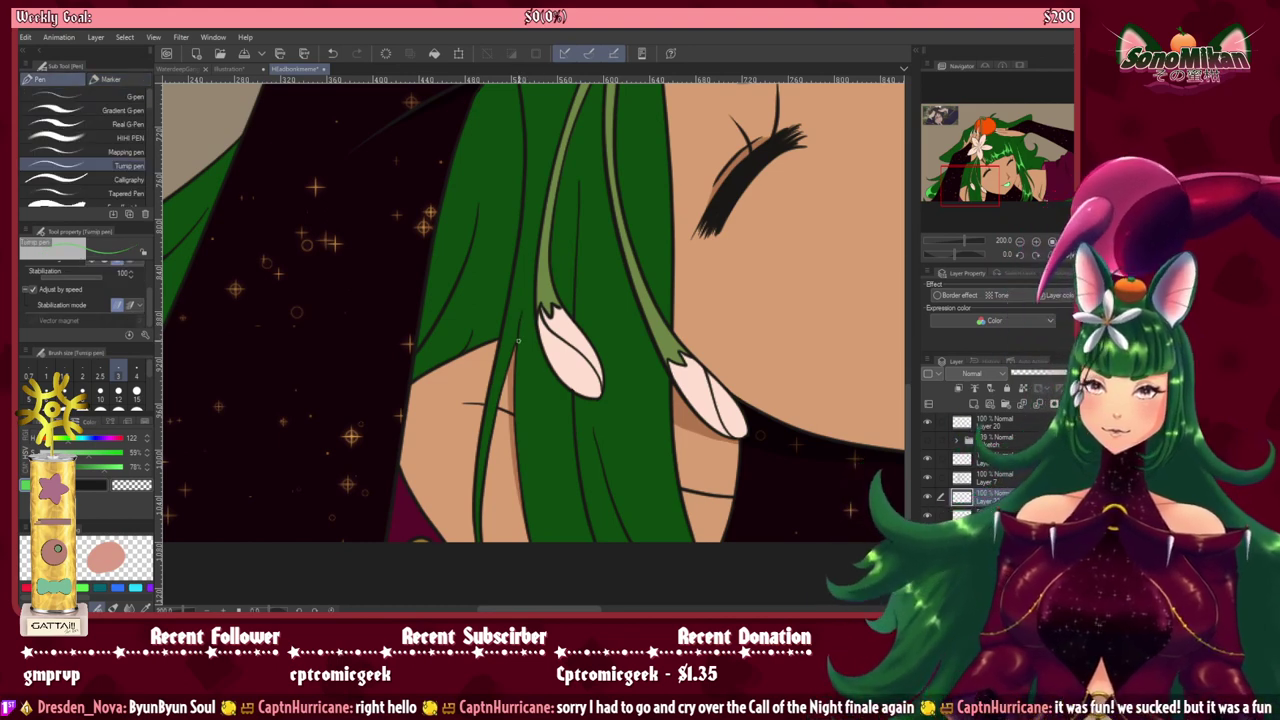
pyautogui.moveTo(516, 368)
pyautogui.mouseDown()
pyautogui.moveTo(542, 482)
pyautogui.moveTo(562, 462)
pyautogui.moveTo(567, 382)
pyautogui.mouseUp()
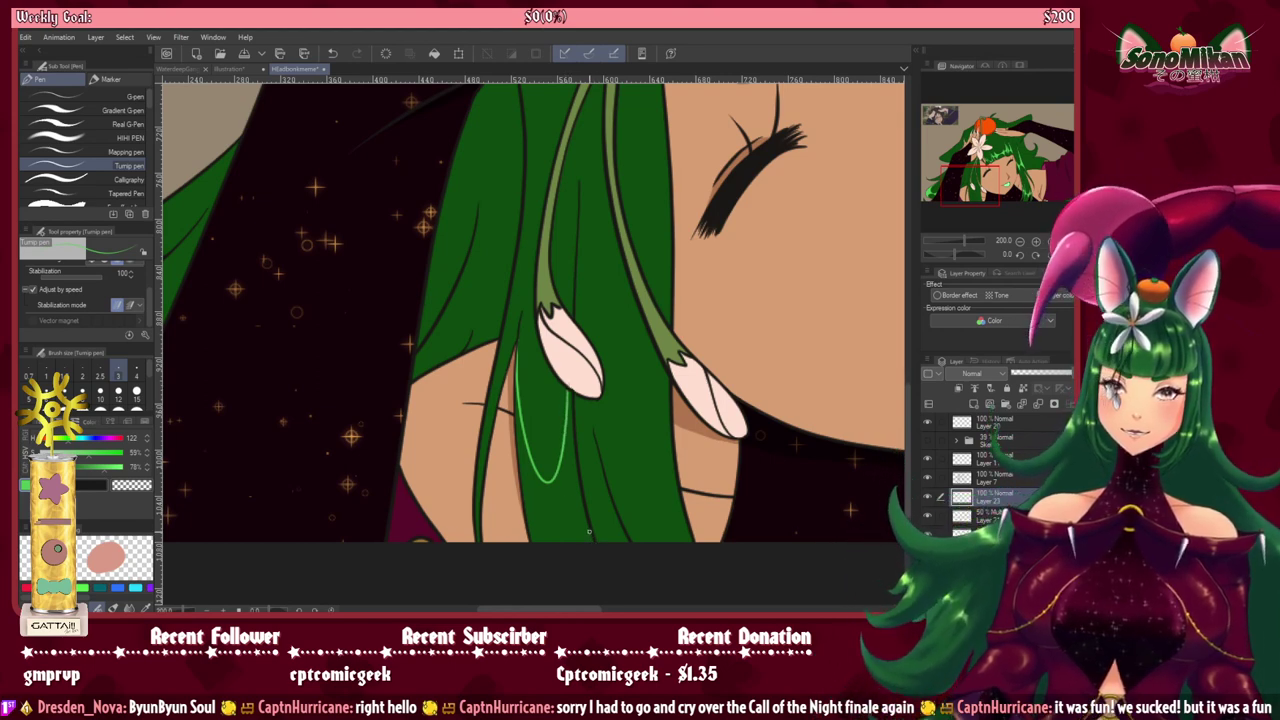
pyautogui.moveTo(589, 532)
pyautogui.mouseDown()
pyautogui.moveTo(563, 489)
pyautogui.moveTo(543, 486)
pyautogui.moveTo(536, 537)
pyautogui.moveTo(551, 590)
pyautogui.mouseUp()
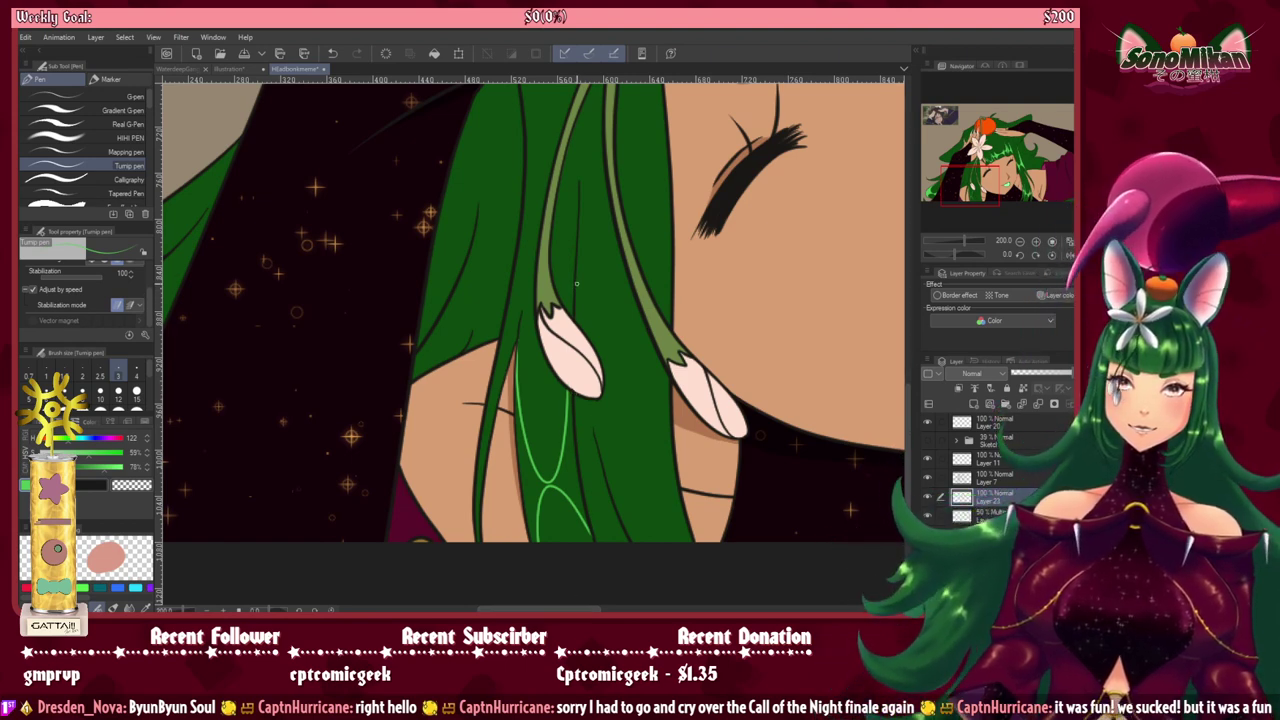
# Step: Outline the highlight on the hair between the two flower buds with a wide light green curve and pointed arches below it
pyautogui.moveTo(575, 282); pyautogui.dragTo(578, 320)
pyautogui.moveTo(588, 370)
pyautogui.mouseDown()
pyautogui.moveTo(608, 414)
pyautogui.moveTo(652, 434)
pyautogui.moveTo(670, 378)
pyautogui.mouseUp()
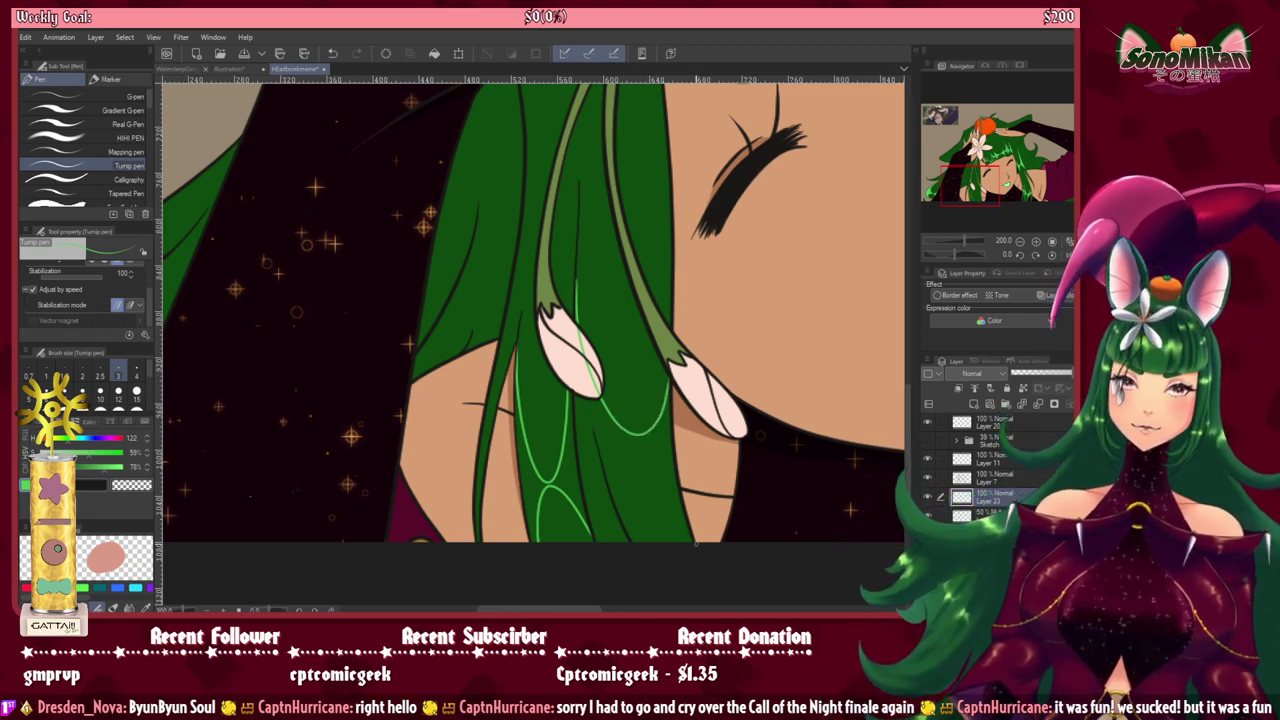
pyautogui.moveTo(685, 523)
pyautogui.mouseDown()
pyautogui.moveTo(608, 426)
pyautogui.moveTo(607, 495)
pyautogui.moveTo(585, 432)
pyautogui.moveTo(580, 468)
pyautogui.mouseUp()
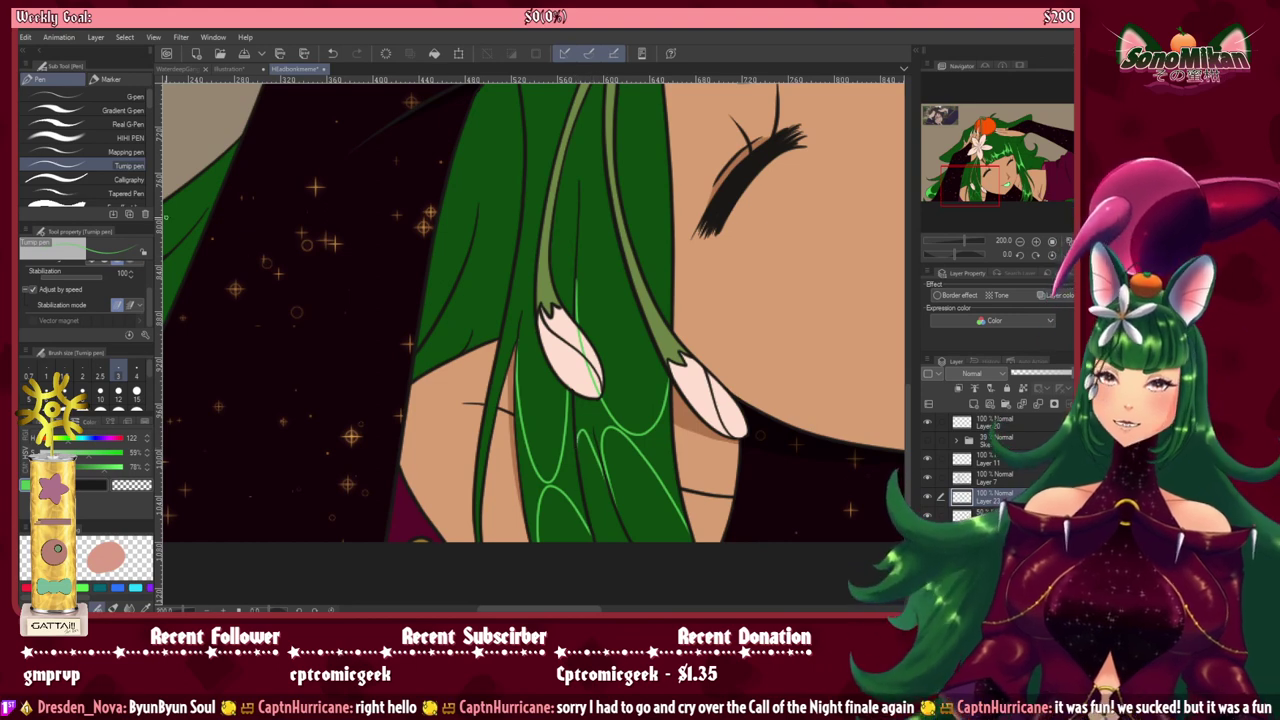
# Step: Auto-select the areas between the outlines below the flower buds, referring to all layers, fill them with light green and deselect
pyautogui.press('w')
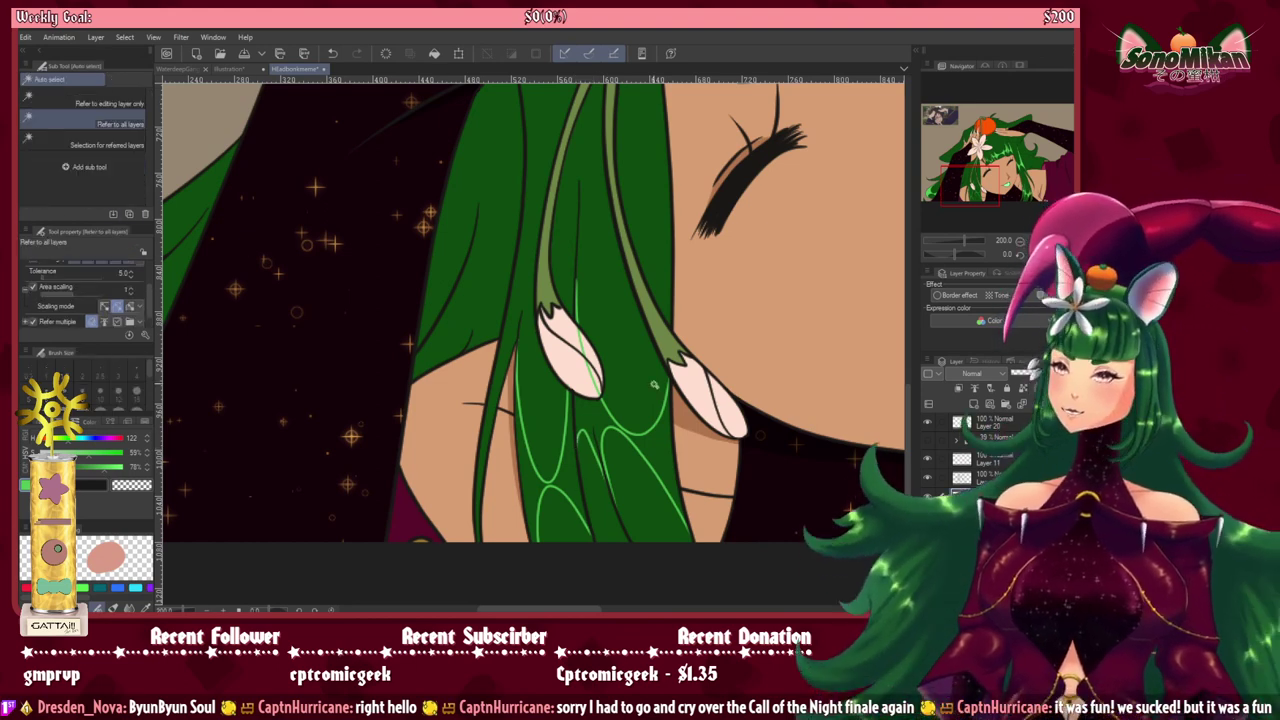
pyautogui.click(654, 448)
pyautogui.click(603, 417)
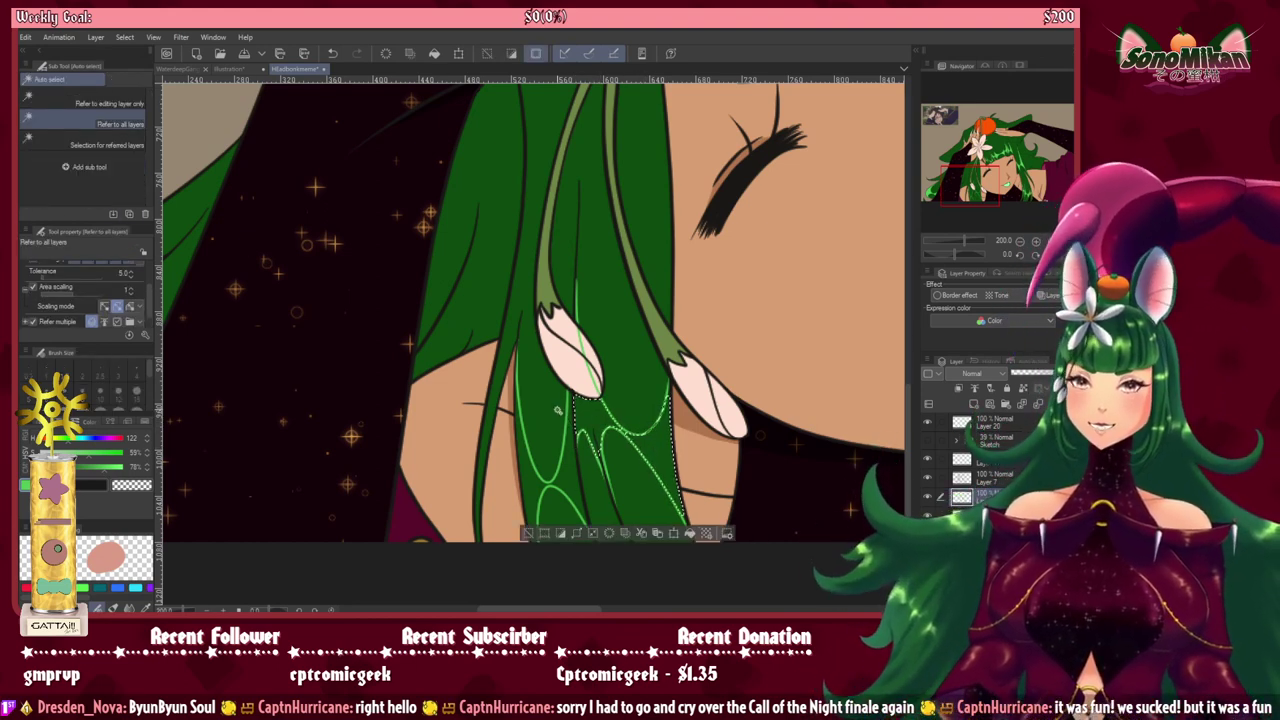
pyautogui.click(567, 468)
pyautogui.click(532, 486)
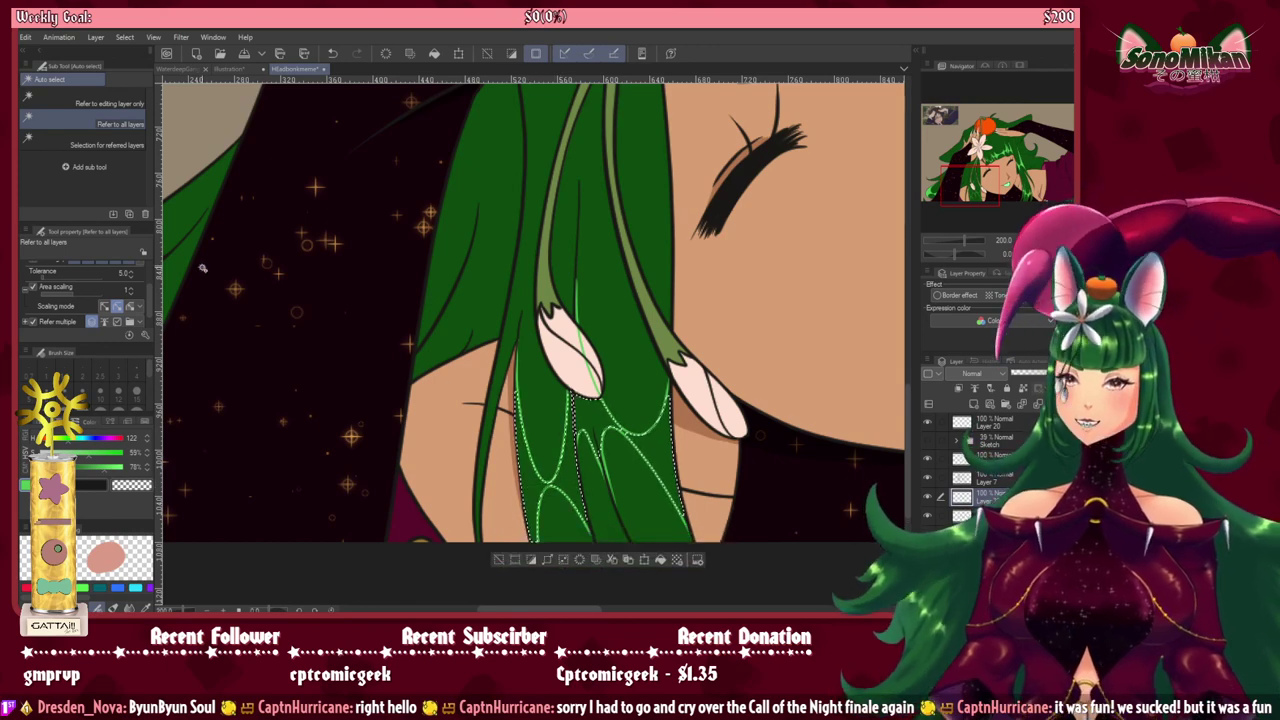
pyautogui.scroll(2, 574, 500)
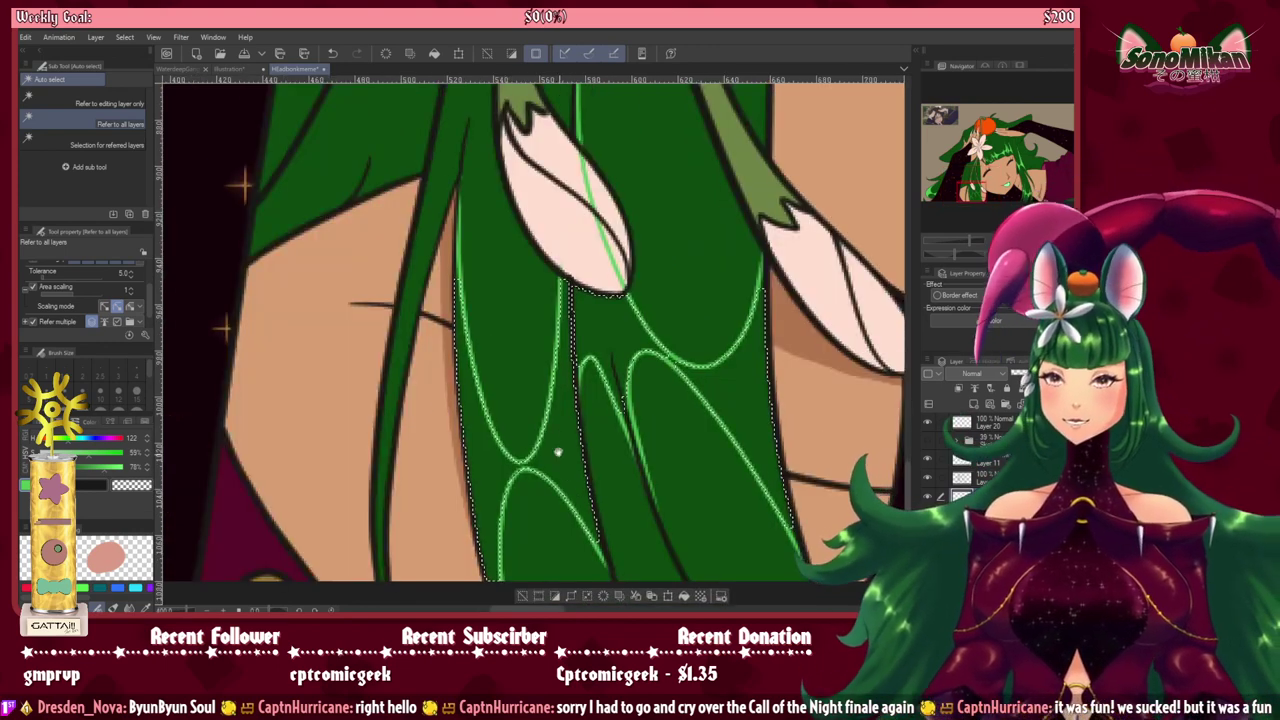
pyautogui.moveTo(553, 450); pyautogui.dragTo(508, 478)
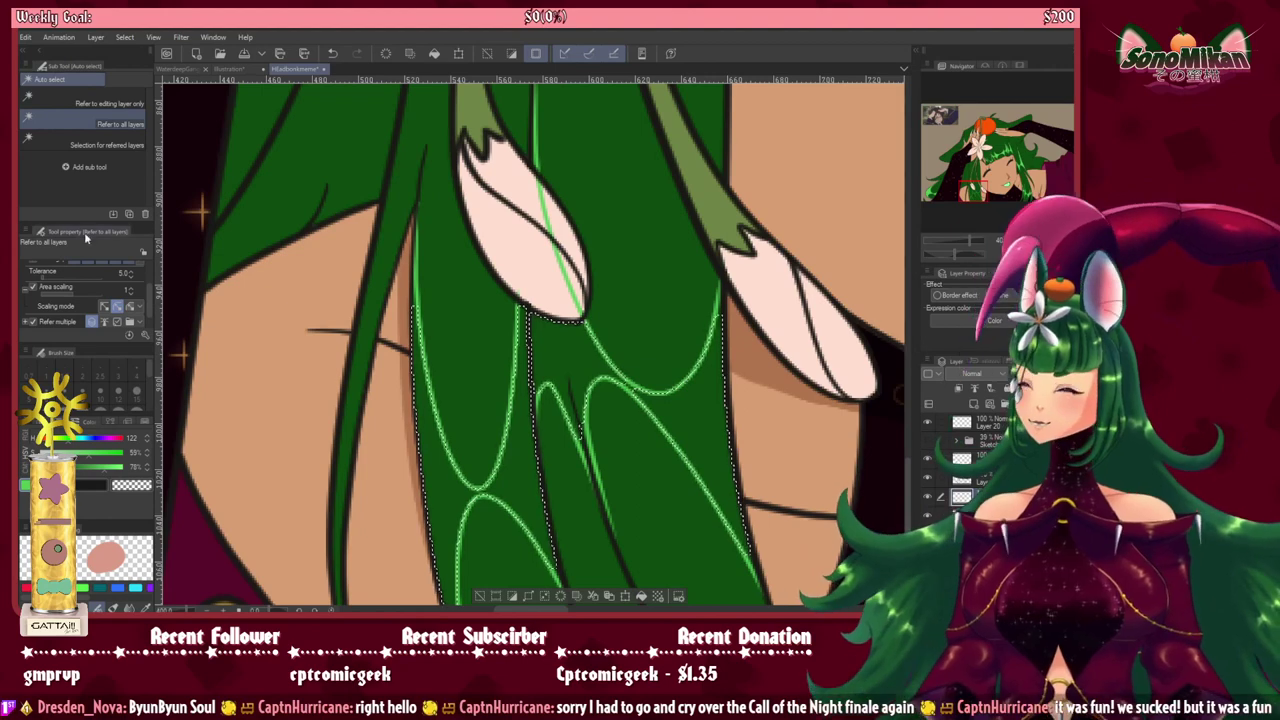
pyautogui.click(625, 595)
pyautogui.hotkey('ctrl', 'd')
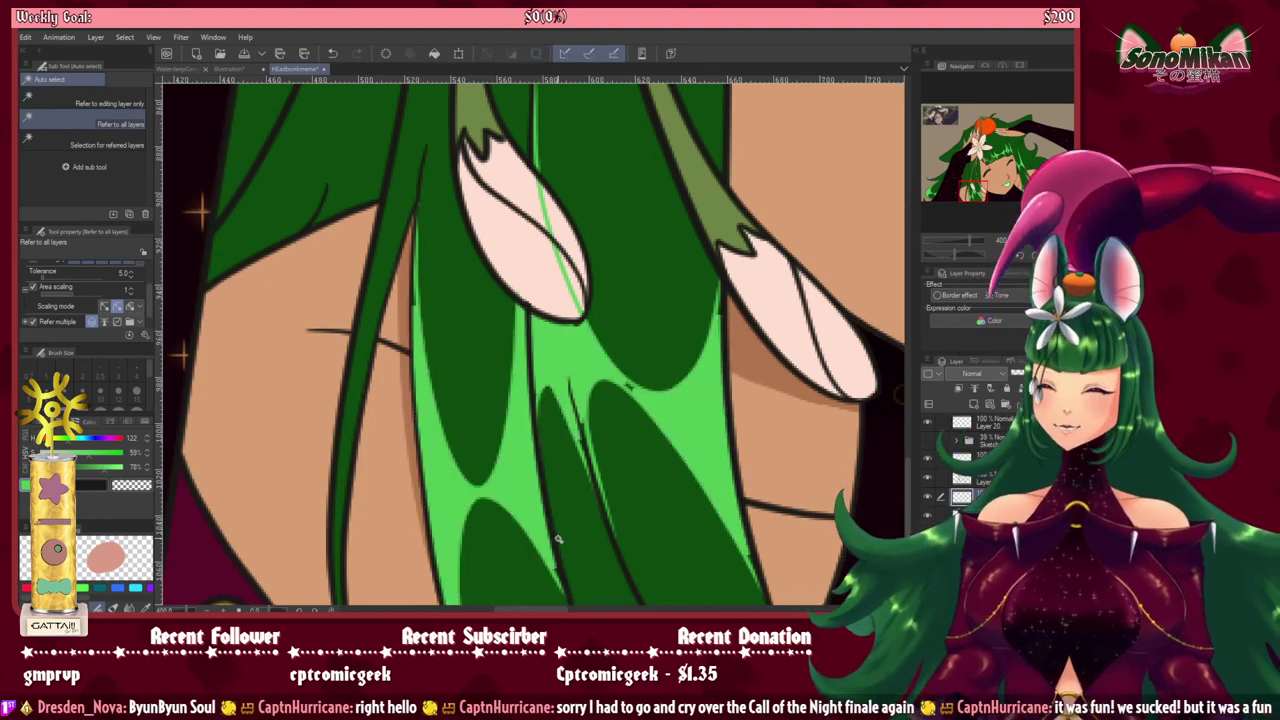
# Step: Erase the stray green line across the first flower bud and fill the small gaps in the surrounding highlights with the Felt pen
pyautogui.press('p')
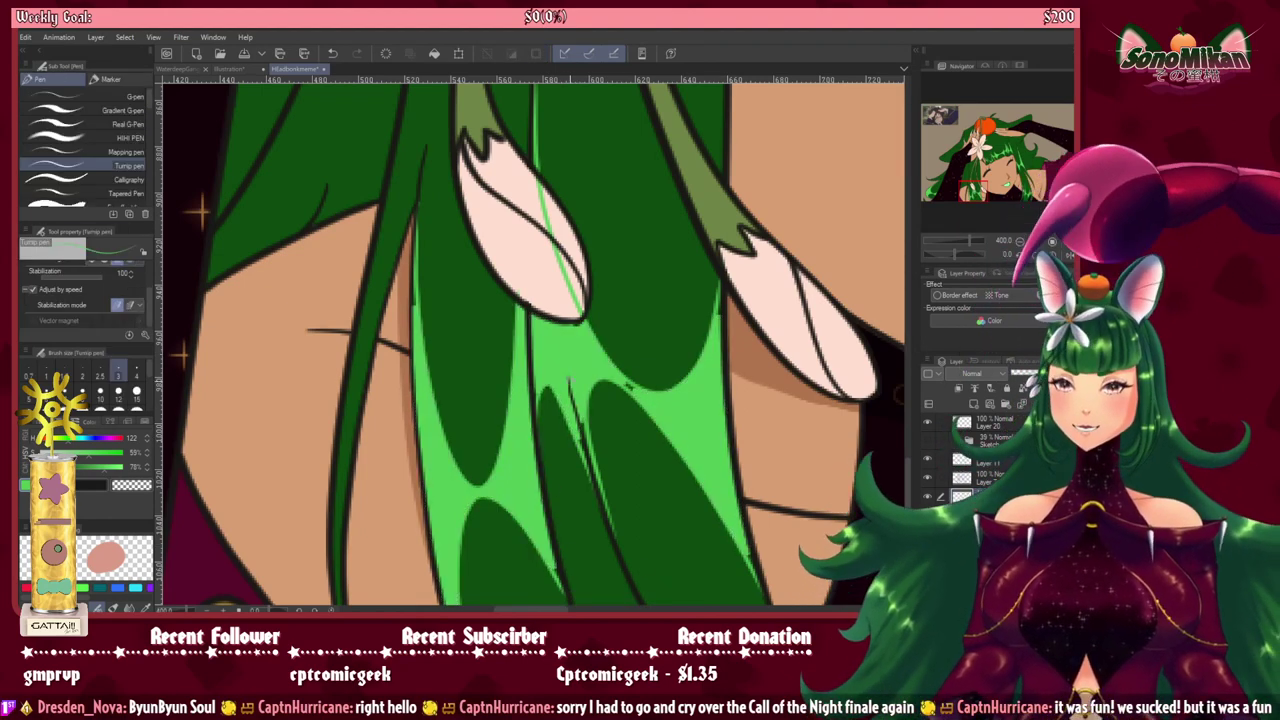
pyautogui.moveTo(535, 197)
pyautogui.mouseDown()
pyautogui.moveTo(567, 248)
pyautogui.moveTo(584, 318)
pyautogui.mouseUp()
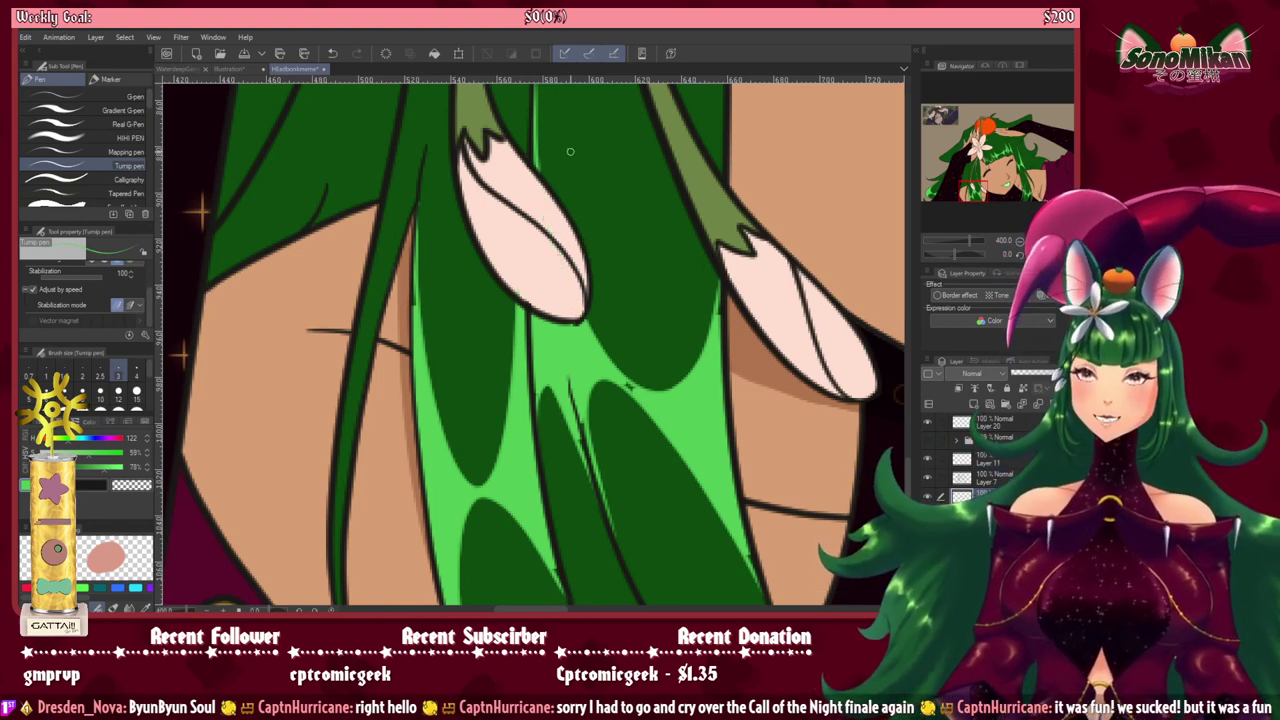
pyautogui.click(108, 79)
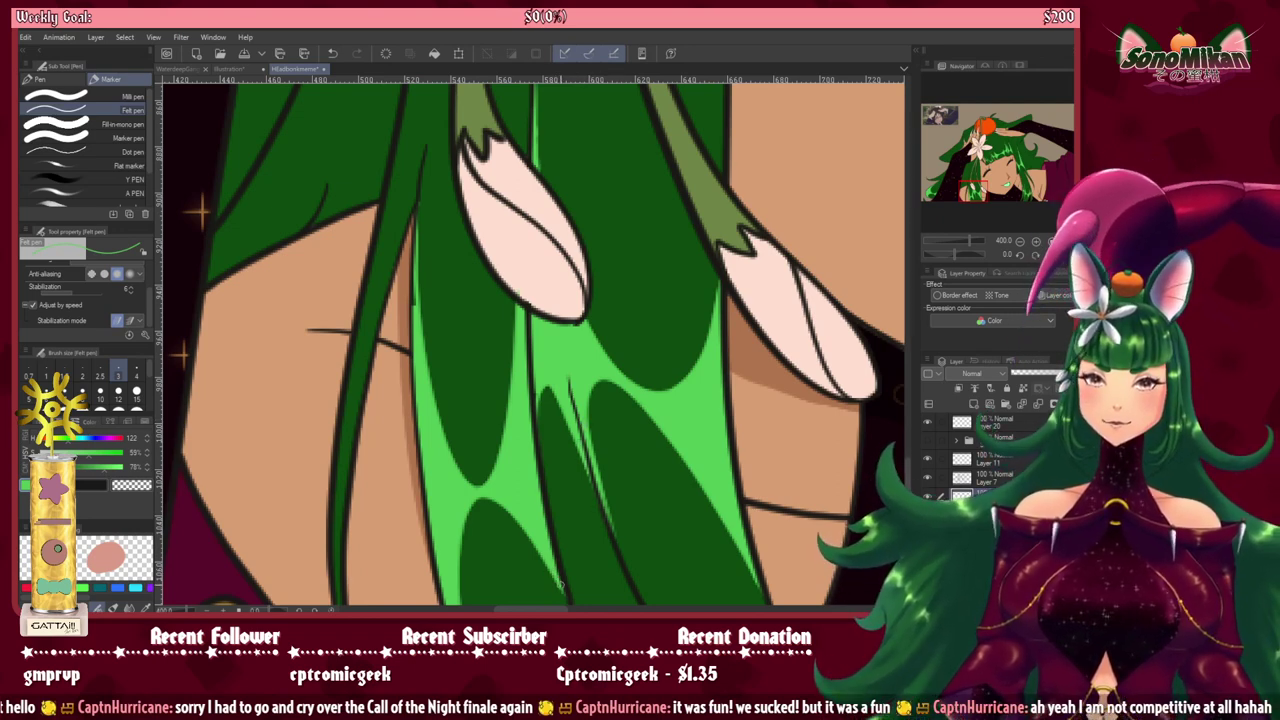
pyautogui.scroll(-3, 640, 390)
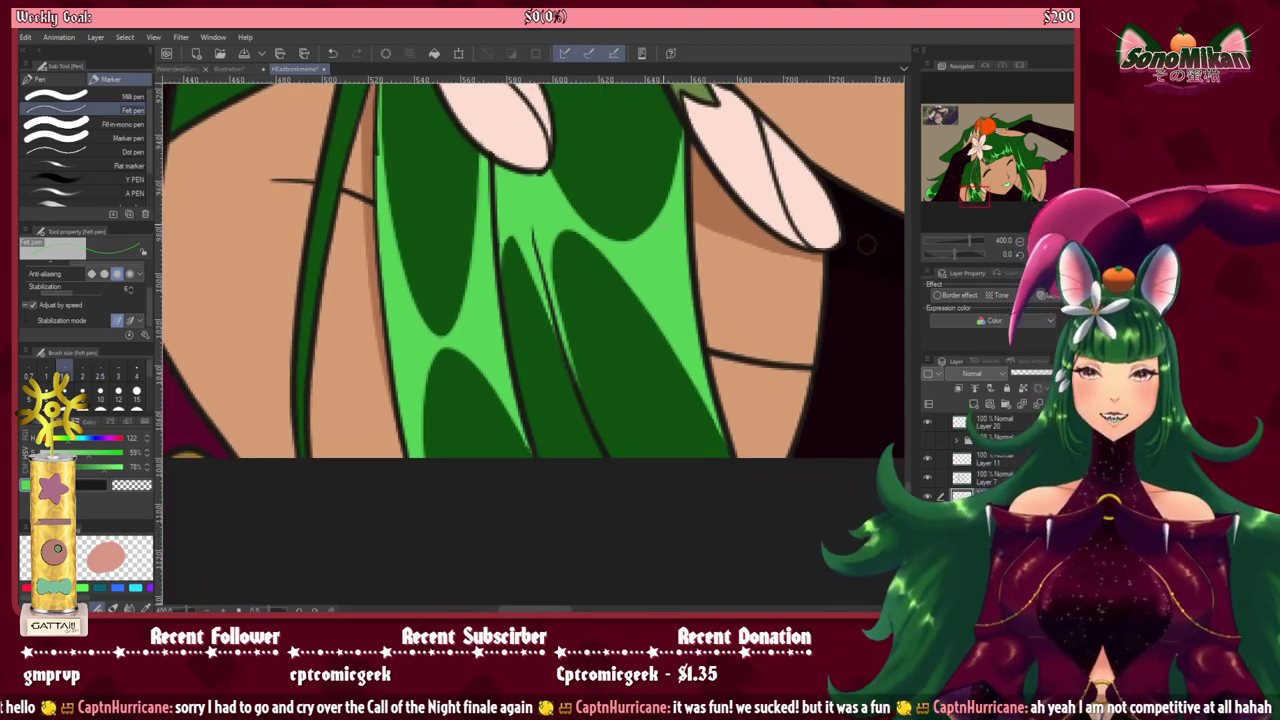
pyautogui.moveTo(593, 309); pyautogui.dragTo(651, 497)
pyautogui.press(']')
pyautogui.press(']')
pyautogui.press(']')
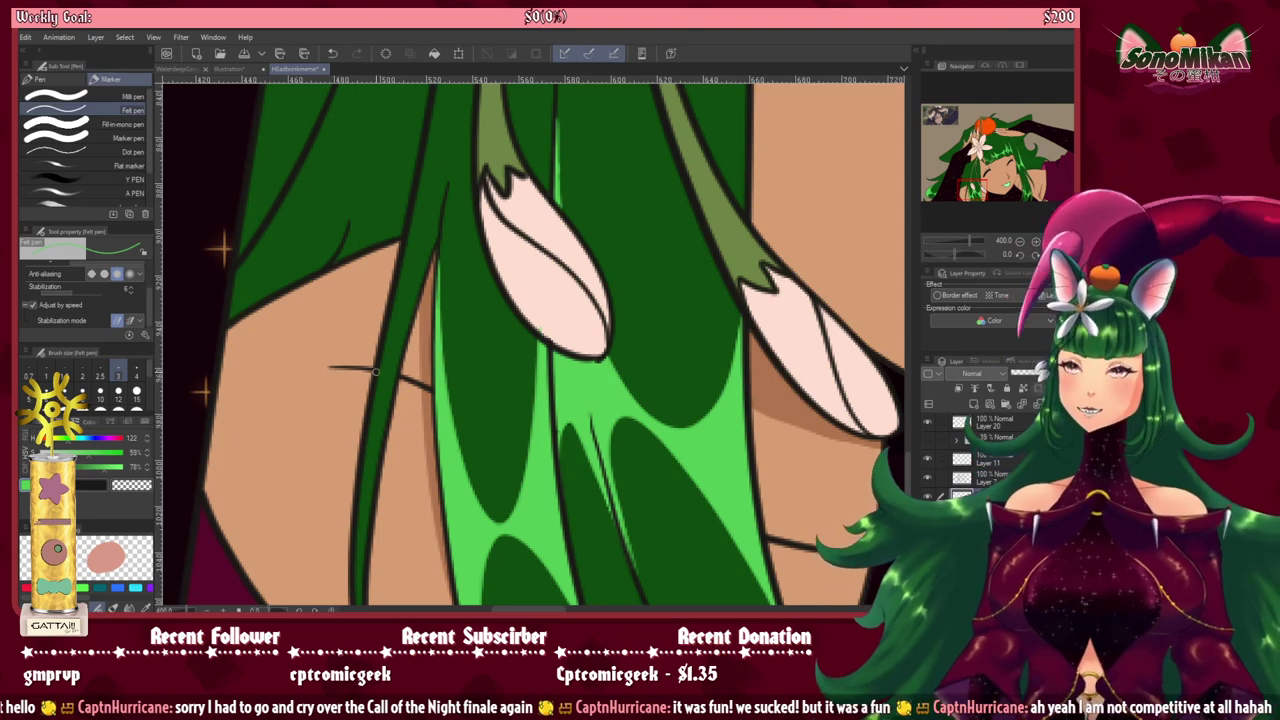
# Step: Outline a light green highlight on the thin strand over the shoulder with the Turnip pen and fill it with the Felt pen at size 4
pyautogui.click(45, 79)
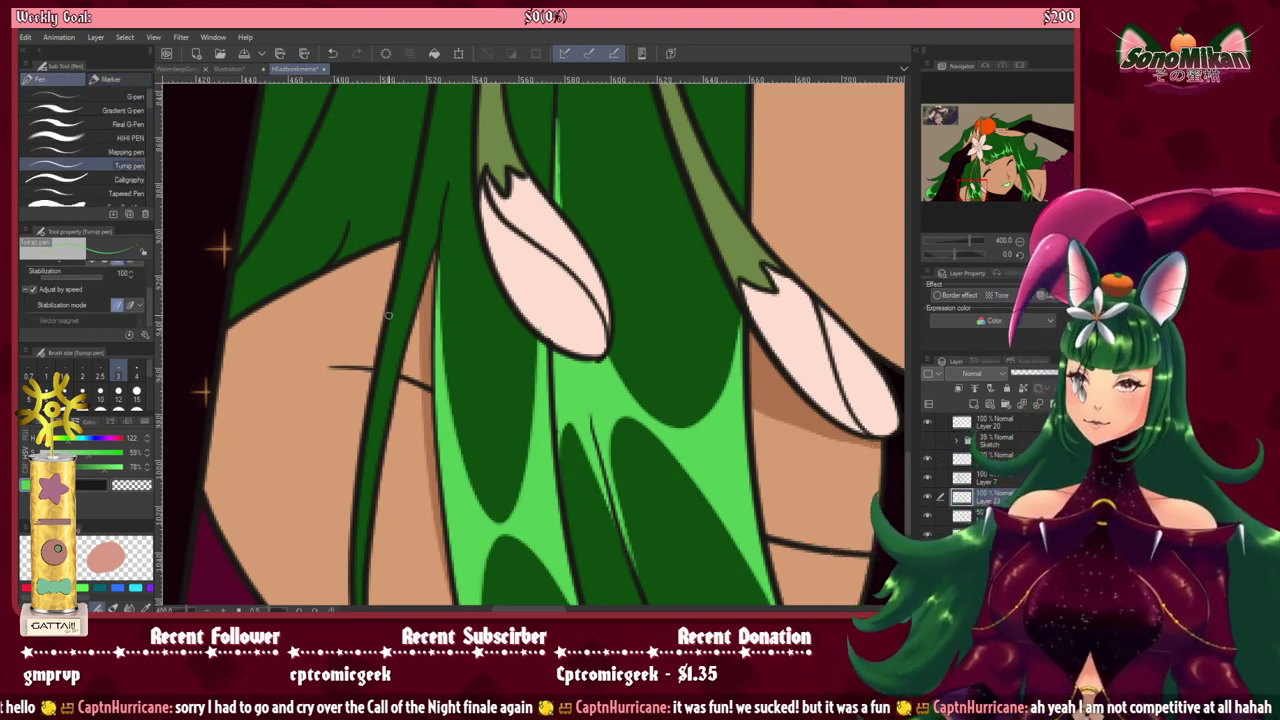
pyautogui.moveTo(389, 315)
pyautogui.mouseDown()
pyautogui.moveTo(383, 407)
pyautogui.moveTo(395, 383)
pyautogui.moveTo(380, 438)
pyautogui.mouseUp()
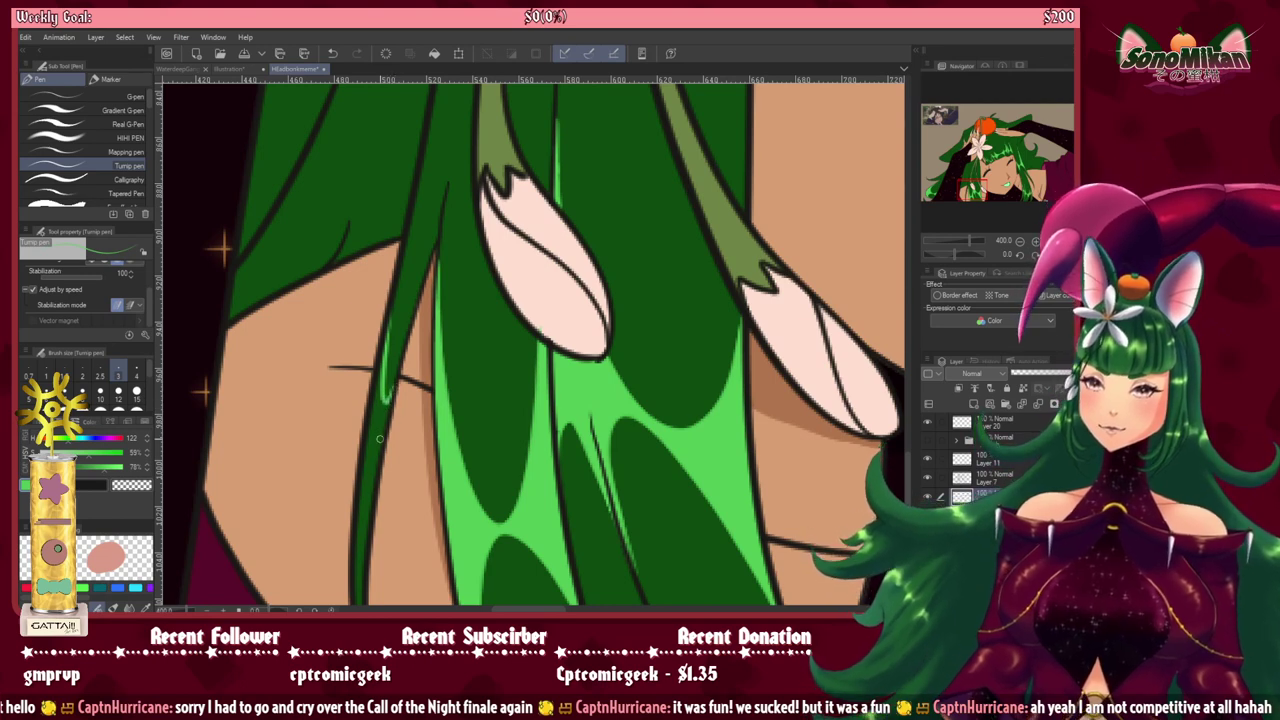
pyautogui.moveTo(375, 487); pyautogui.dragTo(373, 410)
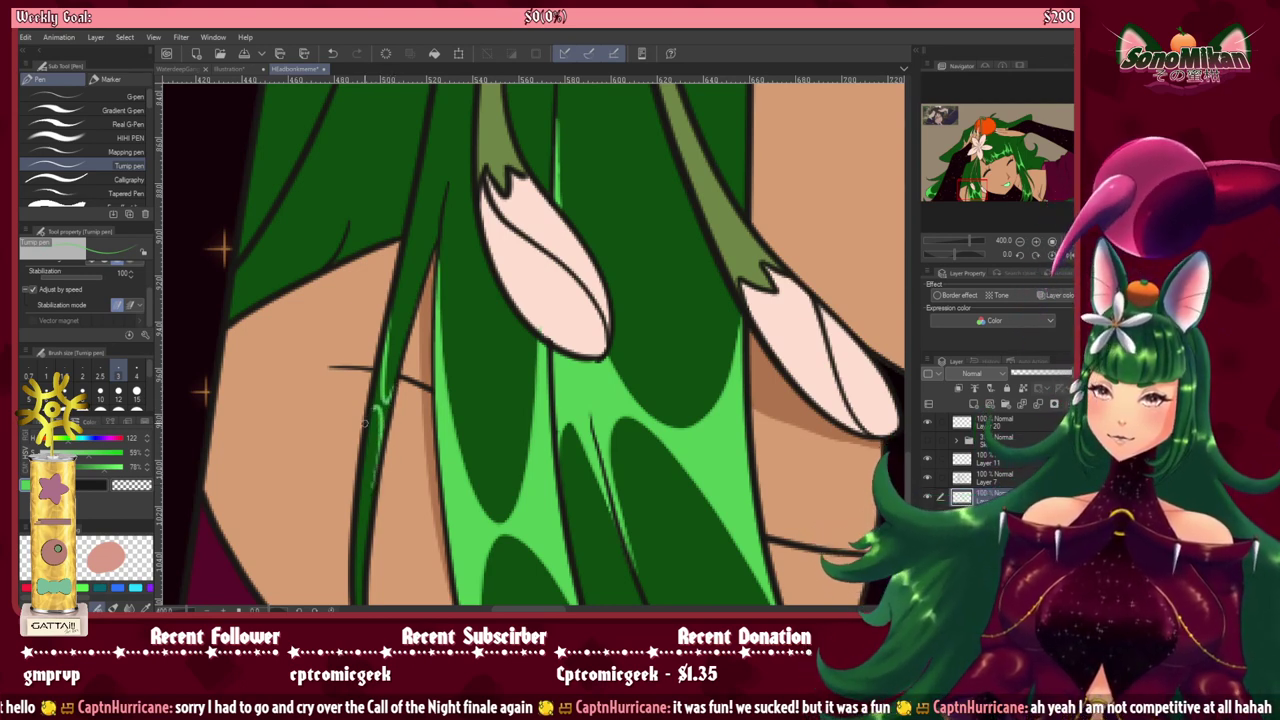
pyautogui.click(108, 79)
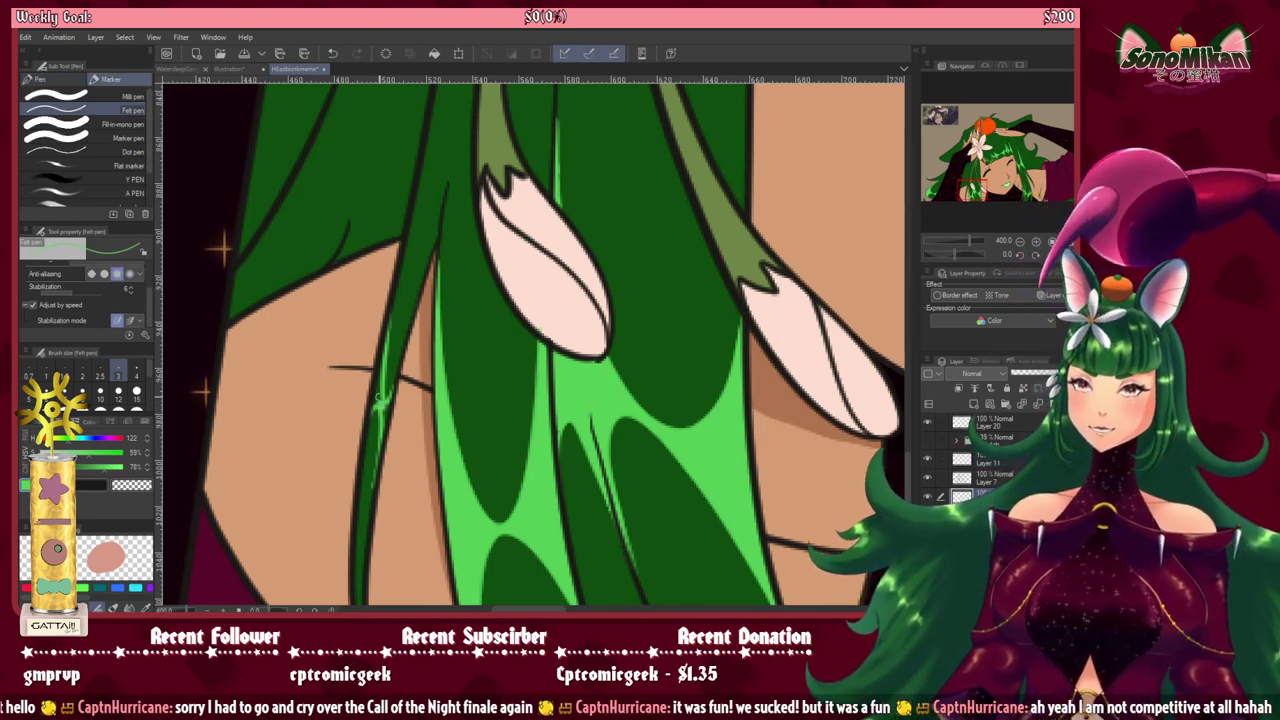
pyautogui.moveTo(378, 400)
pyautogui.mouseDown()
pyautogui.moveTo(383, 347)
pyautogui.moveTo(381, 451)
pyautogui.moveTo(391, 396)
pyautogui.mouseUp()
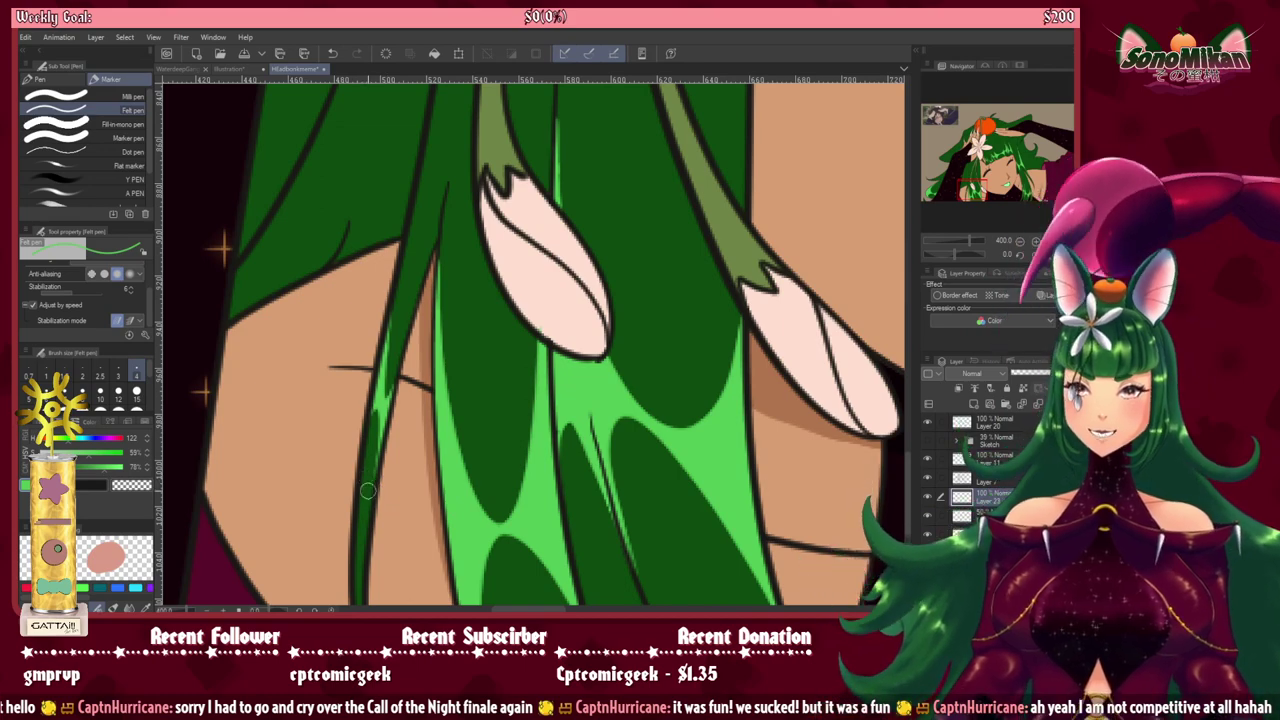
# Step: Outline a highlight on the curled strand behind the gloved arm with the Turnip pen, using an arch near the tip and a U-shaped curve above
pyautogui.scroll(-5, 341, 513)
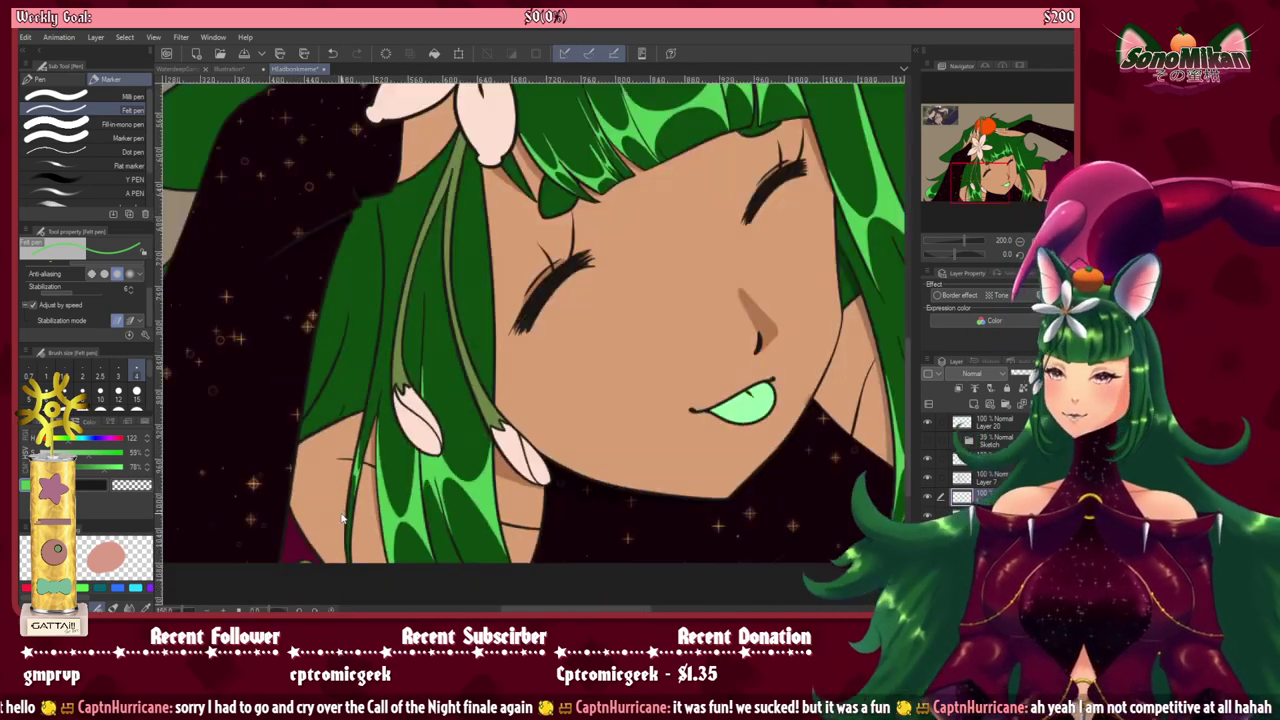
pyautogui.scroll(2, 341, 513)
pyautogui.moveTo(610, 440); pyautogui.dragTo(860, 454)
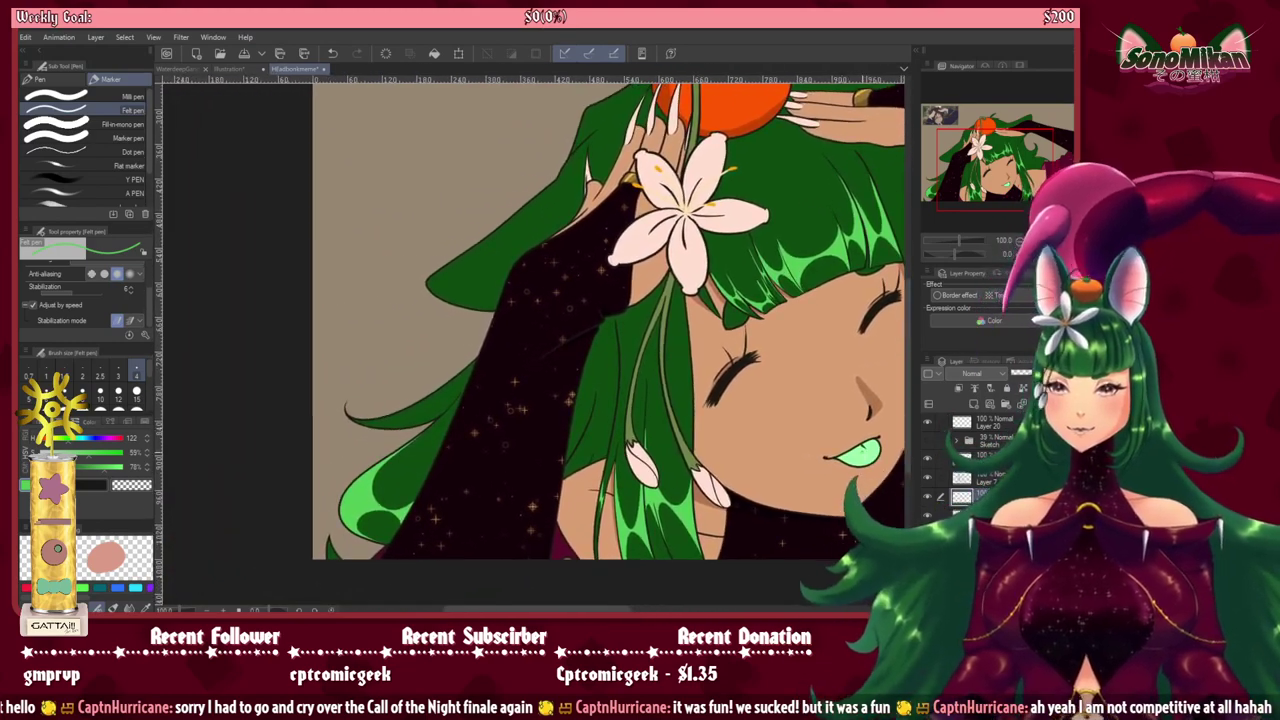
pyautogui.scroll(3, 357, 446)
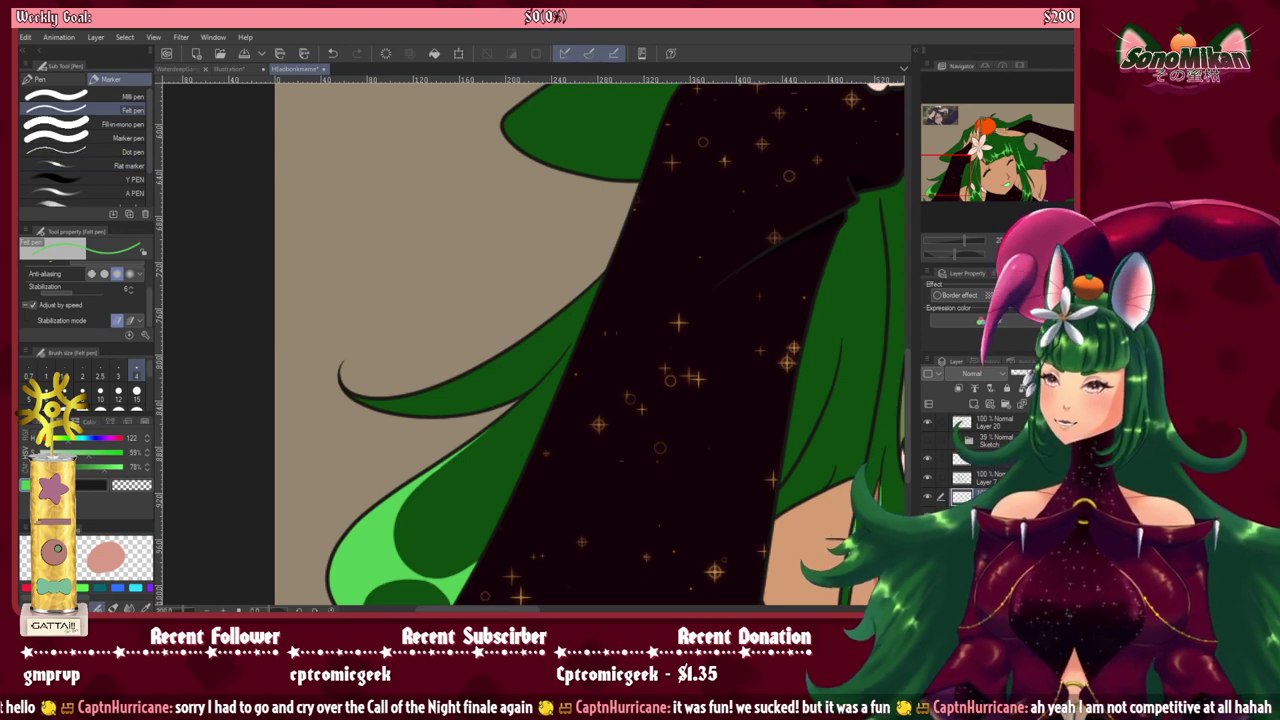
pyautogui.click(60, 79)
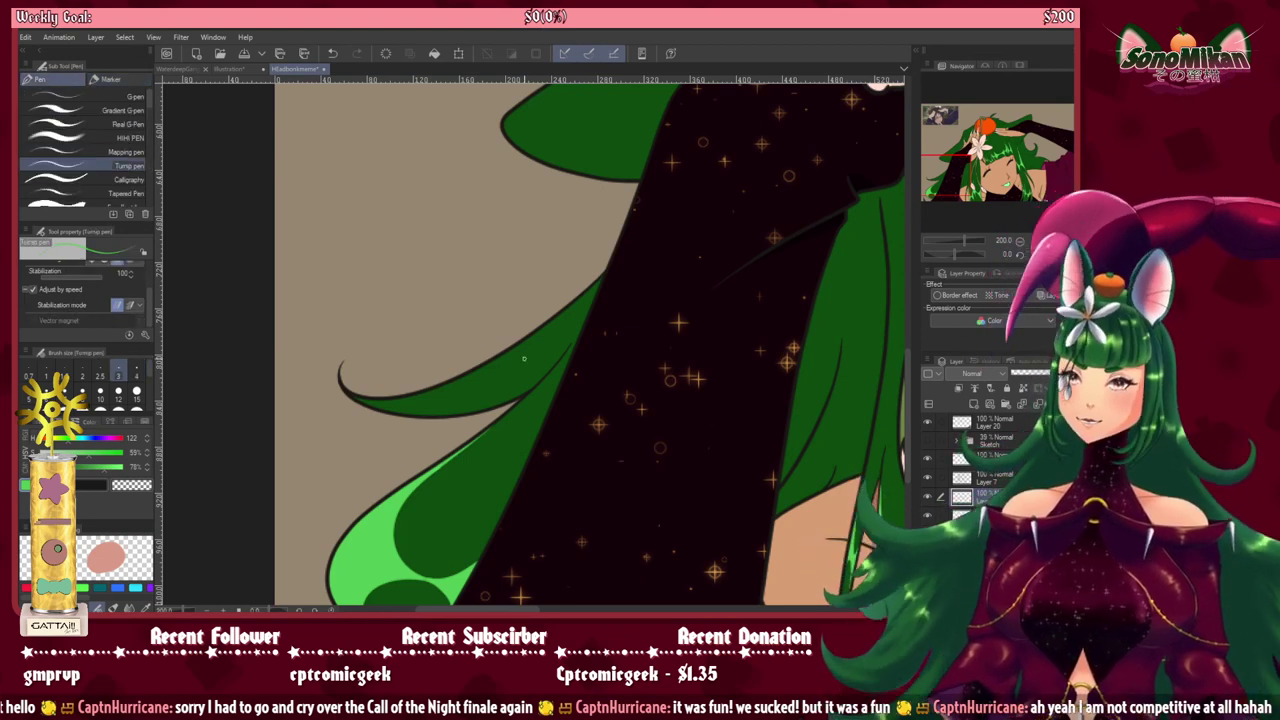
pyautogui.press('-')
pyautogui.press('-')
pyautogui.press('-')
pyautogui.press('-')
pyautogui.press('-')
pyautogui.press('-')
pyautogui.press('-')
pyautogui.press('-')
pyautogui.press('-')
pyautogui.press('-')
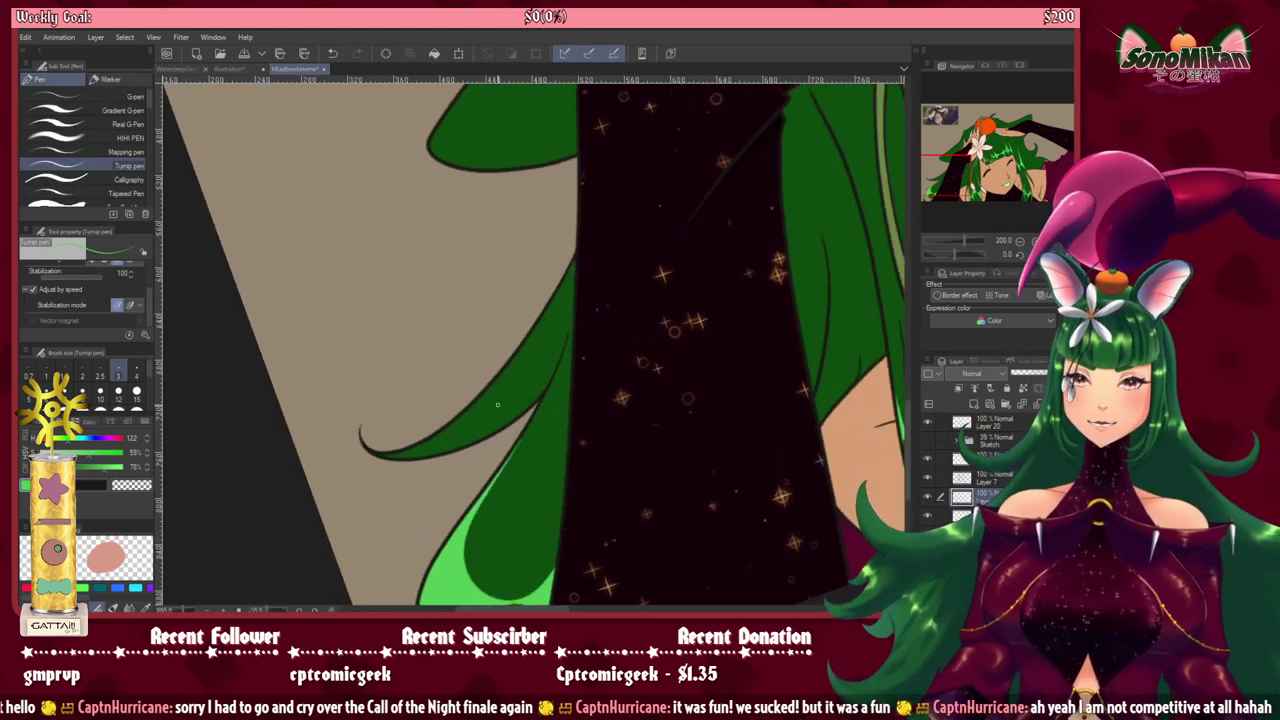
pyautogui.moveTo(520, 440)
pyautogui.mouseDown()
pyautogui.moveTo(548, 462)
pyautogui.moveTo(548, 410)
pyautogui.moveTo(521, 457)
pyautogui.mouseUp()
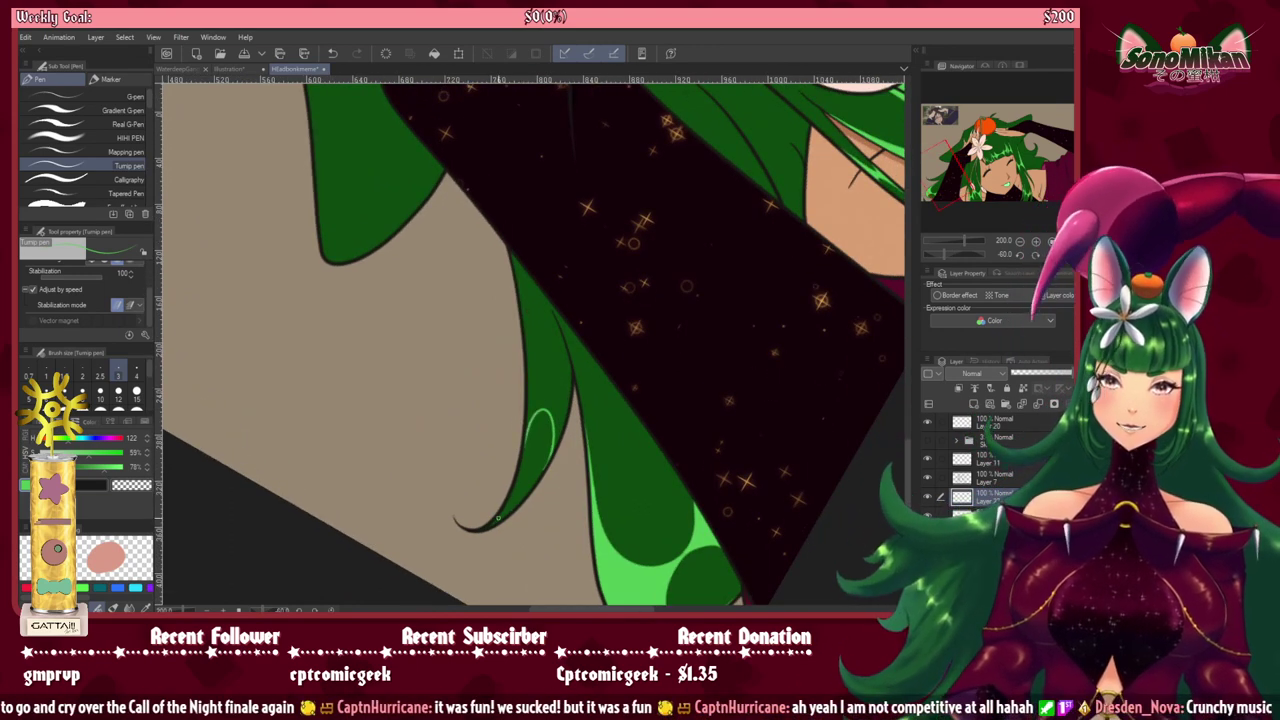
pyautogui.hotkey('ctrl', 'z')
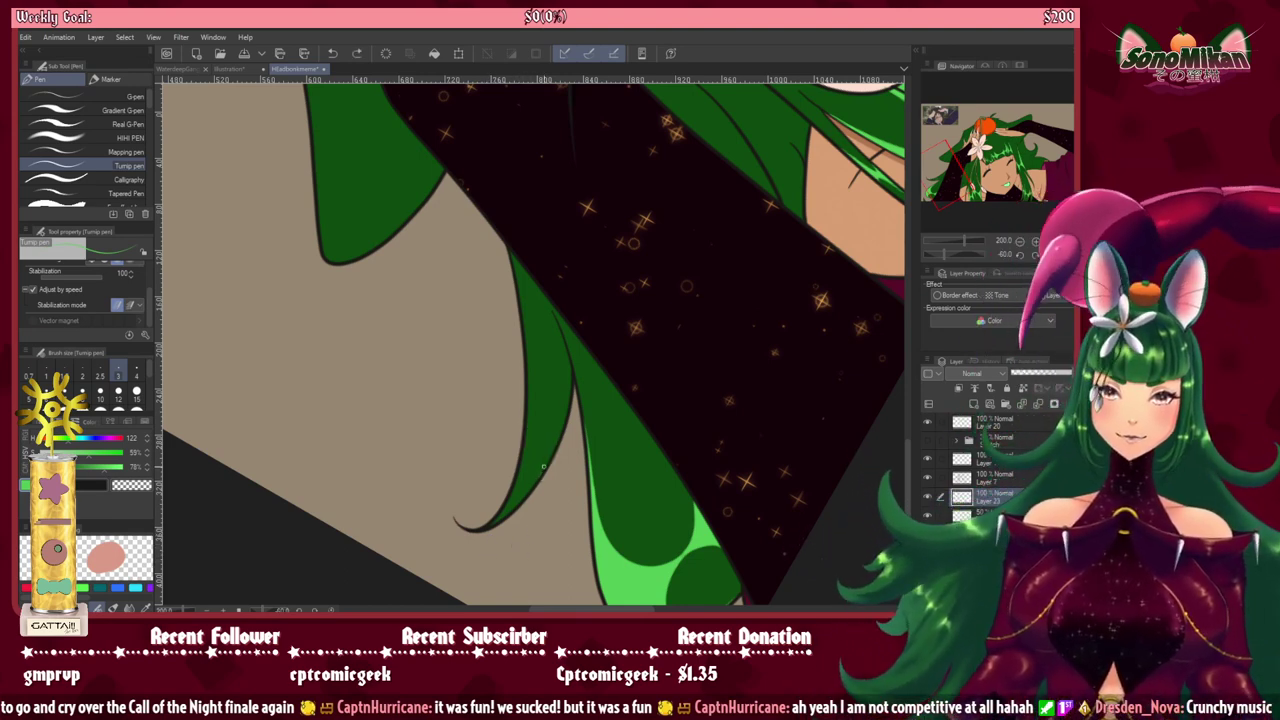
pyautogui.moveTo(545, 439); pyautogui.dragTo(519, 460)
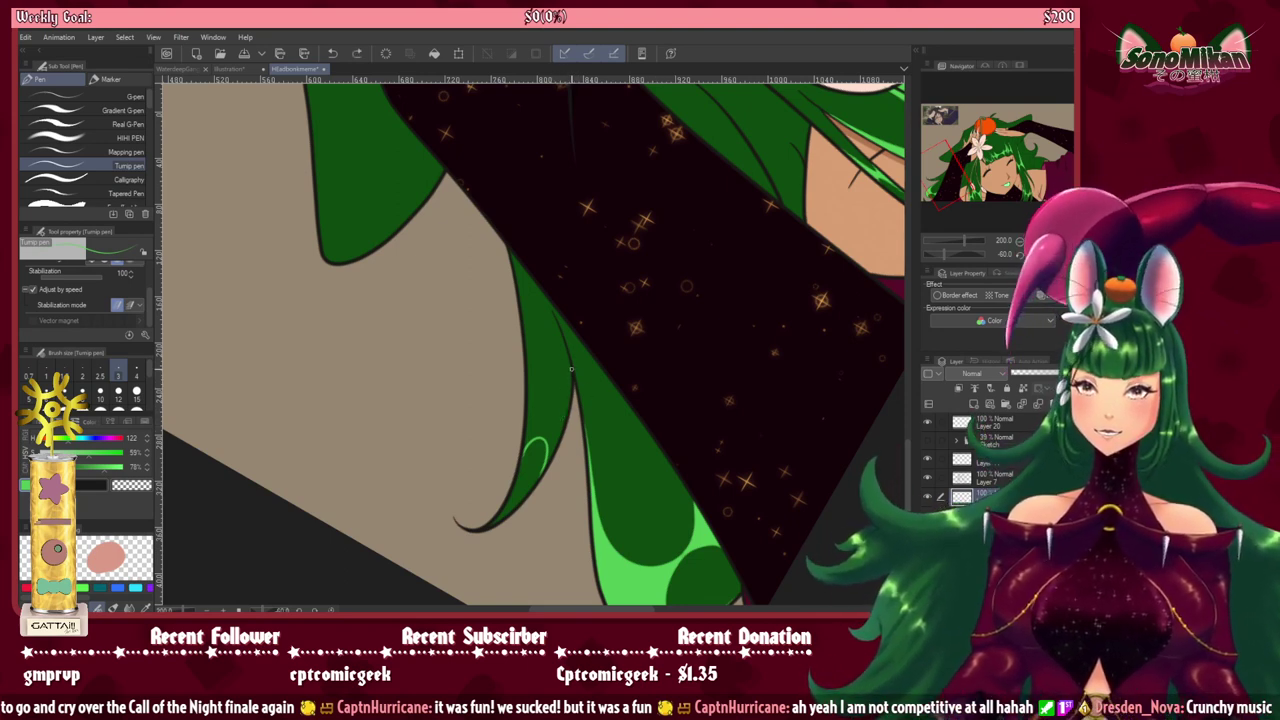
pyautogui.moveTo(570, 373)
pyautogui.mouseDown()
pyautogui.moveTo(556, 425)
pyautogui.moveTo(533, 434)
pyautogui.mouseUp()
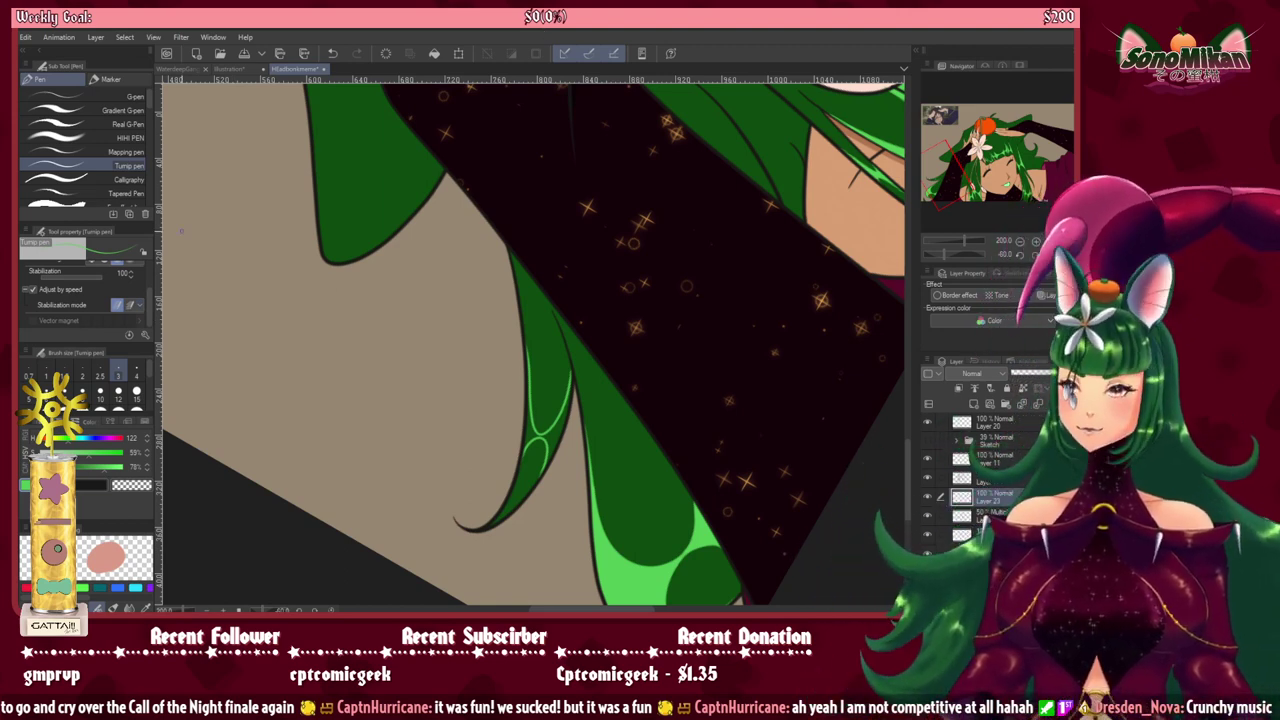
# Step: Auto-select the area between the outlines on the curled strand, referring to all layers, and fill it with light green
pyautogui.press('w')
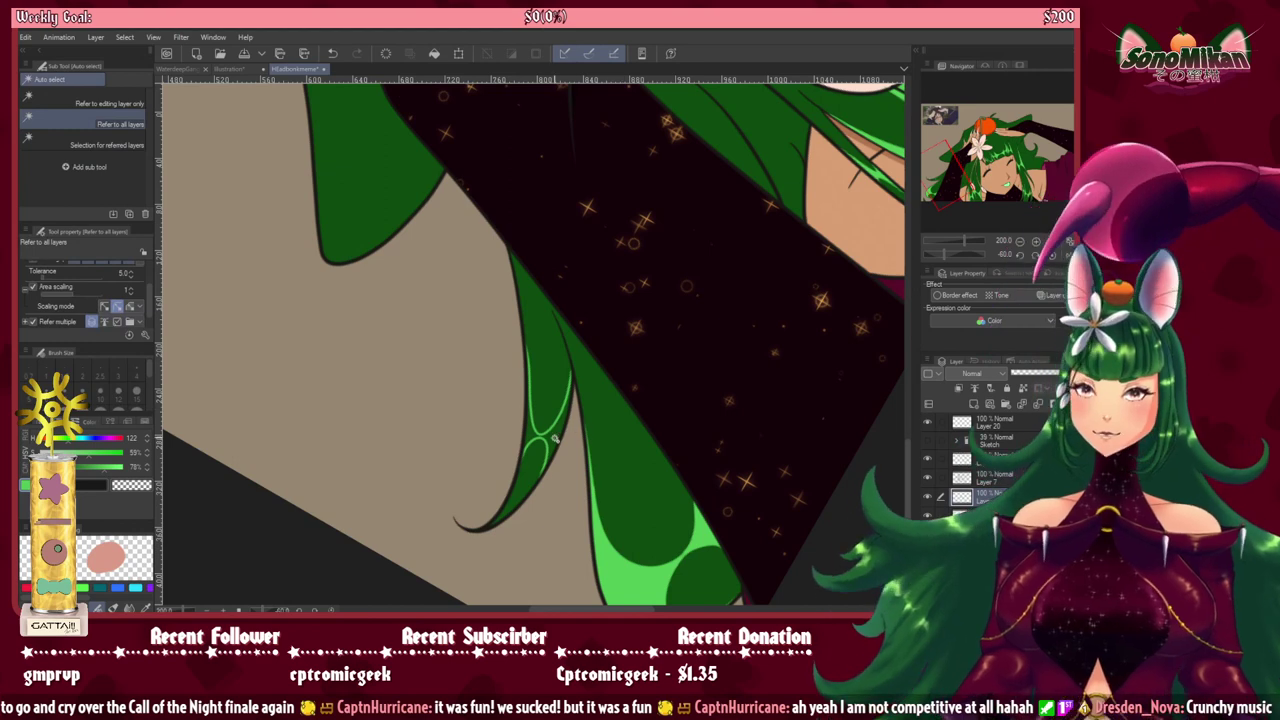
pyautogui.click(552, 437)
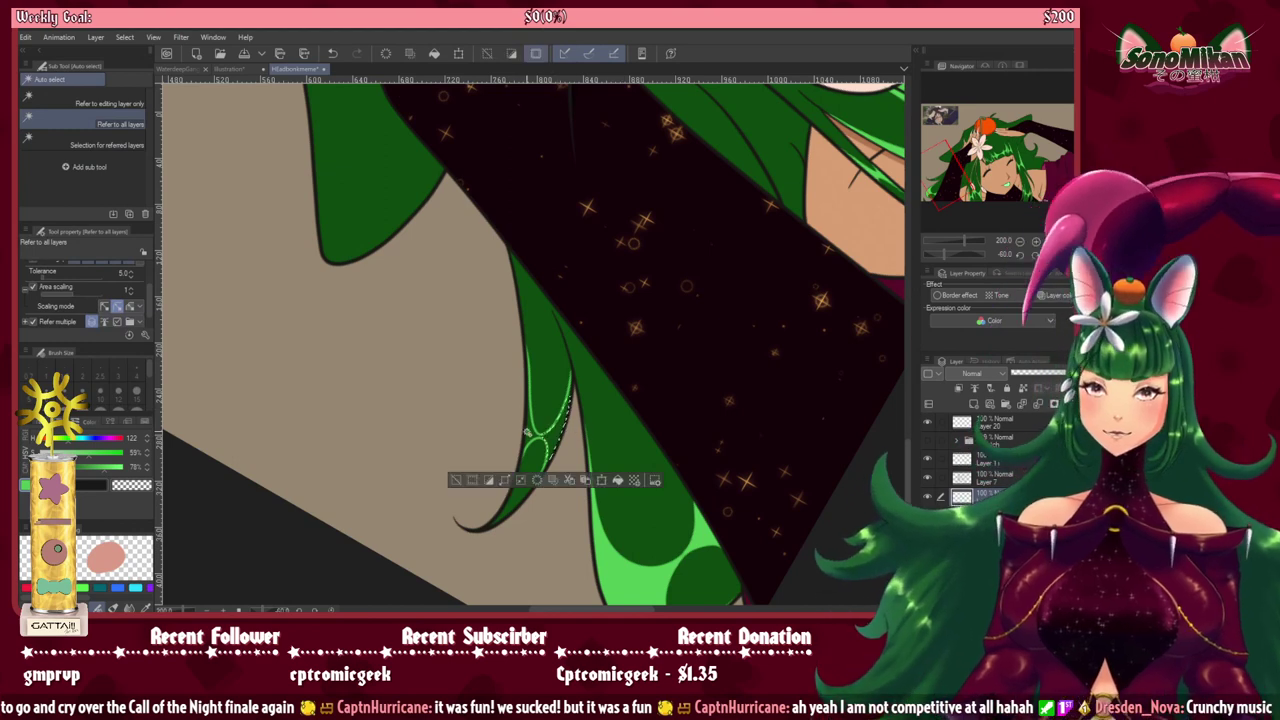
pyautogui.click(606, 482)
# Step: Deselect and fill the small gaps along the curled strand's highlight with the Felt pen at size 3
pyautogui.scroll(2, 663, 393)
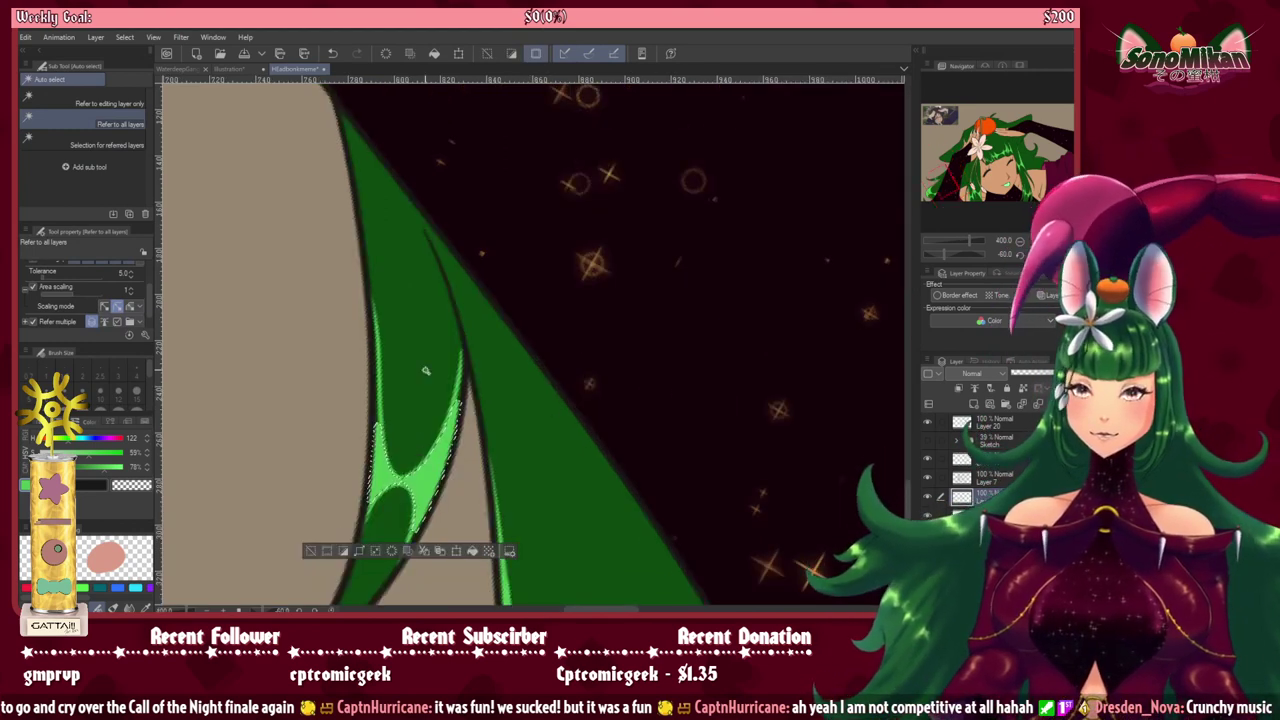
pyautogui.press('p')
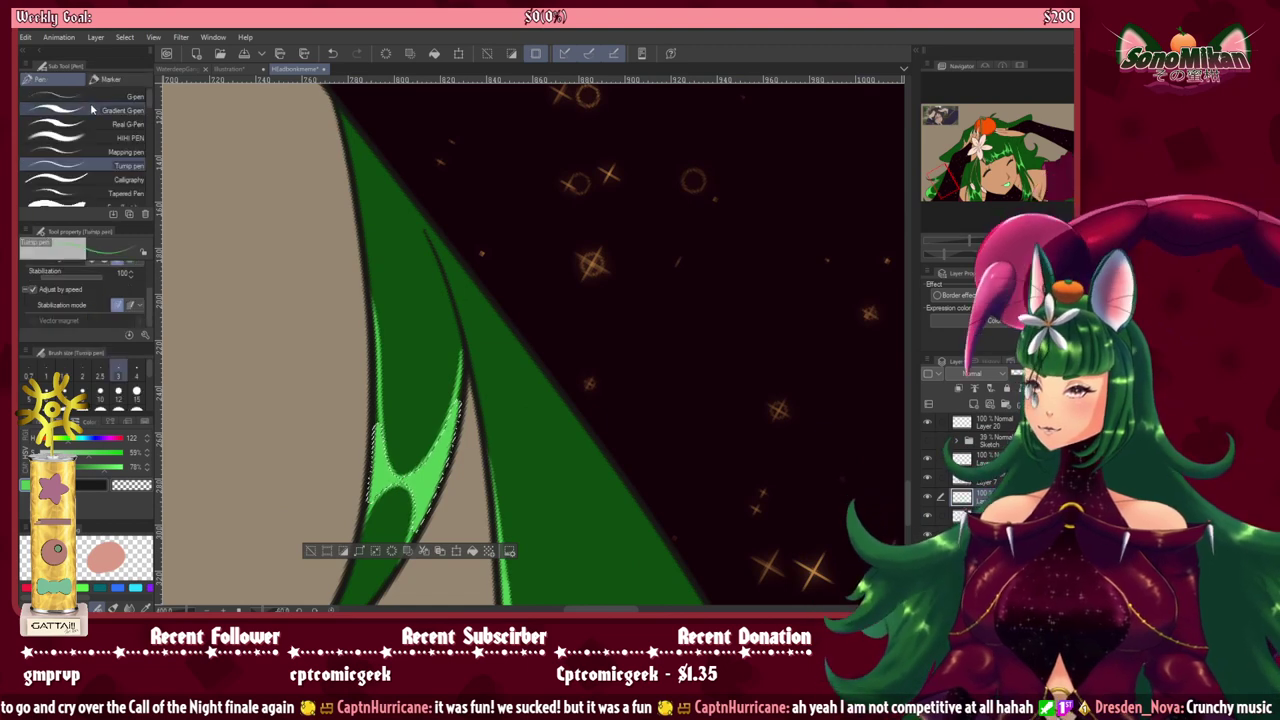
pyautogui.click(110, 79)
pyautogui.hotkey('ctrl', 'd')
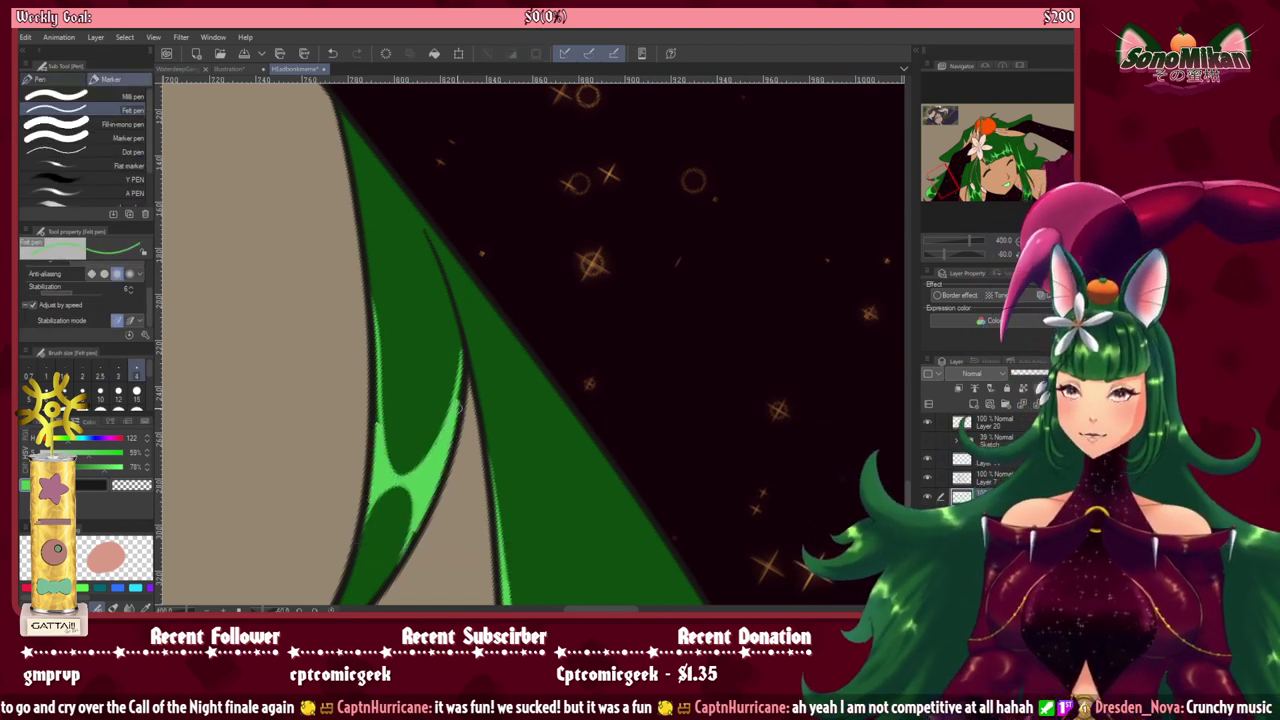
pyautogui.press('[')
pyautogui.moveTo(459, 405); pyautogui.dragTo(463, 367)
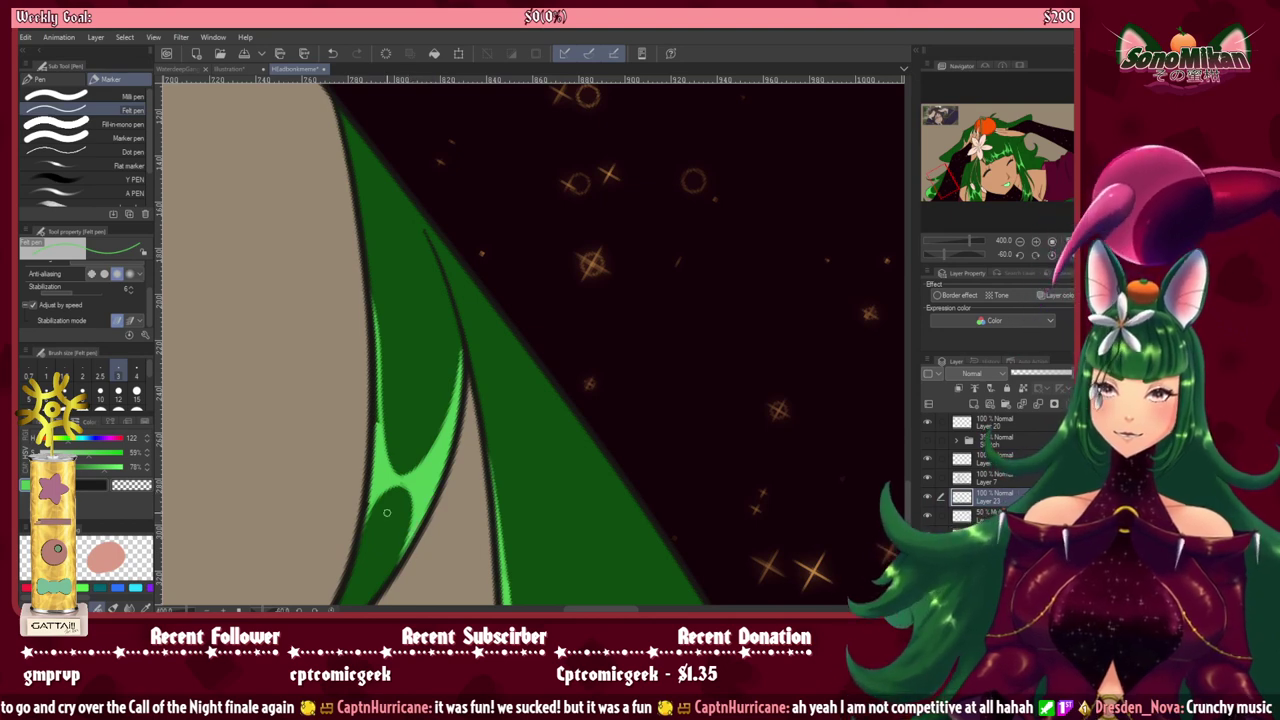
pyautogui.hotkey('ctrl', 'shift', 'n')
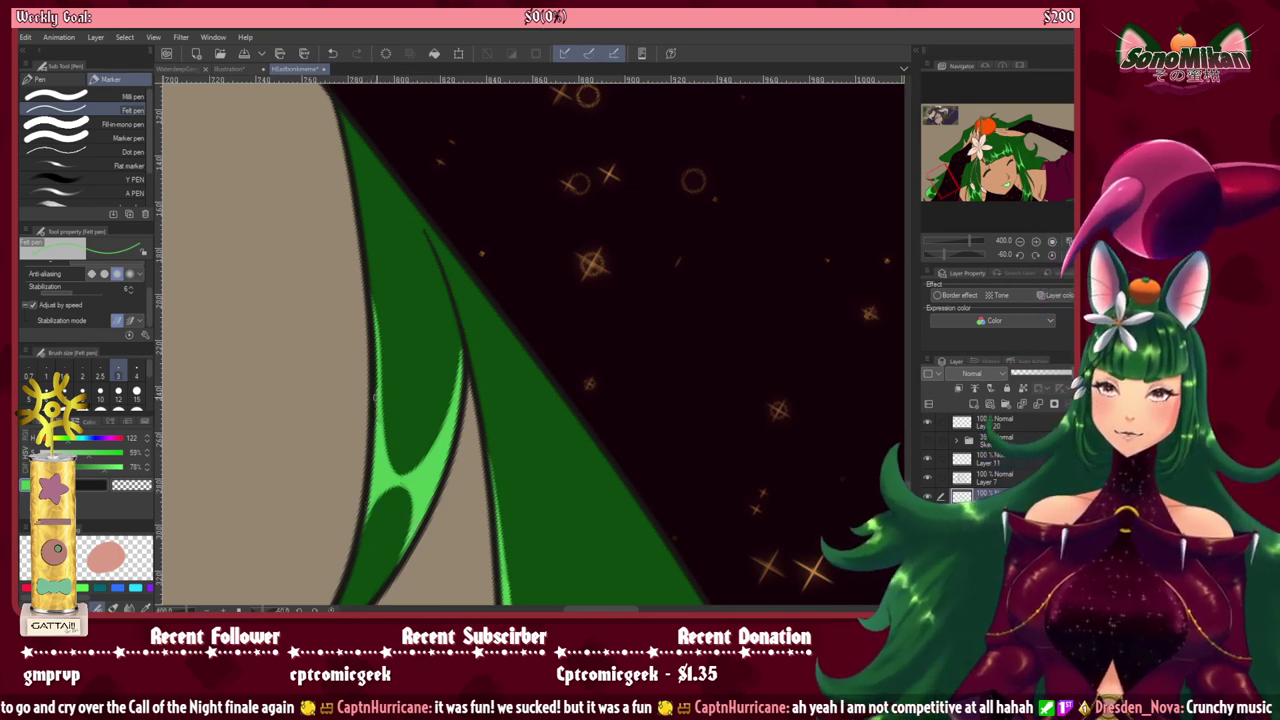
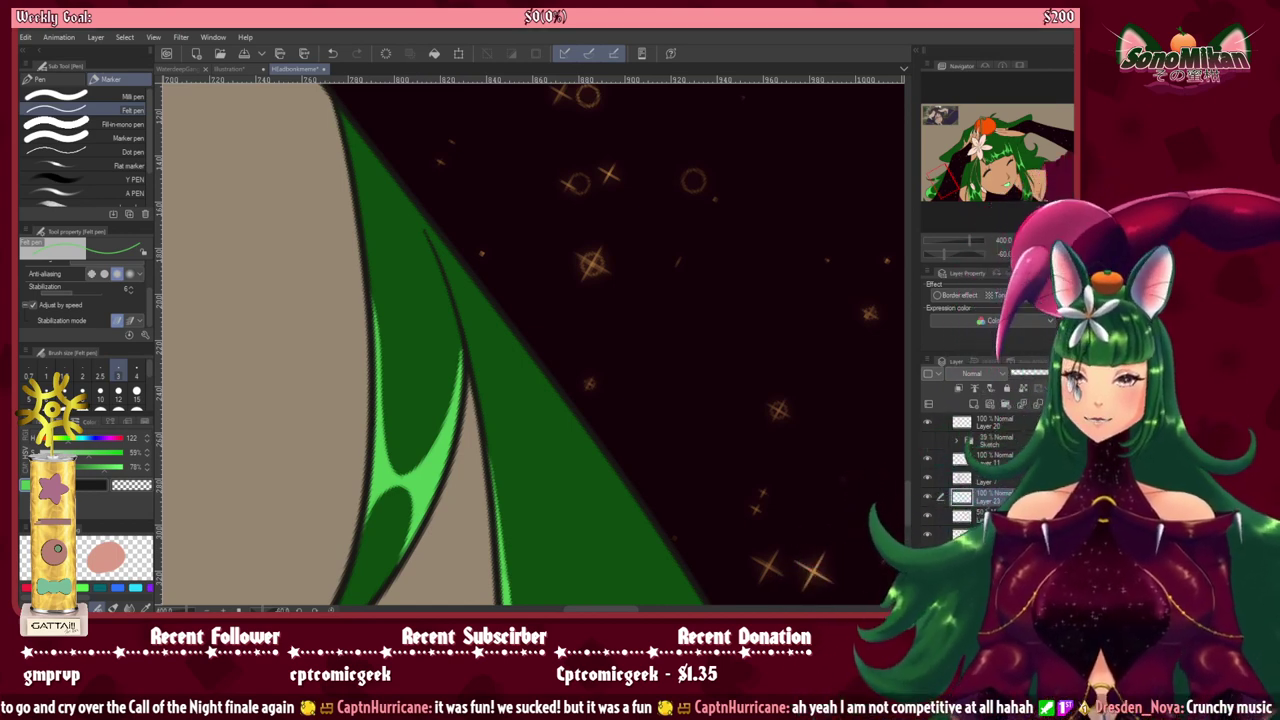
# Step: Outline highlights on the hair behind the bare shoulder with the Felt pen, along its outer edge and beneath the short inner strand line
pyautogui.scroll(-5, 772, 360)
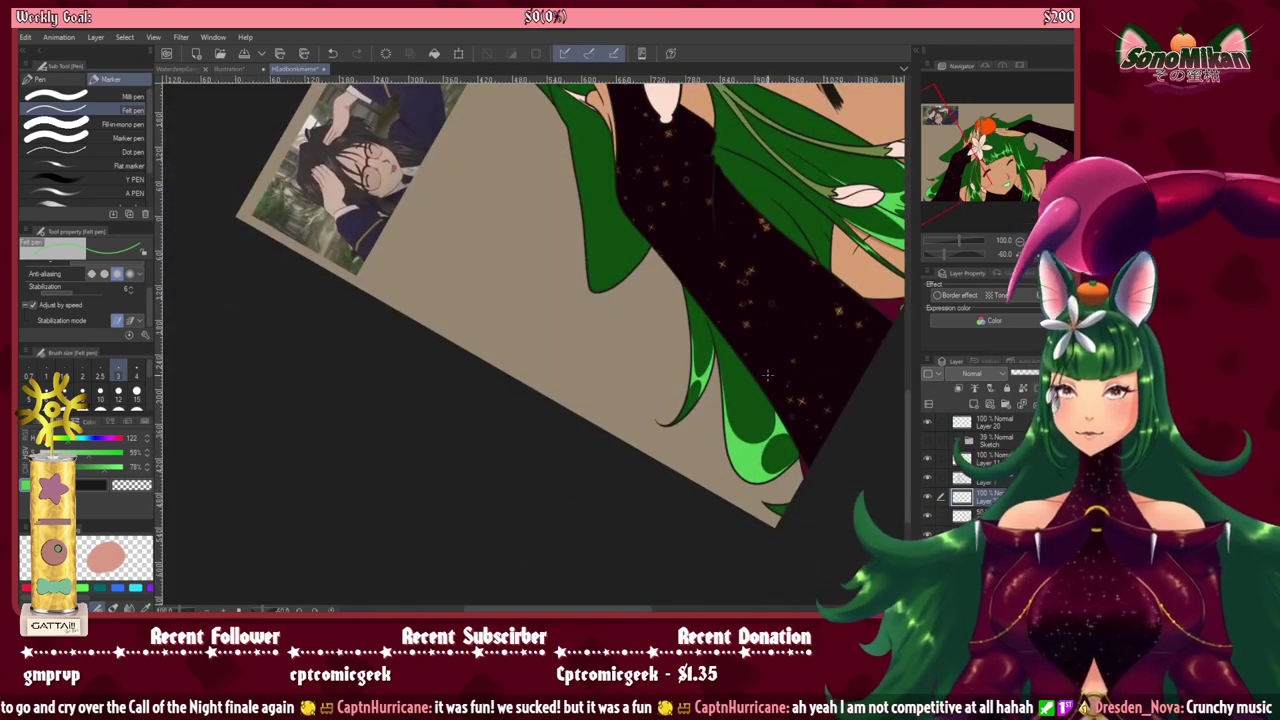
pyautogui.hotkey('ctrl', '@')
pyautogui.moveTo(752, 384)
pyautogui.mouseDown()
pyautogui.moveTo(557, 289)
pyautogui.moveTo(502, 244)
pyautogui.moveTo(520, 235)
pyautogui.moveTo(370, 352)
pyautogui.mouseUp()
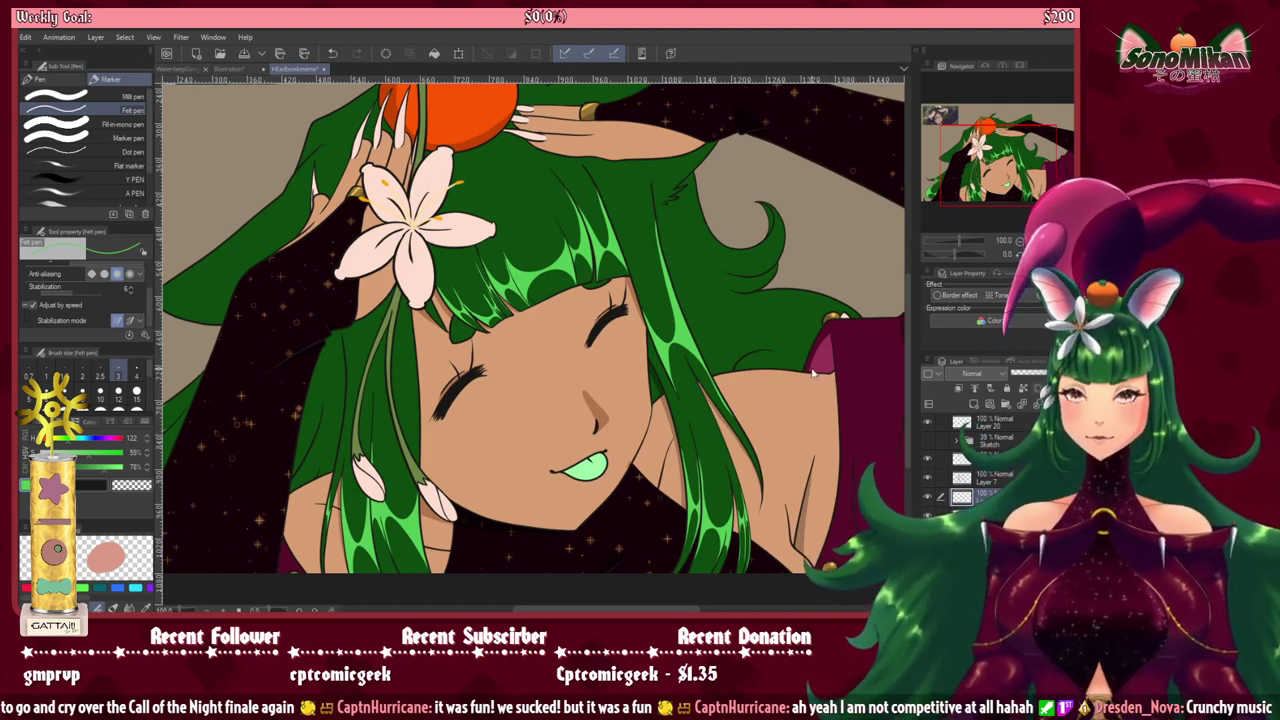
pyautogui.scroll(2, 815, 360)
pyautogui.moveTo(762, 334); pyautogui.dragTo(635, 335)
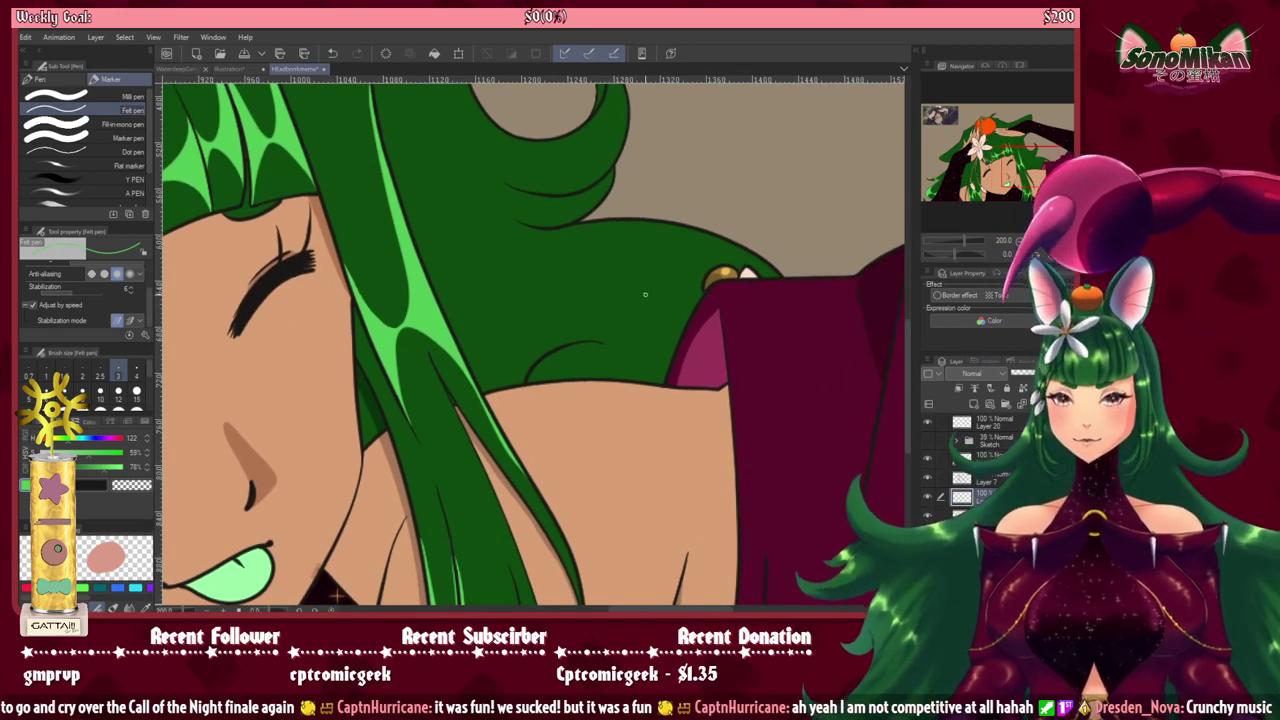
pyautogui.press('^')
pyautogui.press('^')
pyautogui.press('^')
pyautogui.press('^')
pyautogui.press('^')
pyautogui.press('^')
pyautogui.press('^')
pyautogui.press('^')
pyautogui.press('^')
pyautogui.press('^')
pyautogui.press('^')
pyautogui.press('^')
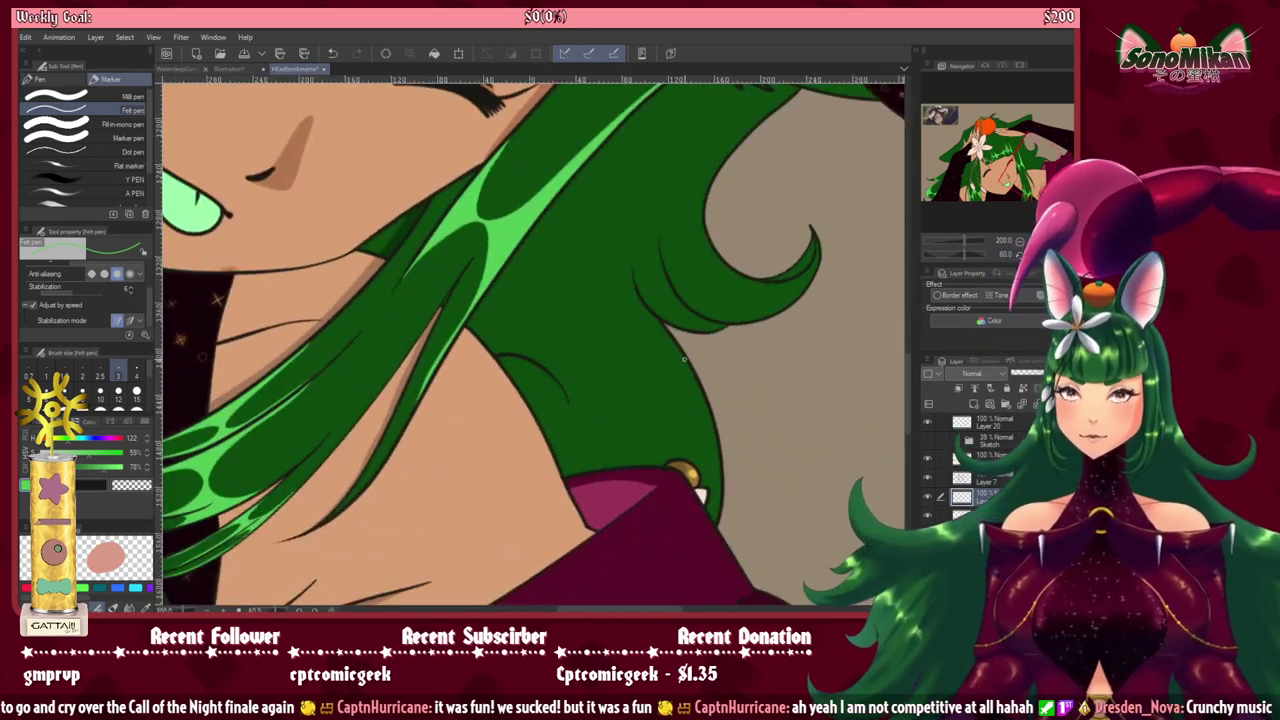
pyautogui.moveTo(668, 446)
pyautogui.mouseDown()
pyautogui.moveTo(612, 448)
pyautogui.moveTo(660, 387)
pyautogui.mouseUp()
pyautogui.hotkey('ctrl', 'z')
pyautogui.scroll(2, 684, 441)
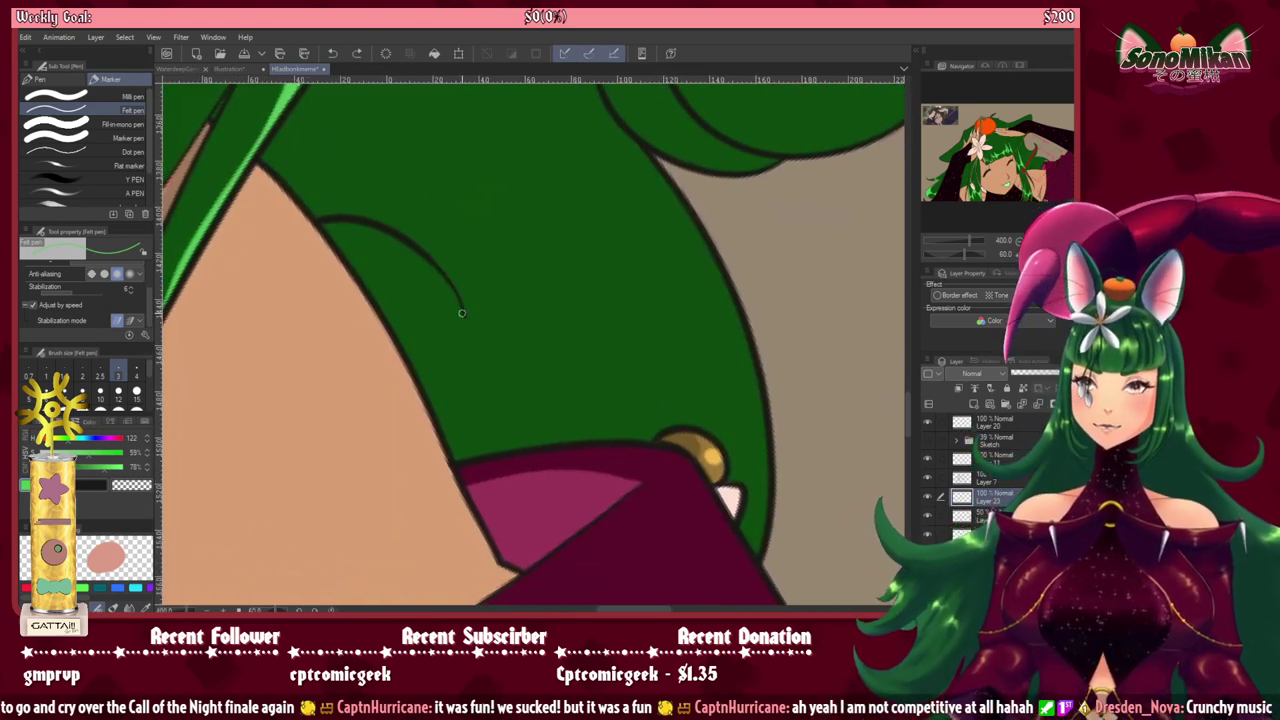
pyautogui.moveTo(461, 313)
pyautogui.mouseDown()
pyautogui.moveTo(438, 279)
pyautogui.moveTo(420, 281)
pyautogui.moveTo(418, 316)
pyautogui.moveTo(445, 372)
pyautogui.moveTo(528, 424)
pyautogui.moveTo(611, 425)
pyautogui.moveTo(663, 406)
pyautogui.mouseUp()
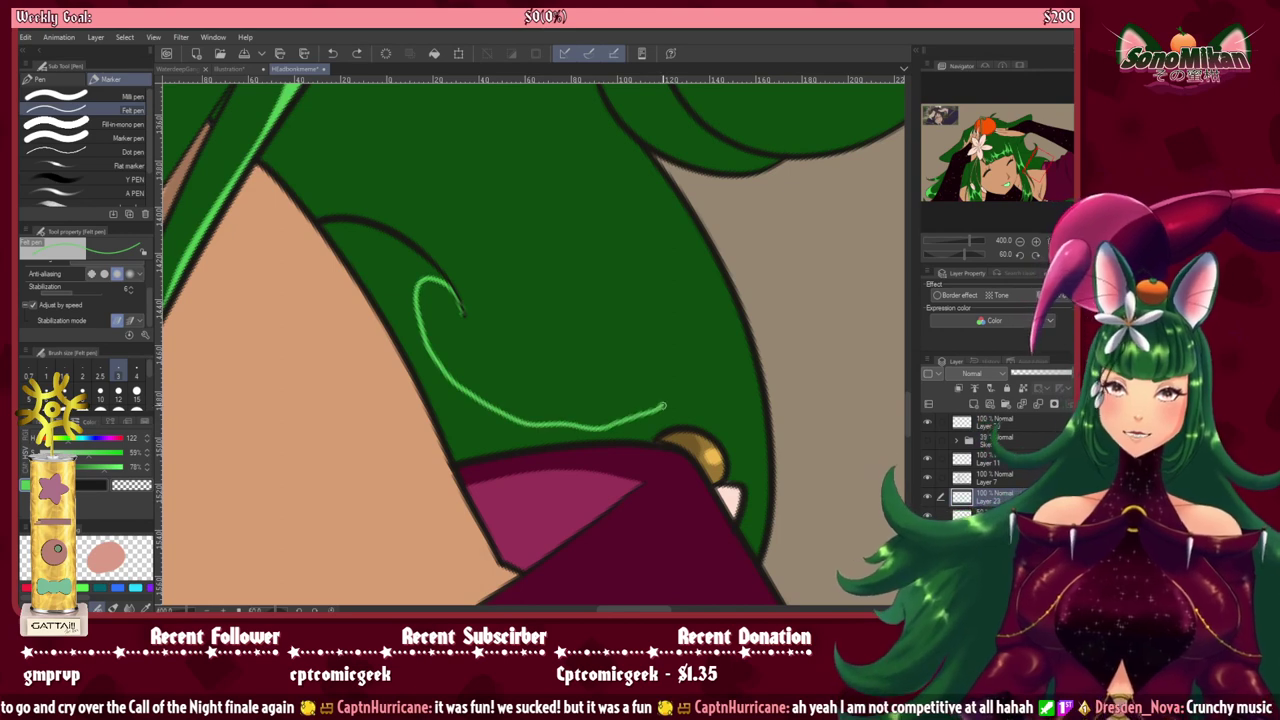
pyautogui.hotkey('ctrl', 'z')
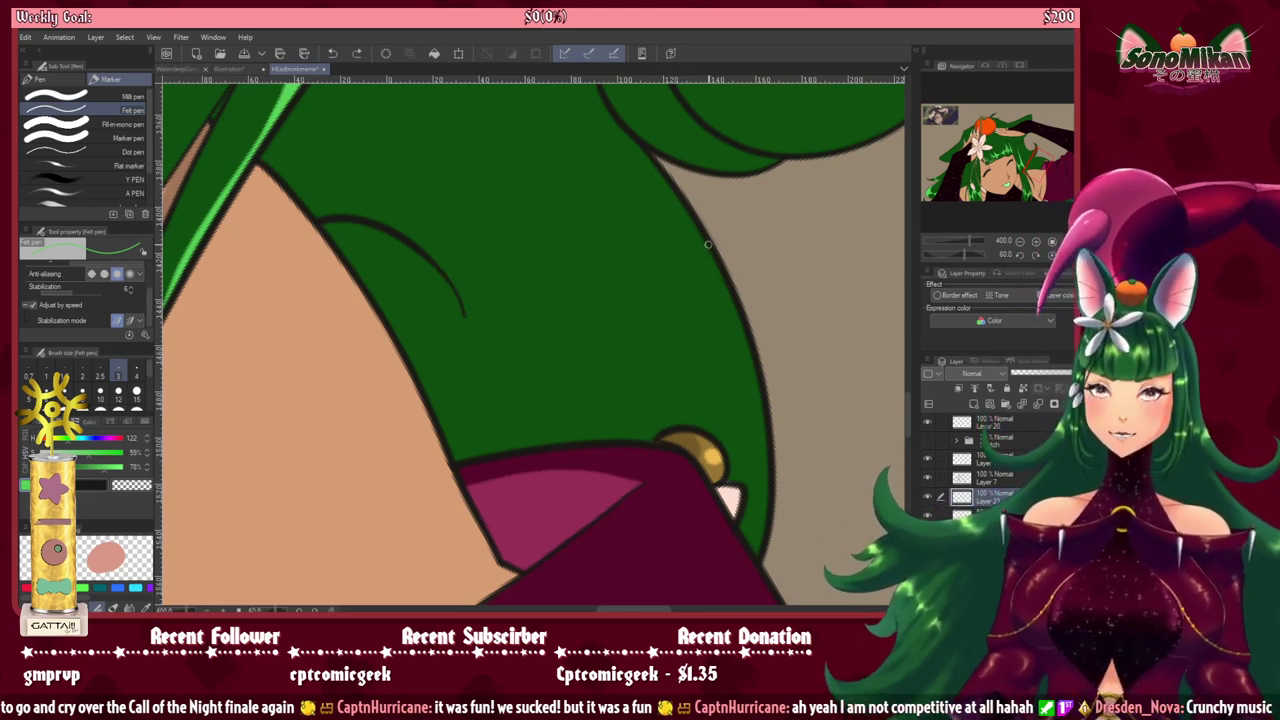
pyautogui.moveTo(708, 244)
pyautogui.mouseDown()
pyautogui.moveTo(719, 292)
pyautogui.moveTo(695, 388)
pyautogui.moveTo(637, 426)
pyautogui.moveTo(540, 425)
pyautogui.moveTo(472, 354)
pyautogui.mouseUp()
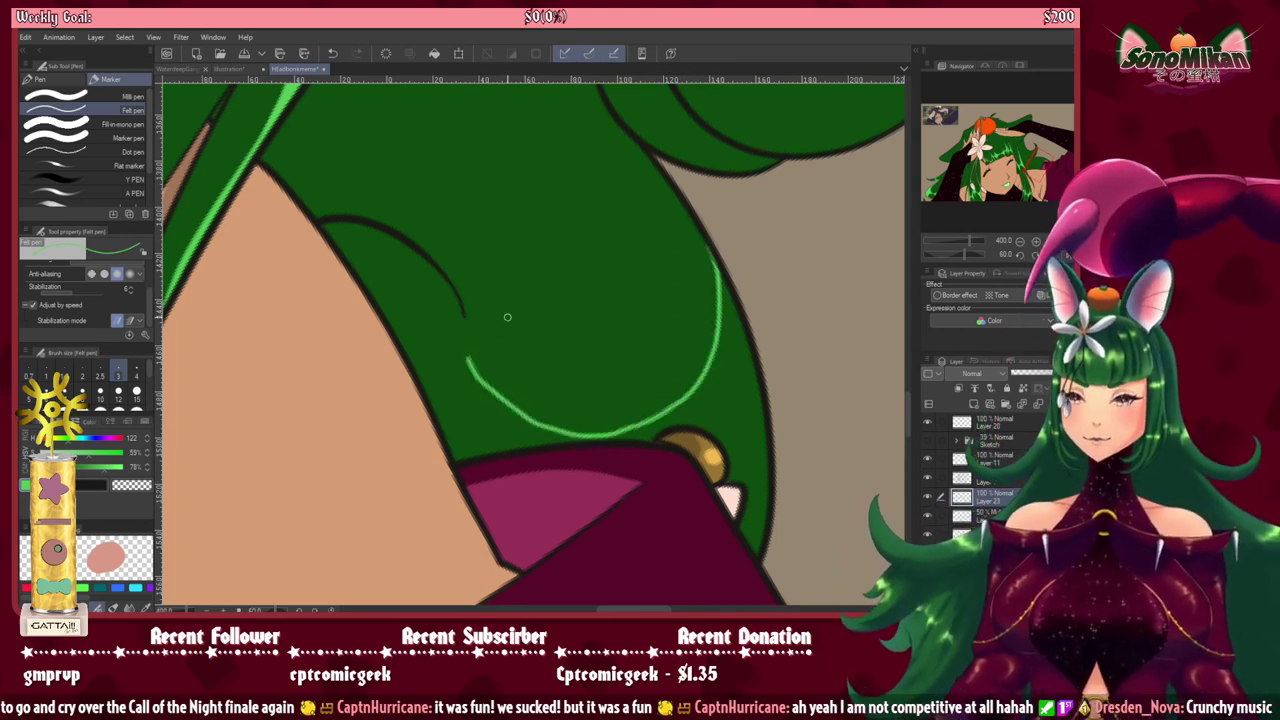
pyautogui.hotkey('ctrl', 'z')
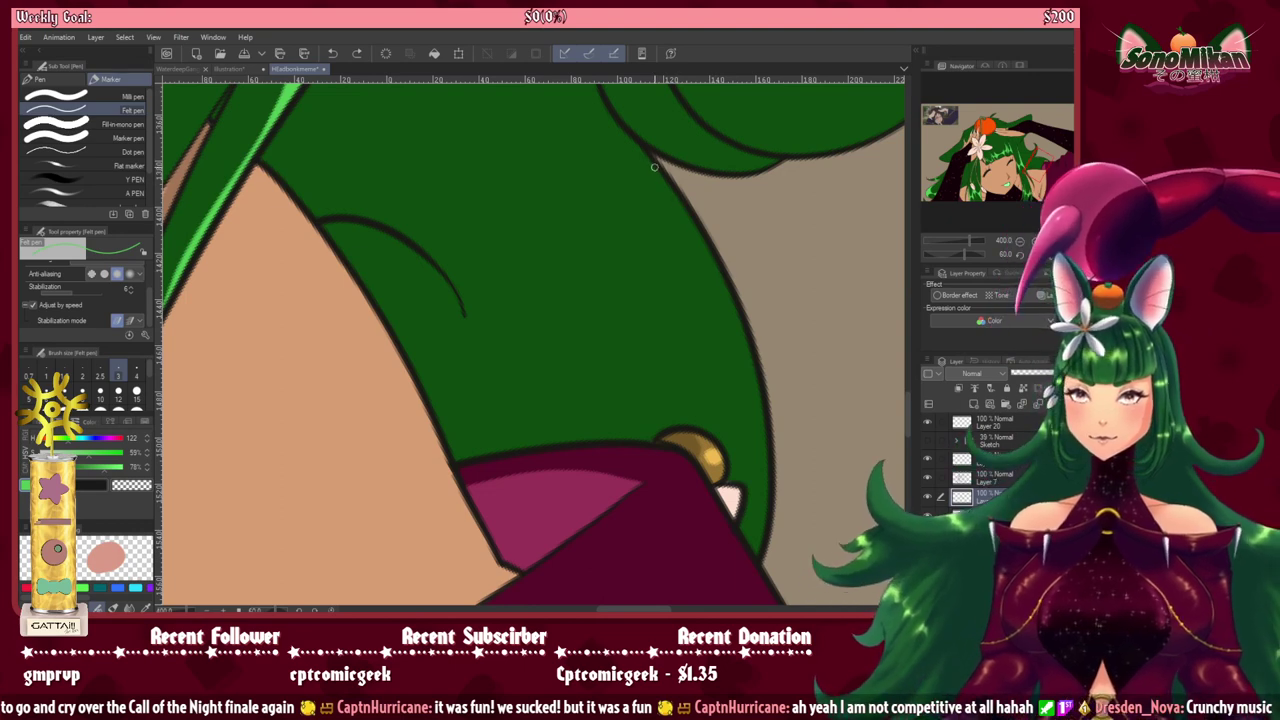
pyautogui.moveTo(654, 167)
pyautogui.mouseDown()
pyautogui.moveTo(698, 266)
pyautogui.moveTo(718, 370)
pyautogui.moveTo(696, 428)
pyautogui.mouseUp()
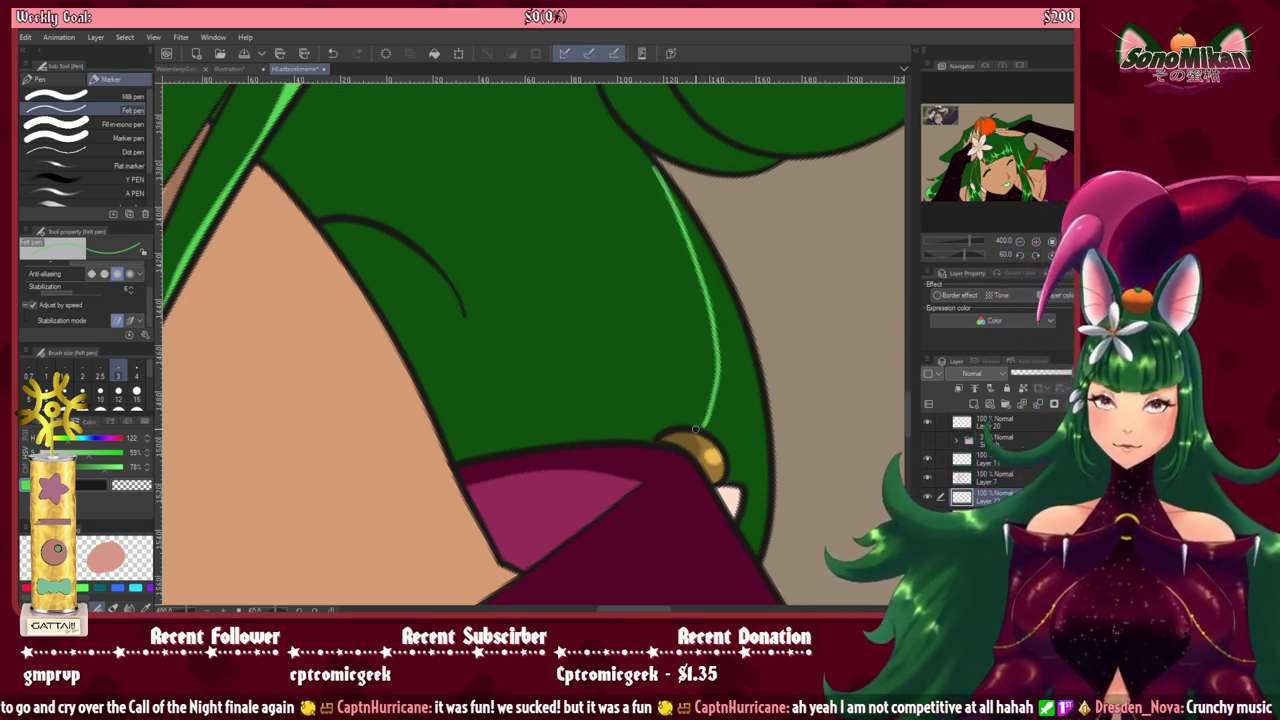
pyautogui.moveTo(462, 310)
pyautogui.mouseDown()
pyautogui.moveTo(433, 264)
pyautogui.moveTo(462, 321)
pyautogui.moveTo(448, 282)
pyautogui.moveTo(406, 260)
pyautogui.moveTo(405, 337)
pyautogui.moveTo(433, 395)
pyautogui.moveTo(490, 448)
pyautogui.mouseUp()
pyautogui.hotkey('ctrl', 'z')
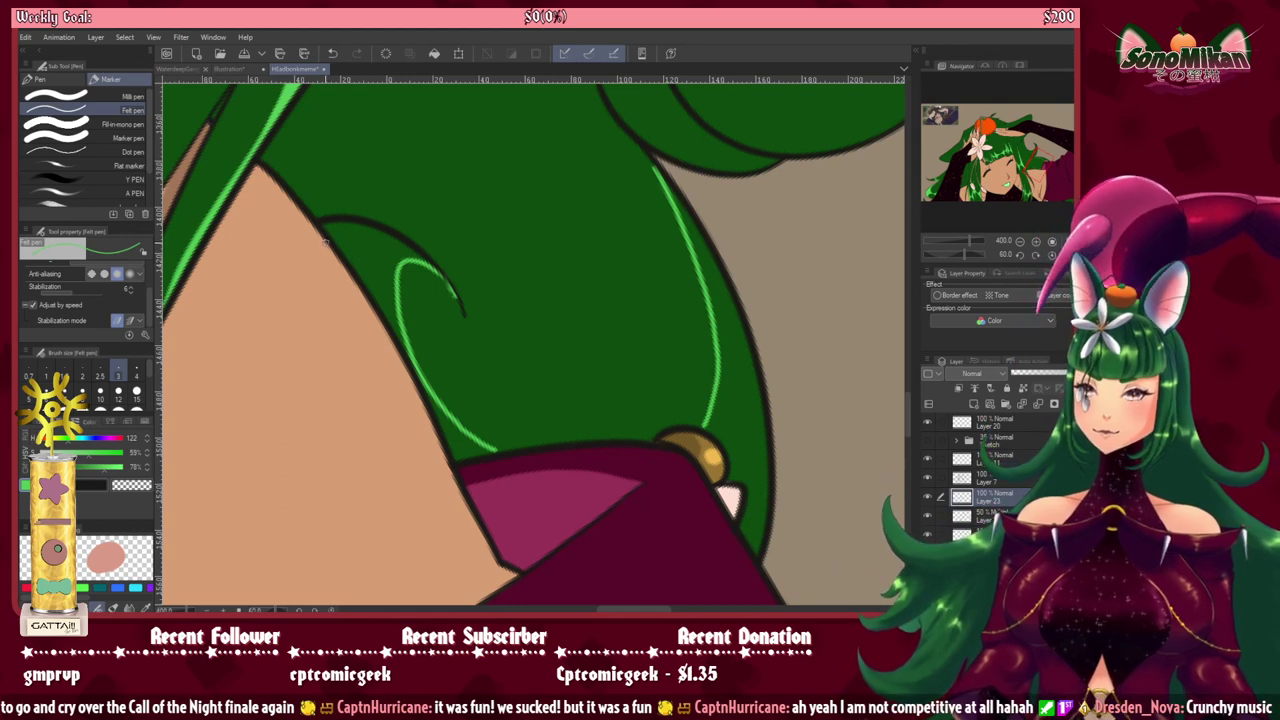
pyautogui.moveTo(323, 236)
pyautogui.mouseDown()
pyautogui.moveTo(379, 273)
pyautogui.moveTo(404, 348)
pyautogui.mouseUp()
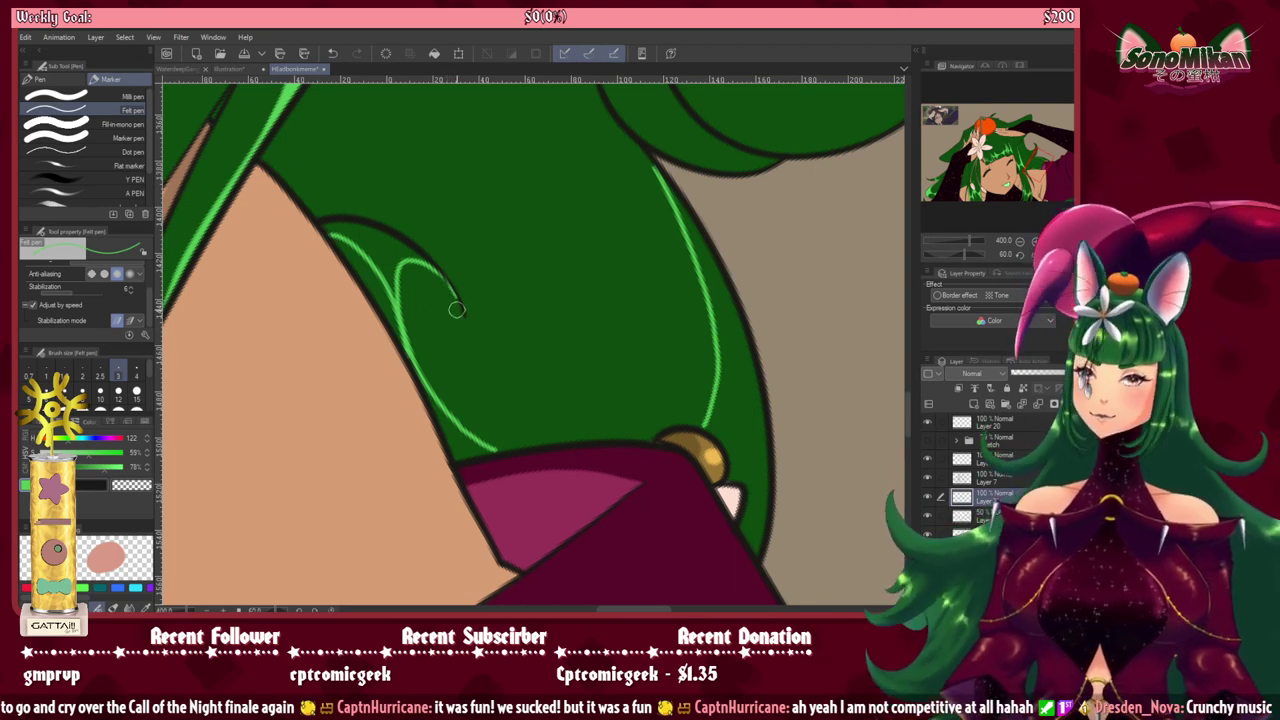
# Step: Auto-select the outlined areas behind the shoulder, referring to all layers, fill them with light green, deselect and touch up the edges with the Felt pen
pyautogui.click(10, 197)
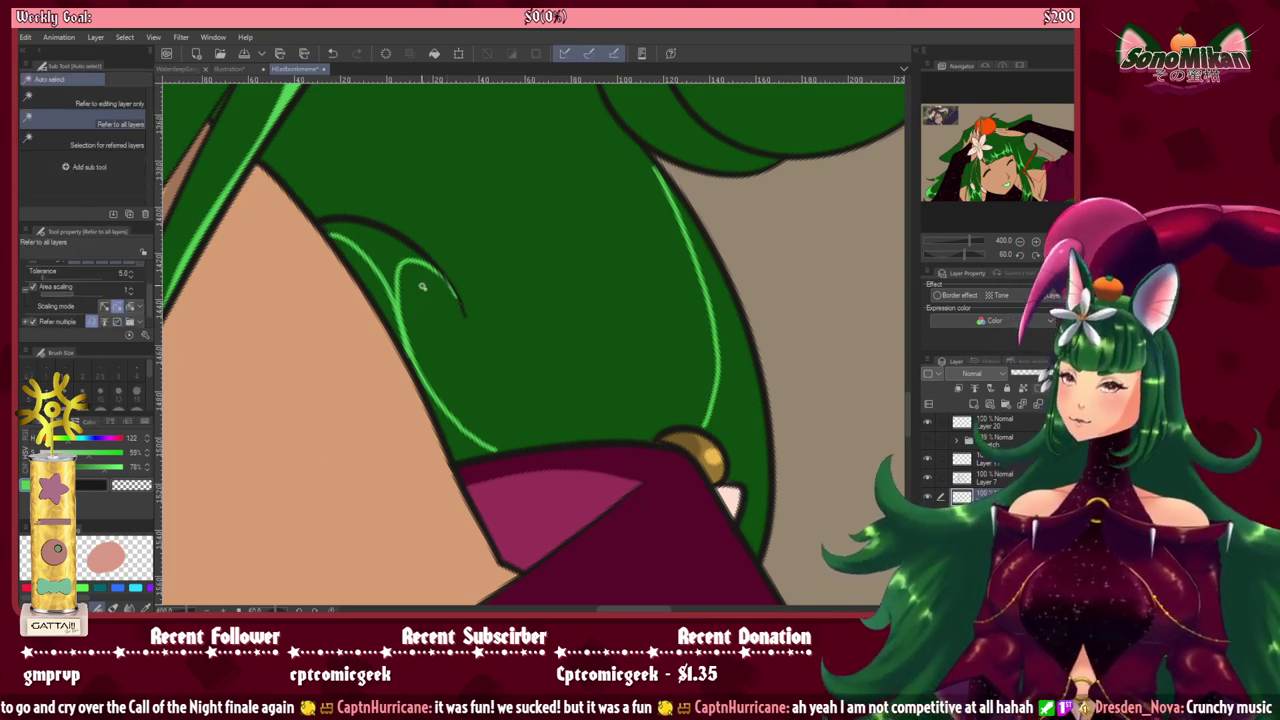
pyautogui.click(390, 259)
pyautogui.click(459, 440)
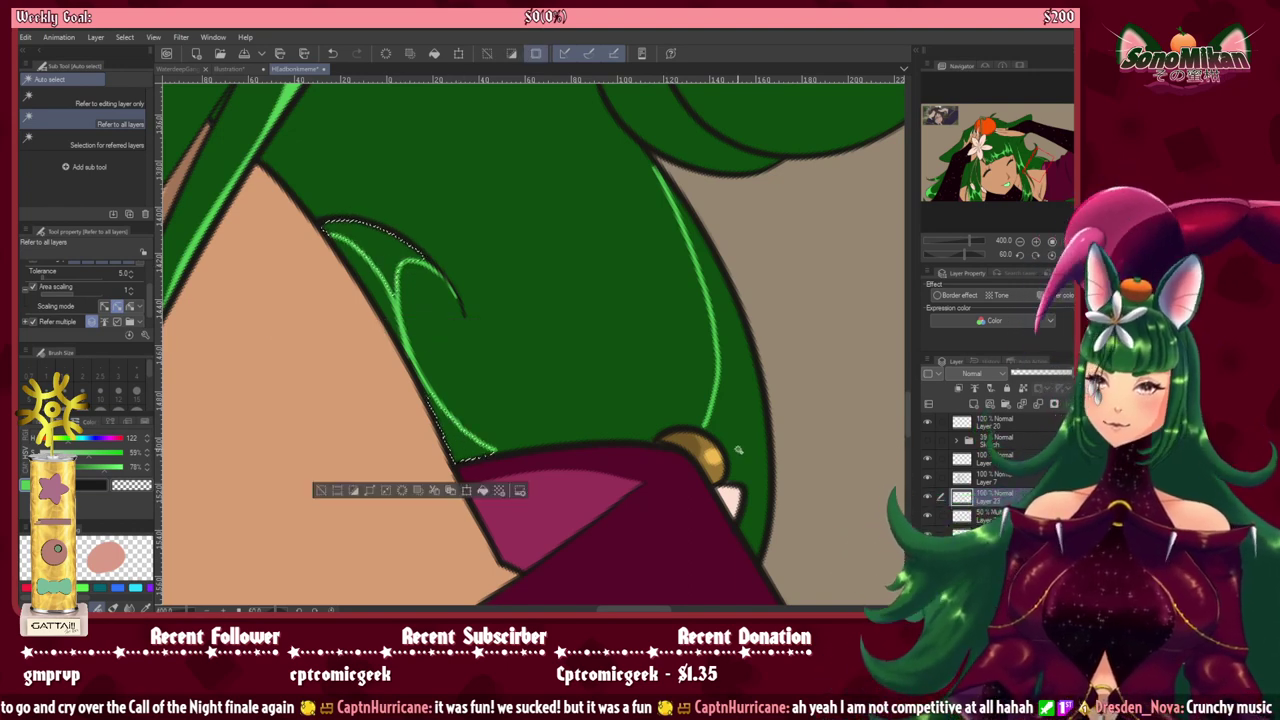
pyautogui.click(738, 426)
pyautogui.click(647, 597)
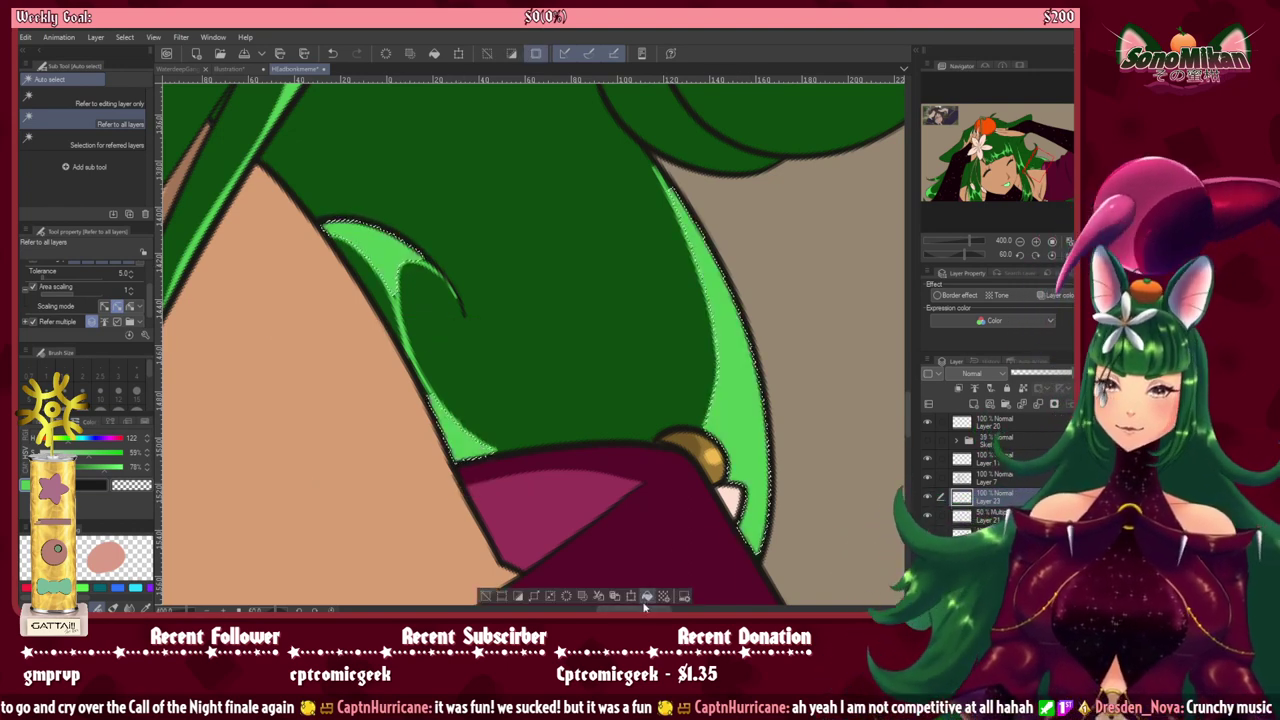
pyautogui.hotkey('ctrl', 'd')
pyautogui.press('p')
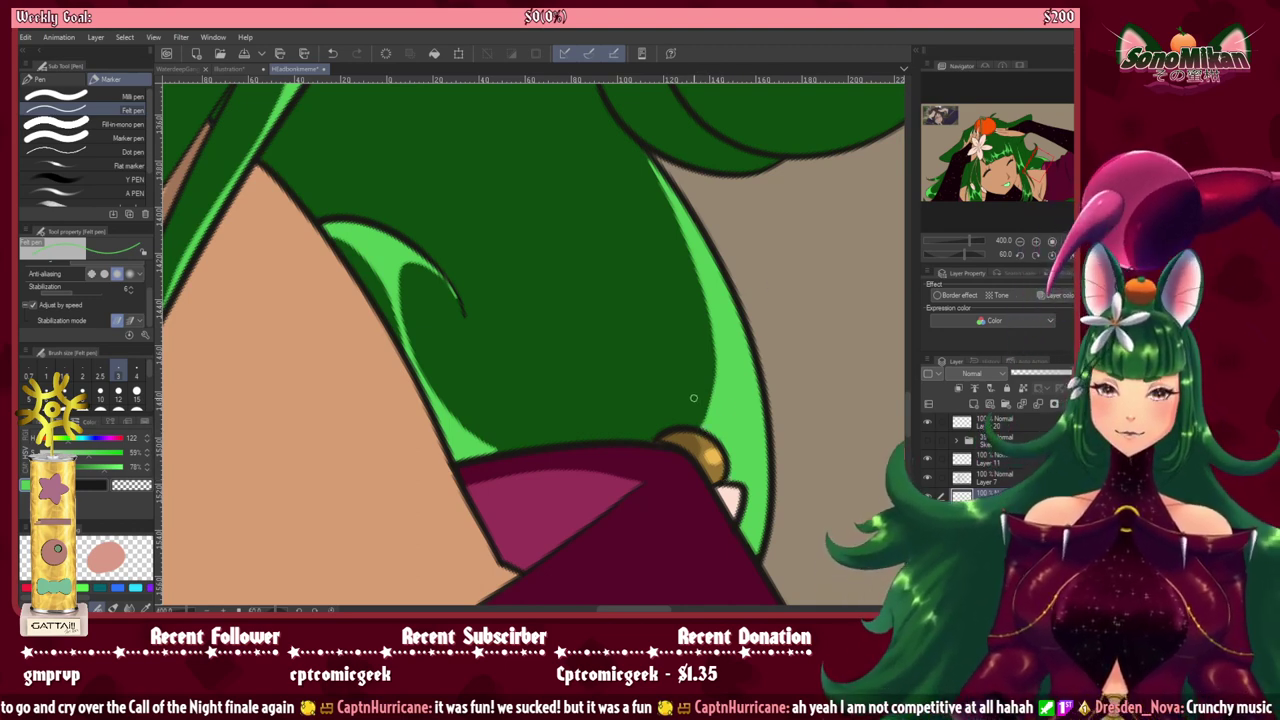
pyautogui.scroll(-3, 674, 378)
pyautogui.hotkey('ctrl', '@')
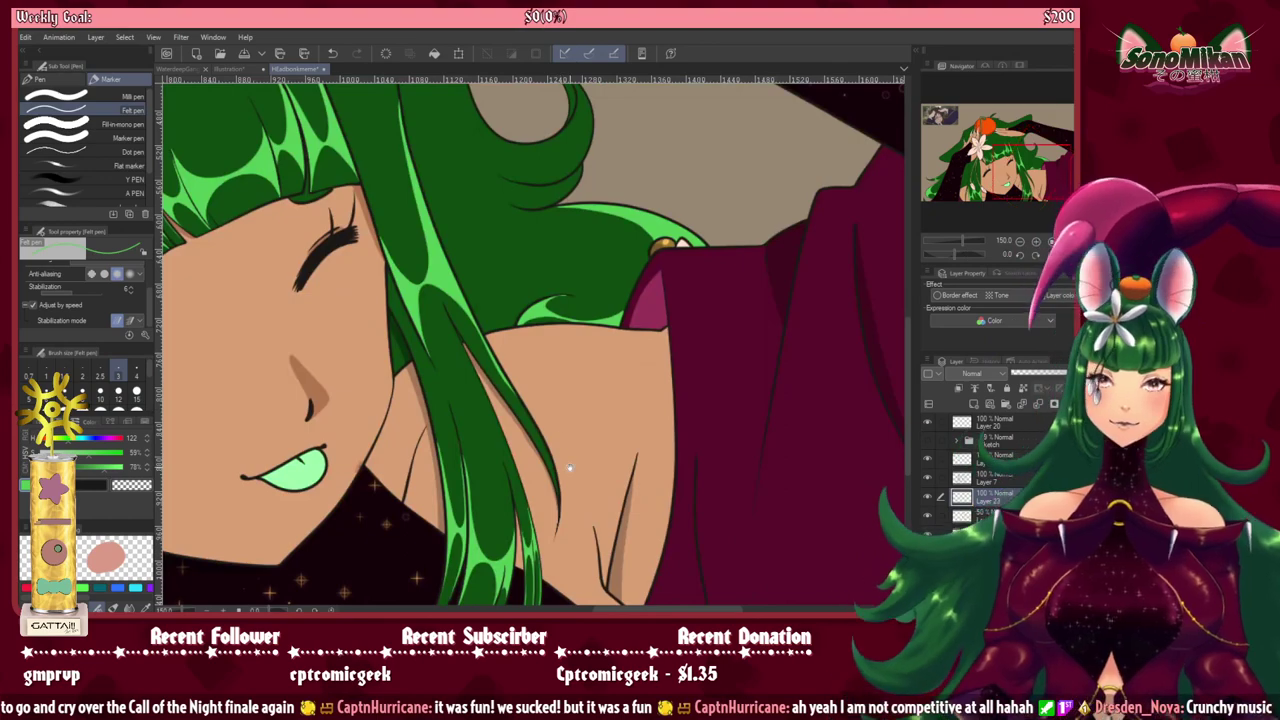
pyautogui.moveTo(569, 467)
pyautogui.mouseDown()
pyautogui.moveTo(700, 569)
pyautogui.moveTo(685, 590)
pyautogui.mouseUp()
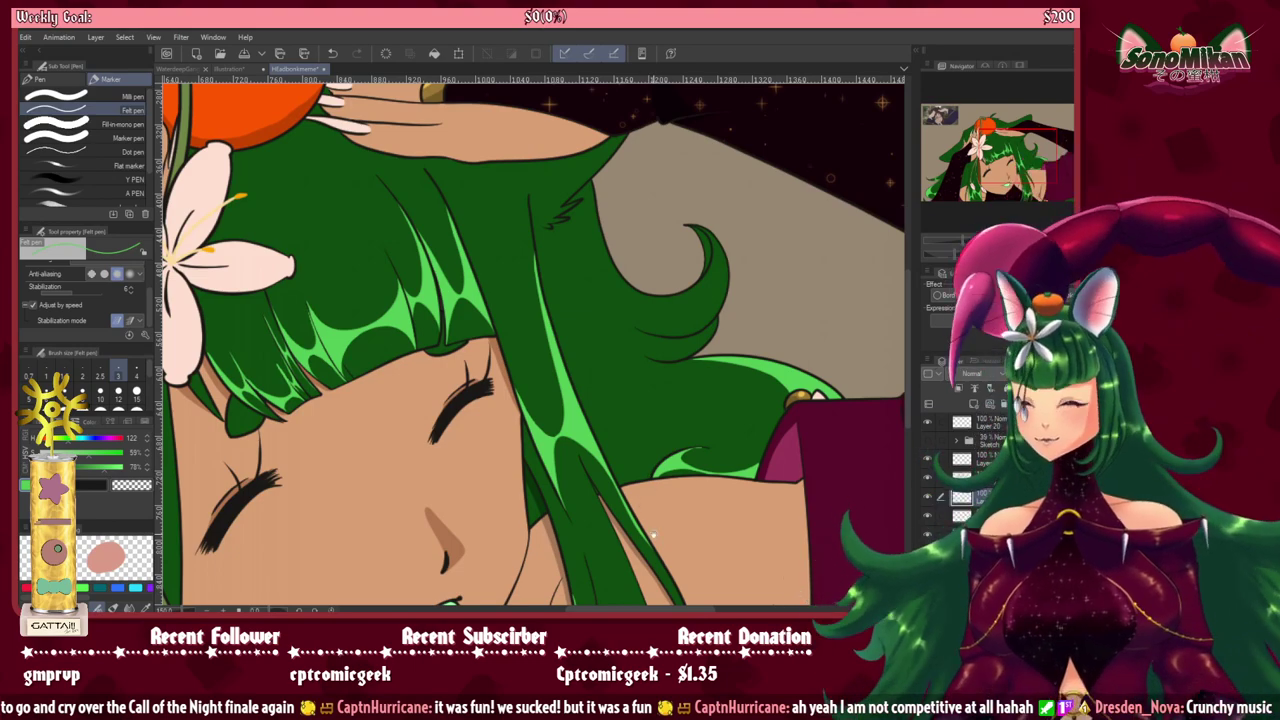
# Step: Try a wide dark green Felt pen stroke on the hair above the bangs and undo it
pyautogui.moveTo(653, 534)
pyautogui.mouseDown()
pyautogui.moveTo(691, 456)
pyautogui.moveTo(710, 474)
pyautogui.moveTo(715, 526)
pyautogui.moveTo(731, 519)
pyautogui.moveTo(673, 390)
pyautogui.moveTo(650, 402)
pyautogui.moveTo(714, 474)
pyautogui.moveTo(736, 443)
pyautogui.mouseUp()
pyautogui.scroll(-2, 666, 525)
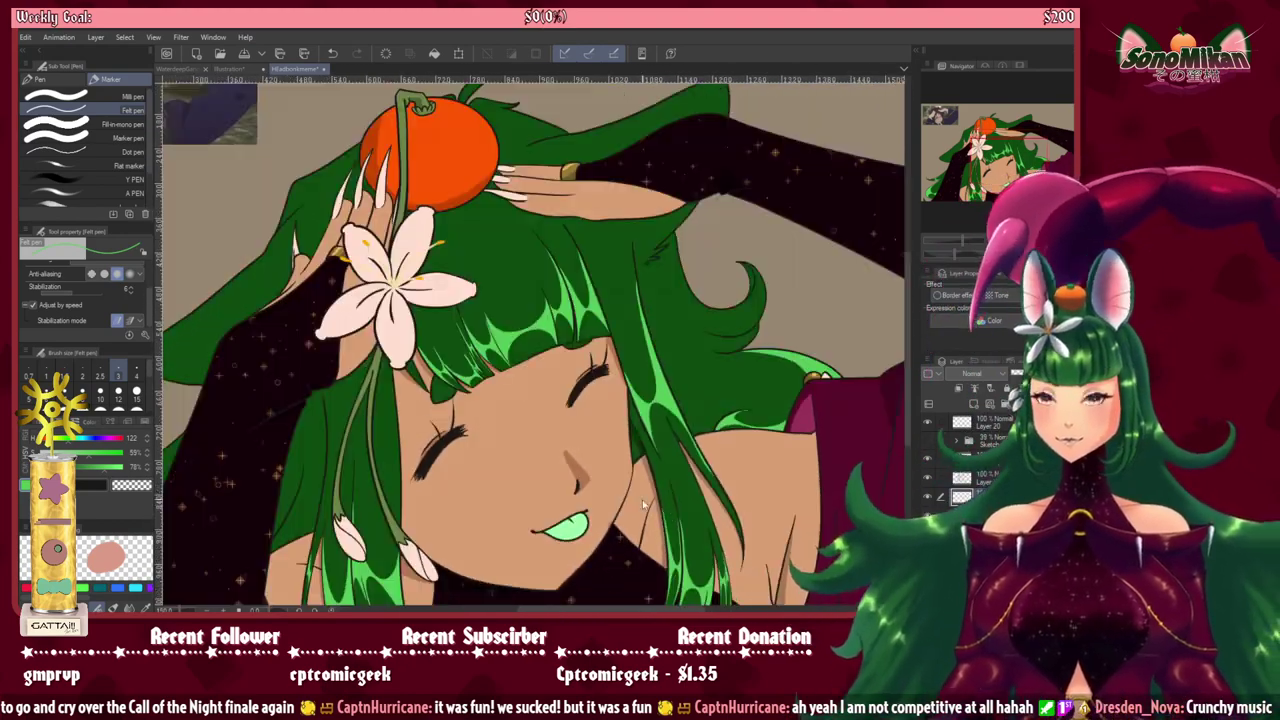
pyautogui.moveTo(664, 525); pyautogui.dragTo(541, 379)
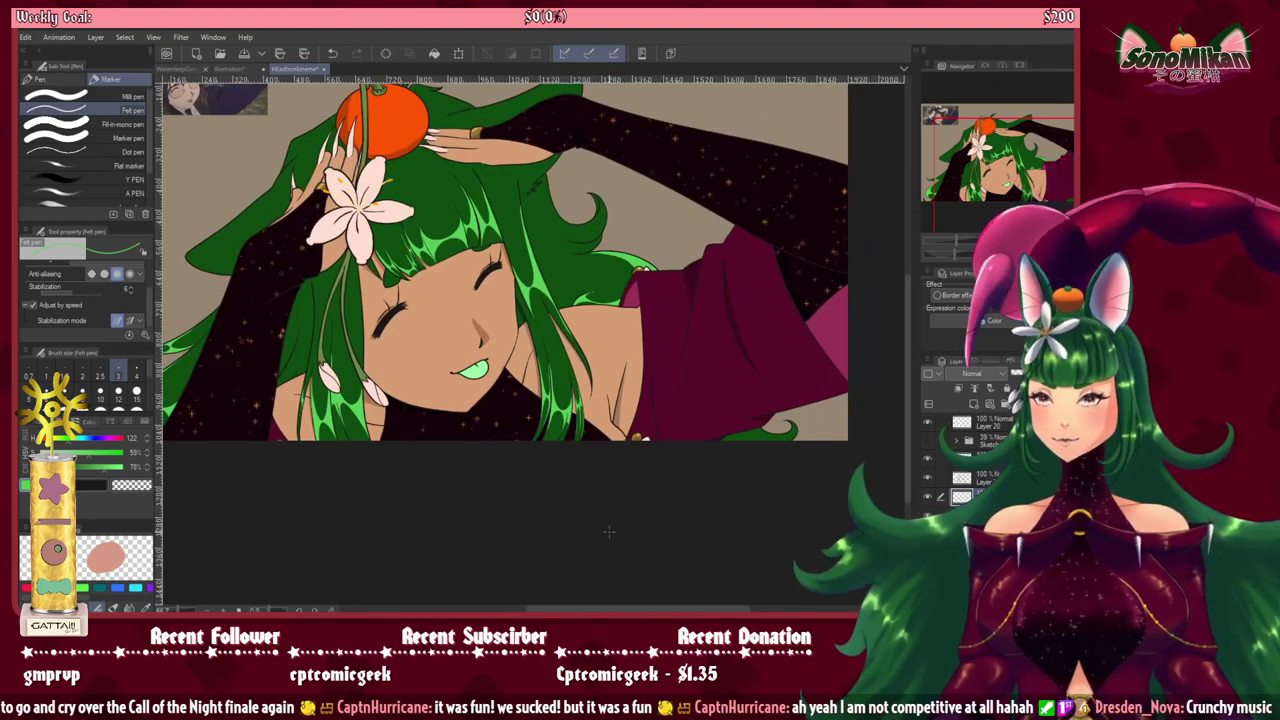
pyautogui.moveTo(585, 519); pyautogui.dragTo(689, 531)
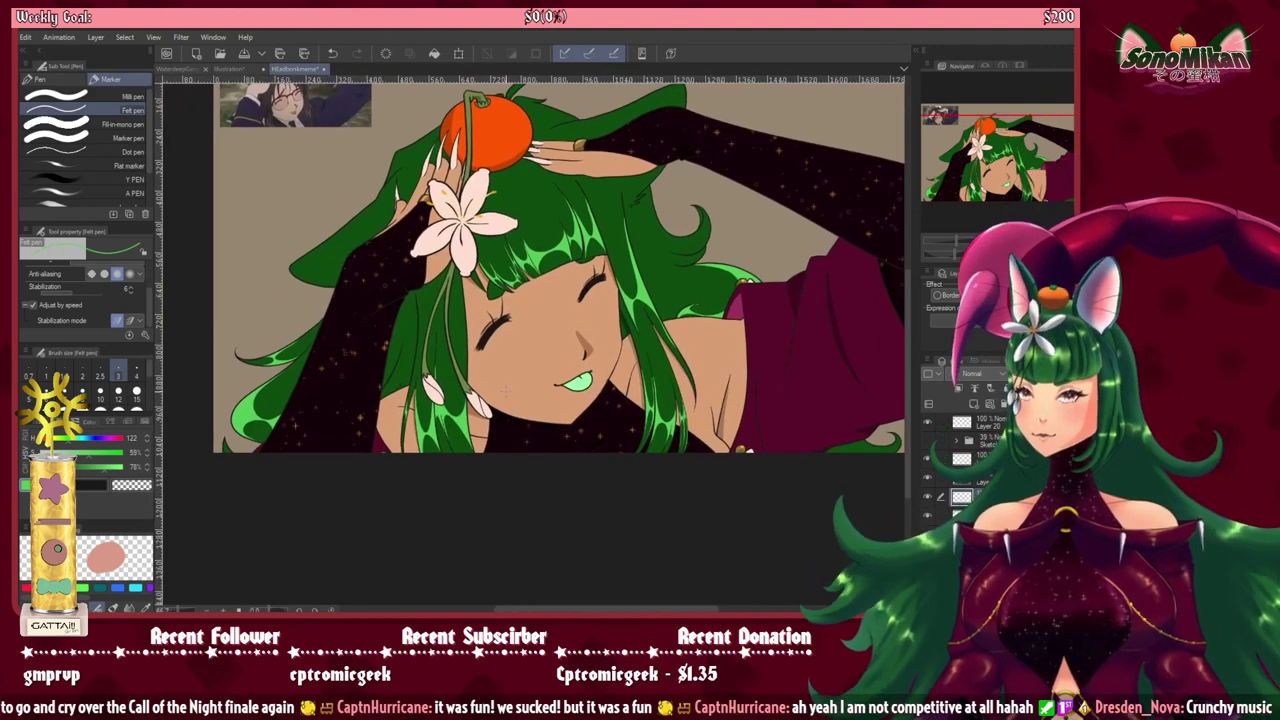
pyautogui.click(60, 467)
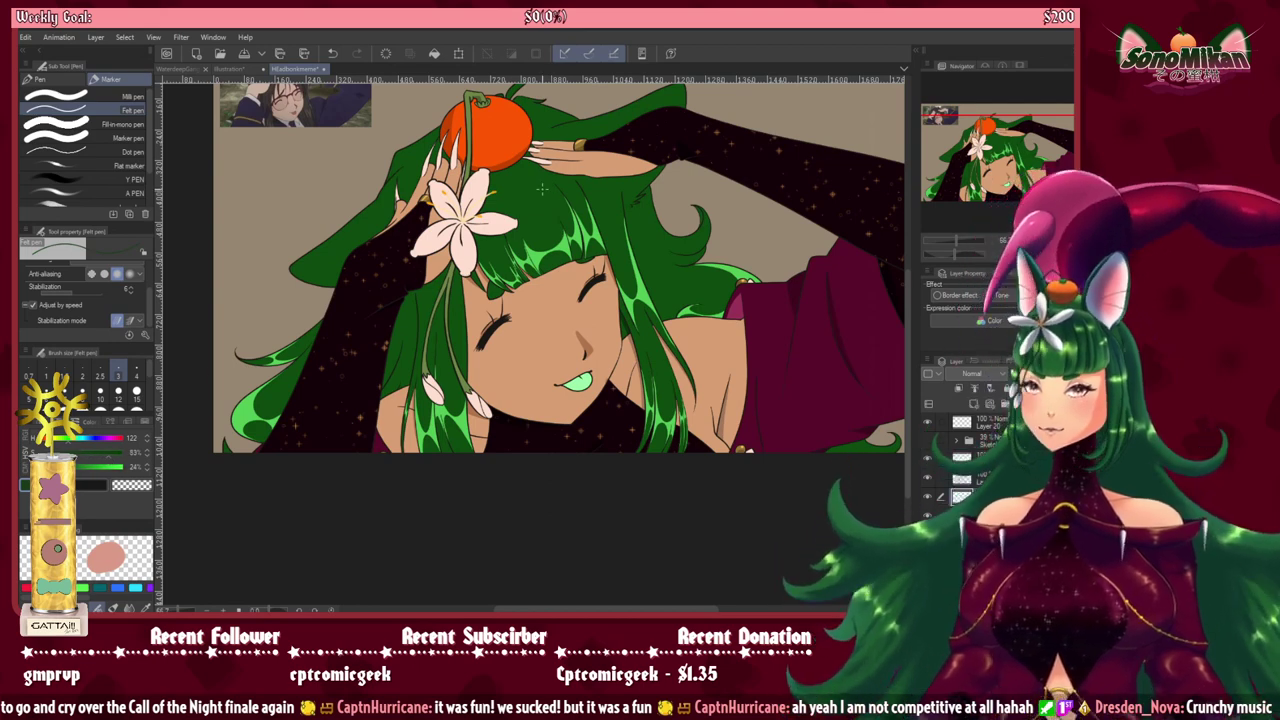
pyautogui.press(']')
pyautogui.press(']')
pyautogui.press(']')
pyautogui.press(']')
pyautogui.press(']')
pyautogui.press(']')
pyautogui.press(']')
pyautogui.press(']')
pyautogui.press(']')
pyautogui.press(']')
pyautogui.press(']')
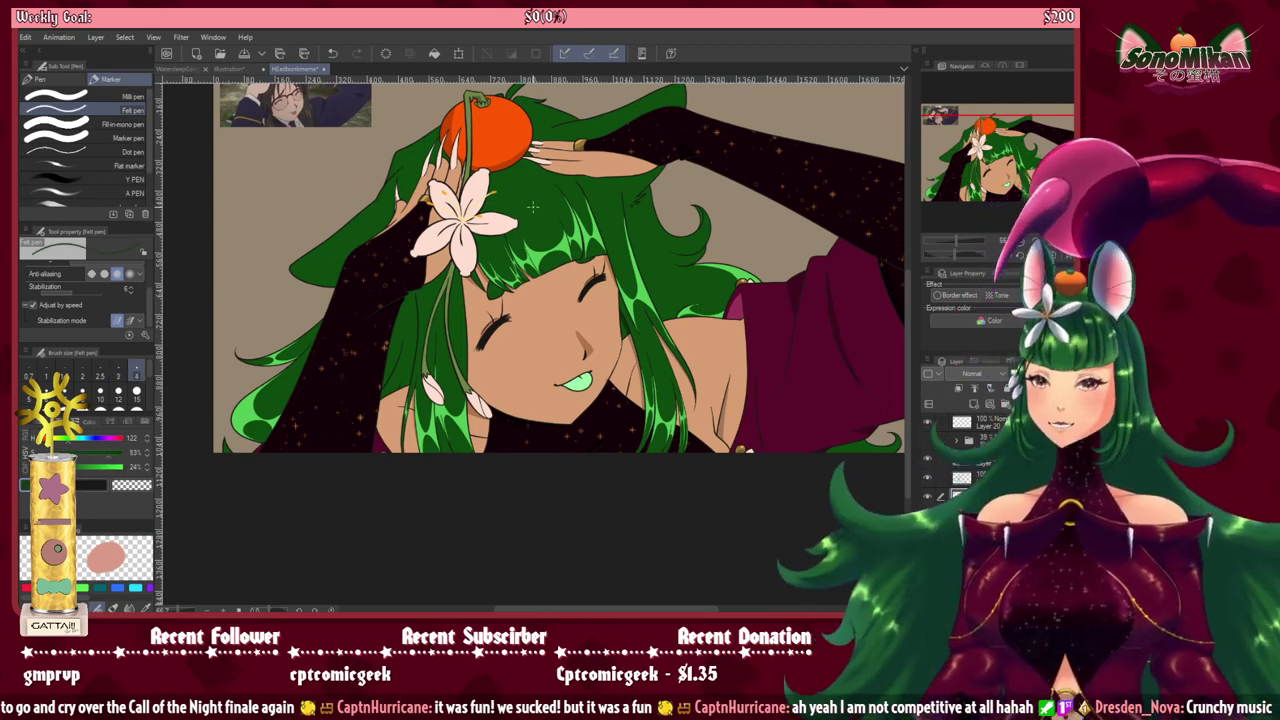
pyautogui.moveTo(532, 198); pyautogui.dragTo(529, 220)
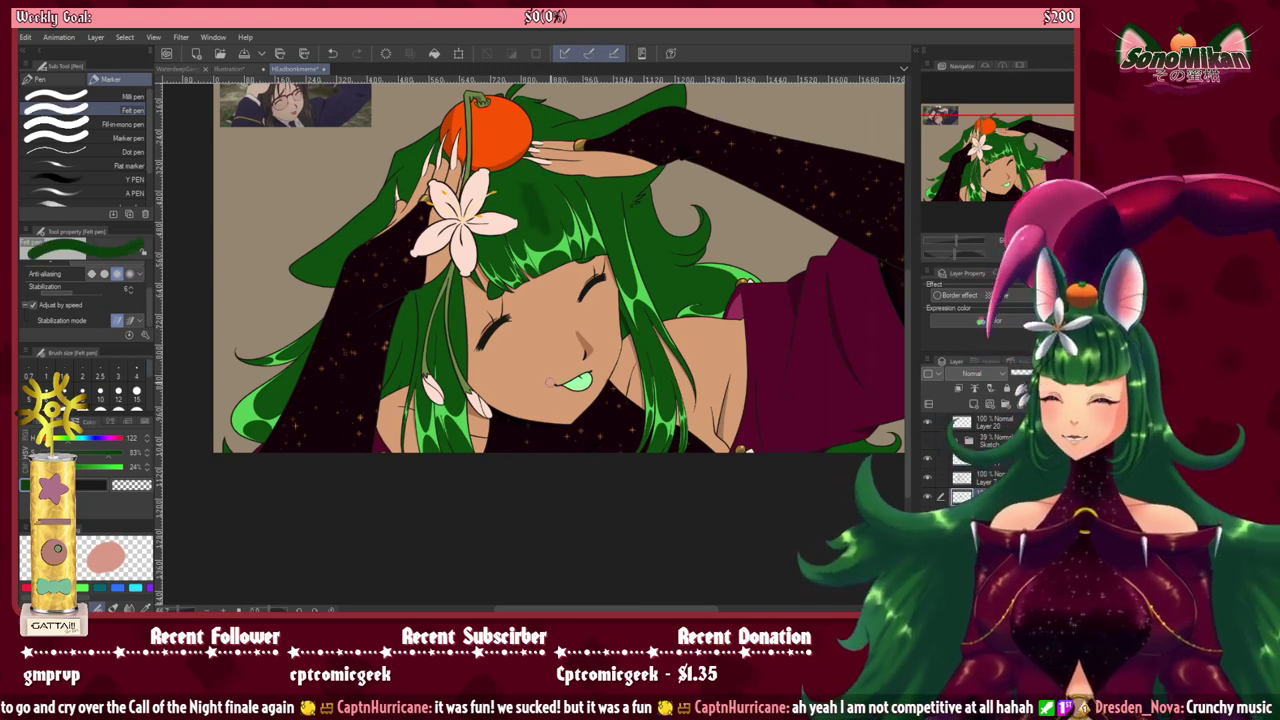
pyautogui.hotkey('ctrl', 'z')
# Step: Save the file and shade the hair lock beside the hanging flower buds with a sampled dark green, using the Darker pencil at size 15
pyautogui.hotkey('ctrl', 's')
pyautogui.scroll(3, 768, 270)
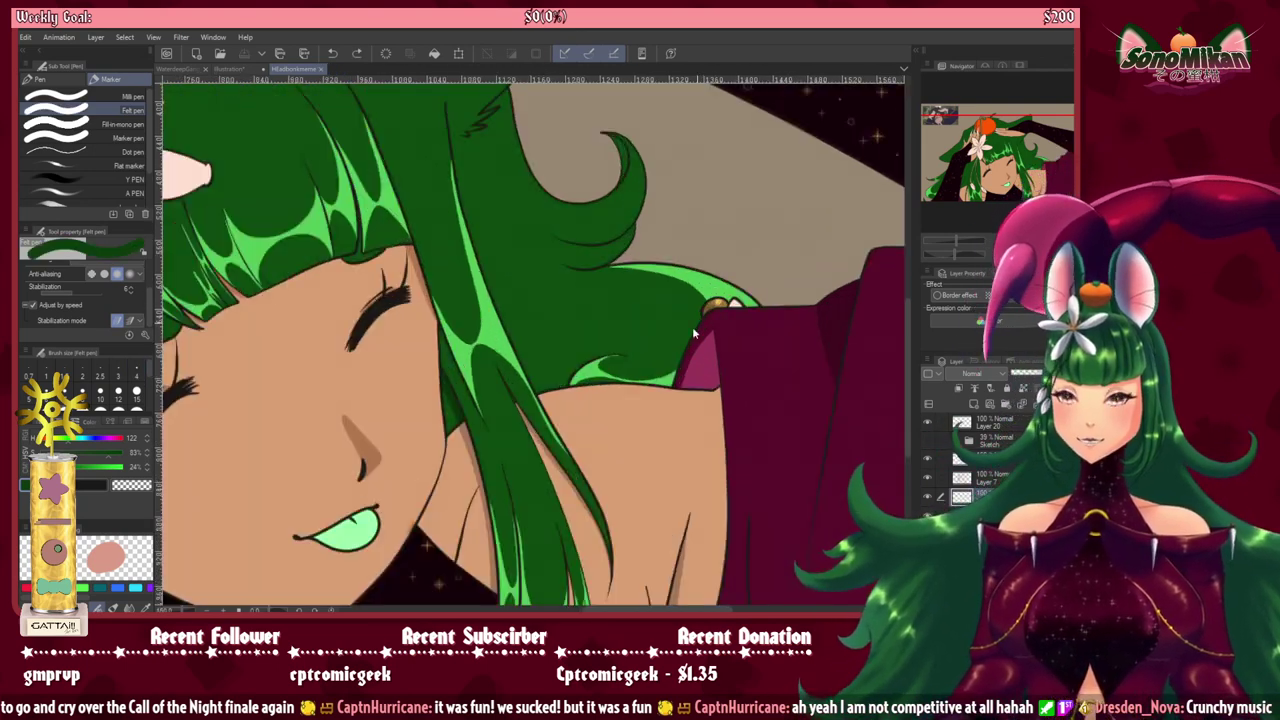
pyautogui.keyDown('alt'); pyautogui.click(391, 416); pyautogui.keyUp('alt')
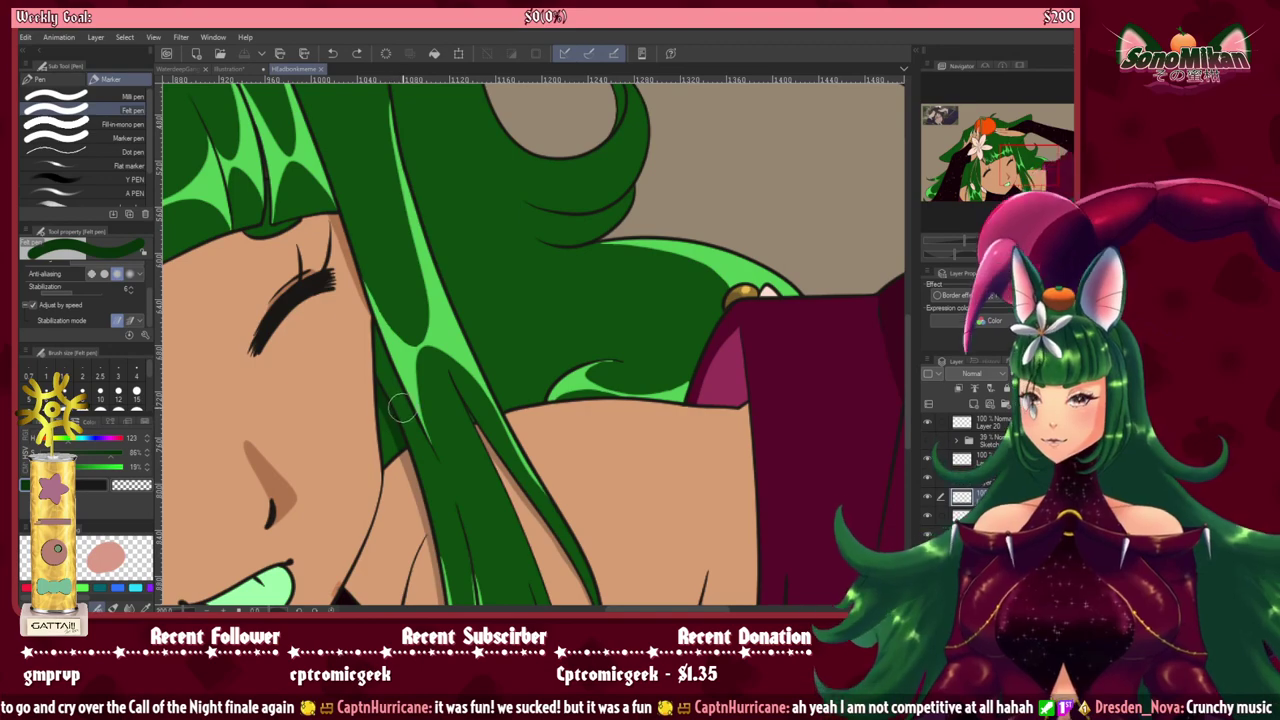
pyautogui.press('p')
pyautogui.moveTo(376, 459)
pyautogui.mouseDown()
pyautogui.moveTo(696, 422)
pyautogui.moveTo(930, 301)
pyautogui.mouseUp()
pyautogui.moveTo(619, 382)
pyautogui.mouseDown()
pyautogui.moveTo(820, 363)
pyautogui.moveTo(824, 387)
pyautogui.mouseUp()
pyautogui.press('[')
pyautogui.press('[')
pyautogui.press('[')
pyautogui.press('[')
pyautogui.press('[')
pyautogui.press('[')
pyautogui.press('[')
pyautogui.press('[')
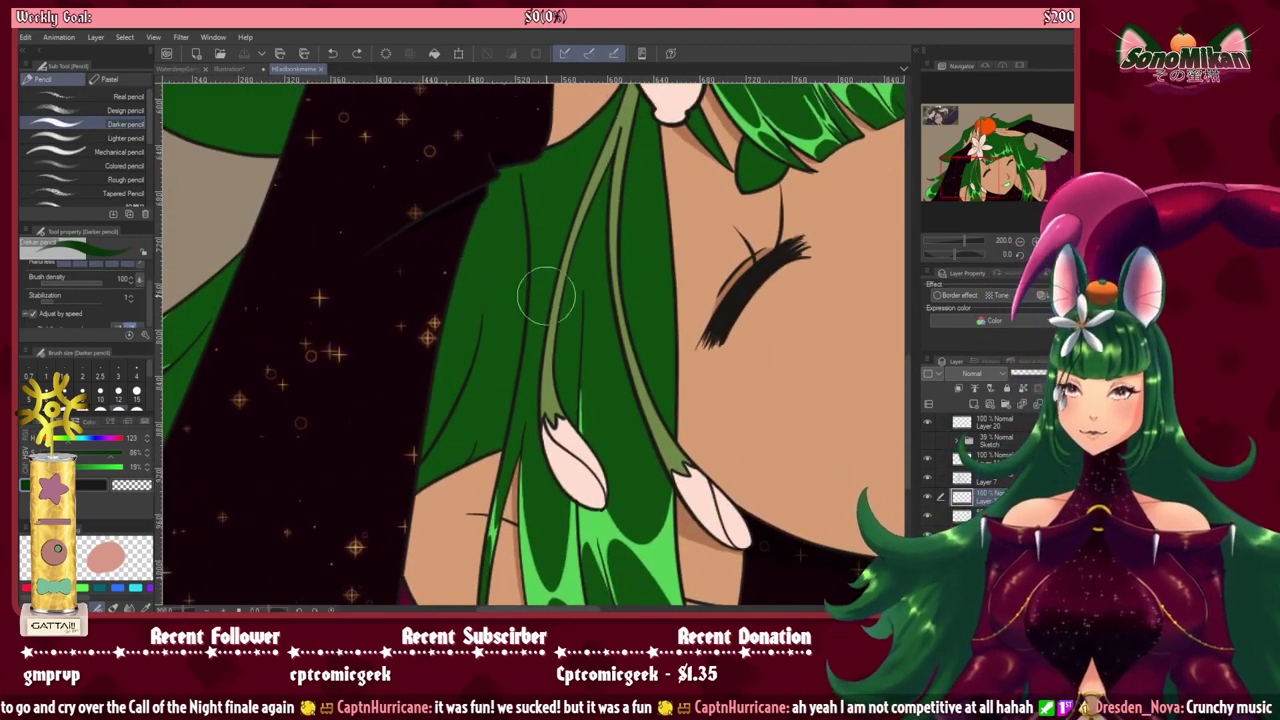
pyautogui.press('[')
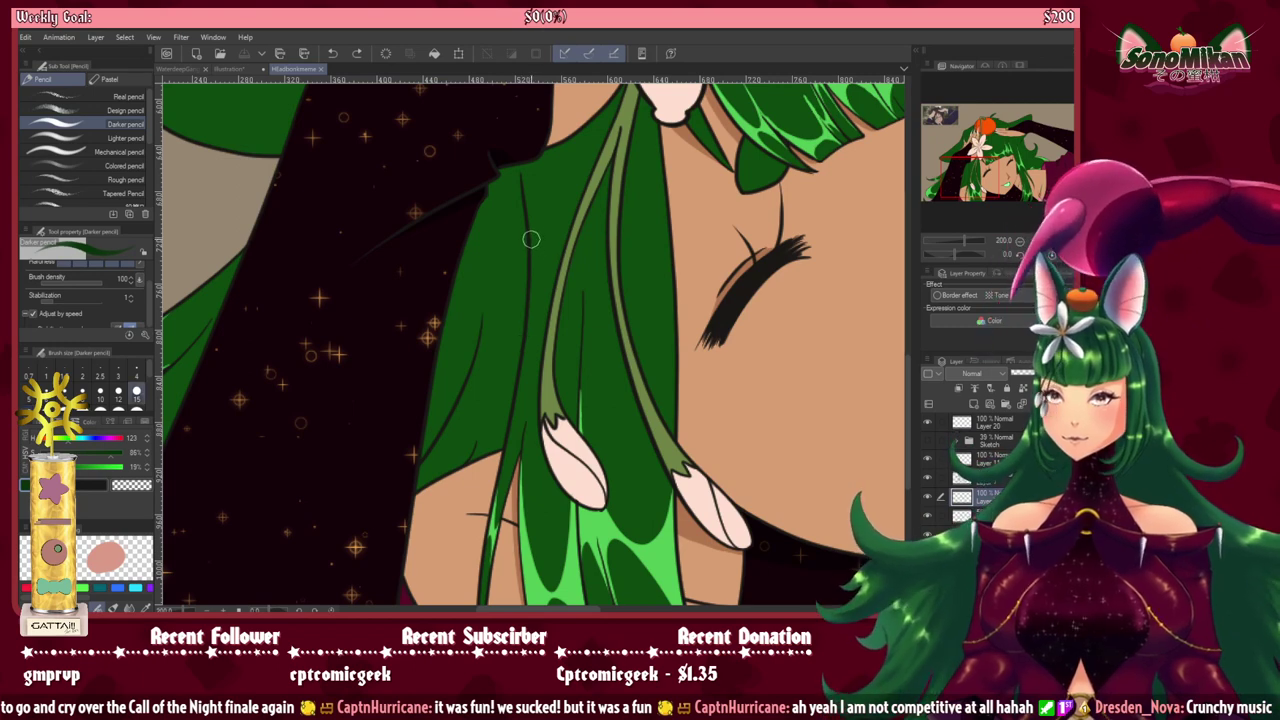
pyautogui.moveTo(527, 230)
pyautogui.mouseDown()
pyautogui.moveTo(514, 326)
pyautogui.moveTo(472, 438)
pyautogui.mouseUp()
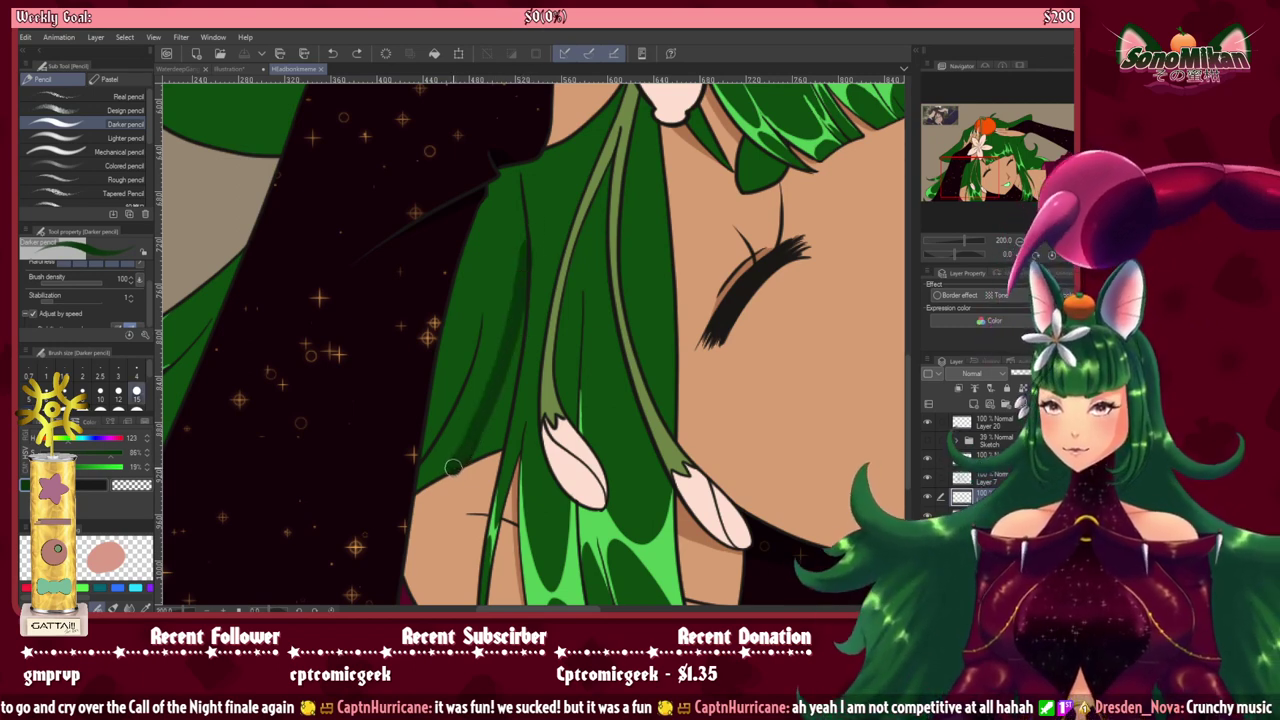
pyautogui.hotkey('ctrl', 'z')
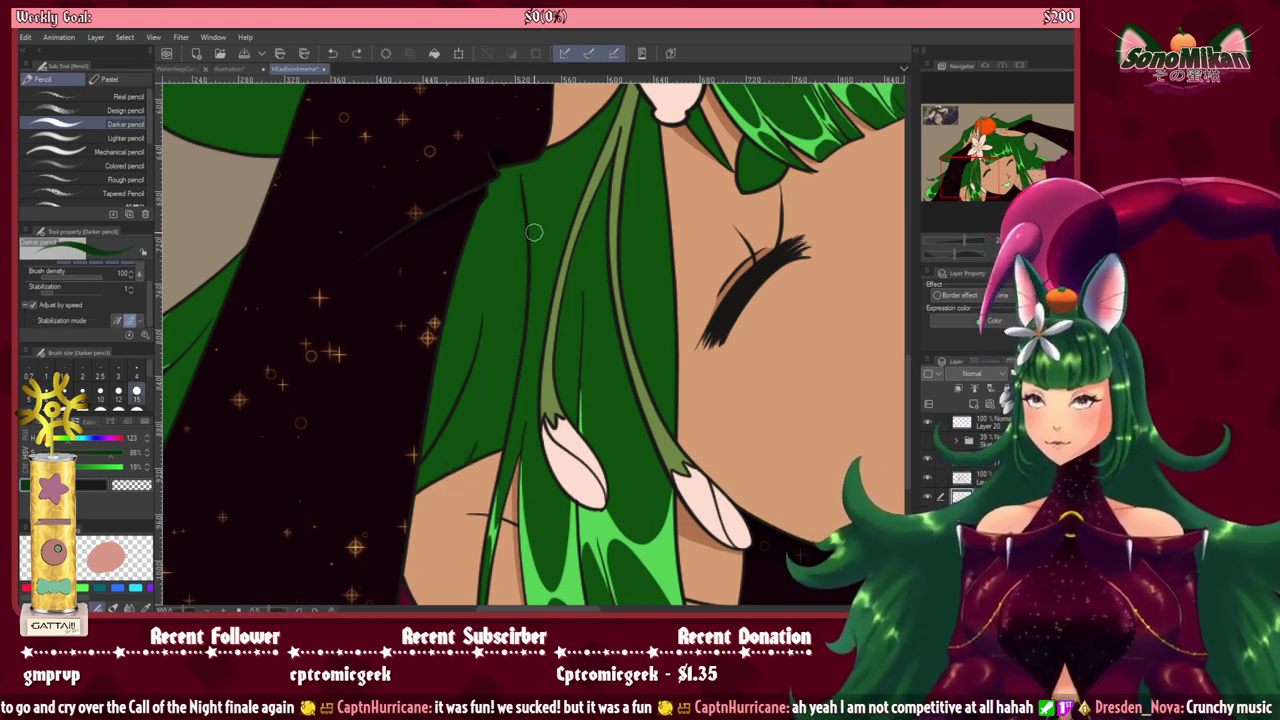
pyautogui.moveTo(534, 212)
pyautogui.mouseDown()
pyautogui.moveTo(519, 323)
pyautogui.moveTo(451, 470)
pyautogui.moveTo(496, 443)
pyautogui.moveTo(508, 386)
pyautogui.mouseUp()
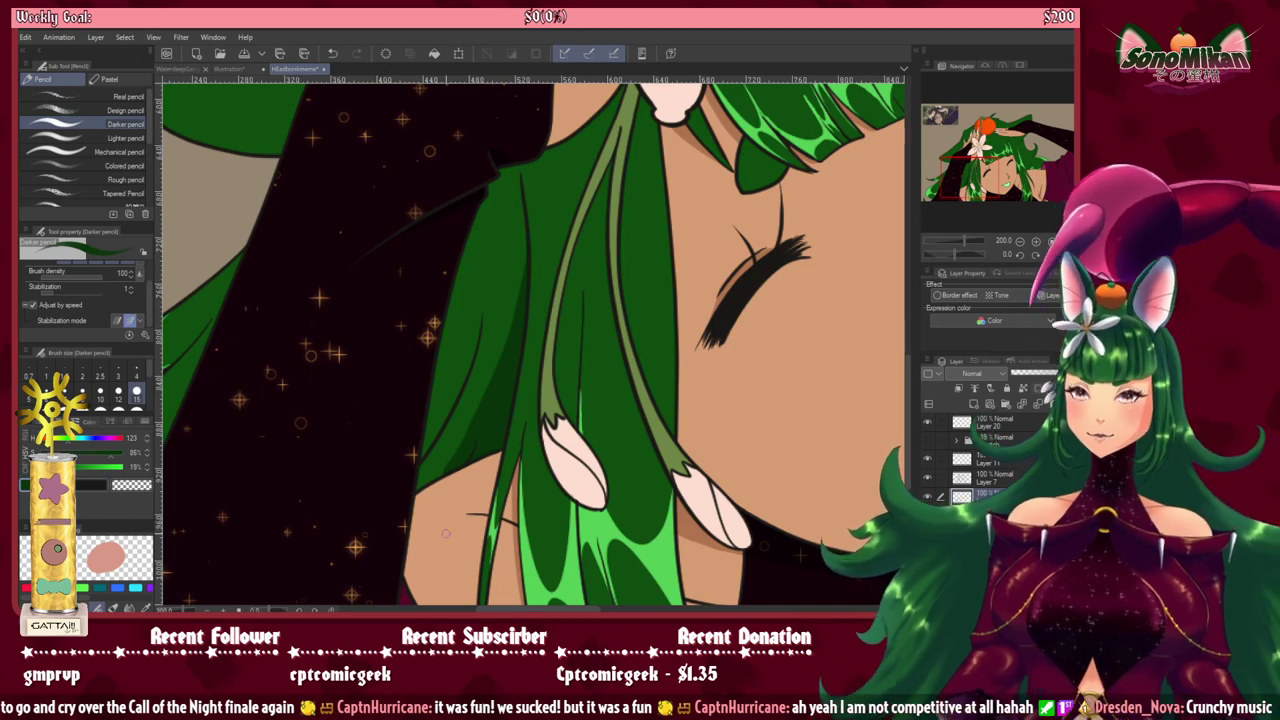
# Step: Choose the Finger tip blending tool and reduce its brush size to 10
pyautogui.moveTo(483, 433); pyautogui.dragTo(664, 386)
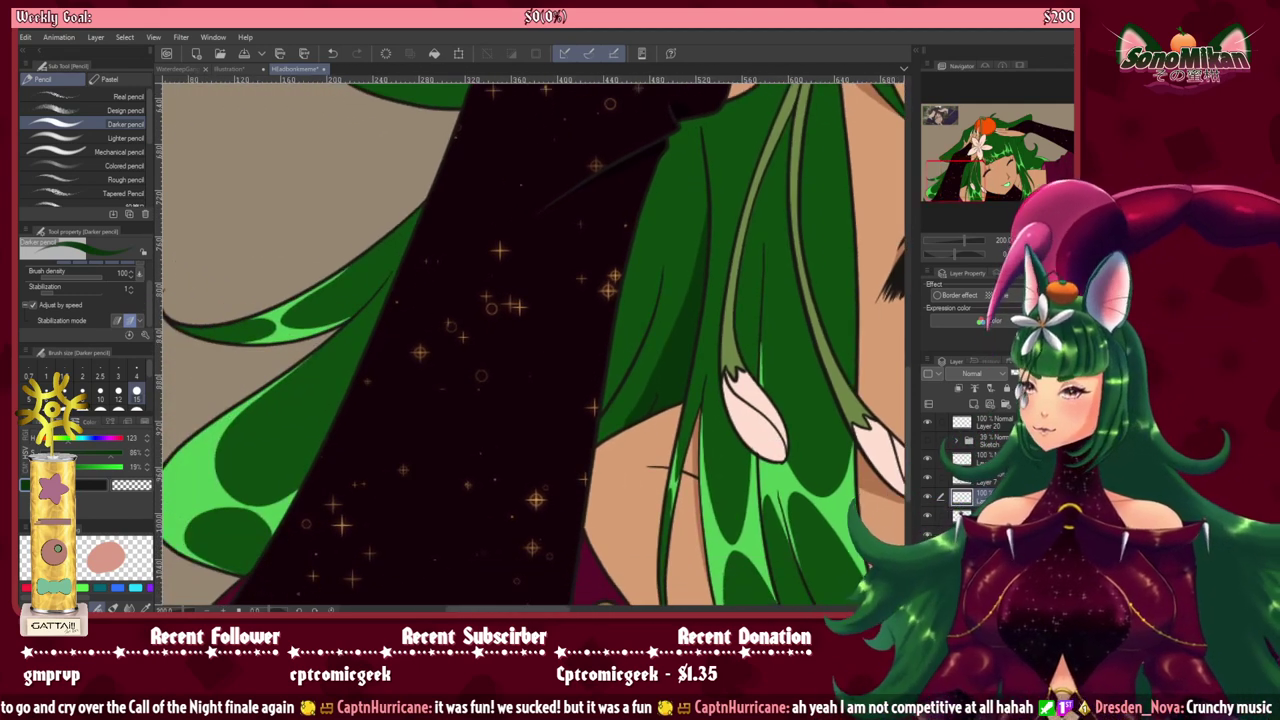
pyautogui.press('j')
pyautogui.click(69, 80)
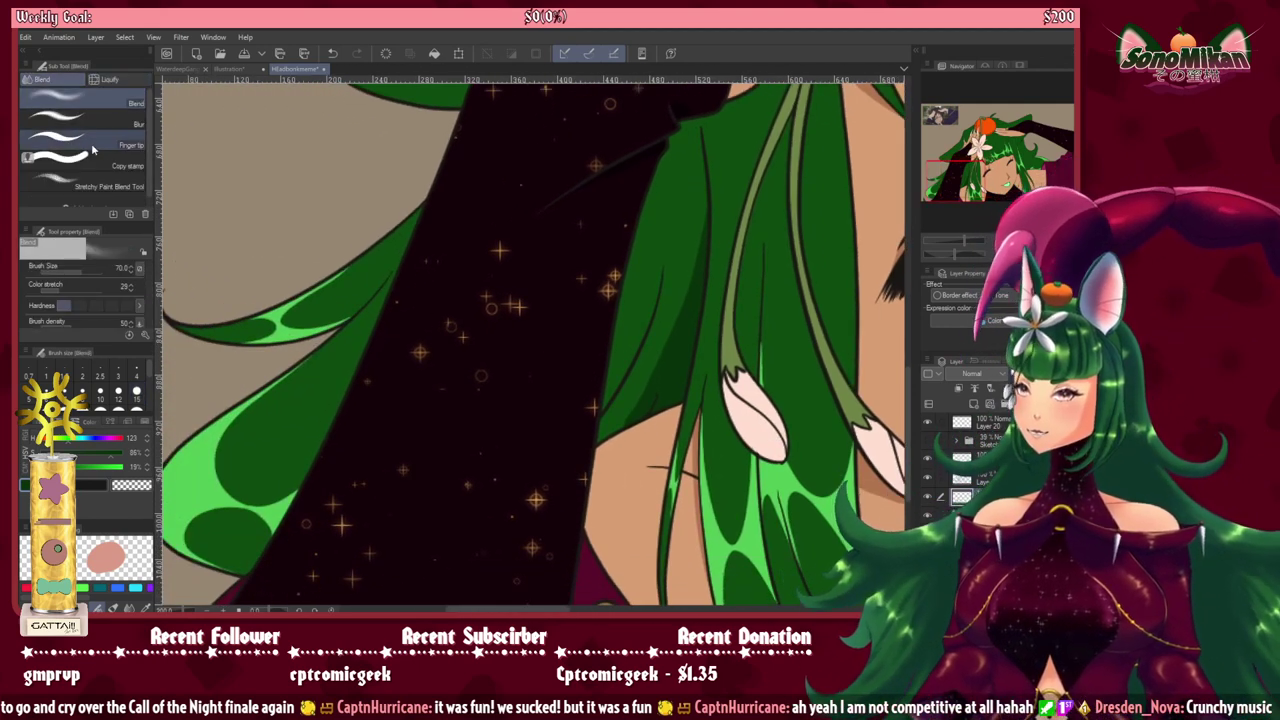
pyautogui.click(92, 148)
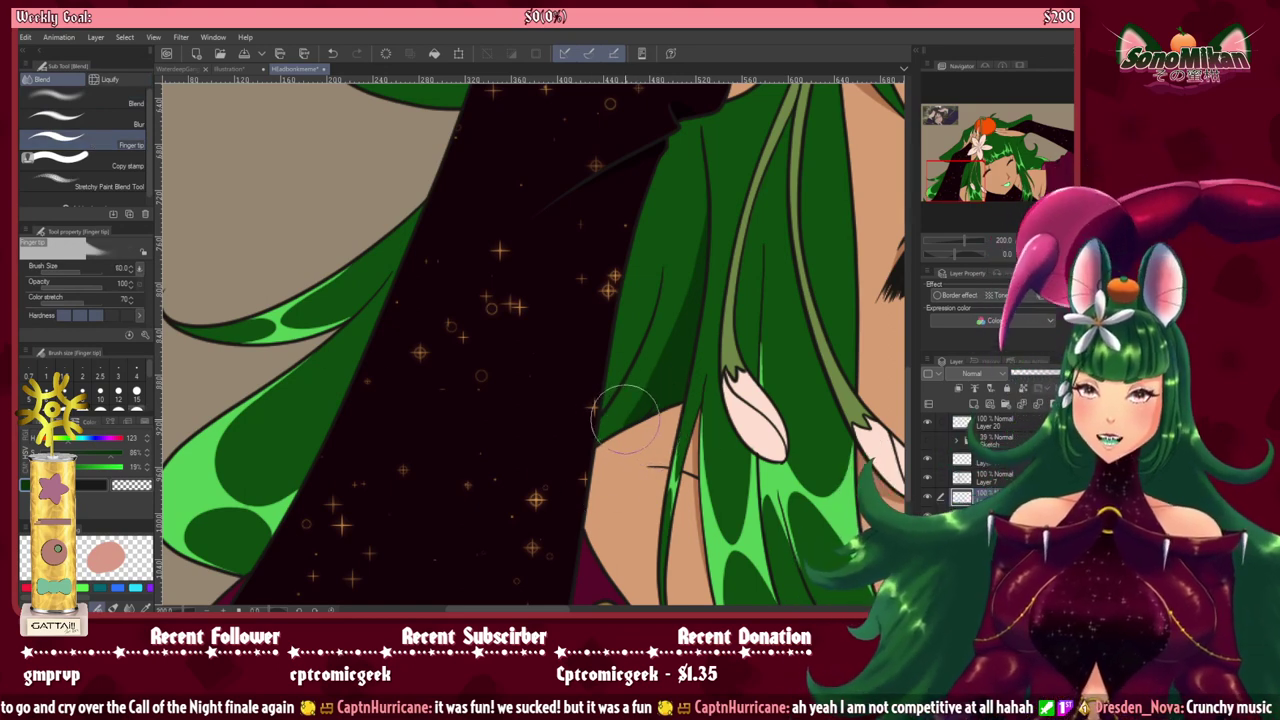
pyautogui.press('[')
pyautogui.press('[')
pyautogui.press('[')
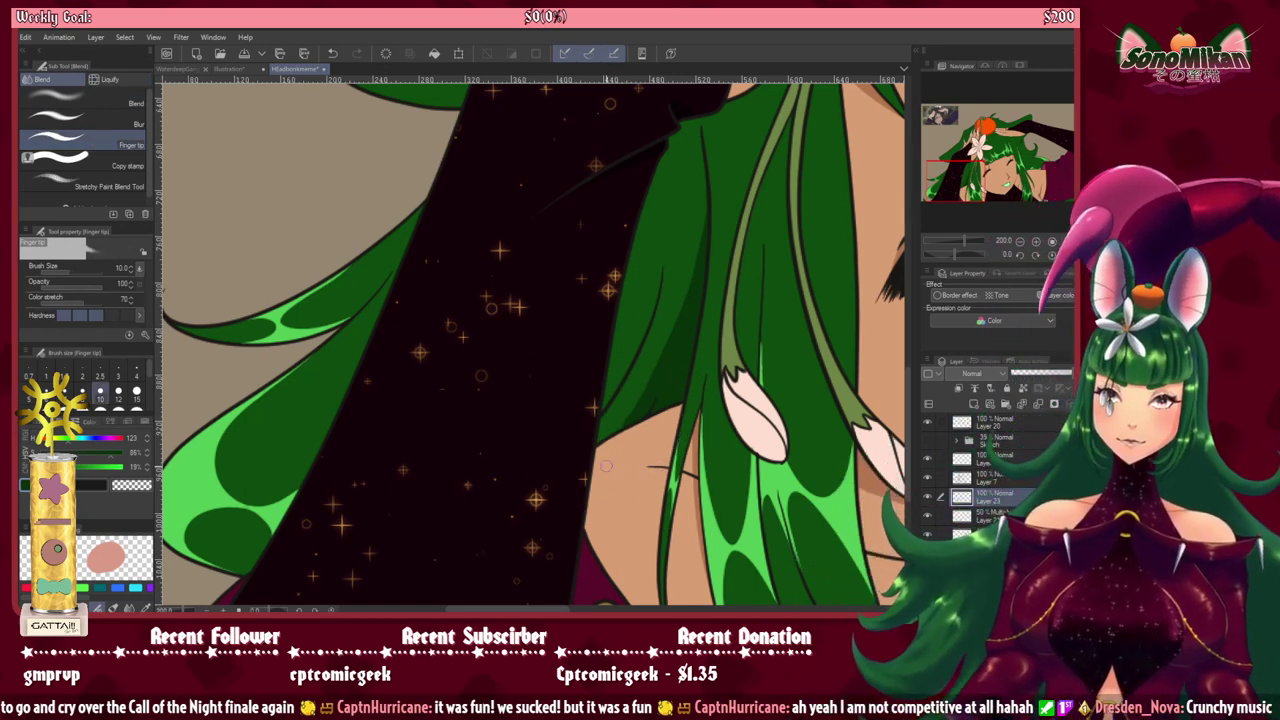
# Step: Rotate the canvas and shade the underside of the drooping green ear with the Felt pen at size 25, restoring the rotation
pyautogui.moveTo(449, 431); pyautogui.dragTo(292, 632)
pyautogui.moveTo(474, 474); pyautogui.dragTo(705, 609)
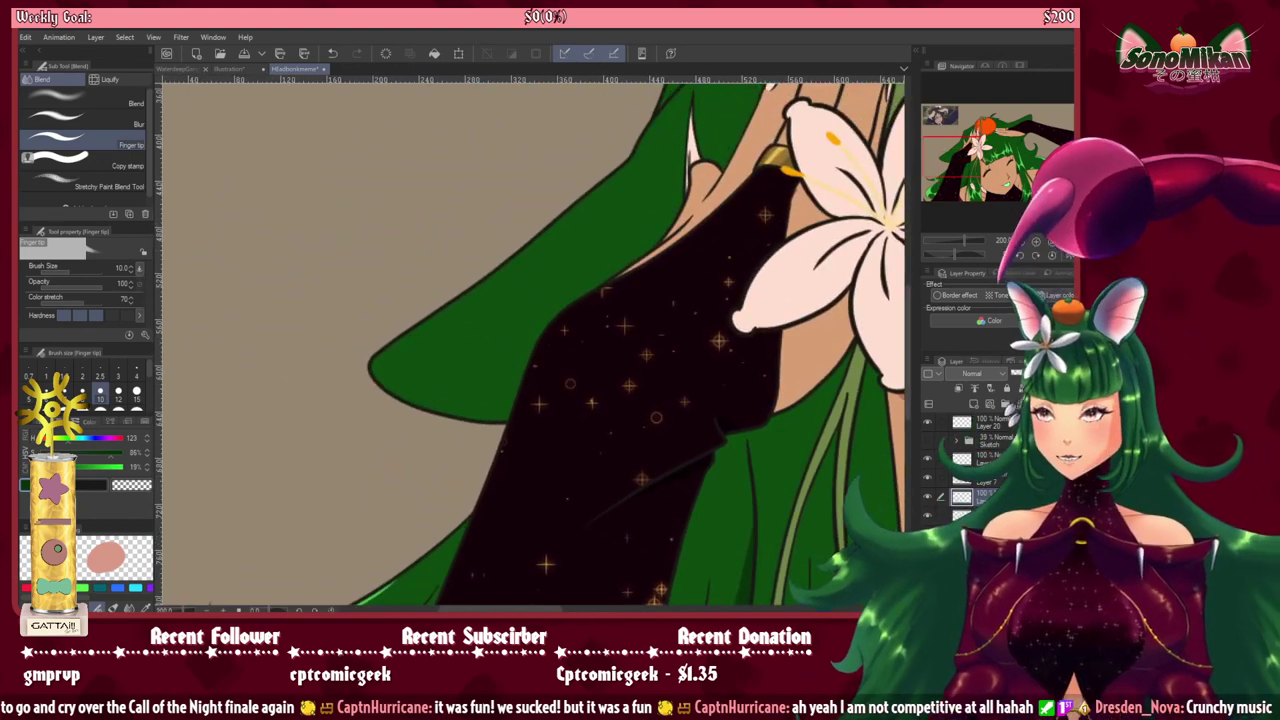
pyautogui.press('p')
pyautogui.press('^')
pyautogui.press('^')
pyautogui.press('^')
pyautogui.press('^')
pyautogui.press('^')
pyautogui.press('^')
pyautogui.press('^')
pyautogui.press('^')
pyautogui.press('^')
pyautogui.press('^')
pyautogui.press('^')
pyautogui.press('^')
pyautogui.press('^')
pyautogui.press('^')
pyautogui.press('^')
pyautogui.press('^')
pyautogui.press('^')
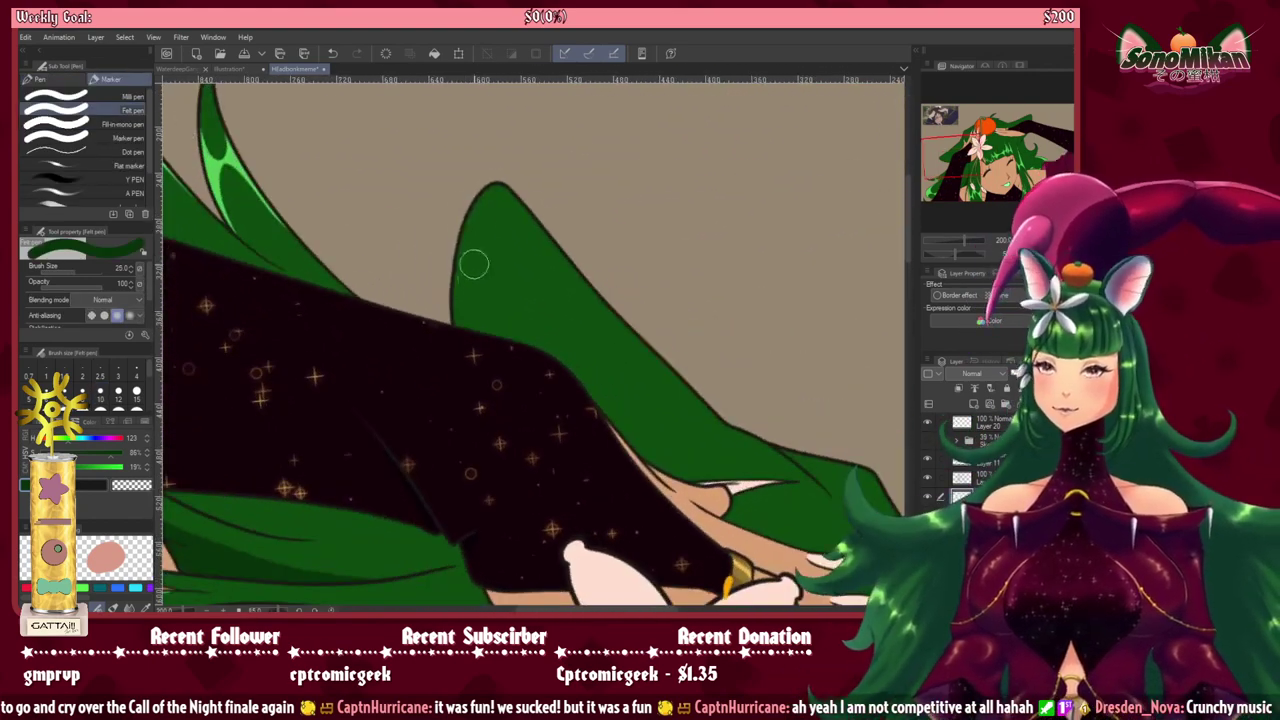
pyautogui.moveTo(466, 180)
pyautogui.mouseDown()
pyautogui.moveTo(457, 289)
pyautogui.moveTo(473, 352)
pyautogui.moveTo(487, 357)
pyautogui.moveTo(446, 331)
pyautogui.moveTo(483, 349)
pyautogui.moveTo(452, 329)
pyautogui.moveTo(485, 338)
pyautogui.moveTo(449, 341)
pyautogui.moveTo(468, 373)
pyautogui.mouseUp()
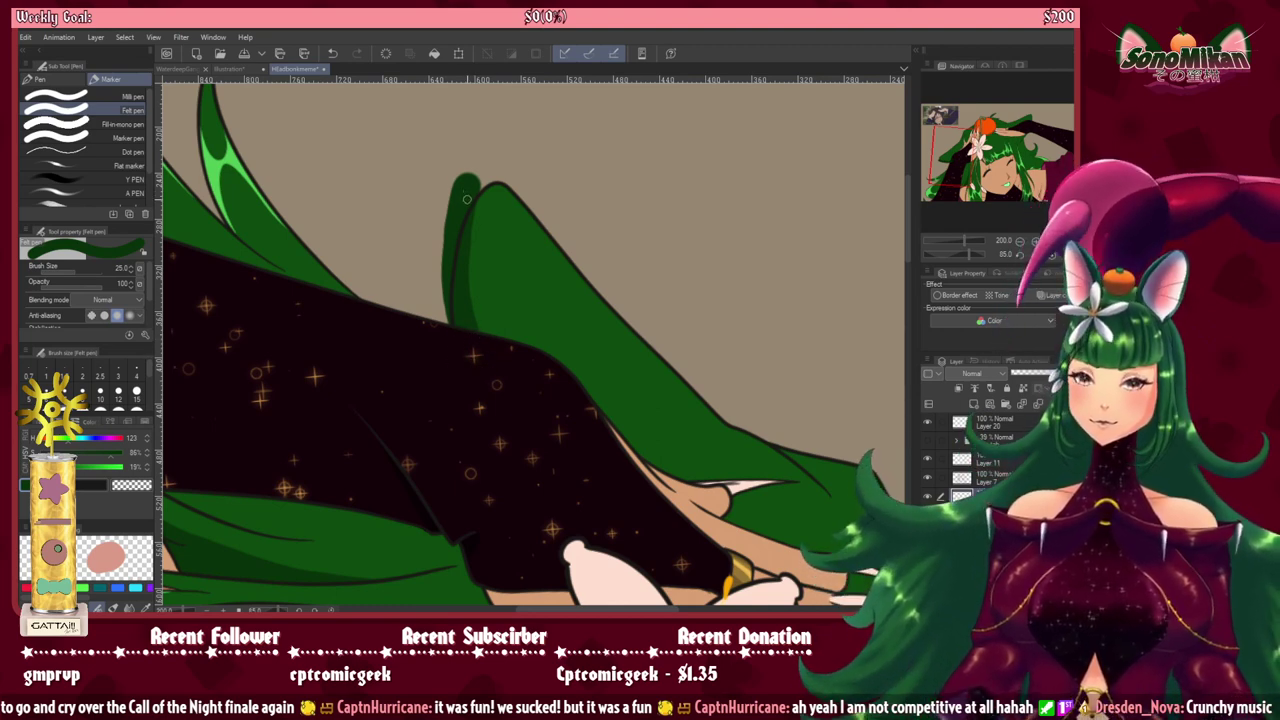
pyautogui.moveTo(460, 180)
pyautogui.mouseDown()
pyautogui.moveTo(458, 200)
pyautogui.moveTo(475, 200)
pyautogui.moveTo(460, 198)
pyautogui.moveTo(470, 188)
pyautogui.moveTo(440, 290)
pyautogui.moveTo(450, 331)
pyautogui.mouseUp()
pyautogui.hotkey('ctrl', '@')
# Step: Shade the inner edge of the curled strand's tip in dark green with the Darker pencil at size 15
pyautogui.moveTo(640, 530); pyautogui.dragTo(497, 497)
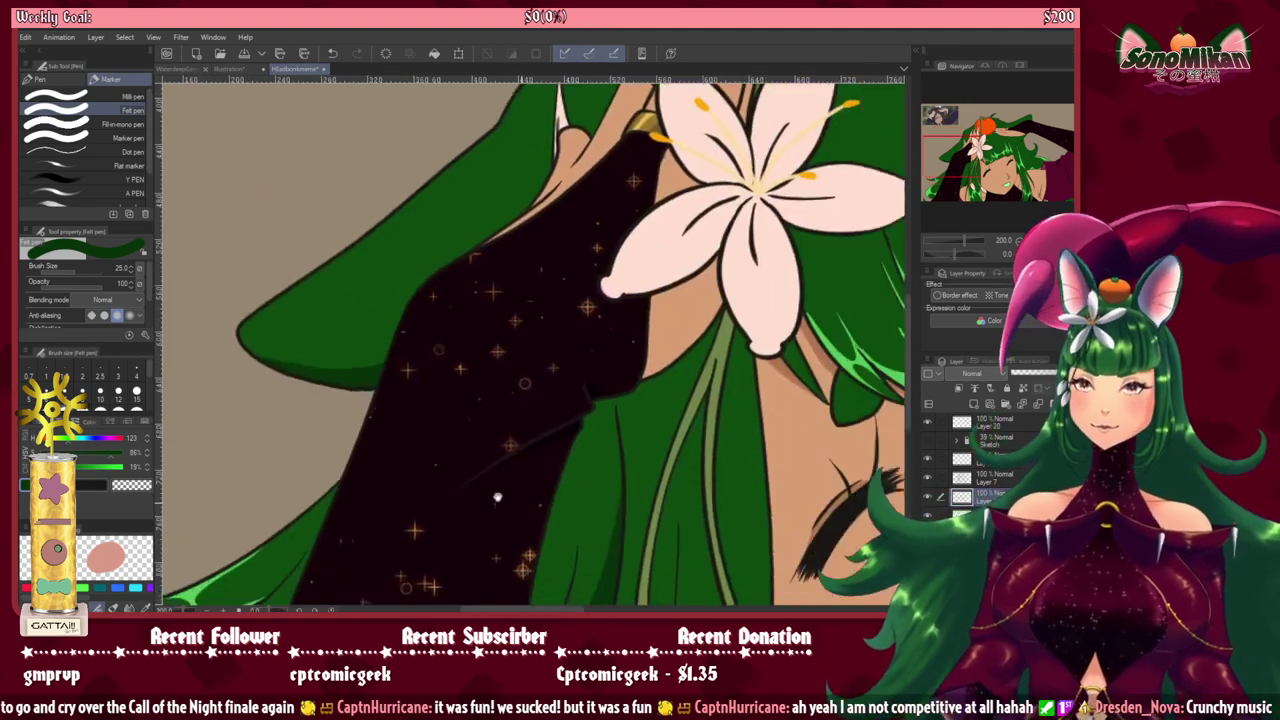
pyautogui.moveTo(872, 540); pyautogui.dragTo(671, 484)
pyautogui.moveTo(885, 495)
pyautogui.mouseDown()
pyautogui.moveTo(650, 578)
pyautogui.moveTo(652, 512)
pyautogui.mouseUp()
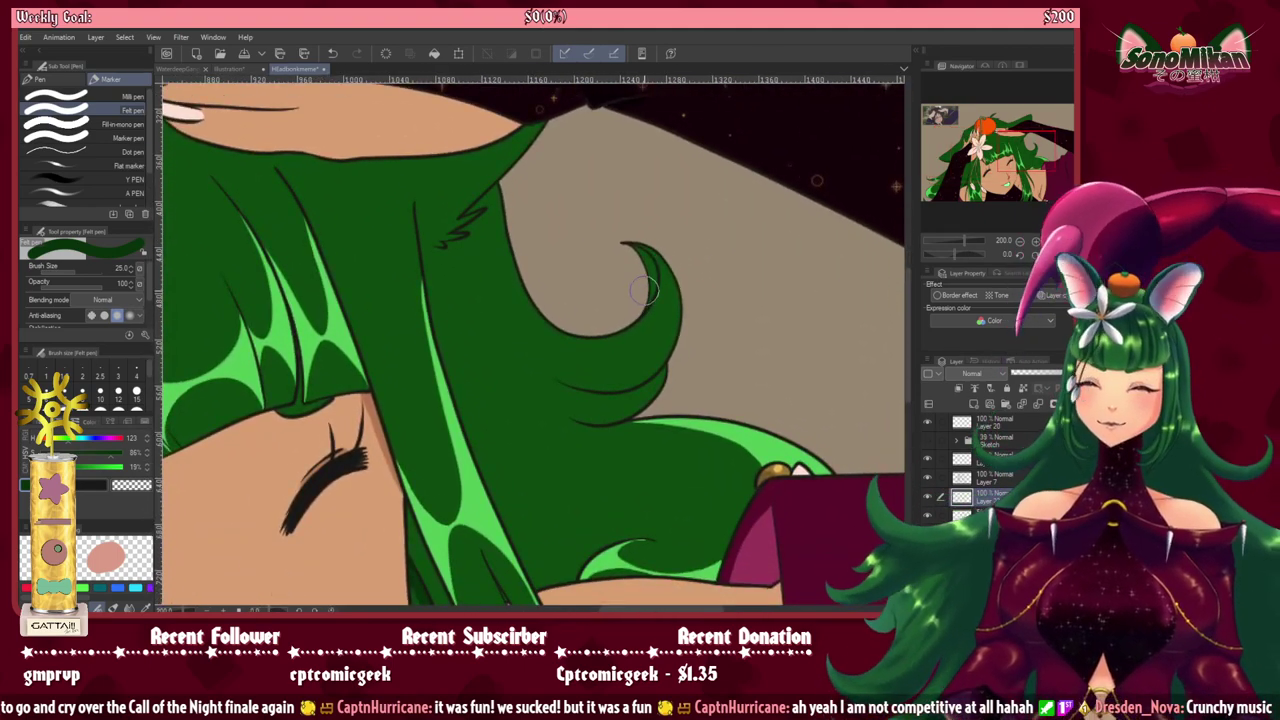
pyautogui.press('p')
pyautogui.moveTo(630, 250)
pyautogui.mouseDown()
pyautogui.moveTo(644, 266)
pyautogui.moveTo(640, 304)
pyautogui.moveTo(646, 274)
pyautogui.moveTo(632, 310)
pyautogui.moveTo(636, 296)
pyautogui.mouseUp()
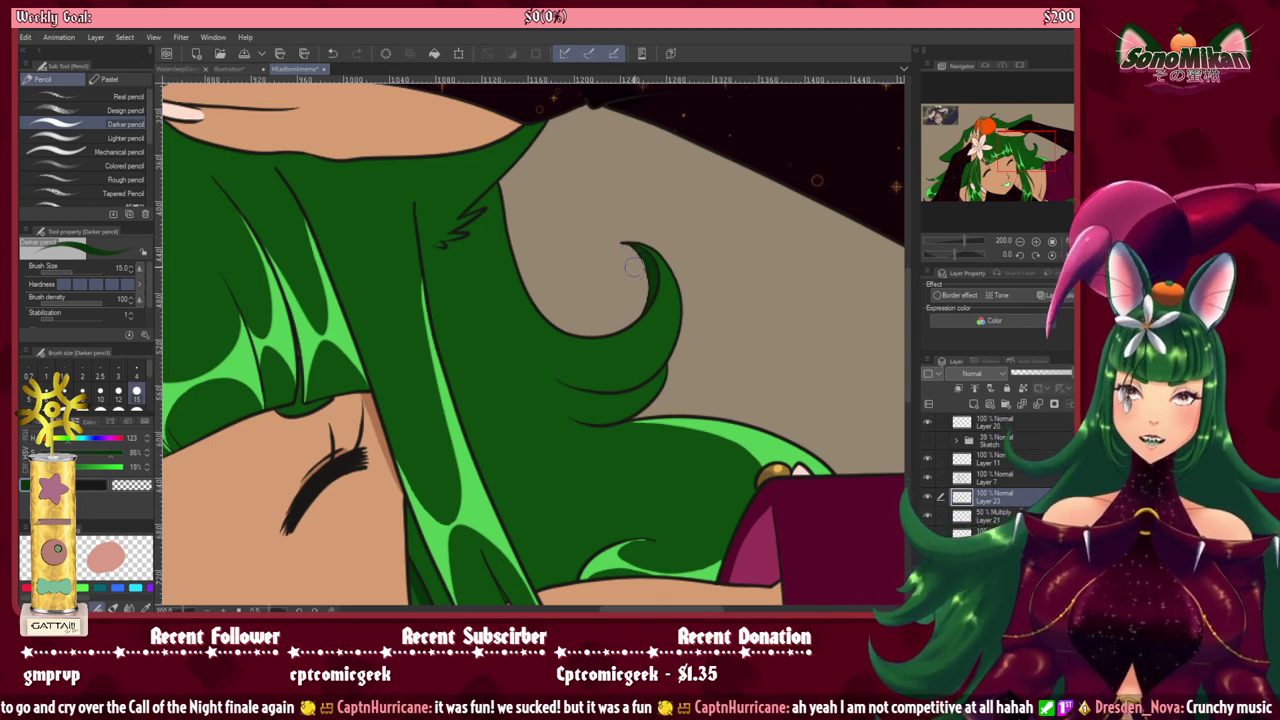
# Step: Darken the small piece of hair between the cheek and the long side strand, reducing the Darker pencil to size 4
pyautogui.moveTo(603, 487)
pyautogui.mouseDown()
pyautogui.moveTo(749, 246)
pyautogui.moveTo(763, 247)
pyautogui.mouseUp()
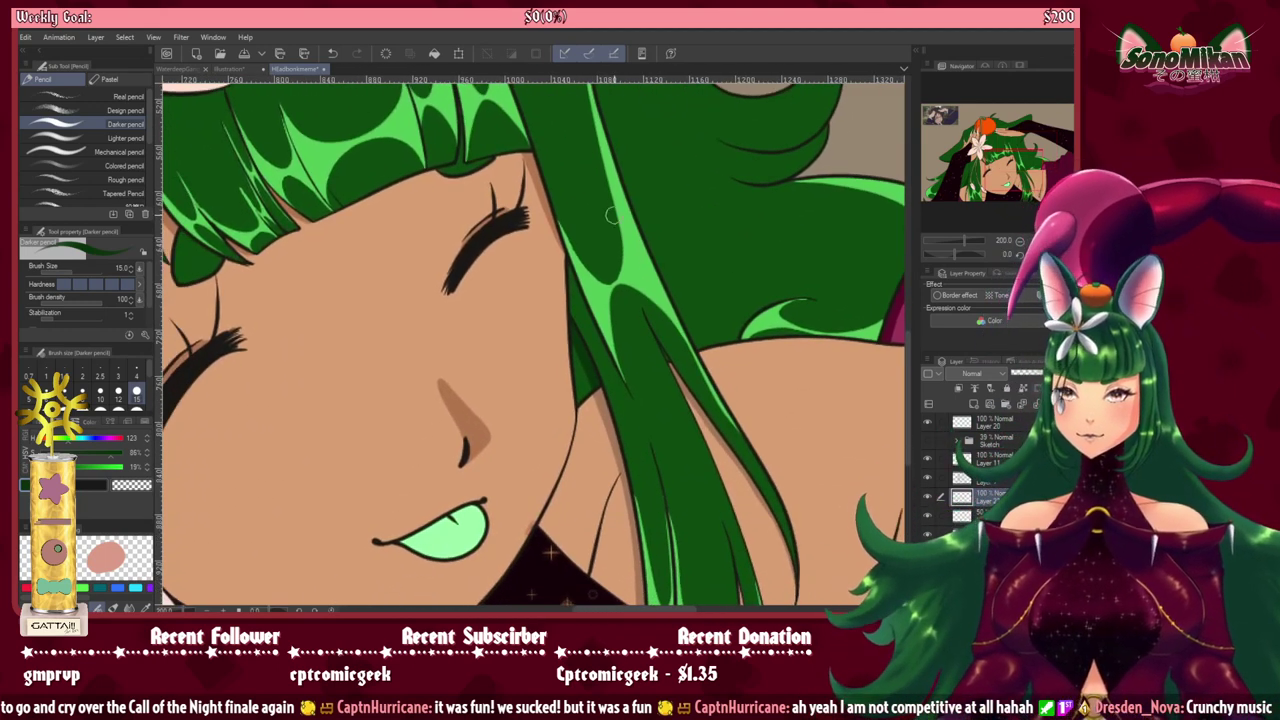
pyautogui.moveTo(563, 268); pyautogui.dragTo(571, 317)
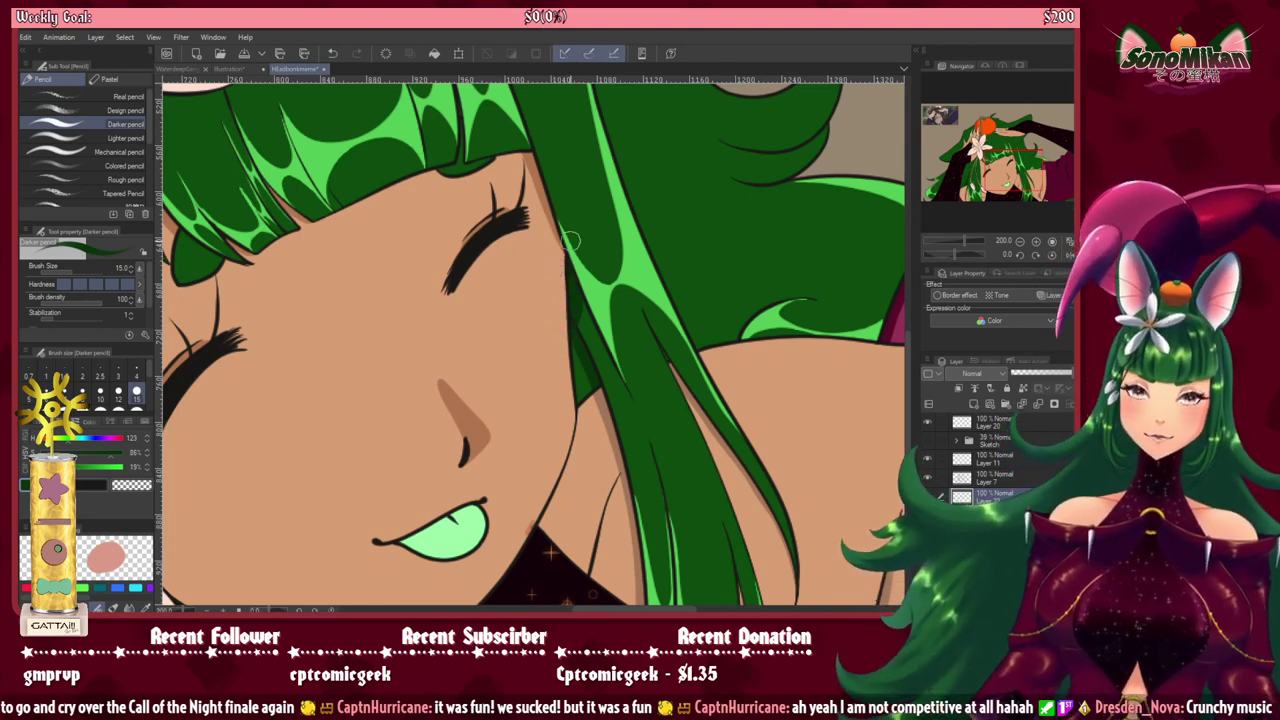
pyautogui.scroll(2, 556, 262)
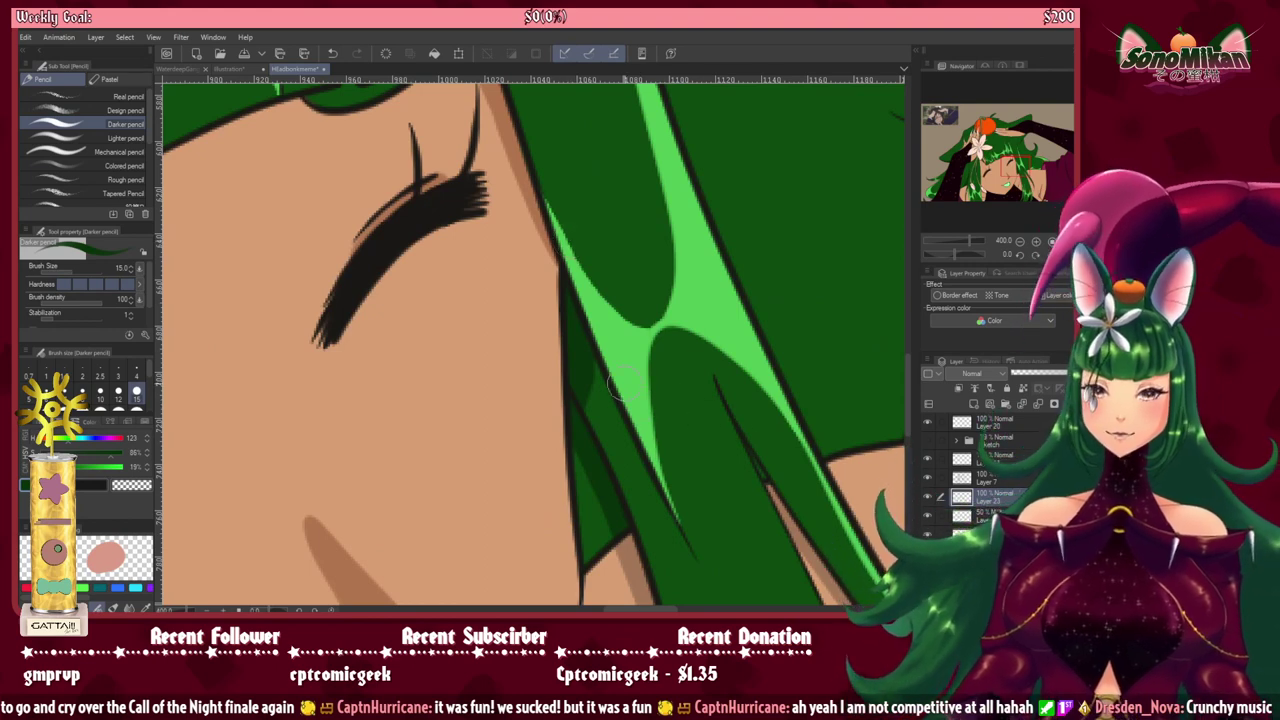
pyautogui.press('[')
pyautogui.press('[')
pyautogui.press('[')
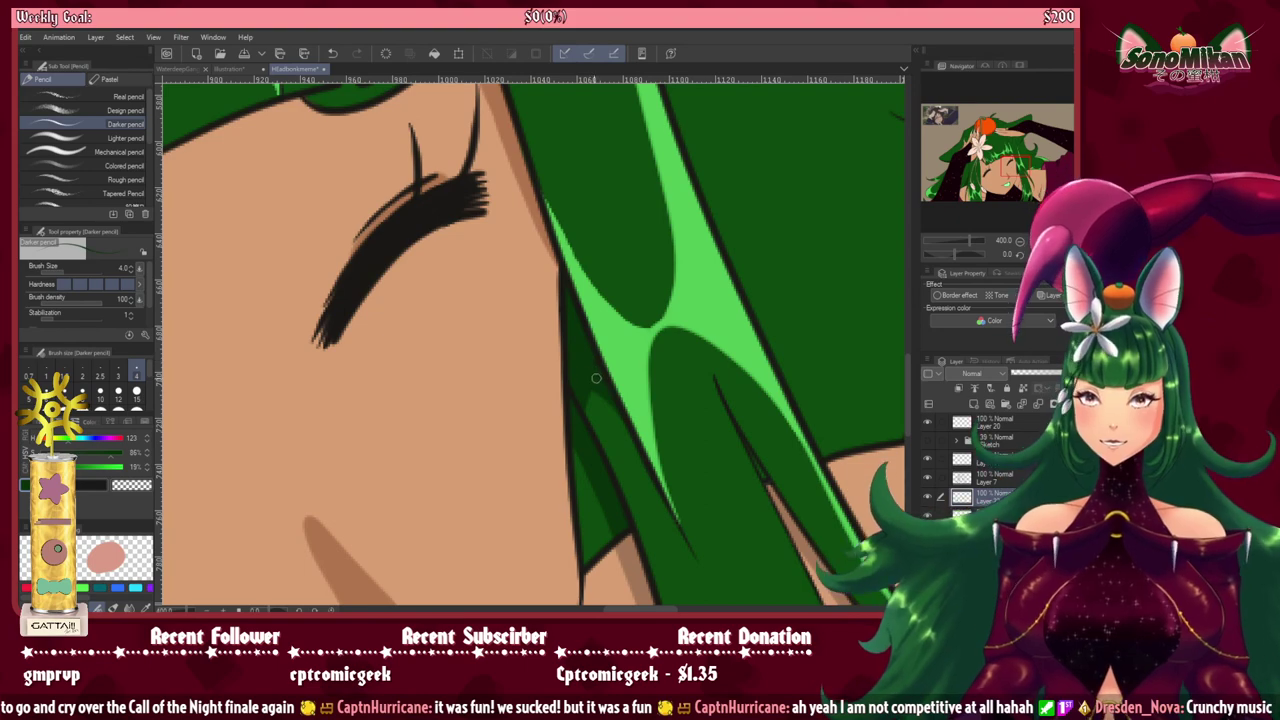
# Step: Remove the reference photo from the canvas corner and fit the whole illustration in view
pyautogui.scroll(-4, 592, 376)
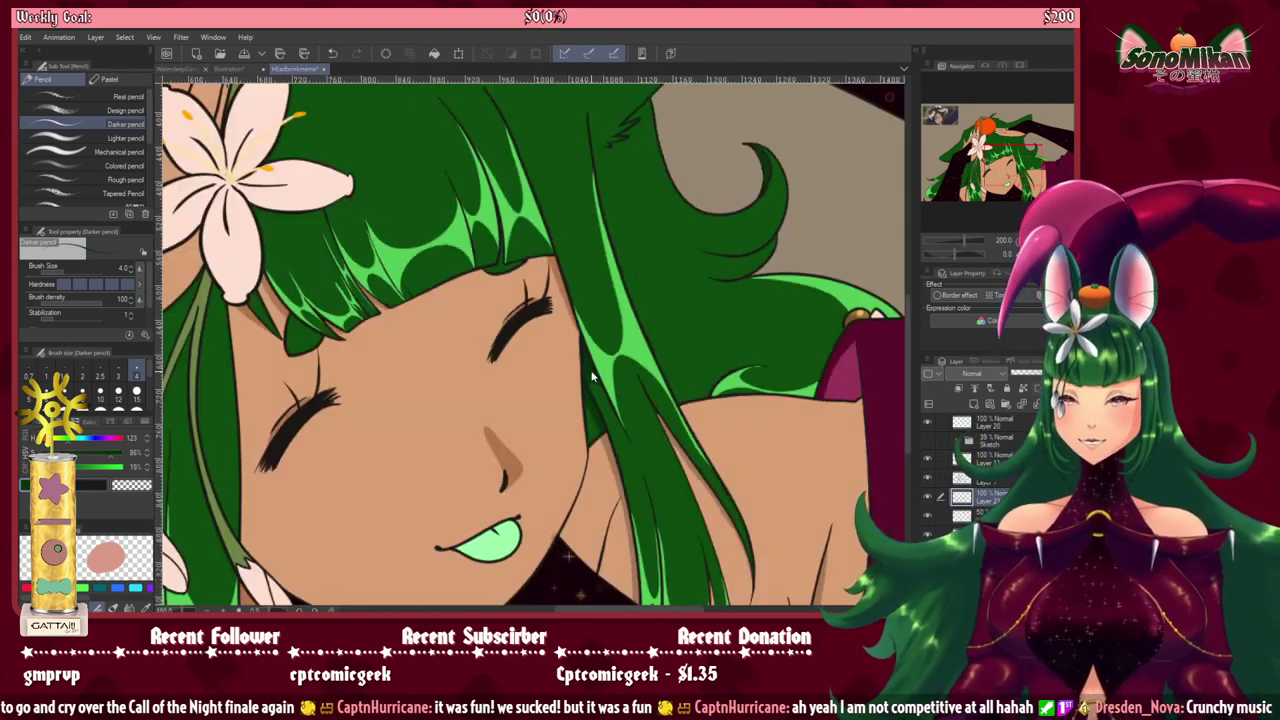
pyautogui.moveTo(577, 397); pyautogui.dragTo(670, 456)
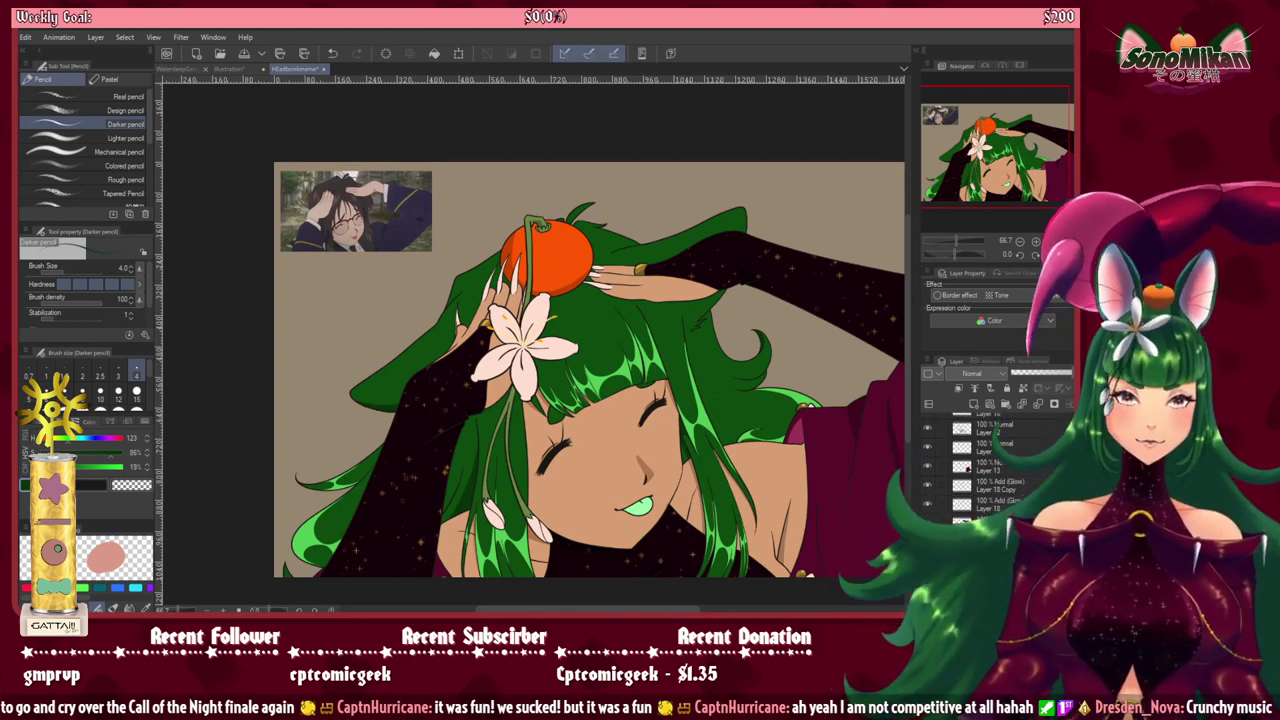
pyautogui.click(1086, 404)
pyautogui.hotkey('ctrl', '0')
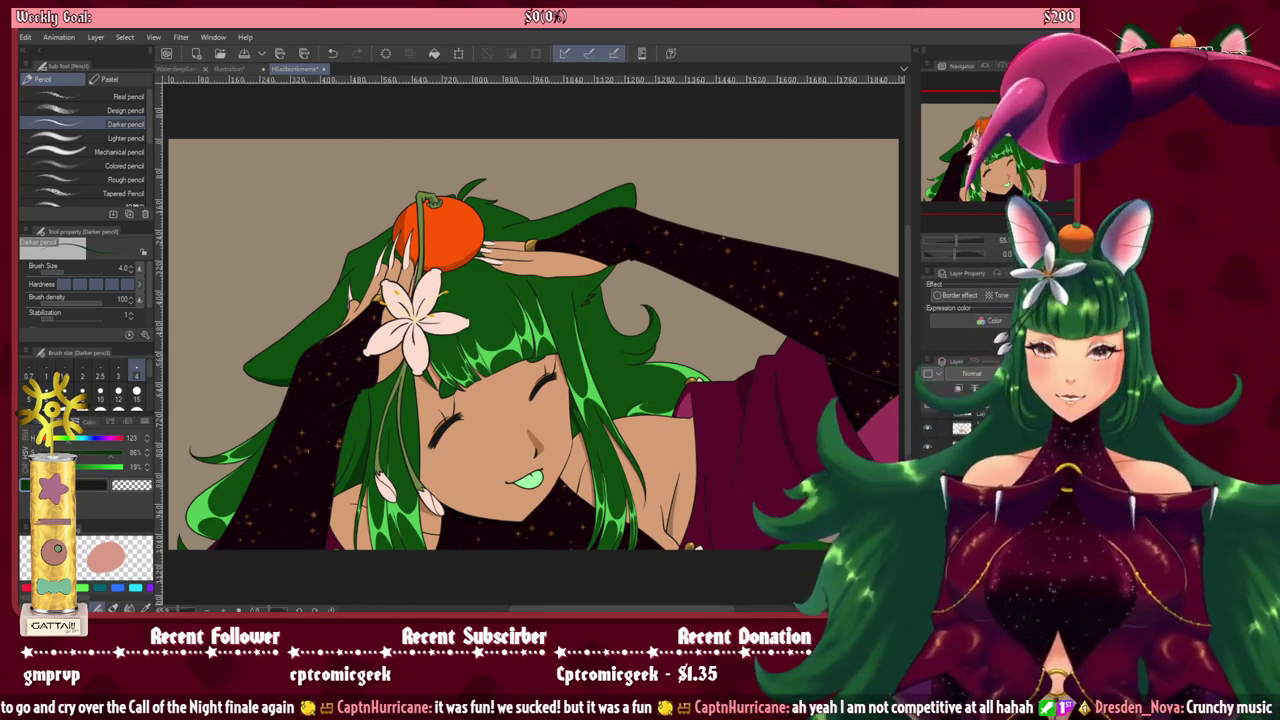
# Step: Look through the image materials' Illustration categories, including Nature, Effect and stage direction, Decoration, Flower and plant, Building and Tool
pyautogui.click(914, 53)
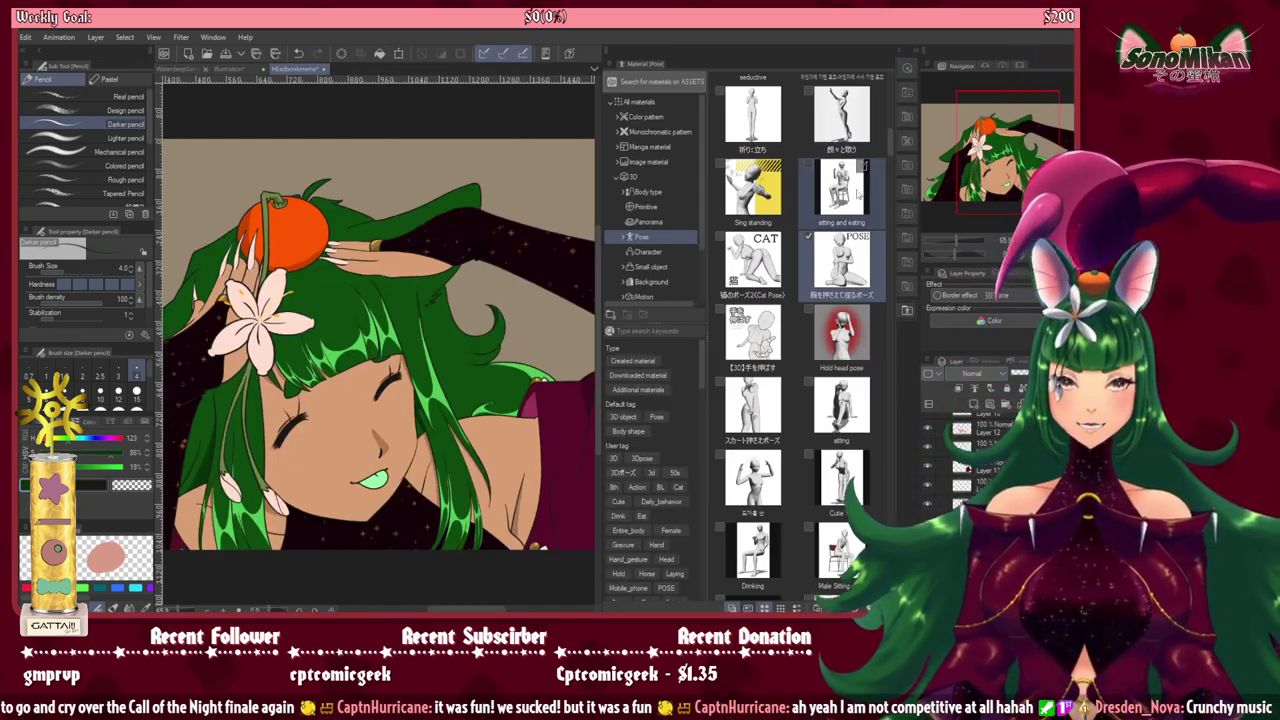
pyautogui.click(617, 177)
pyautogui.click(619, 161)
pyautogui.click(638, 191)
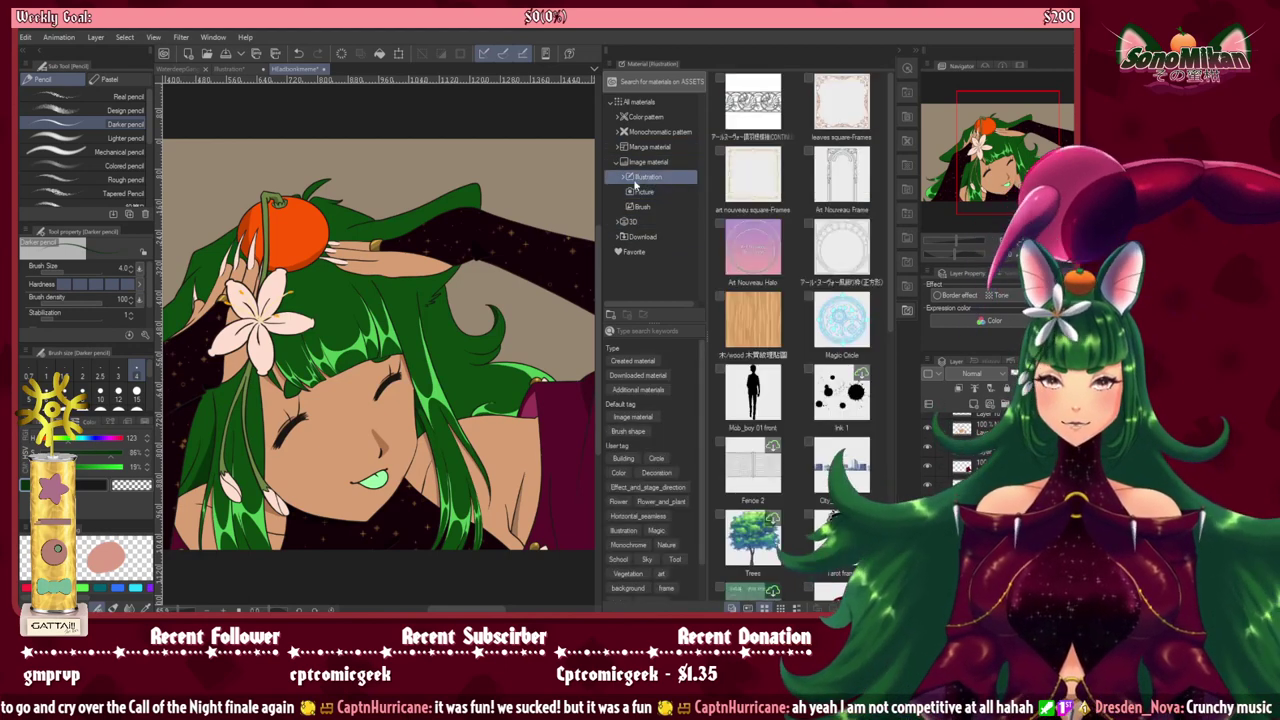
pyautogui.click(640, 177)
pyautogui.scroll(-5, 747, 243)
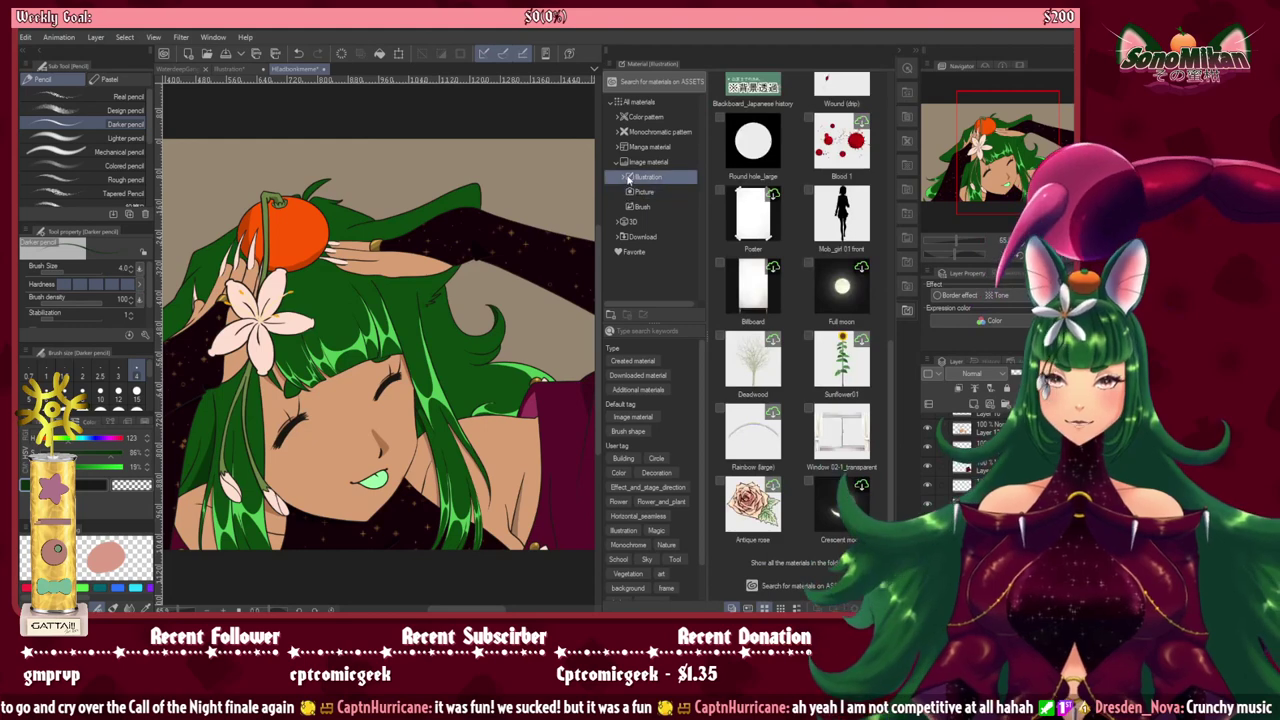
pyautogui.click(625, 178)
pyautogui.click(648, 237)
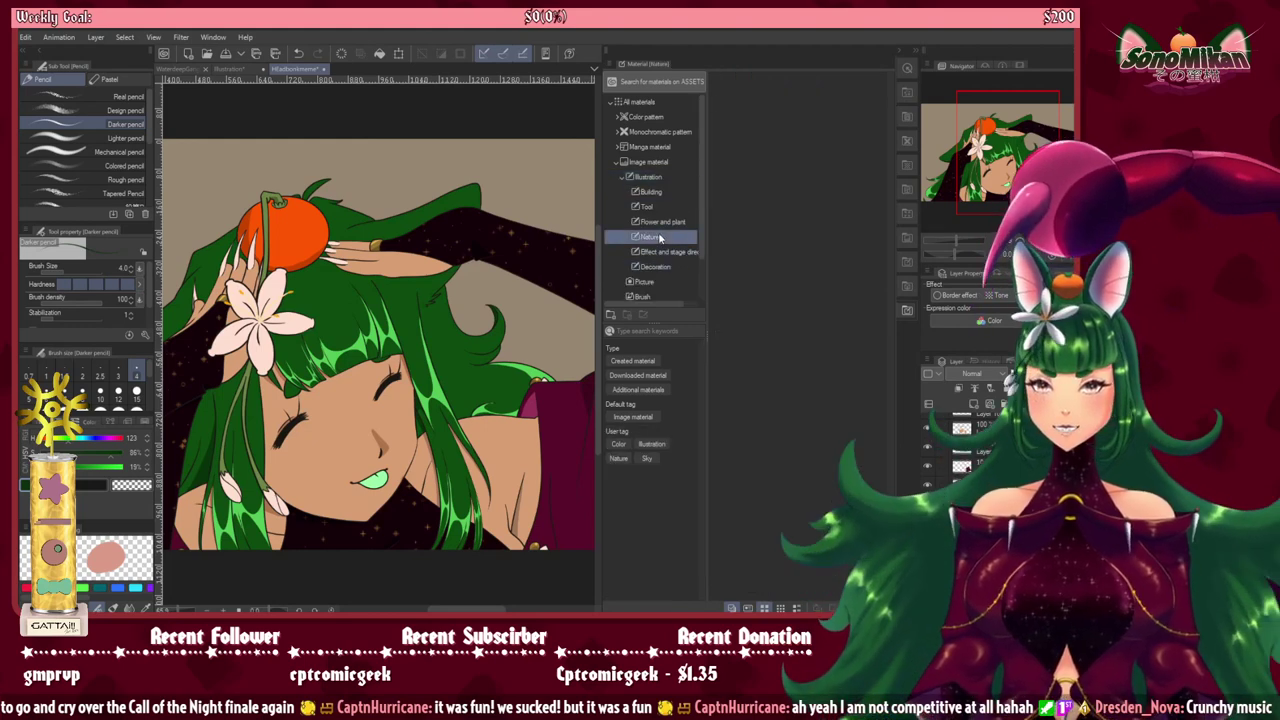
pyautogui.click(660, 252)
pyautogui.click(656, 267)
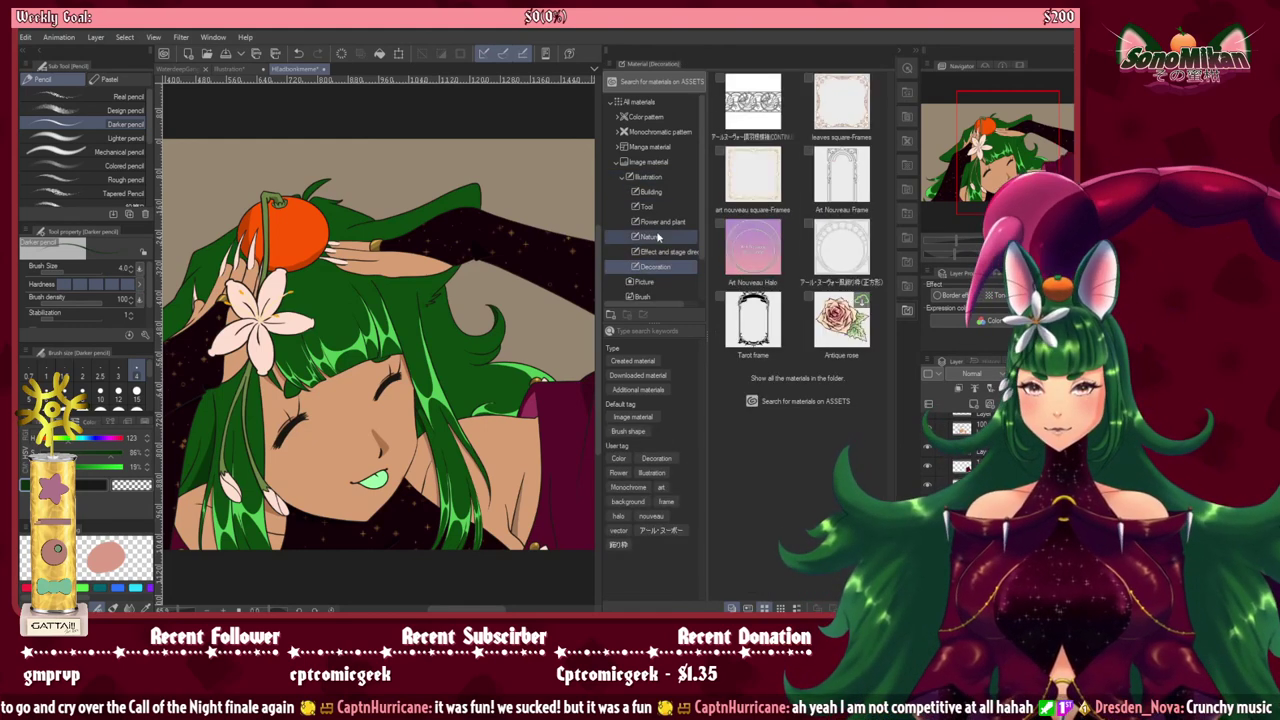
pyautogui.click(660, 222)
pyautogui.click(650, 192)
pyautogui.click(646, 206)
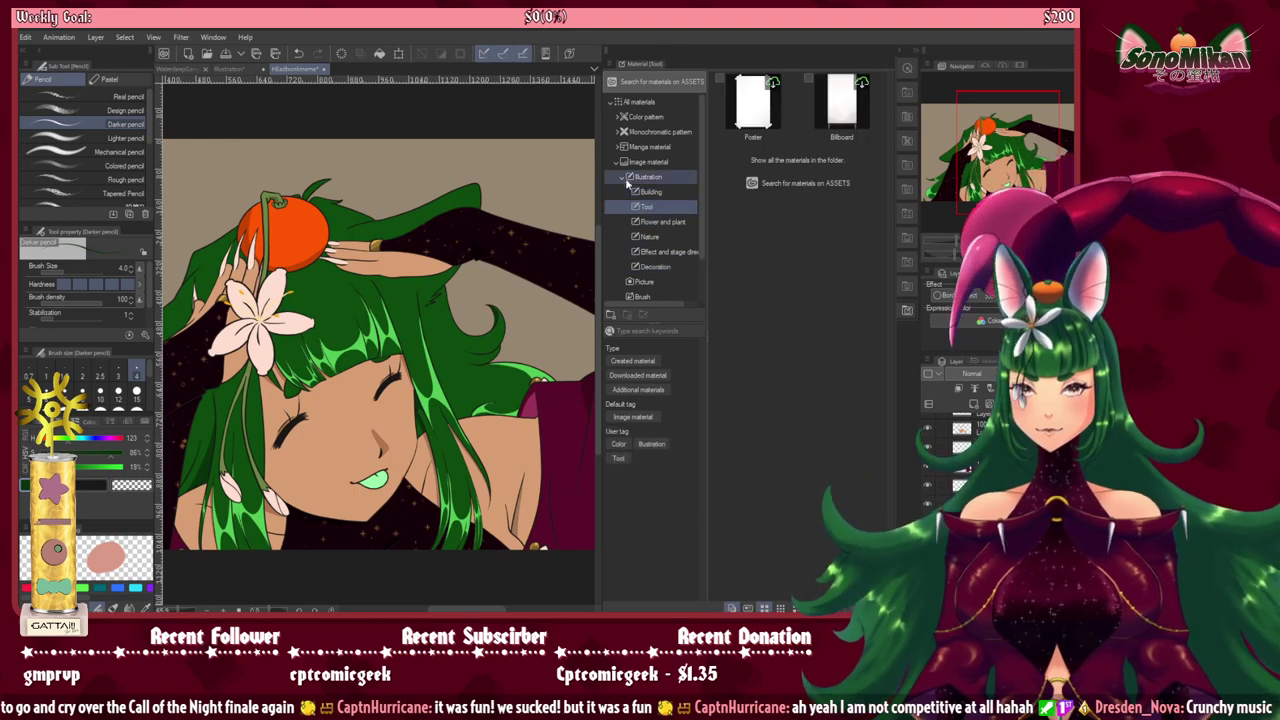
pyautogui.click(617, 162)
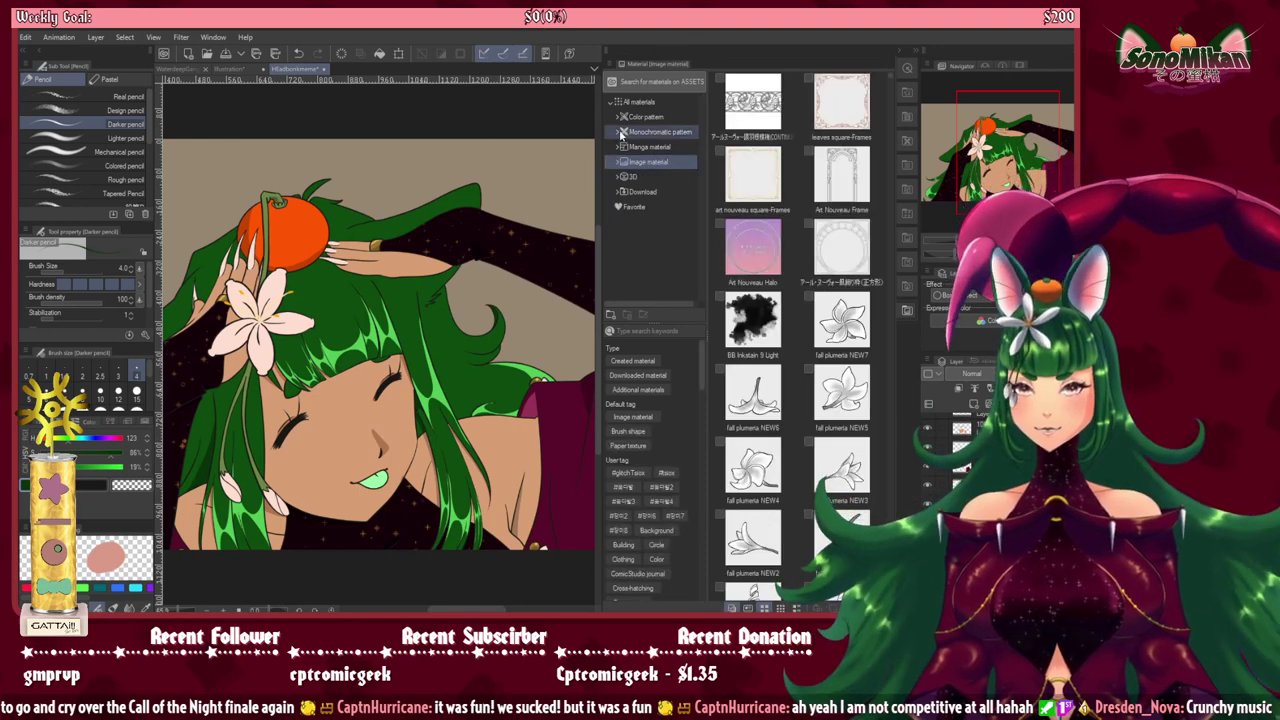
# Step: Find the River_daytime image among the color-pattern background materials and place it behind the character, fitting the whole canvas in view
pyautogui.click(617, 117)
pyautogui.click(646, 162)
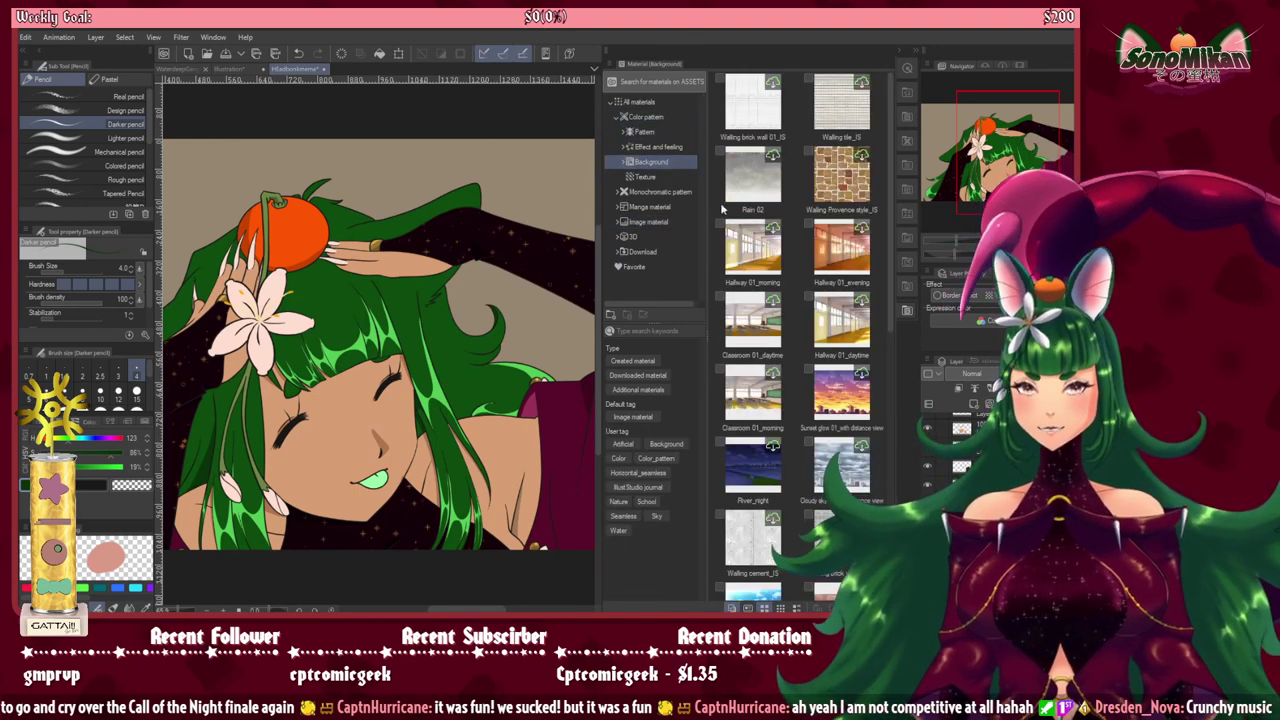
pyautogui.scroll(-3, 803, 273)
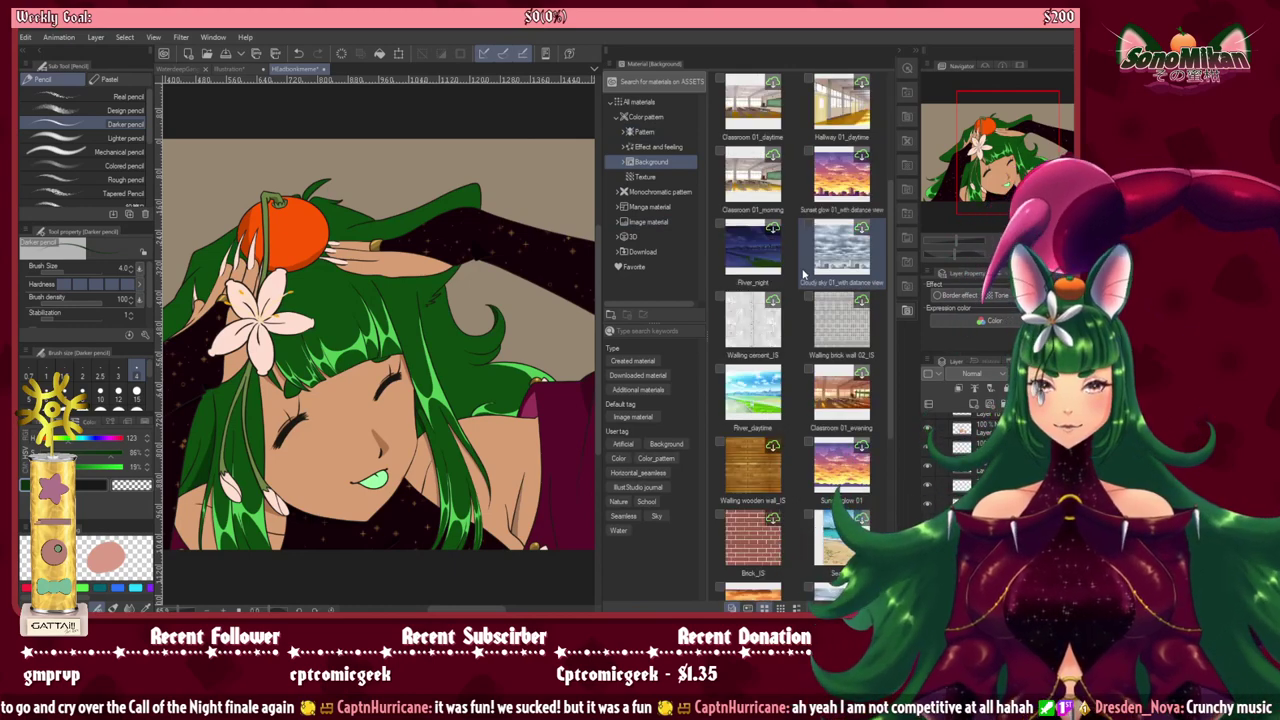
pyautogui.scroll(-2, 808, 360)
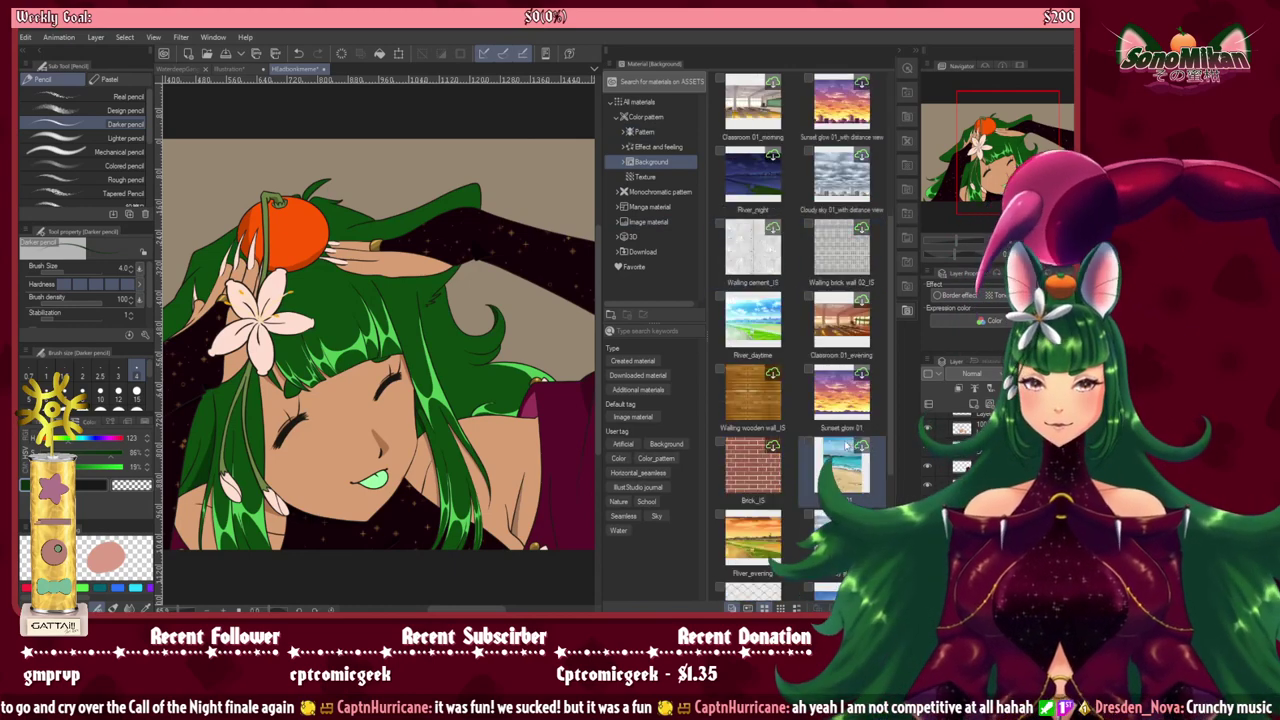
pyautogui.scroll(-2, 813, 452)
pyautogui.scroll(-1, 813, 432)
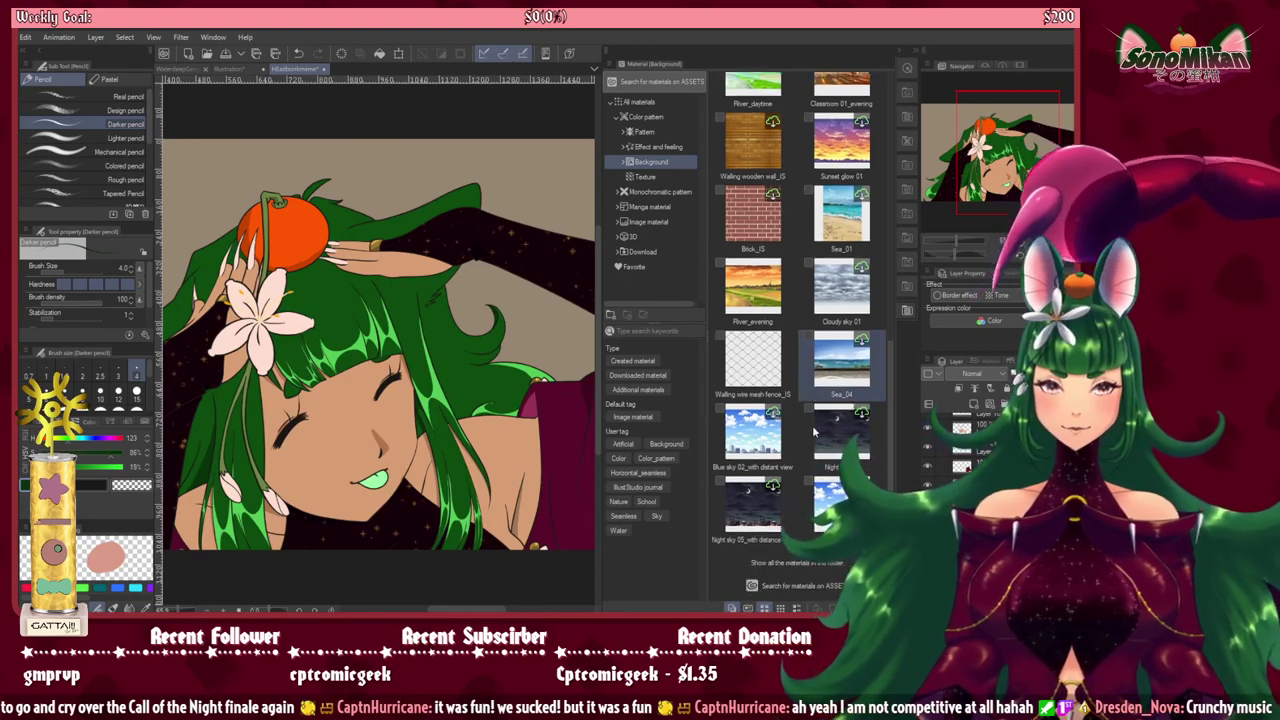
pyautogui.scroll(2, 805, 475)
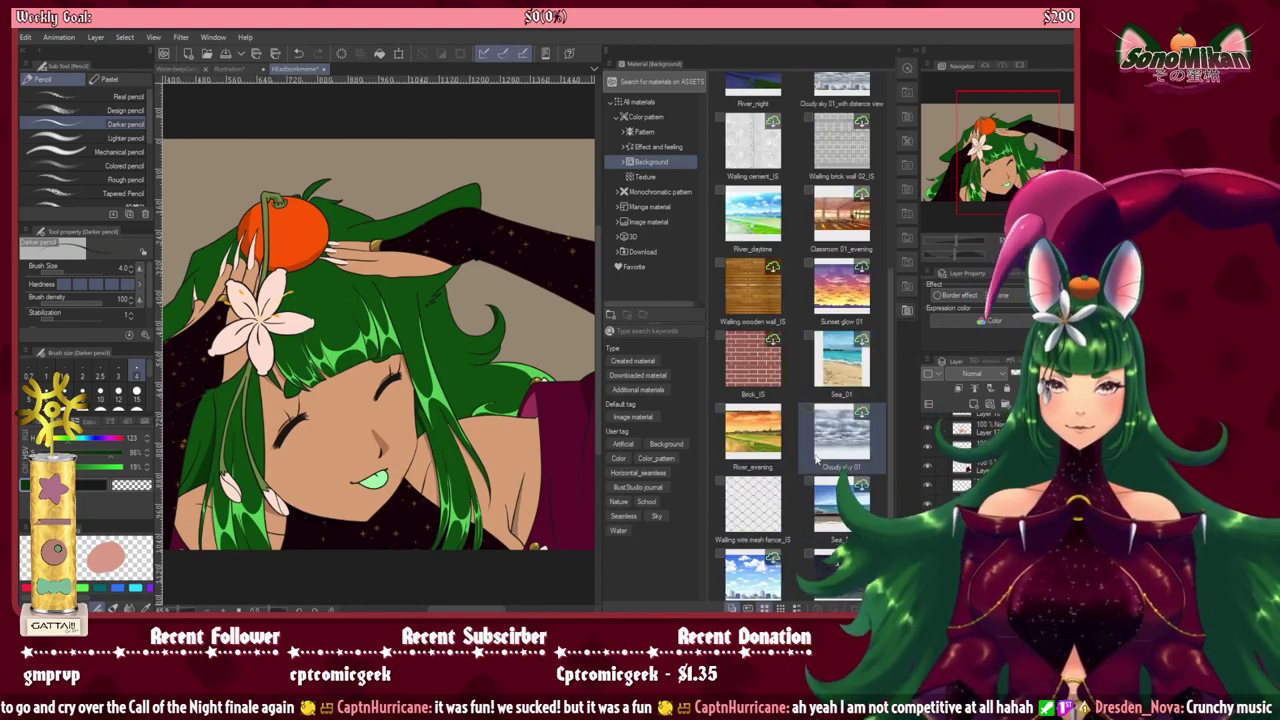
pyautogui.scroll(2, 818, 458)
pyautogui.moveTo(753, 360); pyautogui.dragTo(377, 302)
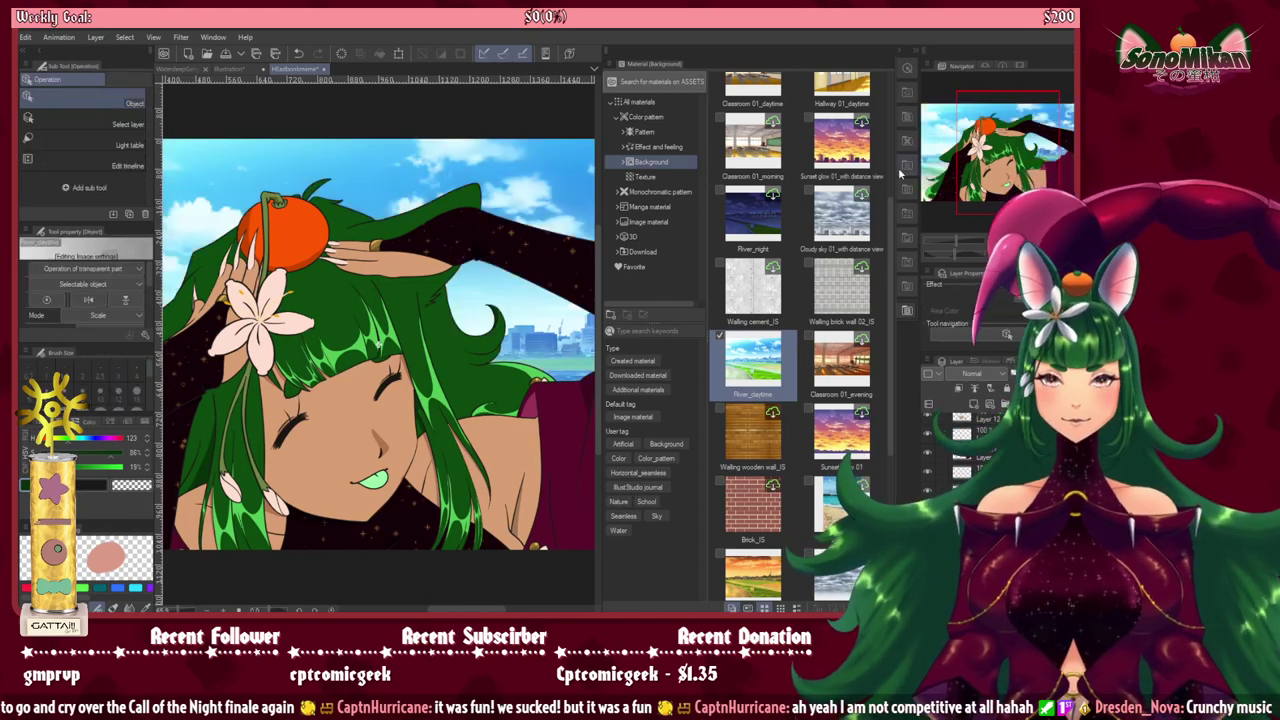
pyautogui.hotkey('ctrl', '0')
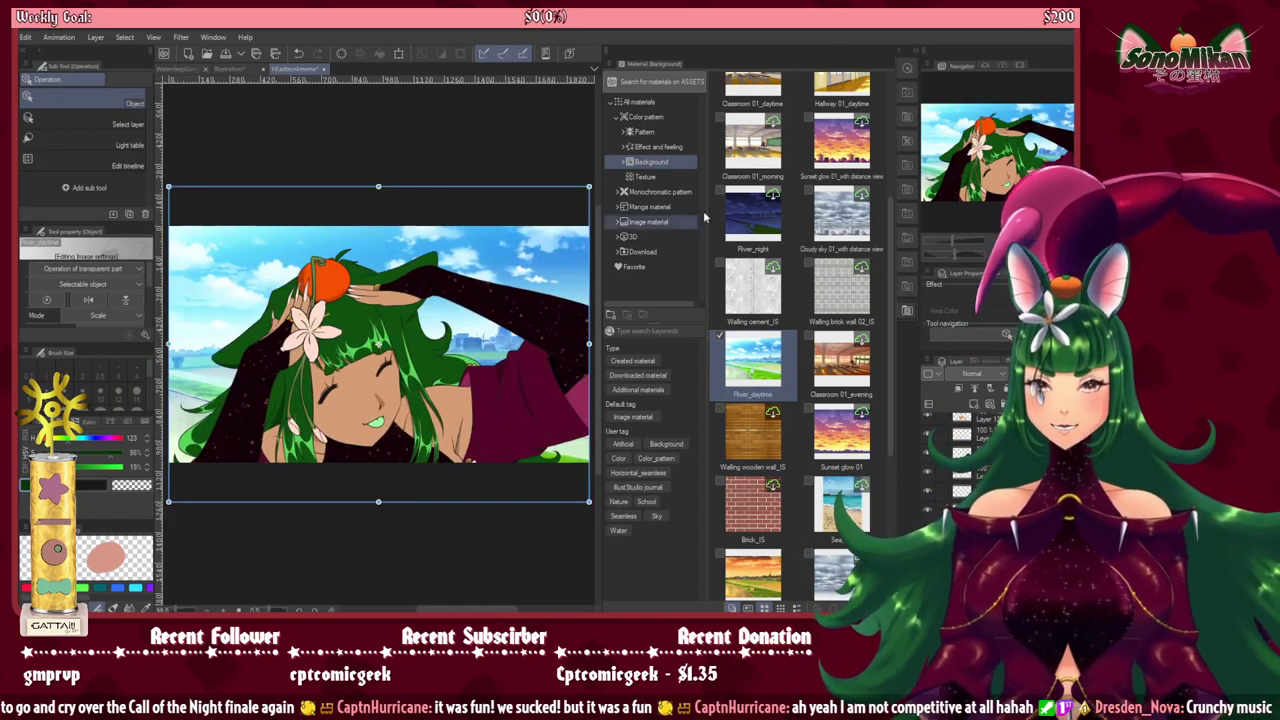
pyautogui.click(916, 52)
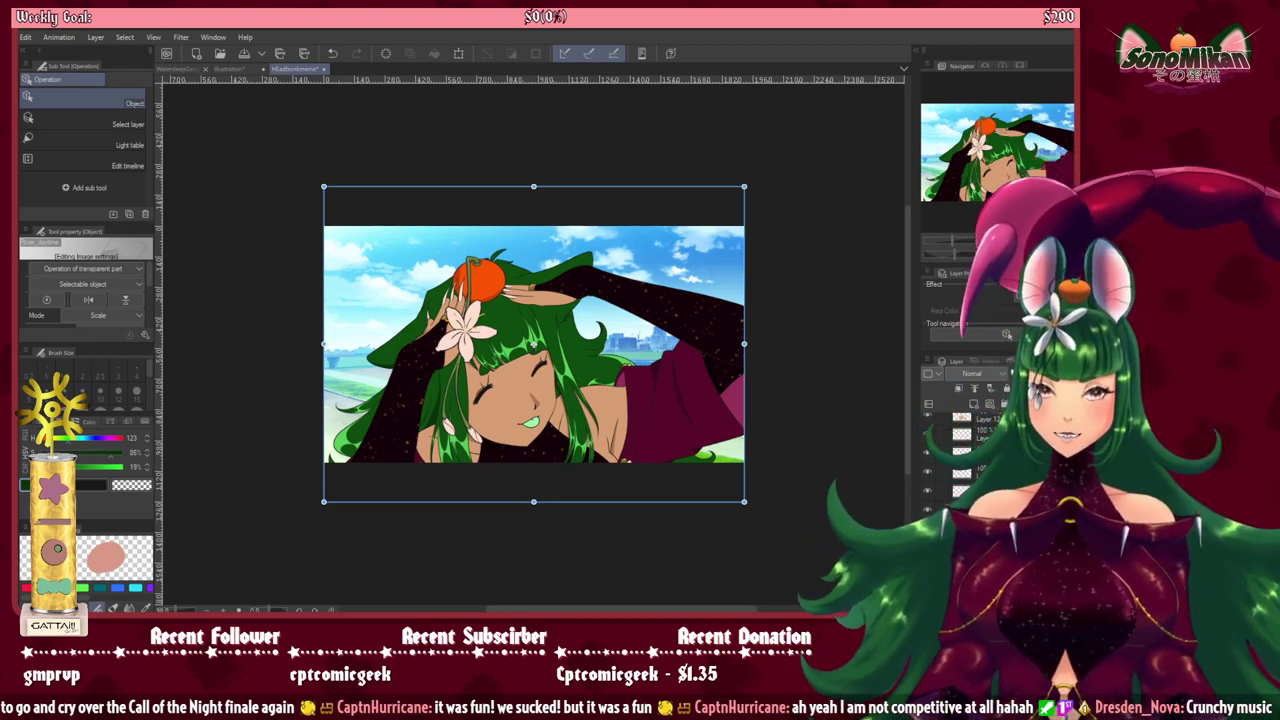
# Step: Group the character's layers into a new layer folder above the background image
pyautogui.click(993, 459)
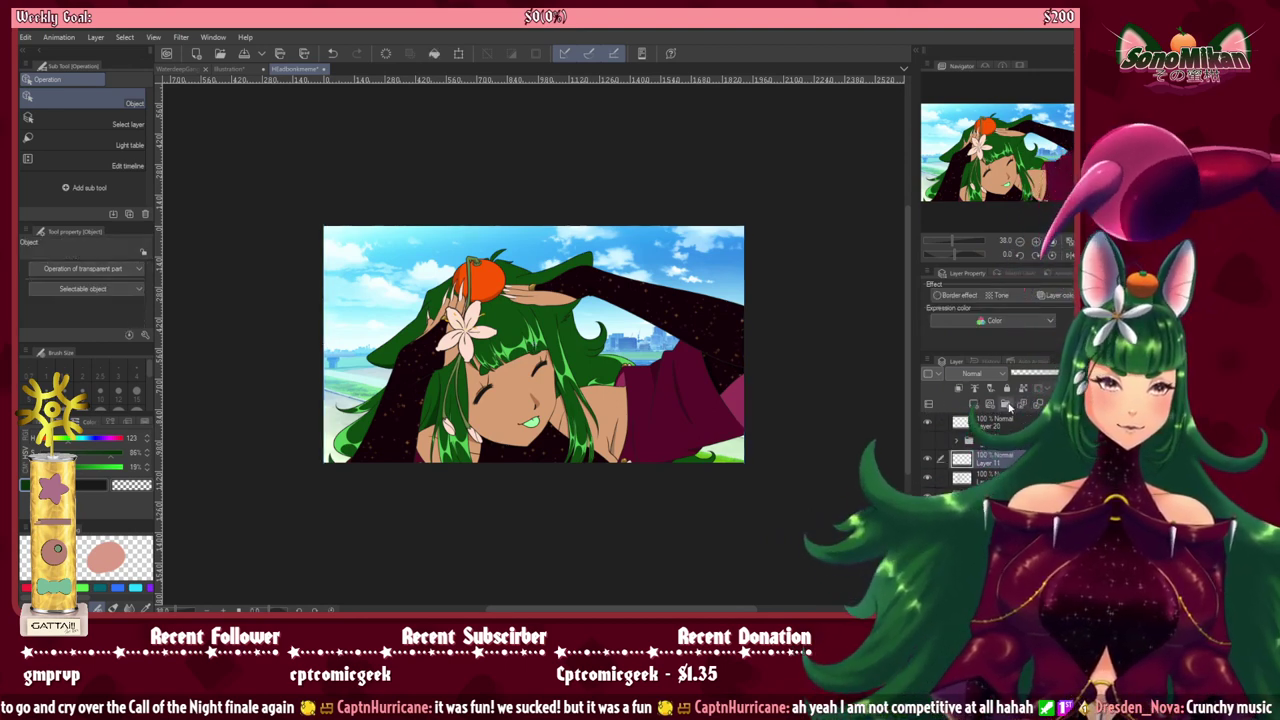
pyautogui.click(1007, 405)
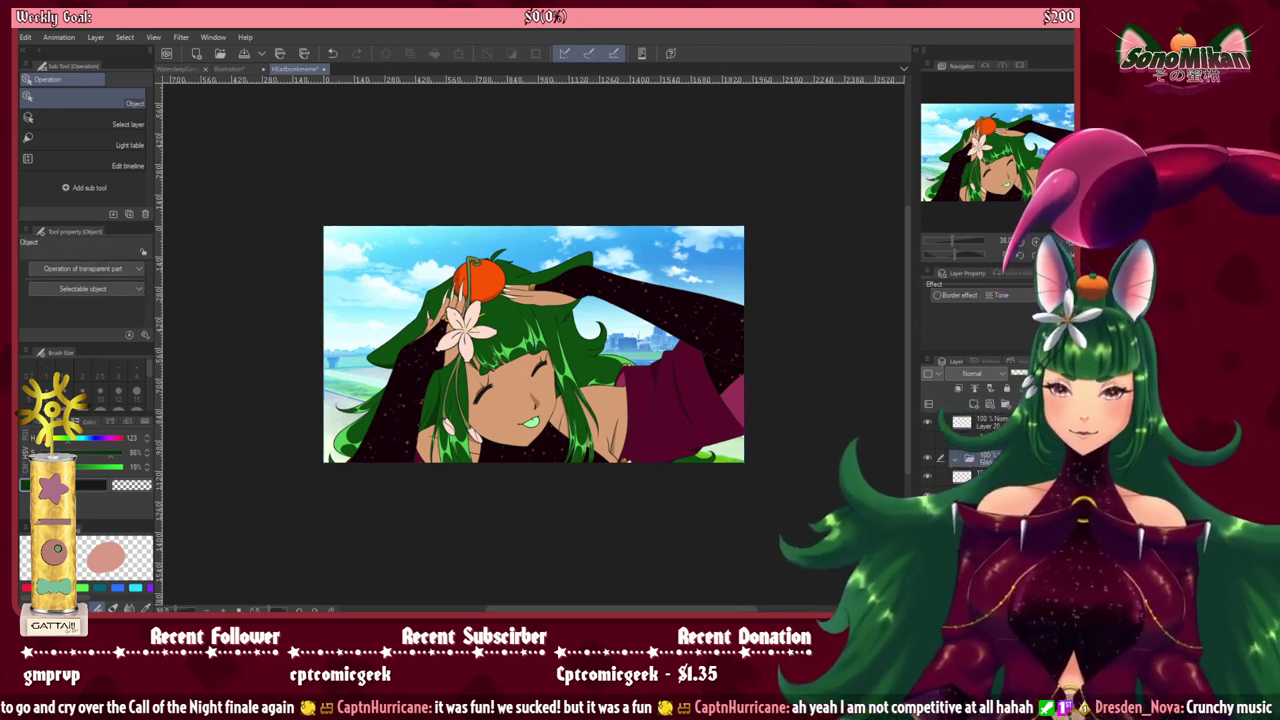
pyautogui.click(992, 477)
pyautogui.scroll(-5, 985, 468)
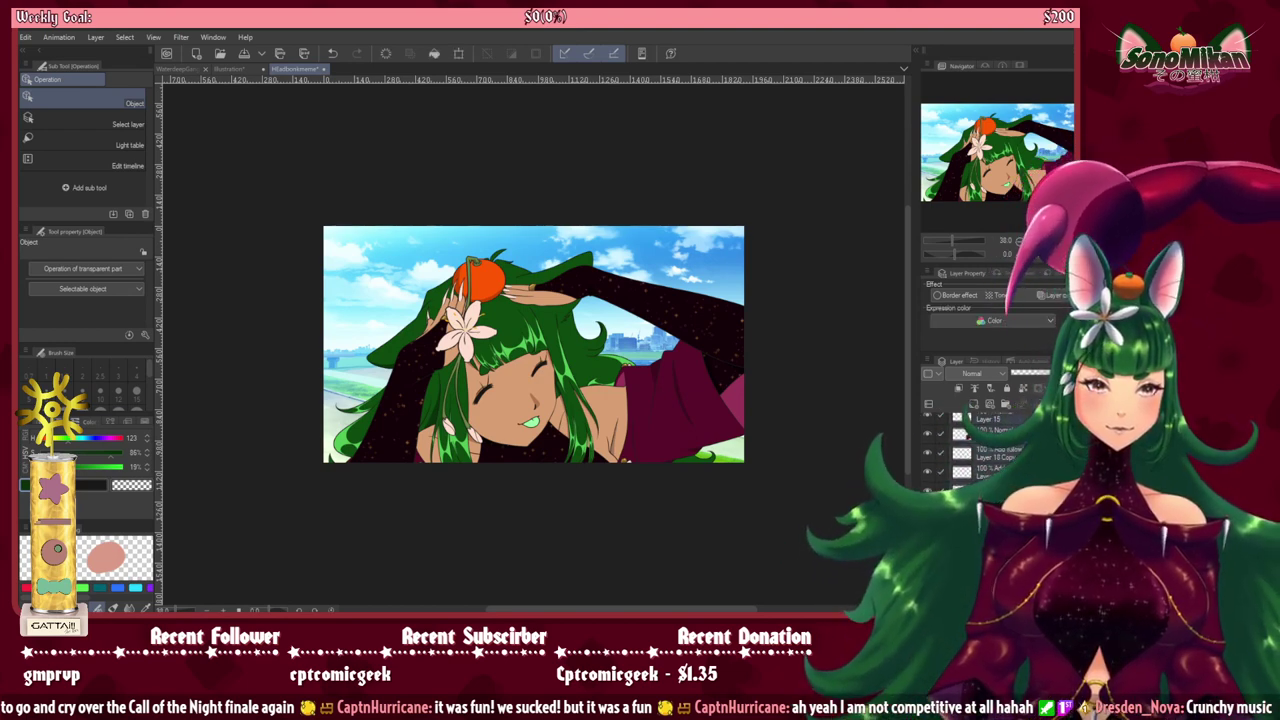
pyautogui.scroll(3, 990, 450)
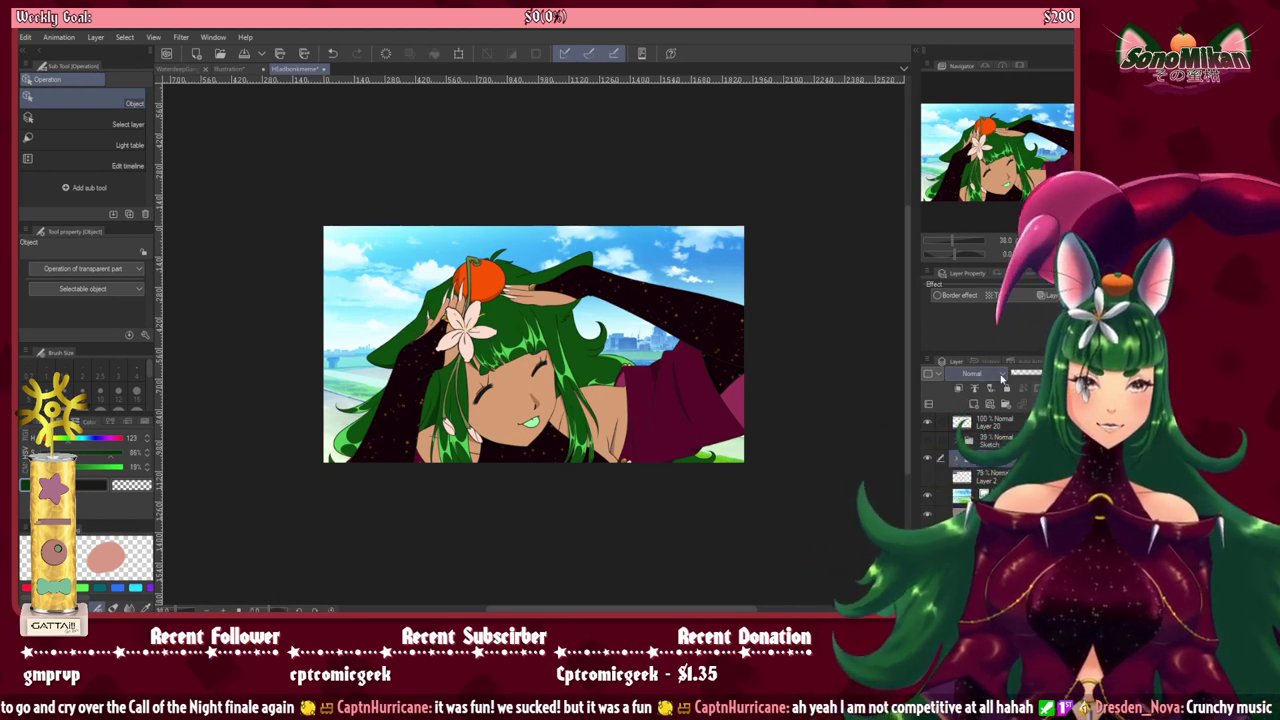
# Step: Make a merged copy of the character folder and run the "wao default" auto action on it
pyautogui.click(1009, 362)
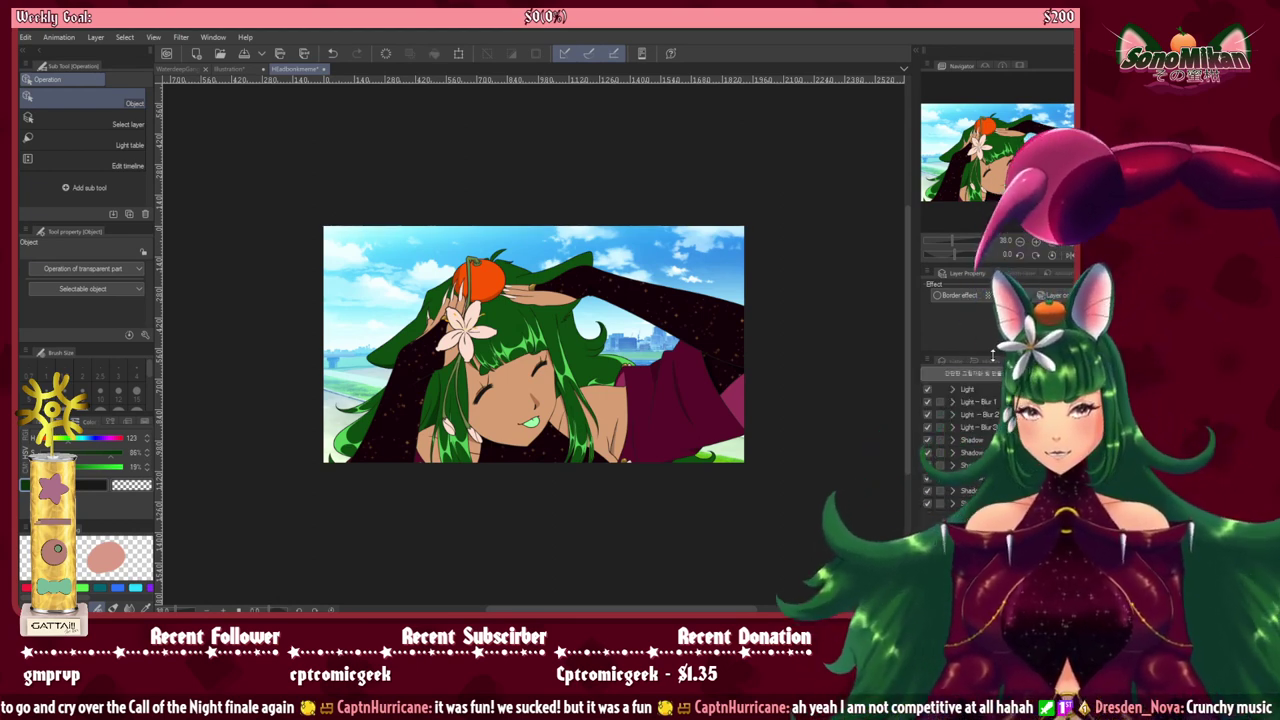
pyautogui.click(953, 362)
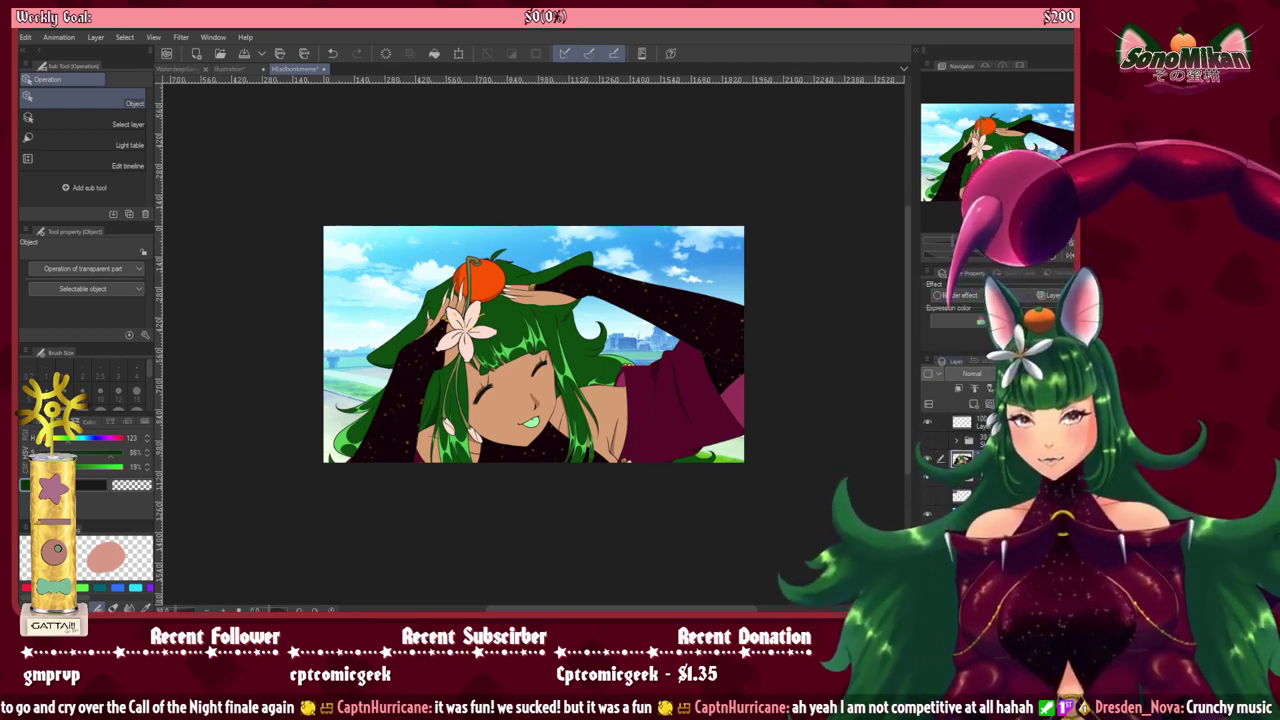
pyautogui.click(1009, 362)
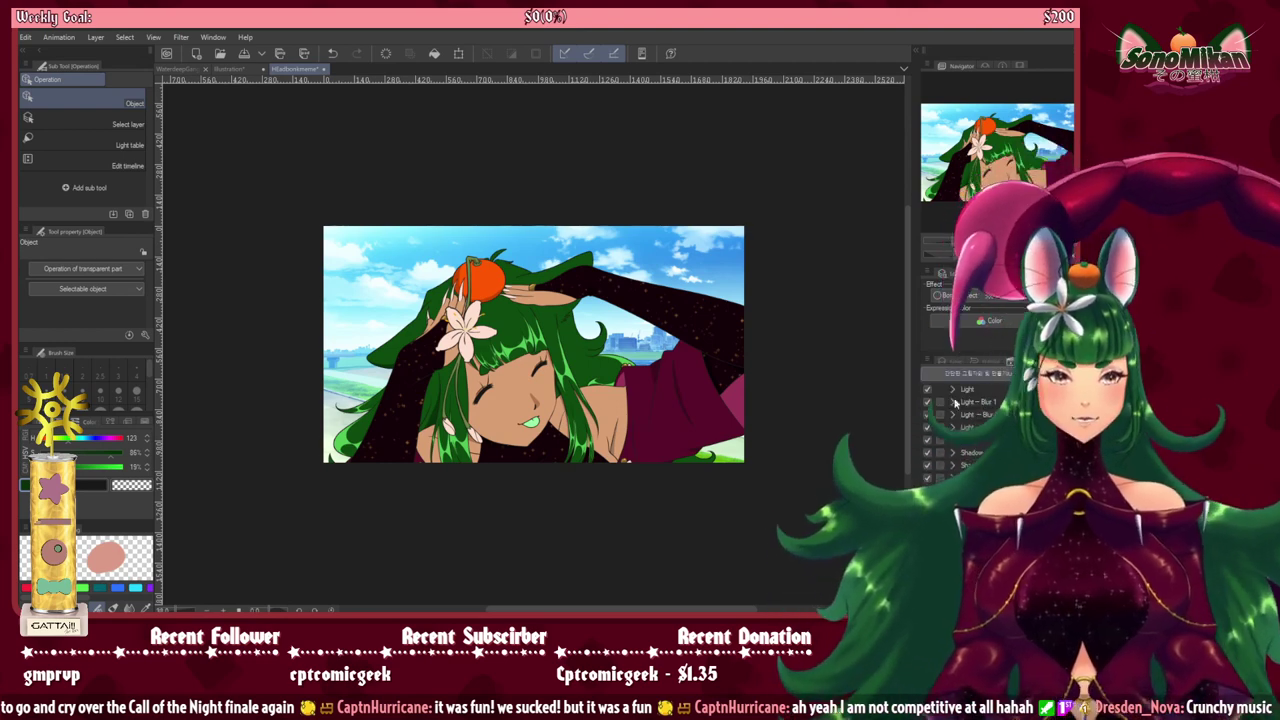
pyautogui.click(997, 376)
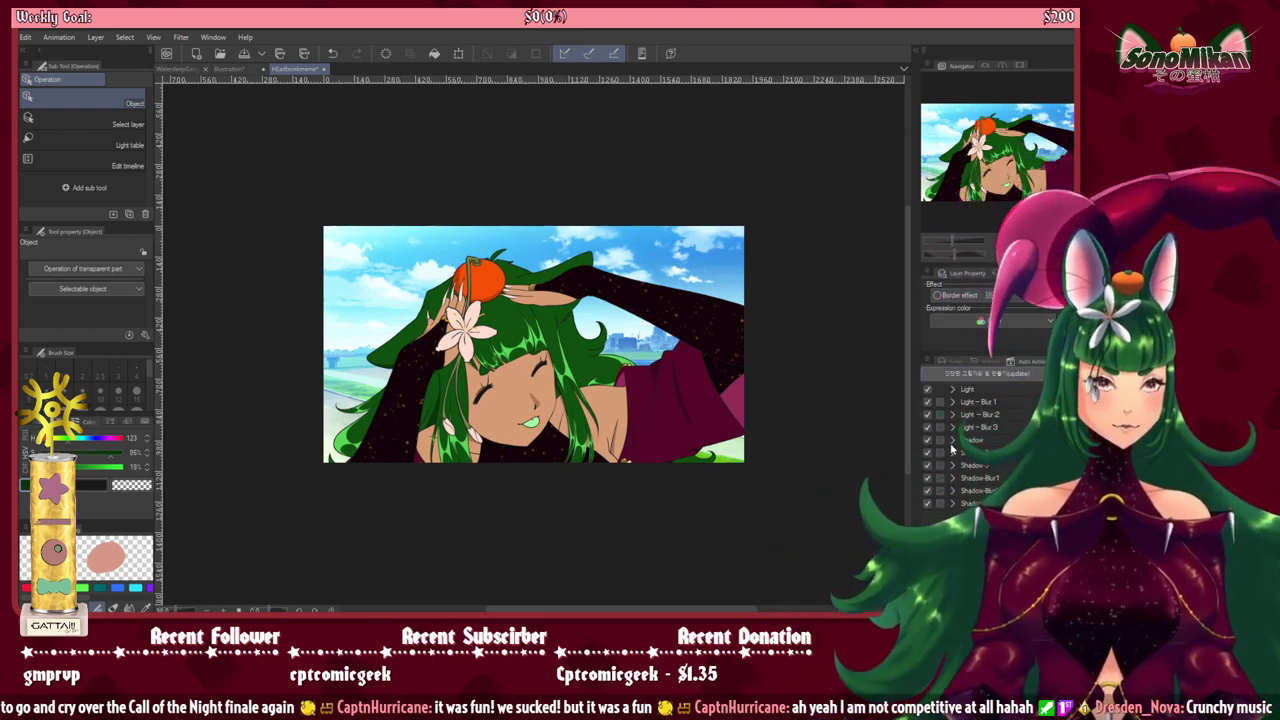
pyautogui.click(957, 446)
pyautogui.click(978, 391)
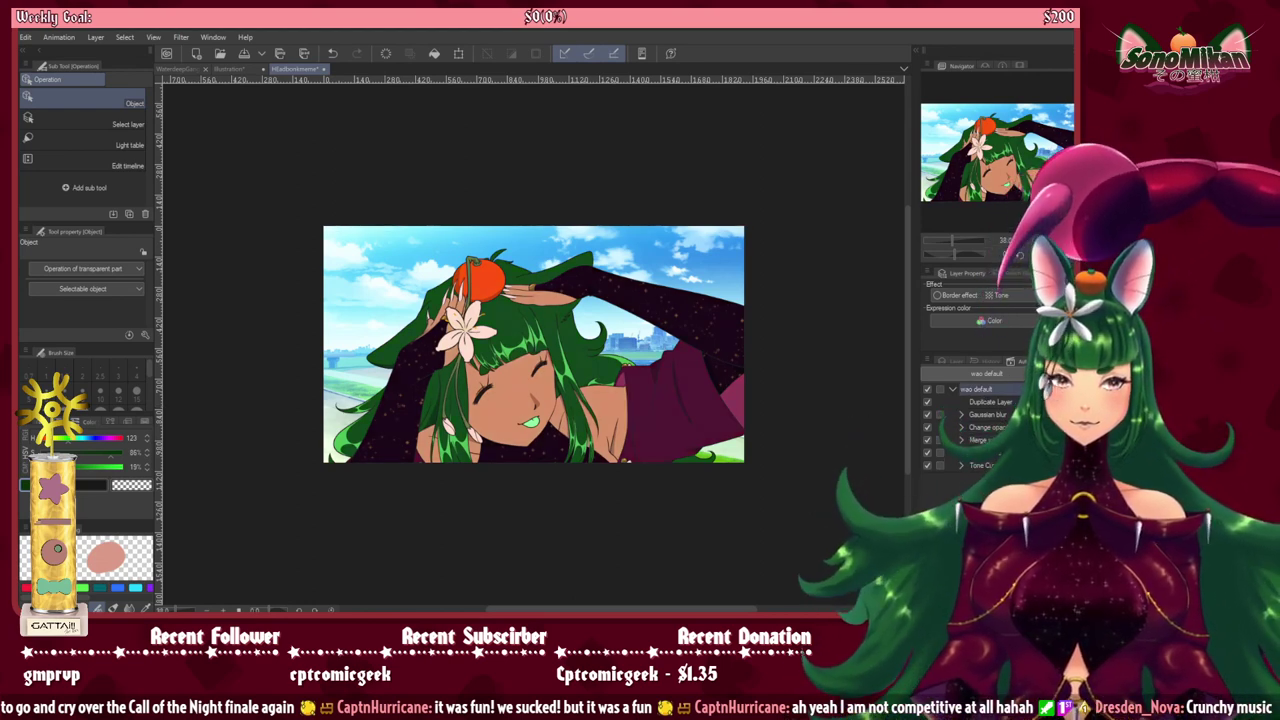
pyautogui.click(1030, 600)
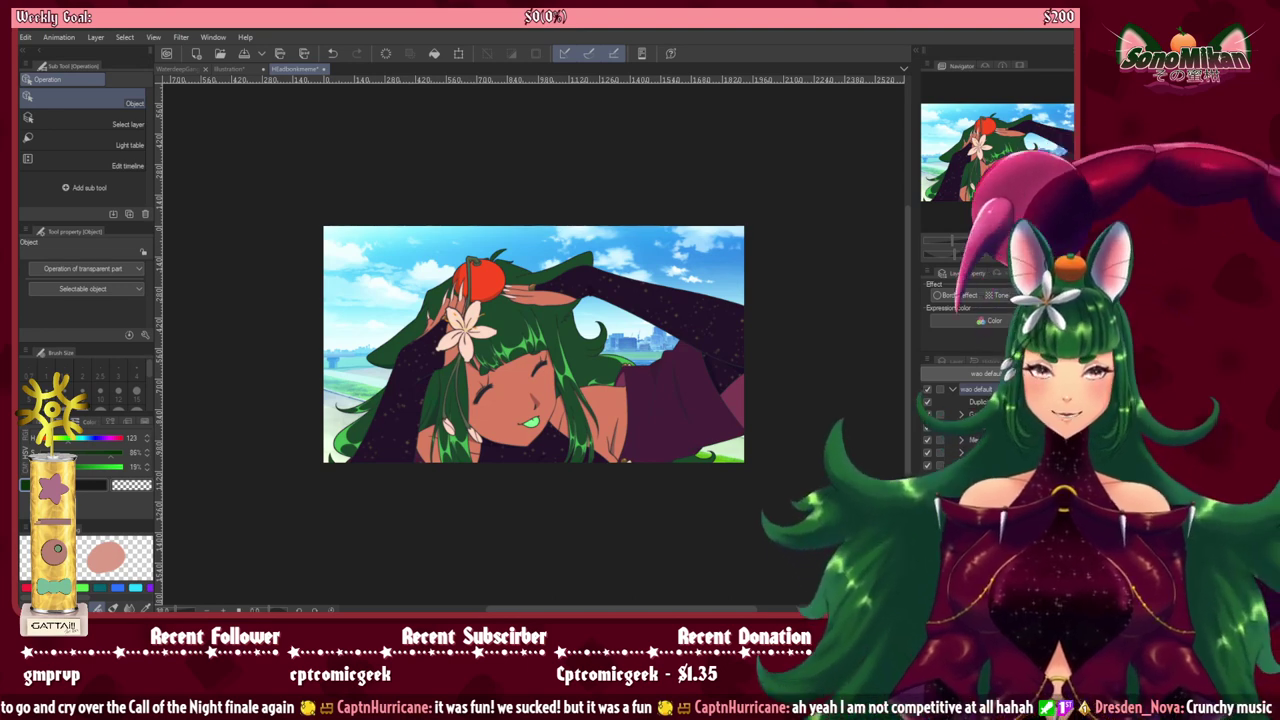
# Step: Run the "wao default" auto action on the River_daytime background layer
pyautogui.click(1036, 242)
pyautogui.click(1036, 242)
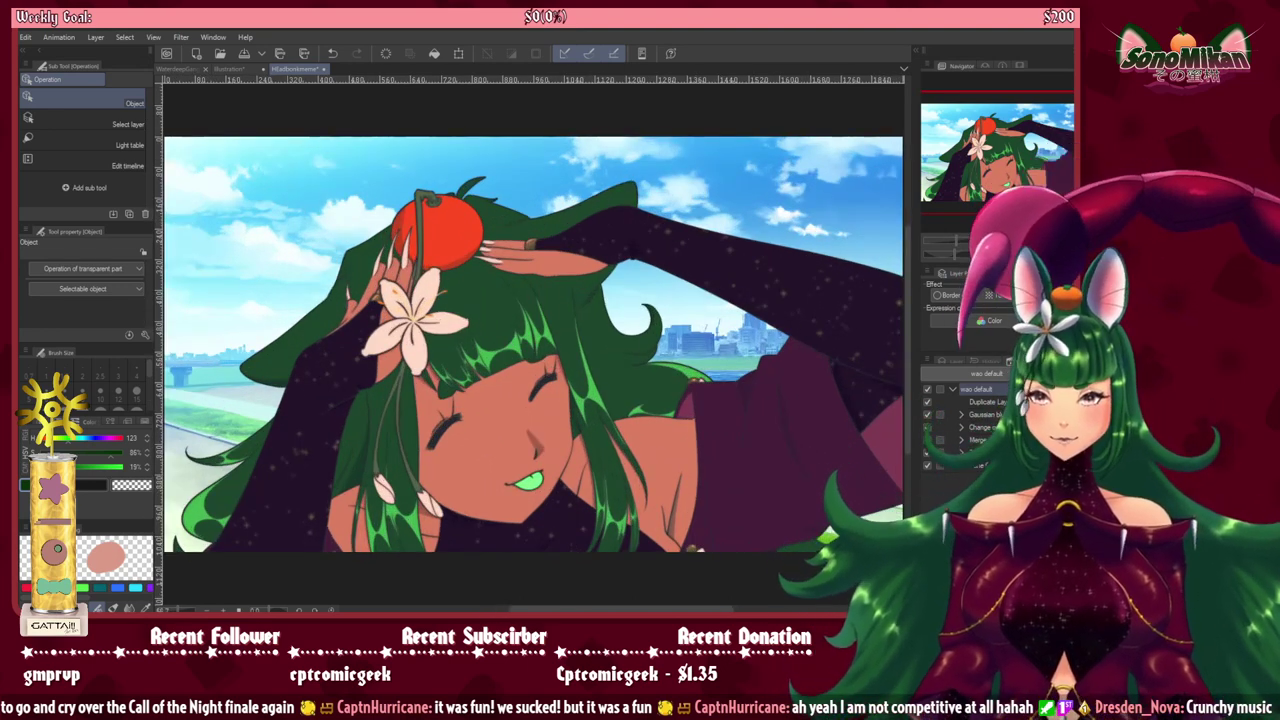
pyautogui.hotkey('ctrl', '-')
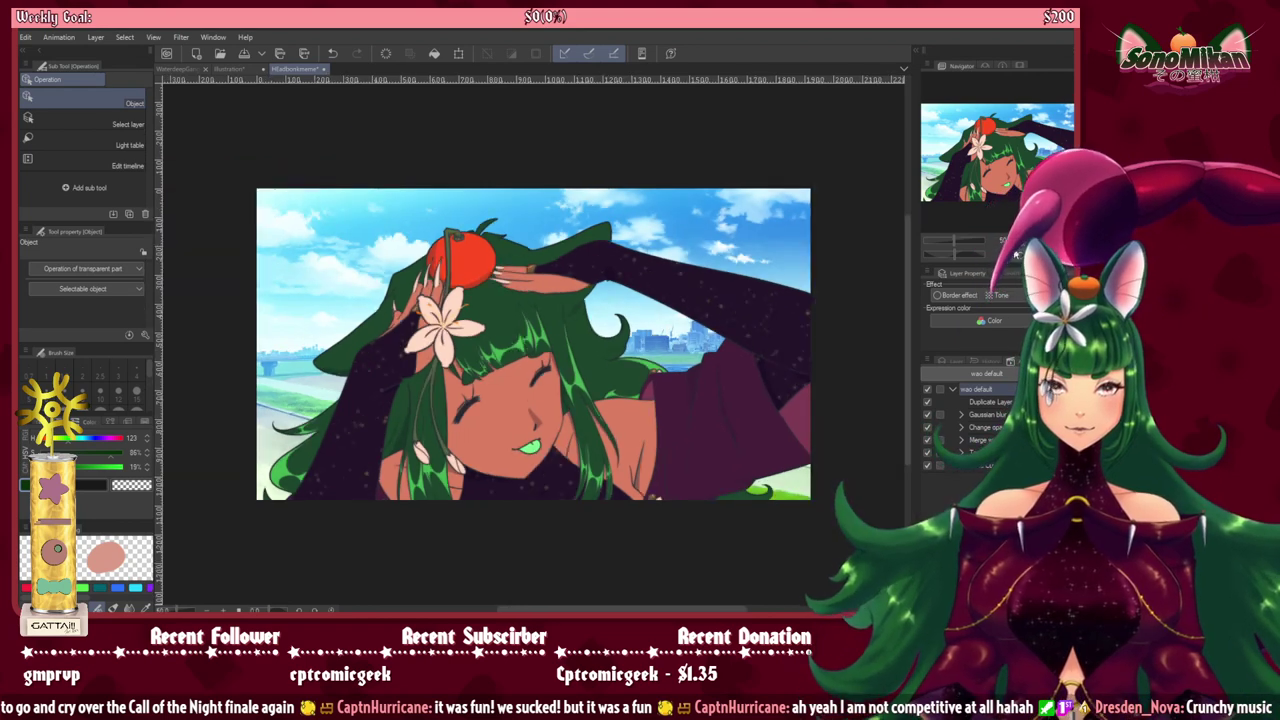
pyautogui.click(957, 361)
pyautogui.click(985, 496)
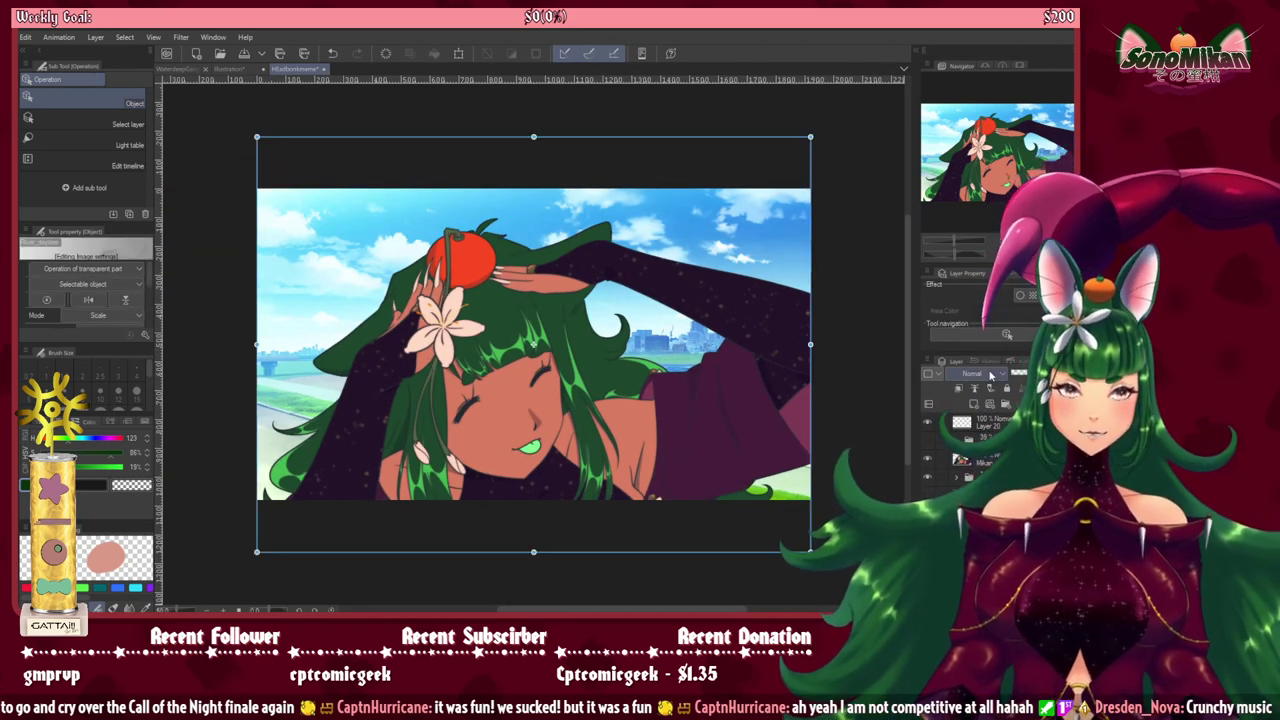
pyautogui.click(1012, 361)
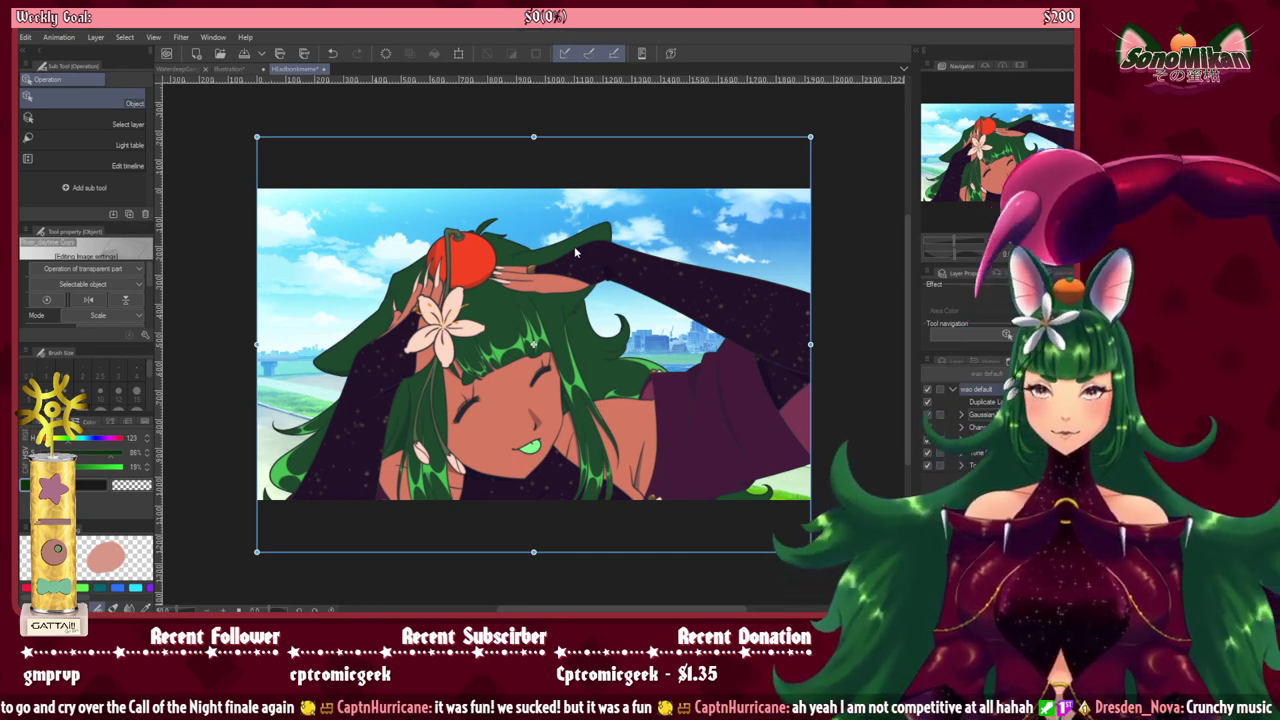
pyautogui.press('Return')
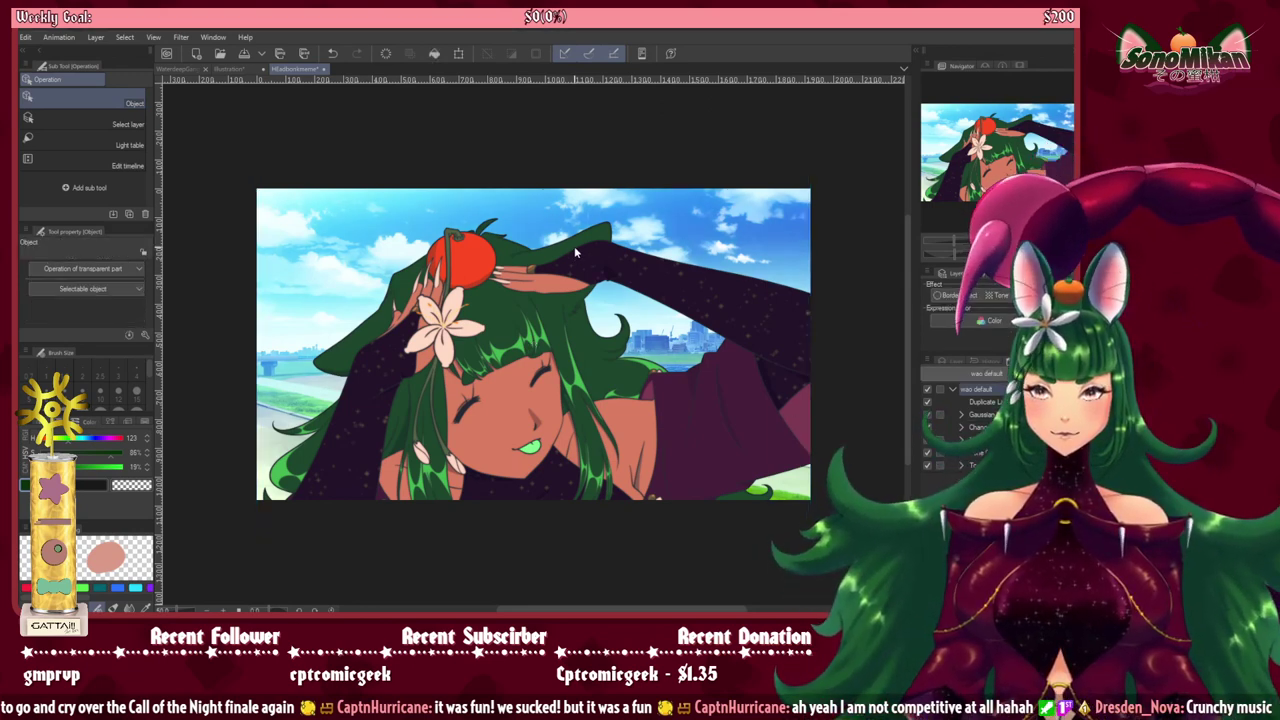
# Step: Add a new raster layer at the very top of the layer stack
pyautogui.click(953, 362)
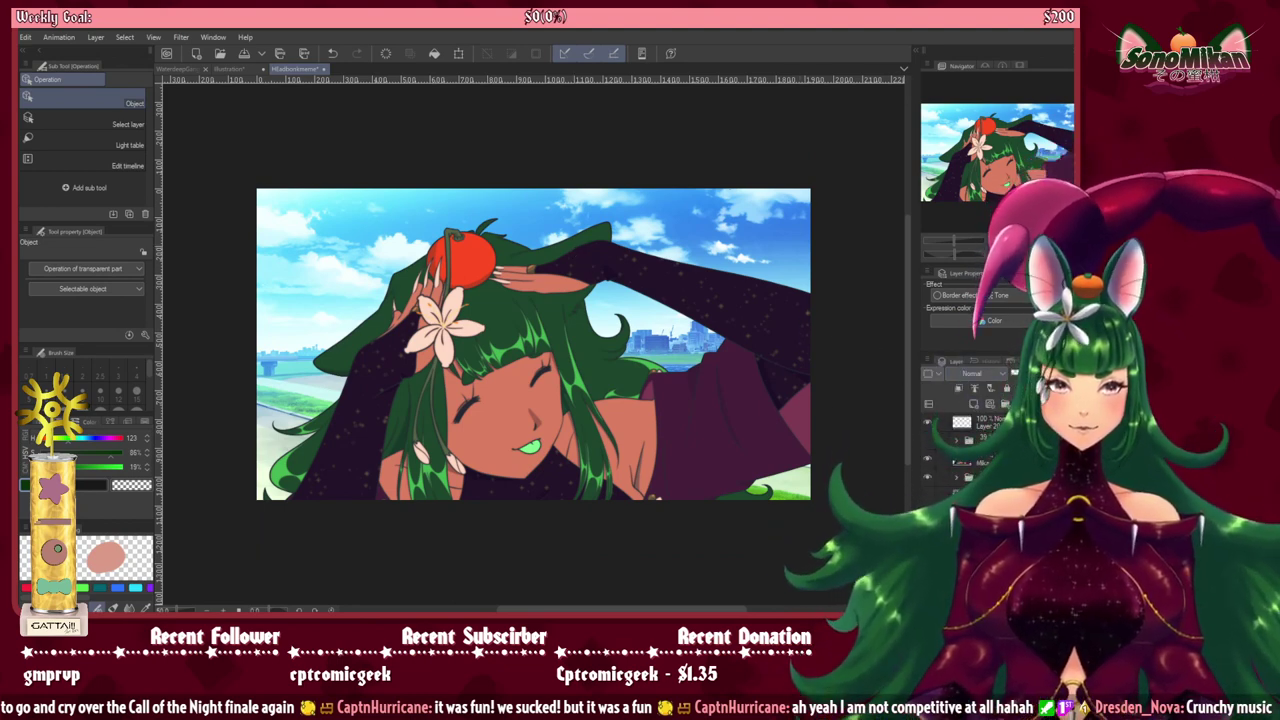
pyautogui.moveTo(984, 421); pyautogui.dragTo(982, 427)
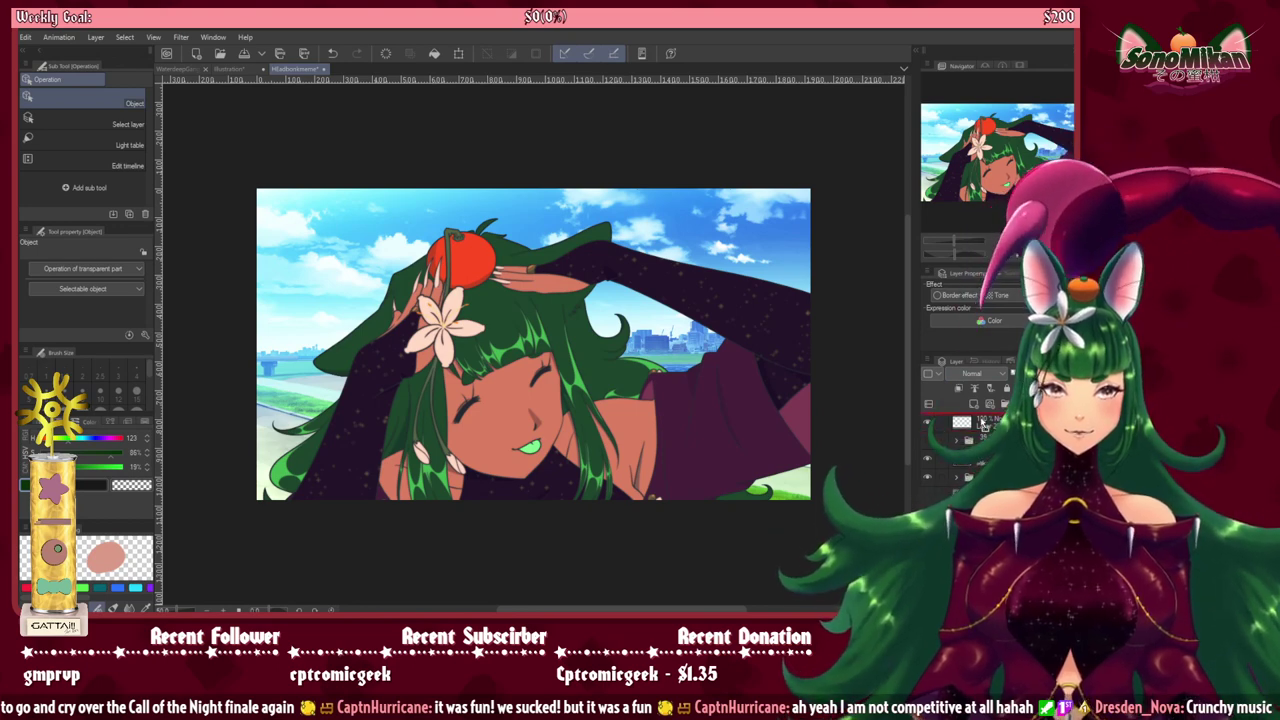
pyautogui.click(974, 404)
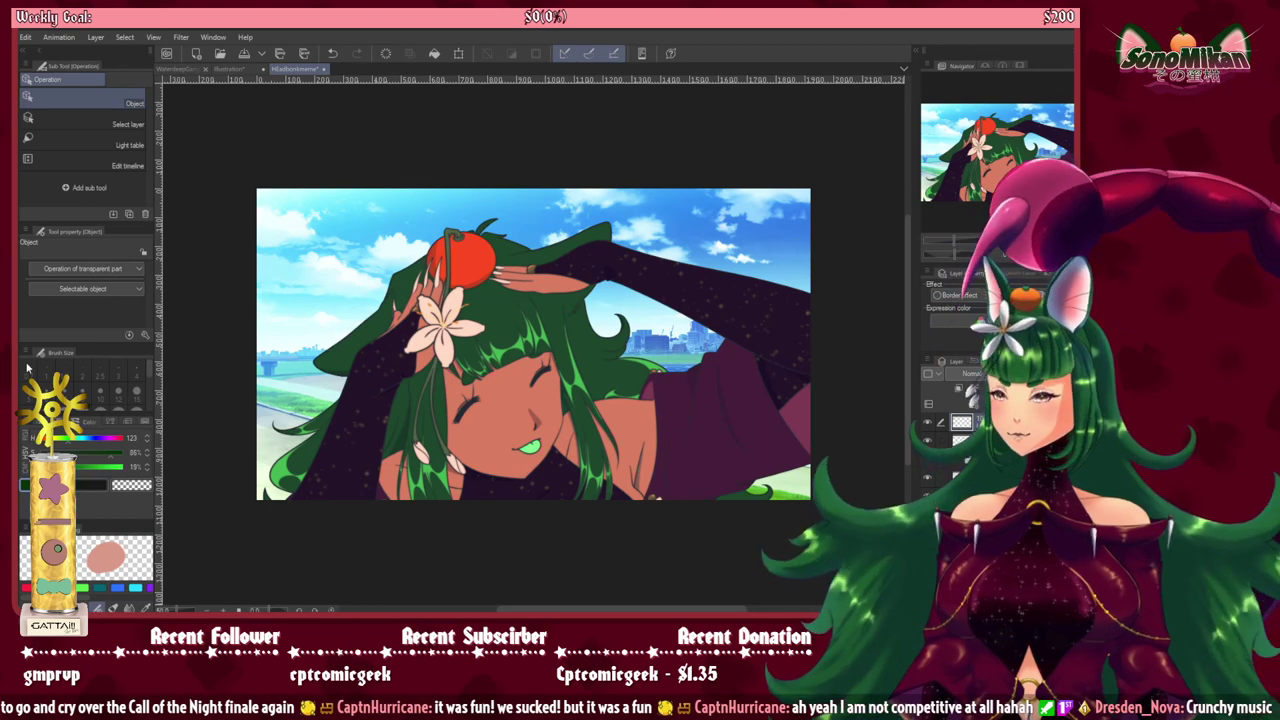
# Step: Browse the colour pattern materials for an overlay for the new top layer
pyautogui.click(915, 52)
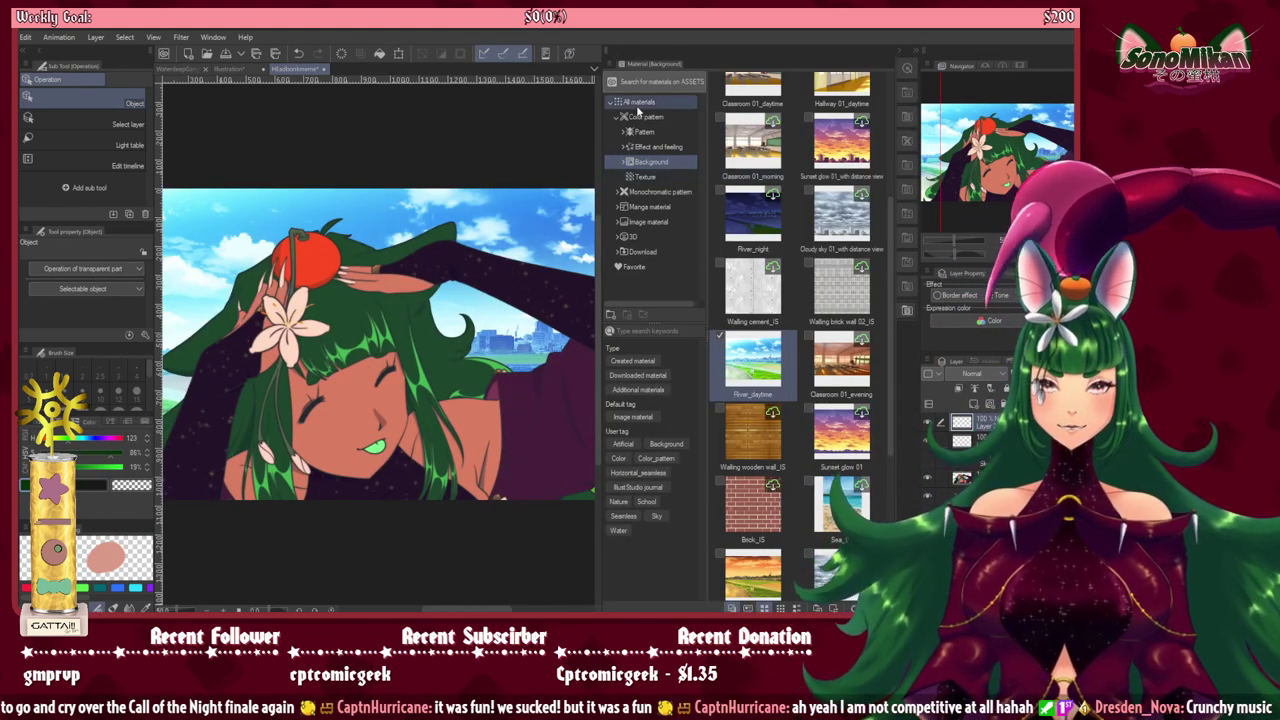
pyautogui.click(636, 131)
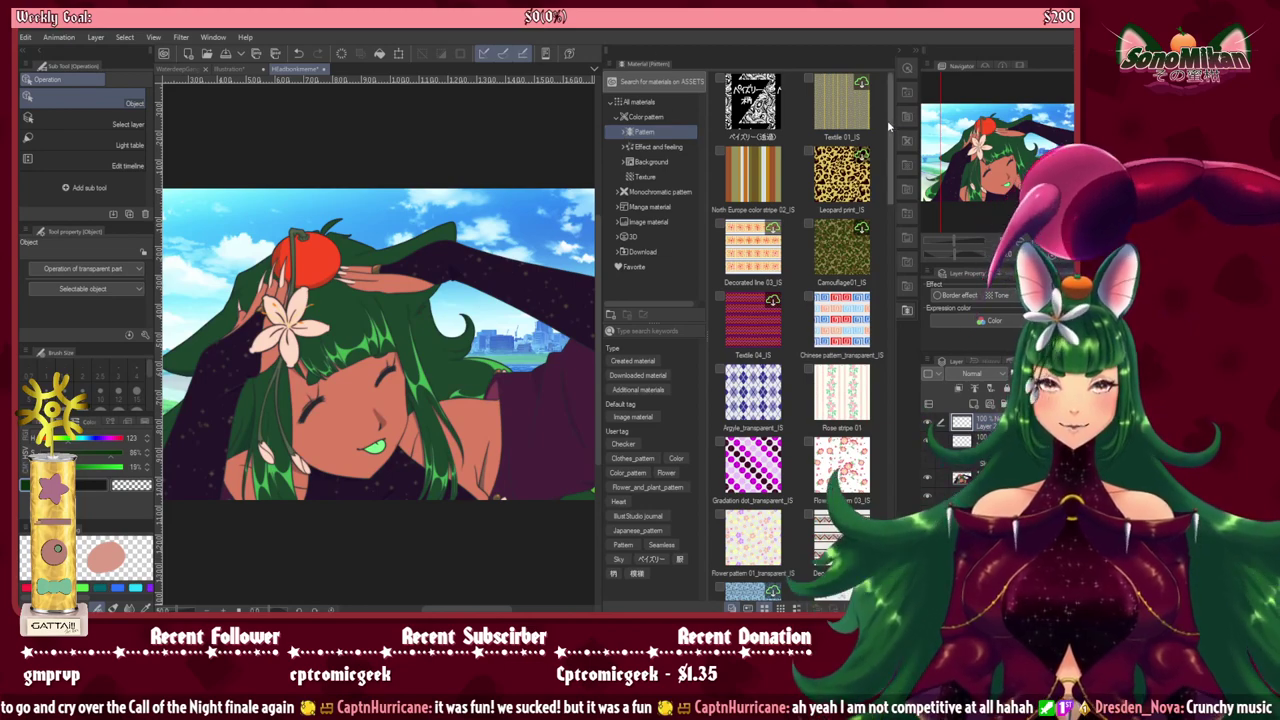
pyautogui.scroll(-10, 838, 118)
pyautogui.scroll(10, 798, 330)
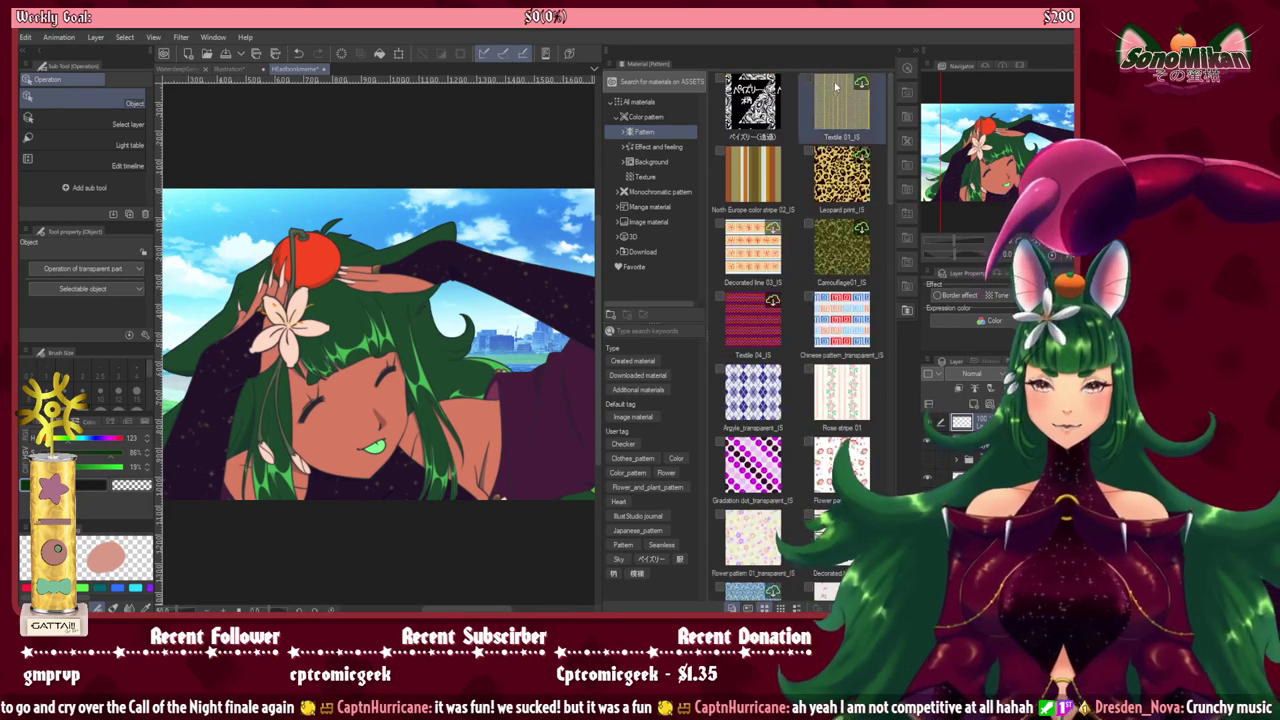
pyautogui.click(912, 55)
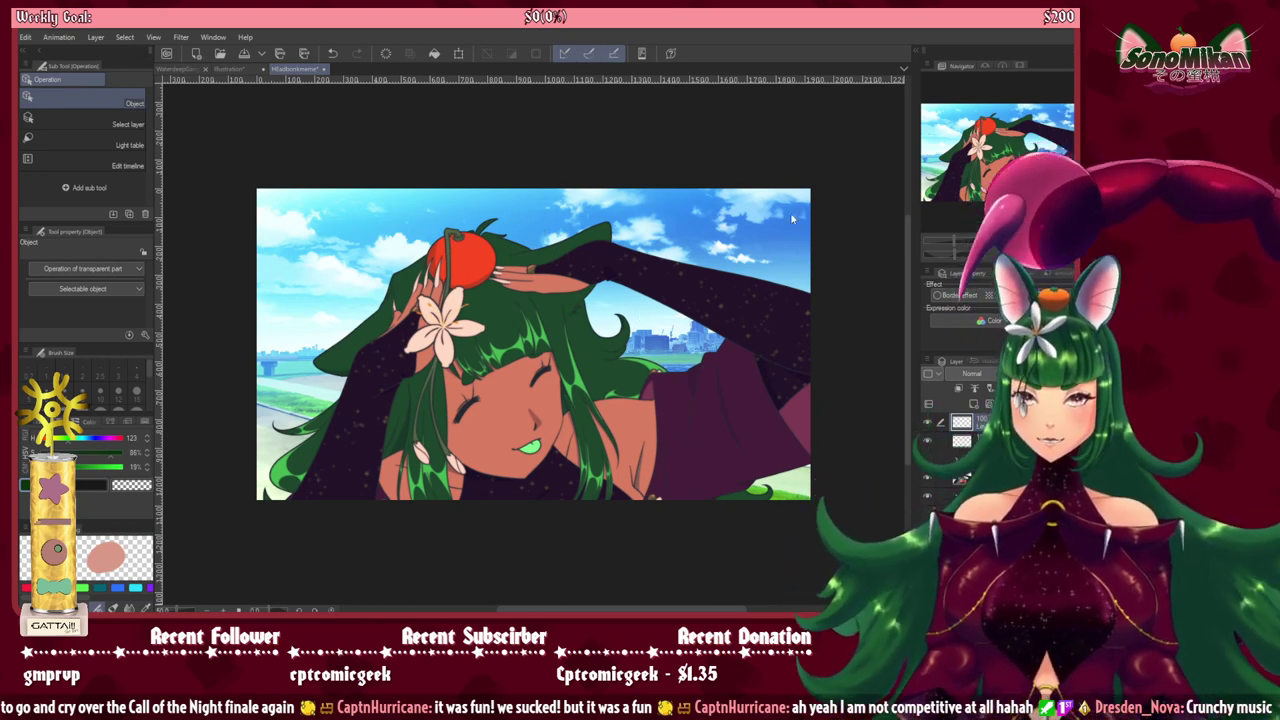
# Step: Create a new illustration canvas one pixel wide and two pixels high
pyautogui.press('Return')
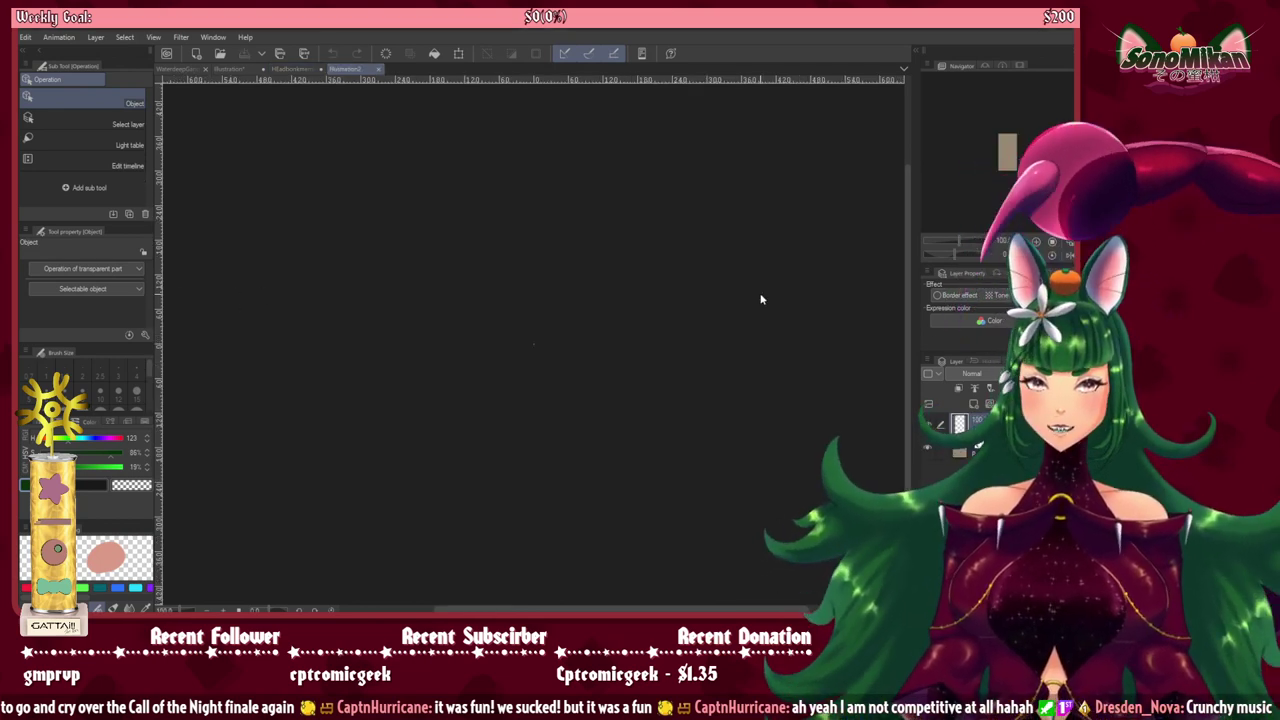
pyautogui.hotkey('ctrl', '+')
pyautogui.hotkey('ctrl', '+')
pyautogui.hotkey('ctrl', '+')
pyautogui.hotkey('ctrl', '+')
pyautogui.hotkey('ctrl', '+')
pyautogui.hotkey('ctrl', '+')
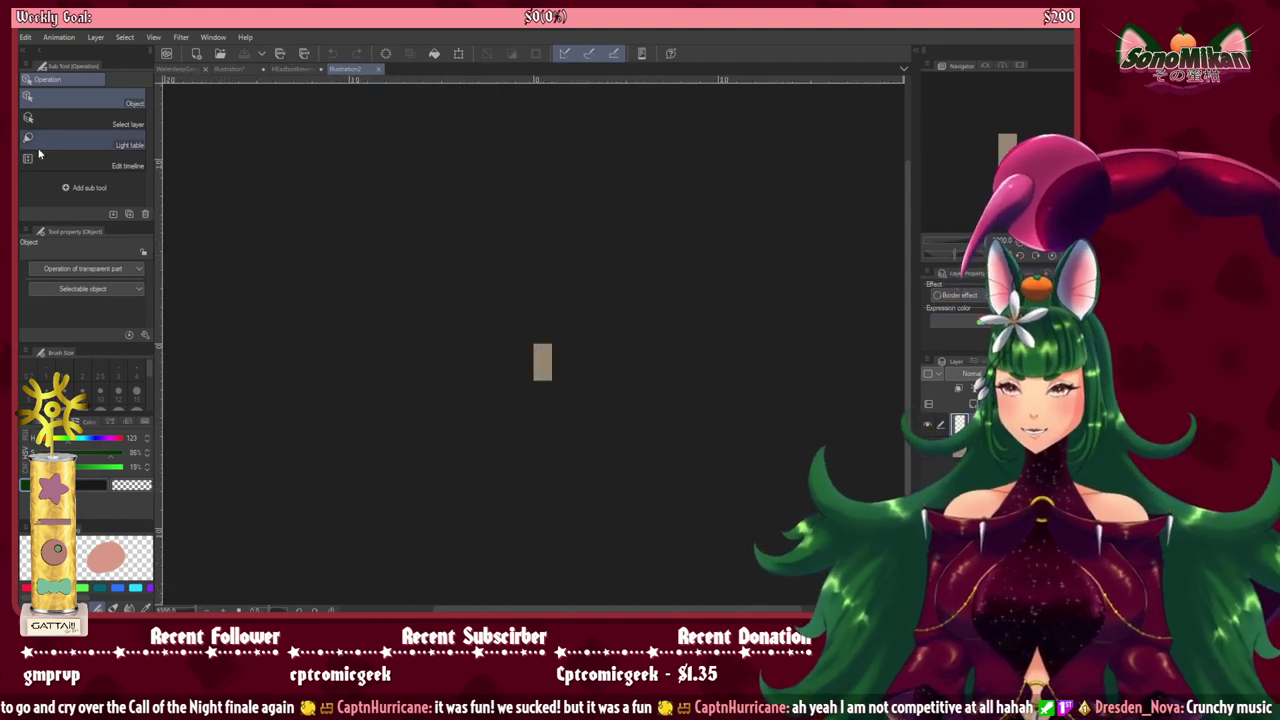
# Step: Paint the upper pixel black with the Fill-in-mono pen and delete the paper layer beneath it
pyautogui.press('p')
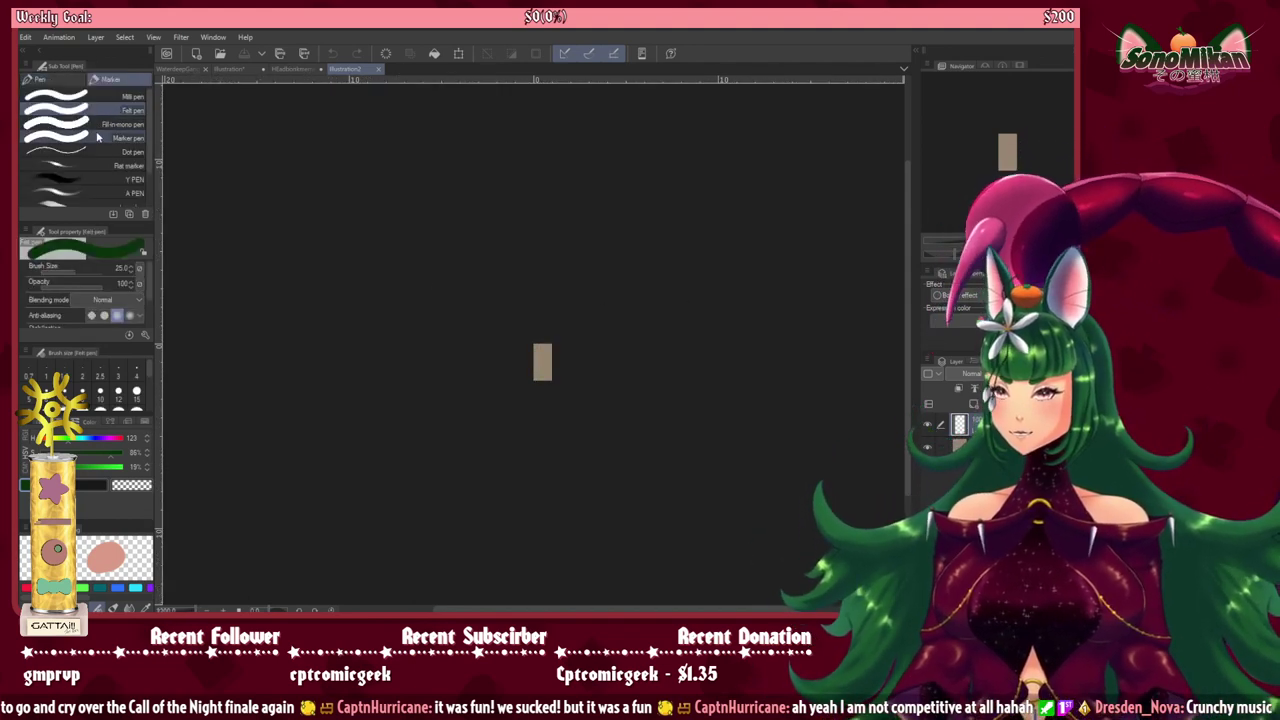
pyautogui.click(57, 421)
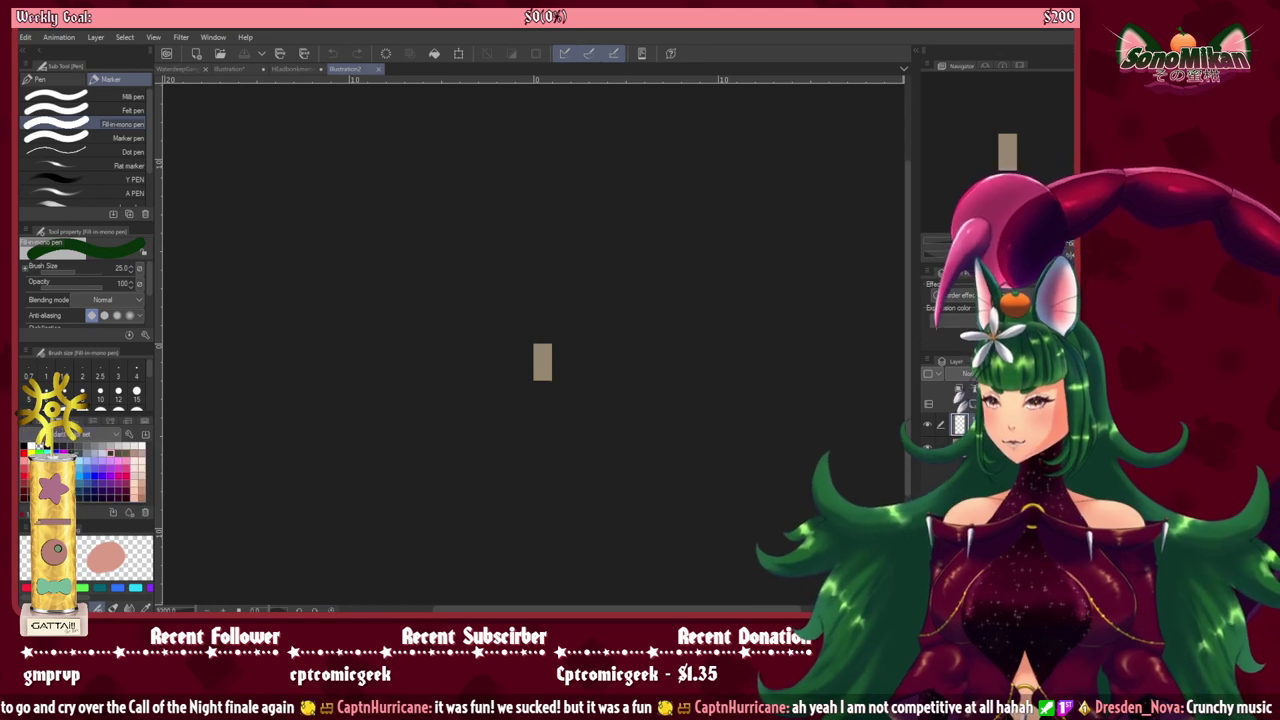
pyautogui.click(24, 446)
pyautogui.click(542, 350)
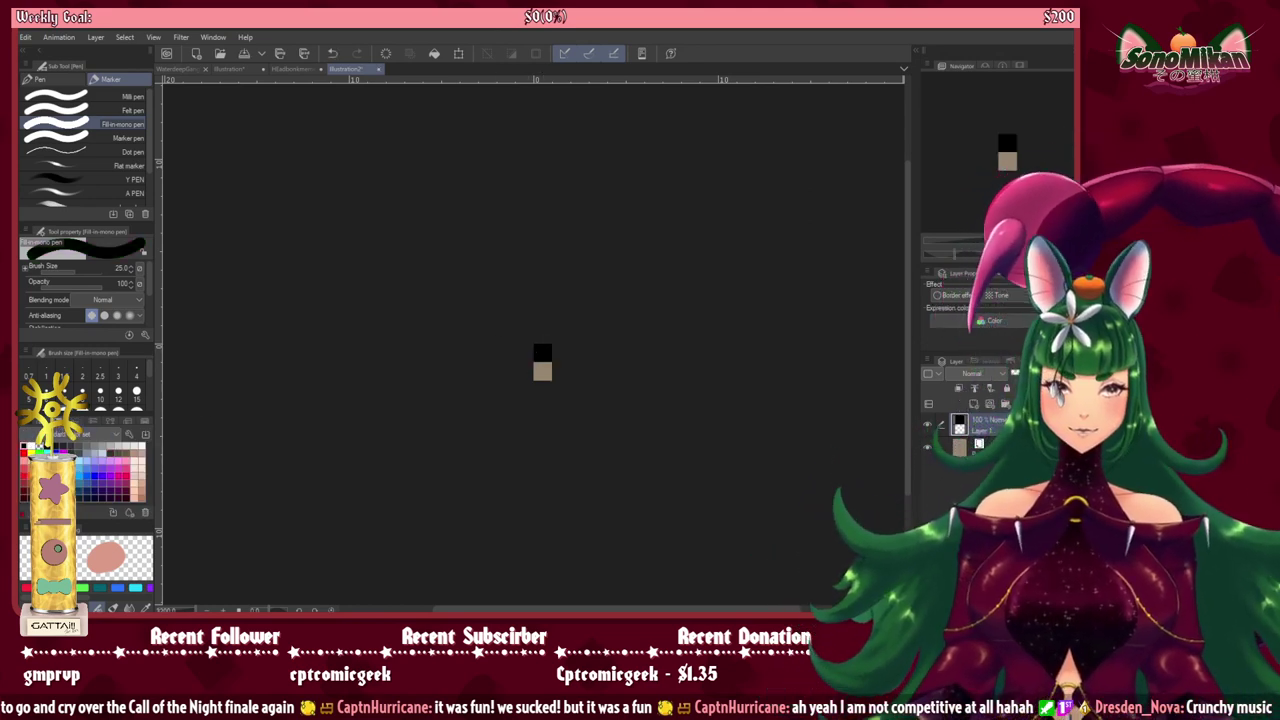
pyautogui.click(988, 448)
pyautogui.click(1066, 404)
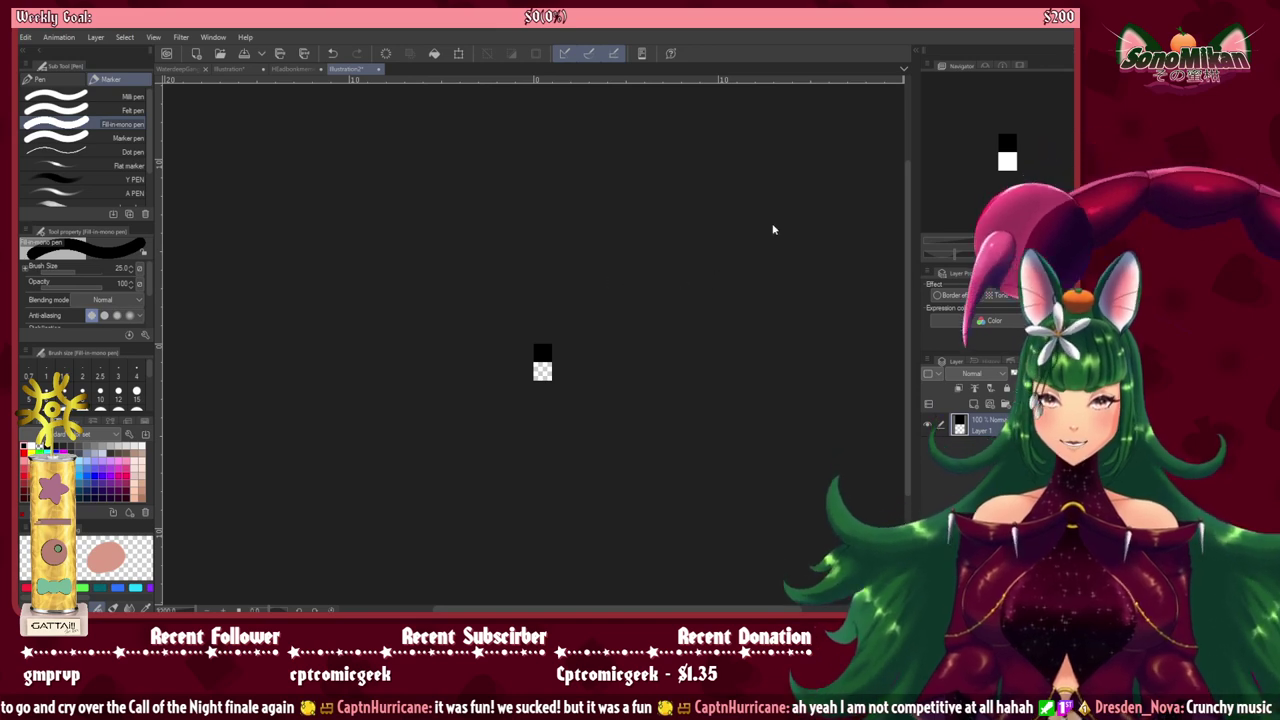
# Step: Place the ScanLines material from the basic monochromatic patterns onto the character illustration with the river background
pyautogui.click(903, 68)
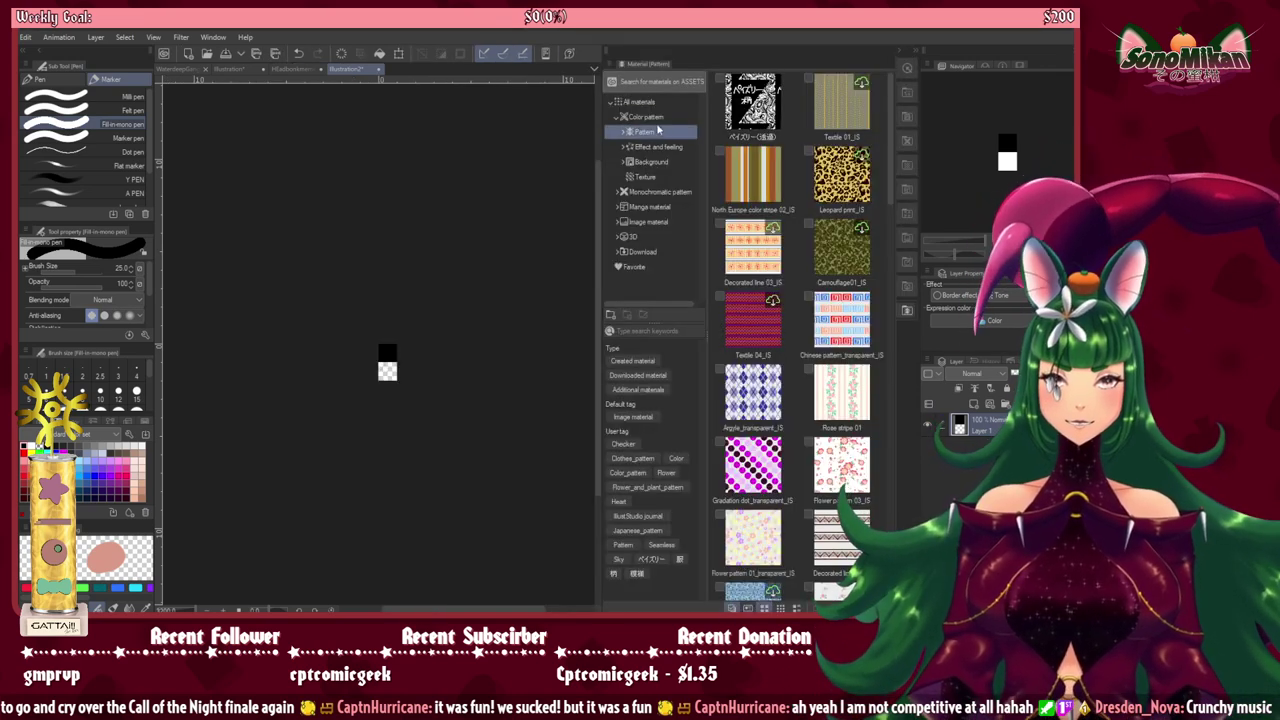
pyautogui.click(645, 117)
pyautogui.click(640, 131)
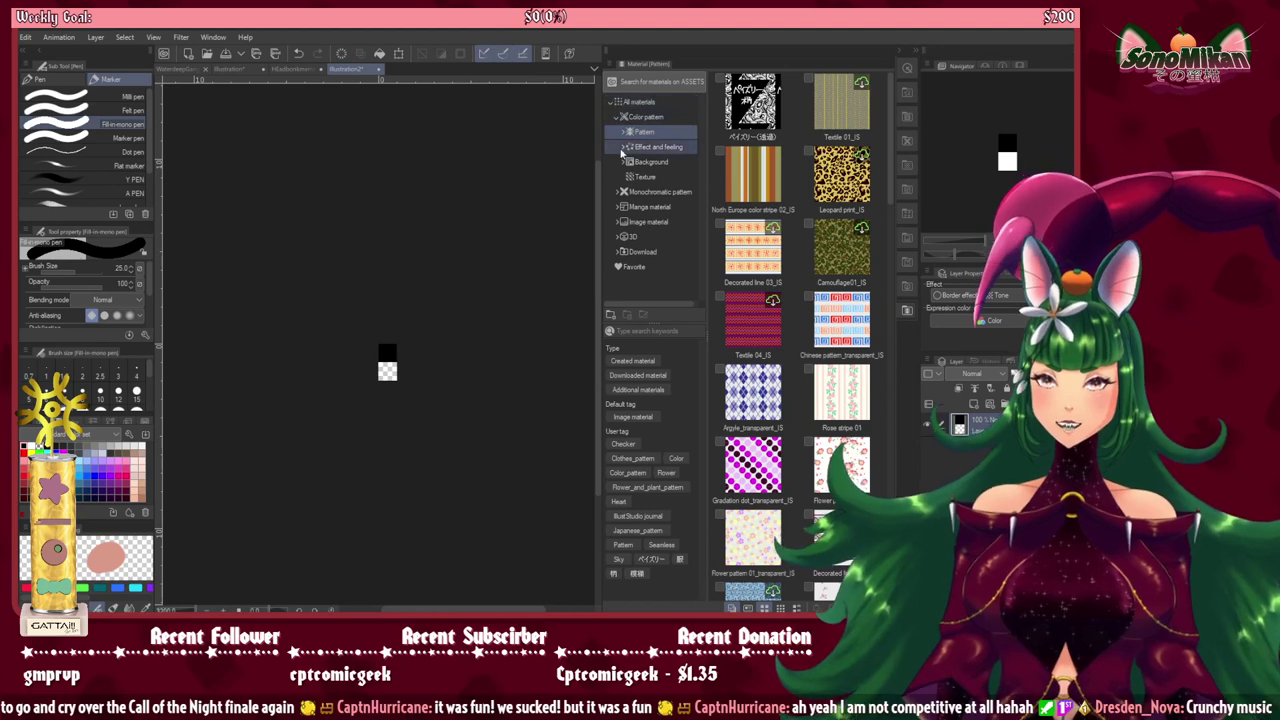
pyautogui.click(617, 191)
pyautogui.click(650, 205)
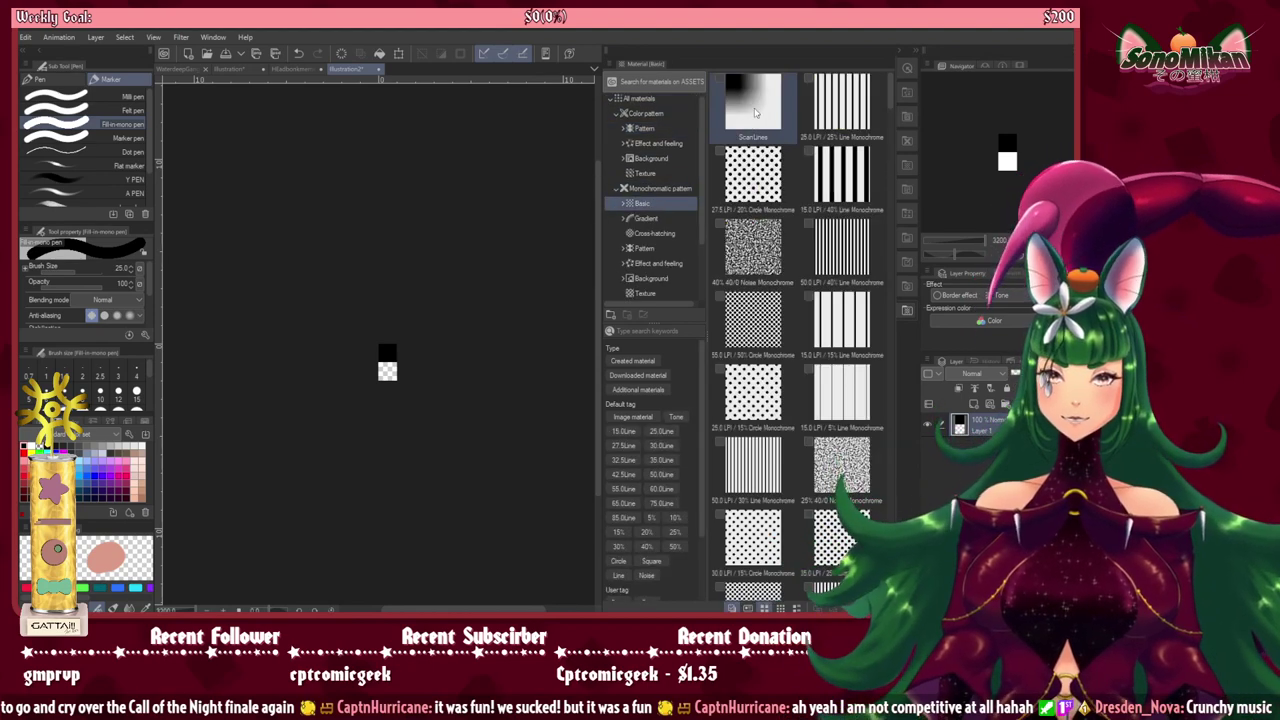
pyautogui.click(225, 70)
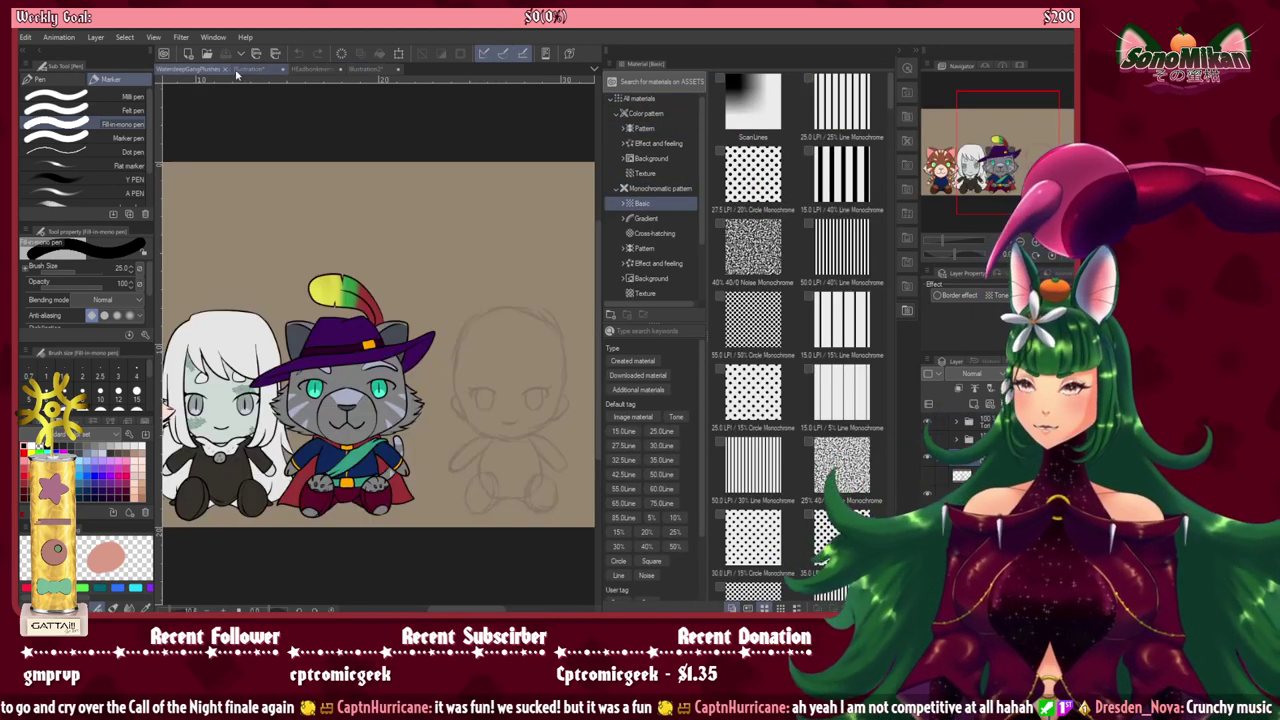
pyautogui.click(290, 70)
pyautogui.moveTo(738, 109); pyautogui.dragTo(440, 322)
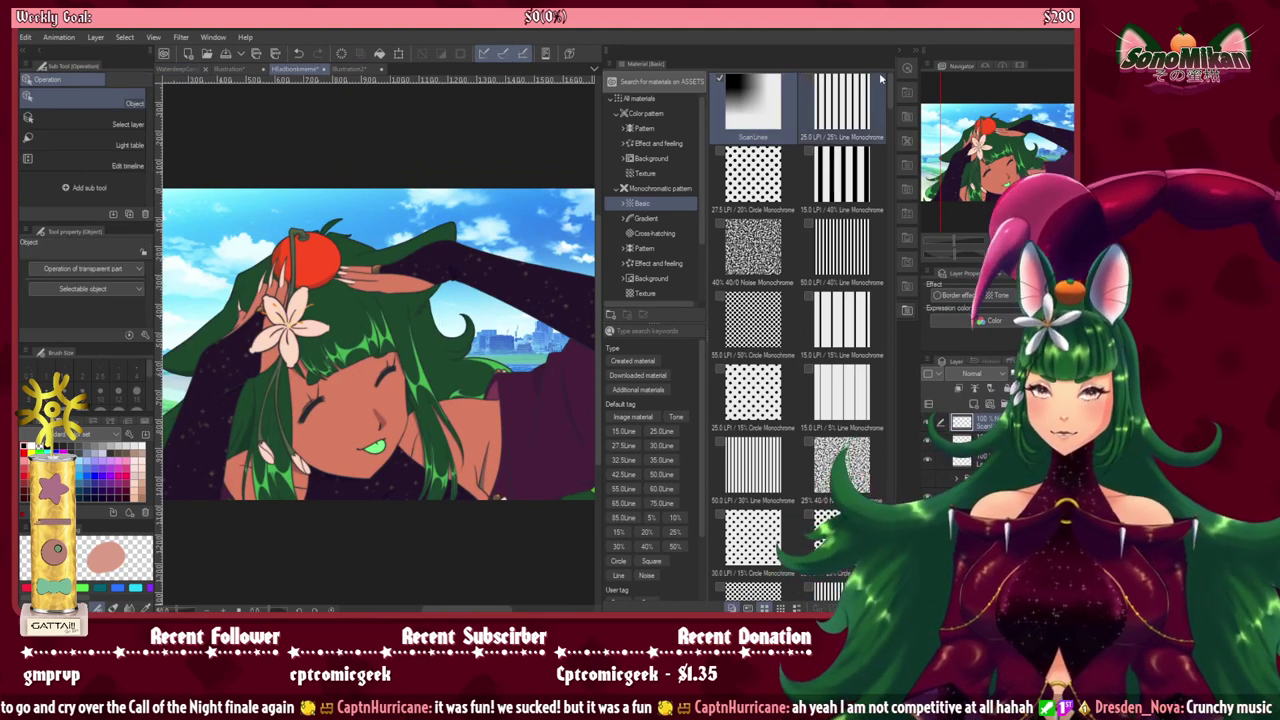
pyautogui.click(914, 52)
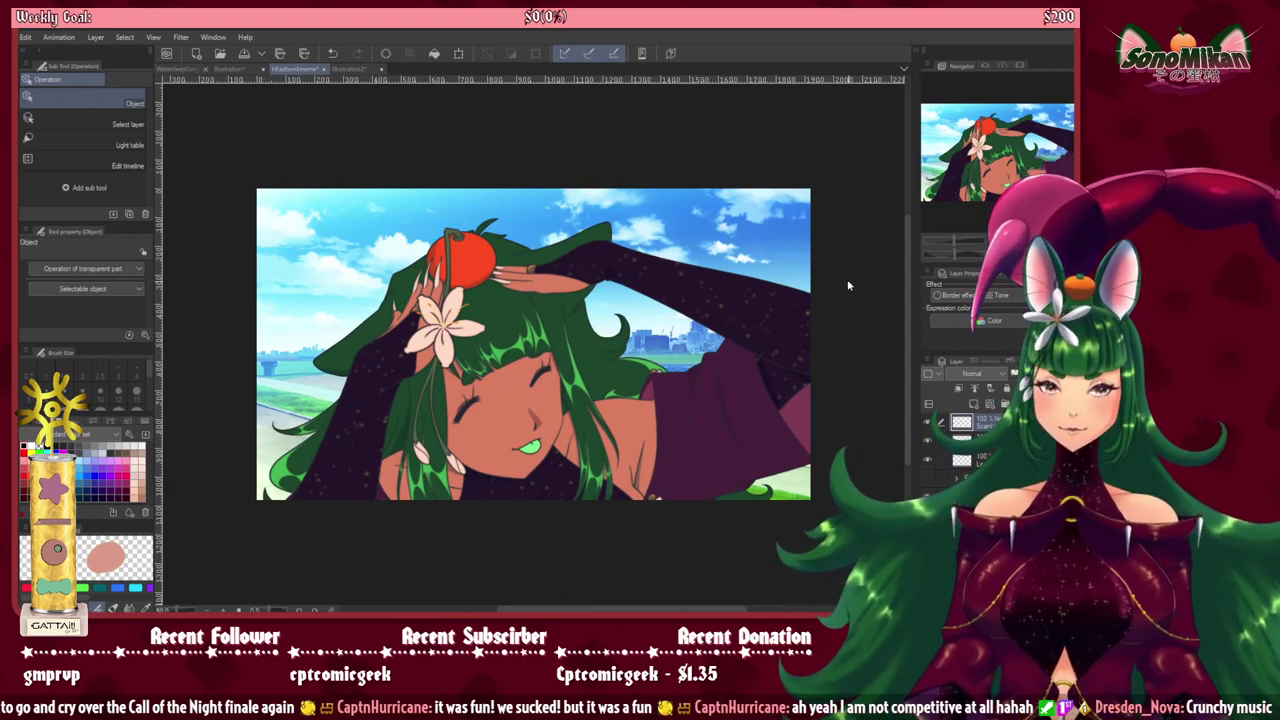
# Step: Make the ScanLines material tile, place it over the character illustration and check the pattern at different zoom levels
pyautogui.click(918, 50)
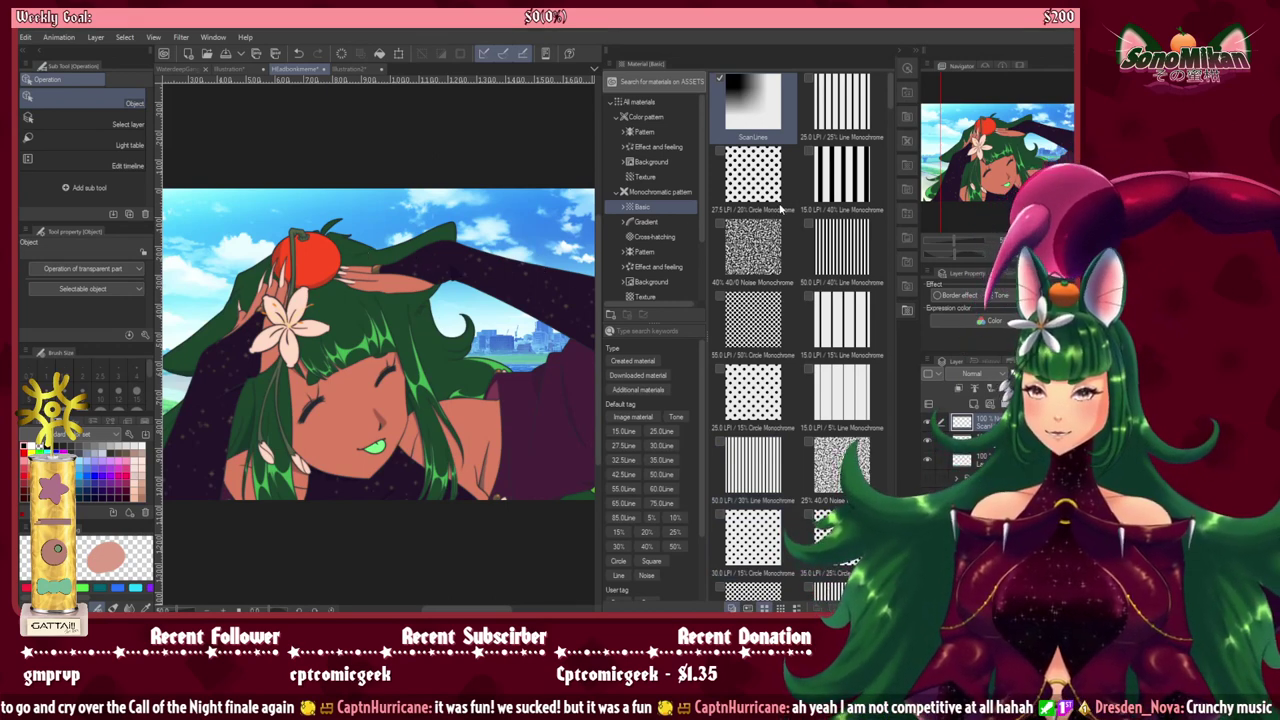
pyautogui.click(748, 108)
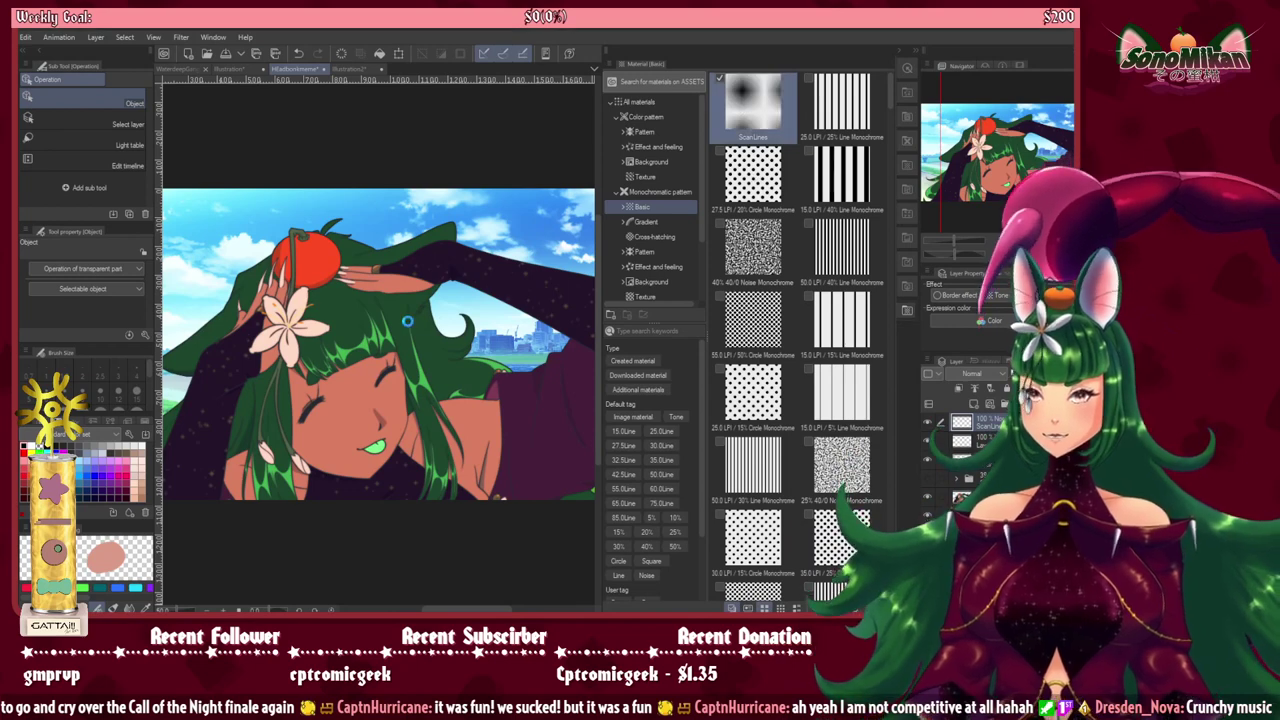
pyautogui.moveTo(407, 321); pyautogui.dragTo(407, 321)
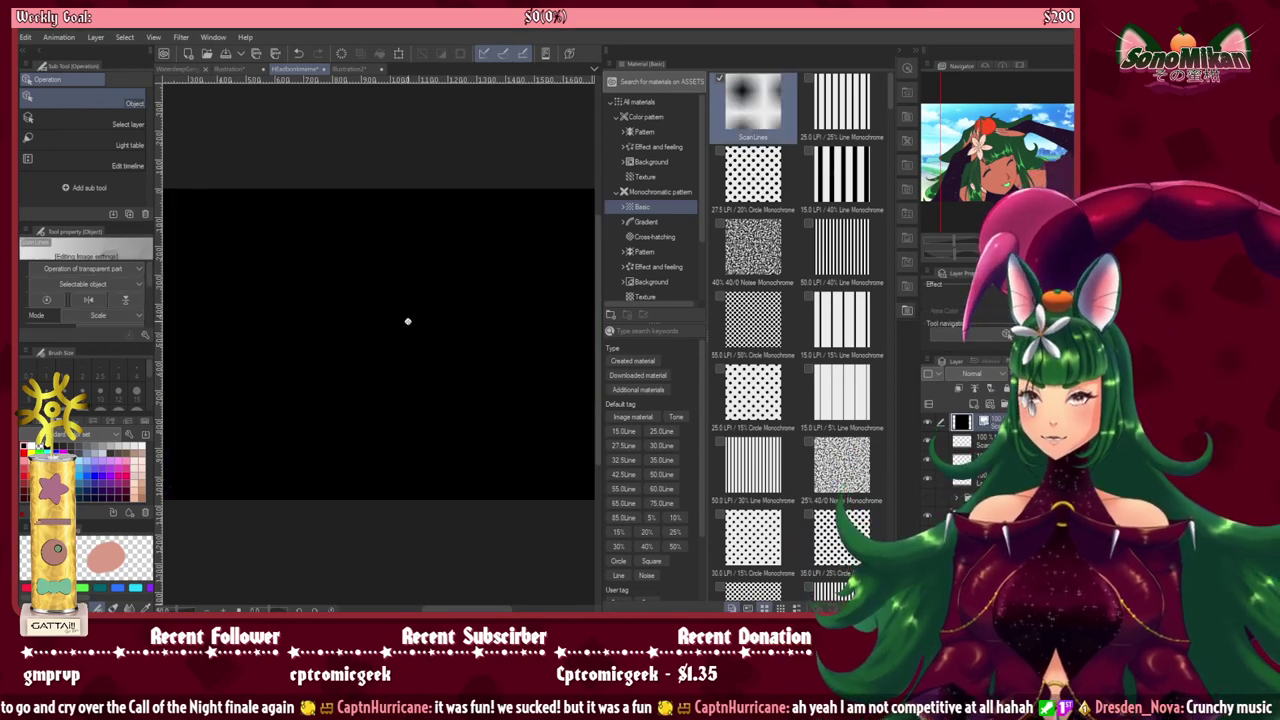
pyautogui.click(915, 51)
pyautogui.scroll(-2, 377, 254)
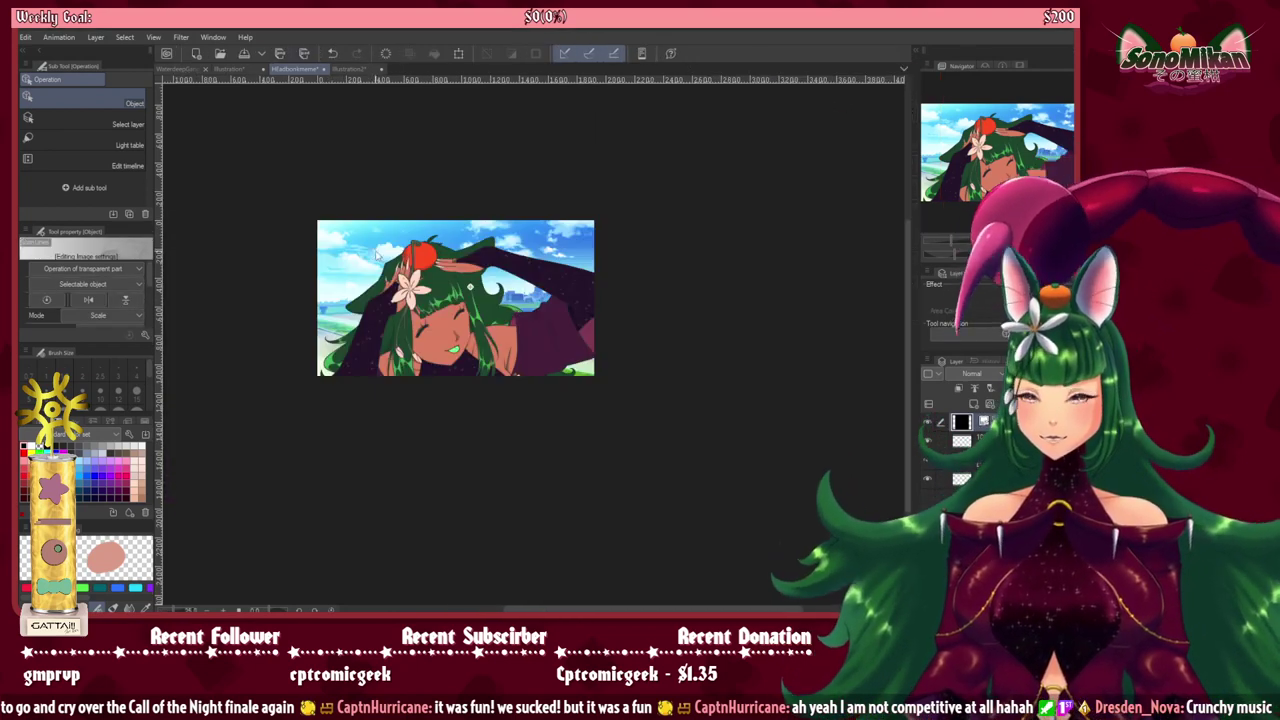
pyautogui.scroll(2, 336, 243)
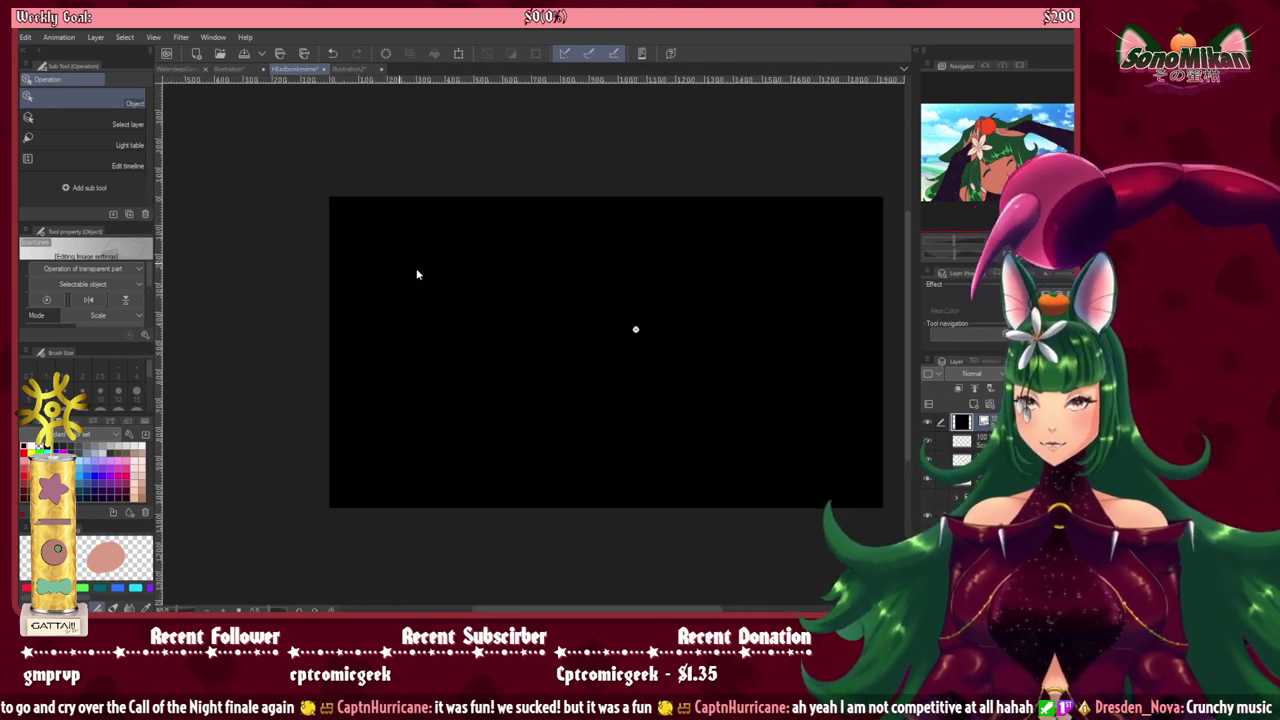
pyautogui.scroll(2, 419, 270)
pyautogui.scroll(-2, 569, 291)
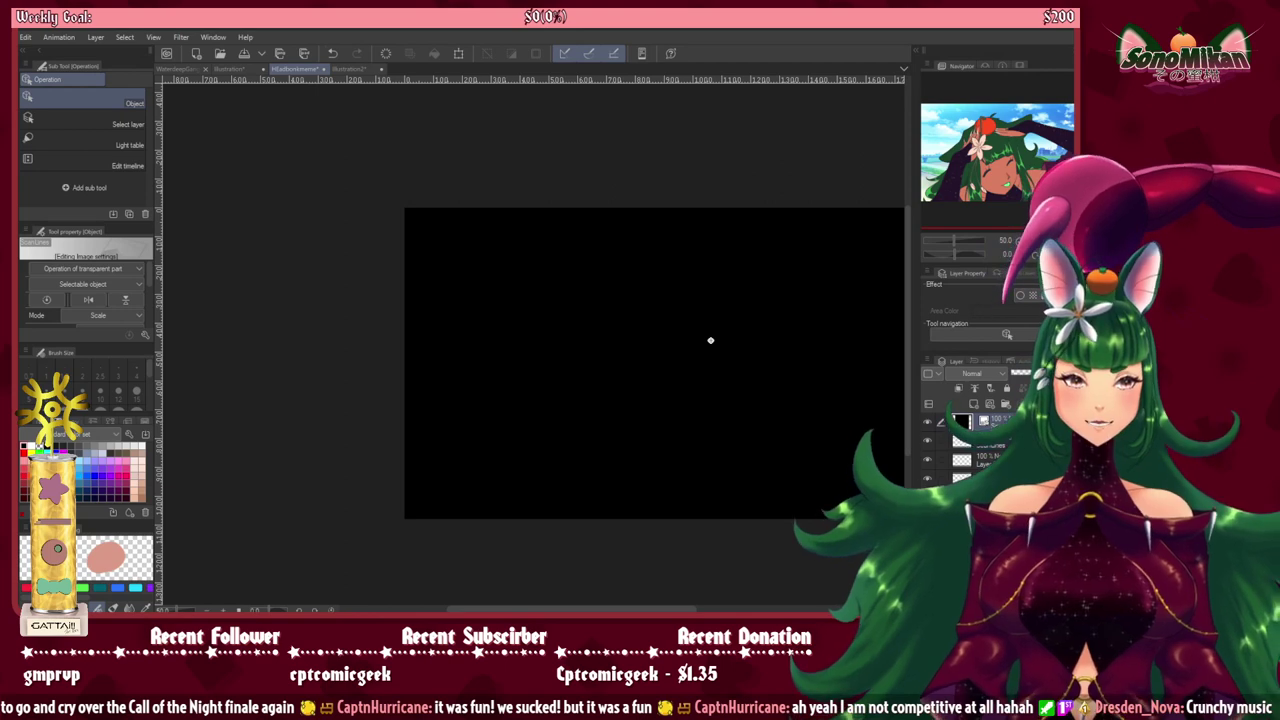
# Step: Try placing the tiled ScanLines material over the illustration once more, then delete the tiled layer
pyautogui.click(916, 56)
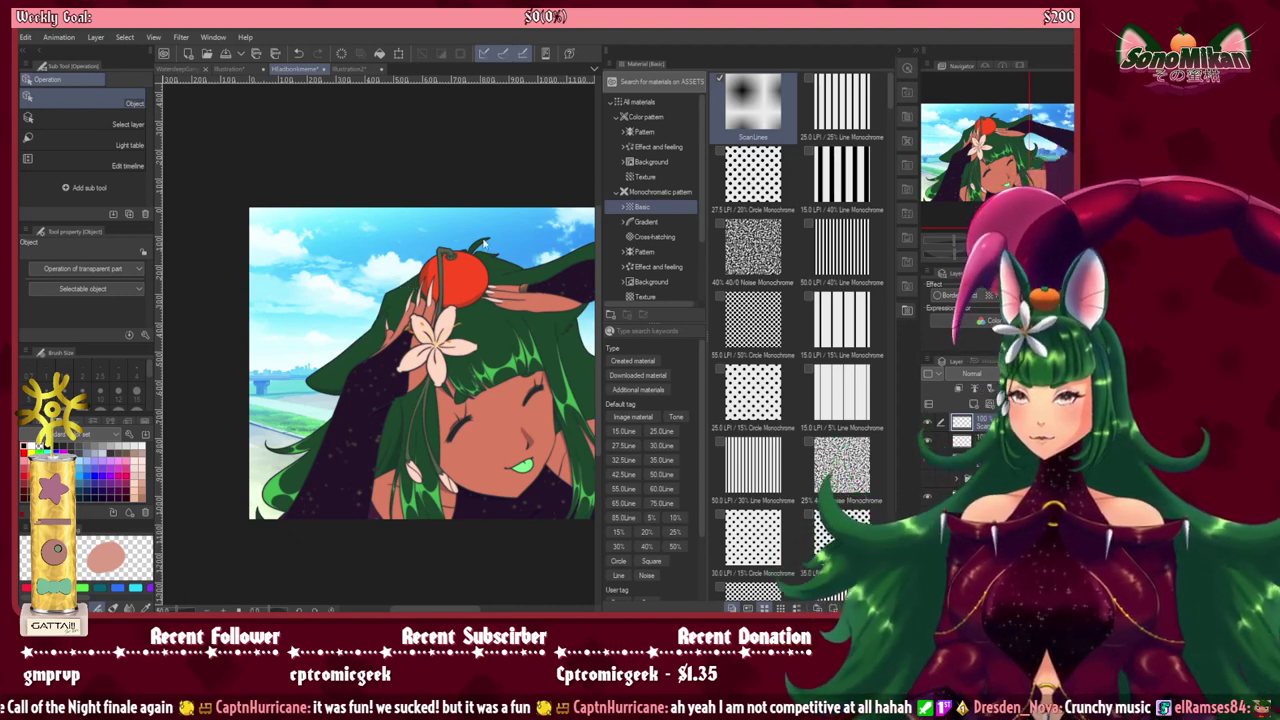
pyautogui.moveTo(755, 113); pyautogui.dragTo(413, 414)
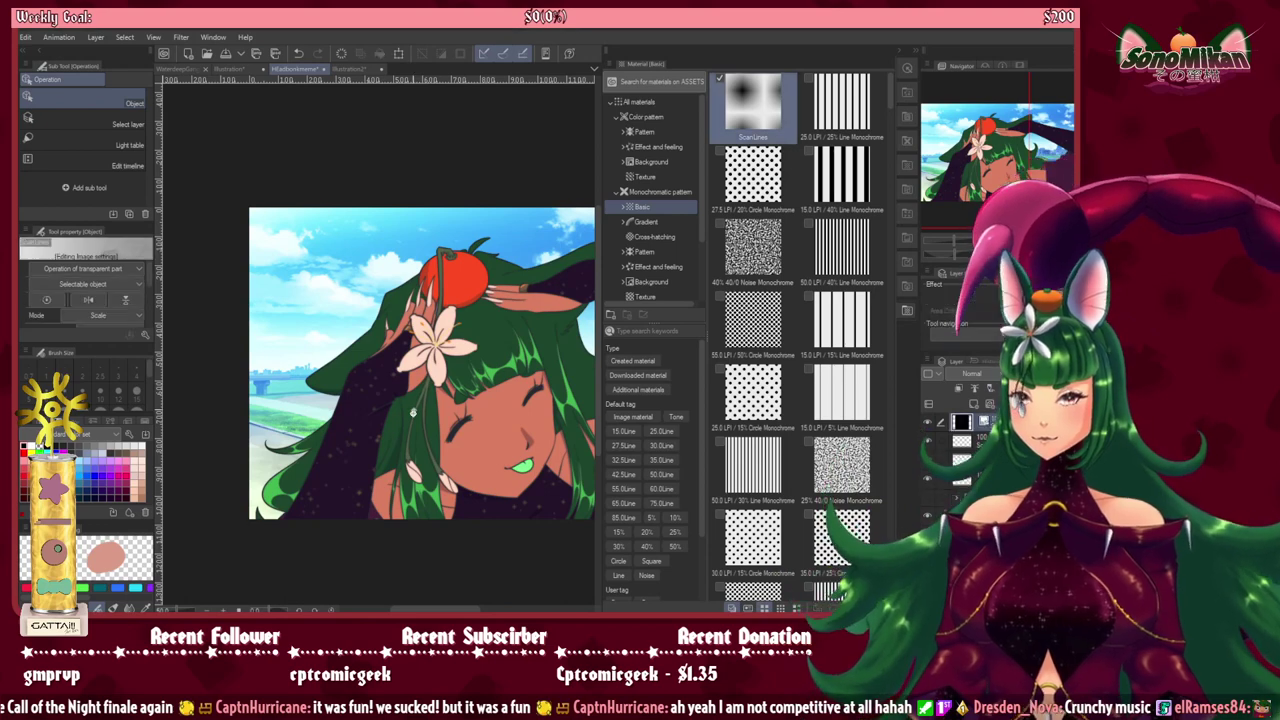
pyautogui.click(917, 56)
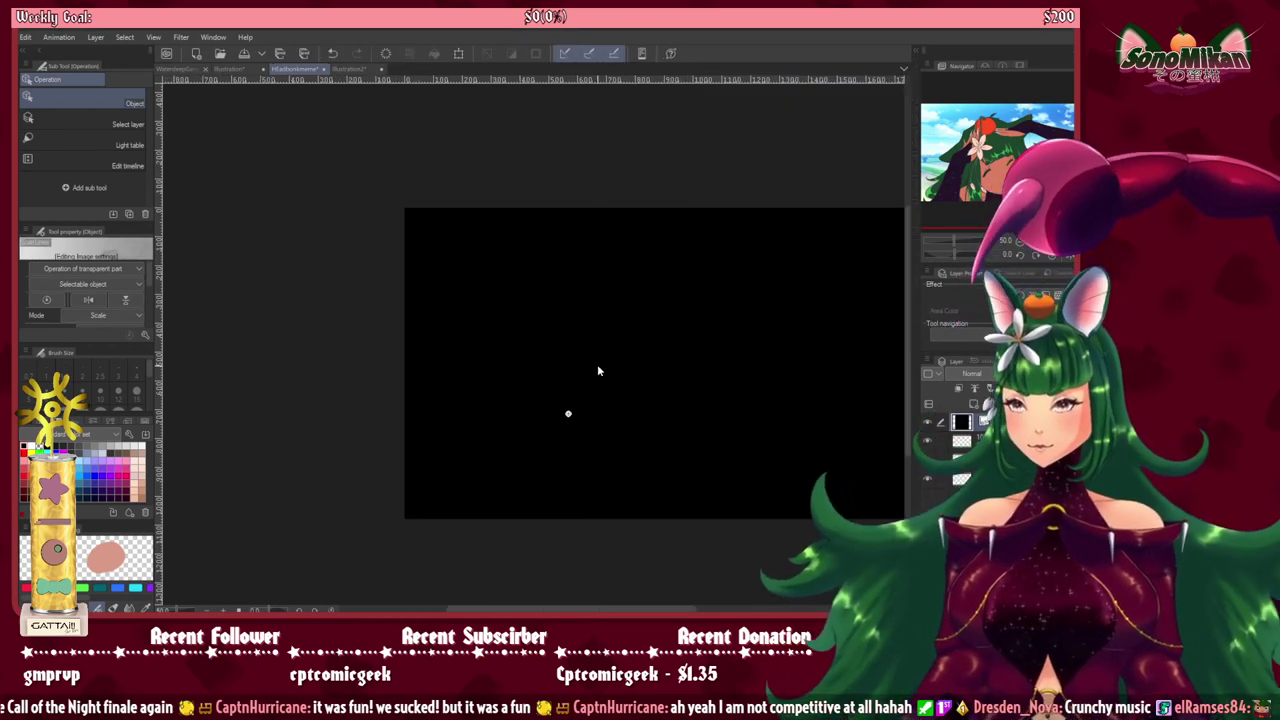
pyautogui.scroll(-2, 597, 364)
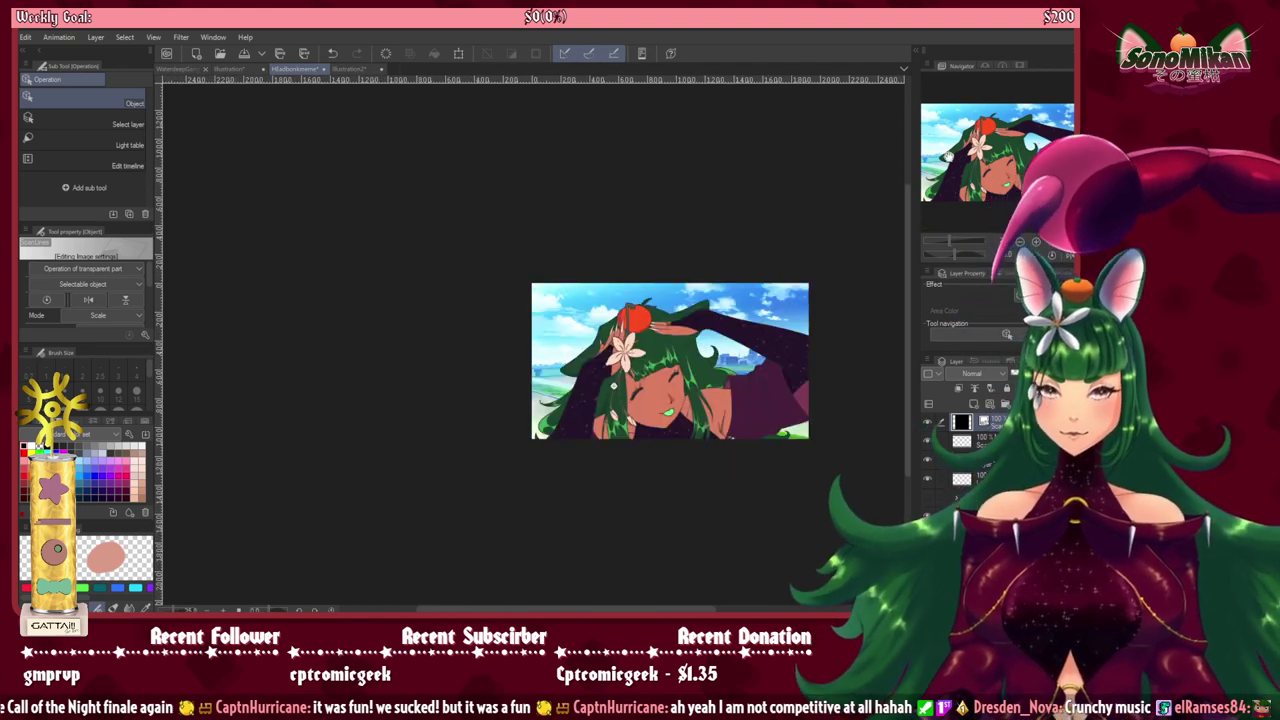
pyautogui.moveTo(712, 336); pyautogui.dragTo(710, 337)
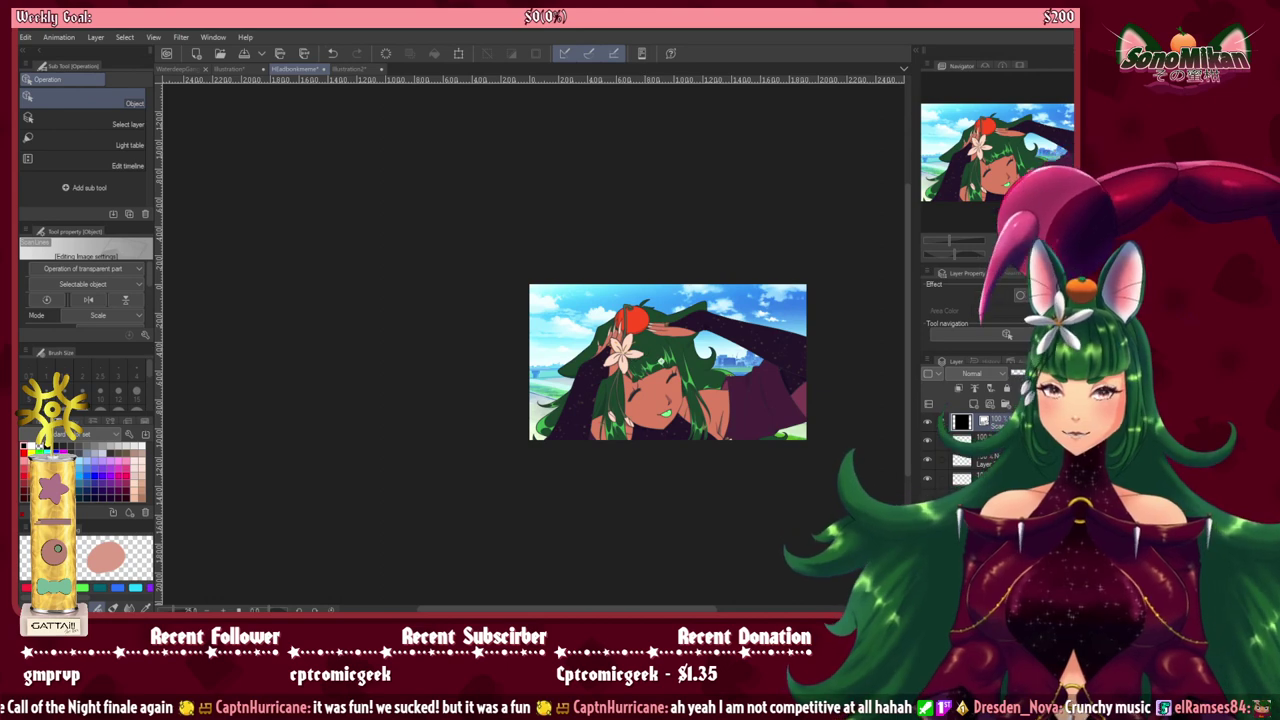
pyautogui.press('Delete')
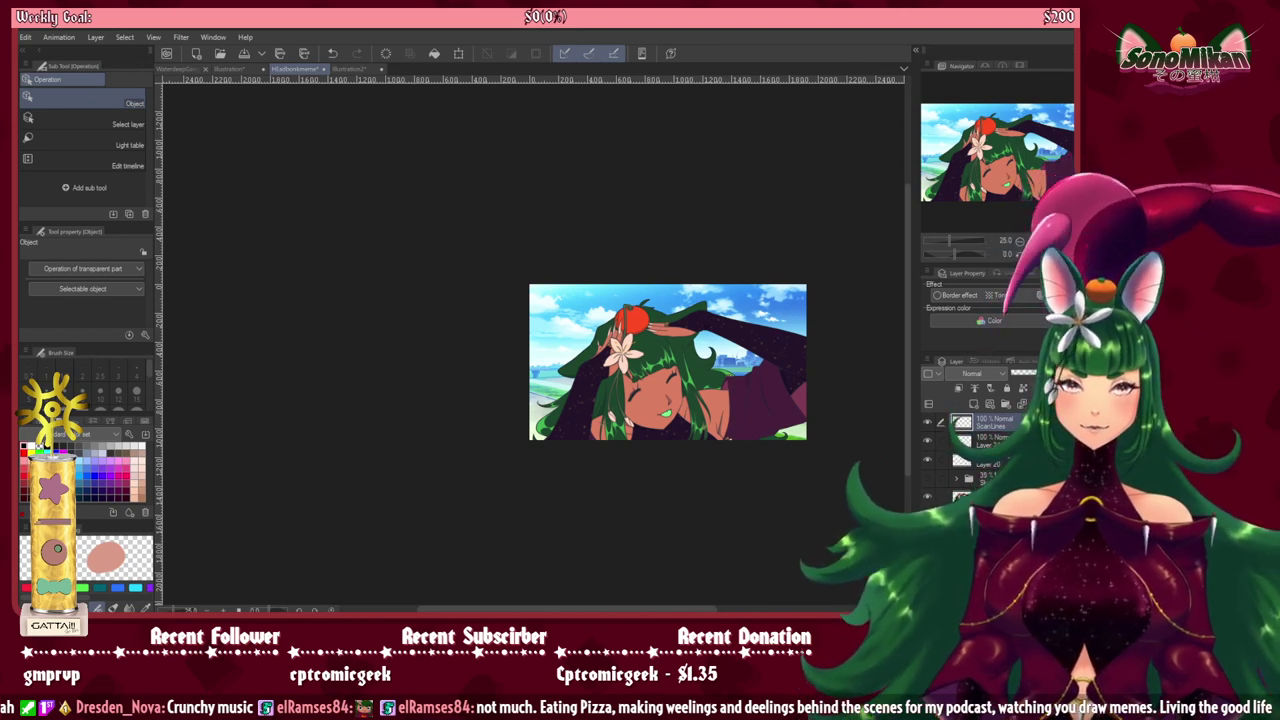
# Step: Switch the auto action set from "wao default" to VHS/Retro "Oldie effect"
pyautogui.click(915, 51)
pyautogui.click(1028, 362)
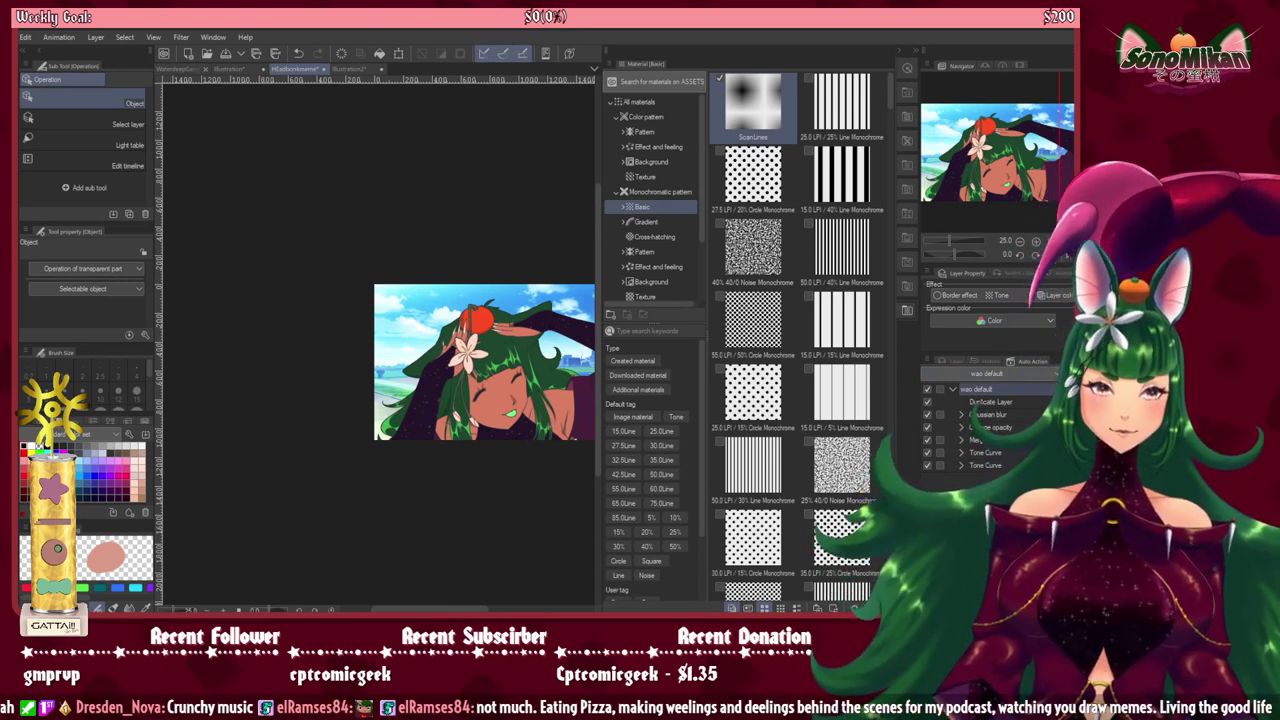
pyautogui.click(971, 447)
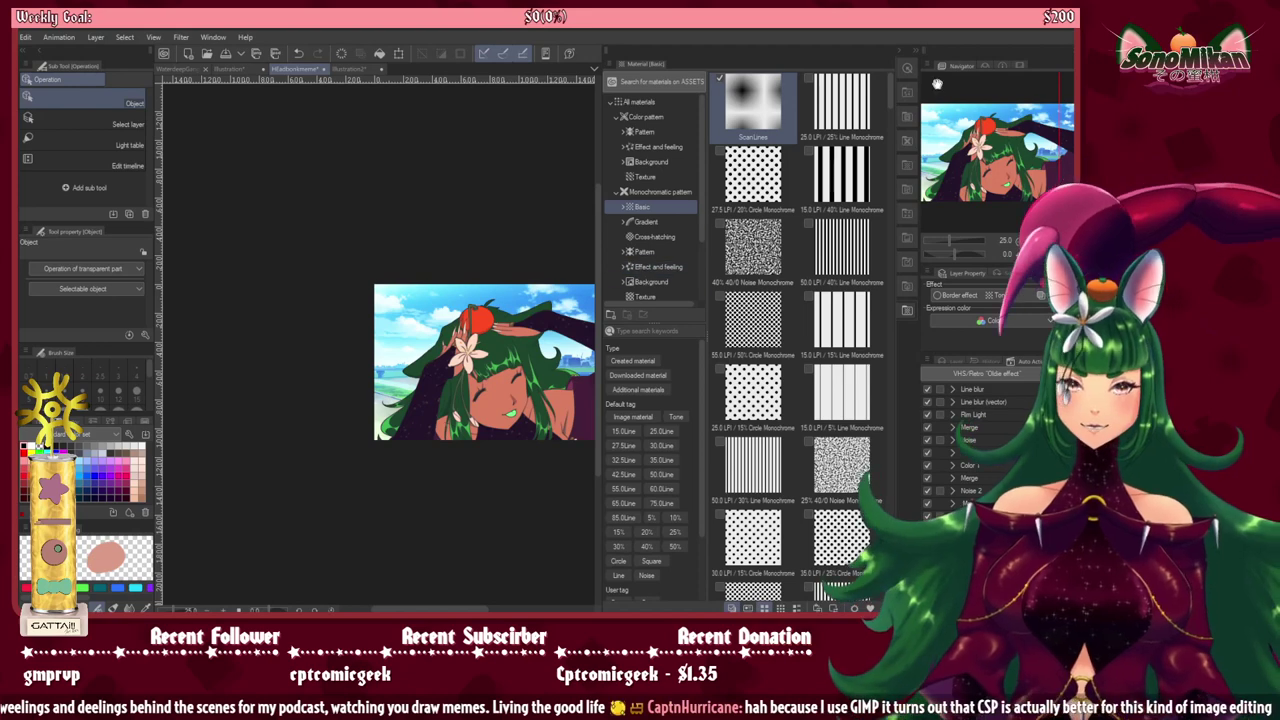
pyautogui.click(916, 51)
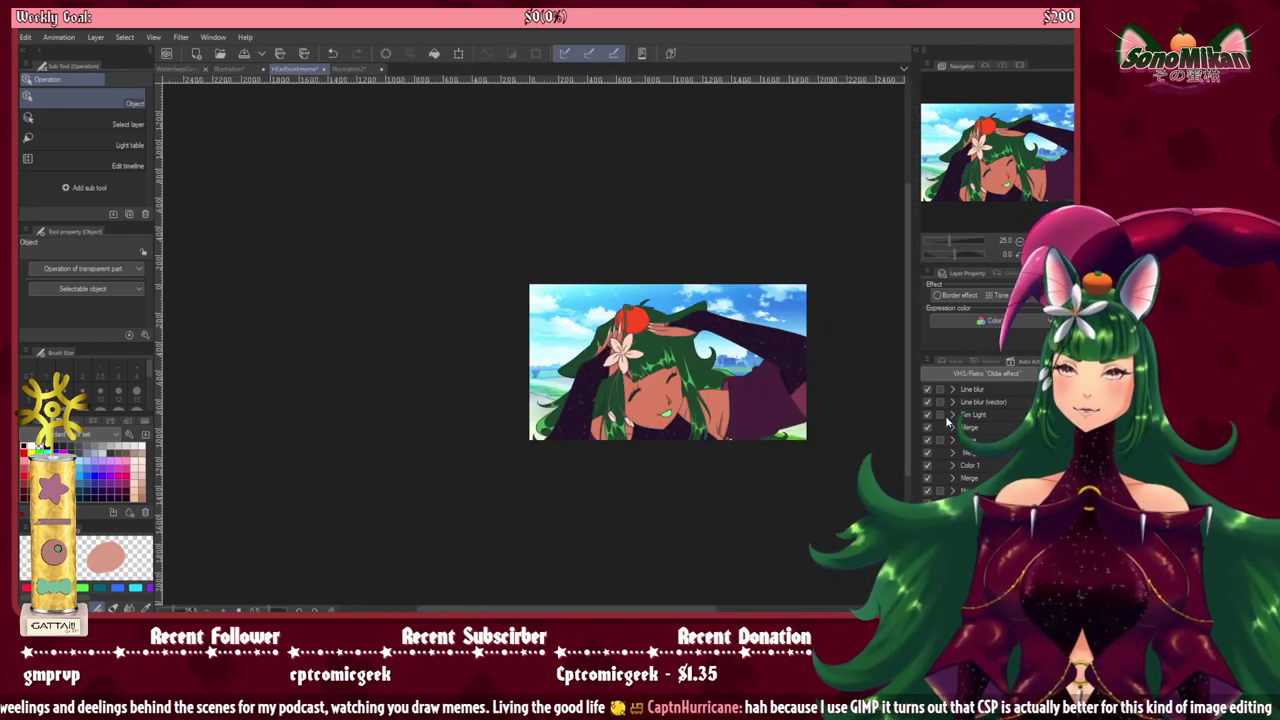
# Step: Compare the character folder's original colouring with its effect-treated merged copy, keeping the merged copy in place
pyautogui.click(950, 359)
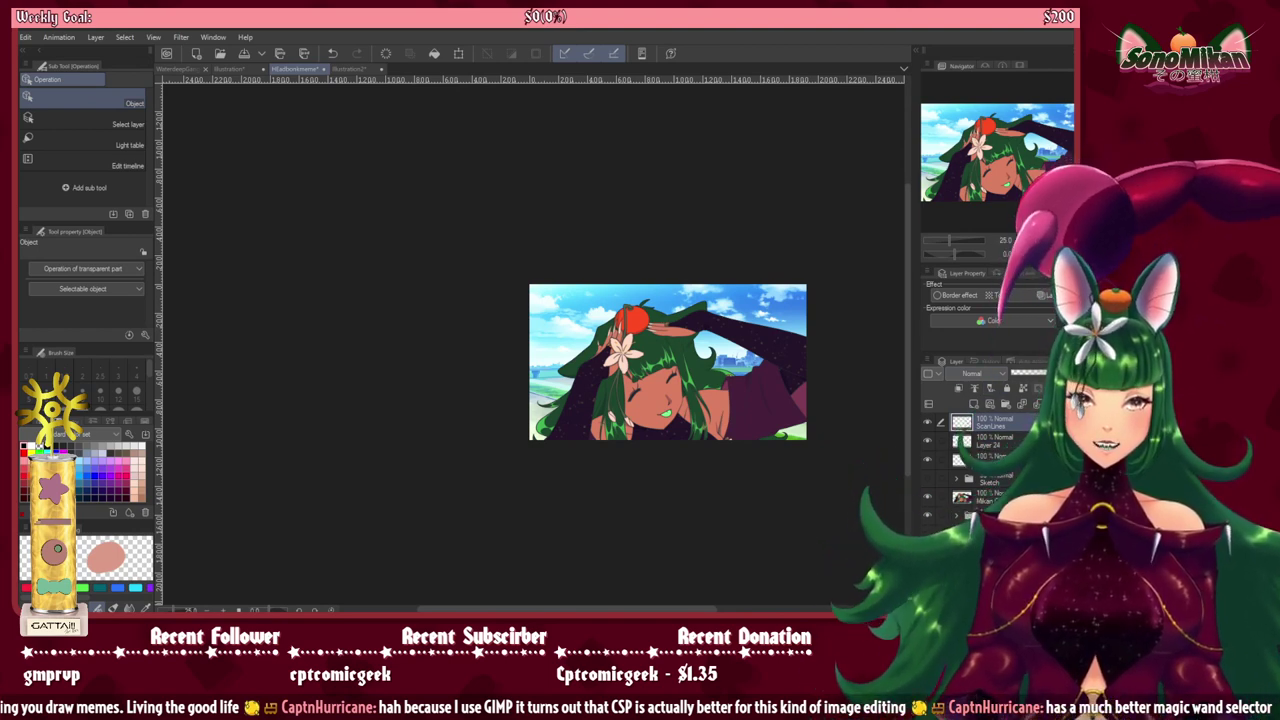
pyautogui.hotkey('ctrl', 'z')
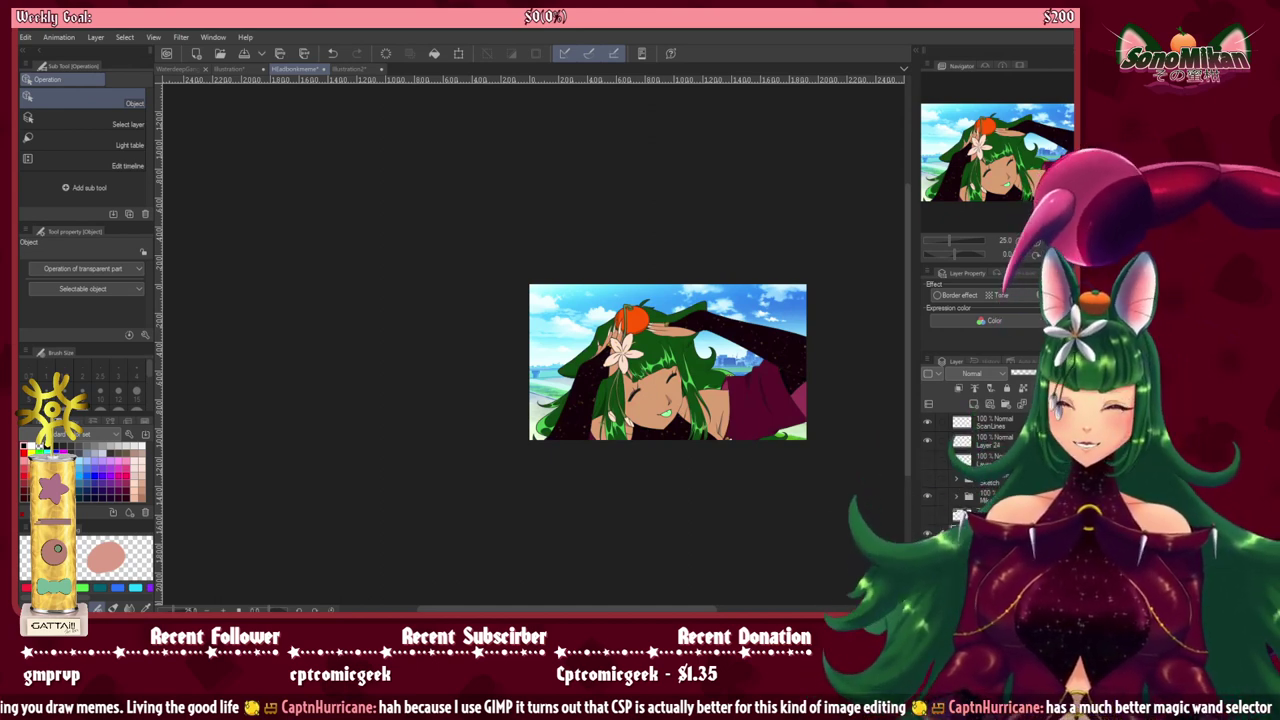
pyautogui.hotkey('ctrl', 'z')
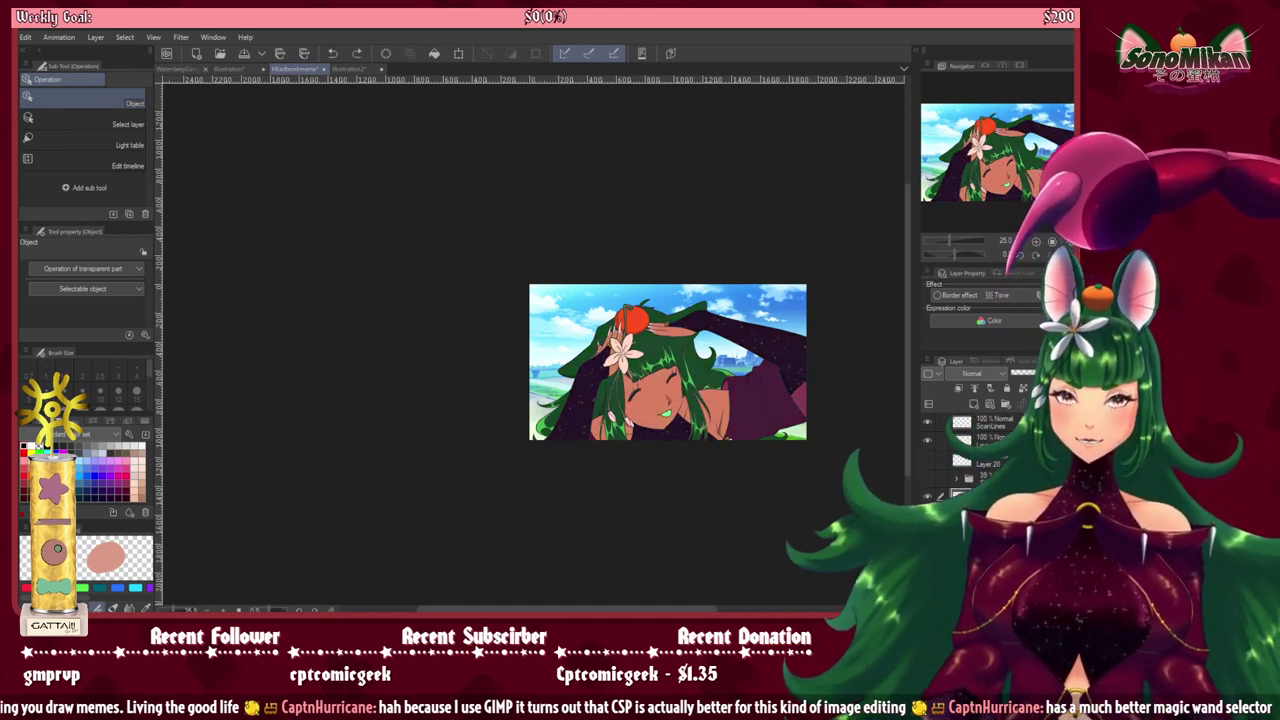
pyautogui.click(929, 498)
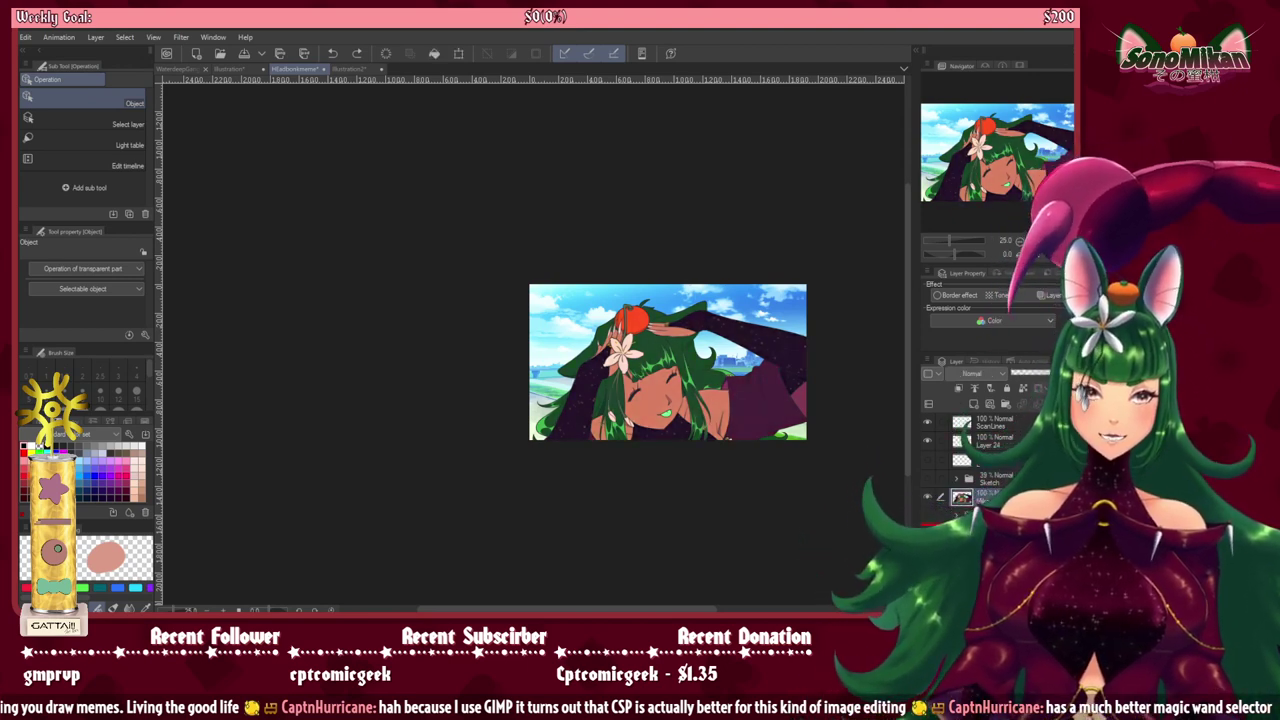
# Step: Hide the effect-treated character copy and move the copied character folder and copied river background above the ScanLines layer
pyautogui.click(1006, 404)
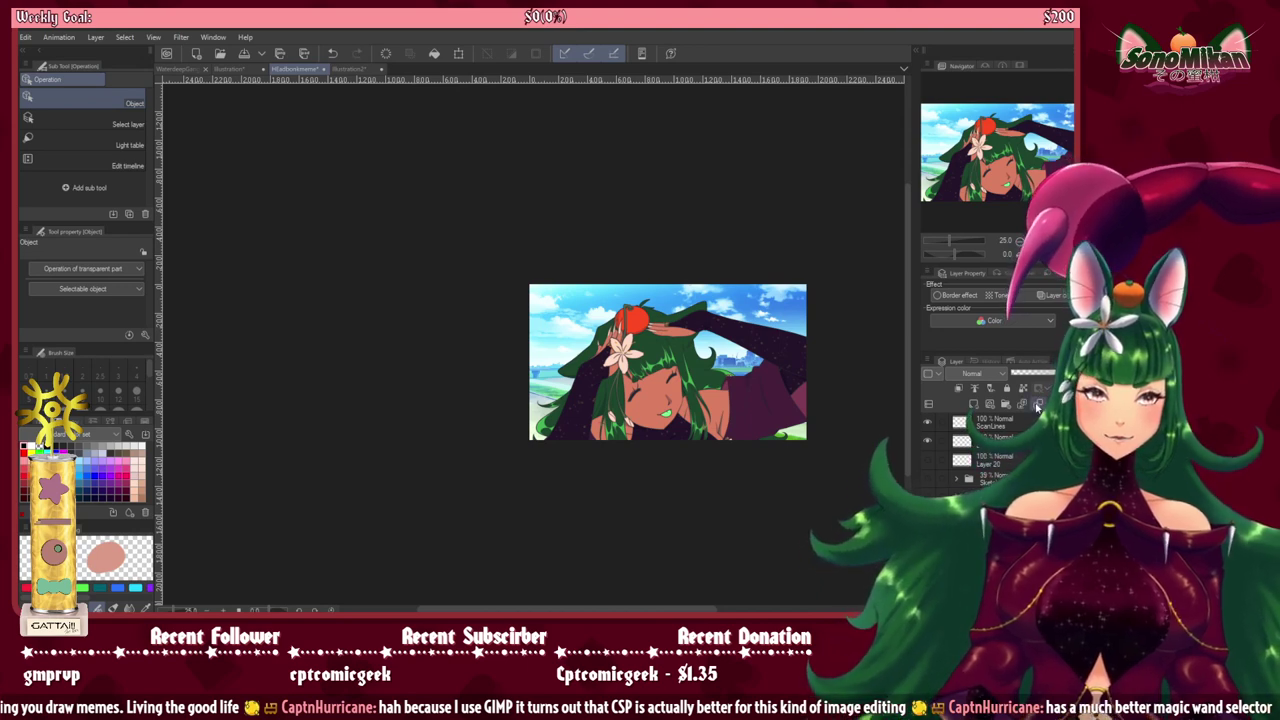
pyautogui.click(1024, 364)
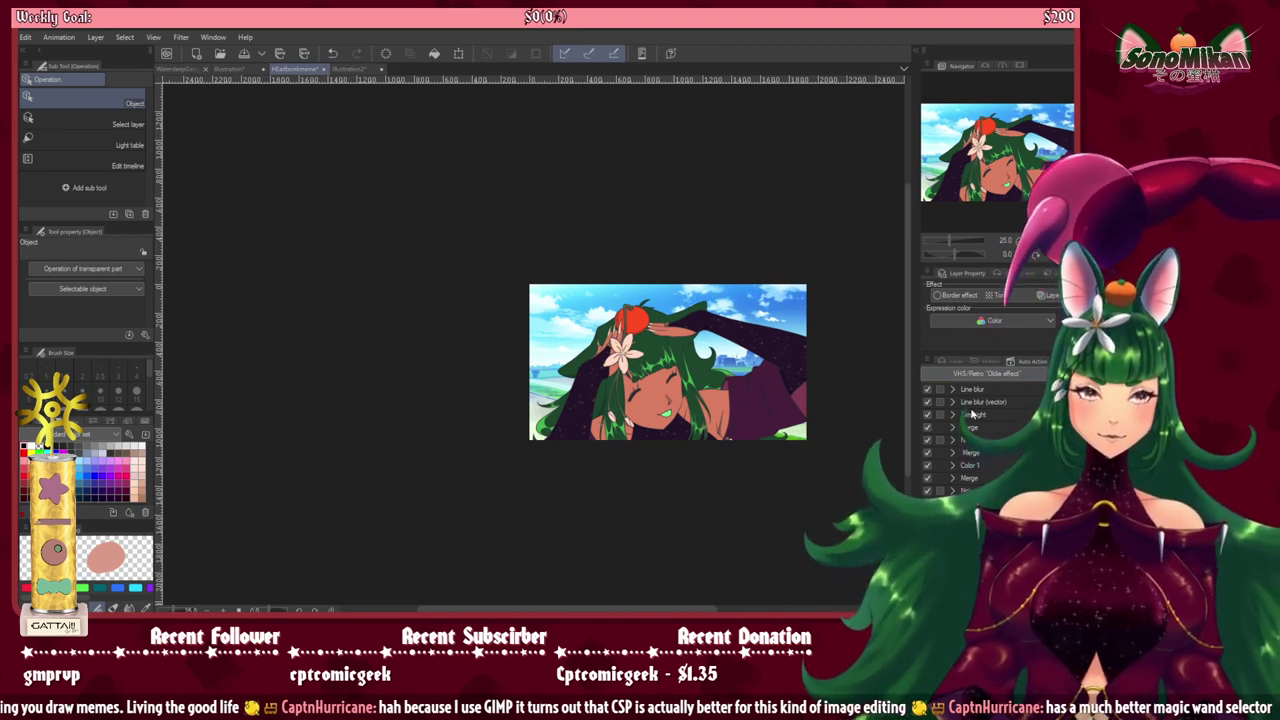
pyautogui.click(943, 361)
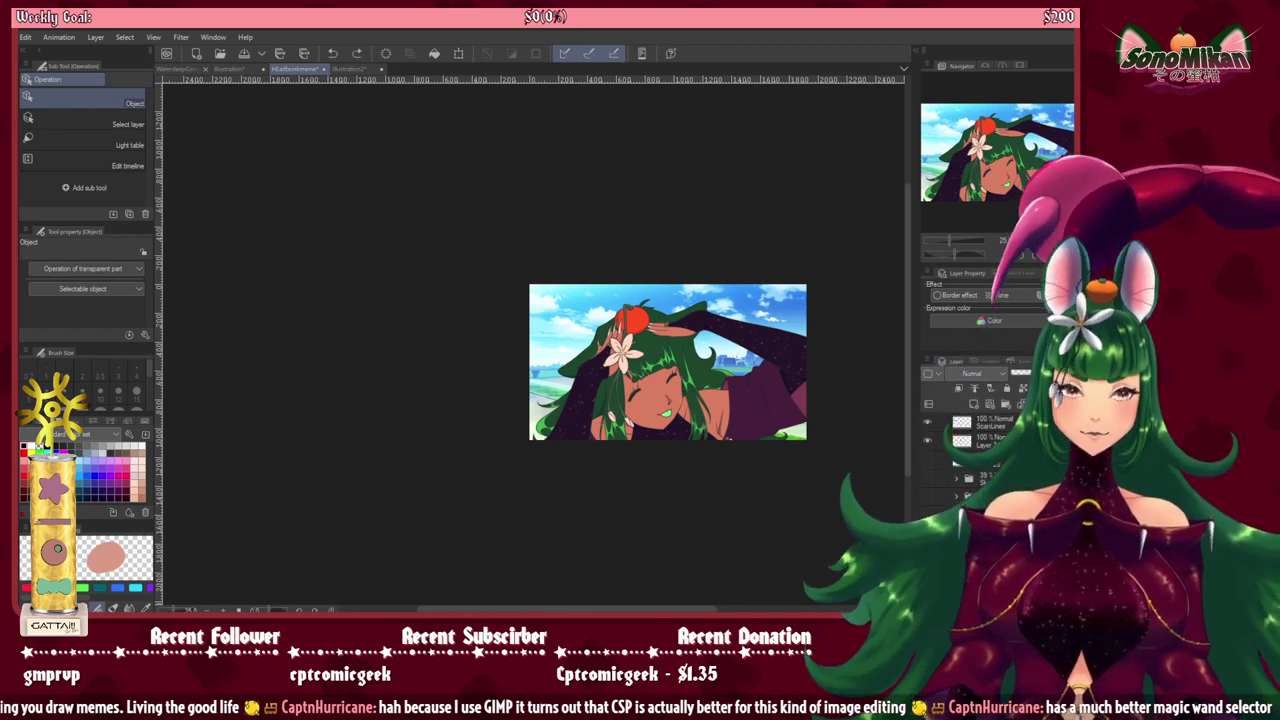
pyautogui.click(928, 514)
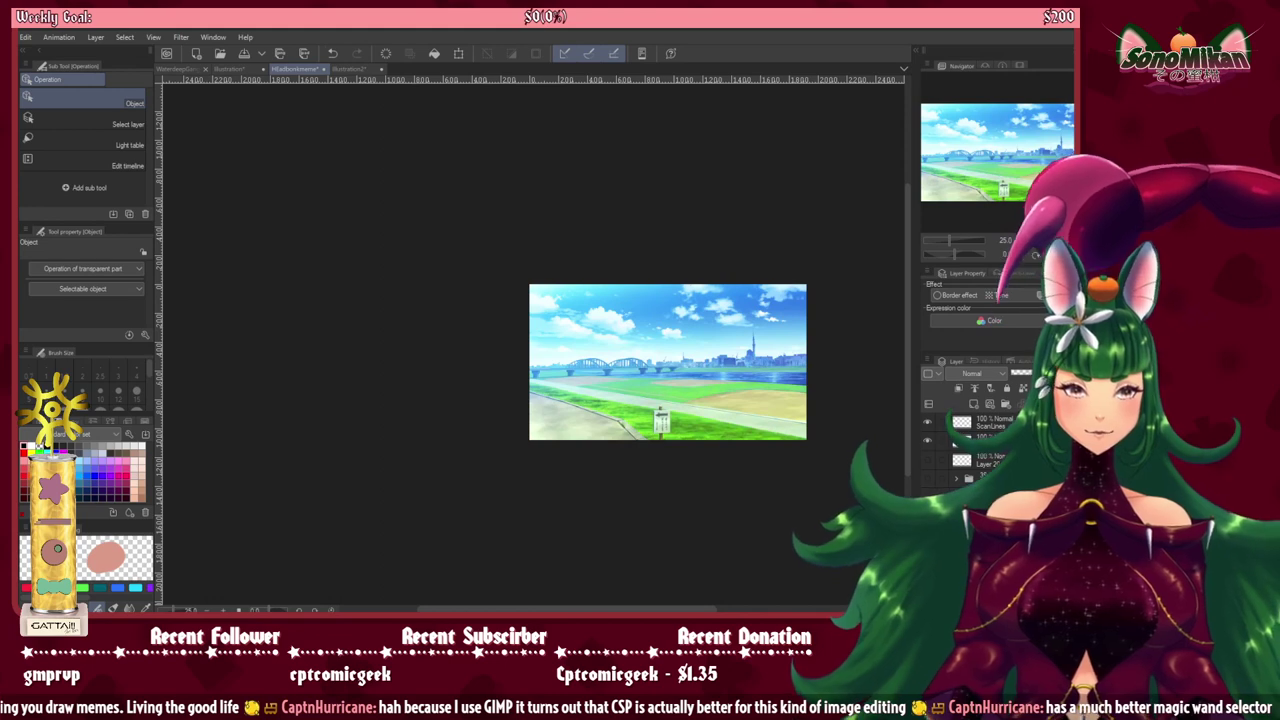
pyautogui.click(1000, 496)
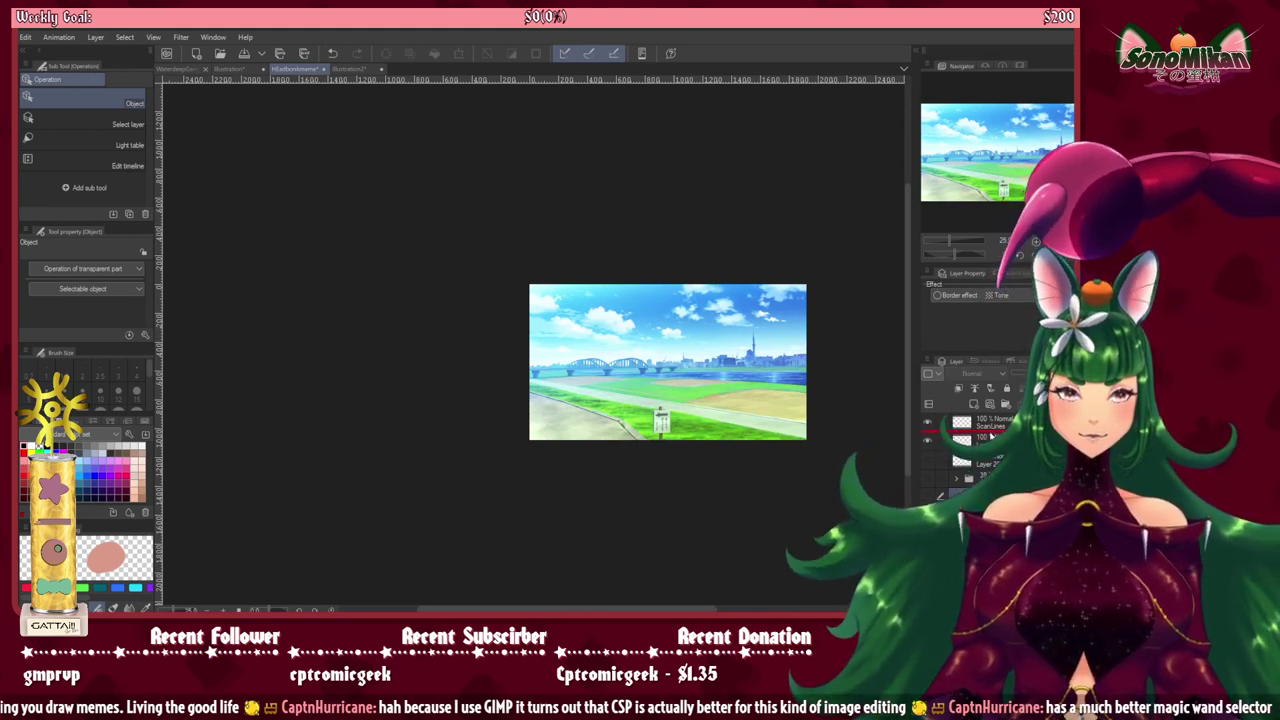
pyautogui.moveTo(992, 496); pyautogui.dragTo(990, 426)
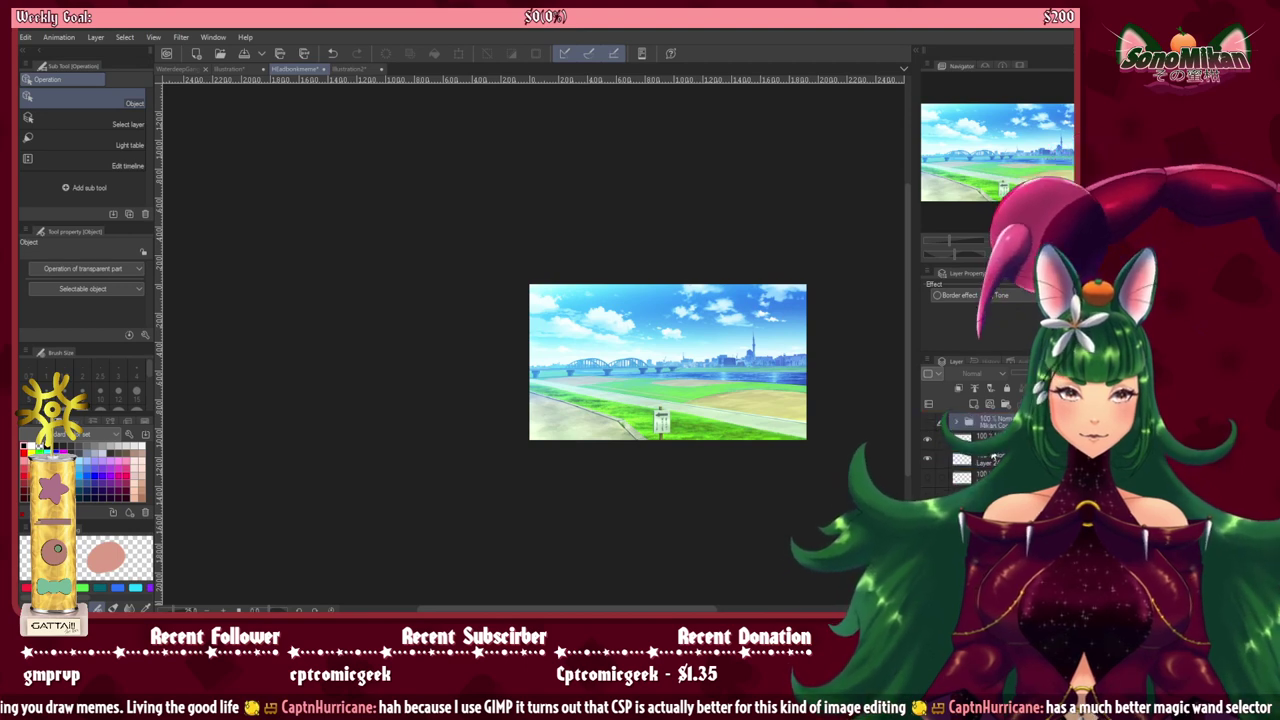
pyautogui.moveTo(988, 494); pyautogui.dragTo(986, 436)
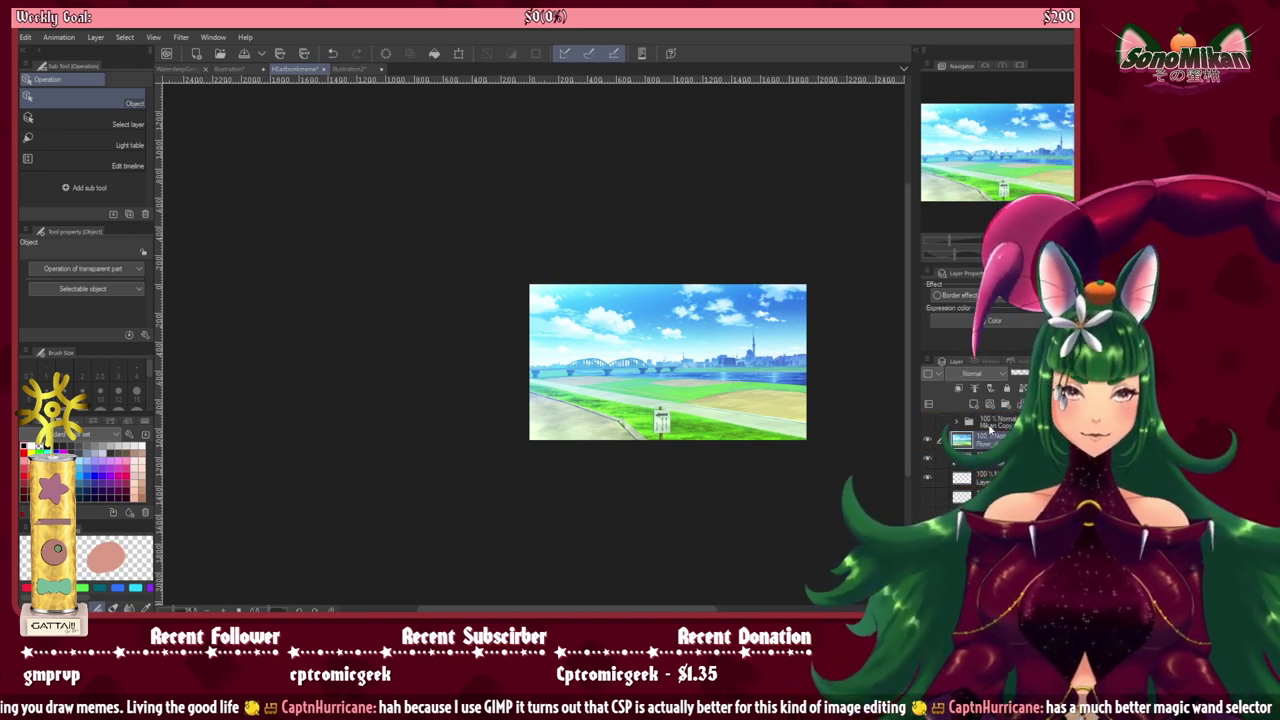
# Step: Show the copied character folder and merge it into a single raster layer
pyautogui.click(991, 423)
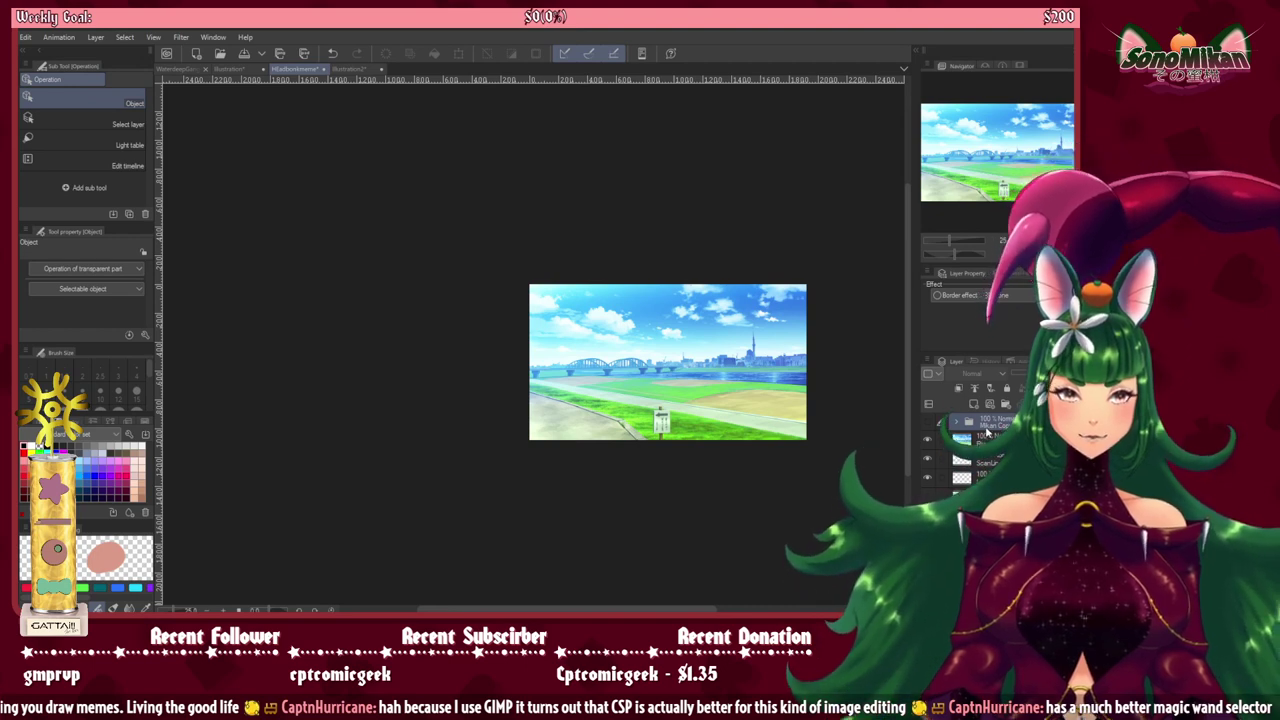
pyautogui.click(928, 422)
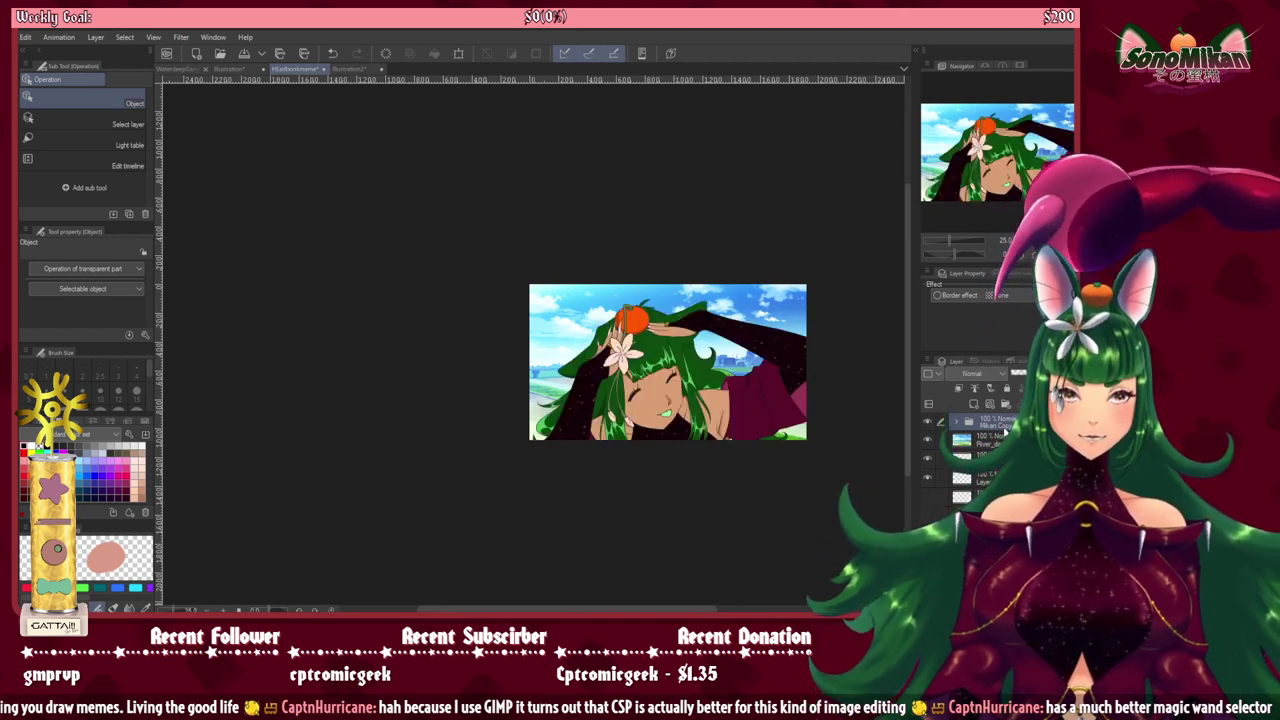
pyautogui.hotkey('shift', 'alt', 'e')
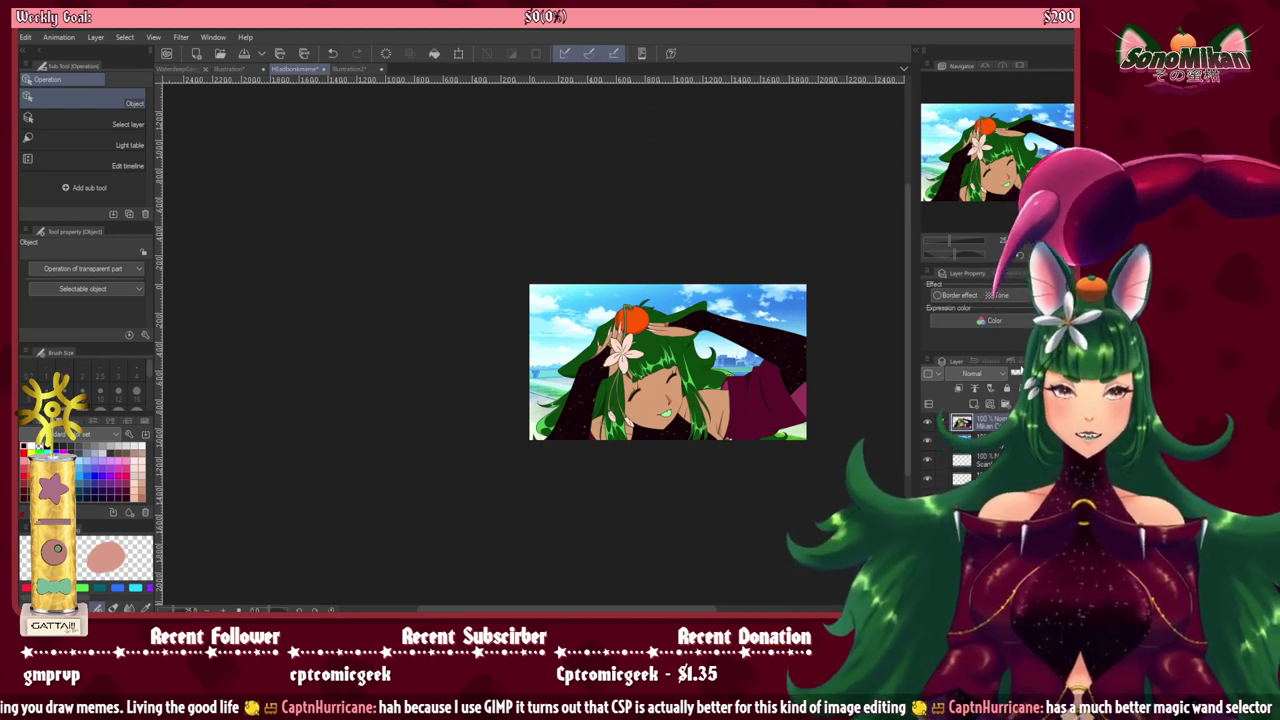
# Step: Browse the downloaded materials in the material library, then close it again
pyautogui.click(1011, 361)
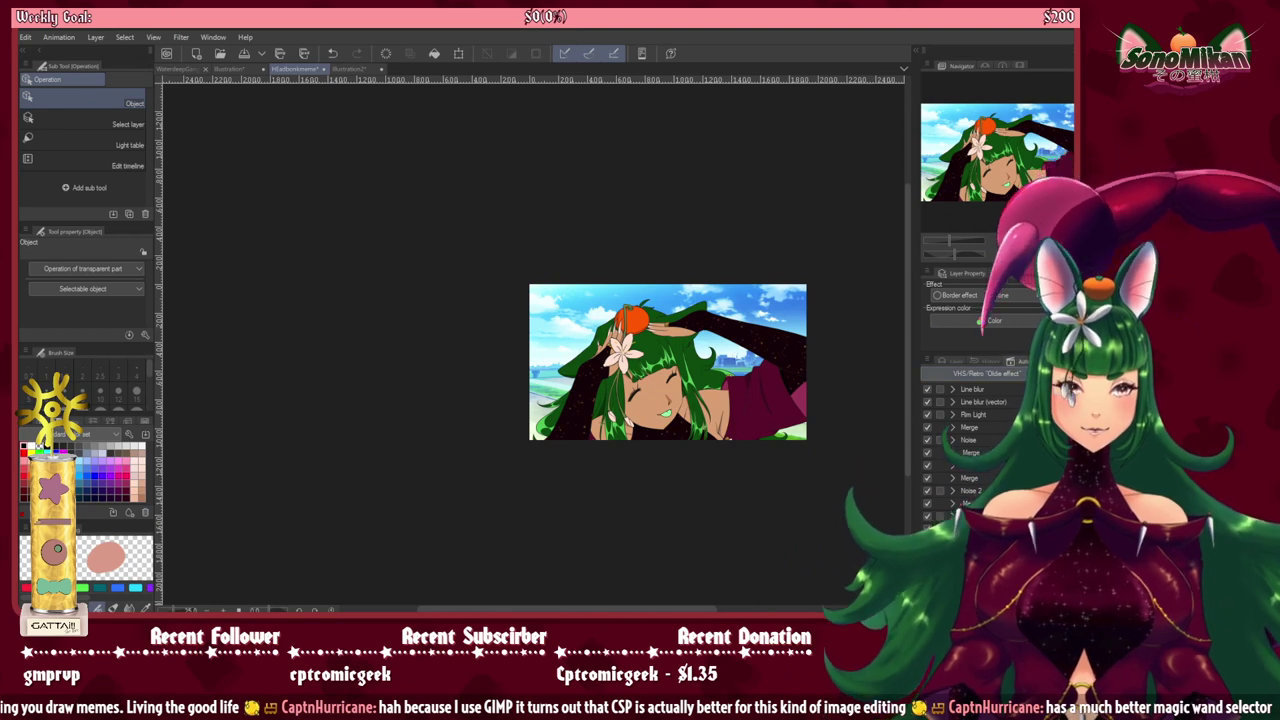
pyautogui.click(916, 52)
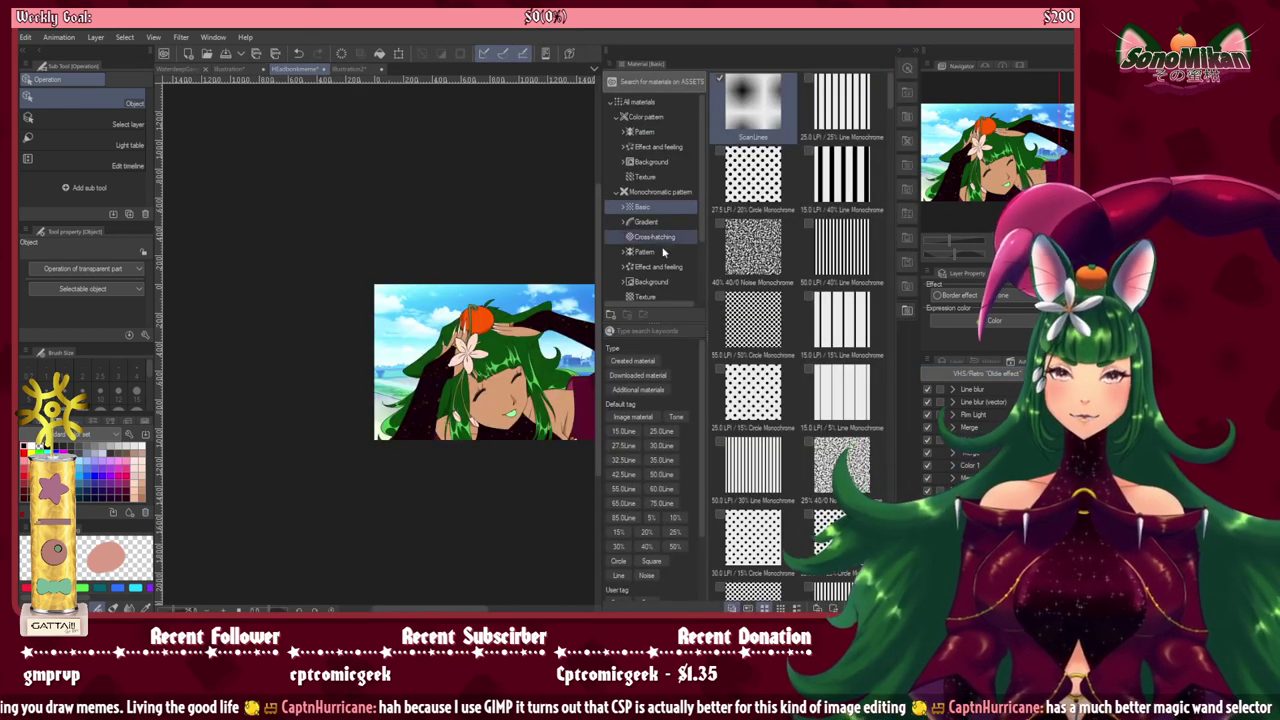
pyautogui.click(616, 117)
pyautogui.click(616, 132)
pyautogui.click(617, 193)
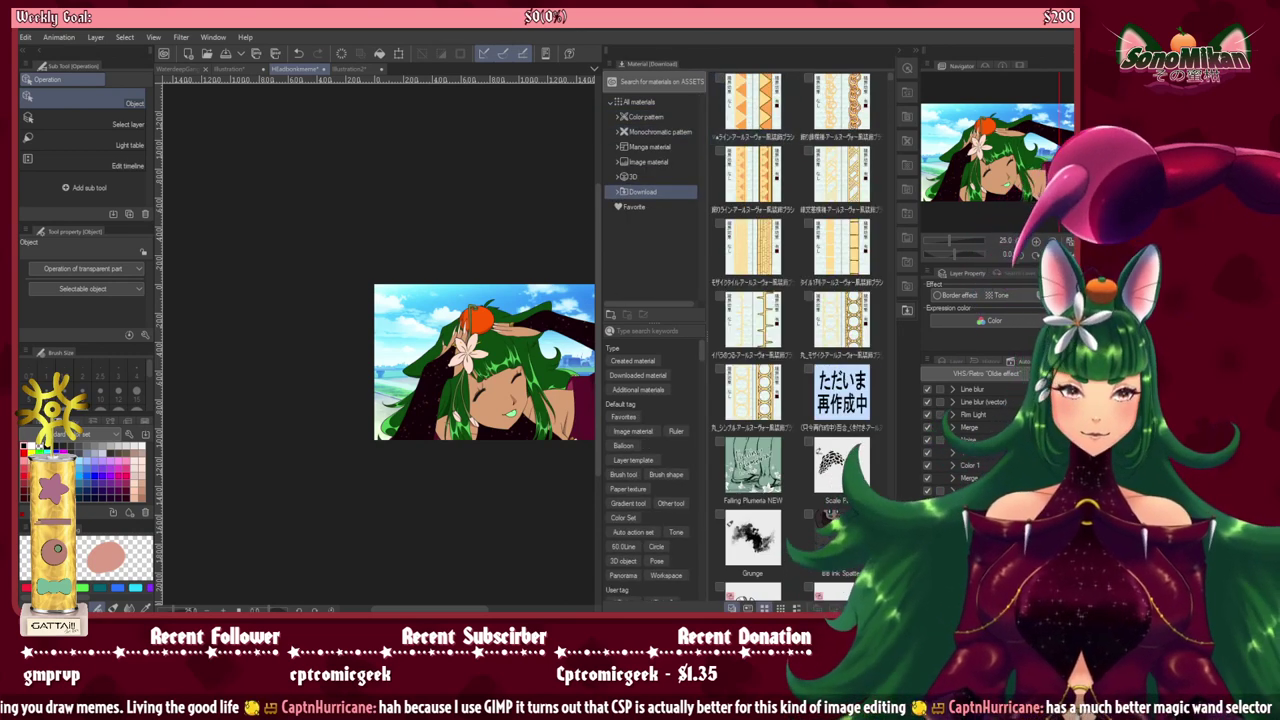
pyautogui.click(963, 391)
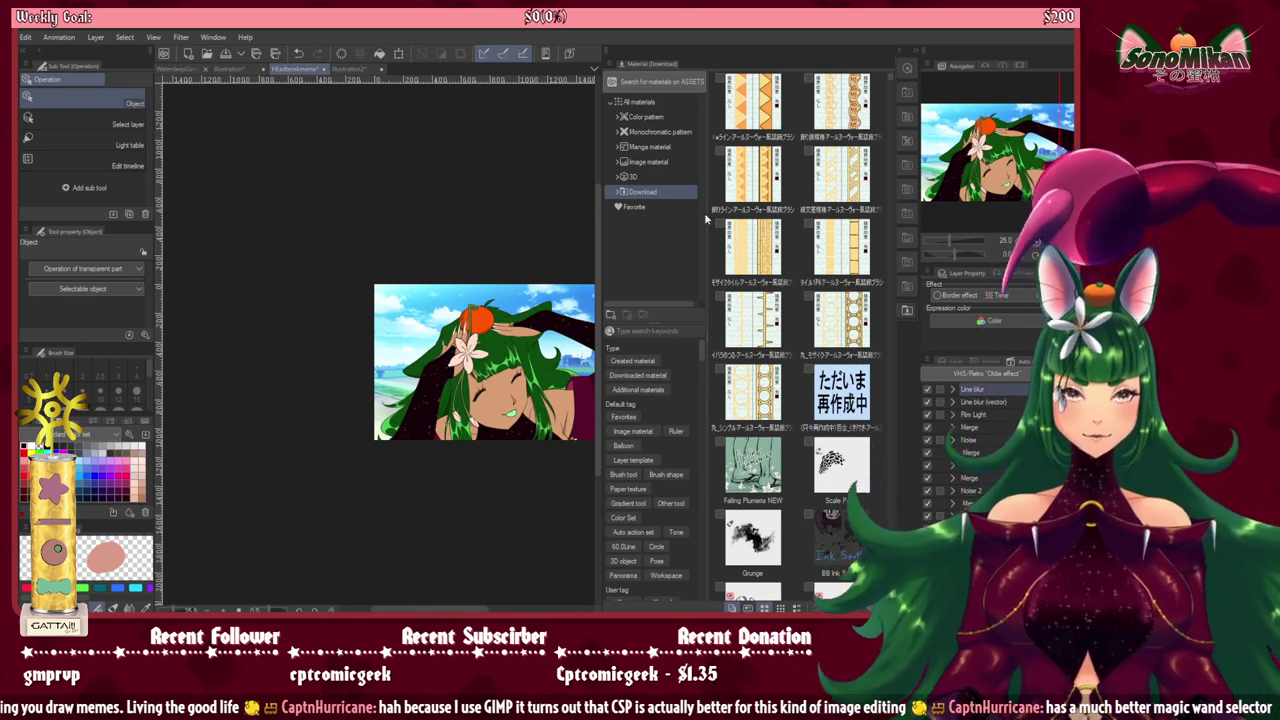
pyautogui.click(914, 51)
# Step: Try the Line blur, Line blur (vector), Film Light and Noise auto actions on the merged illustration and inspect it enlarged
pyautogui.click(941, 364)
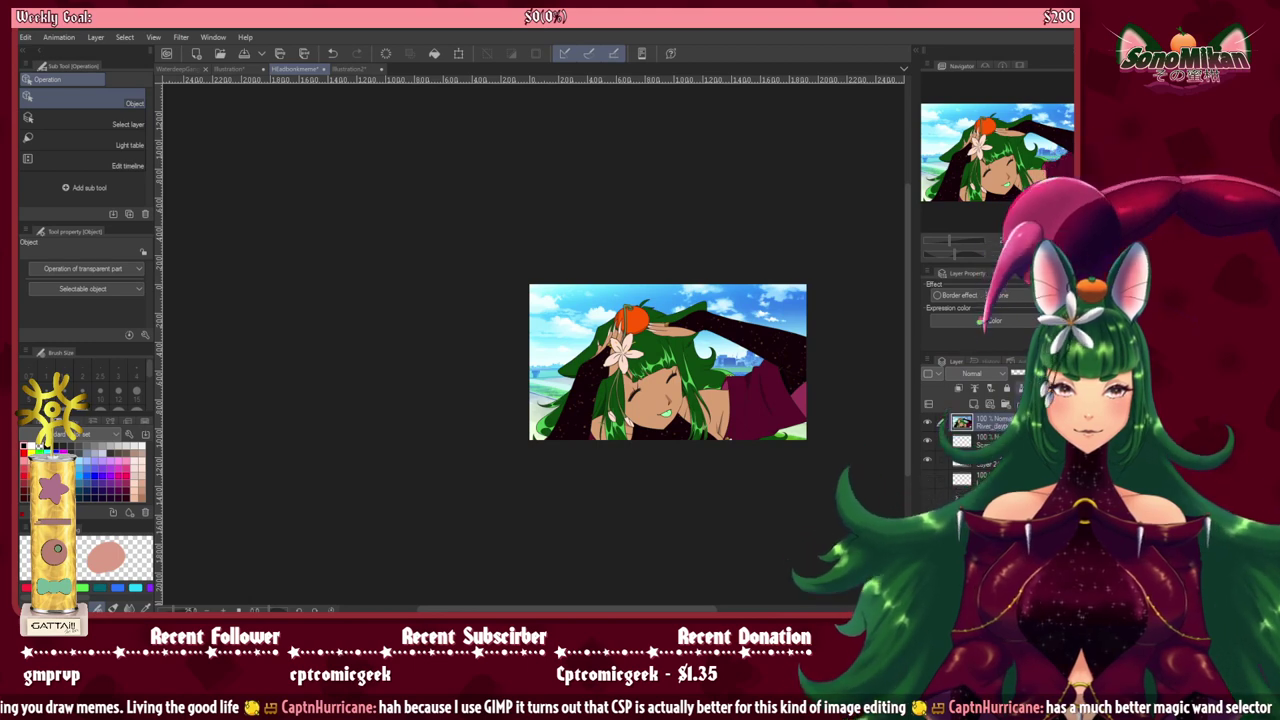
pyautogui.click(1013, 362)
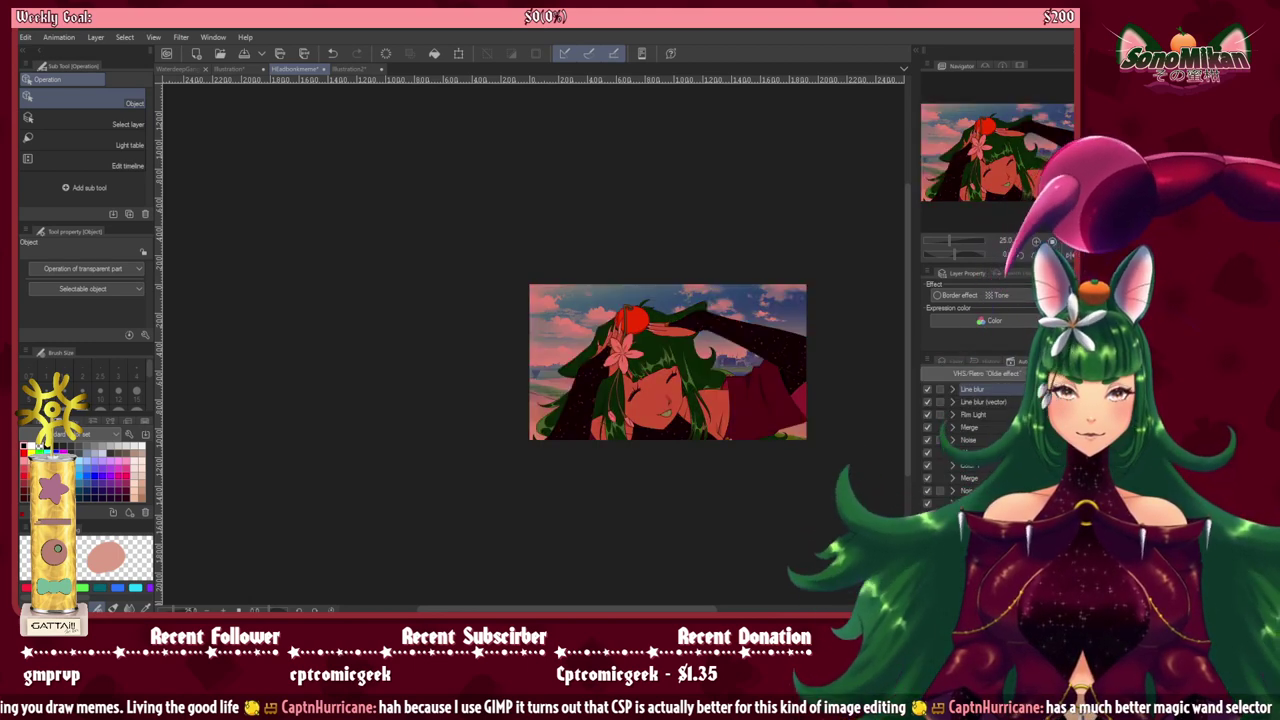
pyautogui.click(985, 402)
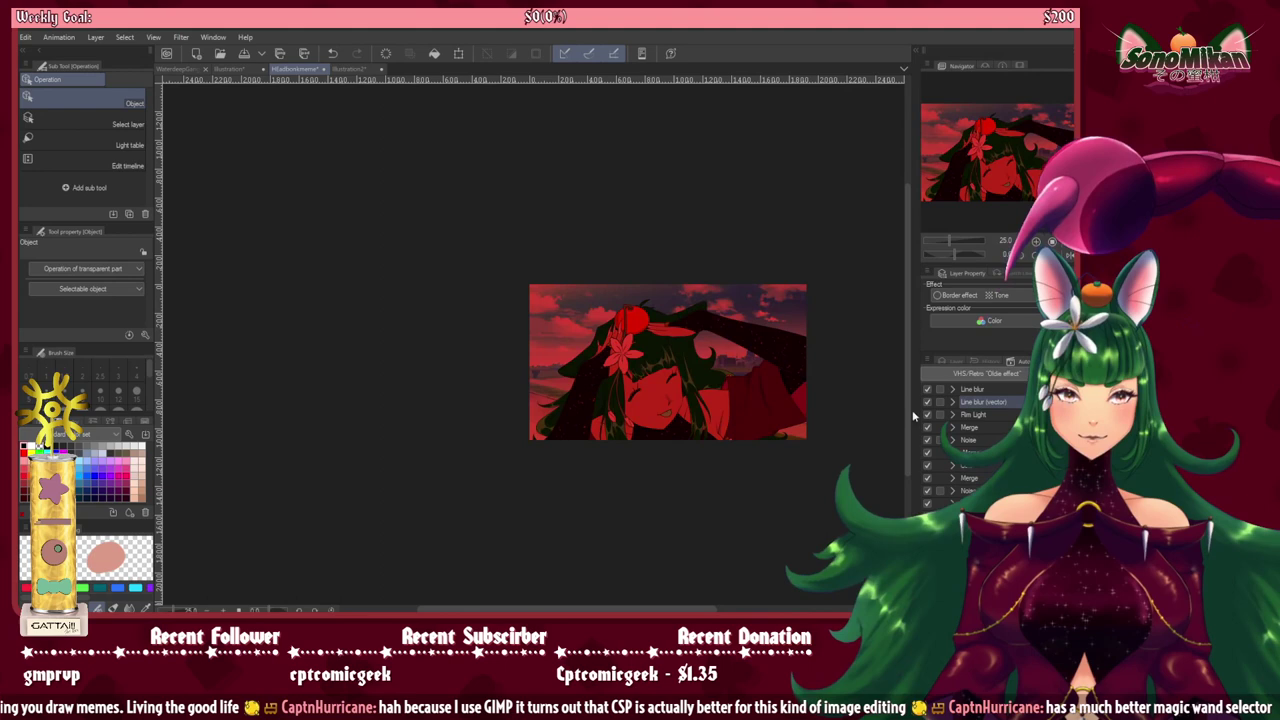
pyautogui.click(972, 414)
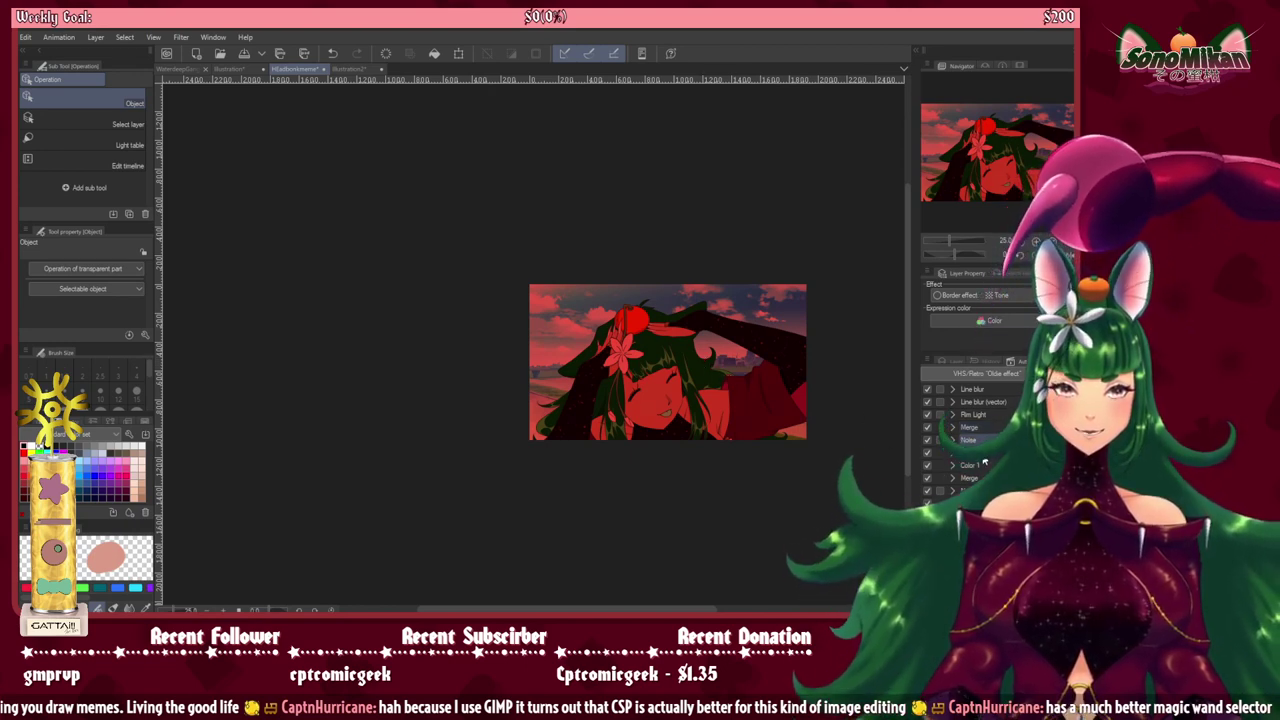
pyautogui.hotkey('ctrl', '+')
pyautogui.hotkey('ctrl', '+')
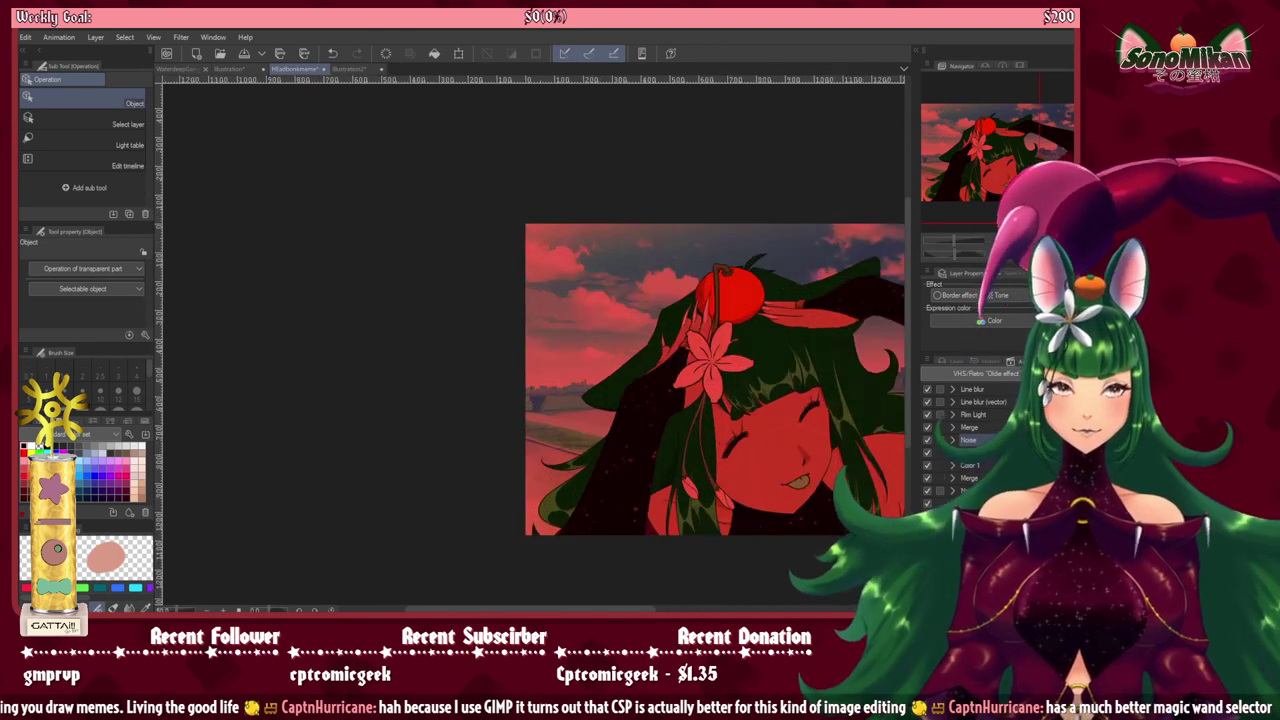
pyautogui.hotkey('ctrl', '0')
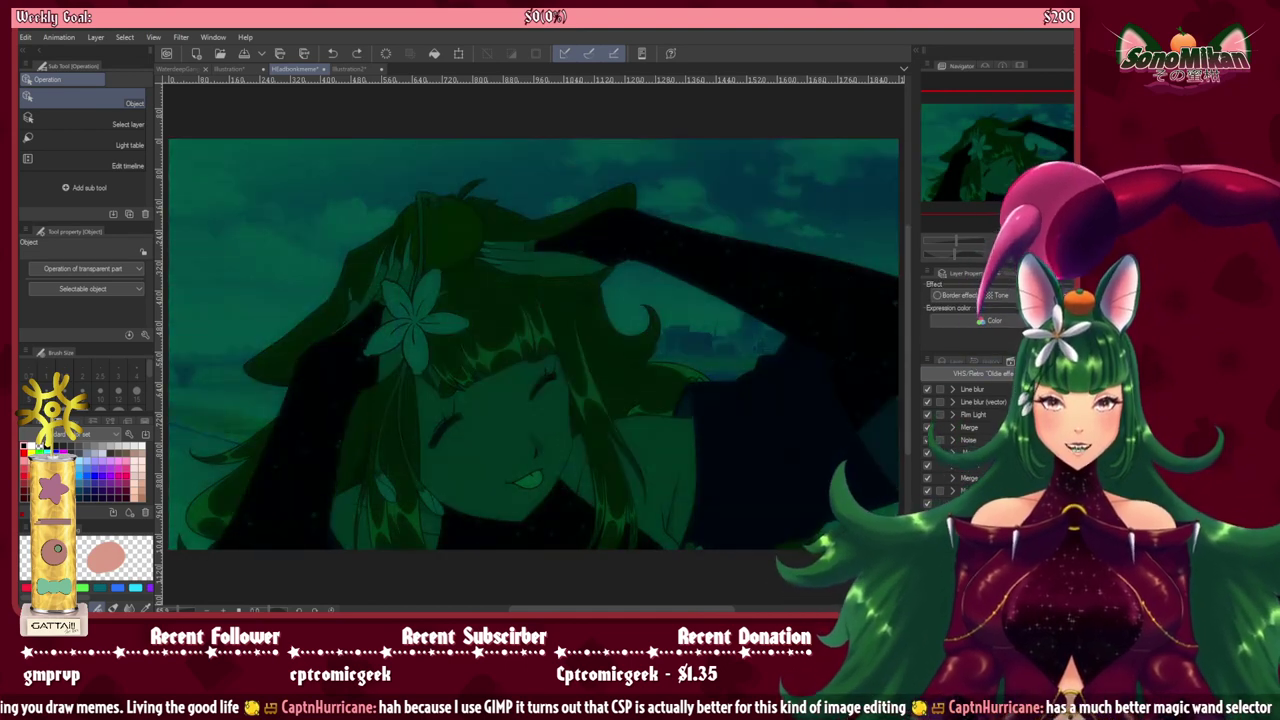
# Step: Undo the trial auto action effects, comparing intermediate states, back to the illustration's original colours
pyautogui.hotkey('ctrl', 'z')
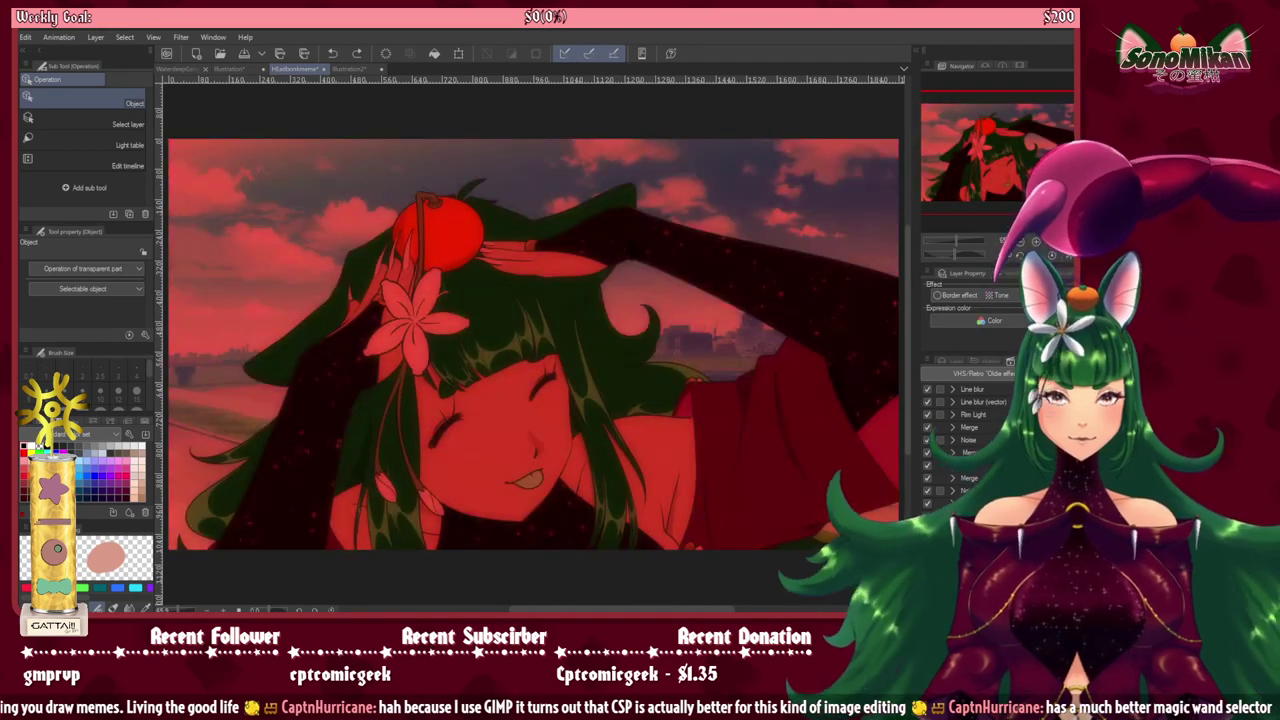
pyautogui.hotkey('ctrl', 'y')
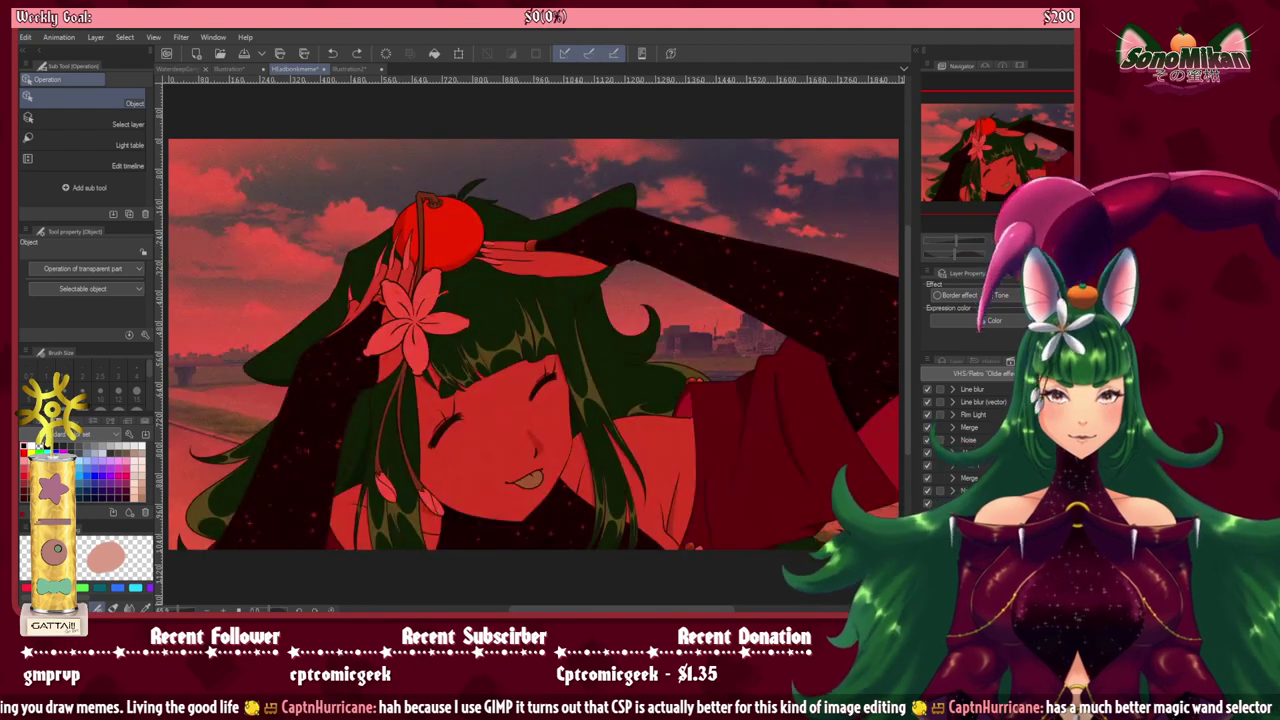
pyautogui.hotkey('ctrl', 'z')
pyautogui.hotkey('ctrl', 'z')
pyautogui.hotkey('ctrl', 'z')
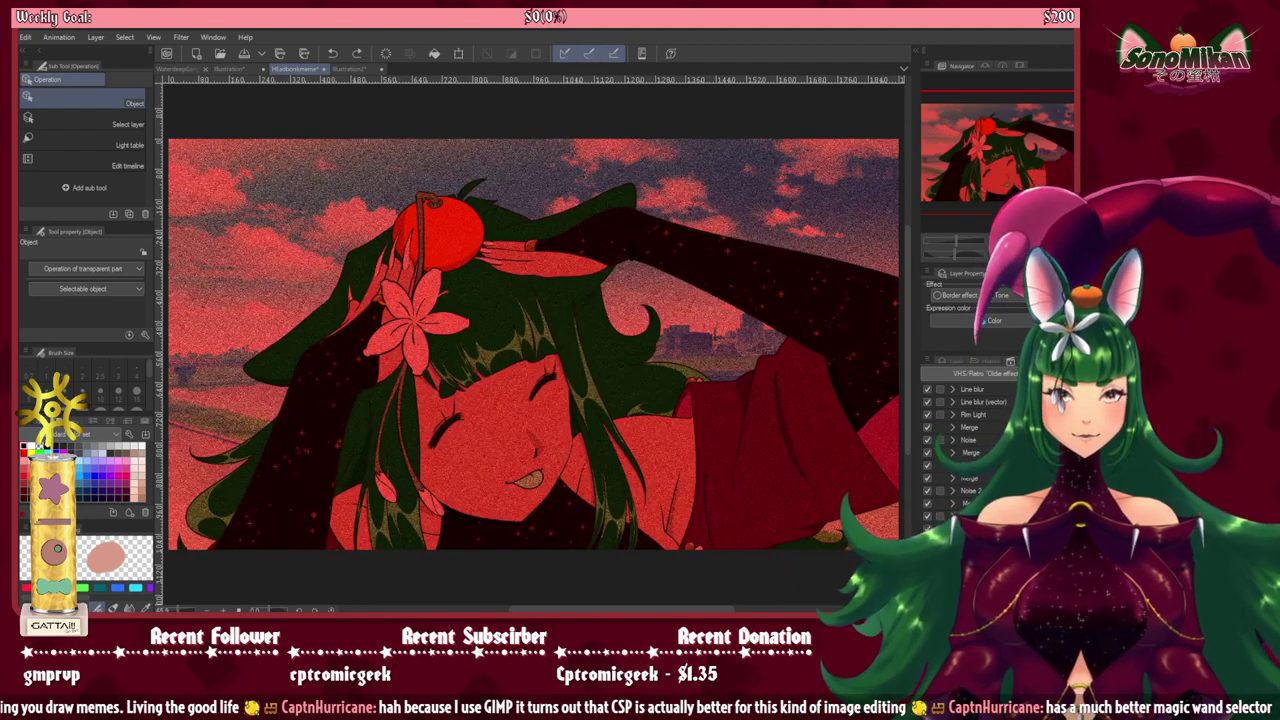
pyautogui.hotkey('ctrl', 'z')
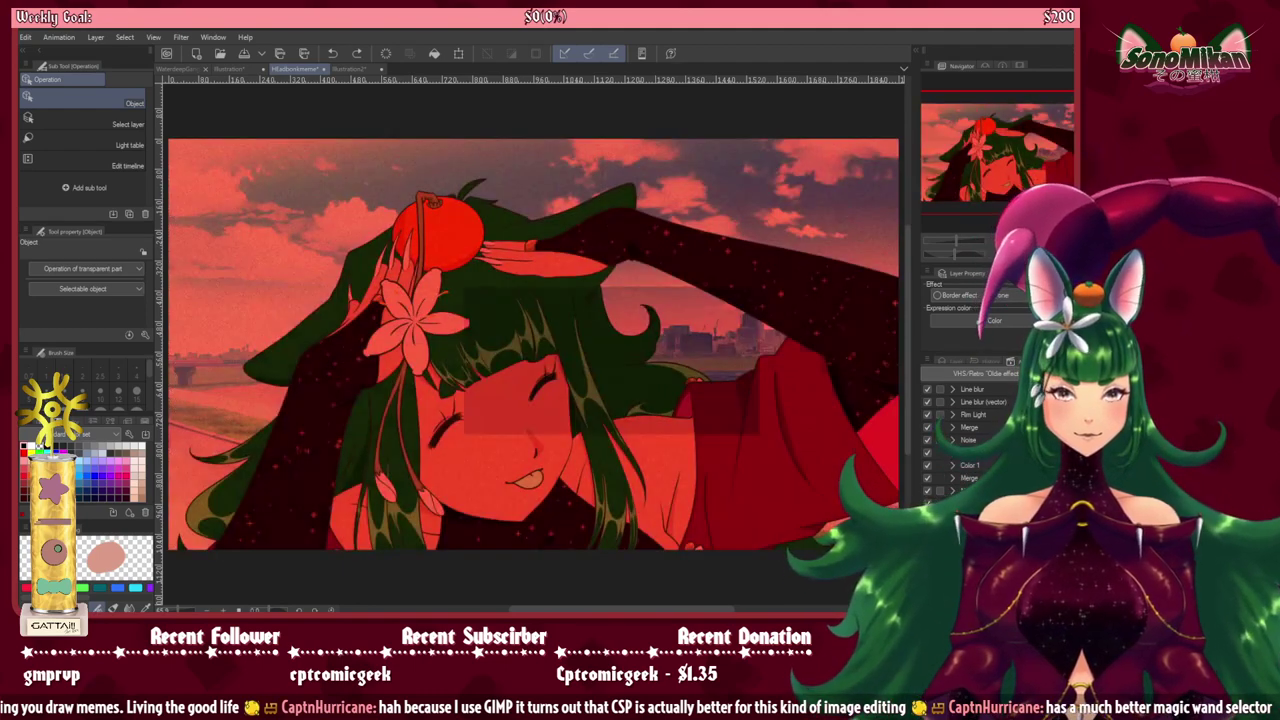
pyautogui.hotkey('ctrl', 'y')
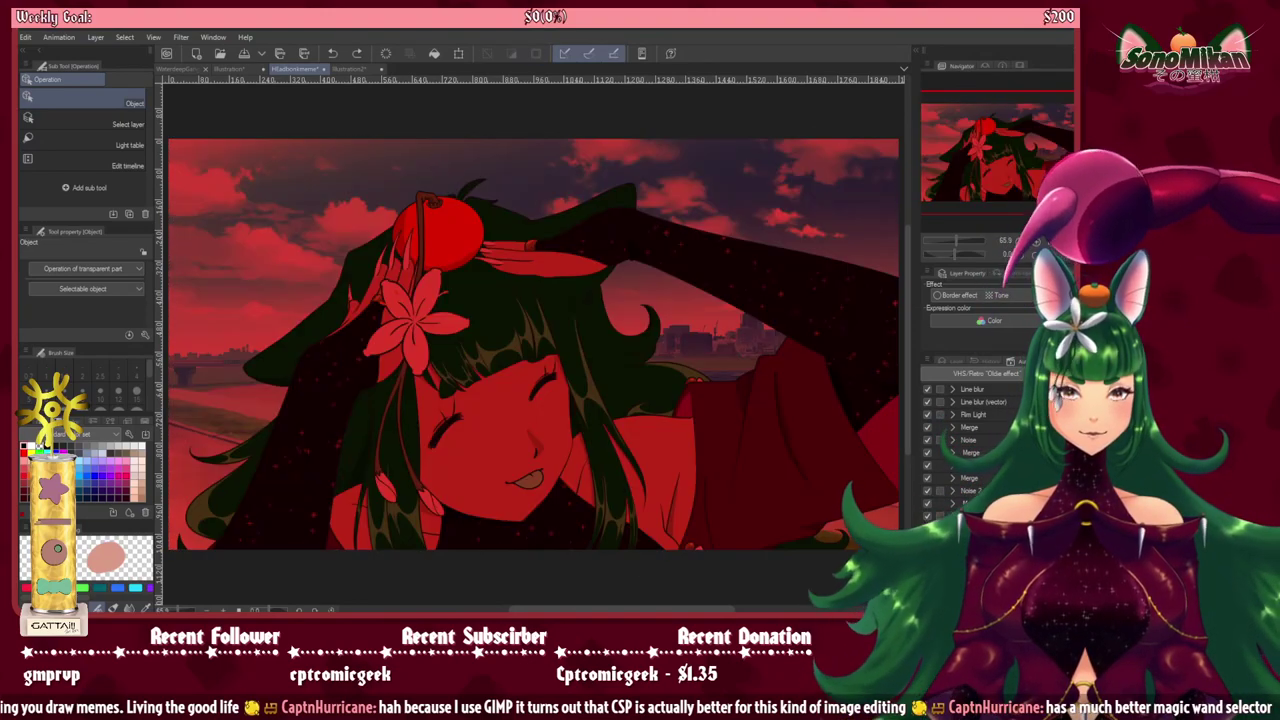
pyautogui.hotkey('ctrl', 'z')
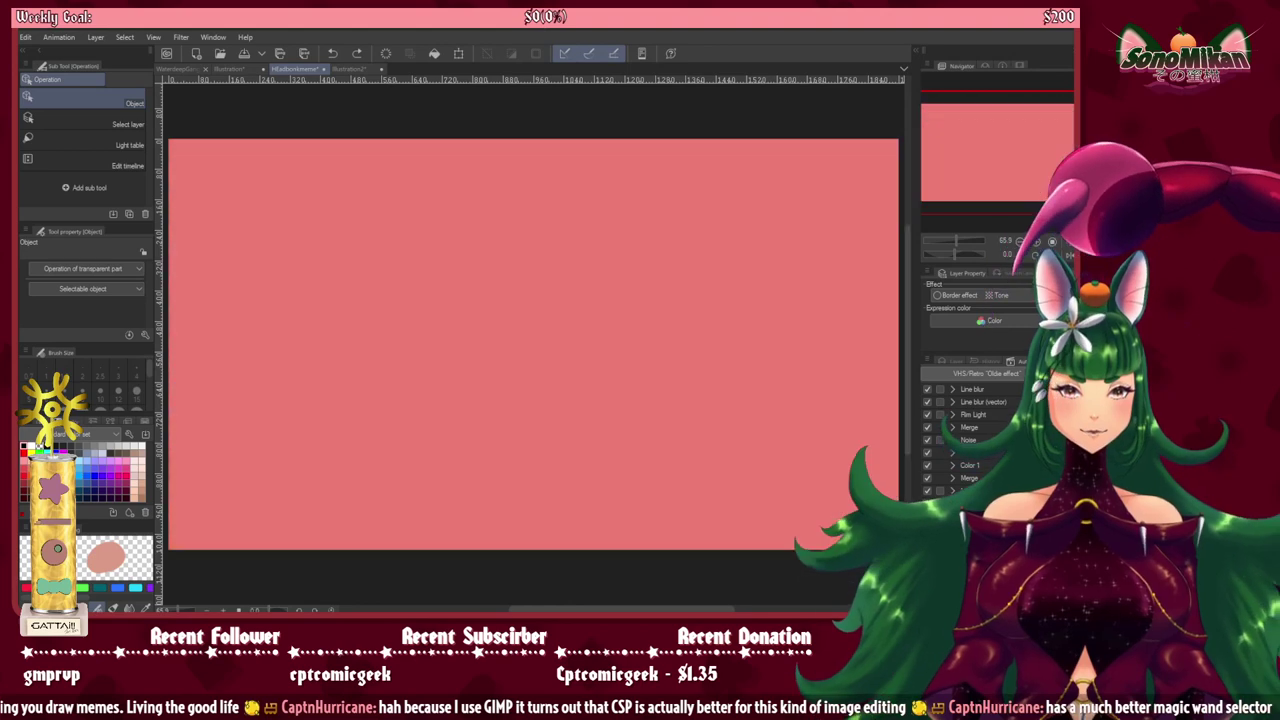
pyautogui.click(335, 55)
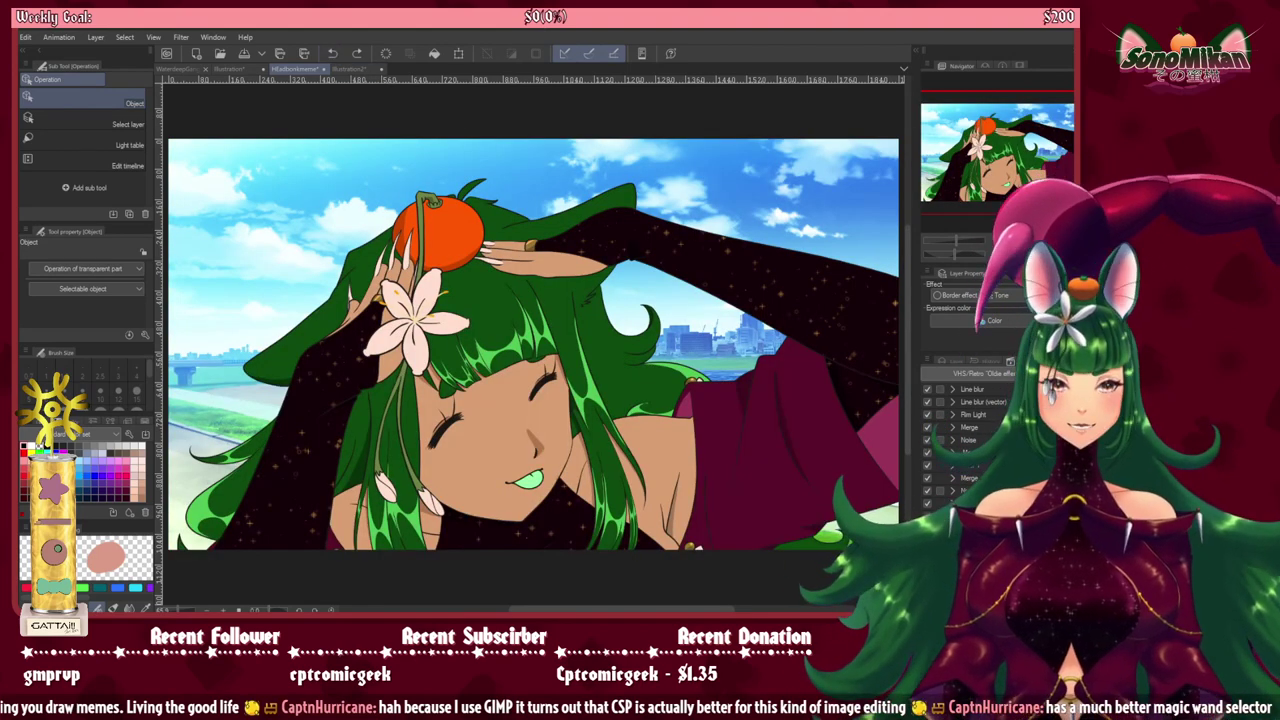
# Step: Clear the leftover effect layer above the merged illustration and try the "Oldie effect" auto actions on it again
pyautogui.click(947, 361)
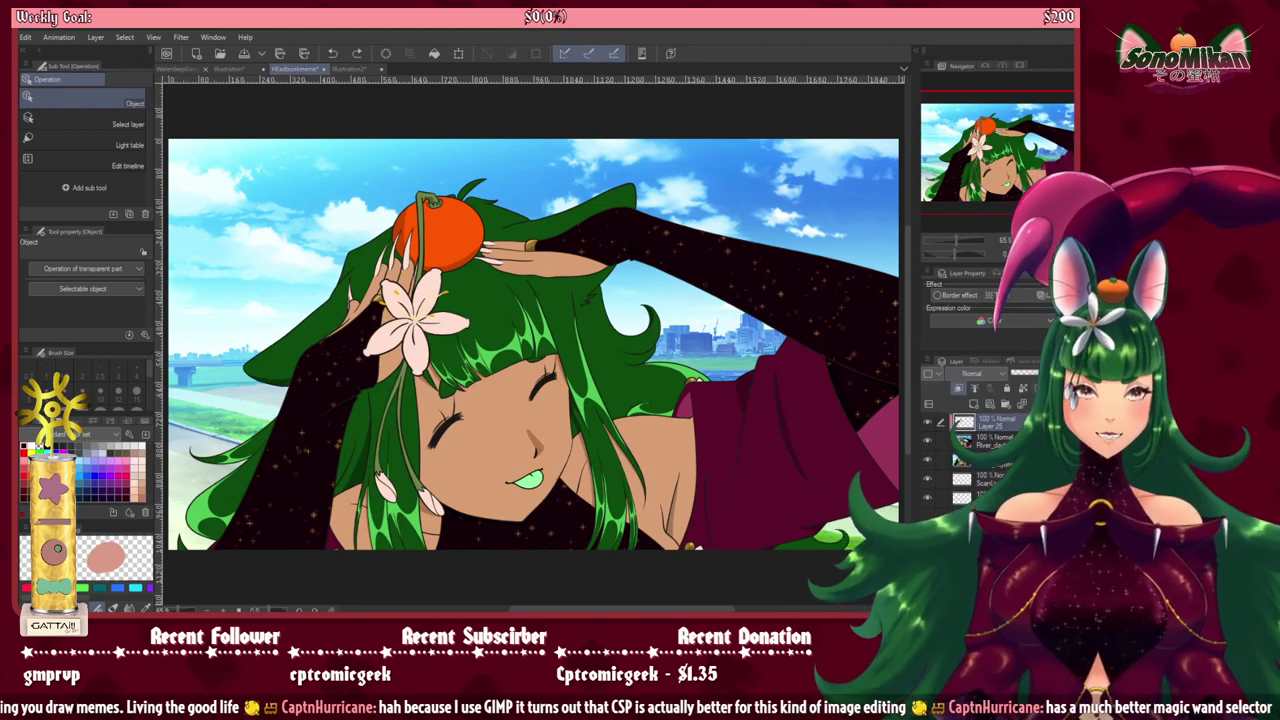
pyautogui.click(1067, 404)
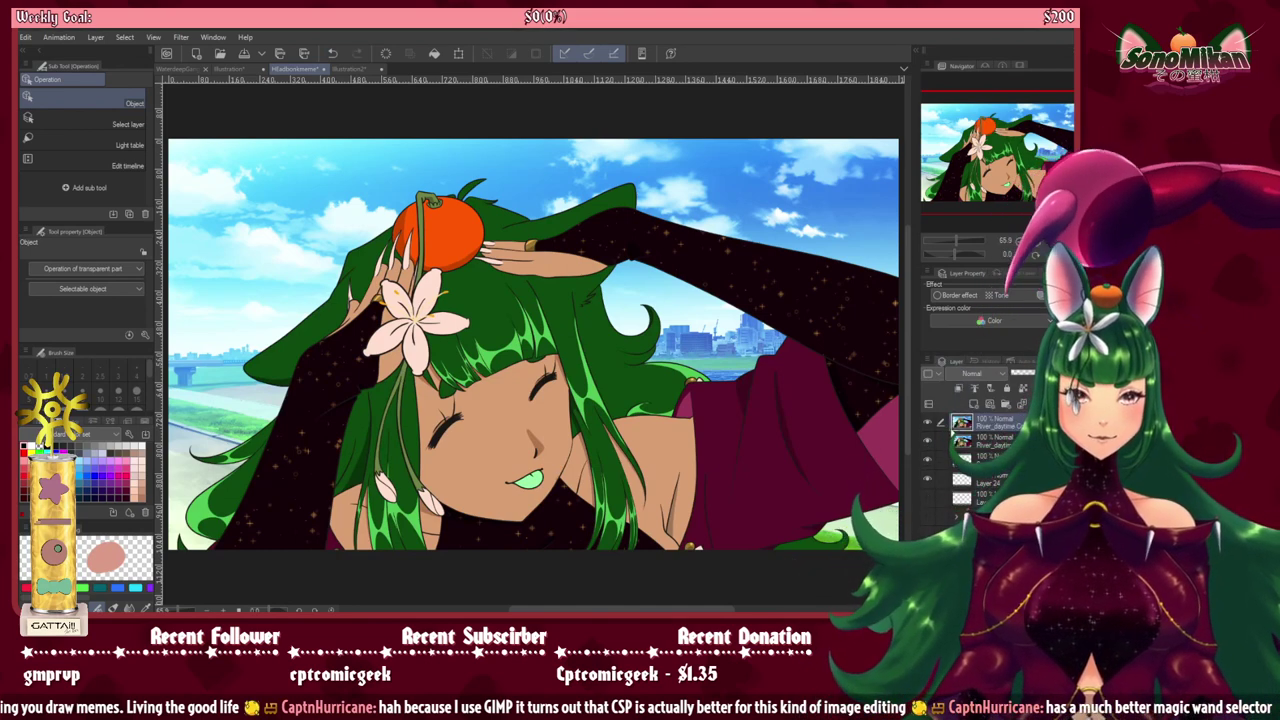
pyautogui.hotkey('ctrl', 'y')
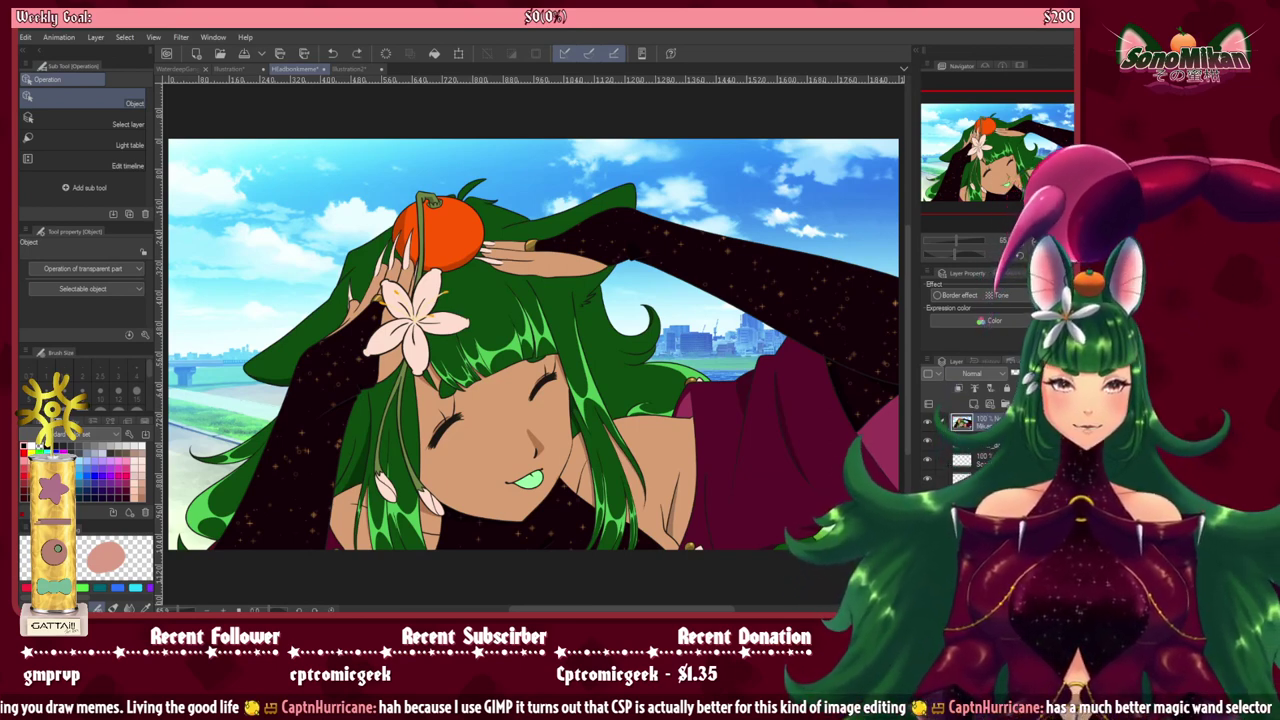
pyautogui.click(1012, 361)
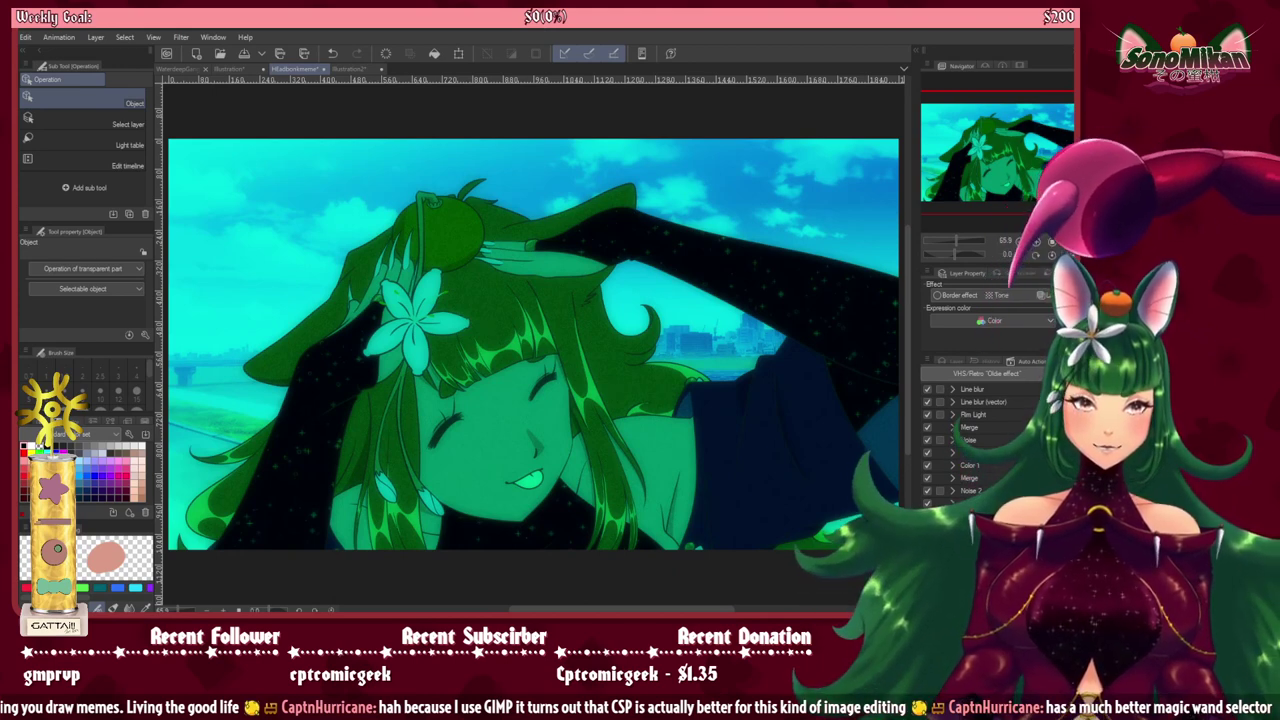
# Step: Look through the layers generated by the auto actions and remove them from the illustration
pyautogui.scroll(-5, 985, 440)
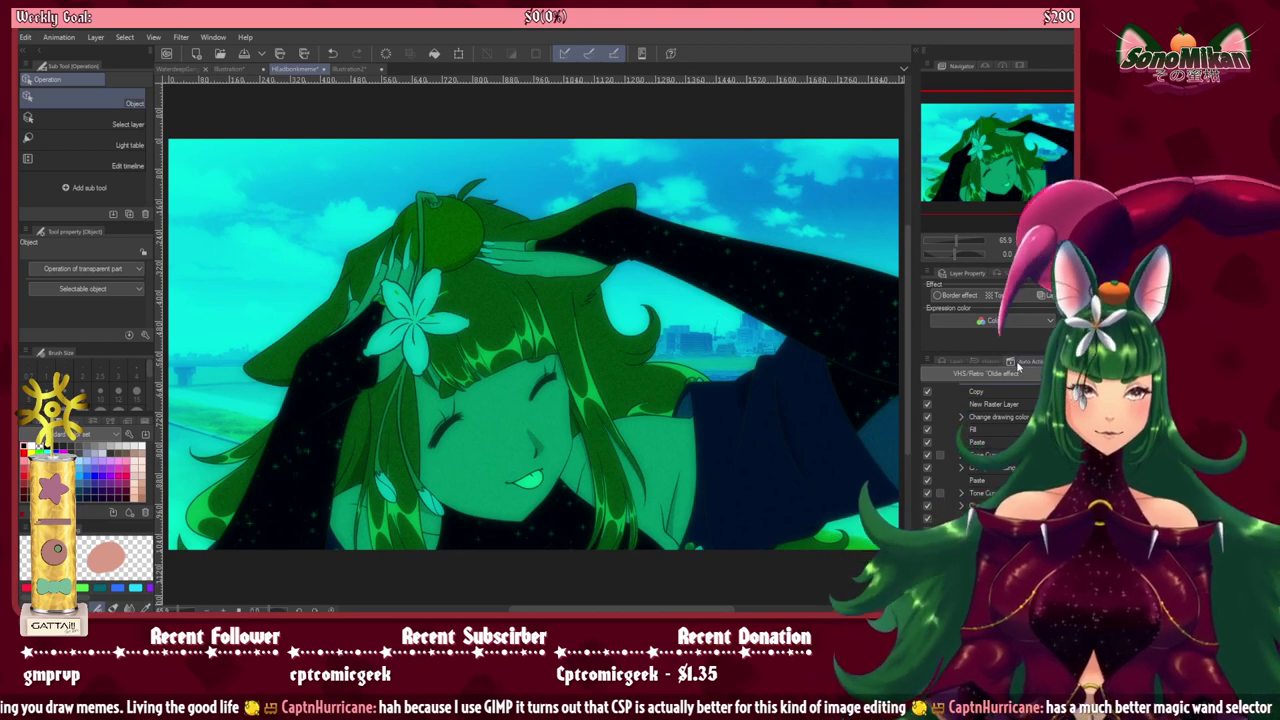
pyautogui.click(945, 359)
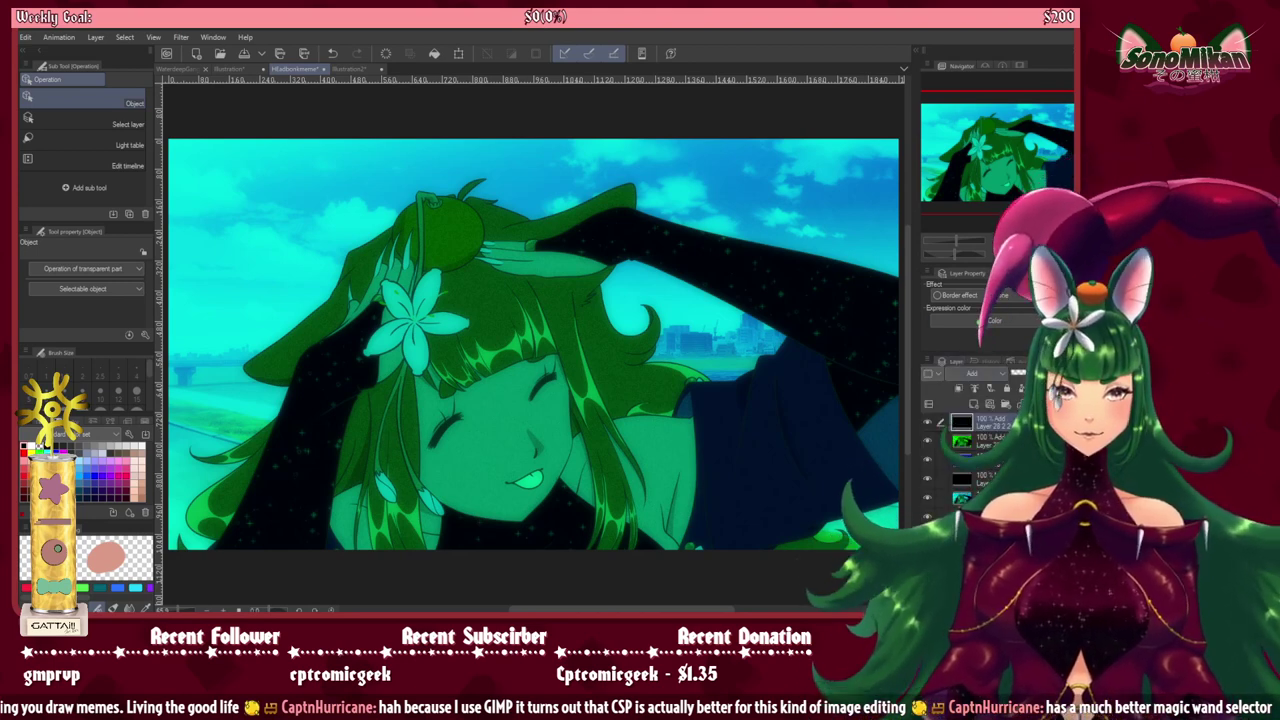
pyautogui.scroll(-3, 980, 455)
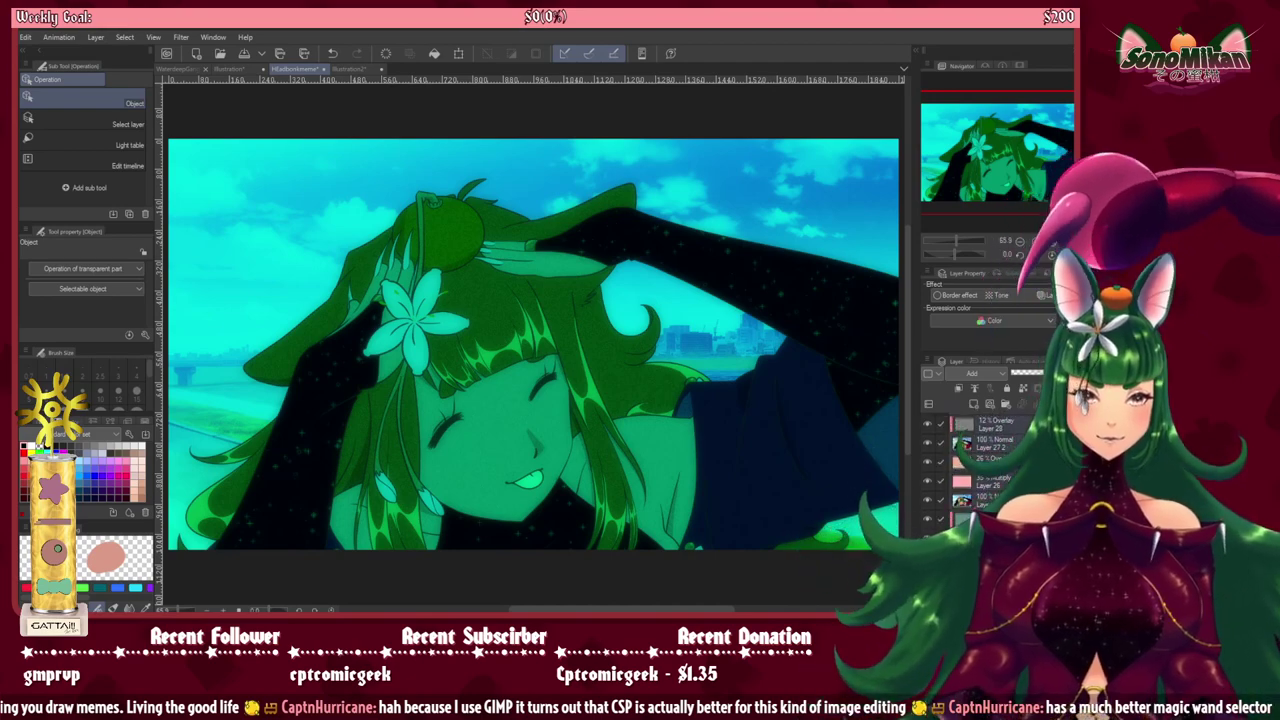
pyautogui.press('Delete')
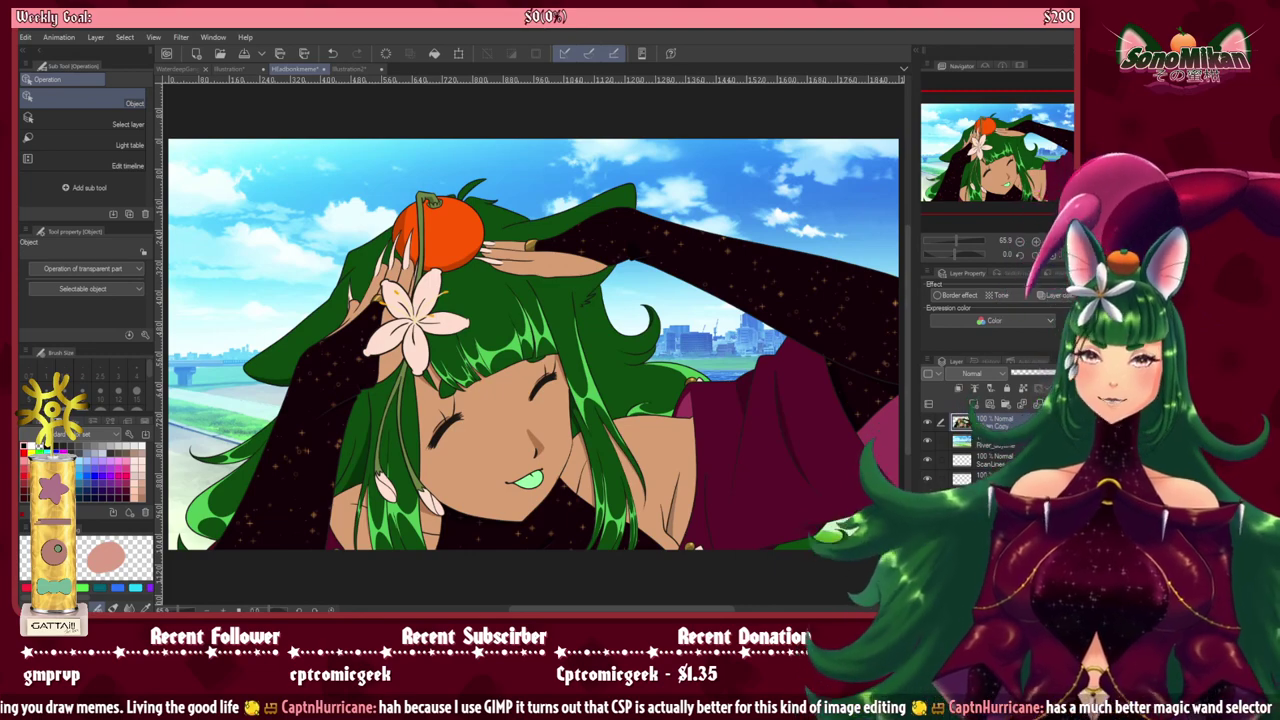
# Step: Try the Chromatic fringe auto actions, from Bright Orange through Soft PURPLE, on the merged illustration copy
pyautogui.click(915, 51)
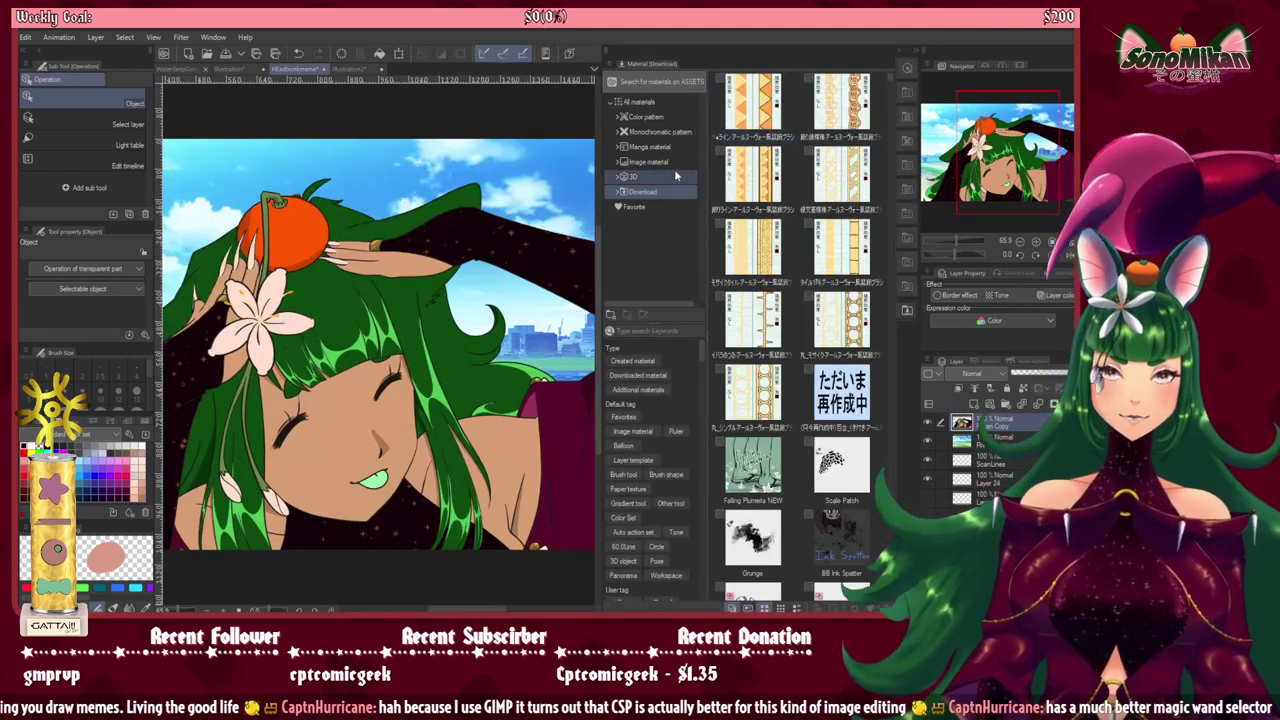
pyautogui.click(1030, 362)
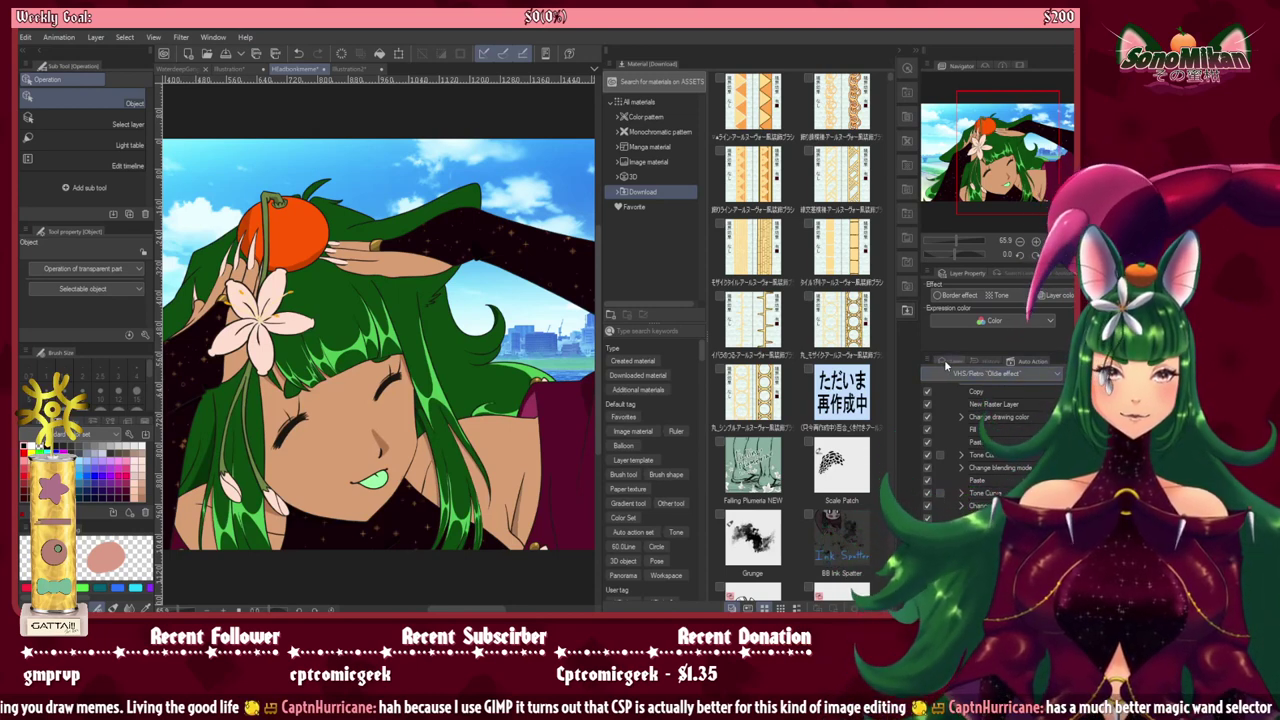
pyautogui.click(1044, 374)
pyautogui.click(1044, 419)
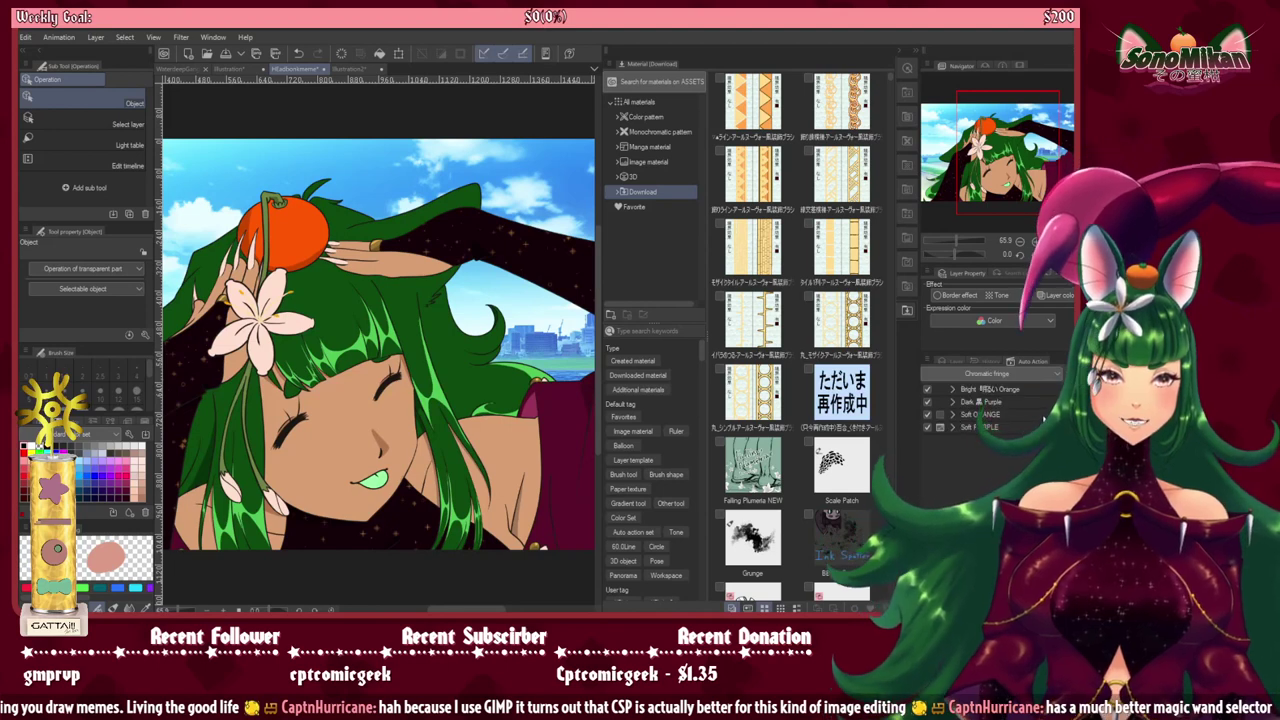
pyautogui.click(947, 363)
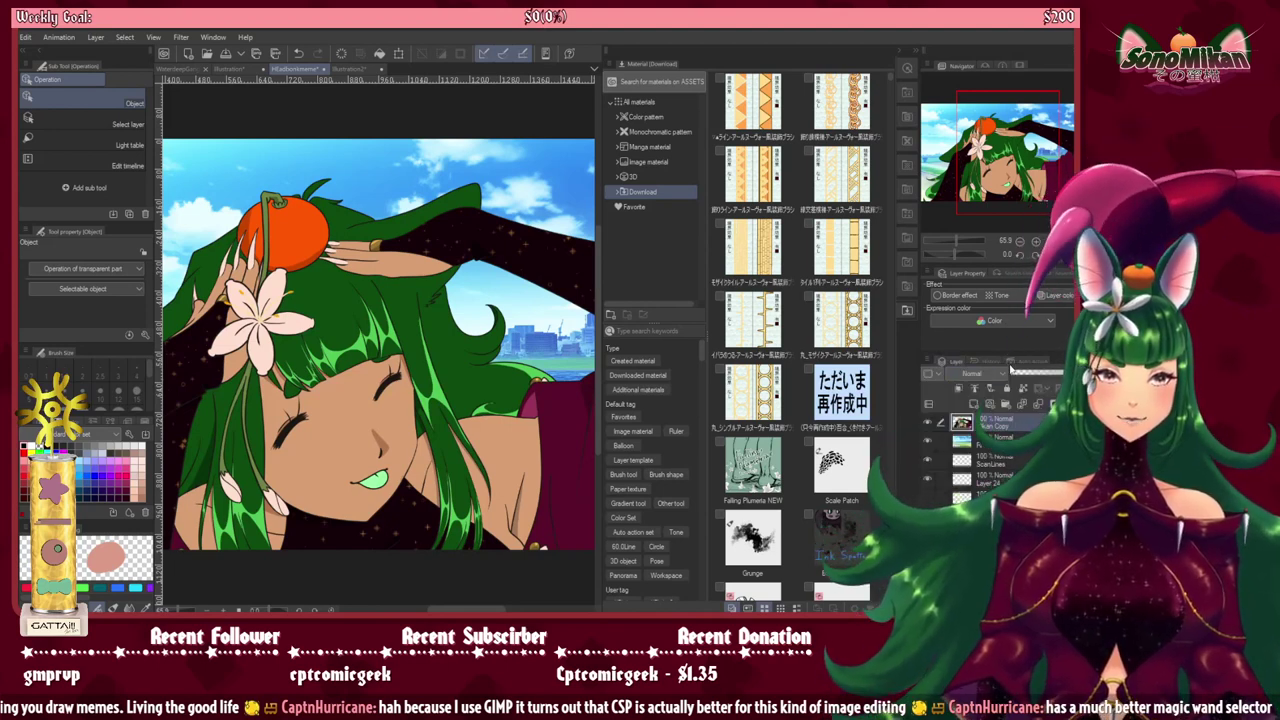
pyautogui.click(1020, 363)
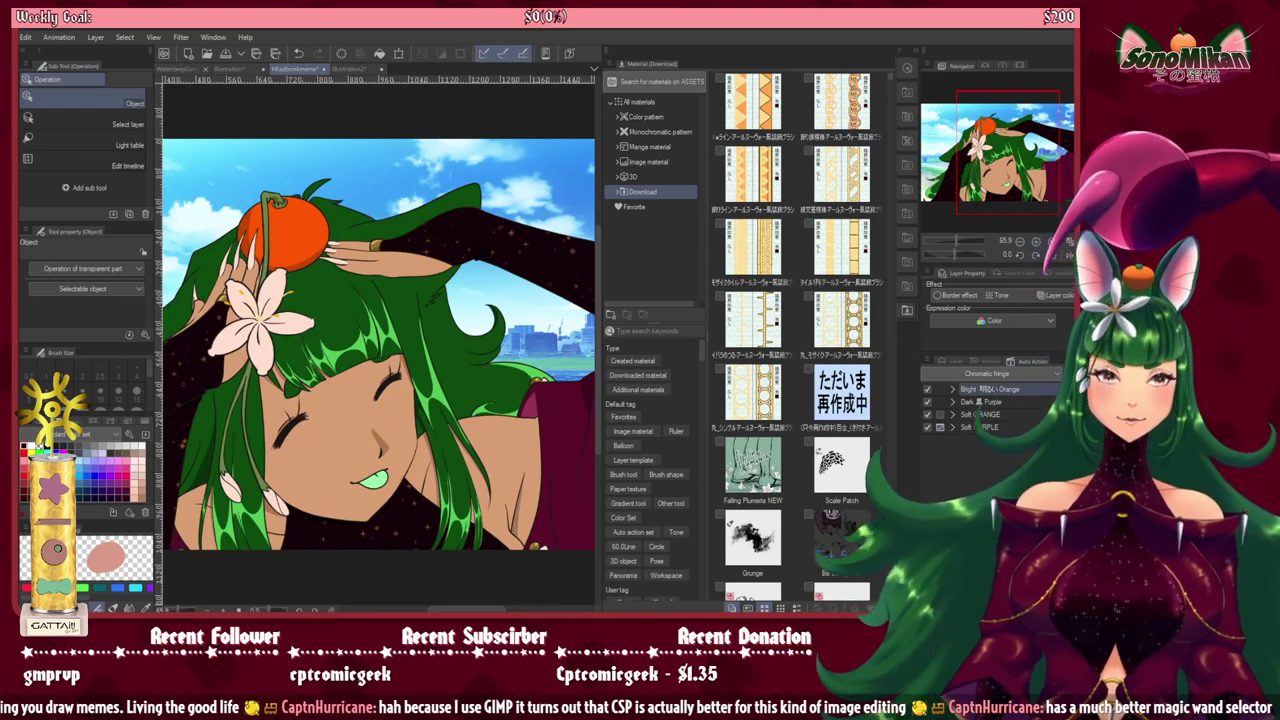
pyautogui.click(955, 295)
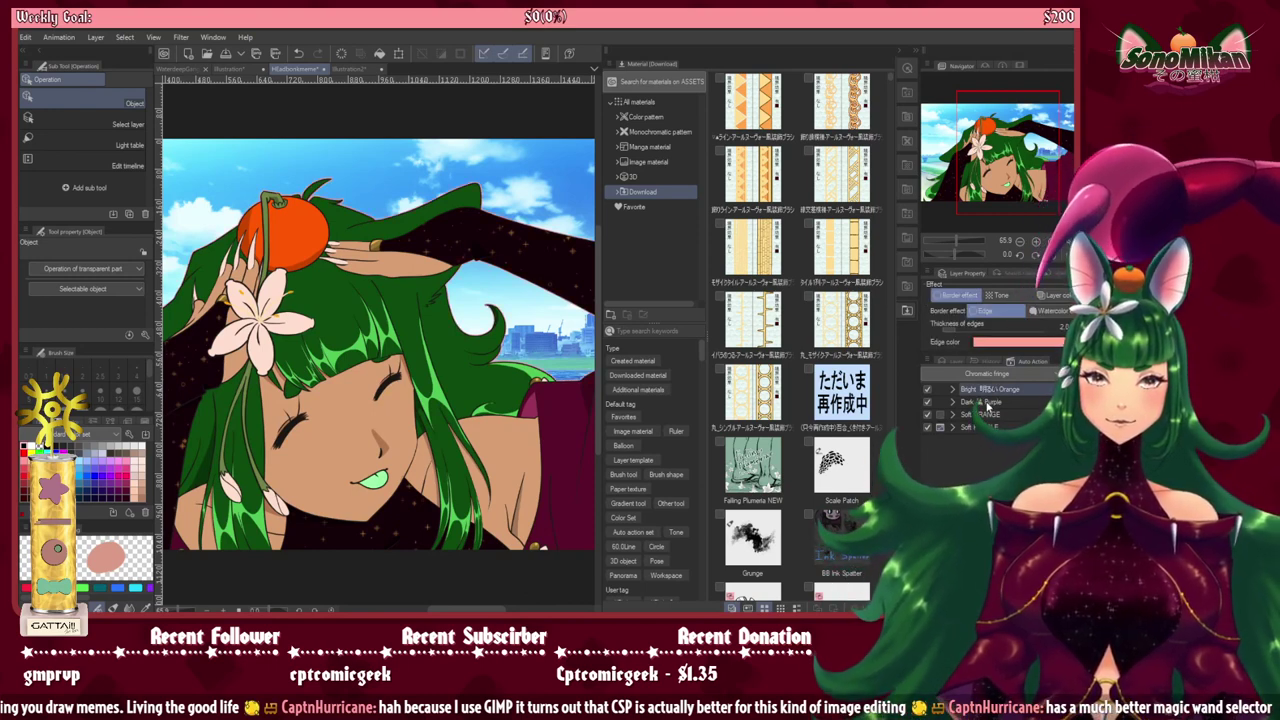
pyautogui.press('Return')
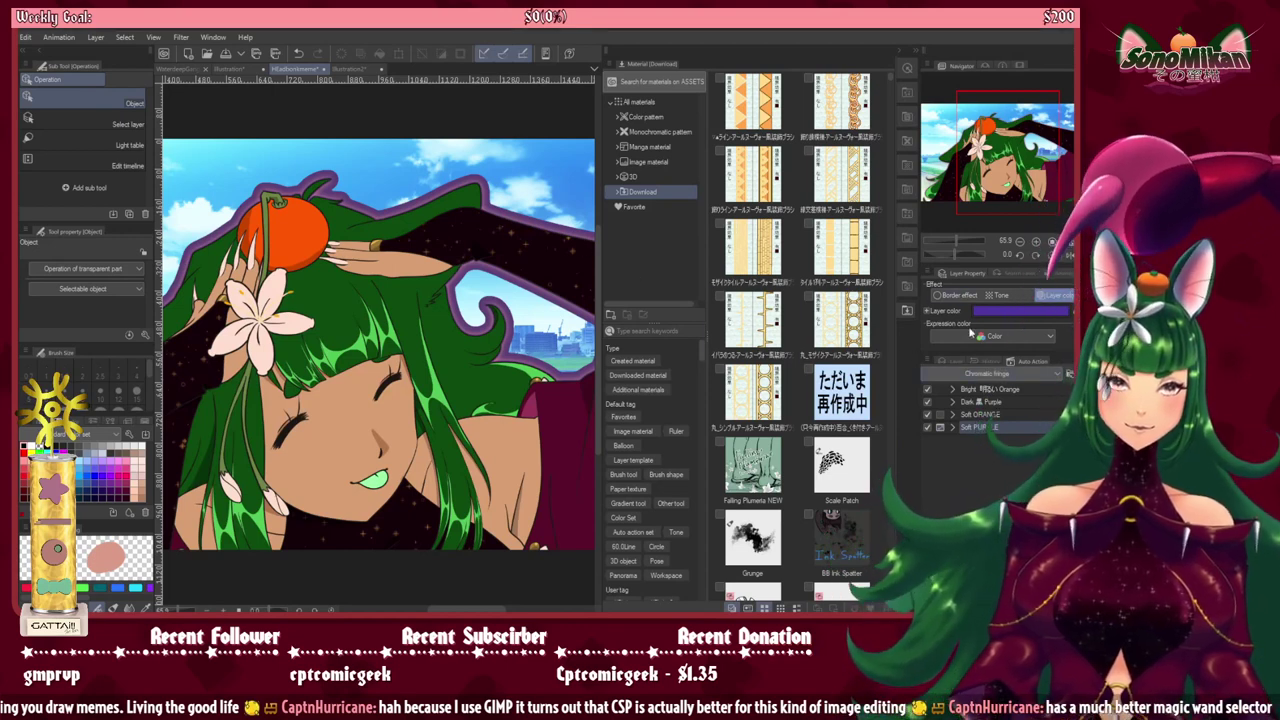
# Step: Inspect the layers after the Chromatic fringe trial and undo its effects on the merged illustration
pyautogui.click(953, 363)
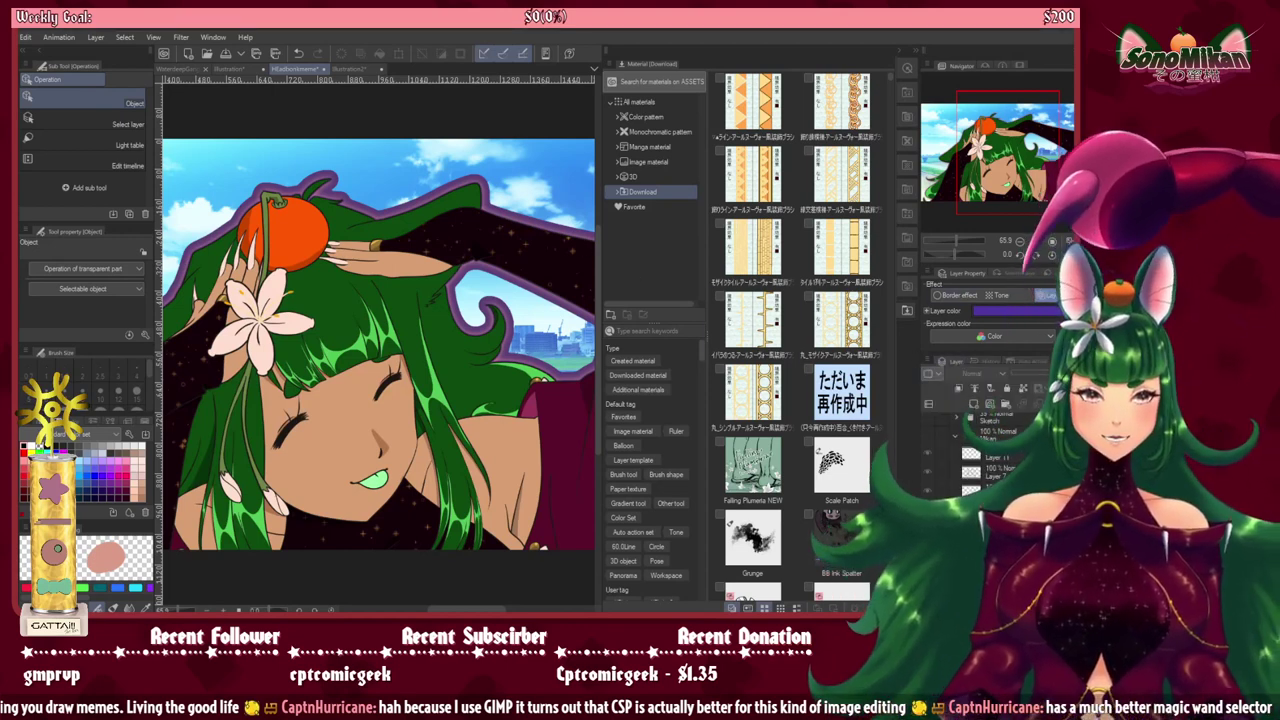
pyautogui.moveTo(1000, 490); pyautogui.dragTo(1000, 464)
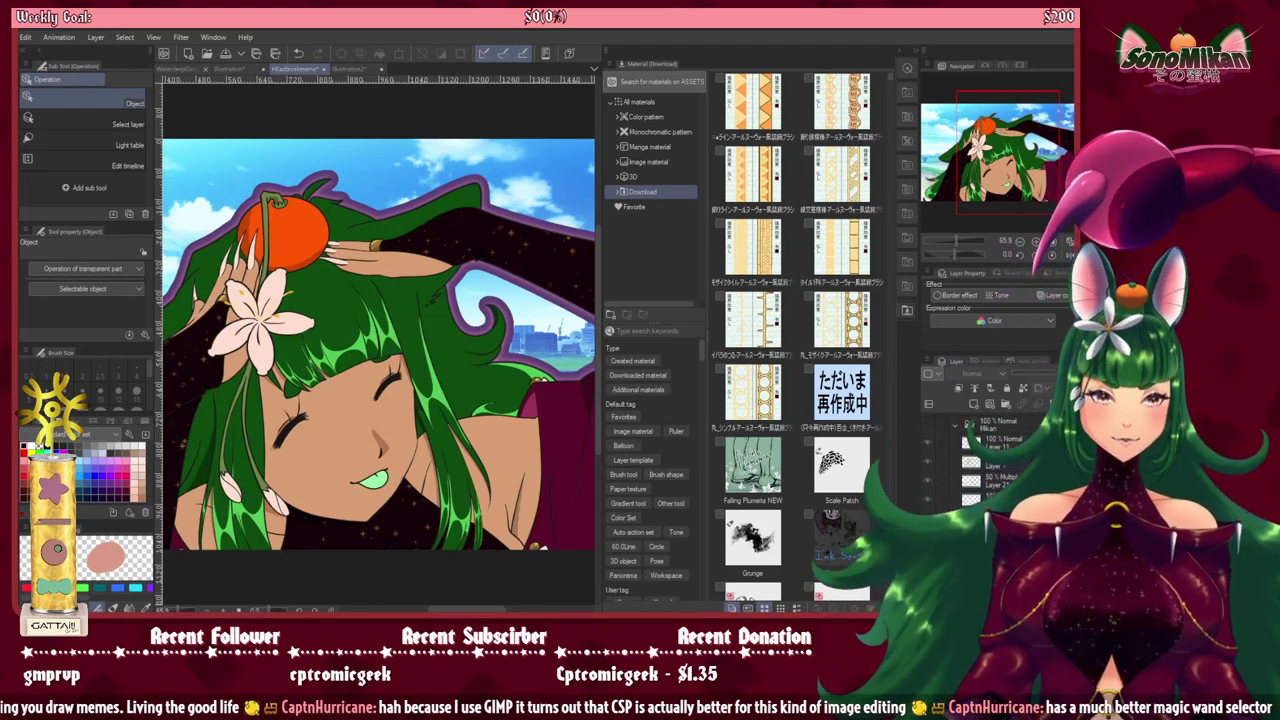
pyautogui.hotkey('ctrl', 'z')
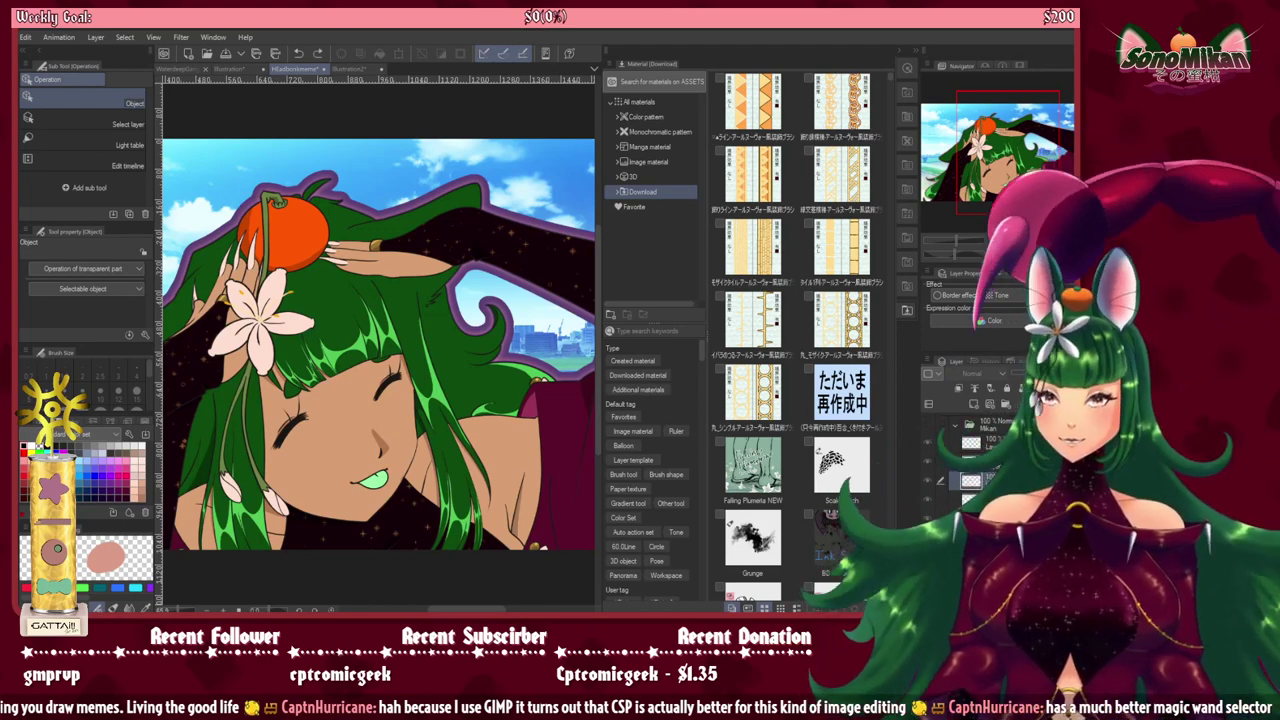
pyautogui.hotkey('ctrl', 'z')
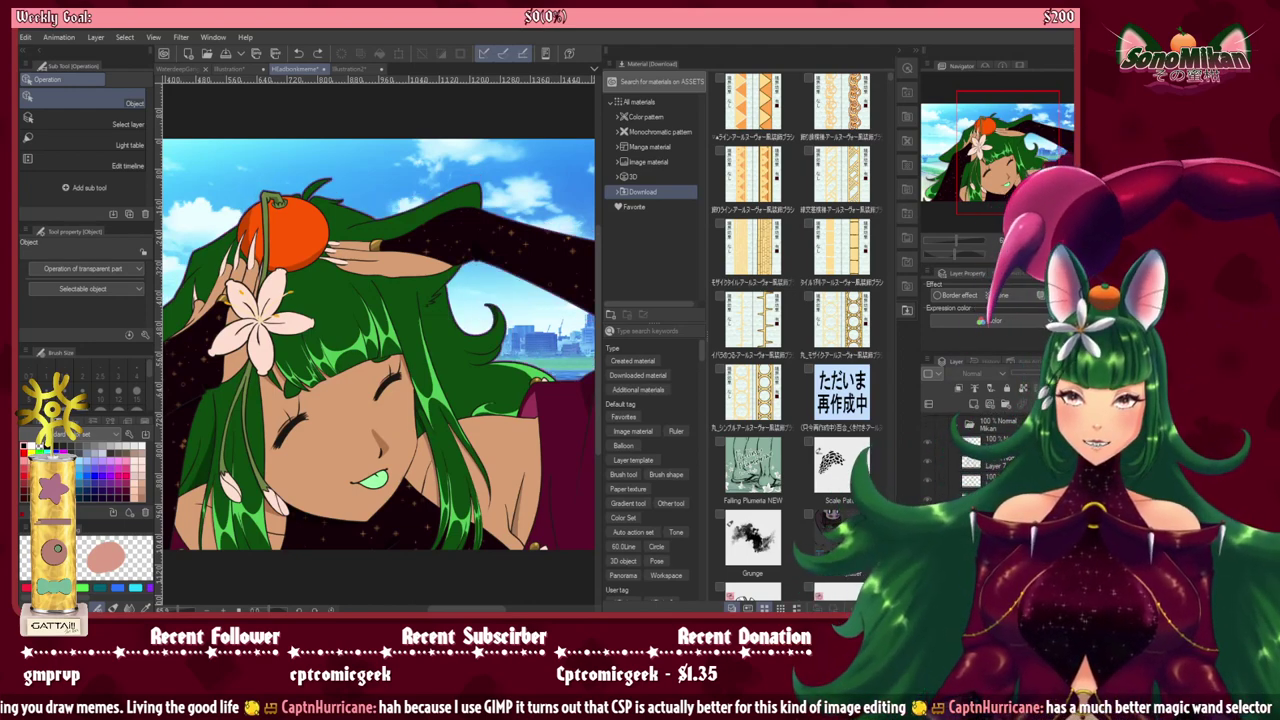
pyautogui.hotkey('ctrl', 'z')
pyautogui.hotkey('ctrl', 'z')
pyautogui.hotkey('ctrl', 'z')
pyautogui.hotkey('ctrl', 'z')
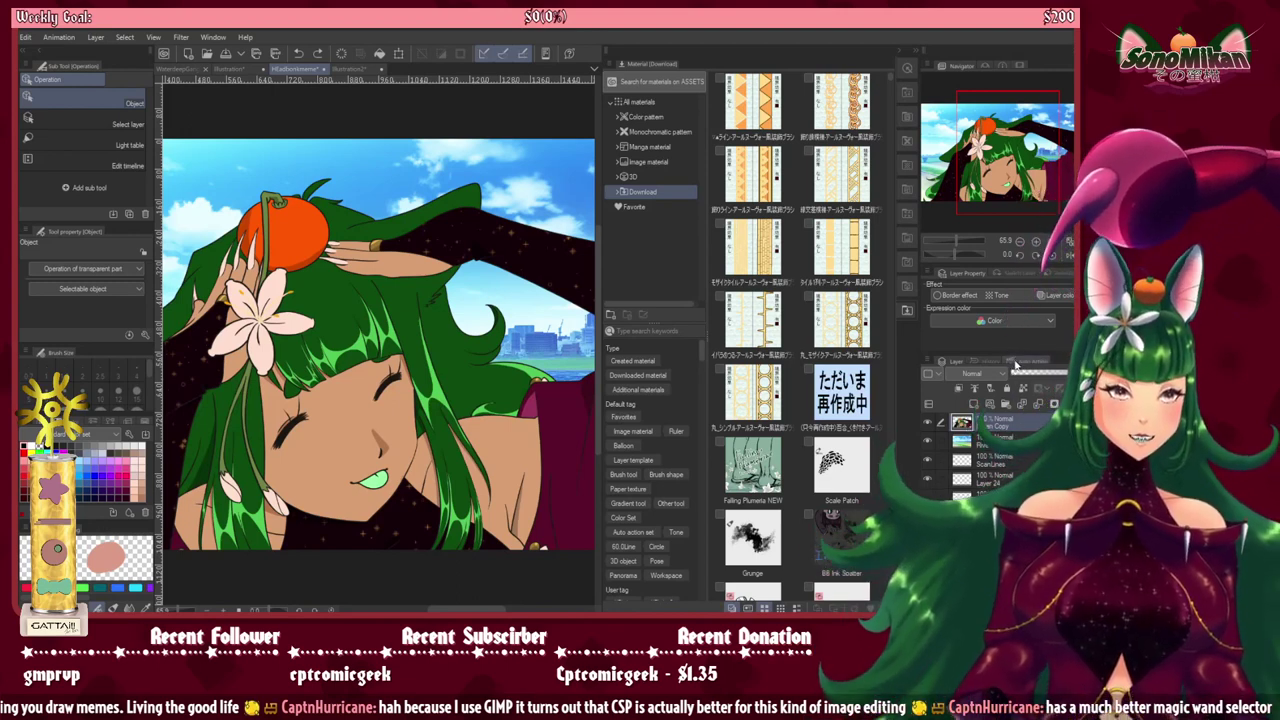
# Step: Look through the other auto action sets and add the downloaded VHS action set to them
pyautogui.click(1015, 362)
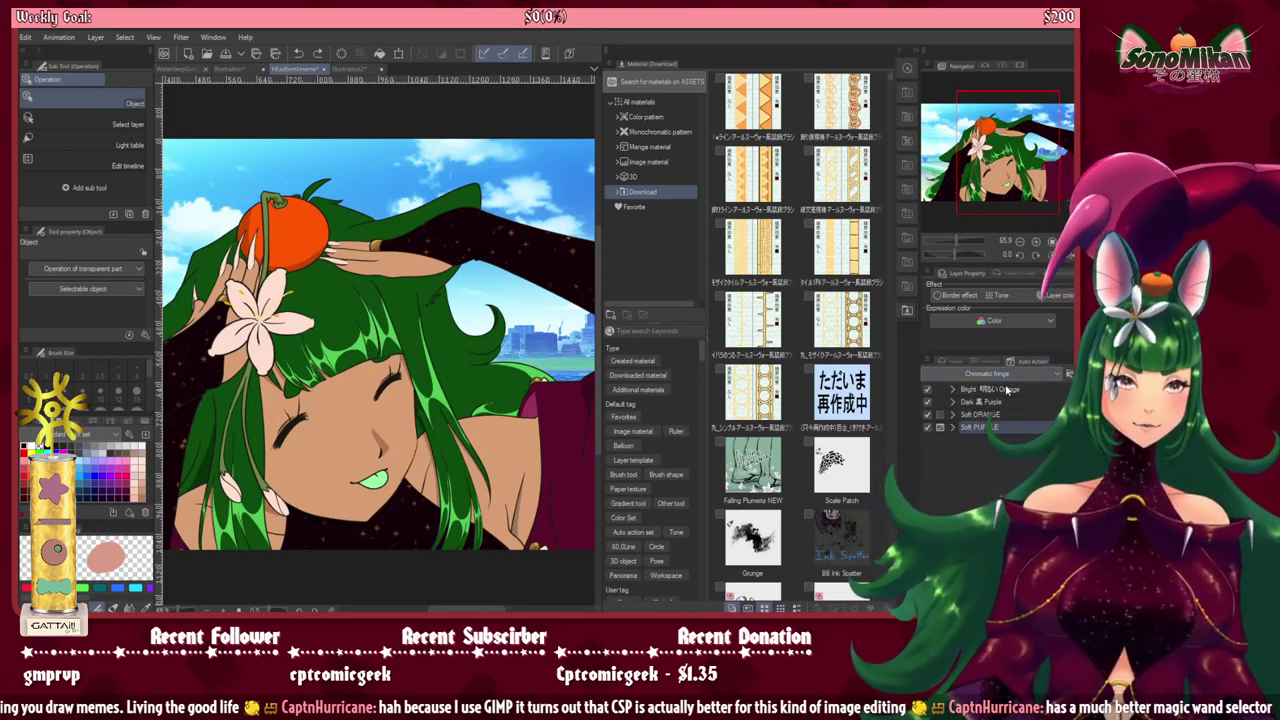
pyautogui.click(995, 373)
pyautogui.click(1001, 397)
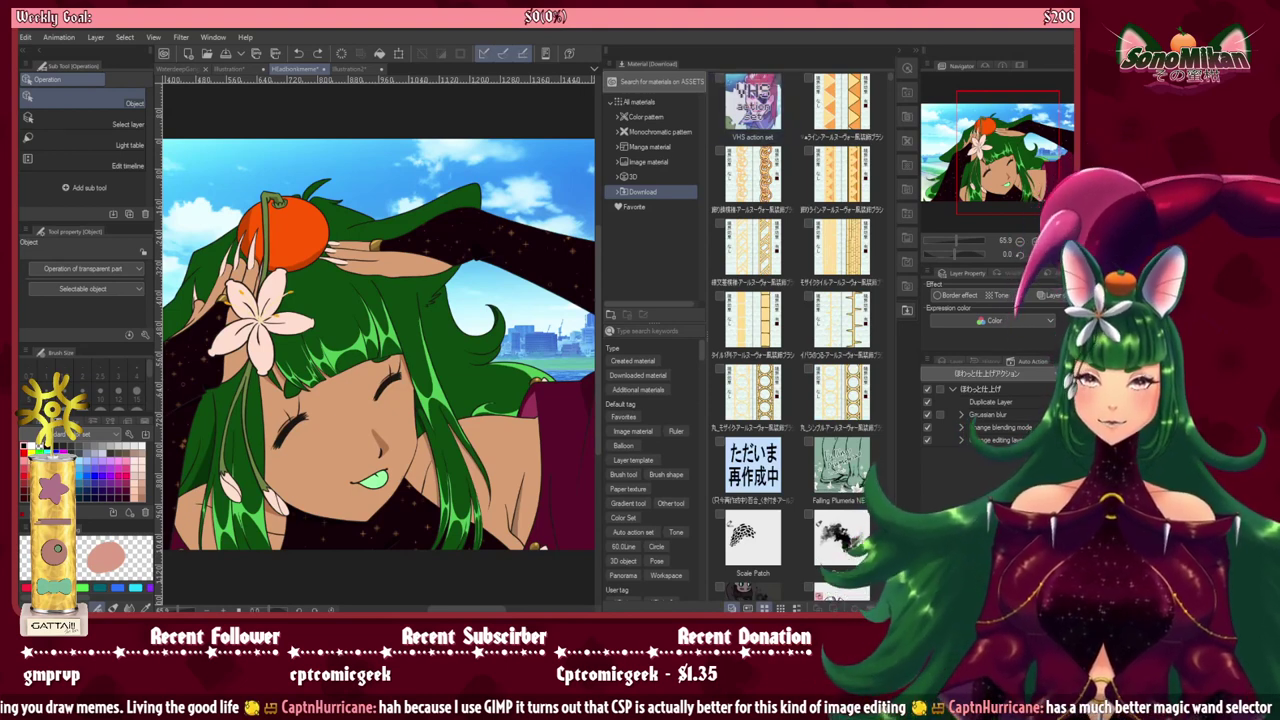
pyautogui.click(755, 116)
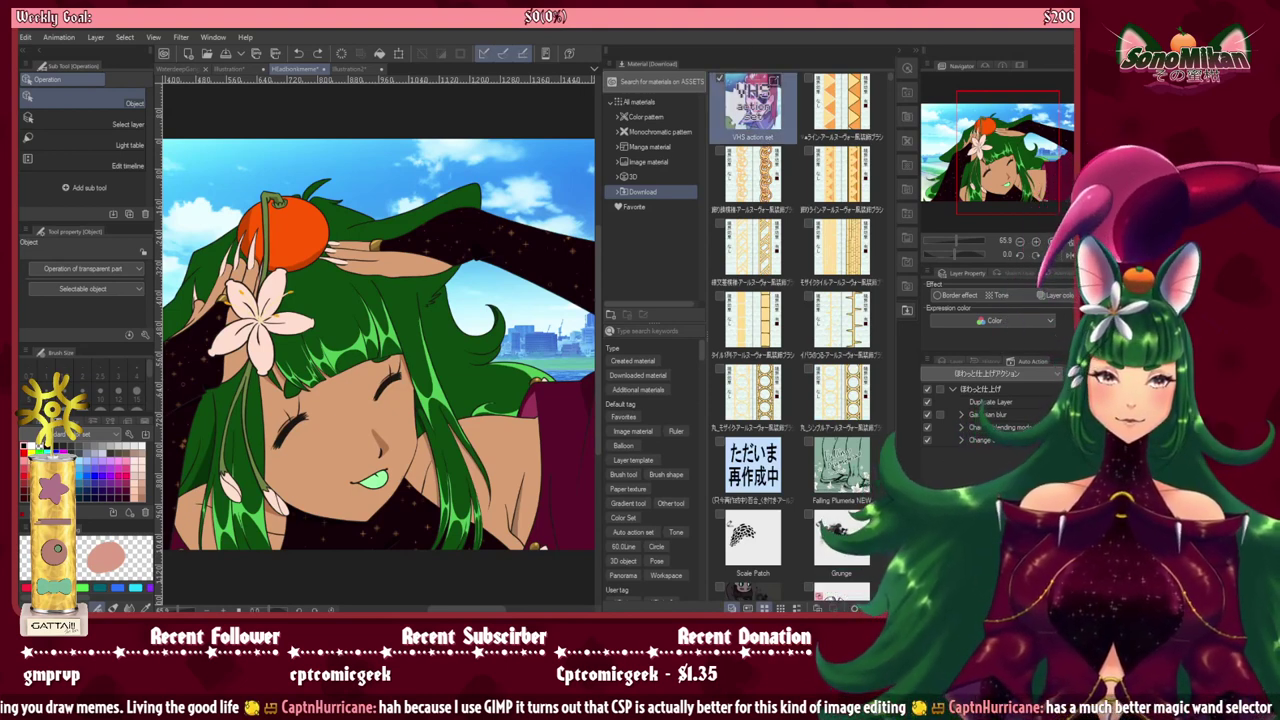
pyautogui.moveTo(755, 116); pyautogui.dragTo(1035, 432)
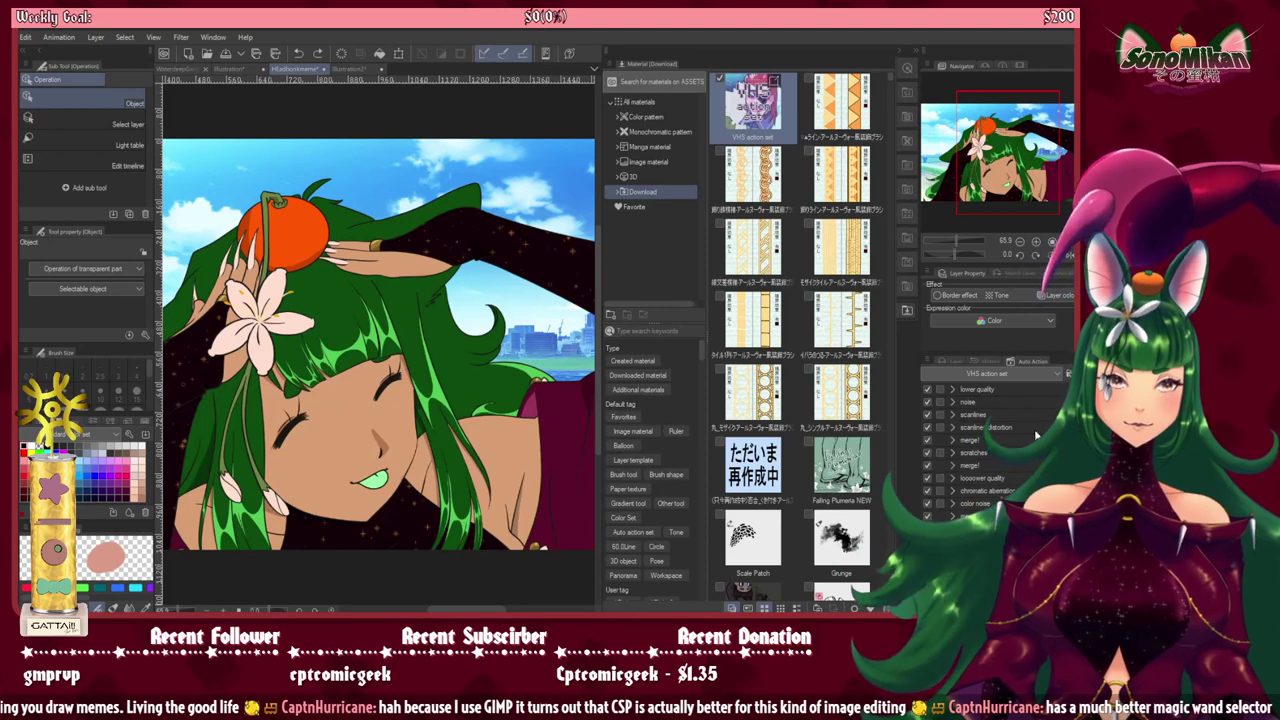
# Step: Try the lower quality, noise, scanlines and scanlines distortion actions from the VHS action set on the merged illustration
pyautogui.click(978, 394)
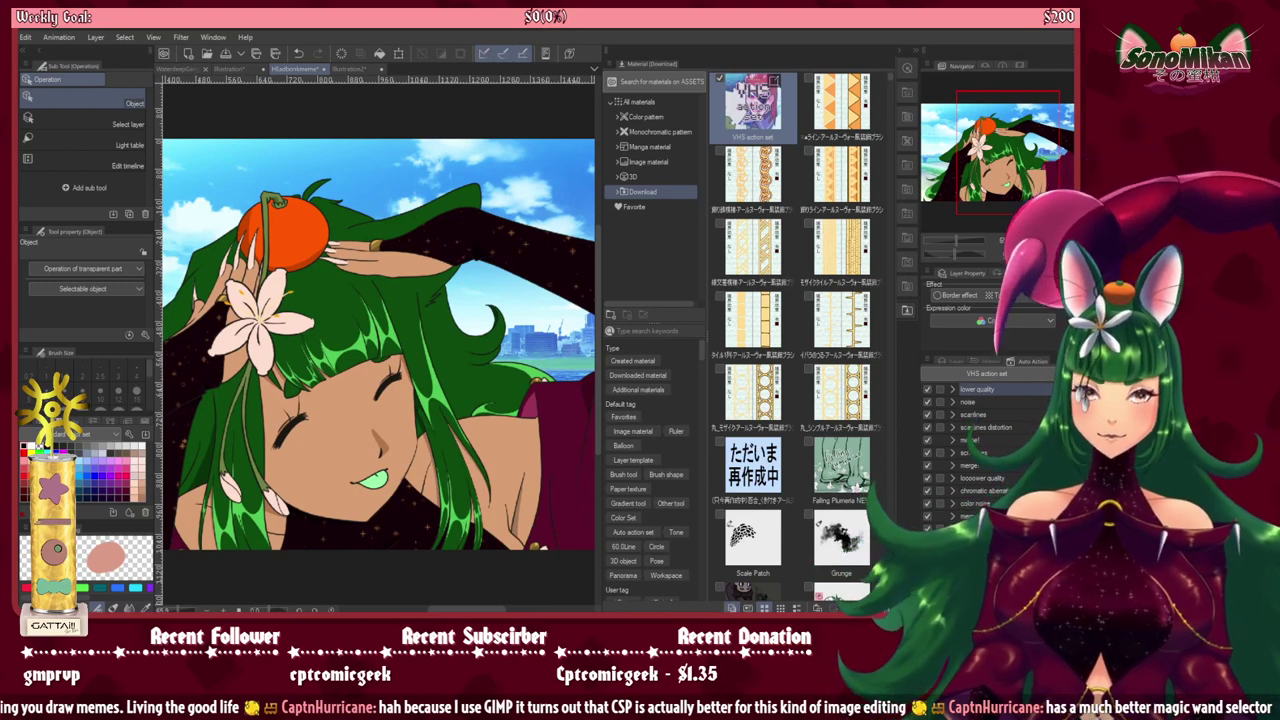
pyautogui.click(982, 404)
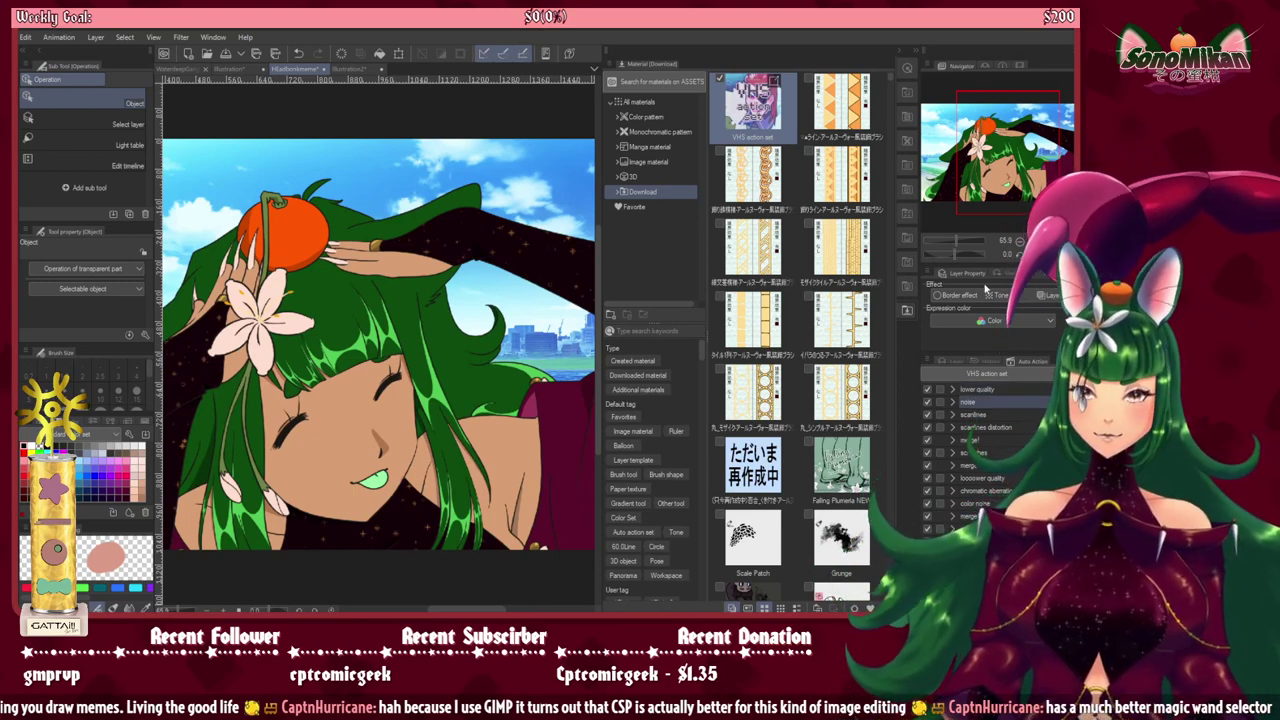
pyautogui.click(914, 50)
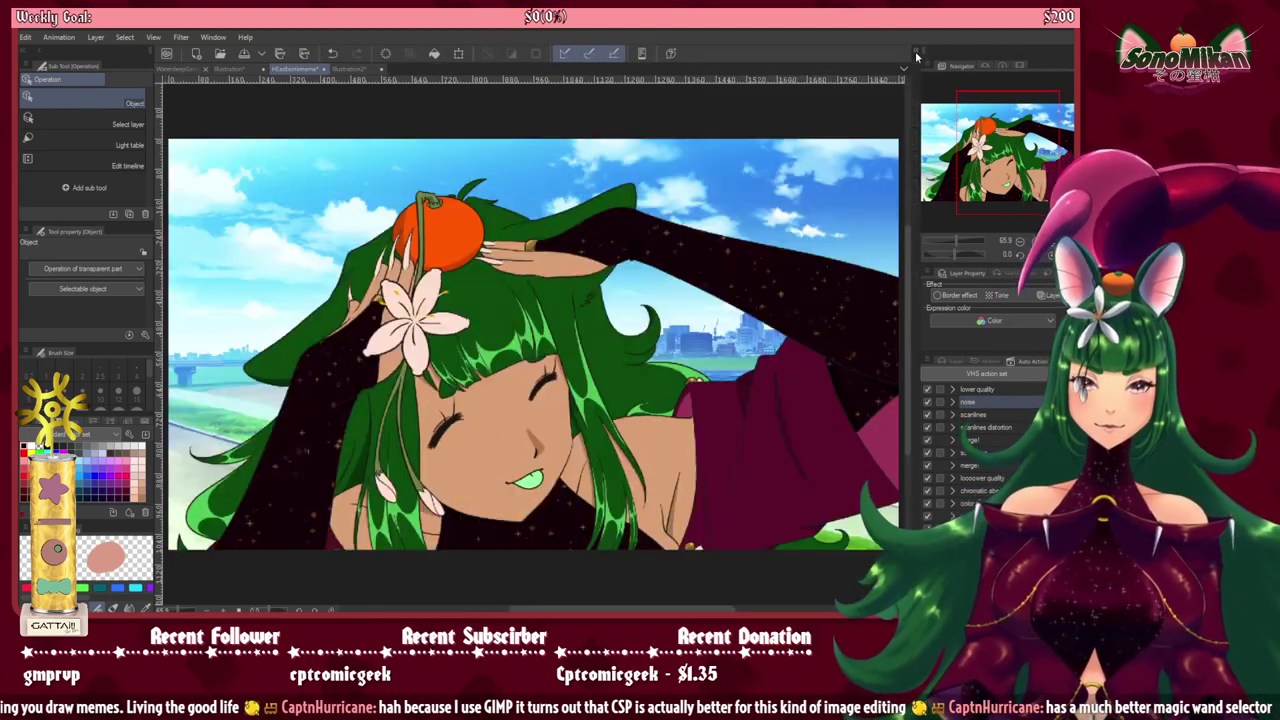
pyautogui.hotkey('ctrl', '+')
pyautogui.hotkey('ctrl', '+')
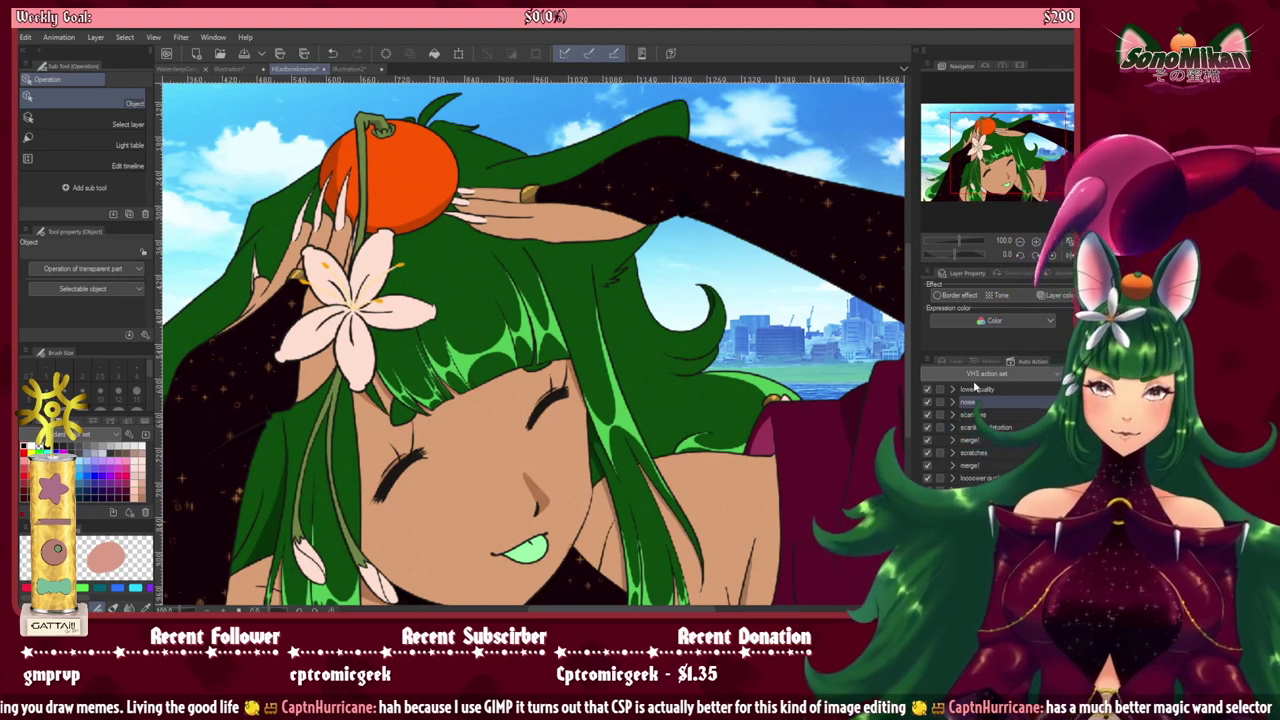
pyautogui.click(973, 414)
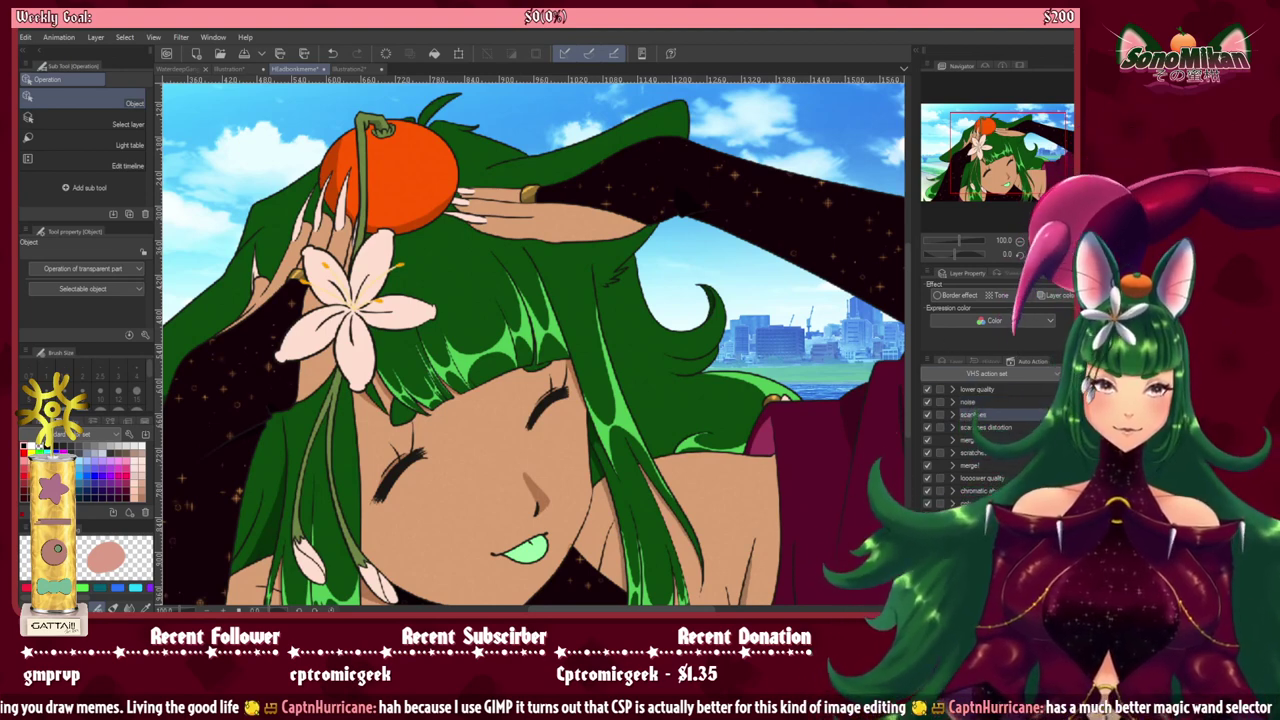
pyautogui.click(975, 427)
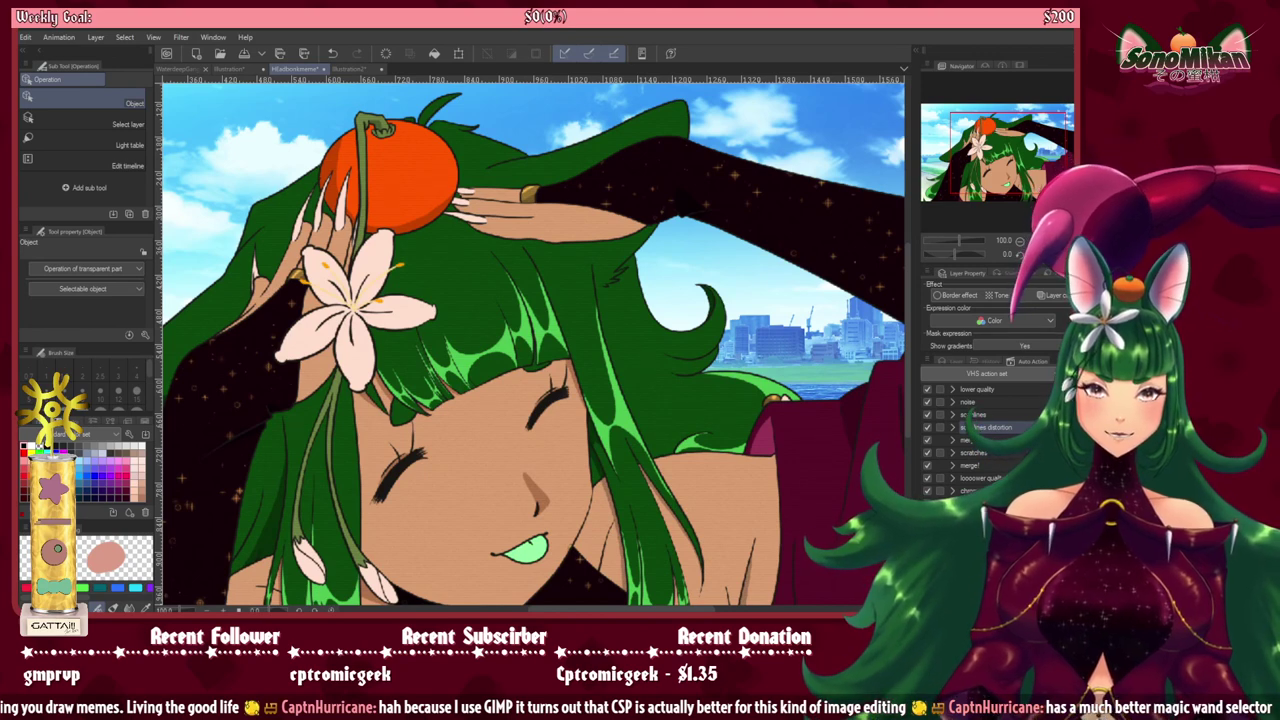
# Step: Continue the VHS trial with the merge, scratches, loooower quality, chromatic aberration and color noise actions
pyautogui.click(975, 440)
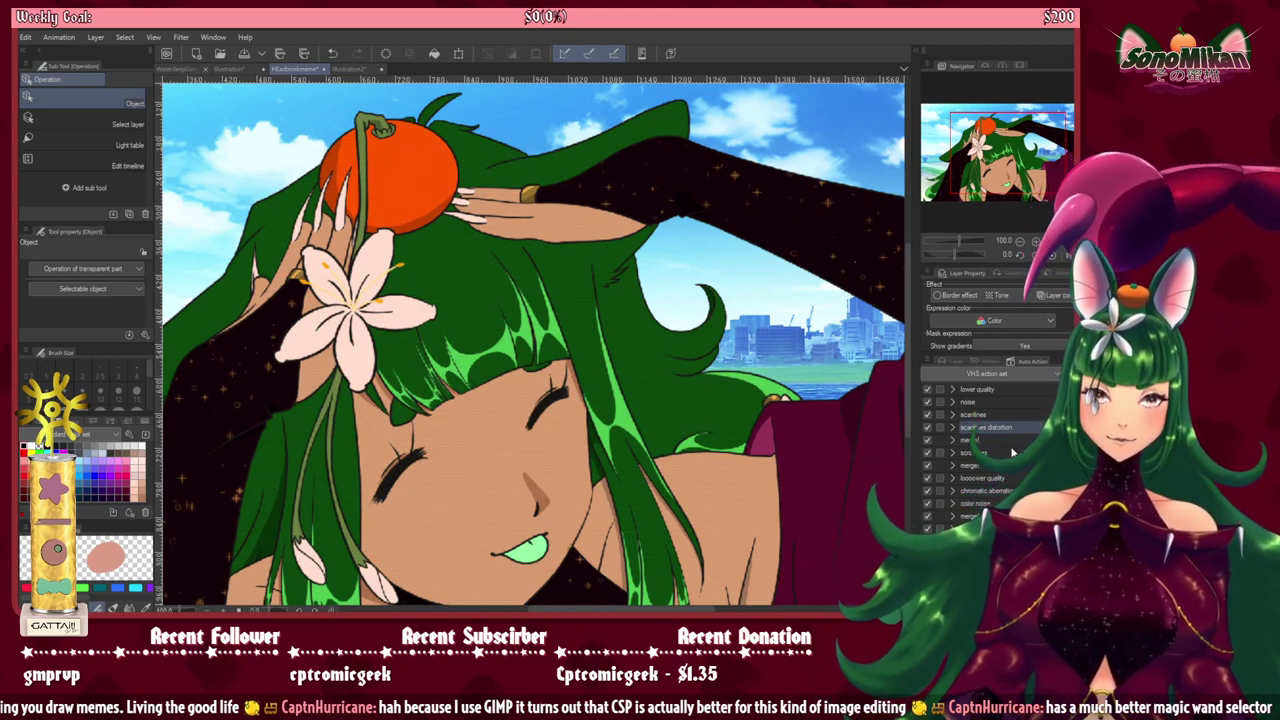
pyautogui.click(976, 452)
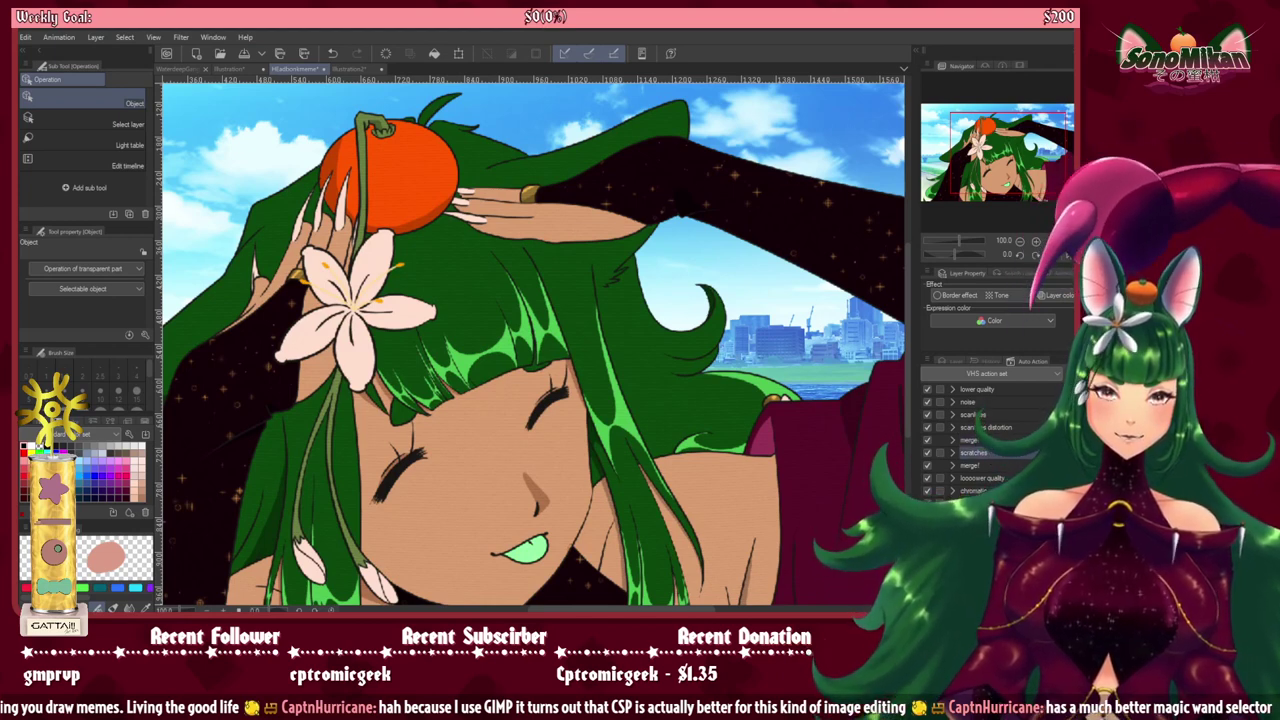
pyautogui.click(952, 359)
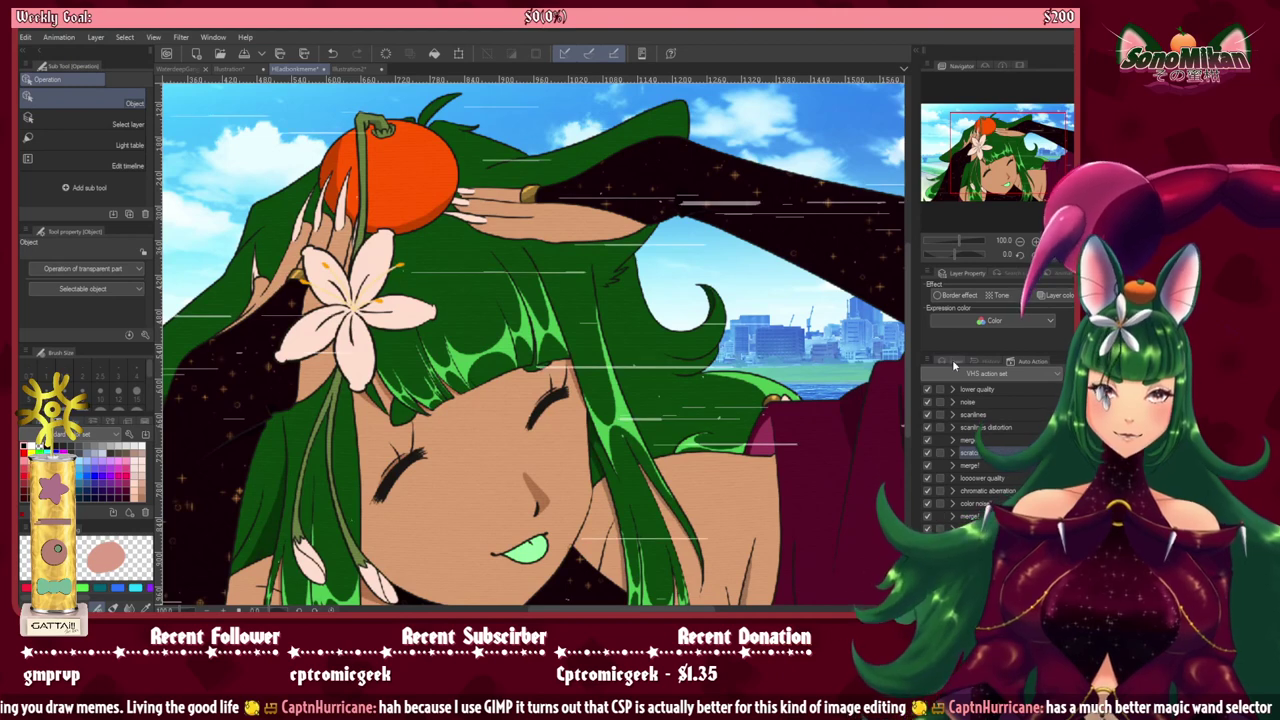
pyautogui.click(986, 478)
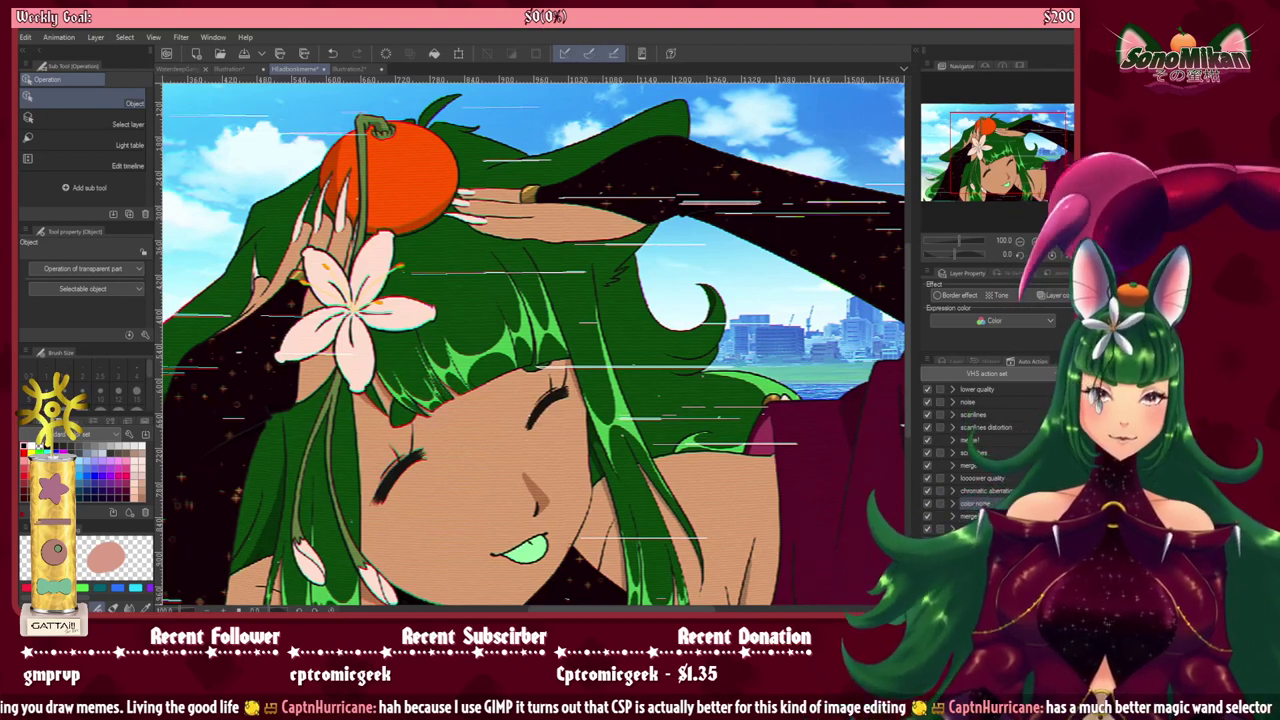
# Step: Delete the VHS effect layers together with the merged character copy above the river background
pyautogui.click(943, 362)
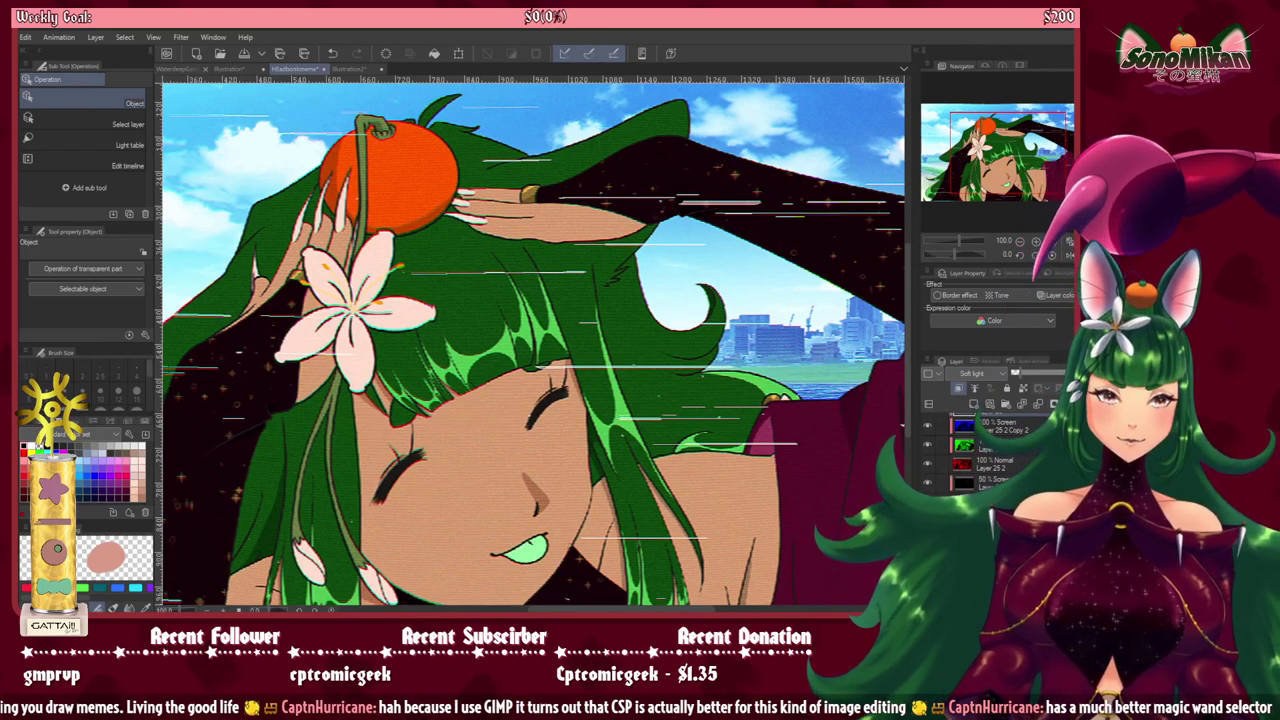
pyautogui.keyDown('shift'); pyautogui.click(985, 501); pyautogui.keyUp('shift')
pyautogui.press('Delete')
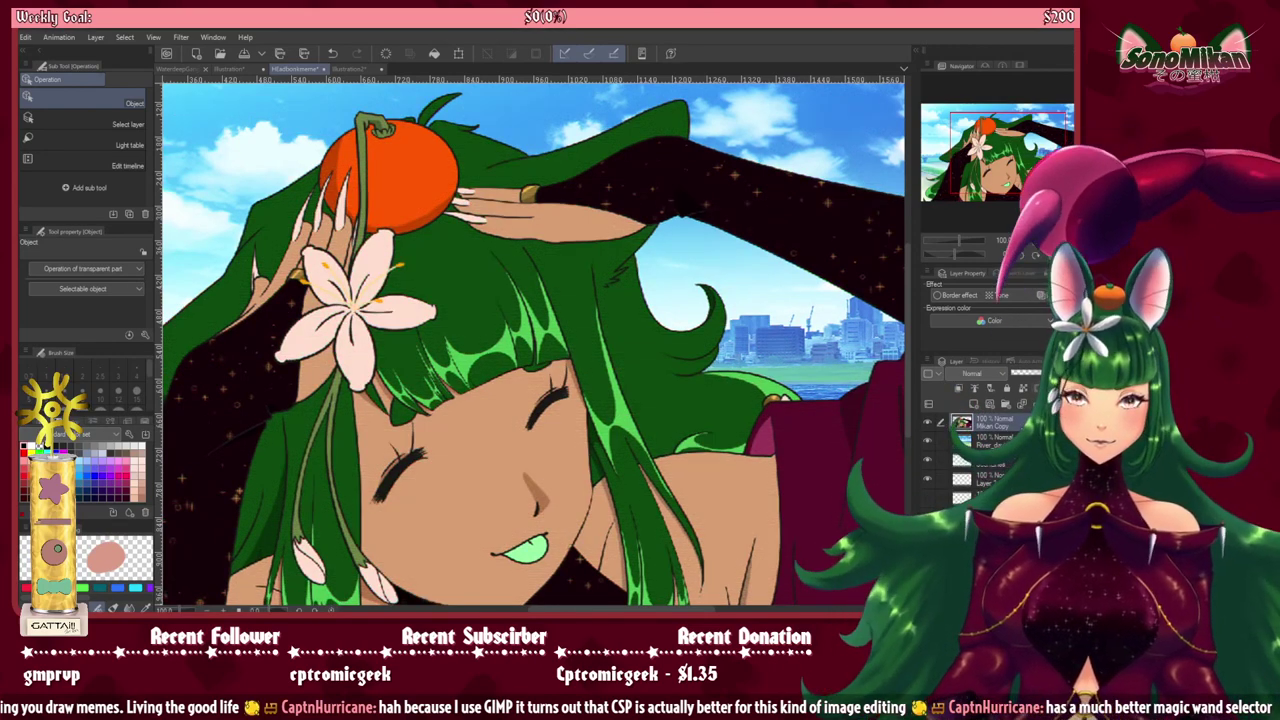
pyautogui.hotkey('ctrl', 'z')
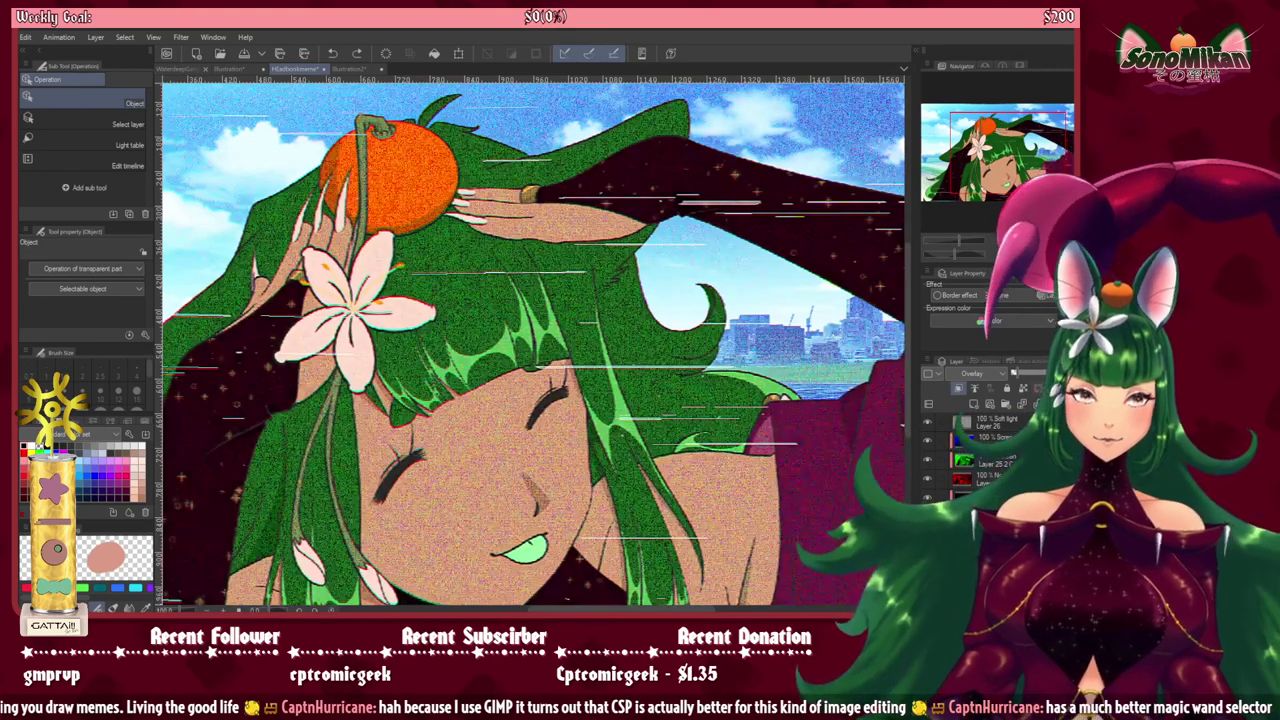
pyautogui.click(988, 481)
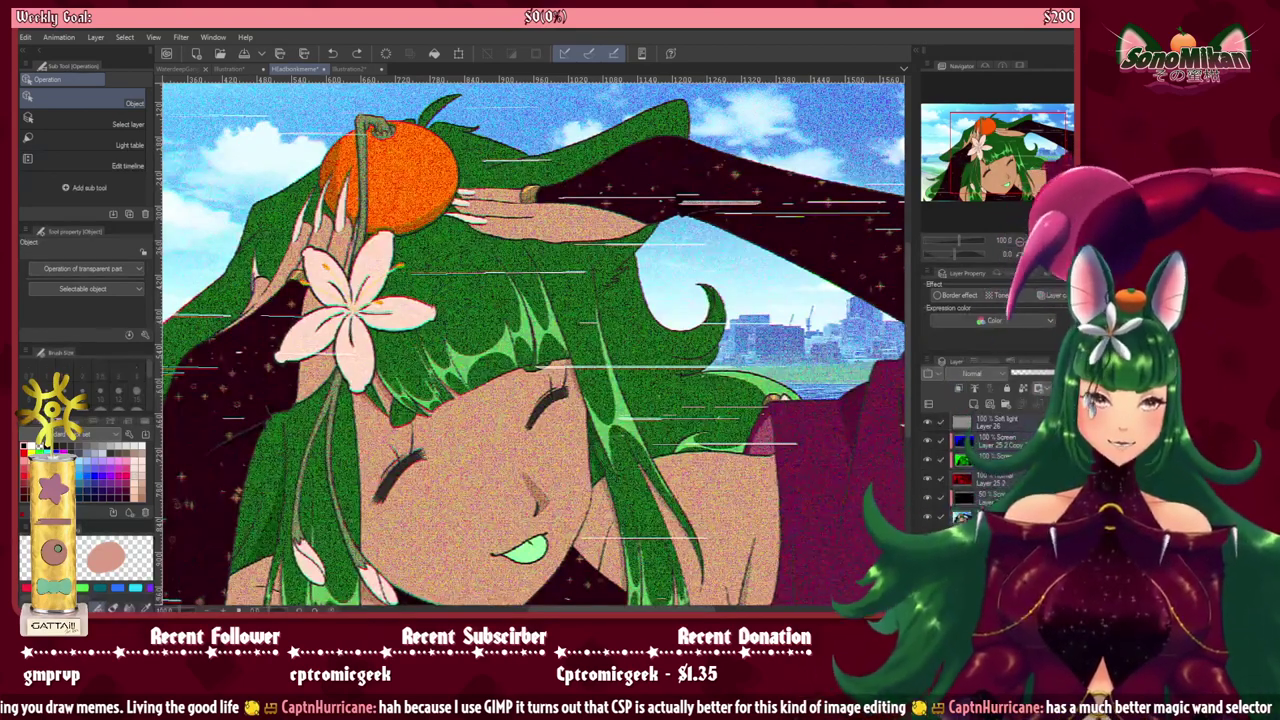
pyautogui.press('Delete')
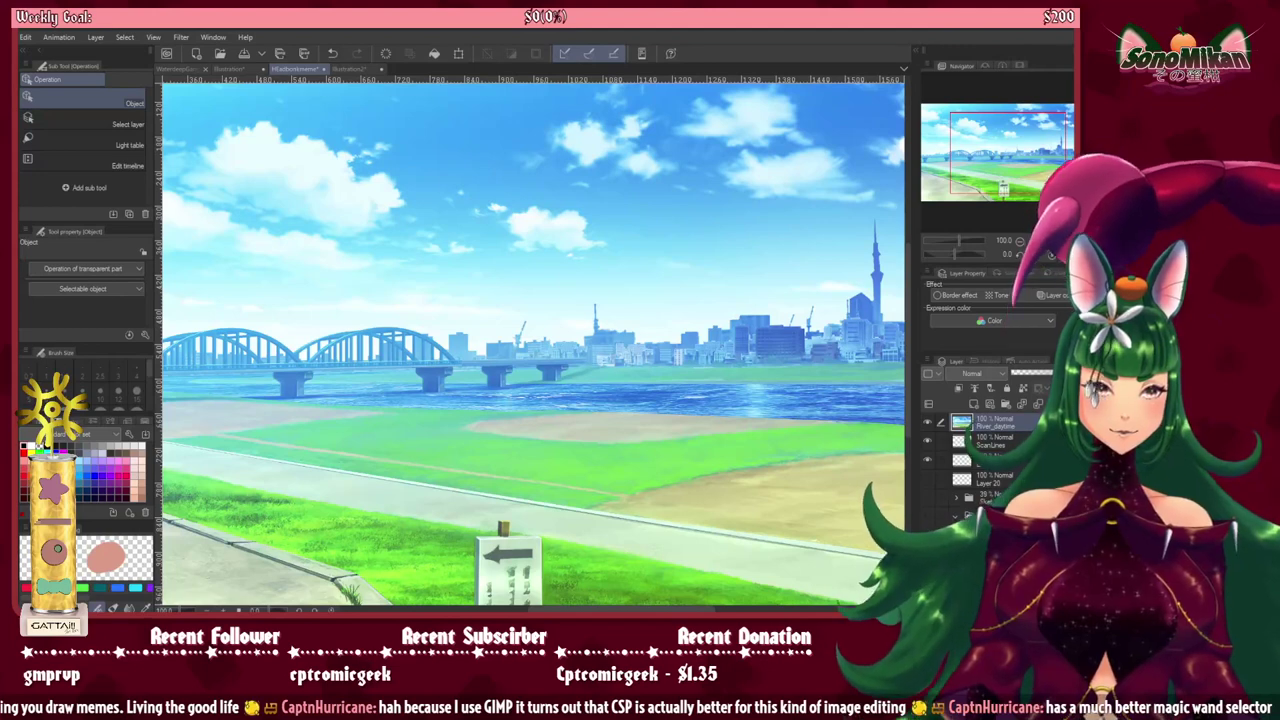
# Step: Place one fresh copy of the Mikan folder above the River_daytime layer and make it visible
pyautogui.click(1004, 473)
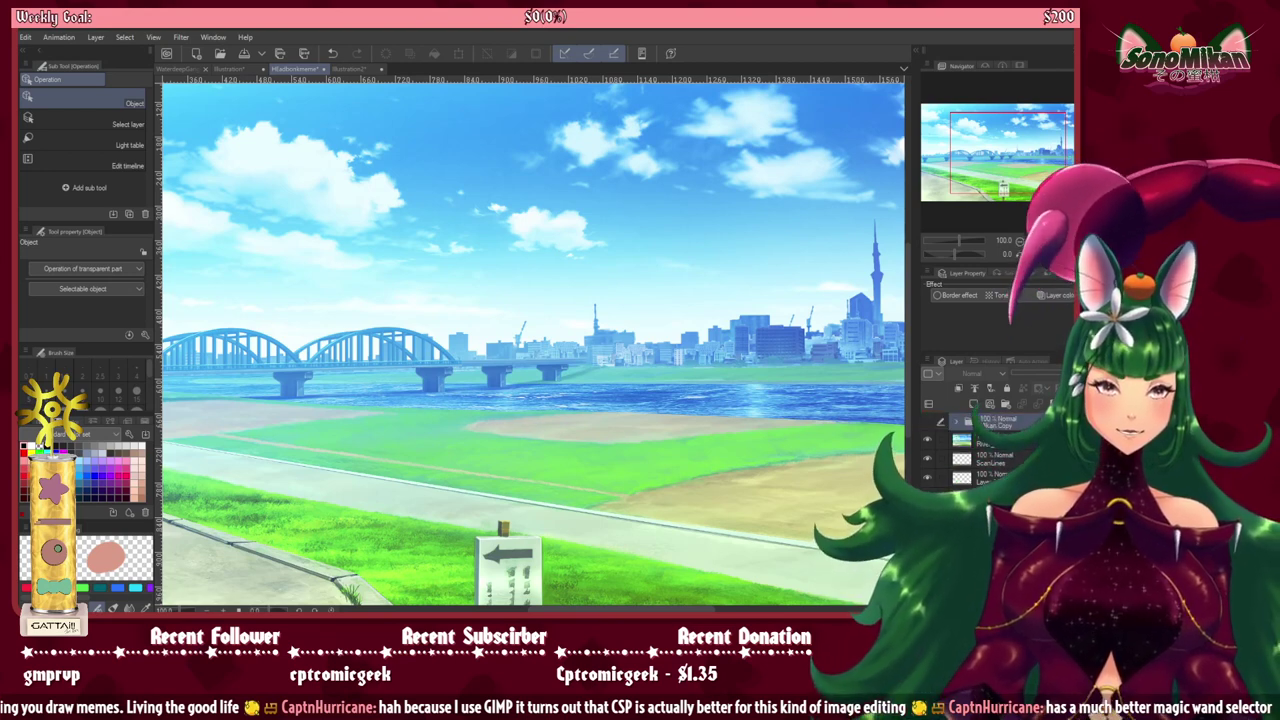
pyautogui.hotkey('ctrl', 'c')
pyautogui.hotkey('ctrl', 'v')
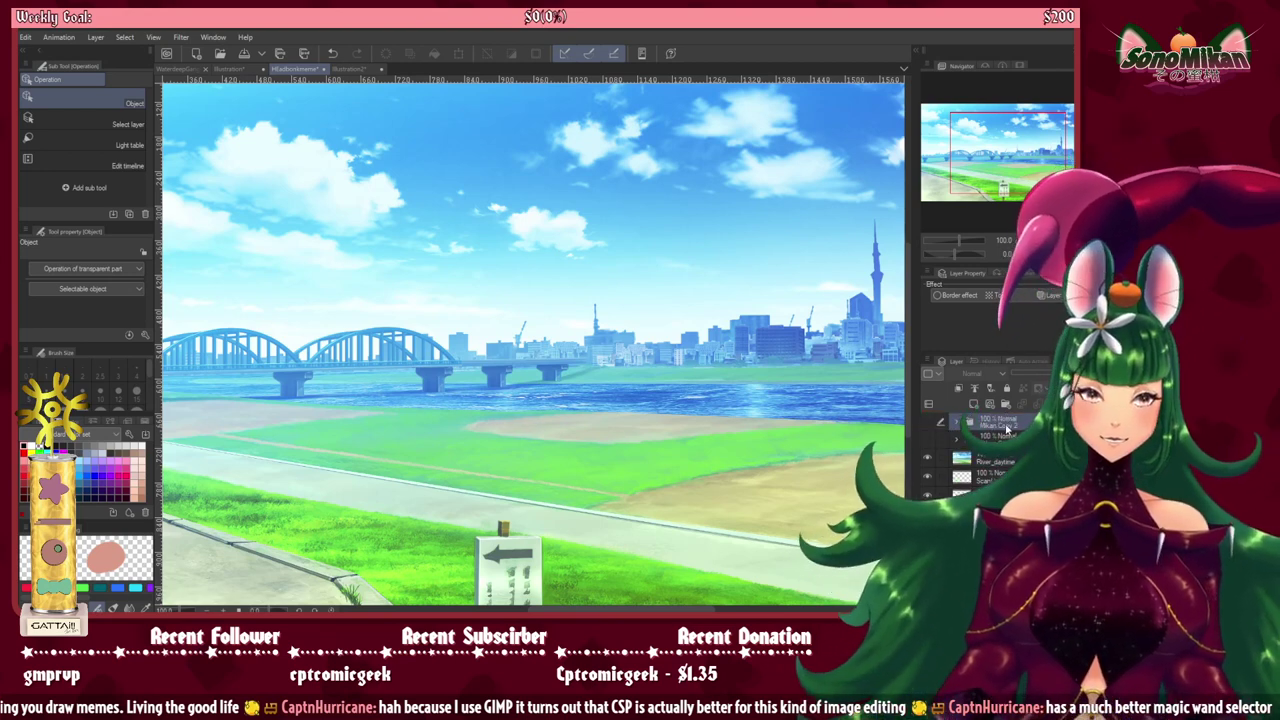
pyautogui.hotkey('ctrl', 'z')
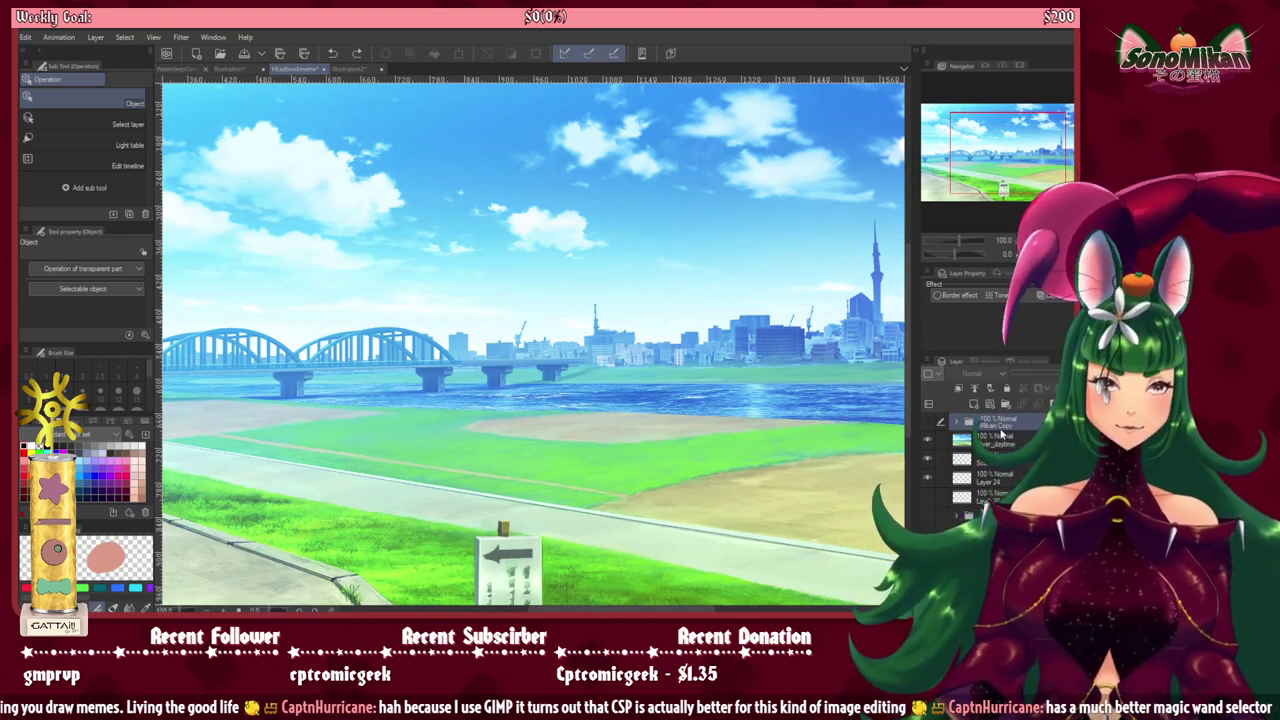
pyautogui.click(928, 422)
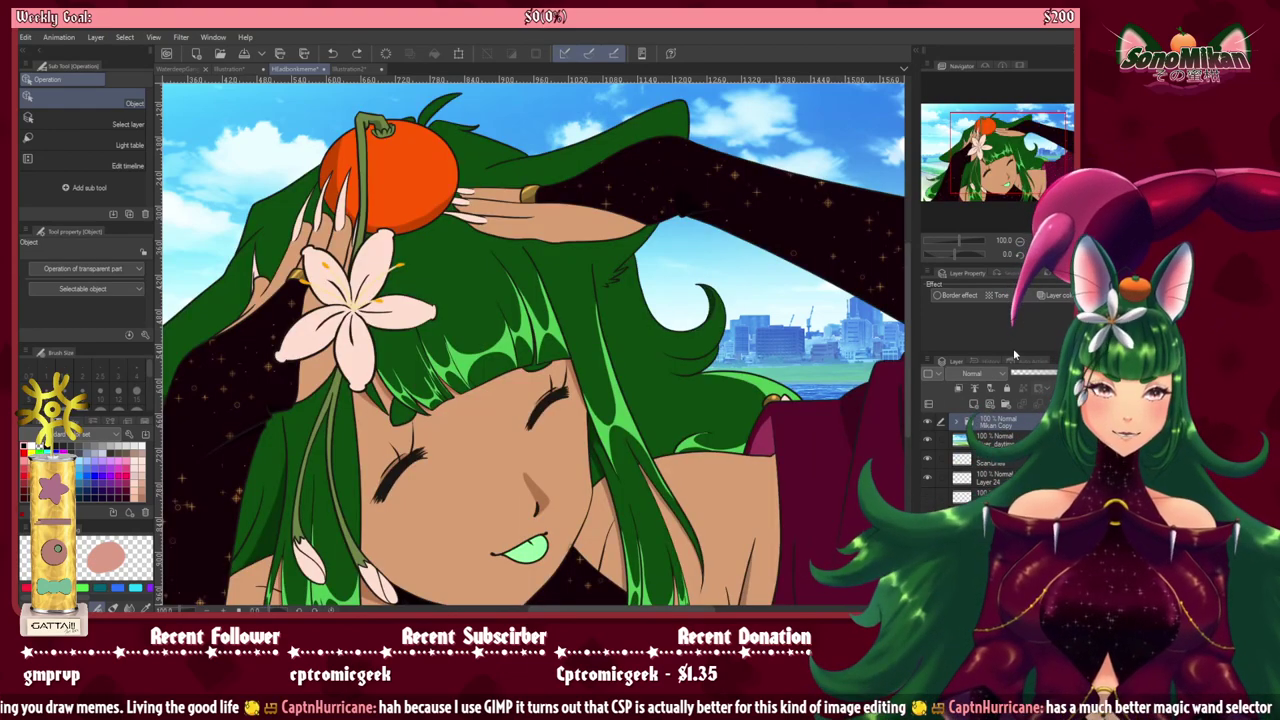
# Step: Flatten the Mikan Copy folder and try a diagonal Midday sky gradient on a new layer above it in Overlay mode
pyautogui.click(994, 426)
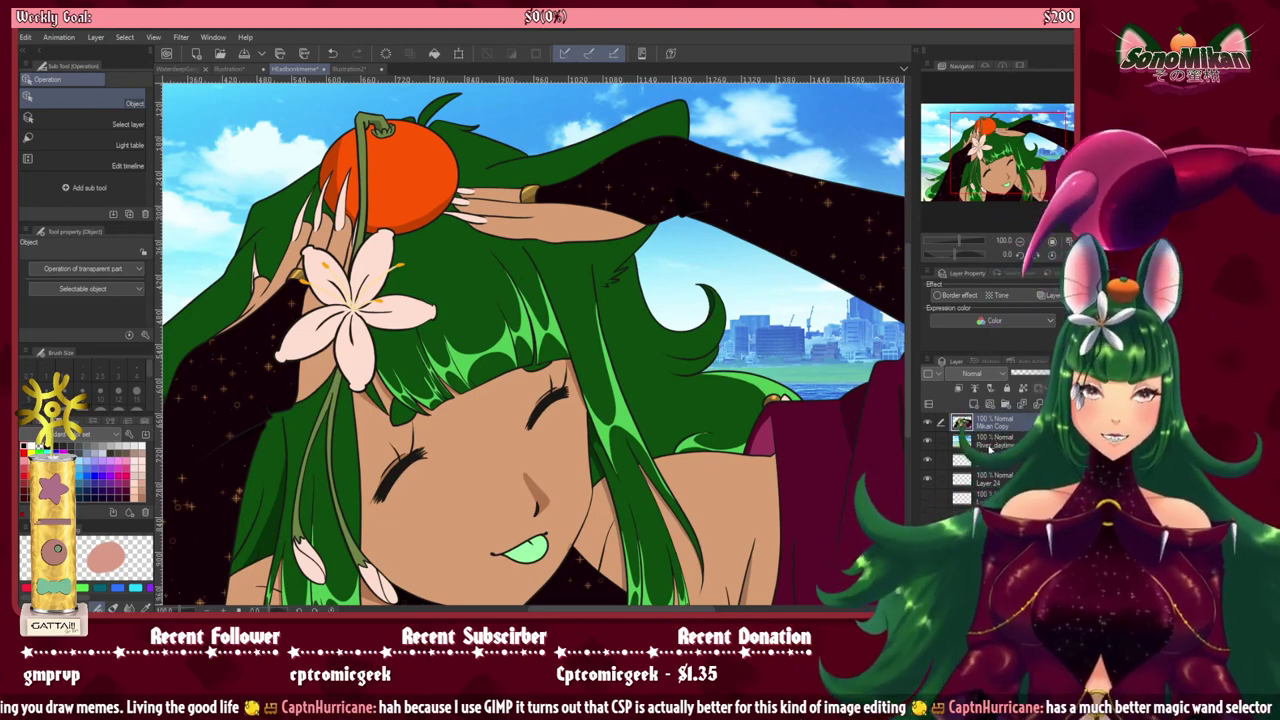
pyautogui.click(974, 405)
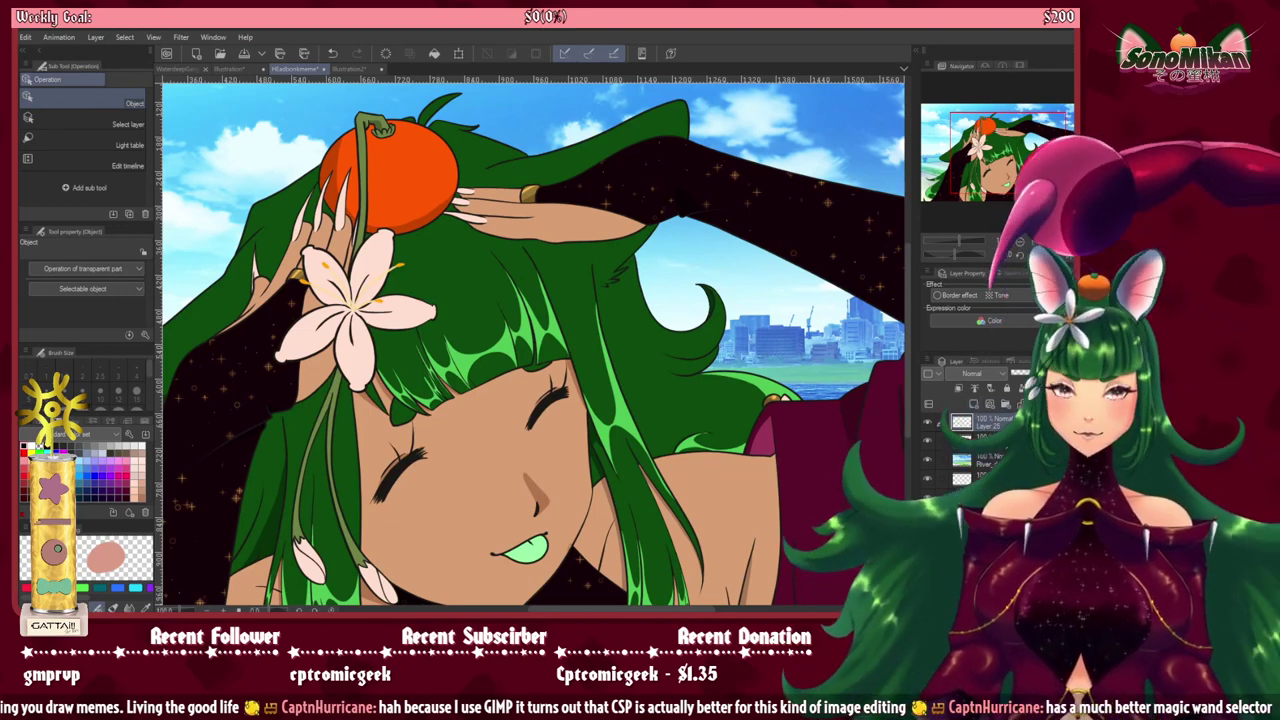
pyautogui.hotkey('ctrl', '-')
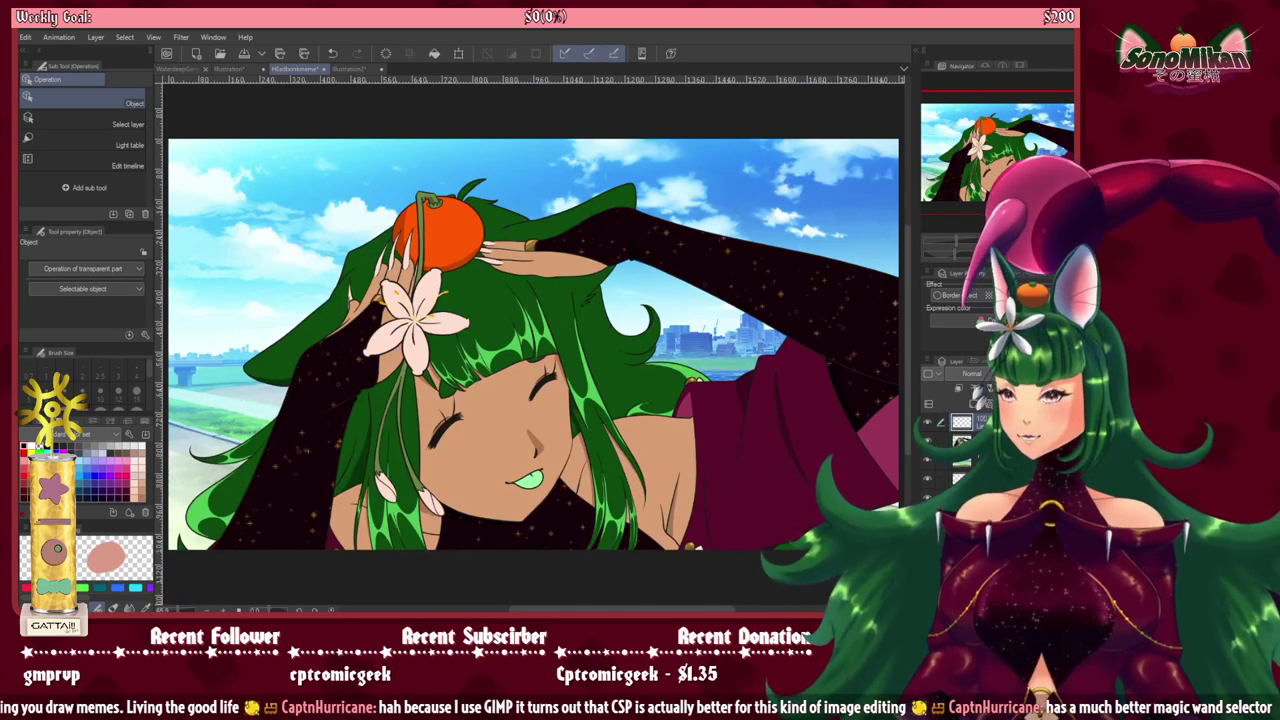
pyautogui.press('g')
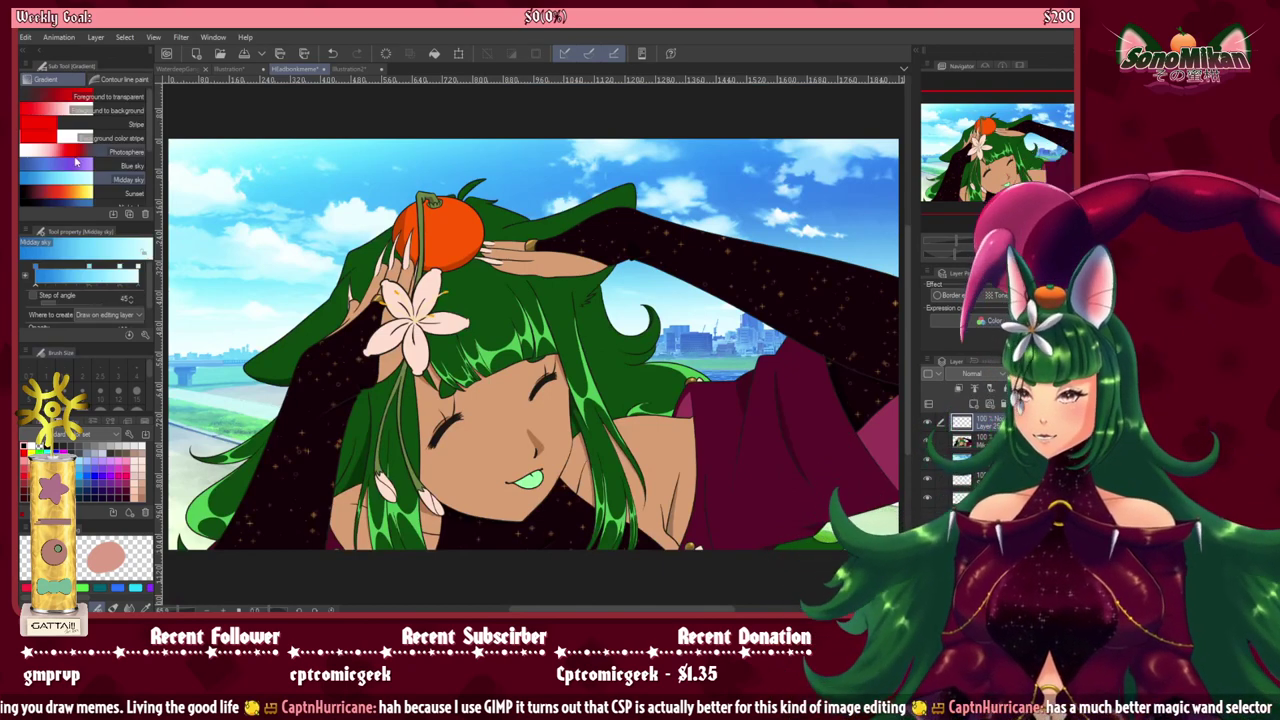
pyautogui.moveTo(838, 126); pyautogui.dragTo(270, 570)
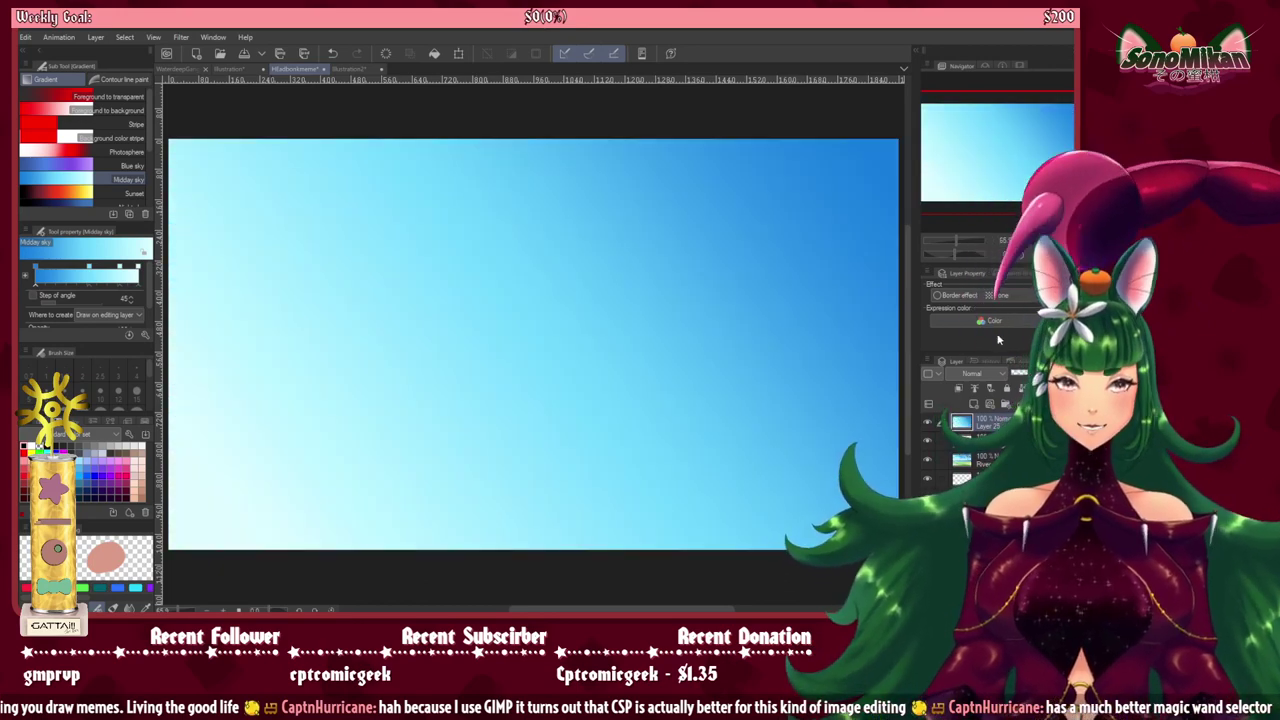
pyautogui.click(965, 202)
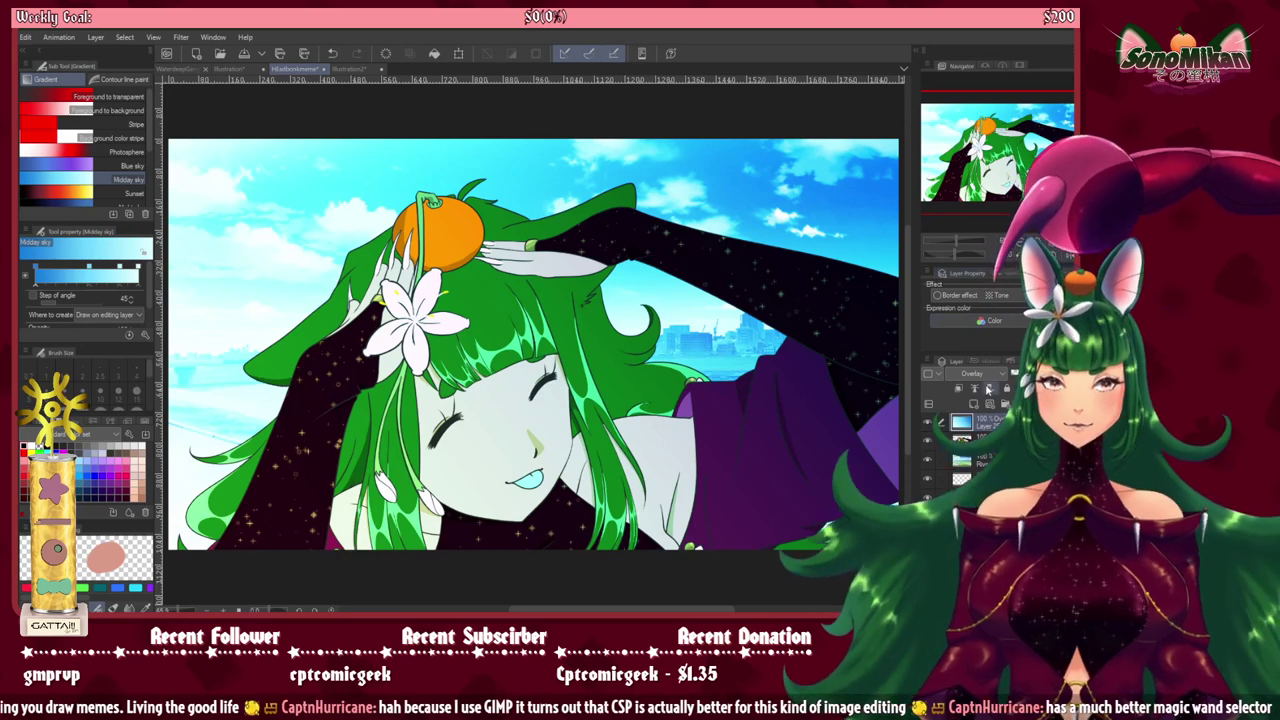
pyautogui.click(979, 213)
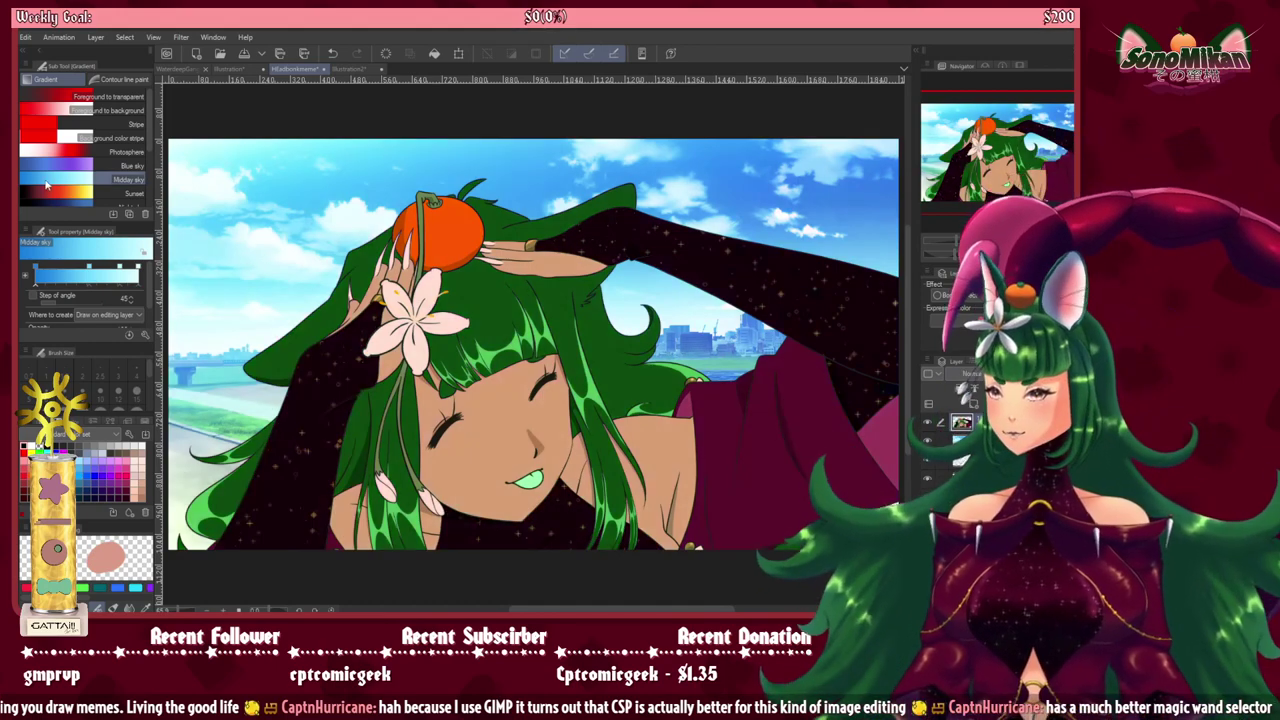
# Step: Try Blue sky gradients at different angles directly on the Mikan Copy layer, and undo them
pyautogui.click(65, 167)
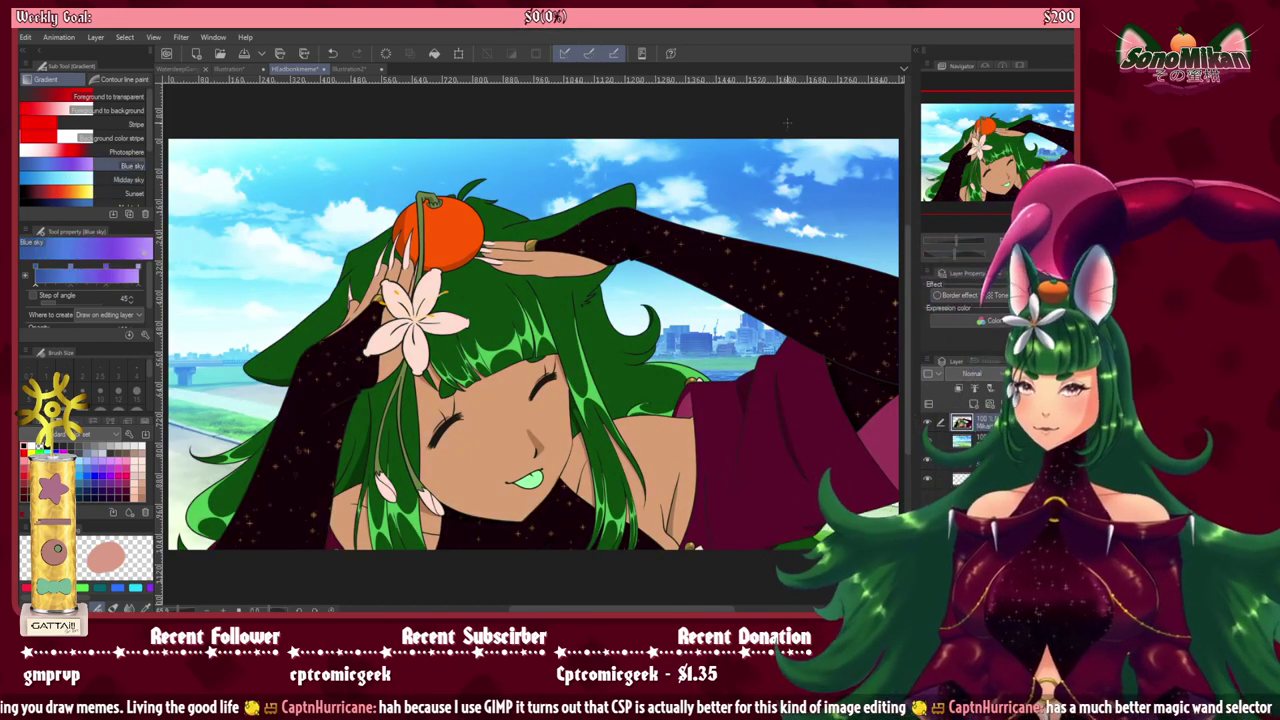
pyautogui.moveTo(784, 128); pyautogui.dragTo(350, 556)
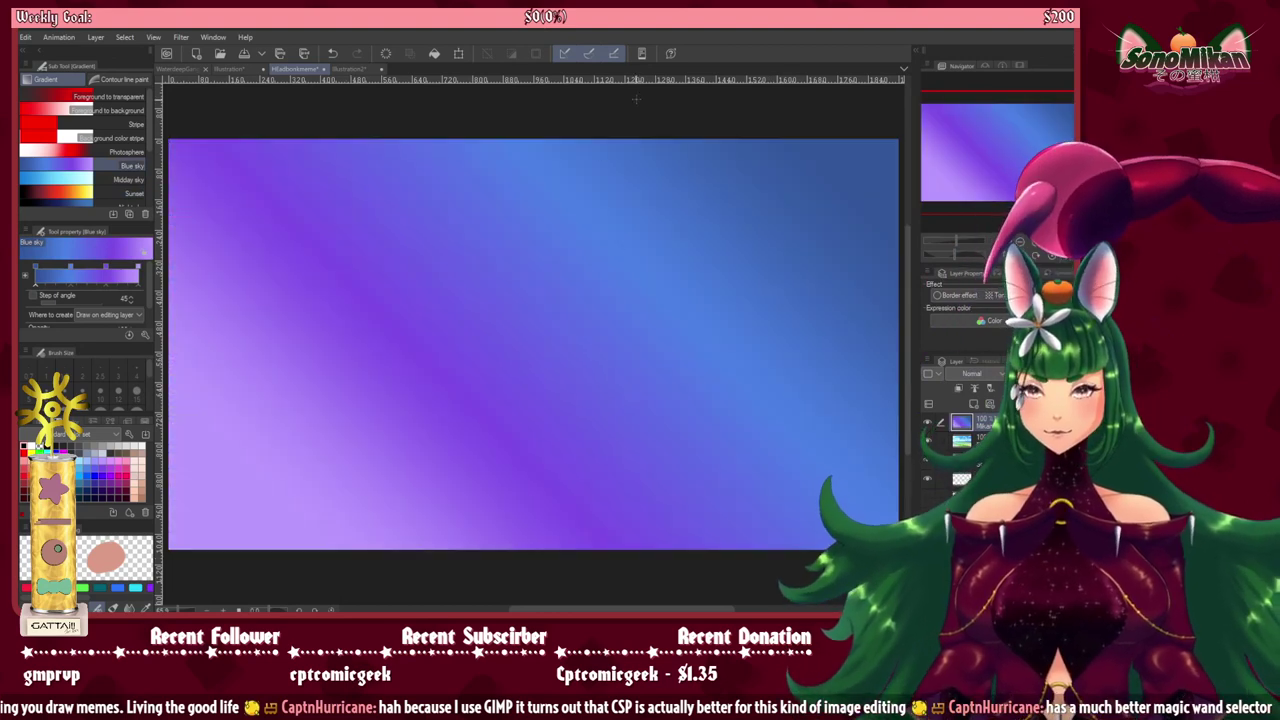
pyautogui.moveTo(612, 132); pyautogui.dragTo(582, 554)
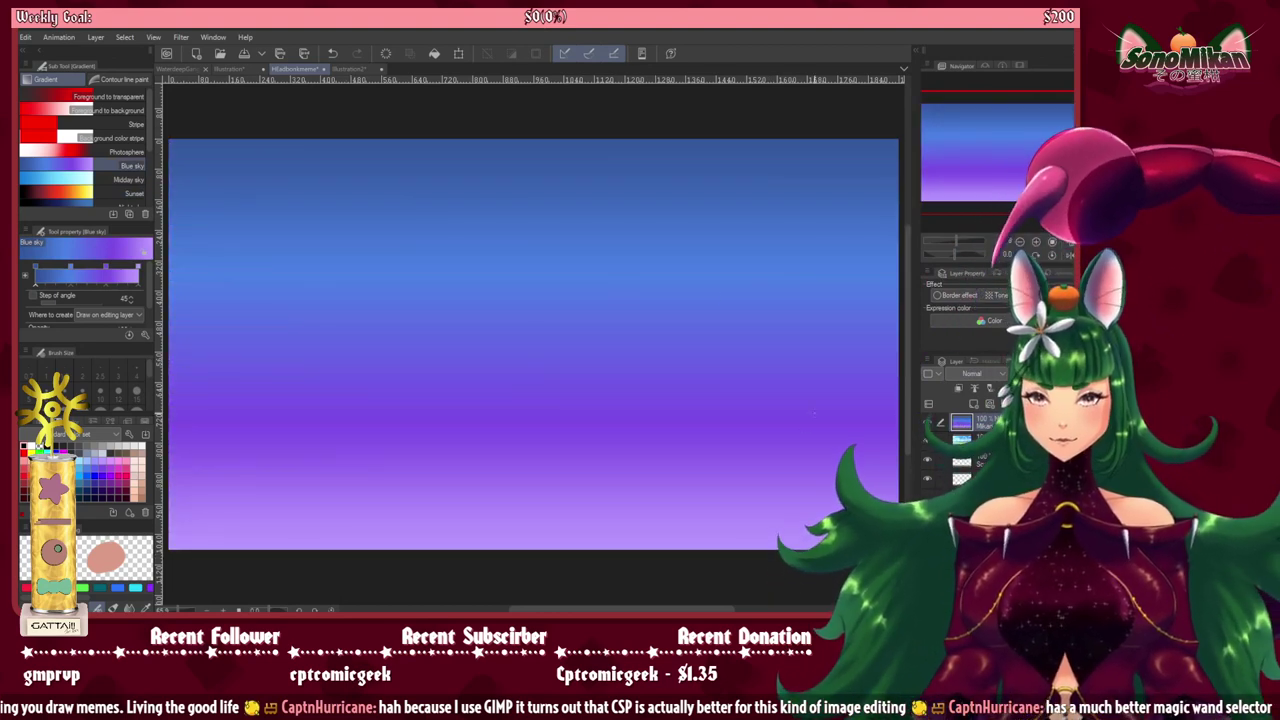
pyautogui.moveTo(685, 134); pyautogui.dragTo(617, 568)
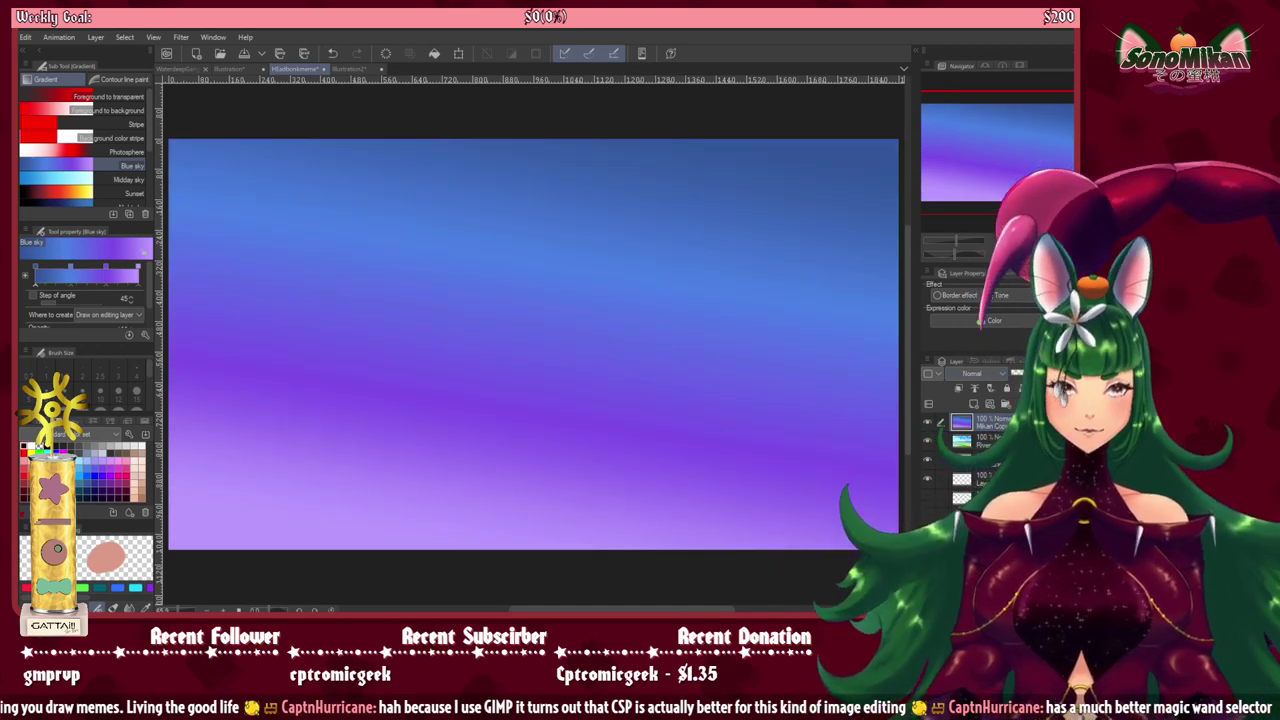
pyautogui.hotkey('ctrl', 'z')
pyautogui.hotkey('ctrl', 'z')
pyautogui.hotkey('ctrl', 'z')
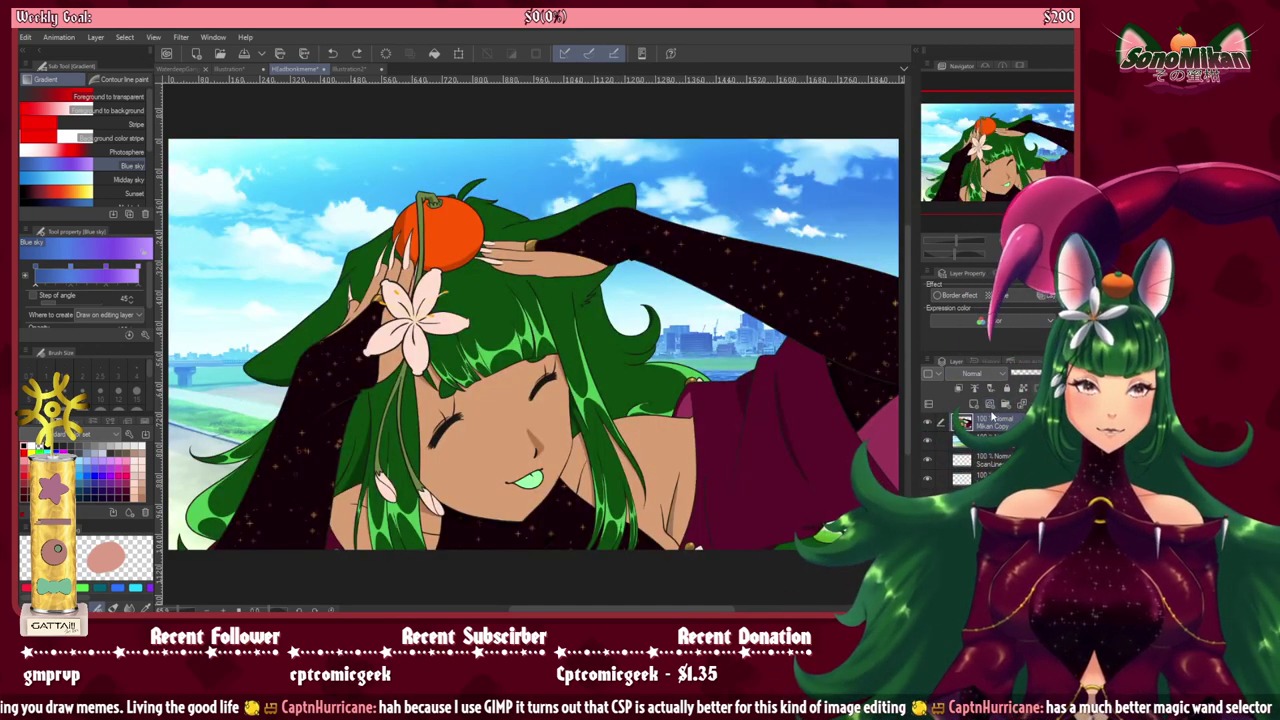
# Step: Fill a new layer above the character with a slanted Blue sky gradient, blended as Hard light at 21% opacity
pyautogui.click(974, 404)
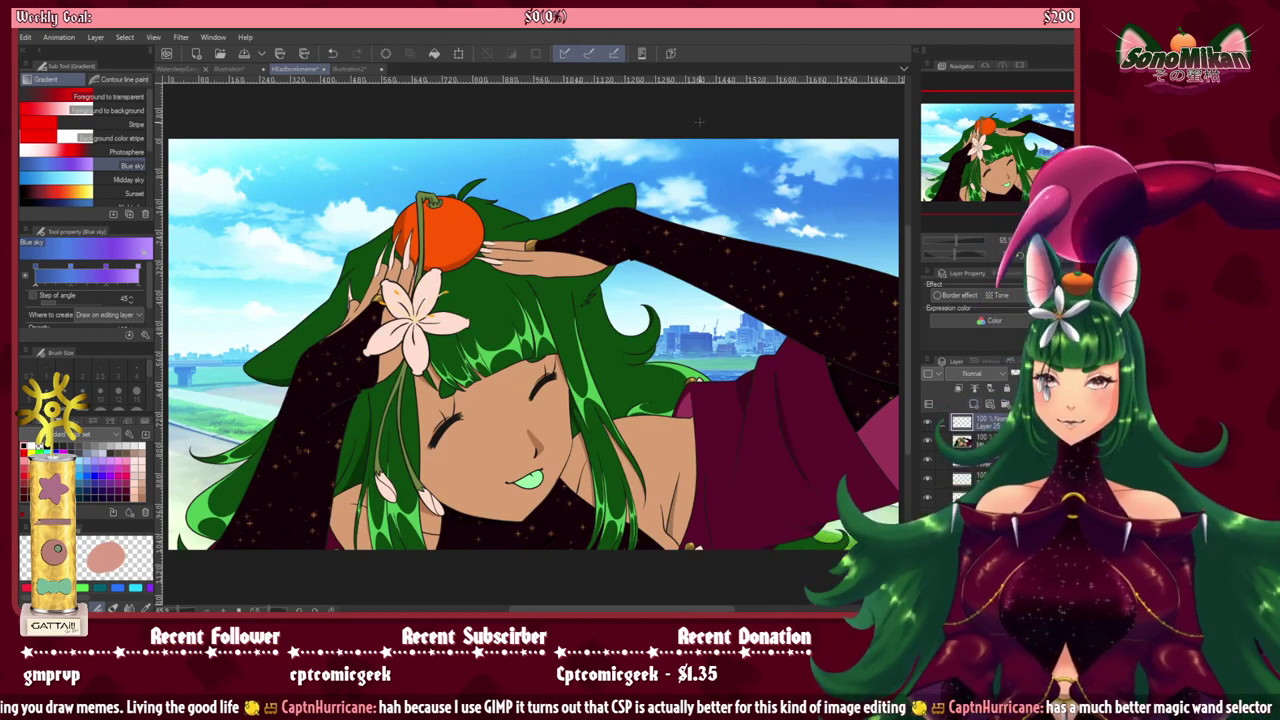
pyautogui.moveTo(700, 123); pyautogui.dragTo(576, 566)
pyautogui.click(974, 377)
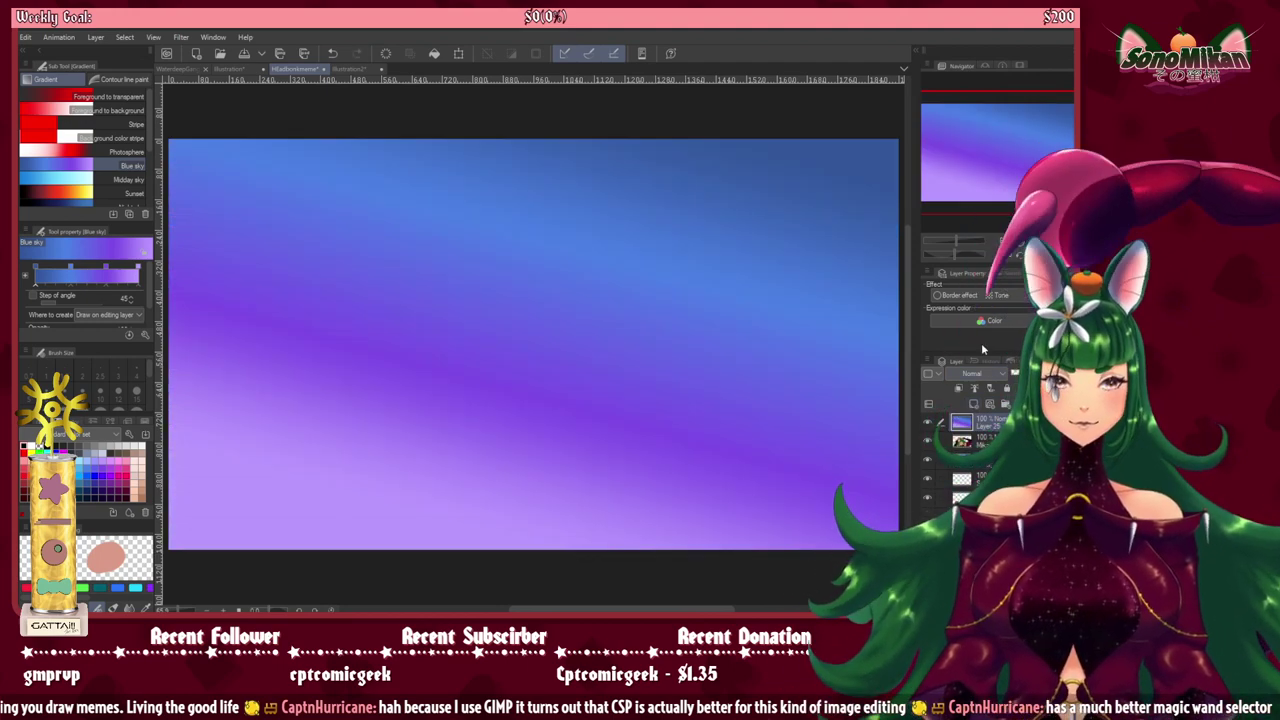
pyautogui.click(957, 211)
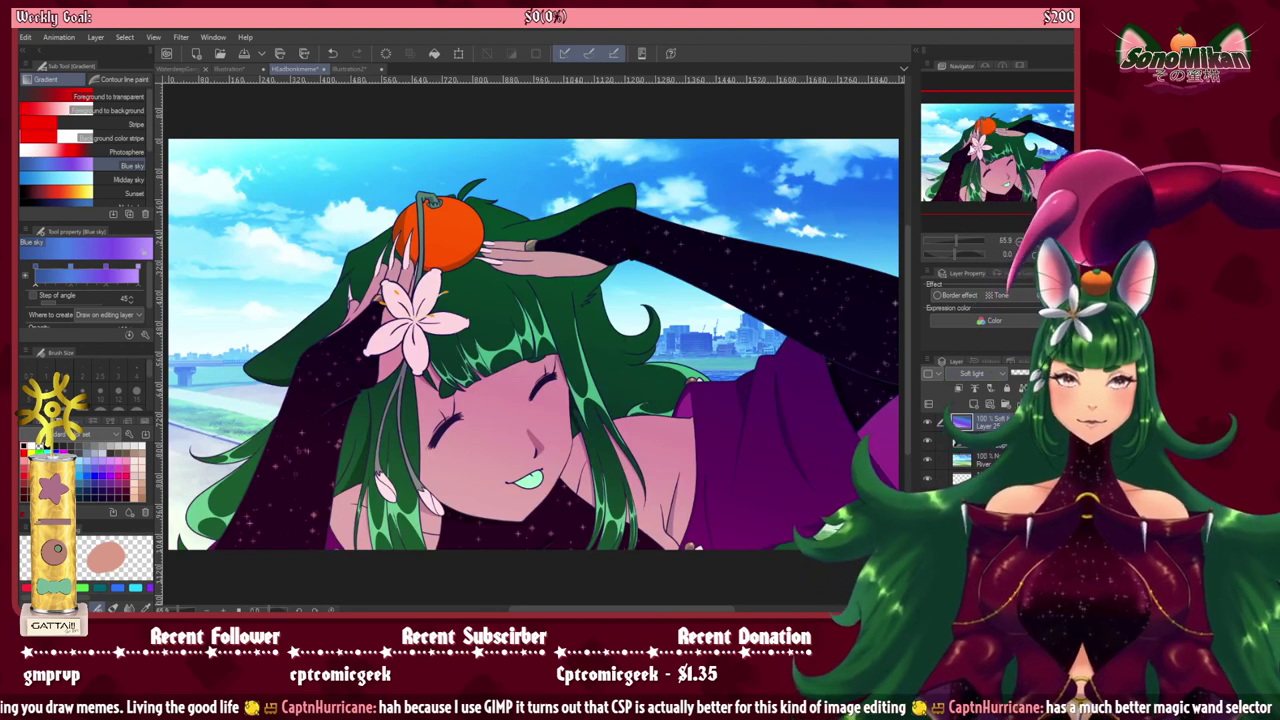
pyautogui.click(969, 221)
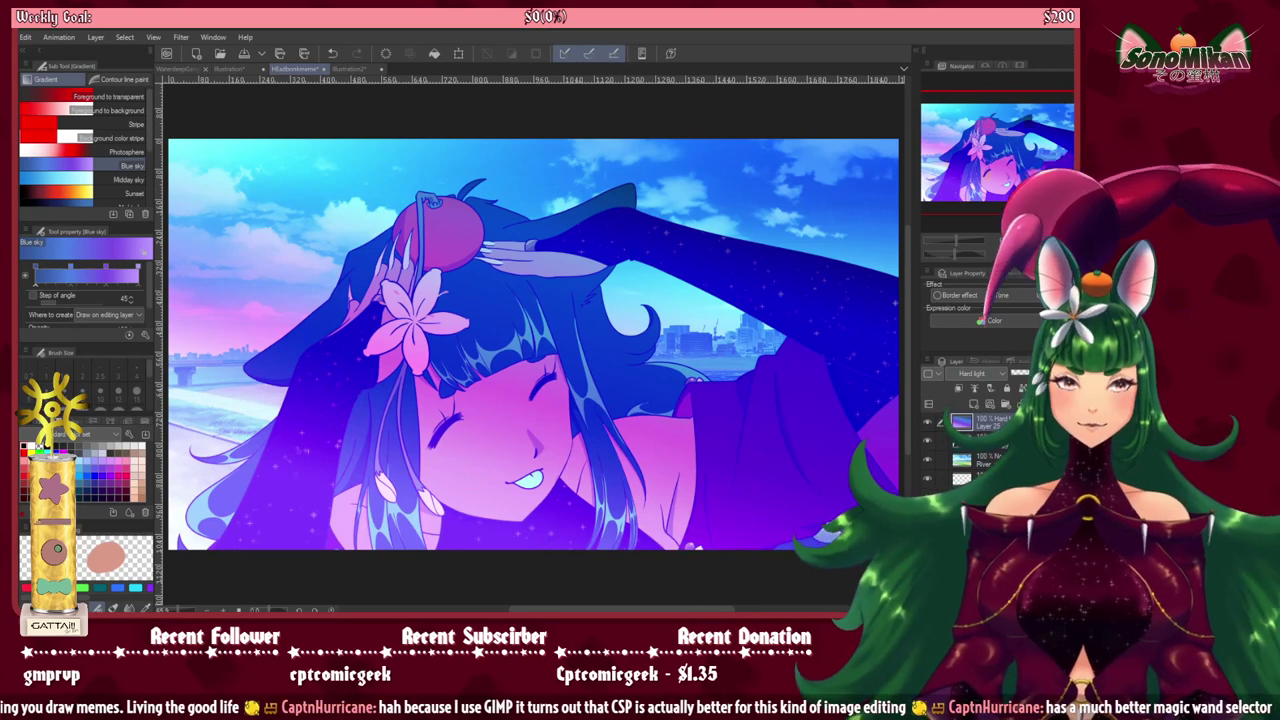
pyautogui.click(1016, 373)
pyautogui.moveTo(1017, 373); pyautogui.dragTo(1021, 373)
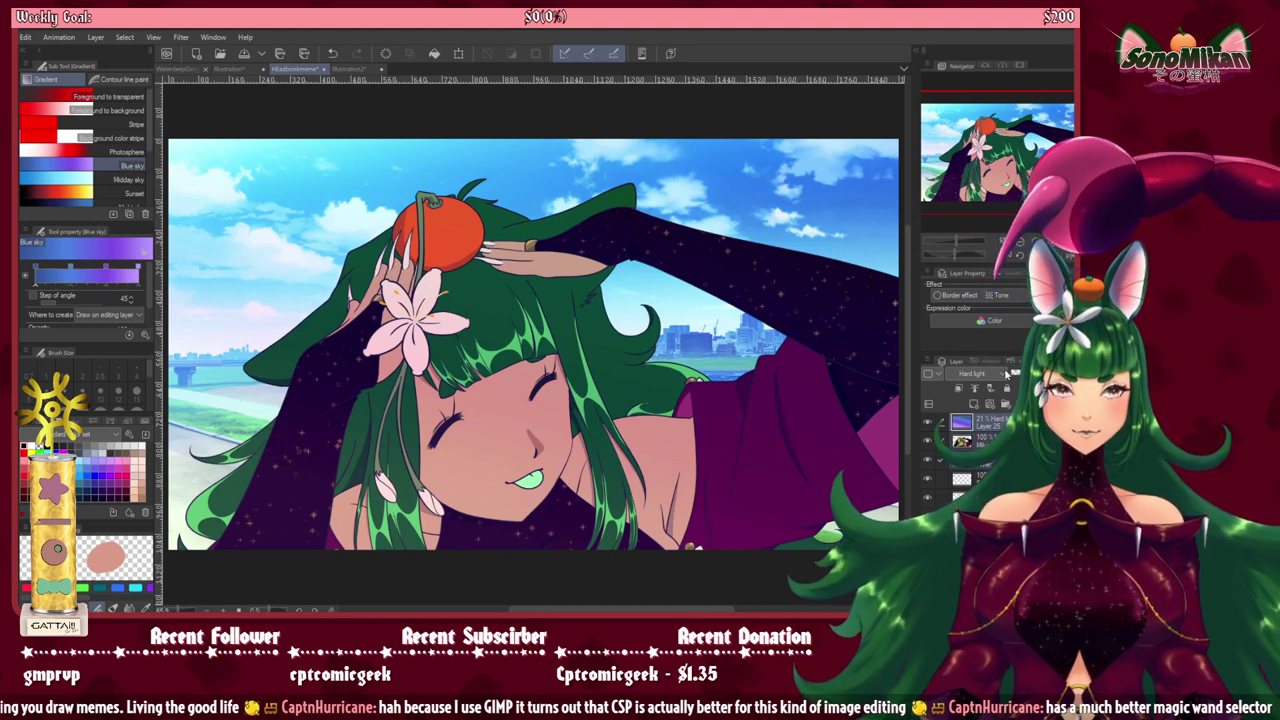
# Step: Try the VHS action set on the tinted illustration, including lower quality, noise, scanlines, scratches and chromatic aberration
pyautogui.click(1010, 359)
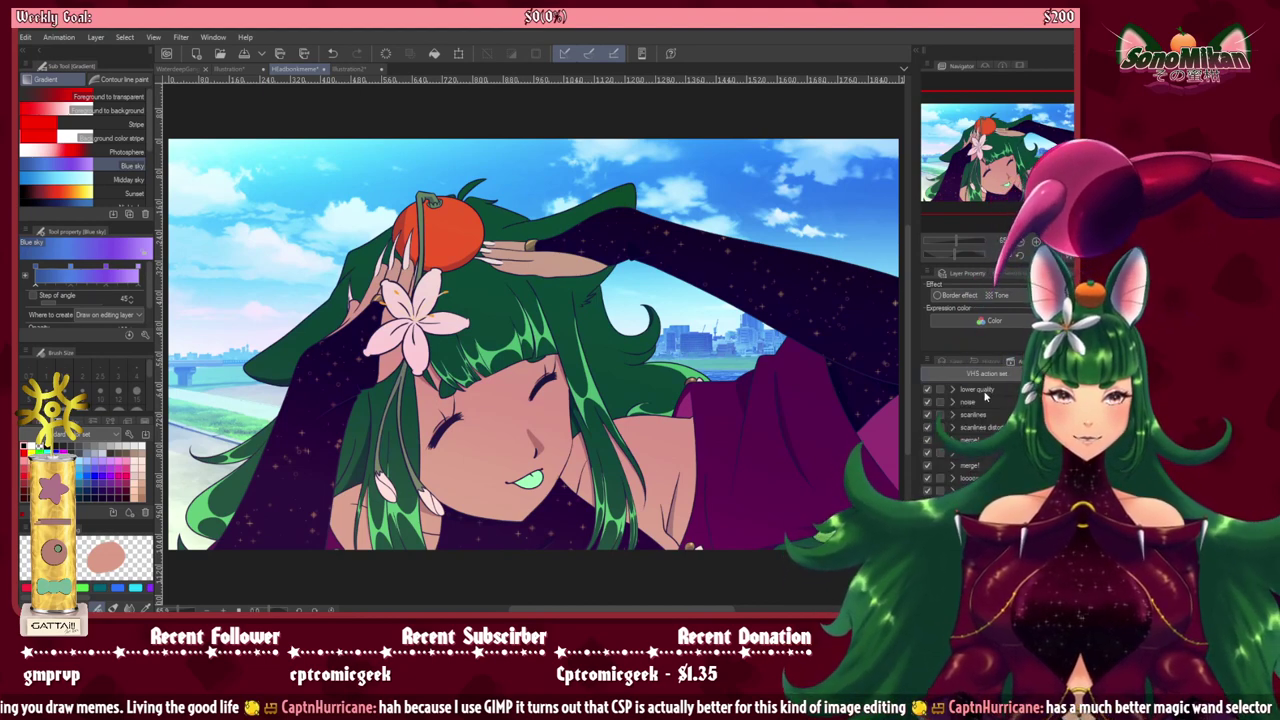
pyautogui.click(985, 388)
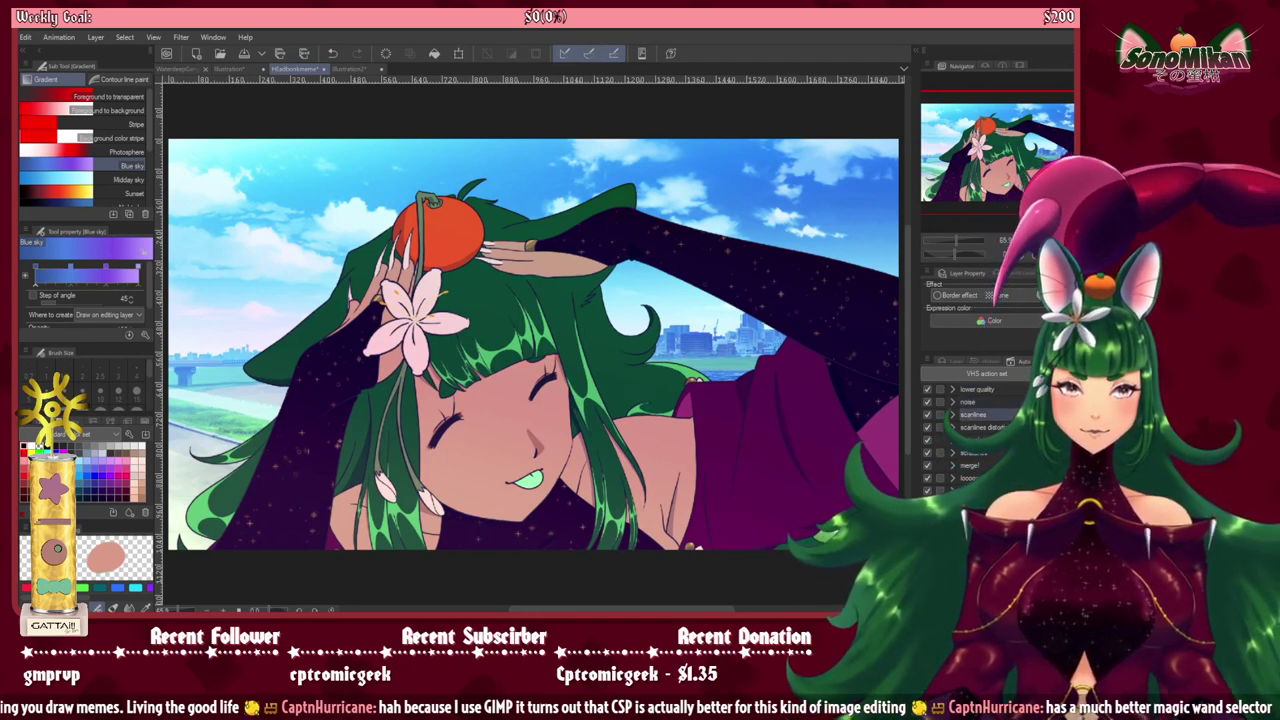
pyautogui.hotkey('ctrl', '+')
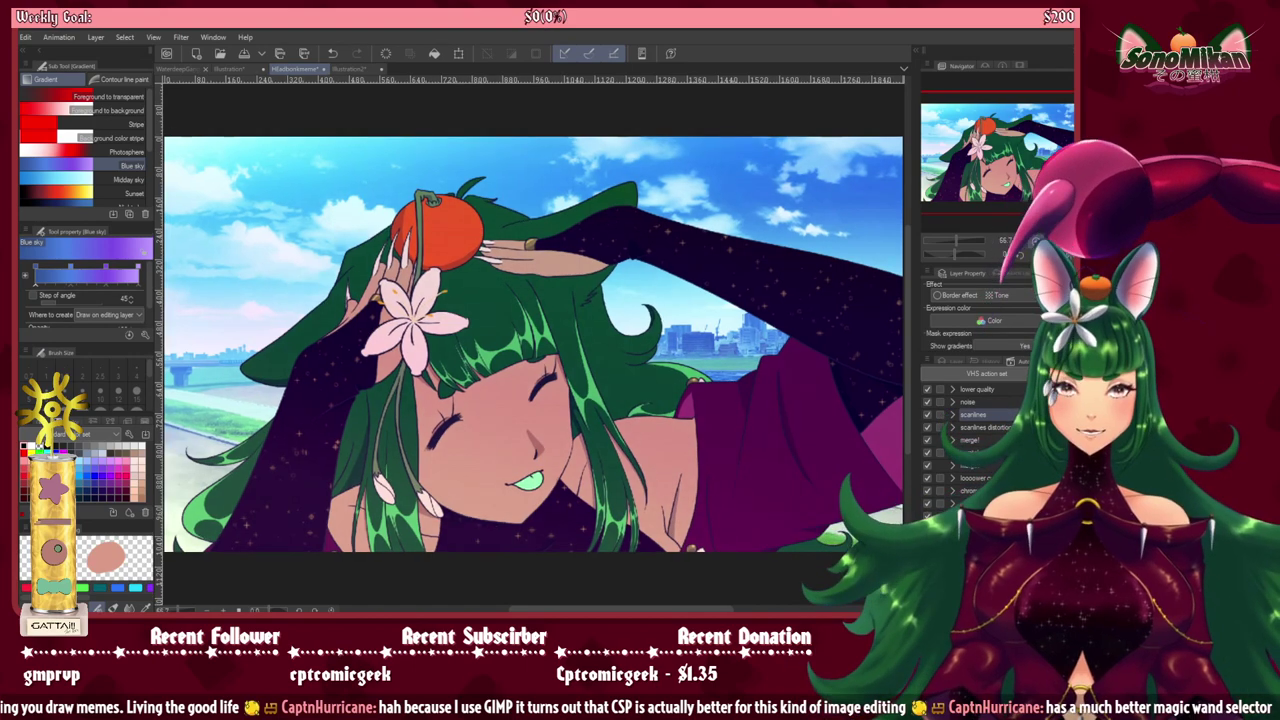
pyautogui.hotkey('ctrl', '+')
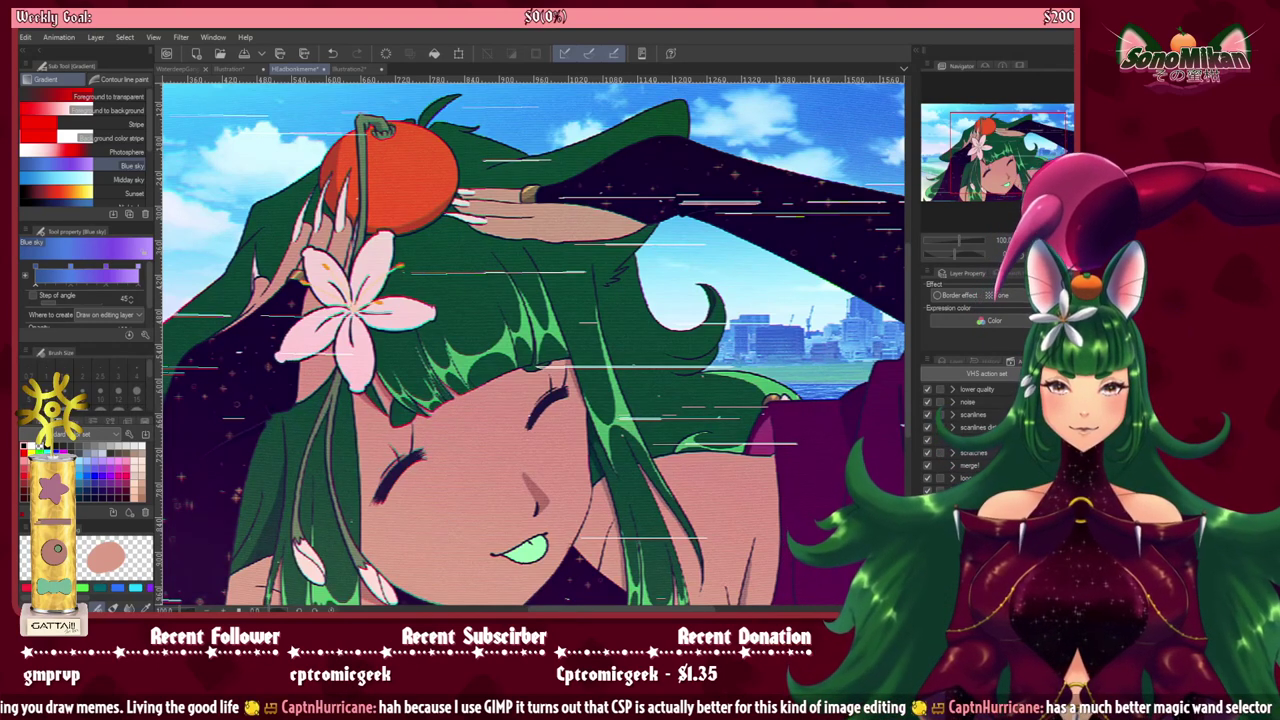
pyautogui.click(965, 452)
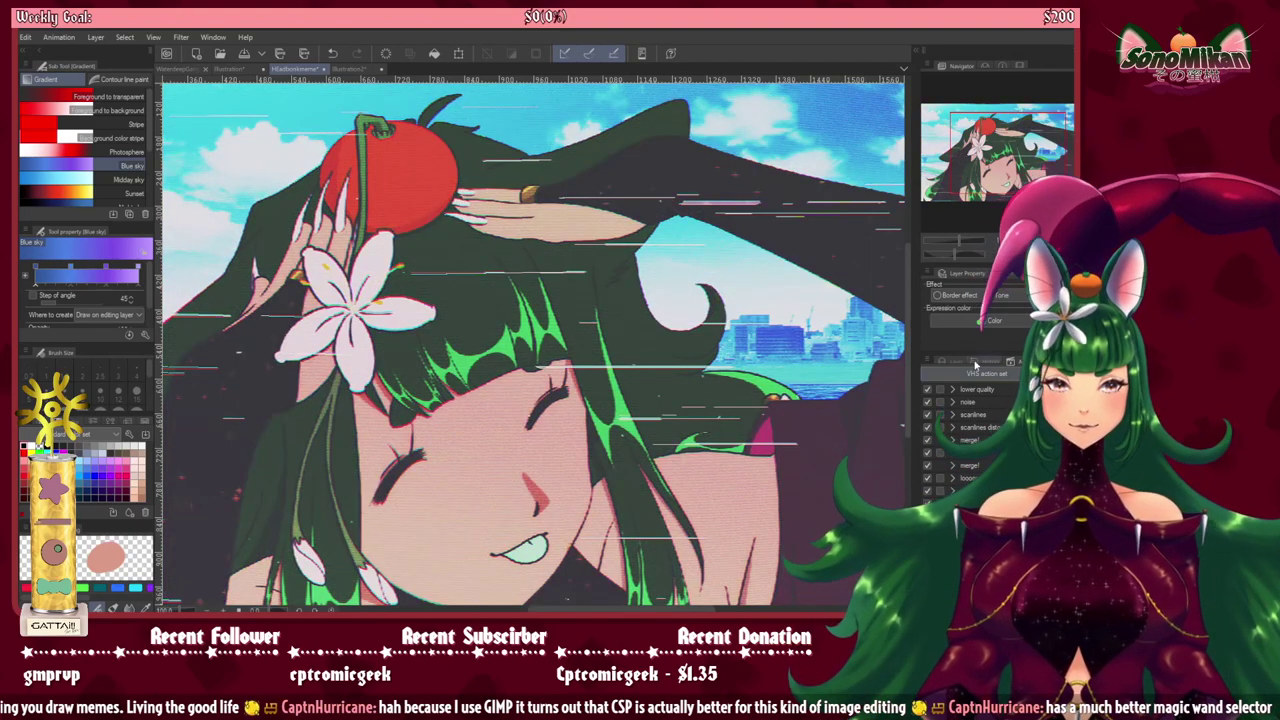
pyautogui.hotkey('ctrl', '0')
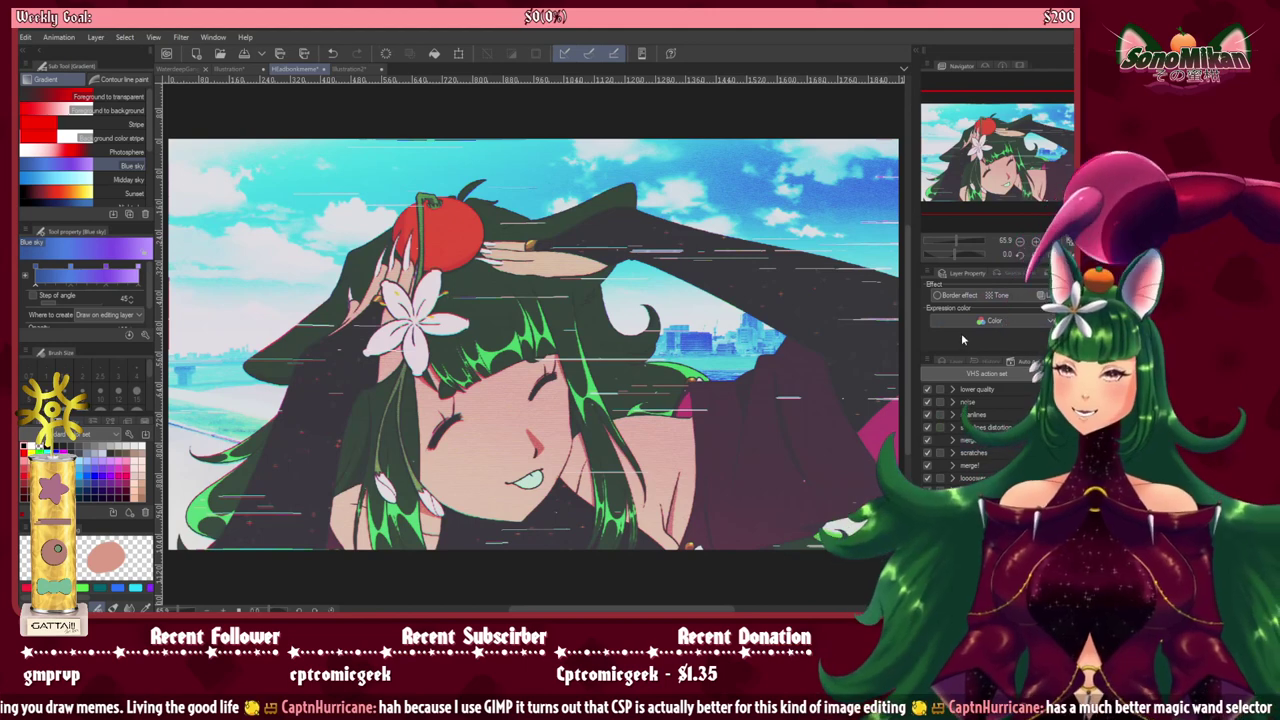
# Step: Delete the VHS effect layers and the merged illustration, and place a fresh, visible copy of the Mikan folder
pyautogui.click(944, 361)
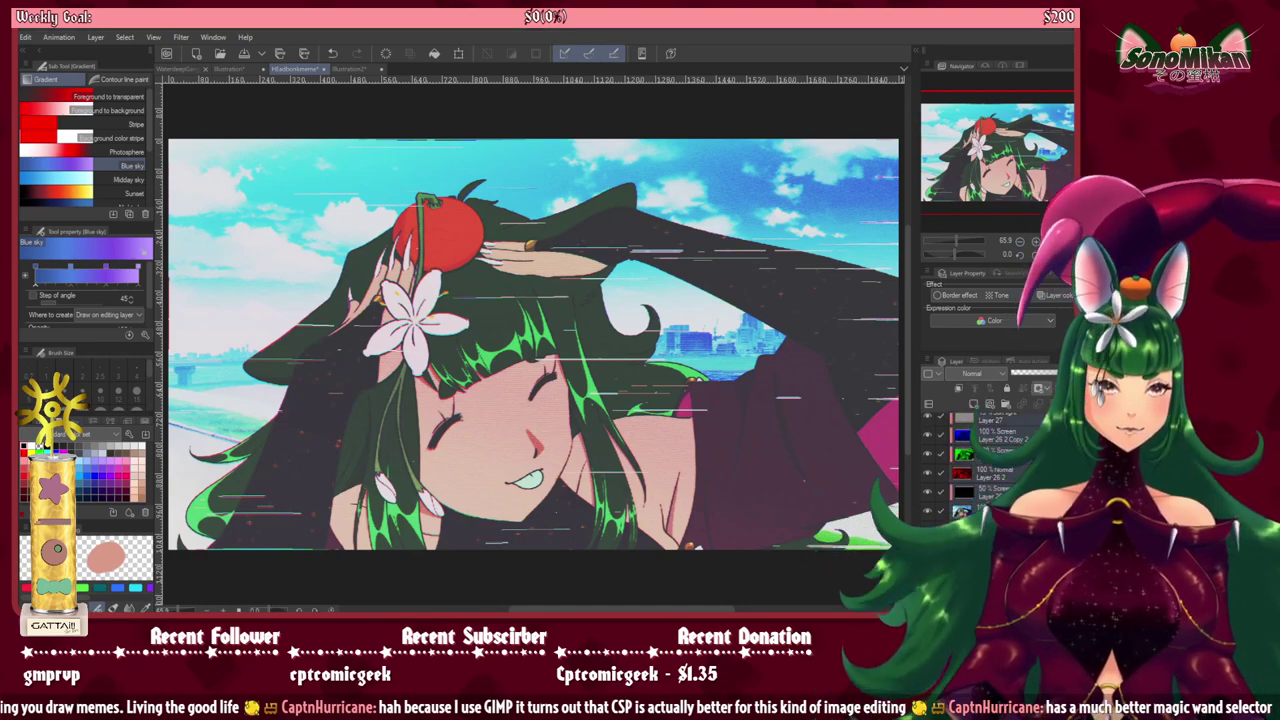
pyautogui.click(1068, 404)
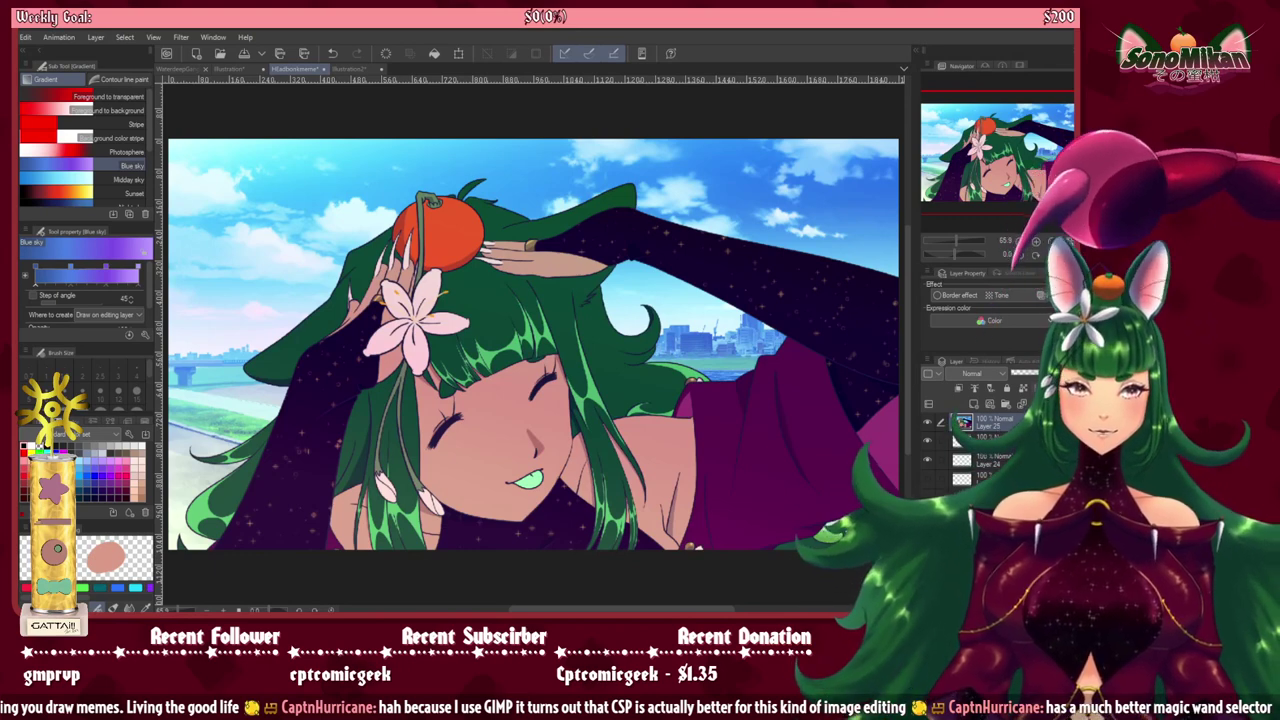
pyautogui.hotkey('ctrl', 'v')
pyautogui.click(990, 496)
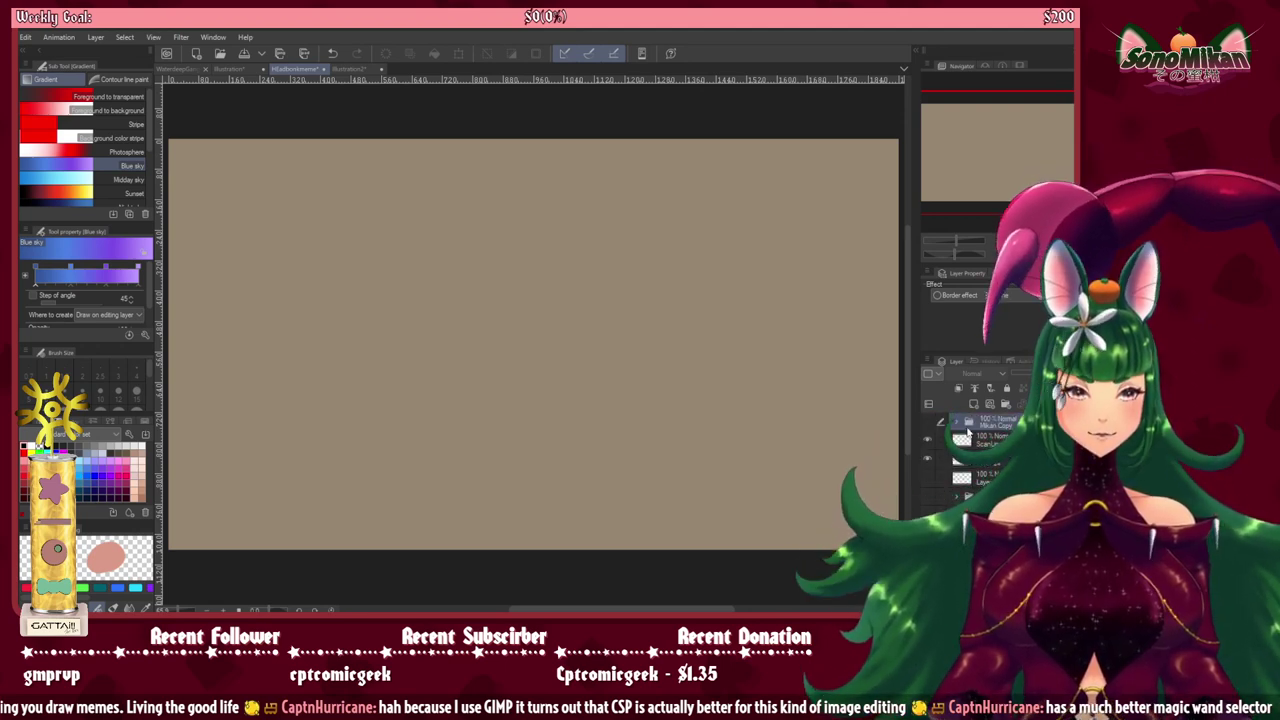
pyautogui.click(926, 425)
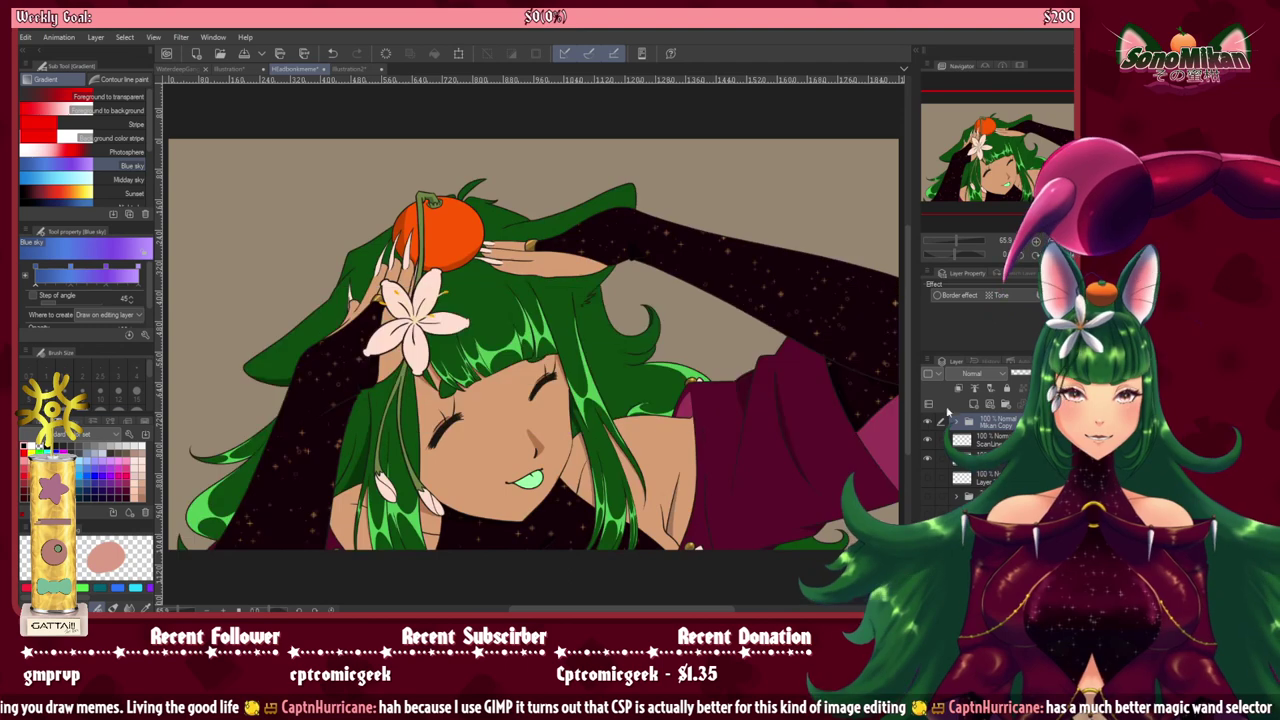
# Step: Browse the Background category of the color pattern materials for a scene that suits the character
pyautogui.click(917, 51)
pyautogui.click(650, 162)
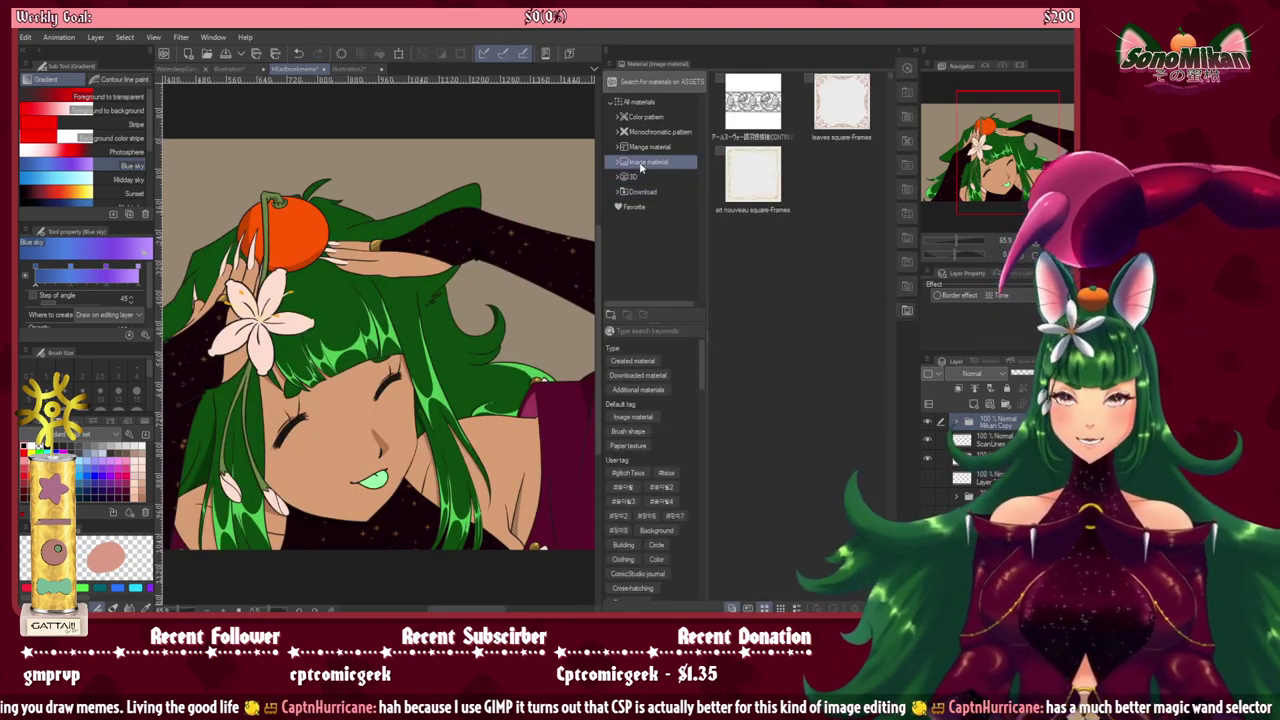
pyautogui.click(616, 117)
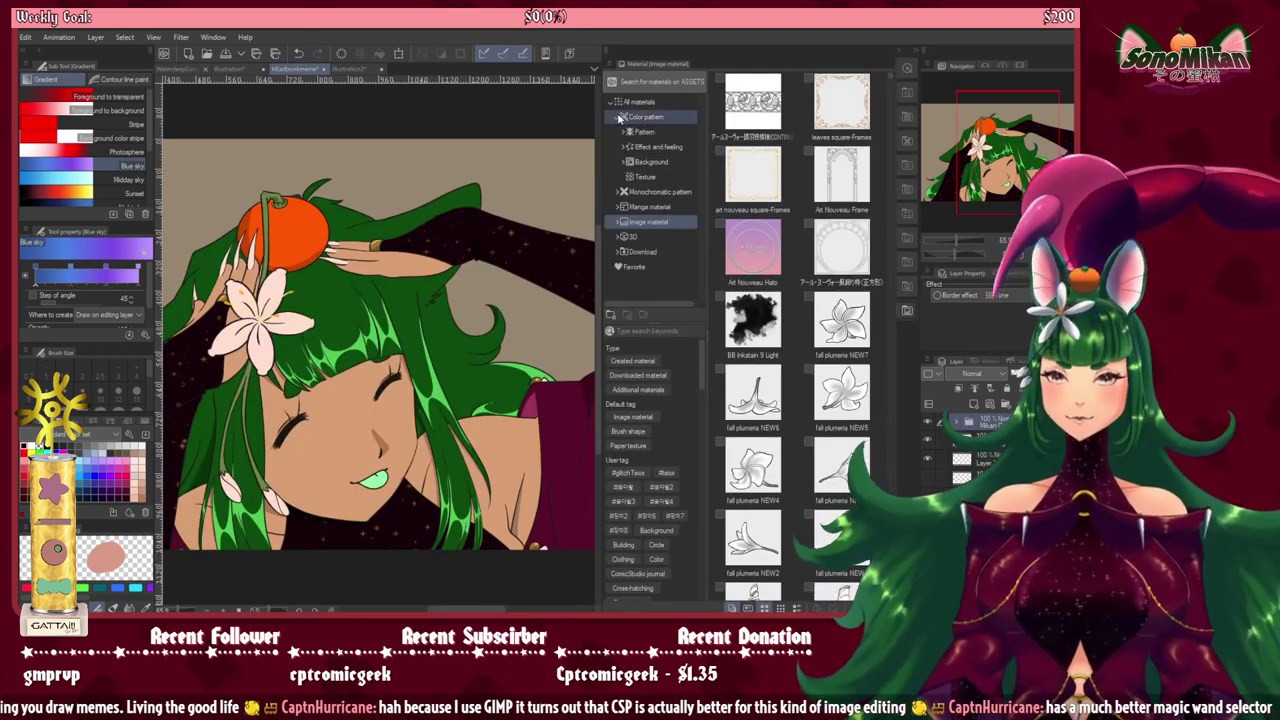
pyautogui.click(635, 163)
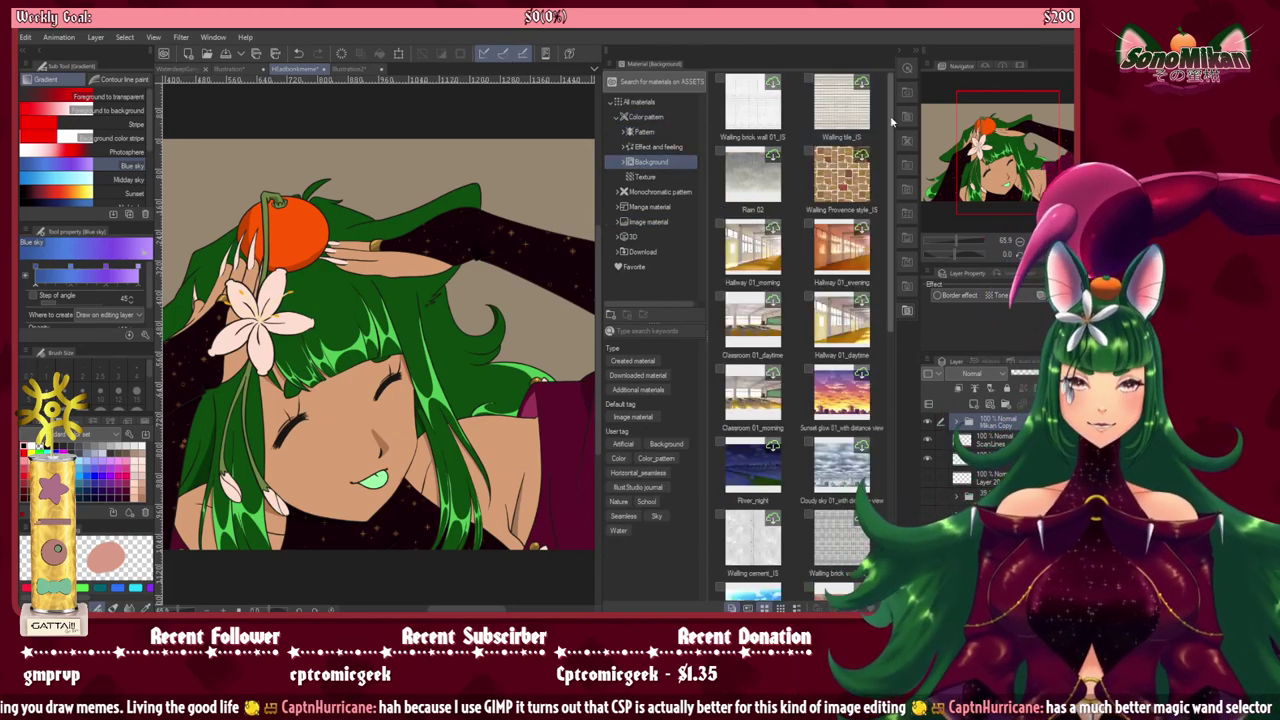
pyautogui.scroll(-5, 905, 277)
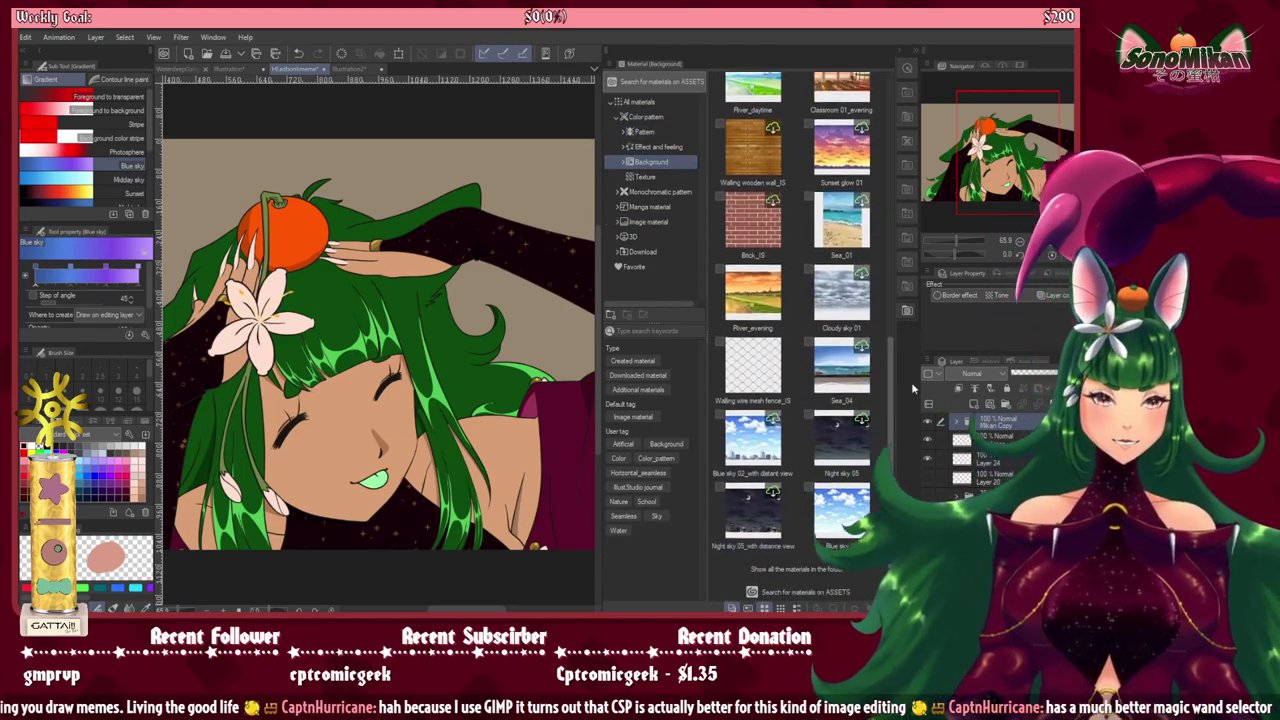
pyautogui.scroll(3, 912, 400)
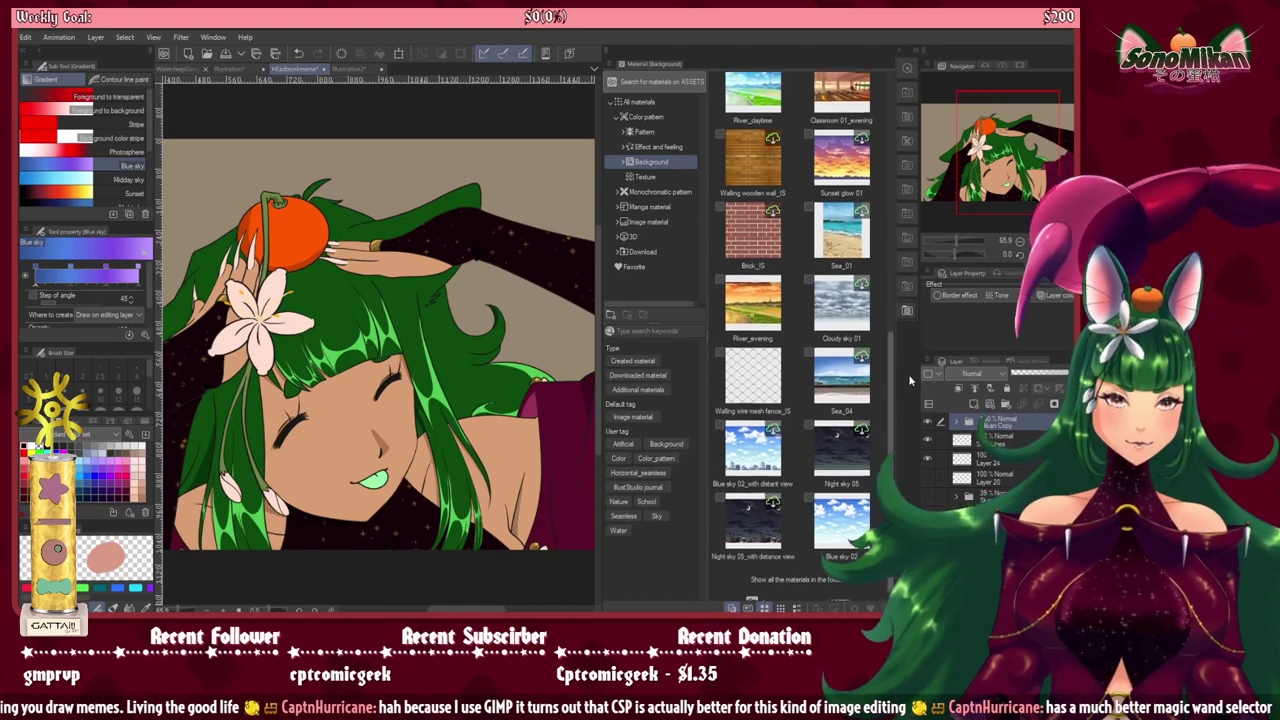
pyautogui.scroll(4, 905, 315)
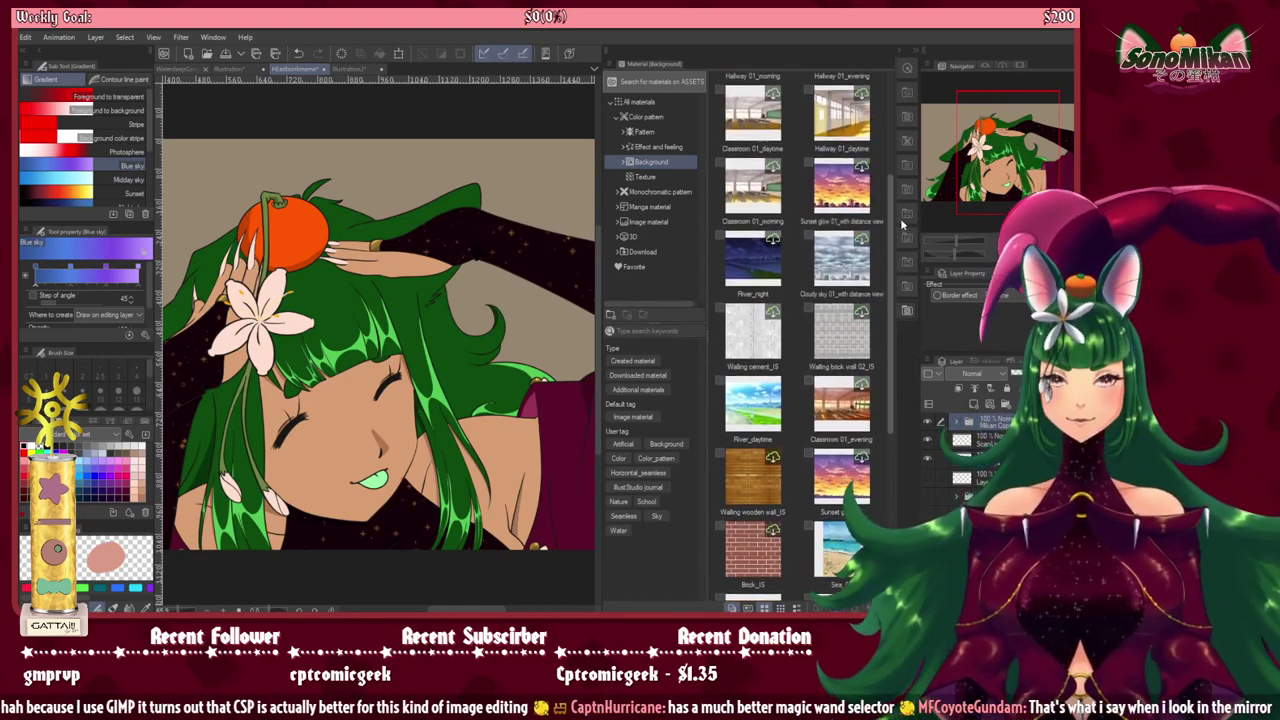
pyautogui.scroll(3, 903, 225)
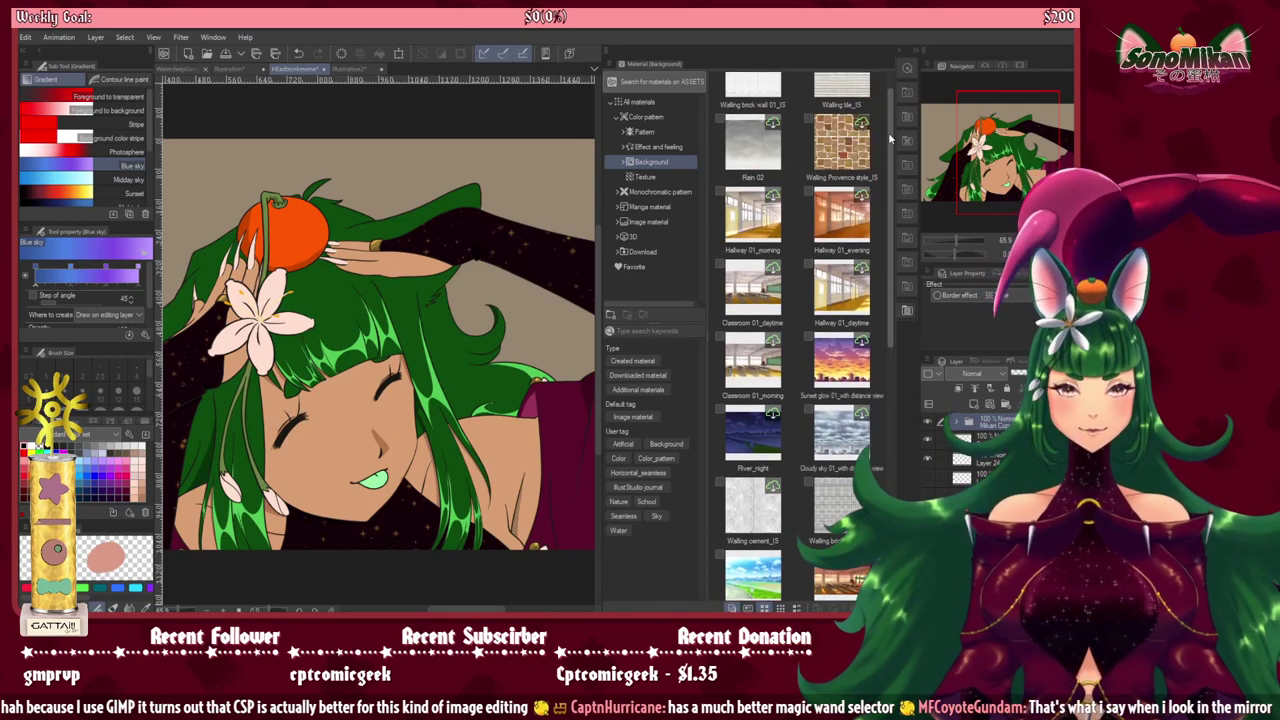
pyautogui.scroll(1, 890, 138)
pyautogui.scroll(-5, 888, 115)
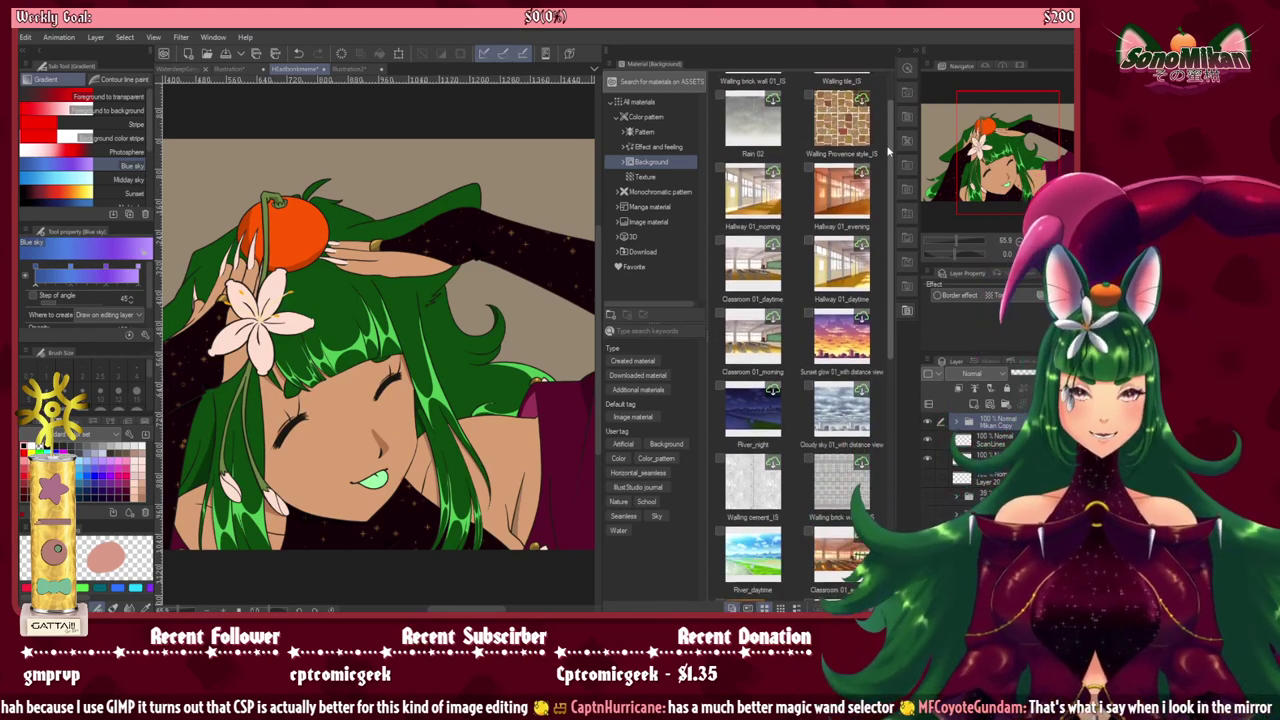
pyautogui.scroll(-2, 898, 262)
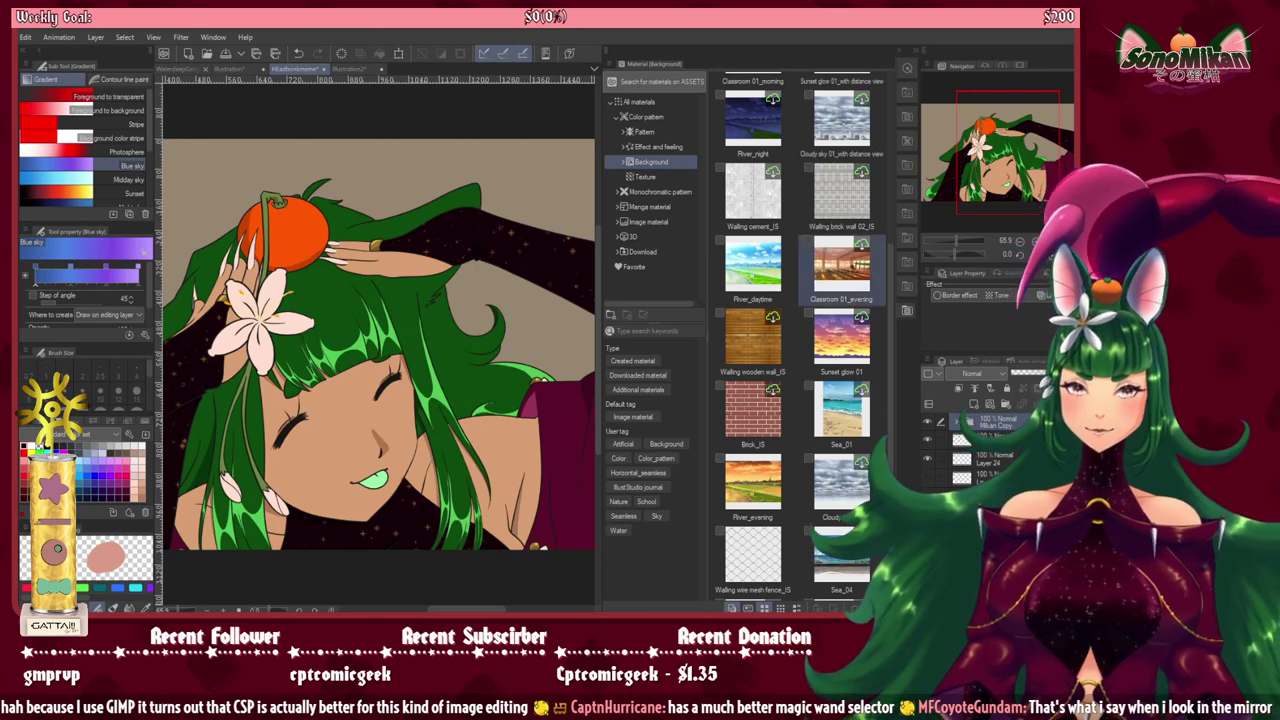
pyautogui.scroll(-1, 893, 292)
pyautogui.scroll(3, 893, 292)
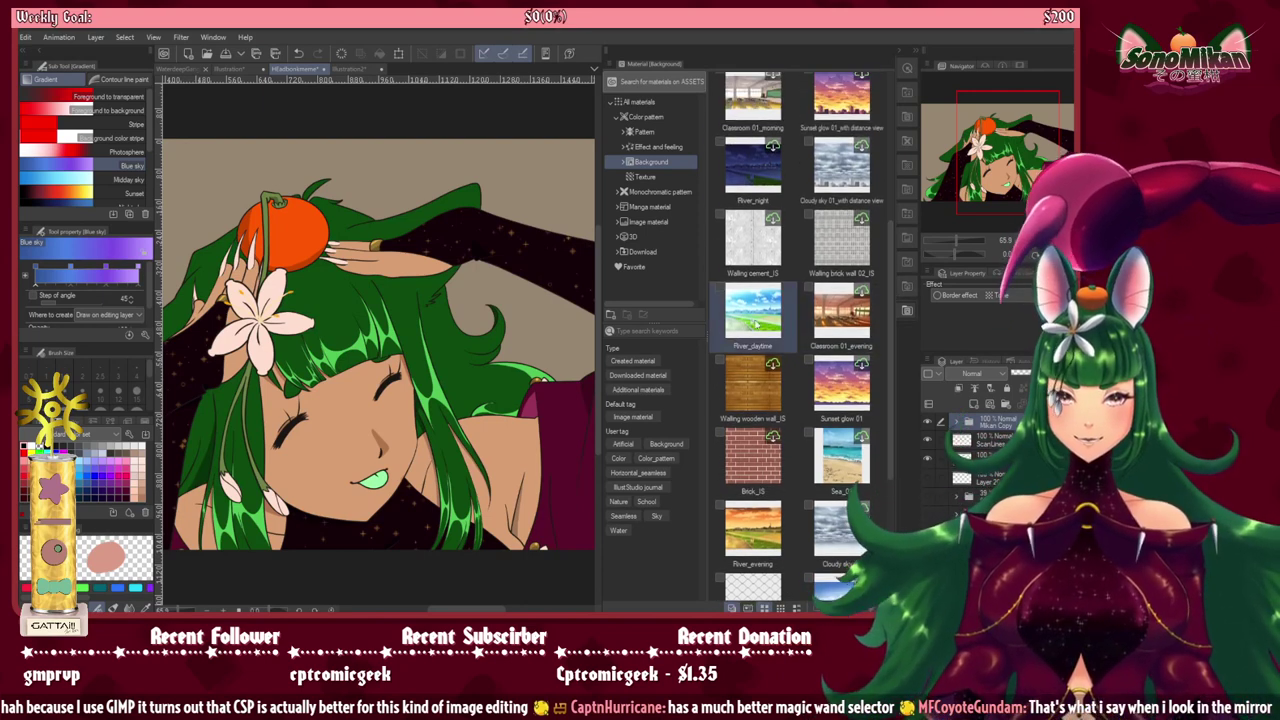
# Step: Place the River_daytime background beneath the Mikan Copy folder and merge the two into one layer
pyautogui.click(740, 328)
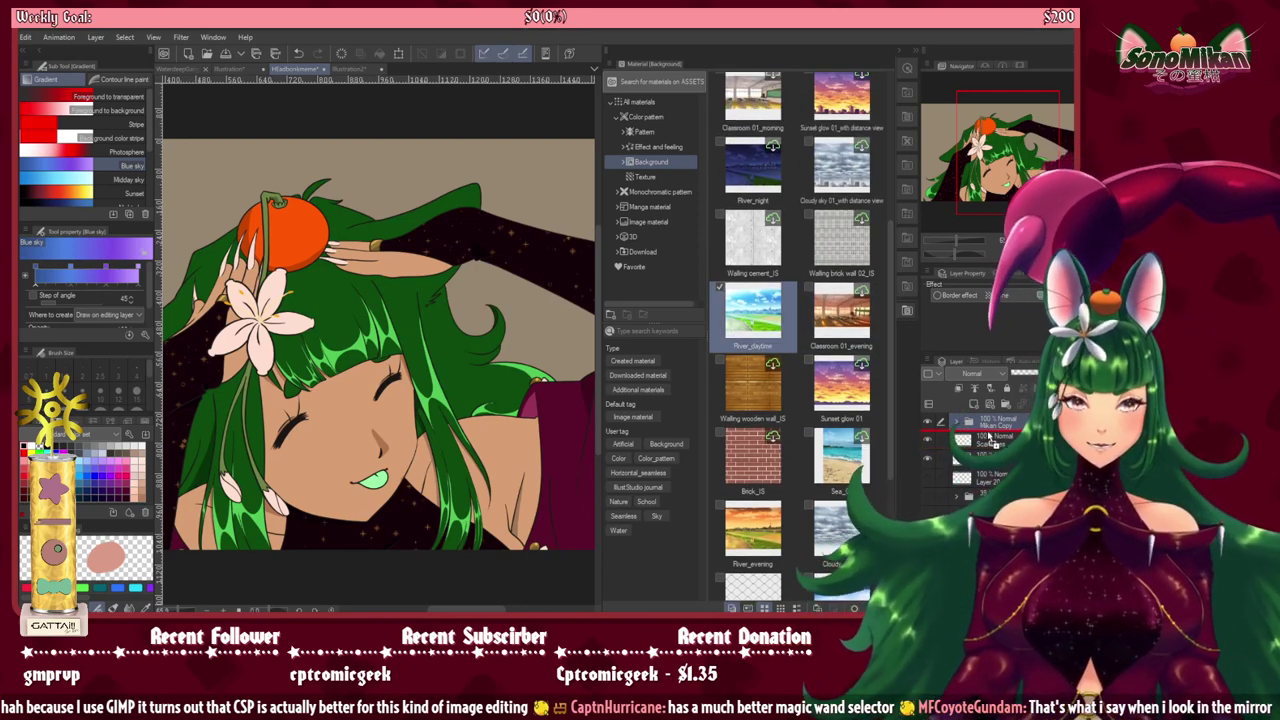
pyautogui.moveTo(988, 437); pyautogui.dragTo(988, 433)
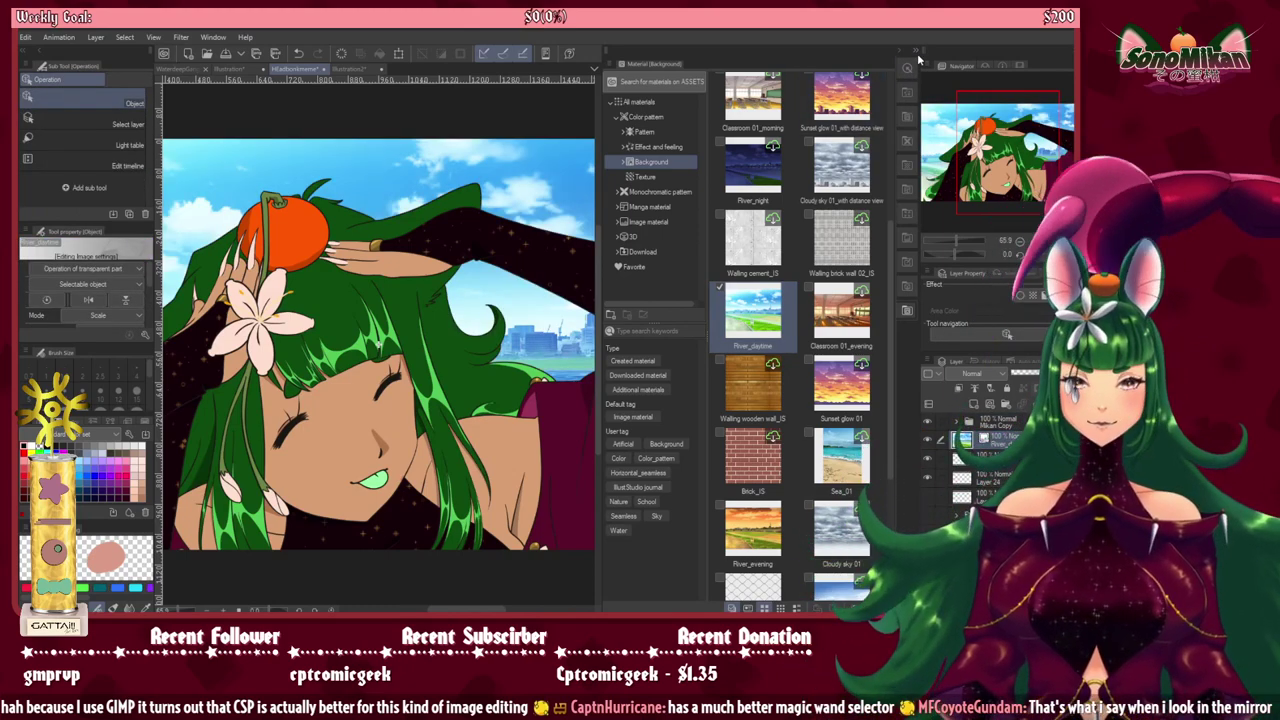
pyautogui.click(917, 57)
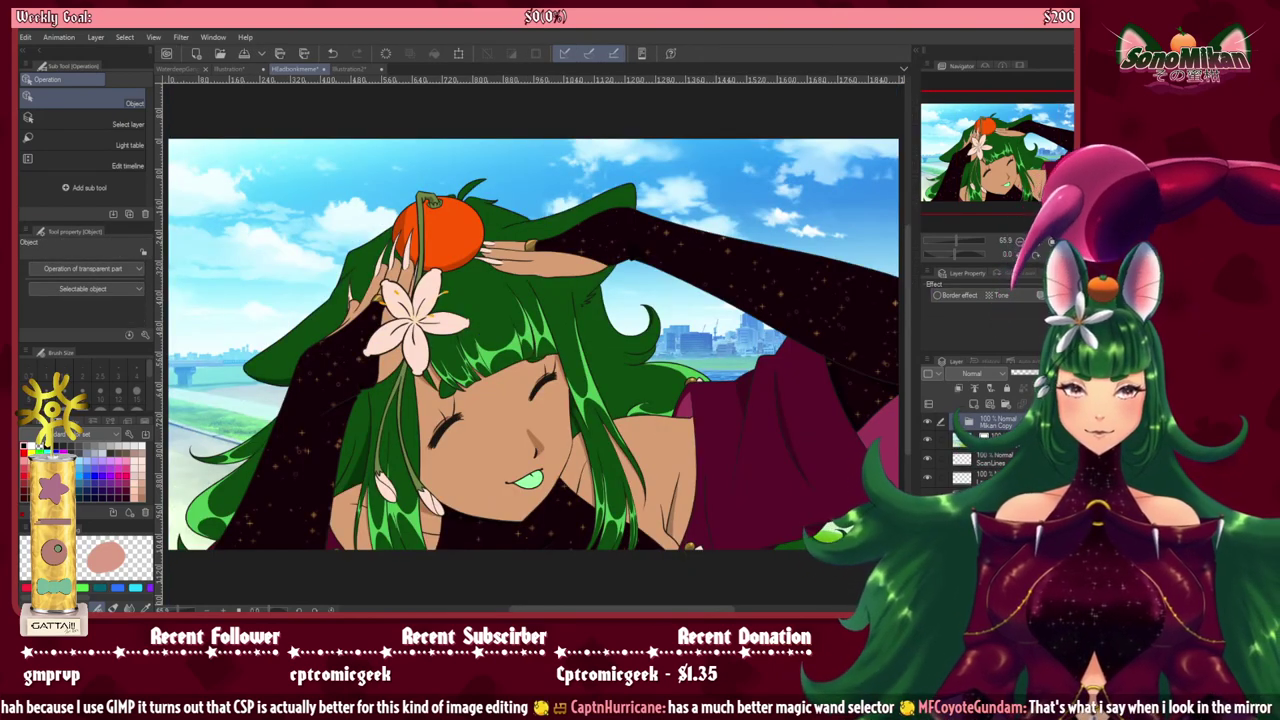
pyautogui.hotkey('ctrl', 'e')
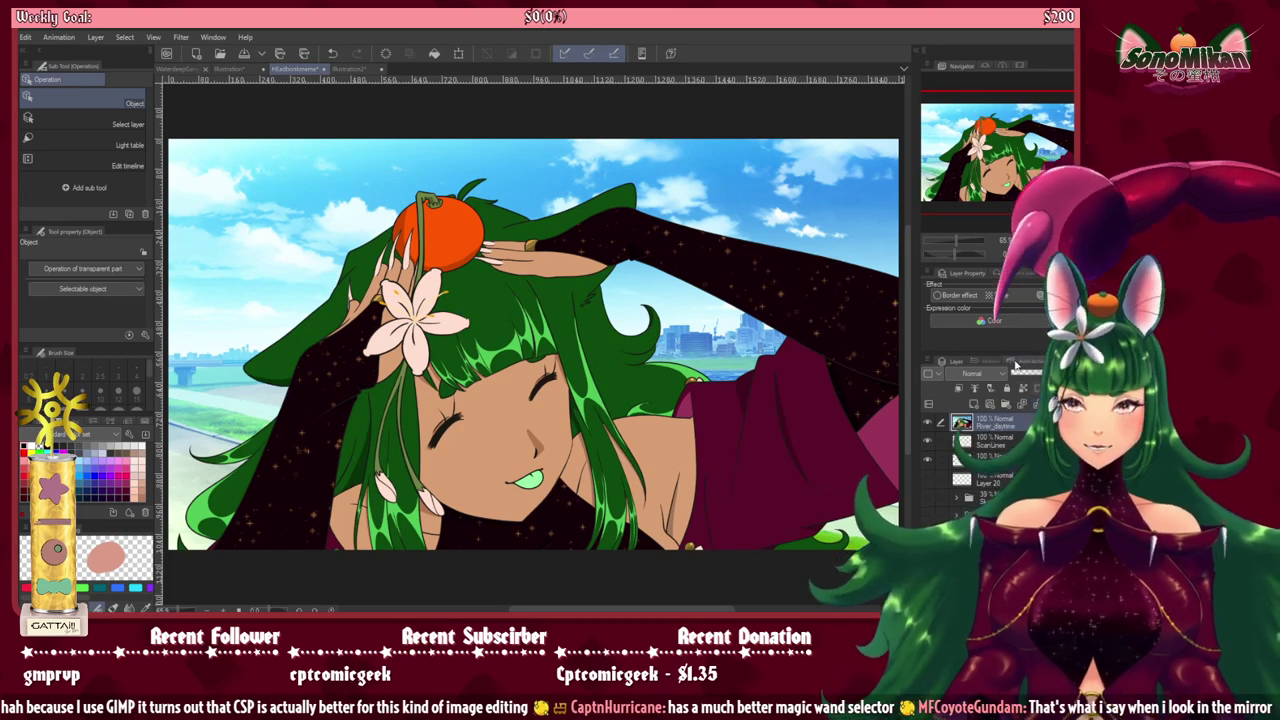
# Step: Try the VHS action set on the merged illustration, including lower quality, noise, scanlines, chromatic aberration and the color shift
pyautogui.click(1031, 361)
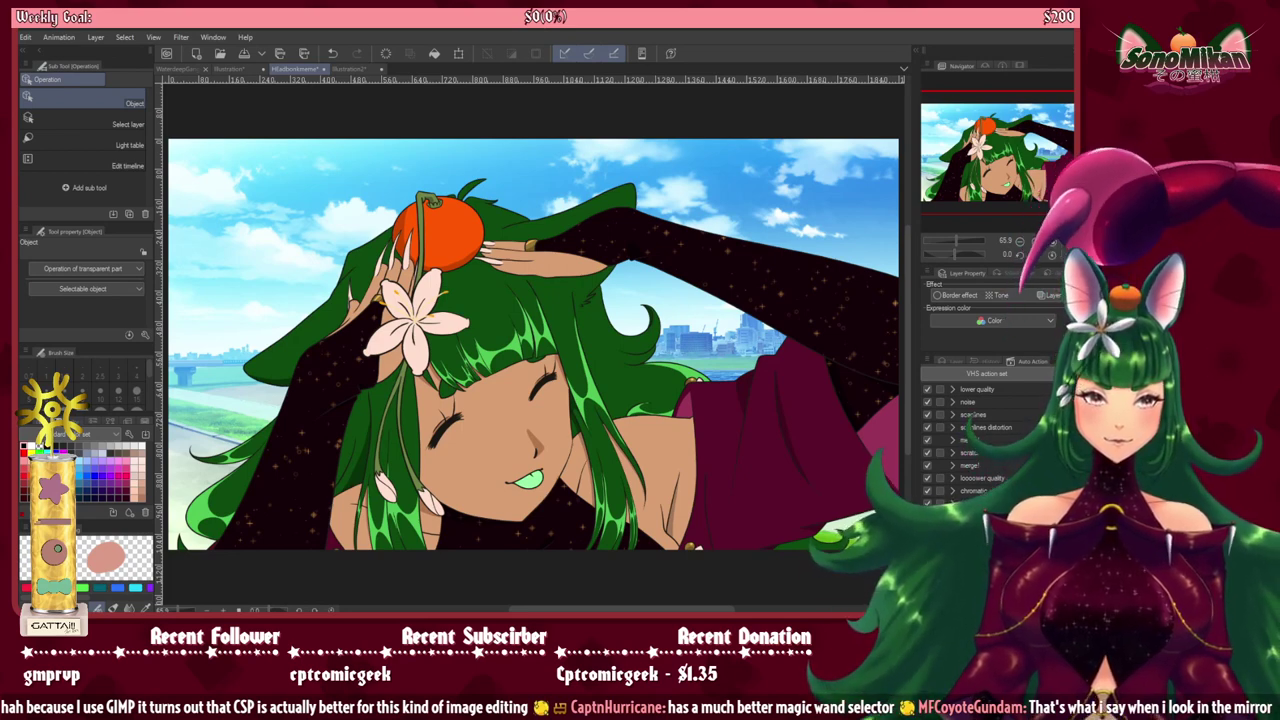
pyautogui.click(987, 391)
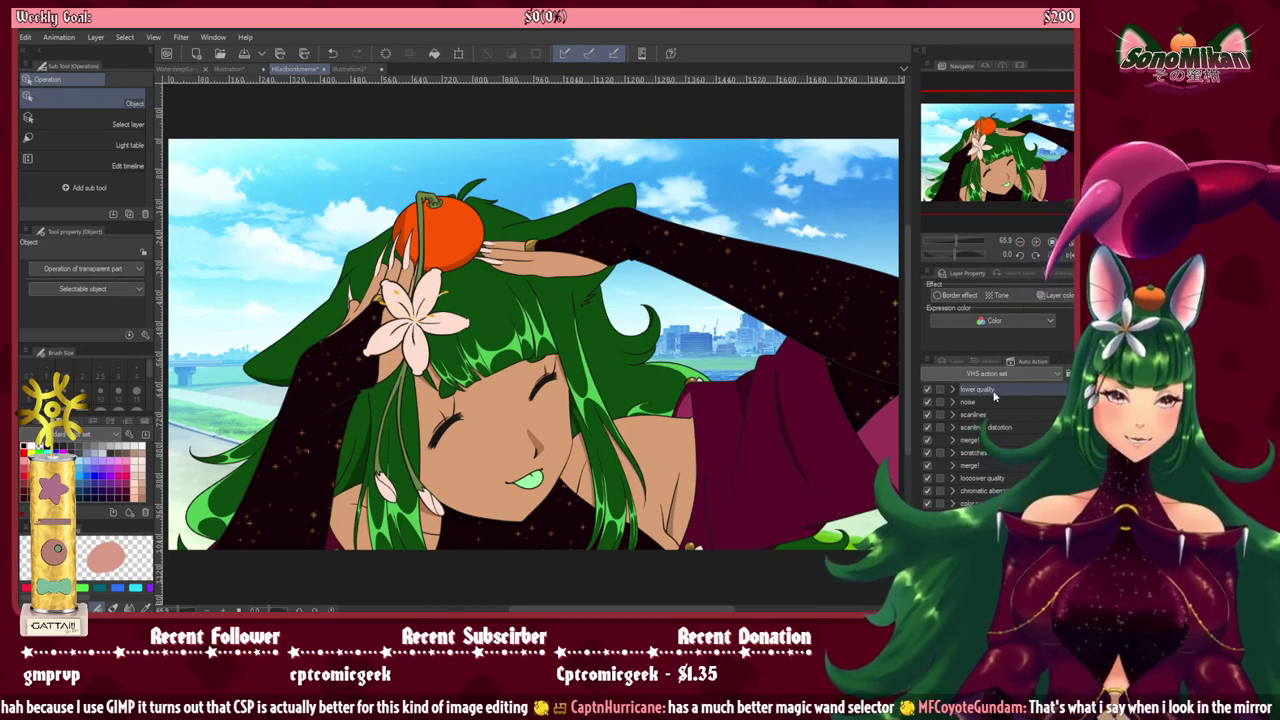
pyautogui.click(982, 403)
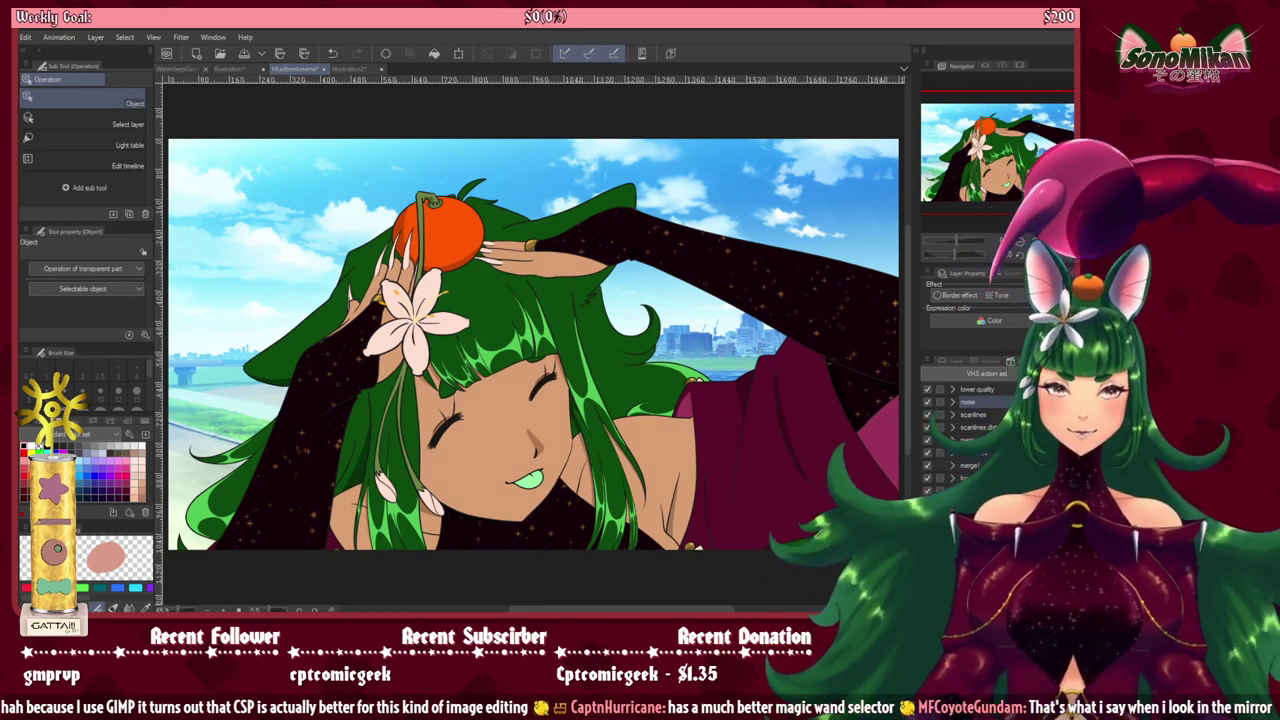
pyautogui.hotkey('ctrl', '+')
pyautogui.hotkey('ctrl', '+')
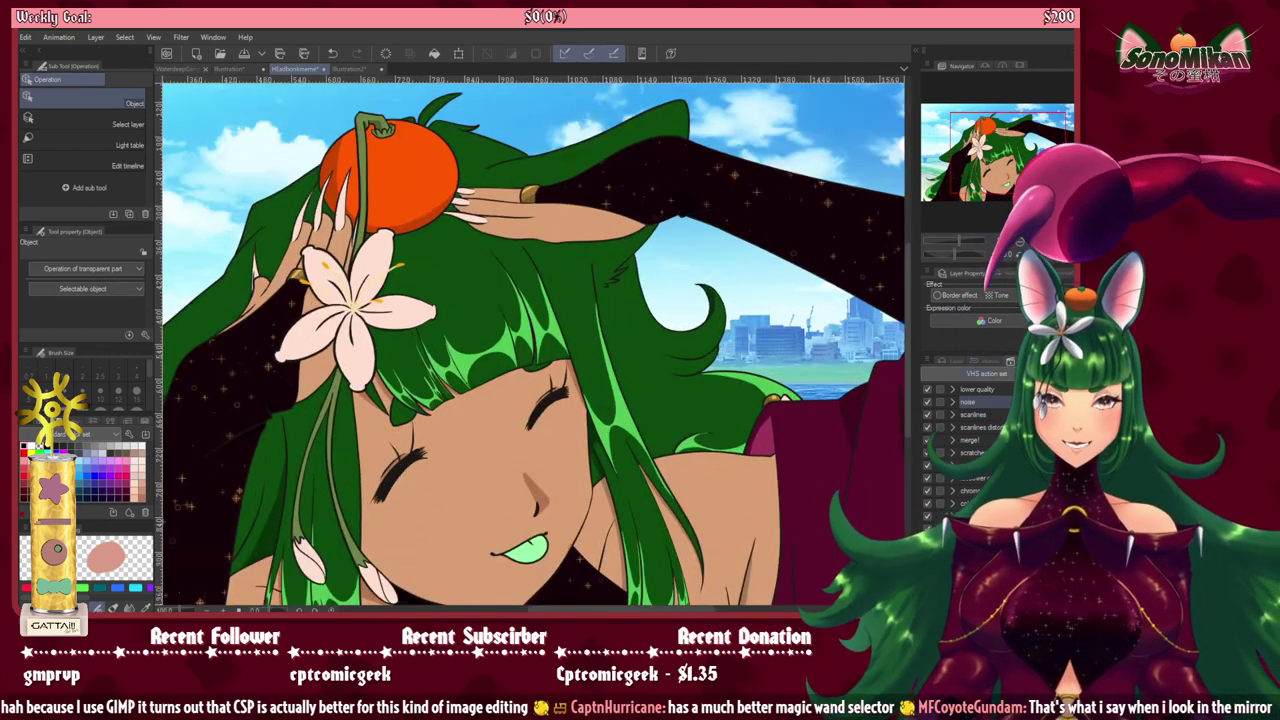
pyautogui.click(973, 415)
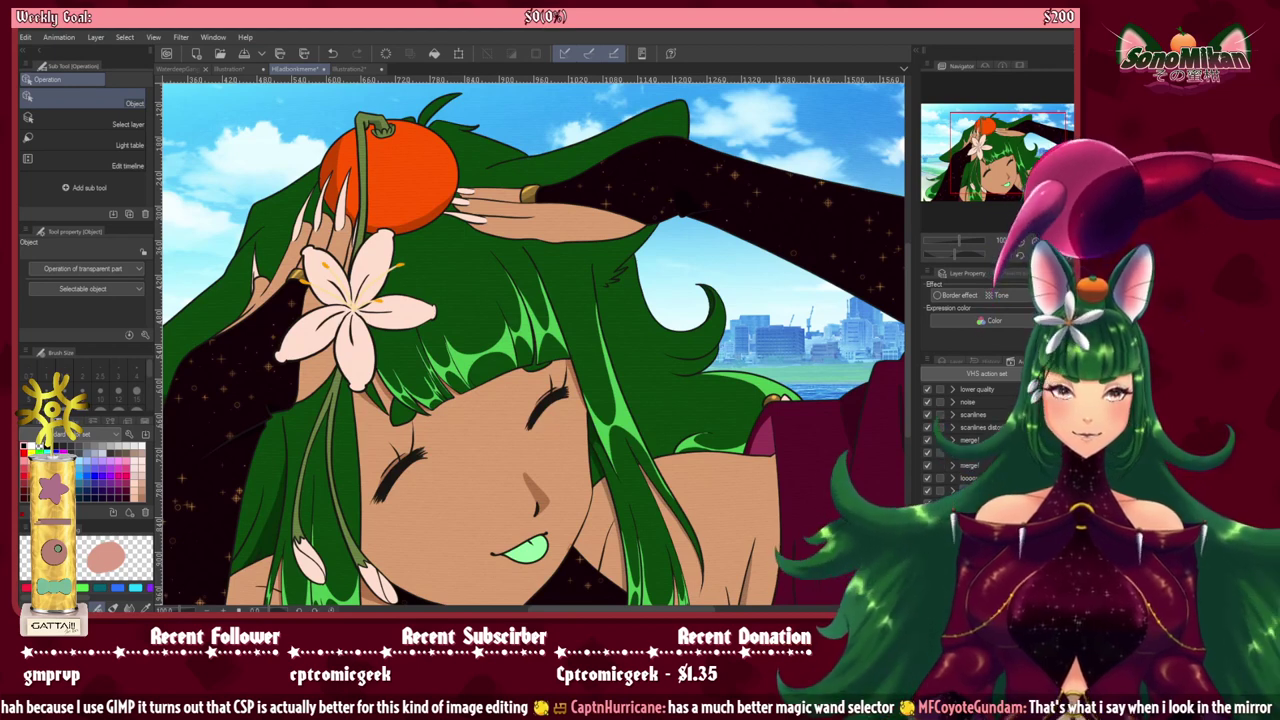
pyautogui.click(962, 366)
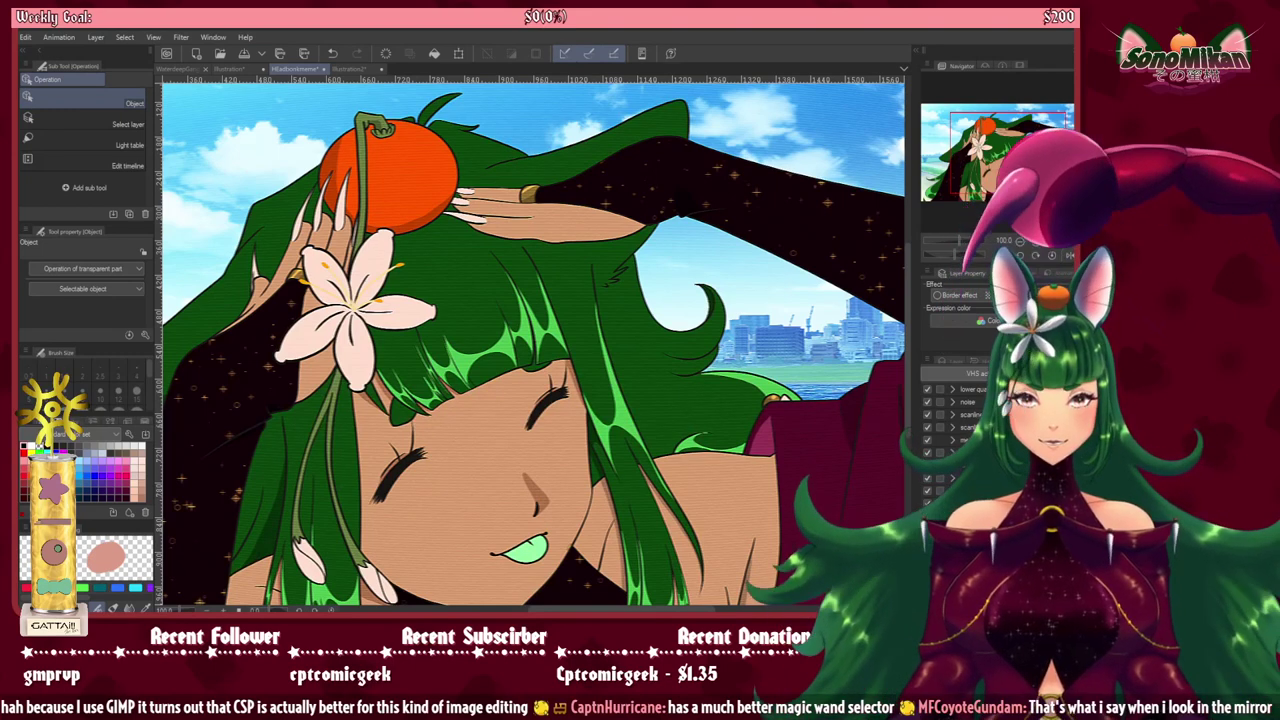
pyautogui.click(927, 465)
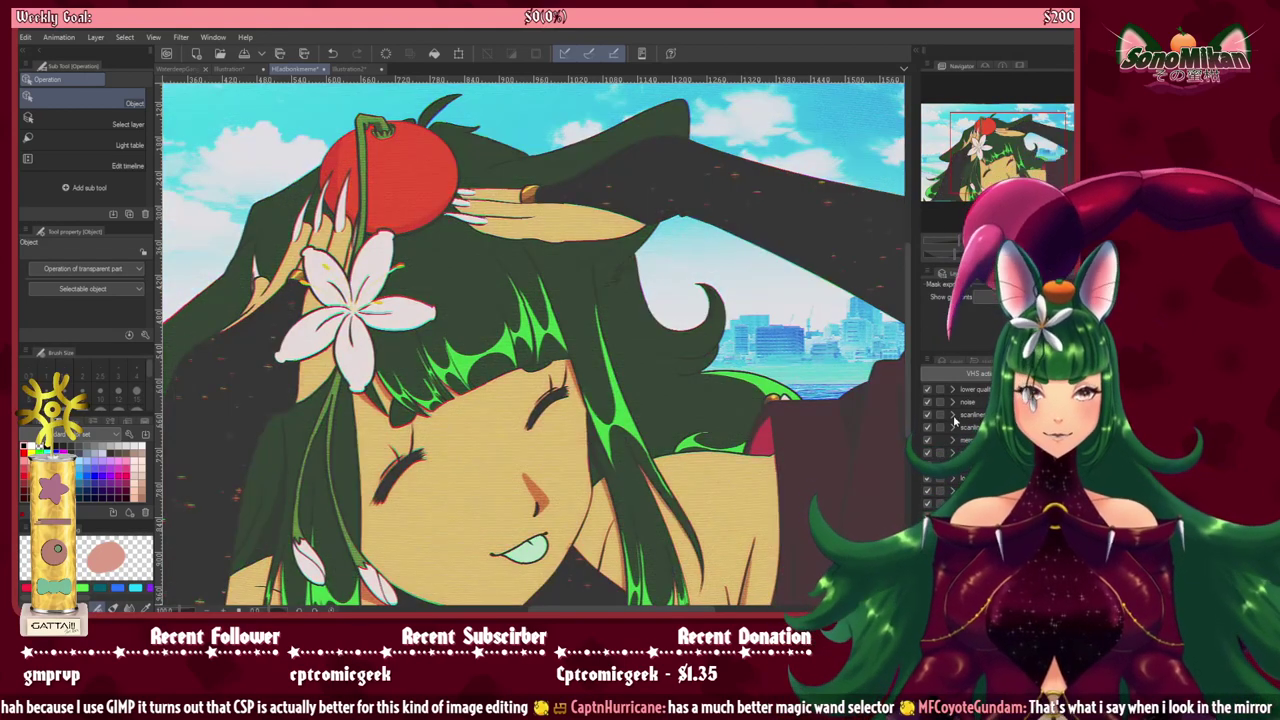
# Step: Adjust the VHS color correction layer to make the skin tone less yellow, and run the lower quality action again
pyautogui.click(952, 362)
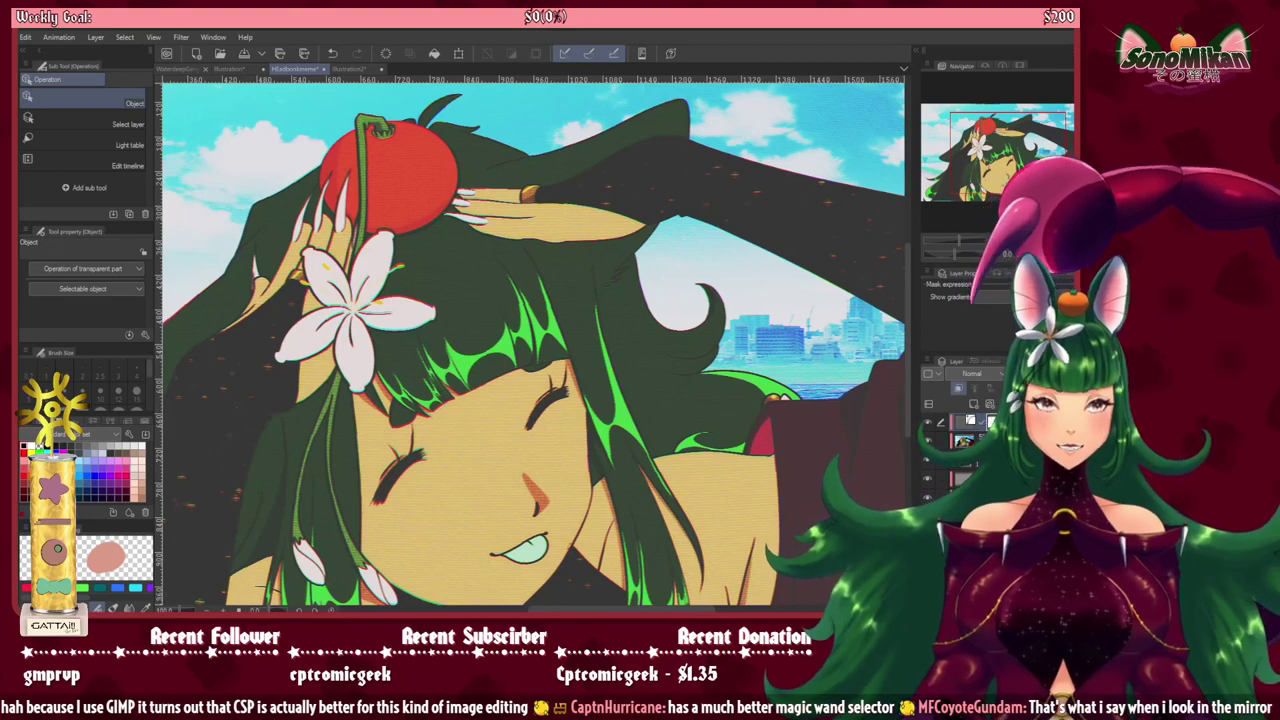
pyautogui.hotkey('ctrl', '0')
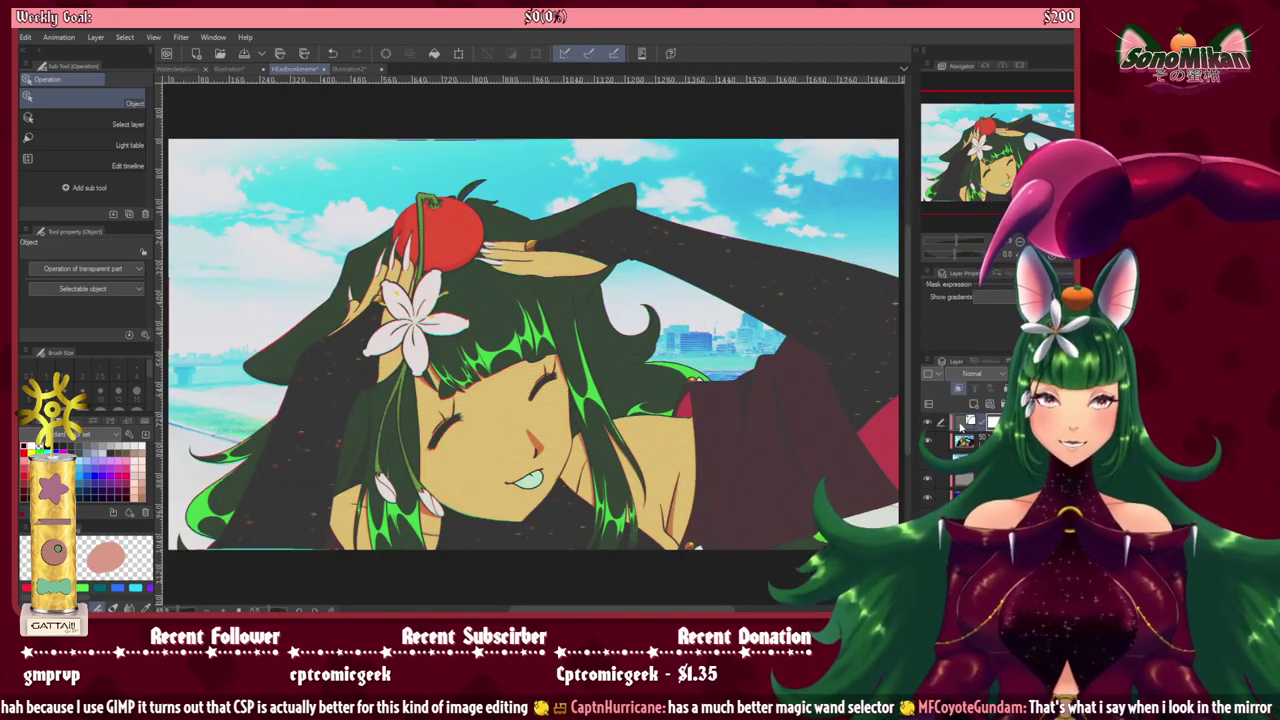
pyautogui.doubleClick(960, 427)
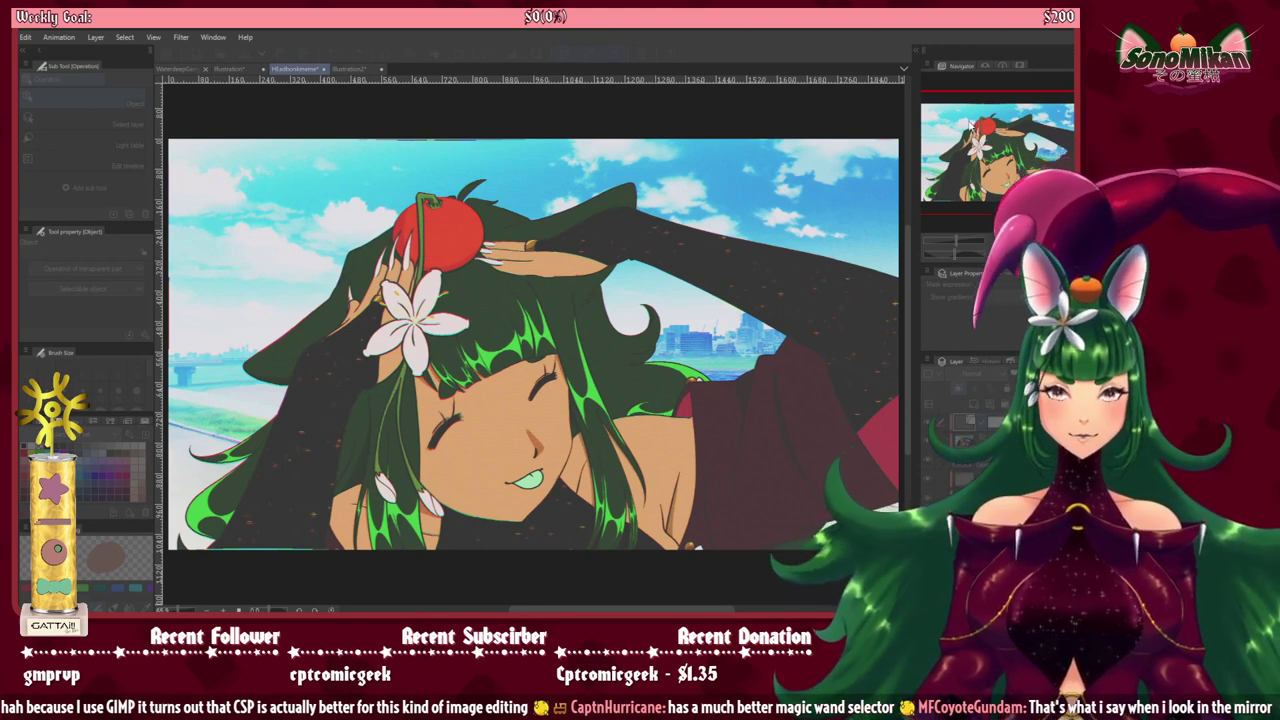
pyautogui.click(811, 270)
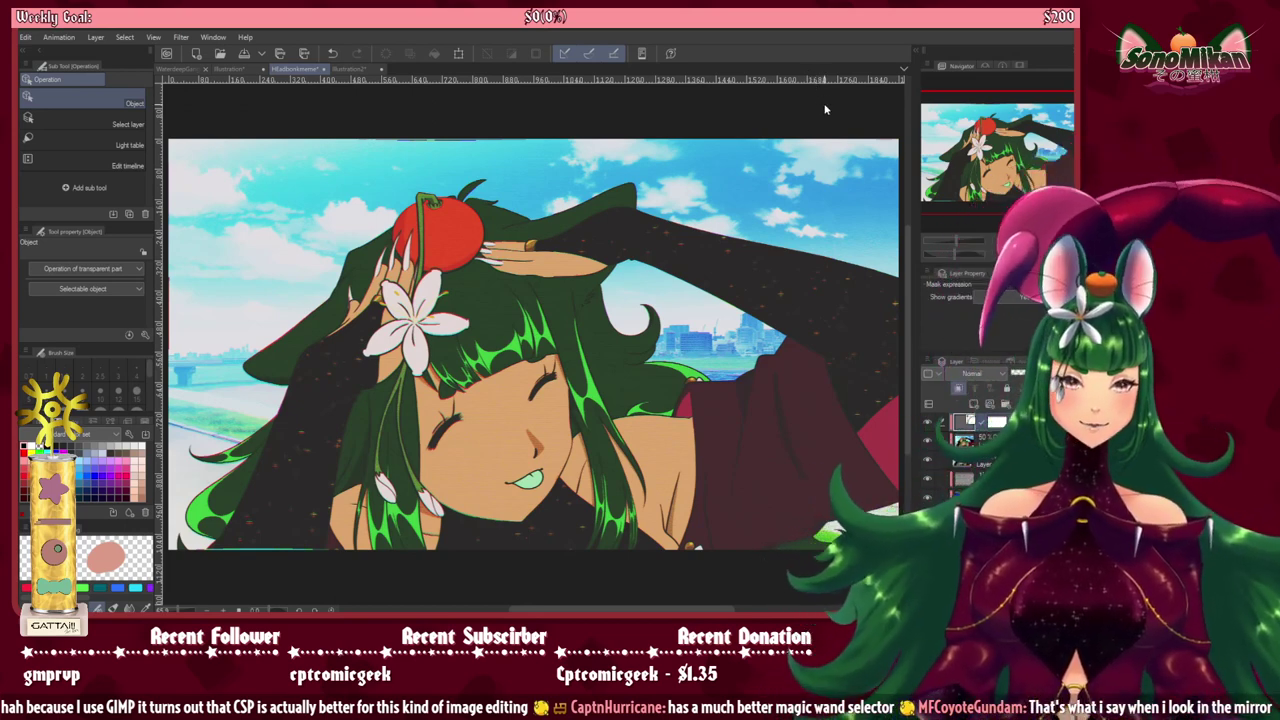
pyautogui.click(1021, 361)
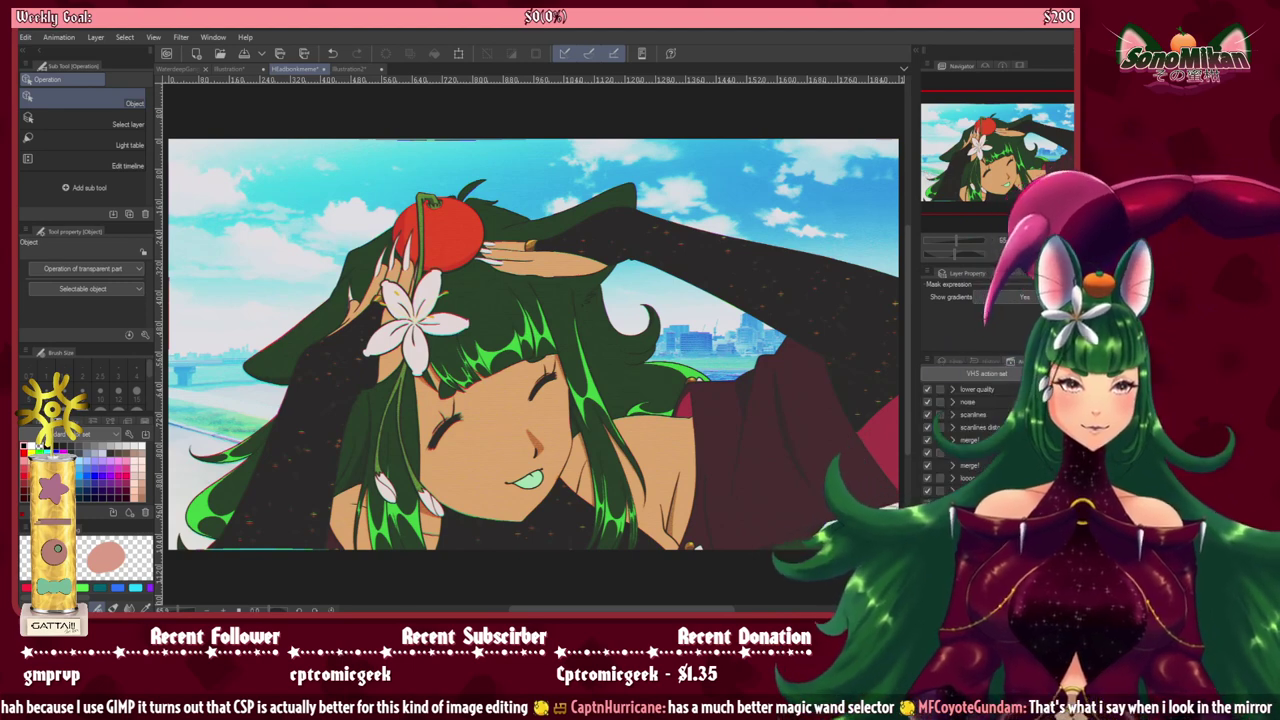
pyautogui.click(977, 390)
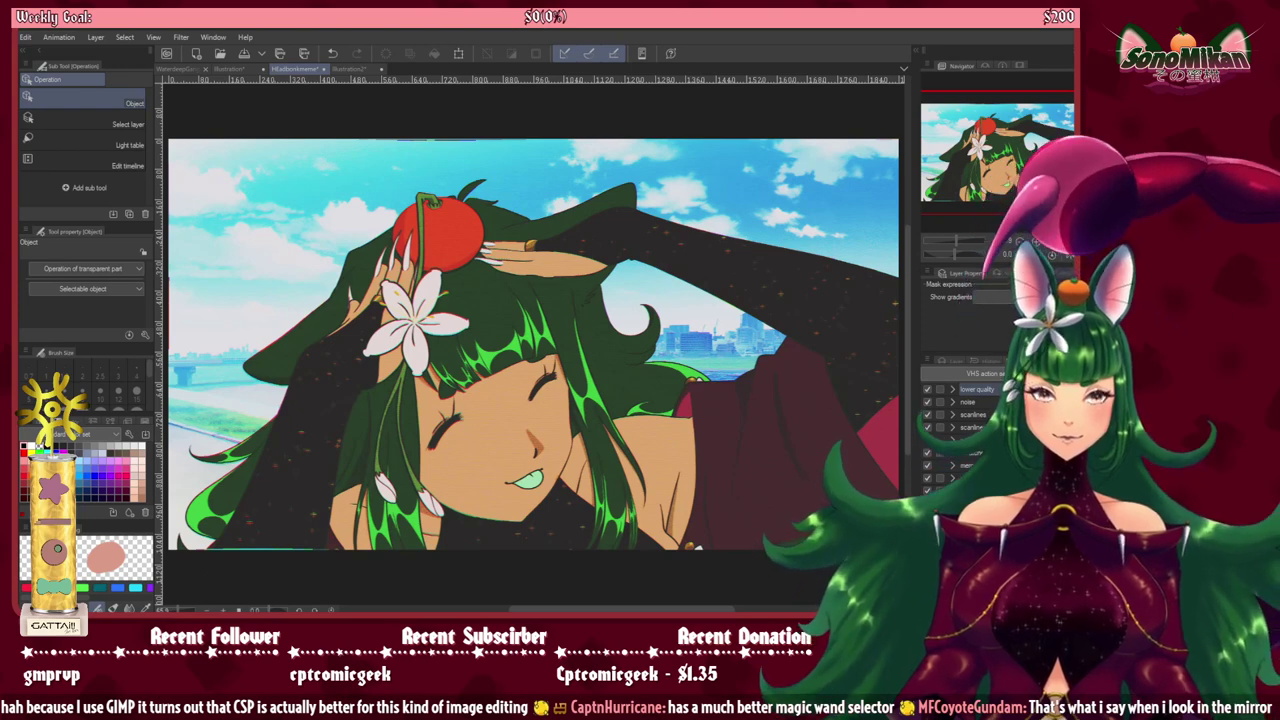
pyautogui.click(957, 363)
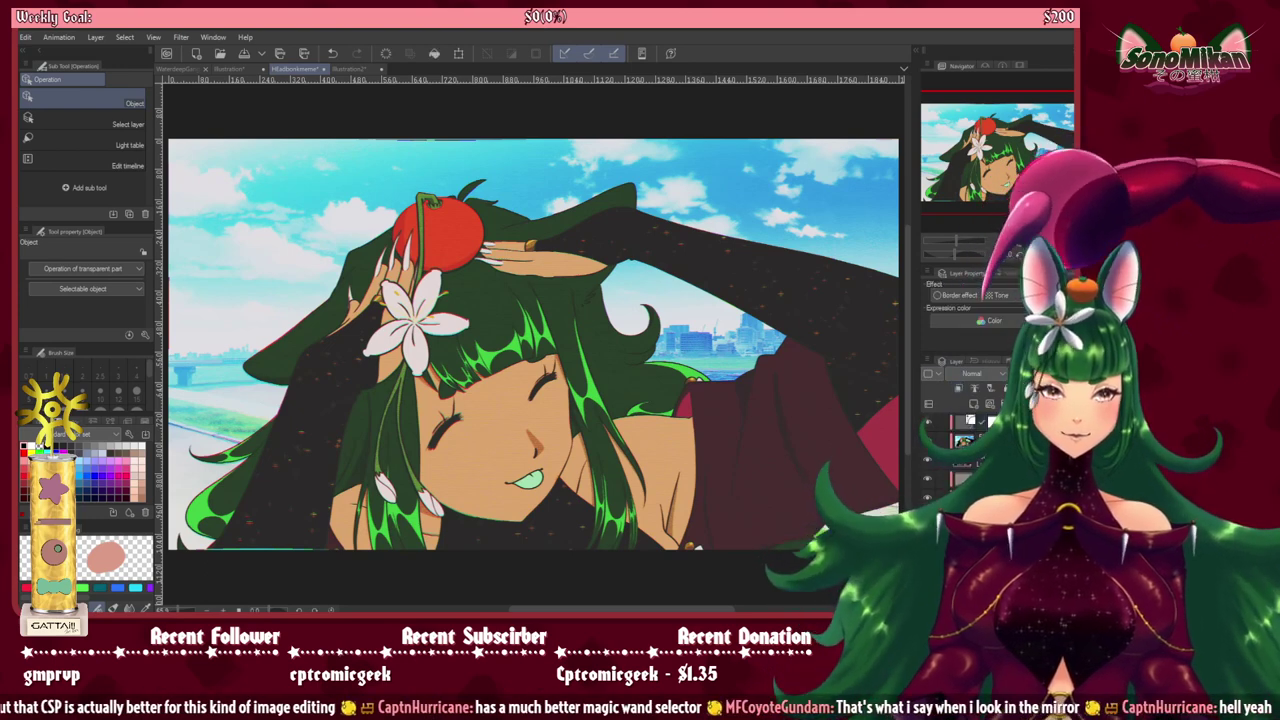
pyautogui.click(1014, 361)
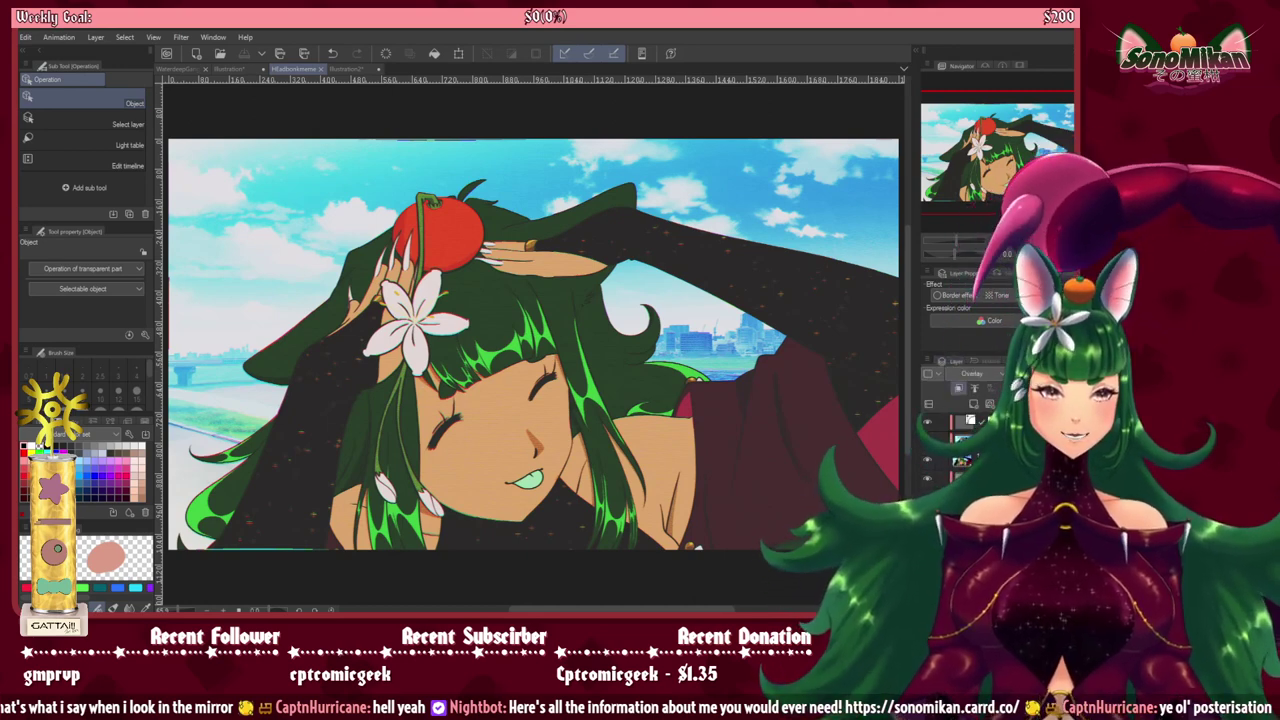
# Step: Delete the VHS effect layers and the merged River_daytime illustration
pyautogui.press('Delete')
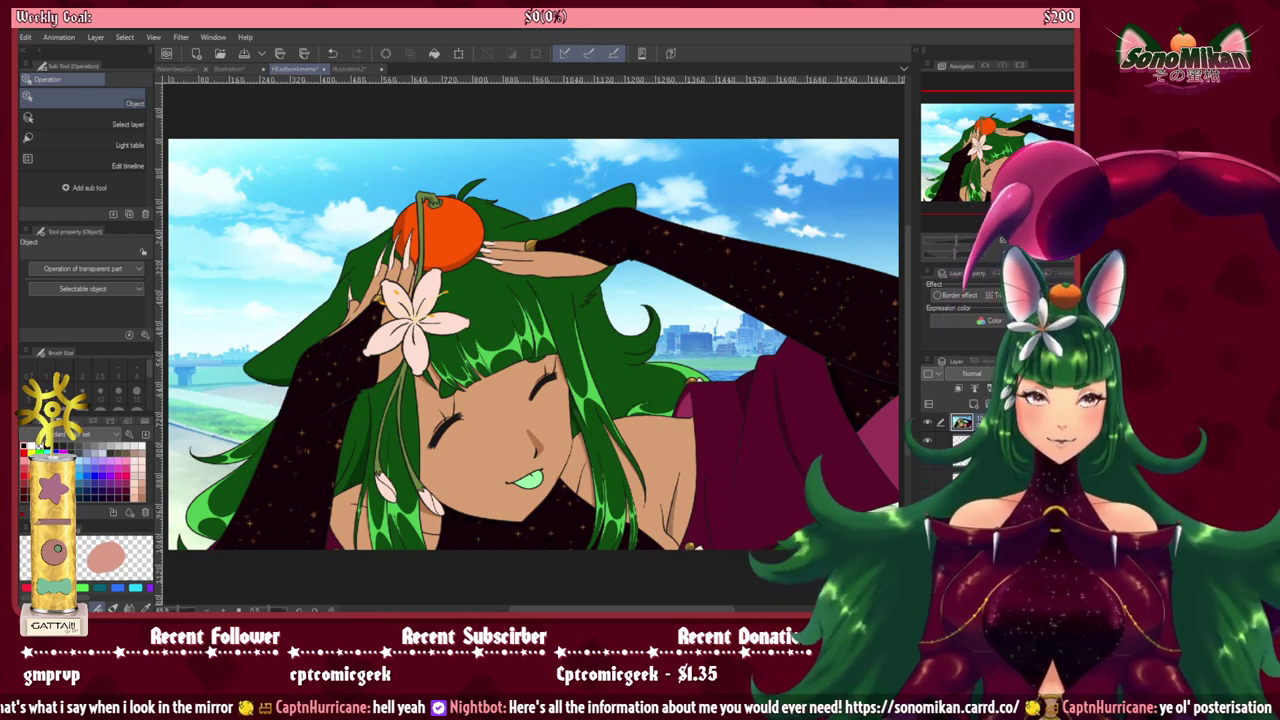
pyautogui.press('Delete')
pyautogui.hotkey('ctrl', 'z')
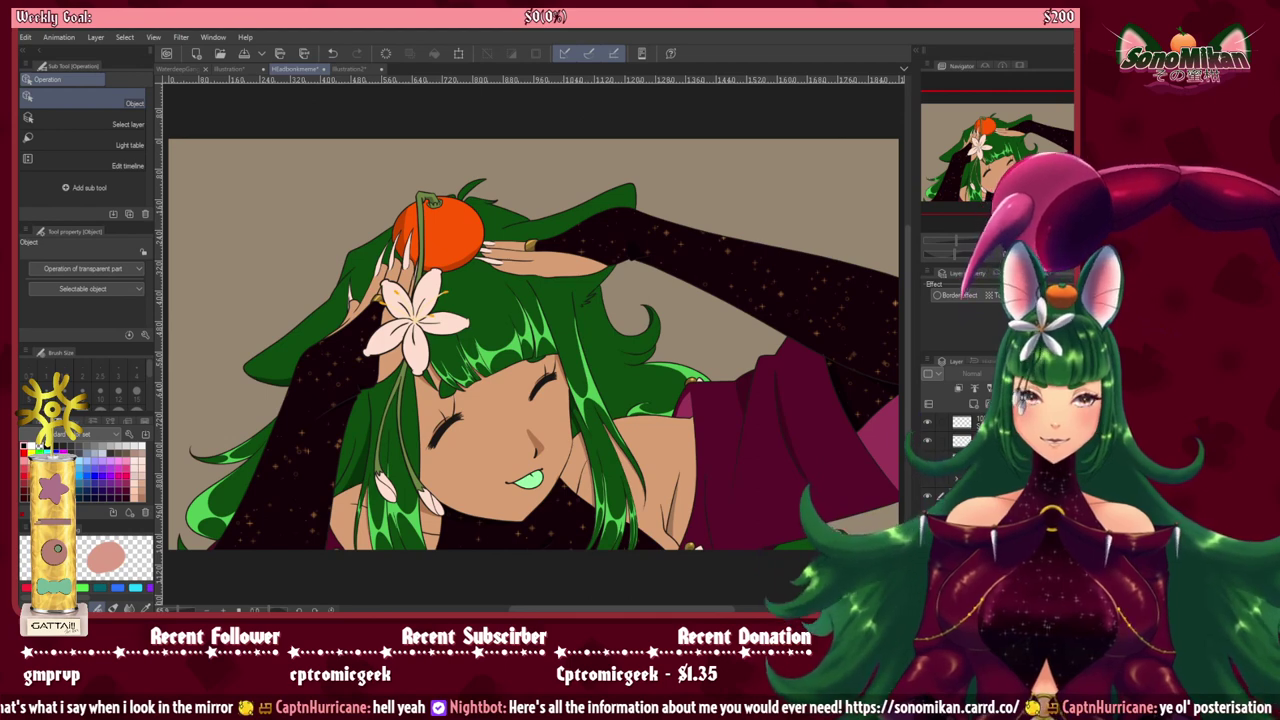
# Step: Recolor the character's line art dark reddish brown with the Fill-in-mono pen and adjust its hue, saturation and luminosity
pyautogui.click(990, 496)
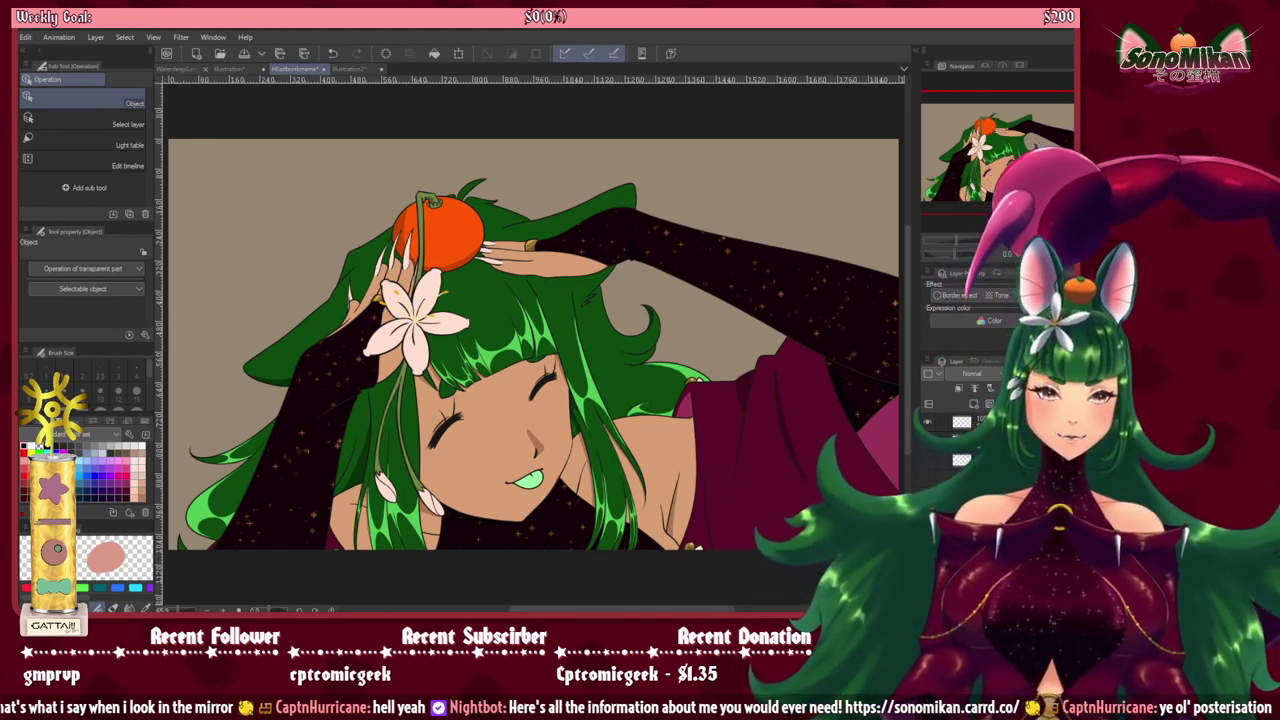
pyautogui.click(992, 323)
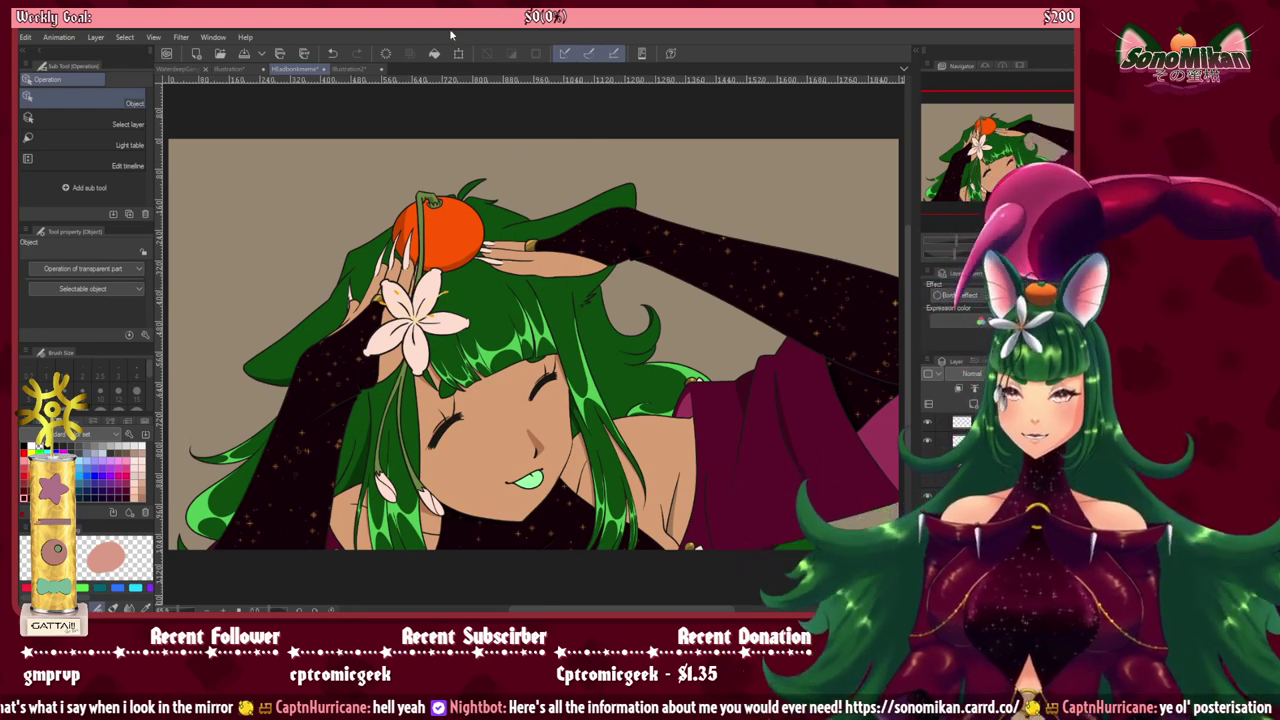
pyautogui.press('p')
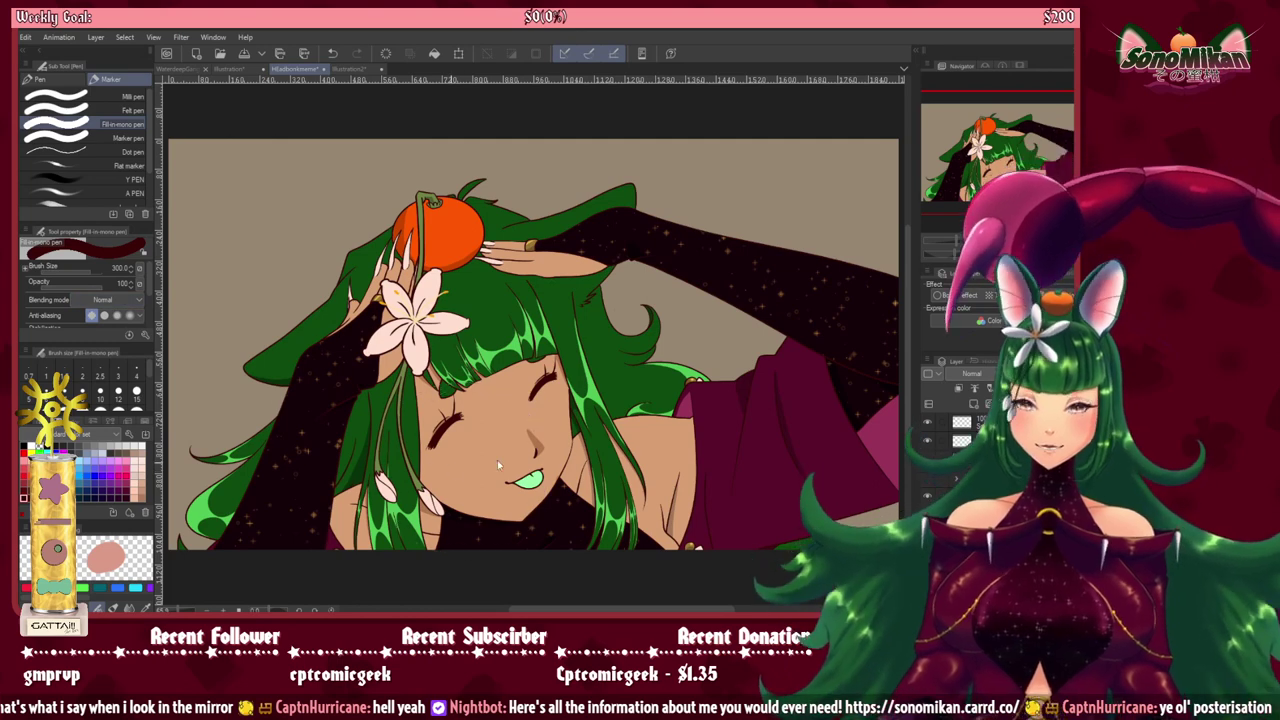
pyautogui.hotkey('ctrl', 'u')
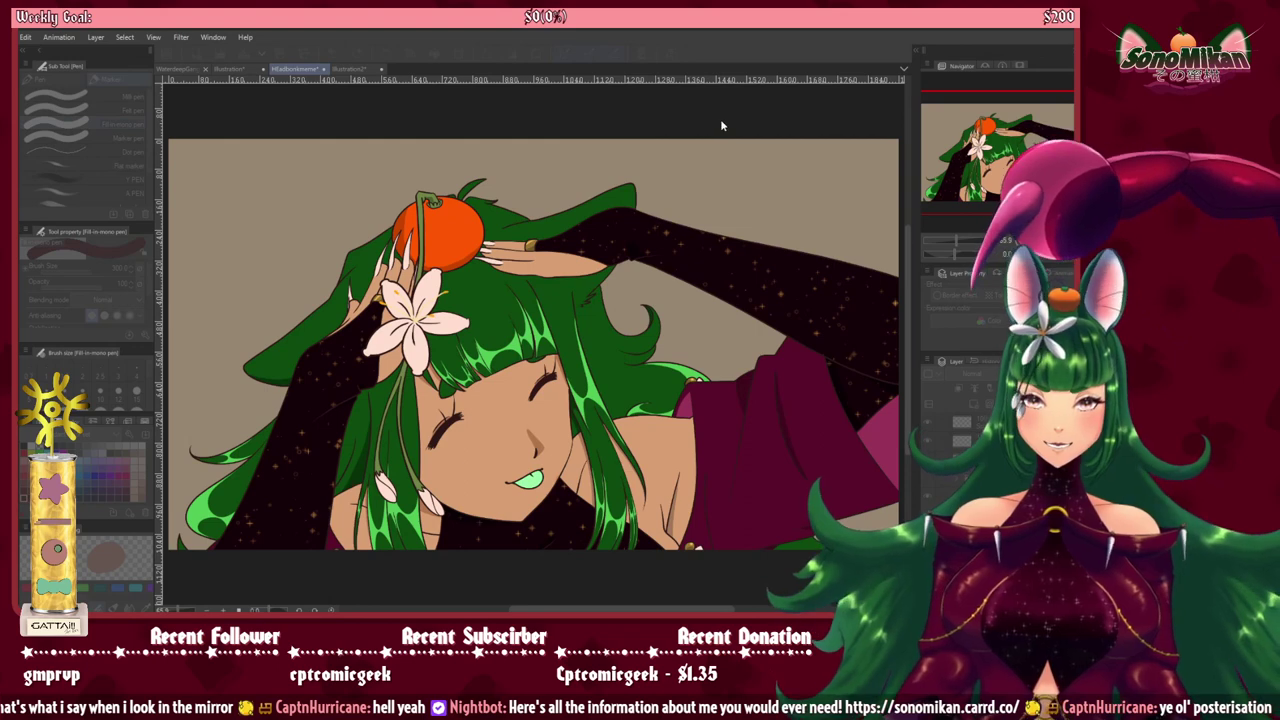
pyautogui.click(908, 110)
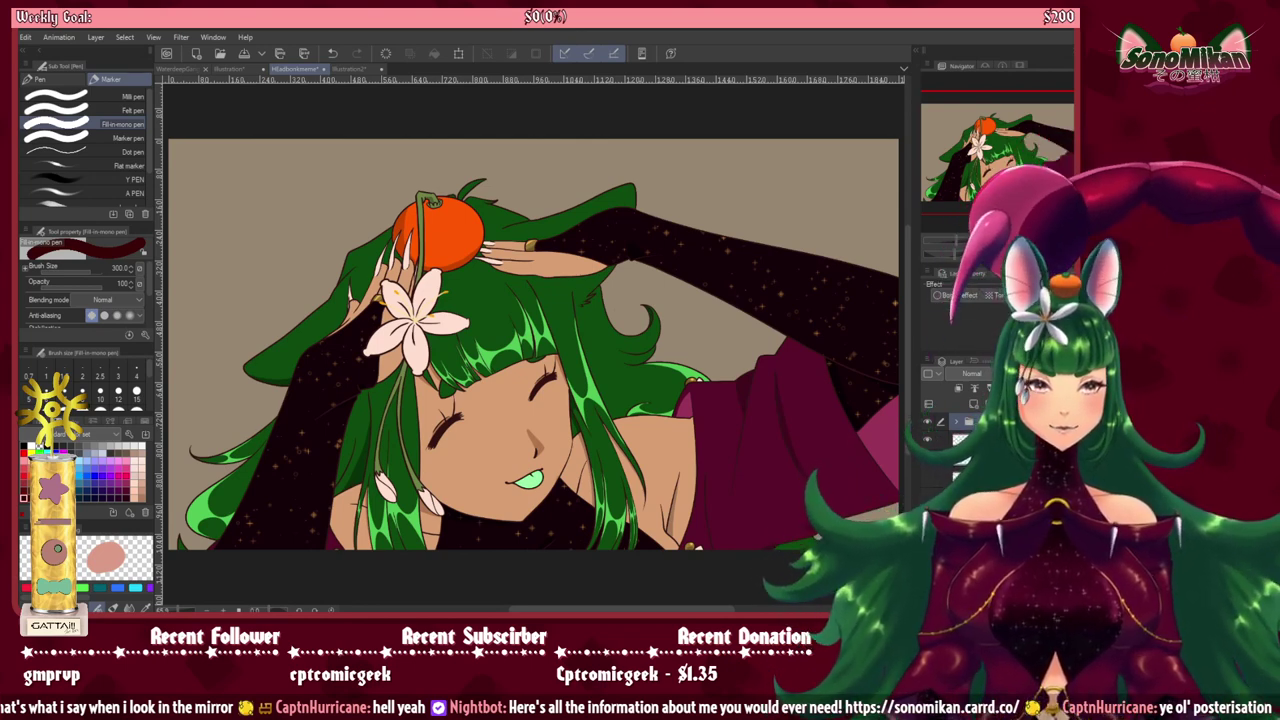
# Step: Place the River_evening background from the color pattern materials beneath the merged character layer
pyautogui.click(916, 51)
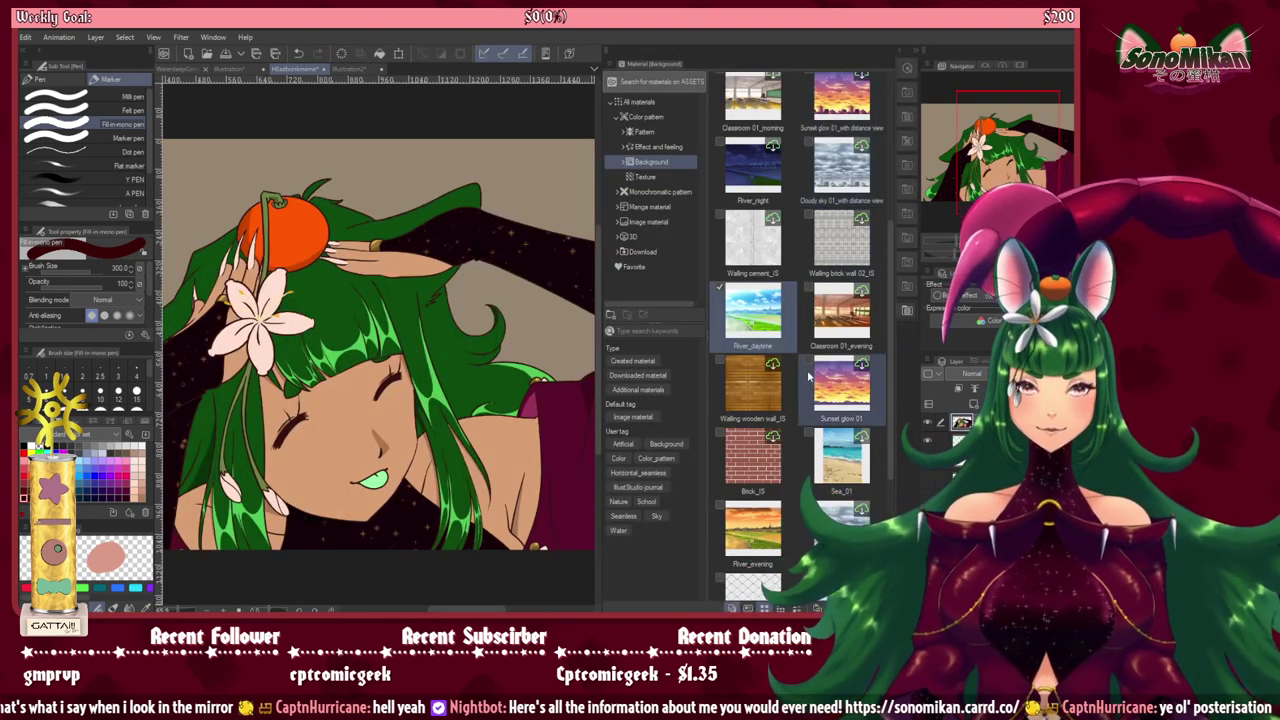
pyautogui.scroll(-1, 809, 377)
pyautogui.moveTo(755, 459); pyautogui.dragTo(945, 450)
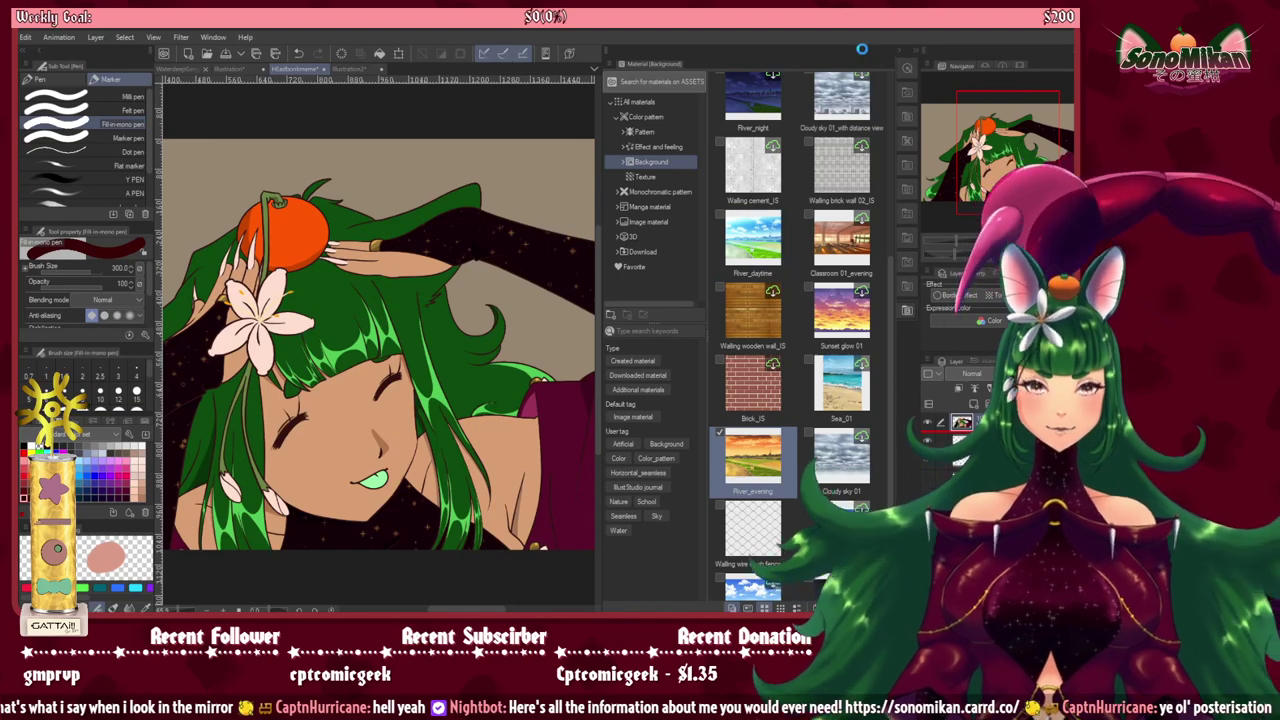
pyautogui.click(917, 50)
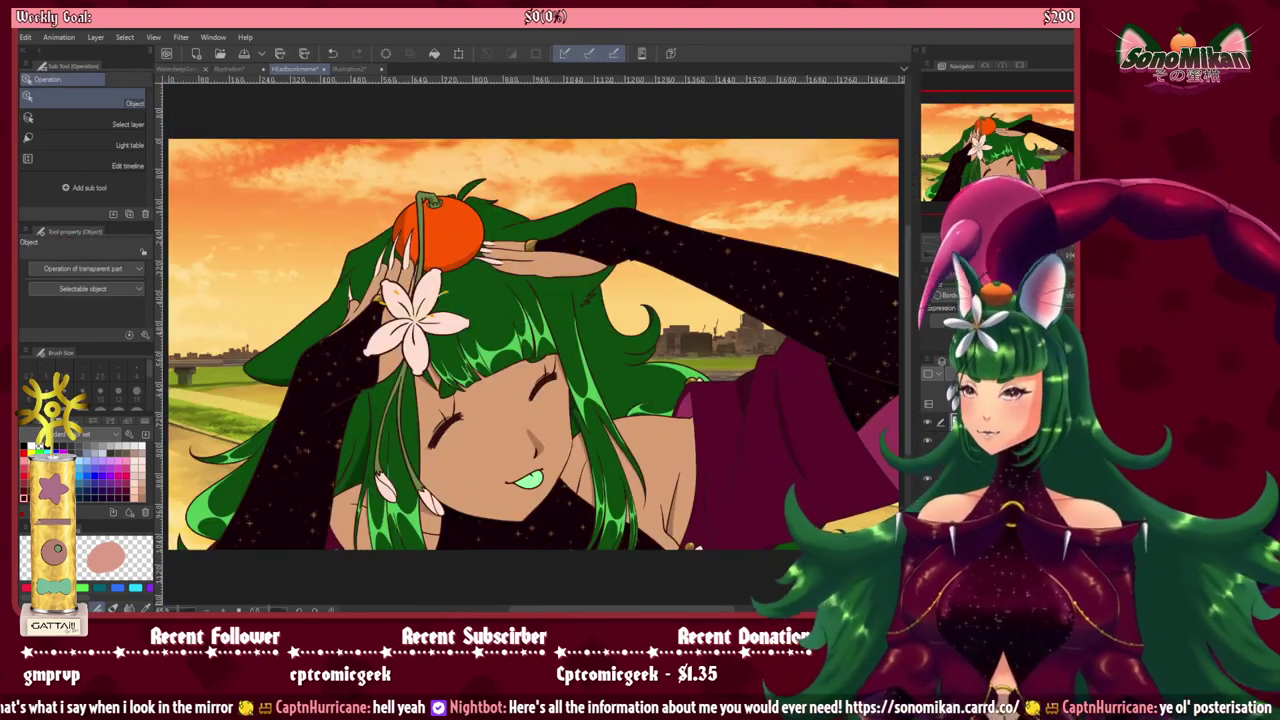
# Step: Cover the illustration with a vertical Sunset gradient, black above and yellow below, and blend it as Soft light at reduced opacity
pyautogui.press('g')
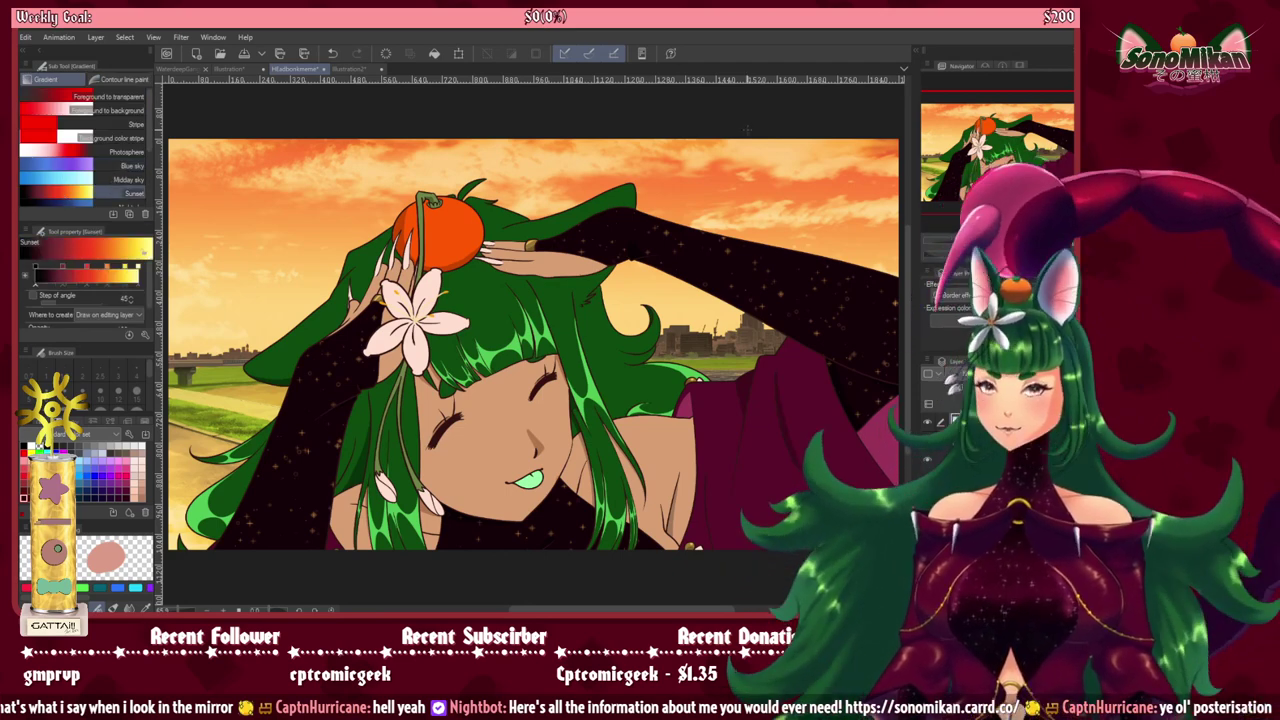
pyautogui.moveTo(690, 132); pyautogui.dragTo(533, 566)
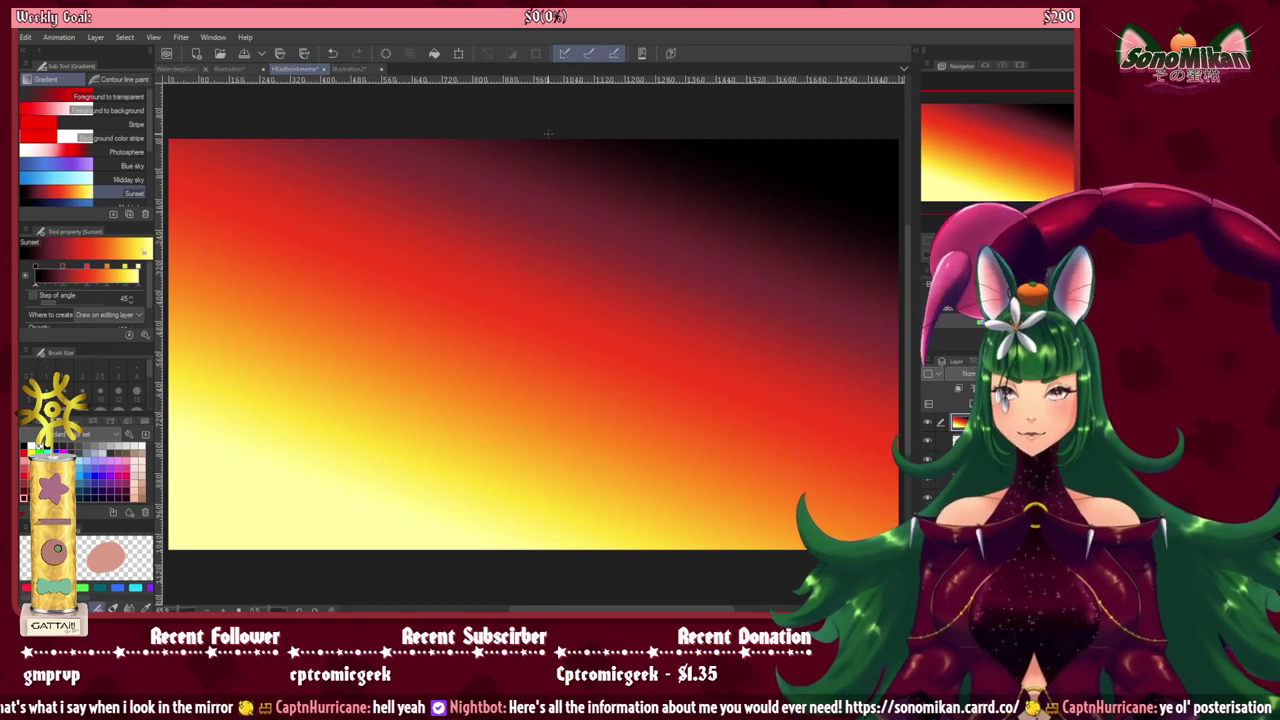
pyautogui.moveTo(548, 133); pyautogui.dragTo(545, 545)
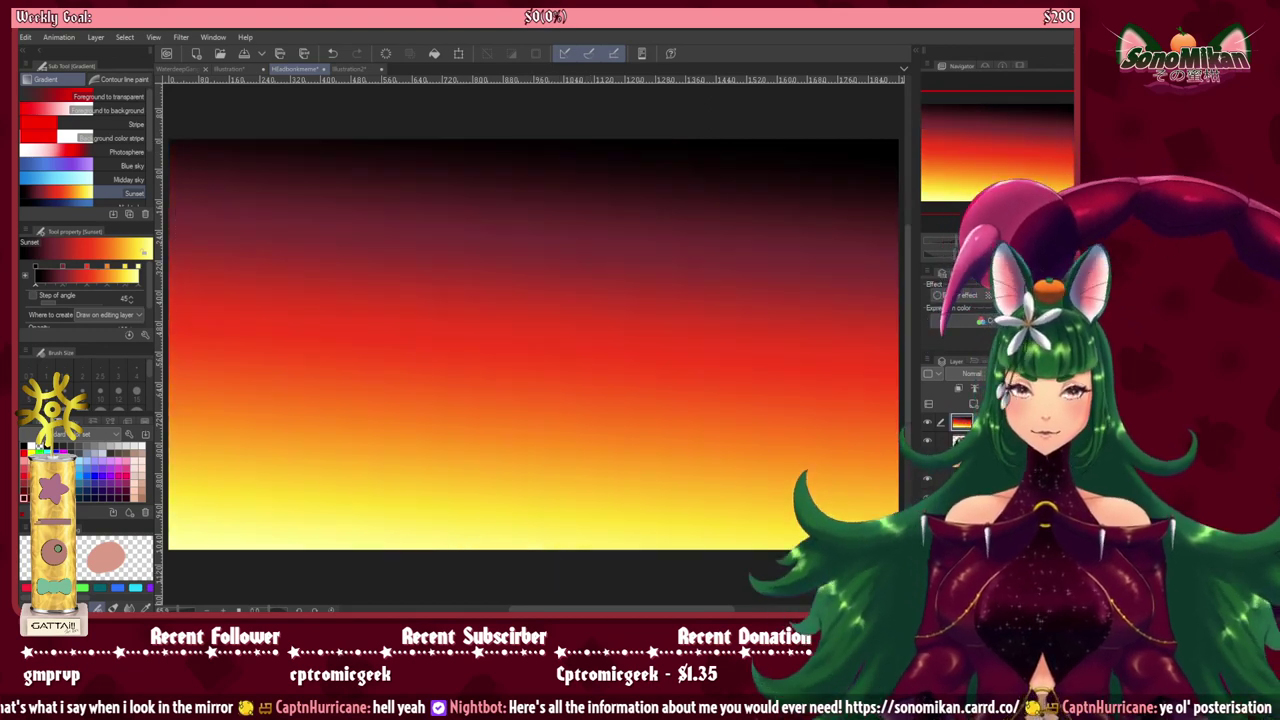
pyautogui.click(967, 211)
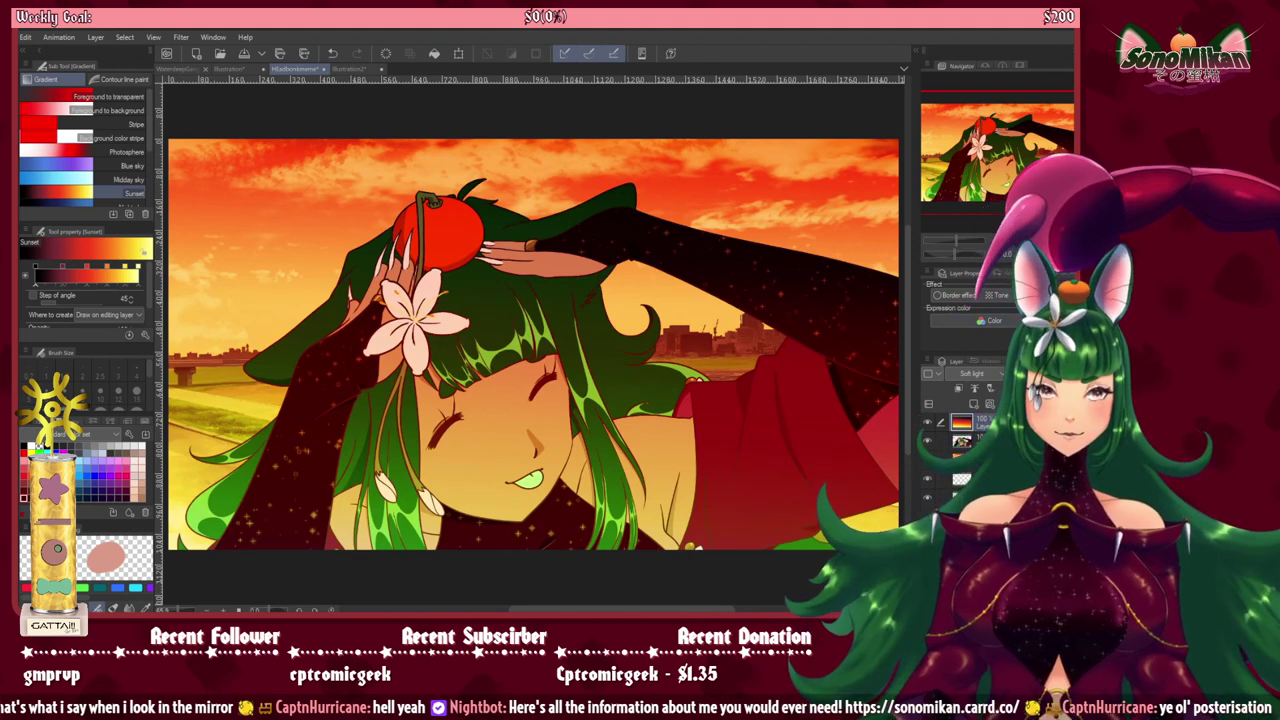
pyautogui.click(1026, 373)
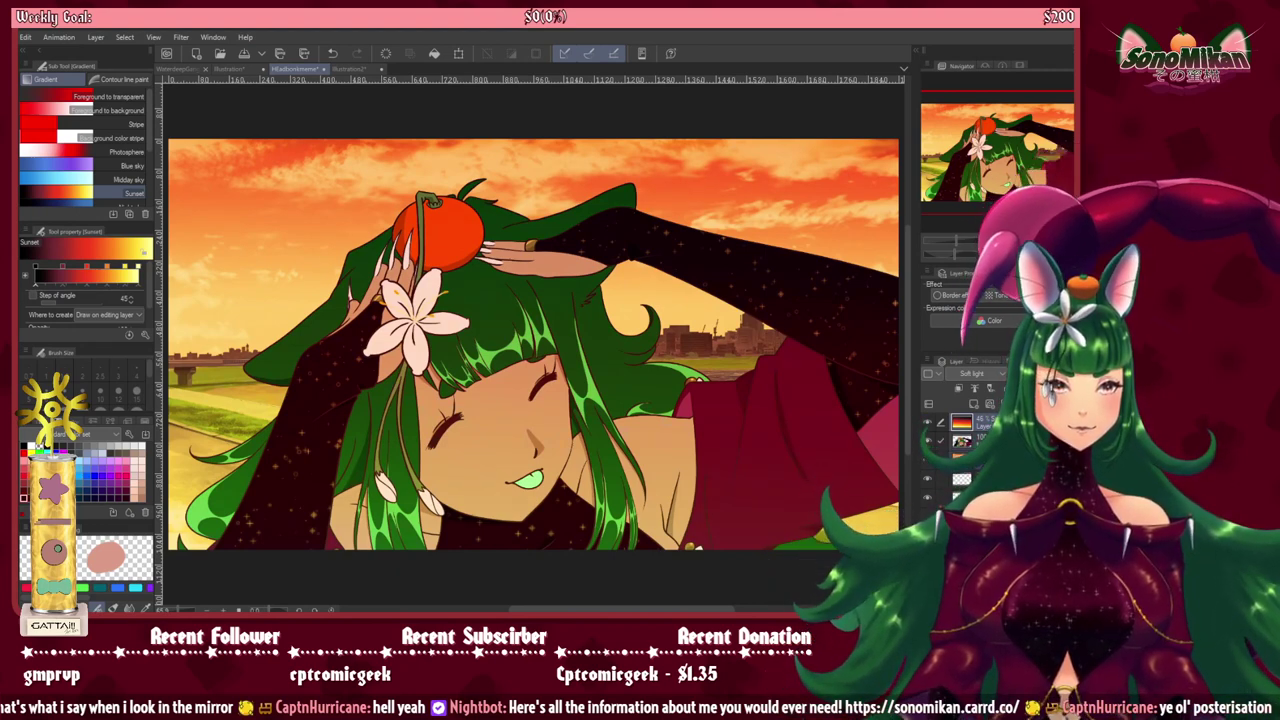
# Step: Run the VHS actions on the merged sunset illustration, including noise, scanlines and the color shift
pyautogui.click(1026, 361)
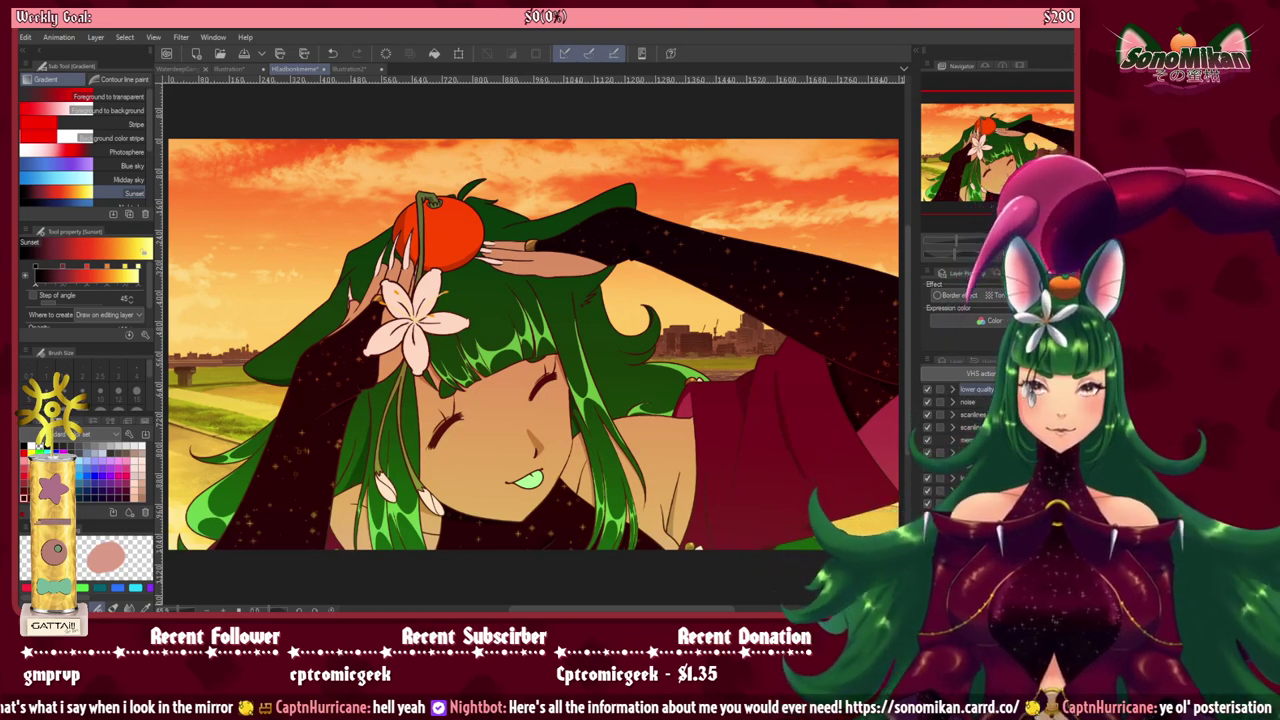
pyautogui.click(969, 402)
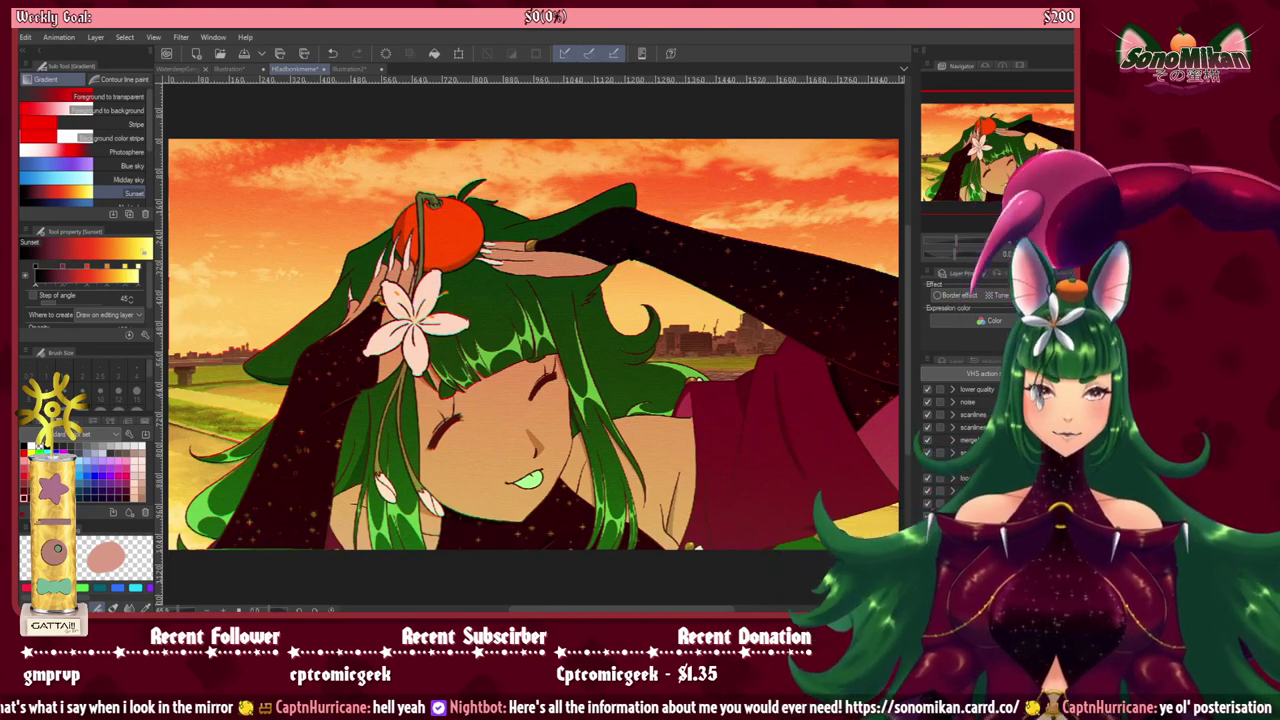
pyautogui.hotkey('ctrl', 'z')
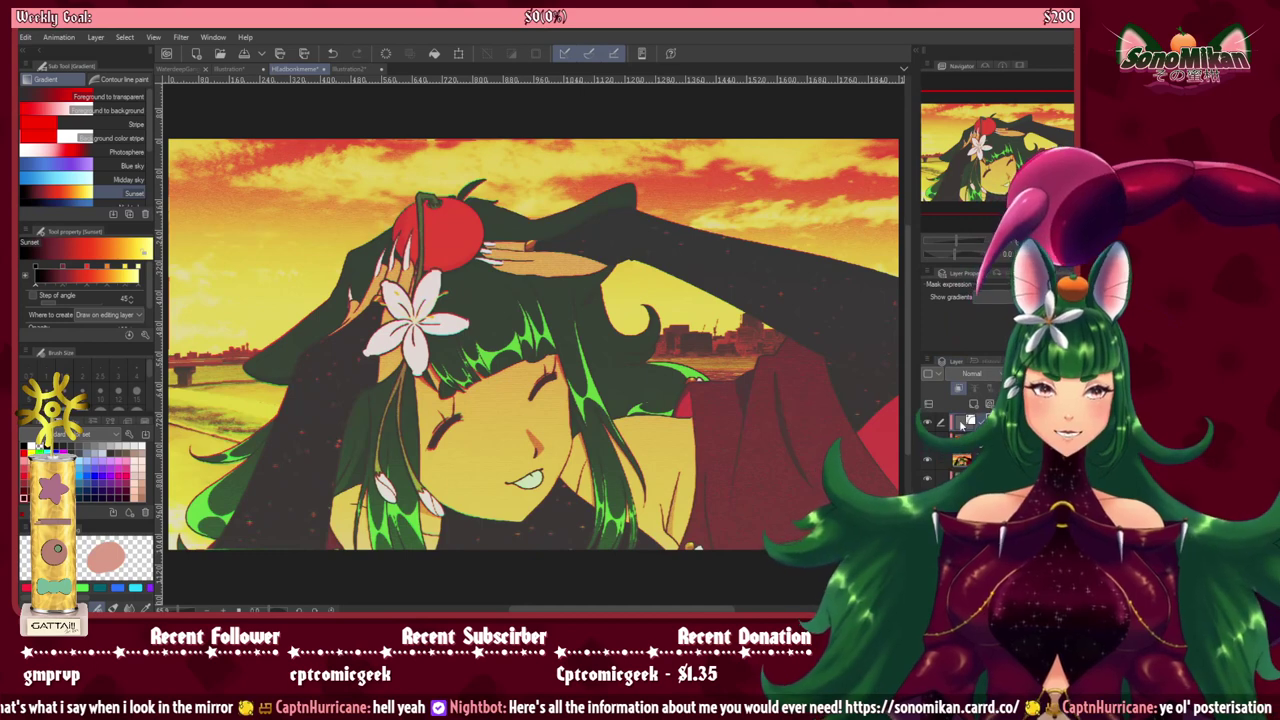
# Step: Adjust the VHS color correction layer to deepen the faded dark tones of the hair and sleeves
pyautogui.doubleClick(961, 424)
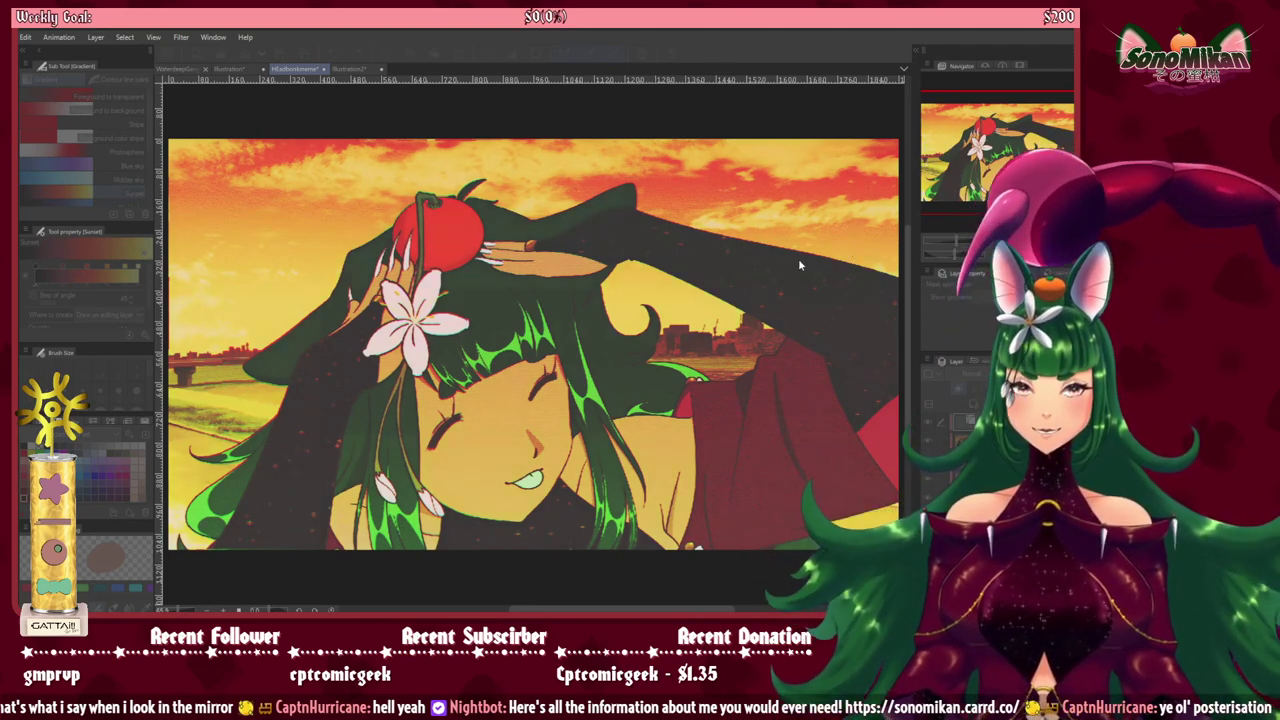
pyautogui.moveTo(802, 257); pyautogui.dragTo(802, 275)
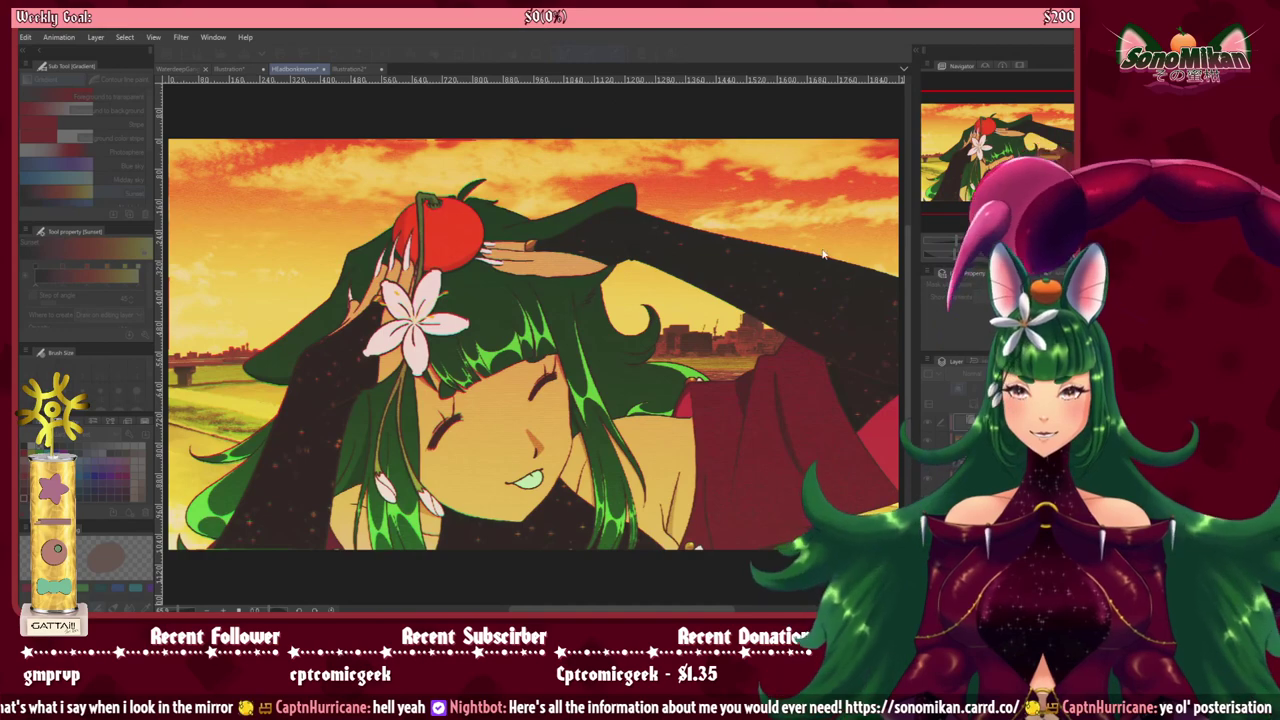
pyautogui.click(987, 106)
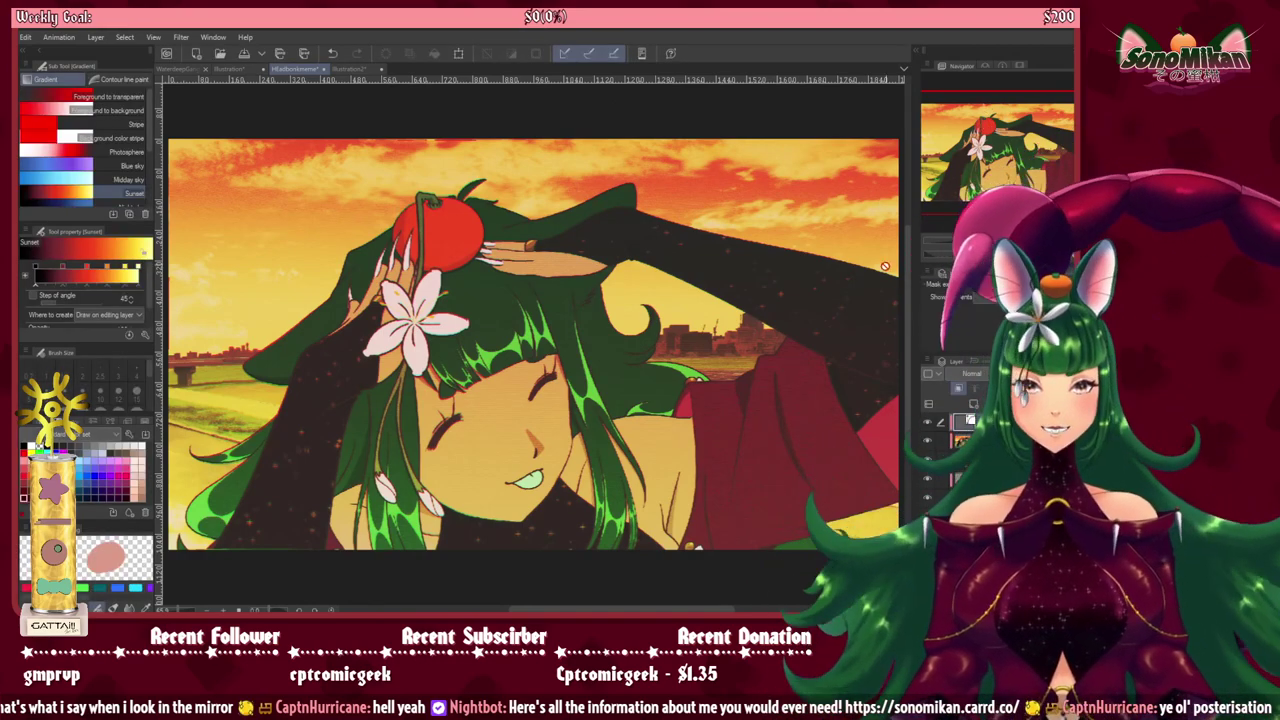
# Step: Examine the VHS effect up close on the face, flower, orange and sunset sky
pyautogui.scroll(2, 832, 328)
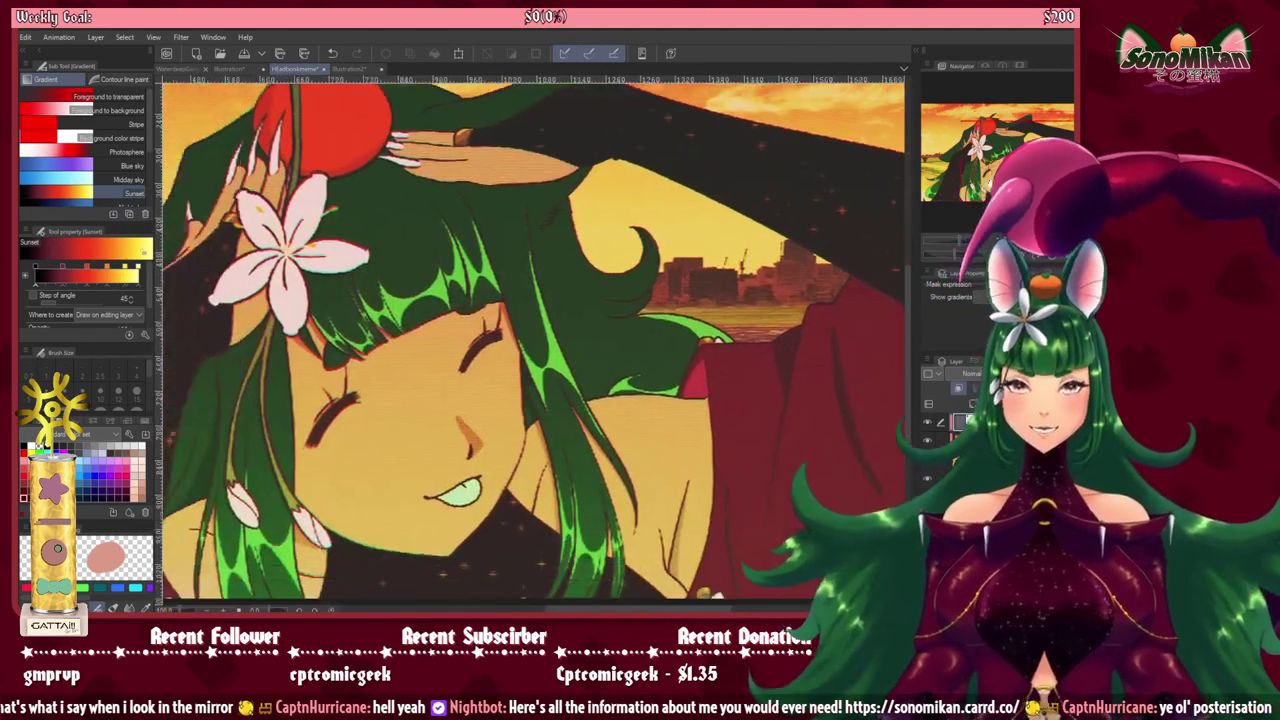
pyautogui.moveTo(990, 184); pyautogui.dragTo(972, 185)
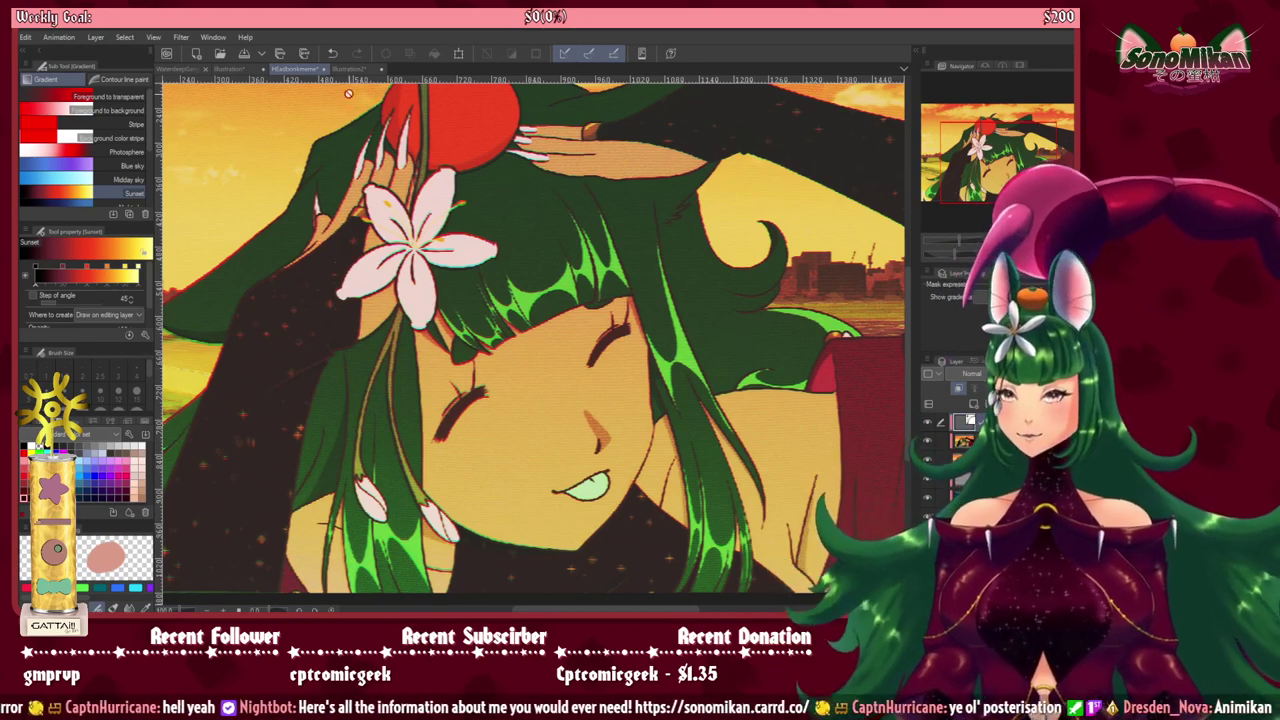
pyautogui.moveTo(944, 133); pyautogui.dragTo(919, 113)
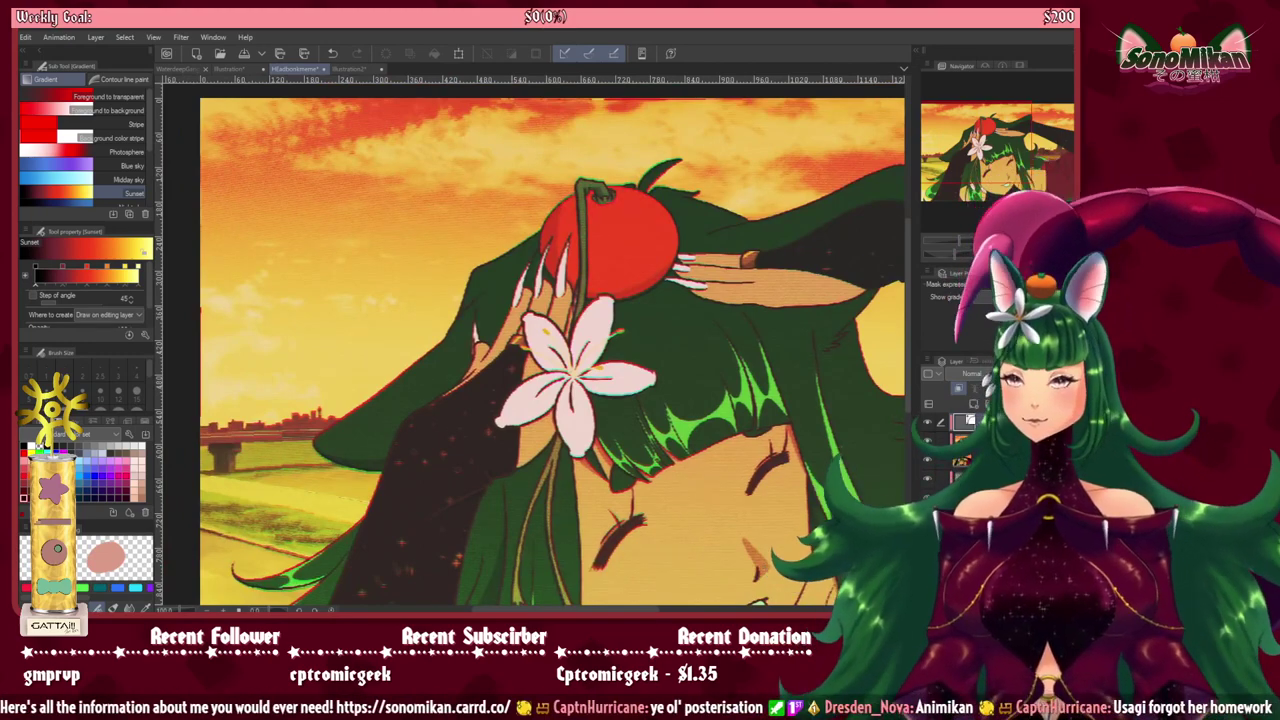
pyautogui.moveTo(985, 162)
pyautogui.mouseDown()
pyautogui.moveTo(1024, 185)
pyautogui.moveTo(995, 164)
pyautogui.mouseUp()
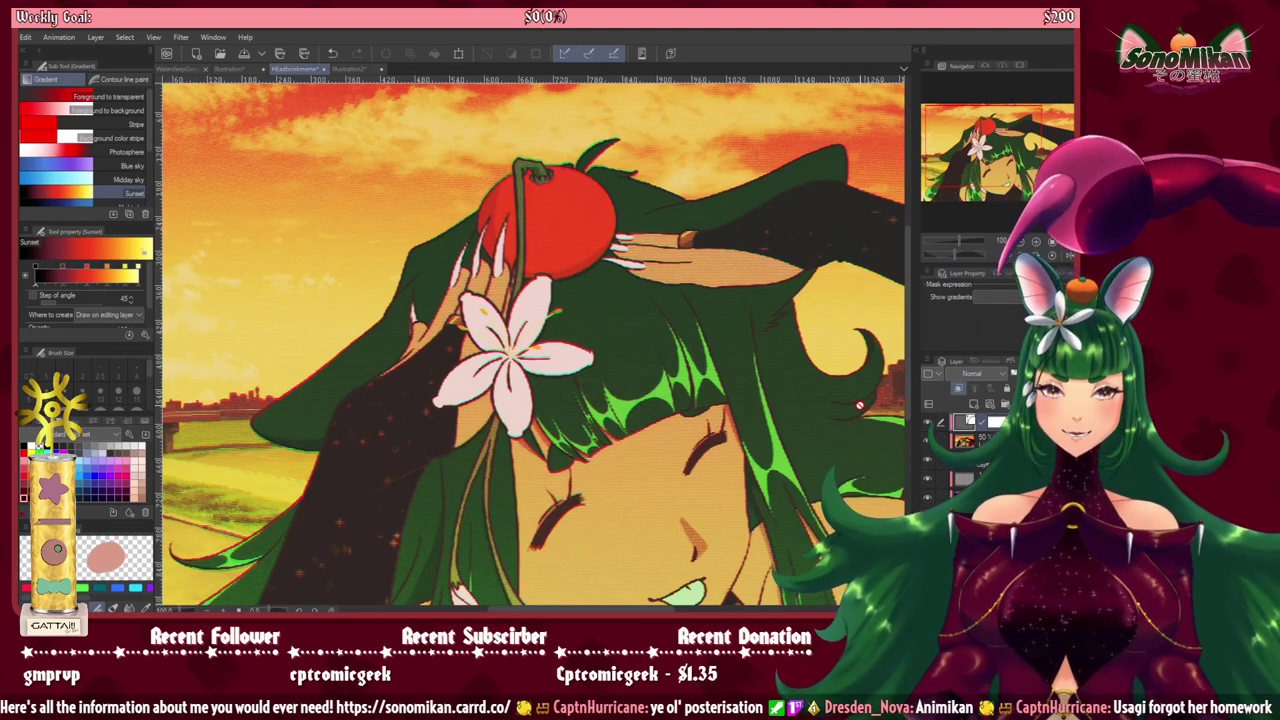
pyautogui.scroll(-1, 859, 405)
pyautogui.scroll(-1, 859, 407)
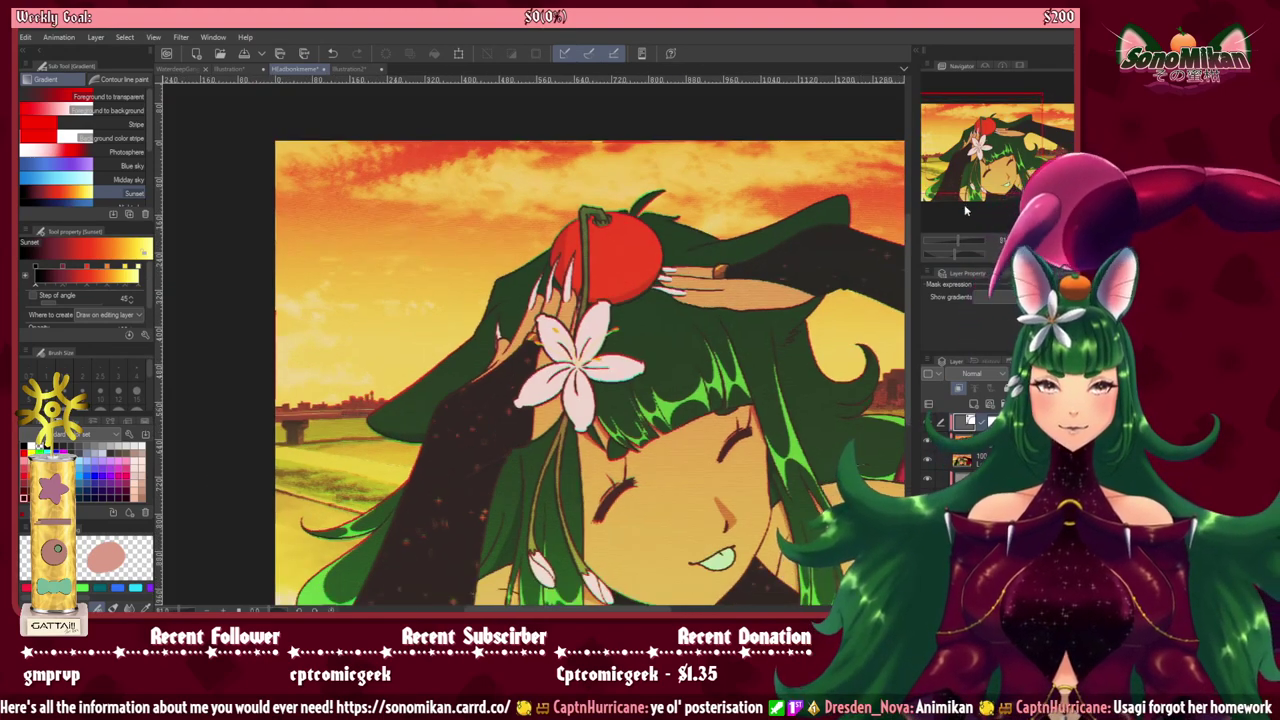
pyautogui.moveTo(1005, 149); pyautogui.dragTo(1021, 151)
pyautogui.scroll(-1, 850, 365)
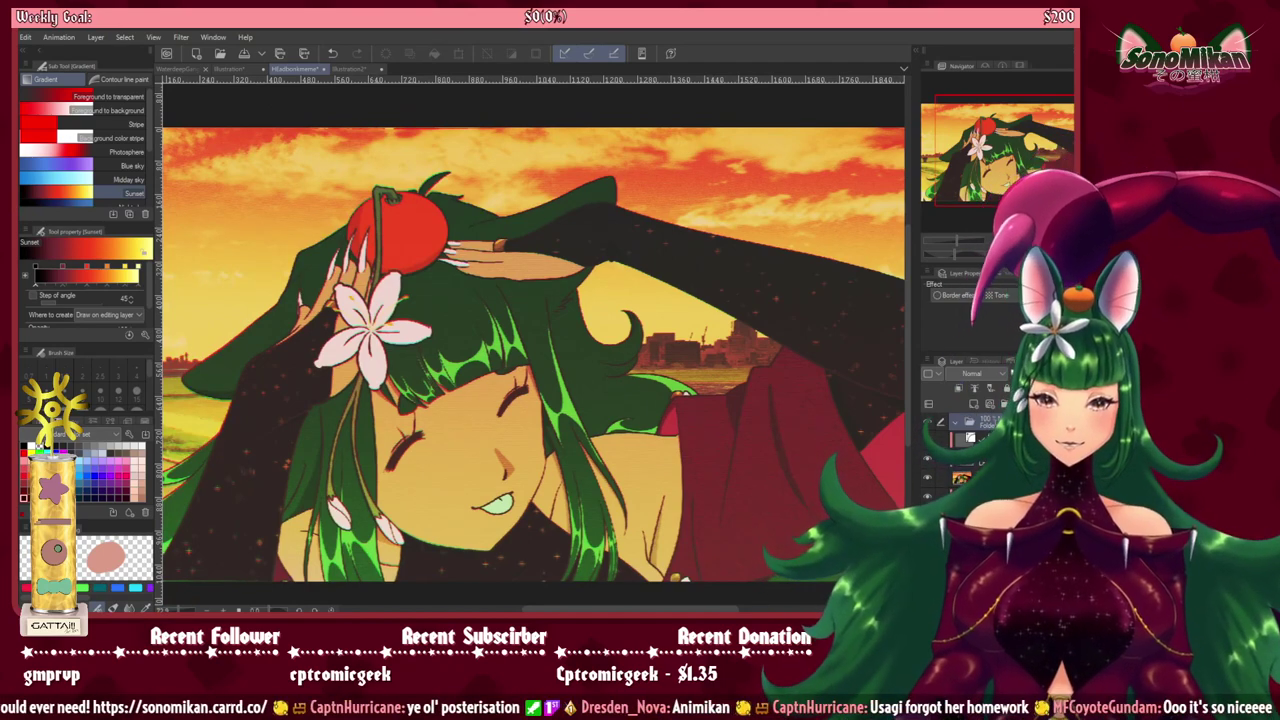
# Step: Collect the VHS effect layers and the merged sunset illustration in a folder named Screenshot and hide it
pyautogui.click(996, 440)
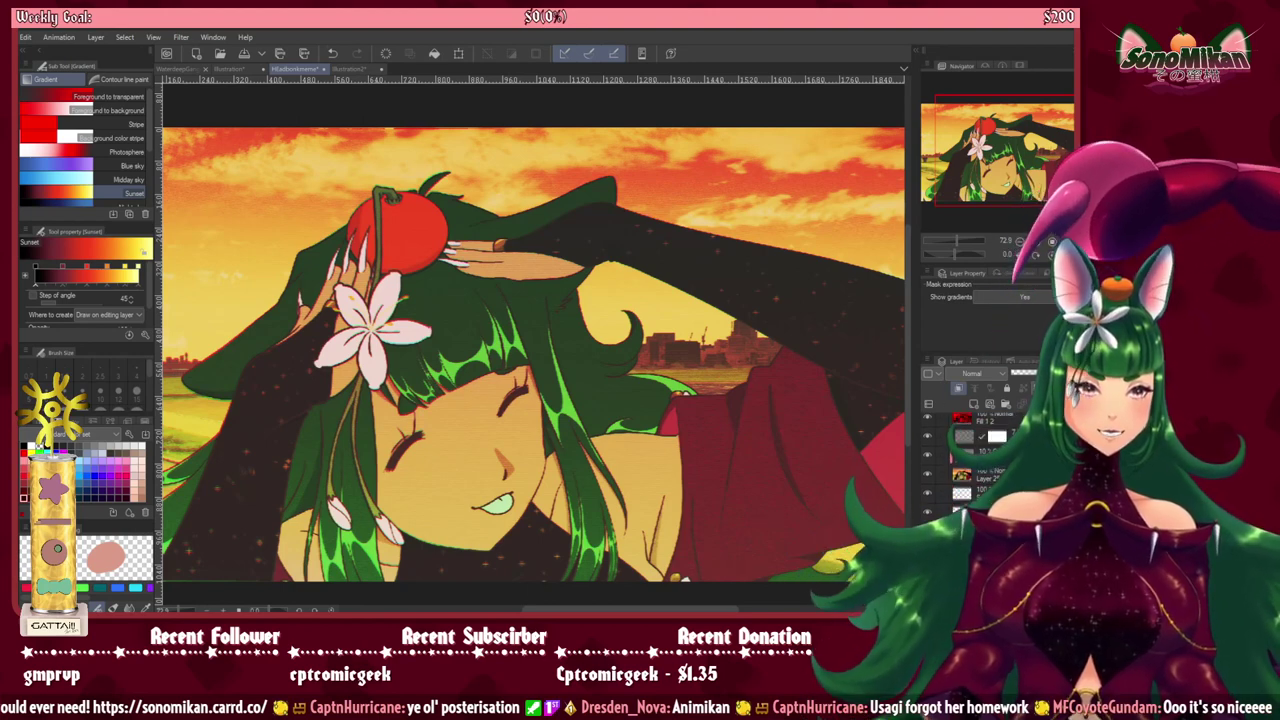
pyautogui.keyDown('shift'); pyautogui.click(990, 511); pyautogui.keyUp('shift')
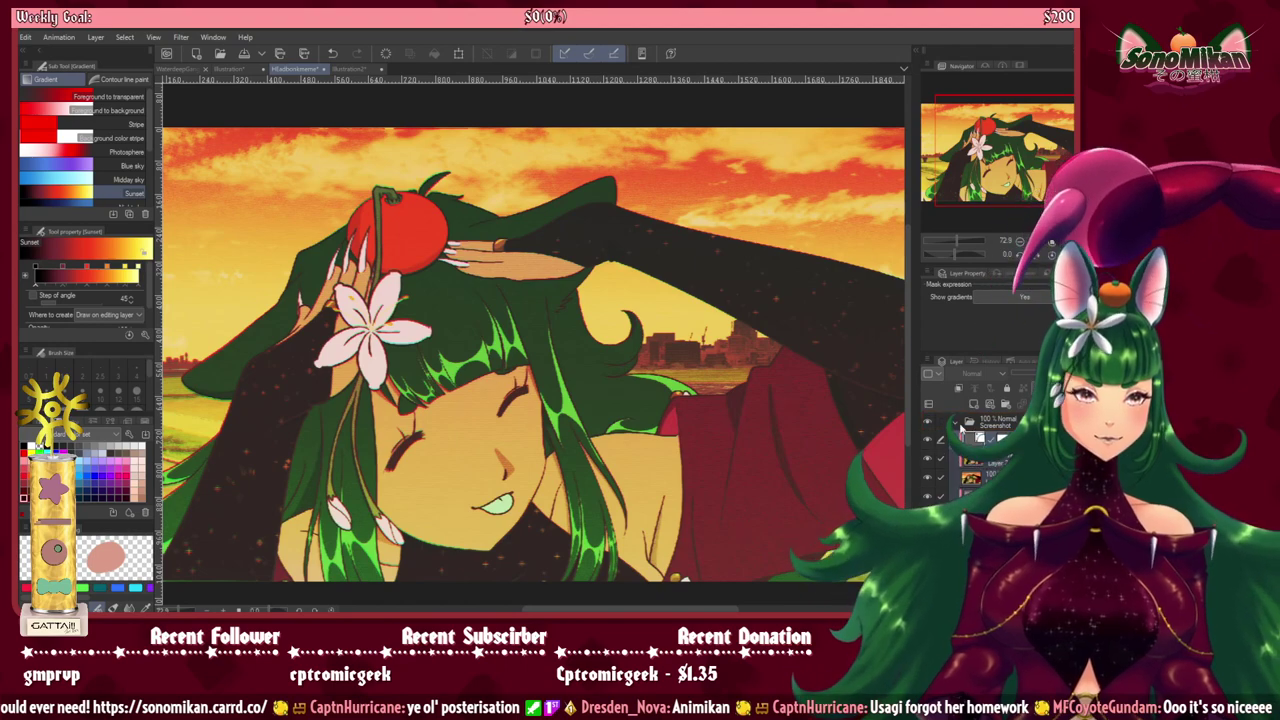
pyautogui.click(928, 424)
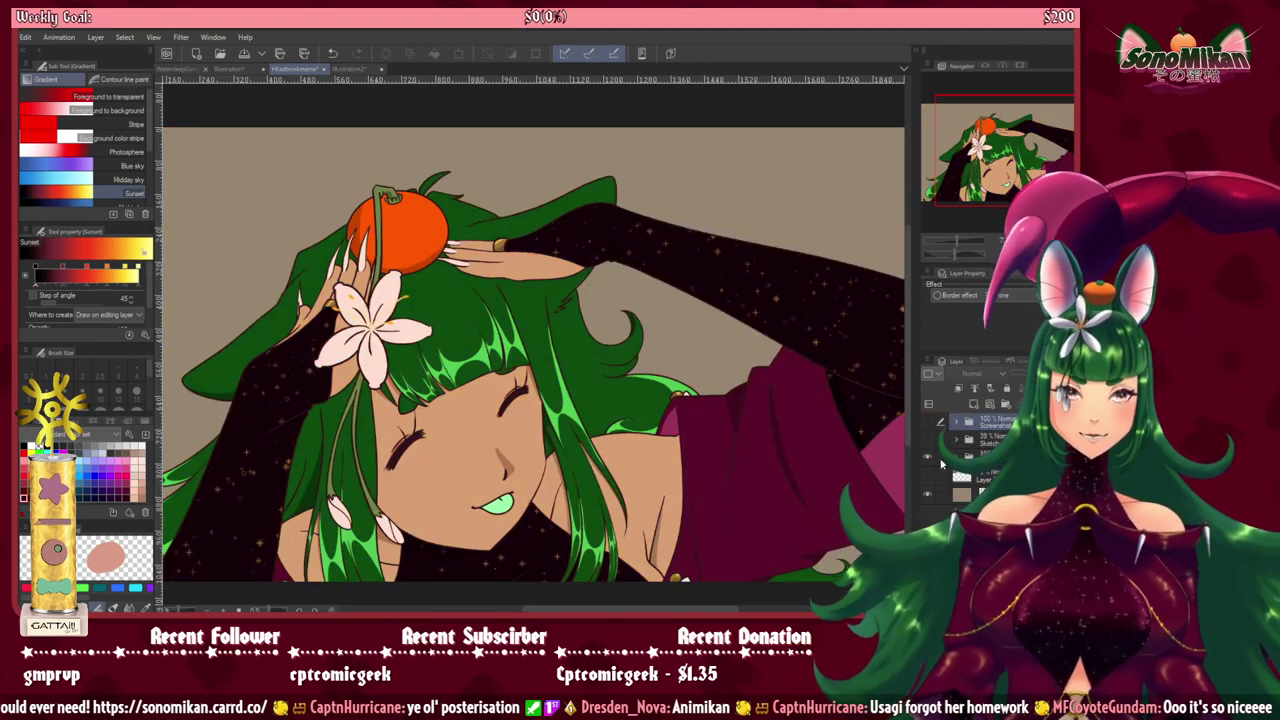
# Step: Copy the whole Mikan folder into a new canvas and delete the white paper layer there
pyautogui.click(988, 457)
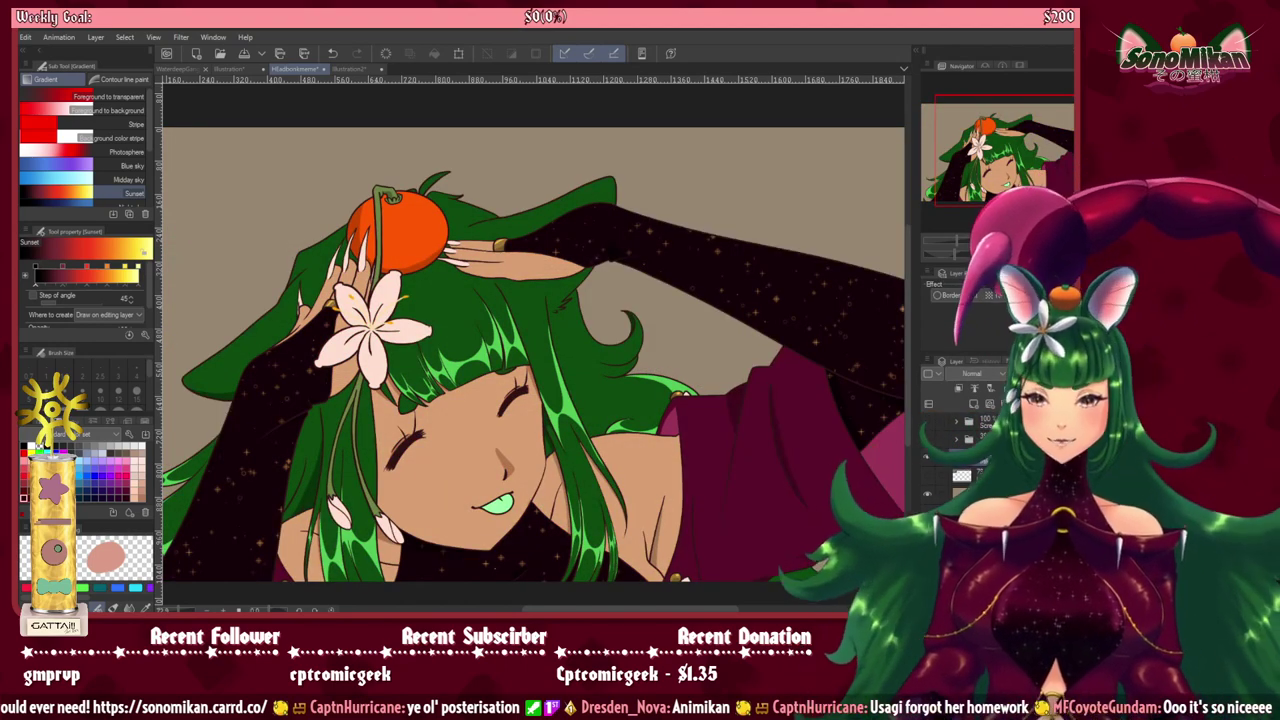
pyautogui.hotkey('ctrl', 'a')
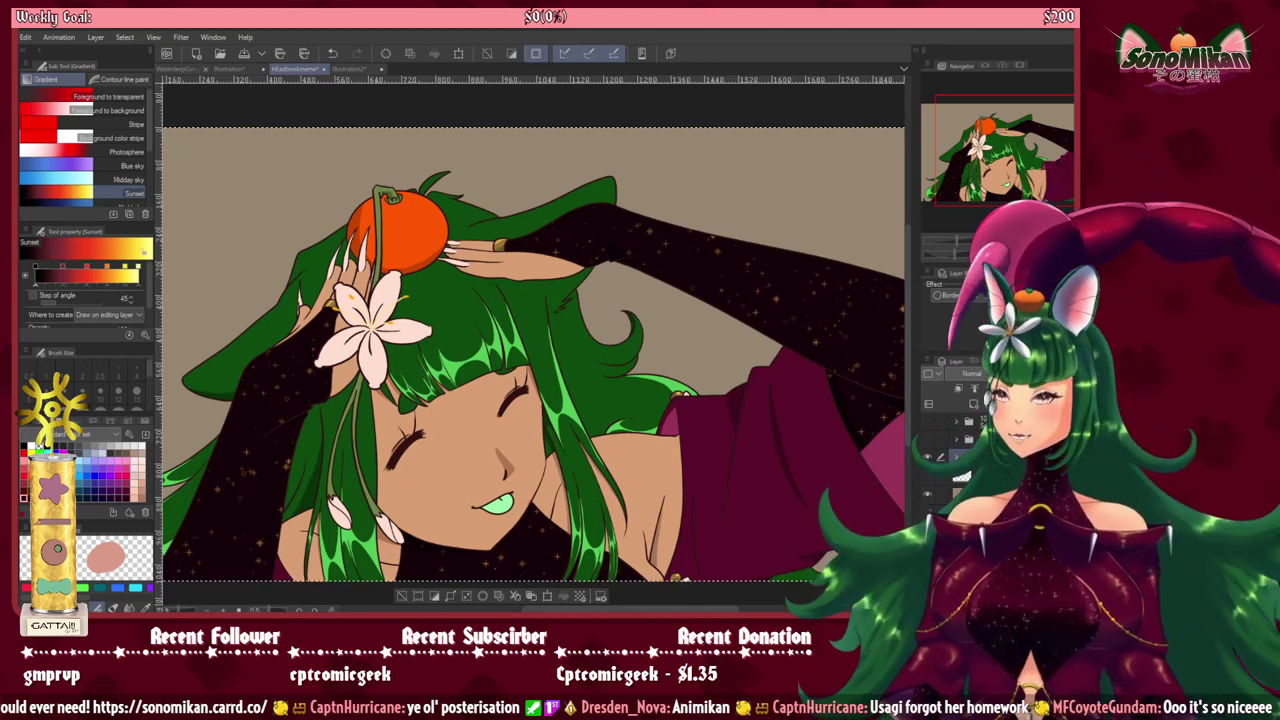
pyautogui.click(35, 64)
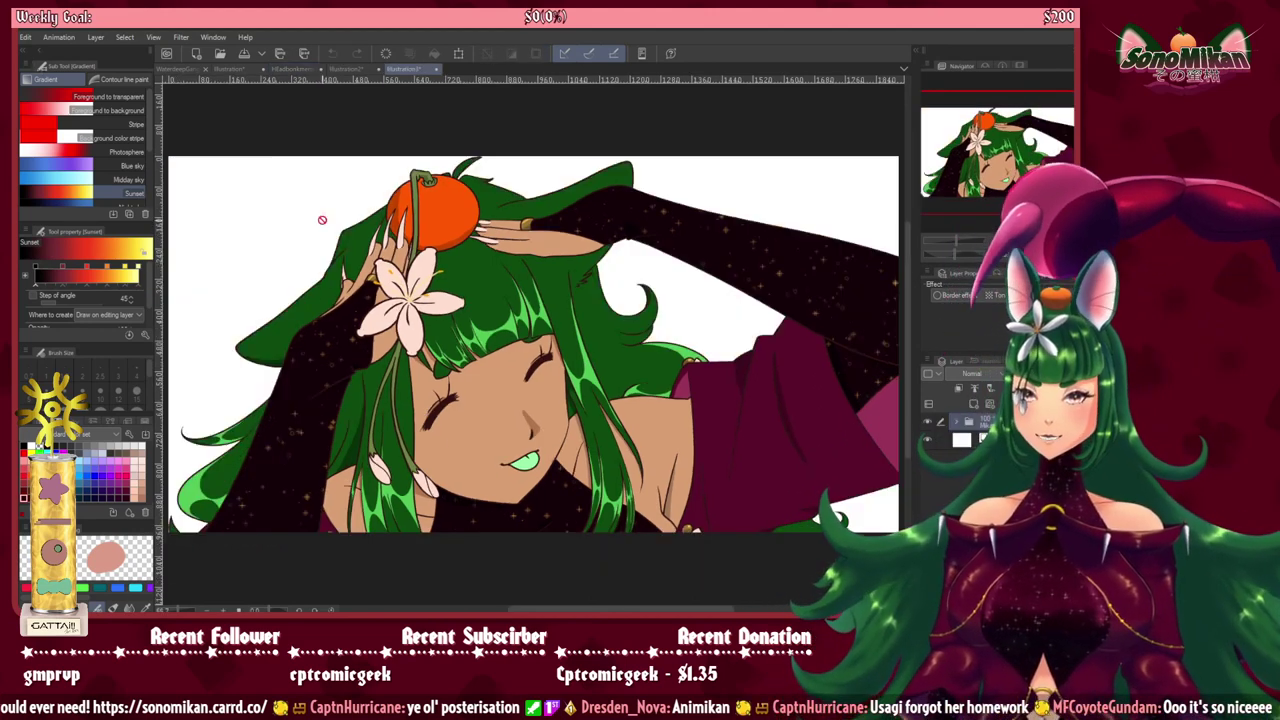
pyautogui.click(1012, 440)
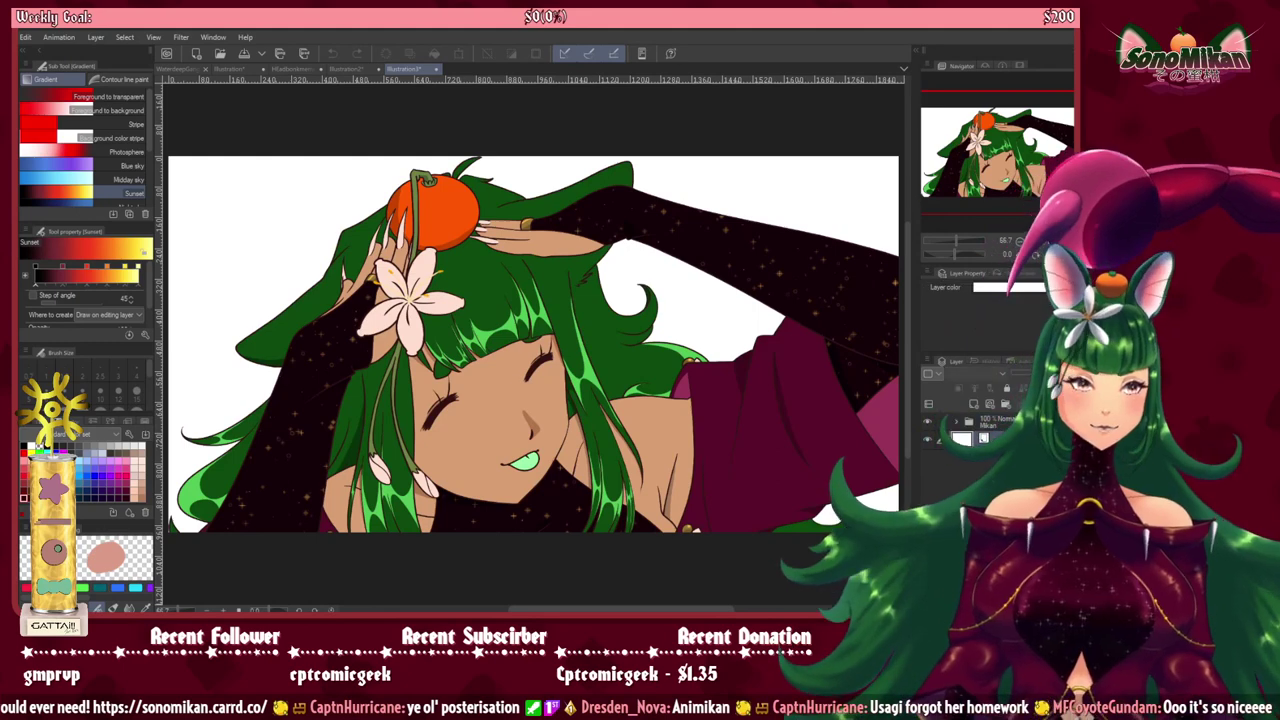
pyautogui.press('Delete')
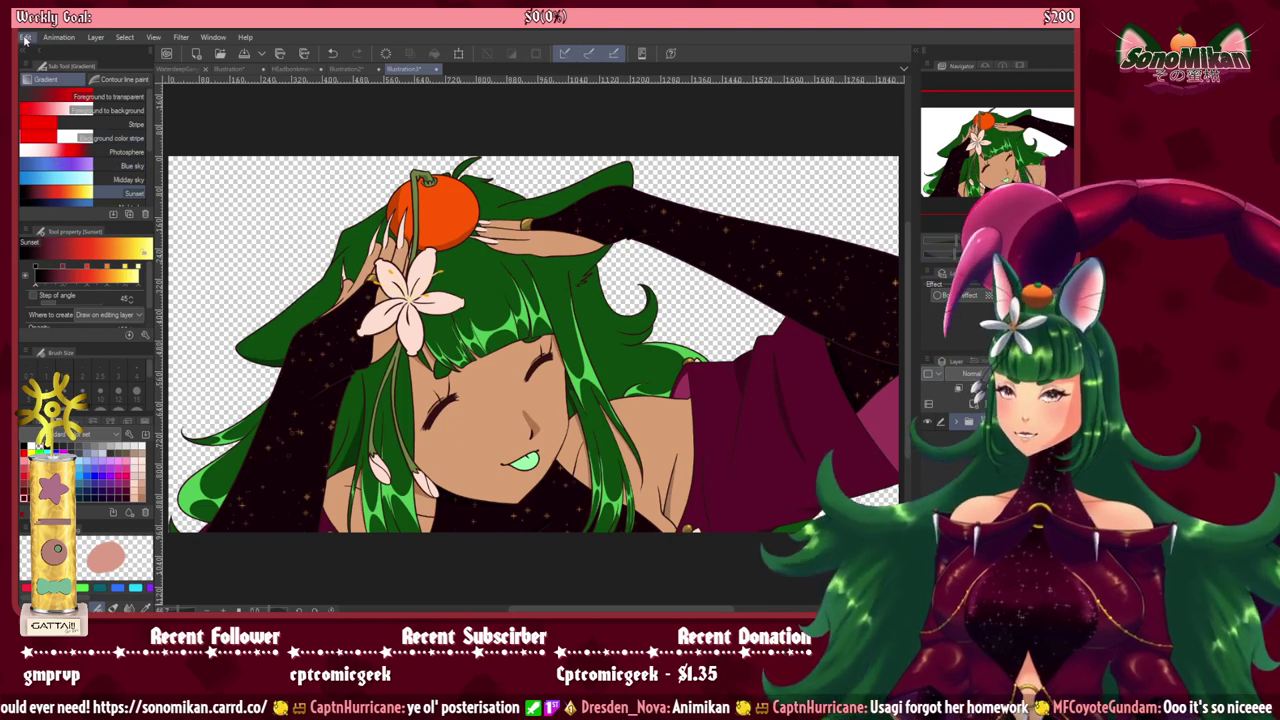
# Step: Crop the copied canvas to a 980-pixel-wide square, positioning the frame around the character's head, orange and raised hands
pyautogui.click(87, 343)
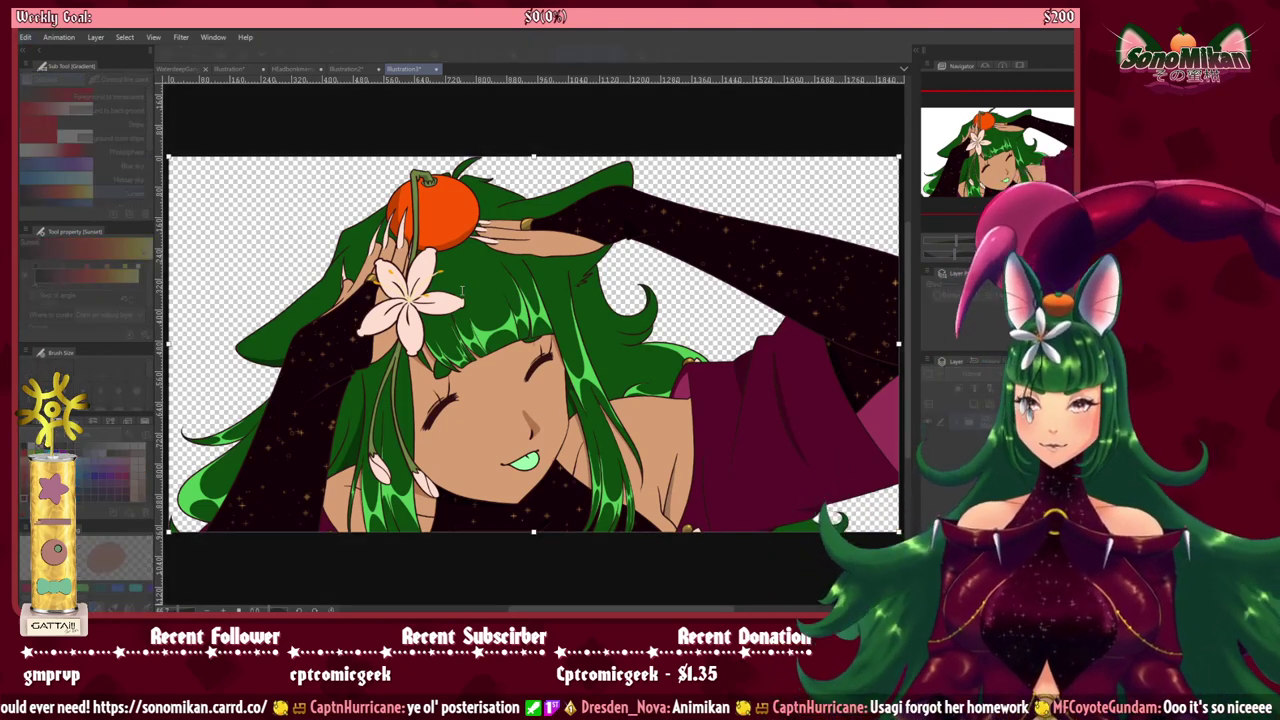
pyautogui.write('980')
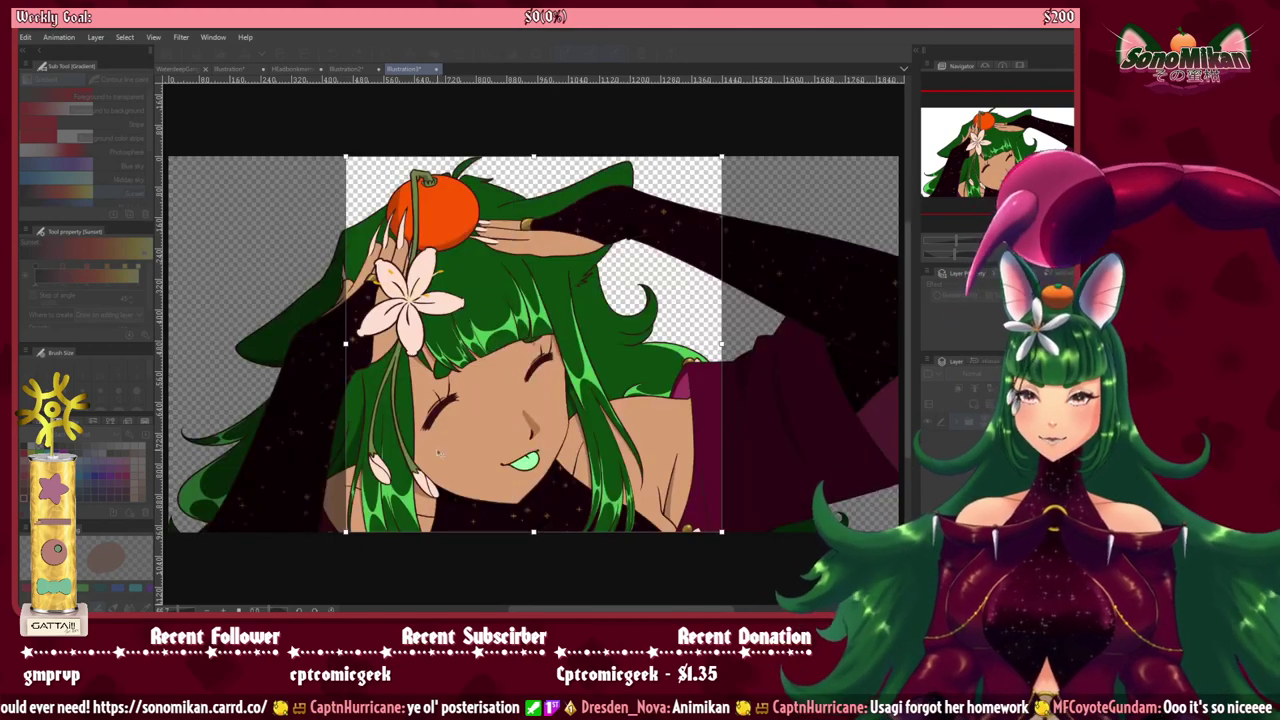
pyautogui.moveTo(475, 455); pyautogui.dragTo(465, 458)
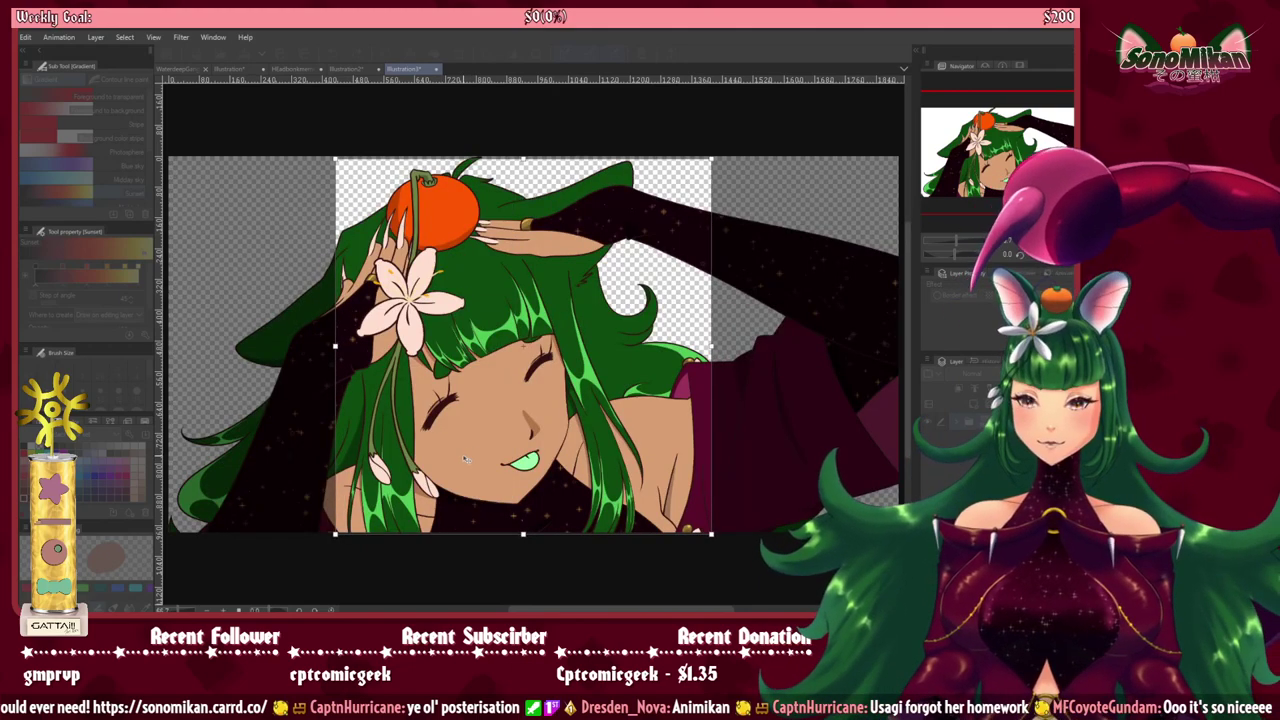
pyautogui.hotkey('ctrl', 'z')
pyautogui.write('80')
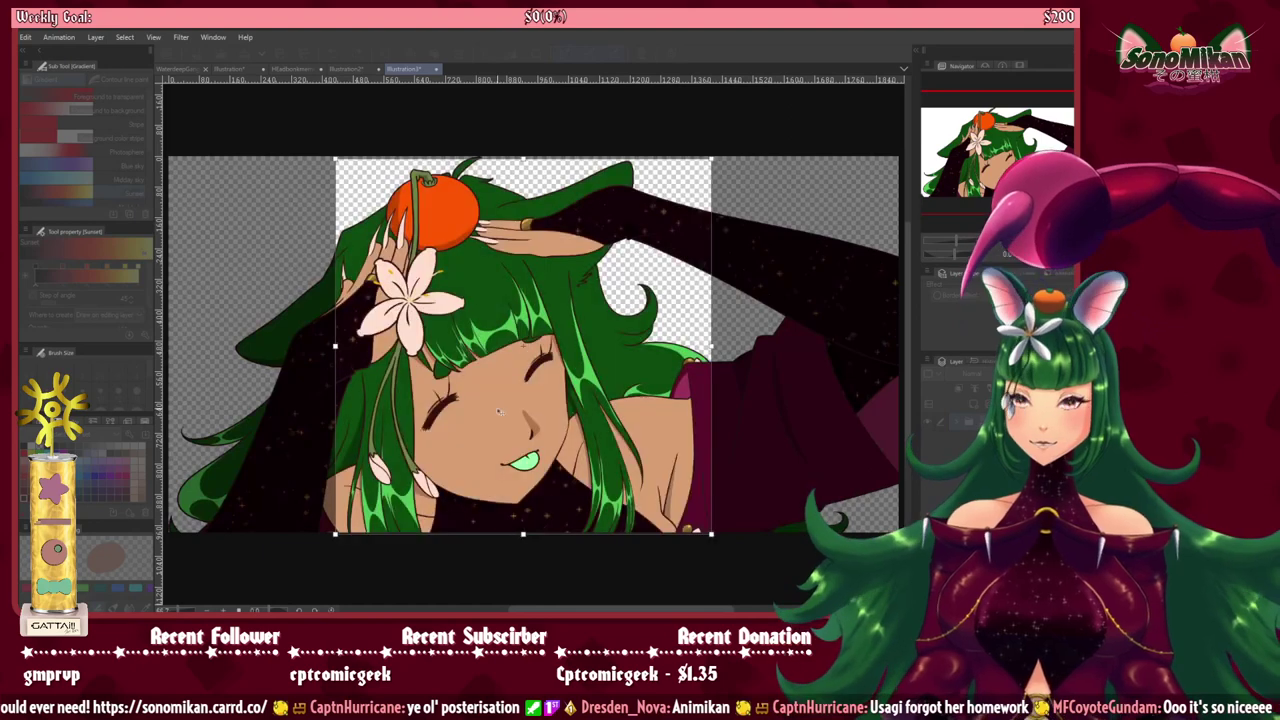
pyautogui.moveTo(534, 451); pyautogui.dragTo(510, 449)
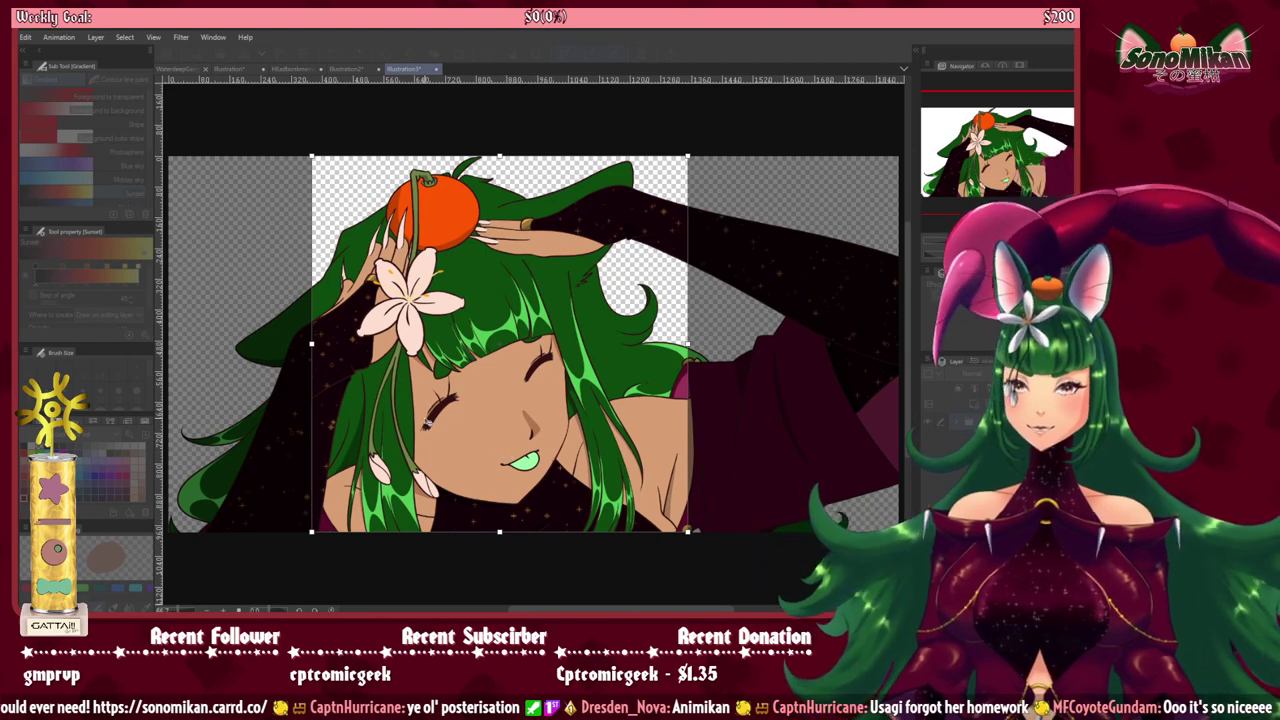
pyautogui.moveTo(428, 422); pyautogui.dragTo(403, 423)
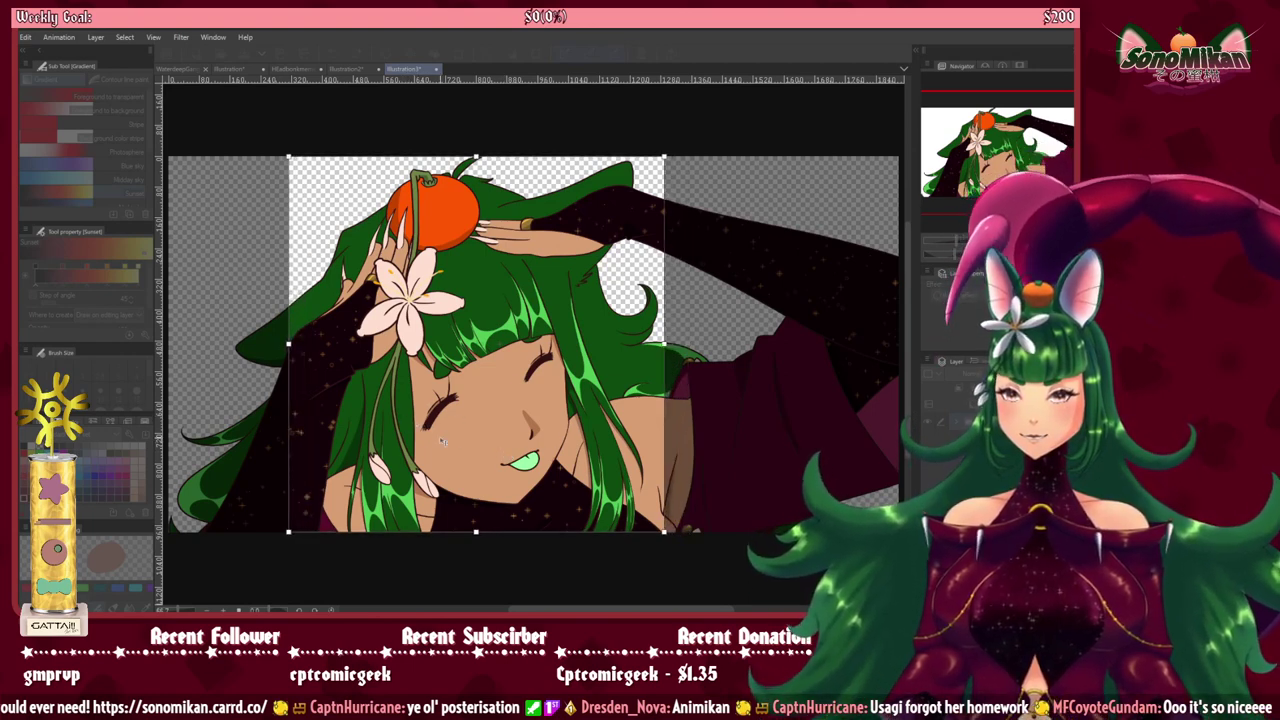
pyautogui.press('Return')
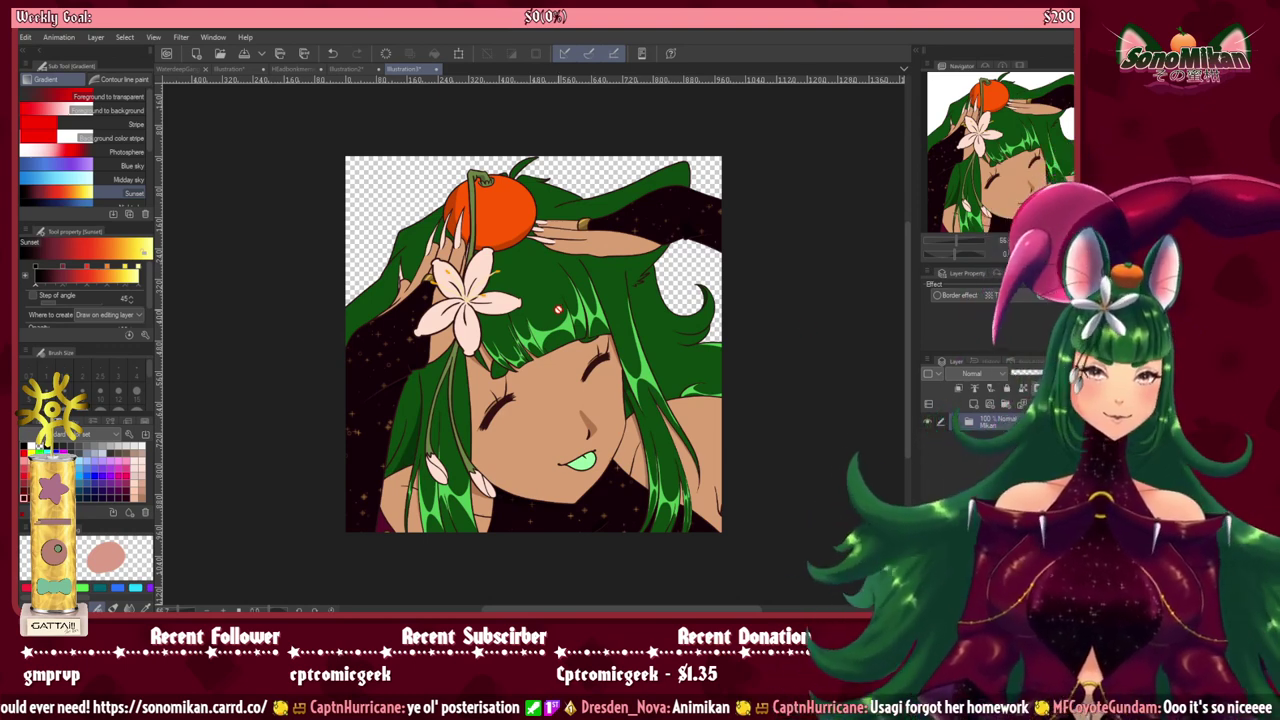
# Step: Show the Screenshot folder again in the main illustration and clear the canvas selection
pyautogui.click(283, 68)
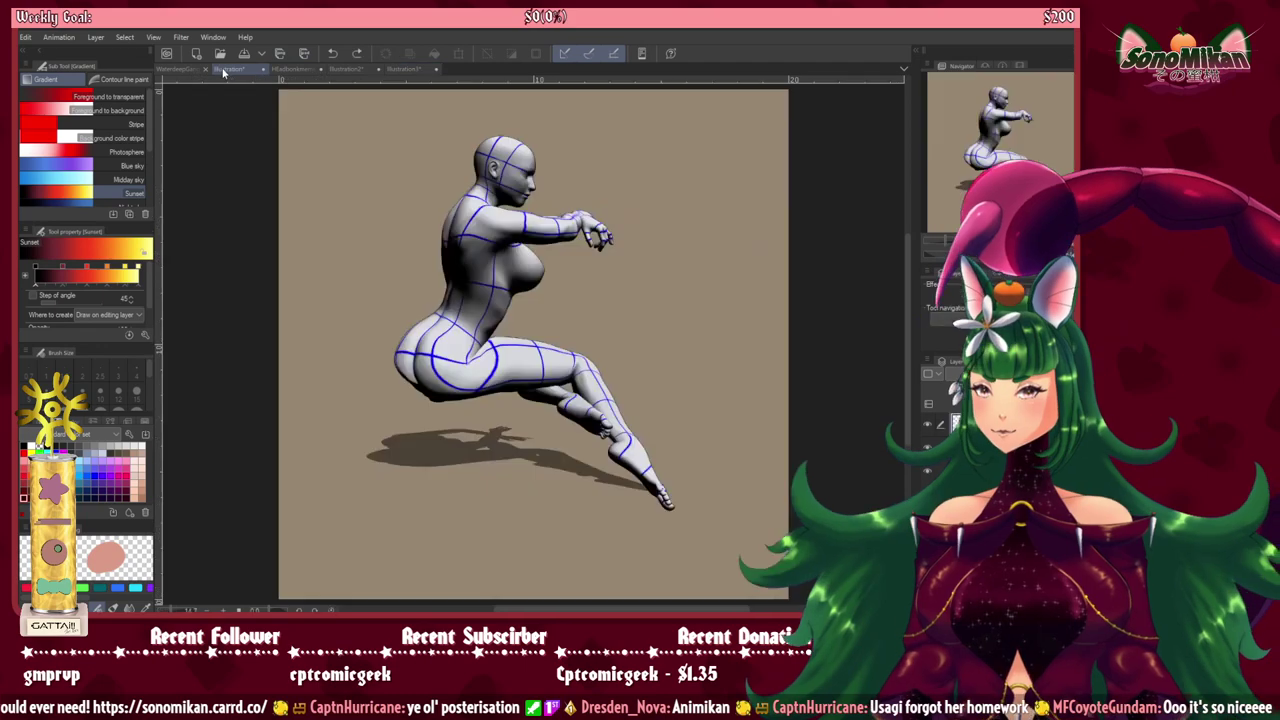
pyautogui.click(292, 69)
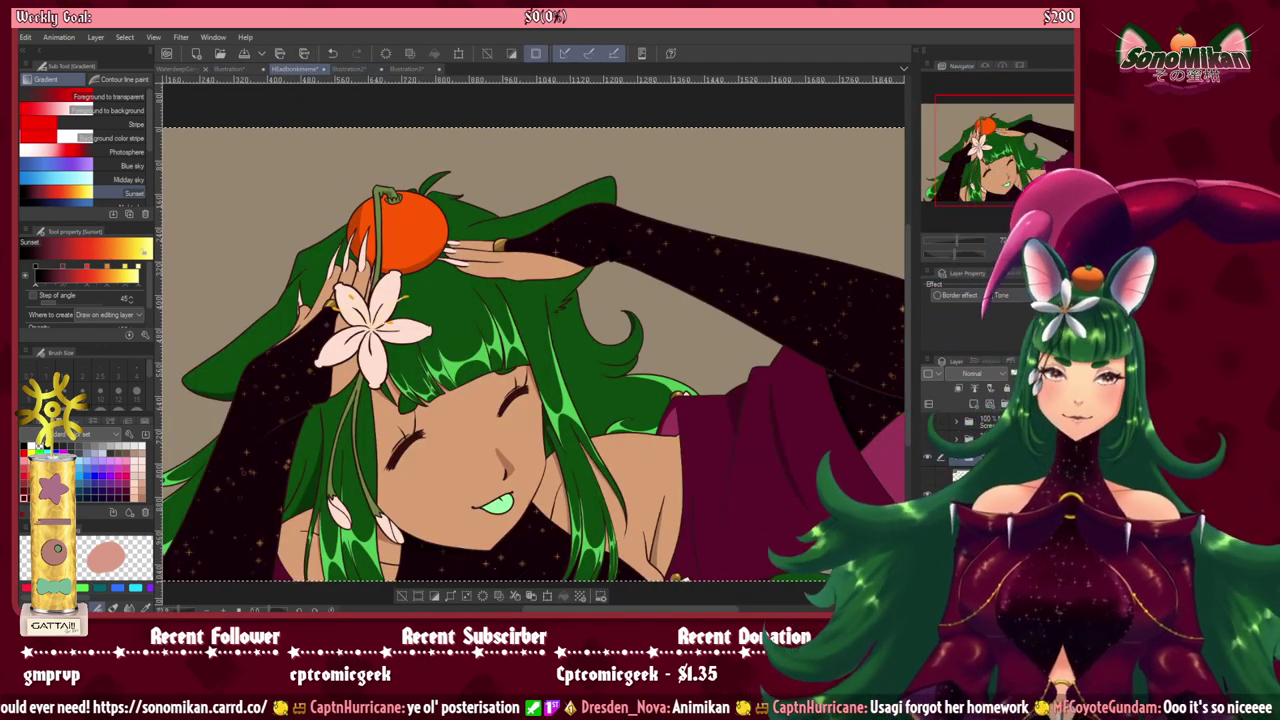
pyautogui.click(927, 421)
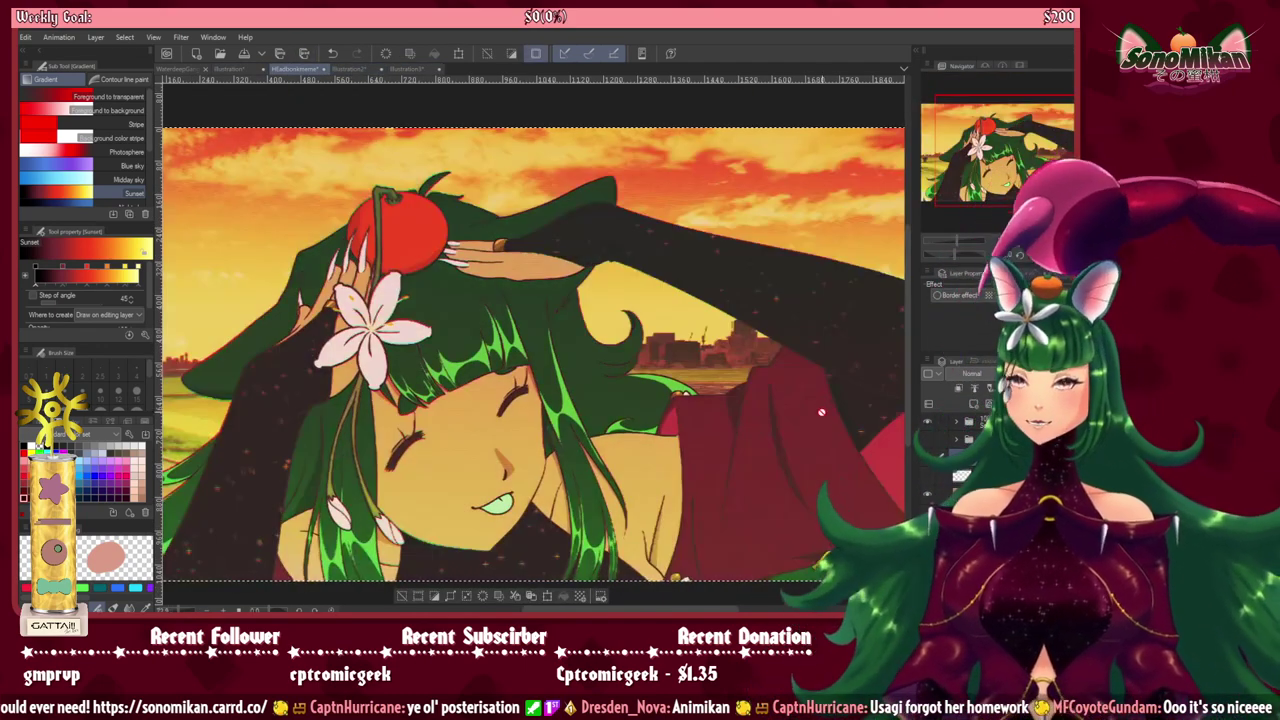
pyautogui.hotkey('ctrl', 'd')
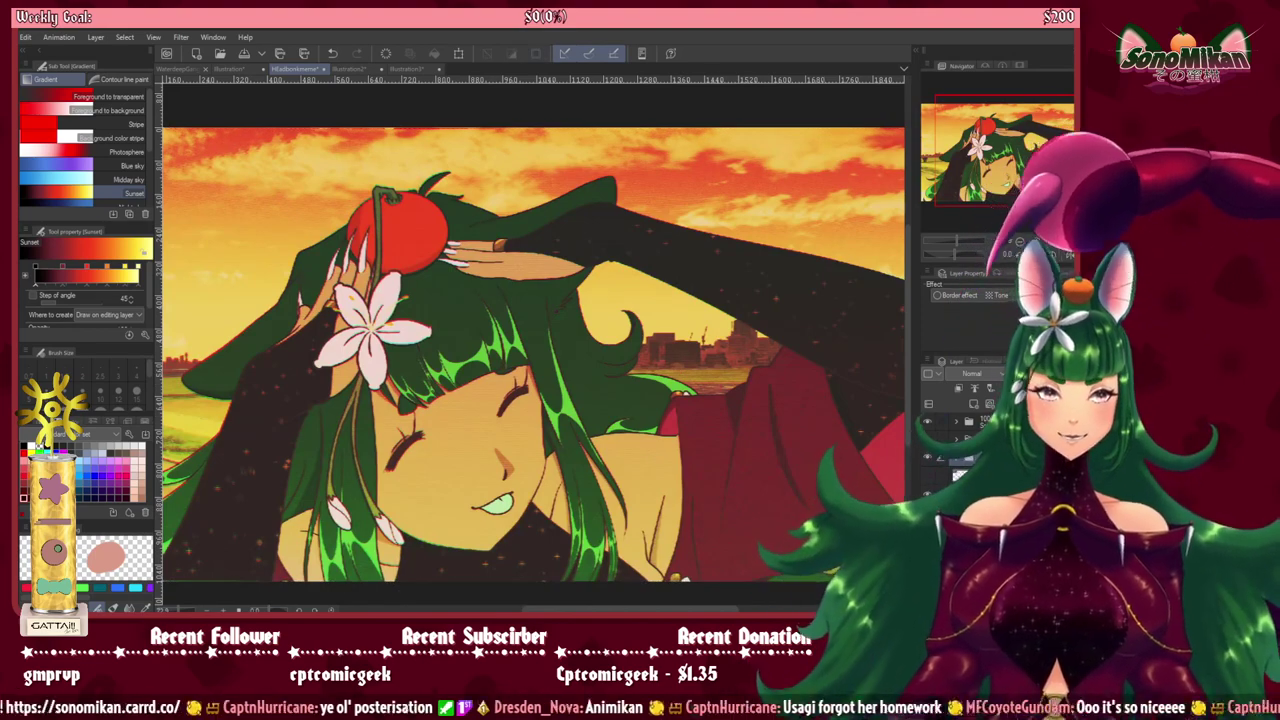
# Step: Save the sunset illustration, and close the tiny black-and-transparent pattern canvas before returning to the sunset image
pyautogui.hotkey('ctrl', '0')
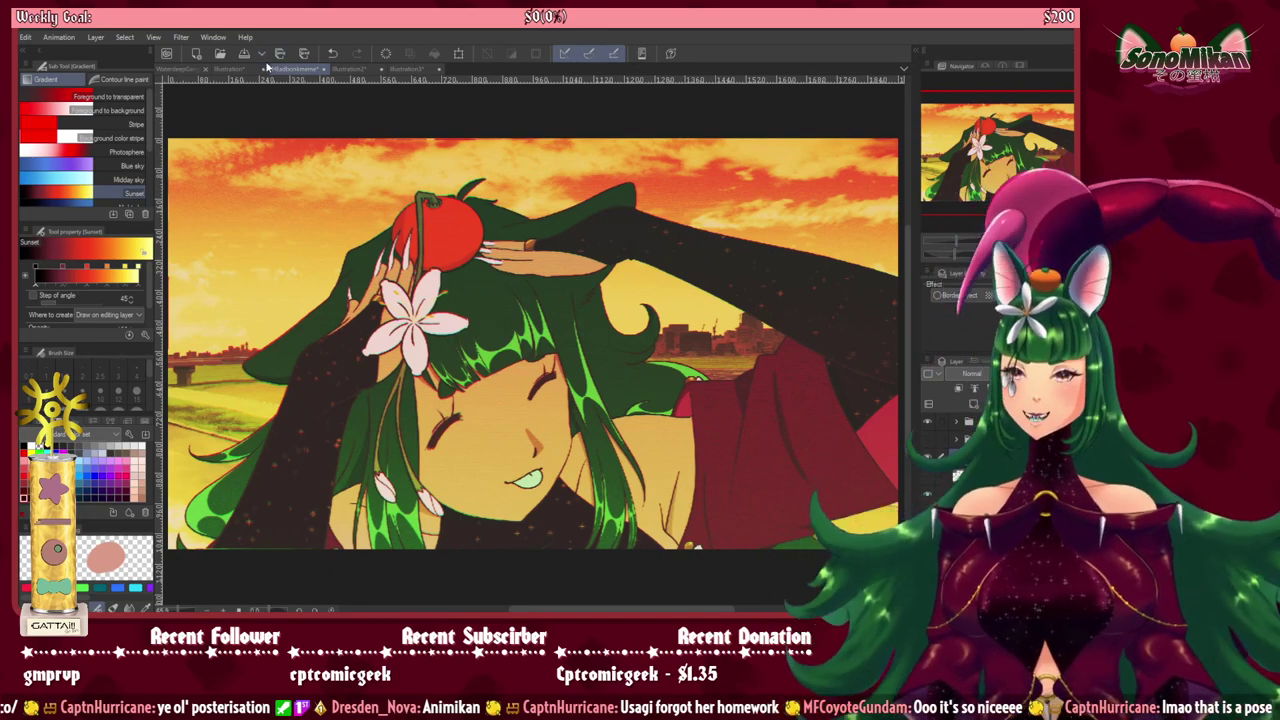
pyautogui.click(246, 57)
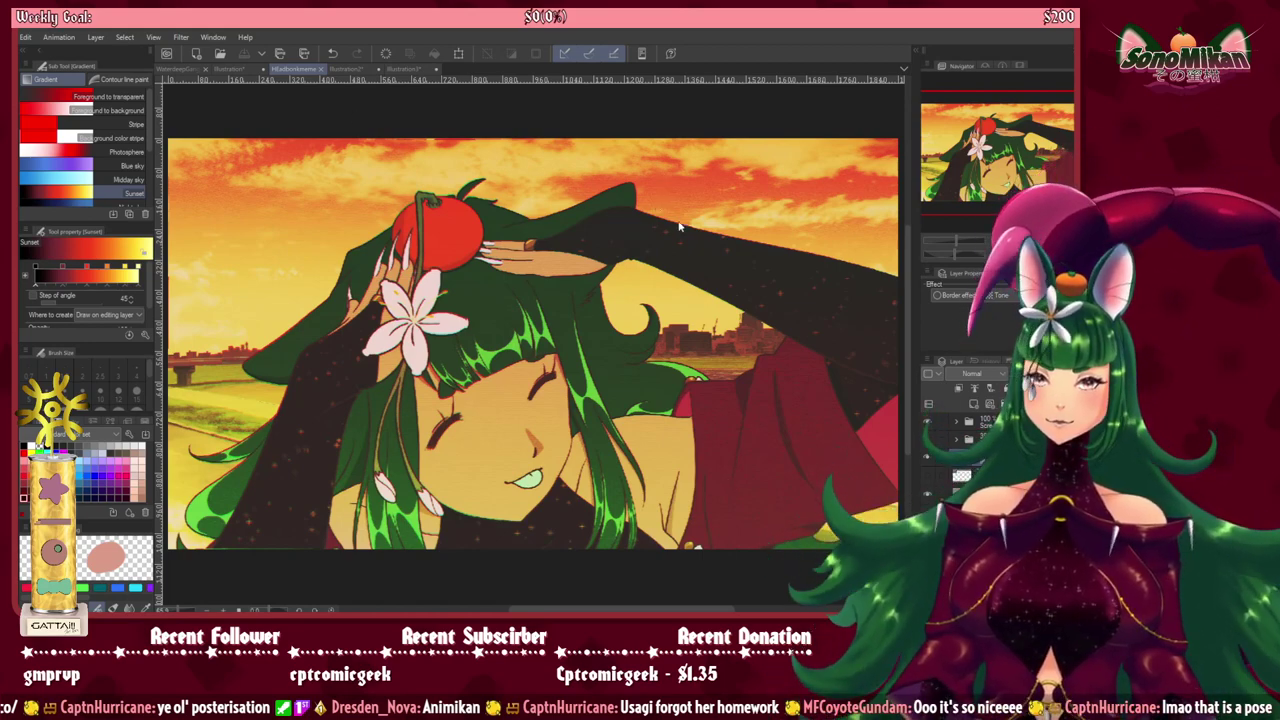
pyautogui.click(350, 69)
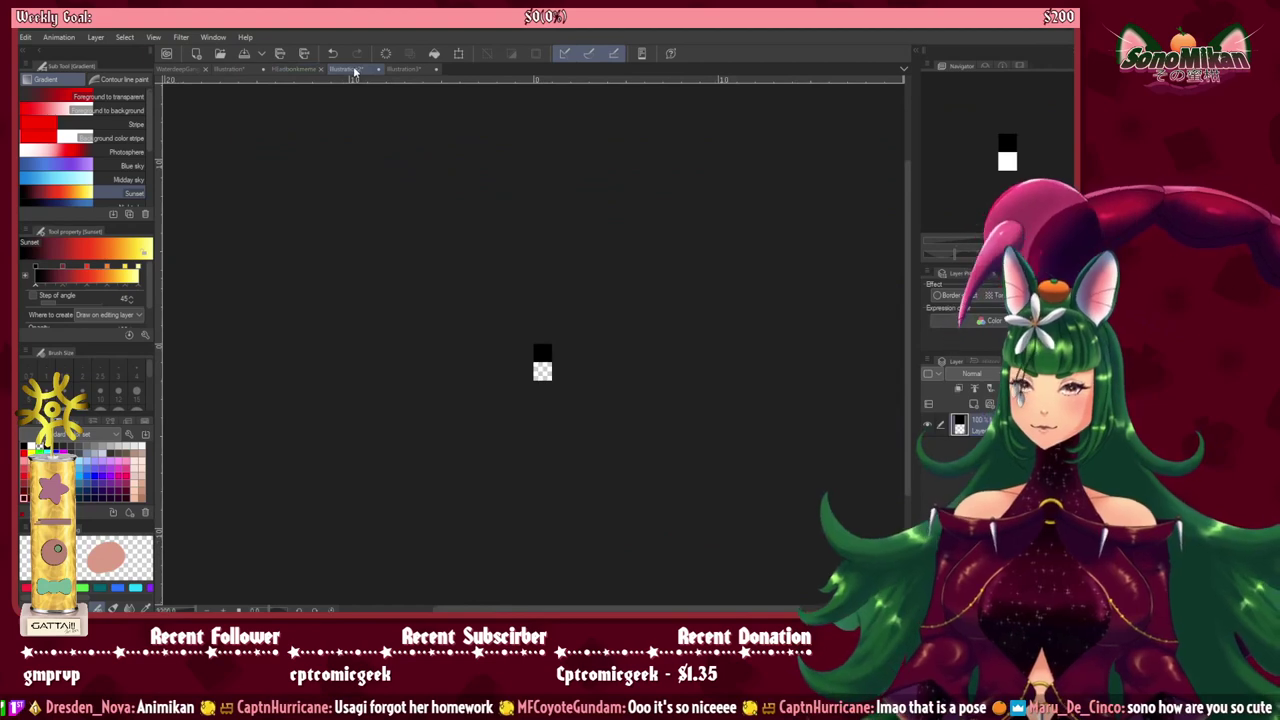
pyautogui.click(379, 70)
pyautogui.click(555, 241)
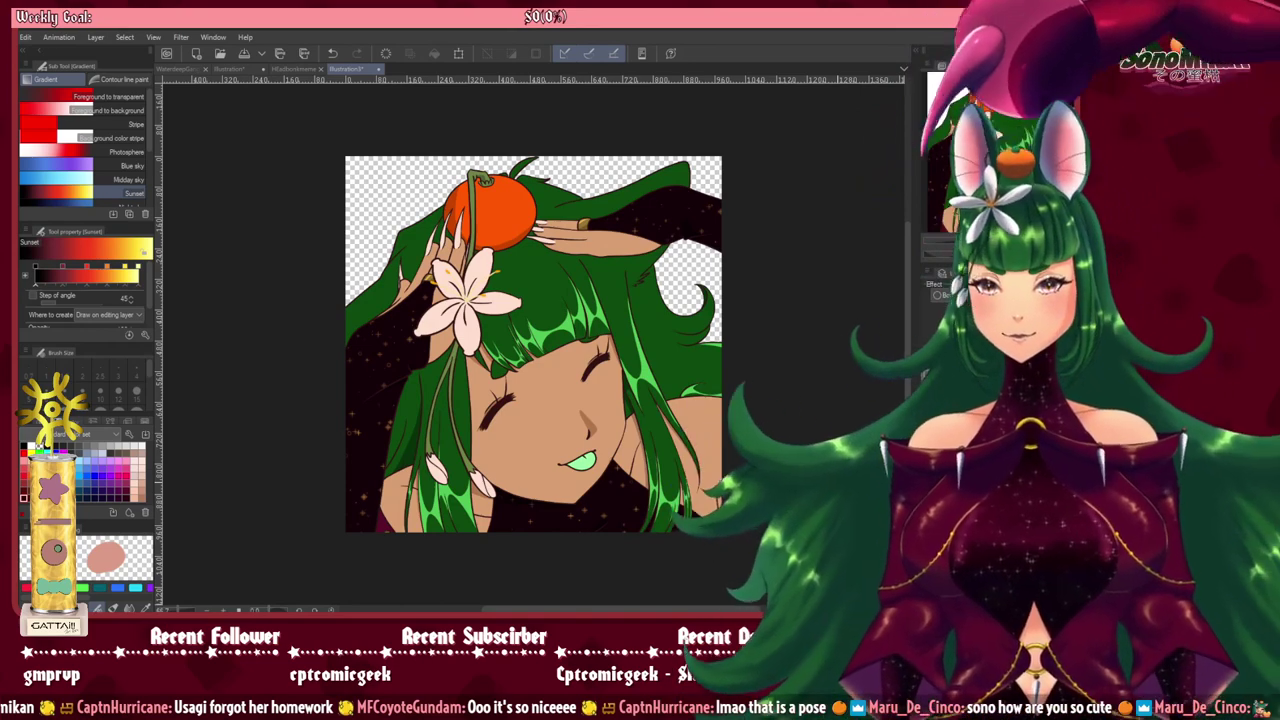
pyautogui.click(292, 68)
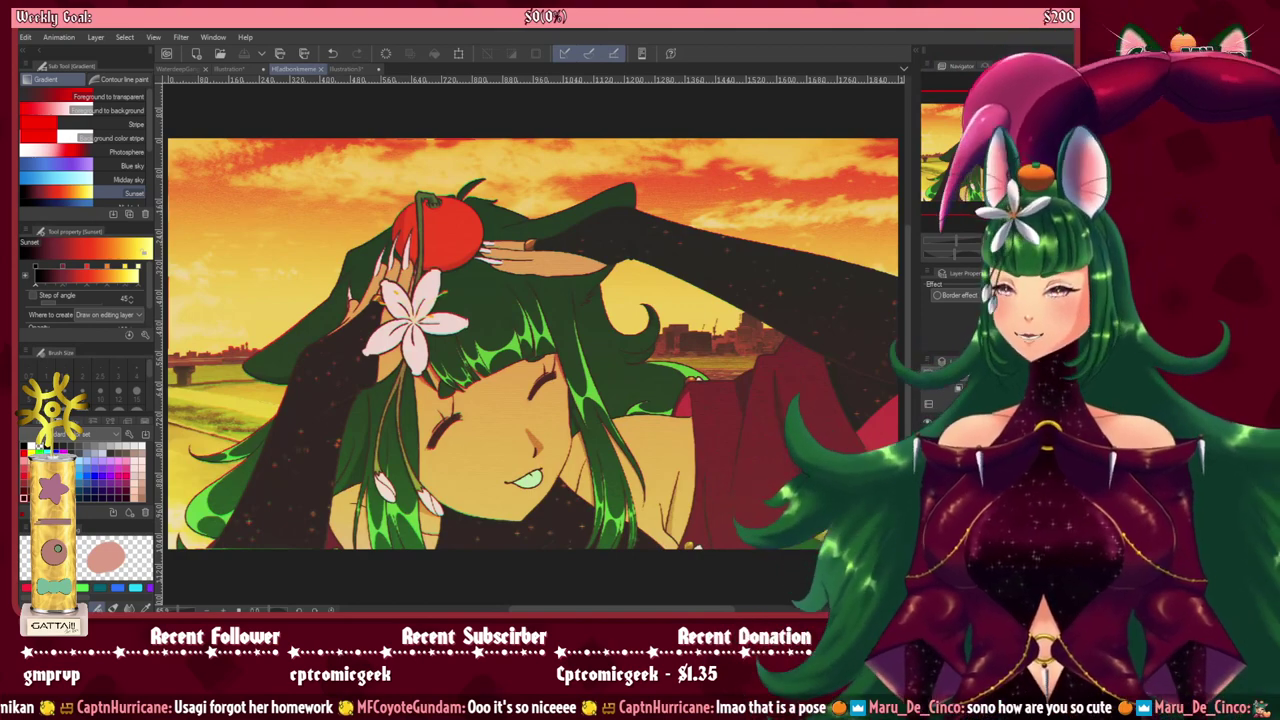